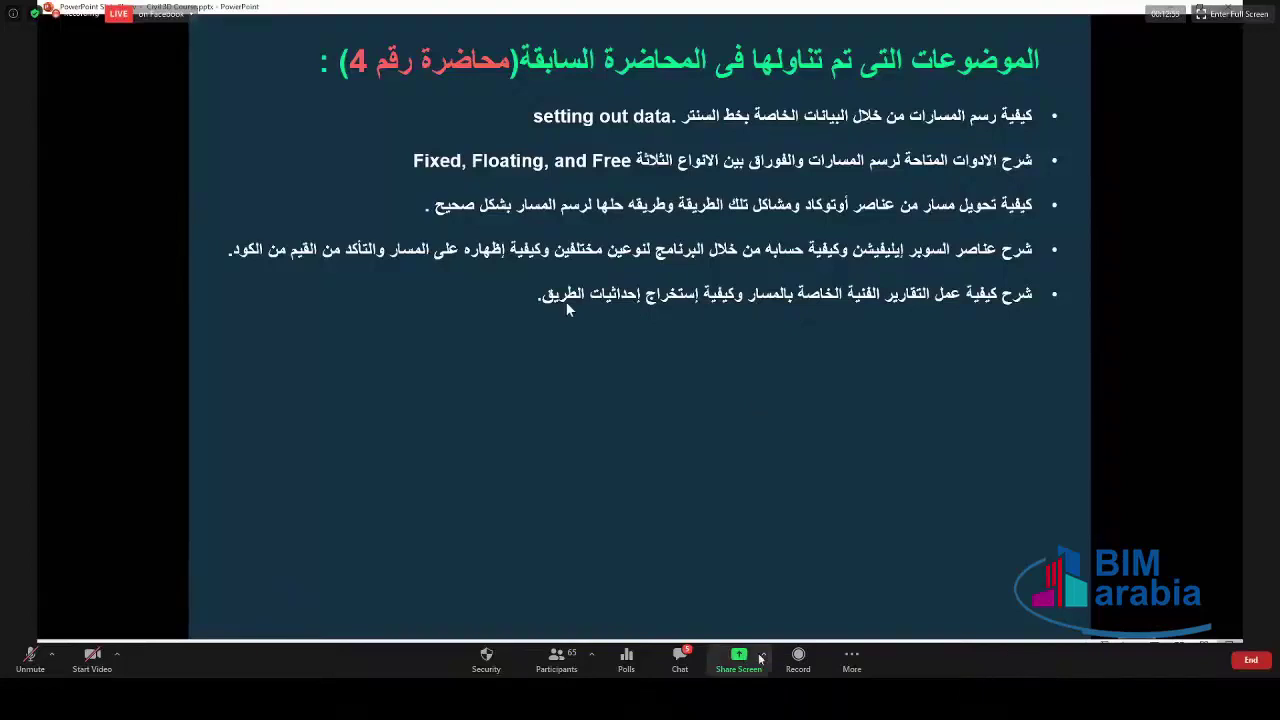
# Start recording the Zoom meeting.
pyautogui.click(870, 613)
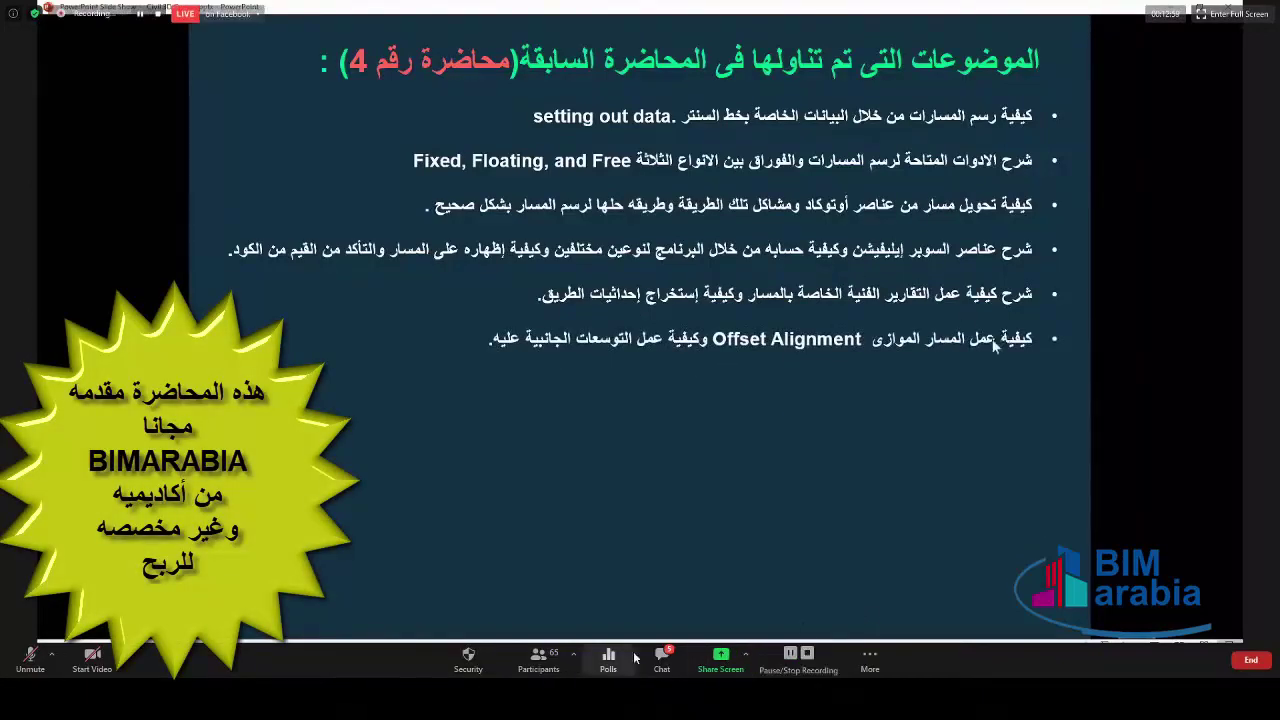
pyautogui.click(658, 658)
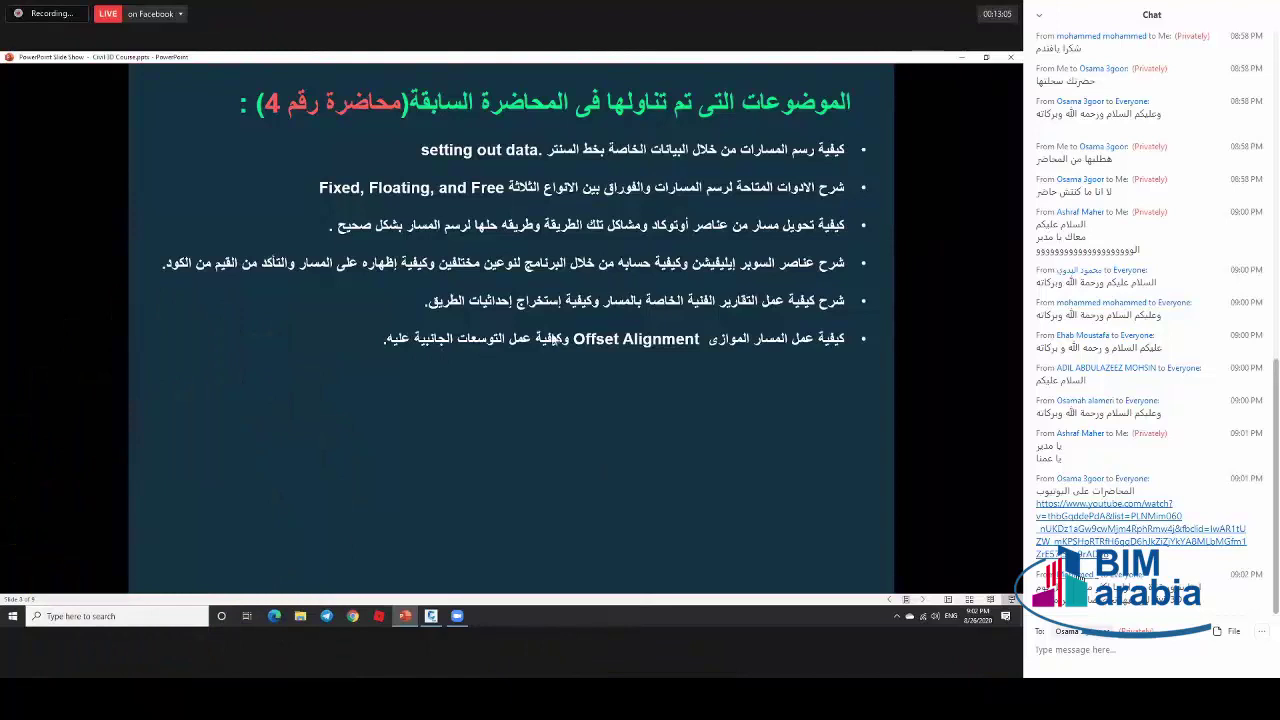
pyautogui.click(1086, 441)
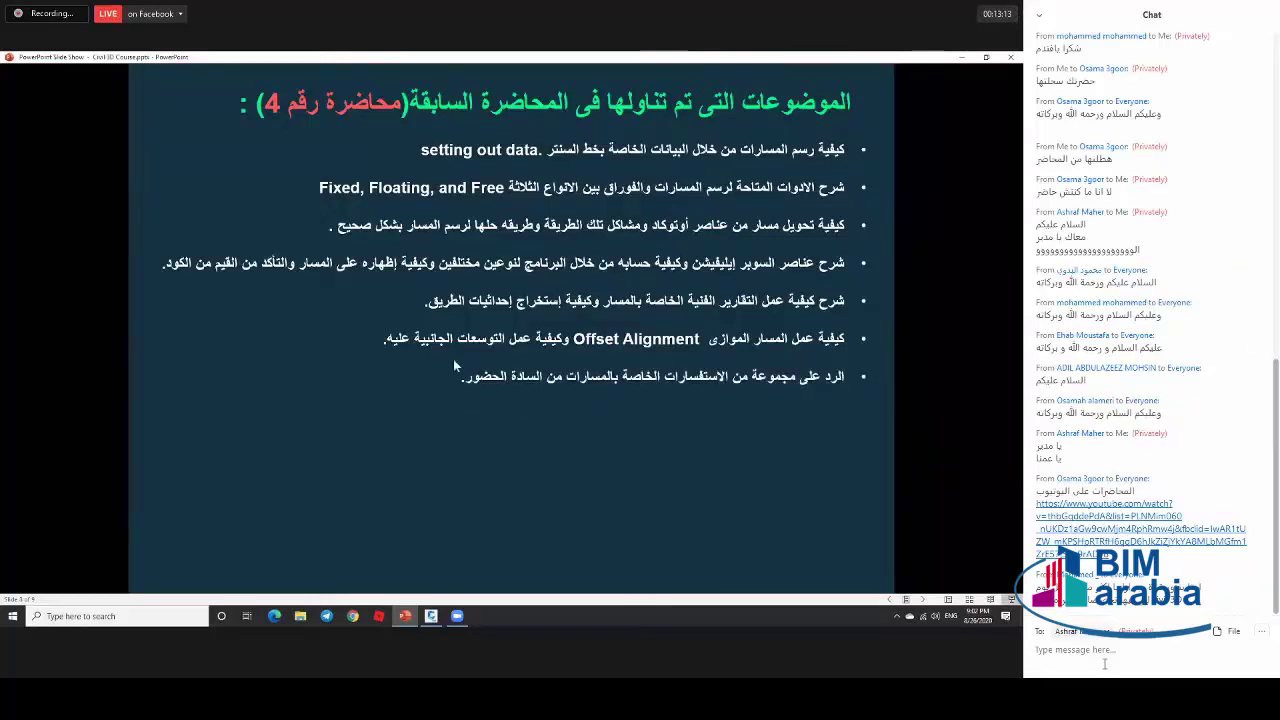
pyautogui.write('اس')
pyautogui.press('BackSpace')
pyautogui.press('BackSpace')
pyautogui.press('BackSpace')
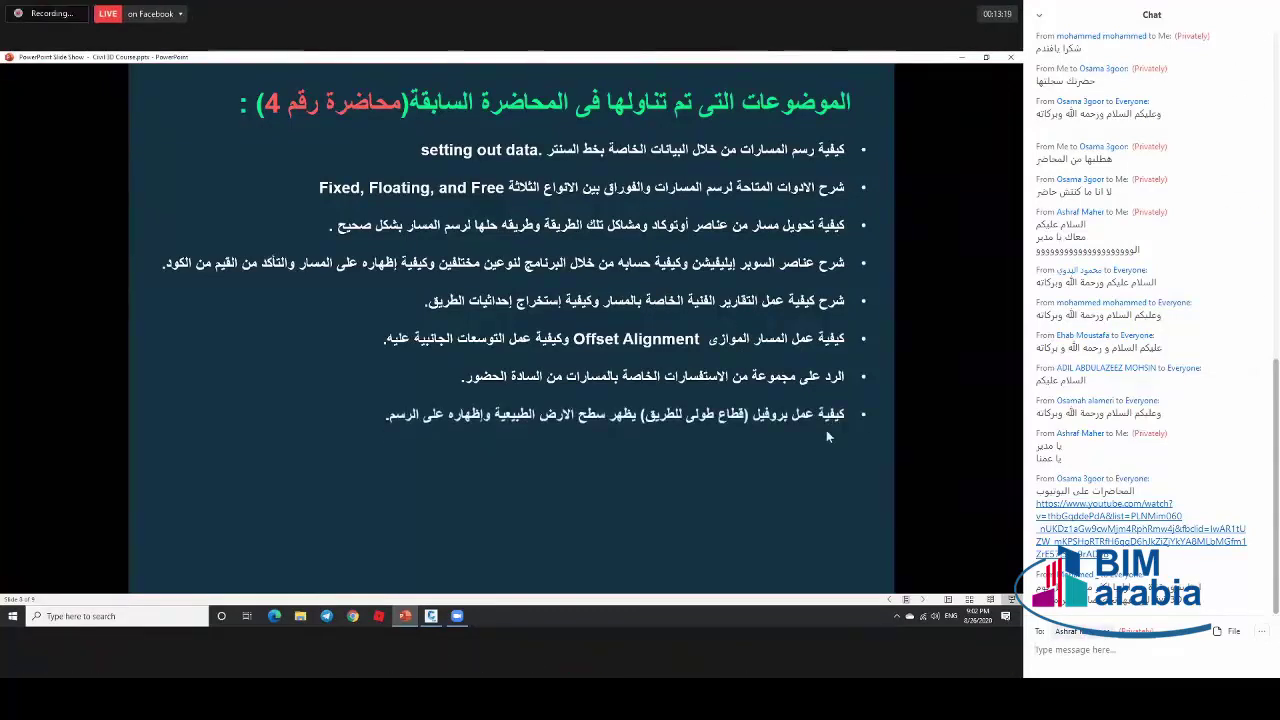
pyautogui.moveTo(690, 636)
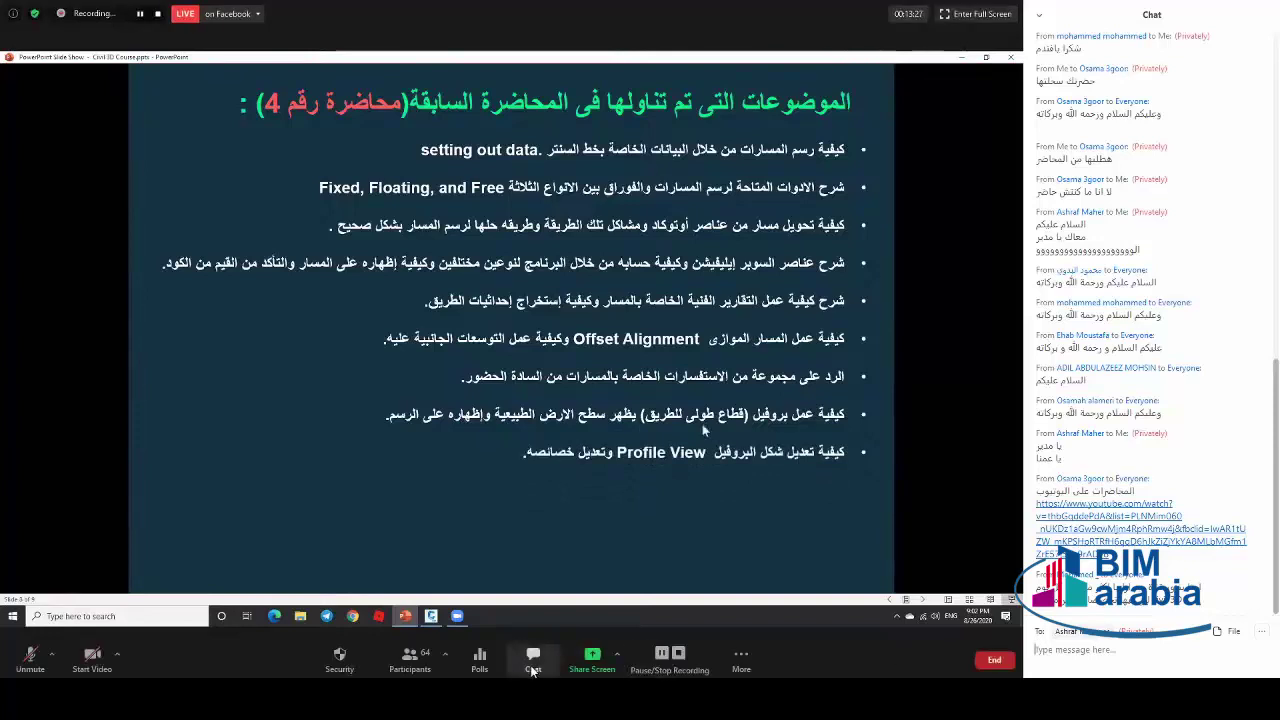
pyautogui.click(533, 658)
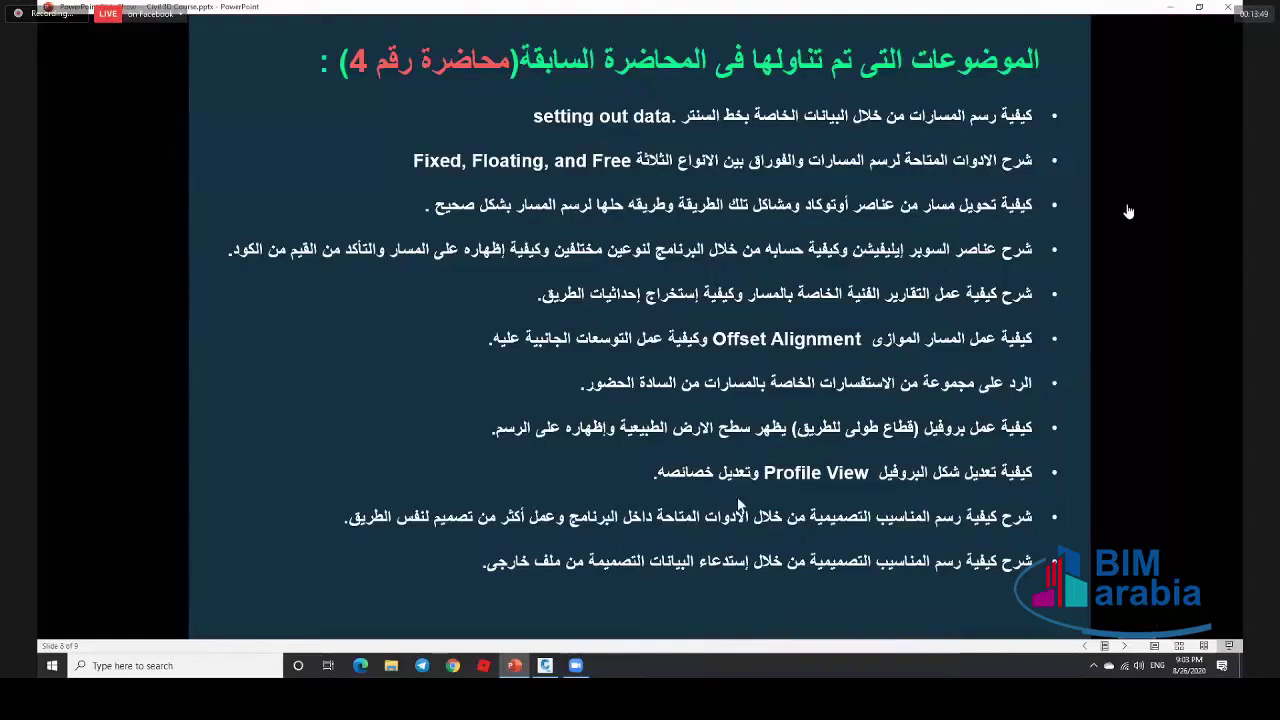
# Reveal the last bullet of the lecture 4 recap slide and switch to the Profiles.dwg drawing in Civil 3D.
pyautogui.press('Right')
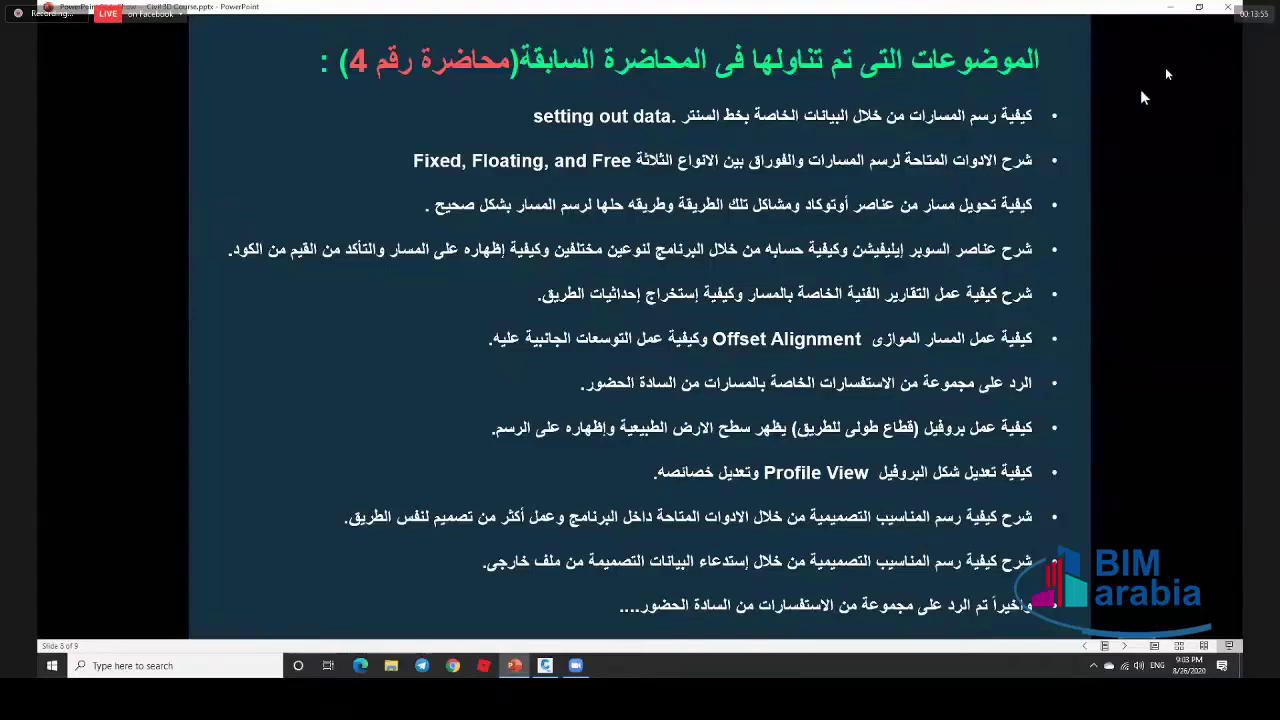
pyautogui.click(1173, 8)
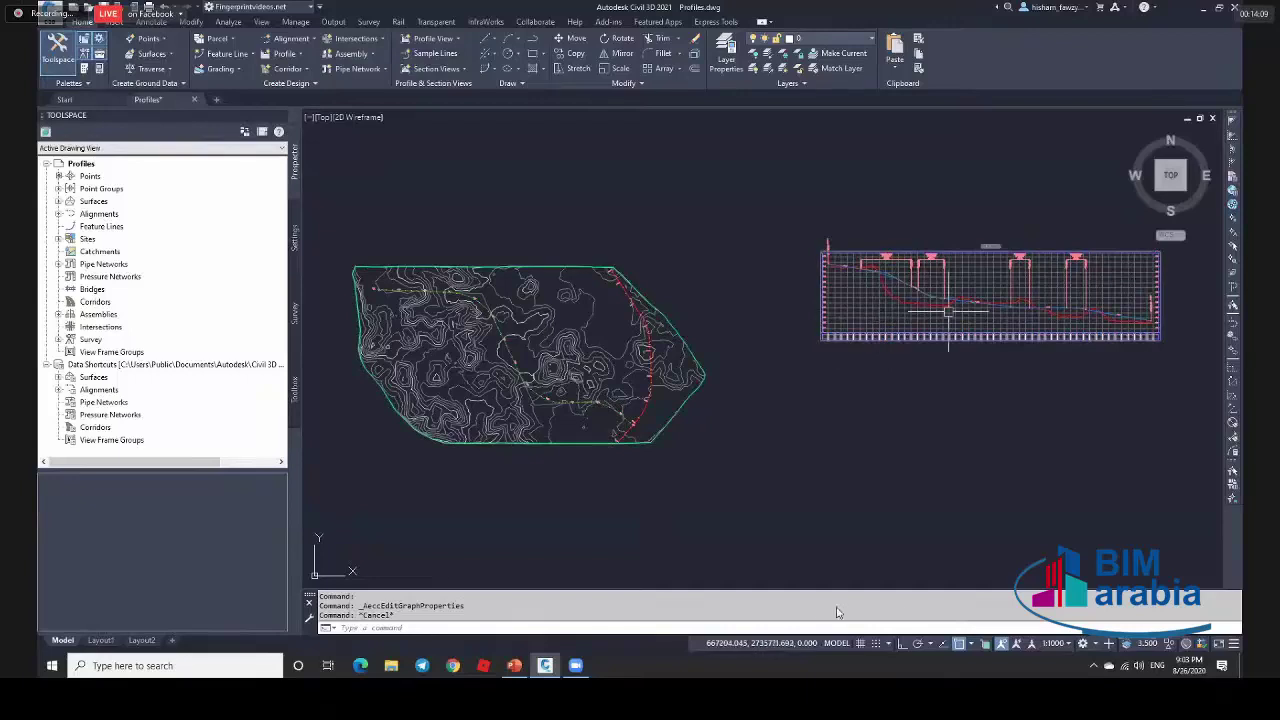
# Examine which profiles are drawn in the road profile view's properties, checking ROAD 01-FG01 and ROAD 01-FG02, and close without changes.
pyautogui.scroll(2, 990, 306)
pyautogui.moveTo(1003, 328); pyautogui.dragTo(790, 320, button='middle')
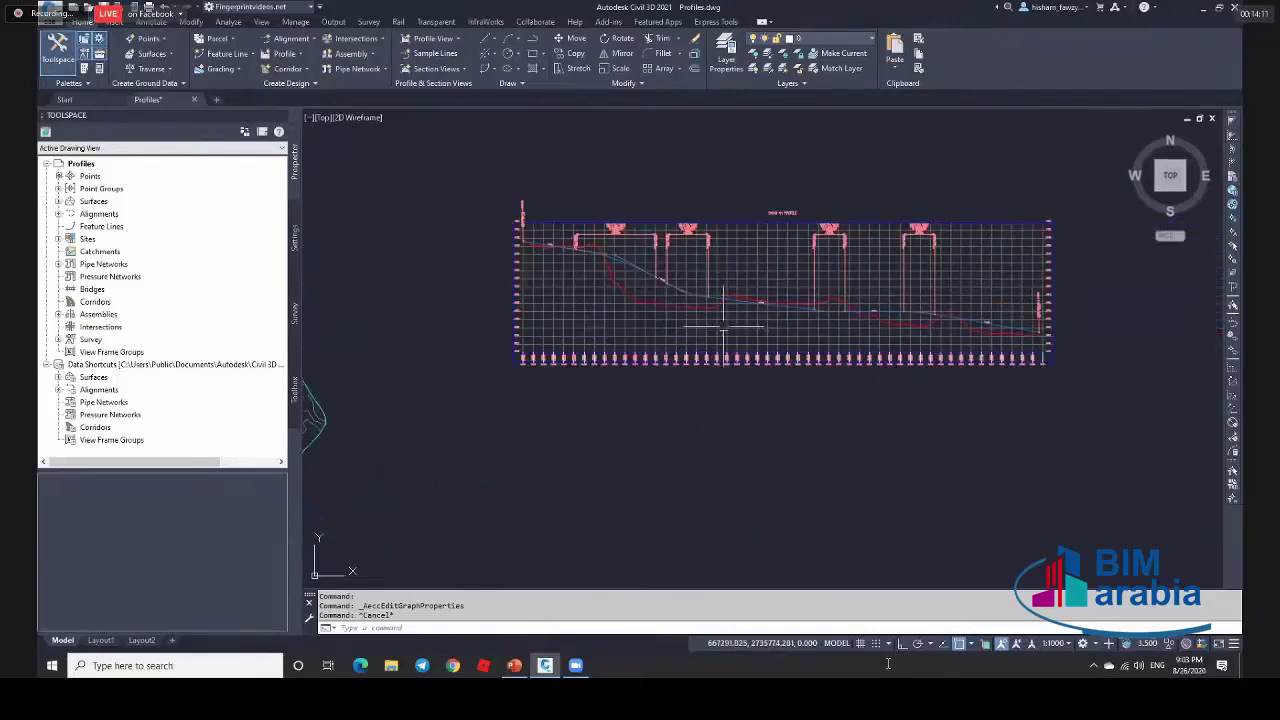
pyautogui.scroll(2, 790, 320)
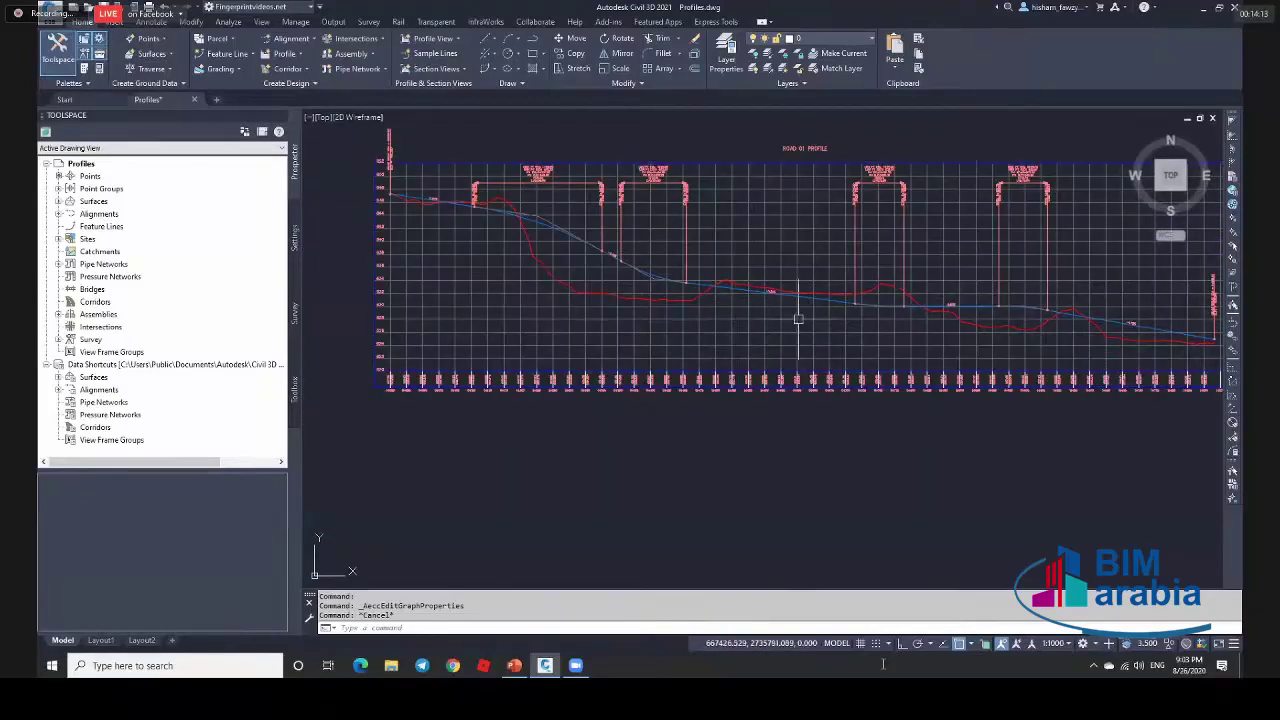
pyautogui.click(790, 320)
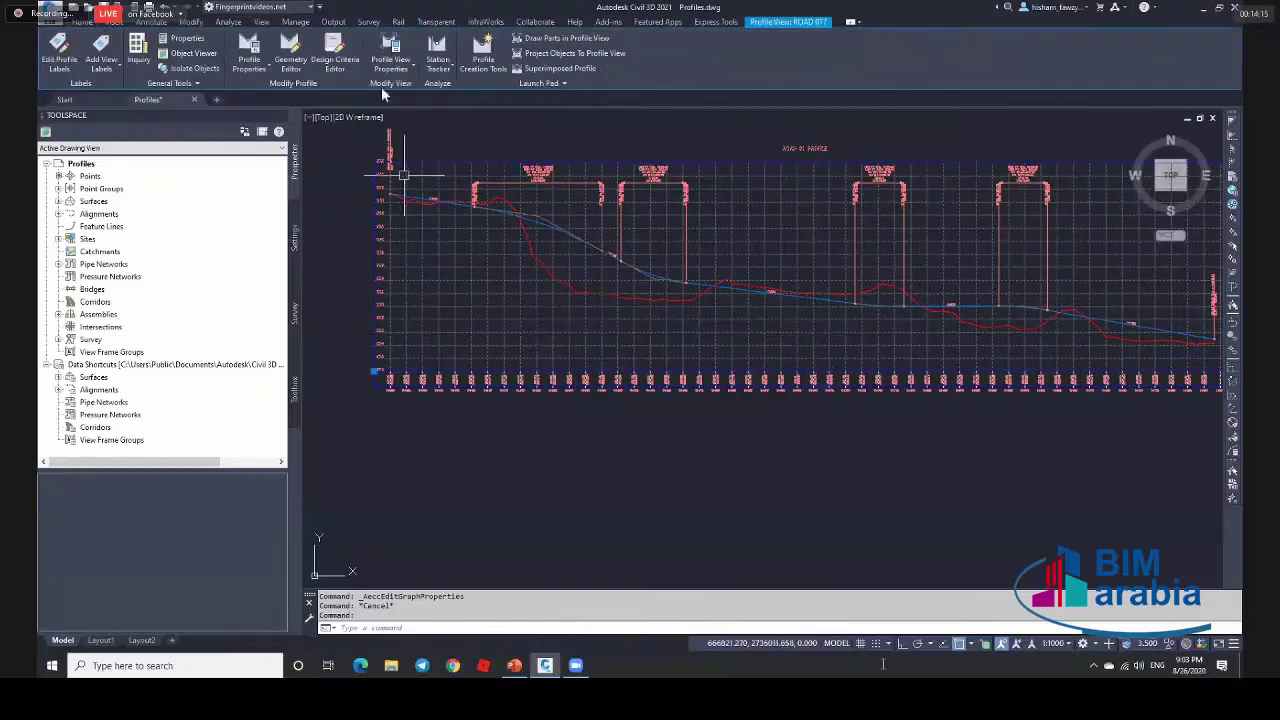
pyautogui.doubleClick(738, 387)
pyautogui.click(508, 242)
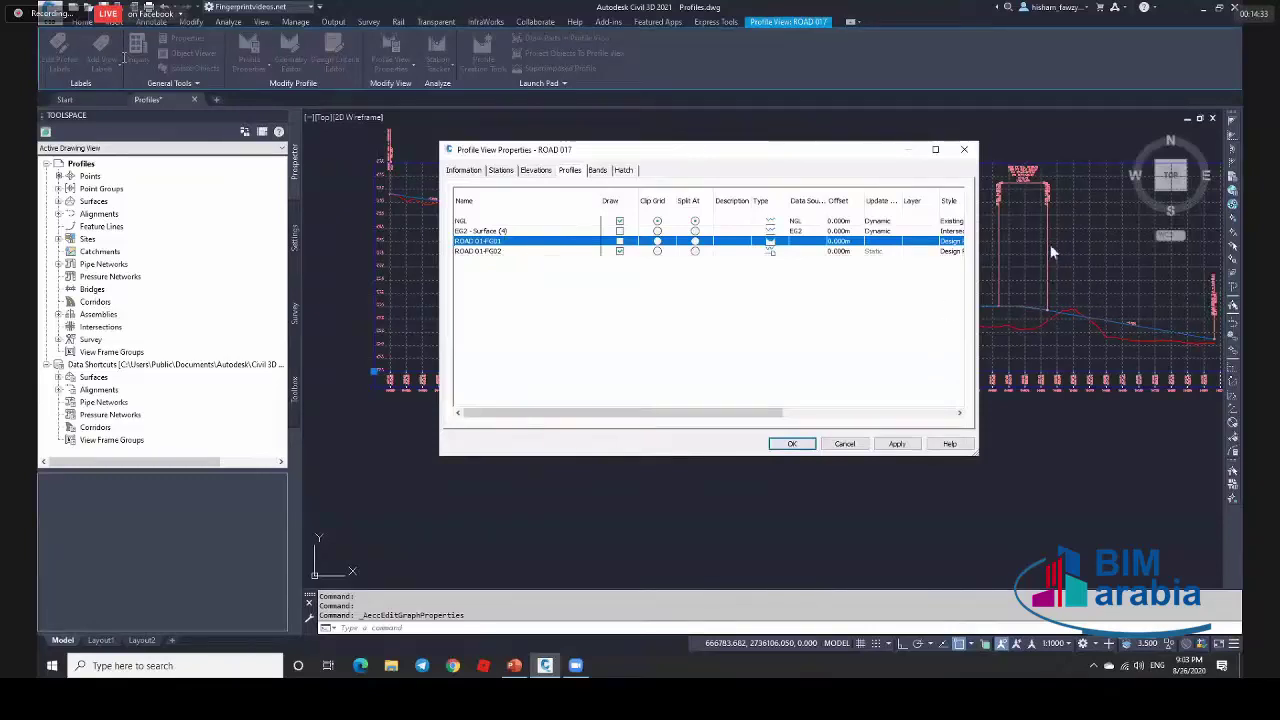
pyautogui.click(621, 251)
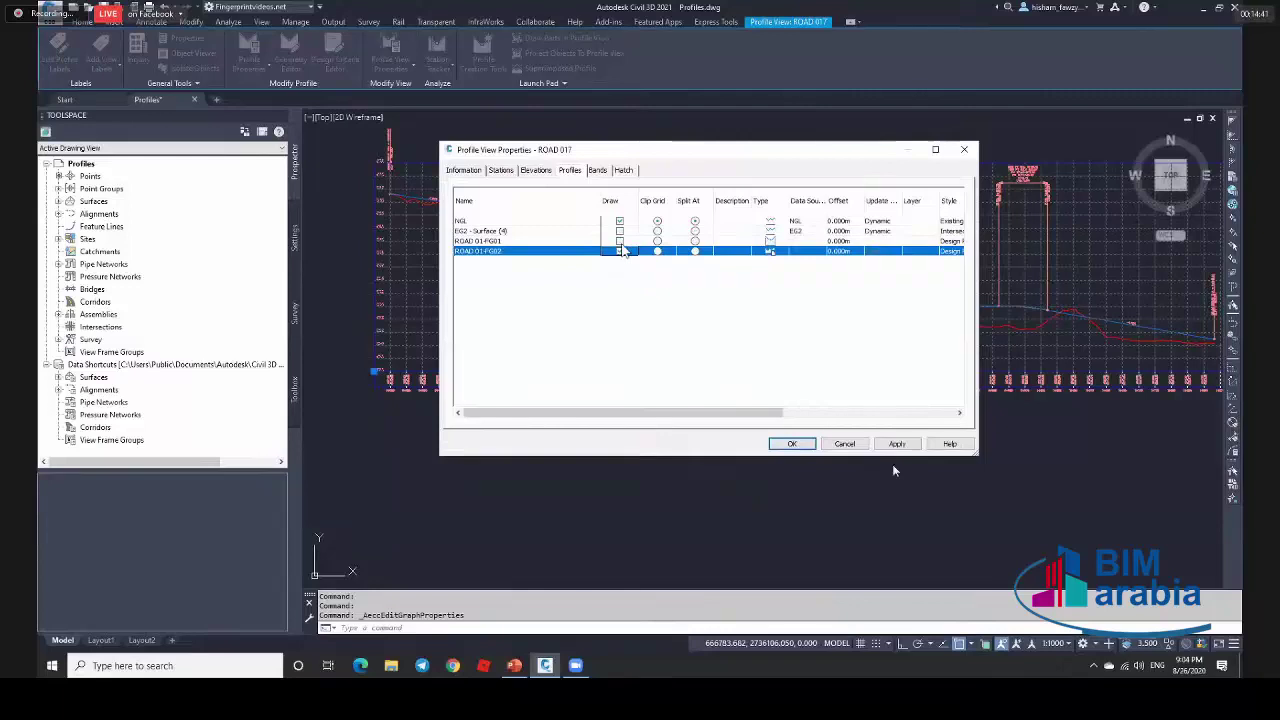
pyautogui.click(918, 407)
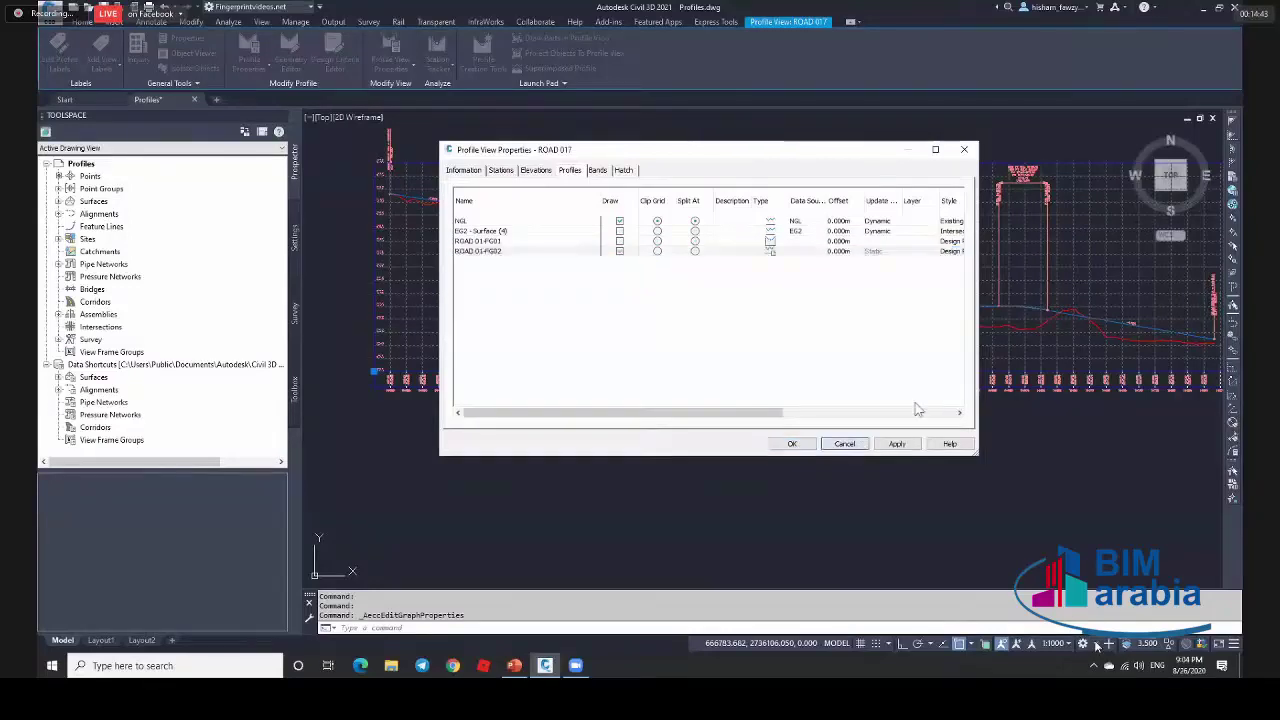
pyautogui.press('Escape')
# Select the ROAD 01-FG02 design profile in the profile view and inspect its course.
pyautogui.scroll(5, 989, 322)
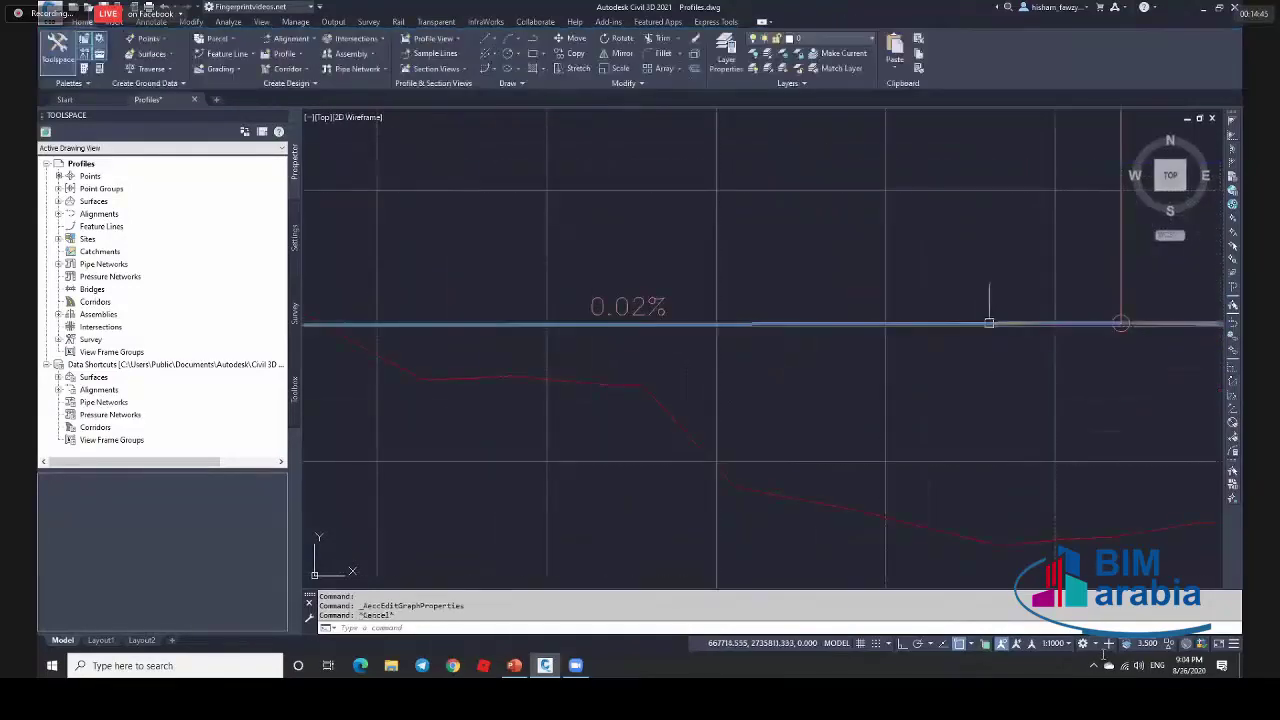
pyautogui.click(989, 322)
pyautogui.scroll(-6, 908, 300)
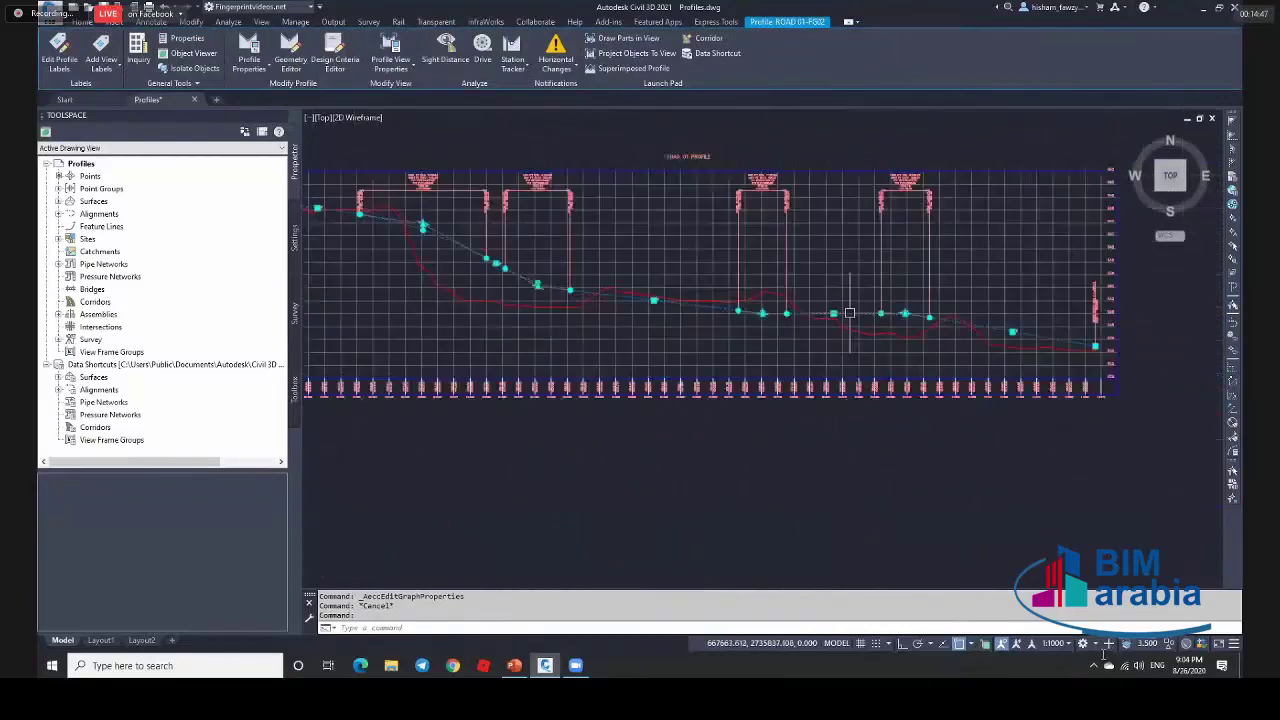
pyautogui.scroll(-2, 849, 313)
pyautogui.scroll(4, 849, 318)
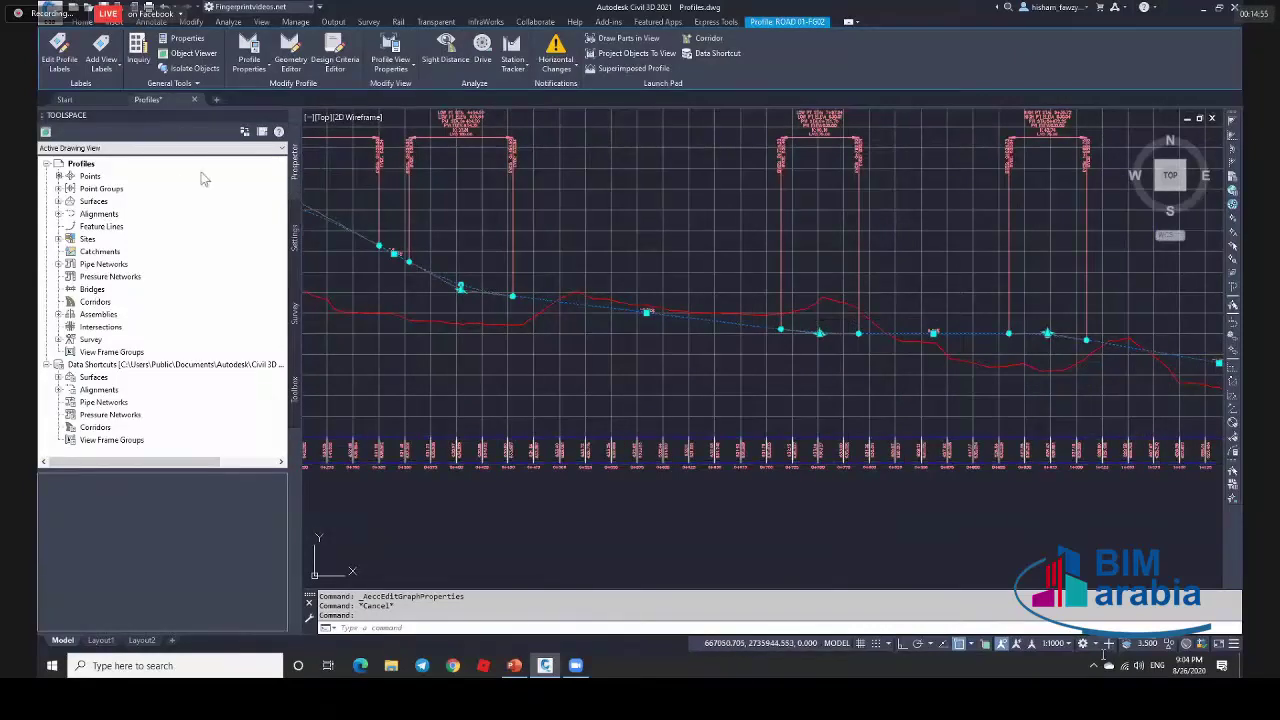
# Expand the centerline alignments down to ROAD 01's profiles in the Prospector tree and show the available actions for ROAD 01-FG02.
pyautogui.click(58, 214)
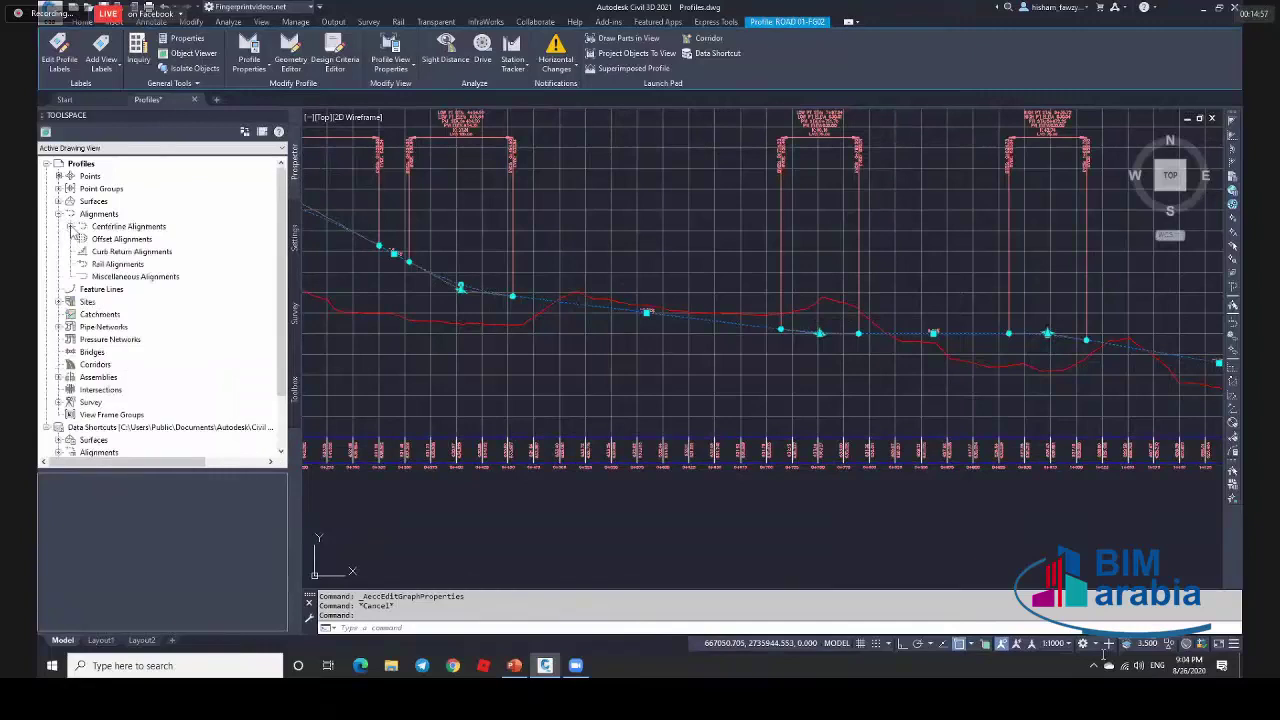
pyautogui.click(70, 226)
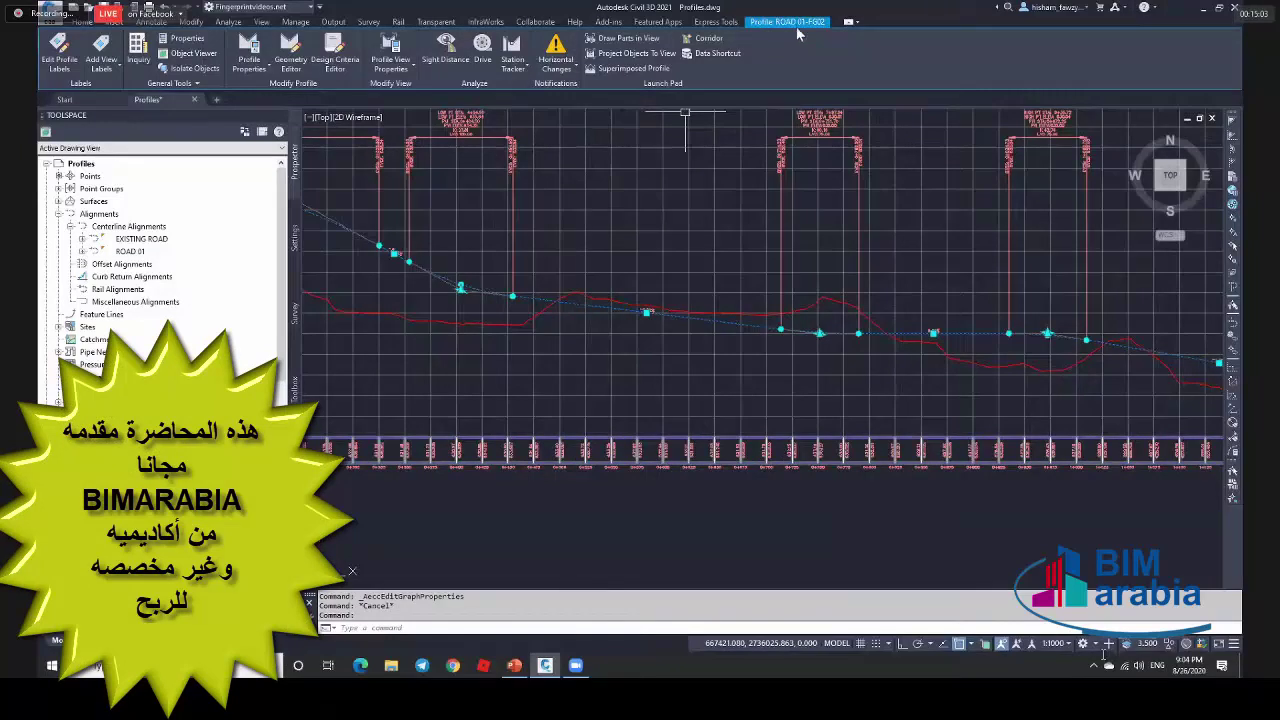
pyautogui.click(82, 251)
pyautogui.click(93, 276)
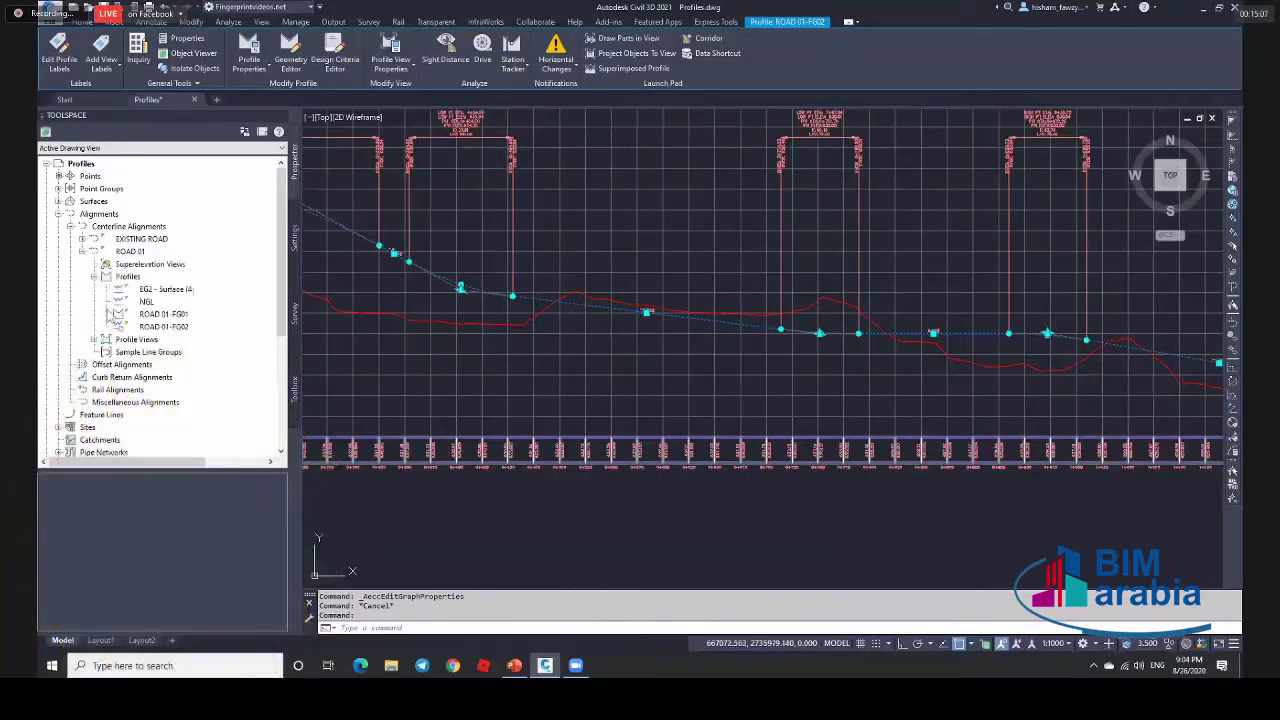
pyautogui.rightClick(182, 332)
# Find the participant by first name in the Zoom participants list, make them co-host and clear the search.
pyautogui.click(537, 661)
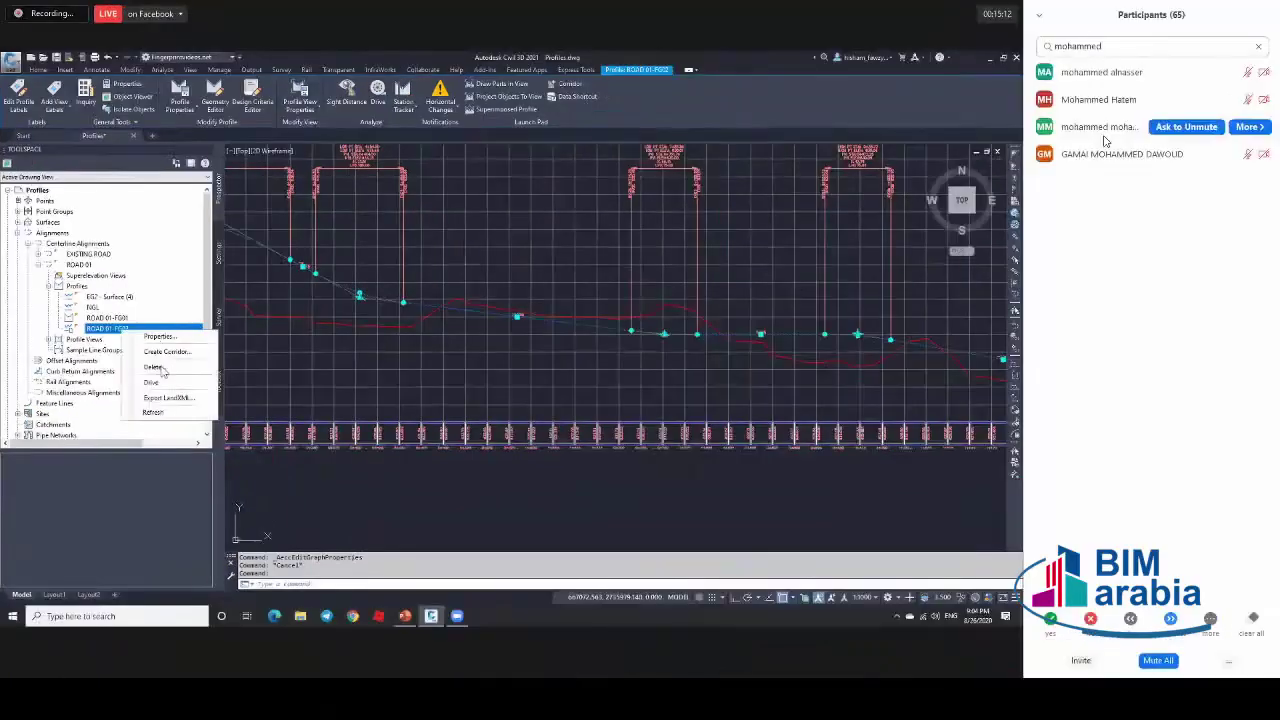
pyautogui.doubleClick(1090, 47)
pyautogui.write('as')
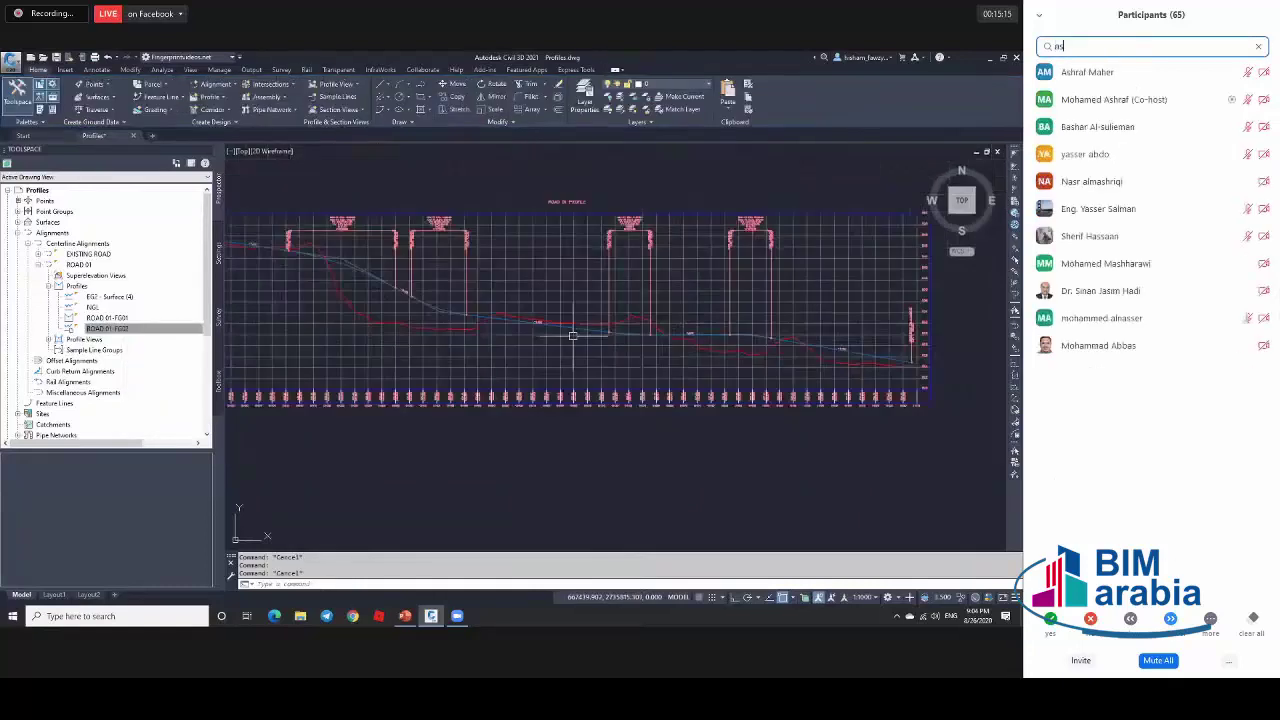
pyautogui.write('hr')
pyautogui.moveTo(1255, 78)
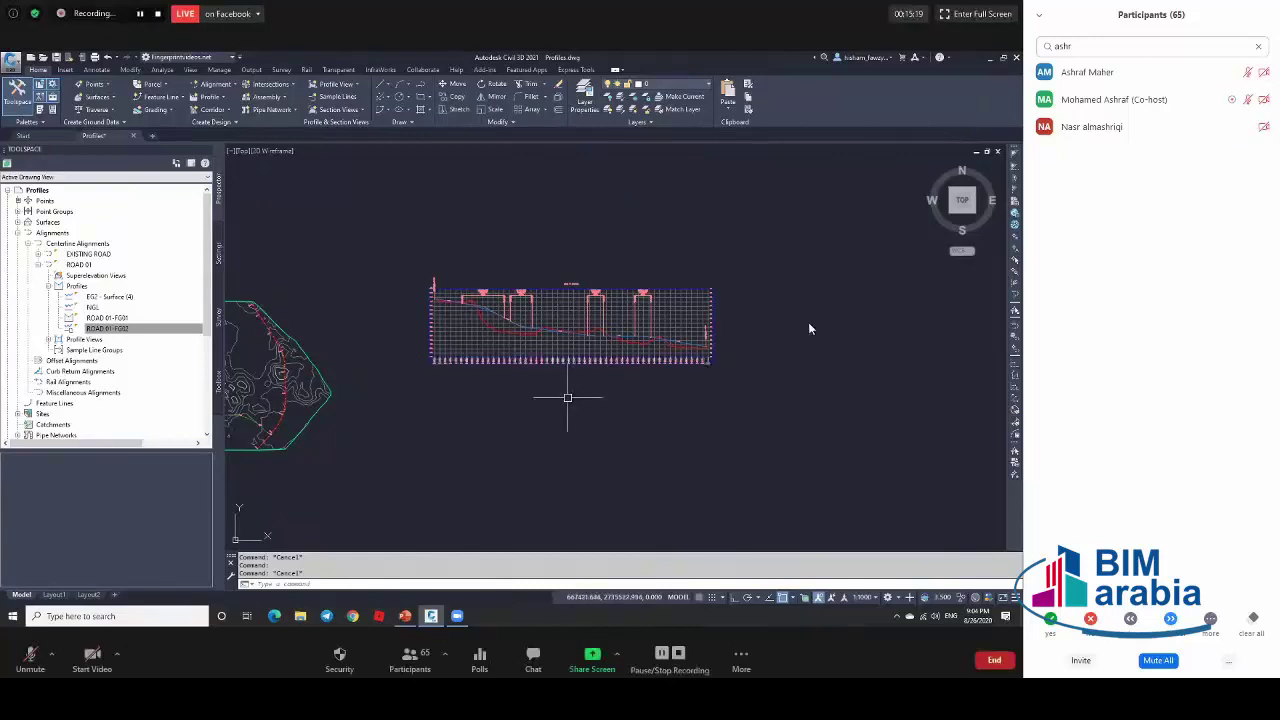
pyautogui.click(1258, 47)
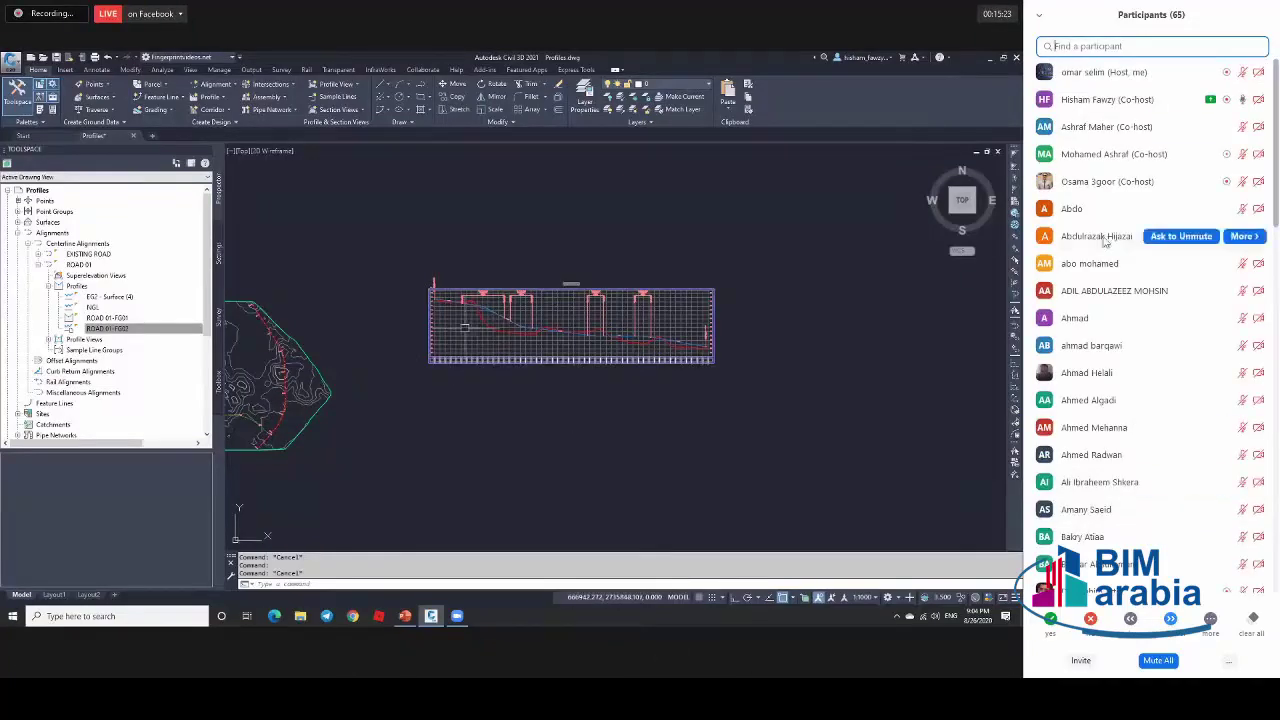
# Search the participants for another attendee by name, clear the search and examine the whole participants list.
pyautogui.write('samir')
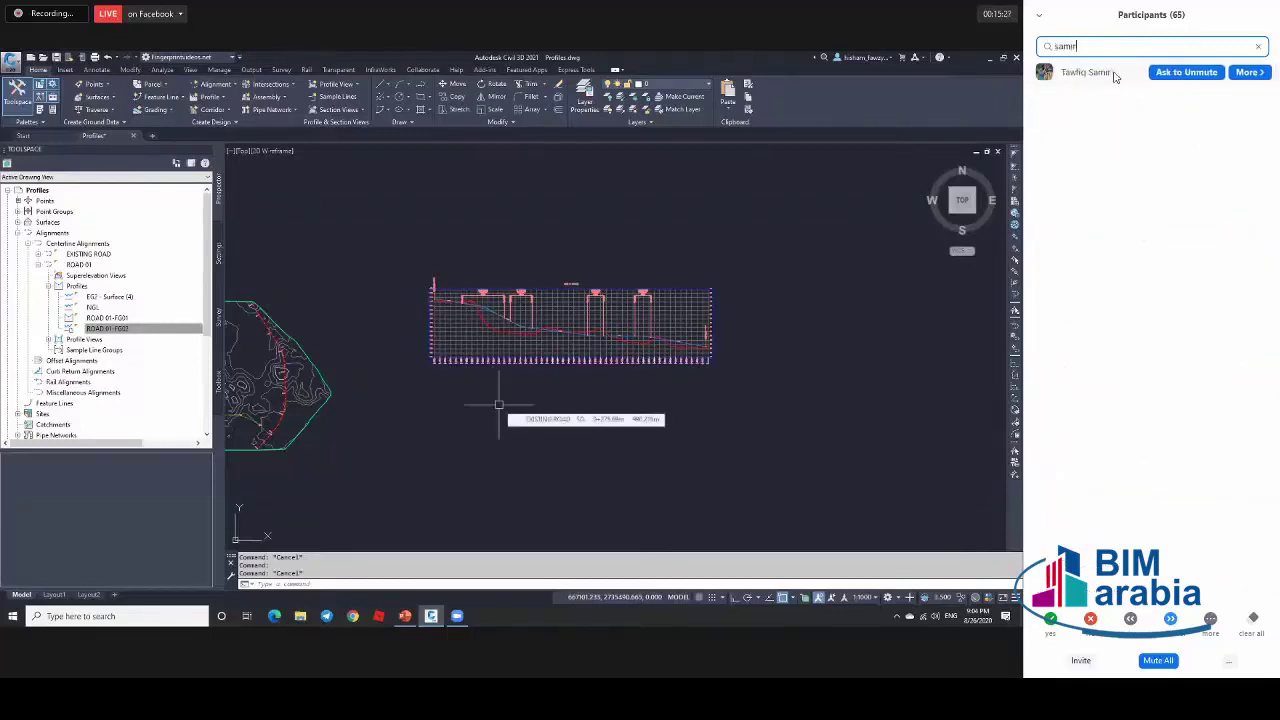
pyautogui.click(1259, 46)
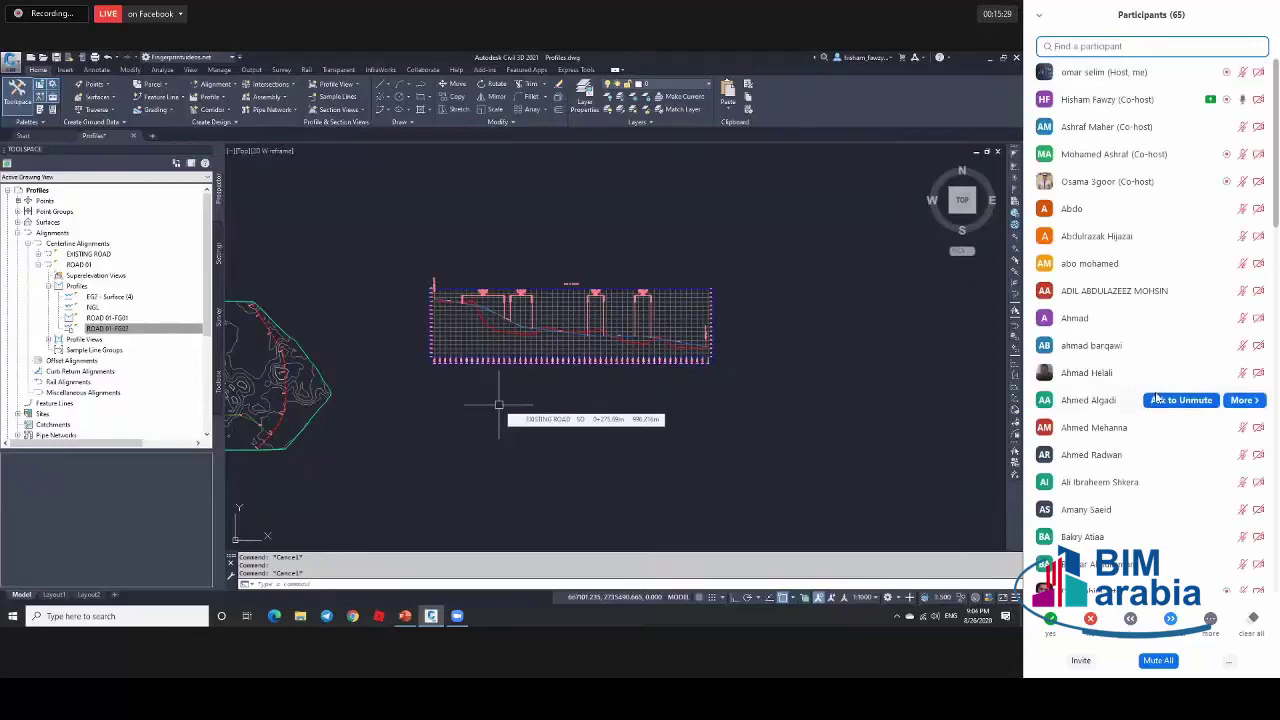
pyautogui.scroll(-5, 1165, 380)
pyautogui.scroll(-6, 1165, 376)
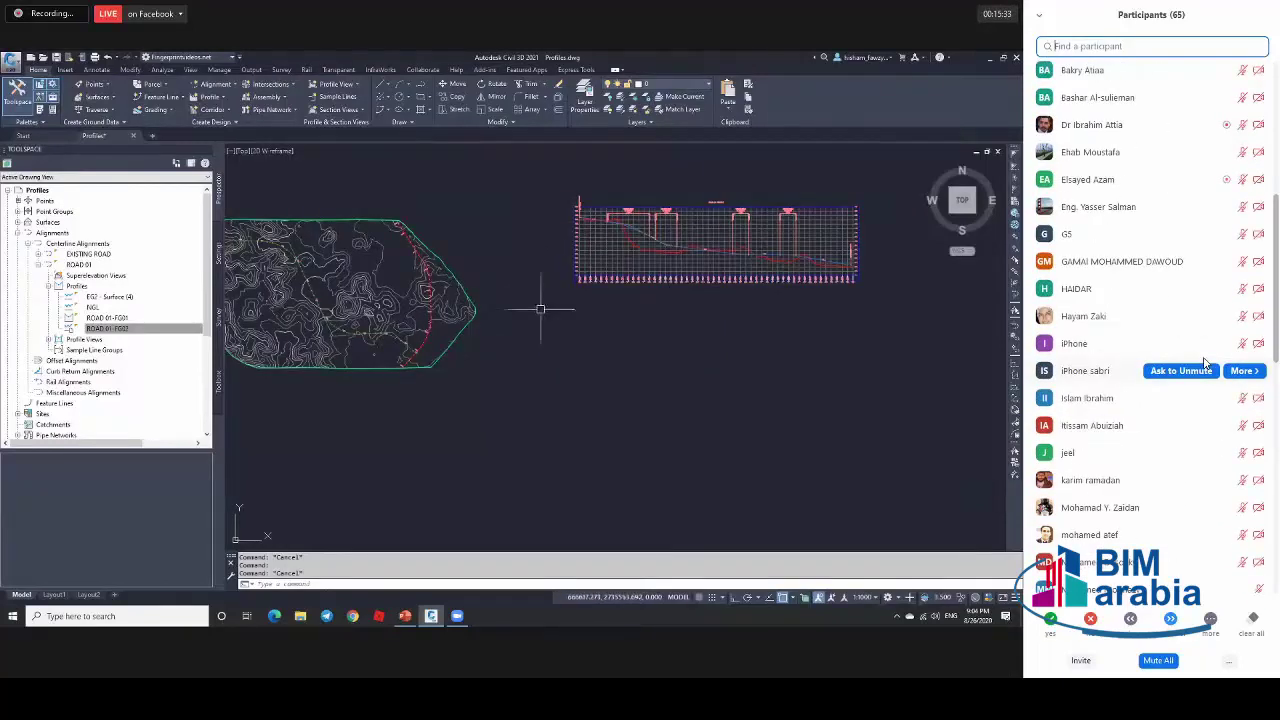
pyautogui.scroll(-3, 1205, 362)
pyautogui.scroll(-7, 1205, 362)
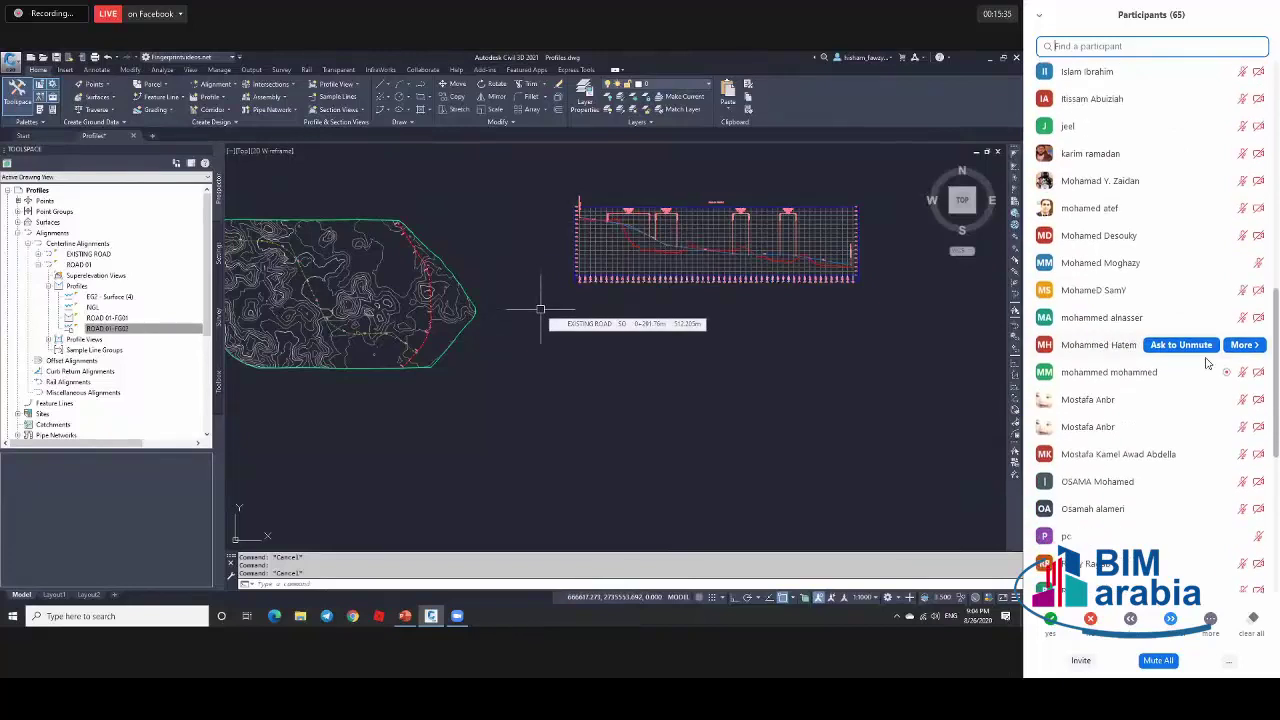
pyautogui.scroll(-4, 1205, 362)
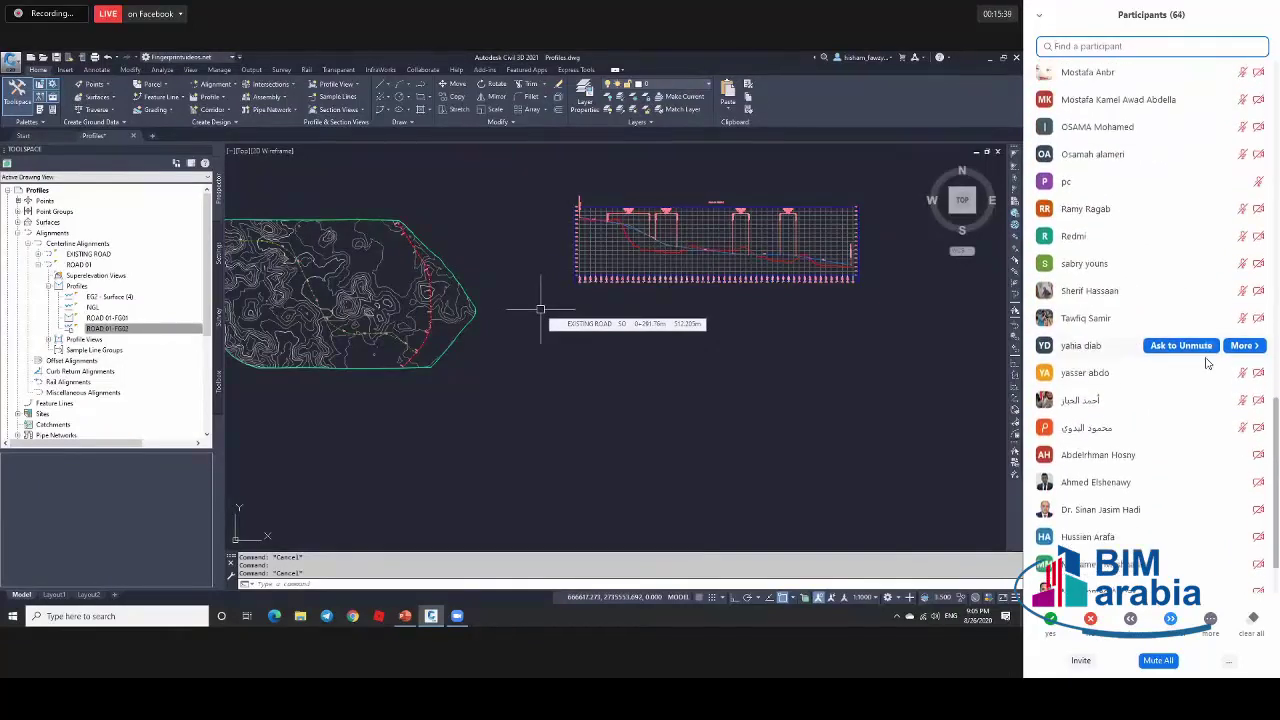
pyautogui.scroll(-1, 1206, 362)
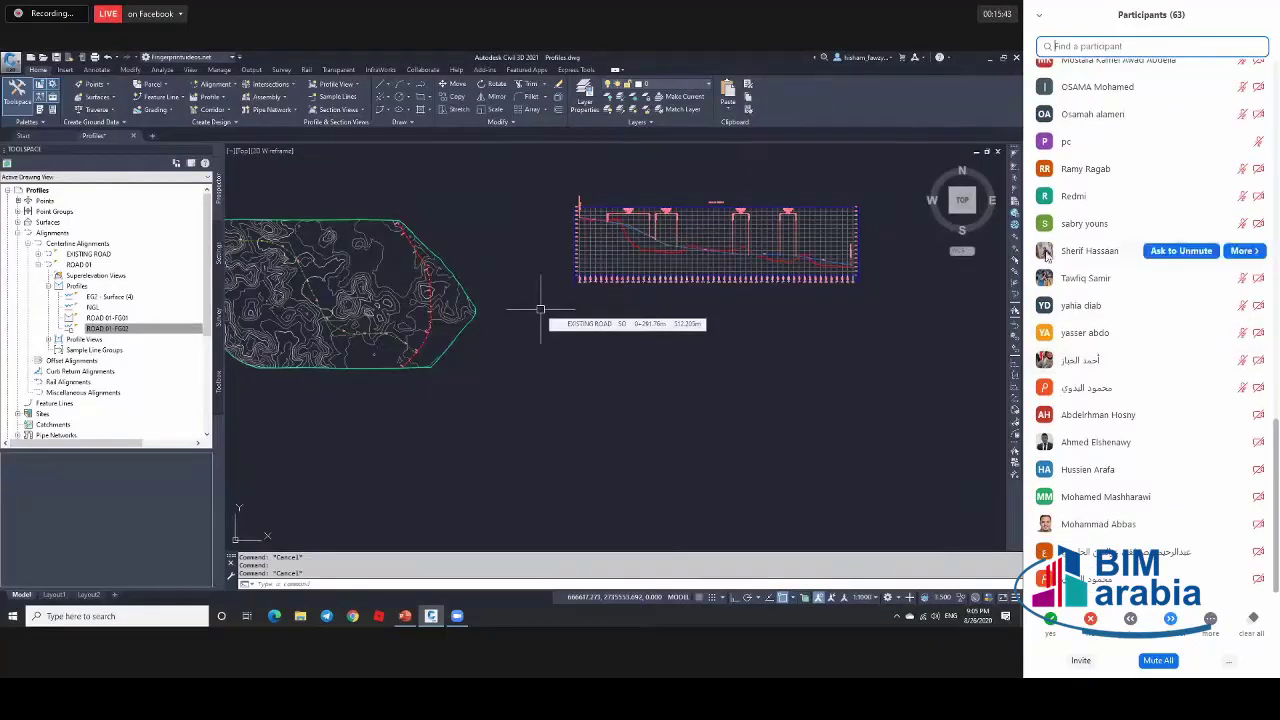
pyautogui.scroll(1, 1236, 266)
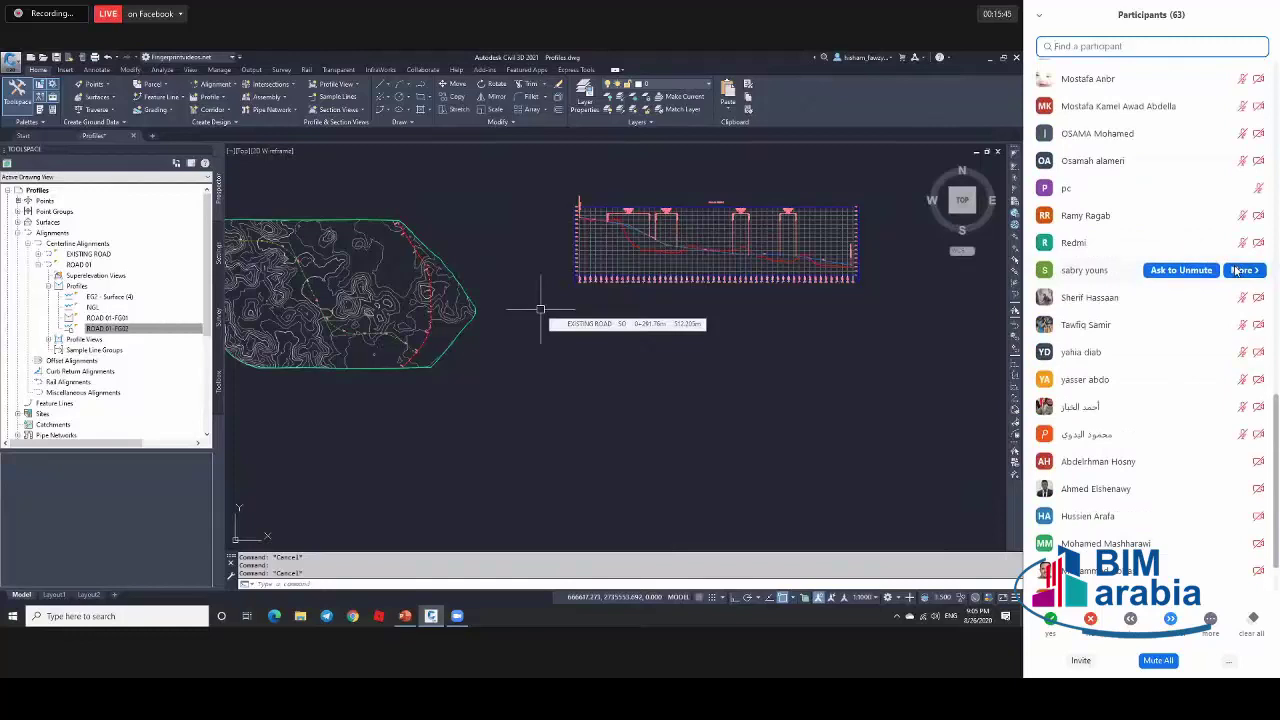
pyautogui.scroll(5, 1238, 270)
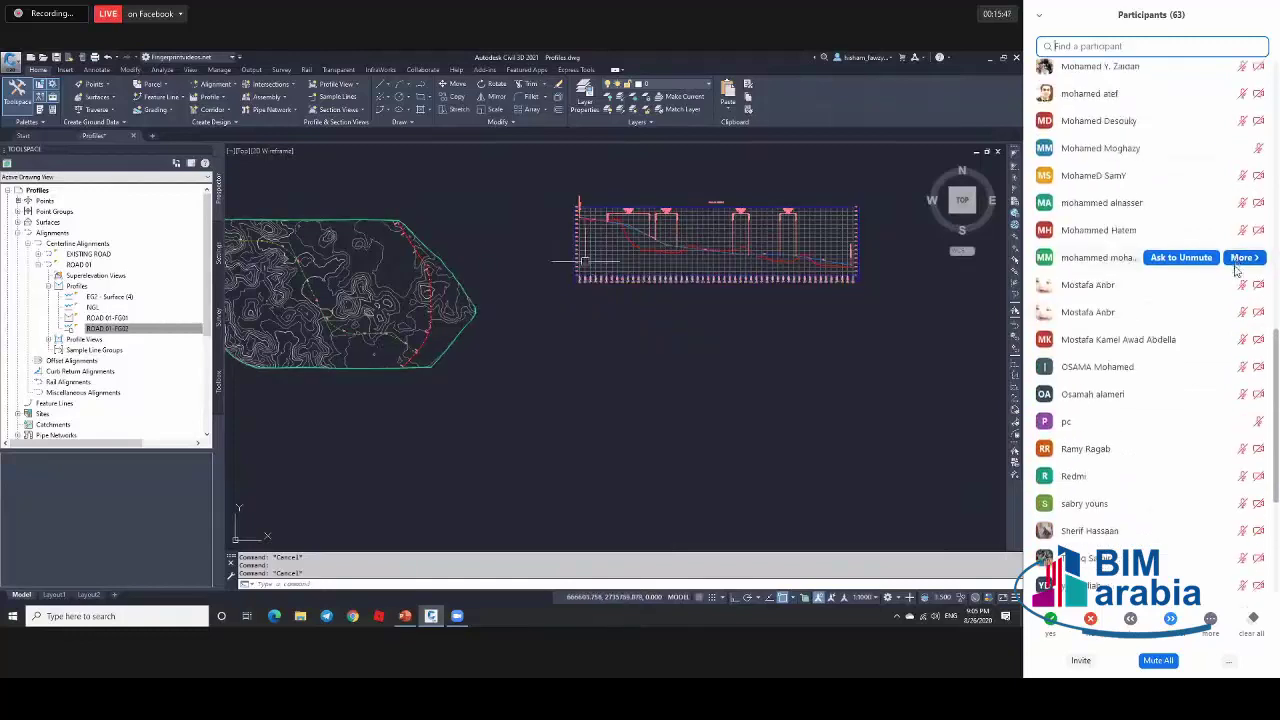
pyautogui.scroll(6, 1240, 275)
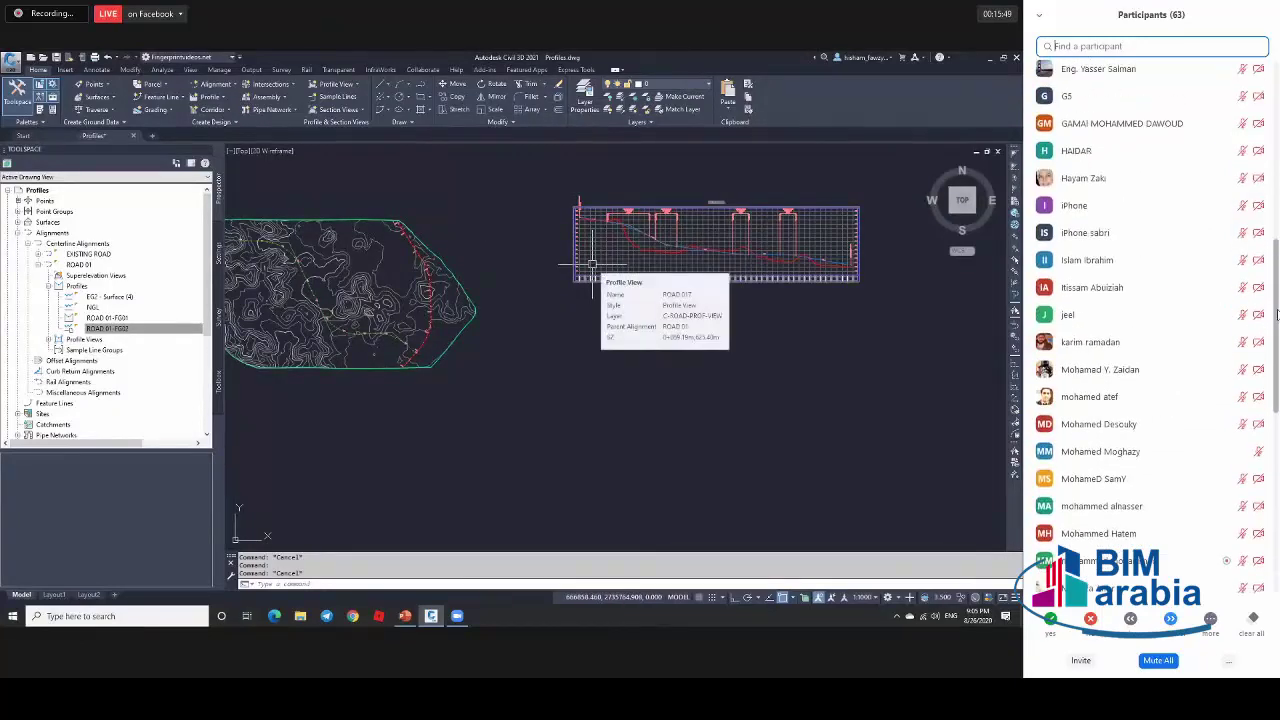
pyautogui.scroll(5, 1276, 314)
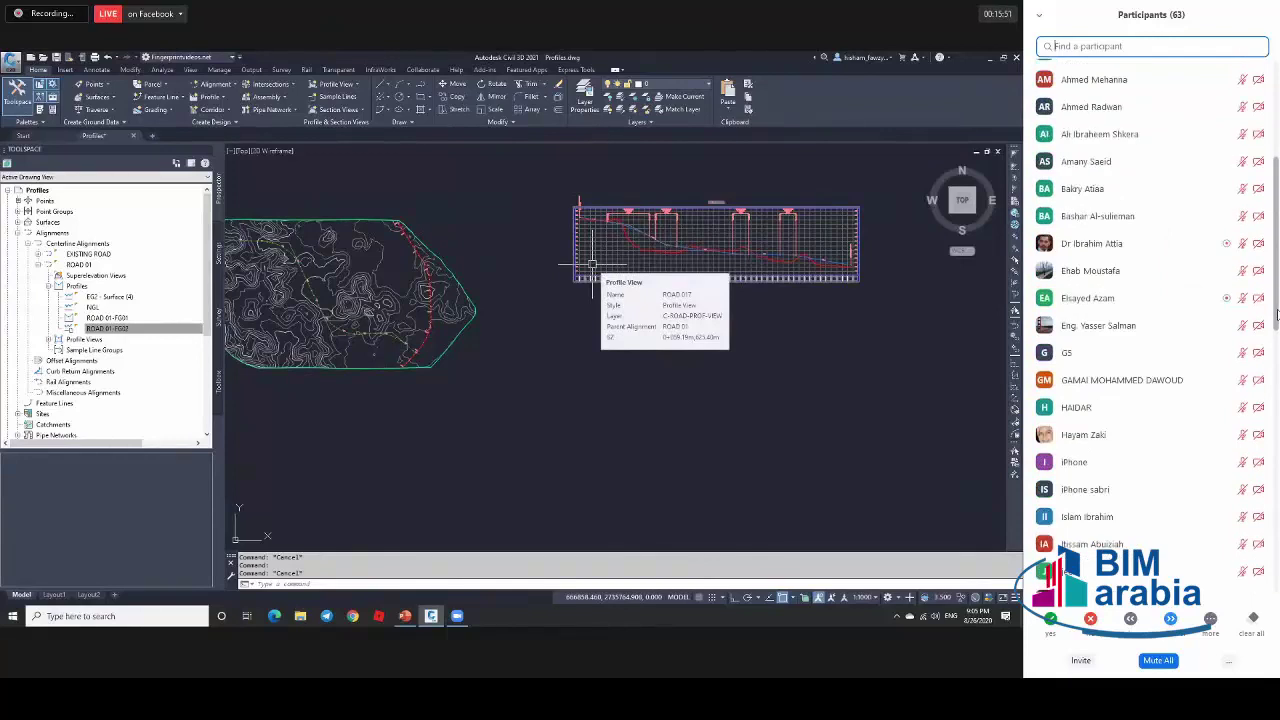
pyautogui.moveTo(1124, 336)
pyautogui.scroll(5, 1127, 419)
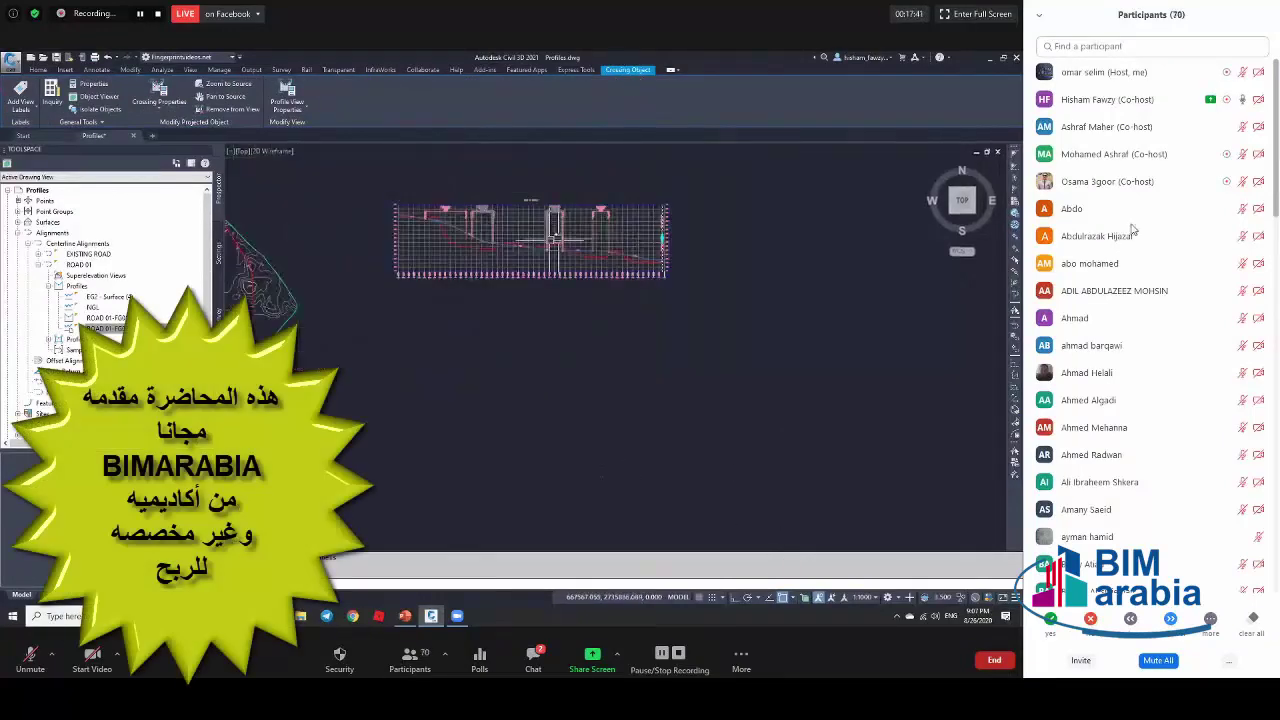
pyautogui.moveTo(1135, 229)
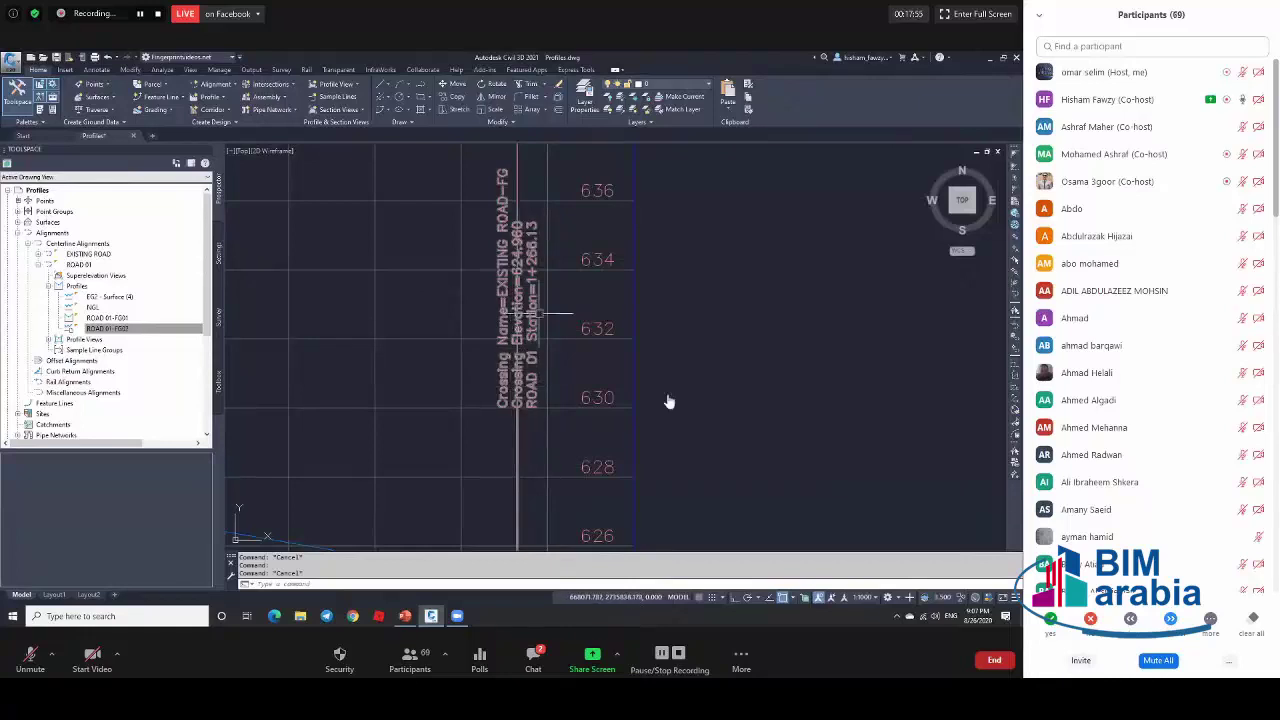
pyautogui.click(1048, 645)
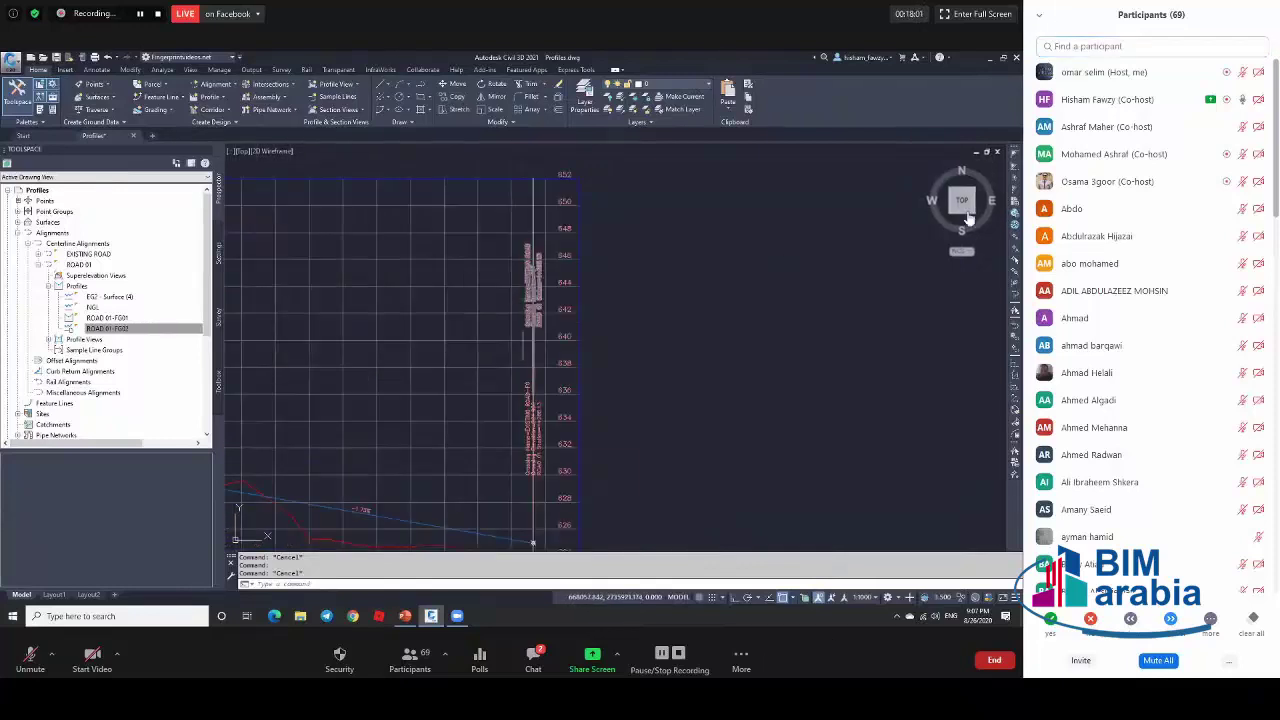
pyautogui.moveTo(1110, 250)
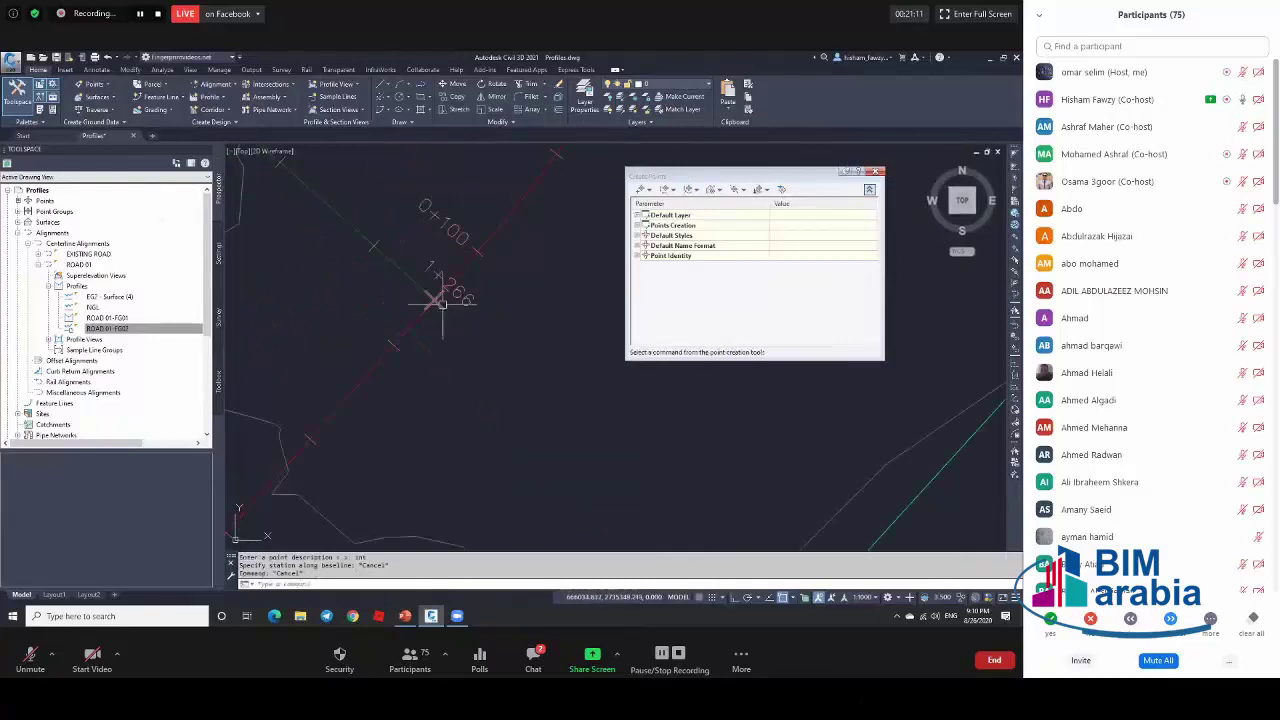
# Open the Zoom meeting chat to read its messages, then hide the chat and participants panels.
pyautogui.click(534, 658)
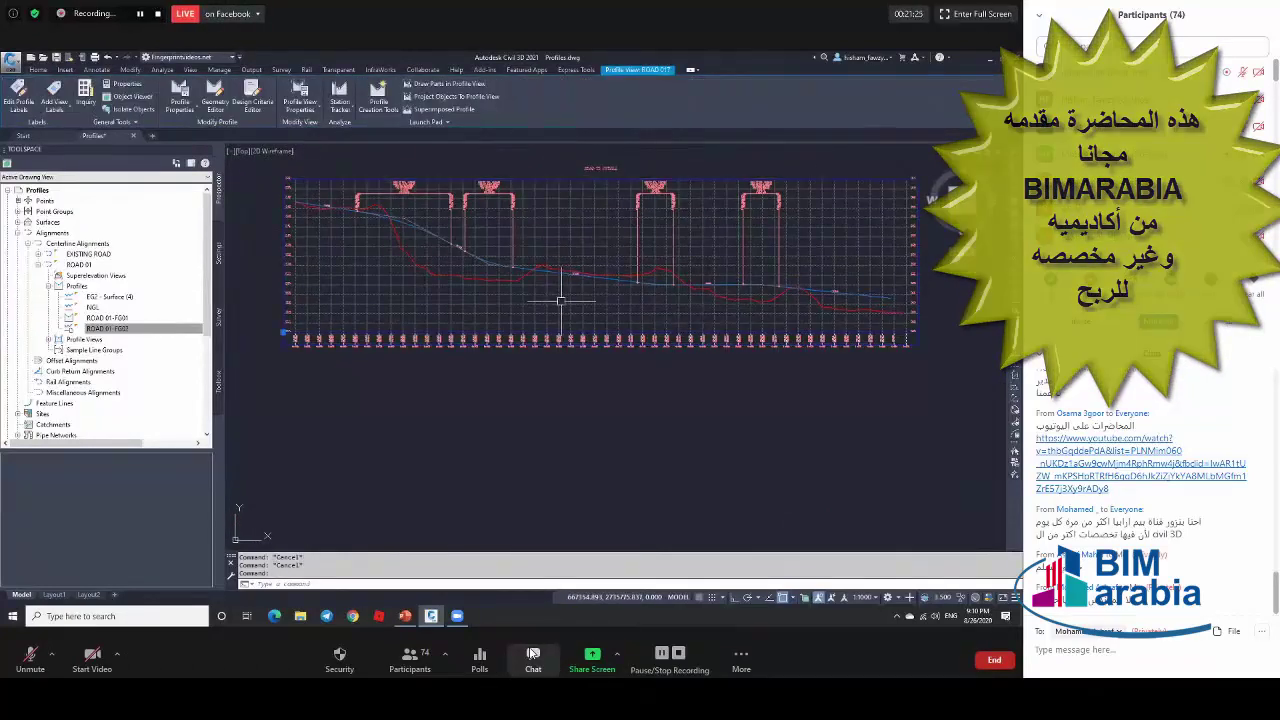
pyautogui.click(533, 655)
pyautogui.click(410, 660)
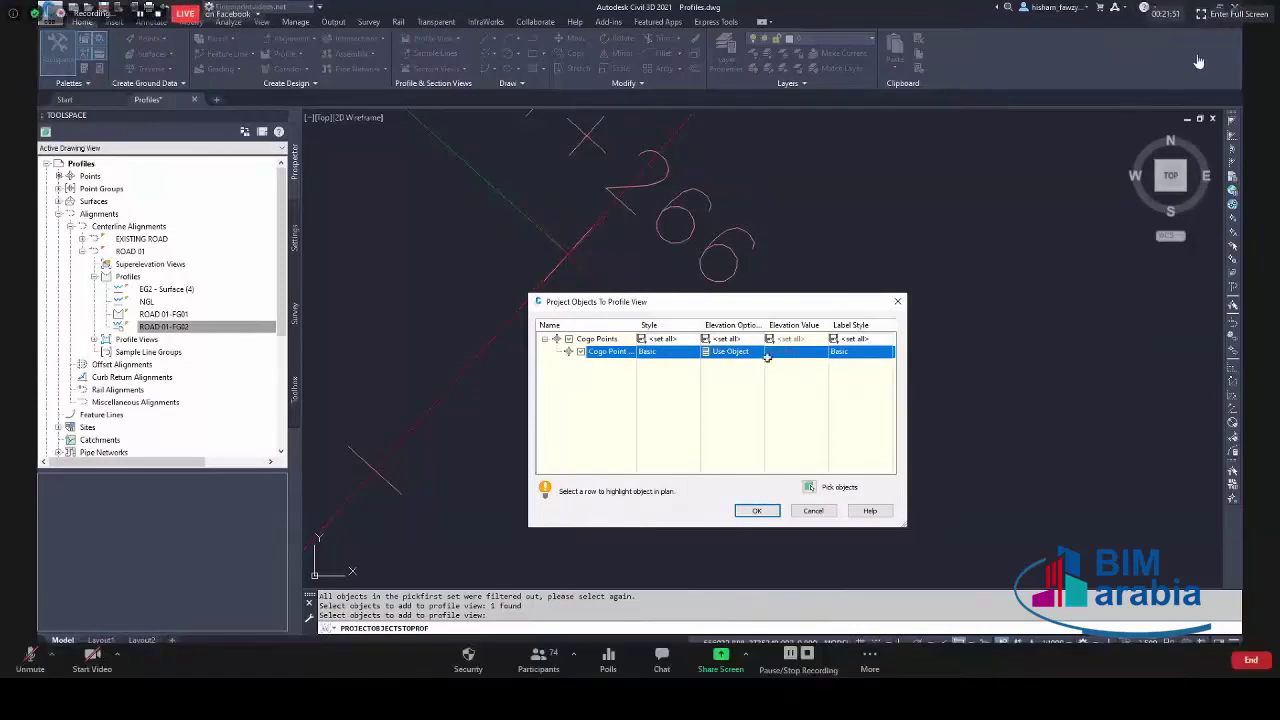
# Project the COGO point to the ROAD 01 profile view with Basic style, Use Object elevation and Basic label style.
pyautogui.click(757, 511)
pyautogui.scroll(-6, 543, 300)
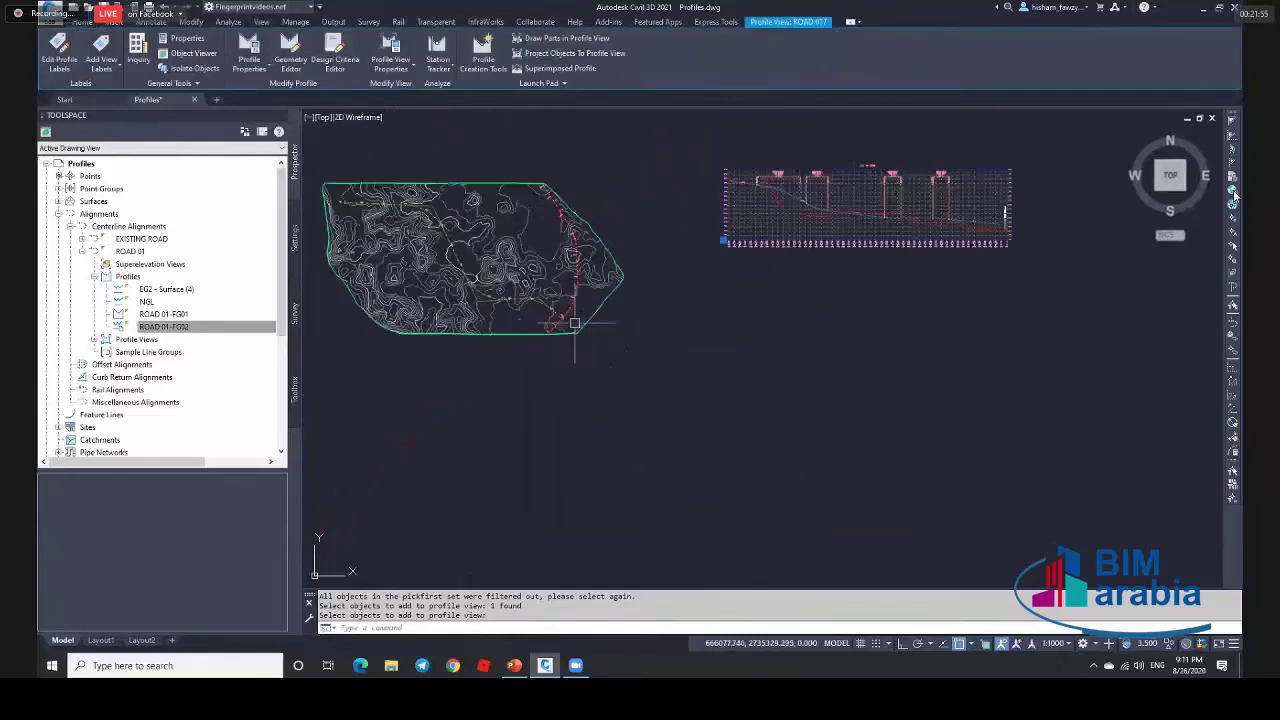
pyautogui.scroll(8, 990, 215)
# Examine the projected COGO point at the end of the profile view and read its station and source elevation label.
pyautogui.press('Escape')
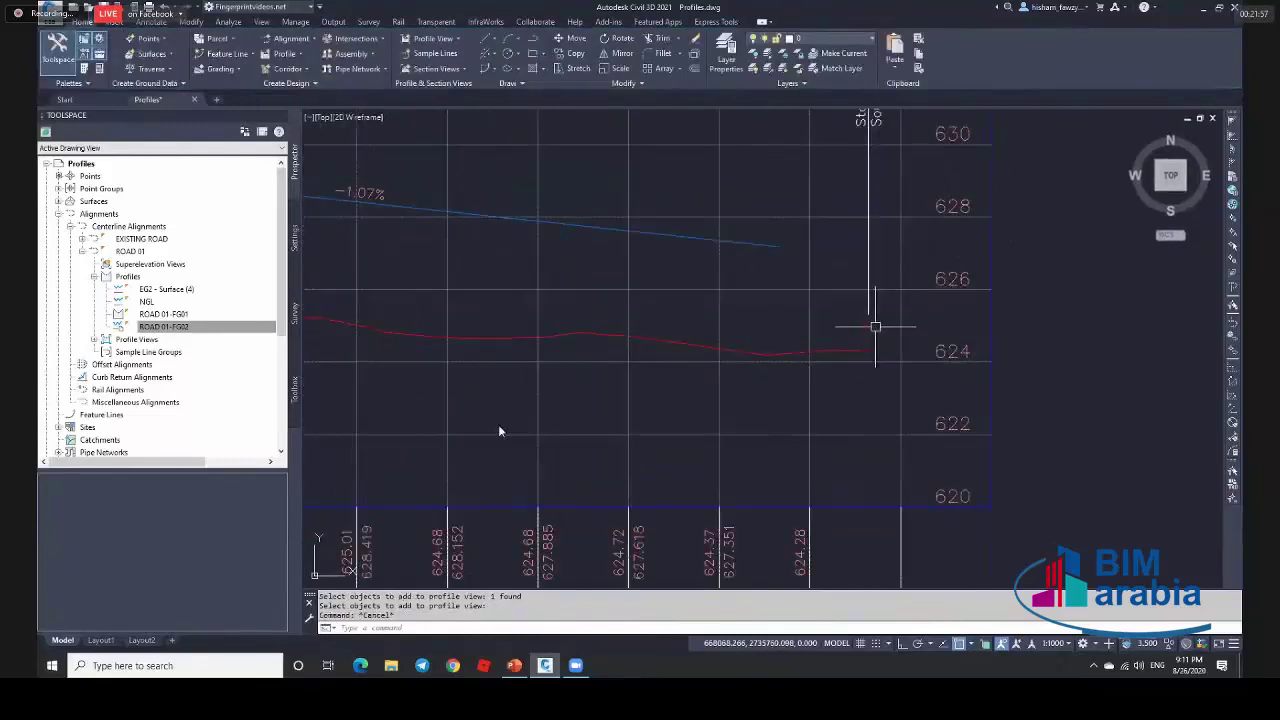
pyautogui.scroll(3, 875, 326)
pyautogui.click(863, 312)
pyautogui.scroll(-6, 863, 312)
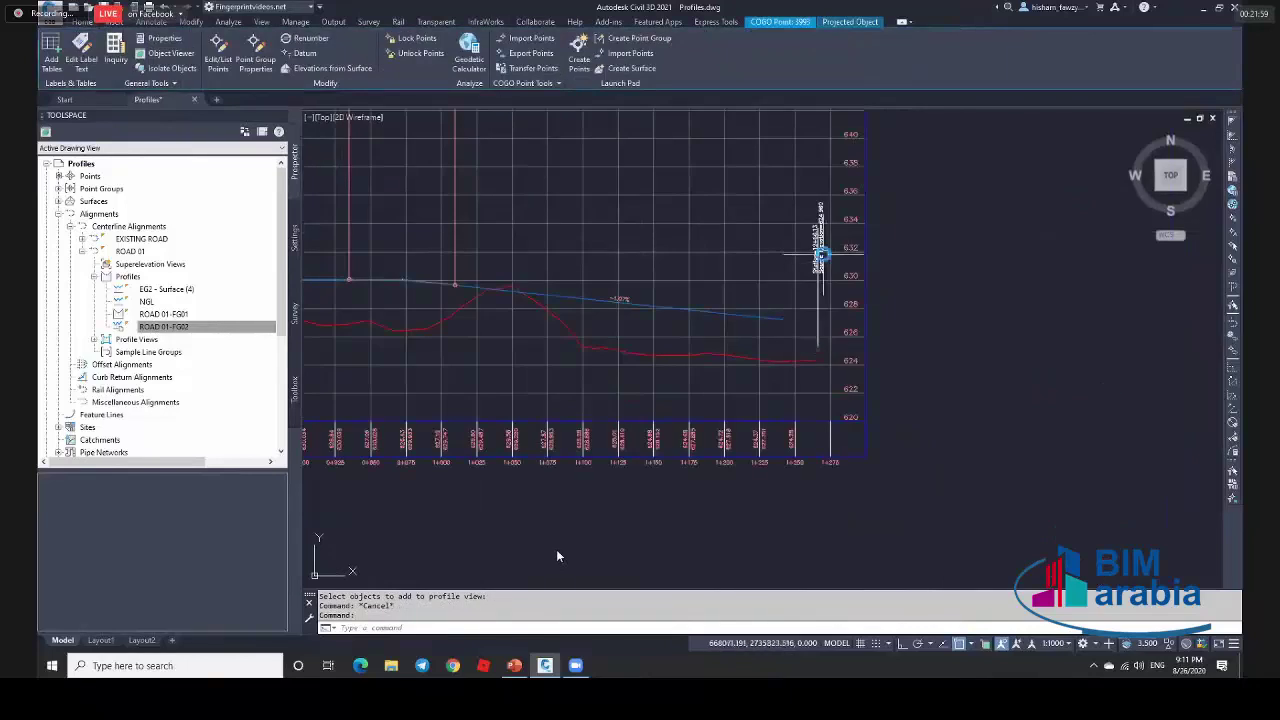
pyautogui.press('Escape')
pyautogui.scroll(4, 822, 255)
pyautogui.scroll(-1, 812, 294)
pyautogui.scroll(1, 812, 294)
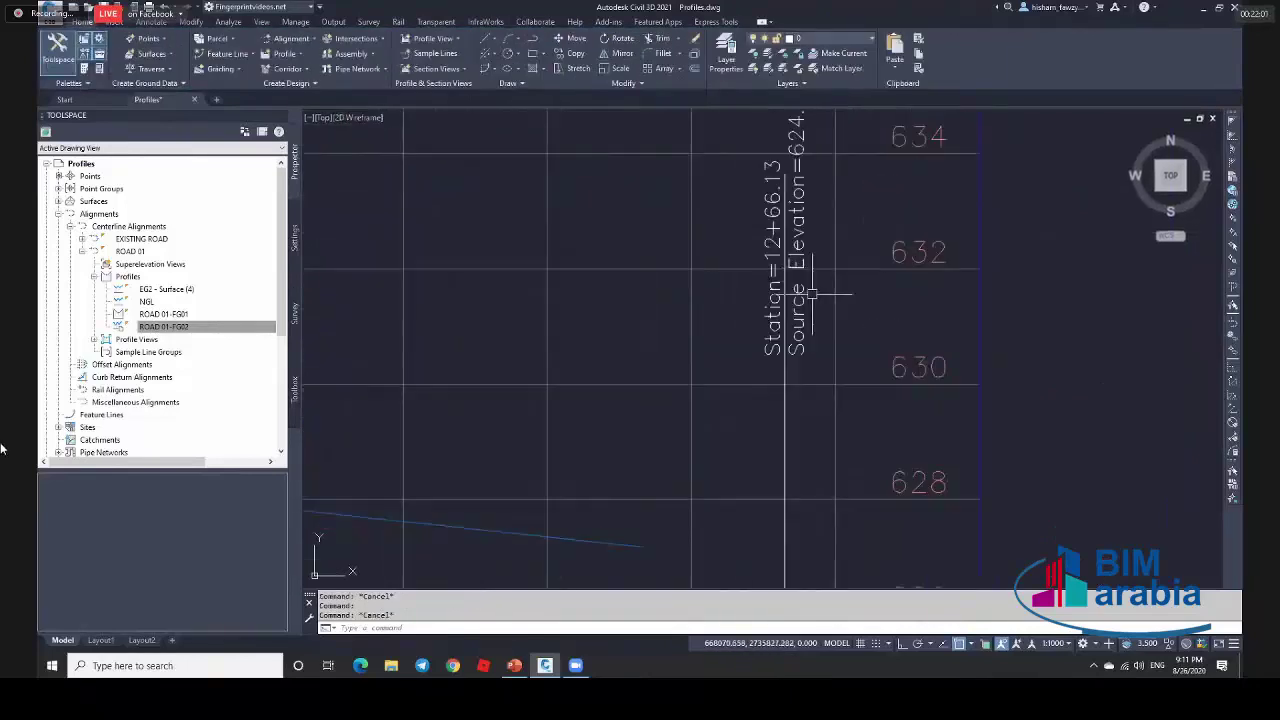
pyautogui.scroll(-2, 795, 240)
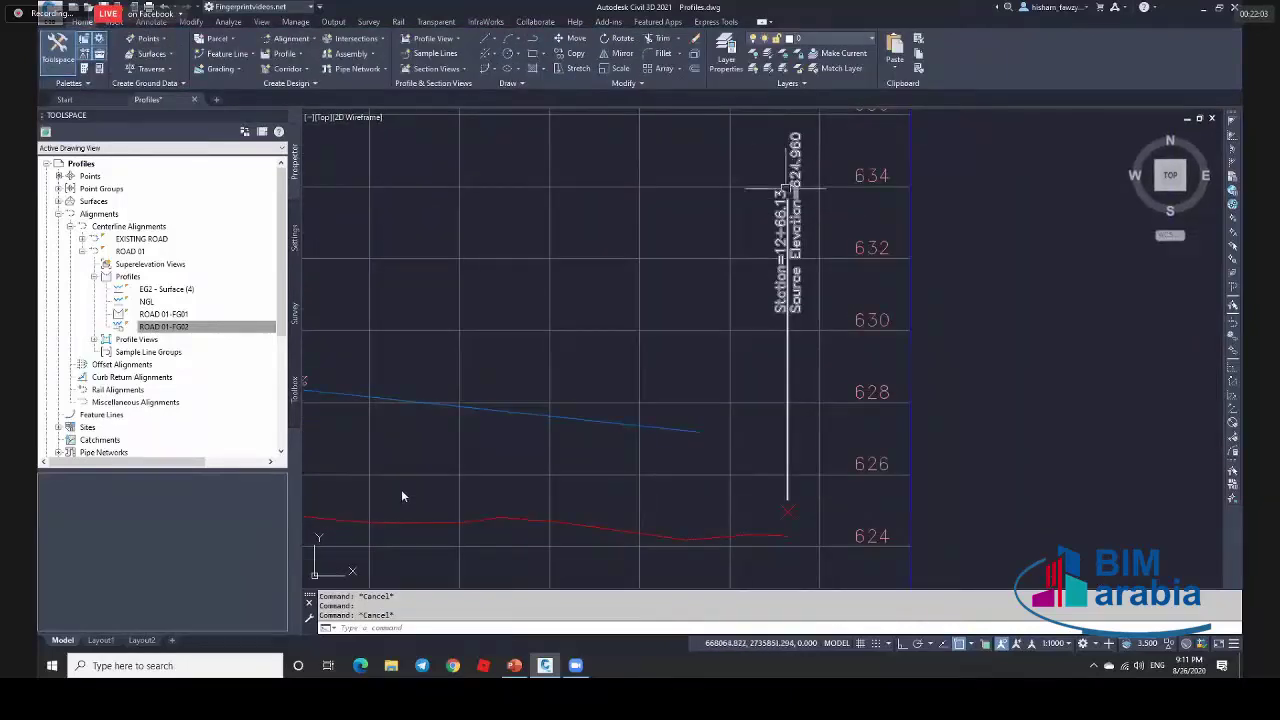
pyautogui.scroll(2, 790, 258)
pyautogui.scroll(-2, 806, 192)
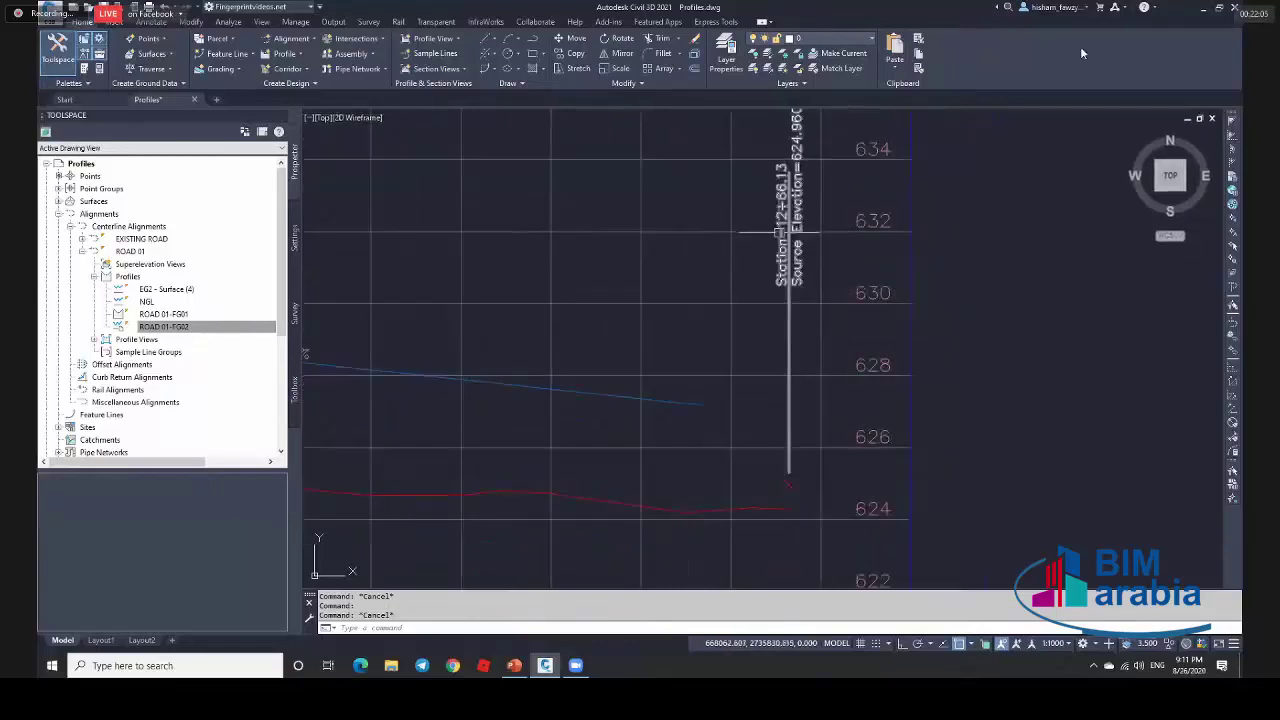
pyautogui.scroll(-2, 790, 232)
# Stretch the end of the ROAD 01-FG02 design profile to the projected COGO point in the profile view.
pyautogui.click(788, 344)
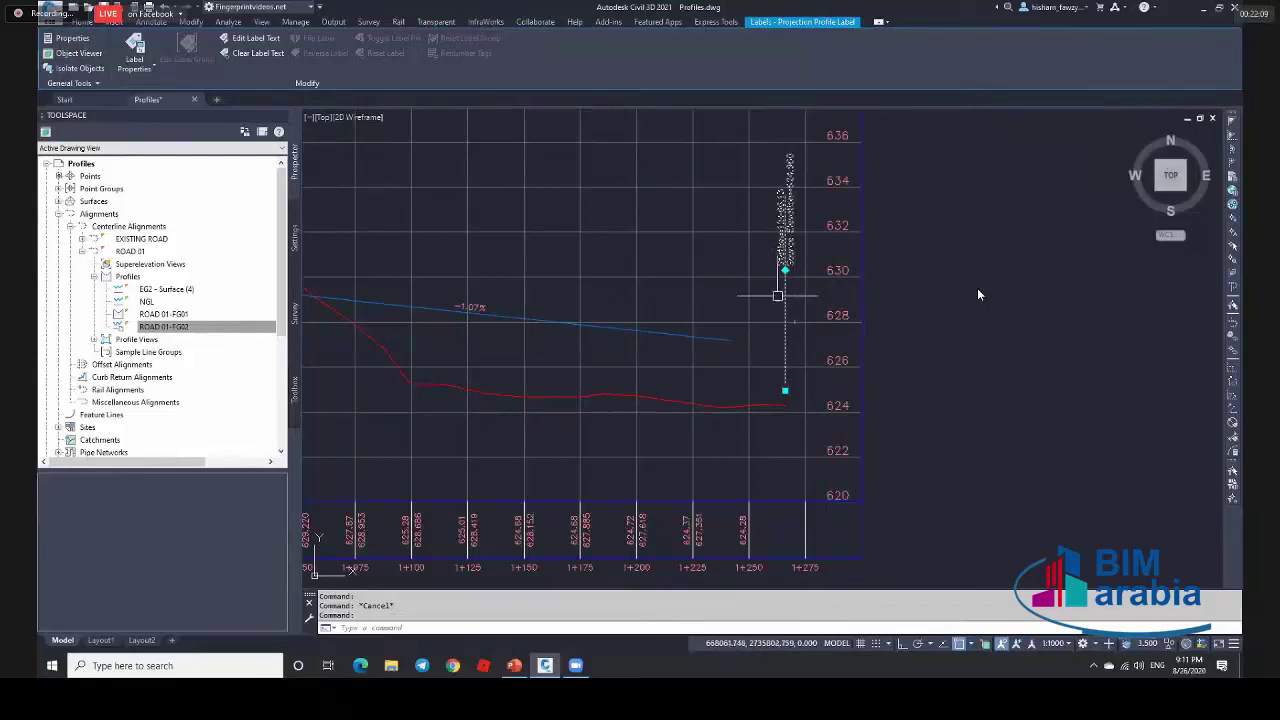
pyautogui.press('Escape')
pyautogui.click(700, 338)
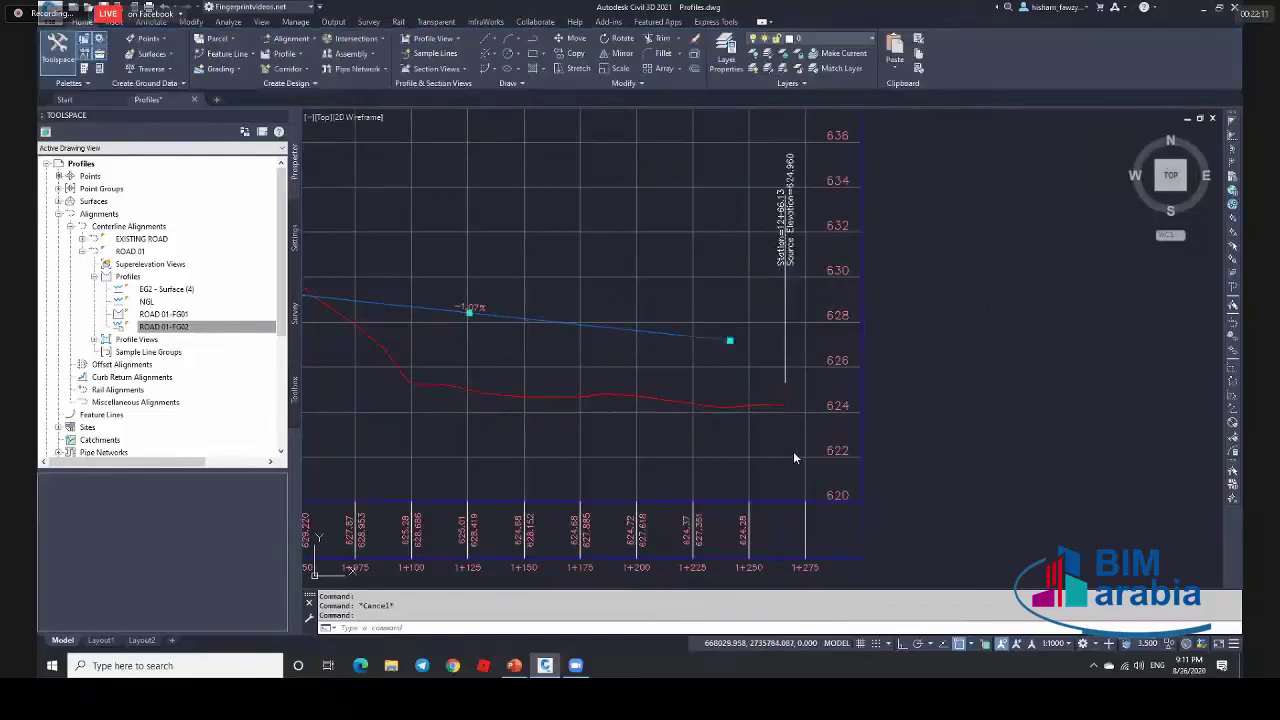
pyautogui.click(730, 341)
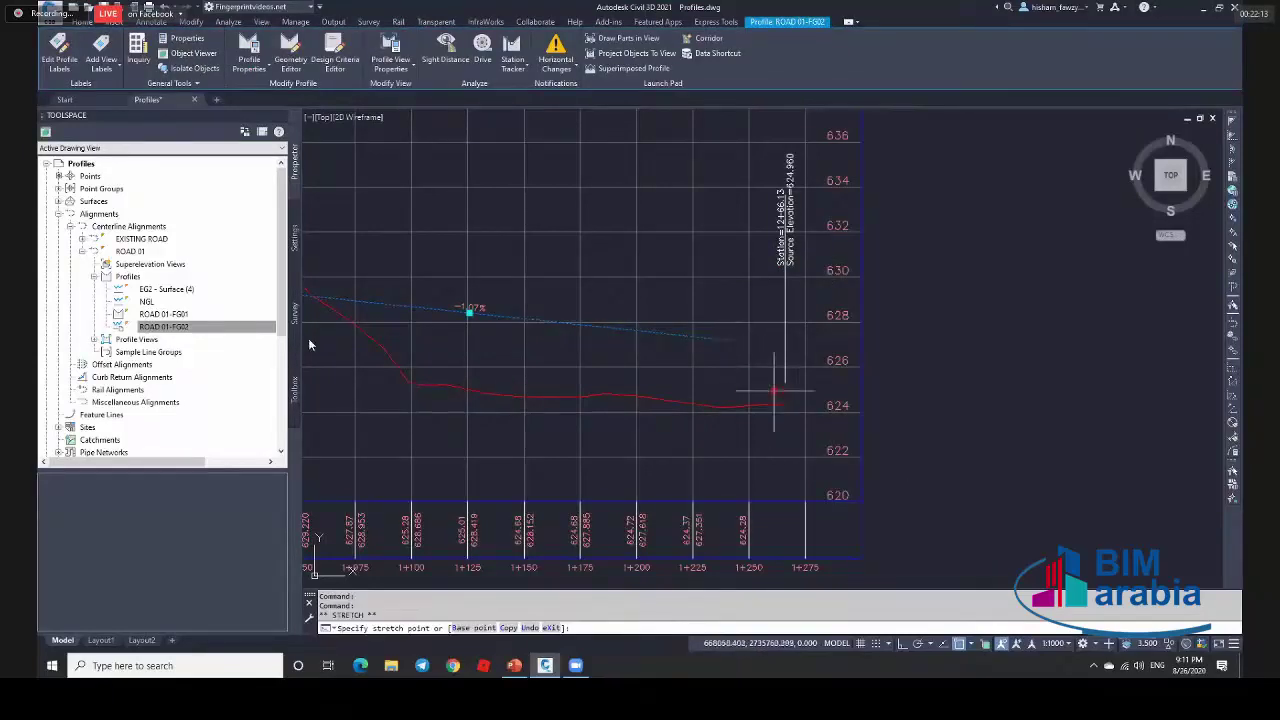
pyautogui.press('Escape')
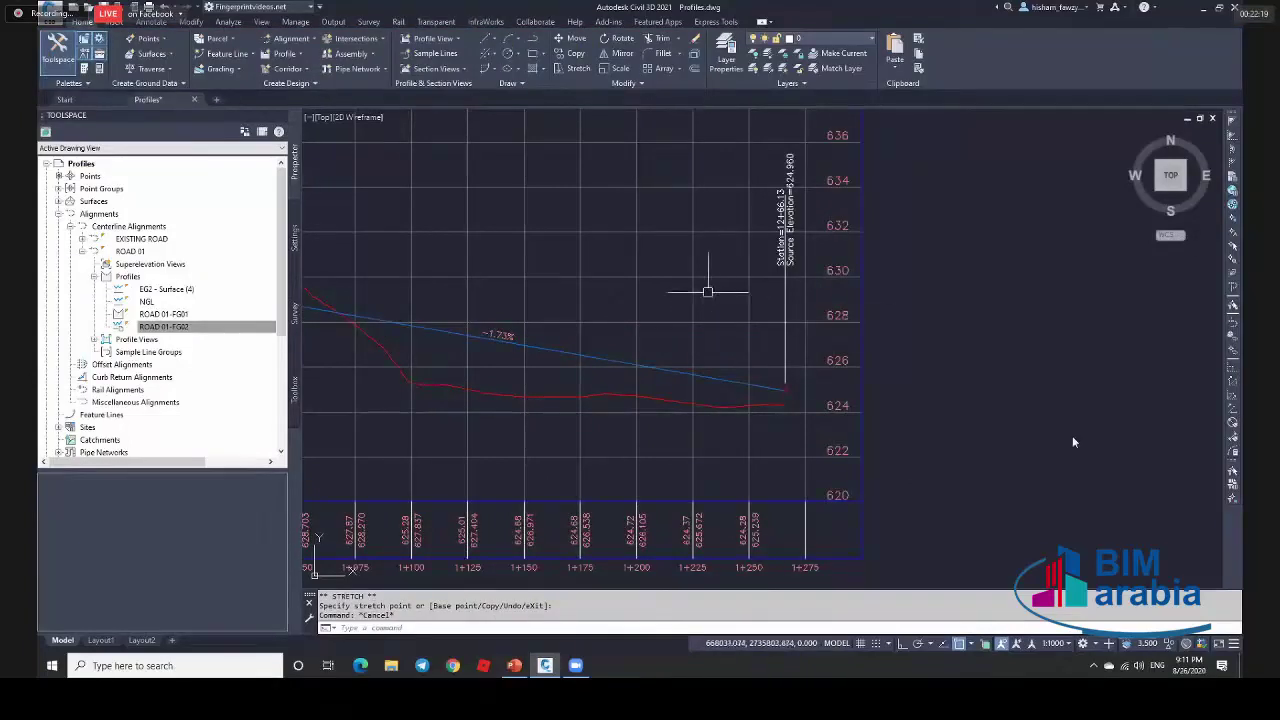
# Compare the end of the ROAD 01-FG02 profile with the ROAD 01 junction at the existing road in plan.
pyautogui.scroll(-5, 800, 290)
pyautogui.scroll(5, 560, 300)
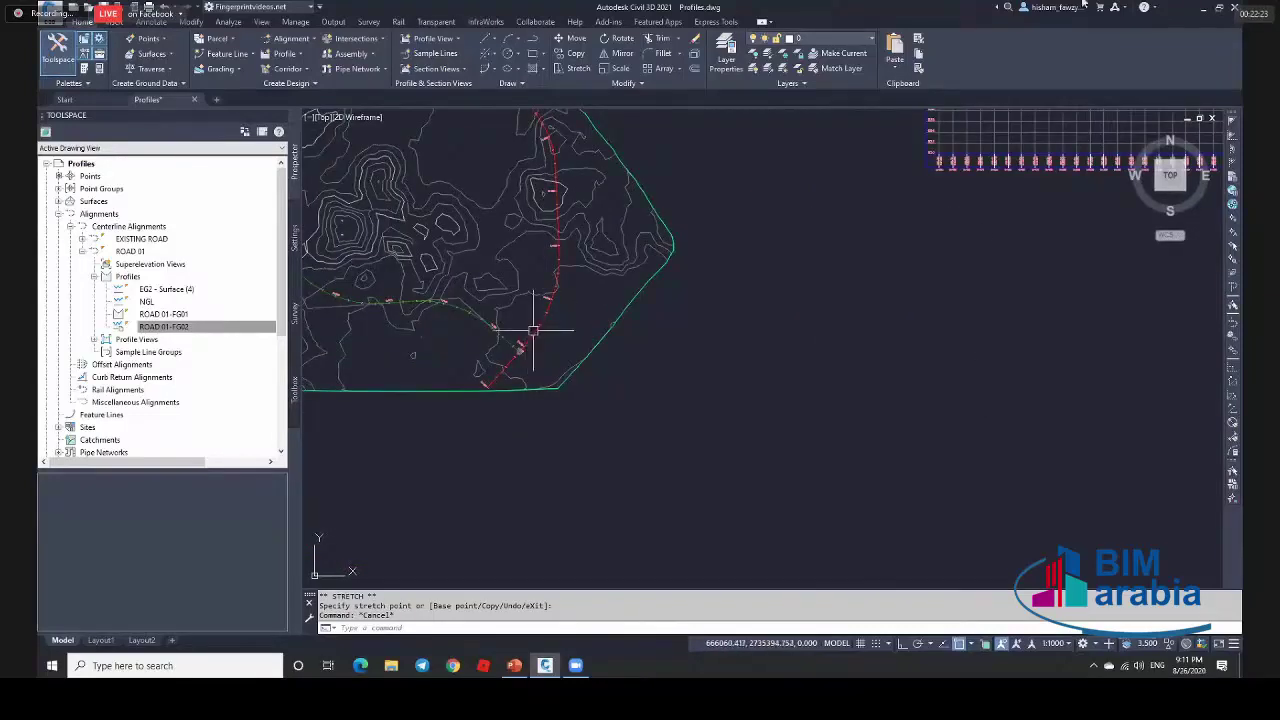
pyautogui.scroll(-3, 630, 313)
pyautogui.scroll(-1, 760, 280)
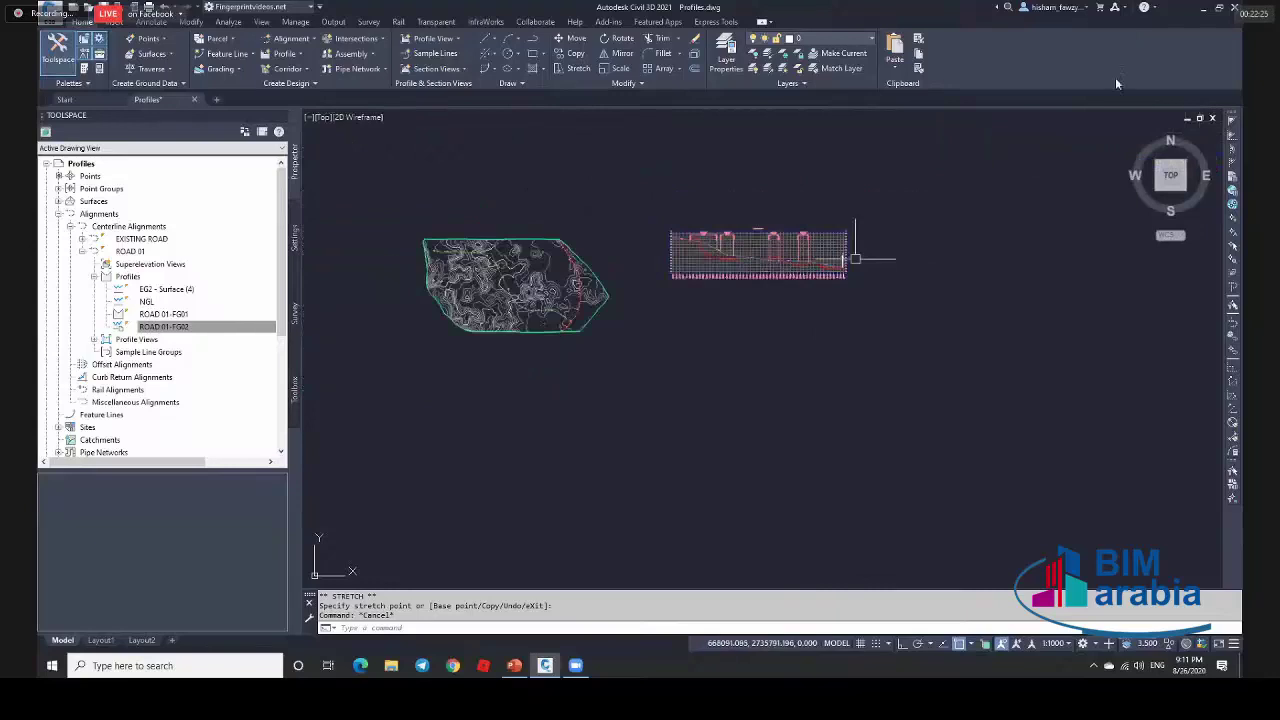
pyautogui.scroll(5, 790, 240)
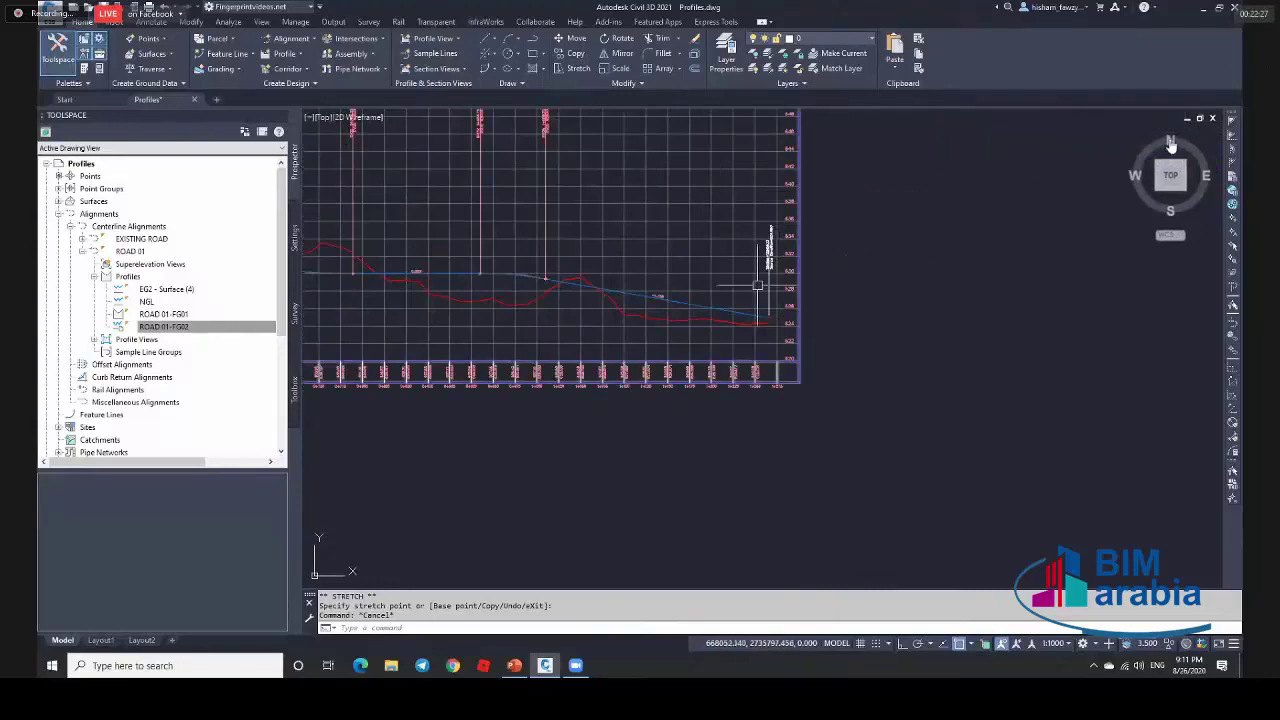
pyautogui.scroll(2, 751, 229)
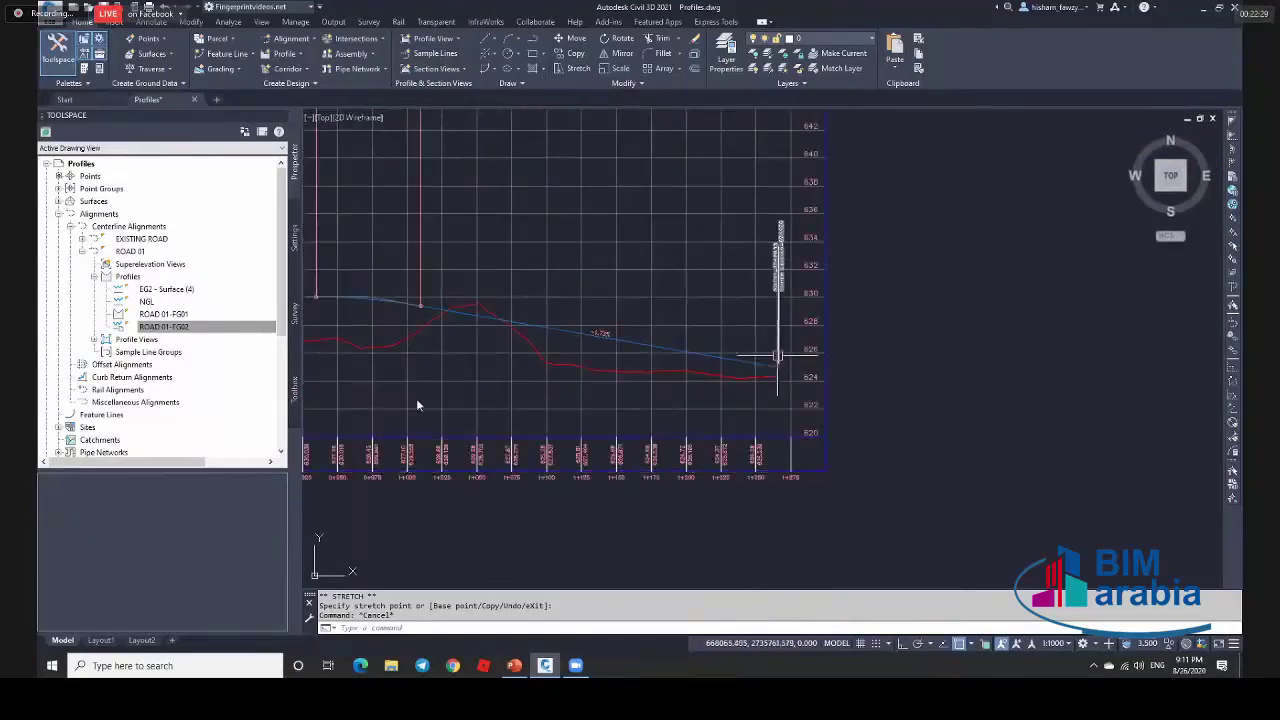
pyautogui.scroll(-2, 782, 320)
pyautogui.scroll(-5, 785, 318)
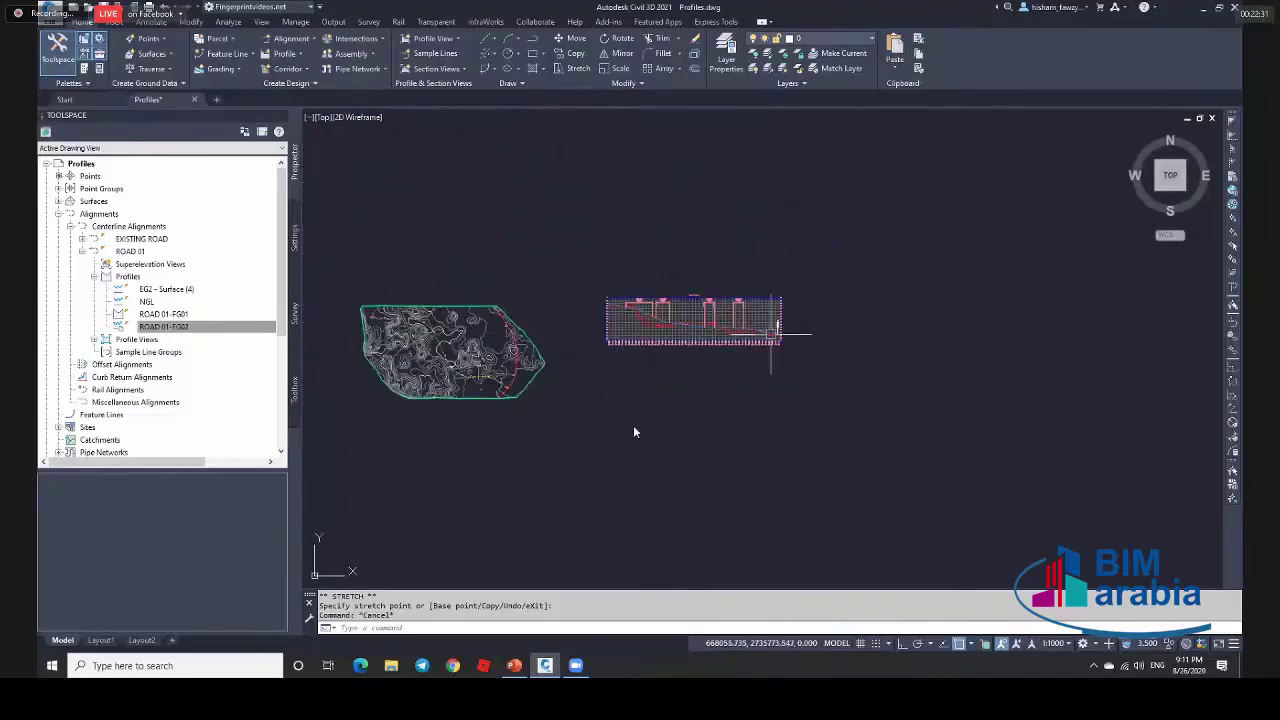
pyautogui.scroll(2, 634, 432)
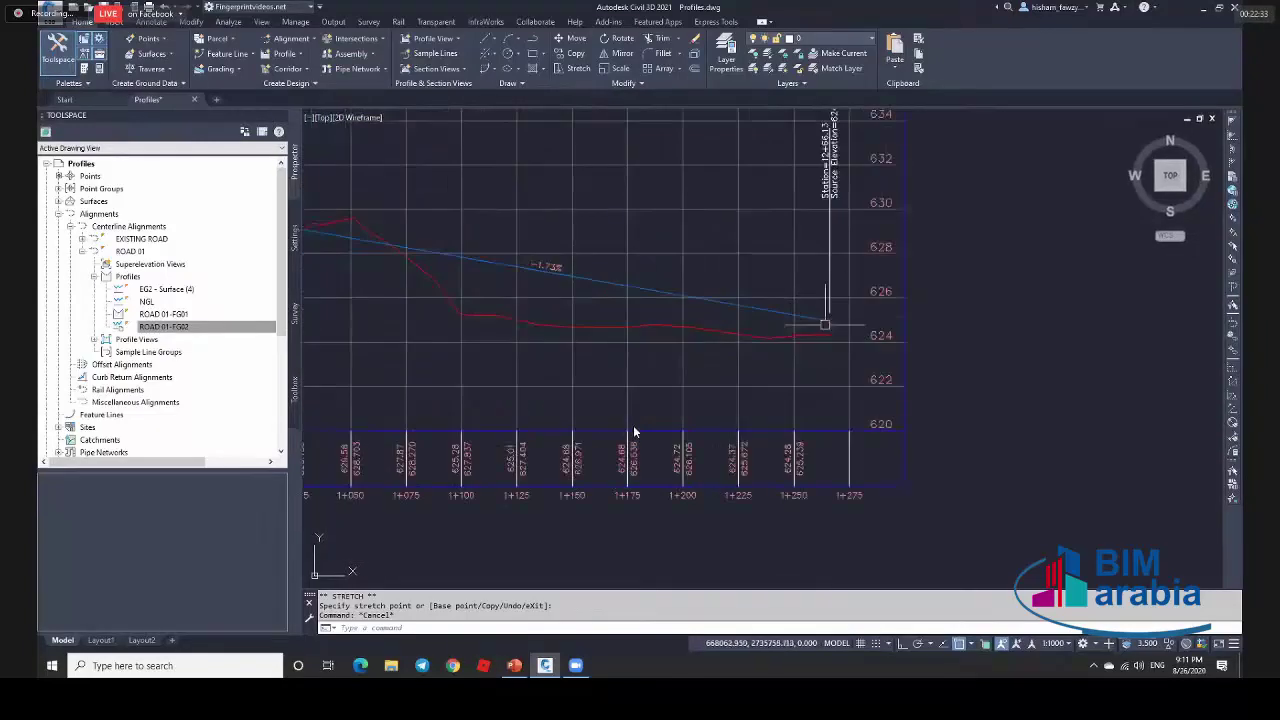
pyautogui.scroll(-5, 634, 432)
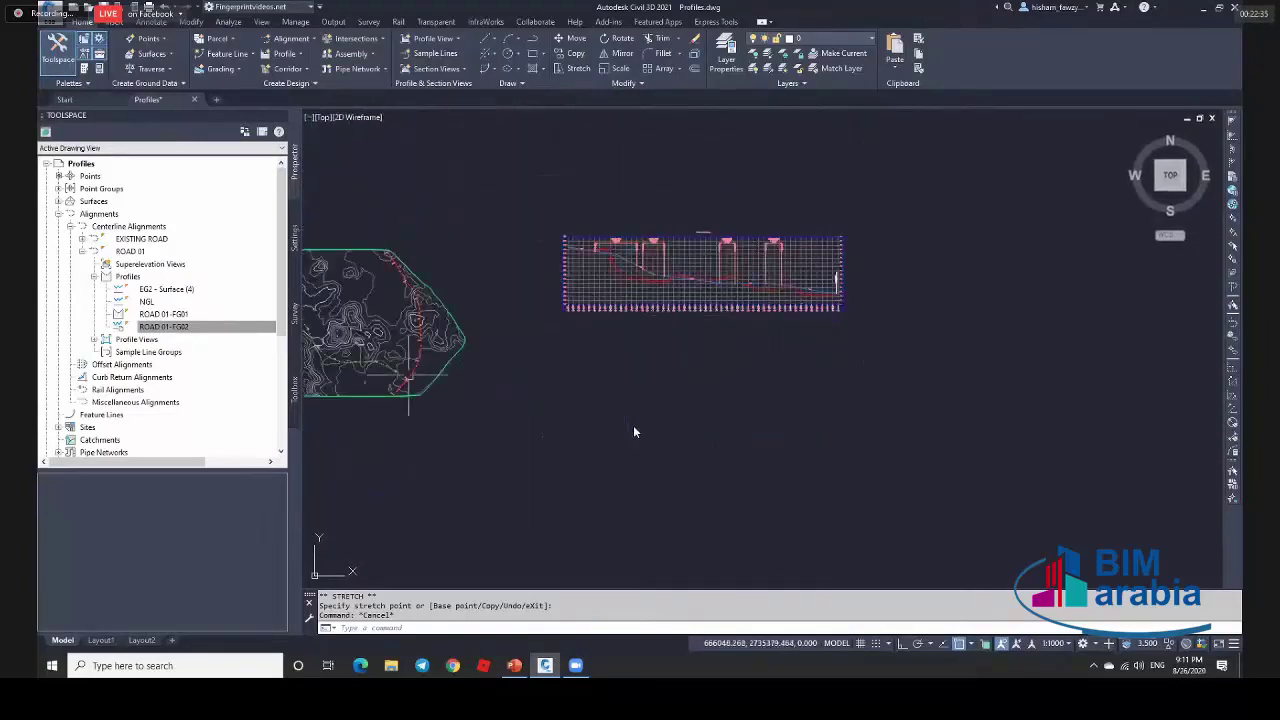
pyautogui.scroll(5, 634, 432)
pyautogui.scroll(-6, 634, 432)
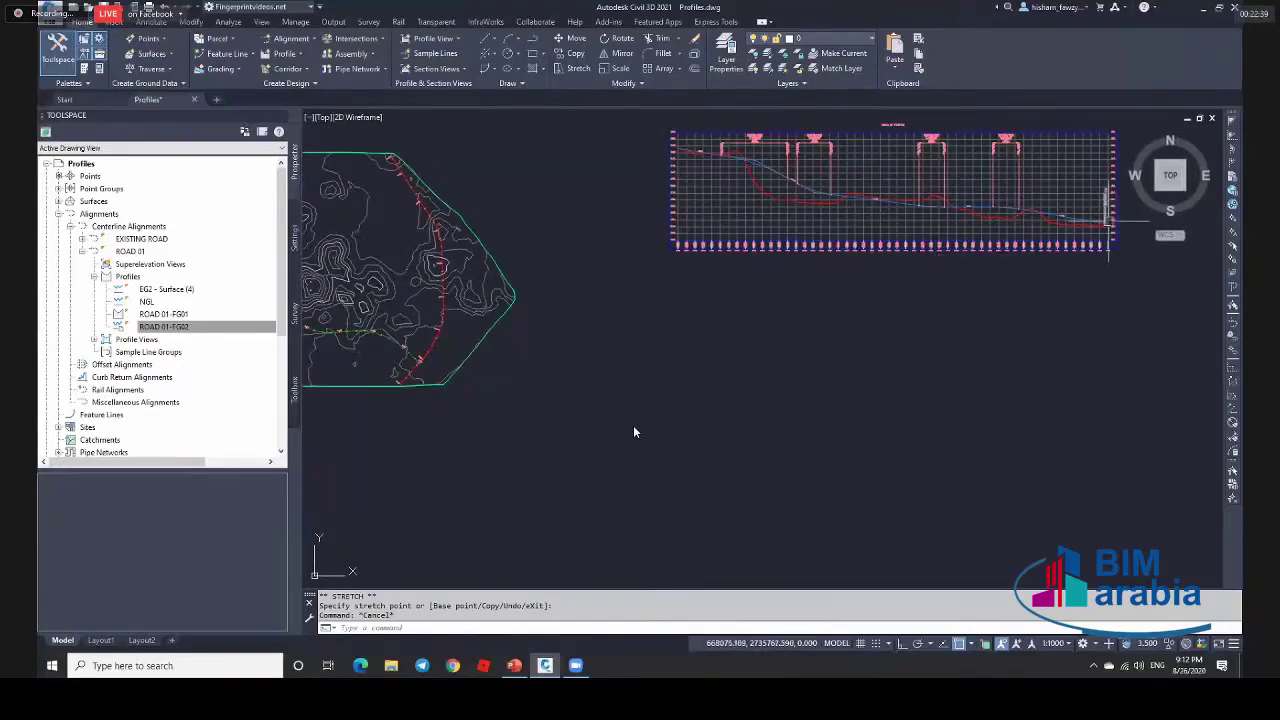
# Examine the design profile and ground line along the whole ROAD 01 profile view alongside the plan.
pyautogui.scroll(4, 1110, 222)
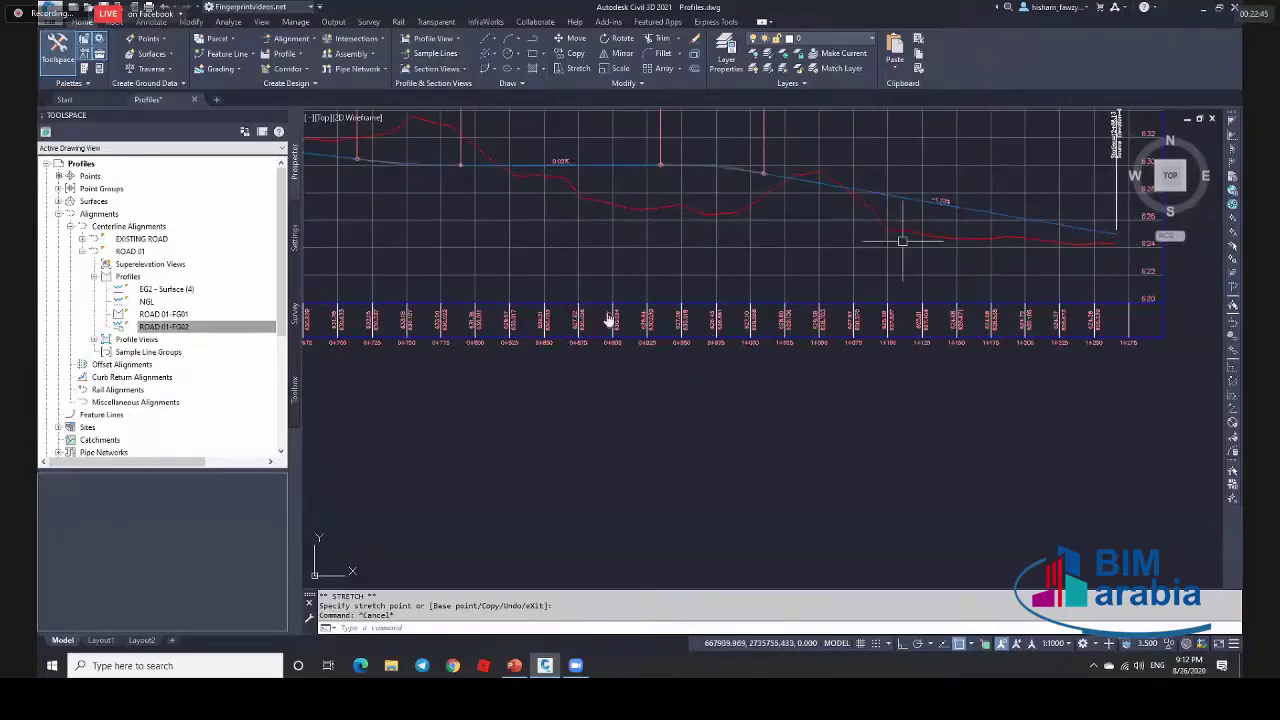
pyautogui.press('Escape')
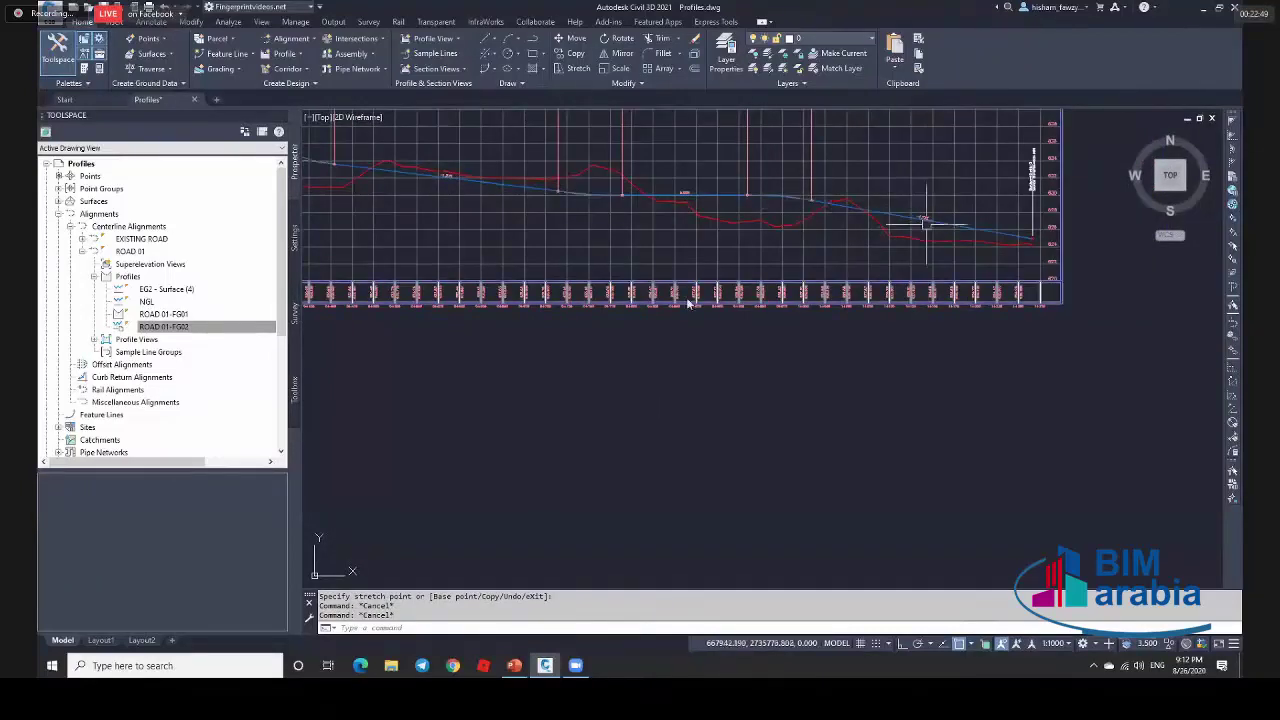
pyautogui.scroll(-3, 681, 283)
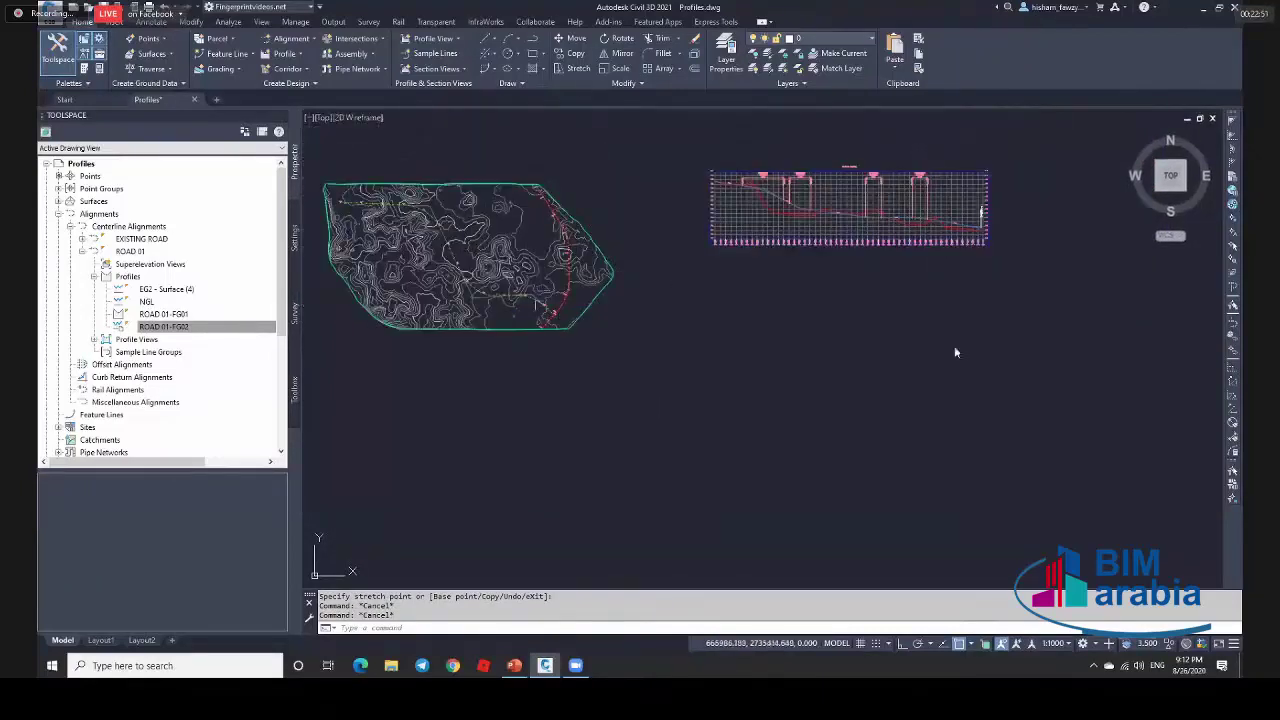
pyautogui.scroll(3, 530, 290)
pyautogui.scroll(2, 1090, 285)
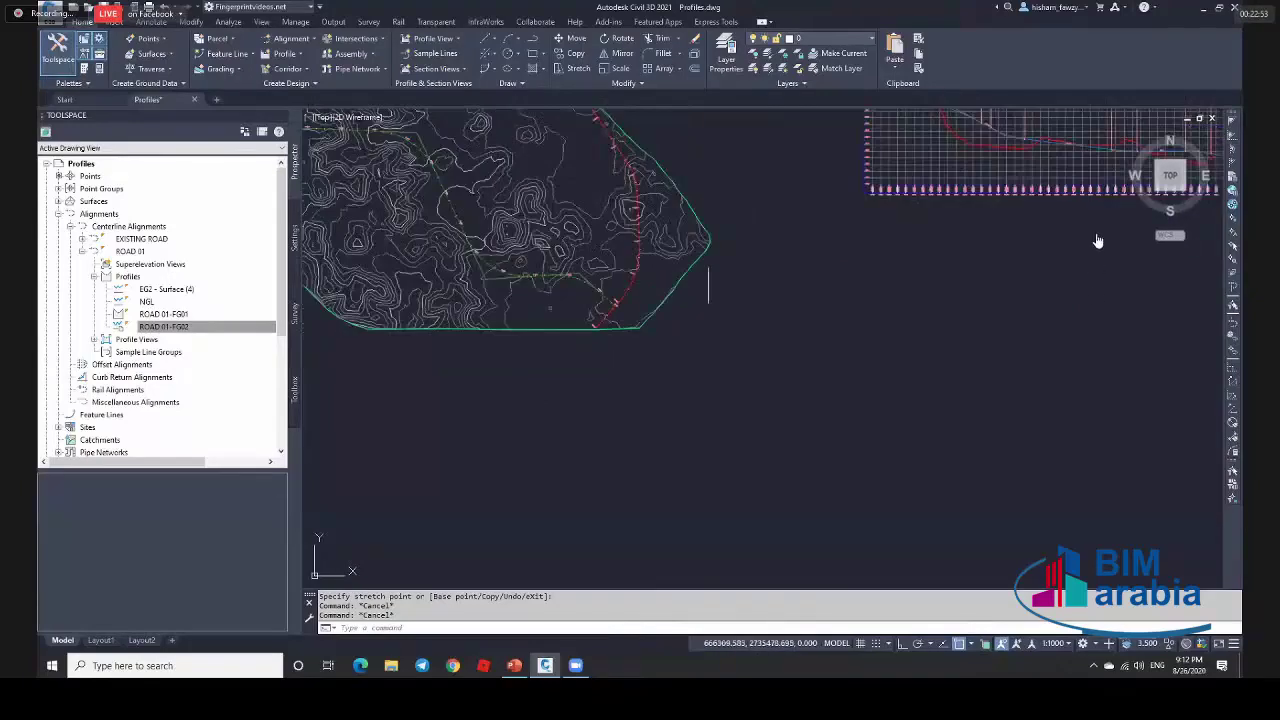
pyautogui.scroll(-3, 1090, 285)
pyautogui.scroll(4, 1087, 284)
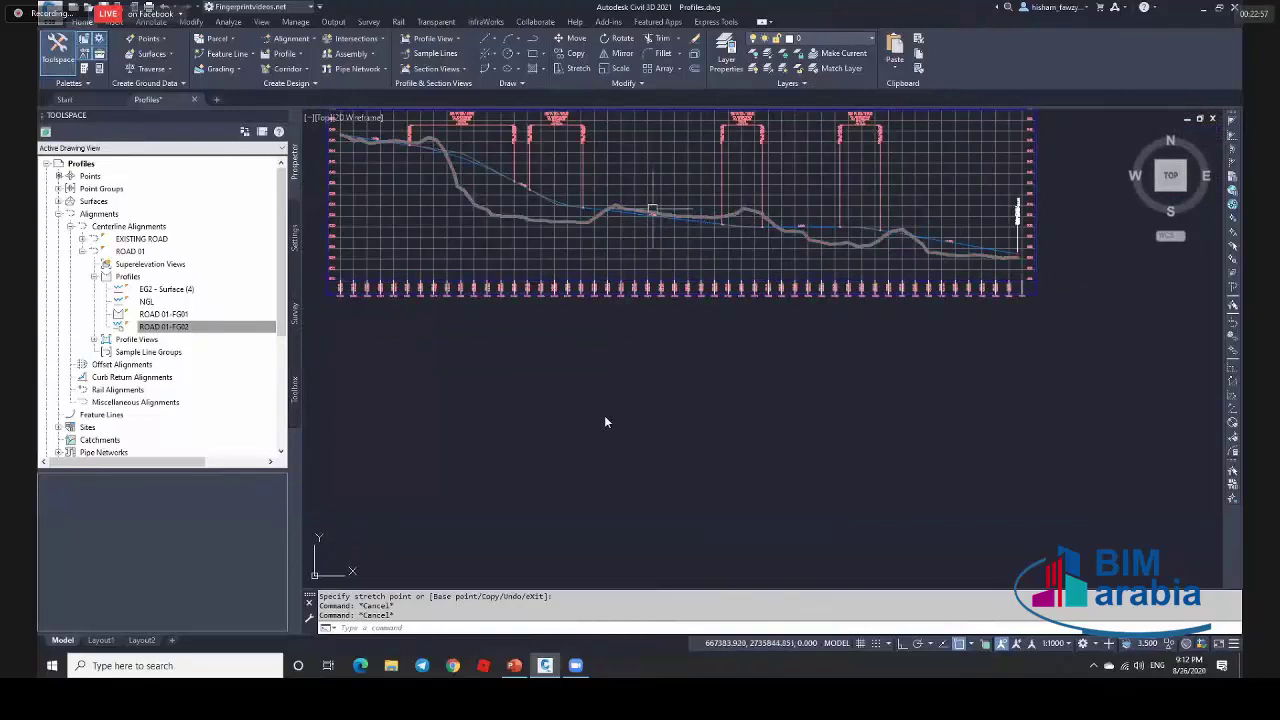
pyautogui.scroll(-5, 738, 214)
pyautogui.scroll(-2, 672, 208)
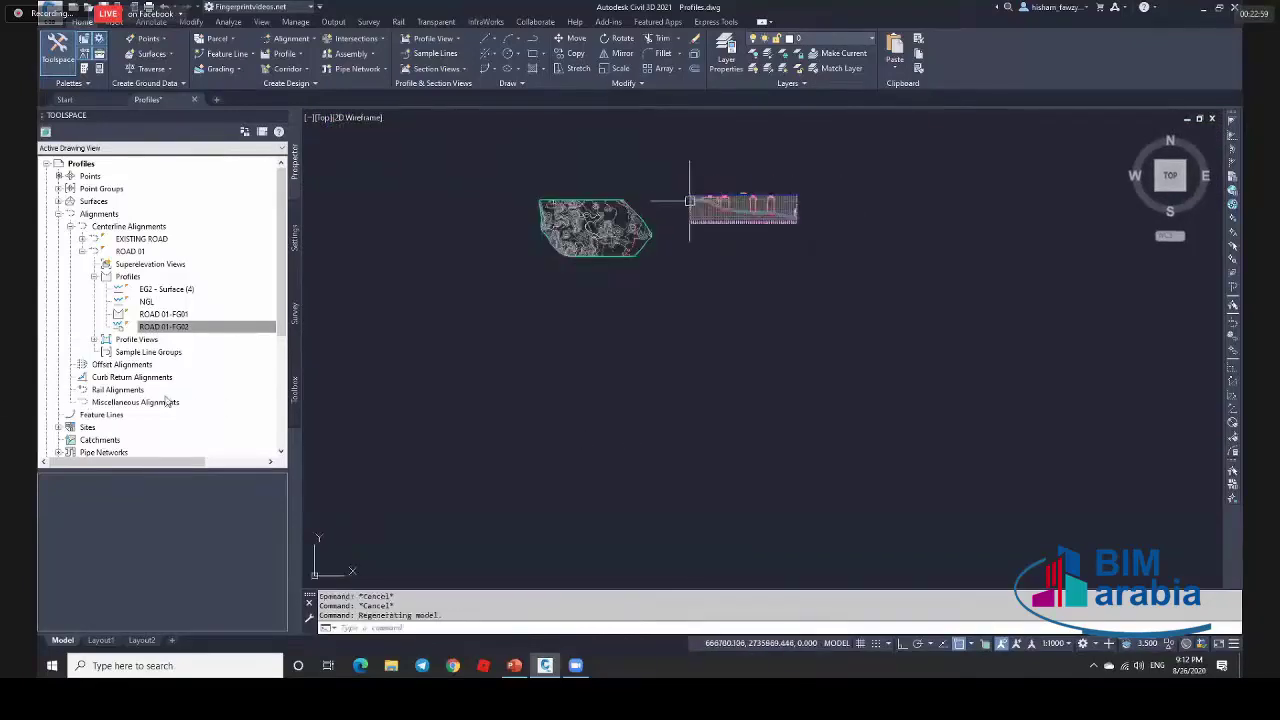
pyautogui.scroll(5, 672, 208)
pyautogui.click(710, 222)
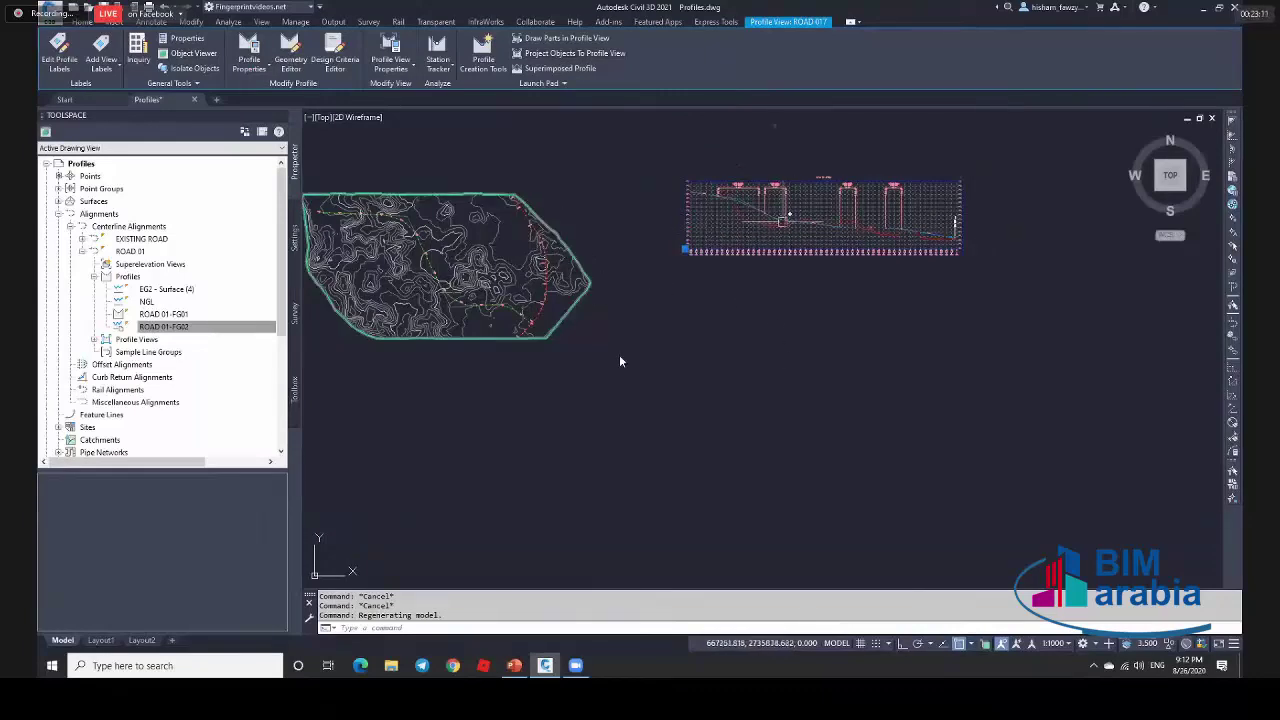
pyautogui.press('Escape')
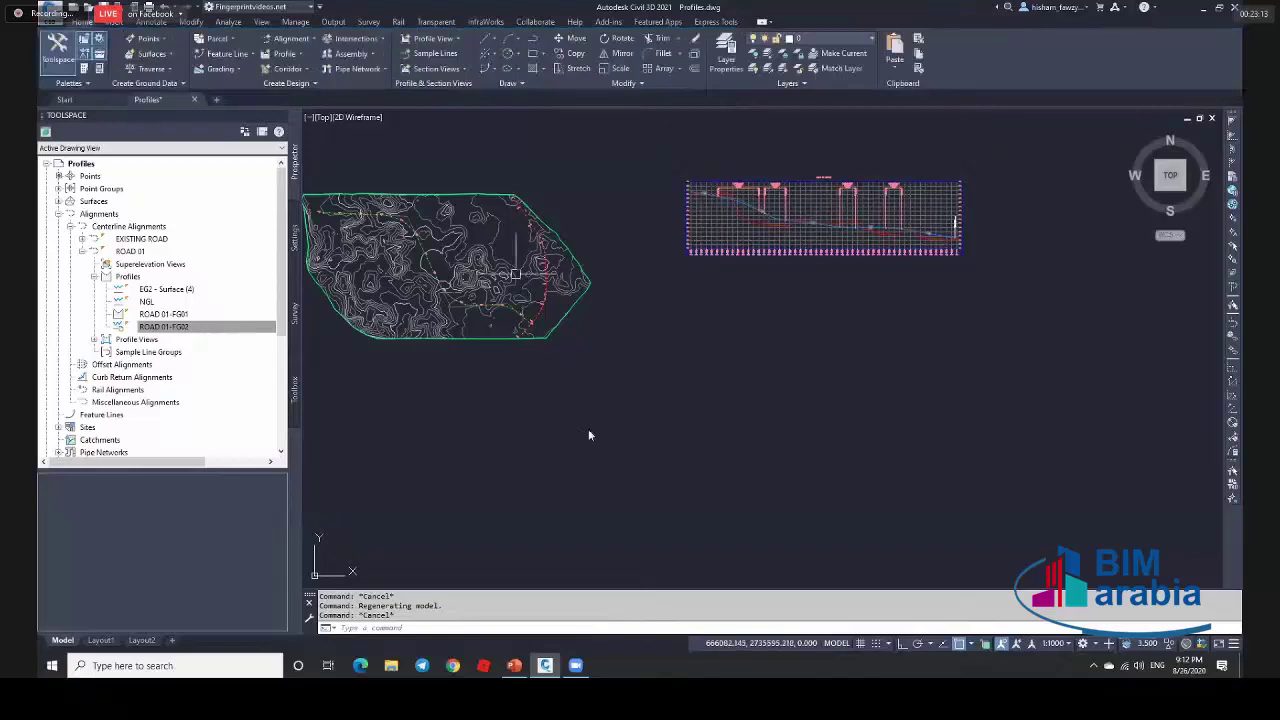
# Create four random COGO points with elevations from surface EG2 on both sides of the ROAD 01 alignment in plan.
pyautogui.scroll(6, 610, 445)
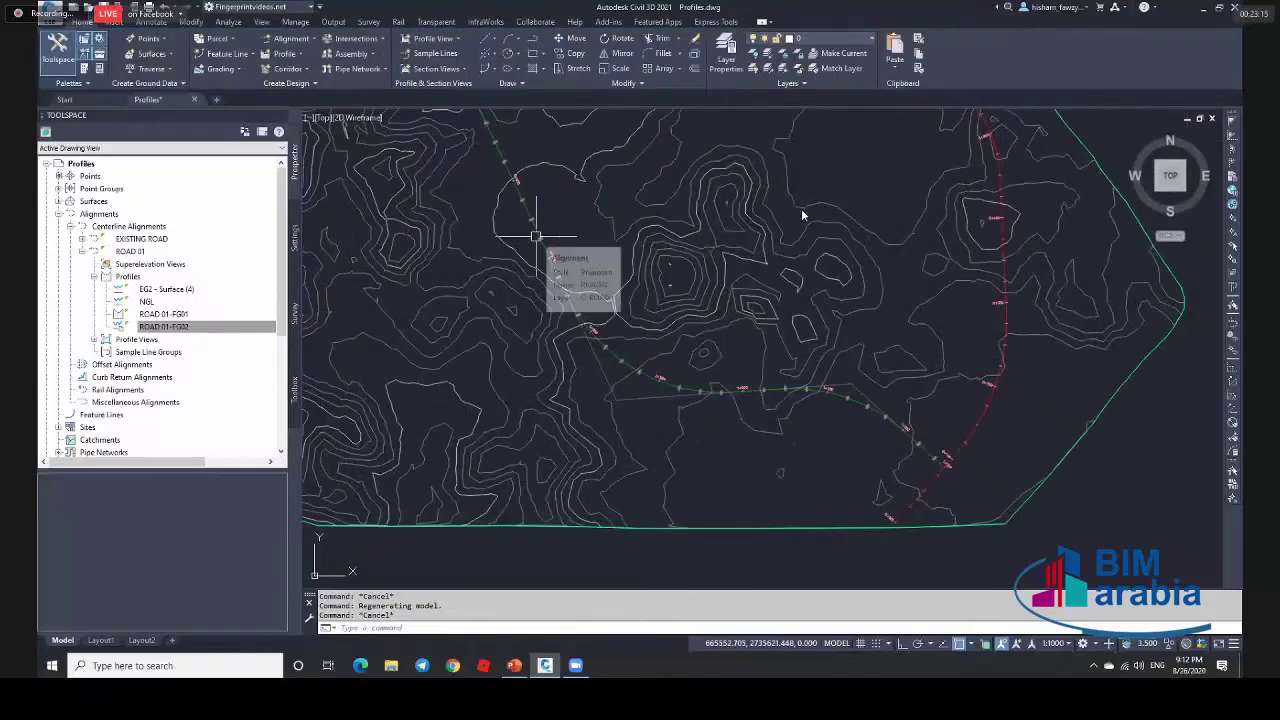
pyautogui.click(146, 38)
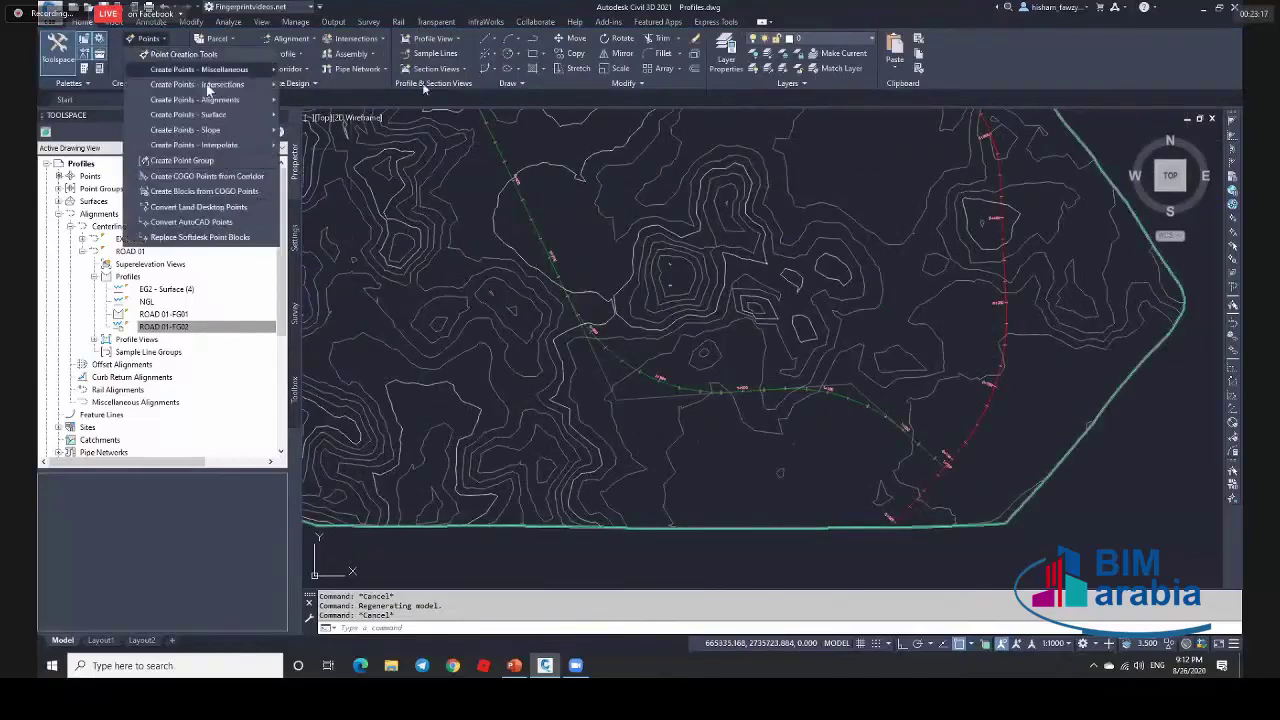
pyautogui.moveTo(242, 114)
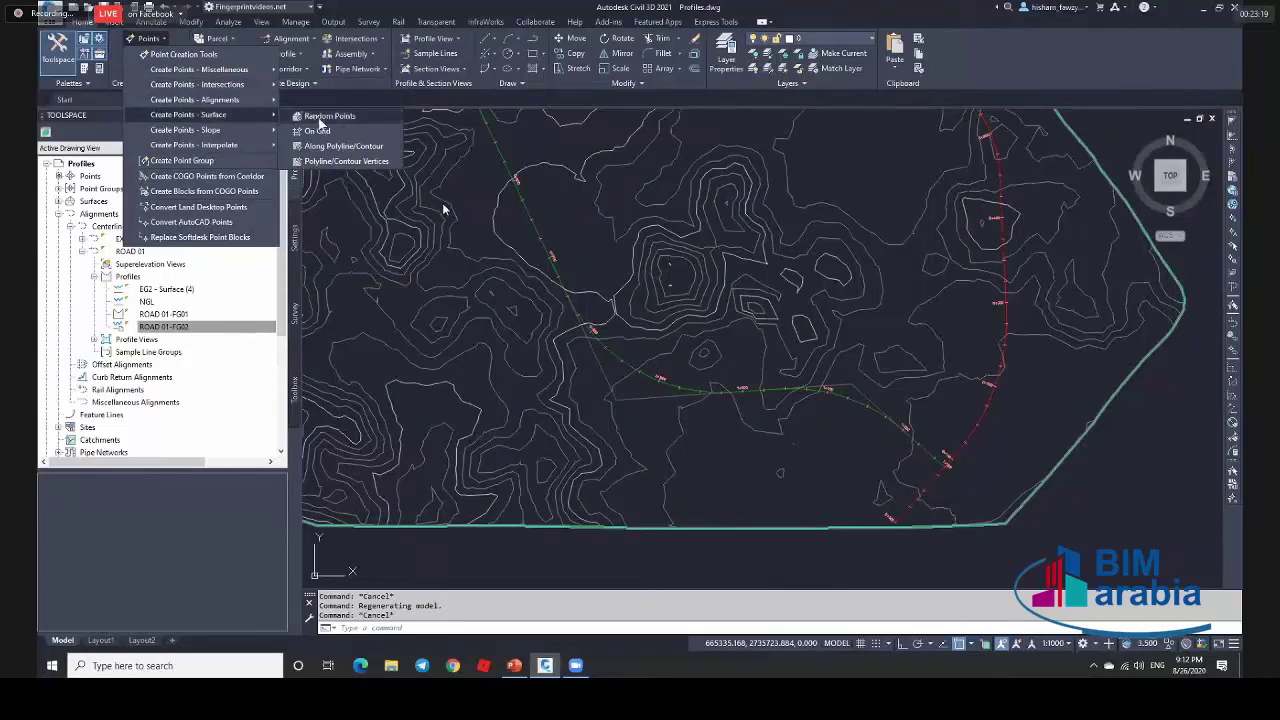
pyautogui.click(325, 115)
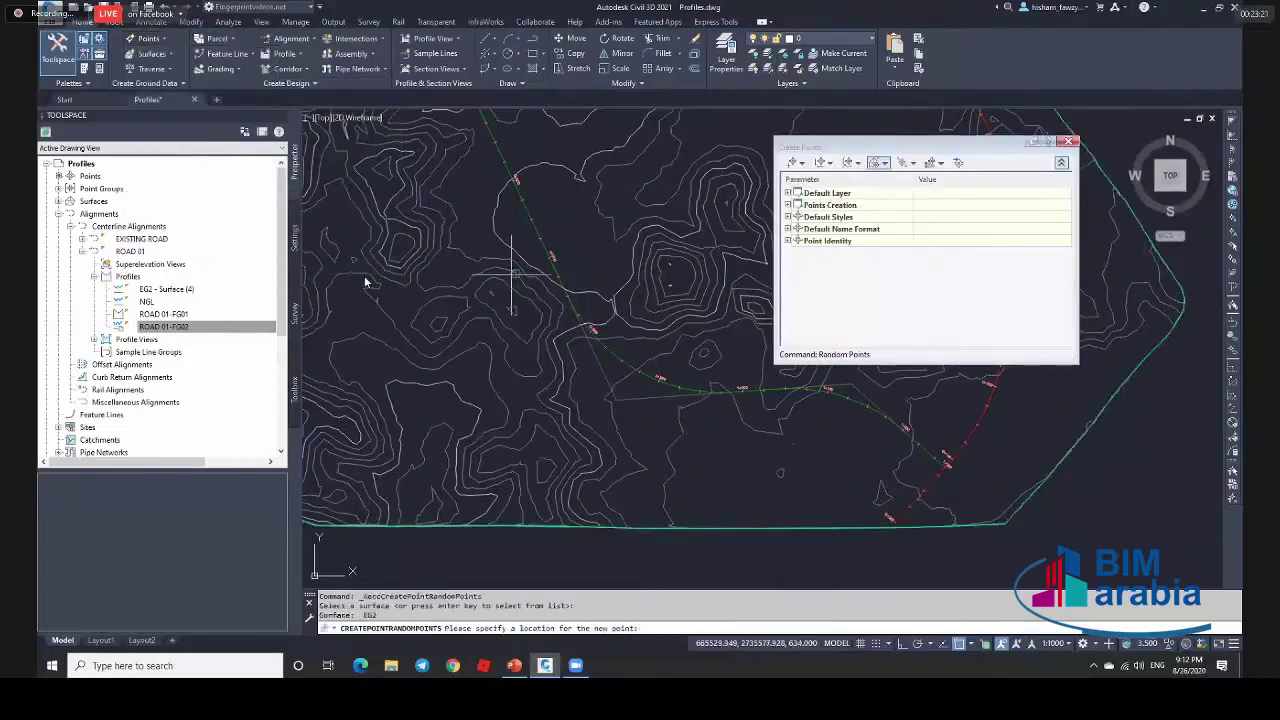
pyautogui.click(510, 276)
pyautogui.click(481, 224)
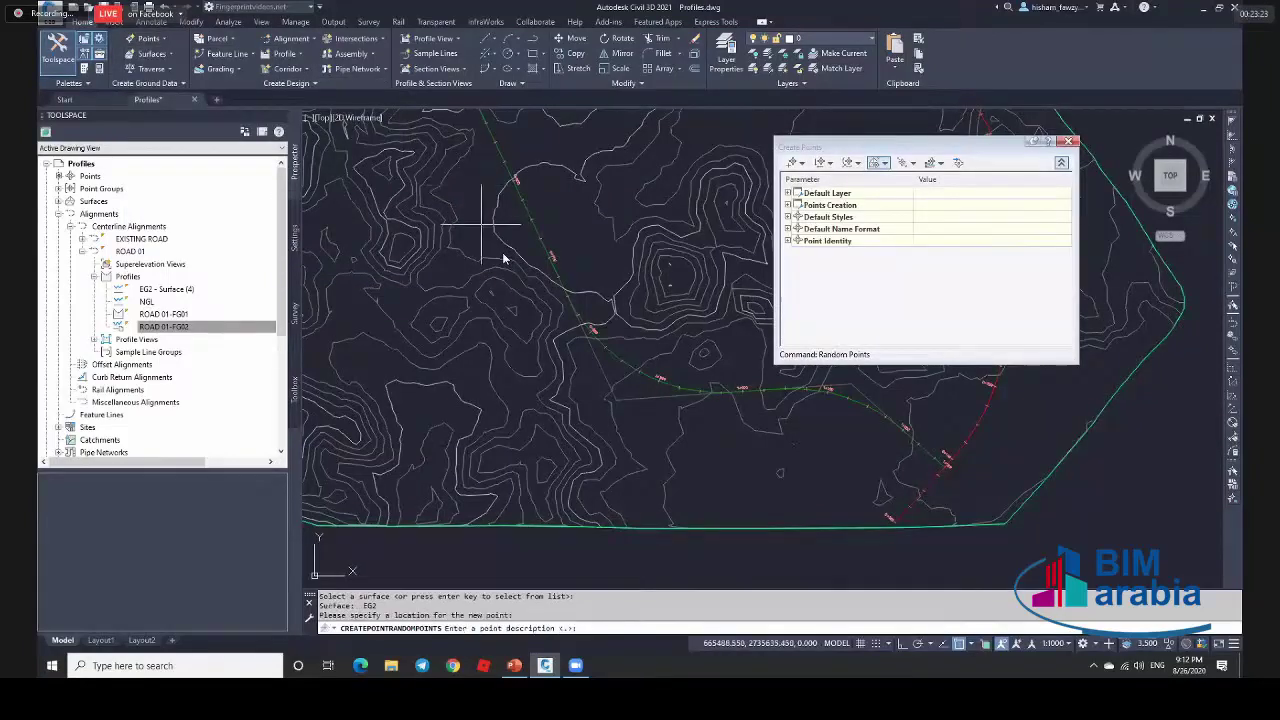
pyautogui.press('Return')
pyautogui.click(494, 252)
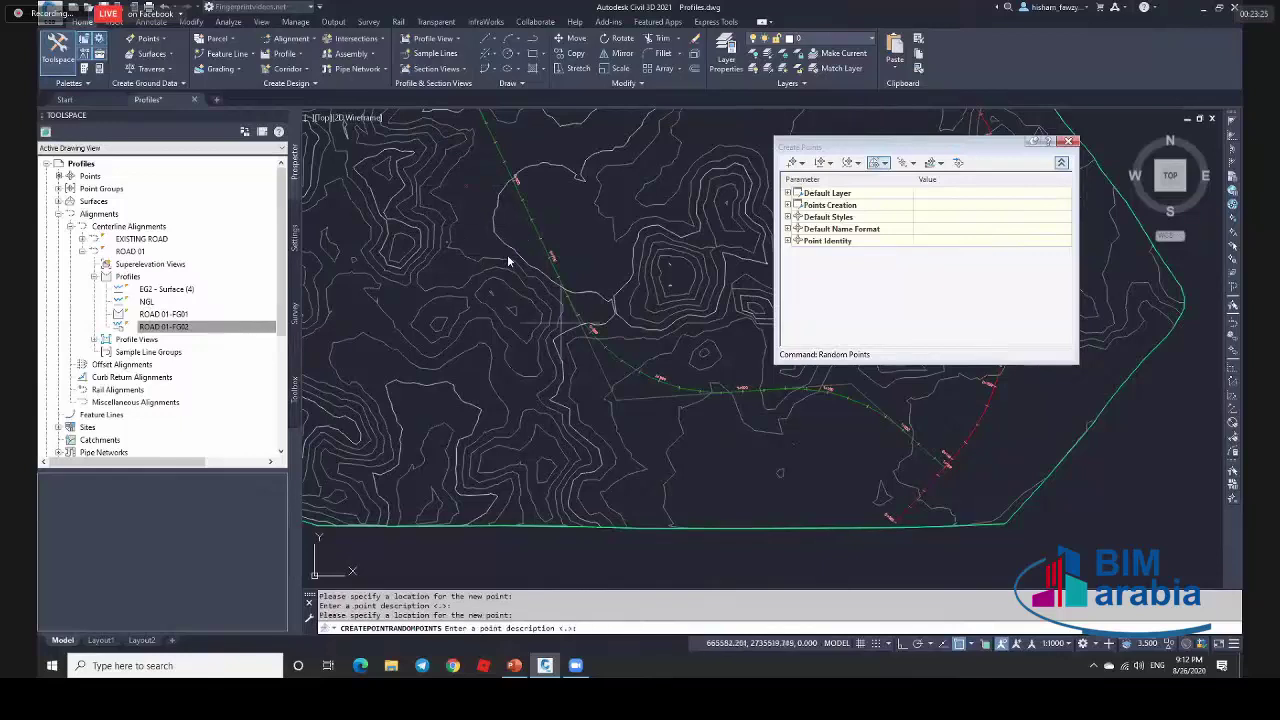
pyautogui.press('Return')
pyautogui.click(590, 263)
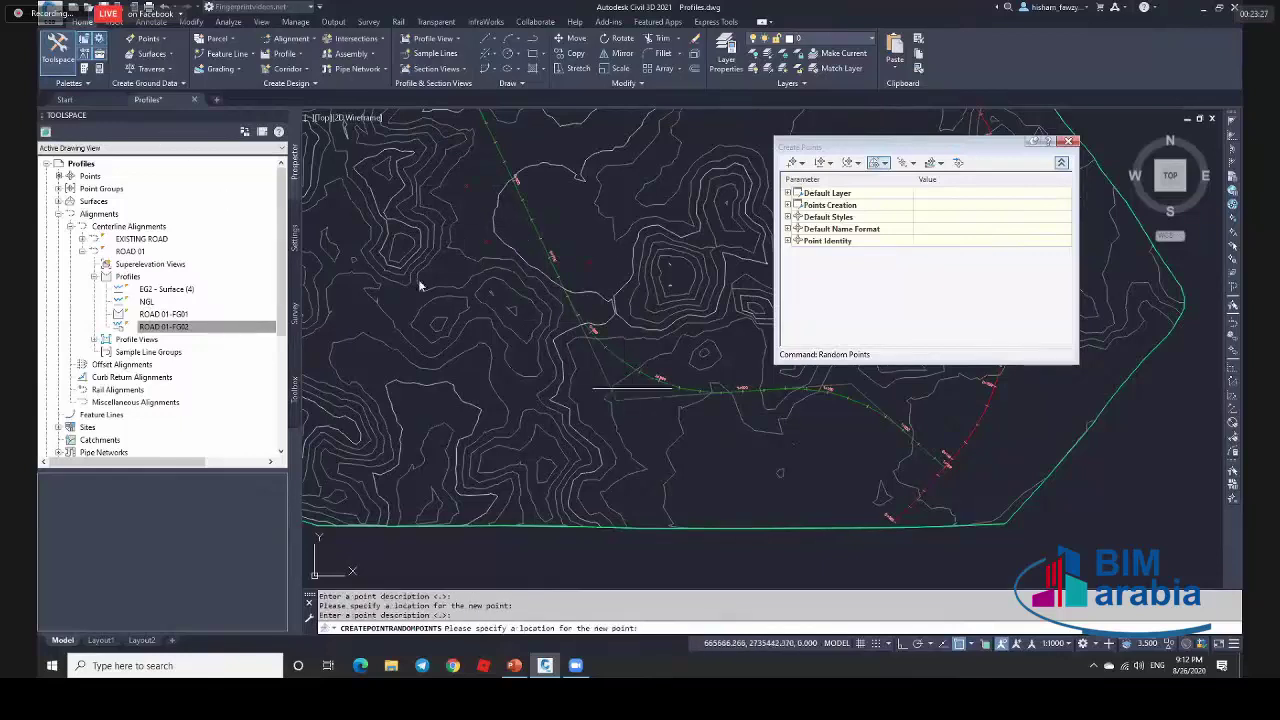
pyautogui.press('Return')
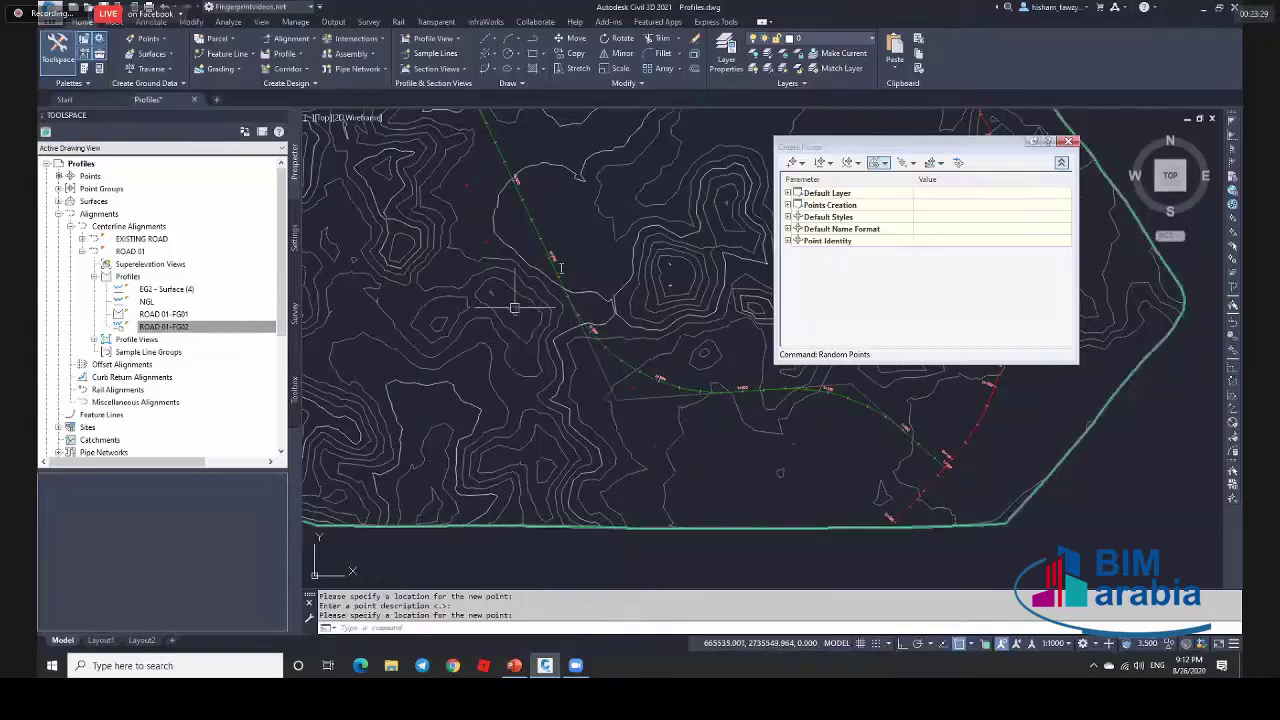
pyautogui.scroll(-5, 561, 268)
pyautogui.press('Escape')
pyautogui.click(1069, 141)
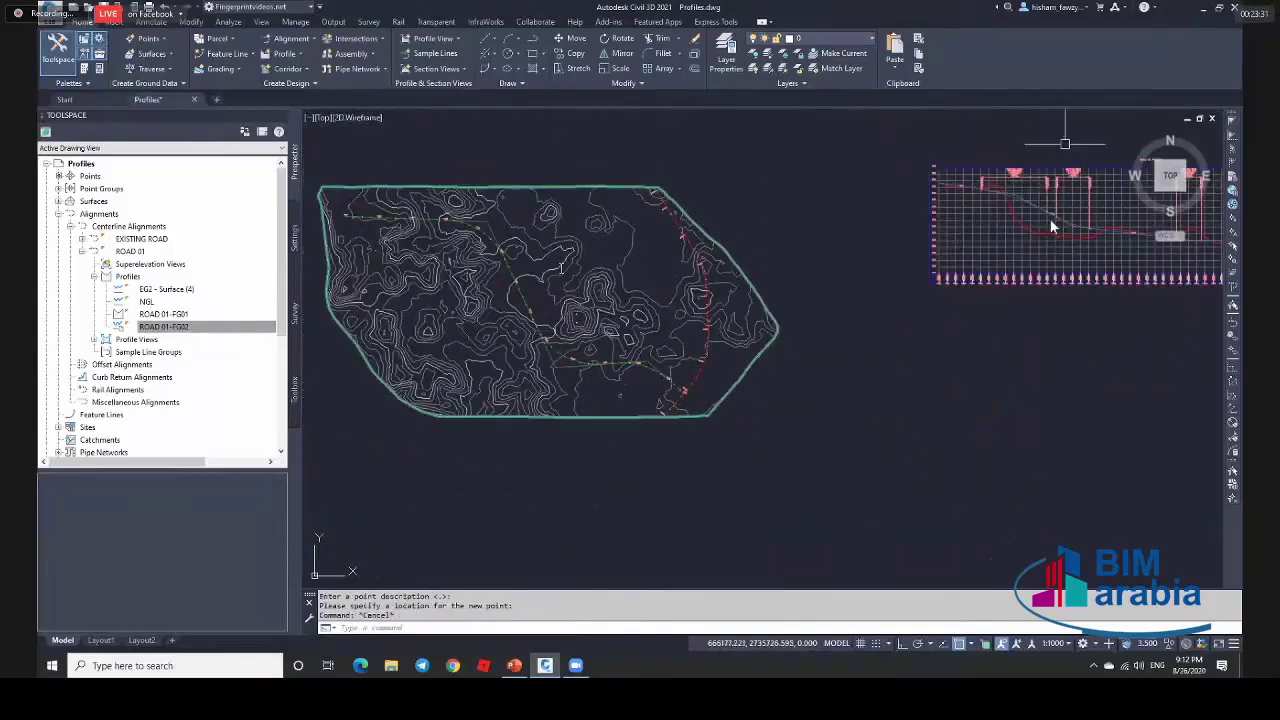
# Project the four new COGO points to the ROAD 01 profile view with Basic styles and the Use Object elevation option.
pyautogui.press('Escape')
pyautogui.click(997, 247)
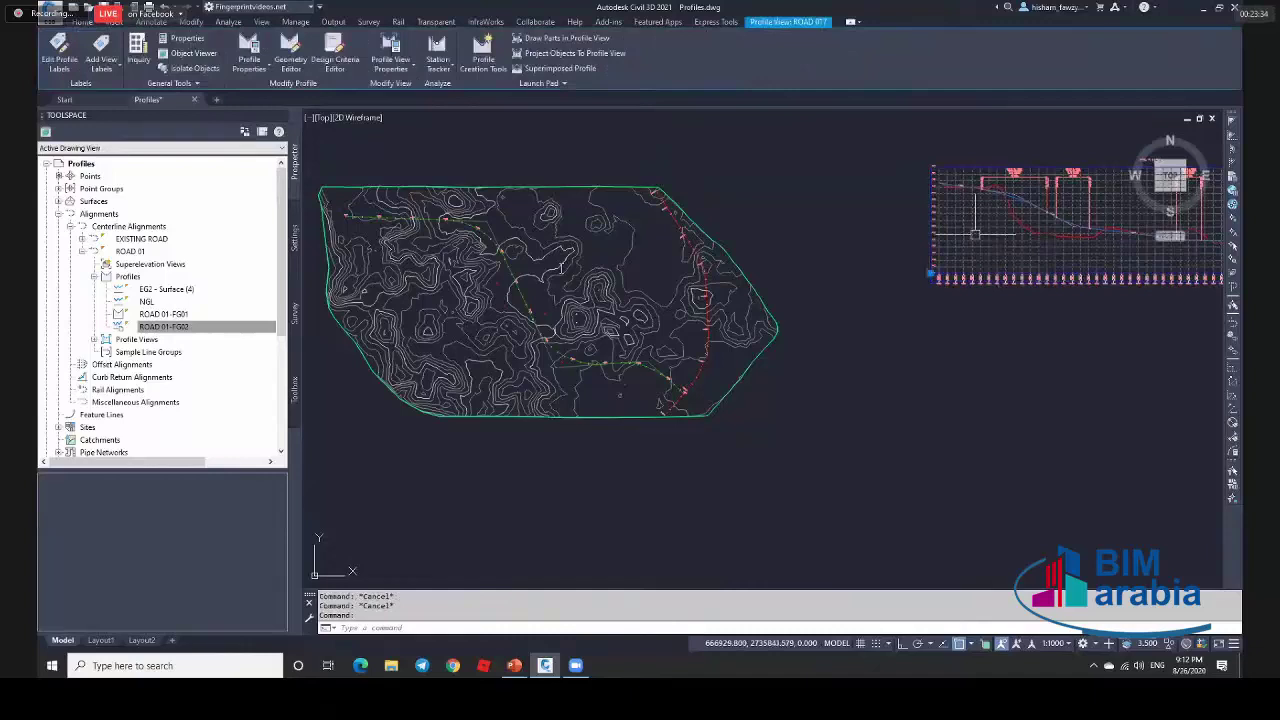
pyautogui.click(573, 53)
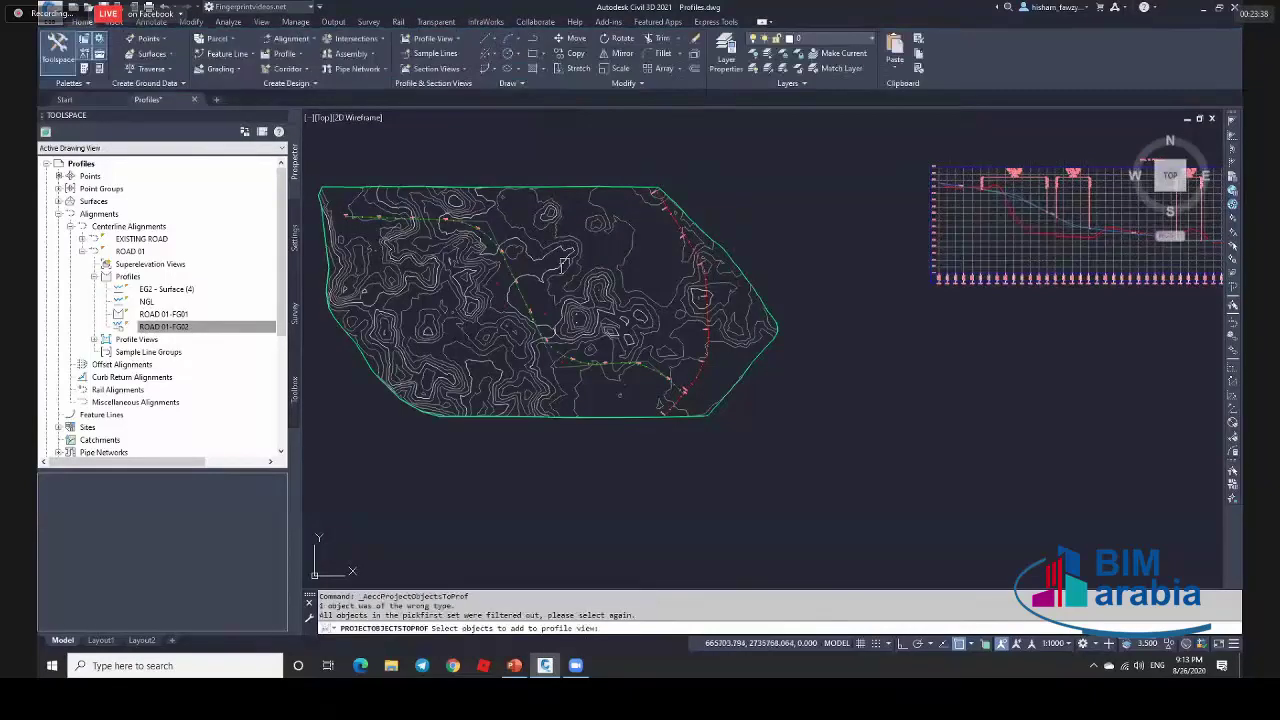
pyautogui.click(500, 287)
pyautogui.click(508, 304)
pyautogui.click(545, 311)
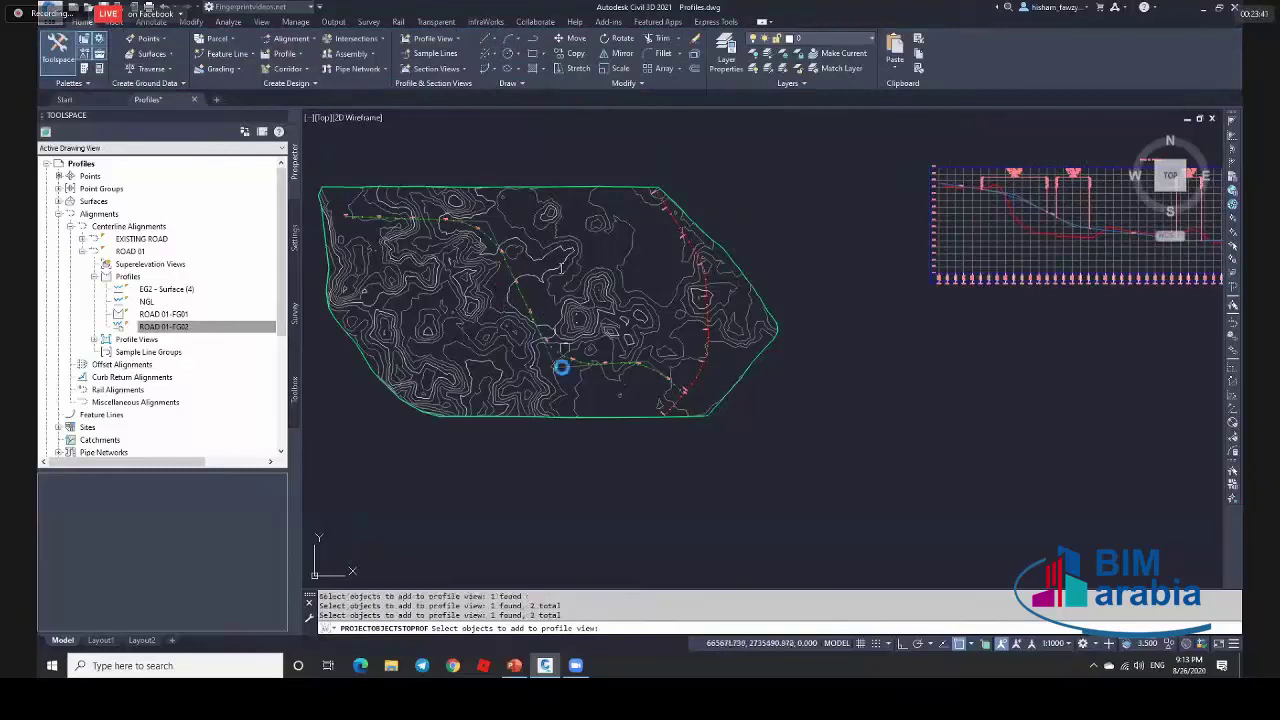
pyautogui.scroll(2, 562, 367)
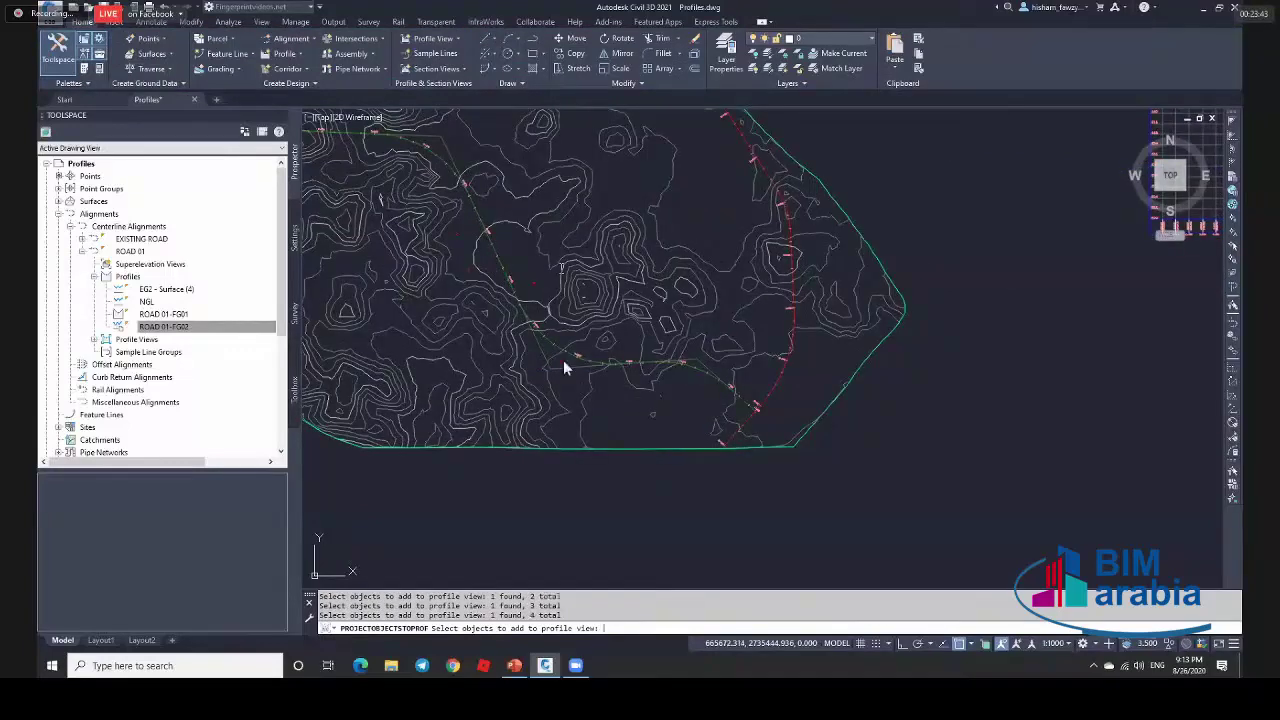
pyautogui.press('Return')
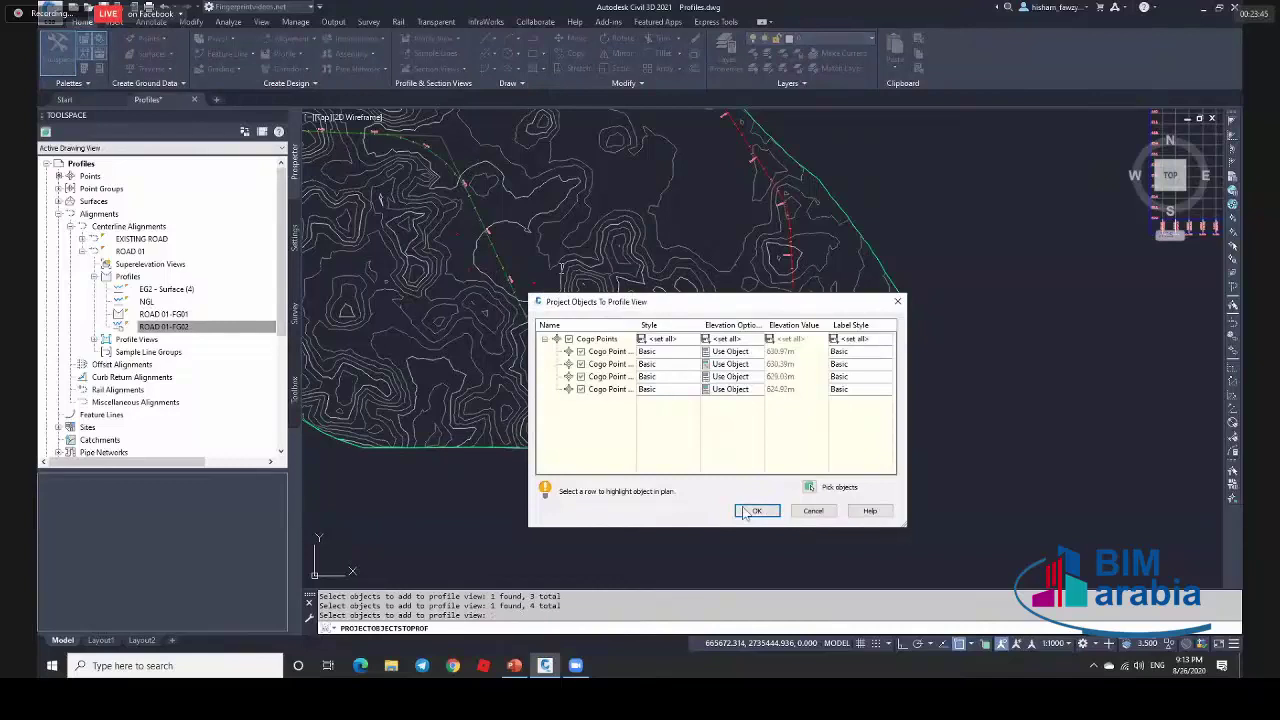
pyautogui.click(757, 511)
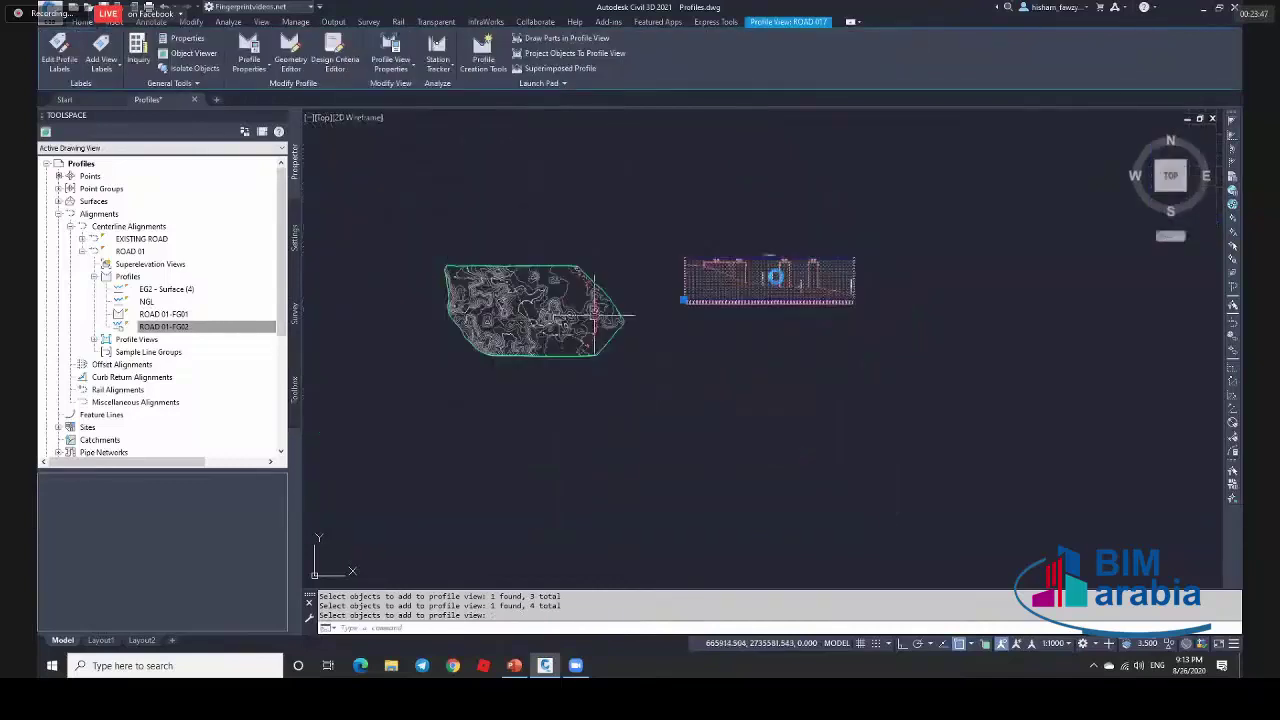
pyautogui.scroll(5, 757, 298)
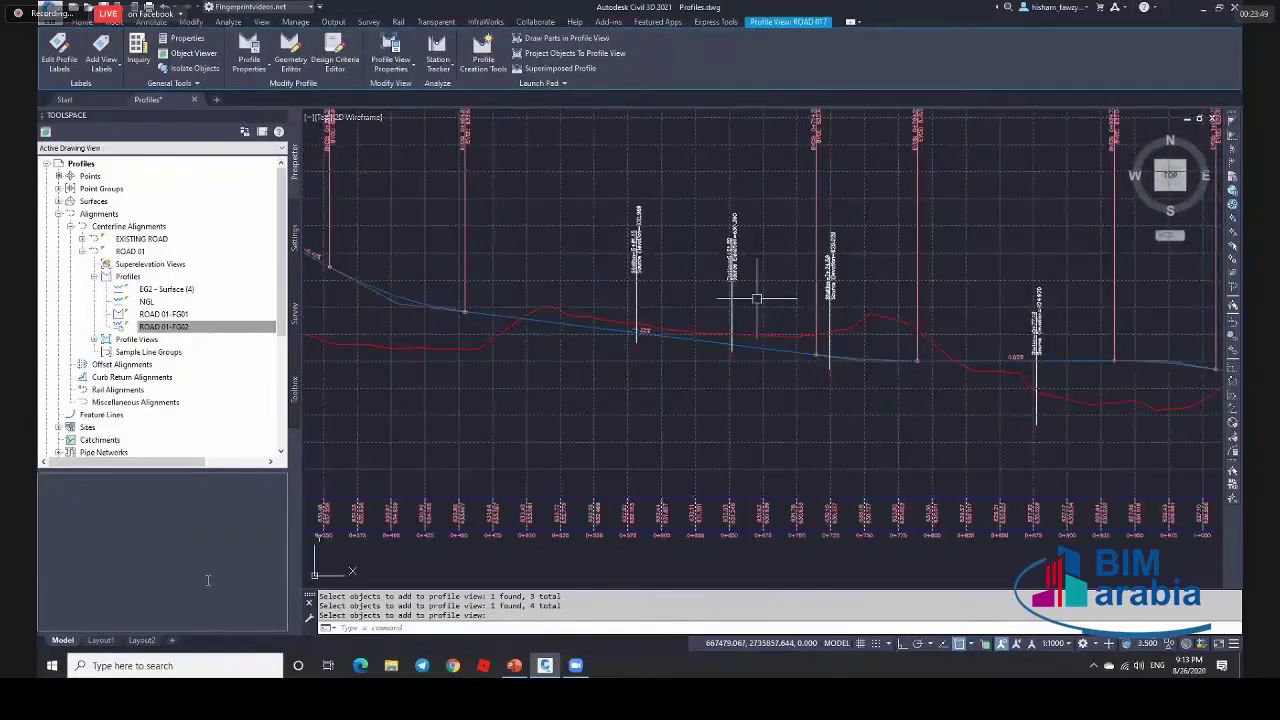
pyautogui.press('Escape')
# Draw a polyline from the COGO point near station 0+600 perpendicular to the ROAD 01 alignment.
pyautogui.scroll(-2, 770, 298)
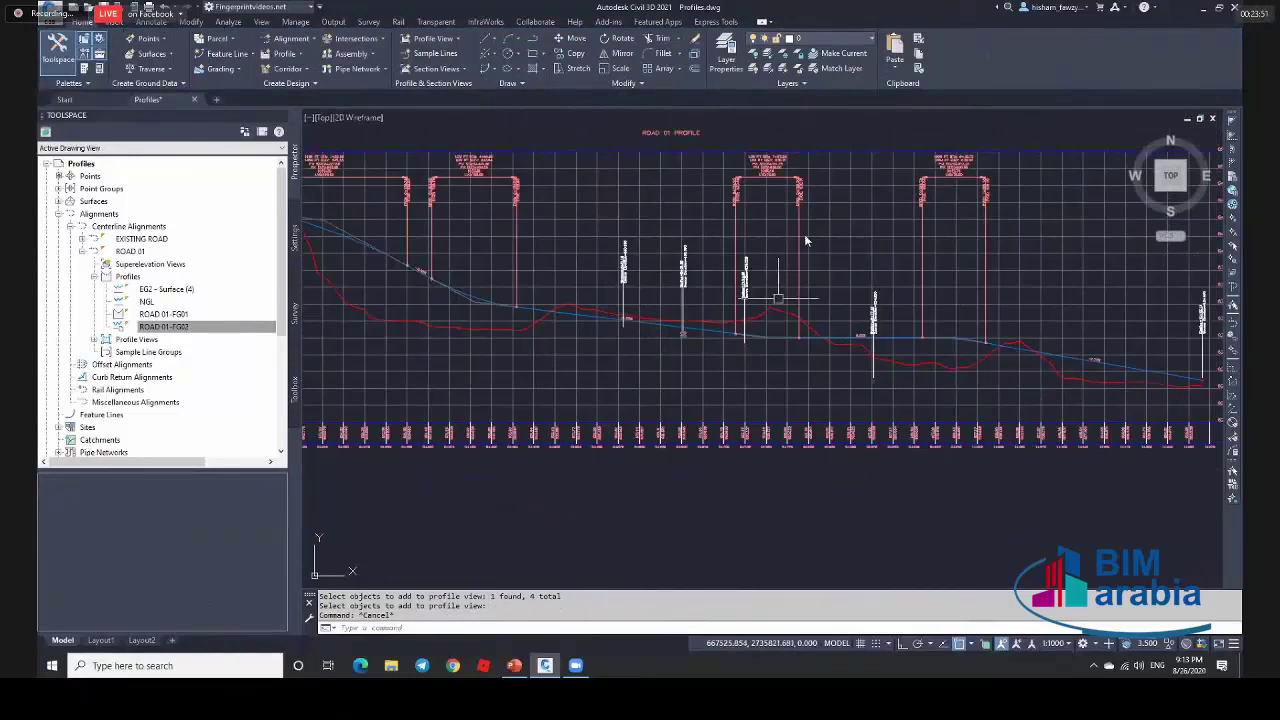
pyautogui.scroll(-3, 804, 240)
pyautogui.scroll(3, 690, 400)
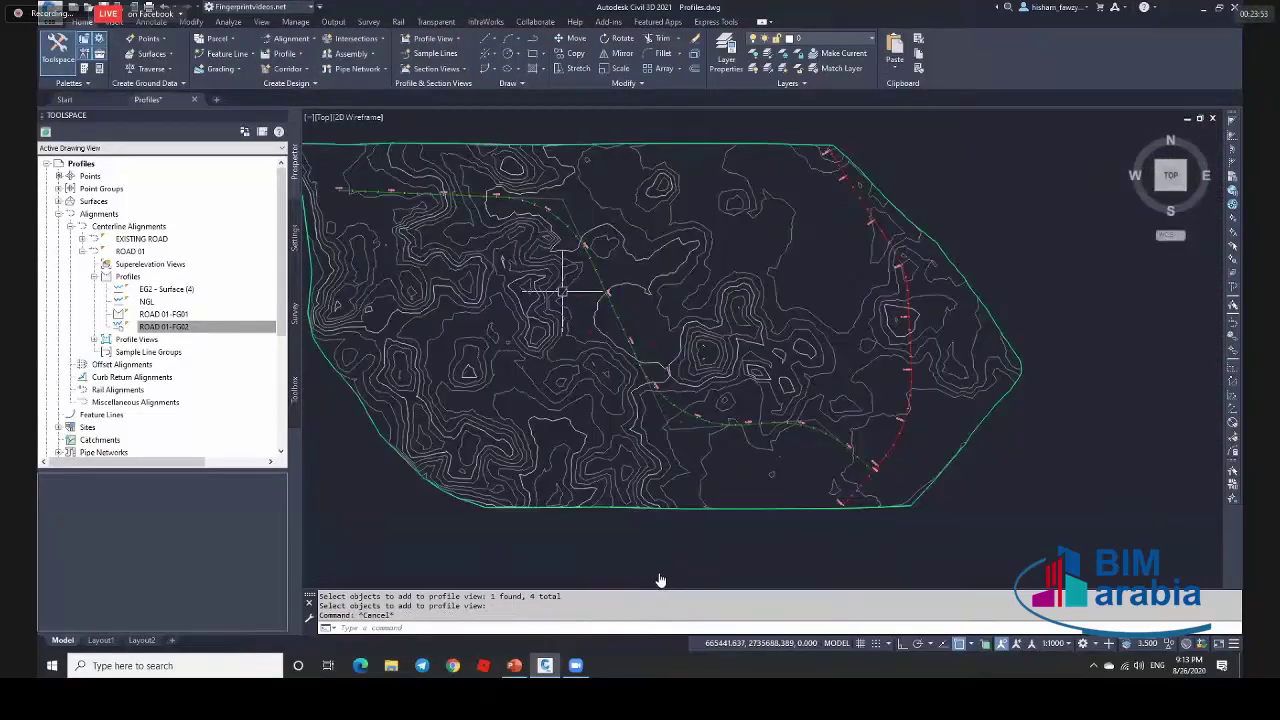
pyautogui.scroll(2, 563, 290)
pyautogui.scroll(2, 585, 297)
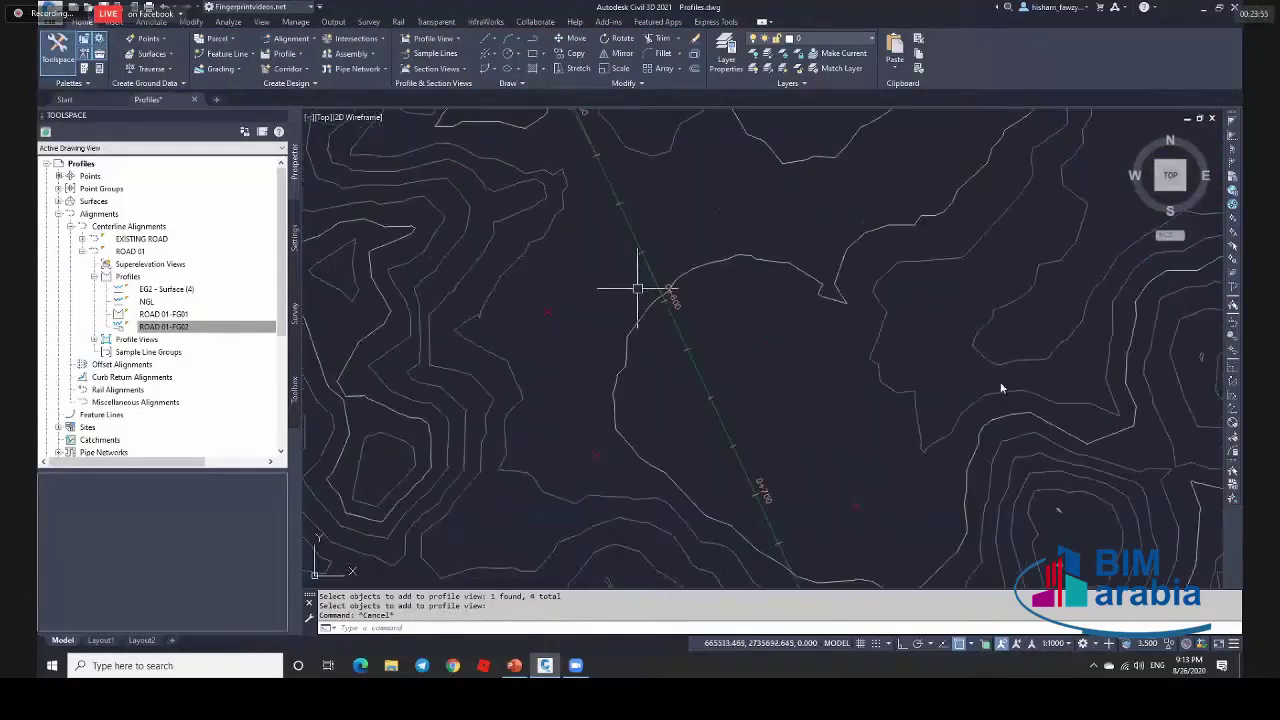
pyautogui.write('pl')
pyautogui.press('Return')
pyautogui.click(547, 310)
pyautogui.keyDown('shift'); pyautogui.rightClick(655, 272); pyautogui.keyUp('shift')
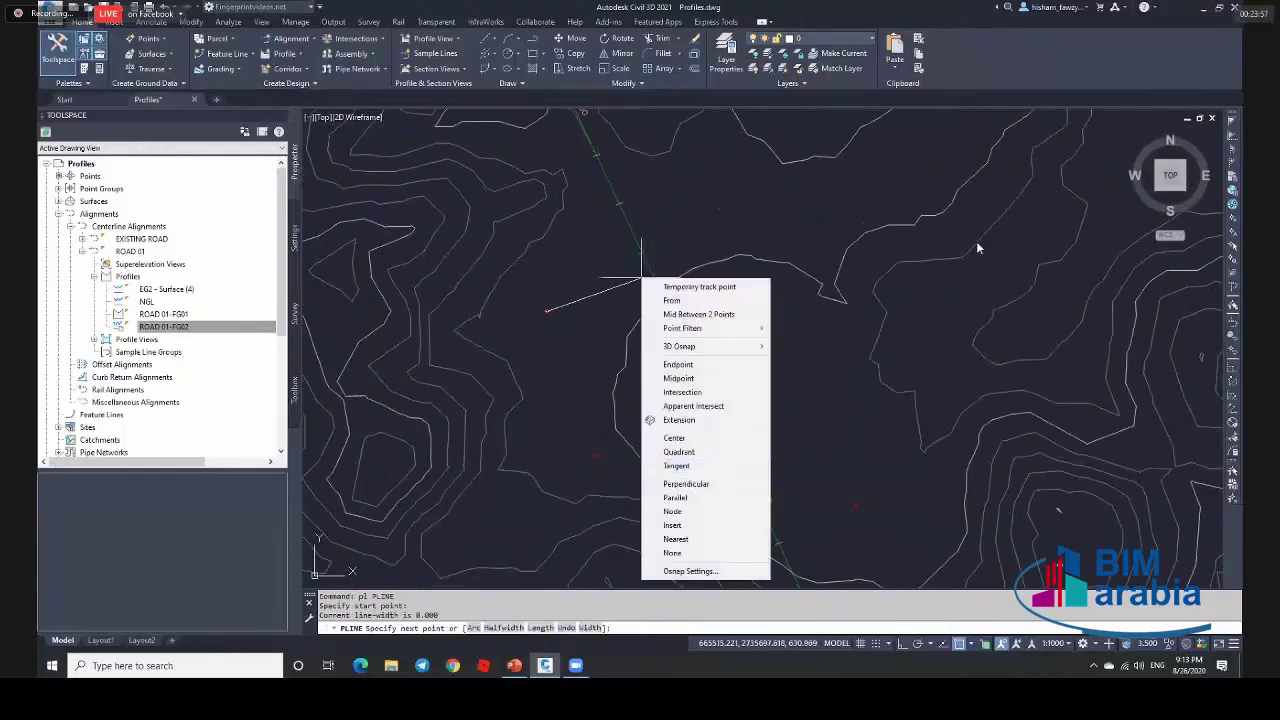
pyautogui.click(700, 483)
pyautogui.click(652, 272)
pyautogui.press('Escape')
pyautogui.scroll(4, 657, 251)
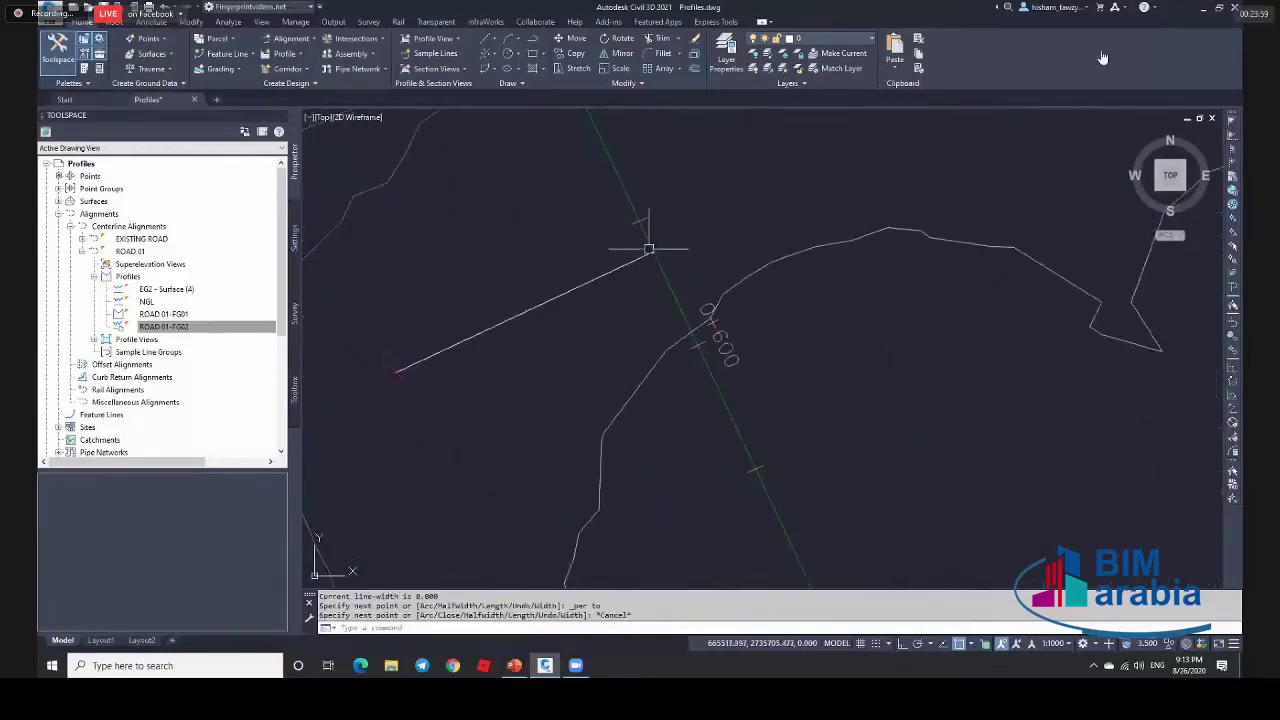
# Add a Station/Offset label to the ROAD 01 alignment at the end of the perpendicular polyline.
pyautogui.scroll(-5, 657, 255)
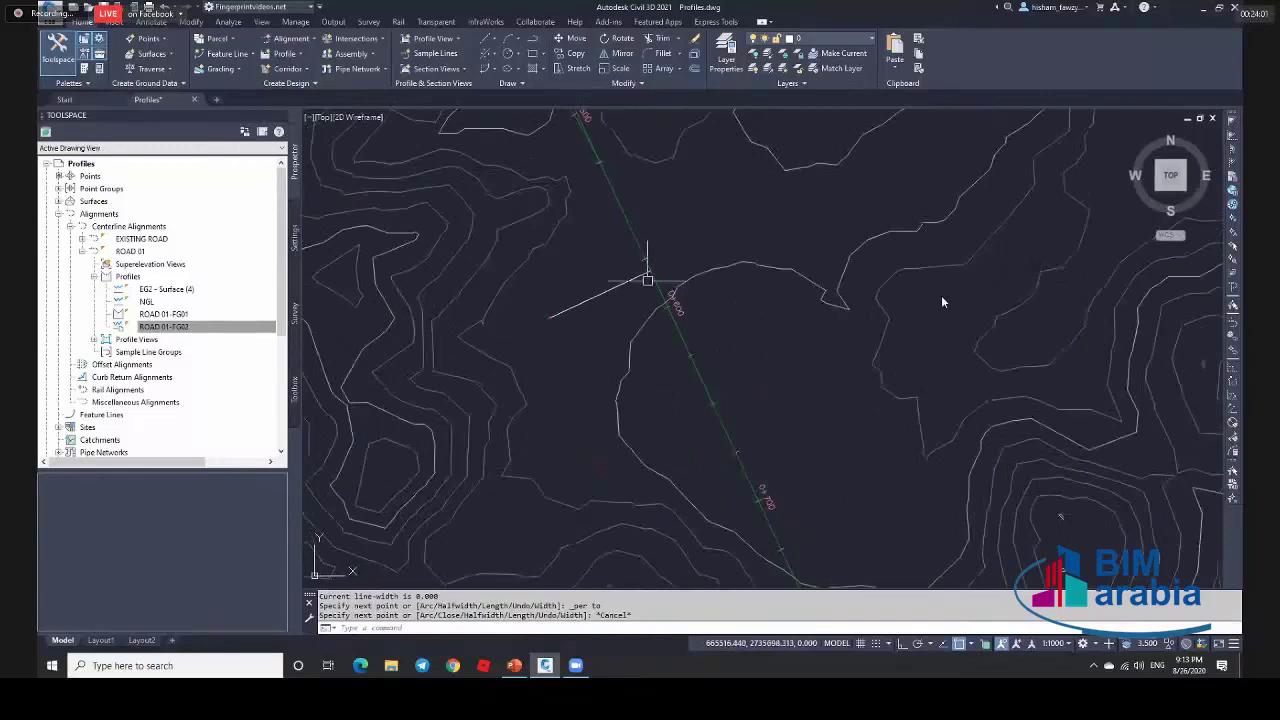
pyautogui.scroll(3, 657, 258)
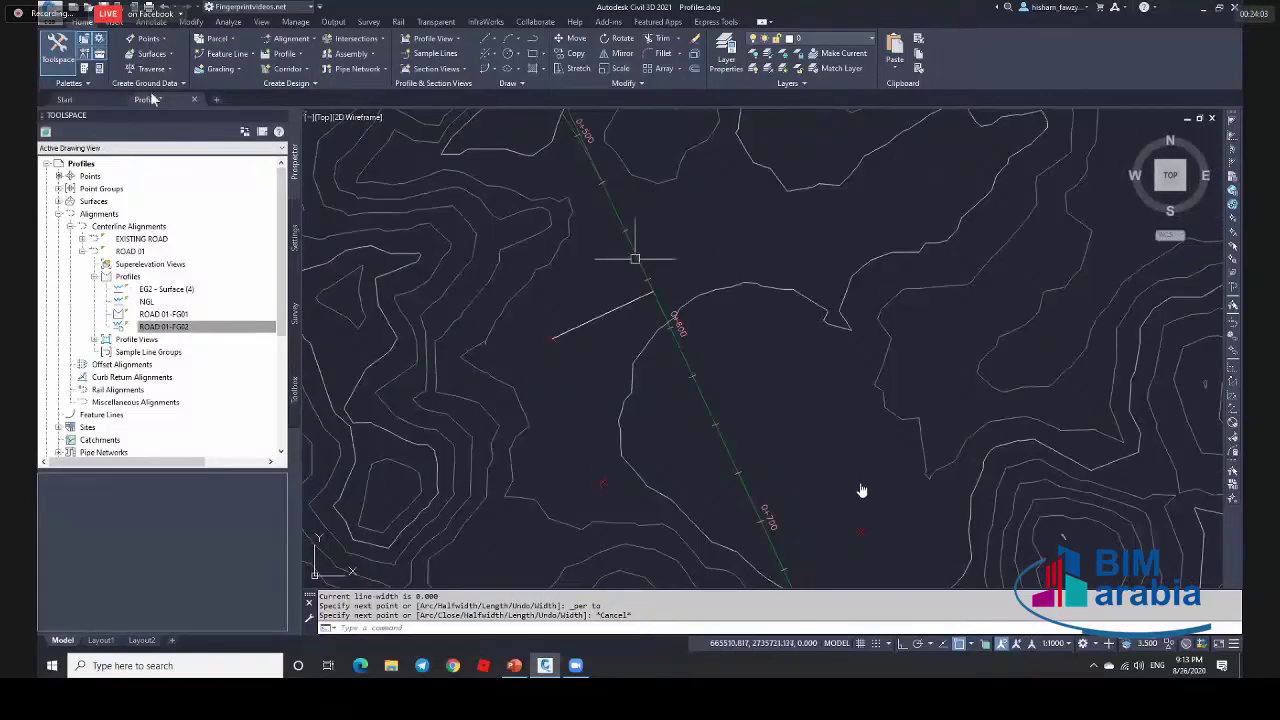
pyautogui.click(636, 257)
pyautogui.click(58, 65)
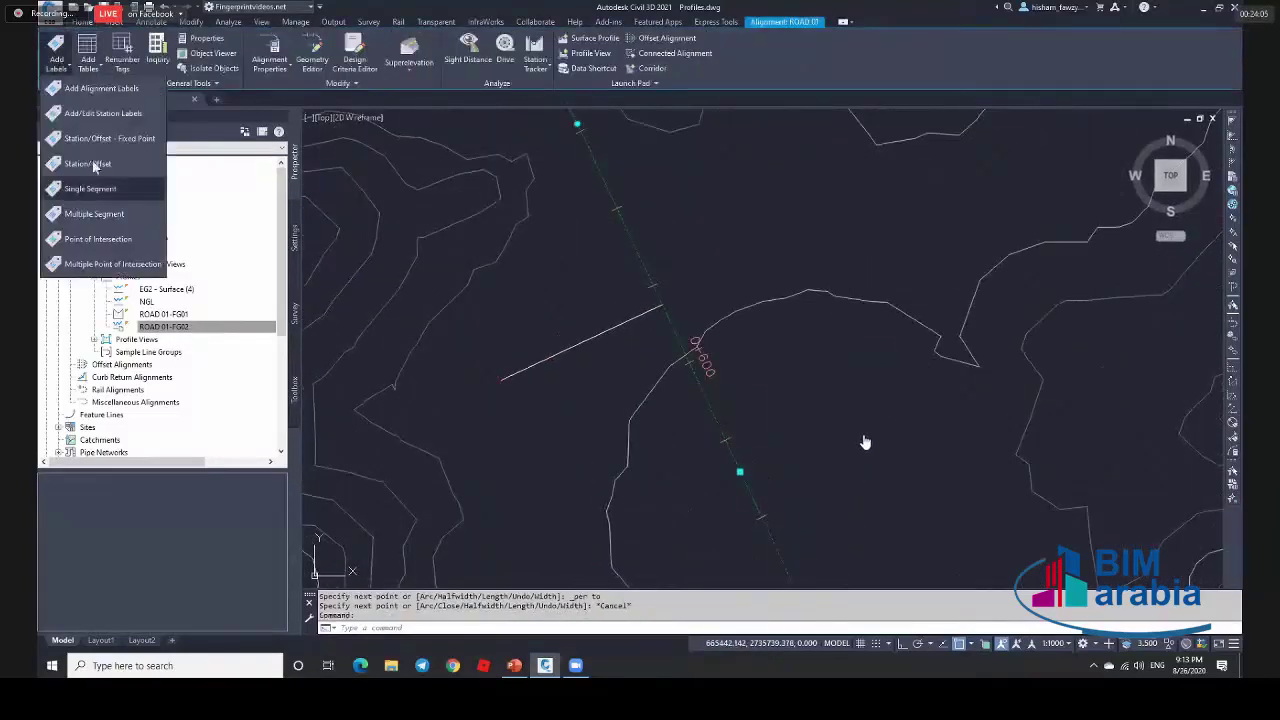
pyautogui.click(85, 163)
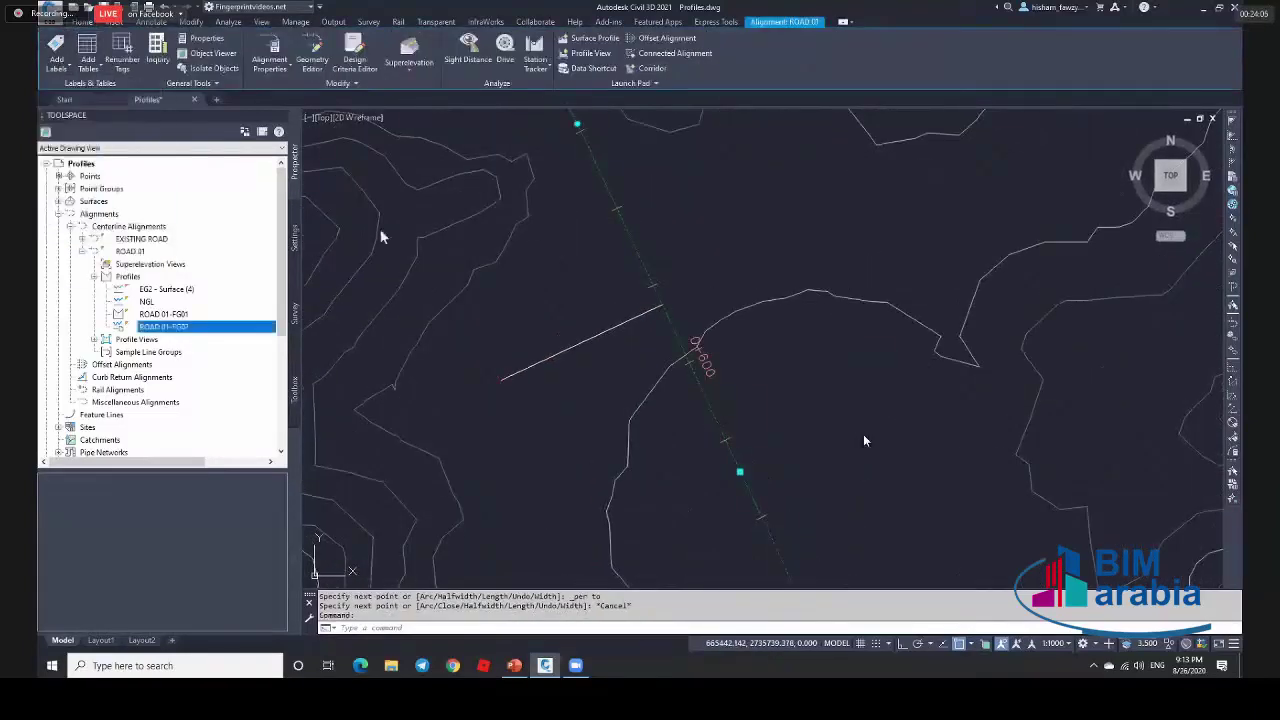
pyautogui.click(662, 305)
pyautogui.press('Escape')
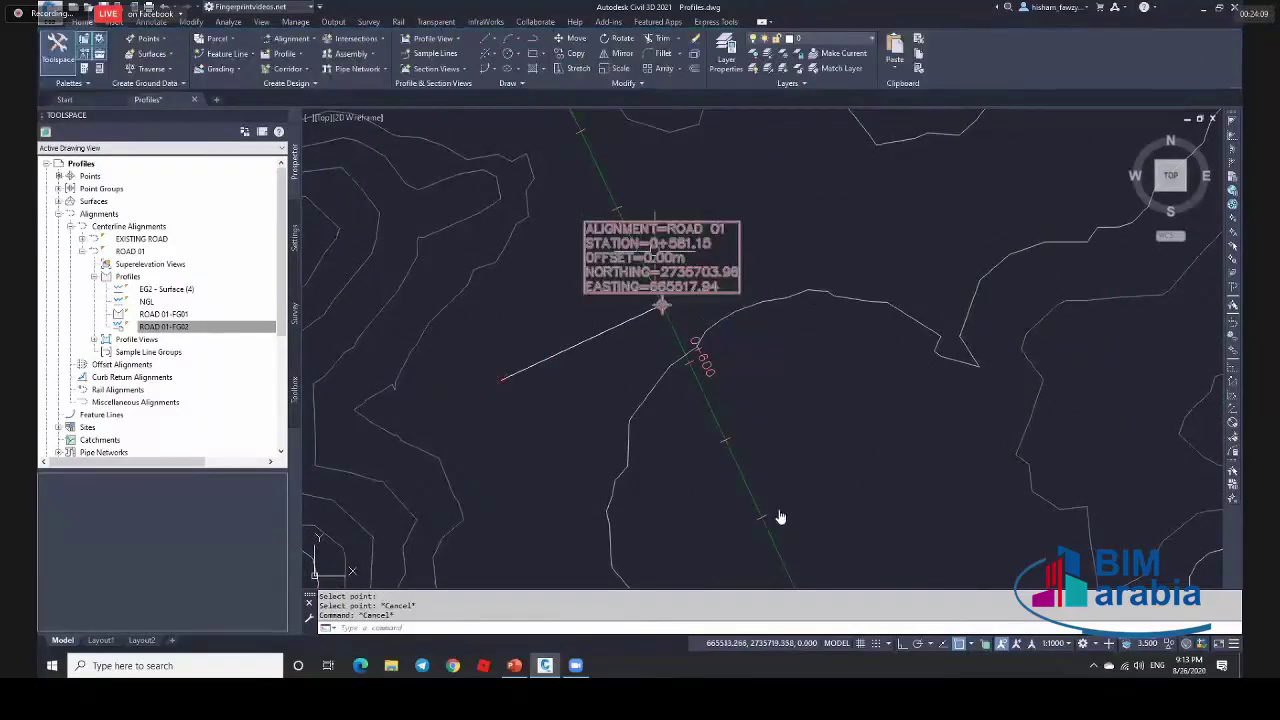
# Compare the station in the alignment label with the station label of the matching projected COGO point in the profile view.
pyautogui.scroll(2, 777, 514)
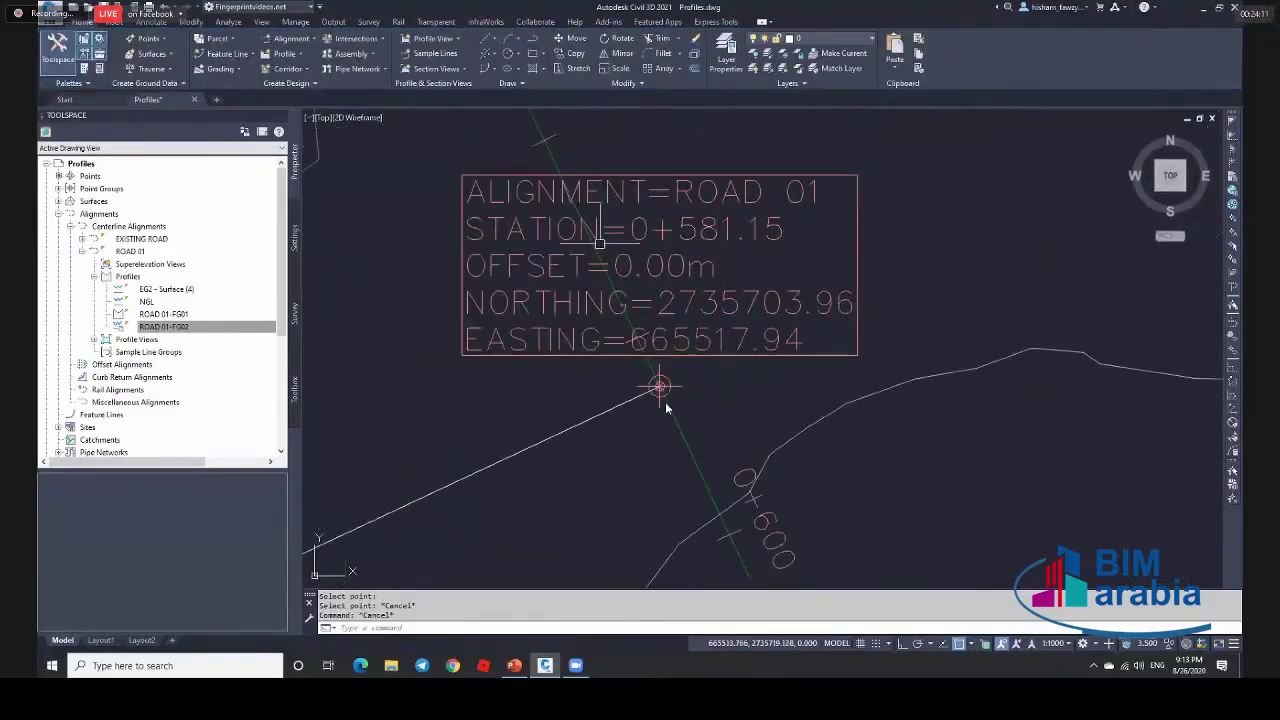
pyautogui.scroll(-6, 695, 438)
pyautogui.scroll(6, 723, 480)
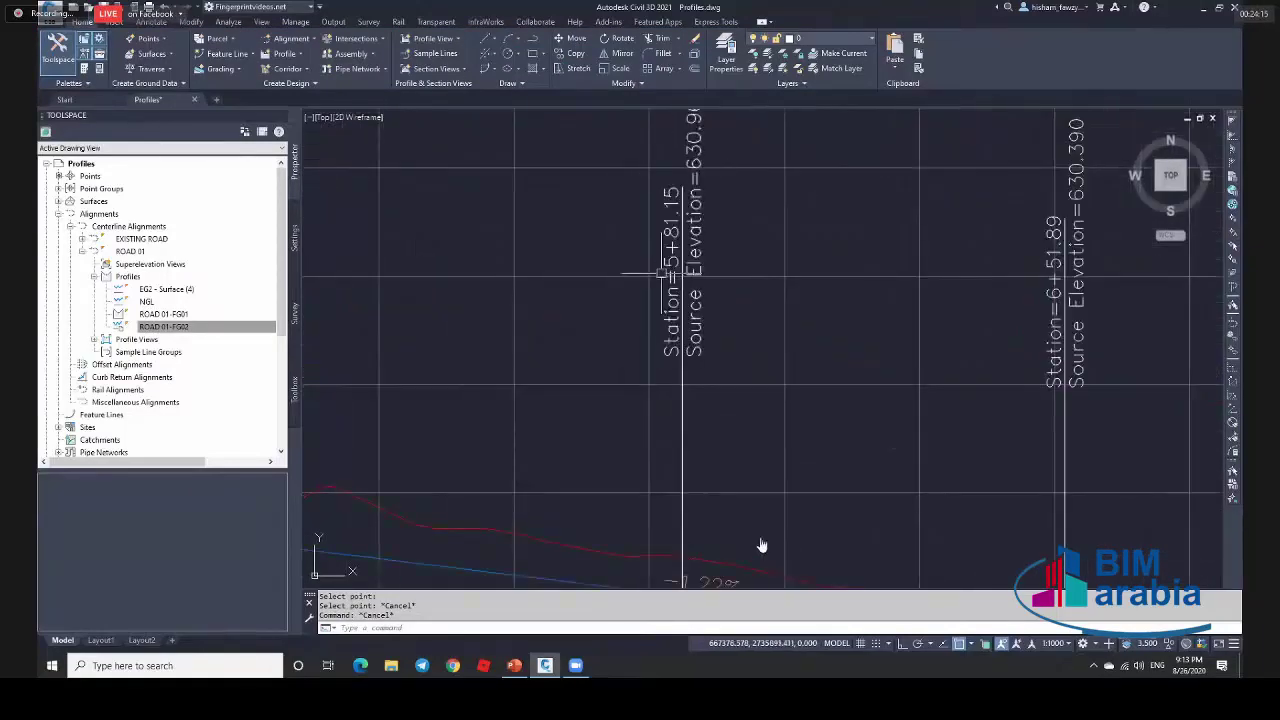
pyautogui.scroll(3, 760, 543)
pyautogui.scroll(-3, 718, 493)
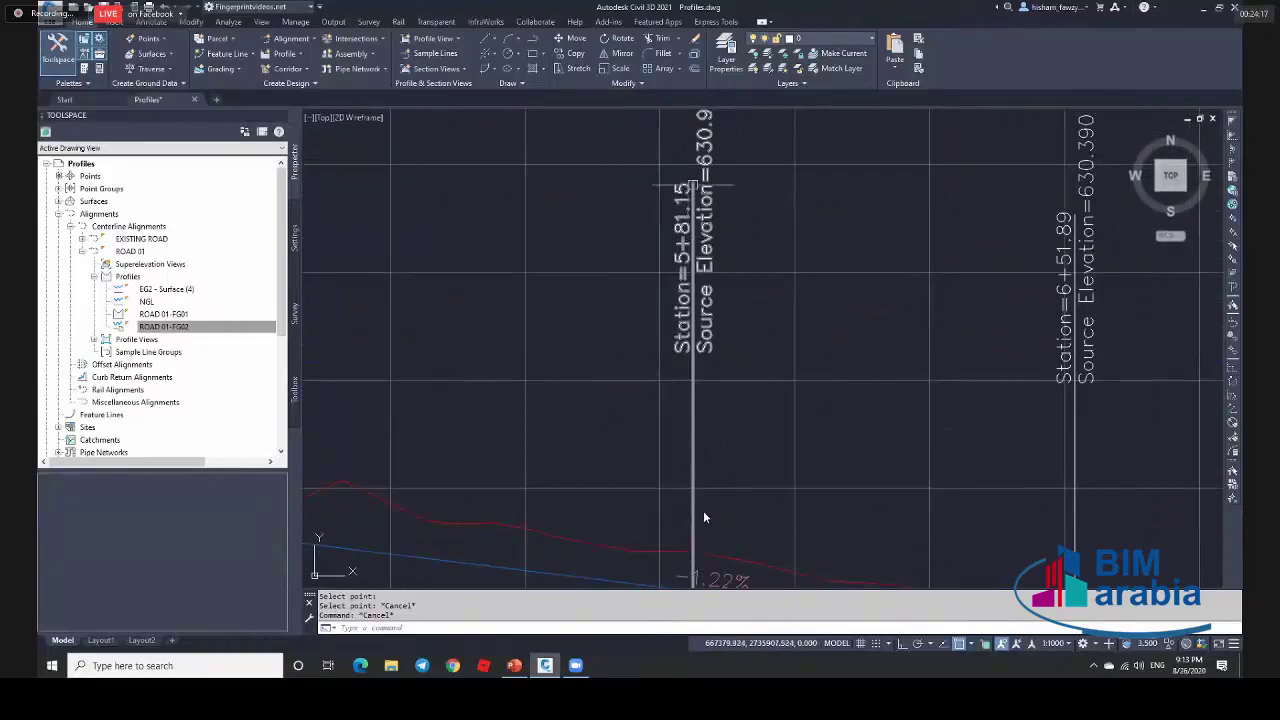
pyautogui.scroll(3, 703, 515)
pyautogui.scroll(-3, 772, 414)
pyautogui.scroll(3, 800, 398)
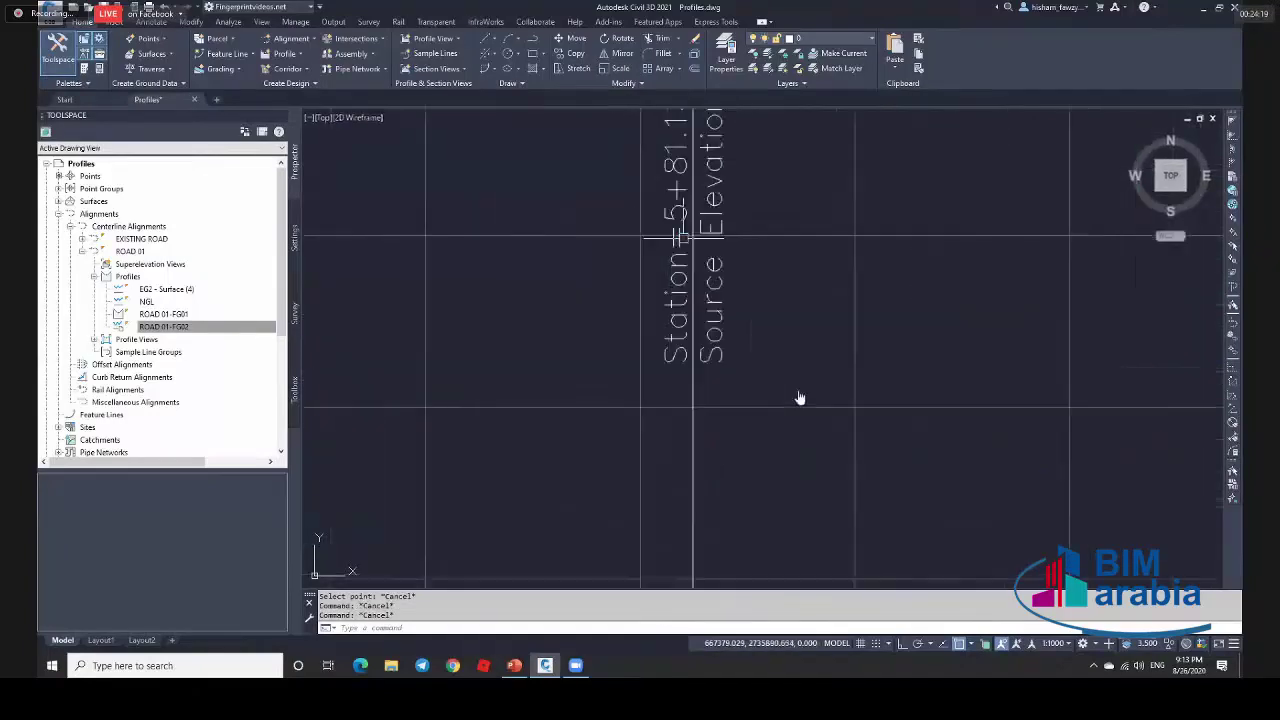
pyautogui.scroll(2, 800, 398)
pyautogui.scroll(-2, 780, 486)
pyautogui.scroll(2, 728, 486)
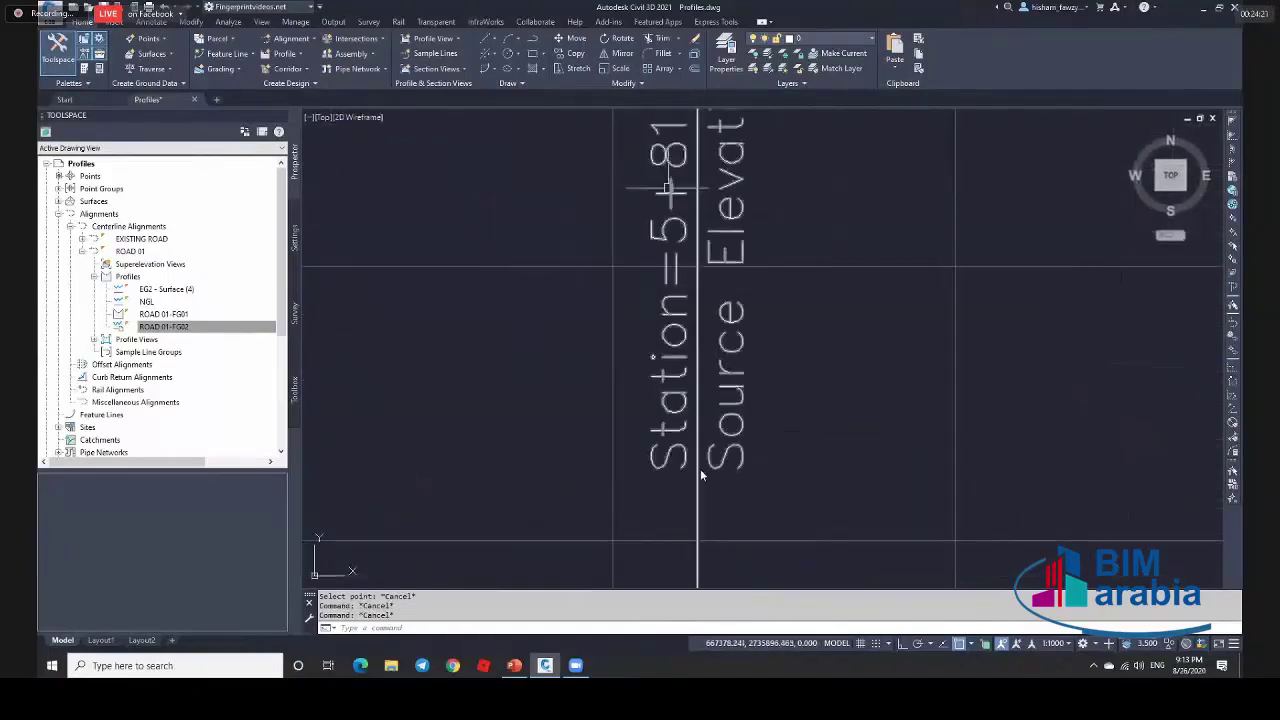
pyautogui.scroll(-2, 700, 465)
pyautogui.scroll(-2, 710, 455)
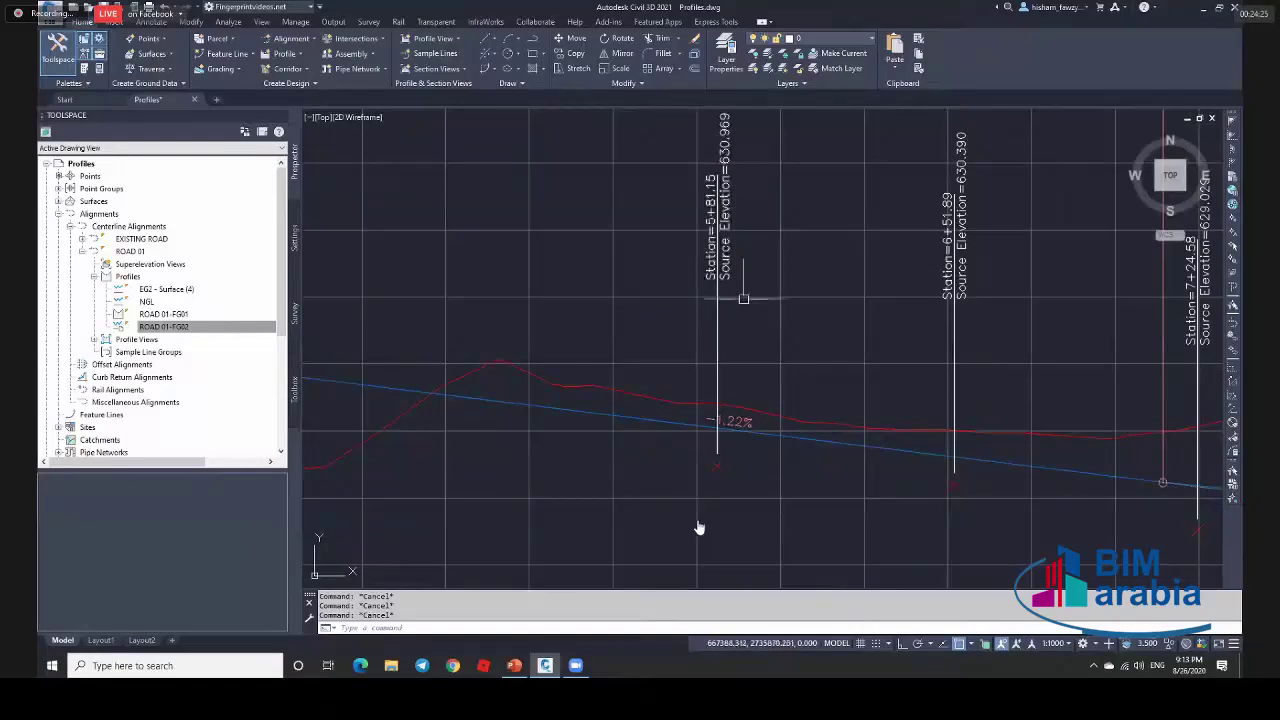
# Review the projected COGO points and their elevation options in the ROAD 01 profile view properties.
pyautogui.click(743, 298)
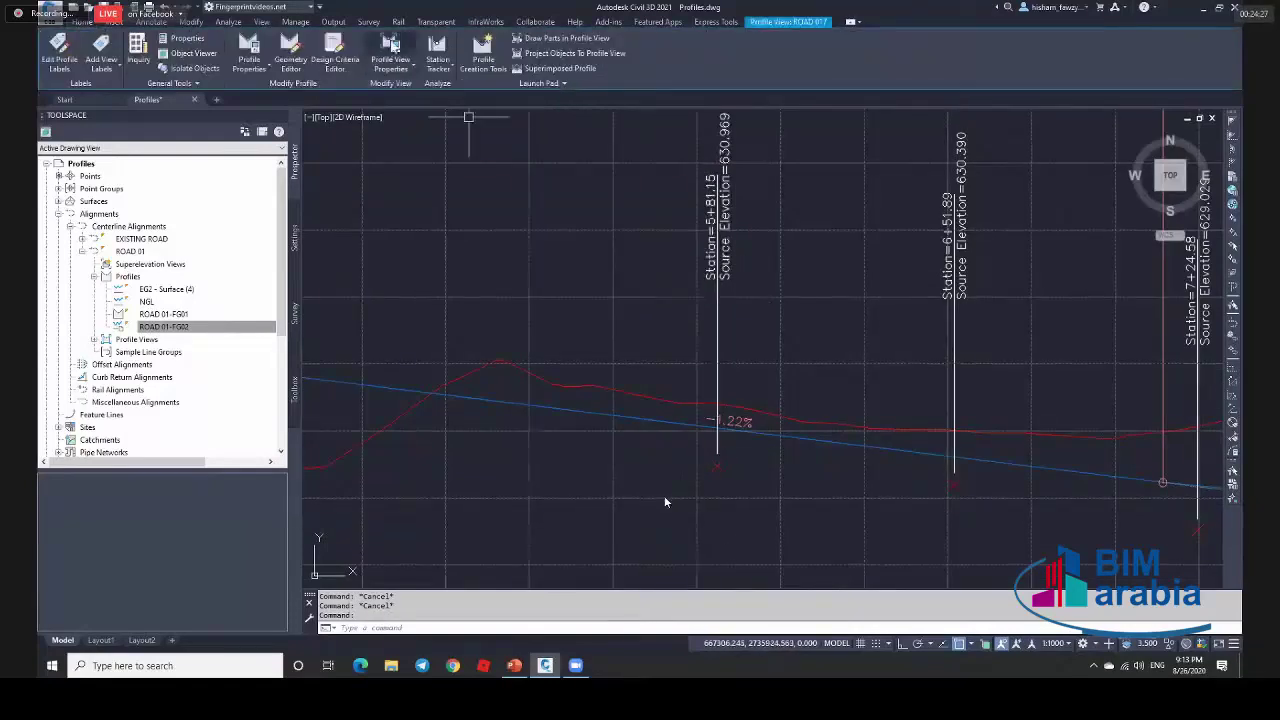
pyautogui.doubleClick(664, 495)
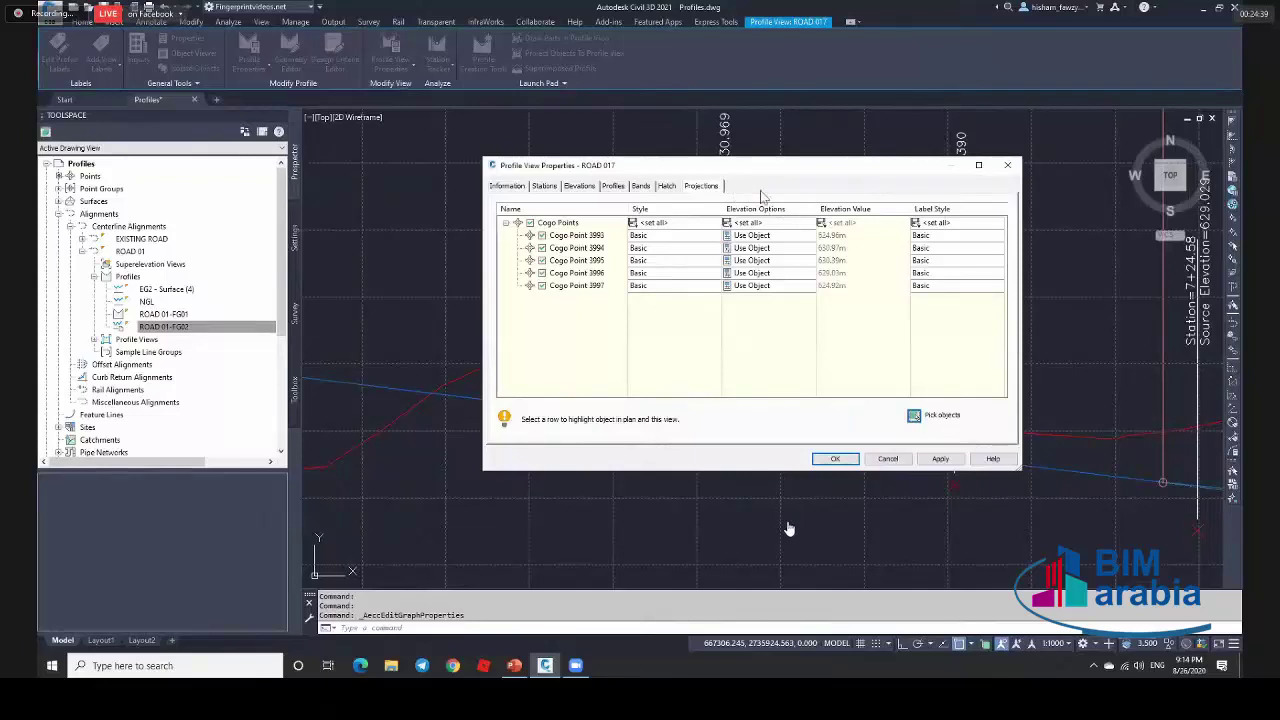
pyautogui.click(833, 458)
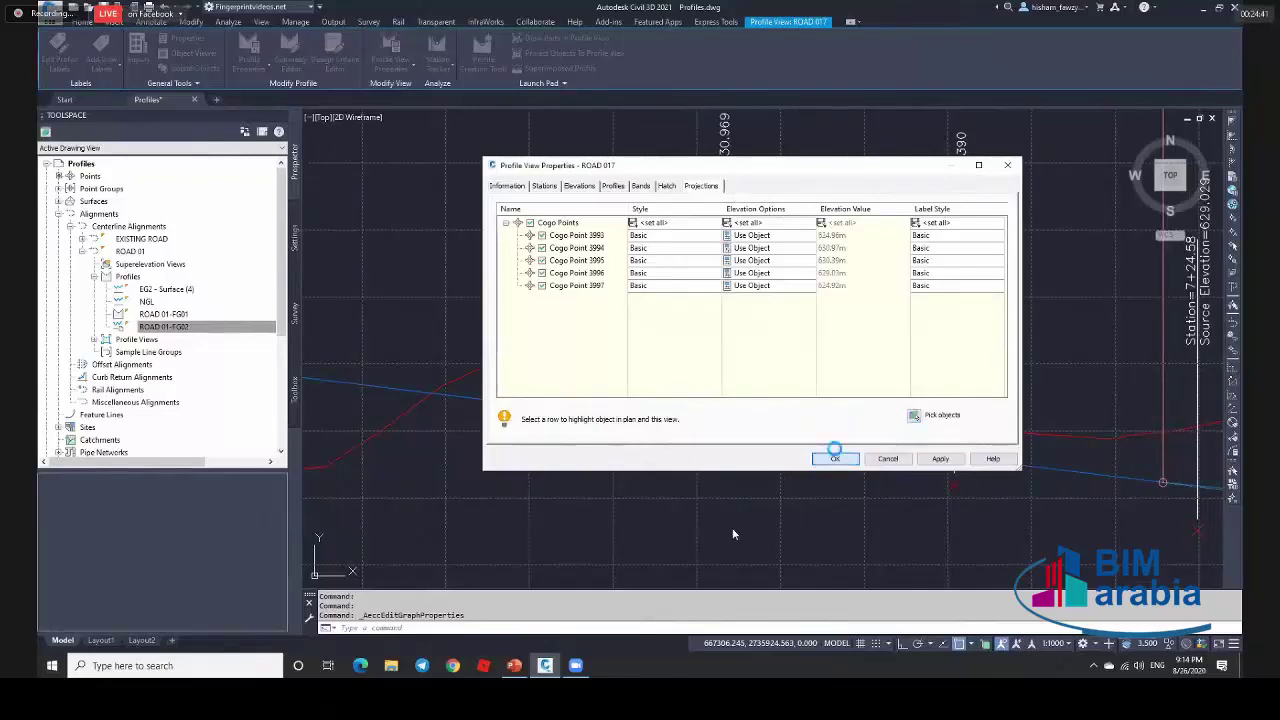
# Add the EXISTING ROAD alignment as a crossing to the ROAD 01 profile view, including only its EXISTING ROAD-FG profile.
pyautogui.scroll(-10, 689, 518)
pyautogui.press('Escape')
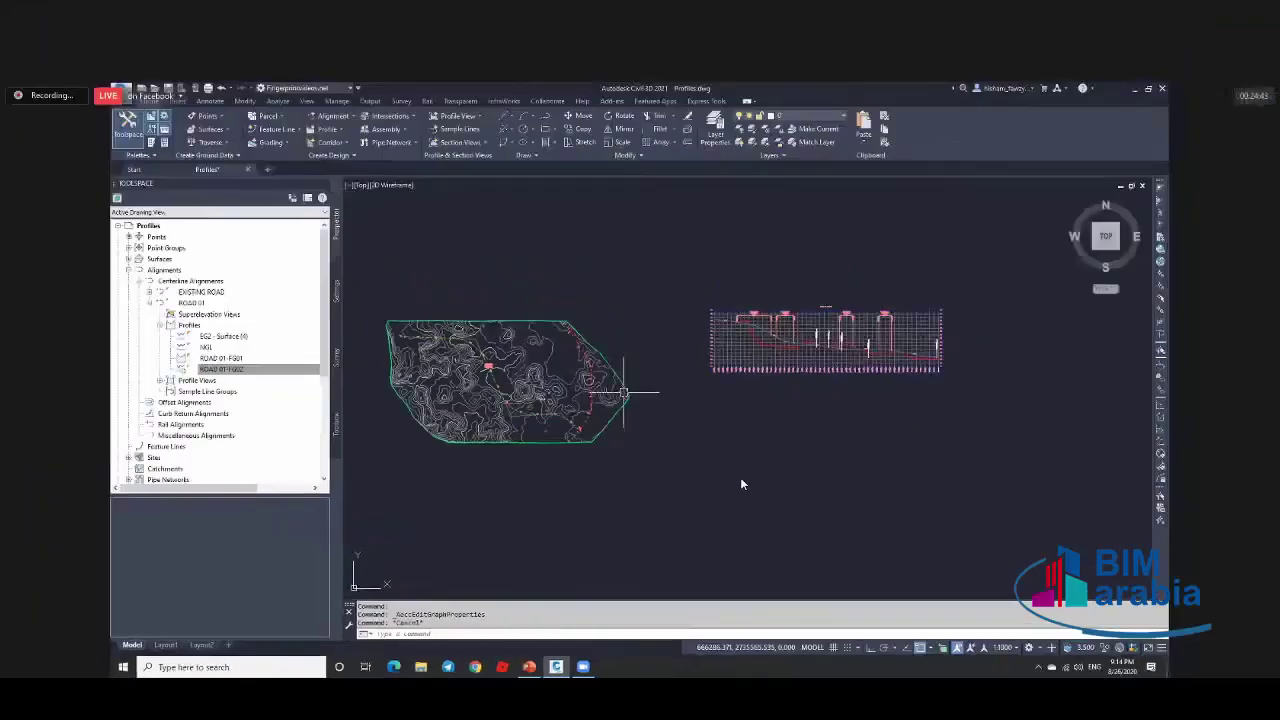
pyautogui.click(710, 369)
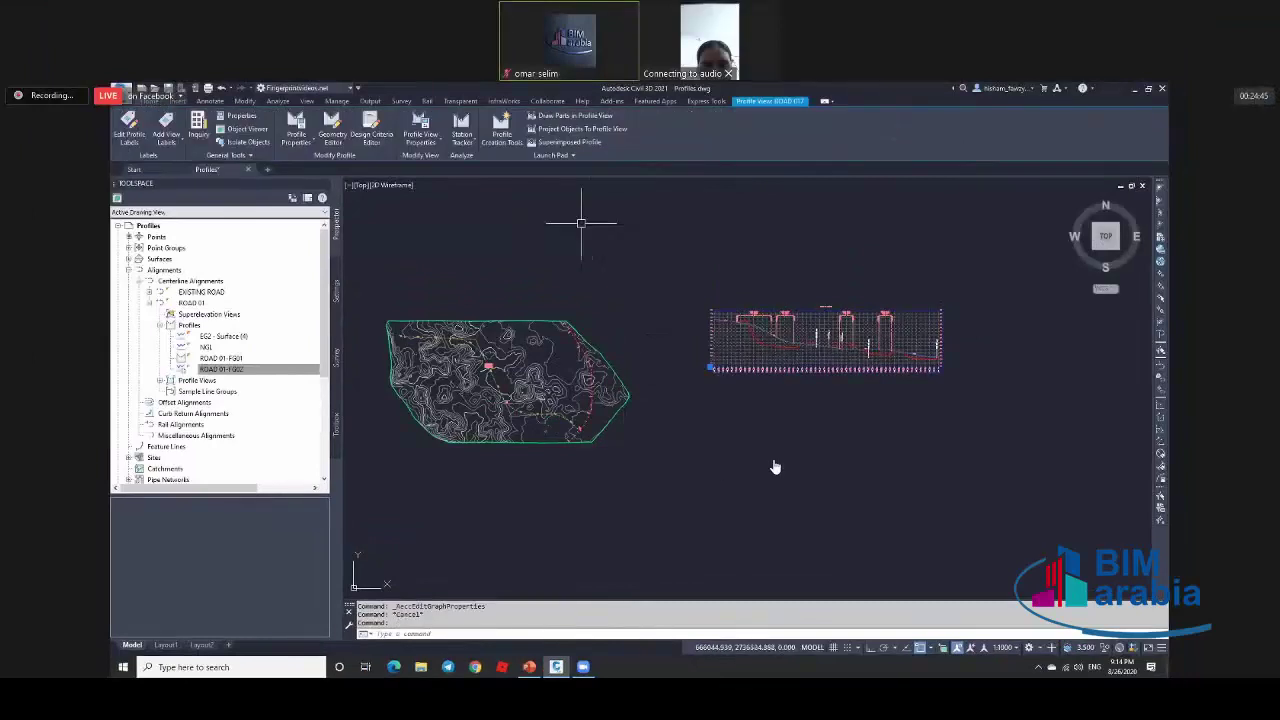
pyautogui.click(472, 155)
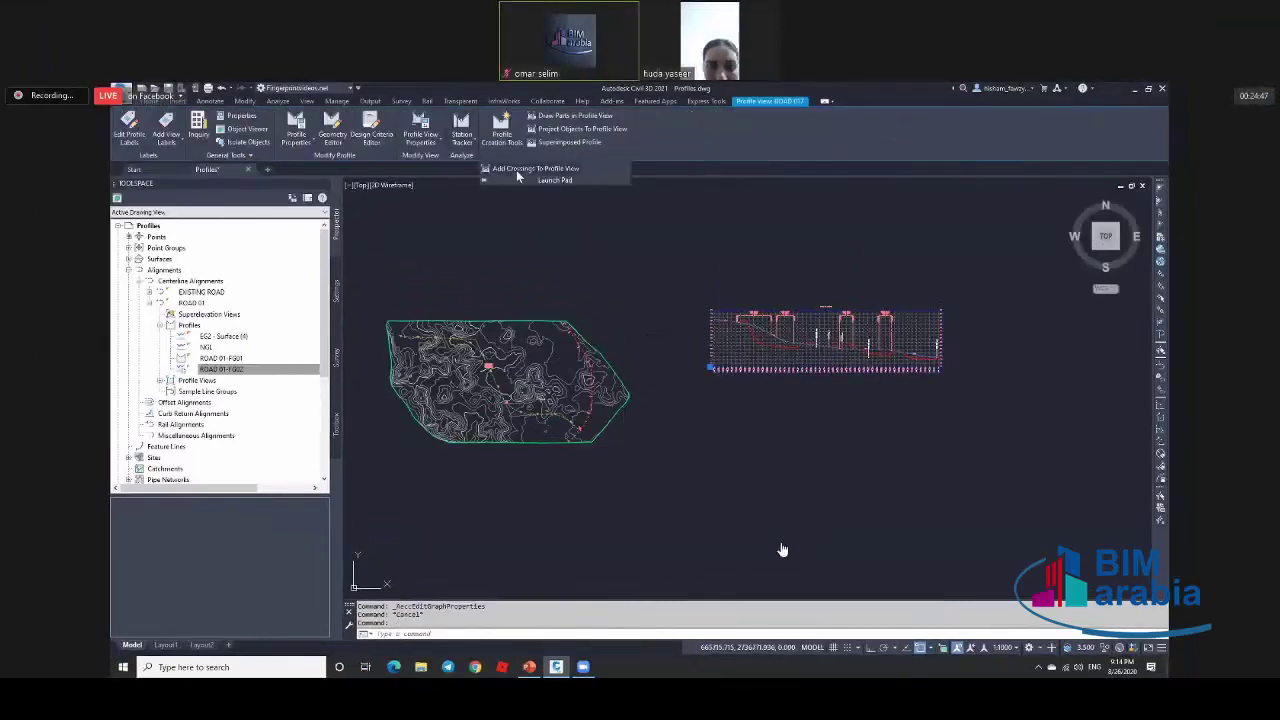
pyautogui.click(529, 170)
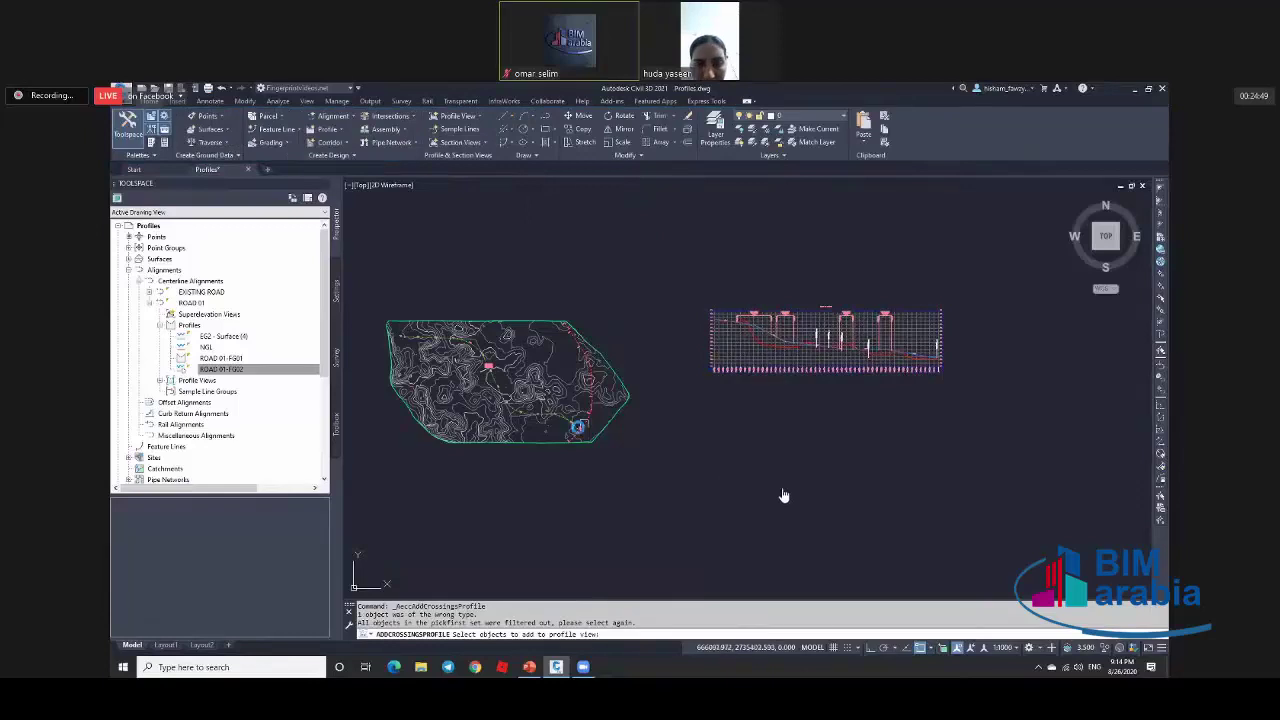
pyautogui.scroll(10, 688, 519)
pyautogui.click(624, 429)
pyautogui.press('Return')
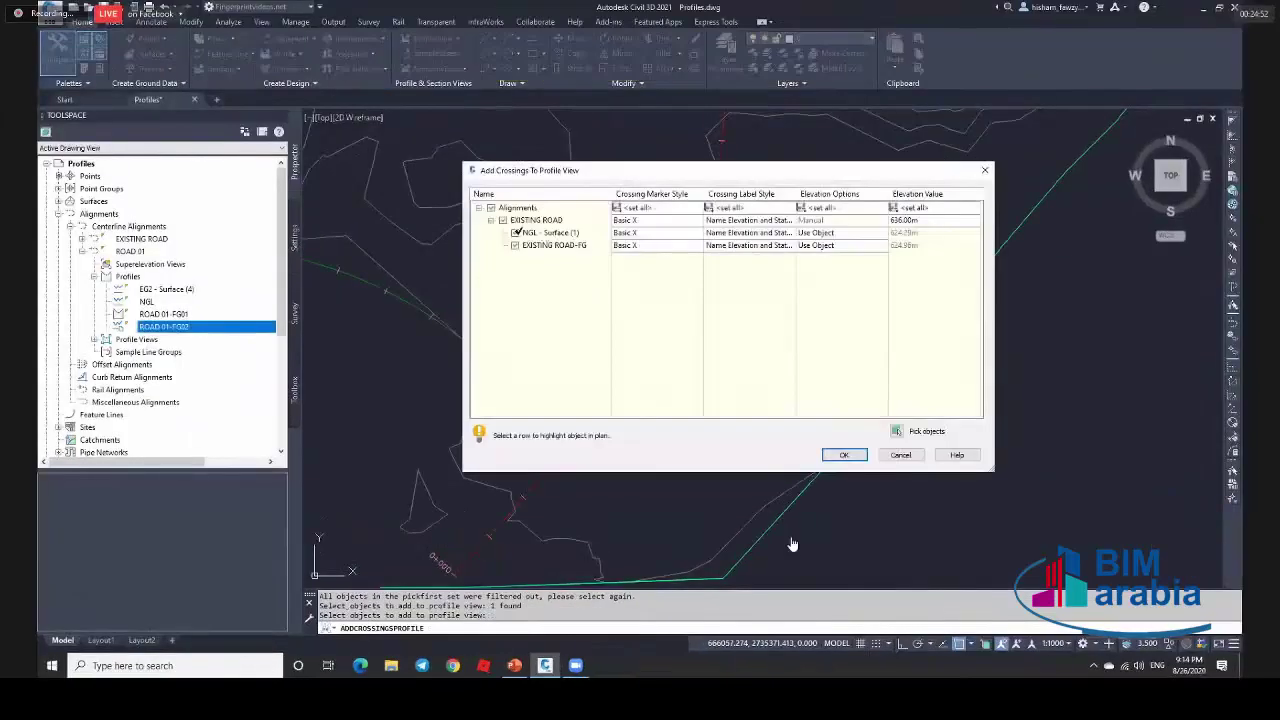
pyautogui.click(515, 232)
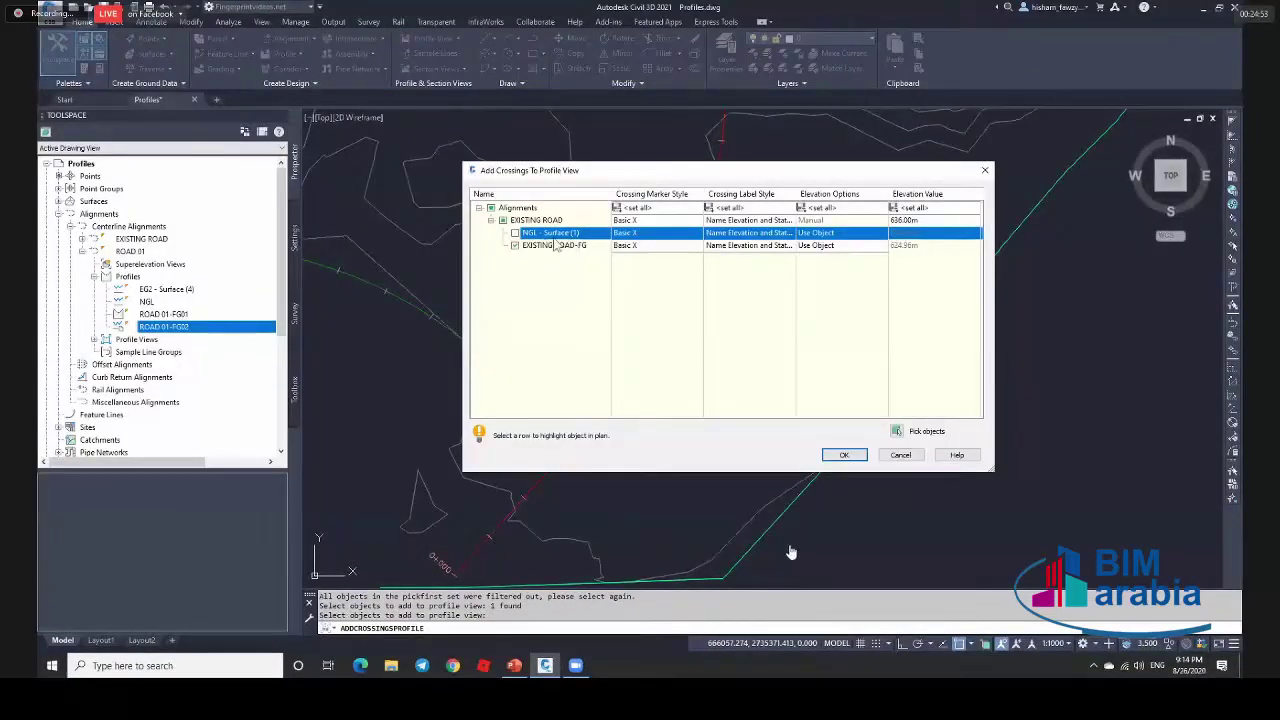
pyautogui.click(844, 455)
pyautogui.scroll(-5, 571, 334)
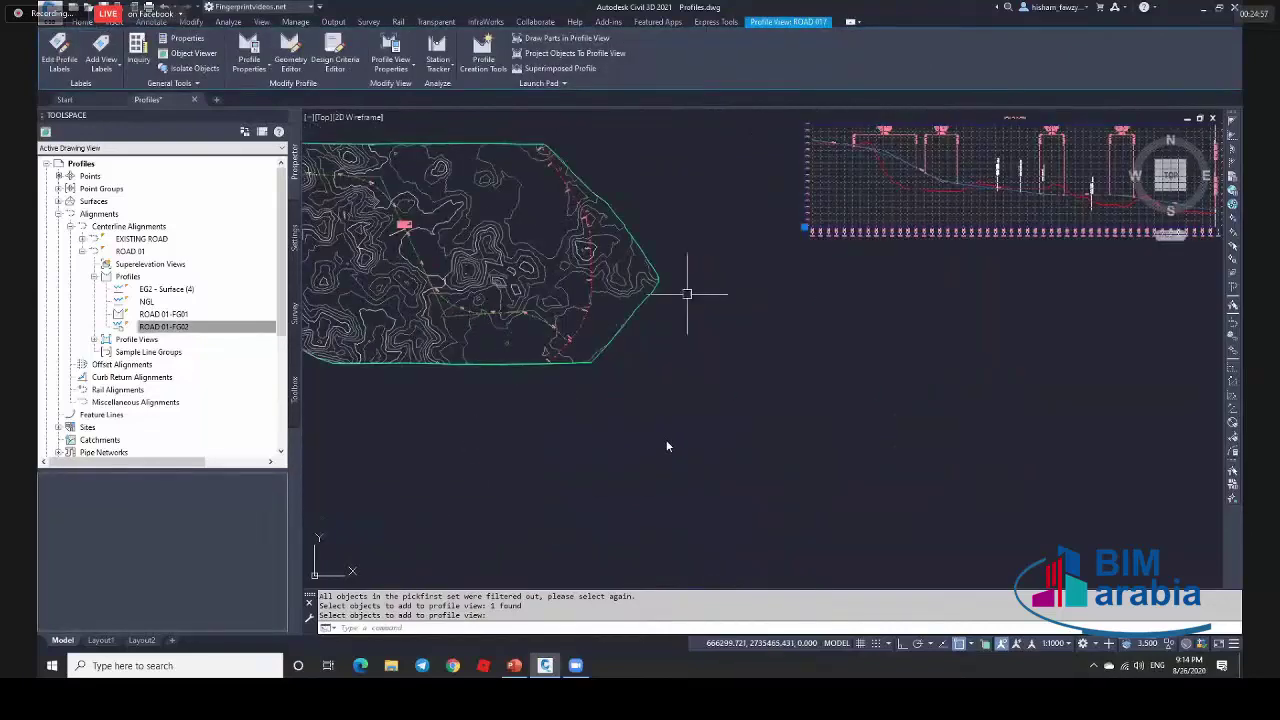
# Review the crossings and projections listed in the ROAD 01 profile view properties.
pyautogui.scroll(10, 1114, 214)
pyautogui.press('Escape')
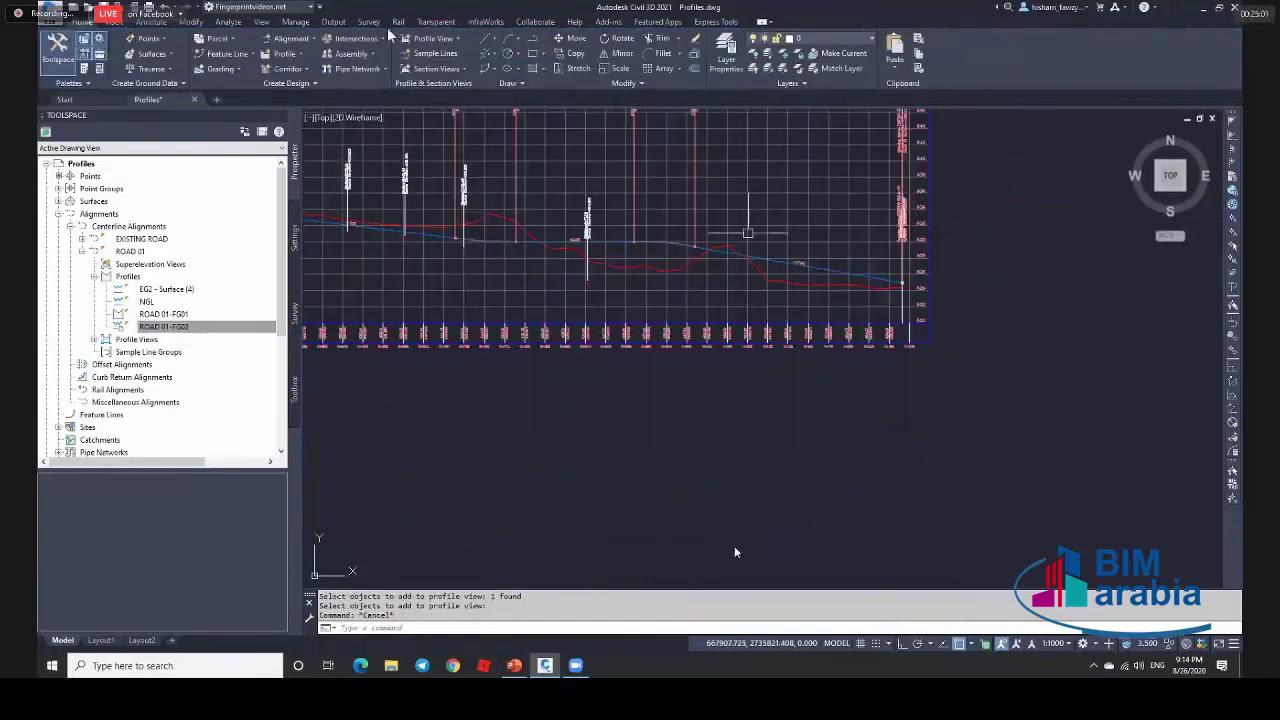
pyautogui.doubleClick(771, 209)
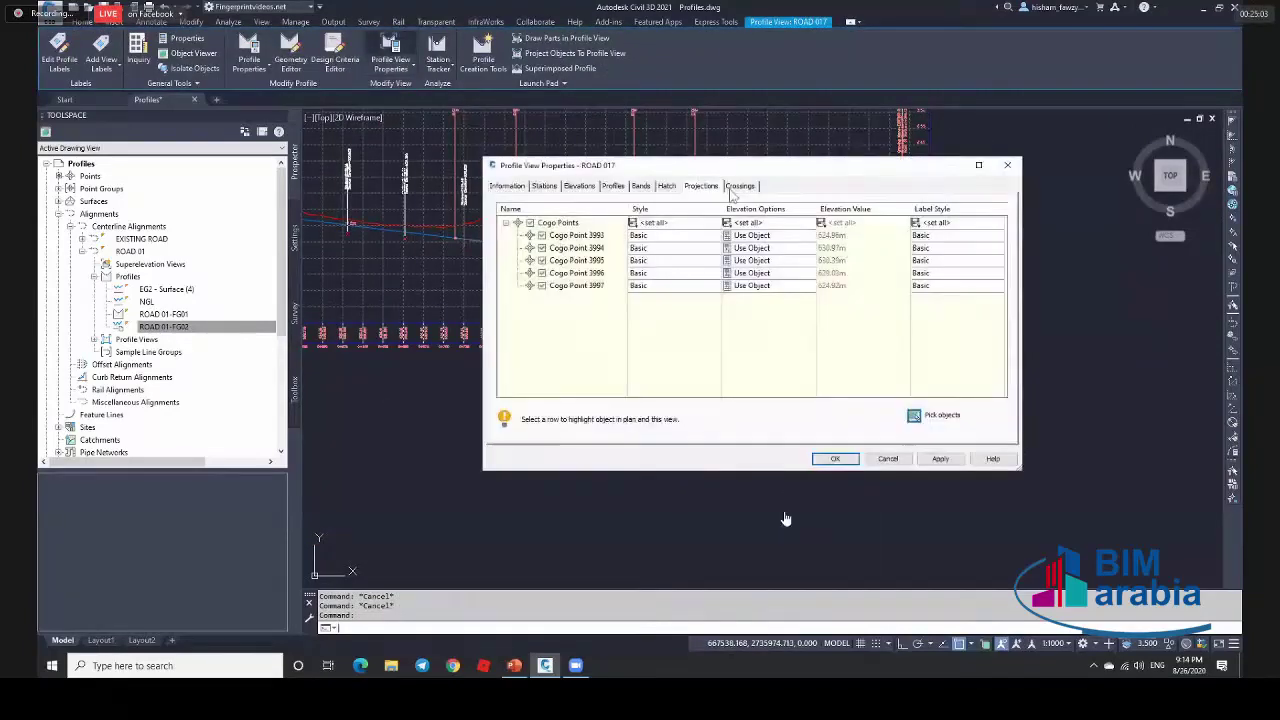
pyautogui.click(740, 186)
pyautogui.click(701, 186)
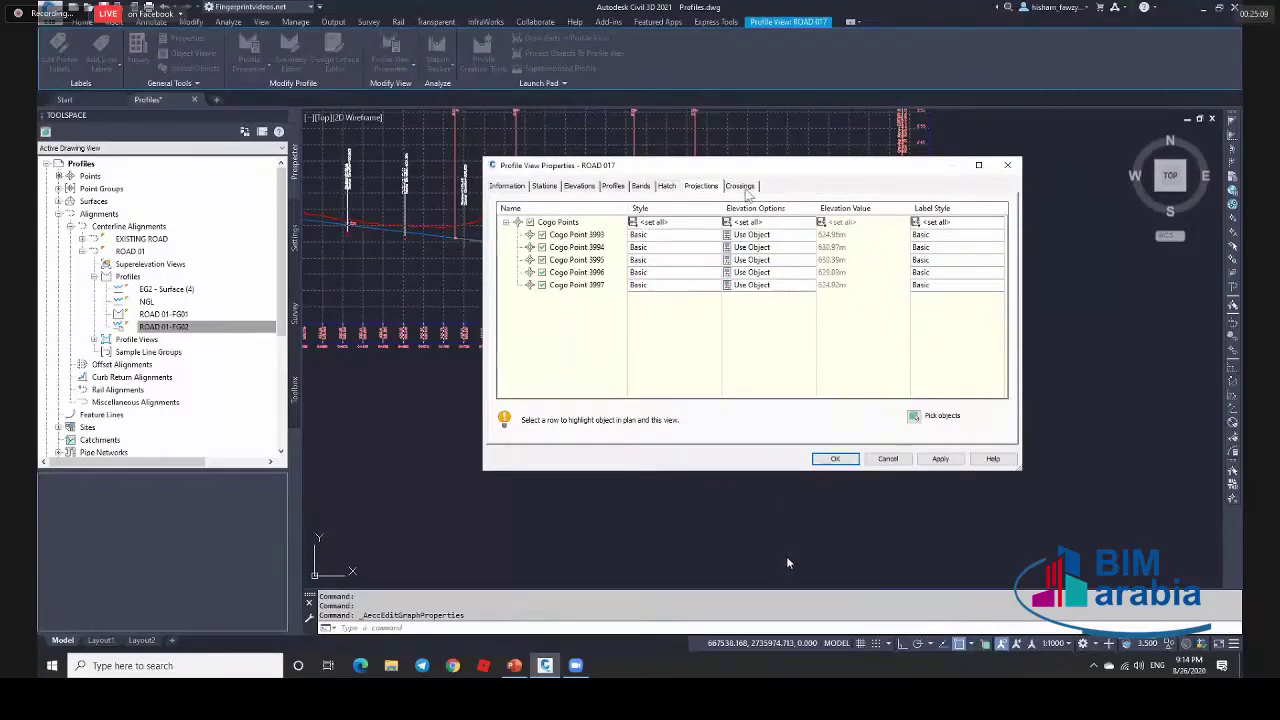
pyautogui.click(746, 188)
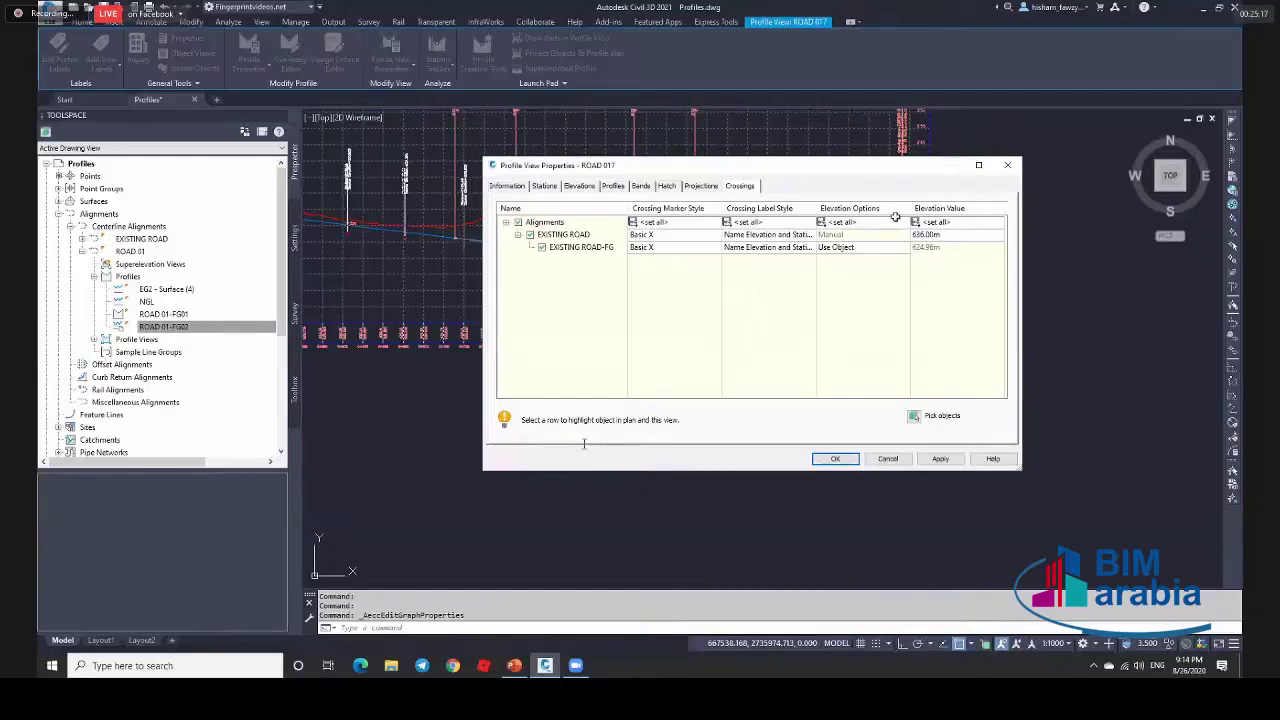
pyautogui.click(701, 187)
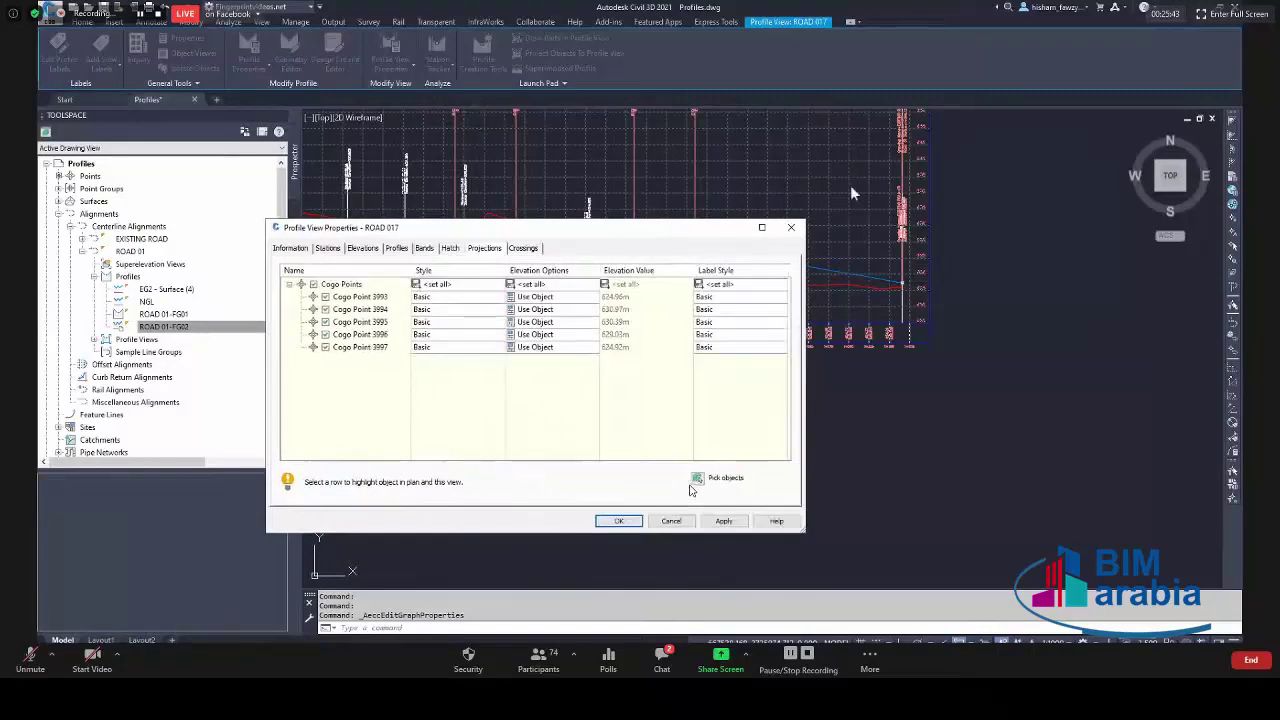
# Set the projection label style of Cogo Point 3993 to Projection Dimension Above.
pyautogui.click(631, 252)
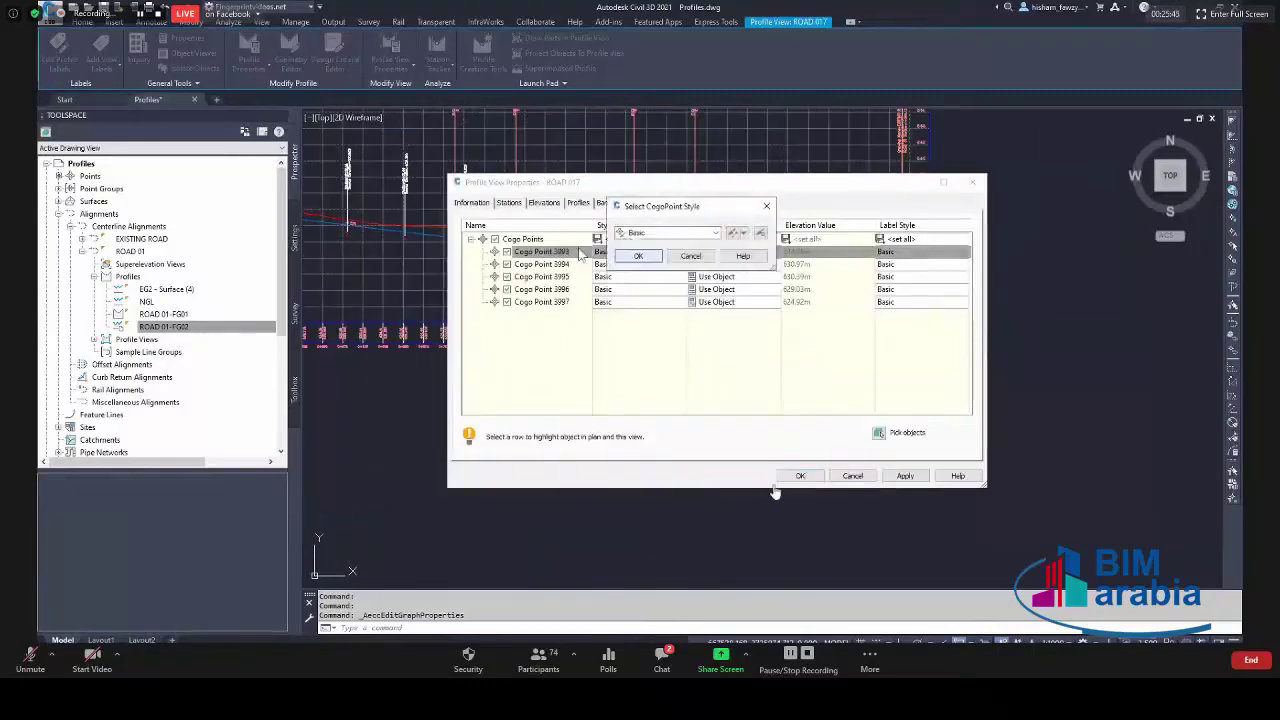
pyautogui.click(638, 256)
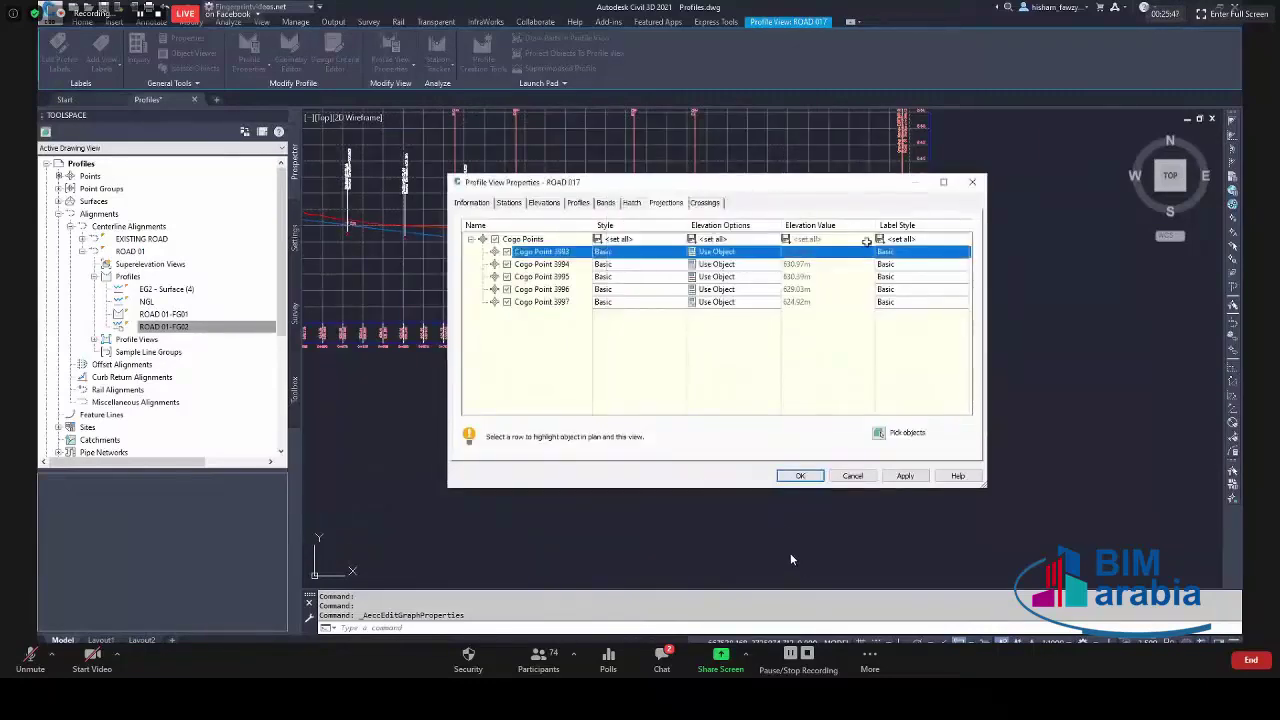
pyautogui.click(905, 252)
pyautogui.click(700, 232)
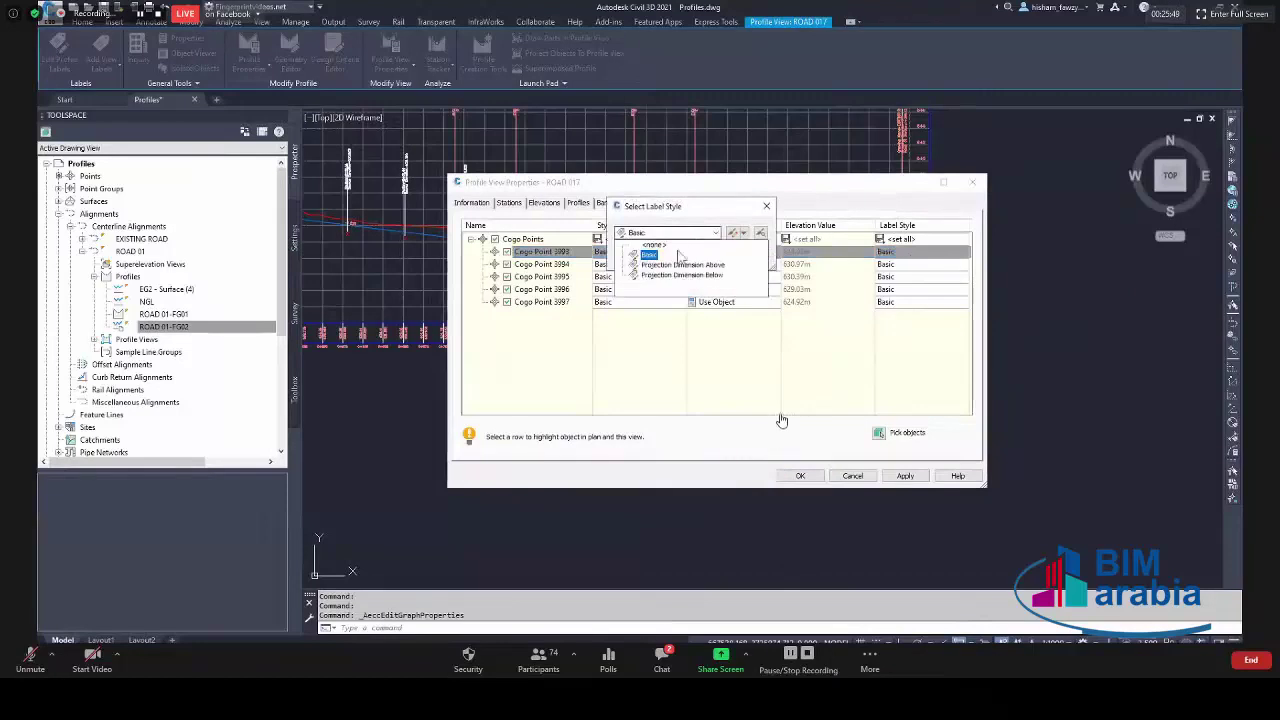
pyautogui.click(688, 265)
pyautogui.click(636, 256)
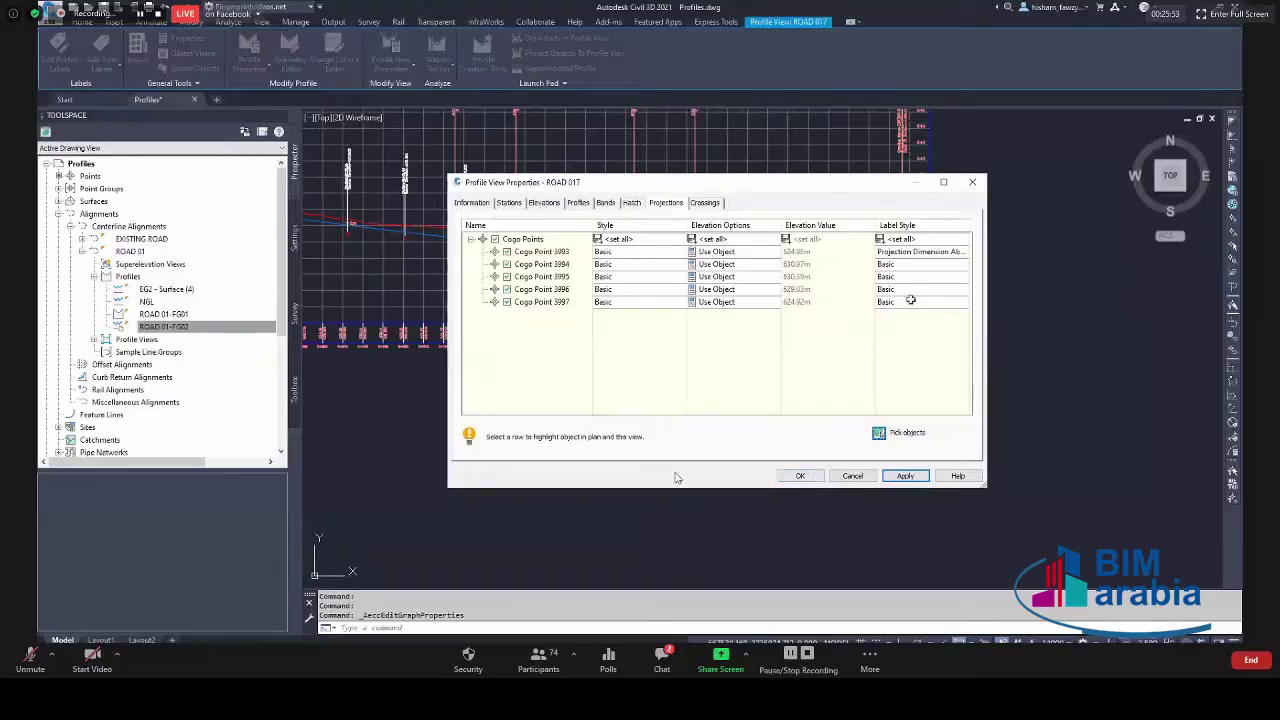
# Set the projection label style of Cogo Point 3994 to Projection Dimension Below and apply the profile view properties.
pyautogui.click(920, 264)
pyautogui.click(715, 232)
pyautogui.click(665, 276)
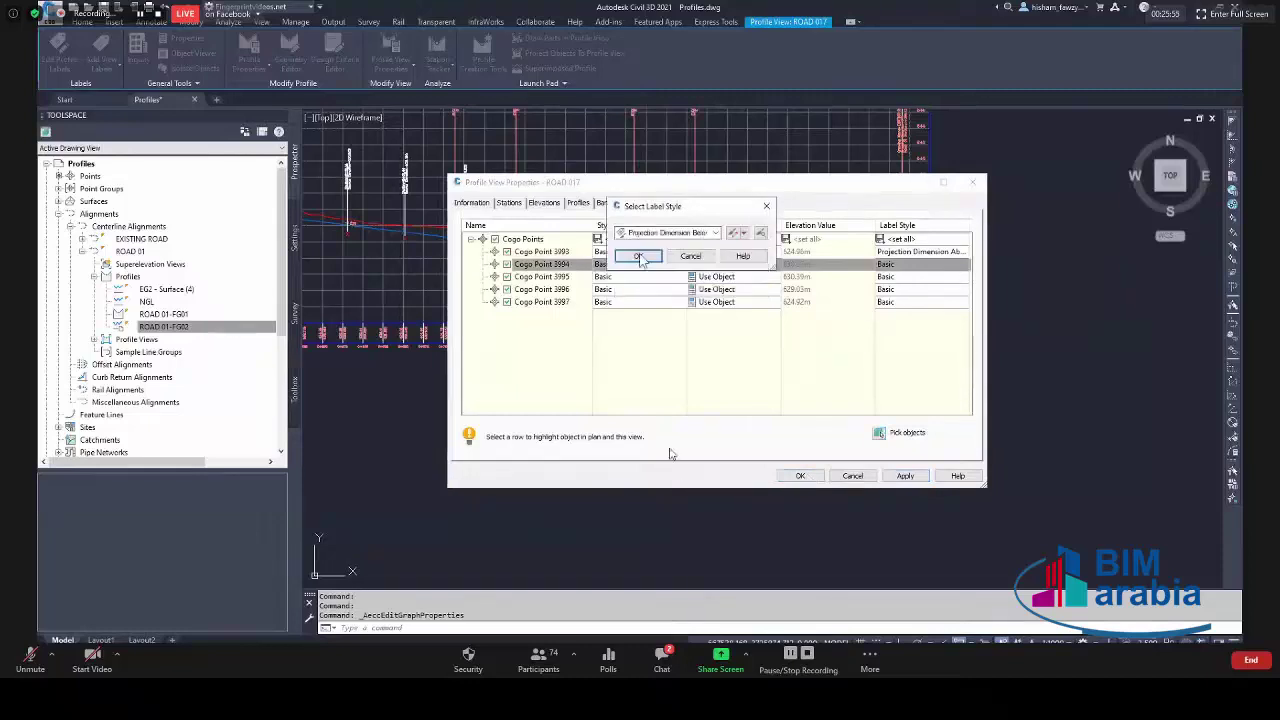
pyautogui.click(641, 257)
pyautogui.click(797, 475)
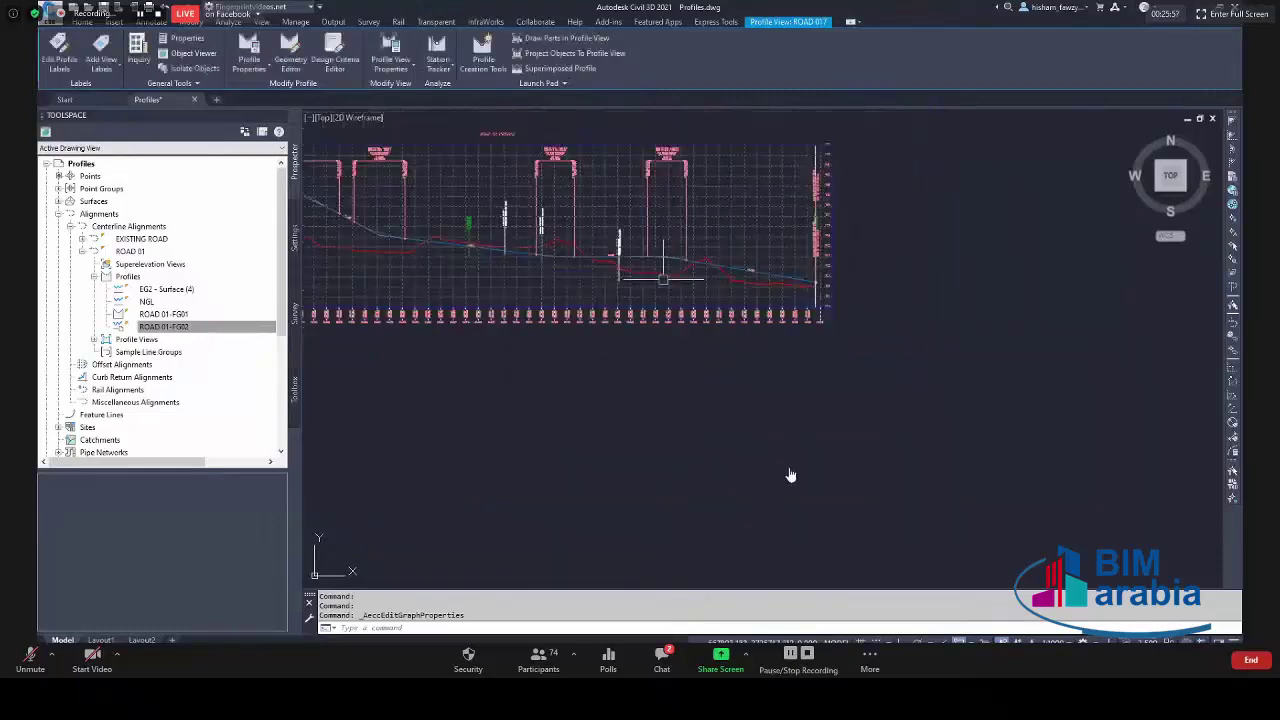
pyautogui.press('Escape')
pyautogui.scroll(5, 780, 515)
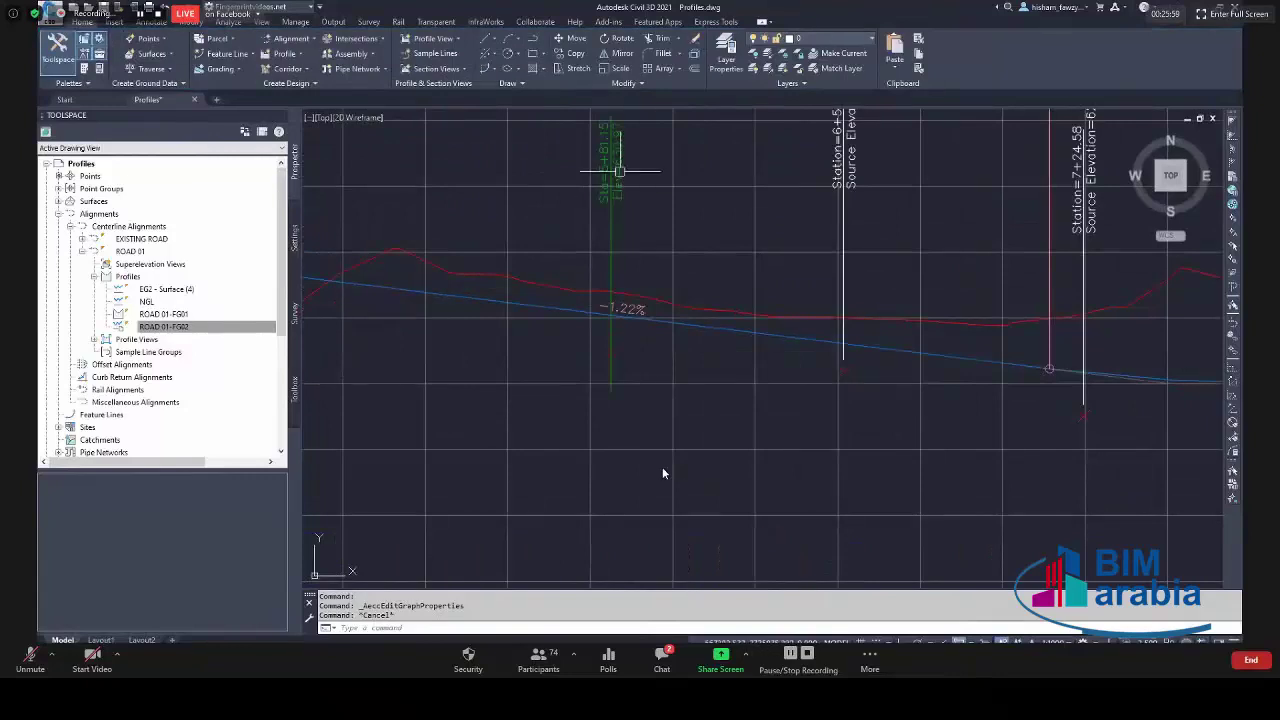
# Inspect the dragged state settings of the Projection Dimension Above label style used by Cogo Point 3993, and close without changes.
pyautogui.click(744, 272)
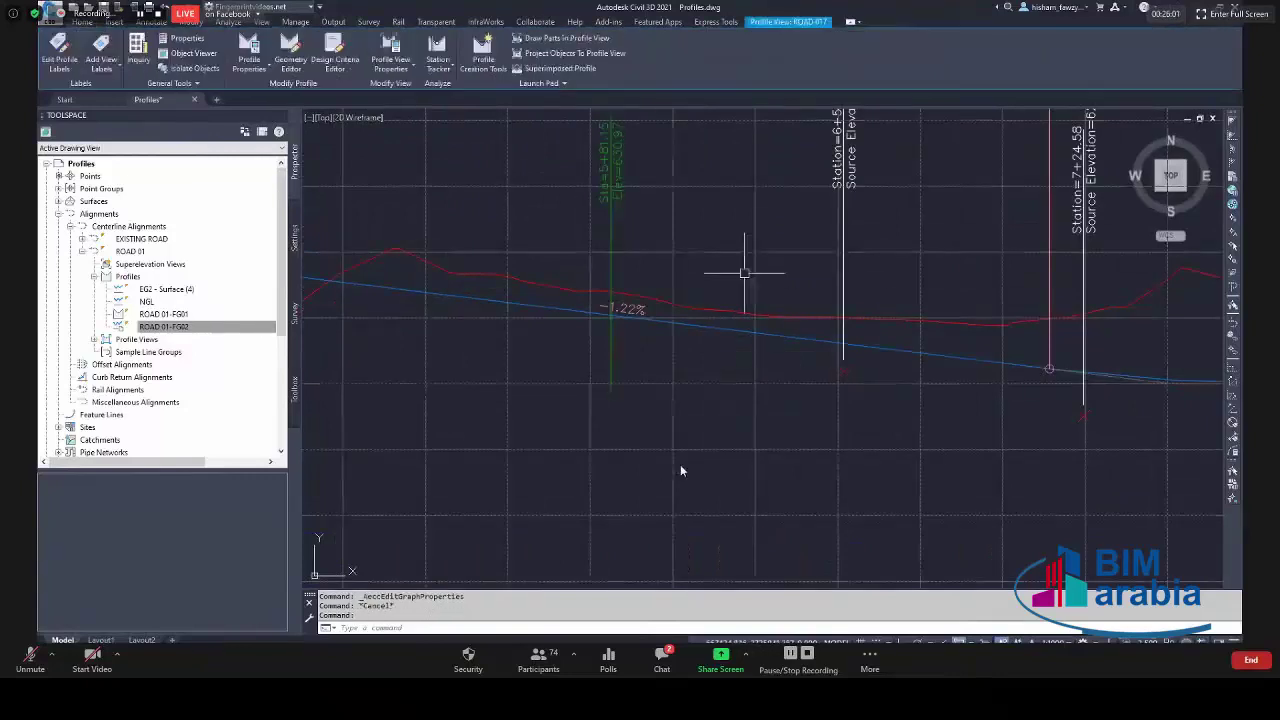
pyautogui.click(390, 55)
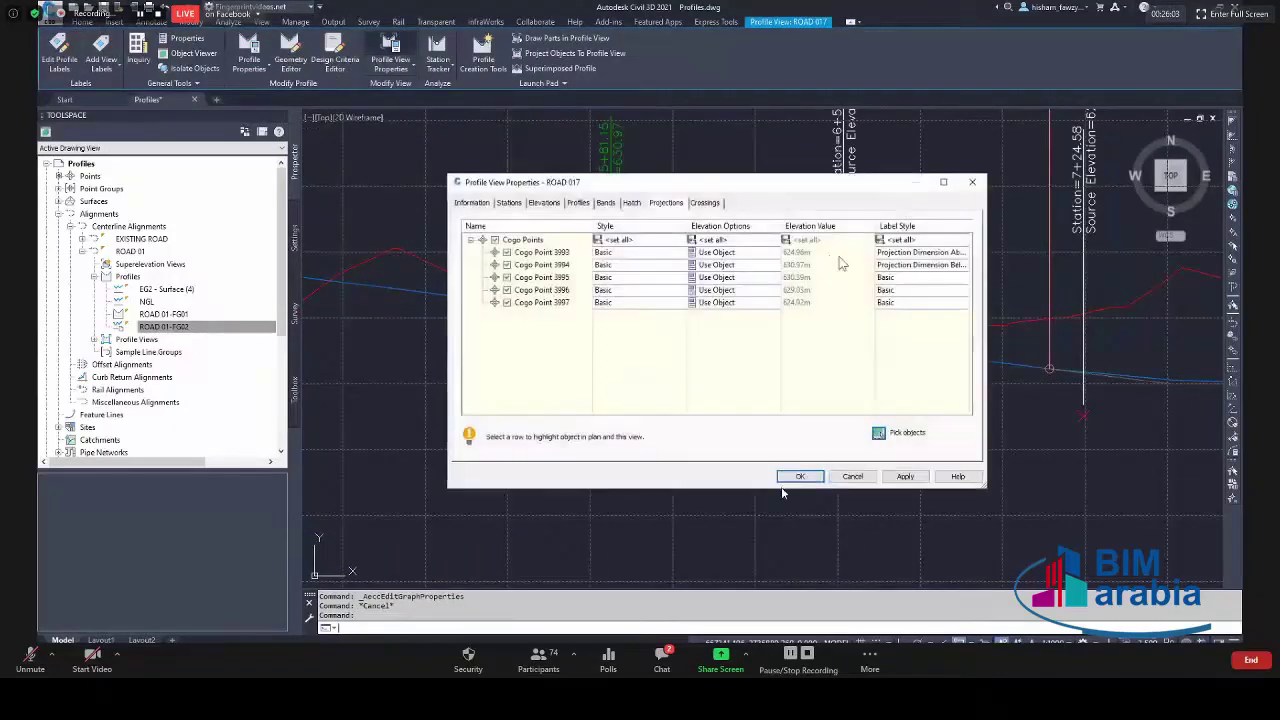
pyautogui.click(920, 252)
pyautogui.click(741, 233)
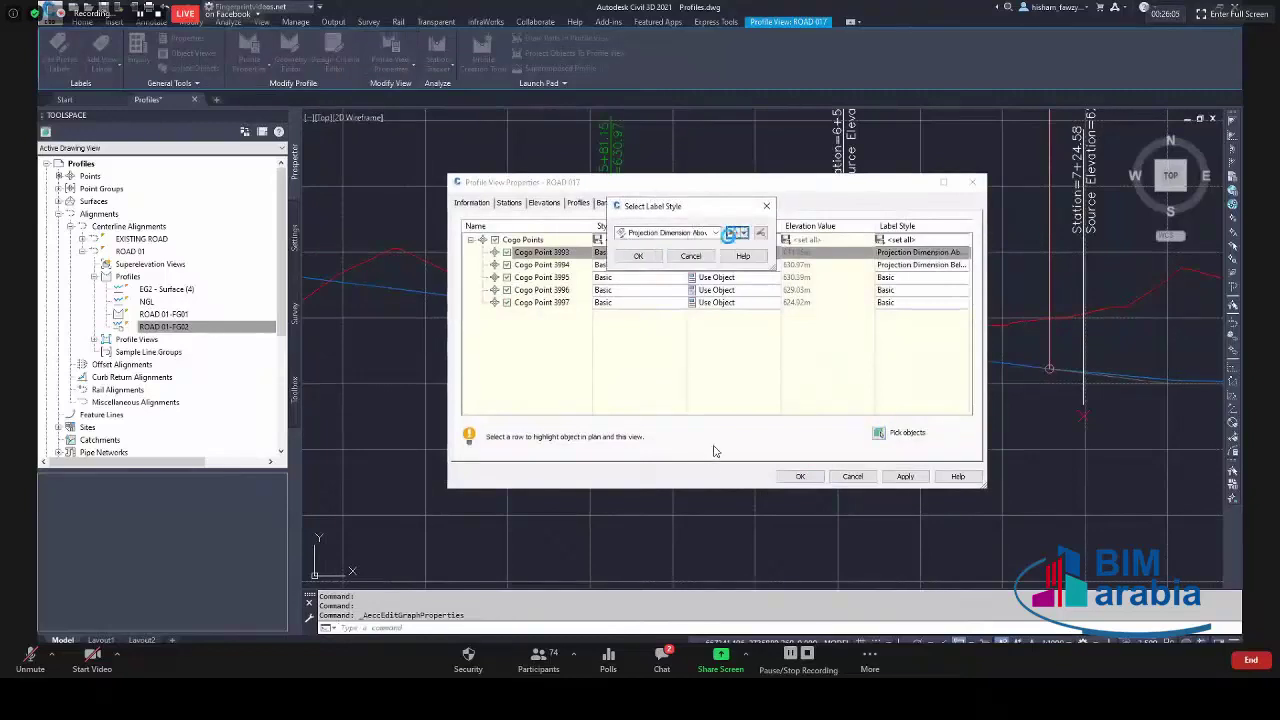
pyautogui.click(655, 280)
pyautogui.click(658, 280)
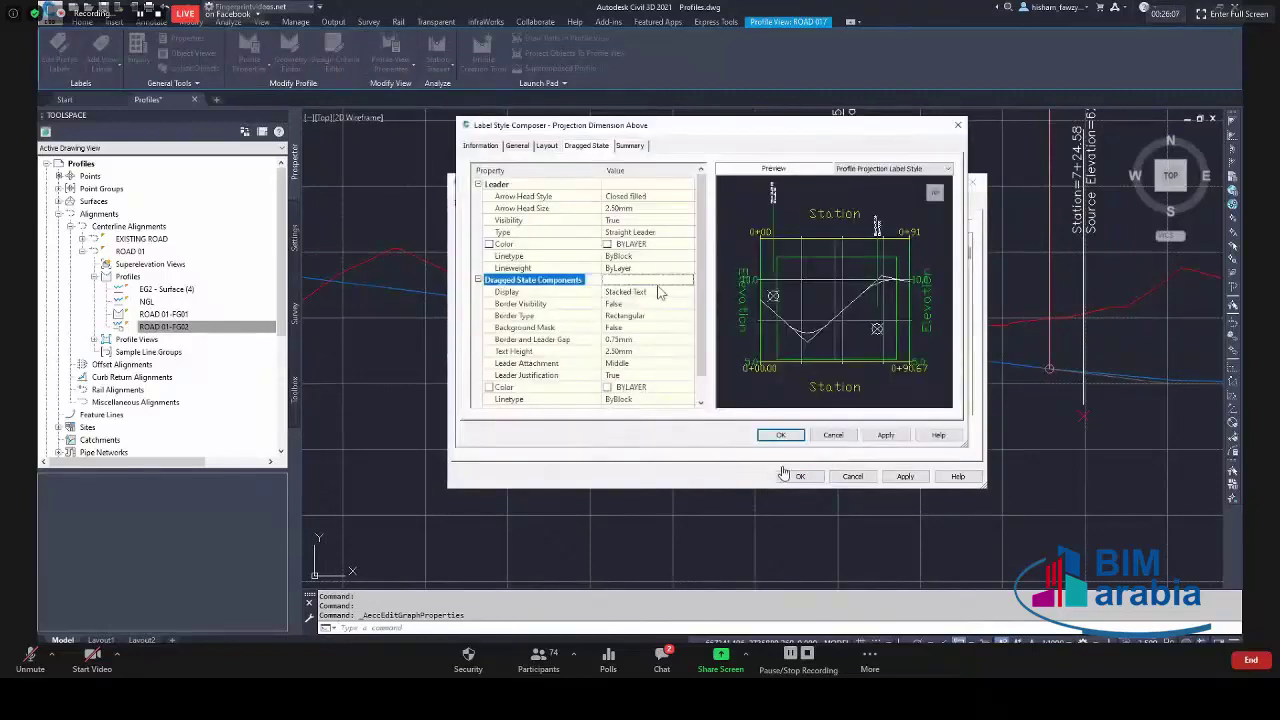
pyautogui.click(650, 291)
pyautogui.click(836, 442)
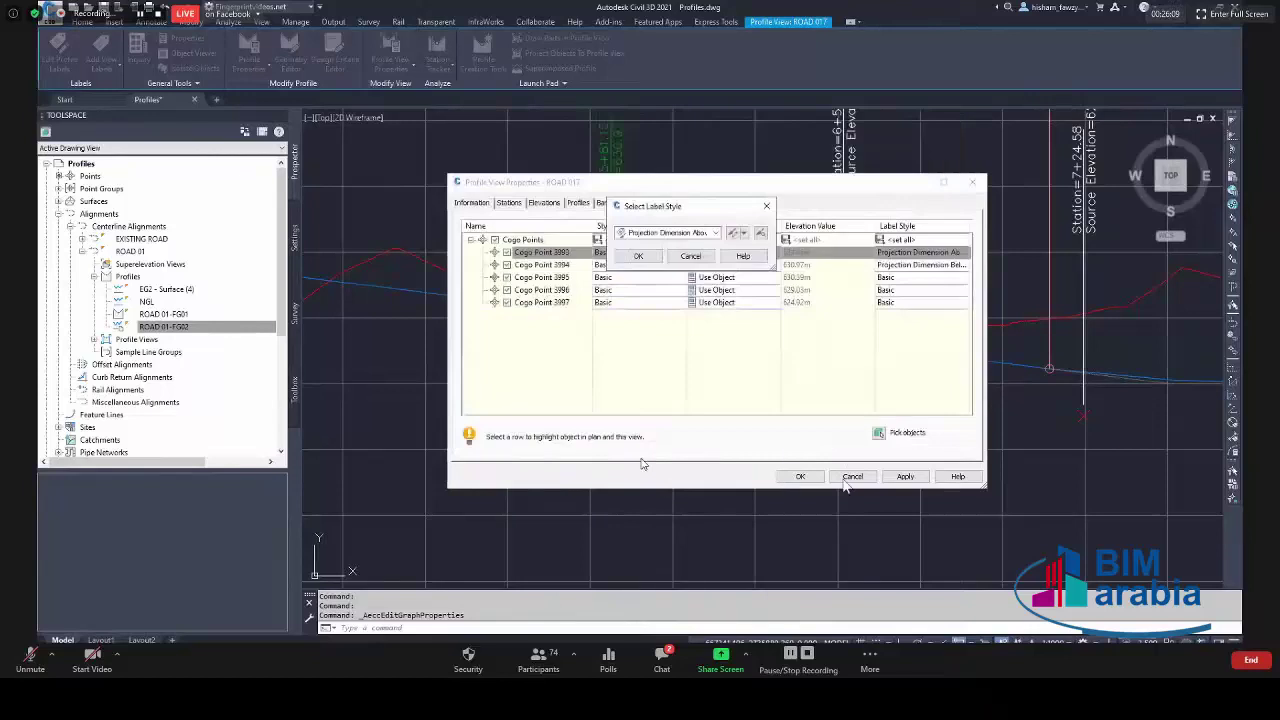
pyautogui.click(855, 476)
pyautogui.click(853, 477)
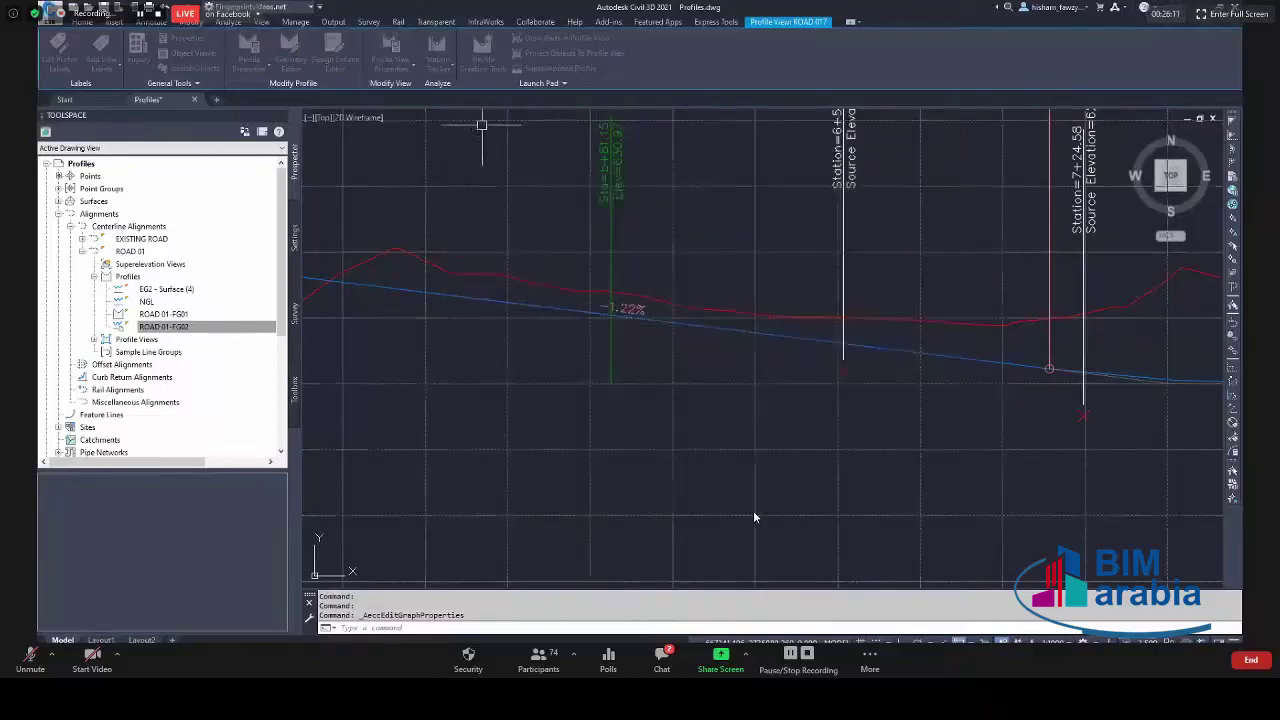
# Examine in plan where the ROAD 01 alignment meets the EXISTING ROAD alignment.
pyautogui.scroll(-8, 660, 474)
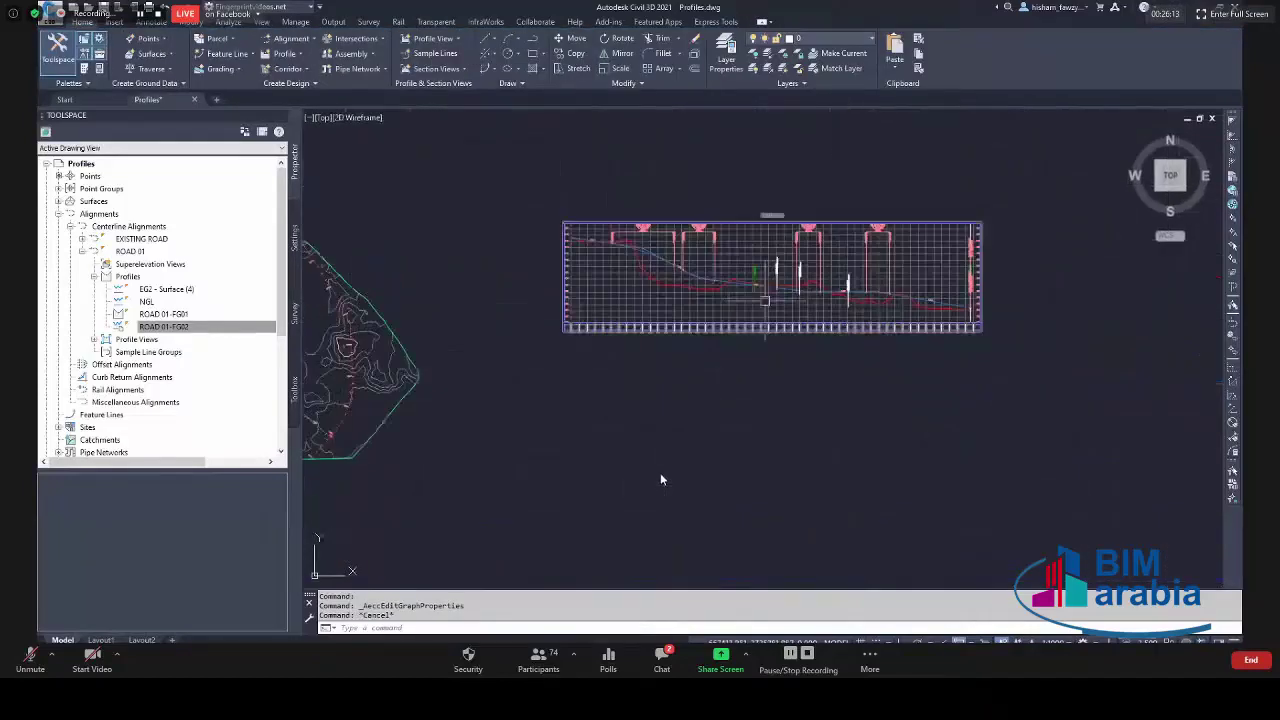
pyautogui.press('Escape')
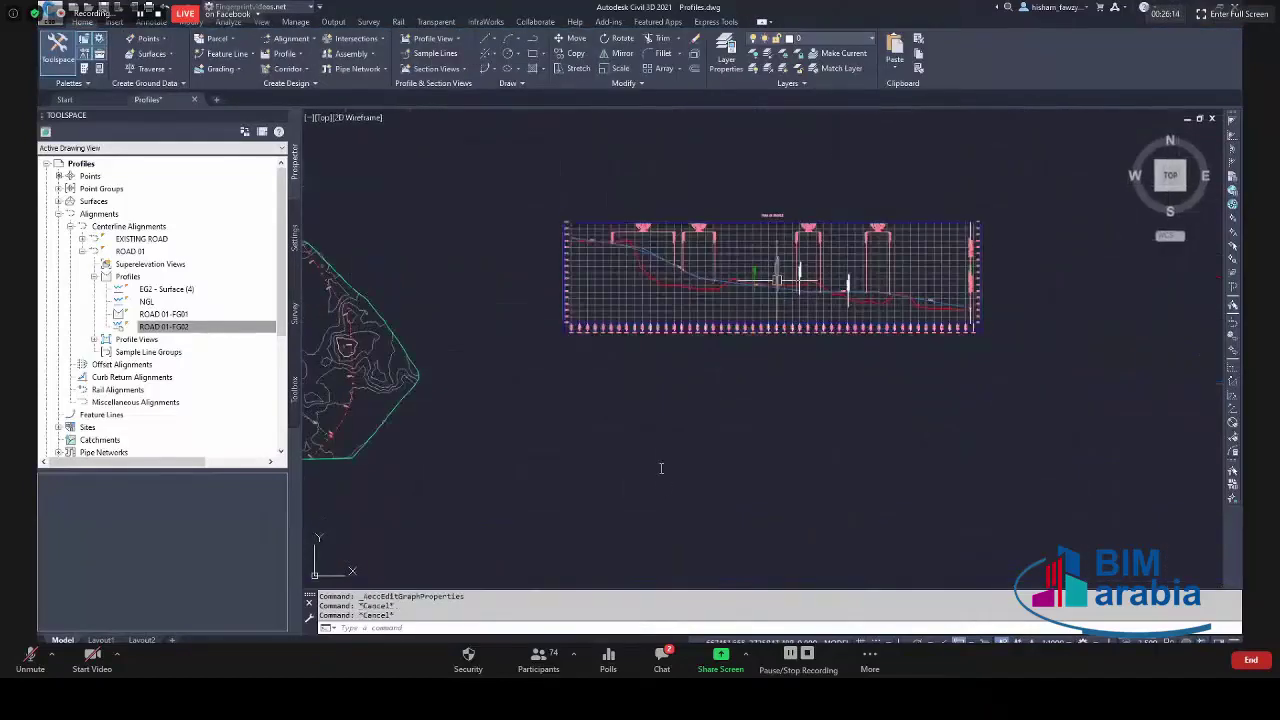
pyautogui.middleClick(780, 528)
pyautogui.middleClick(780, 528)
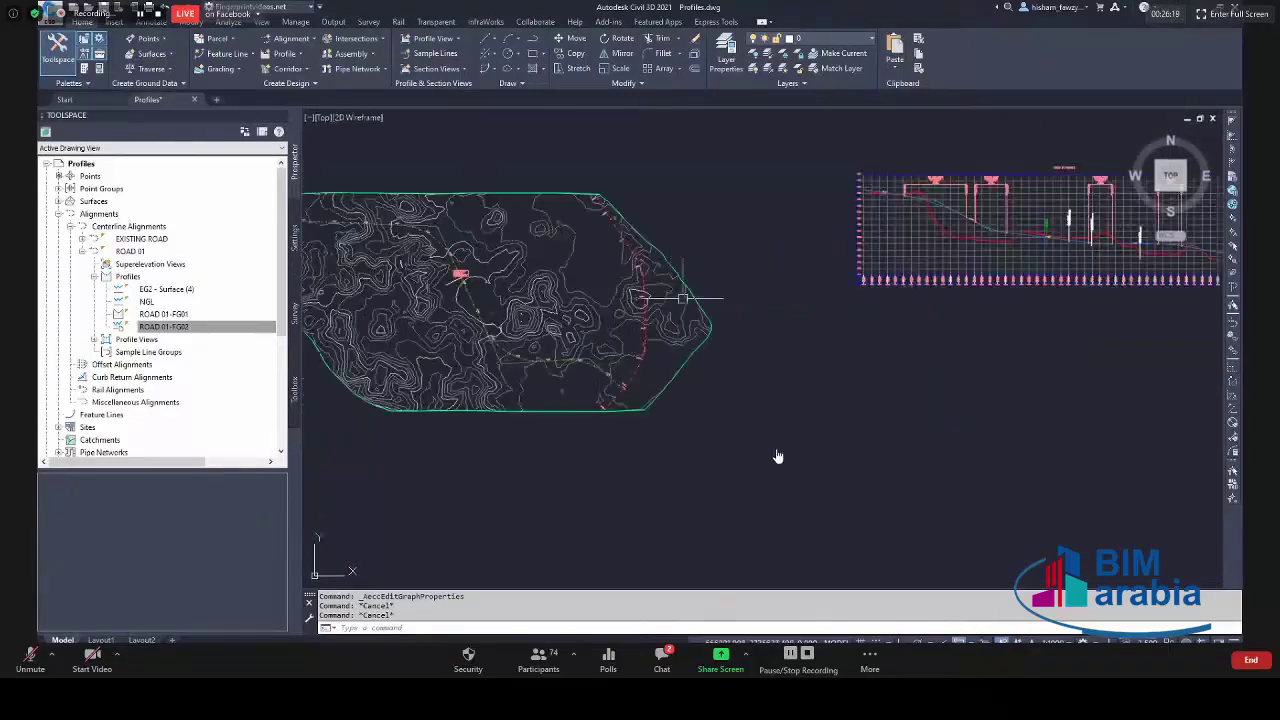
pyautogui.scroll(6, 660, 360)
pyautogui.click(680, 350)
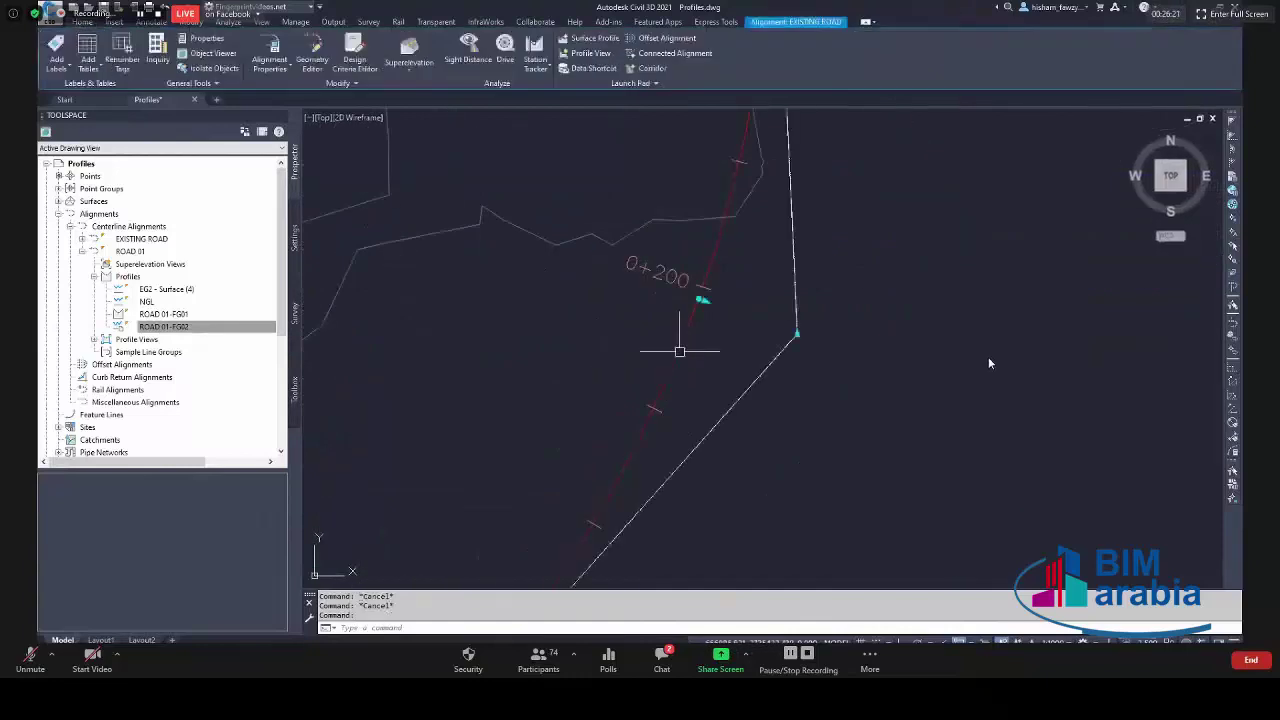
pyautogui.scroll(-3, 960, 372)
pyautogui.scroll(2, 777, 480)
pyautogui.press('Escape')
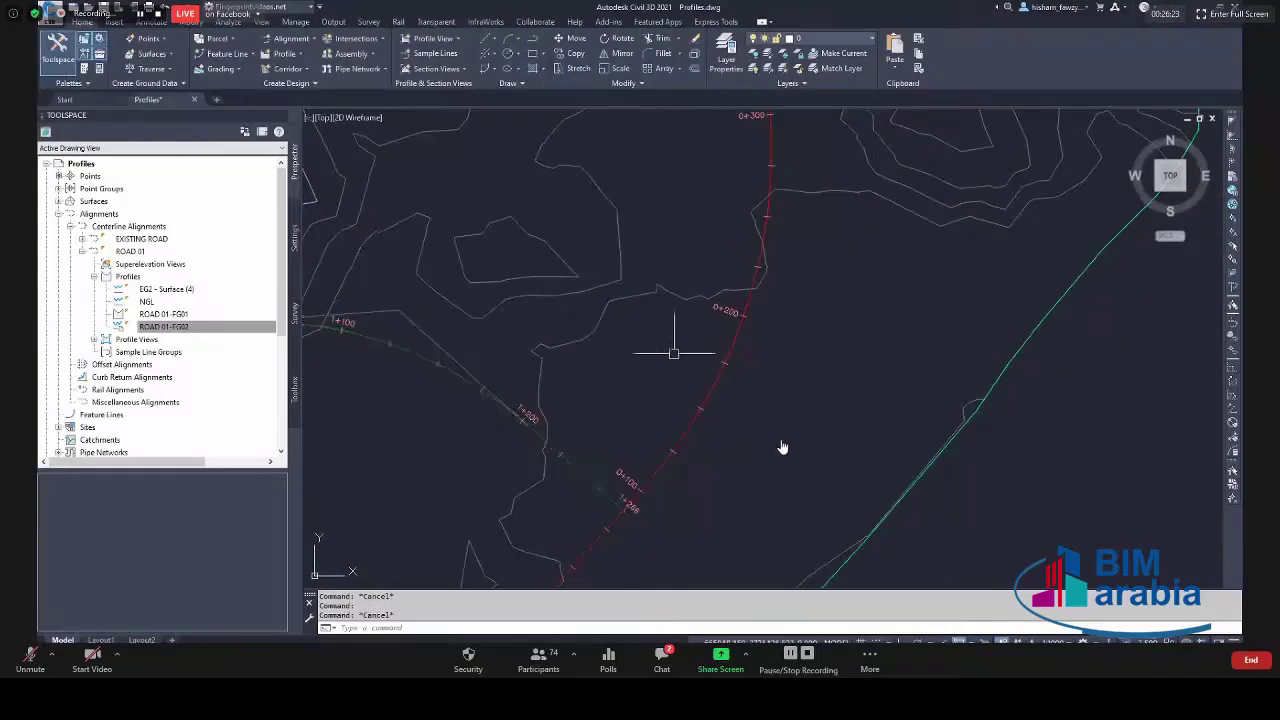
pyautogui.scroll(-3, 673, 352)
pyautogui.scroll(4, 494, 343)
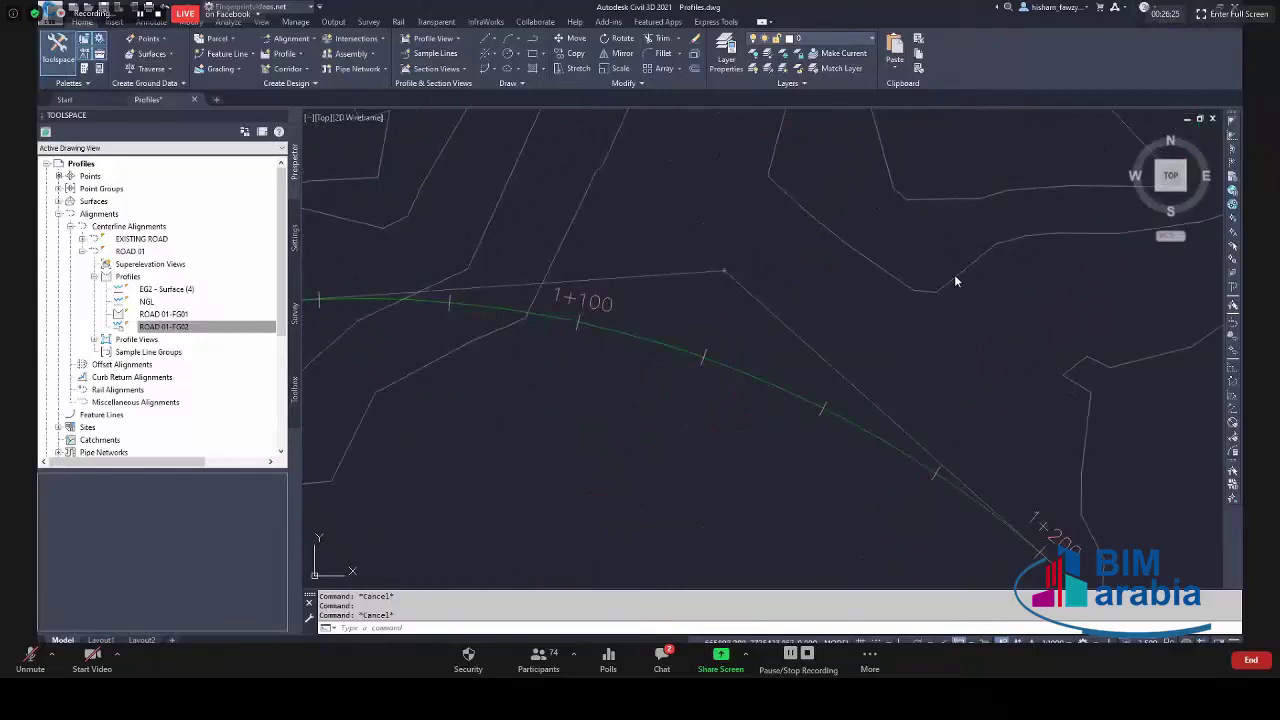
# Open the label settings of the ROAD 01 alignment for editing.
pyautogui.click(666, 306)
pyautogui.scroll(-2, 666, 306)
pyautogui.press('Escape')
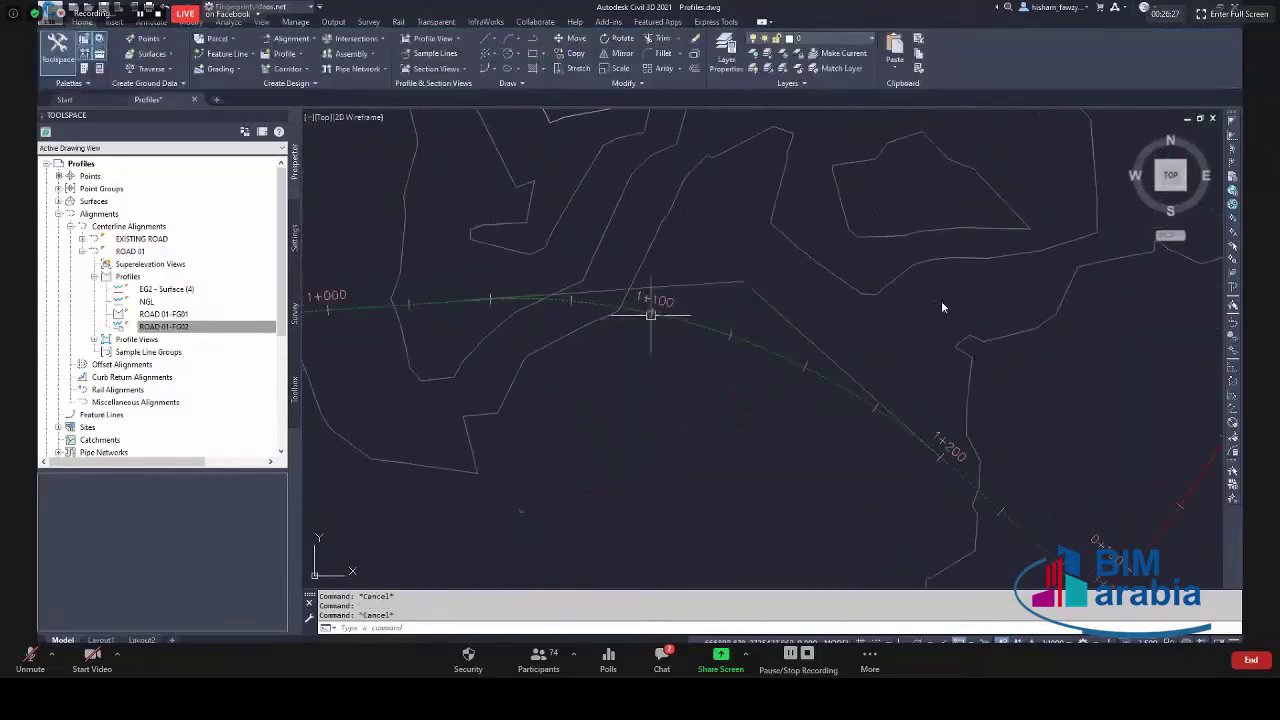
pyautogui.scroll(-2, 941, 300)
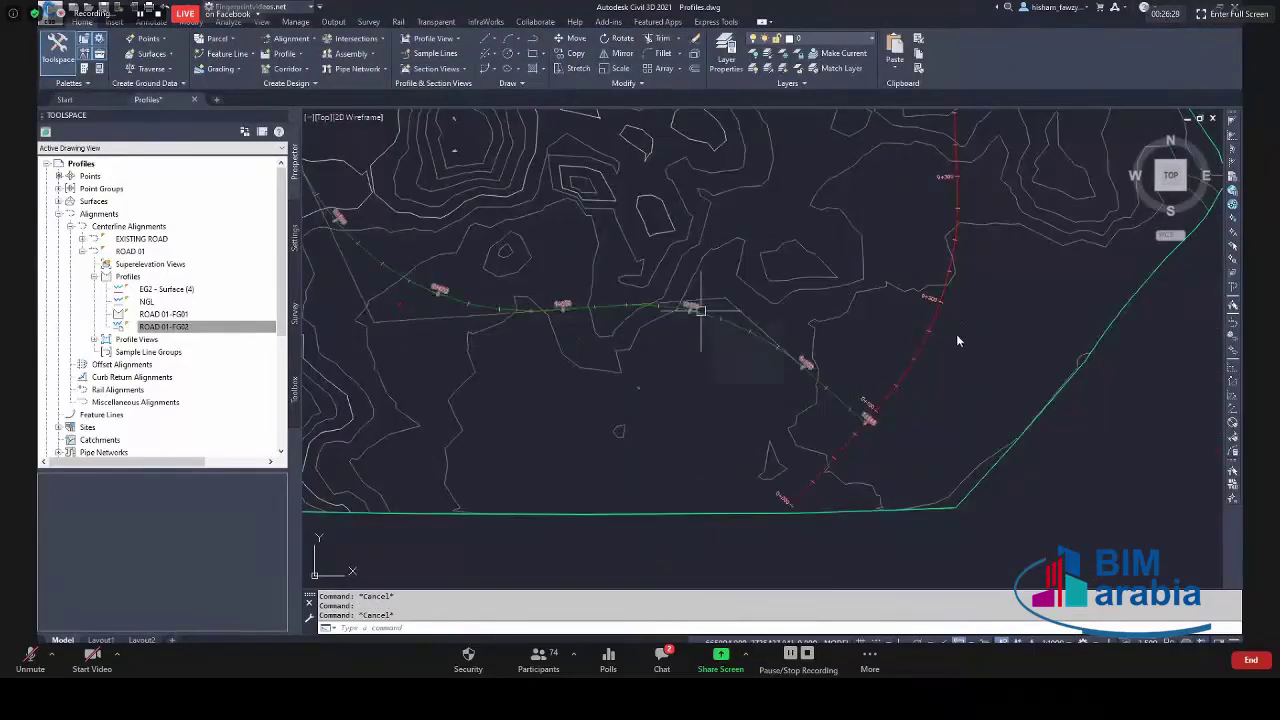
pyautogui.scroll(4, 695, 305)
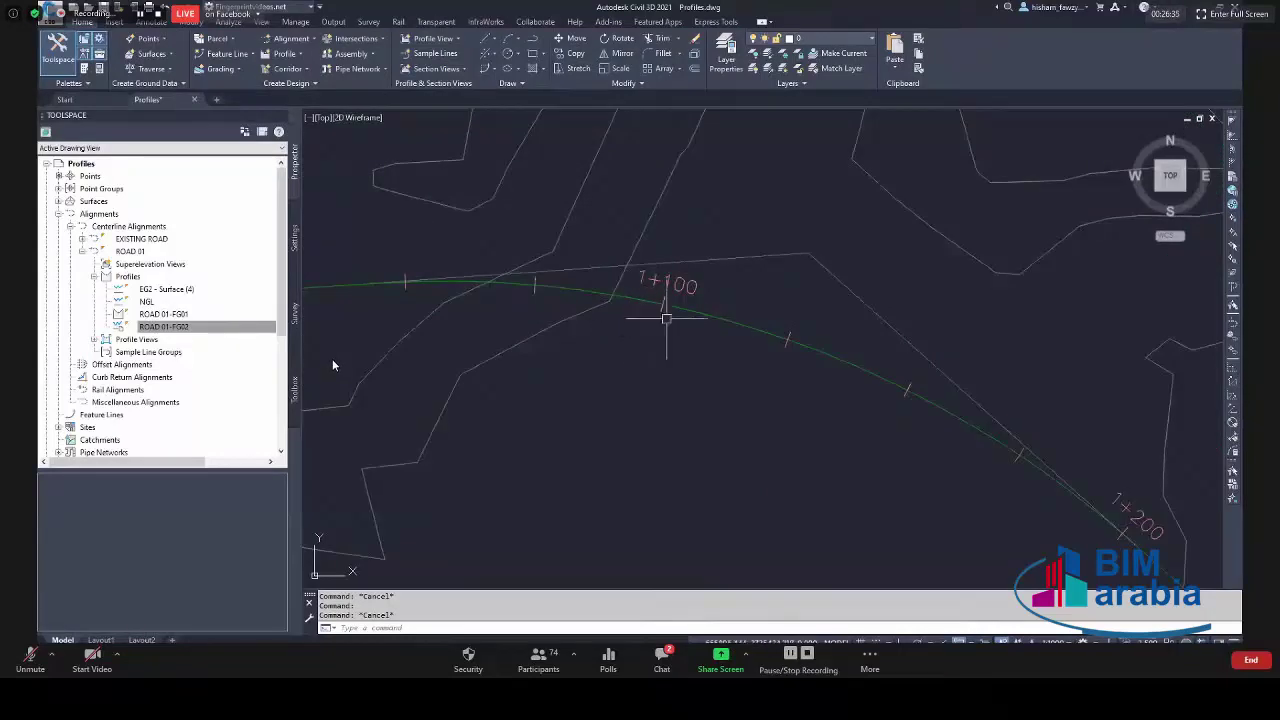
pyautogui.click(676, 283)
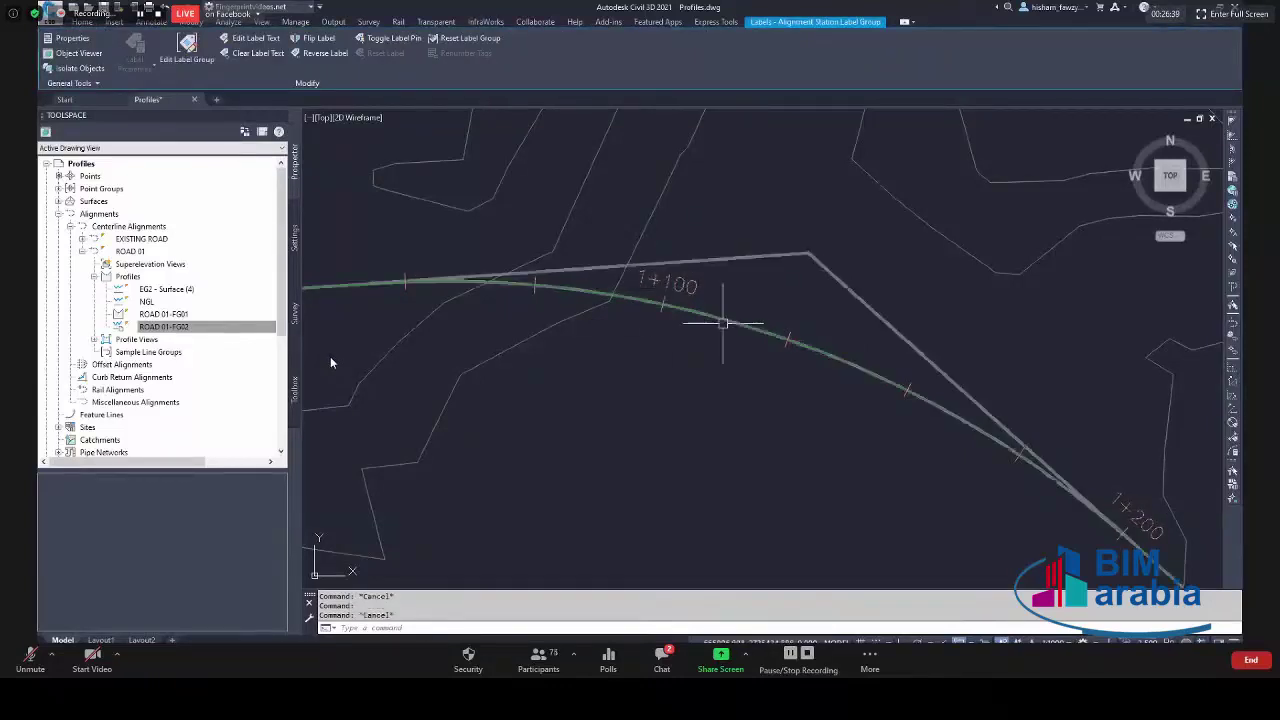
pyautogui.click(706, 318)
pyautogui.rightClick(718, 342)
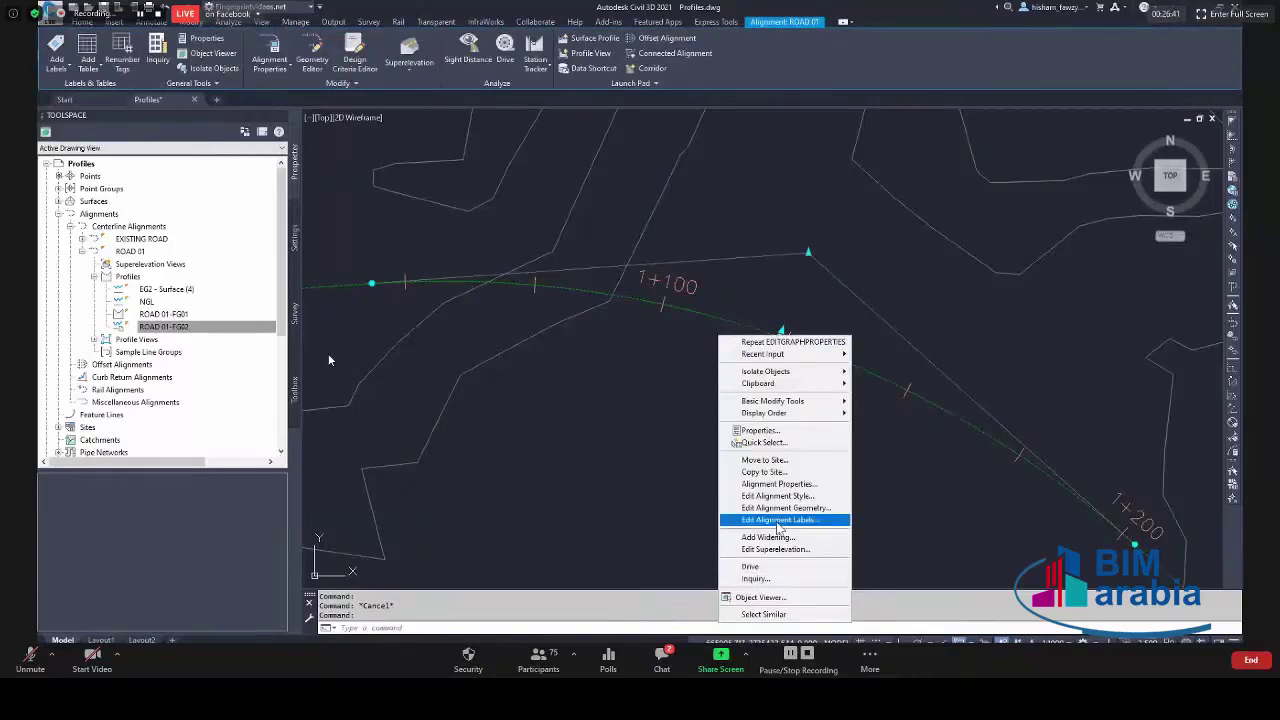
pyautogui.click(765, 521)
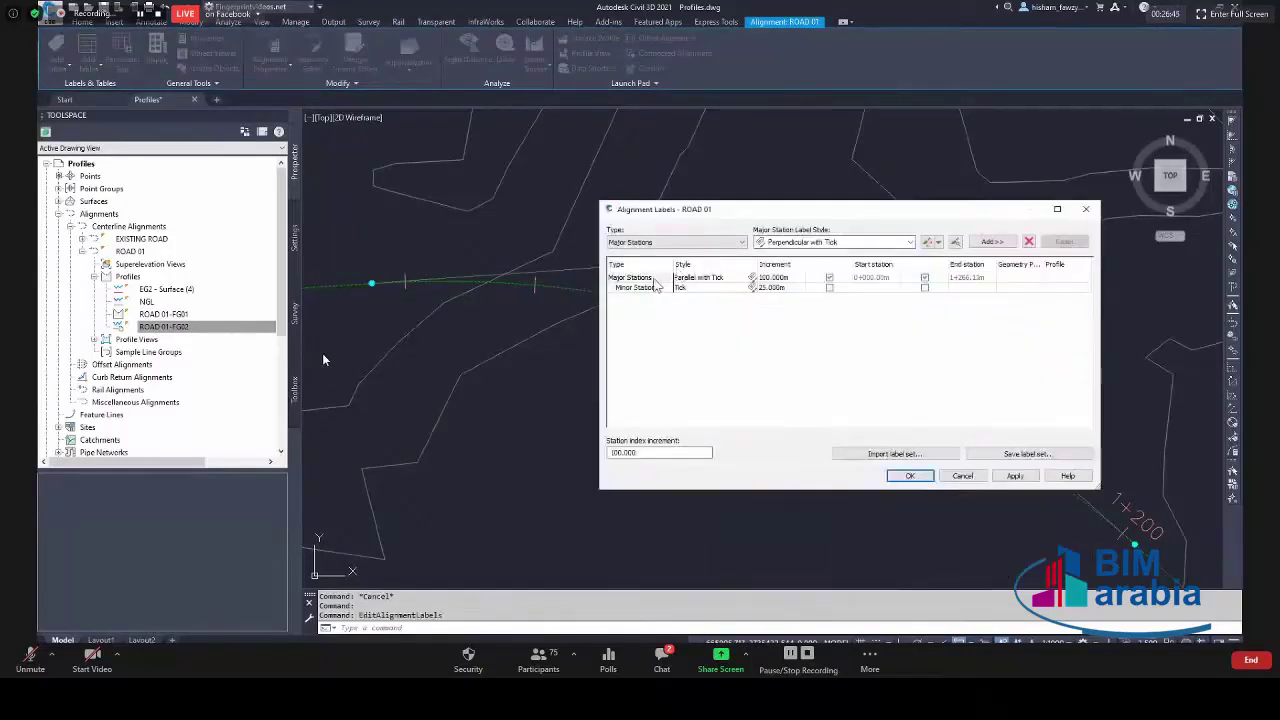
# Open the layout settings of the Parallel with Tick style used by ROAD 01's major station labels.
pyautogui.click(752, 278)
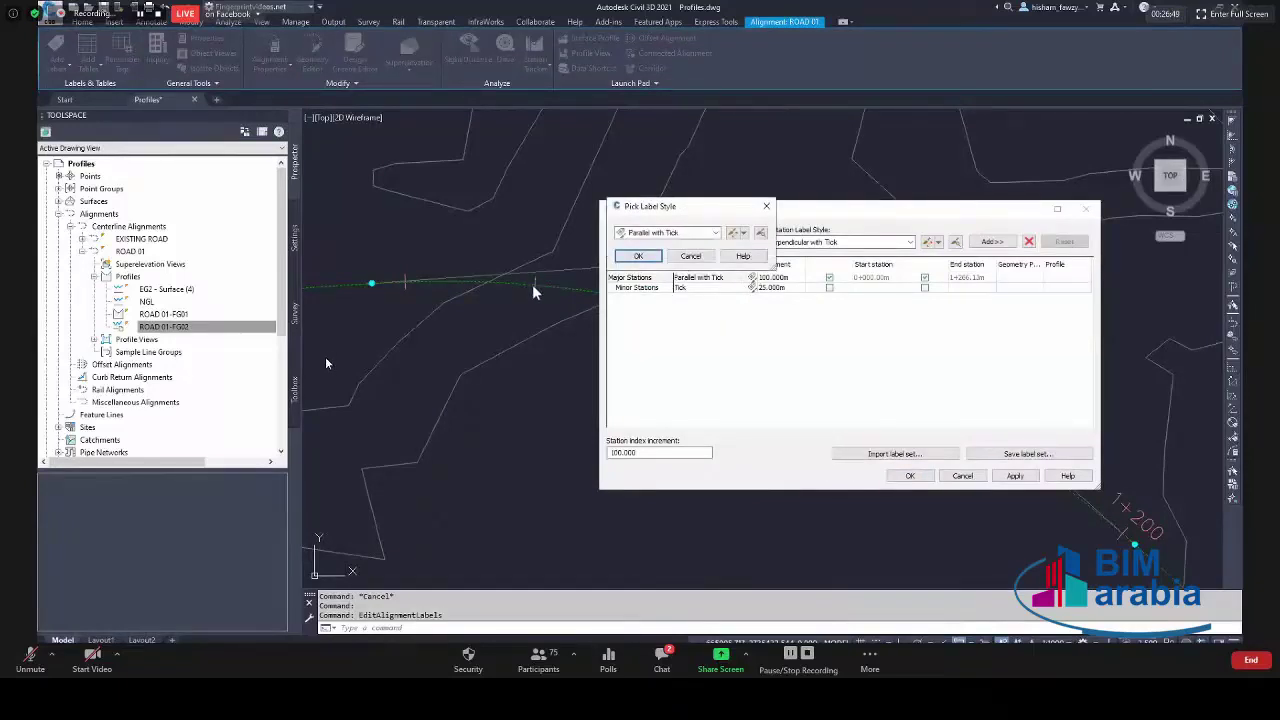
pyautogui.click(733, 236)
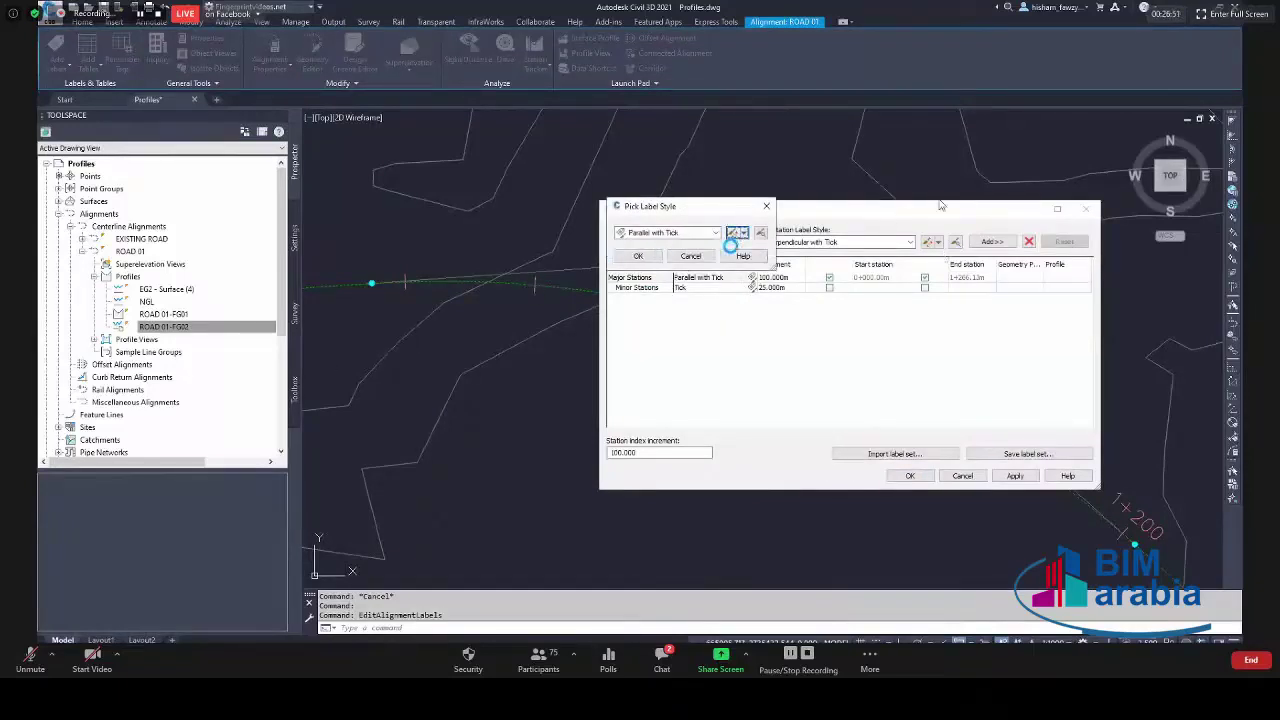
pyautogui.click(740, 269)
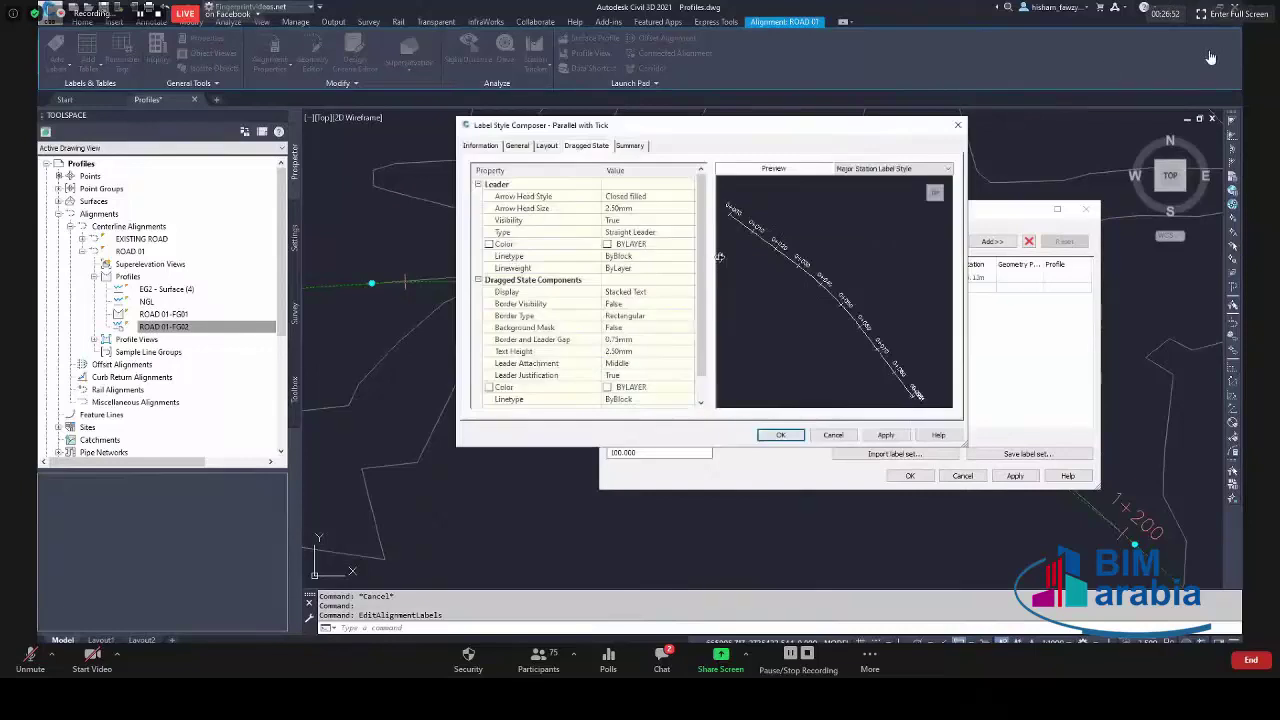
pyautogui.click(547, 146)
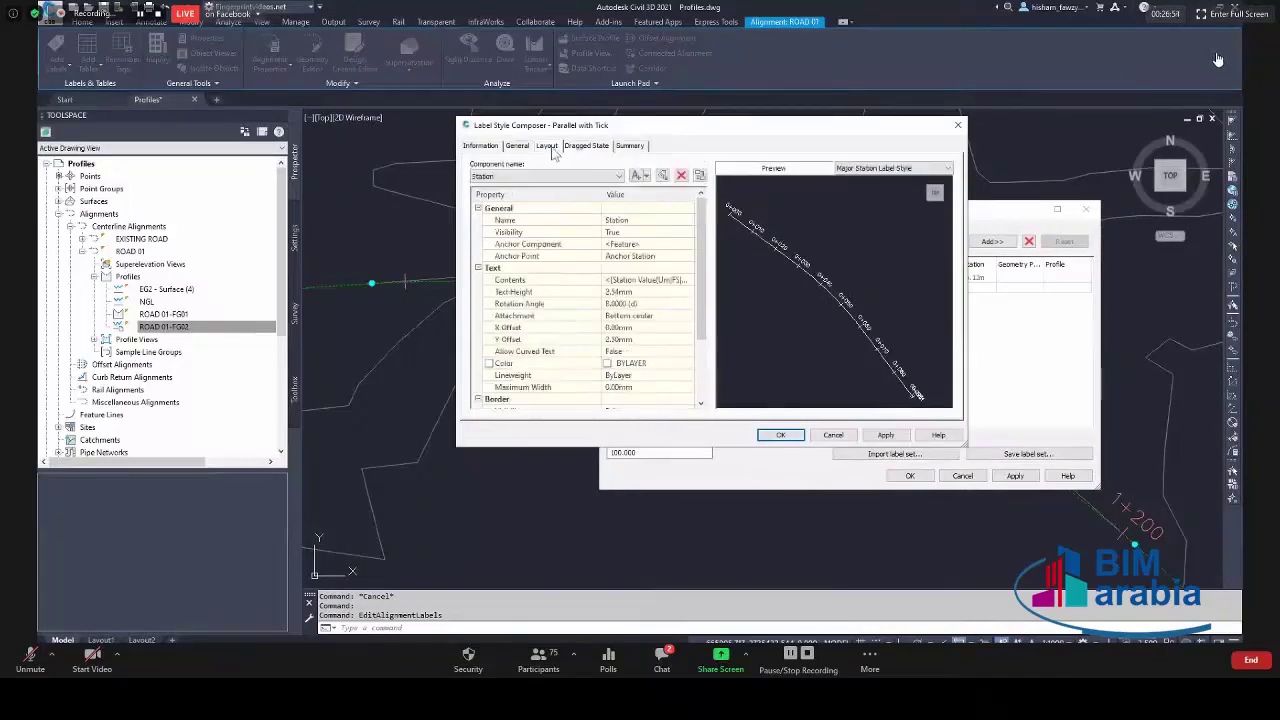
# Inspect the properties available for the Station component's text contents, and close the text editor without changing them.
pyautogui.click(680, 281)
pyautogui.click(687, 281)
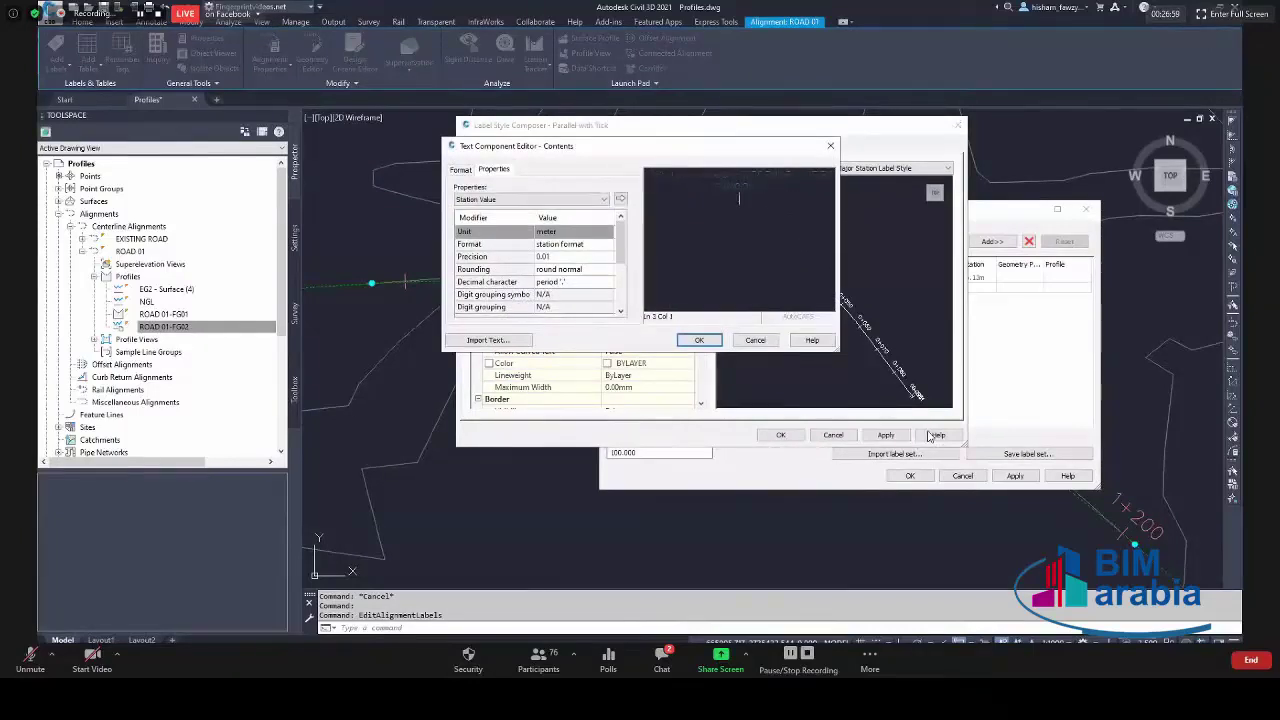
pyautogui.click(565, 200)
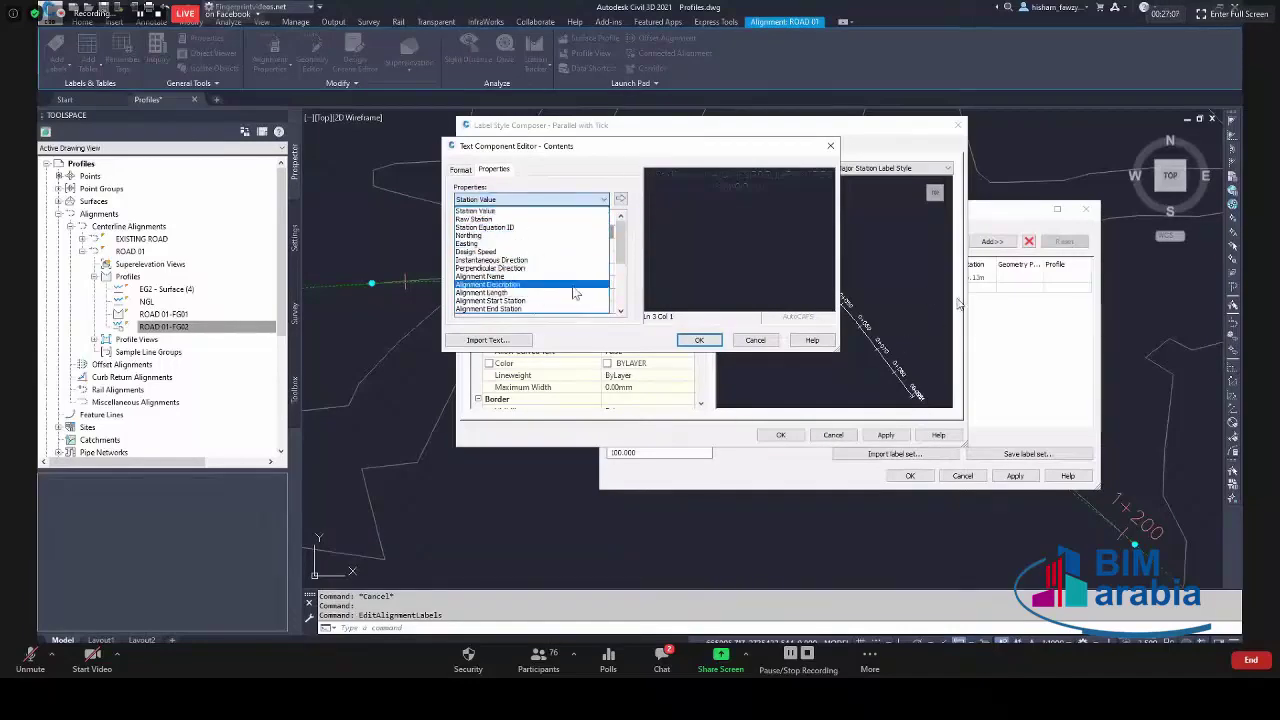
pyautogui.click(575, 285)
pyautogui.click(699, 340)
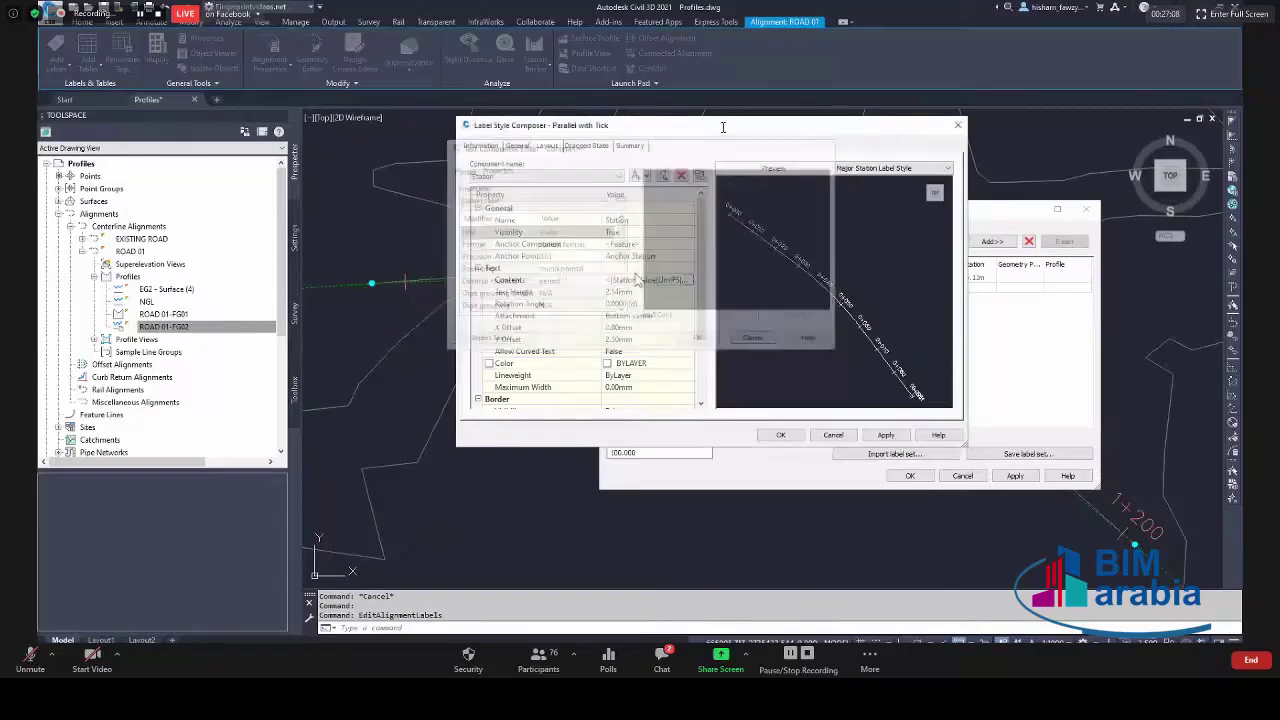
# Add a reference text component that refers to a Profile to the Parallel with Tick label style.
pyautogui.click(647, 177)
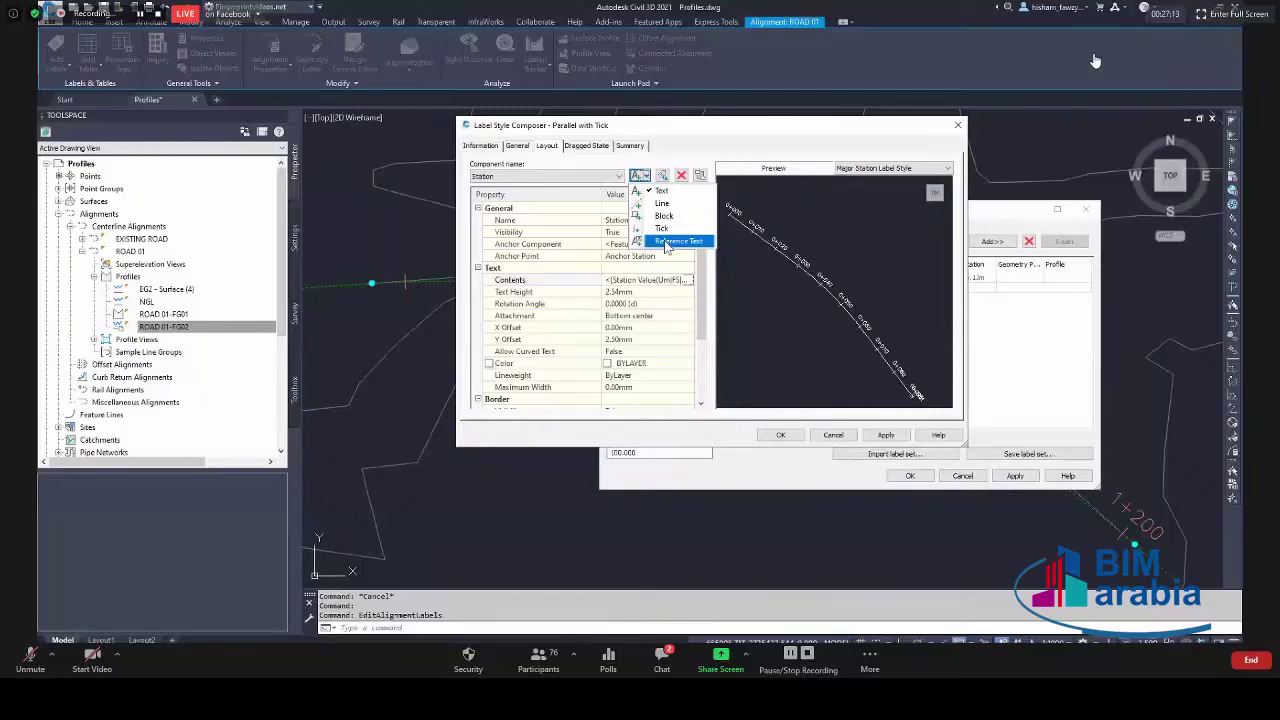
pyautogui.click(666, 244)
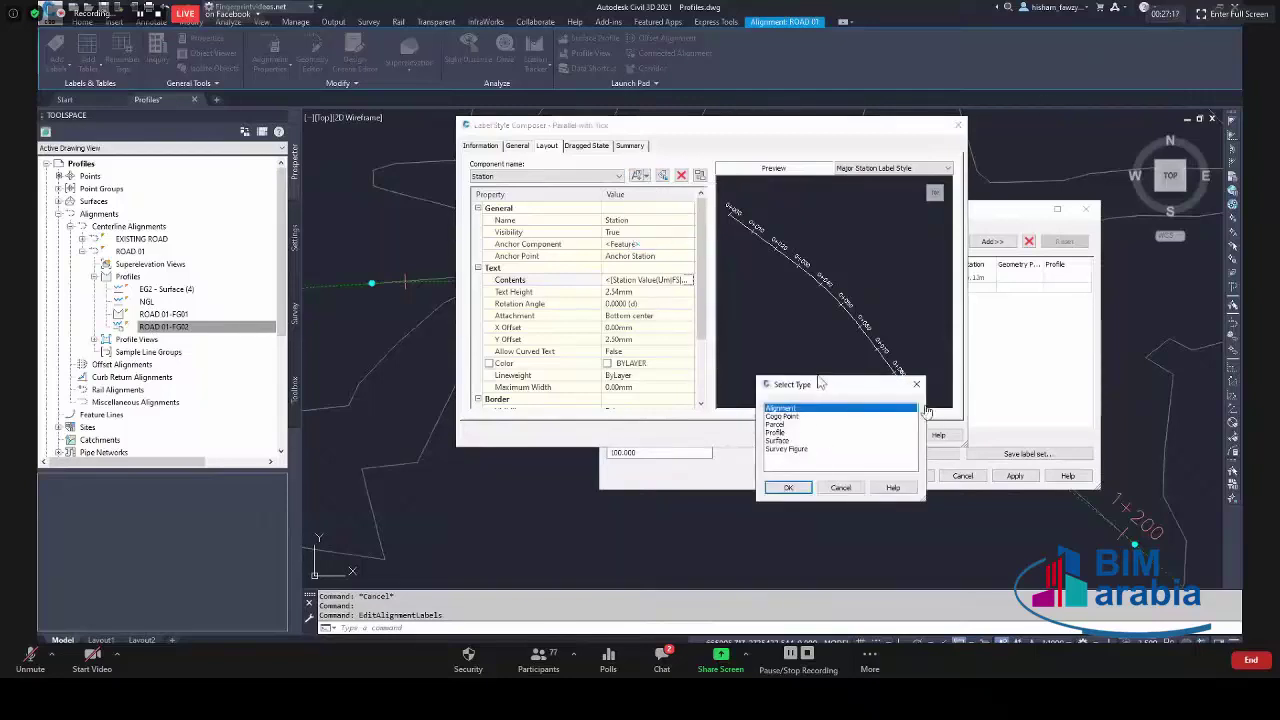
pyautogui.moveTo(820, 383); pyautogui.dragTo(764, 285)
pyautogui.click(721, 334)
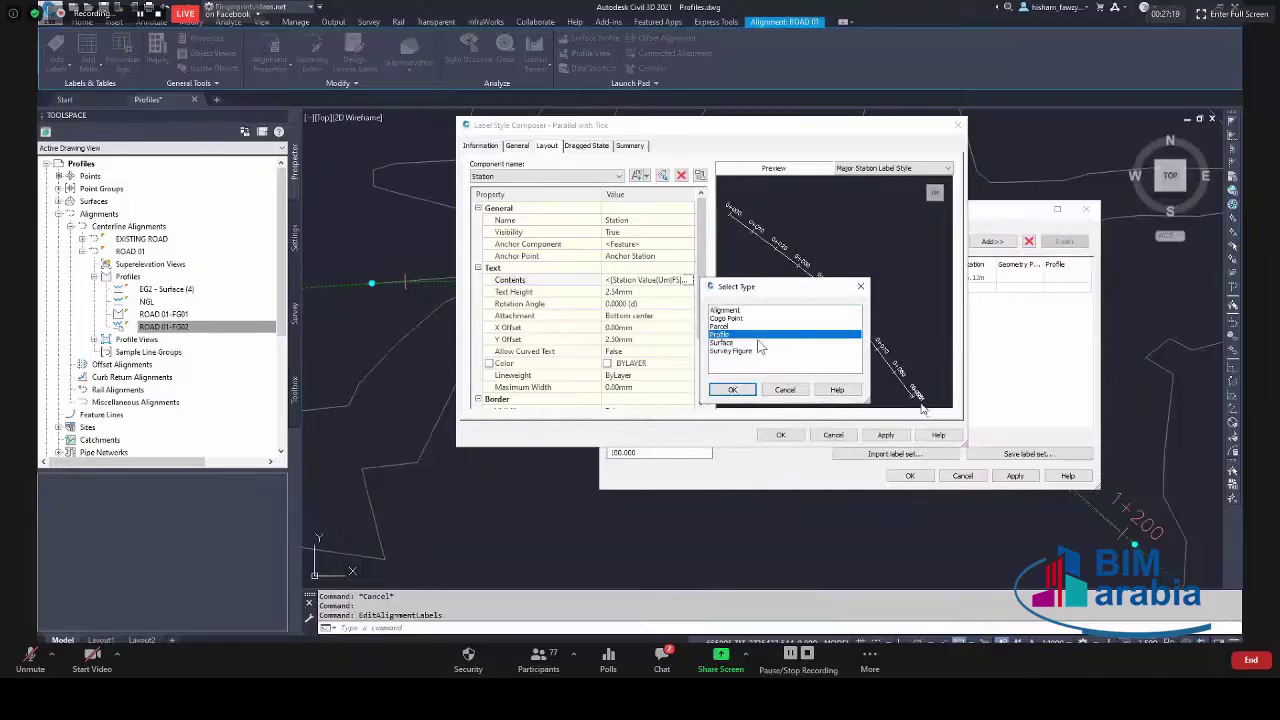
pyautogui.click(732, 389)
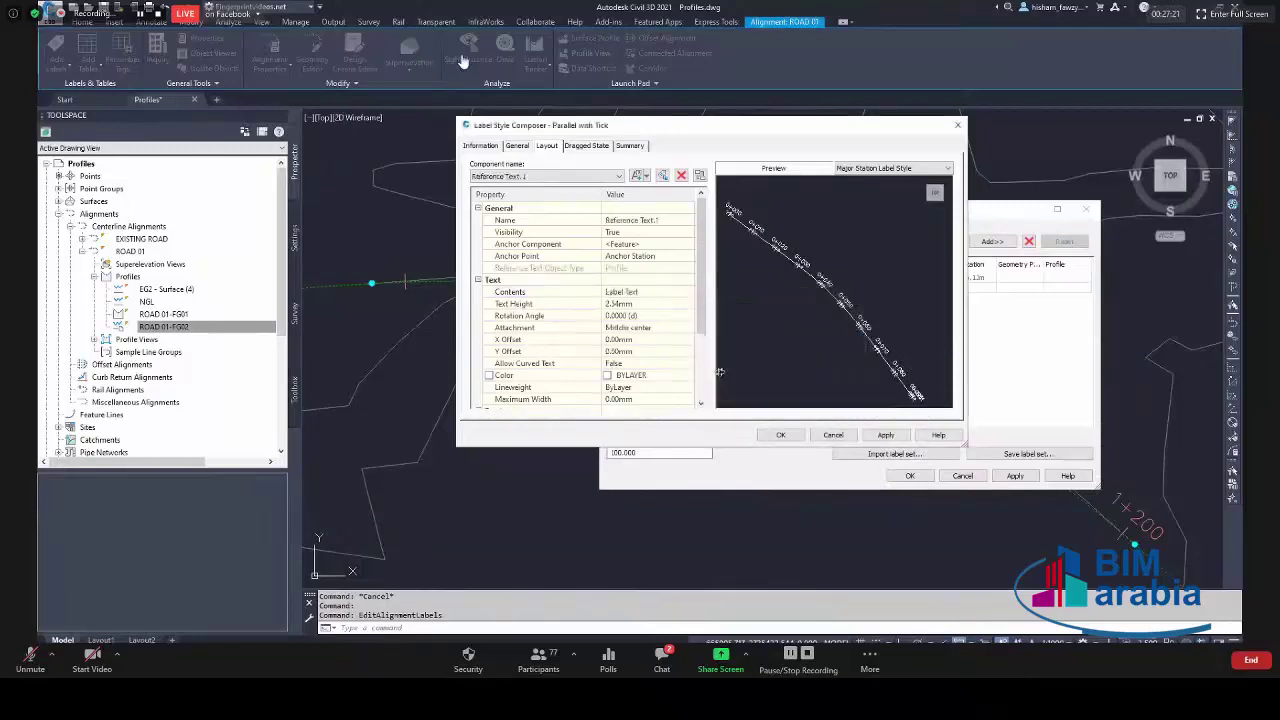
# Replace the reference text's default contents with the Profile Elevation property at 0.001 precision in metres.
pyautogui.click(665, 292)
pyautogui.click(688, 291)
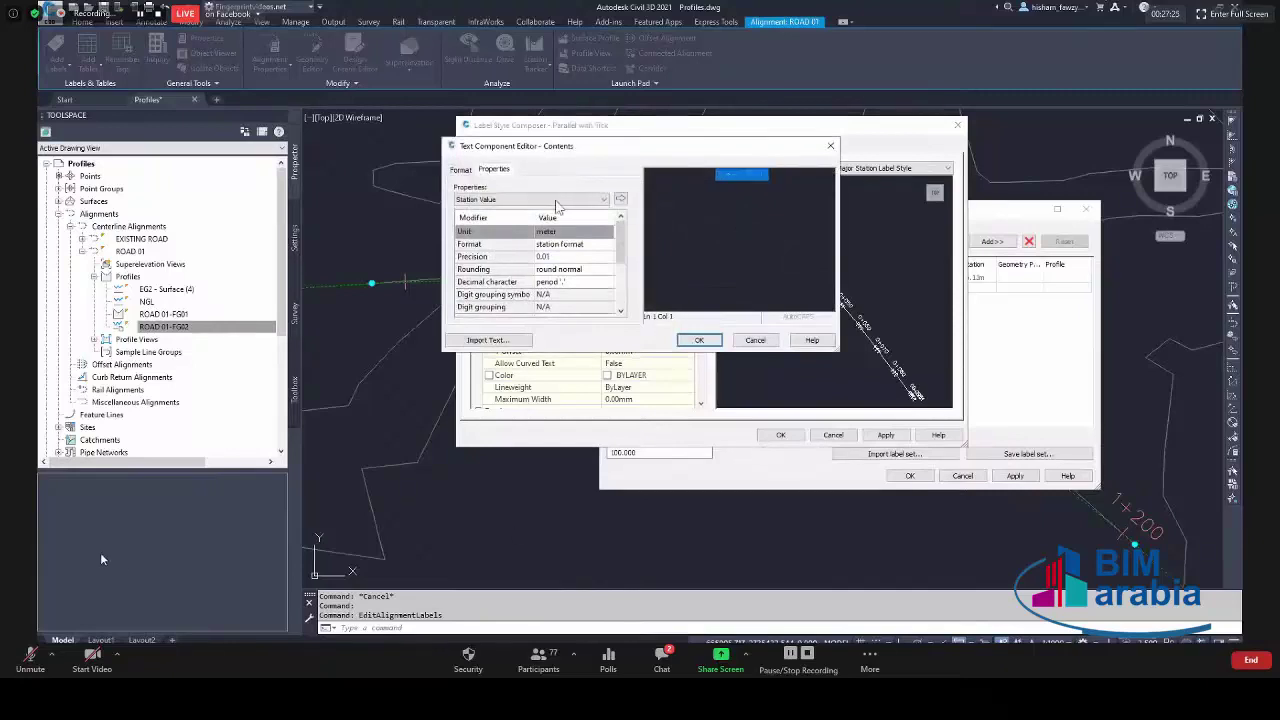
pyautogui.click(556, 200)
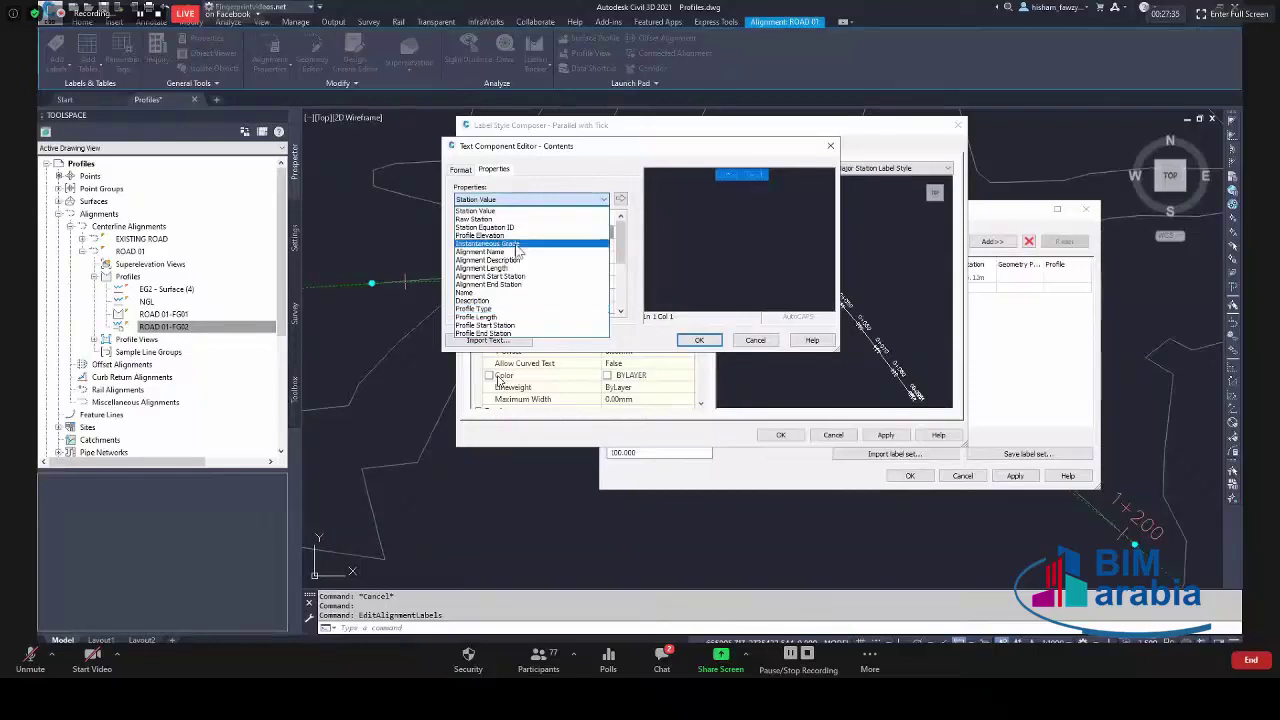
pyautogui.click(485, 236)
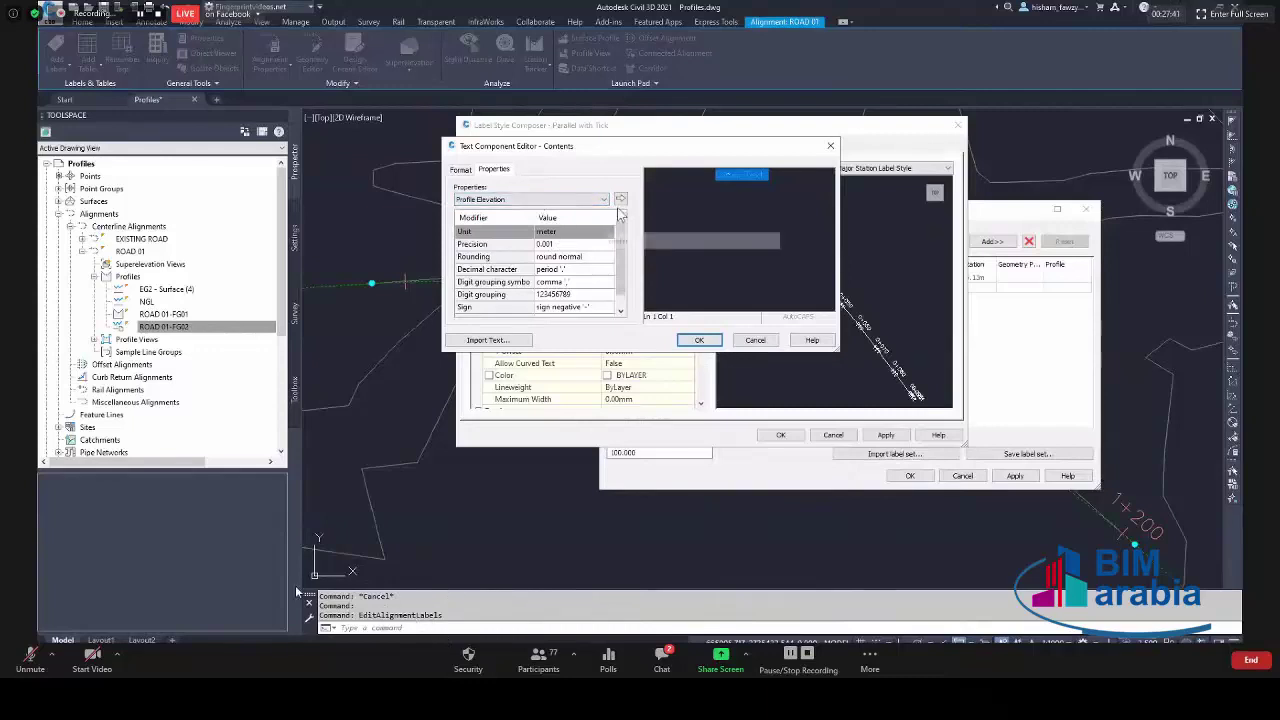
pyautogui.click(620, 199)
# Format the profile elevation text in white with the Tahoma font and accept the contents.
pyautogui.click(461, 169)
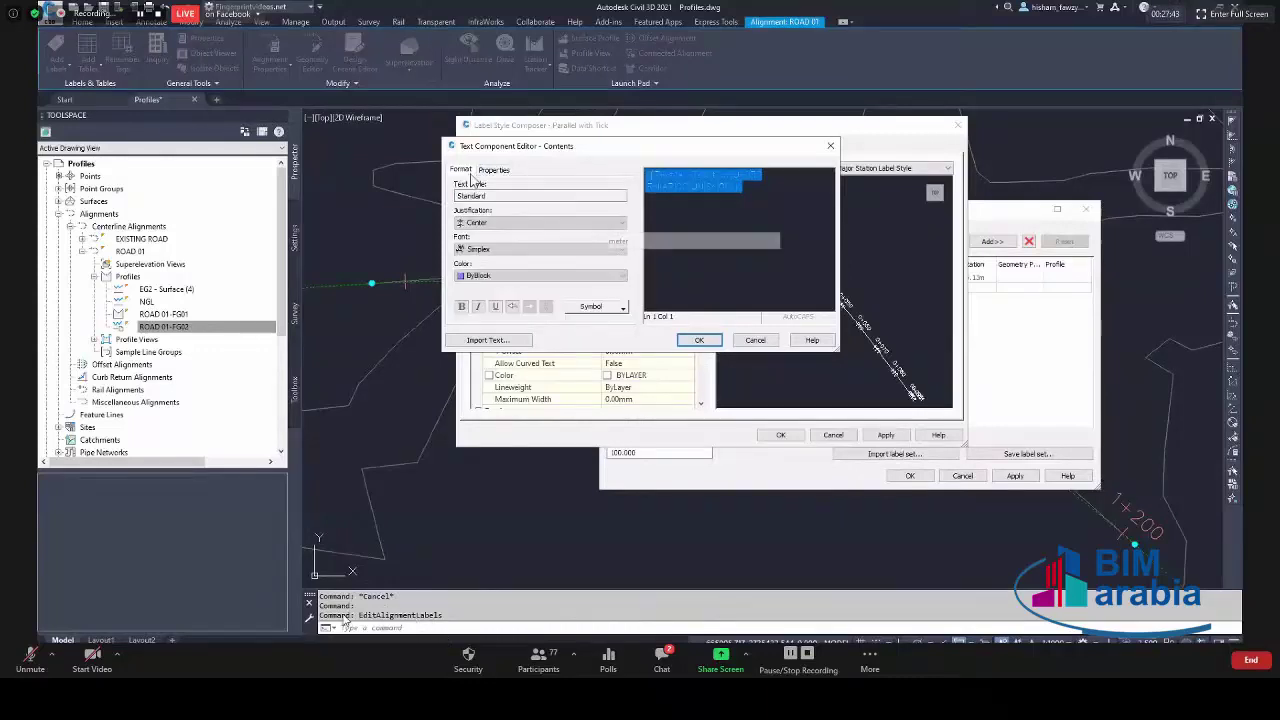
pyautogui.click(508, 275)
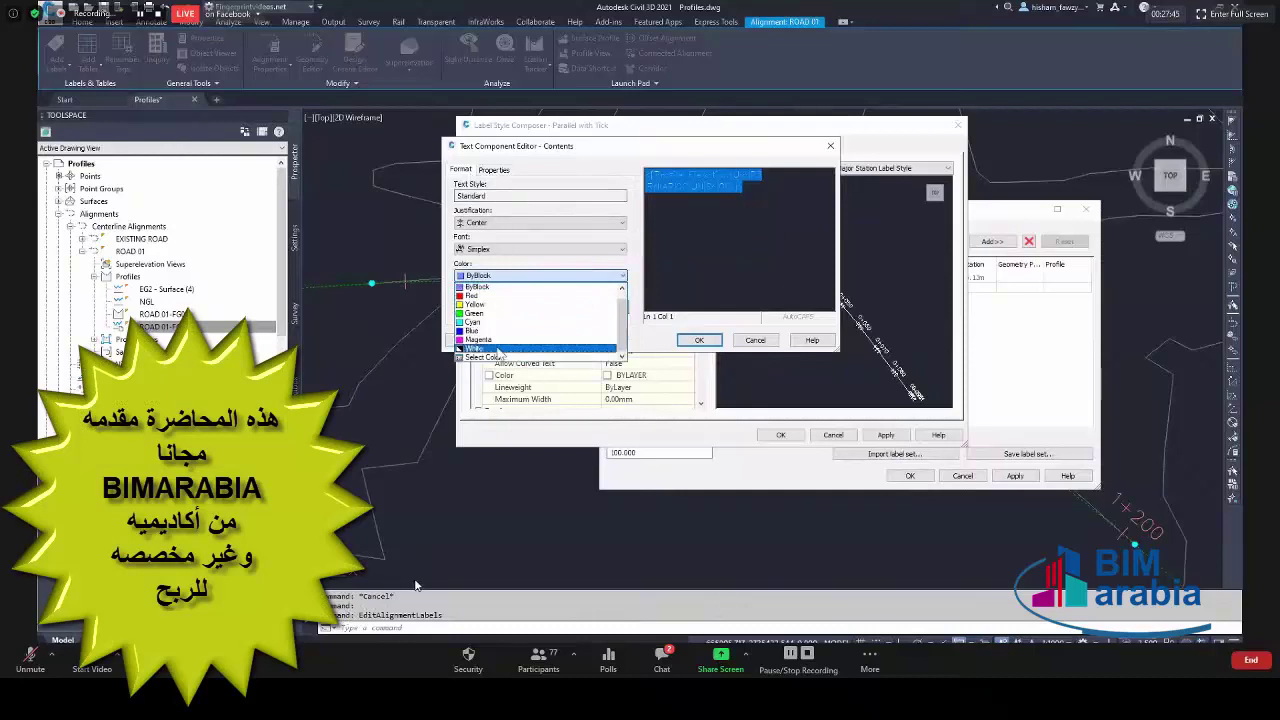
pyautogui.click(490, 348)
pyautogui.click(510, 249)
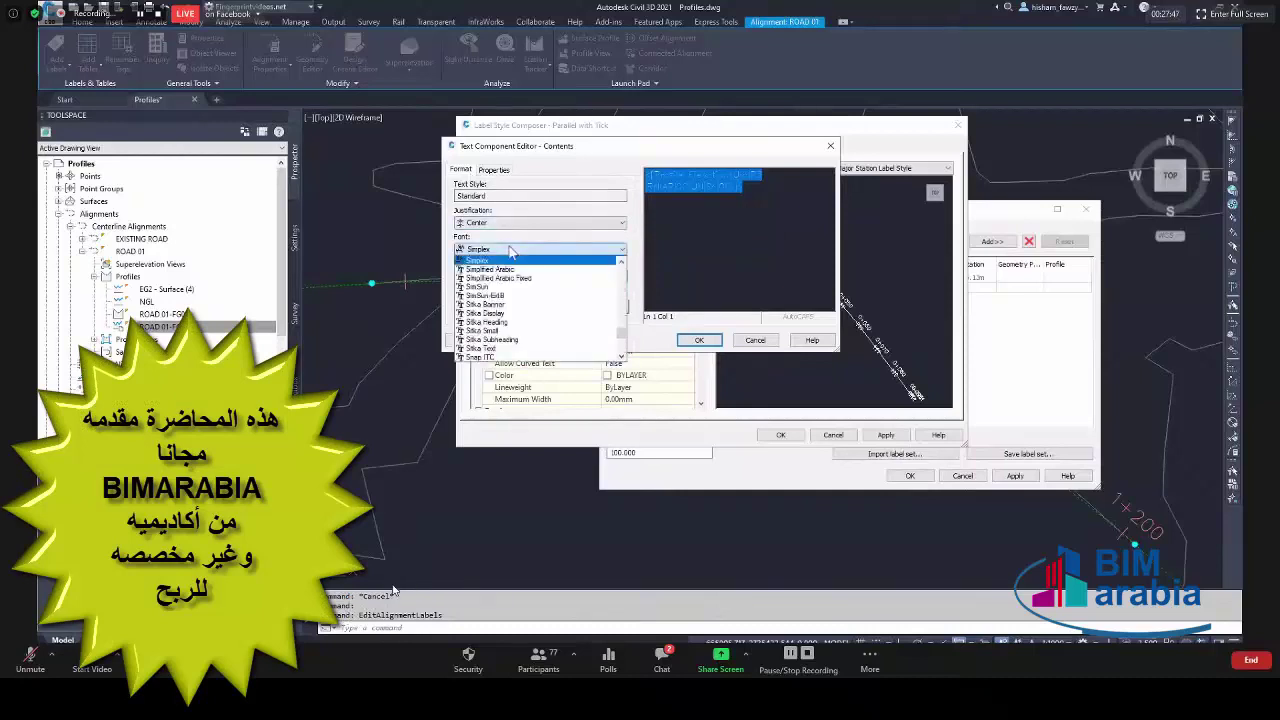
pyautogui.click(490, 260)
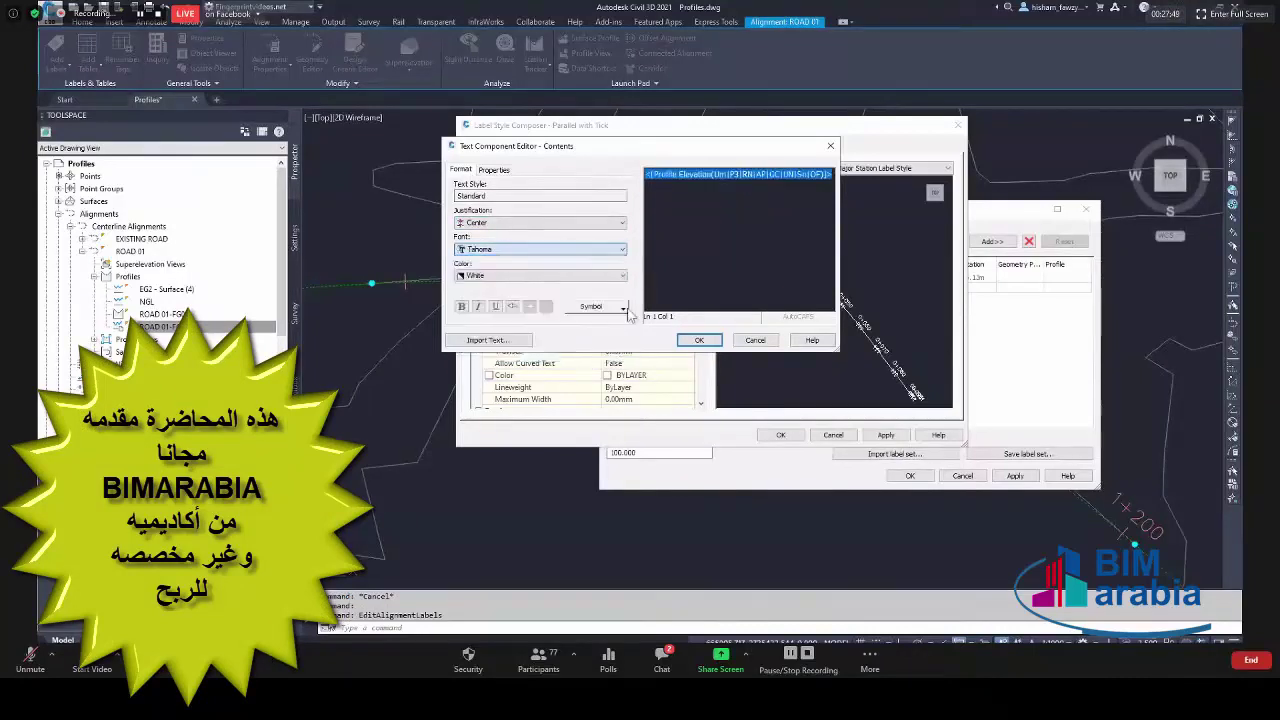
pyautogui.click(699, 340)
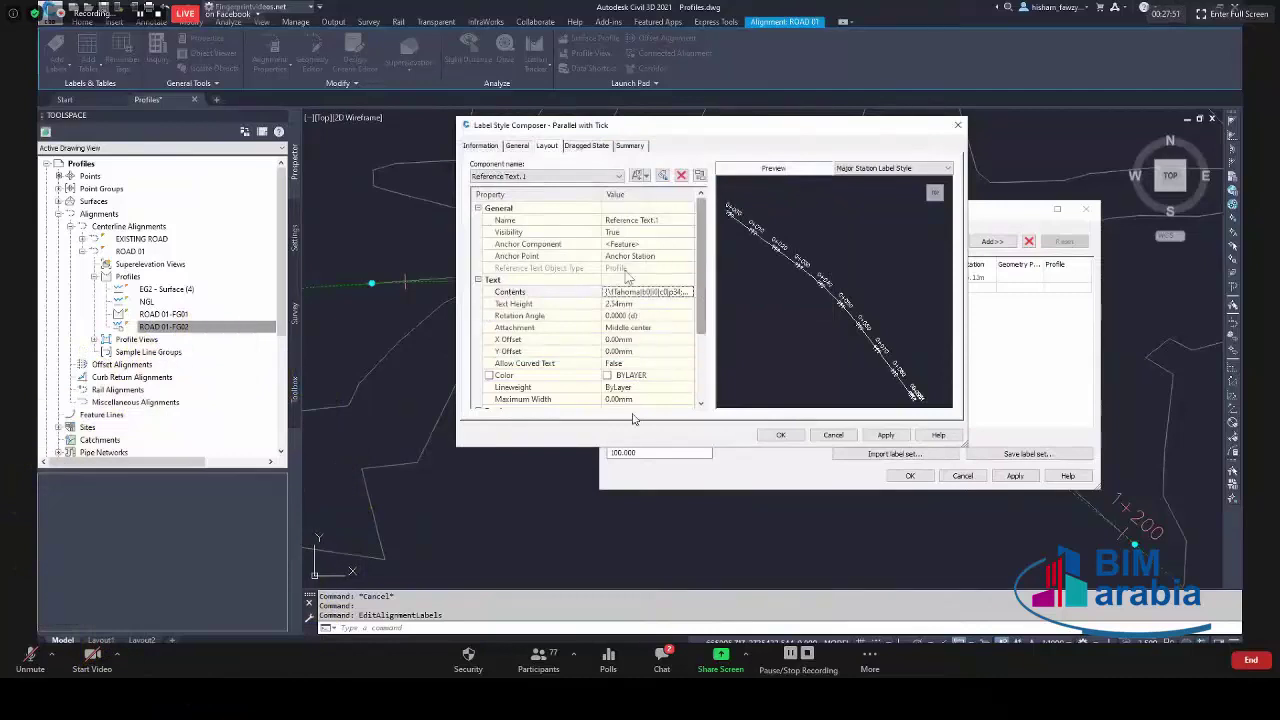
# Save the Parallel with Tick style, apply ROAD 01's alignment labels, and check the station label at 1+100.
pyautogui.click(781, 435)
pyautogui.click(640, 257)
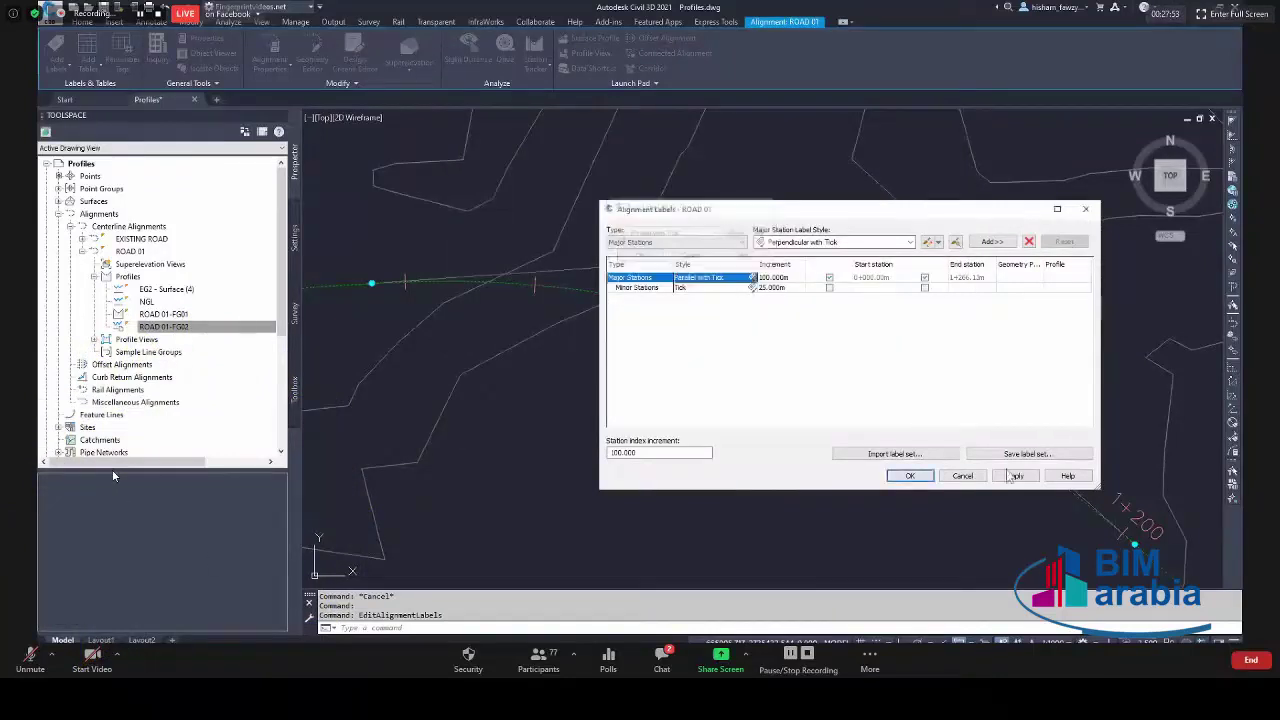
pyautogui.click(910, 476)
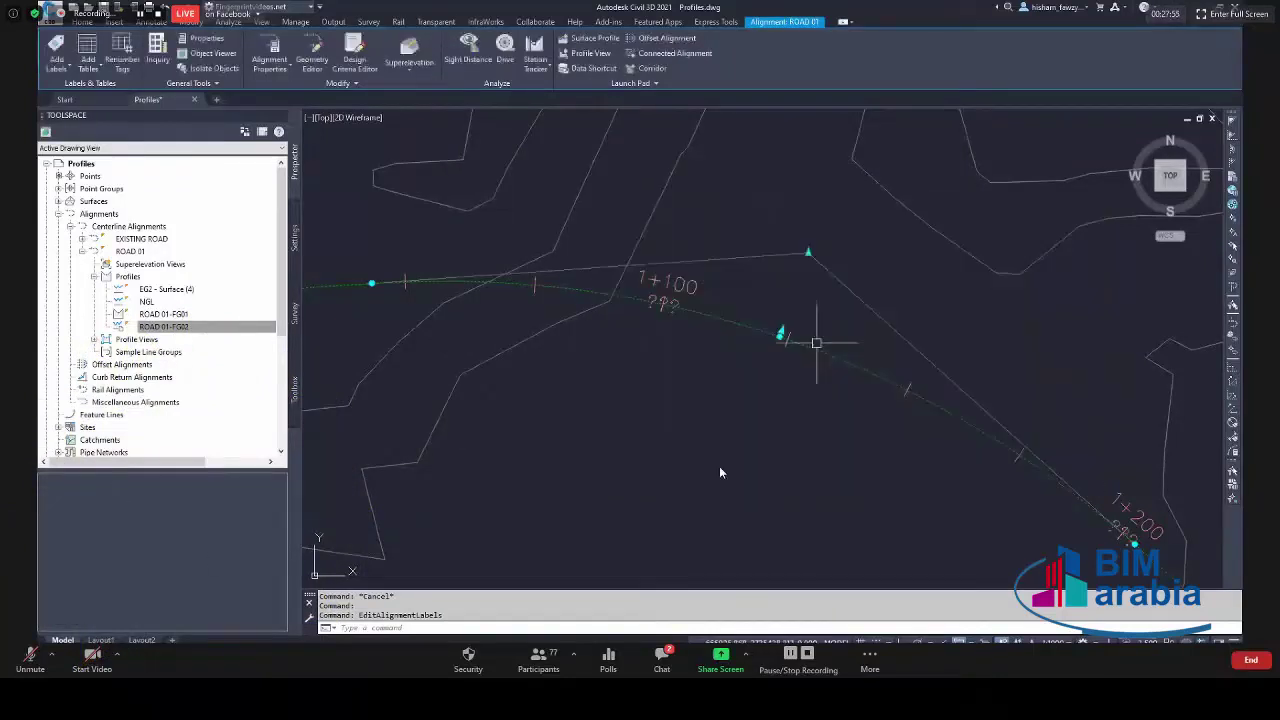
pyautogui.scroll(-3, 817, 343)
pyautogui.scroll(4, 700, 314)
pyautogui.scroll(3, 849, 288)
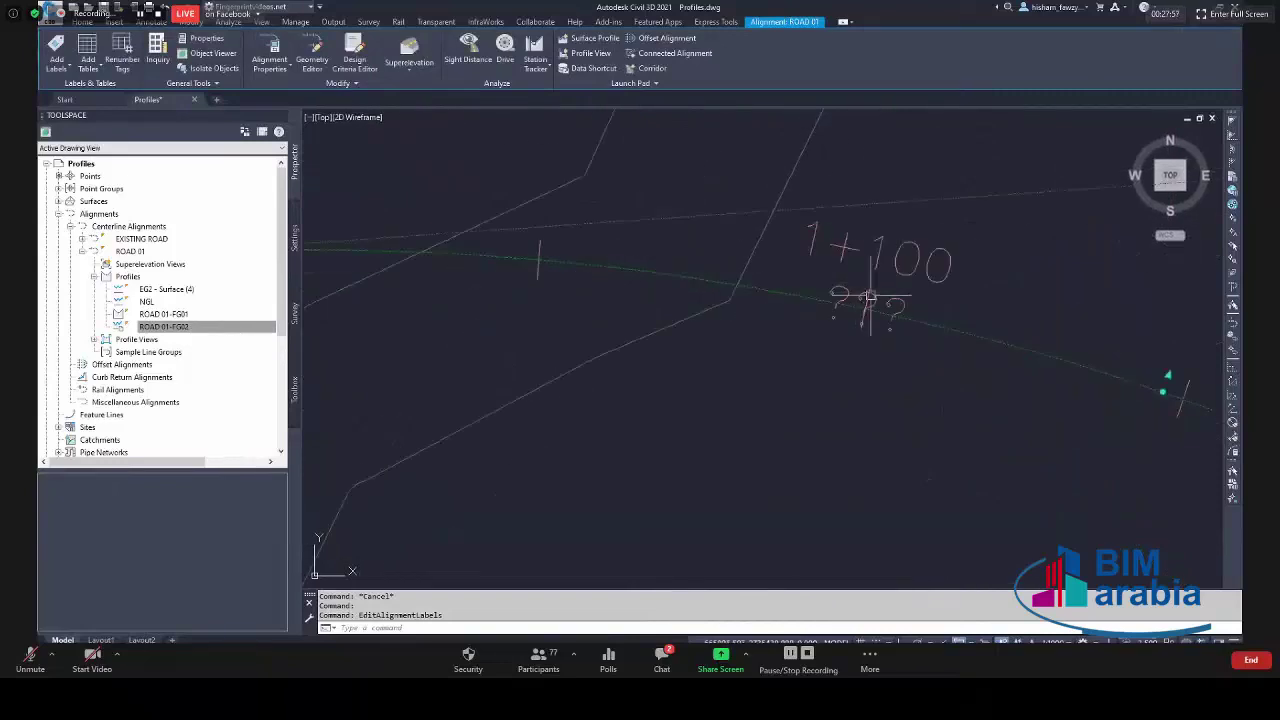
pyautogui.press('Escape')
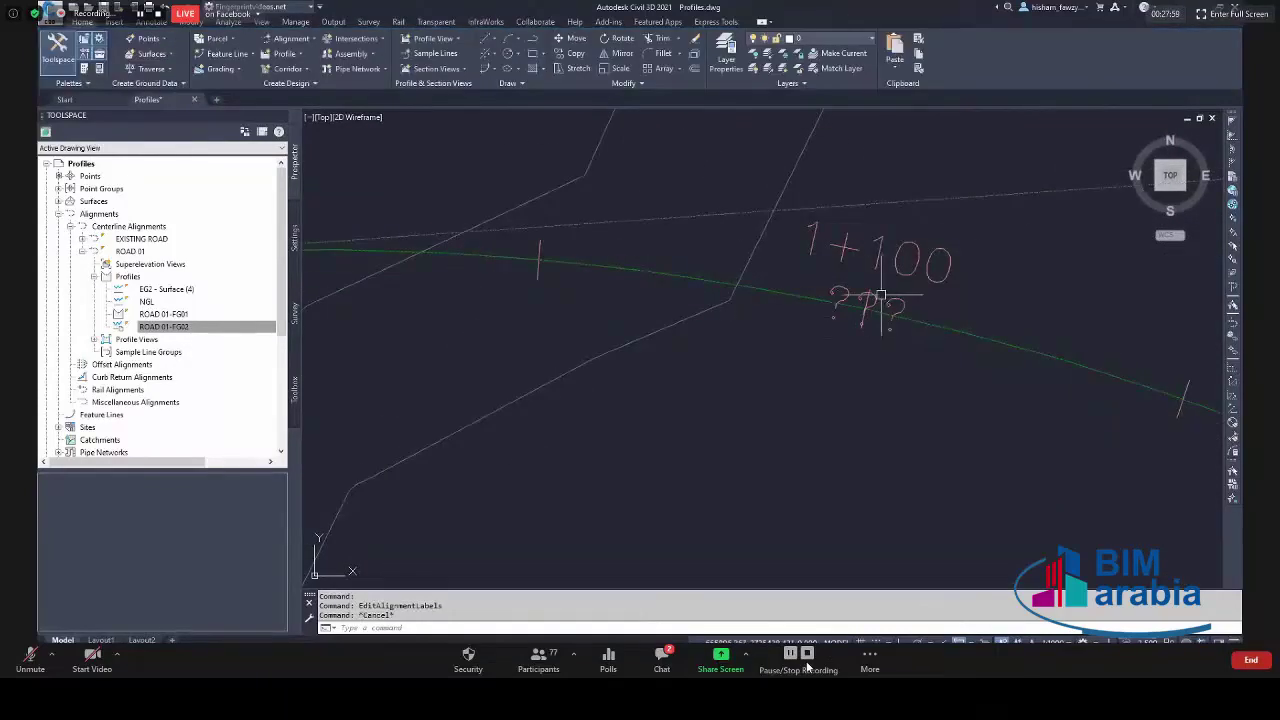
# Set the station label group's profile reference text object to ROAD 01-FG02 and check the label at 1+100.
pyautogui.click(884, 297)
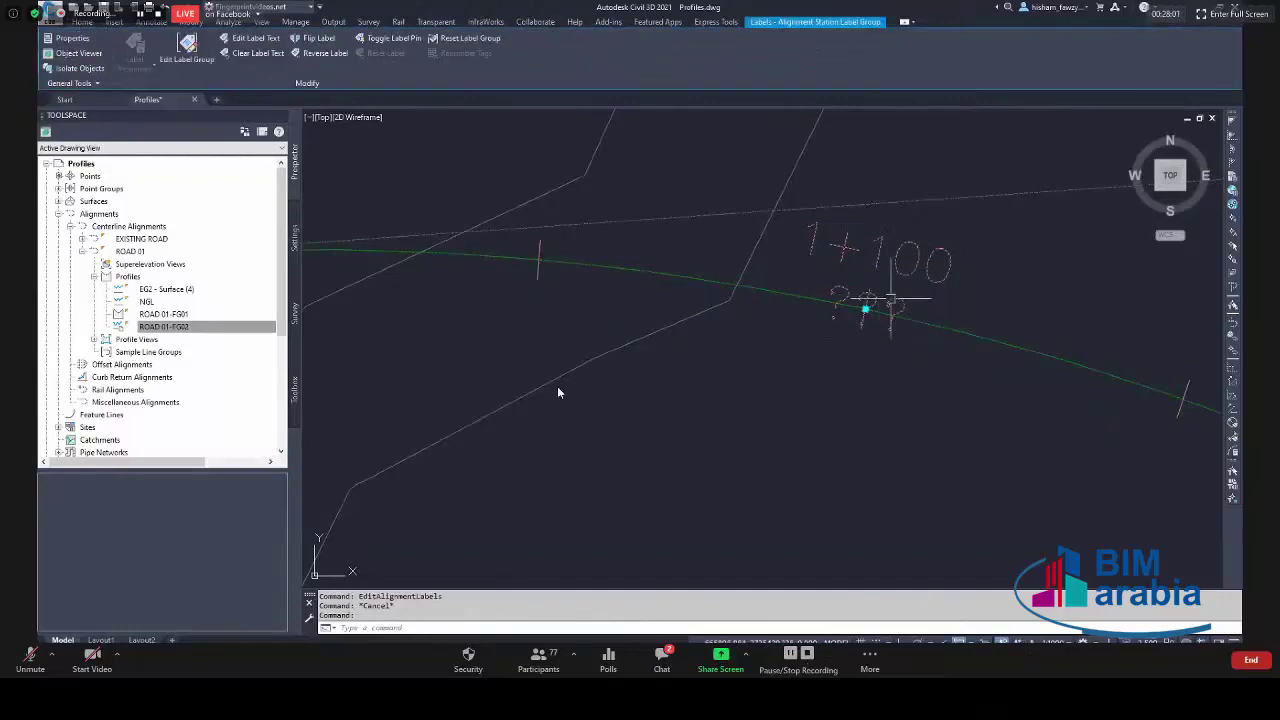
pyautogui.scroll(-3, 900, 298)
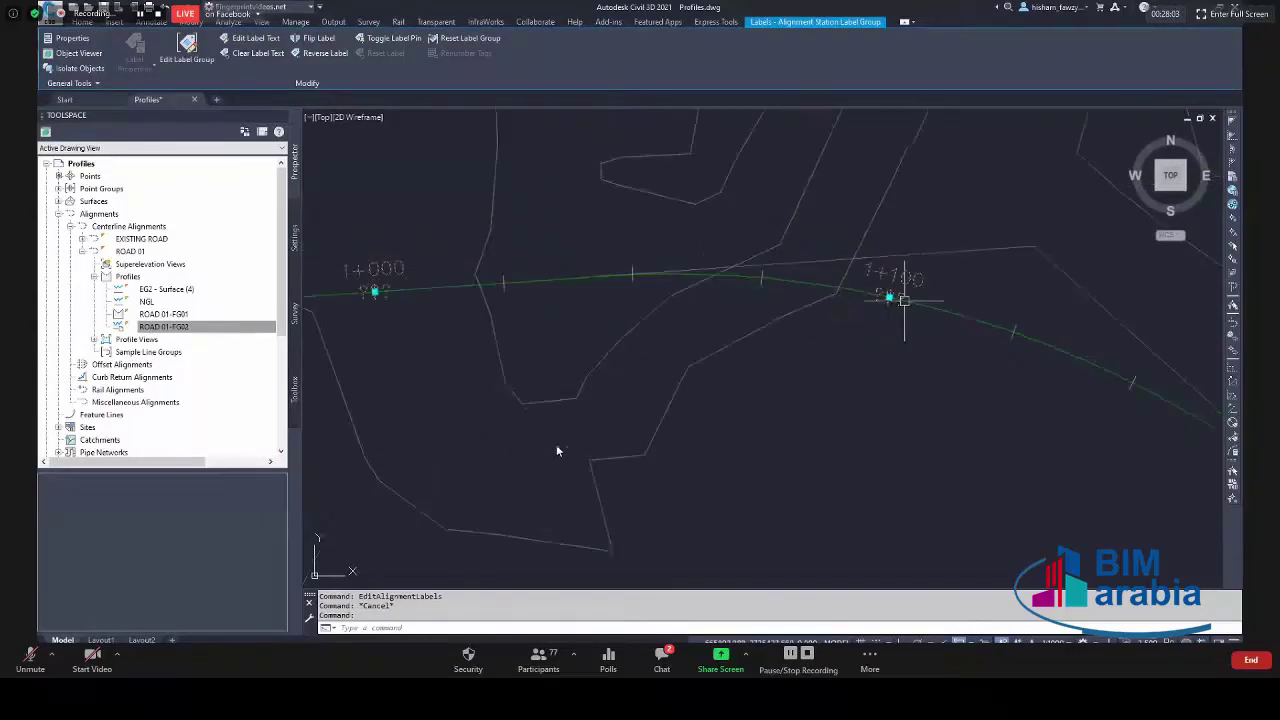
pyautogui.click(661, 660)
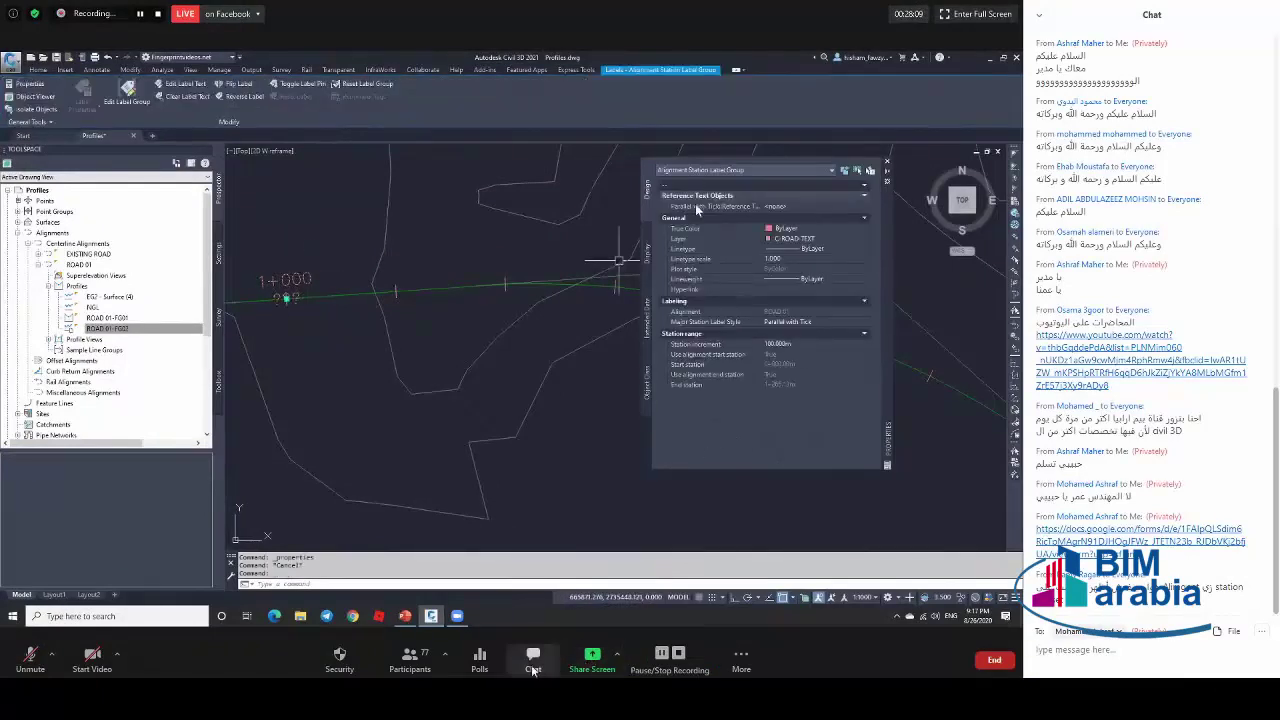
pyautogui.click(537, 662)
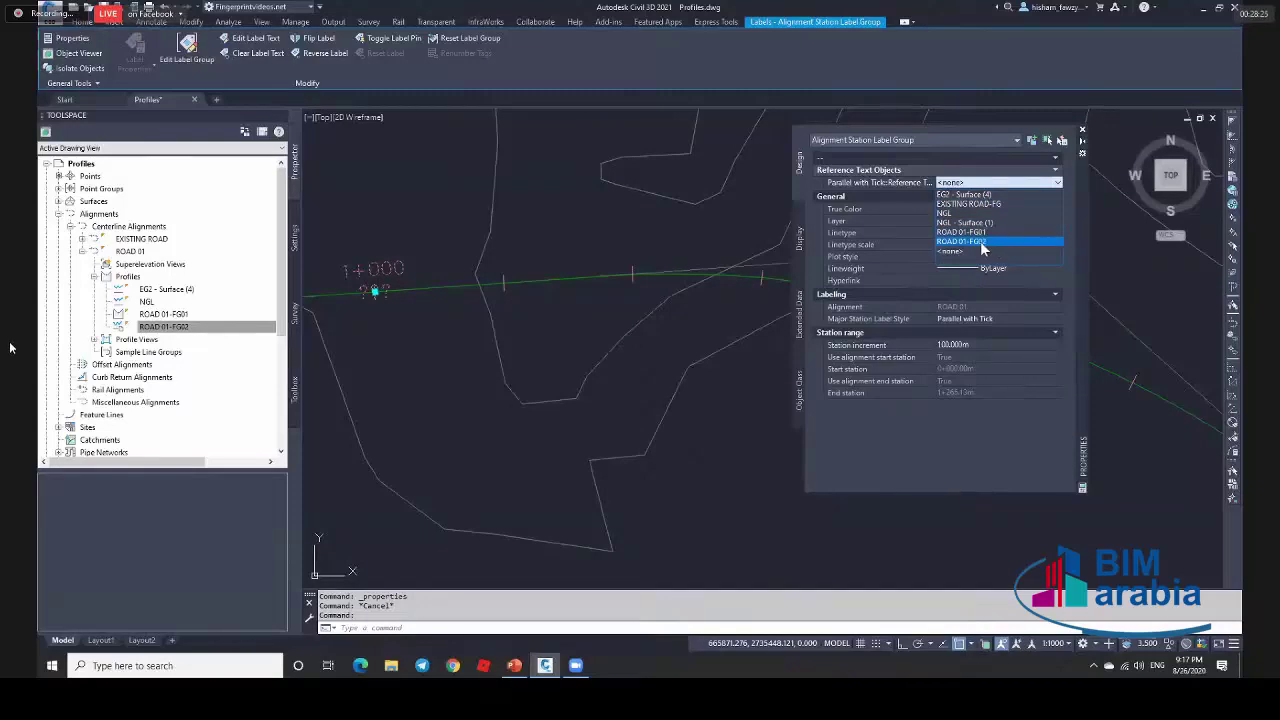
pyautogui.click(981, 242)
pyautogui.click(1082, 131)
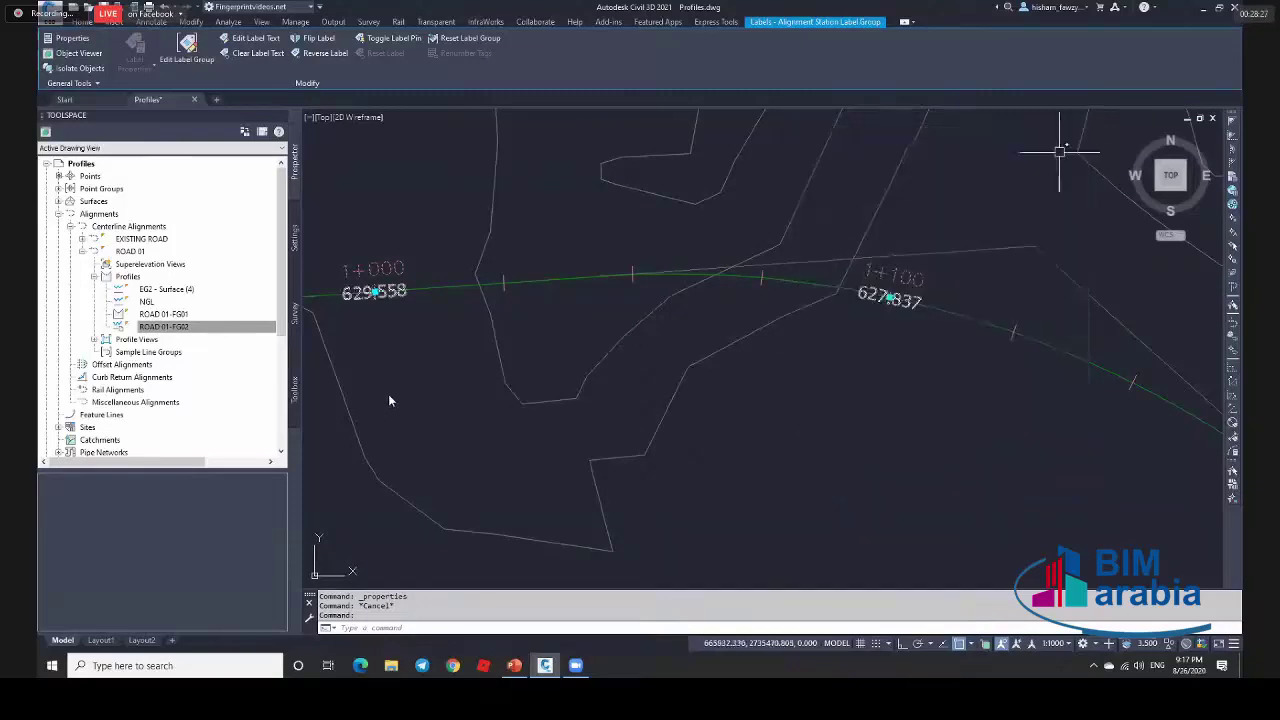
pyautogui.press('Escape')
pyautogui.scroll(3, 872, 252)
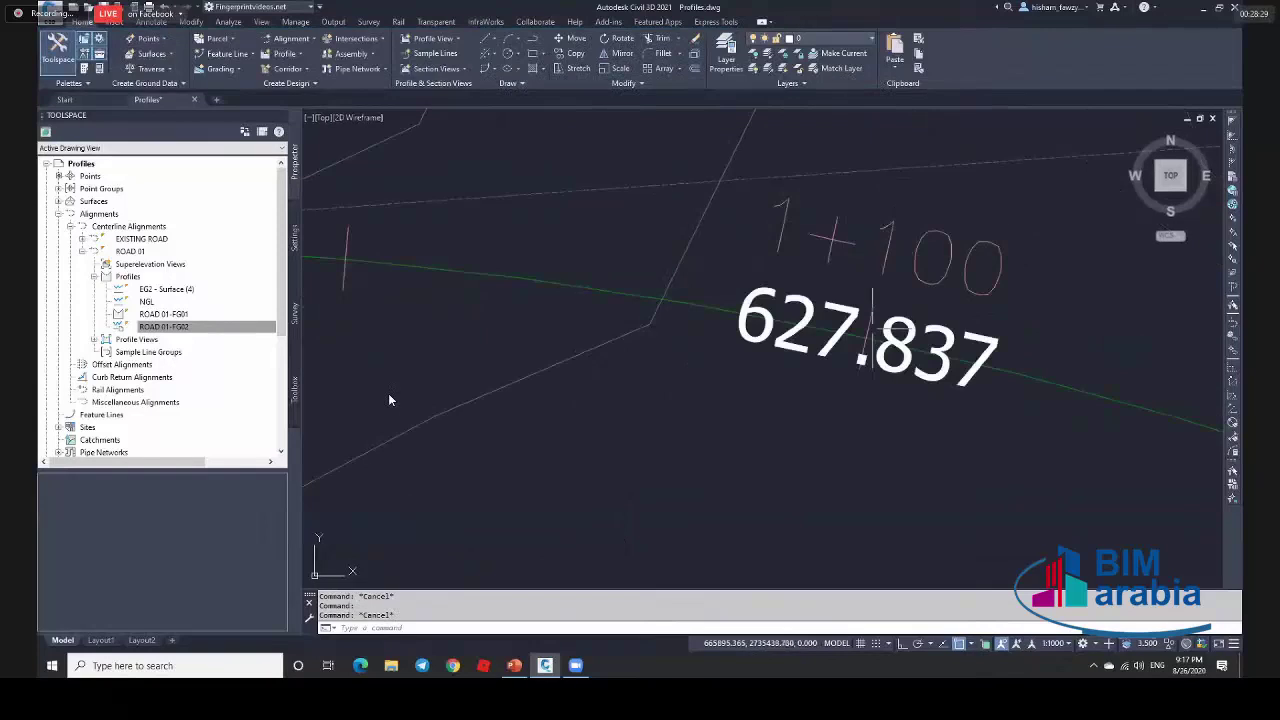
# Compare the plan elevation label at station 1+100 with the profile view band's design elevation at the same station.
pyautogui.scroll(-5, 872, 330)
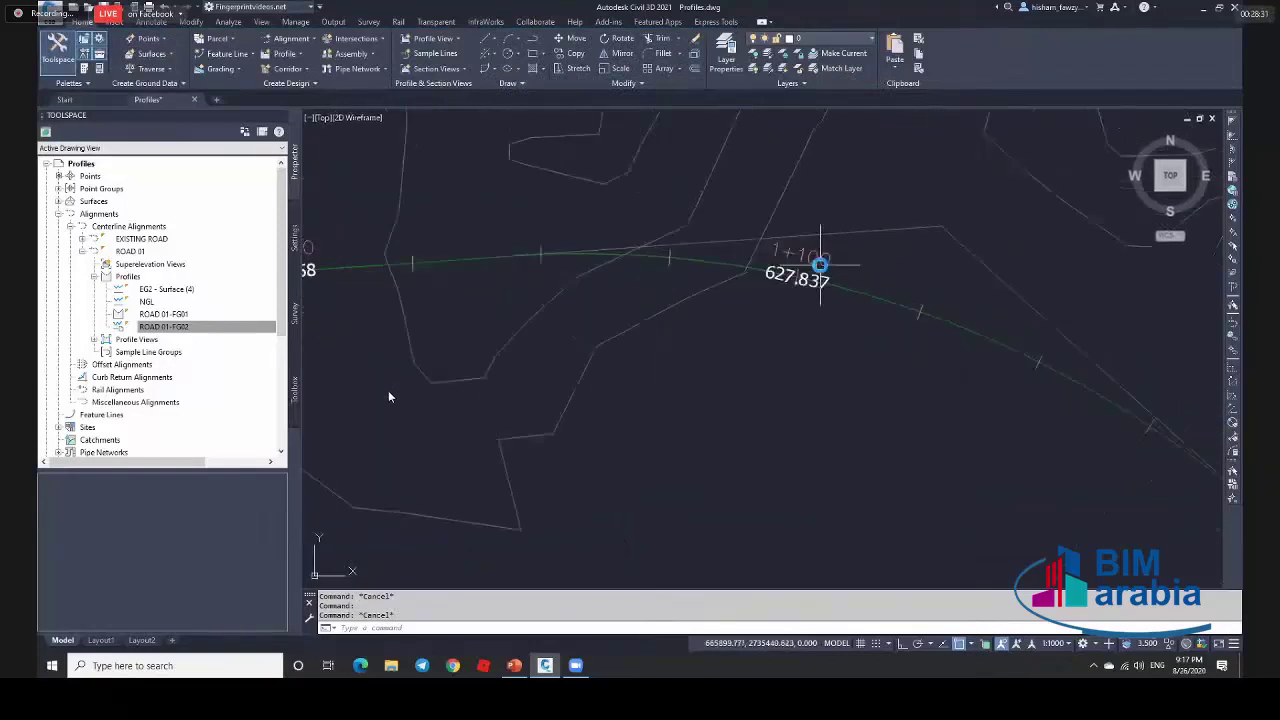
pyautogui.scroll(4, 820, 265)
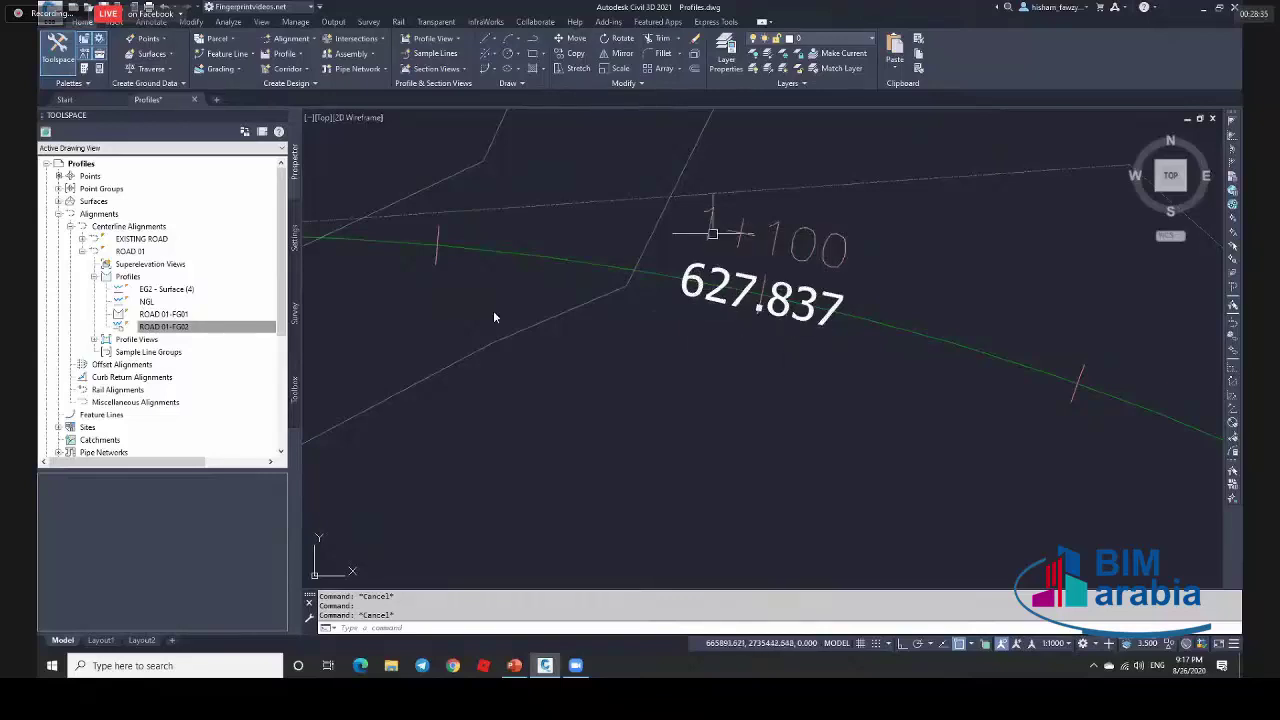
pyautogui.scroll(-10, 712, 233)
pyautogui.scroll(8, 880, 250)
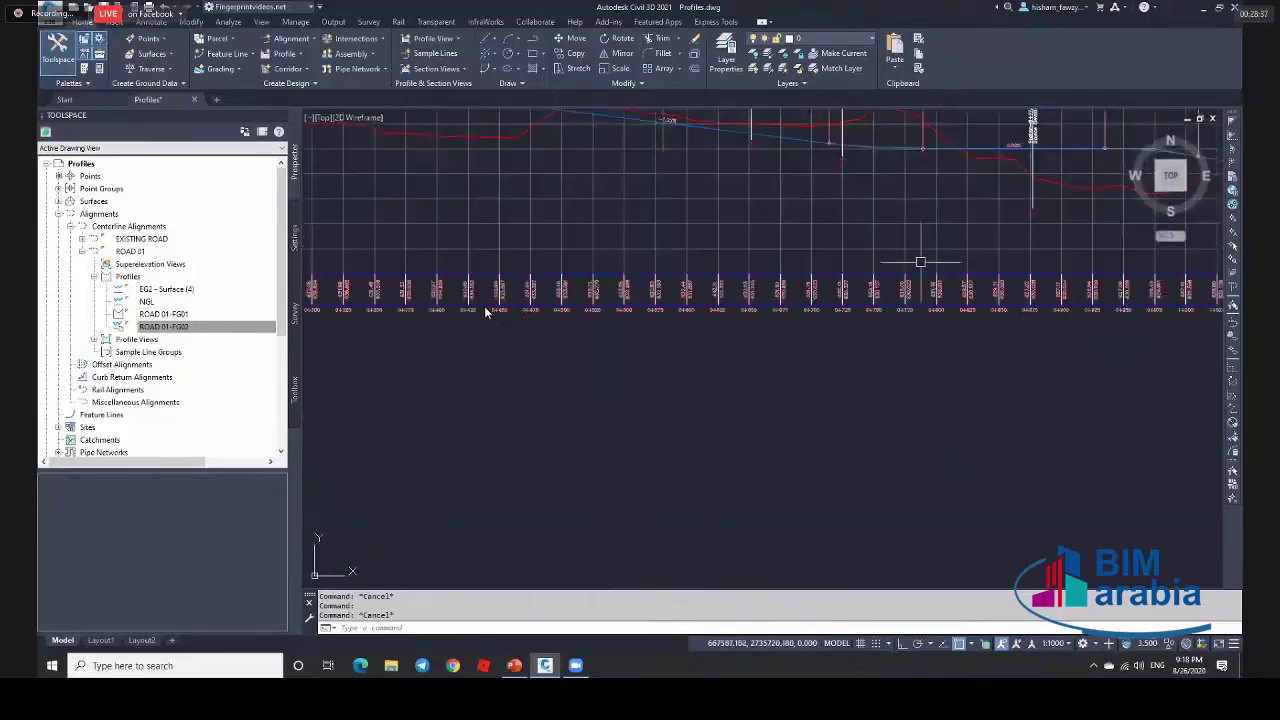
pyautogui.scroll(2, 920, 262)
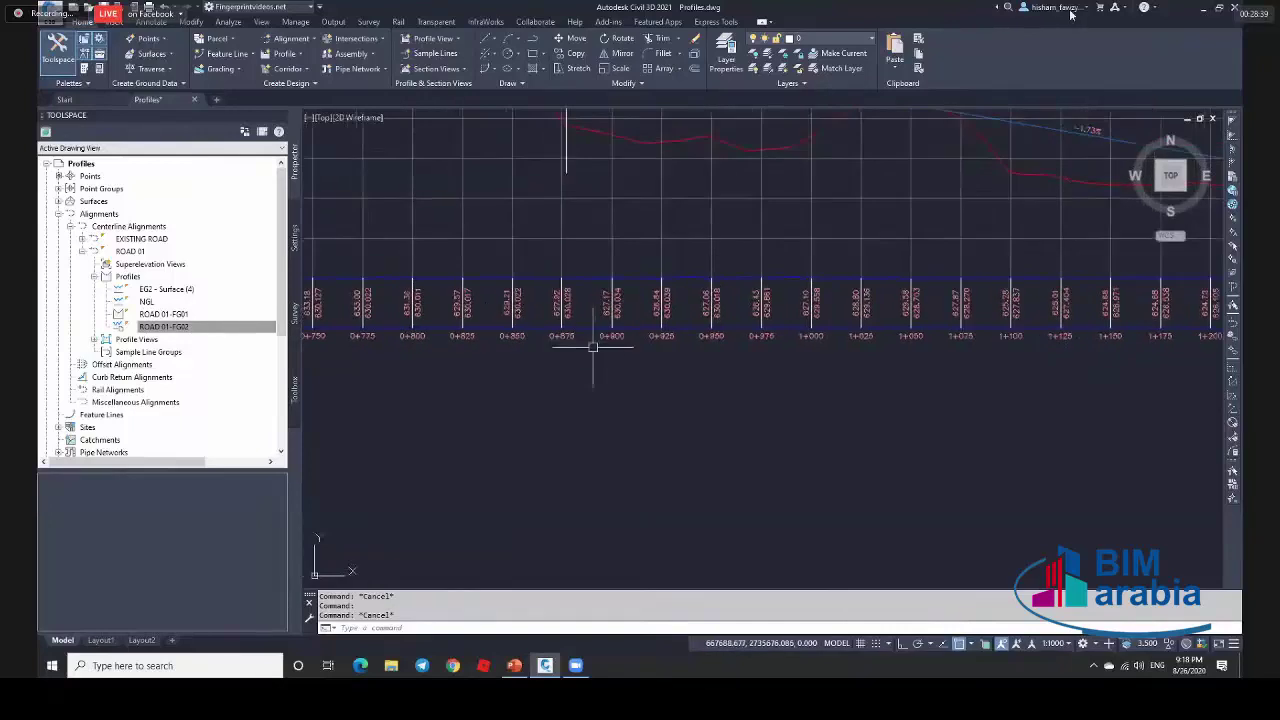
pyautogui.scroll(5, 1025, 312)
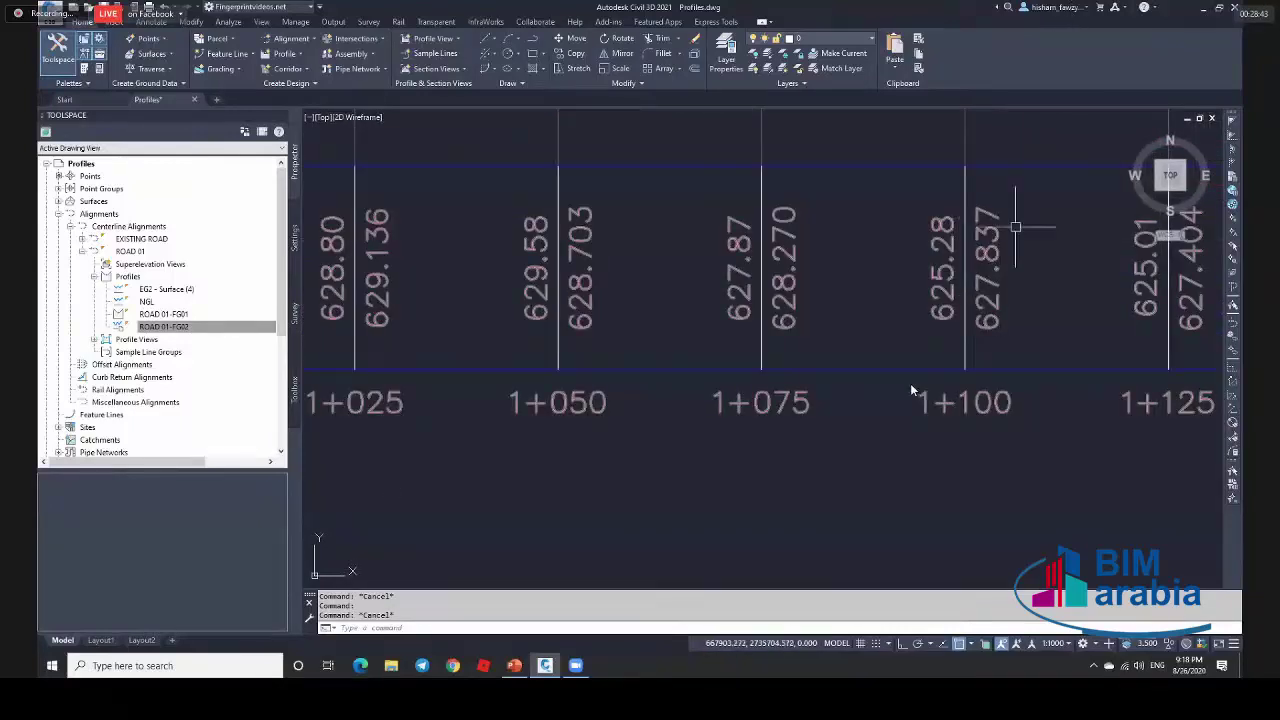
pyautogui.scroll(-10, 1014, 229)
pyautogui.press('Escape')
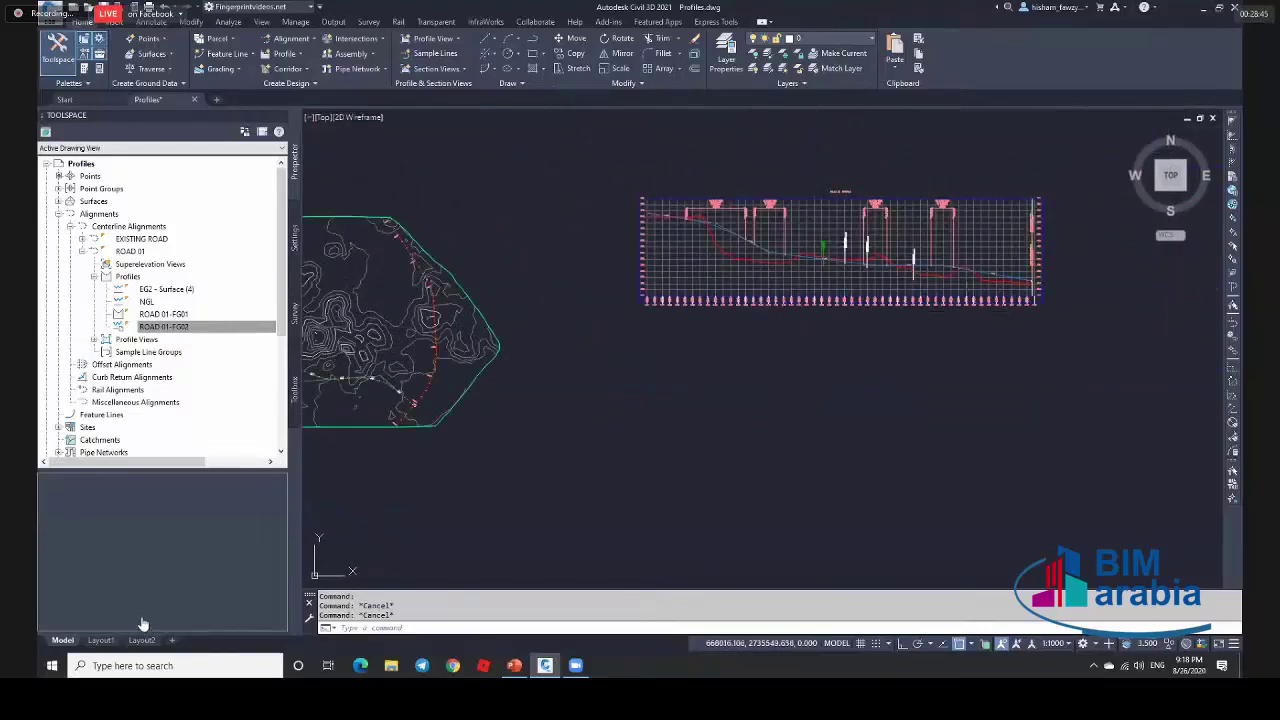
# Set the profile reference text object of the station label group at 0+700 to ROAD 01-FG01.
pyautogui.scroll(10, 665, 305)
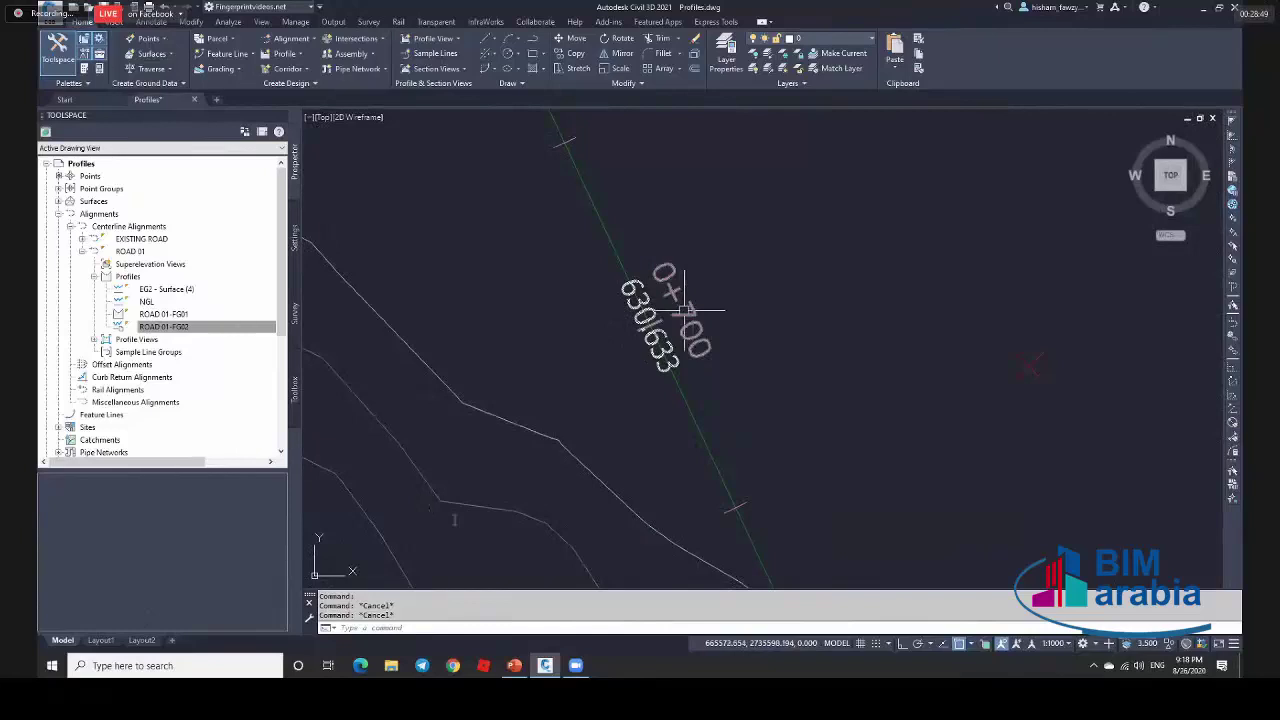
pyautogui.click(684, 310)
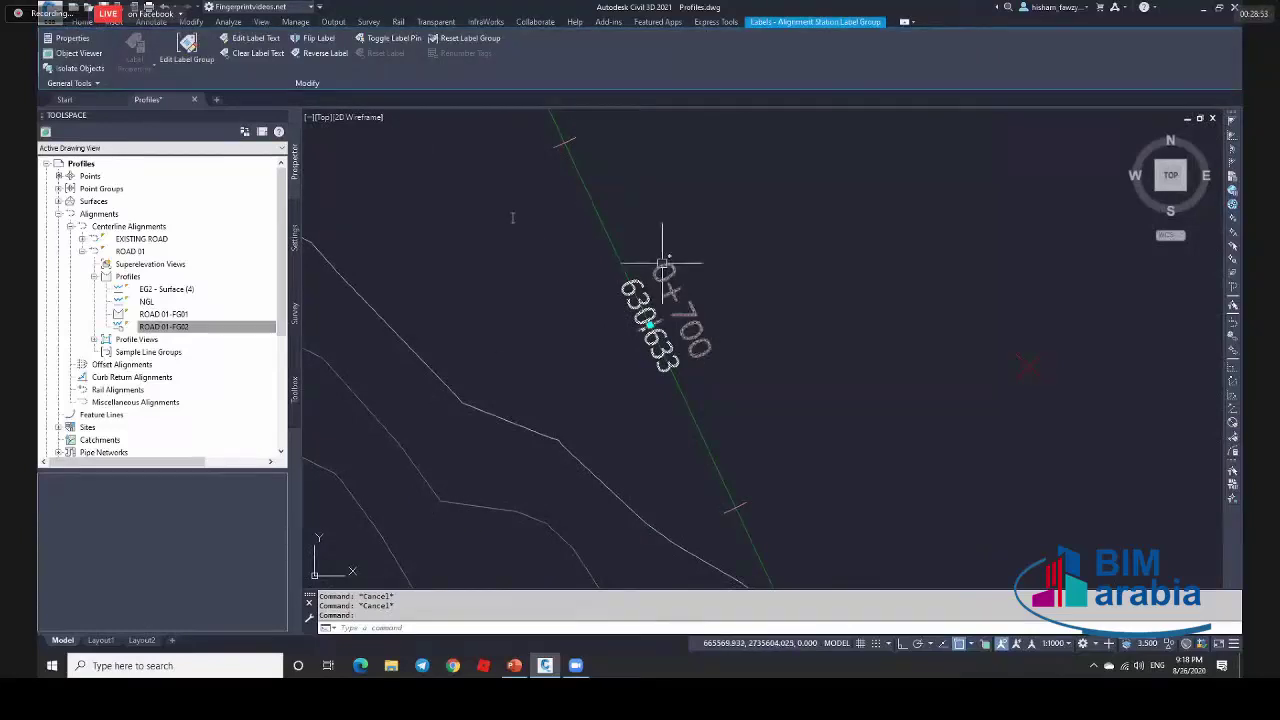
pyautogui.press('F1')
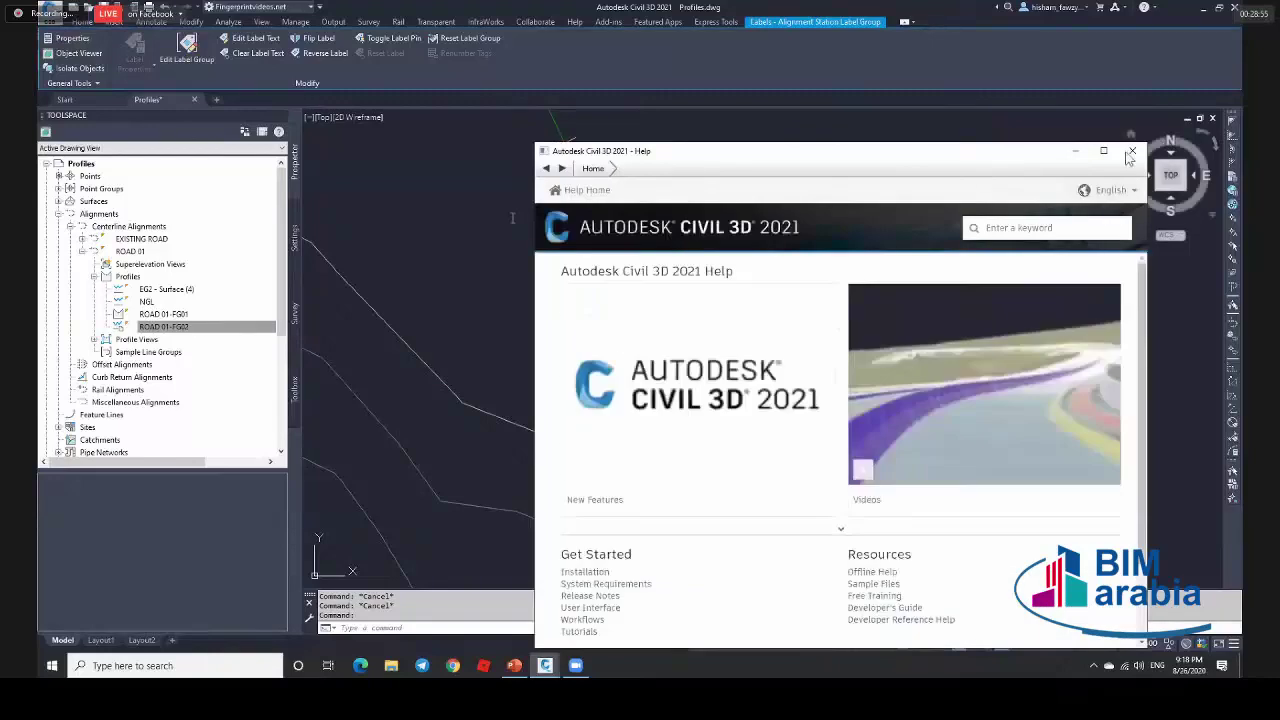
pyautogui.click(1135, 152)
pyautogui.hotkey('ctrl', '1')
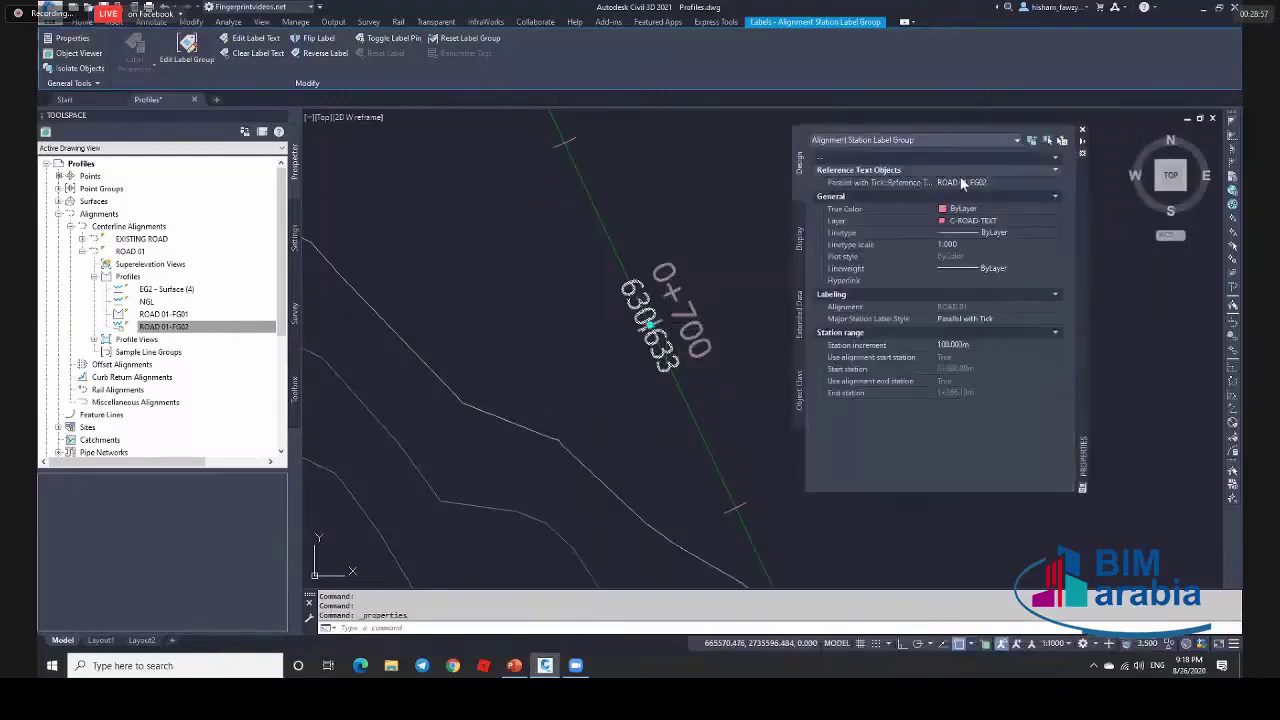
pyautogui.click(1000, 184)
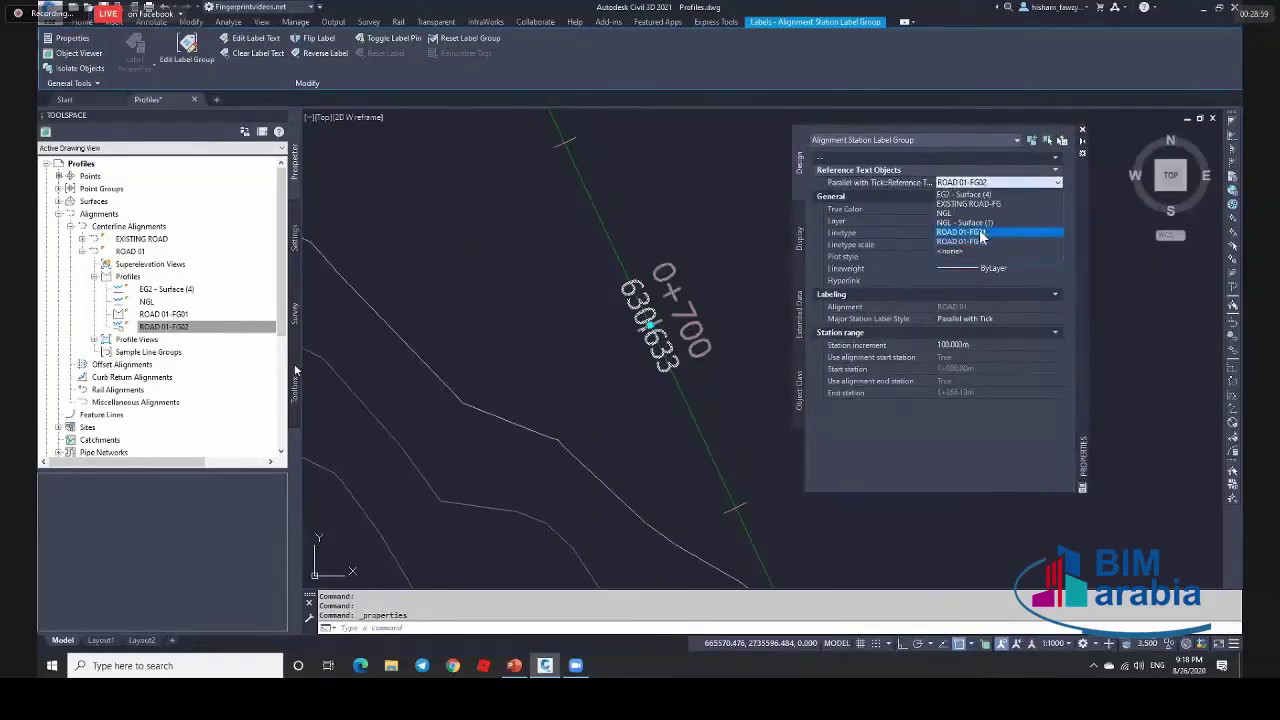
pyautogui.click(975, 232)
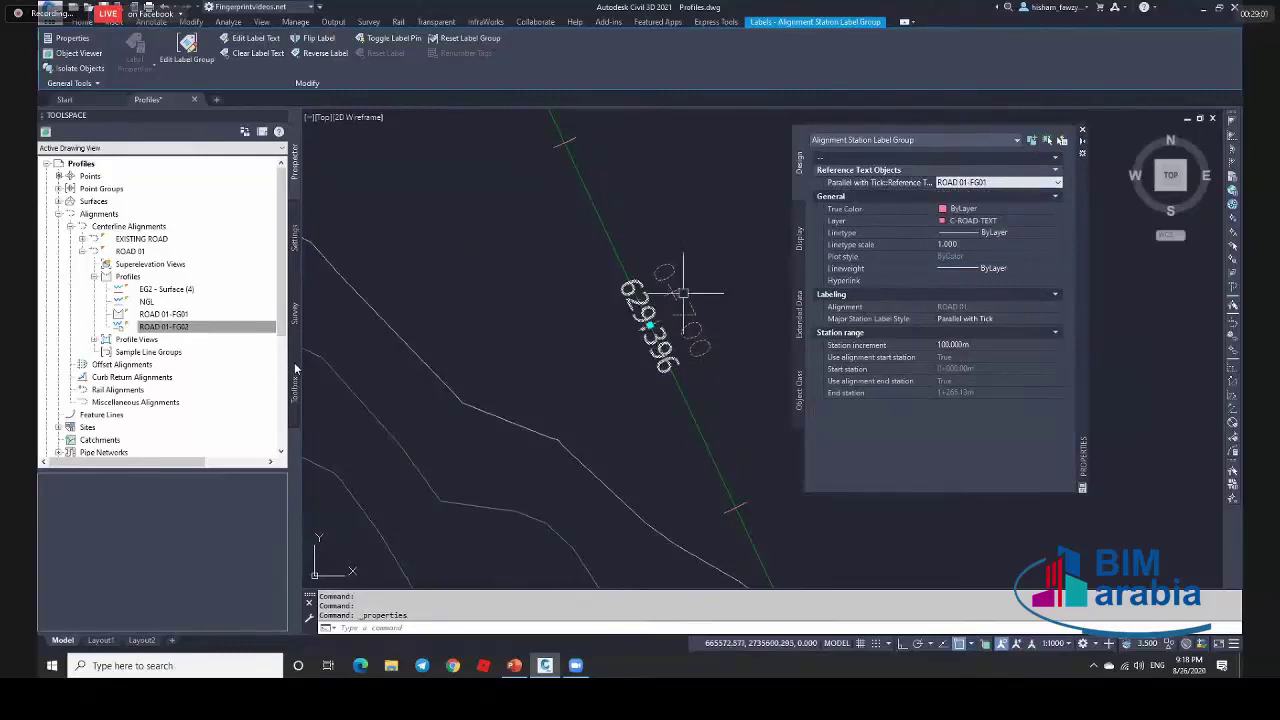
# Return the station label group's profile reference text object to ROAD 01-FG02 and clear the selection.
pyautogui.click(1022, 188)
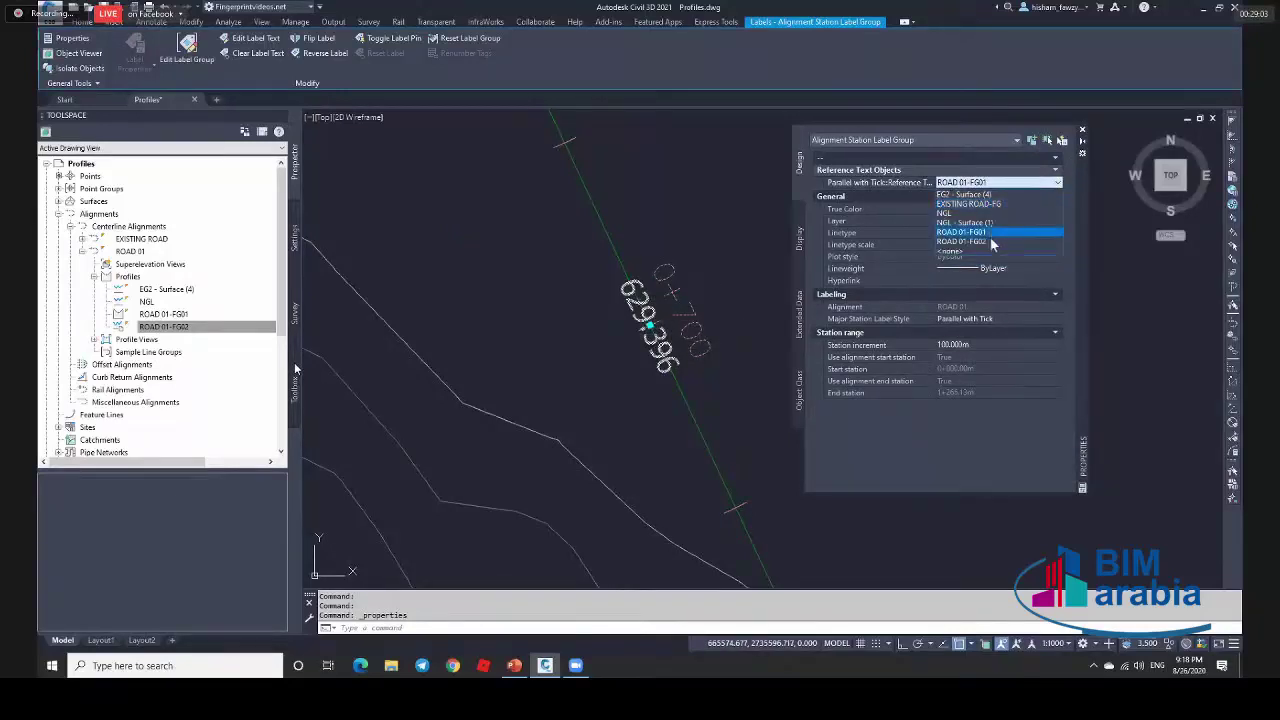
pyautogui.click(991, 230)
pyautogui.click(1082, 129)
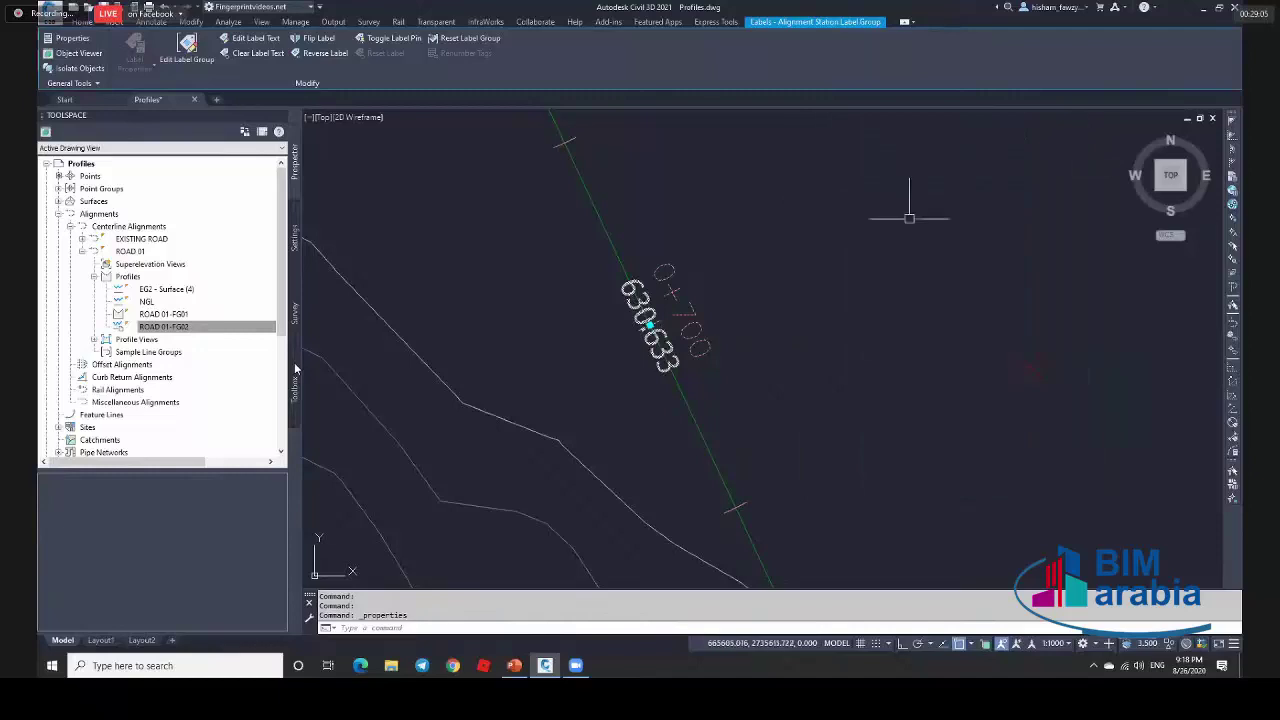
pyautogui.press('Escape')
pyautogui.press('Escape')
pyautogui.scroll(-8, 614, 277)
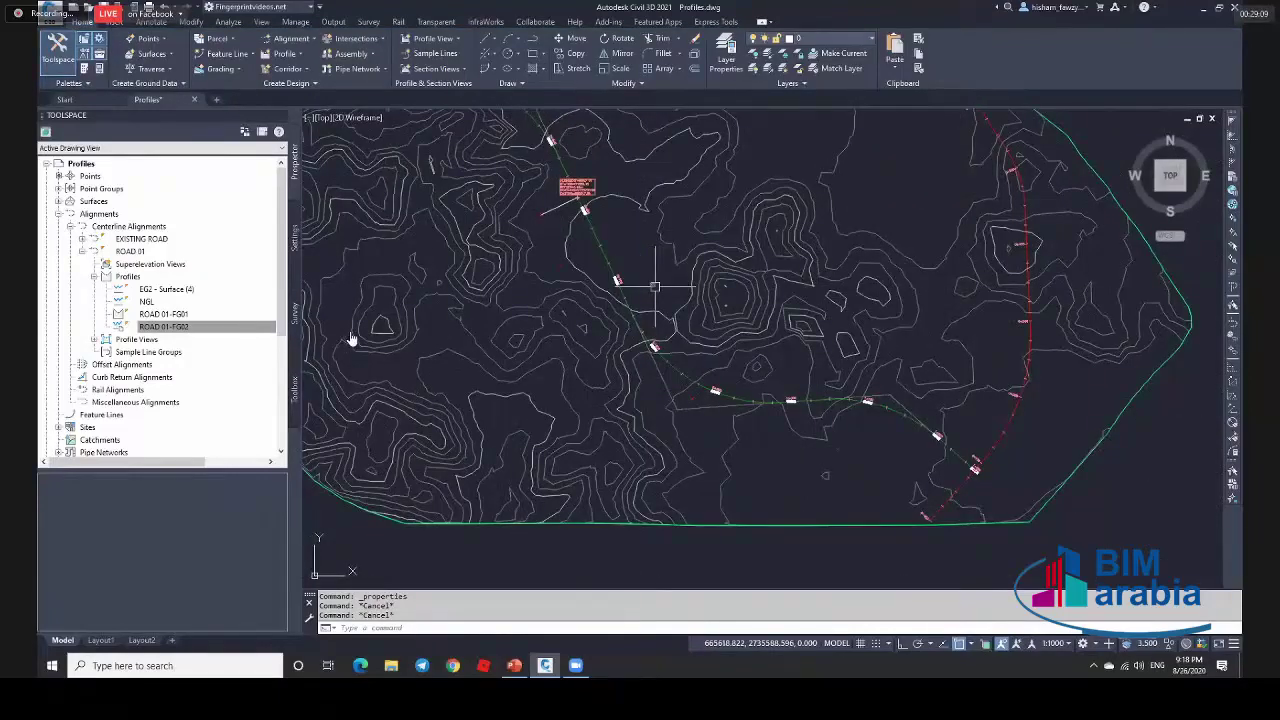
# Select the ROAD 01 profile view.
pyautogui.scroll(-7, 565, 255)
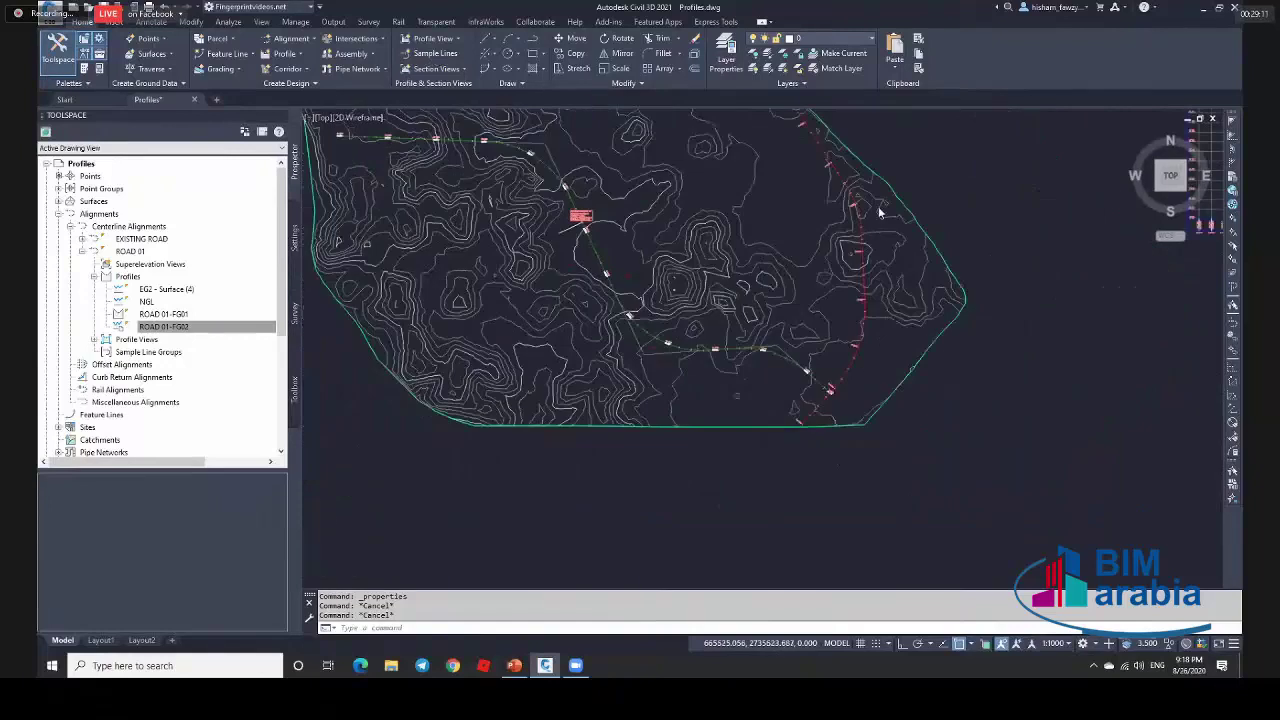
pyautogui.scroll(4, 872, 322)
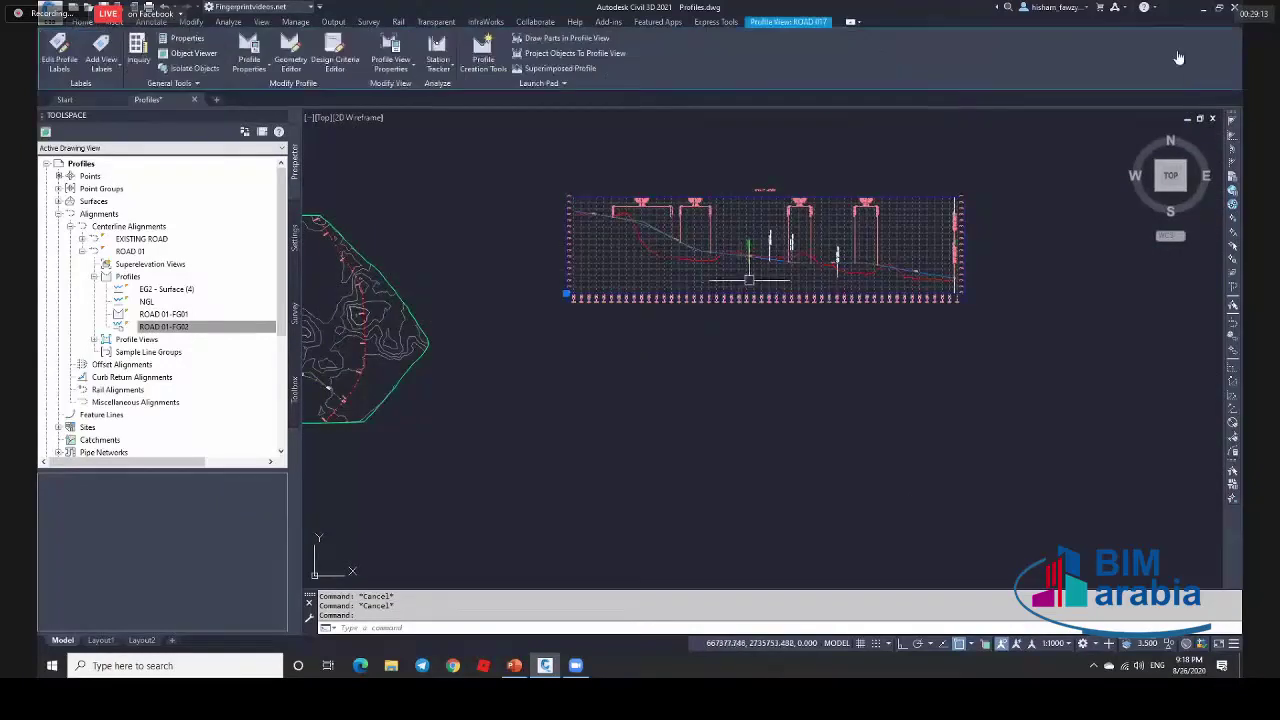
pyautogui.scroll(4, 715, 255)
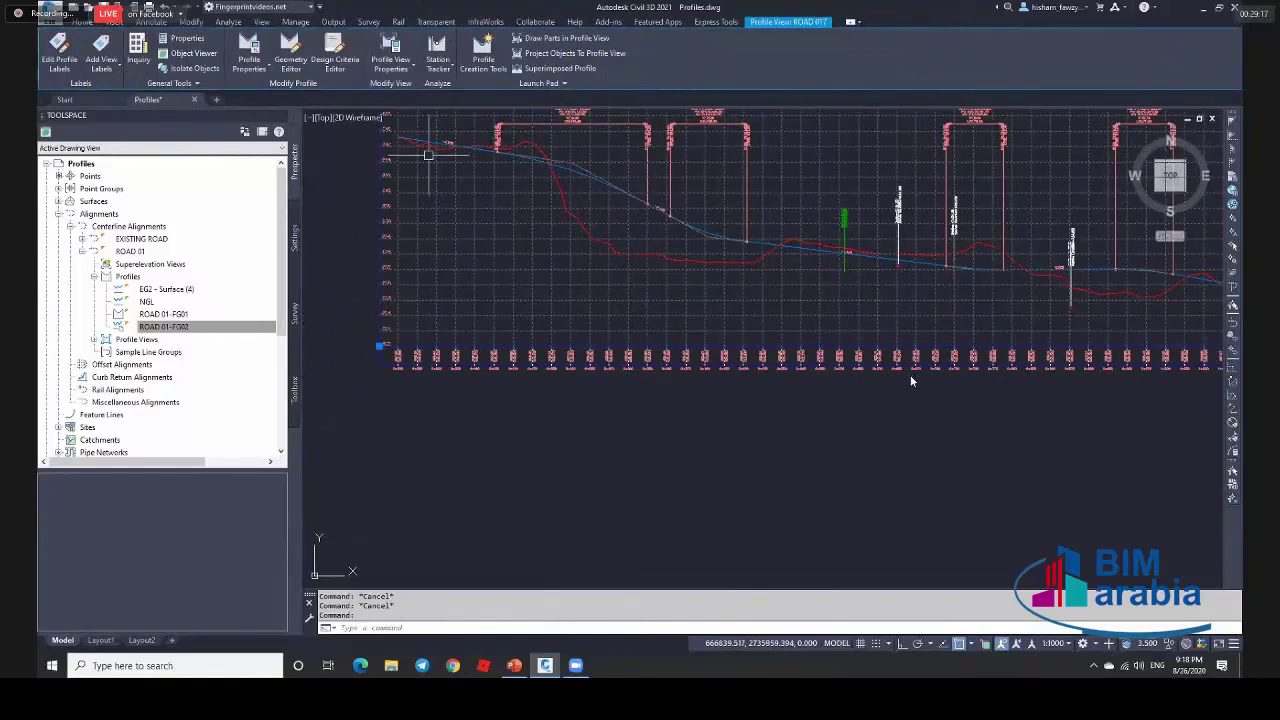
pyautogui.click(101, 68)
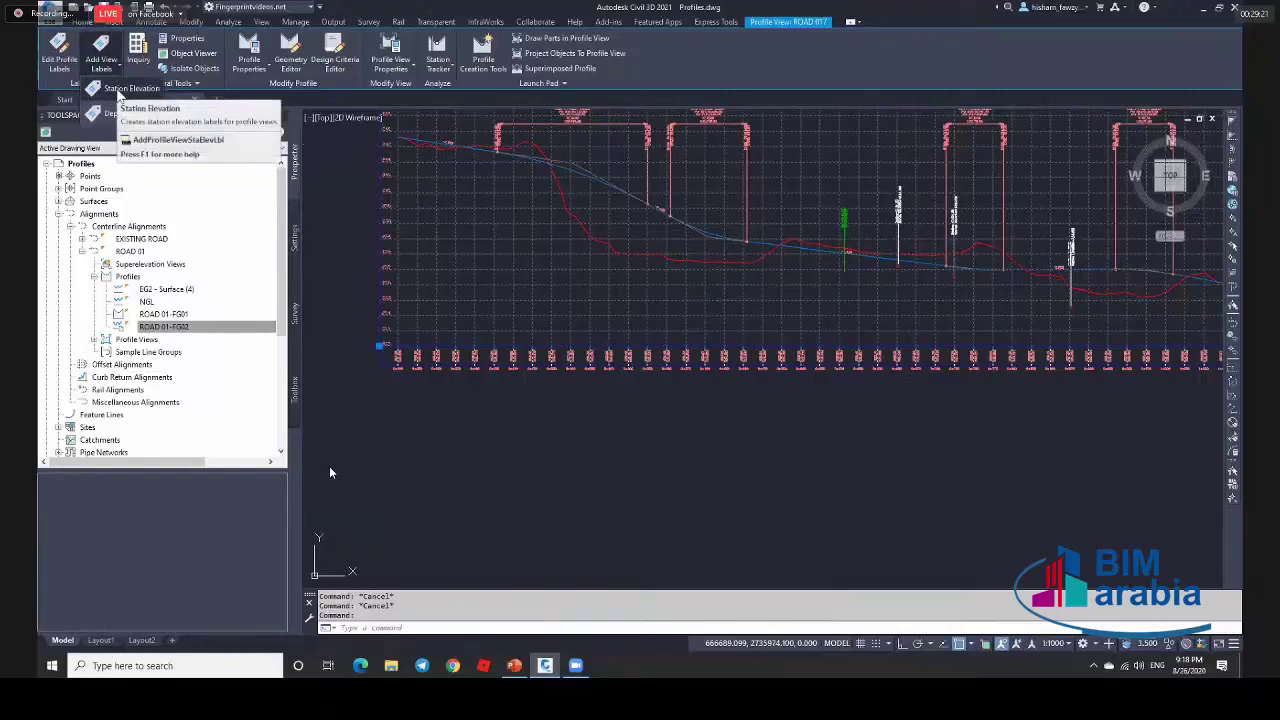
pyautogui.click(120, 89)
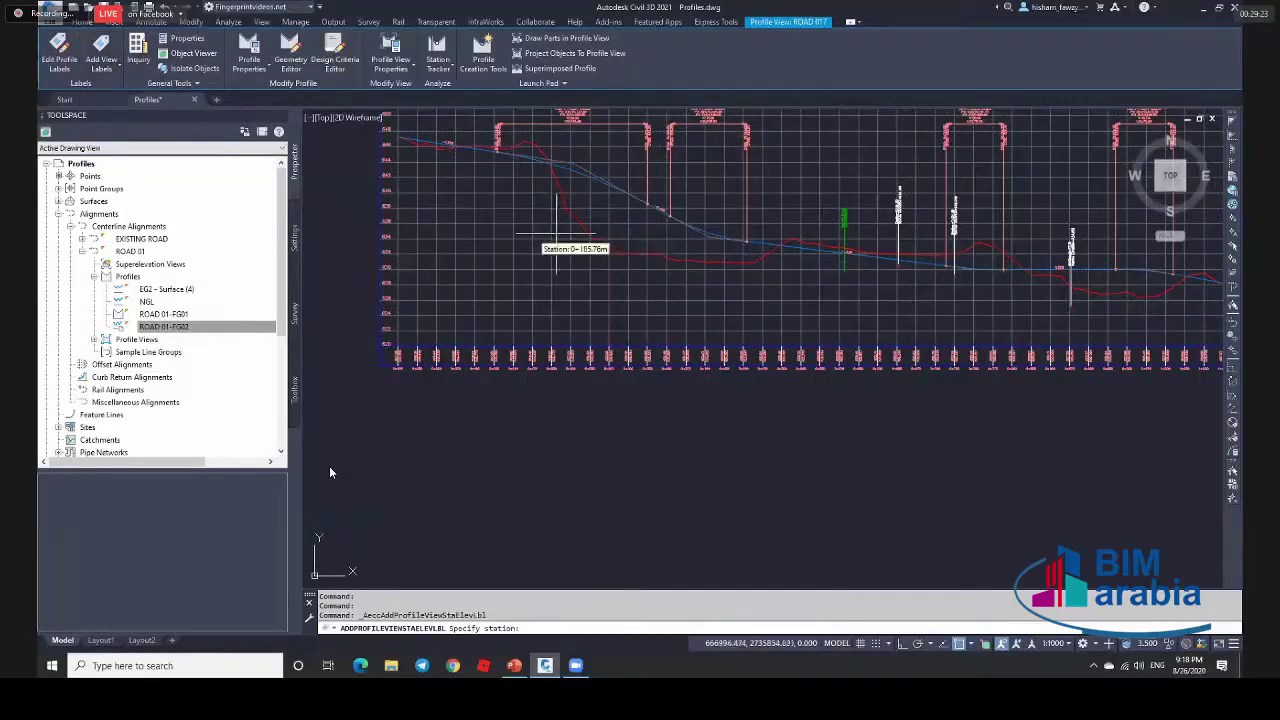
pyautogui.press('Escape')
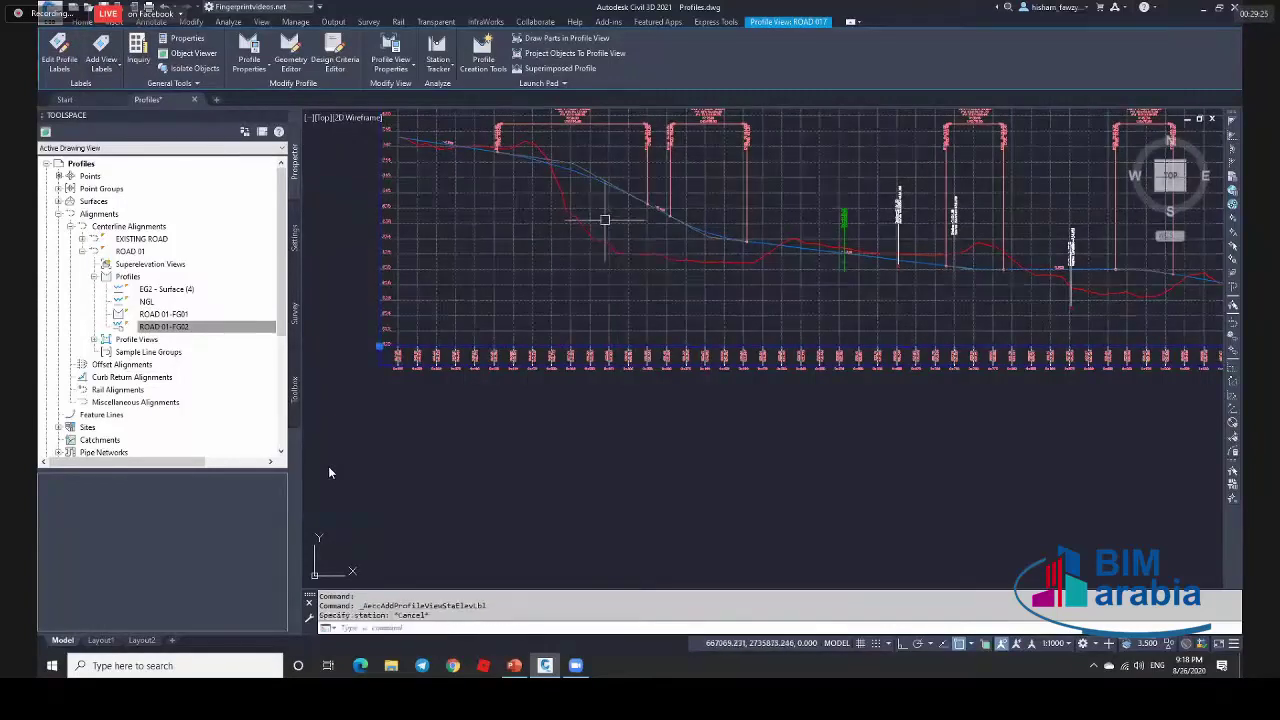
# Start a Station Elevation label on the ROAD 01 profile view and specify station 300.
pyautogui.click(110, 70)
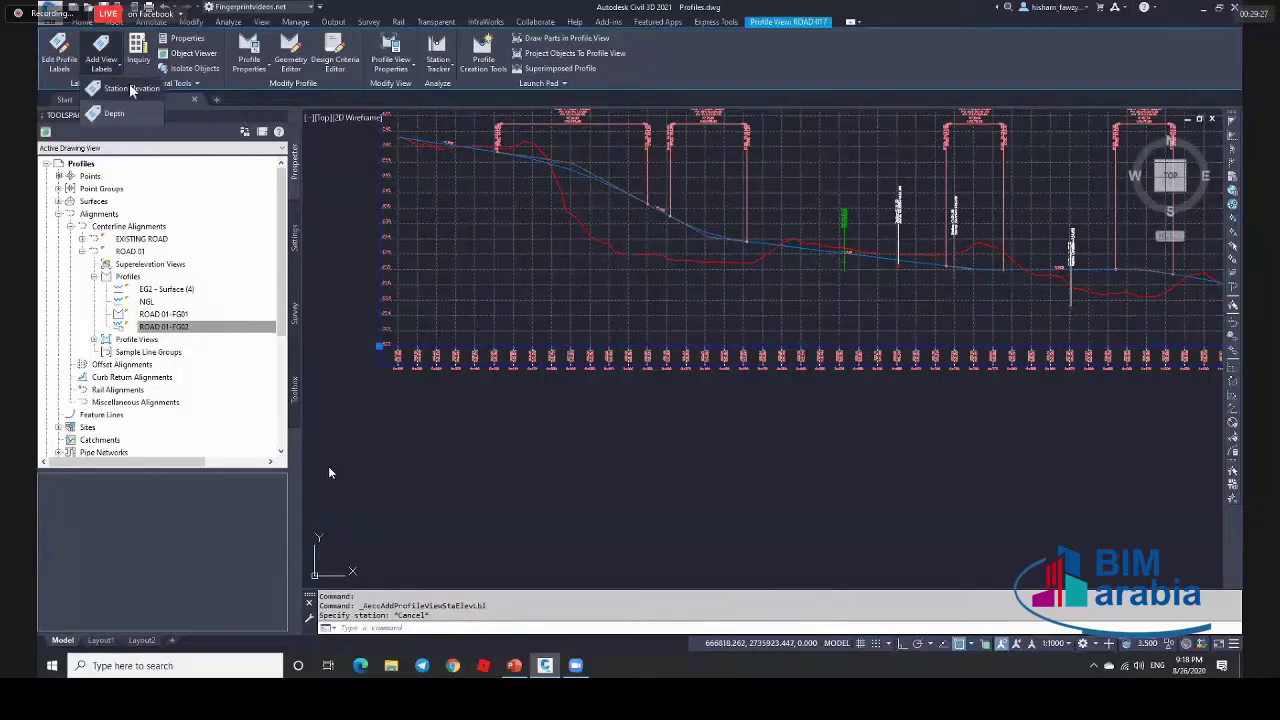
pyautogui.click(120, 89)
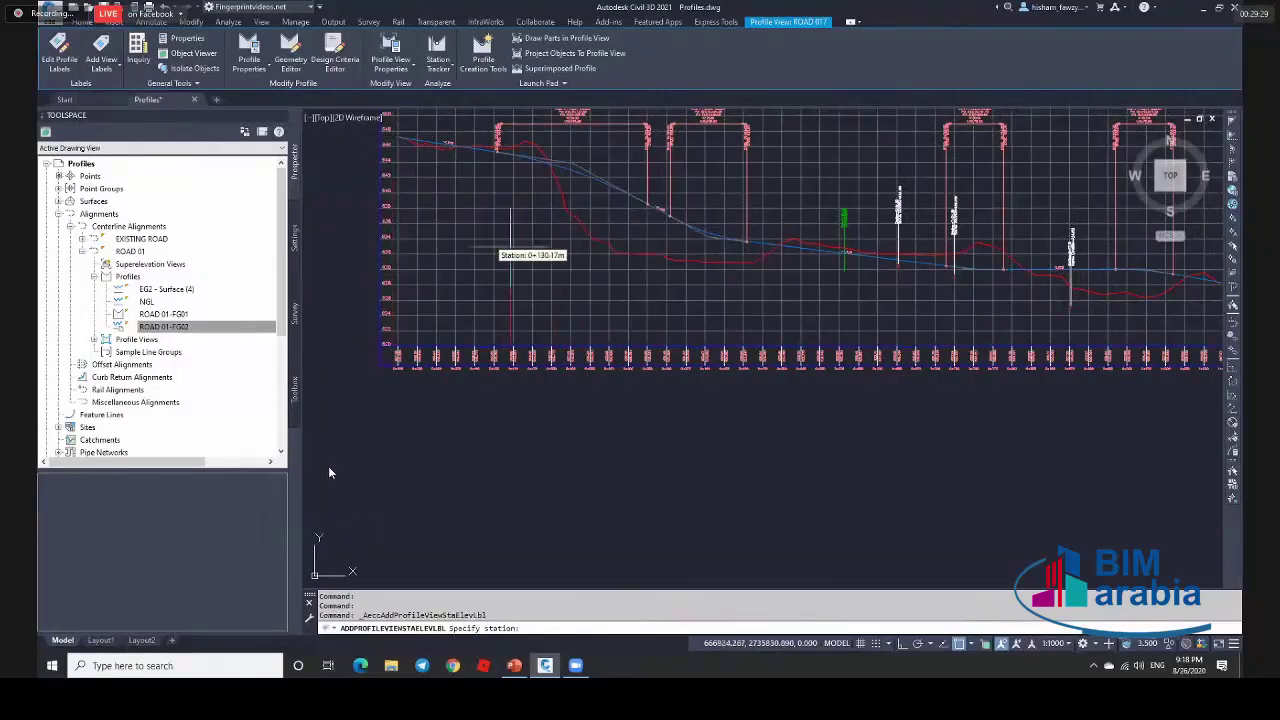
pyautogui.scroll(5, 620, 266)
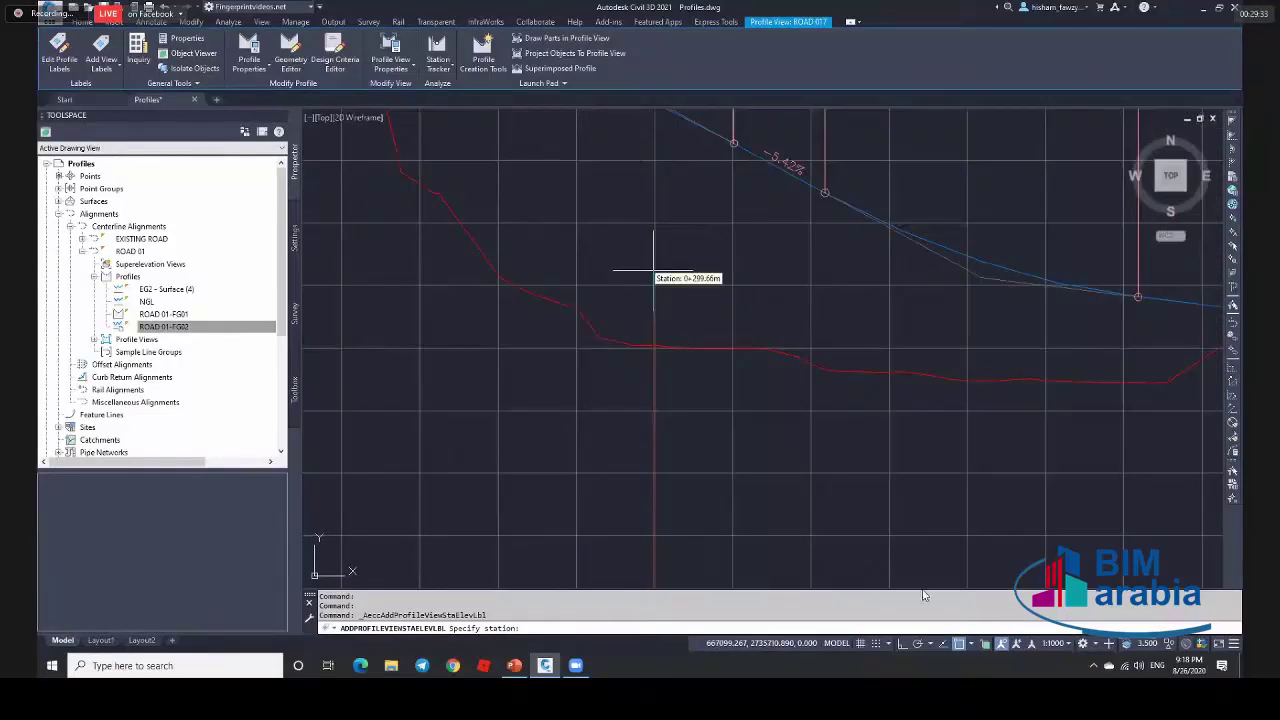
pyautogui.write('3')
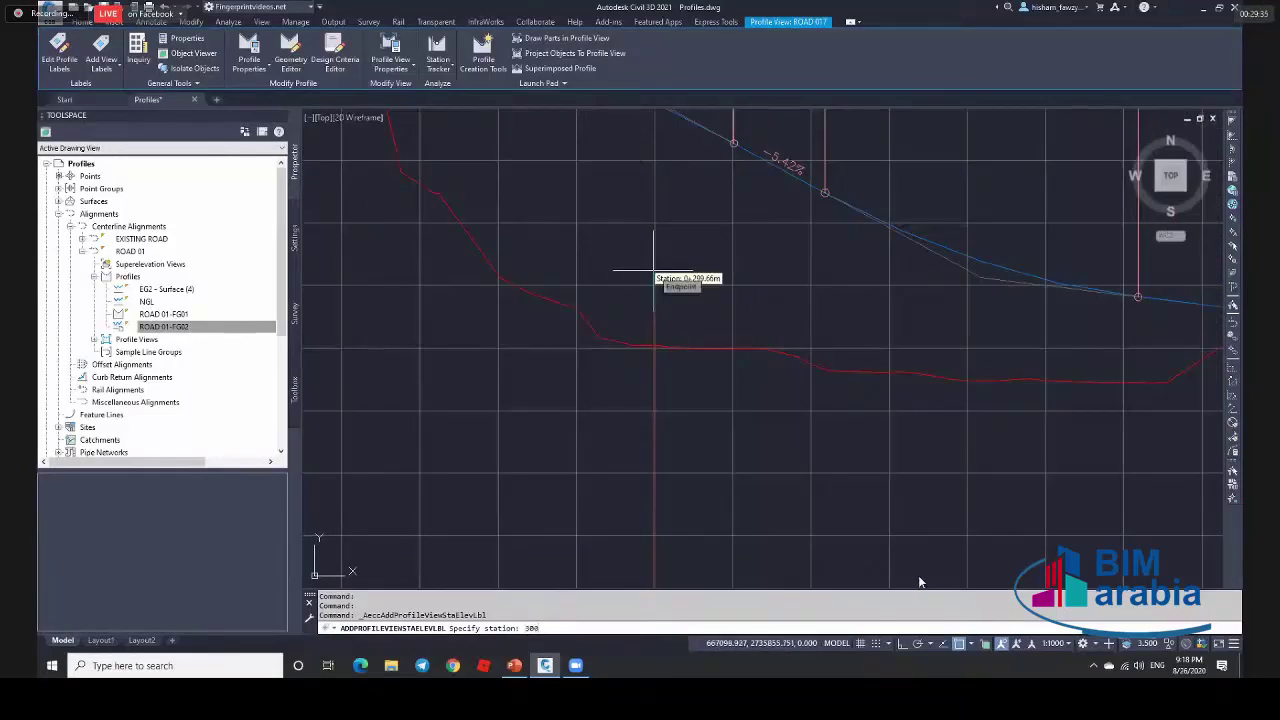
pyautogui.write('00')
pyautogui.press('Return')
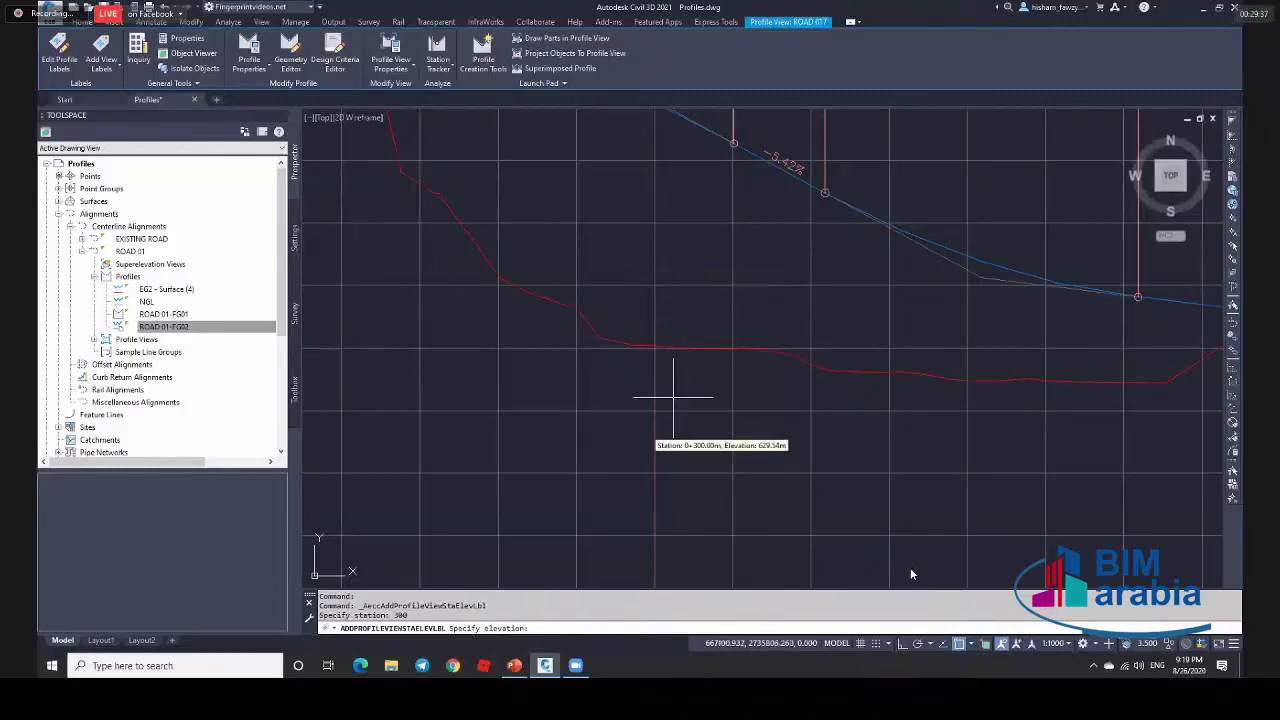
# Place the label's elevation on the blue design profile at station 0+300 using the Nearest snap and end labelling.
pyautogui.scroll(-2, 677, 257)
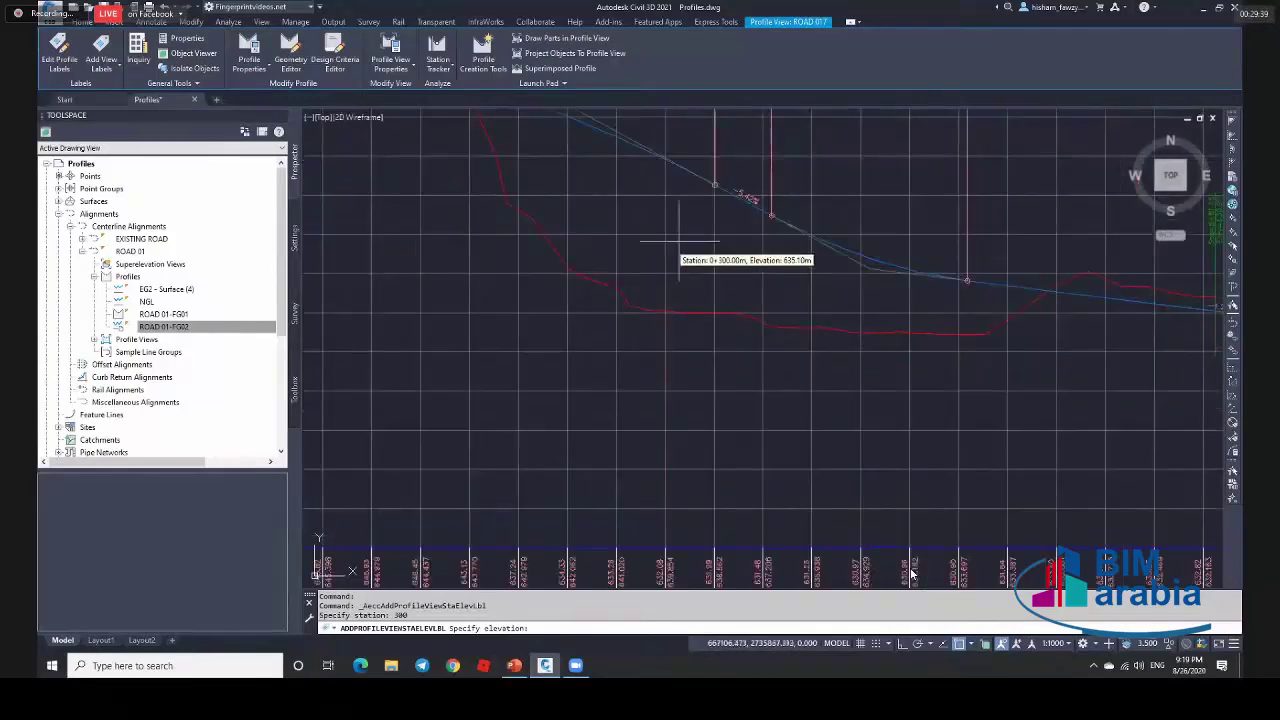
pyautogui.scroll(3, 663, 305)
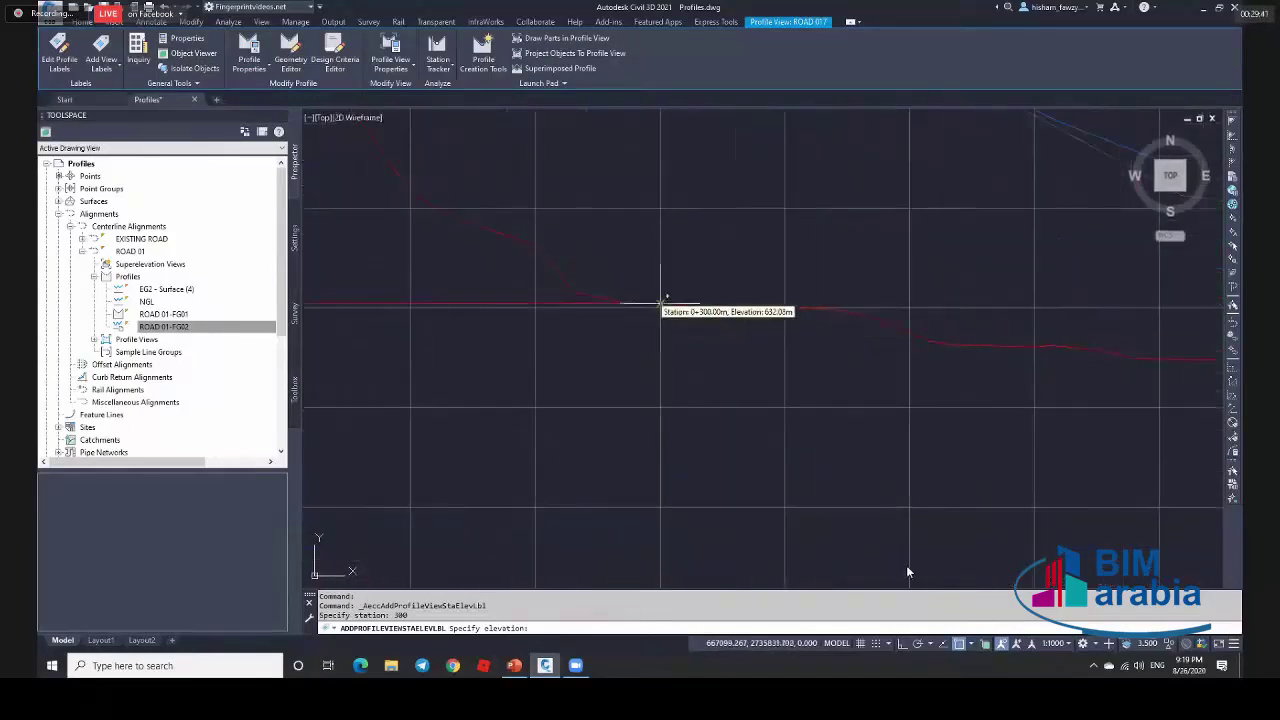
pyautogui.scroll(2, 660, 301)
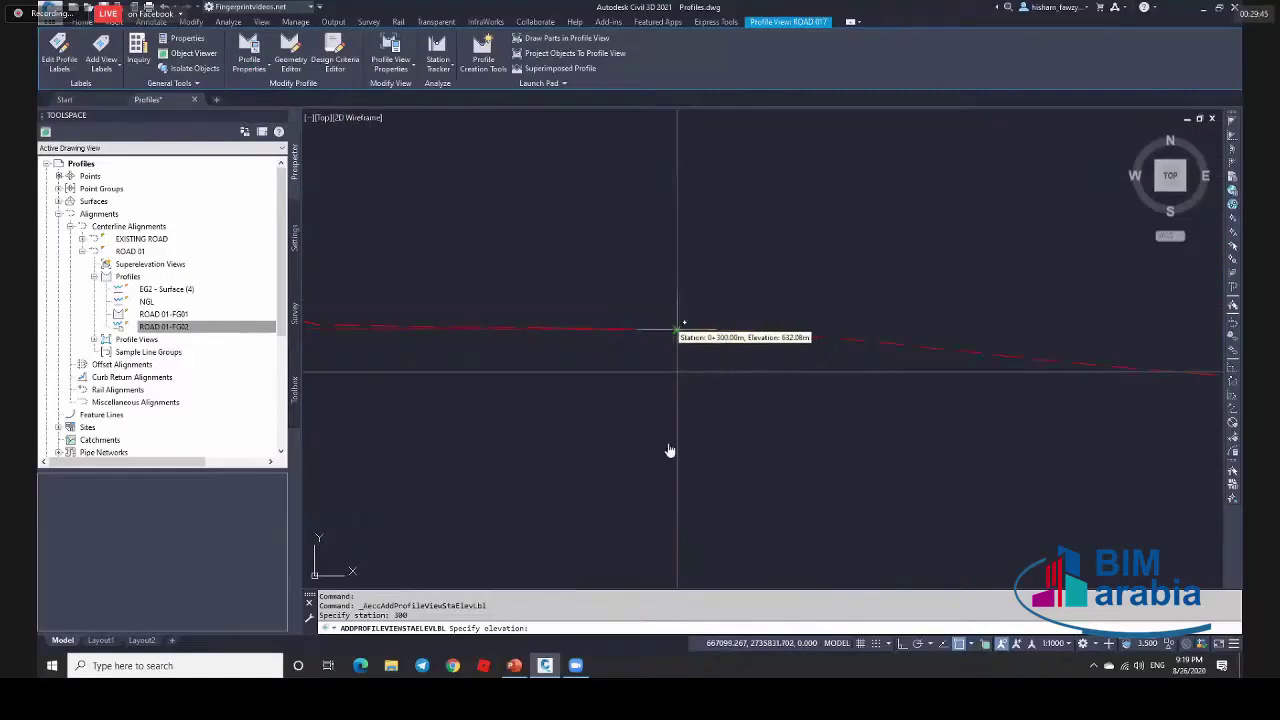
pyautogui.scroll(-4, 678, 340)
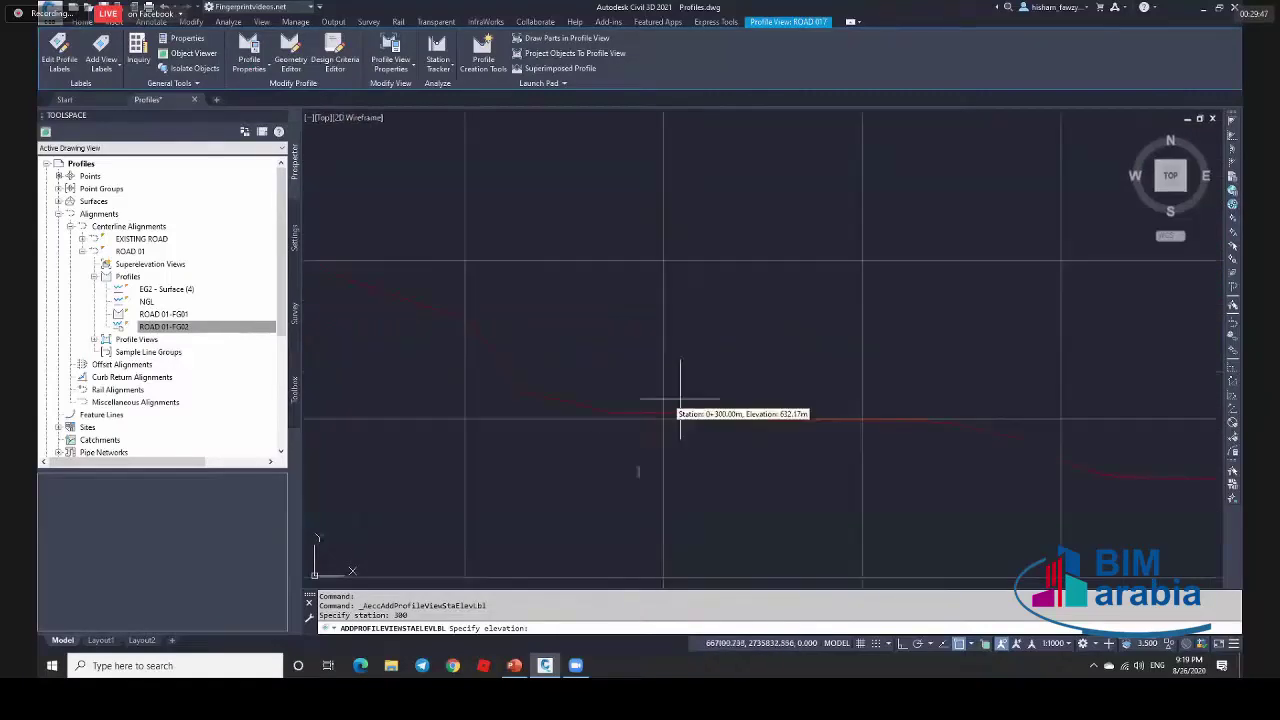
pyautogui.scroll(3, 686, 236)
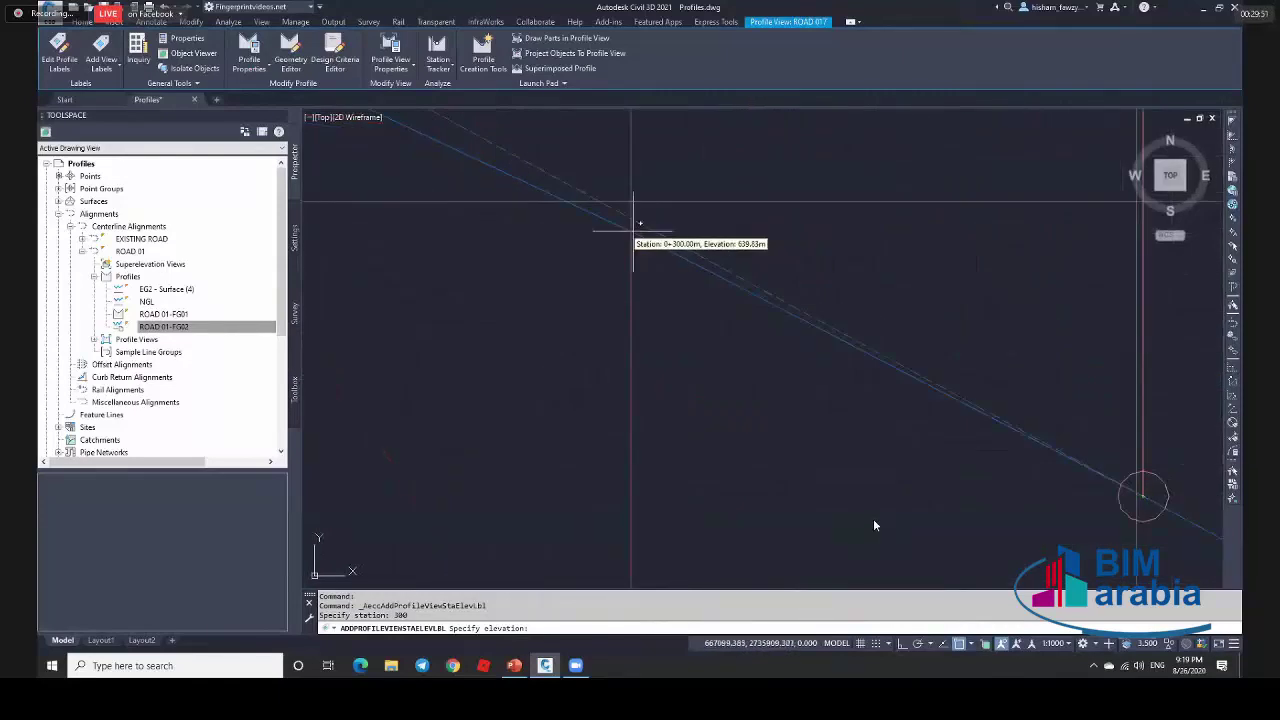
pyautogui.keyDown('shift'); pyautogui.rightClick(643, 261); pyautogui.keyUp('shift')
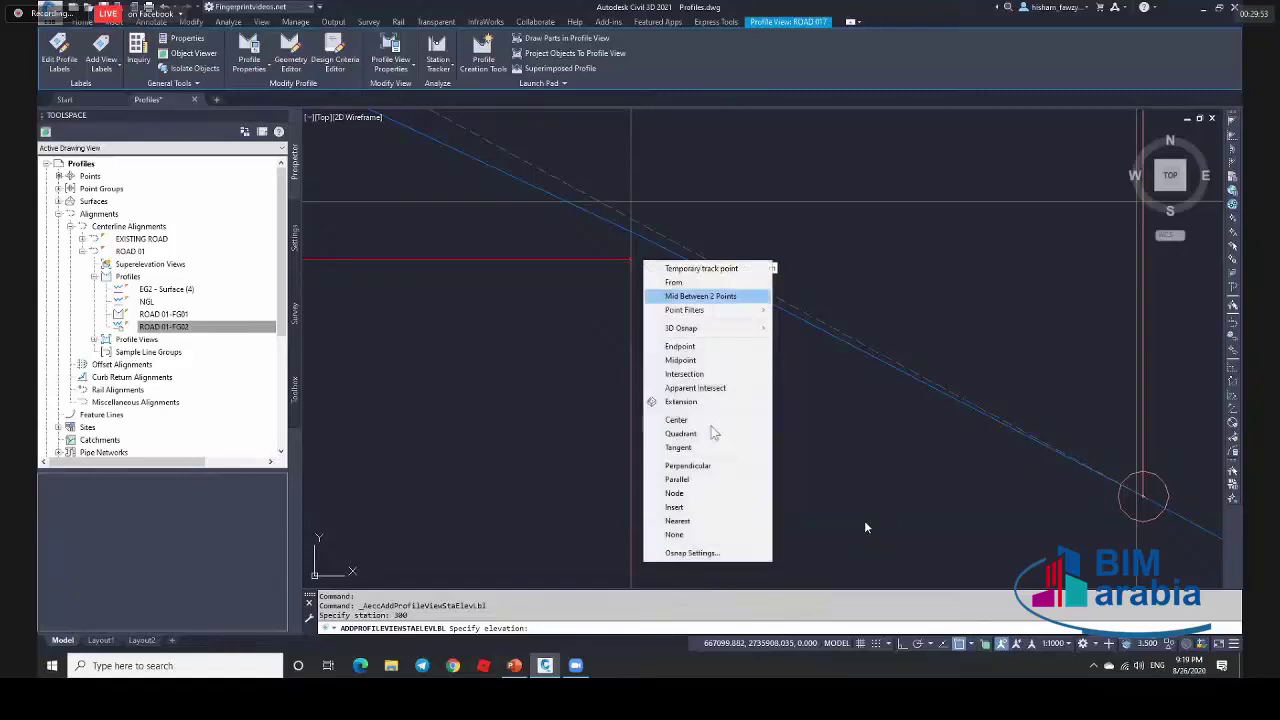
pyautogui.click(688, 520)
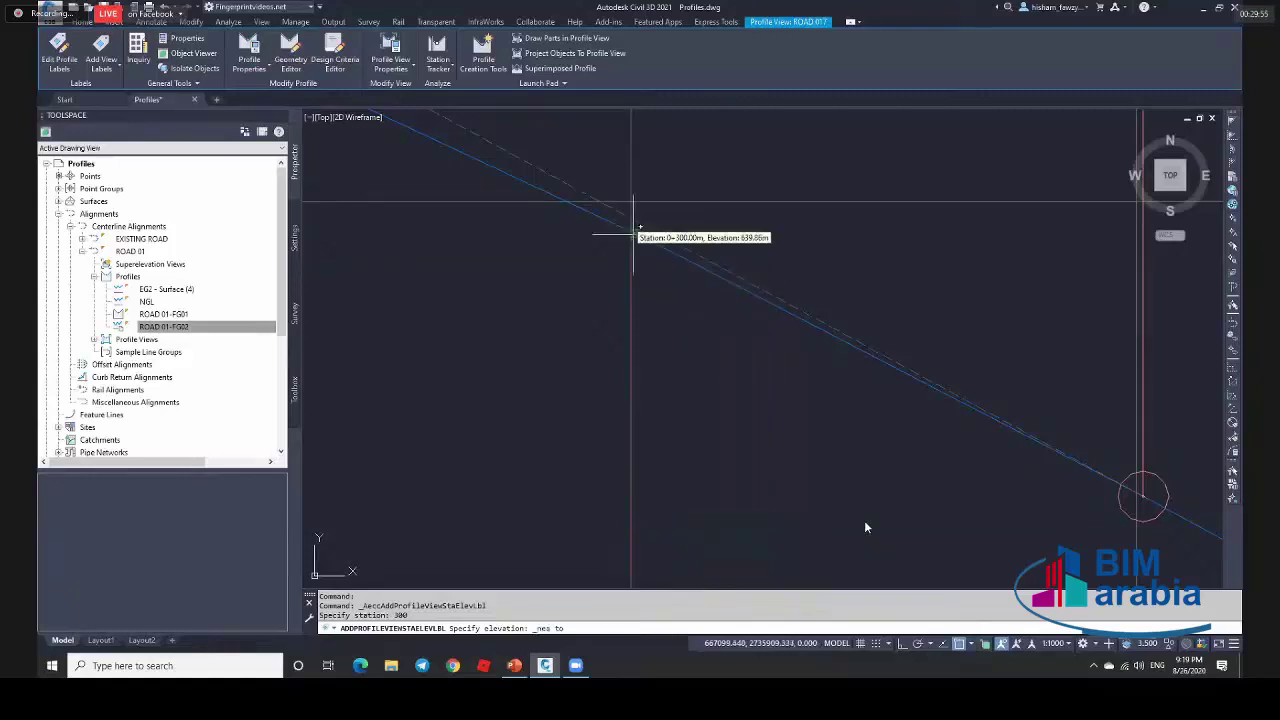
pyautogui.click(585, 203)
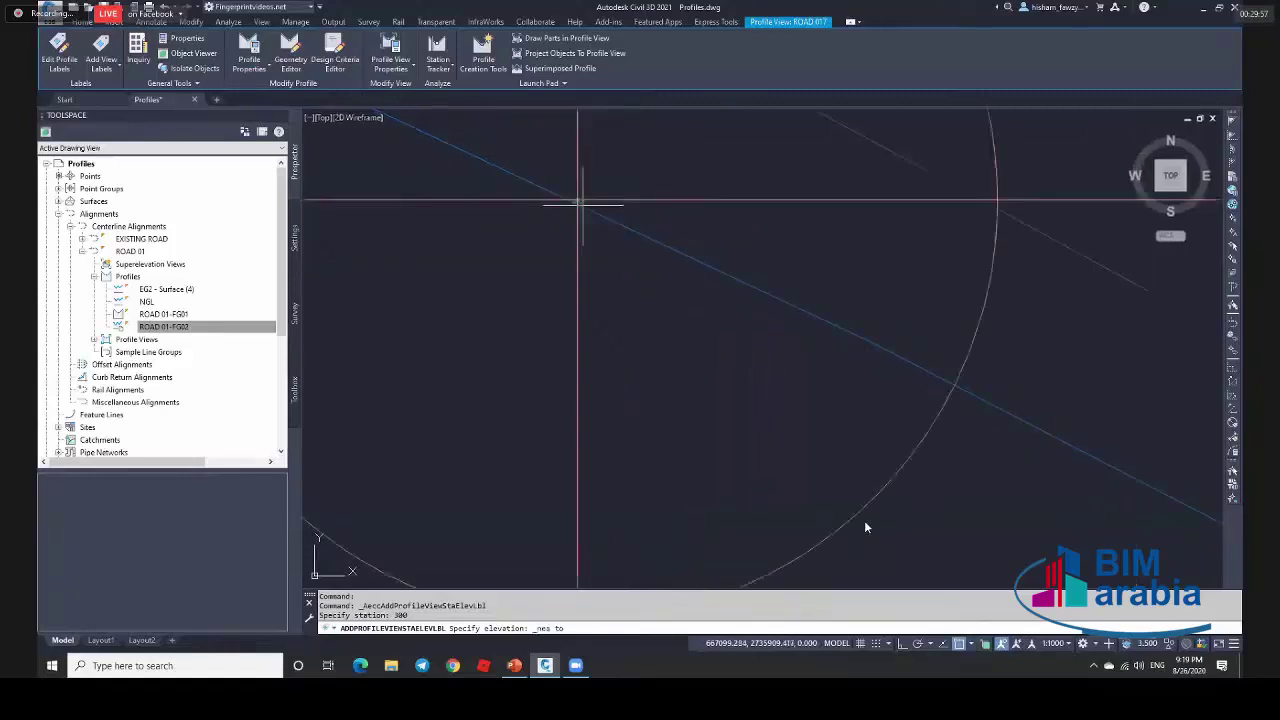
pyautogui.press('Escape')
pyautogui.press('Escape')
# Regenerate the drawing and inspect the station 0+300 label's marker against the blue design profile.
pyautogui.write('re')
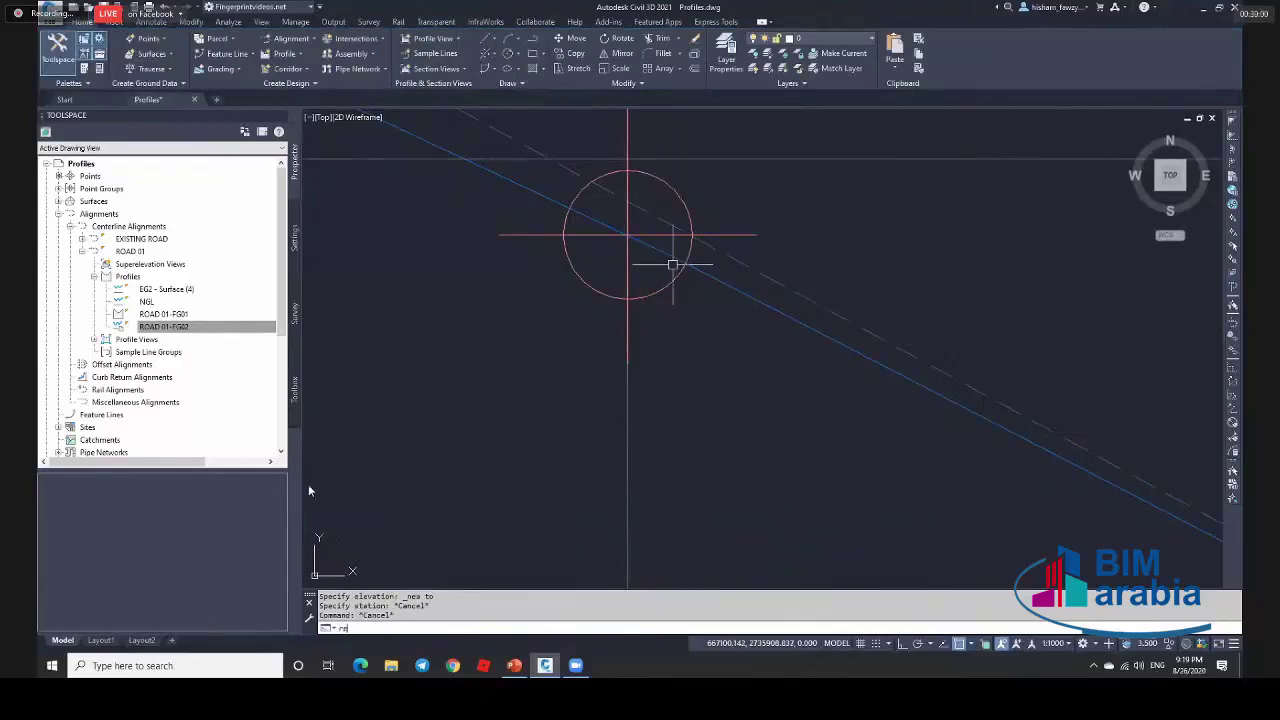
pyautogui.press('Return')
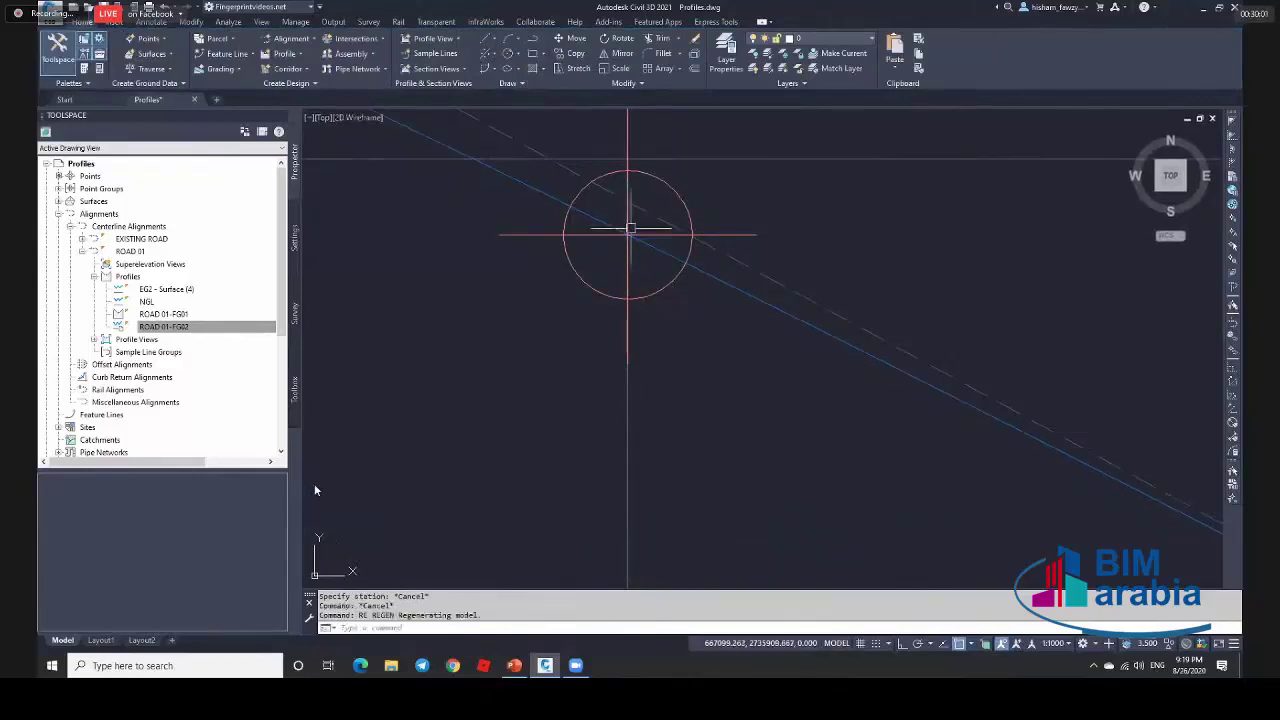
pyautogui.scroll(7, 627, 235)
pyautogui.scroll(4, 613, 211)
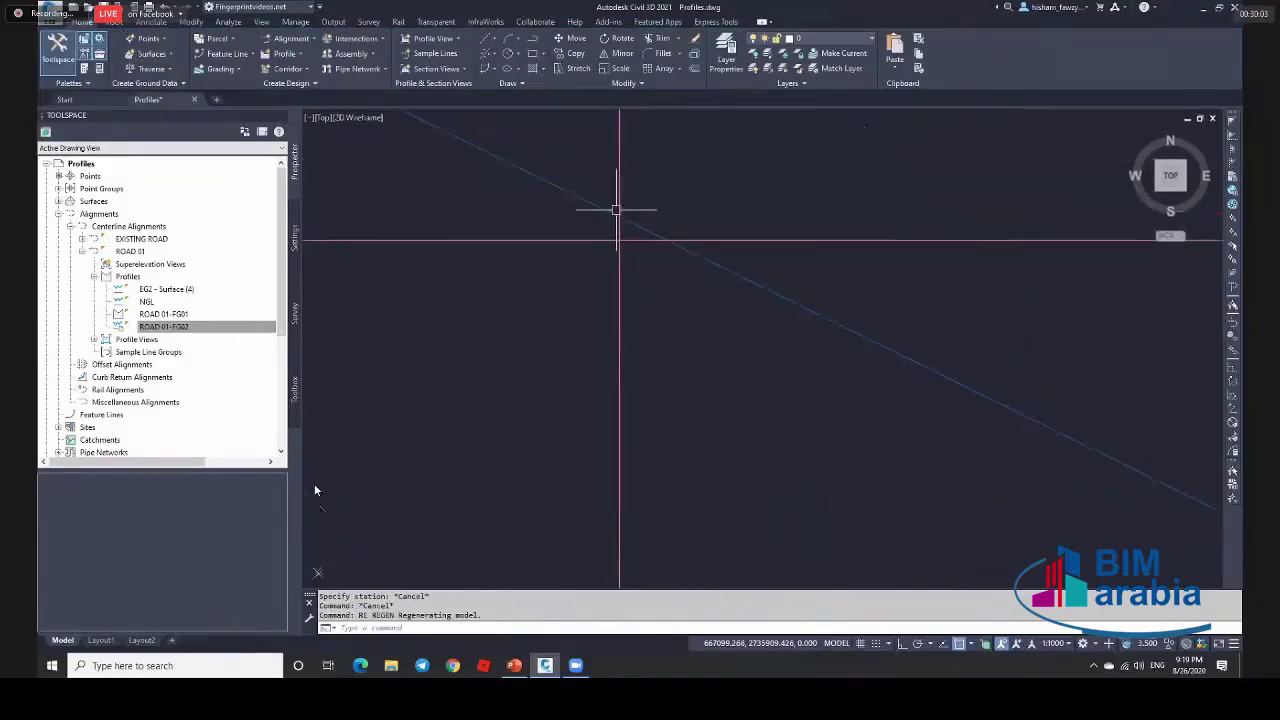
pyautogui.click(620, 240)
pyautogui.click(620, 240)
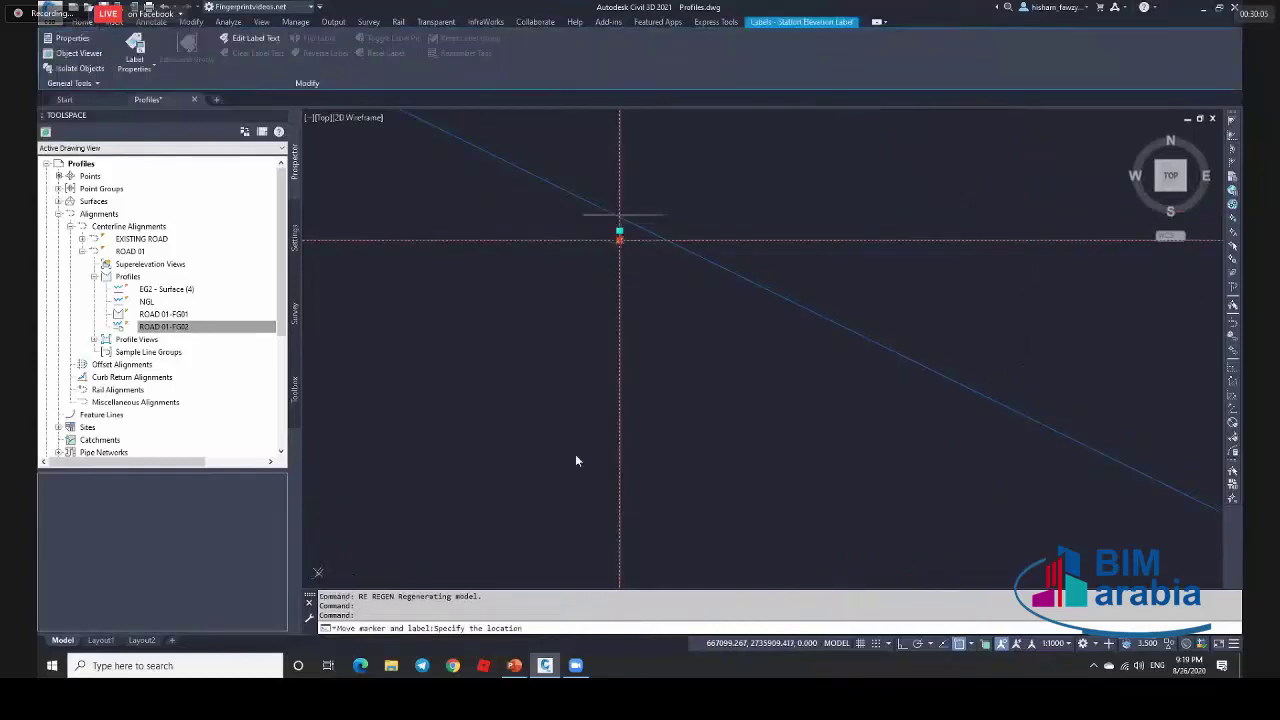
pyautogui.press('Escape')
pyautogui.scroll(-5, 676, 437)
pyautogui.press('Escape')
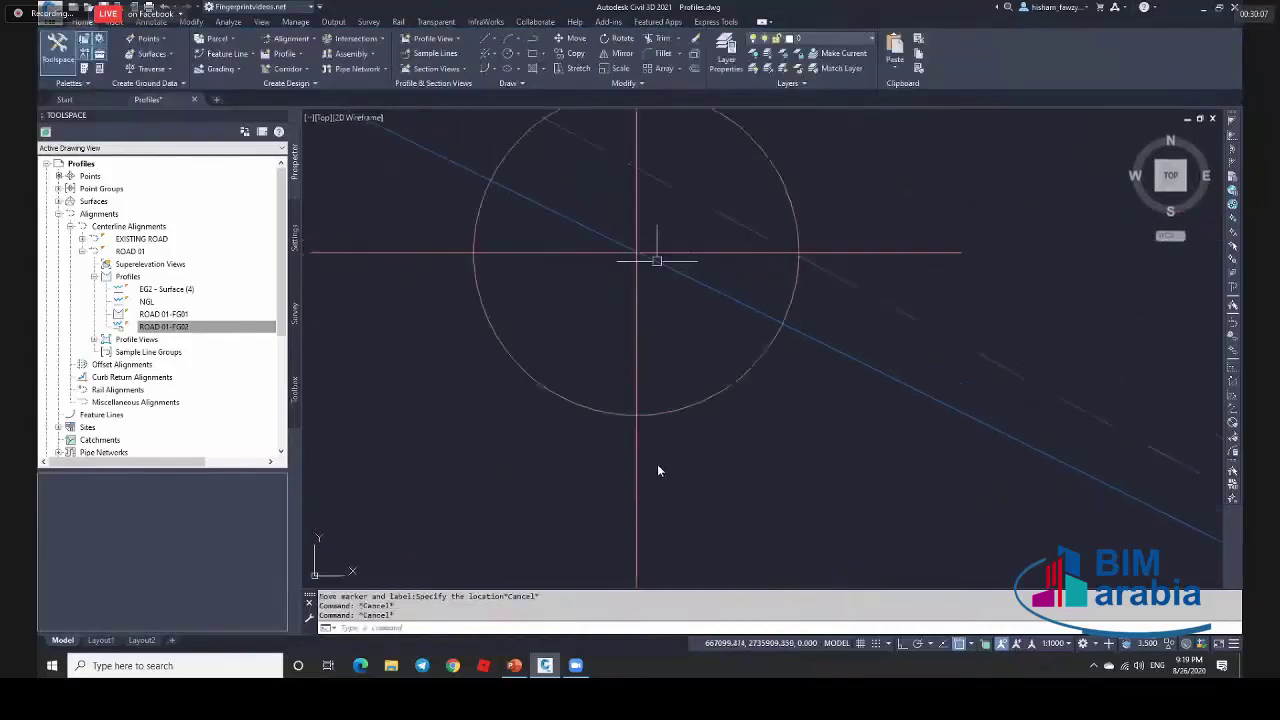
# Examine the station 0+300 label and its marker in relation to the blue and dashed profile lines.
pyautogui.scroll(-4, 637, 188)
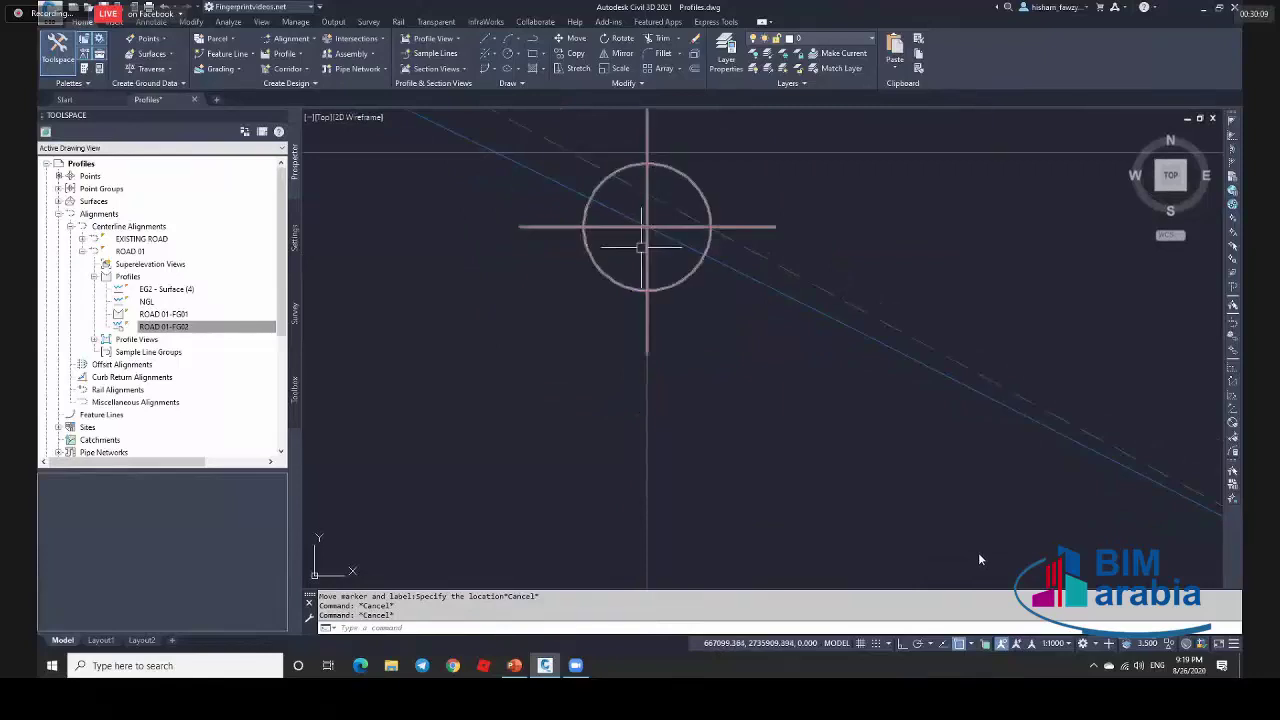
pyautogui.scroll(-2, 666, 237)
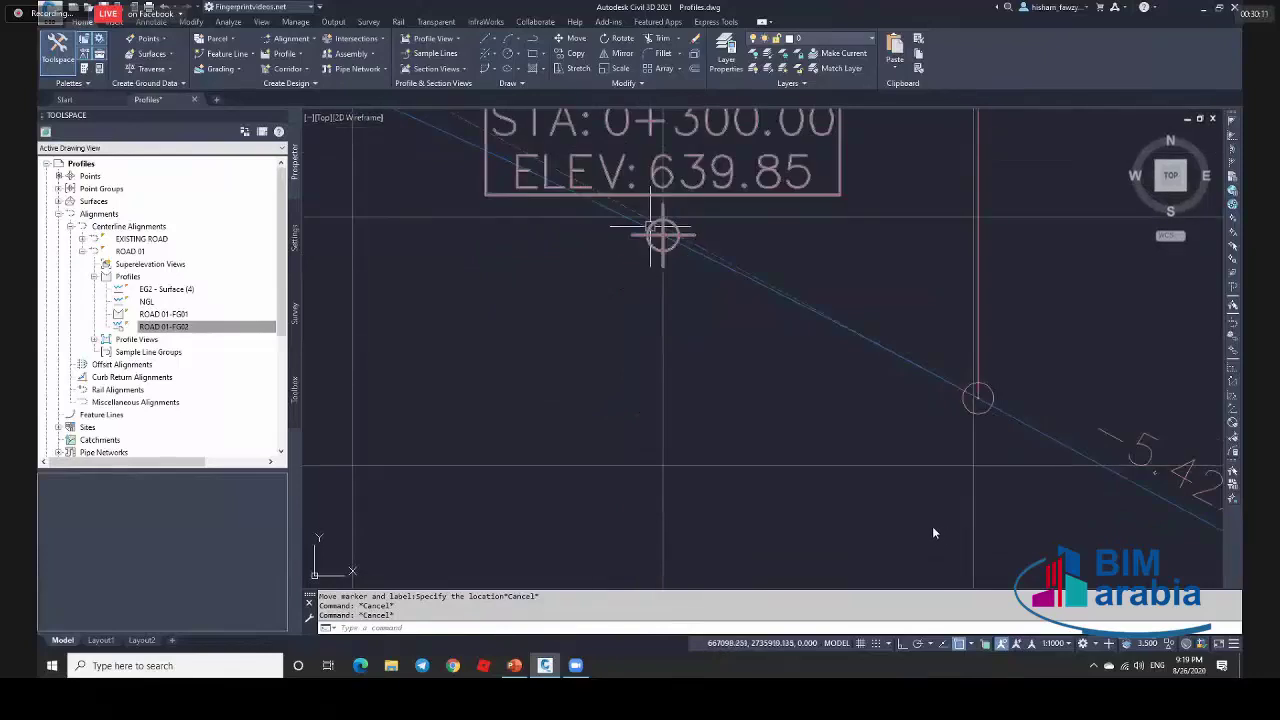
pyautogui.scroll(5, 660, 234)
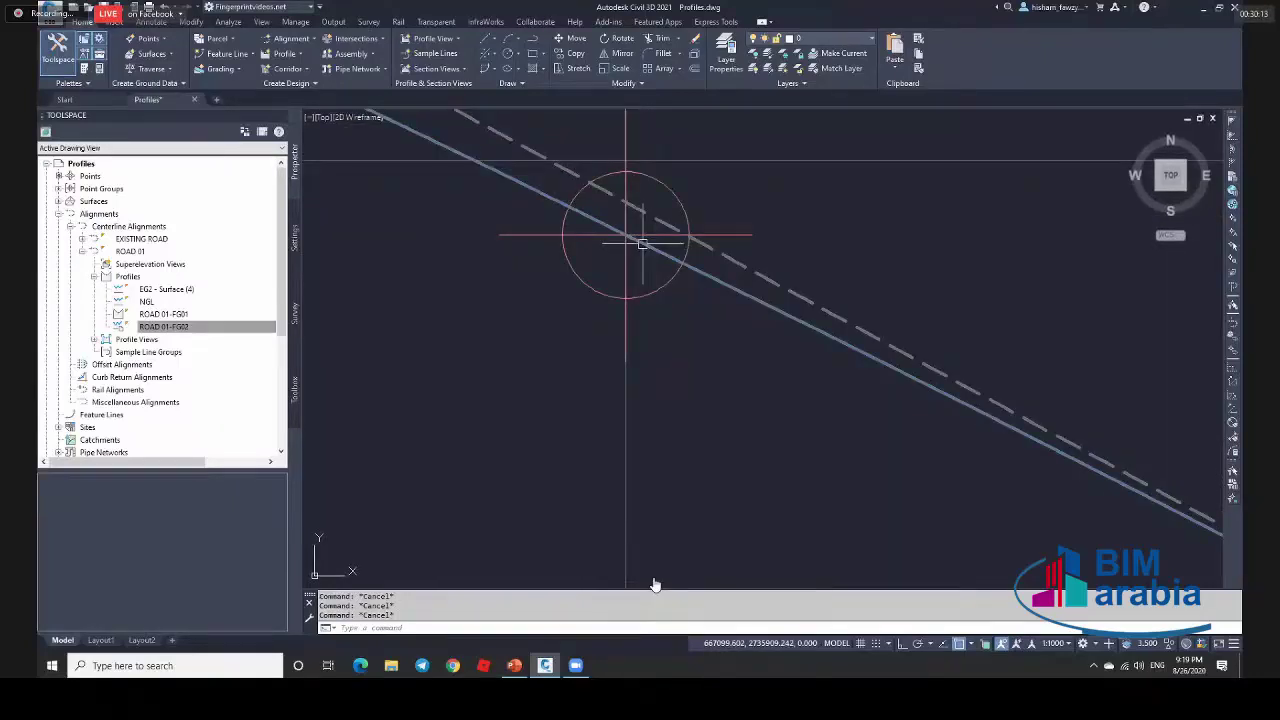
pyautogui.scroll(-4, 586, 486)
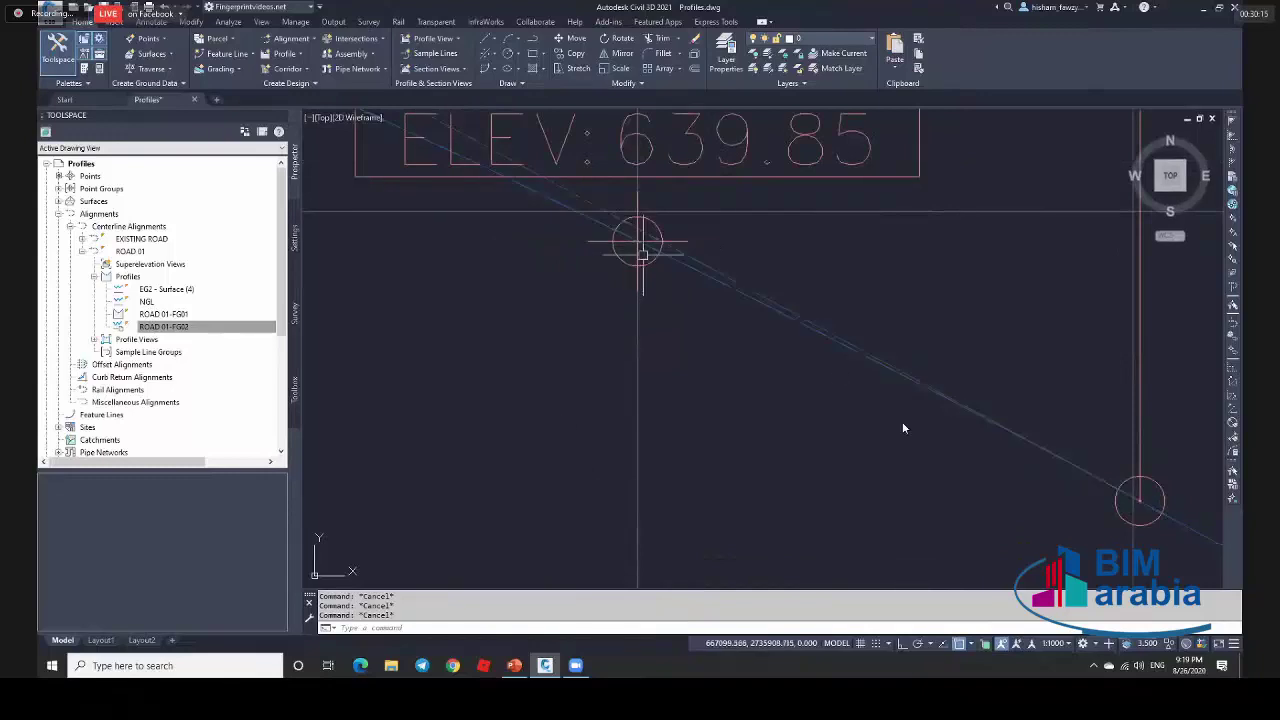
pyautogui.scroll(-3, 902, 428)
pyautogui.scroll(3, 638, 335)
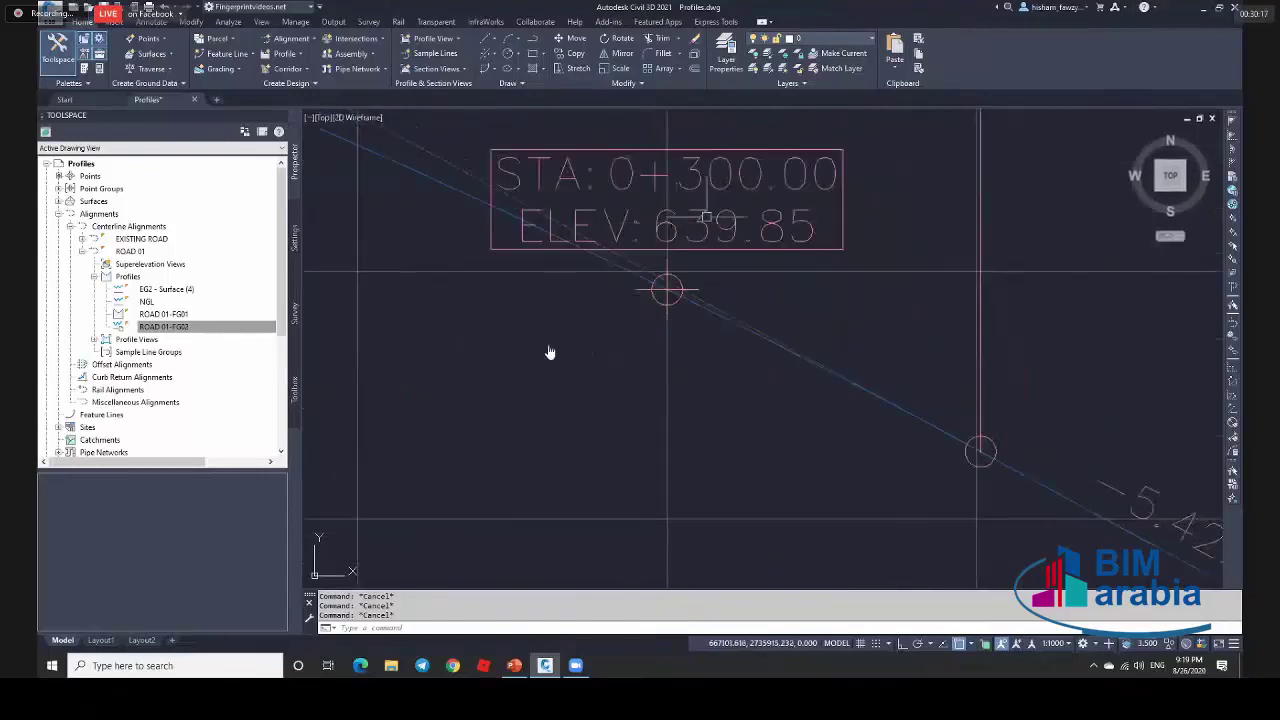
pyautogui.scroll(-5, 549, 352)
# Move the station 0+300 elevation label along the blue design profile to about station 0+261.85 using the Nearest snap.
pyautogui.scroll(5, 702, 199)
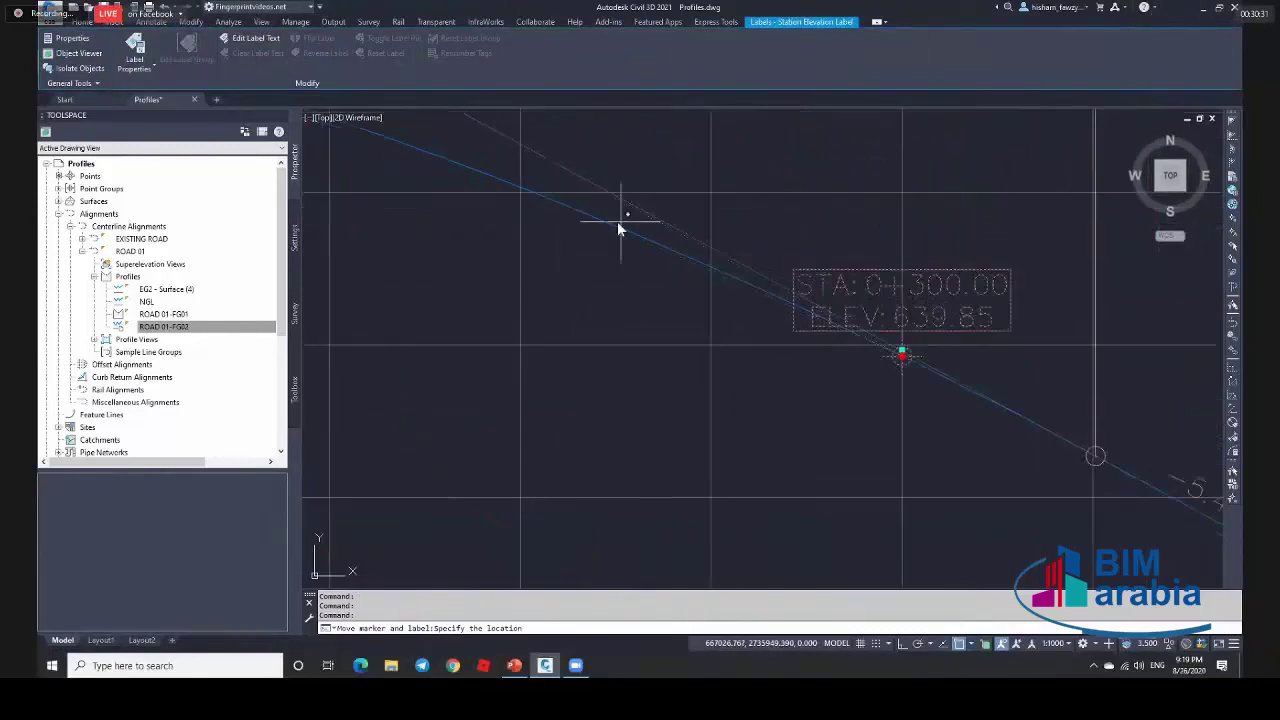
pyautogui.click(652, 483)
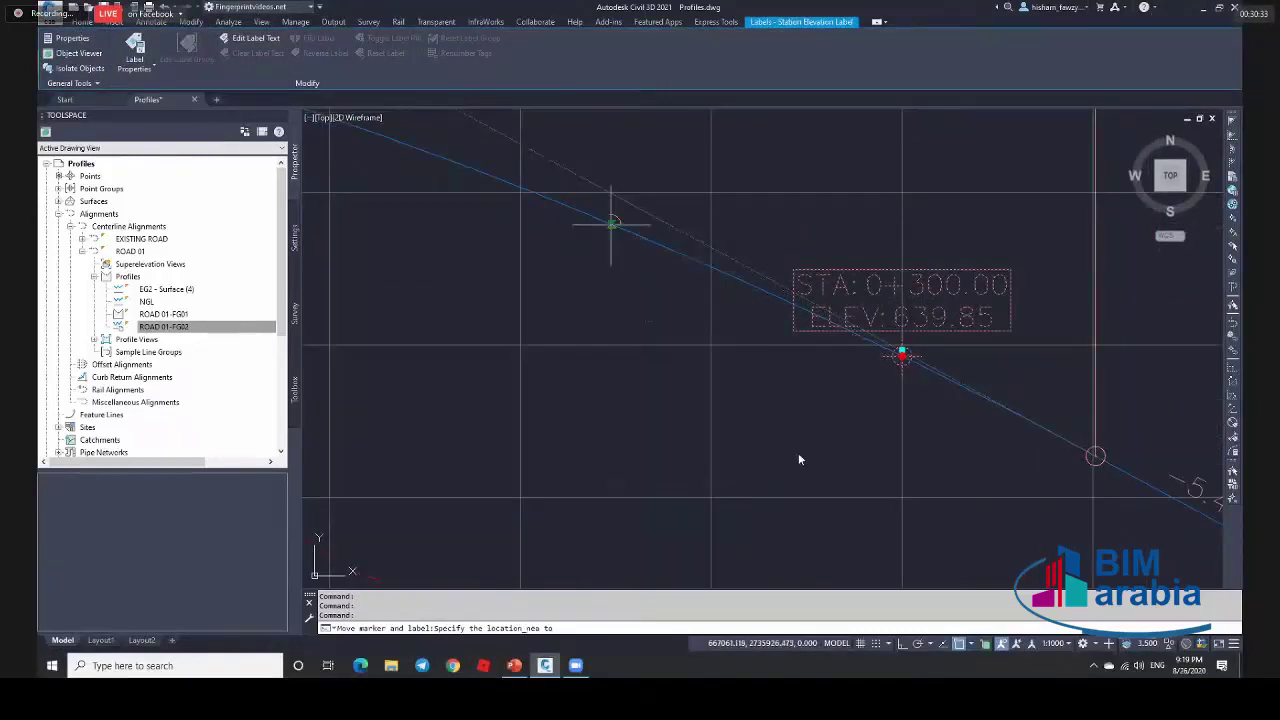
pyautogui.click(610, 222)
pyautogui.press('Escape')
pyautogui.press('Escape')
pyautogui.scroll(-3, 610, 222)
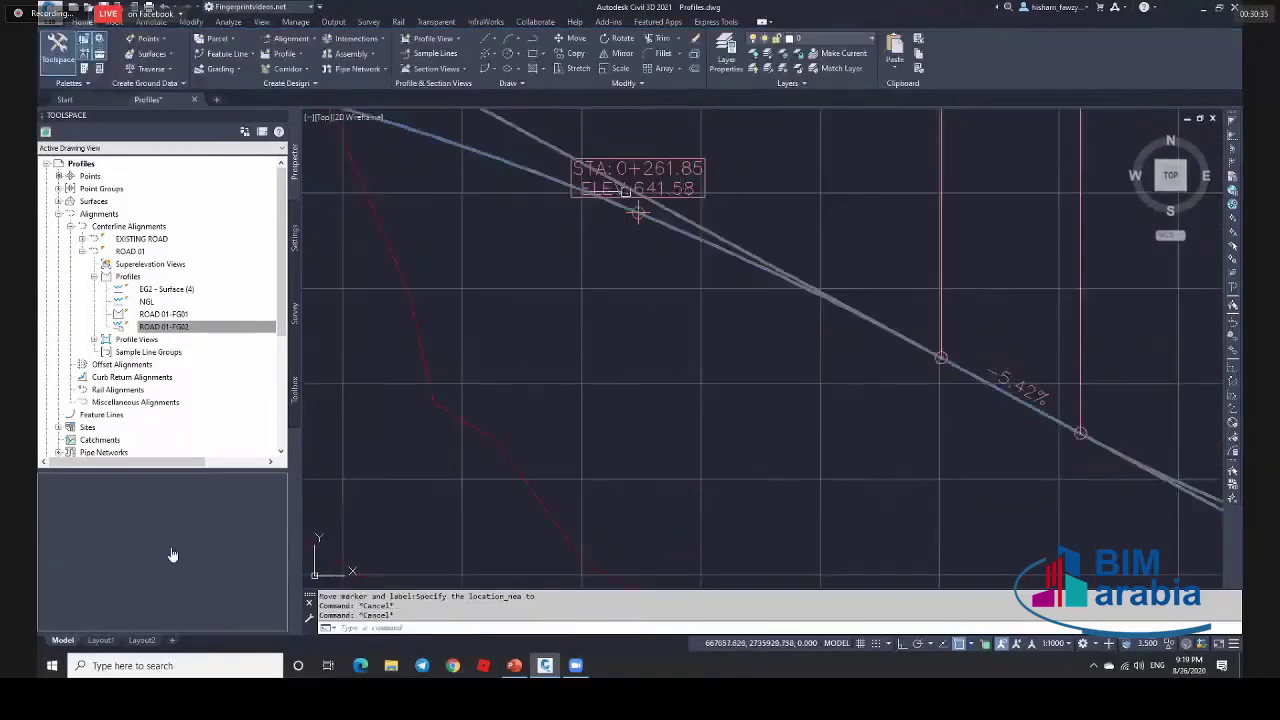
pyautogui.press('Escape')
# Start a Station/Offset point creation on the ROAD 01 alignment in plan, using ROAD 01-FG02 as the profile.
pyautogui.scroll(-6, 614, 207)
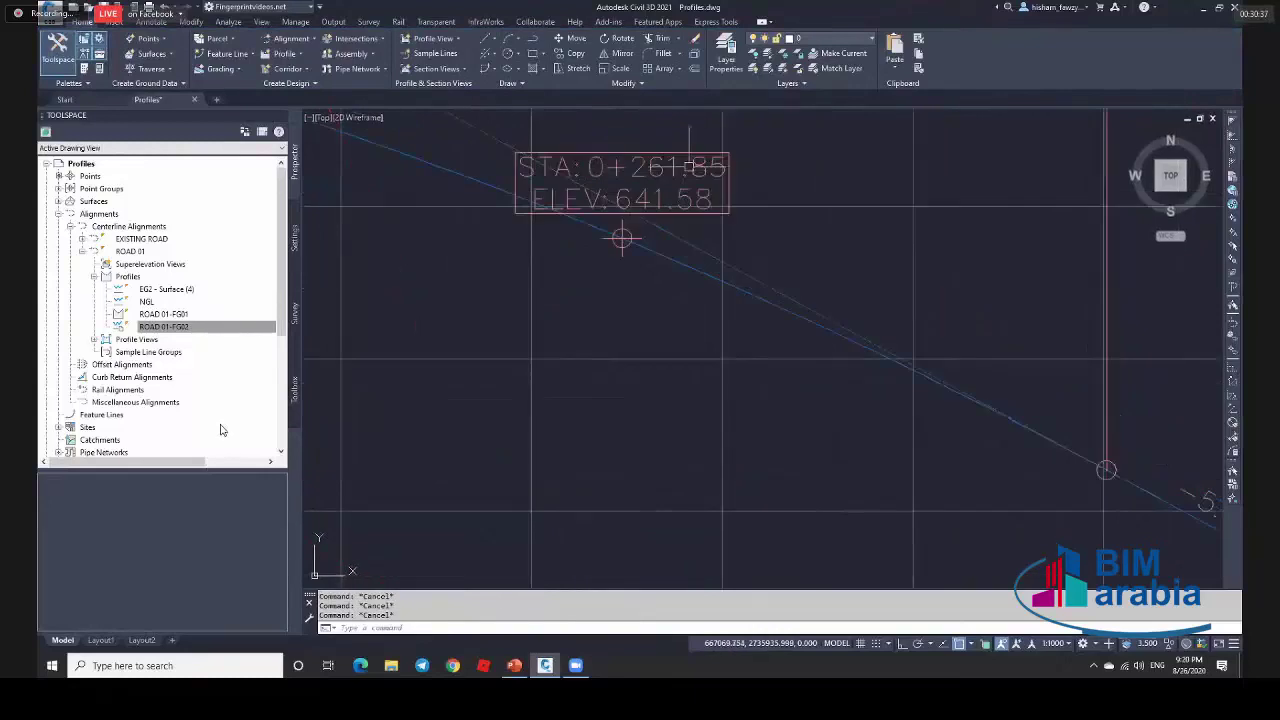
pyautogui.scroll(-2, 603, 290)
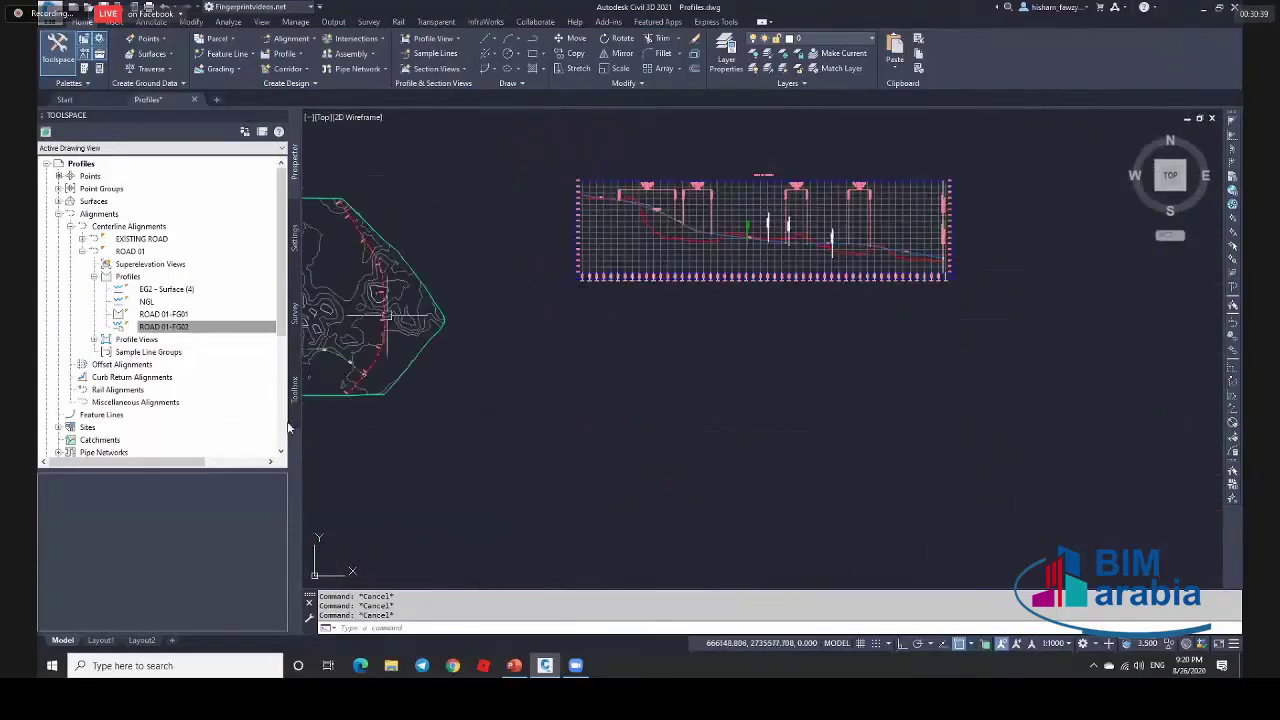
pyautogui.moveTo(300, 380); pyautogui.dragTo(489, 382, button='middle')
pyautogui.scroll(1, 479, 370)
pyautogui.scroll(5, 479, 368)
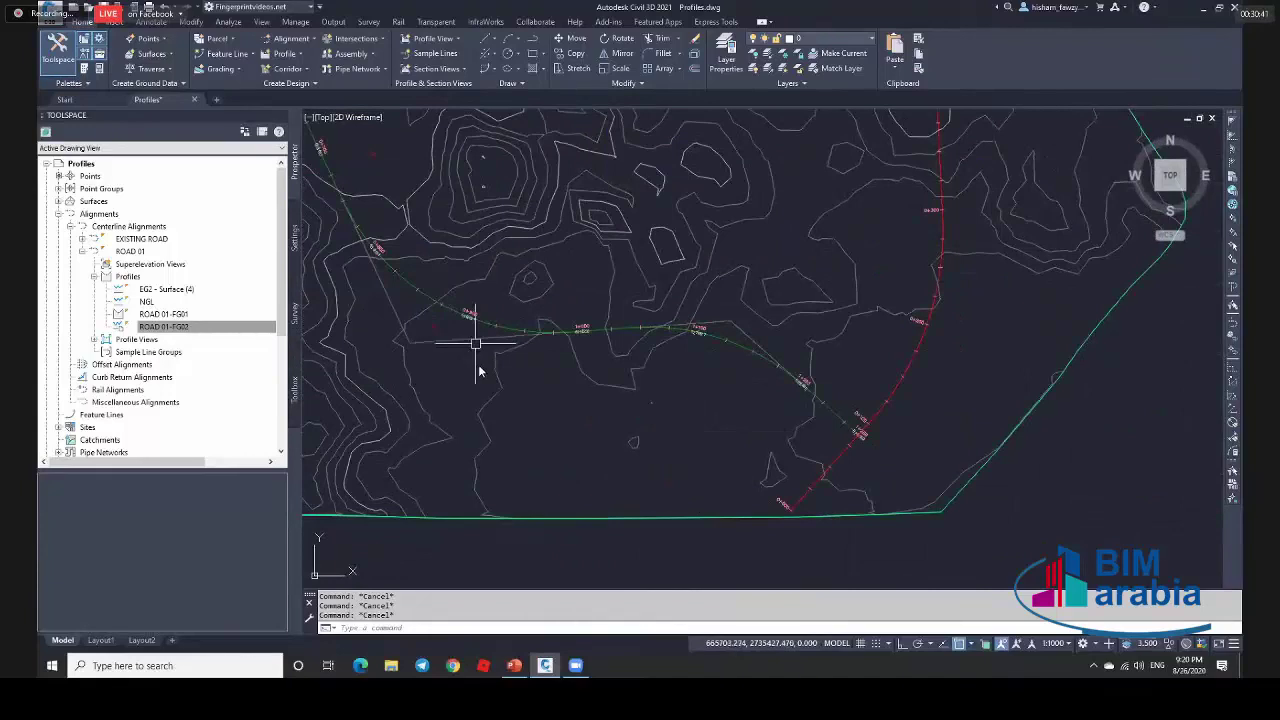
pyautogui.click(160, 40)
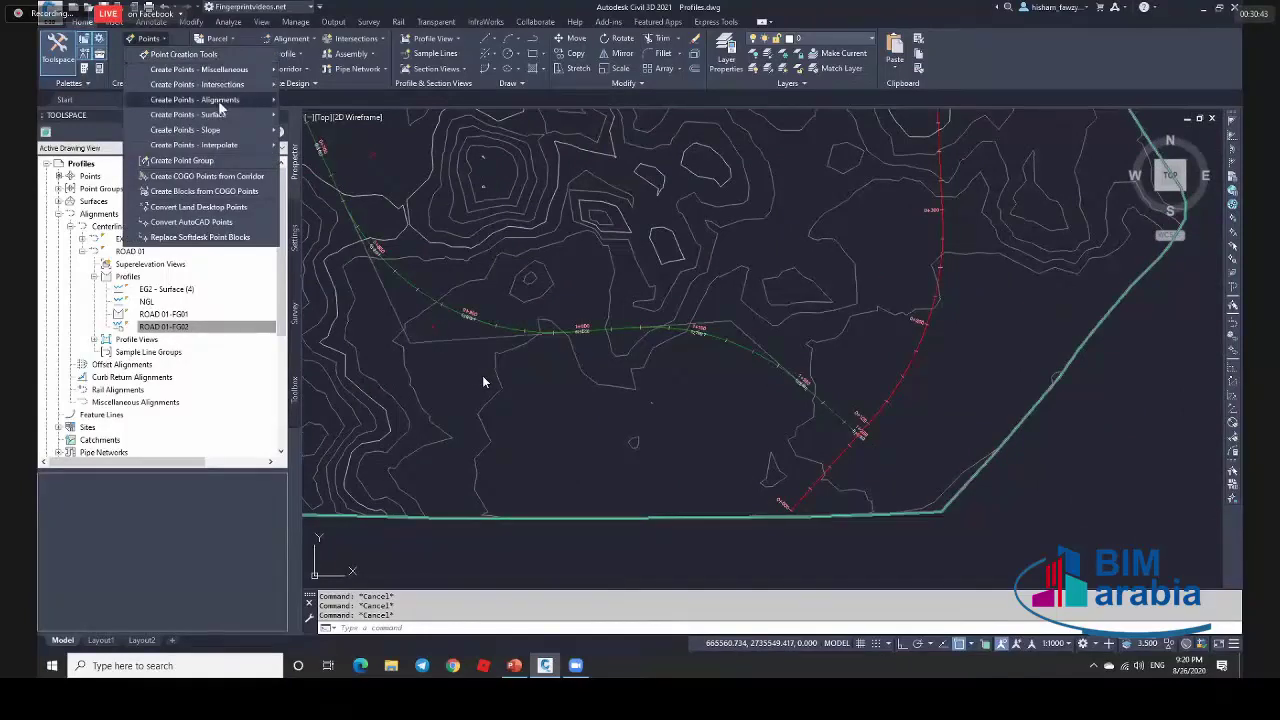
pyautogui.moveTo(222, 100)
pyautogui.click(330, 101)
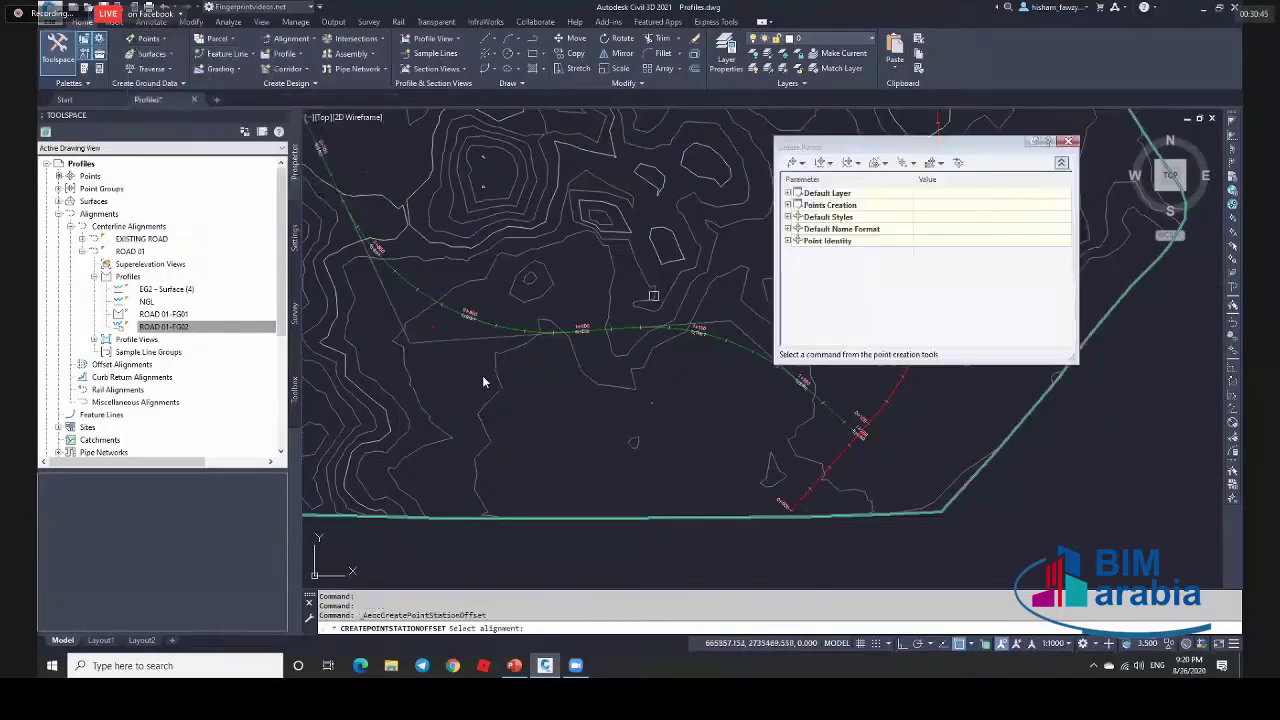
pyautogui.click(485, 343)
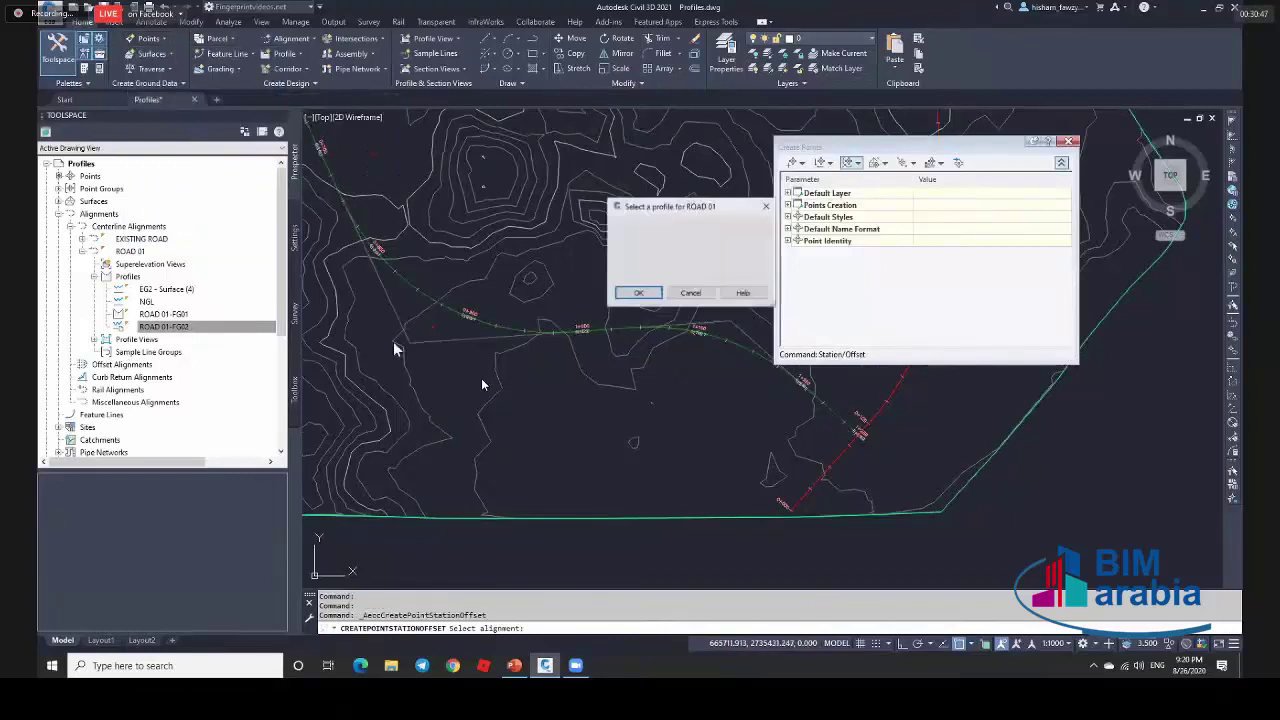
pyautogui.click(690, 232)
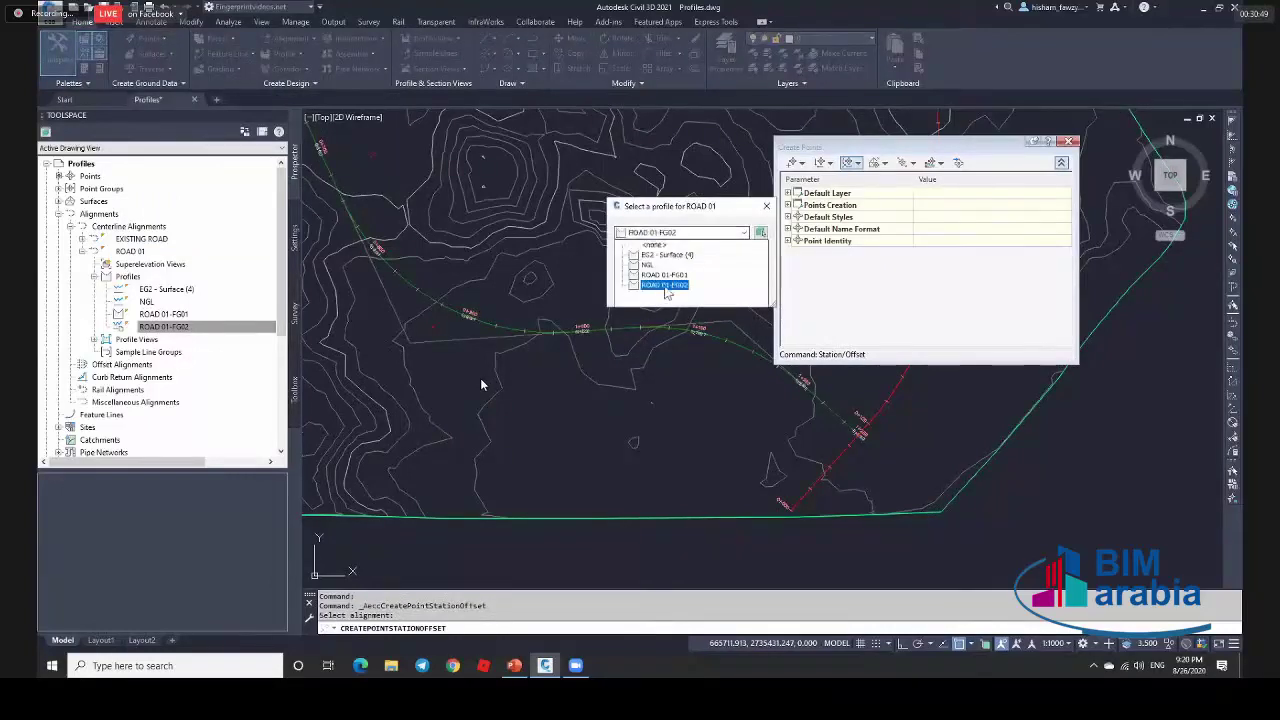
pyautogui.click(665, 285)
pyautogui.press('Return')
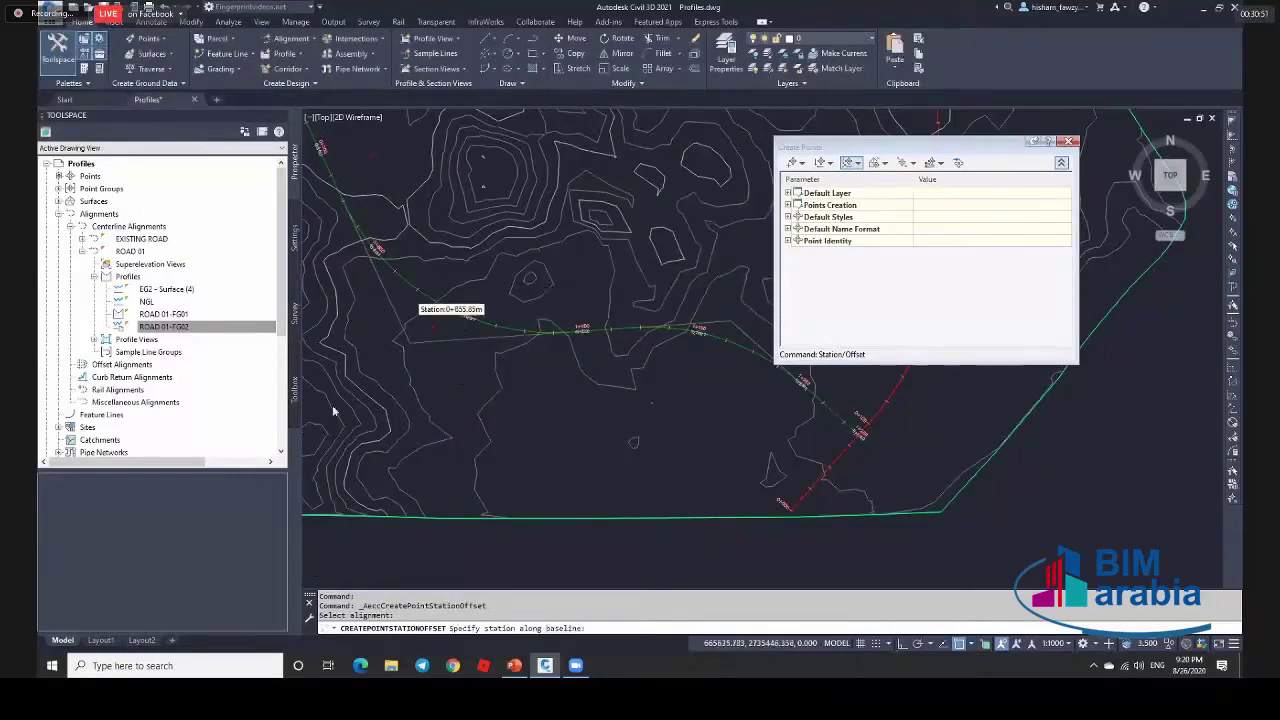
# Create the point at station 261.85 with zero offset and the default description, and end the command.
pyautogui.scroll(-5, 414, 449)
pyautogui.scroll(8, 650, 280)
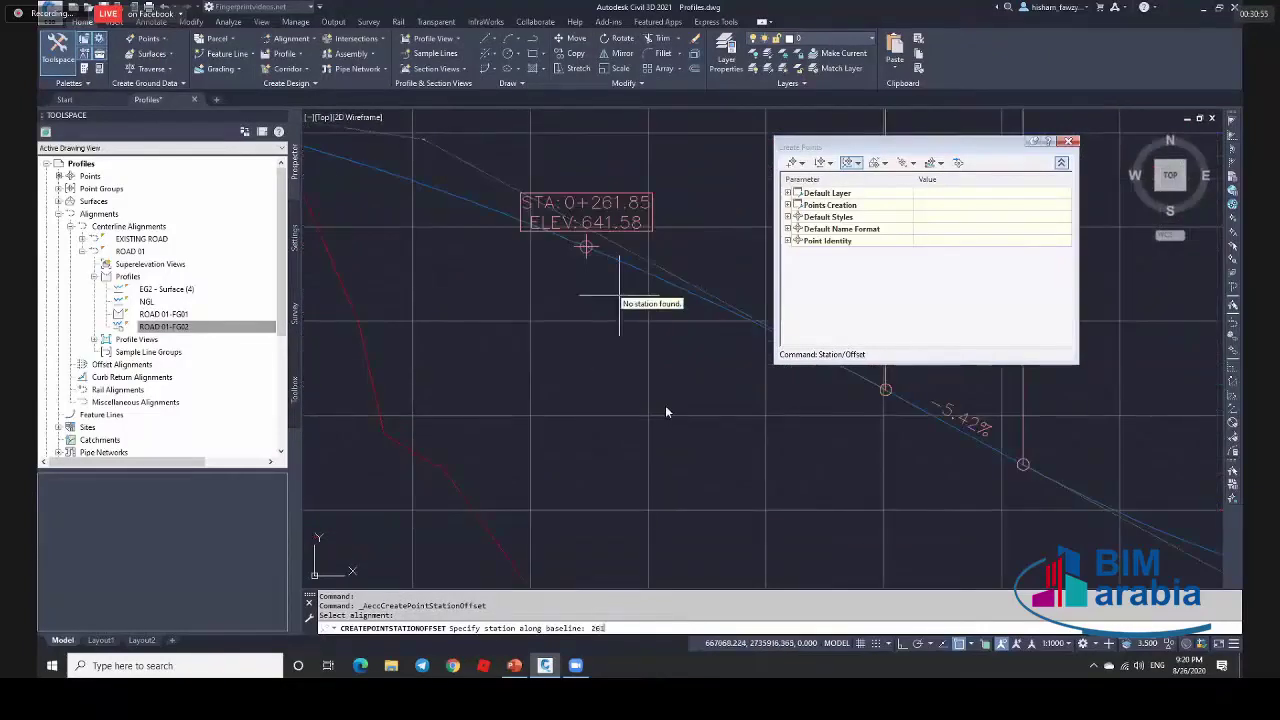
pyautogui.write('5')
pyautogui.press('Return')
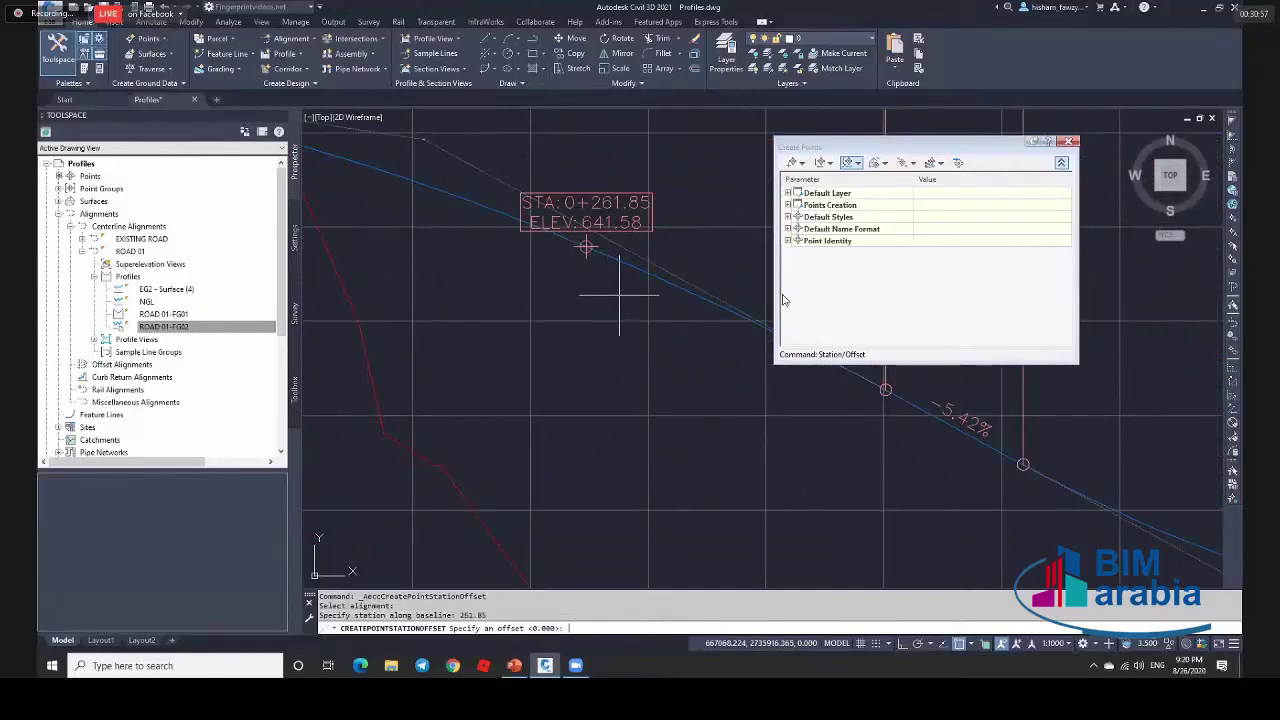
pyautogui.press('Return')
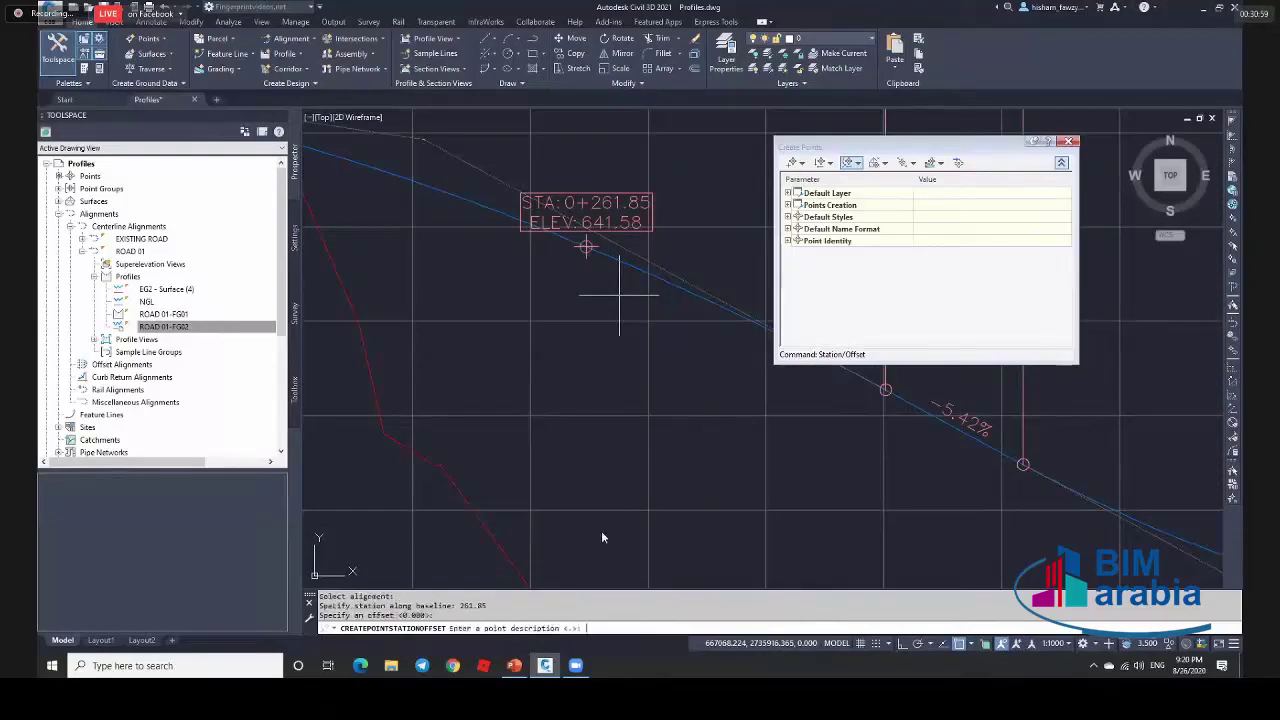
pyautogui.press('Return')
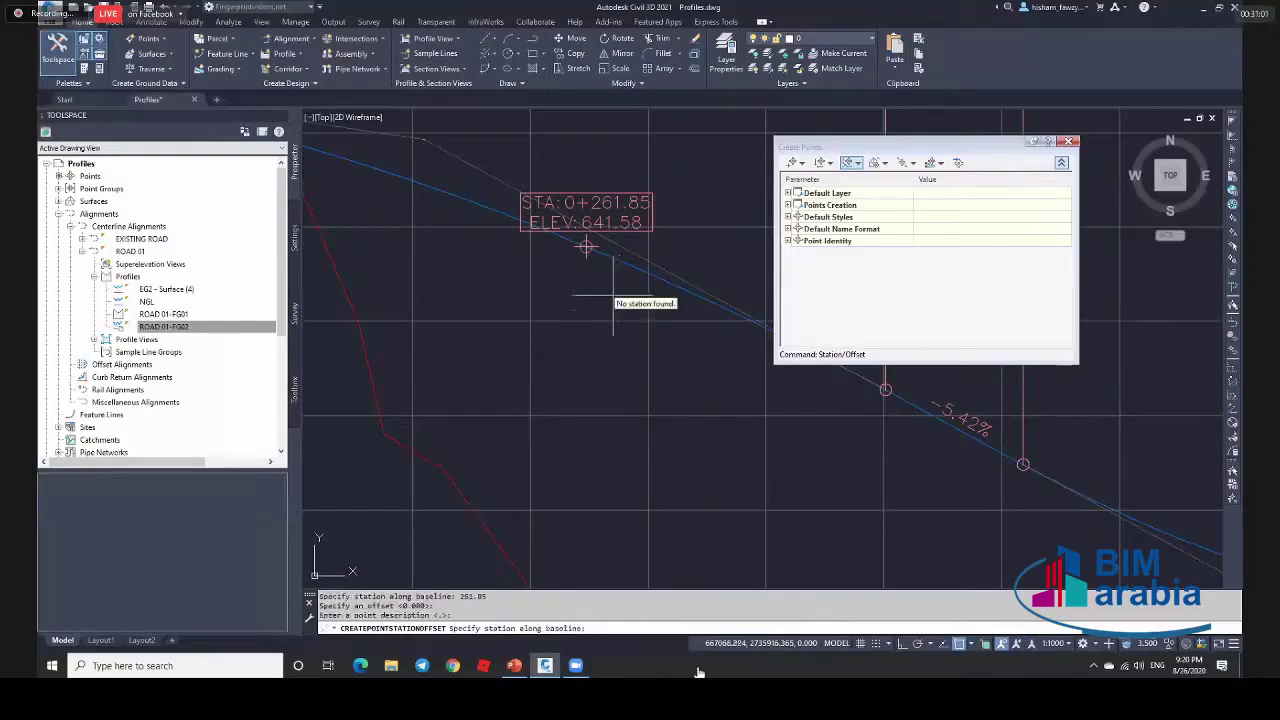
pyautogui.press('Escape')
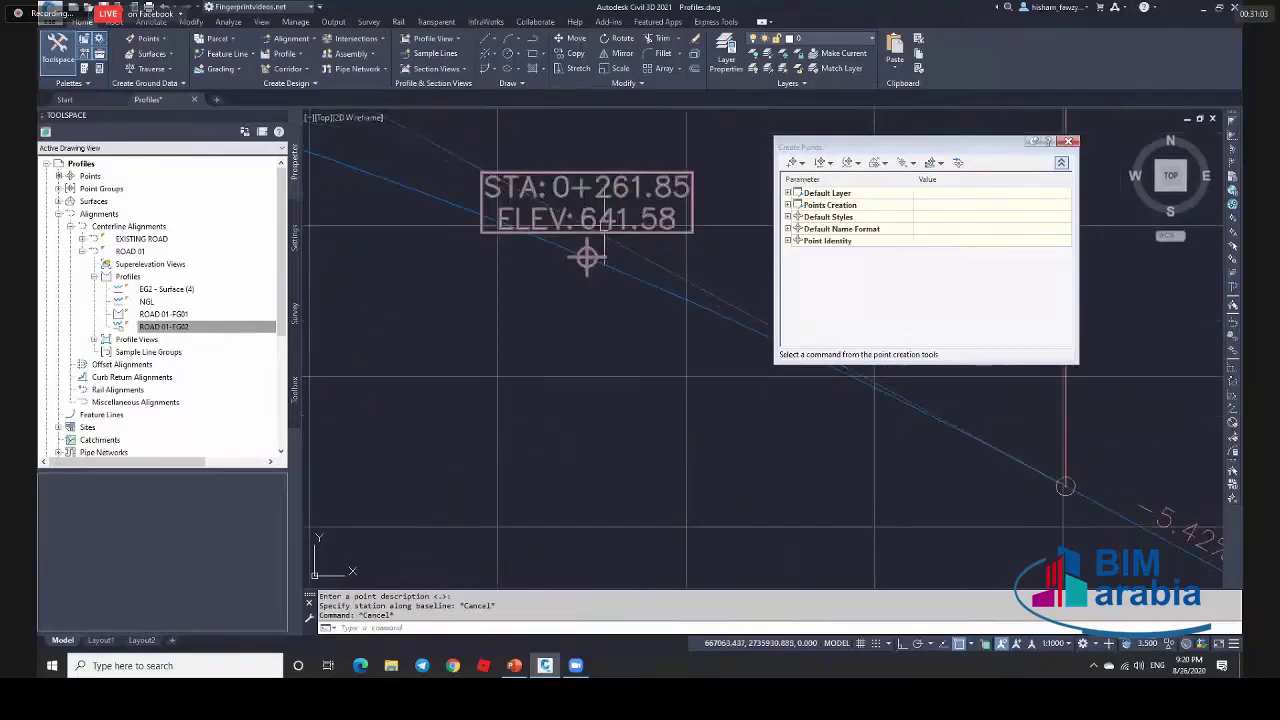
# Select the new COGO point on the ROAD 01 alignment and check its elevation in the Point Editor.
pyautogui.scroll(-10, 686, 232)
pyautogui.scroll(5, 390, 270)
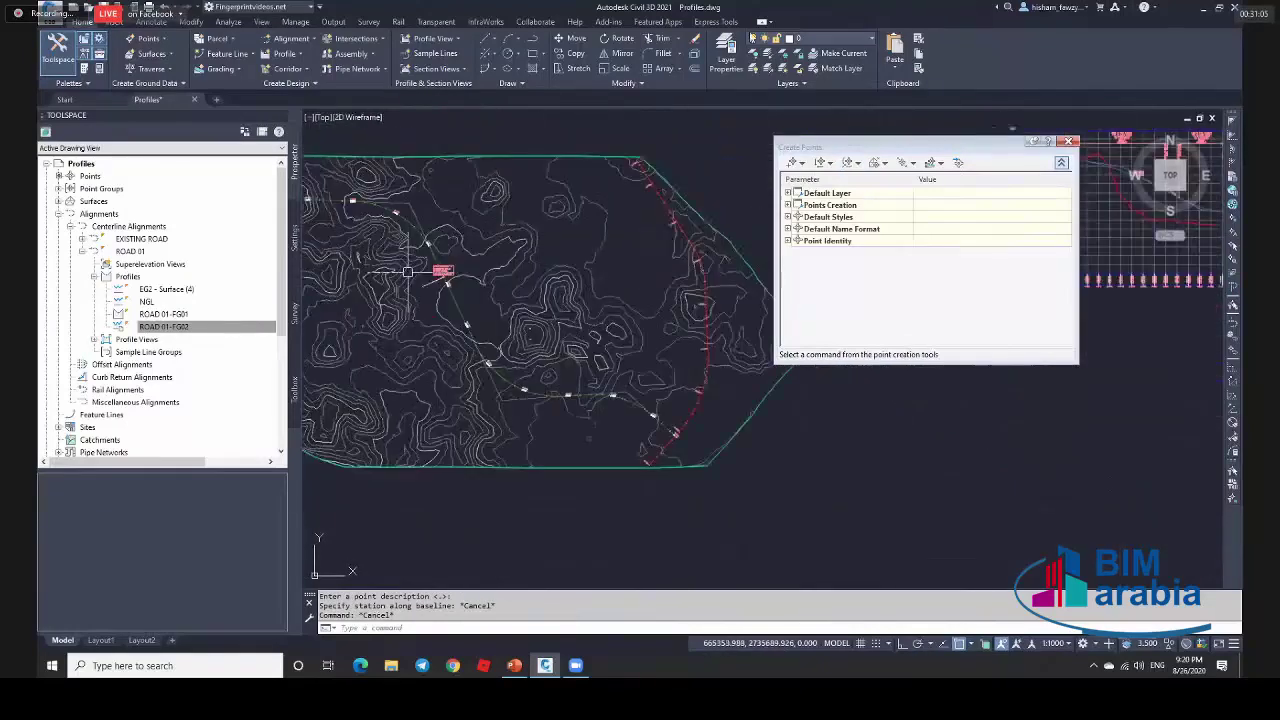
pyautogui.scroll(-5, 476, 234)
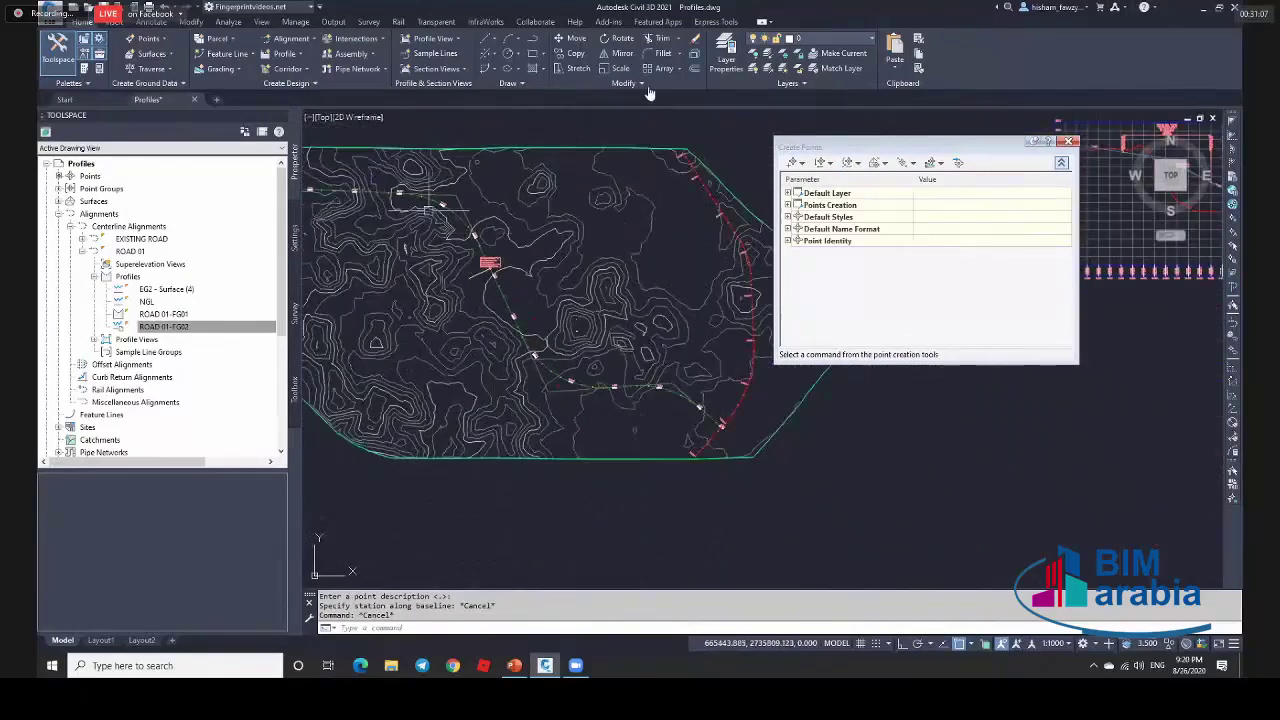
pyautogui.scroll(10, 414, 189)
pyautogui.click(573, 150)
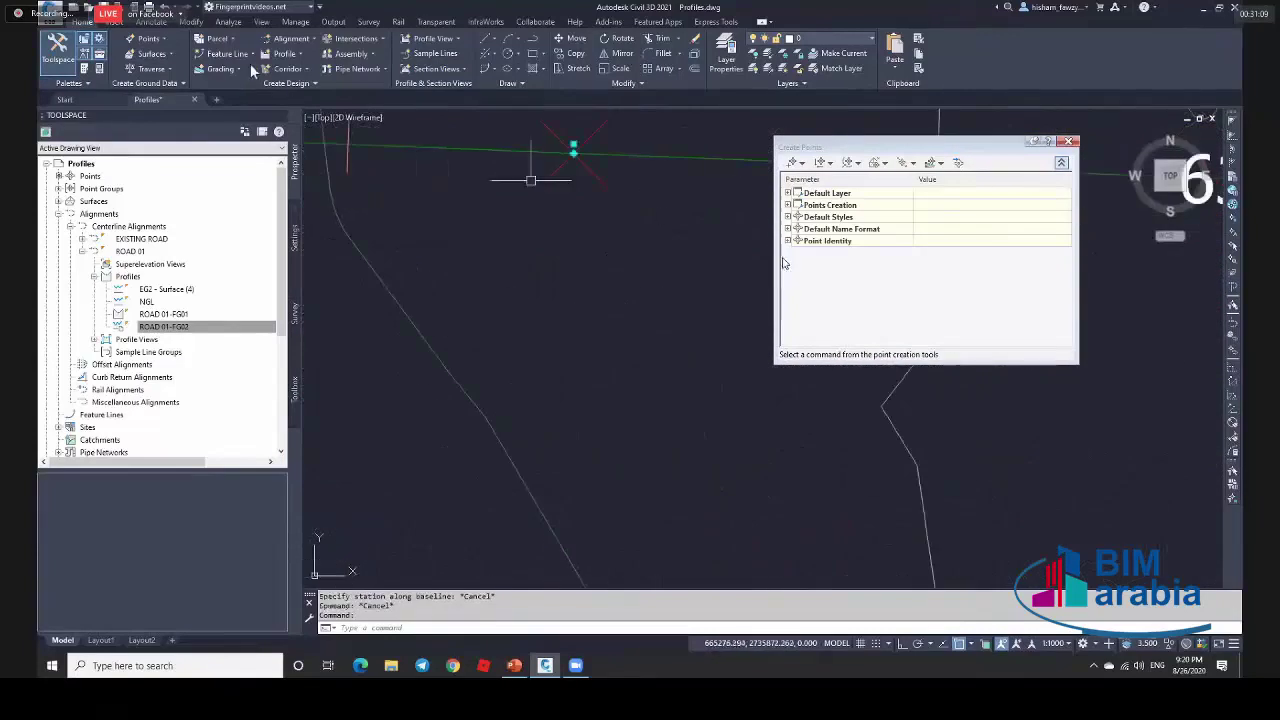
pyautogui.click(218, 55)
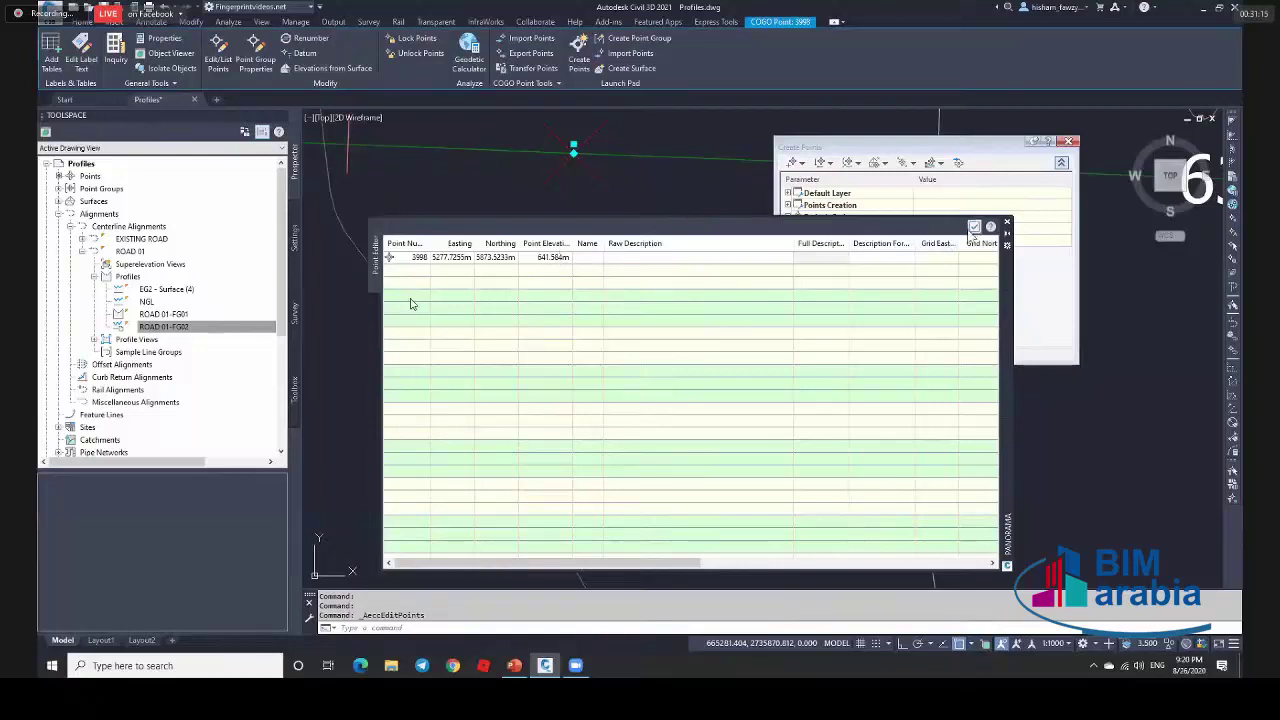
pyautogui.press('Escape')
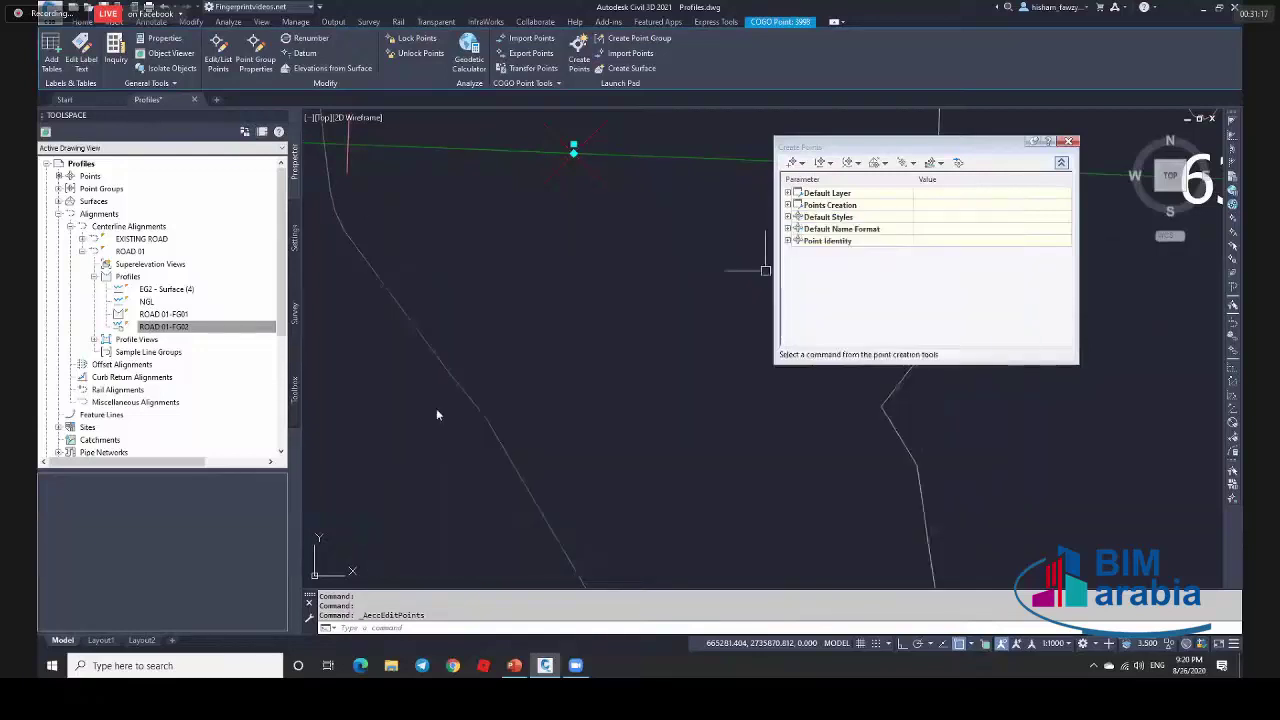
# Clear the point selection, compare the point with the 0+300 plan label, and close the Create Points tools.
pyautogui.scroll(-3, 566, 440)
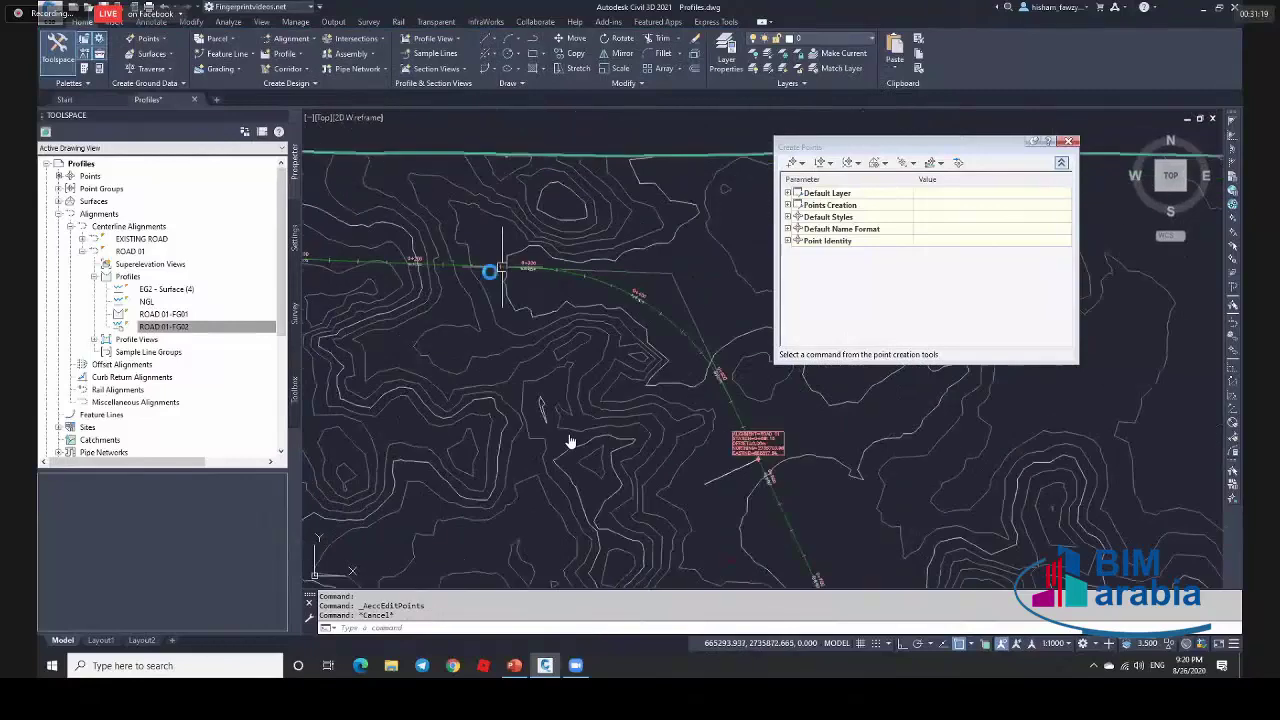
pyautogui.scroll(3, 571, 443)
pyautogui.press('Escape')
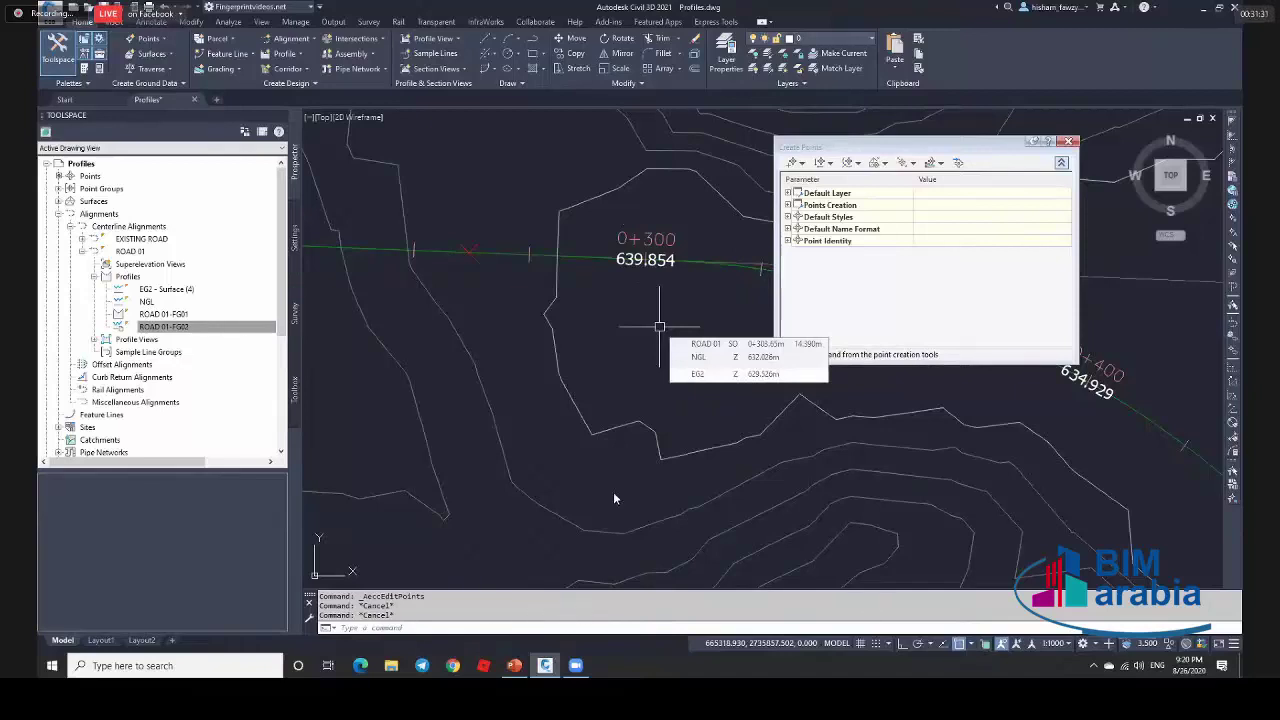
pyautogui.click(1069, 141)
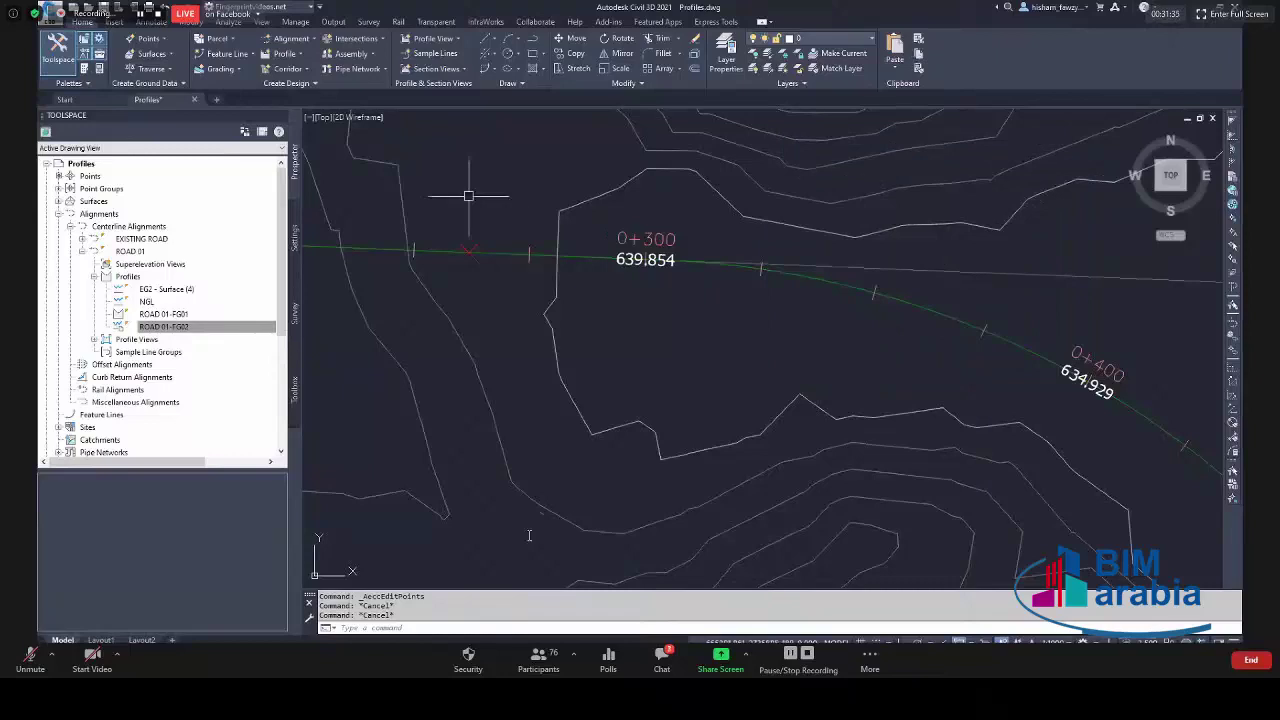
pyautogui.scroll(-10, 466, 200)
pyautogui.scroll(-2, 660, 200)
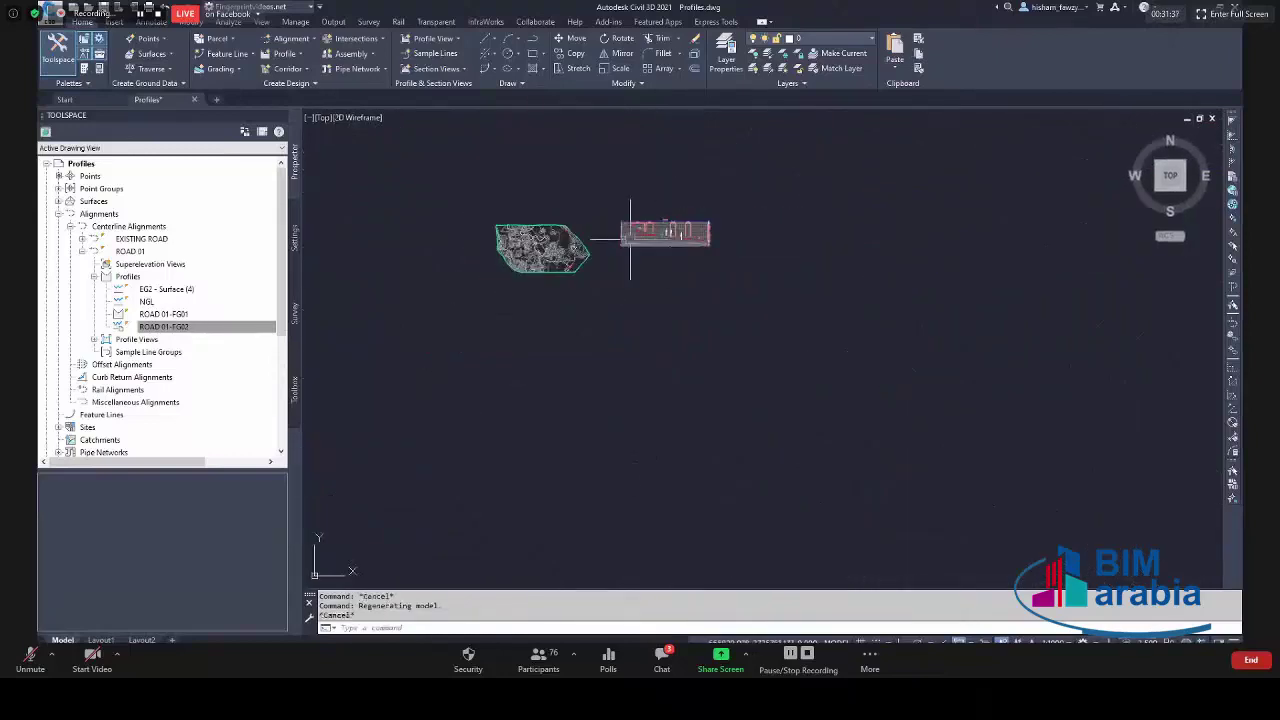
# Open the ROAD 017 profile view's band properties, review the profile options for the Elevations and Stations band, and delete that band.
pyautogui.scroll(10, 665, 230)
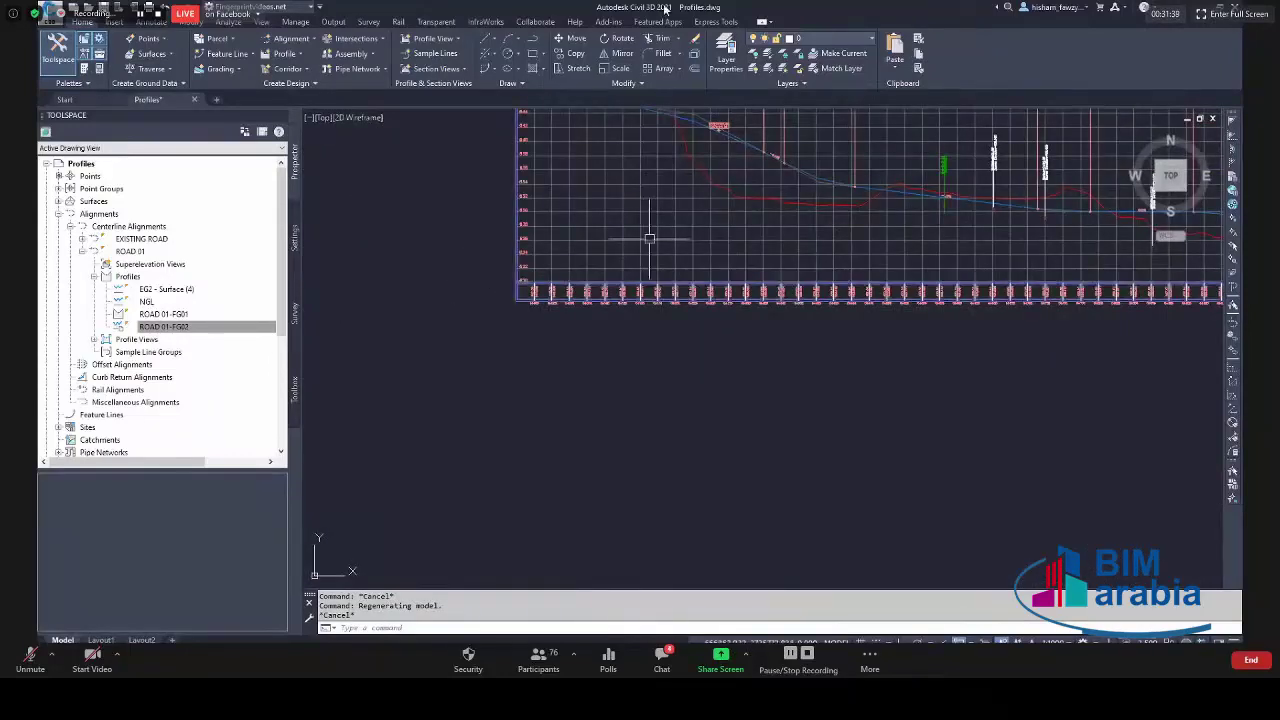
pyautogui.click(649, 238)
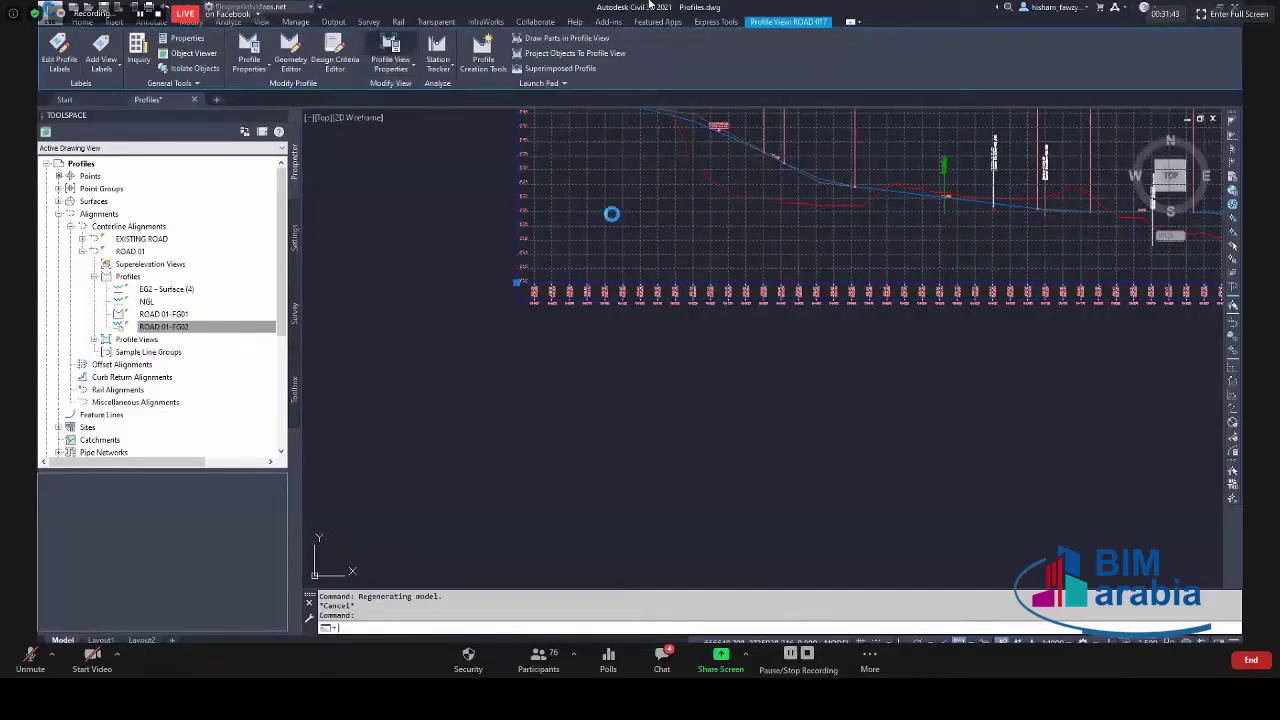
pyautogui.click(605, 203)
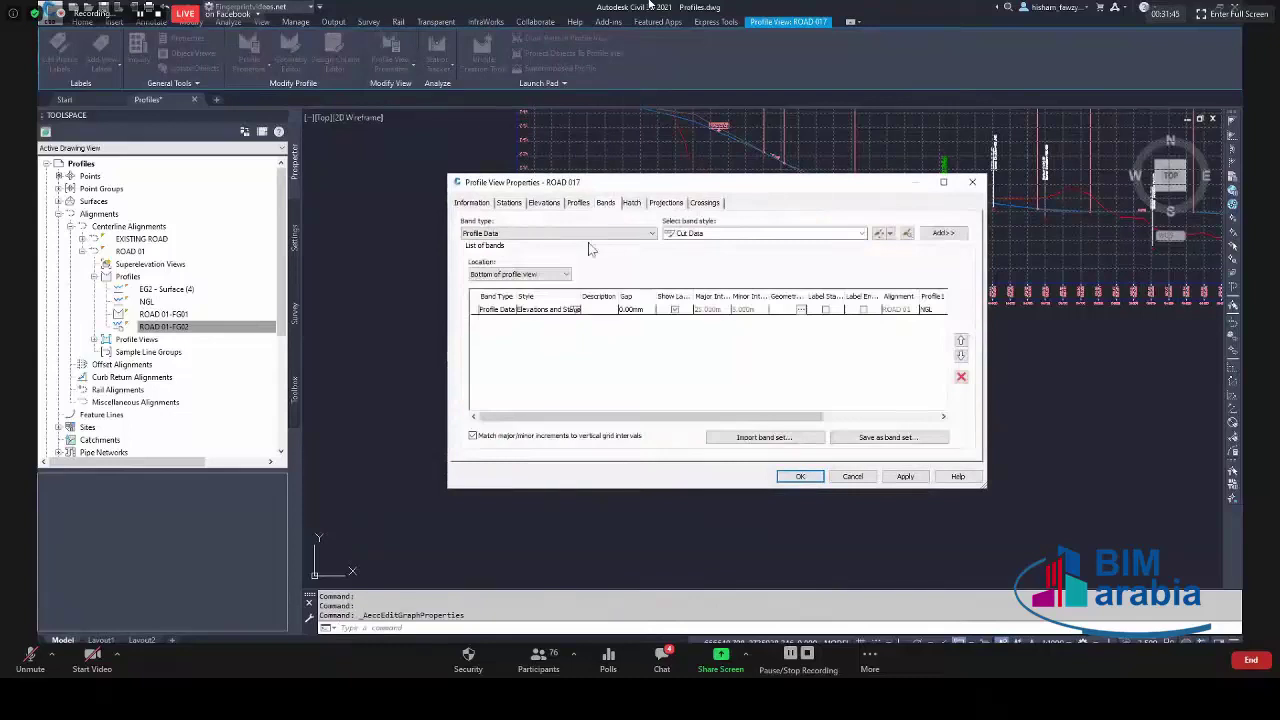
pyautogui.click(577, 311)
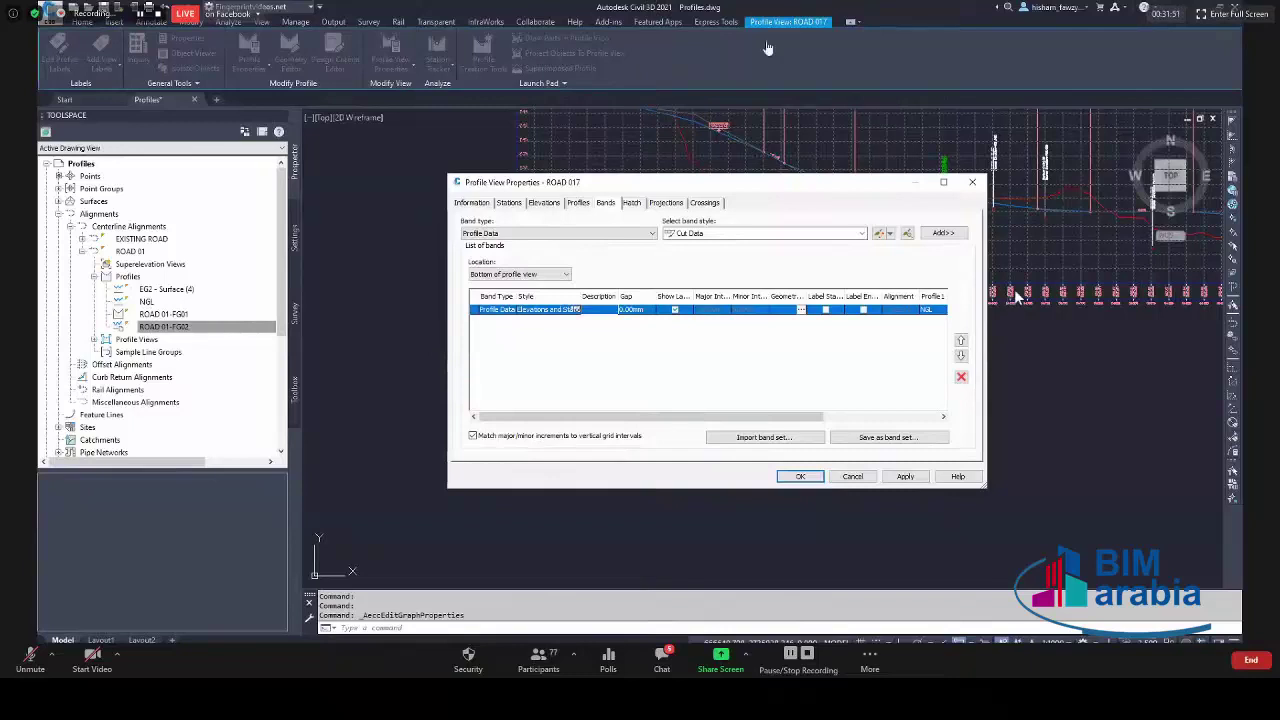
pyautogui.moveTo(794, 416); pyautogui.dragTo(906, 416)
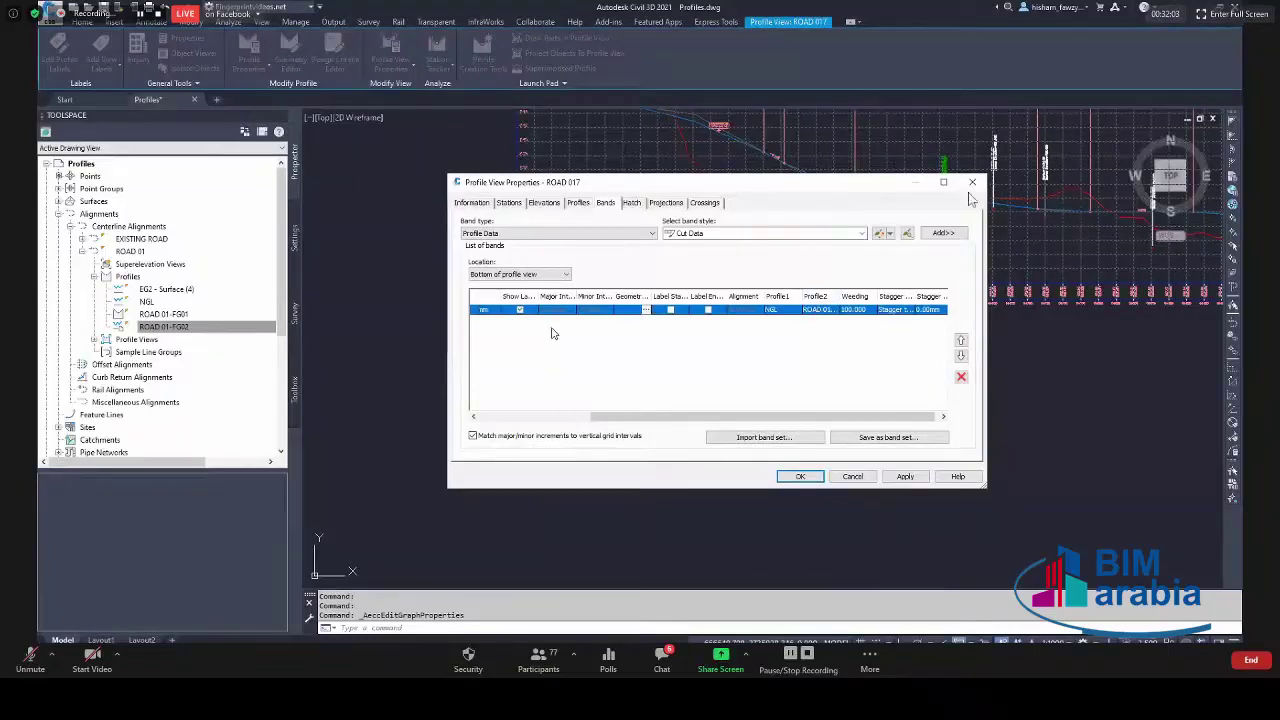
pyautogui.click(795, 311)
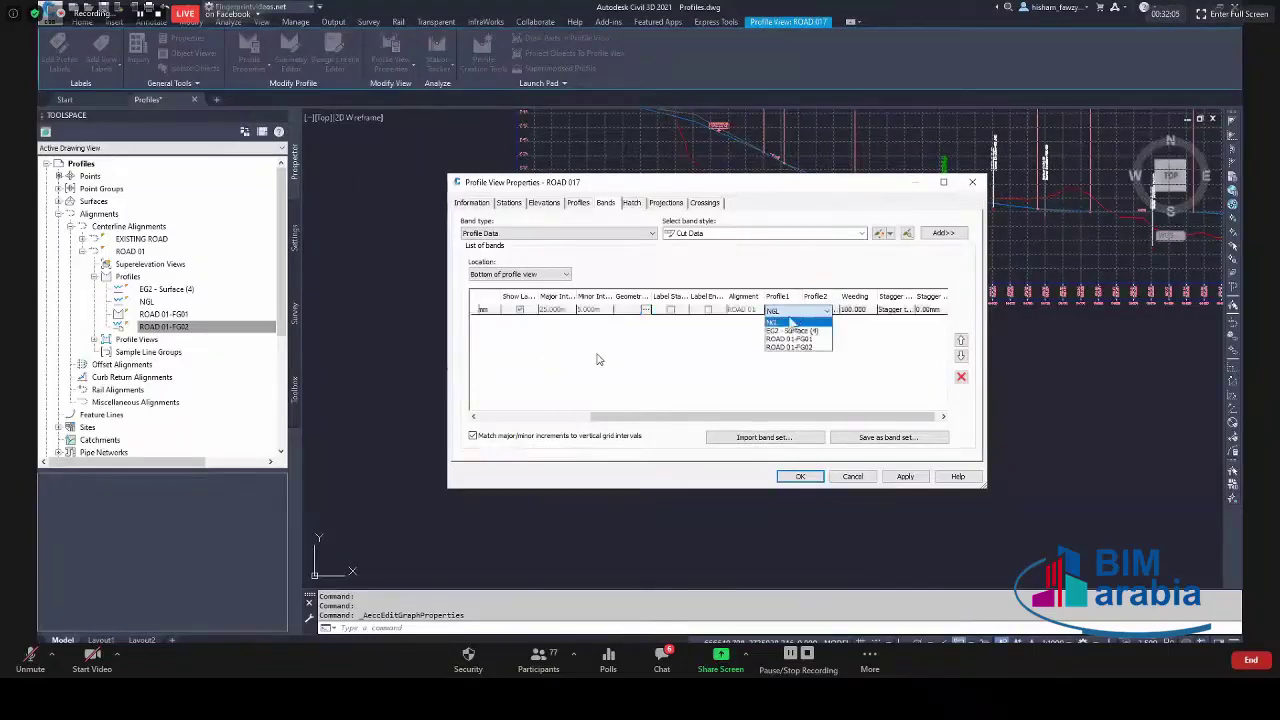
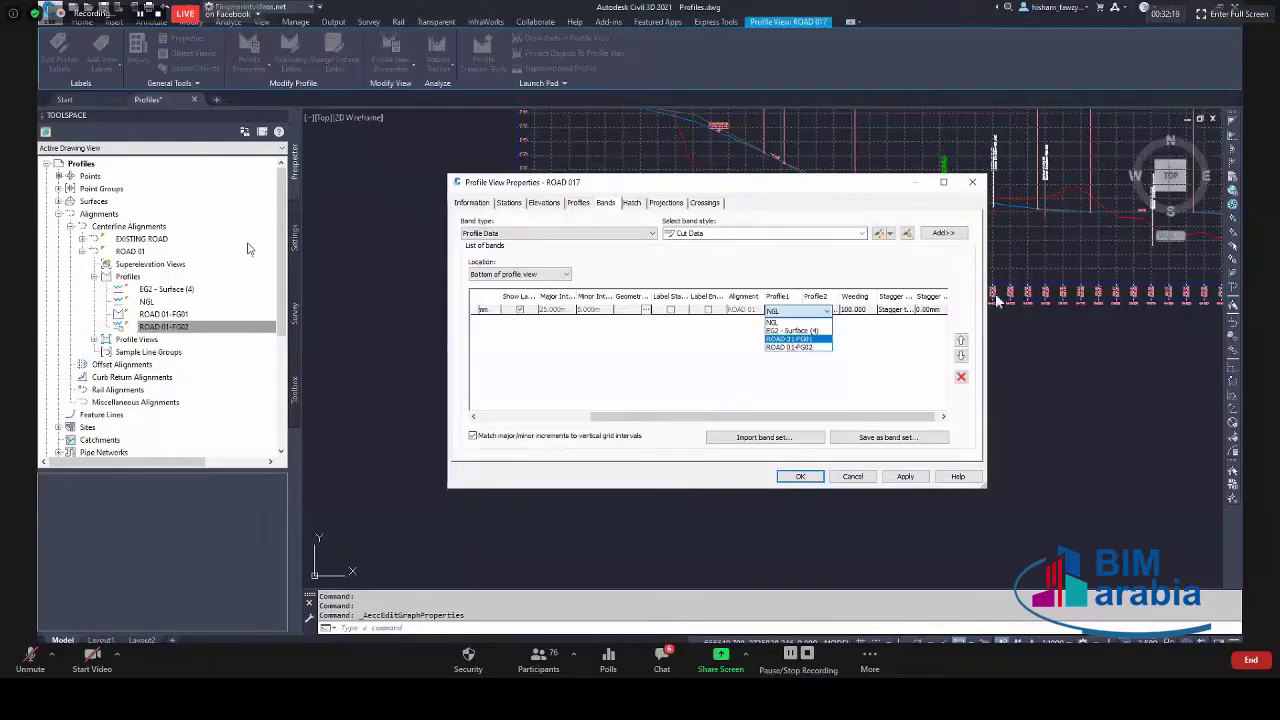
pyautogui.click(880, 358)
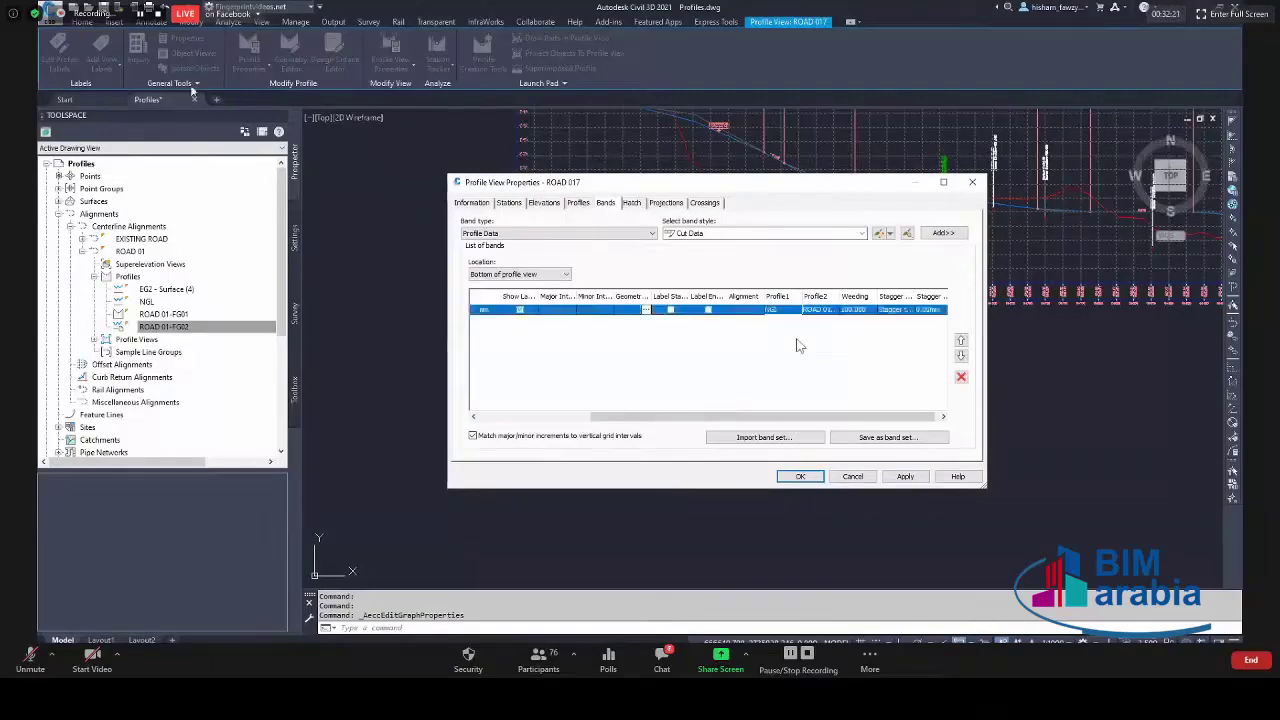
pyautogui.click(961, 378)
# Add a Profile Data band in the Profile Data style, using ROAD 01-FG02 for the geometry points, and accept the properties.
pyautogui.click(730, 233)
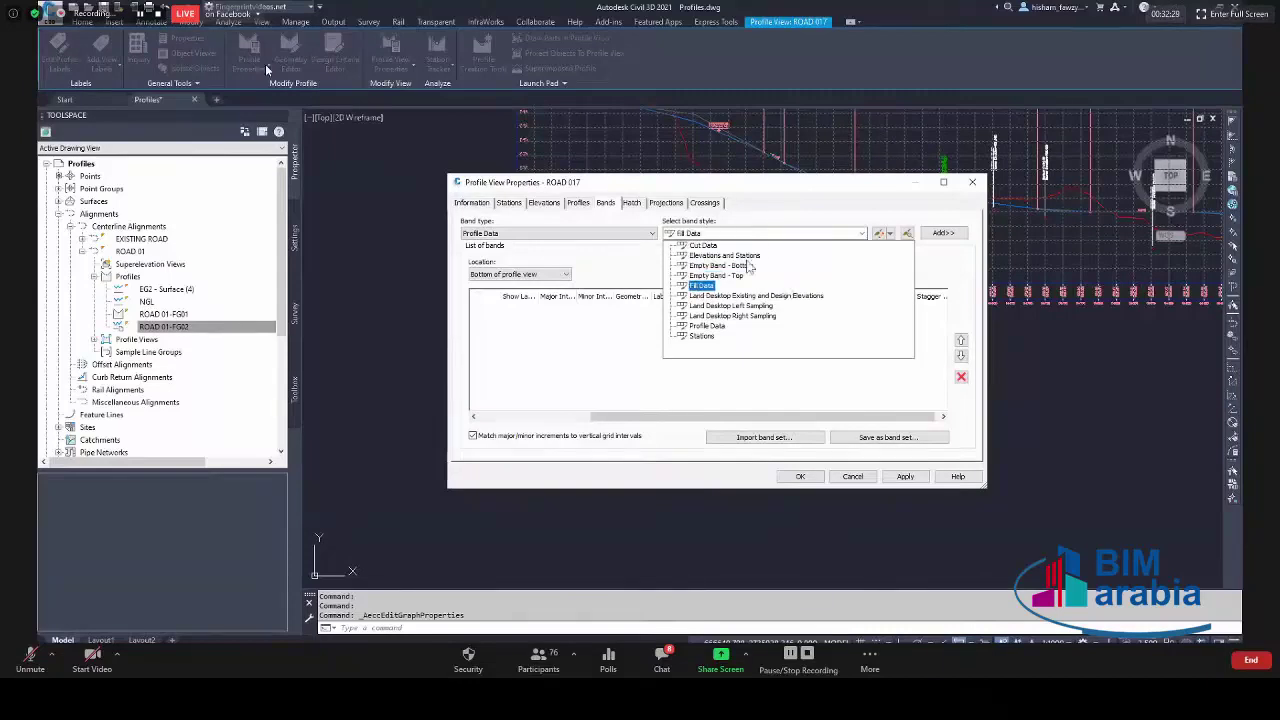
pyautogui.click(710, 326)
pyautogui.click(942, 233)
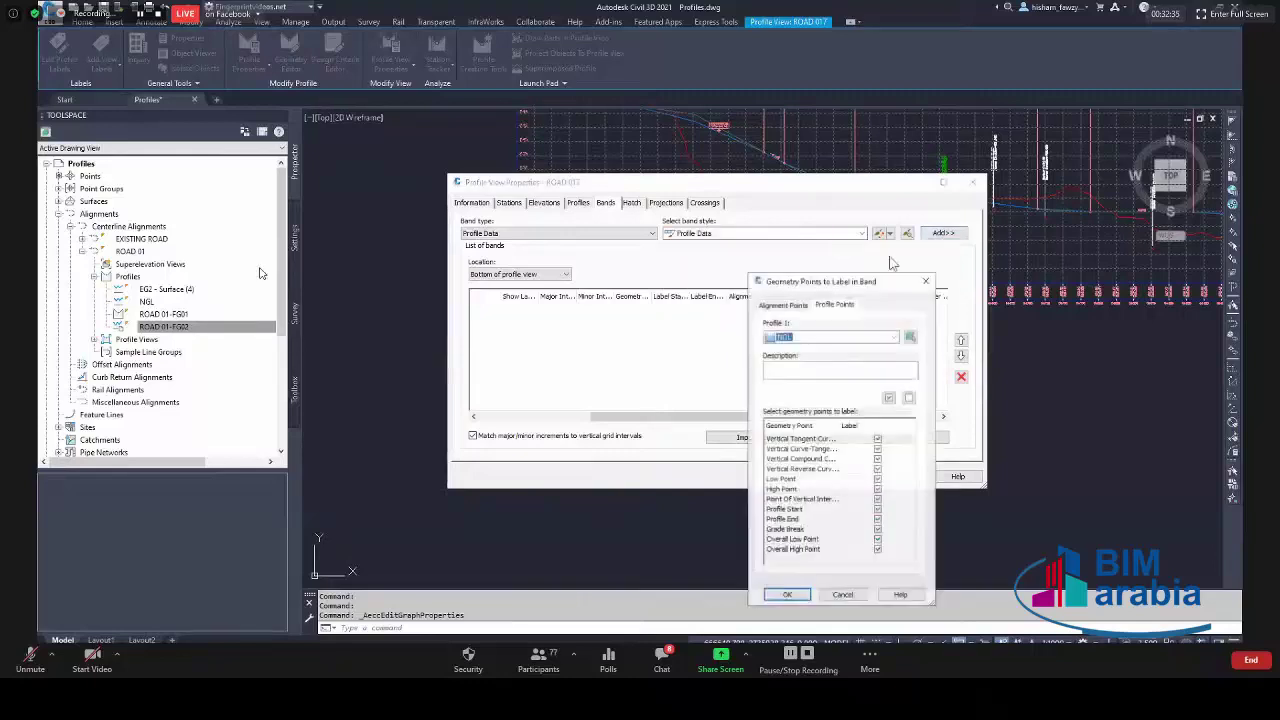
pyautogui.click(817, 337)
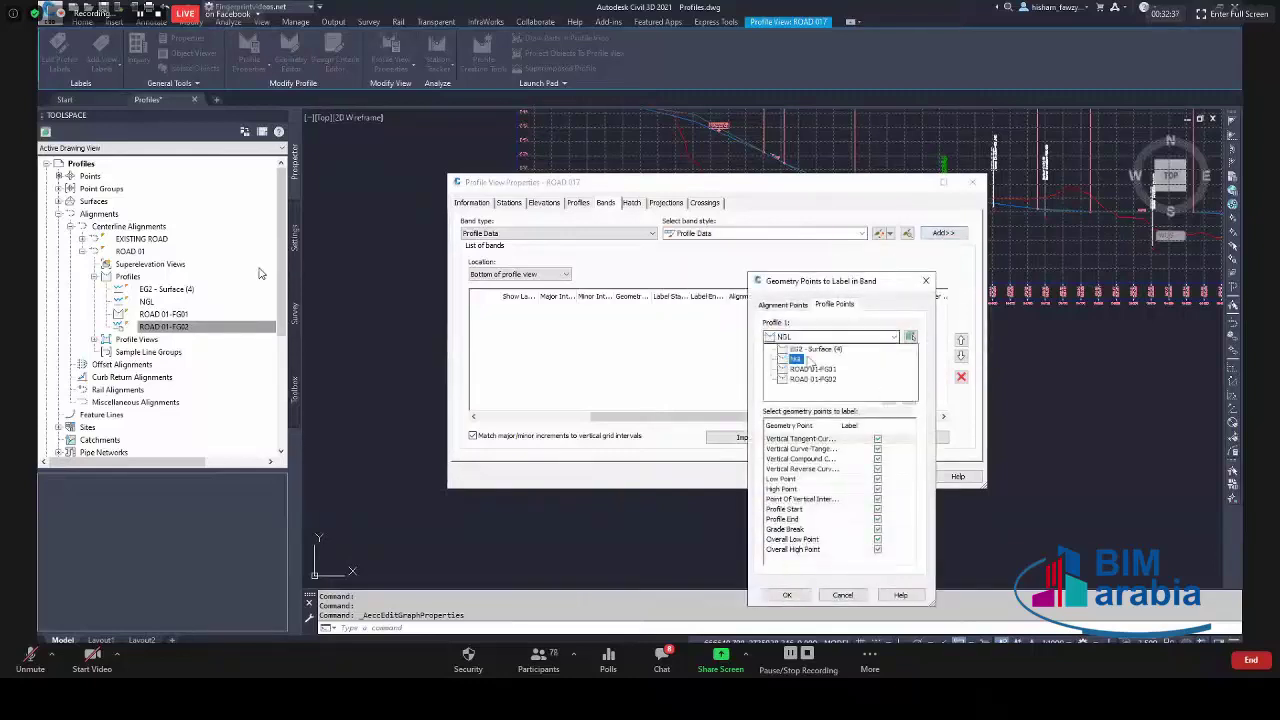
pyautogui.click(812, 381)
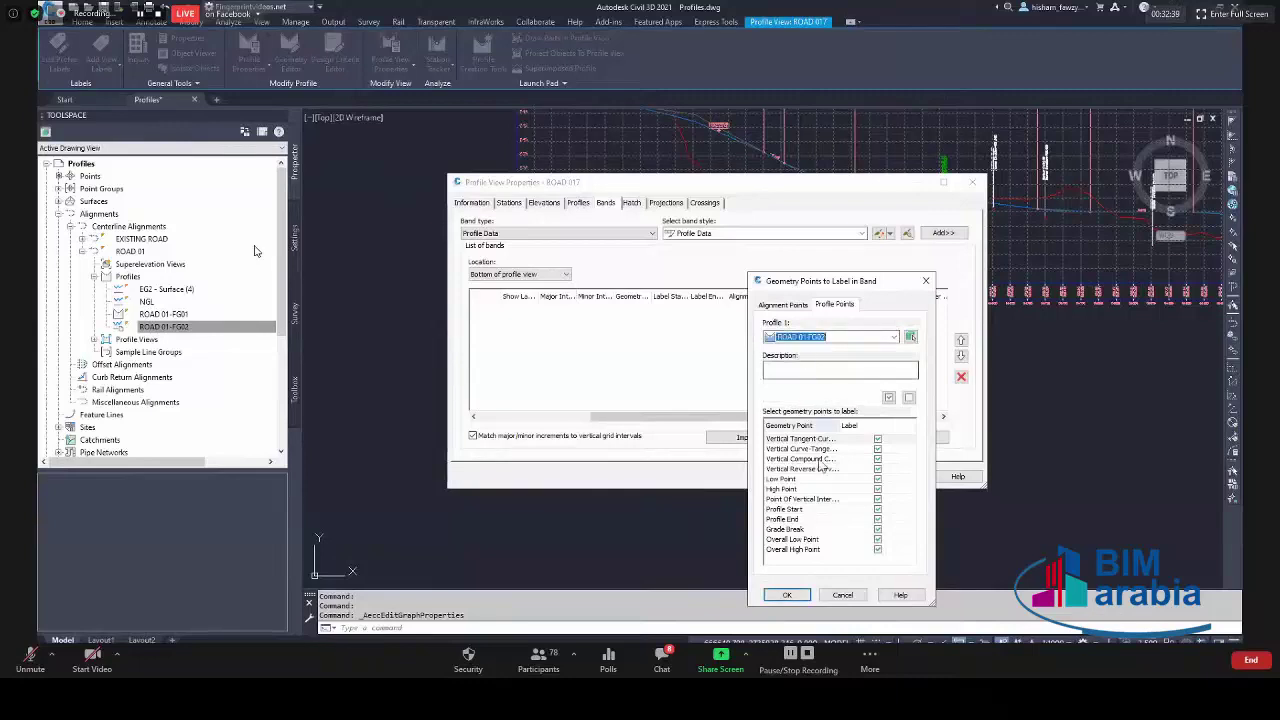
pyautogui.click(789, 596)
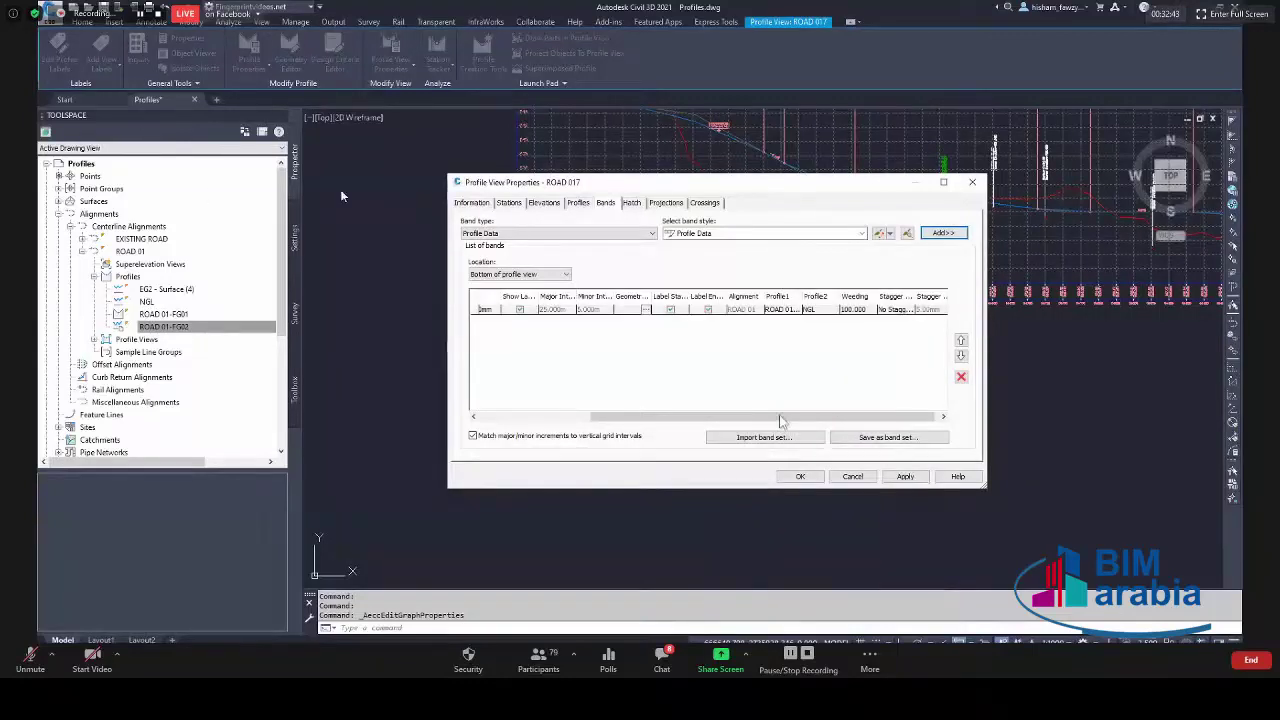
pyautogui.click(800, 477)
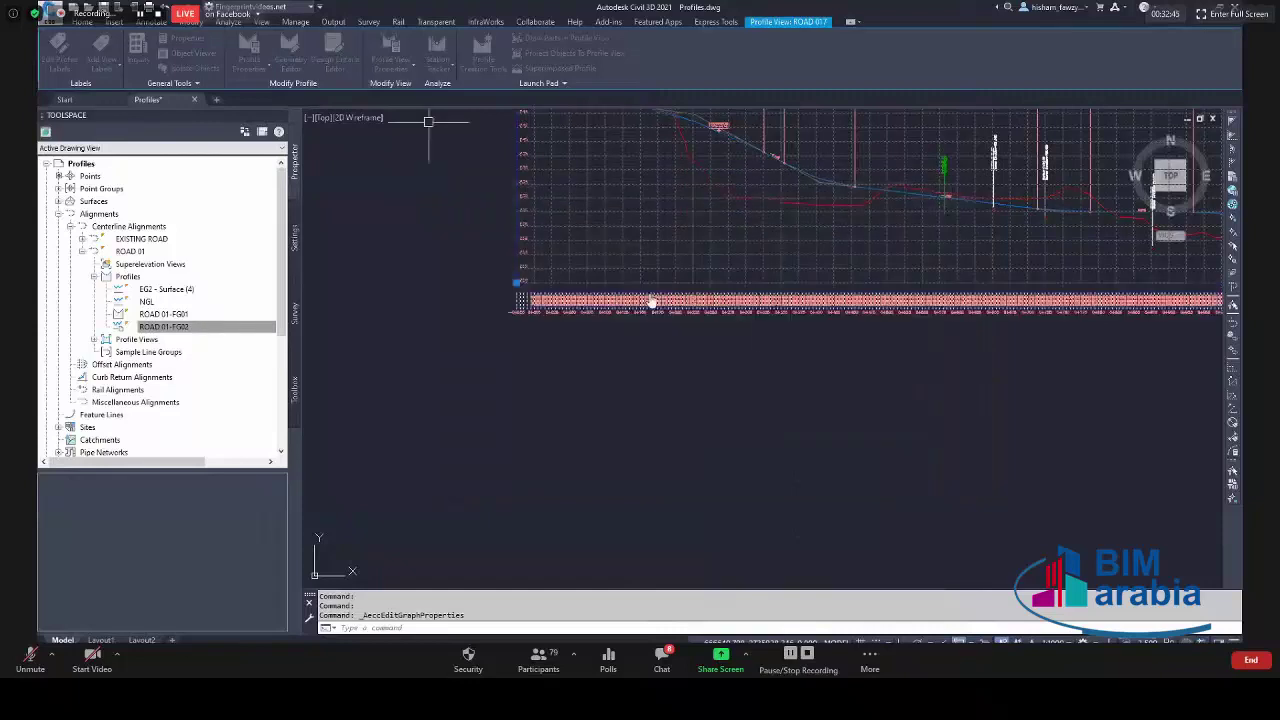
pyautogui.press('Escape')
# Set the annotation scale to 1:500 and examine the elevation labels in the band below the profile view.
pyautogui.scroll(5, 556, 302)
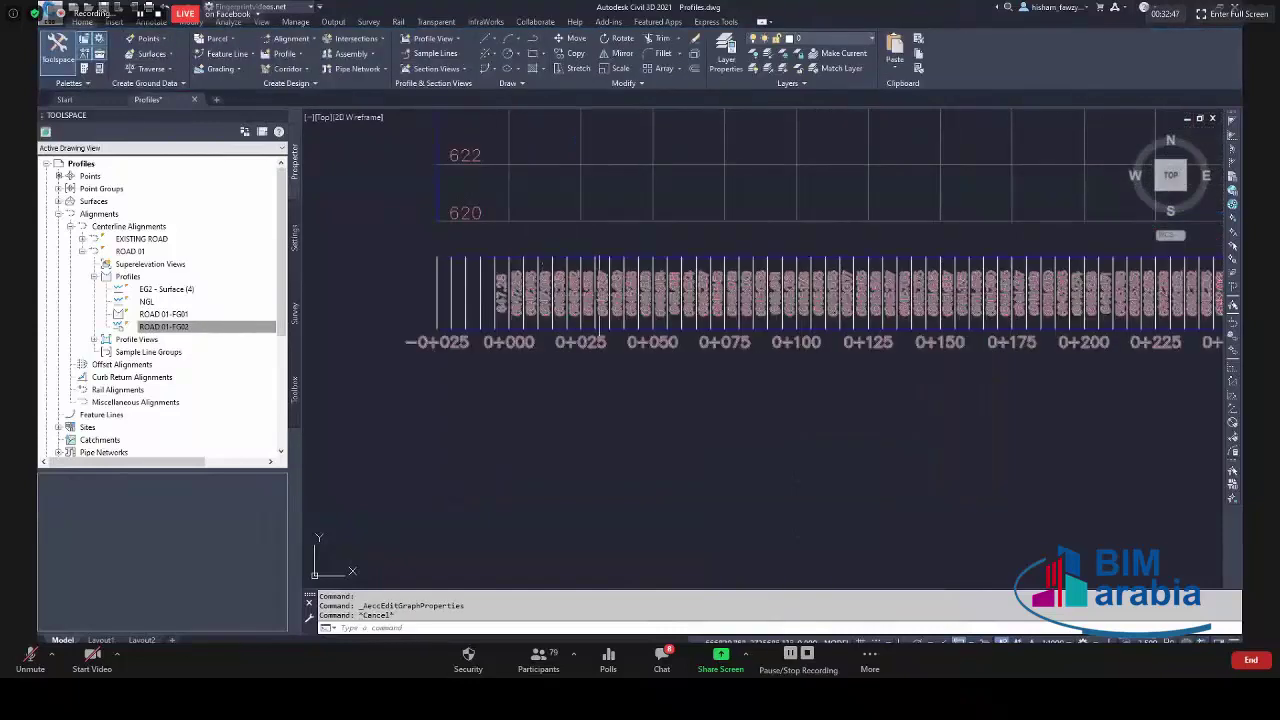
pyautogui.scroll(3, 577, 391)
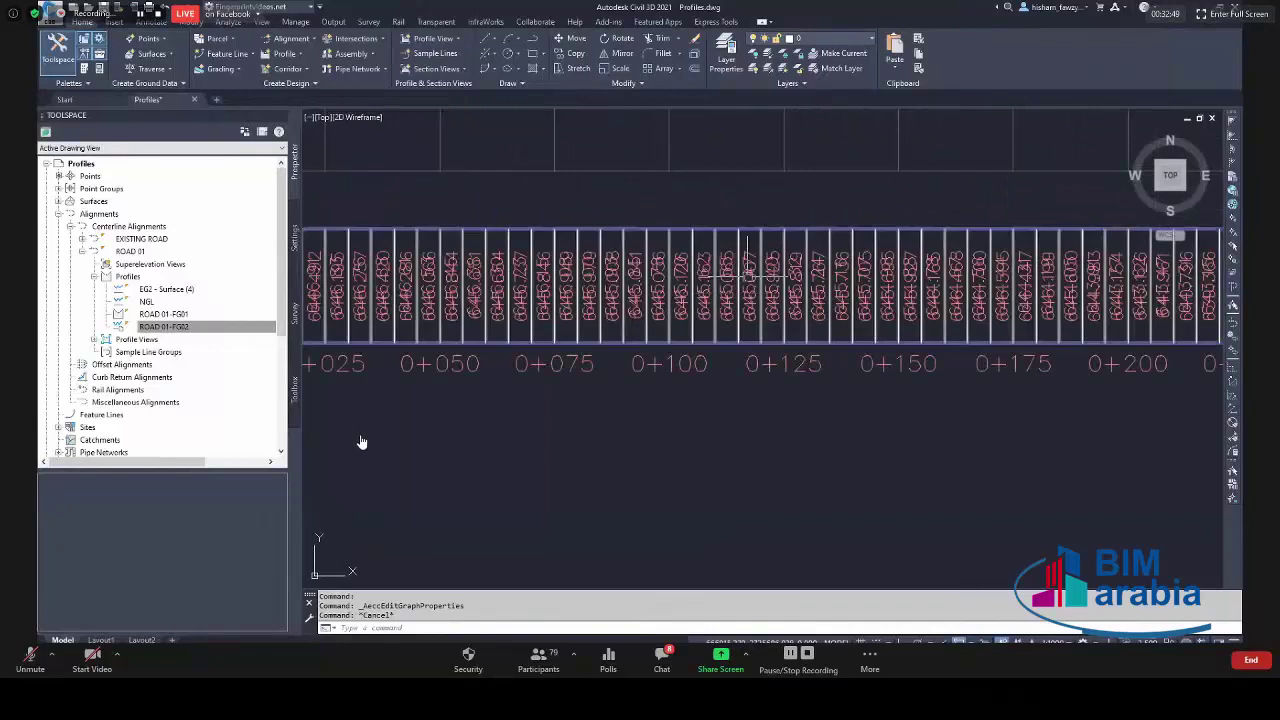
pyautogui.click(1053, 641)
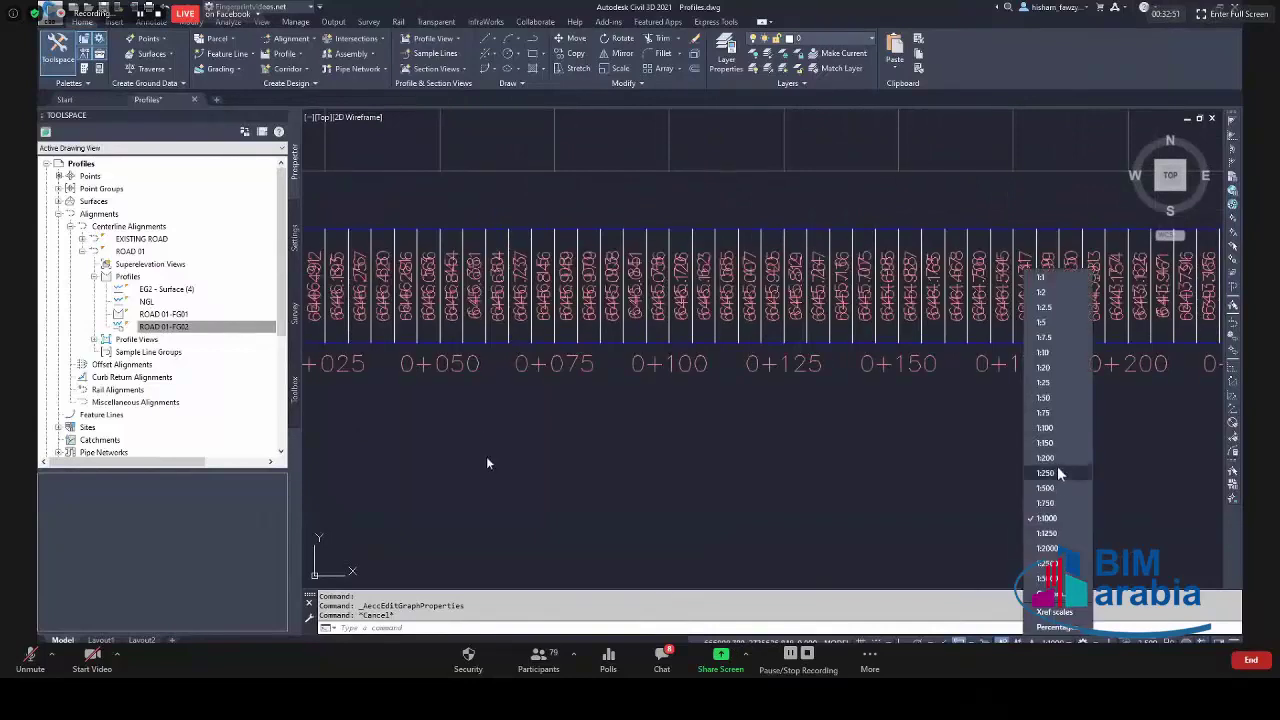
pyautogui.click(1056, 489)
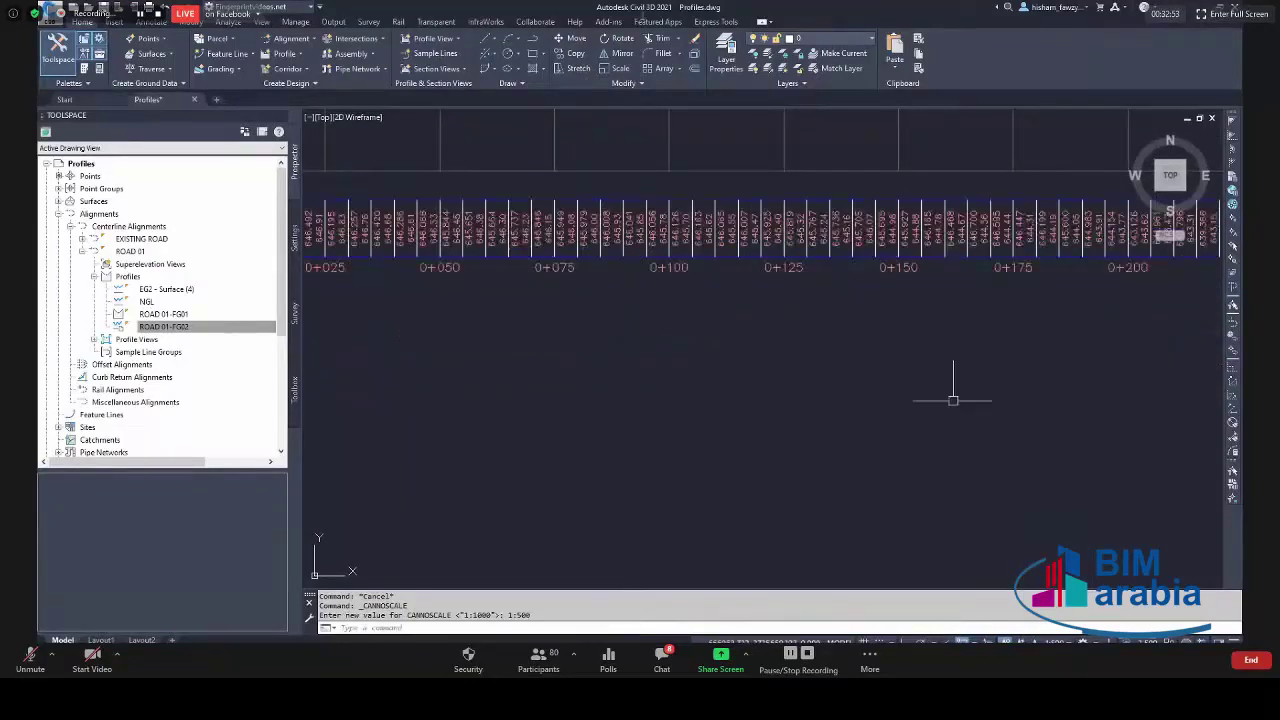
pyautogui.scroll(2, 750, 210)
pyautogui.scroll(4, 757, 225)
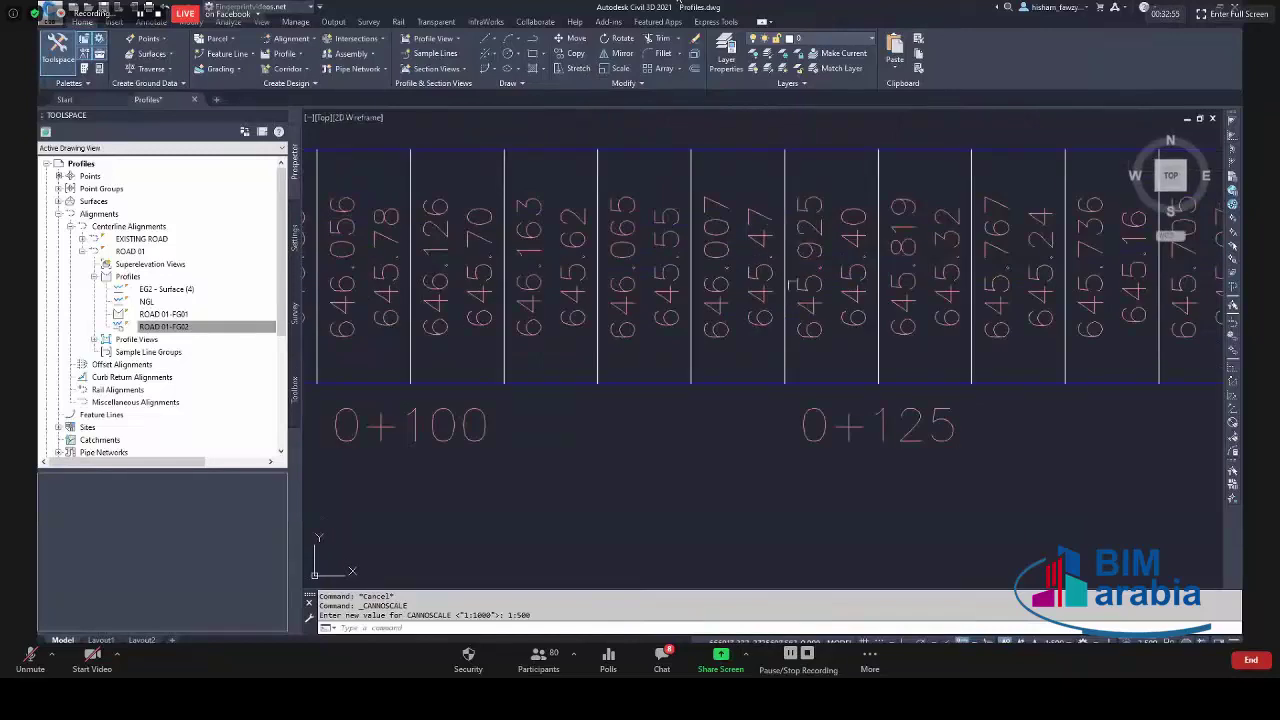
pyautogui.scroll(-4, 760, 230)
pyautogui.scroll(-4, 745, 200)
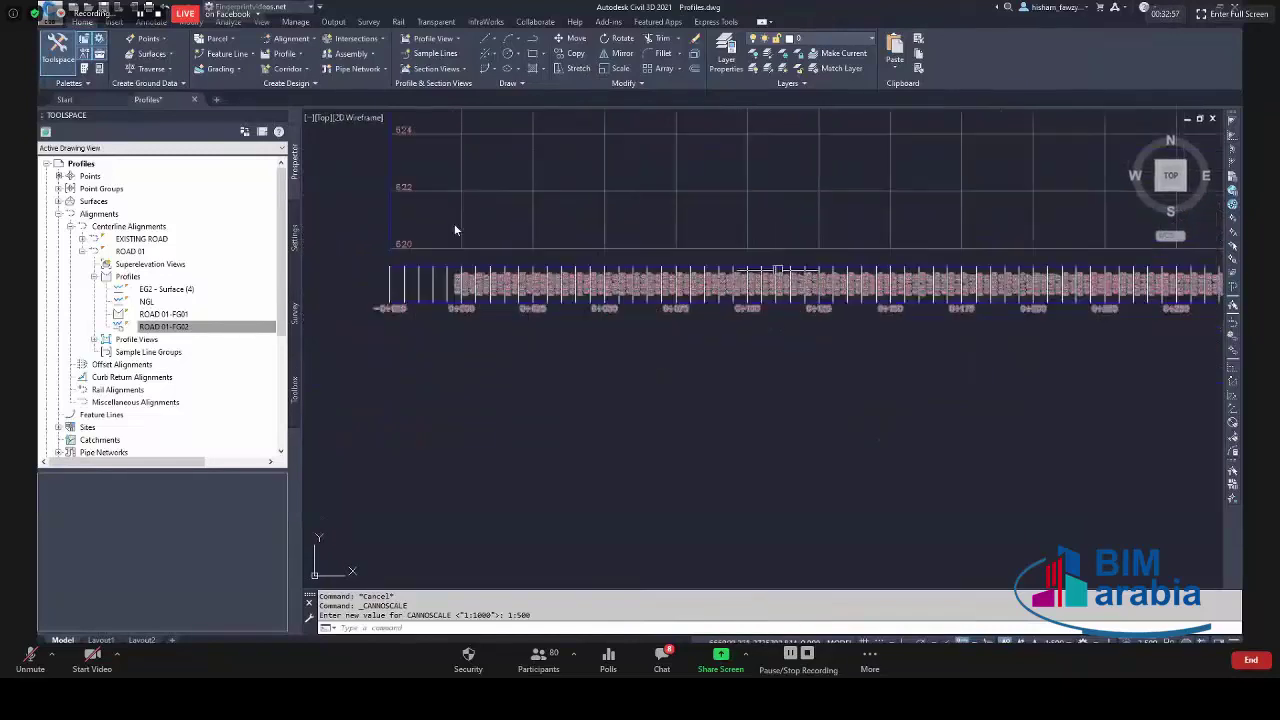
pyautogui.scroll(3, 756, 201)
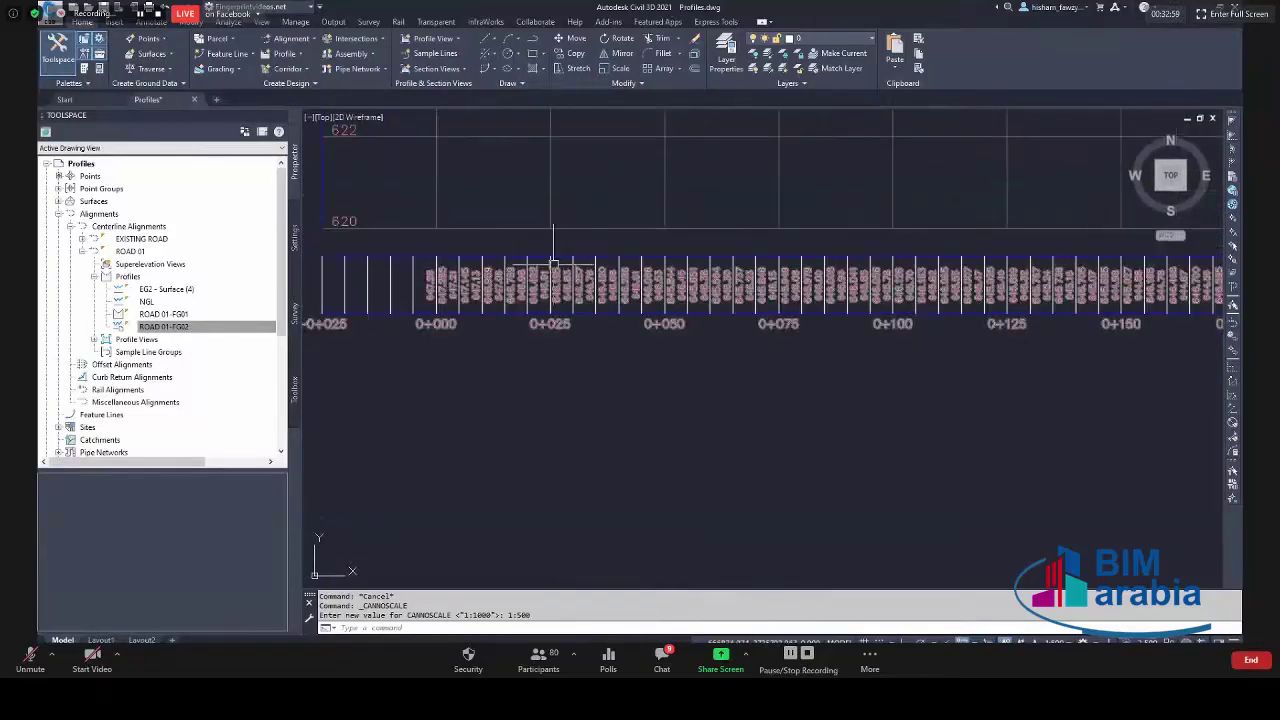
pyautogui.scroll(4, 571, 264)
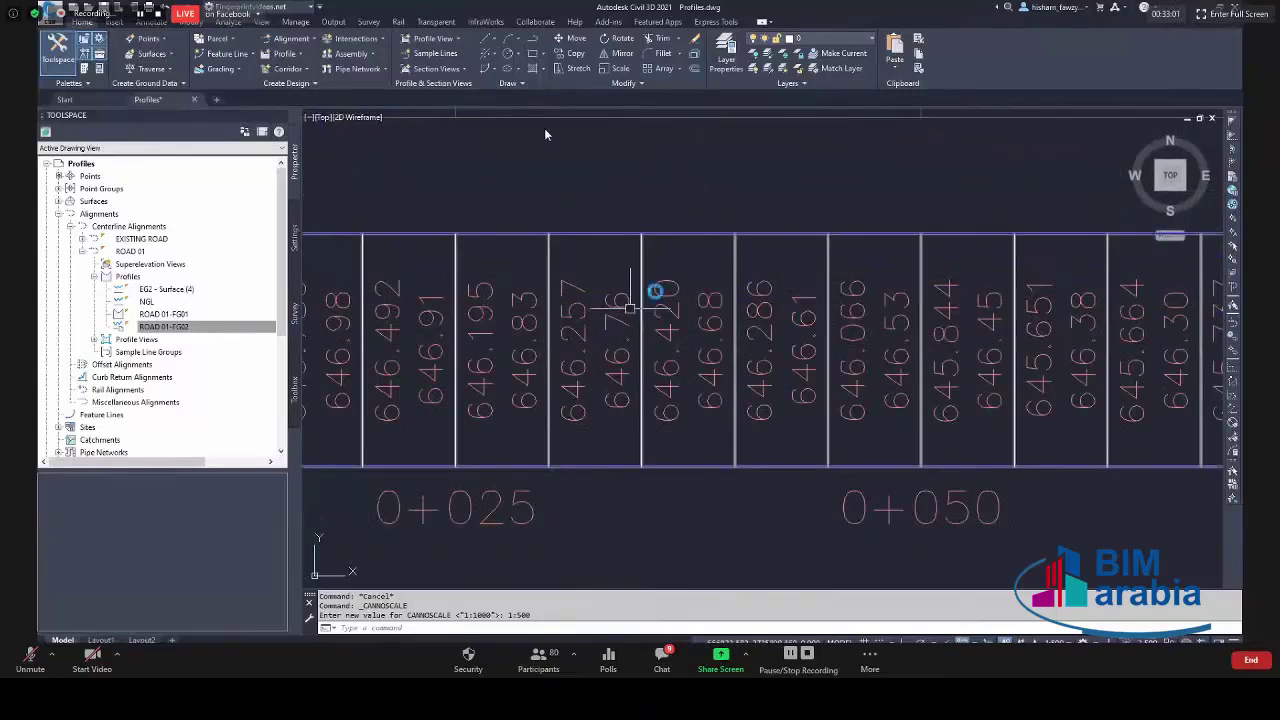
pyautogui.scroll(-4, 650, 285)
# Reopen the ROAD 017 profile view's band properties, check the Profile2 options, and delete the Profile Data band.
pyautogui.click(648, 285)
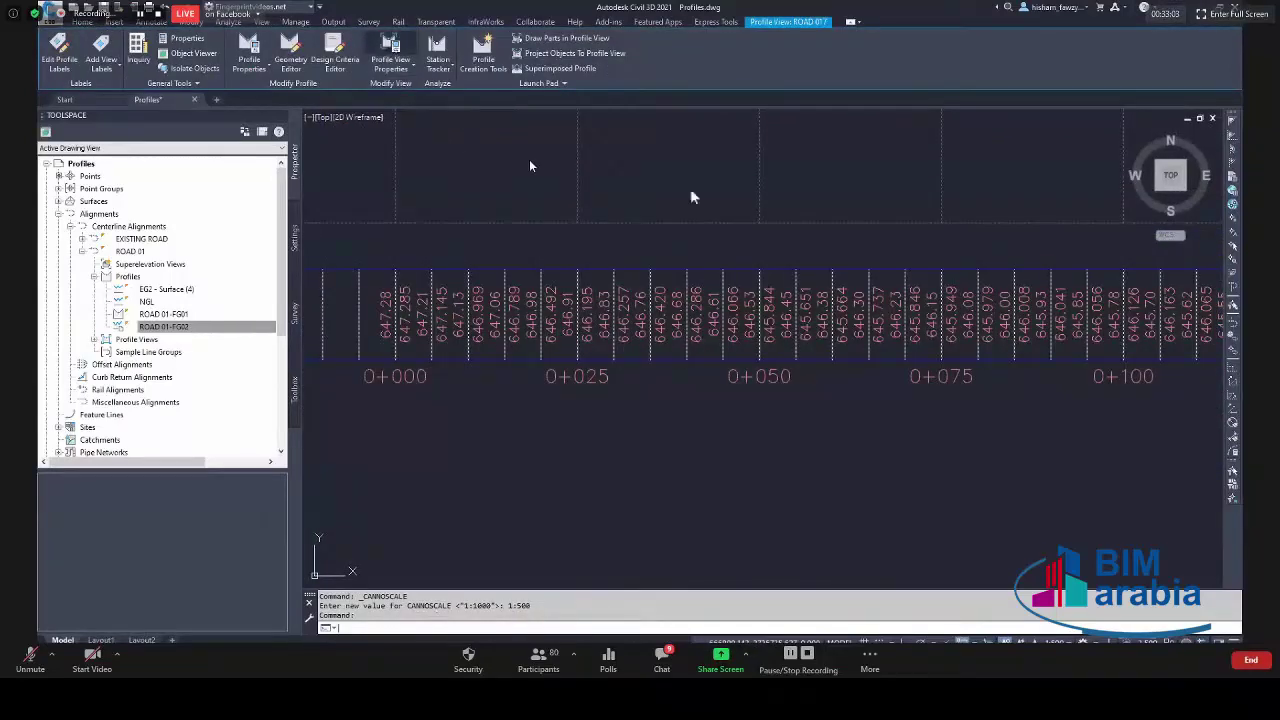
pyautogui.click(809, 415)
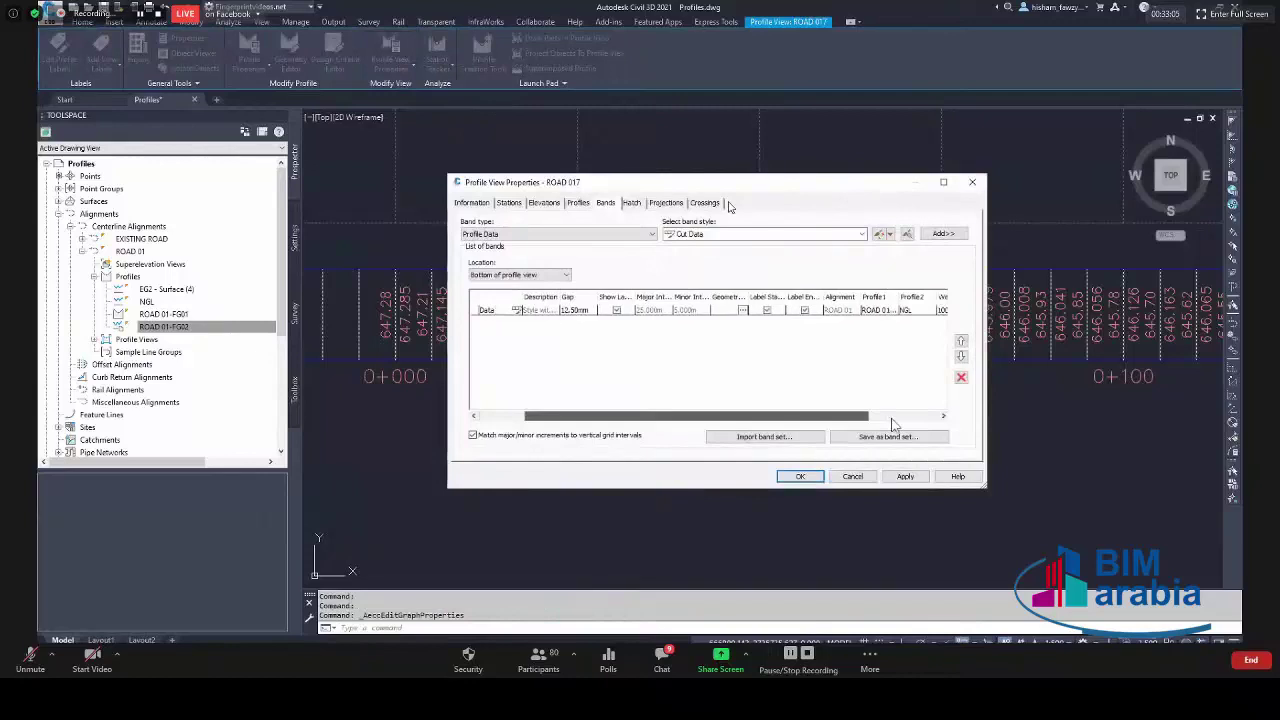
pyautogui.click(812, 311)
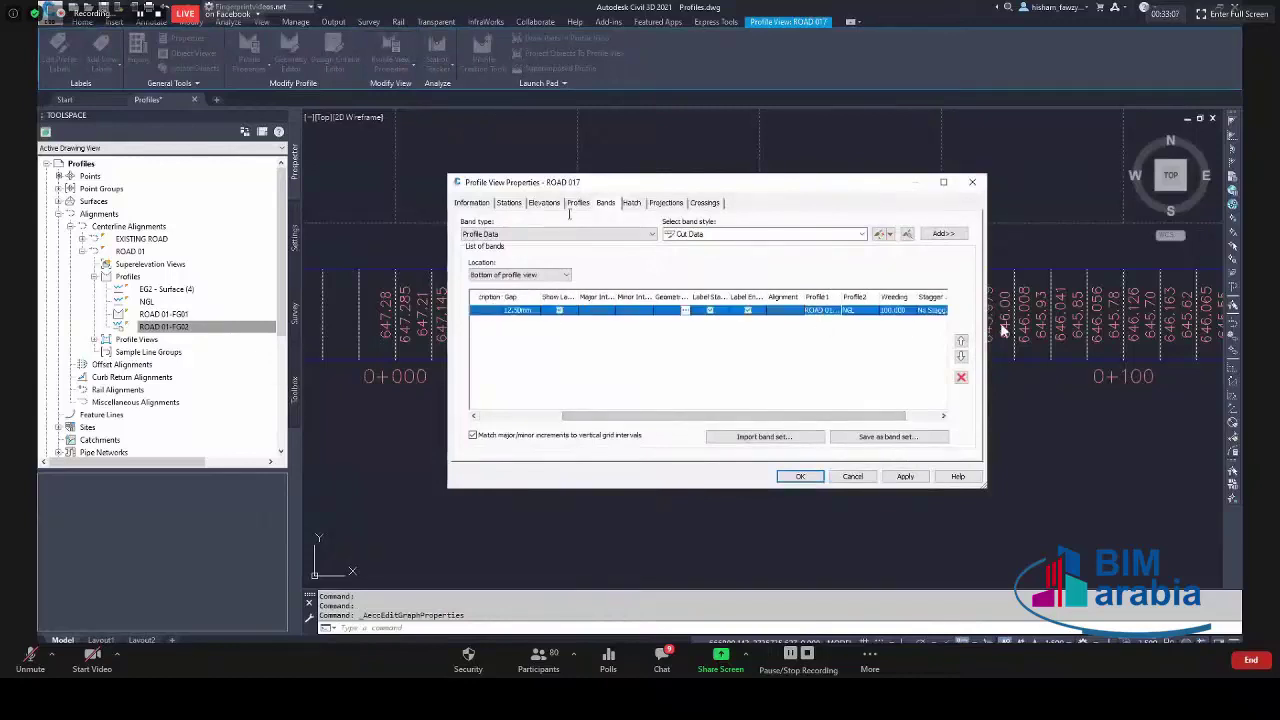
pyautogui.click(853, 311)
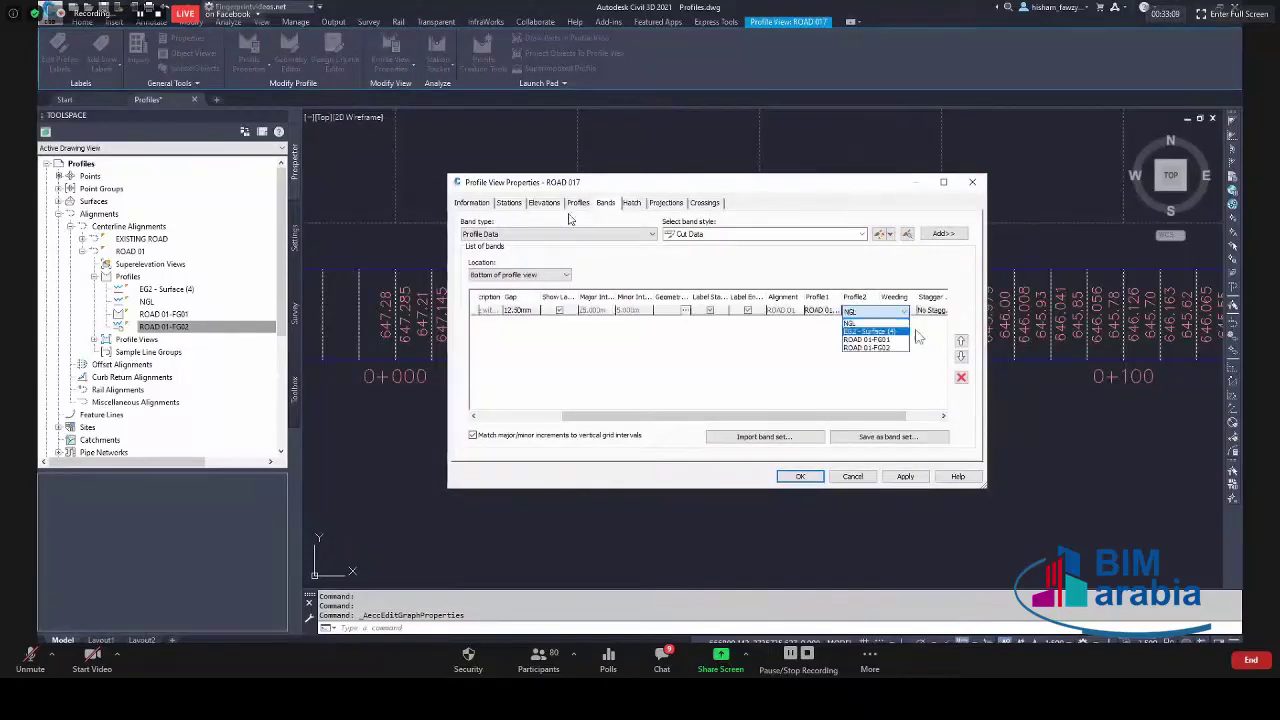
pyautogui.click(829, 366)
pyautogui.click(961, 377)
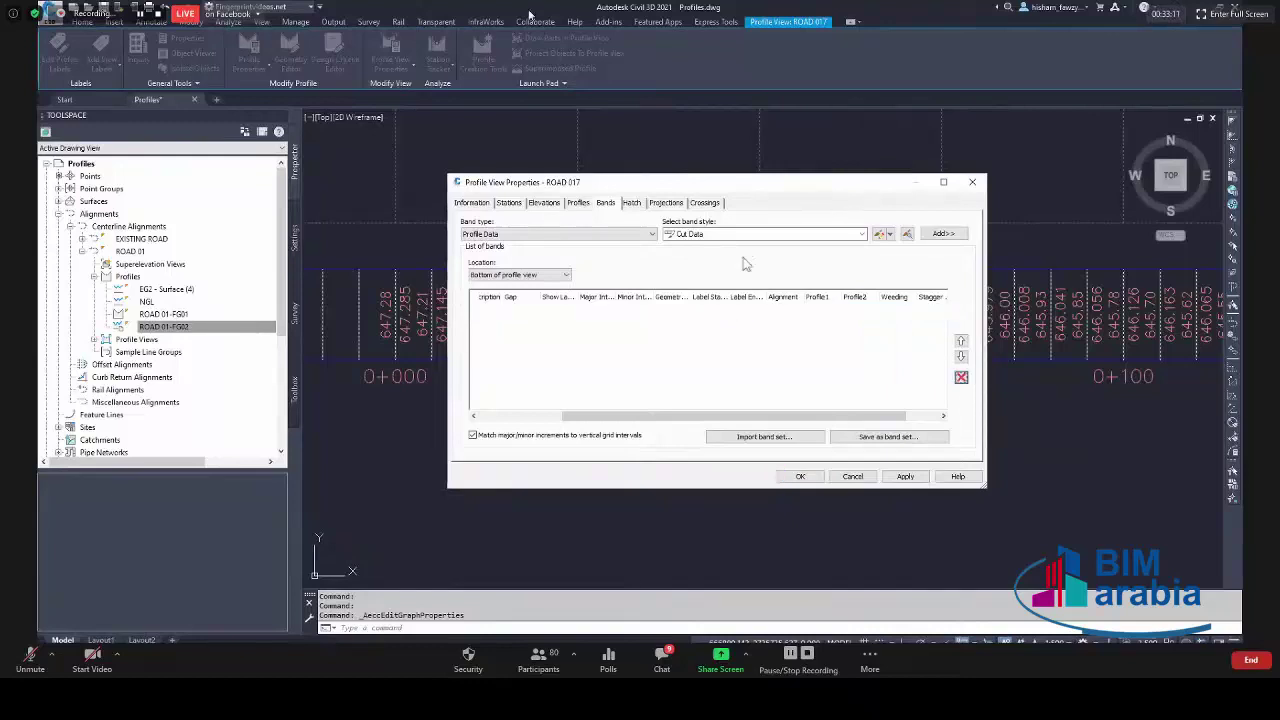
# Add a Vertical Geometry band in the Geometry style, apply it to the profile view, and inspect the band.
pyautogui.click(590, 234)
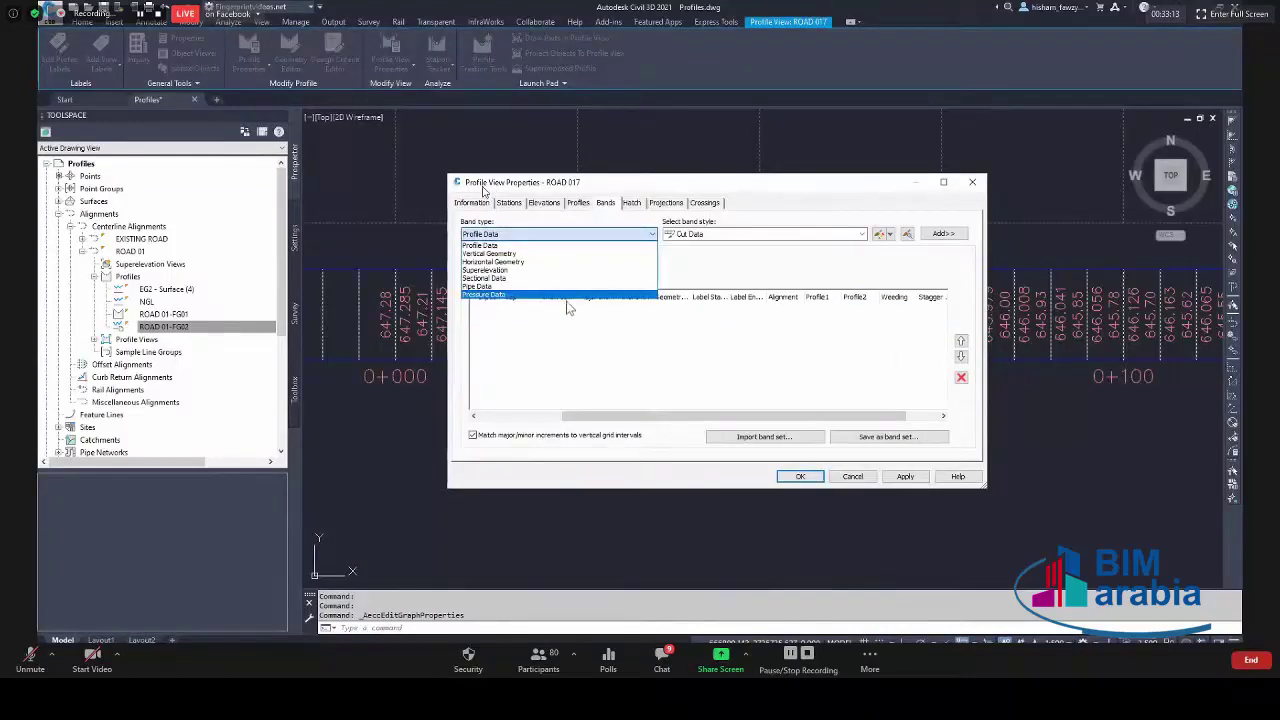
pyautogui.click(546, 238)
pyautogui.click(565, 236)
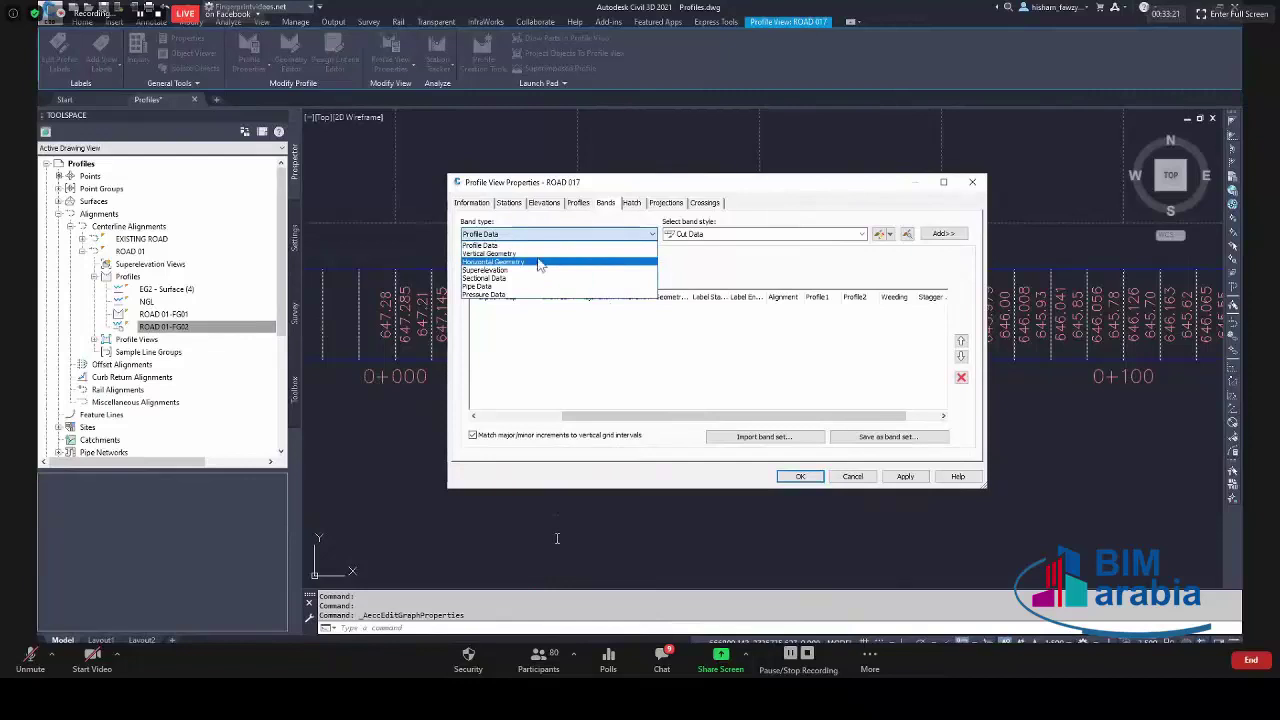
pyautogui.click(545, 254)
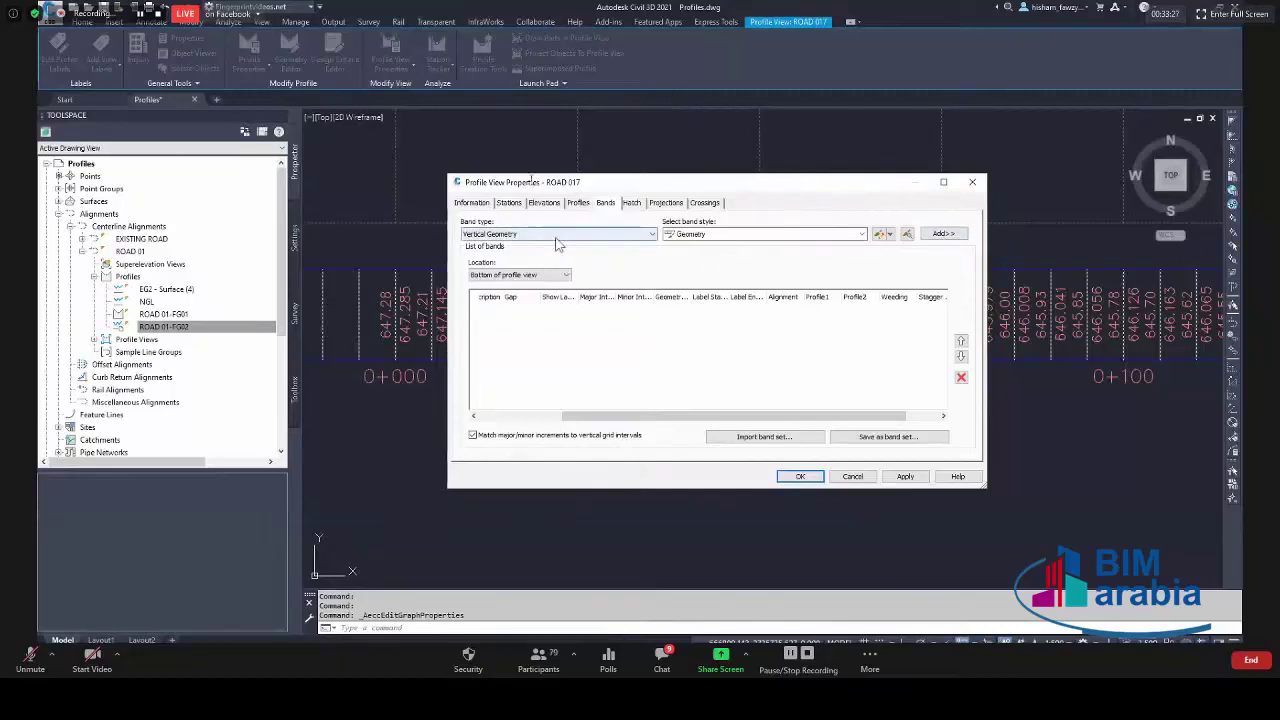
pyautogui.click(736, 237)
pyautogui.click(737, 246)
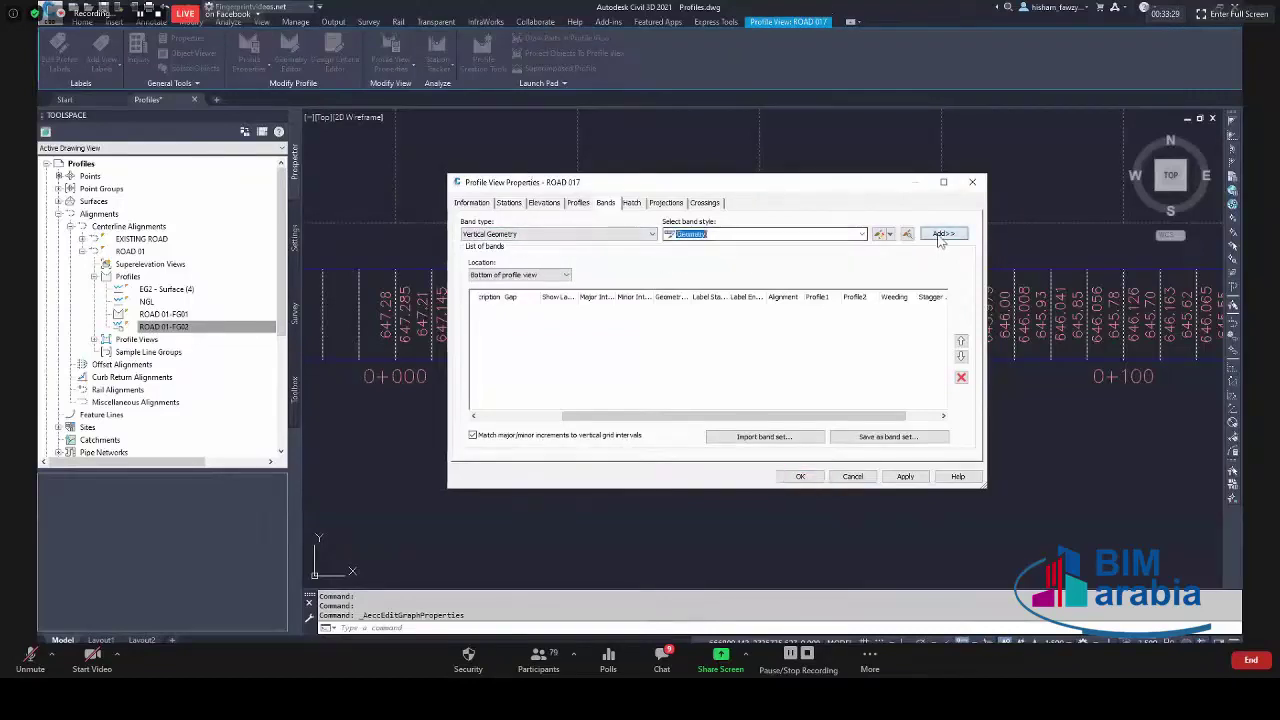
pyautogui.click(943, 233)
pyautogui.click(905, 476)
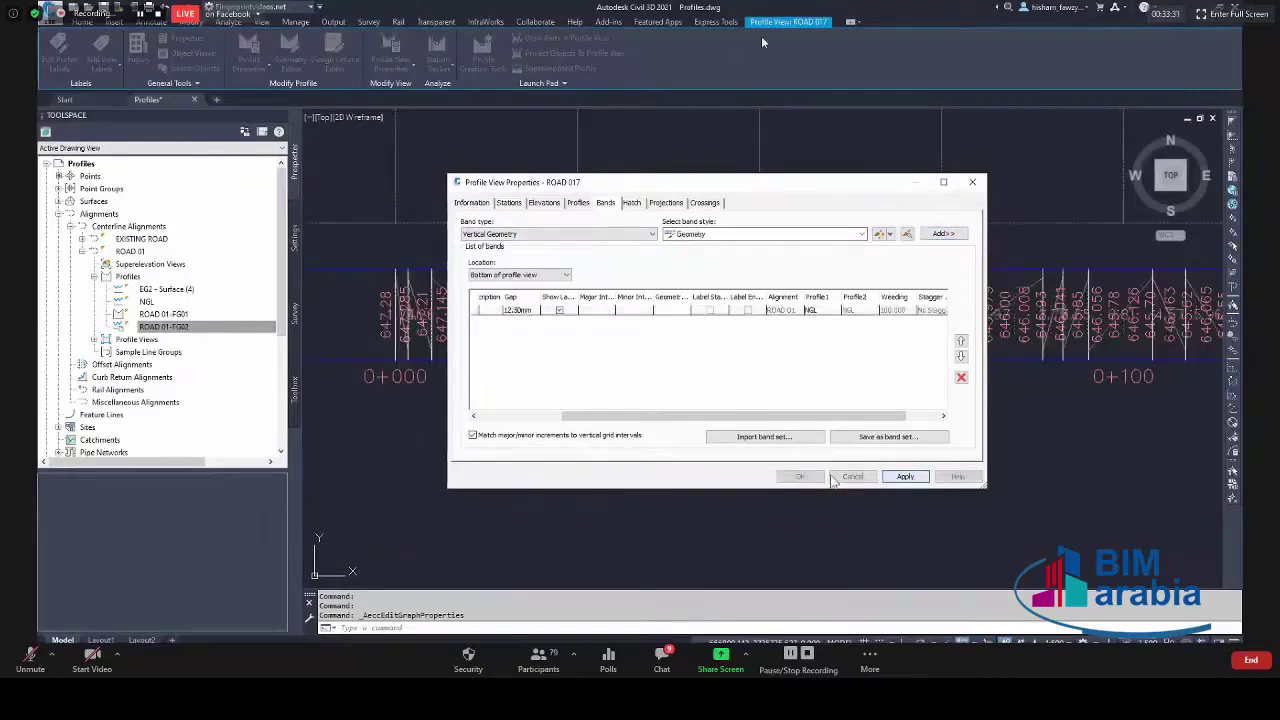
pyautogui.click(800, 476)
pyautogui.press('Escape')
pyautogui.scroll(5, 871, 380)
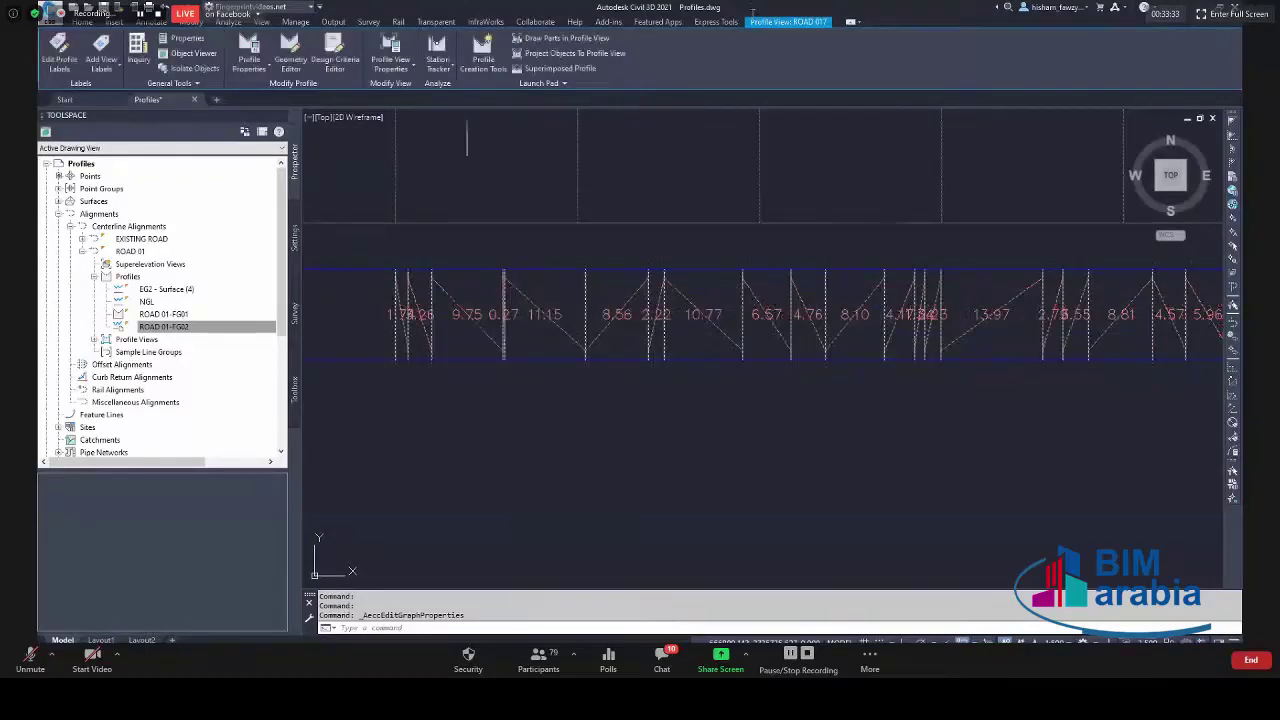
pyautogui.scroll(4, 640, 295)
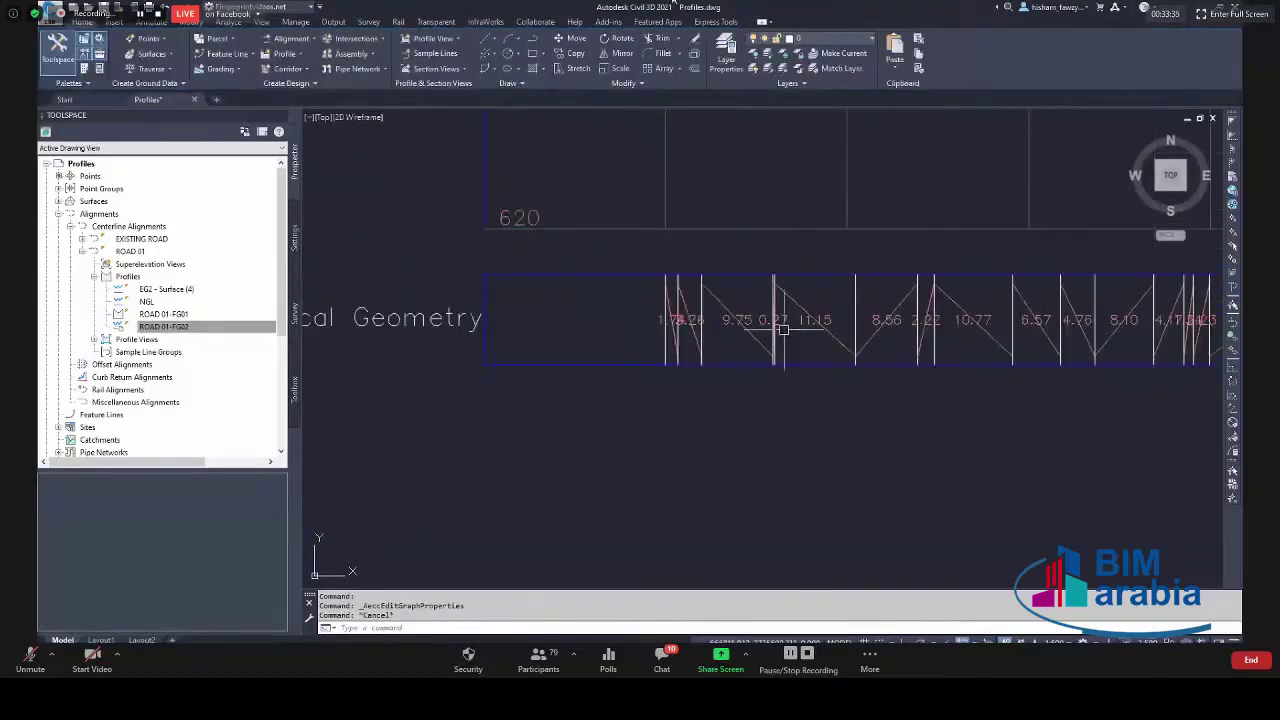
pyautogui.scroll(-8, 686, 295)
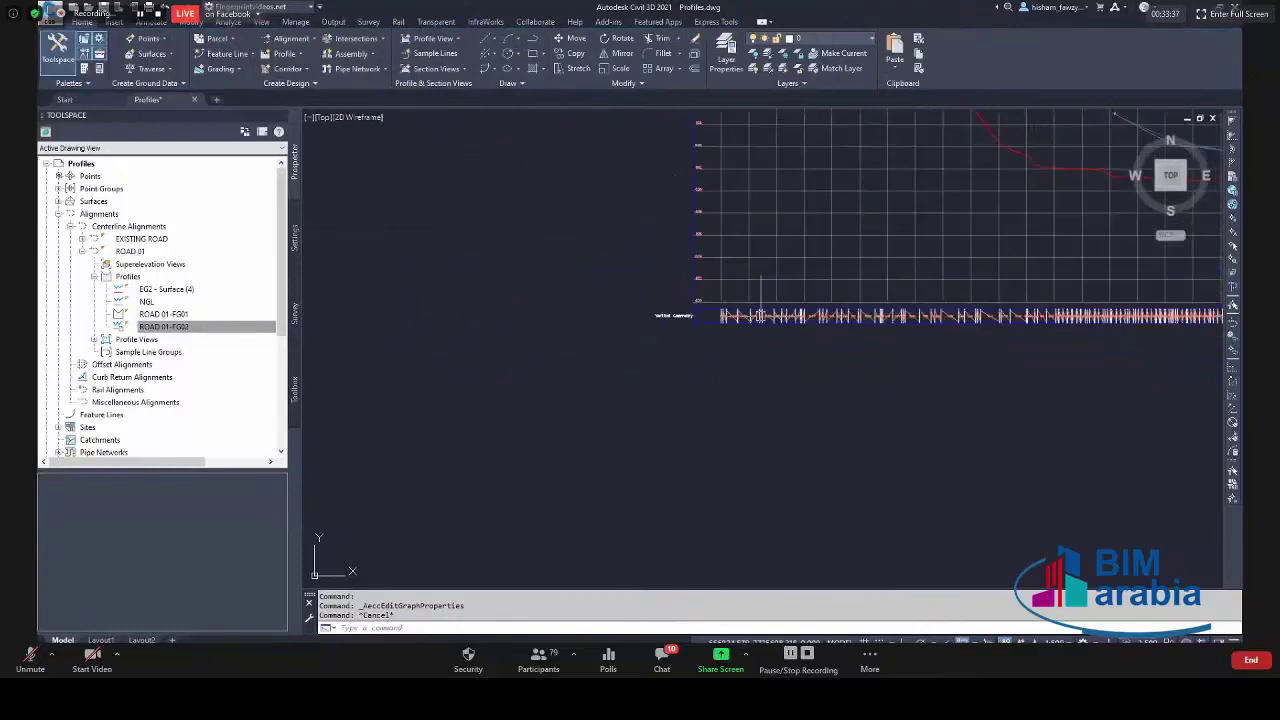
# Examine the segment labels in the Vertical Geometry band against the ROAD 01 profile view above it.
pyautogui.scroll(4, 832, 315)
pyautogui.scroll(3, 832, 315)
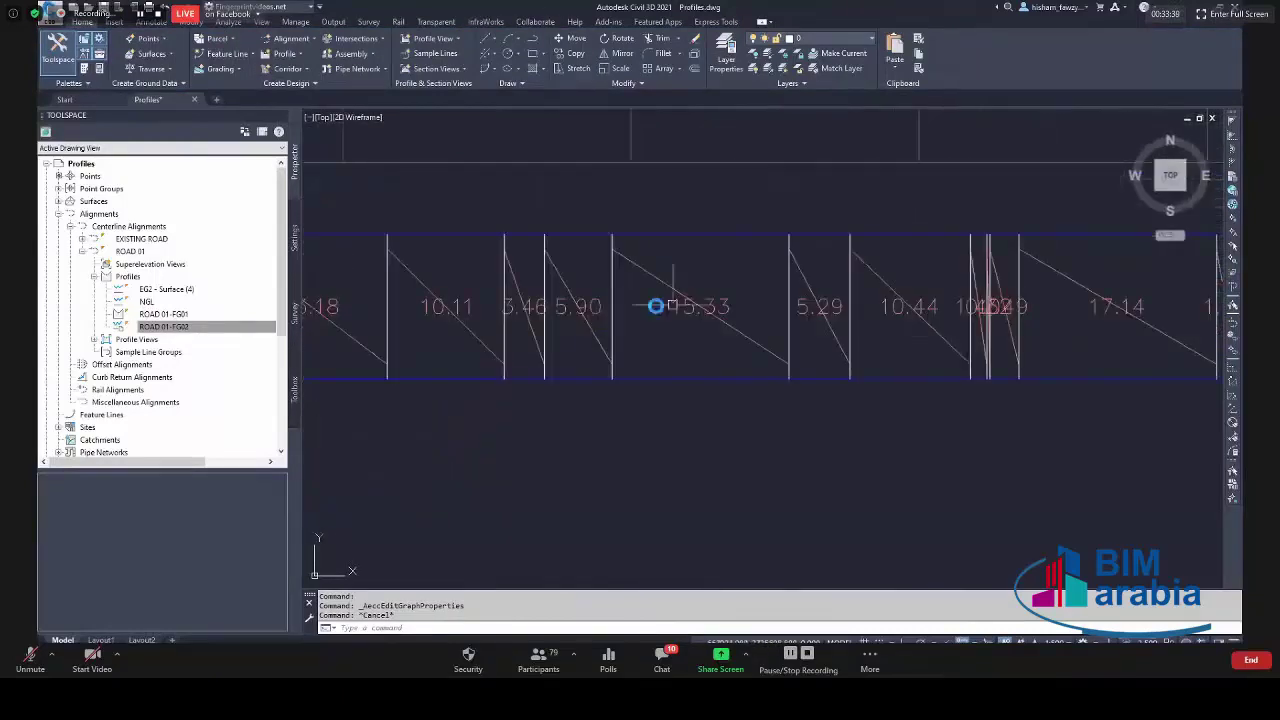
pyautogui.scroll(-4, 657, 303)
pyautogui.scroll(4, 790, 305)
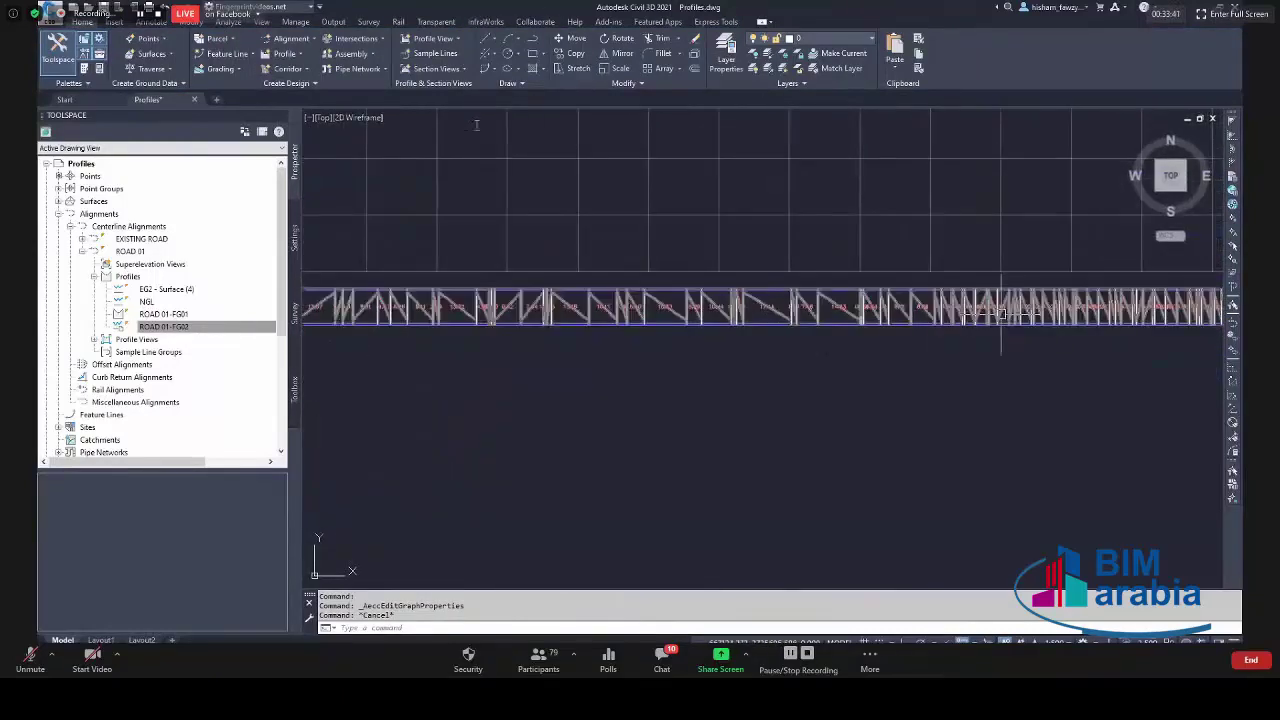
pyautogui.scroll(-5, 769, 305)
pyautogui.scroll(-5, 760, 296)
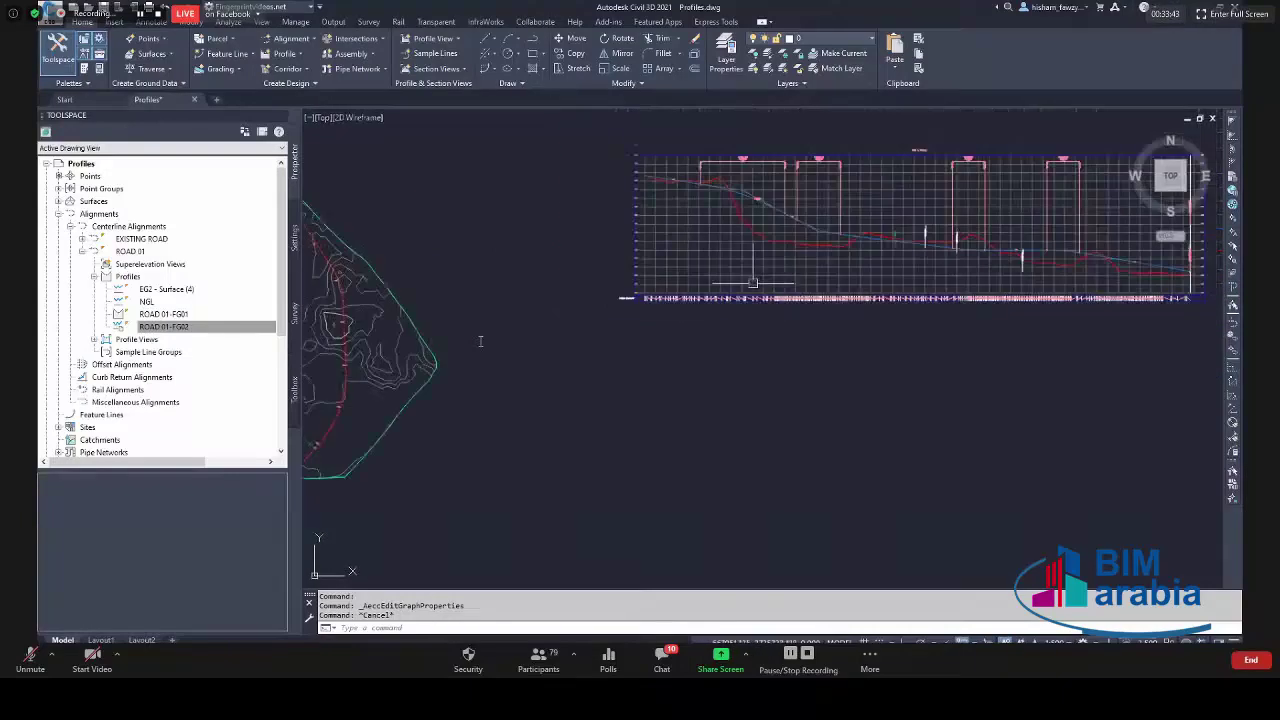
pyautogui.scroll(5, 665, 179)
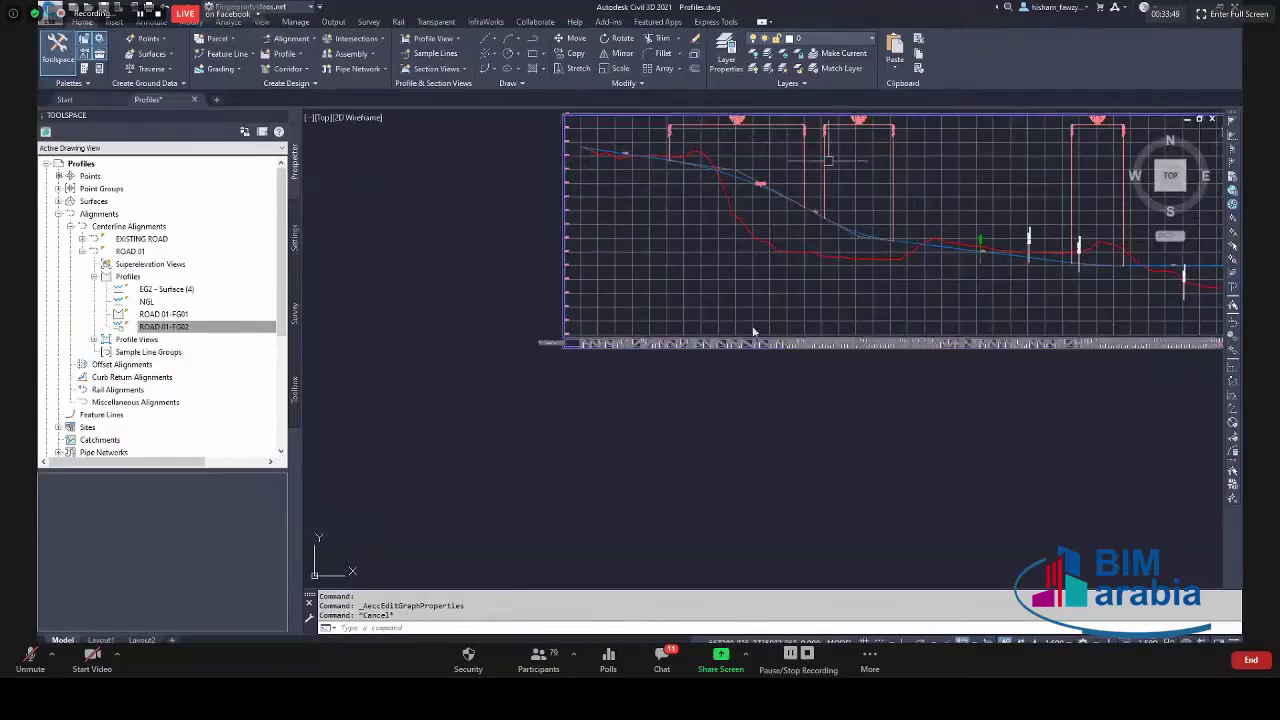
pyautogui.press('Escape')
# Set Profile1 of the Vertical Geometry band to ROAD 01-FG02 in the profile view's band properties and accept.
pyautogui.scroll(5, 722, 343)
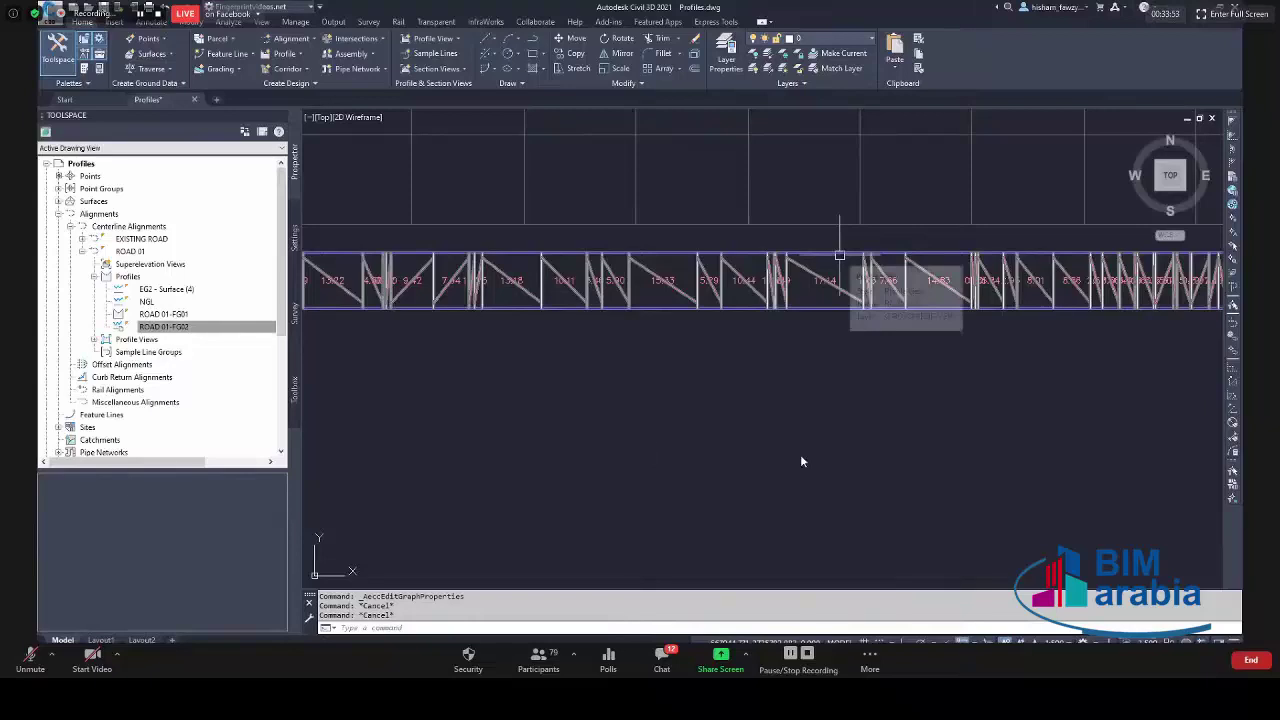
pyautogui.click(839, 259)
pyautogui.doubleClick(865, 298)
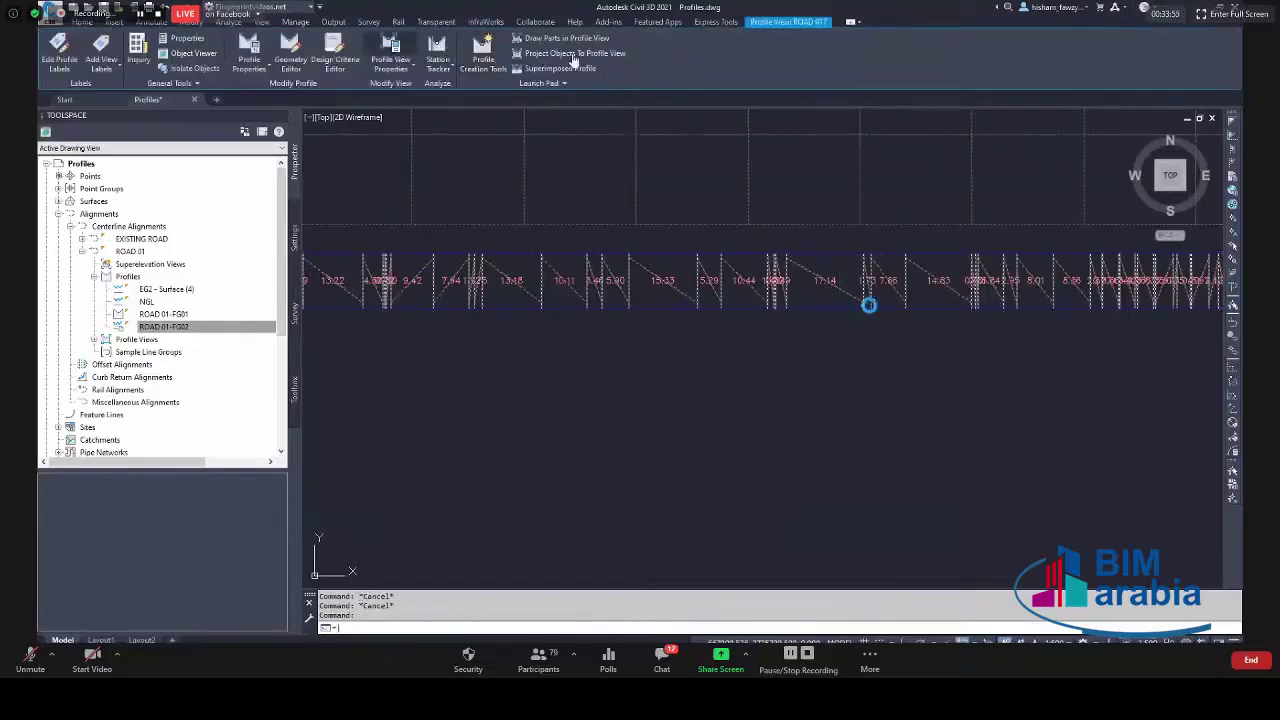
pyautogui.click(927, 310)
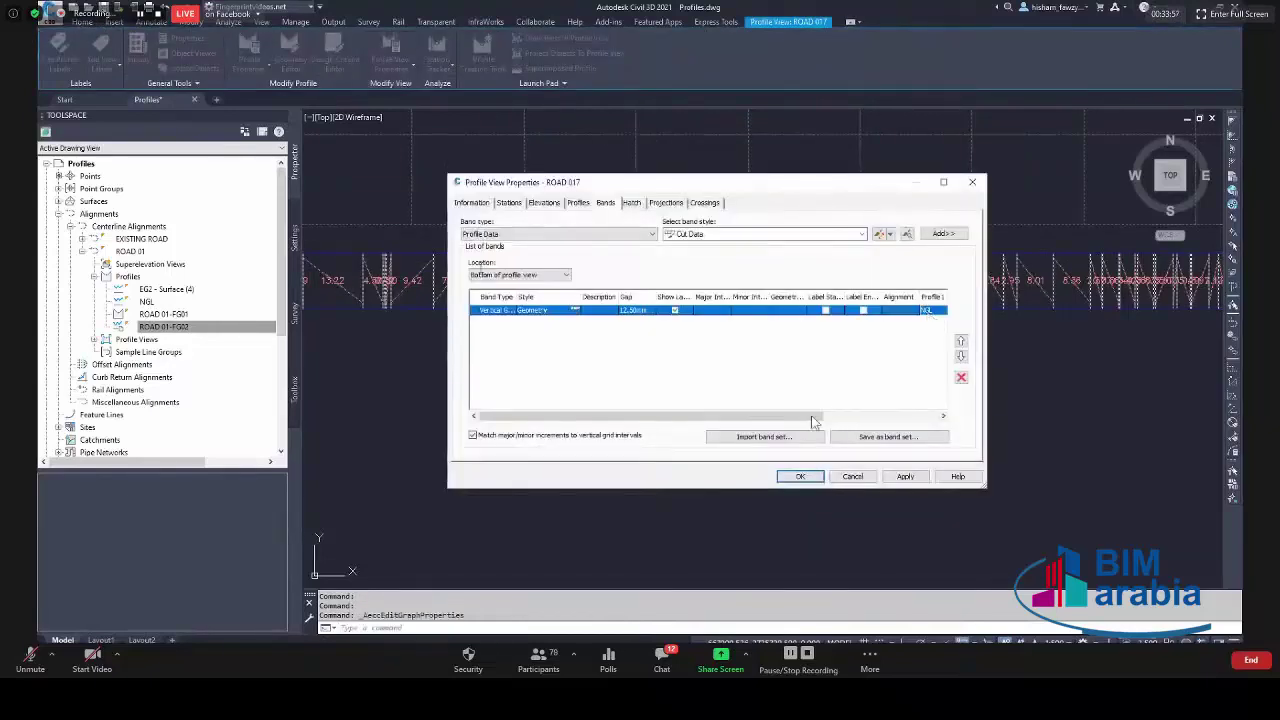
pyautogui.moveTo(812, 422); pyautogui.dragTo(897, 421)
pyautogui.click(814, 311)
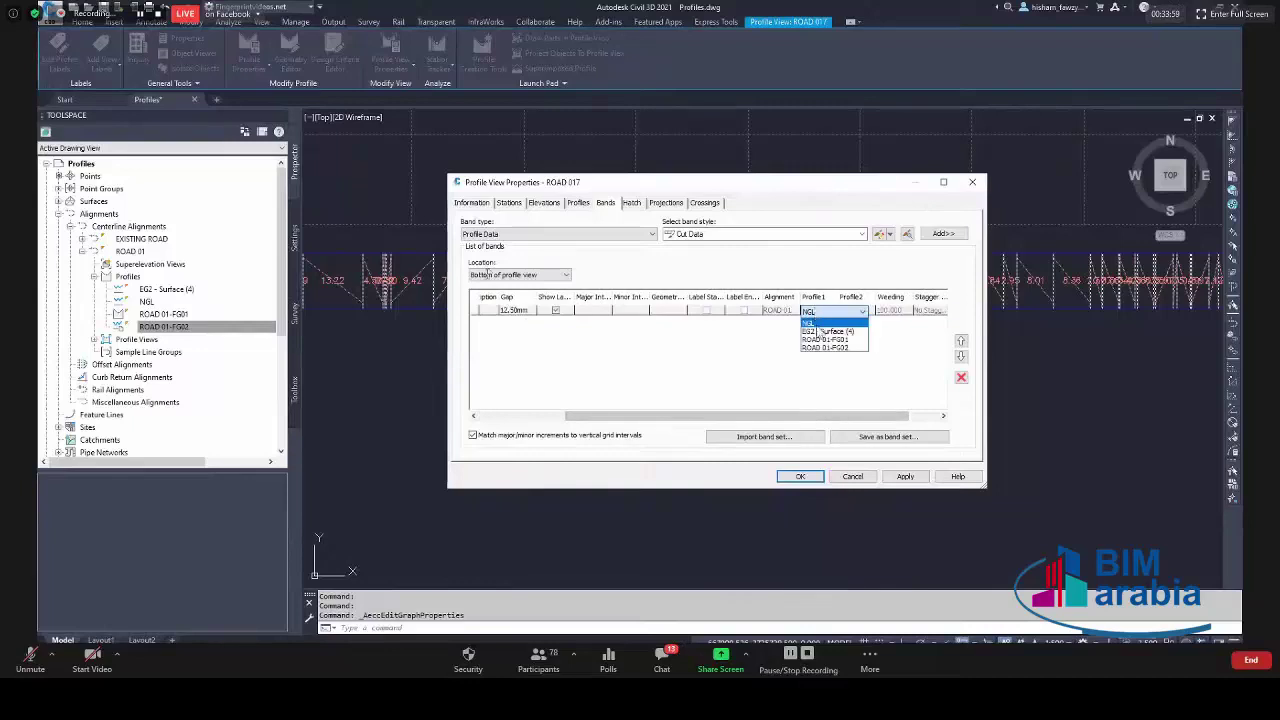
pyautogui.click(834, 348)
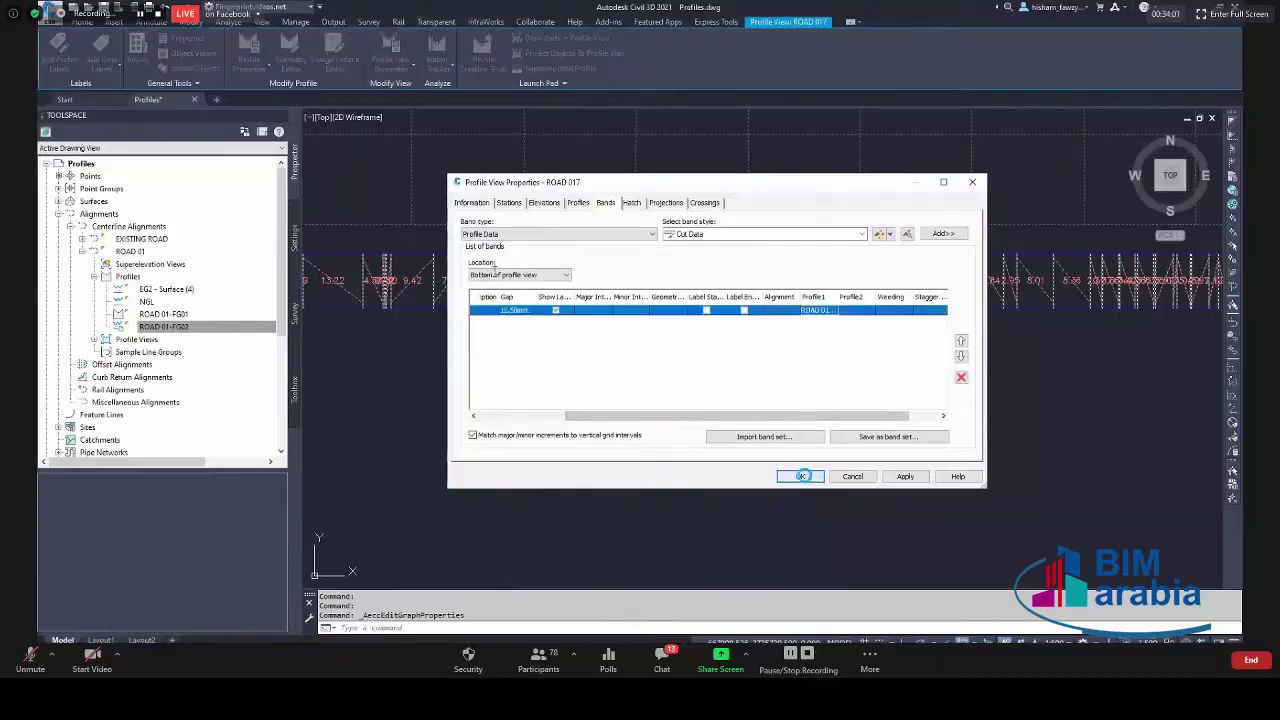
pyautogui.click(801, 476)
pyautogui.press('Escape')
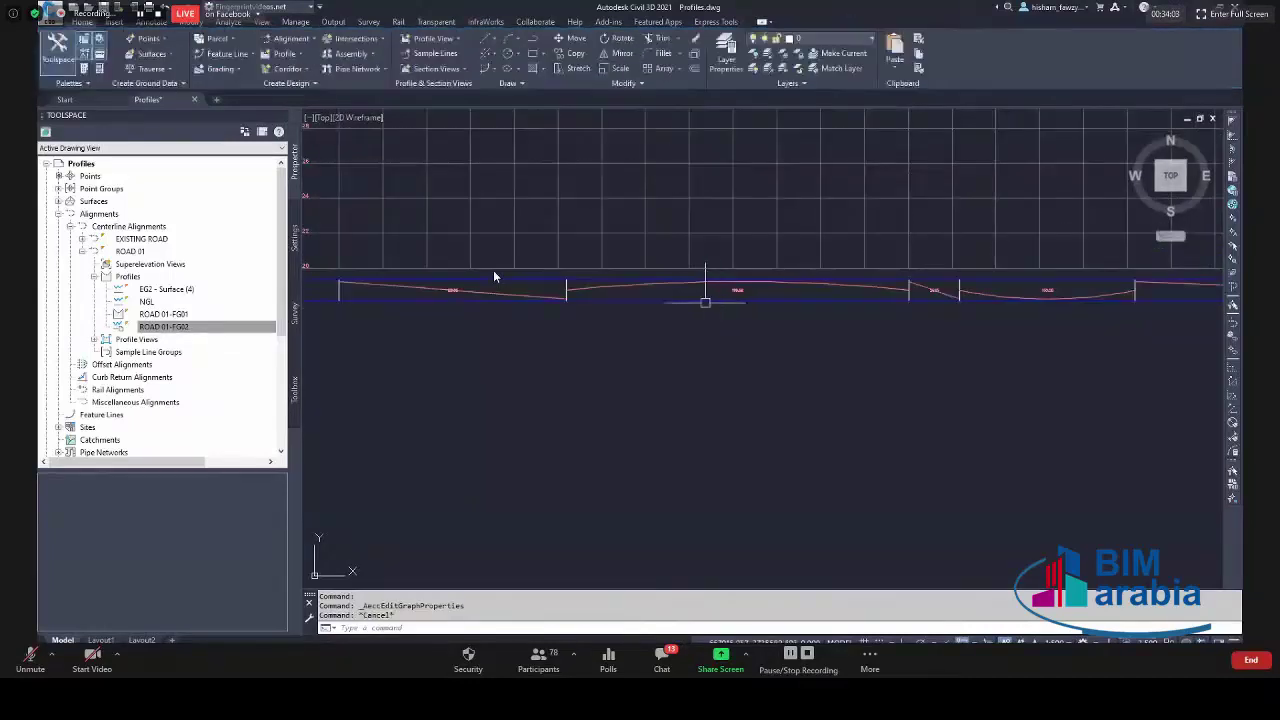
# Check the tangent and curve length labels in the Vertical Geometry band, and open its Geometry band style for editing.
pyautogui.scroll(8, 493, 270)
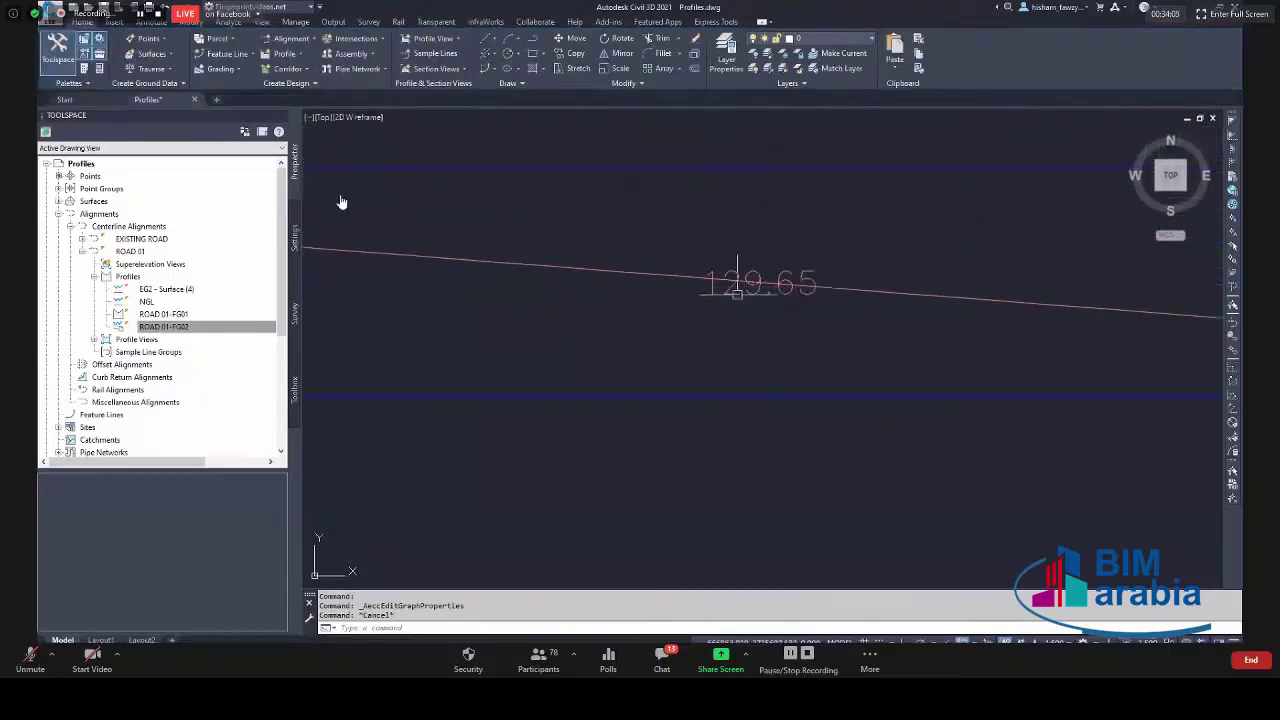
pyautogui.scroll(-6, 500, 271)
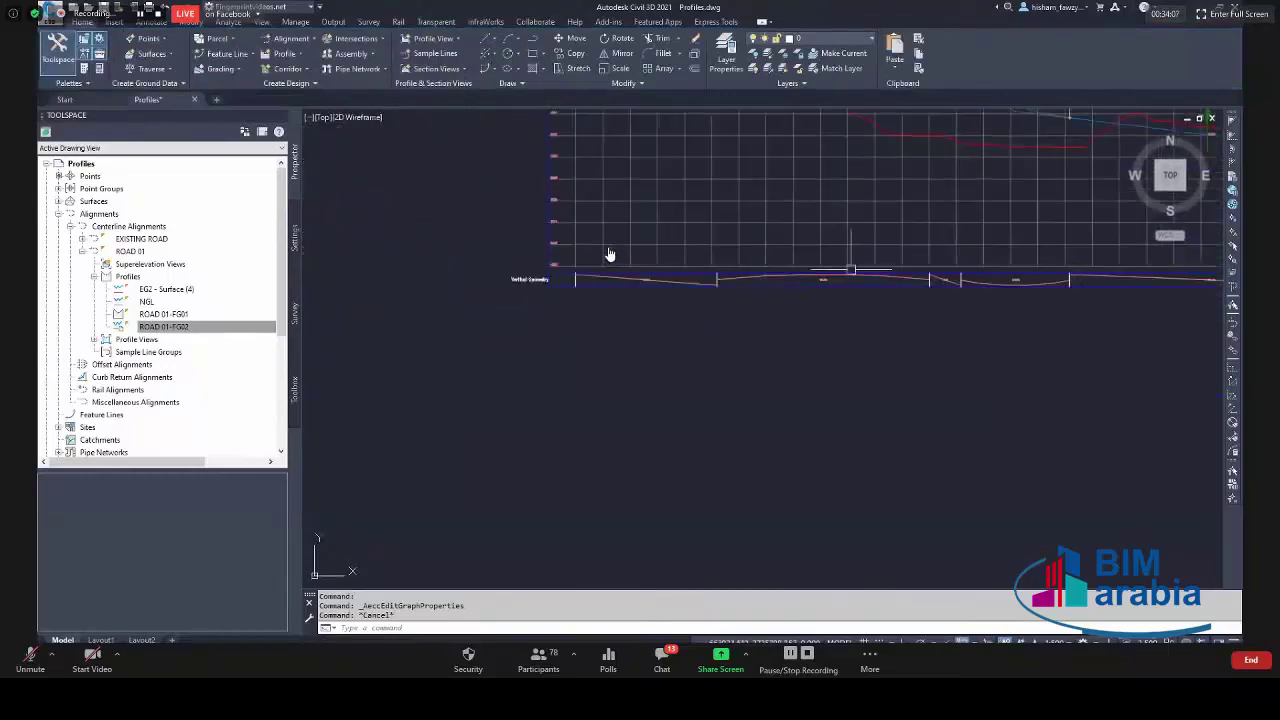
pyautogui.scroll(6, 850, 270)
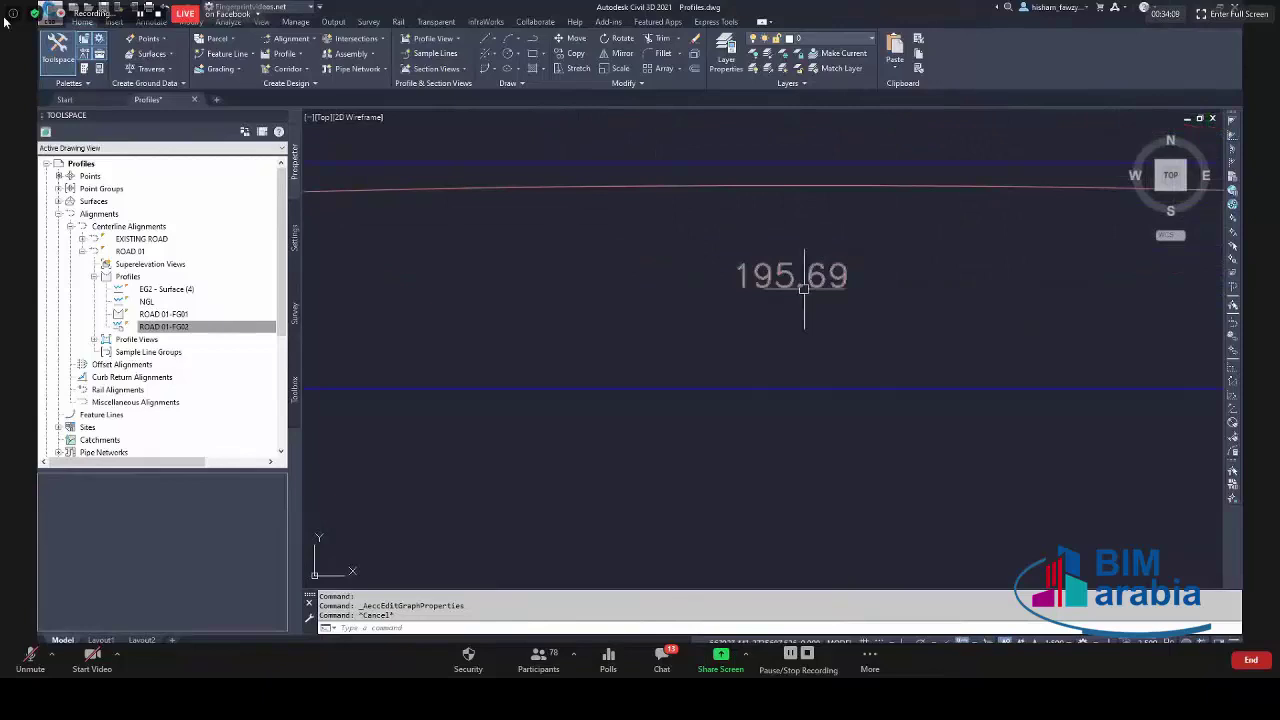
pyautogui.scroll(-5, 804, 289)
pyautogui.scroll(3, 630, 280)
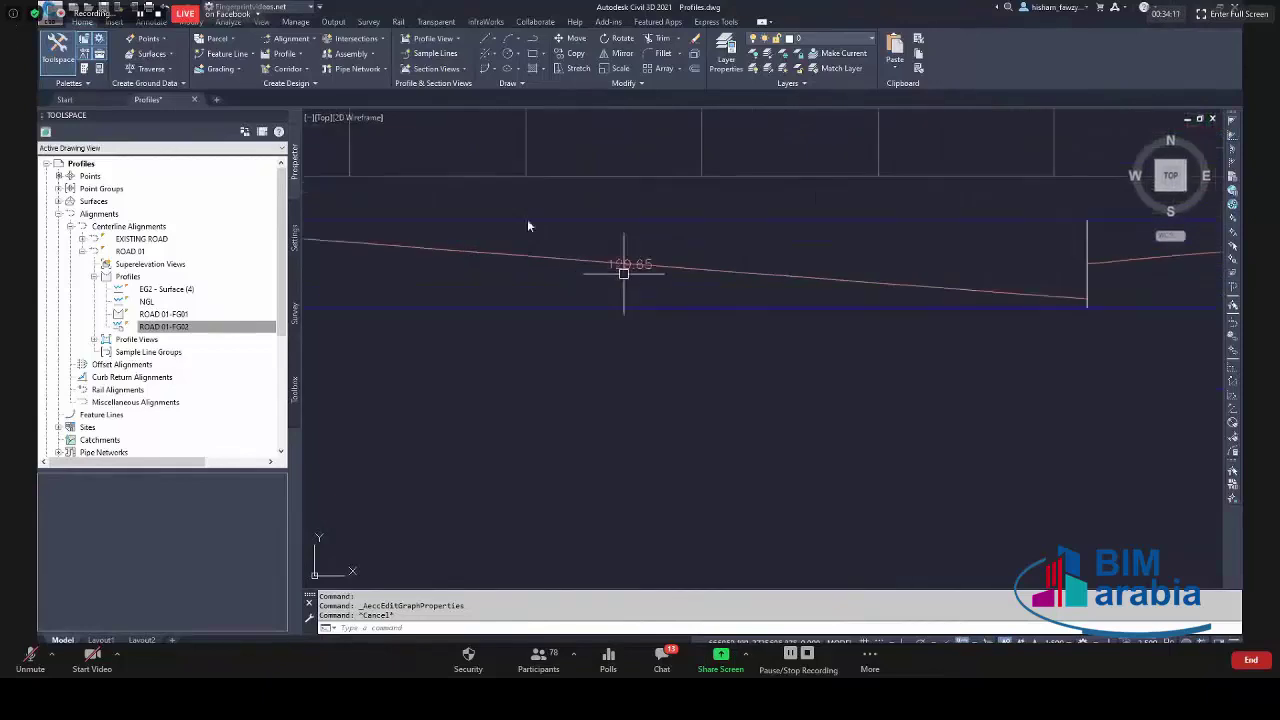
pyautogui.click(700, 275)
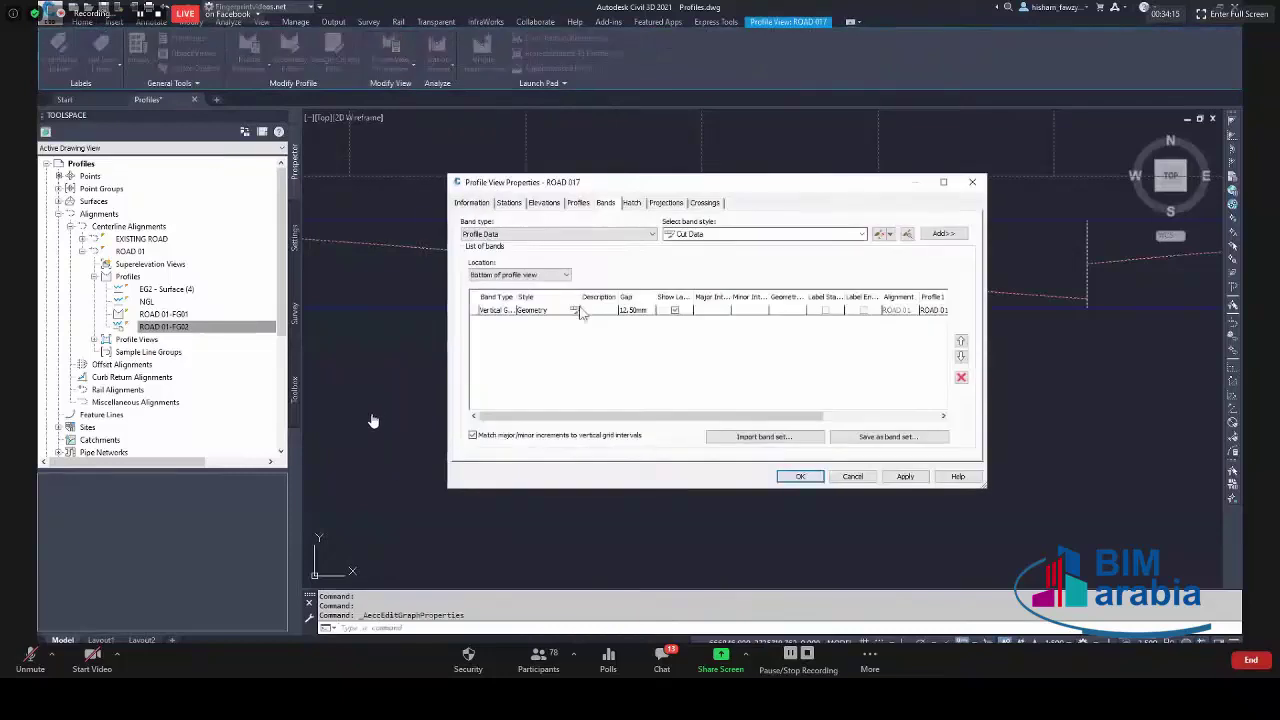
pyautogui.click(575, 310)
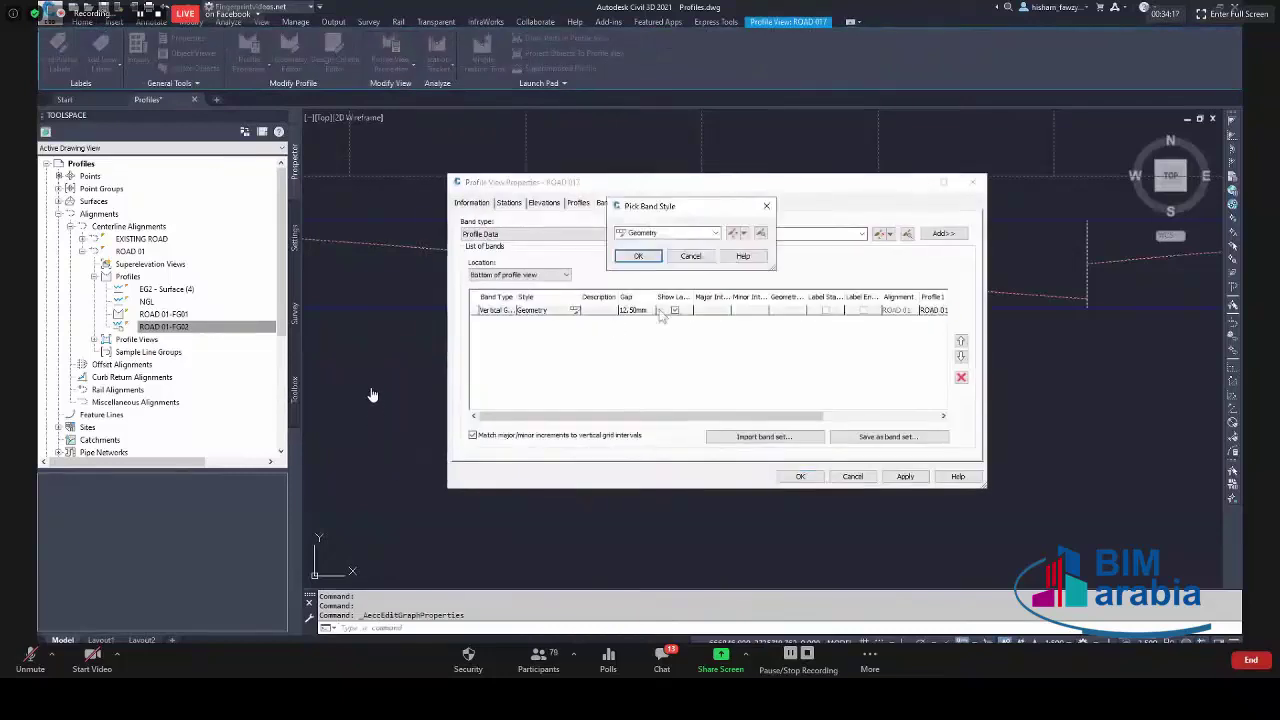
pyautogui.click(732, 233)
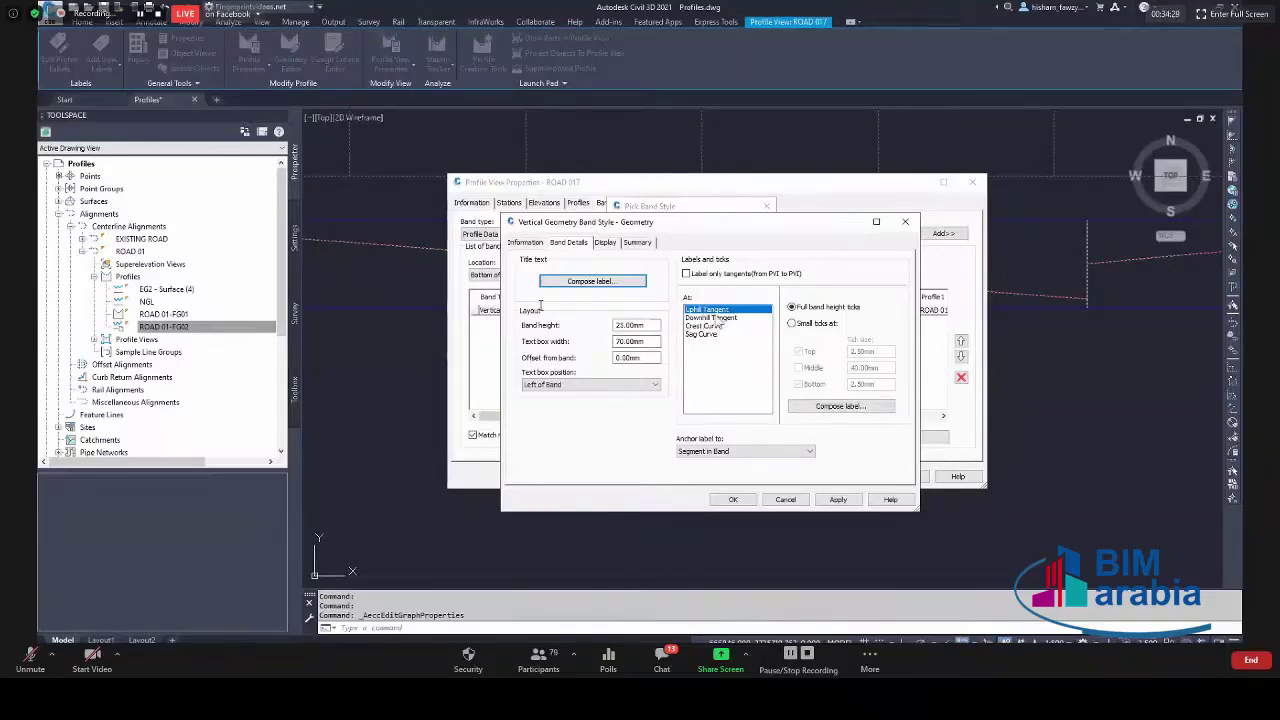
# Add the Tangent Grade property on a new line under the length in the Downhill Tangent label, and accept all band style changes.
pyautogui.click(716, 318)
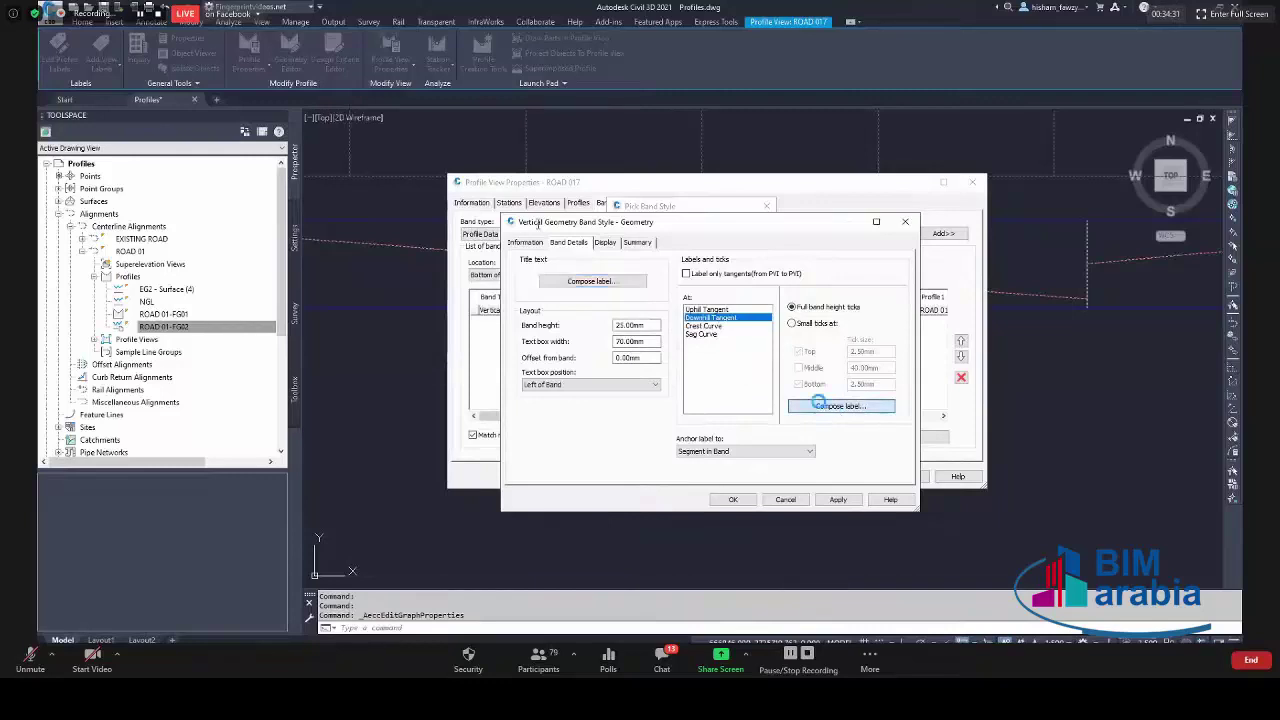
pyautogui.click(838, 406)
pyautogui.click(688, 281)
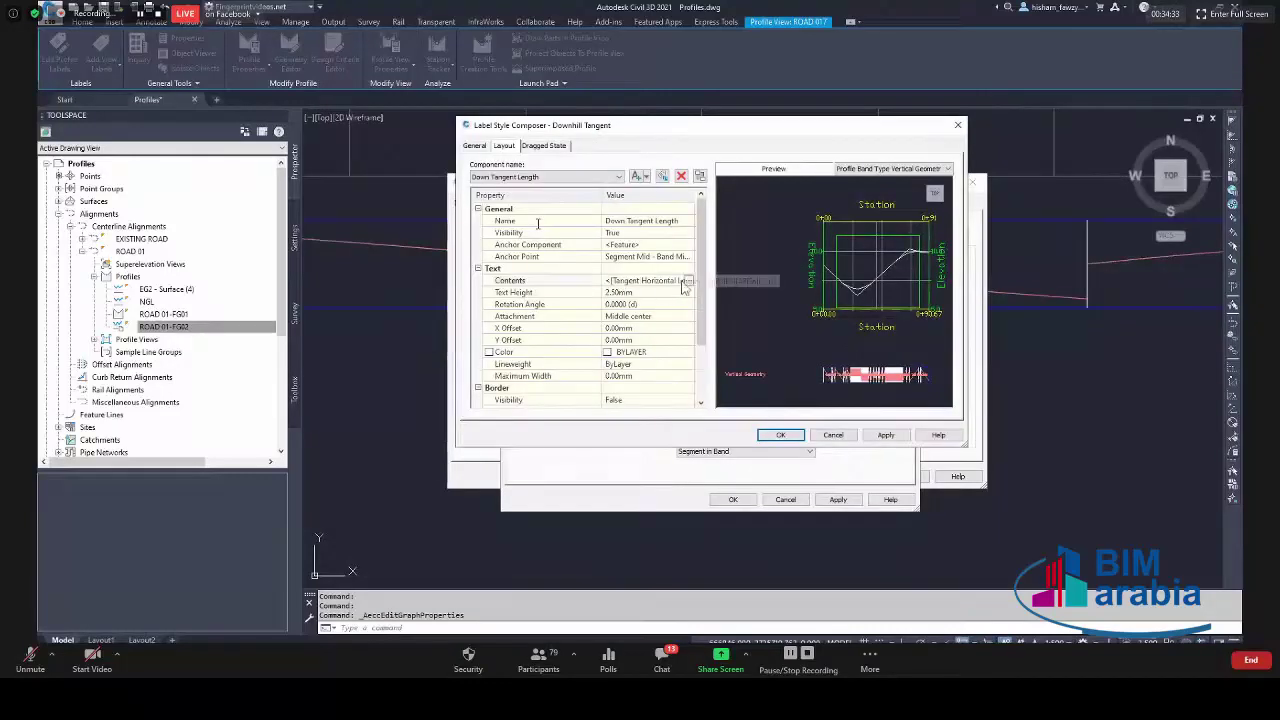
pyautogui.click(690, 281)
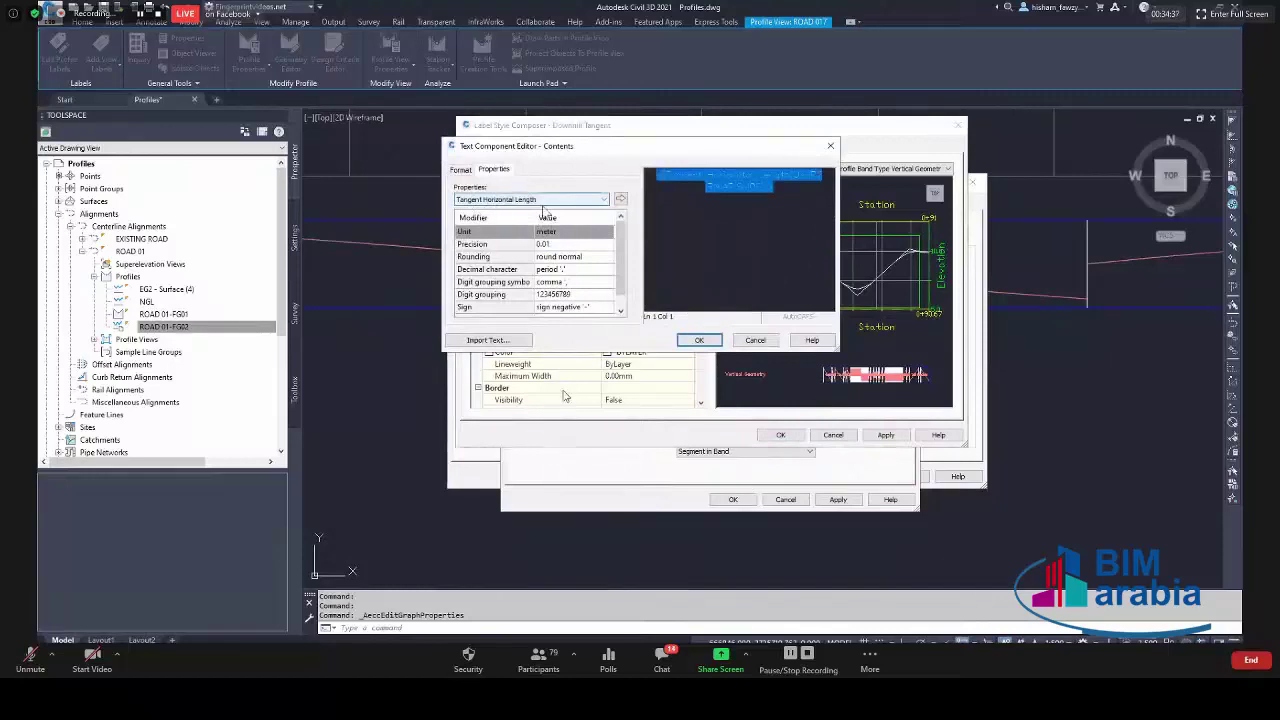
pyautogui.click(762, 195)
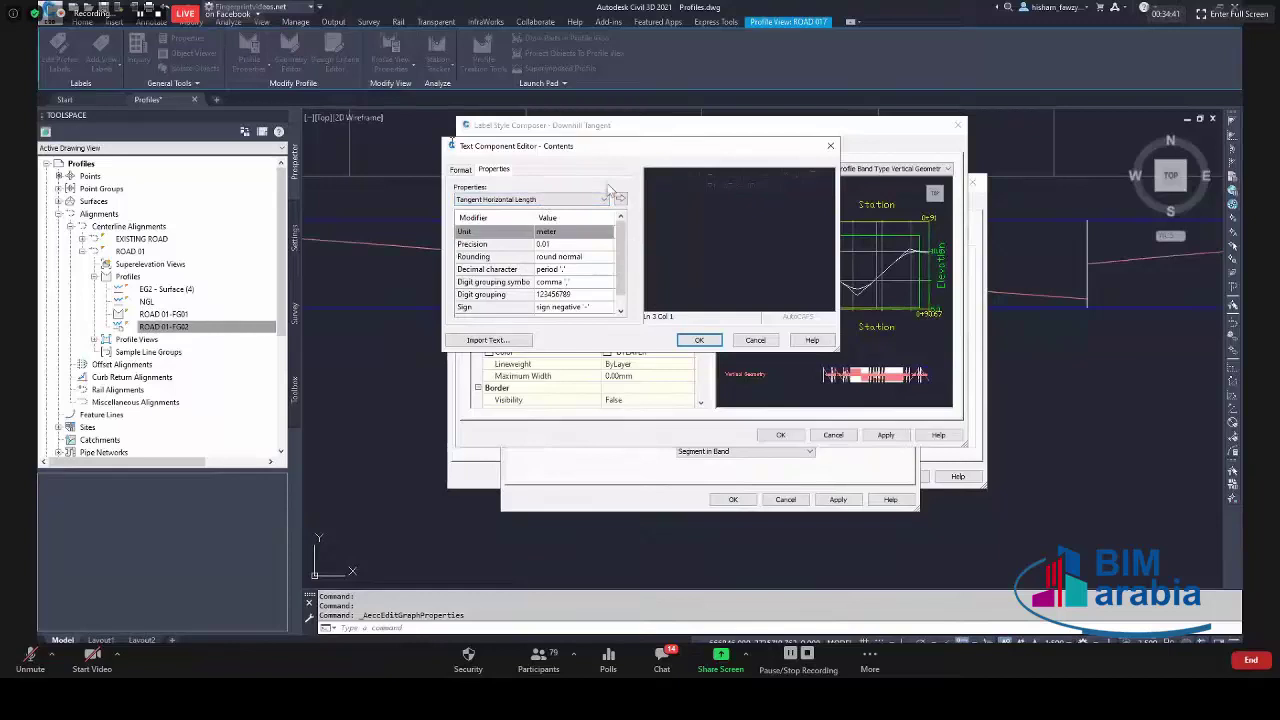
pyautogui.click(561, 201)
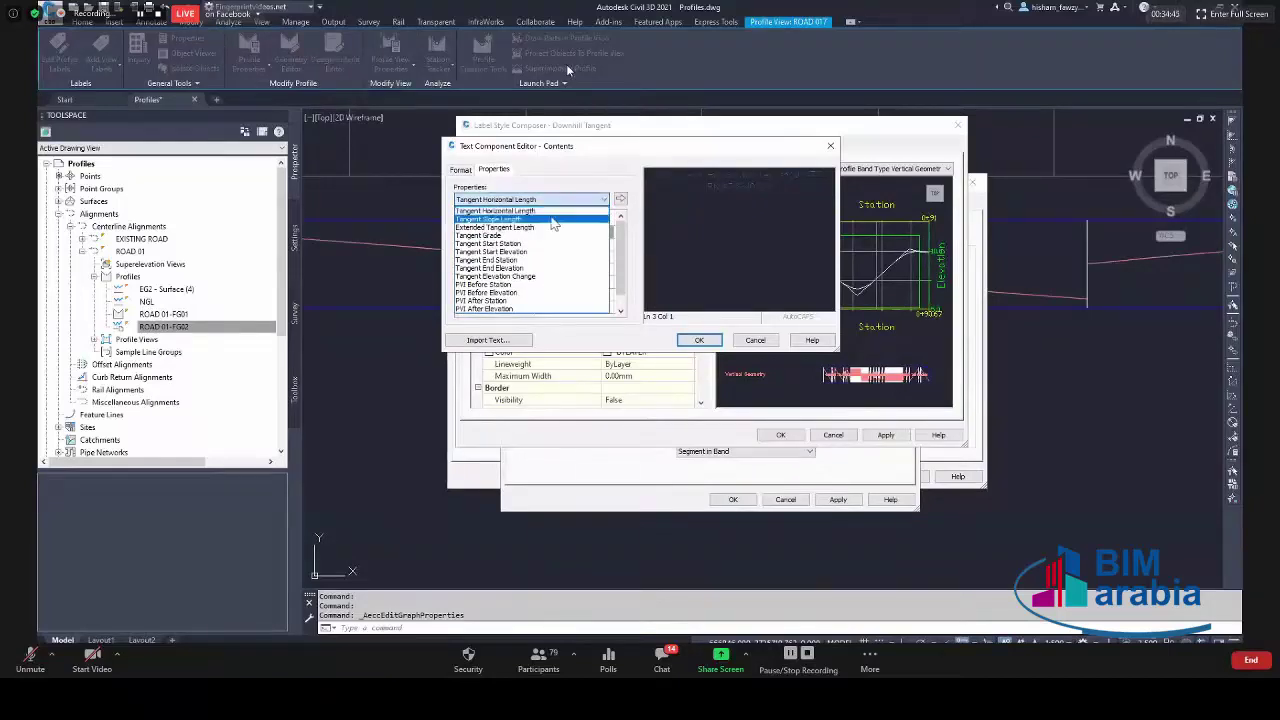
pyautogui.click(541, 243)
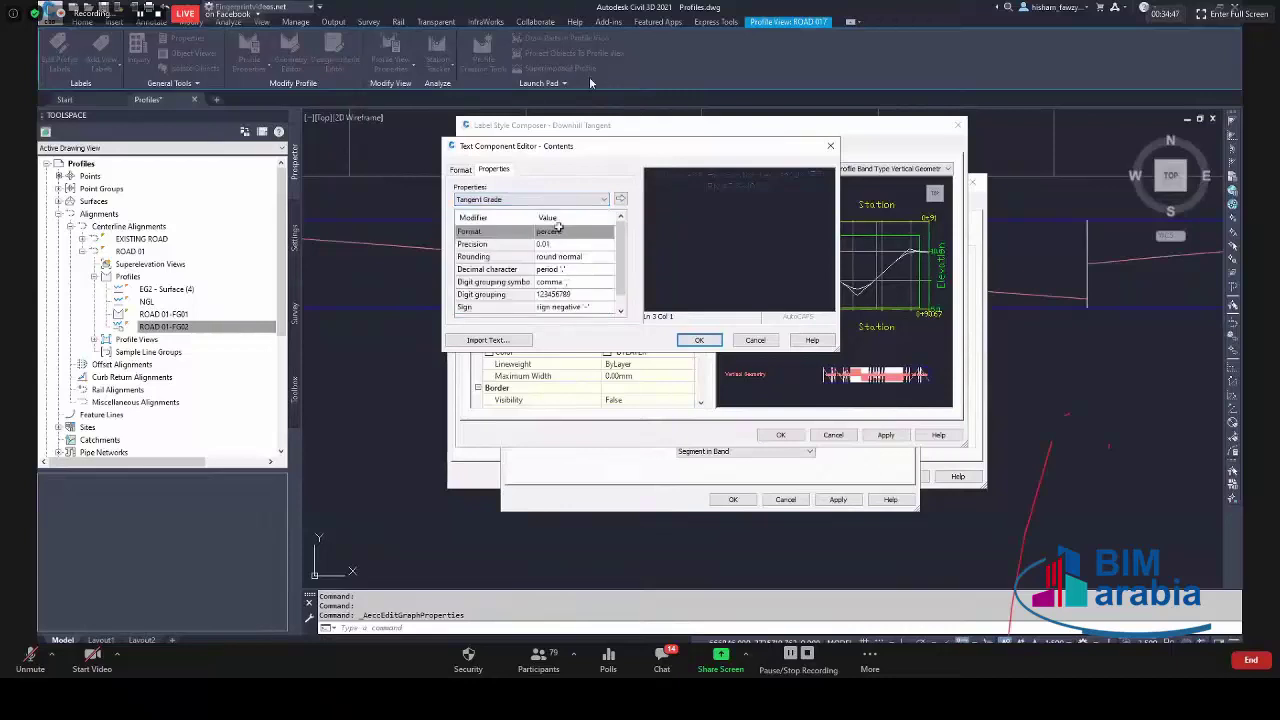
pyautogui.click(620, 199)
pyautogui.click(699, 340)
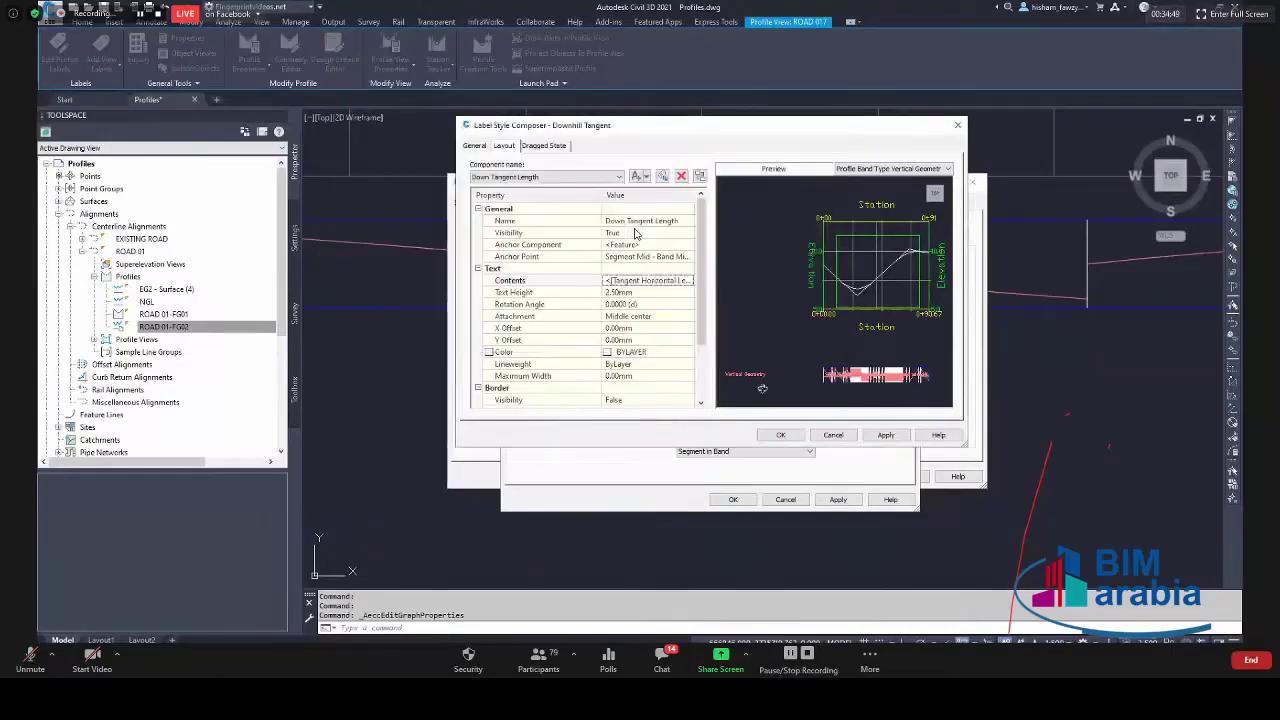
pyautogui.click(781, 434)
pyautogui.click(733, 499)
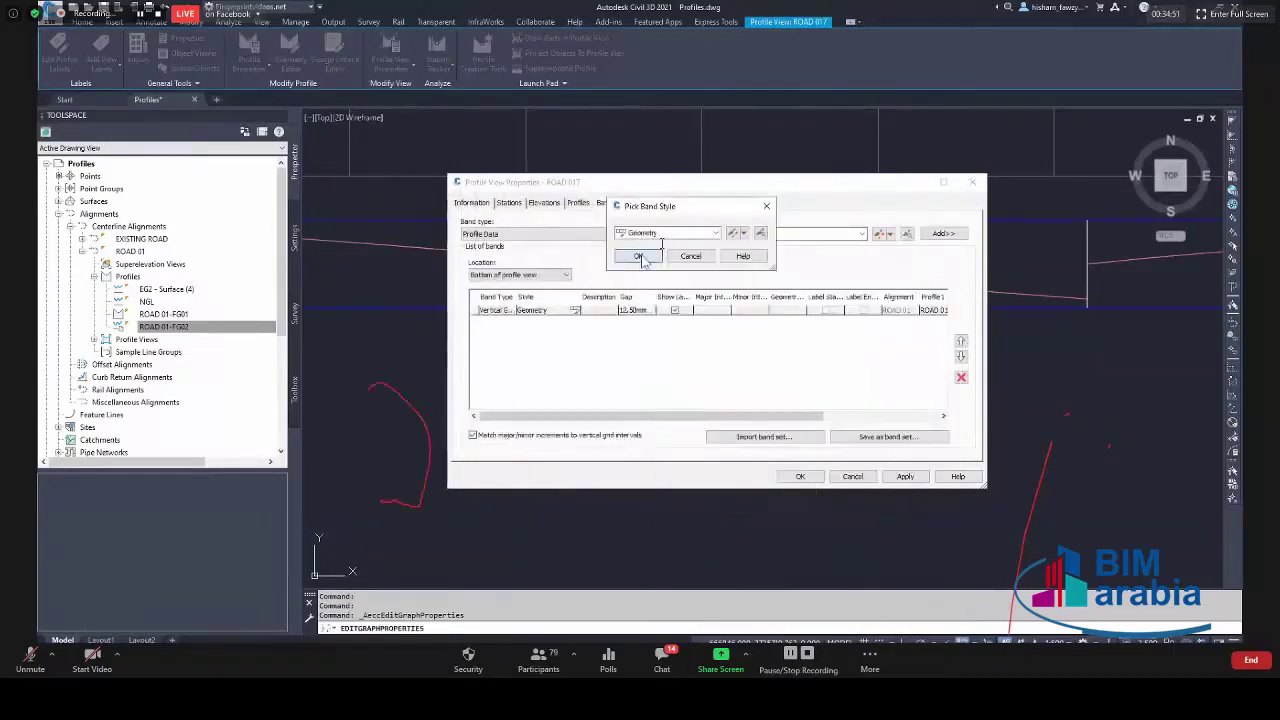
pyautogui.click(638, 256)
pyautogui.click(800, 476)
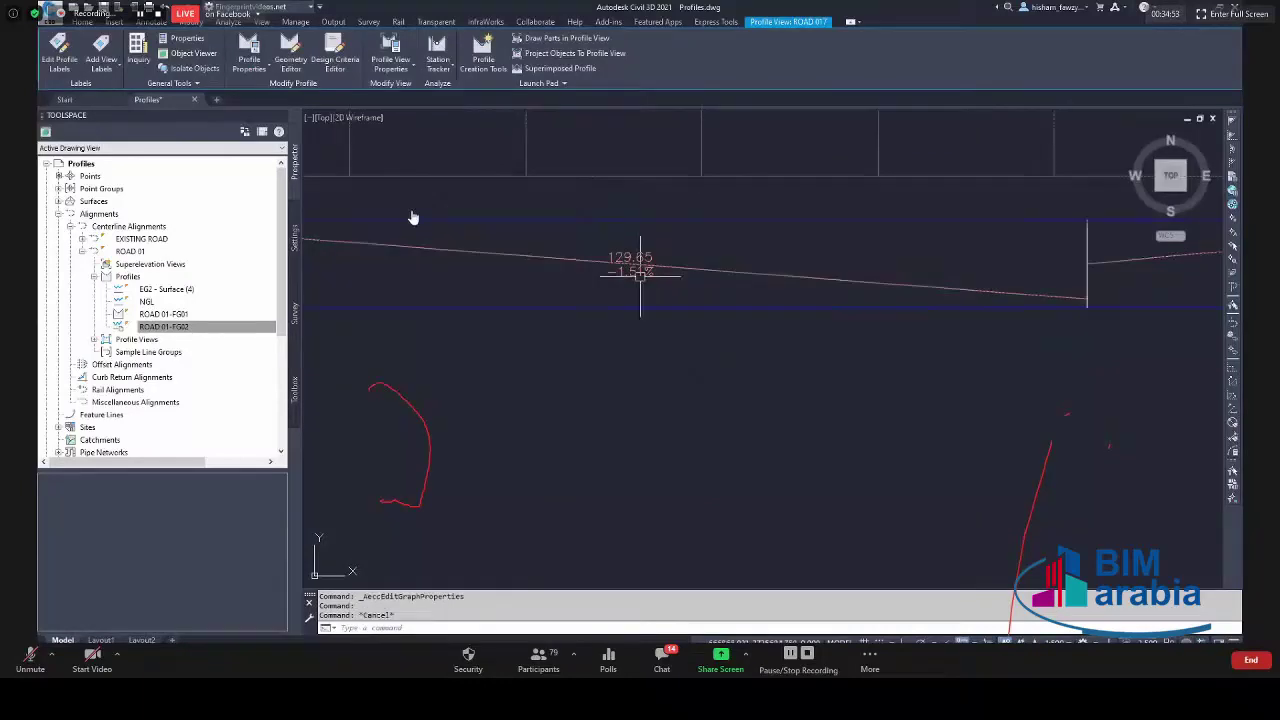
# Compare the downhill tangent's length and grade labels in the band with the profile's grade label, and examine the crest curve segment.
pyautogui.scroll(2, 461, 302)
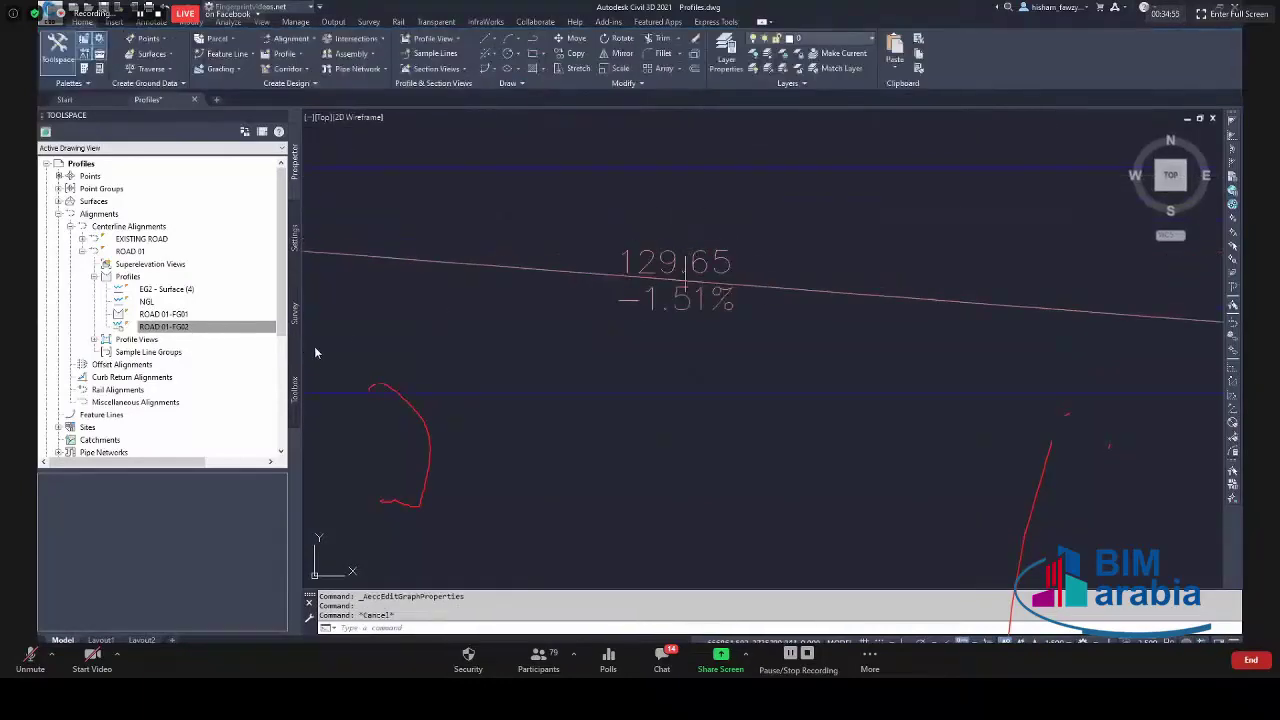
pyautogui.scroll(-3, 370, 336)
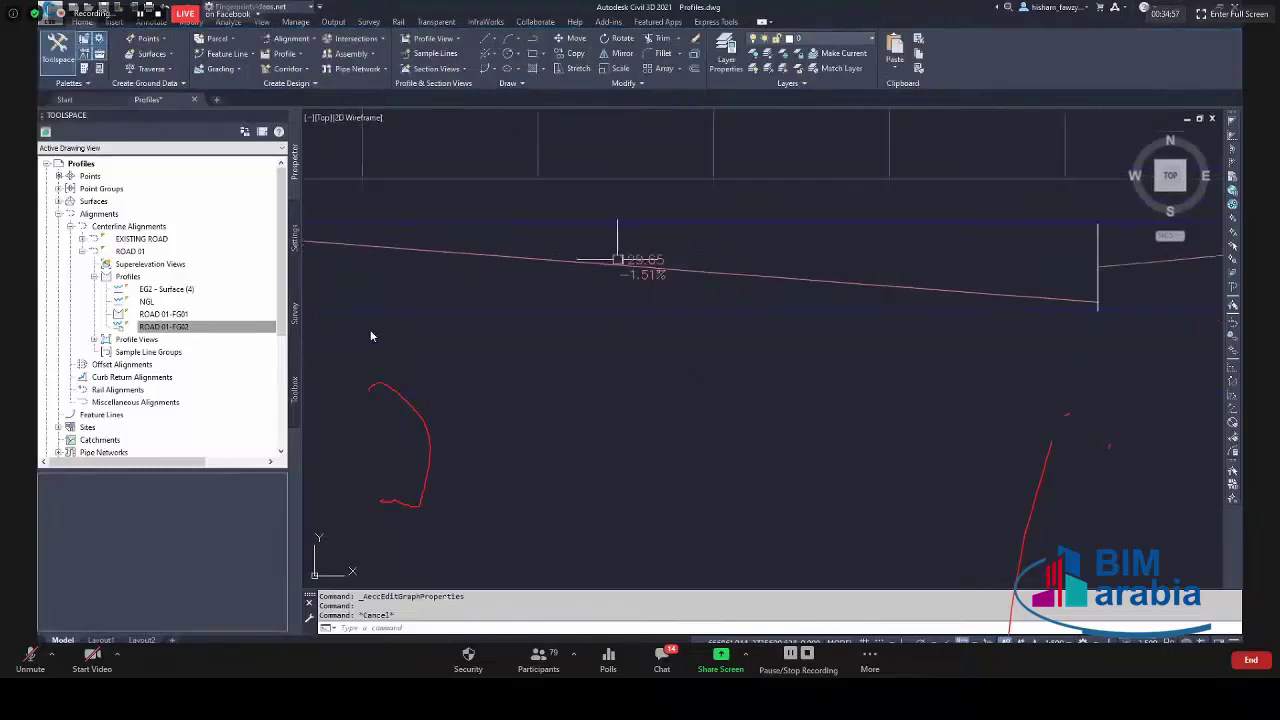
pyautogui.scroll(-2, 370, 336)
pyautogui.scroll(-3, 591, 271)
pyautogui.scroll(4, 704, 304)
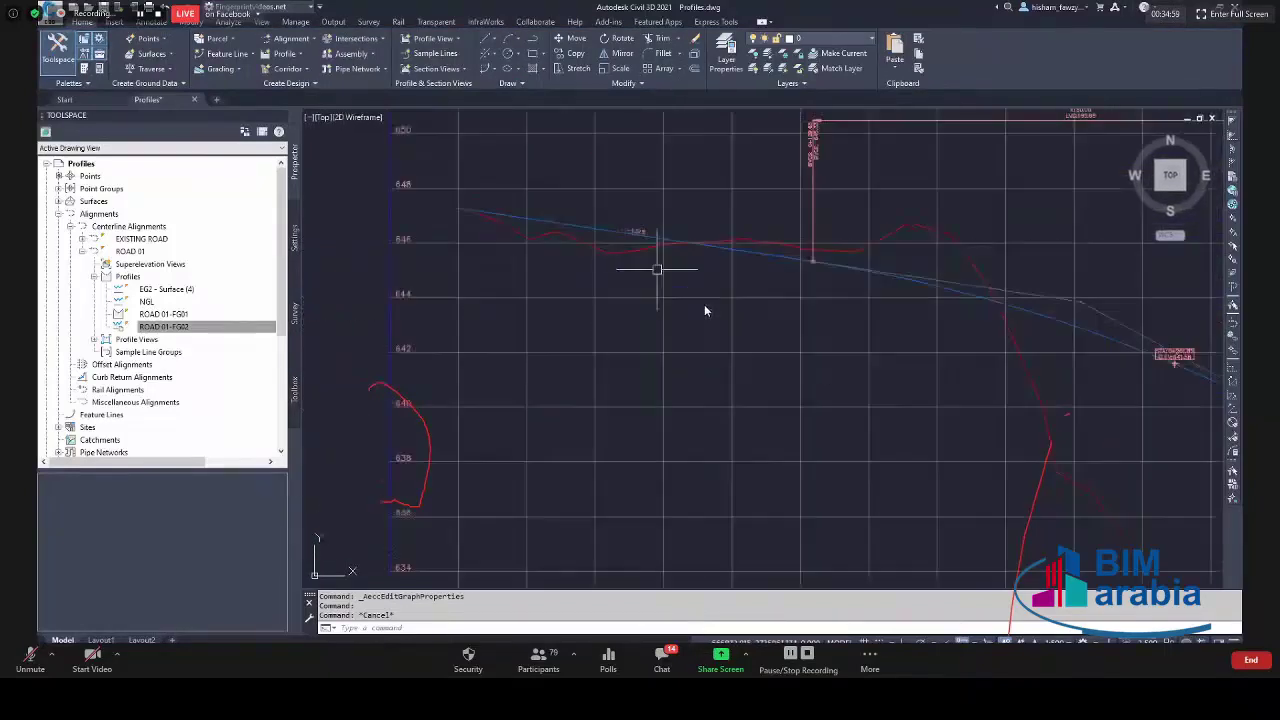
pyautogui.scroll(5, 704, 304)
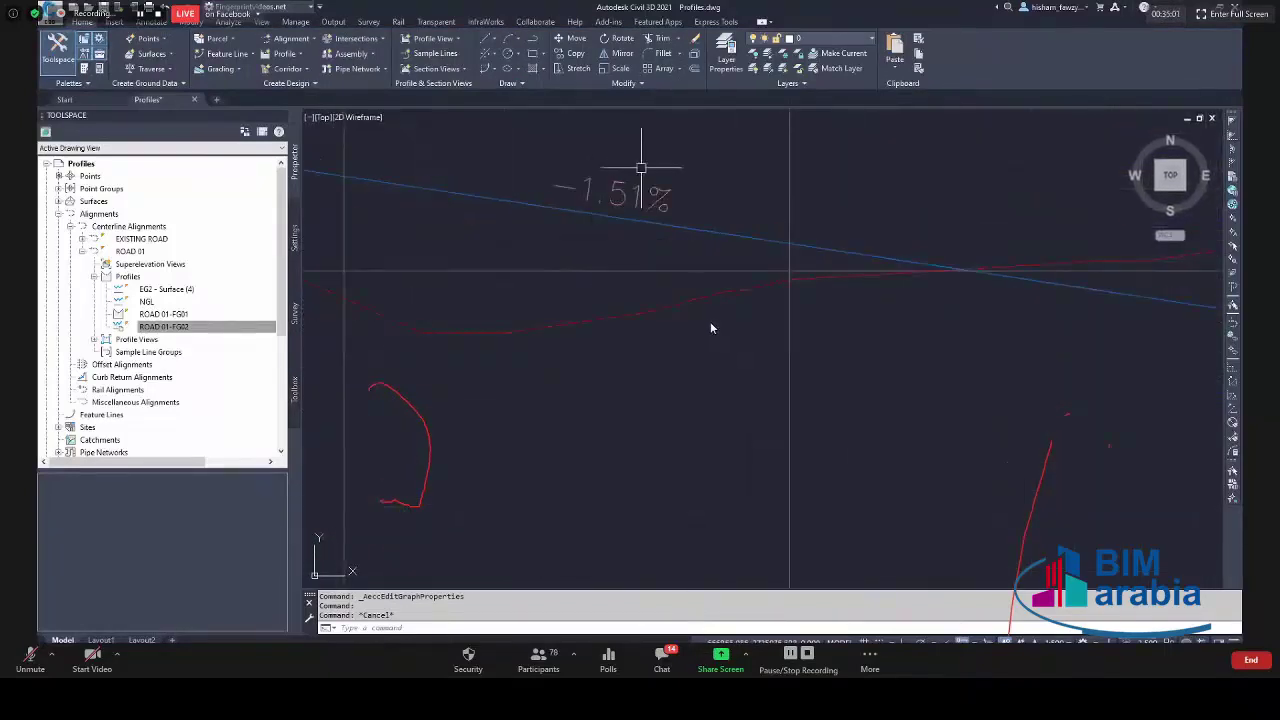
pyautogui.scroll(-3, 641, 168)
pyautogui.scroll(5, 600, 260)
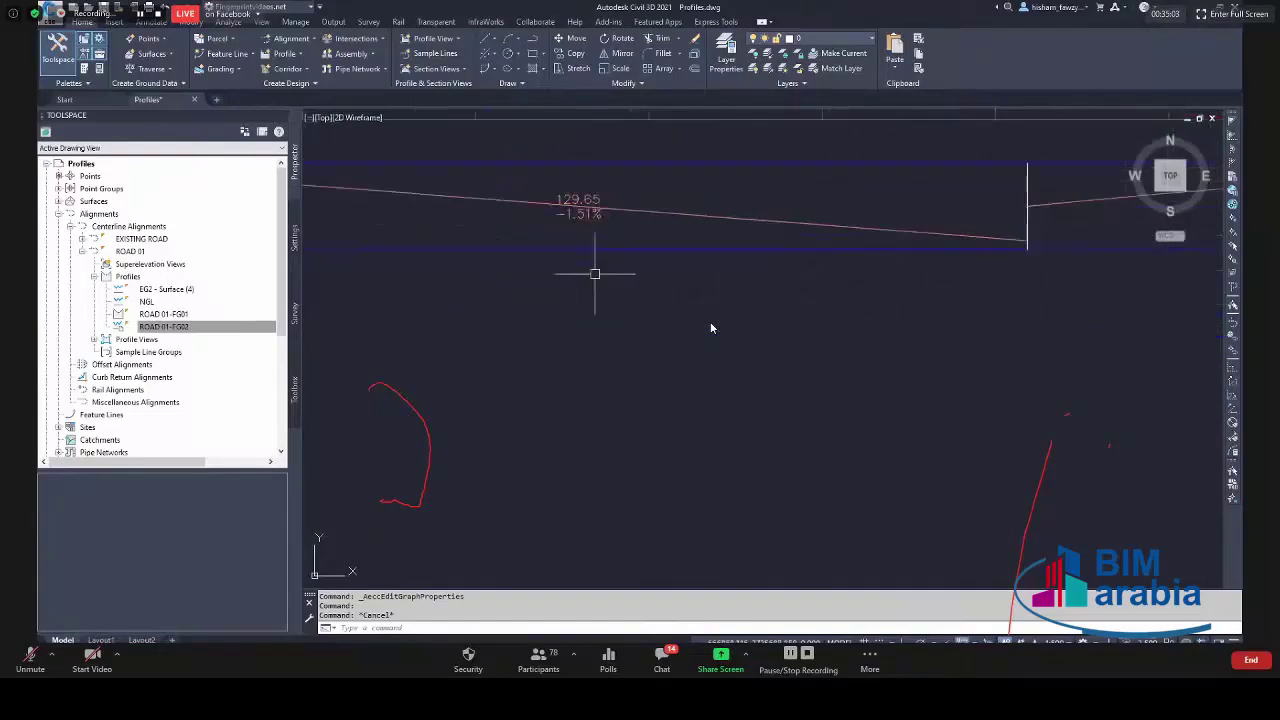
pyautogui.scroll(-3, 545, 392)
pyautogui.scroll(3, 732, 454)
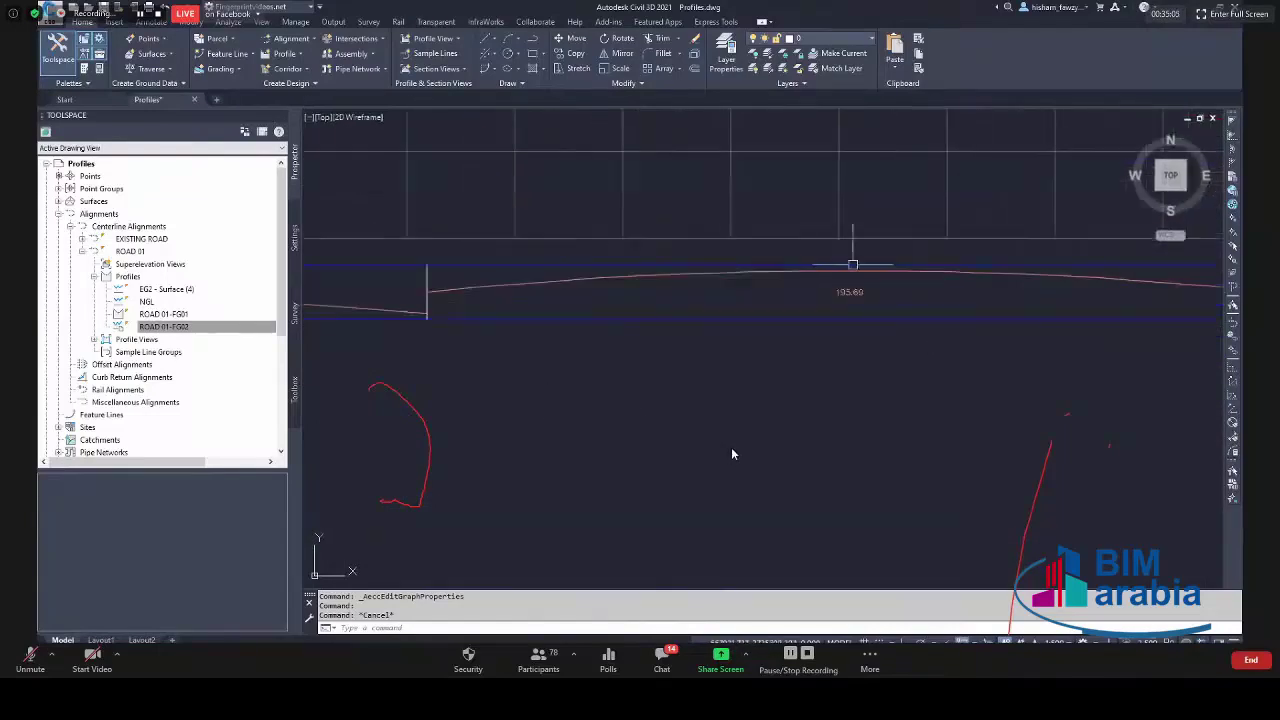
pyautogui.scroll(-3, 733, 445)
pyautogui.scroll(5, 731, 446)
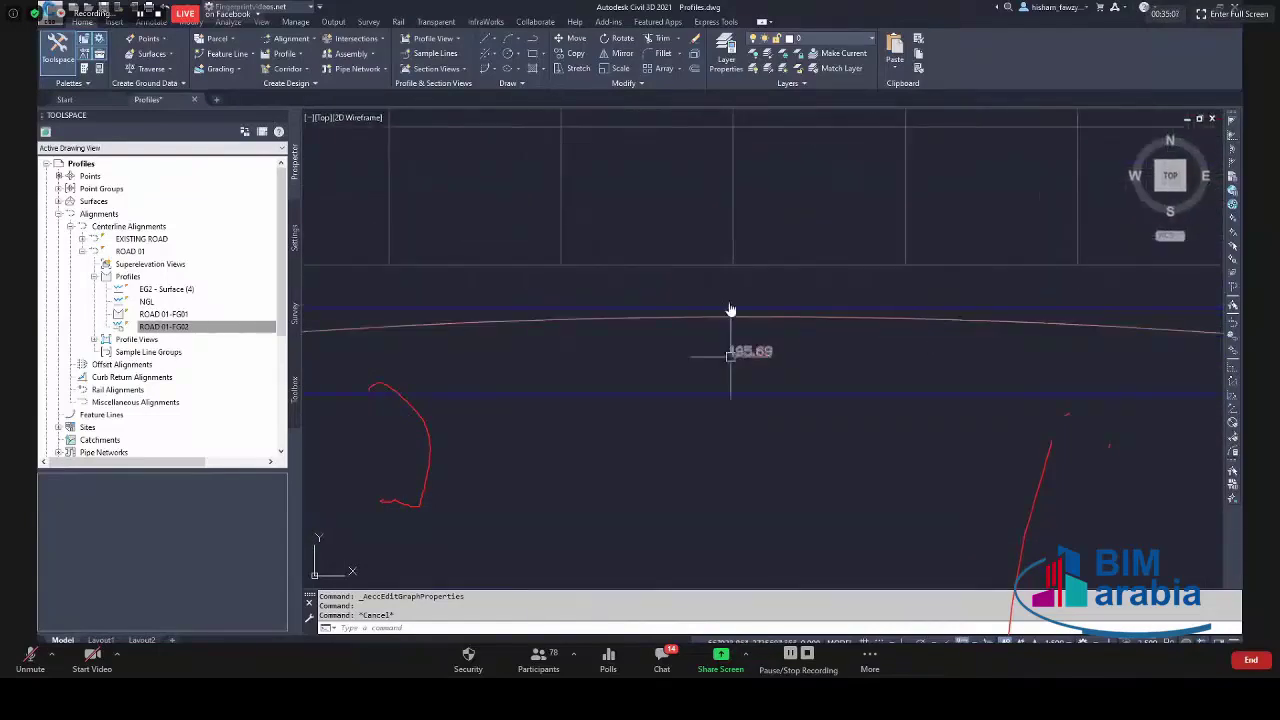
pyautogui.scroll(-4, 733, 340)
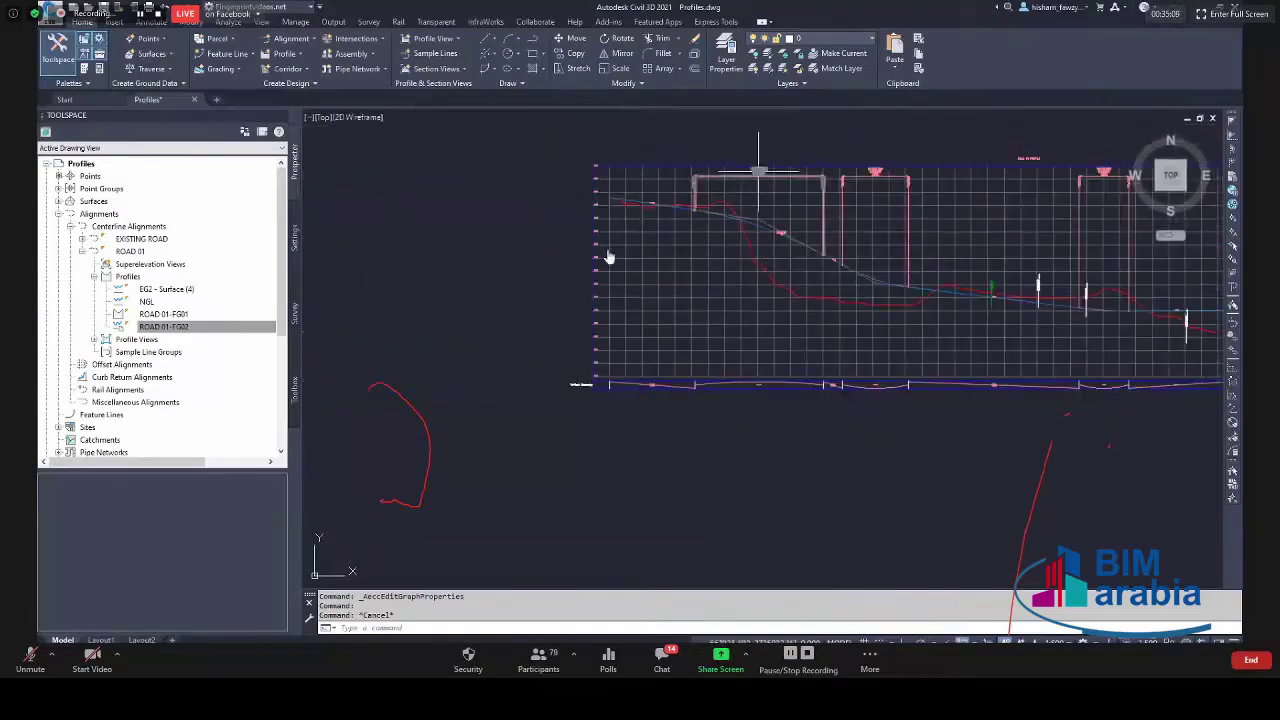
pyautogui.scroll(6, 760, 384)
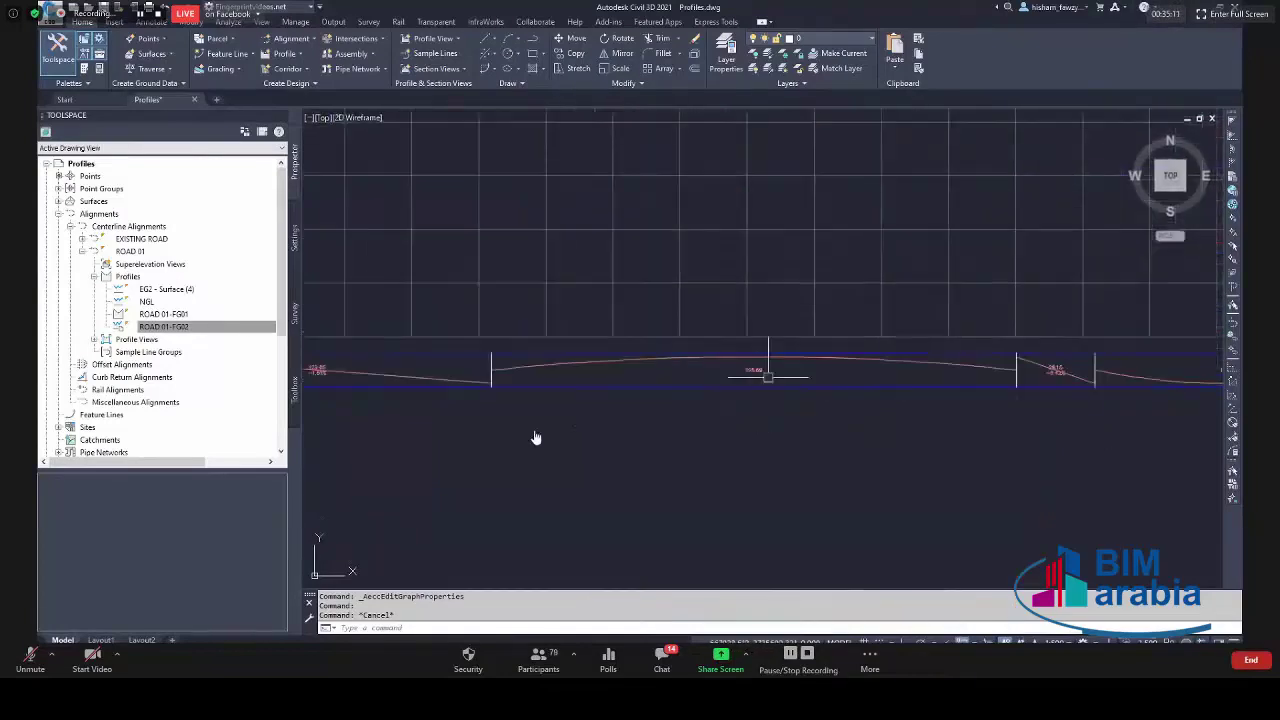
# Open the band properties of the ROAD 01 profile view that carries the Vertical Geometry band.
pyautogui.scroll(-6, 536, 438)
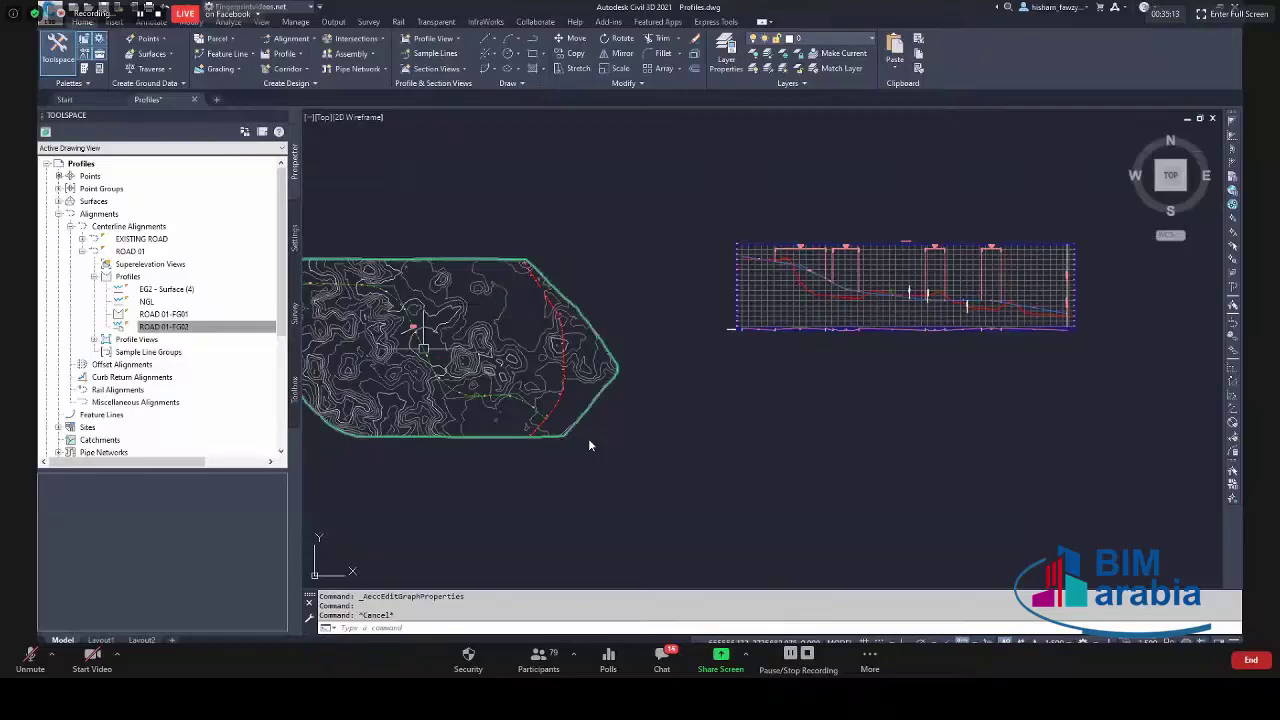
pyautogui.scroll(5, 774, 329)
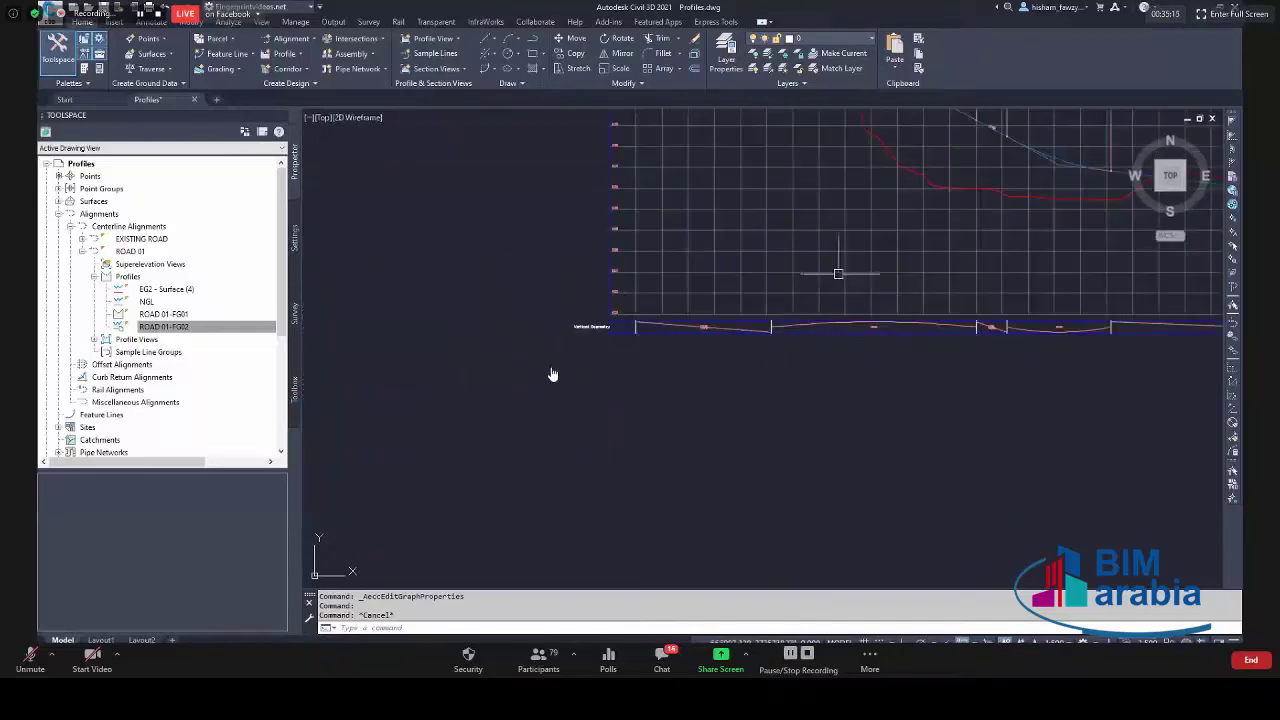
pyautogui.press('Escape')
pyautogui.click(830, 326)
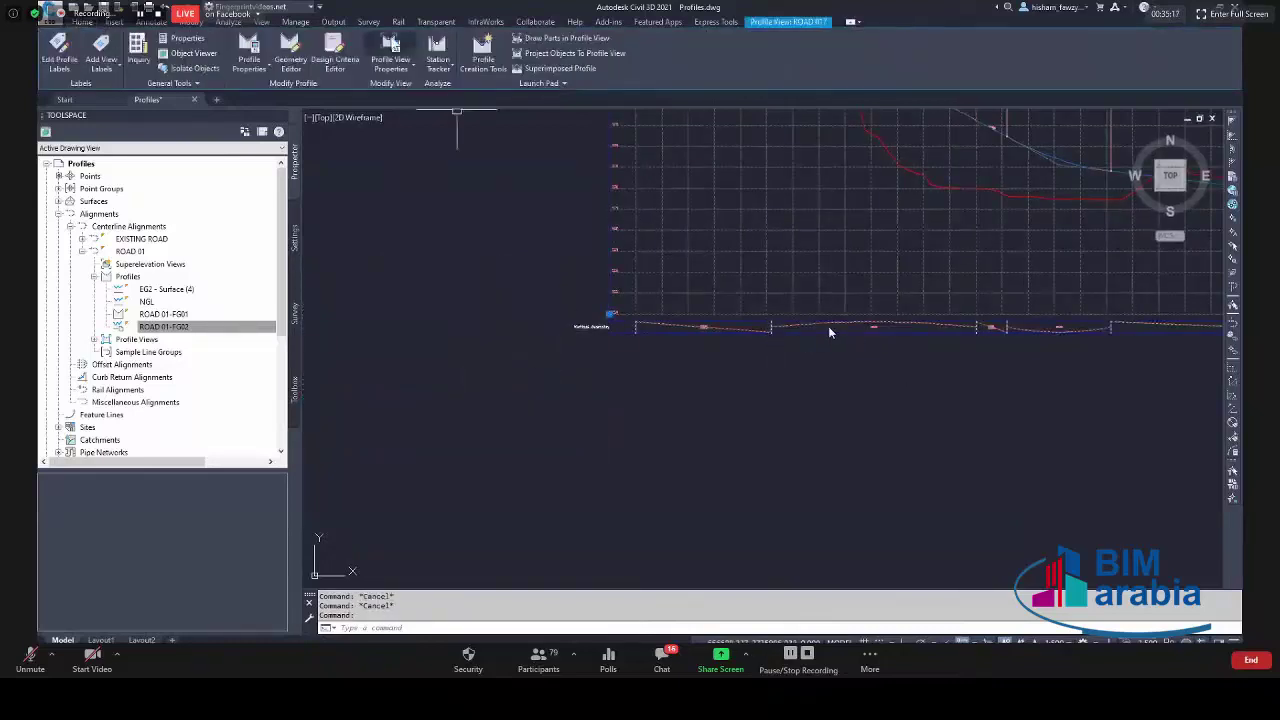
pyautogui.doubleClick(686, 280)
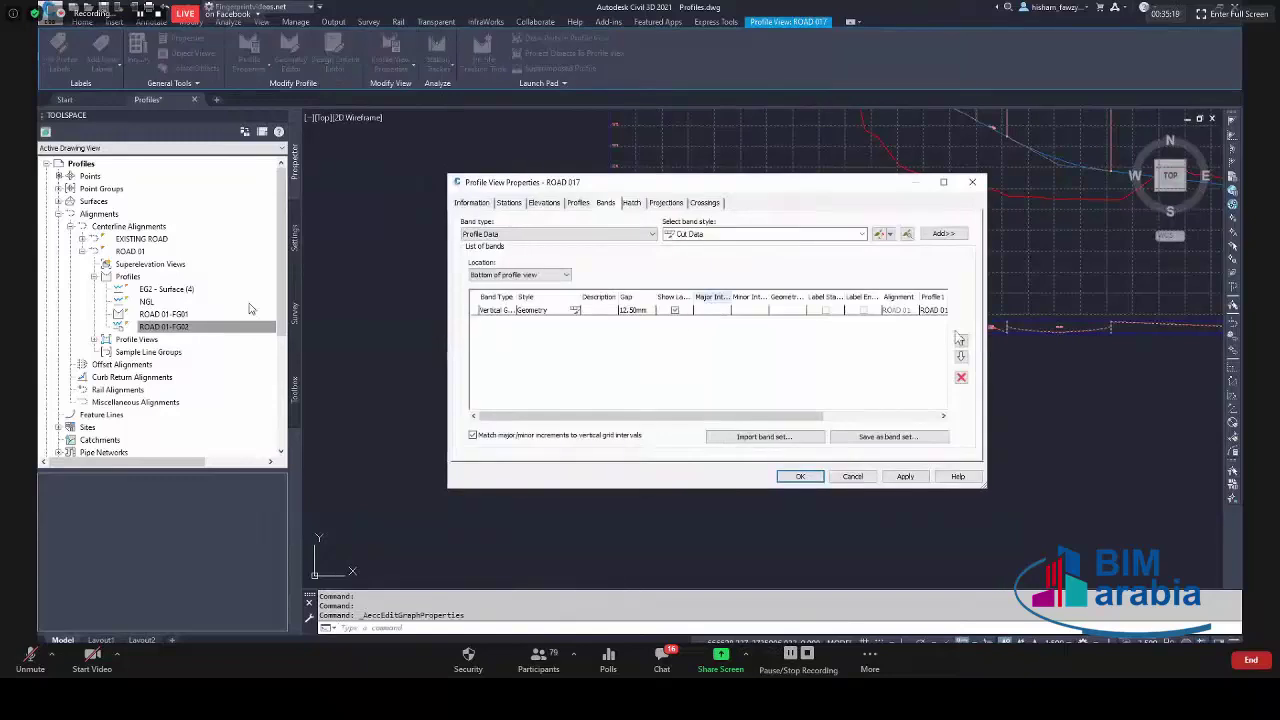
# Add a Horizontal Geometry band with the Geometry style at the bottom of the profile view, accept, and inspect its length label.
pyautogui.click(555, 234)
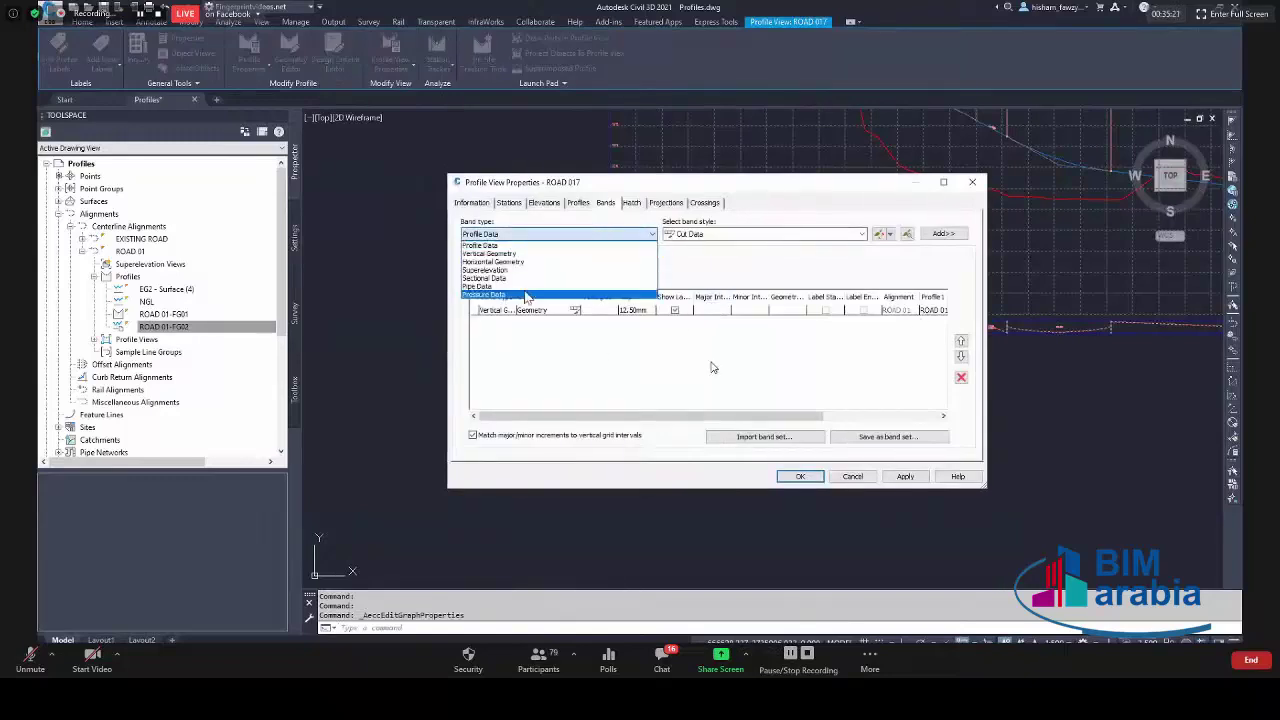
pyautogui.click(525, 262)
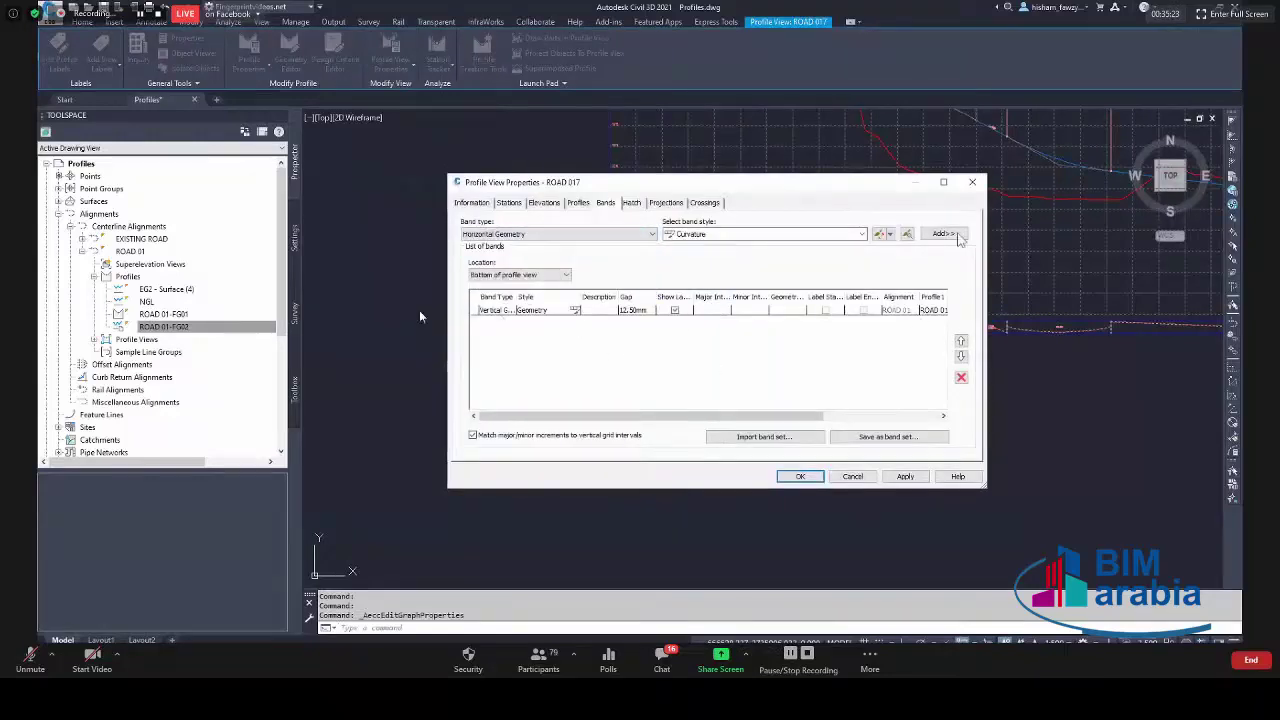
pyautogui.click(837, 235)
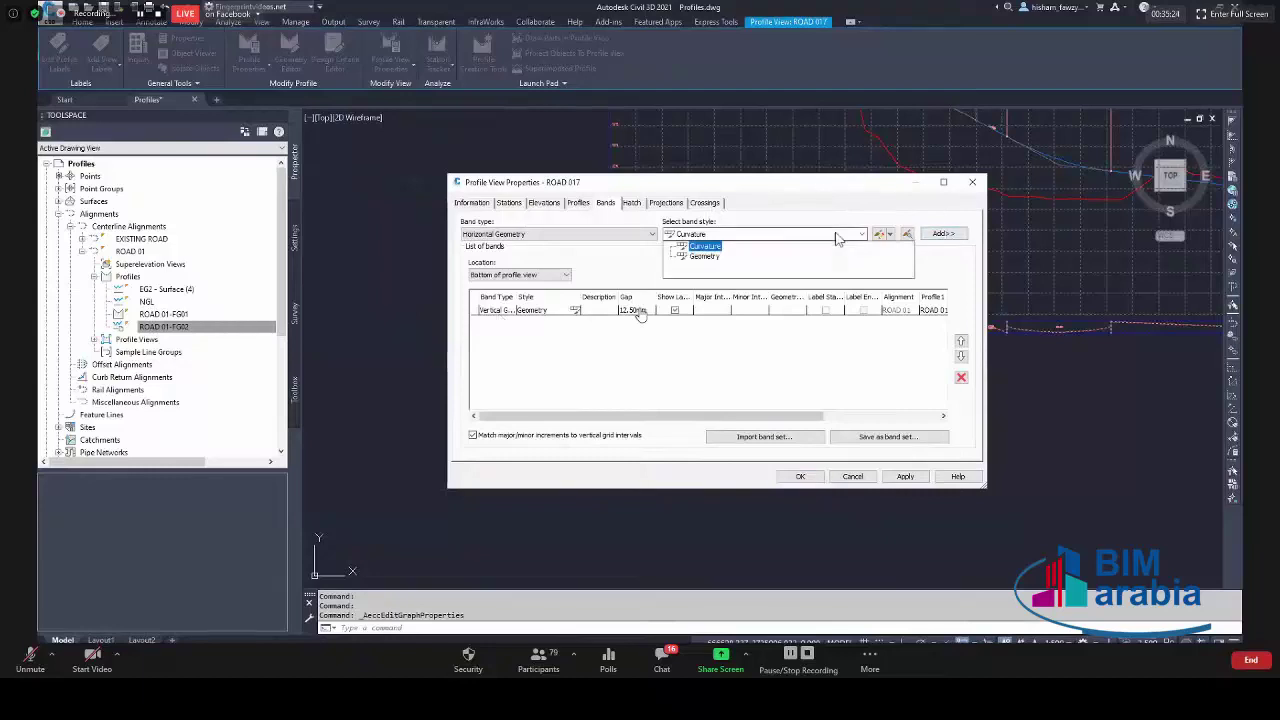
pyautogui.click(705, 257)
pyautogui.click(941, 235)
pyautogui.click(810, 478)
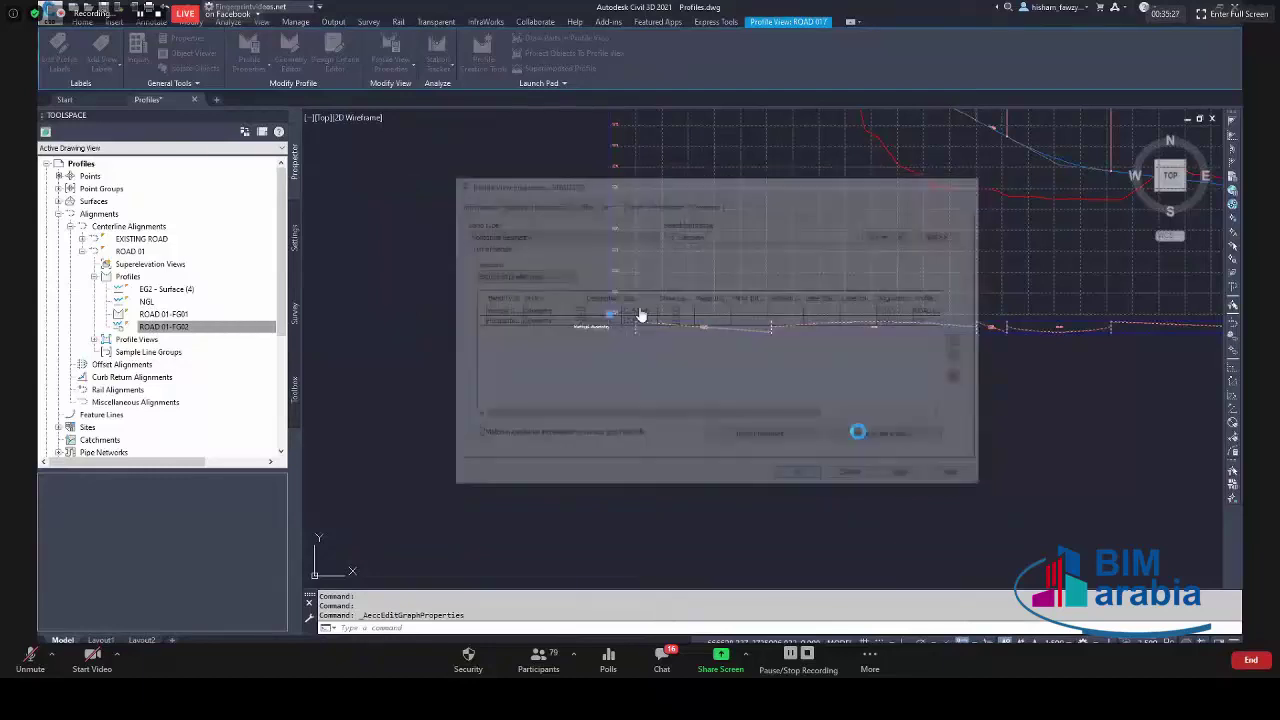
pyautogui.press('Escape')
pyautogui.scroll(3, 555, 283)
pyautogui.scroll(3, 771, 323)
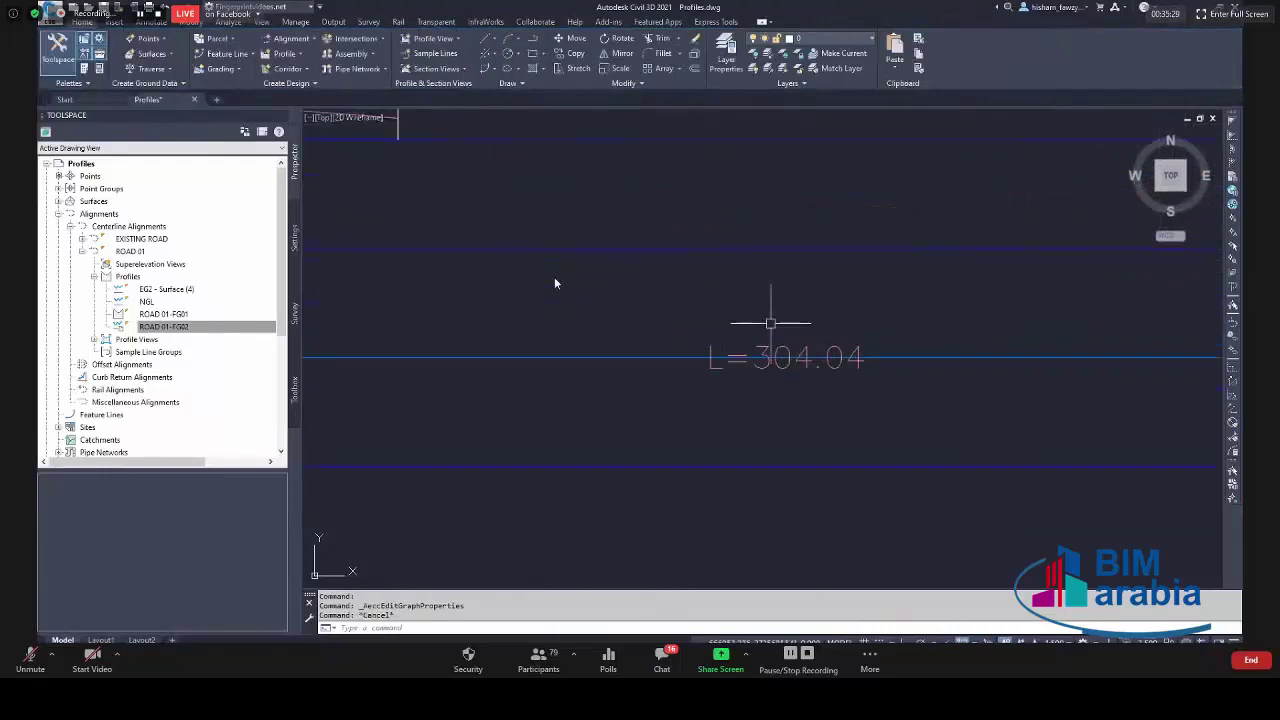
# Examine the length and radius labels in the horizontal and vertical geometry bands beneath the ROAD 01 profile view.
pyautogui.scroll(-3, 686, 329)
pyautogui.scroll(3, 570, 311)
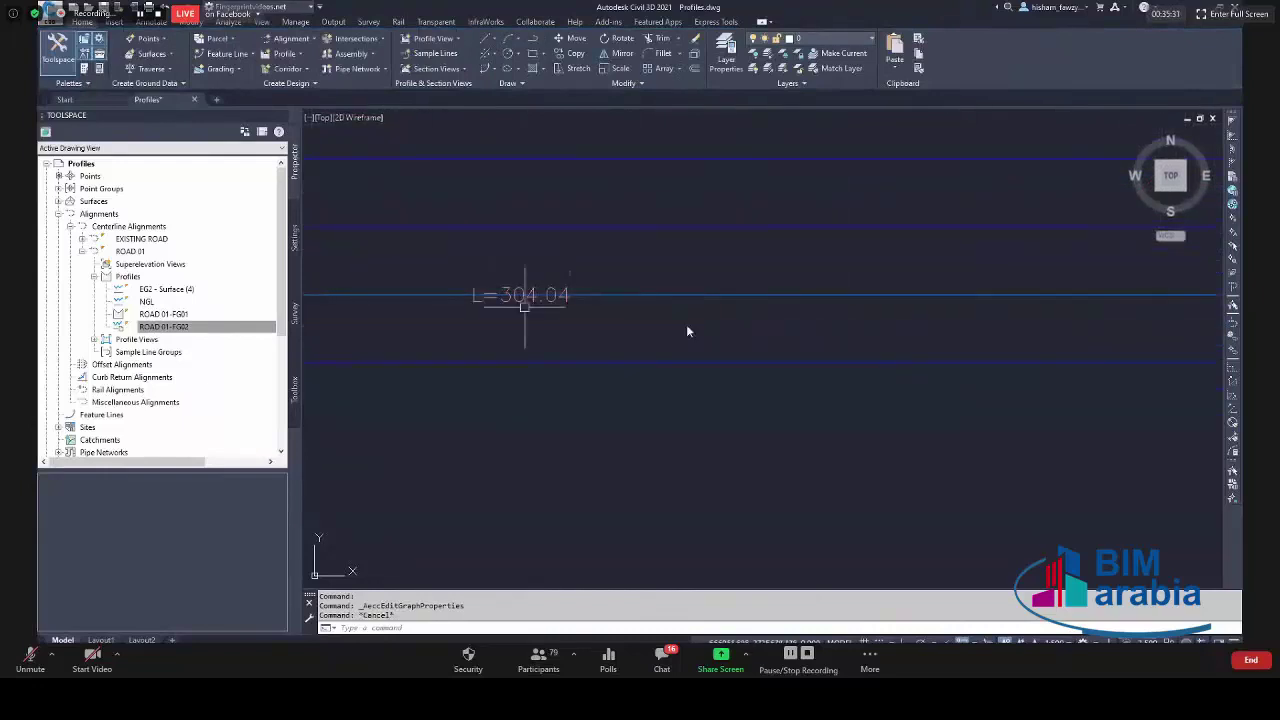
pyautogui.scroll(-3, 687, 331)
pyautogui.scroll(2, 932, 219)
pyautogui.scroll(4, 871, 283)
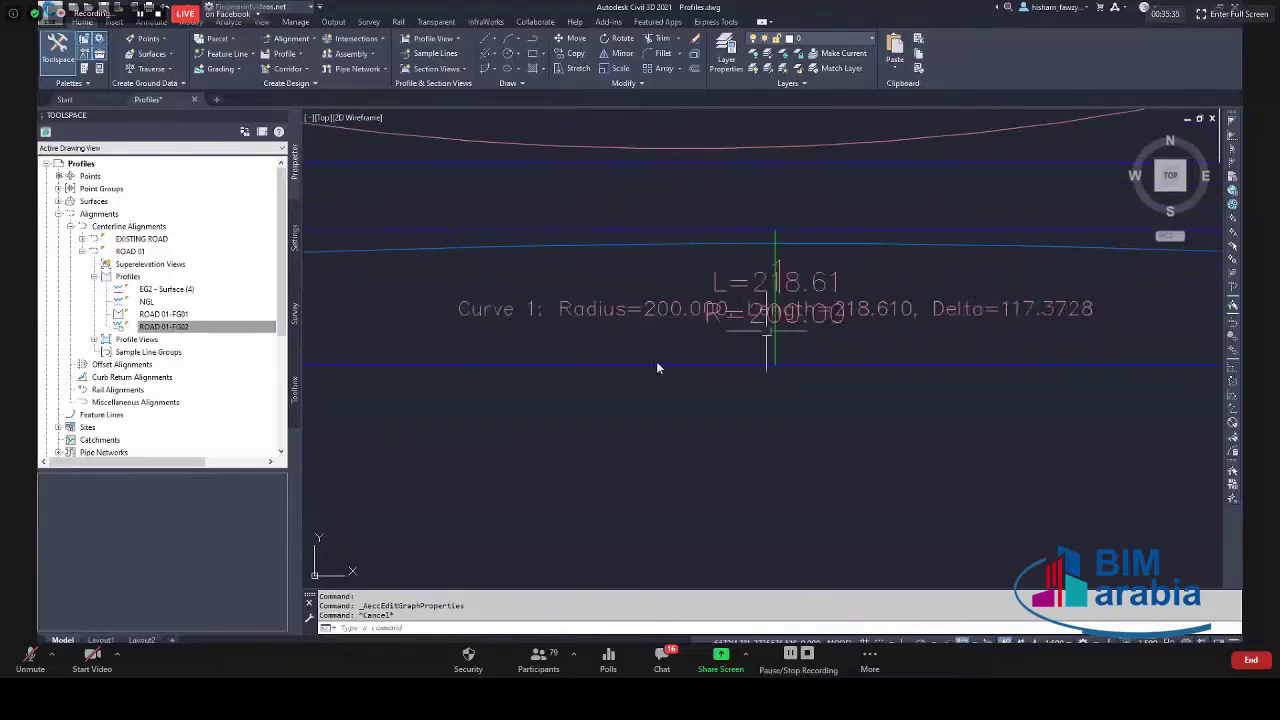
pyautogui.scroll(-5, 697, 363)
pyautogui.scroll(5, 691, 386)
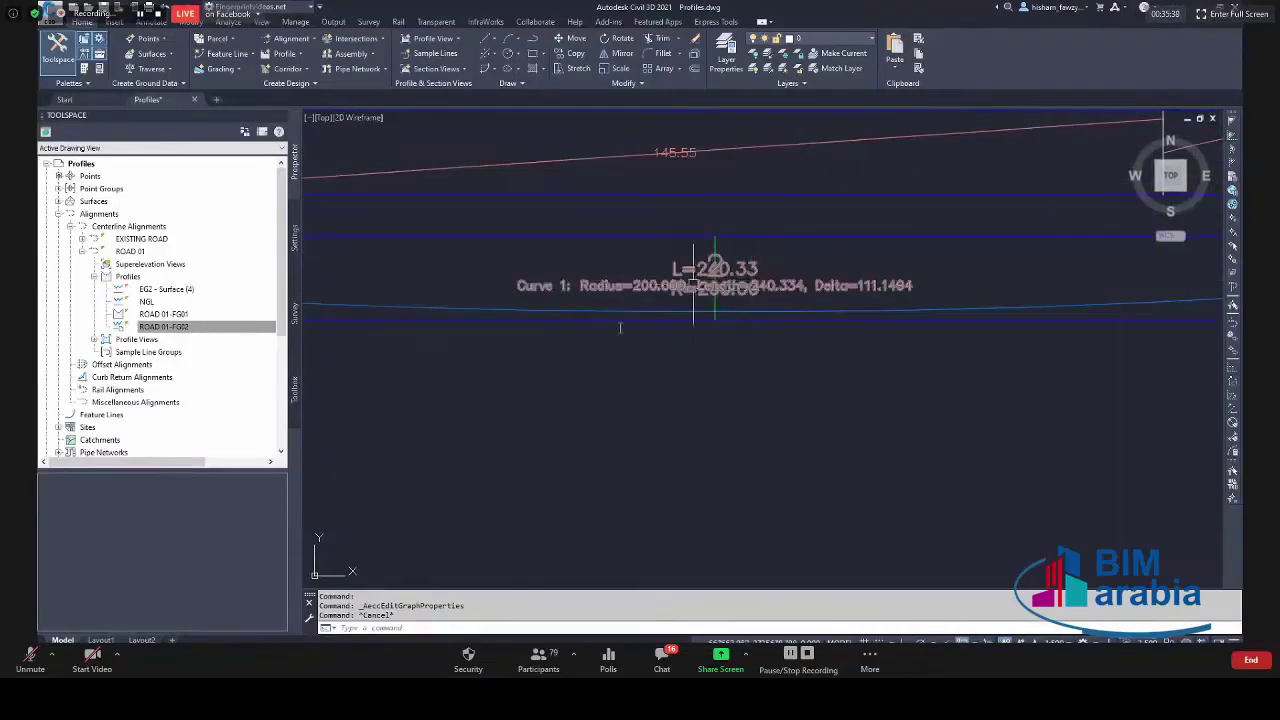
pyautogui.scroll(2, 561, 341)
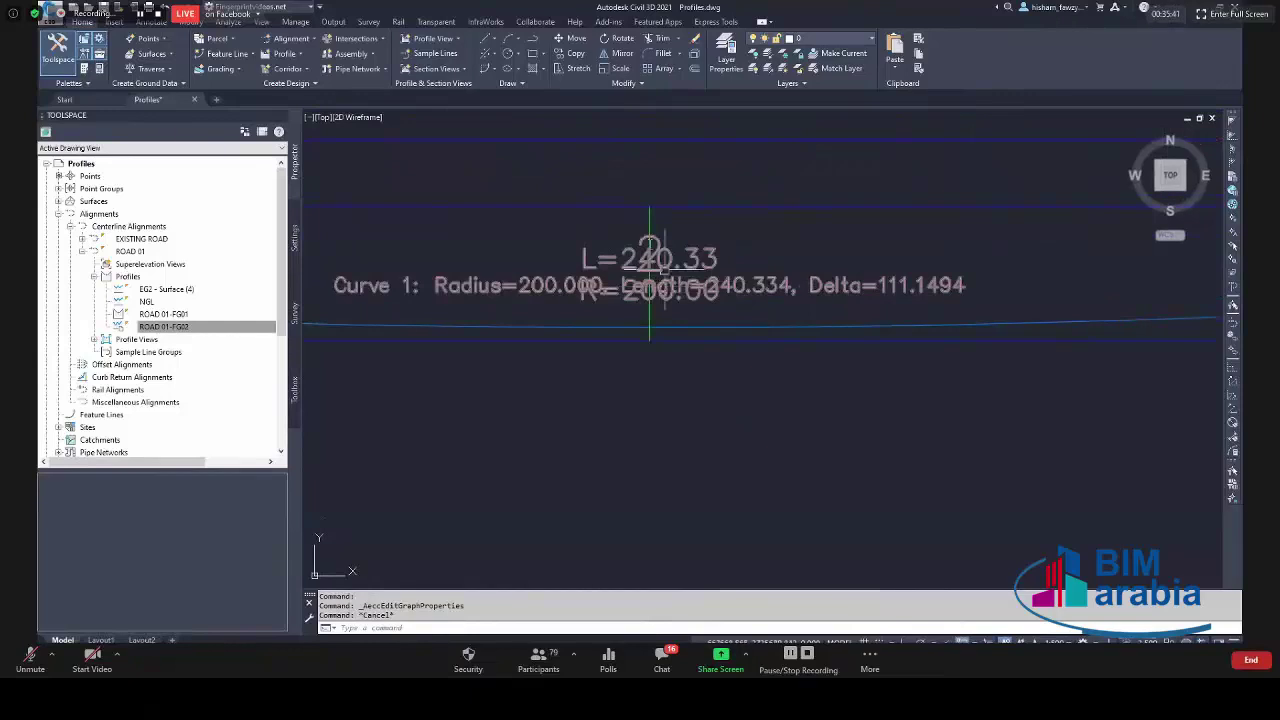
pyautogui.scroll(-4, 851, 274)
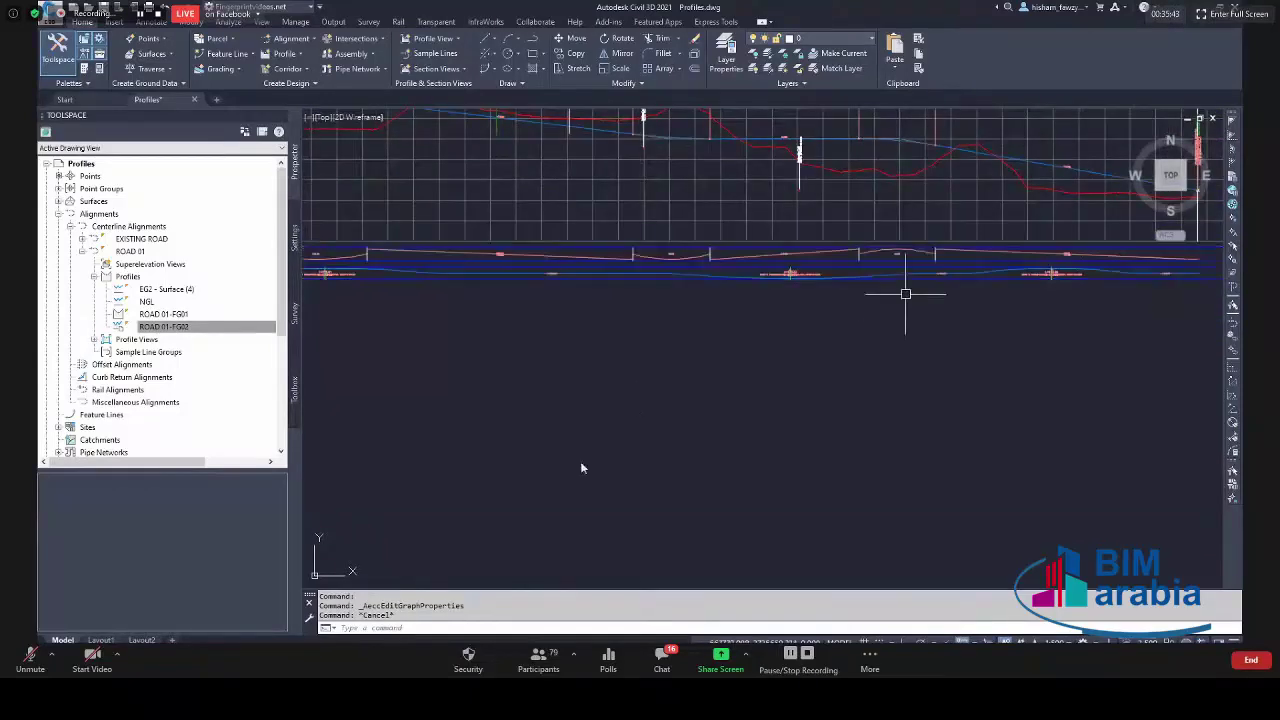
pyautogui.press('Escape')
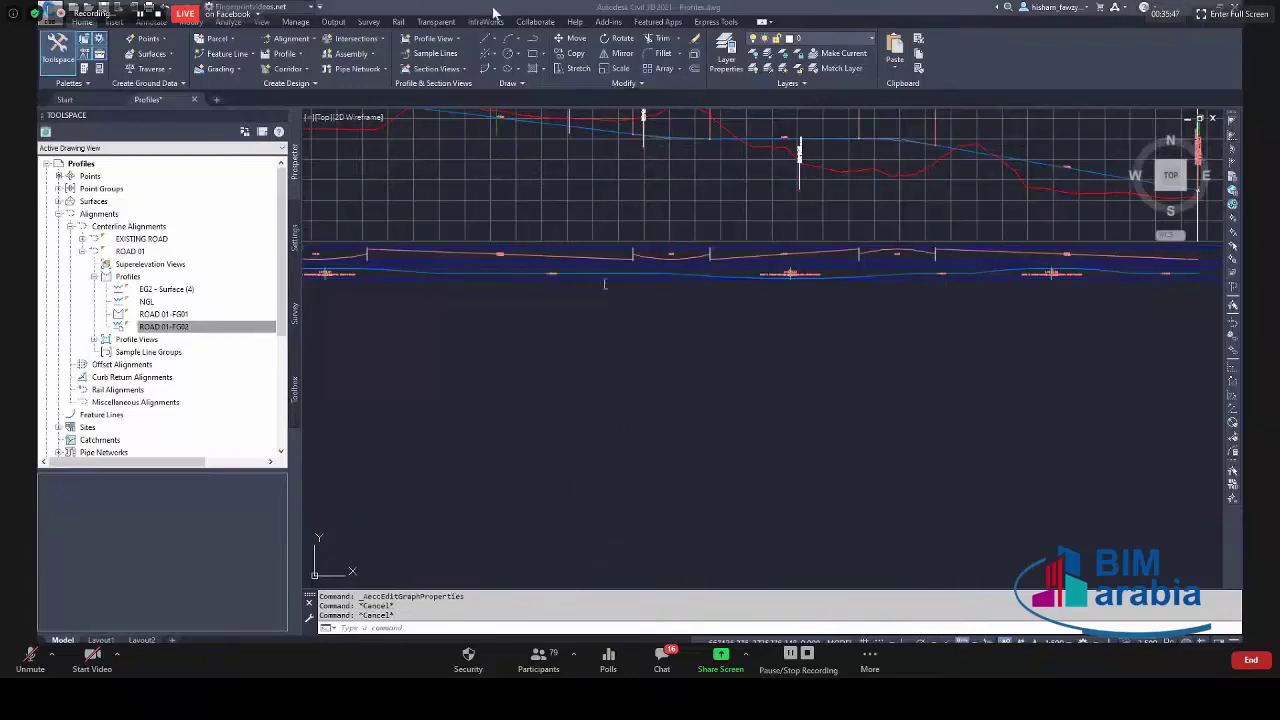
# Switch to the road plans PDF in Adobe Acrobat Reader and examine the ROAD C01 profile's grades, curves and intersection labels.
pyautogui.press('super+e')
pyautogui.hotkey('alt', 'Tab')
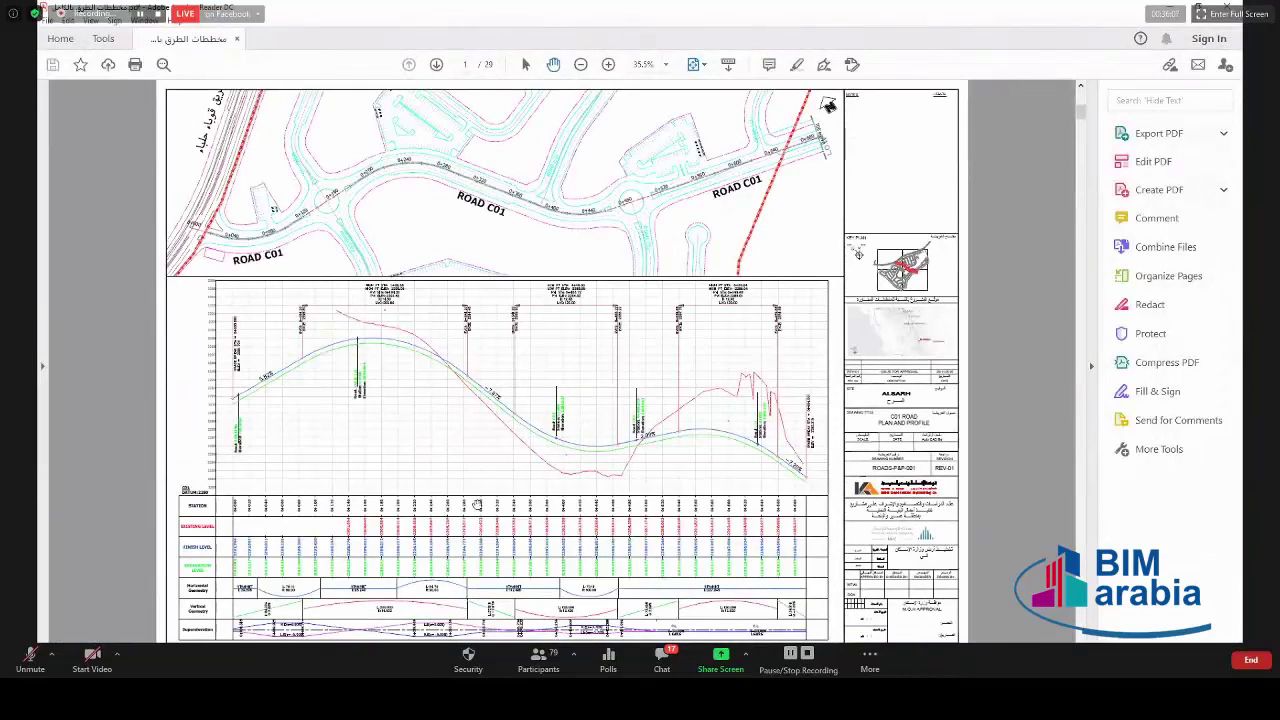
pyautogui.keyDown('ctrl'); pyautogui.scroll(1, 487, 451); pyautogui.keyUp('ctrl')
pyautogui.keyDown('ctrl'); pyautogui.scroll(1, 485, 428); pyautogui.keyUp('ctrl')
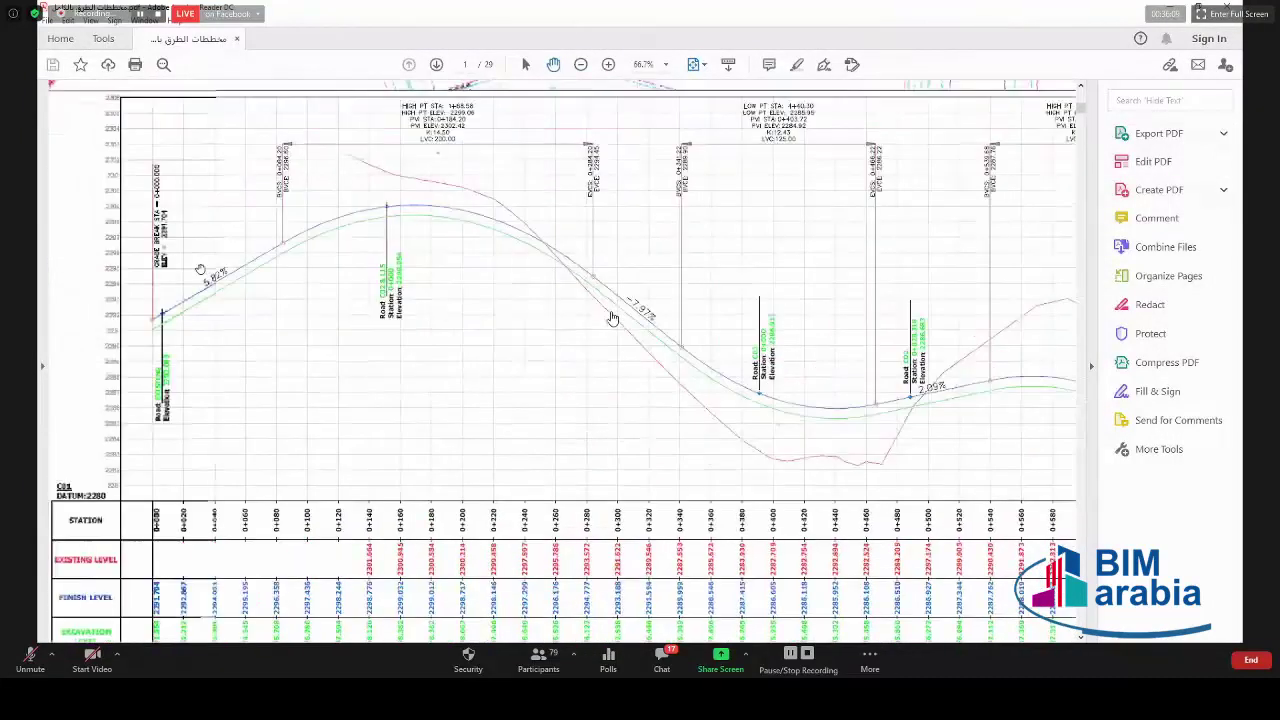
pyautogui.moveTo(199, 207); pyautogui.dragTo(239, 221)
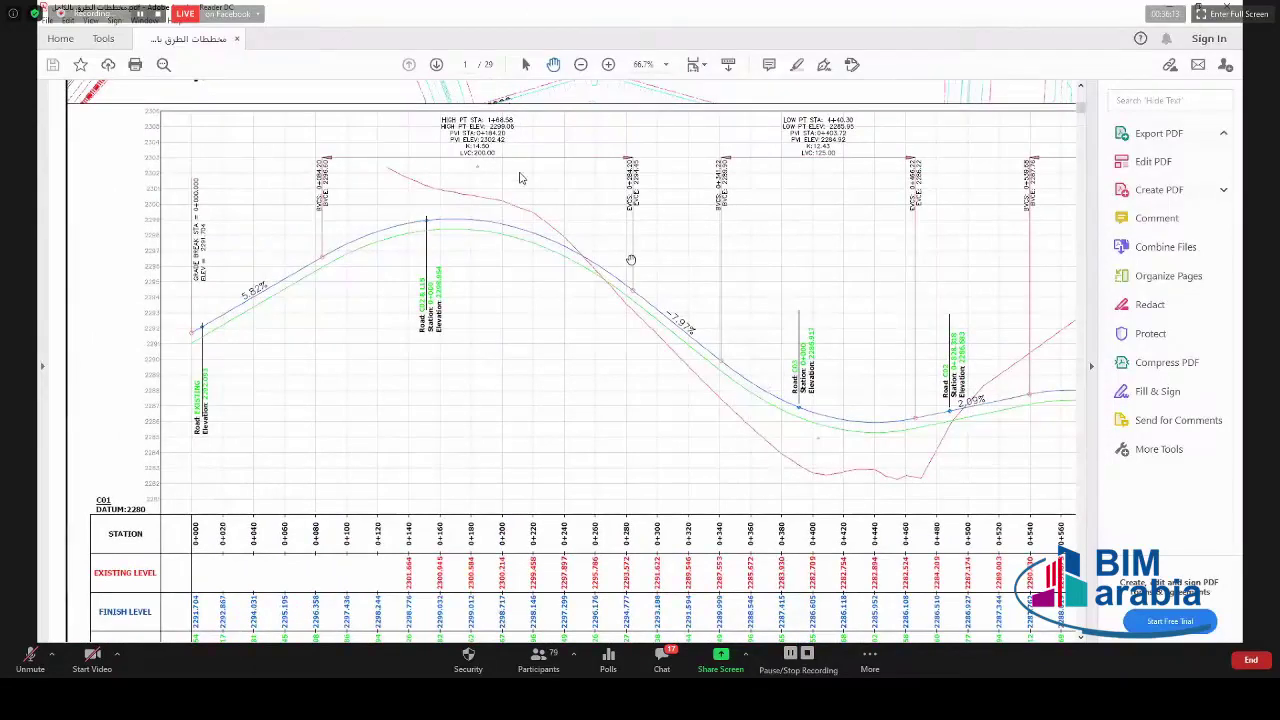
pyautogui.scroll(-2, 205, 290)
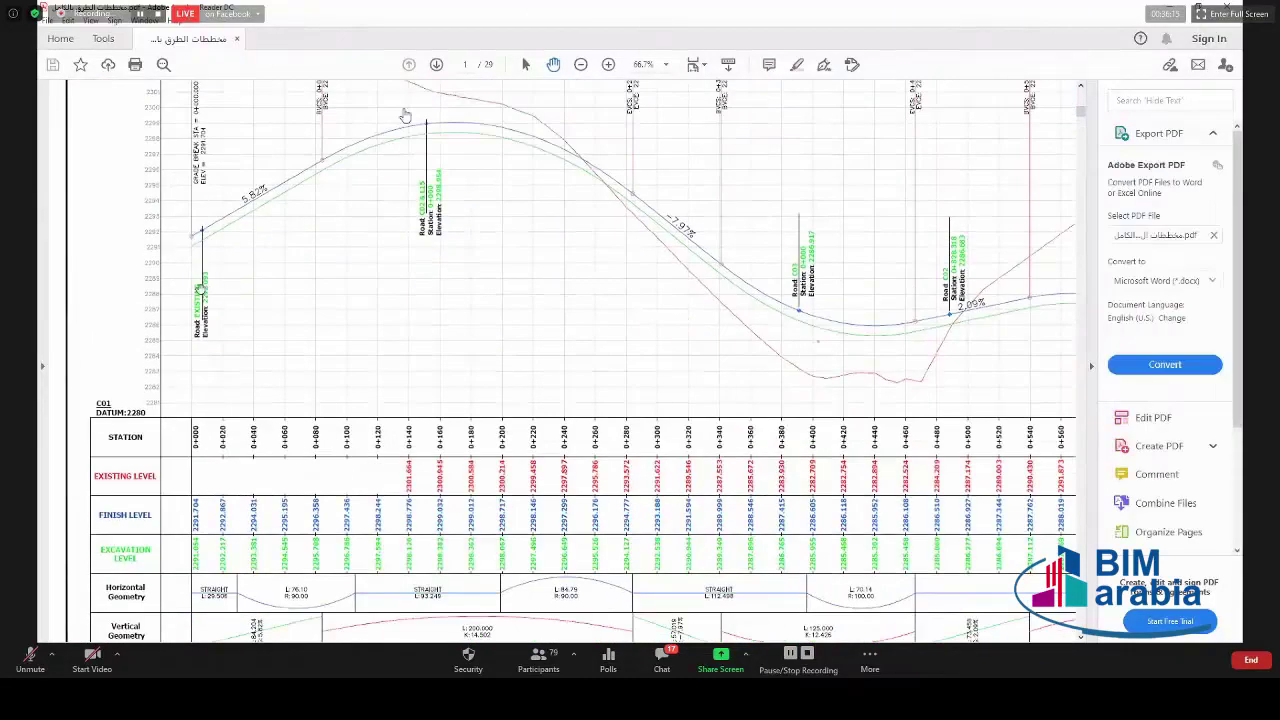
pyautogui.keyDown('ctrl'); pyautogui.scroll(3, 651, 257); pyautogui.keyUp('ctrl')
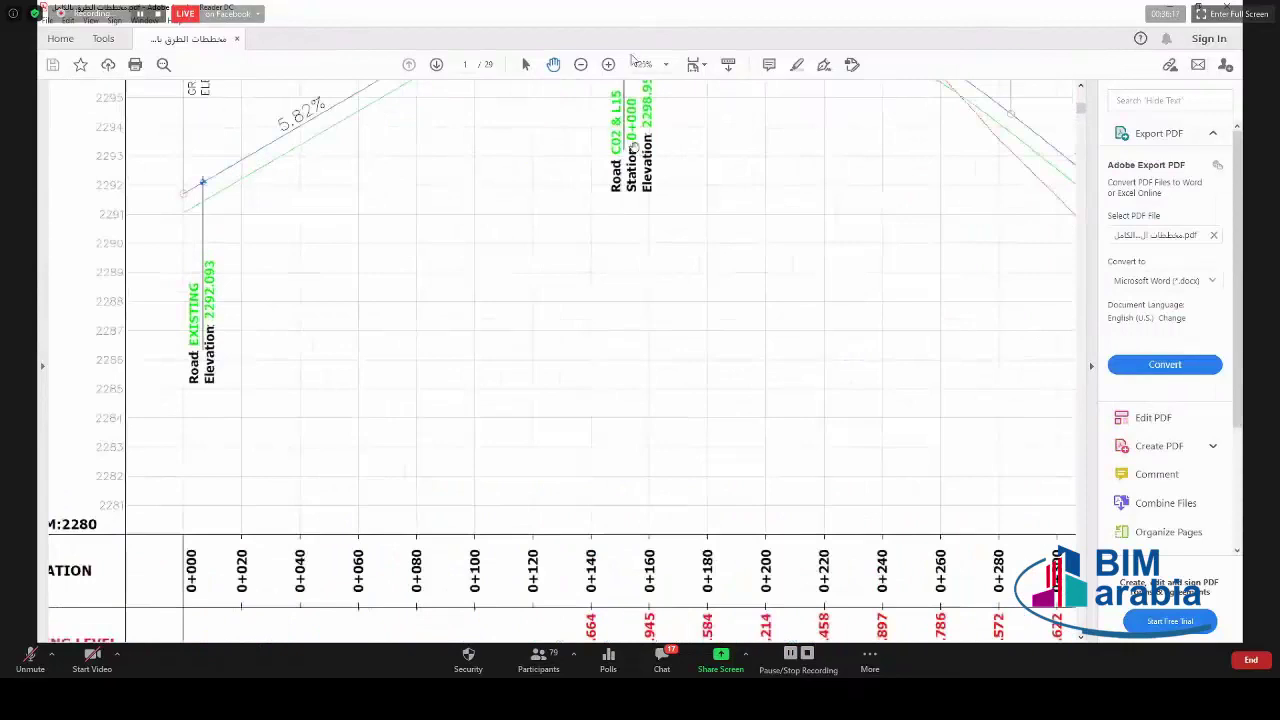
pyautogui.scroll(1, 629, 328)
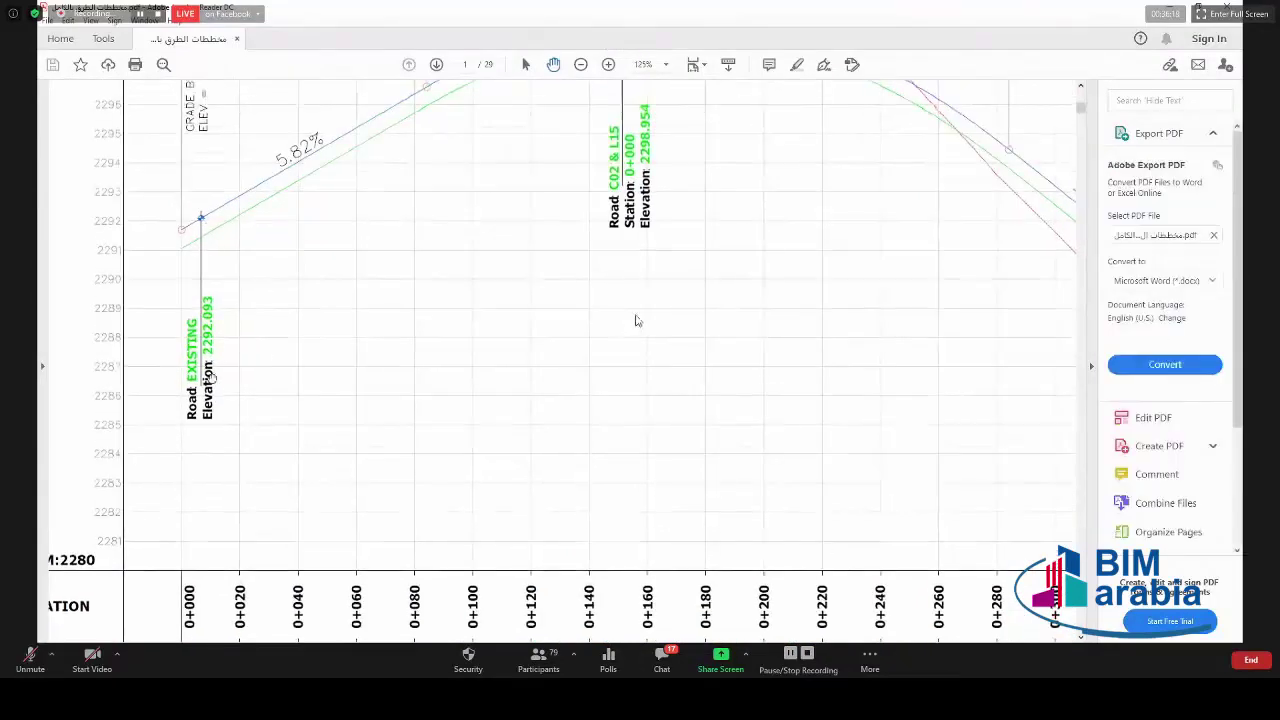
pyautogui.scroll(3, 643, 317)
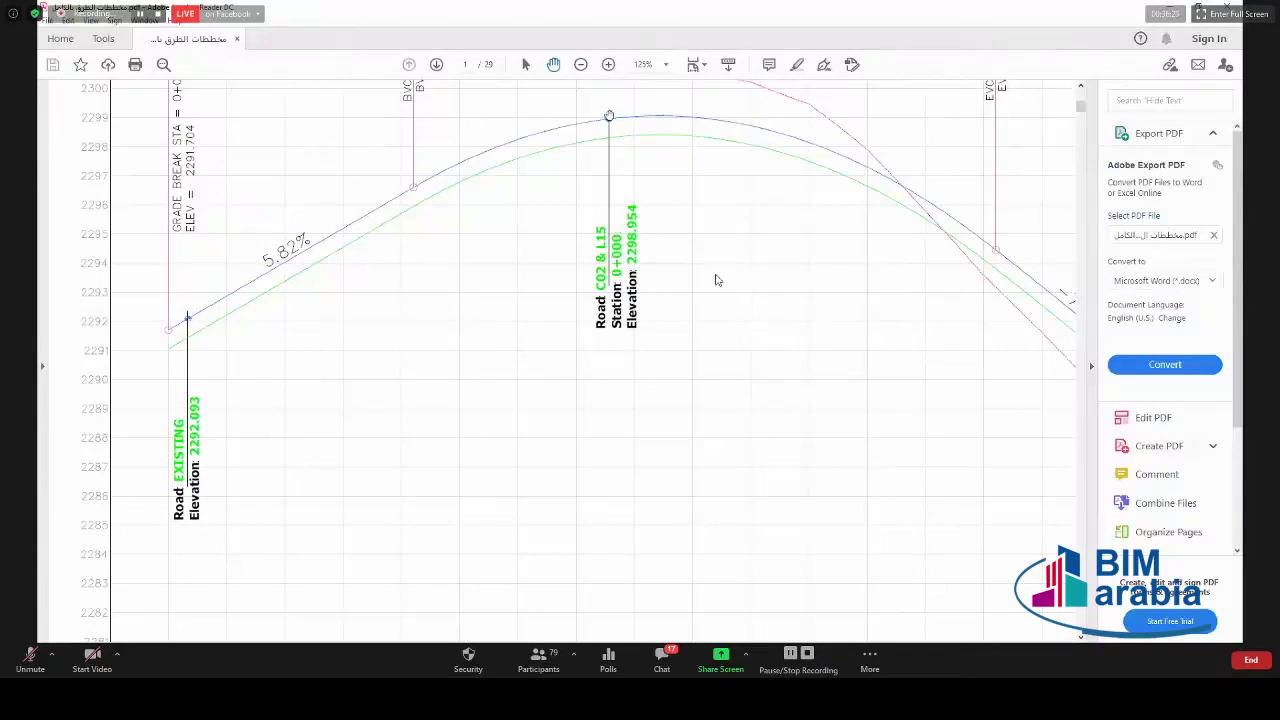
# Examine the C01 sheet's data rows, from stations and existing, finish and excavation levels to geometry and superelevation.
pyautogui.scroll(-10, 719, 262)
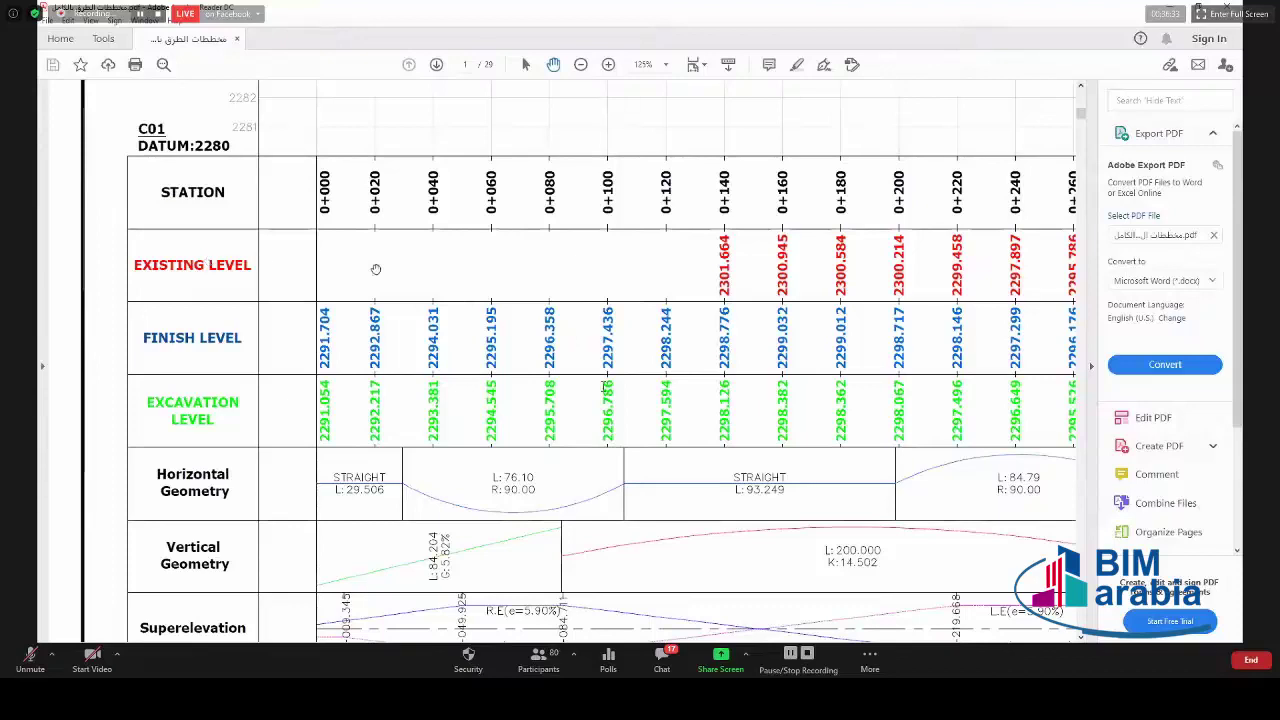
pyautogui.scroll(-2, 543, 348)
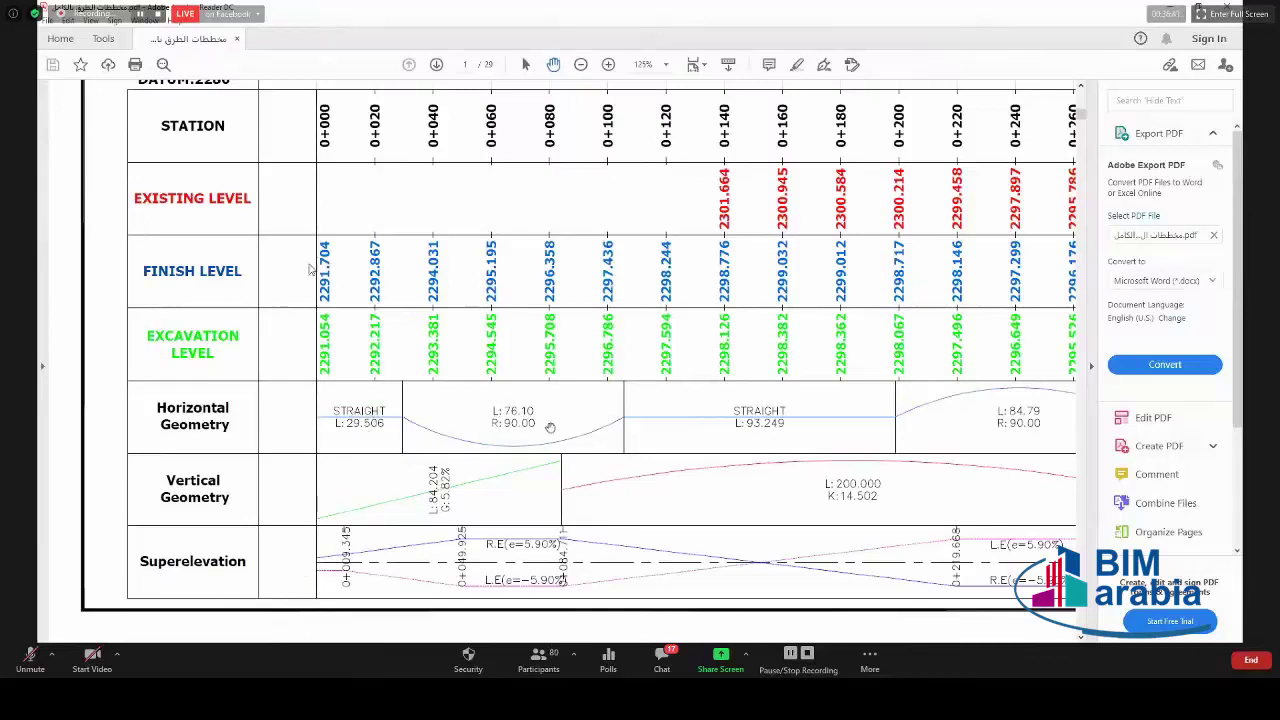
pyautogui.hscroll(2, 331, 331)
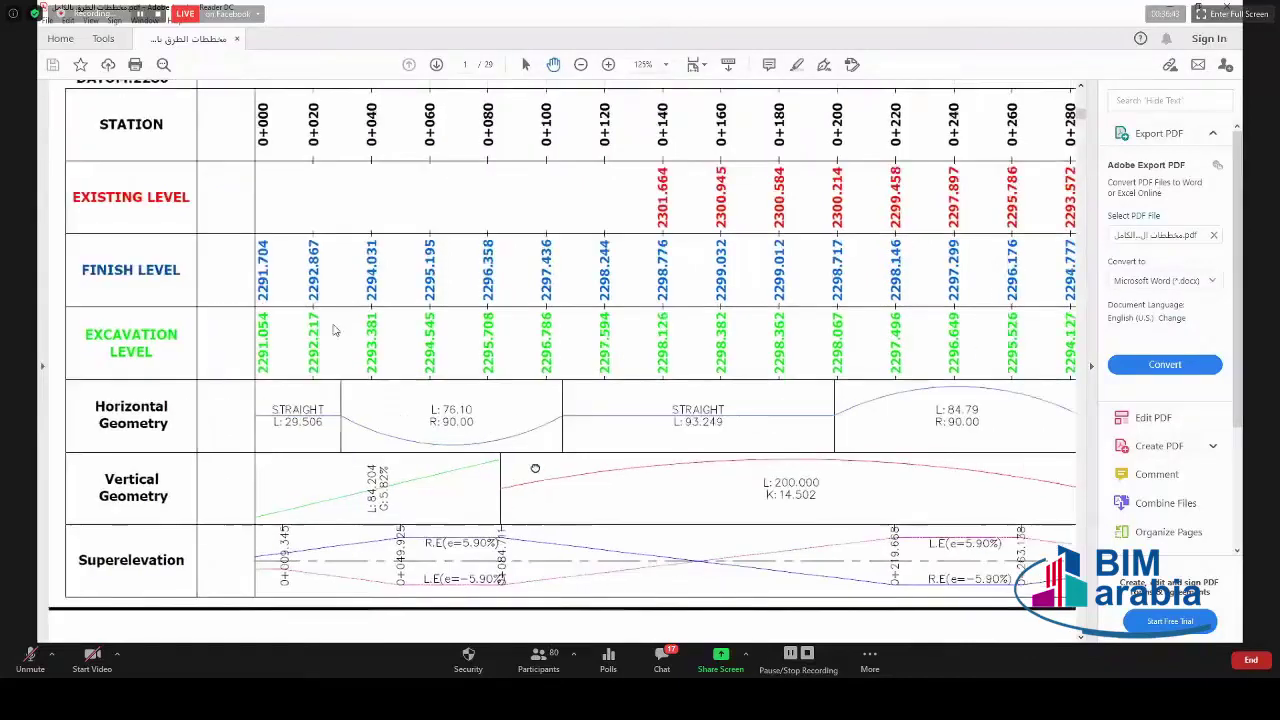
pyautogui.hscroll(2, 341, 290)
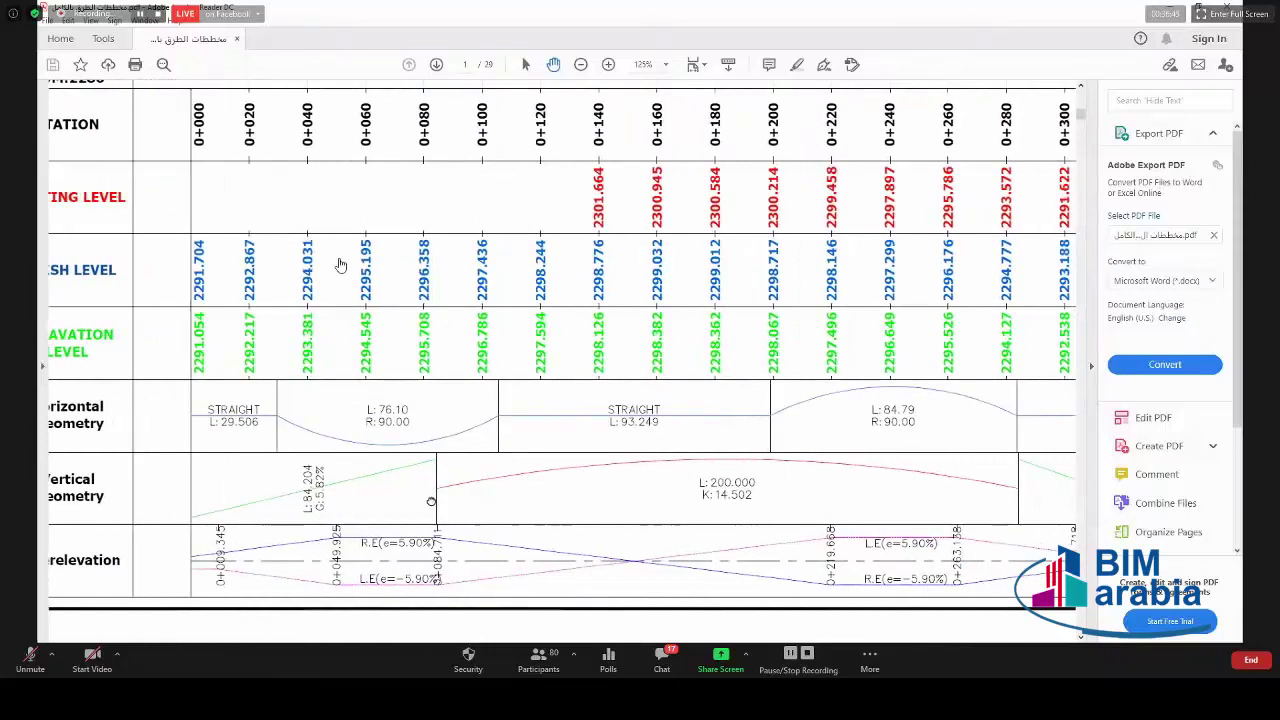
pyautogui.hscroll(-4, 342, 271)
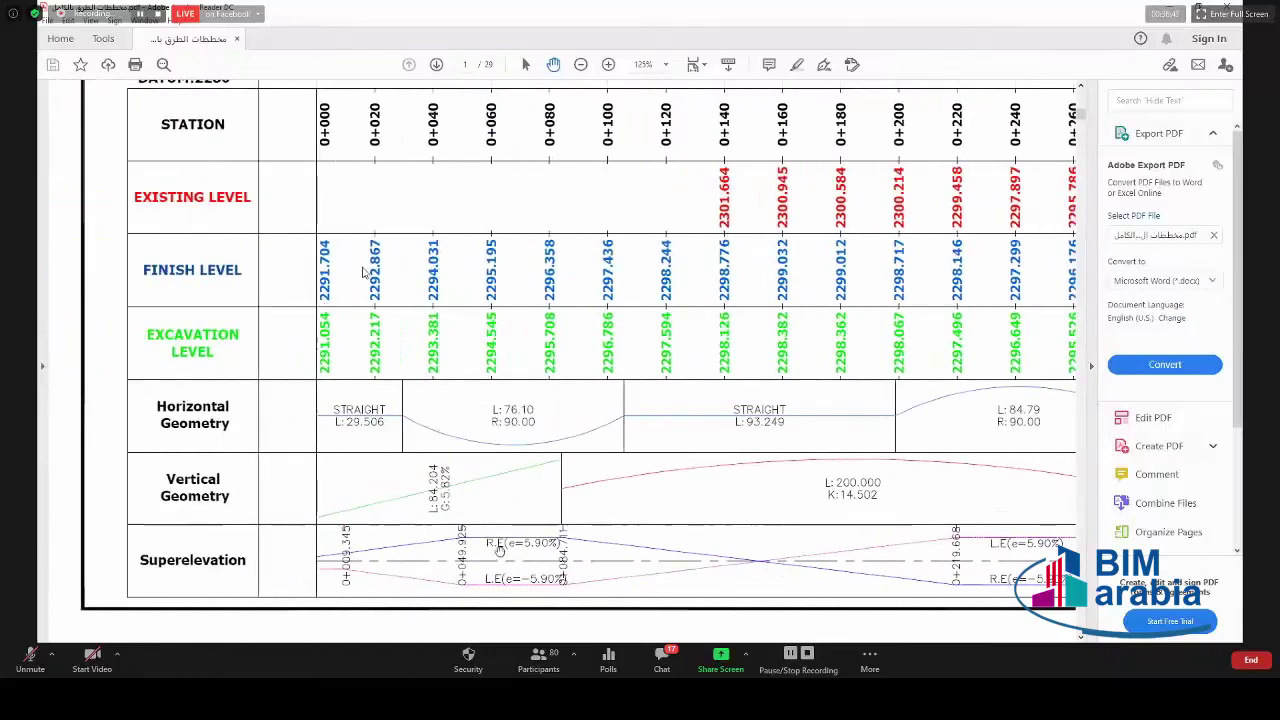
# Switch back to Civil 3D and open the road profile view's properties to review its list of bands.
pyautogui.hotkey('alt', 'Tab')
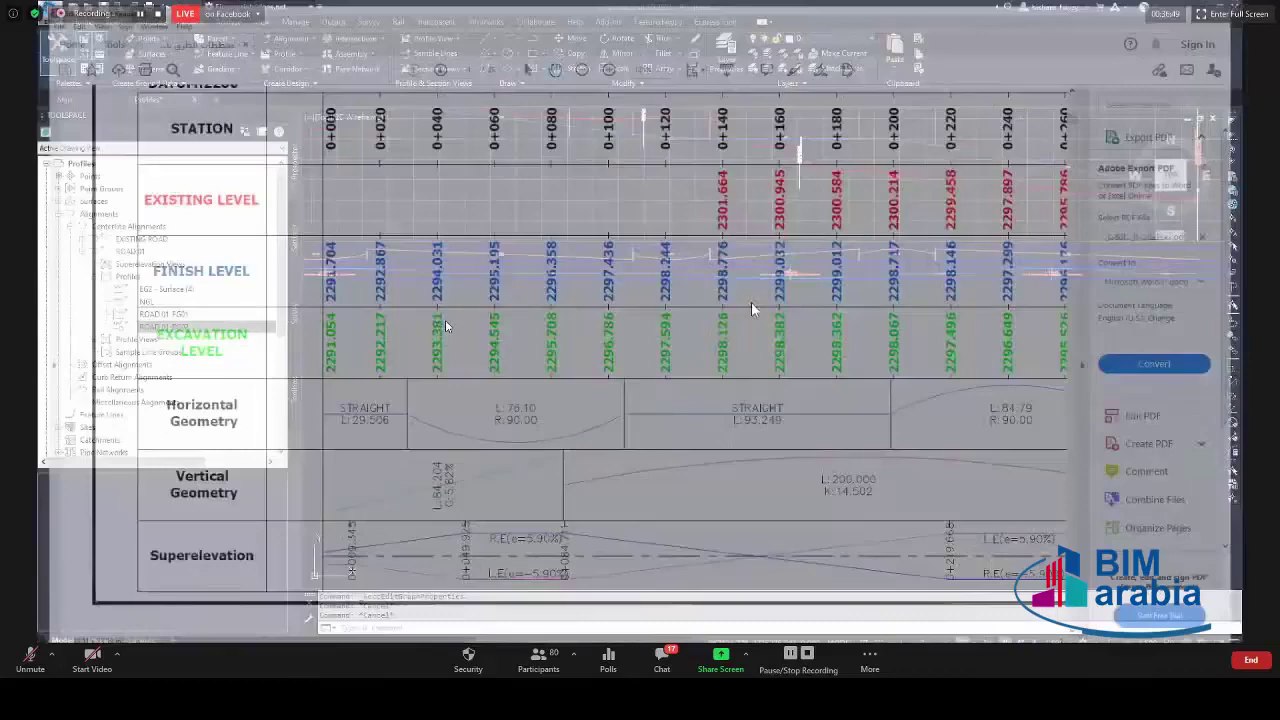
pyautogui.scroll(3, 749, 286)
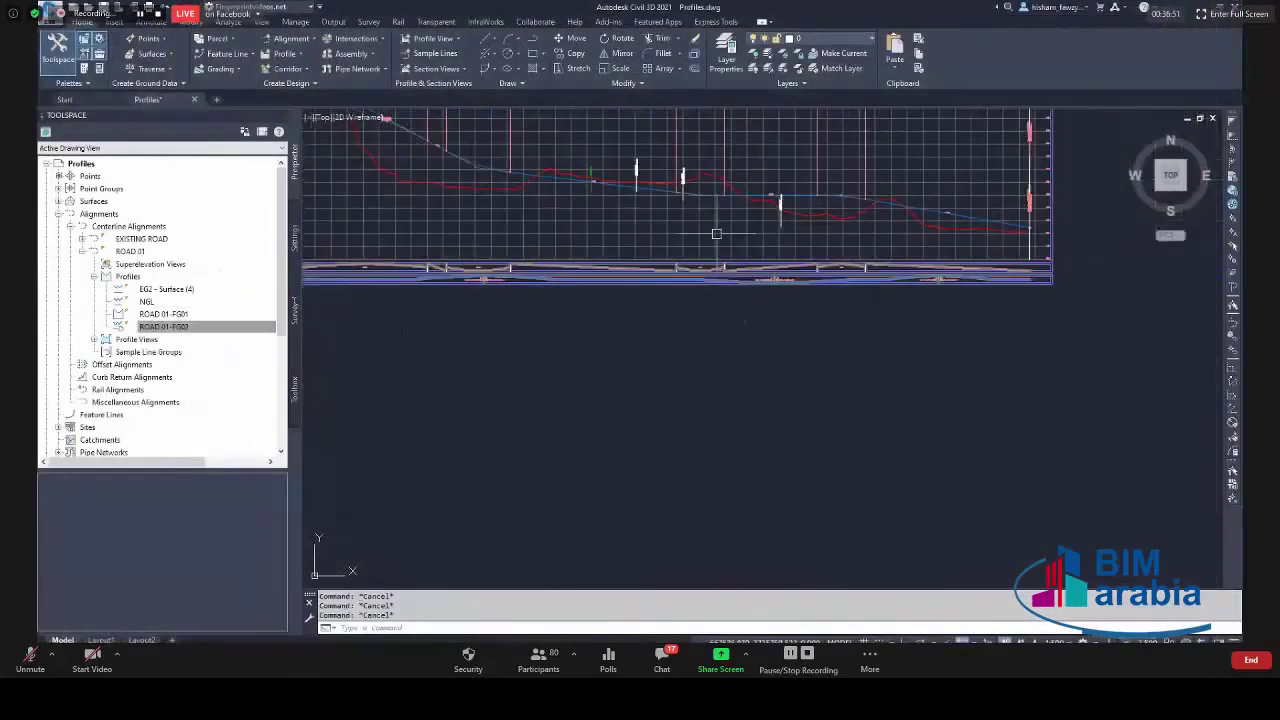
pyautogui.click(724, 250)
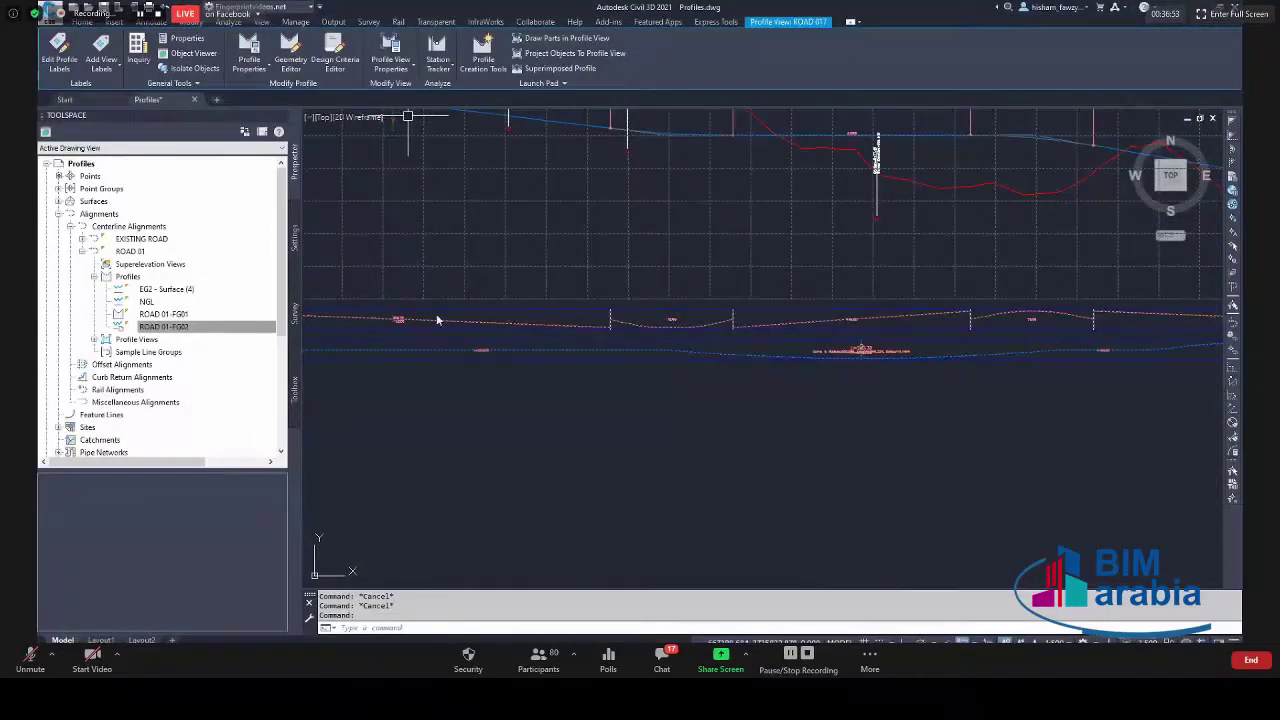
pyautogui.click(390, 52)
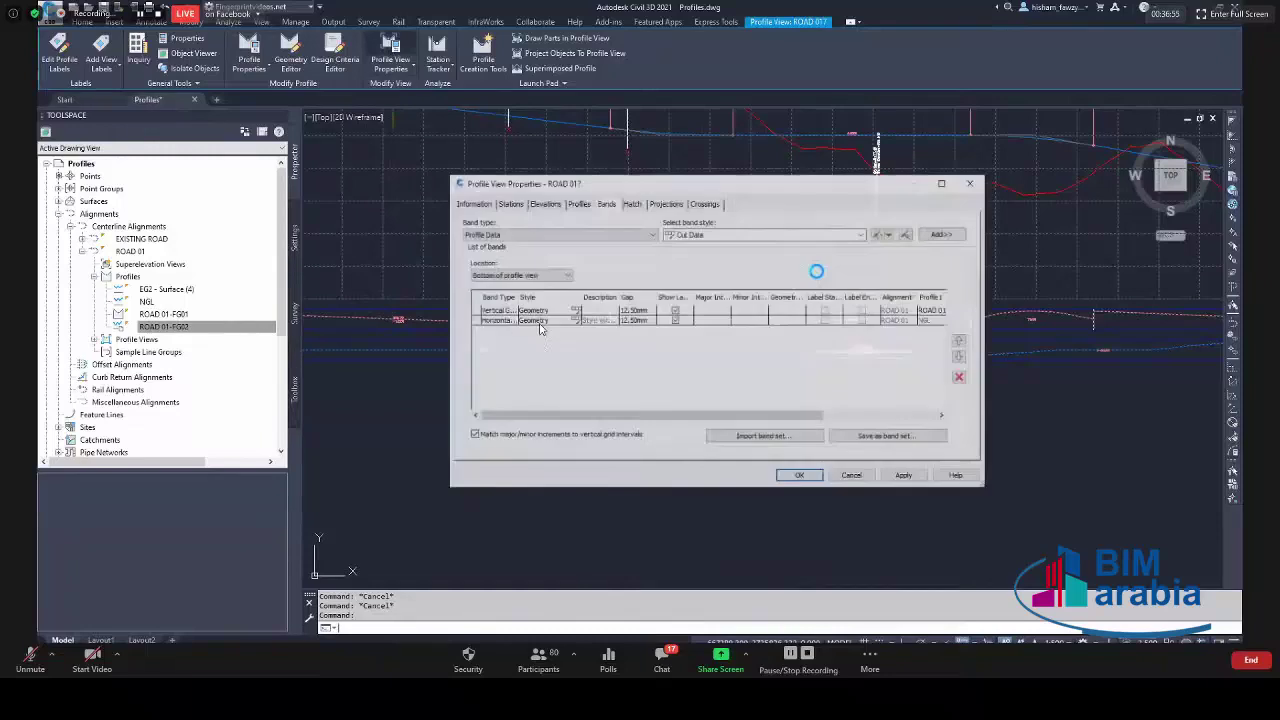
pyautogui.moveTo(718, 418); pyautogui.dragTo(855, 418)
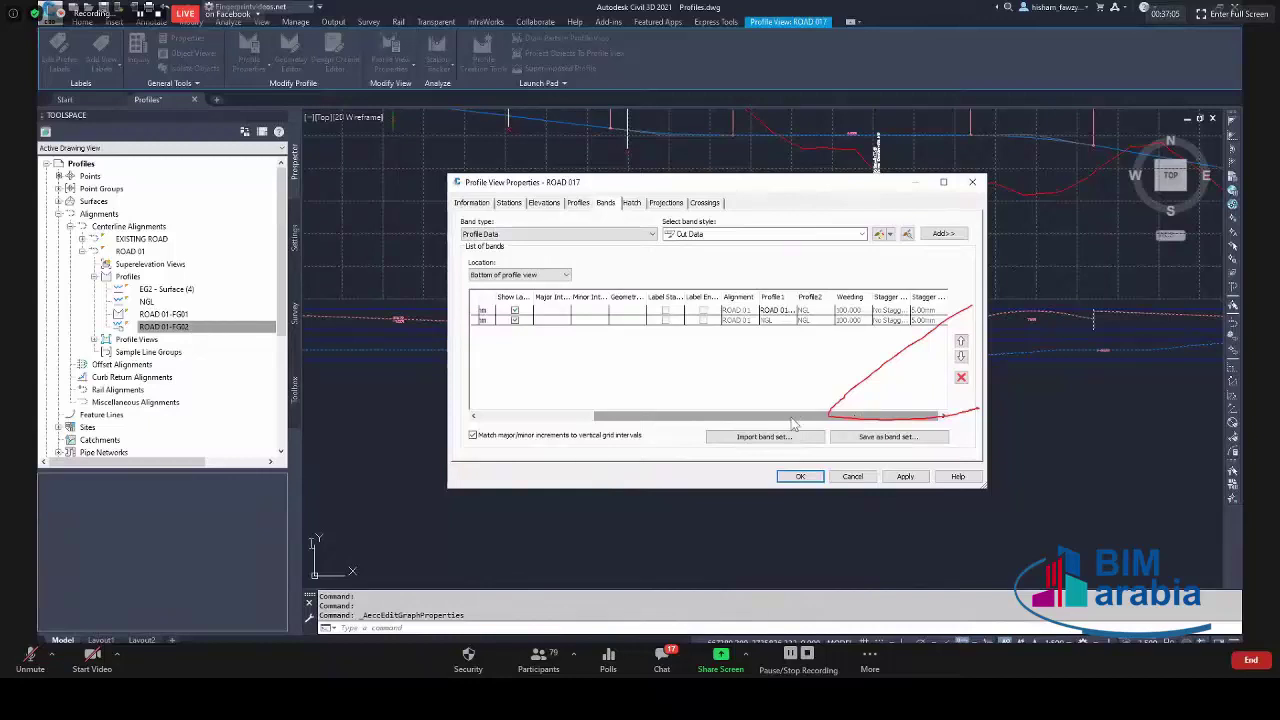
pyautogui.moveTo(790, 422); pyautogui.dragTo(690, 413)
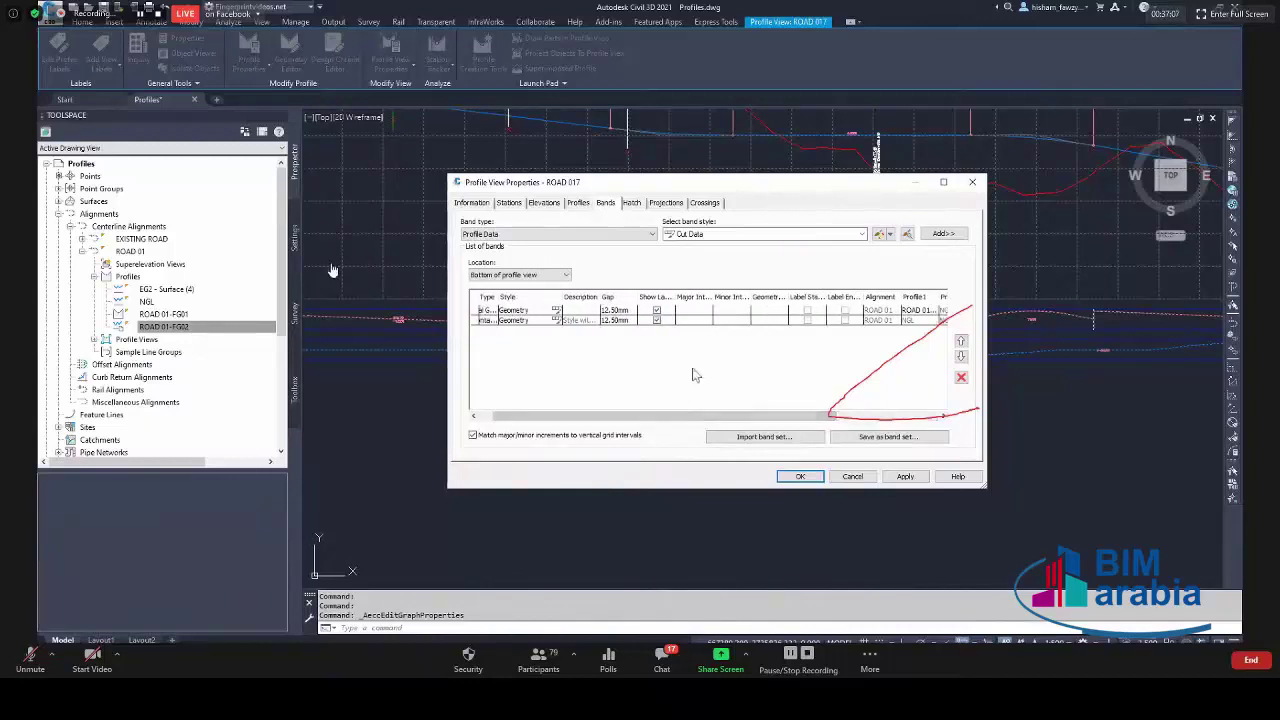
# Add a Profile Data band with the Cut Data style to the bottom of the profile view, using NGL as Profile 1.
pyautogui.click(630, 234)
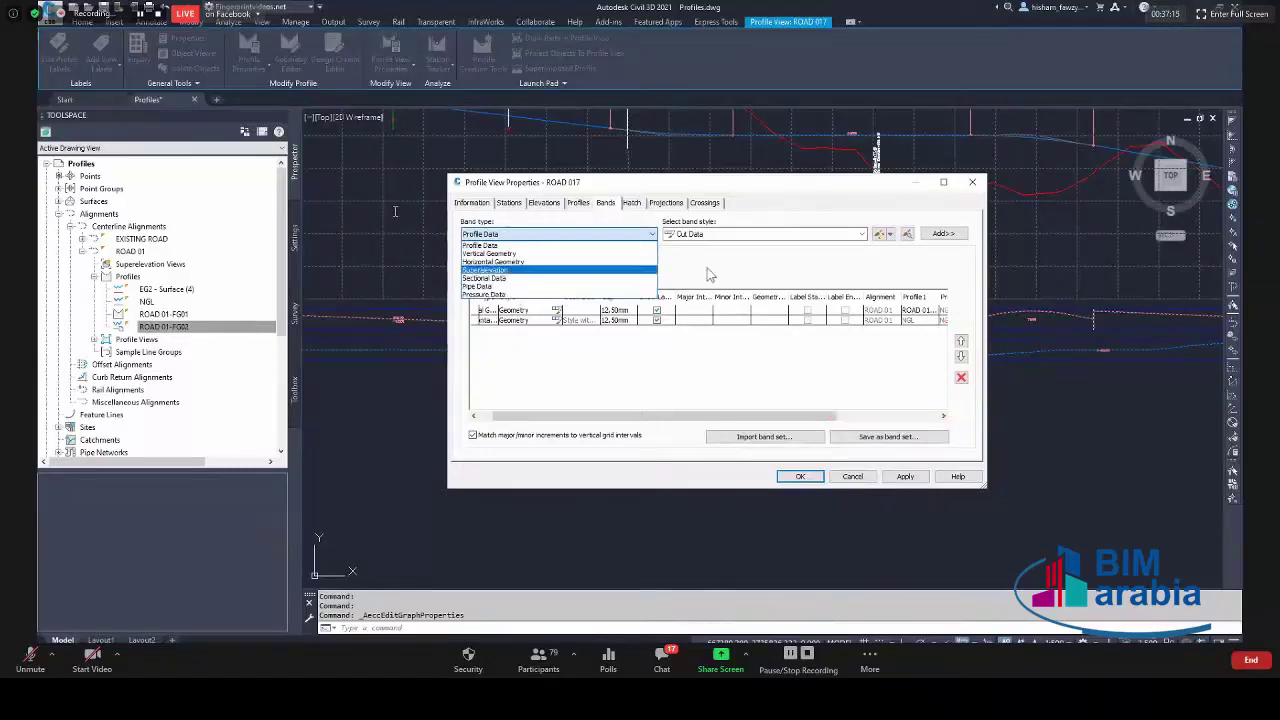
pyautogui.click(548, 245)
pyautogui.click(700, 236)
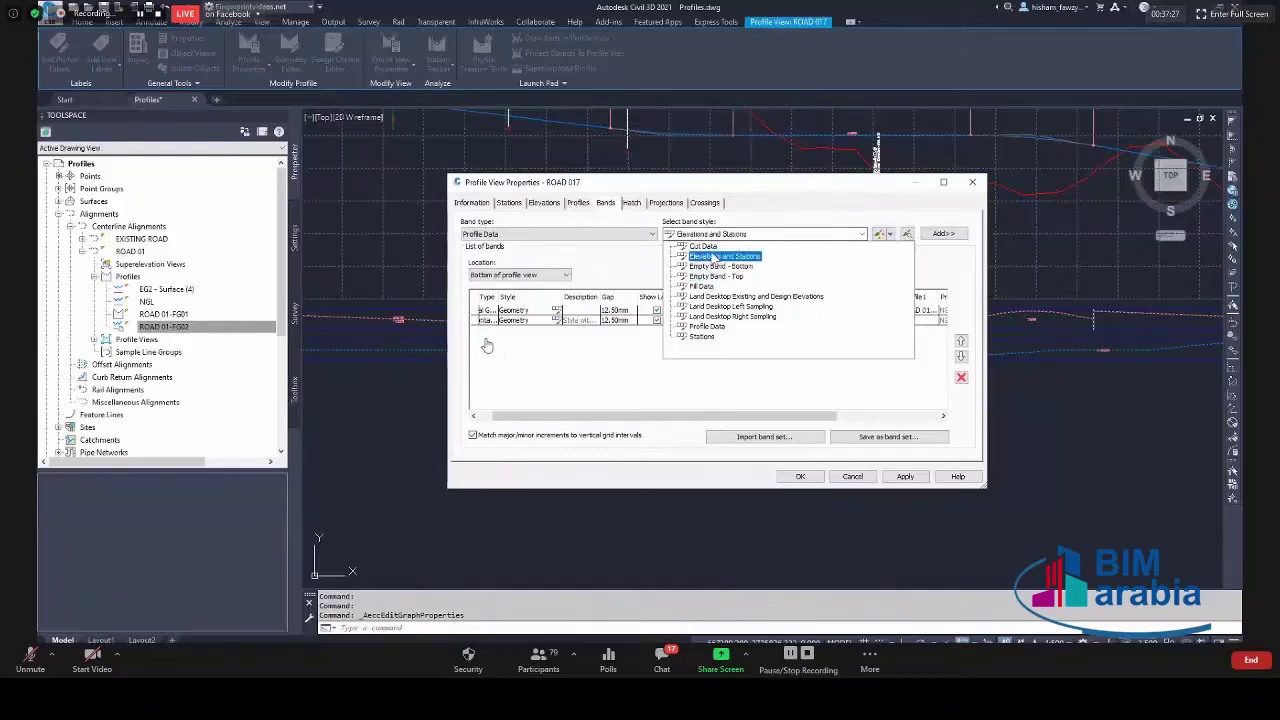
pyautogui.click(884, 248)
pyautogui.click(767, 310)
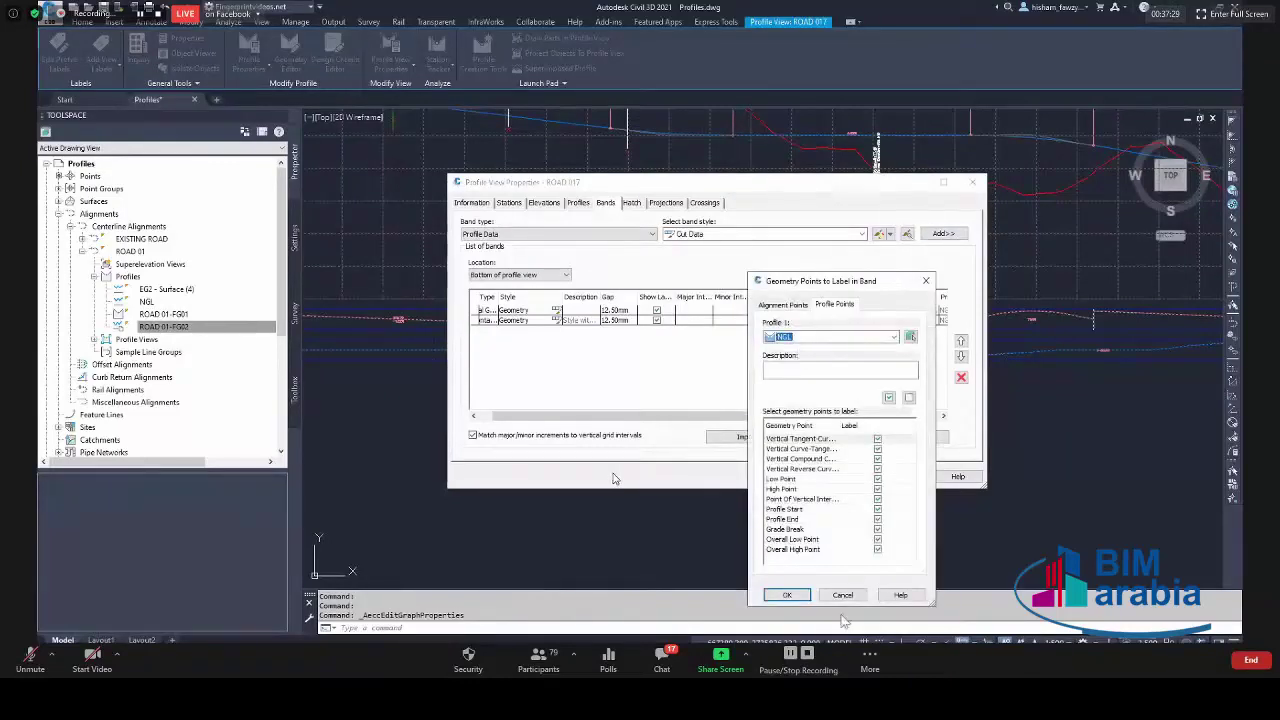
pyautogui.click(820, 336)
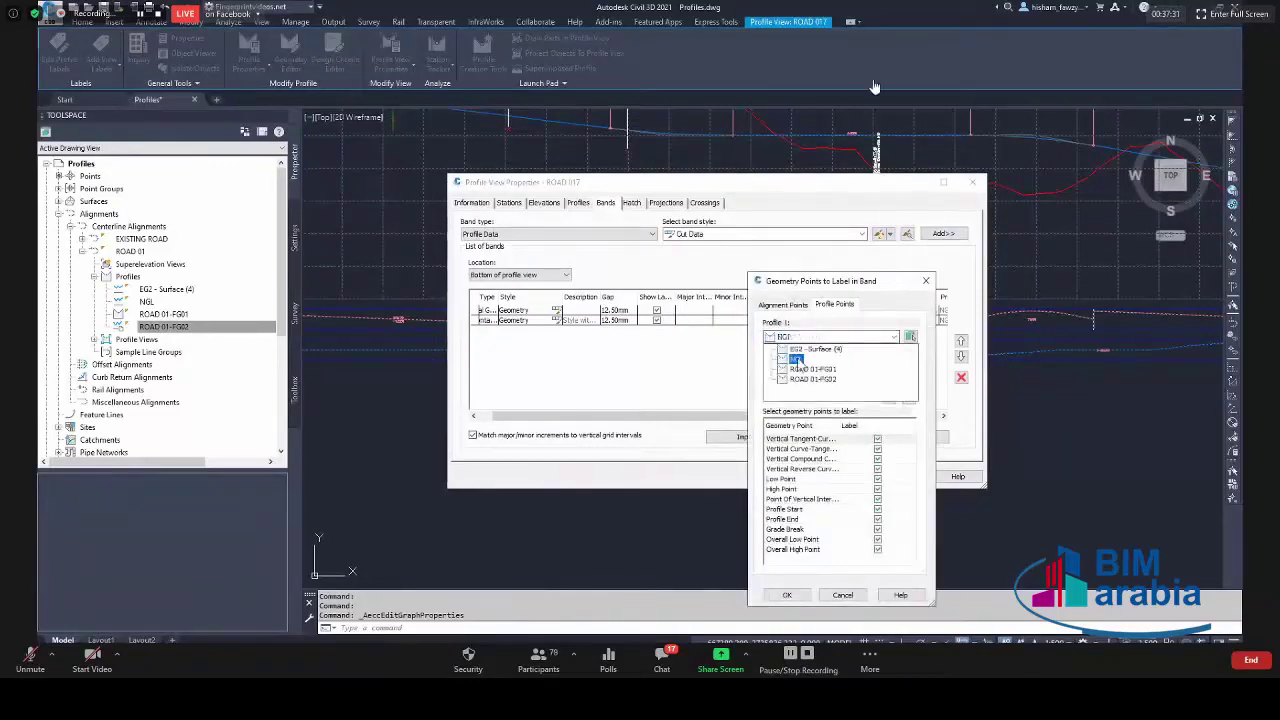
pyautogui.click(796, 362)
pyautogui.click(791, 597)
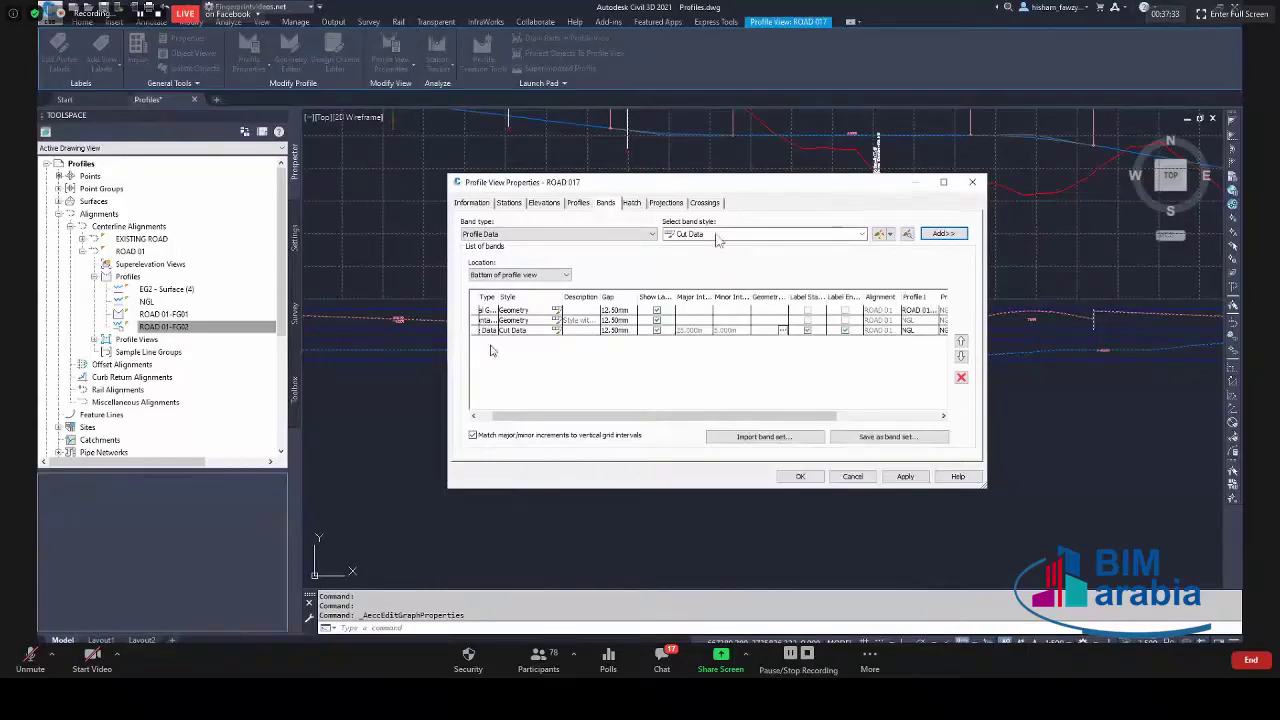
# Add a second Profile Data band with the Fill Data style, keeping NGL as Profile 1.
pyautogui.click(717, 236)
pyautogui.click(750, 292)
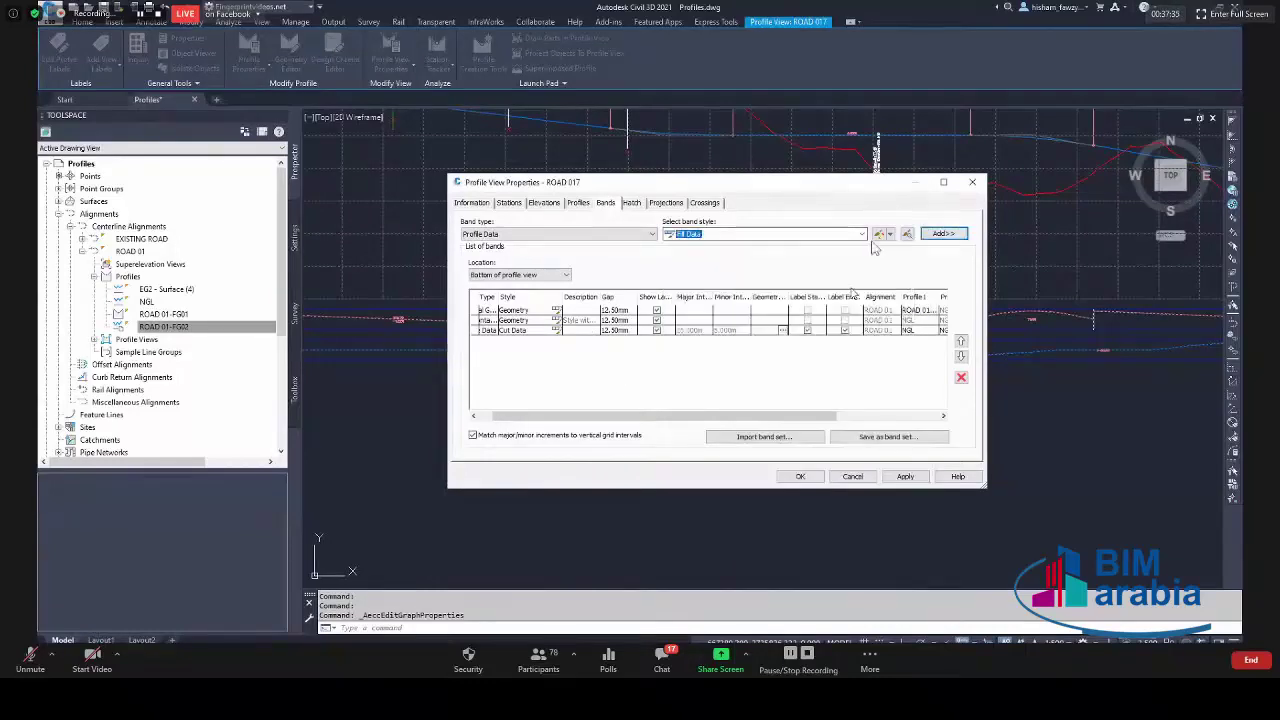
pyautogui.click(945, 234)
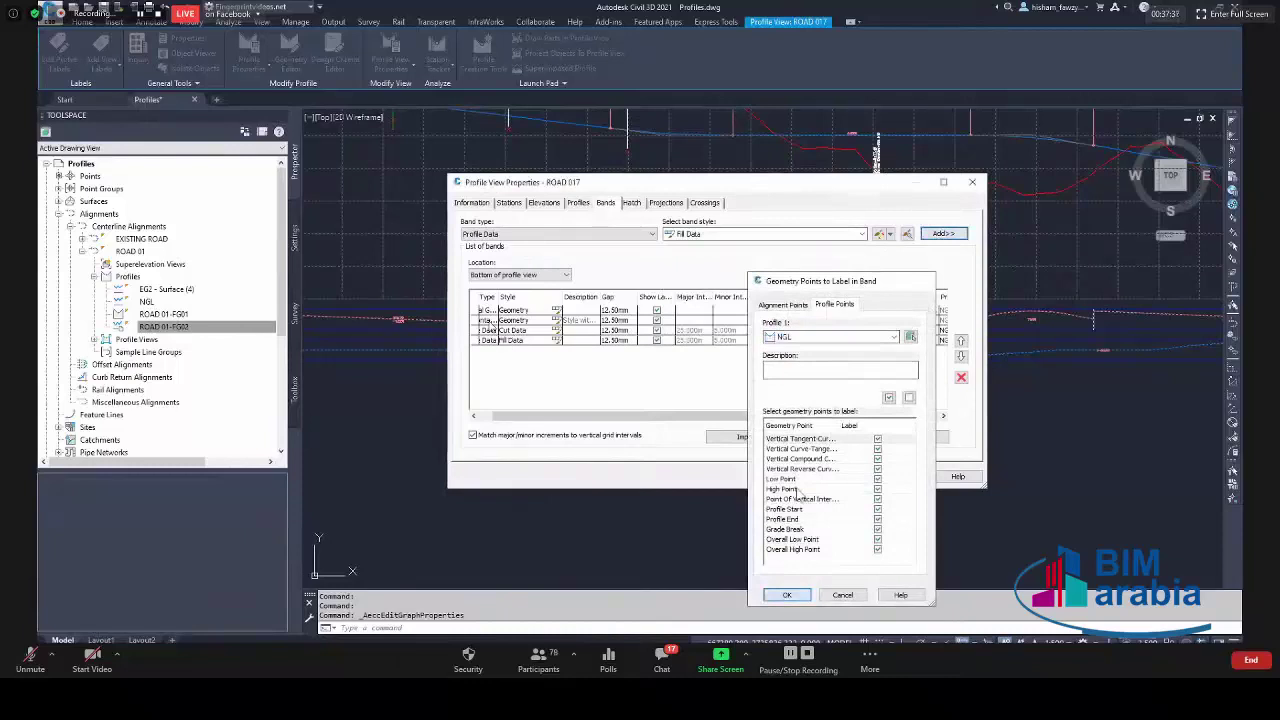
pyautogui.press('Return')
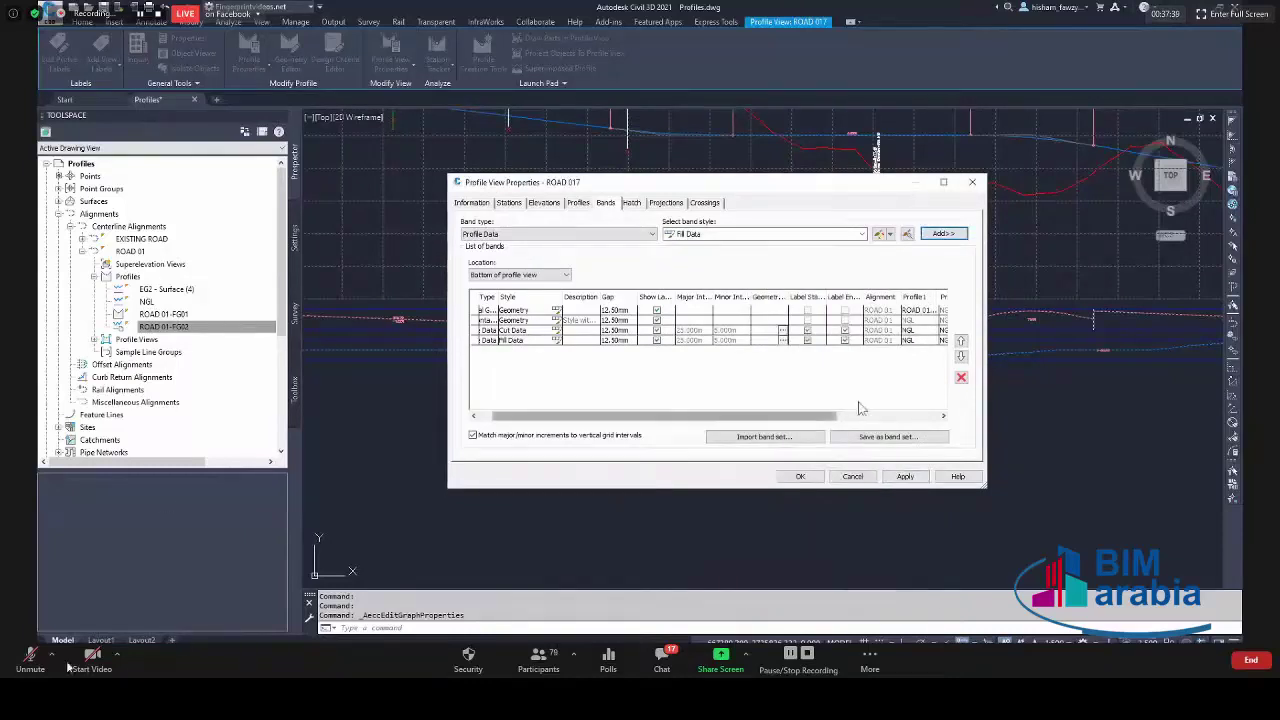
# Set Profile2 of the Cut Data and Fill Data bands to the ROAD 01 finished-grade profile and apply the band changes.
pyautogui.moveTo(822, 416); pyautogui.dragTo(906, 416)
pyautogui.click(834, 330)
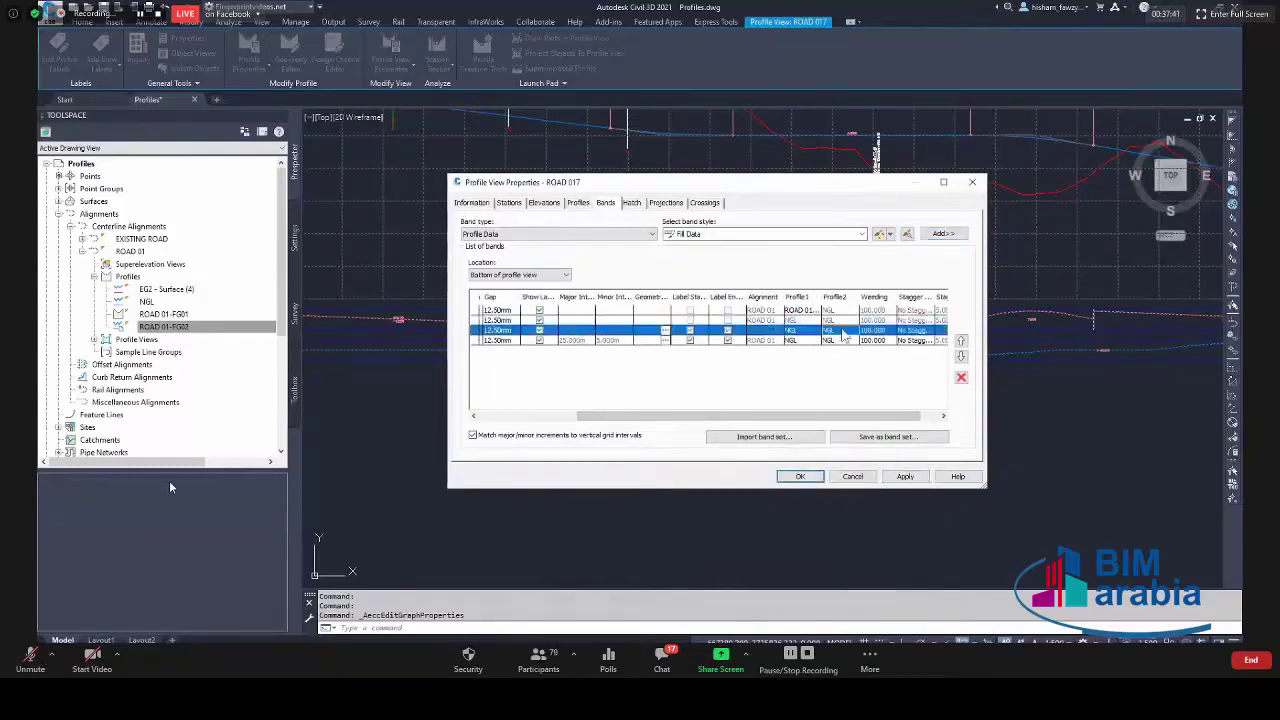
pyautogui.click(882, 331)
pyautogui.click(847, 368)
pyautogui.click(844, 341)
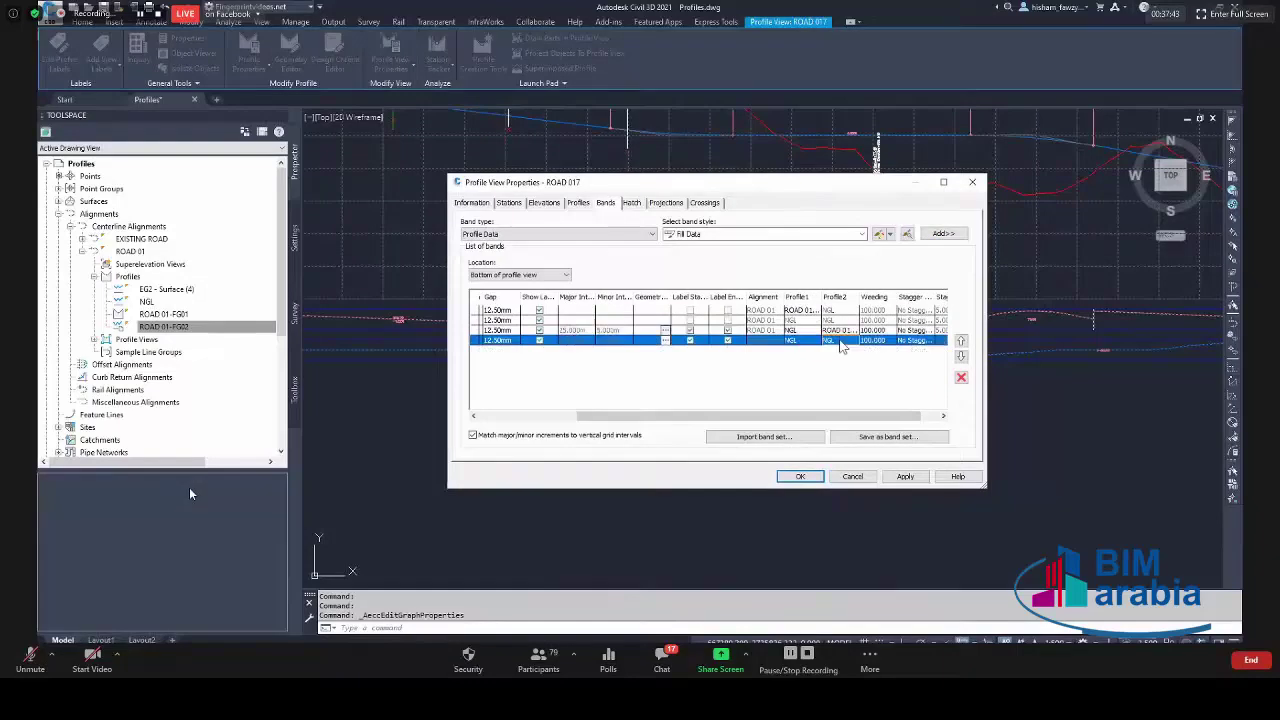
pyautogui.click(882, 341)
pyautogui.click(843, 383)
pyautogui.click(804, 476)
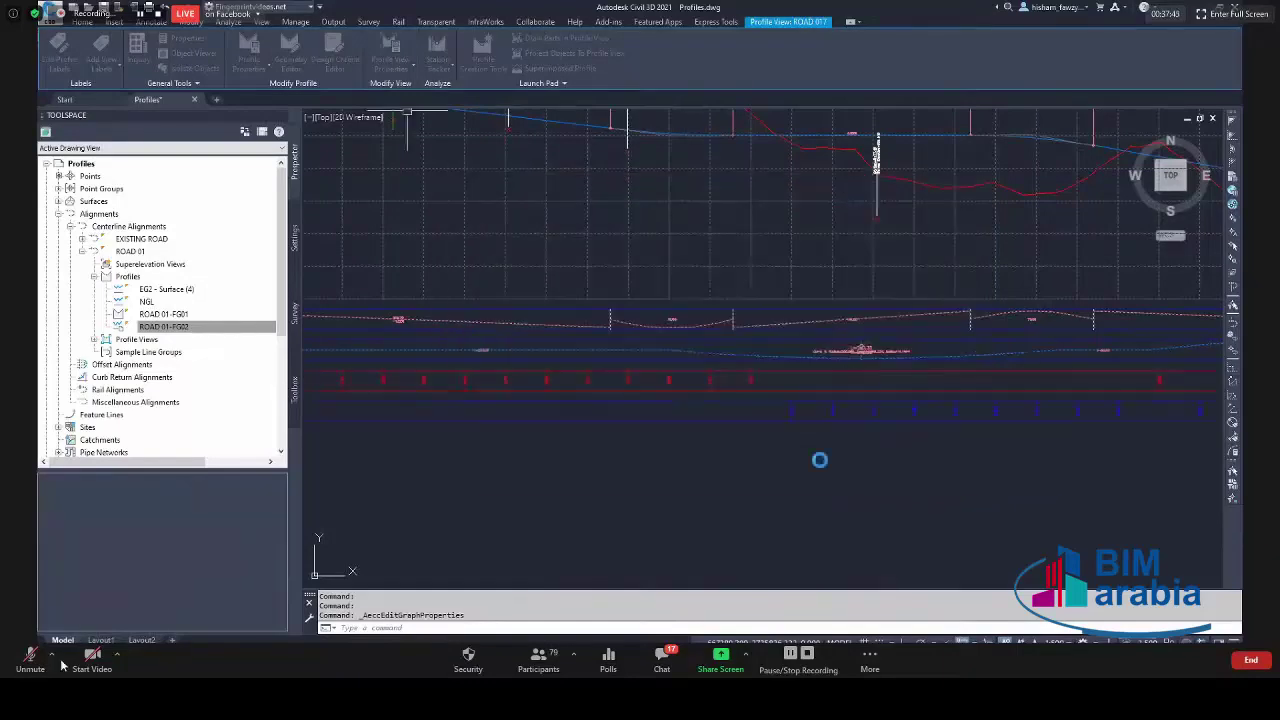
# Examine the Cut and Fill bands beneath the profile view, comparing their labels with the ground and design profiles along the alignment.
pyautogui.scroll(-3, 508, 291)
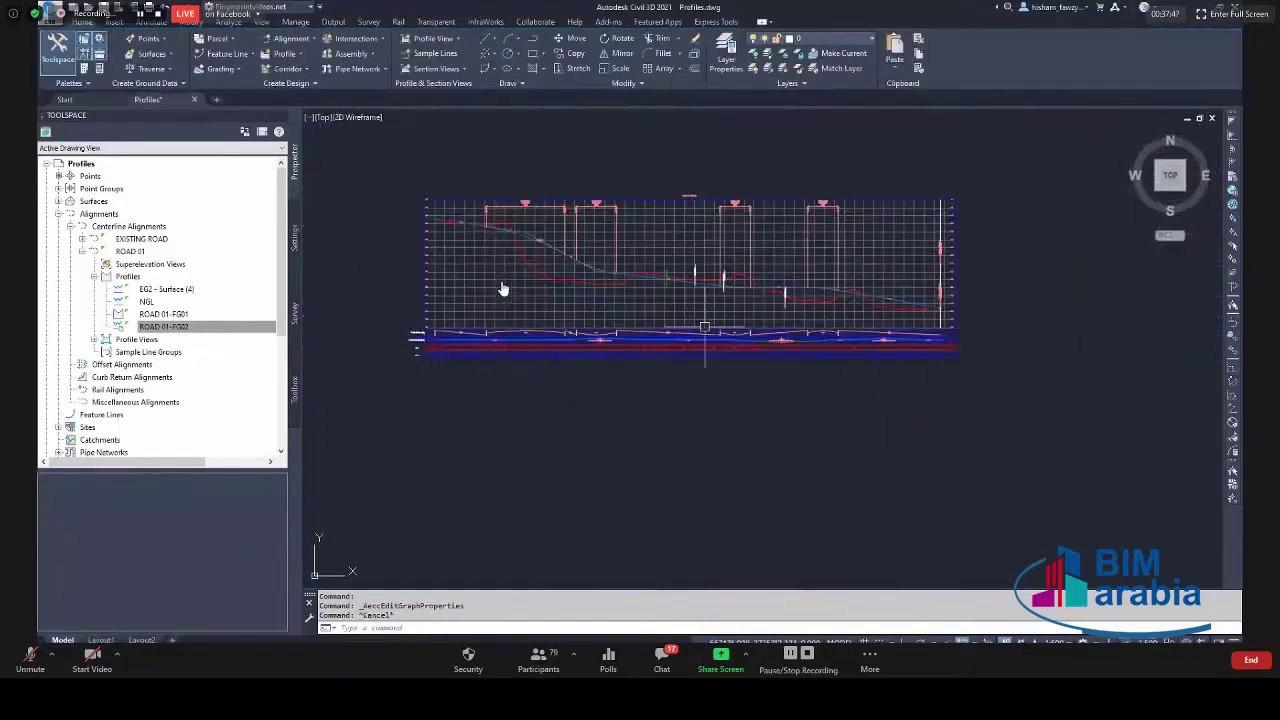
pyautogui.scroll(3, 502, 281)
pyautogui.scroll(-2, 770, 343)
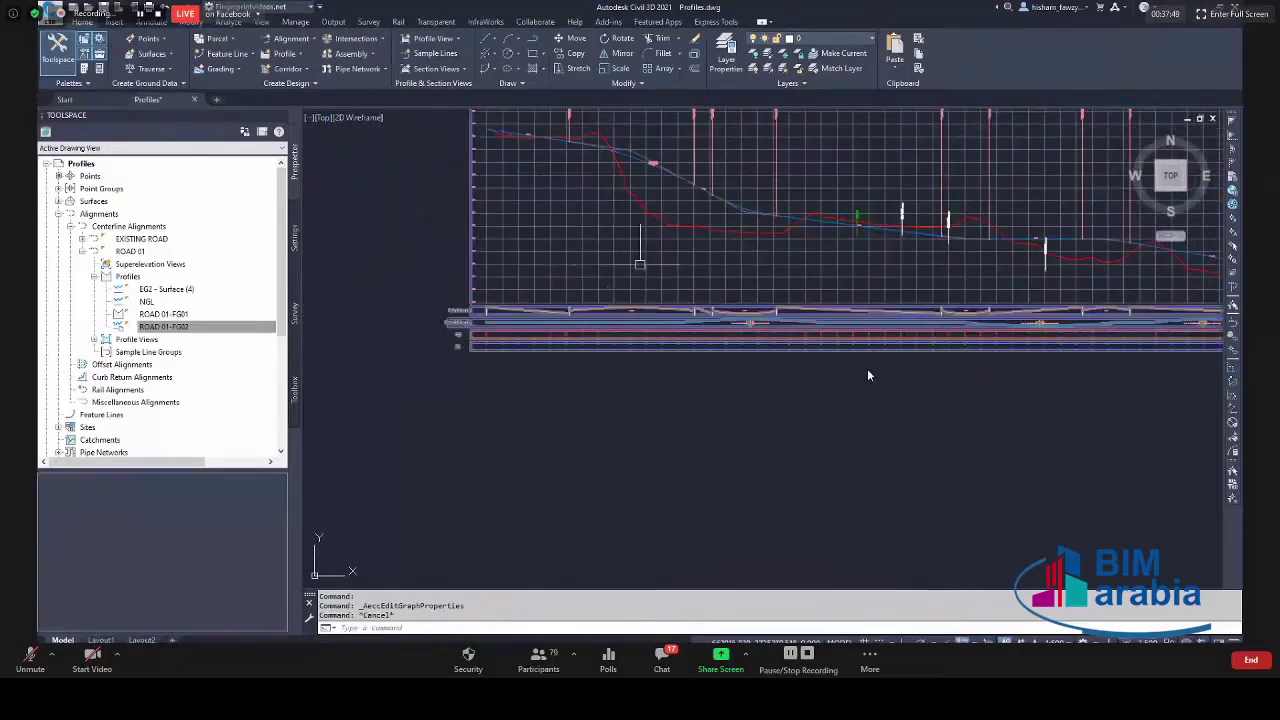
pyautogui.scroll(2, 867, 368)
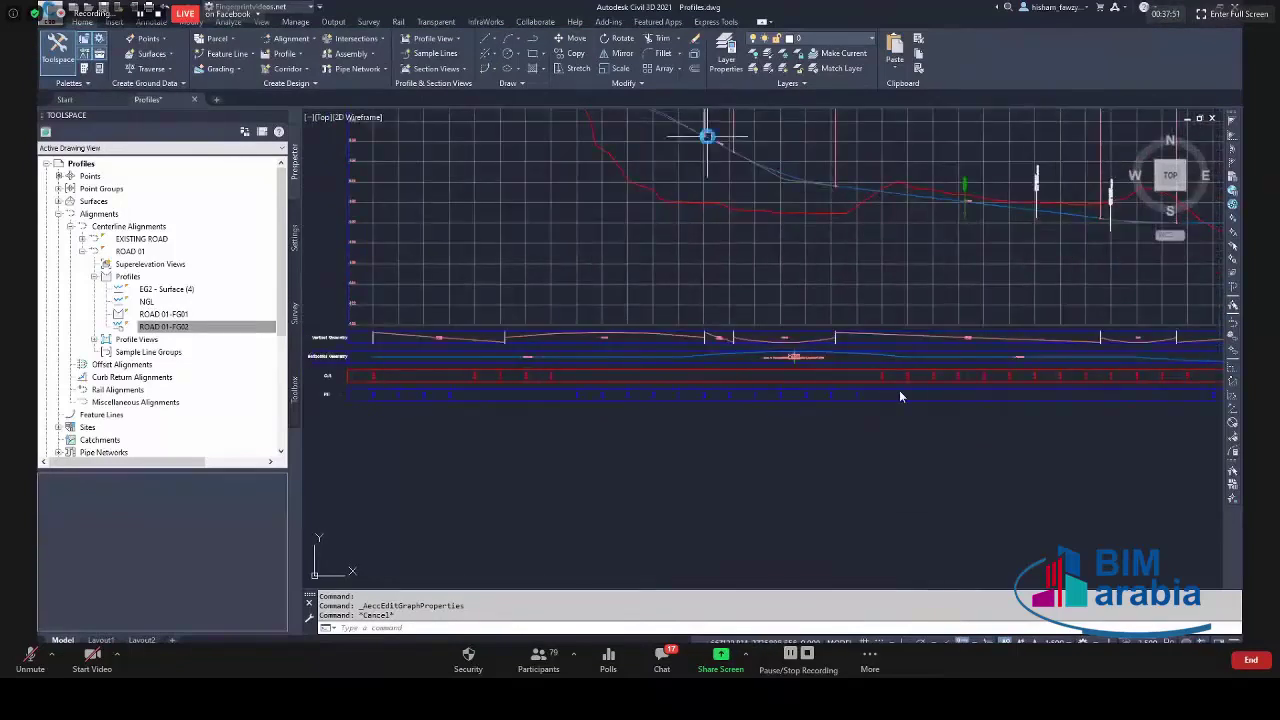
pyautogui.scroll(4, 712, 148)
pyautogui.scroll(-6, 715, 152)
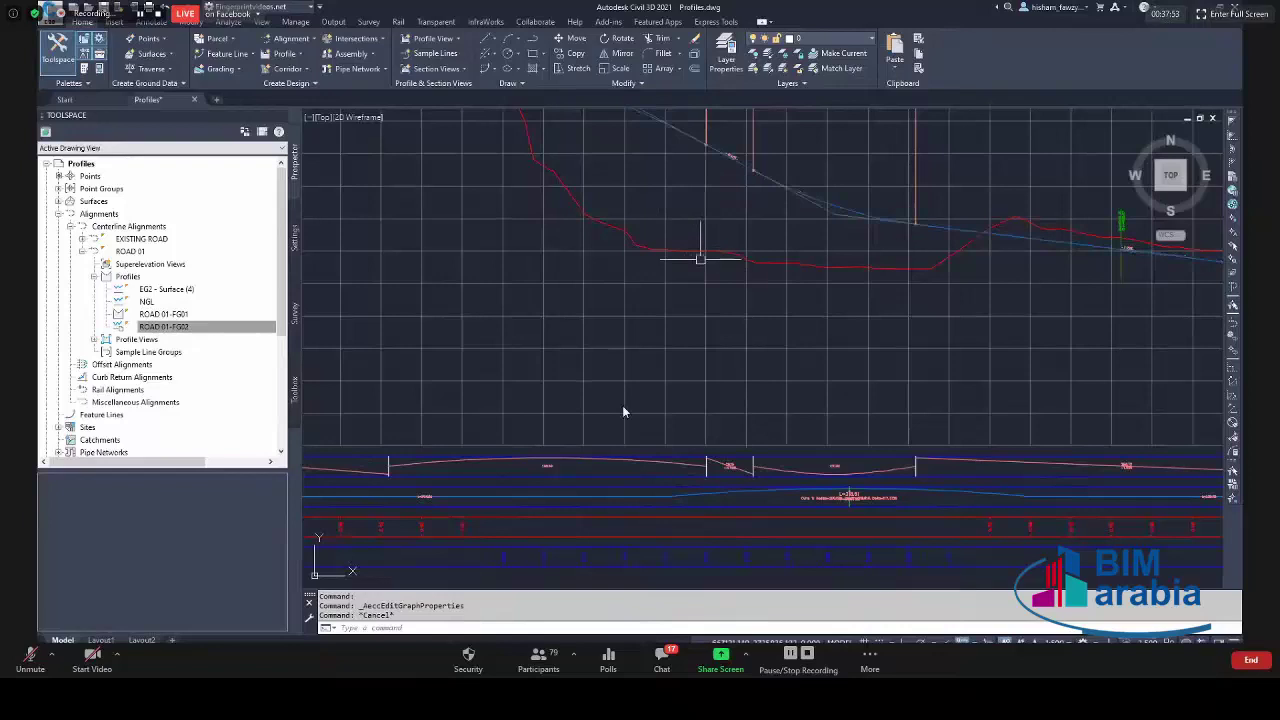
pyautogui.scroll(5, 490, 345)
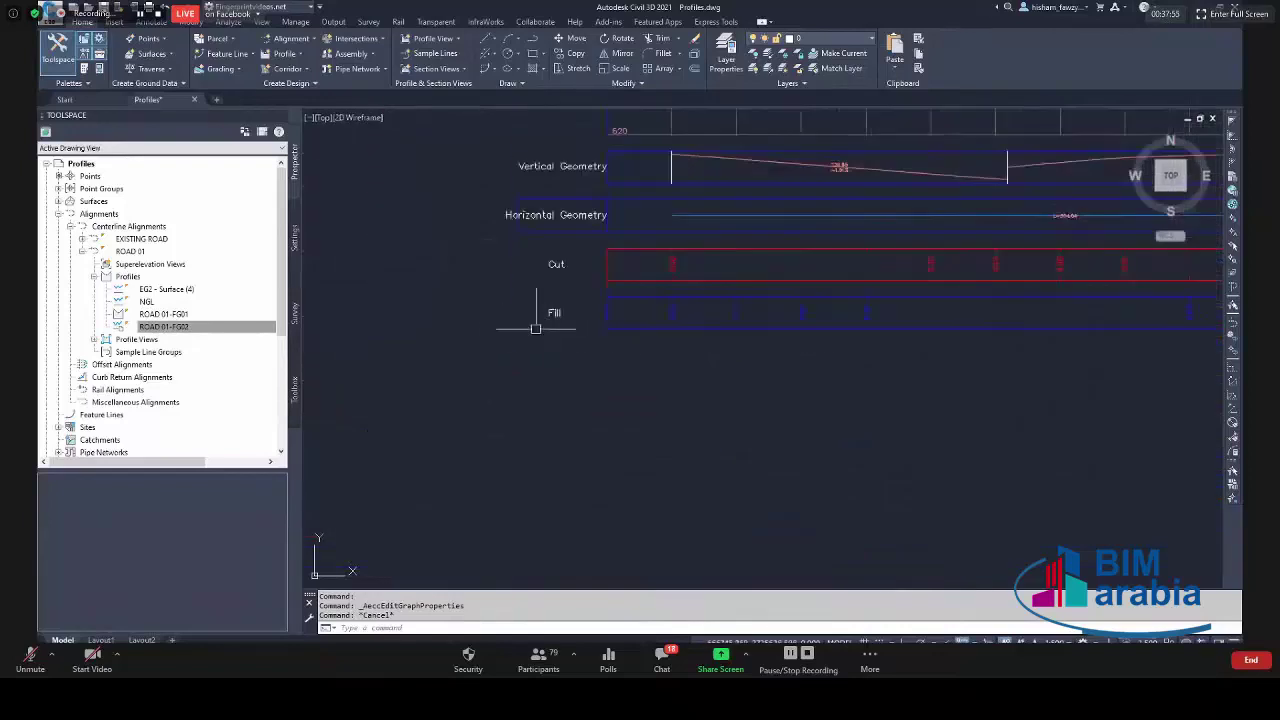
pyautogui.scroll(3, 686, 346)
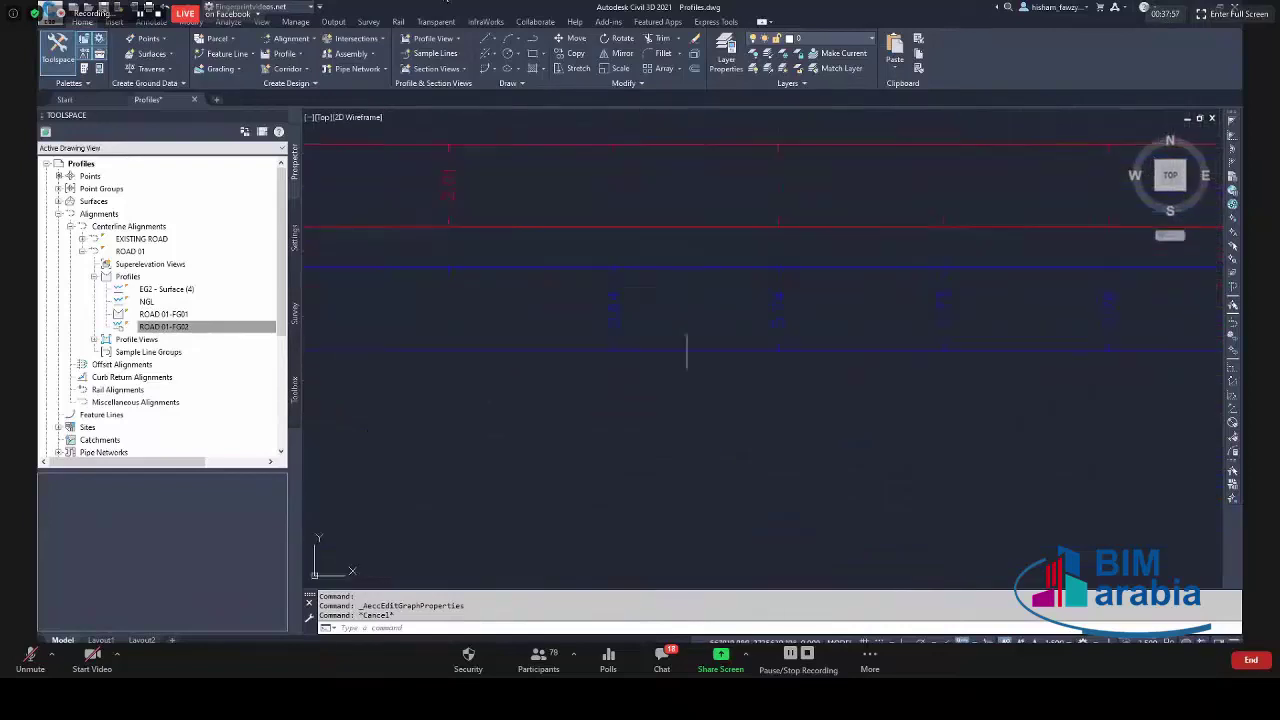
pyautogui.scroll(-3, 560, 314)
pyautogui.scroll(4, 790, 310)
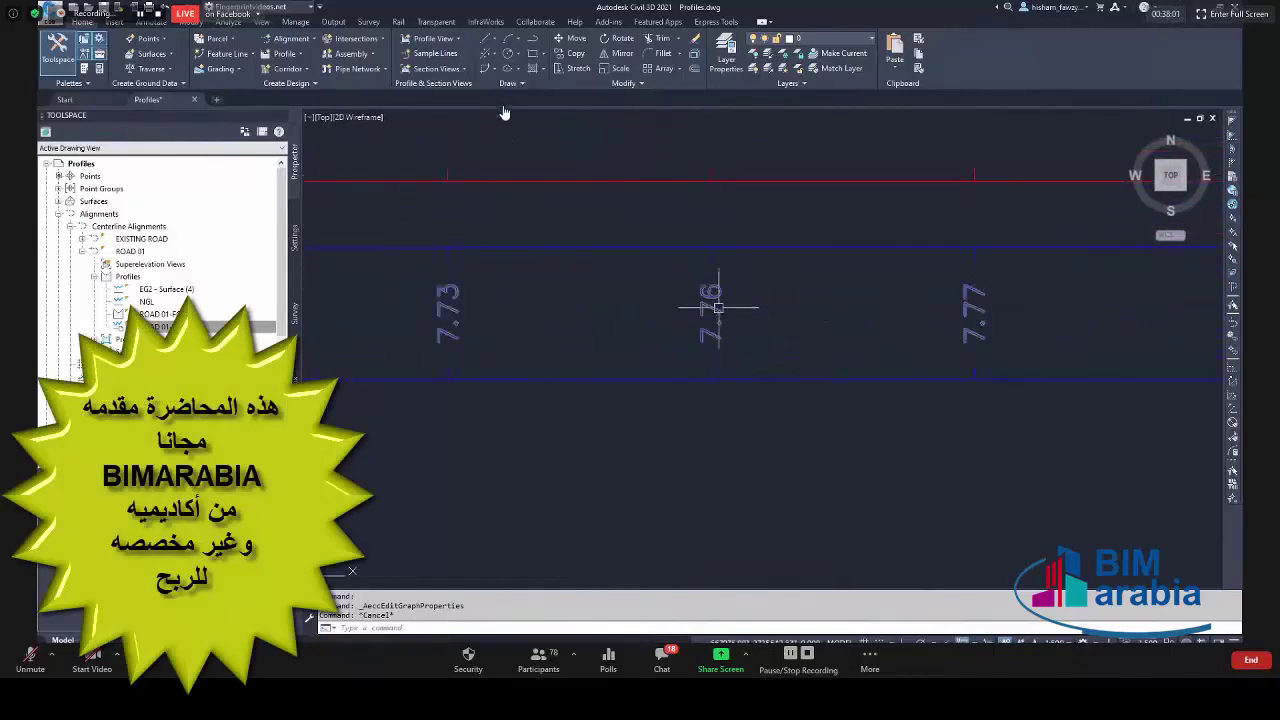
pyautogui.scroll(-5, 703, 260)
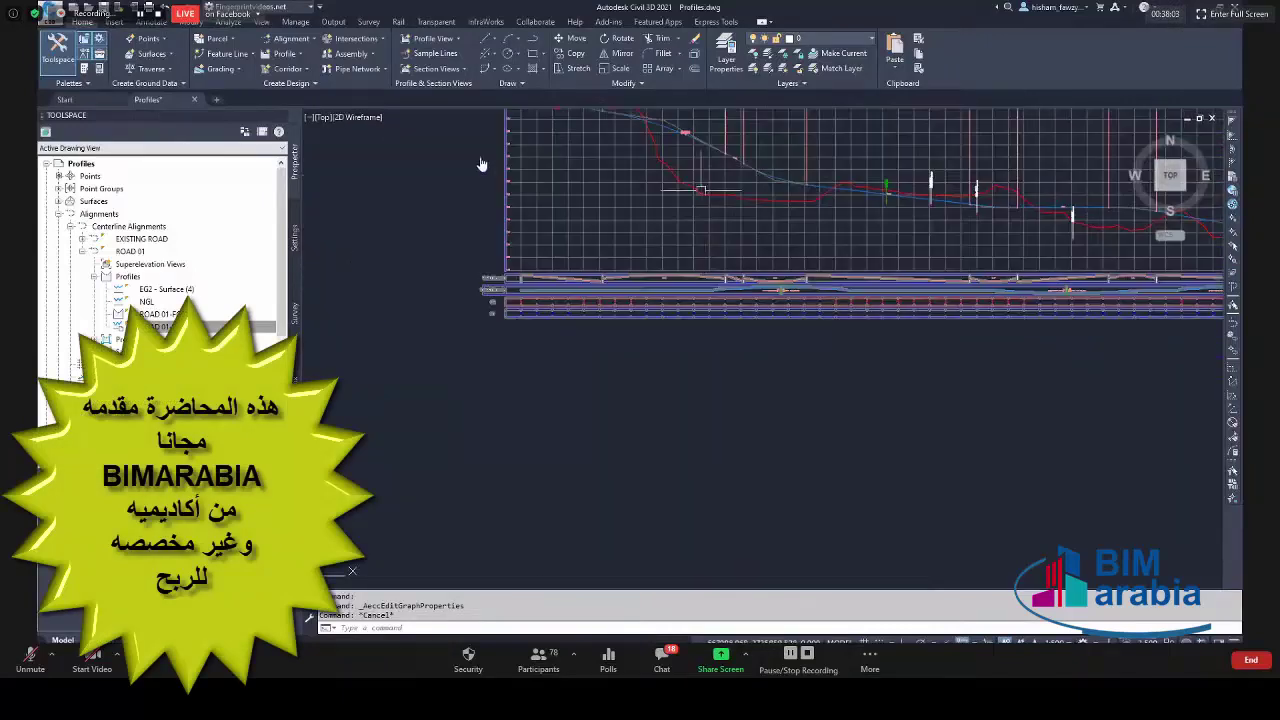
pyautogui.scroll(4, 723, 249)
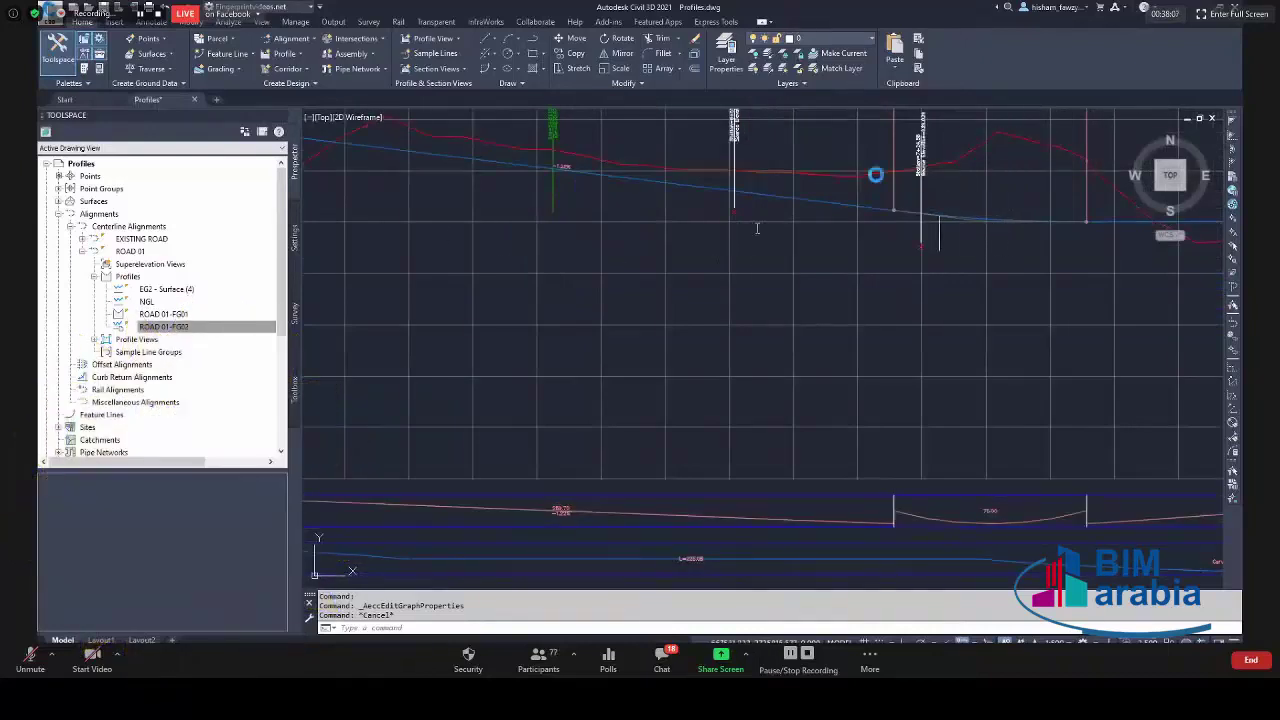
pyautogui.scroll(3, 920, 346)
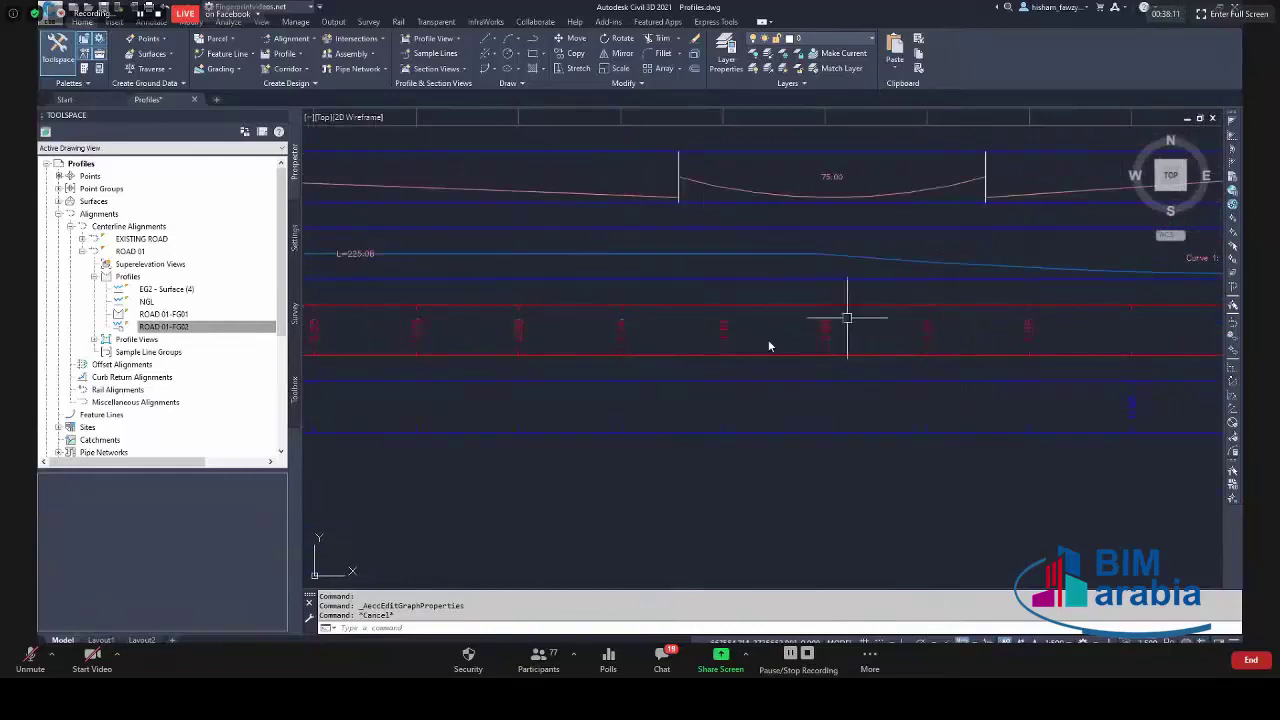
pyautogui.scroll(-3, 603, 457)
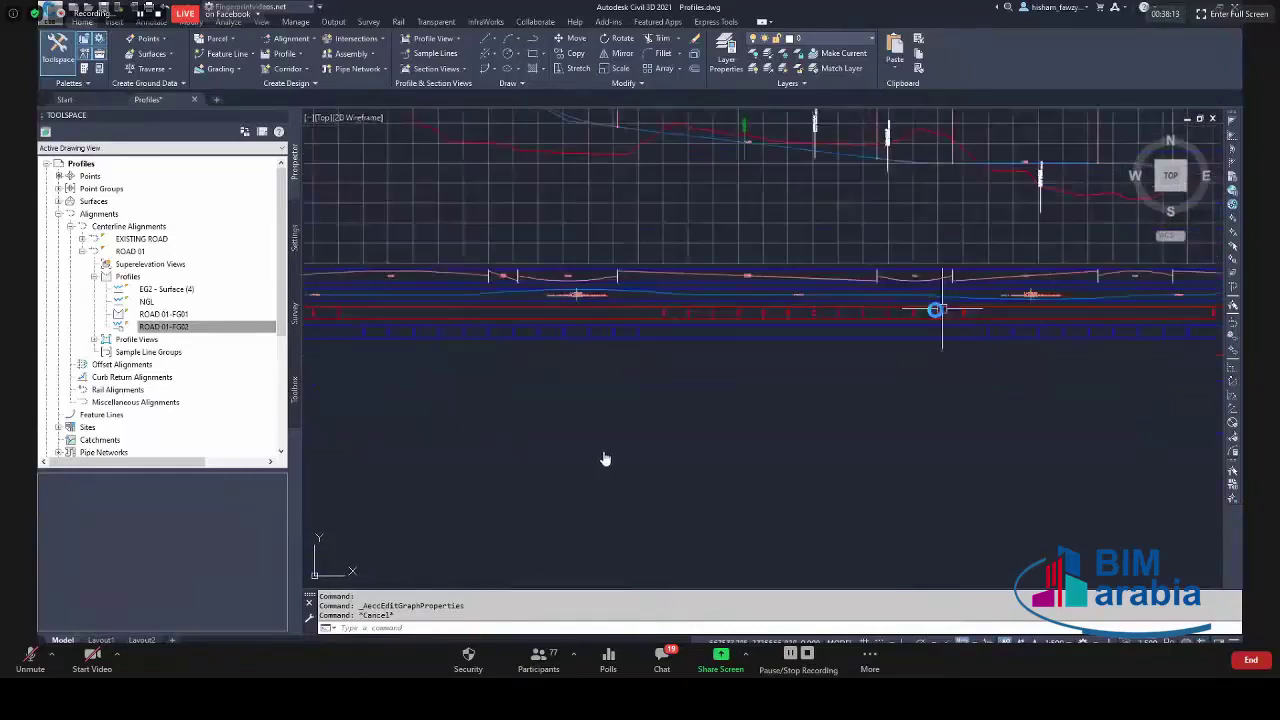
pyautogui.scroll(1, 479, 471)
pyautogui.scroll(2, 590, 320)
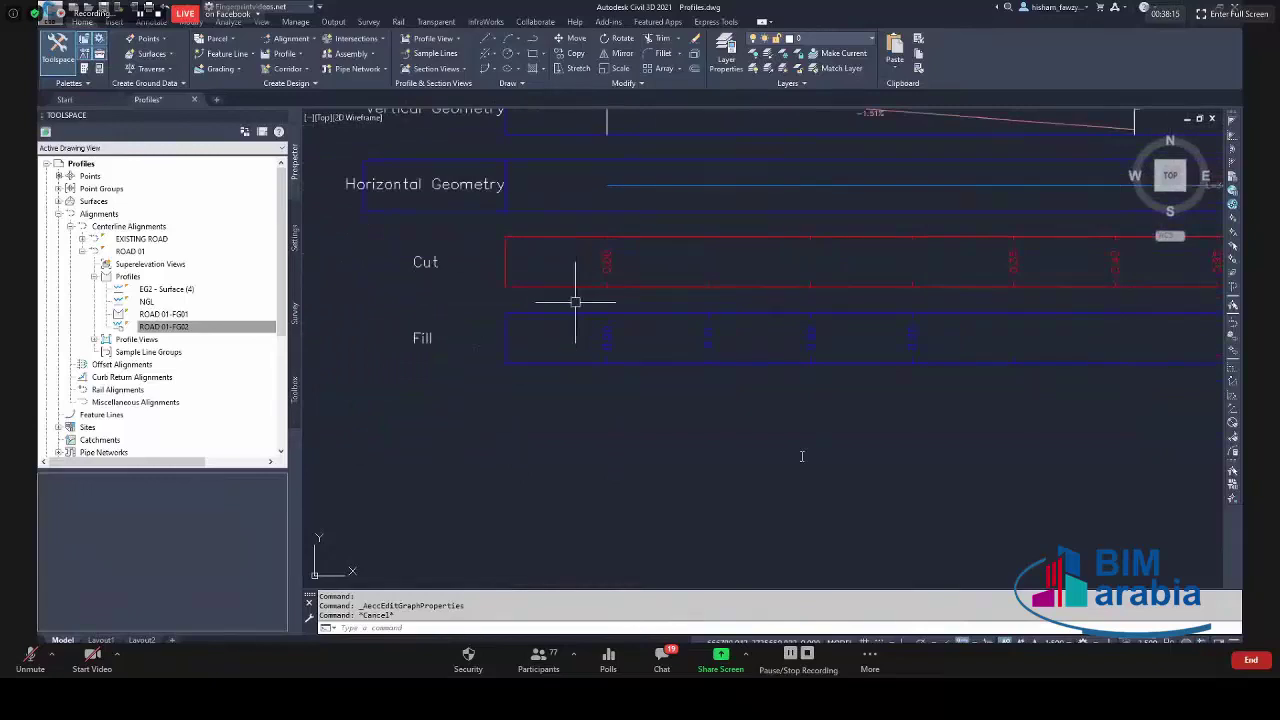
pyautogui.scroll(-3, 580, 335)
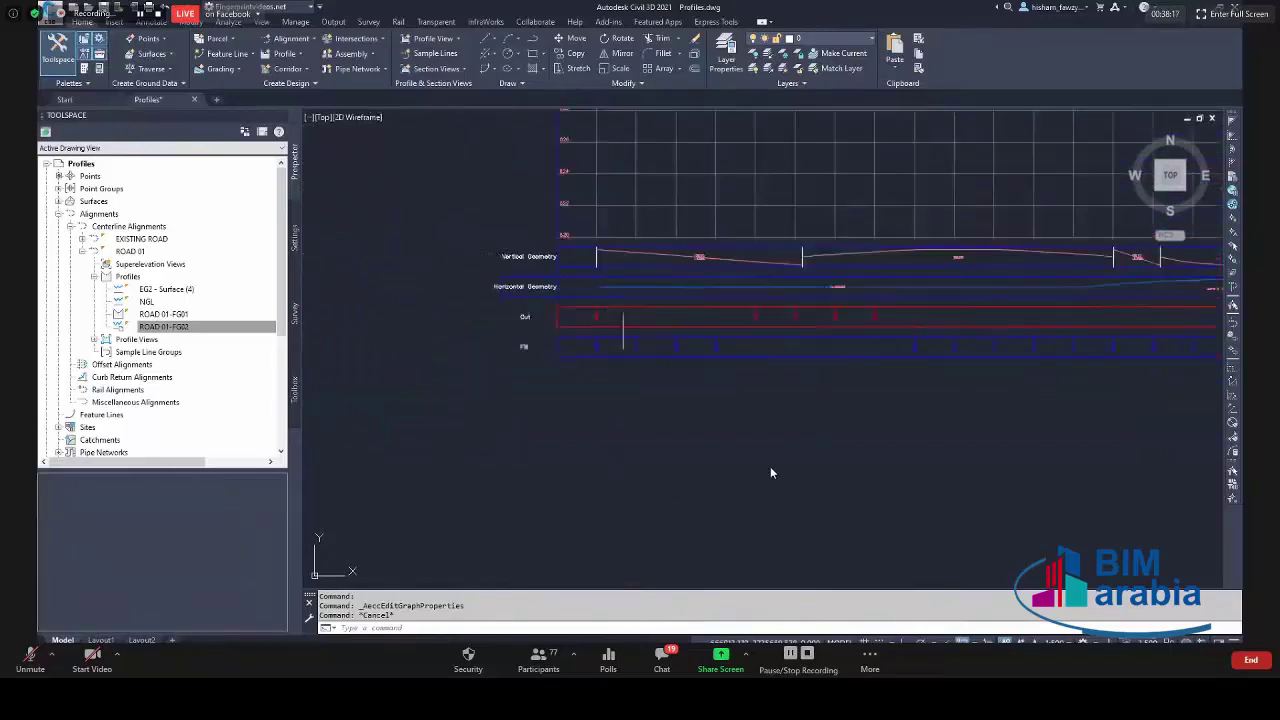
# Set the gap of the Vertical Geometry, Horizontal Geometry, Cut Data and Fill Data bands to 0 mm in the profile view properties.
pyautogui.click(508, 256)
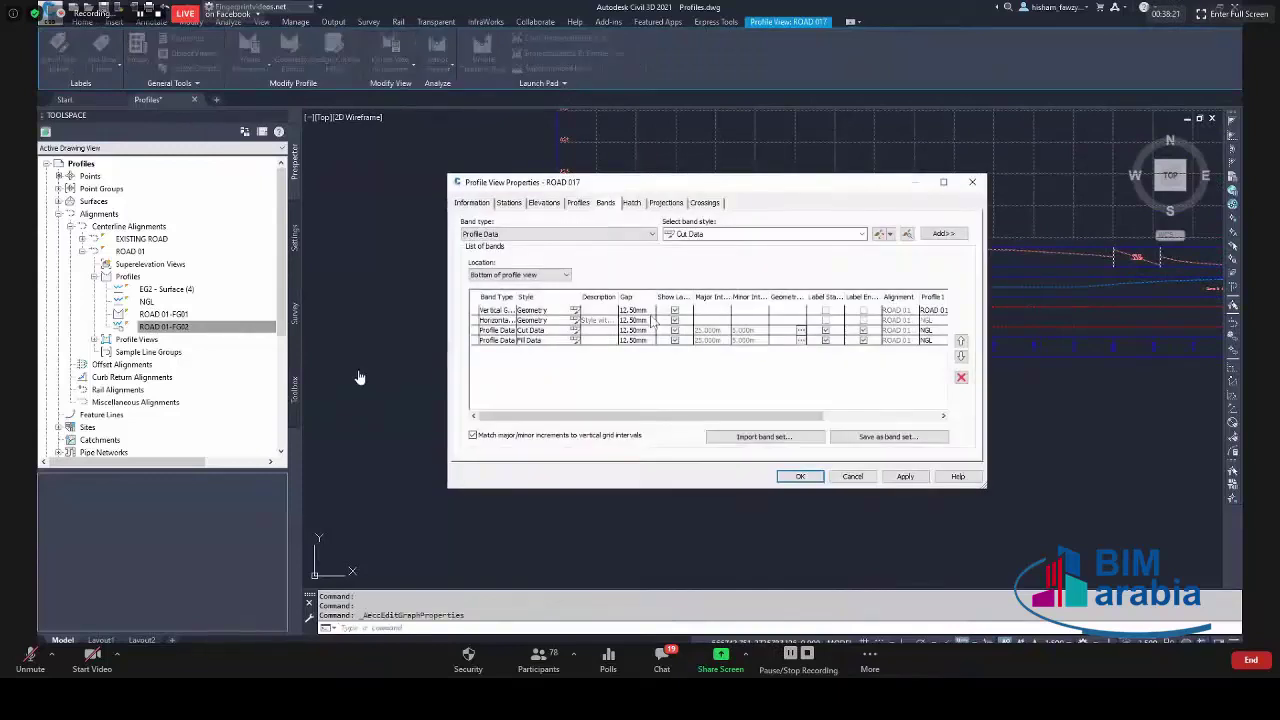
pyautogui.click(640, 311)
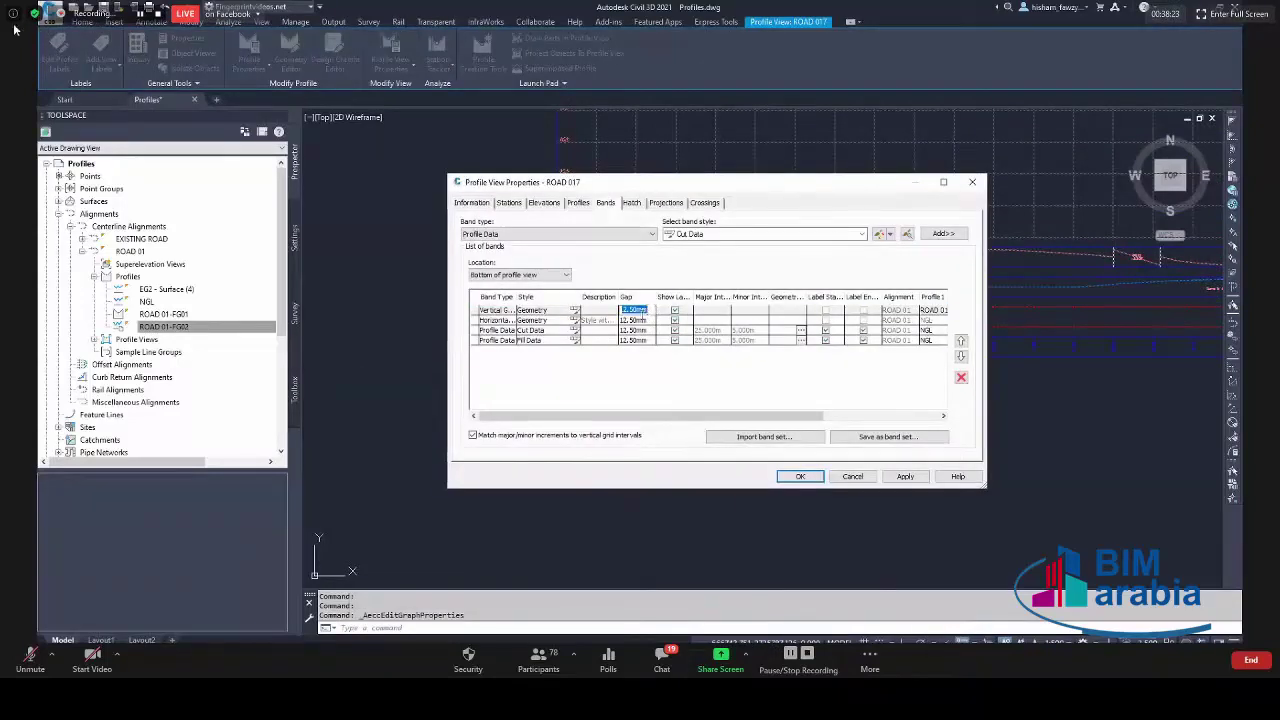
pyautogui.write('0')
pyautogui.press('Return')
pyautogui.write('0')
pyautogui.press('Return')
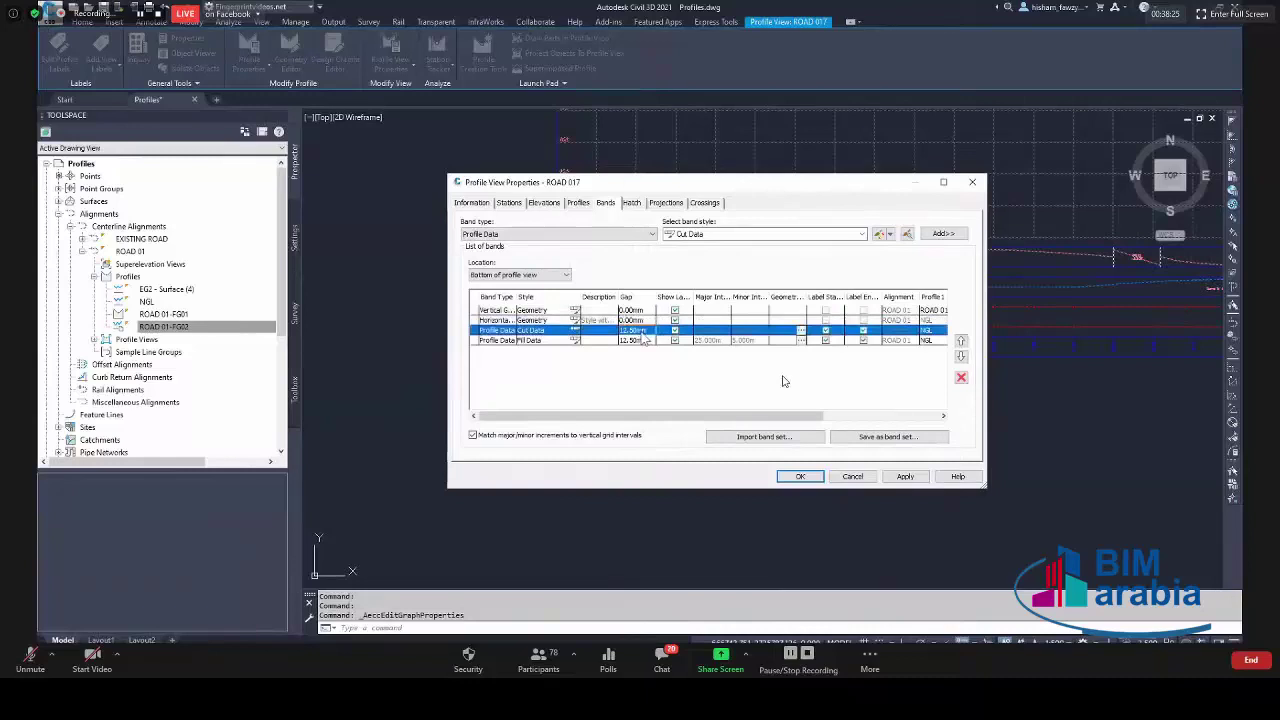
pyautogui.write('0')
pyautogui.press('Return')
pyautogui.write('0')
pyautogui.press('Return')
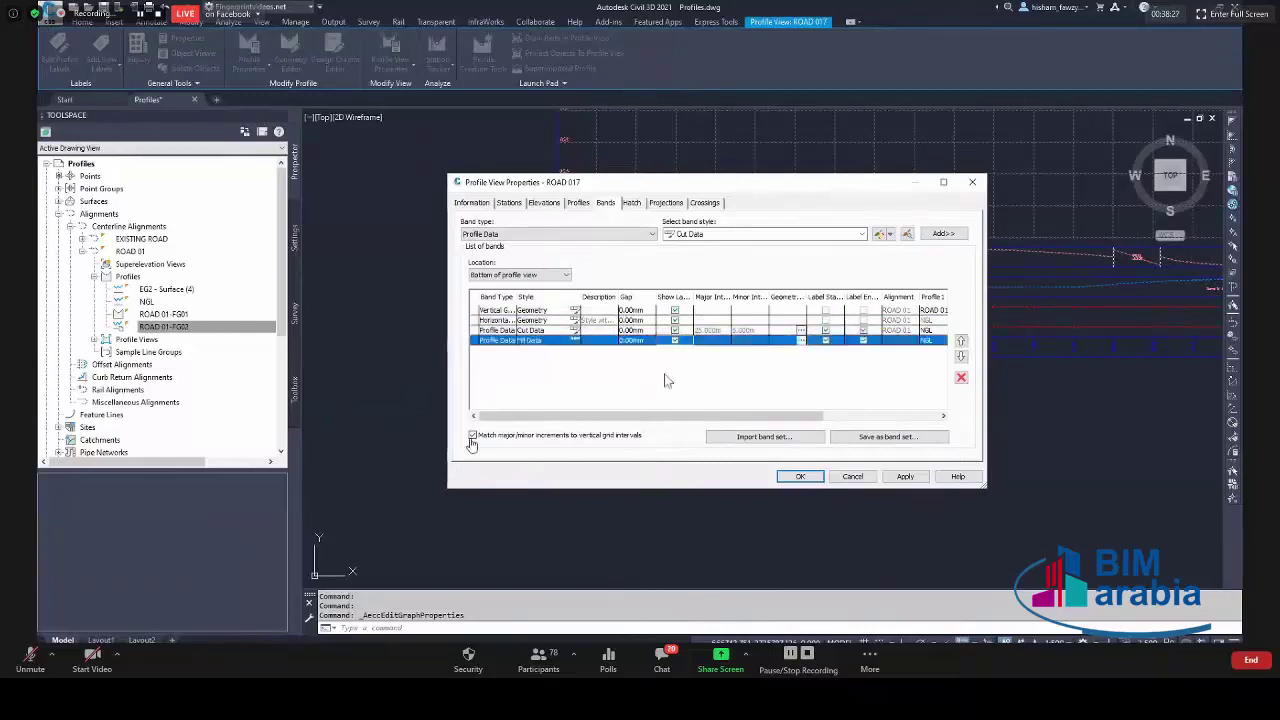
pyautogui.click(787, 480)
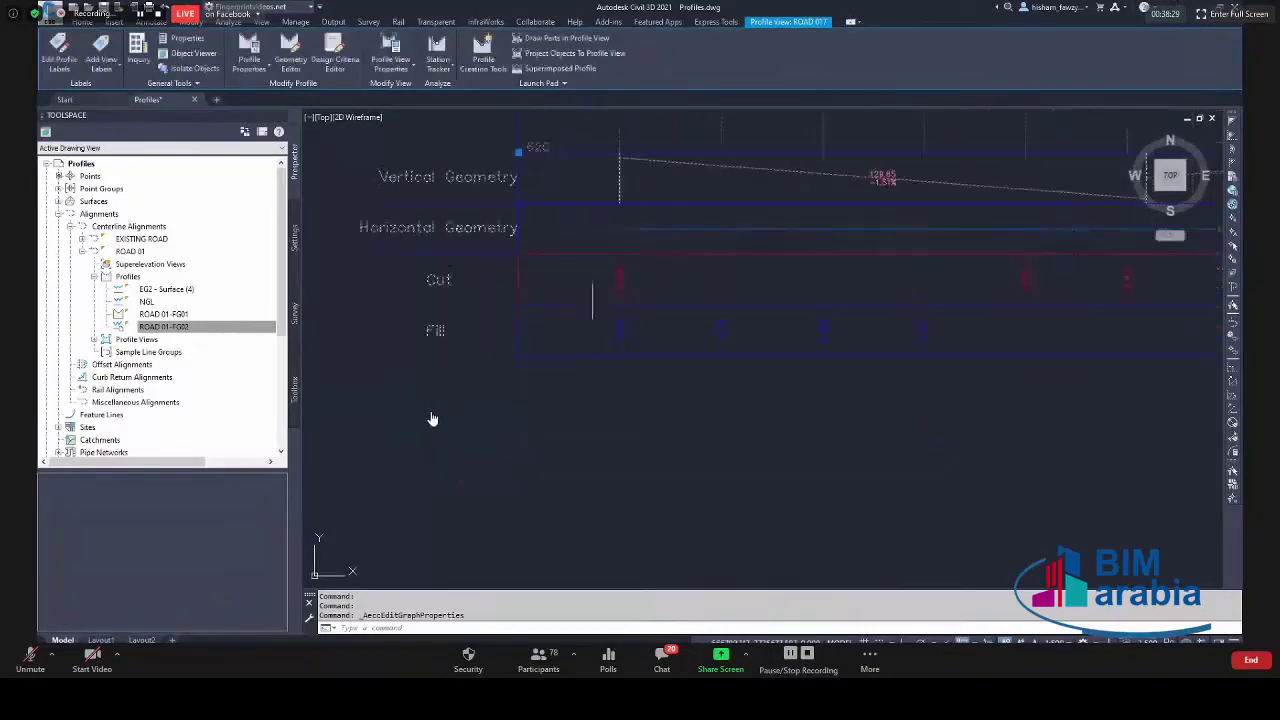
pyautogui.press('Escape')
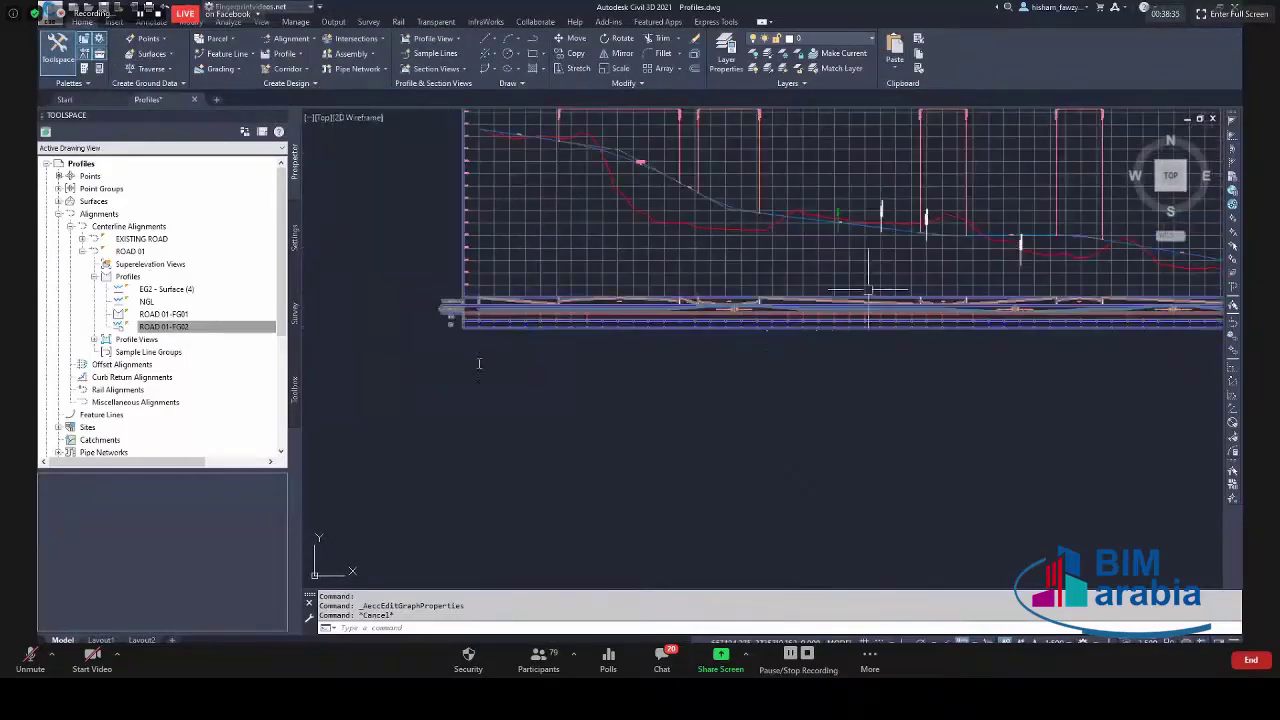
# Reopen the profile view's band properties and check the Profile1 and Profile2 assignments of the Cut Data and Fill Data bands.
pyautogui.doubleClick(996, 459)
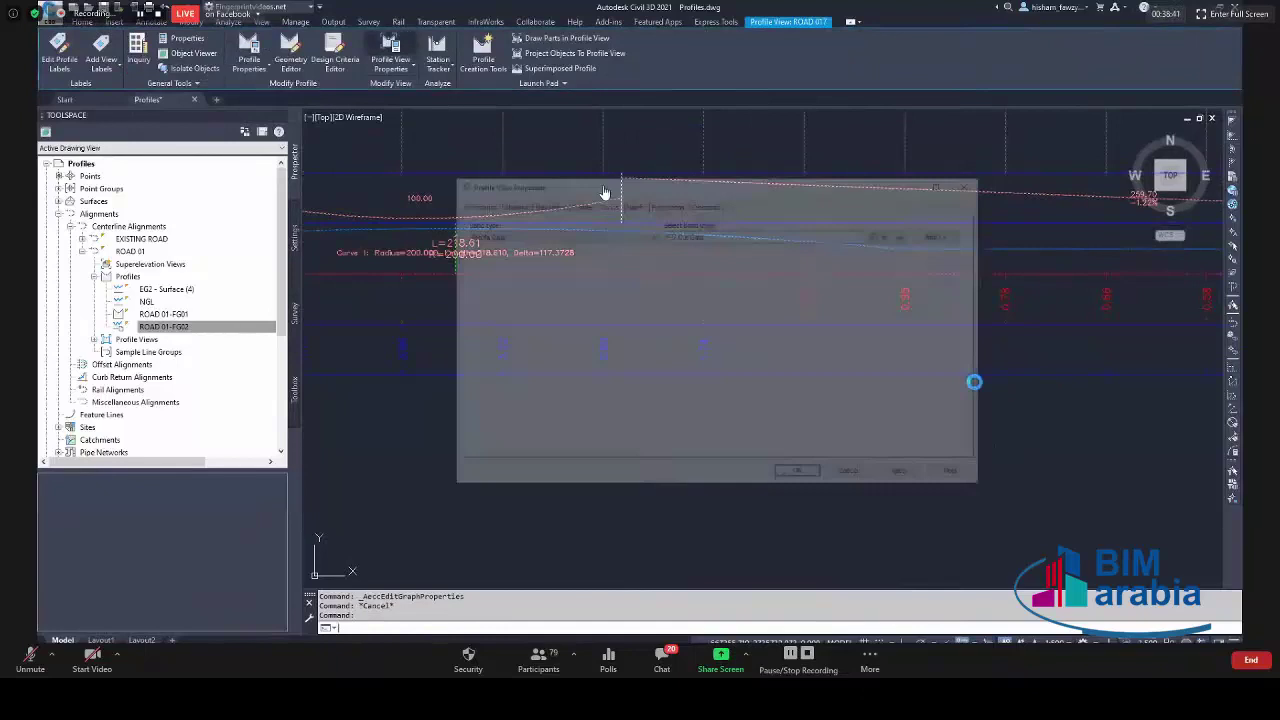
pyautogui.moveTo(818, 415); pyautogui.dragTo(850, 418)
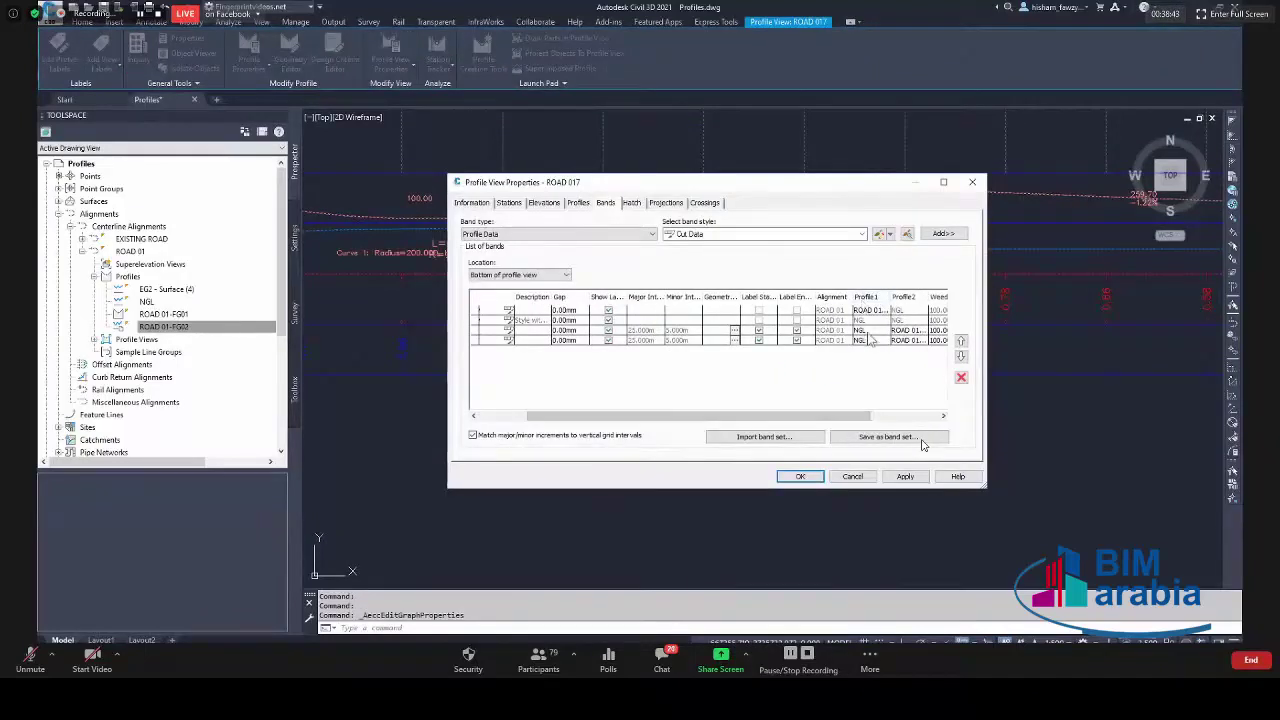
pyautogui.click(872, 332)
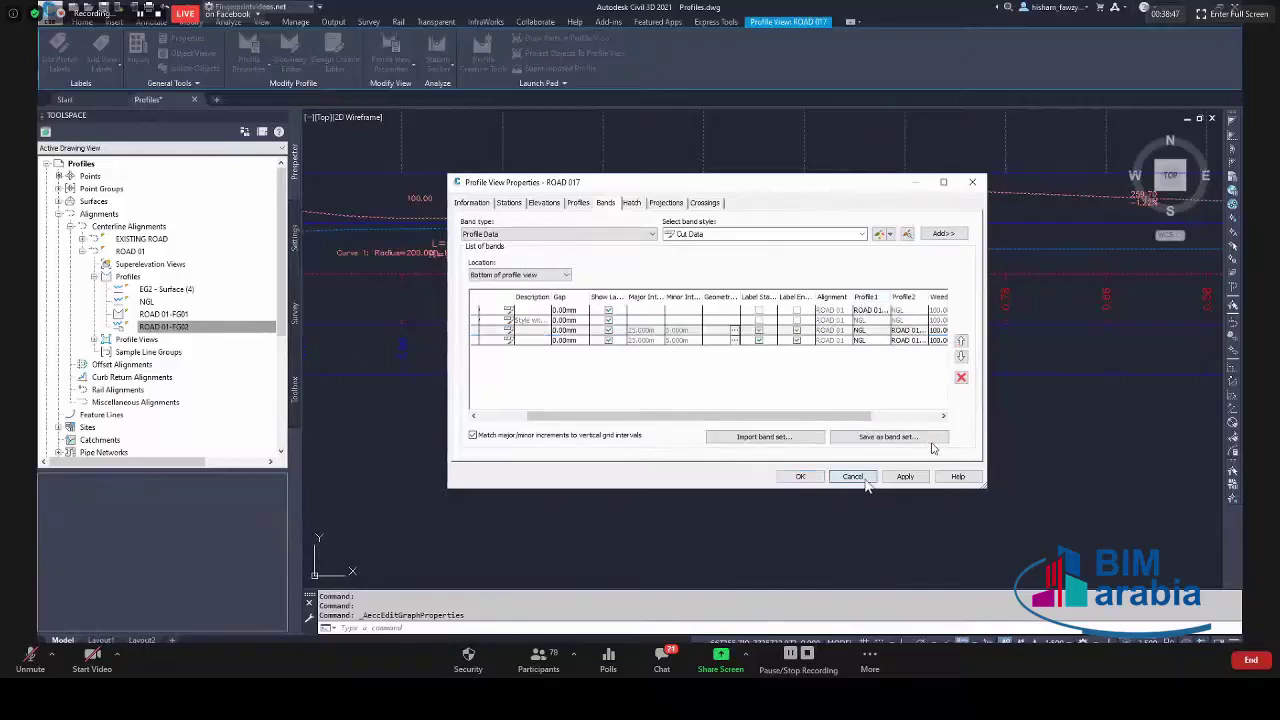
pyautogui.press('Return')
pyautogui.press('Escape')
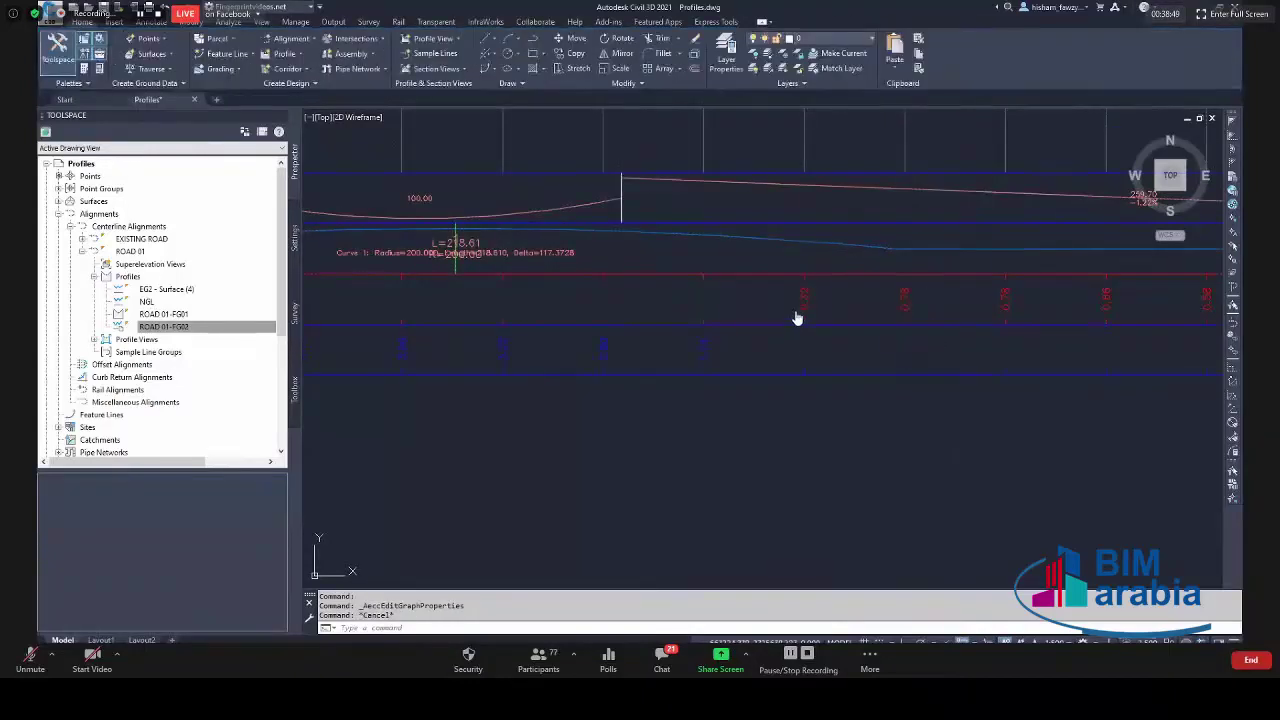
pyautogui.scroll(-3, 794, 322)
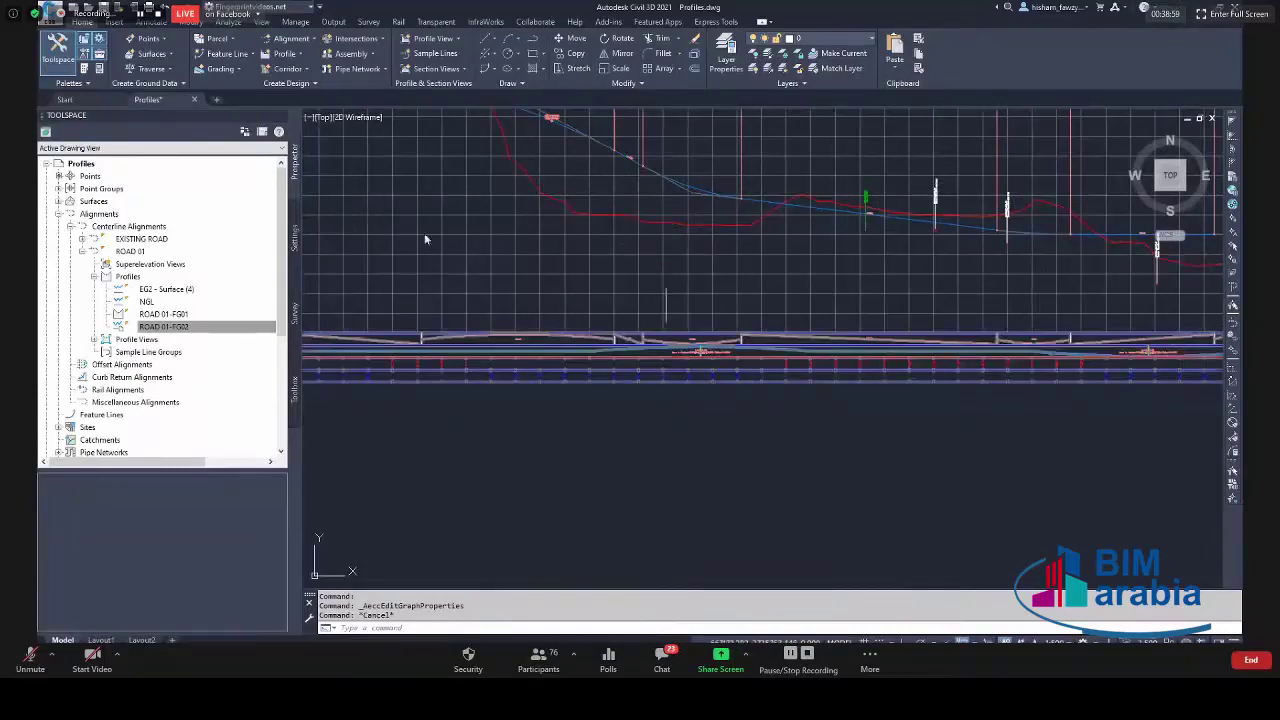
# Review the Profile reports in the Toolbox's Reports Manager, including the Incremental Station Elevation Difference and Incremental Stationing reports.
pyautogui.click(296, 387)
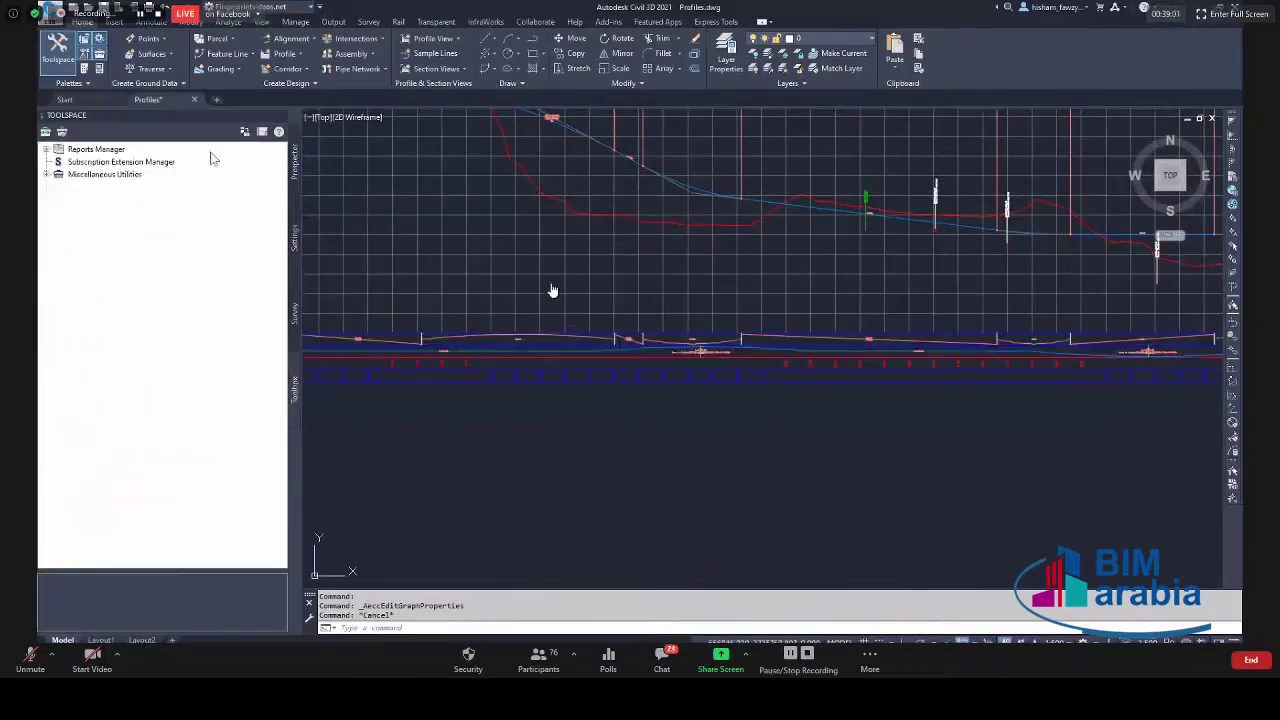
pyautogui.click(46, 149)
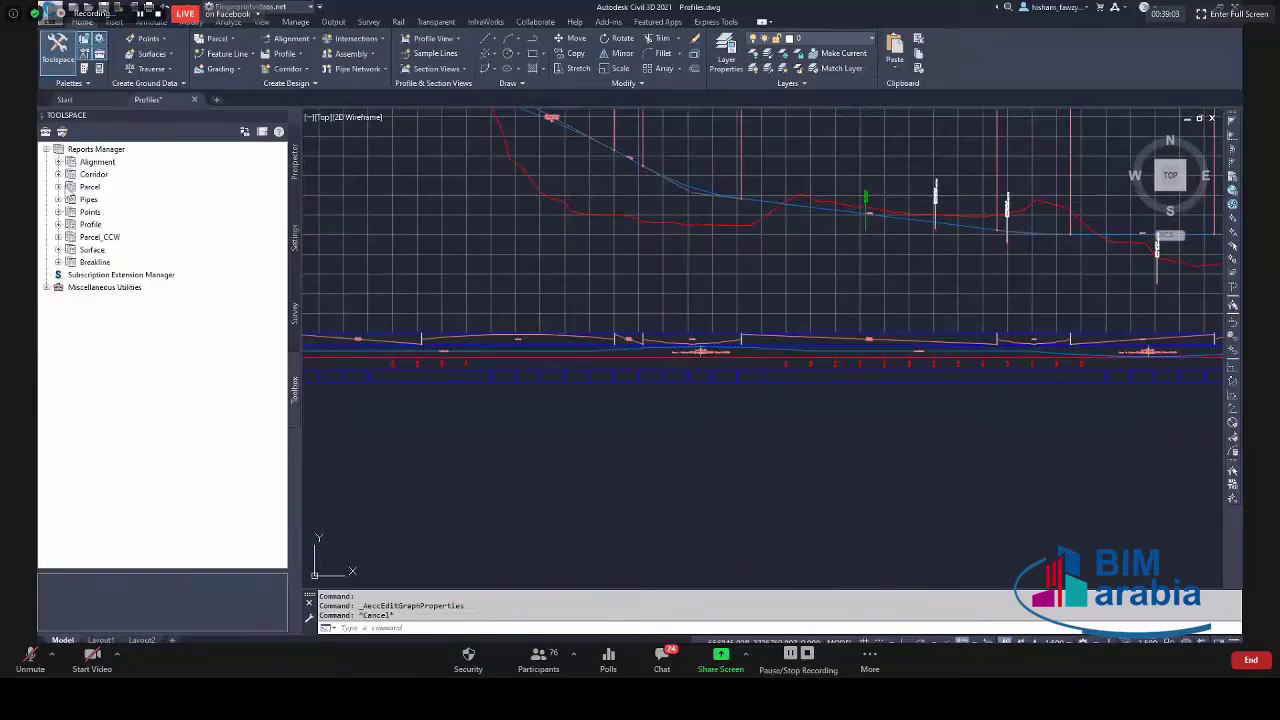
pyautogui.click(58, 224)
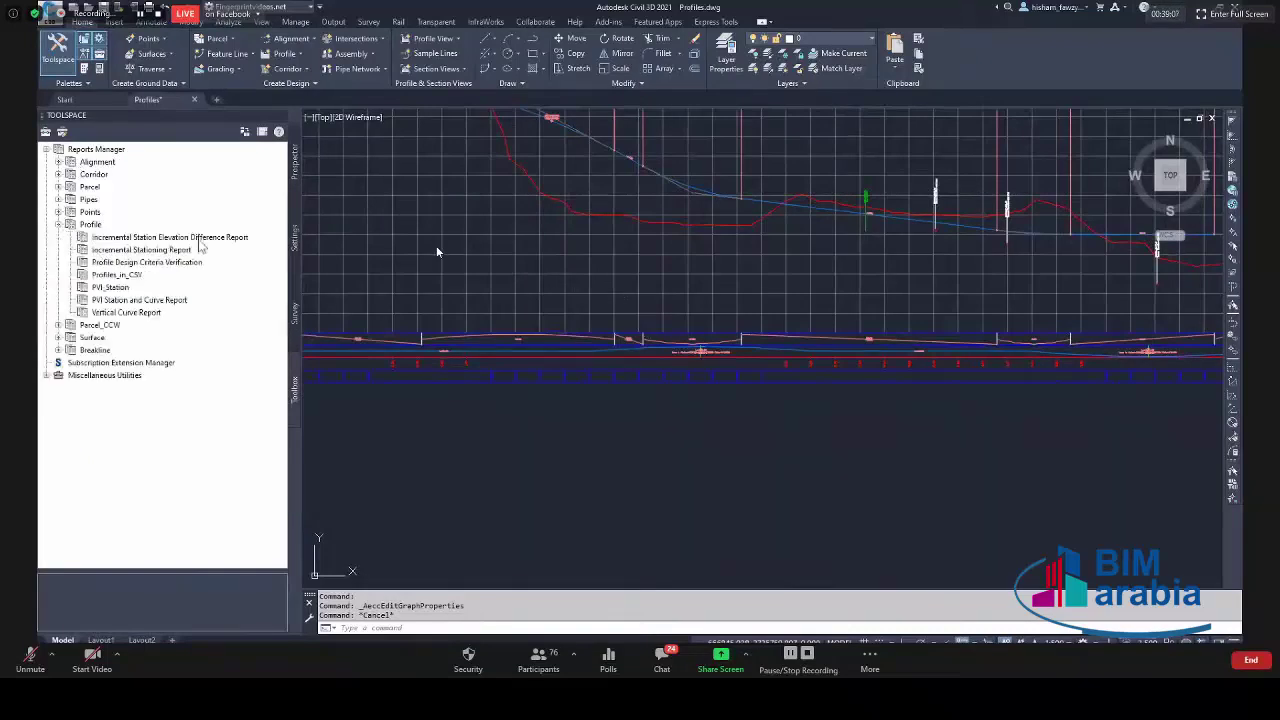
pyautogui.click(198, 238)
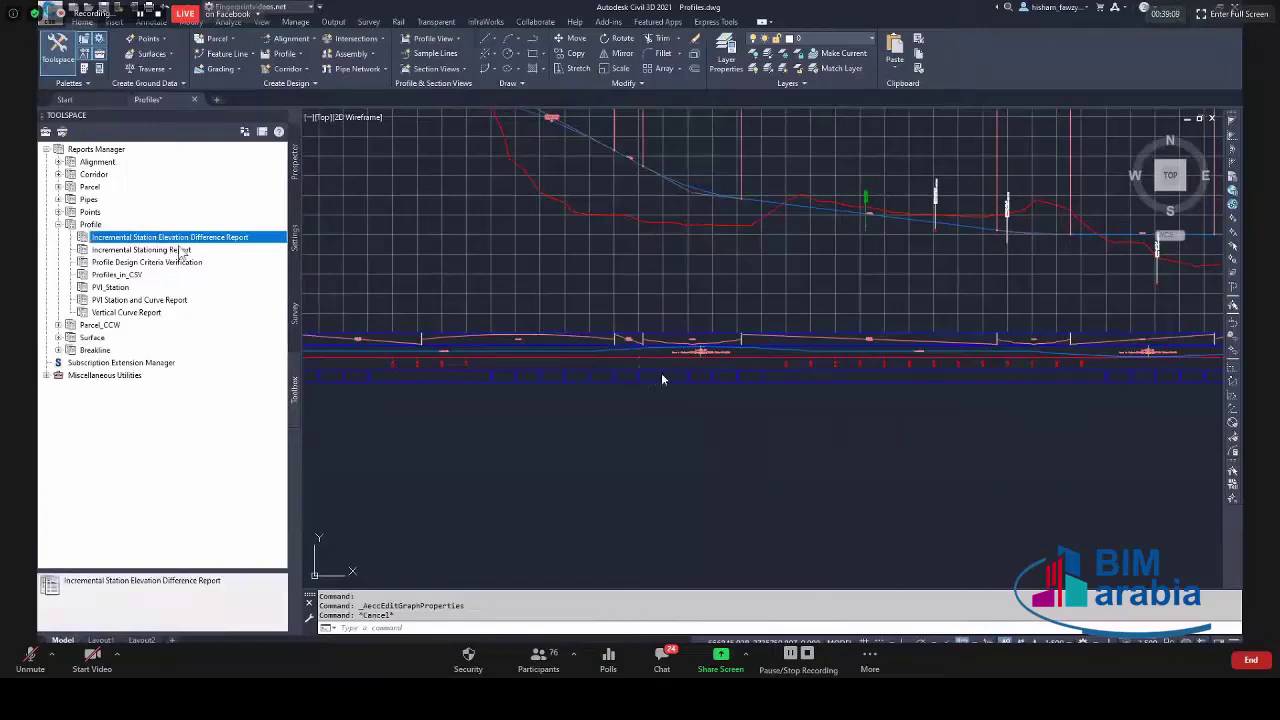
pyautogui.click(180, 250)
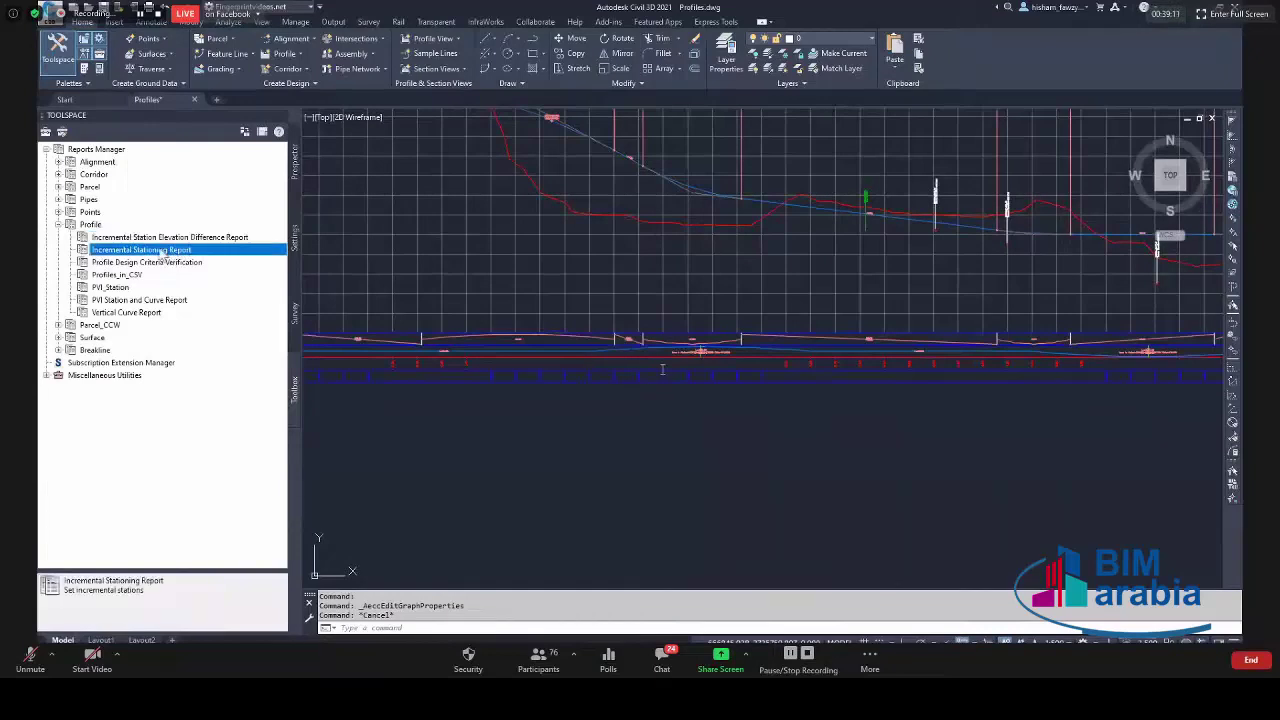
pyautogui.scroll(-5, 733, 312)
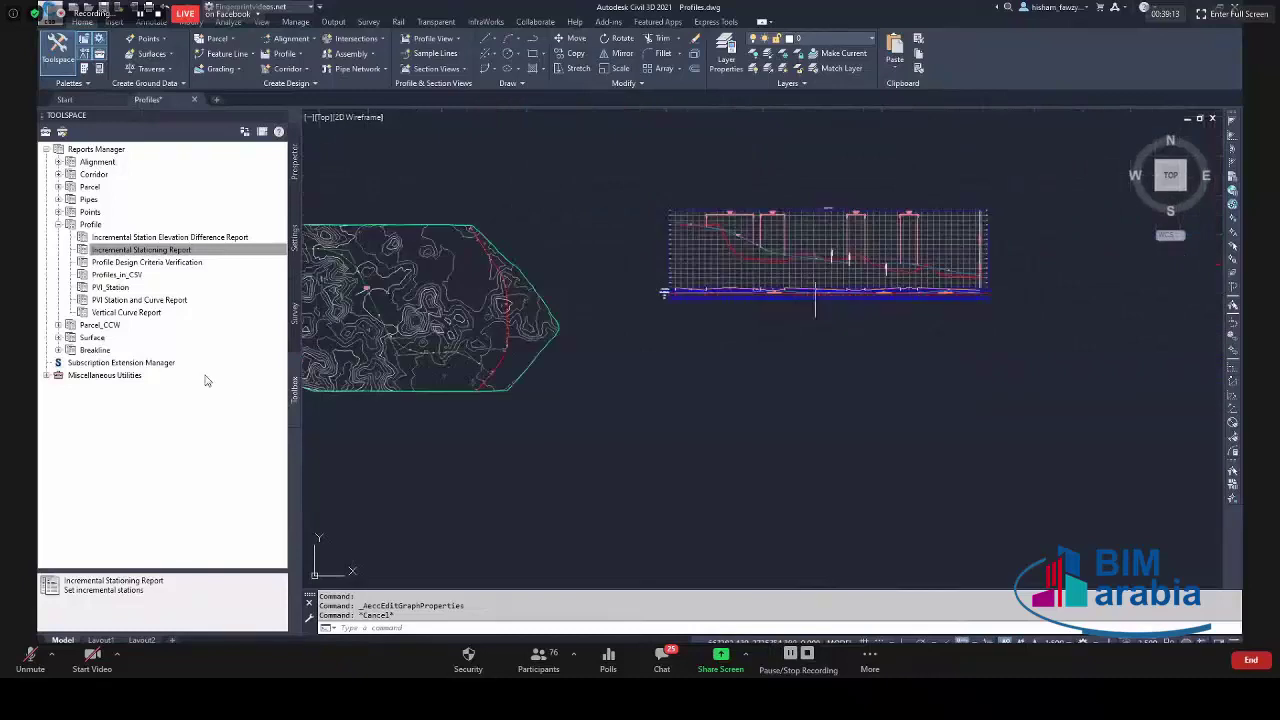
pyautogui.scroll(3, 540, 290)
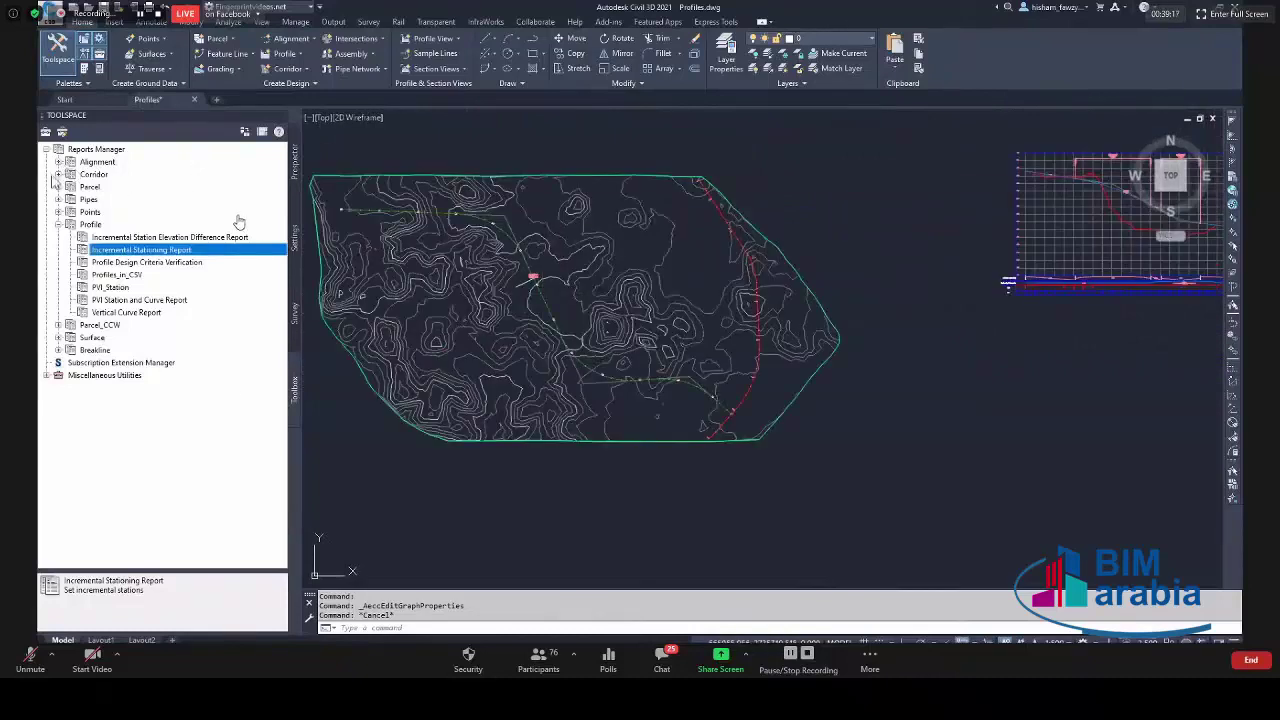
# Expand the Alignment reports and compare their Incremental Stationing Report with the available Profile reports.
pyautogui.click(58, 161)
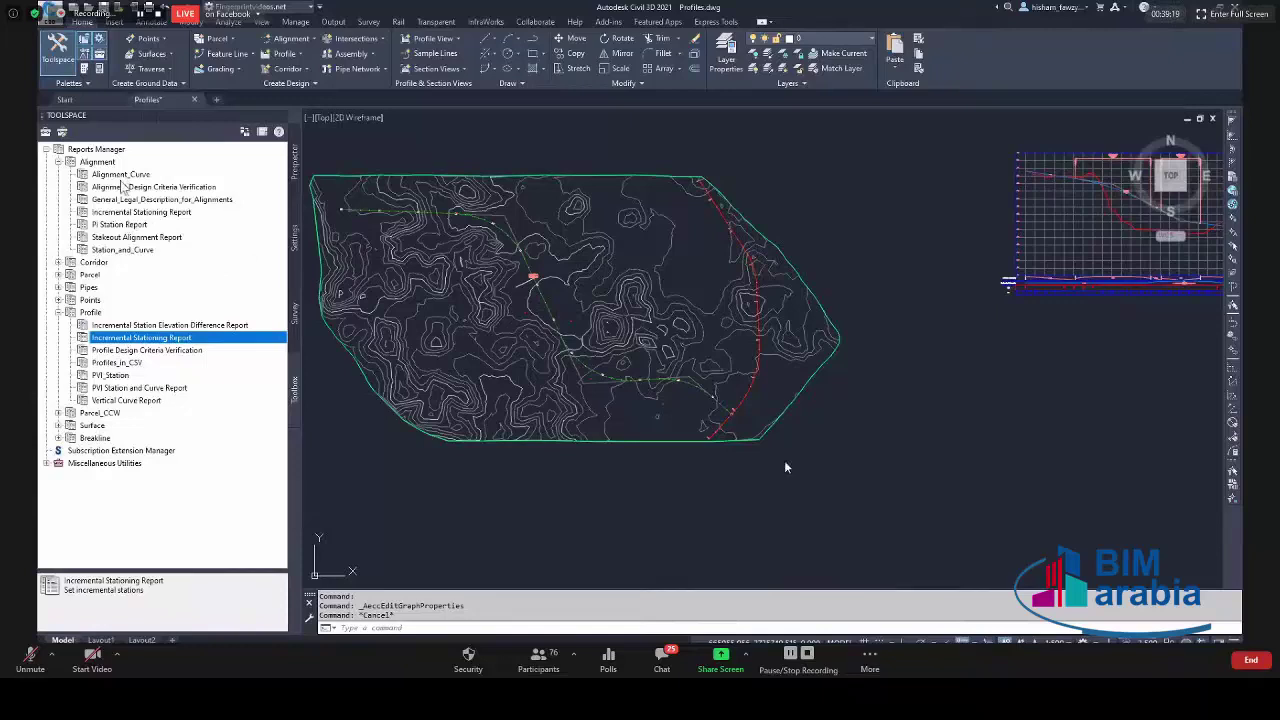
pyautogui.click(178, 214)
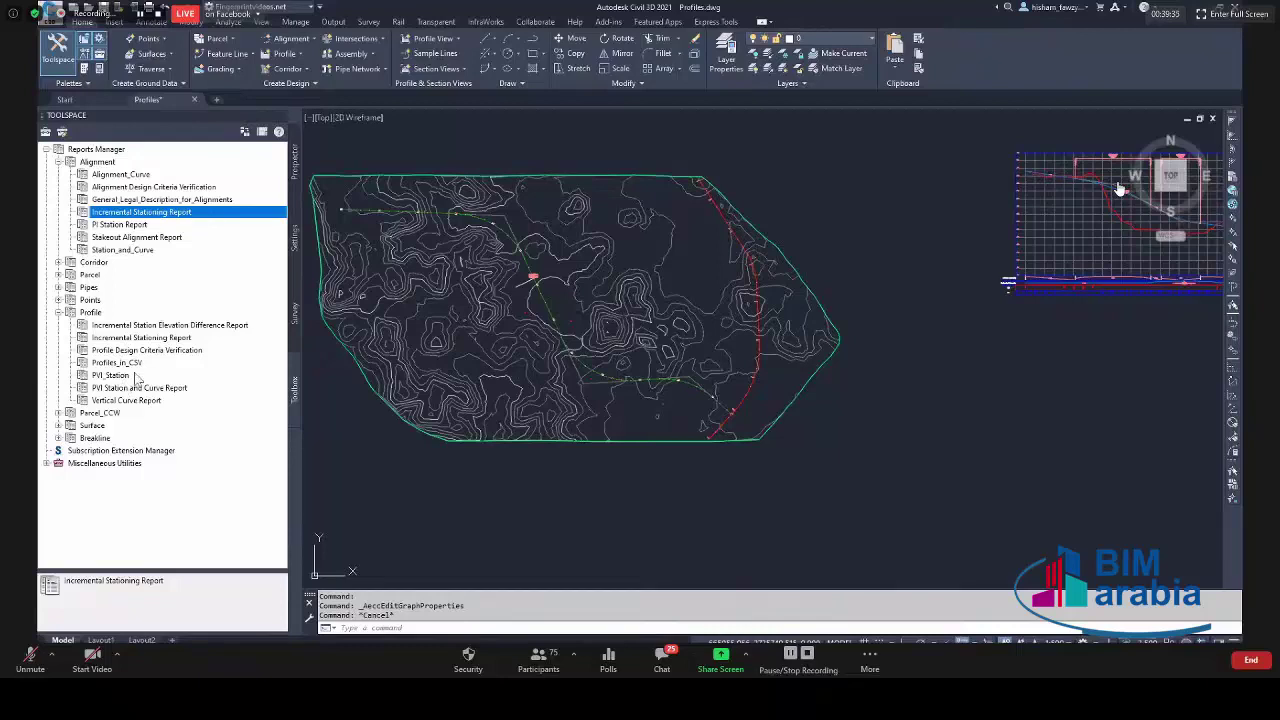
pyautogui.click(163, 362)
pyautogui.click(160, 213)
# Start the Profile category's Incremental Stationing Report for ROAD 01-FG02 with a station increment of 10.
pyautogui.click(138, 338)
pyautogui.rightClick(165, 345)
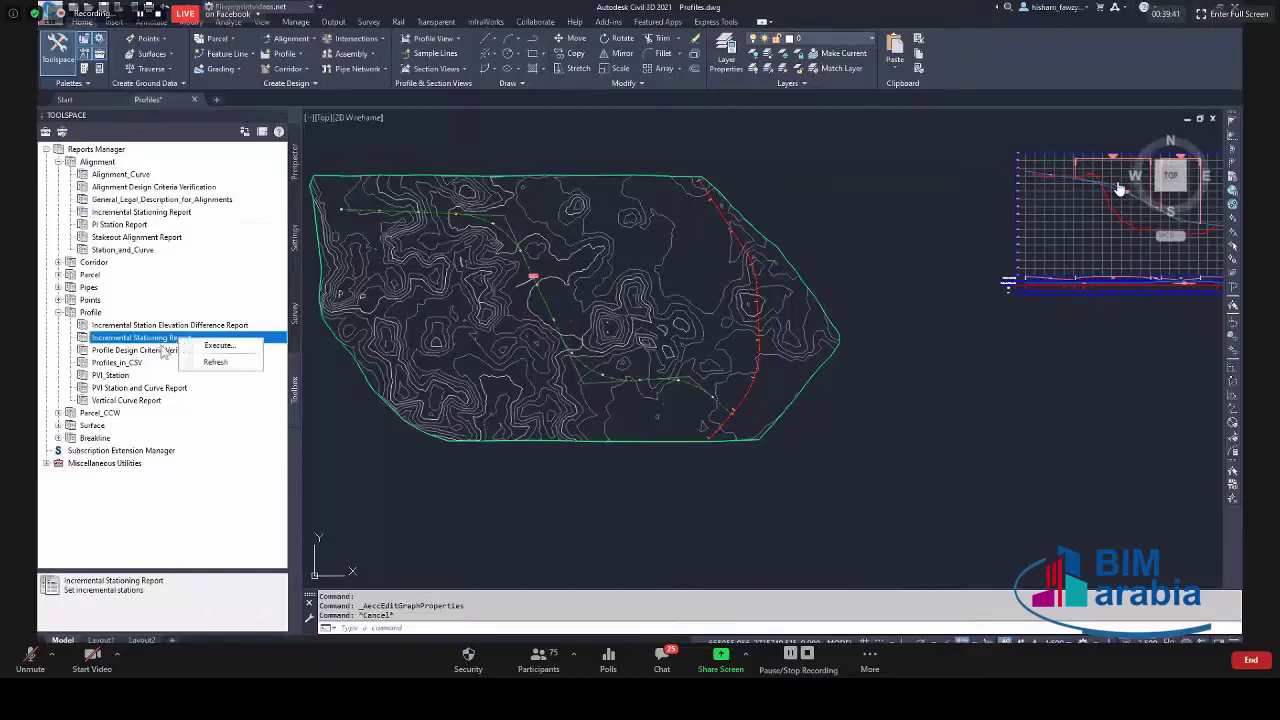
pyautogui.click(216, 345)
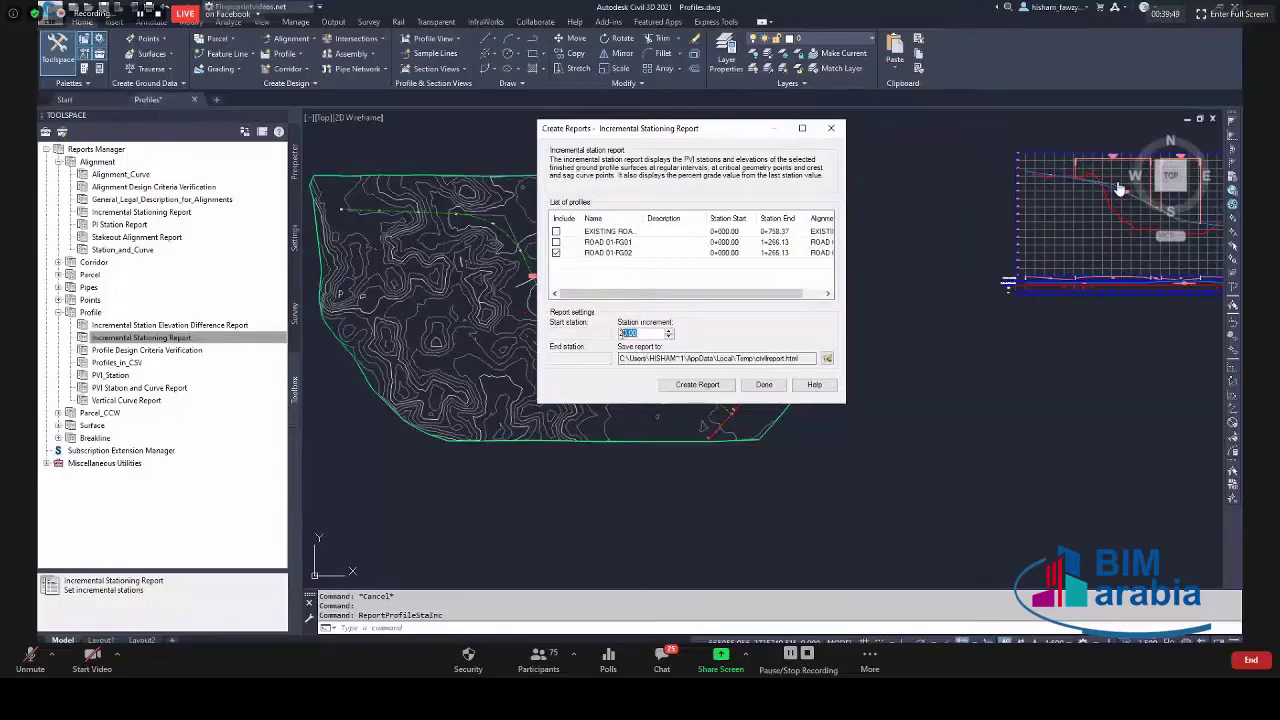
pyautogui.write('10')
# Save the incremental stationing report to the Desktop as the HTML file CivilReport.html and create it.
pyautogui.click(828, 360)
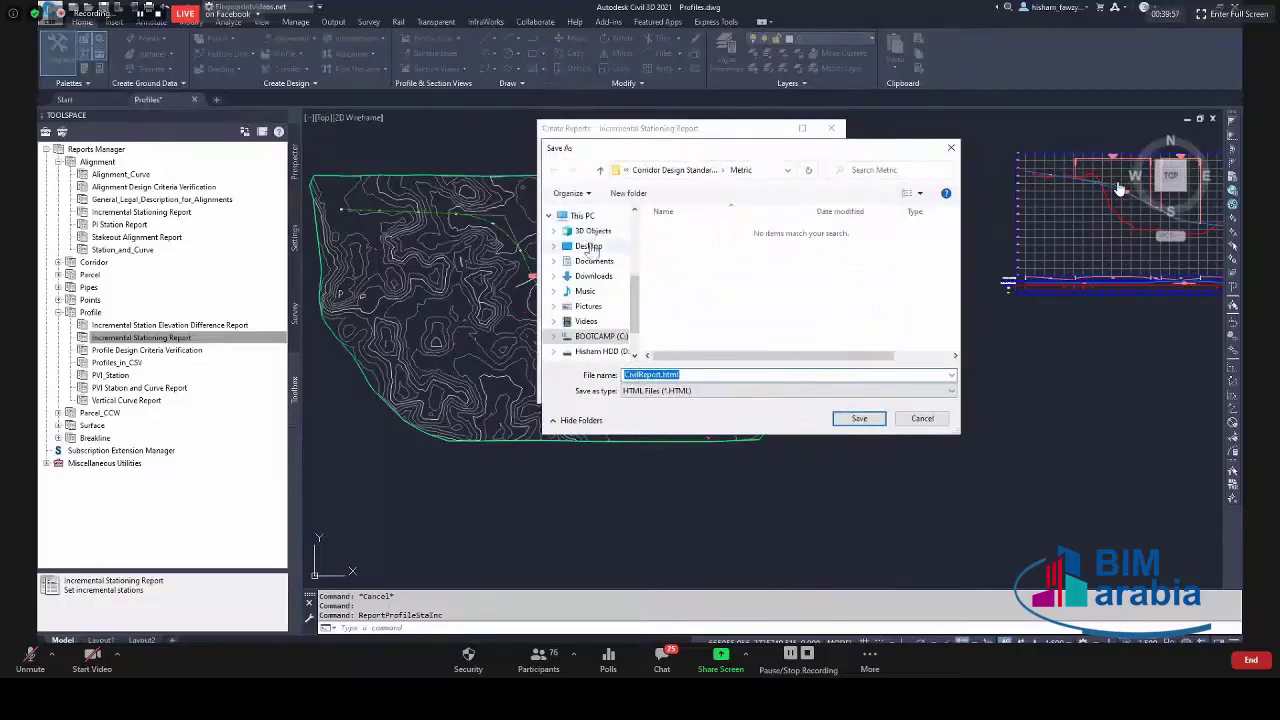
pyautogui.click(588, 245)
pyautogui.click(716, 391)
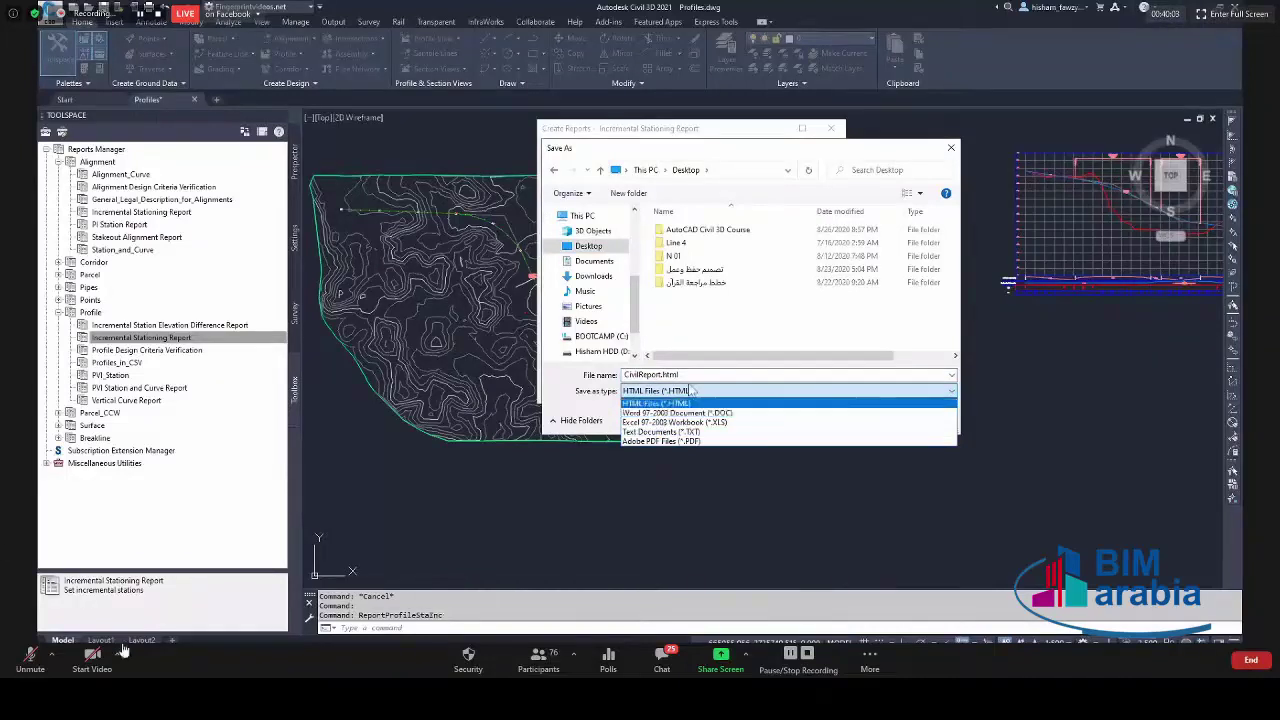
pyautogui.click(660, 403)
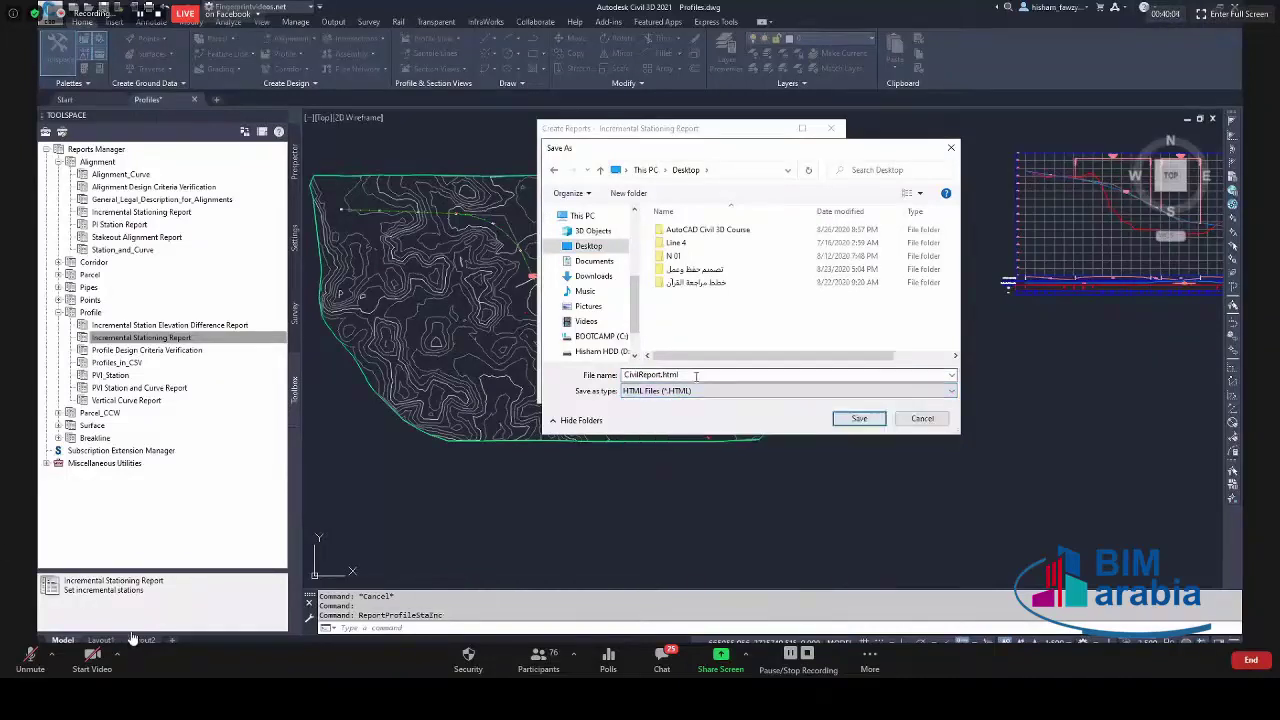
pyautogui.click(859, 418)
pyautogui.click(697, 384)
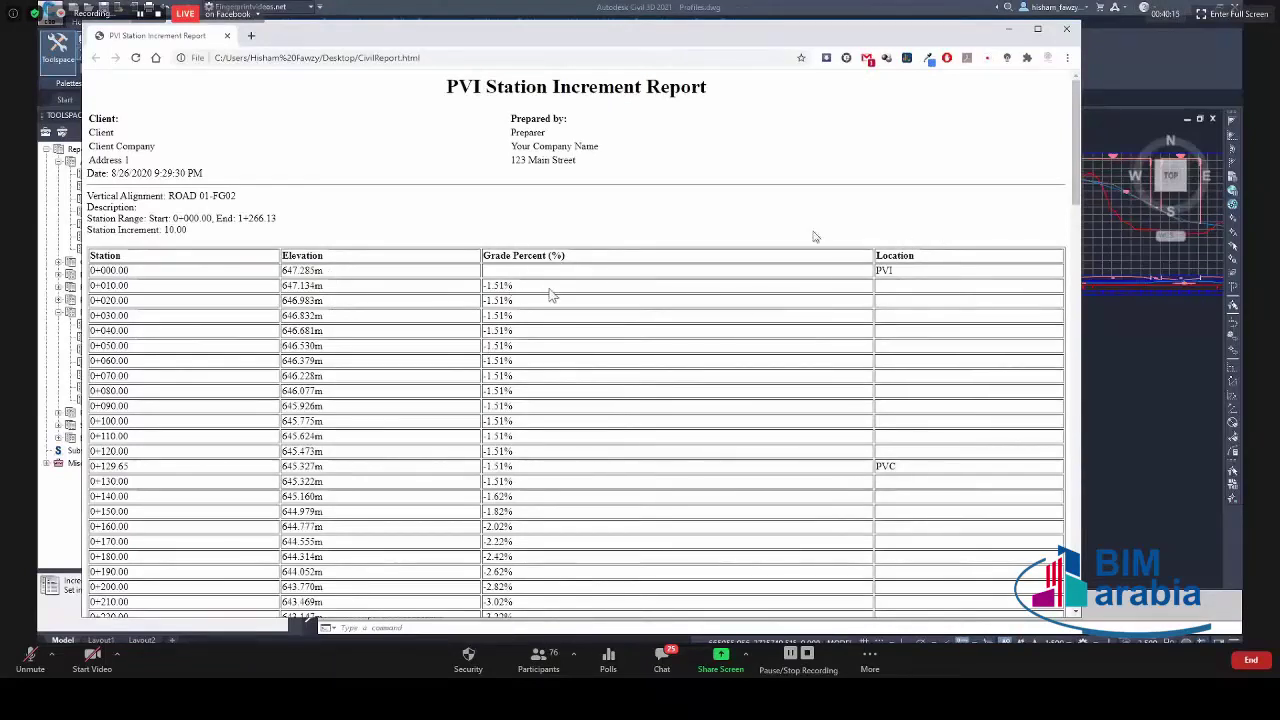
# Review the stations, elevations and grades in the PVI Station Increment Report, and close the report and its settings.
pyautogui.scroll(-5, 400, 334)
pyautogui.scroll(5, 394, 334)
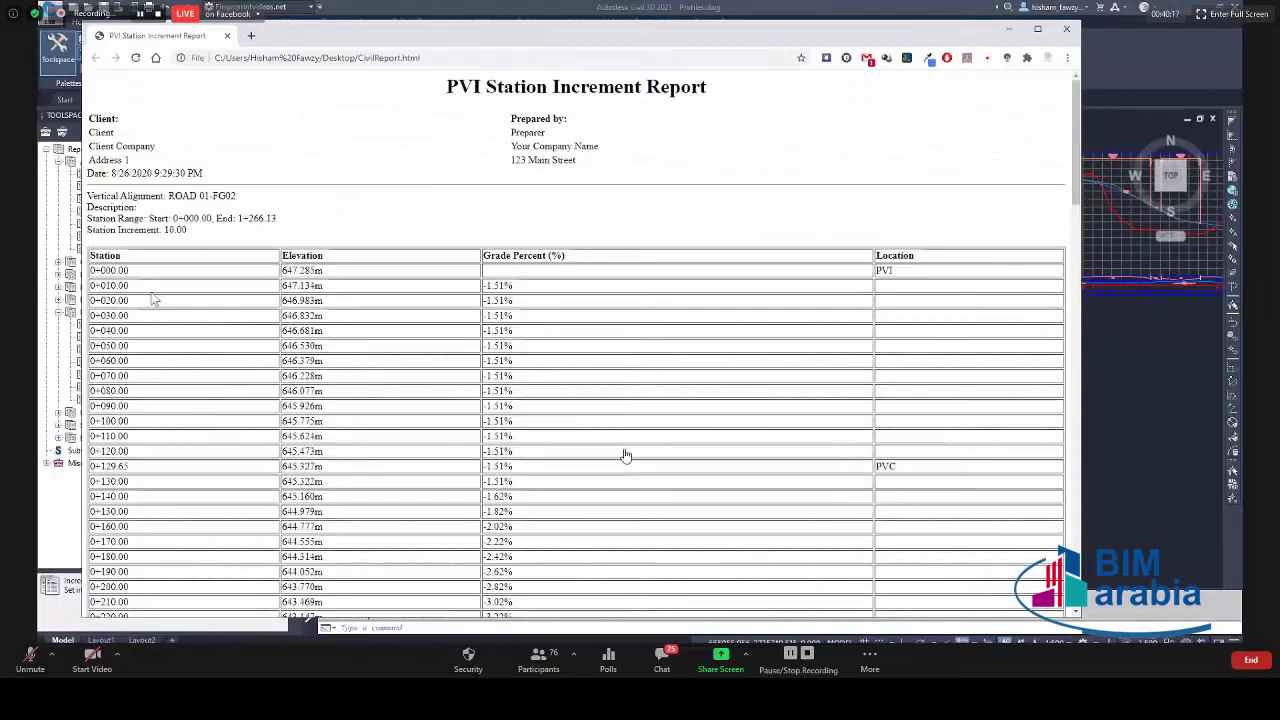
pyautogui.click(1066, 29)
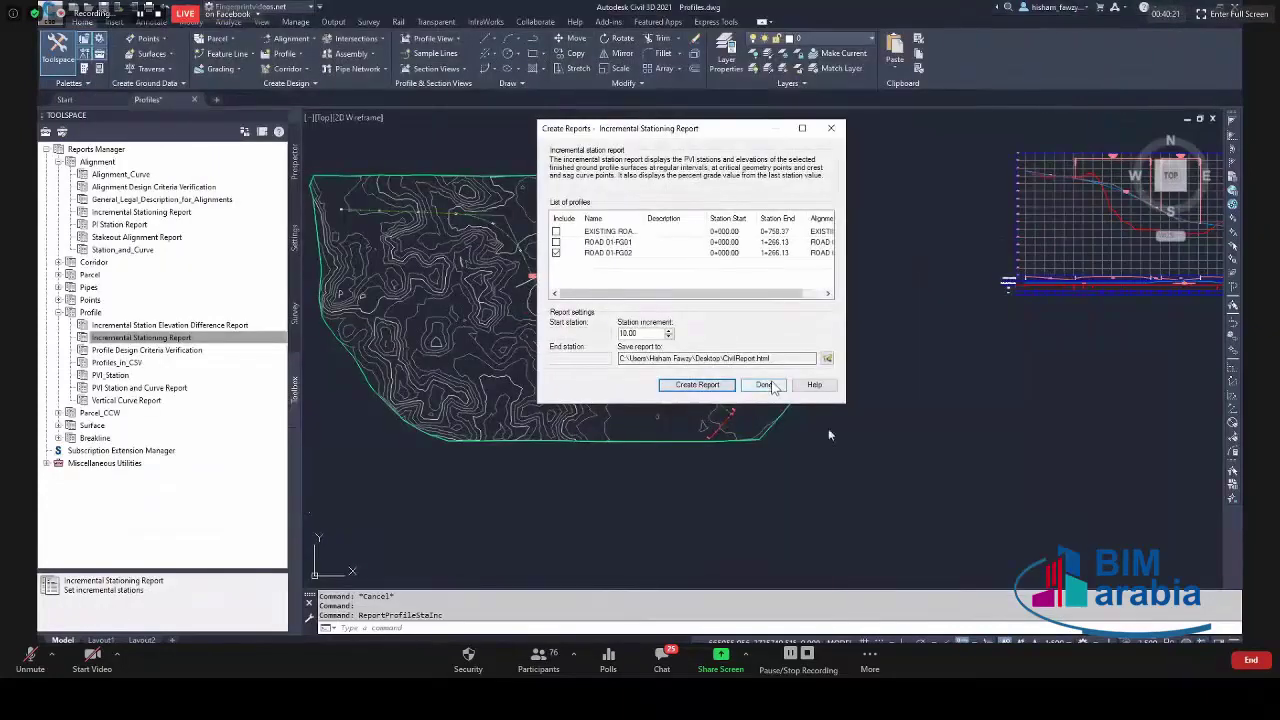
pyautogui.click(765, 385)
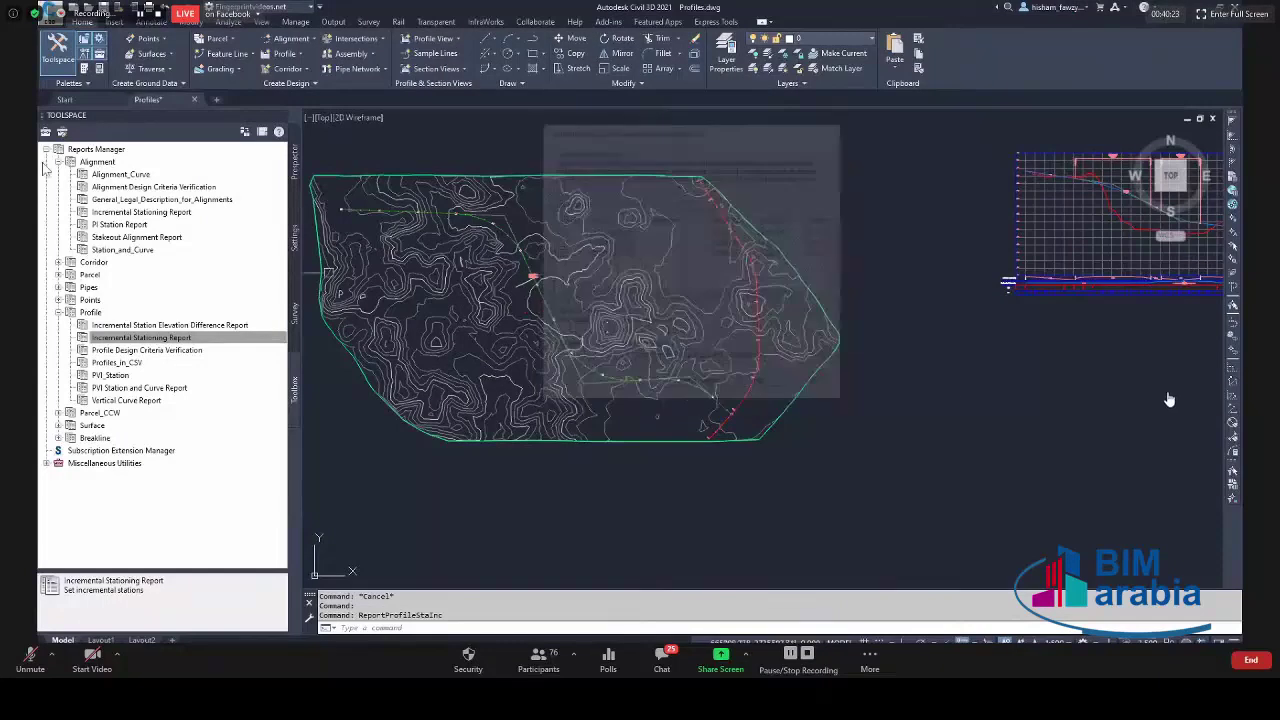
pyautogui.click(203, 217)
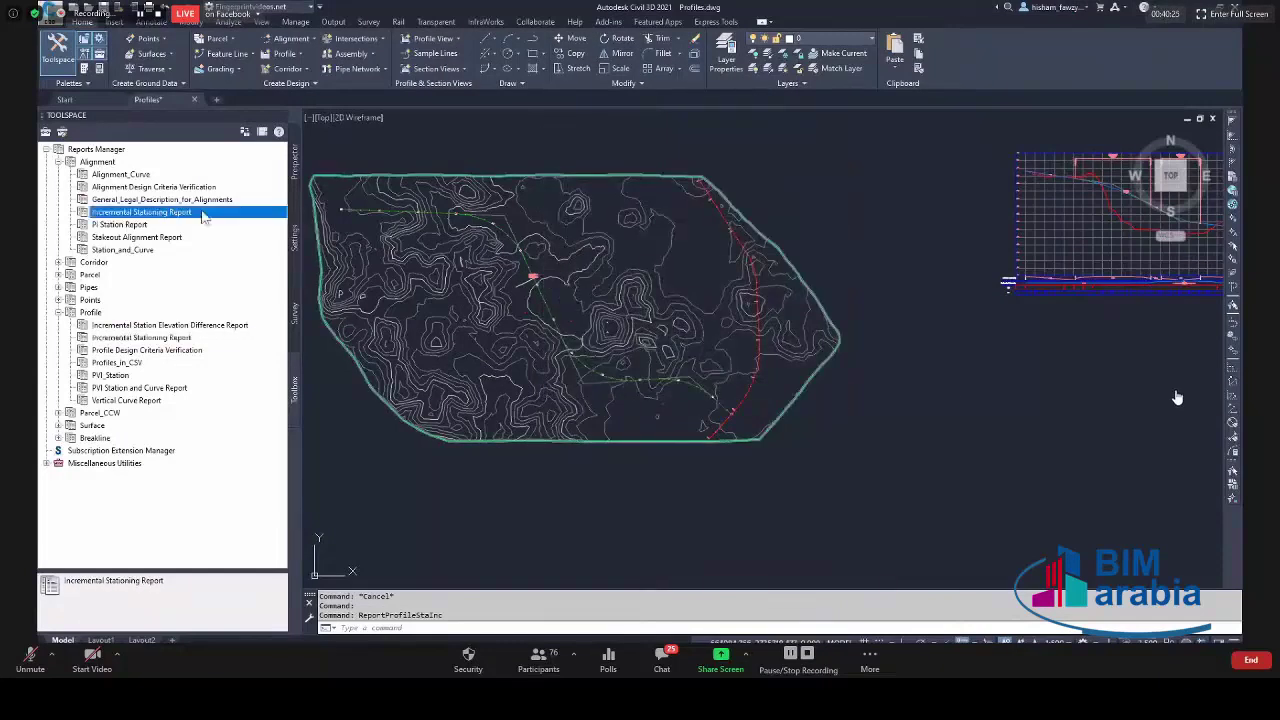
pyautogui.click(120, 162)
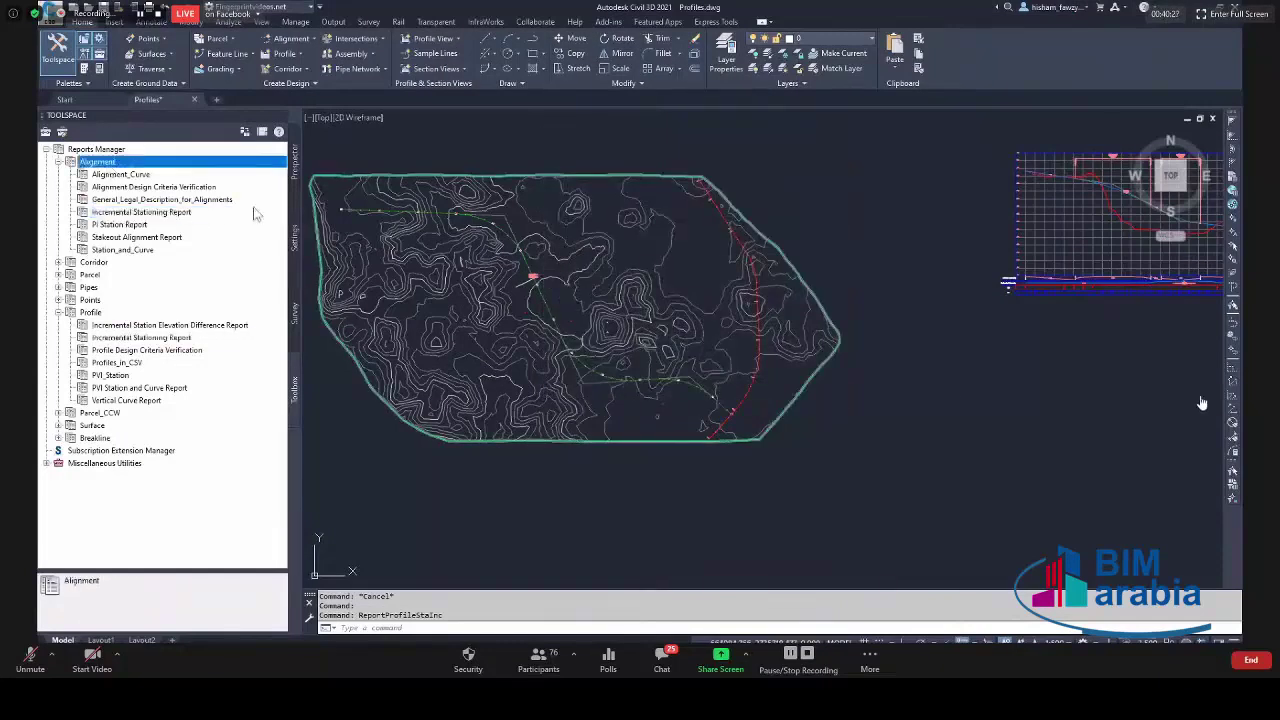
pyautogui.click(140, 375)
pyautogui.click(110, 337)
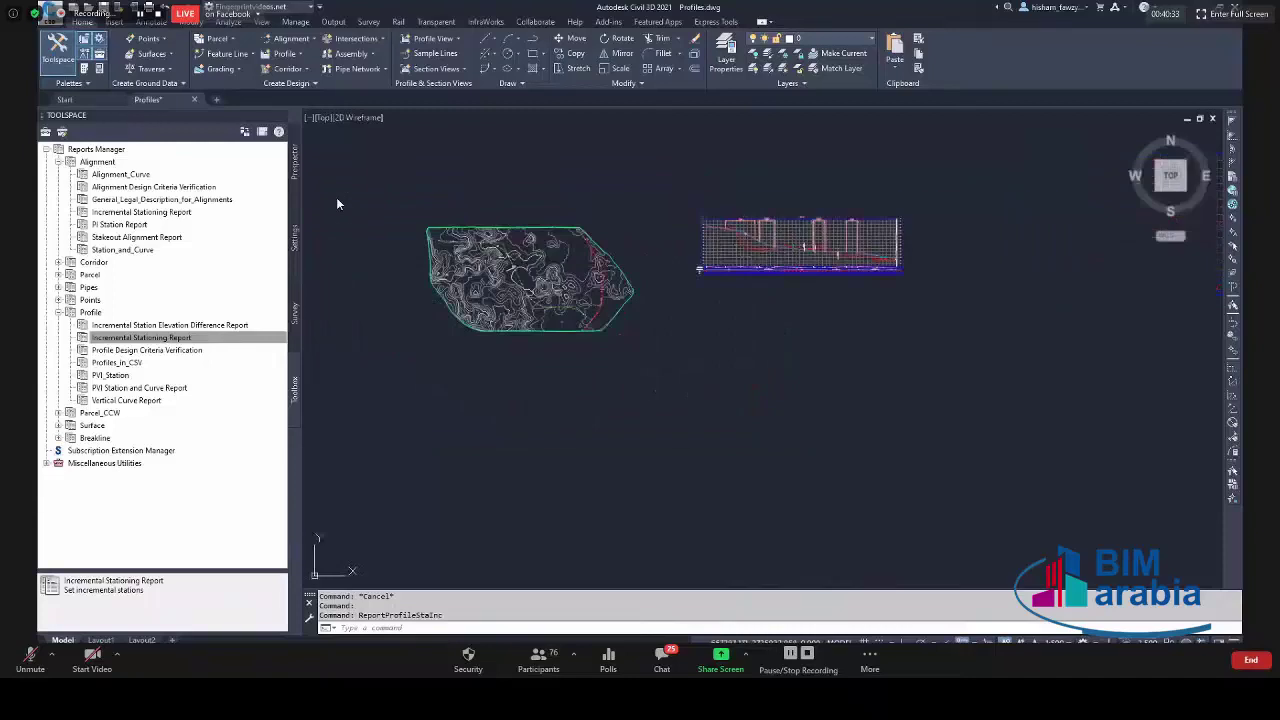
# Create a PVI Station and Curve Report for ROAD 01-FG02 only, excluding the existing road profile and ROAD 01-FG01.
pyautogui.click(185, 389)
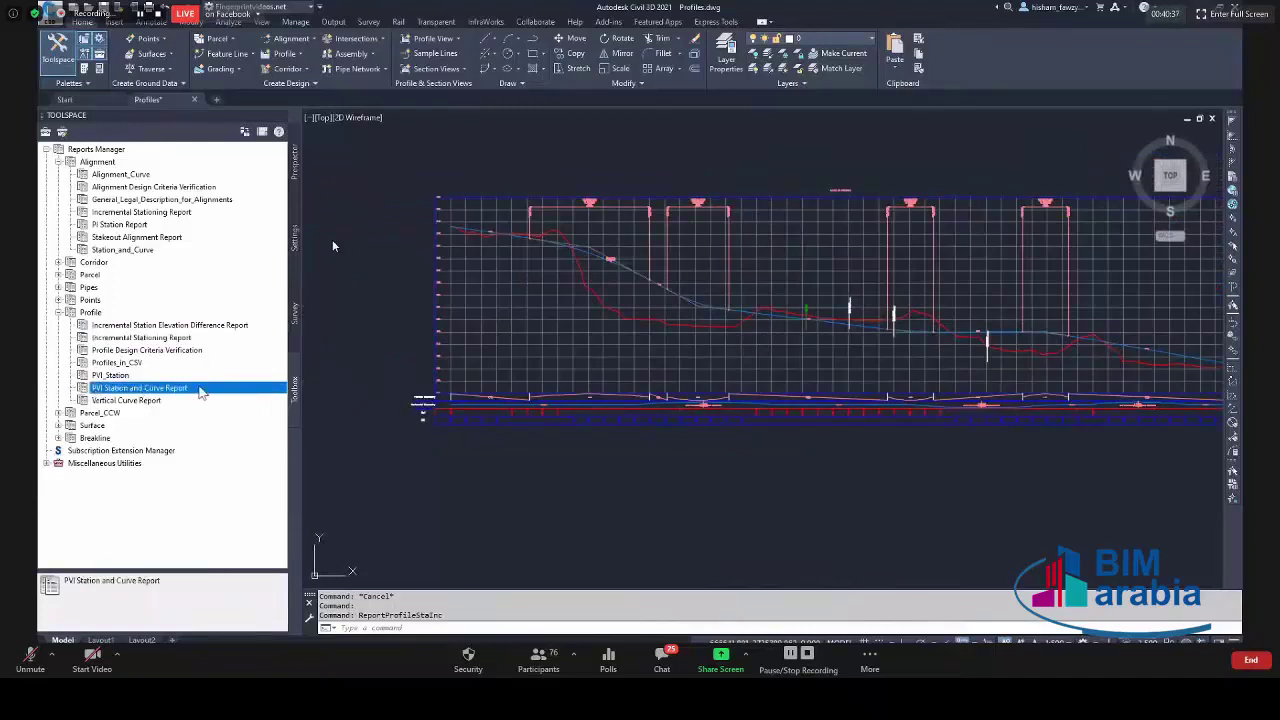
pyautogui.rightClick(200, 392)
pyautogui.click(245, 391)
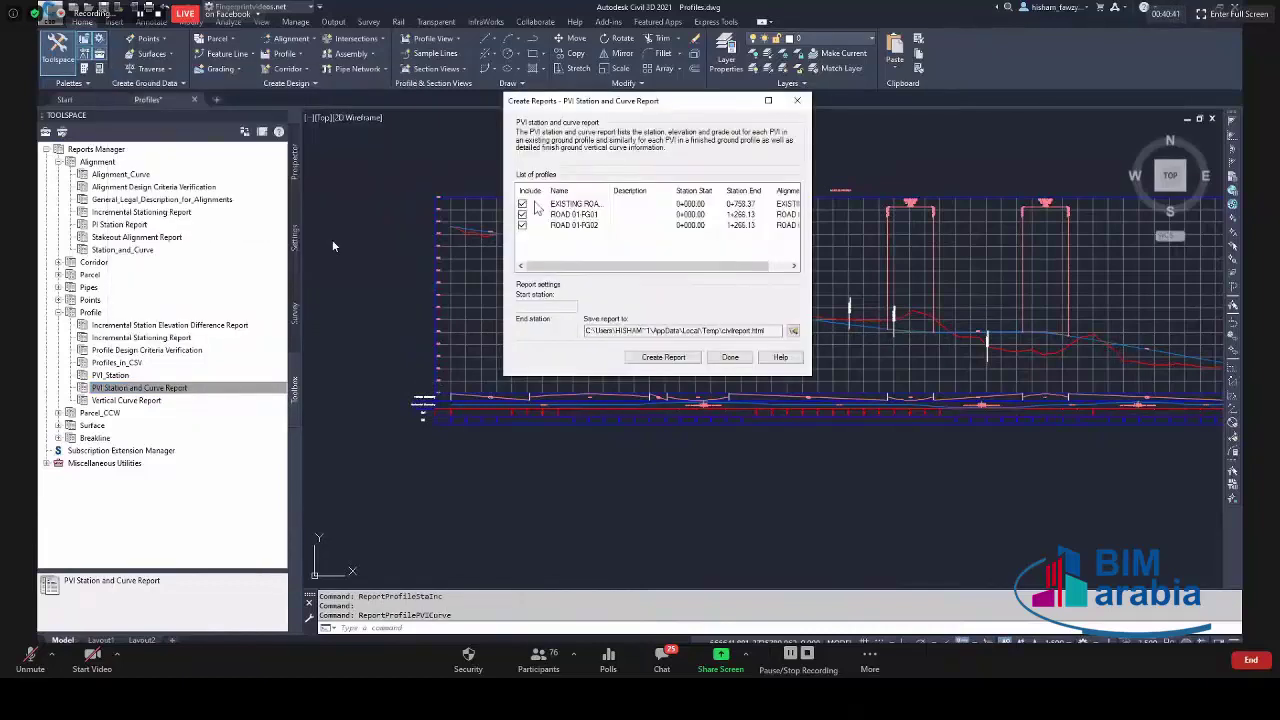
pyautogui.click(522, 203)
pyautogui.click(522, 214)
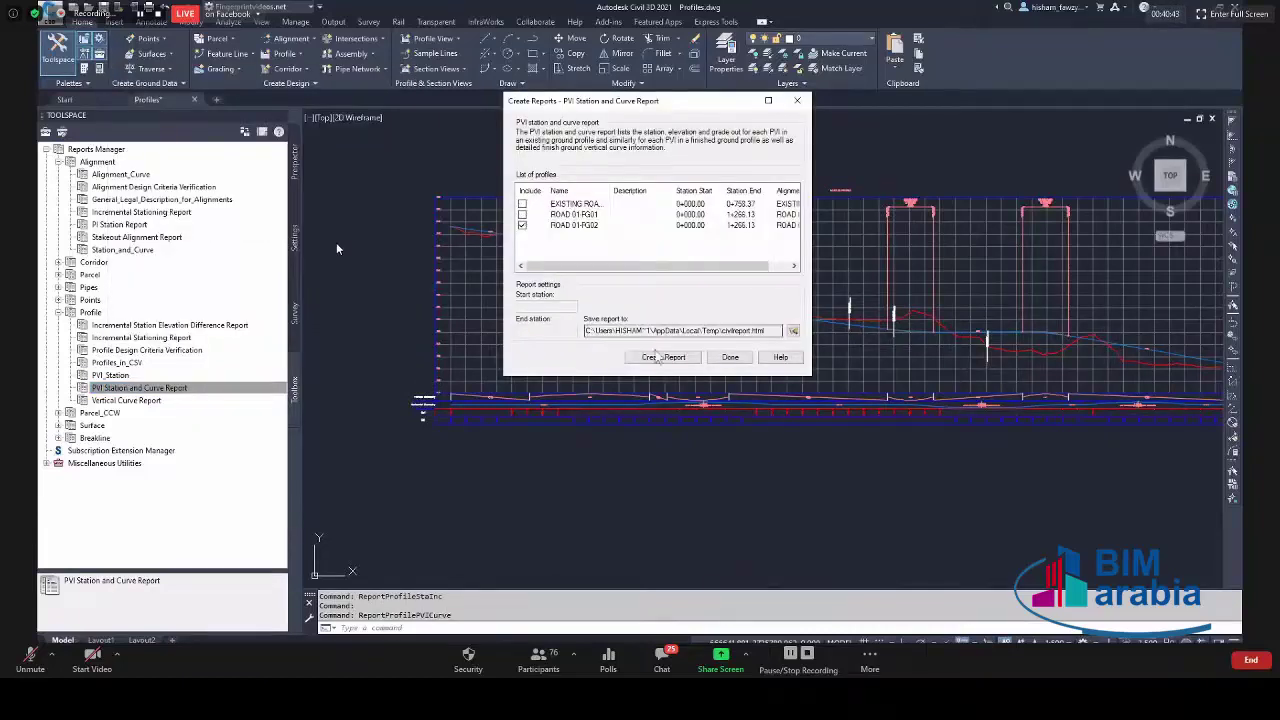
pyautogui.click(663, 357)
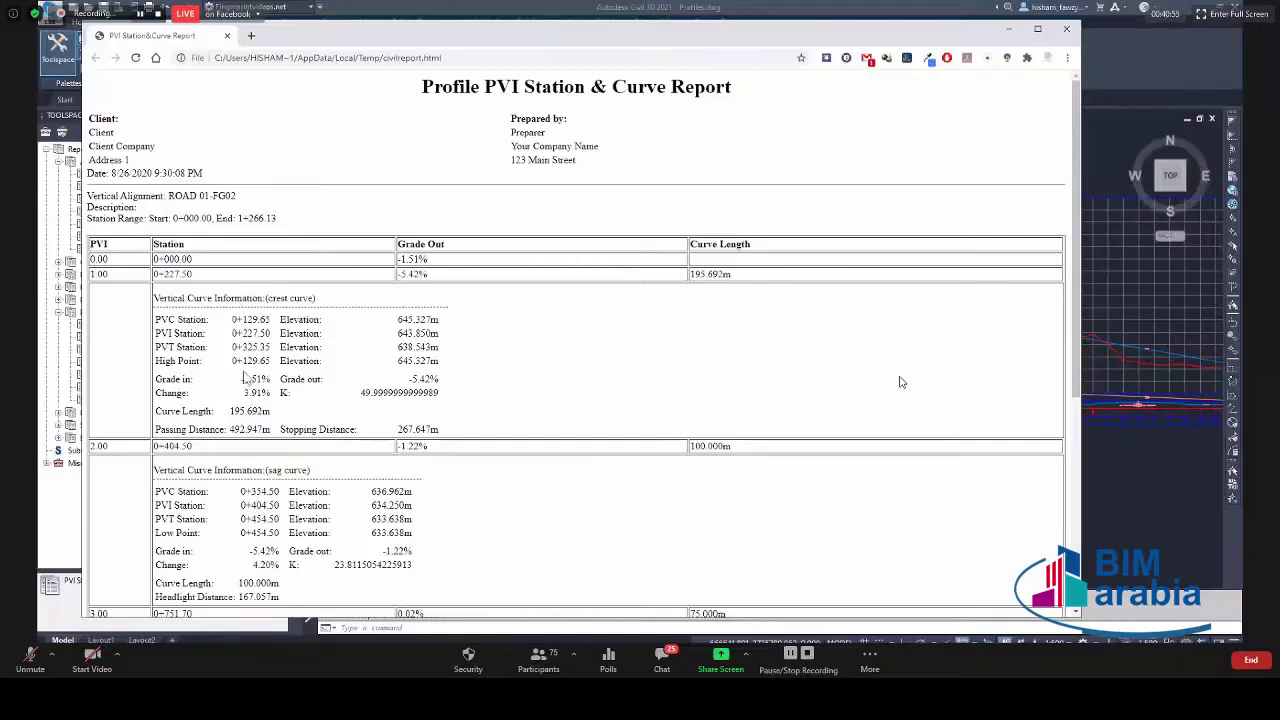
# Review the crest and sag curve information in the PVI Station and Curve Report, and close the report and its settings.
pyautogui.scroll(-2, 900, 382)
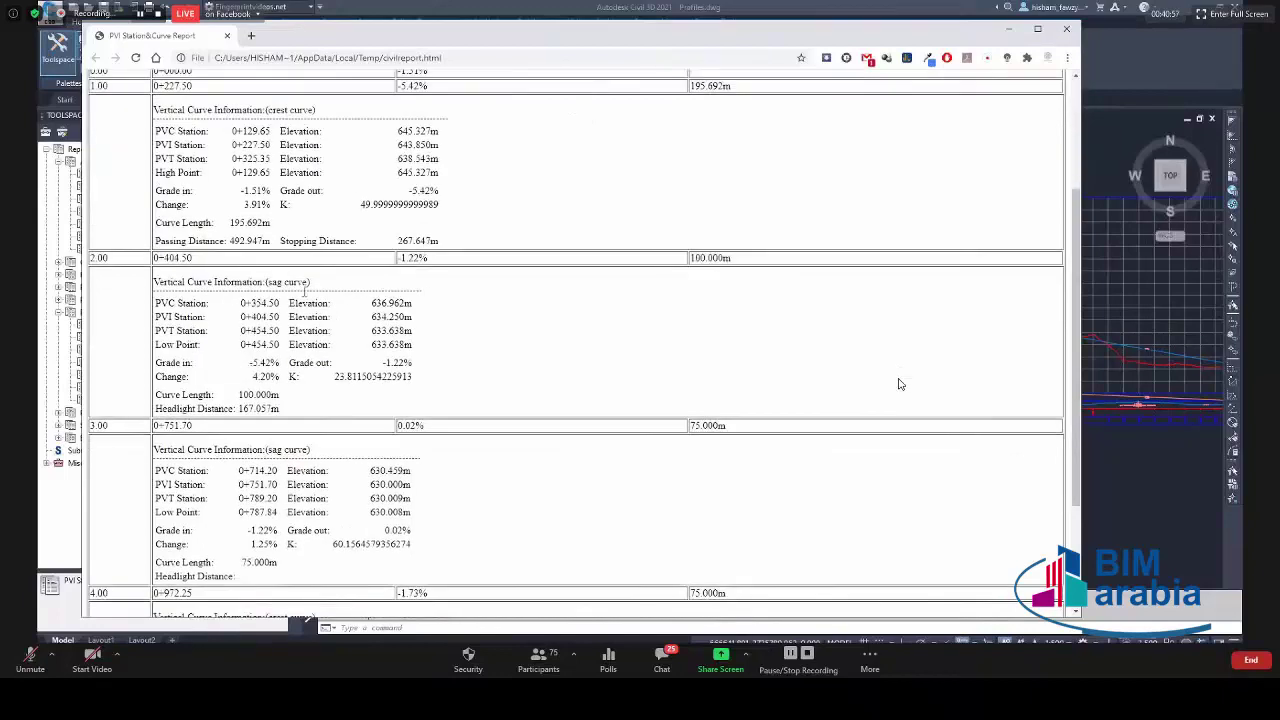
pyautogui.scroll(-2, 898, 384)
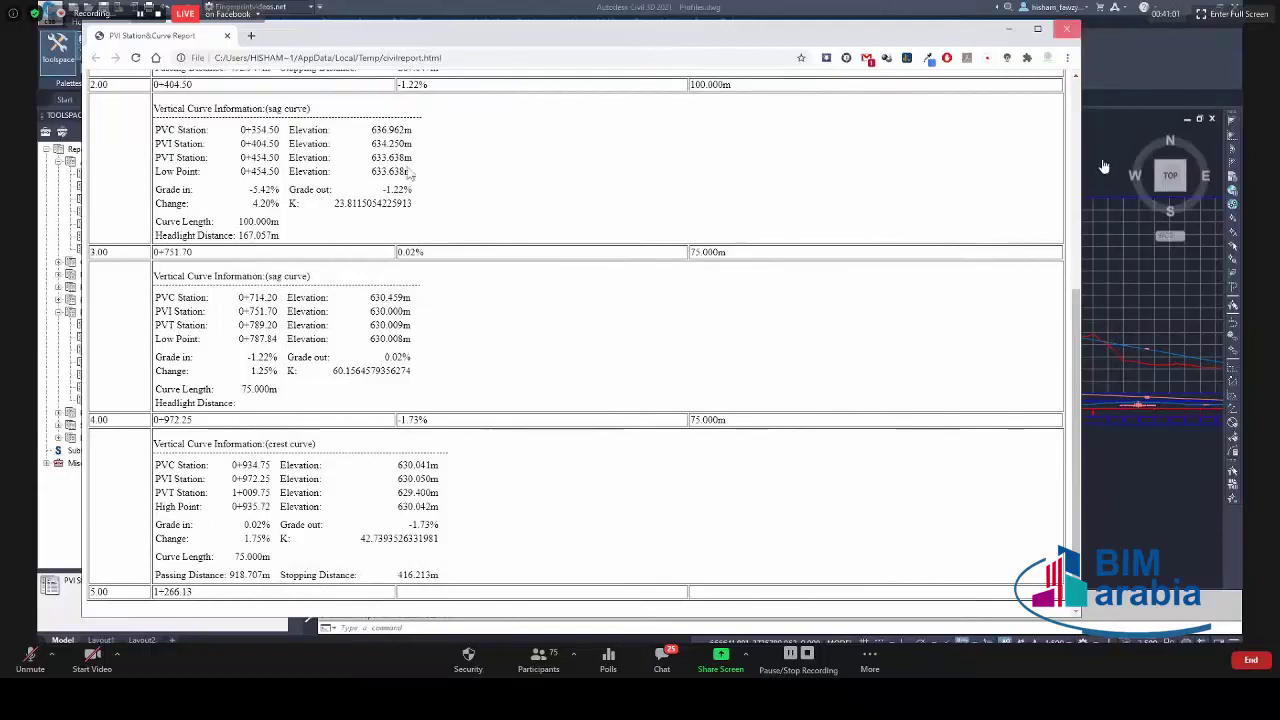
pyautogui.click(1066, 28)
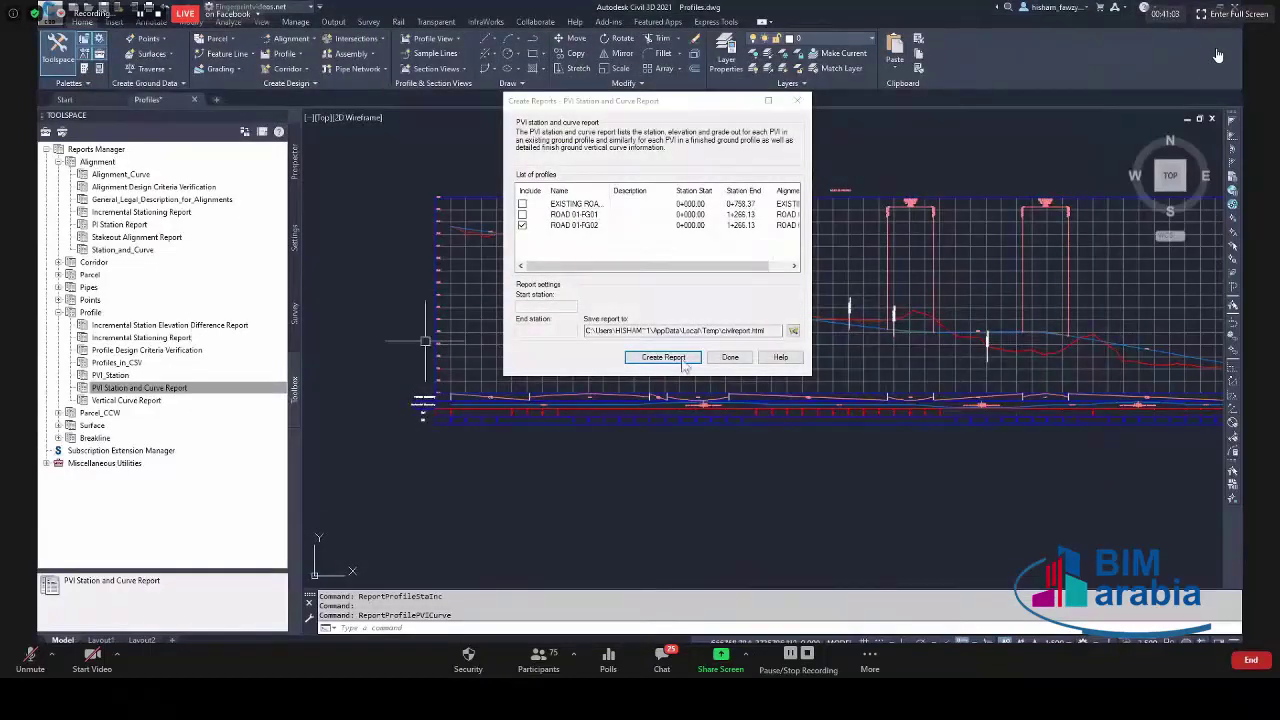
pyautogui.click(730, 357)
# Start an Incremental Station Elevation Difference Report with ROAD 01-FG02 as design profile and only NGL as existing profile.
pyautogui.click(186, 327)
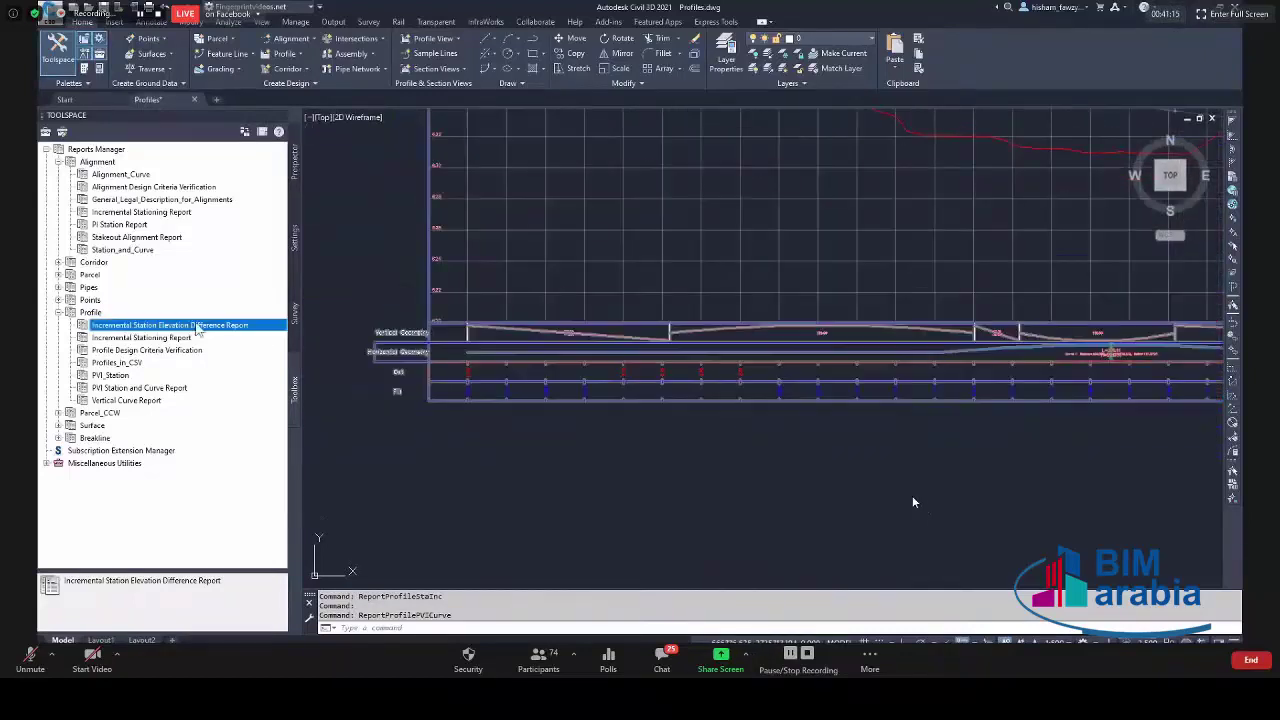
pyautogui.rightClick(199, 330)
pyautogui.click(266, 331)
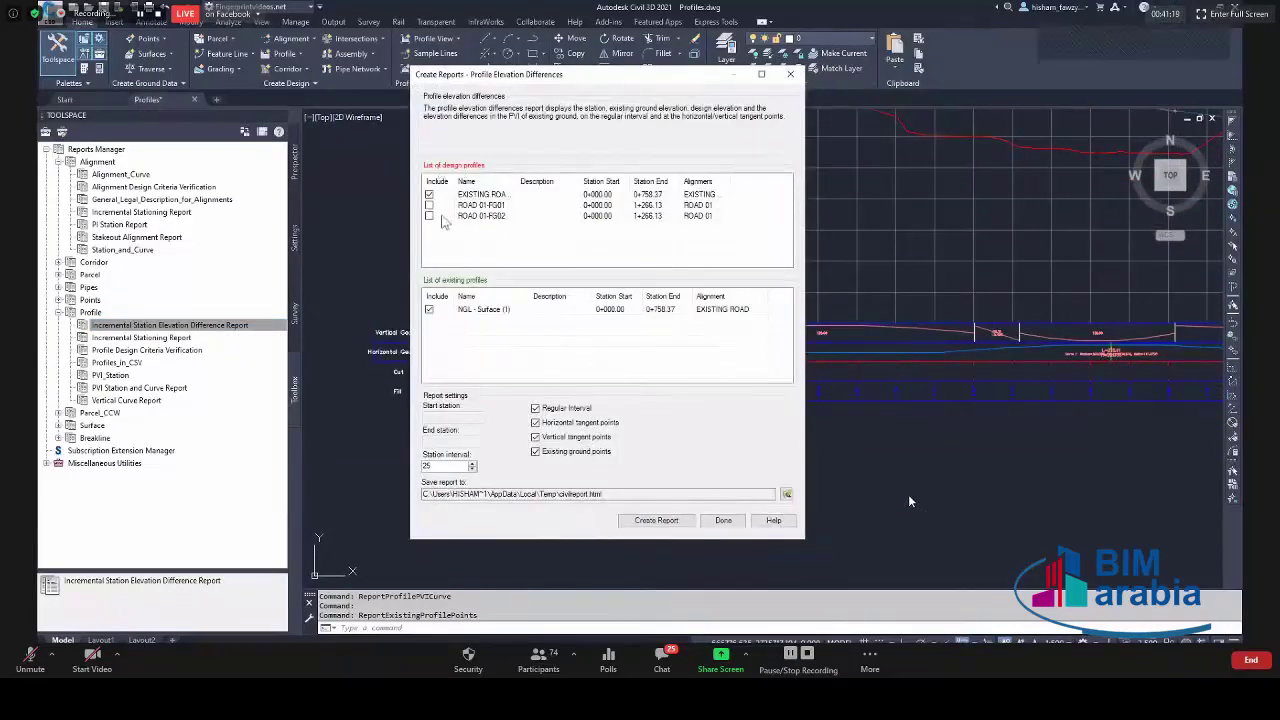
pyautogui.click(429, 216)
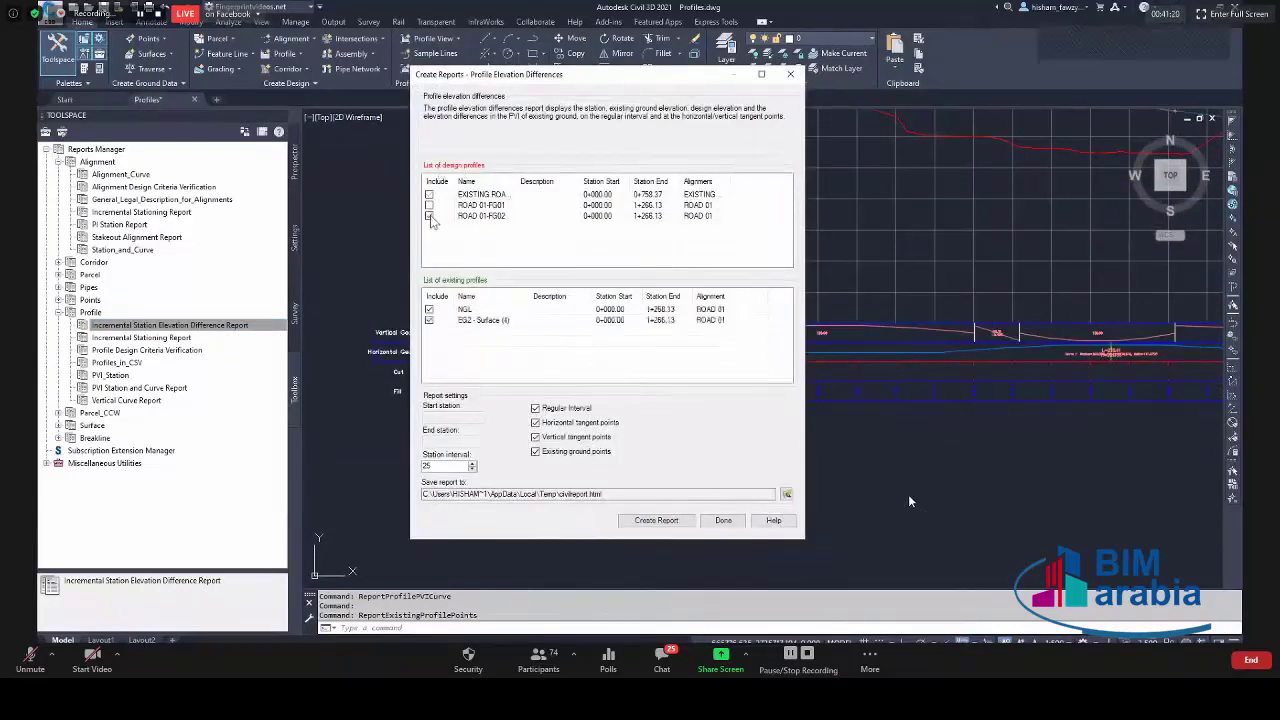
pyautogui.click(443, 321)
pyautogui.click(429, 320)
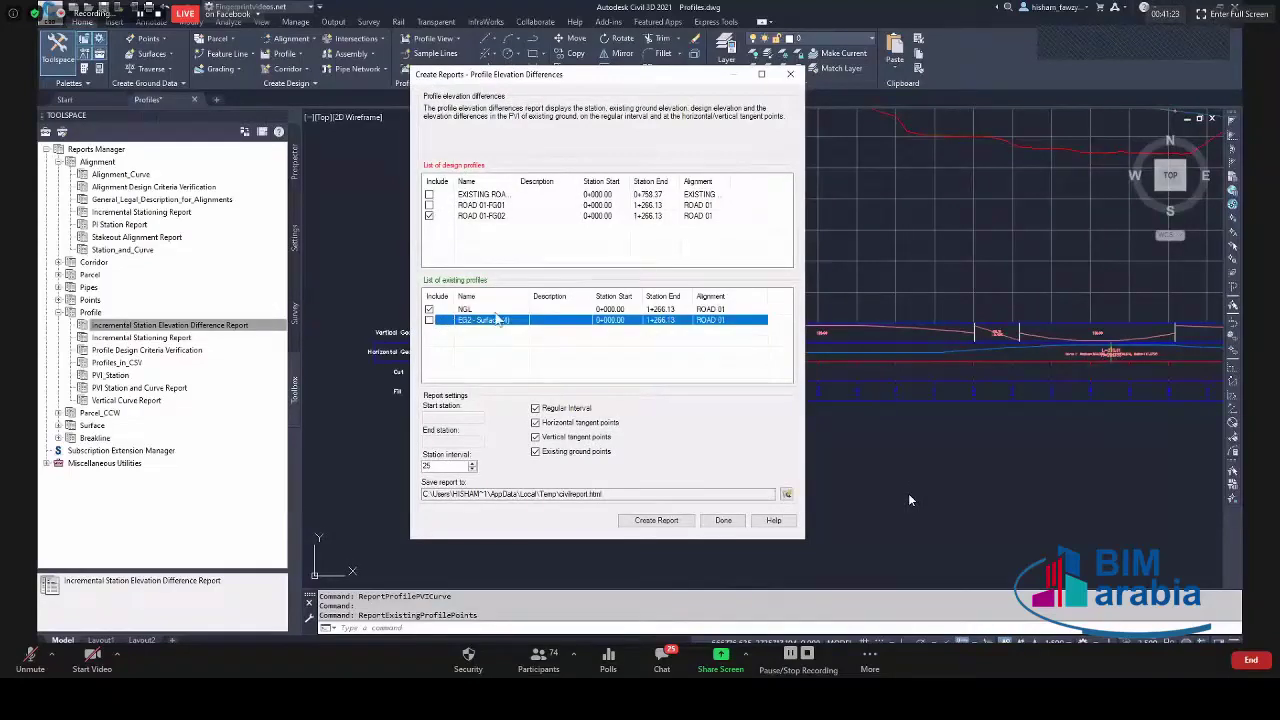
pyautogui.click(497, 311)
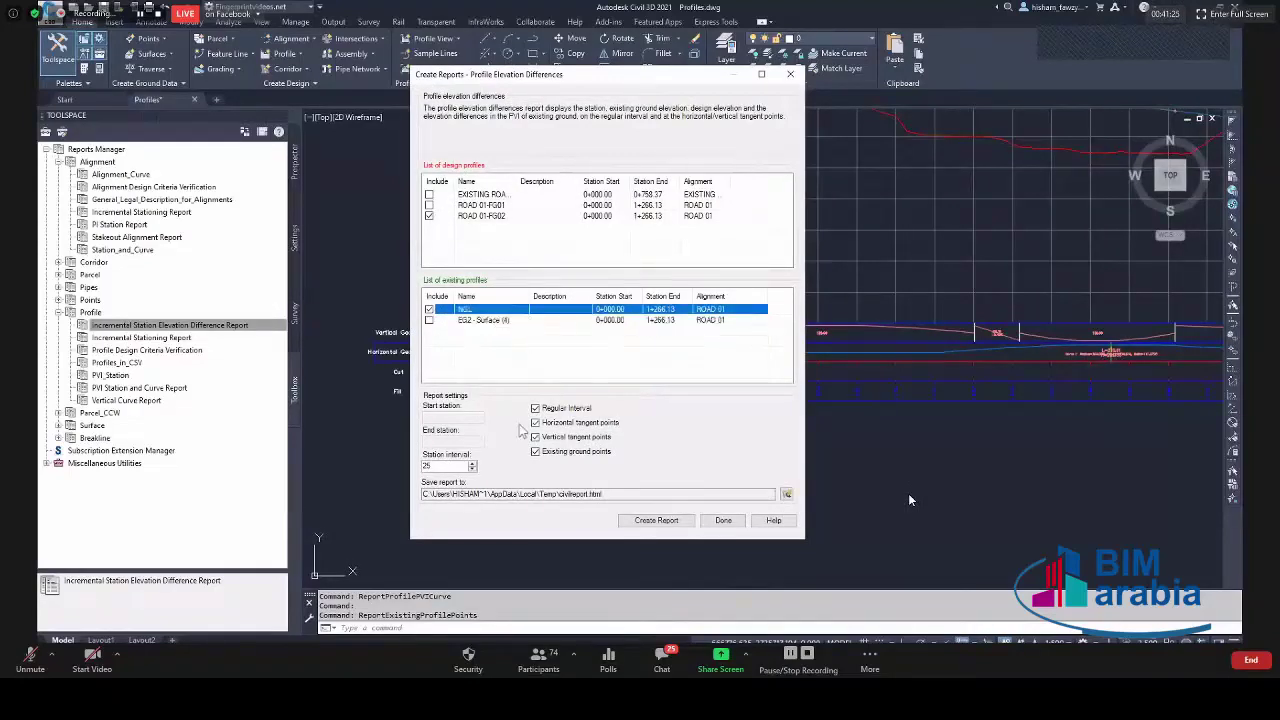
# Exclude horizontal tangent, vertical tangent and existing ground points, keep the station interval at 25, and create the elevation difference report.
pyautogui.doubleClick(428, 466)
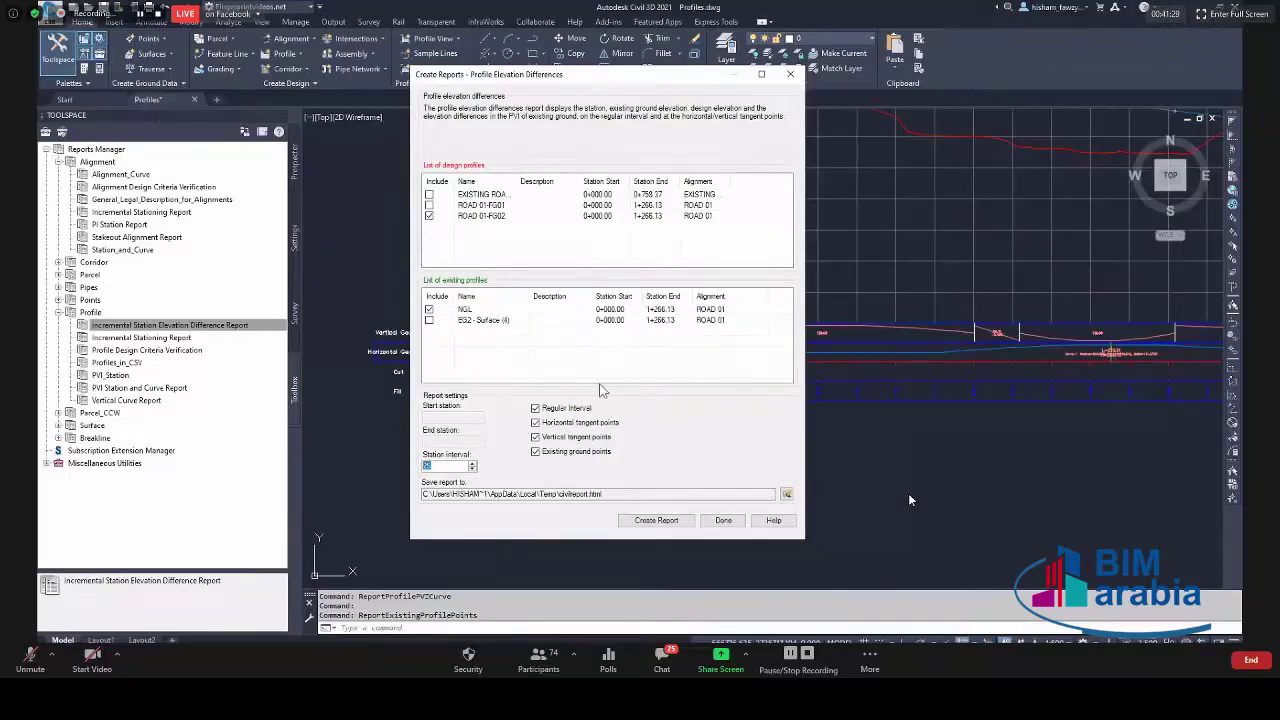
pyautogui.click(535, 422)
pyautogui.click(535, 437)
pyautogui.click(535, 451)
pyautogui.click(656, 520)
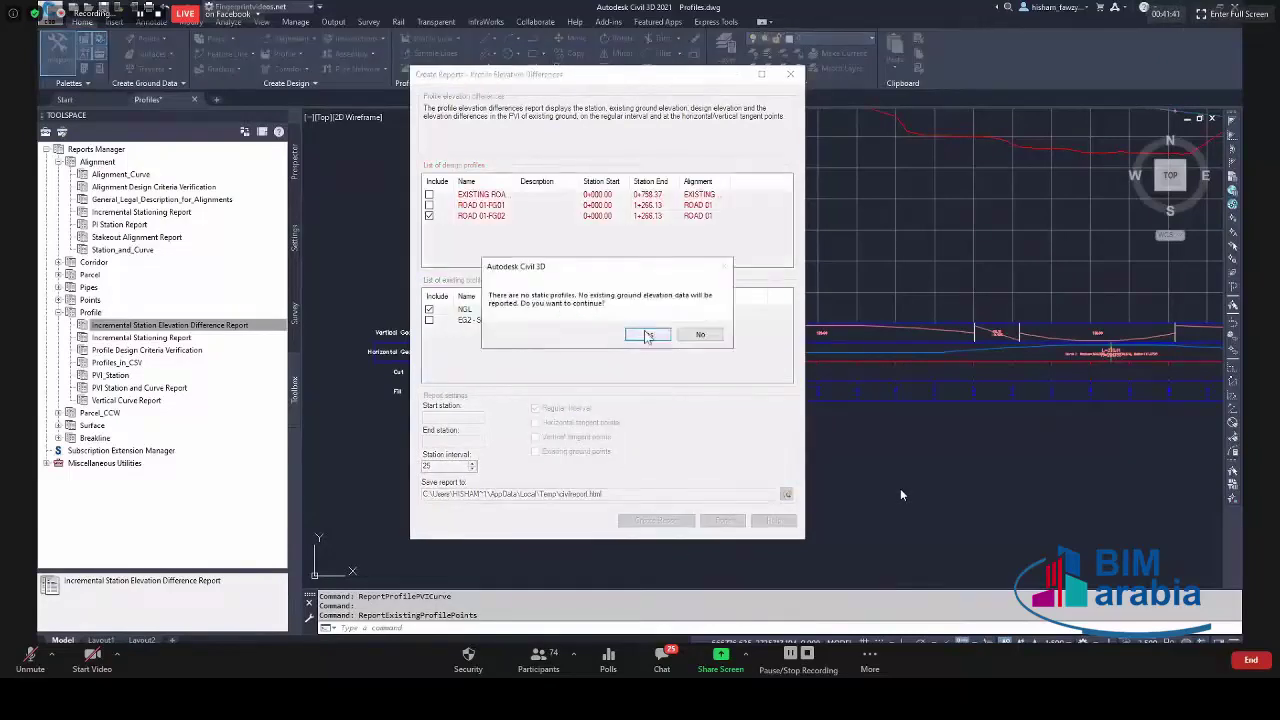
pyautogui.click(646, 334)
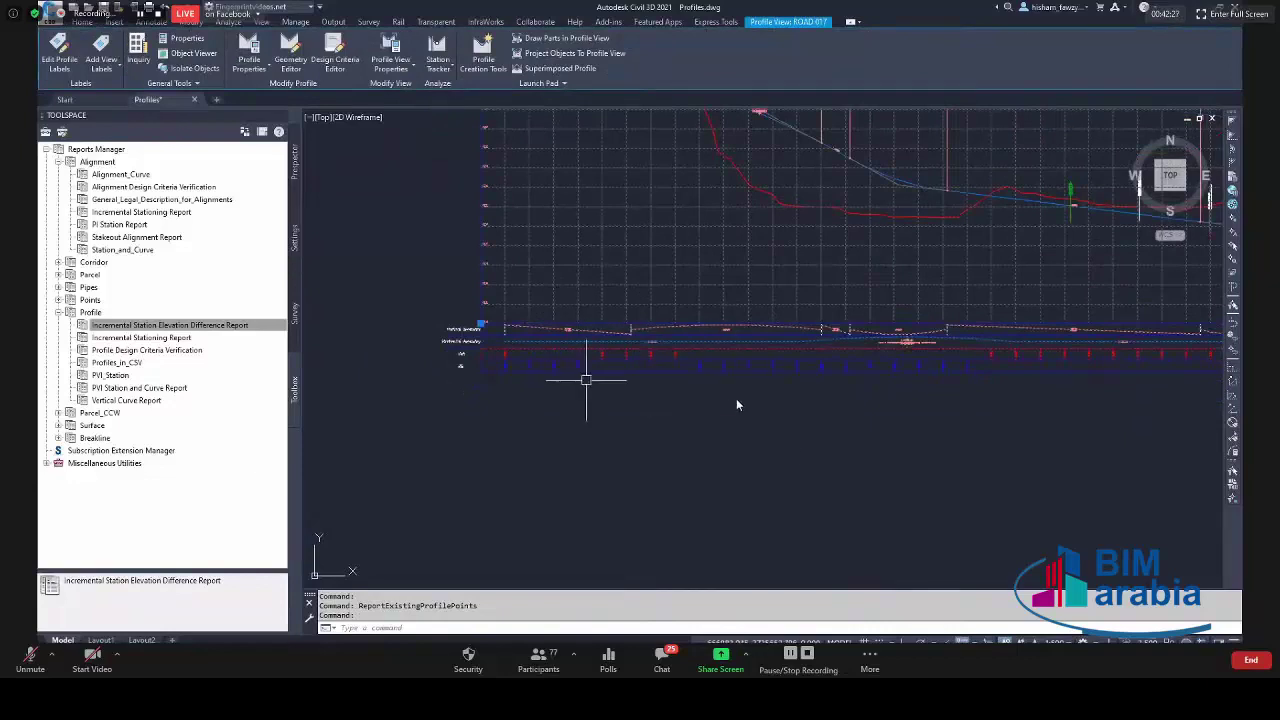
# Set the Station Tracker of the ROAD 01 profile view to all viewports.
pyautogui.click(661, 660)
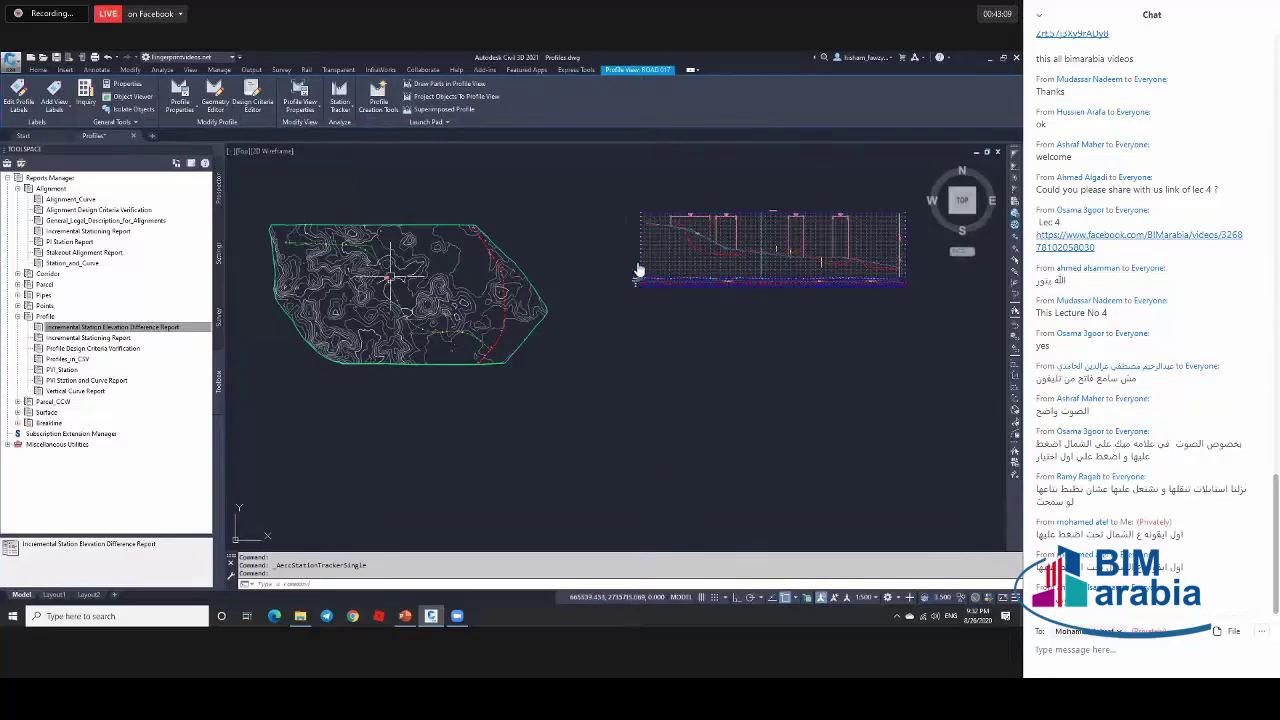
pyautogui.click(339, 100)
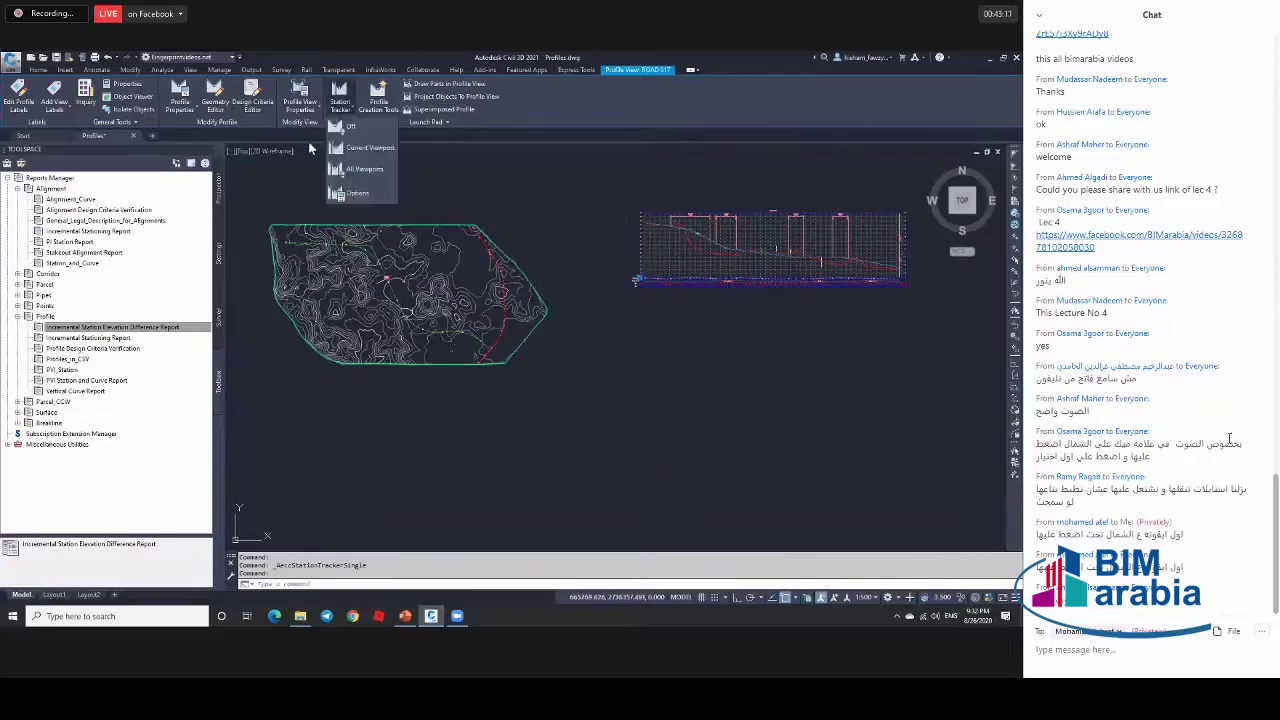
pyautogui.click(364, 168)
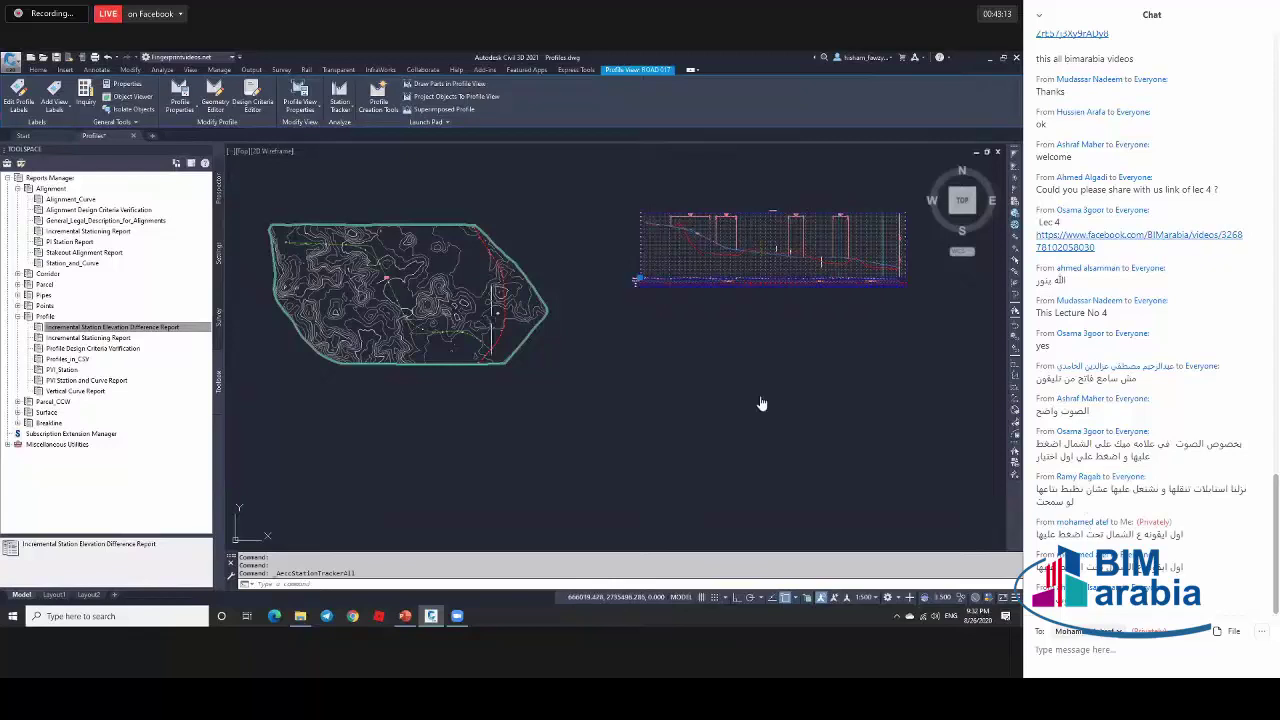
# Split the drawing area into two vertical viewports to show the plan and the profile view side by side.
pyautogui.click(190, 70)
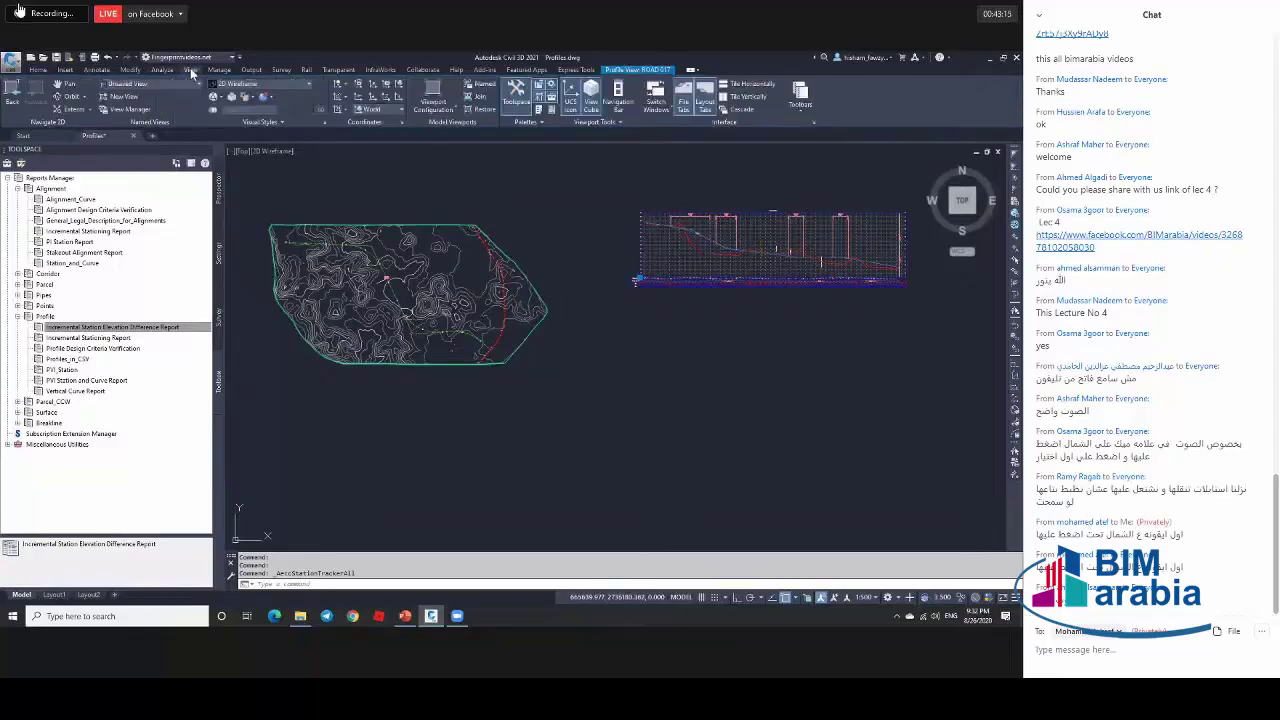
pyautogui.click(438, 113)
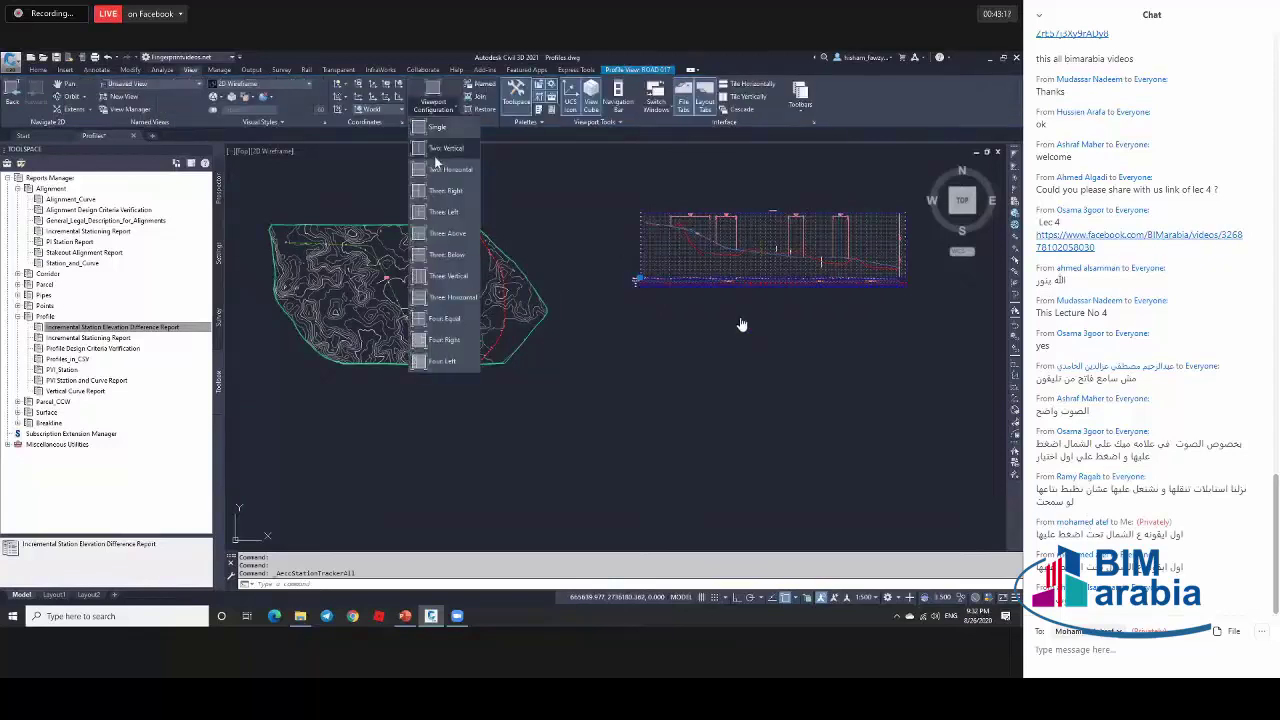
pyautogui.click(444, 152)
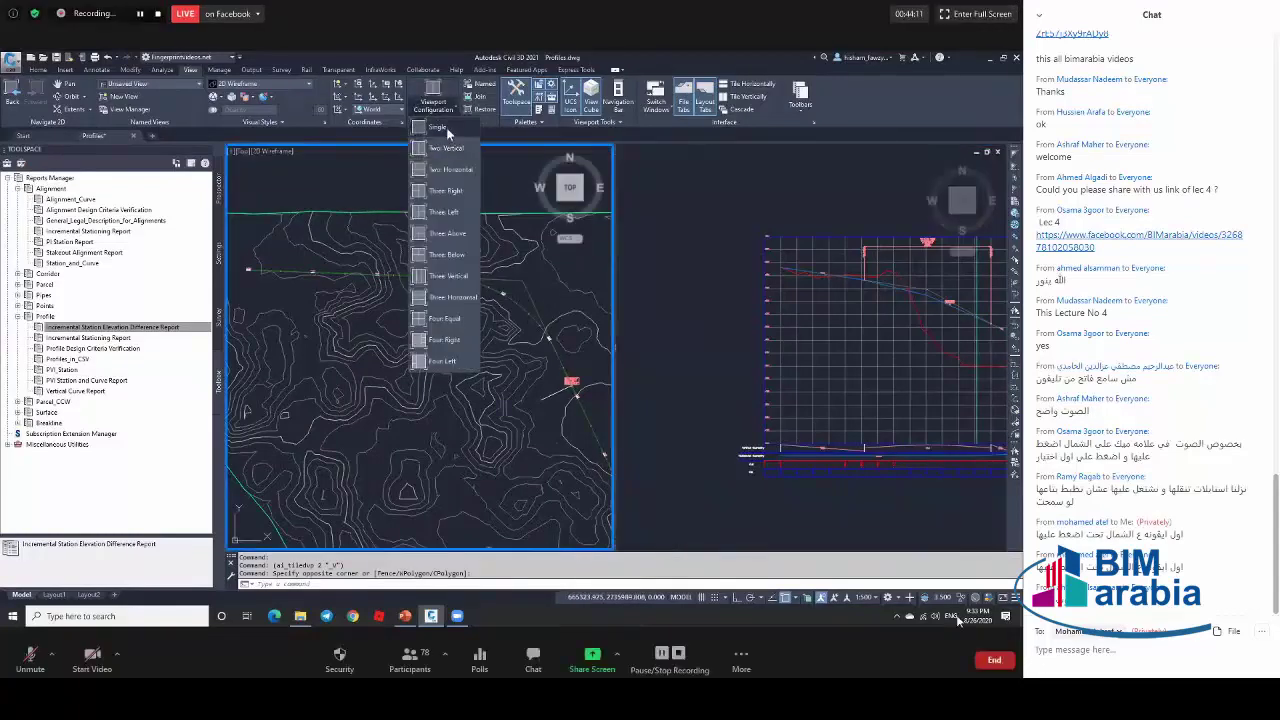
pyautogui.click(526, 658)
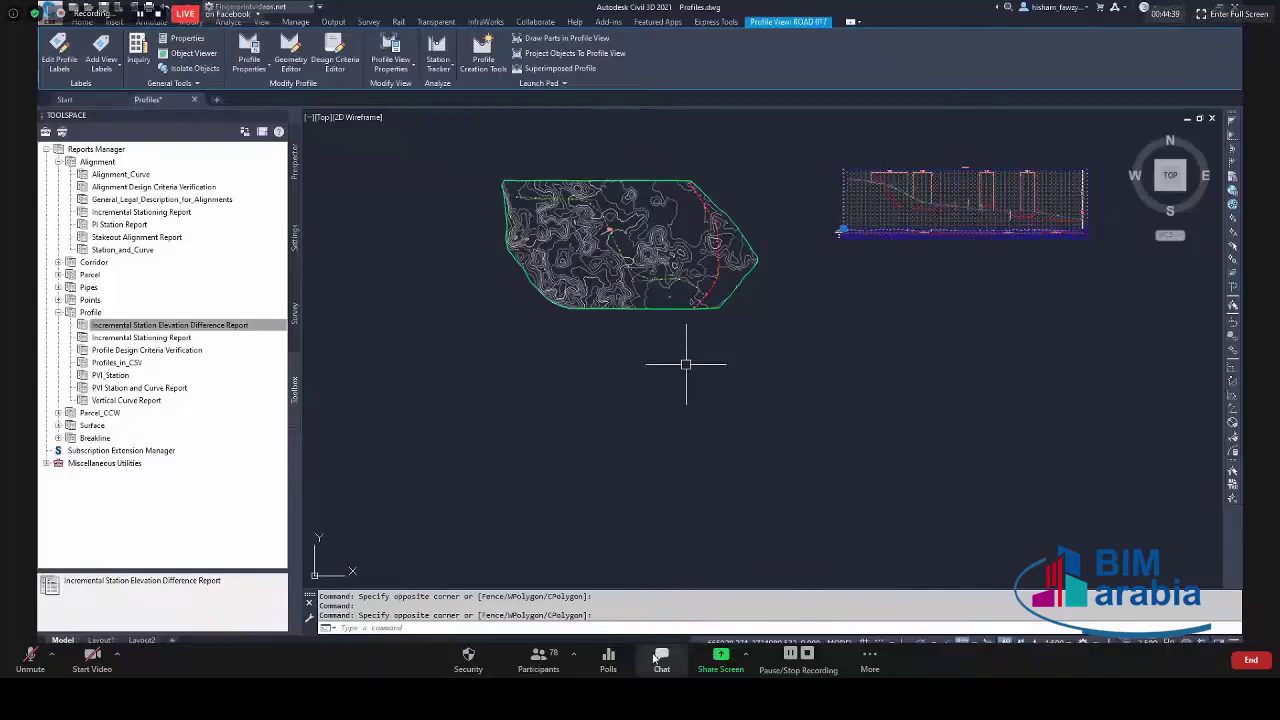
pyautogui.click(660, 656)
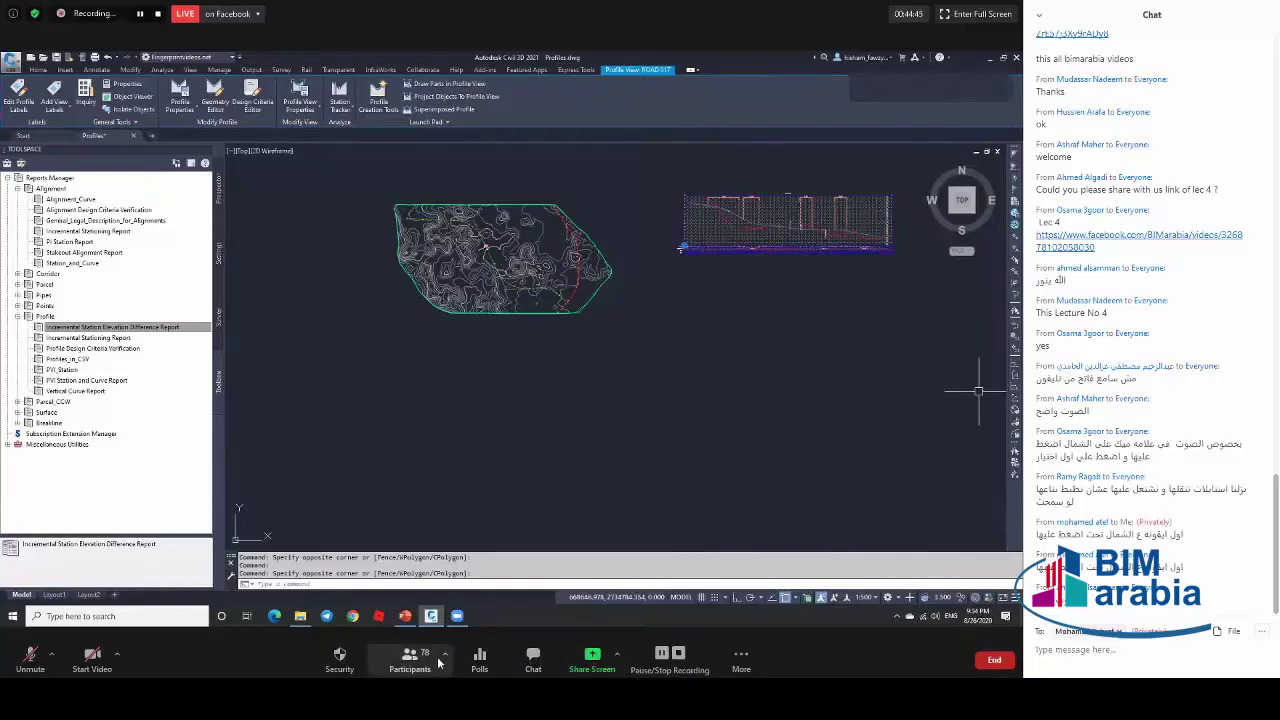
pyautogui.hotkey('alt', 'u')
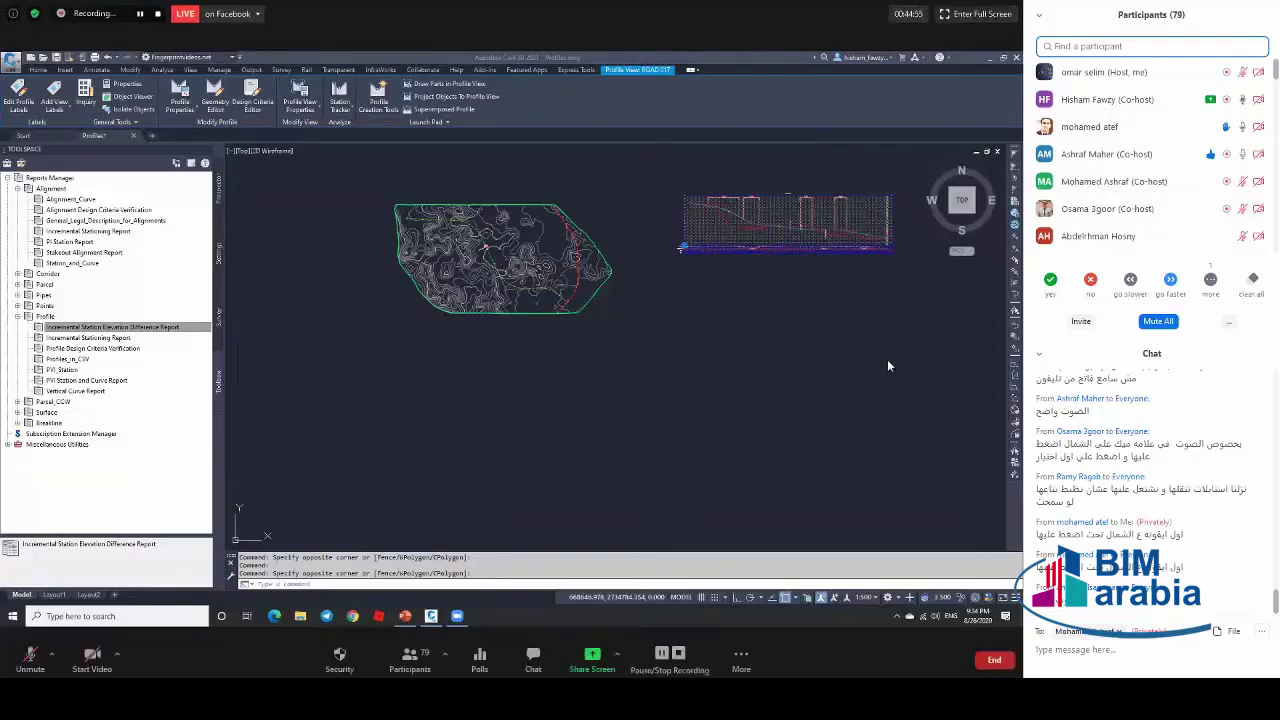
pyautogui.click(533, 660)
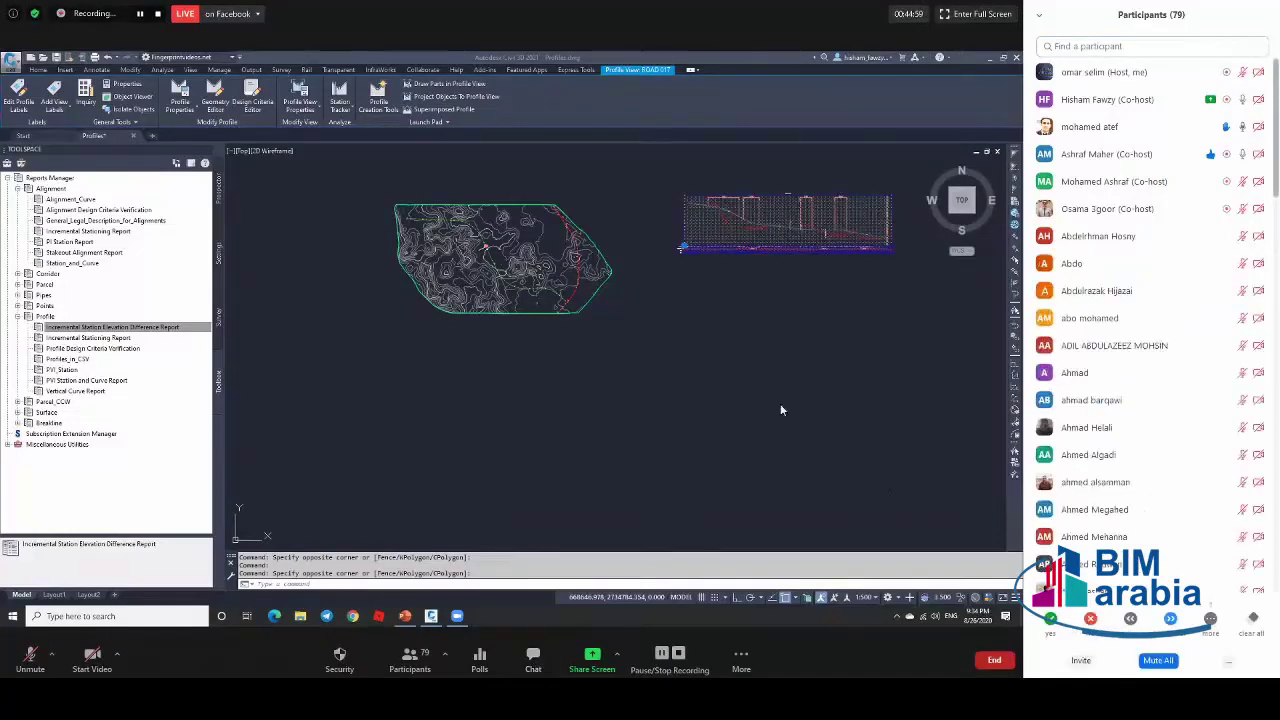
pyautogui.scroll(-6, 1180, 345)
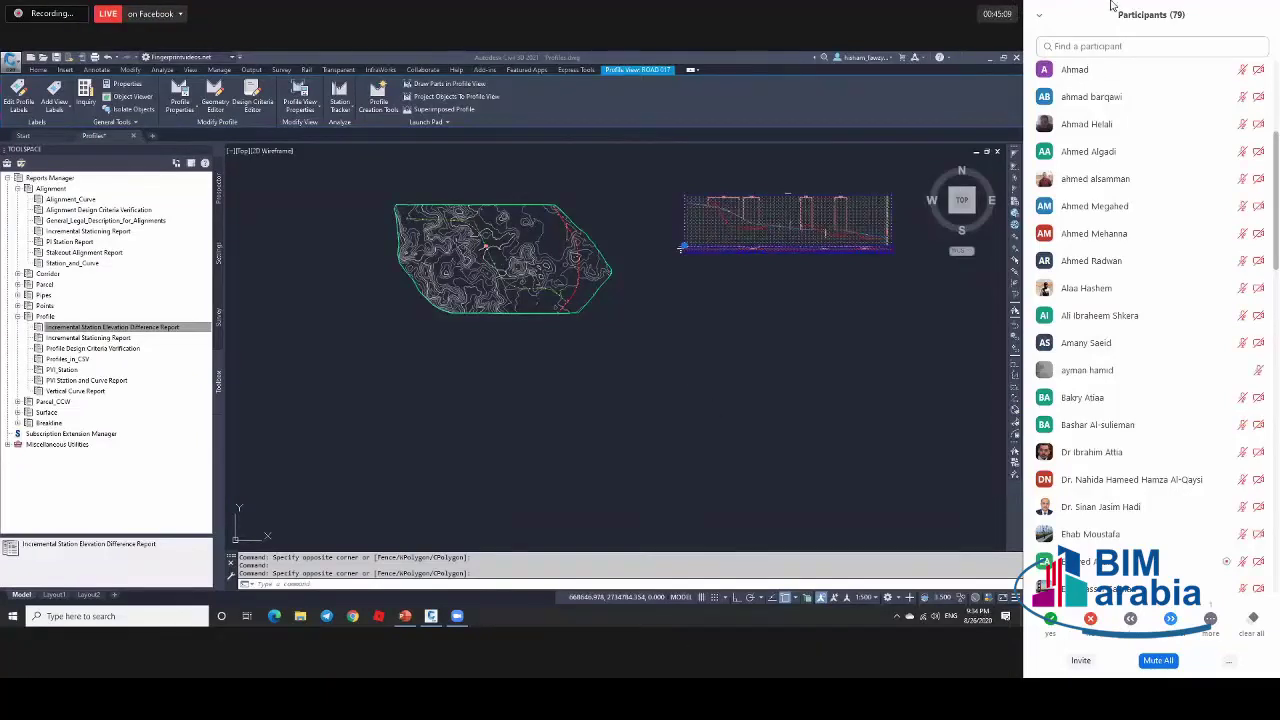
pyautogui.scroll(1, 1150, 146)
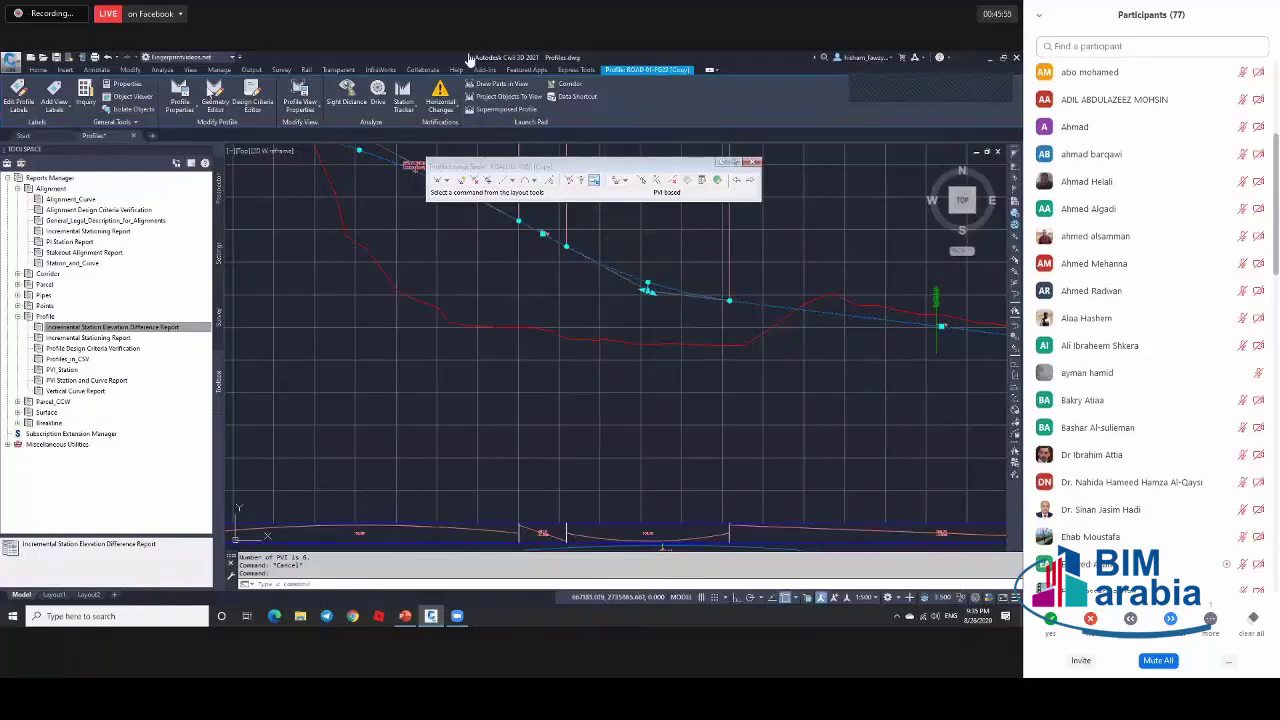
# Rename the copied ROAD 01-FG02 profile as ROAD 01-FG02 [-0.50] in its profile properties.
pyautogui.click(594, 180)
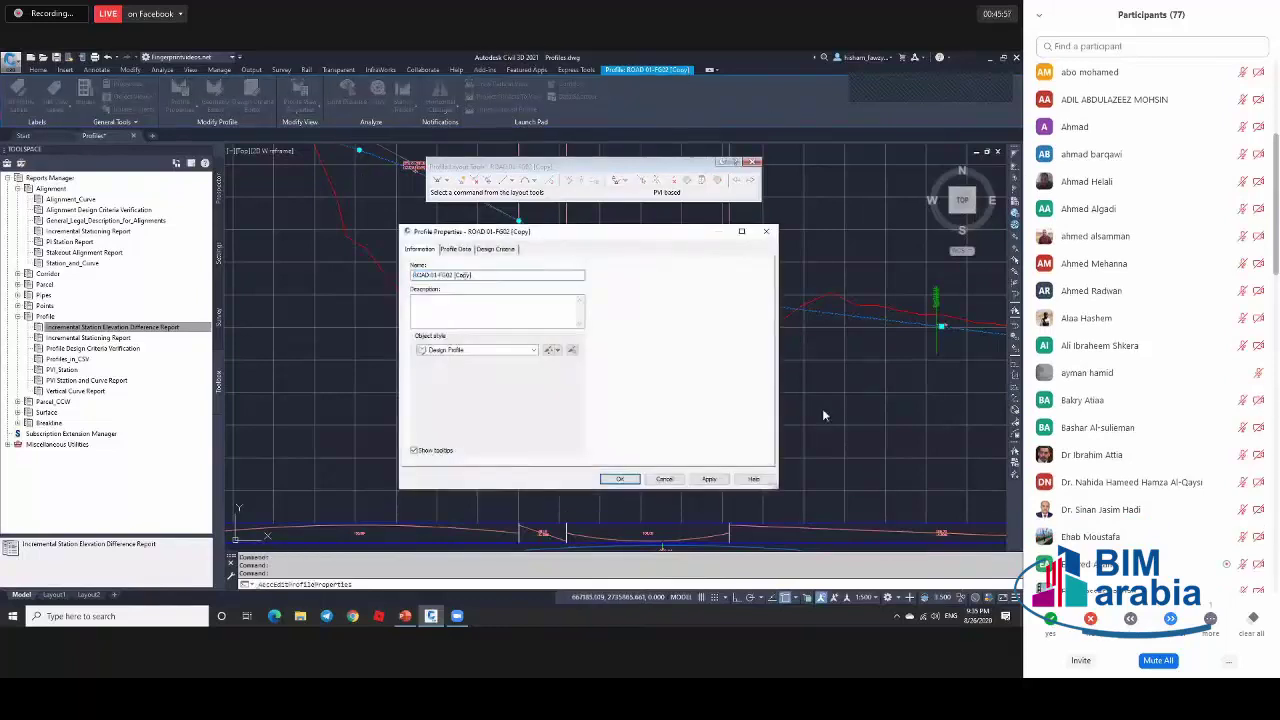
pyautogui.press('BackSpace')
pyautogui.press('BackSpace')
pyautogui.press('BackSpace')
pyautogui.press('BackSpace')
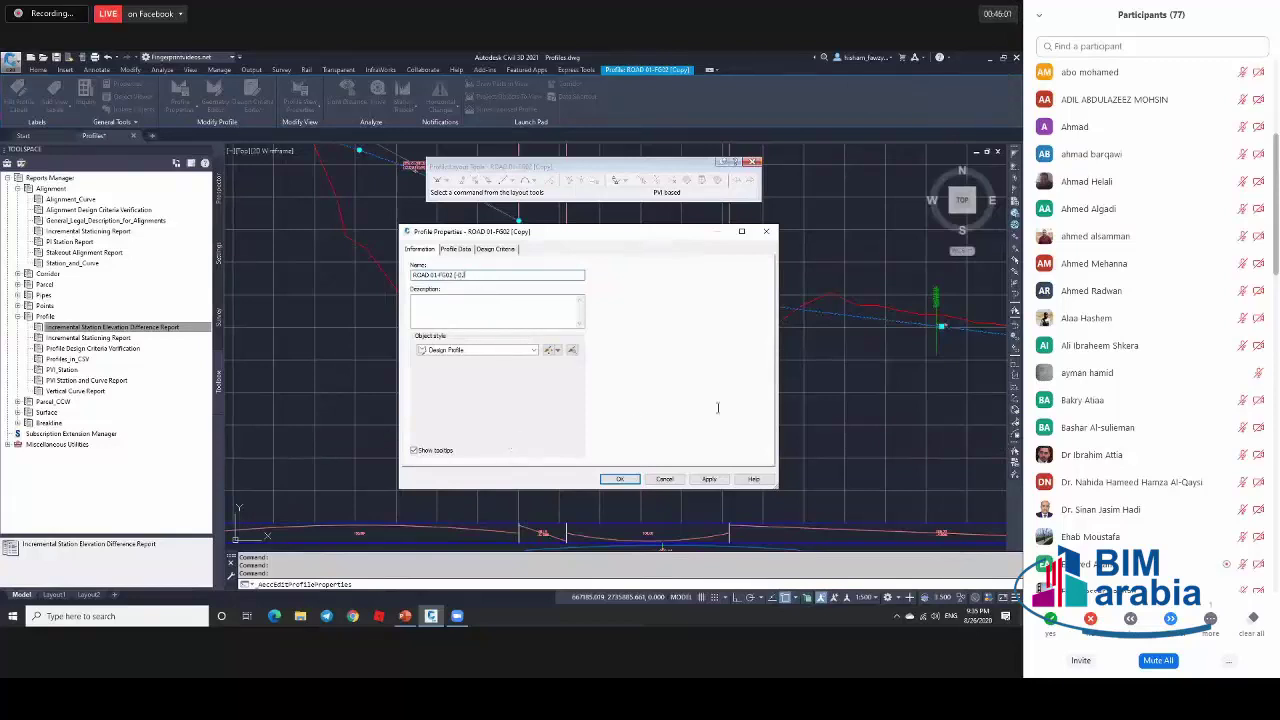
pyautogui.click(620, 479)
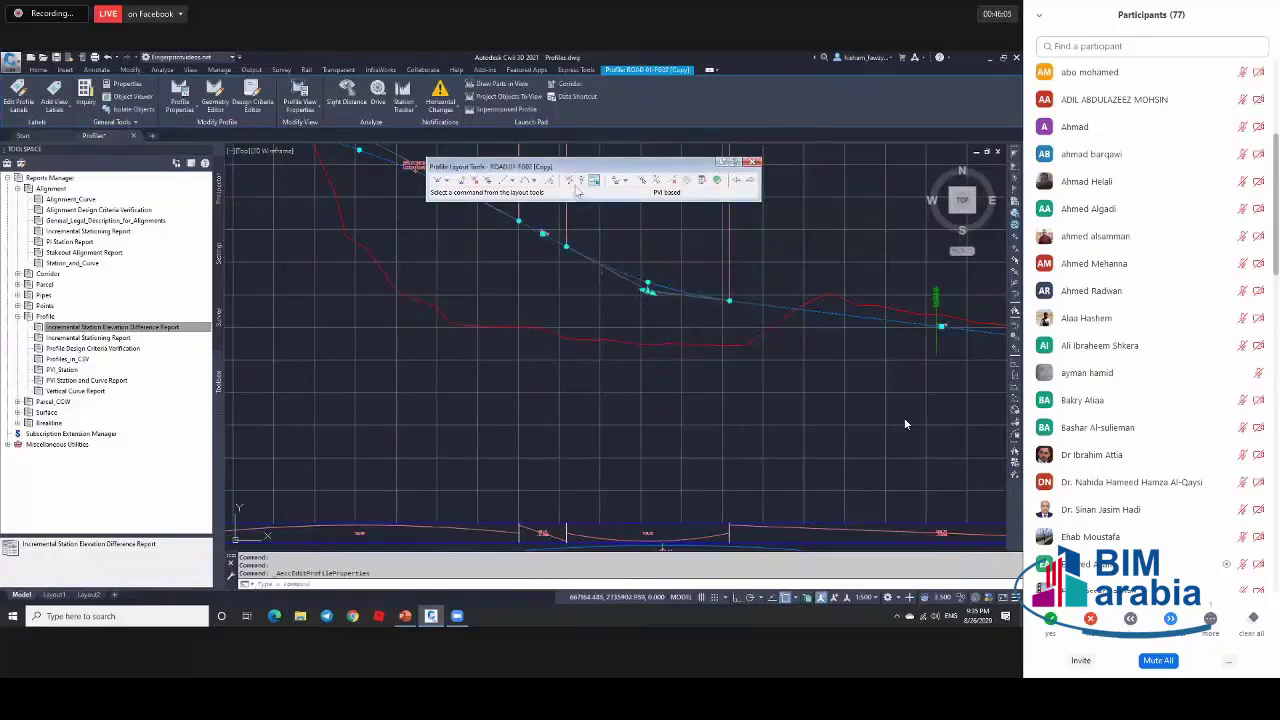
# Lower all PVIs of the copied ROAD 01-FG02 profile by 0.5 m with Raise/Lower PVIs.
pyautogui.click(592, 181)
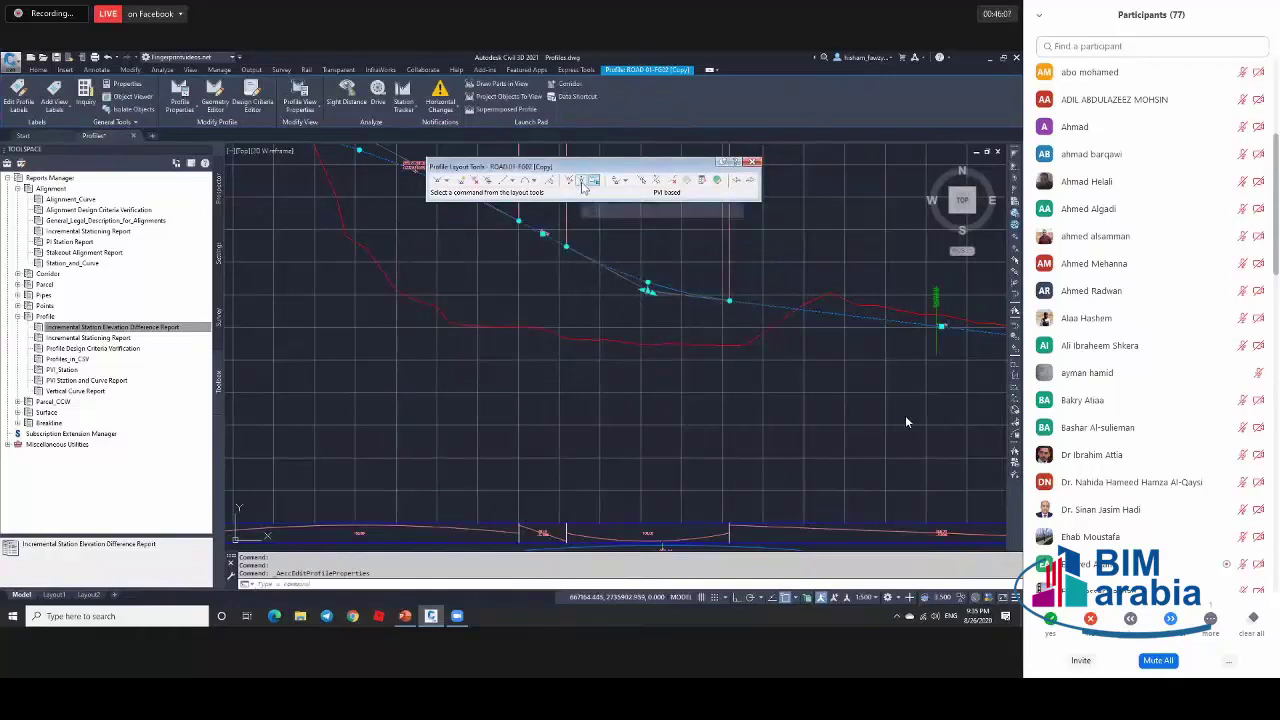
pyautogui.click(600, 201)
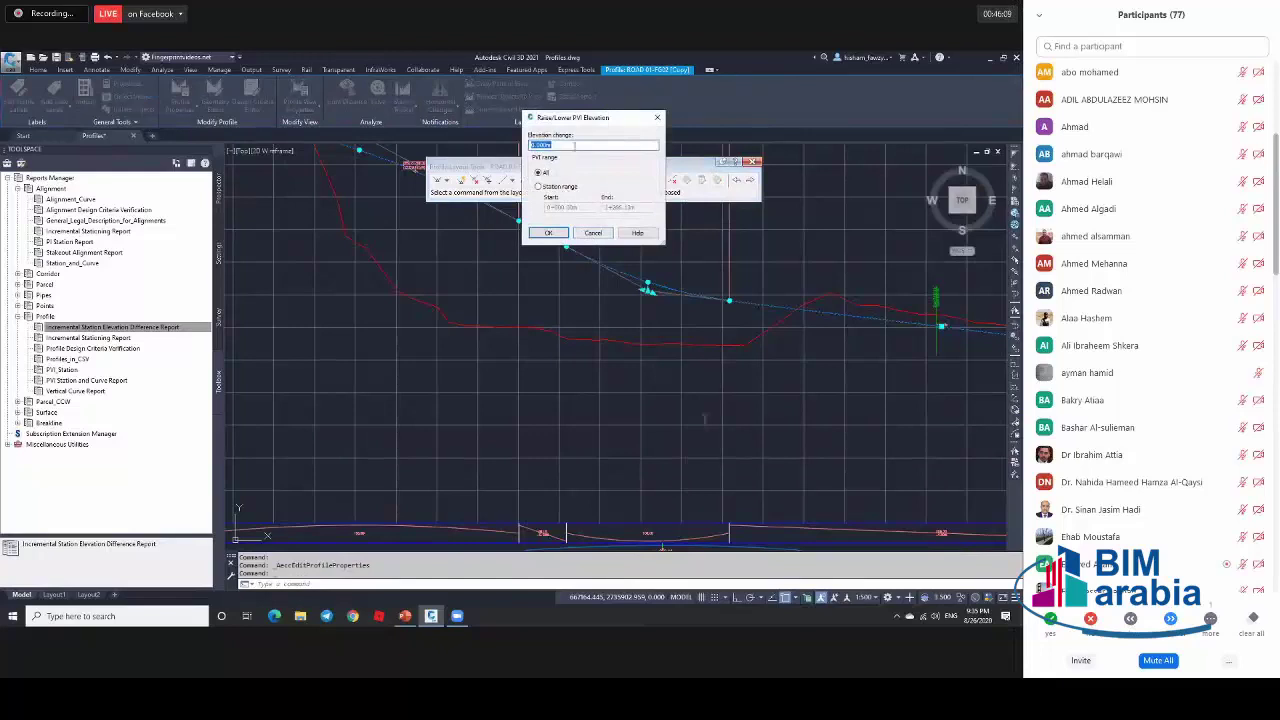
pyautogui.write('-1')
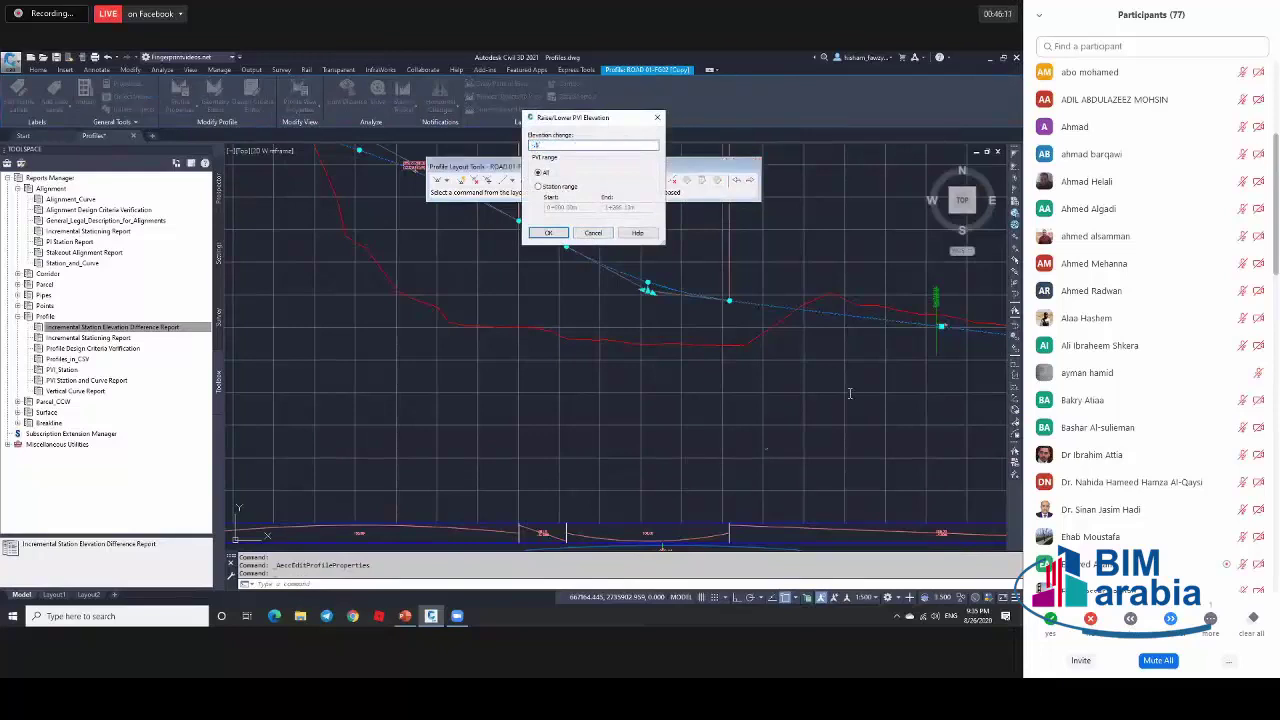
pyautogui.press('Return')
pyautogui.press('Escape')
pyautogui.scroll(3, 602, 287)
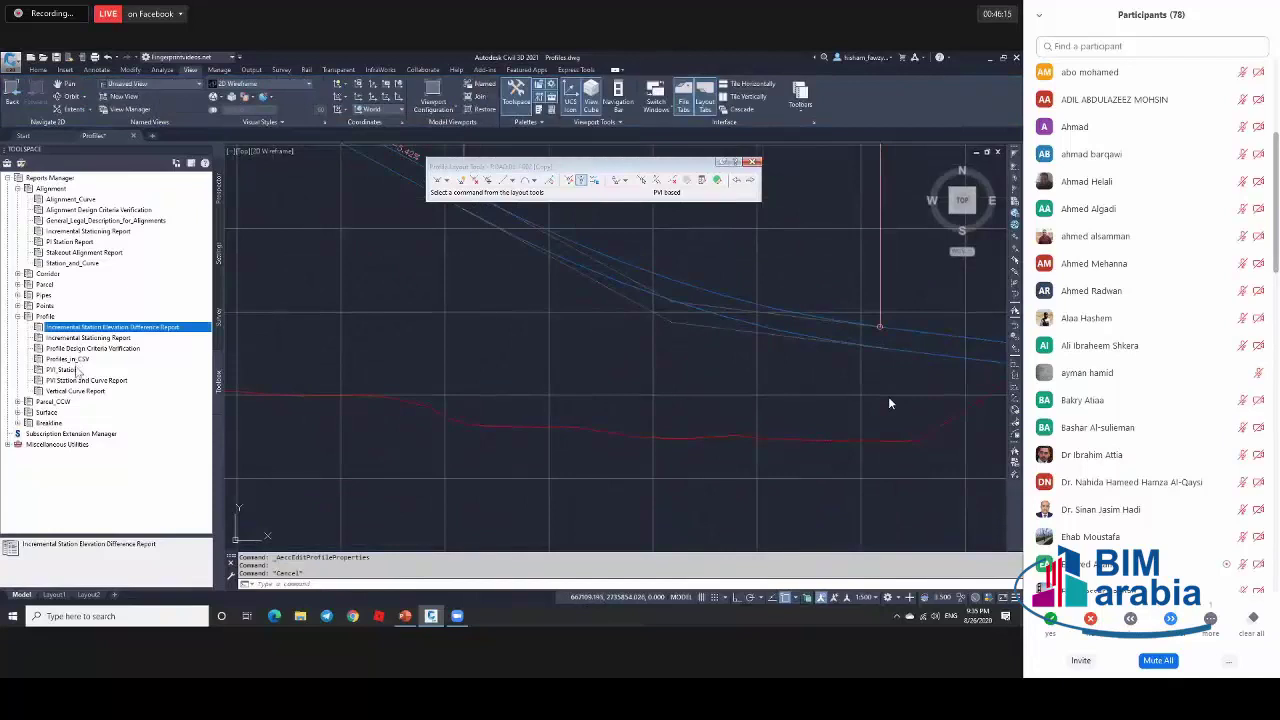
# Check the profile list of the Incremental Stationing Report for the lowered profile and close it without creating a report.
pyautogui.rightClick(110, 338)
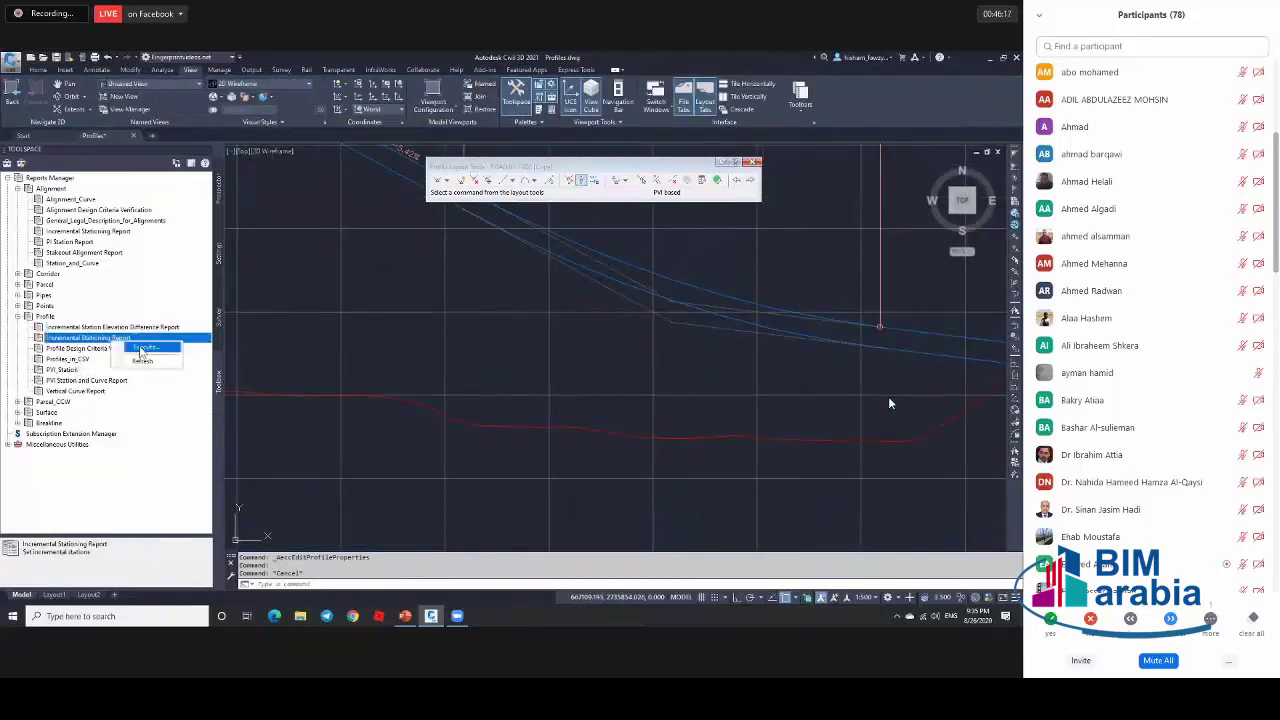
pyautogui.click(140, 348)
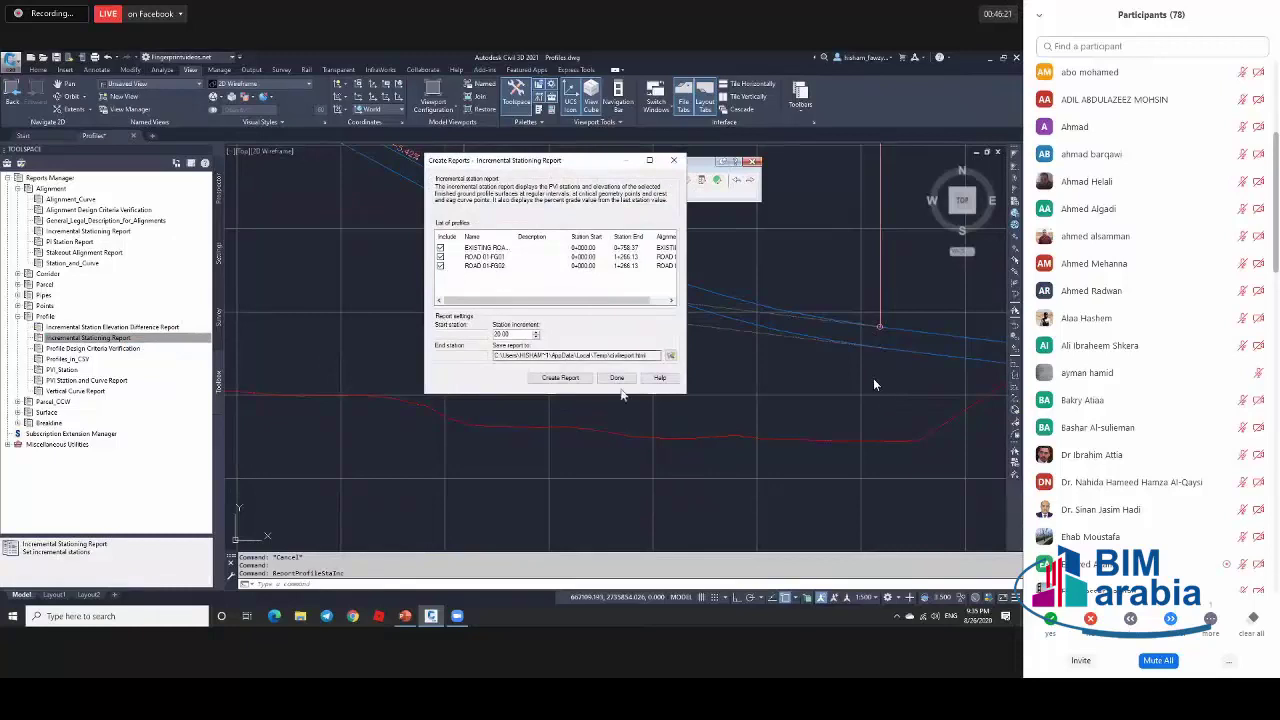
pyautogui.click(674, 161)
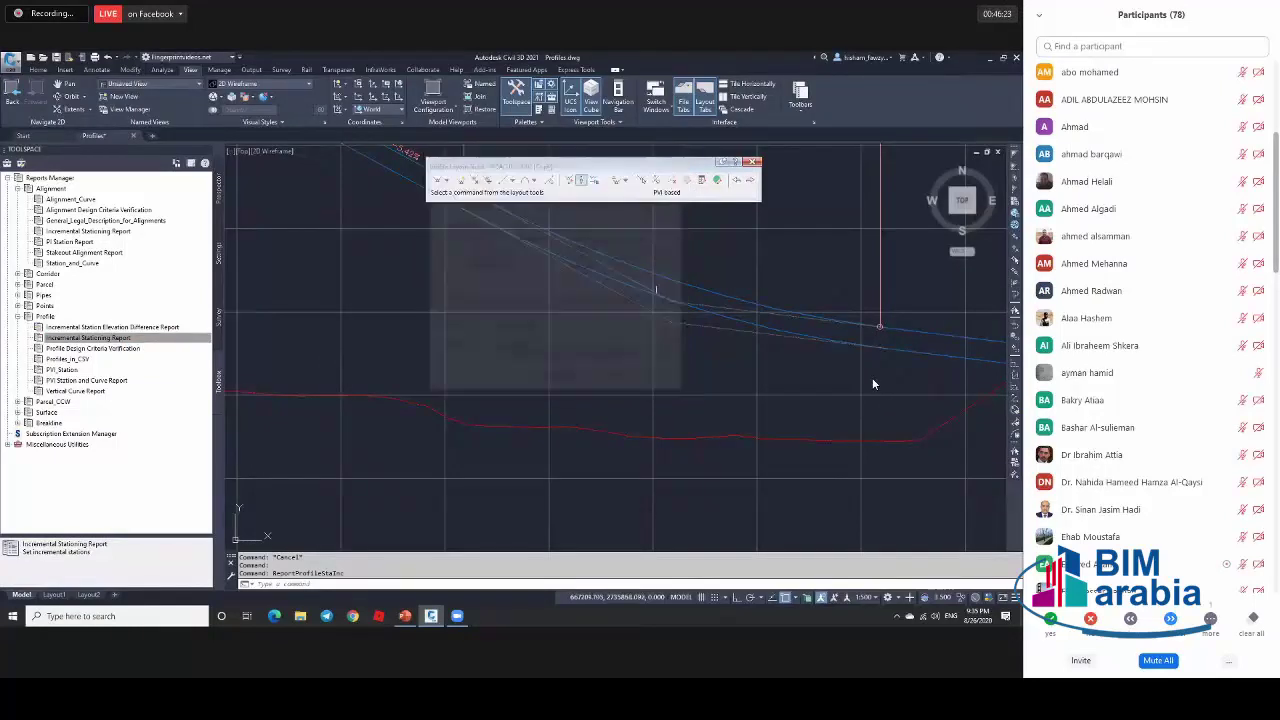
pyautogui.click(110, 327)
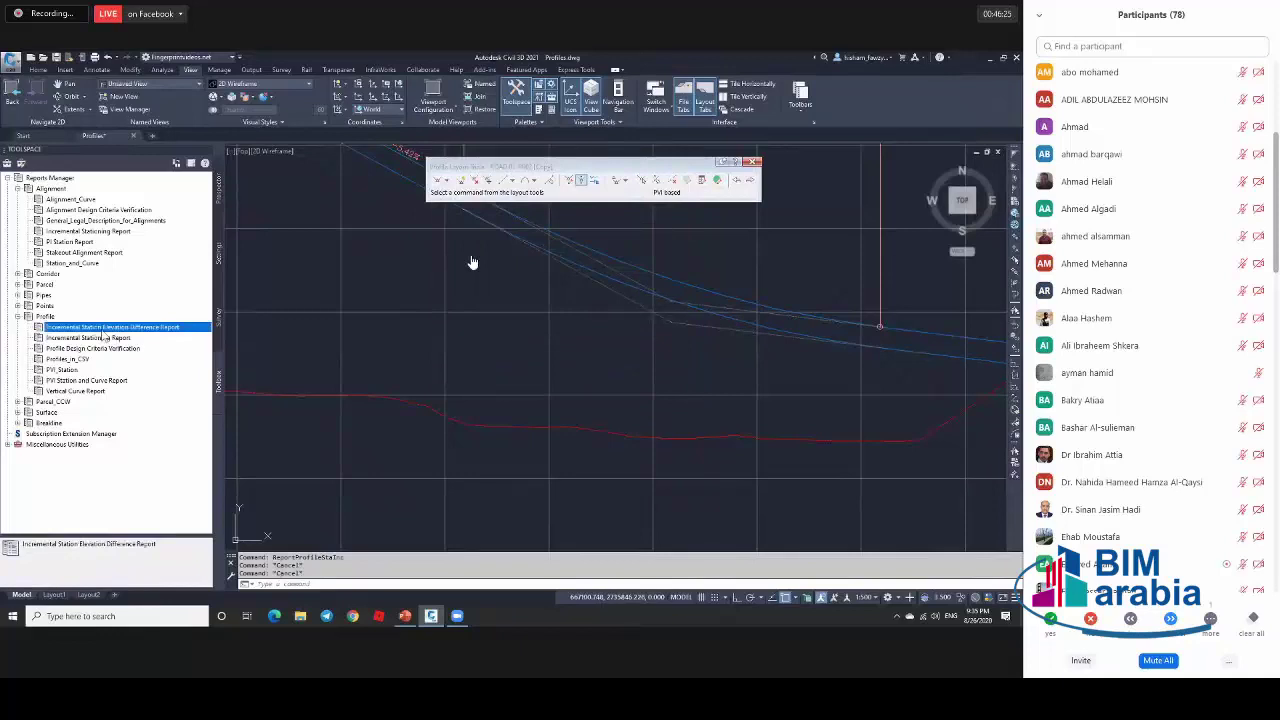
pyautogui.rightClick(90, 338)
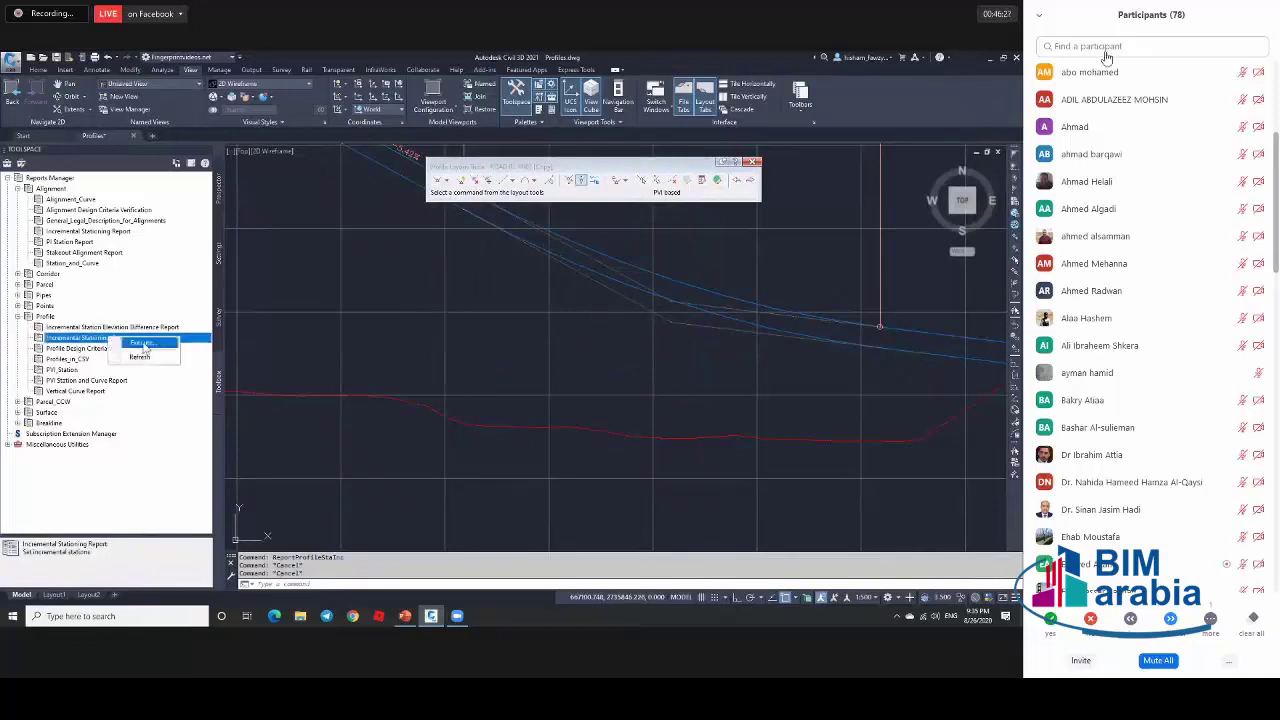
pyautogui.click(142, 342)
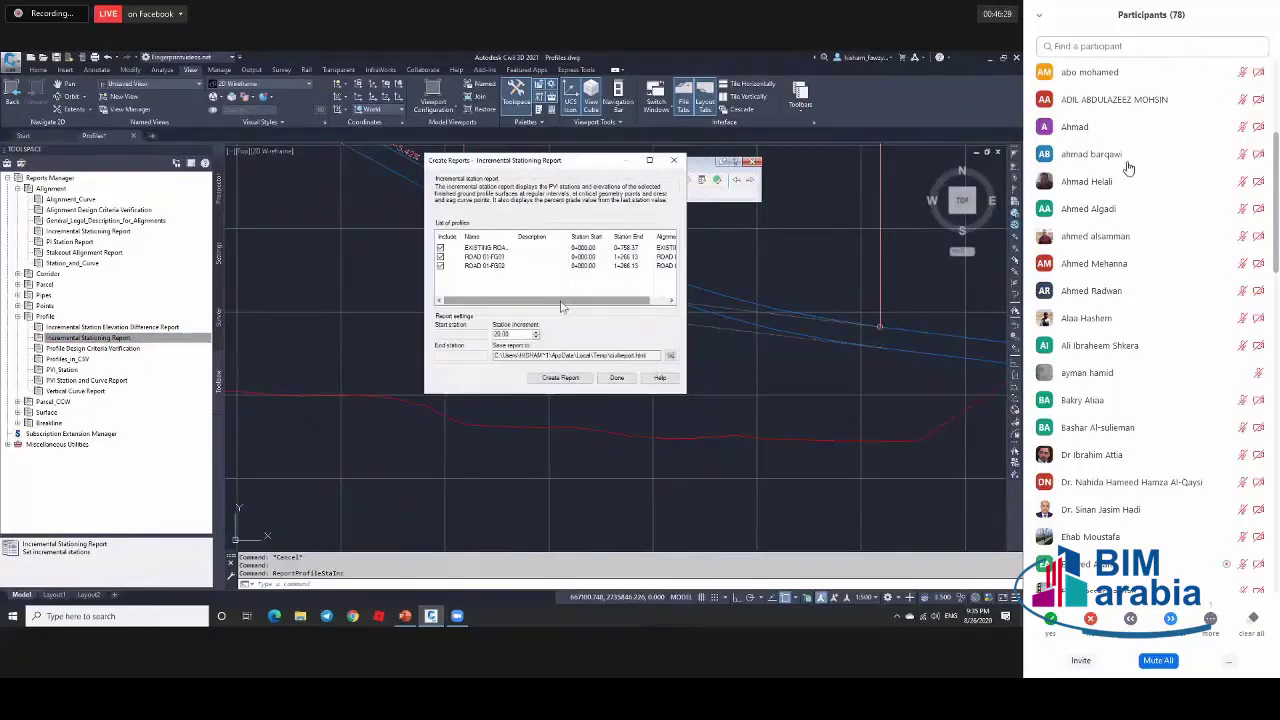
pyautogui.press('Escape')
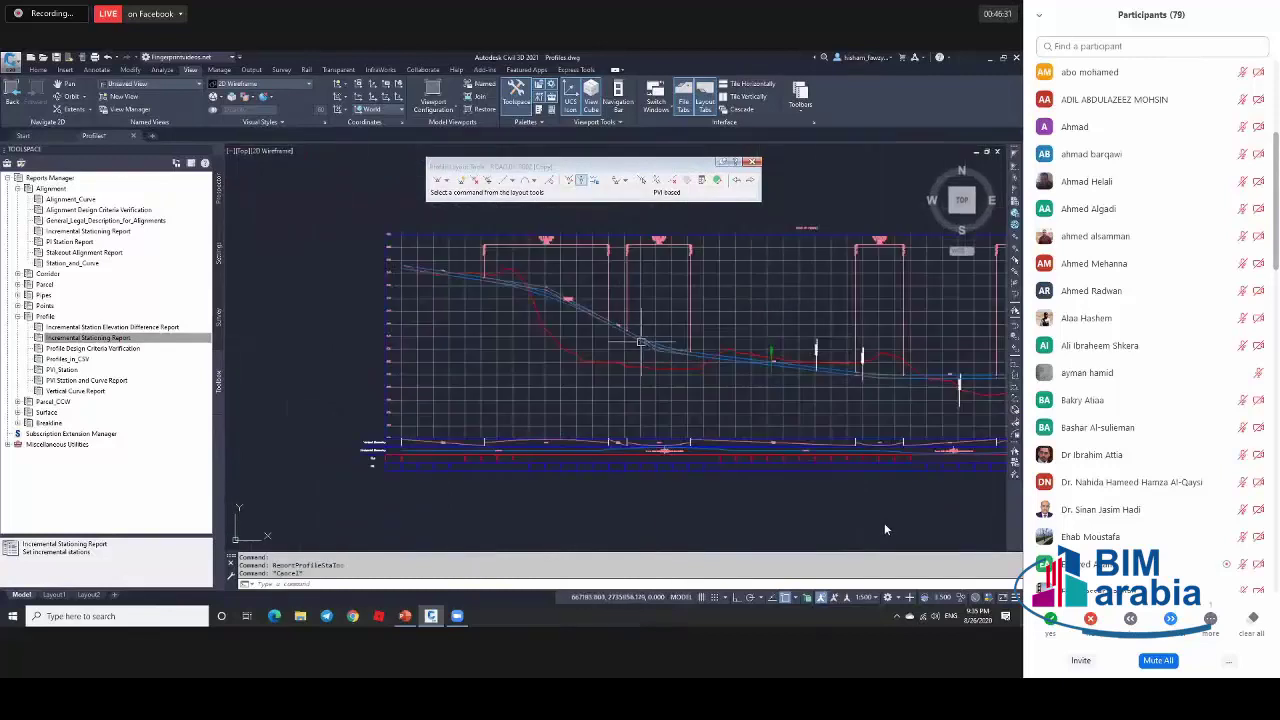
pyautogui.press('Escape')
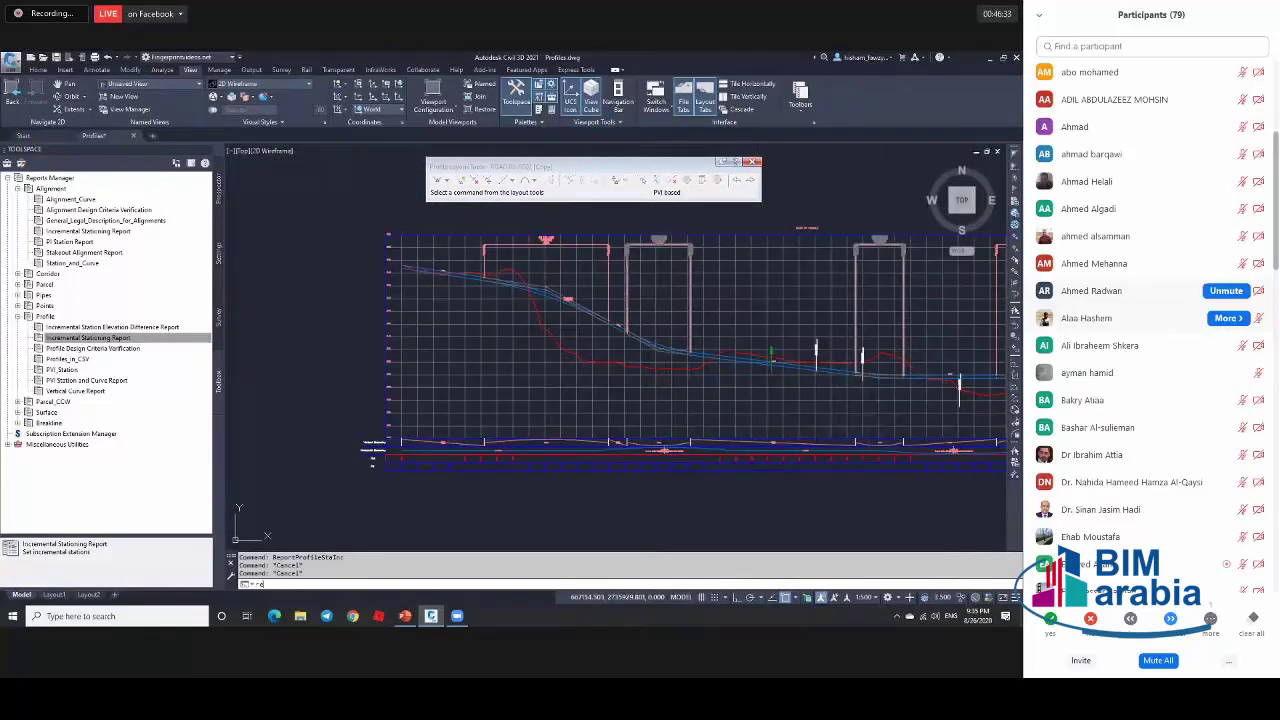
# Regenerate the drawing, select the lowered profile and look it up among the ROAD 01 profiles.
pyautogui.write('RE')
pyautogui.press('Return')
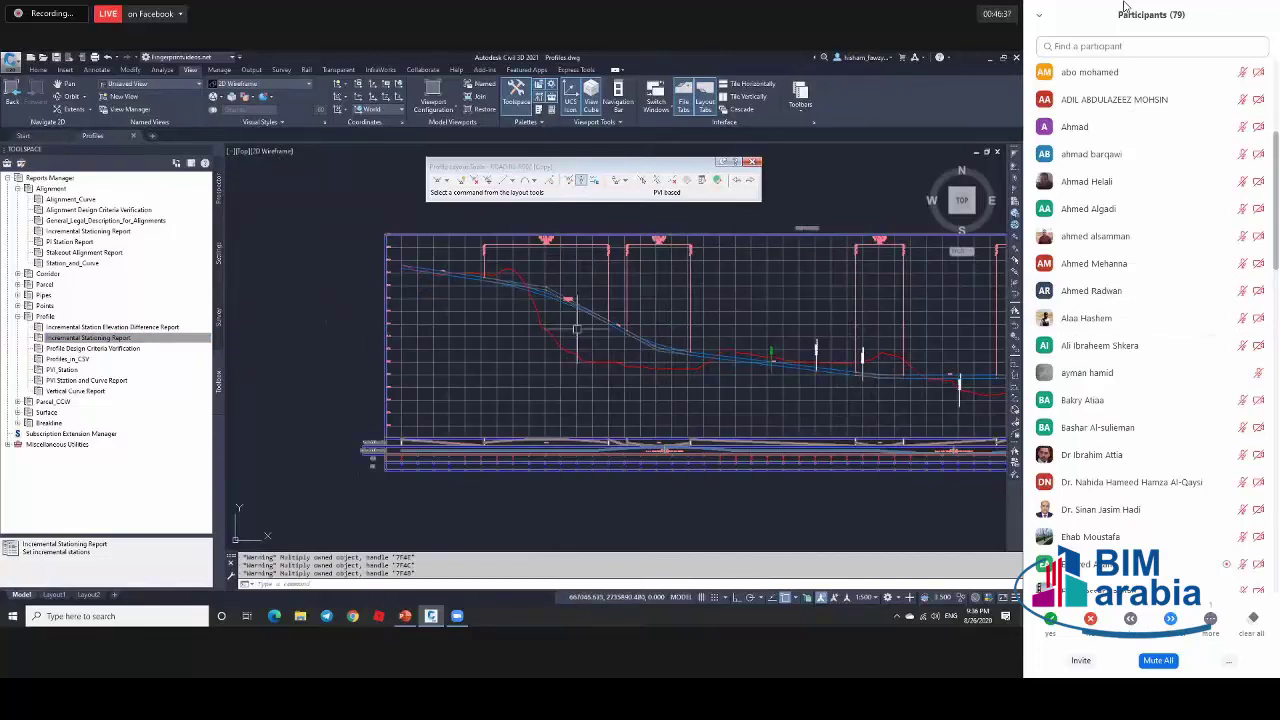
pyautogui.scroll(5, 590, 320)
pyautogui.click(607, 297)
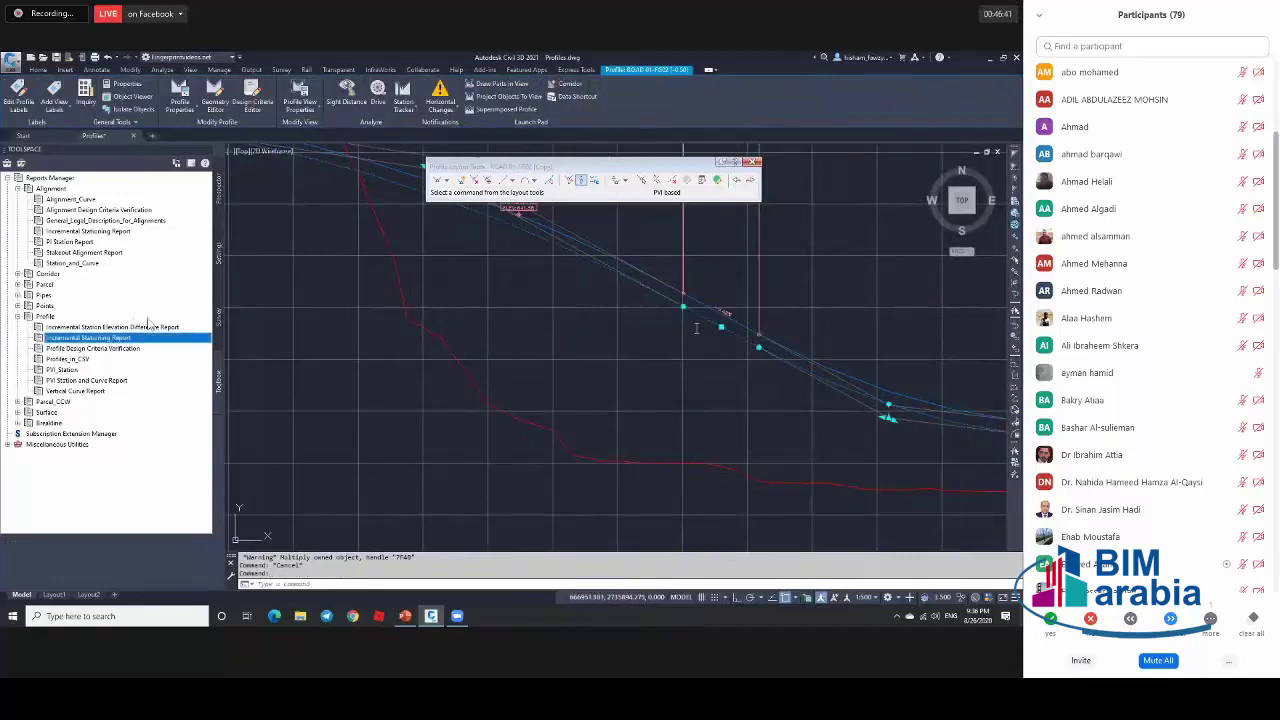
pyautogui.click(220, 207)
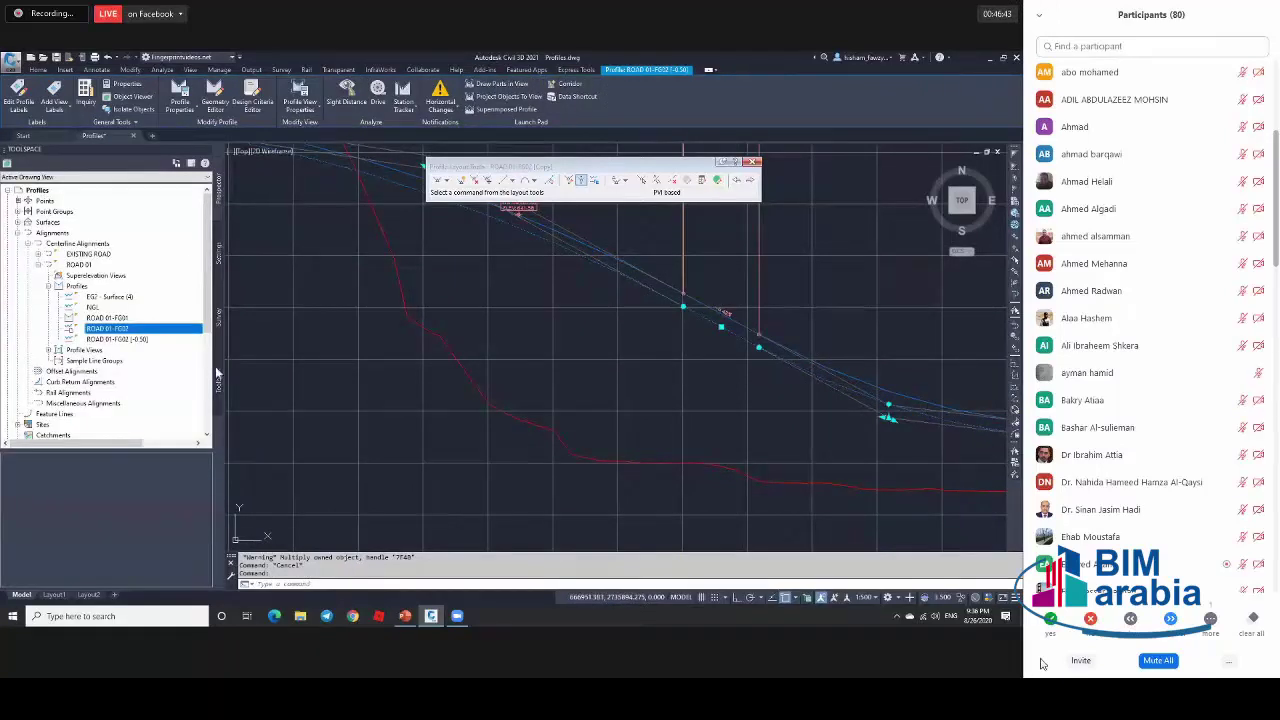
pyautogui.click(218, 381)
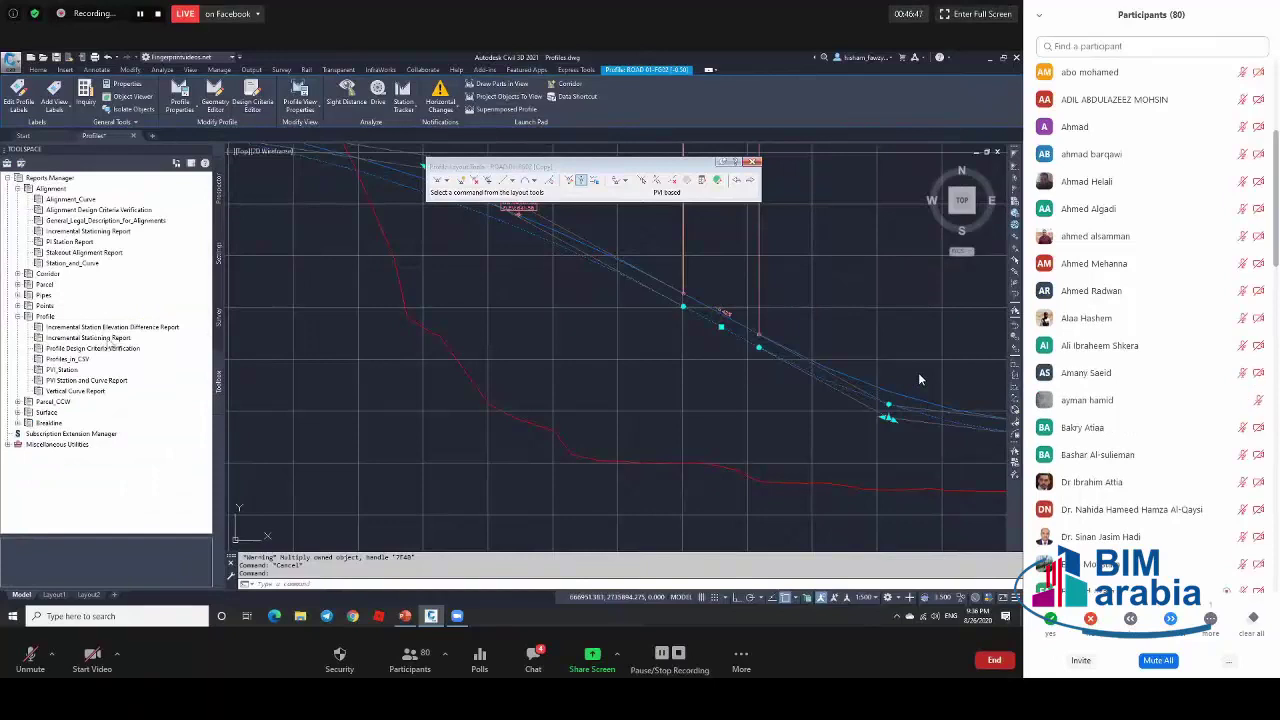
# Review the profiles and their alignments in the Incremental Stationing Report again and leave without creating a report.
pyautogui.rightClick(115, 338)
pyautogui.click(150, 346)
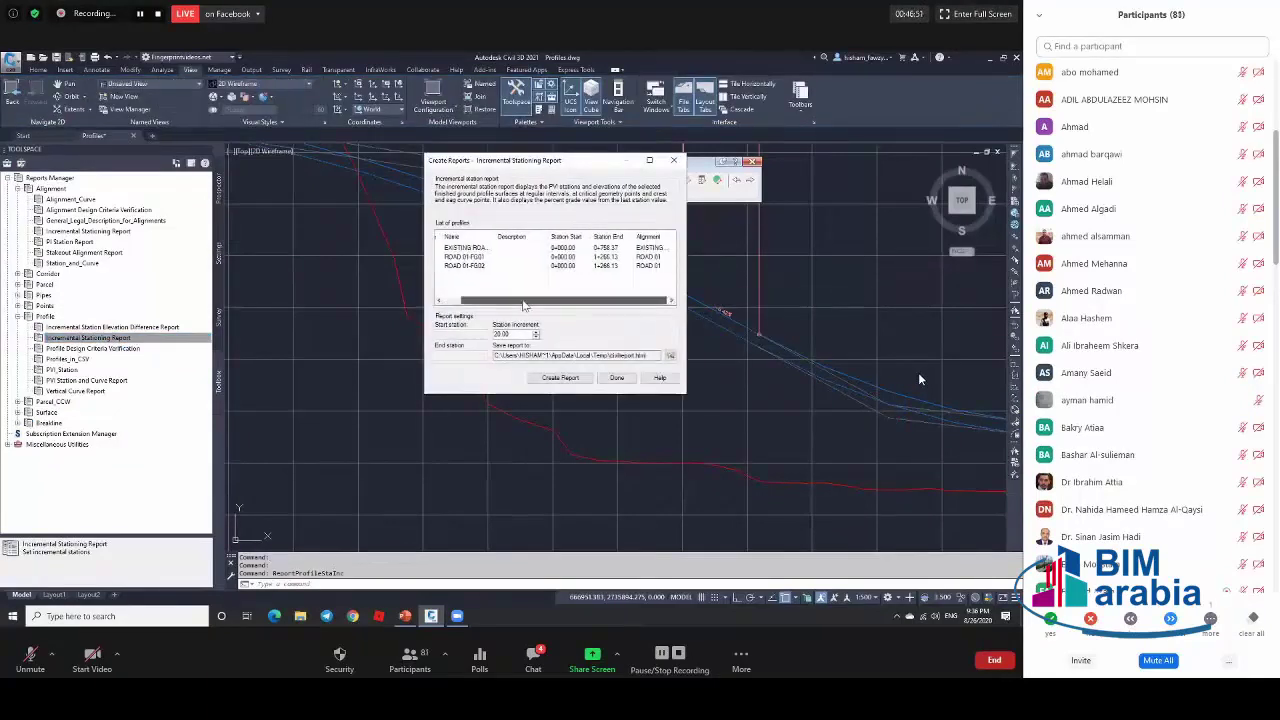
pyautogui.click(617, 377)
pyautogui.press('Escape')
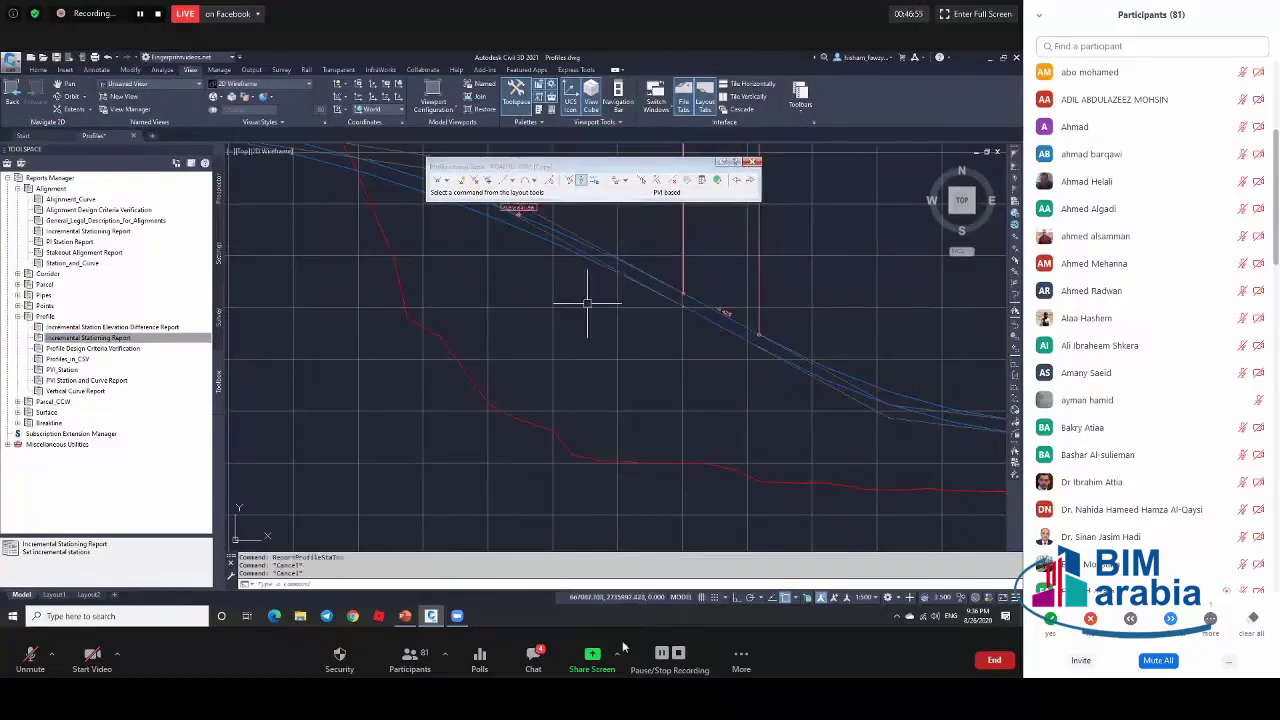
pyautogui.click(541, 656)
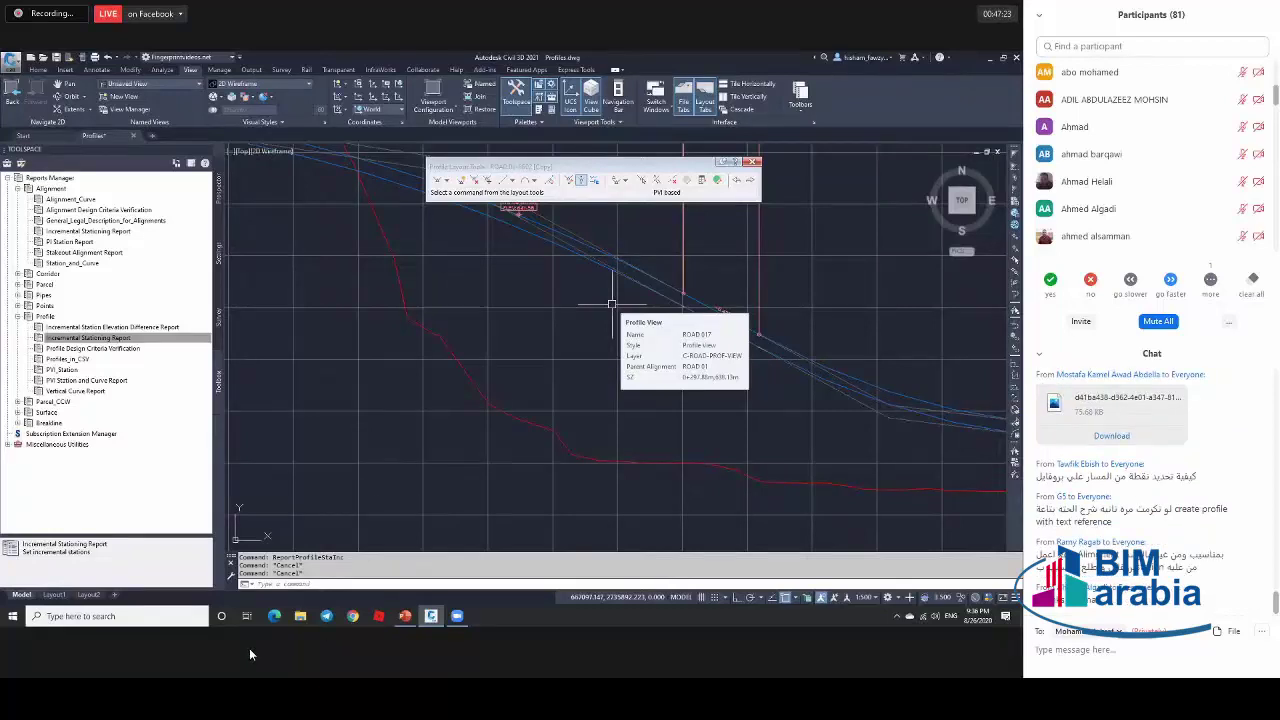
pyautogui.click(600, 306)
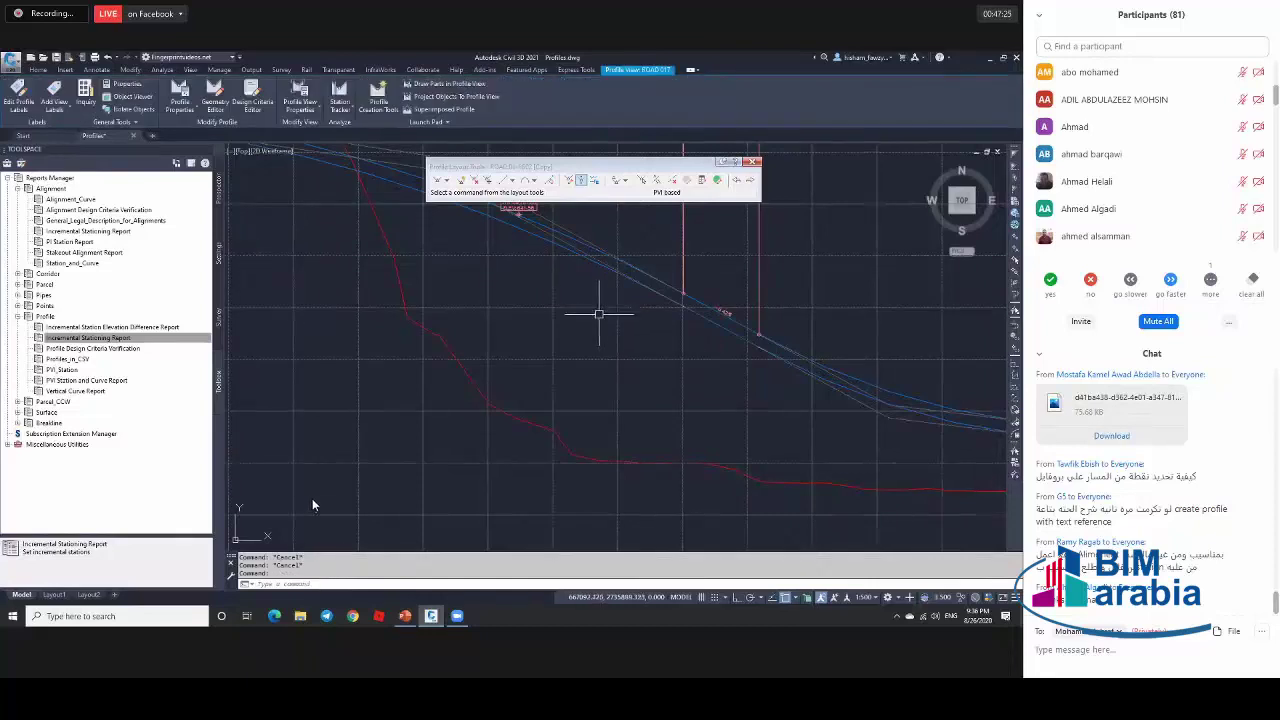
pyautogui.scroll(-5, 662, 304)
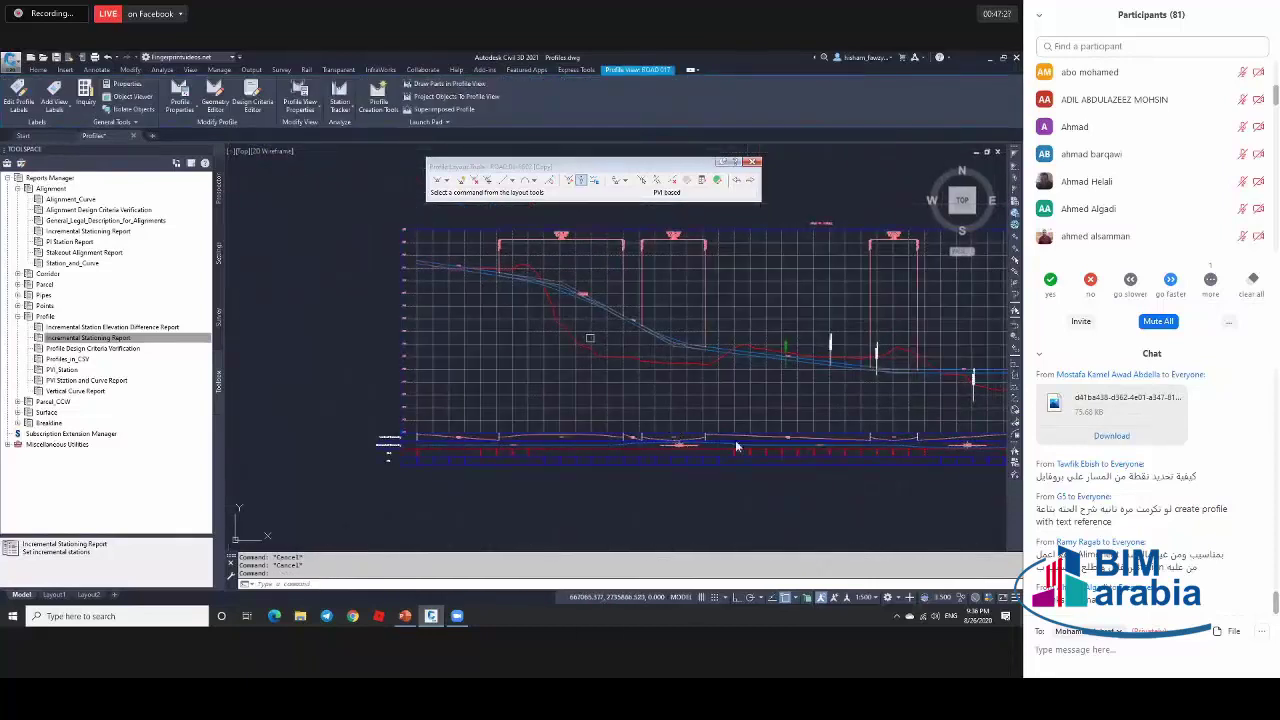
pyautogui.press('Escape')
pyautogui.scroll(-3, 516, 351)
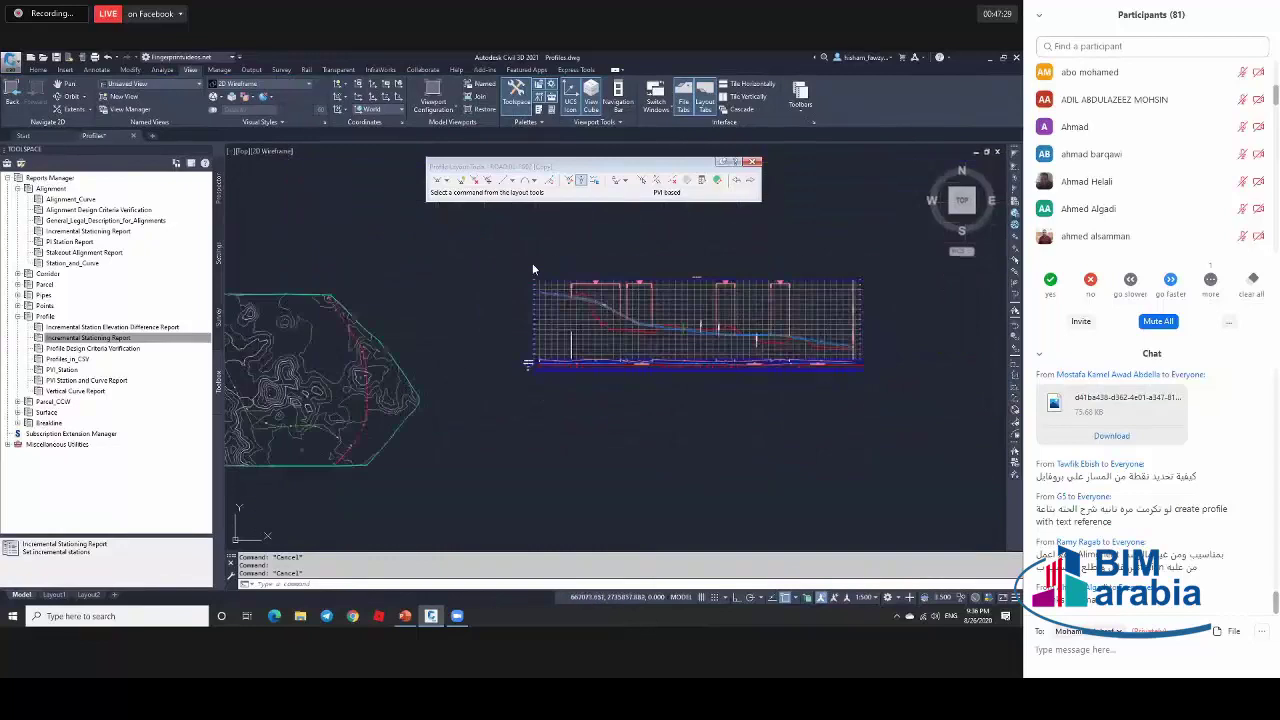
# Start a surface profile for alignment ROAD 01, choosing the NGL surface and turning on sample offsets.
pyautogui.scroll(3, 446, 380)
pyautogui.scroll(-3, 483, 323)
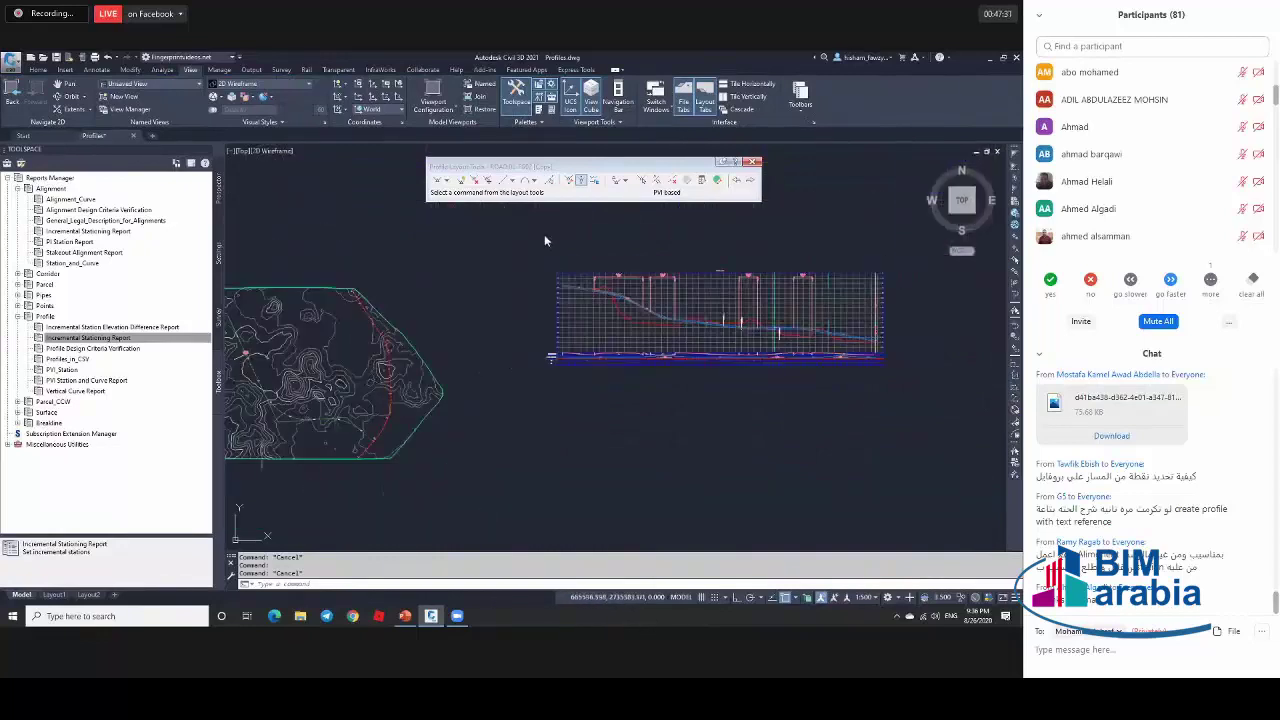
pyautogui.scroll(4, 545, 238)
pyautogui.click(422, 397)
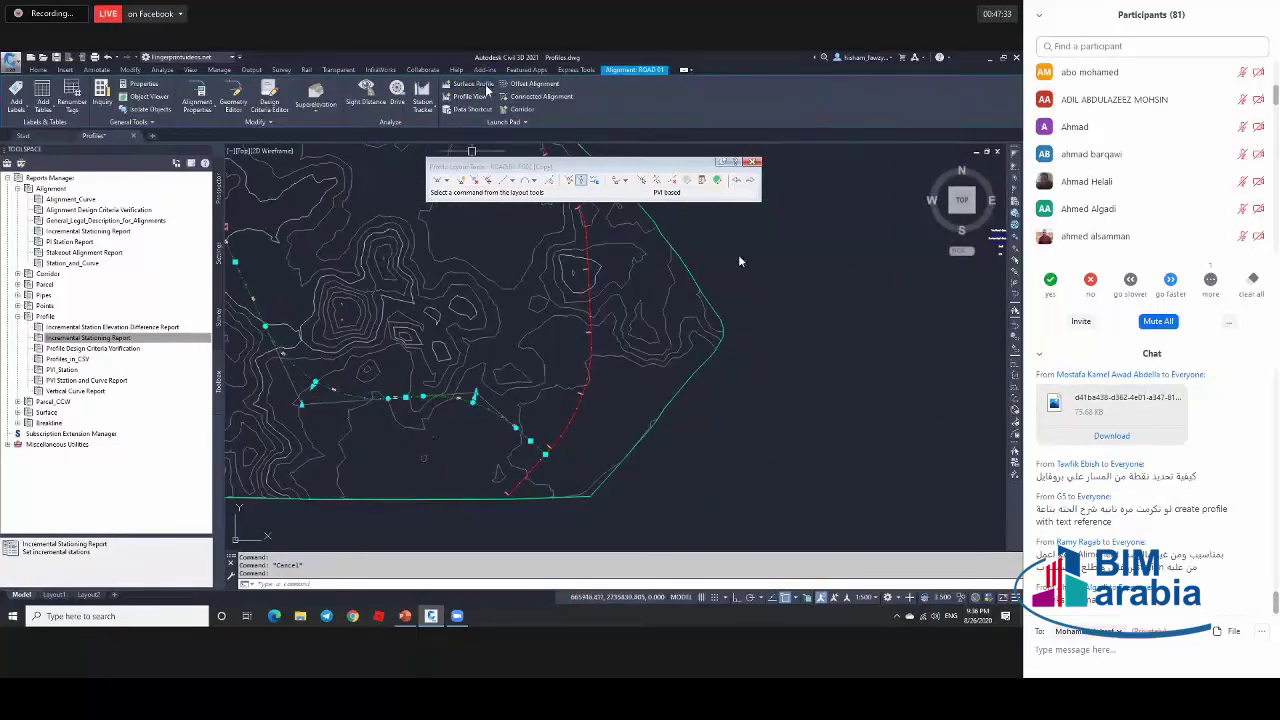
pyautogui.click(486, 86)
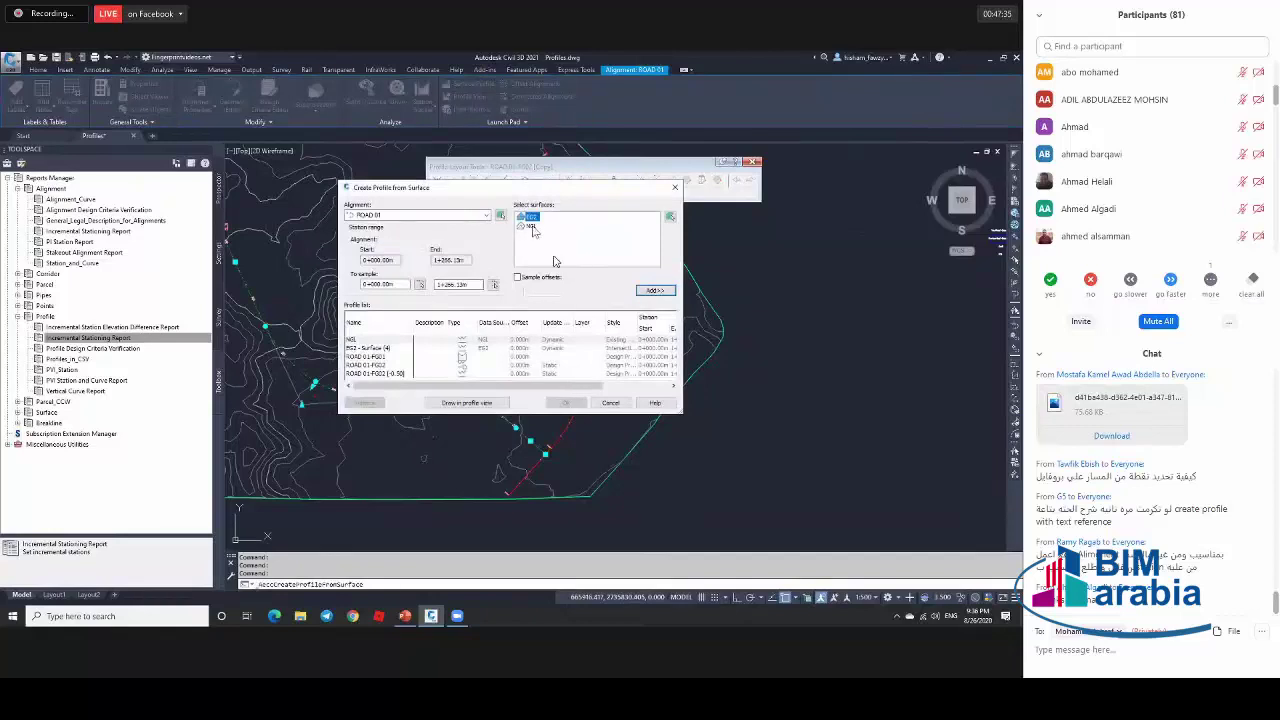
pyautogui.click(531, 227)
pyautogui.click(518, 278)
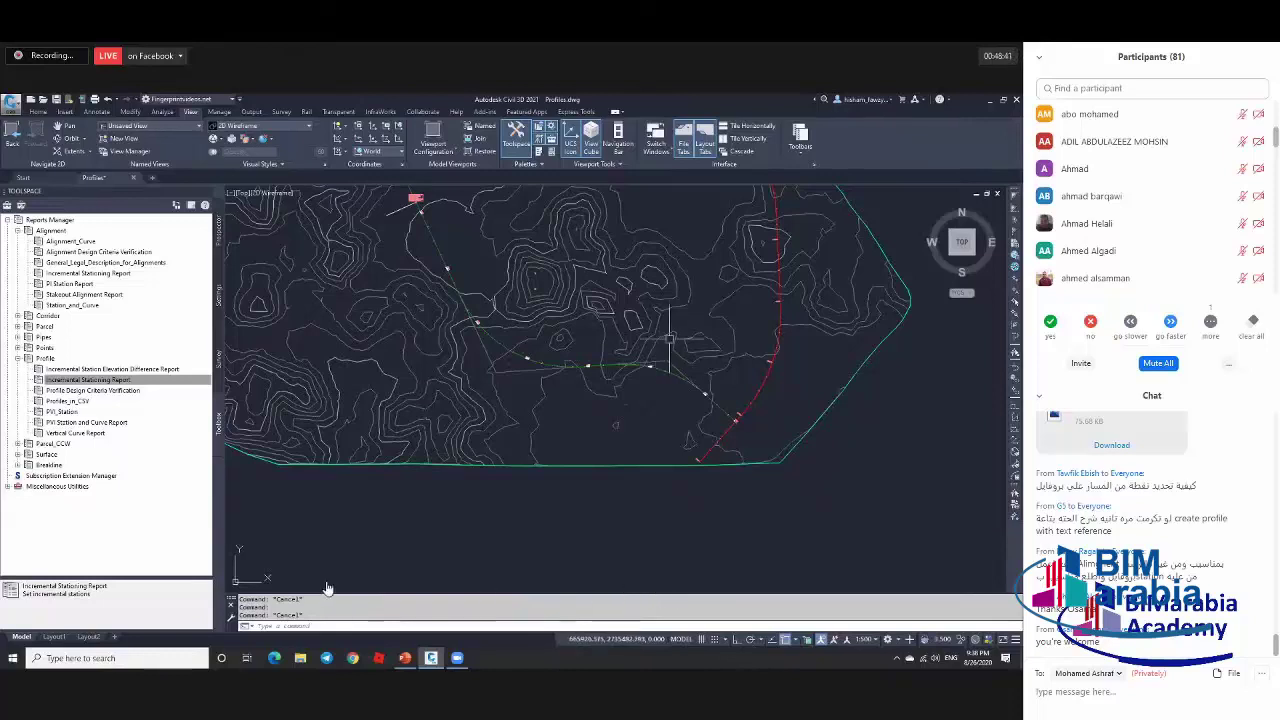
# Deselect alignment ROAD 01 and lay out a new alignment, ROAD 10, across the surface using tangents with curves.
pyautogui.click(477, 321)
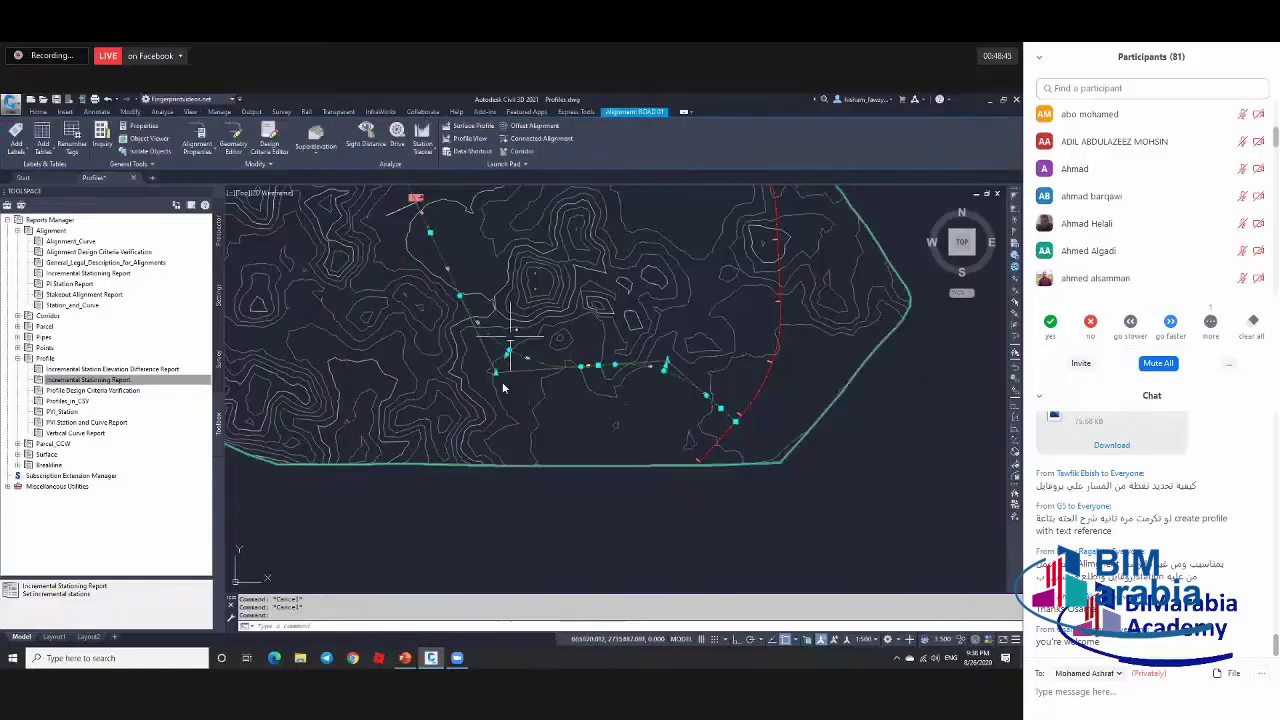
pyautogui.scroll(-3, 580, 390)
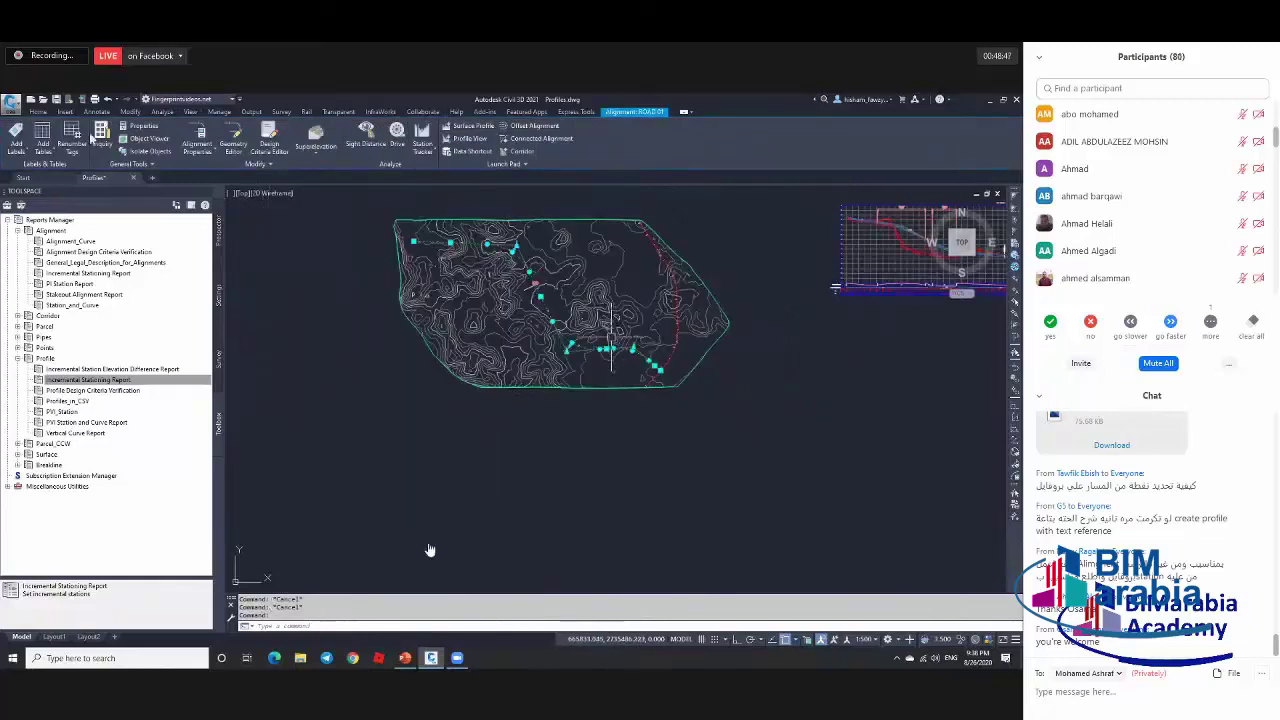
pyautogui.scroll(-2, 640, 320)
pyautogui.press('Escape')
pyautogui.click(40, 111)
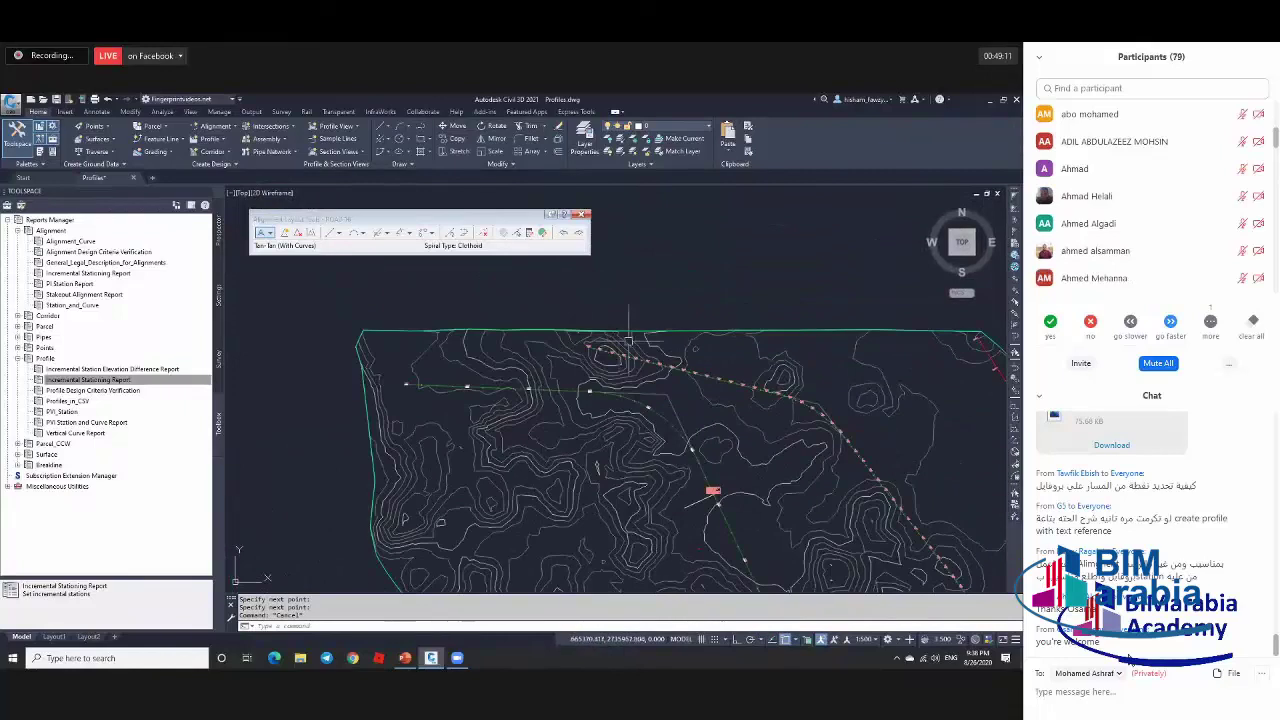
# Reverse the direction of alignment ROAD 10, accepting the effect on its station data.
pyautogui.scroll(2, 780, 378)
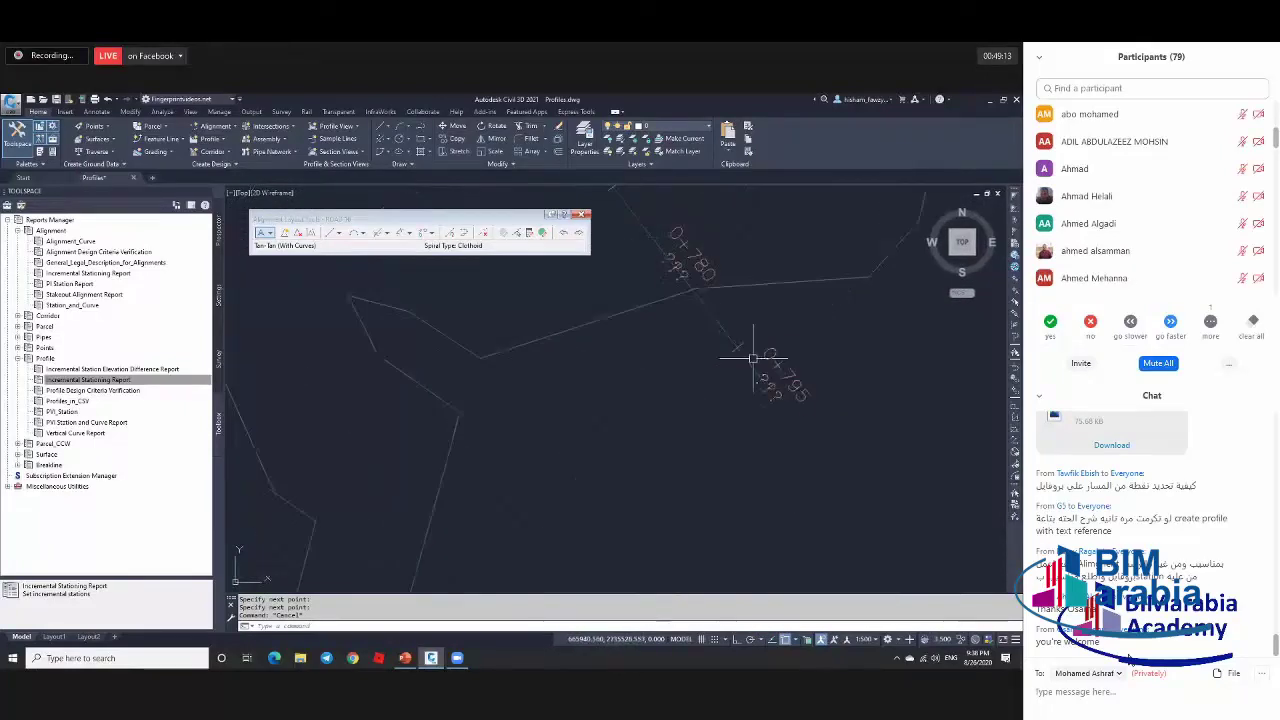
pyautogui.click(749, 357)
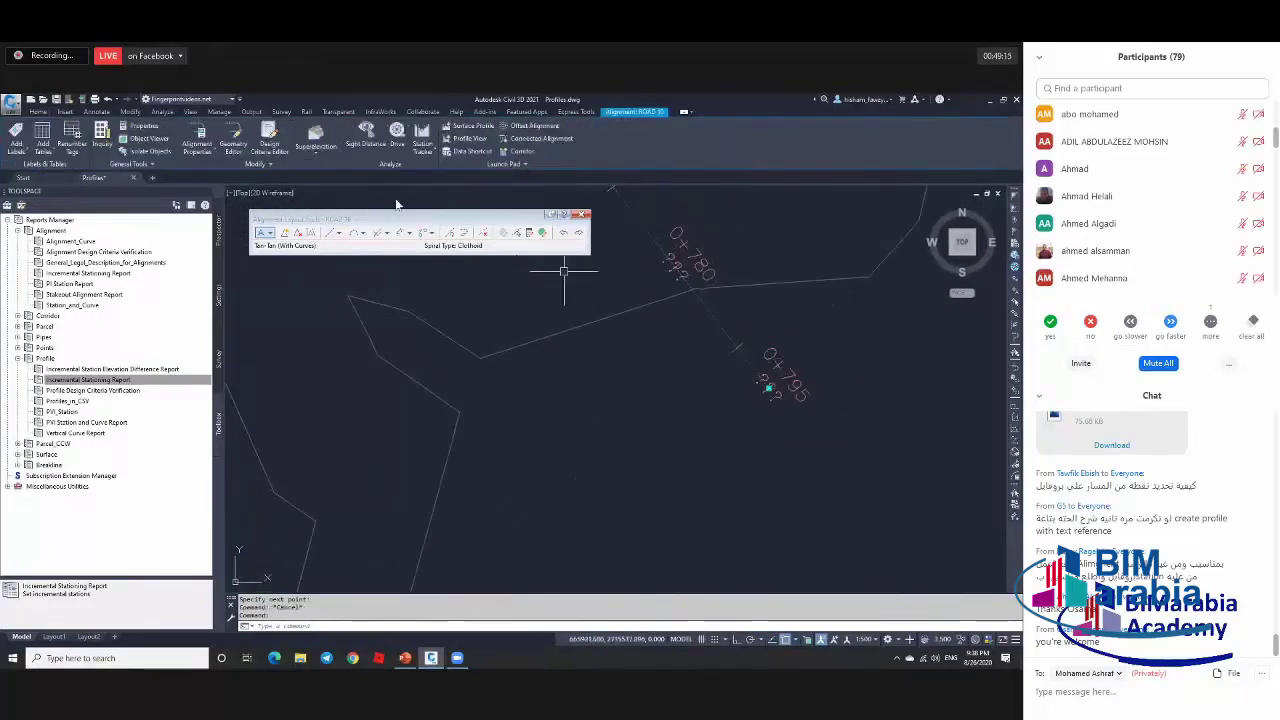
pyautogui.click(272, 166)
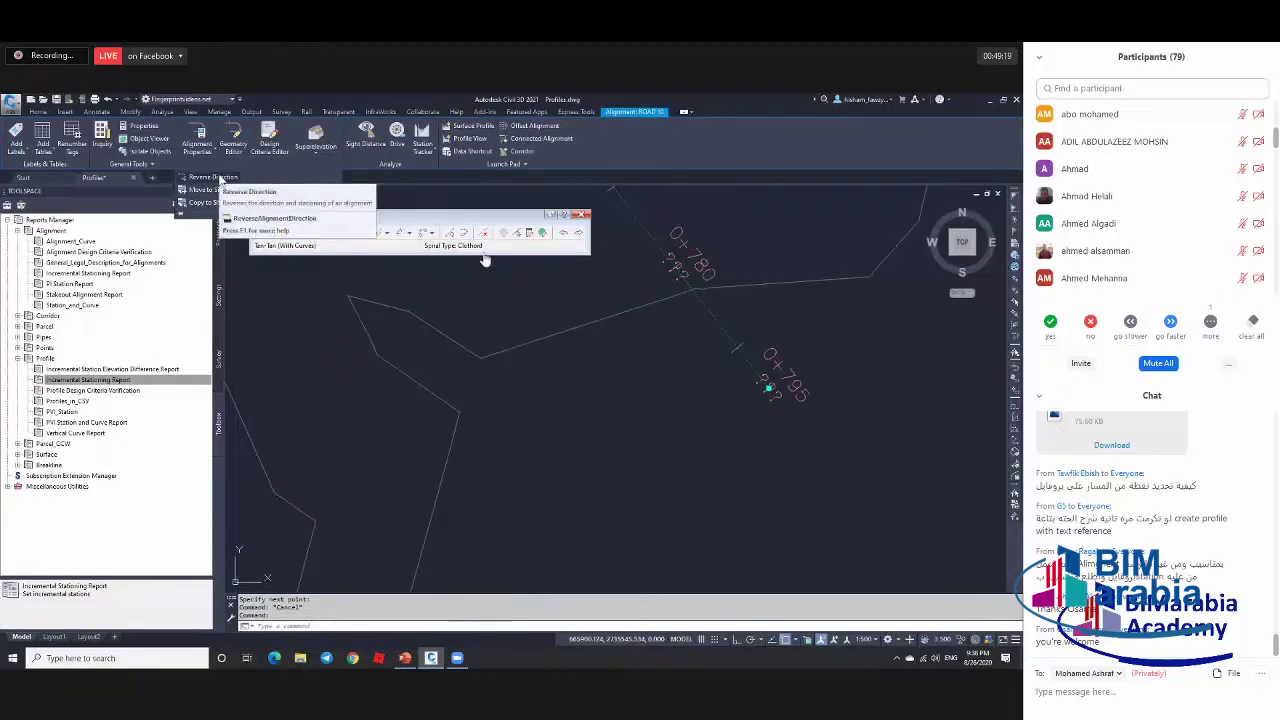
pyautogui.click(213, 177)
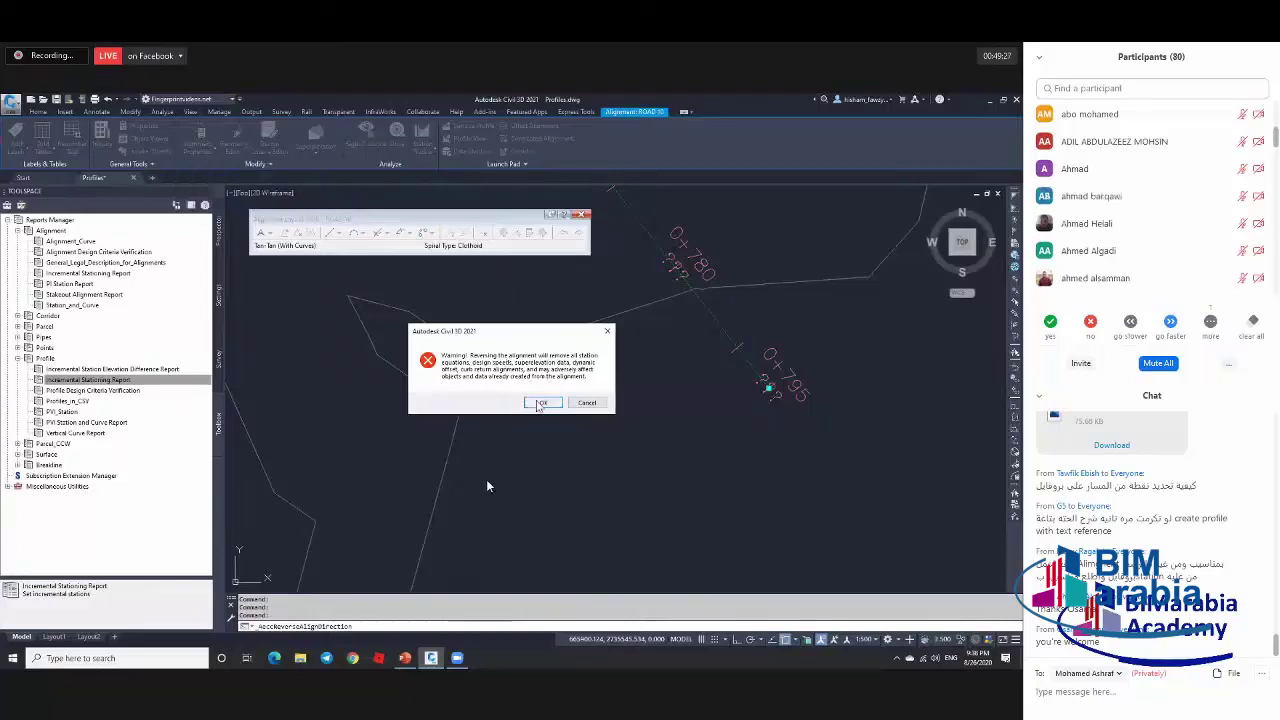
pyautogui.click(538, 405)
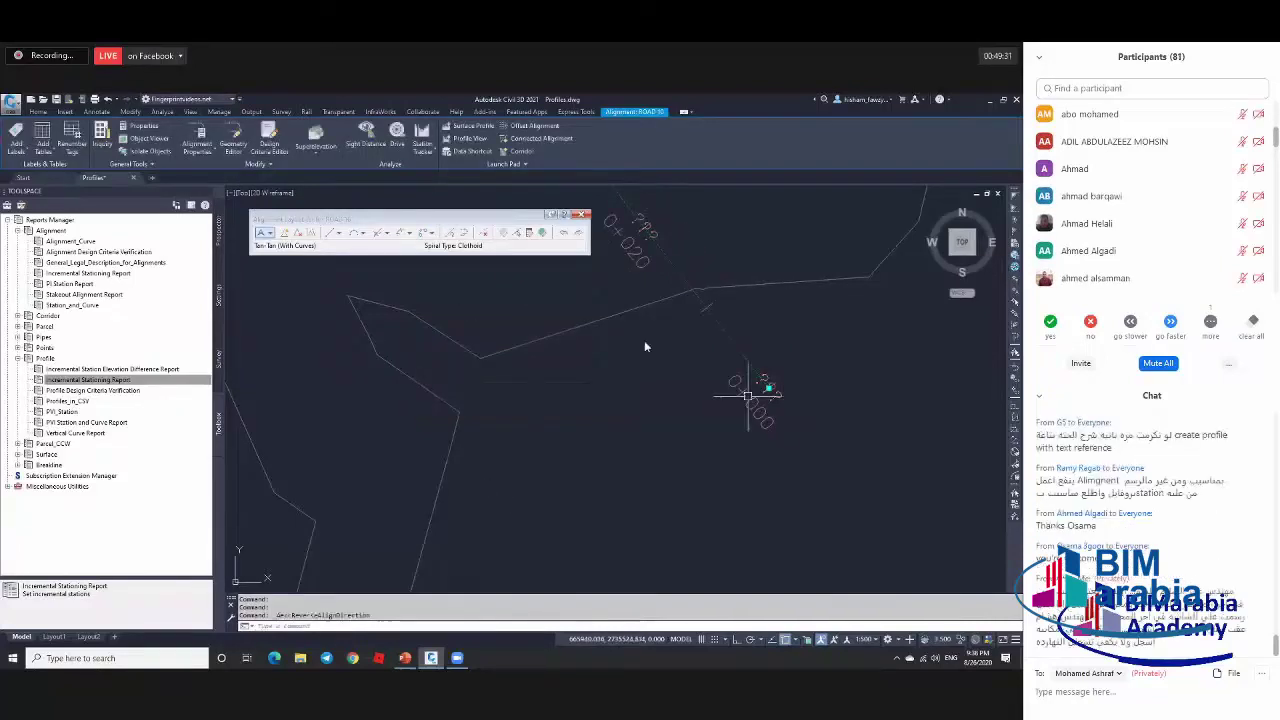
# Examine the station labels at both ends of the reversed alignment and open the ROAD 10 station control properties.
pyautogui.scroll(2, 770, 385)
pyautogui.press('Escape')
pyautogui.scroll(-3, 809, 475)
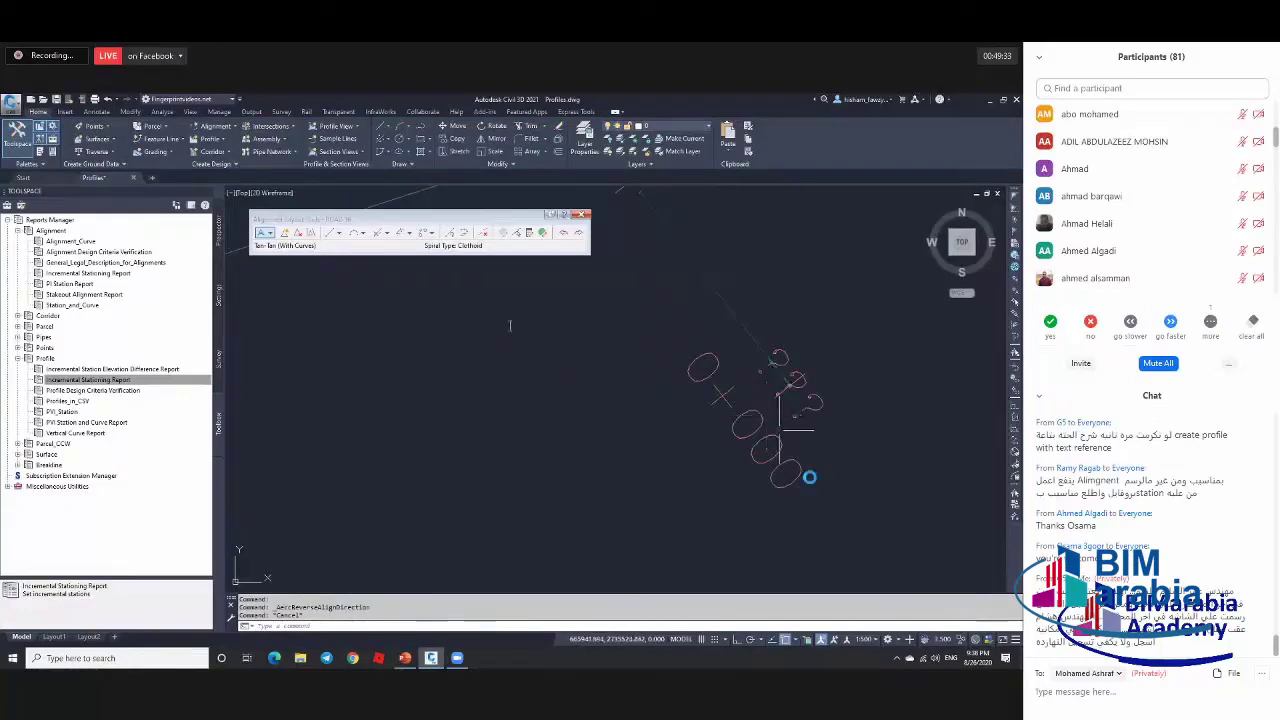
pyautogui.scroll(-5, 809, 475)
pyautogui.scroll(10, 754, 409)
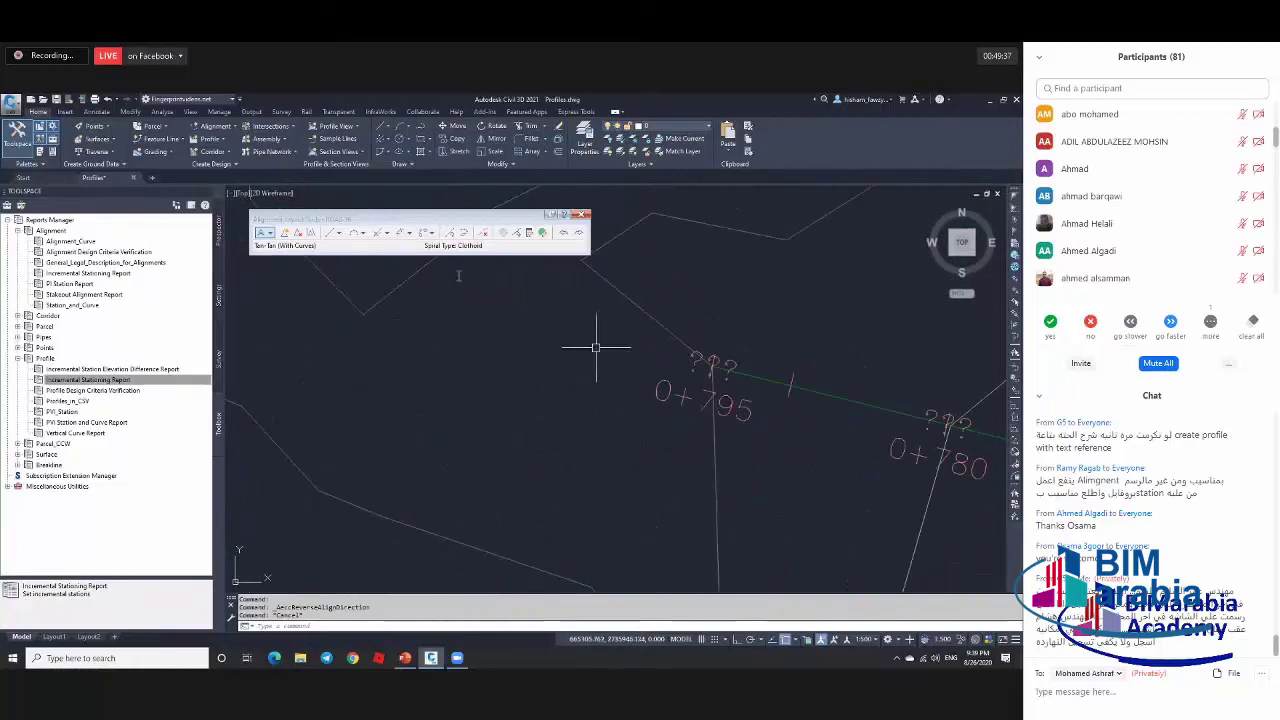
pyautogui.scroll(-2, 594, 349)
pyautogui.scroll(-3, 531, 341)
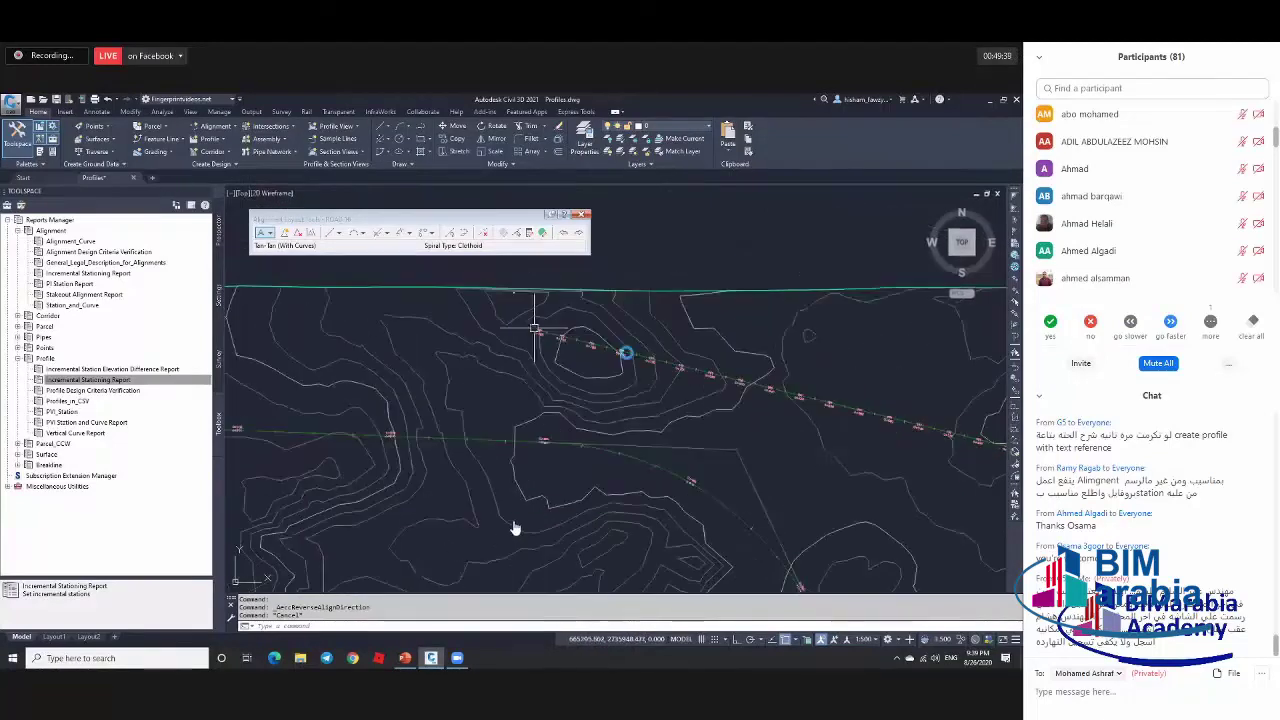
pyautogui.scroll(2, 591, 343)
pyautogui.scroll(3, 591, 343)
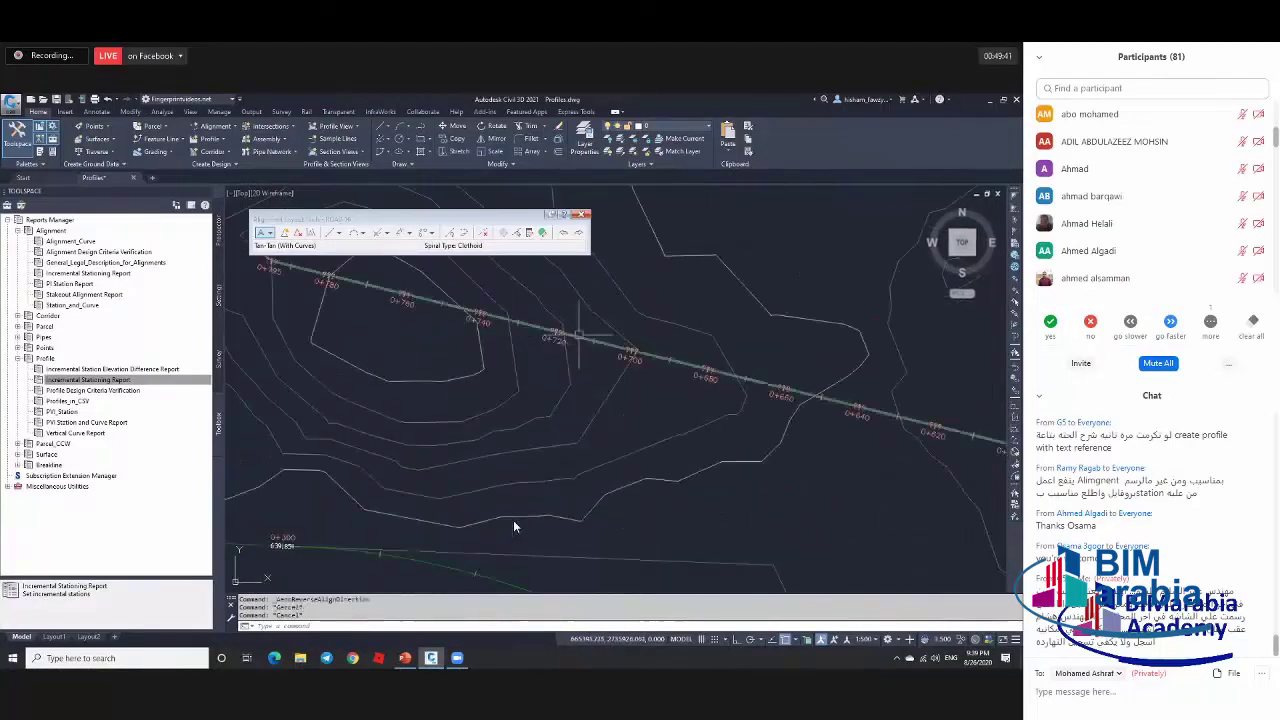
pyautogui.click(574, 345)
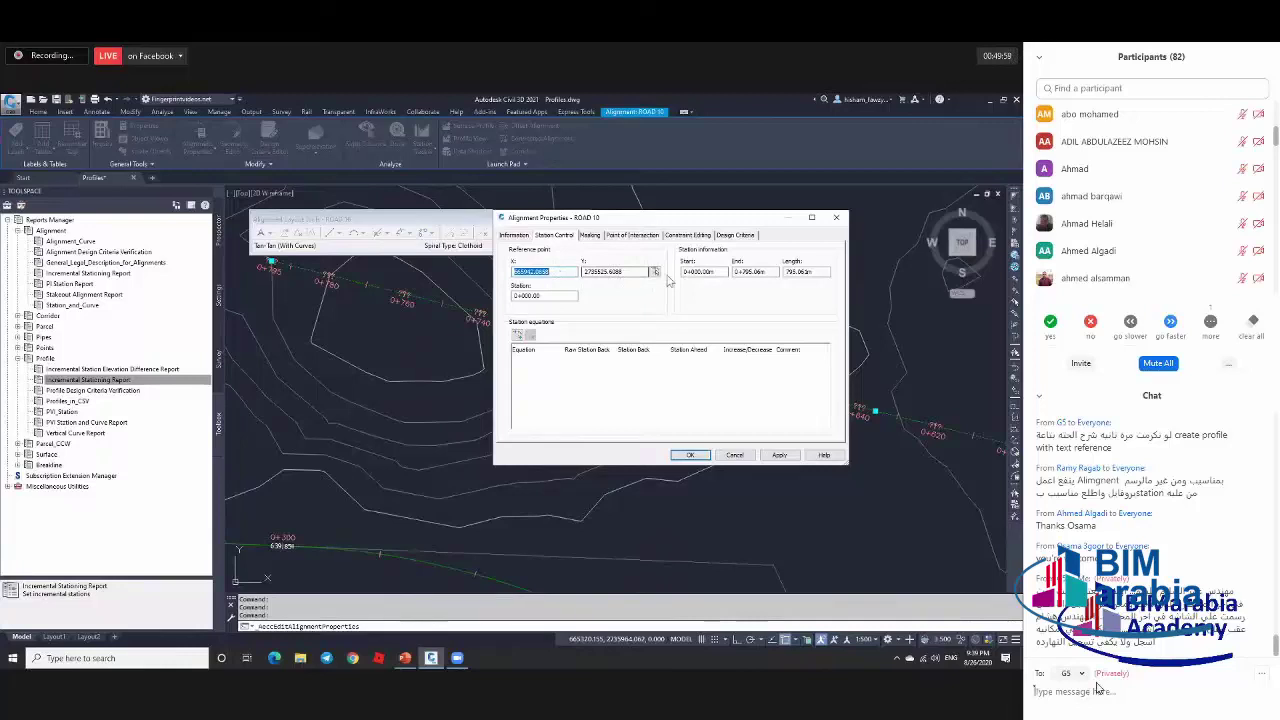
# In Zoom, send the private chat reply "الشهادة على اغل المحاضرات و ليس كلها مفيش مشكلة لو محاضرة سقطت" and hide the chat and participants lists.
pyautogui.write('الس')
pyautogui.write('هادة')
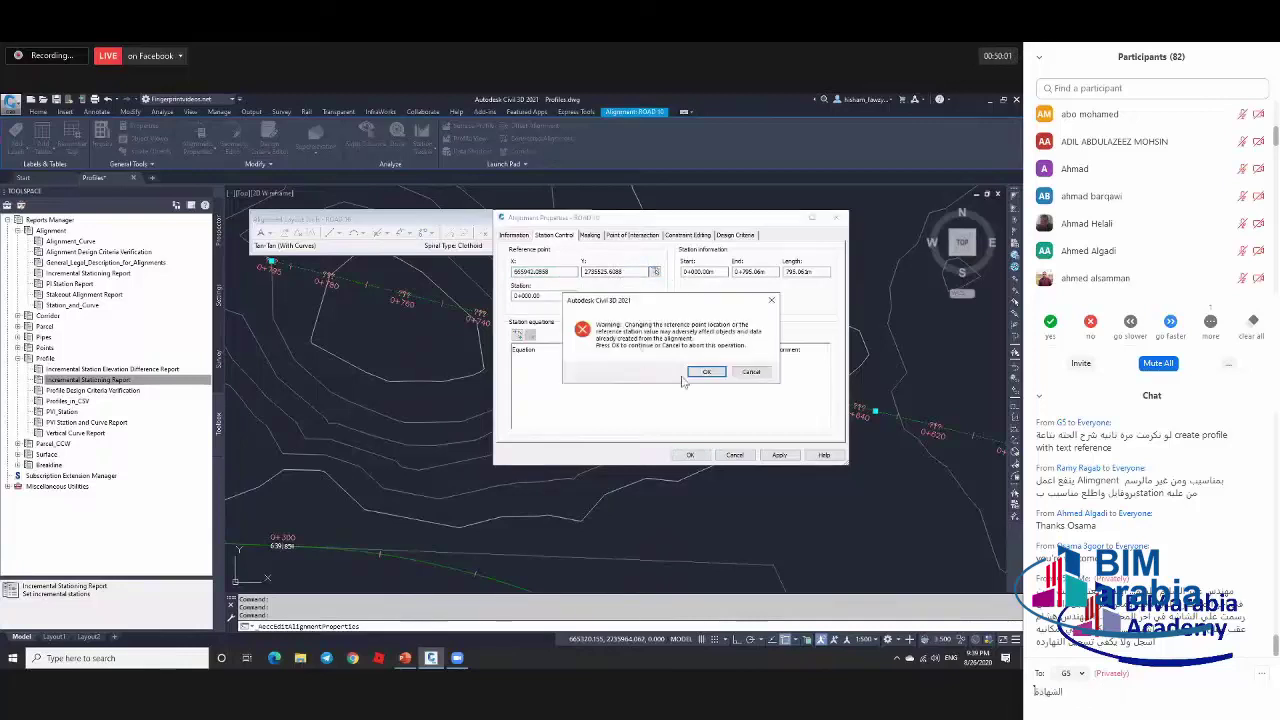
pyautogui.write(' على اغل ال')
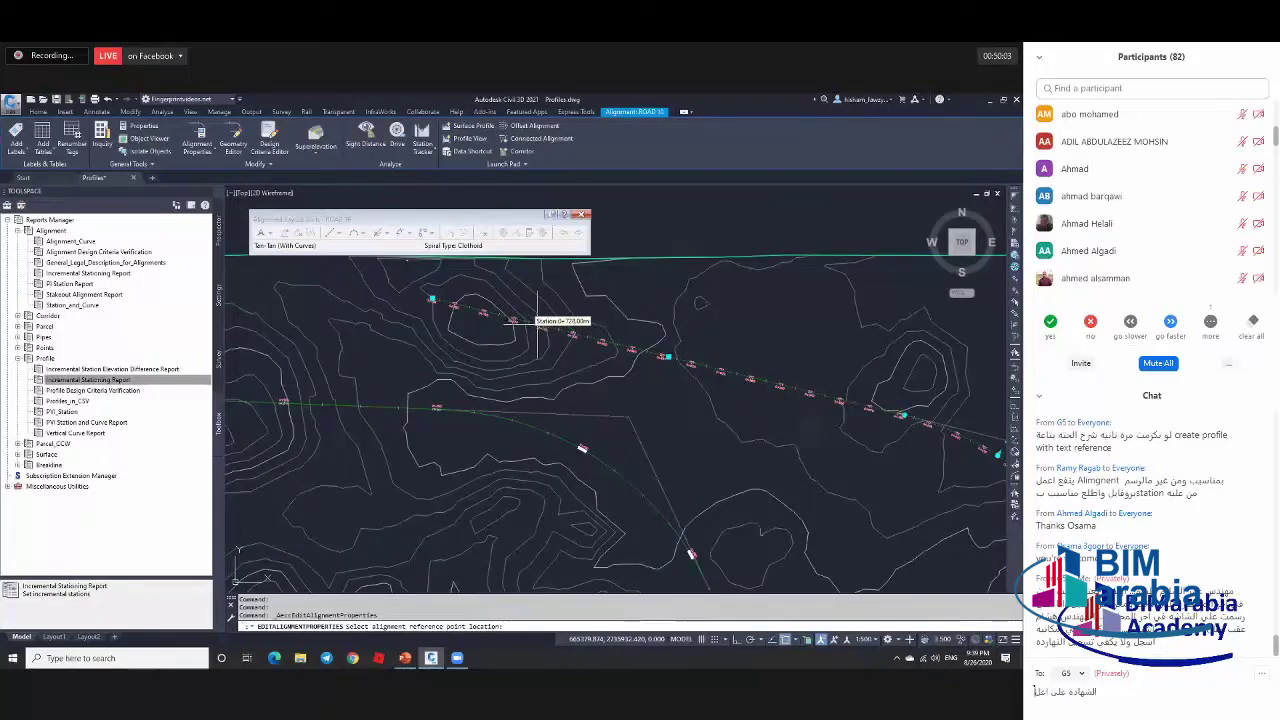
pyautogui.write('محاض')
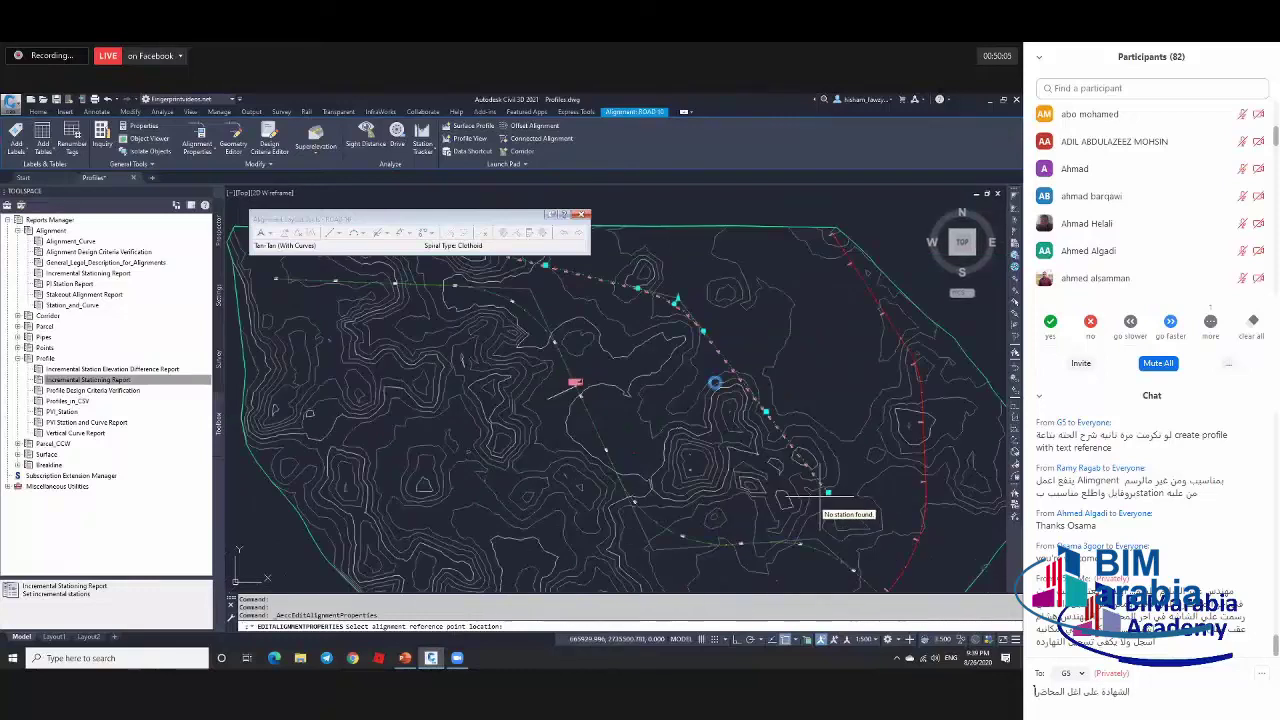
pyautogui.write('رات و ليس')
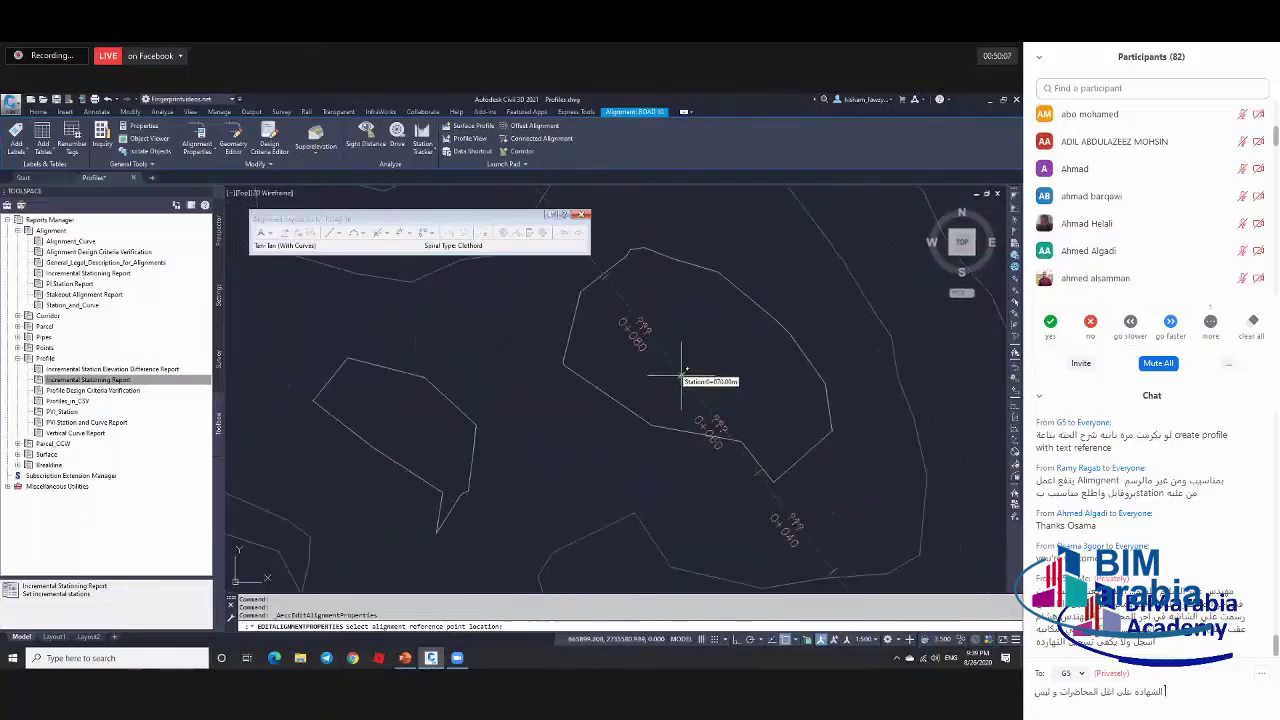
pyautogui.write(' كلها')
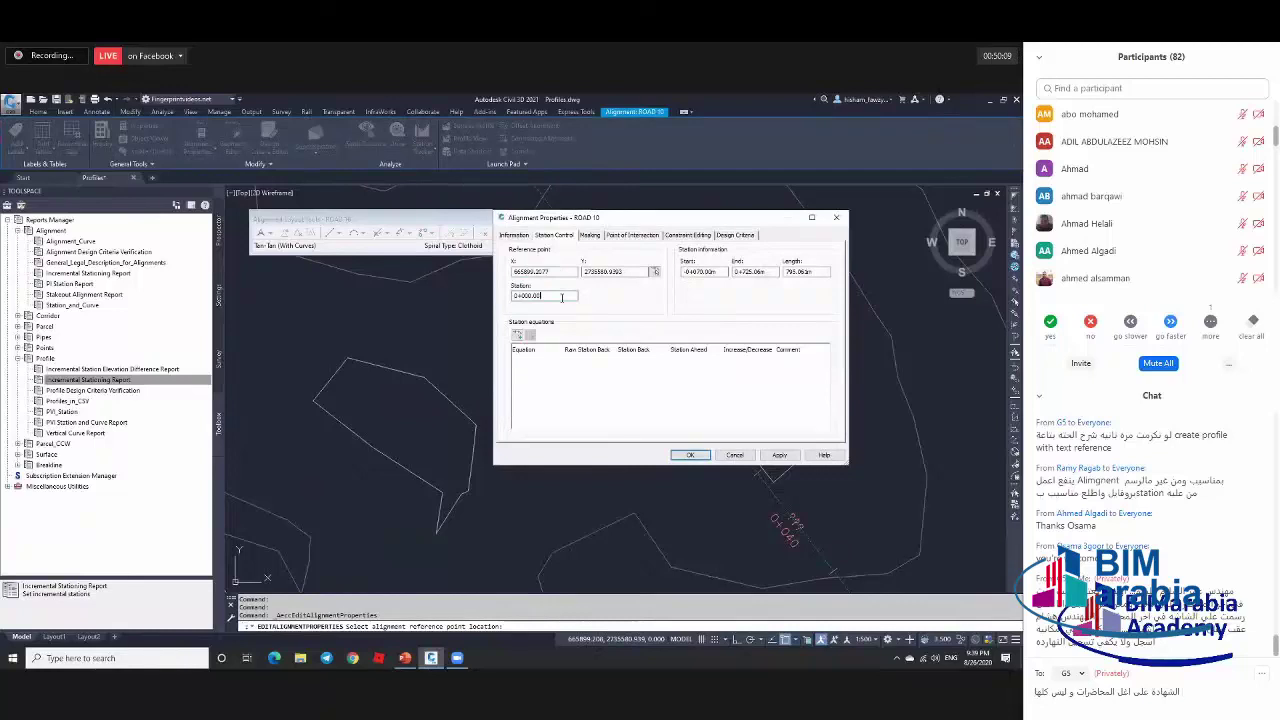
pyautogui.write(' مفش')
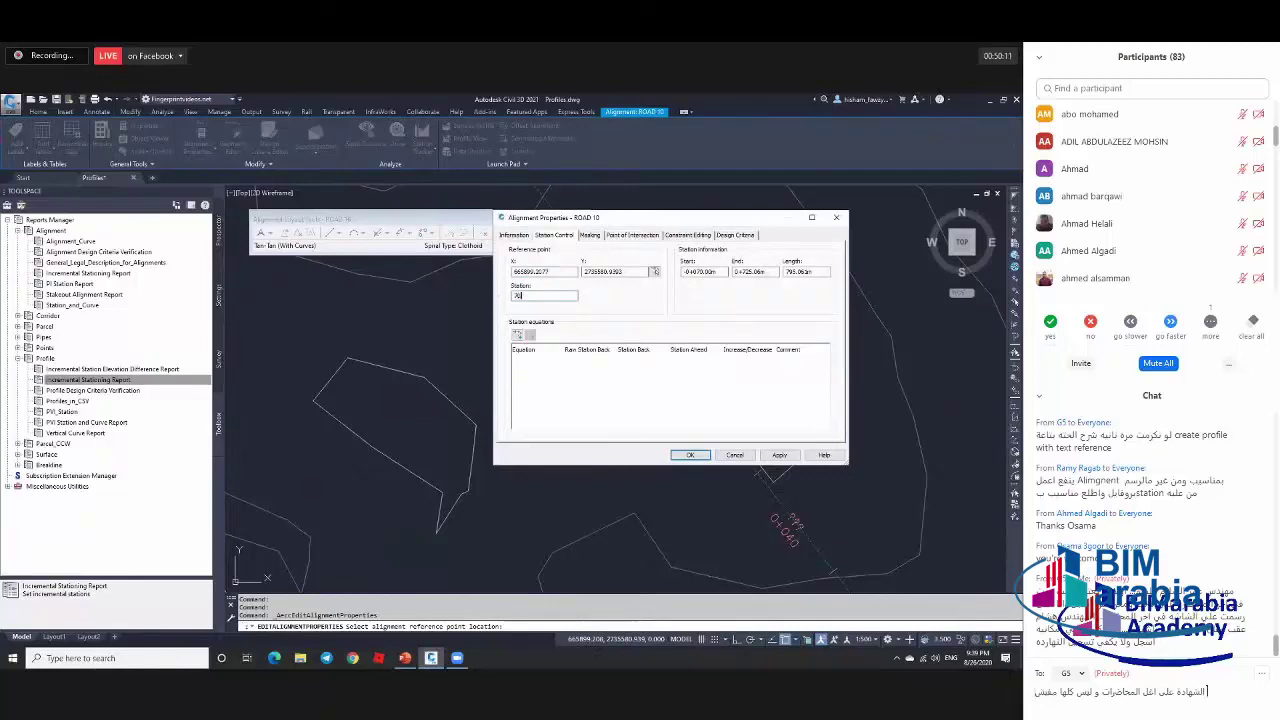
pyautogui.write(' مشكلة لو مع')
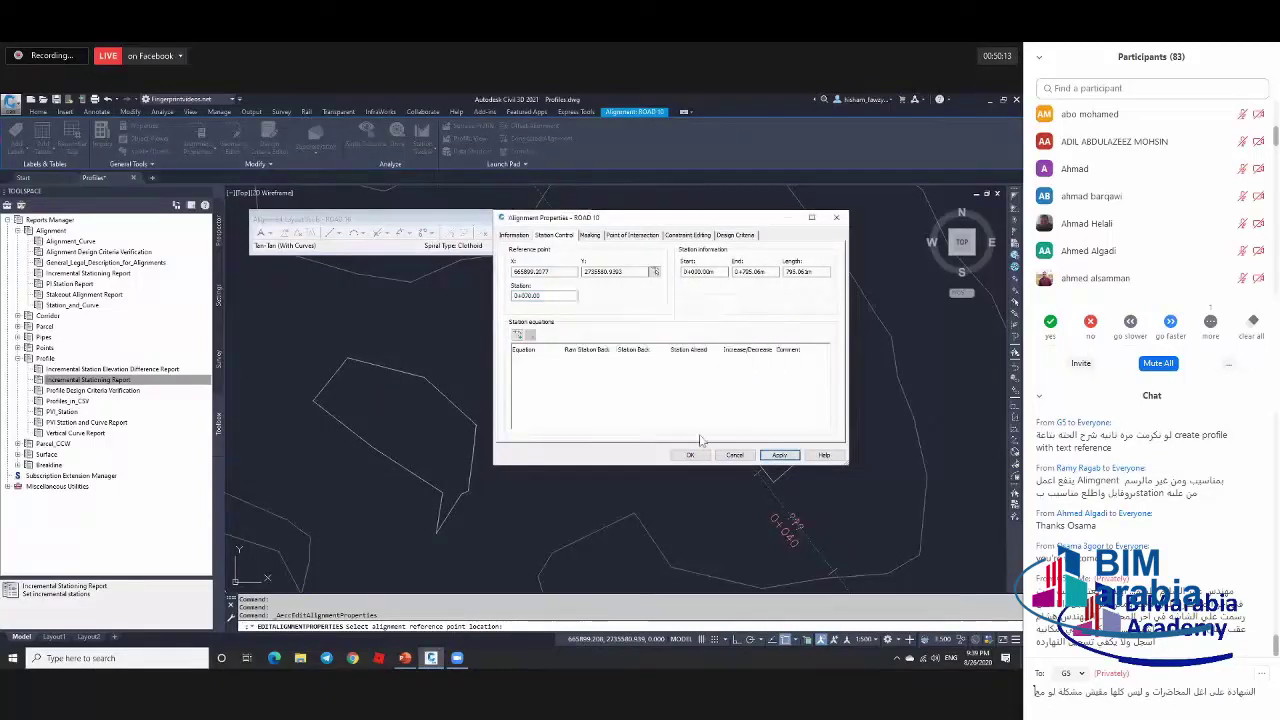
pyautogui.press('BackSpace')
pyautogui.write('حاضرة')
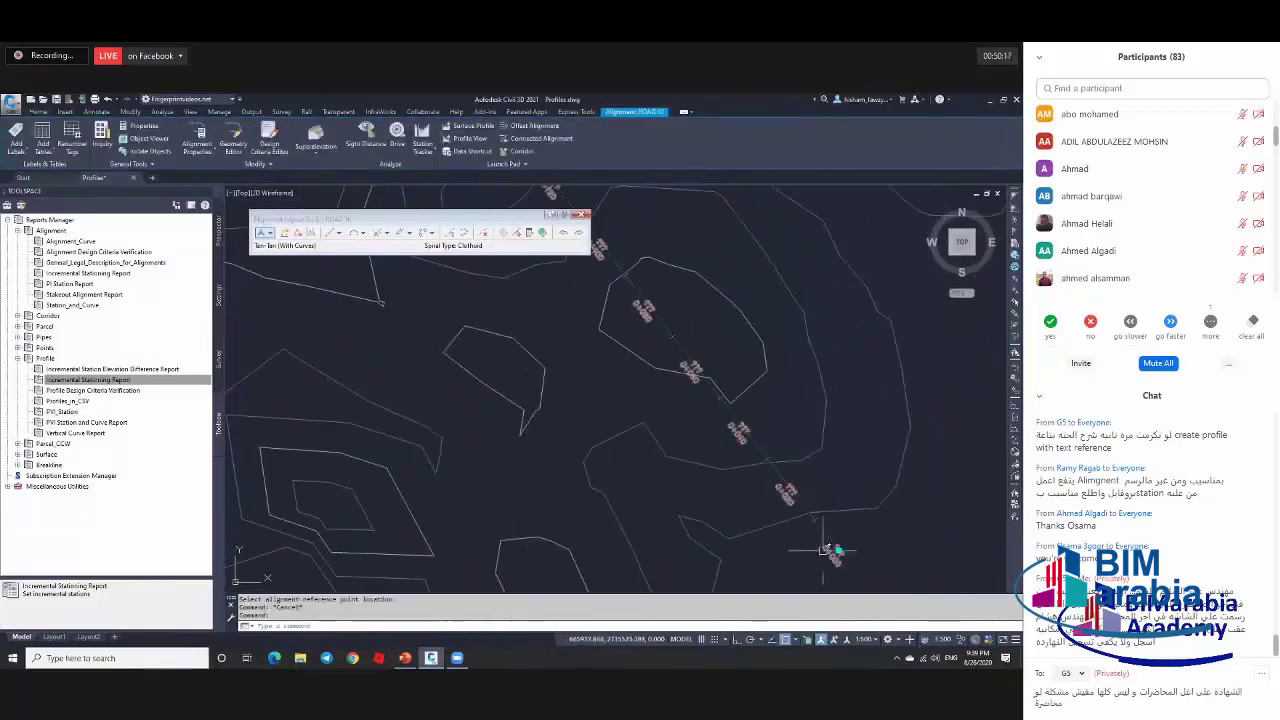
pyautogui.write('س')
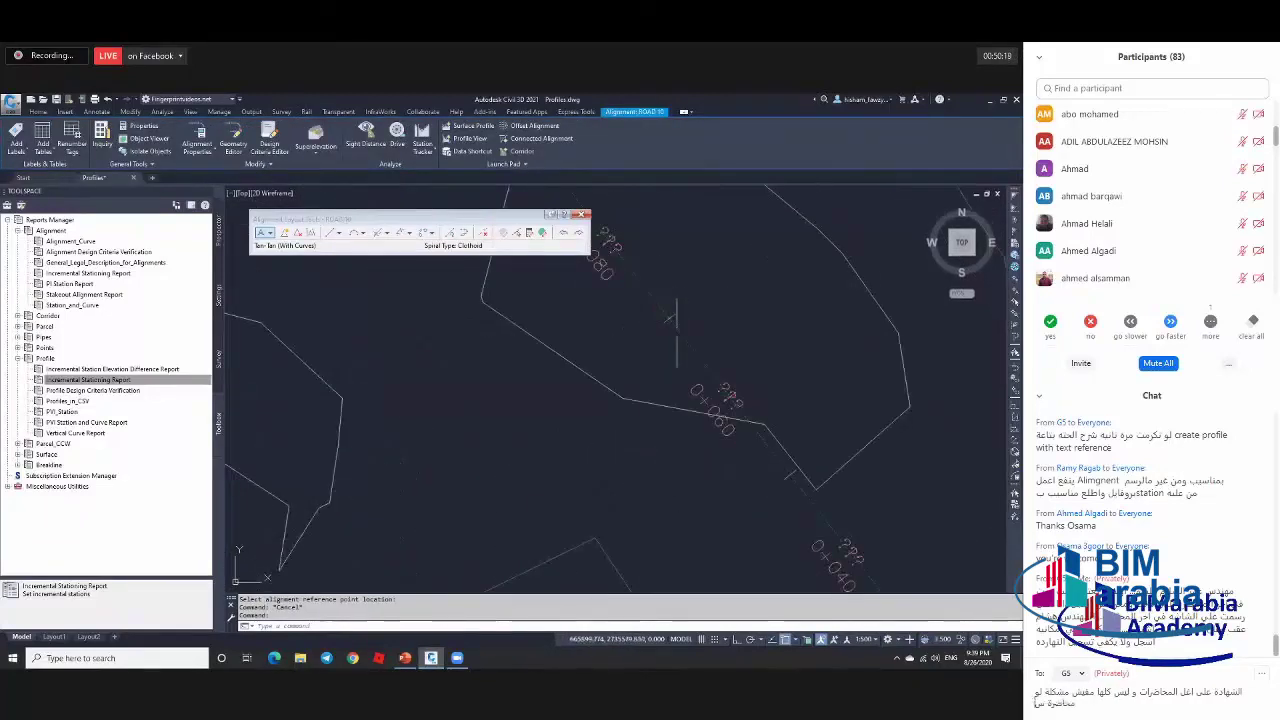
pyautogui.write('قطت')
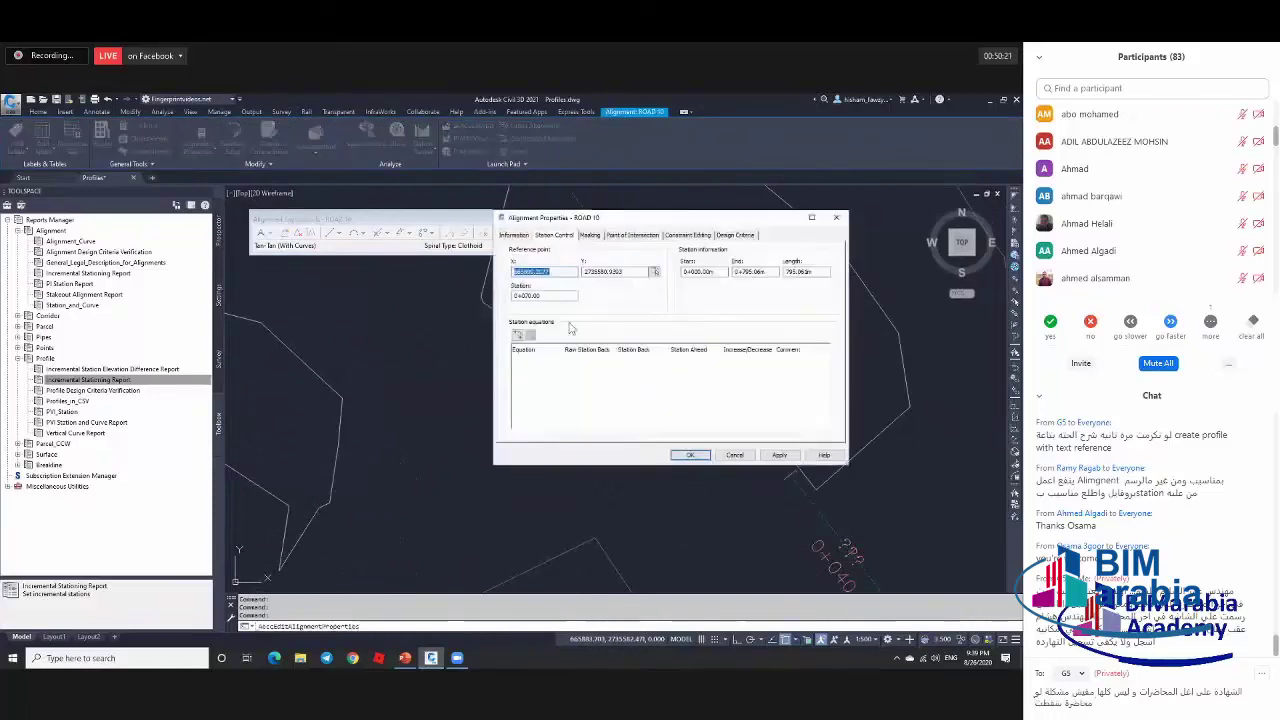
pyautogui.press('Return')
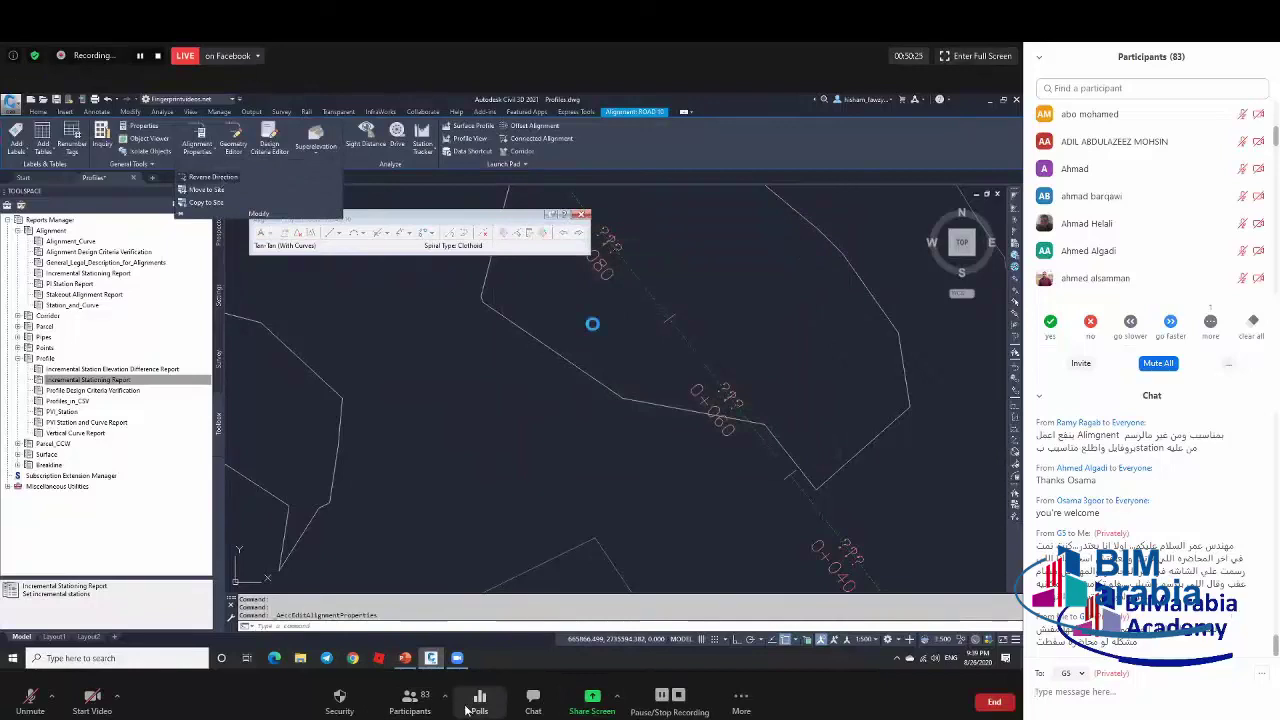
pyautogui.click(533, 705)
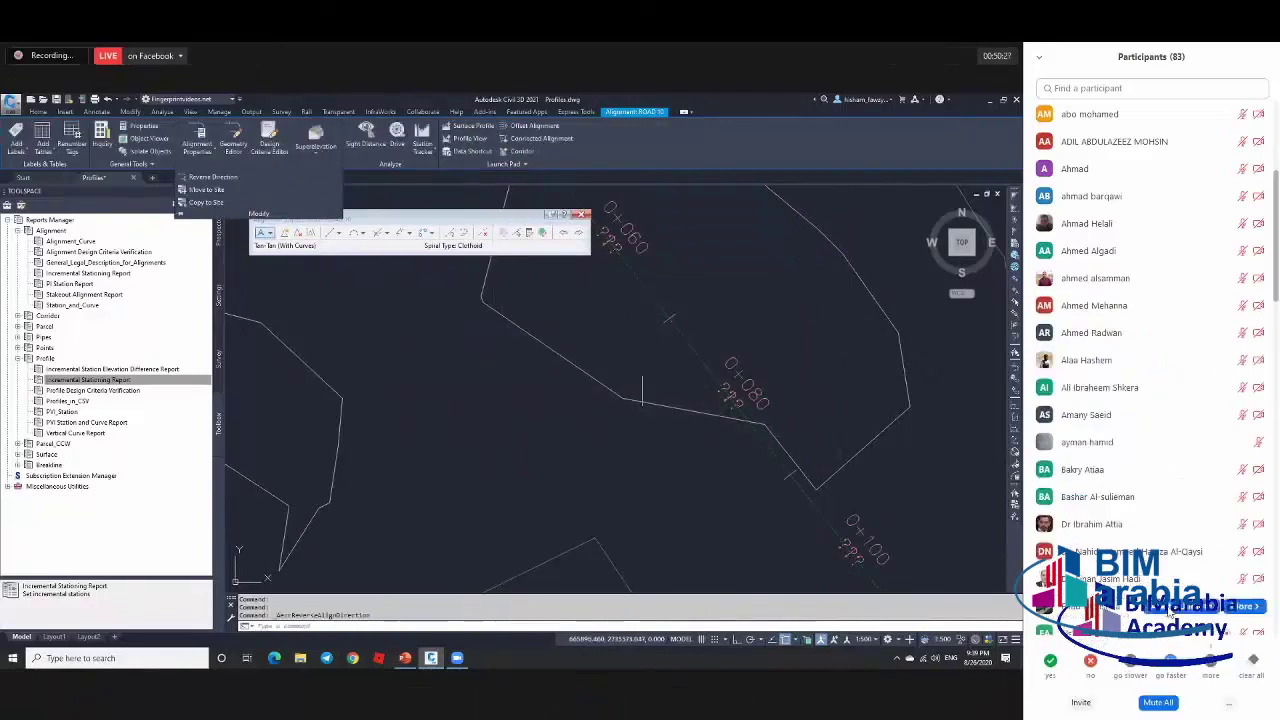
pyautogui.click(410, 697)
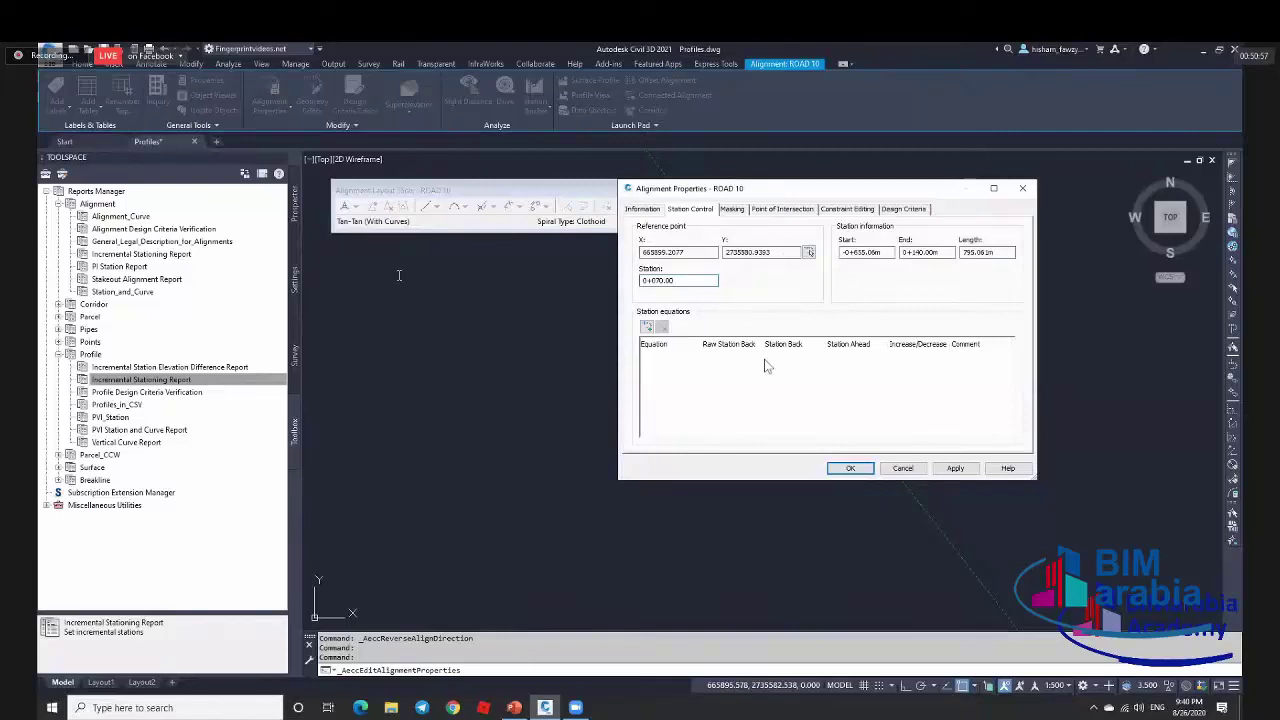
# Move the ROAD 10 station reference point to the alignment's southeastern endpoint and set its station to 0.
pyautogui.click(810, 253)
pyautogui.click(868, 374)
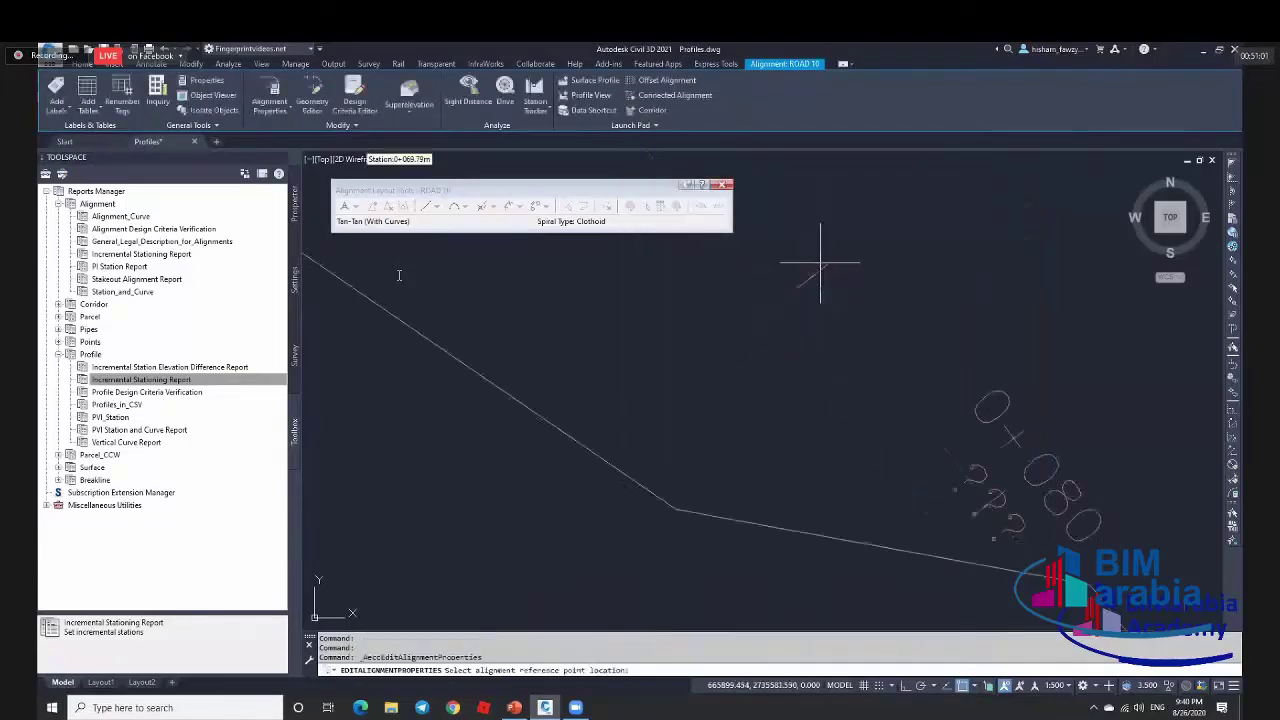
pyautogui.scroll(-5, 820, 263)
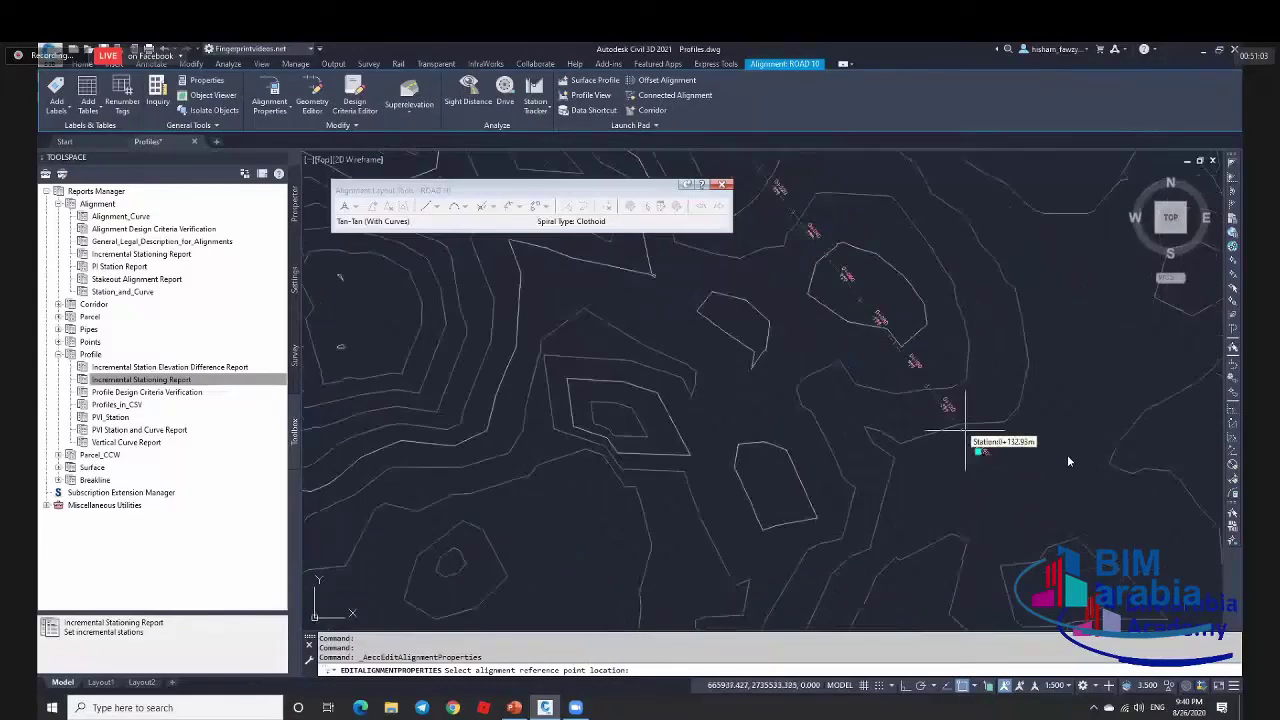
pyautogui.scroll(3, 965, 435)
pyautogui.click(1055, 525)
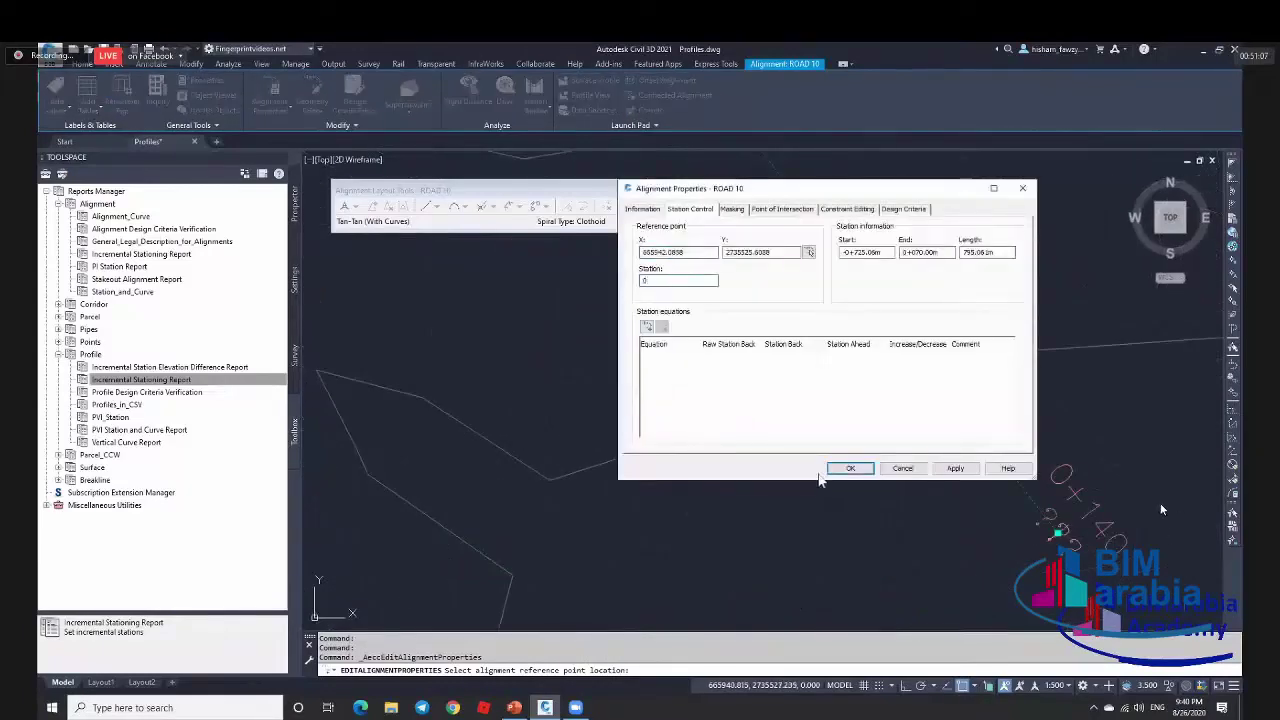
pyautogui.write('0')
pyautogui.press('Tab')
pyautogui.click(864, 372)
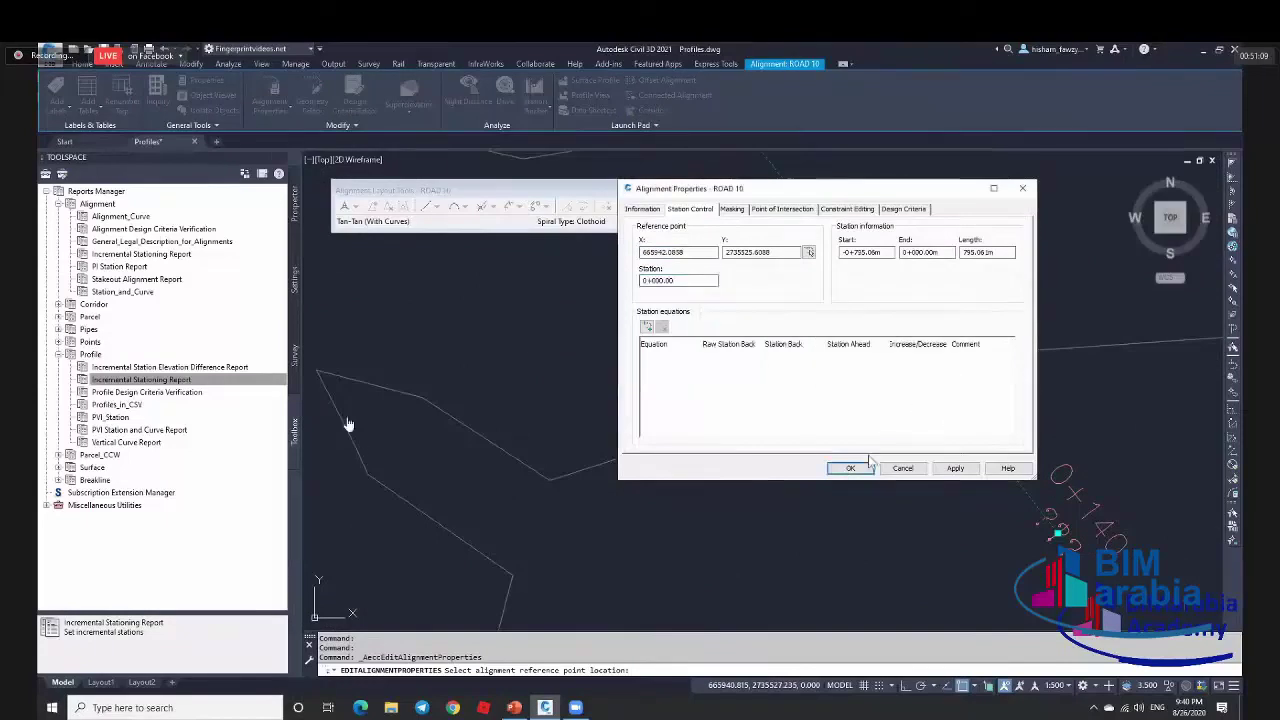
# Reverse the direction of ROAD 10 again so its stationing runs from the southeastern endpoint.
pyautogui.scroll(-3, 971, 471)
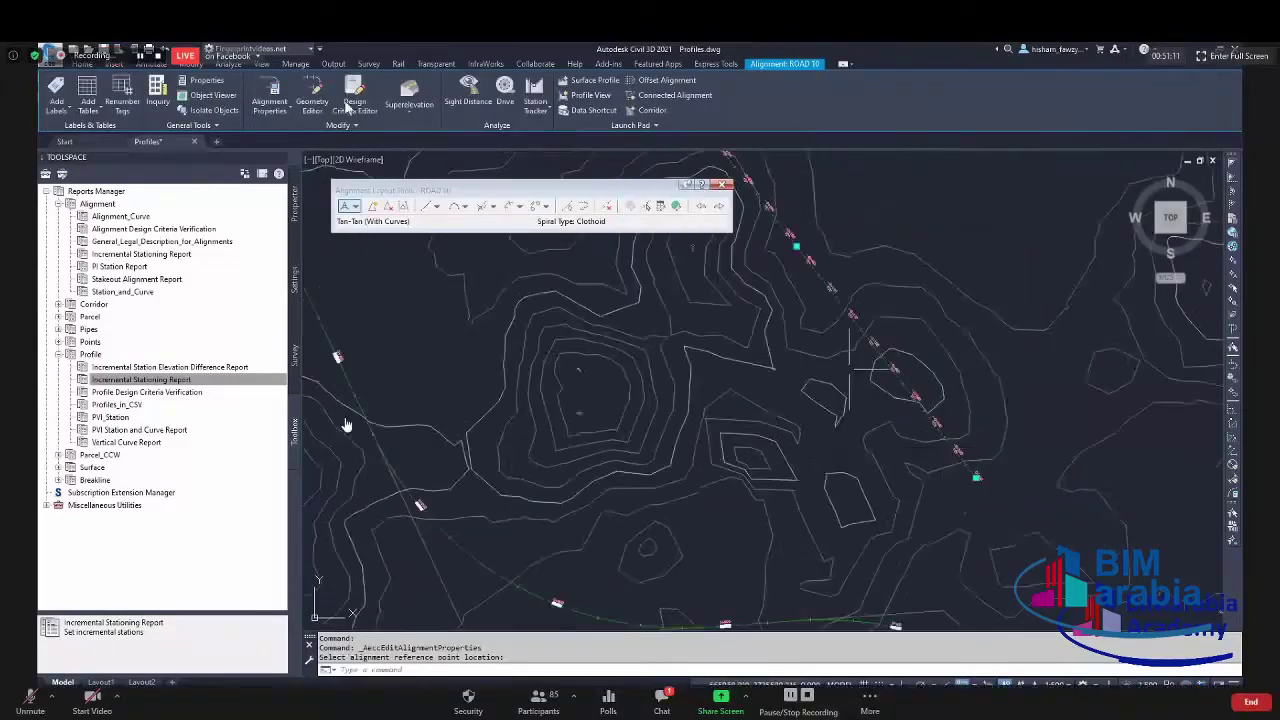
pyautogui.click(305, 127)
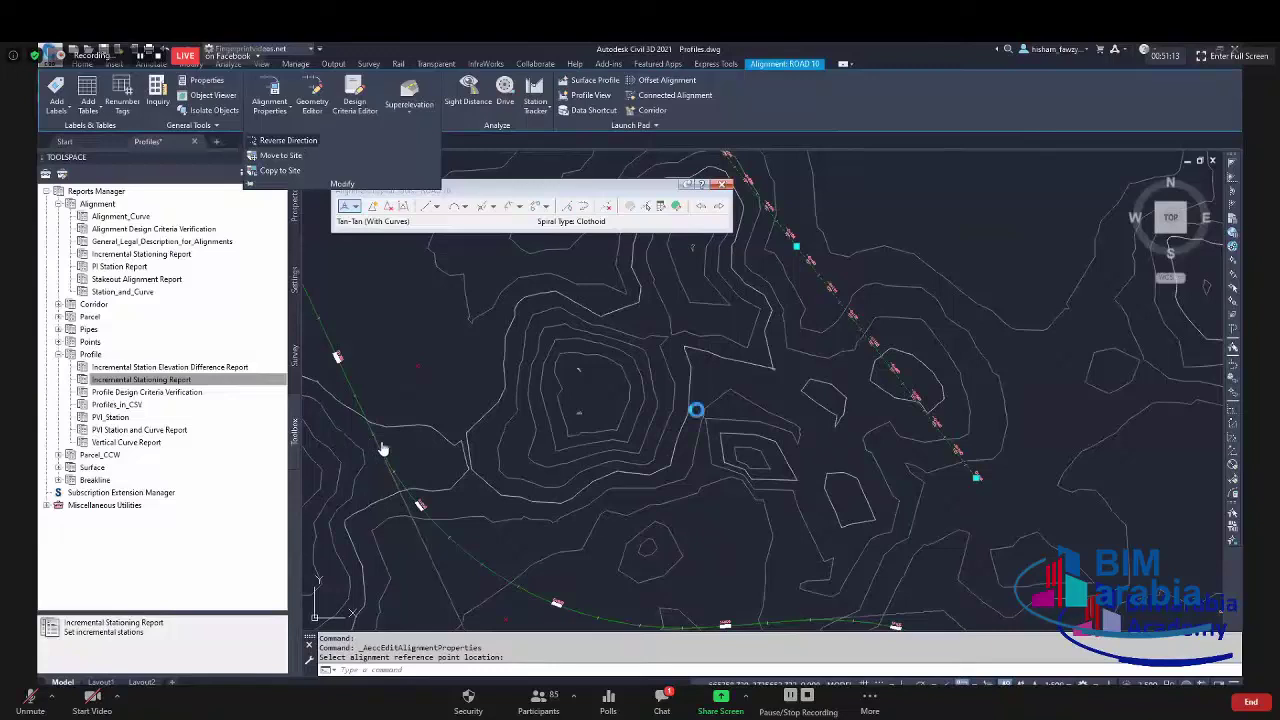
pyautogui.click(290, 141)
pyautogui.click(676, 407)
# Move the ROAD 10 station reference point to the alignment's northwestern endpoint, accepting the reference change warning.
pyautogui.scroll(5, 975, 472)
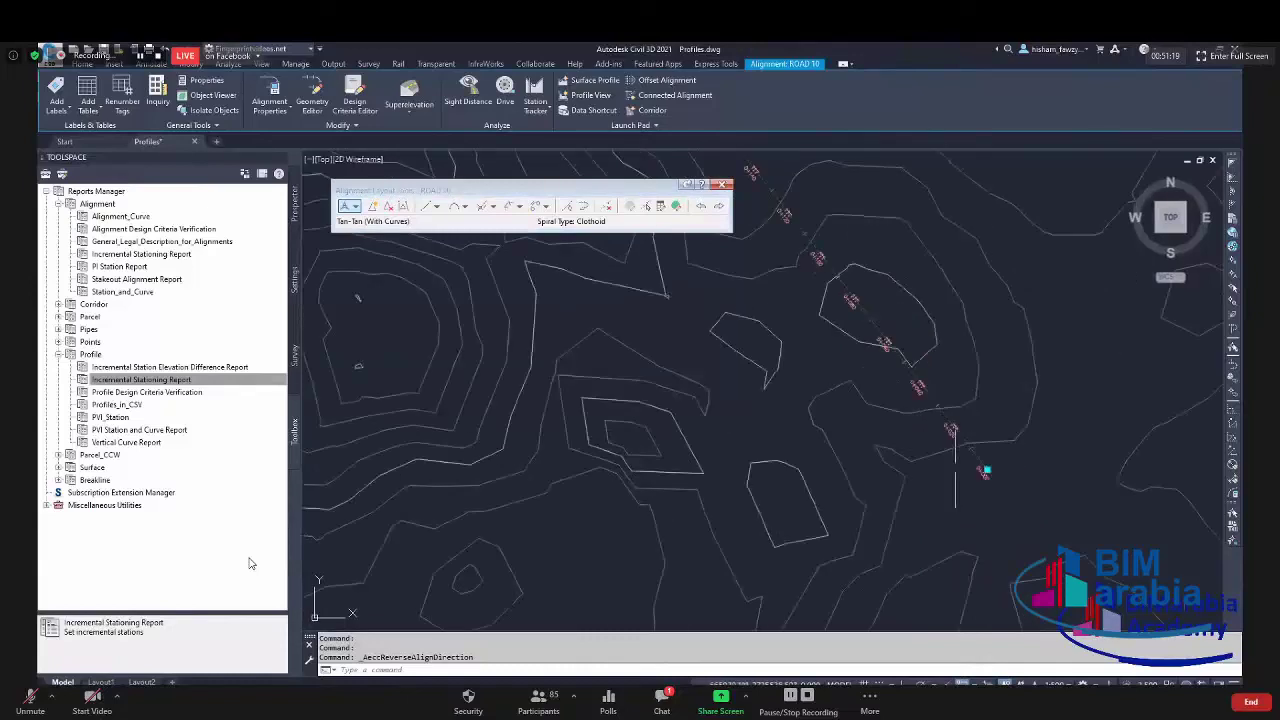
pyautogui.click(270, 98)
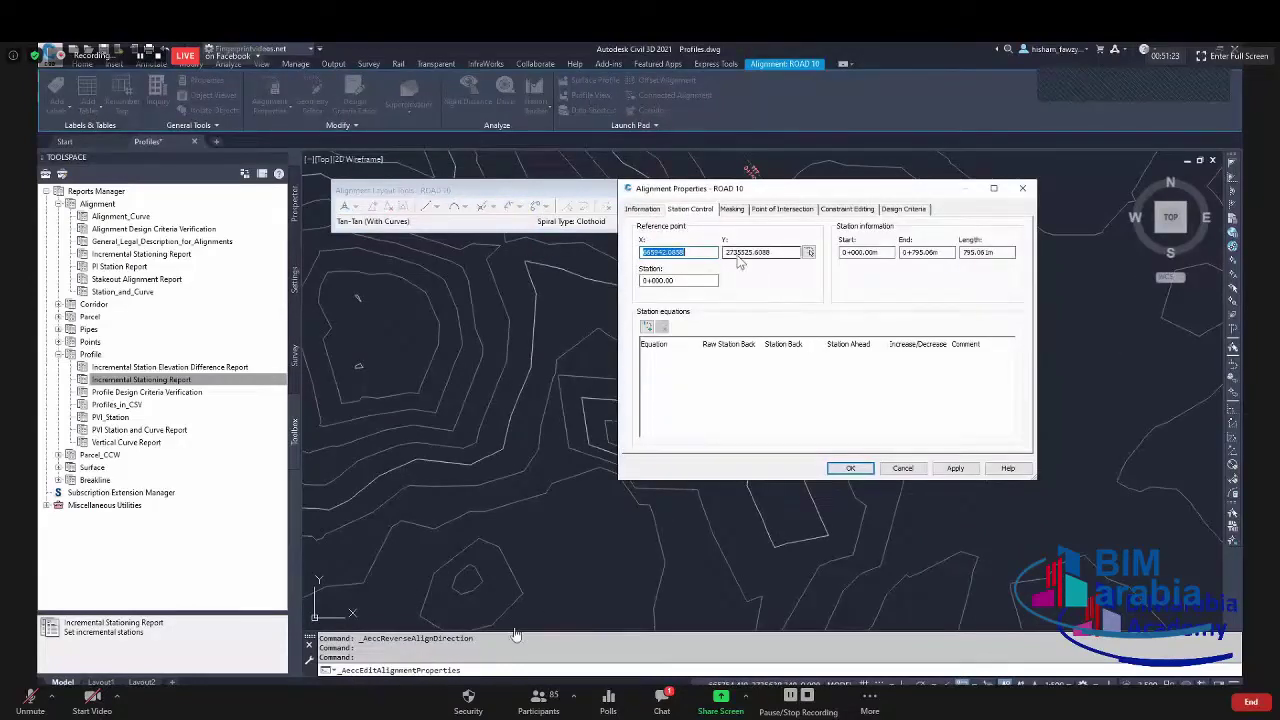
pyautogui.click(809, 253)
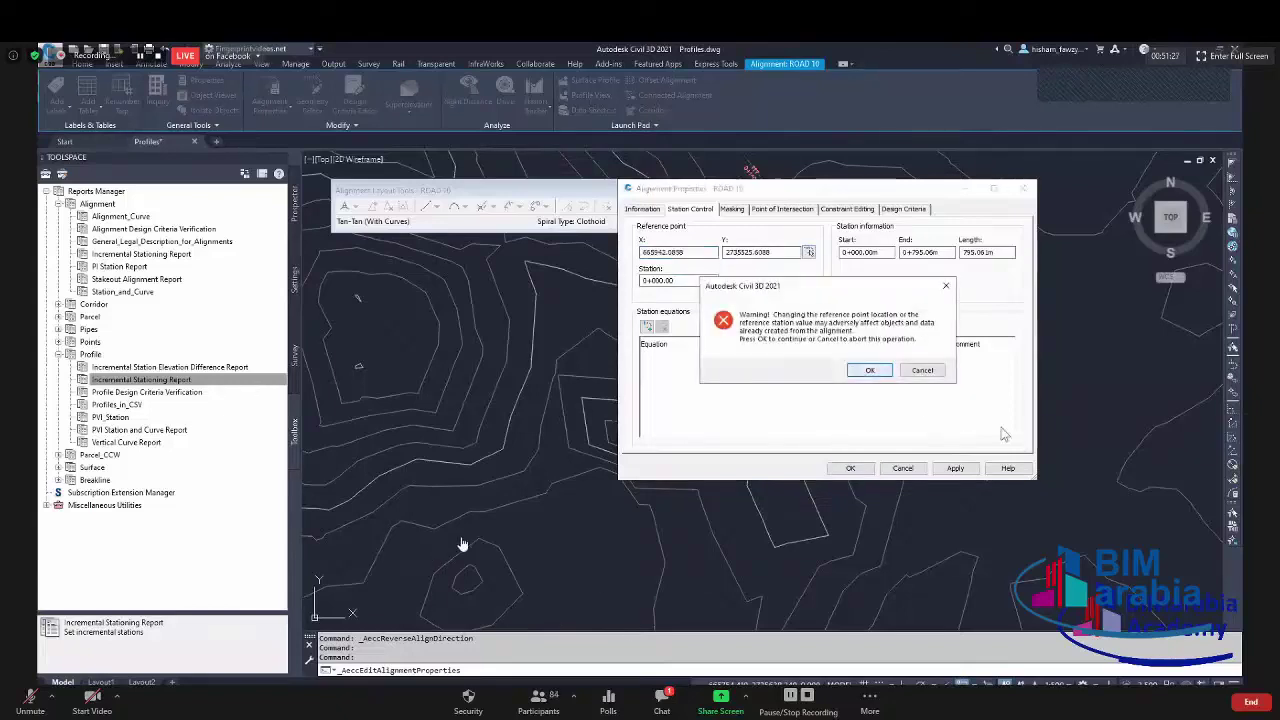
pyautogui.press('Return')
pyautogui.scroll(-5, 990, 460)
pyautogui.scroll(8, 990, 460)
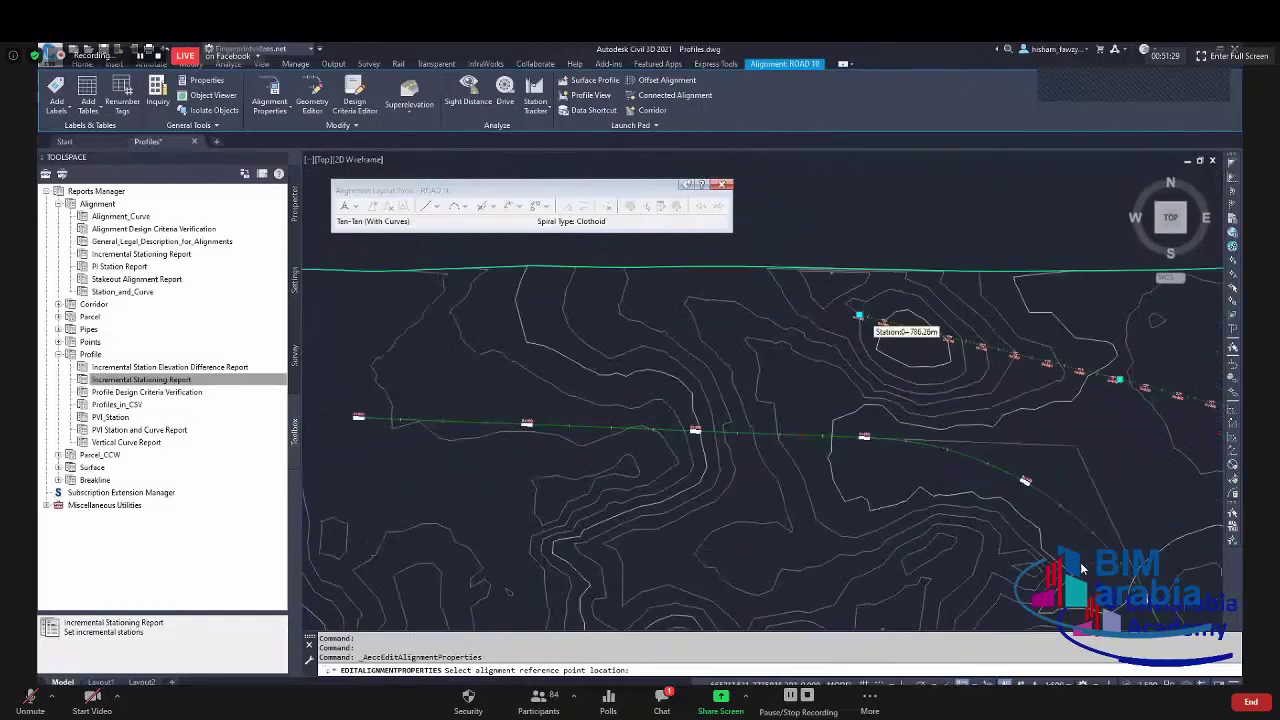
pyautogui.scroll(5, 800, 340)
pyautogui.click(780, 362)
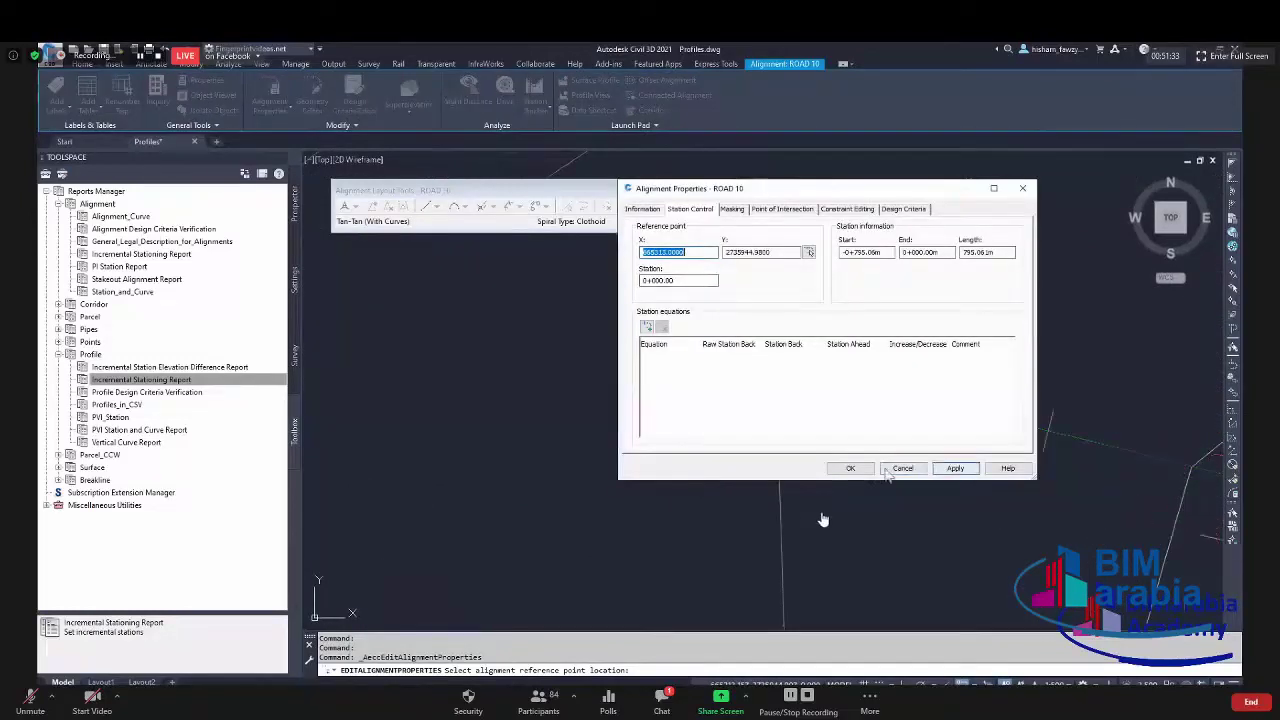
pyautogui.click(850, 468)
pyautogui.scroll(-5, 990, 506)
pyautogui.press('Escape')
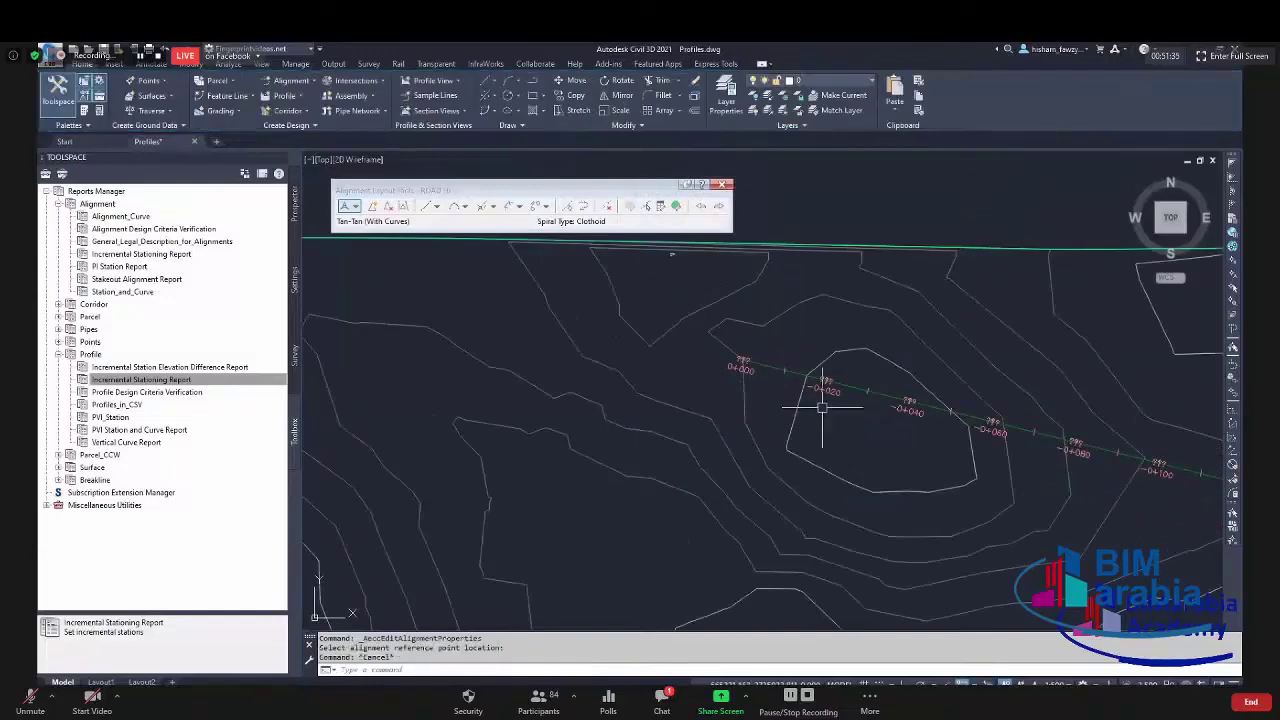
# Reverse the direction of ROAD 10 so its stationing increases from the northwestern endpoint.
pyautogui.click(775, 367)
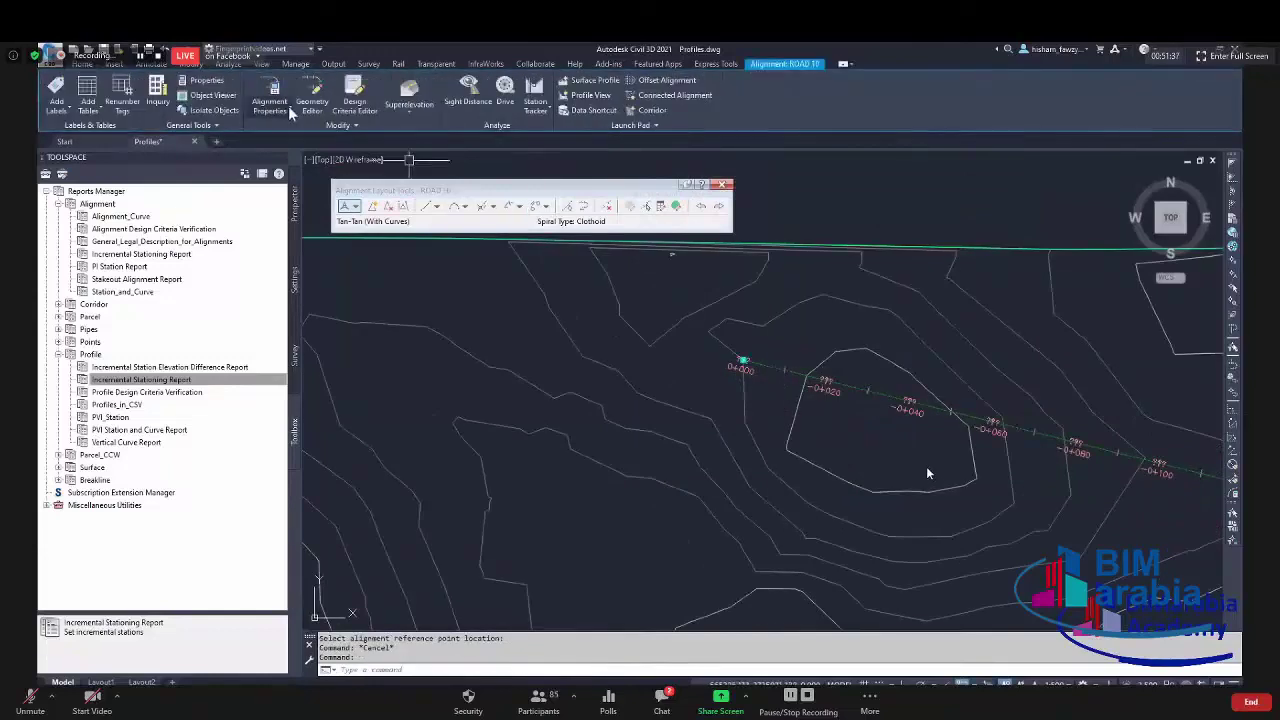
pyautogui.click(337, 125)
pyautogui.click(285, 140)
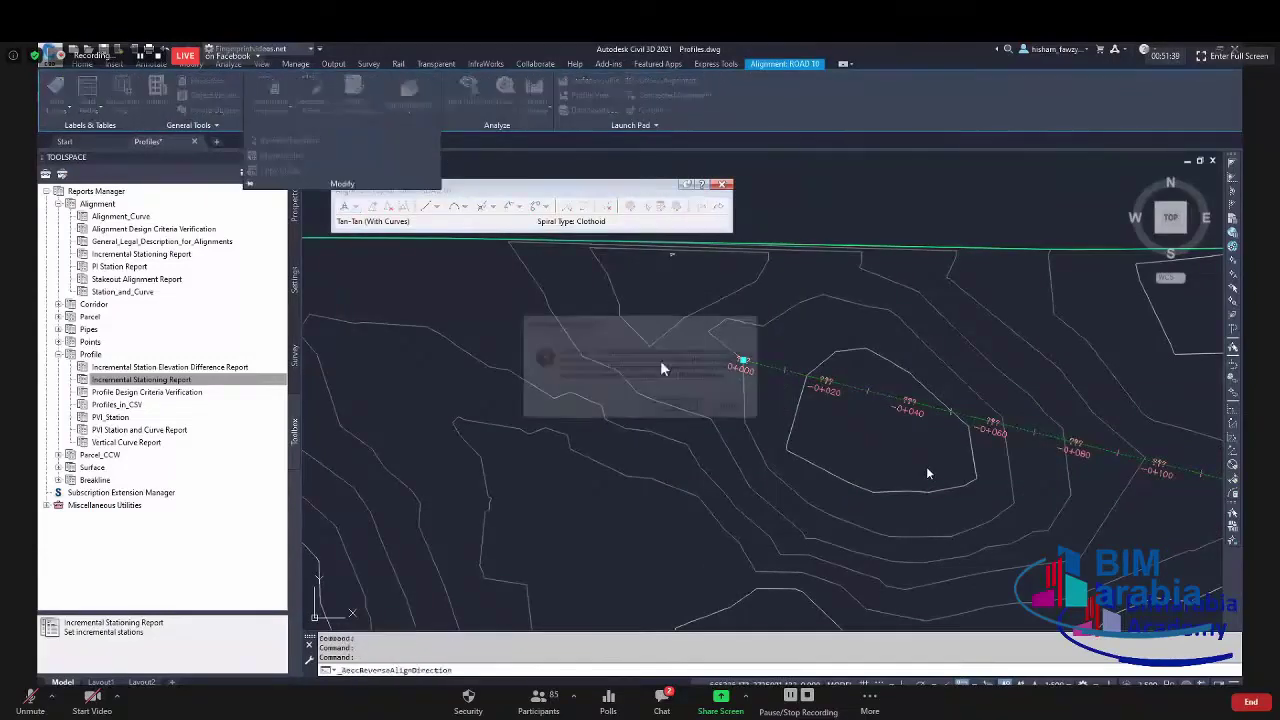
pyautogui.click(666, 406)
pyautogui.press('Escape')
pyautogui.scroll(5, 828, 446)
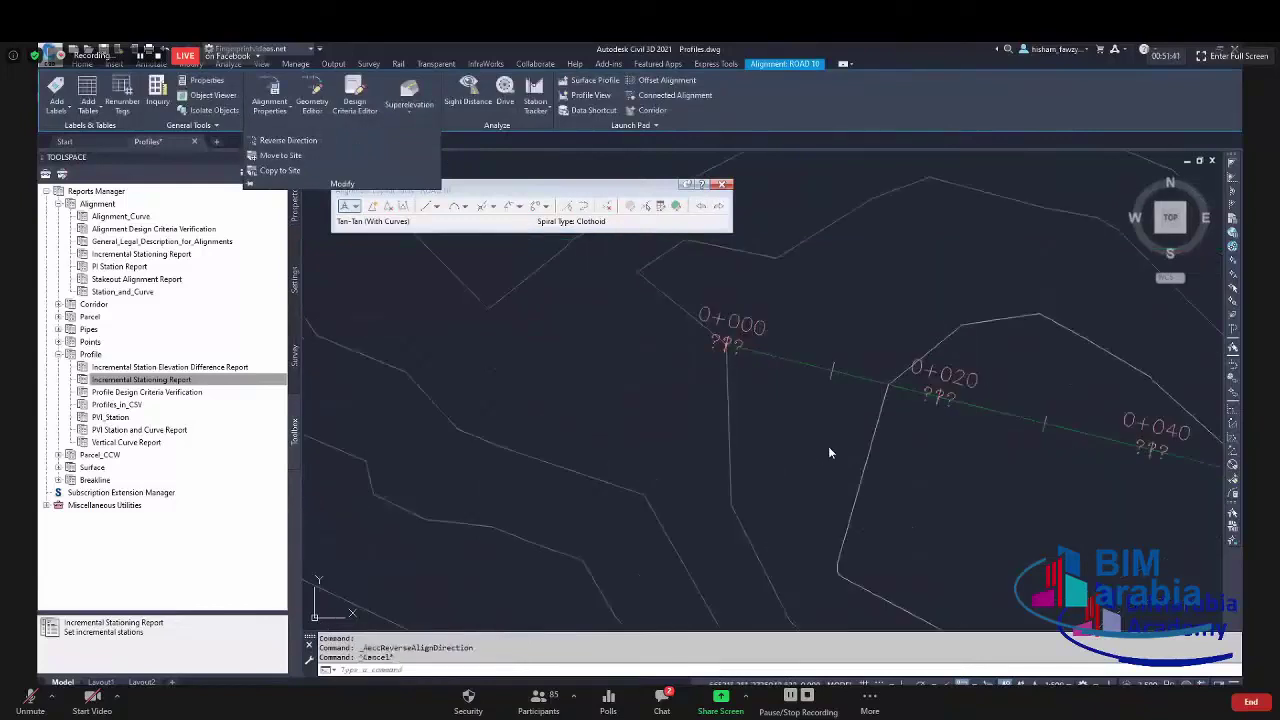
# Inspect the station labels at the northwestern end of ROAD 10 and check its station control properties.
pyautogui.scroll(-2, 640, 406)
pyautogui.scroll(4, 800, 350)
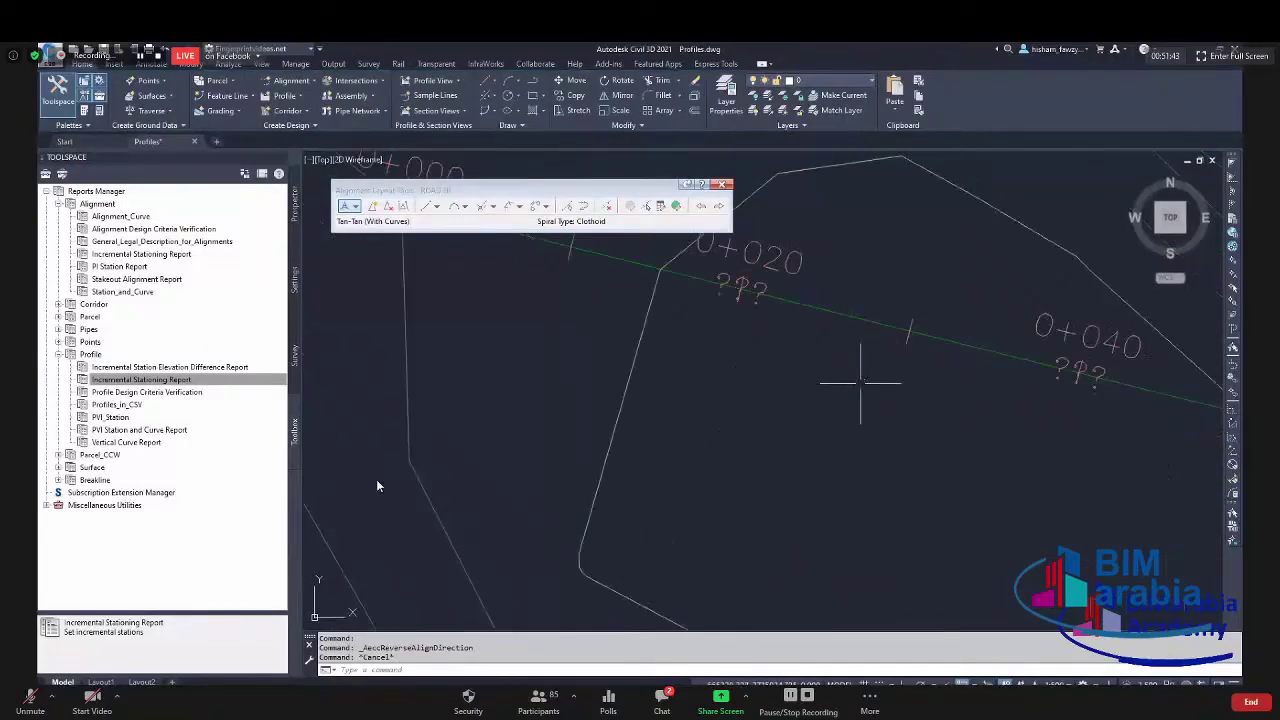
pyautogui.scroll(-4, 857, 371)
pyautogui.scroll(2, 807, 348)
pyautogui.click(706, 330)
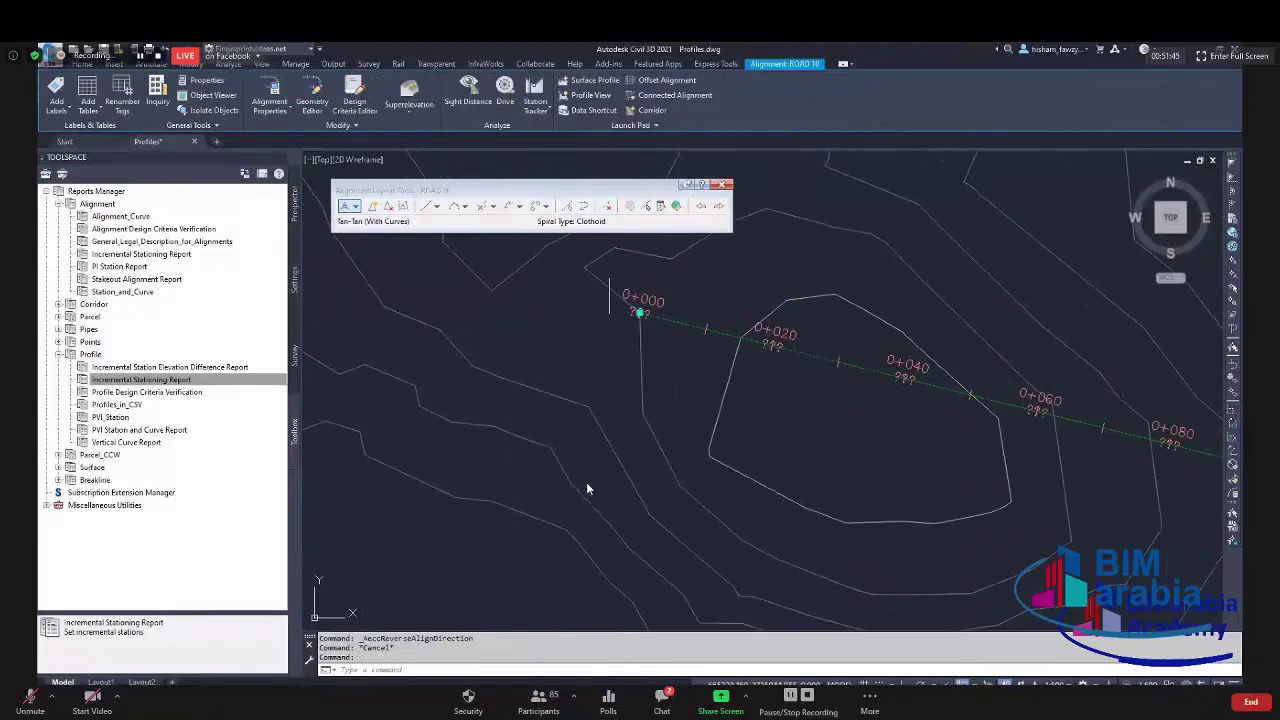
pyautogui.click(269, 100)
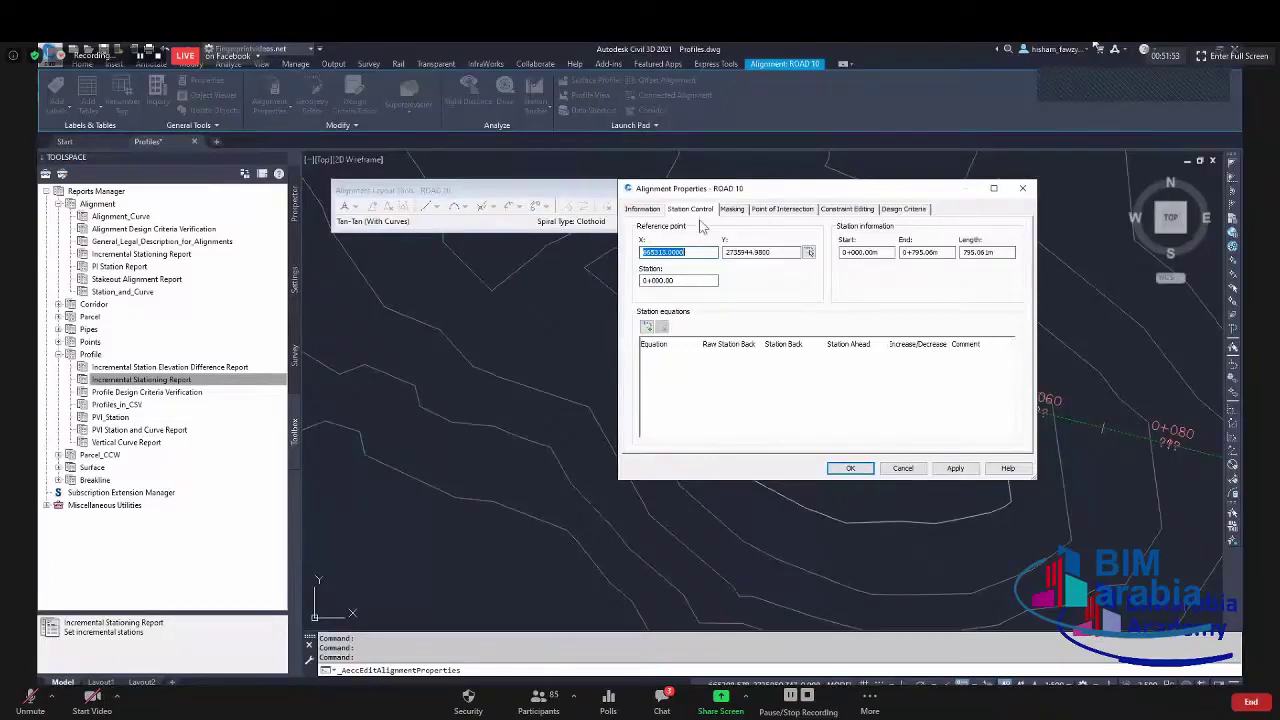
pyautogui.press('Return')
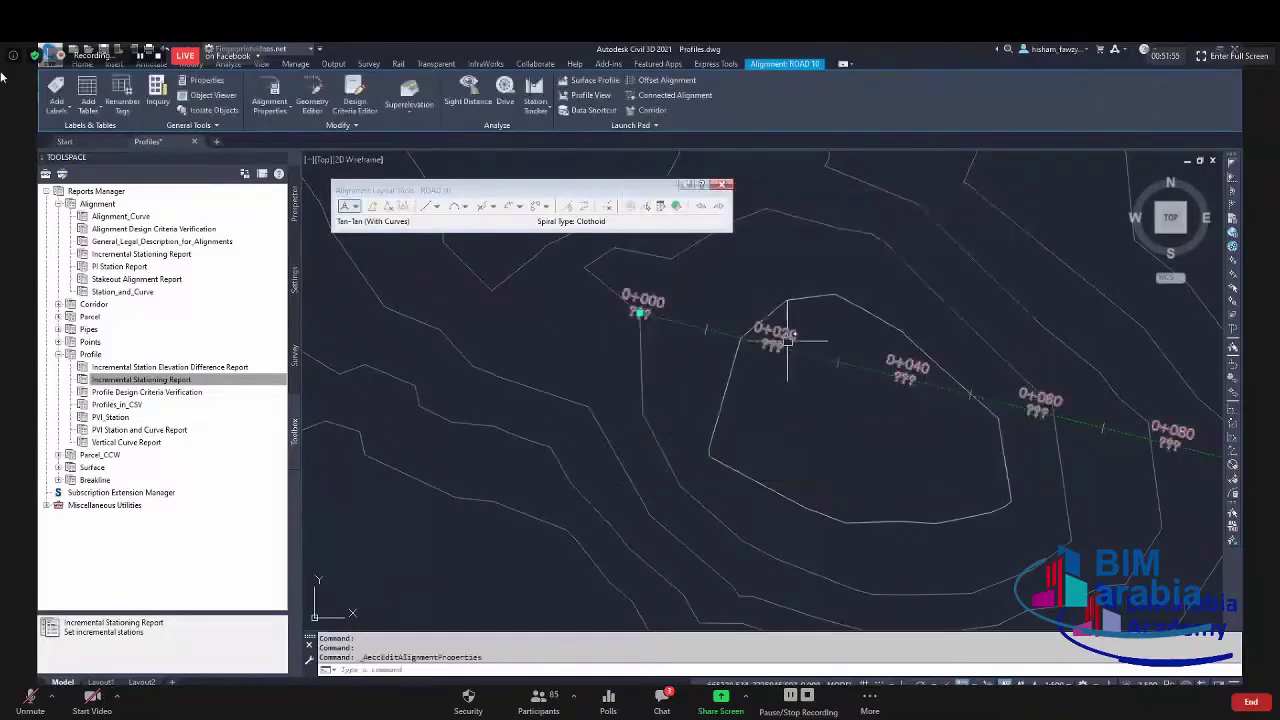
pyautogui.press('Escape')
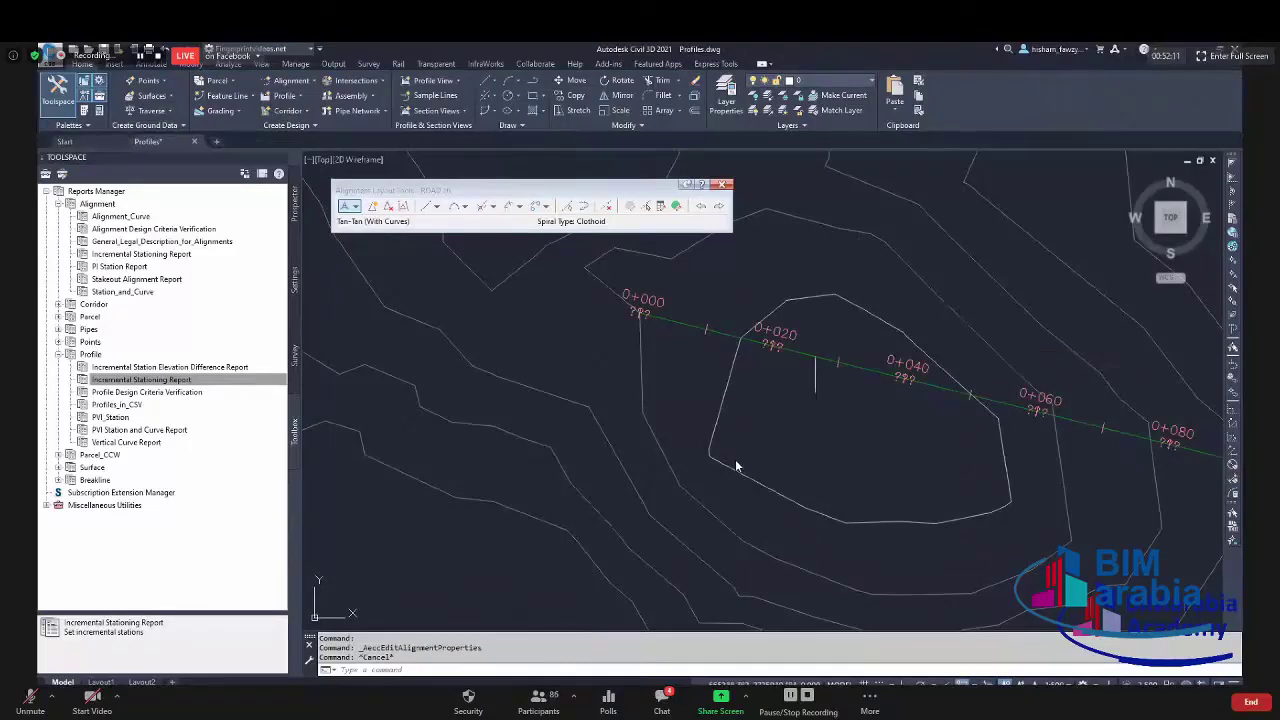
# Try to enable criteria-based design for ROAD 10, declining to add a design speed and discarding the property changes.
pyautogui.click(815, 354)
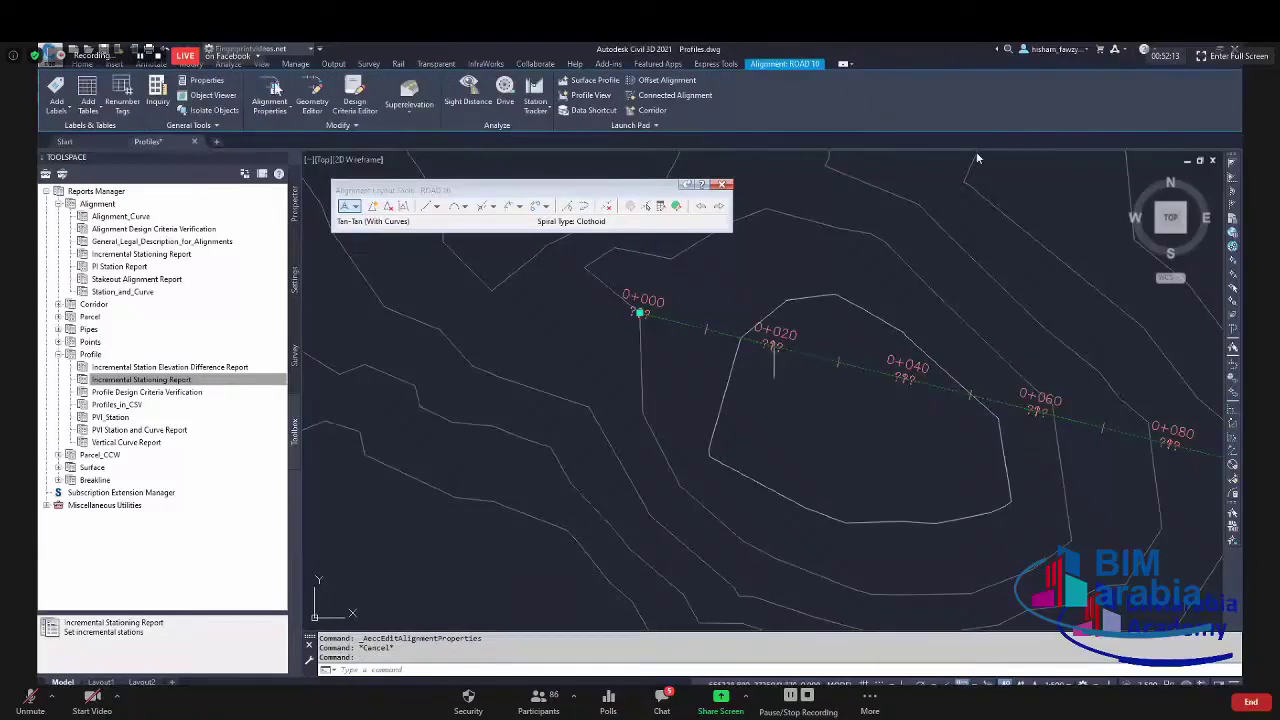
pyautogui.click(271, 88)
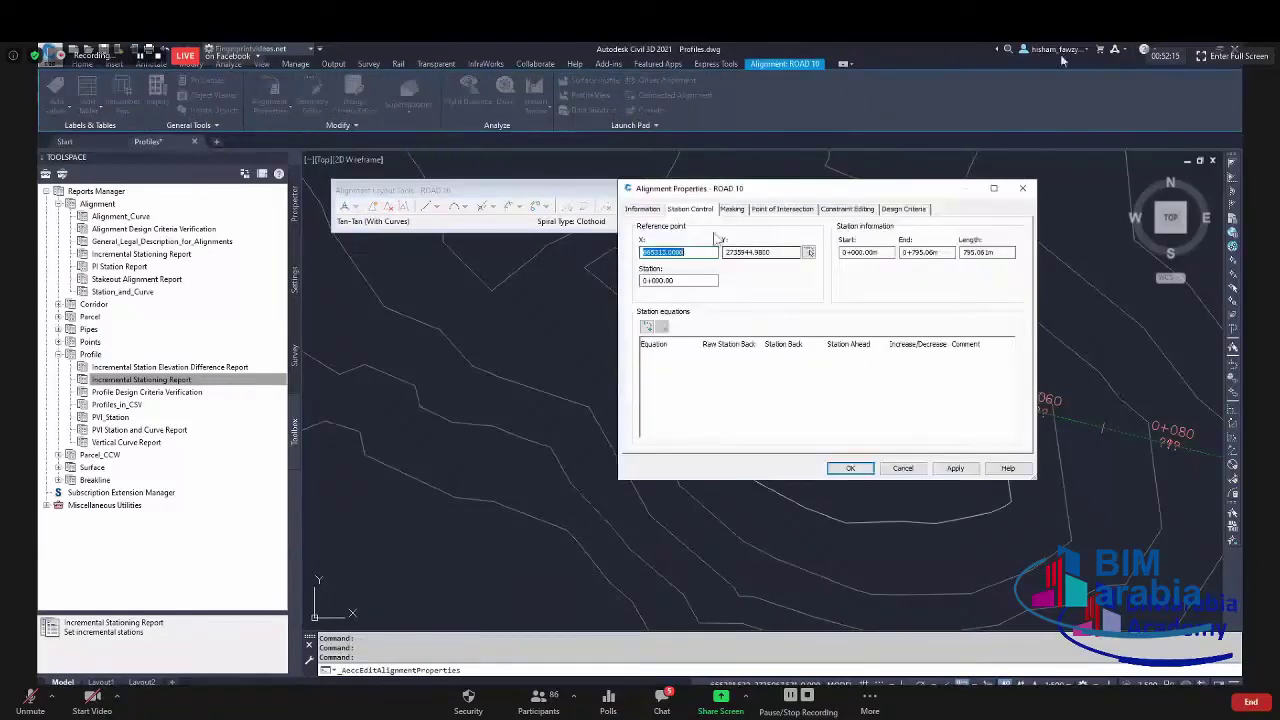
pyautogui.click(643, 210)
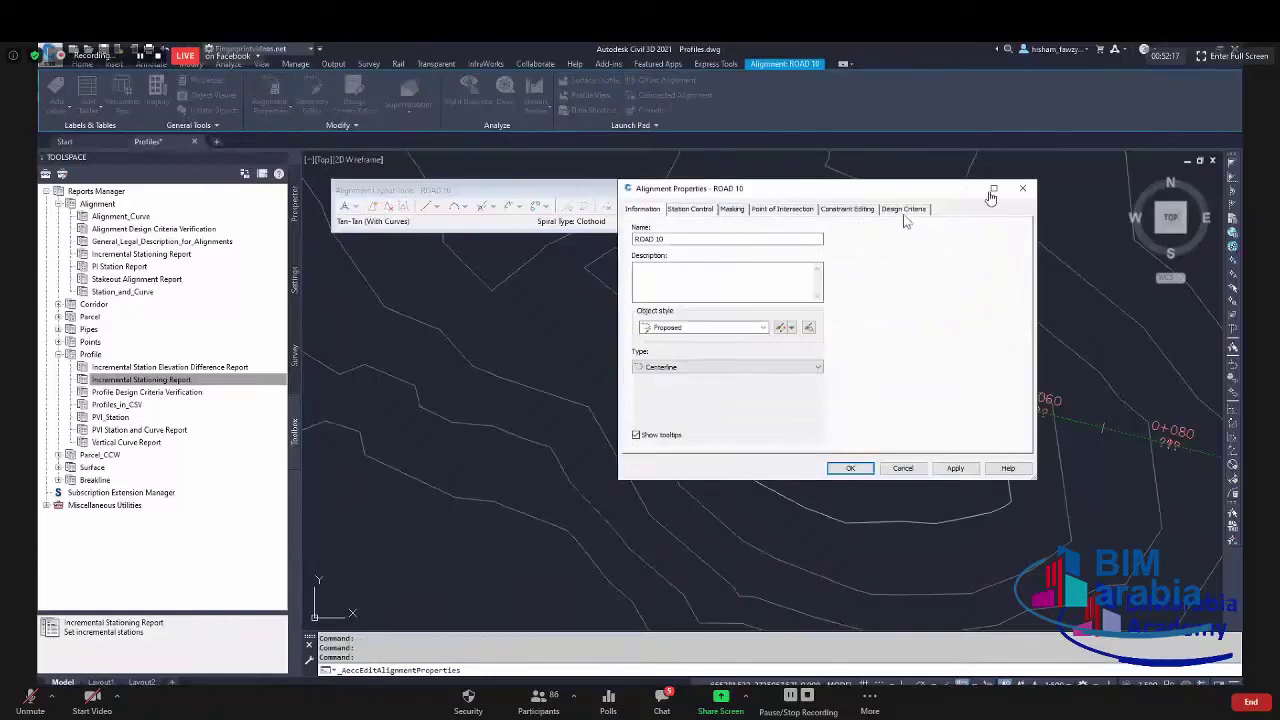
pyautogui.click(904, 212)
pyautogui.click(866, 234)
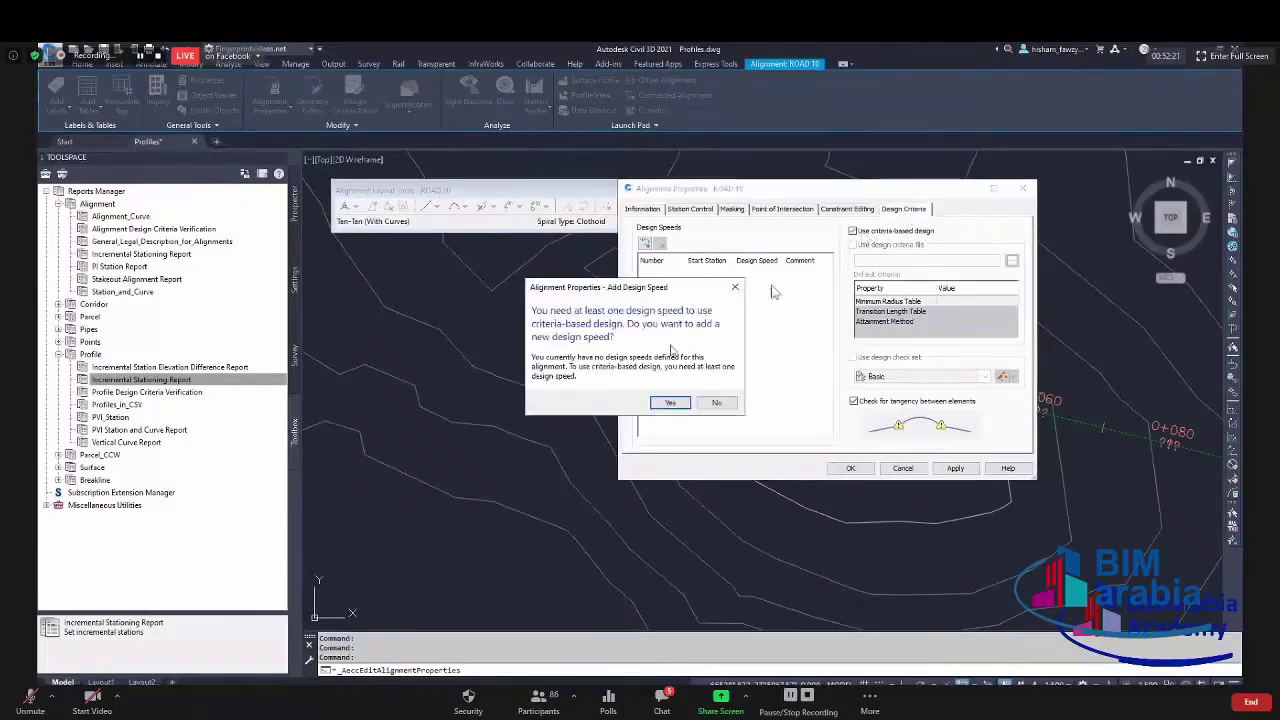
pyautogui.click(714, 402)
pyautogui.click(903, 468)
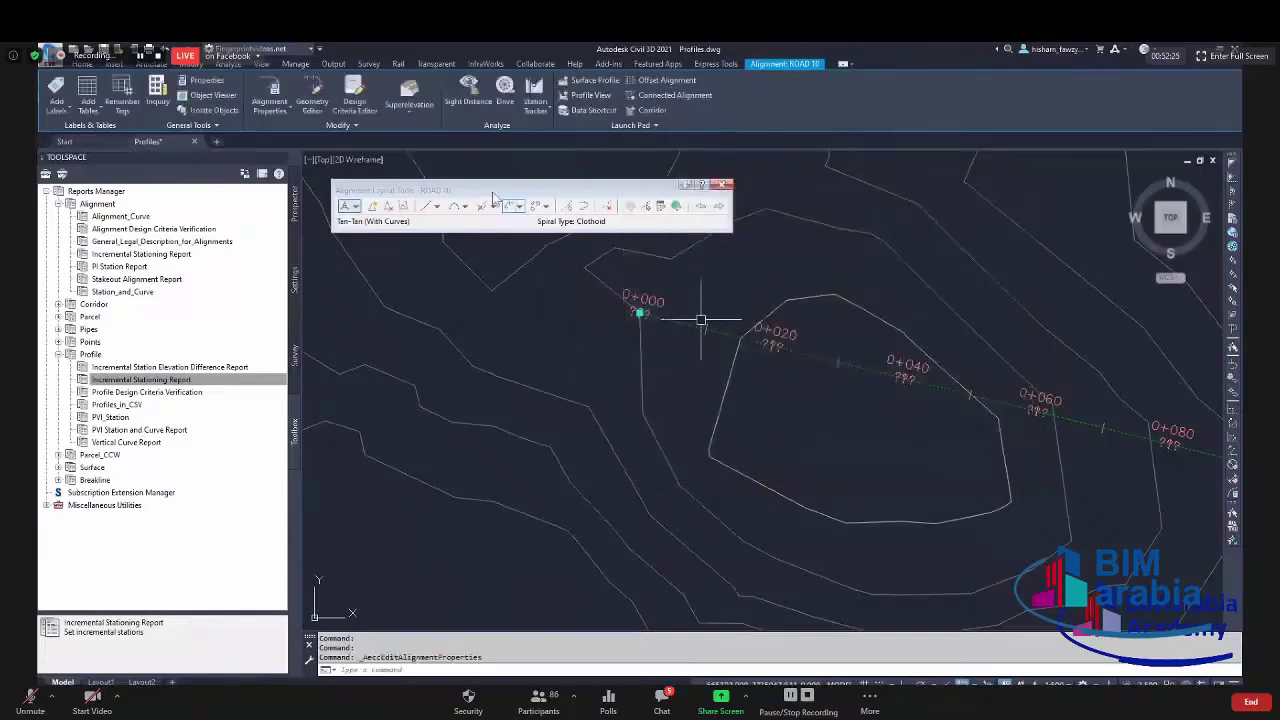
# Try to calculate superelevation for the ROAD 10 alignment.
pyautogui.click(409, 100)
pyautogui.click(436, 130)
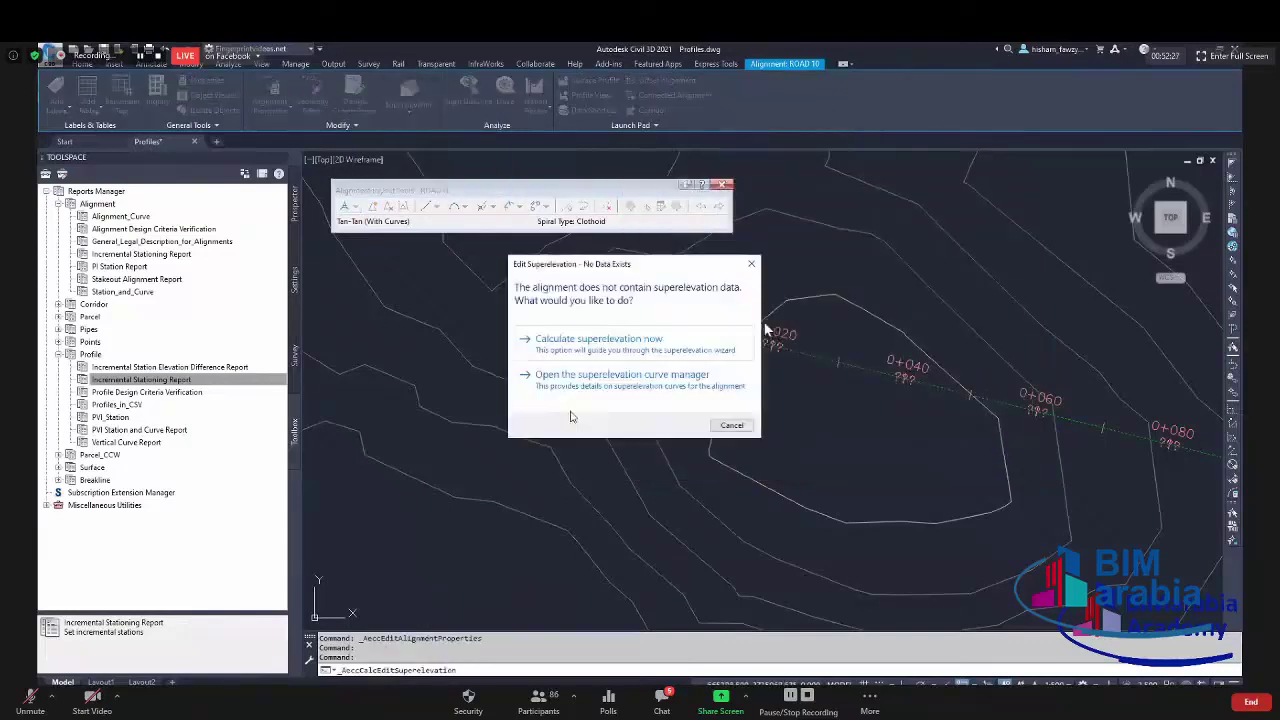
pyautogui.click(703, 346)
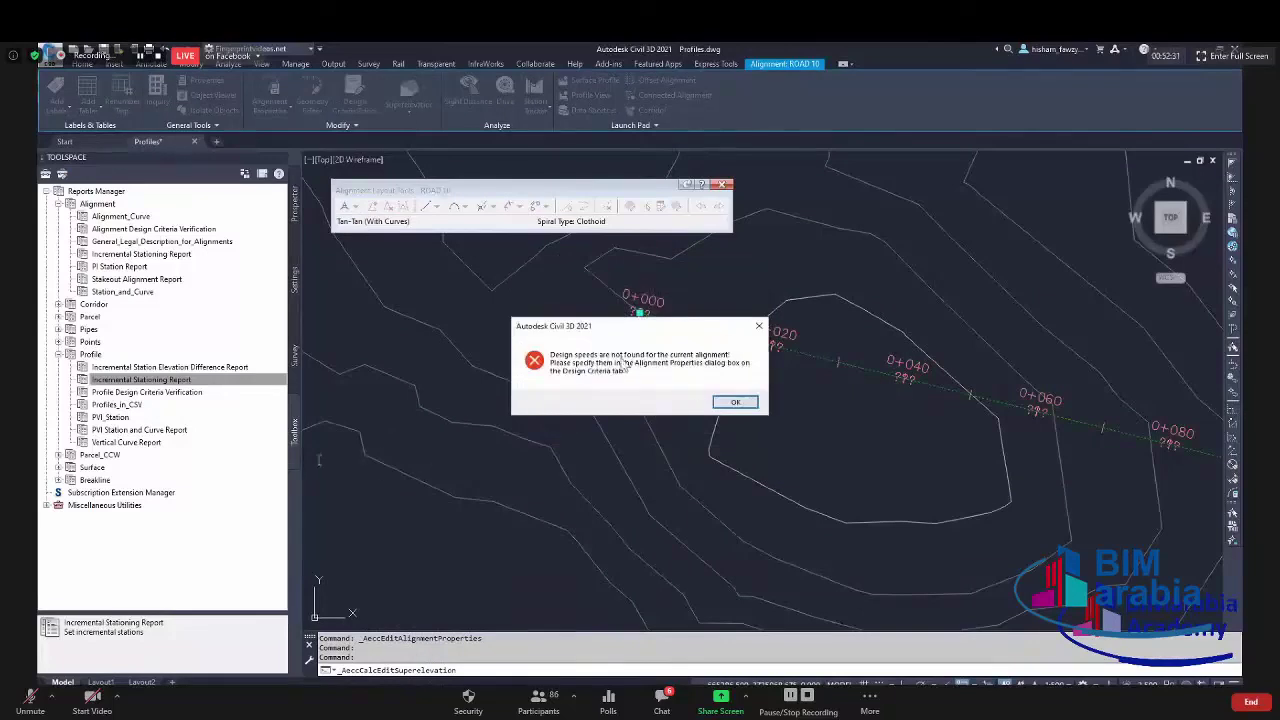
pyautogui.click(759, 327)
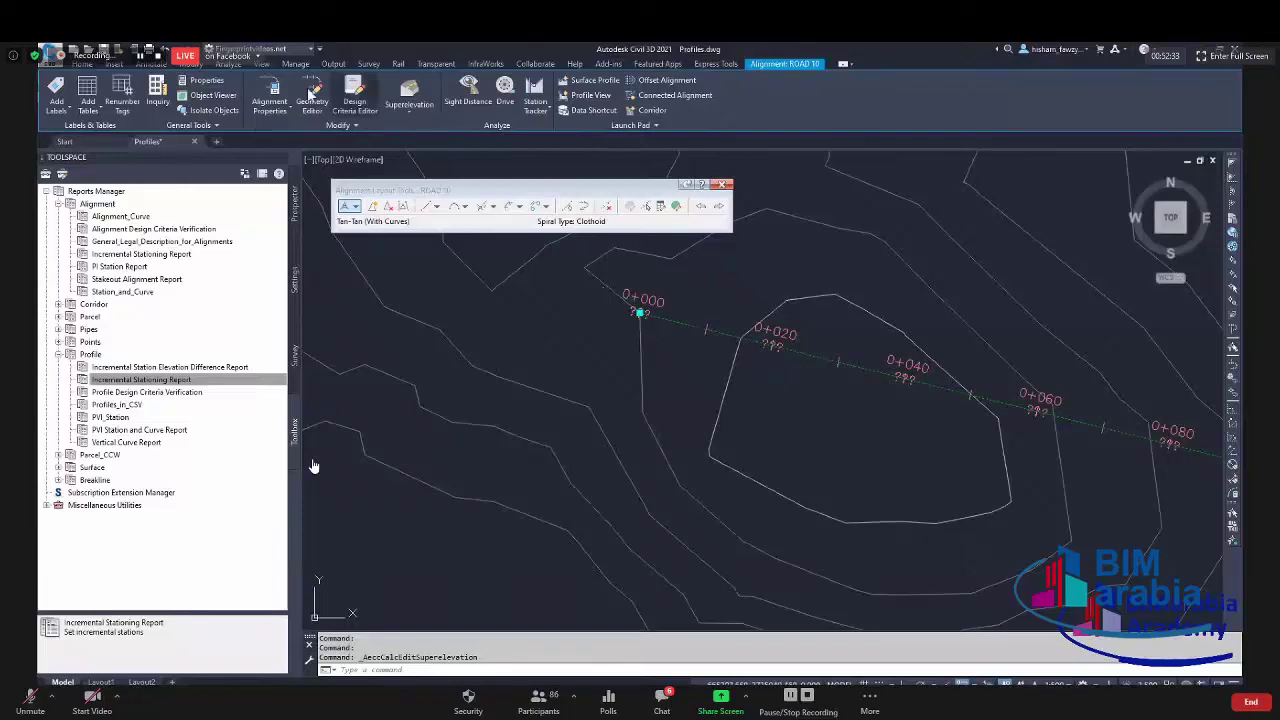
# Try criteria-based design on ROAD 10 with the AASHTO 2011 Metric eMax 4% minimum radius table, discarding the changes.
pyautogui.click(270, 95)
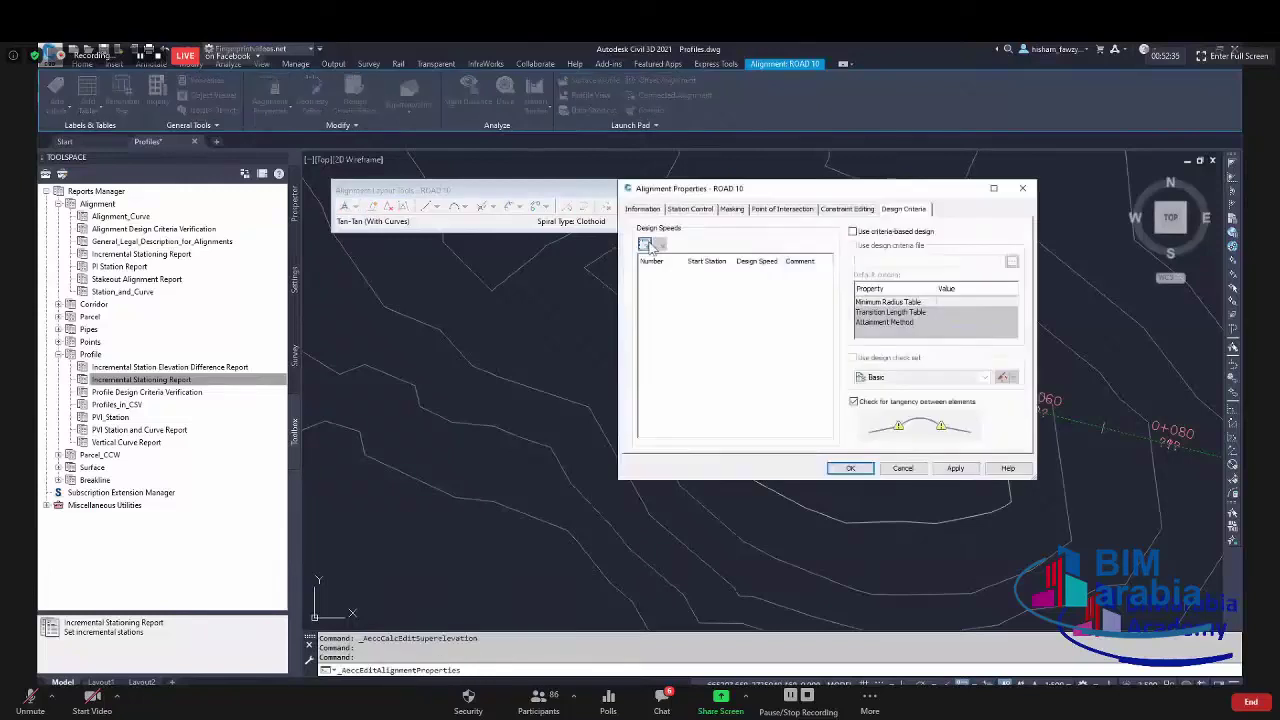
pyautogui.click(921, 232)
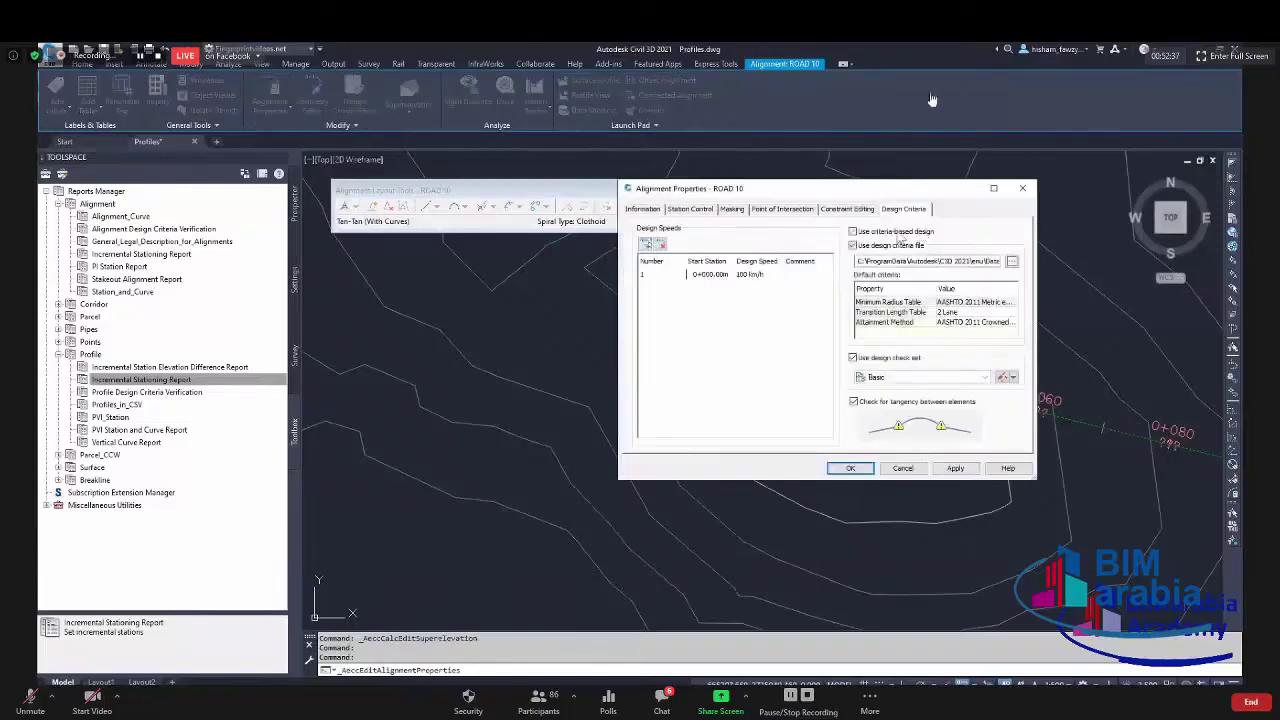
pyautogui.click(962, 302)
pyautogui.click(970, 303)
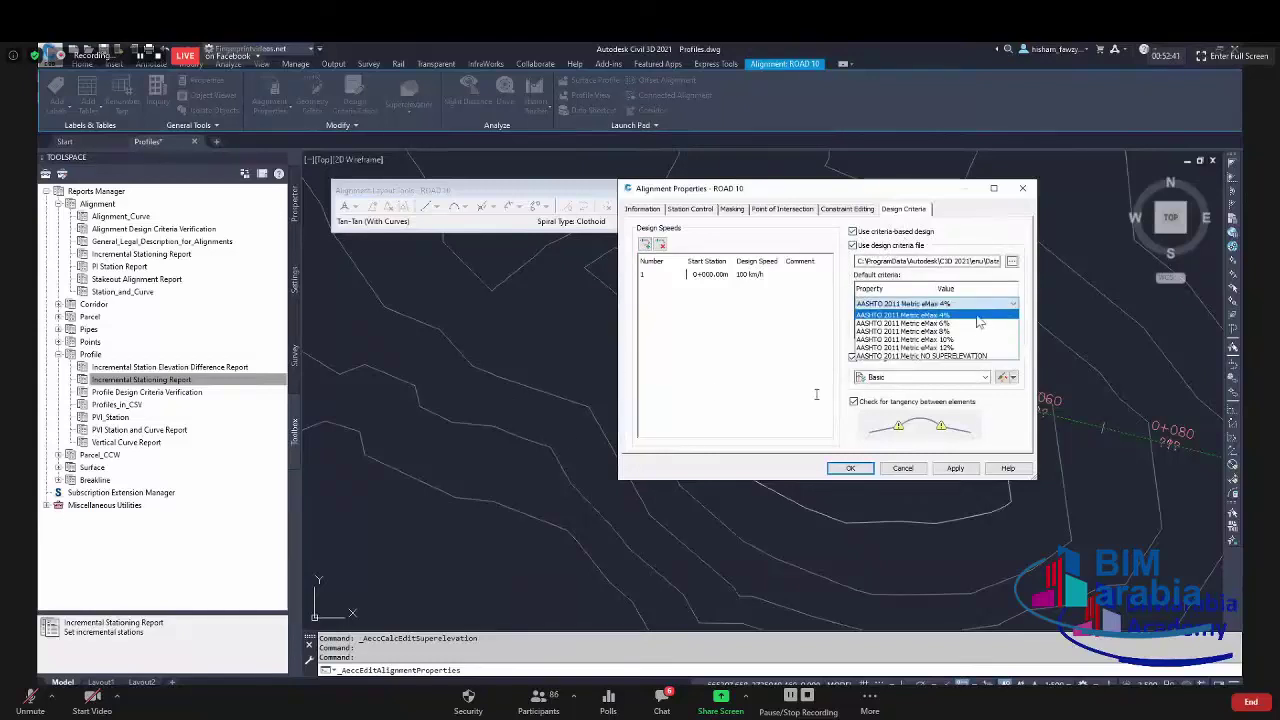
pyautogui.click(975, 318)
pyautogui.click(902, 468)
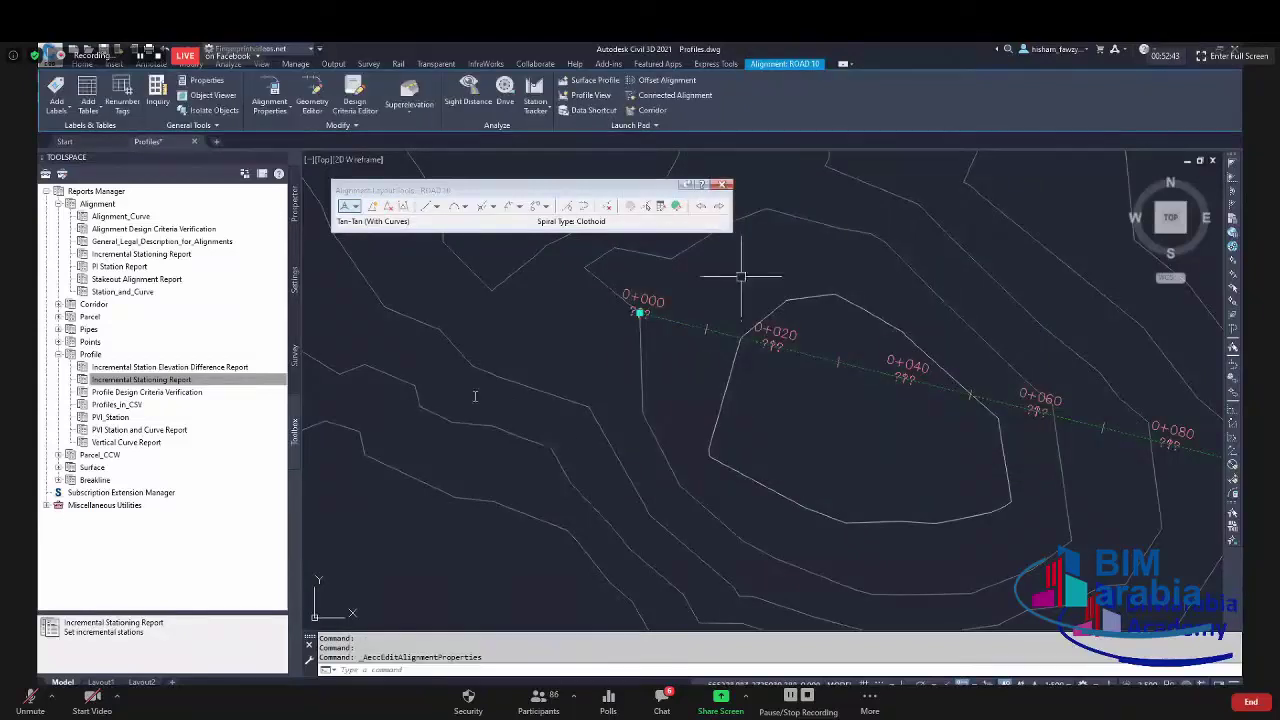
pyautogui.press('Escape')
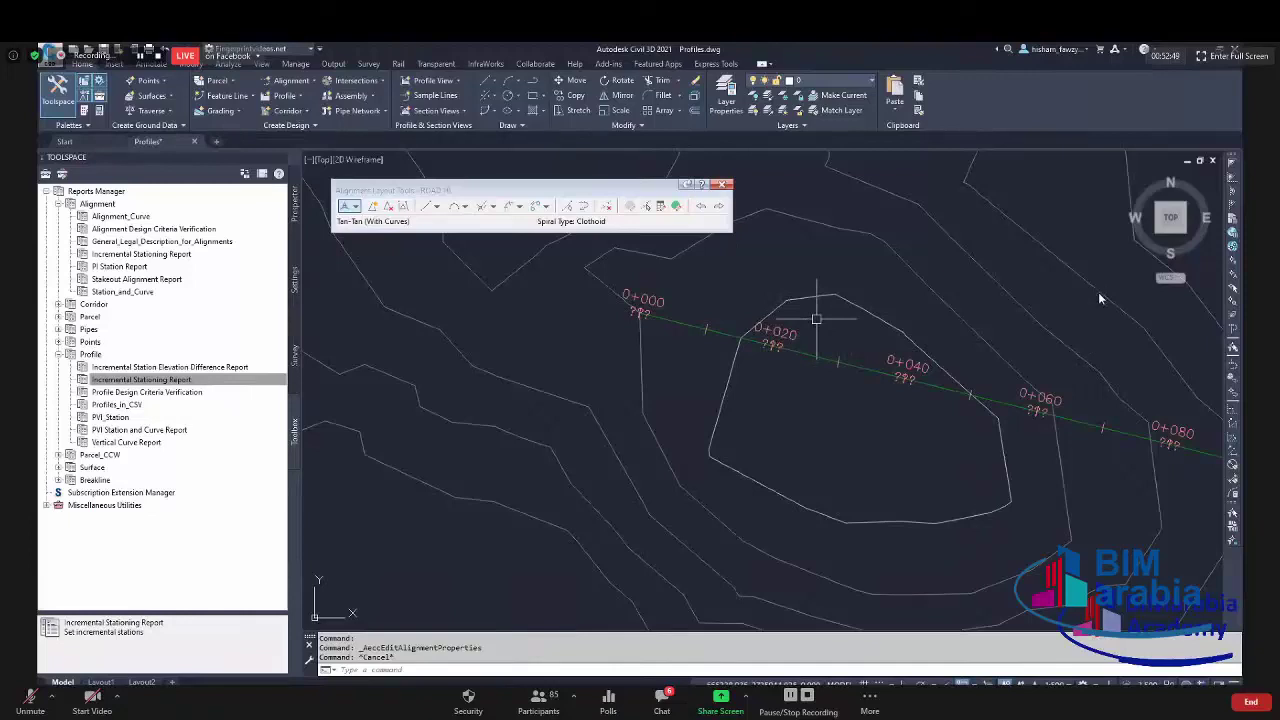
# Delete the ROAD 10 alignment from the drawing.
pyautogui.click(712, 326)
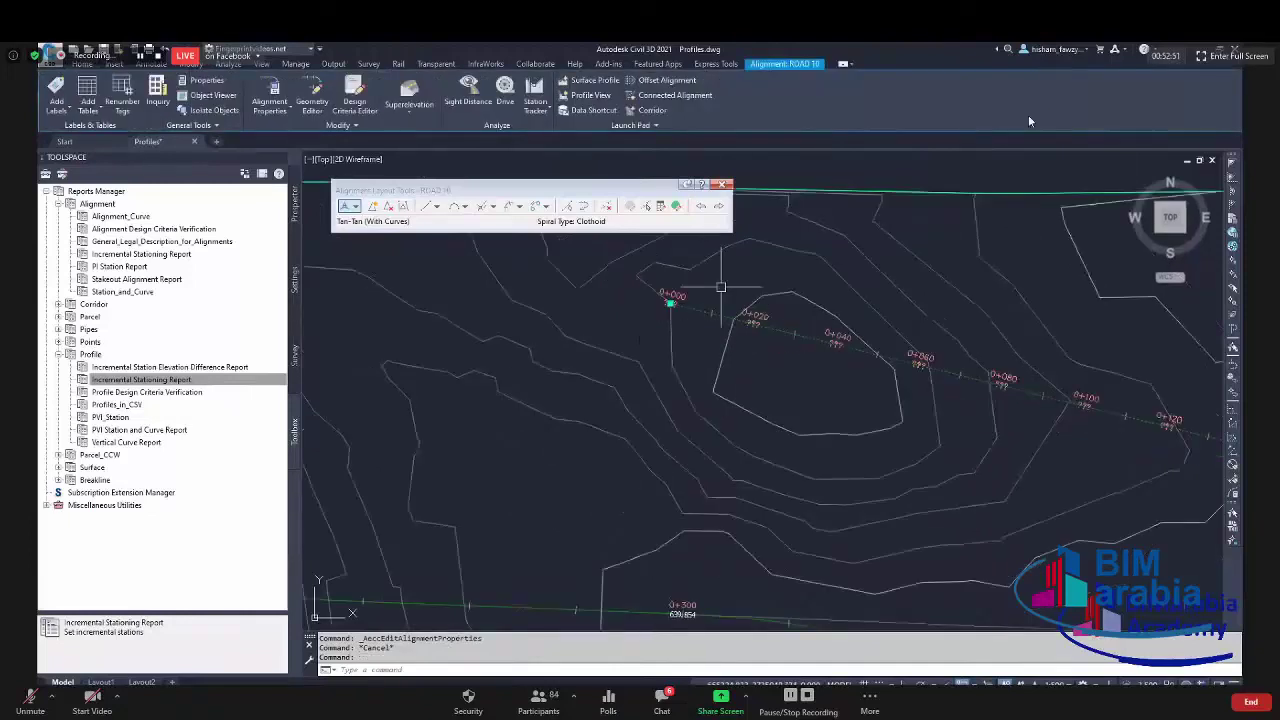
pyautogui.press('Delete')
pyautogui.scroll(-5, 725, 295)
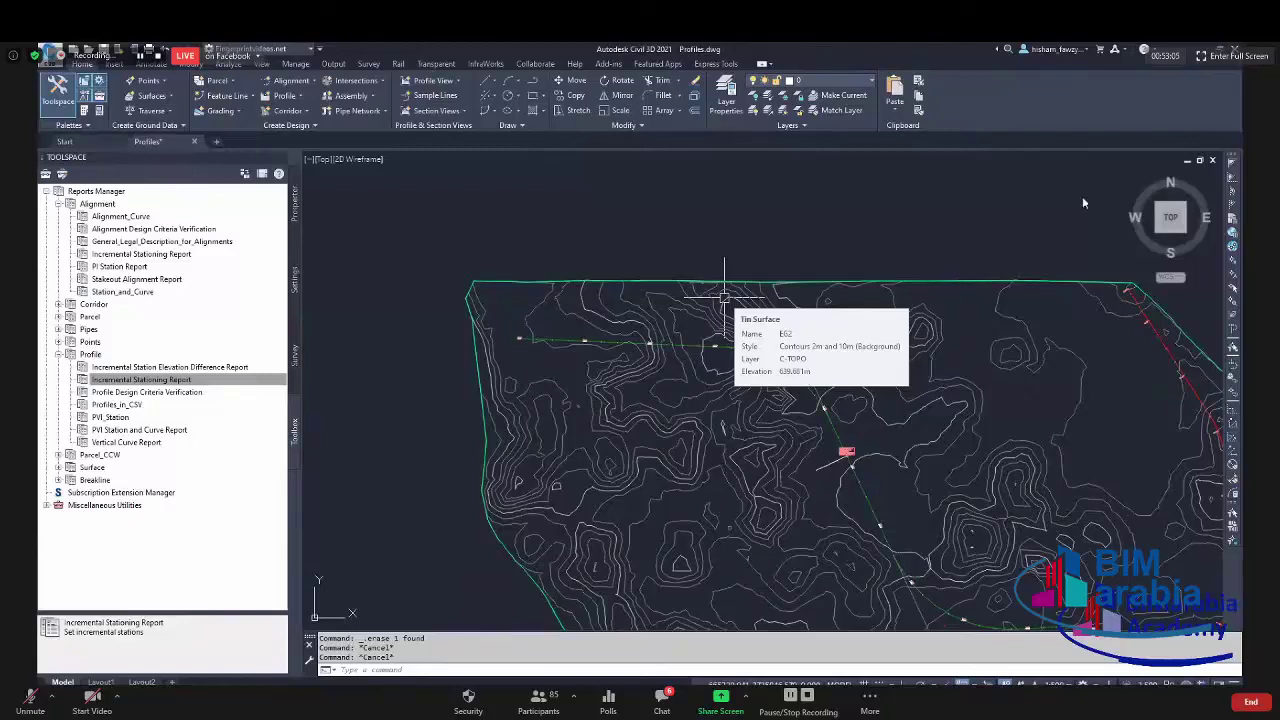
# Examine the station and elevation labels along ROAD 01 around station 0+300 and its first curve.
pyautogui.scroll(5, 716, 350)
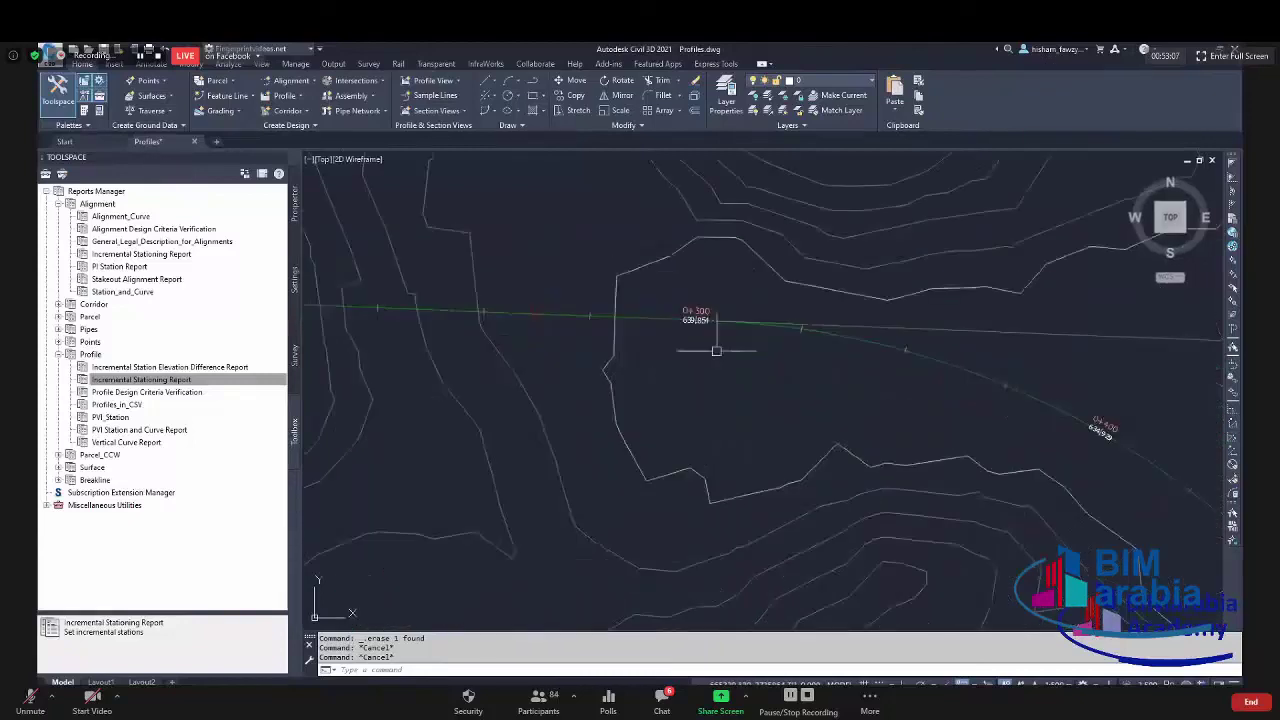
pyautogui.scroll(3, 716, 350)
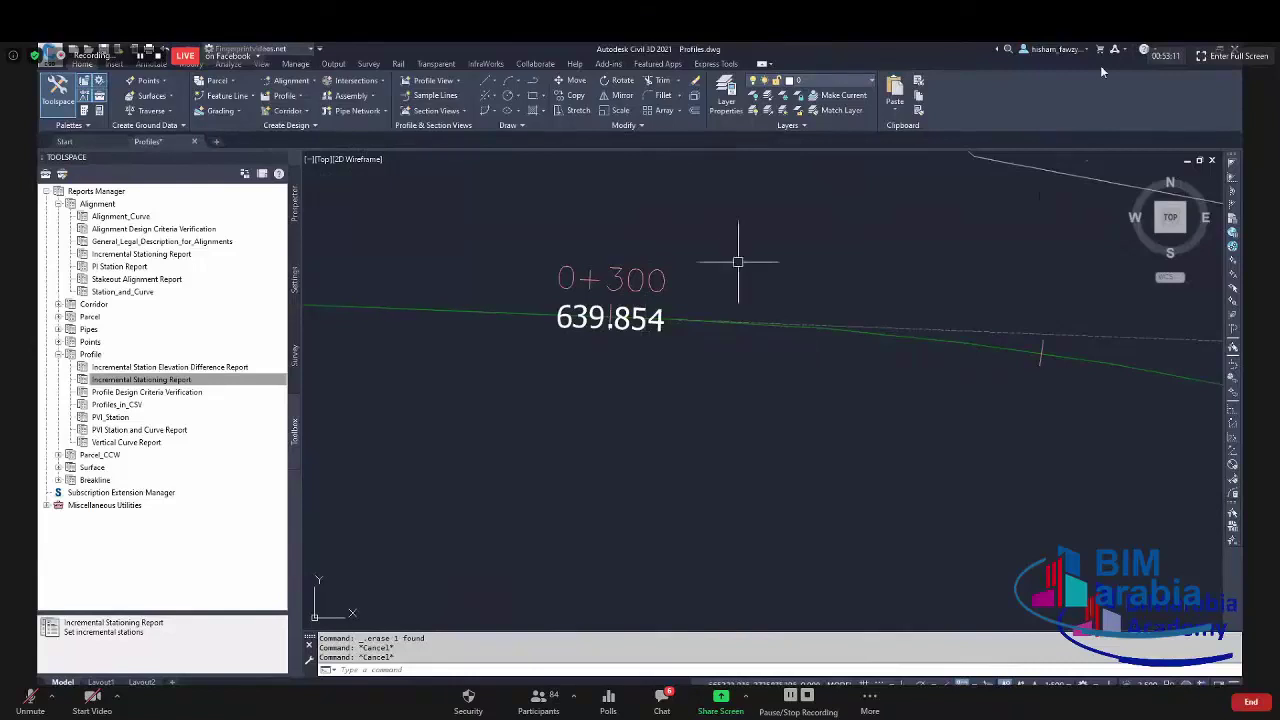
pyautogui.scroll(-4, 845, 270)
pyautogui.scroll(-5, 780, 295)
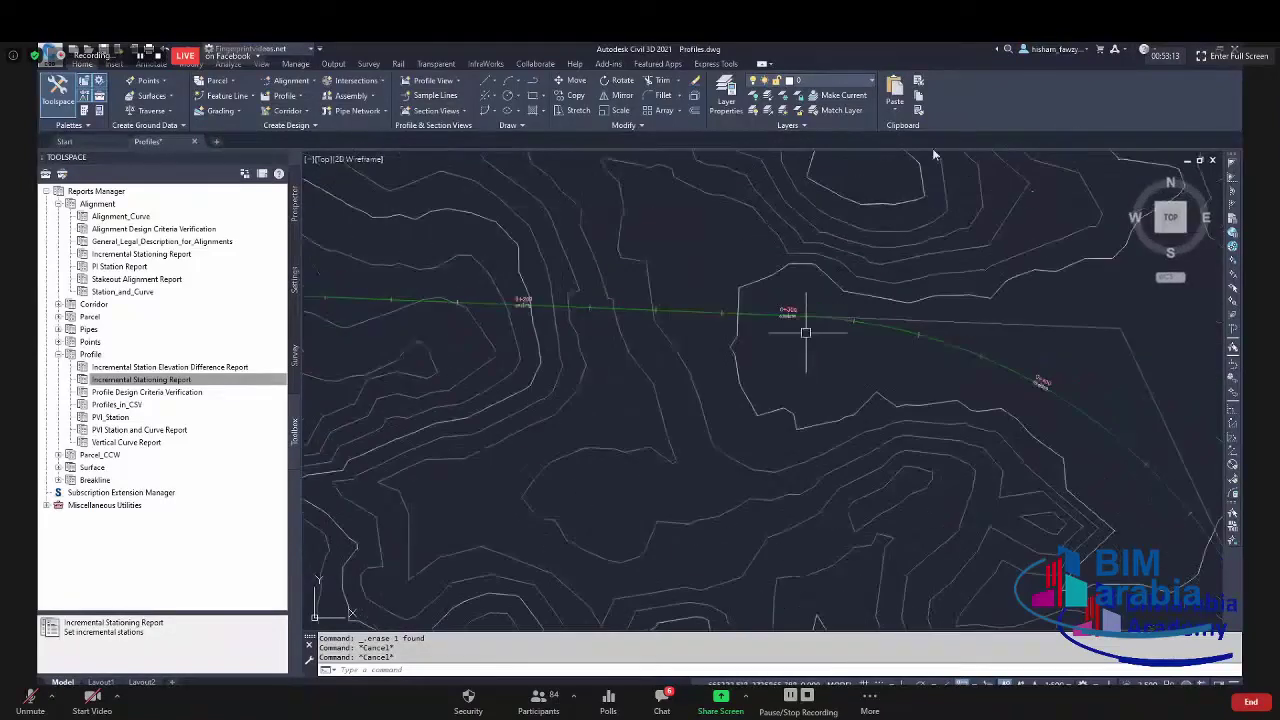
pyautogui.scroll(3, 786, 306)
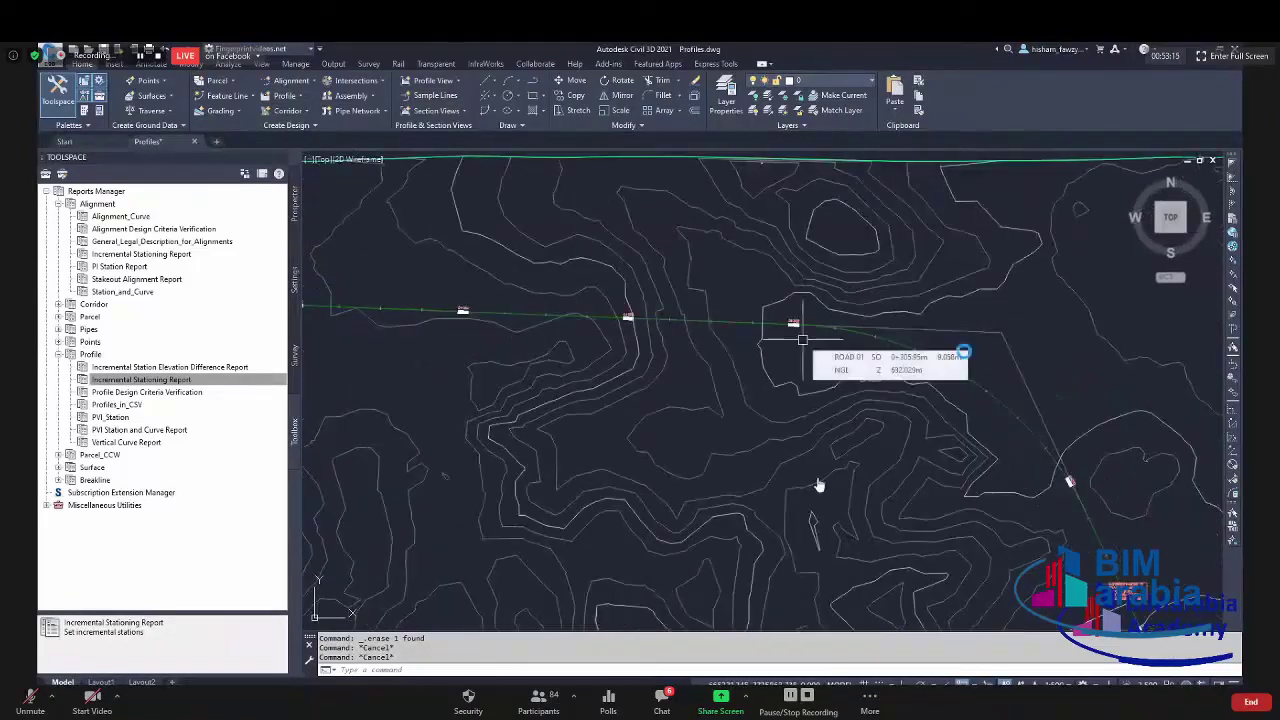
pyautogui.scroll(4, 830, 345)
pyautogui.scroll(-5, 712, 221)
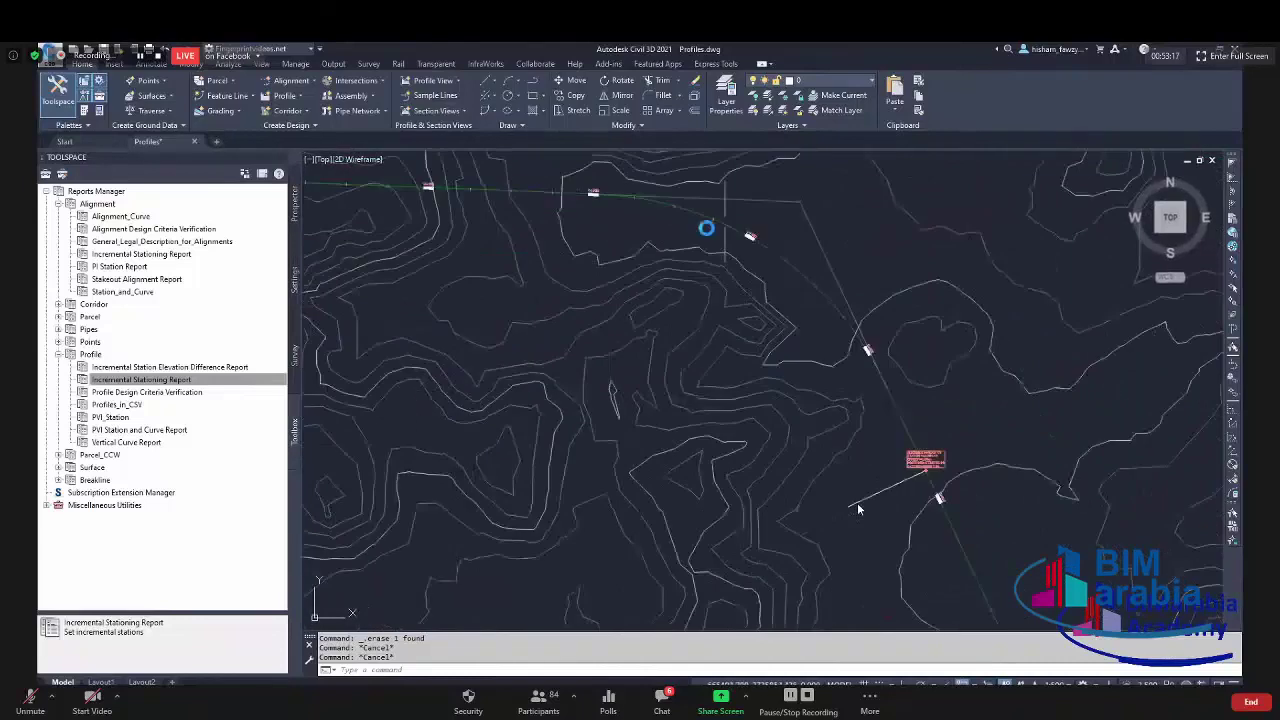
pyautogui.scroll(-2, 706, 222)
pyautogui.scroll(-10, 868, 345)
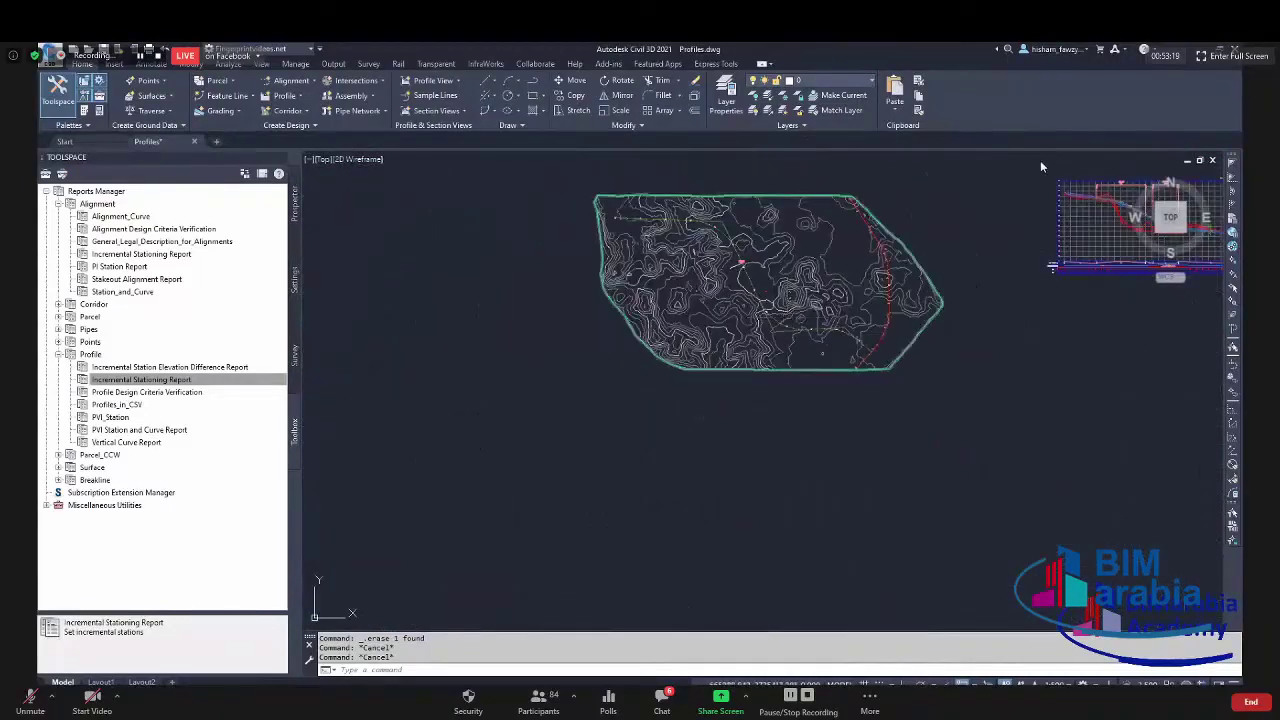
# Open the ROAD 01 alignment for geometry editing near its end at the existing road.
pyautogui.scroll(3, 870, 355)
pyautogui.scroll(-3, 878, 368)
pyautogui.scroll(8, 878, 368)
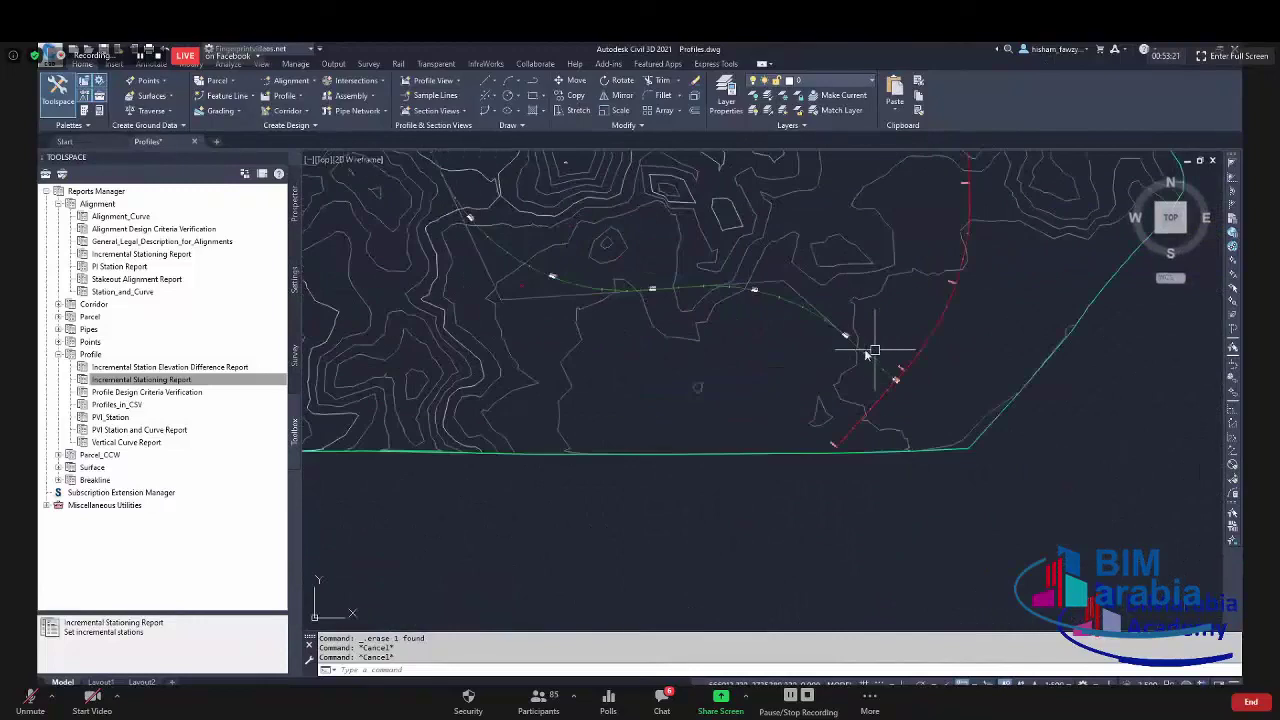
pyautogui.click(877, 381)
pyautogui.moveTo(877, 380); pyautogui.dragTo(840, 378, button='middle')
pyautogui.press('Escape')
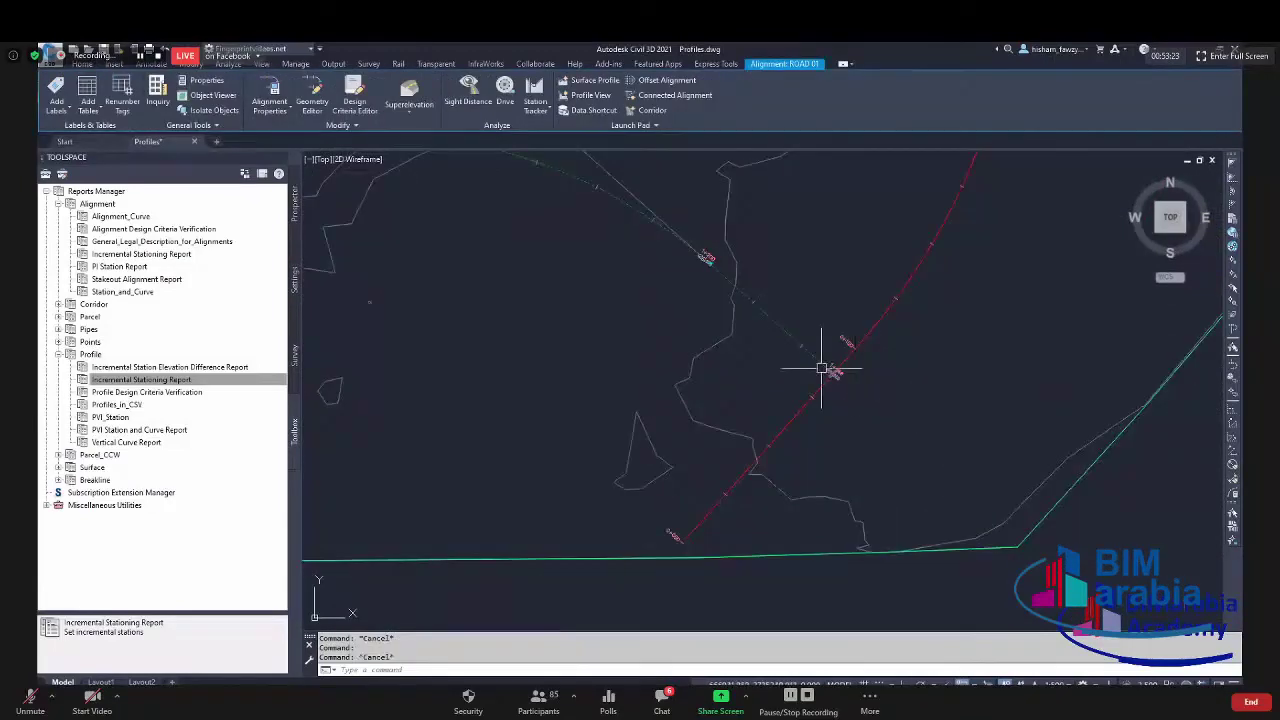
pyautogui.click(783, 330)
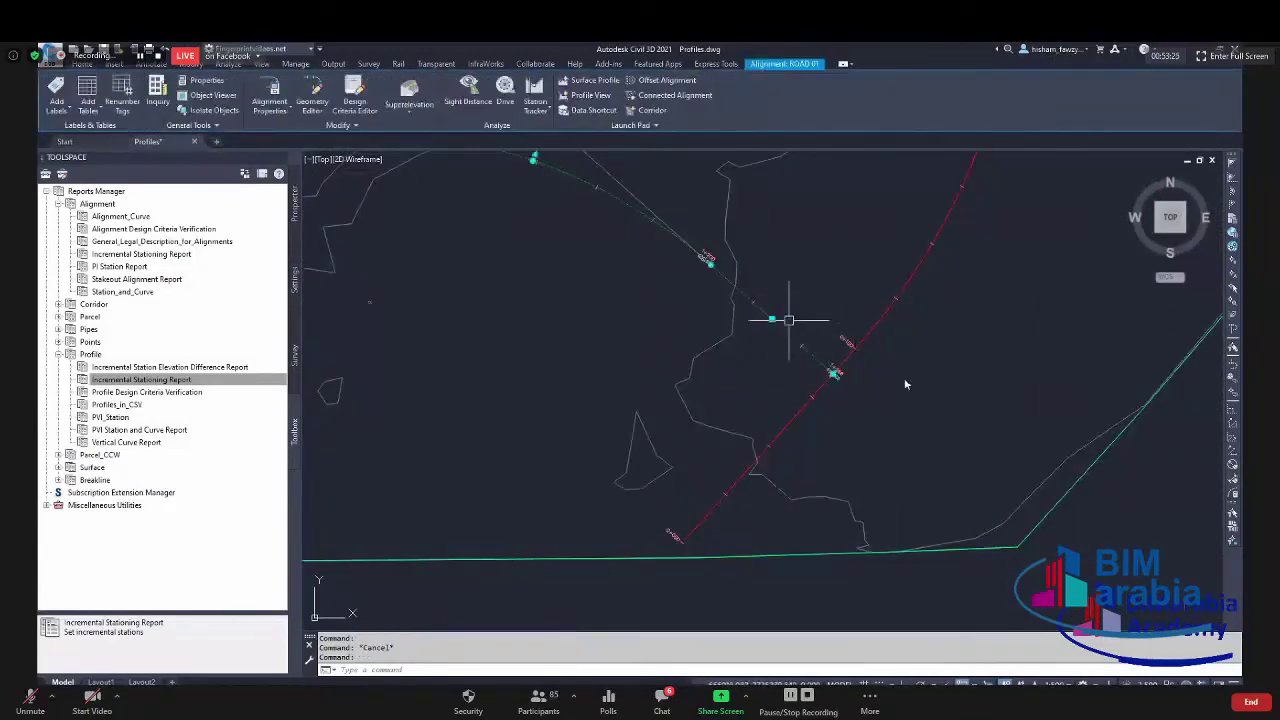
pyautogui.click(314, 100)
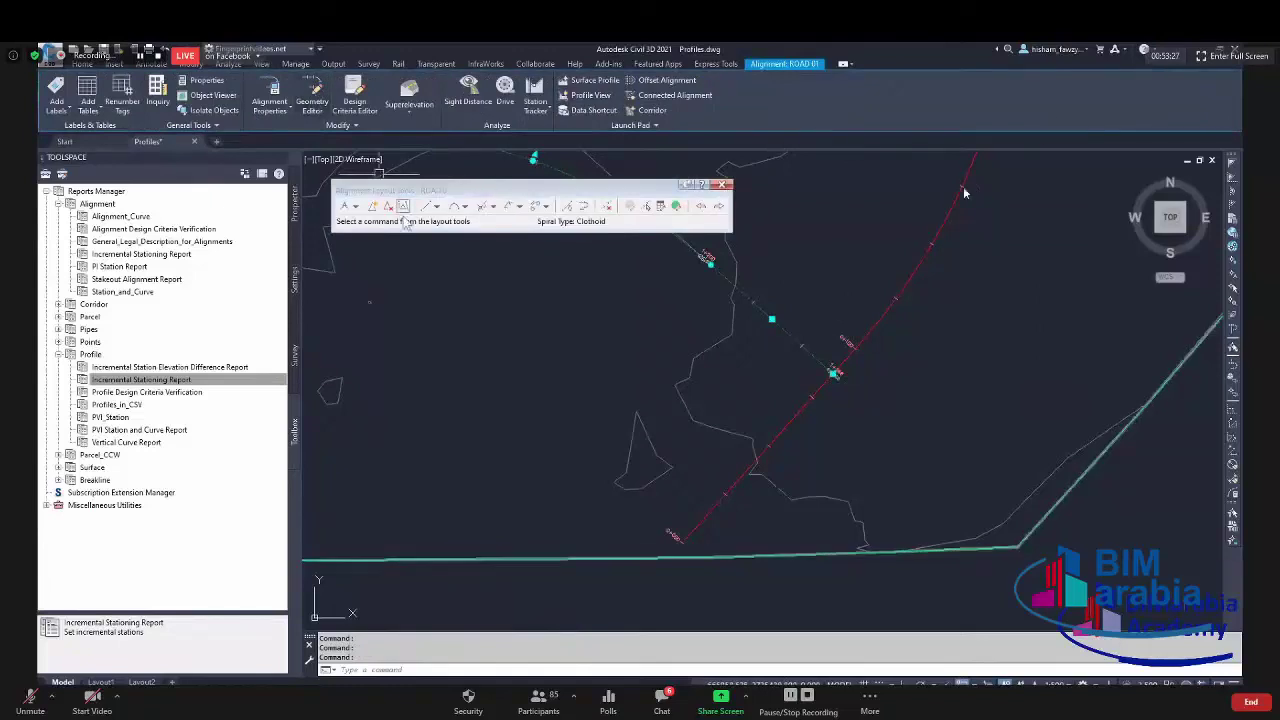
# Extend the end of ROAD 01 across the existing road with a floating curve of 250 m radius and a solution angle less than 180.
pyautogui.click(465, 206)
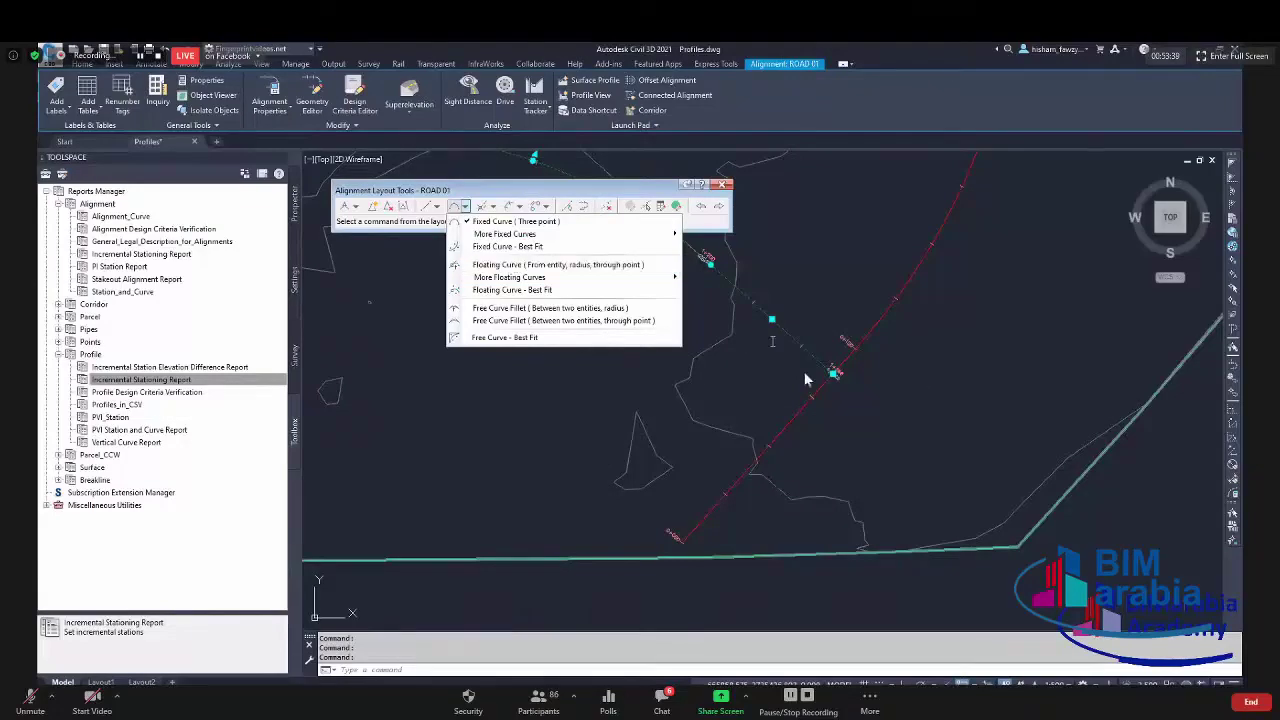
pyautogui.click(521, 265)
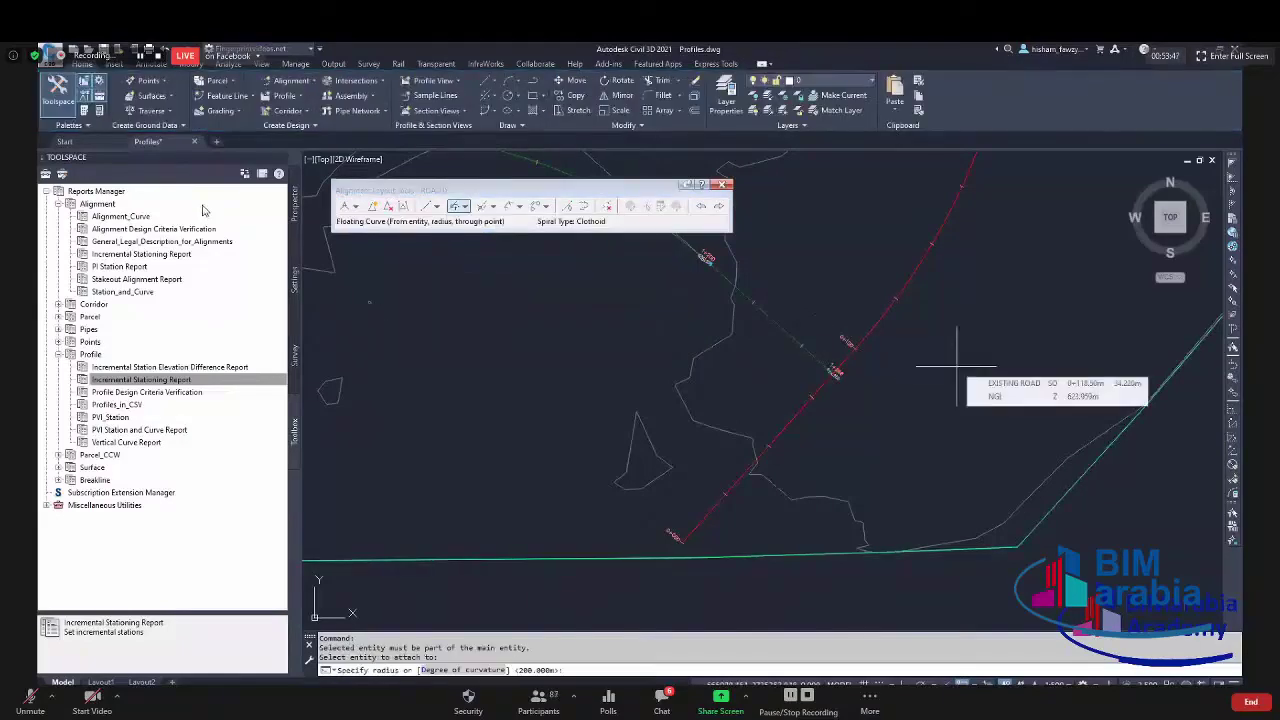
pyautogui.write('0')
pyautogui.press('Return')
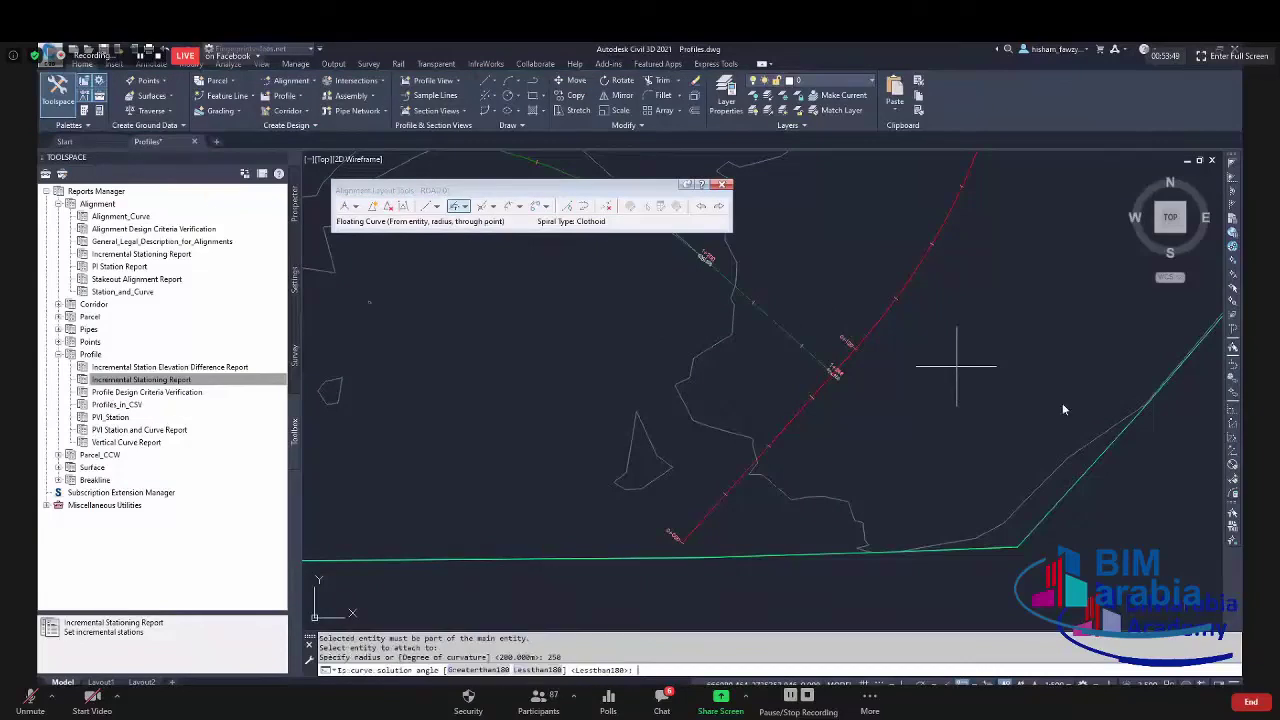
pyautogui.press('Return')
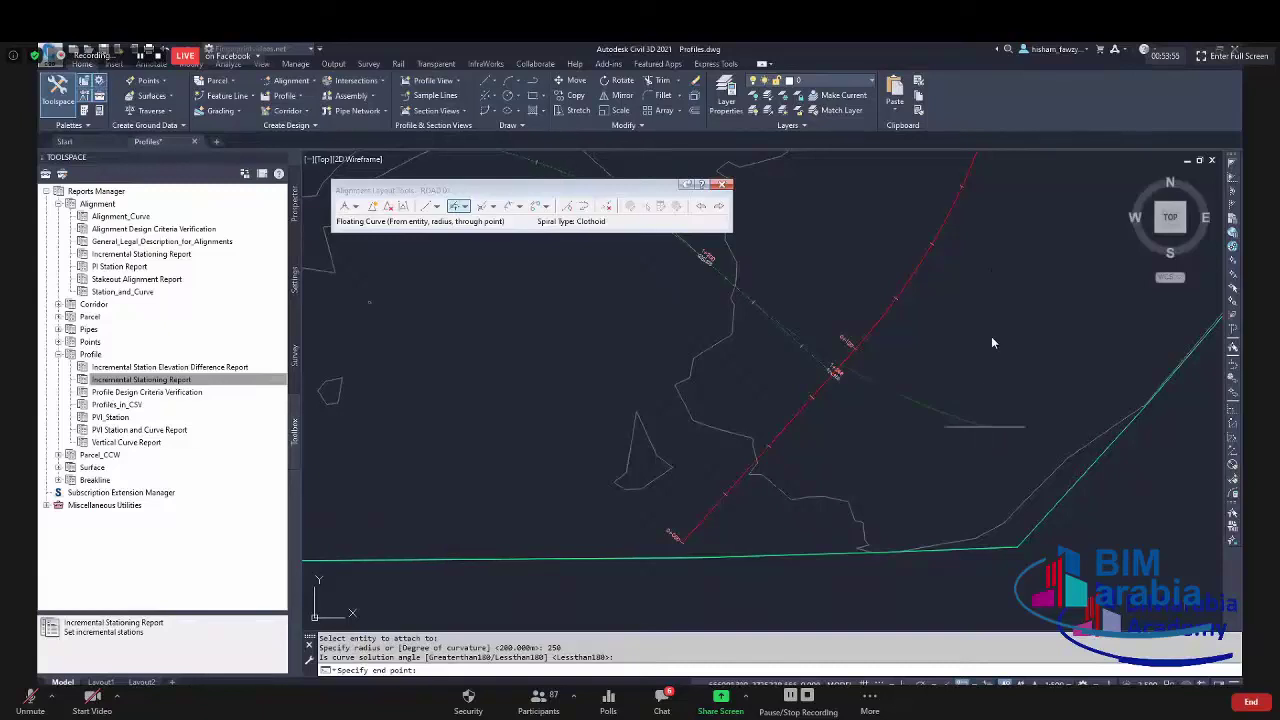
pyautogui.click(996, 444)
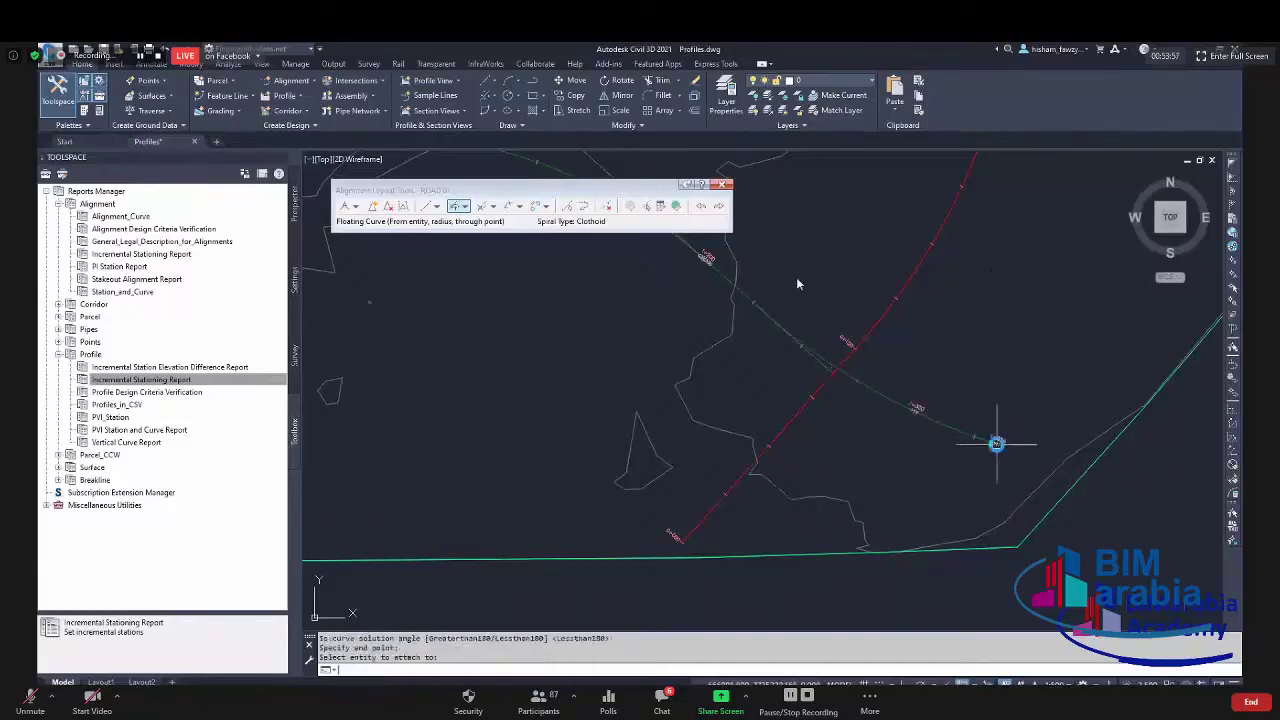
# Examine the station labels and tangency of the added curve at the end of ROAD 01.
pyautogui.scroll(4, 1000, 440)
pyautogui.scroll(-2, 1100, 440)
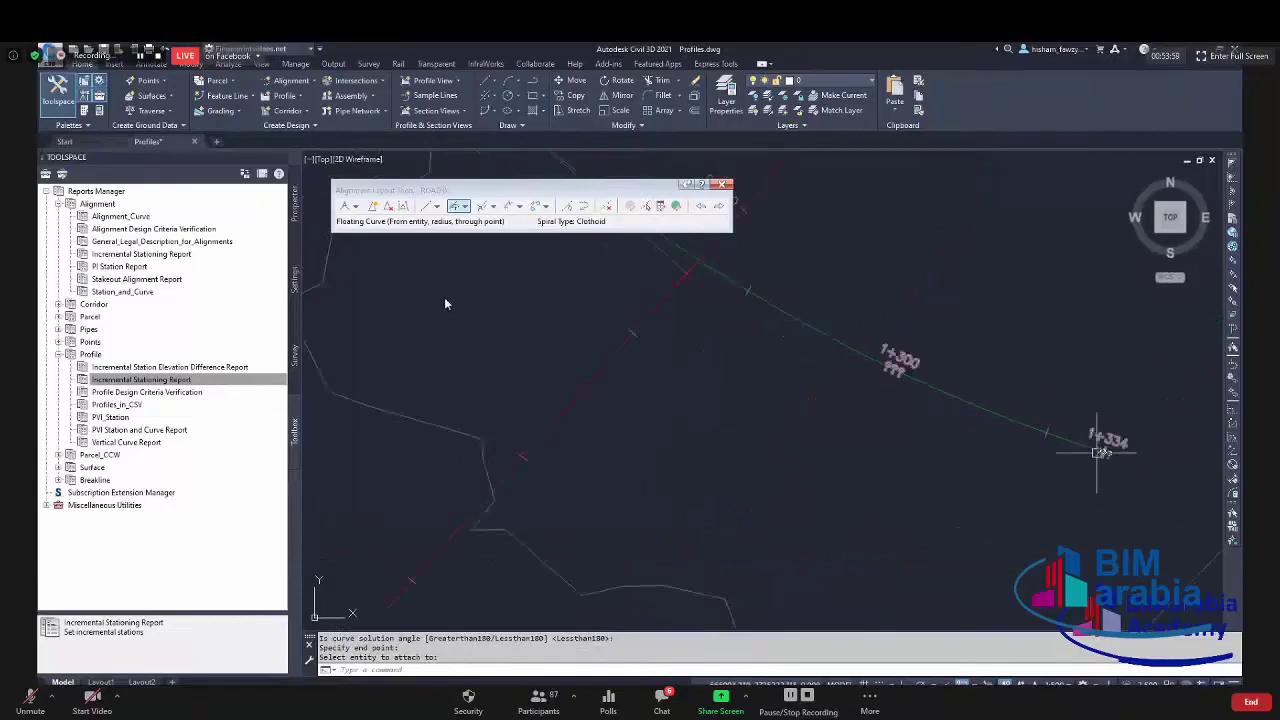
pyautogui.scroll(-2, 1090, 448)
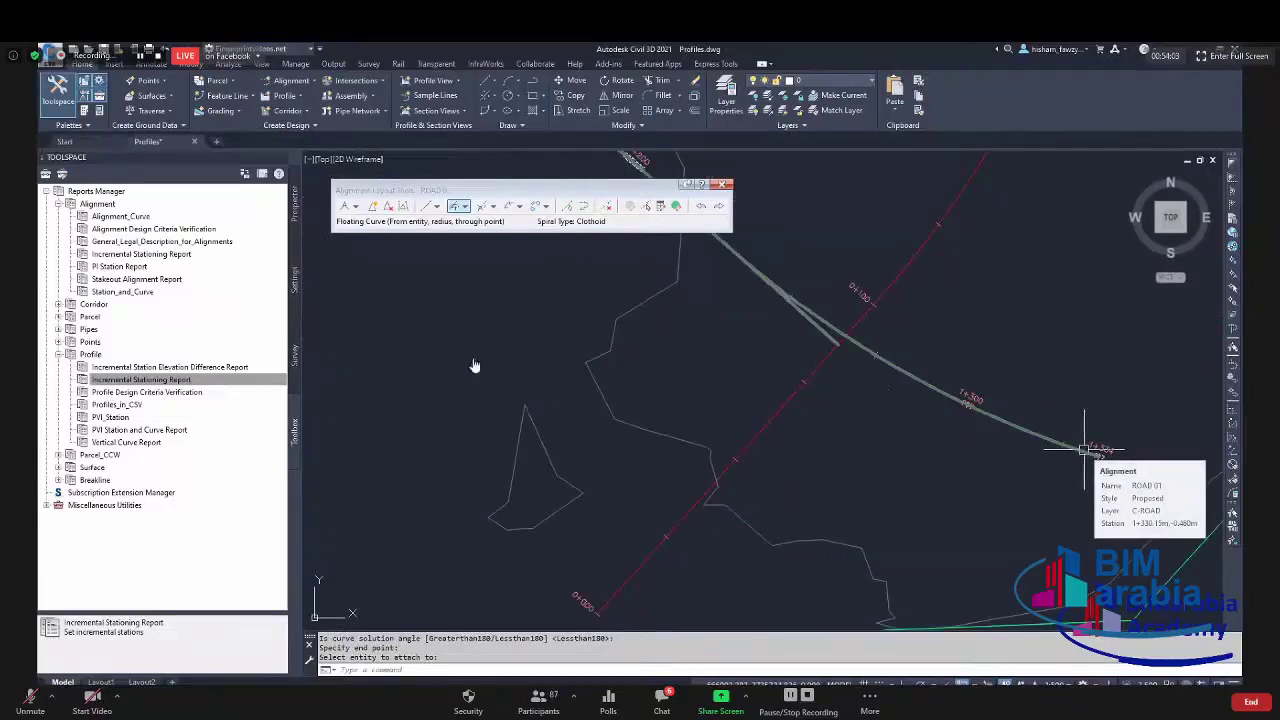
pyautogui.scroll(-3, 1006, 414)
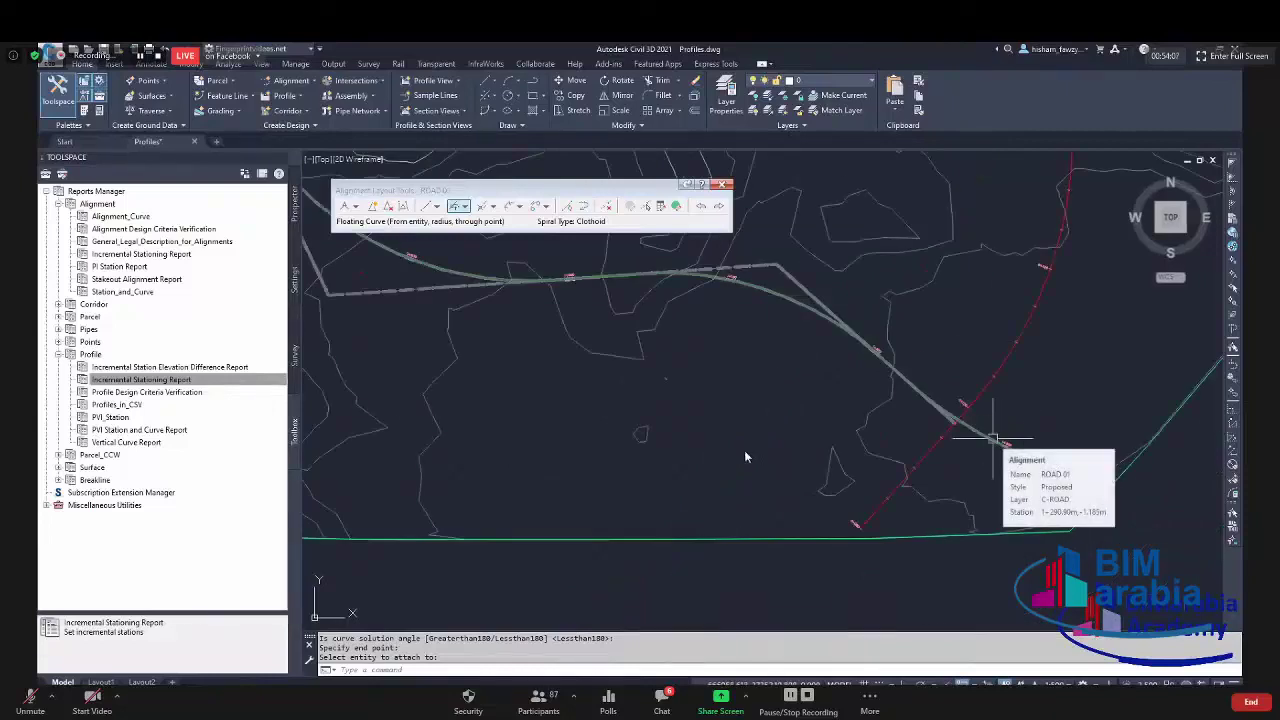
pyautogui.scroll(3, 990, 440)
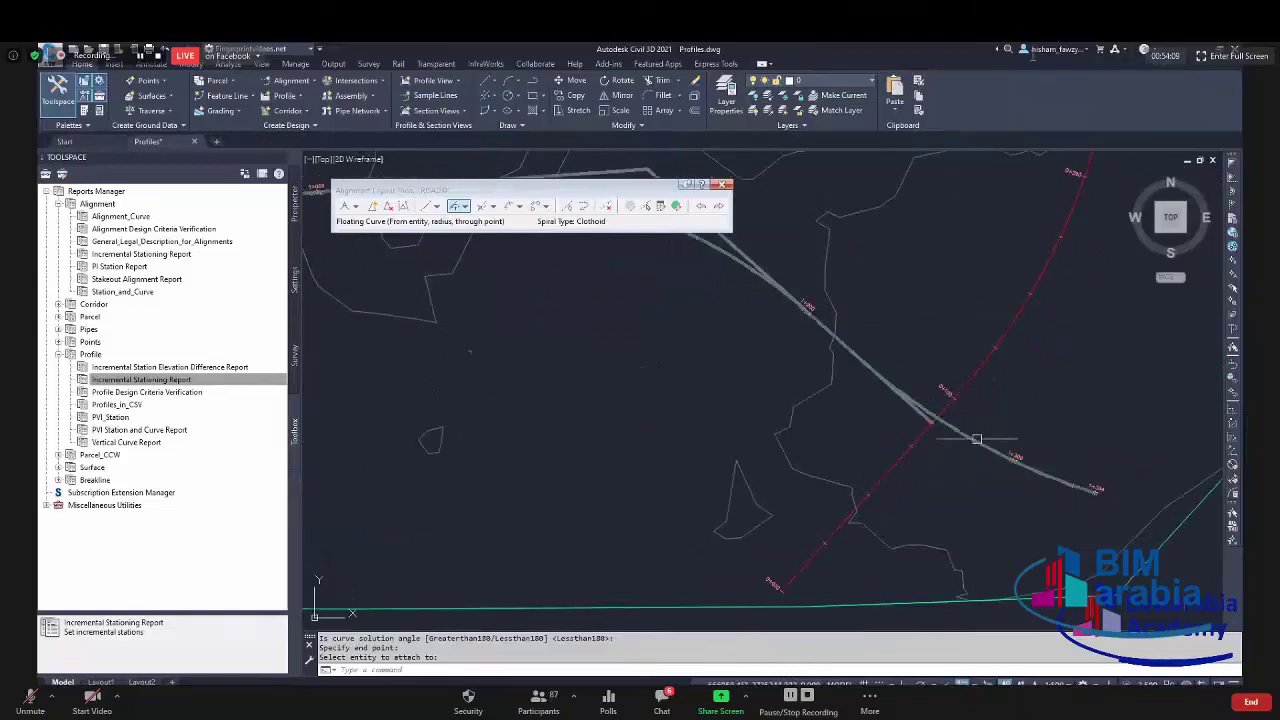
pyautogui.press('Escape')
pyautogui.click(977, 438)
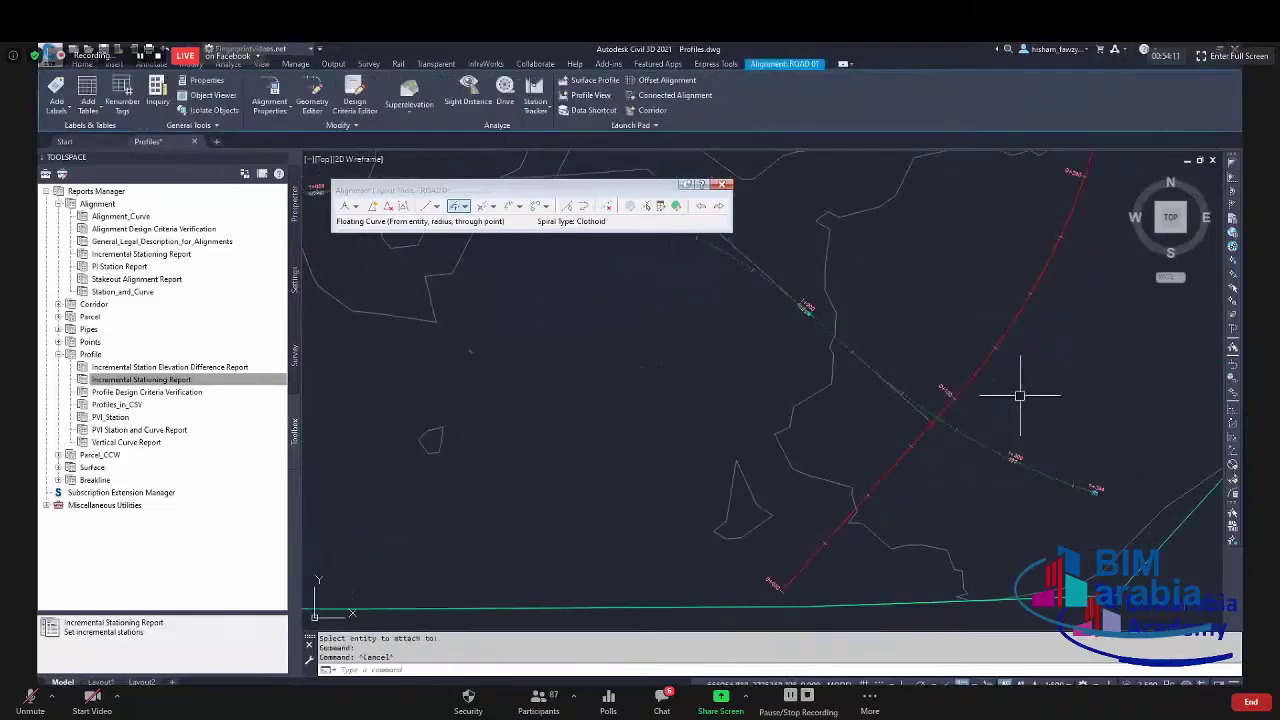
pyautogui.press('Escape')
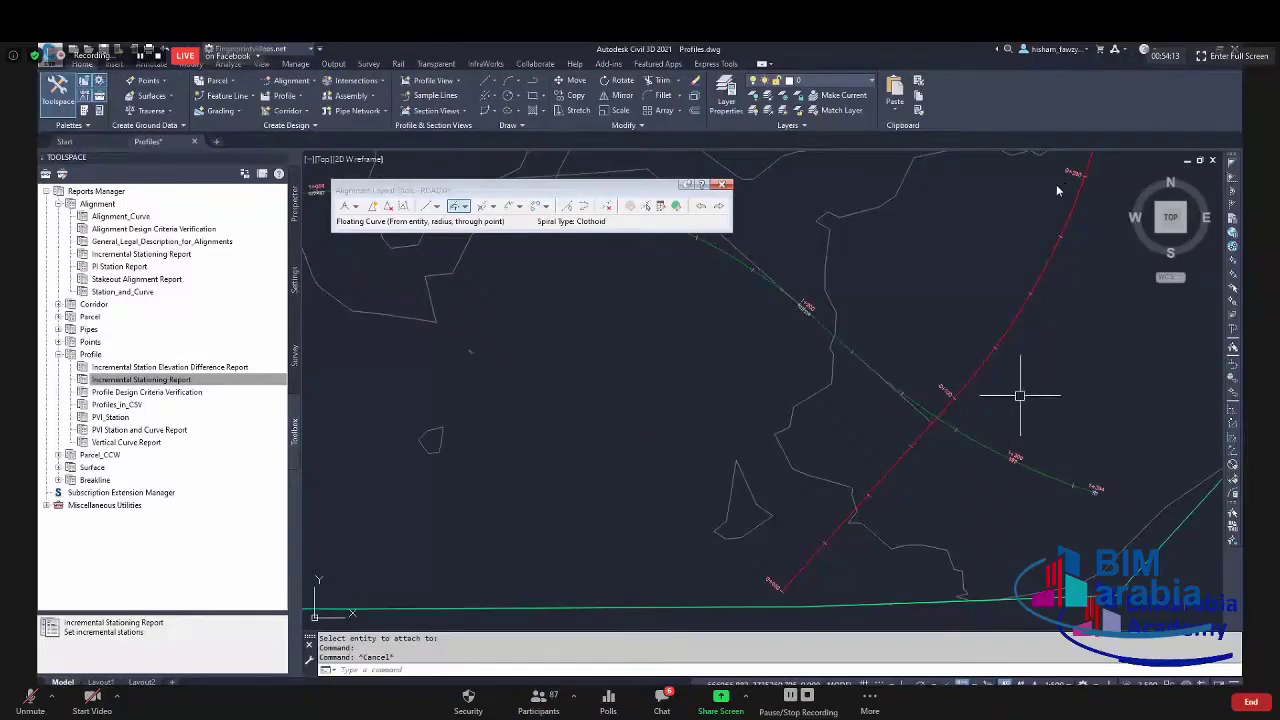
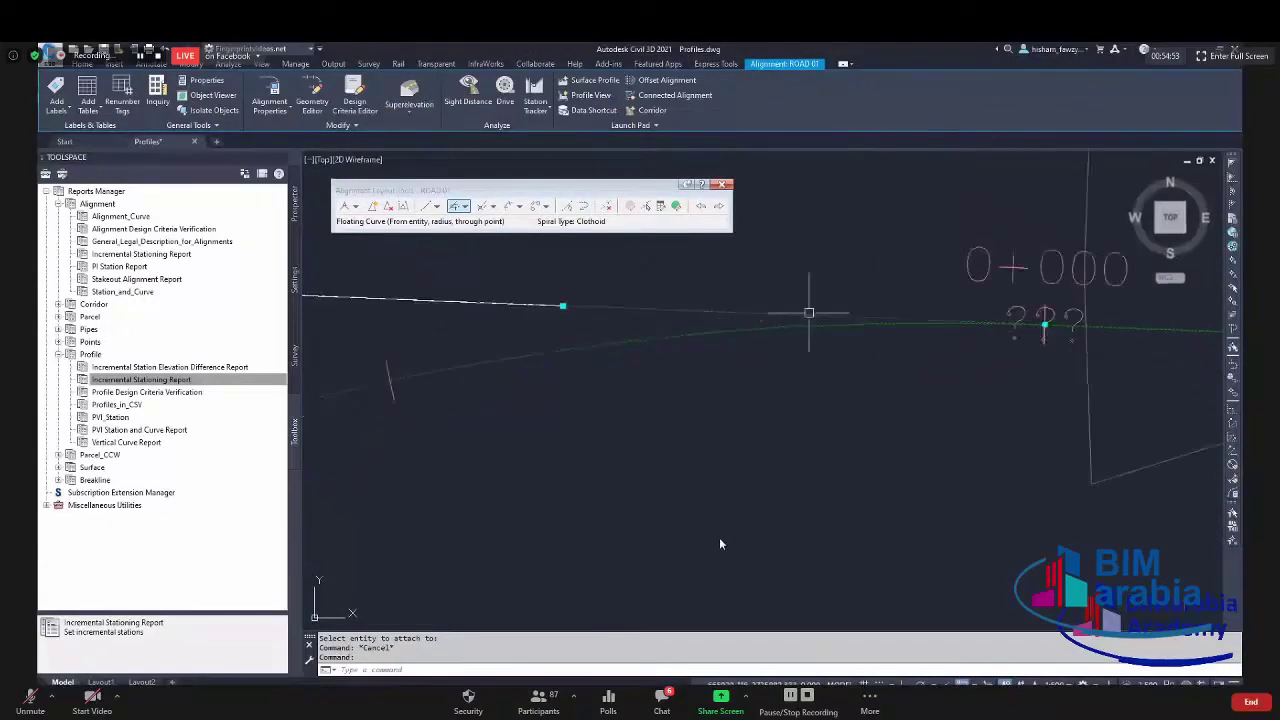
# Switch to the Zoom meeting and review the chat and participant list, briefly pausing and resuming the recording.
pyautogui.click(656, 704)
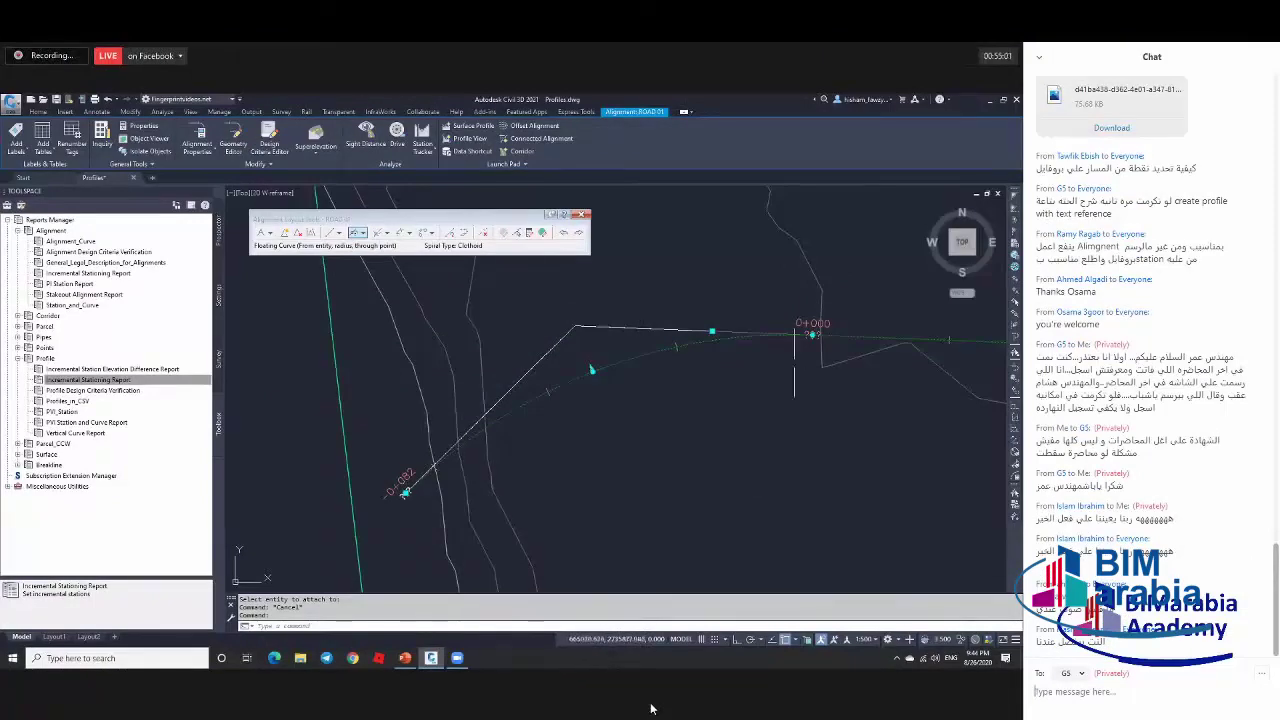
pyautogui.moveTo(651, 707)
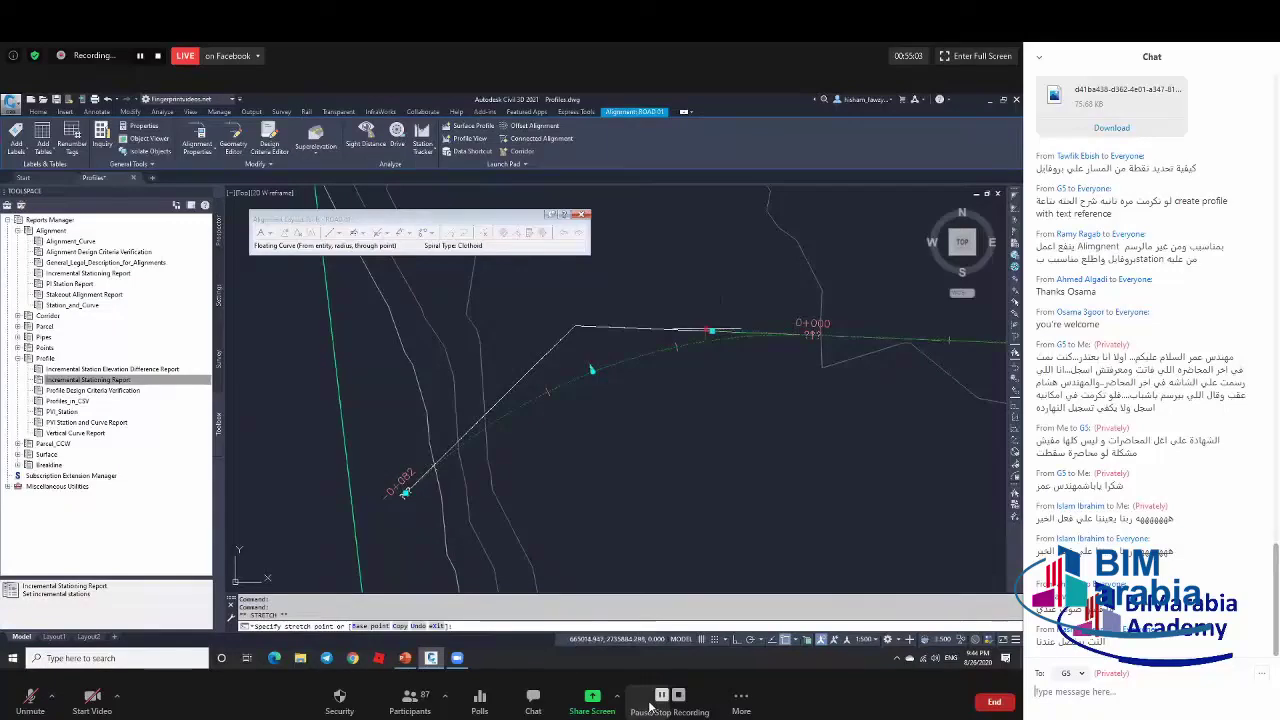
pyautogui.click(661, 698)
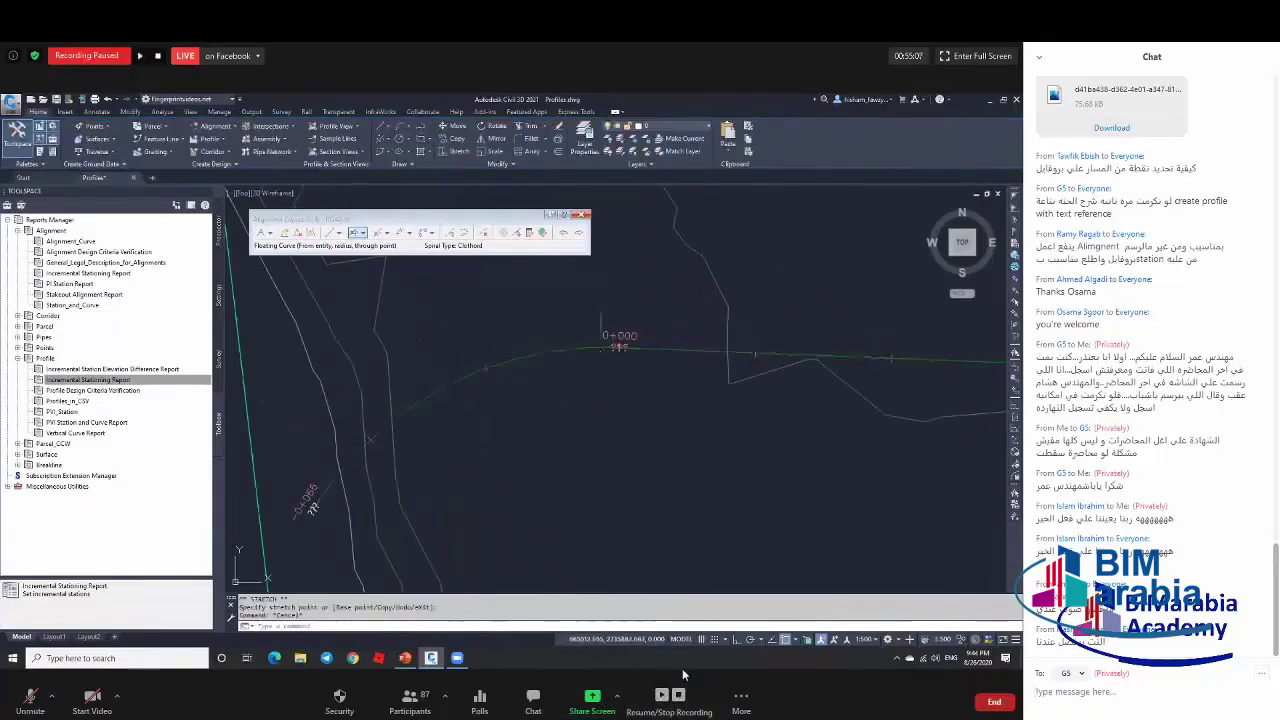
pyautogui.click(661, 697)
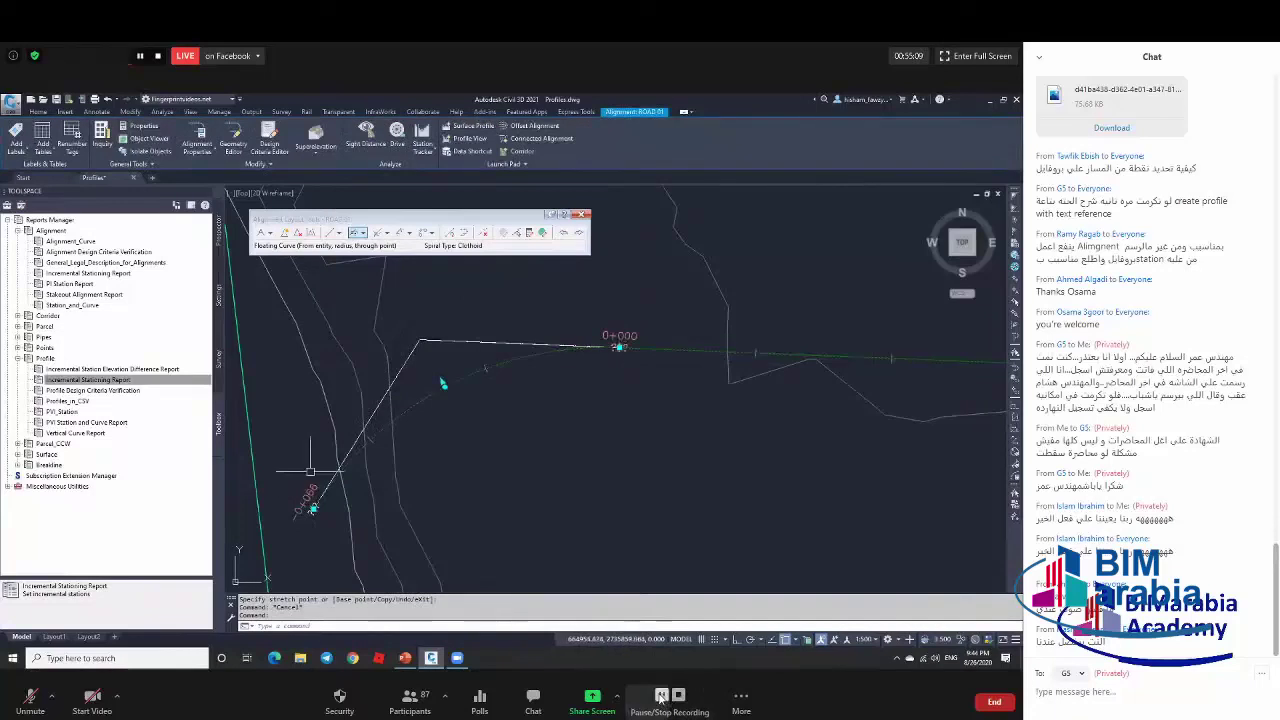
pyautogui.click(412, 700)
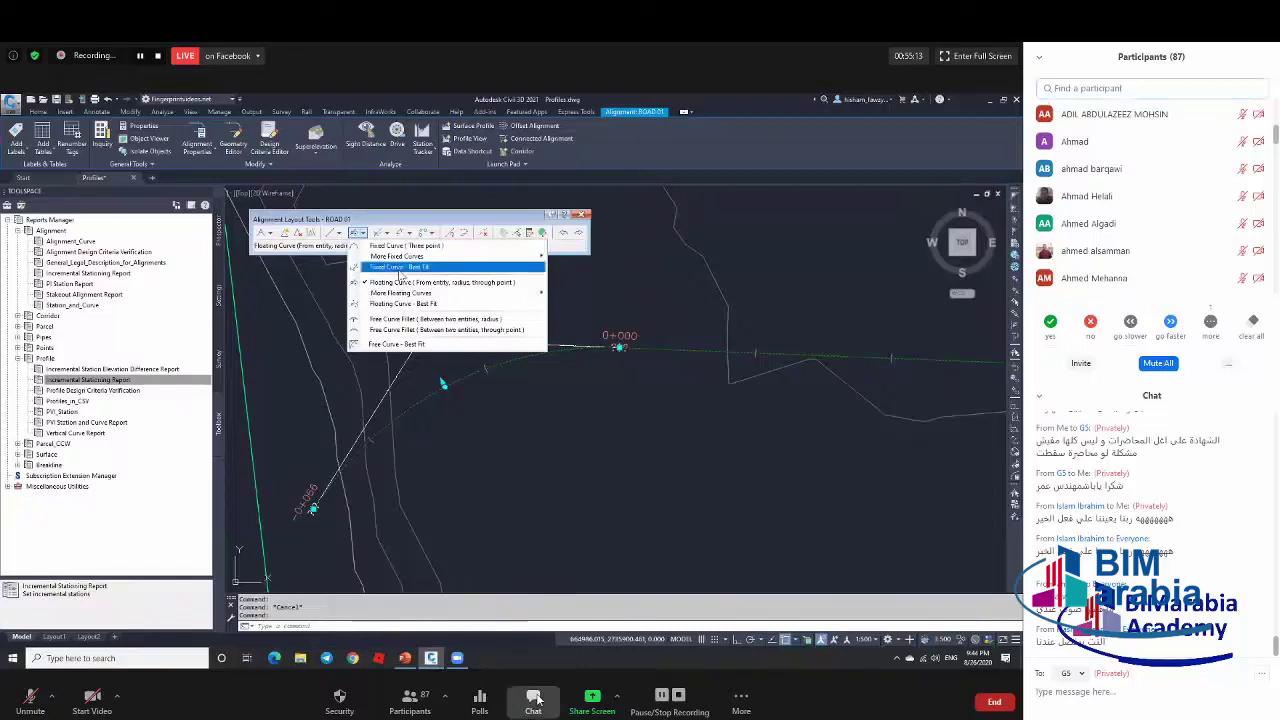
pyautogui.click(533, 698)
pyautogui.click(418, 703)
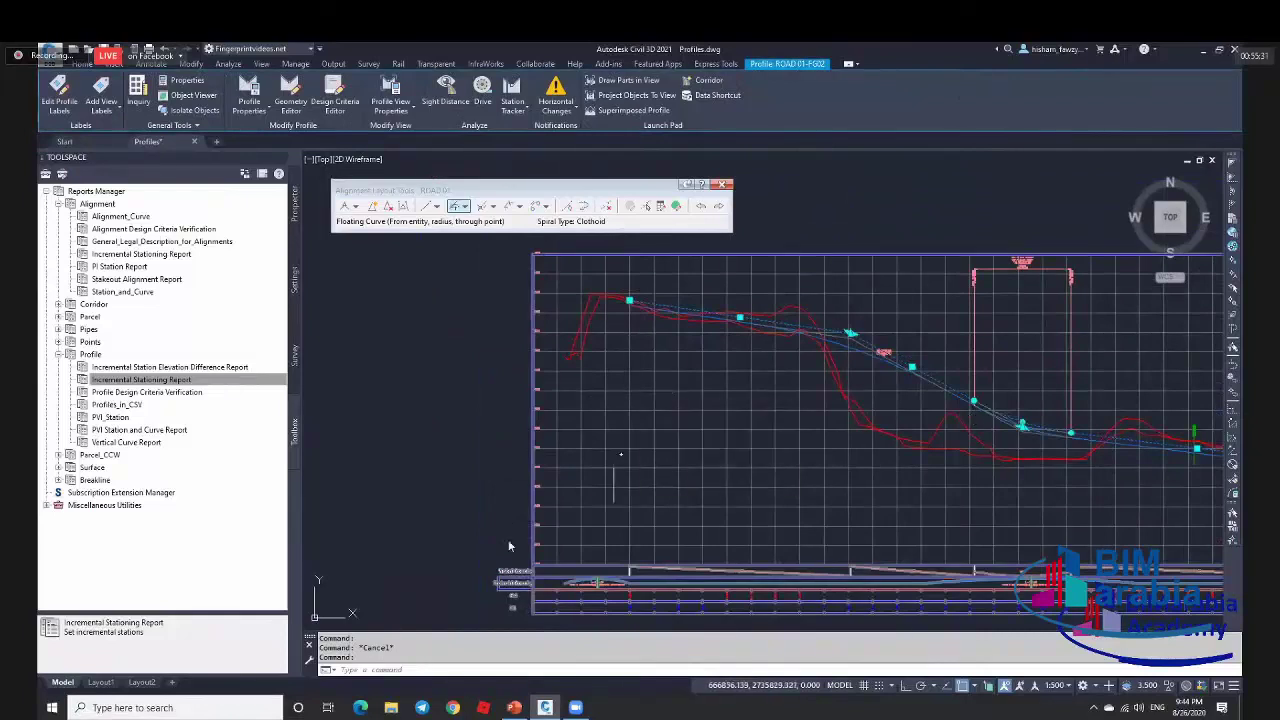
# Compare the start of the ROAD 01-FG02 profile in the profile view with the extended start of ROAD 01 in plan.
pyautogui.scroll(-3, 1002, 415)
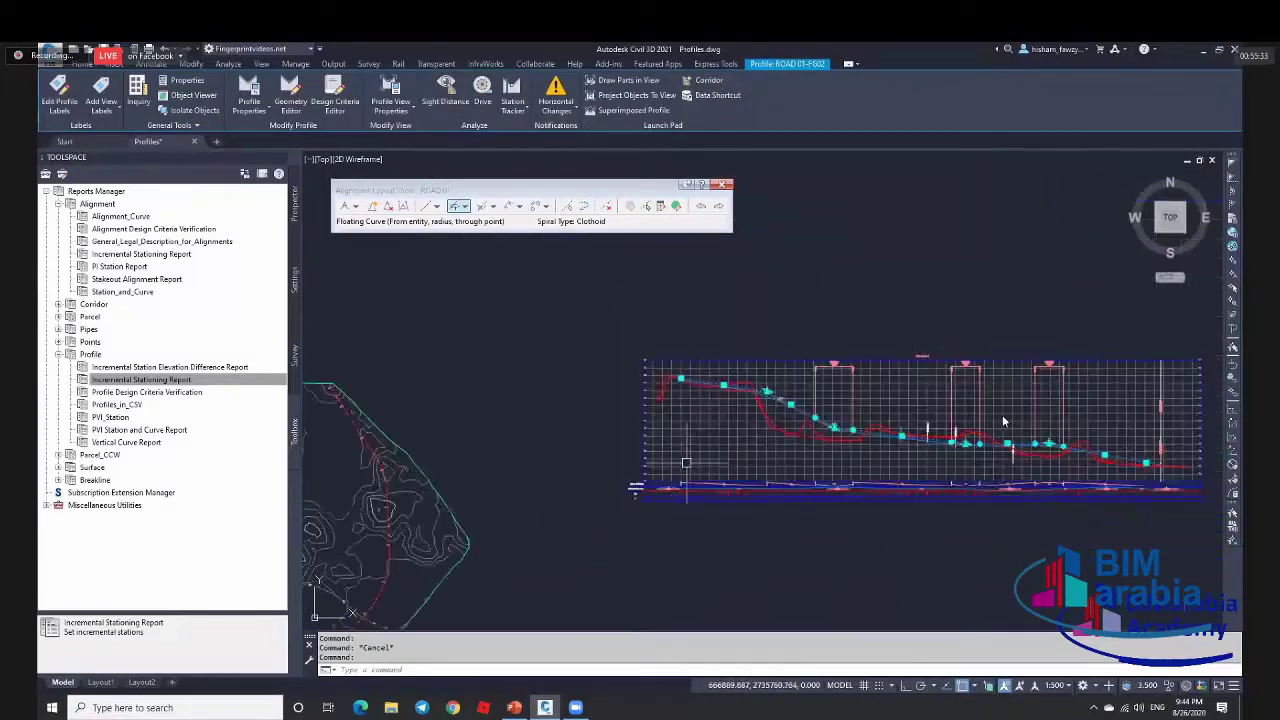
pyautogui.scroll(4, 1002, 415)
pyautogui.scroll(-5, 1003, 405)
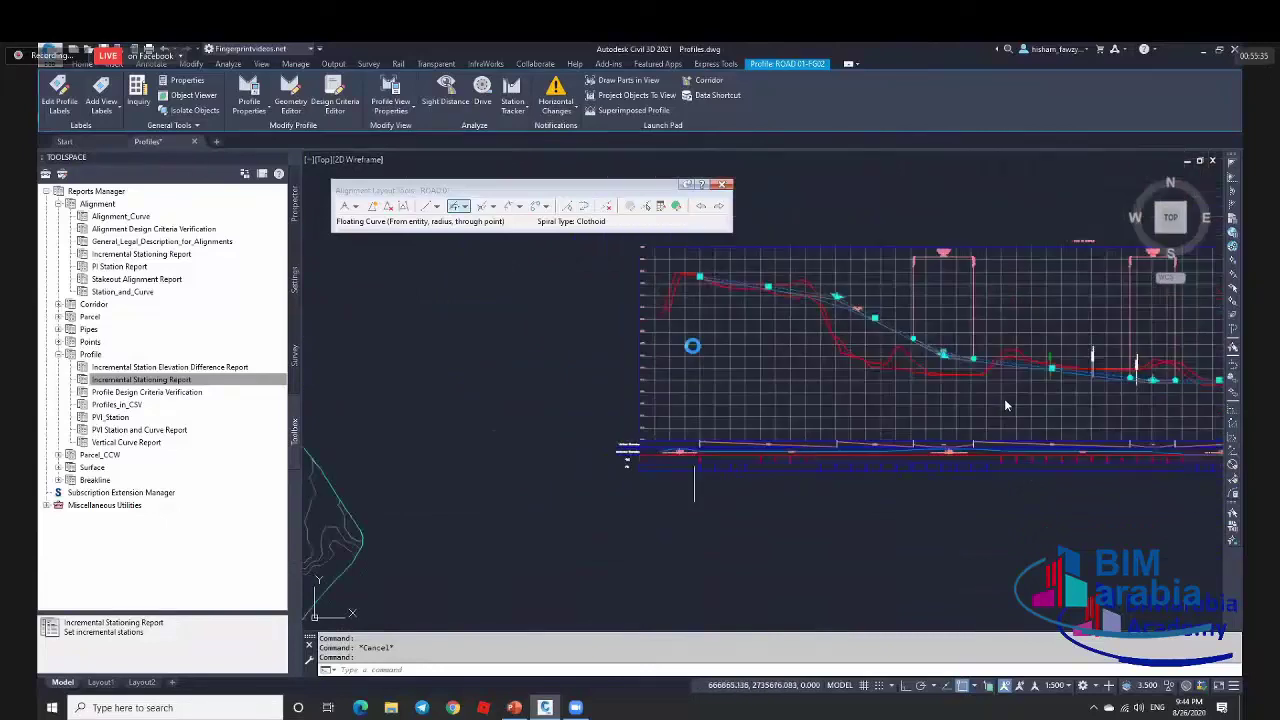
pyautogui.scroll(2, 1004, 398)
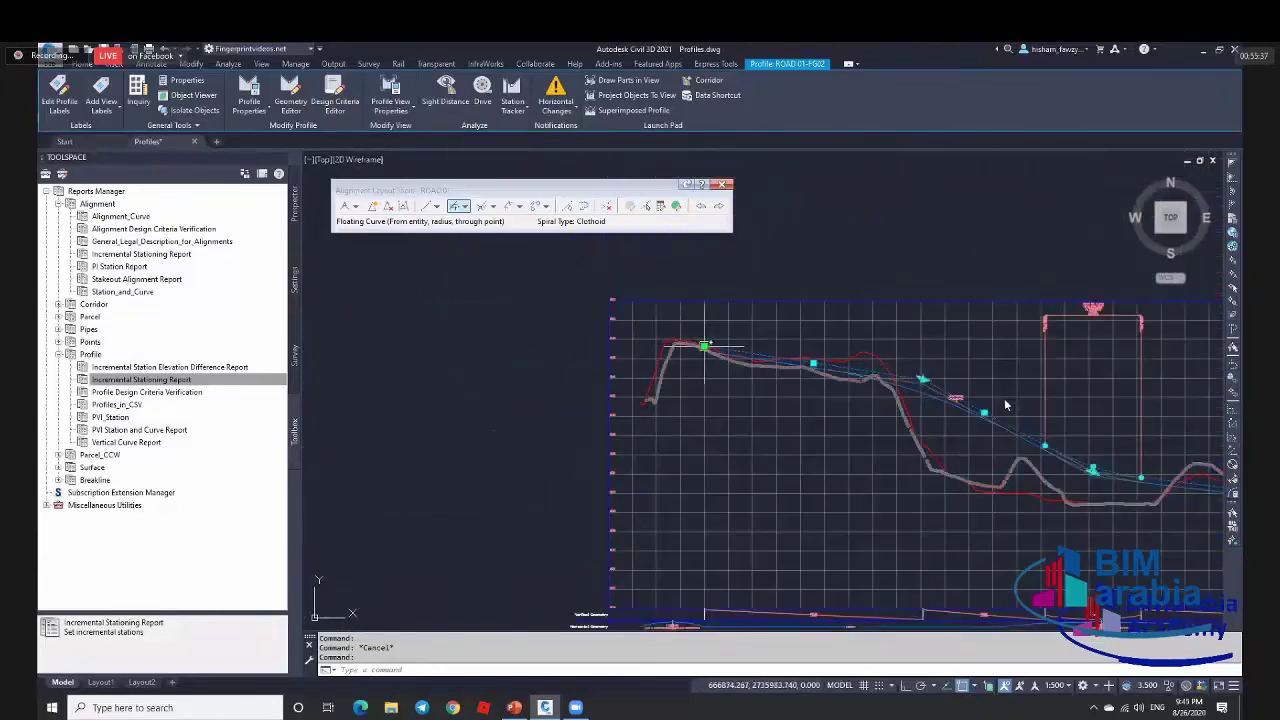
pyautogui.scroll(3, 963, 274)
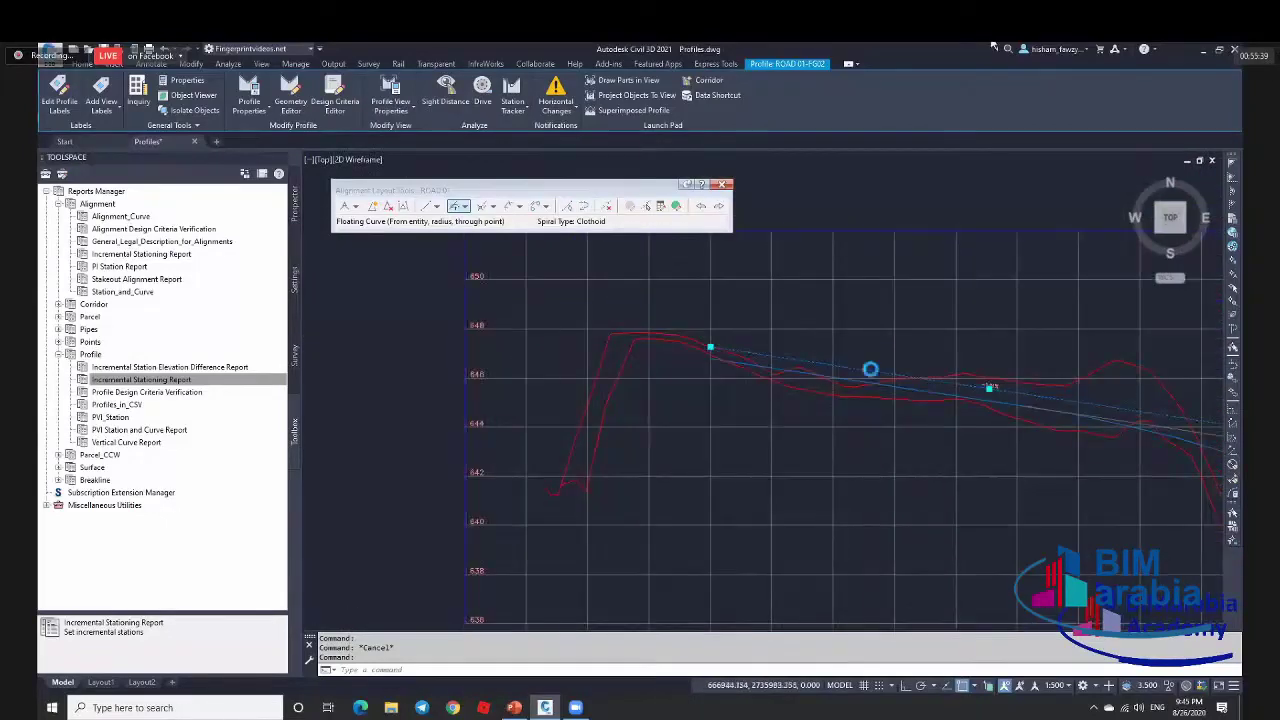
pyautogui.scroll(-10, 871, 369)
pyautogui.scroll(8, 640, 395)
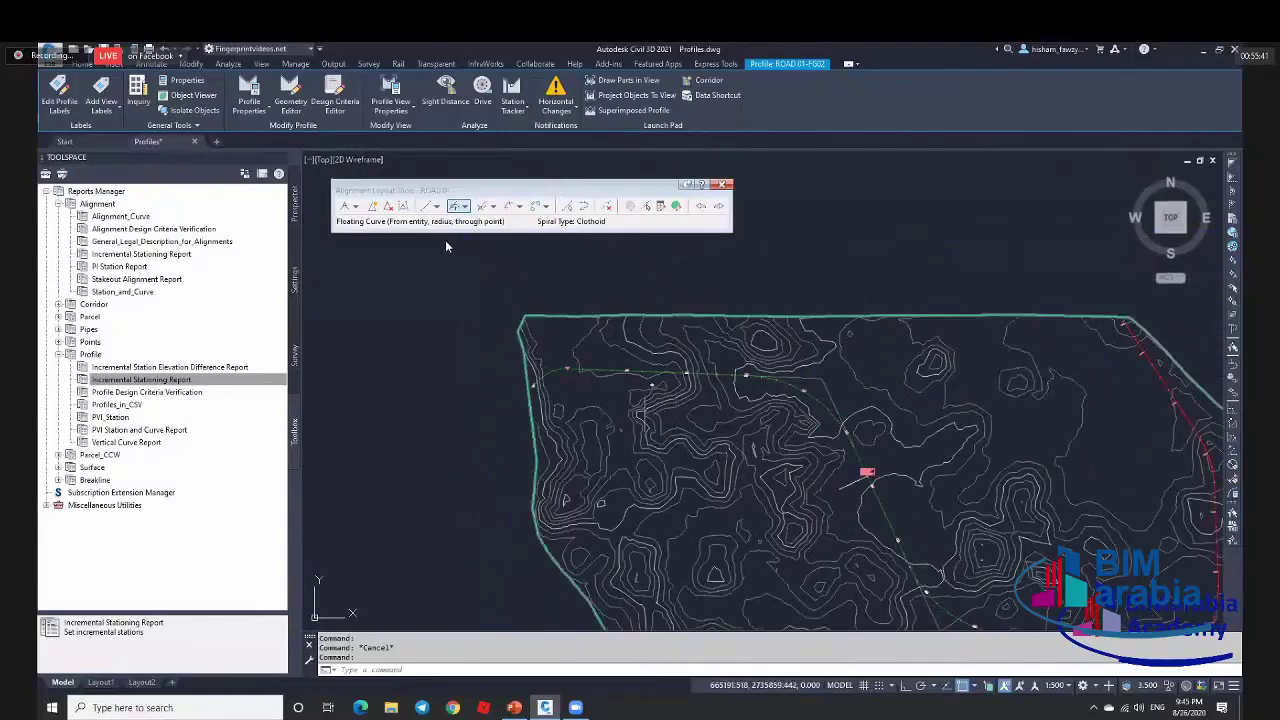
pyautogui.scroll(3, 572, 285)
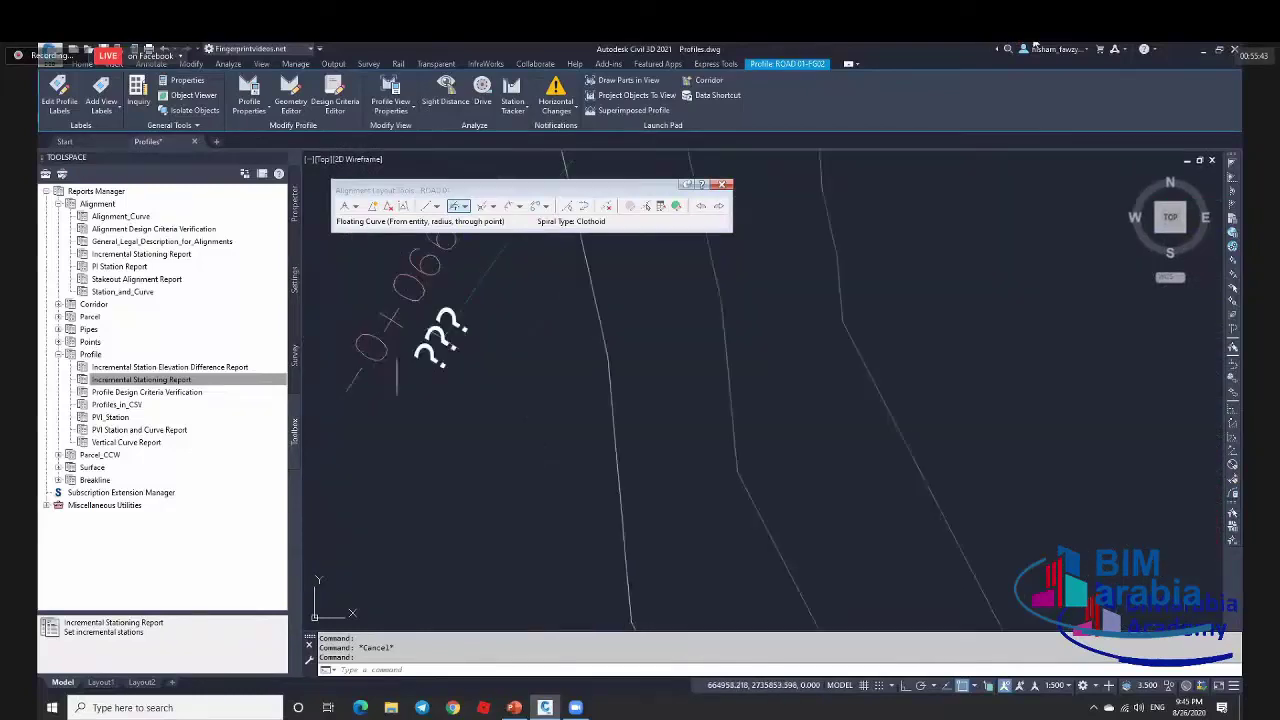
pyautogui.scroll(-10, 628, 414)
pyautogui.scroll(5, 1128, 415)
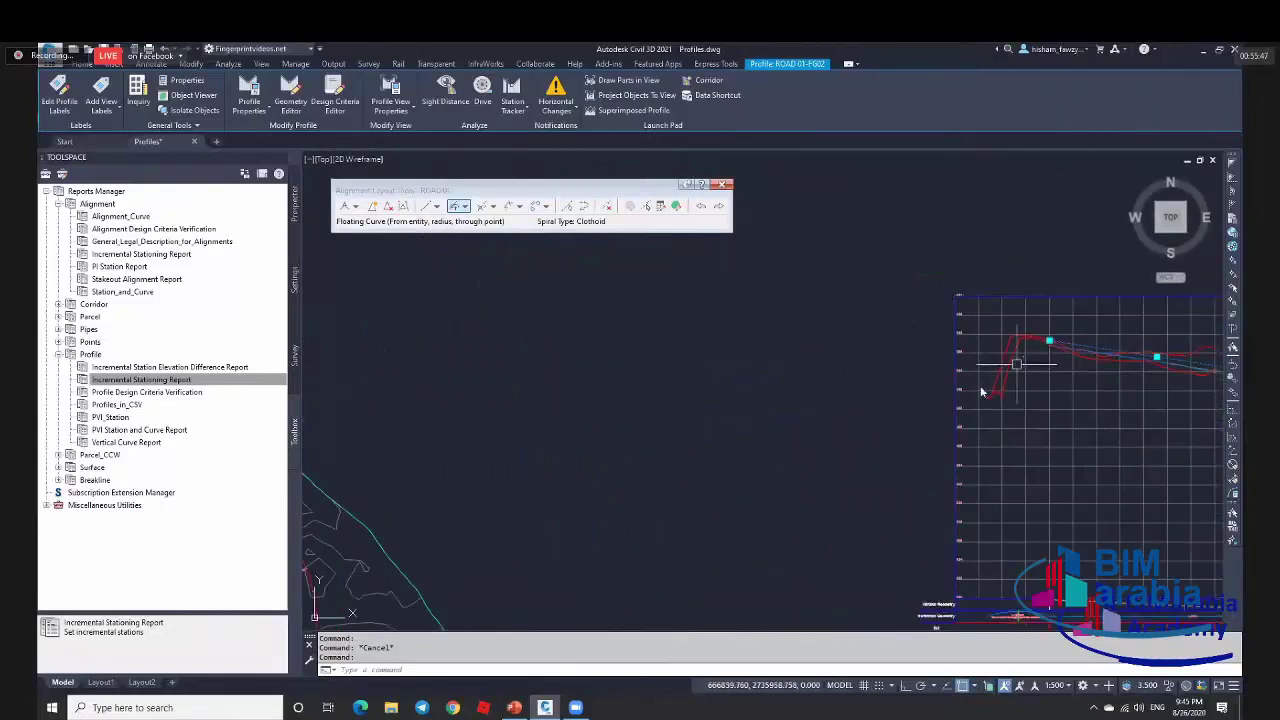
pyautogui.scroll(7, 1062, 339)
pyautogui.scroll(-2, 993, 340)
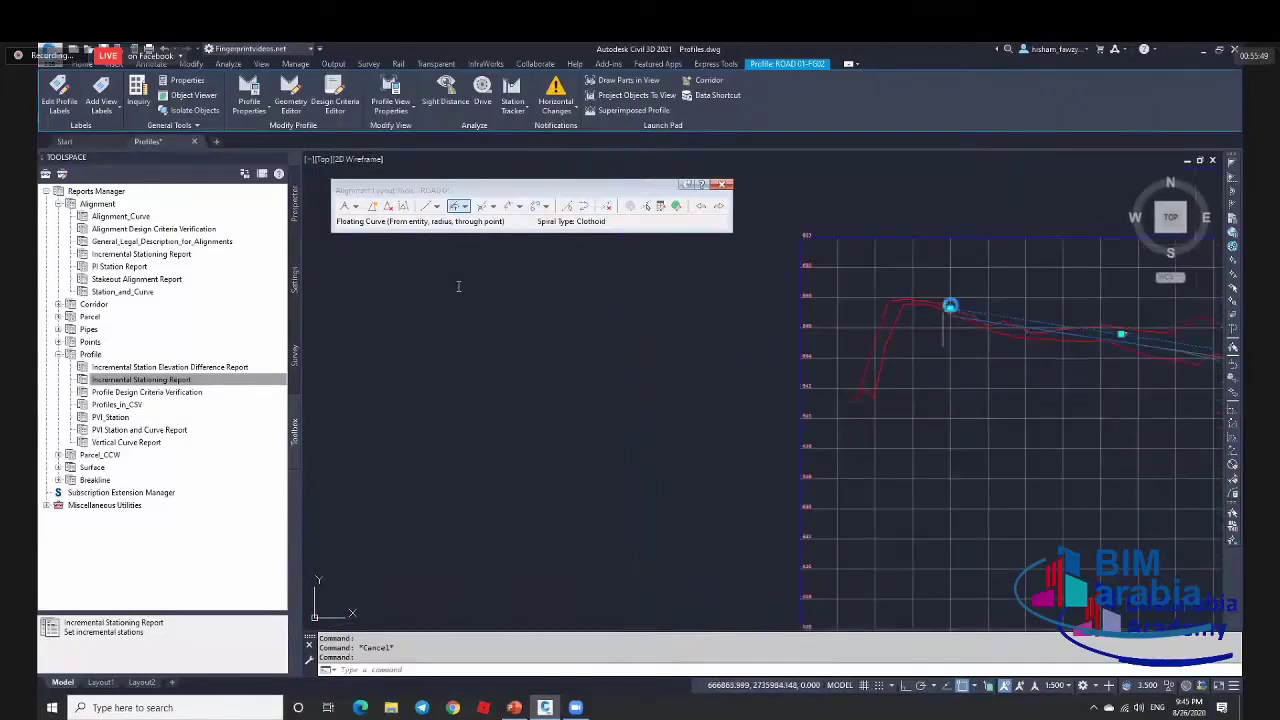
pyautogui.scroll(2, 950, 305)
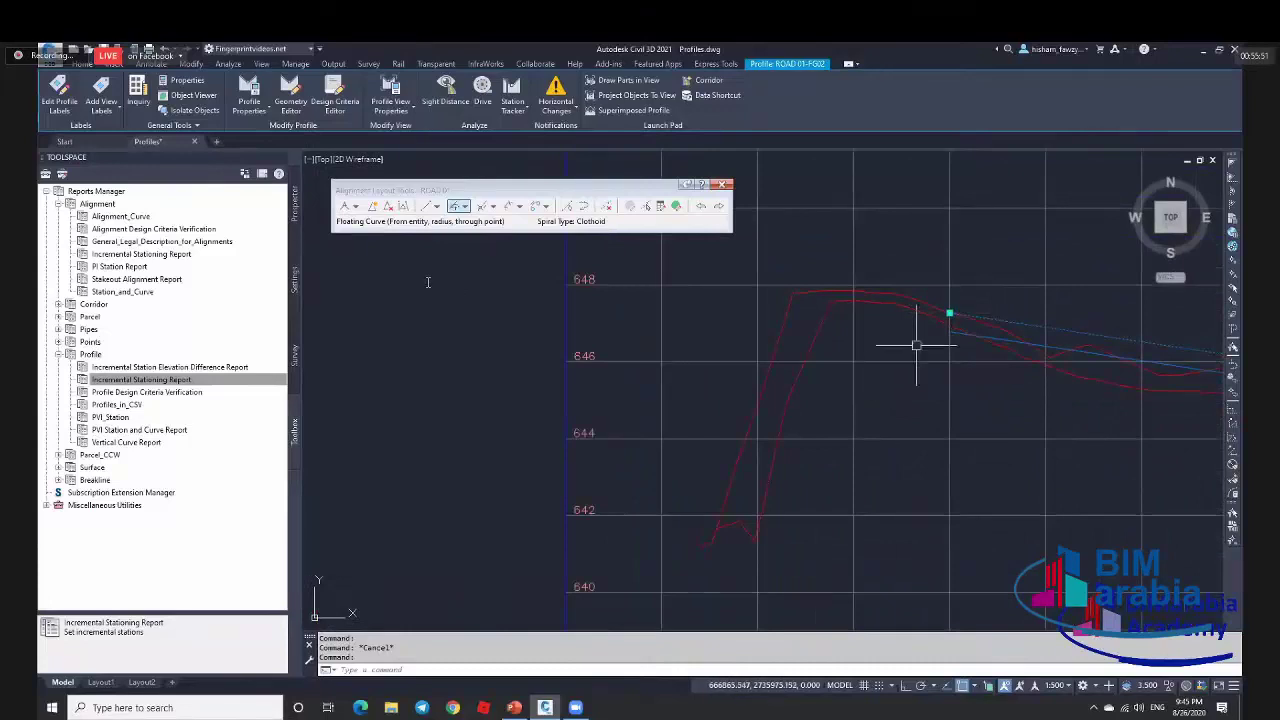
pyautogui.press('Escape')
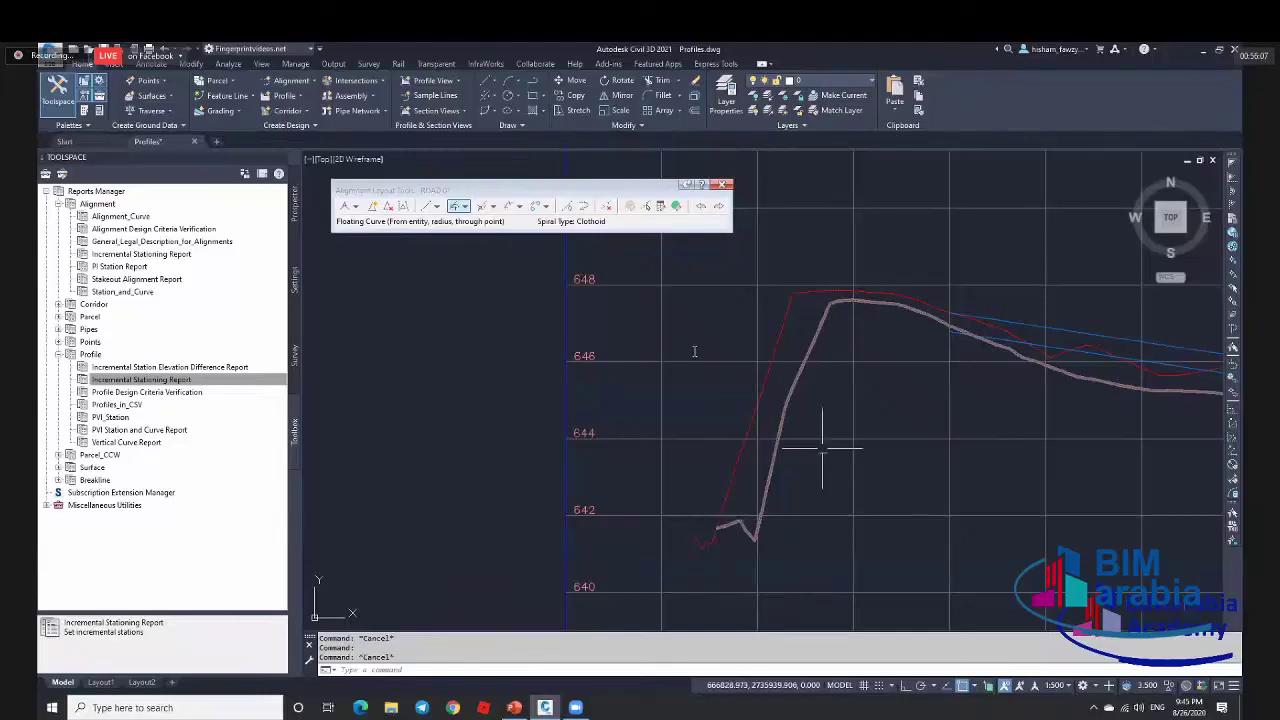
# Draw a short line sloping up and to the right from the start point of the upper design profile.
pyautogui.scroll(4, 967, 300)
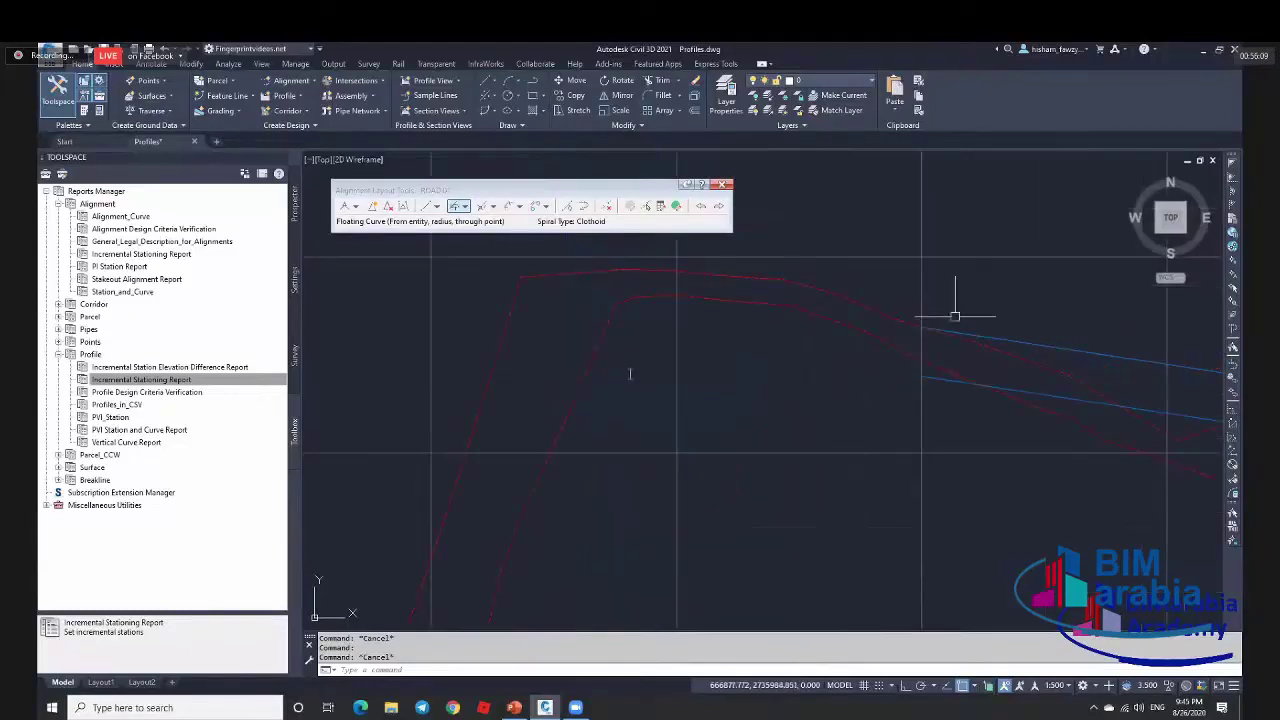
pyautogui.write('l')
pyautogui.press('Return')
pyautogui.click(922, 327)
pyautogui.press('Escape')
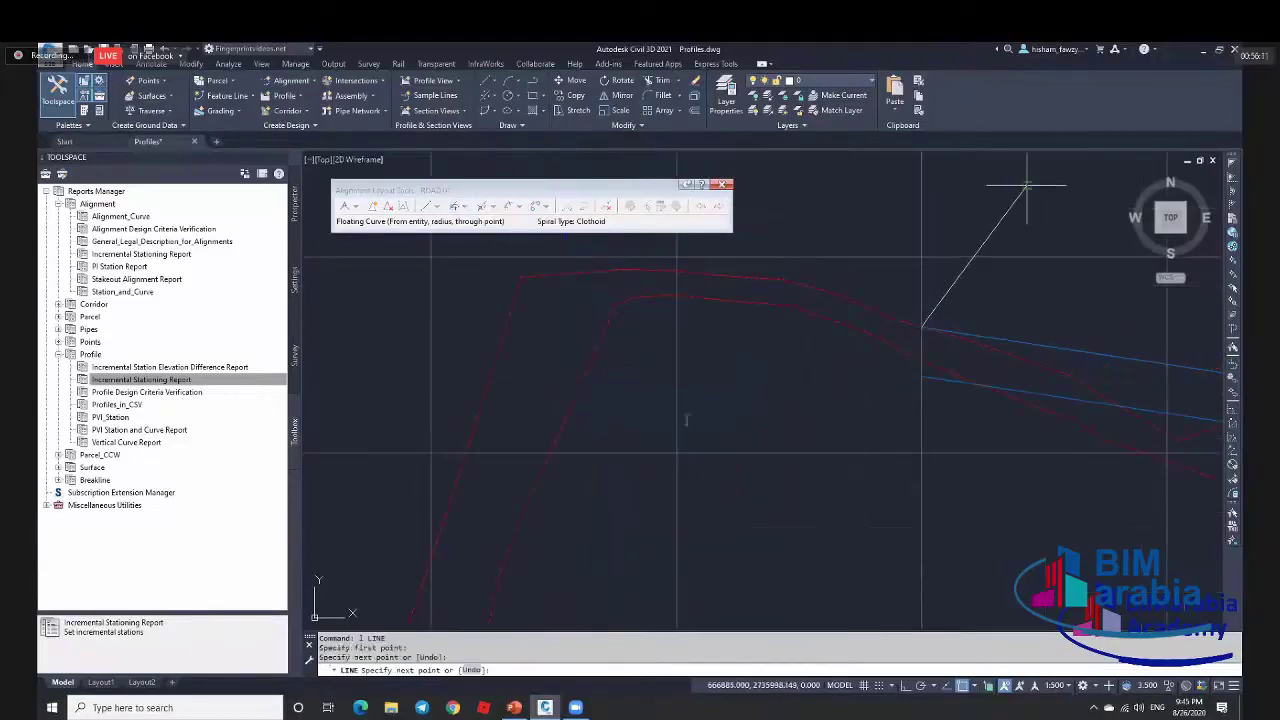
pyautogui.scroll(2, 686, 357)
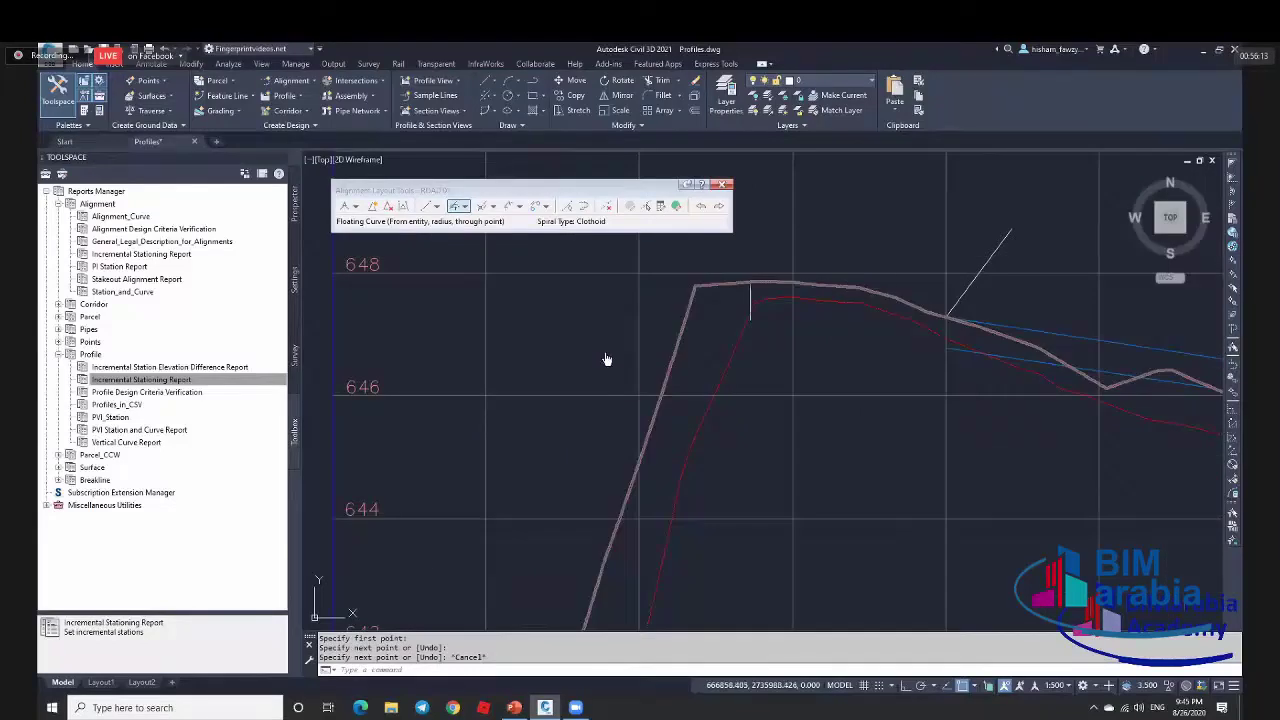
# Close the alignment layout tools and inspect the start of the ROAD 01-FG02 profile in the profile view.
pyautogui.click(1031, 327)
pyautogui.press('Escape')
pyautogui.press('Escape')
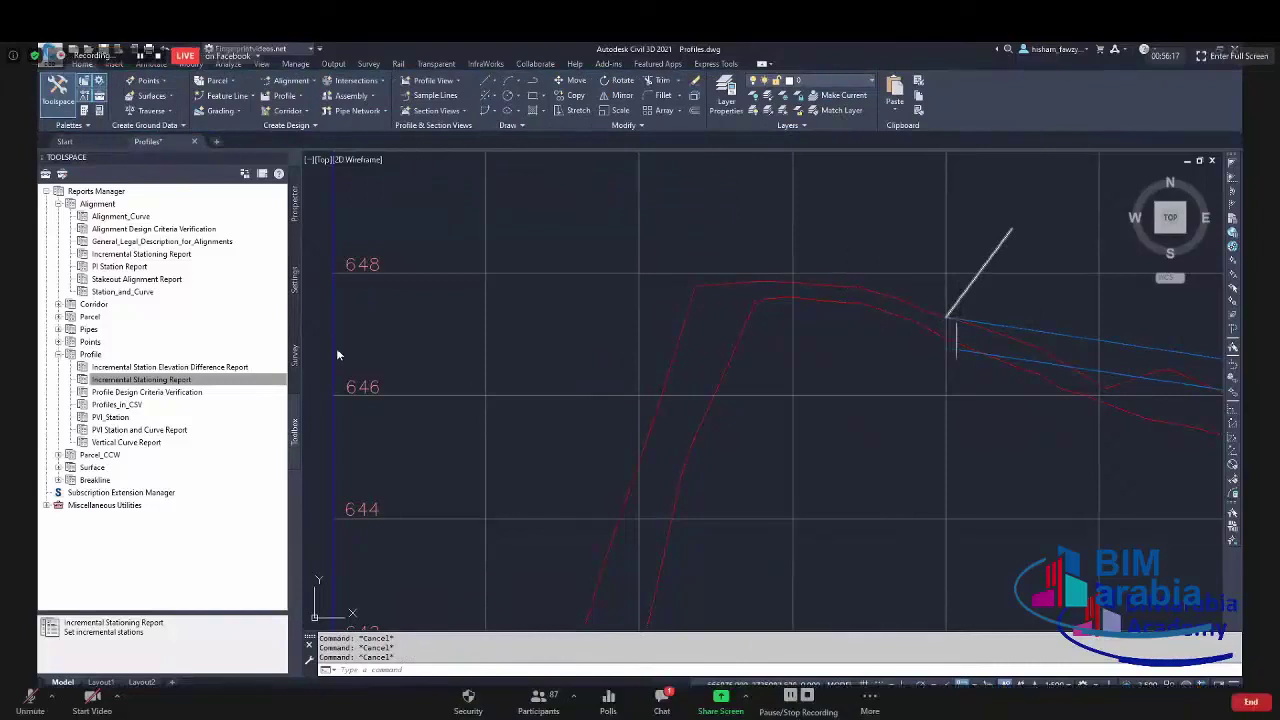
pyautogui.scroll(-3, 414, 366)
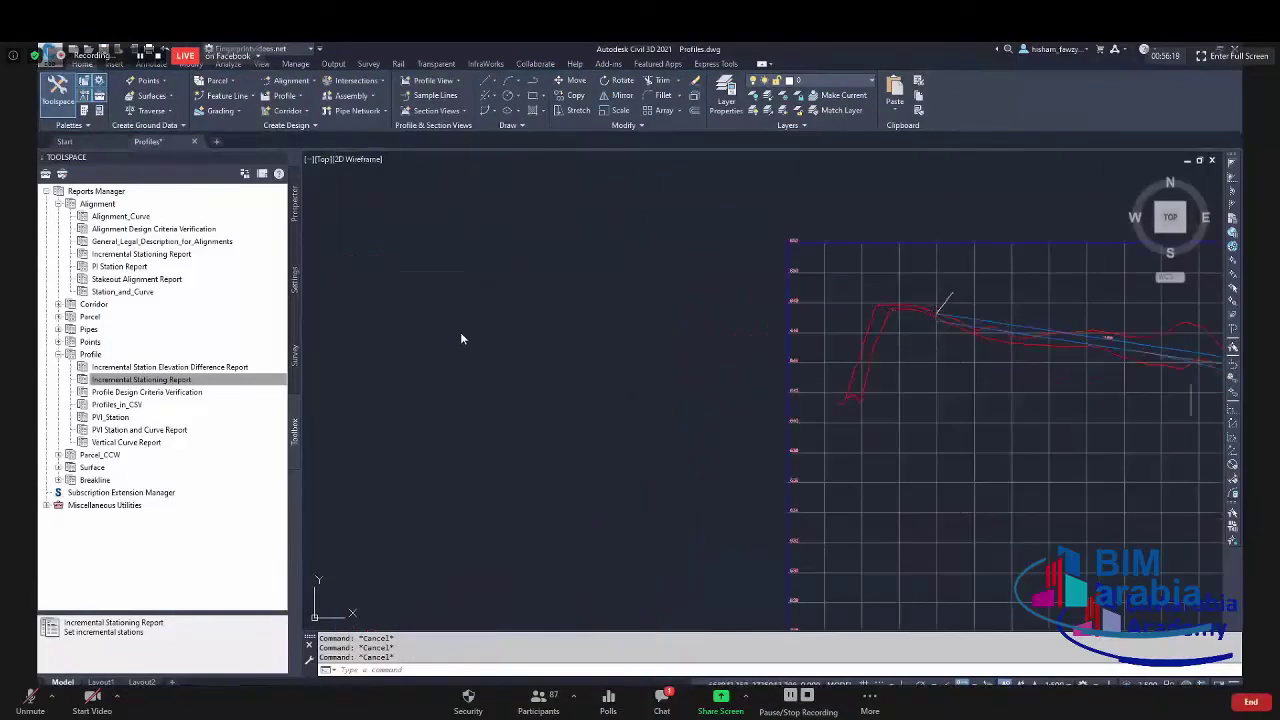
pyautogui.scroll(2, 420, 384)
pyautogui.scroll(2, 371, 360)
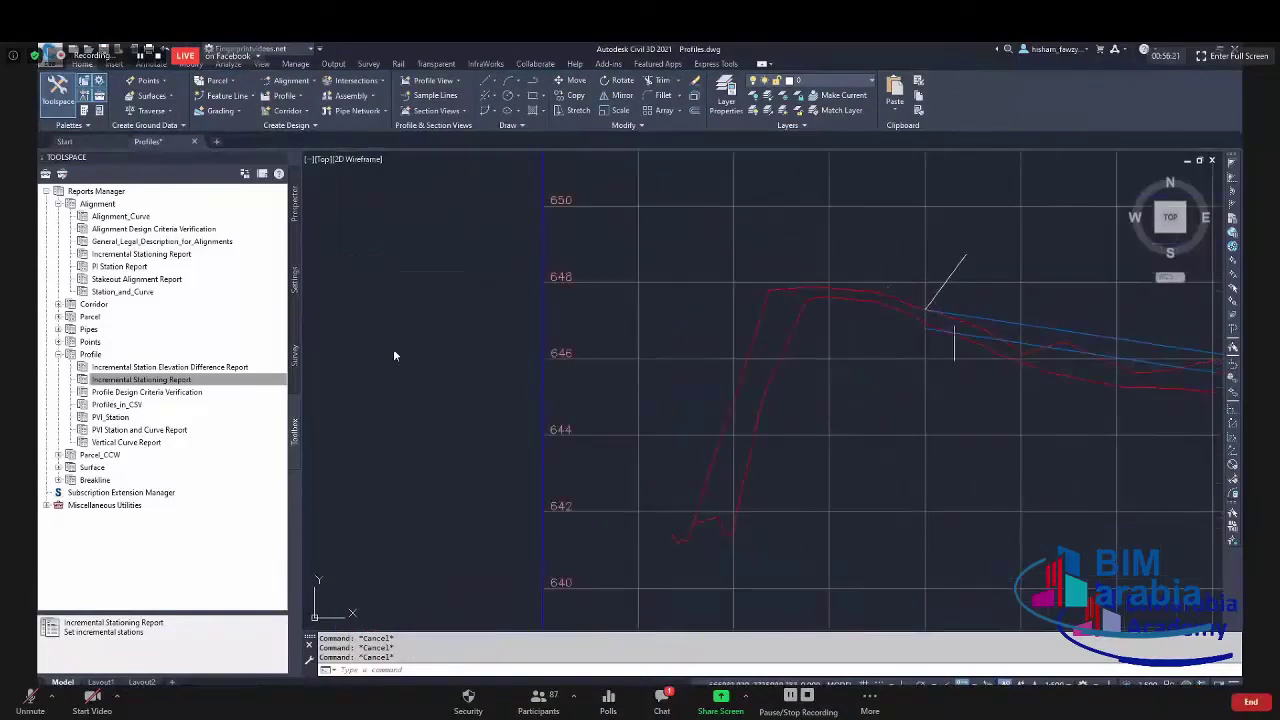
pyautogui.click(950, 318)
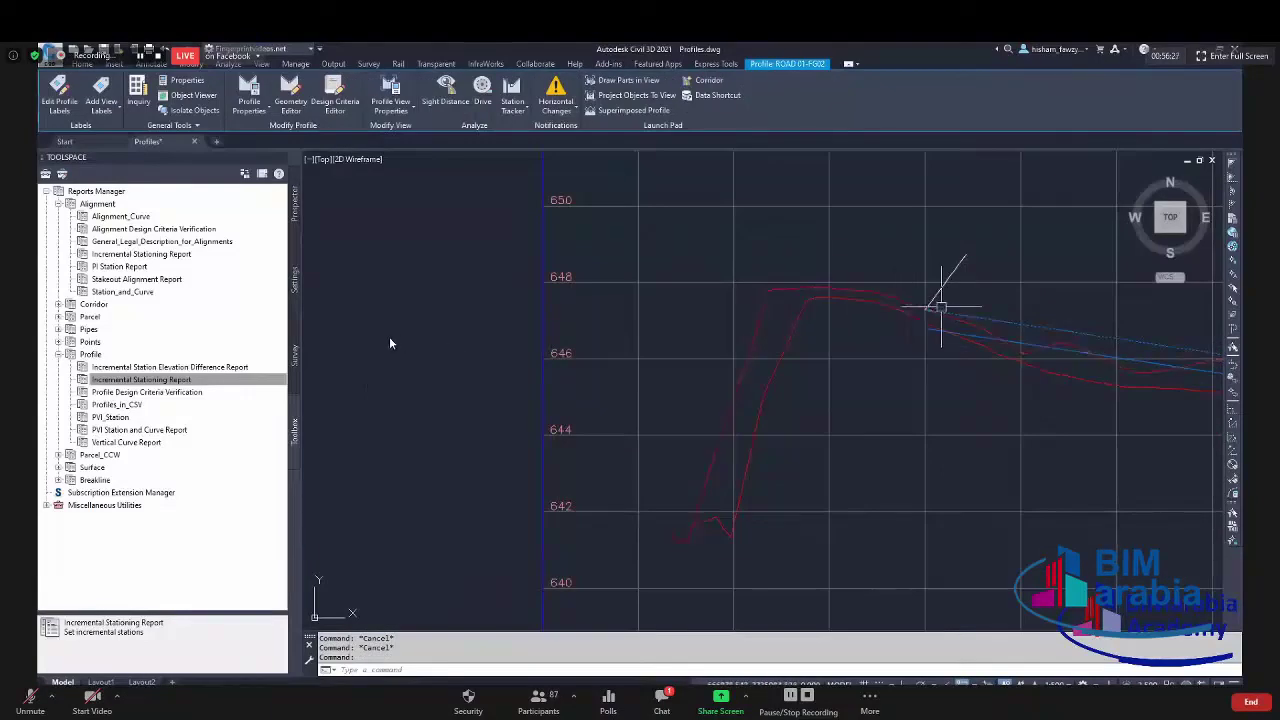
pyautogui.press('Escape')
# Draw a line from the start point of ROAD 01-FG02 to a nearest-snapped point along its first tangent.
pyautogui.write('l')
pyautogui.press('Return')
pyautogui.scroll(3, 930, 310)
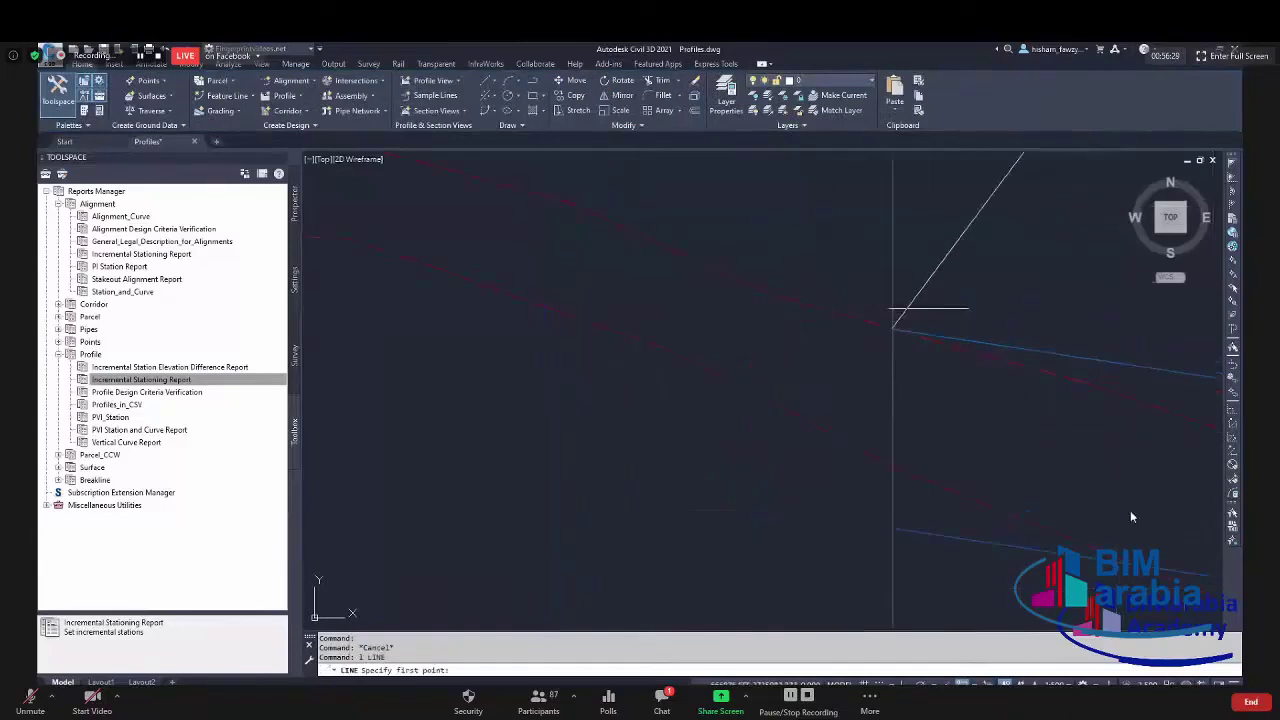
pyautogui.scroll(1, 860, 300)
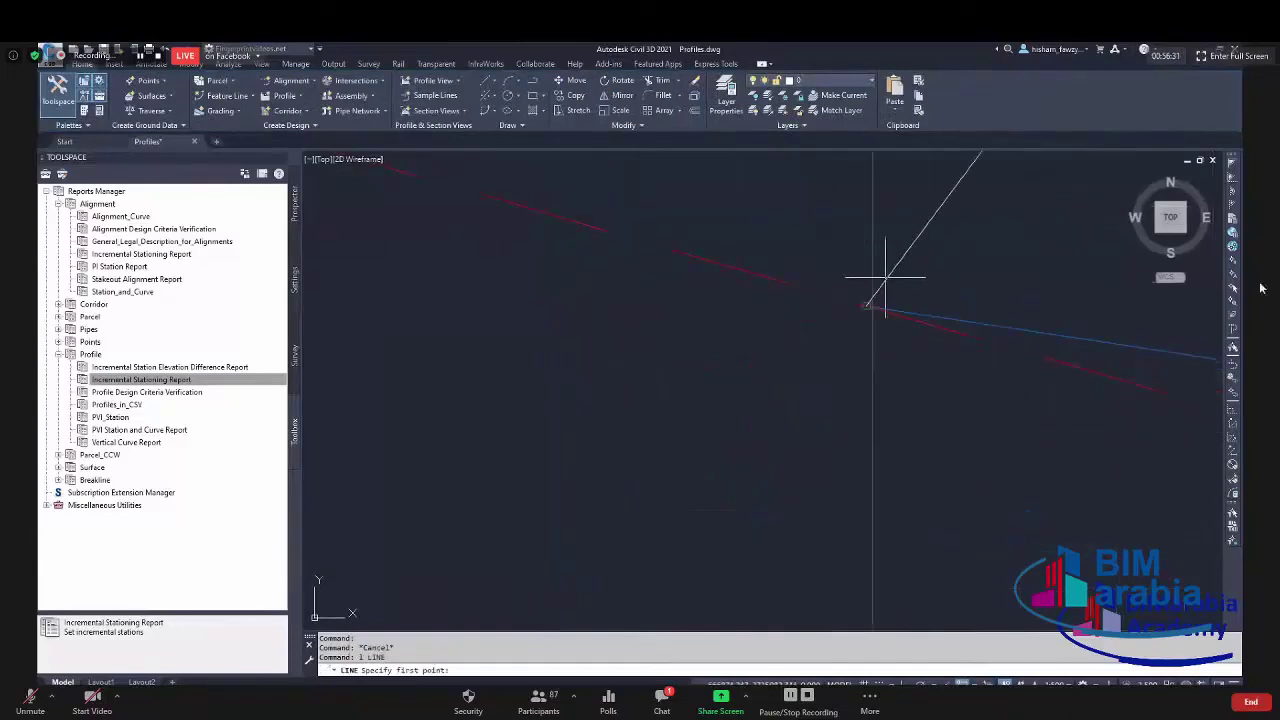
pyautogui.click(866, 305)
pyautogui.scroll(-2, 760, 290)
pyautogui.keyDown('shift'); pyautogui.rightClick(980, 318); pyautogui.keyUp('shift')
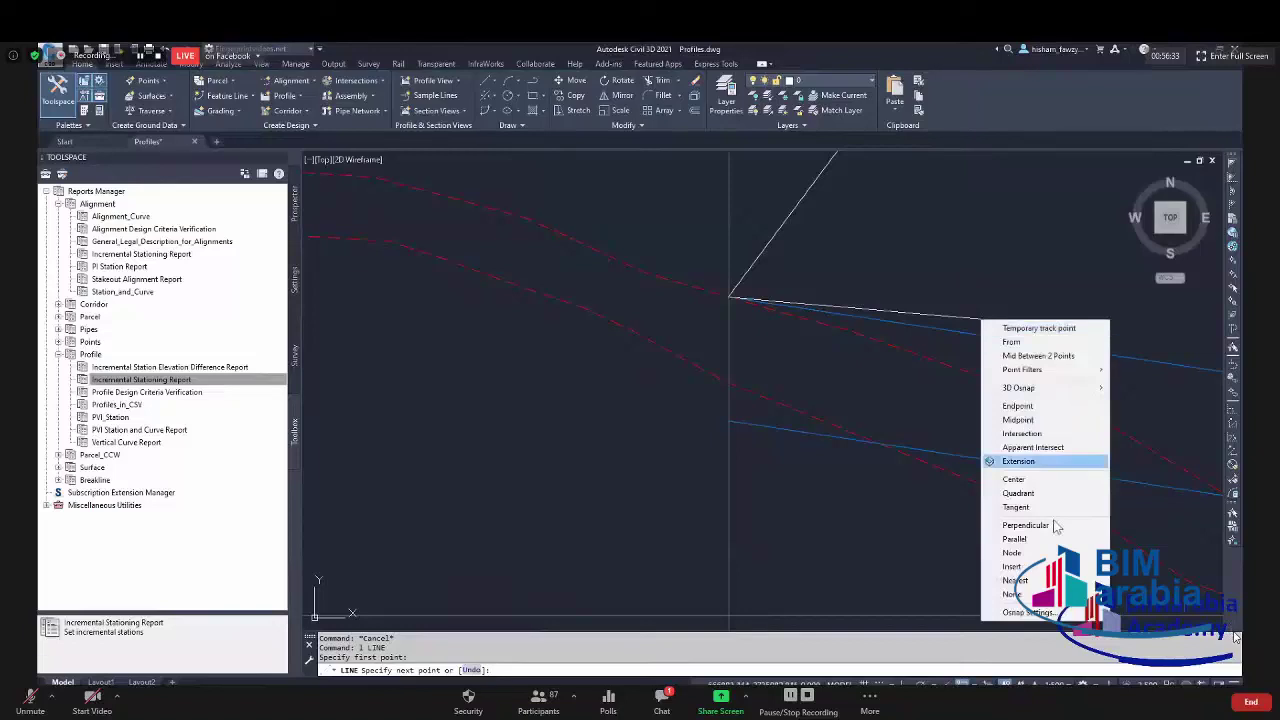
pyautogui.click(1046, 582)
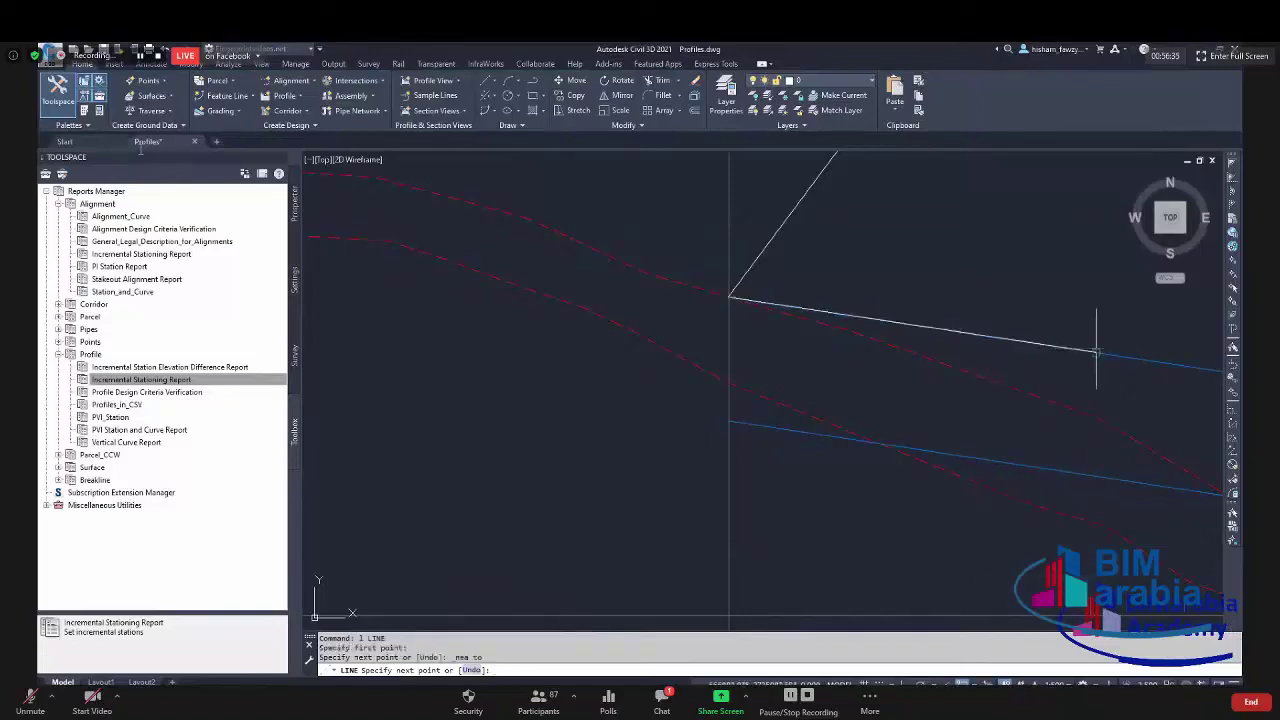
pyautogui.click(1097, 352)
pyautogui.press('Escape')
# Lengthen the new line backward along its own direction, well beyond the start of the upper design profile.
pyautogui.click(1006, 334)
pyautogui.scroll(-5, 1006, 334)
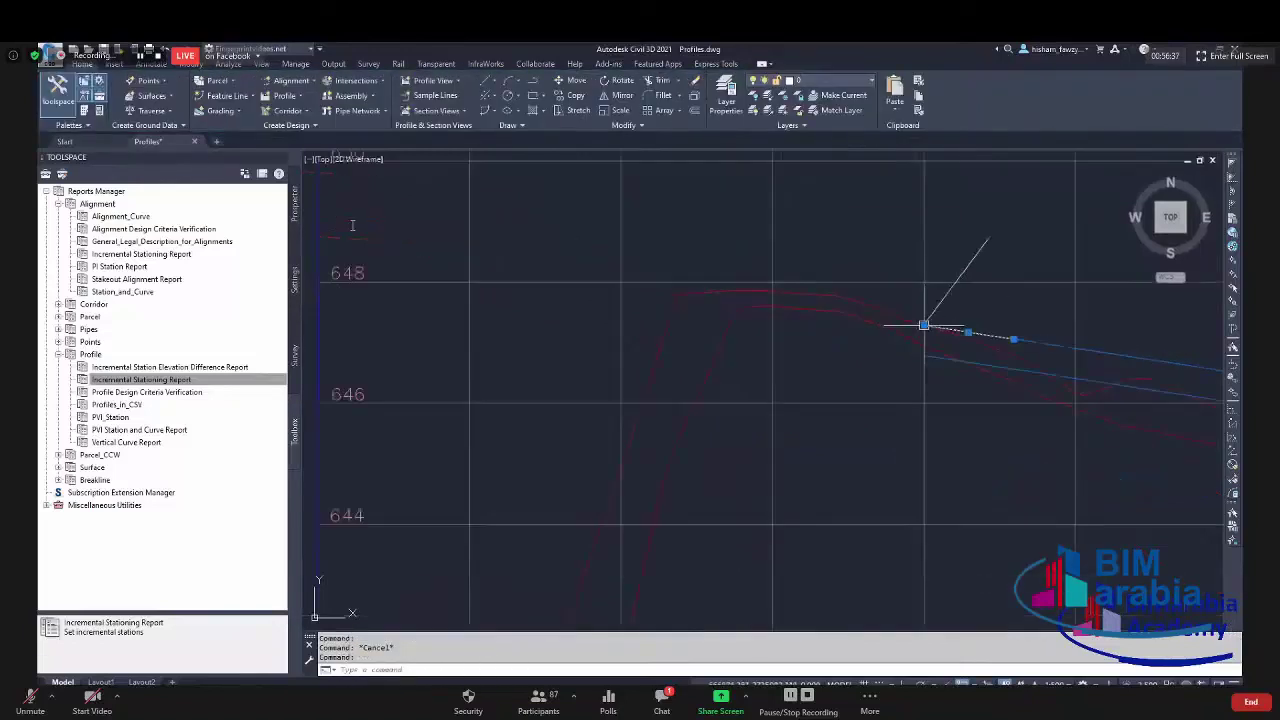
pyautogui.moveTo(923, 325)
pyautogui.click(966, 361)
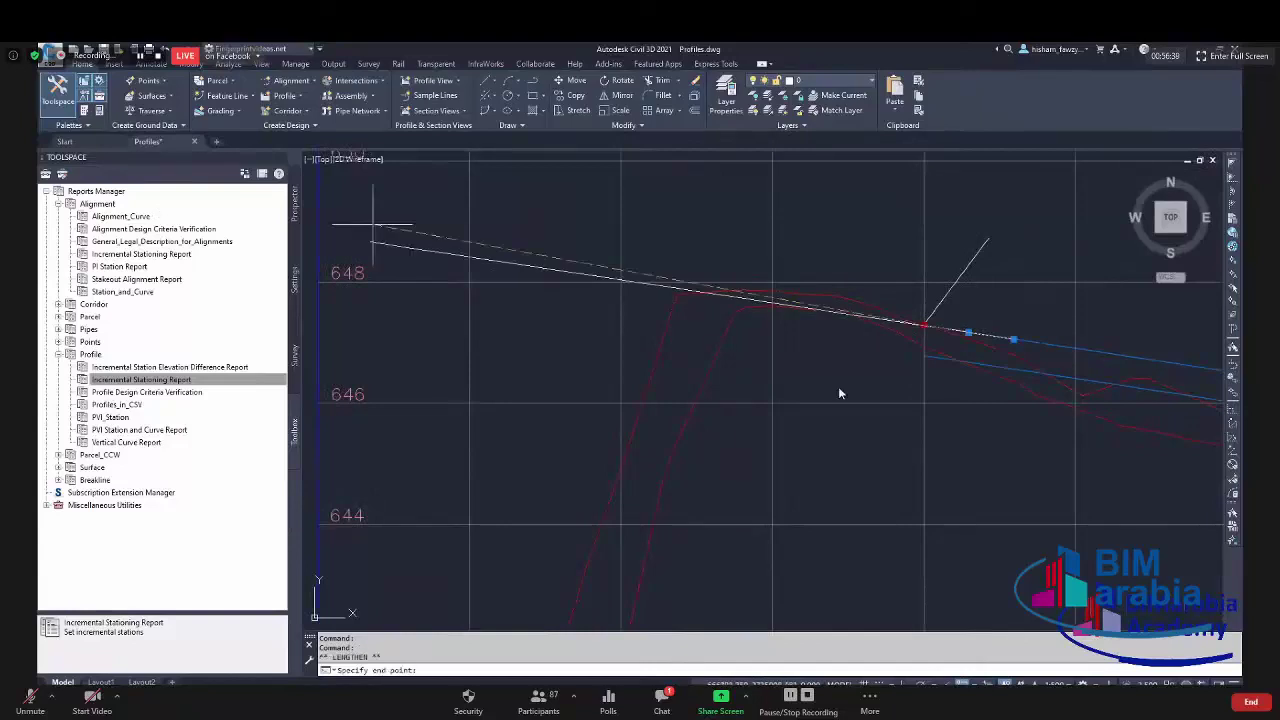
pyautogui.press('Escape')
pyautogui.press('Escape')
# Try to stretch the start point of the ROAD 01-FG02 profile to the far end of the lengthened line.
pyautogui.click(929, 323)
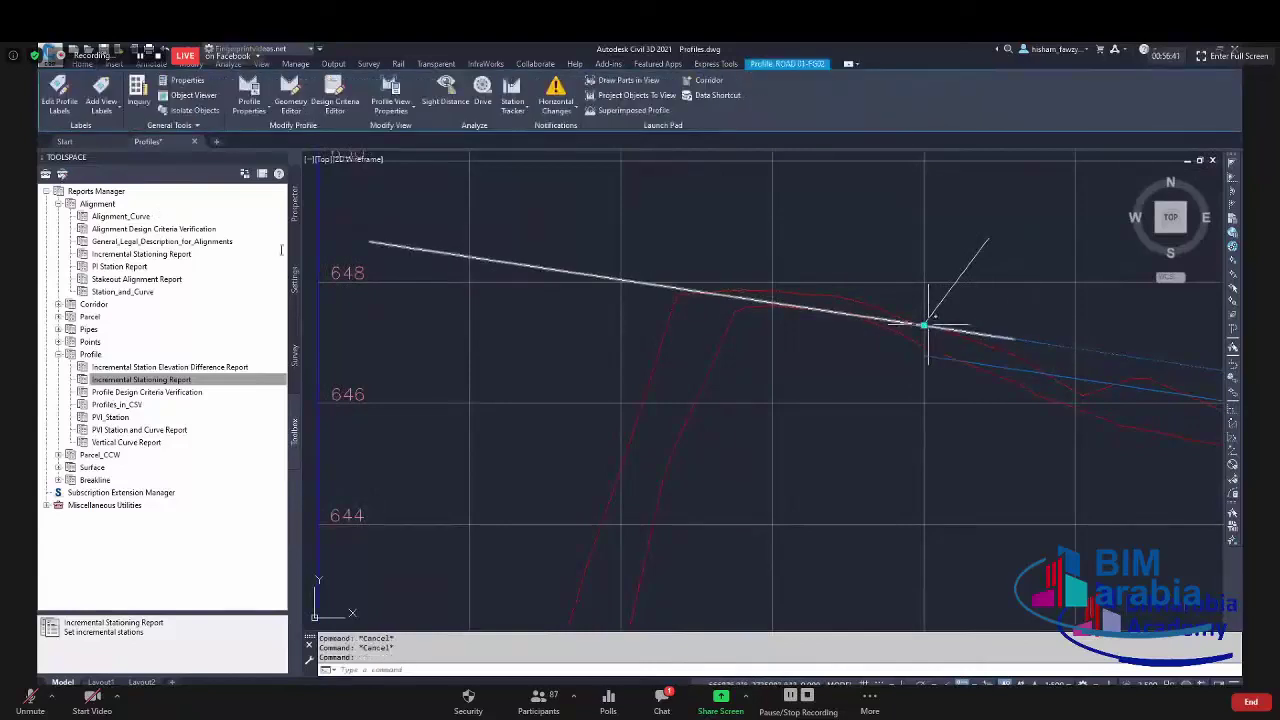
pyautogui.click(371, 241)
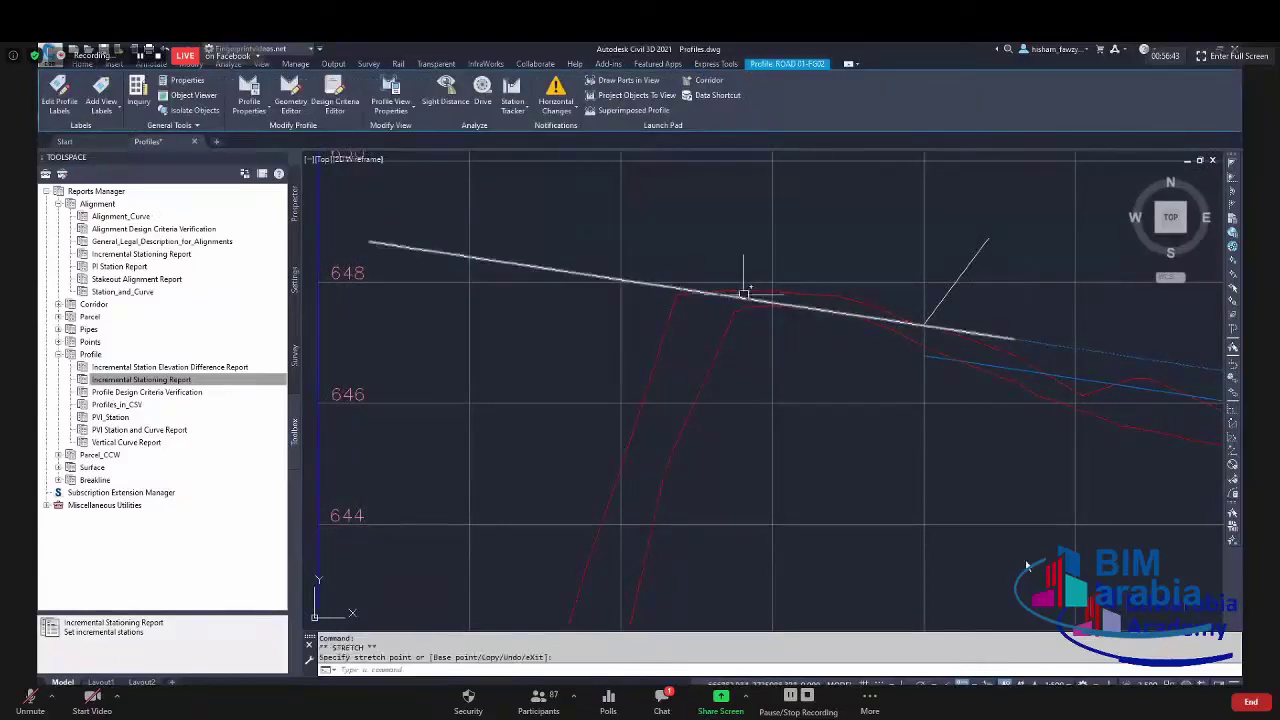
pyautogui.press('Escape')
# Review the fixed, floating and free vertical curve options in the profile layout tools for ROAD 01-FG02.
pyautogui.scroll(3, 1074, 331)
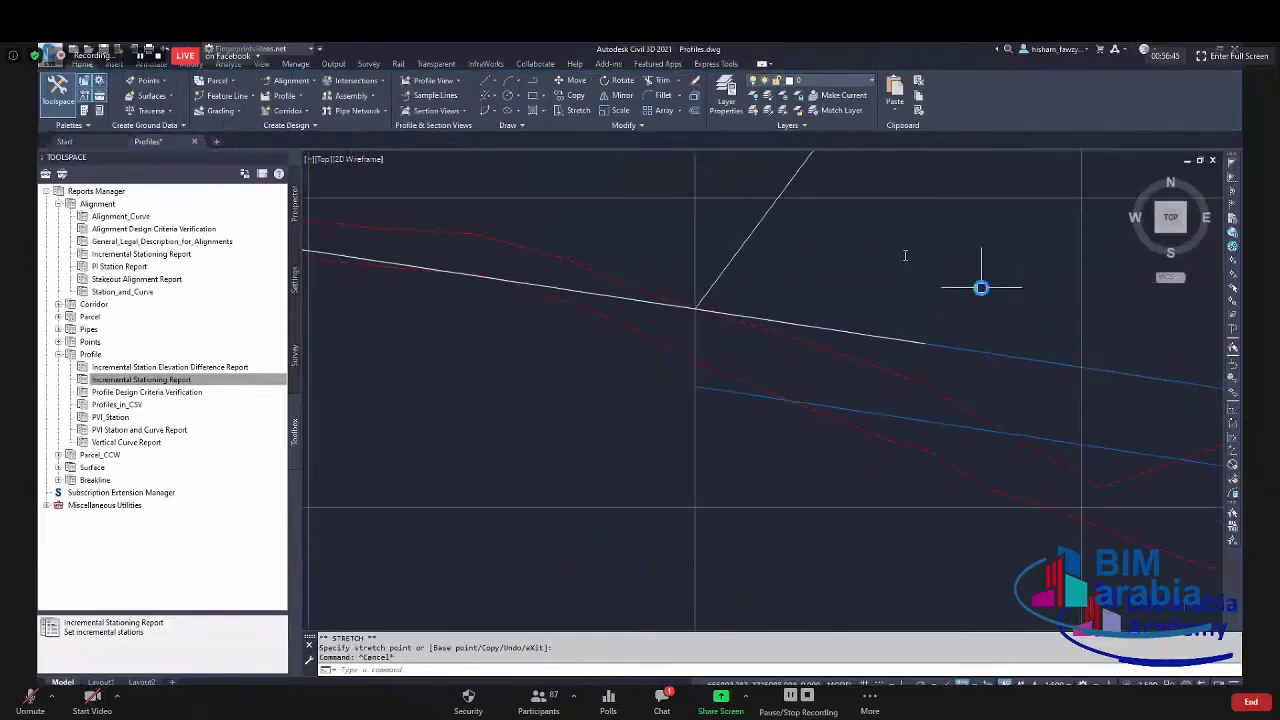
pyautogui.scroll(-5, 981, 287)
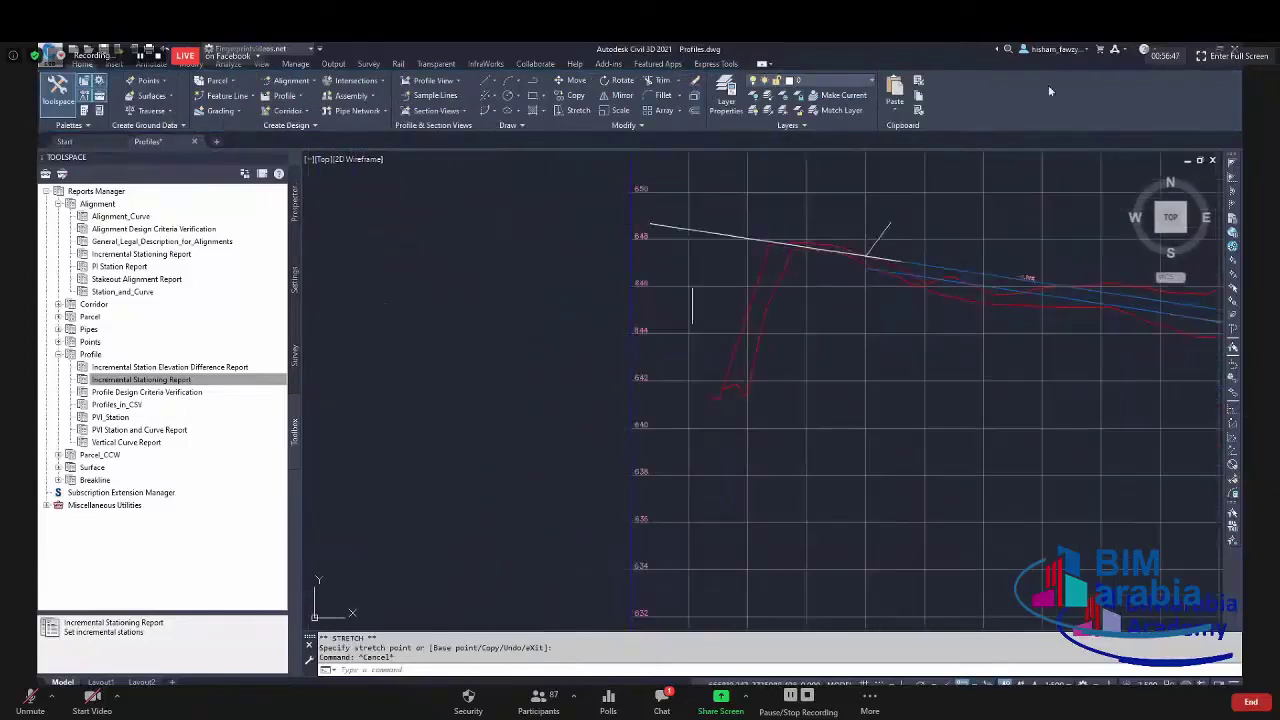
pyautogui.scroll(3, 908, 271)
pyautogui.press('Escape')
pyautogui.click(908, 268)
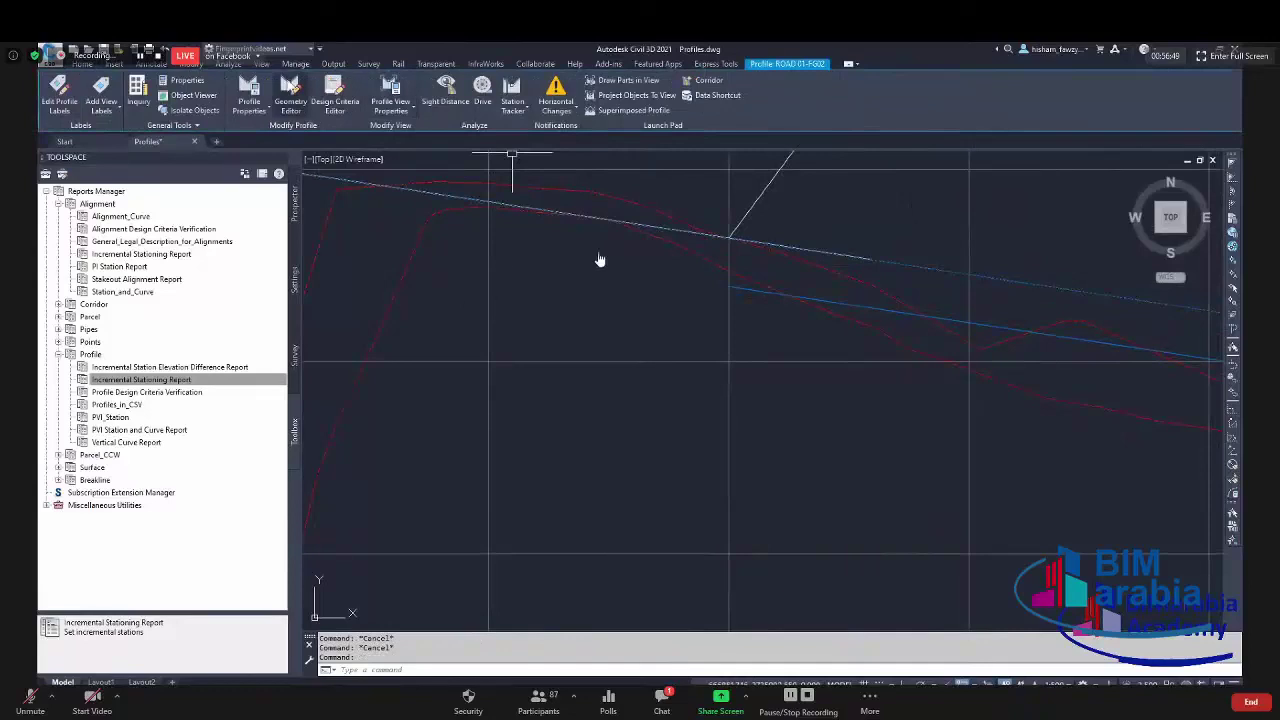
pyautogui.click(290, 100)
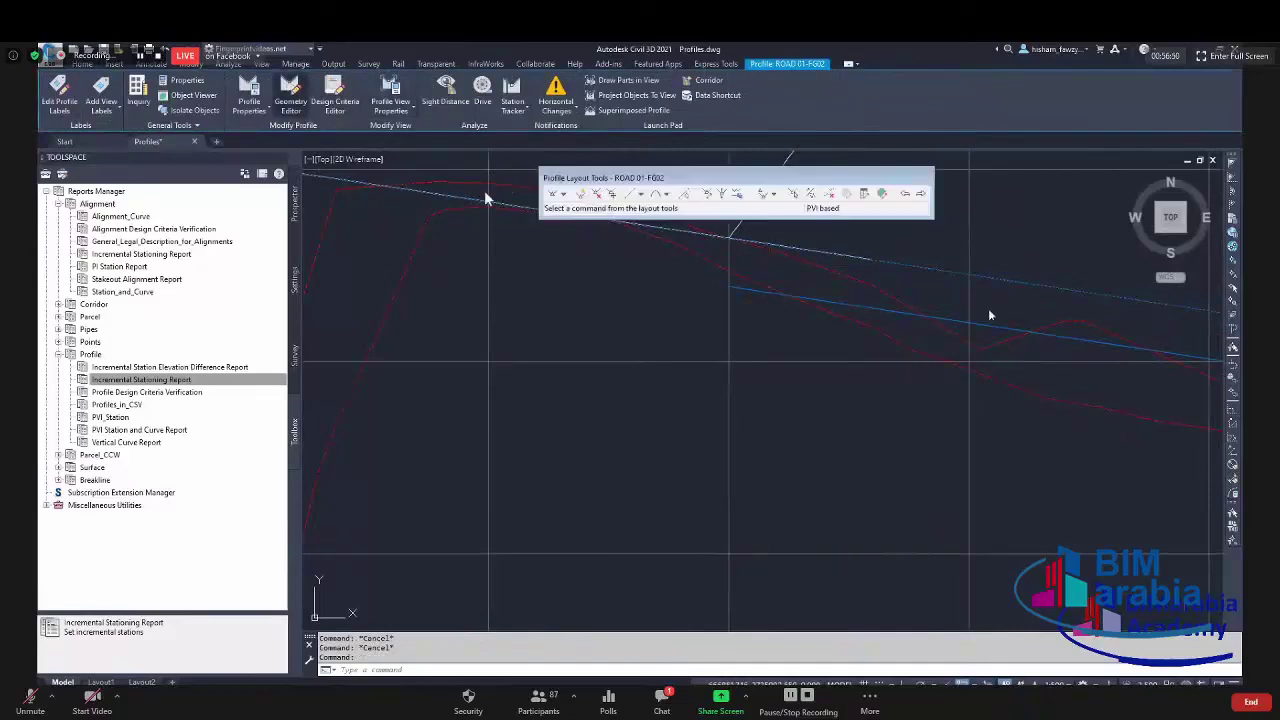
pyautogui.click(666, 194)
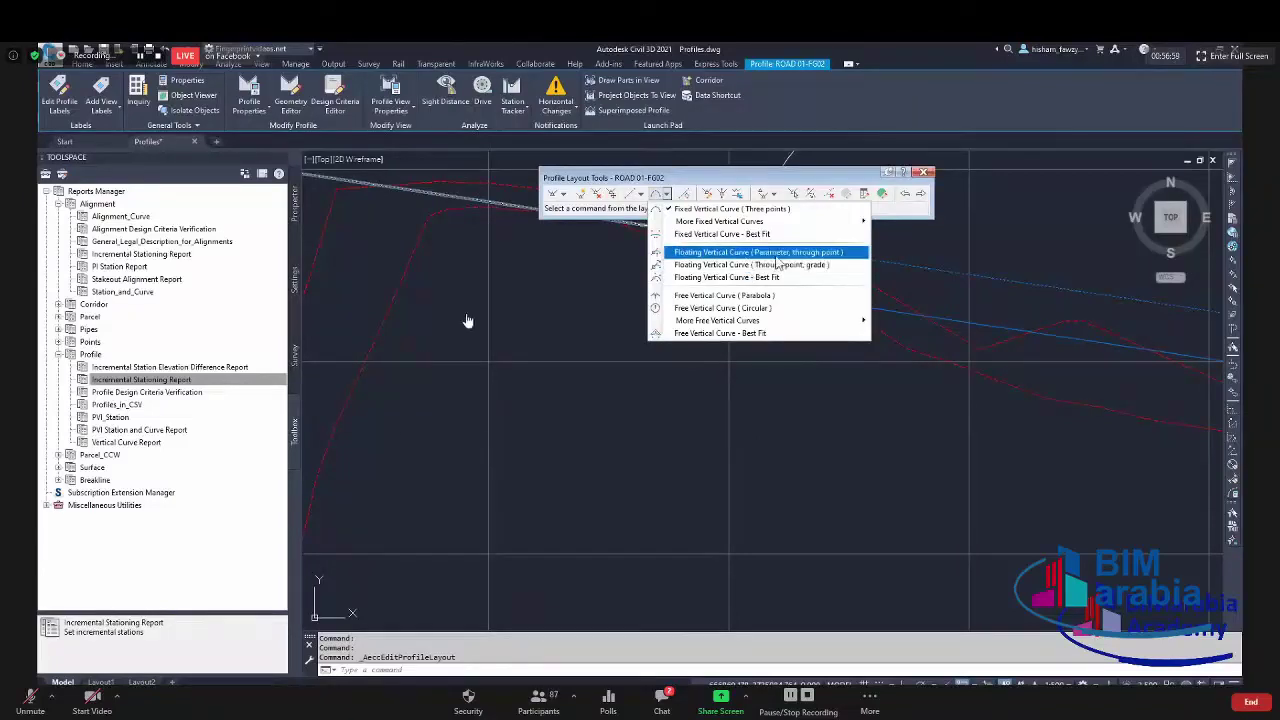
pyautogui.press('Escape')
pyautogui.press('Escape')
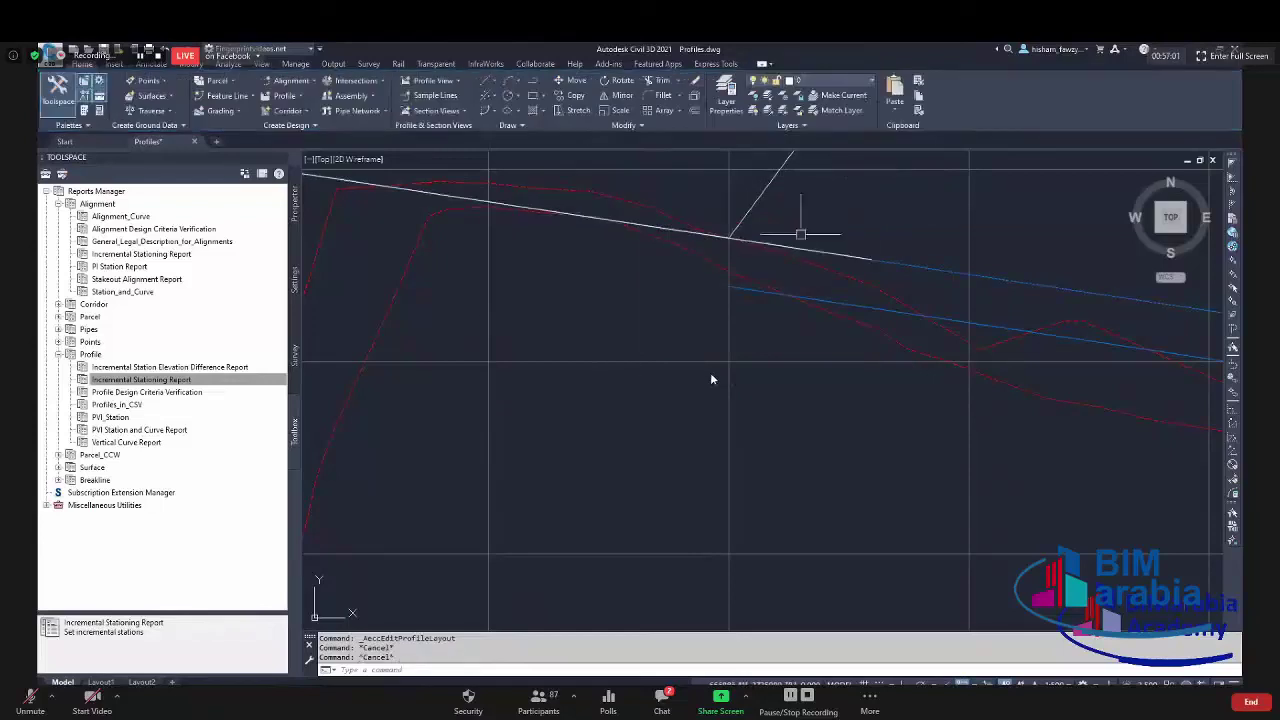
pyautogui.press('Escape')
# Delete the NGL - -20.000 profile from the ROAD 01 alignment.
pyautogui.scroll(-3, 710, 372)
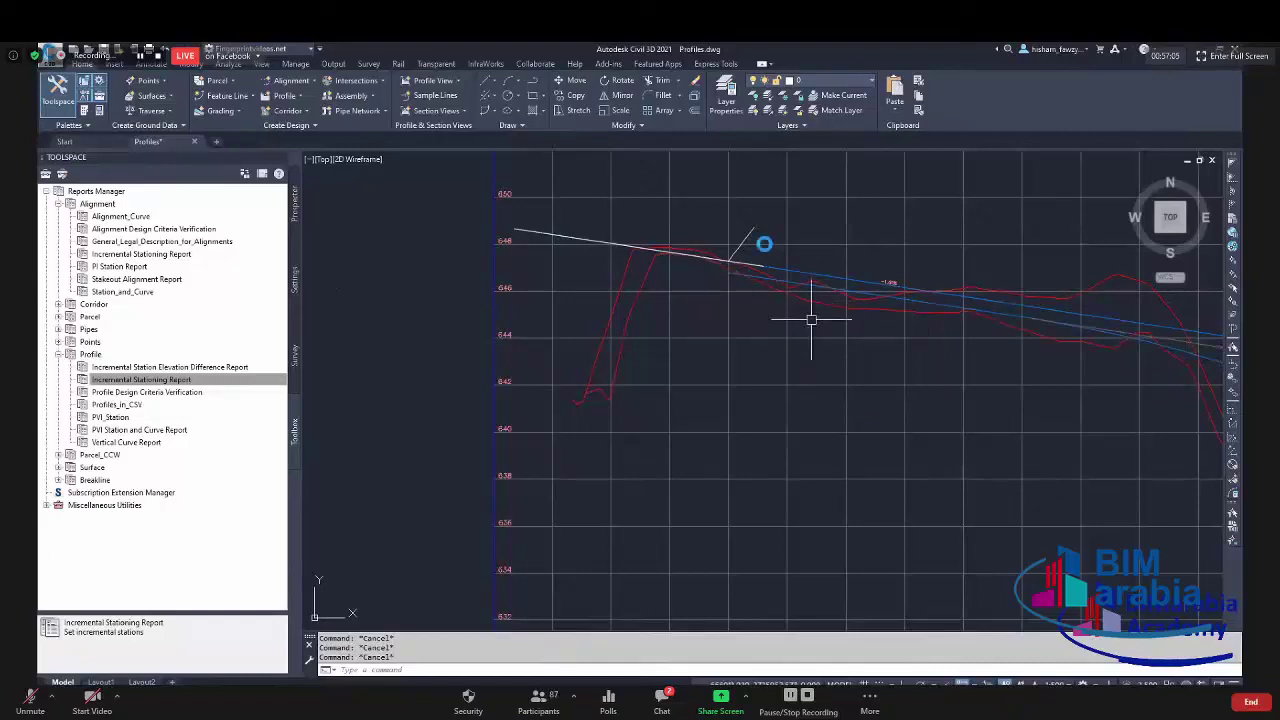
pyautogui.scroll(-5, 811, 320)
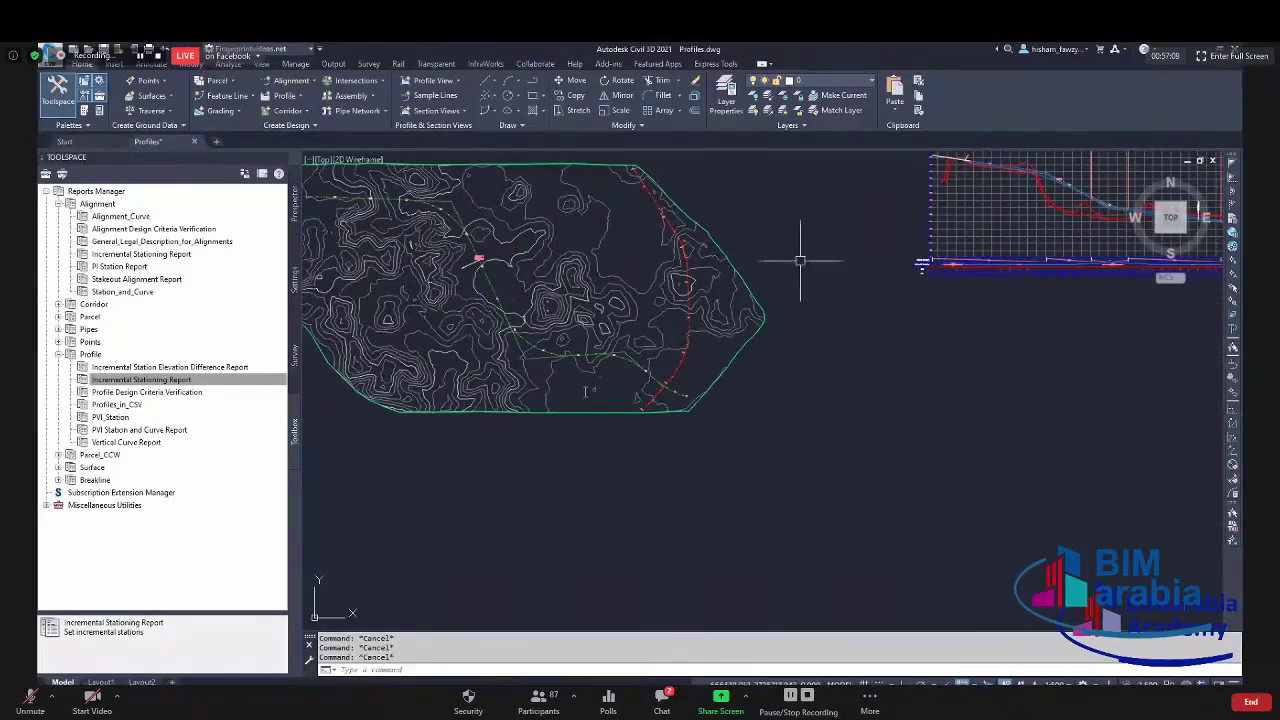
pyautogui.click(295, 200)
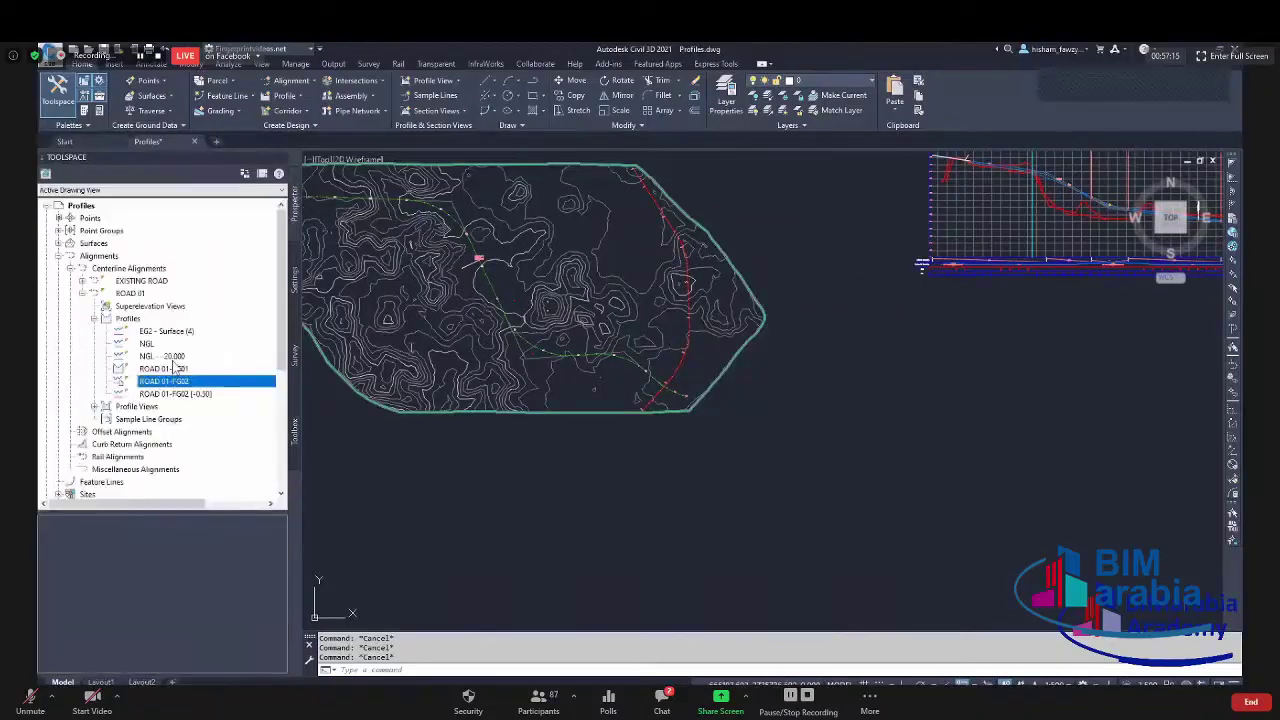
pyautogui.rightClick(174, 358)
pyautogui.click(211, 404)
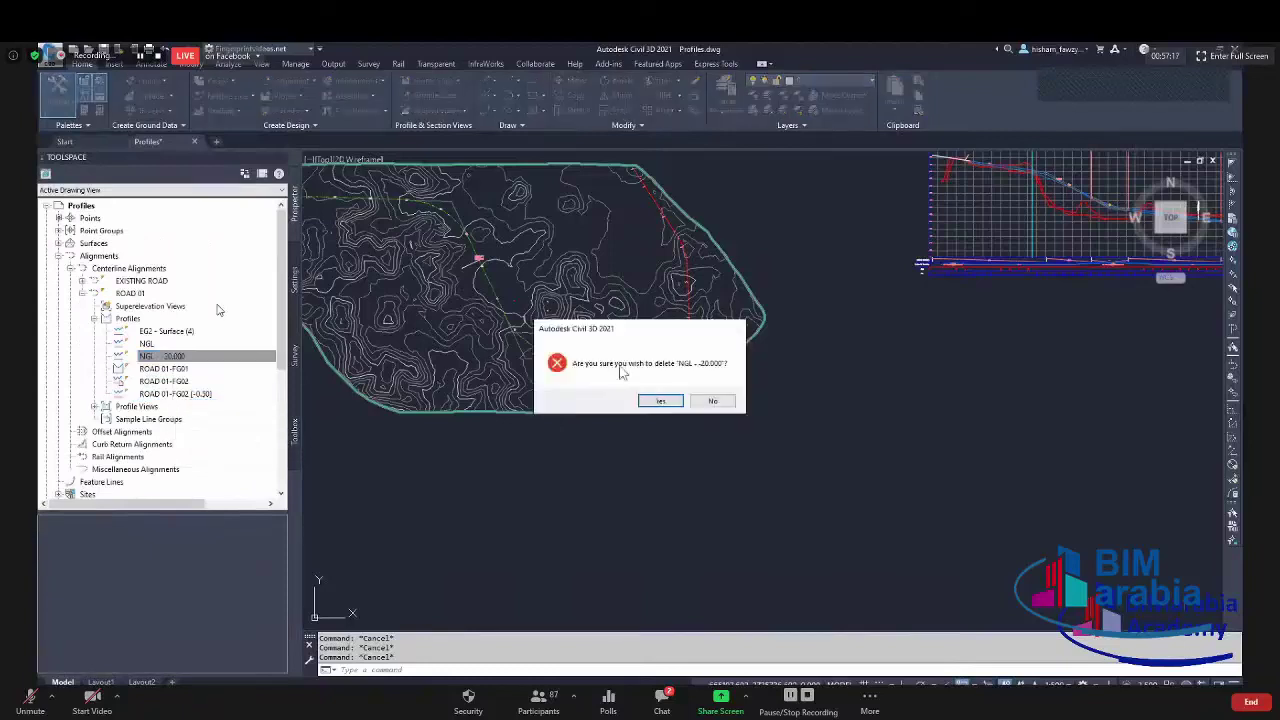
pyautogui.click(655, 399)
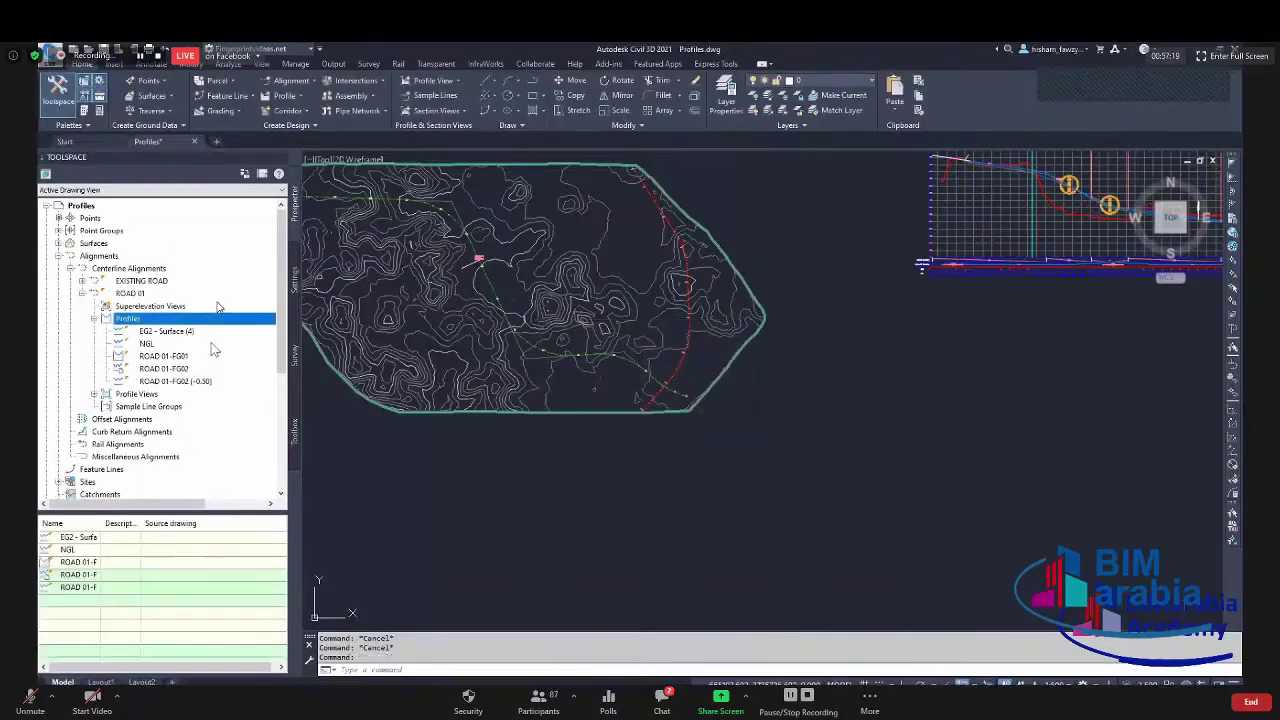
# Delete the ROAD 01-FG02 [-0.50] profile from the ROAD 01 alignment.
pyautogui.click(196, 380)
pyautogui.rightClick(198, 382)
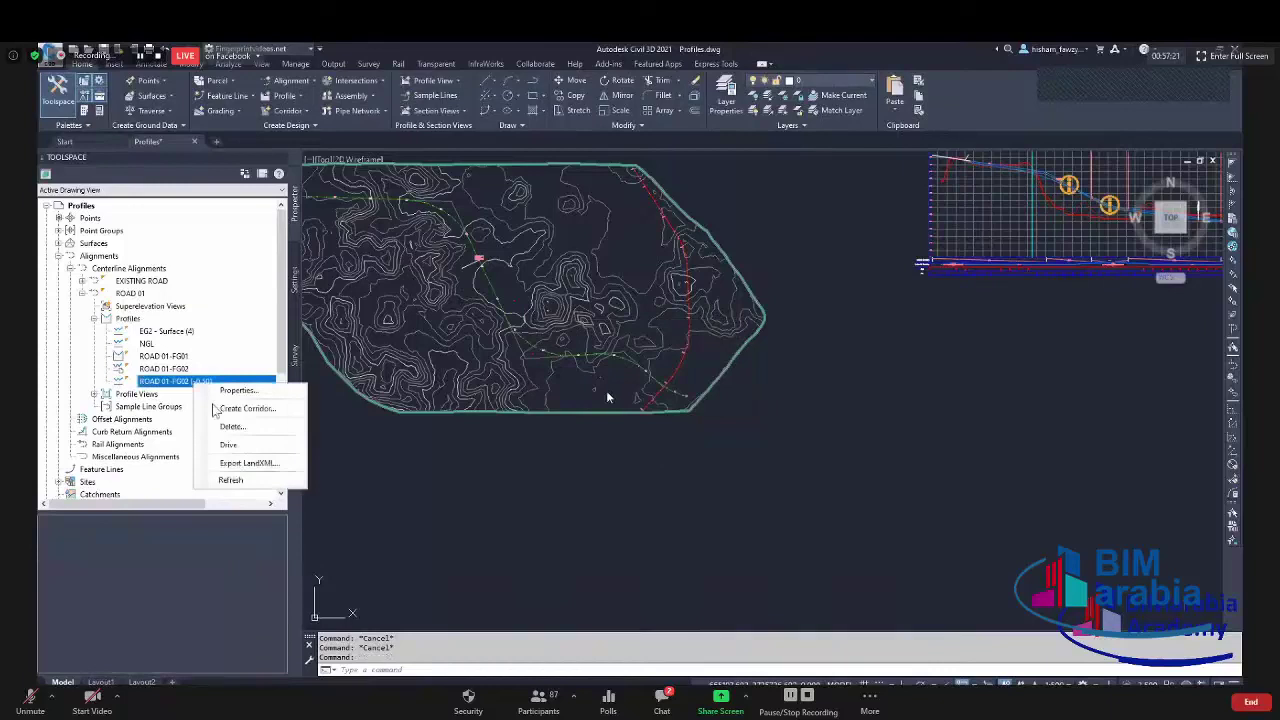
pyautogui.click(230, 427)
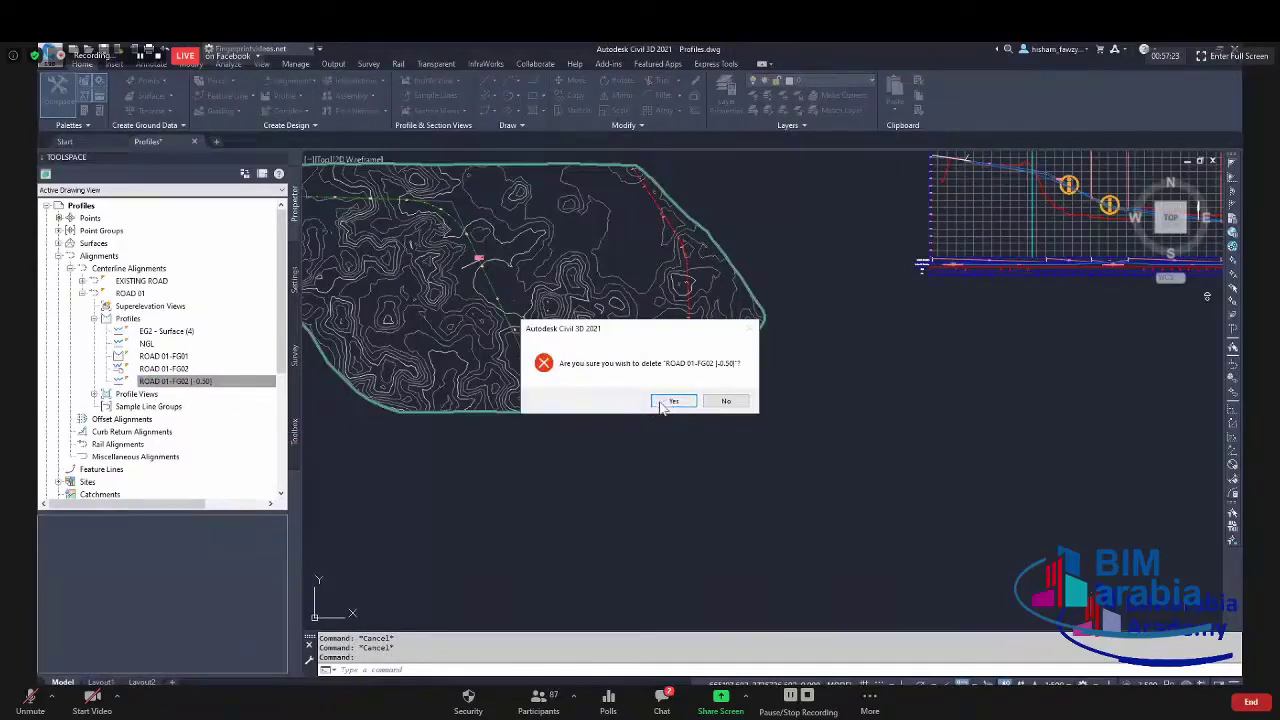
pyautogui.click(660, 398)
pyautogui.press('Escape')
pyautogui.scroll(5, 526, 280)
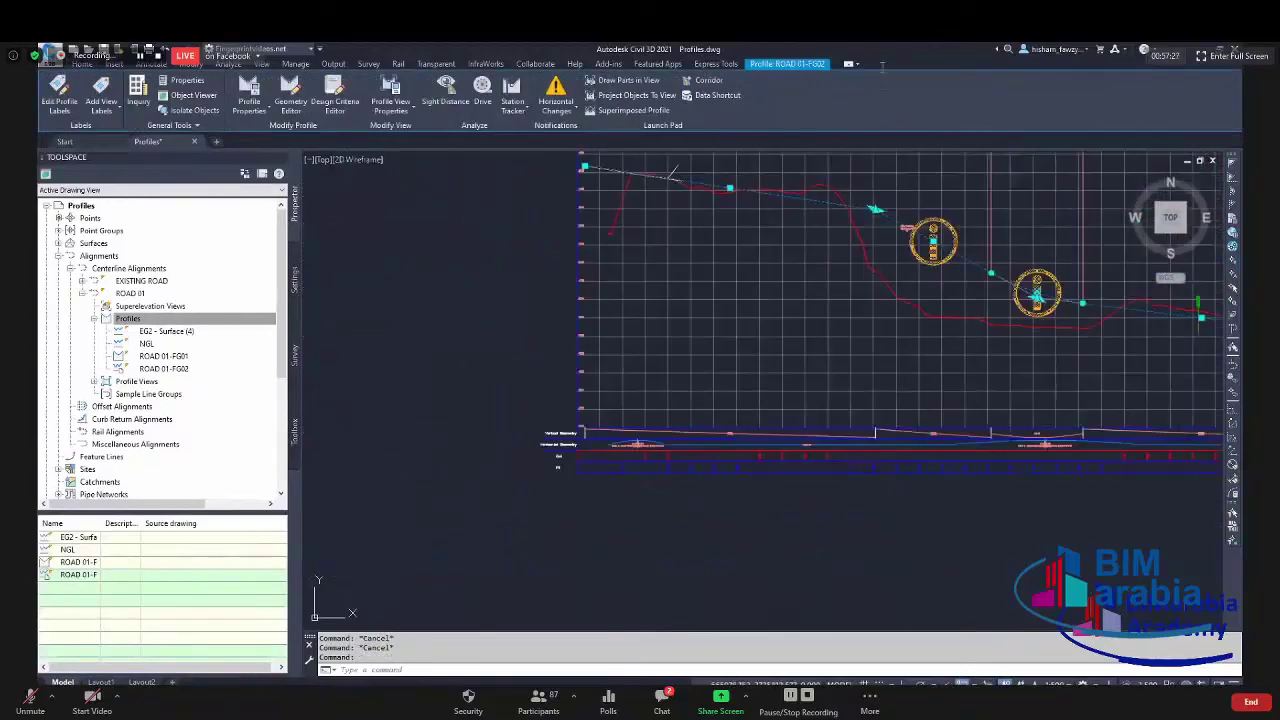
# Undo the deletion of the two offset profiles of ROAD 01.
pyautogui.hotkey('ctrl', 'z')
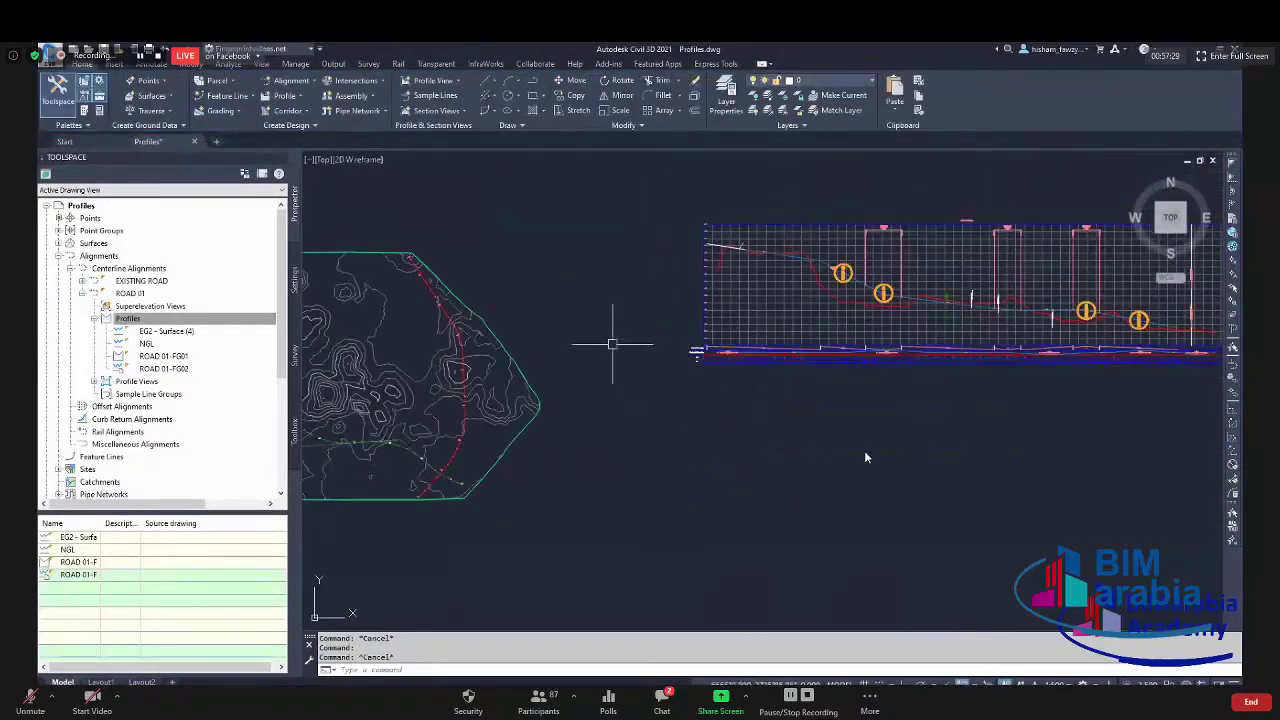
pyautogui.scroll(3, 876, 399)
pyautogui.hotkey('ctrl', 'z')
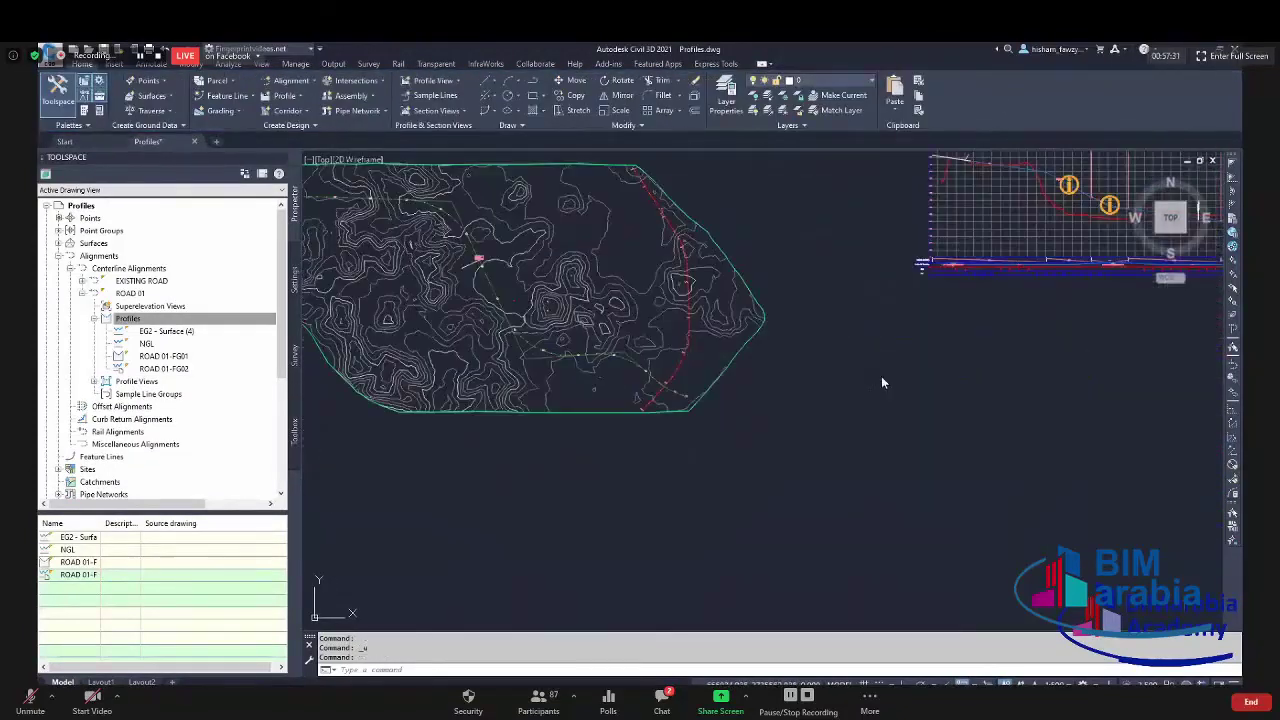
pyautogui.scroll(5, 787, 294)
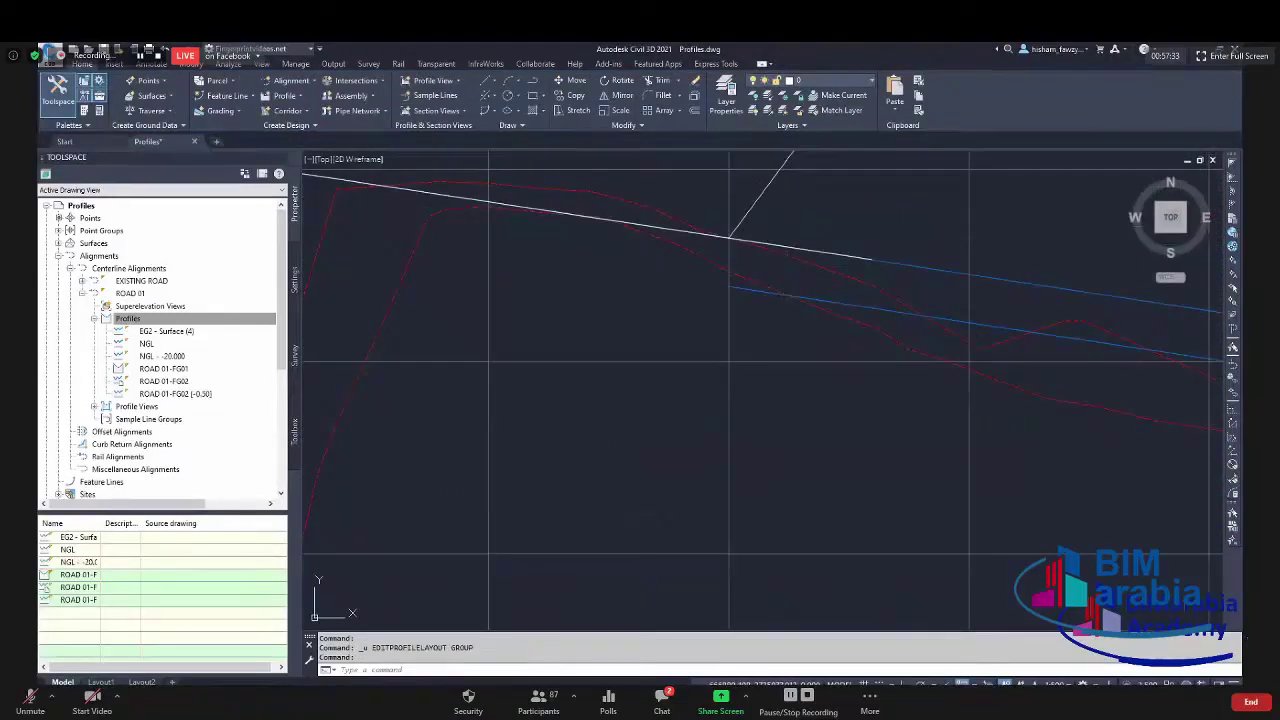
# Undo the lengthening and the drawing of the line along the first tangent of ROAD 01-FG02.
pyautogui.hotkey('ctrl', 'z')
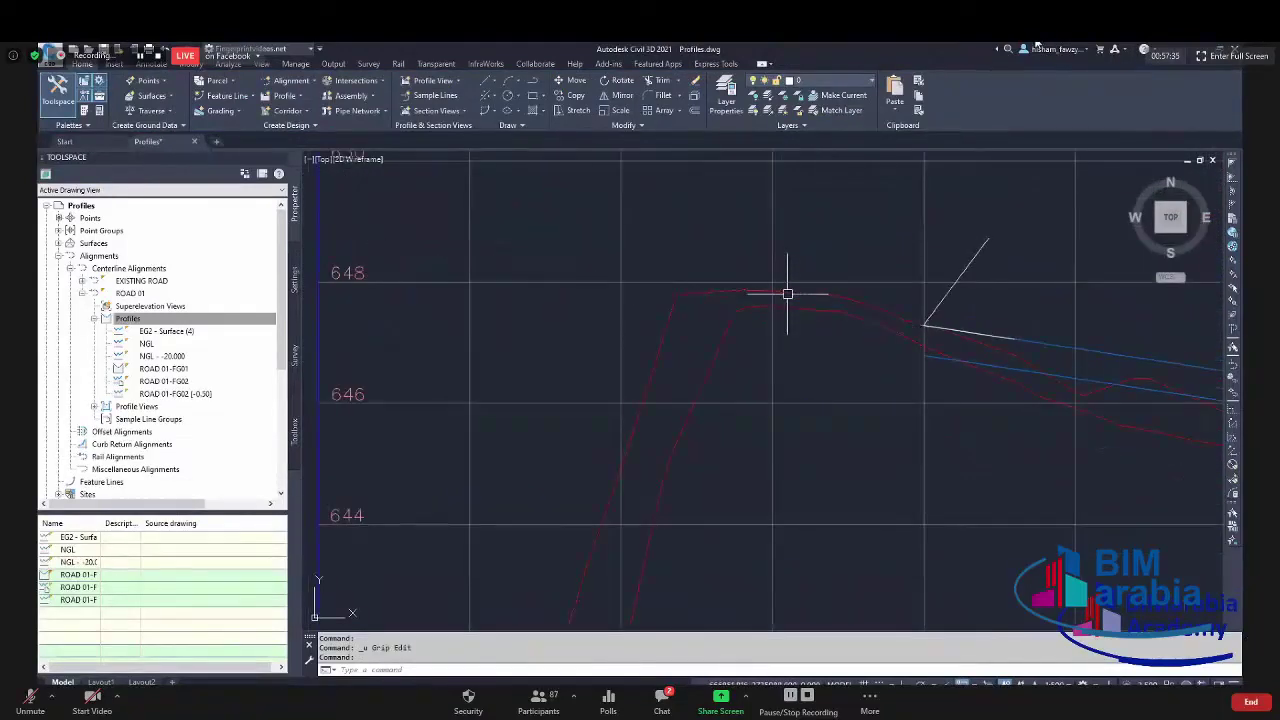
pyautogui.hotkey('ctrl', 'z')
pyautogui.hotkey('ctrl', 'z')
pyautogui.scroll(3, 787, 294)
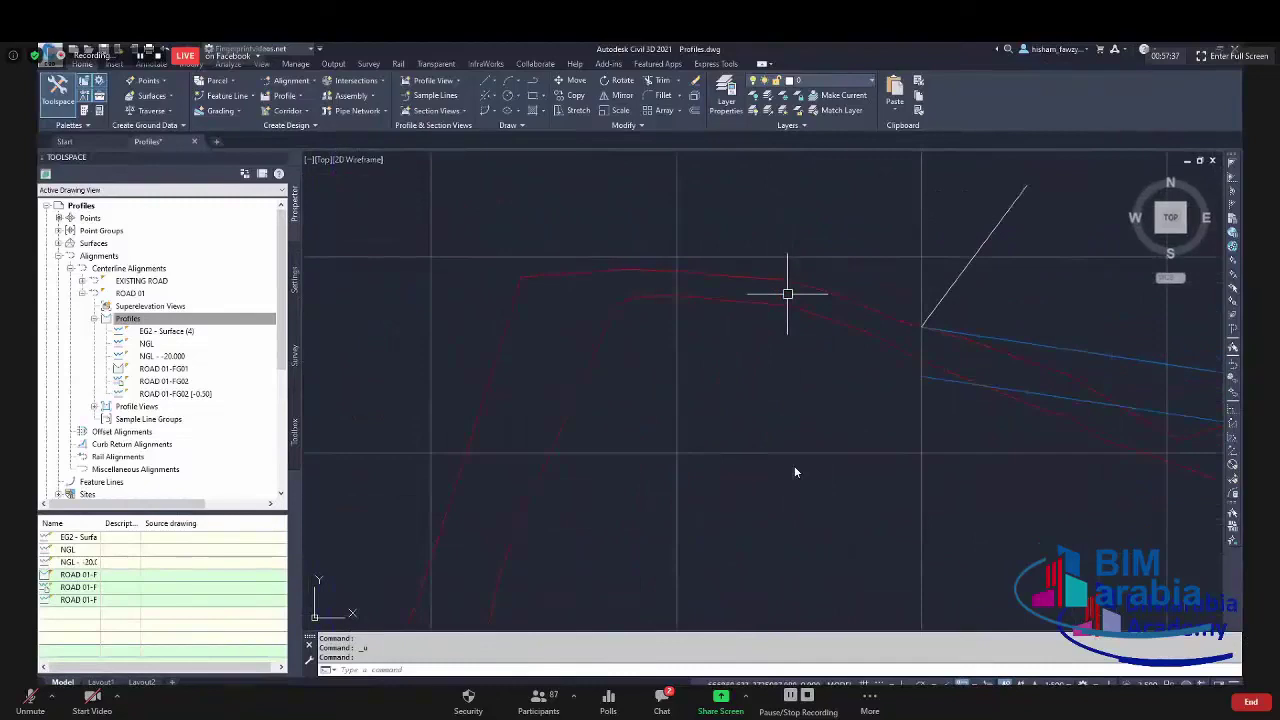
# Undo the short sloping line at the start of the upper design profile and the floating curve at the end of ROAD 01.
pyautogui.hotkey('ctrl', 'z')
pyautogui.hotkey('ctrl', 'z')
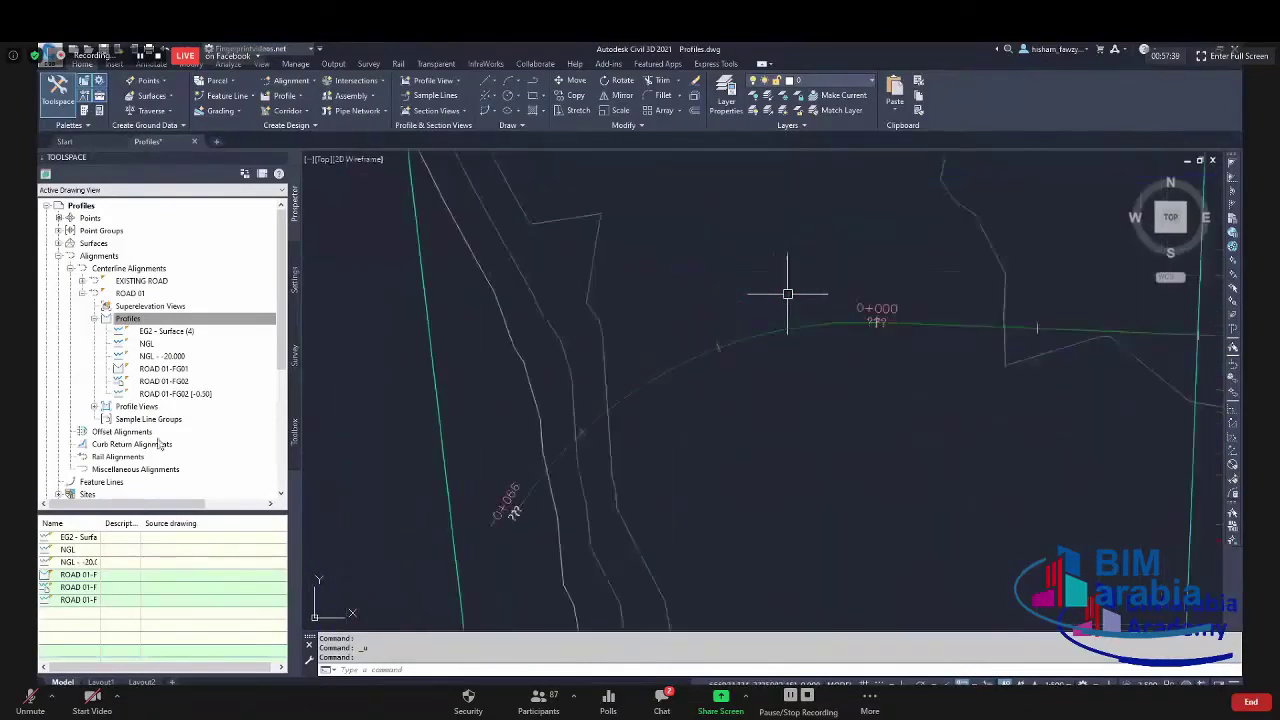
pyautogui.hotkey('ctrl', 'z')
pyautogui.hotkey('ctrl', 'z')
pyautogui.hotkey('ctrl', 'z')
pyautogui.hotkey('ctrl', 'z')
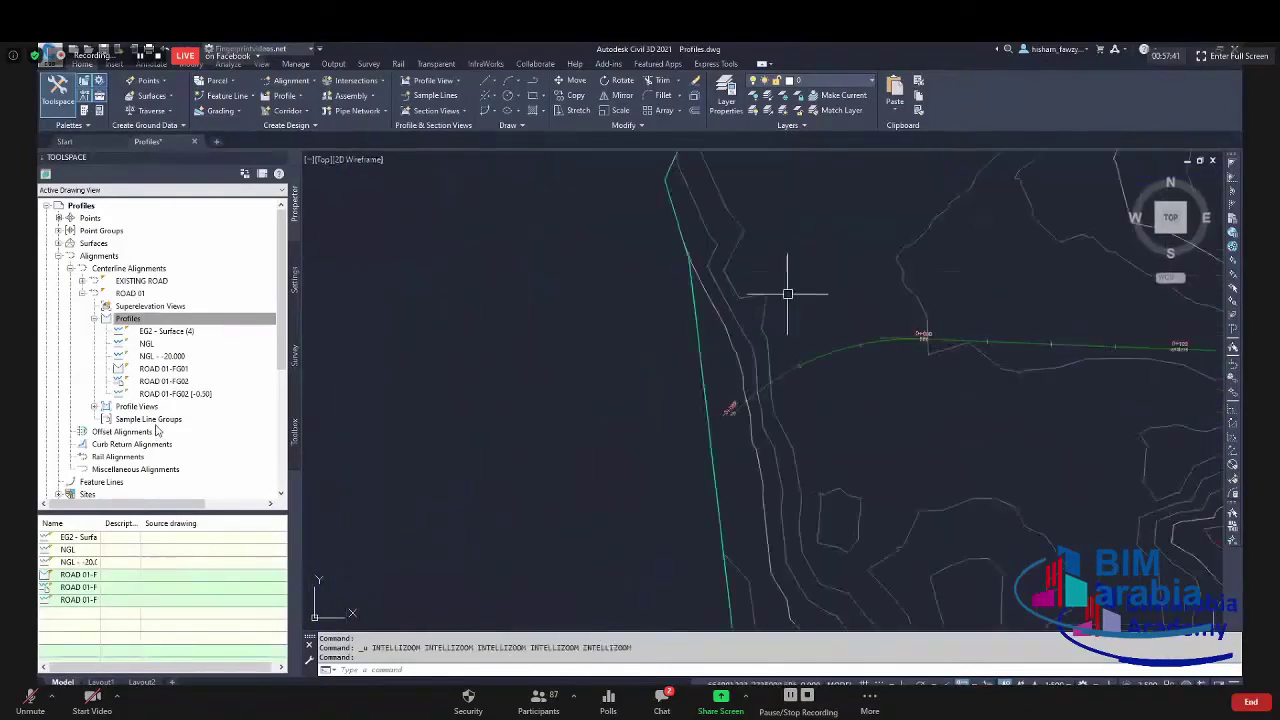
pyautogui.hotkey('ctrl', 'z')
pyautogui.hotkey('ctrl', 'z')
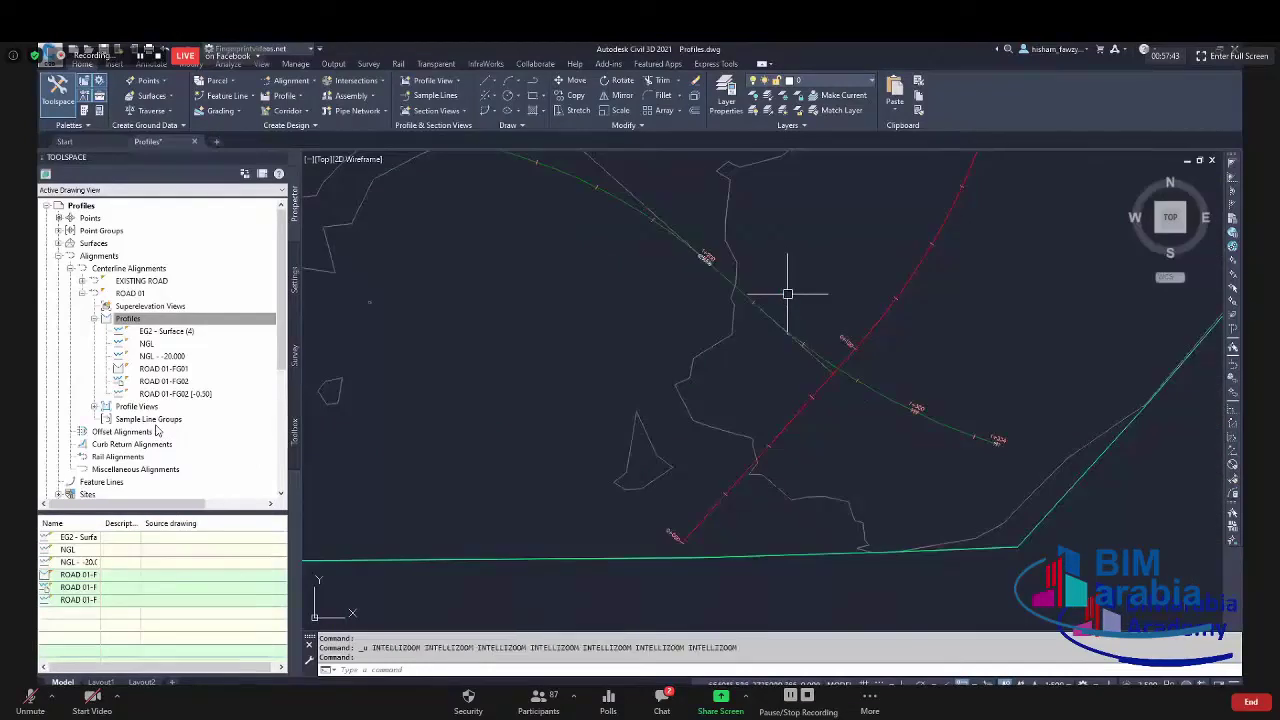
pyautogui.hotkey('ctrl', 'z')
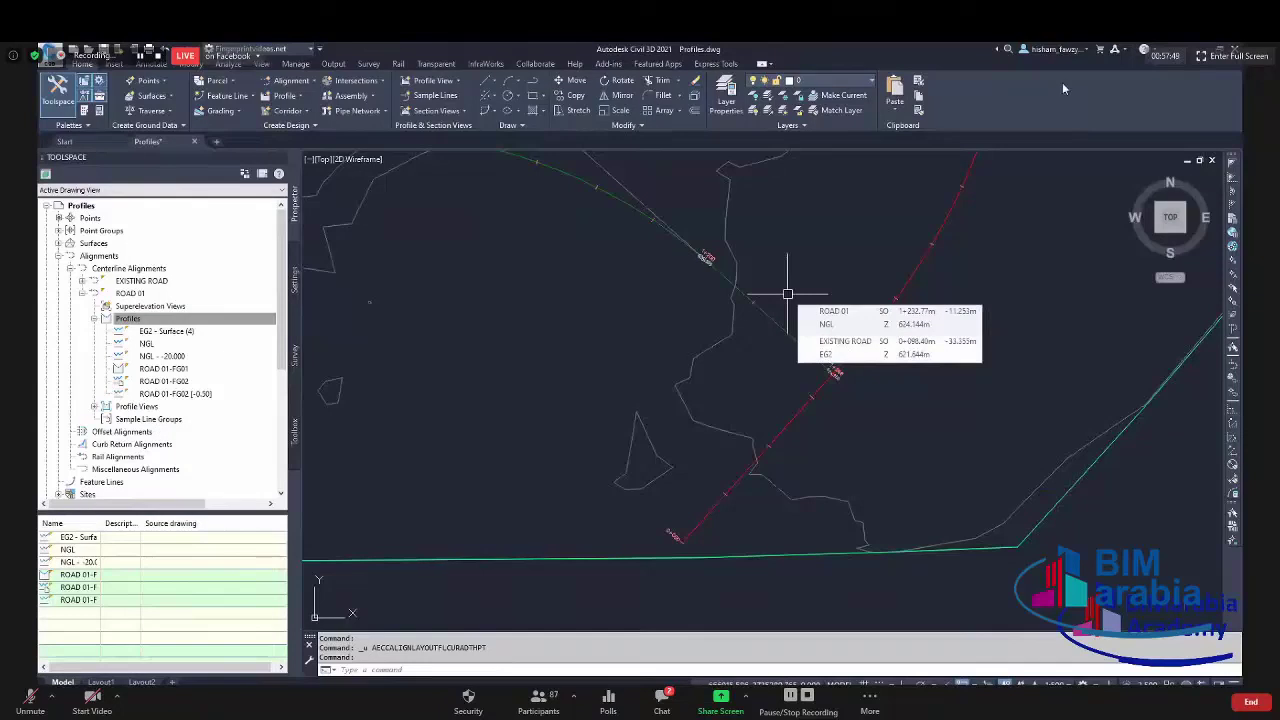
# Examine the start of the ROAD 01 profile view, comparing its ground and design profiles with the alignment in plan.
pyautogui.scroll(-6, 787, 294)
pyautogui.scroll(3, 868, 220)
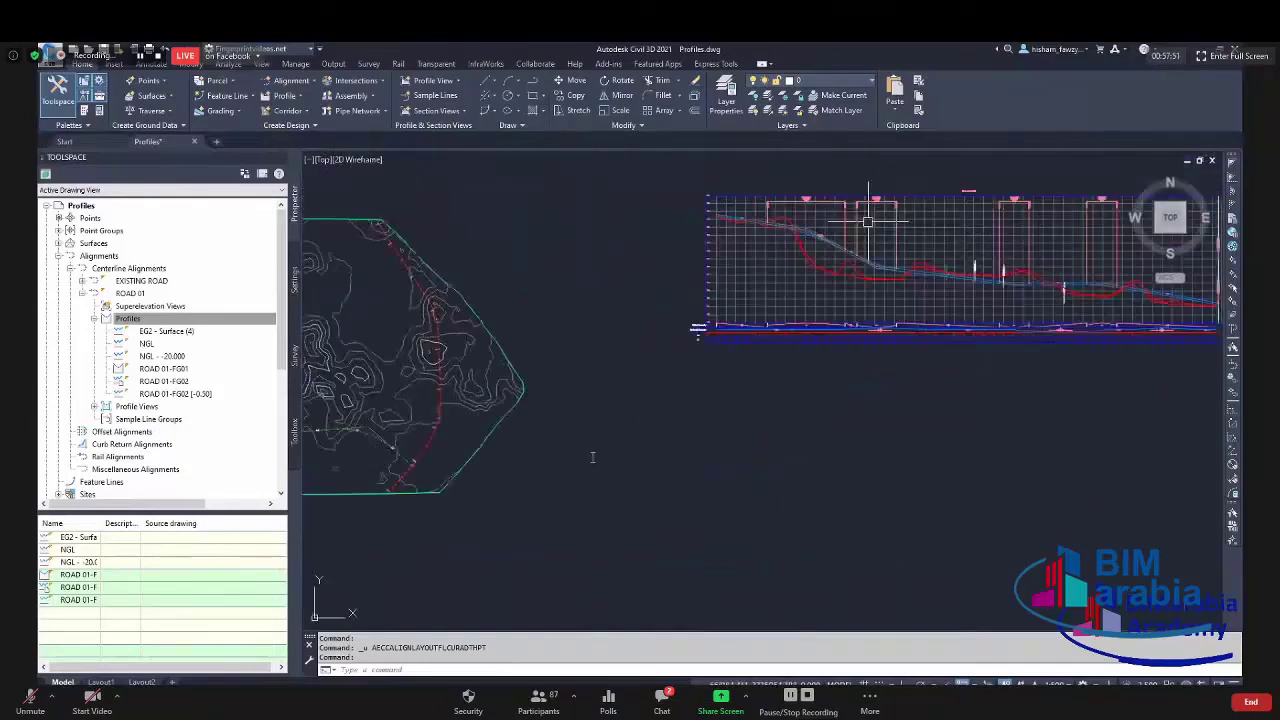
pyautogui.scroll(5, 868, 220)
pyautogui.press('Escape')
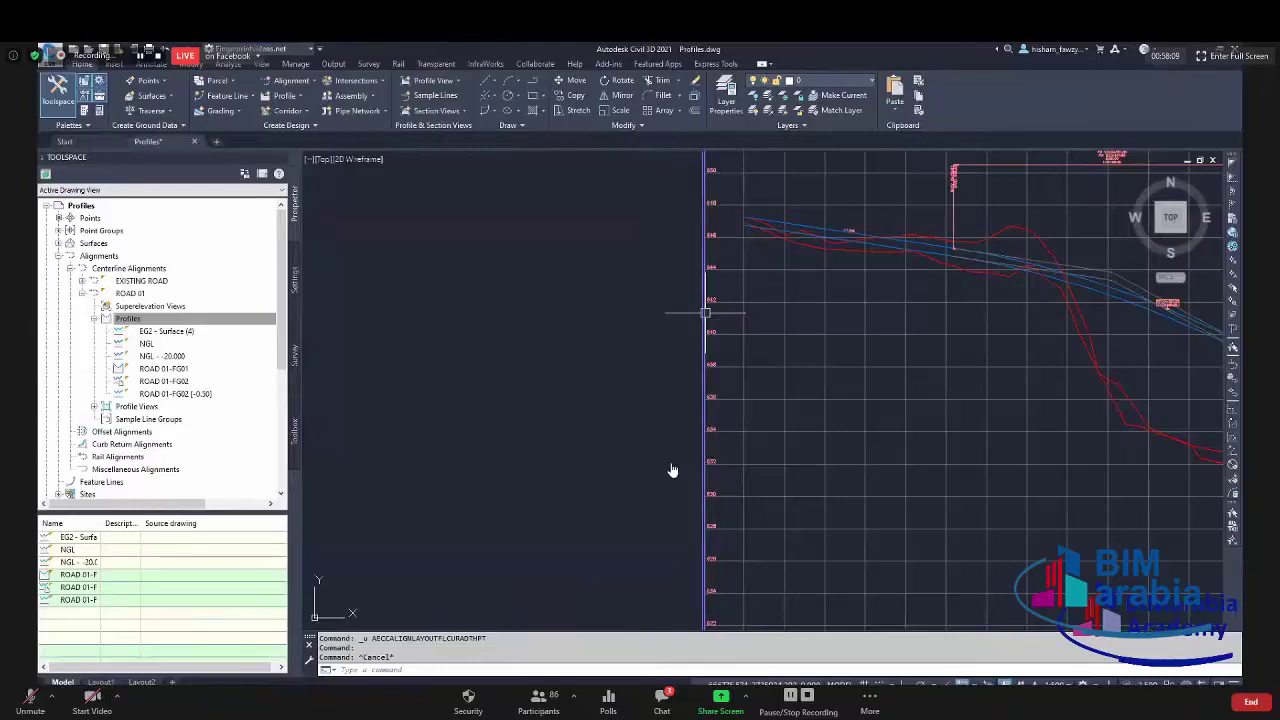
pyautogui.scroll(-5, 705, 313)
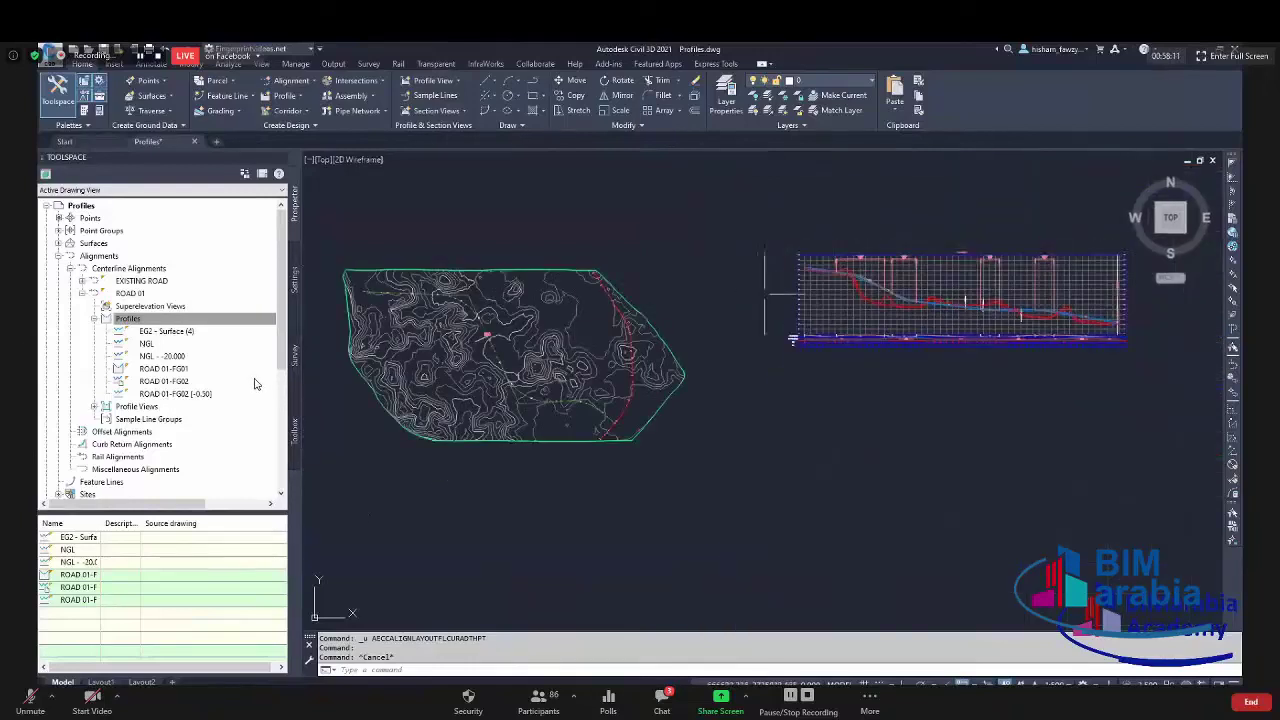
pyautogui.scroll(3, 818, 327)
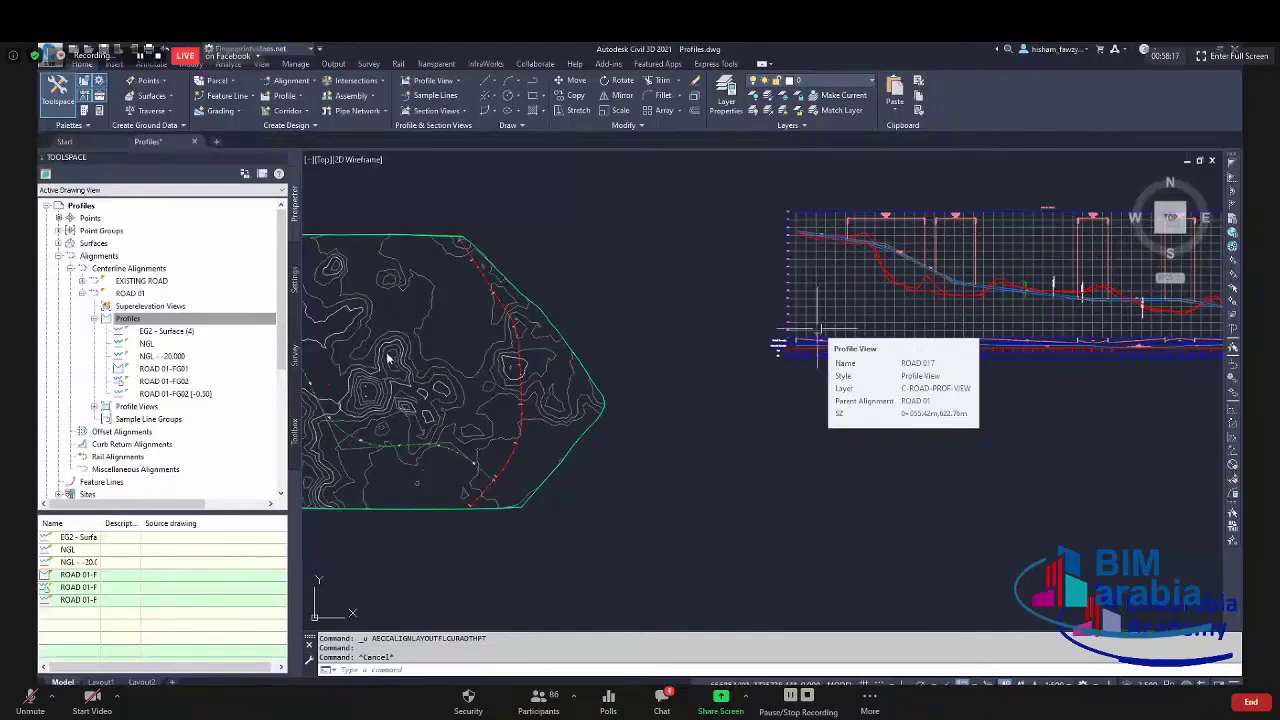
pyautogui.scroll(2, 792, 397)
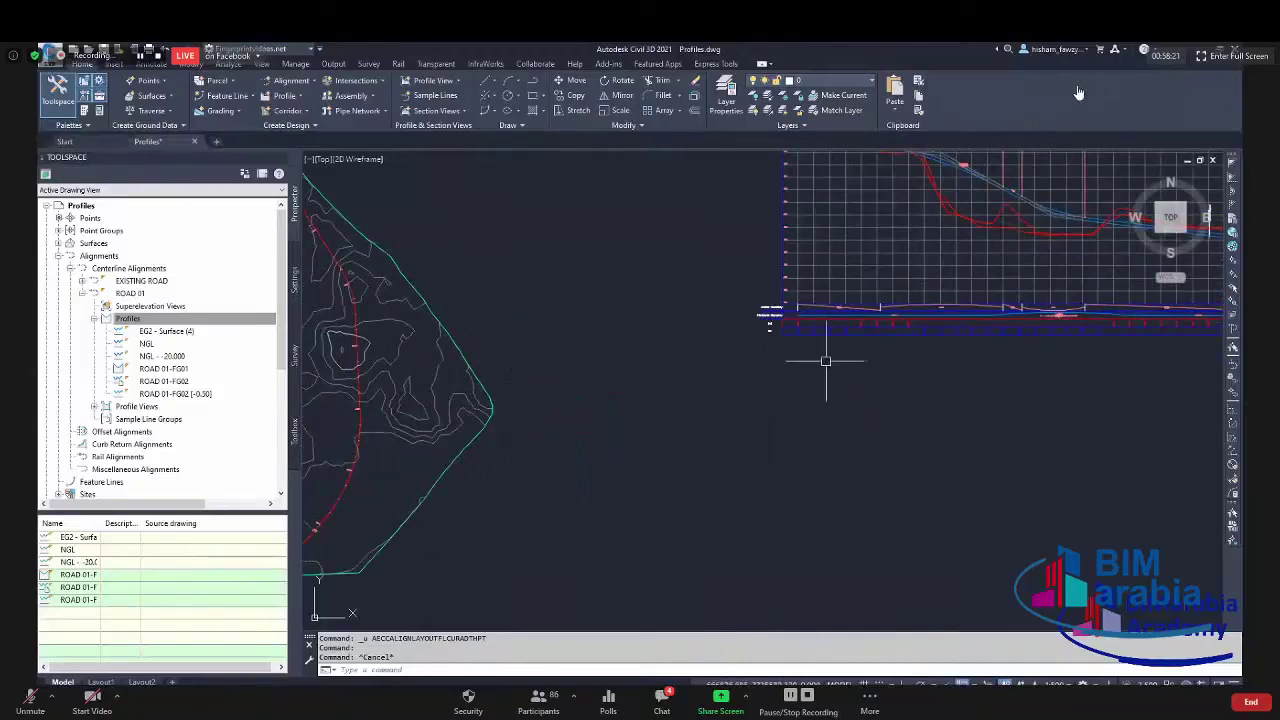
pyautogui.scroll(-2, 828, 357)
pyautogui.scroll(4, 963, 438)
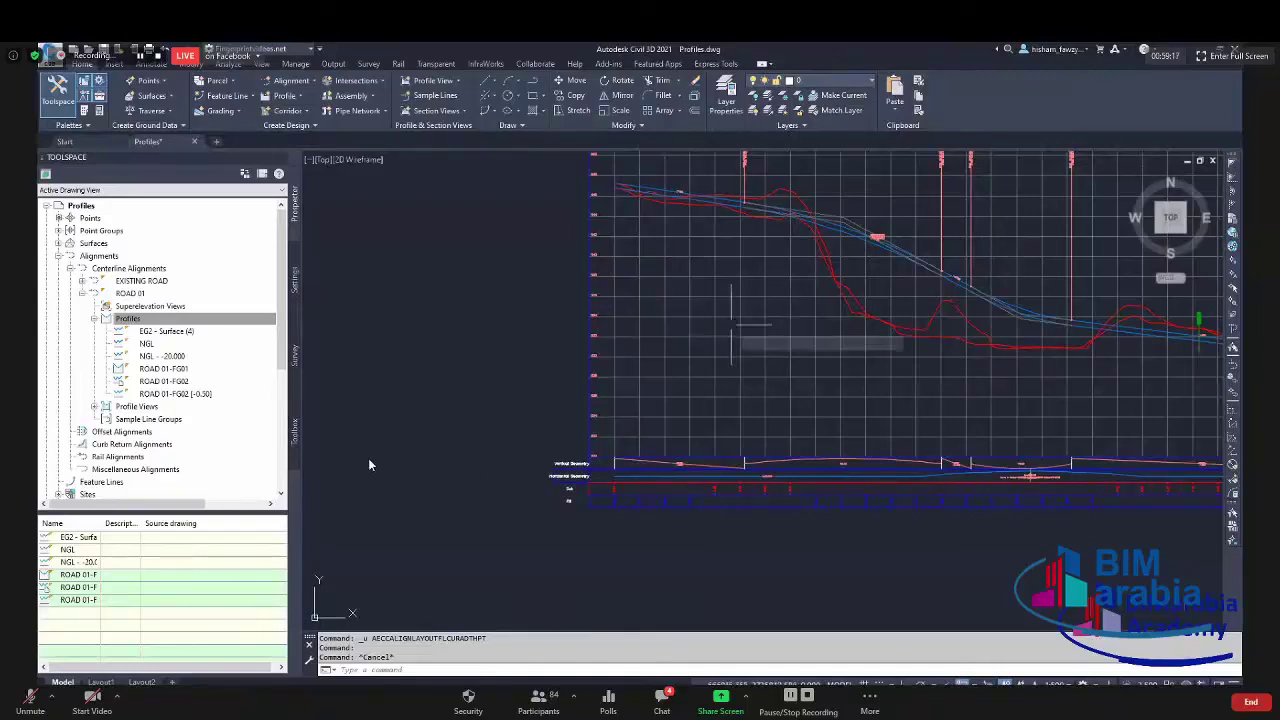
pyautogui.click(722, 317)
pyautogui.press('Escape')
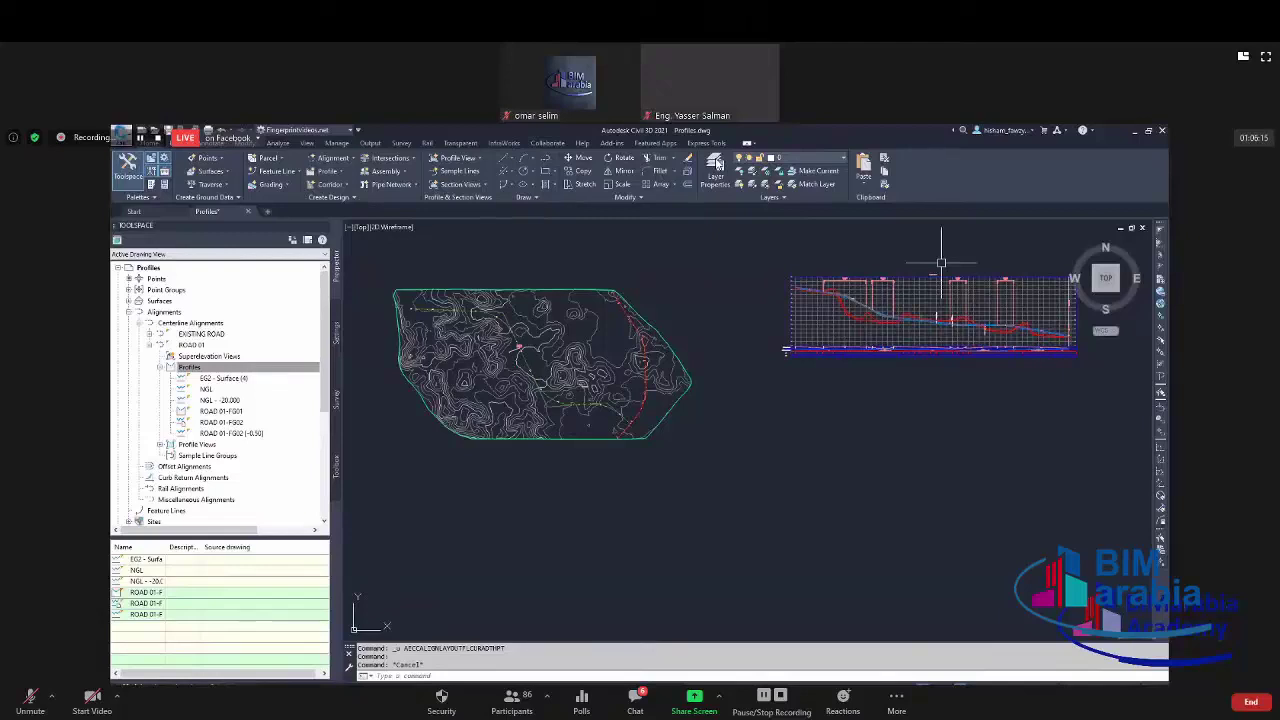
# Review the whole ROAD 01 profile view, including its grid, vertical curve labels and geometry bands.
pyautogui.scroll(5, 812, 277)
pyautogui.scroll(-4, 767, 320)
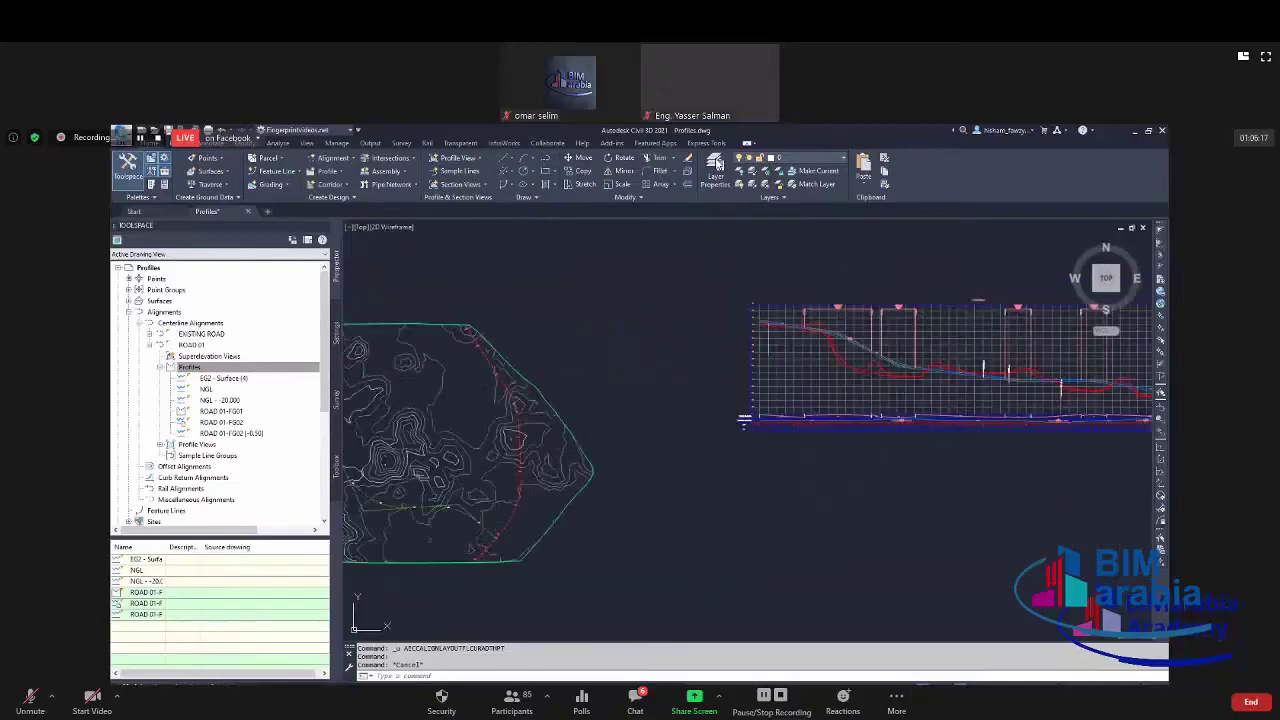
pyautogui.scroll(3, 846, 353)
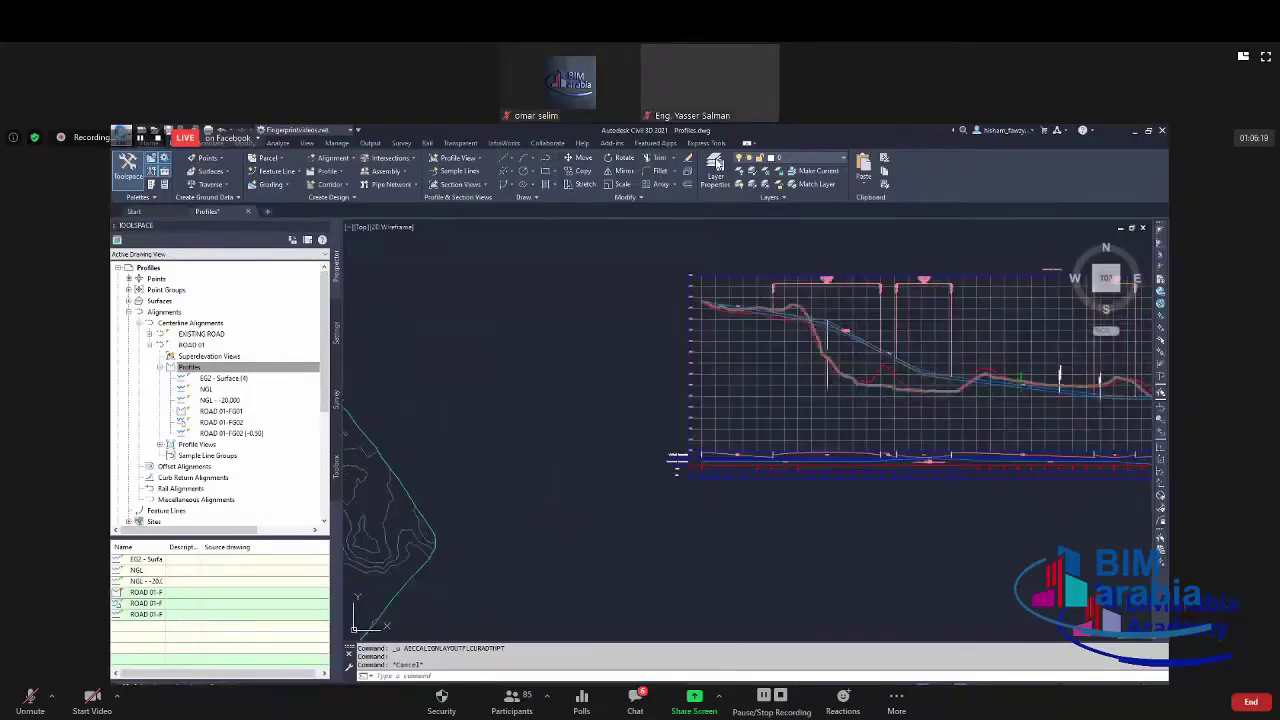
pyautogui.scroll(-3, 751, 311)
pyautogui.scroll(-2, 751, 311)
pyautogui.scroll(2, 868, 330)
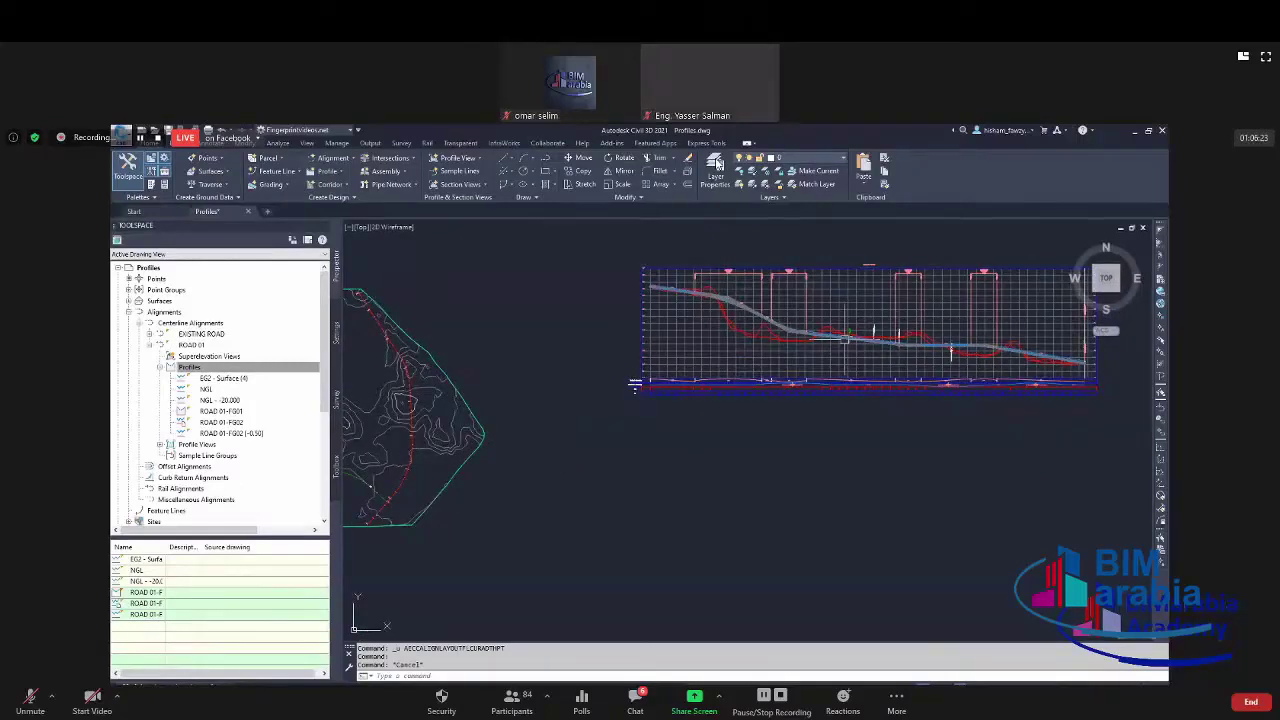
pyautogui.scroll(-3, 845, 338)
pyautogui.scroll(3, 867, 330)
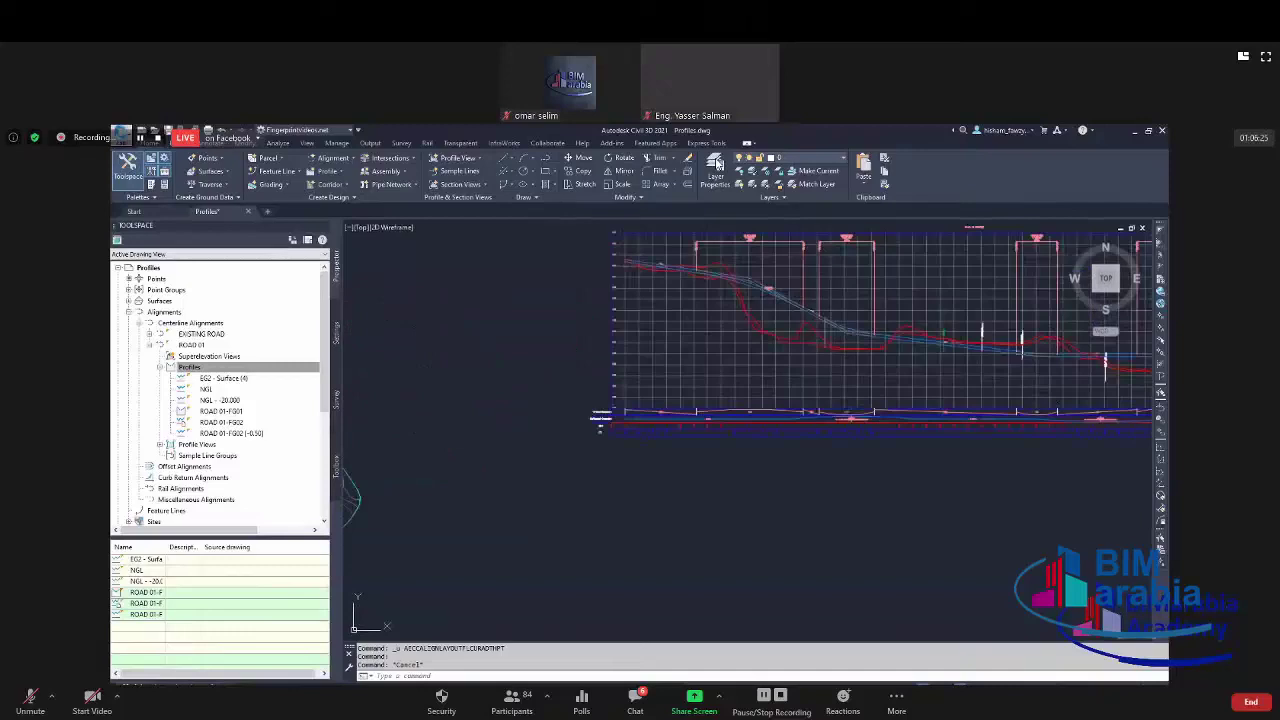
pyautogui.click(838, 298)
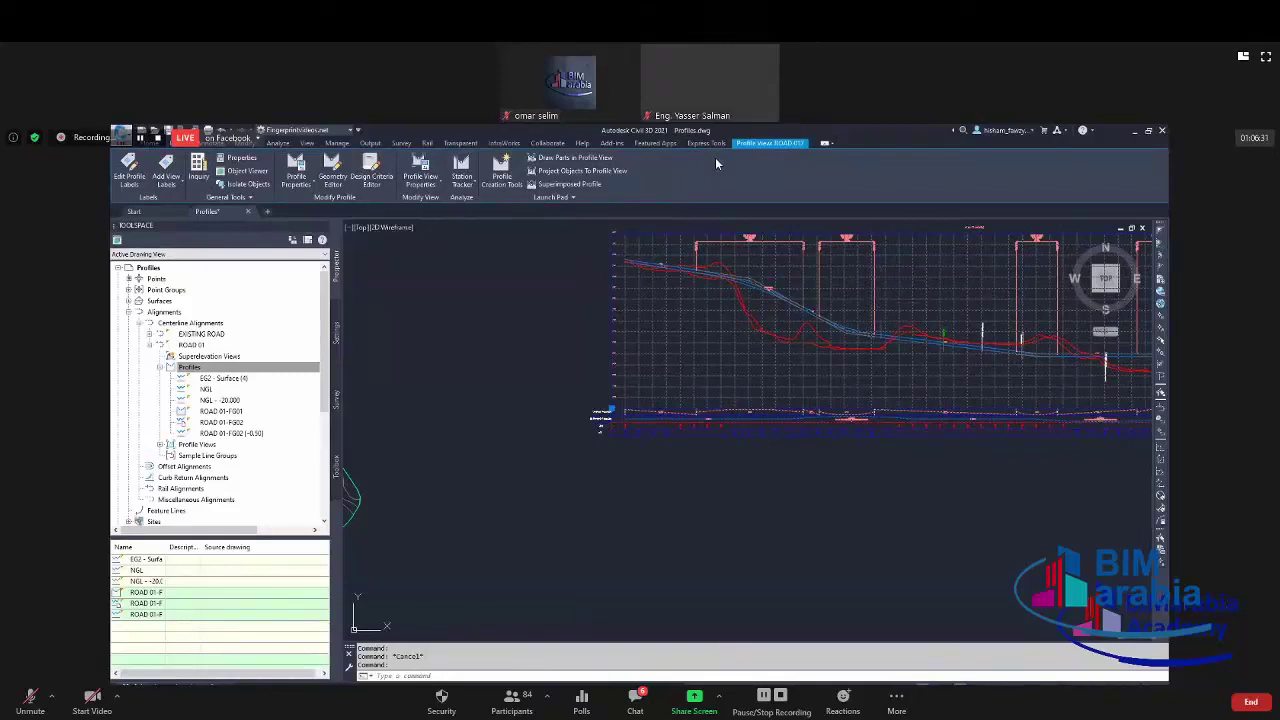
pyautogui.press('Escape')
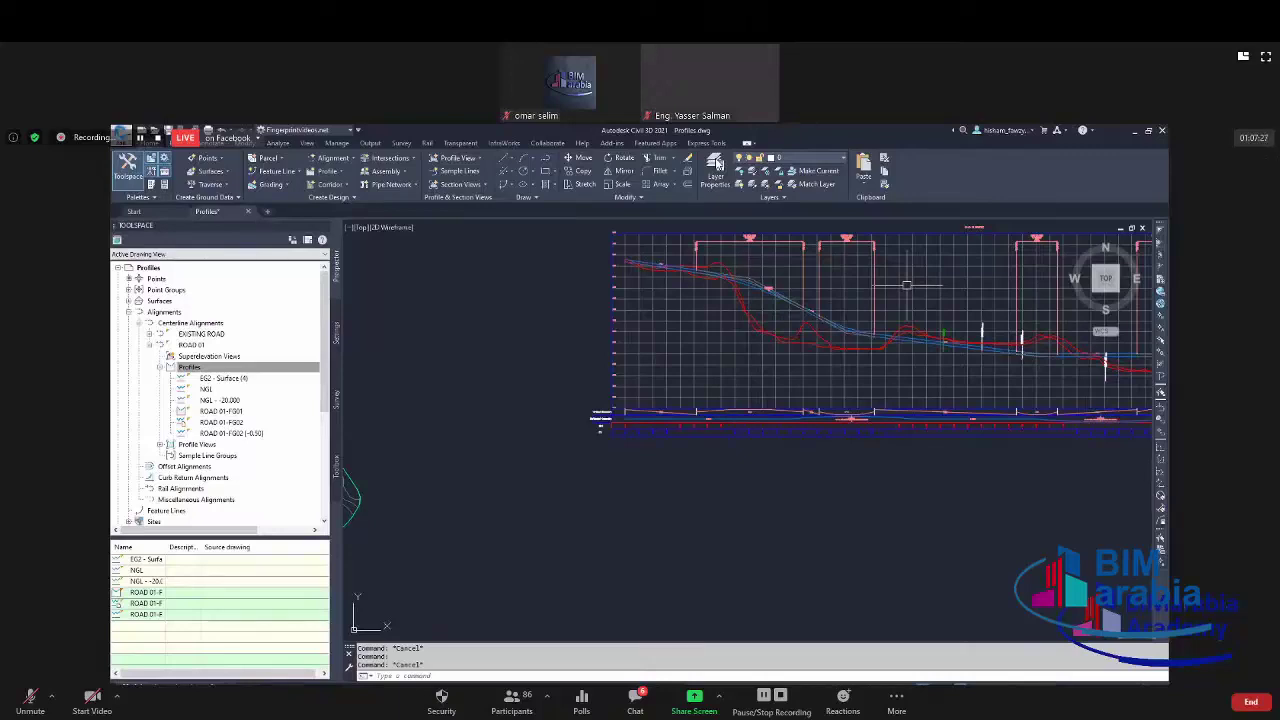
# Inspect the NGL - -20.000 offset ground profile against the centreline ground profile in the ROAD 01 profile view.
pyautogui.scroll(2, 870, 300)
pyautogui.scroll(-4, 870, 300)
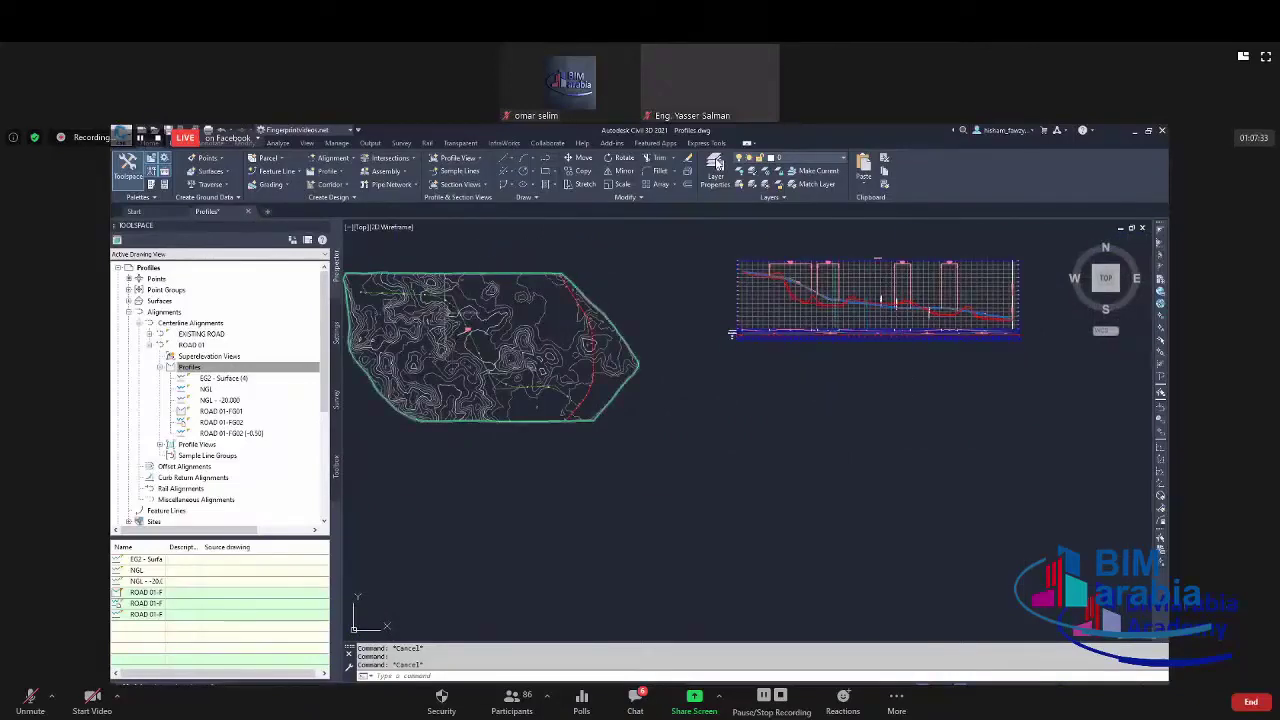
pyautogui.moveTo(466, 328); pyautogui.dragTo(578, 338, button='middle')
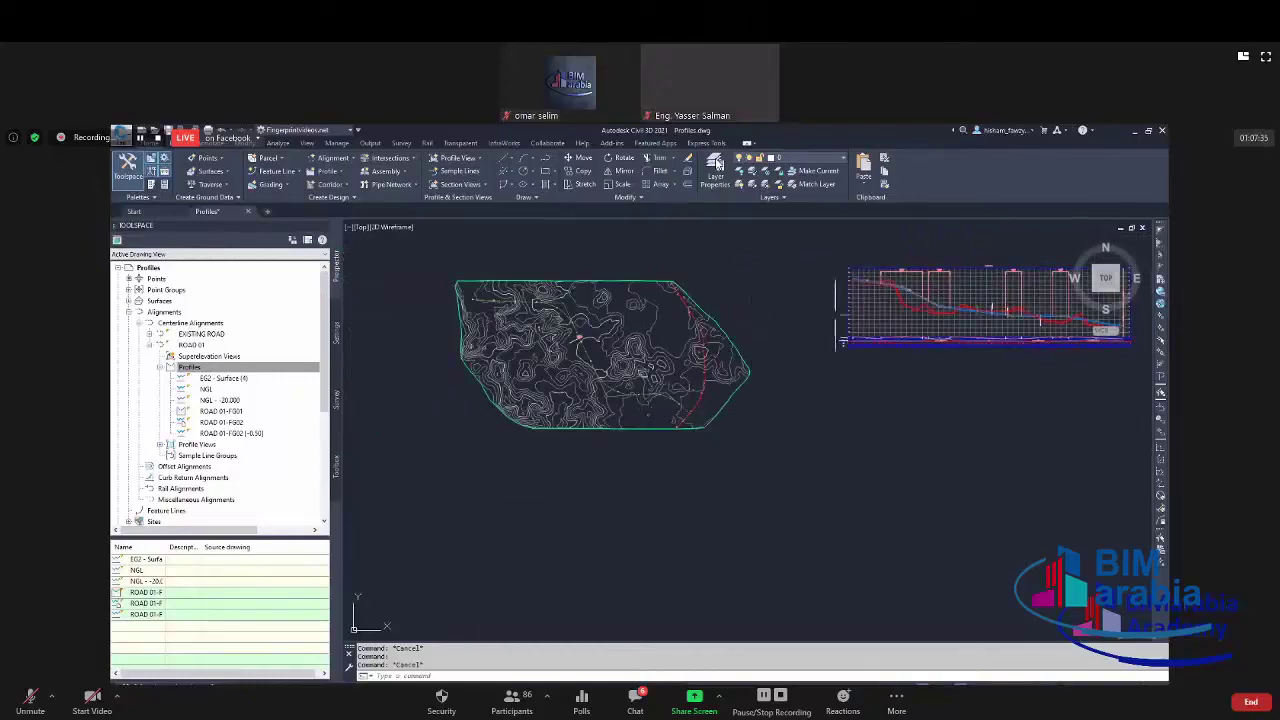
pyautogui.scroll(2, 930, 302)
pyautogui.scroll(3, 916, 299)
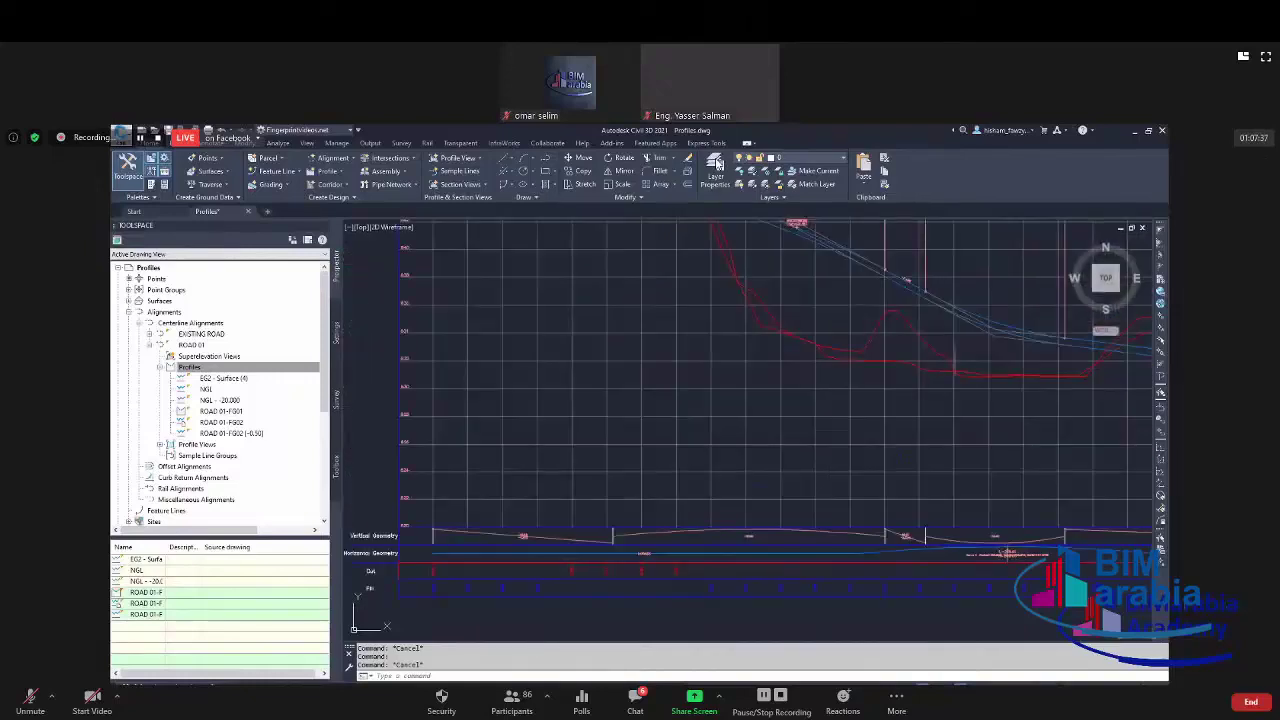
pyautogui.scroll(-1, 835, 340)
pyautogui.click(835, 340)
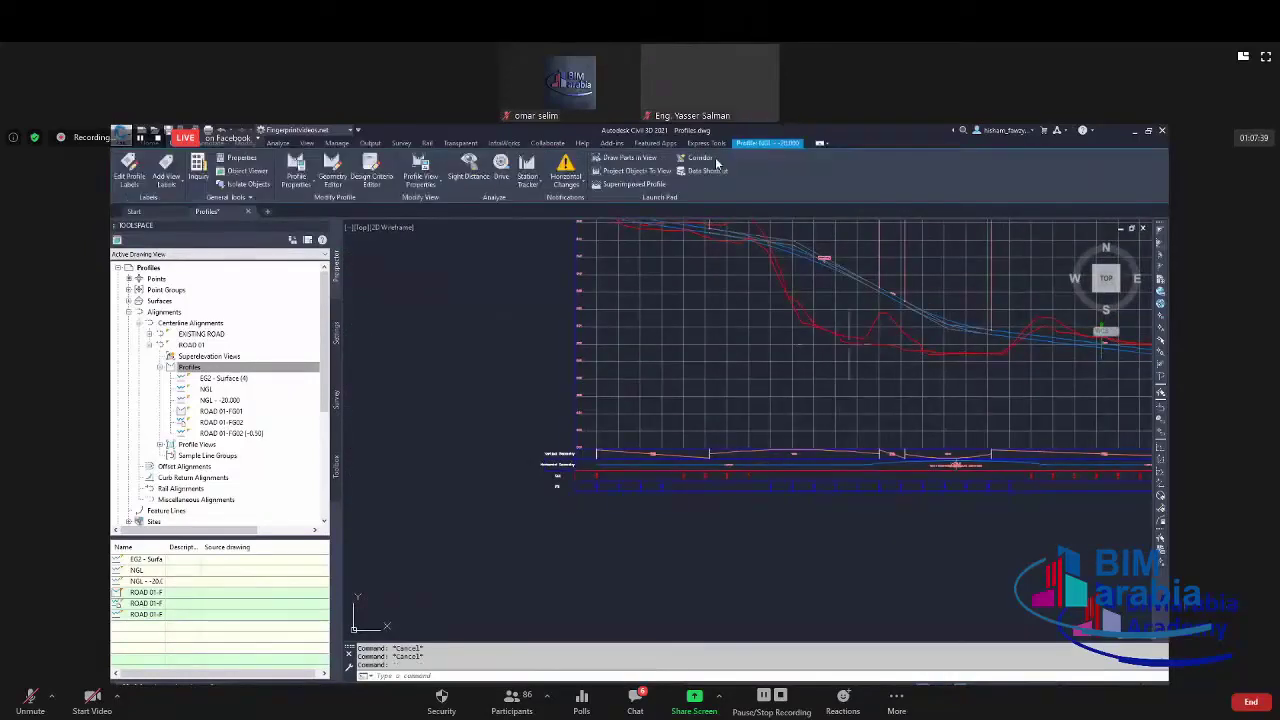
pyautogui.press('Escape')
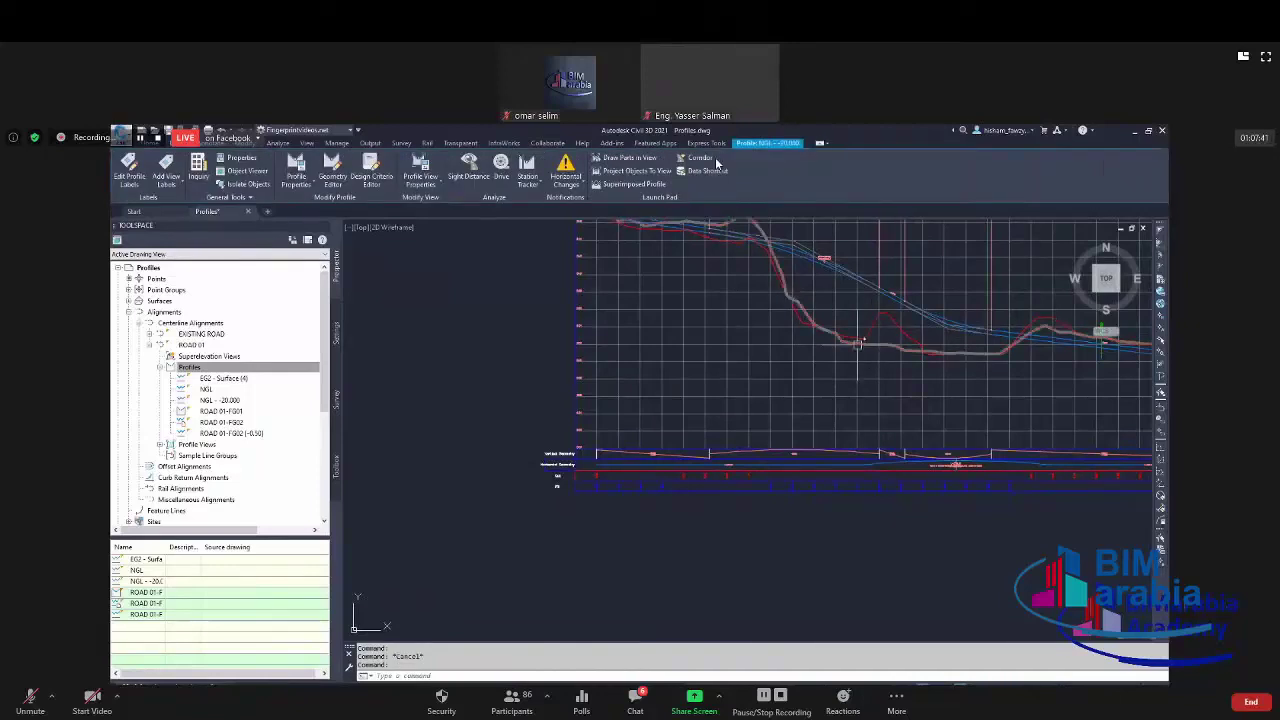
pyautogui.scroll(2, 868, 322)
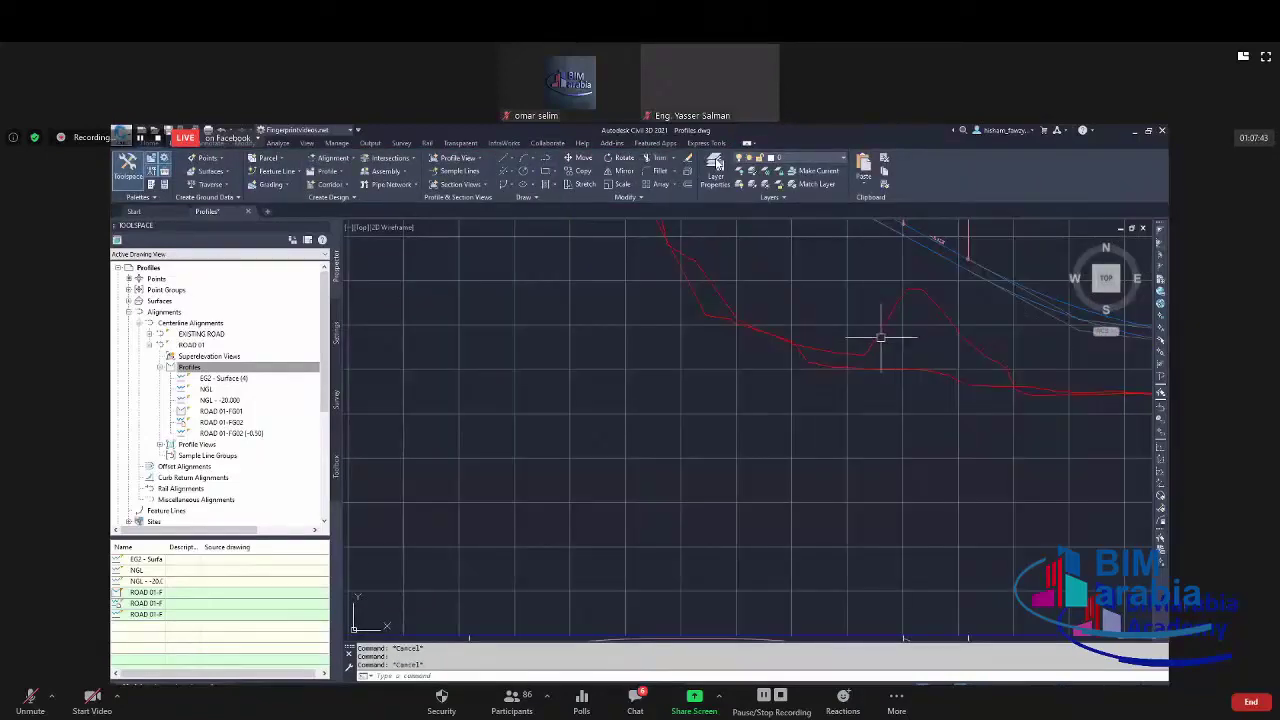
pyautogui.click(860, 355)
pyautogui.scroll(-1, 812, 362)
pyautogui.scroll(-3, 846, 323)
pyautogui.press('Escape')
pyautogui.scroll(3, 846, 323)
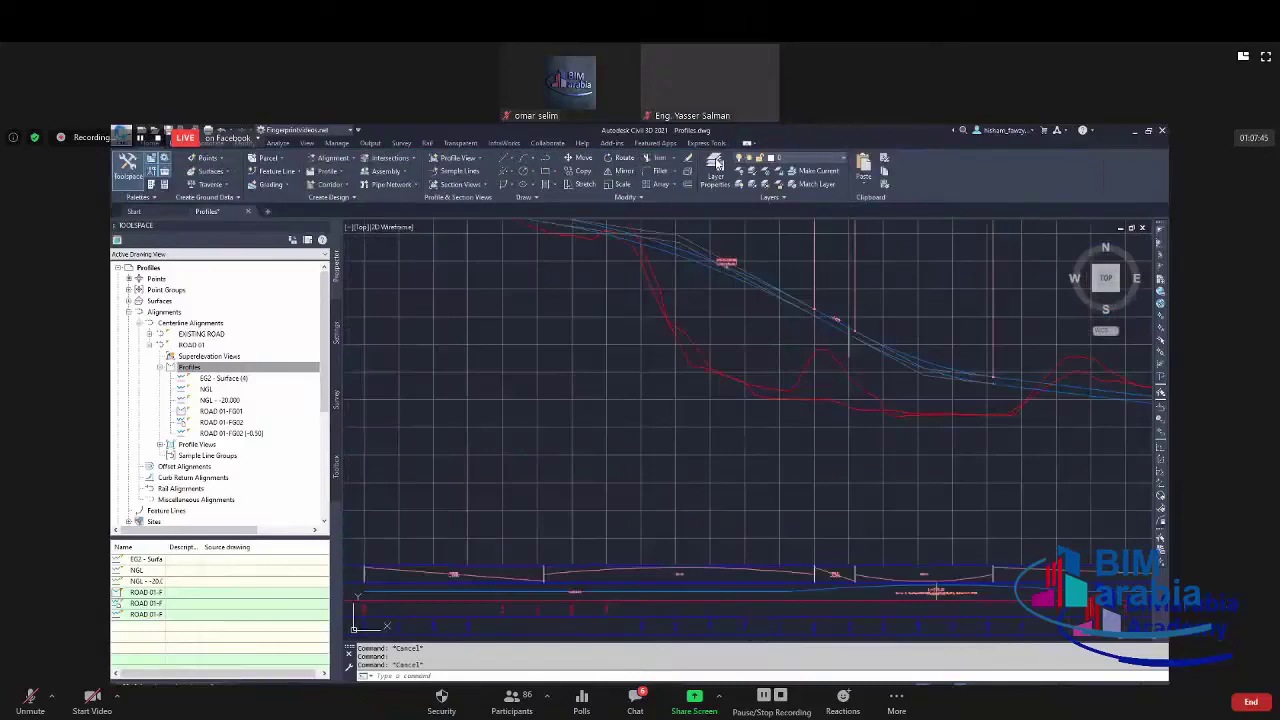
# Inspect the ROAD 01-FG02 [-0.50] design profile and its grips along the first two vertical curves.
pyautogui.click(905, 368)
pyautogui.scroll(-3, 826, 320)
pyautogui.scroll(1, 826, 320)
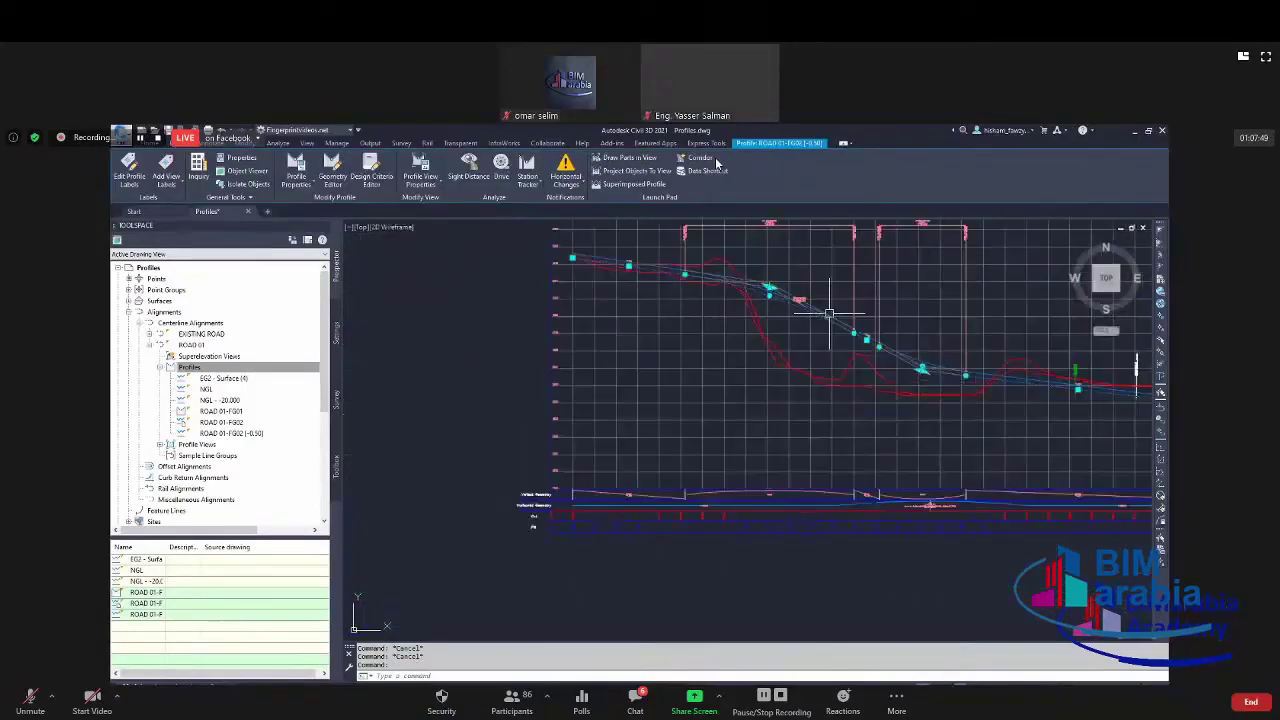
pyautogui.scroll(-1, 822, 317)
pyautogui.scroll(-1, 821, 317)
pyautogui.scroll(3, 835, 305)
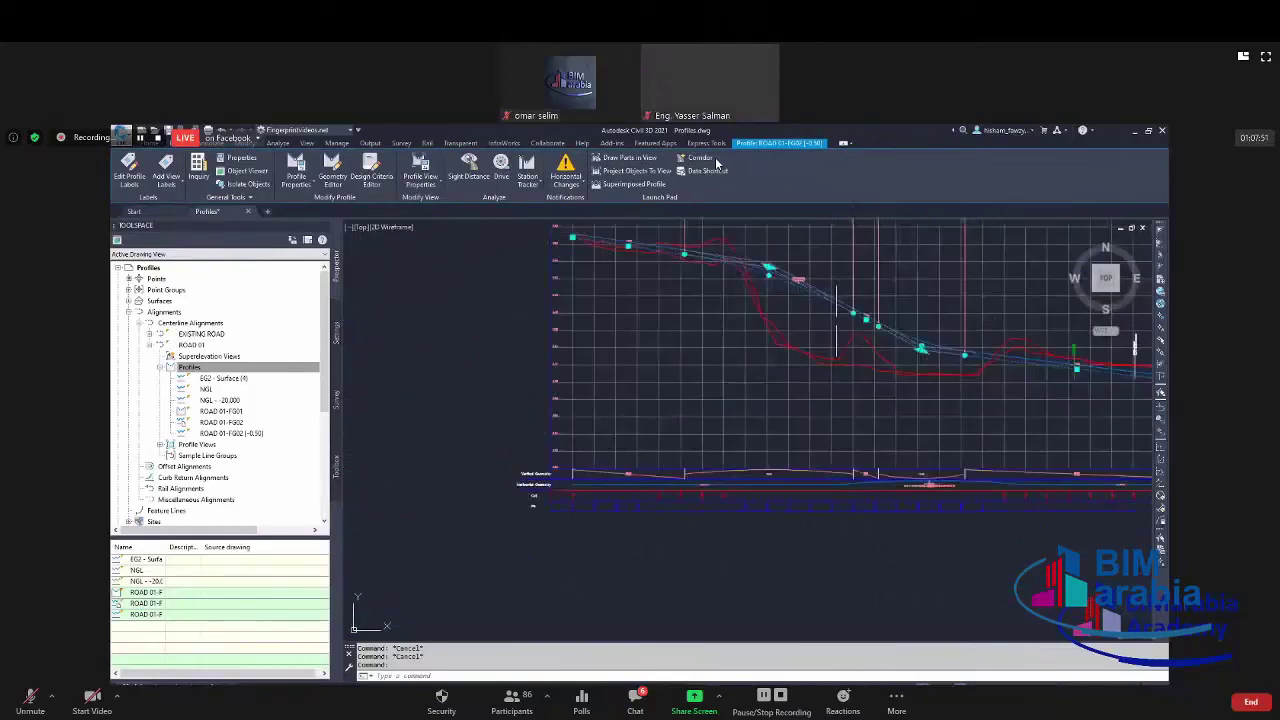
pyautogui.scroll(-2, 850, 298)
pyautogui.press('Escape')
# Move the PI of the first curve of the ROAD 01 alignment to the southwest, on the inner side of the curve.
pyautogui.scroll(-5, 820, 310)
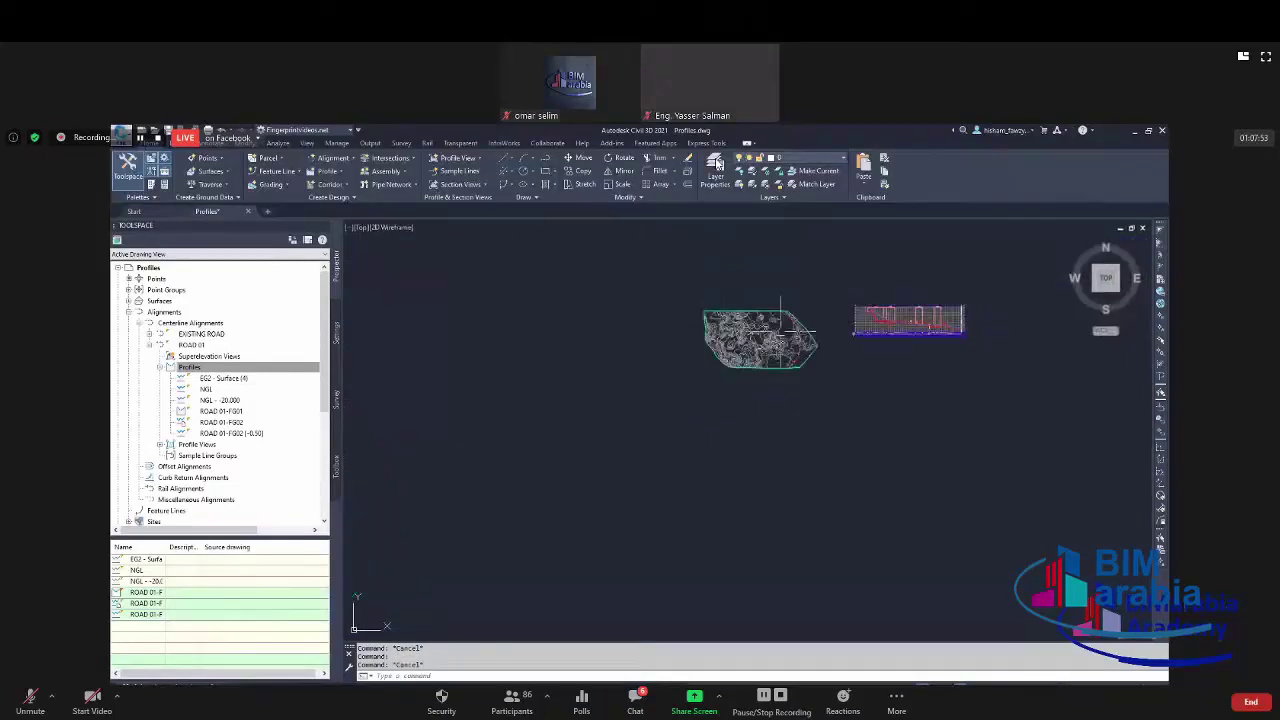
pyautogui.scroll(4, 770, 320)
pyautogui.click(690, 335)
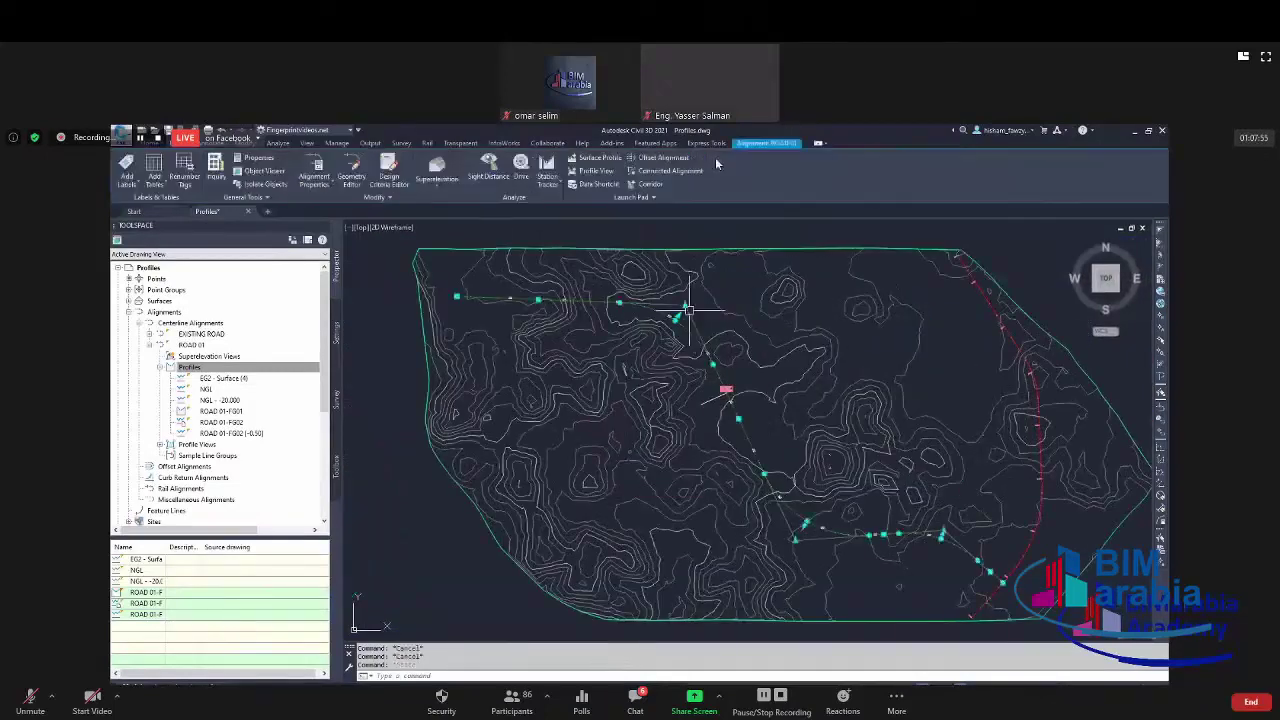
pyautogui.scroll(4, 778, 323)
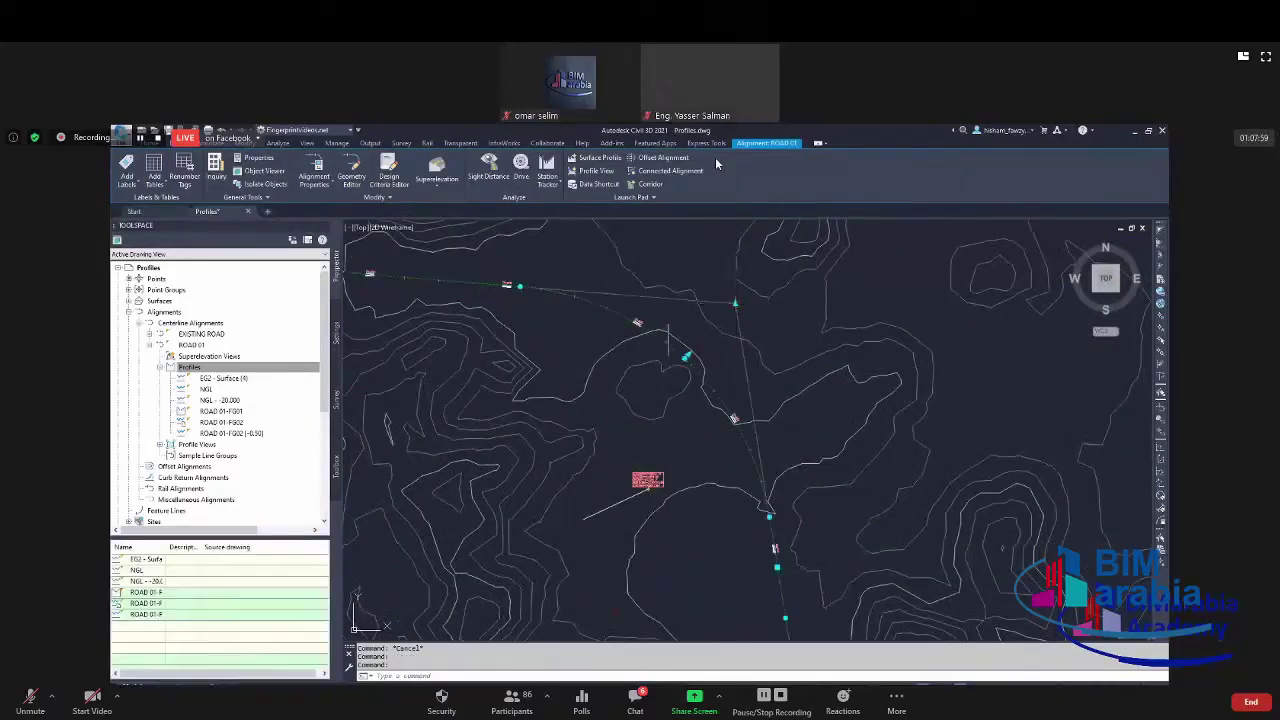
pyautogui.scroll(-6, 770, 330)
pyautogui.scroll(2, 833, 330)
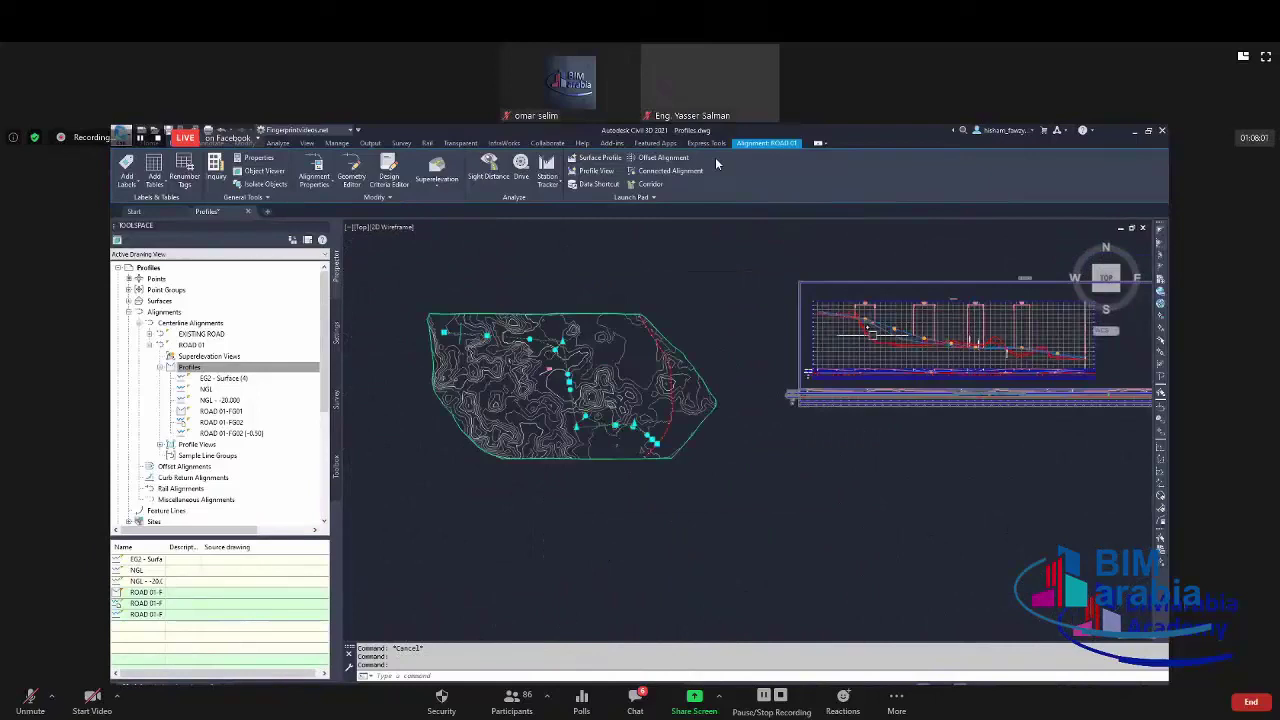
pyautogui.scroll(4, 530, 355)
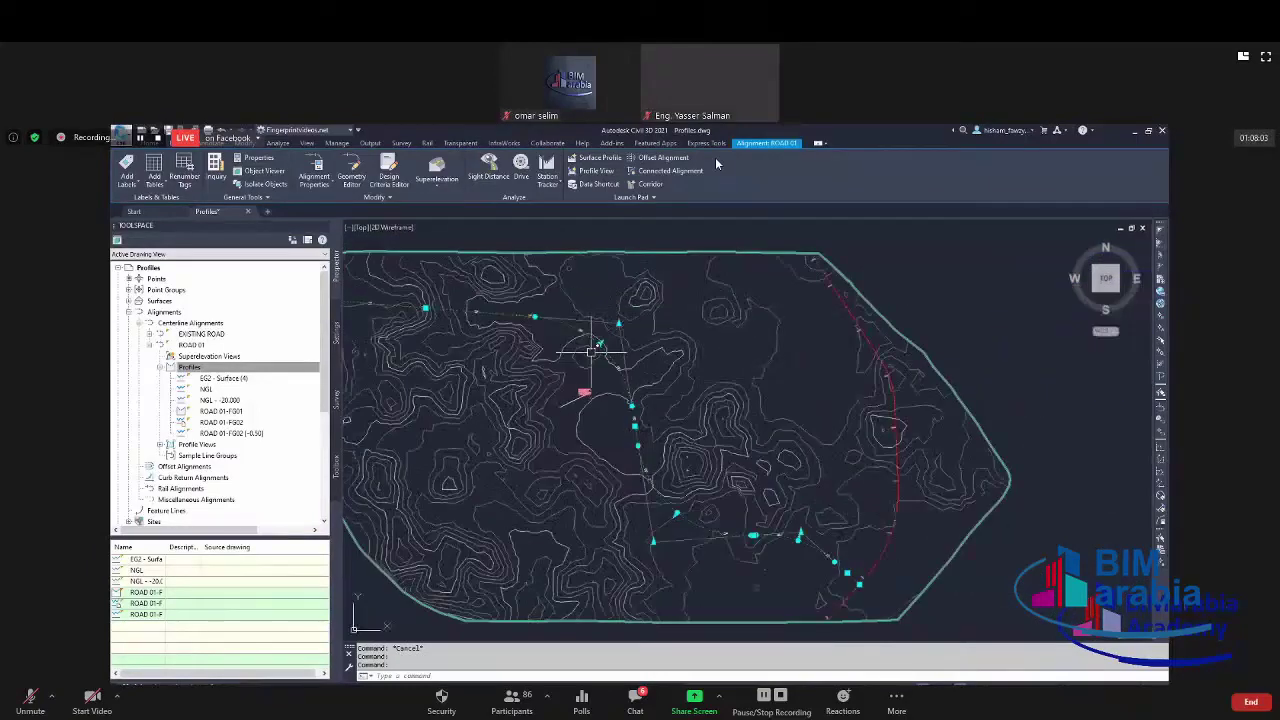
pyautogui.scroll(4, 565, 365)
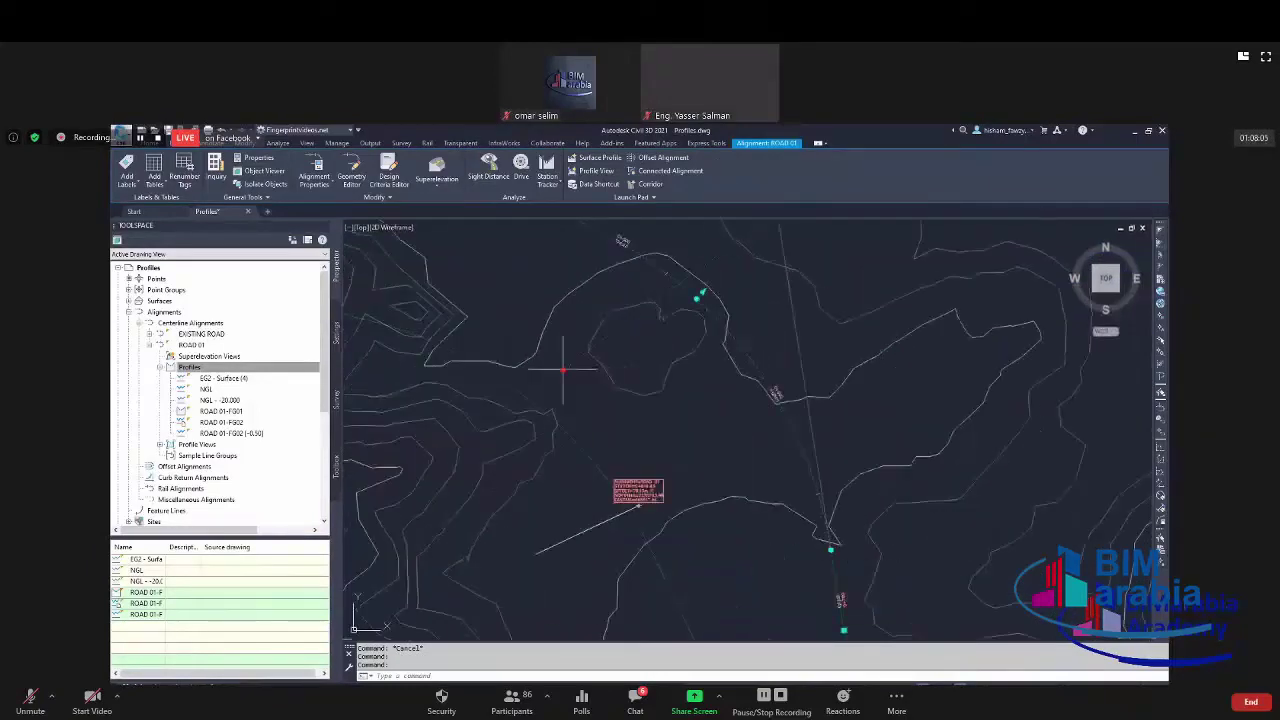
pyautogui.scroll(-8, 640, 370)
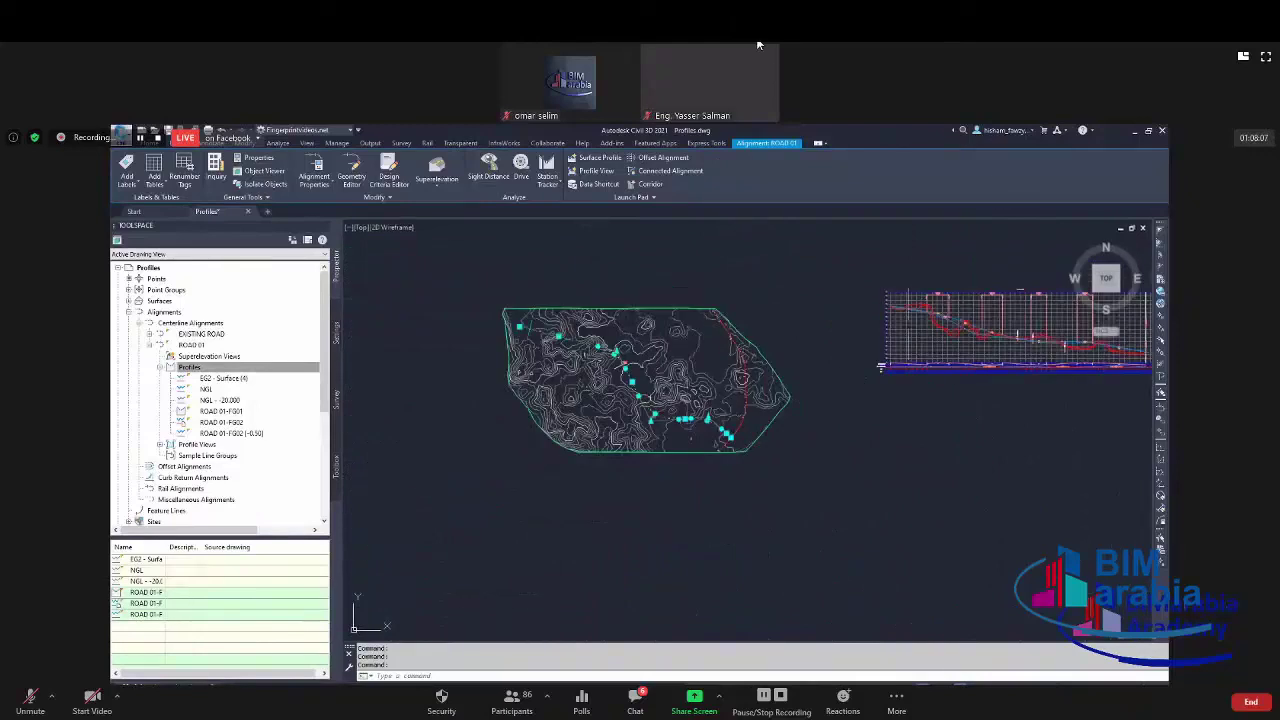
# Compare the reshaped ROAD 01 alignment in plan with the ground and design profiles in its profile view.
pyautogui.scroll(6, 985, 314)
pyautogui.scroll(-3, 1000, 315)
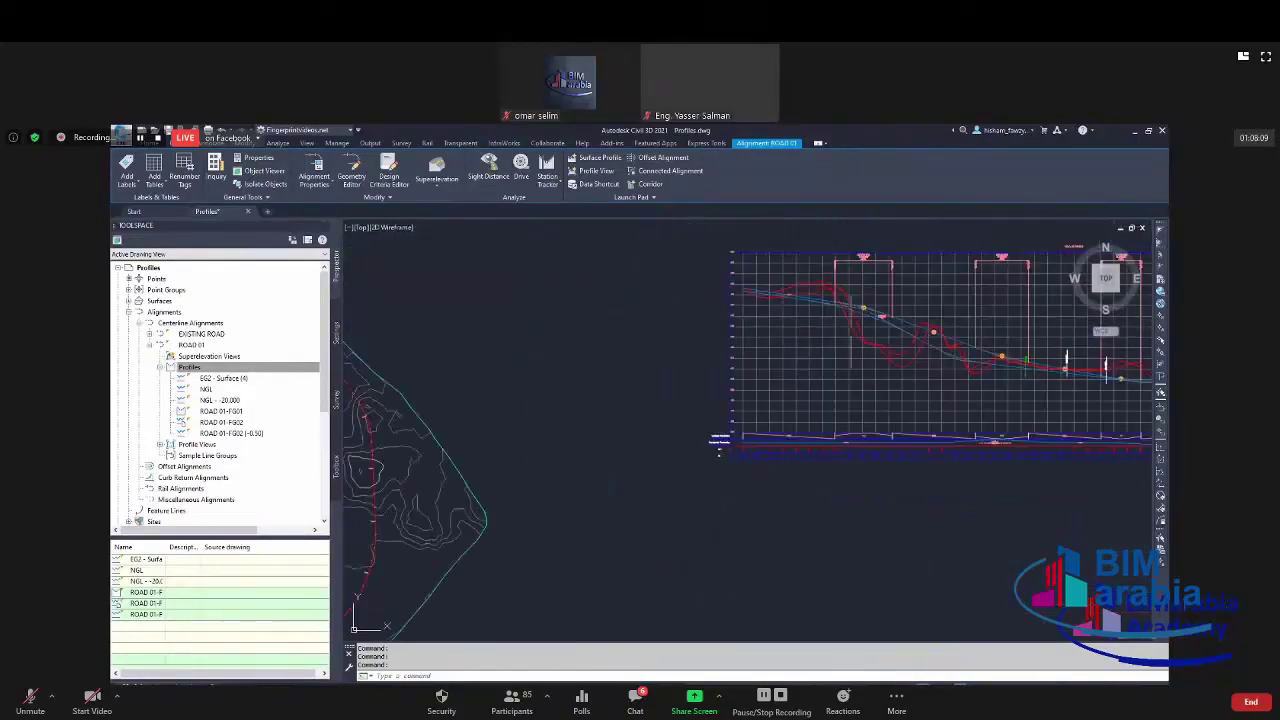
pyautogui.scroll(-2, 608, 251)
pyautogui.scroll(-2, 1000, 227)
pyautogui.press('Escape')
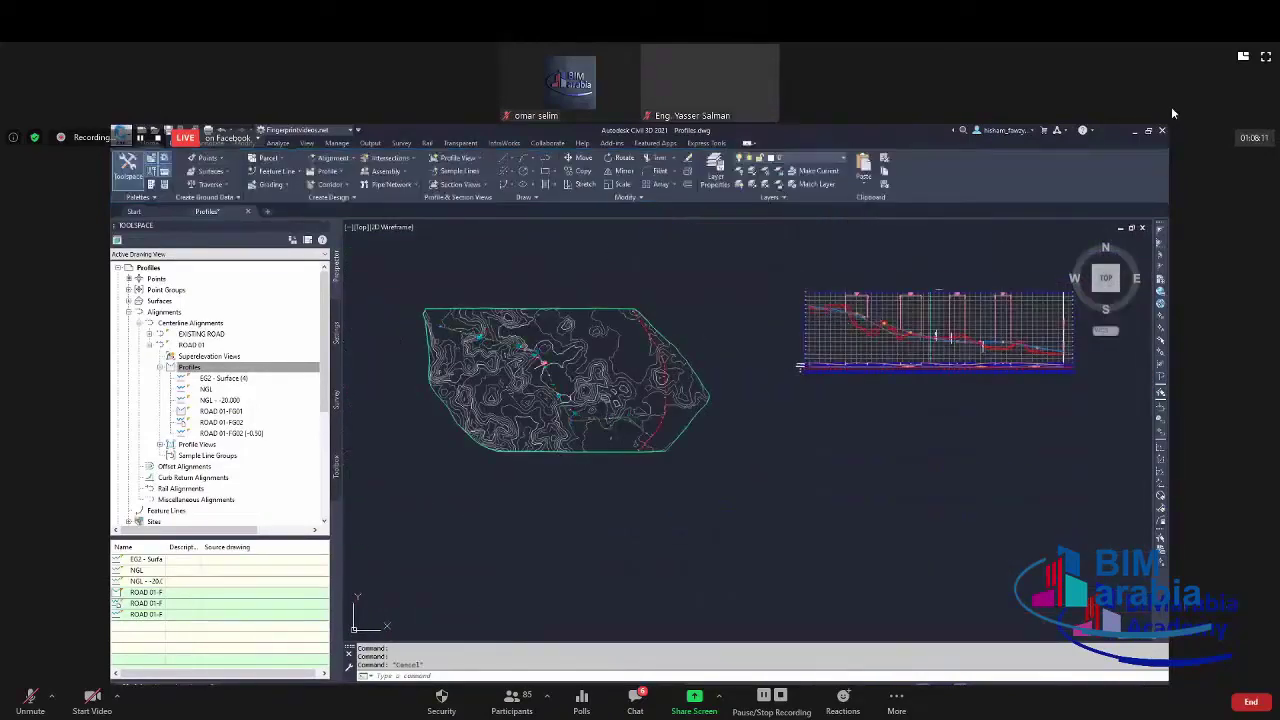
pyautogui.scroll(4, 530, 355)
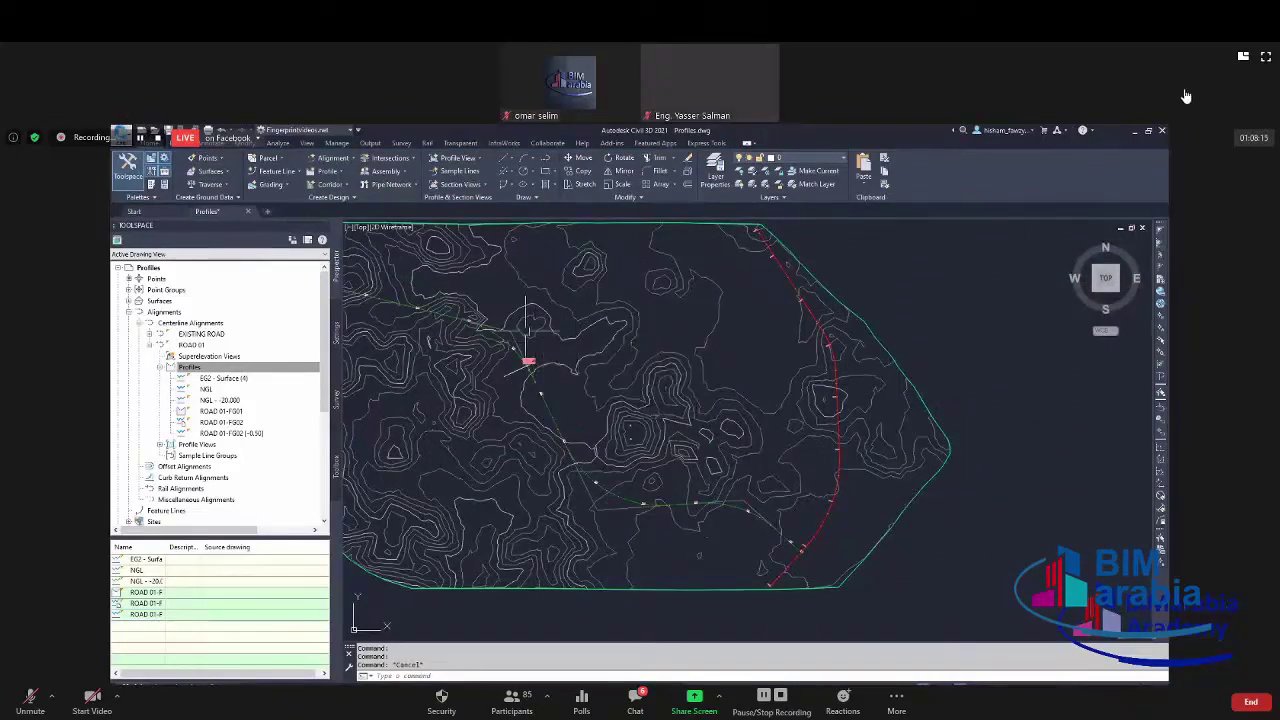
pyautogui.scroll(-4, 510, 330)
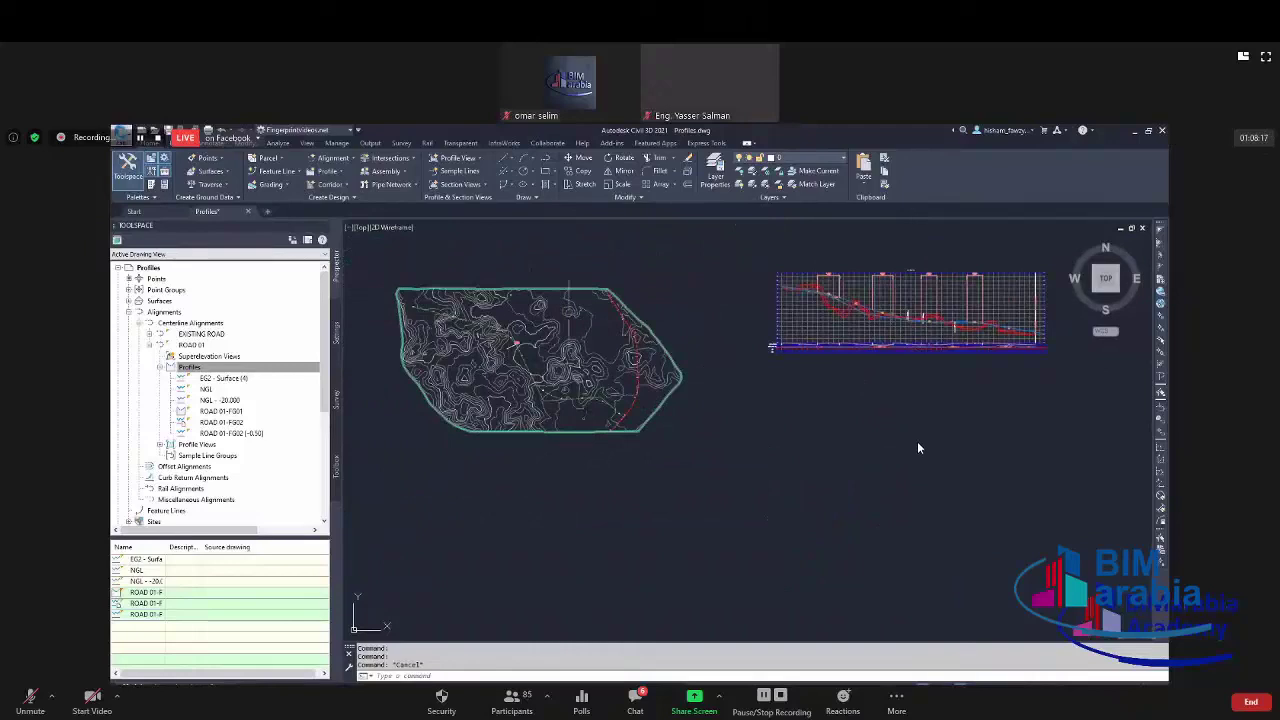
pyautogui.scroll(4, 843, 466)
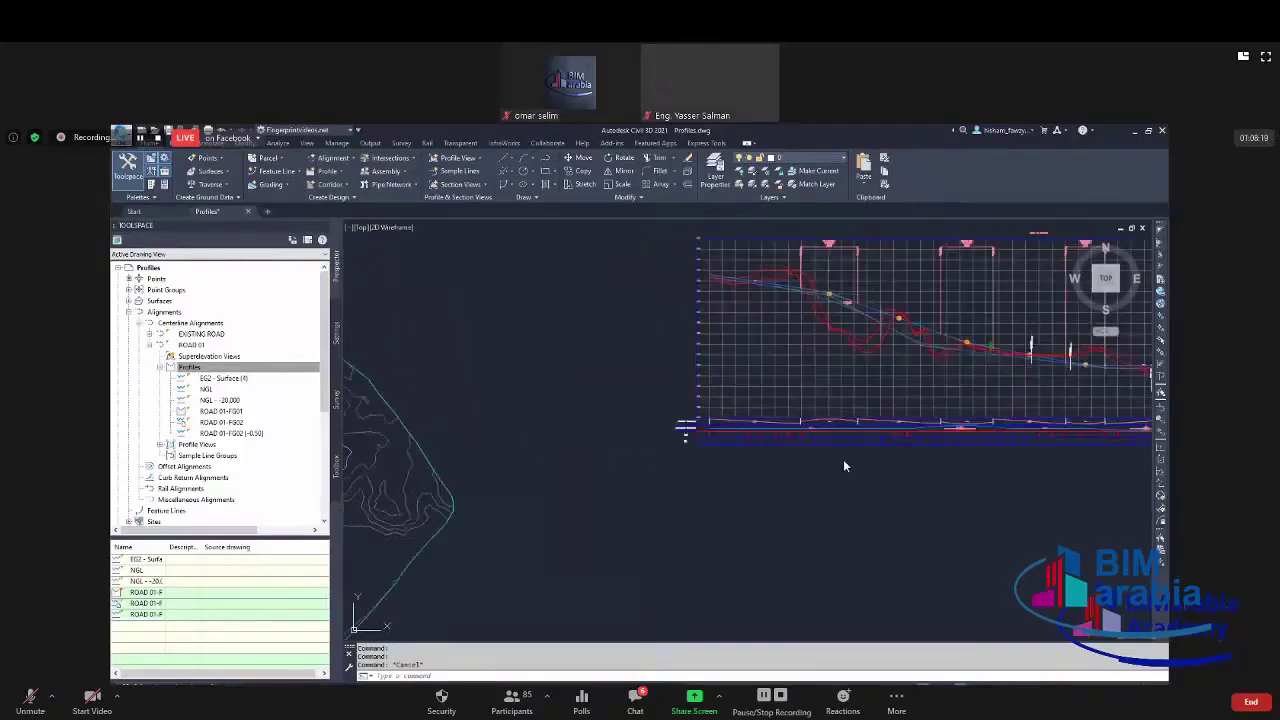
pyautogui.scroll(-3, 884, 437)
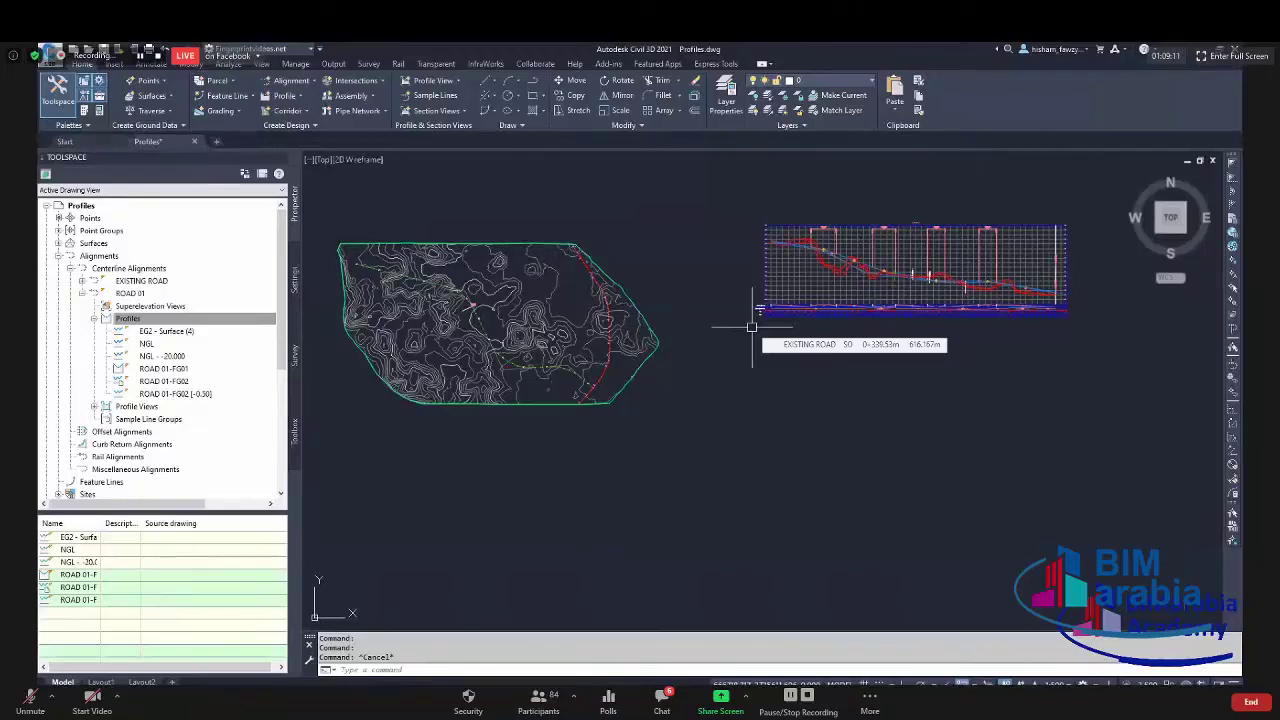
# Review the attendees' latest messages in the Zoom meeting chat, and close the chat.
pyautogui.click(662, 702)
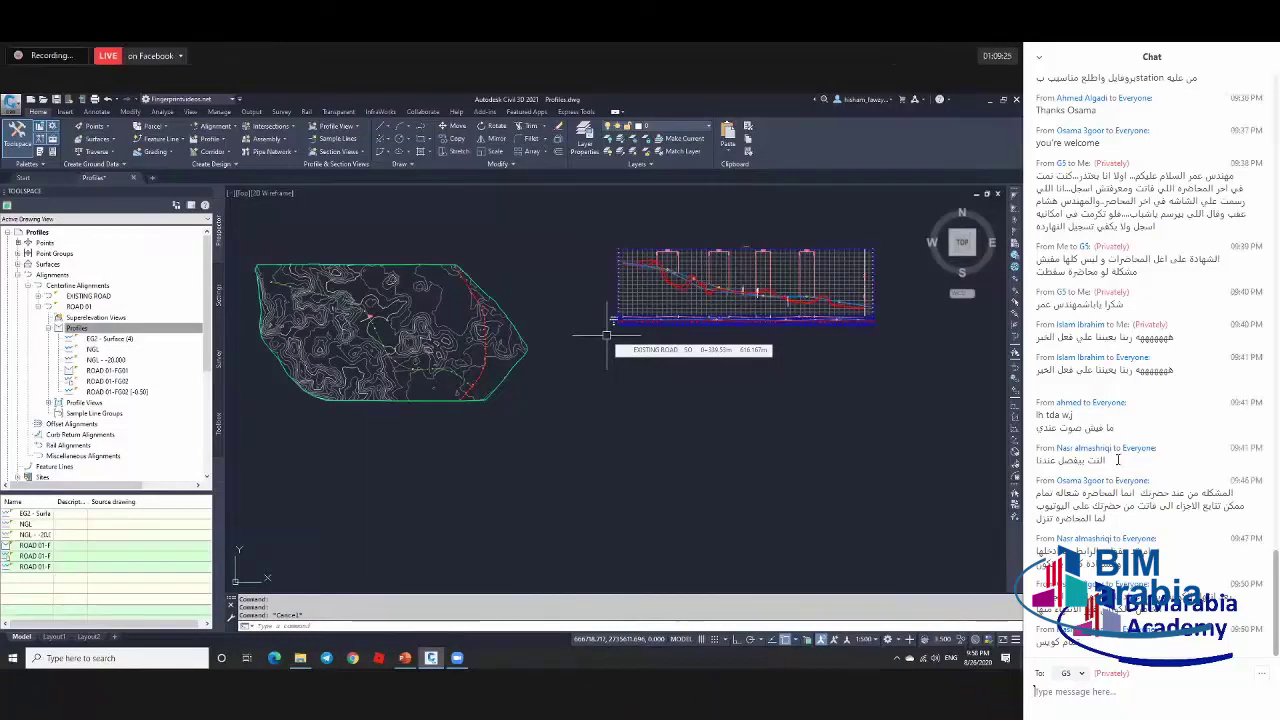
pyautogui.scroll(1, 1119, 461)
pyautogui.scroll(-1, 1119, 461)
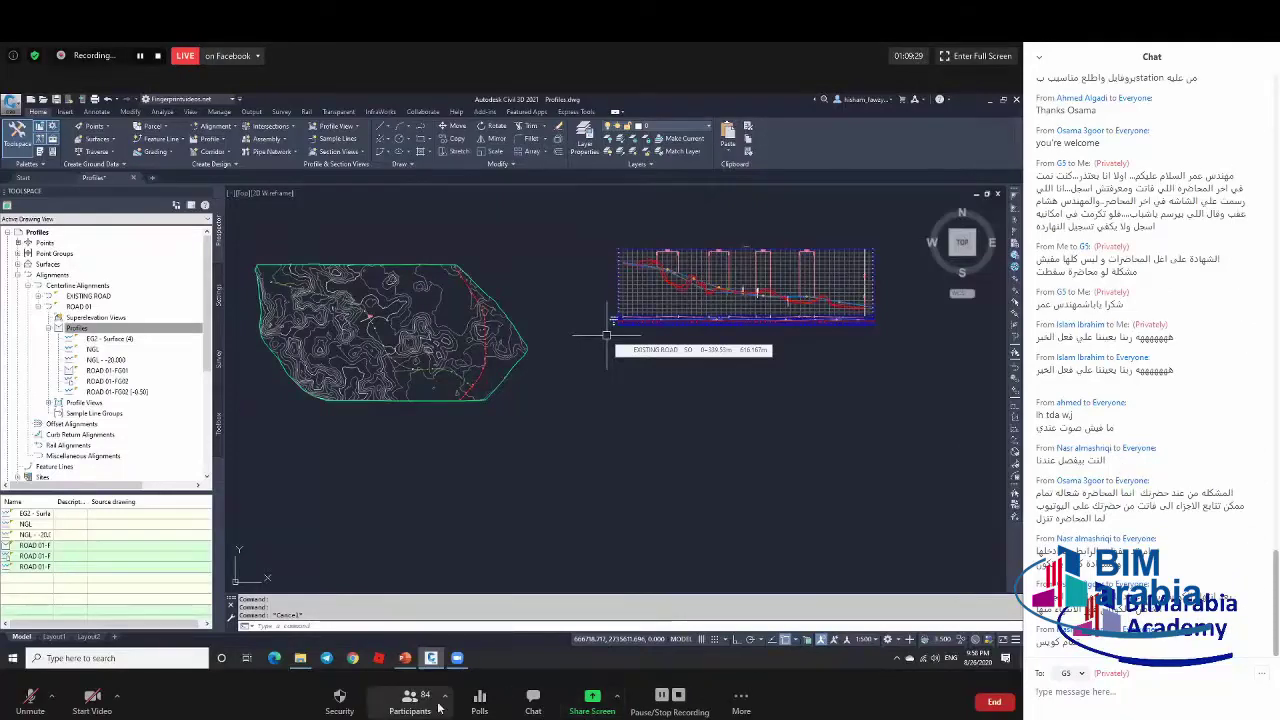
pyautogui.click(533, 700)
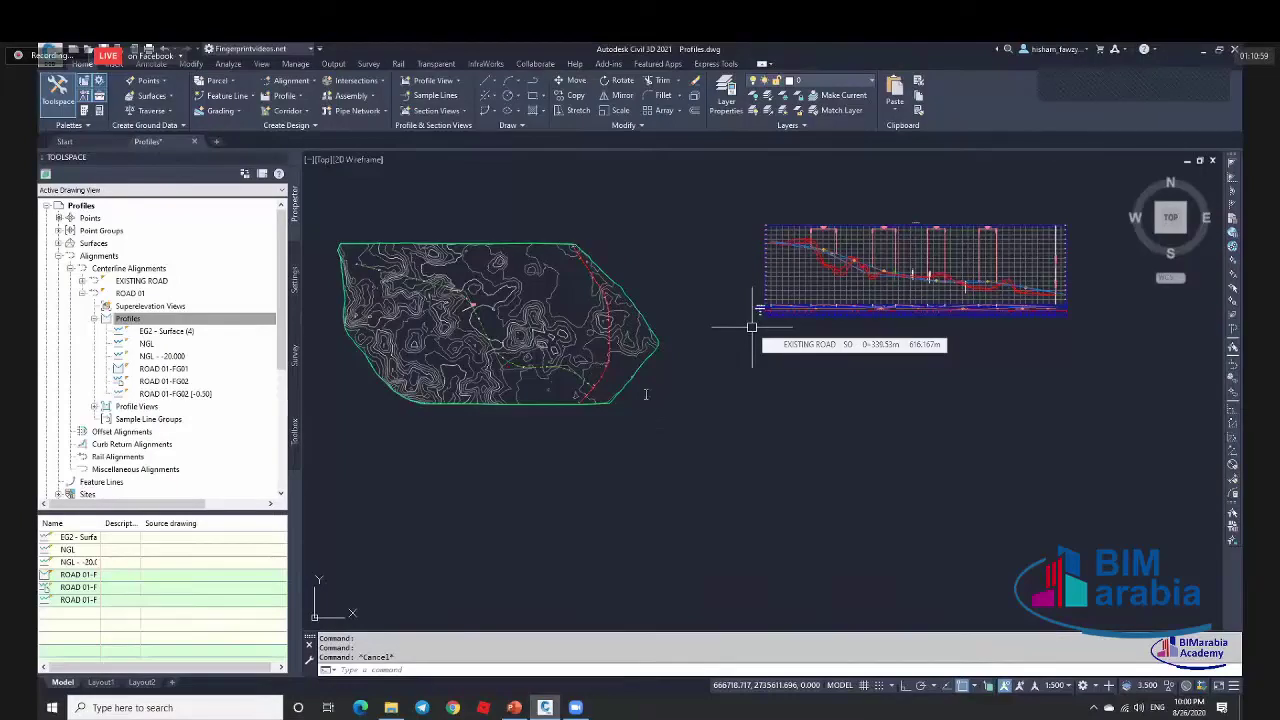
pyautogui.click(288, 80)
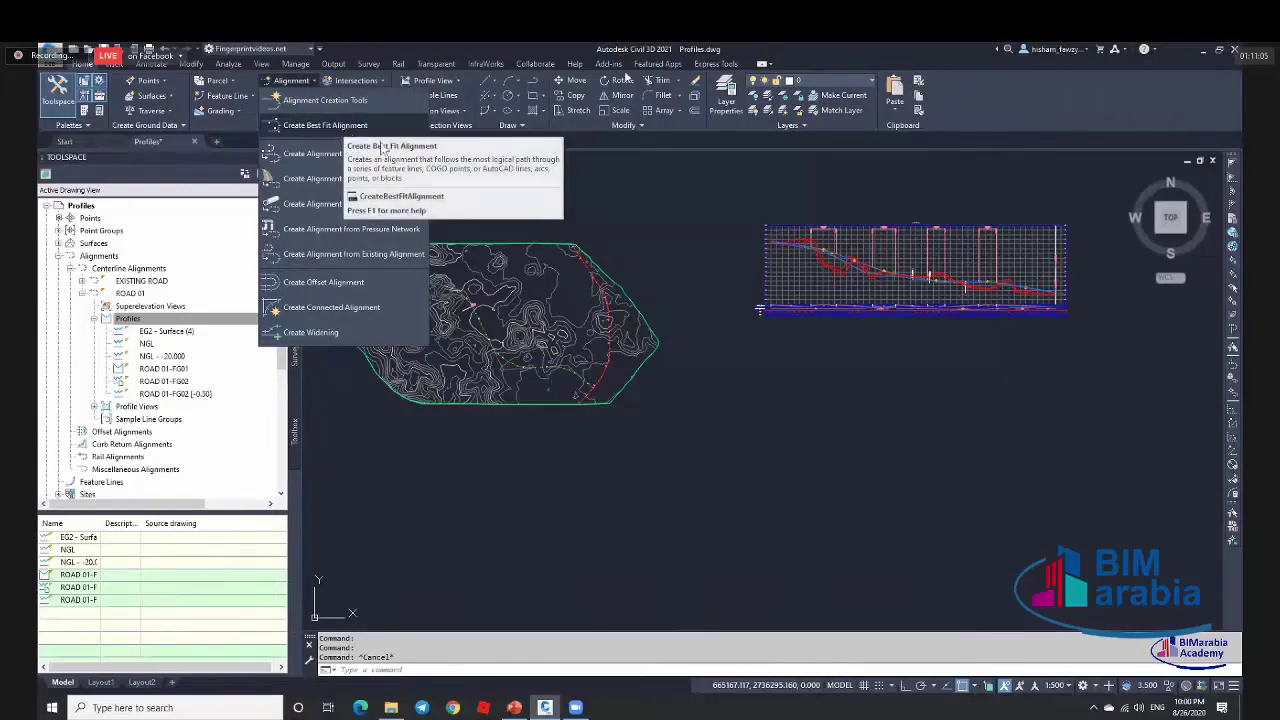
pyautogui.click(560, 188)
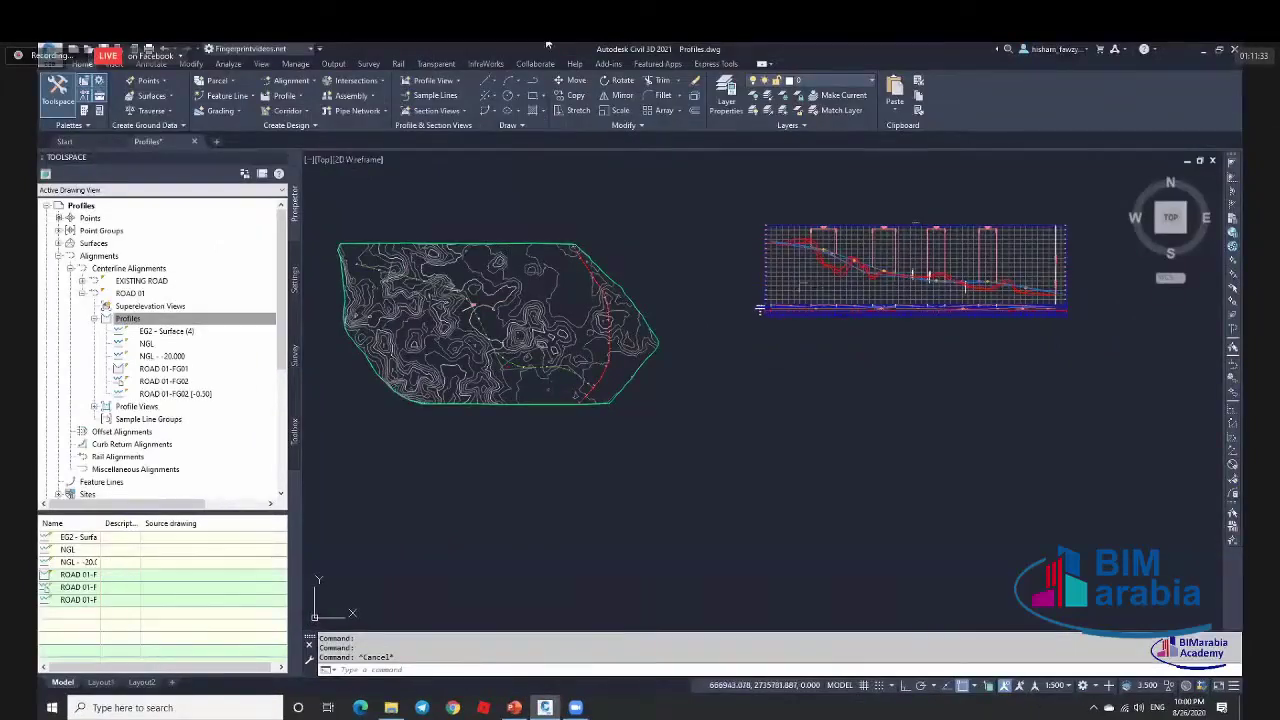
pyautogui.scroll(2, 822, 290)
pyautogui.scroll(-3, 608, 297)
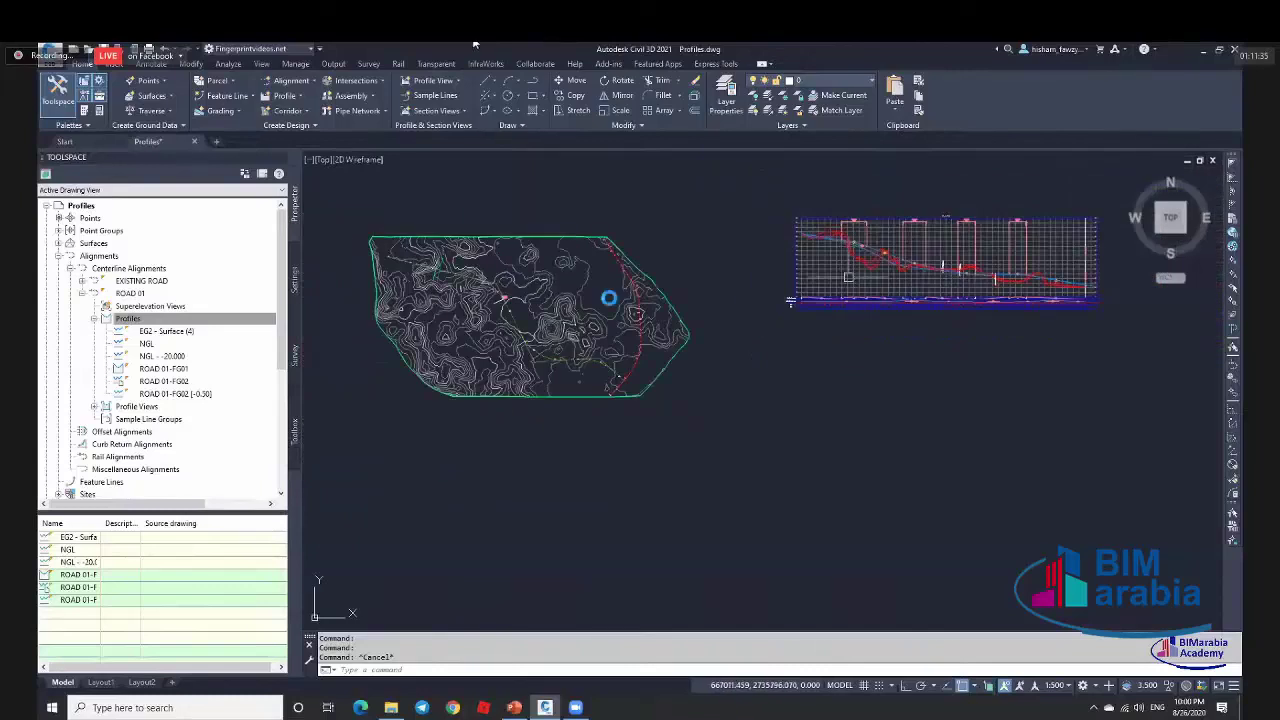
pyautogui.scroll(1, 571, 280)
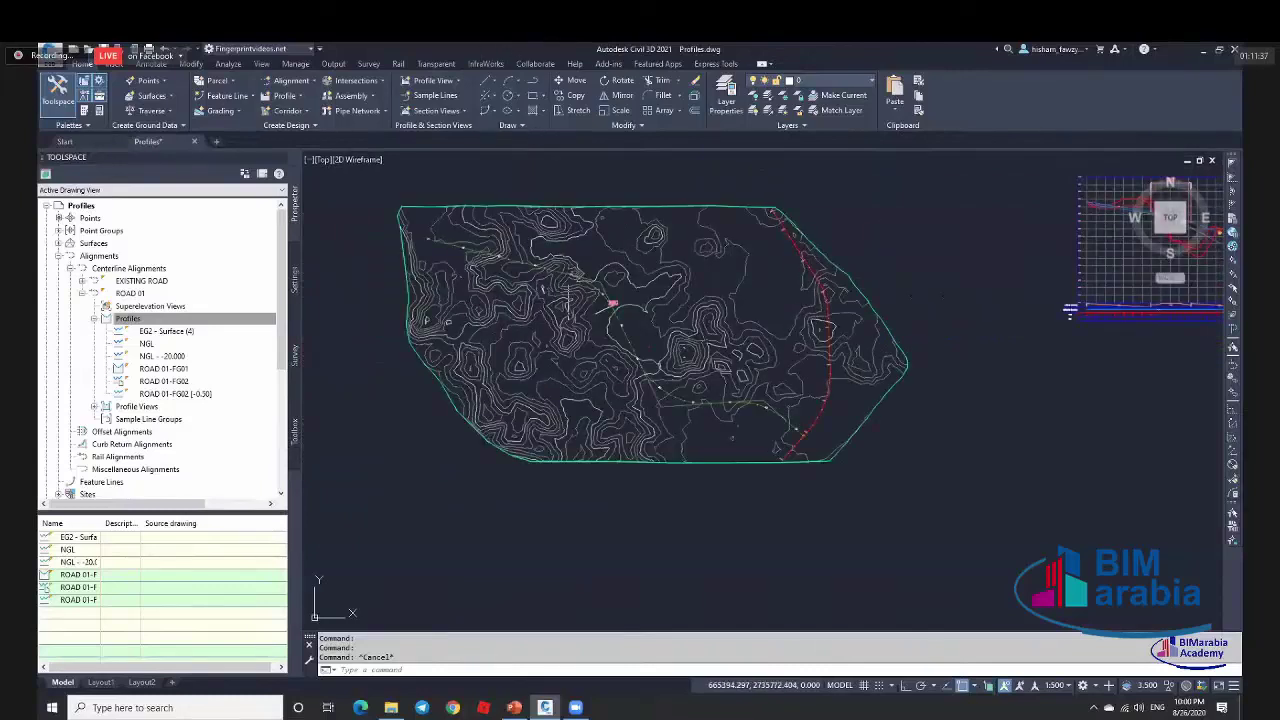
# Review the input type options for creating a best fit alignment, and leave without creating one.
pyautogui.scroll(3, 563, 282)
pyautogui.click(303, 85)
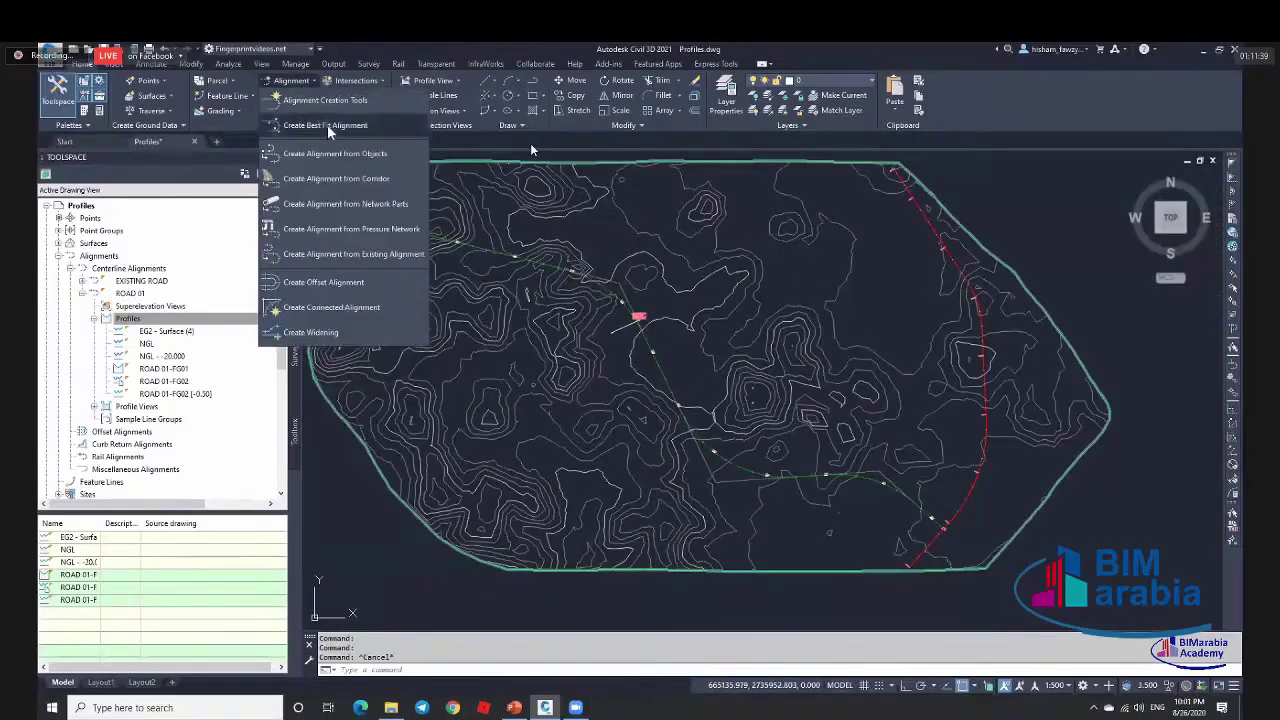
pyautogui.click(367, 125)
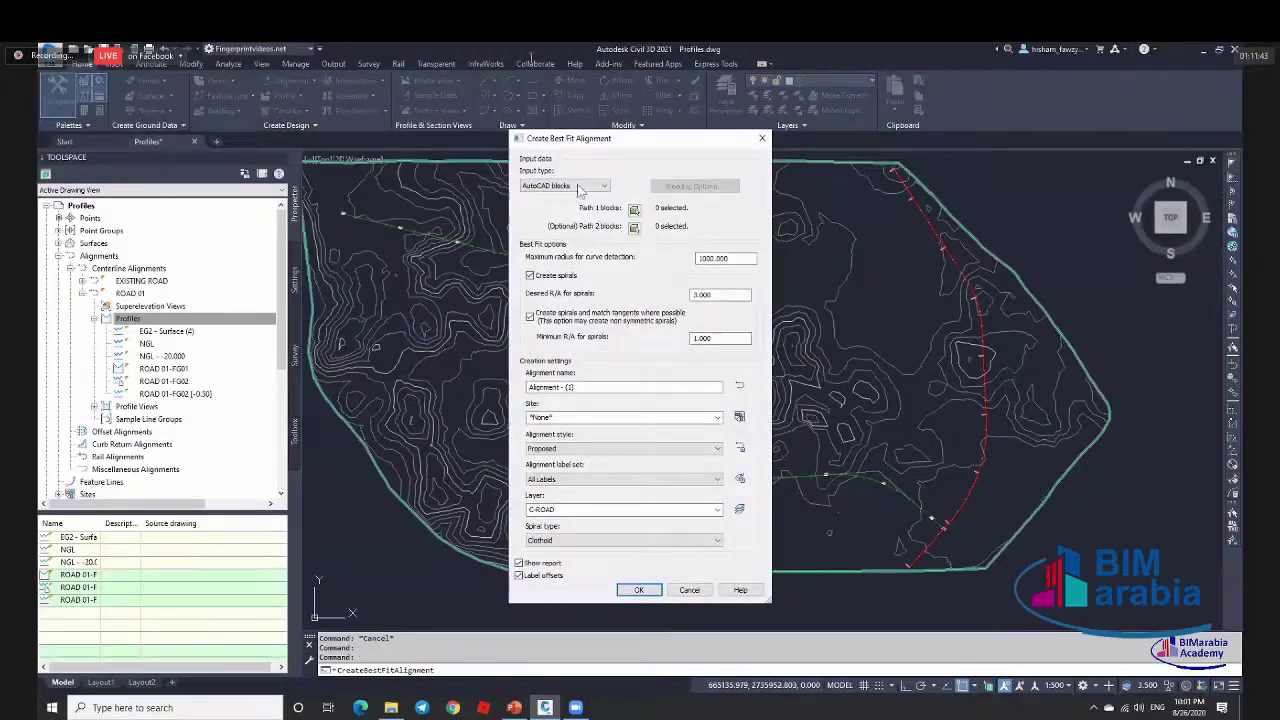
pyautogui.click(580, 188)
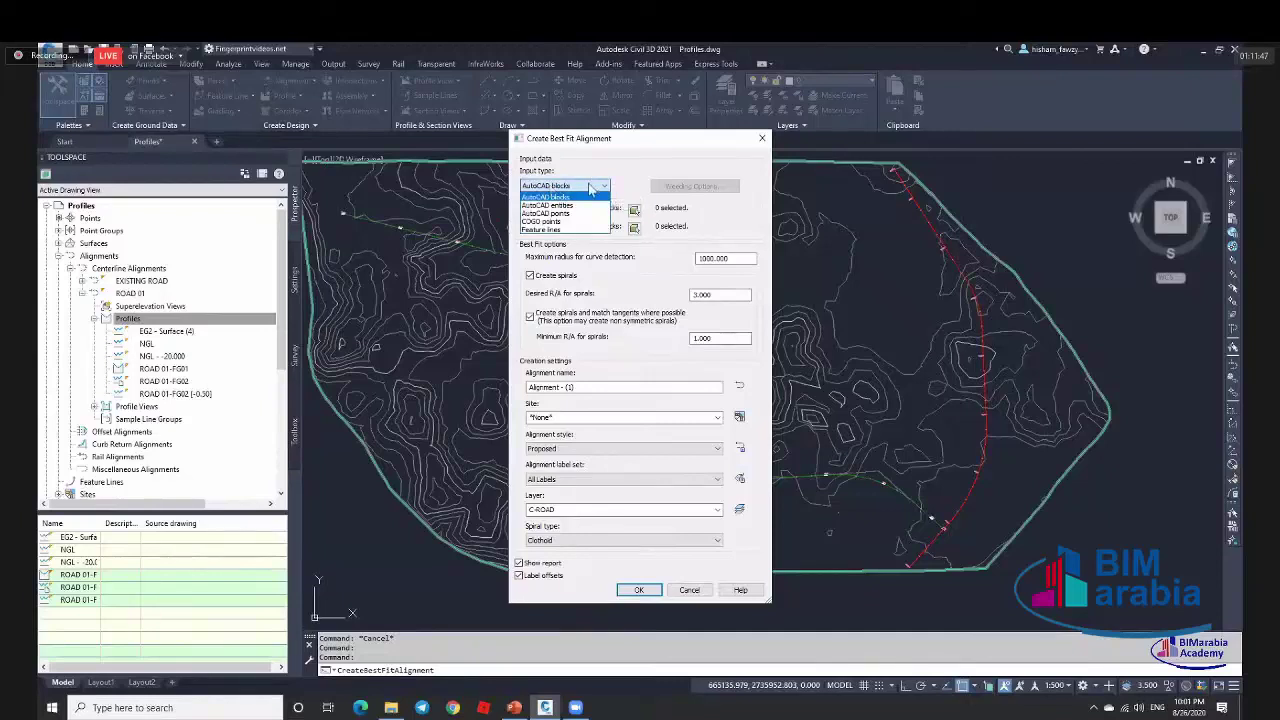
pyautogui.click(590, 189)
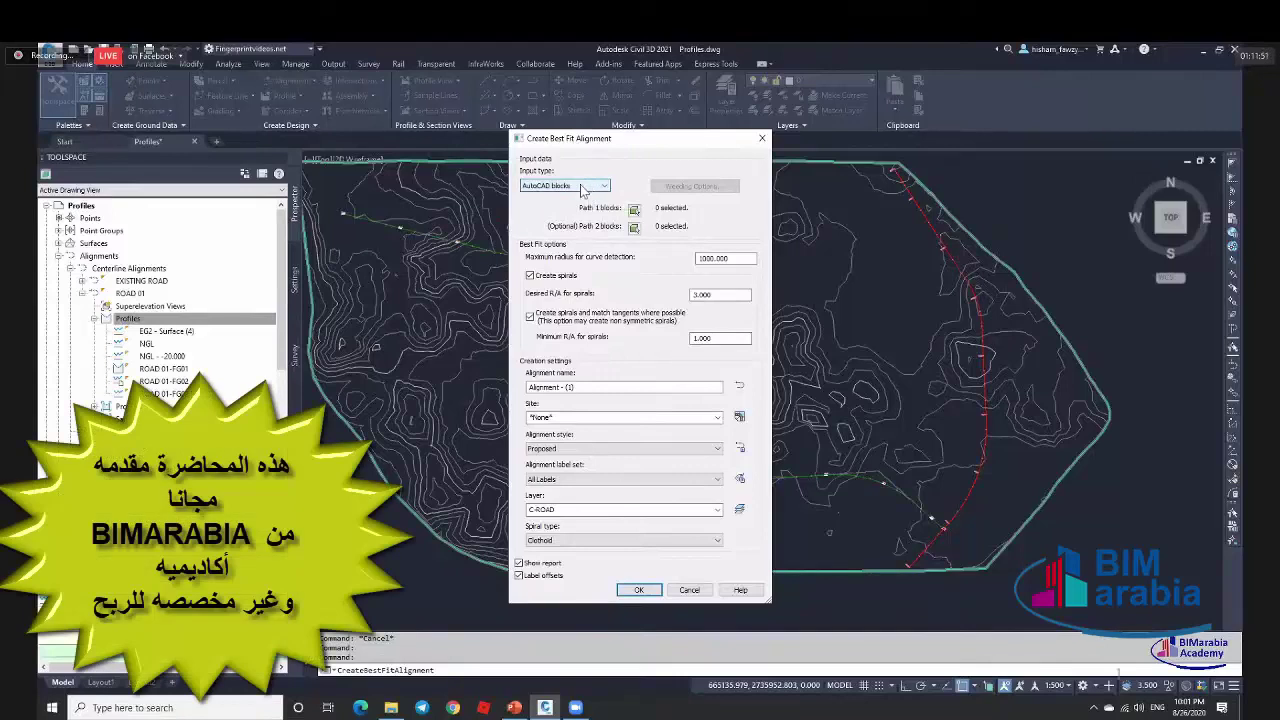
pyautogui.click(590, 188)
pyautogui.click(630, 162)
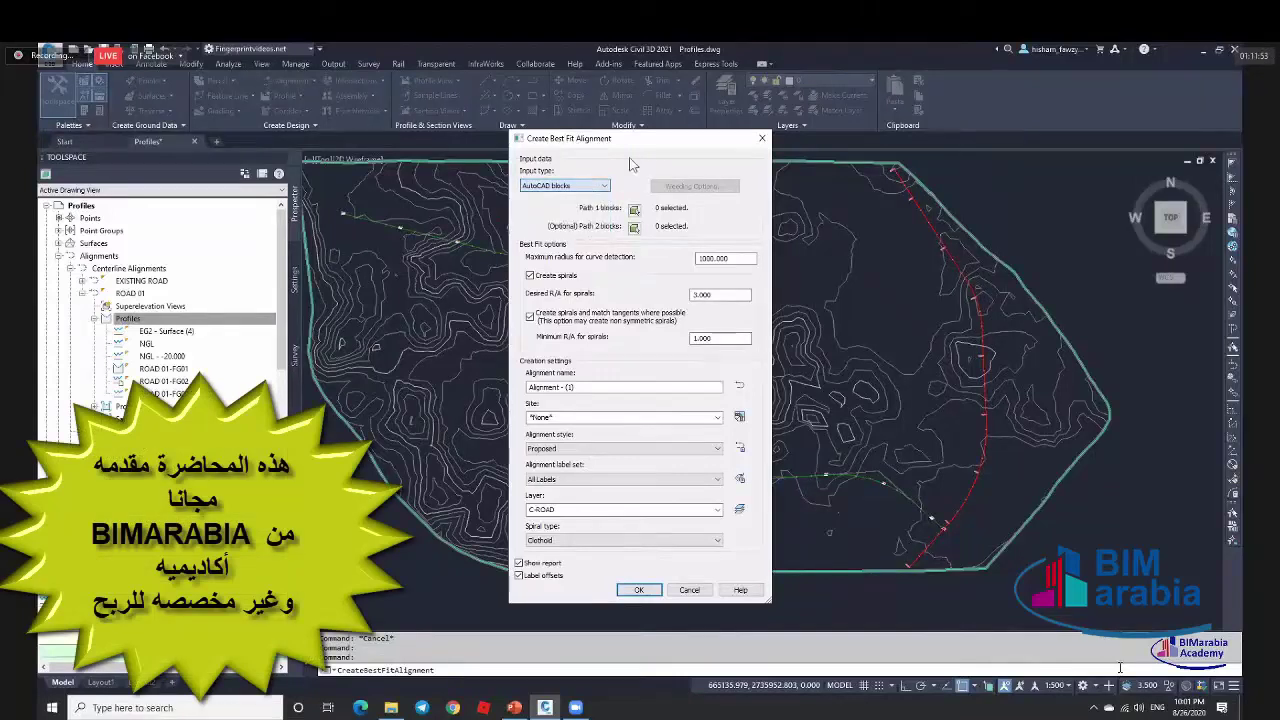
pyautogui.click(687, 589)
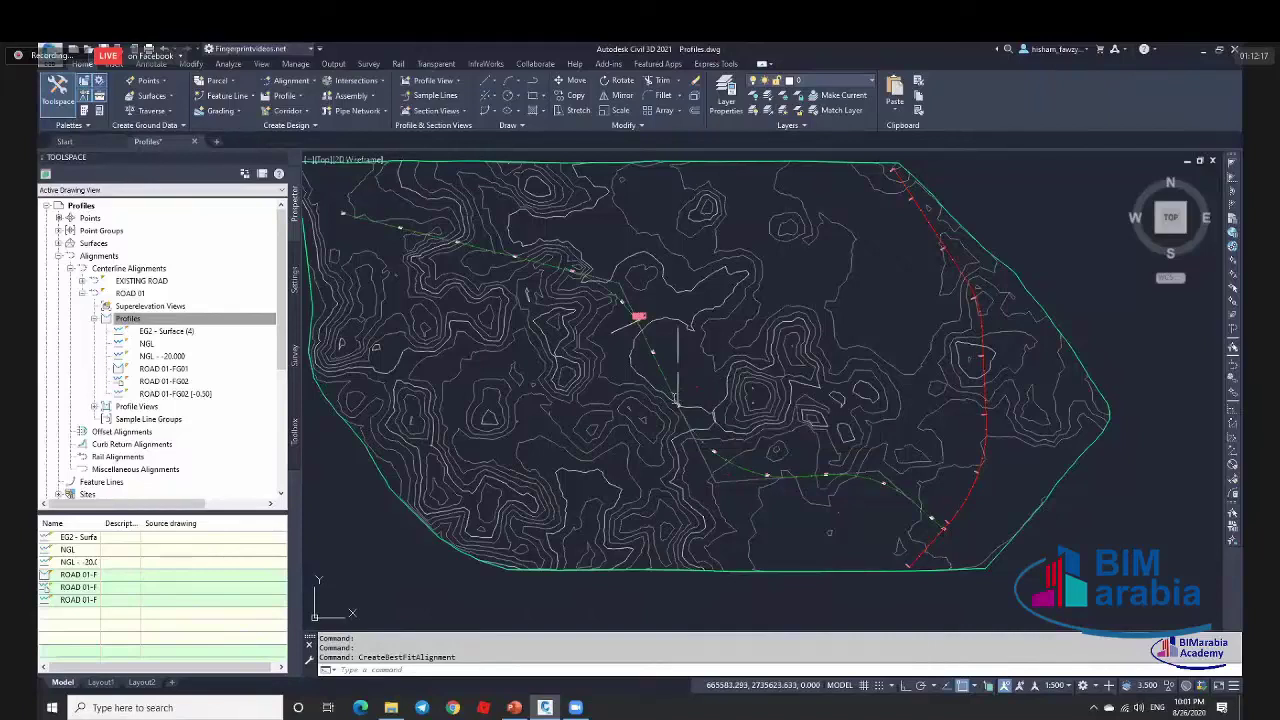
pyautogui.scroll(-4, 673, 357)
pyautogui.scroll(2, 663, 348)
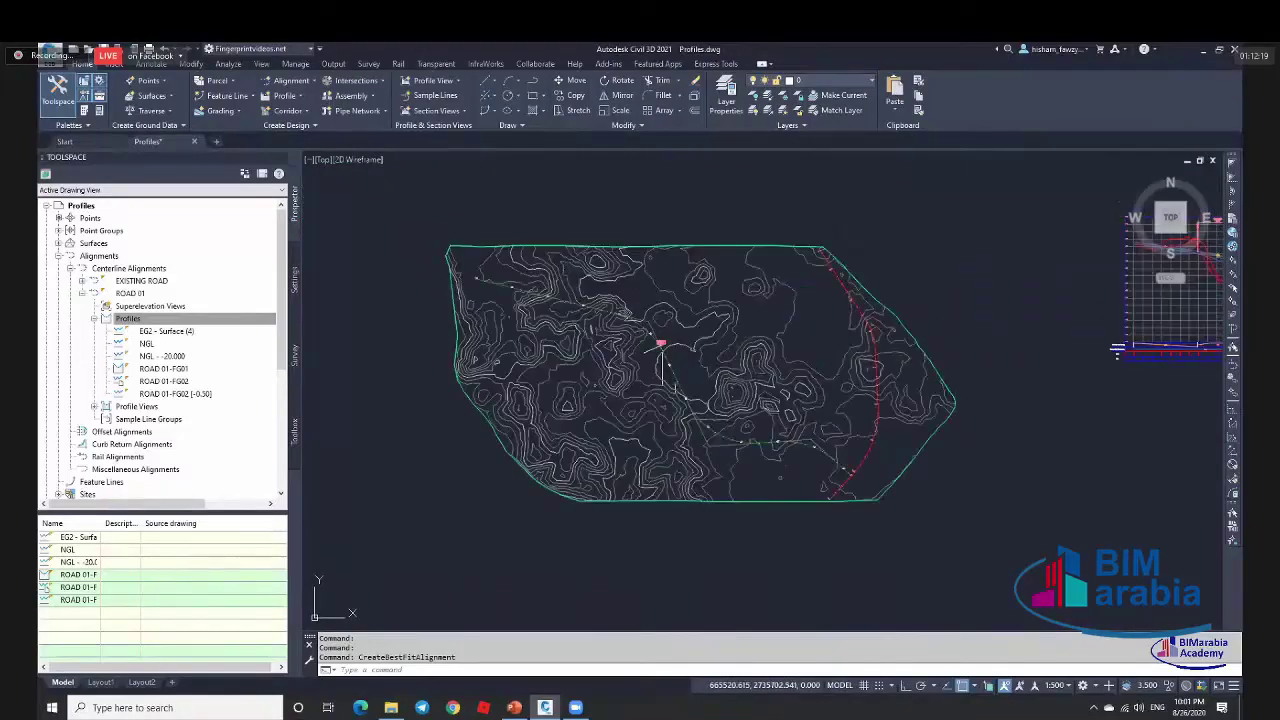
pyautogui.scroll(2, 663, 348)
pyautogui.scroll(2, 662, 348)
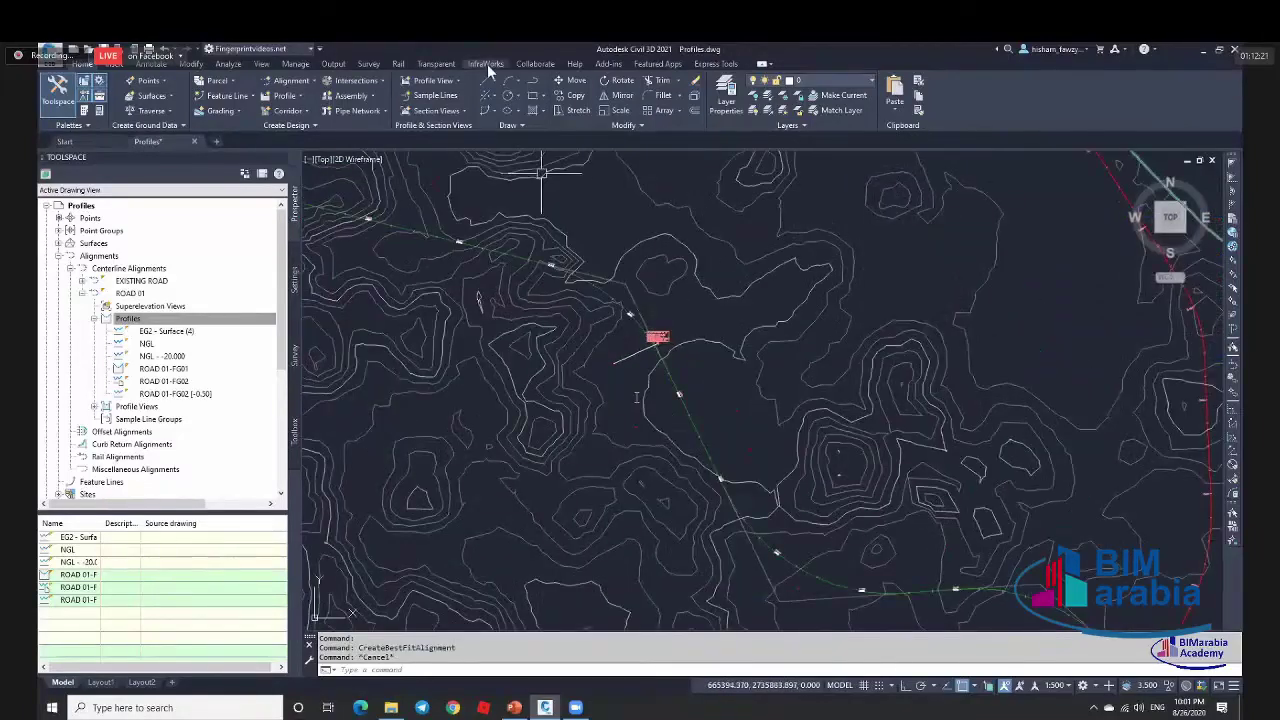
pyautogui.click(487, 64)
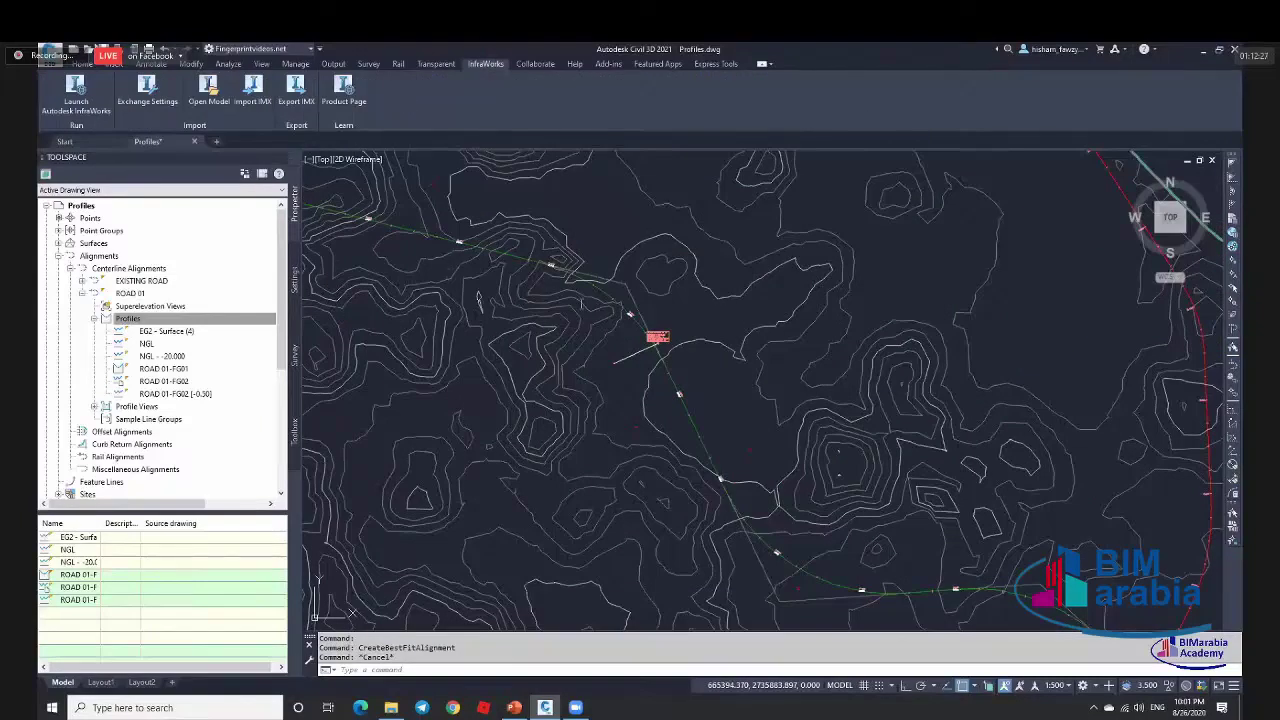
pyautogui.click(333, 63)
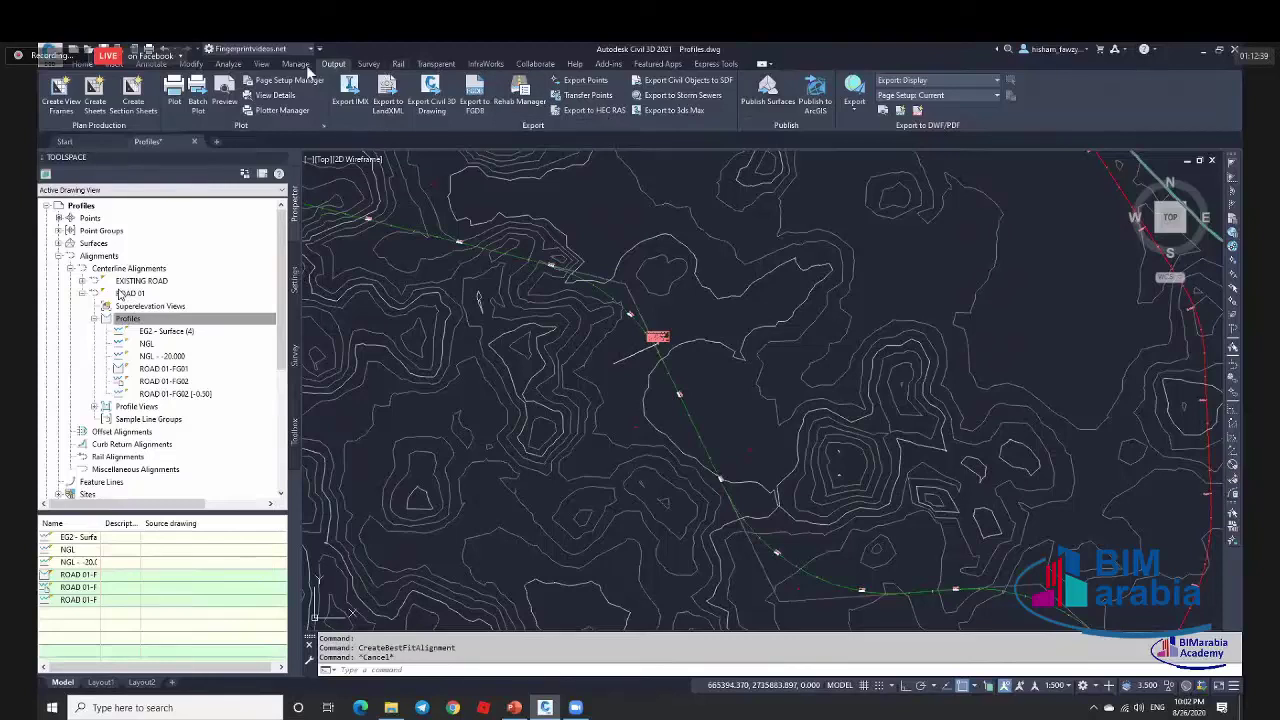
pyautogui.click(485, 63)
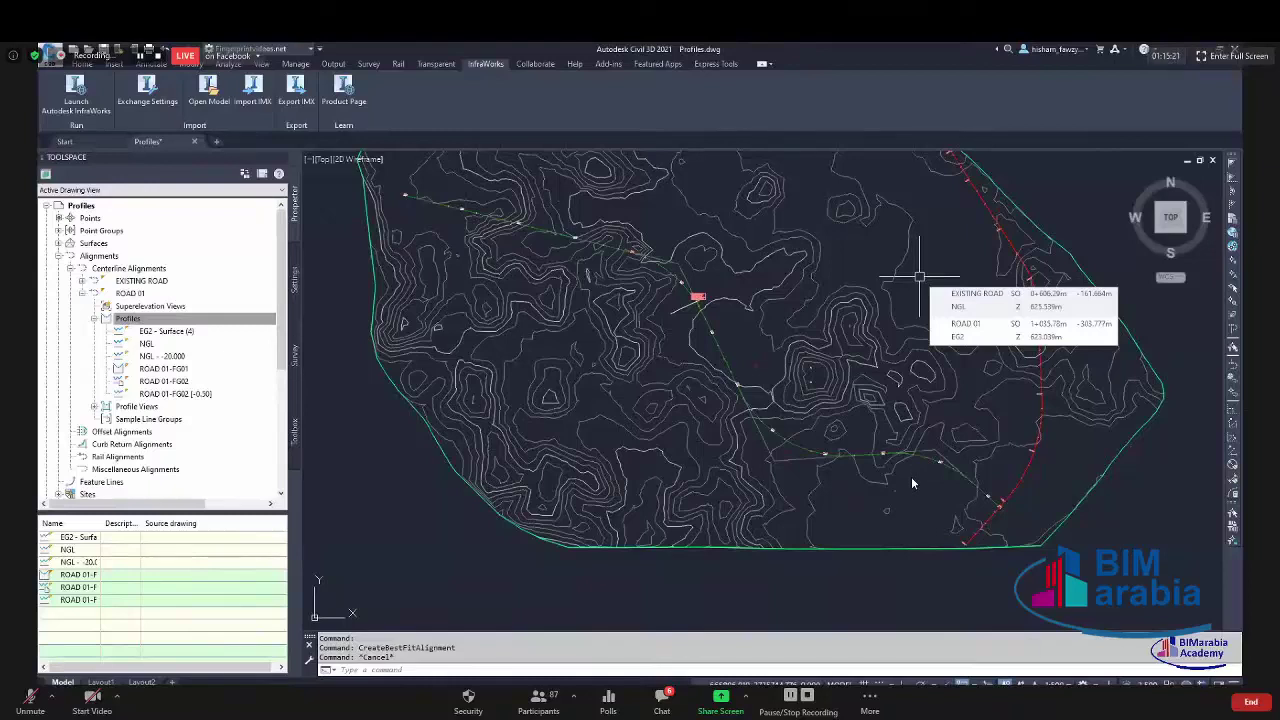
# Examine the road's profile view beside the site plan.
pyautogui.press('Escape')
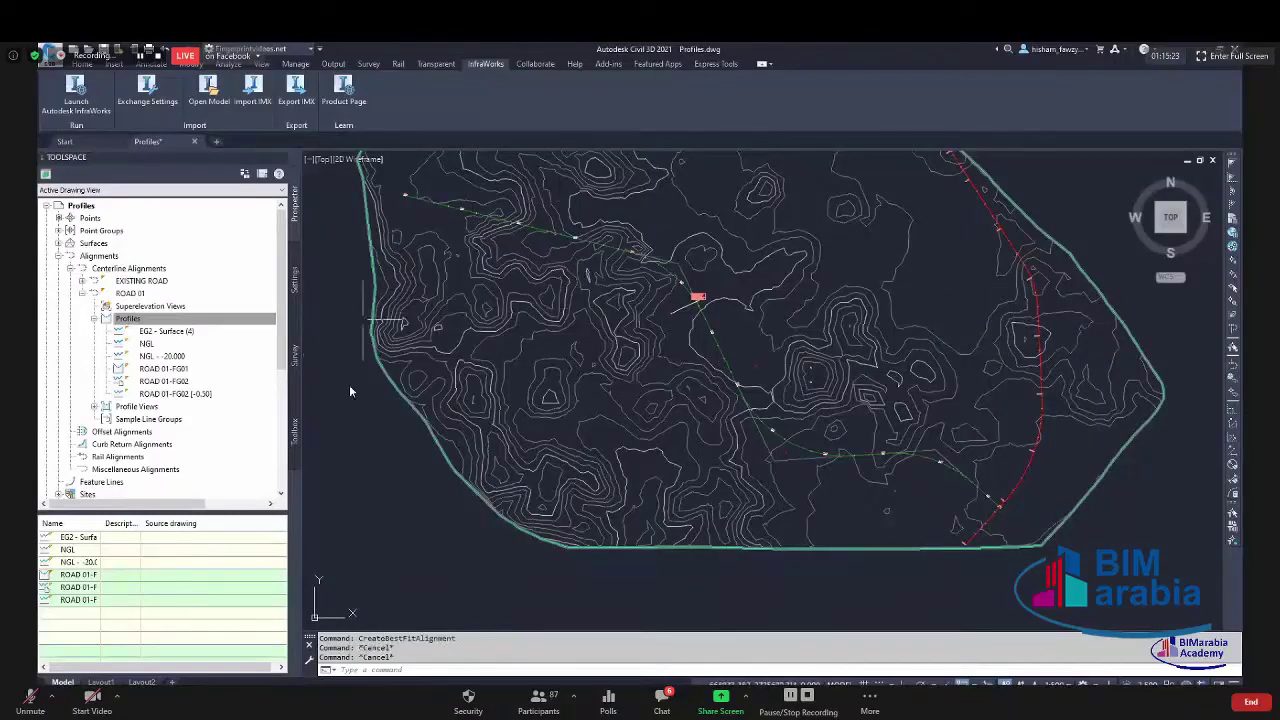
pyautogui.scroll(-6, 349, 390)
pyautogui.scroll(-3, 357, 390)
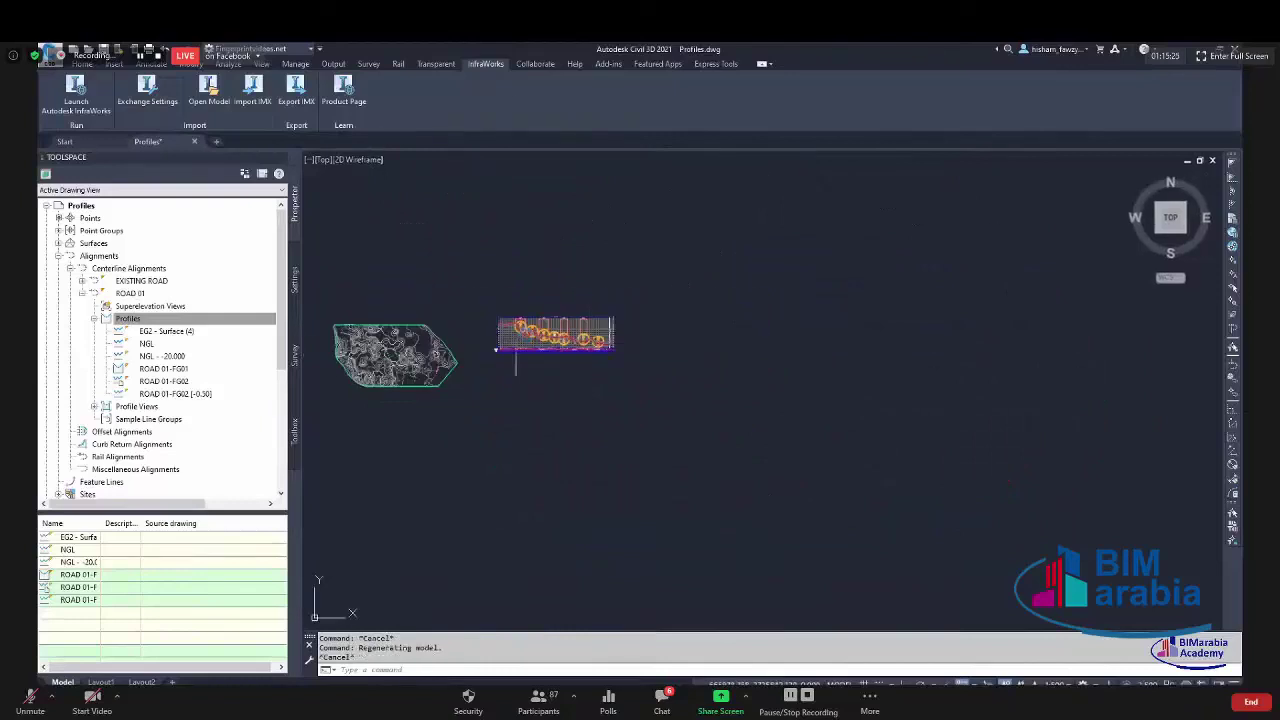
pyautogui.scroll(6, 525, 335)
pyautogui.scroll(2, 525, 335)
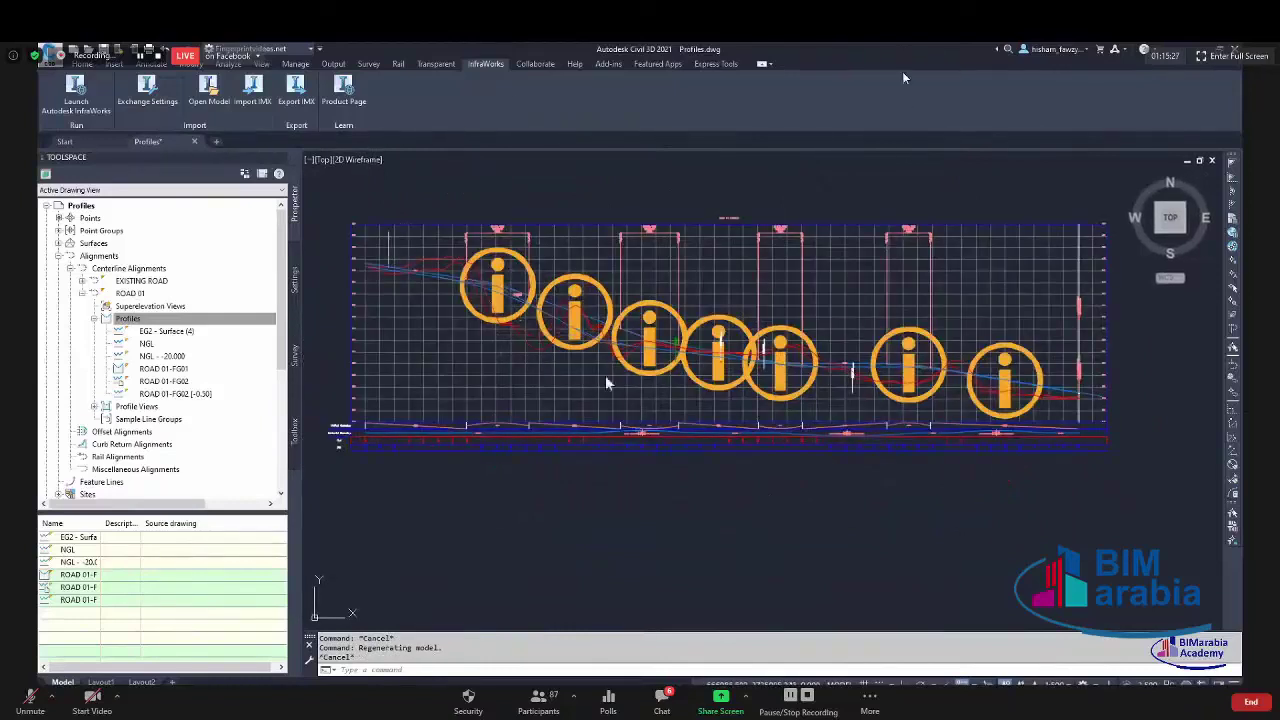
# Close the Profiles drawing and reopen it from the recent files.
pyautogui.press('Escape')
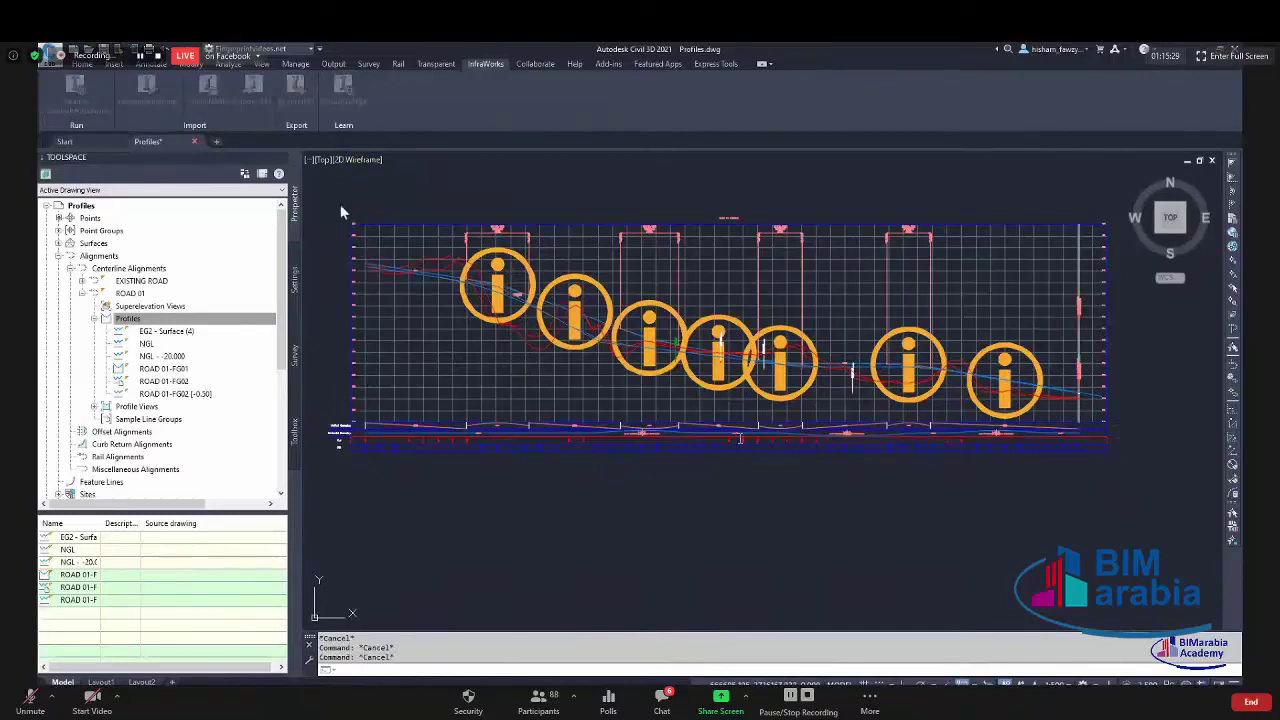
pyautogui.press('Return')
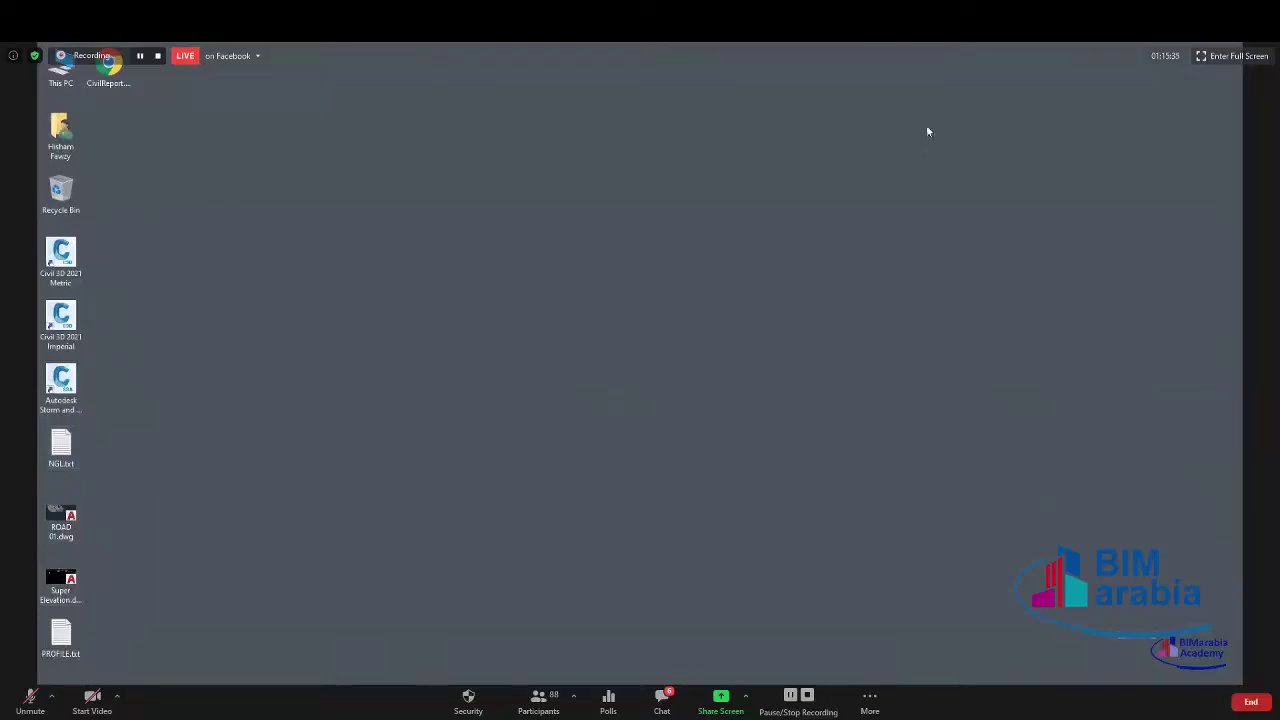
pyautogui.hotkey('alt', 'Tab')
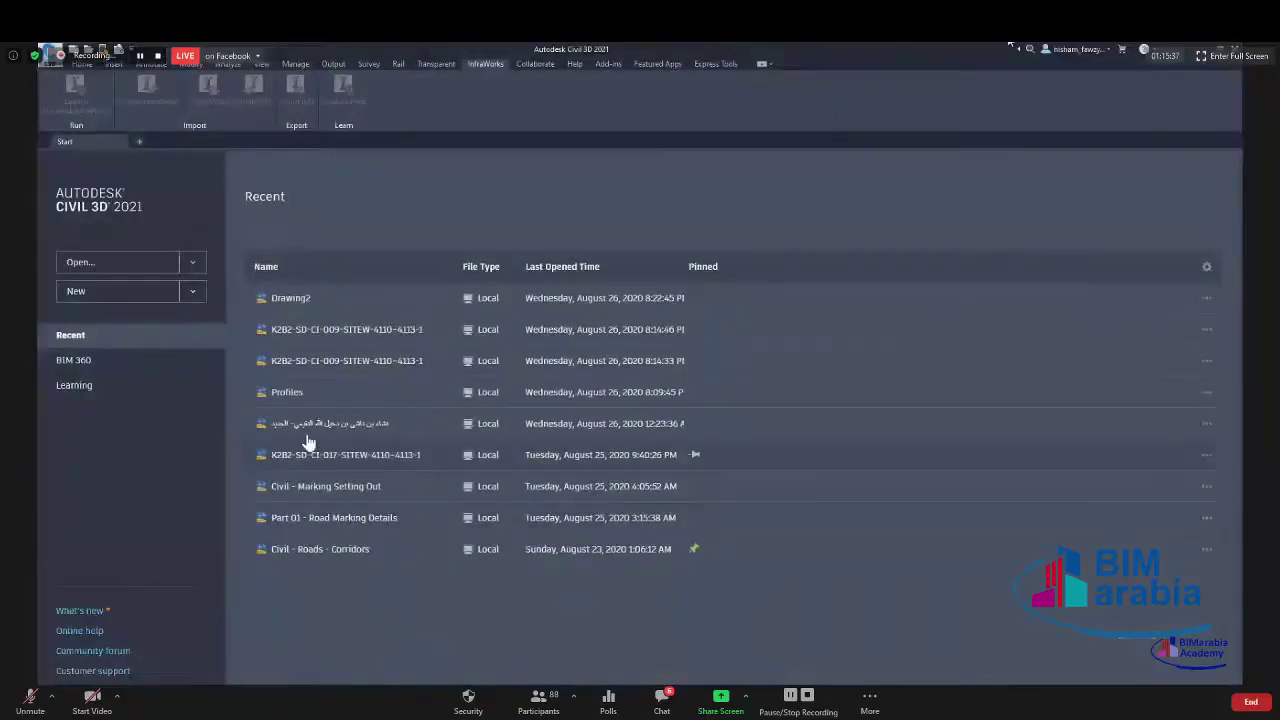
pyautogui.click(288, 392)
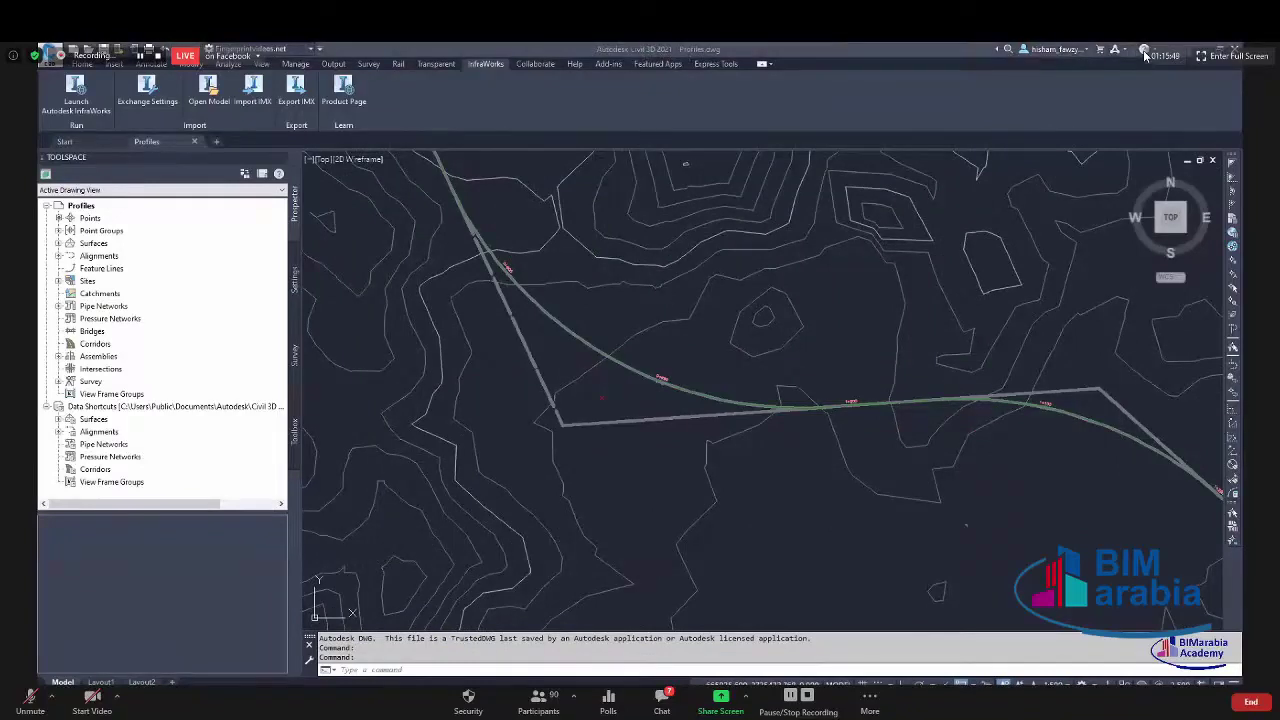
# Look over the contour plan and the profile view in the reopened Profiles drawing.
pyautogui.scroll(-5, 803, 348)
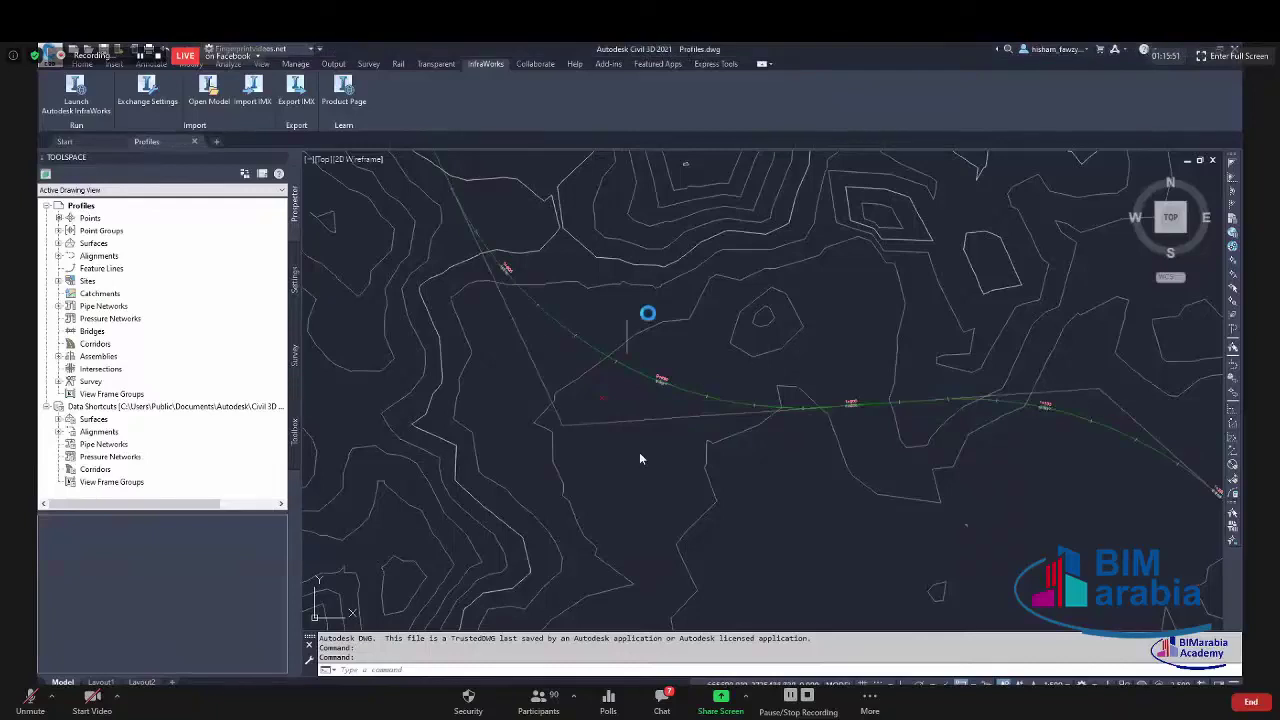
pyautogui.scroll(-2, 644, 310)
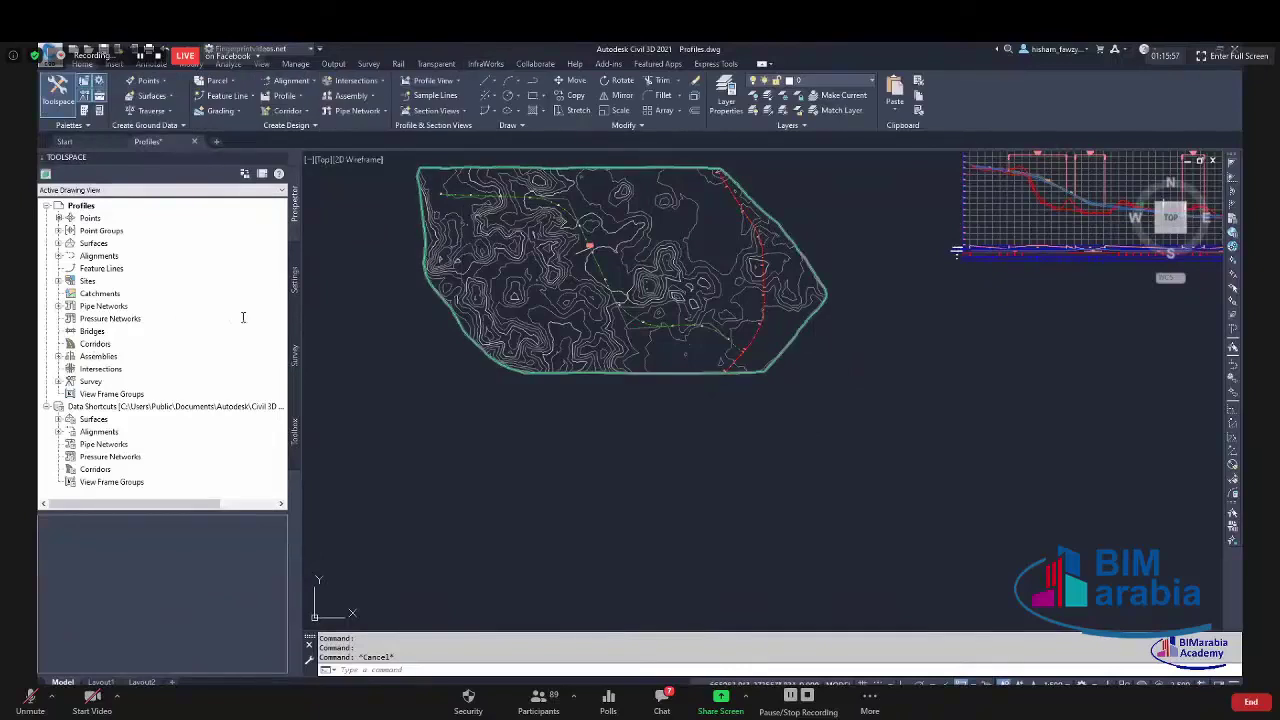
pyautogui.scroll(-2, 738, 370)
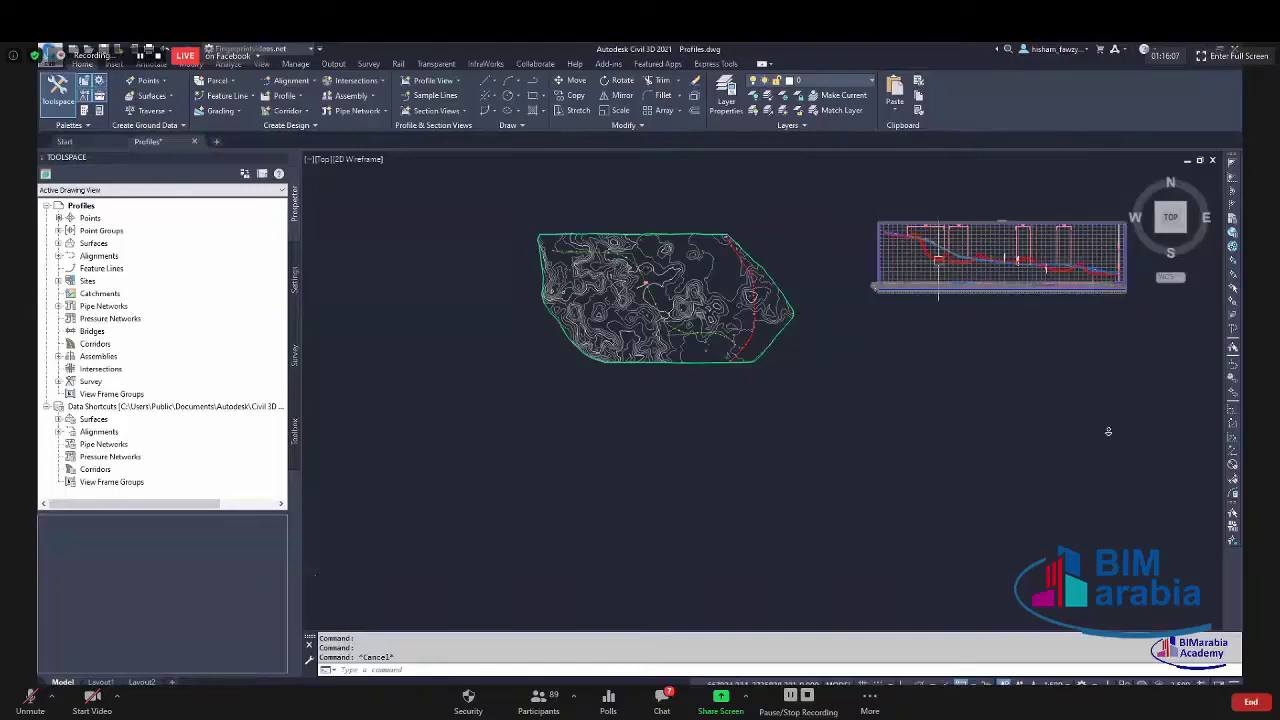
pyautogui.scroll(3, 925, 261)
pyautogui.scroll(-3, 925, 261)
pyautogui.scroll(-2, 1027, 316)
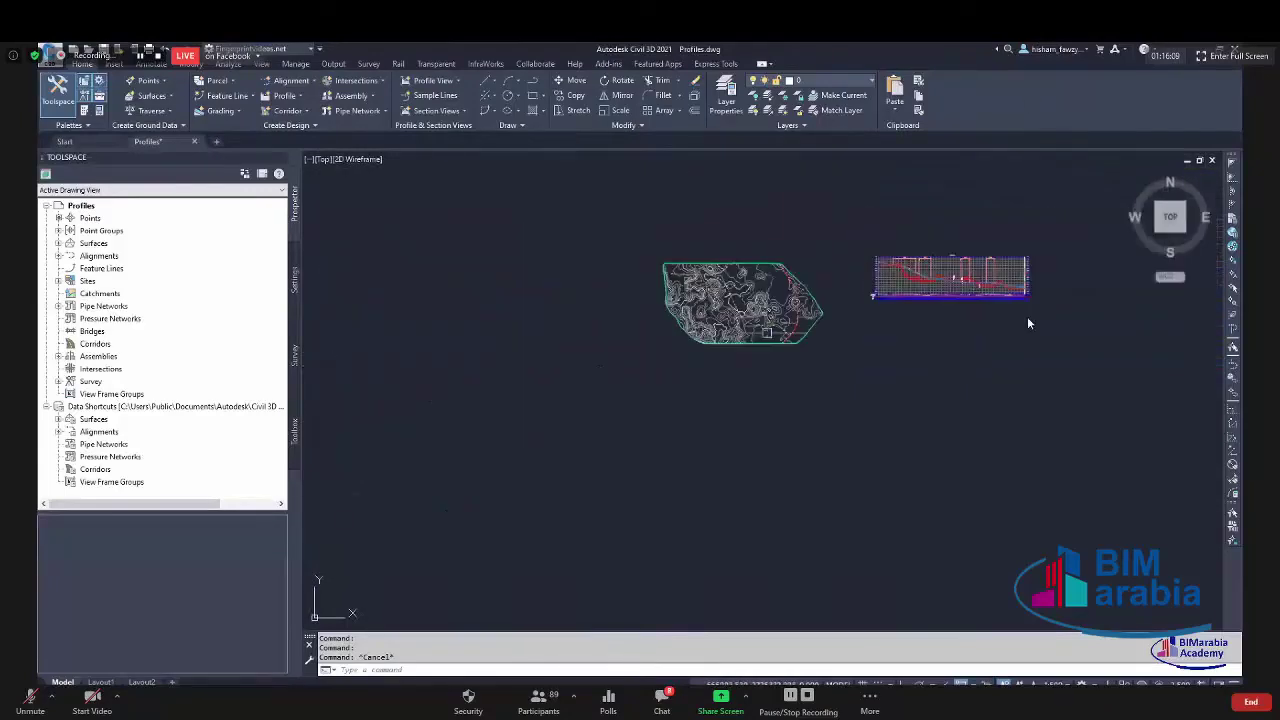
pyautogui.scroll(1, 1044, 375)
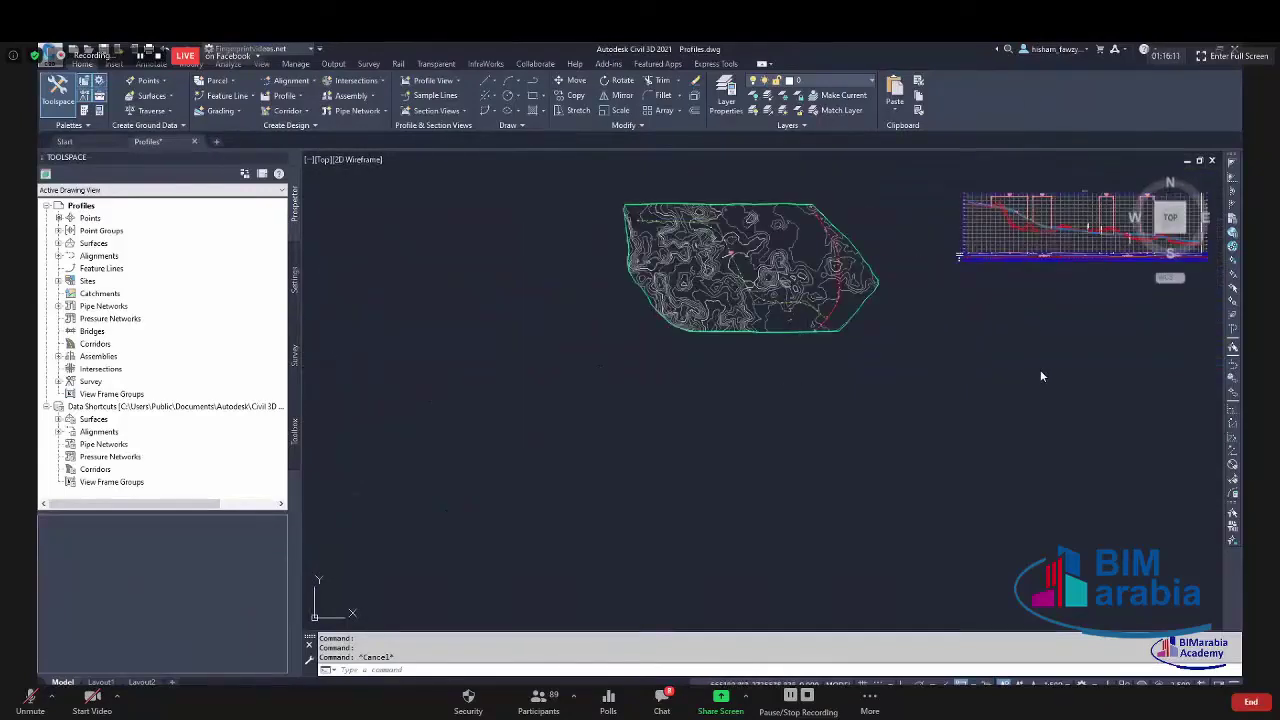
# Start a new drawing, create an assembly named Type 01 of type Other, and place its baseline in the drawing.
pyautogui.hotkey('ctrl', 'n')
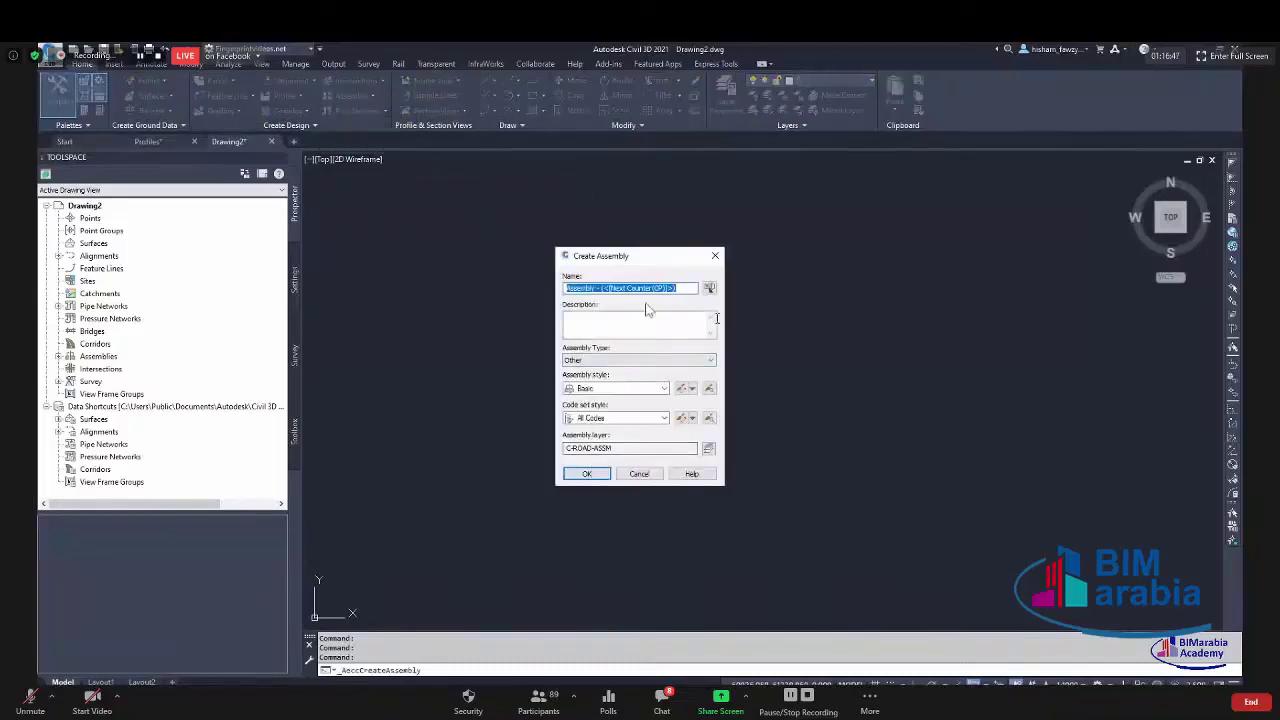
pyautogui.write('Ty')
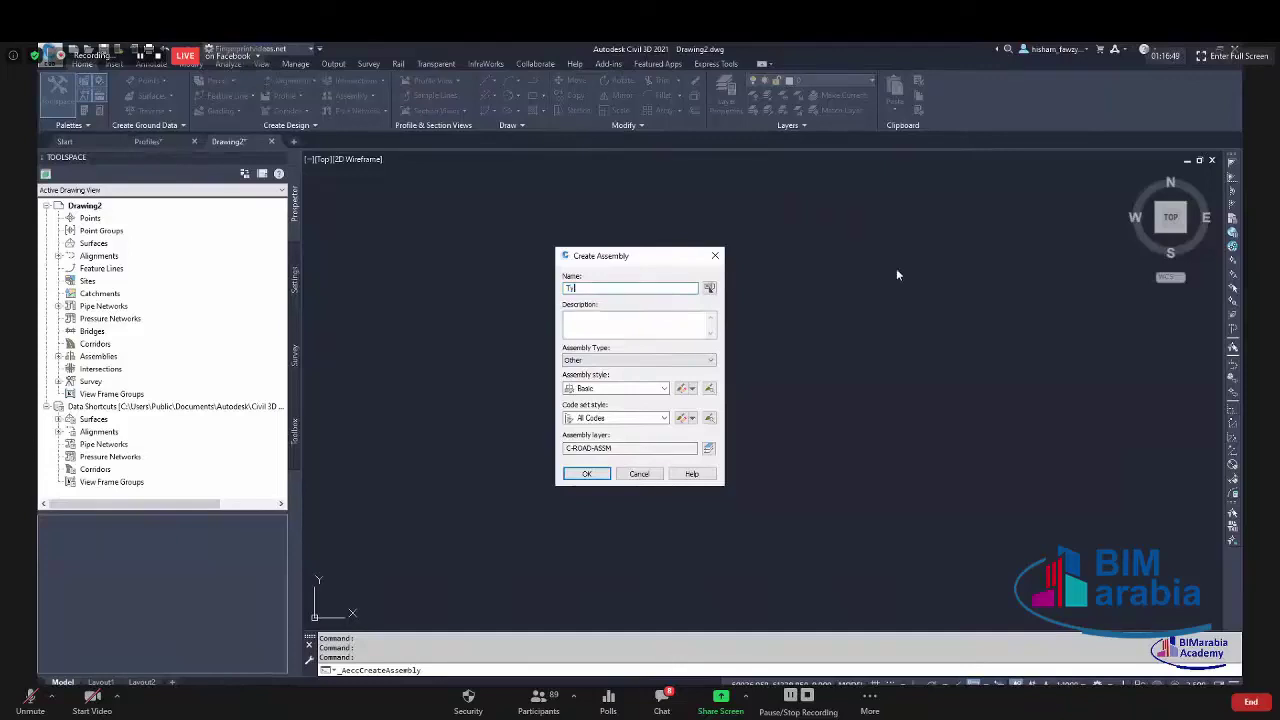
pyautogui.write('pe 01')
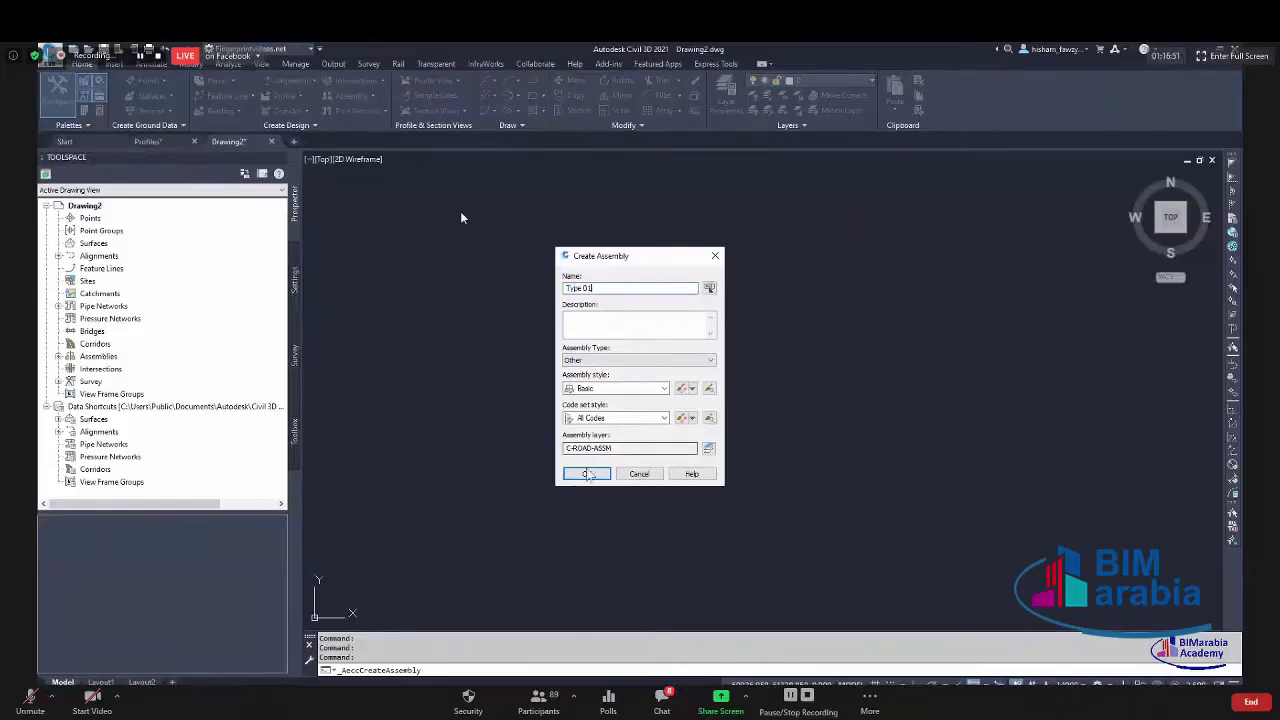
pyautogui.click(587, 473)
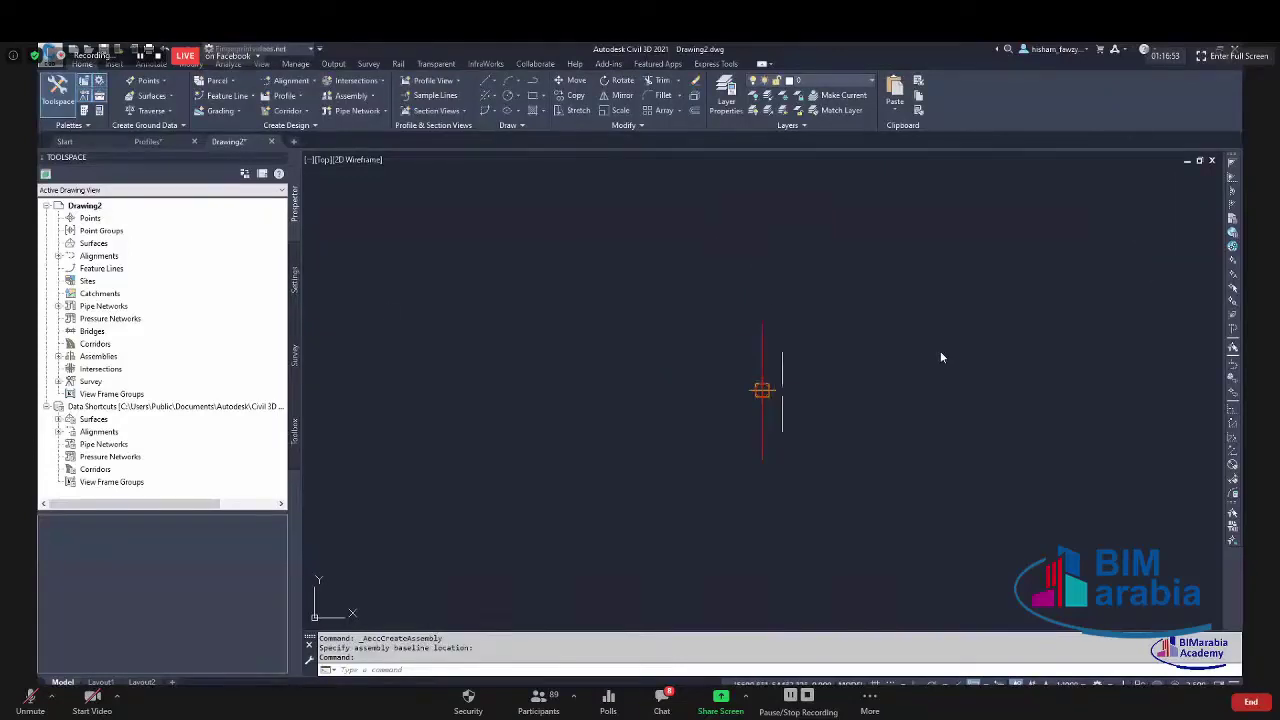
pyautogui.scroll(3, 782, 392)
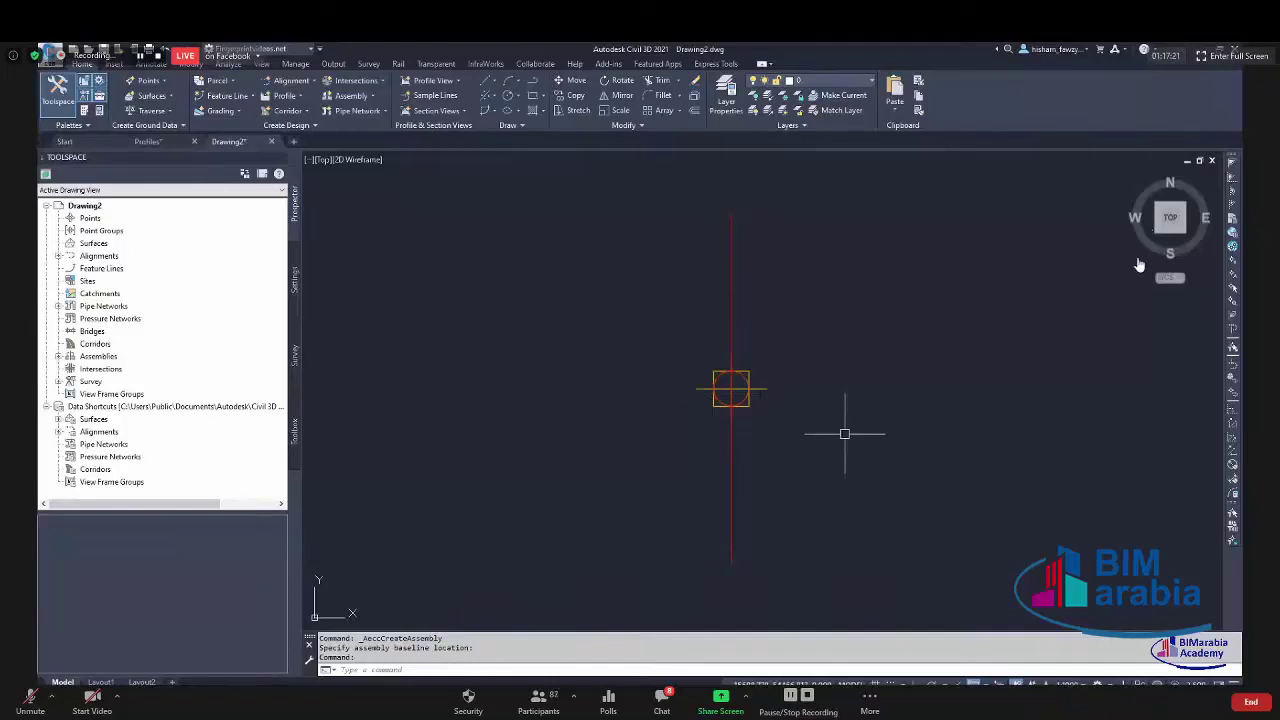
# Display the Civil Metric Subassemblies palette beside the assembly baseline and show its Basic subassemblies.
pyautogui.click(83, 126)
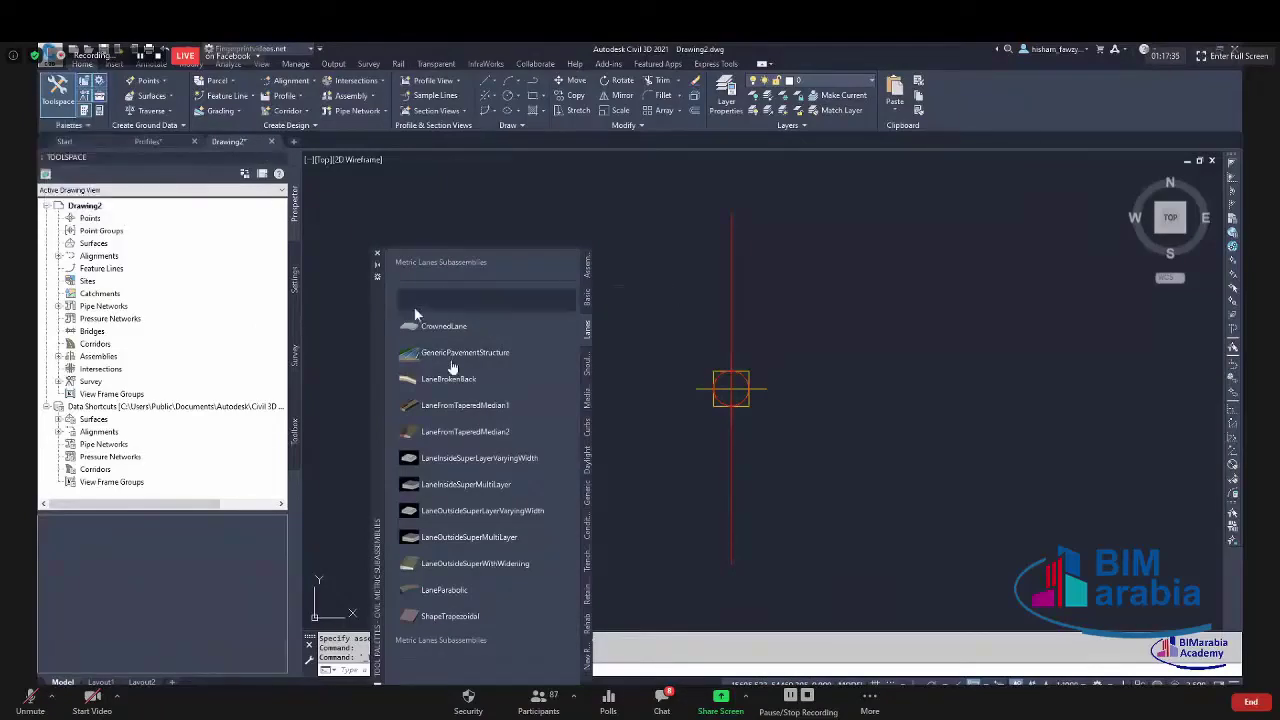
pyautogui.moveTo(376, 352); pyautogui.dragTo(378, 272)
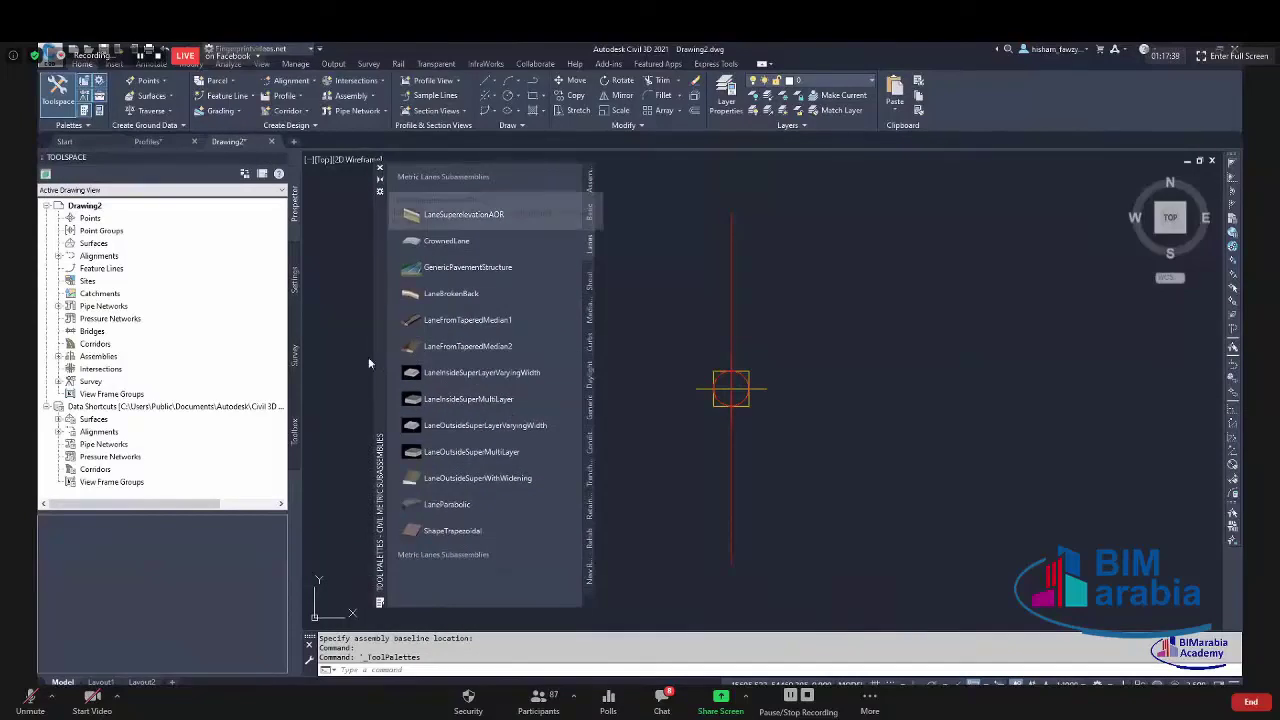
pyautogui.click(379, 167)
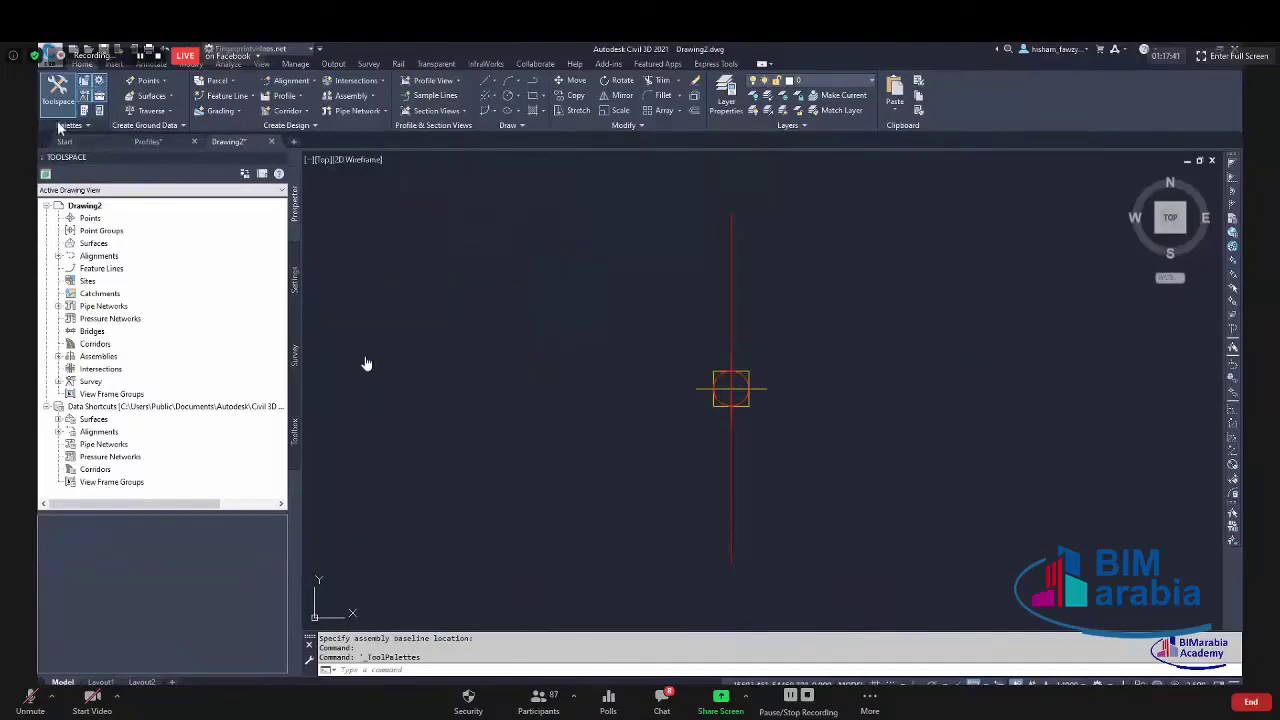
pyautogui.hotkey('ctrl', '3')
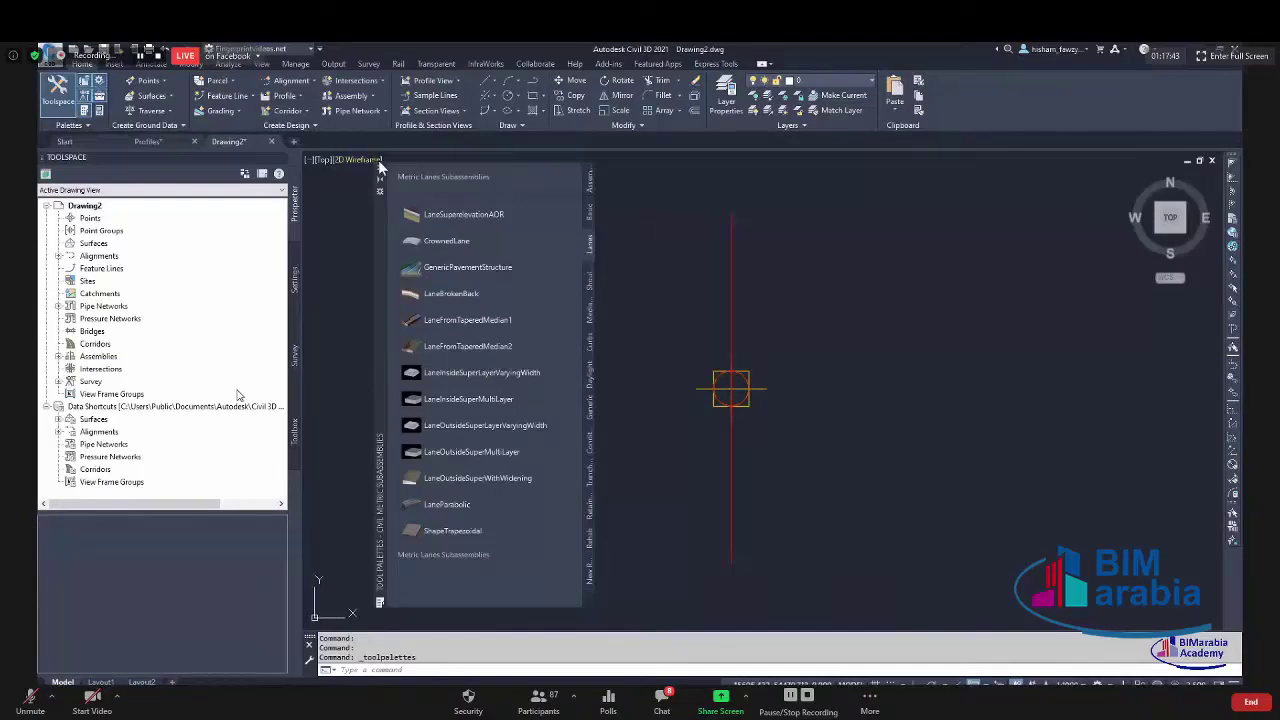
pyautogui.click(99, 116)
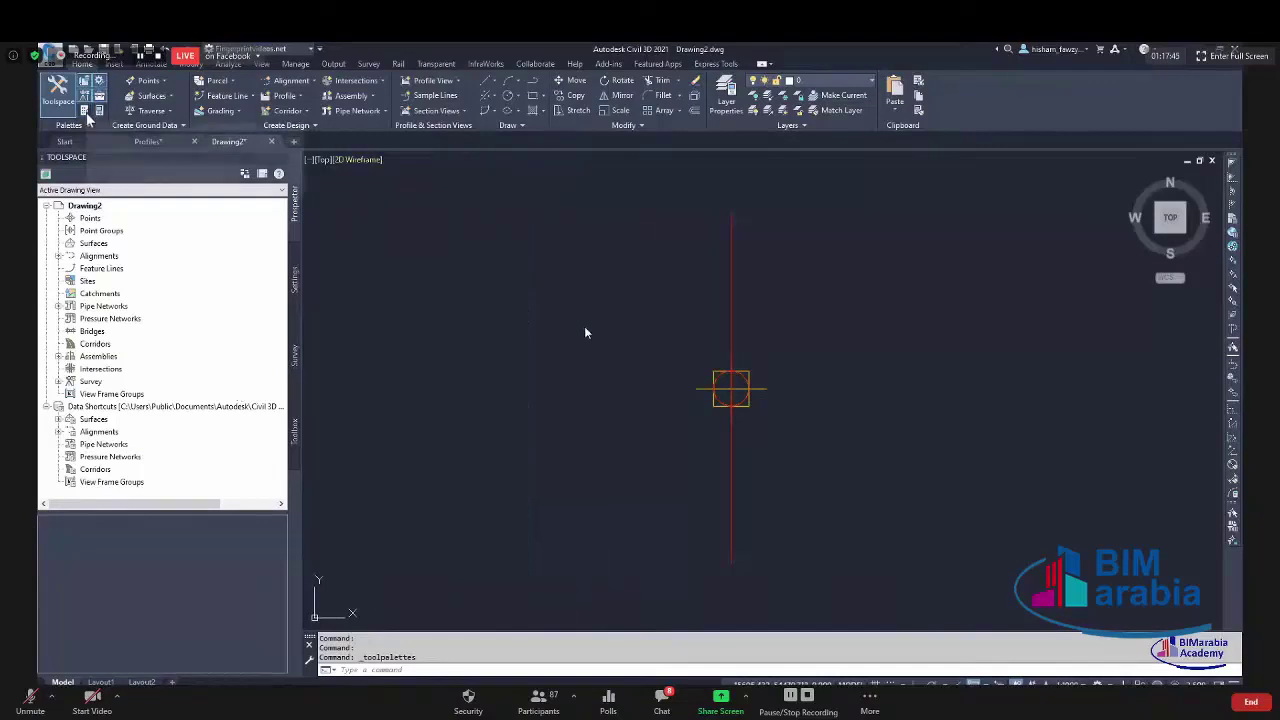
pyautogui.hotkey('ctrl', '3')
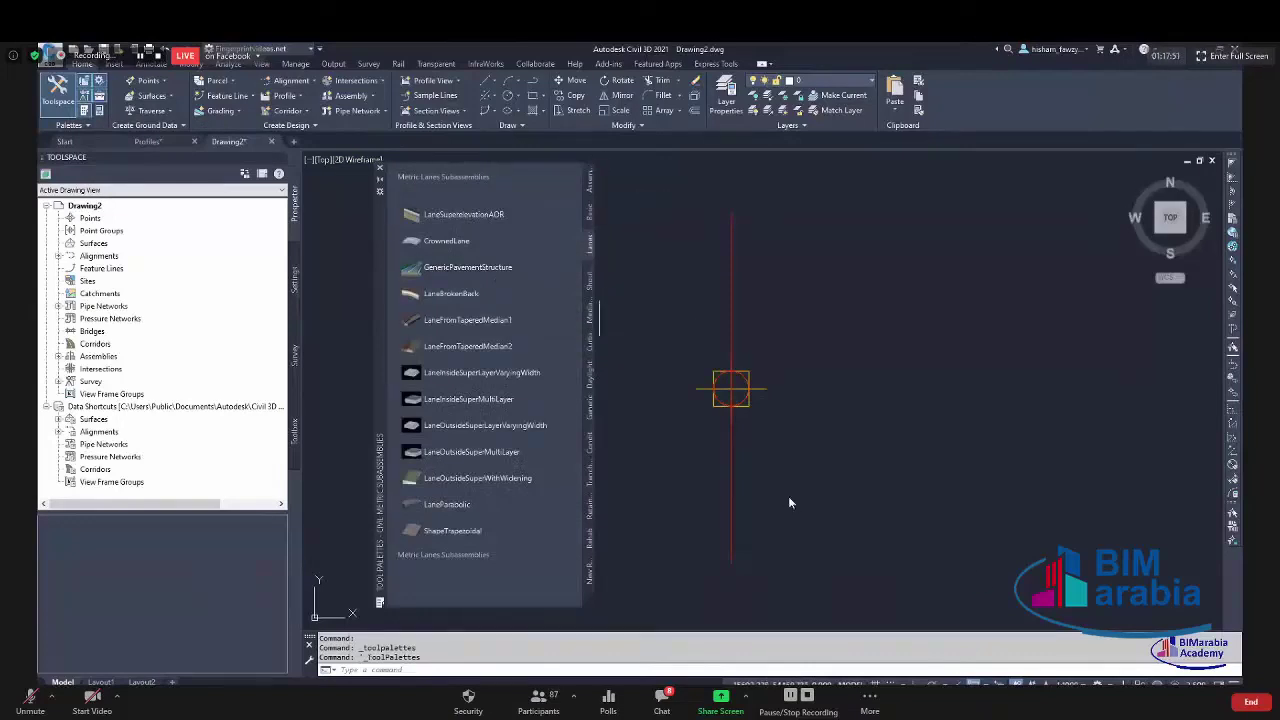
pyautogui.click(590, 214)
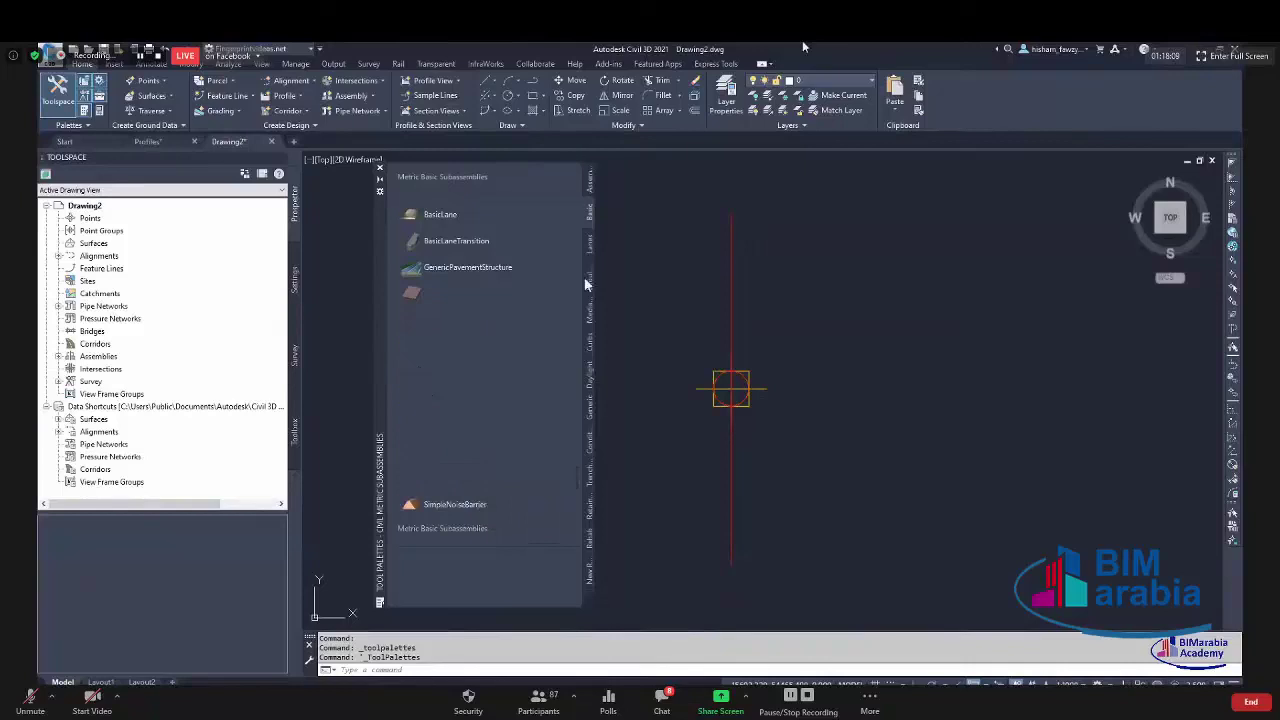
# Look through the Lanes, Shoulders, Medians, Curbs, Daylight, Generic, Conditional, Trench Pipes, Rehab and New Rehab subassembly categories.
pyautogui.click(589, 244)
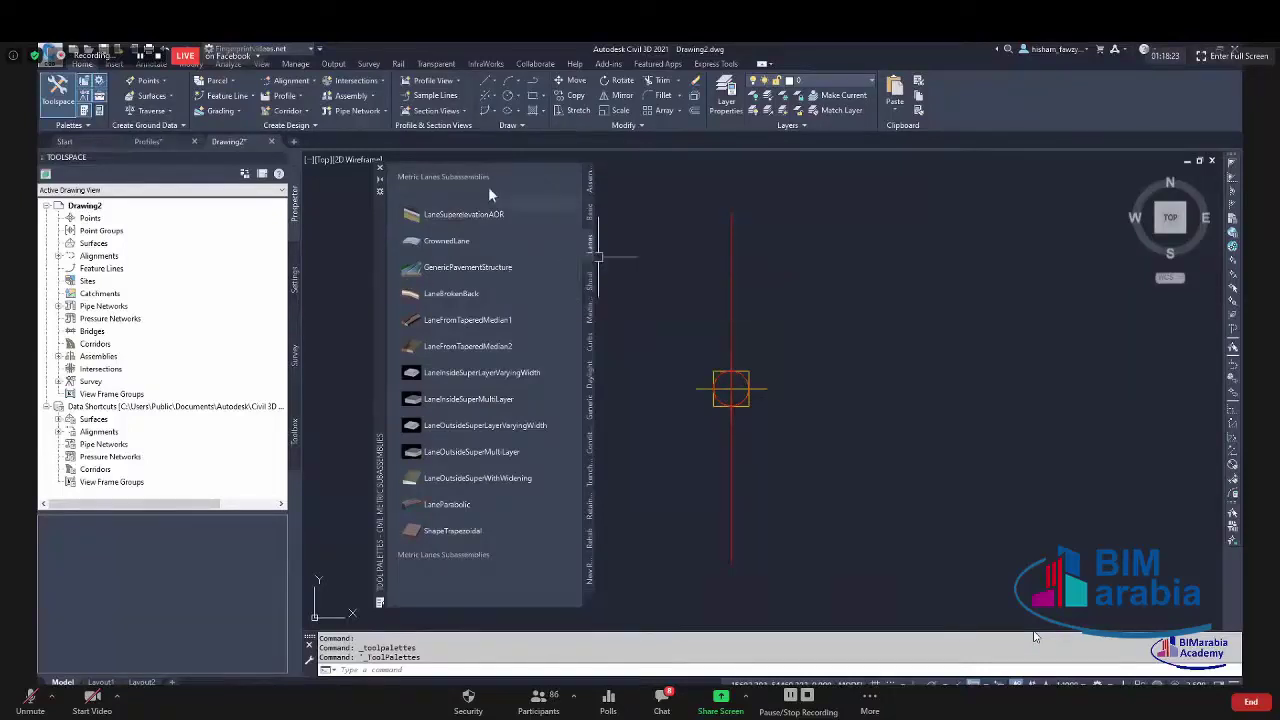
pyautogui.click(591, 280)
pyautogui.click(591, 314)
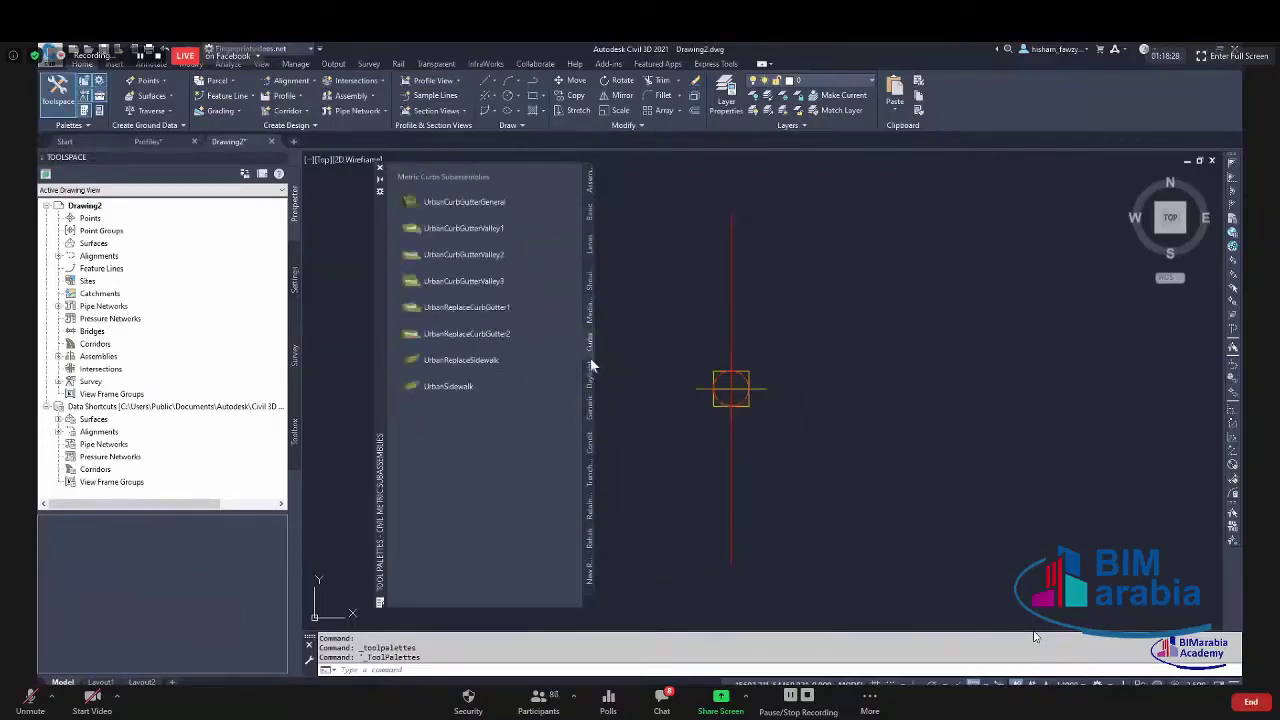
pyautogui.click(589, 377)
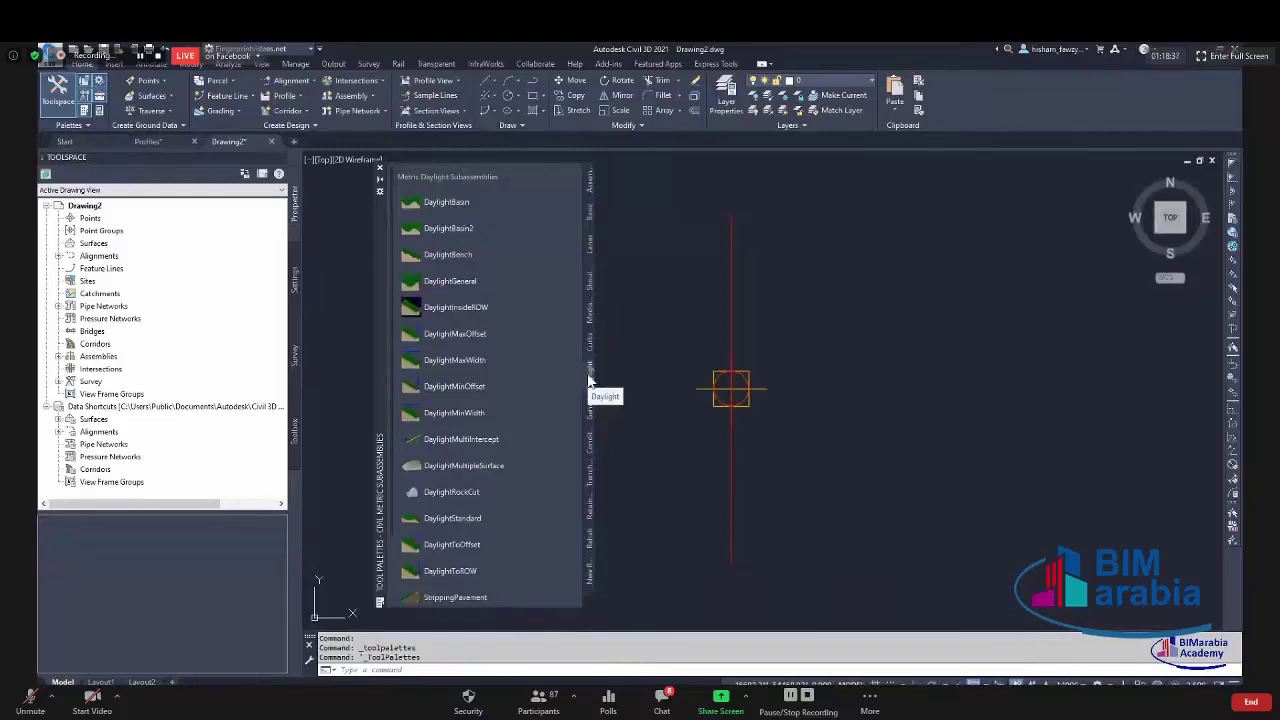
pyautogui.click(590, 412)
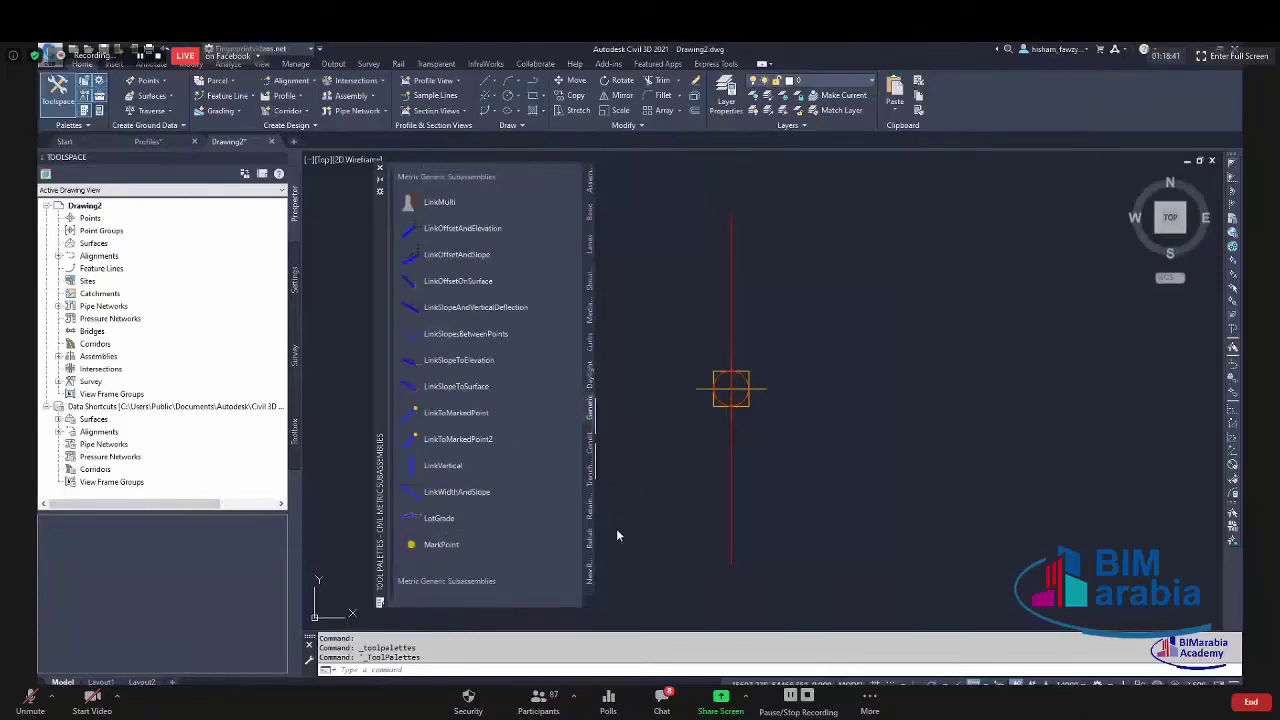
pyautogui.click(590, 440)
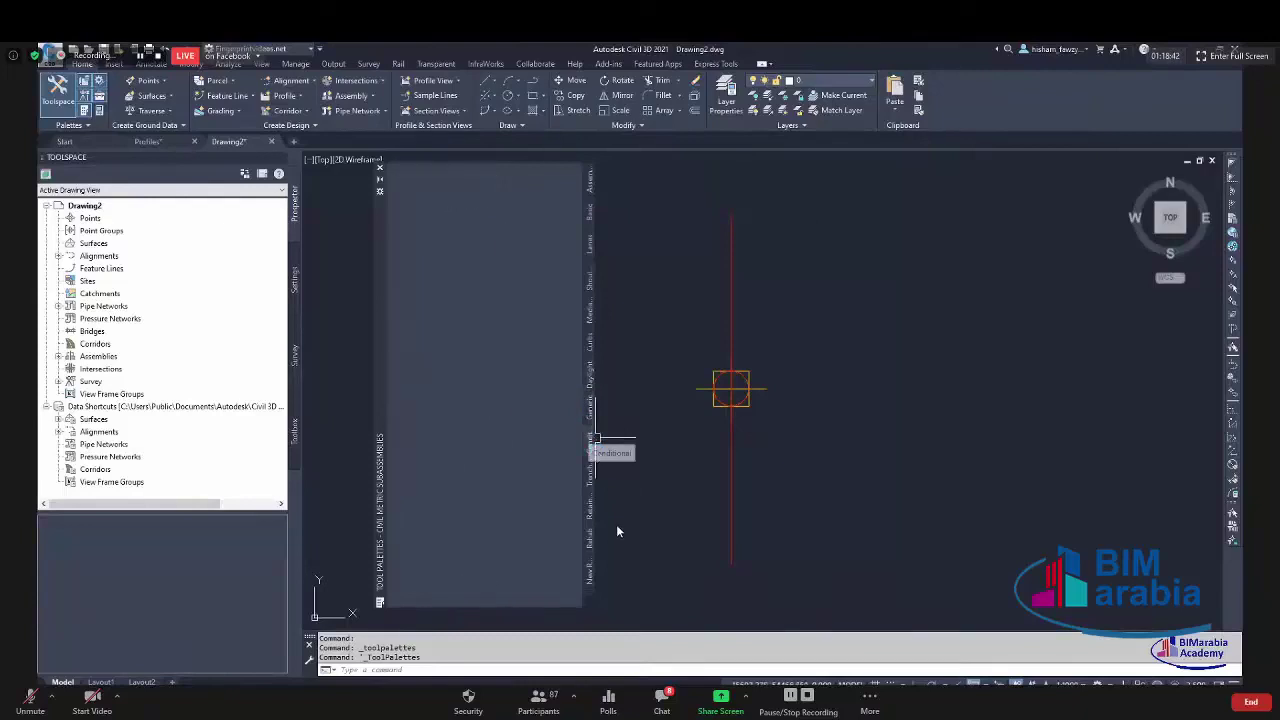
pyautogui.click(592, 472)
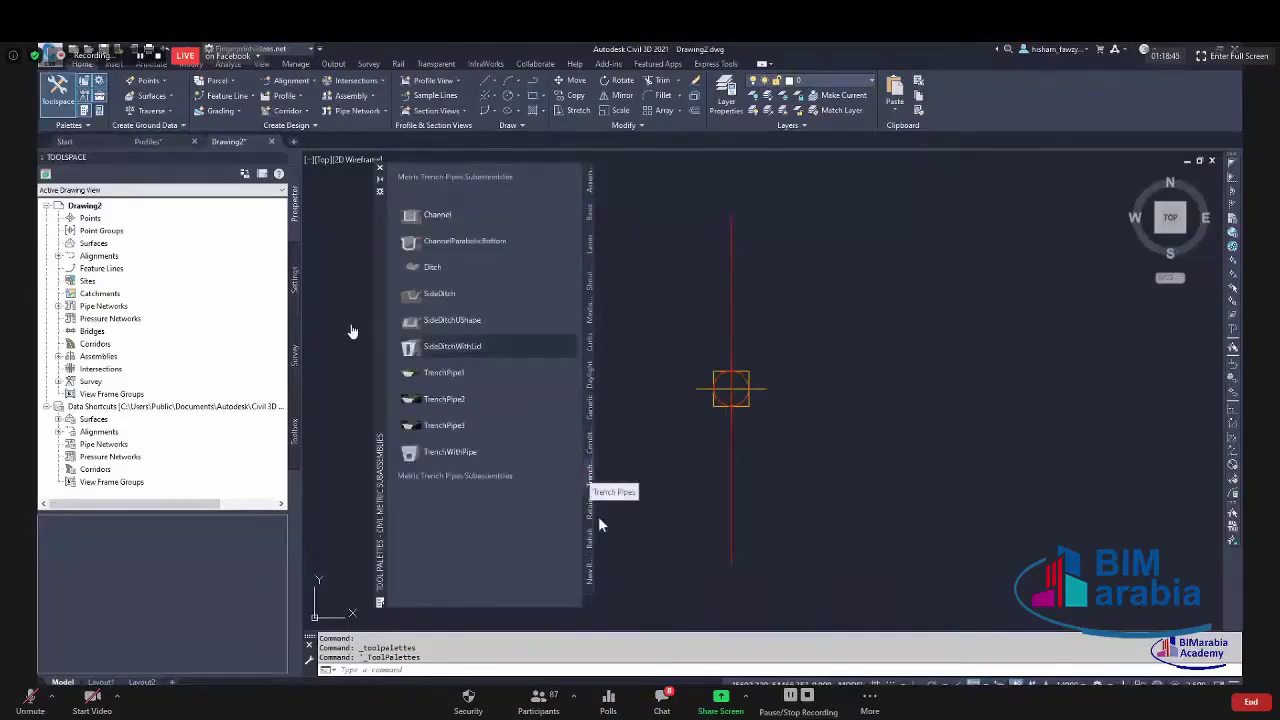
pyautogui.click(590, 512)
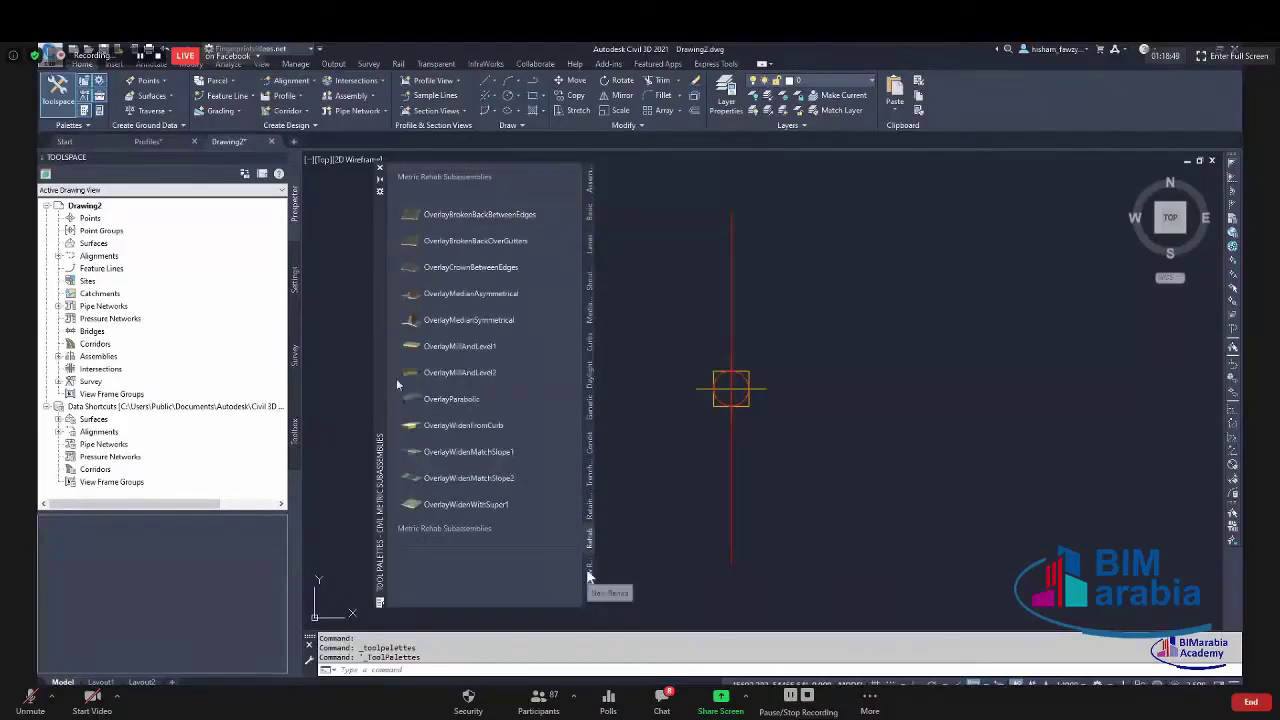
pyautogui.click(590, 577)
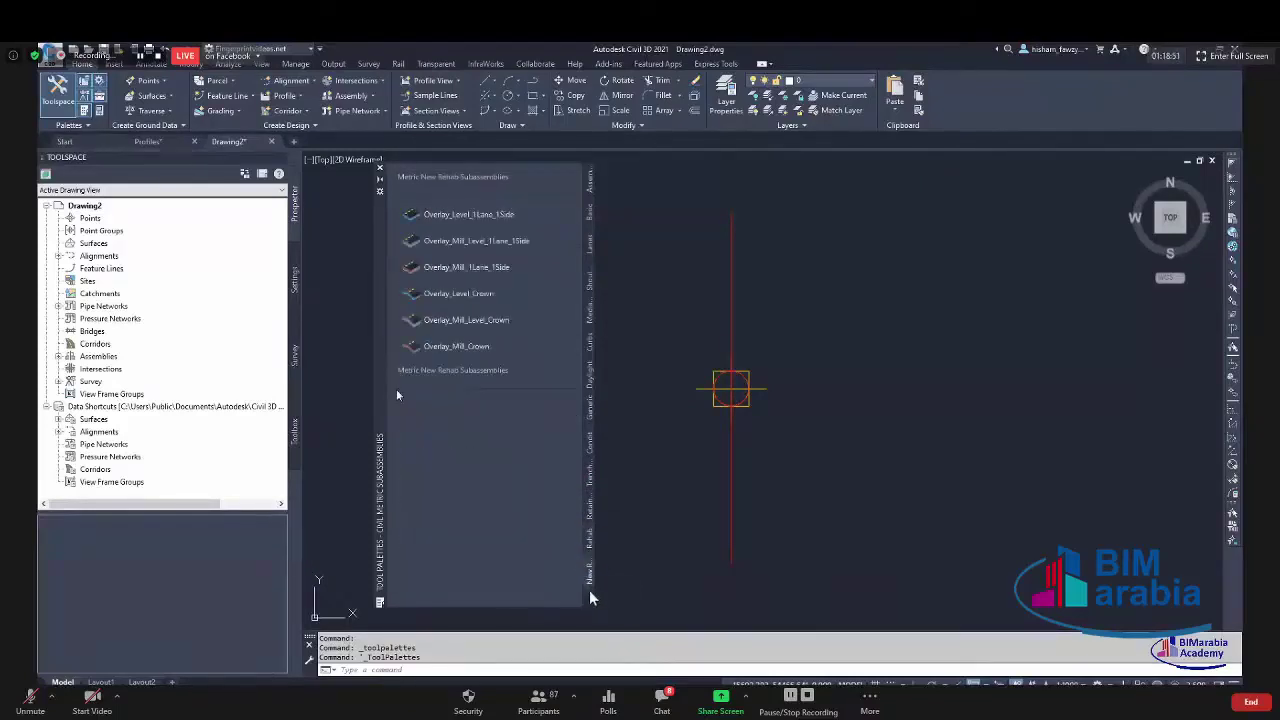
# Show the ready-made assemblies in the Assemblies - Metric category, look them over, and close the subassembly palette.
pyautogui.click(590, 598)
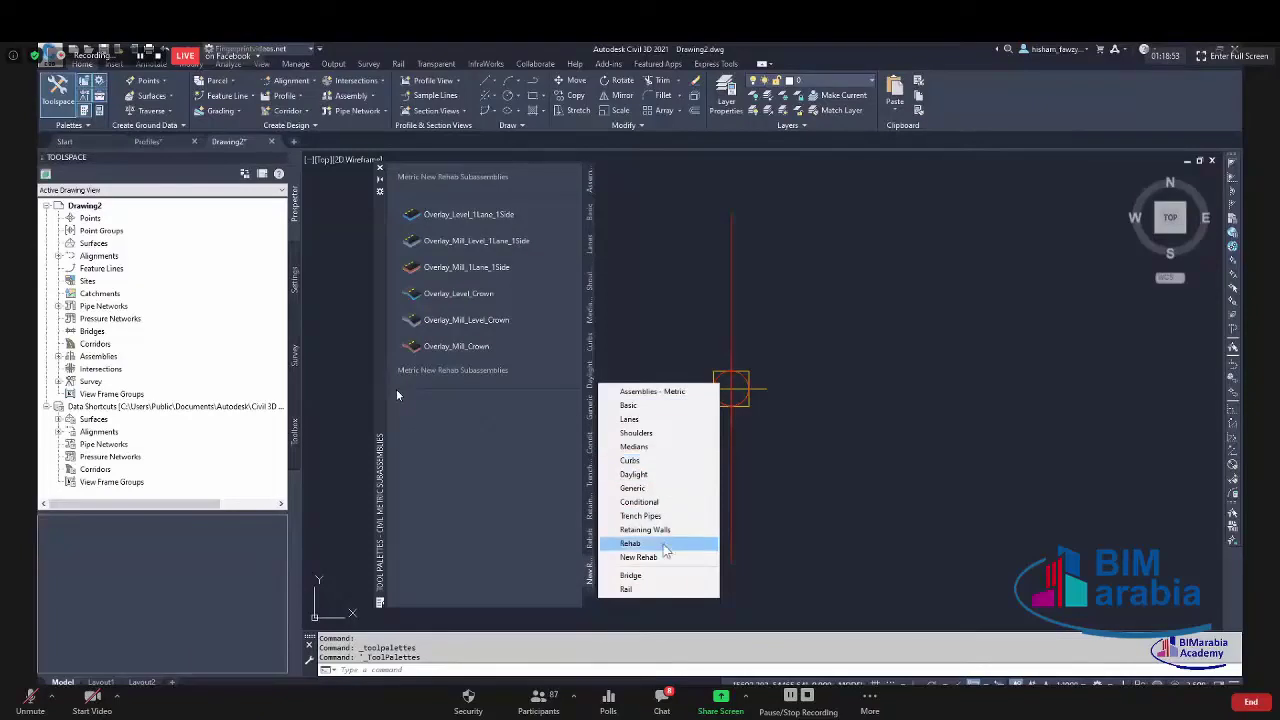
pyautogui.click(675, 393)
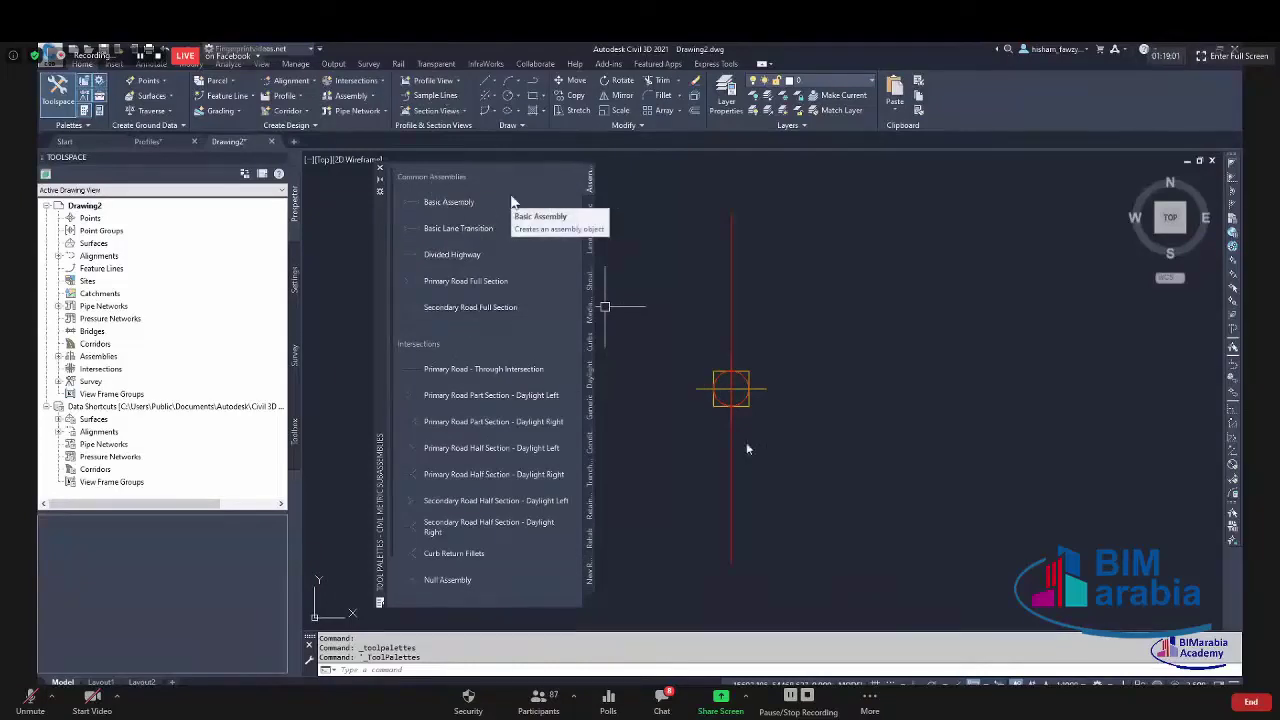
pyautogui.click(487, 422)
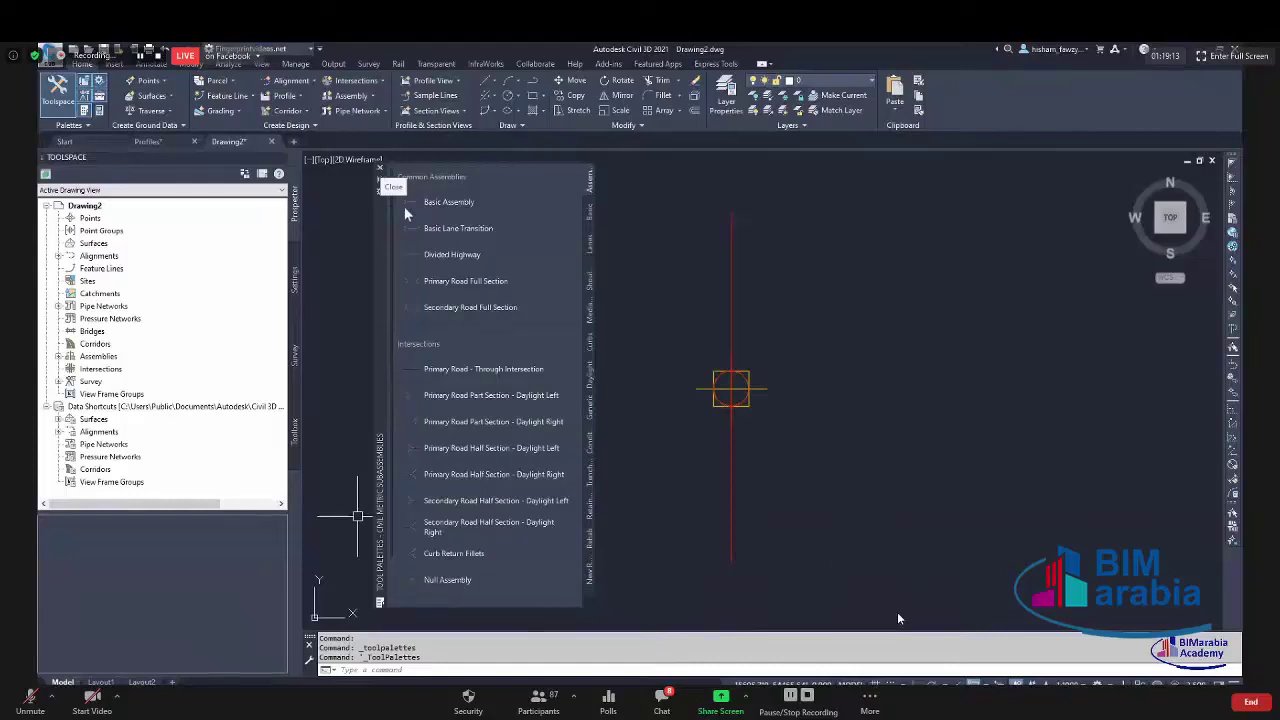
pyautogui.click(379, 167)
# Draw a circle with a radius of 1 in the empty area to the right of the assembly baseline.
pyautogui.scroll(-5, 400, 270)
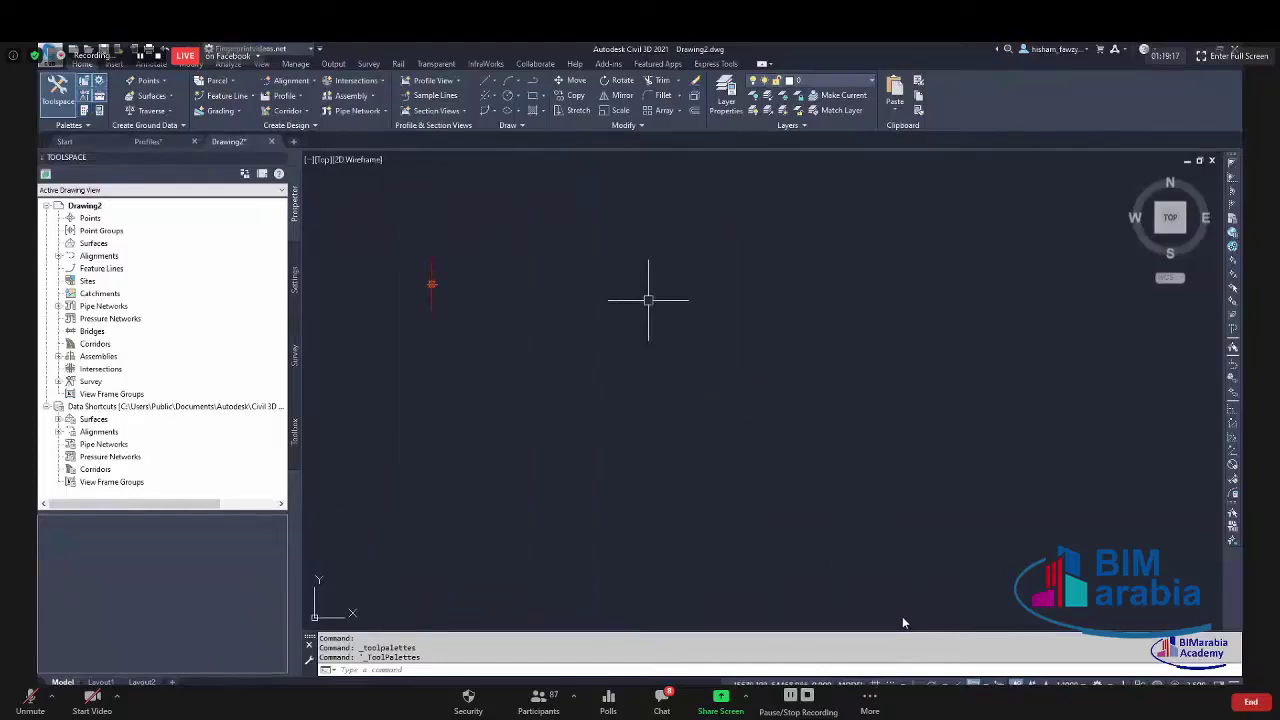
pyautogui.press('Return')
pyautogui.click(702, 262)
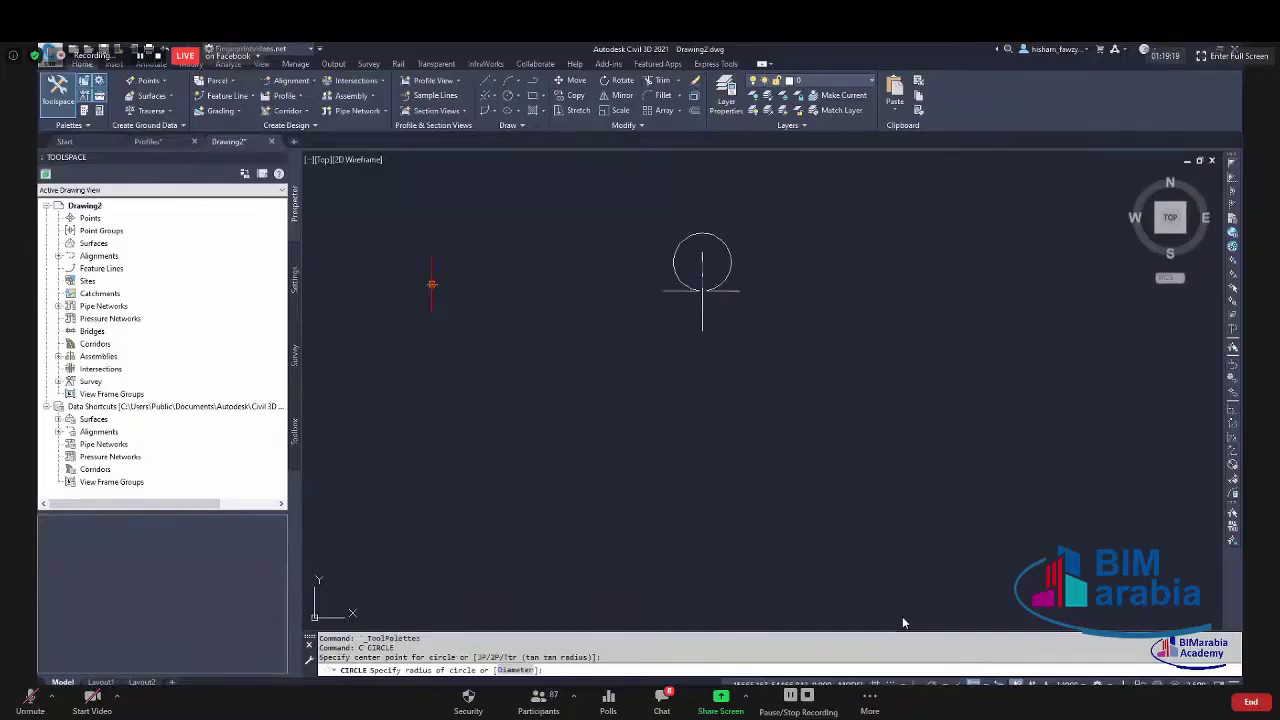
pyautogui.write('1')
pyautogui.press('Return')
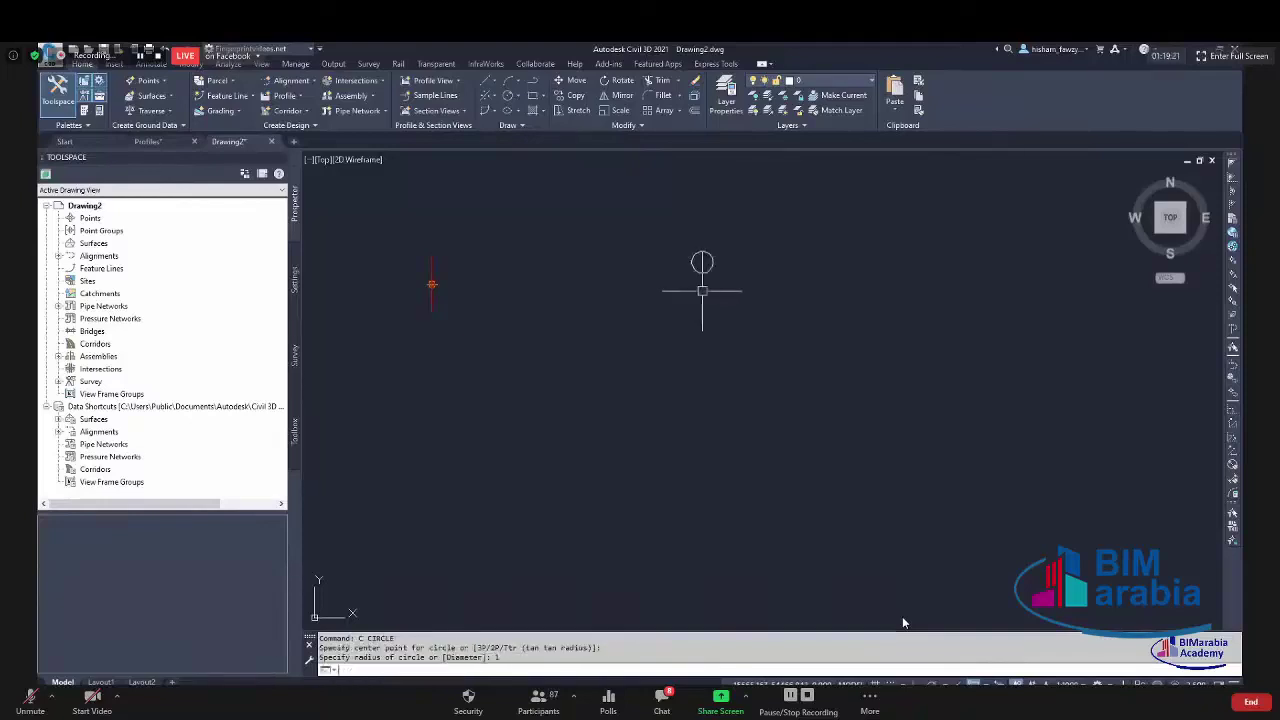
pyautogui.scroll(2, 740, 240)
pyautogui.scroll(-4, 751, 271)
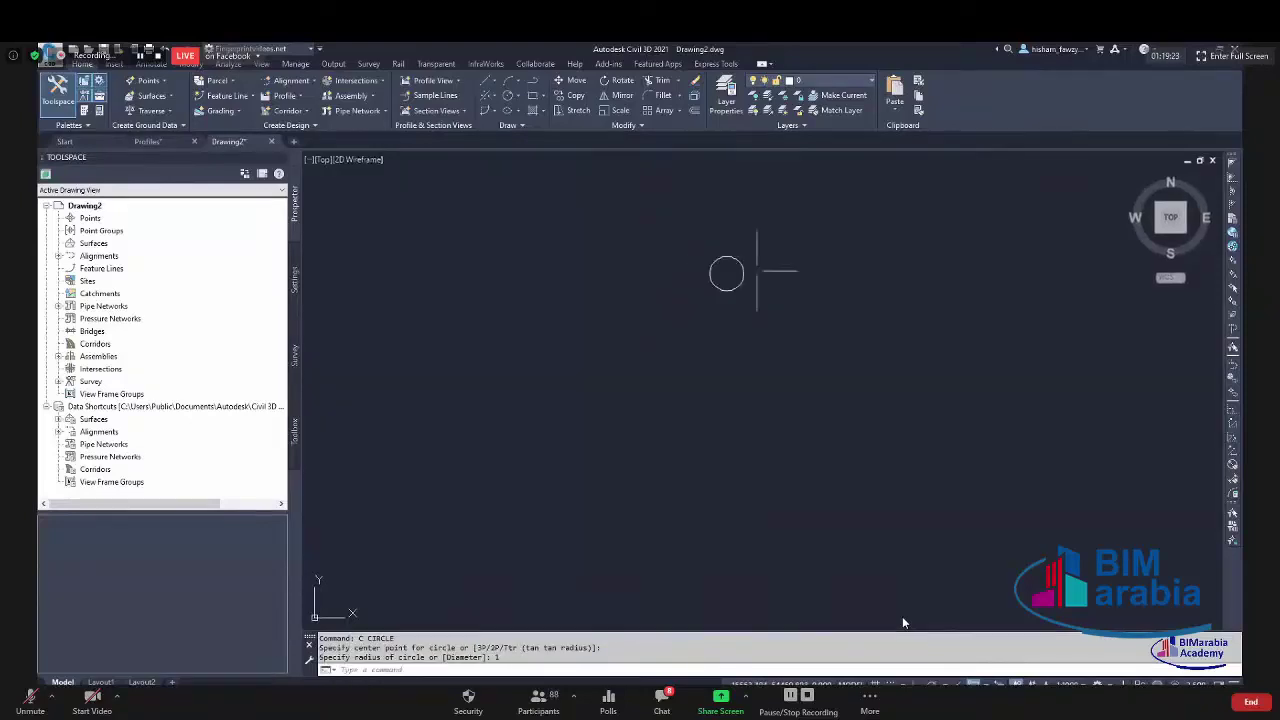
pyautogui.write('l')
pyautogui.press('Return')
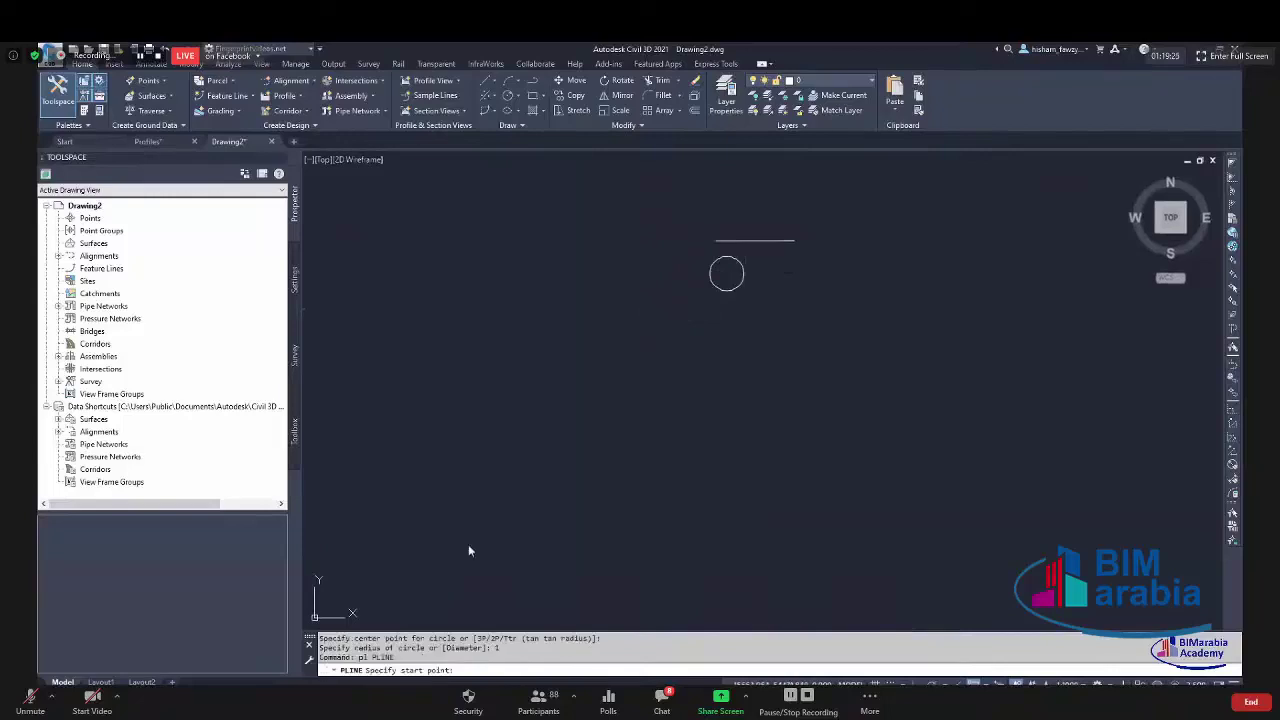
pyautogui.press('Escape')
pyautogui.press('Escape')
# Copy the circle horizontally to its right with Ortho on, leaving a gap of several circle widths.
pyautogui.click(727, 256)
pyautogui.click(669, 331)
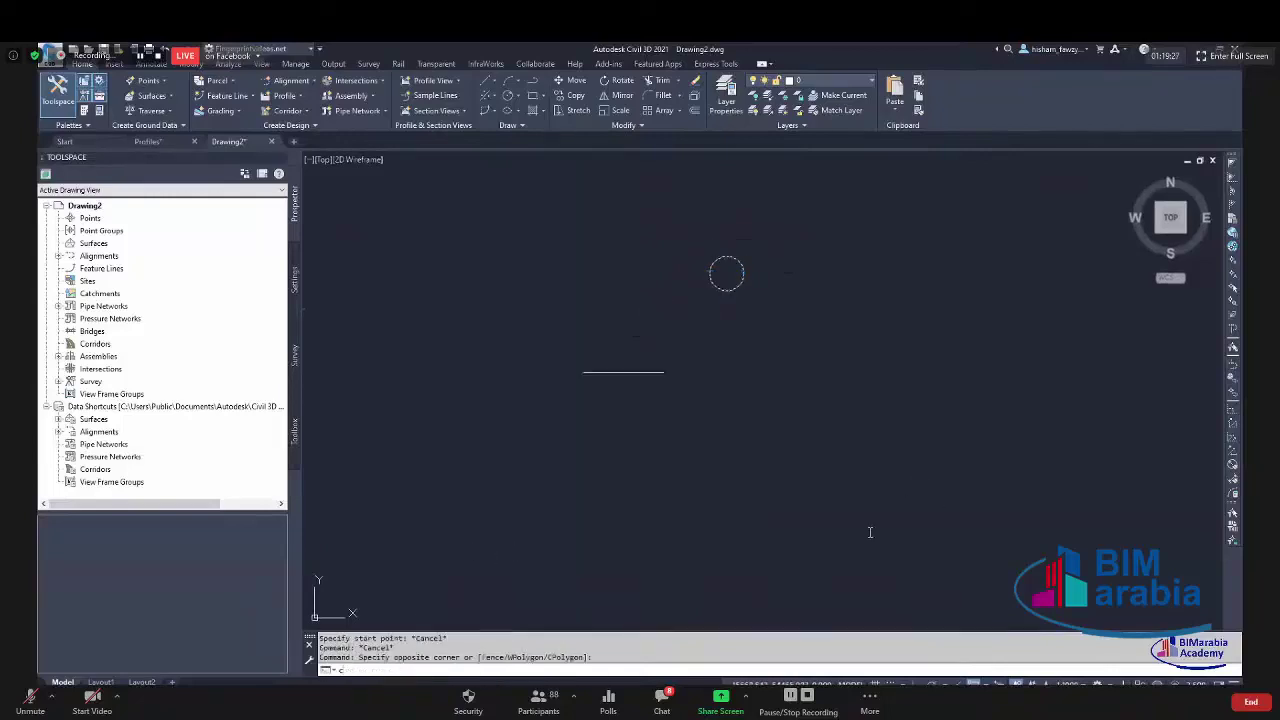
pyautogui.write('co')
pyautogui.press('Return')
pyautogui.click(647, 374)
pyautogui.scroll(2, 746, 362)
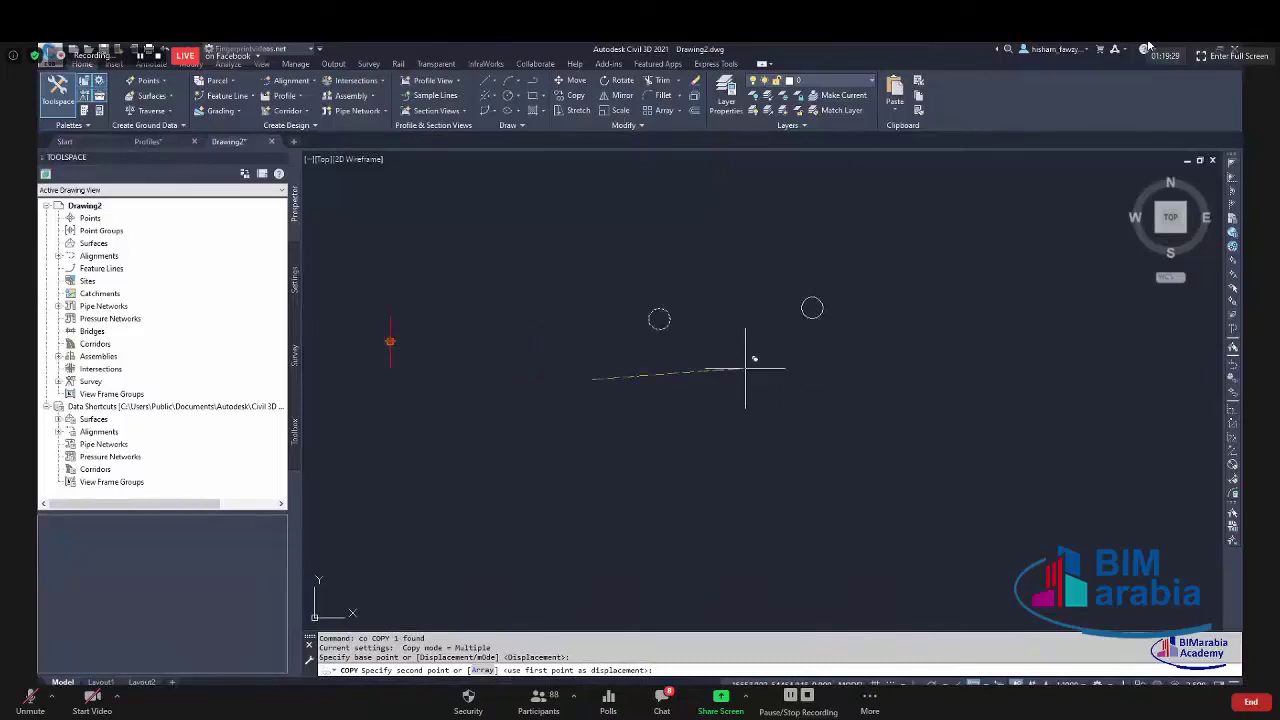
pyautogui.press('F8')
pyautogui.click(763, 366)
pyautogui.press('Escape')
# Enable the Center object snap and draw a polyline from the center of the left circle to the center of the right one.
pyautogui.scroll(3, 776, 300)
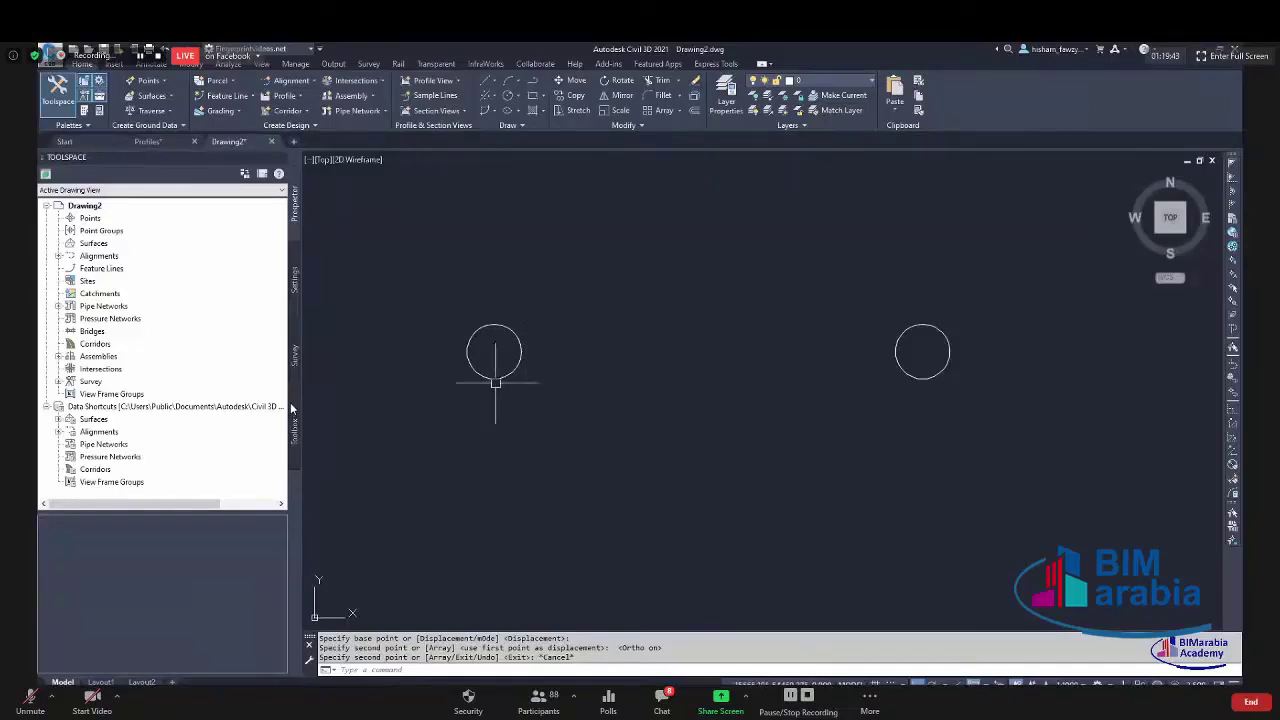
pyautogui.write('p')
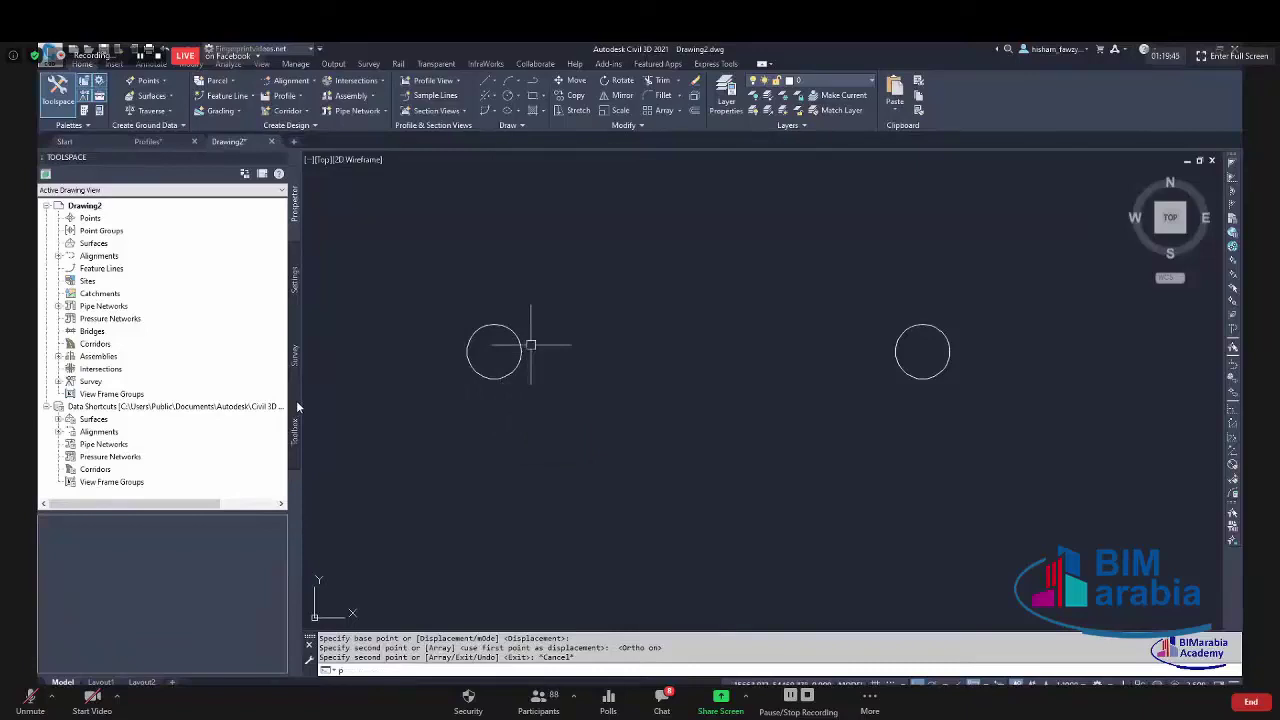
pyautogui.write('l')
pyautogui.press('Return')
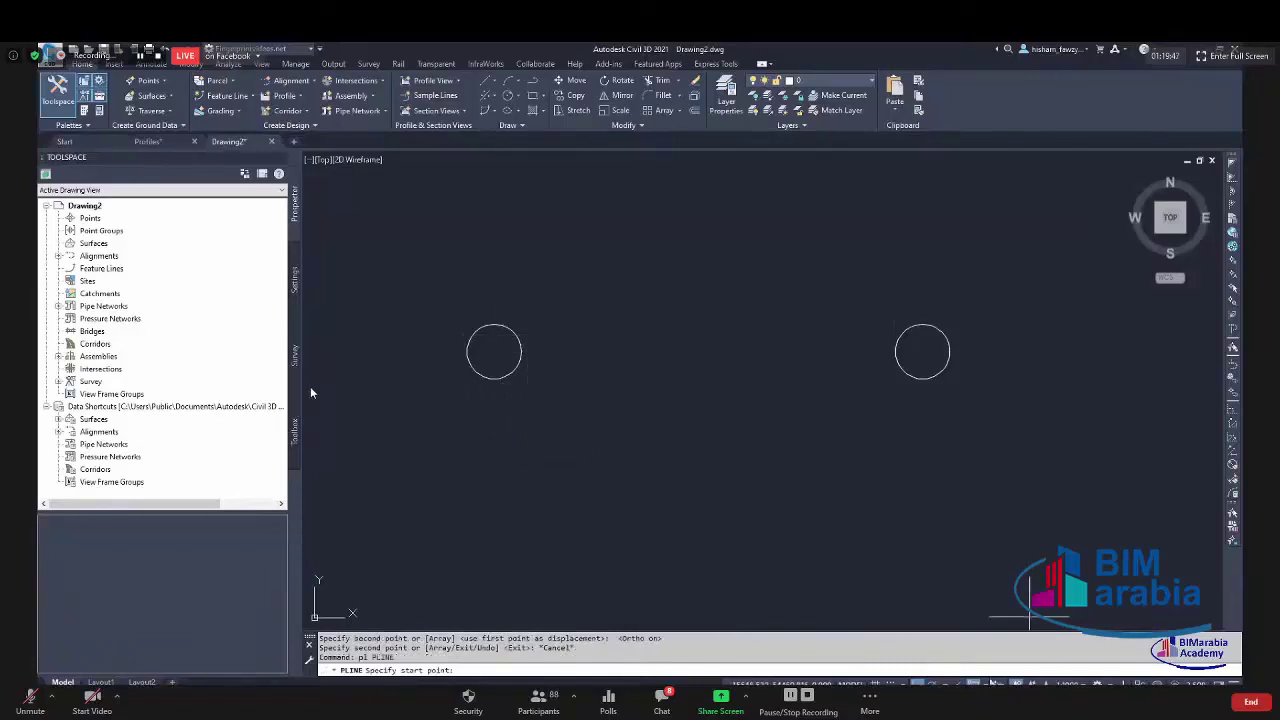
pyautogui.click(991, 683)
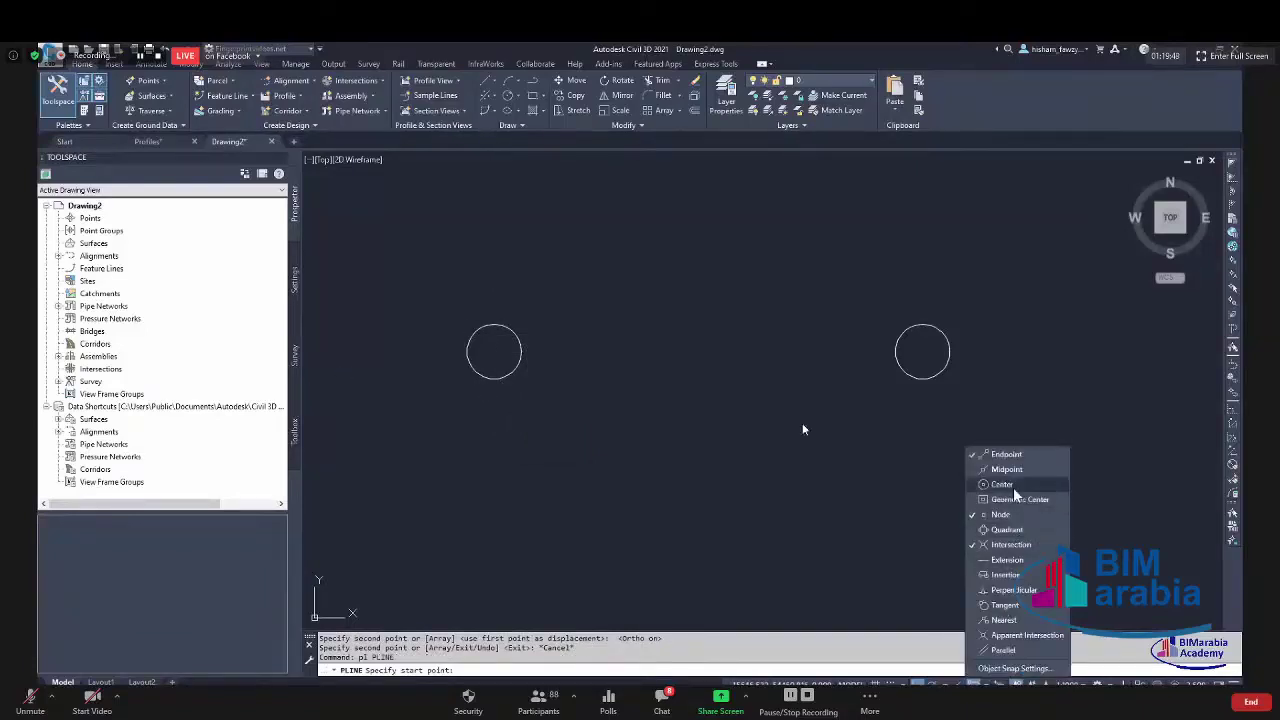
pyautogui.click(1014, 489)
pyautogui.click(495, 345)
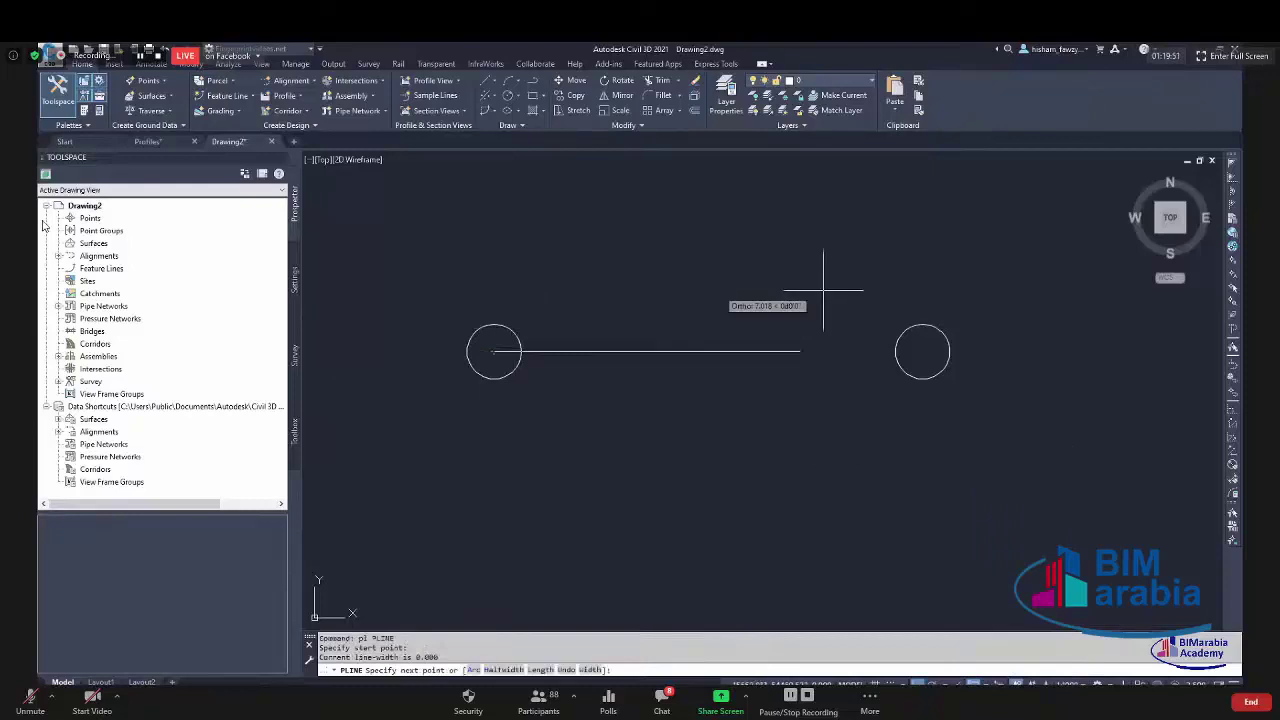
pyautogui.click(921, 350)
pyautogui.press('Escape')
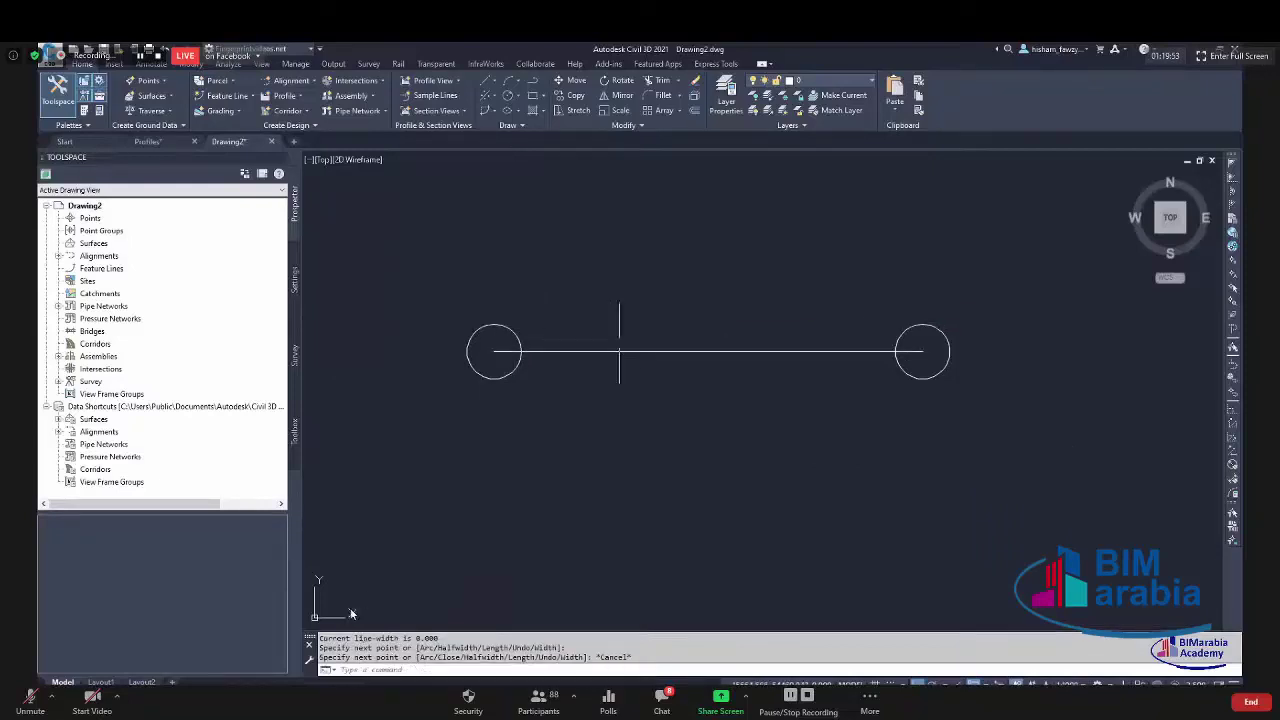
# Add multiline text reading LINK with a height of 1 above the line between the circles.
pyautogui.write('t')
pyautogui.press('Return')
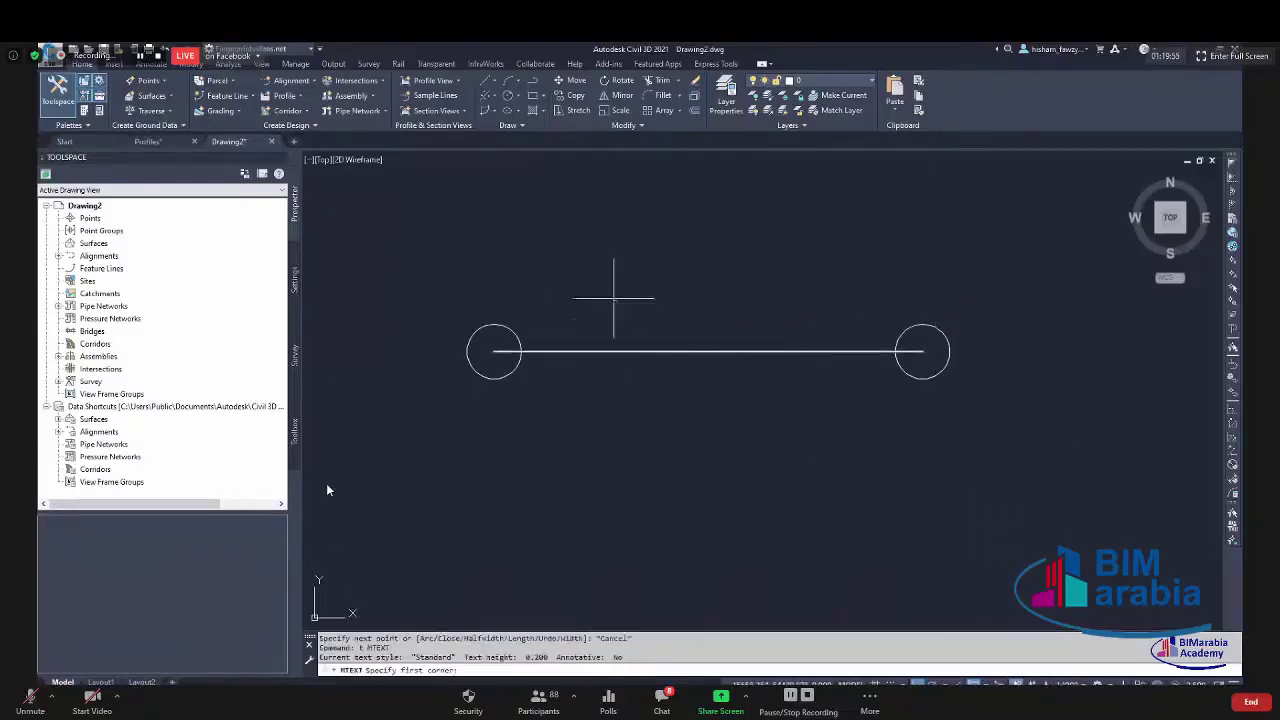
pyautogui.click(613, 296)
pyautogui.write('h')
pyautogui.press('Return')
pyautogui.write('1')
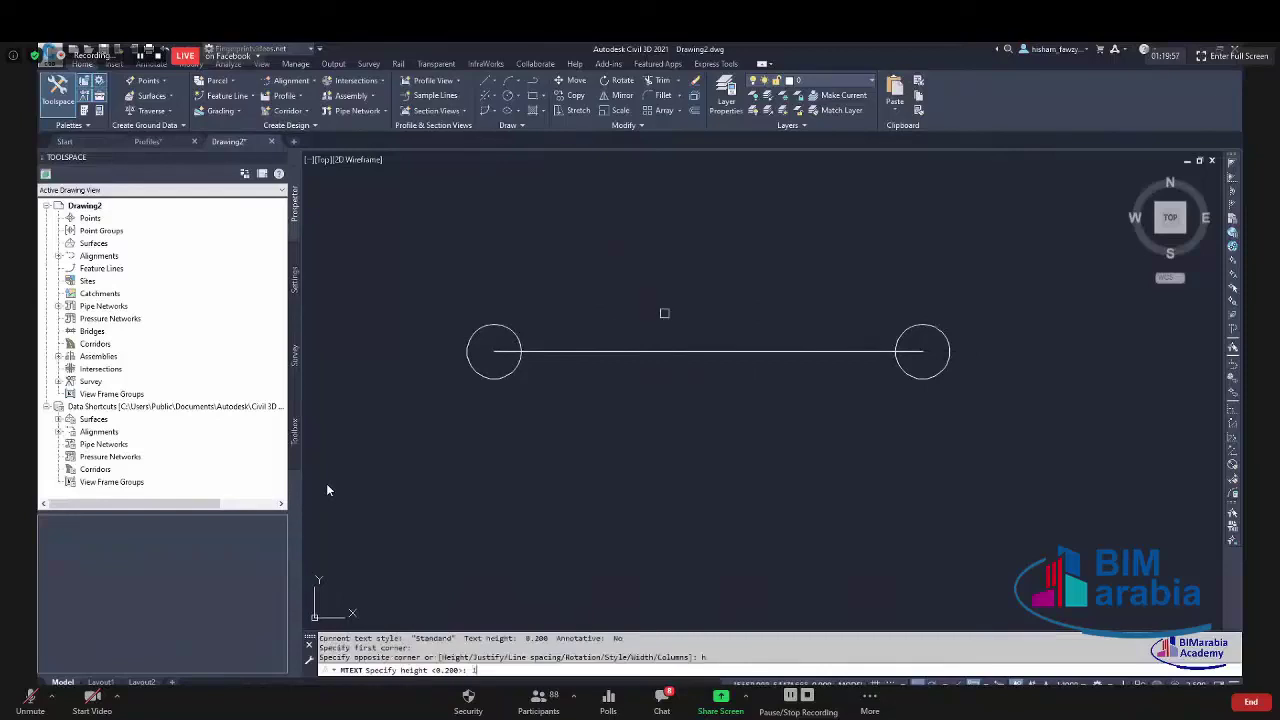
pyautogui.press('Return')
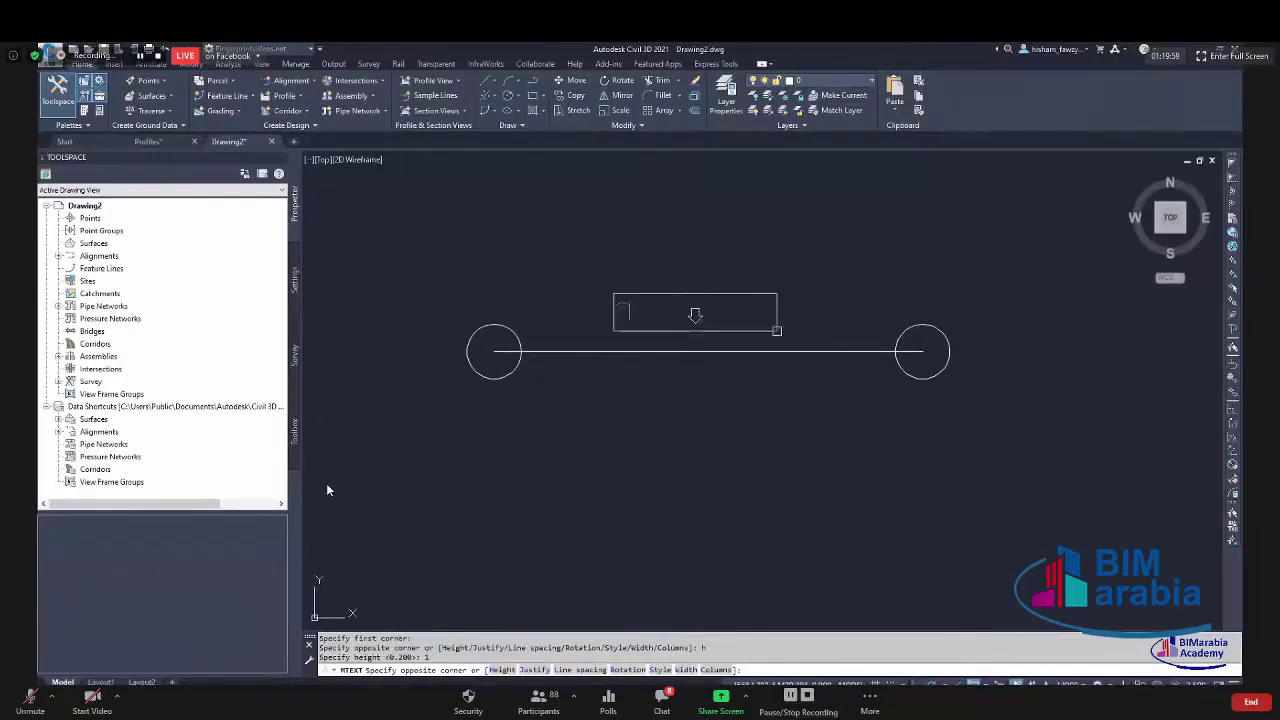
pyautogui.click(772, 331)
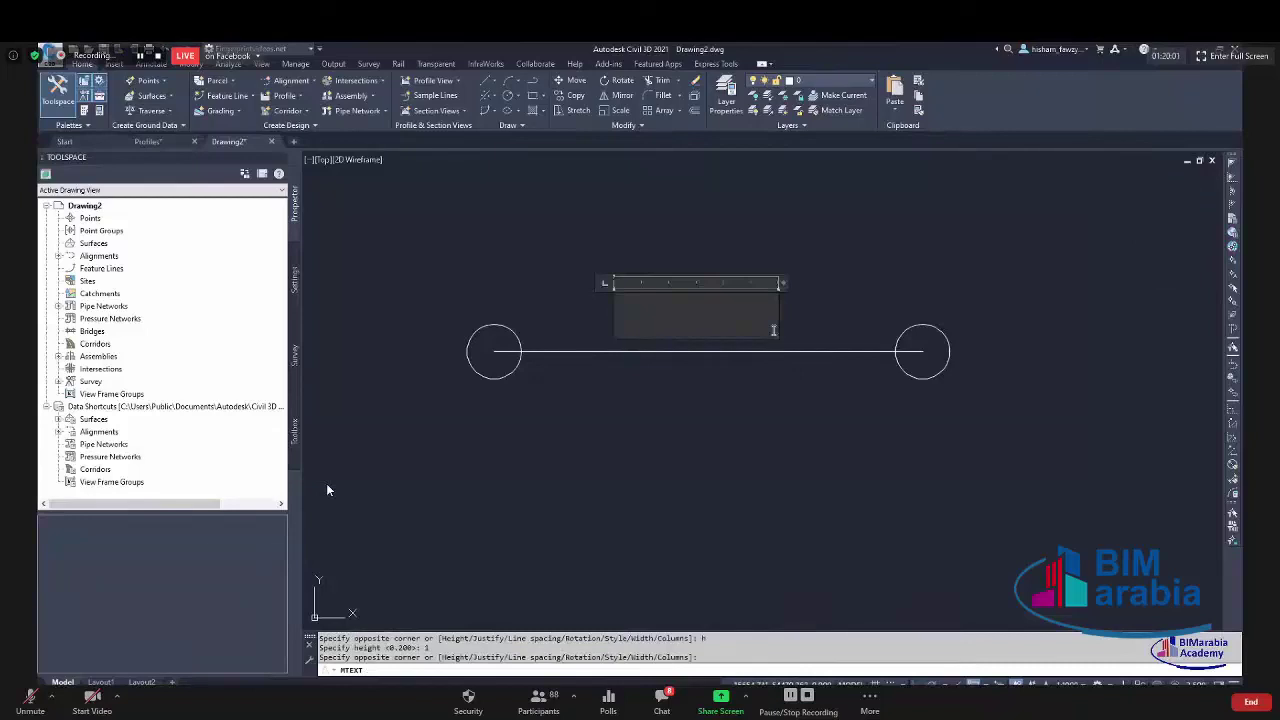
pyautogui.write('LINK')
pyautogui.press('Escape')
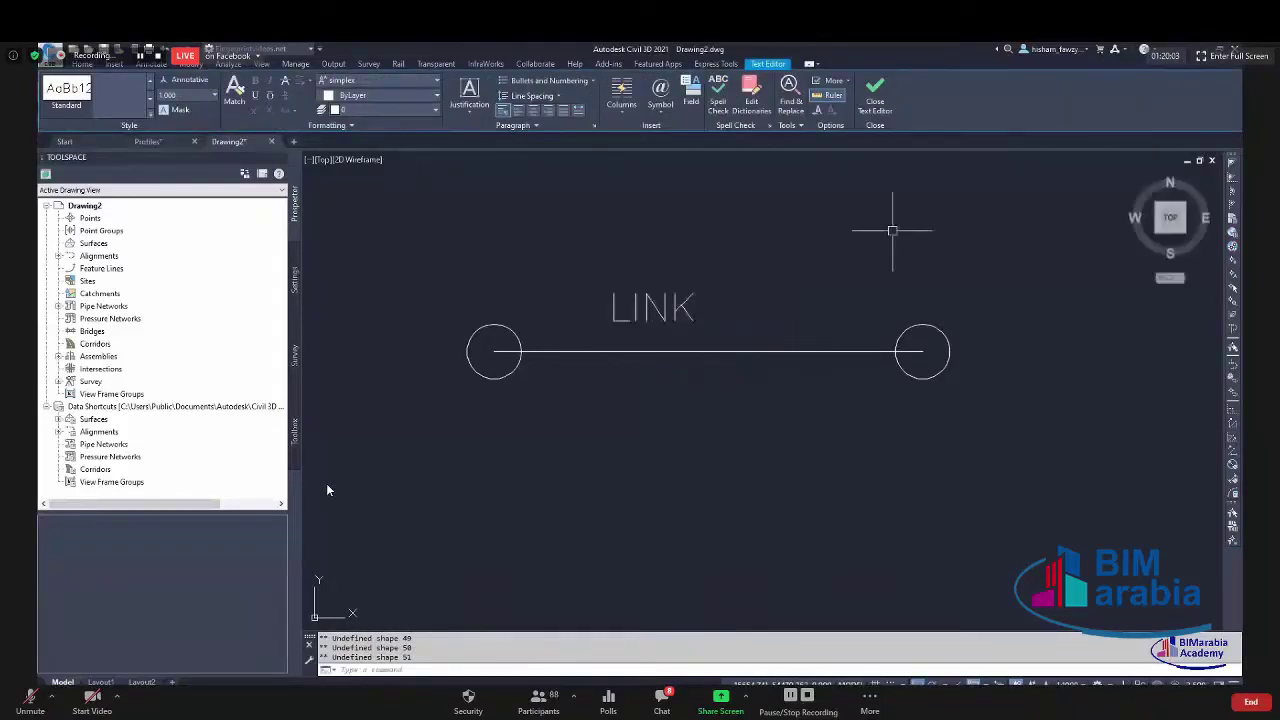
# Move the LINK label with Ortho off so it sits just above the middle of the connecting line.
pyautogui.click(573, 340)
pyautogui.click(630, 288)
pyautogui.write('M')
pyautogui.press('Return')
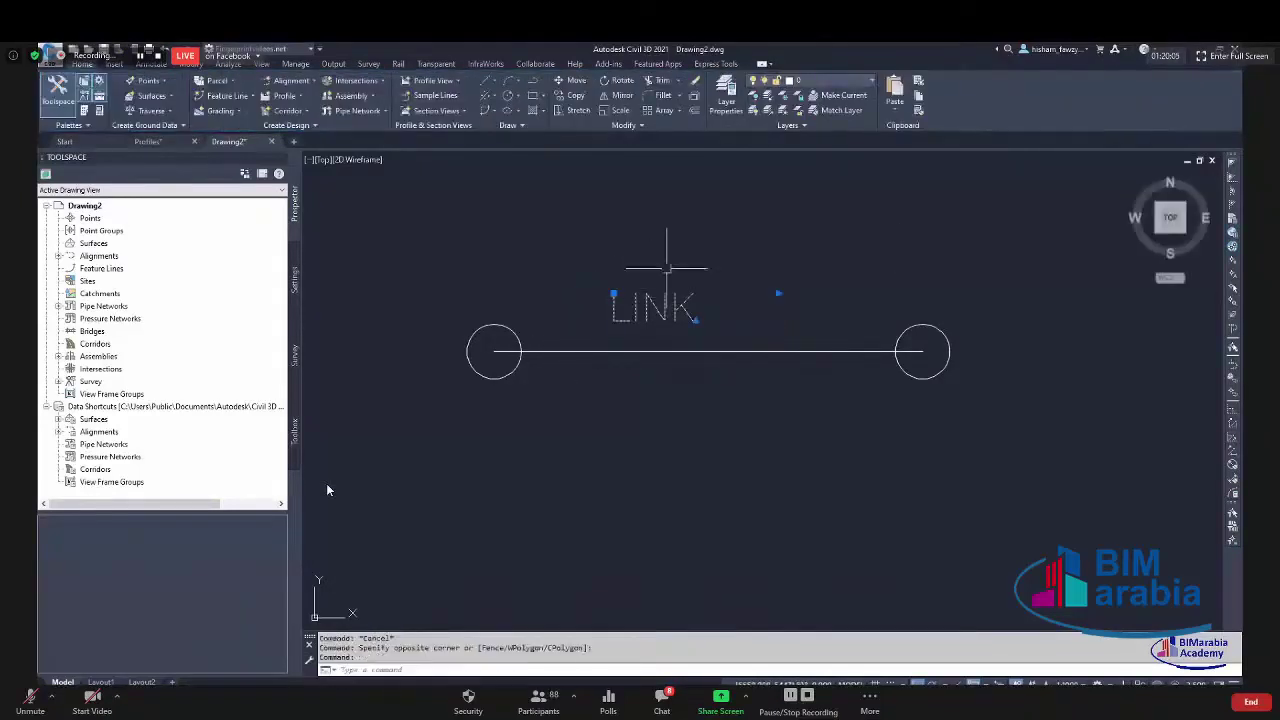
pyautogui.click(700, 212)
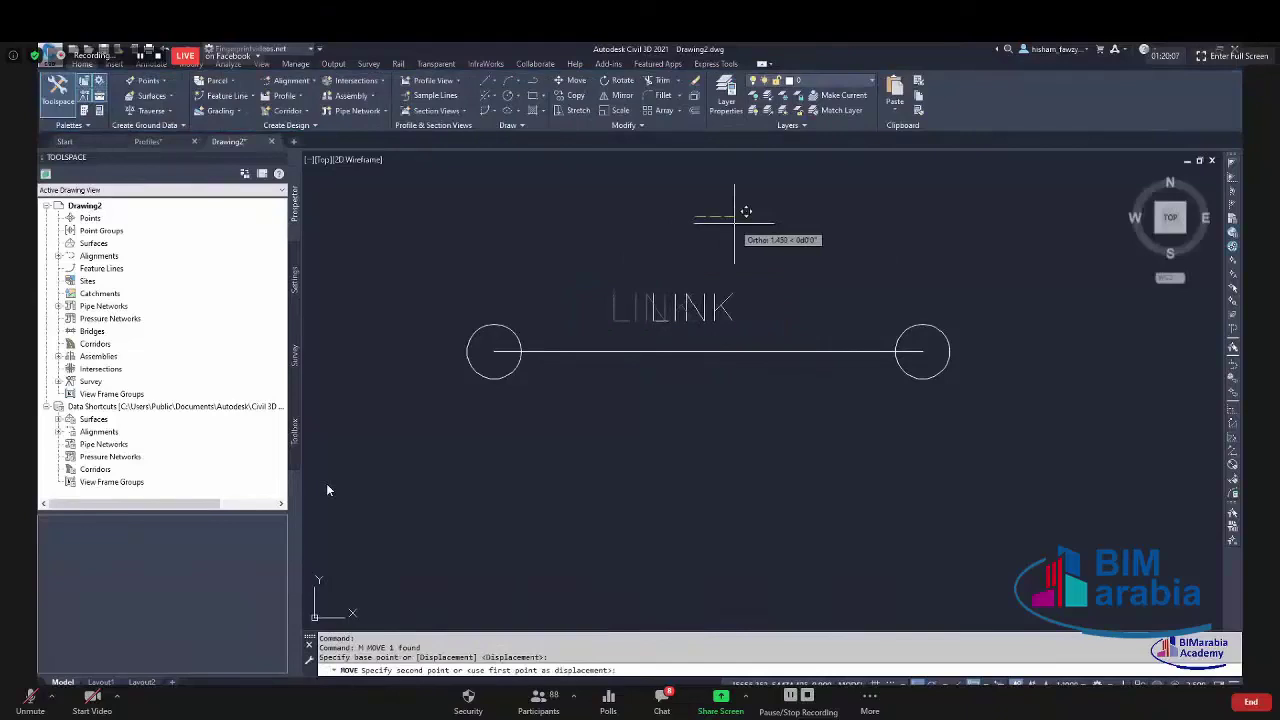
pyautogui.press('F8')
pyautogui.press('Escape')
# Copy the LINK label to a spot just above the left circle.
pyautogui.click(690, 350)
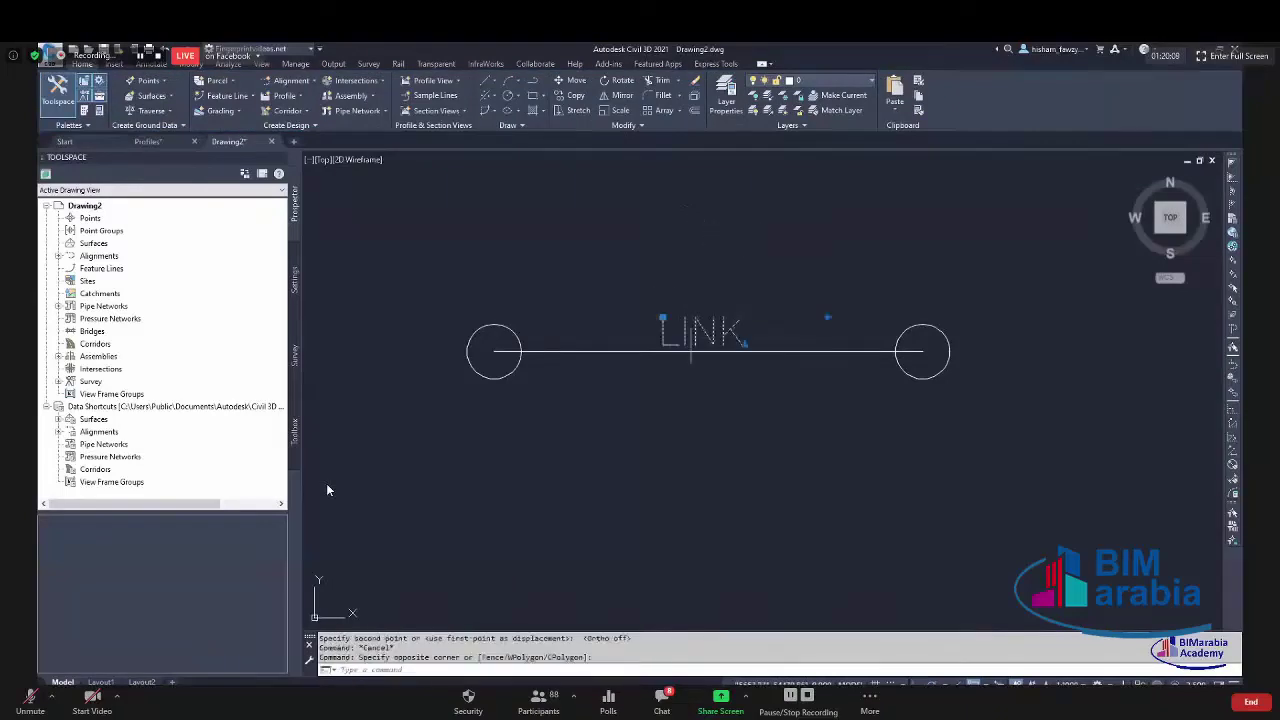
pyautogui.write('CO')
pyautogui.press('Return')
pyautogui.click(880, 553)
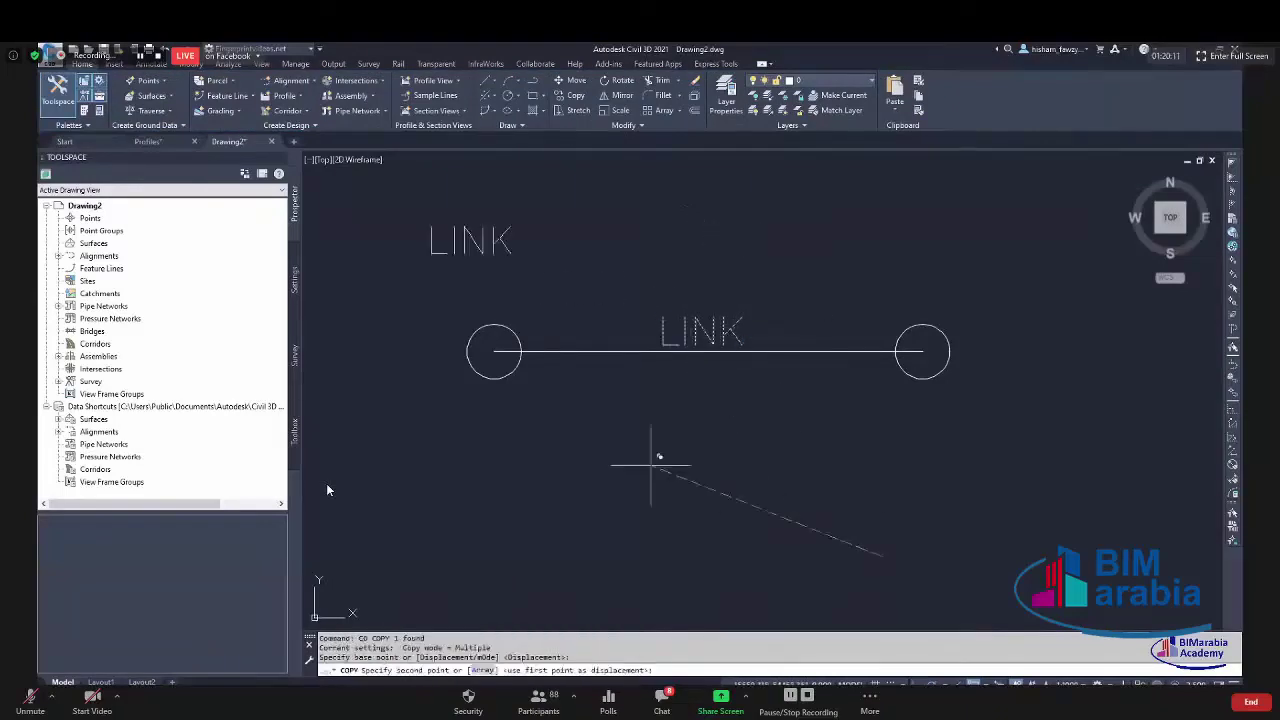
pyautogui.click(663, 510)
pyautogui.press('Escape')
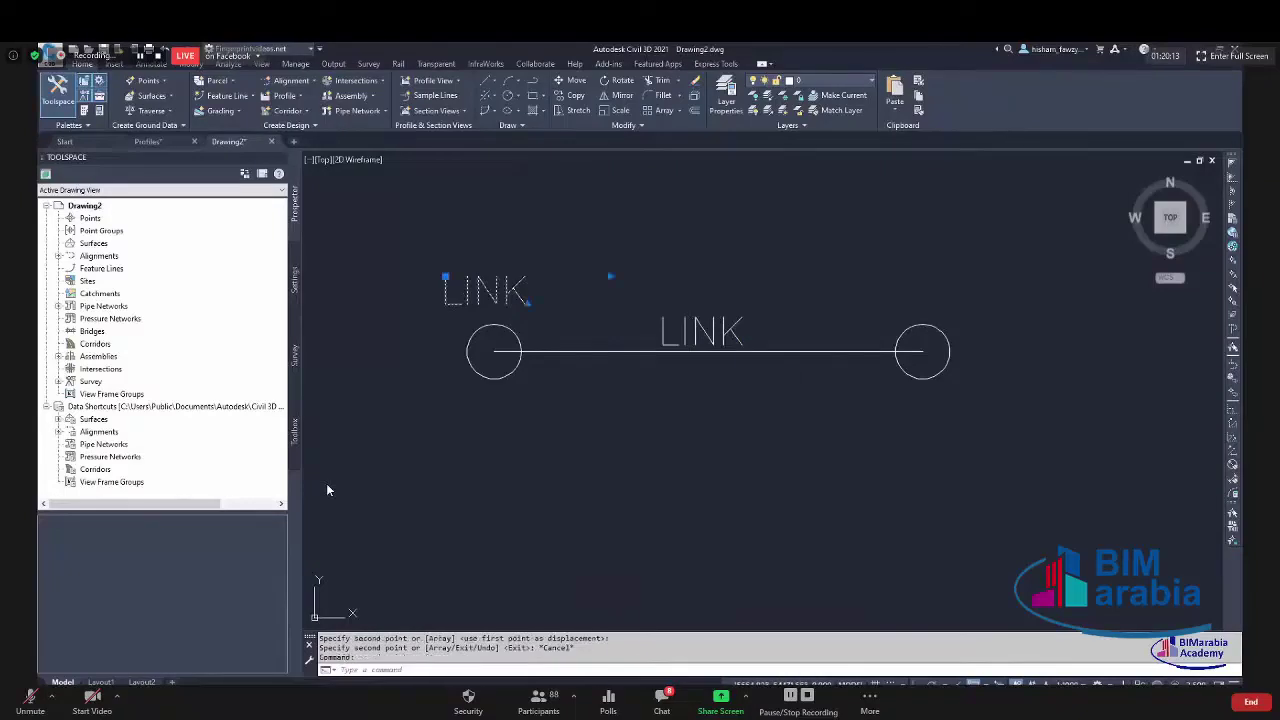
# Change the text of the LINK copy above the left circle to POINT.
pyautogui.doubleClick(486, 290)
pyautogui.hotkey('ctrl', 'a')
pyautogui.press('BackSpace')
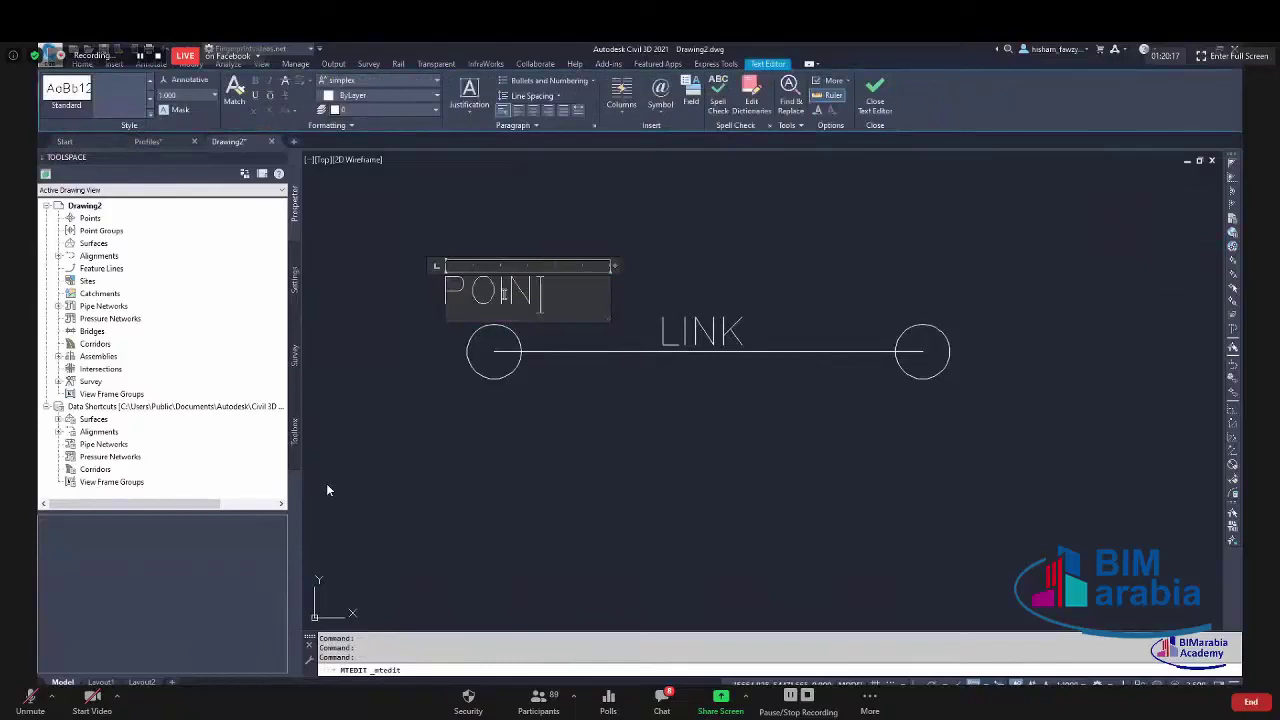
pyautogui.press('Escape')
pyautogui.press('Escape')
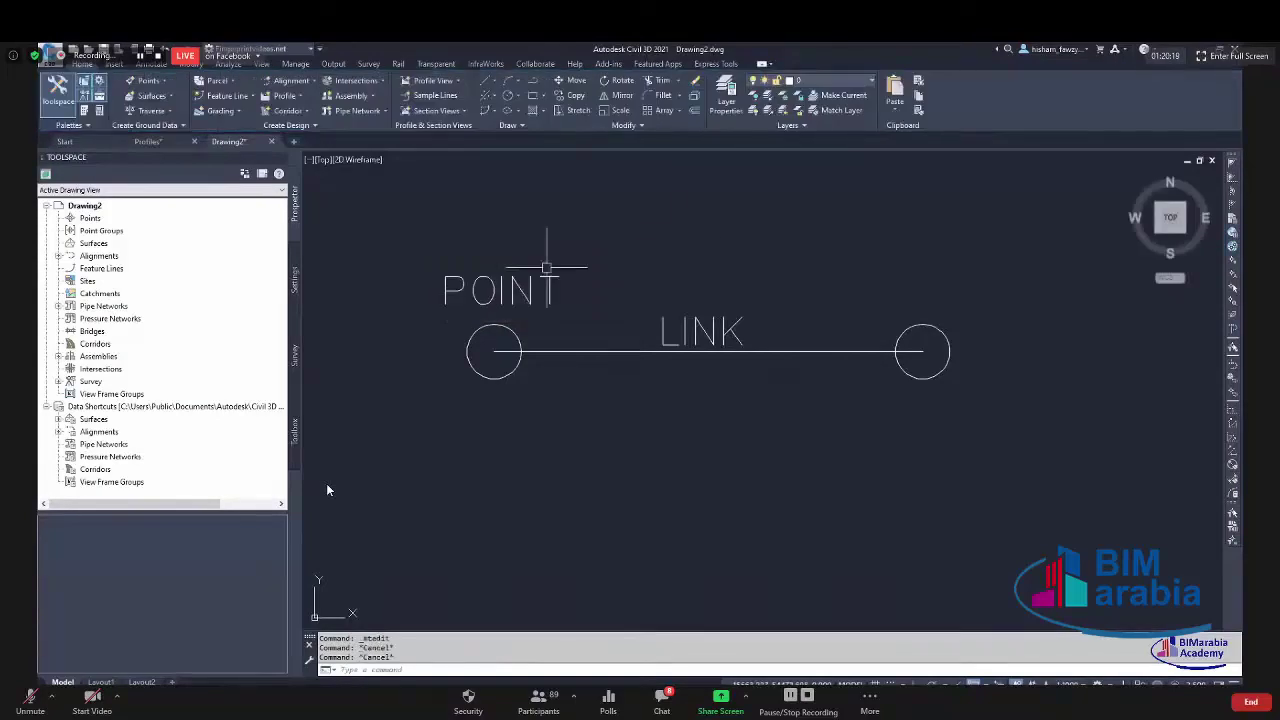
pyautogui.scroll(-2, 546, 268)
pyautogui.scroll(2, 563, 277)
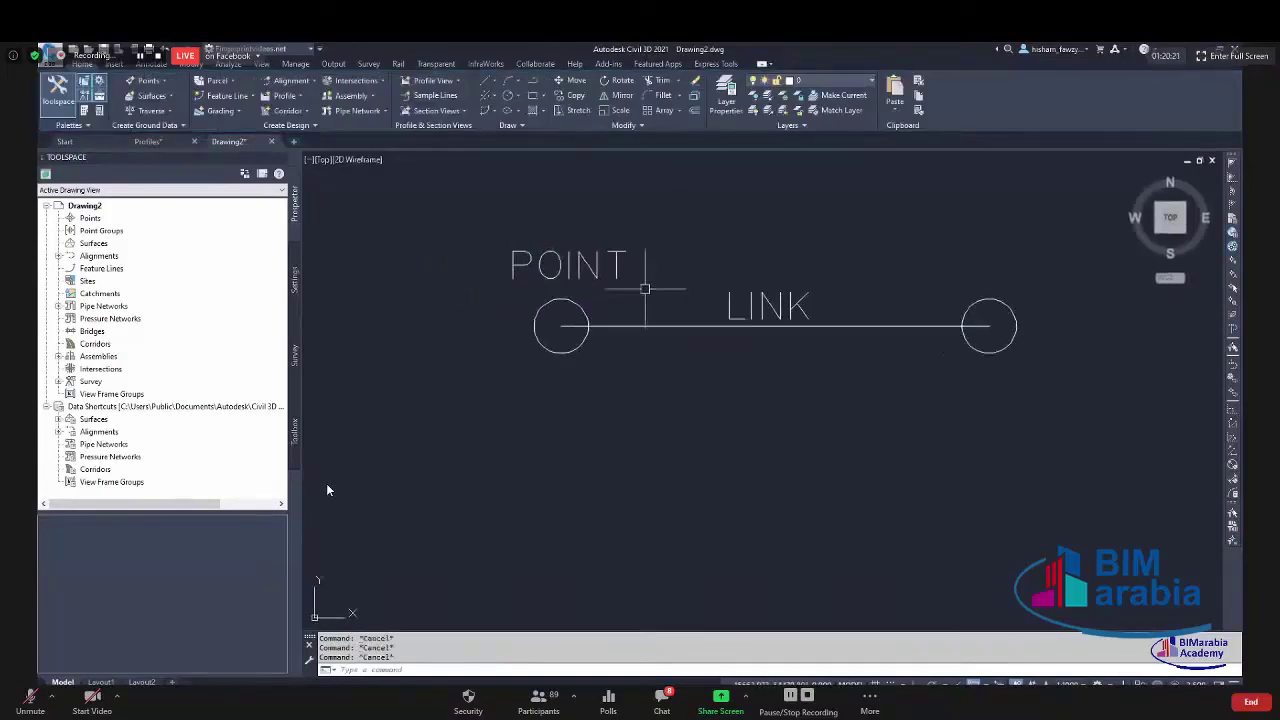
# Copy the POINT label to the matching spot above the right circle, using the circles as reference.
pyautogui.click(625, 217)
pyautogui.press('Escape')
pyautogui.click(561, 299)
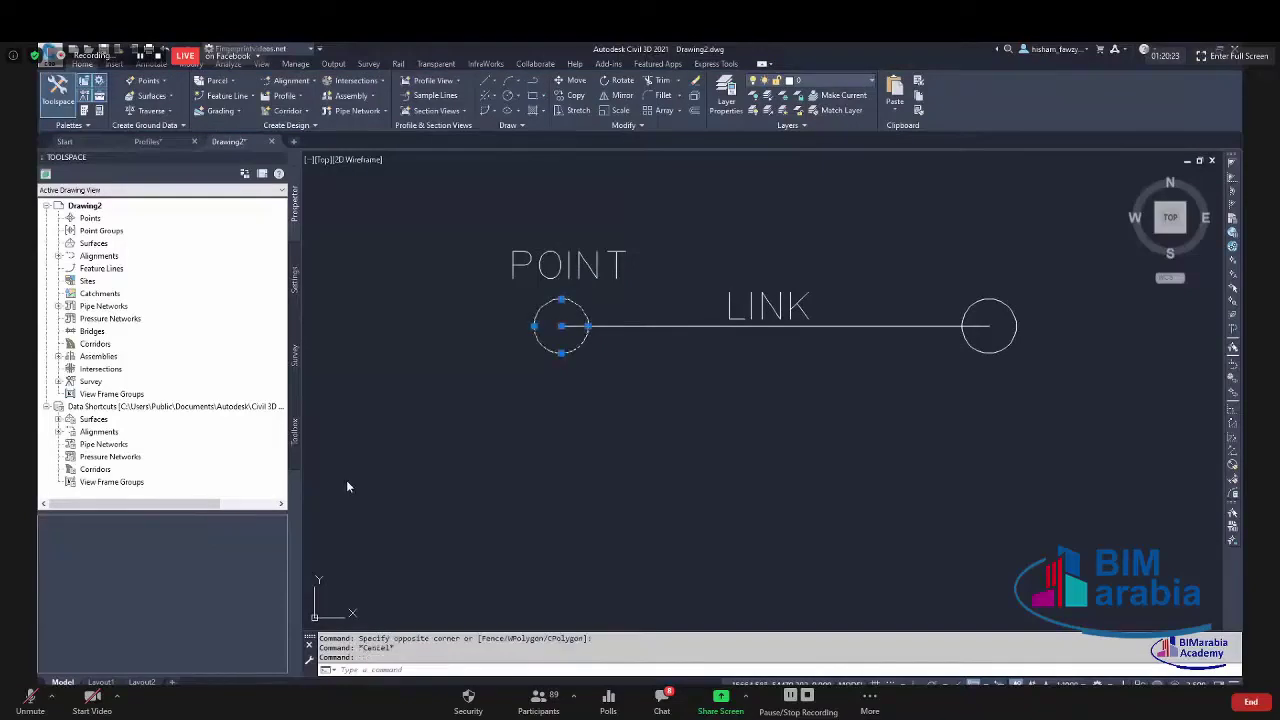
pyautogui.press('Escape')
pyautogui.click(971, 305)
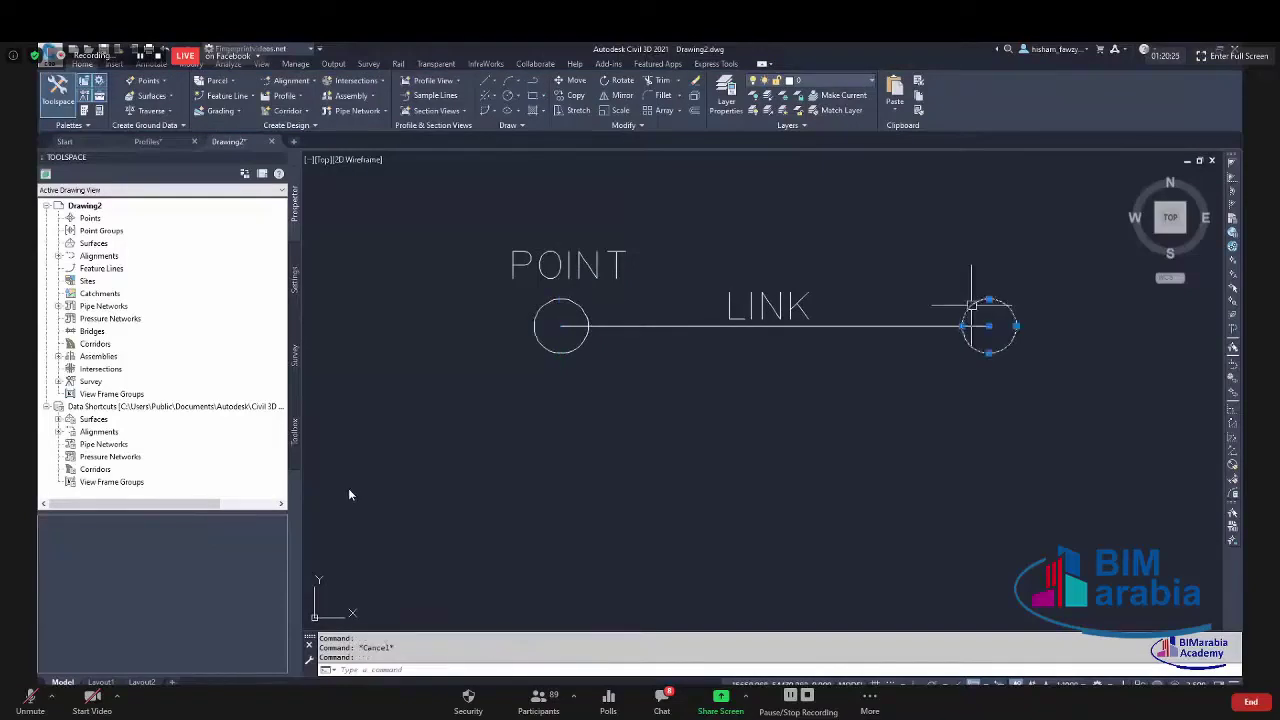
pyautogui.click(657, 257)
pyautogui.click(578, 312)
pyautogui.write('CO')
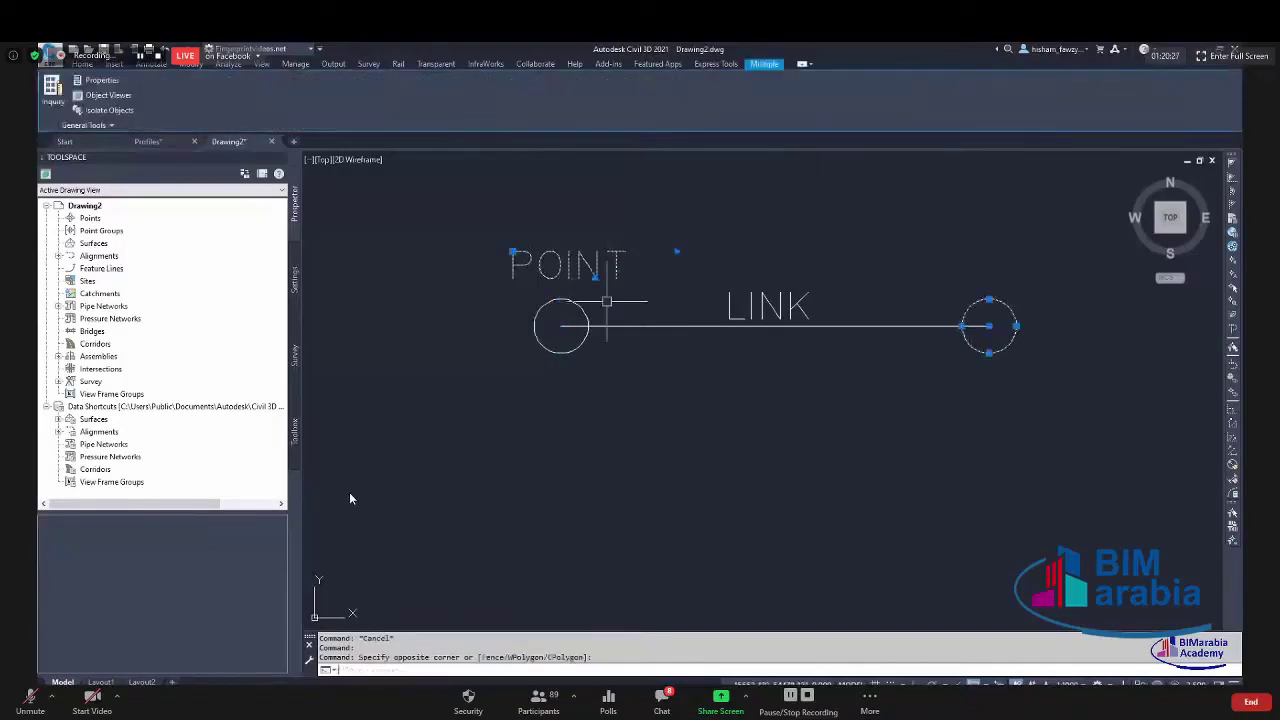
pyautogui.press('Return')
pyautogui.click(535, 325)
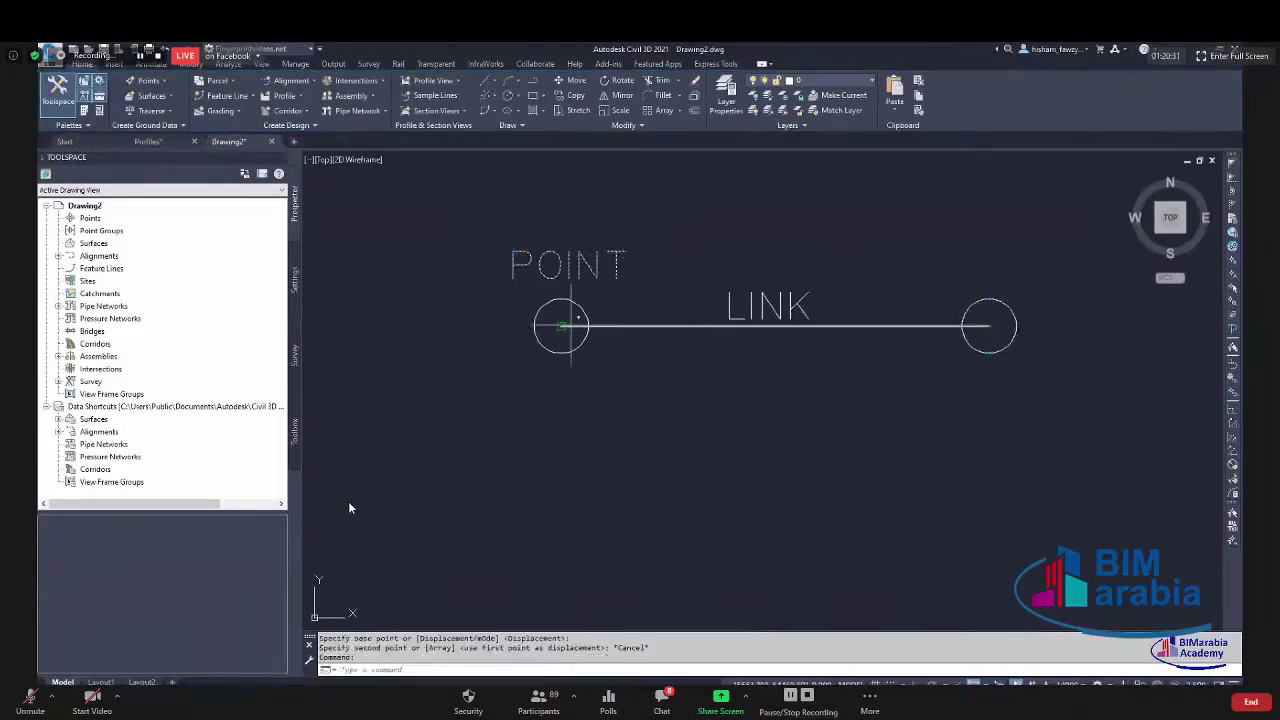
pyautogui.click(962, 325)
pyautogui.press('Escape')
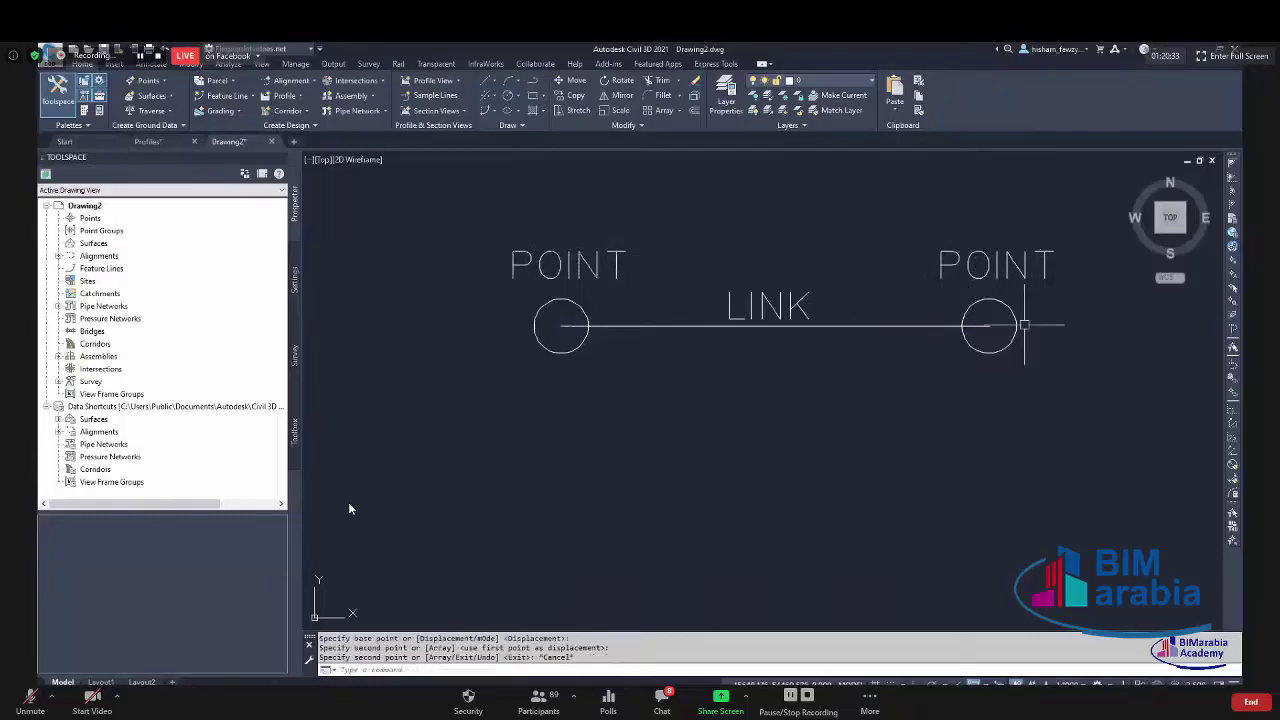
# Copy both circles and their connecting line straight down with Ortho on to form a second row below.
pyautogui.click(1034, 318)
pyautogui.click(900, 332)
pyautogui.click(688, 304)
pyautogui.click(546, 344)
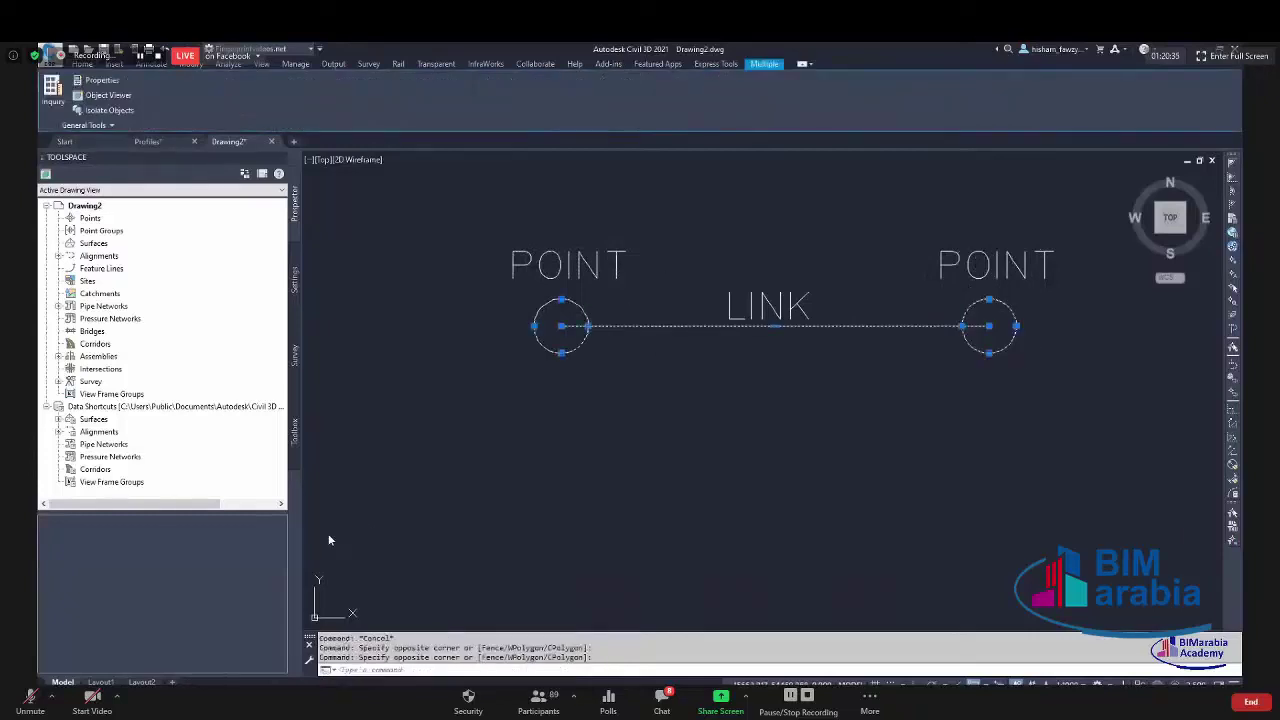
pyautogui.write('co')
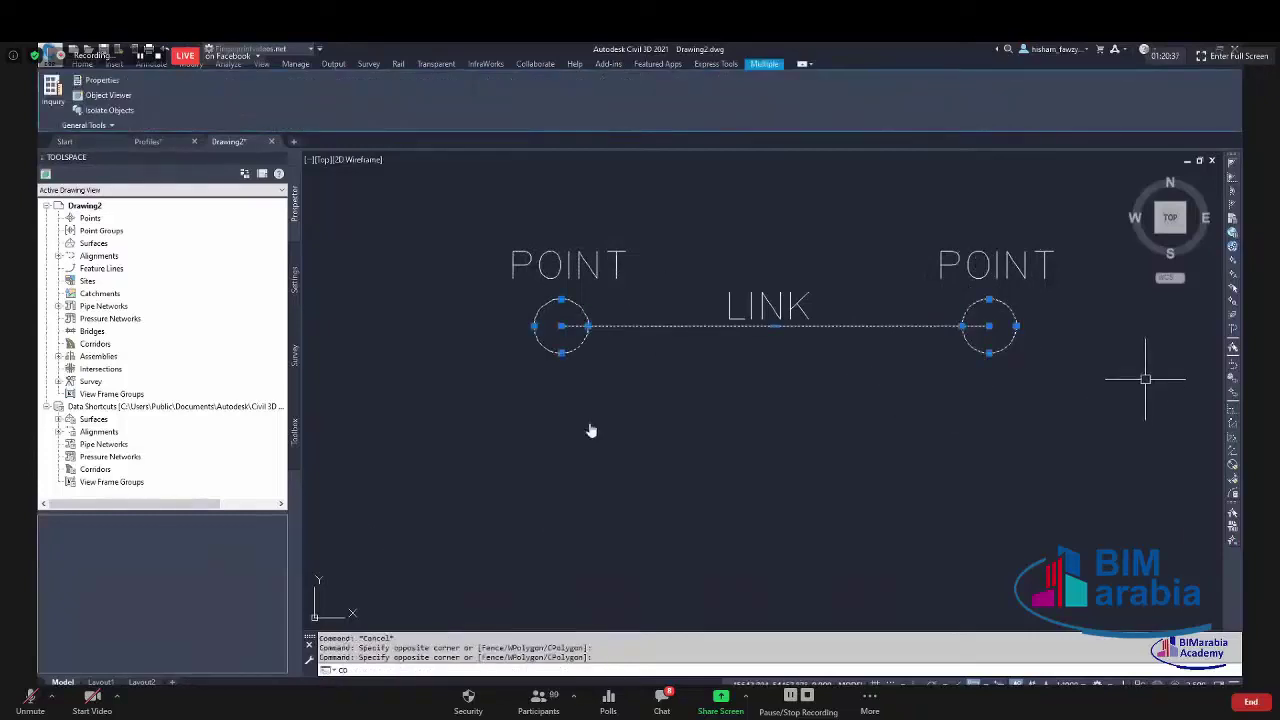
pyautogui.press('Return')
pyautogui.click(1087, 352)
pyautogui.press('F8')
pyautogui.click(1086, 462)
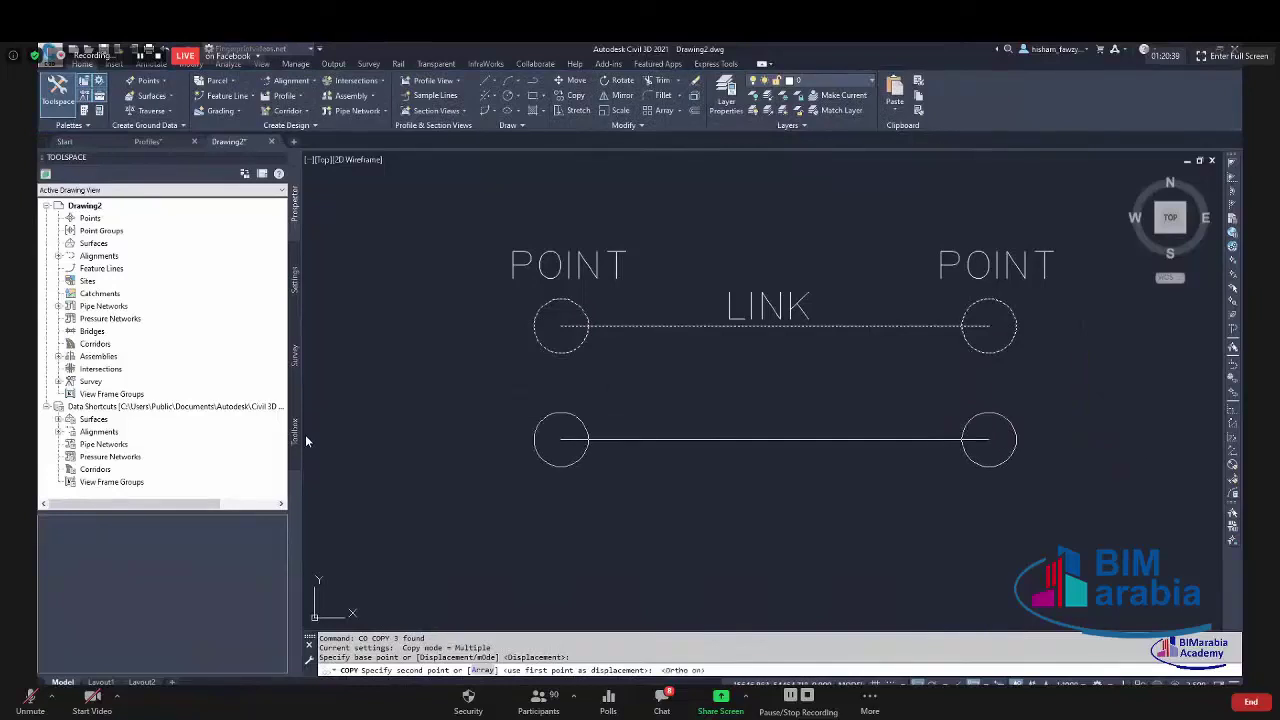
pyautogui.press('Escape')
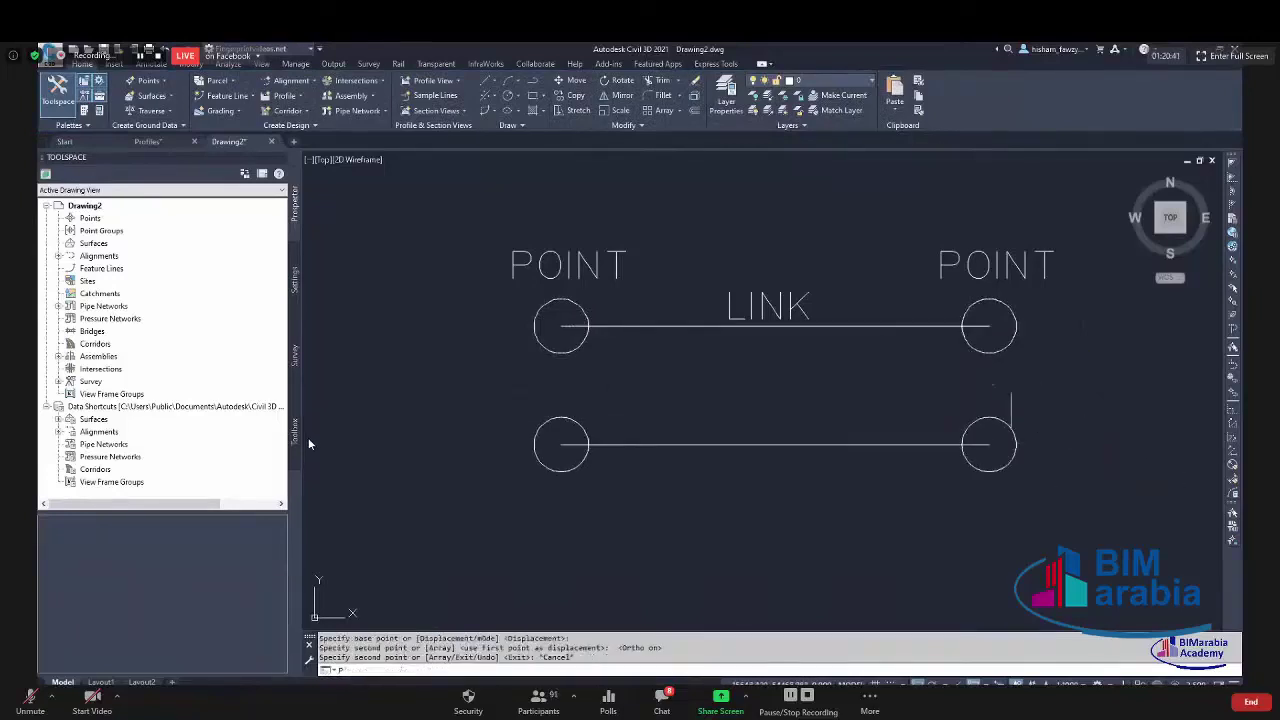
# Draw vertical polylines joining the upper and lower circle centers on the right and left sides.
pyautogui.write('pl')
pyautogui.press('Return')
pyautogui.click(989, 326)
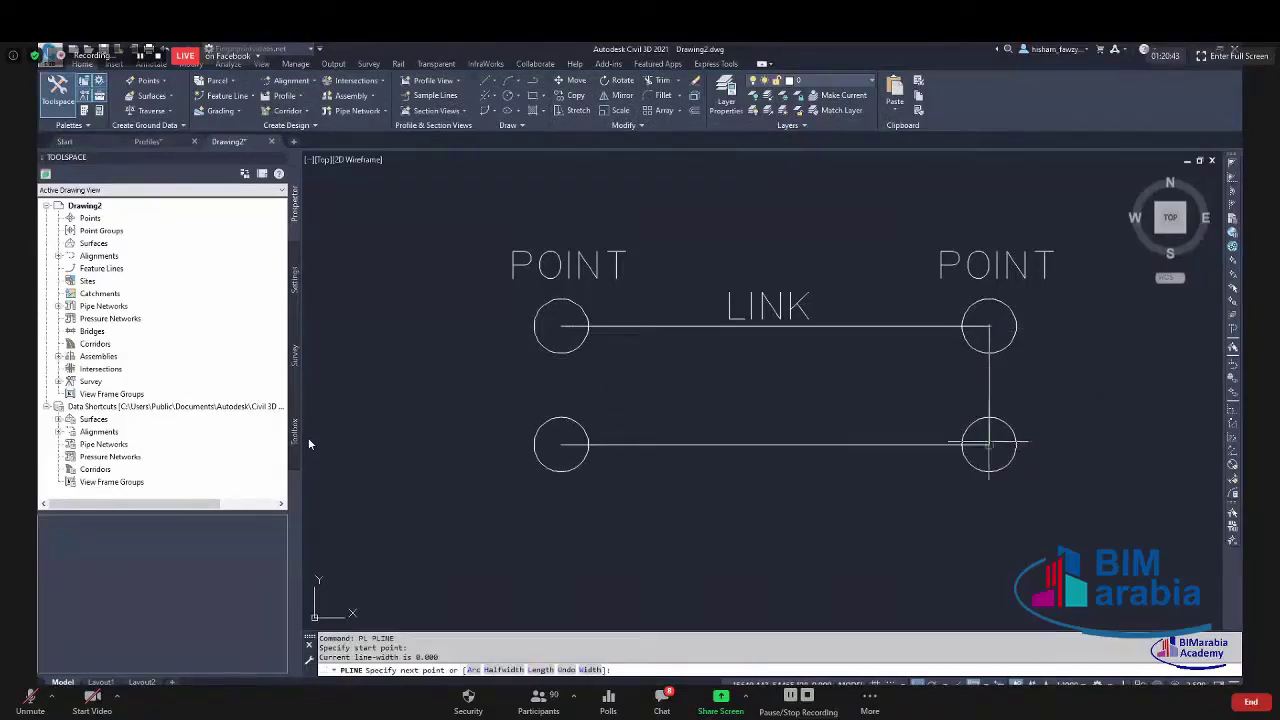
pyautogui.click(989, 444)
pyautogui.press('Escape')
pyautogui.press('Return')
pyautogui.click(561, 326)
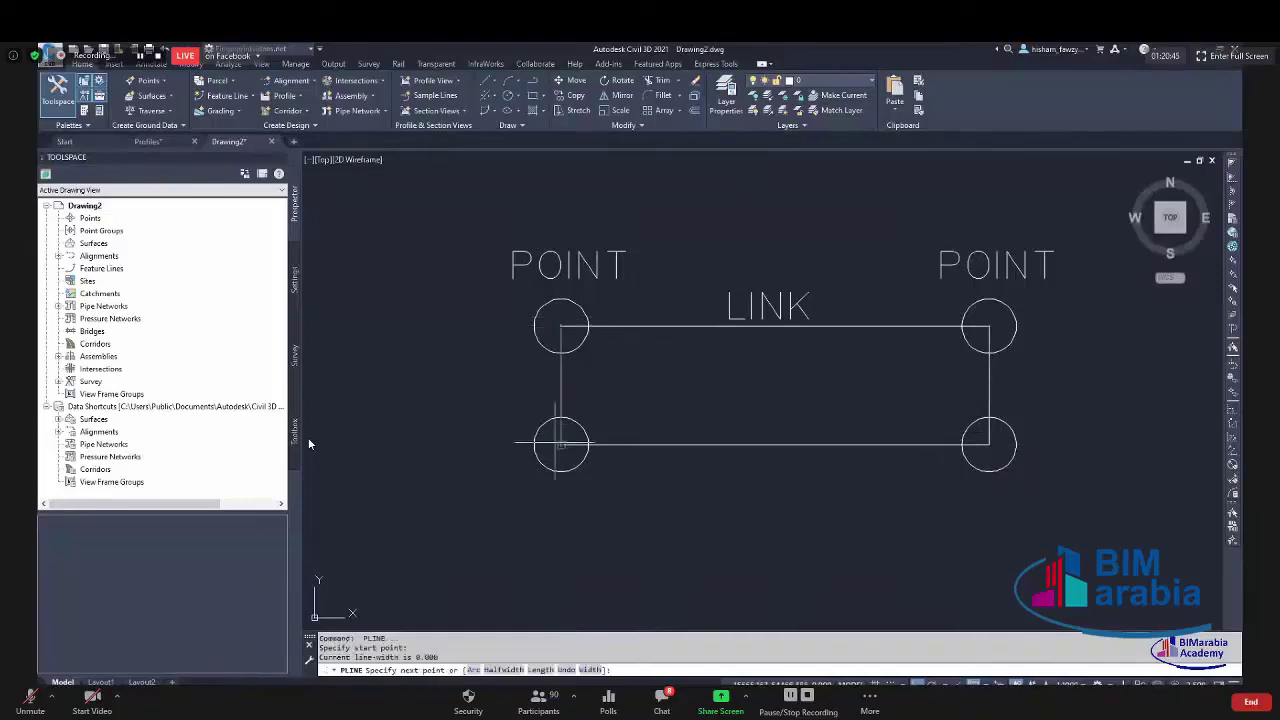
pyautogui.click(561, 444)
pyautogui.press('Escape')
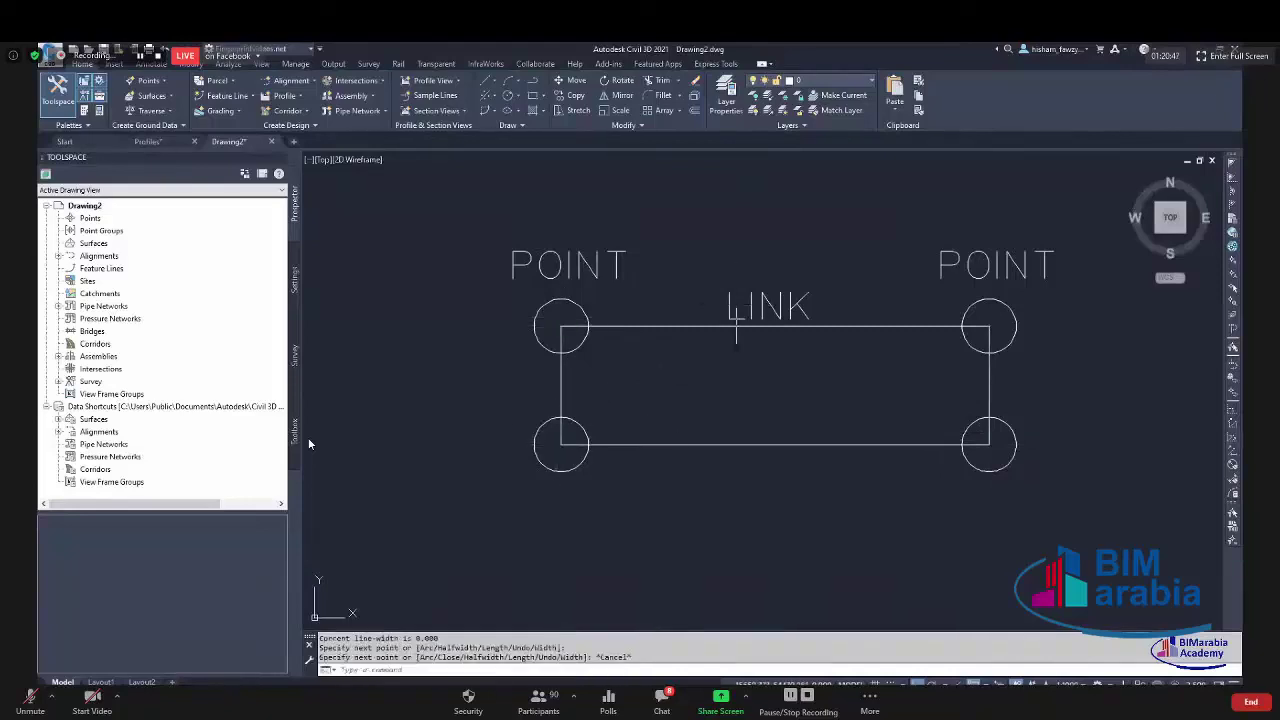
# Copy both POINT labels straight down to just below the two lower circles.
pyautogui.click(977, 232)
pyautogui.click(666, 257)
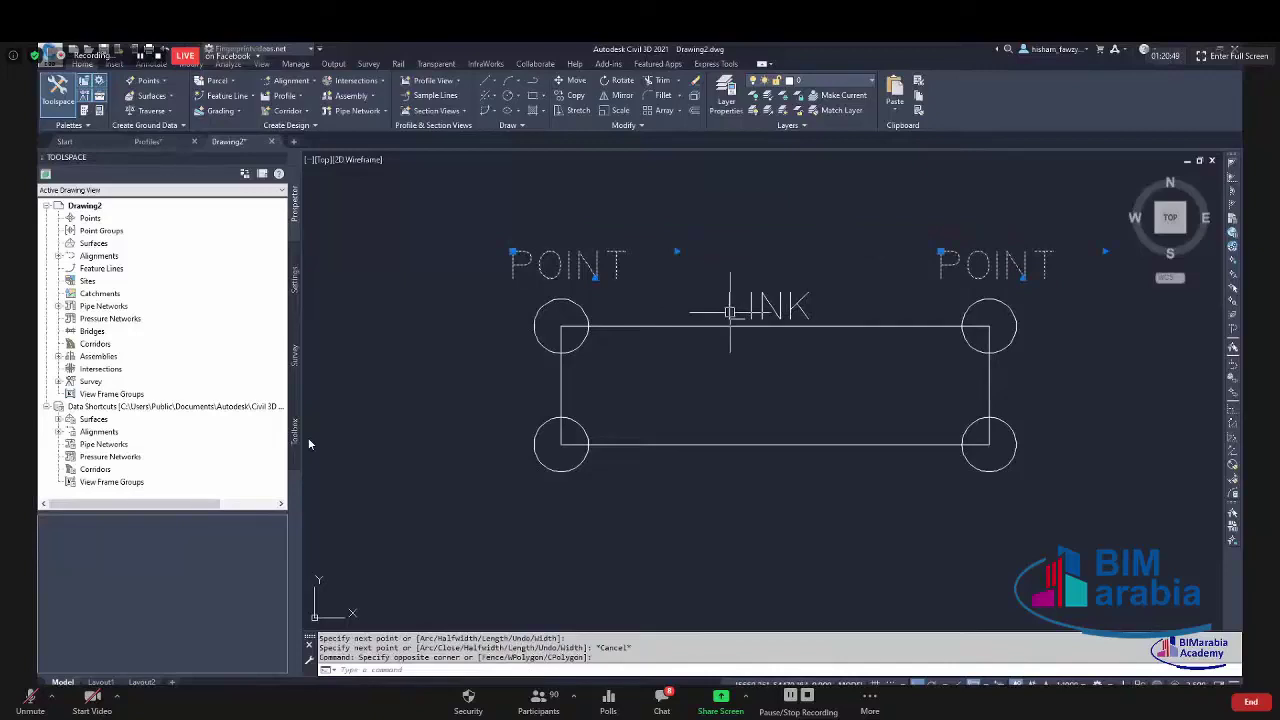
pyautogui.write('c')
pyautogui.press('Return')
pyautogui.click(1057, 309)
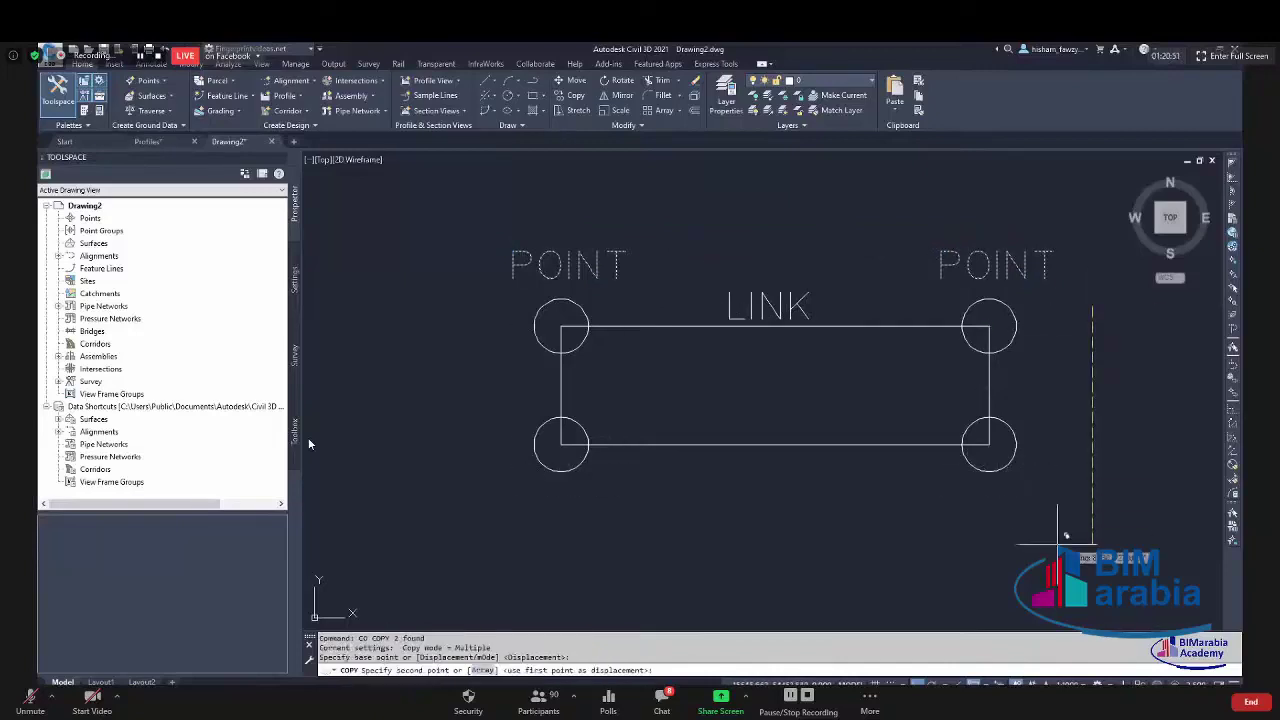
pyautogui.click(1057, 545)
pyautogui.press('Escape')
pyautogui.press('Escape')
# Copy the LINK label below the lower line, then beside the right and left lines with Ortho and object snap off.
pyautogui.click(785, 307)
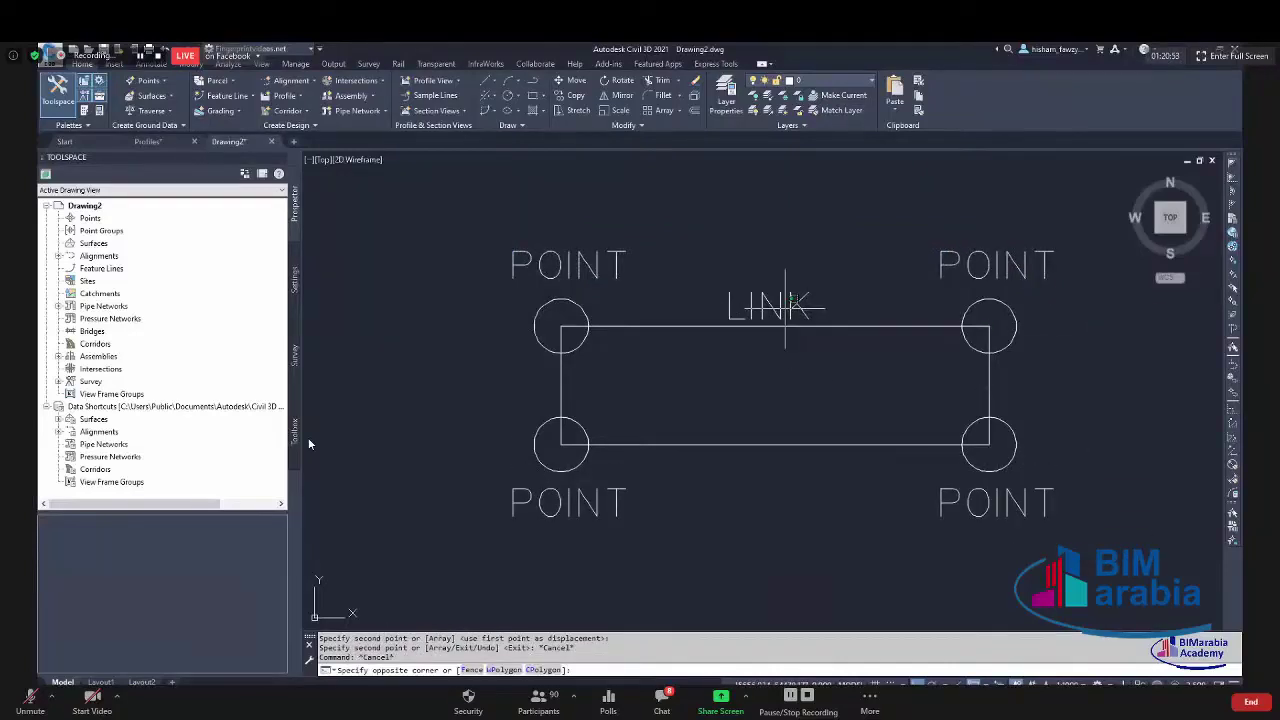
pyautogui.click(790, 300)
pyautogui.write('co')
pyautogui.press('Return')
pyautogui.click(729, 320)
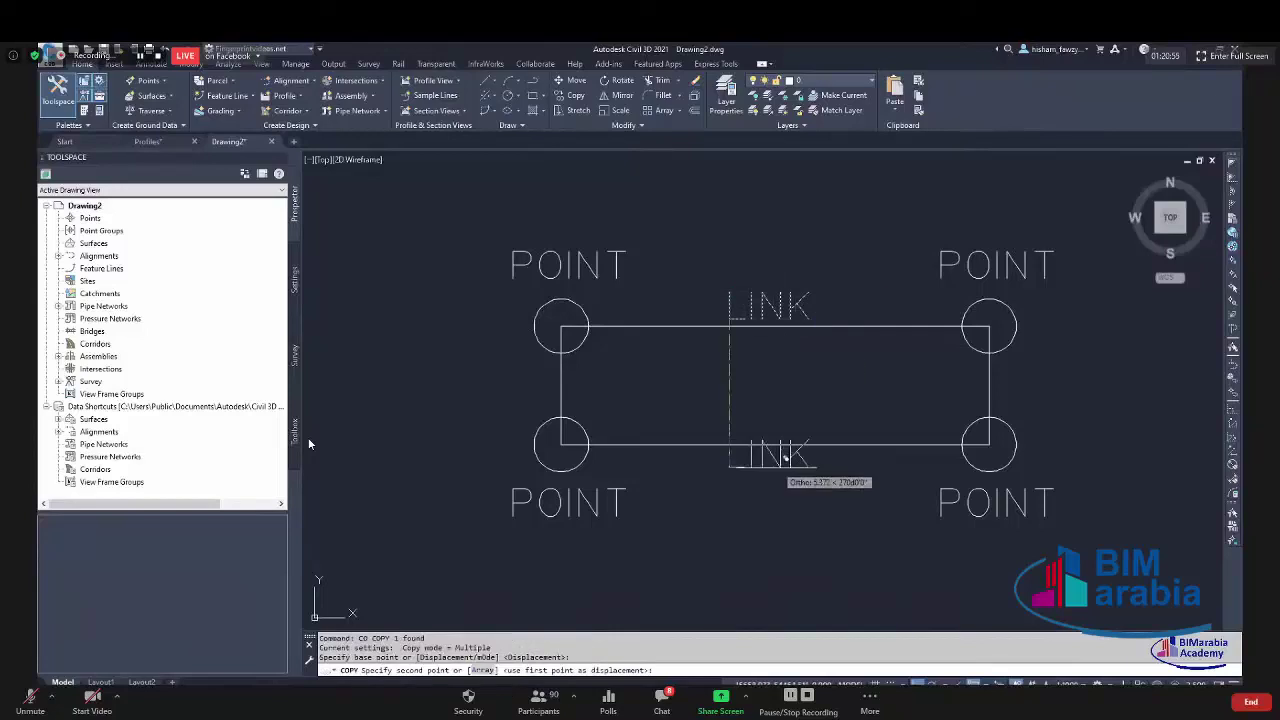
pyautogui.click(776, 468)
pyautogui.press('F8')
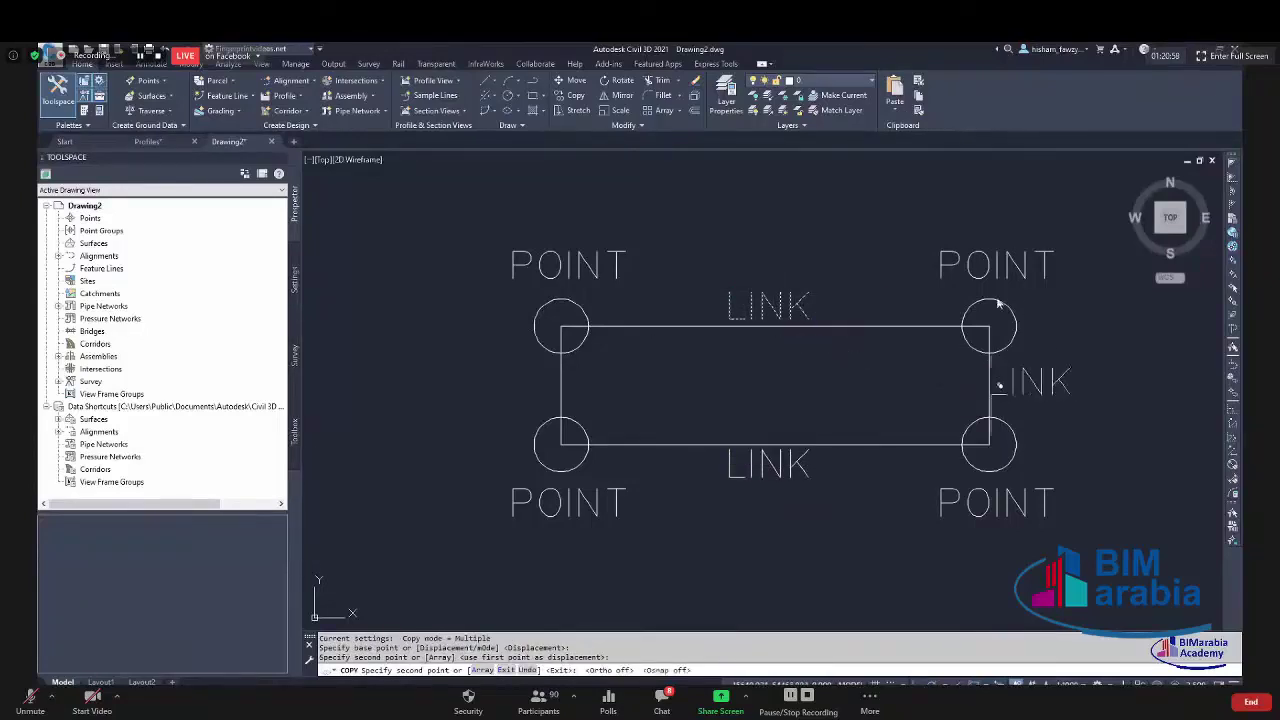
pyautogui.press('F3')
pyautogui.click(974, 397)
pyautogui.click(462, 390)
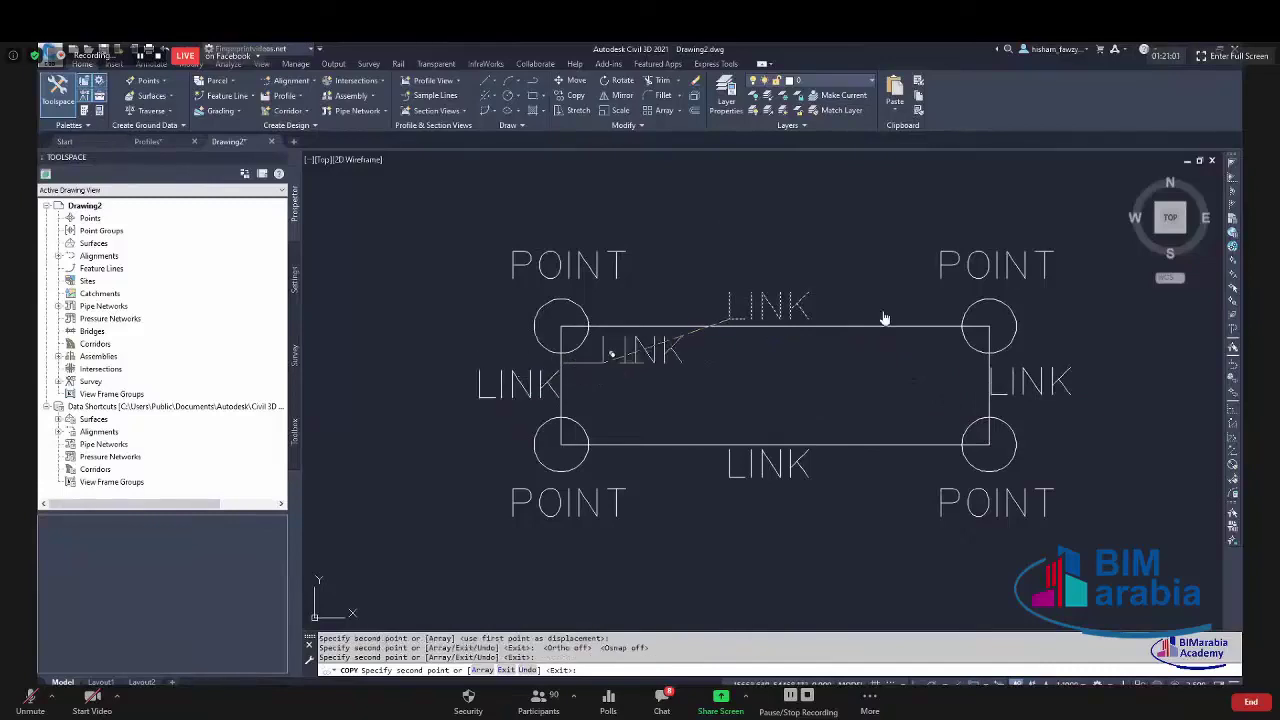
pyautogui.press('Escape')
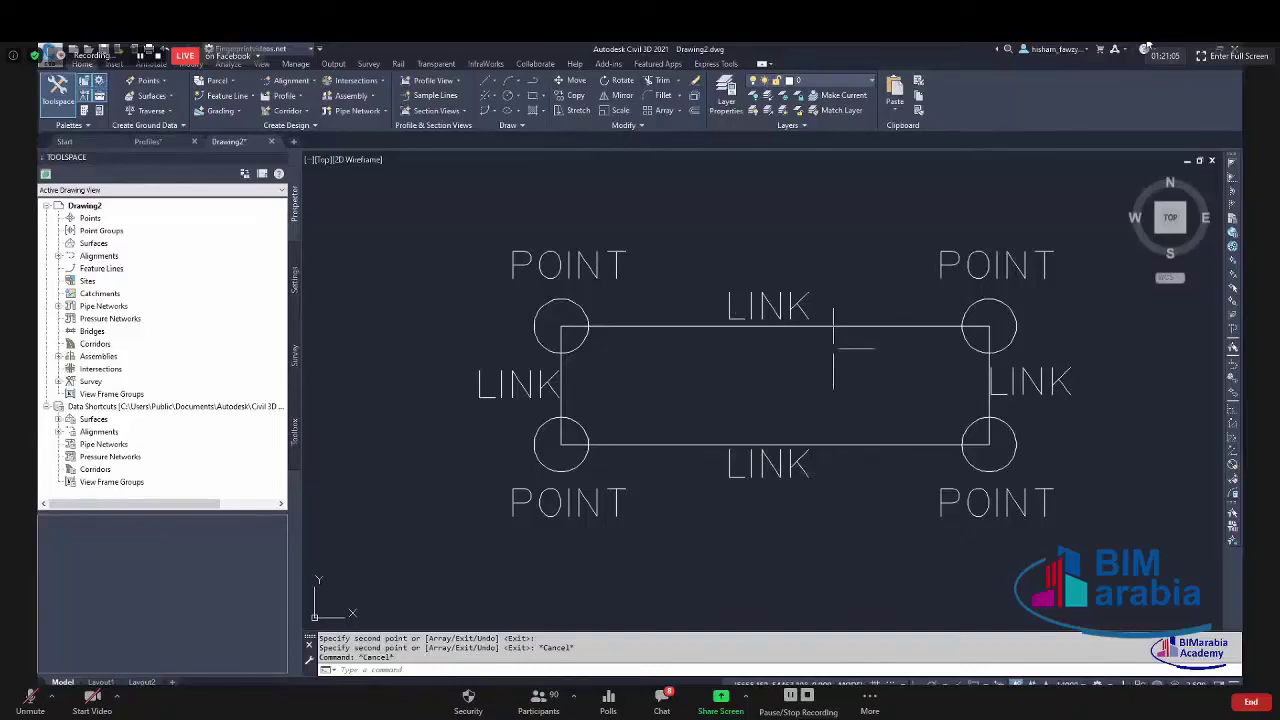
# Join the four connecting lines of the rectangle into one closed polyline.
pyautogui.press('Escape')
pyautogui.click(914, 294)
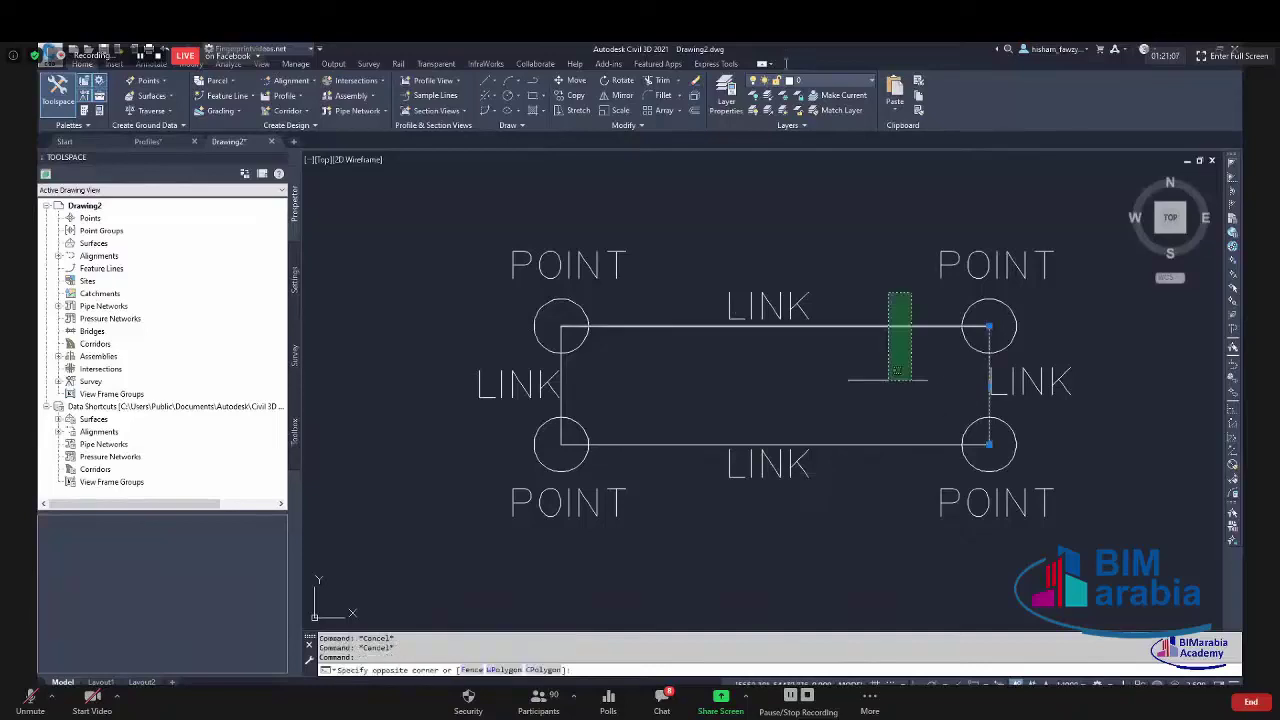
pyautogui.click(886, 371)
pyautogui.click(877, 442)
pyautogui.click(617, 450)
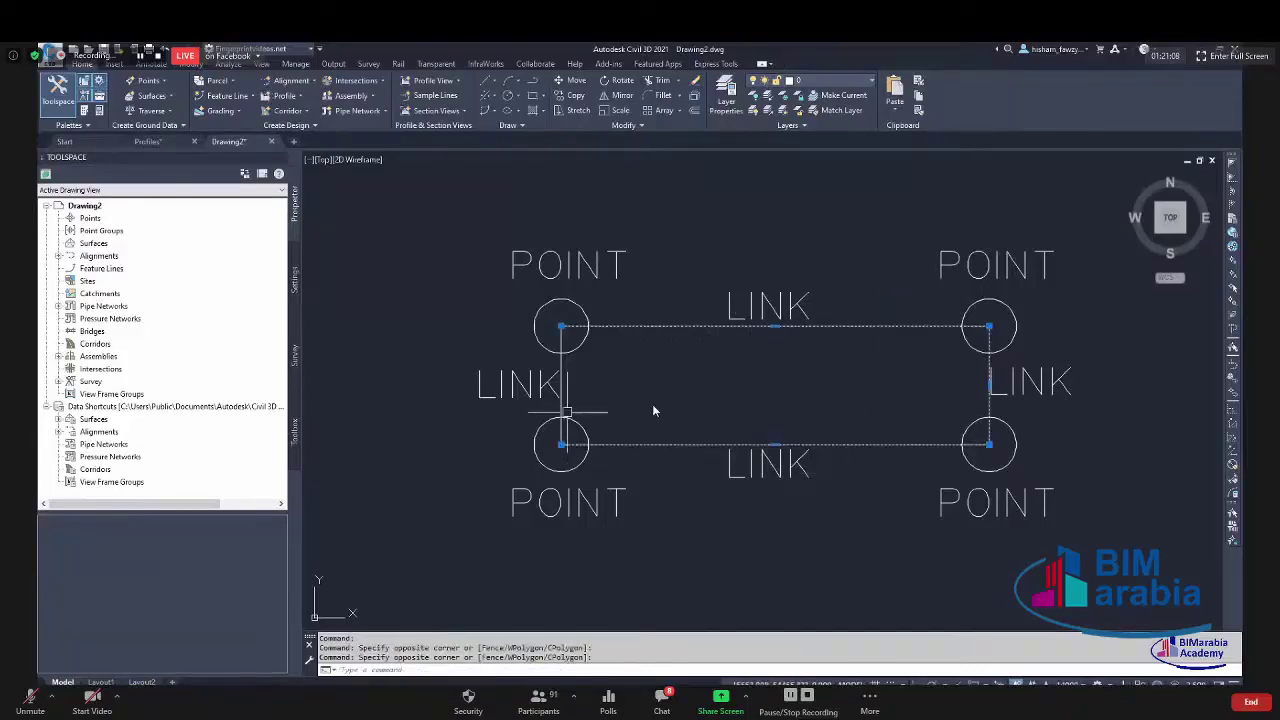
pyautogui.click(564, 411)
pyautogui.write('J')
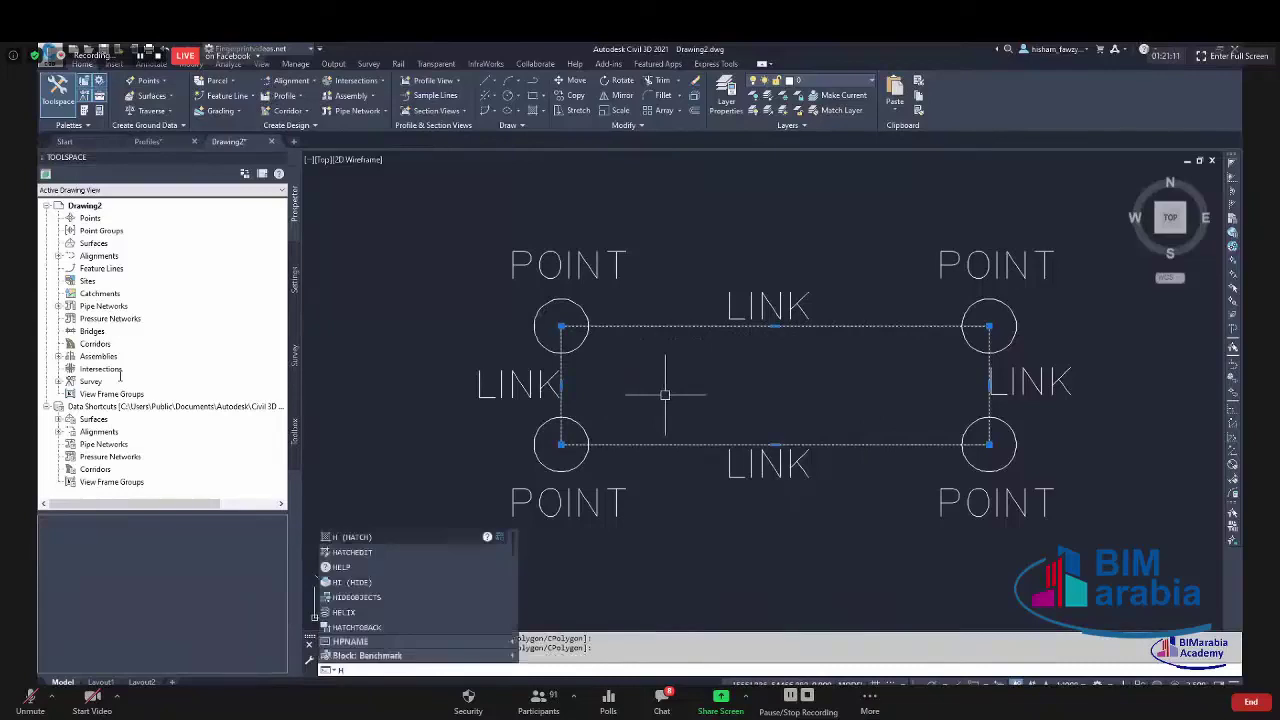
pyautogui.press('Return')
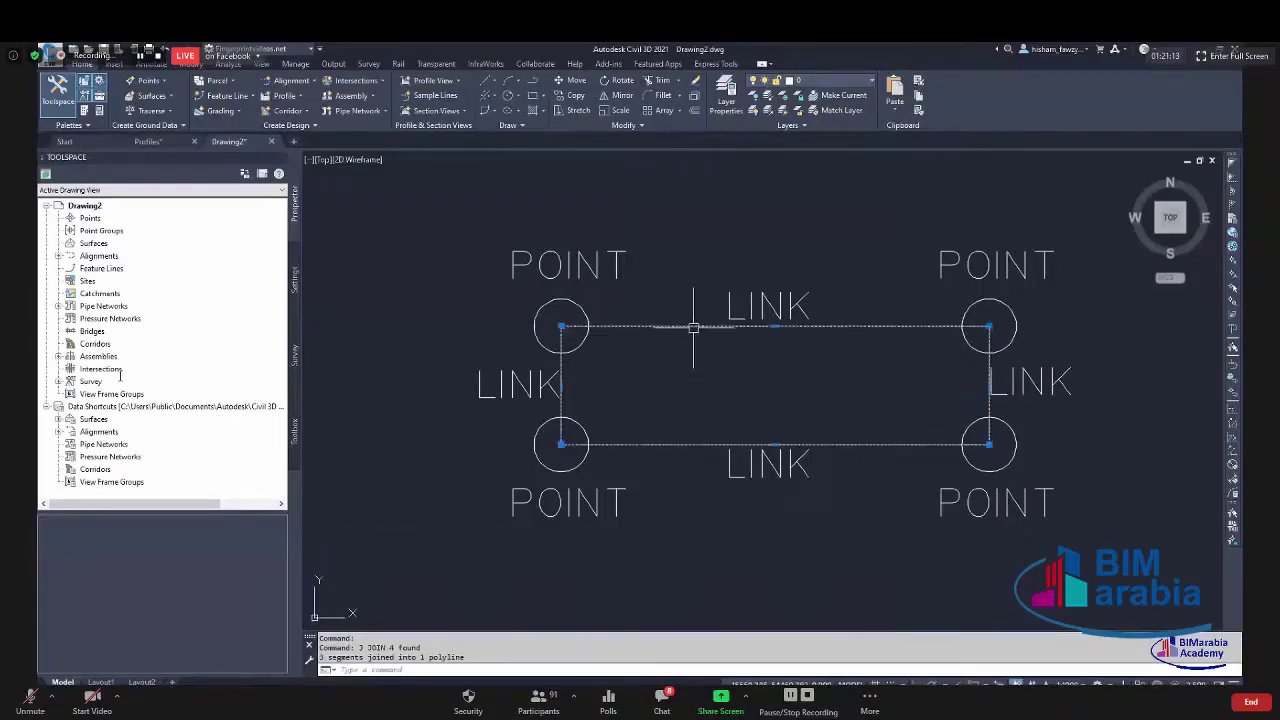
pyautogui.press('Escape')
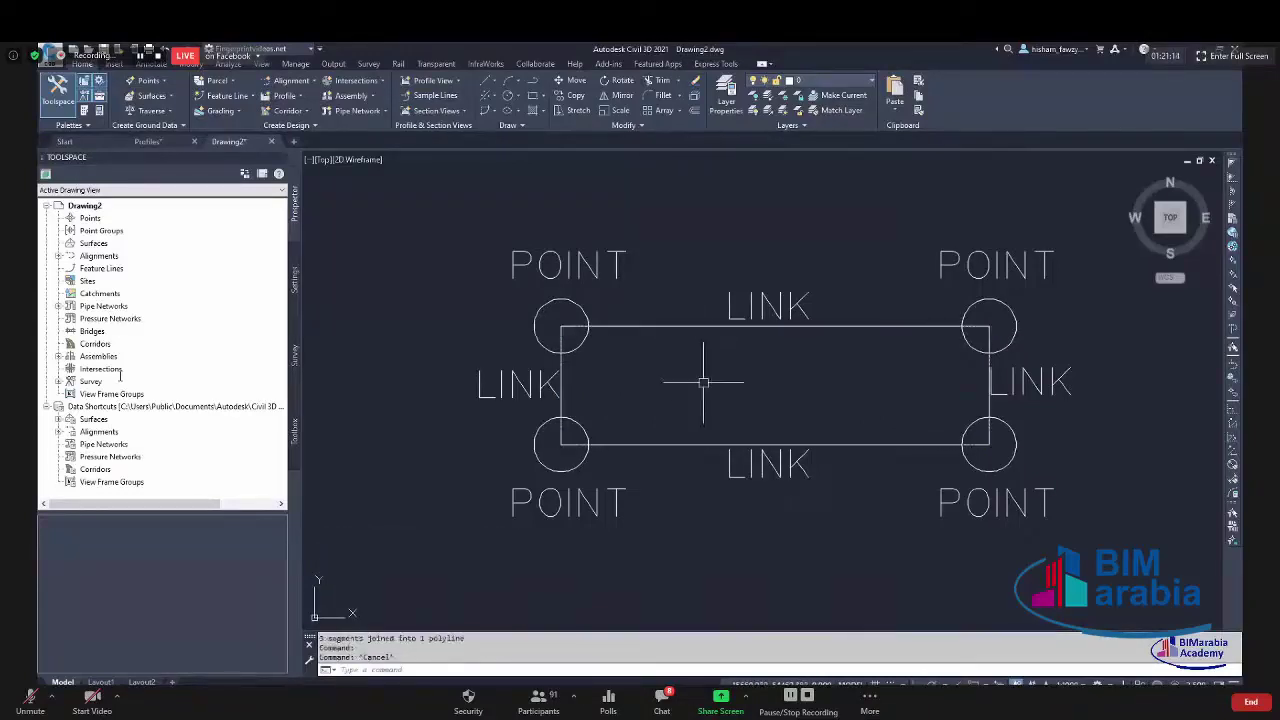
# Copy the upper LINK label down into the middle of the rectangle.
pyautogui.click(745, 300)
pyautogui.click(805, 229)
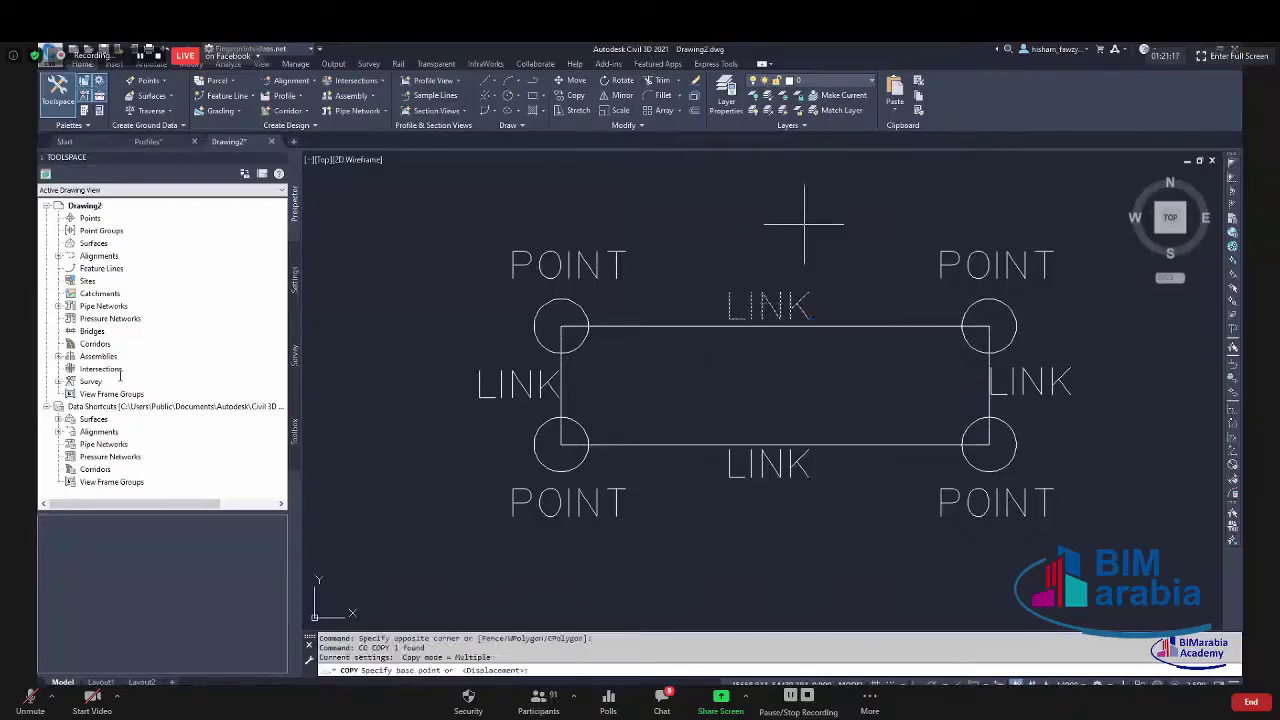
pyautogui.write('co')
pyautogui.press('Return')
pyautogui.click(826, 192)
pyautogui.click(829, 262)
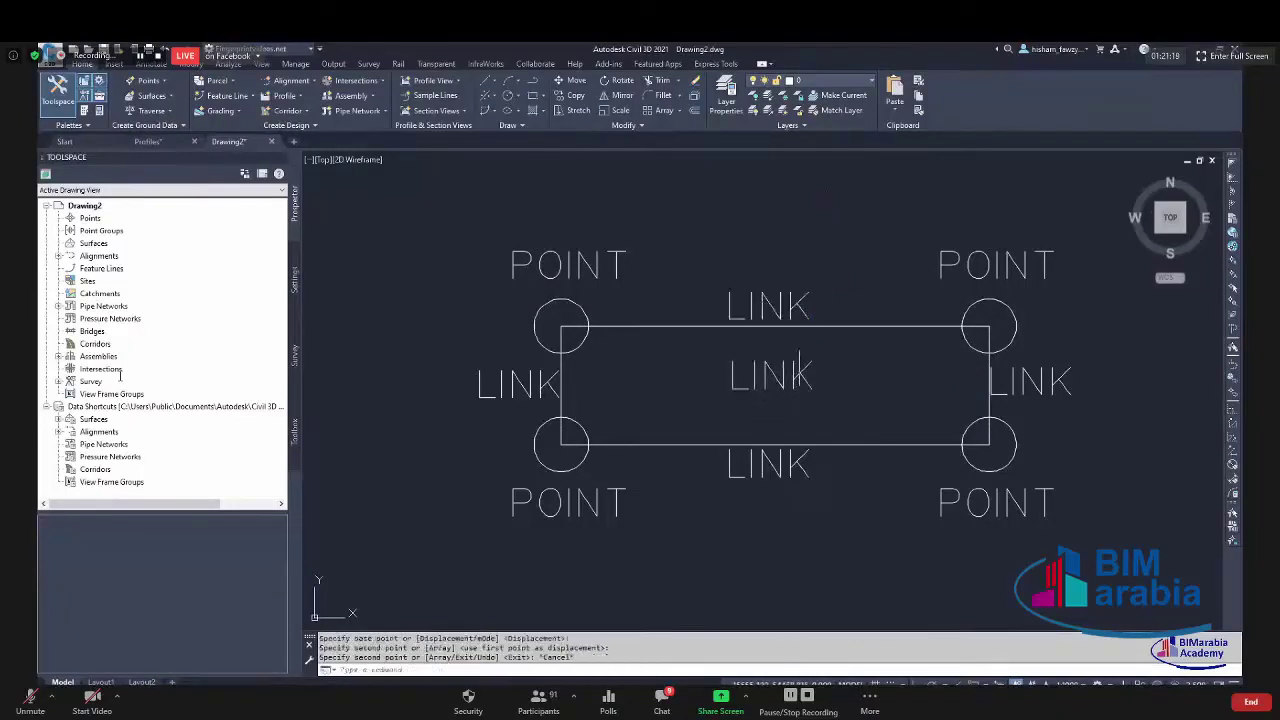
pyautogui.press('Return')
# Change the LINK label inside the rectangle to SHAPE and move it to the rectangle's center.
pyautogui.doubleClick(745, 370)
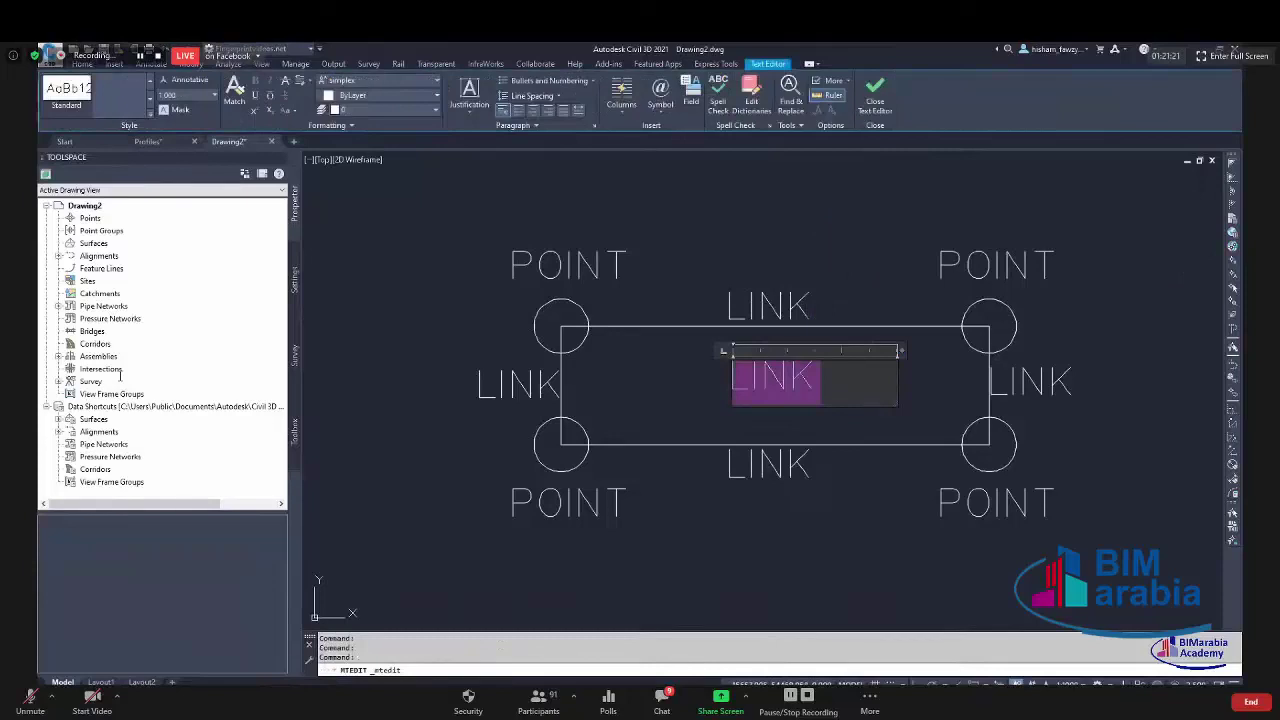
pyautogui.write('S')
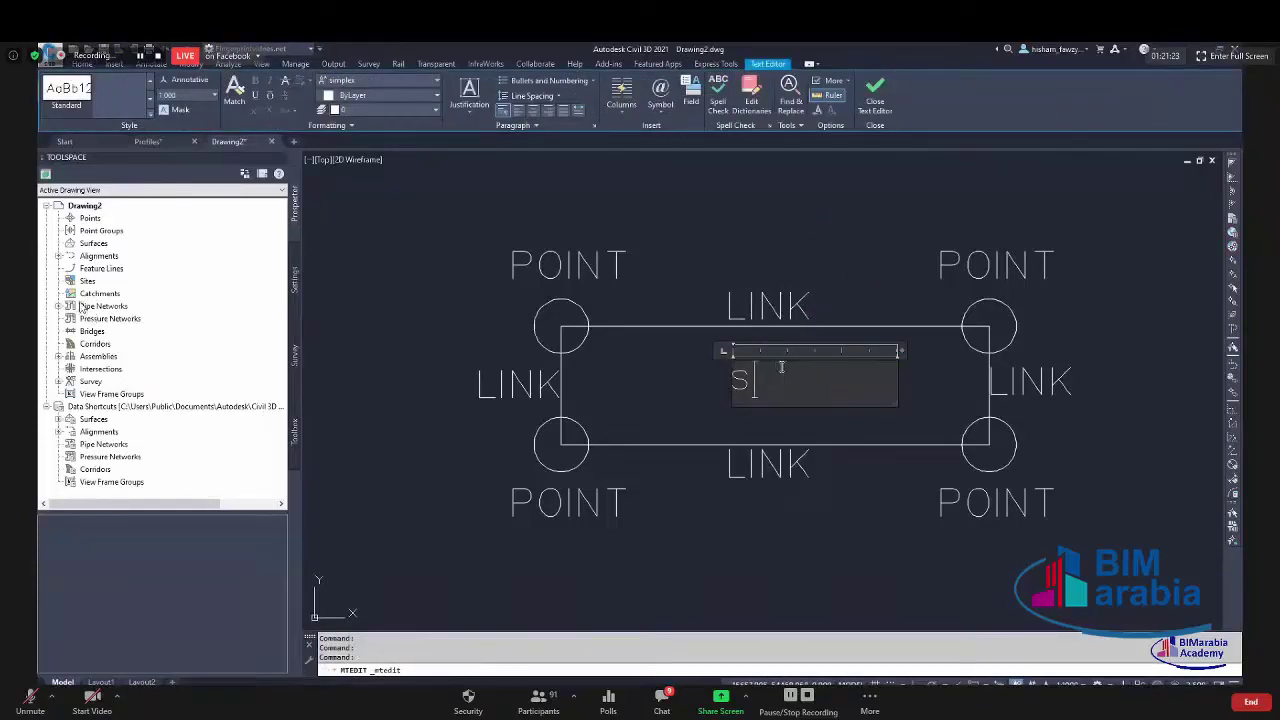
pyautogui.write('HAPE_')
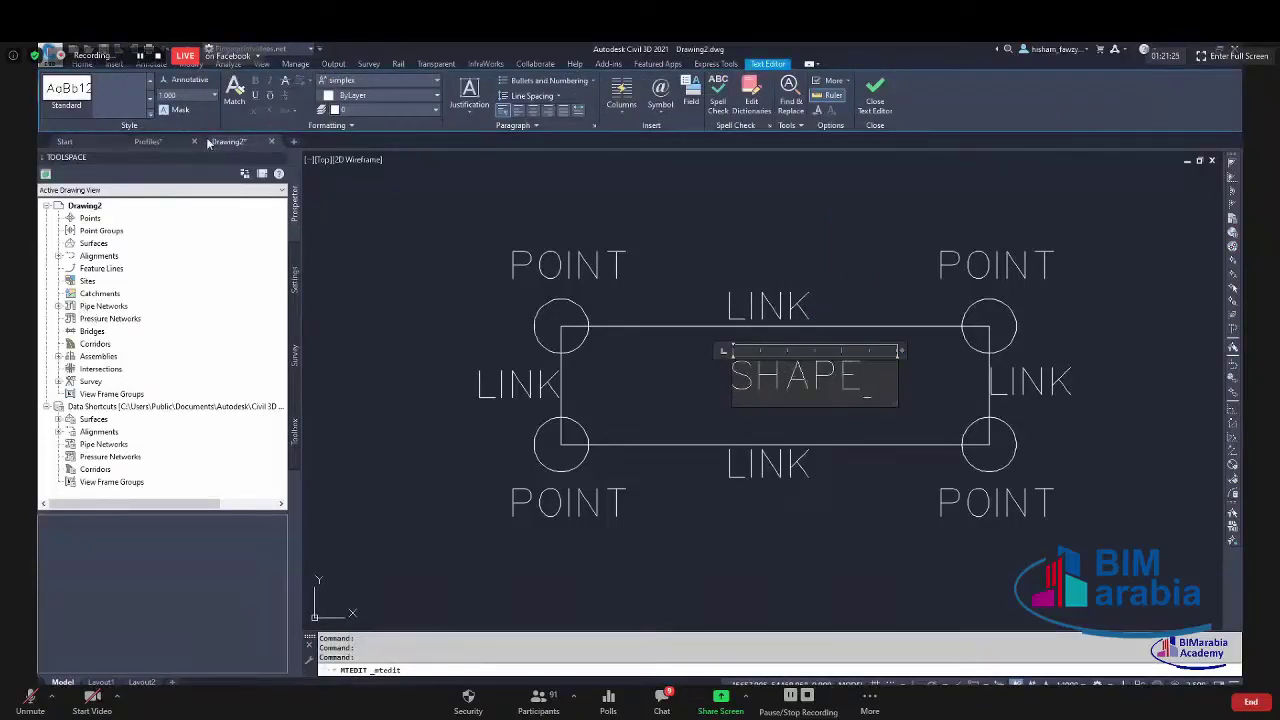
pyautogui.press('Escape')
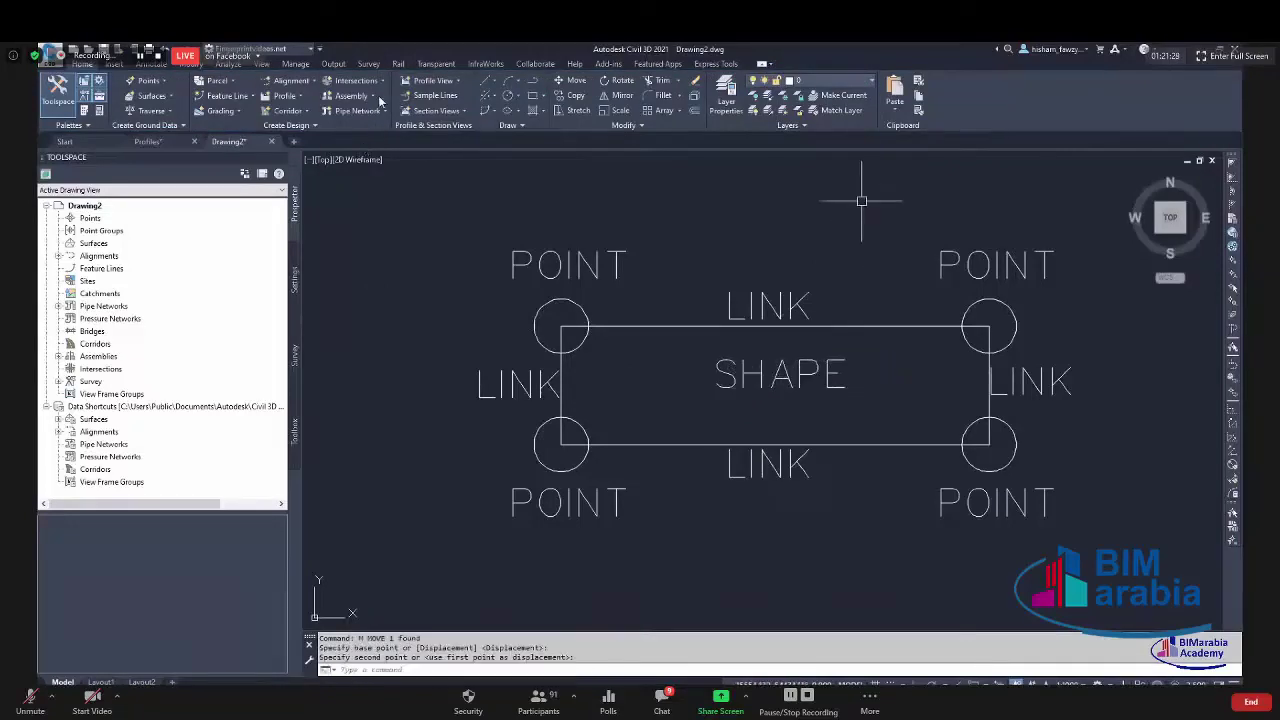
# Open the Civil metric subassemblies tool palettes and show the basic subassemblies.
pyautogui.scroll(-2, 705, 302)
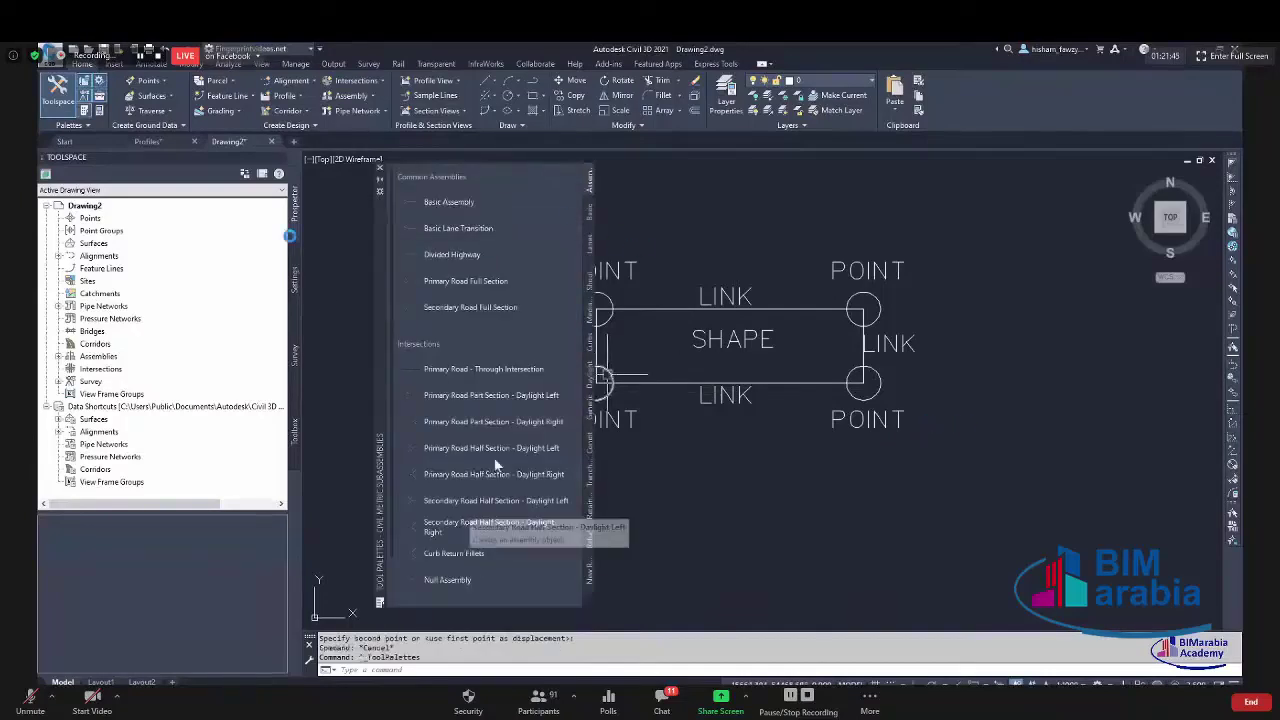
pyautogui.click(587, 218)
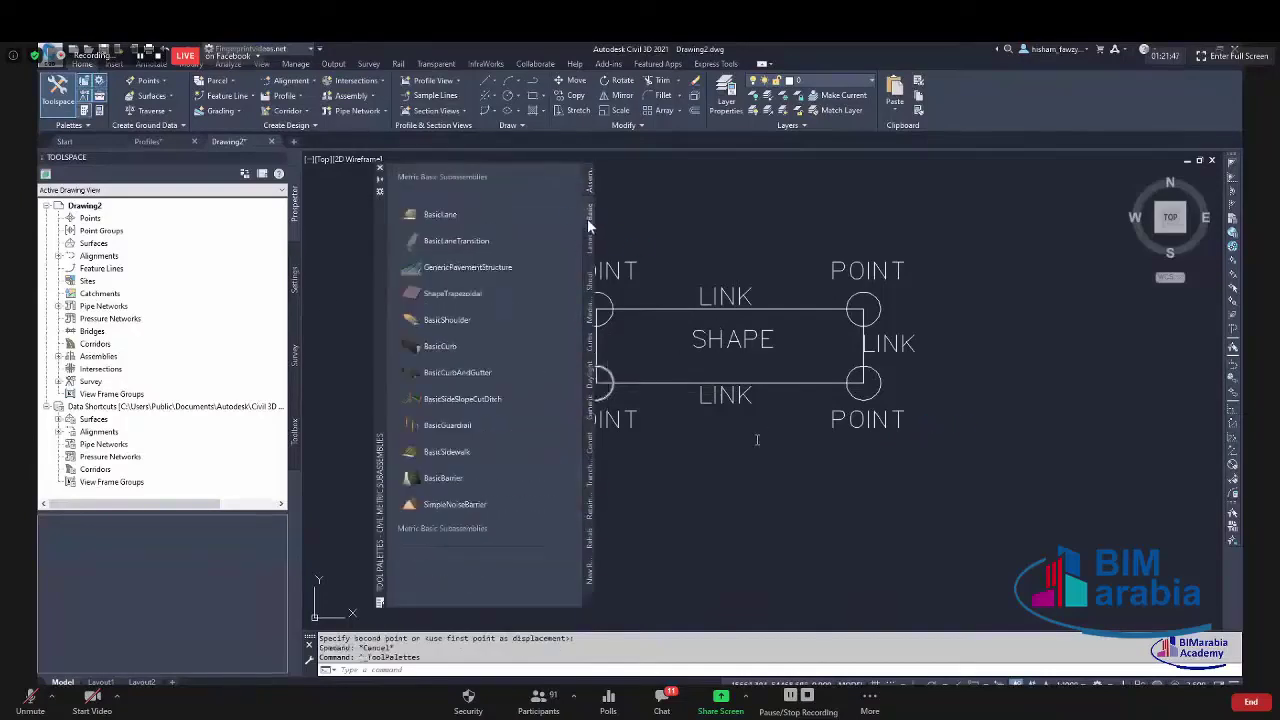
# Attach a BasicLane subassembly to the right side of the assembly marker, keeping its default parameters.
pyautogui.click(425, 216)
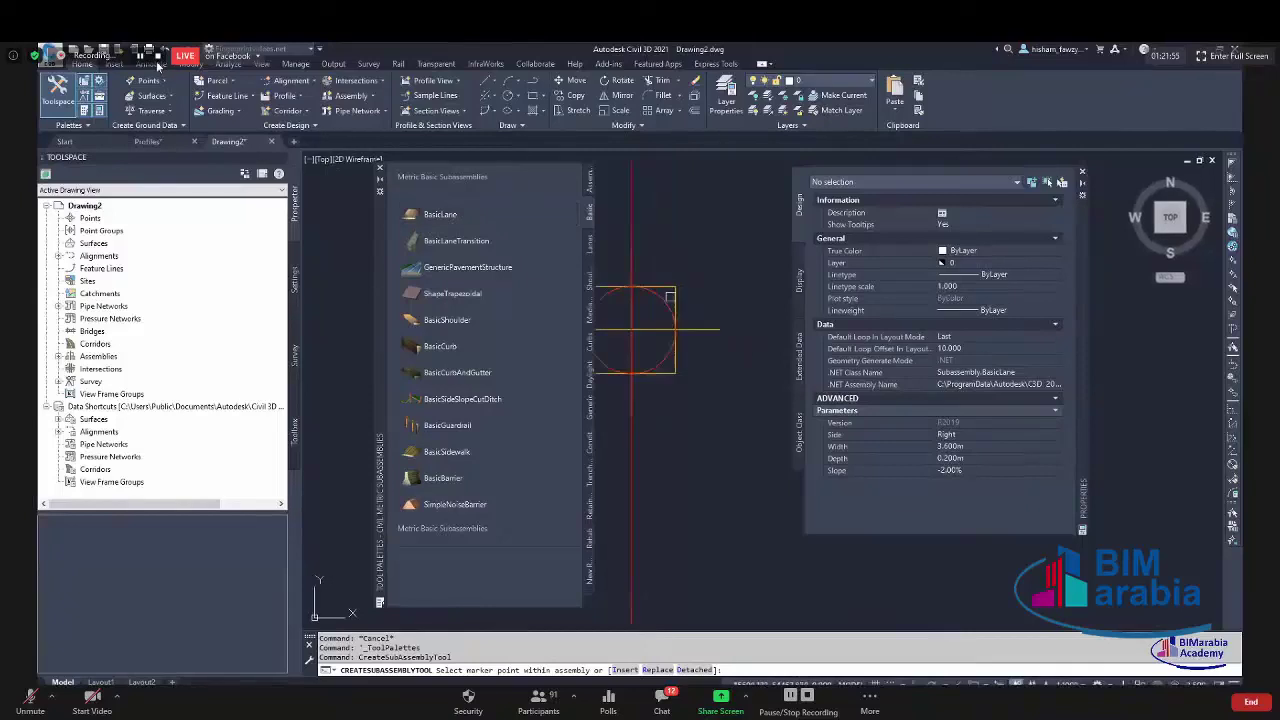
pyautogui.click(644, 320)
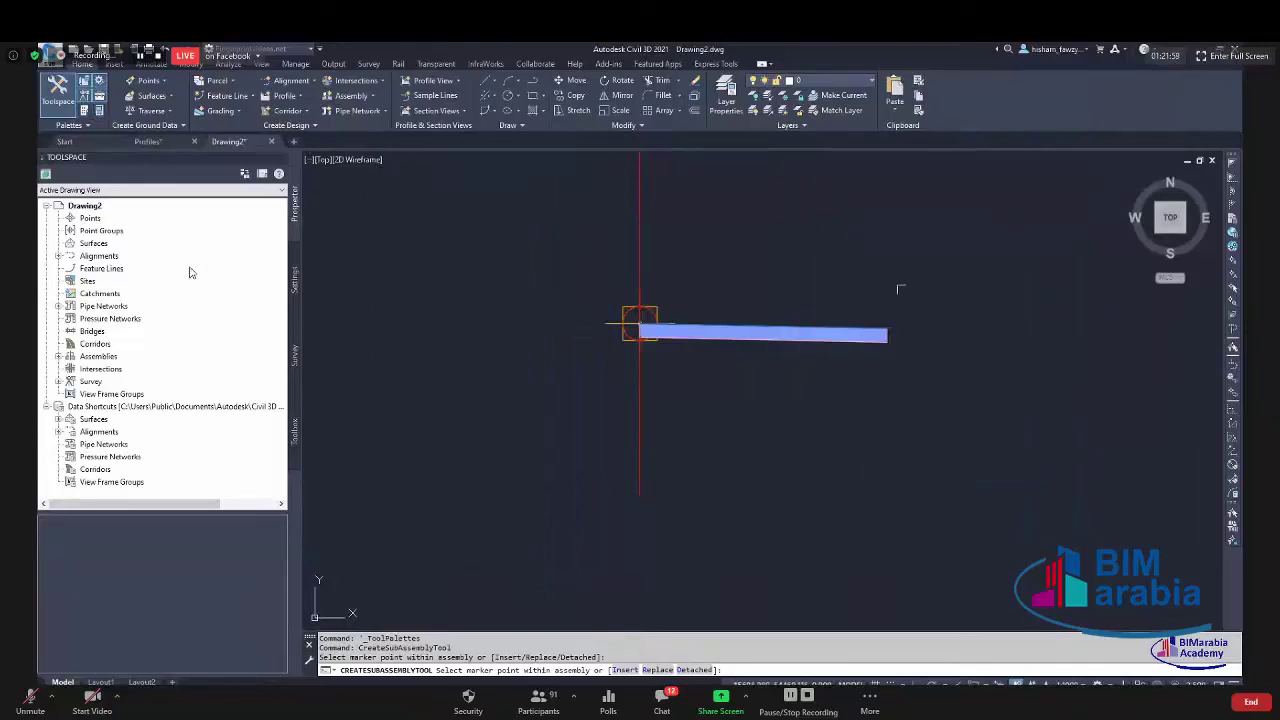
pyautogui.press('Escape')
# Examine the placed lane up close, checking its corner points, edge links and filled shape.
pyautogui.click(782, 333)
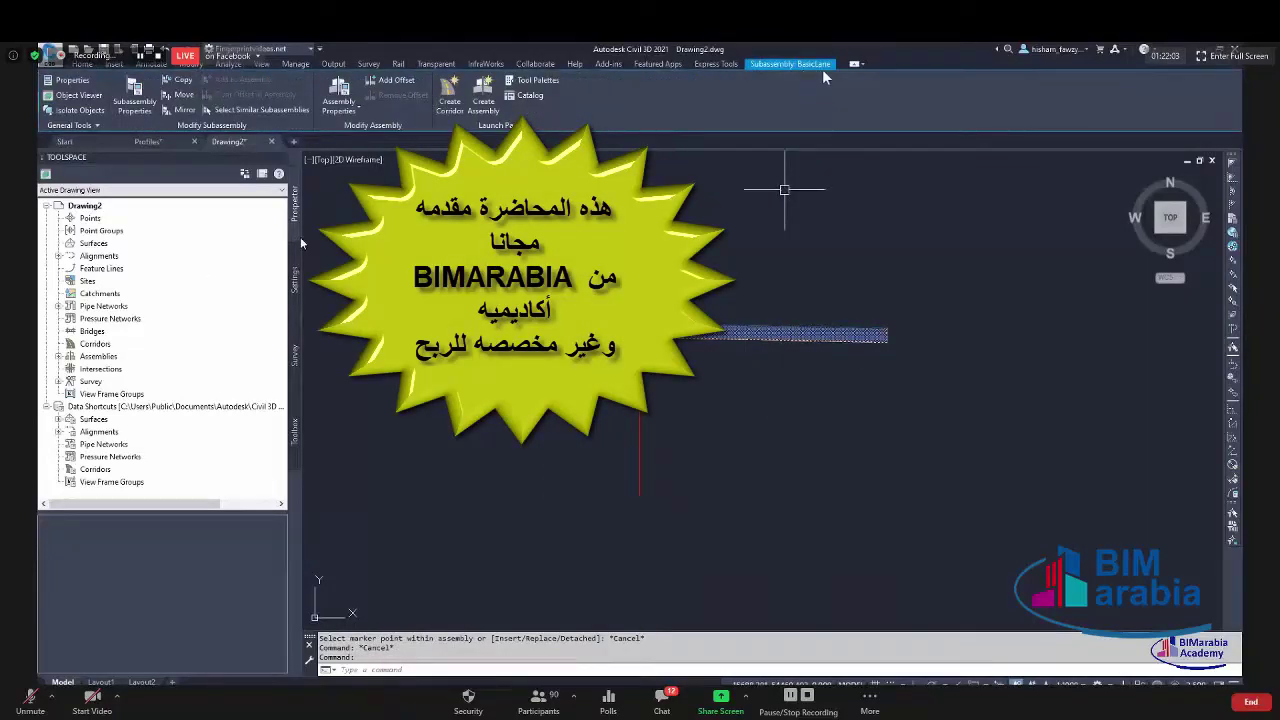
pyautogui.scroll(5, 640, 274)
pyautogui.press('Escape')
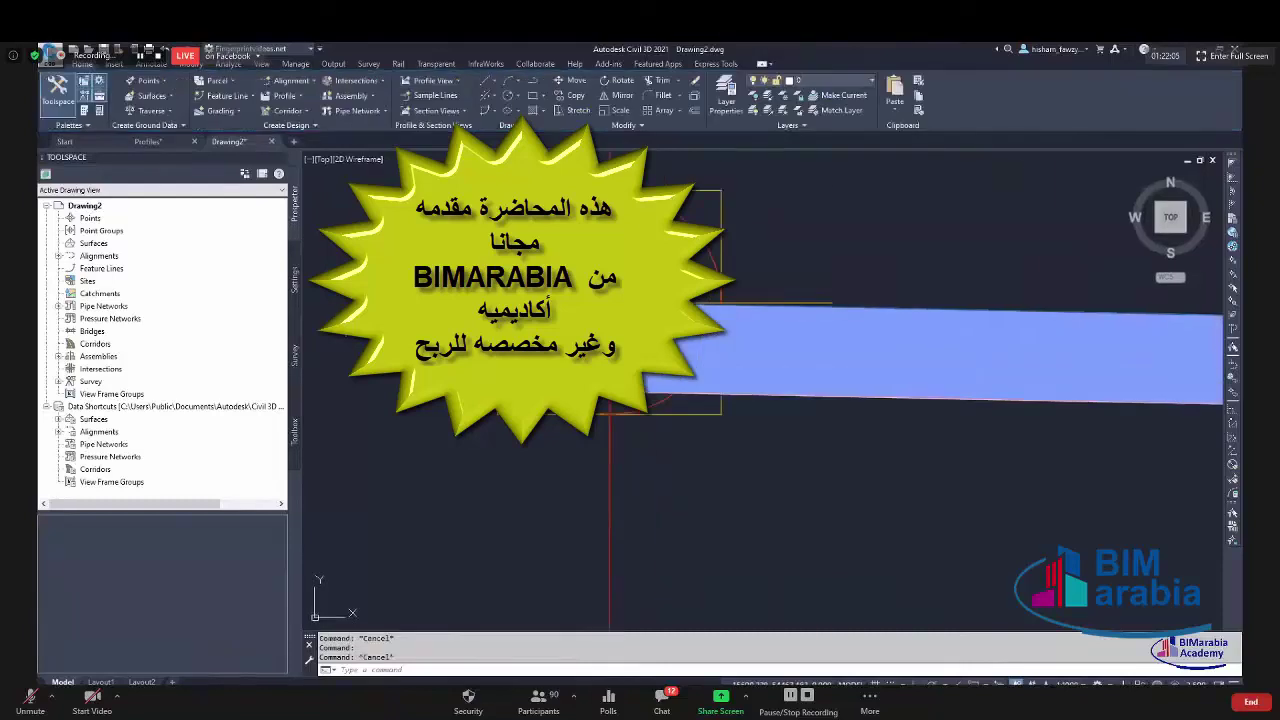
pyautogui.scroll(3, 595, 370)
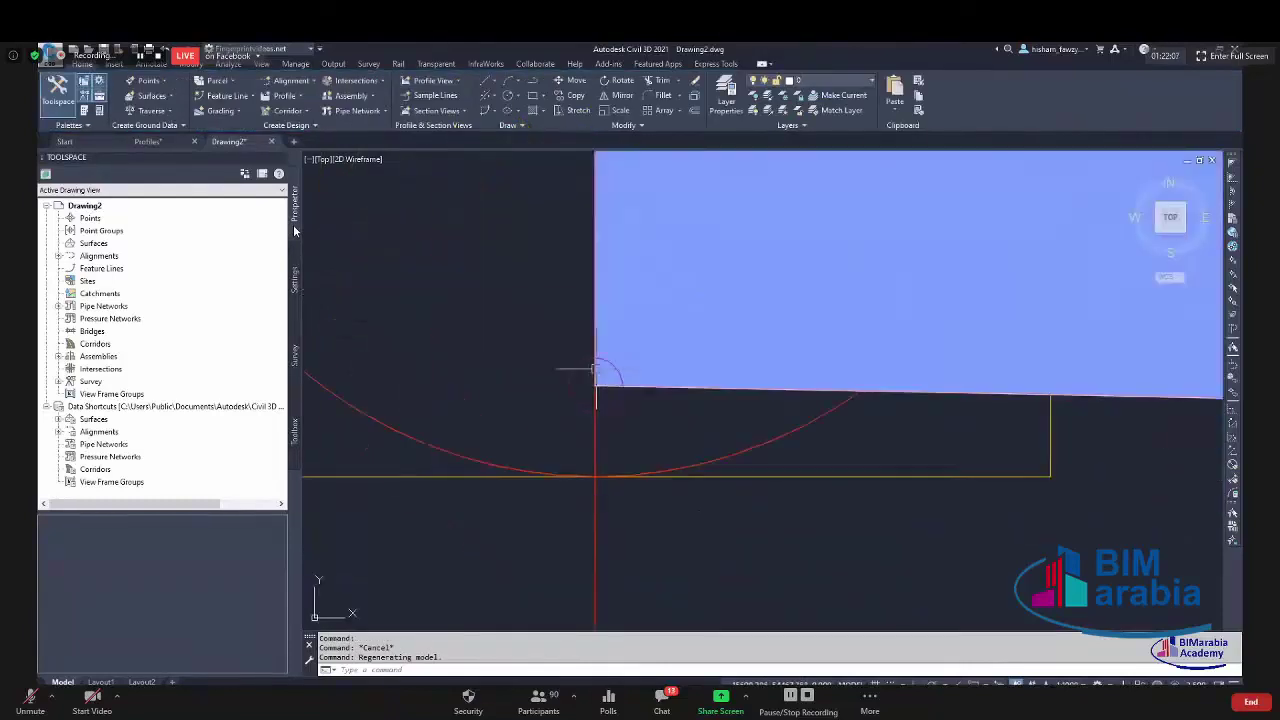
pyautogui.scroll(-3, 500, 350)
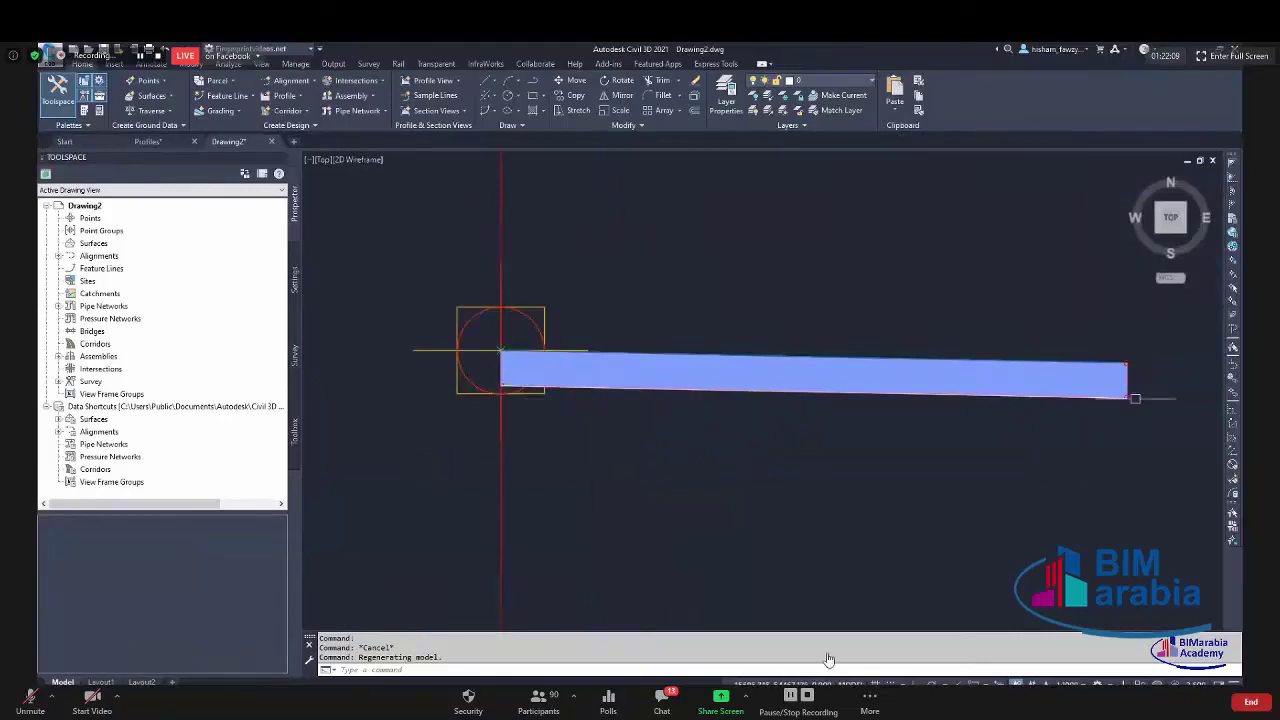
pyautogui.scroll(3, 1134, 397)
pyautogui.scroll(-3, 1109, 403)
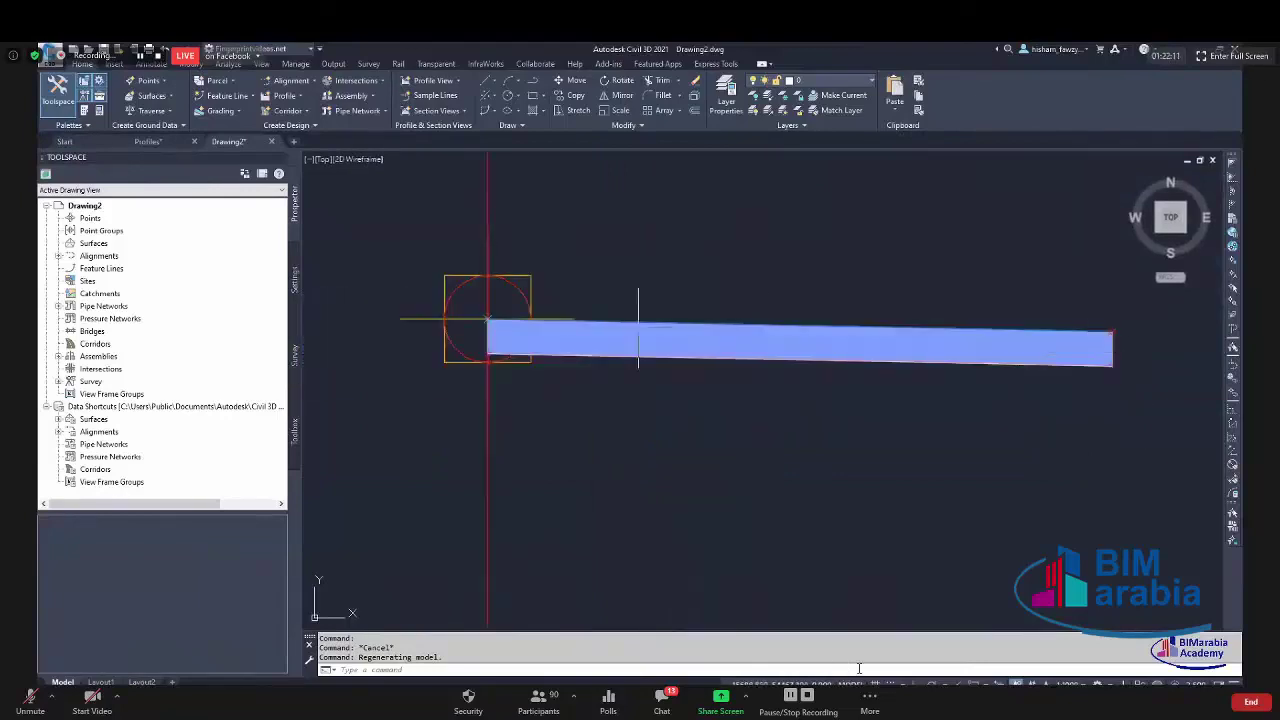
pyautogui.scroll(2, 520, 315)
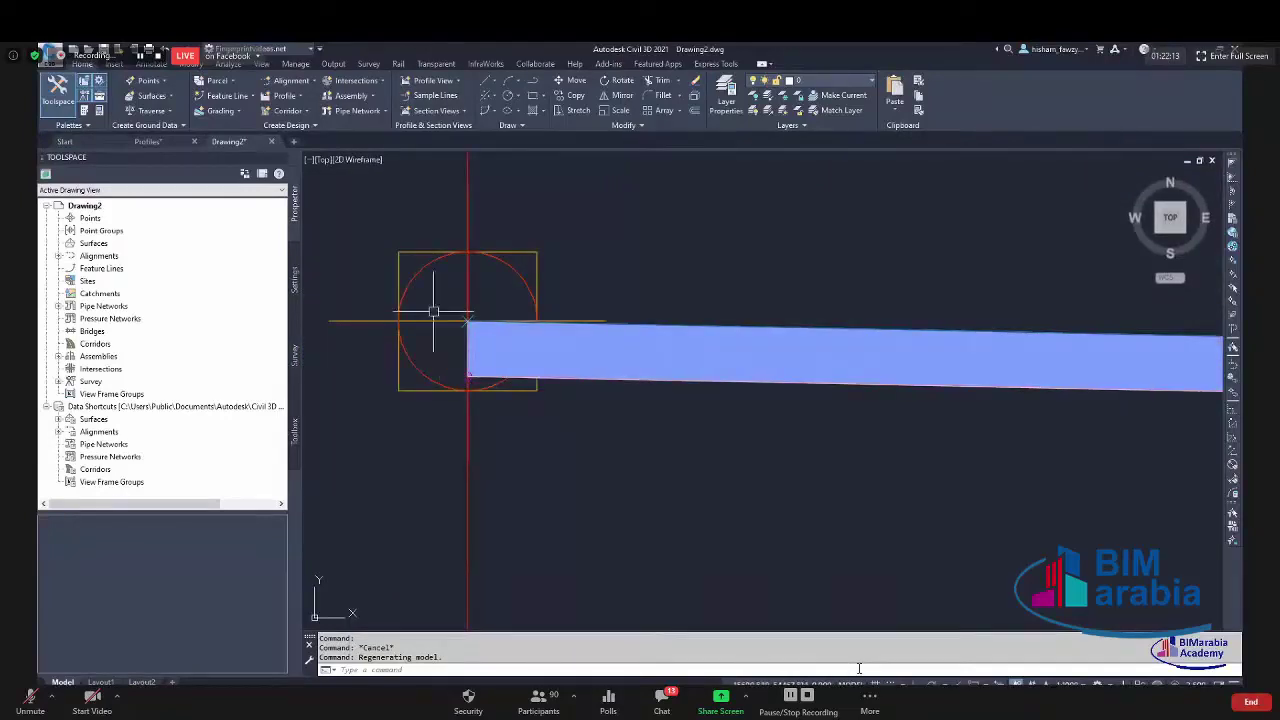
pyautogui.scroll(-4, 480, 300)
pyautogui.press('Escape')
pyautogui.click(615, 297)
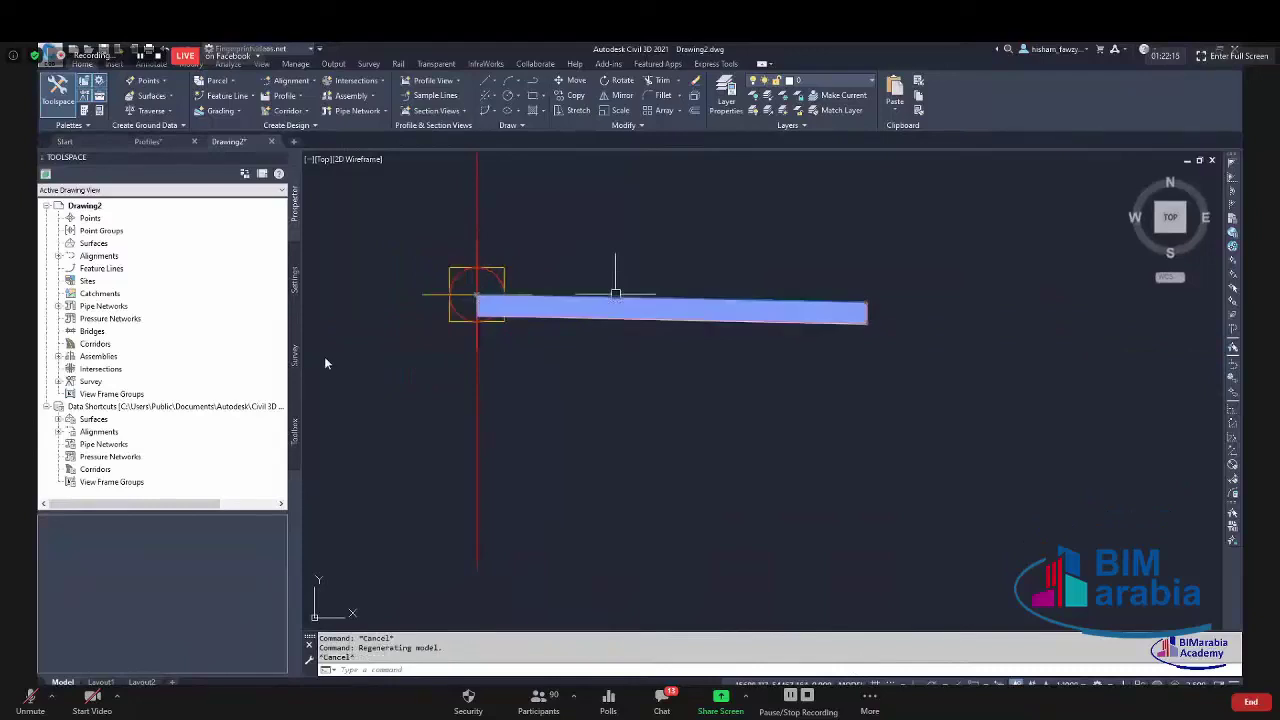
pyautogui.press('Escape')
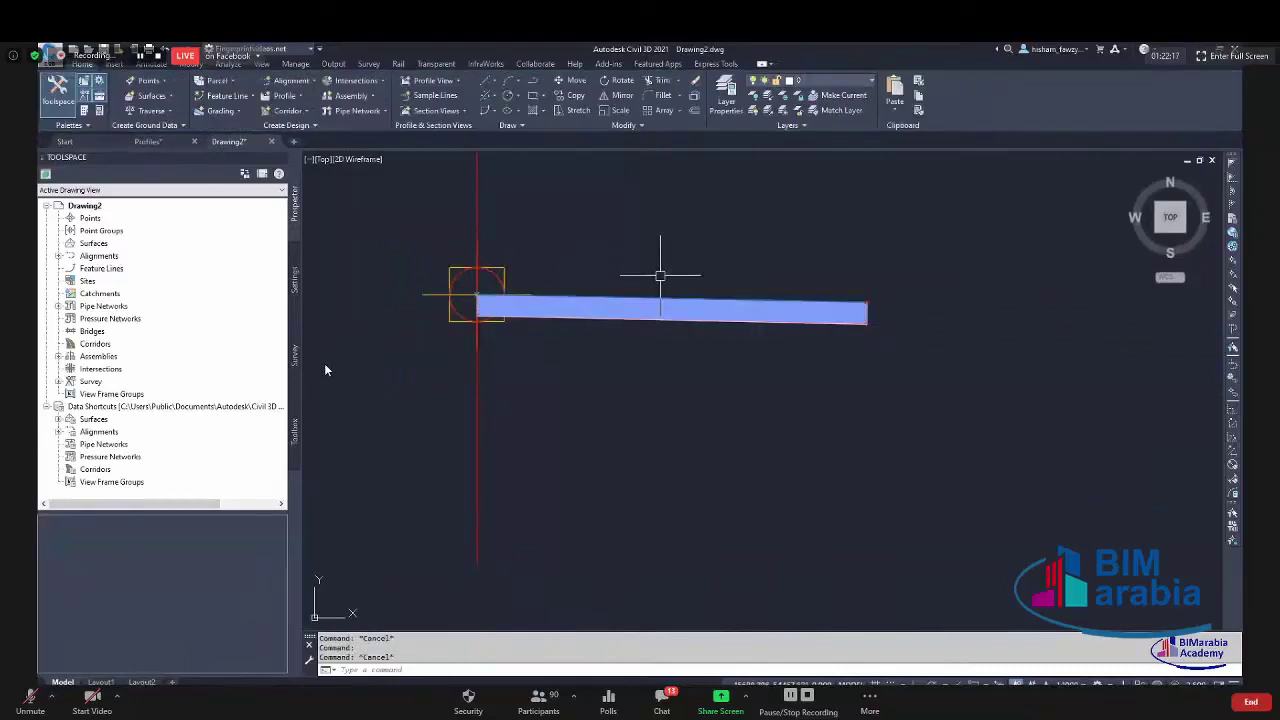
# Open the help page for the BasicLane subassembly, read down to its coding diagram, and minimize the help window.
pyautogui.hotkey('ctrl', '3')
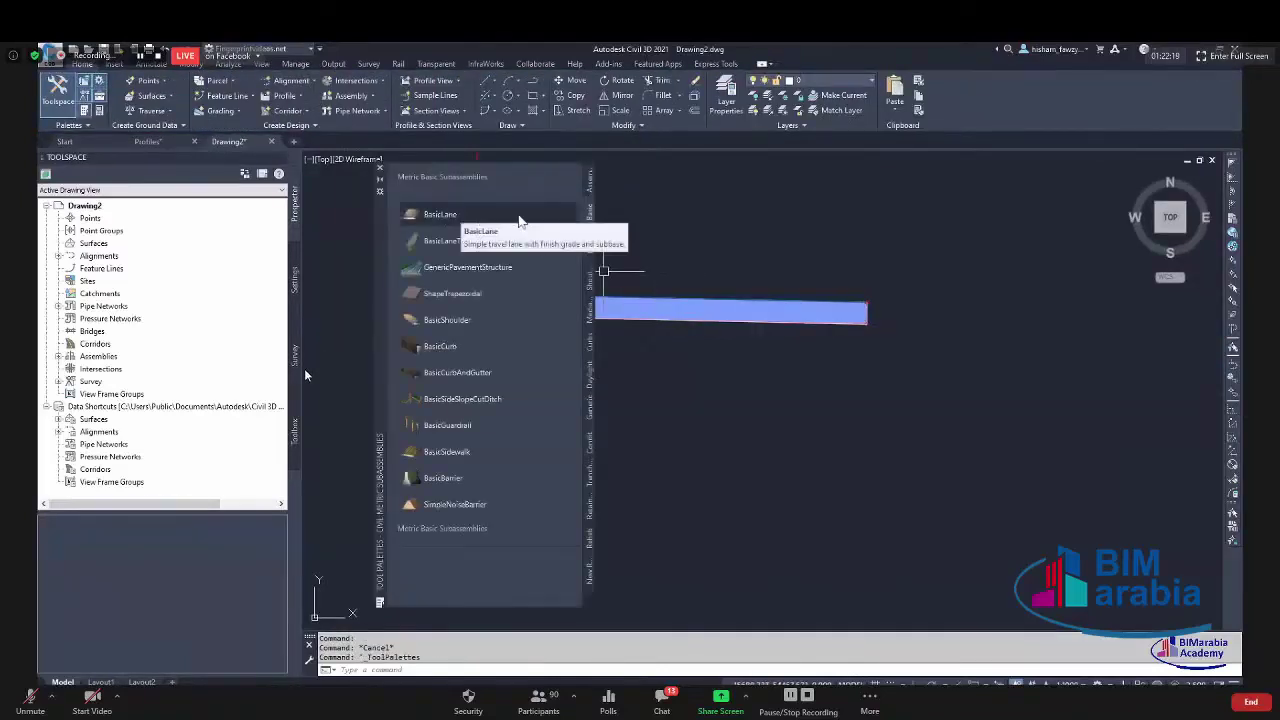
pyautogui.rightClick(522, 214)
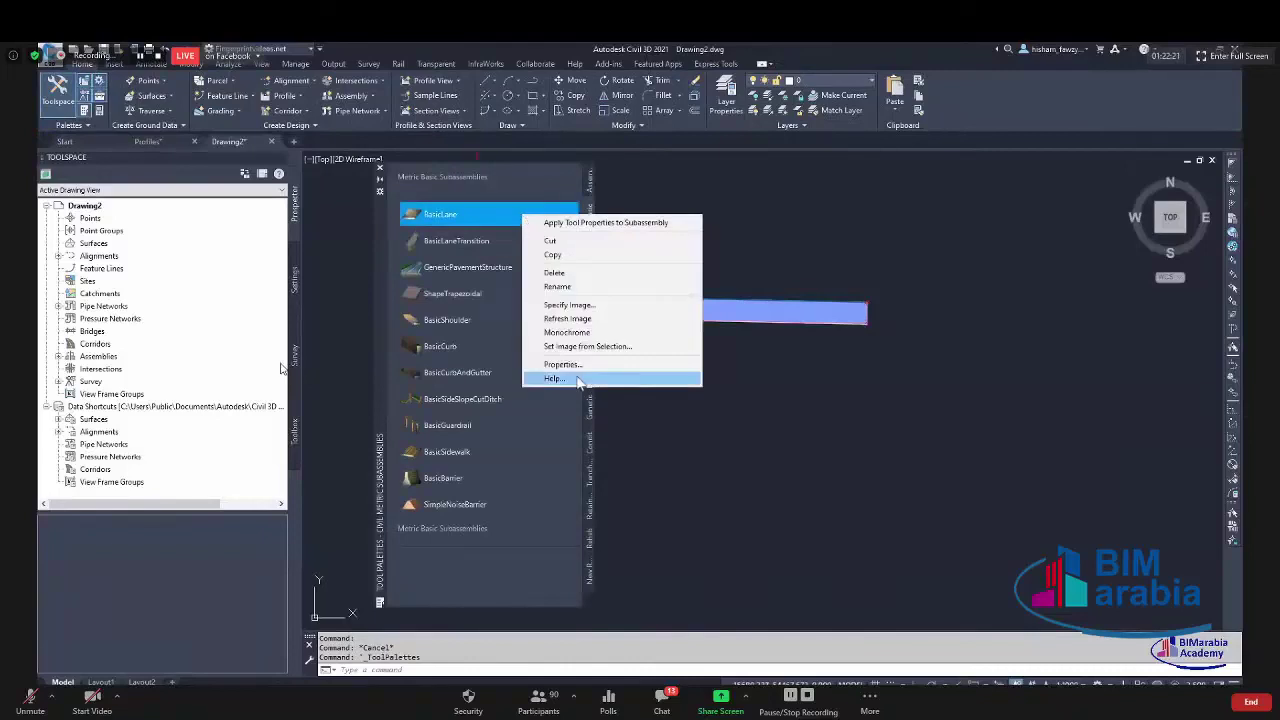
pyautogui.click(588, 379)
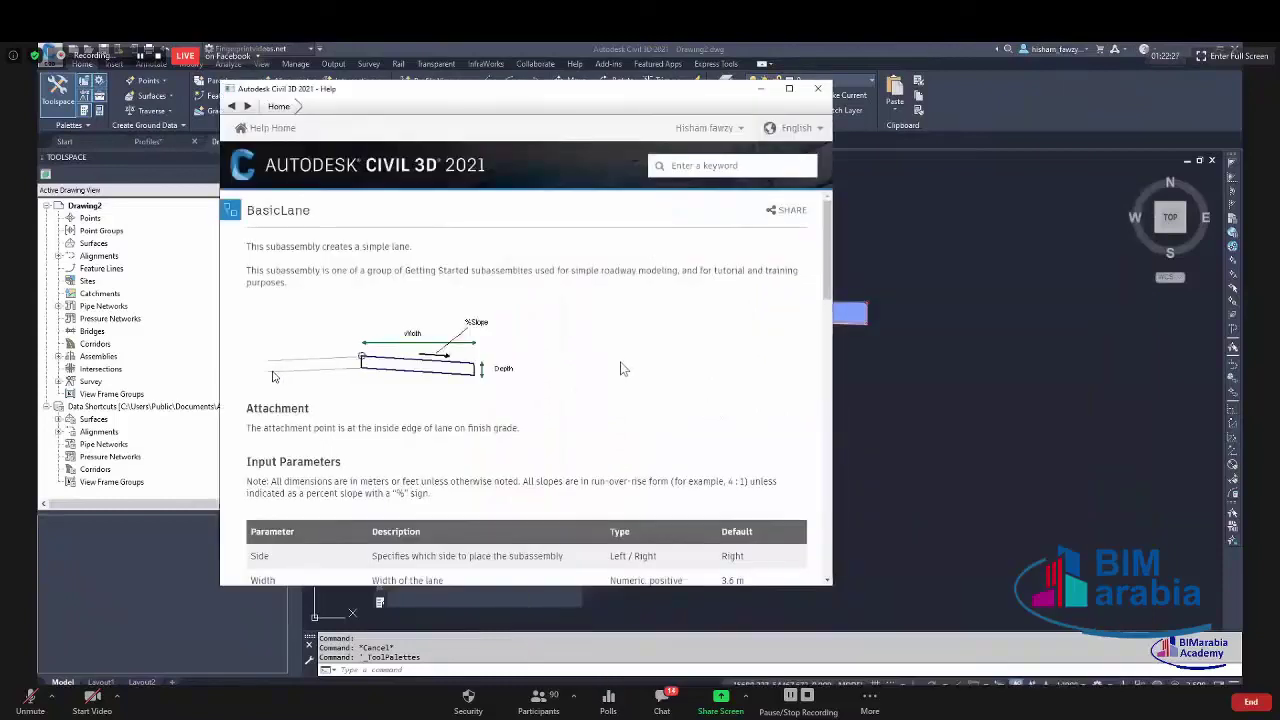
pyautogui.scroll(-15, 620, 369)
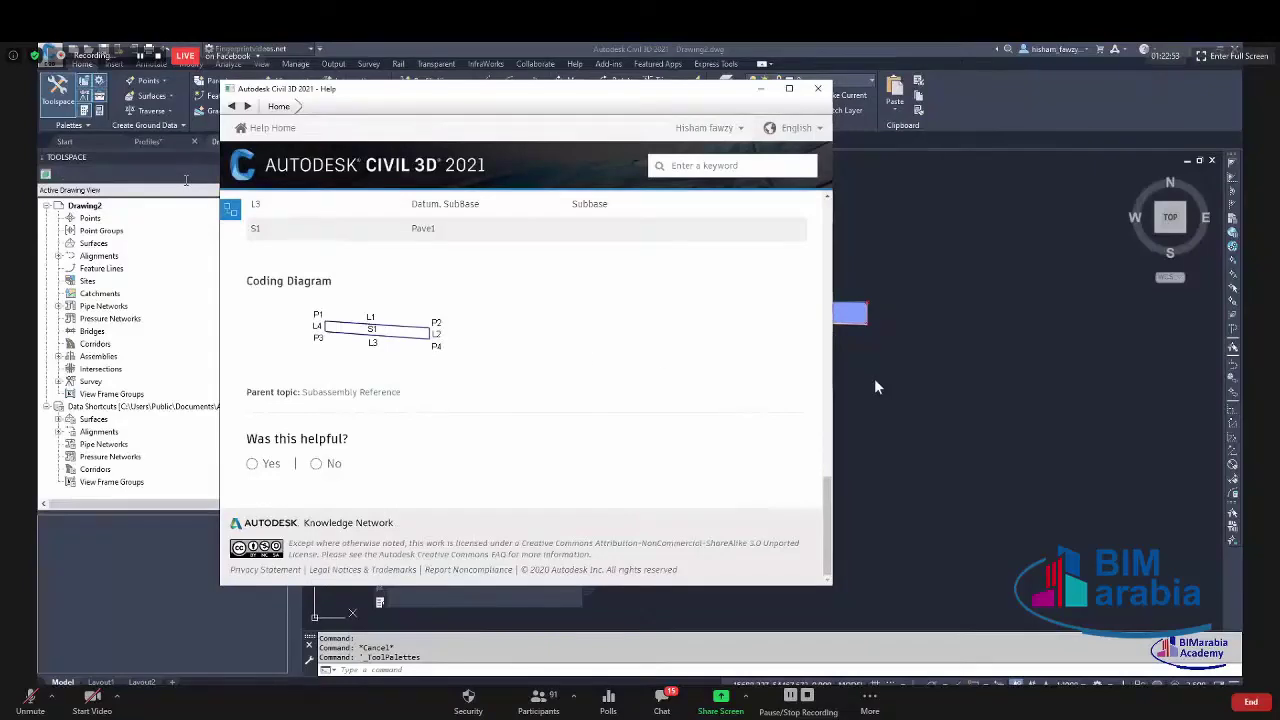
pyautogui.click(761, 89)
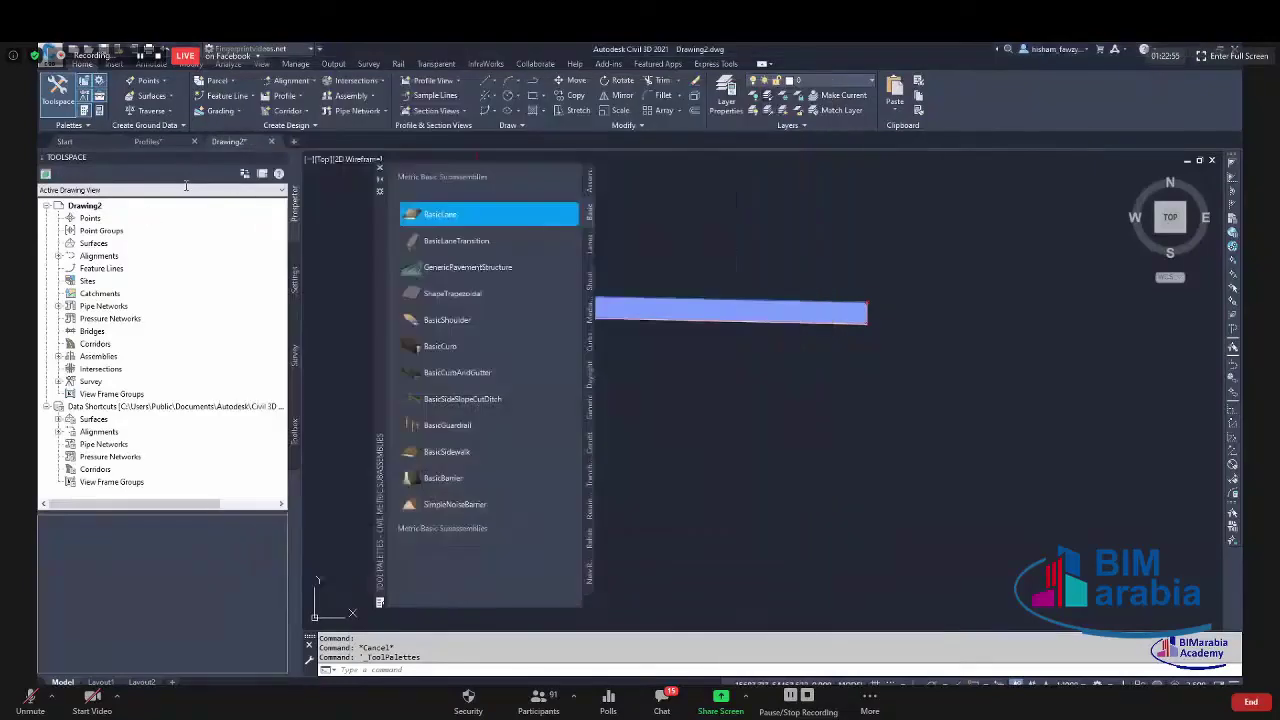
# Browse the metric Generic subassemblies and the metric Lanes subassemblies.
pyautogui.click(588, 406)
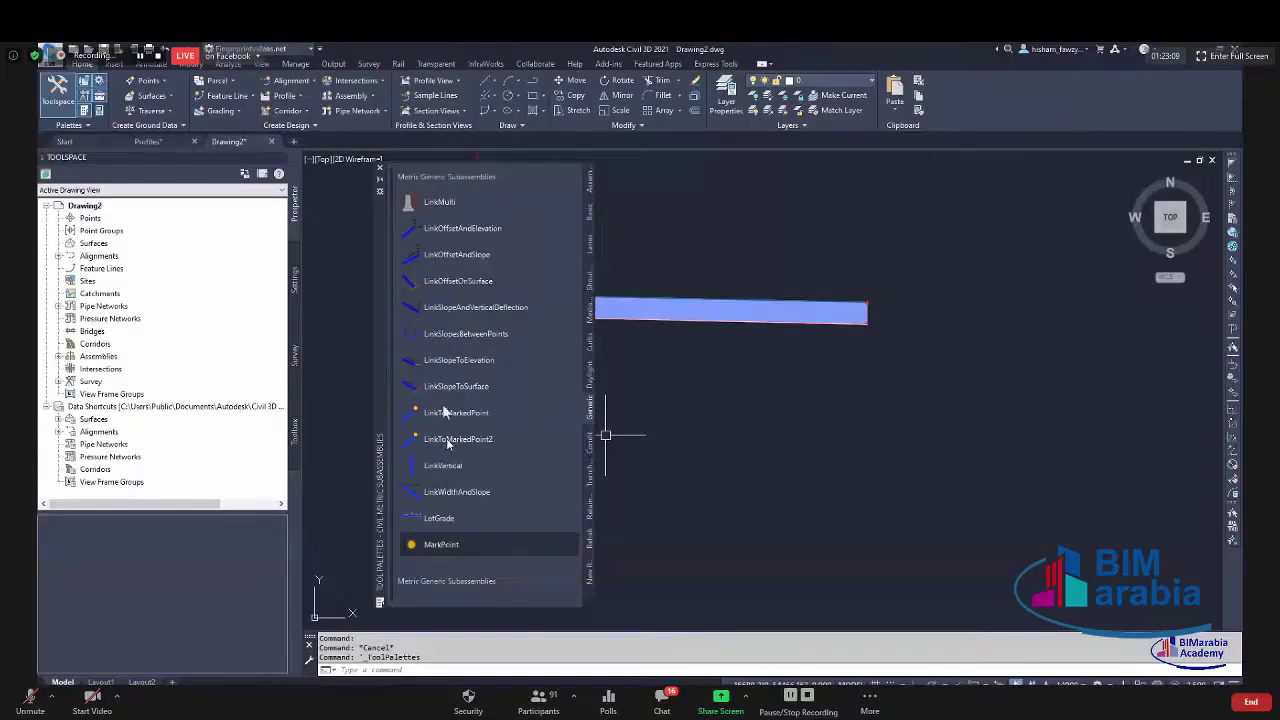
pyautogui.click(589, 243)
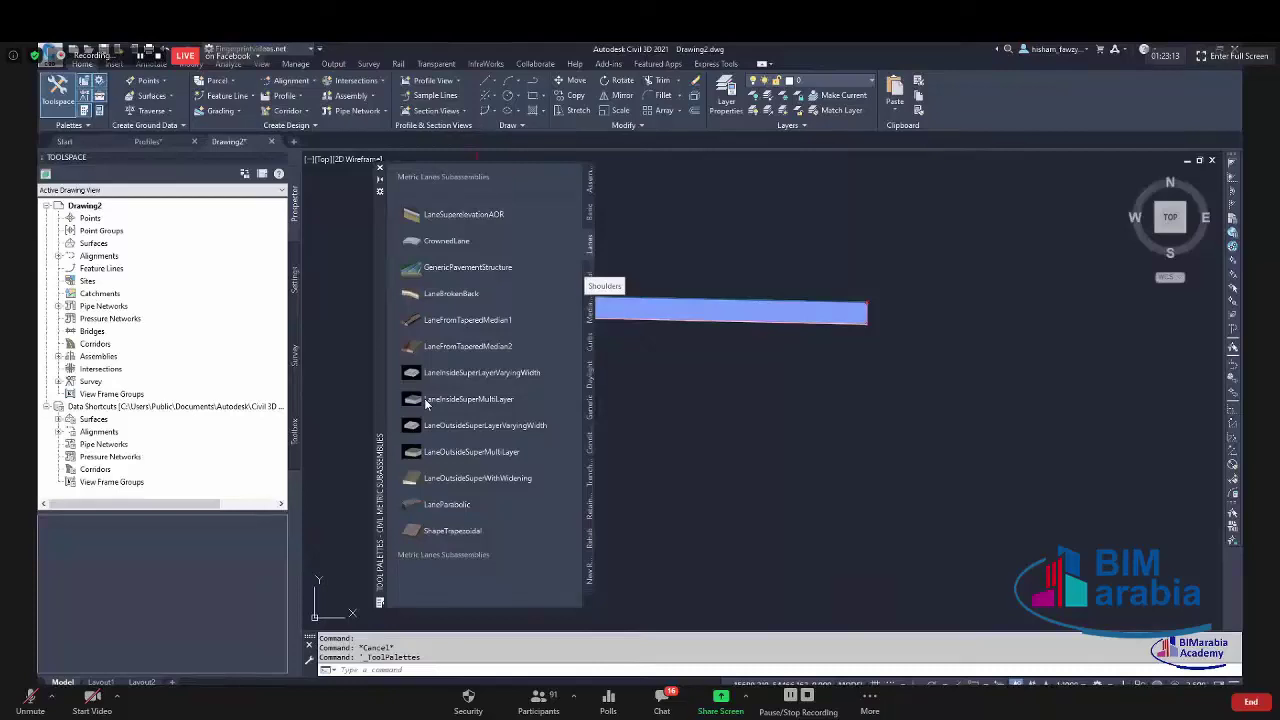
pyautogui.scroll(-2, 760, 380)
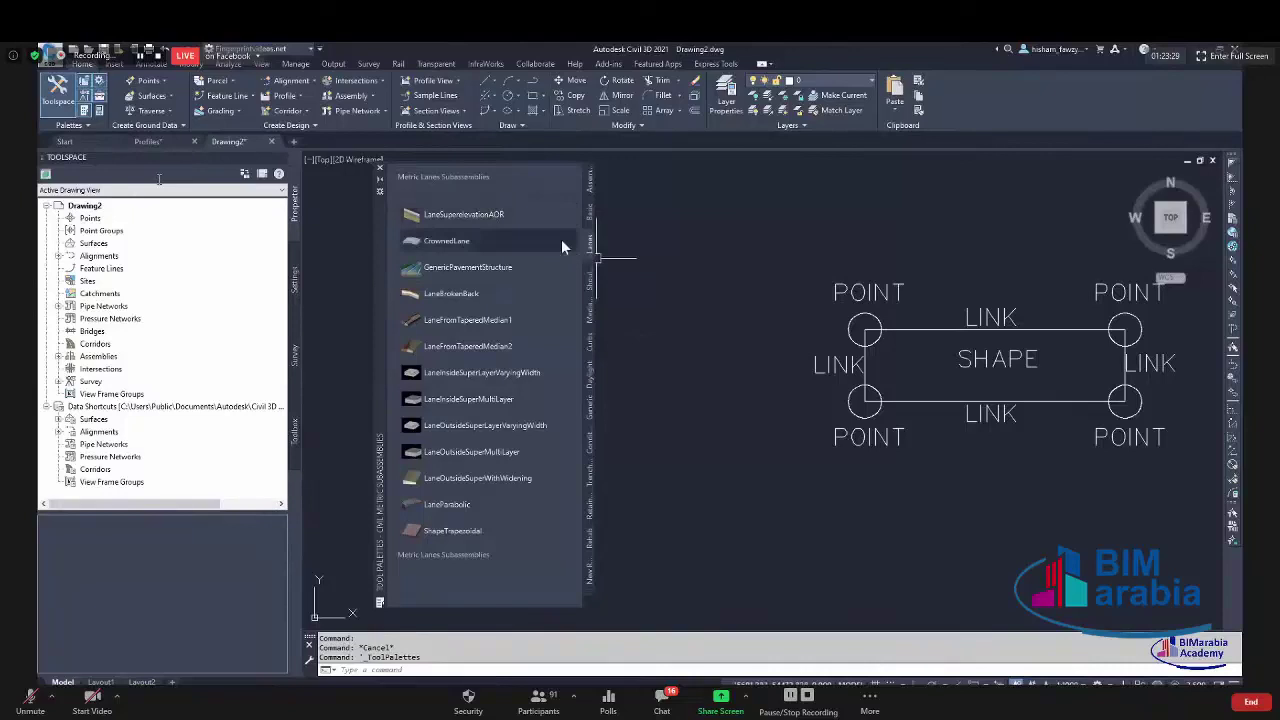
pyautogui.click(485, 425)
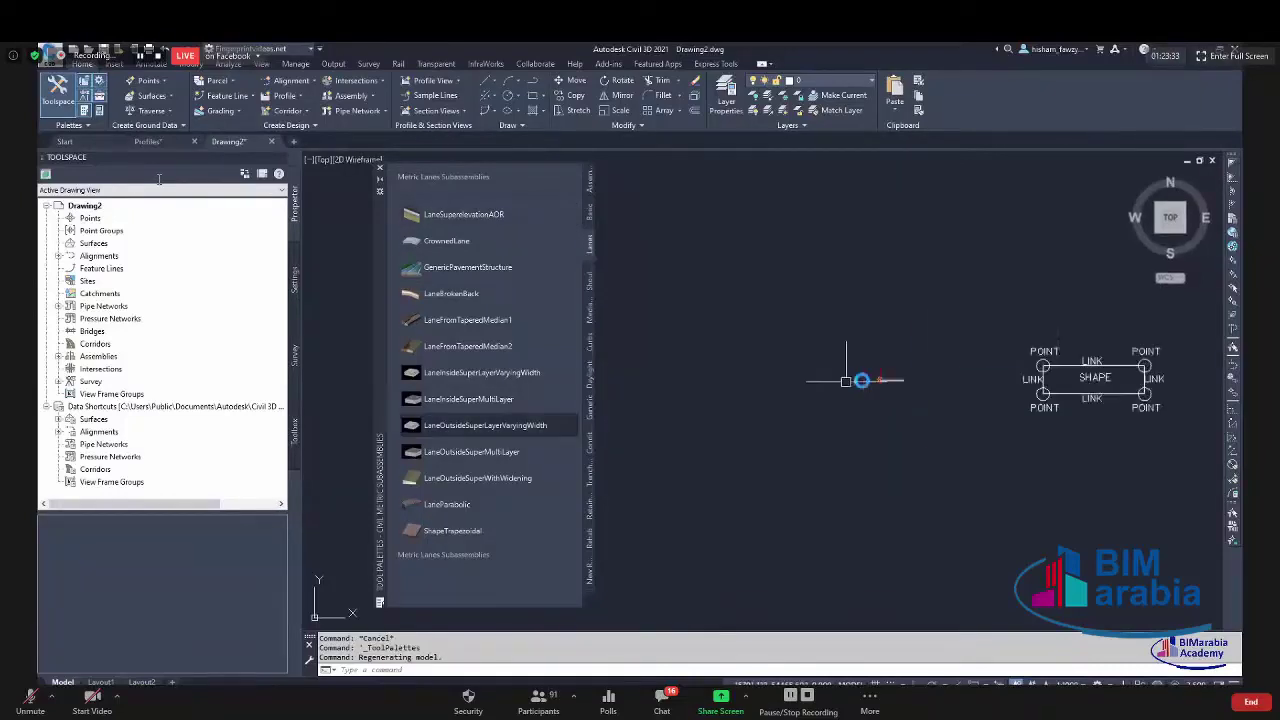
pyautogui.scroll(2, 940, 375)
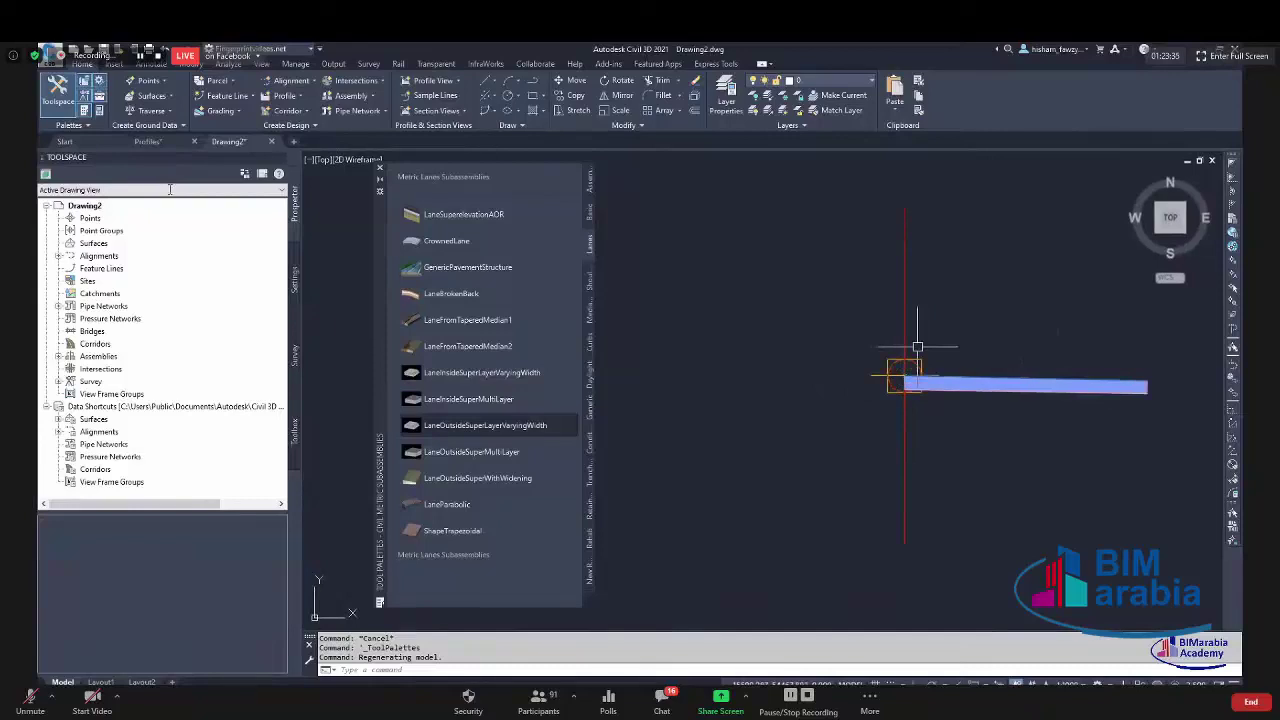
pyautogui.scroll(-2, 790, 330)
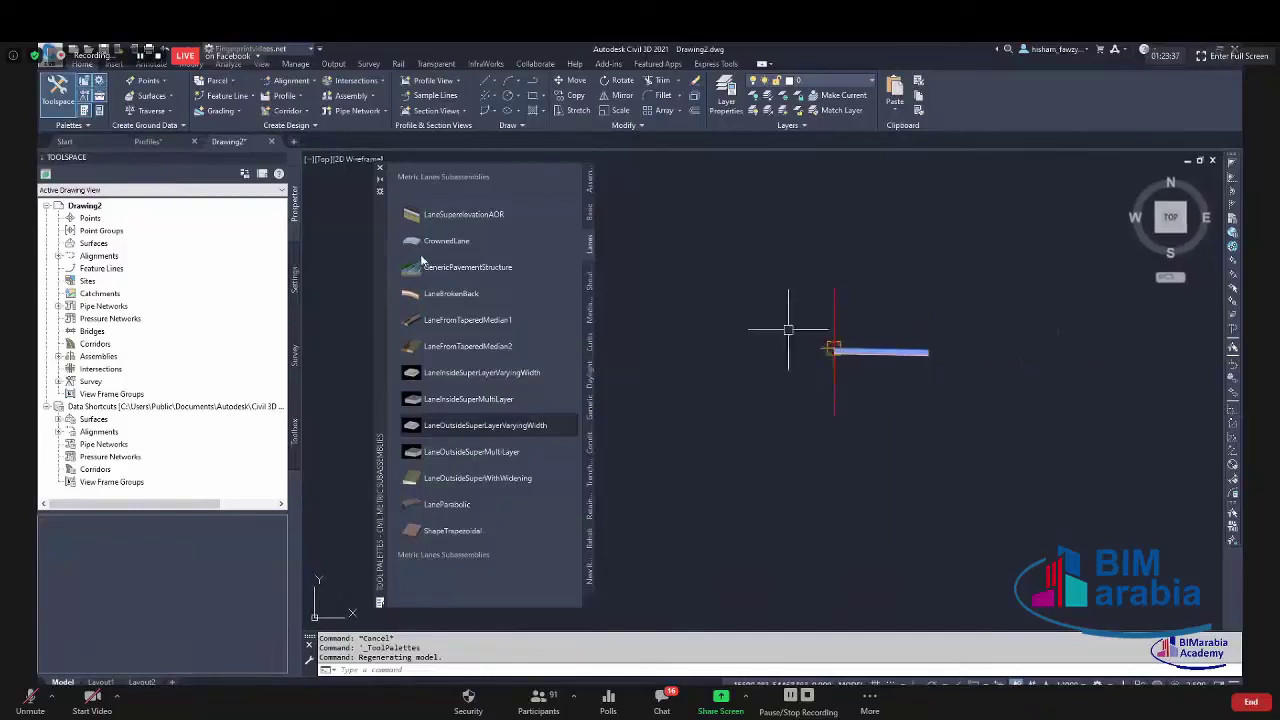
pyautogui.scroll(2, 922, 336)
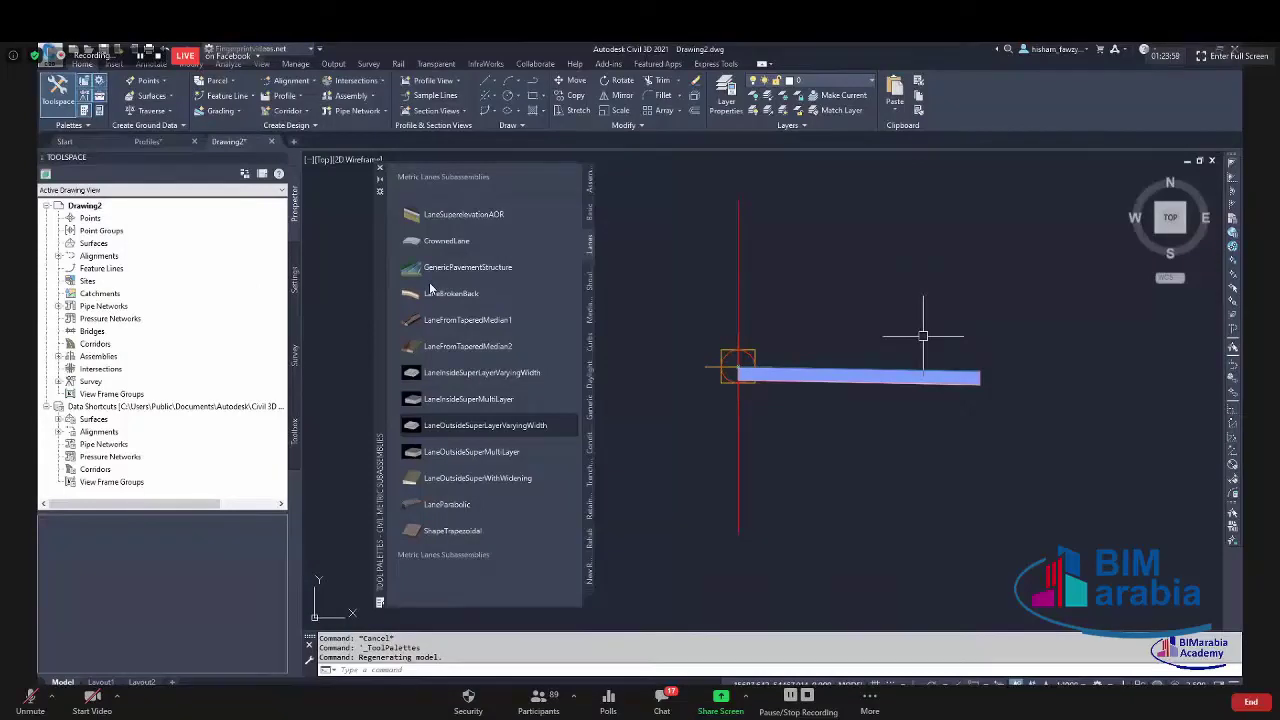
pyautogui.press('Escape')
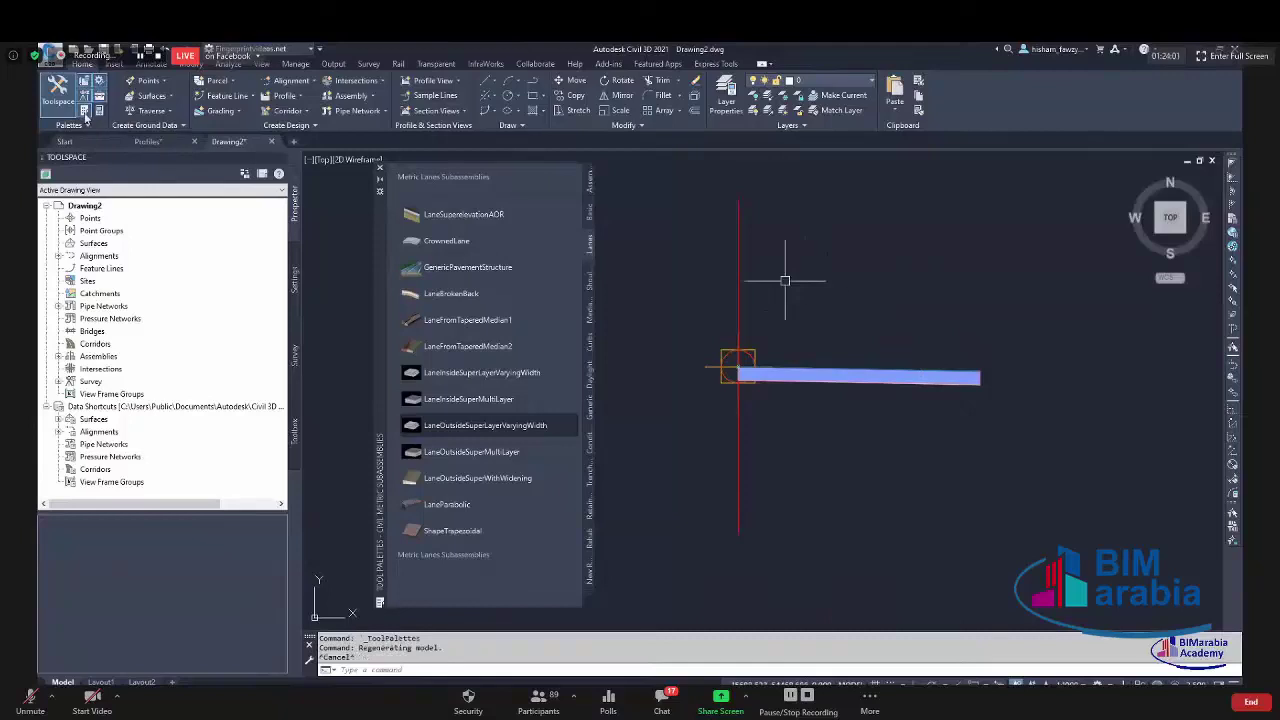
pyautogui.click(738, 271)
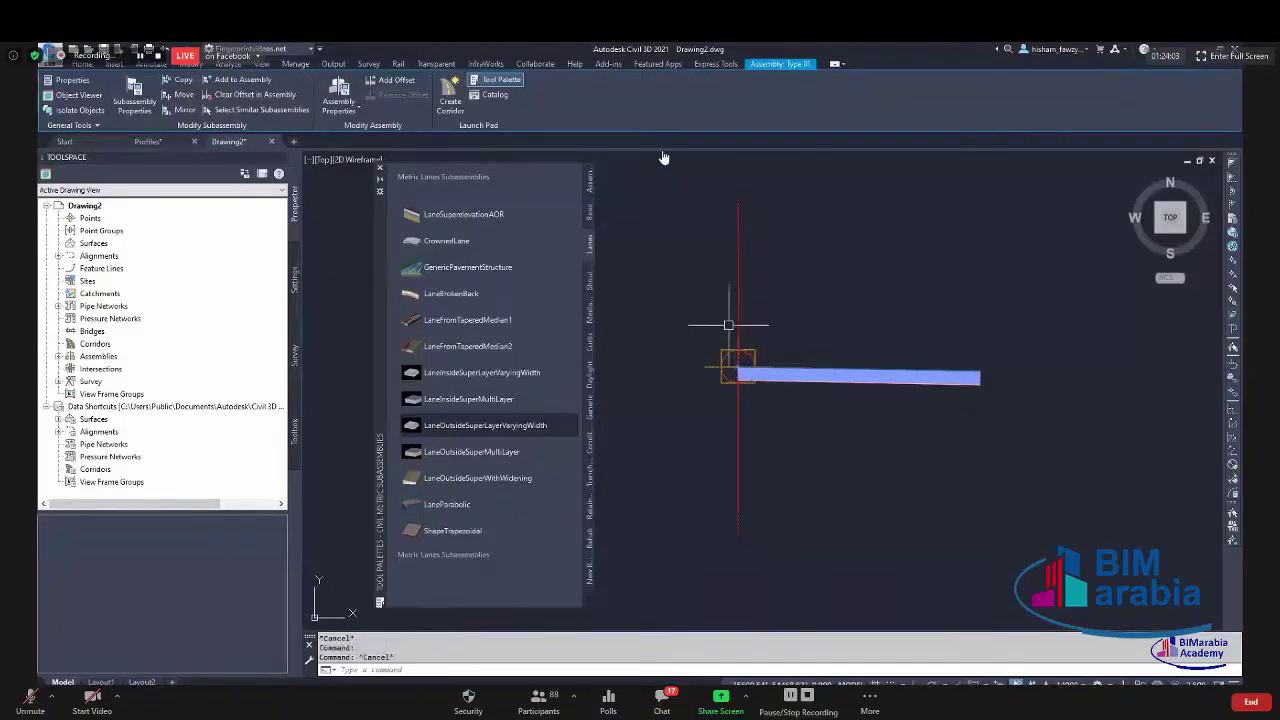
pyautogui.press('Escape')
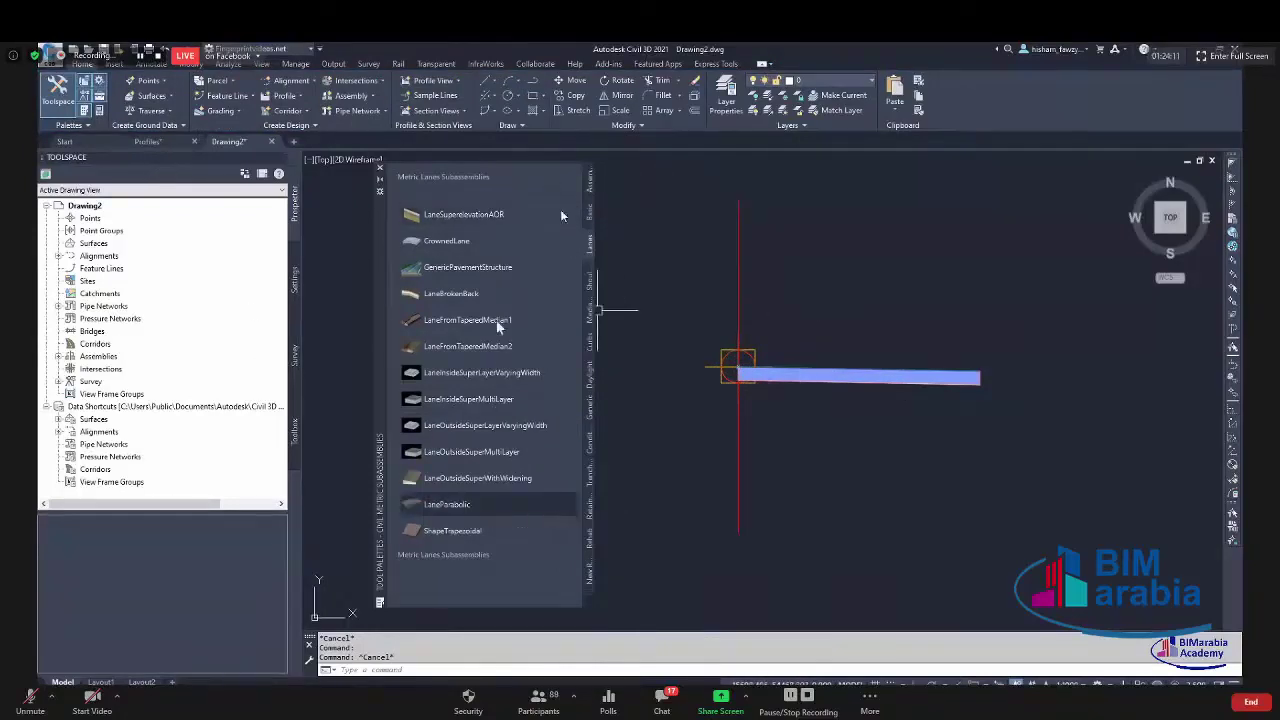
# Open the help page for the LaneSuperelevationAOR subassembly and read down to its input parameters.
pyautogui.rightClick(507, 215)
pyautogui.click(540, 380)
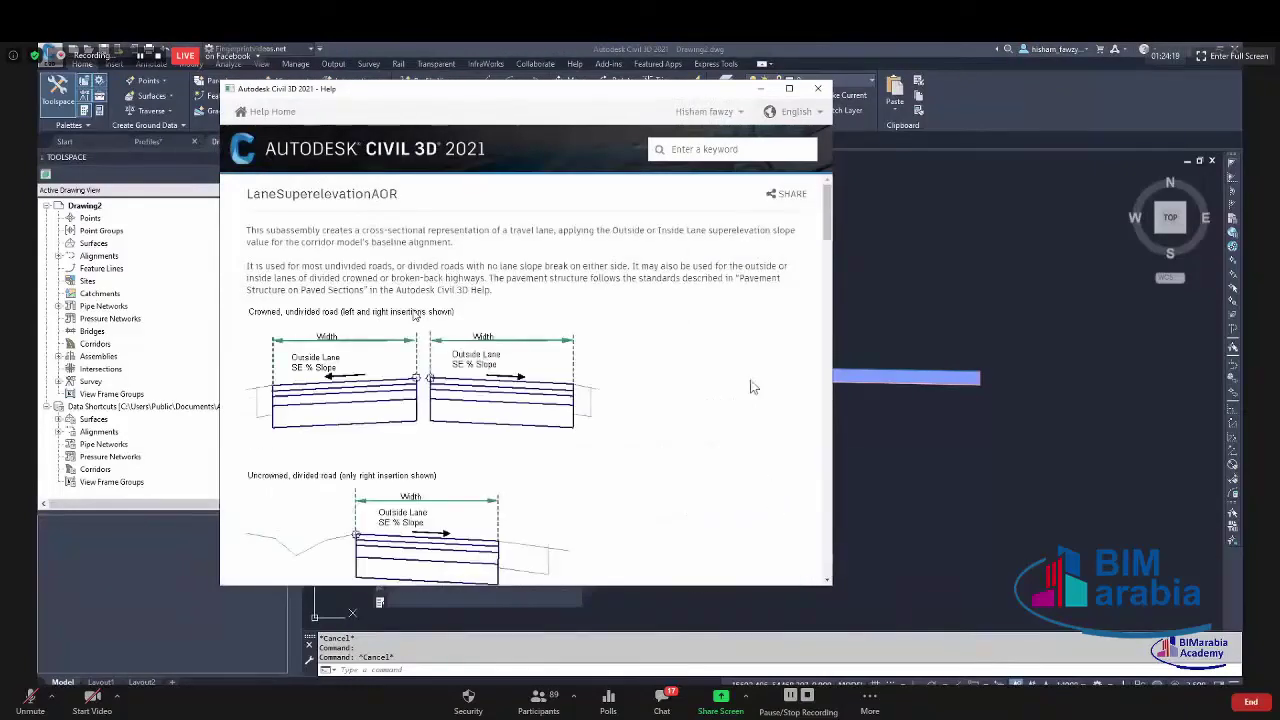
pyautogui.scroll(-3, 751, 380)
pyautogui.scroll(-5, 737, 381)
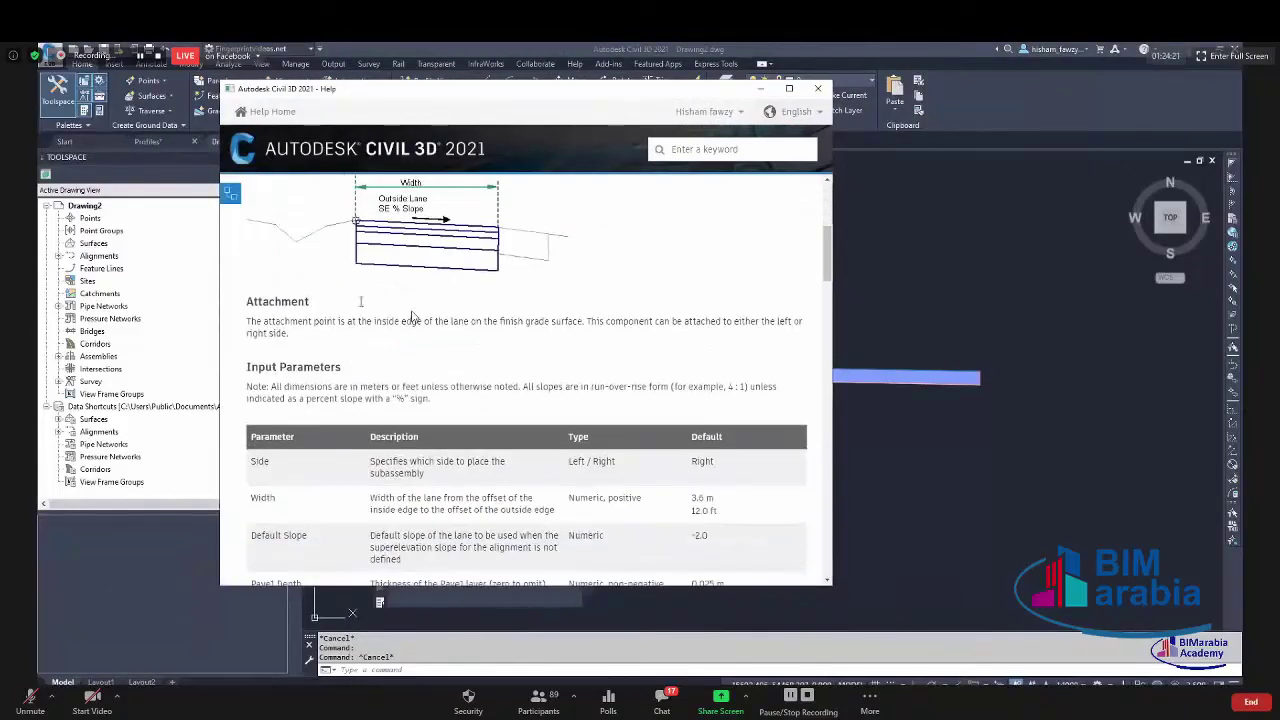
pyautogui.scroll(-3, 412, 316)
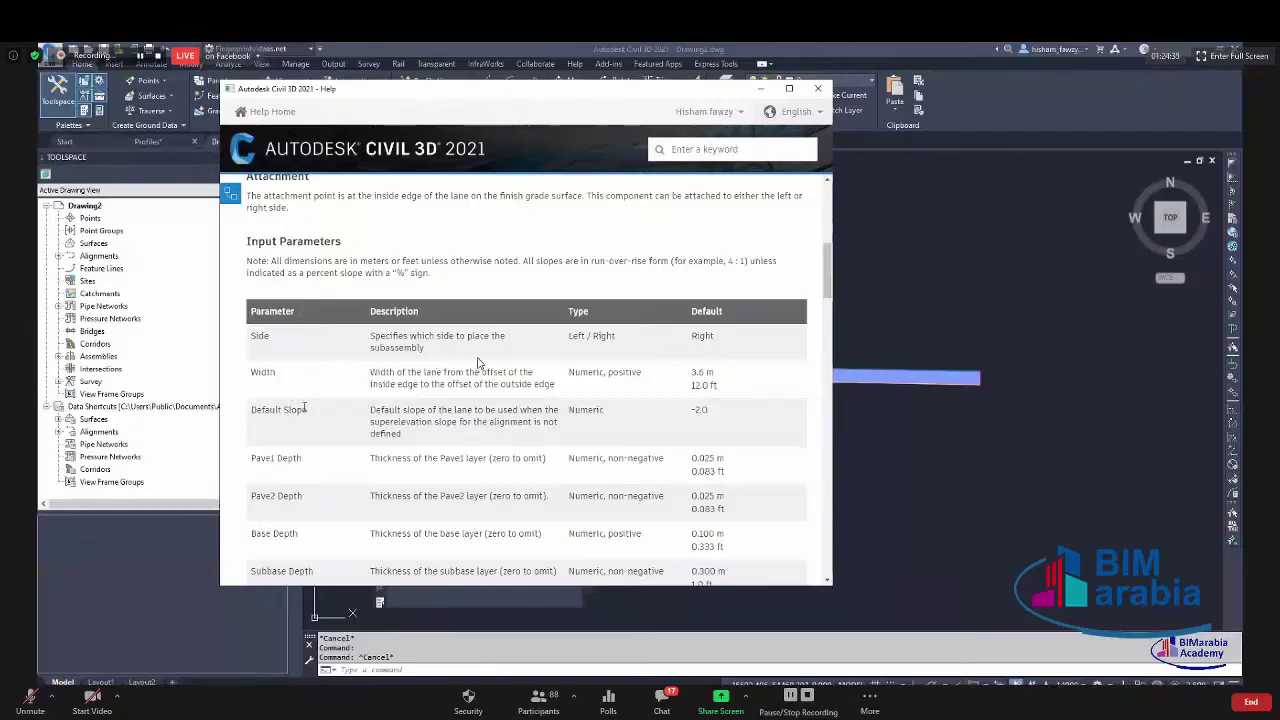
# Examine the width, default slope and pavement, base and subbase depth parameters against the lane's cross-section diagram.
pyautogui.doubleClick(265, 373)
pyautogui.scroll(-3, 518, 290)
pyautogui.scroll(1, 358, 323)
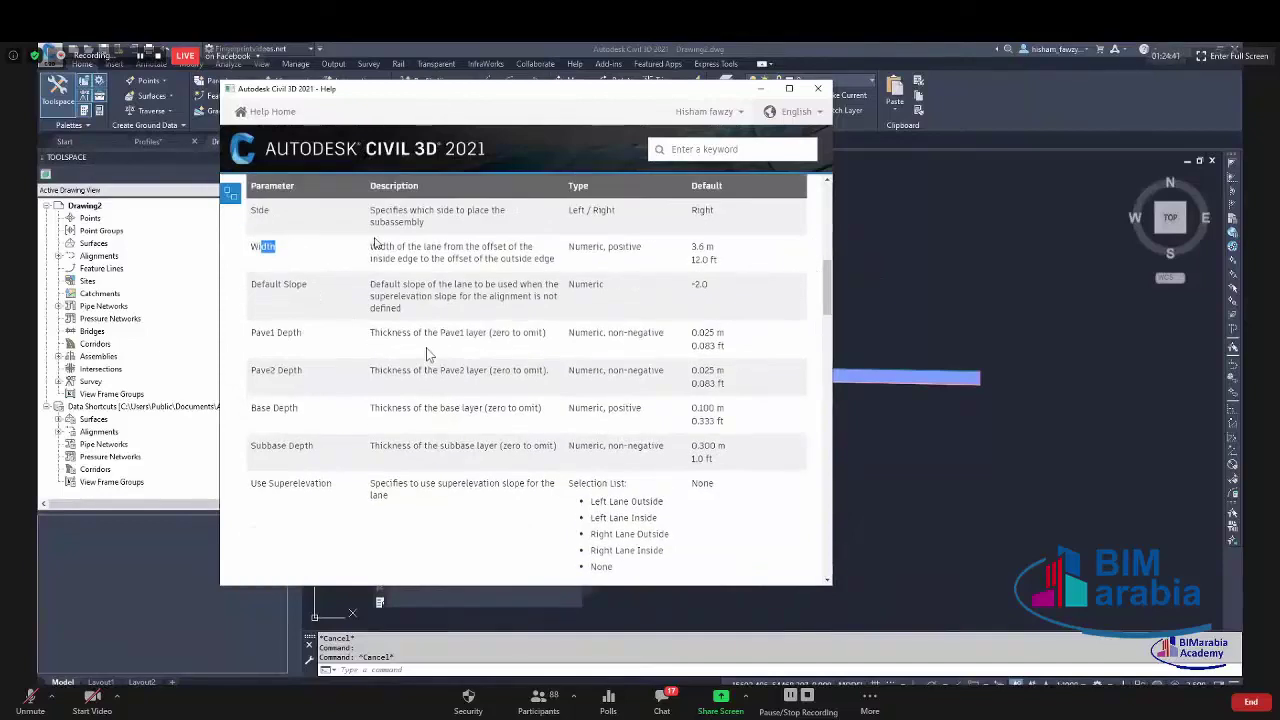
pyautogui.scroll(2, 556, 312)
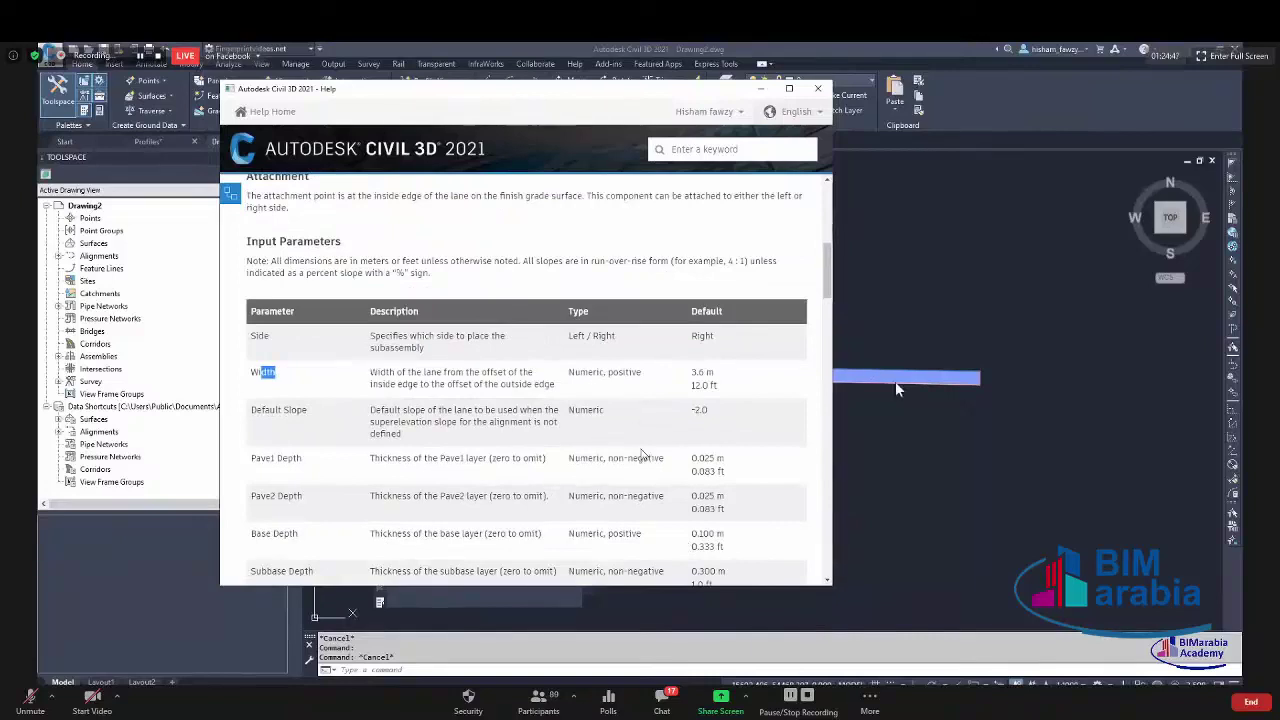
pyautogui.click(573, 356)
pyautogui.scroll(-1, 620, 330)
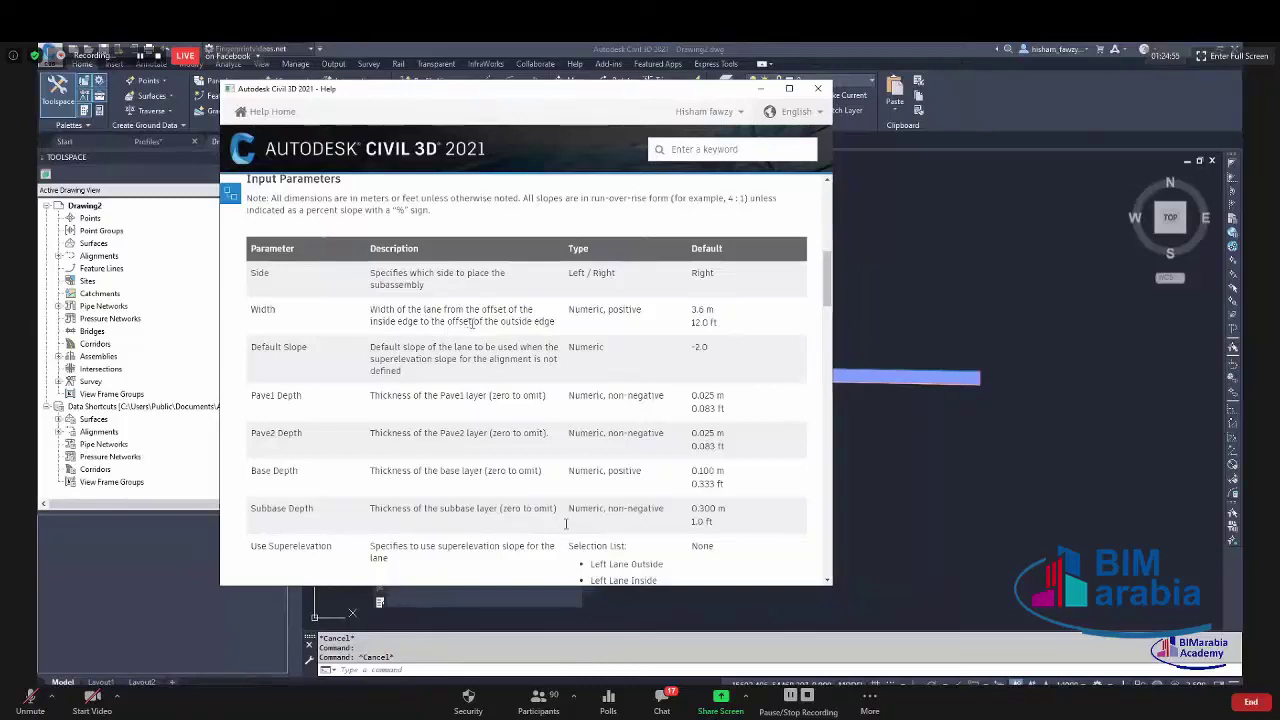
pyautogui.scroll(1, 827, 265)
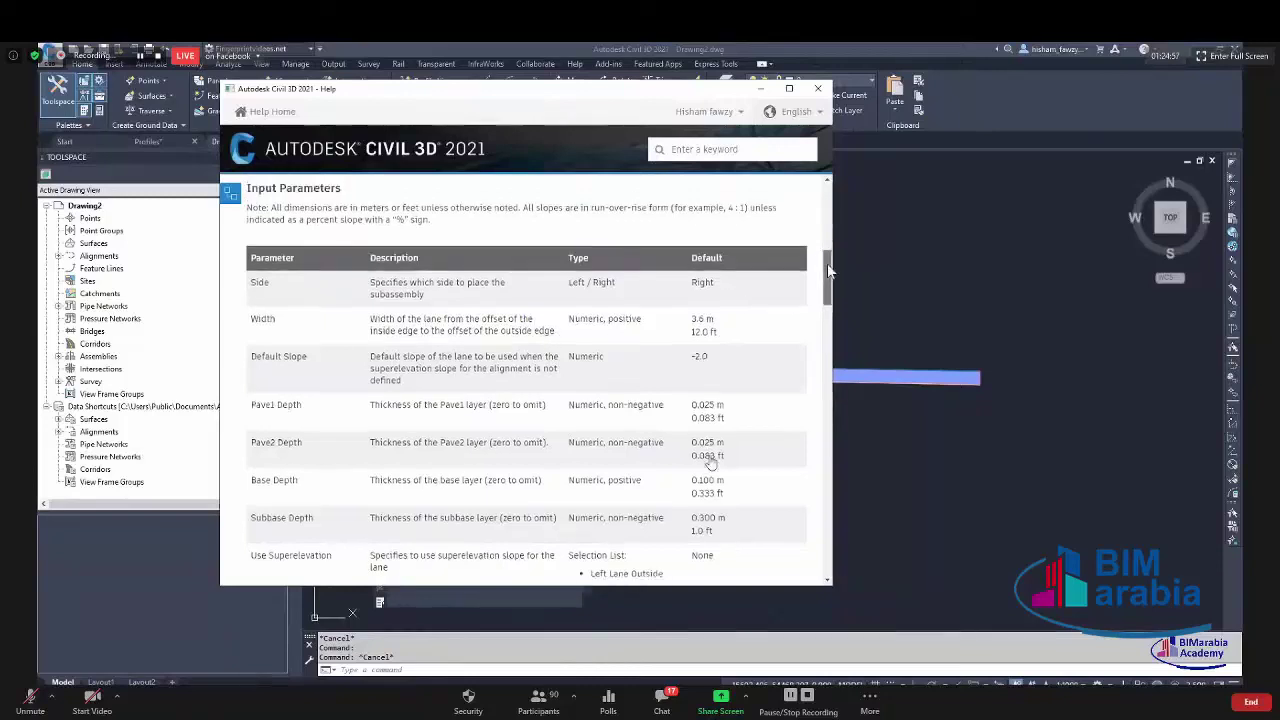
pyautogui.scroll(3, 827, 270)
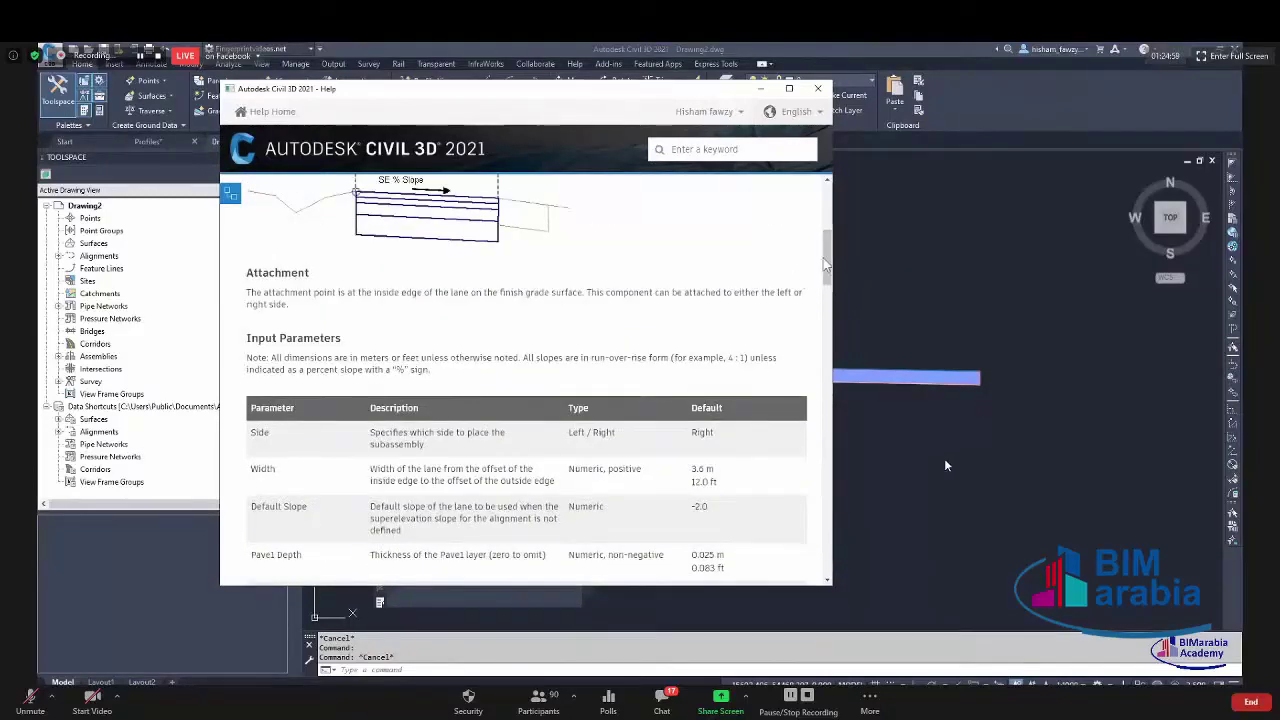
pyautogui.moveTo(826, 266); pyautogui.dragTo(826, 288)
pyautogui.scroll(5, 826, 288)
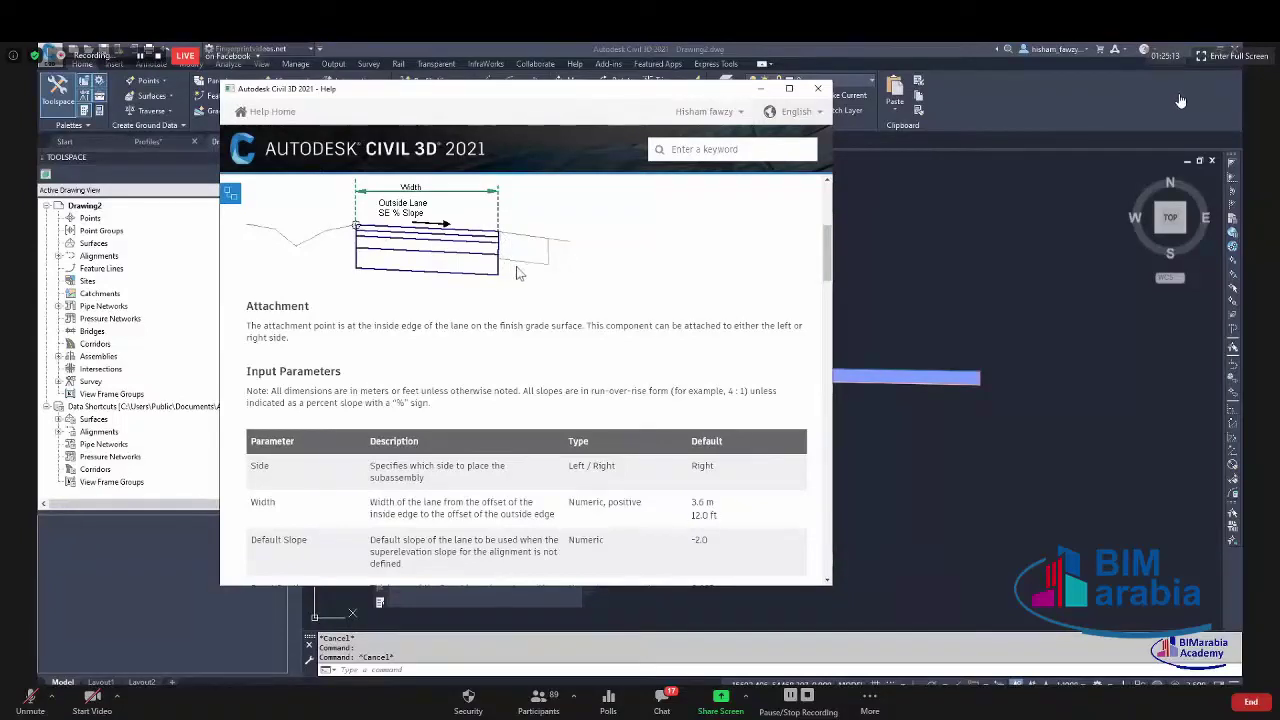
pyautogui.scroll(-5, 518, 273)
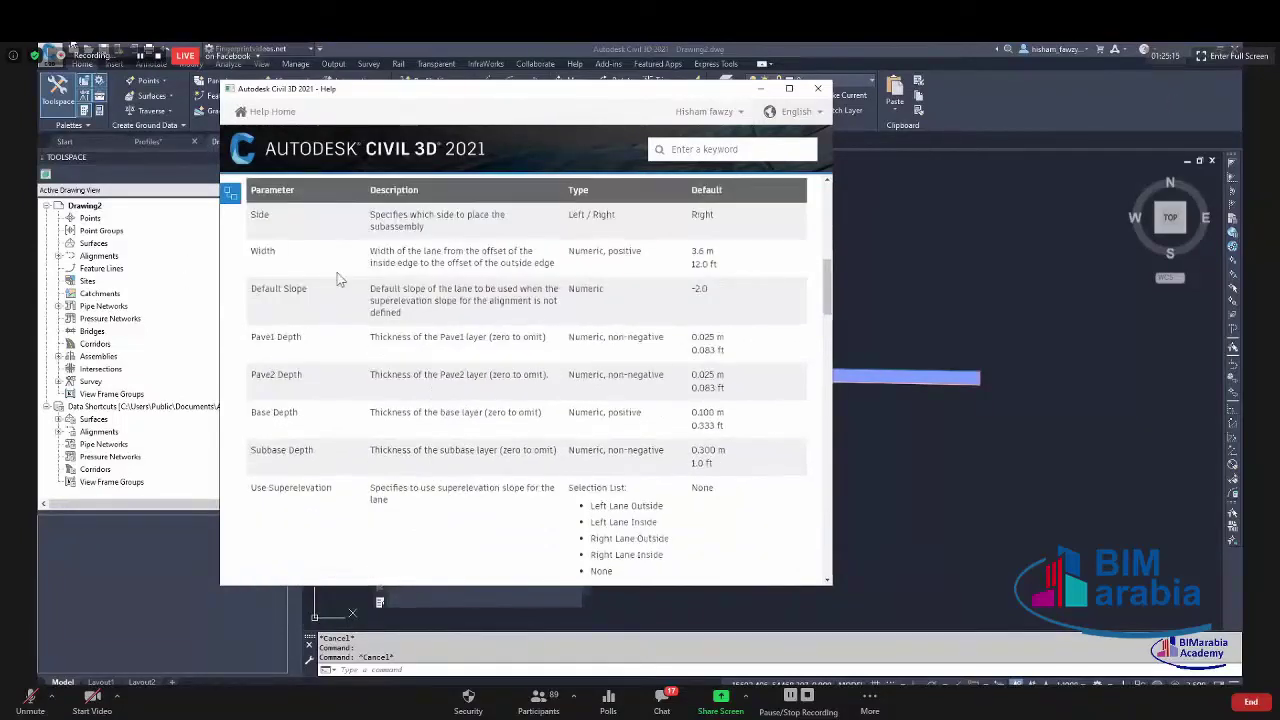
# Read the LaneSuperelevationAOR input parameters, from side, width and layer depths through superelevation, slope direction, potential pivot and the inside and outside point codes.
pyautogui.scroll(1, 345, 335)
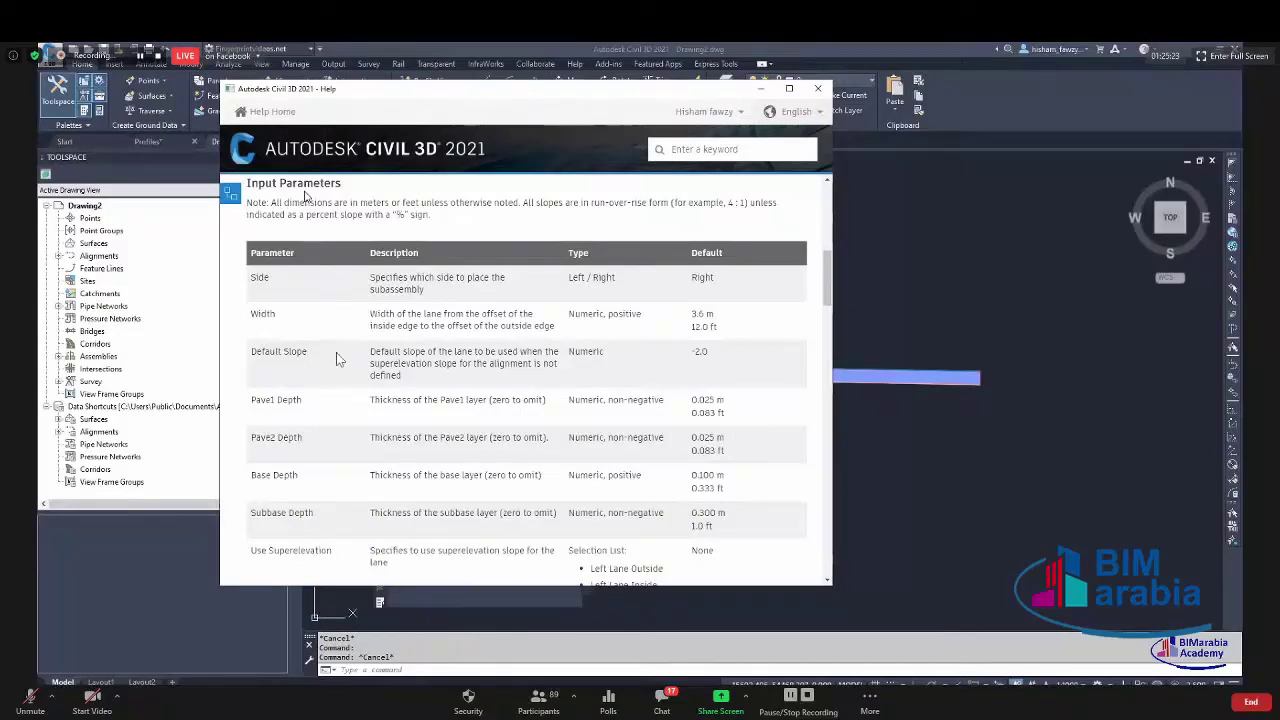
pyautogui.scroll(-1, 336, 355)
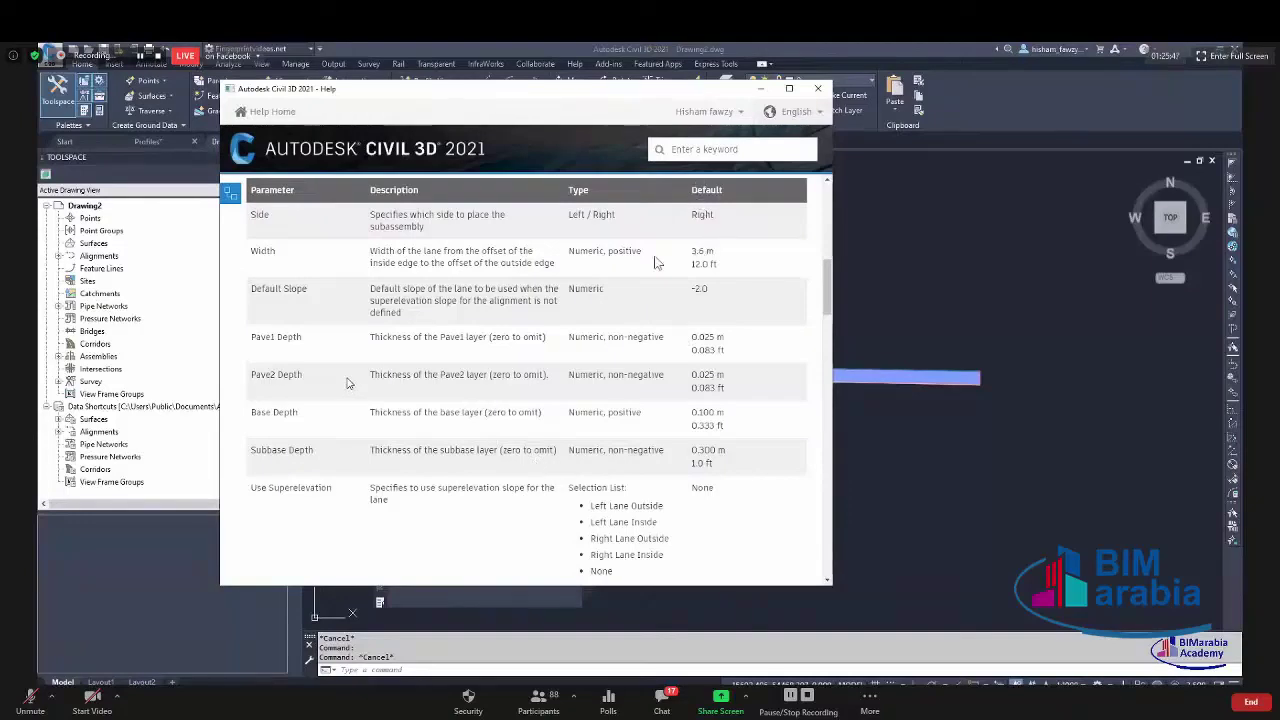
pyautogui.scroll(-3, 350, 395)
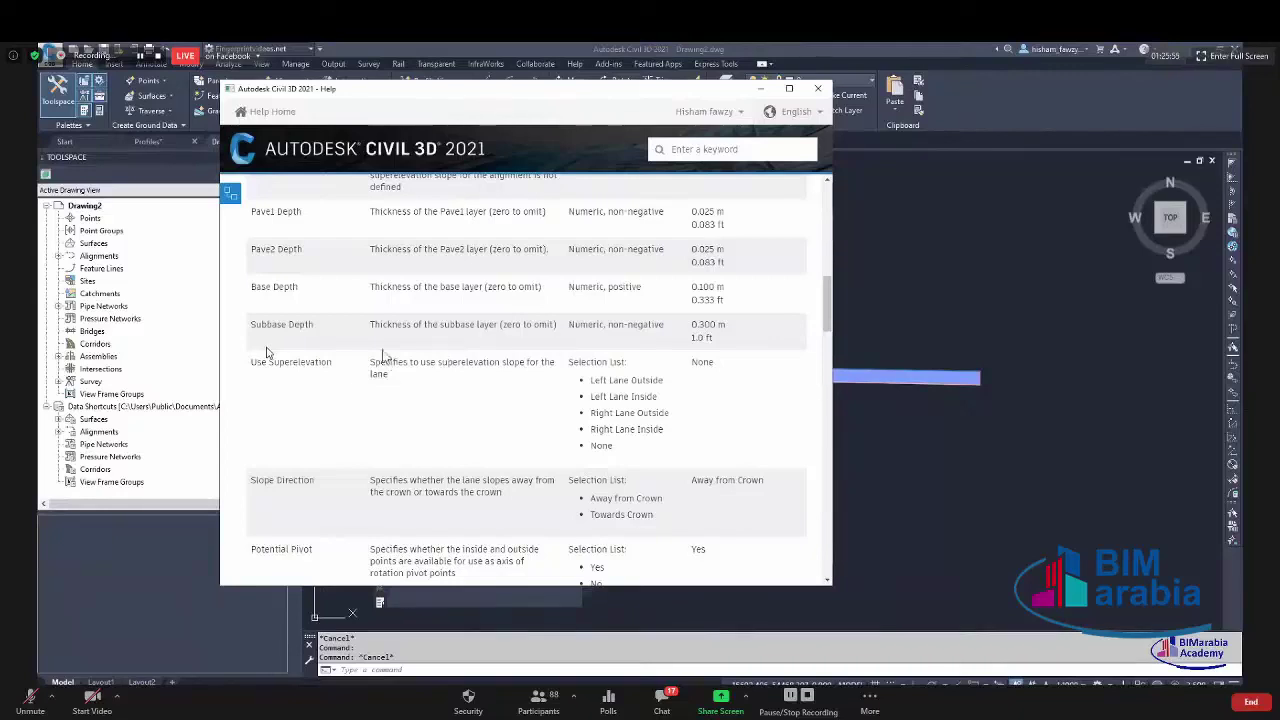
pyautogui.scroll(-3, 382, 355)
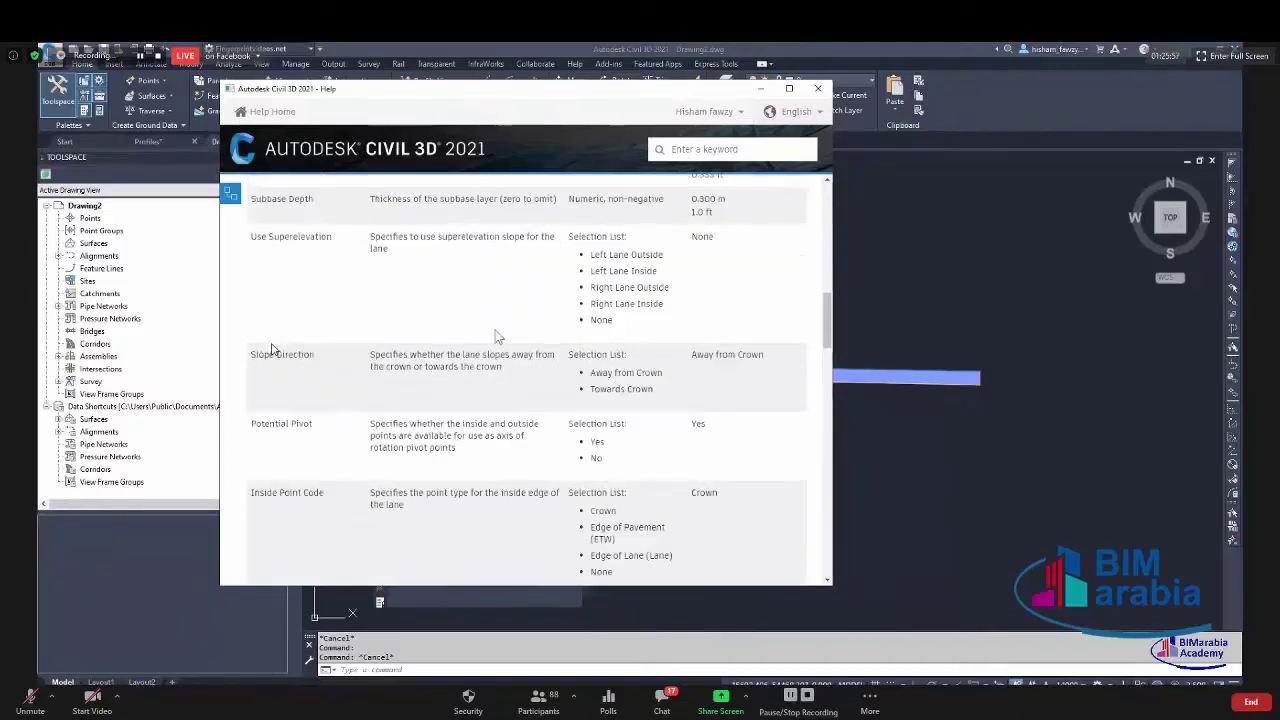
pyautogui.scroll(-7, 497, 336)
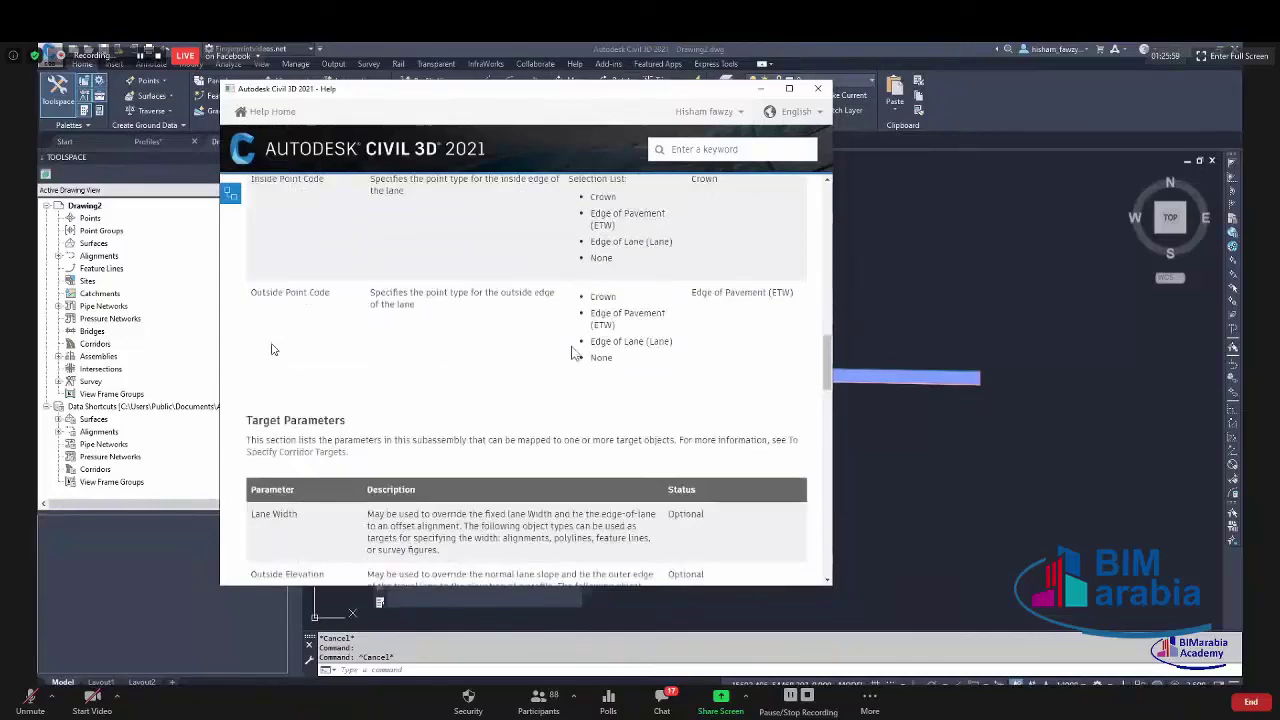
pyautogui.scroll(3, 576, 352)
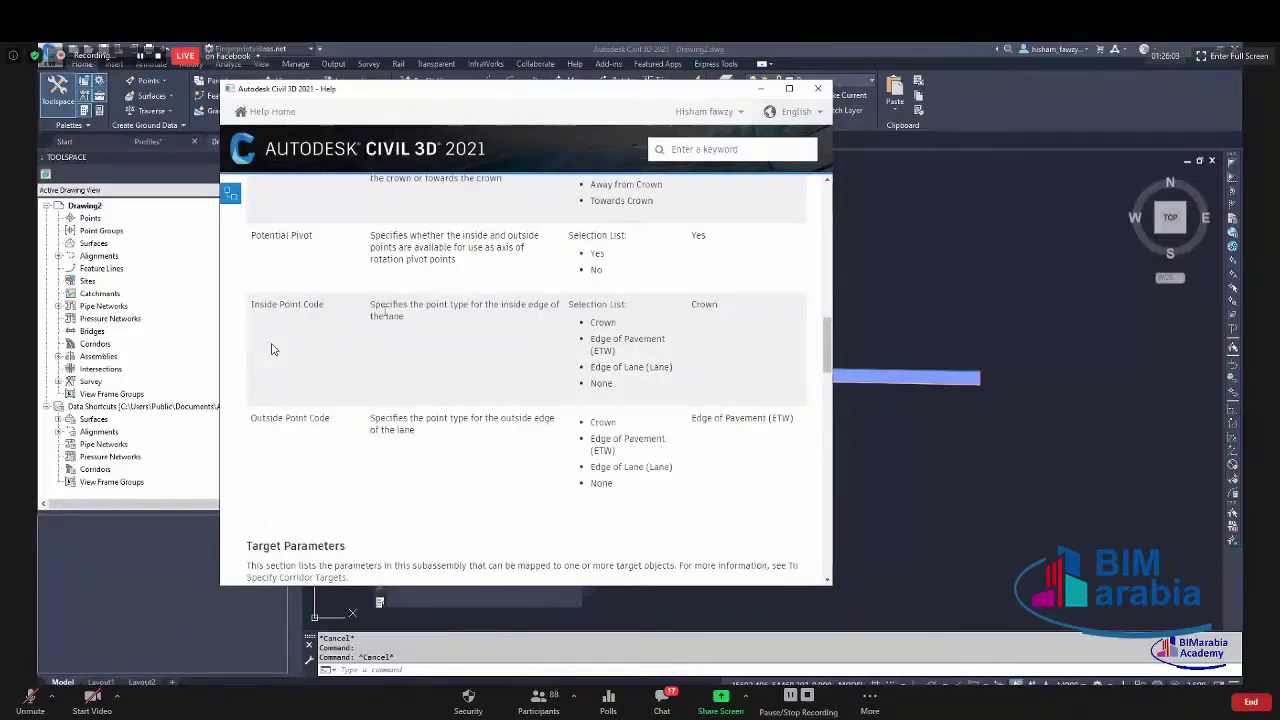
pyautogui.scroll(-3, 540, 332)
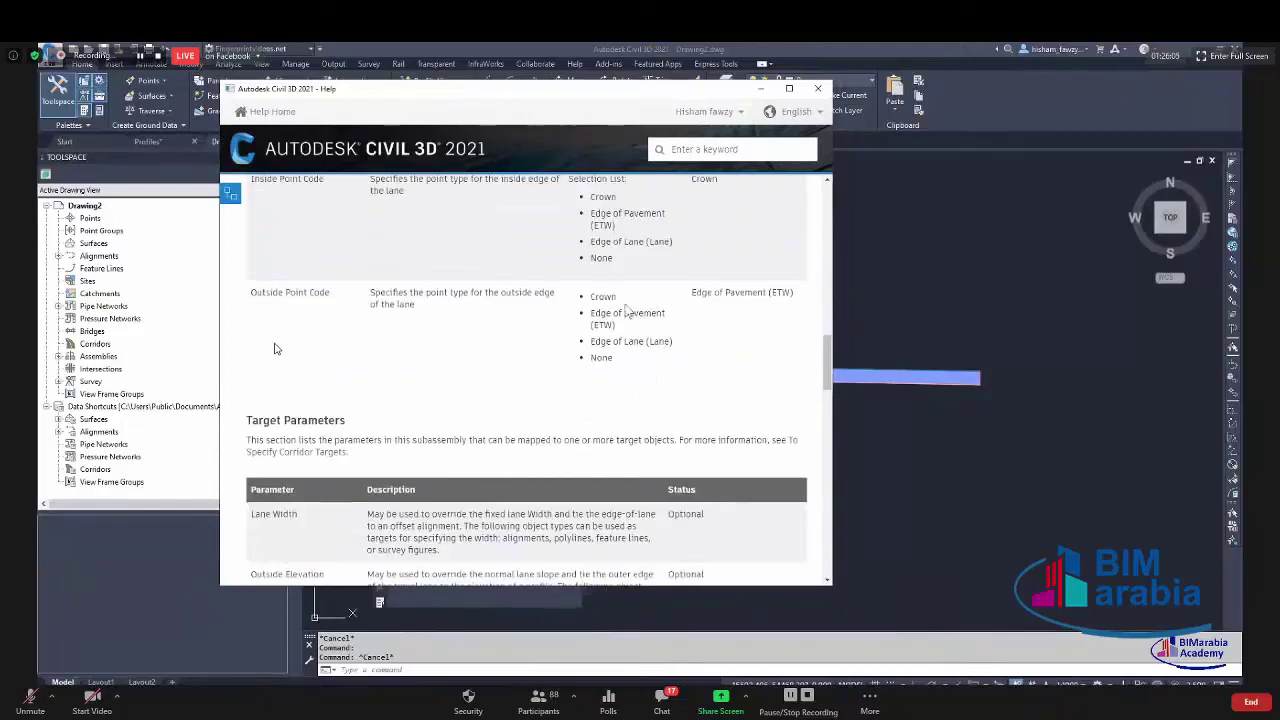
pyautogui.scroll(-5, 590, 268)
pyautogui.scroll(15, 563, 277)
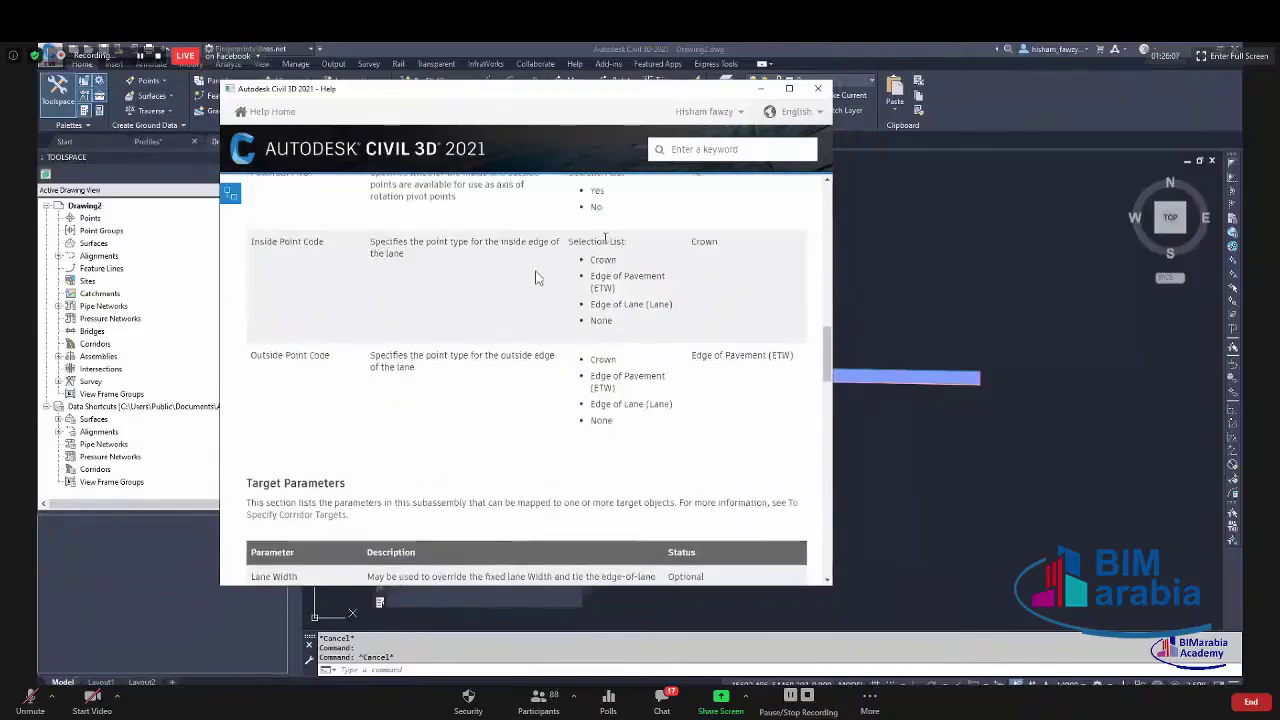
pyautogui.scroll(9, 483, 268)
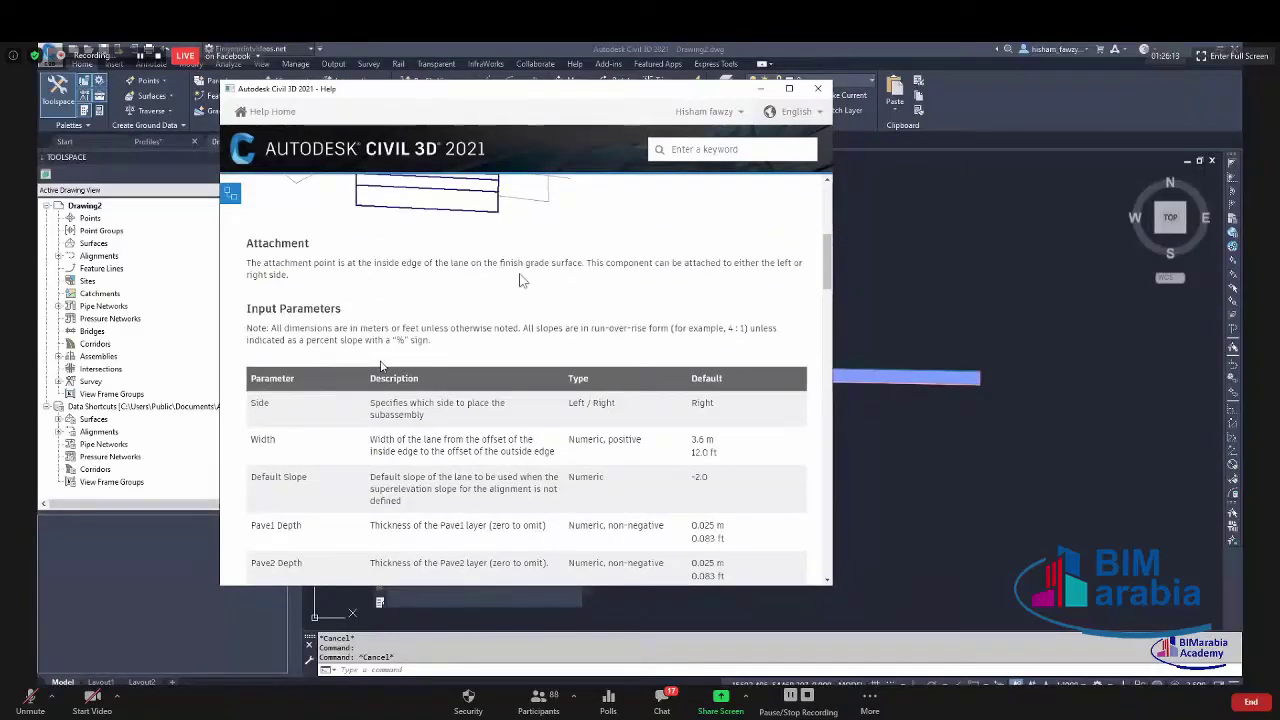
pyautogui.scroll(-10, 530, 270)
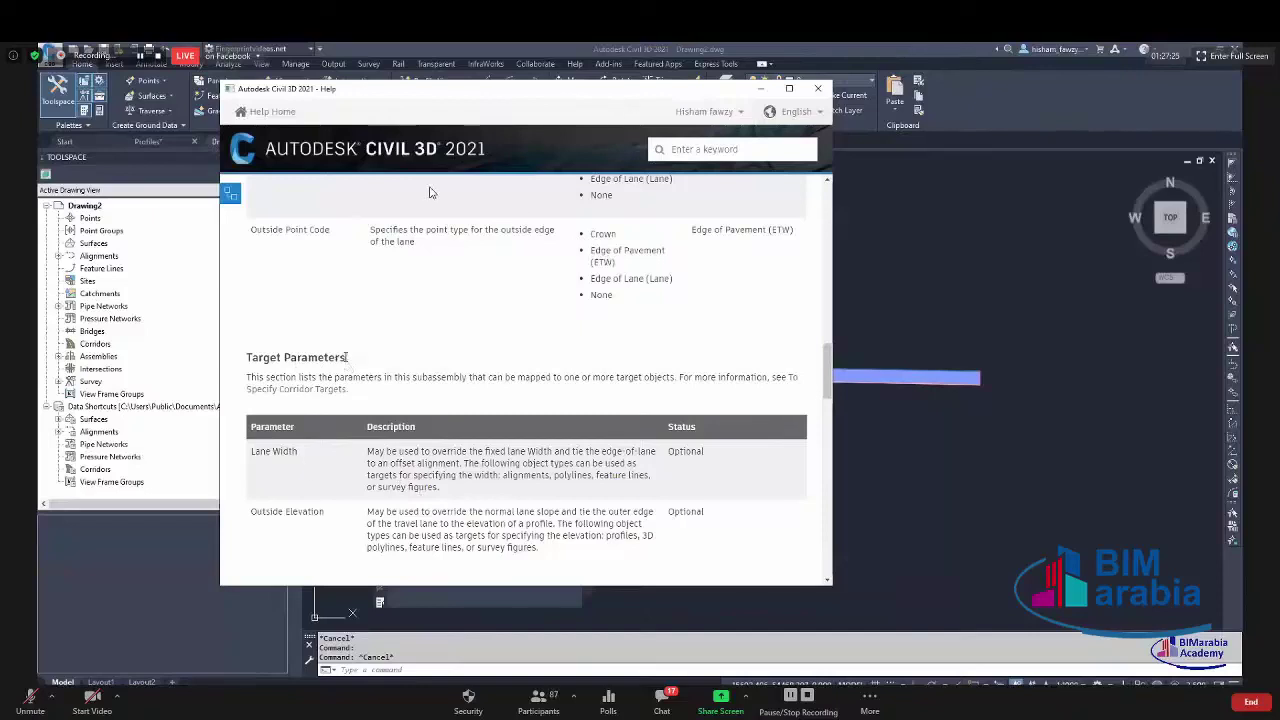
# Examine the Target Parameters section of the help page, highlighting its heading and the Lane Width and Outside Elevation targets.
pyautogui.moveTo(346, 358); pyautogui.dragTo(257, 358)
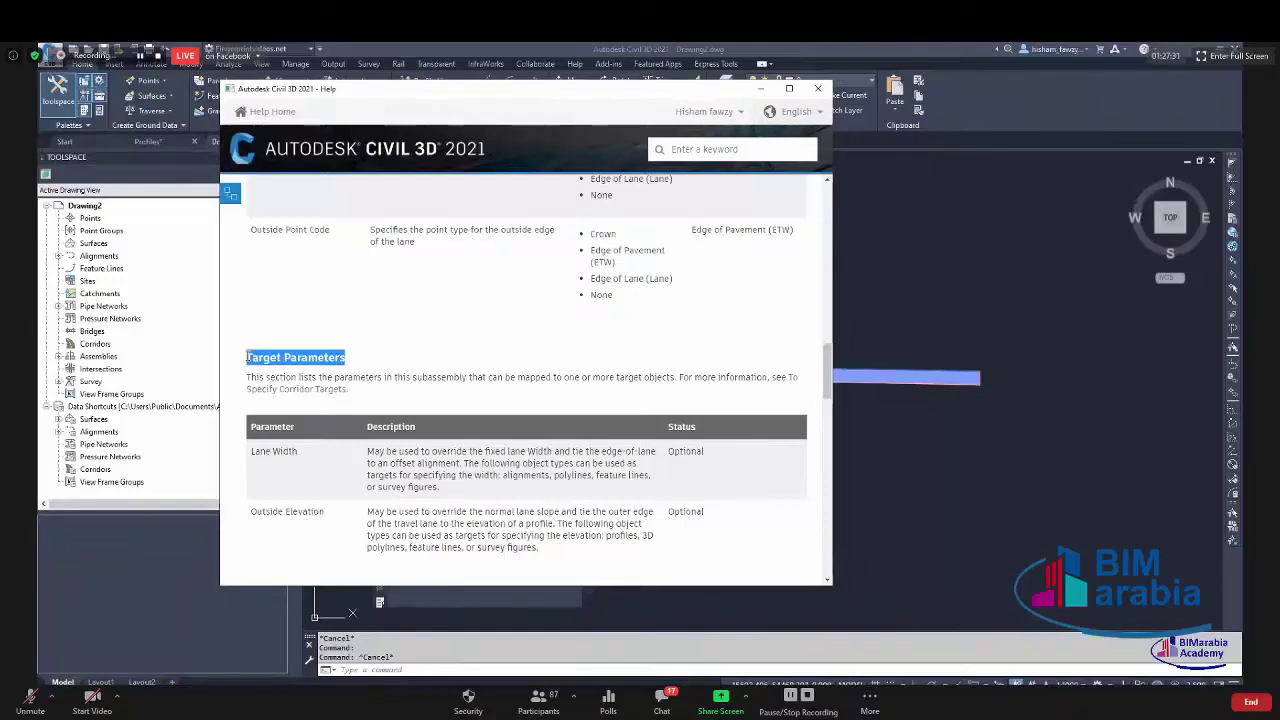
pyautogui.click(303, 418)
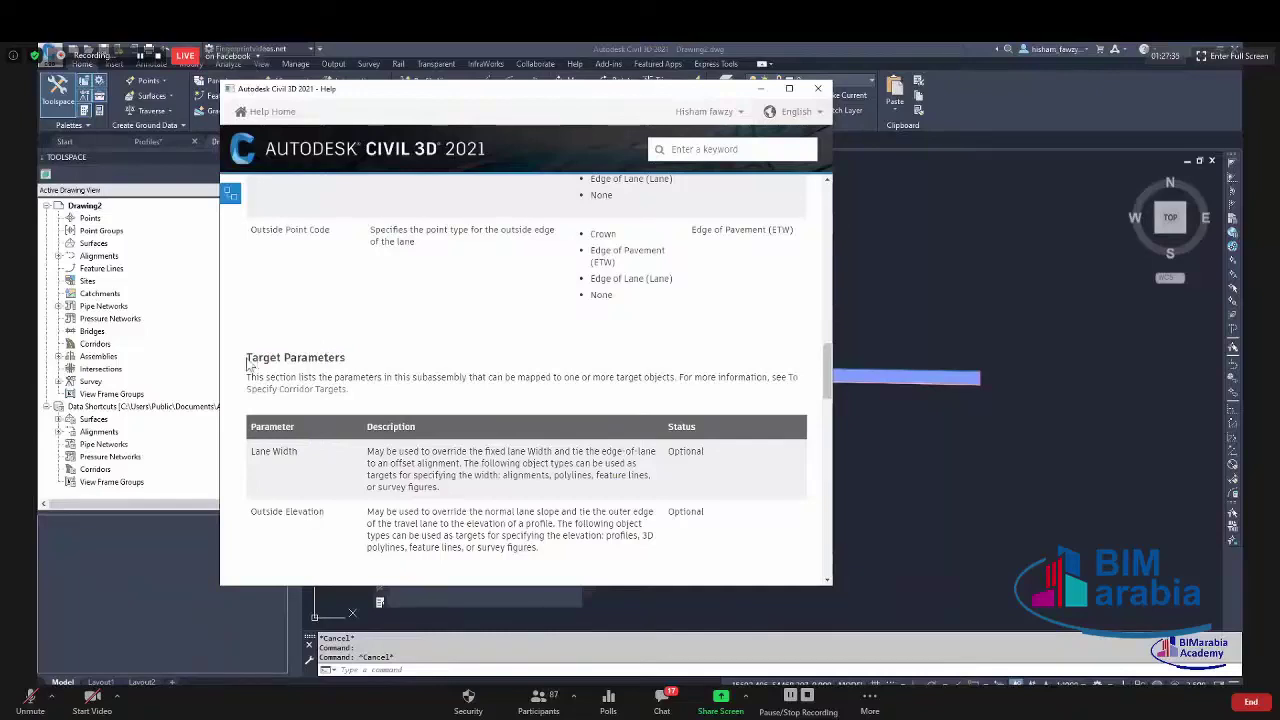
pyautogui.moveTo(249, 360); pyautogui.dragTo(350, 362)
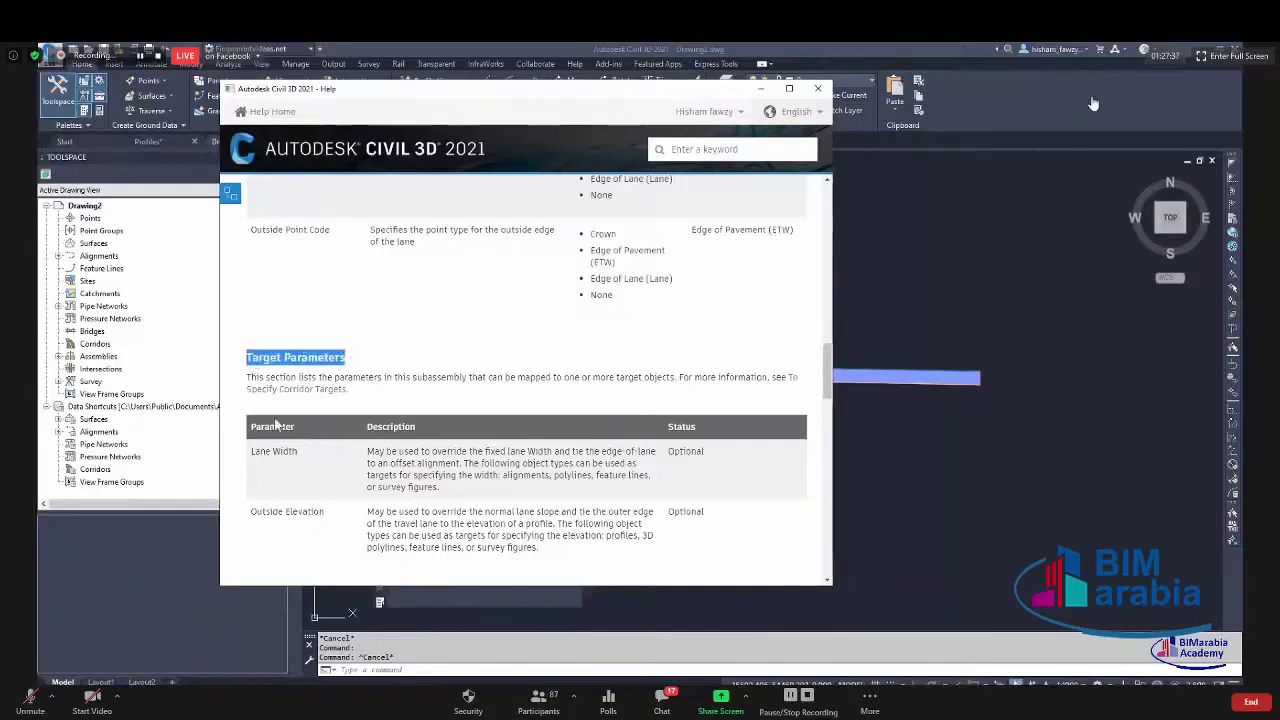
pyautogui.tripleClick(283, 455)
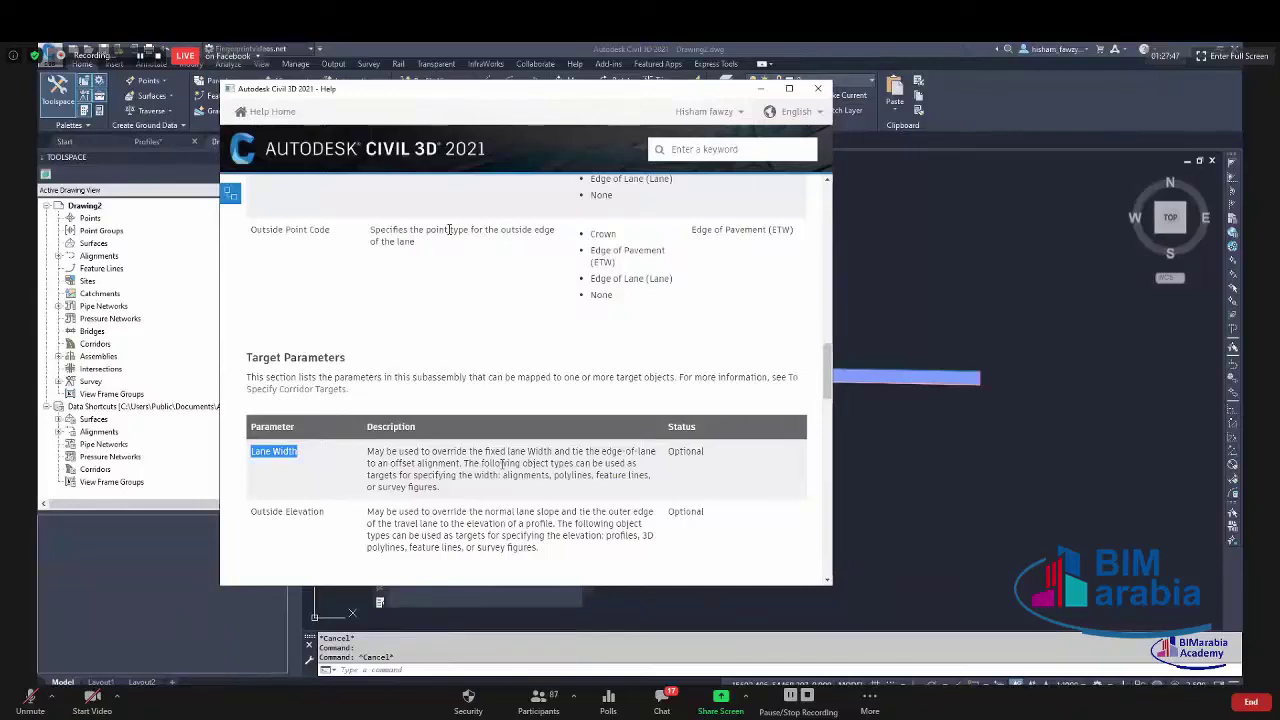
pyautogui.scroll(-3, 337, 185)
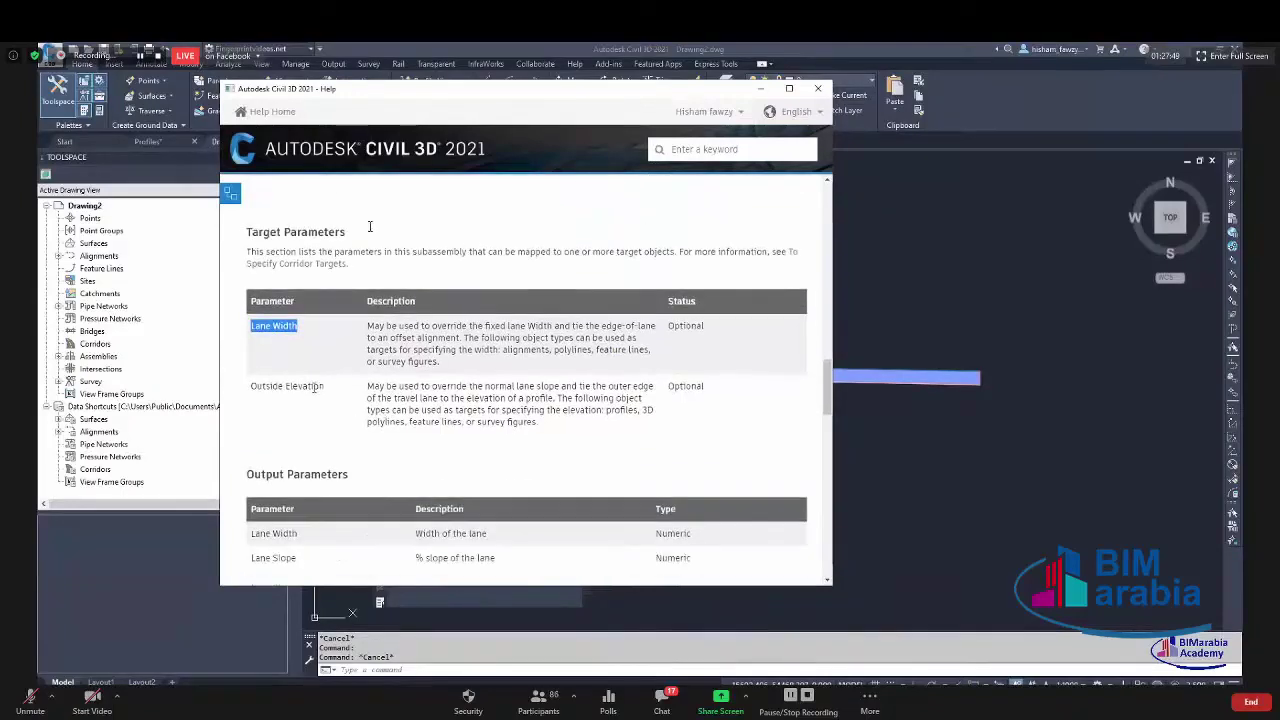
pyautogui.click(410, 228)
pyautogui.moveTo(252, 388); pyautogui.dragTo(327, 397)
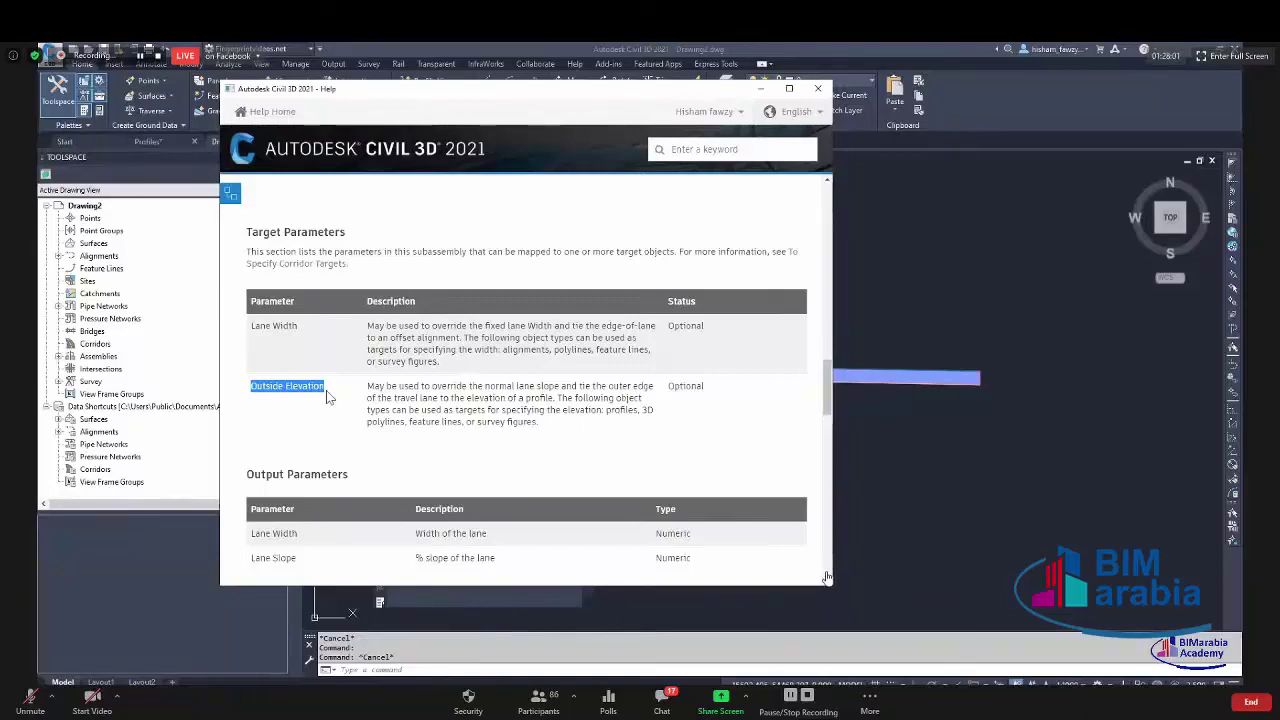
pyautogui.click(312, 250)
# Read the output parameters, behavior notes and the point, link and shape codes table, and close the help window.
pyautogui.scroll(3, 370, 245)
pyautogui.scroll(8, 368, 245)
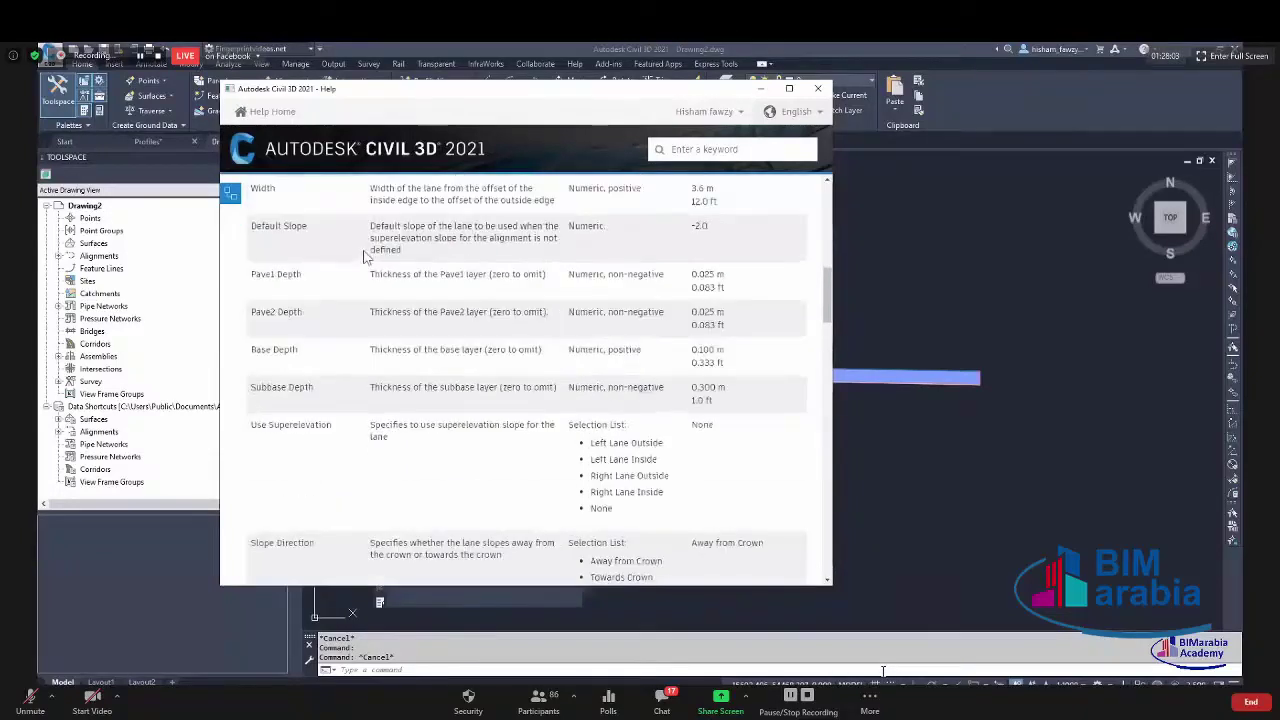
pyautogui.scroll(-10, 388, 255)
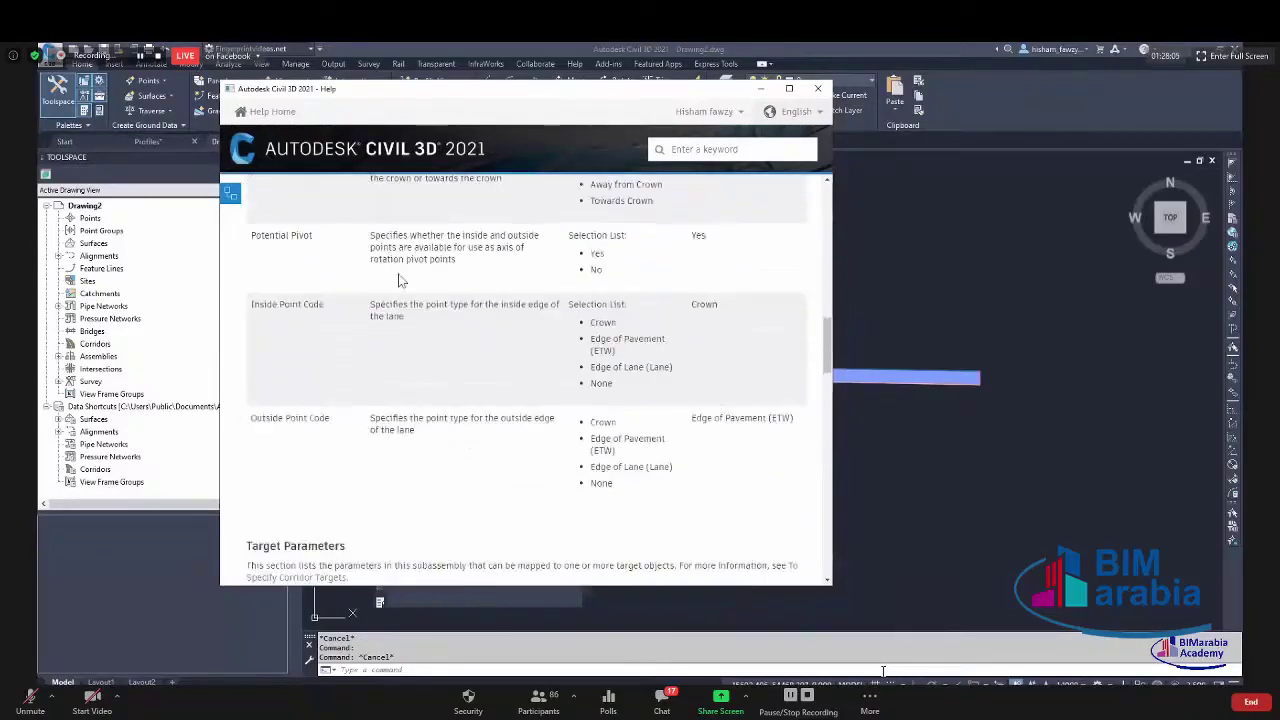
pyautogui.scroll(-3, 386, 286)
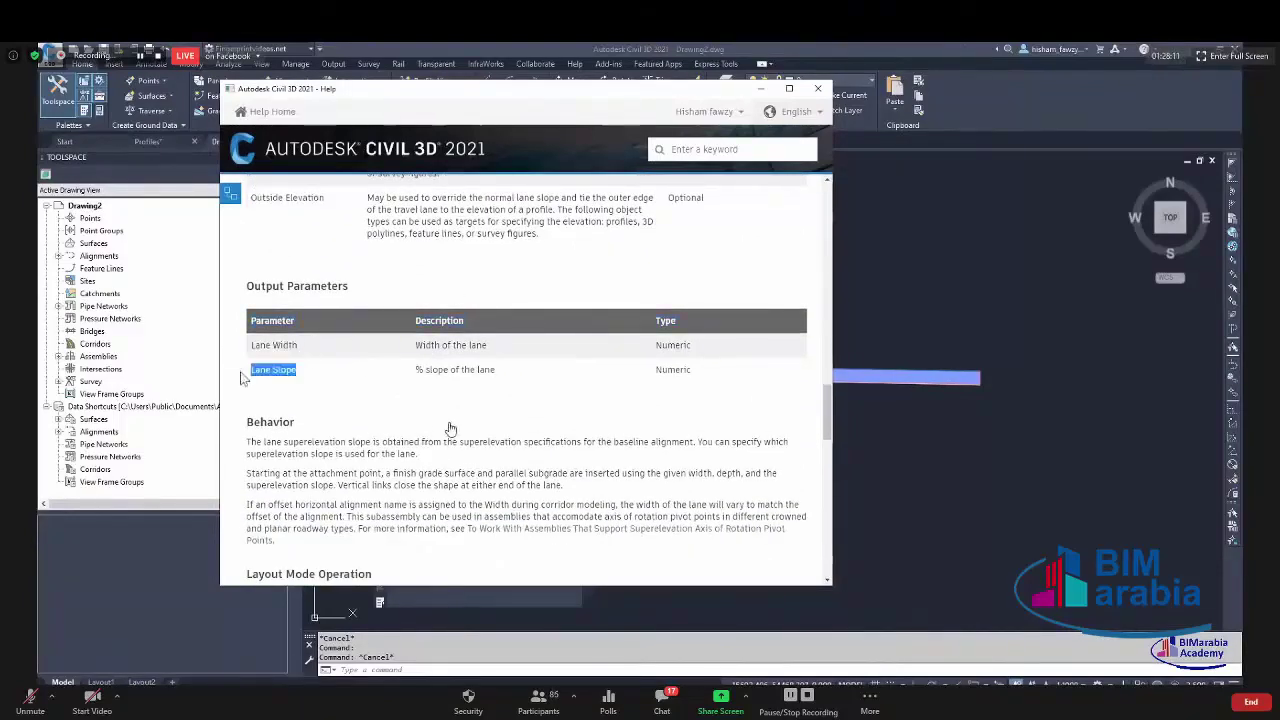
pyautogui.scroll(-10, 505, 318)
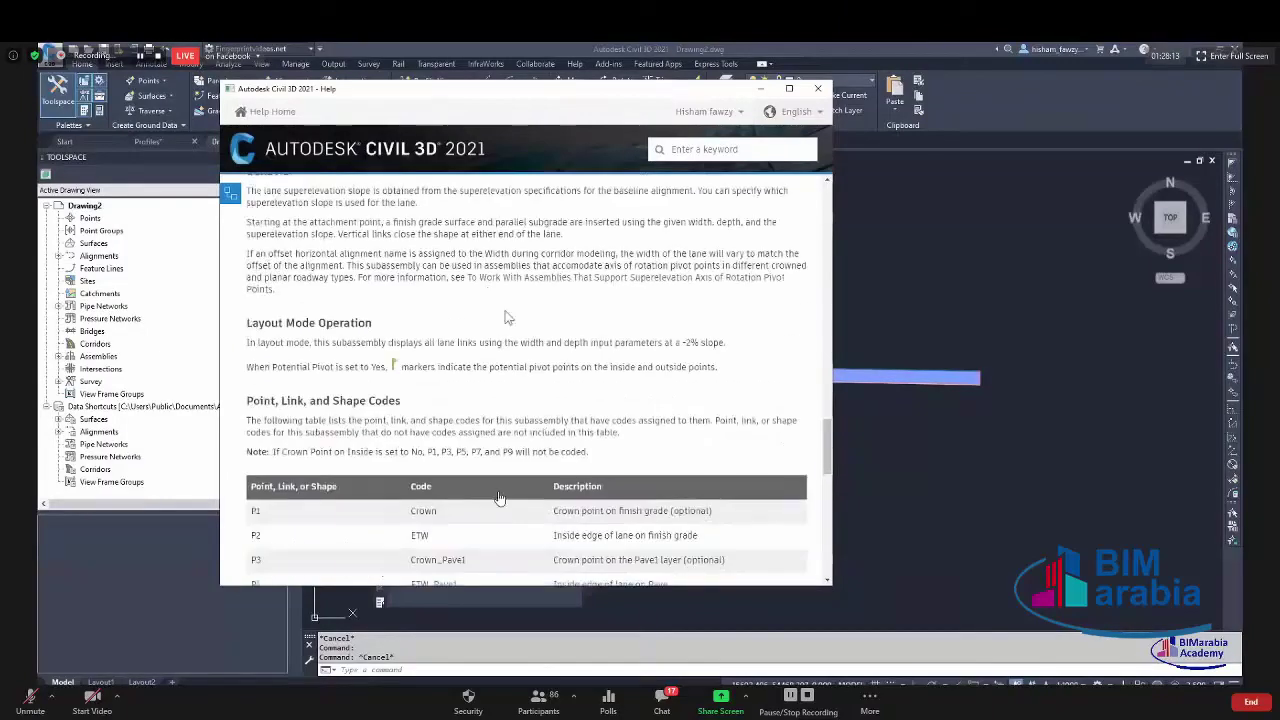
pyautogui.scroll(3, 505, 318)
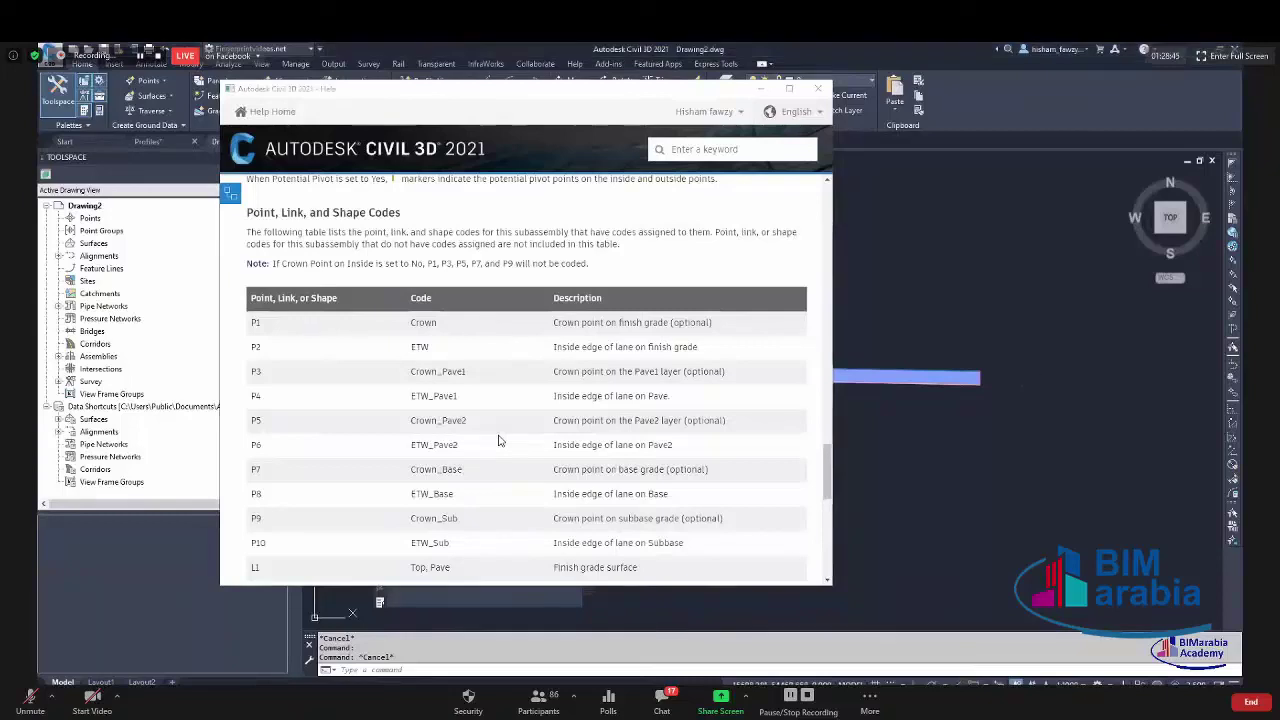
pyautogui.click(817, 88)
# Replace the BasicLane subassembly on the assembly with a right-side LaneSuperelevationAOR lane, 3.600 m wide with a -2.00% default slope.
pyautogui.click(920, 377)
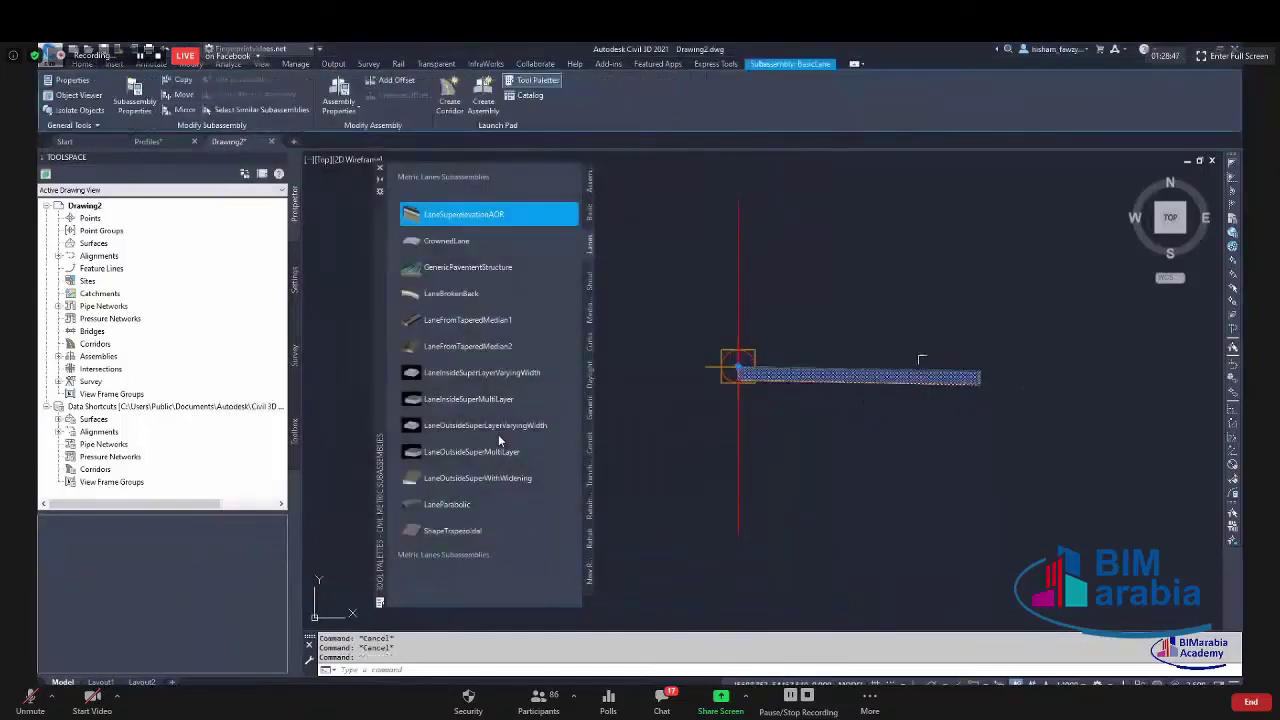
pyautogui.press('Delete')
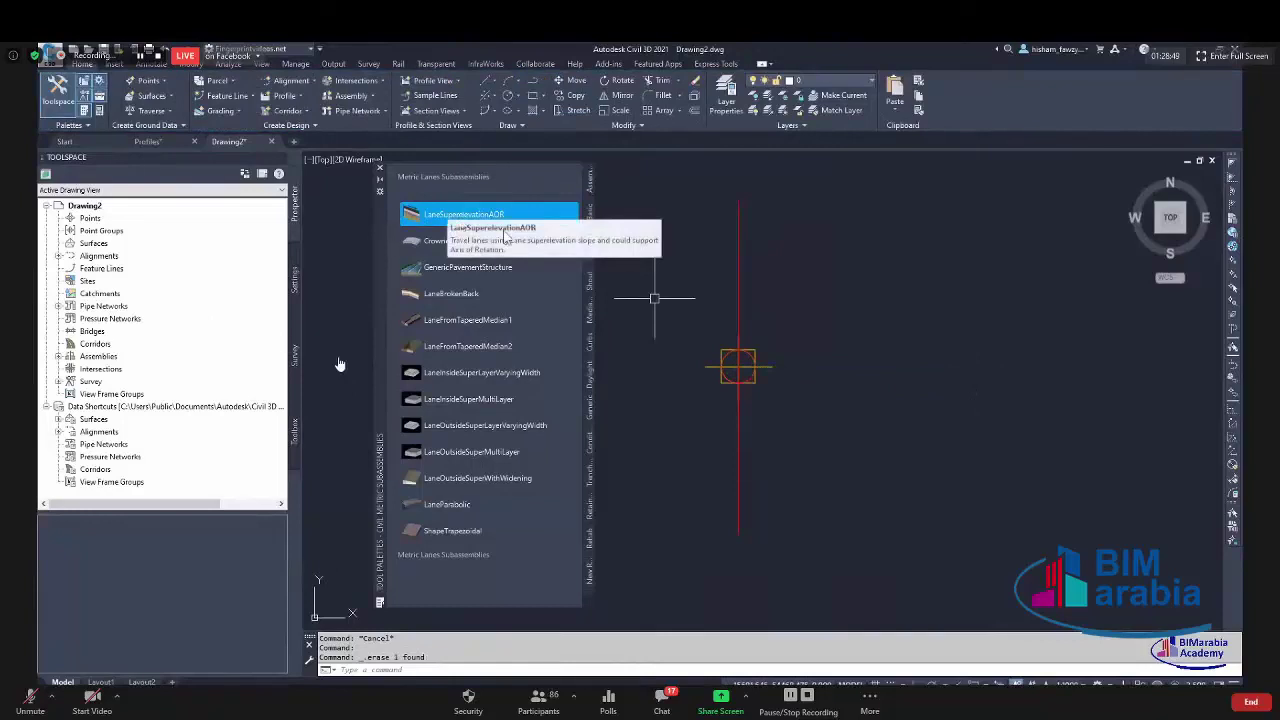
pyautogui.click(478, 228)
pyautogui.click(762, 290)
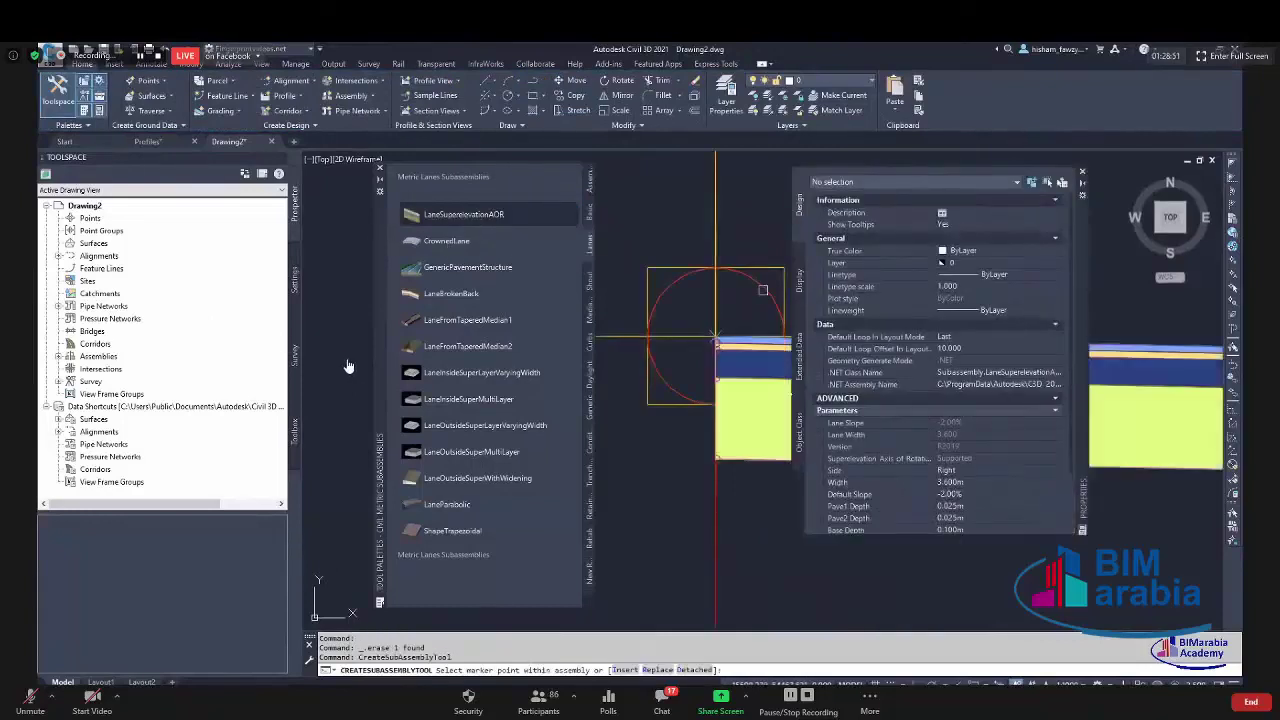
pyautogui.click(1082, 172)
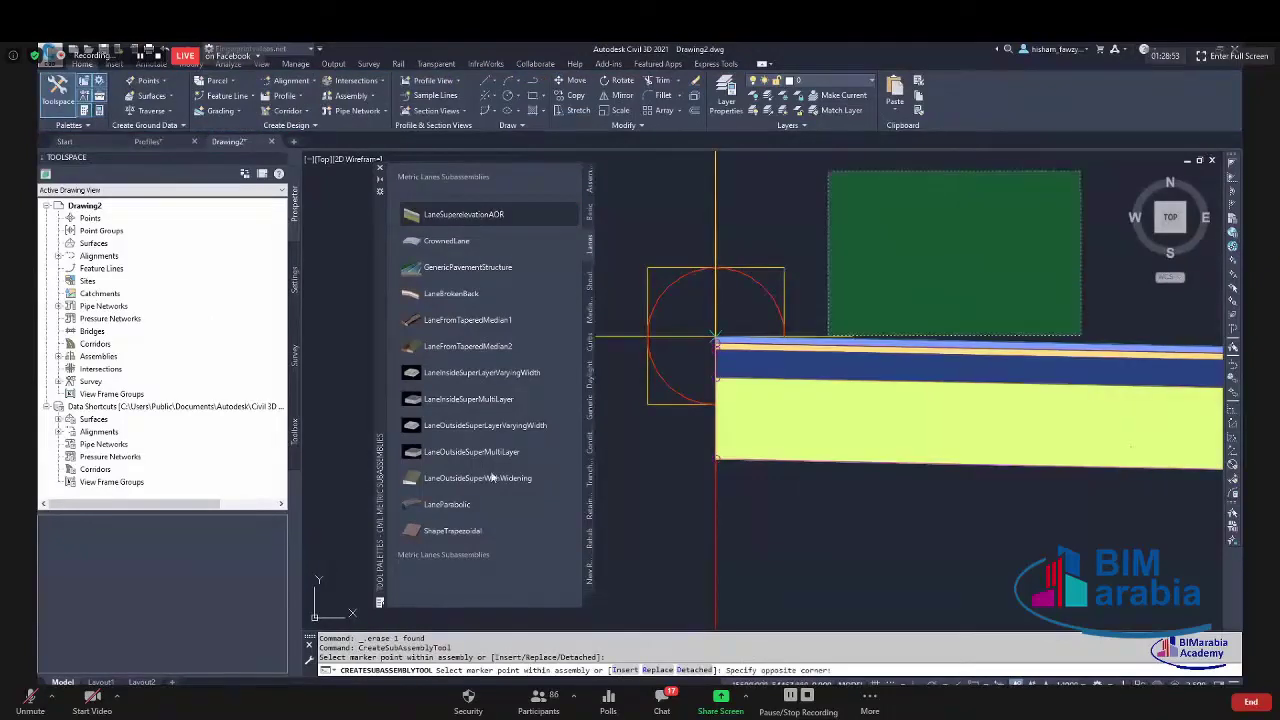
pyautogui.press('Escape')
# Examine the pavement, base and subbase layers of the attached lane and its lower corner at the assembly baseline.
pyautogui.moveTo(883, 528); pyautogui.dragTo(738, 498, button='middle')
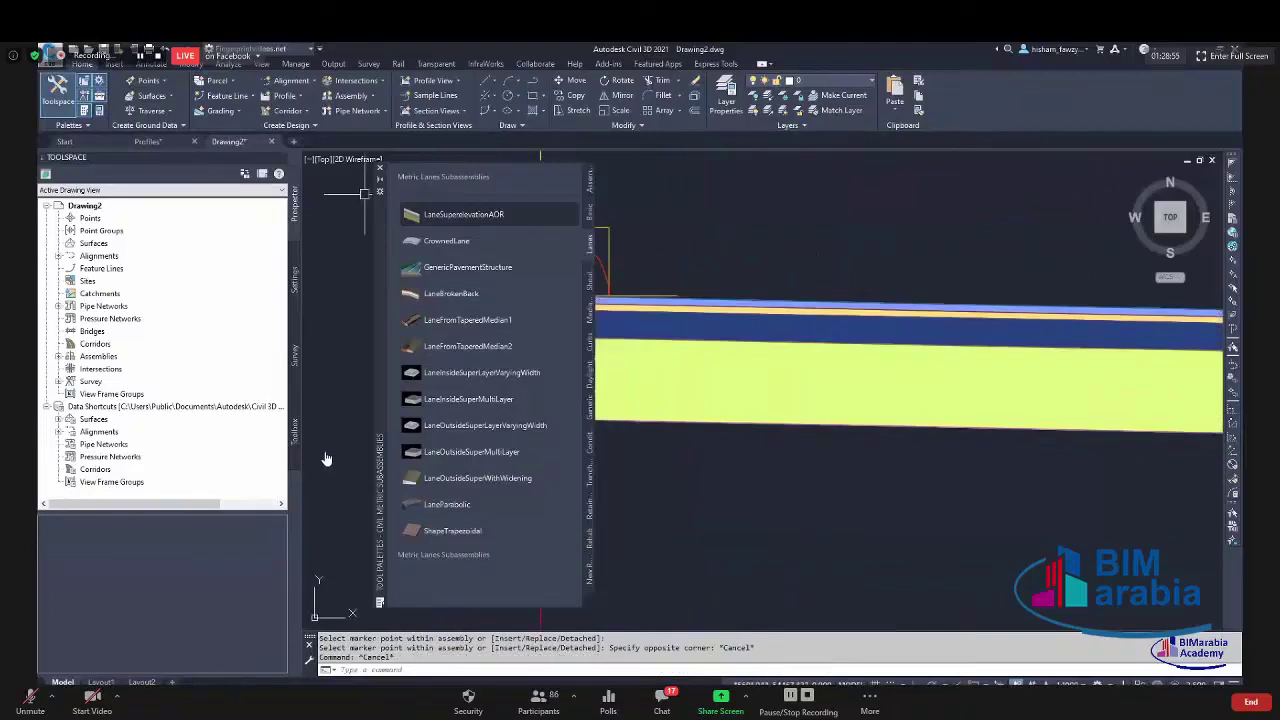
pyautogui.scroll(-4, 642, 262)
pyautogui.scroll(8, 821, 279)
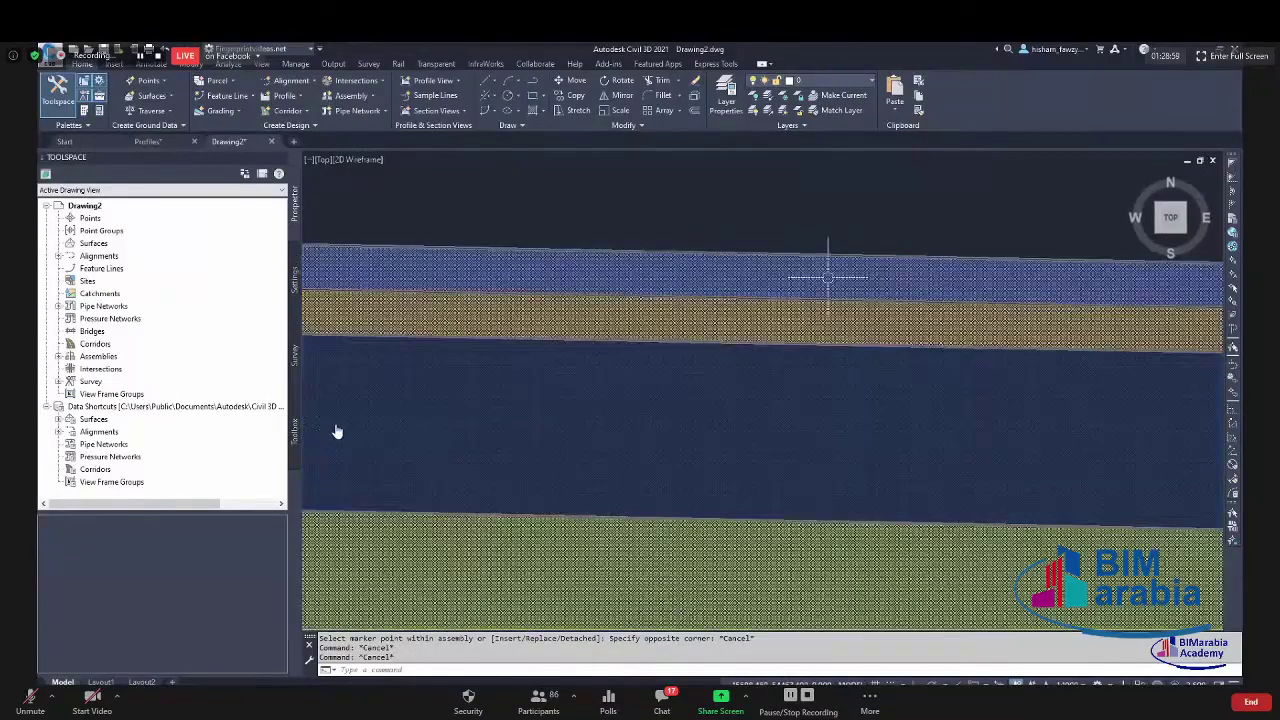
pyautogui.scroll(-5, 757, 414)
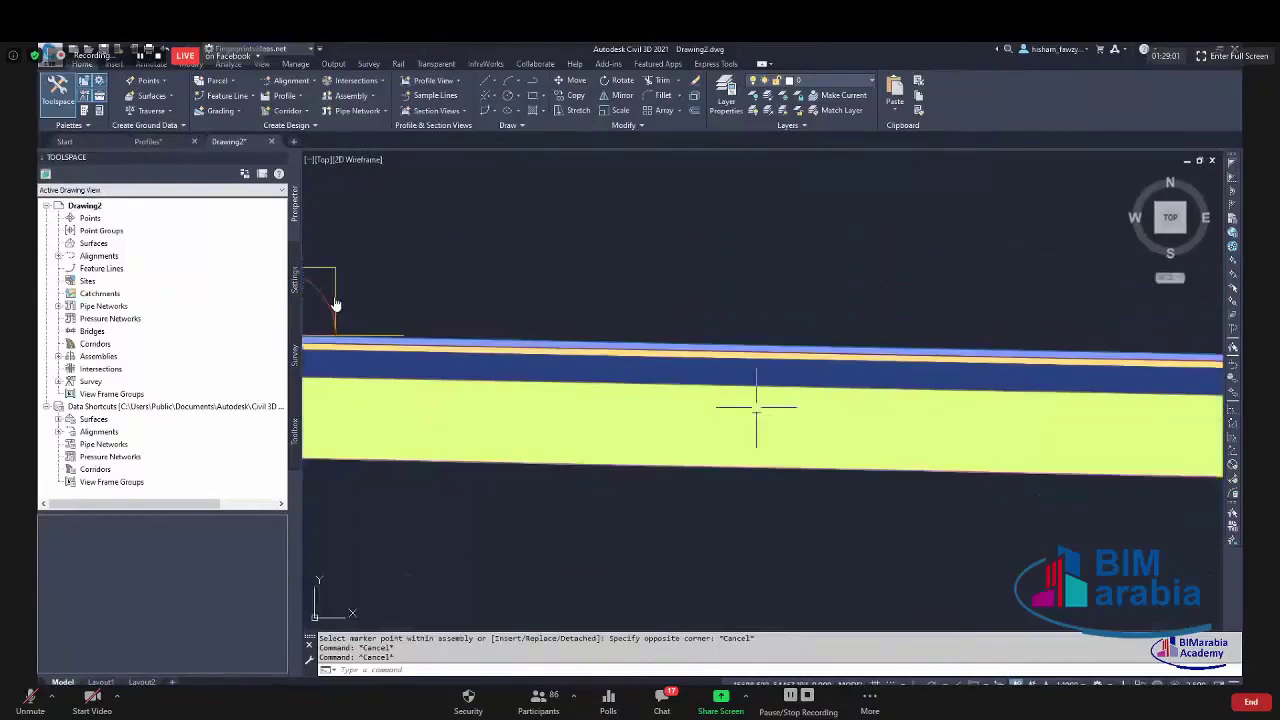
pyautogui.scroll(3, 674, 380)
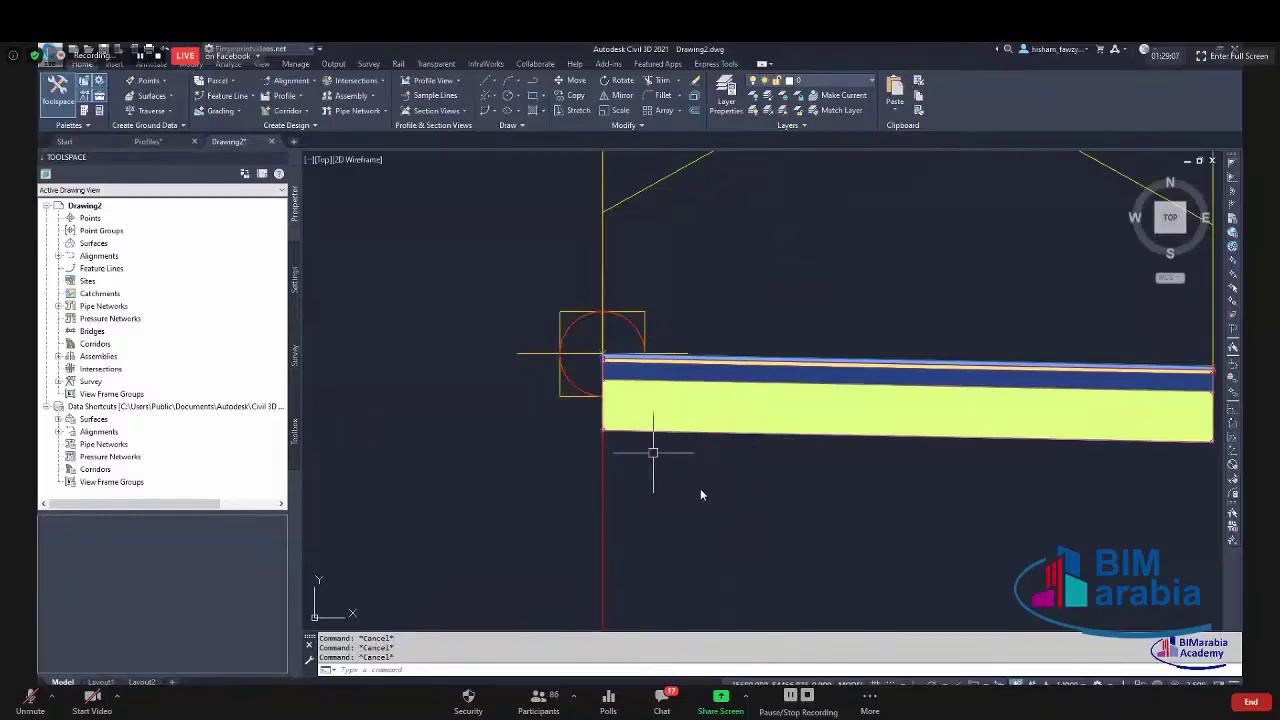
pyautogui.scroll(5, 654, 449)
pyautogui.scroll(3, 700, 490)
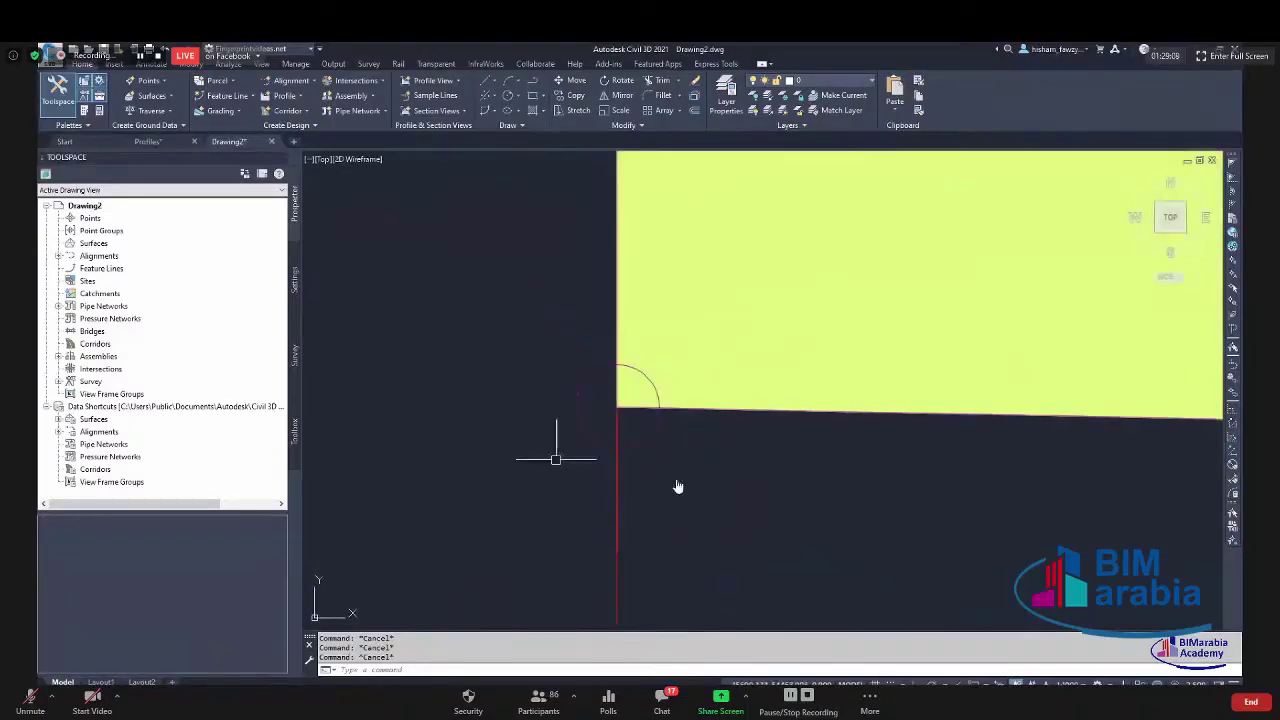
pyautogui.scroll(-6, 505, 410)
pyautogui.scroll(-3, 443, 394)
# Inspect the point codes at the lane's outer edge, from the finish grade surface down to the base layer.
pyautogui.scroll(6, 651, 471)
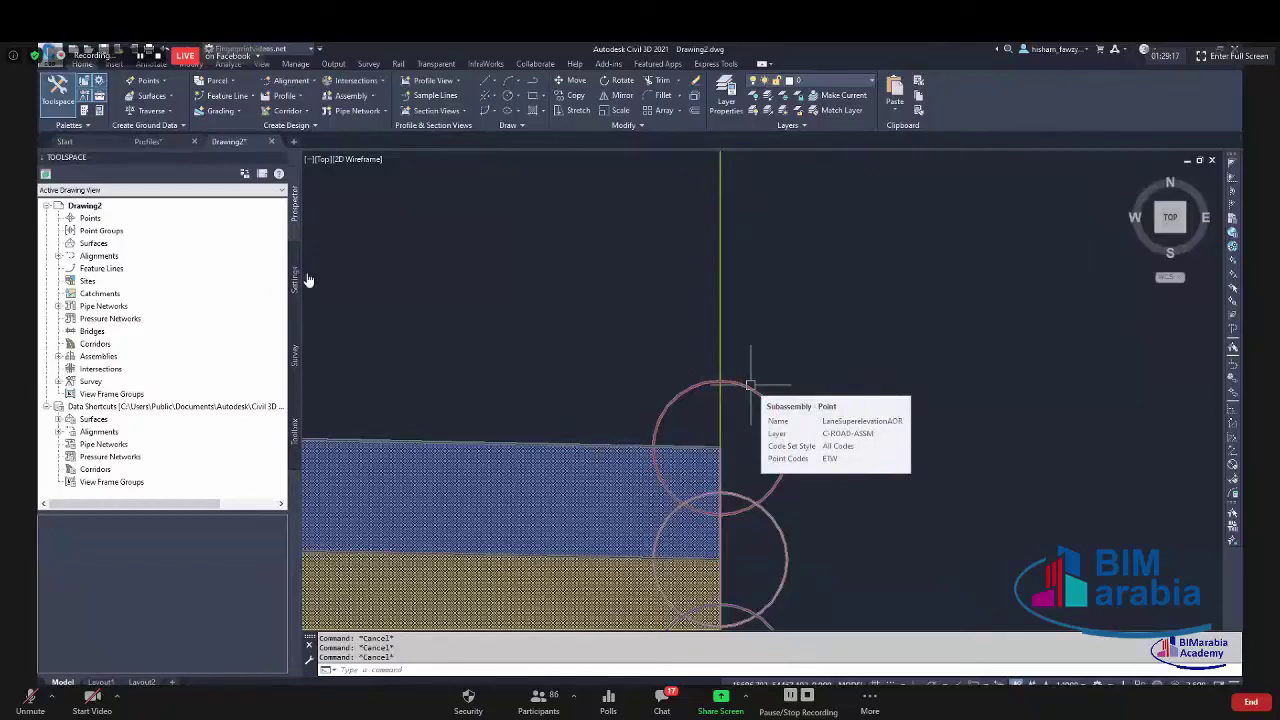
pyautogui.scroll(-5, 780, 360)
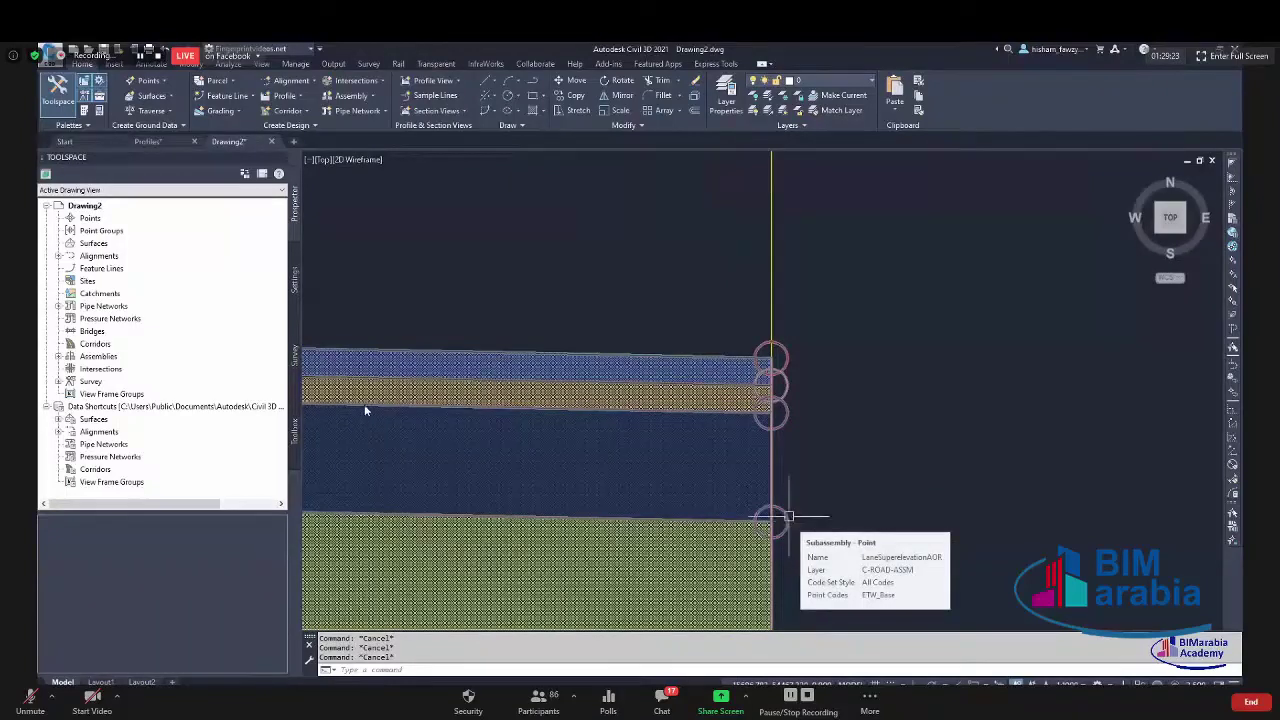
pyautogui.scroll(-2, 815, 391)
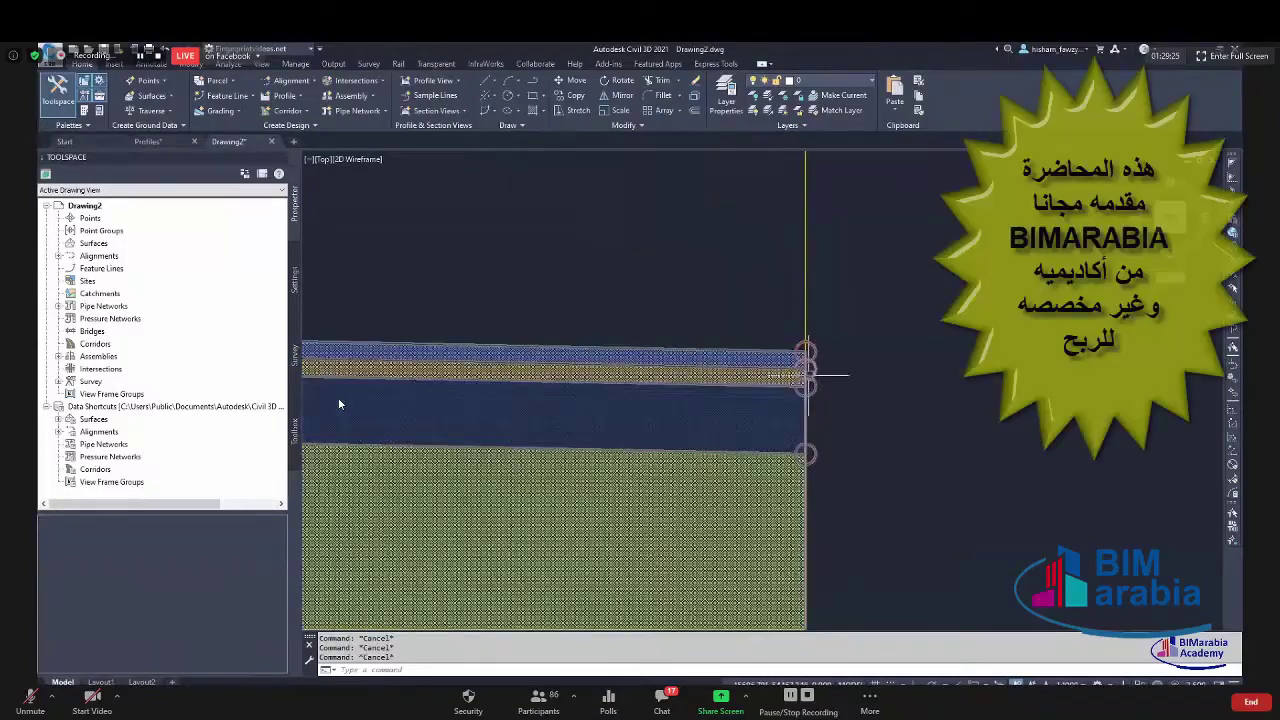
pyautogui.scroll(2, 820, 360)
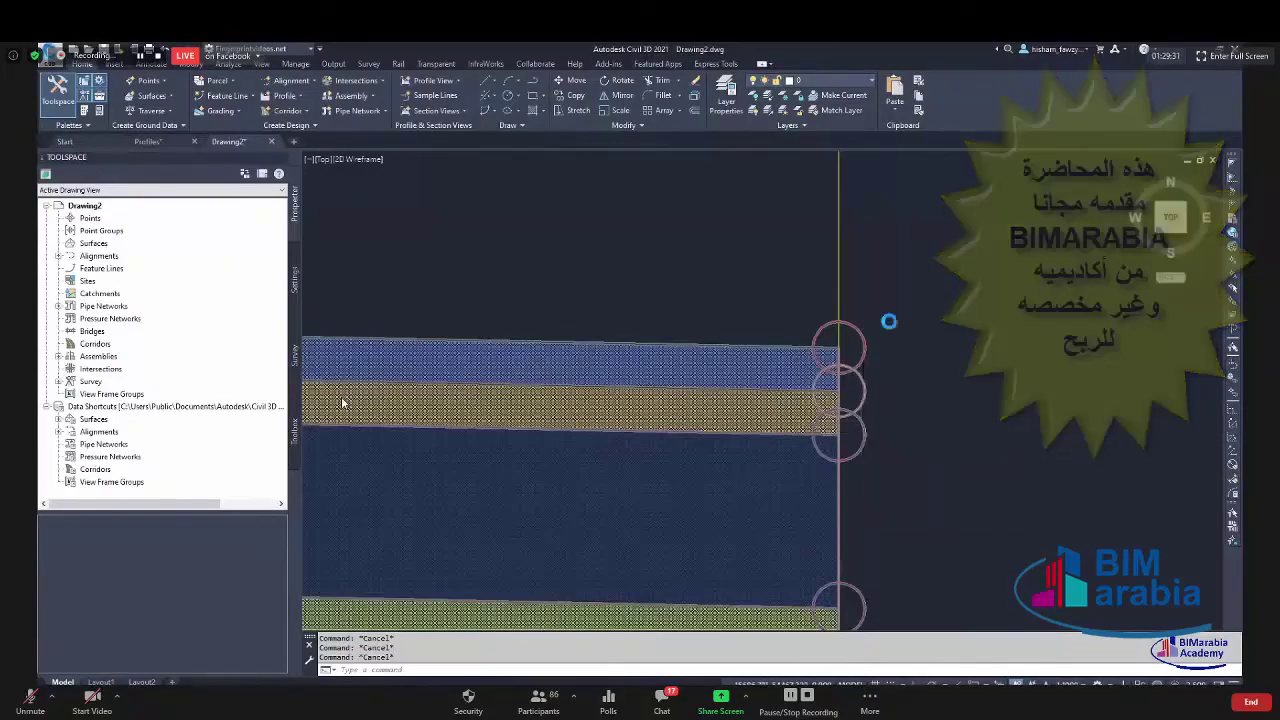
pyautogui.scroll(-2, 886, 314)
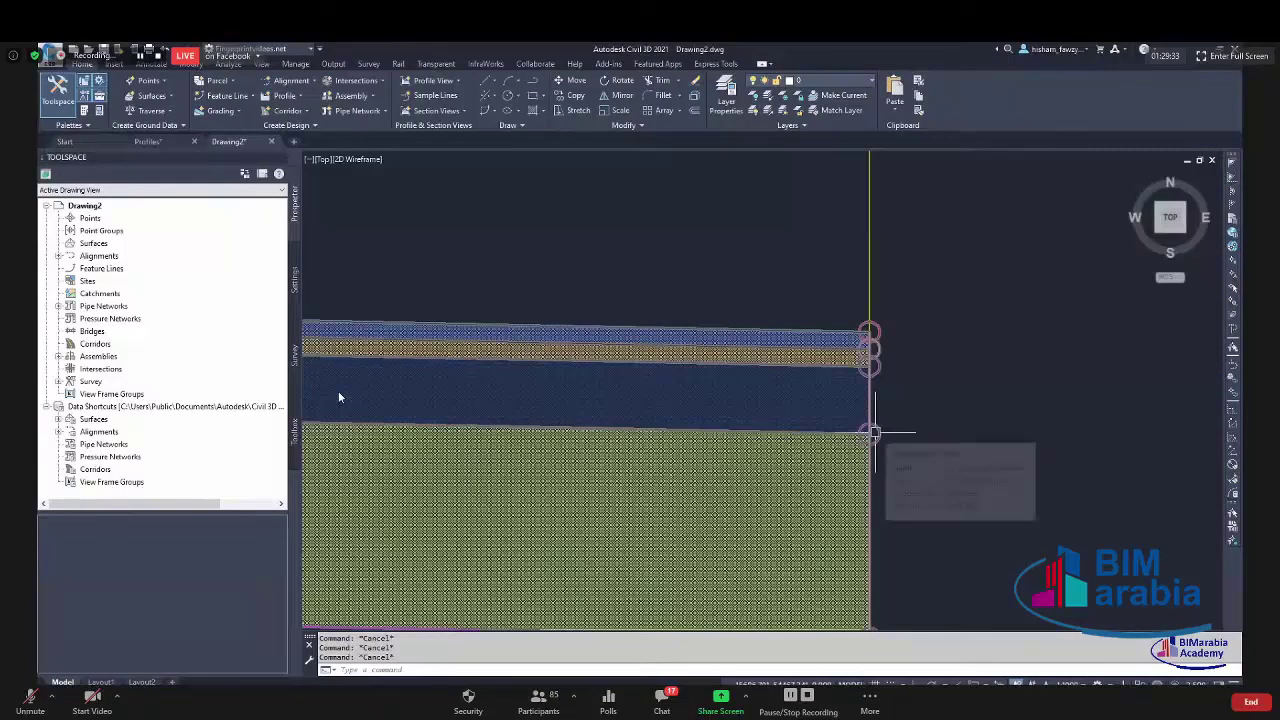
# Inspect the lower outer corner of the lane's subbase layer and the lane's full cross-section.
pyautogui.scroll(-2, 906, 377)
pyautogui.scroll(2, 892, 367)
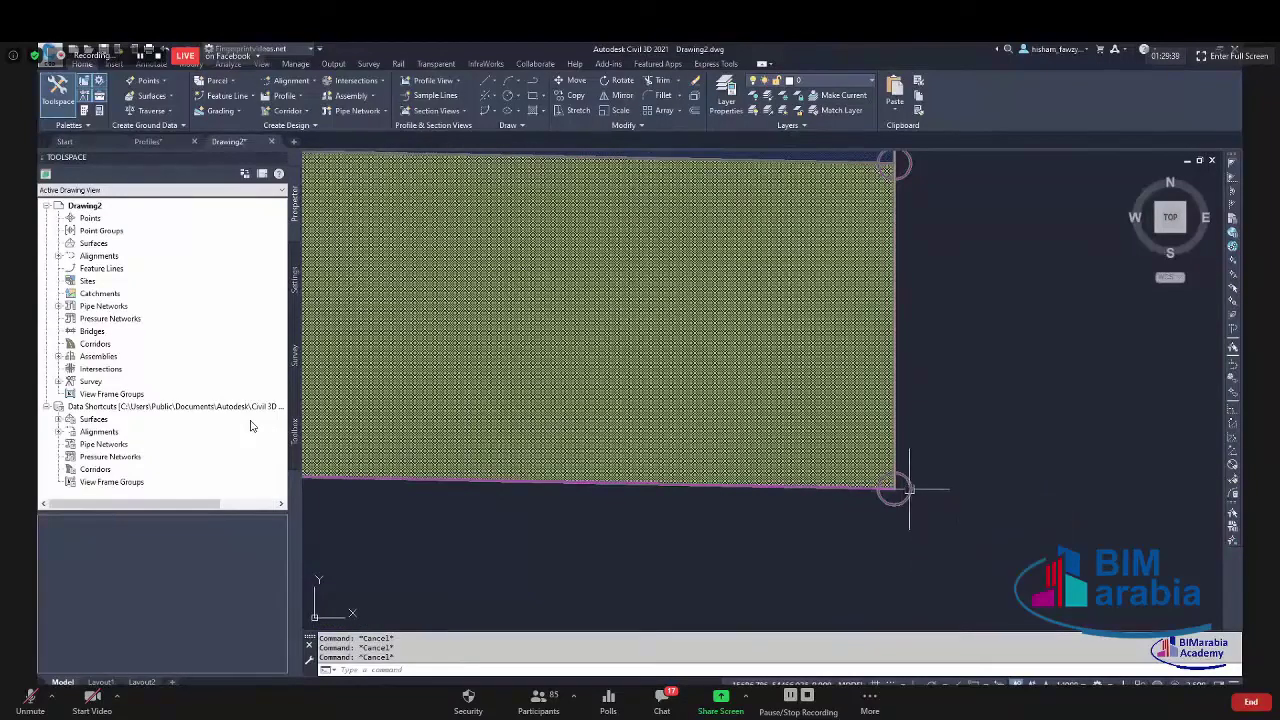
pyautogui.scroll(-3, 894, 486)
pyautogui.scroll(-2, 958, 332)
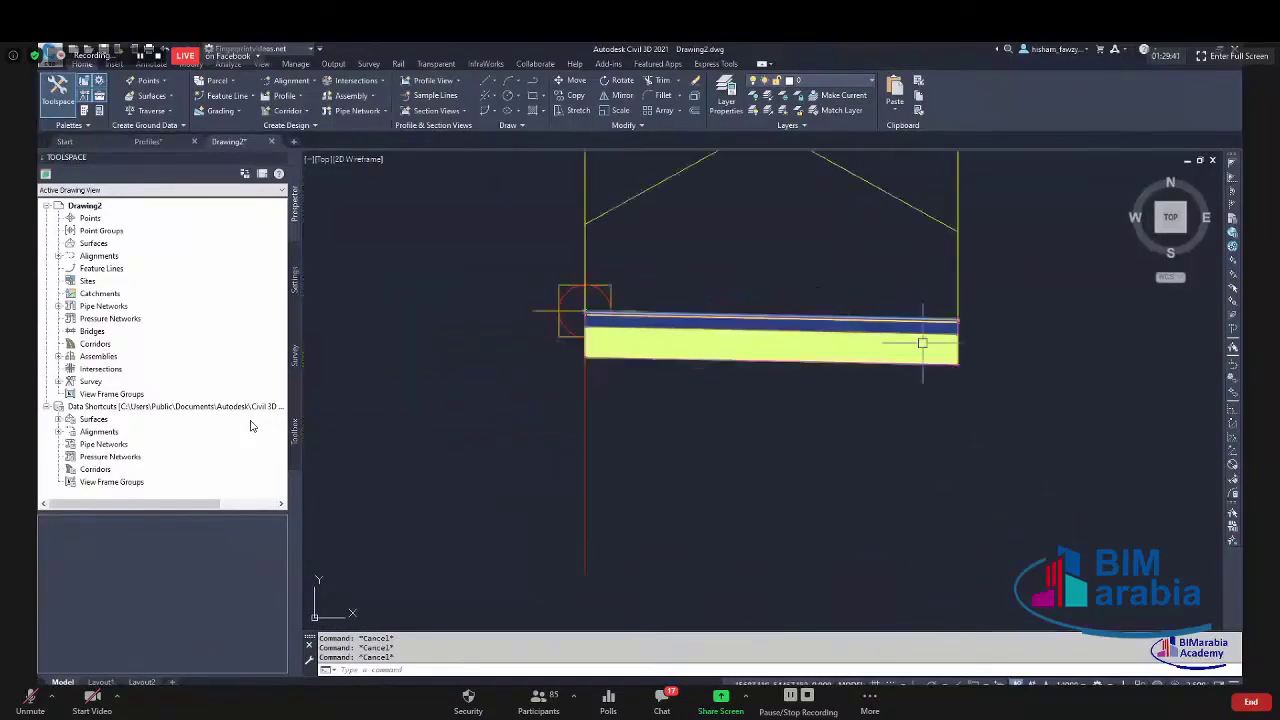
pyautogui.scroll(2, 955, 333)
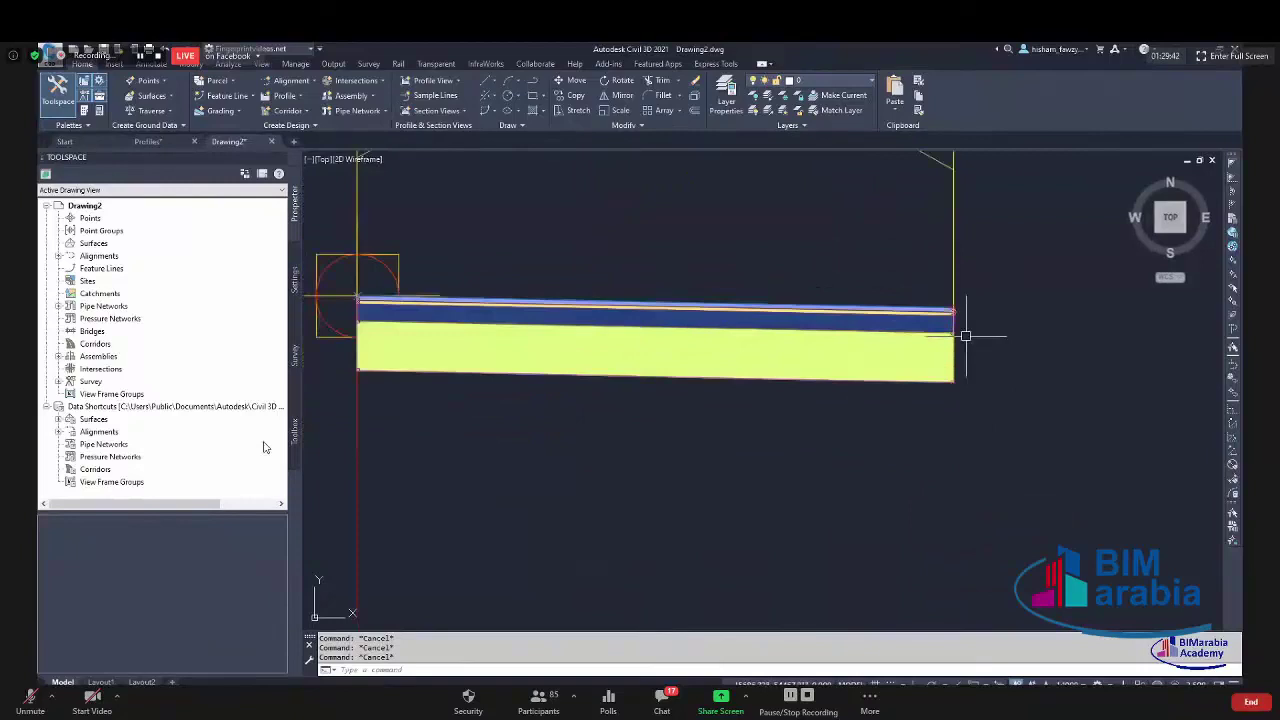
pyautogui.click(706, 375)
pyautogui.press('Escape')
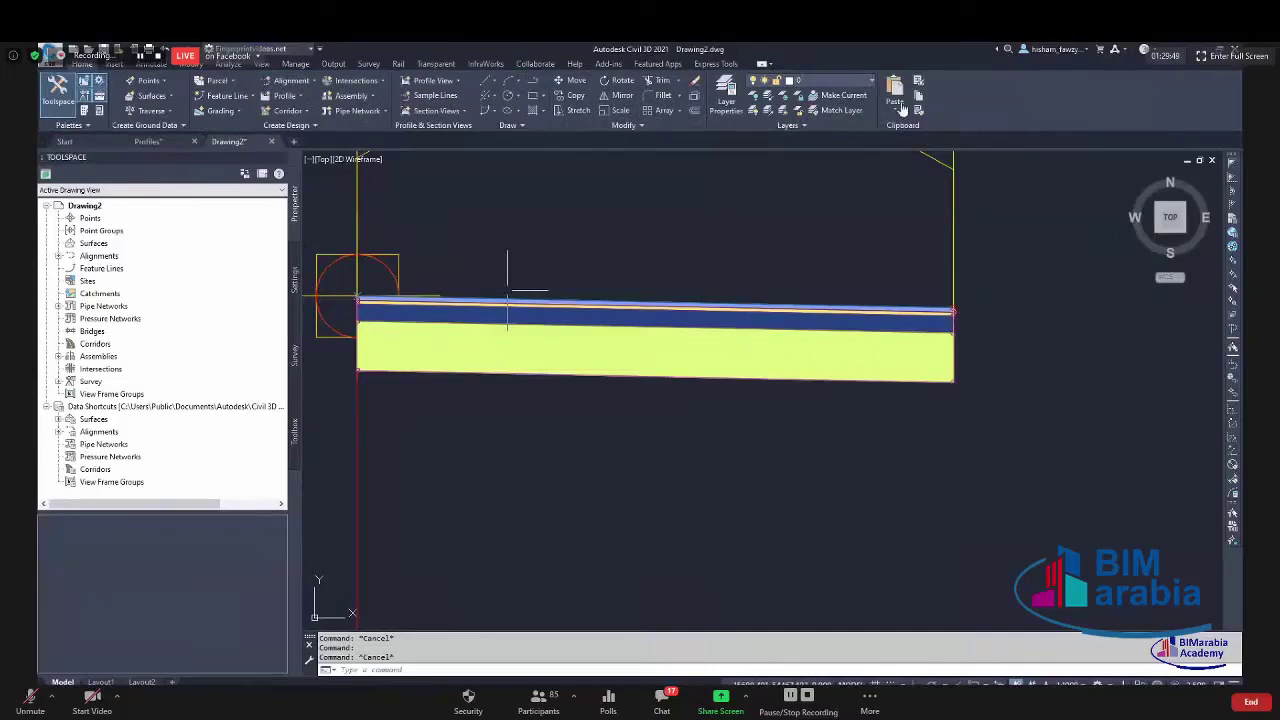
# Open the LaneSuperelevationAOR help page, review its point, link and shape codes table, and minimize the help window.
pyautogui.hotkey('ctrl', '3')
pyautogui.rightClick(511, 207)
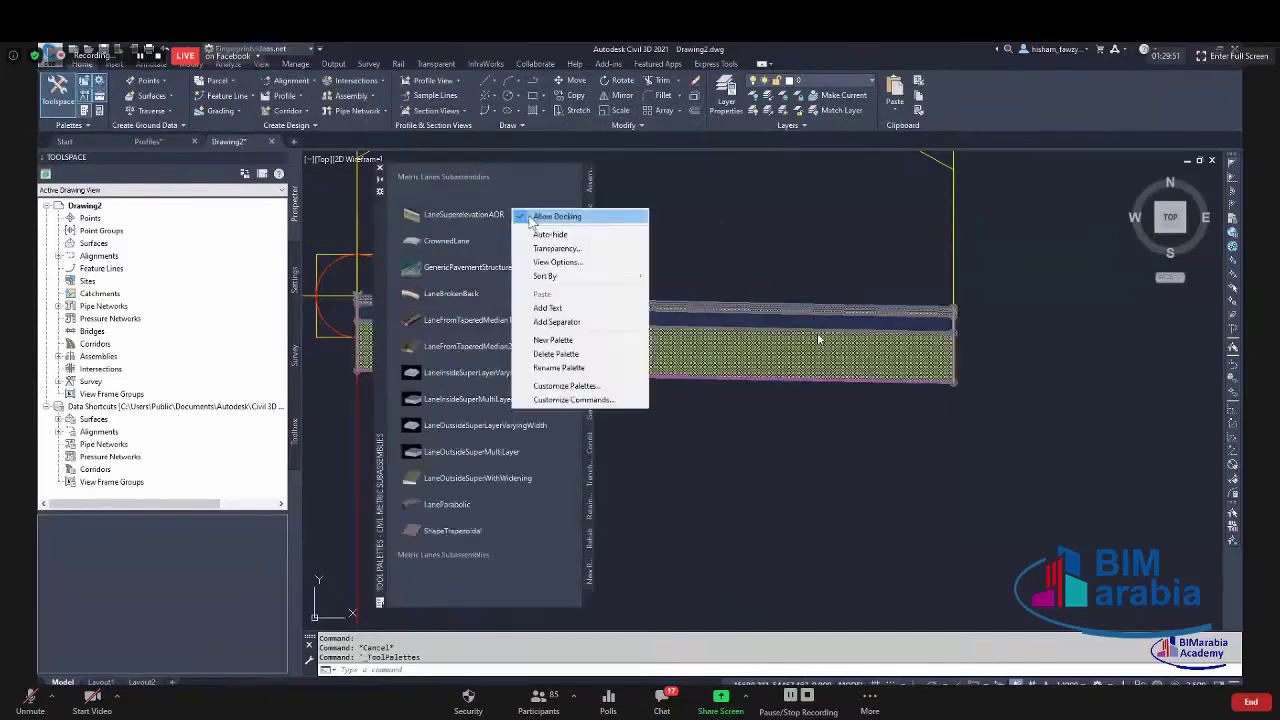
pyautogui.rightClick(495, 214)
pyautogui.click(527, 378)
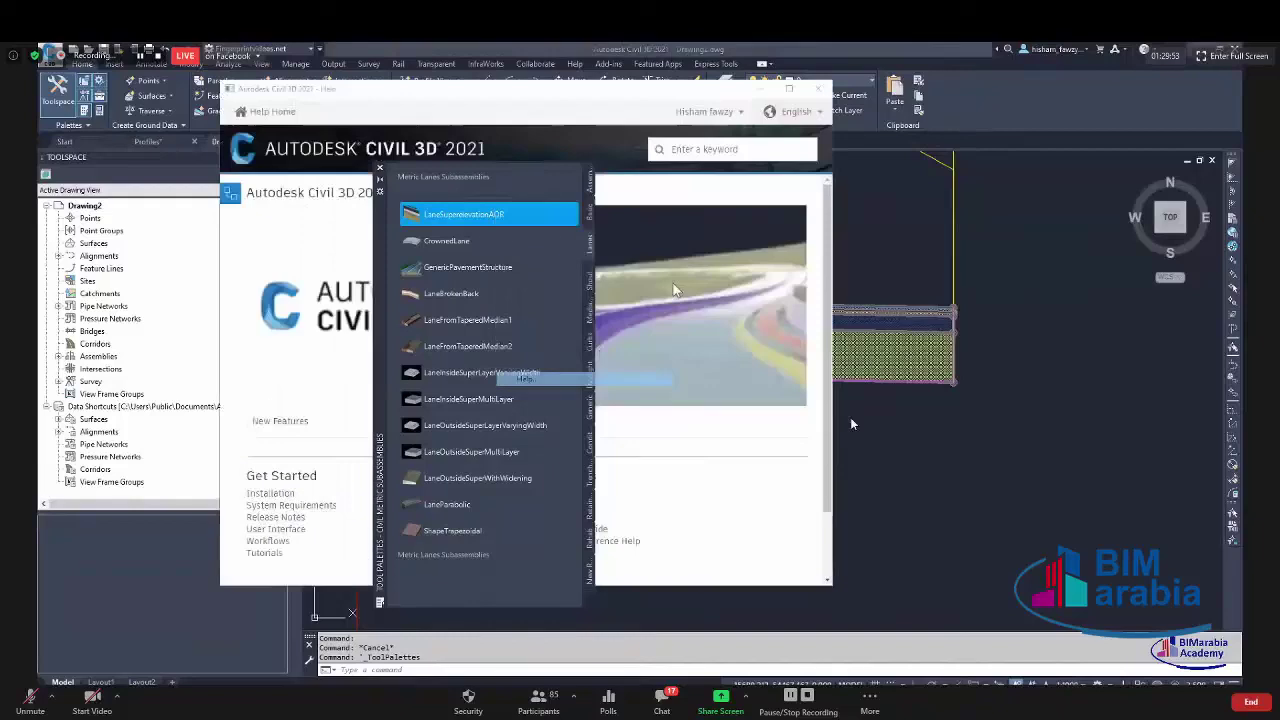
pyautogui.scroll(-10, 547, 311)
pyautogui.scroll(-15, 547, 311)
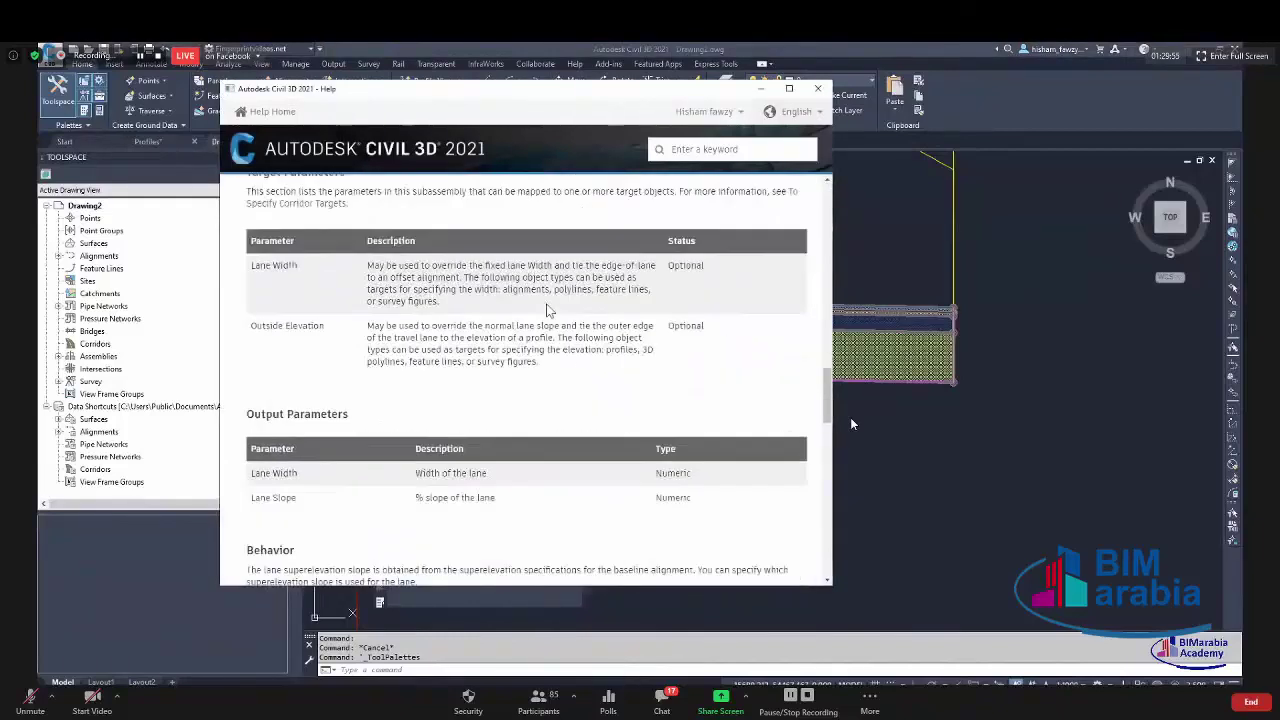
pyautogui.scroll(-2, 510, 313)
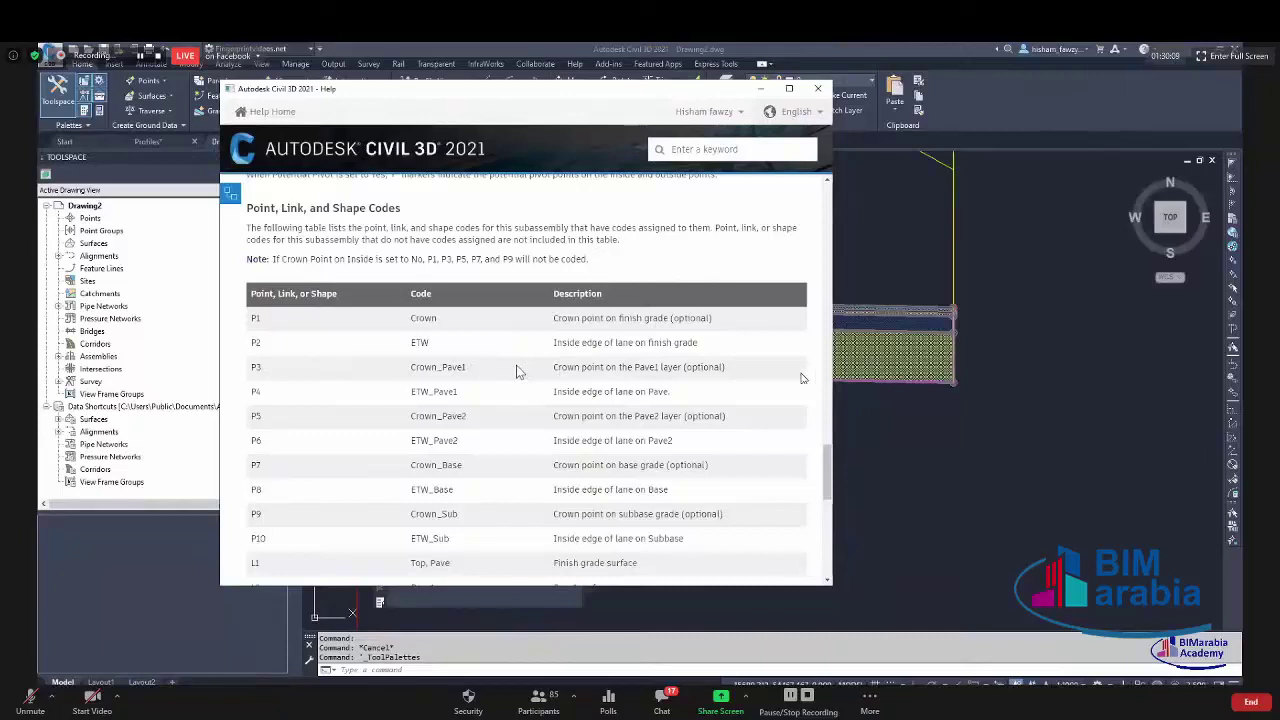
pyautogui.click(761, 88)
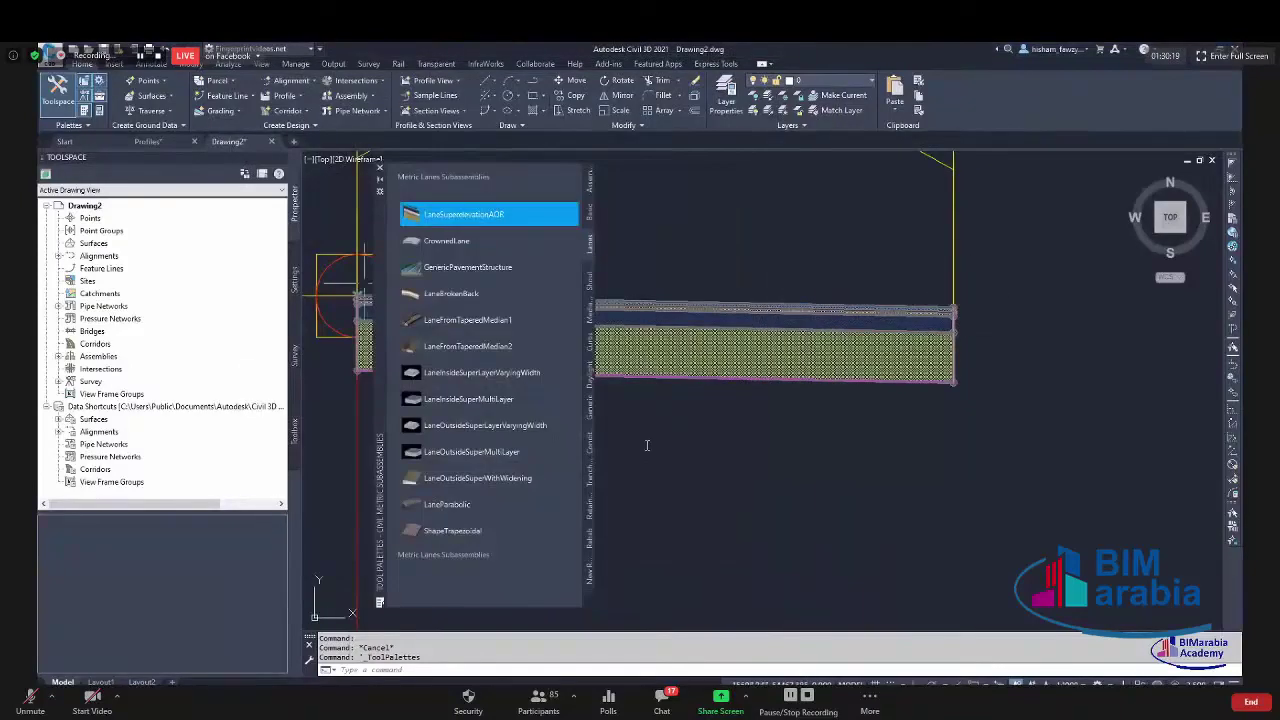
# Inspect the lane's layers and point codes at the assembly baseline and at the outer edge on finish grade.
pyautogui.scroll(3, 394, 237)
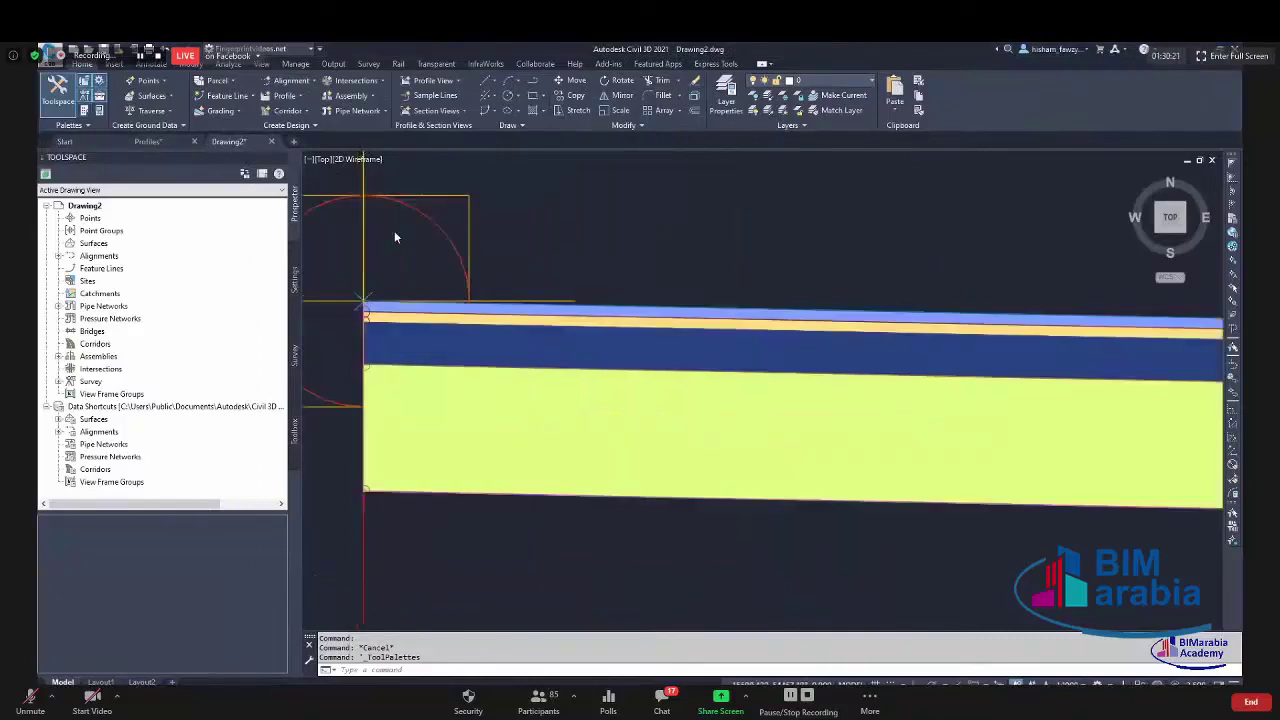
pyautogui.scroll(2, 394, 237)
pyautogui.scroll(-2, 414, 233)
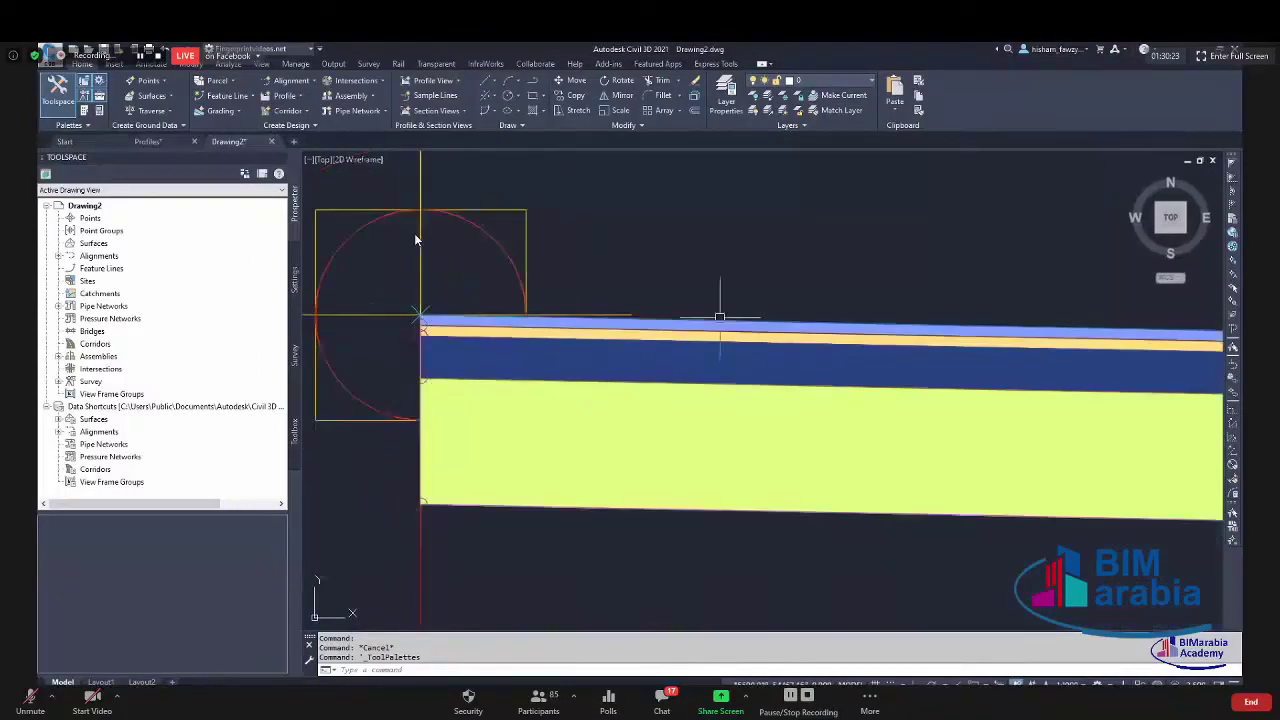
pyautogui.scroll(-4, 414, 233)
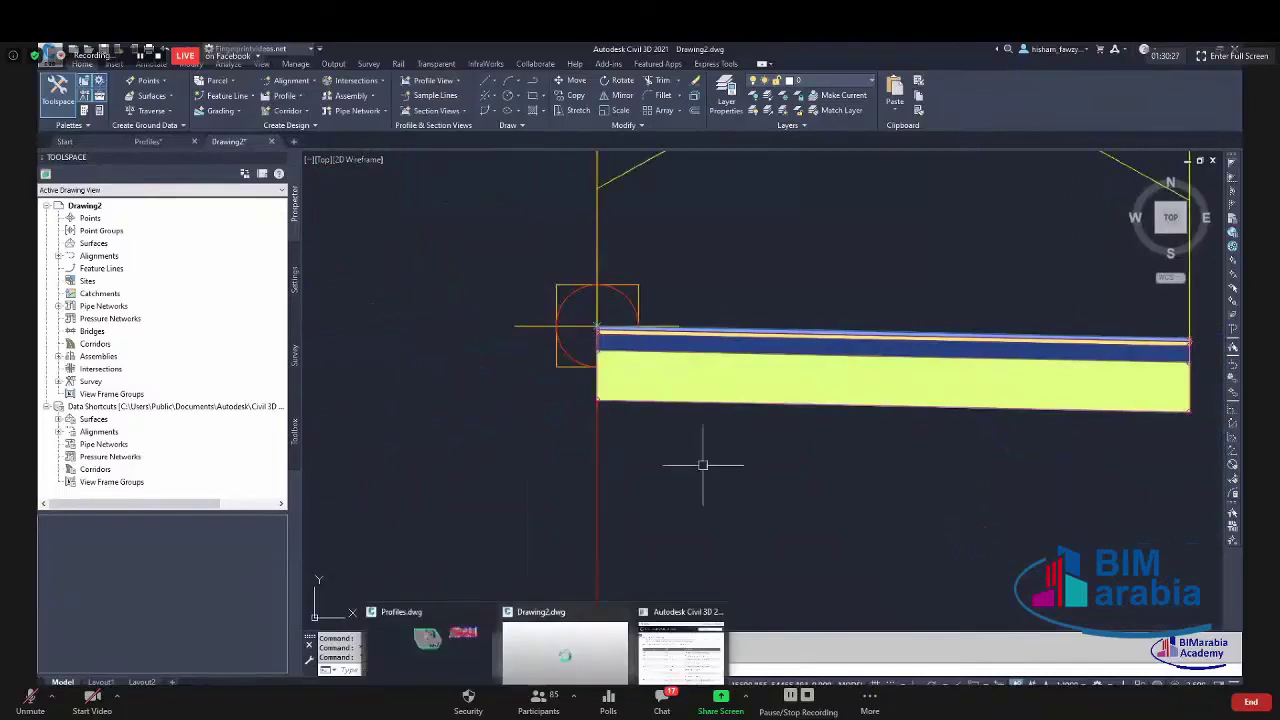
pyautogui.scroll(-2, 624, 402)
pyautogui.scroll(5, 849, 382)
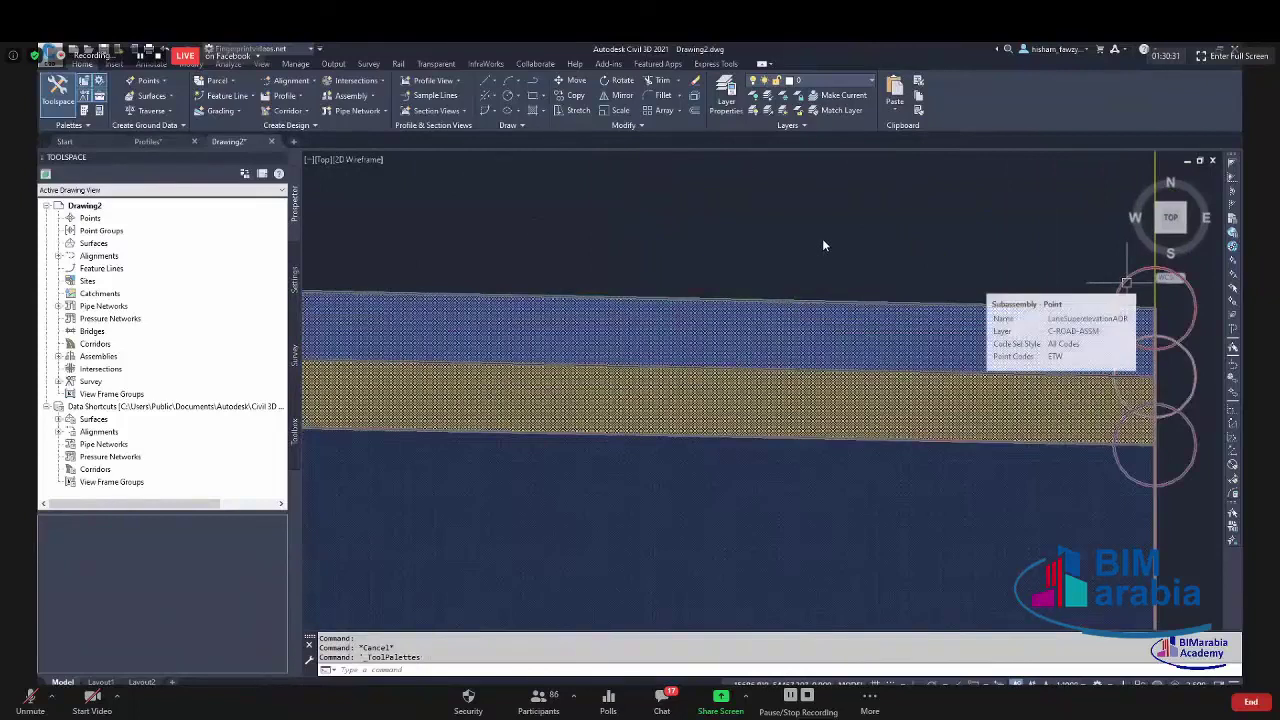
pyautogui.scroll(-3, 856, 241)
pyautogui.scroll(4, 704, 342)
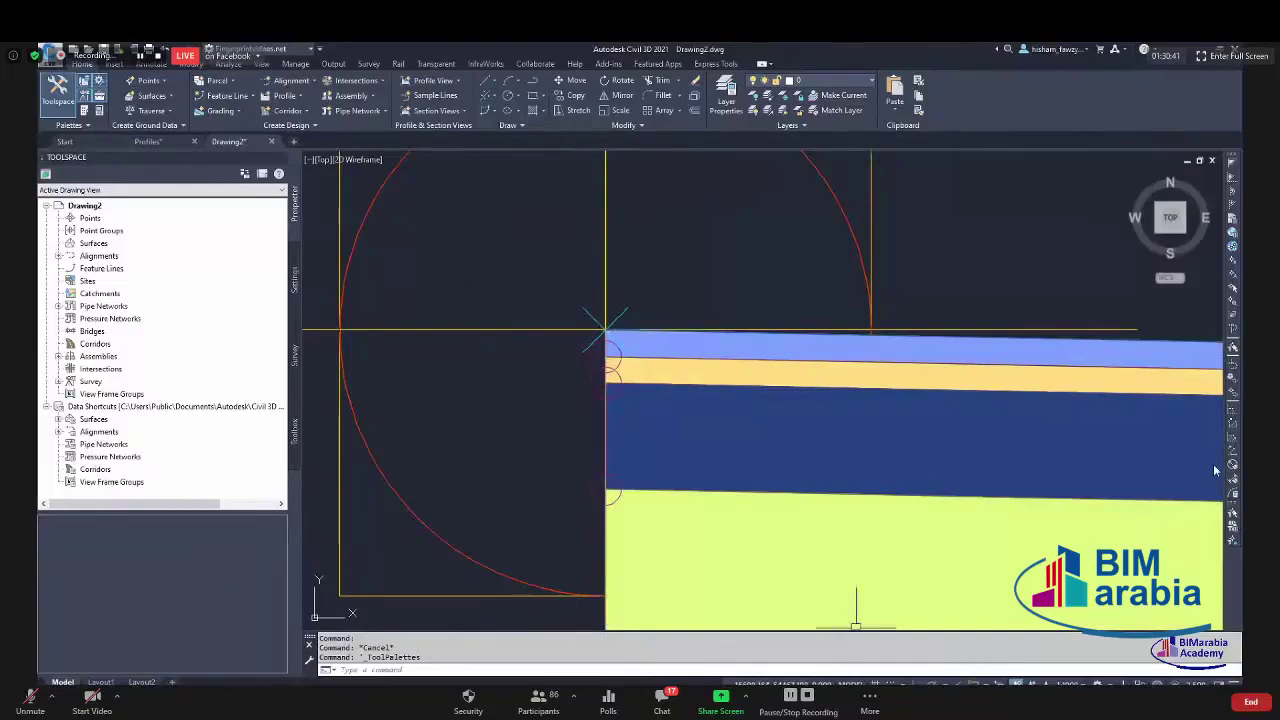
# Reopen the LaneSuperelevationAOR help page at its point, link and shape codes table and show the meeting chat.
pyautogui.hotkey('ctrl', '3')
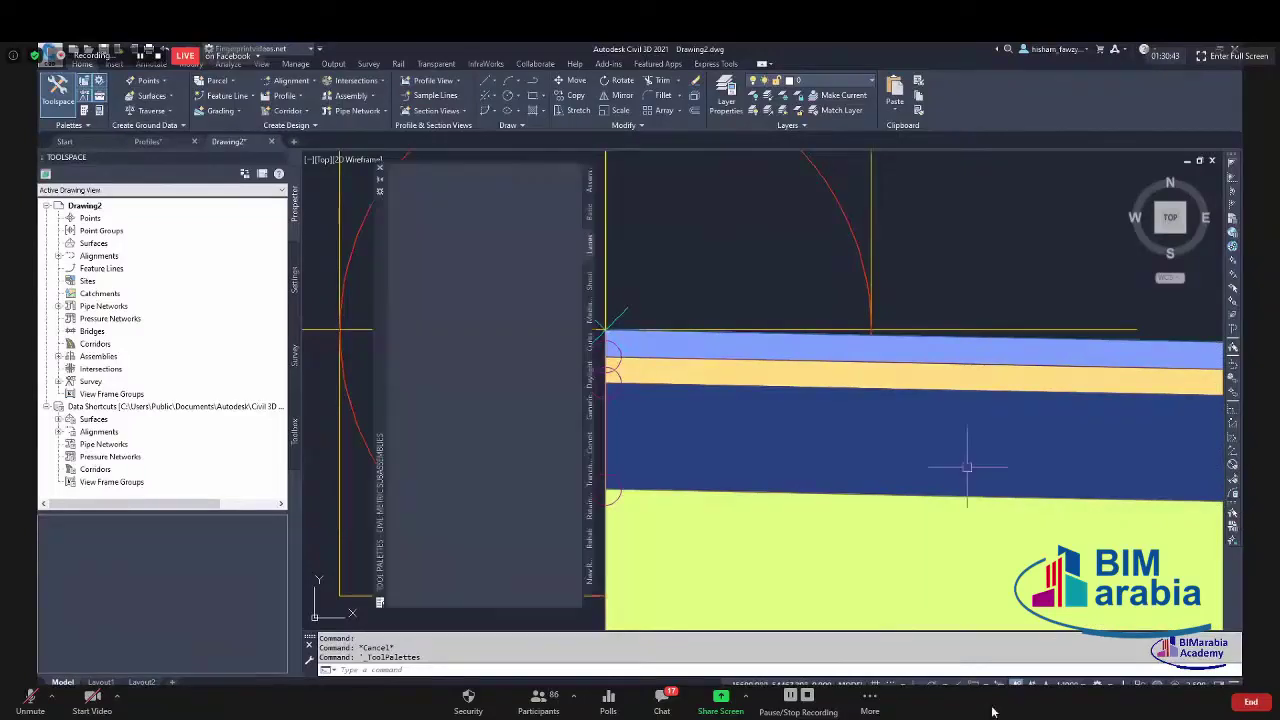
pyautogui.rightClick(532, 220)
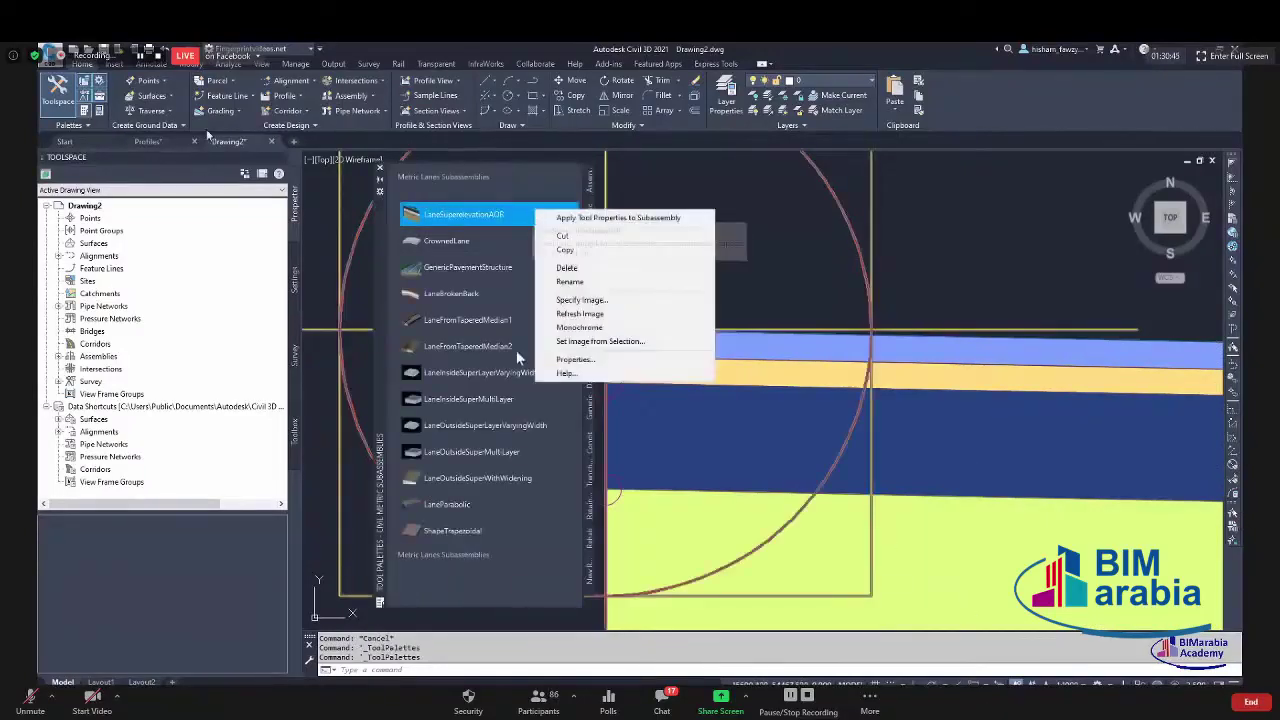
pyautogui.click(580, 372)
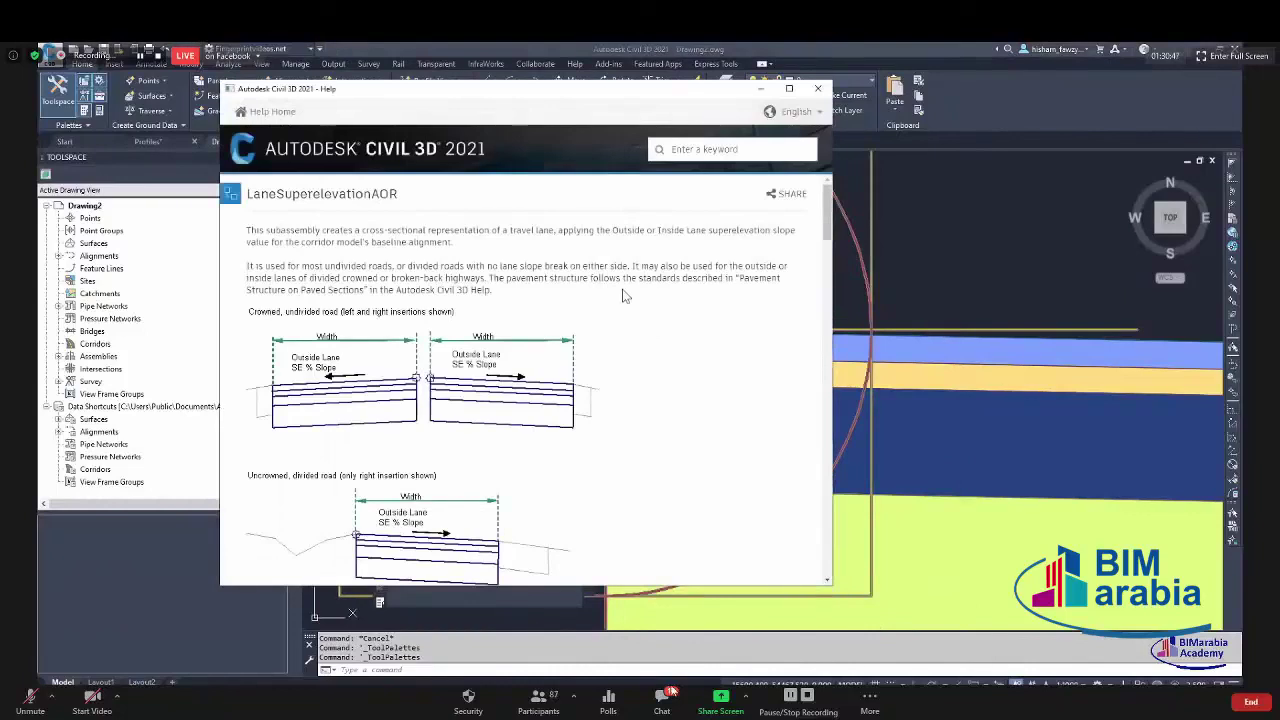
pyautogui.scroll(-15, 630, 300)
pyautogui.click(664, 700)
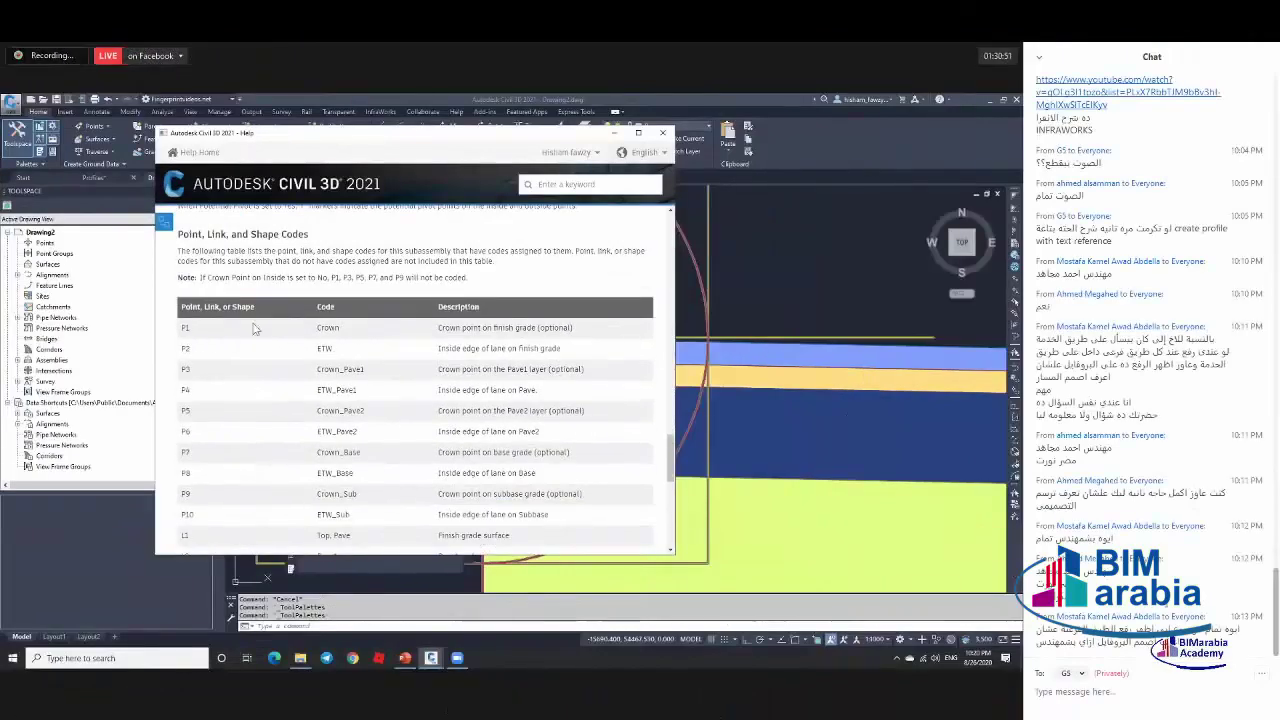
# Compare the point, link and shape codes with the coding diagram, checking the Datum code of link L5 and the codes of L1.
pyautogui.scroll(-10, 230, 332)
pyautogui.scroll(-2, 253, 330)
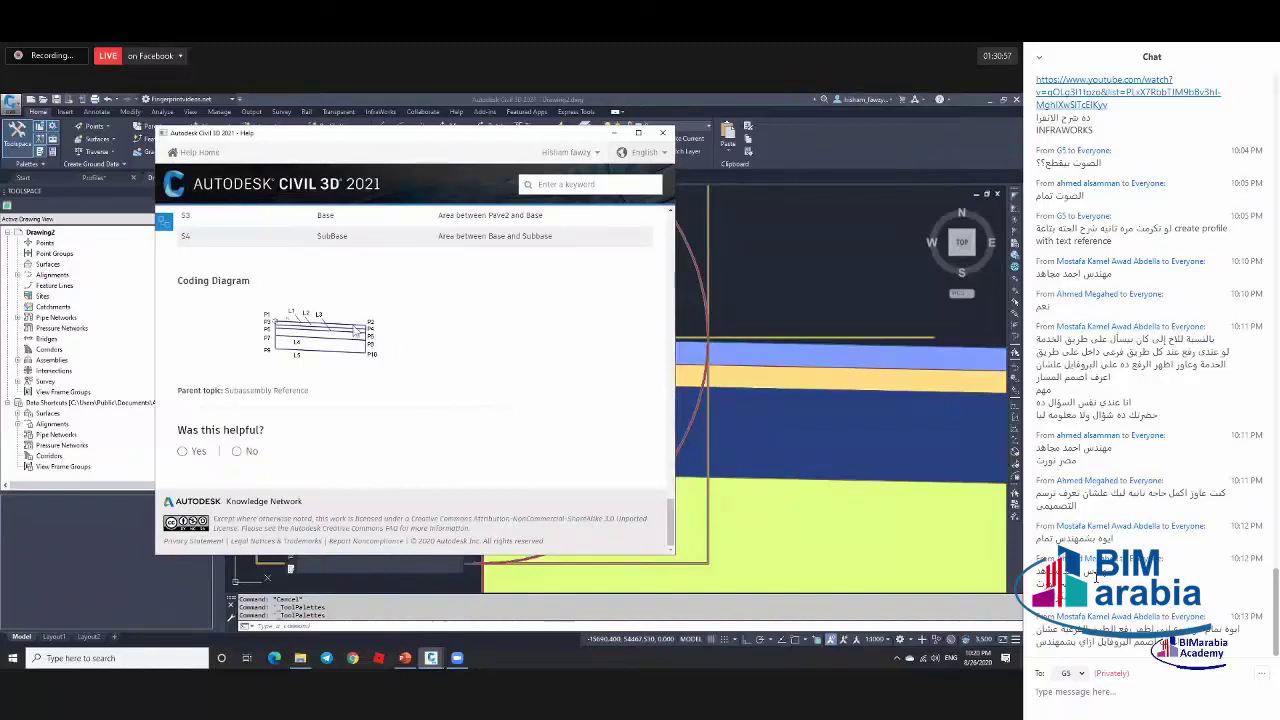
pyautogui.scroll(8, 405, 348)
pyautogui.scroll(2, 365, 348)
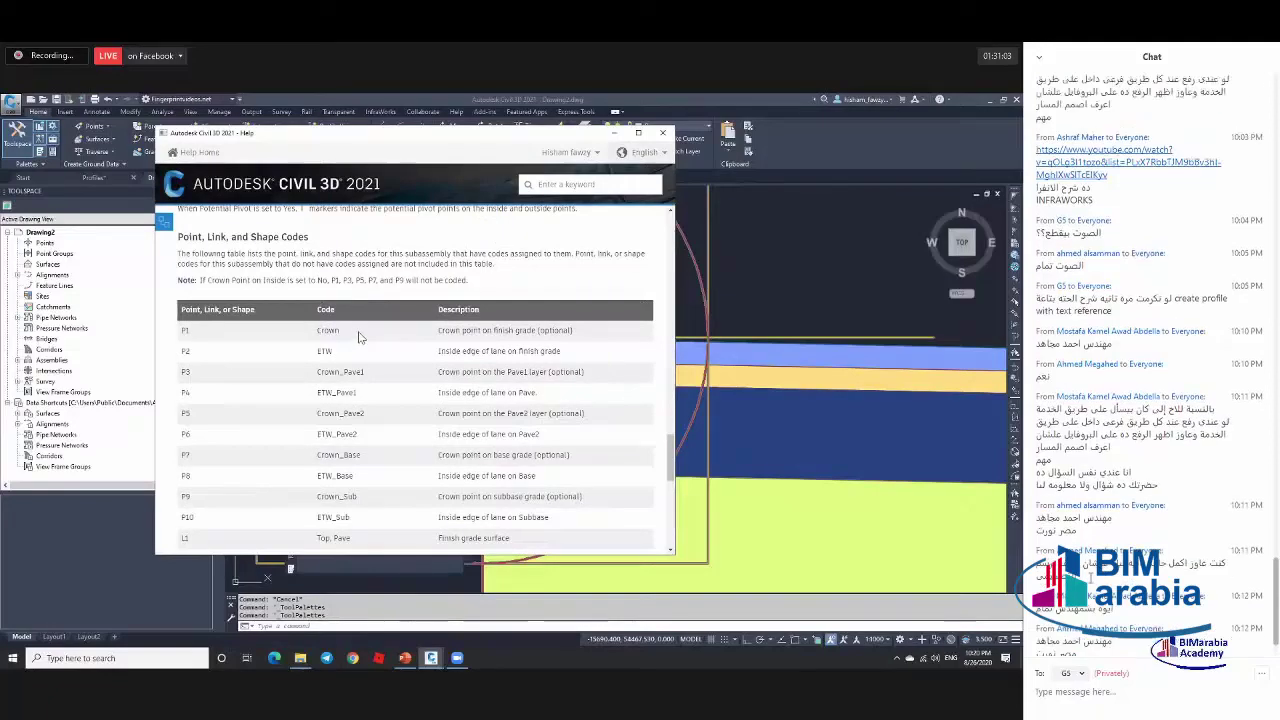
pyautogui.scroll(-10, 395, 328)
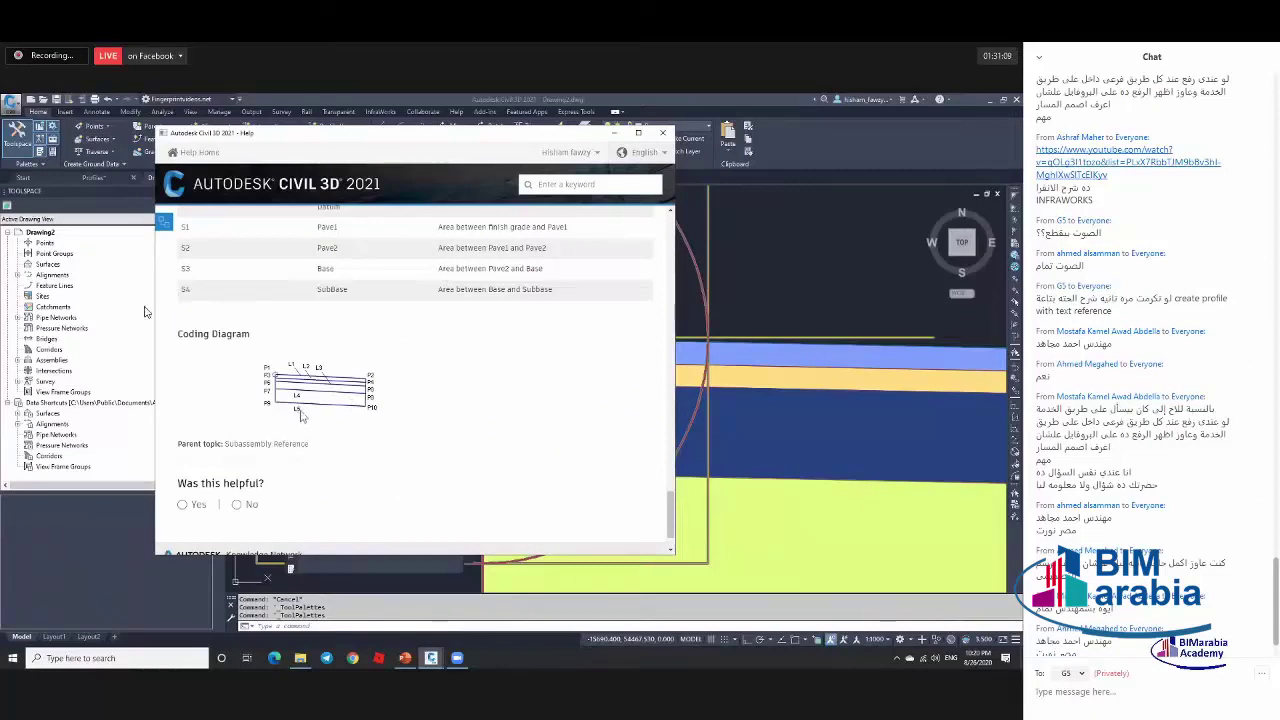
pyautogui.scroll(4, 381, 379)
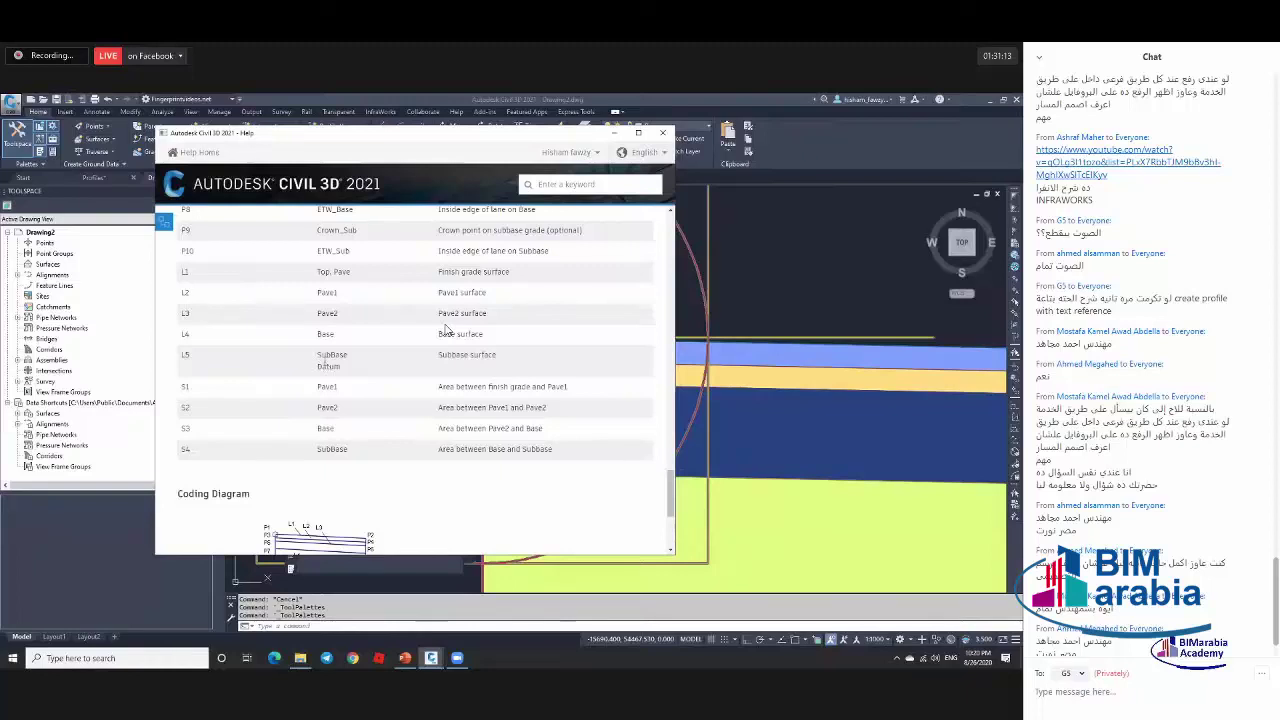
pyautogui.doubleClick(329, 366)
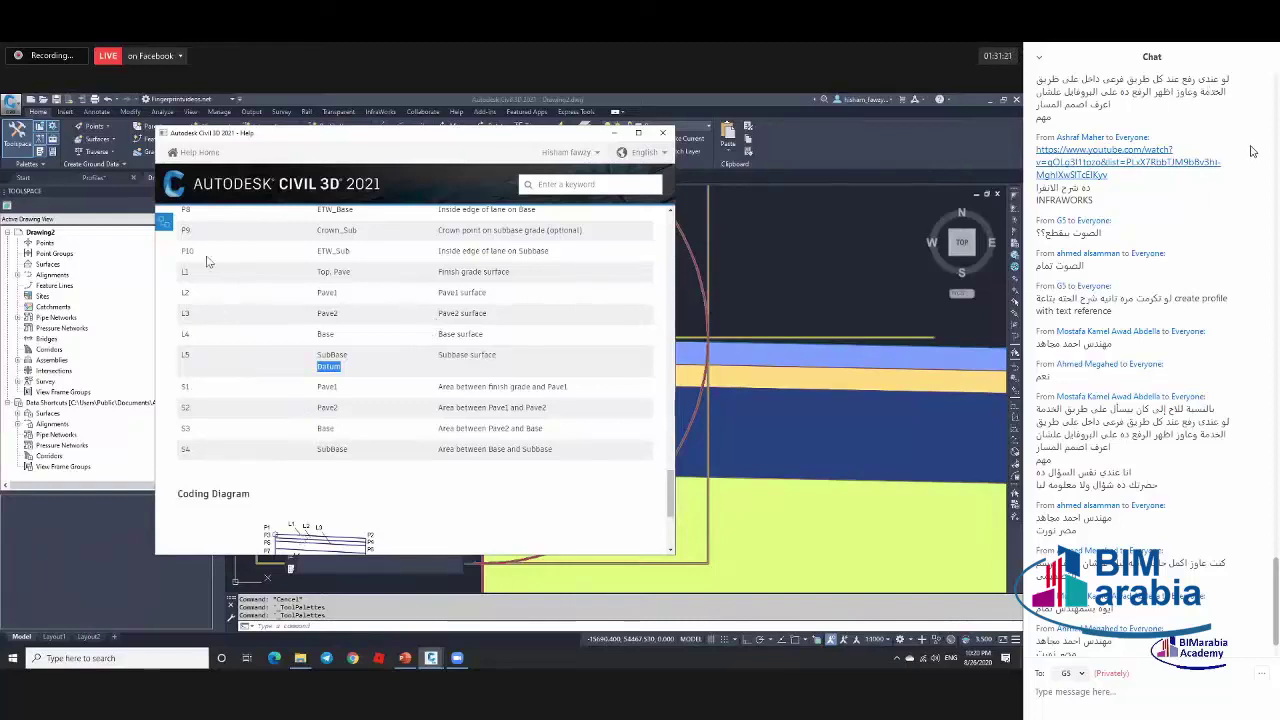
pyautogui.click(316, 271)
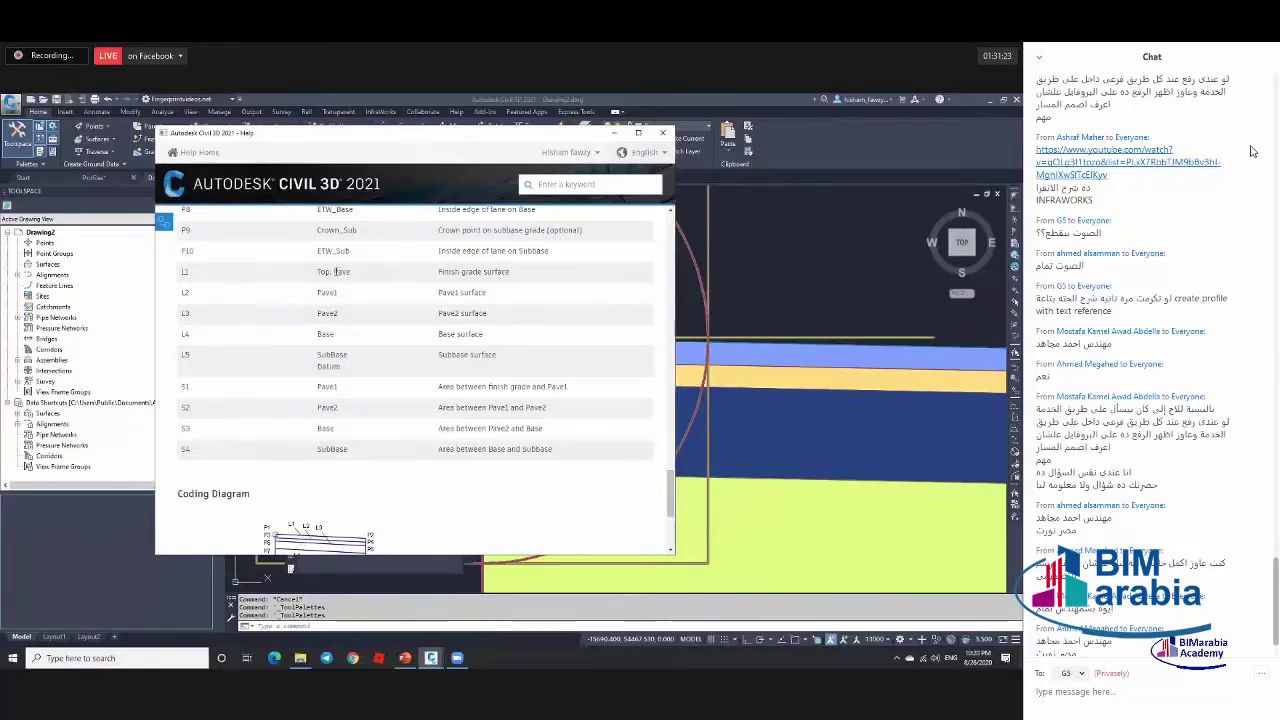
# Revisit the target and input parameters of LaneSuperelevationAOR and close the help window.
pyautogui.scroll(1, 513, 304)
pyautogui.scroll(15, 512, 304)
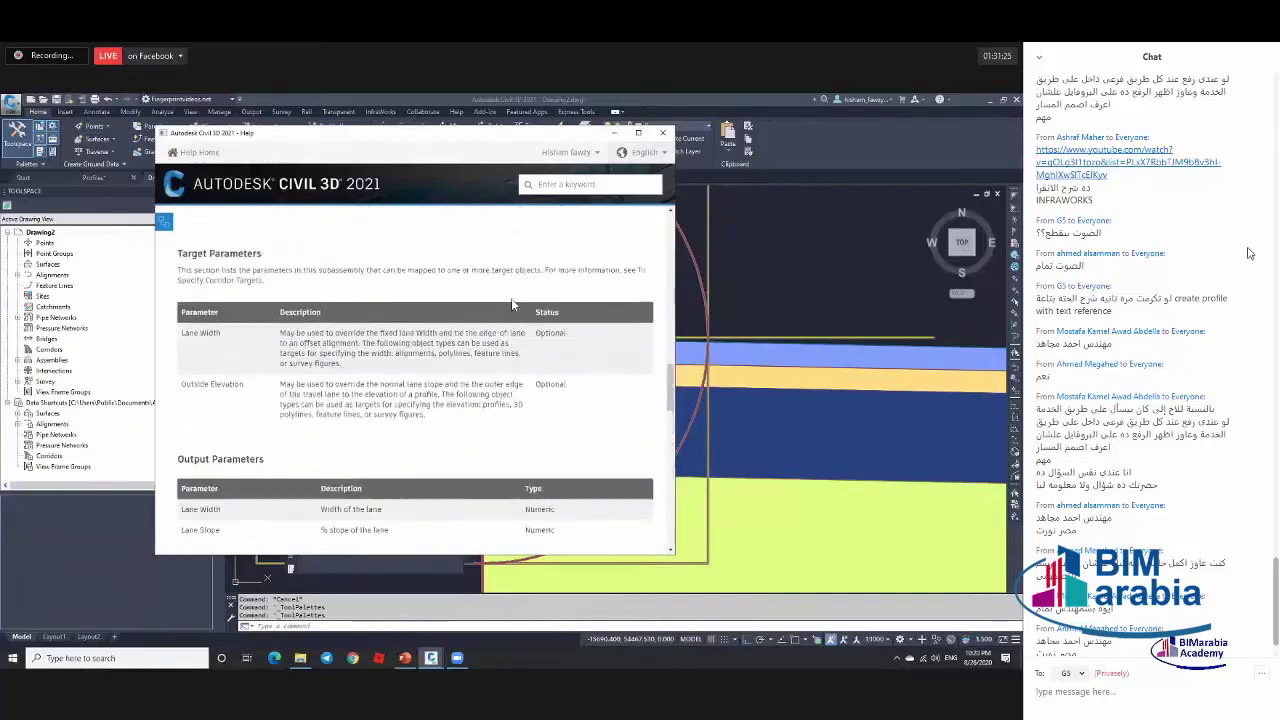
pyautogui.scroll(2, 511, 304)
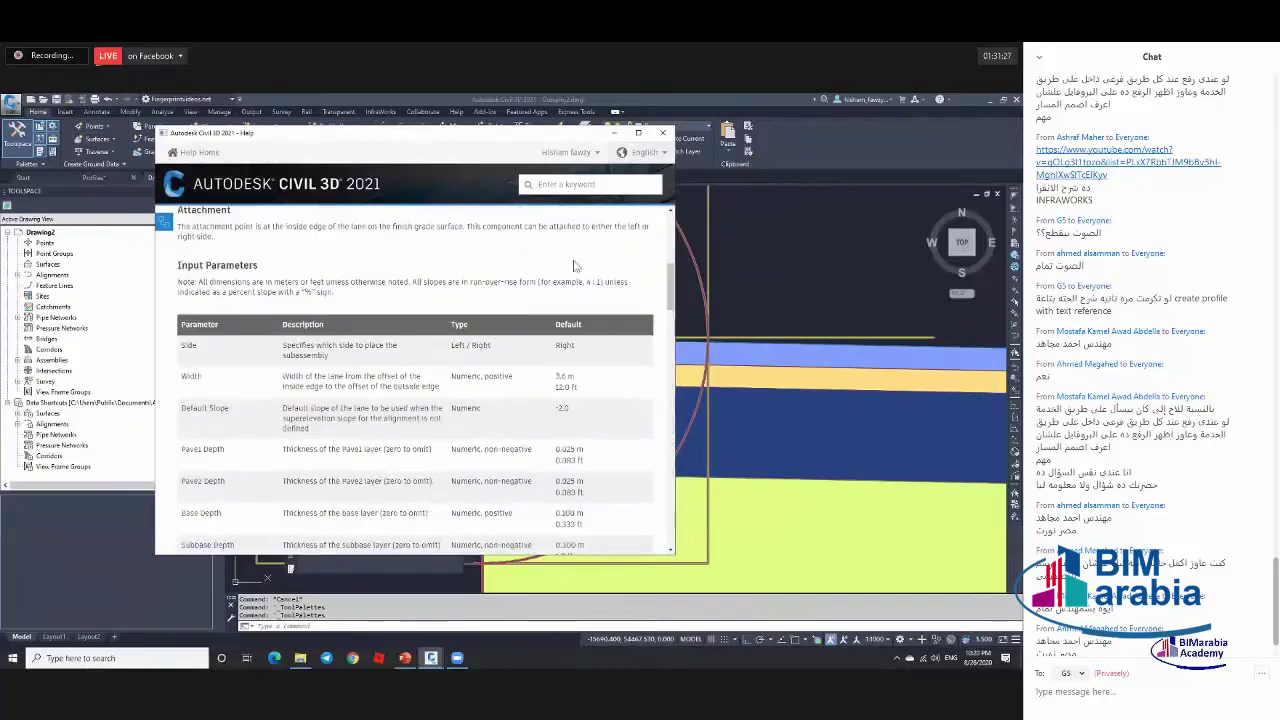
pyautogui.scroll(5, 545, 285)
pyautogui.click(665, 134)
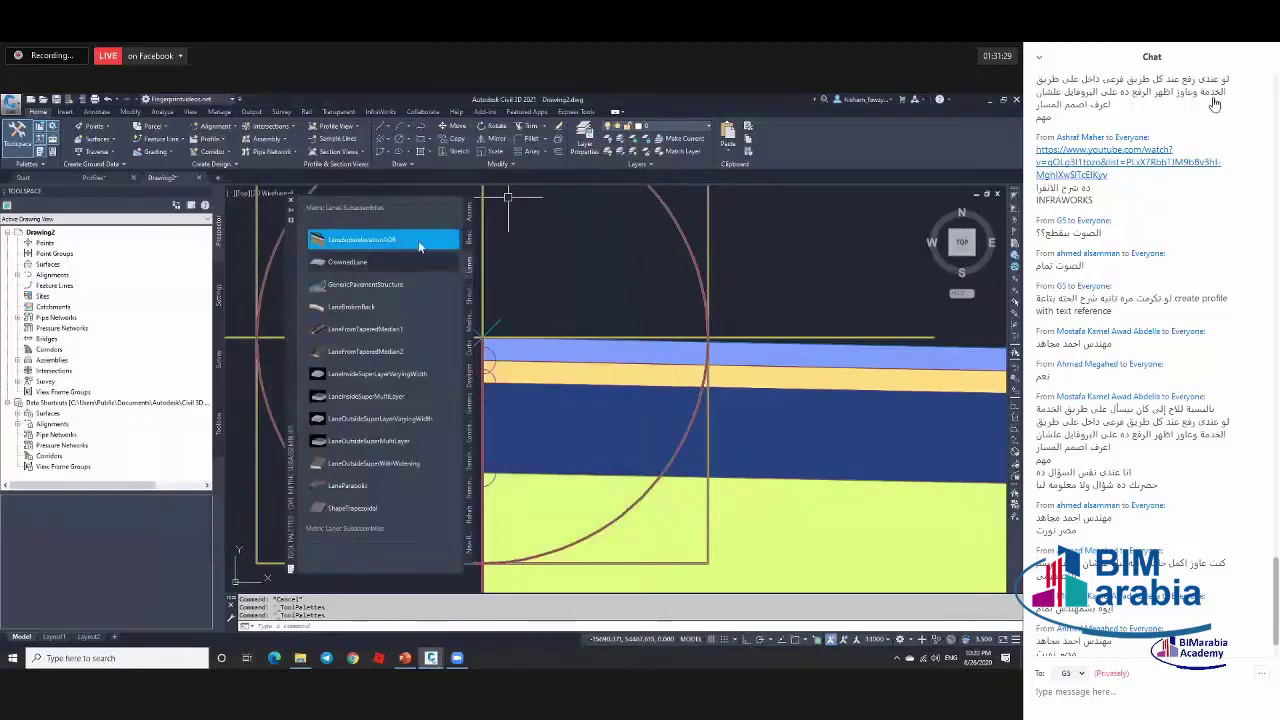
pyautogui.rightClick(419, 242)
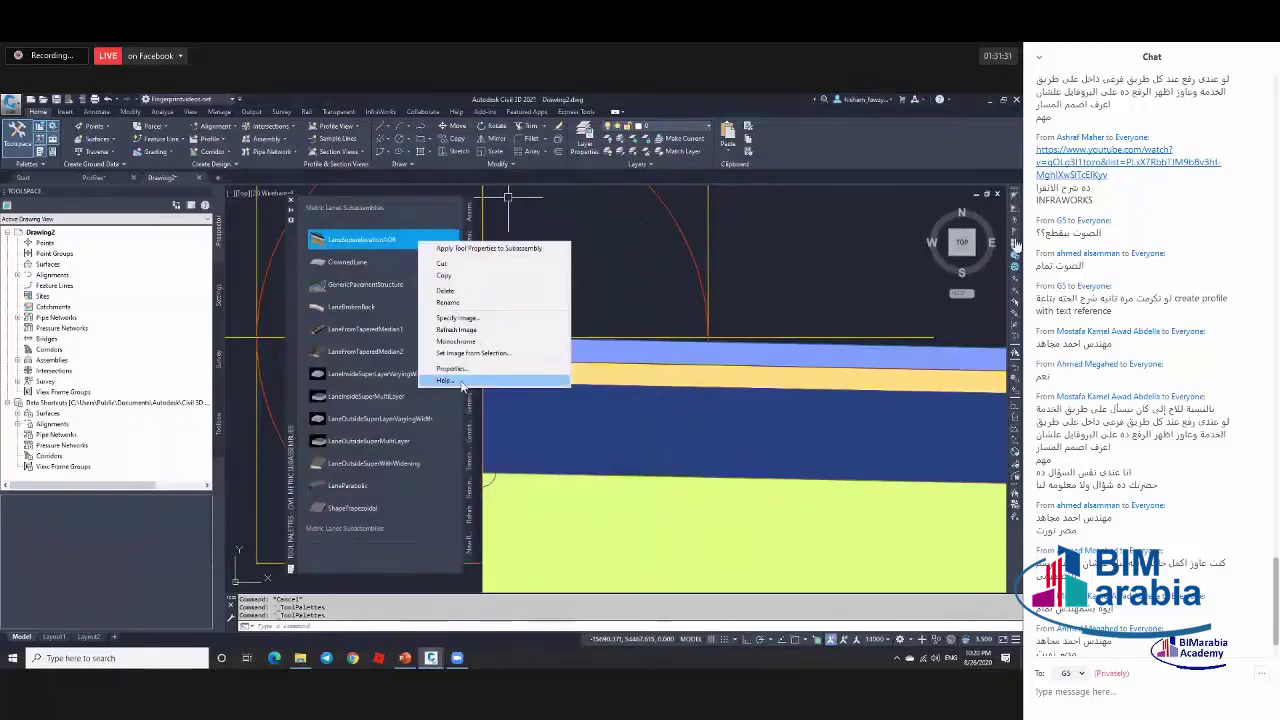
pyautogui.press('Escape')
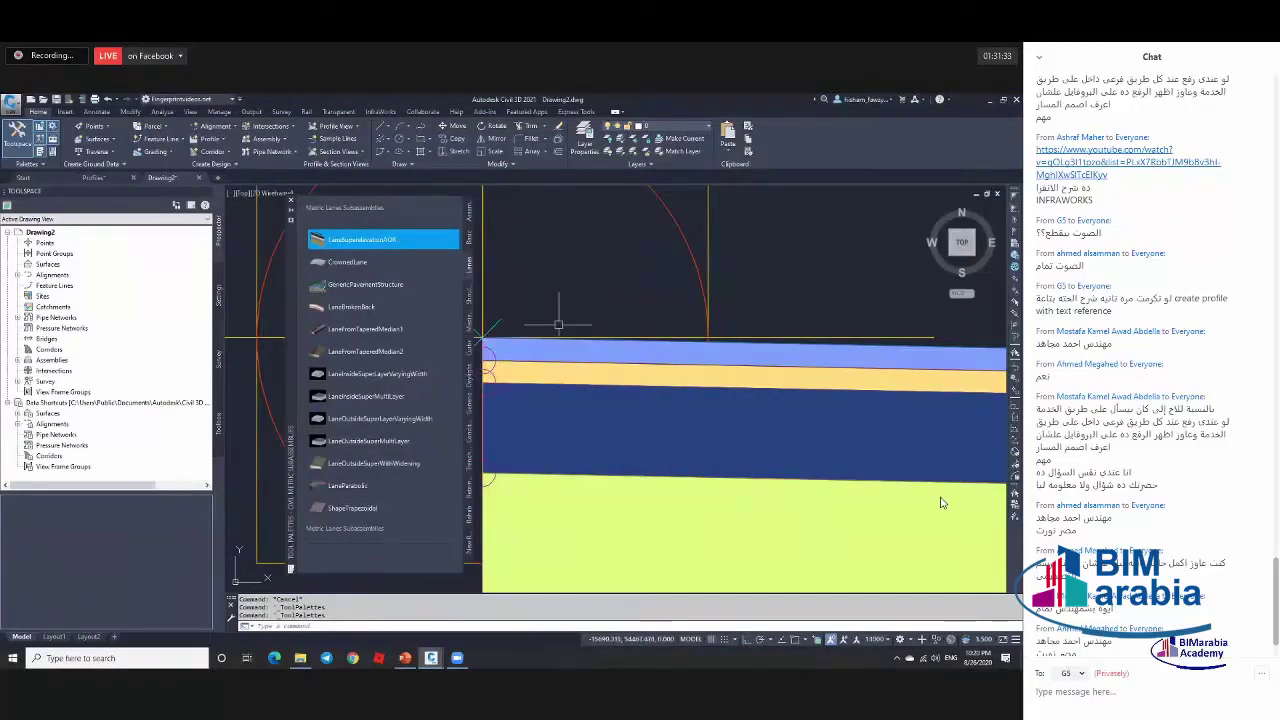
pyautogui.scroll(-3, 616, 335)
pyautogui.scroll(-4, 518, 350)
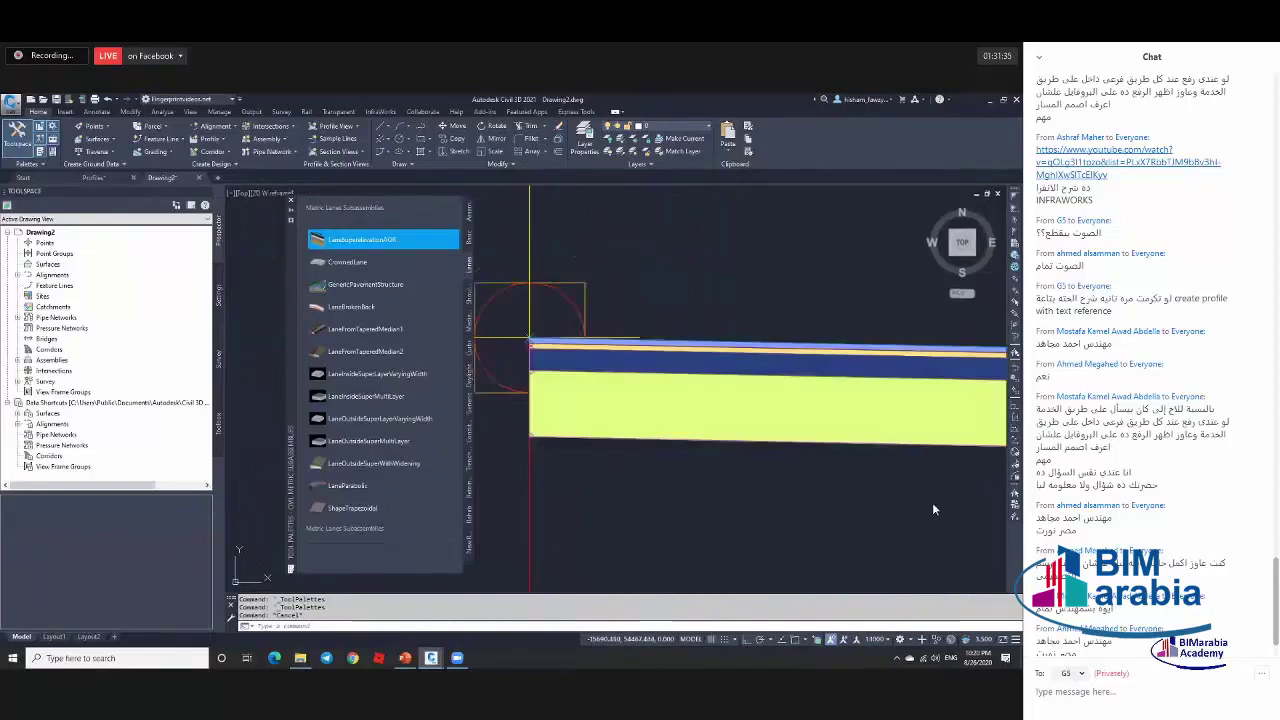
pyautogui.scroll(-3, 612, 345)
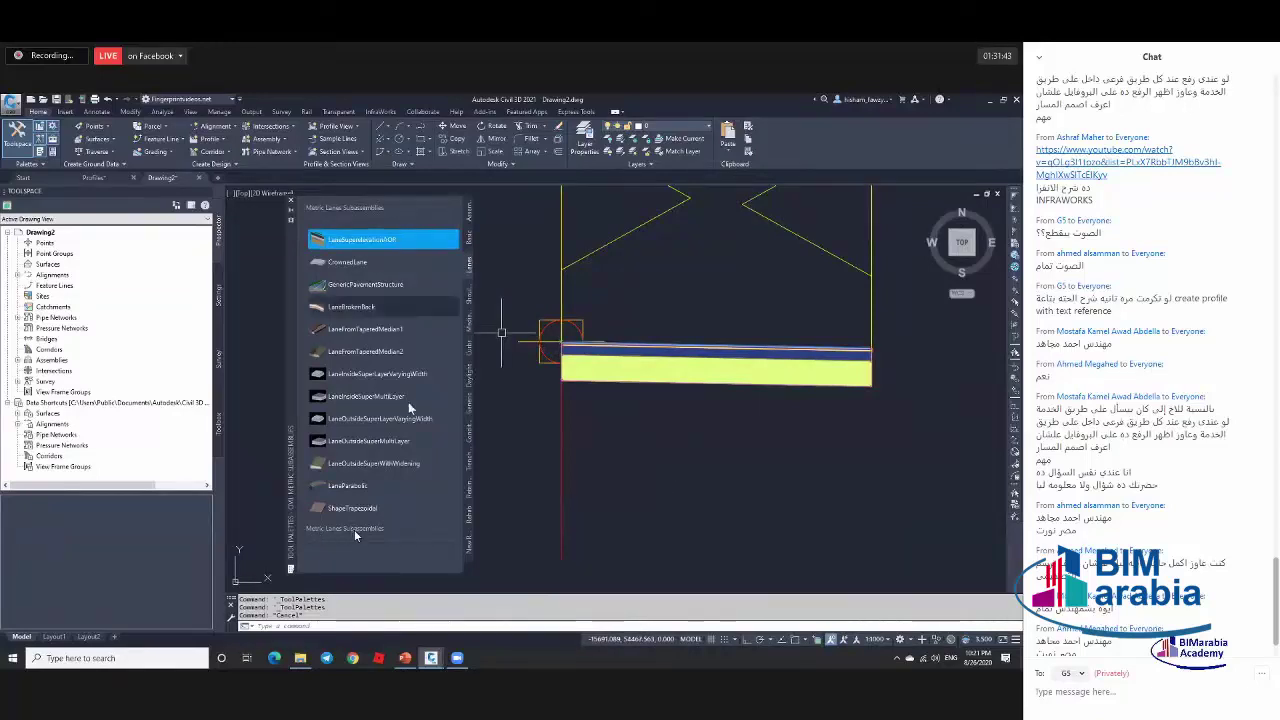
pyautogui.rightClick(432, 246)
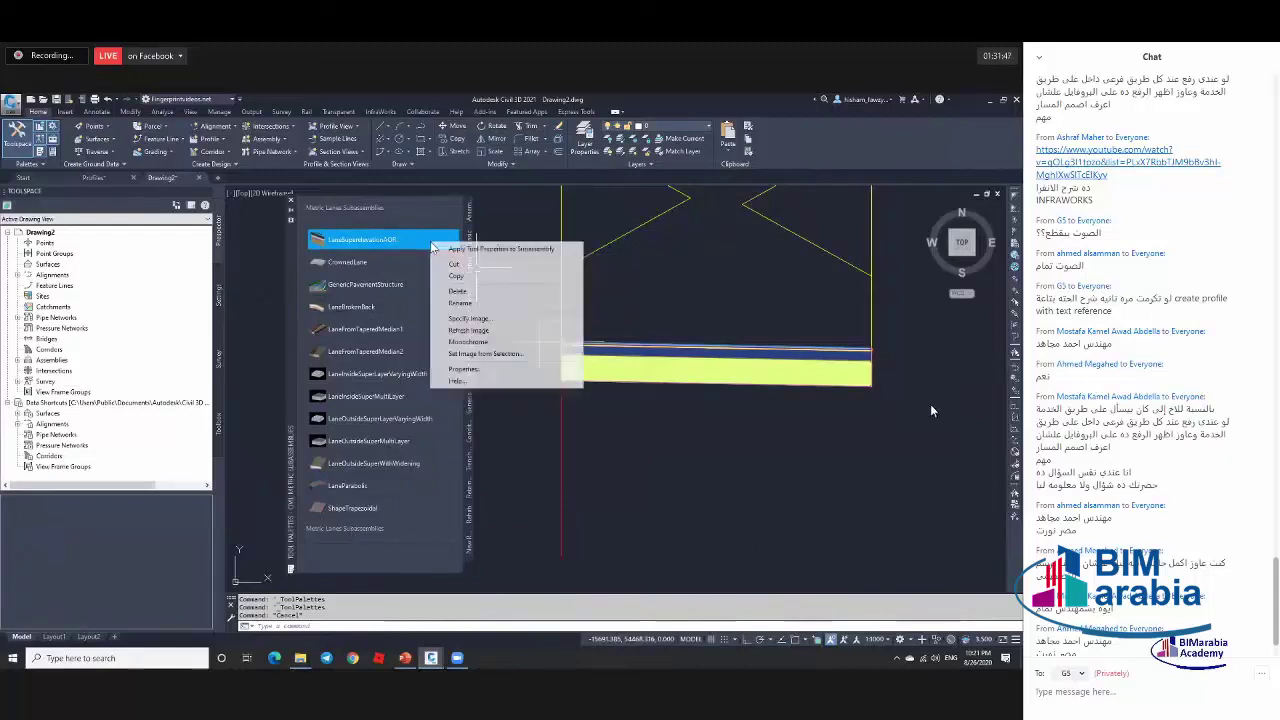
pyautogui.click(386, 274)
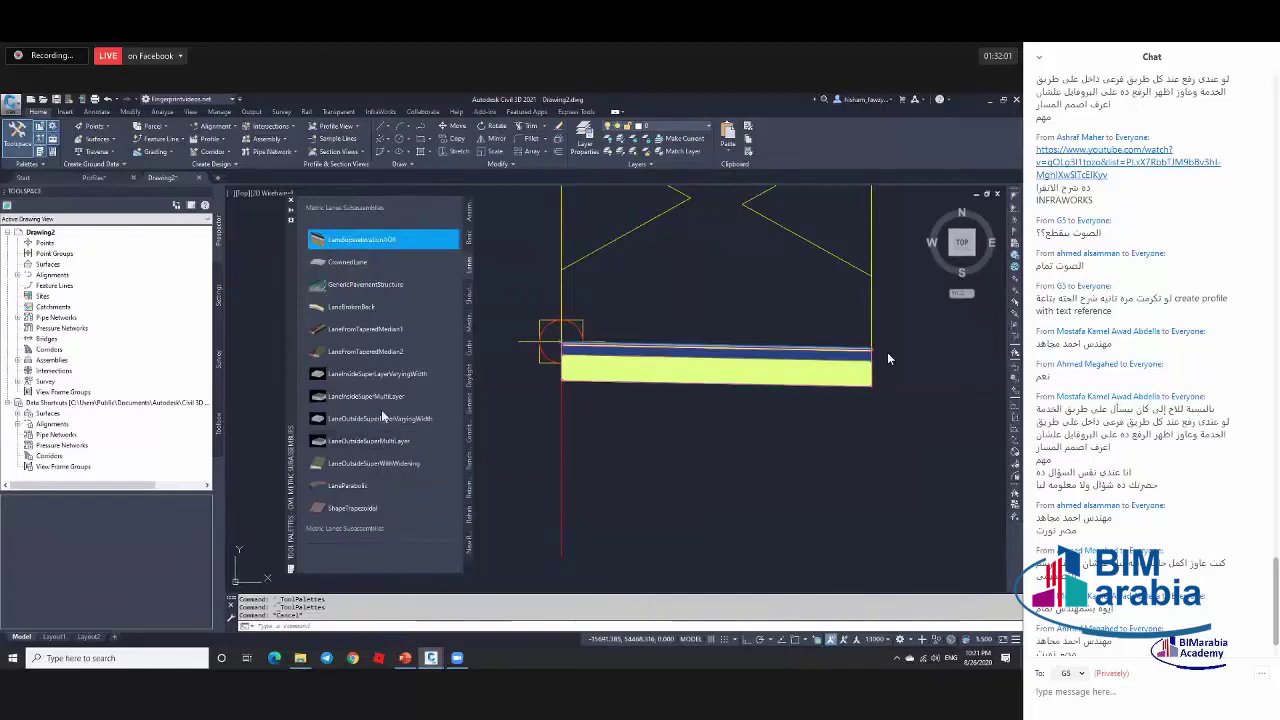
# Open the GenericPavementStructure help page and review its input parameters, code parameters and target parameters.
pyautogui.rightClick(430, 286)
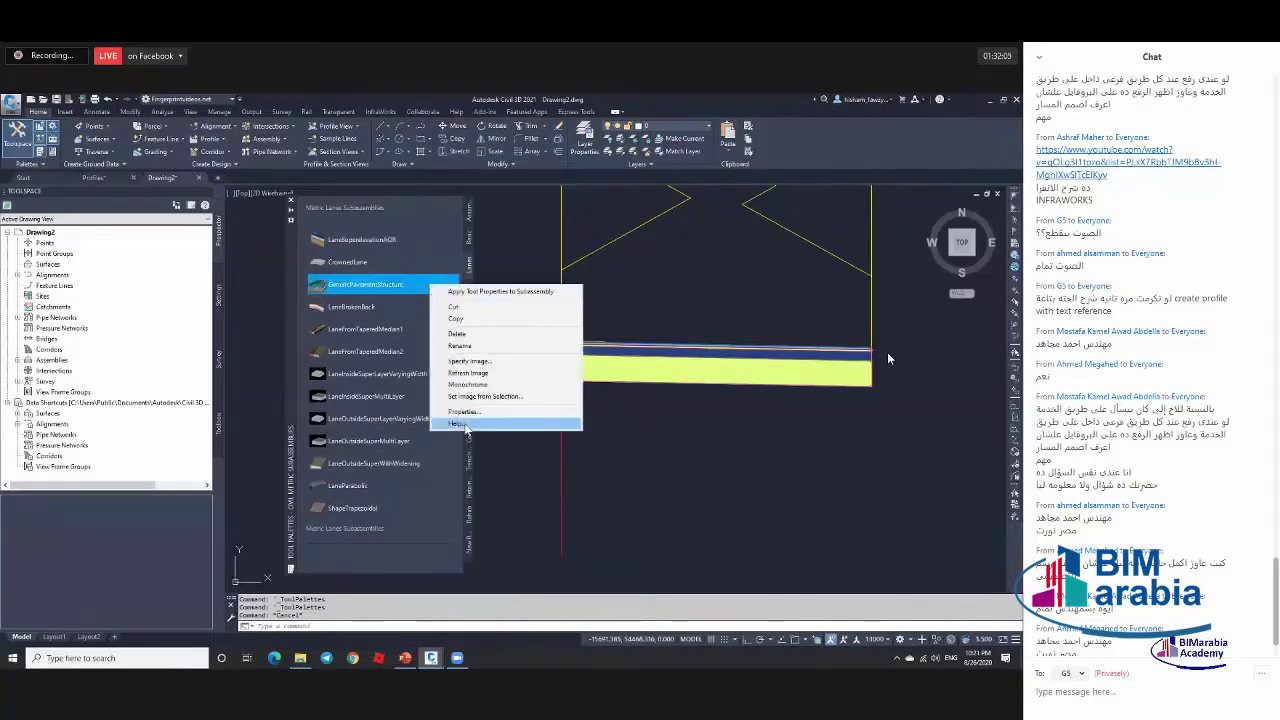
pyautogui.click(460, 424)
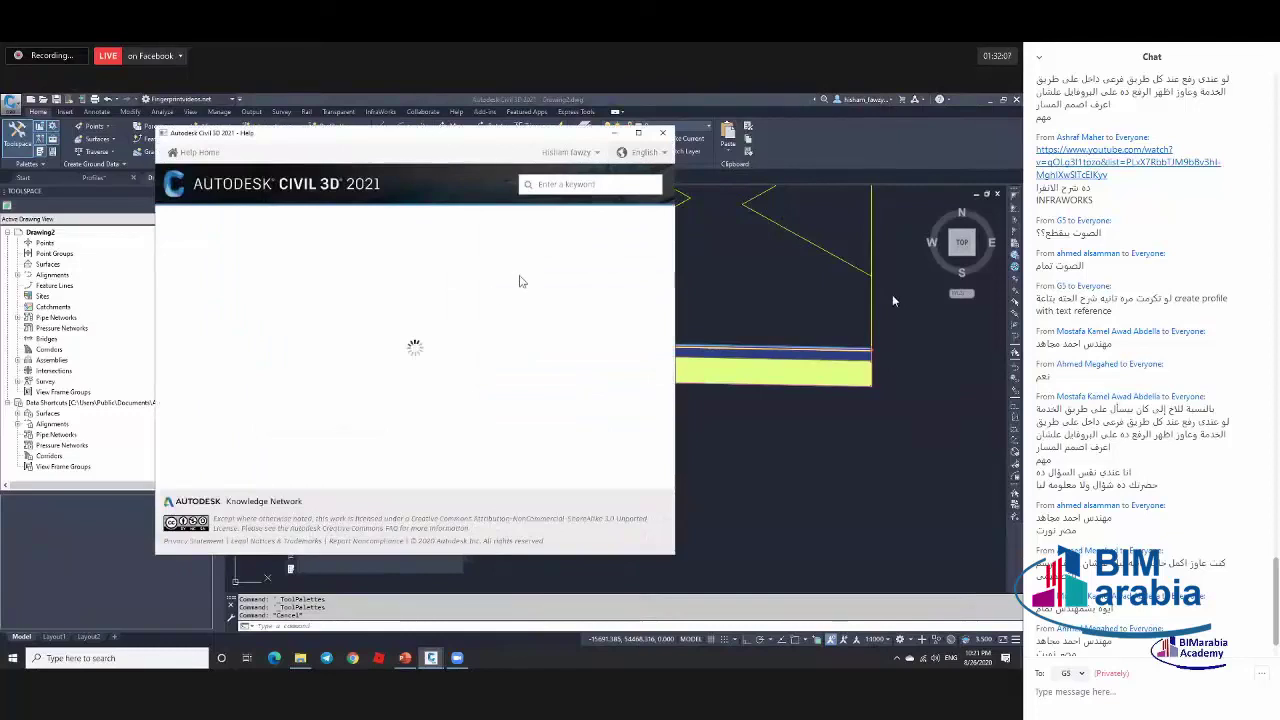
pyautogui.scroll(-10, 395, 298)
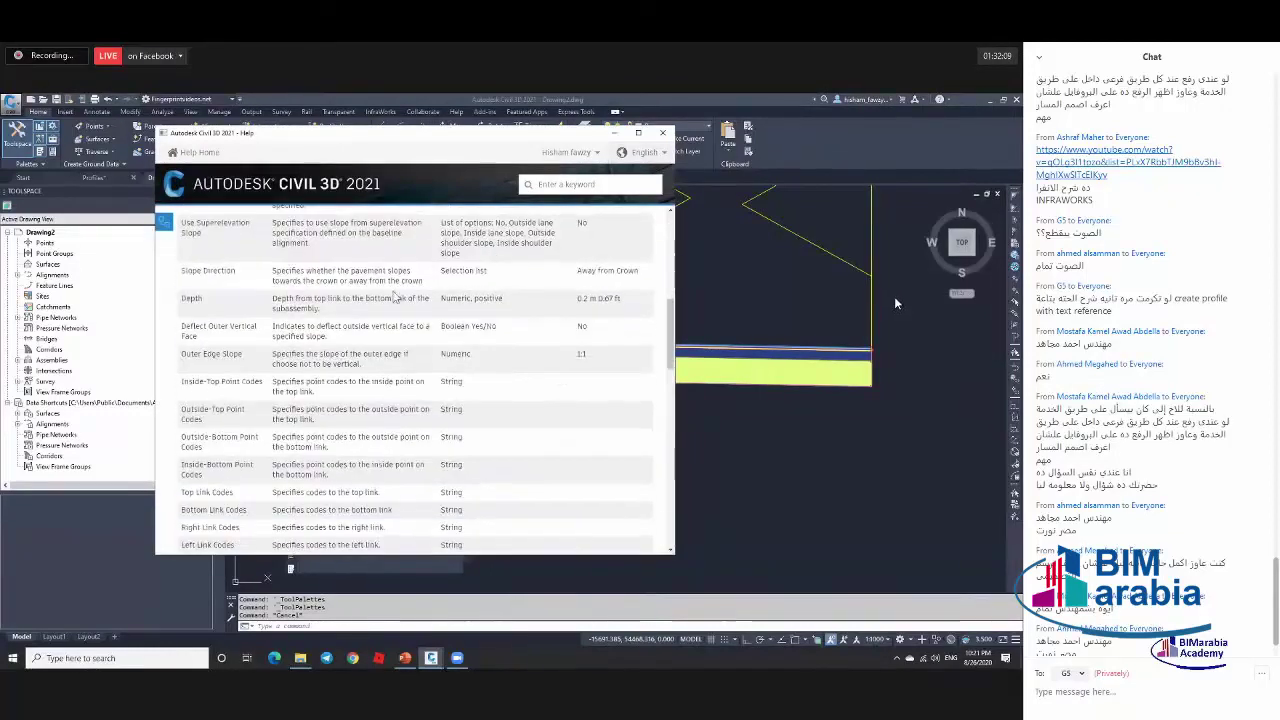
pyautogui.scroll(5, 395, 298)
pyautogui.scroll(-10, 395, 298)
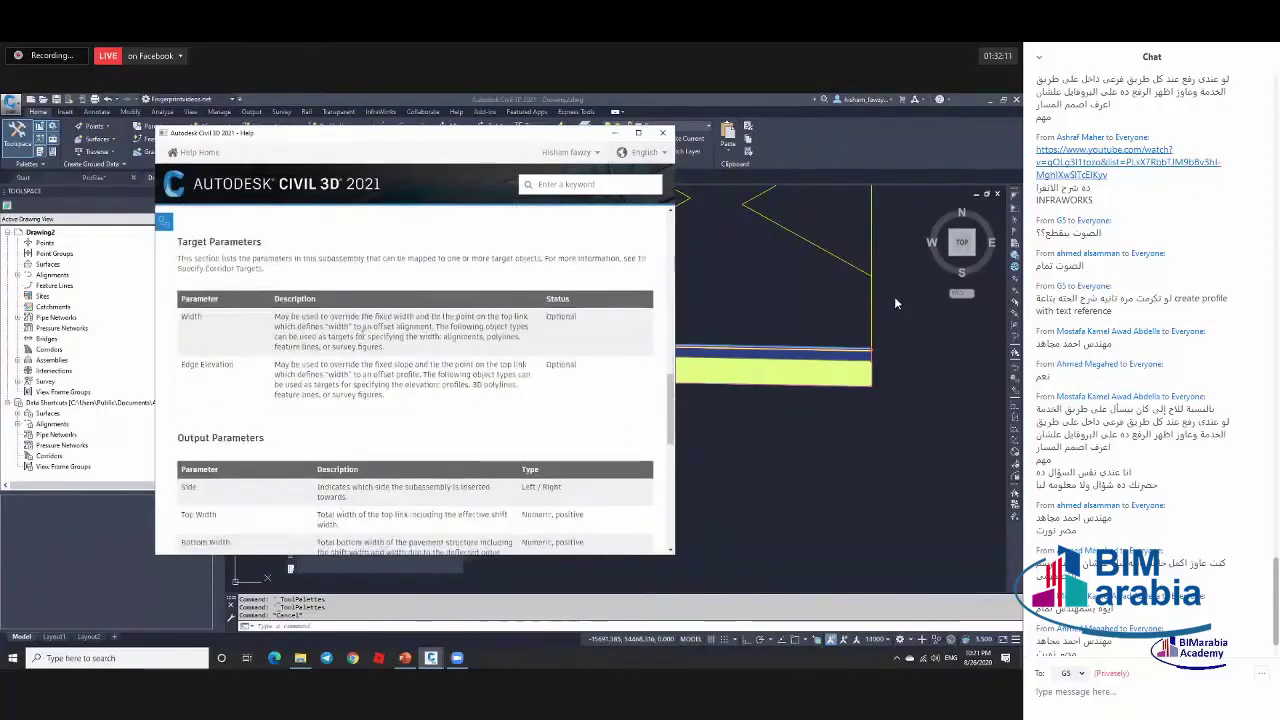
pyautogui.scroll(1, 229, 380)
pyautogui.scroll(5, 576, 307)
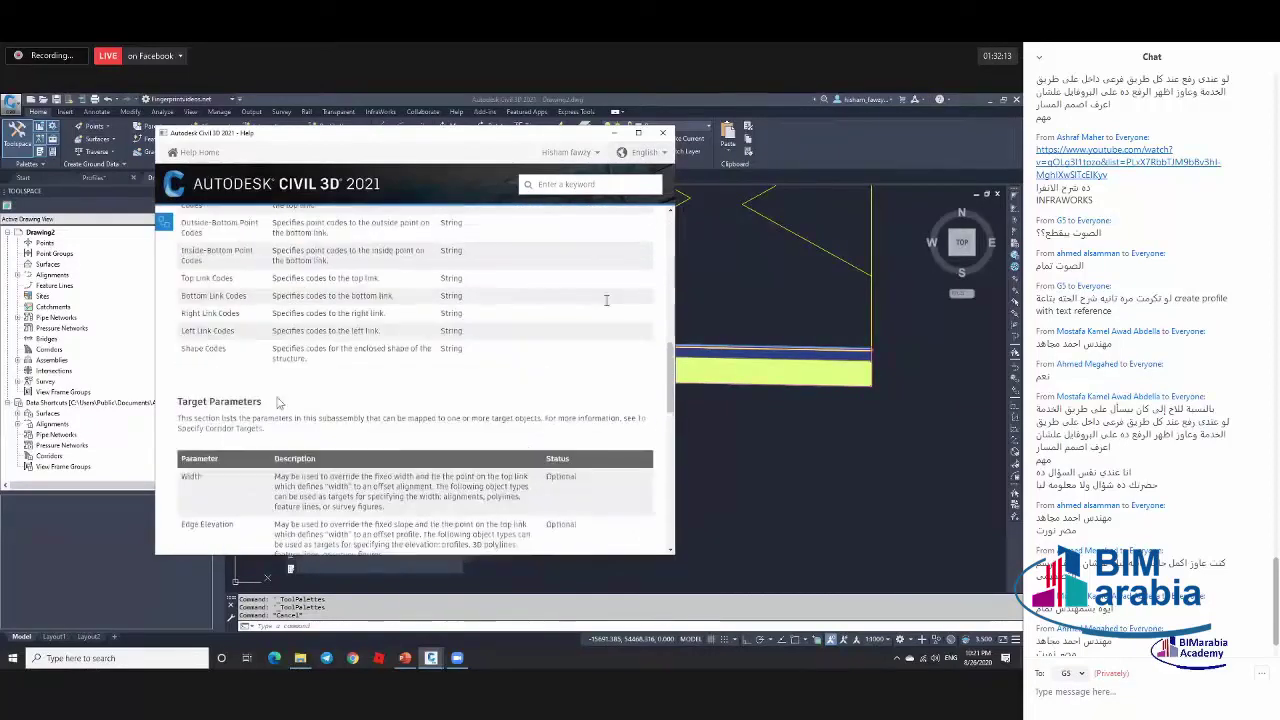
pyautogui.scroll(3, 237, 353)
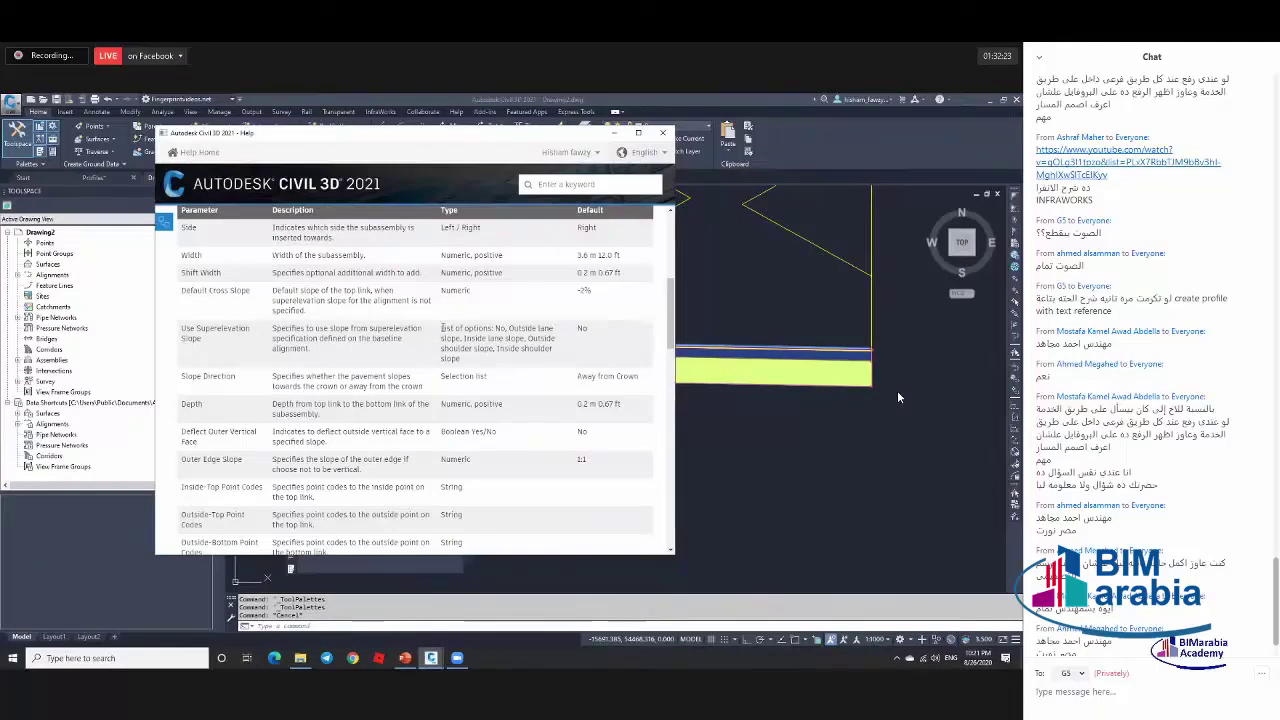
# Highlight the Use Superelevation Slope options No, Outside lane slope, Inside lane slope and Outside shoulder slope, and close the help.
pyautogui.hotkey('ctrl', 'shift', 'Right')
pyautogui.hotkey('ctrl', 'shift', 'Right')
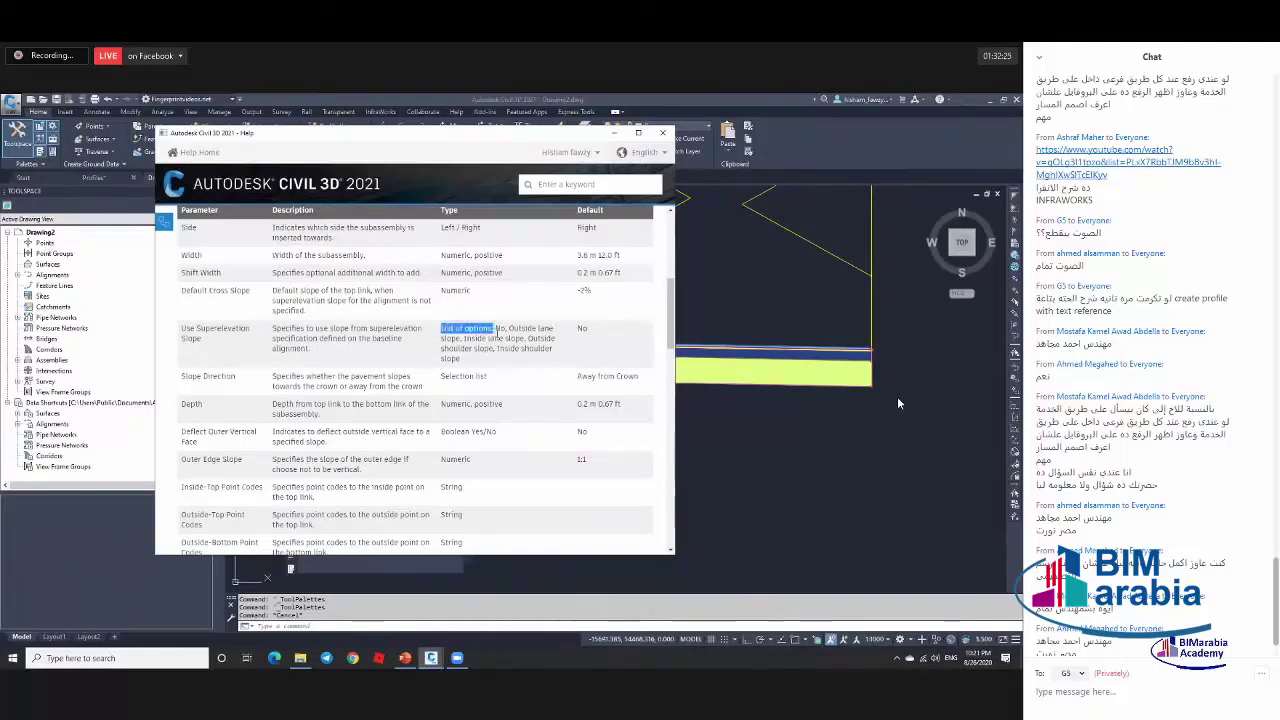
pyautogui.click(517, 330)
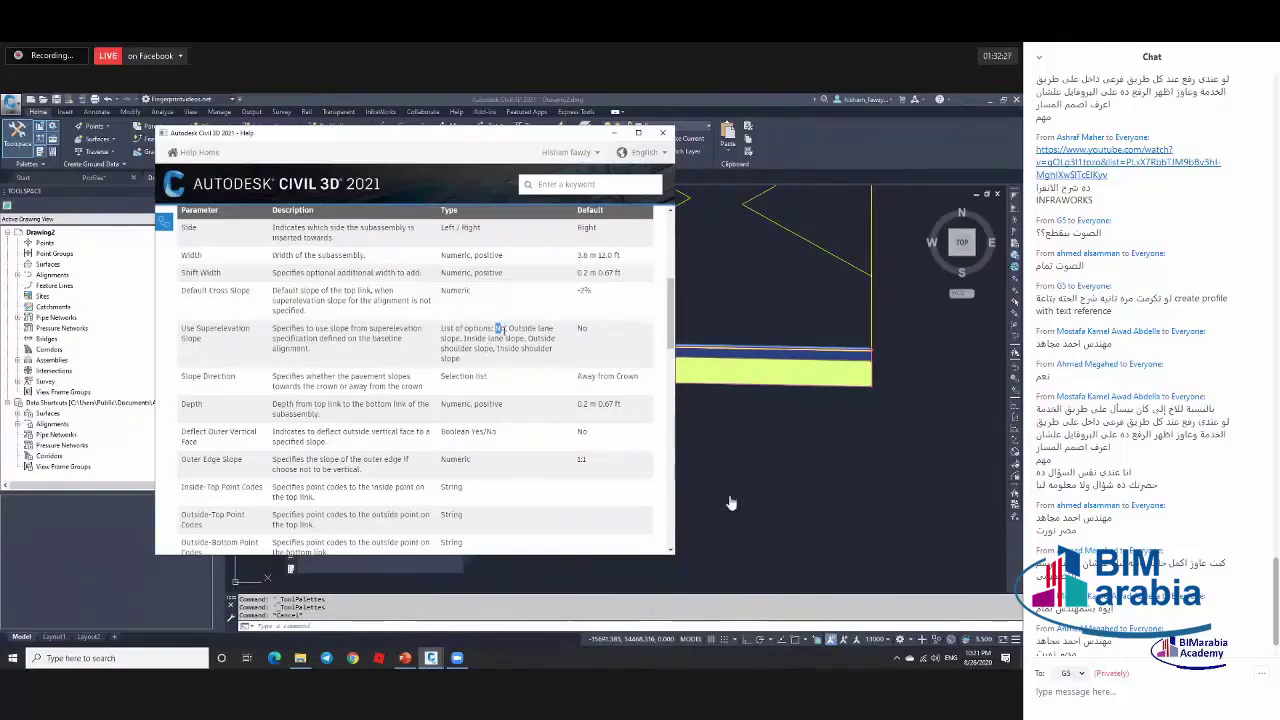
pyautogui.moveTo(509, 330); pyautogui.dragTo(553, 330)
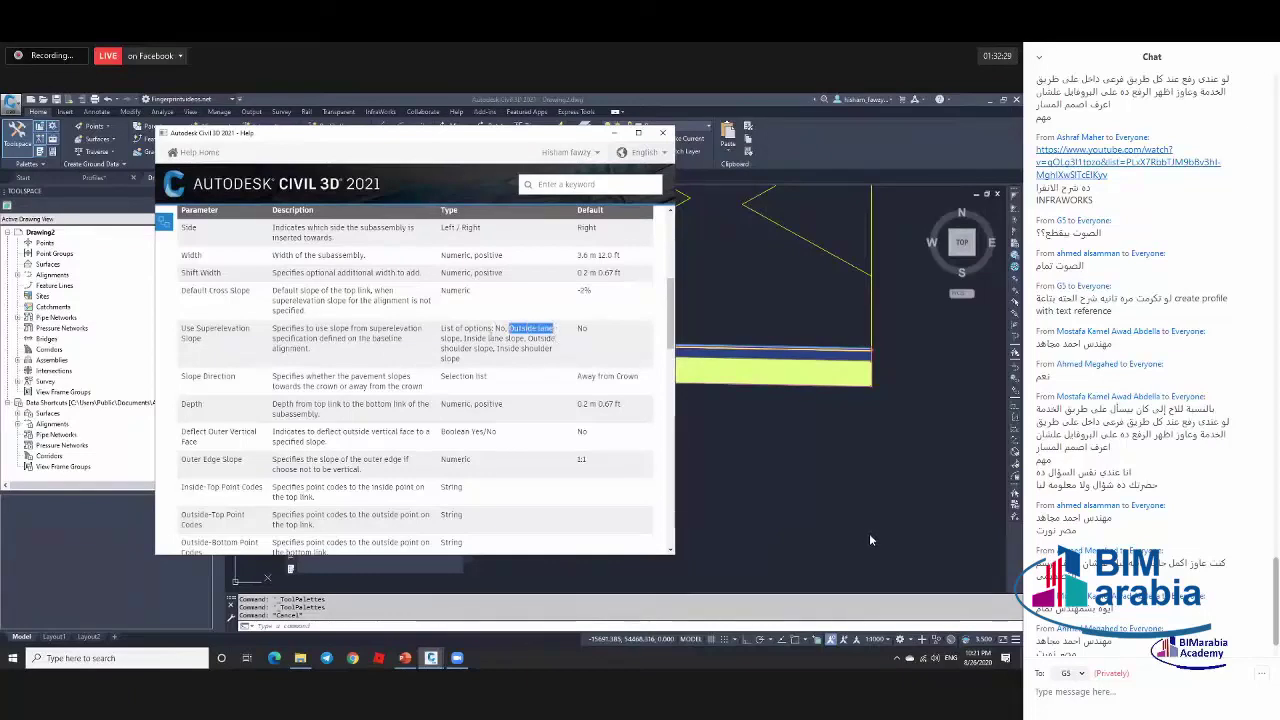
pyautogui.moveTo(465, 338); pyautogui.dragTo(553, 338)
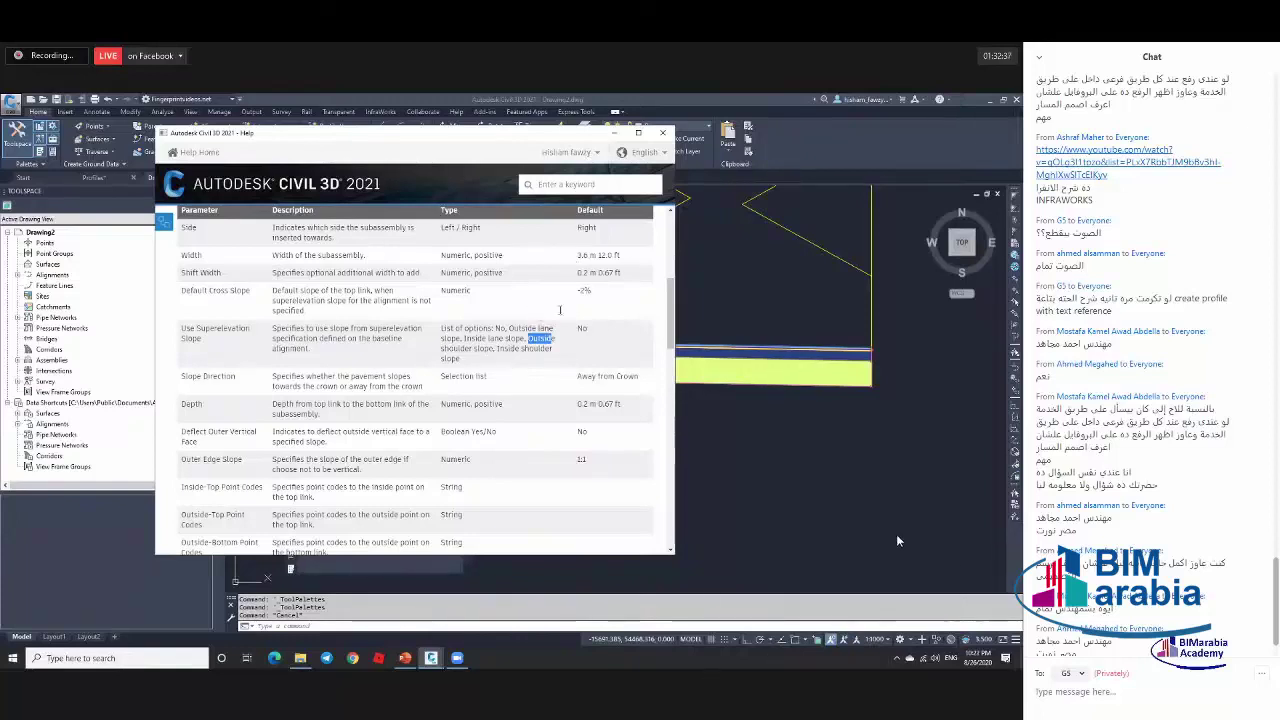
pyautogui.click(662, 132)
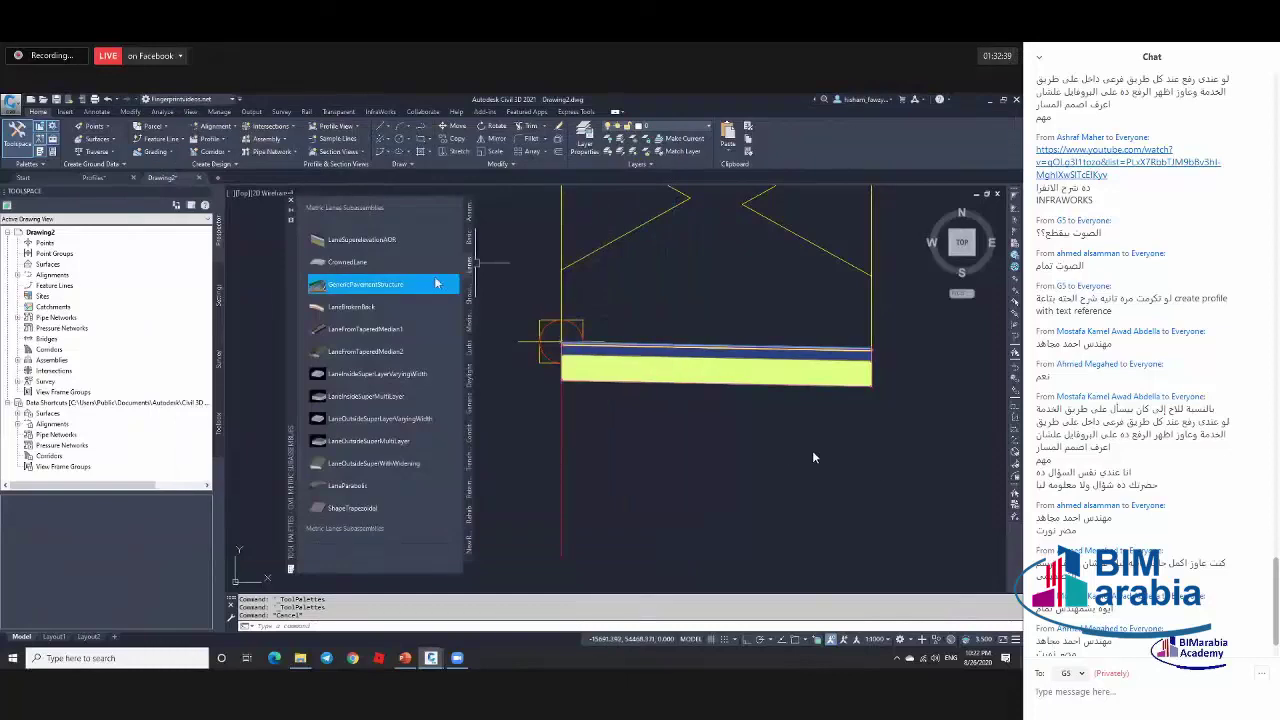
# Browse other metric subassembly categories, including the Basic and Curbs subassemblies.
pyautogui.click(435, 288)
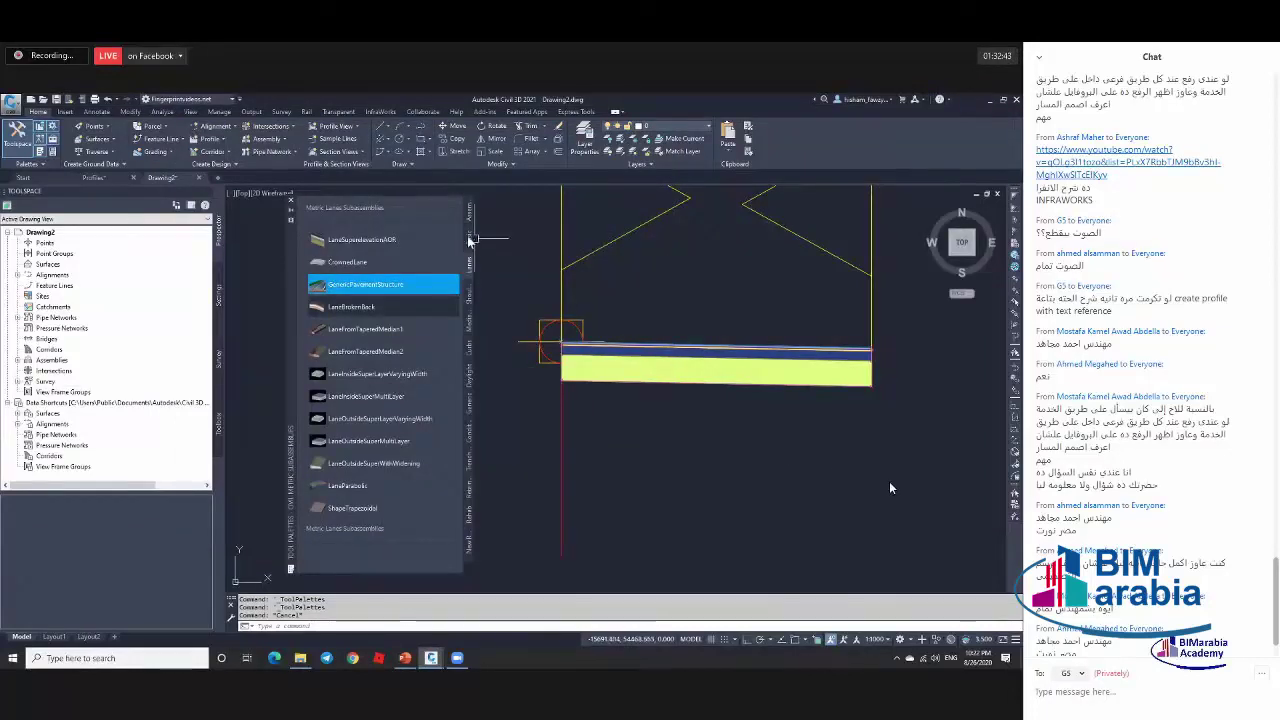
pyautogui.click(470, 282)
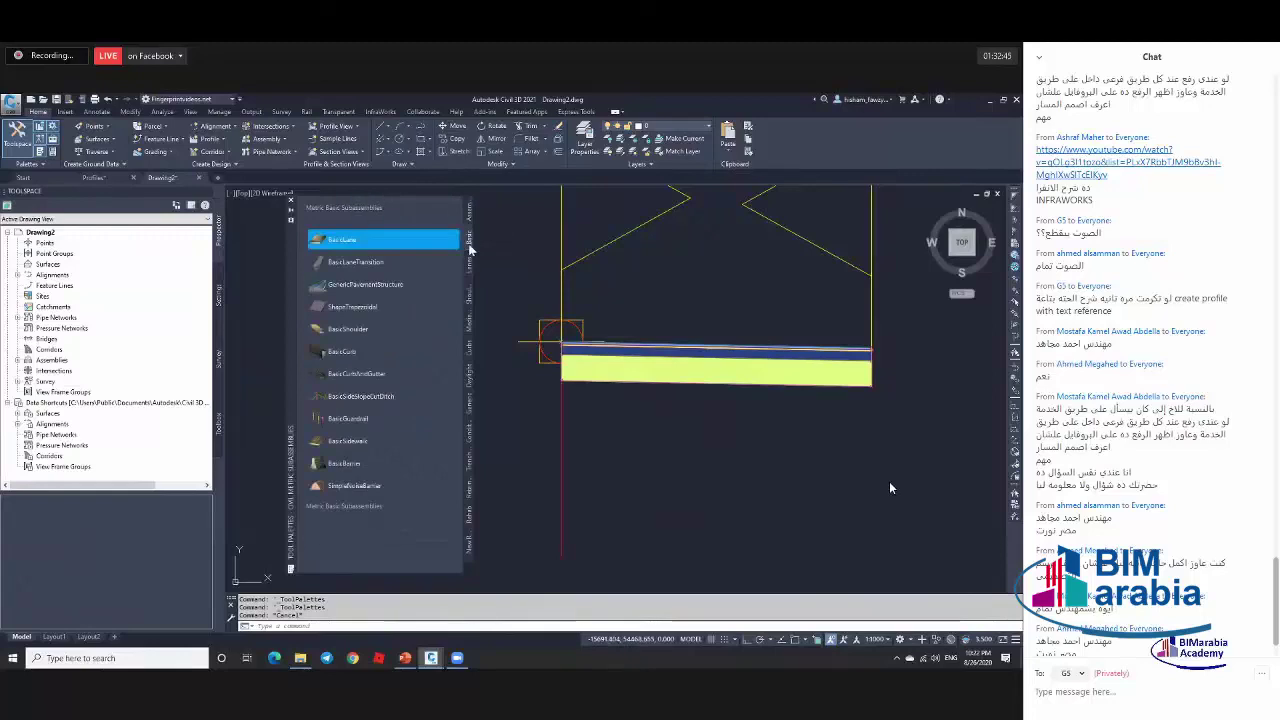
pyautogui.click(470, 293)
pyautogui.click(470, 350)
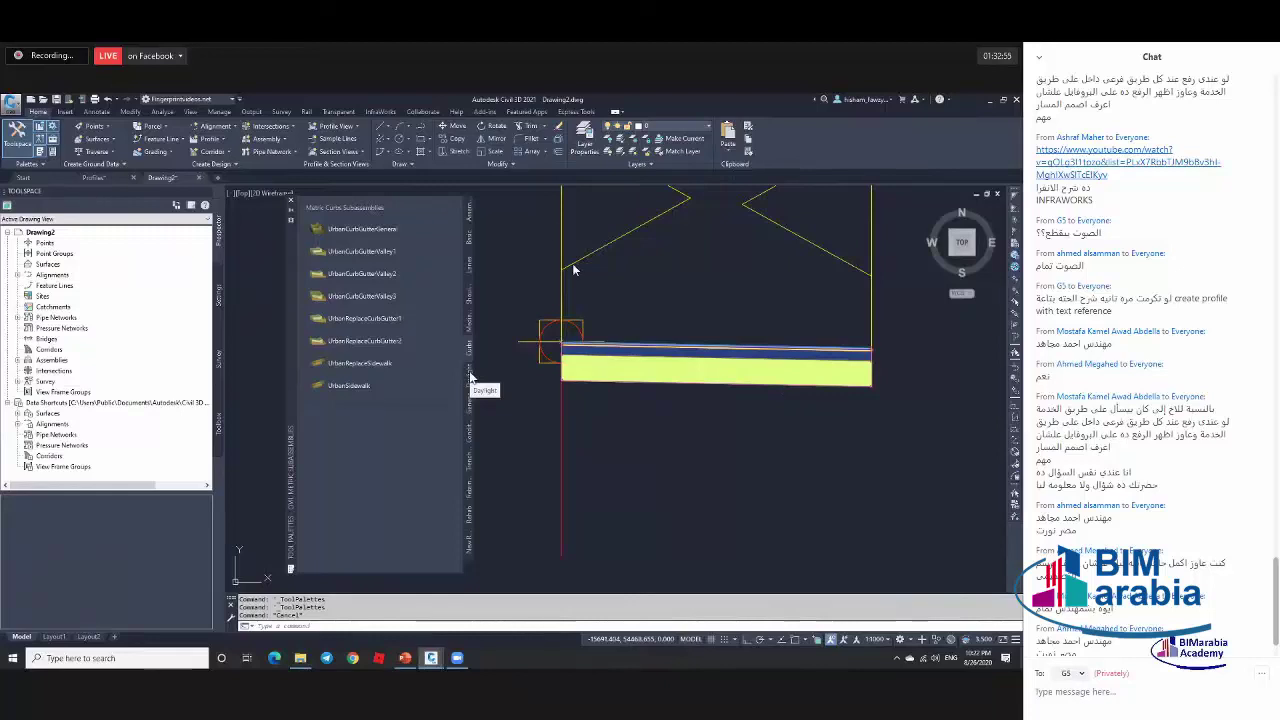
# Insert the ready-made Primary Road Full Section assembly into the empty drawing area below the existing assemblies.
pyautogui.click(470, 210)
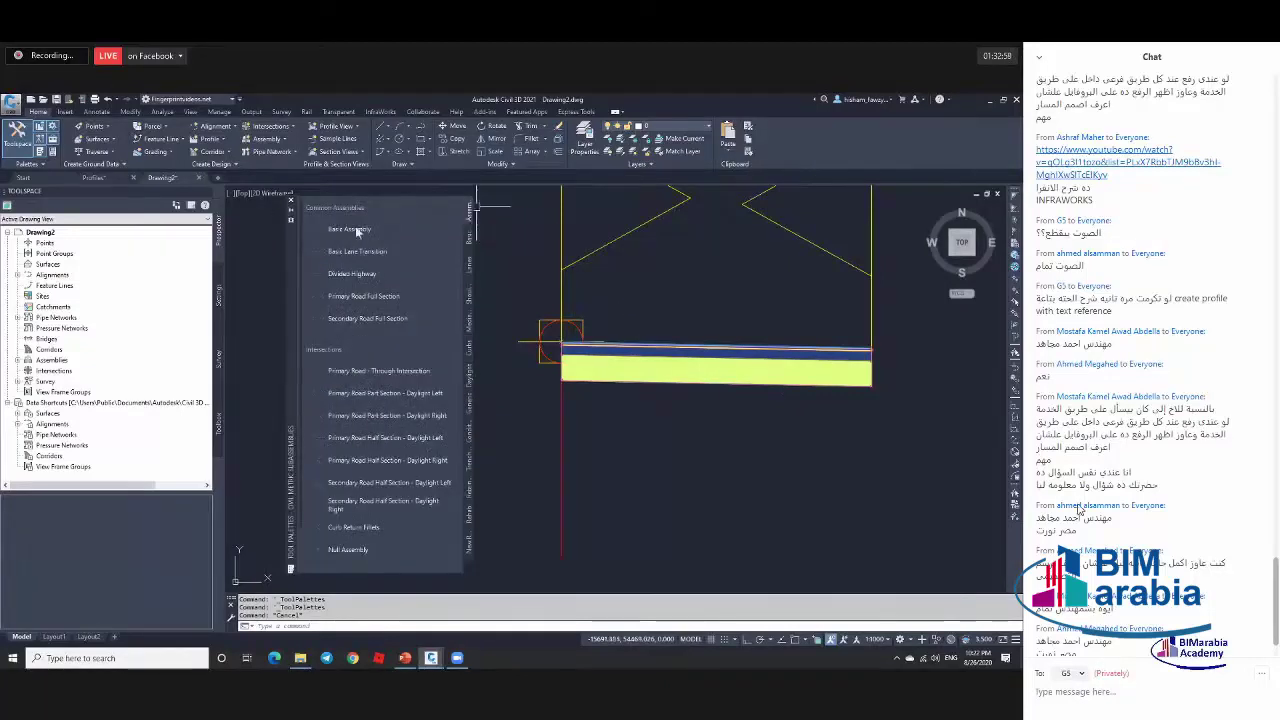
pyautogui.click(363, 296)
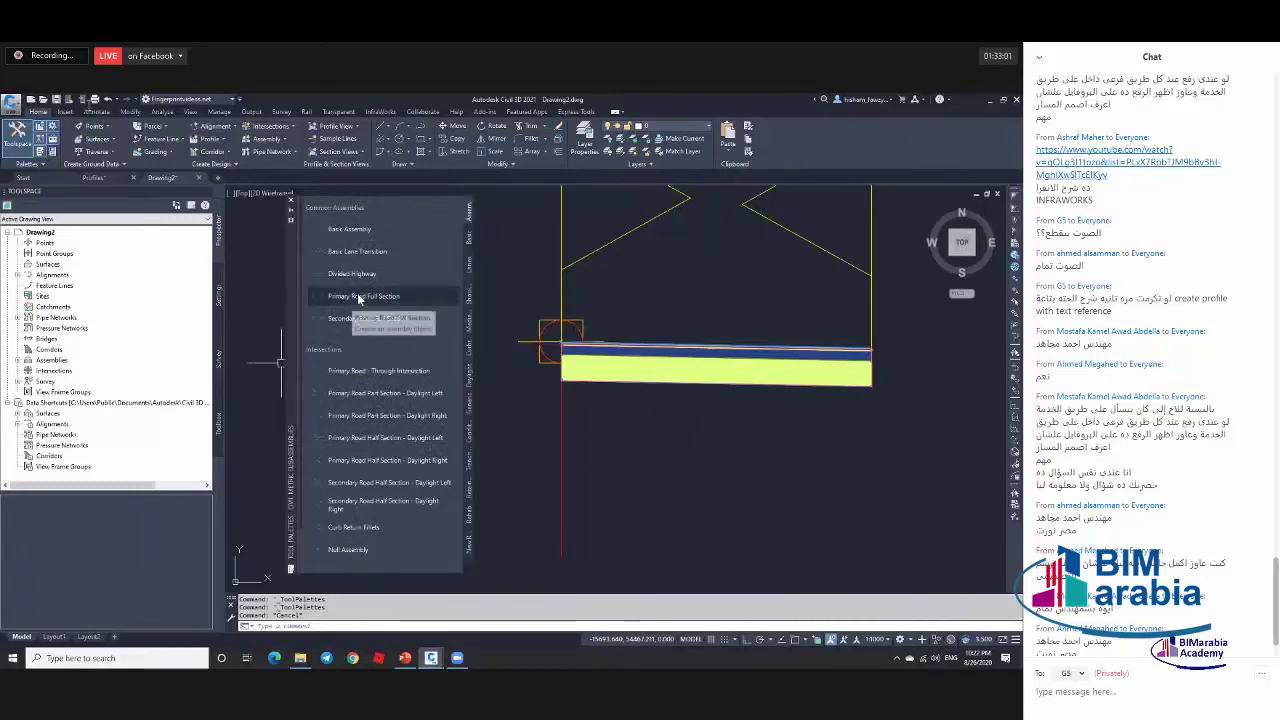
pyautogui.scroll(-3, 586, 330)
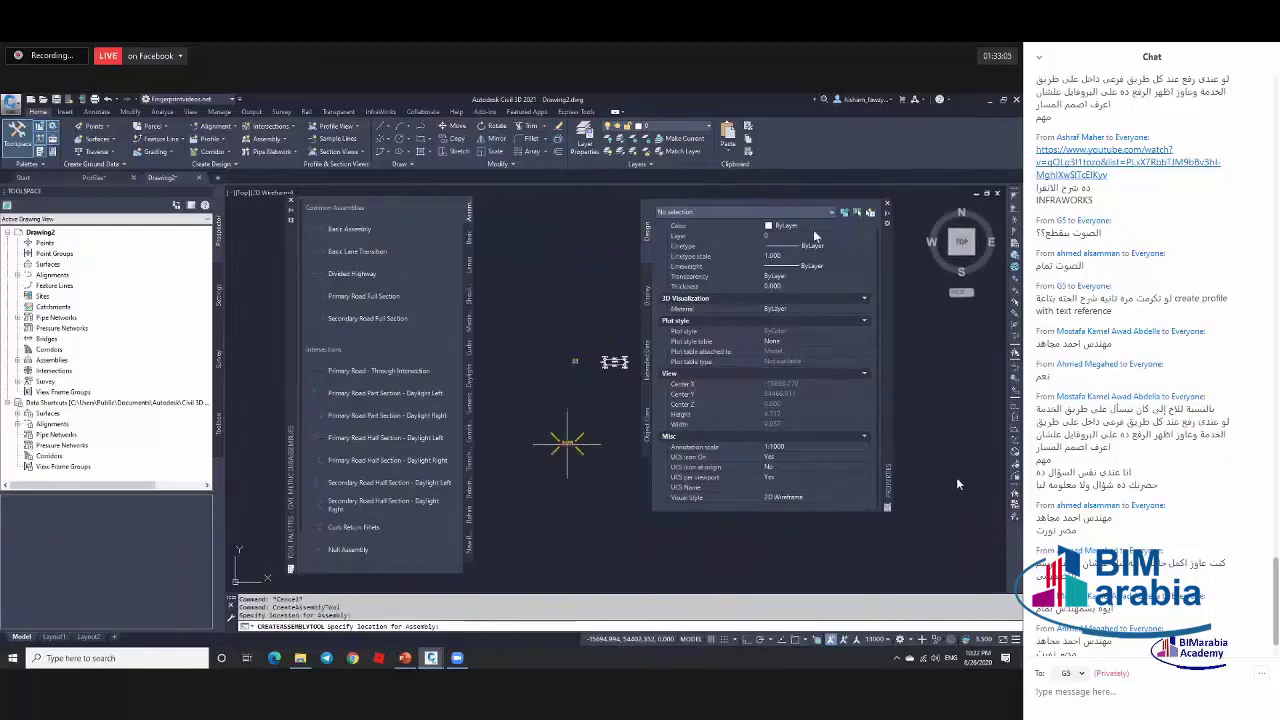
pyautogui.click(886, 204)
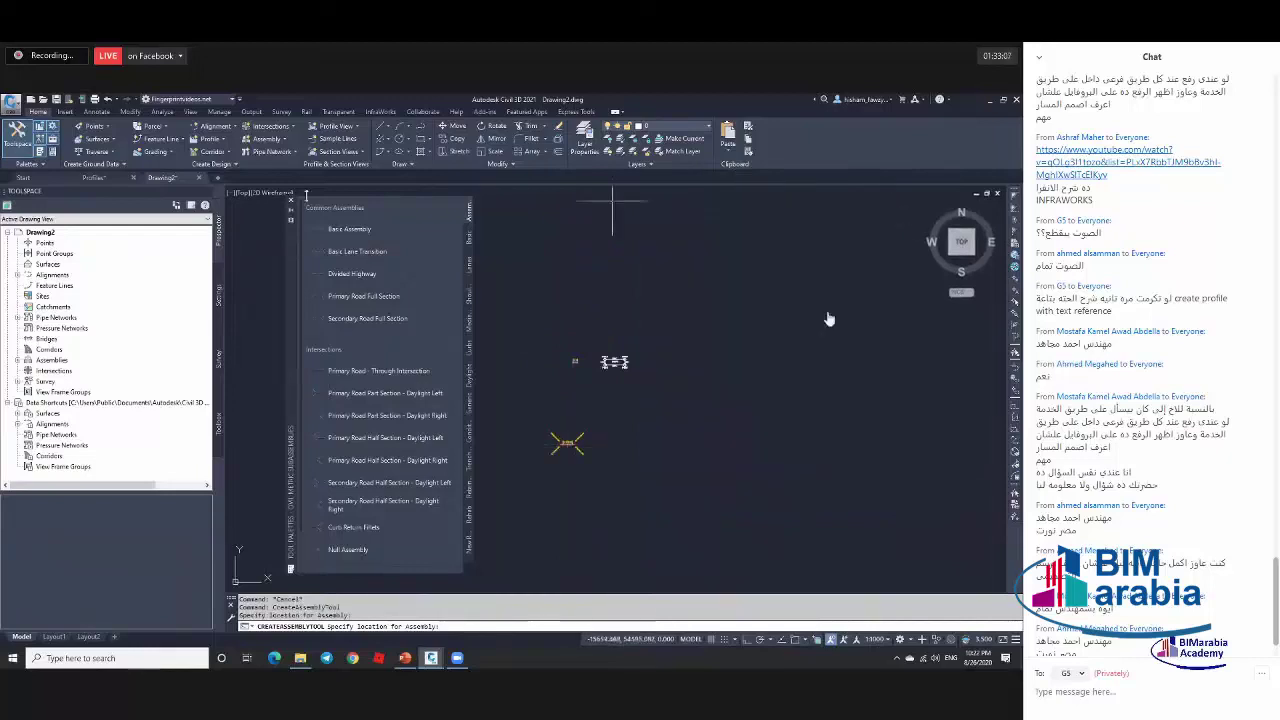
pyautogui.press('Escape')
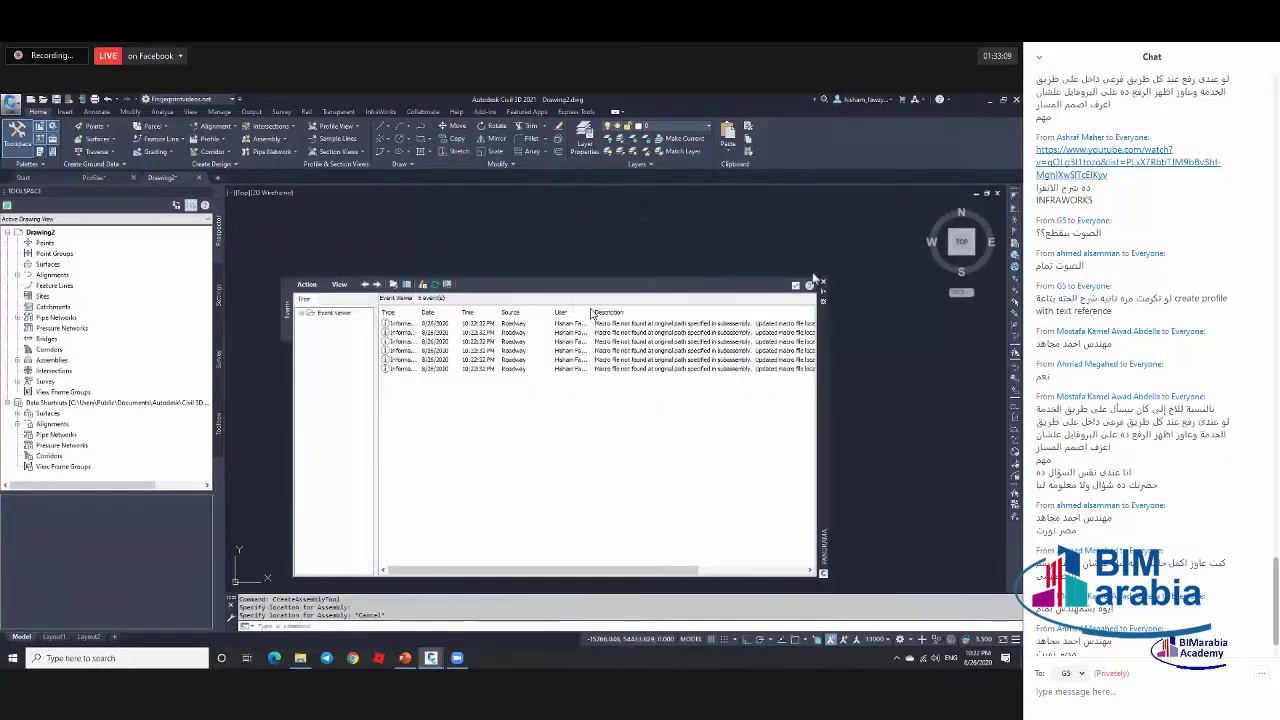
# Widen the event type column, clear all events from the event viewer and close it.
pyautogui.moveTo(420, 312); pyautogui.dragTo(484, 312)
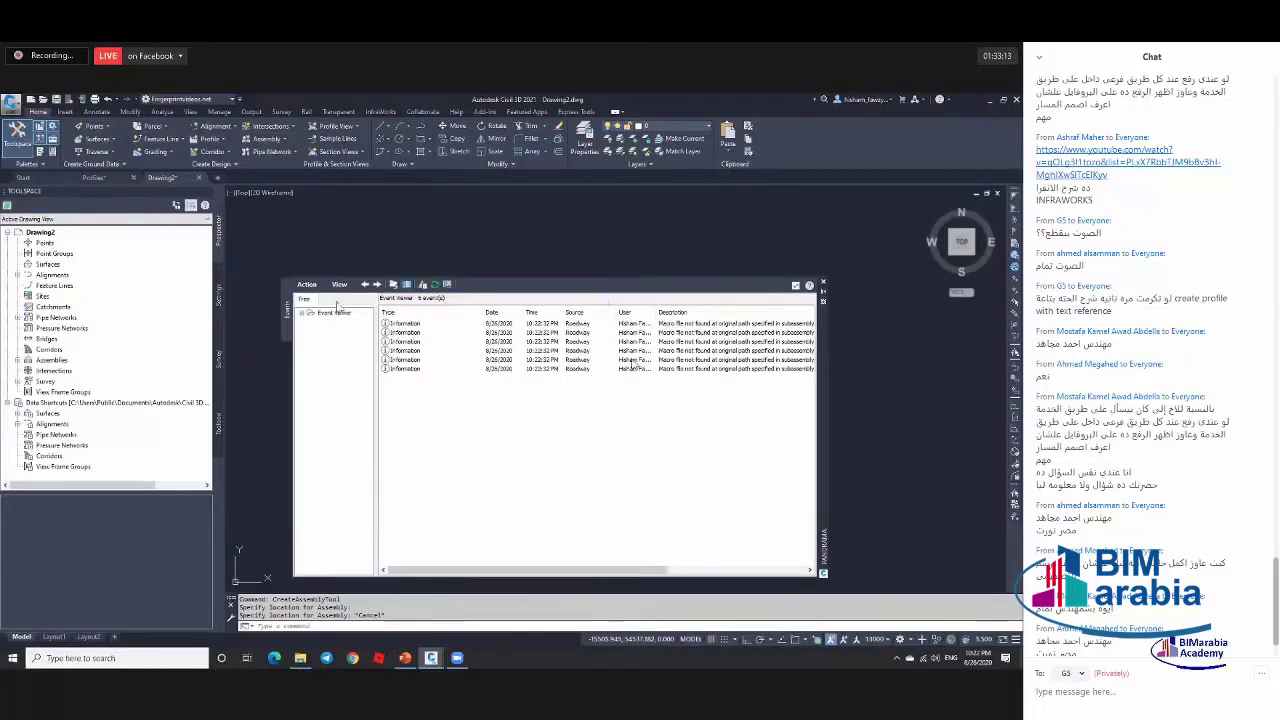
pyautogui.click(306, 284)
pyautogui.click(333, 320)
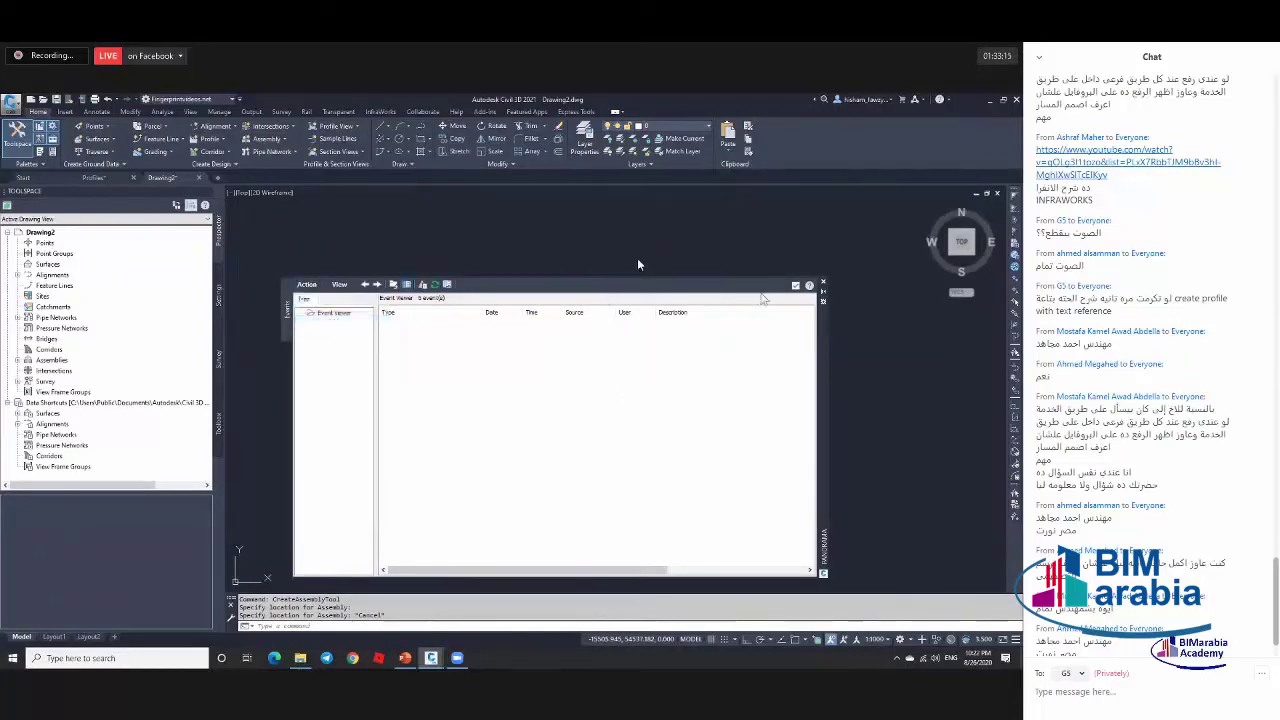
pyautogui.click(795, 285)
# Inspect the lanes on both sides of the baseline in the full road section assembly.
pyautogui.scroll(6, 614, 410)
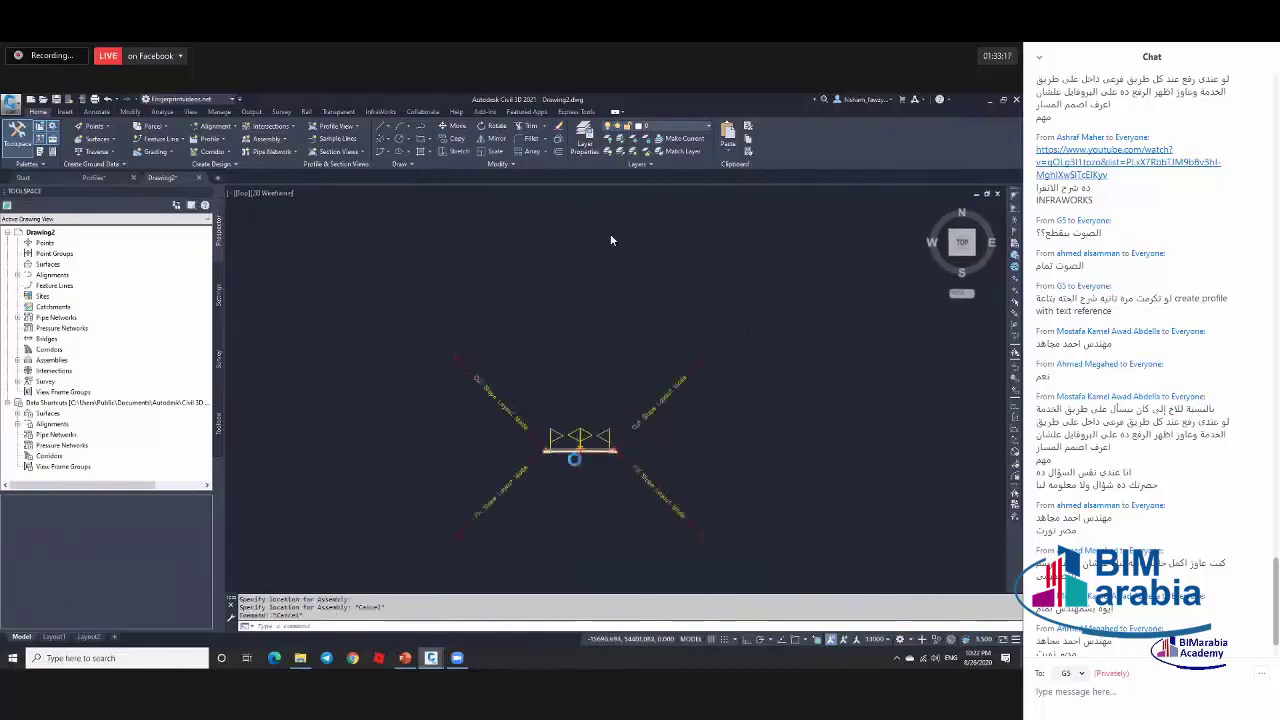
pyautogui.scroll(-6, 613, 420)
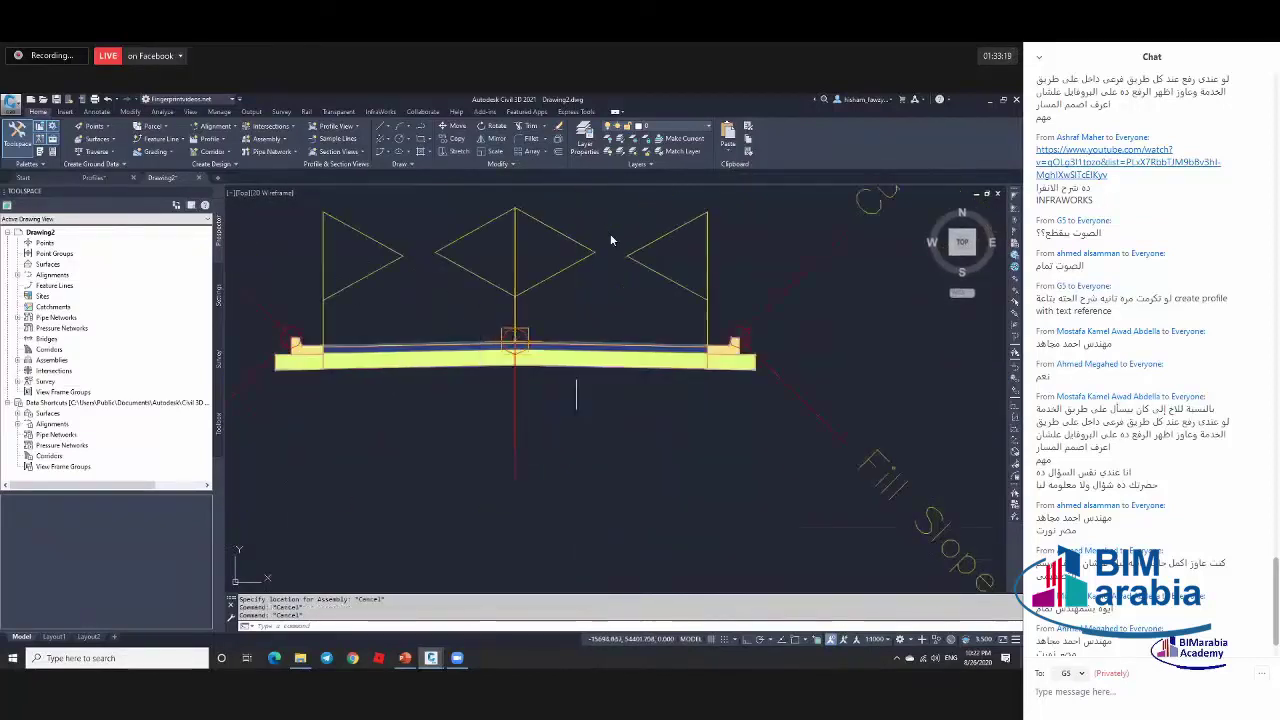
pyautogui.click(587, 368)
pyautogui.press('Escape')
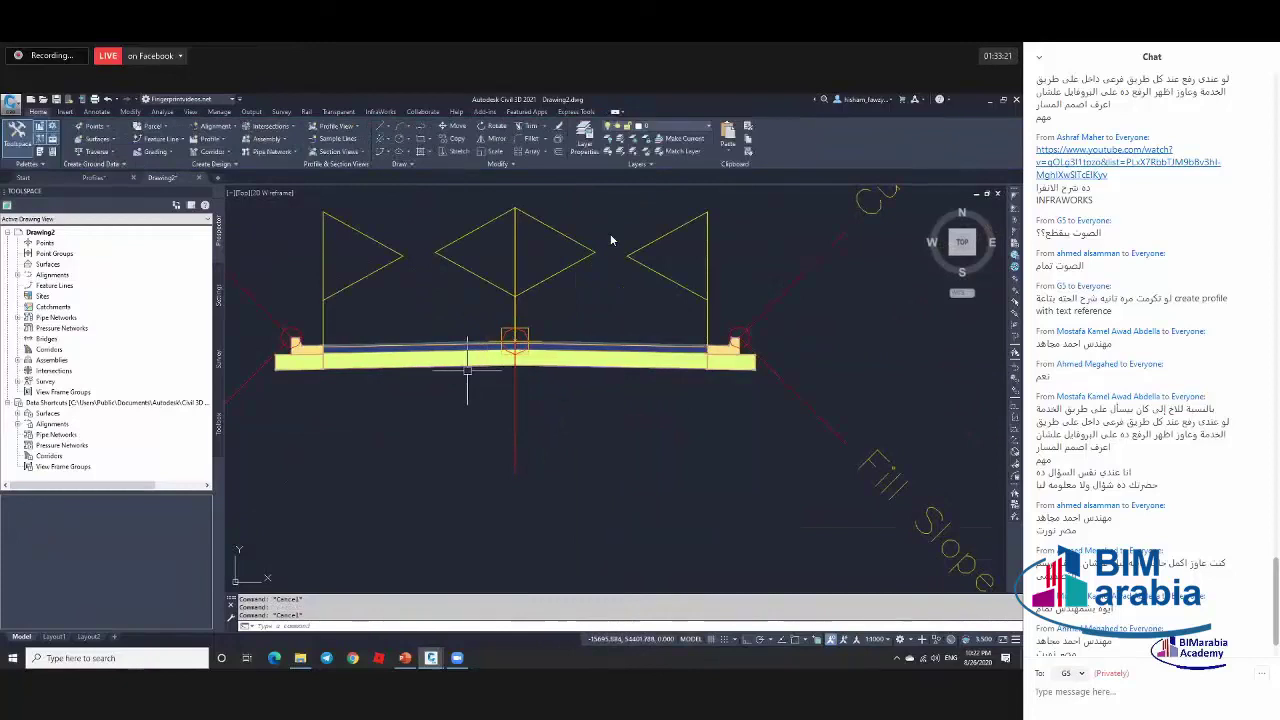
pyautogui.click(460, 362)
pyautogui.press('Escape')
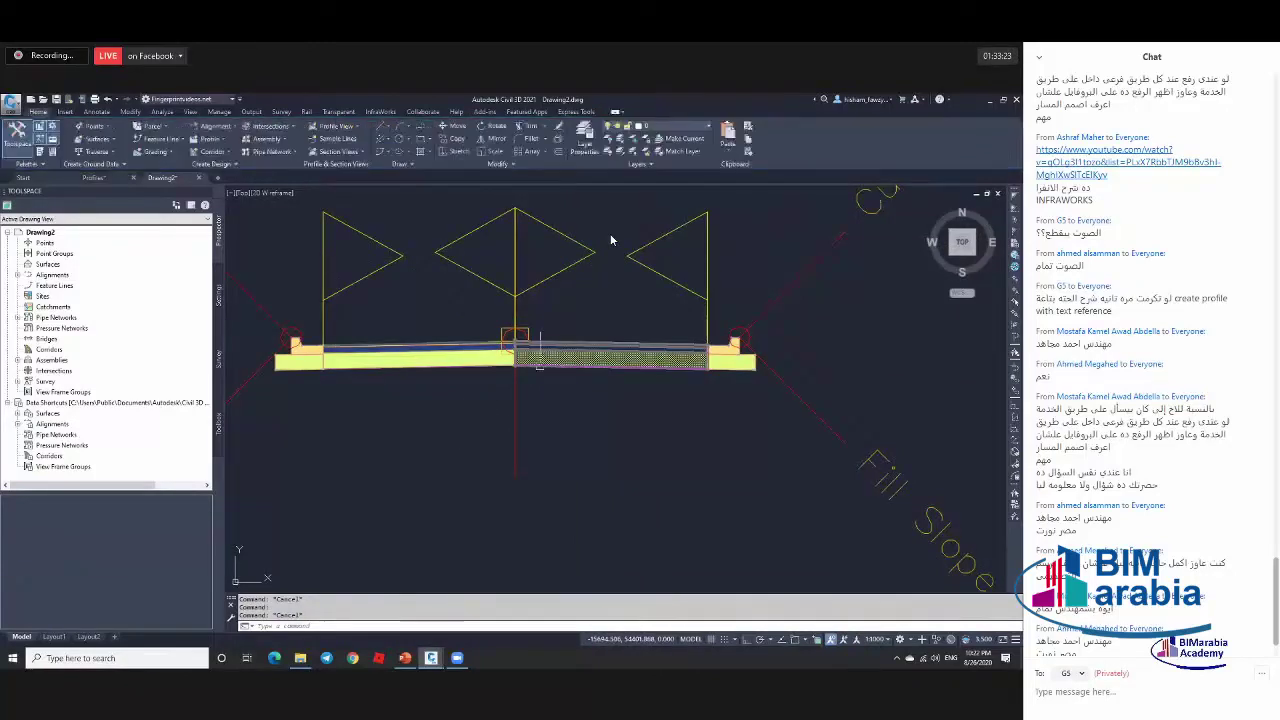
# Select the right UrbanCurbGutterGeneral subassembly and examine its curb shape and the base layer beneath it.
pyautogui.scroll(3, 730, 375)
pyautogui.click(730, 375)
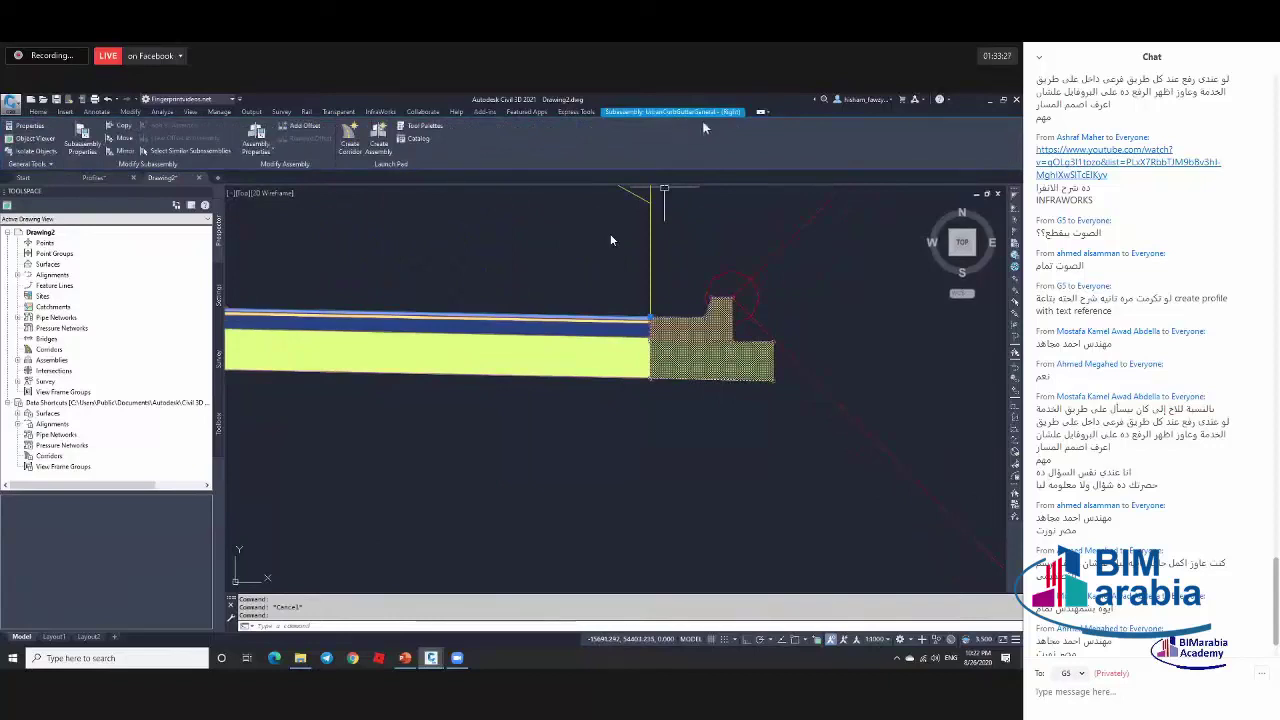
pyautogui.scroll(3, 693, 290)
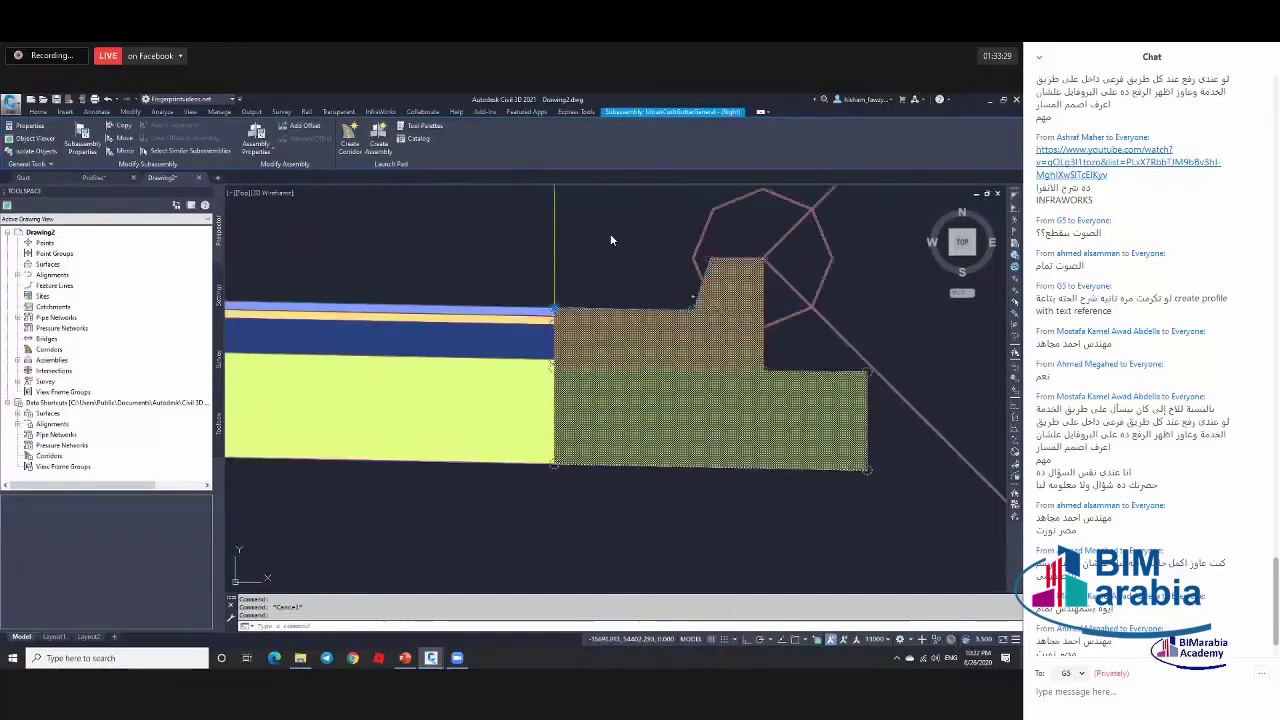
pyautogui.scroll(-2, 648, 330)
pyautogui.scroll(2, 670, 315)
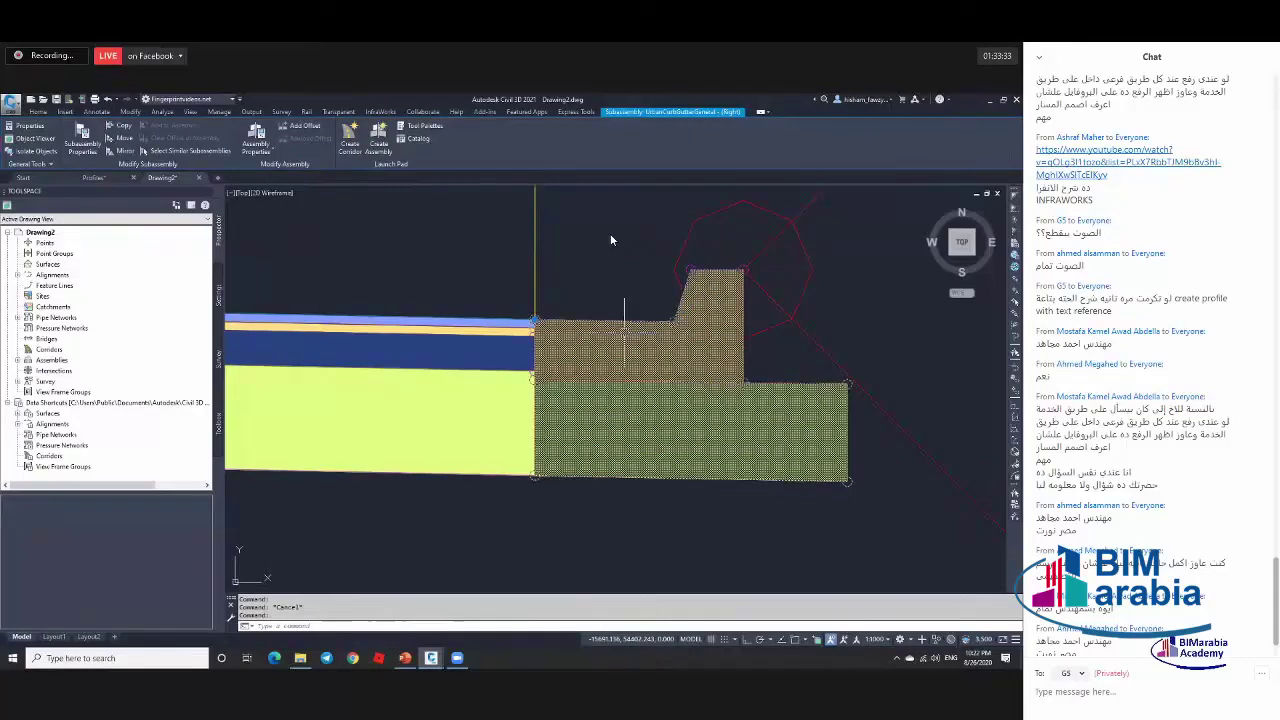
pyautogui.scroll(-4, 560, 310)
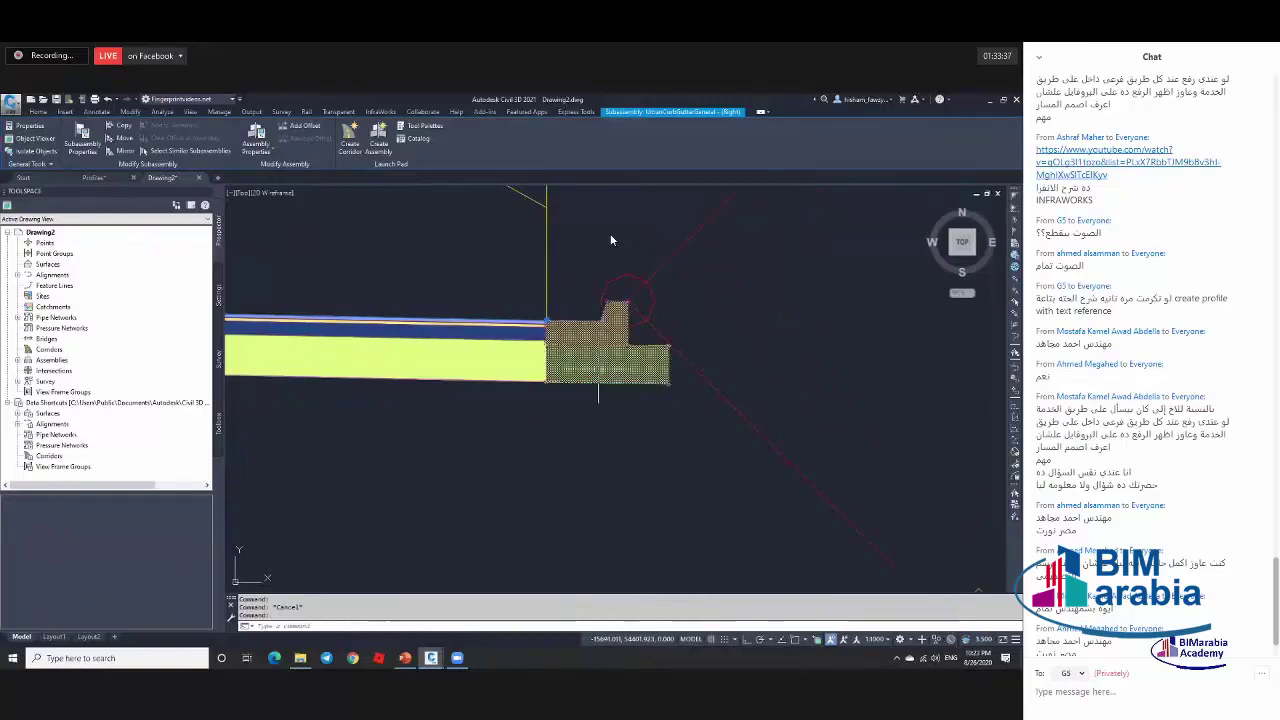
pyautogui.scroll(-4, 610, 238)
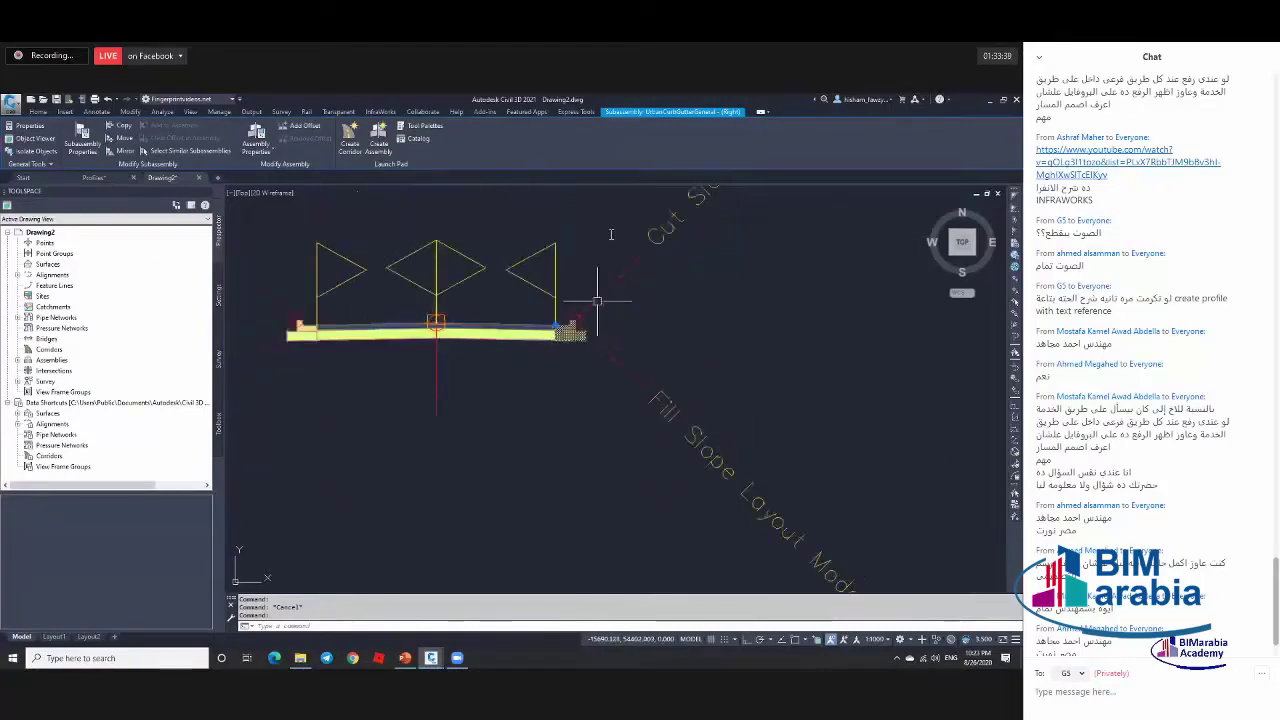
# Select the right BasicSideSlopeCutDitch subassembly and examine where its cut and fill slopes attach to the curb.
pyautogui.press('Escape')
pyautogui.scroll(-5, 575, 323)
pyautogui.click(575, 328)
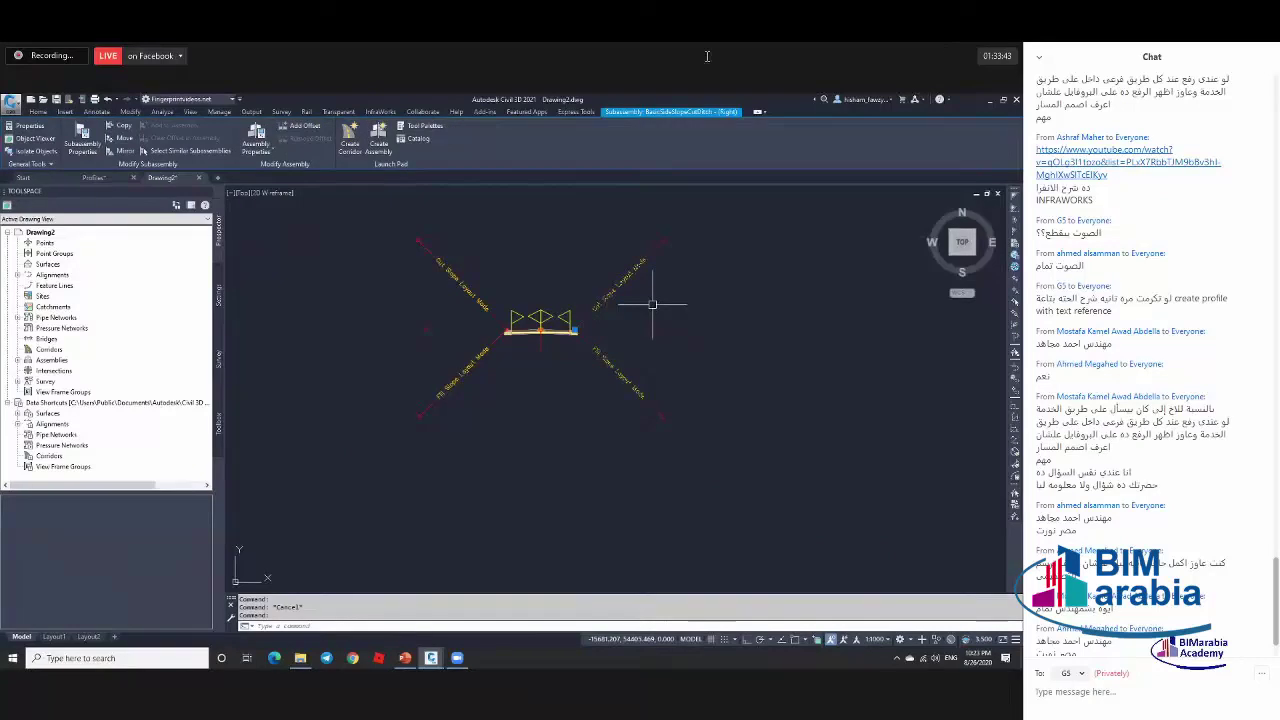
pyautogui.scroll(4, 652, 303)
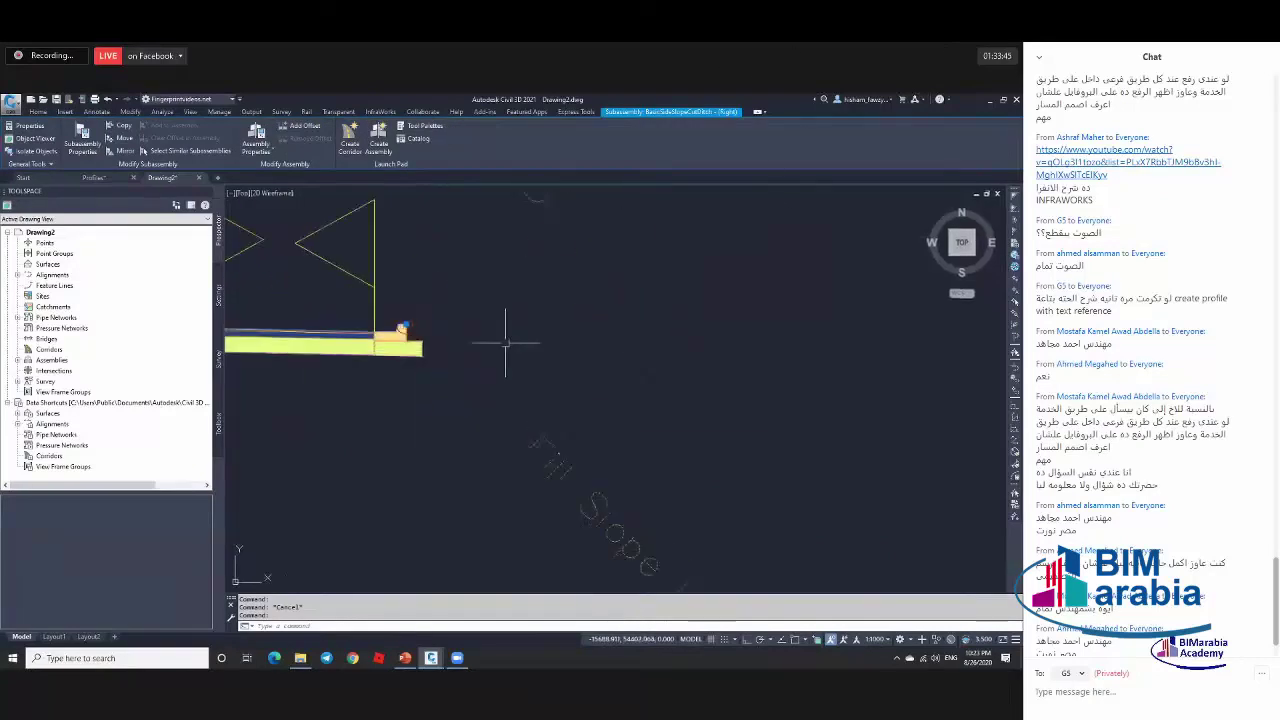
pyautogui.scroll(-1, 580, 426)
pyautogui.scroll(-3, 600, 323)
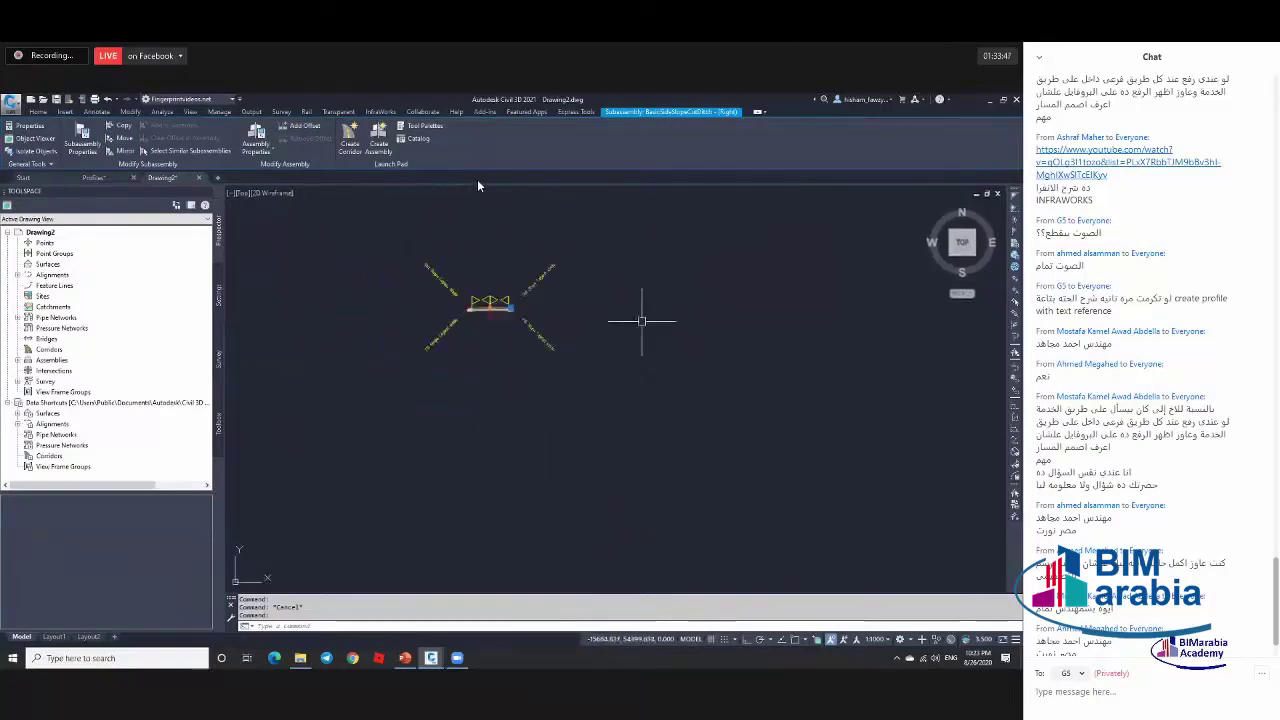
# Draw a freehand open polyline as an illustrative ground line running around and beneath the full road section assembly.
pyautogui.press('Escape')
pyautogui.write('pl')
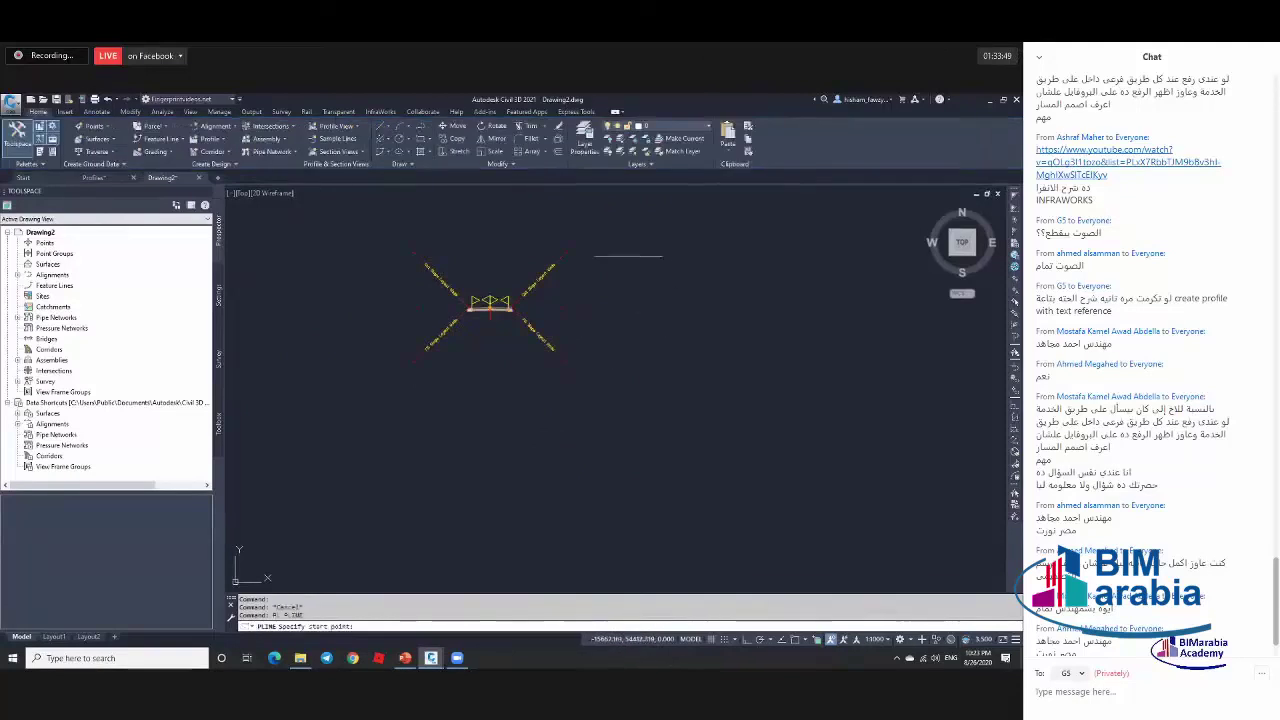
pyautogui.press('Return')
pyautogui.click(618, 217)
pyautogui.click(597, 332)
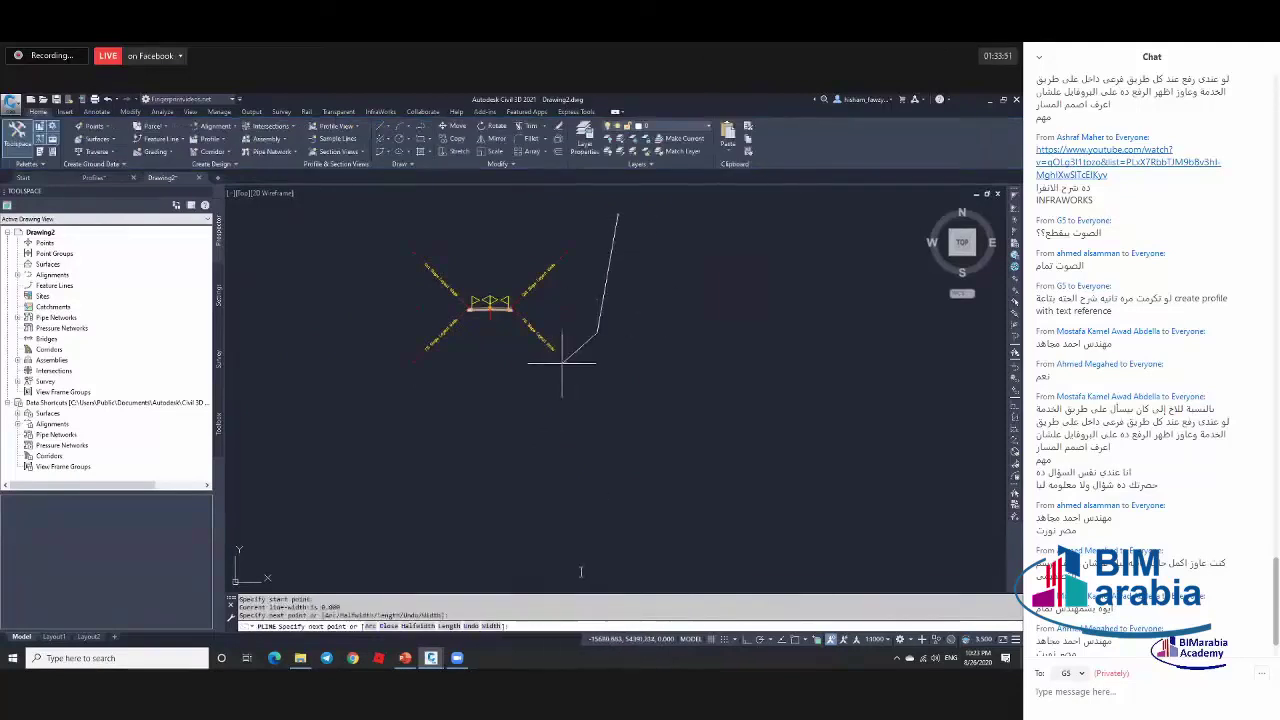
pyautogui.click(562, 362)
pyautogui.click(506, 369)
pyautogui.click(432, 338)
pyautogui.click(401, 287)
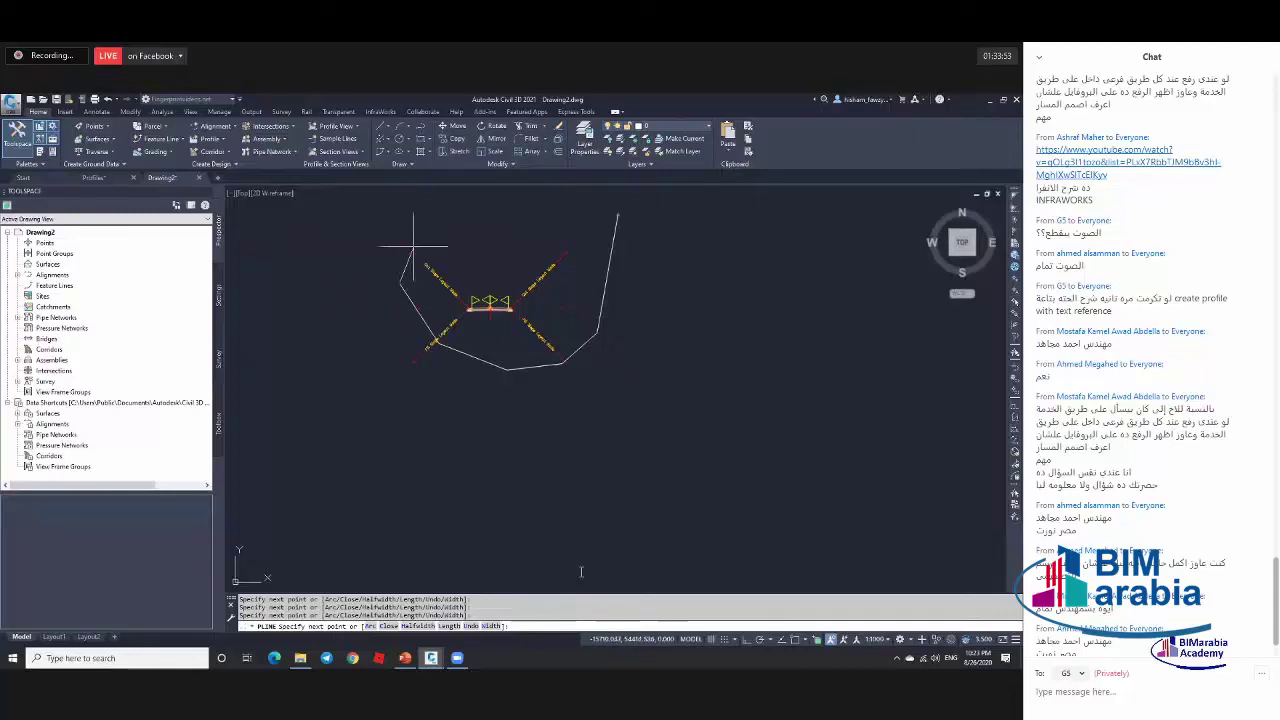
pyautogui.click(360, 242)
pyautogui.press('Escape')
pyautogui.scroll(2, 500, 340)
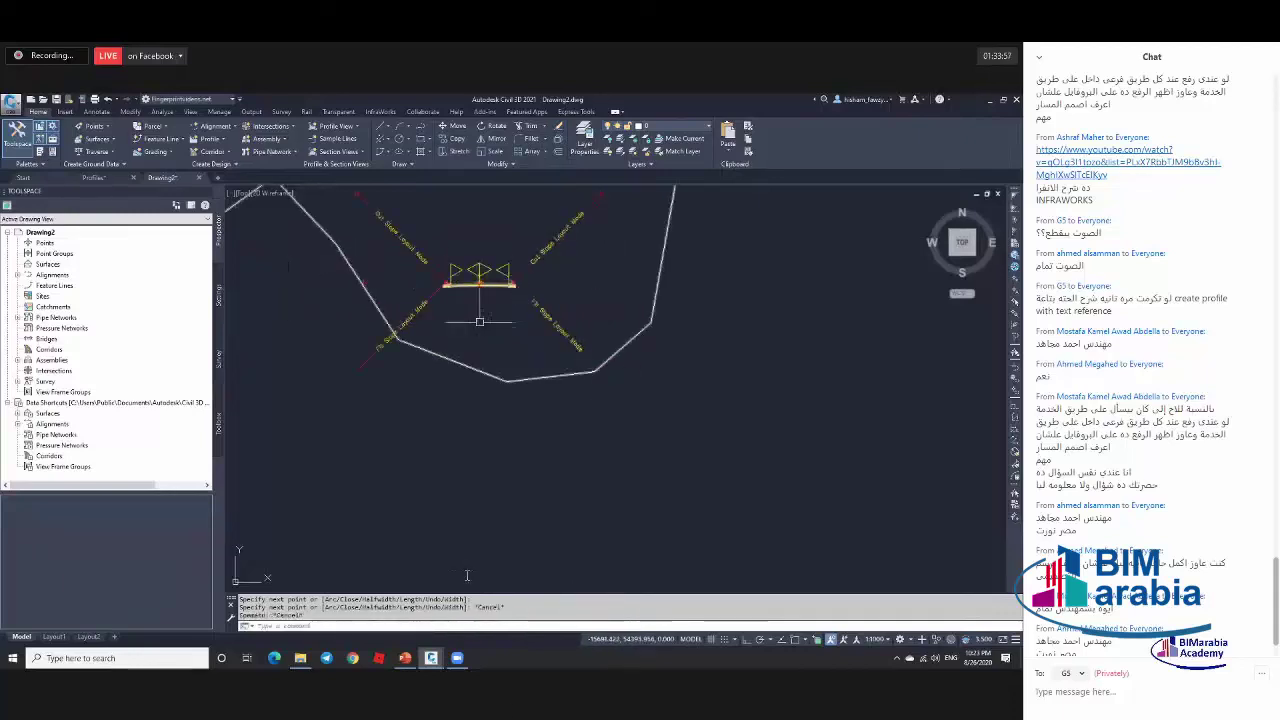
# Erase the illustrative ground polyline around the full road section assembly.
pyautogui.click(390, 335)
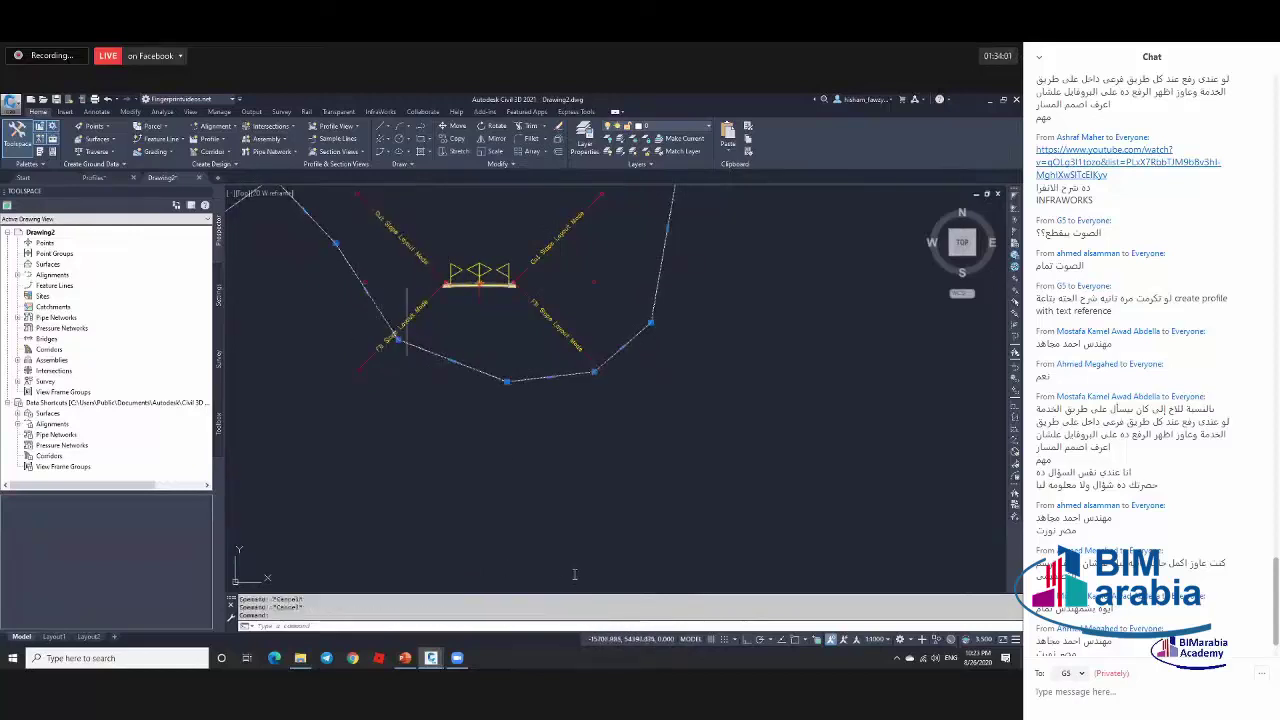
pyautogui.write('e')
pyautogui.press('Return')
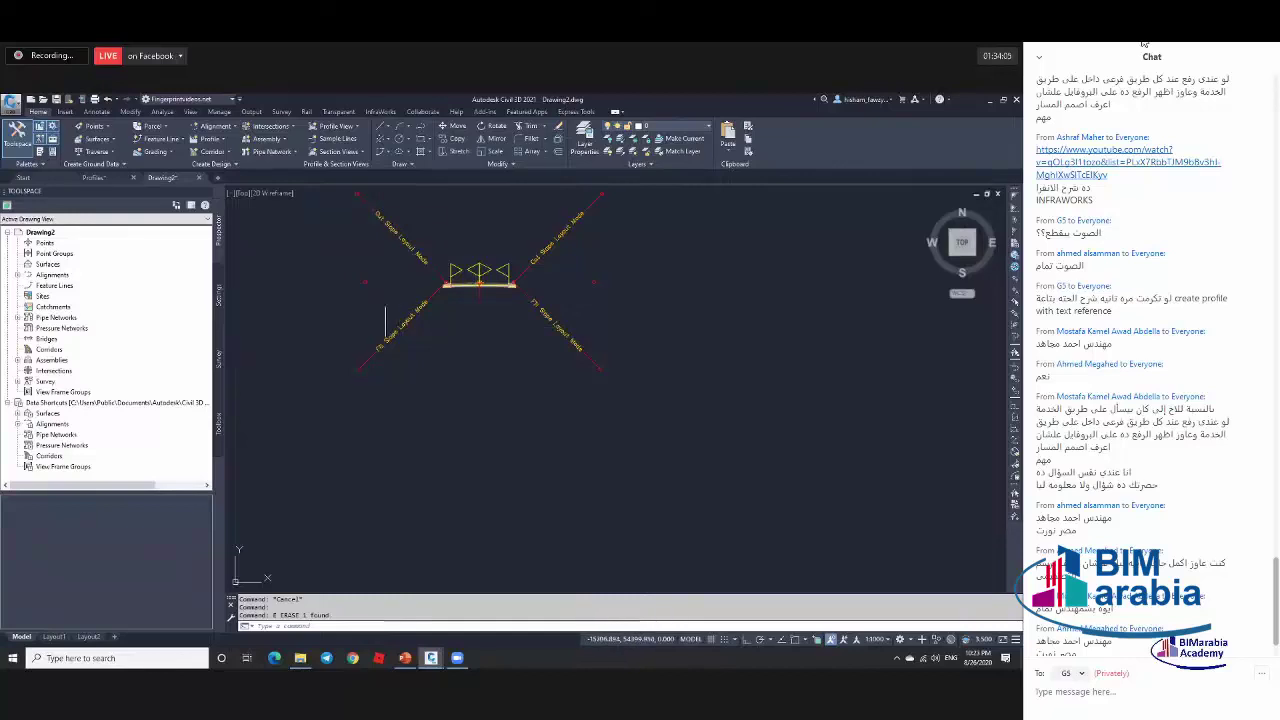
pyautogui.scroll(-2, 385, 322)
pyautogui.scroll(4, 490, 275)
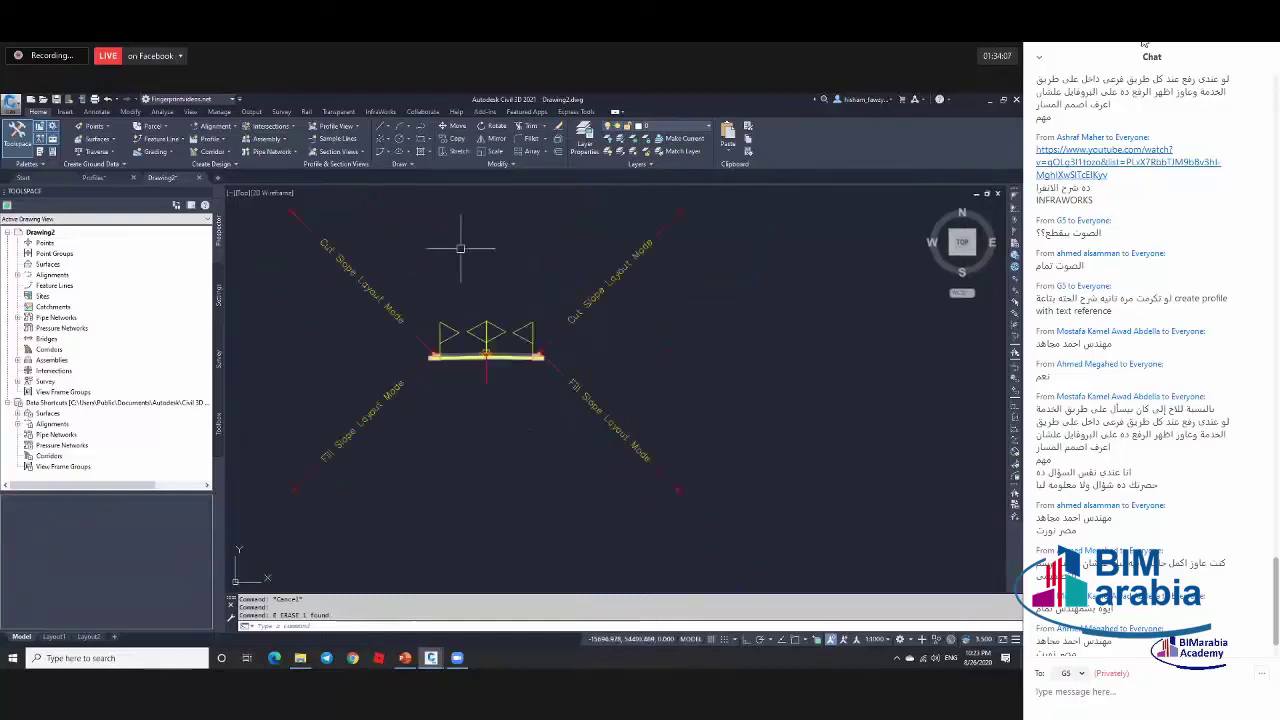
# Browse the metric Daylight subassemblies in the tool palettes and open the help page for DaylightBench.
pyautogui.hotkey('ctrl', '3')
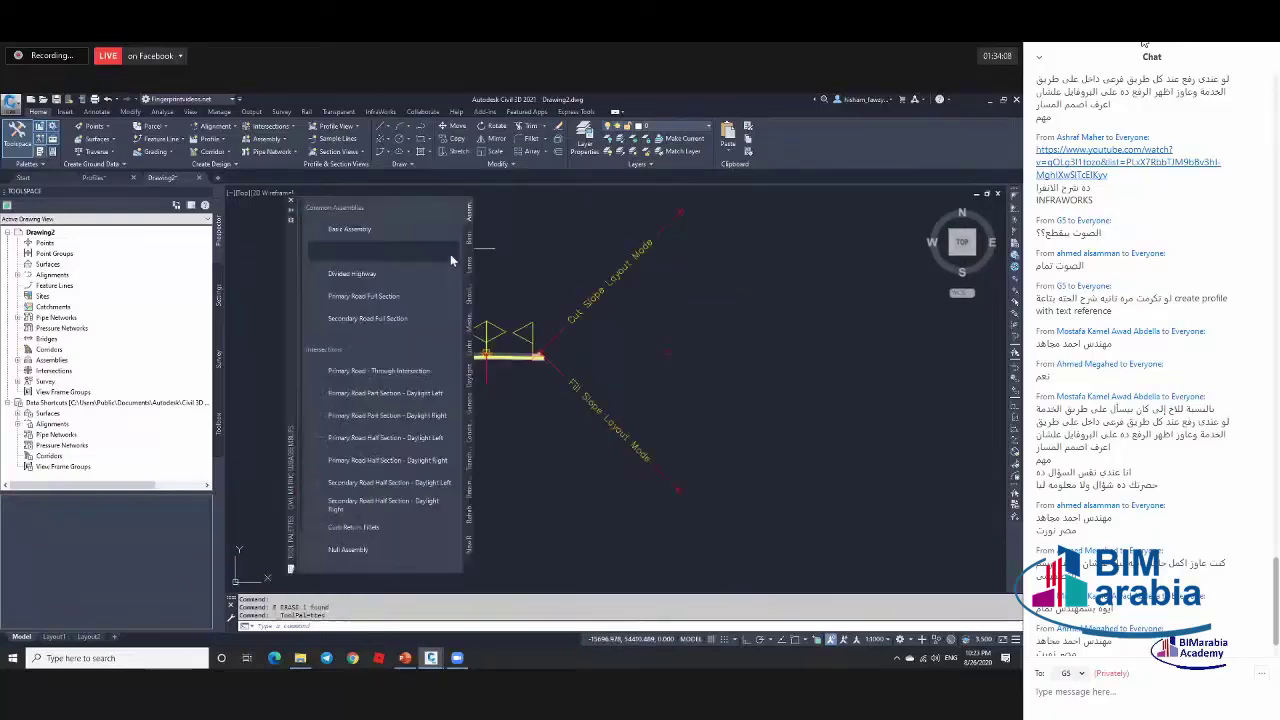
pyautogui.click(469, 378)
pyautogui.scroll(-3, 397, 330)
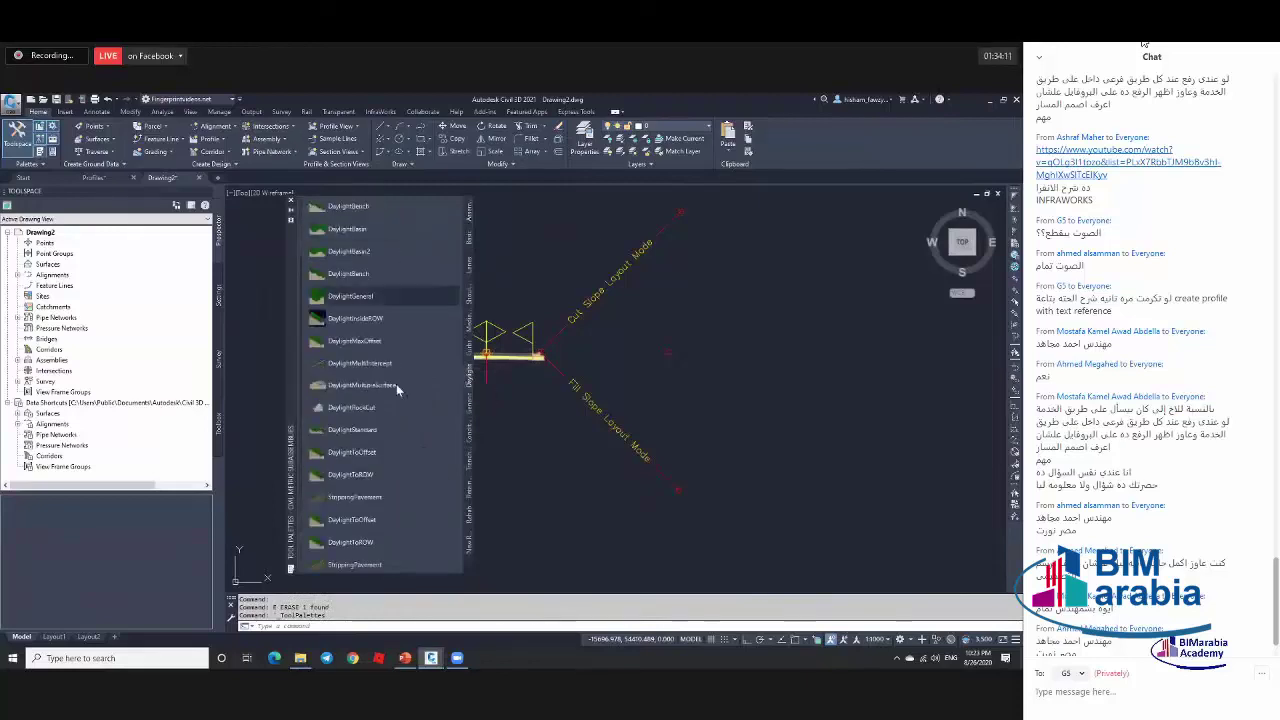
pyautogui.scroll(3, 399, 412)
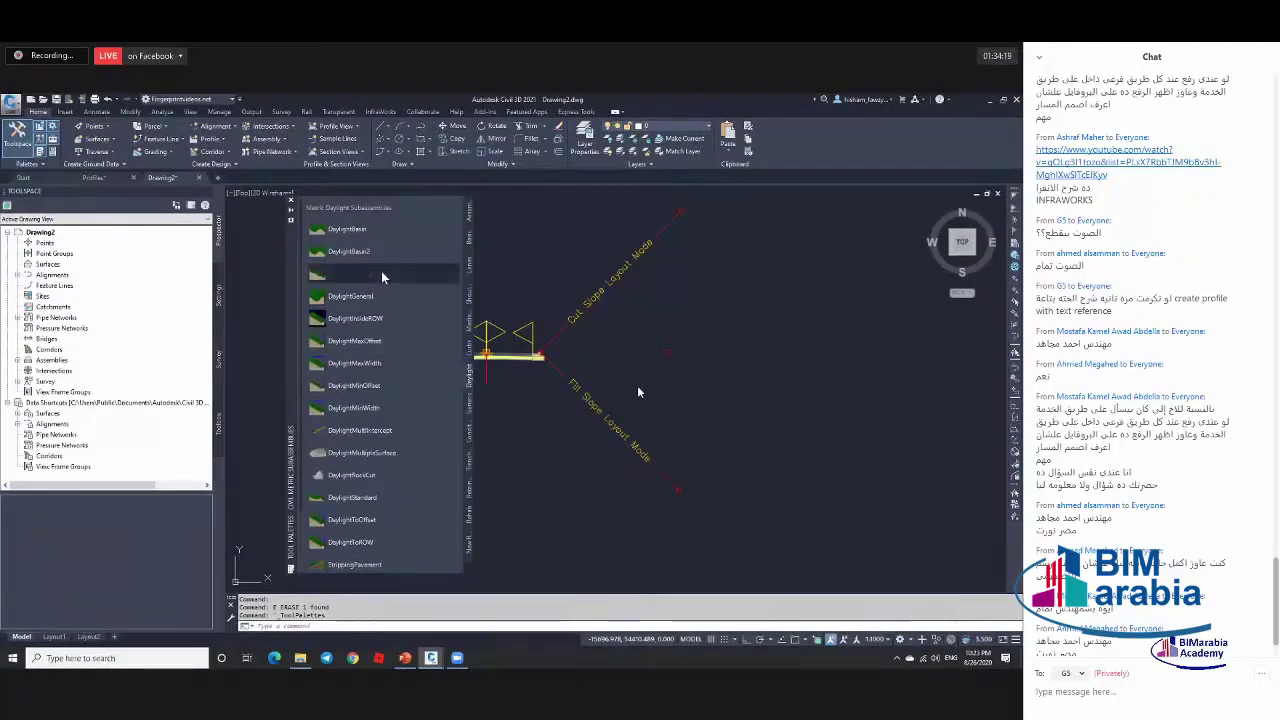
pyautogui.click(381, 274)
pyautogui.rightClick(398, 275)
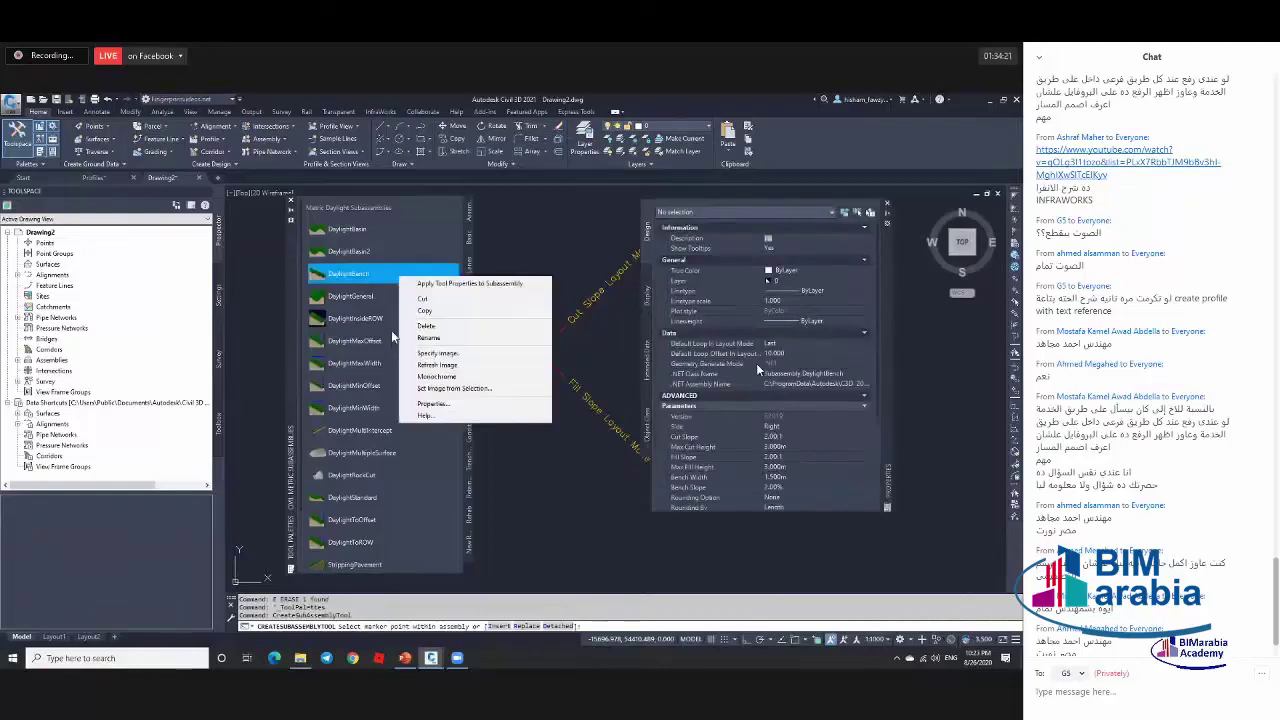
pyautogui.click(425, 415)
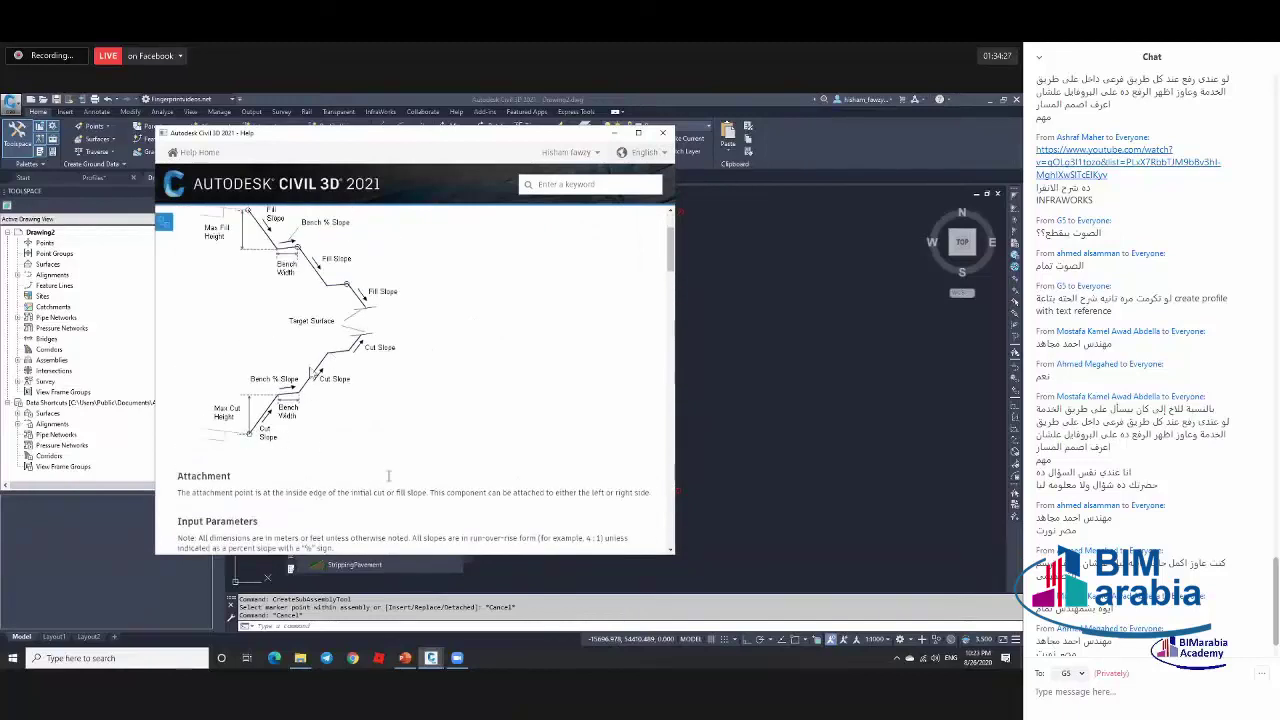
# Examine the DaylightBench help page's diagrams, input and target parameters, behavior and codes, and close the help.
pyautogui.scroll(-1, 314, 463)
pyautogui.scroll(3, 323, 520)
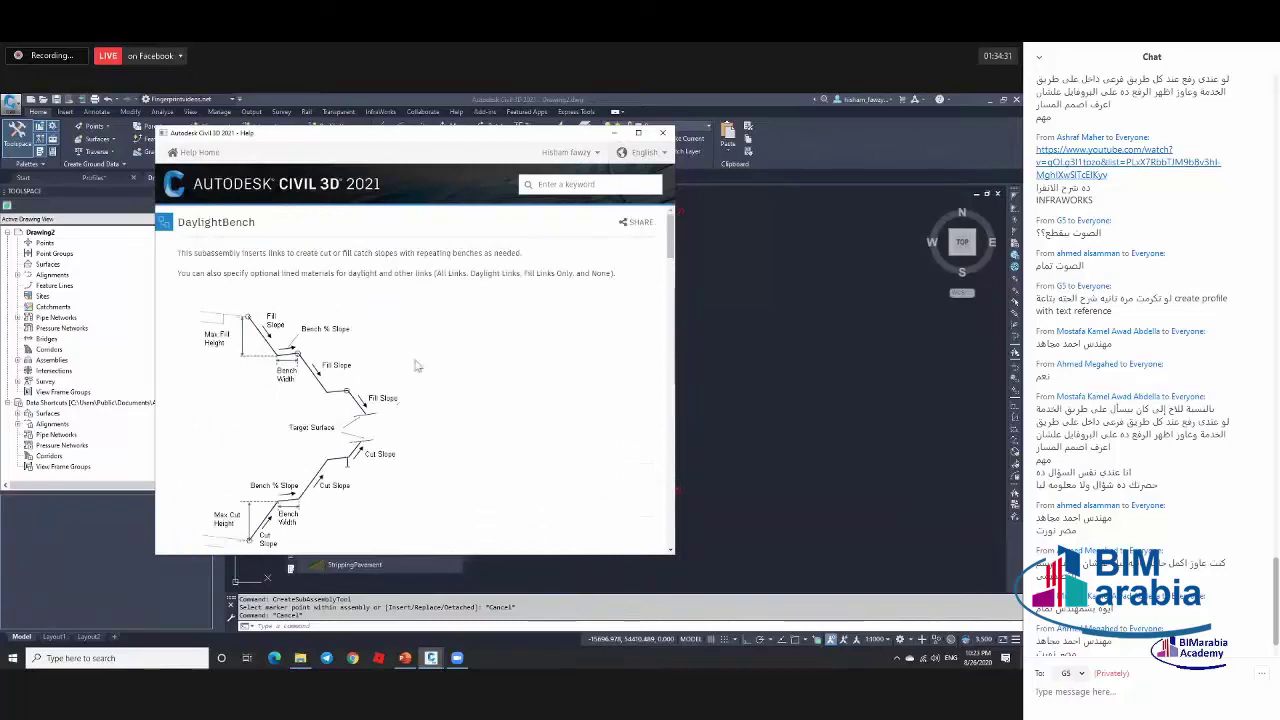
pyautogui.scroll(-10, 418, 366)
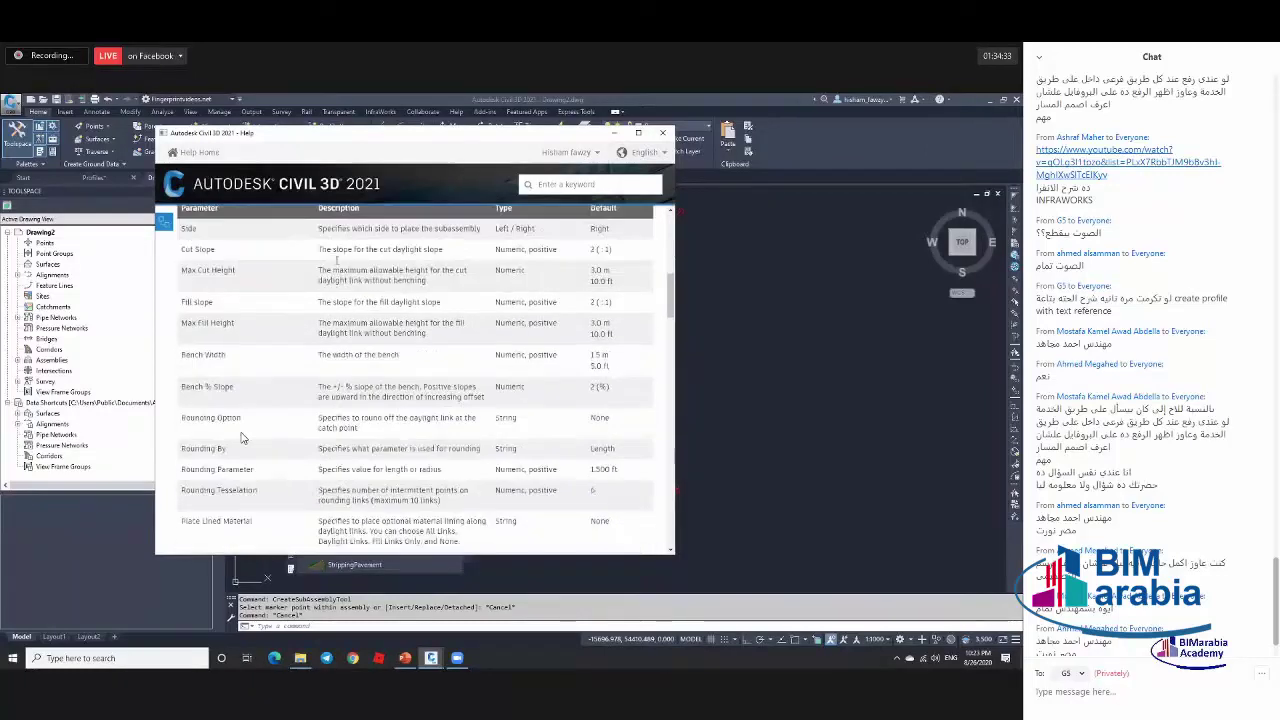
pyautogui.scroll(-15, 563, 363)
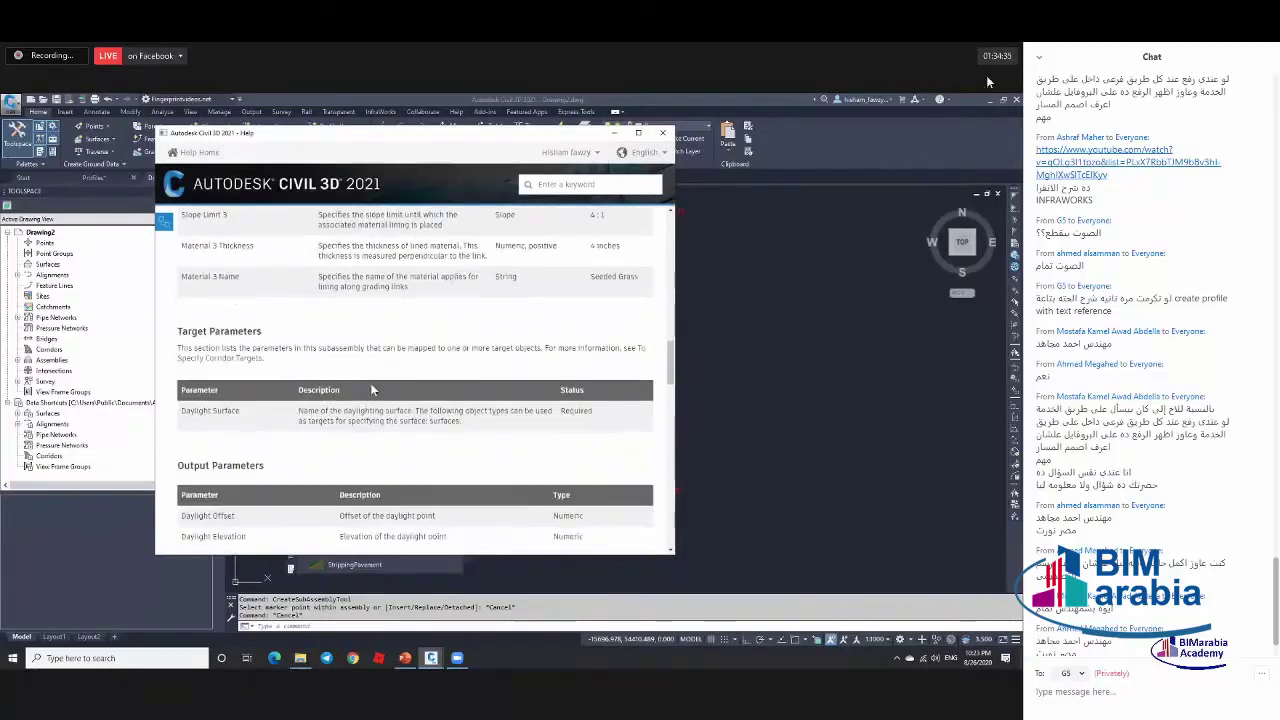
pyautogui.scroll(-1, 371, 389)
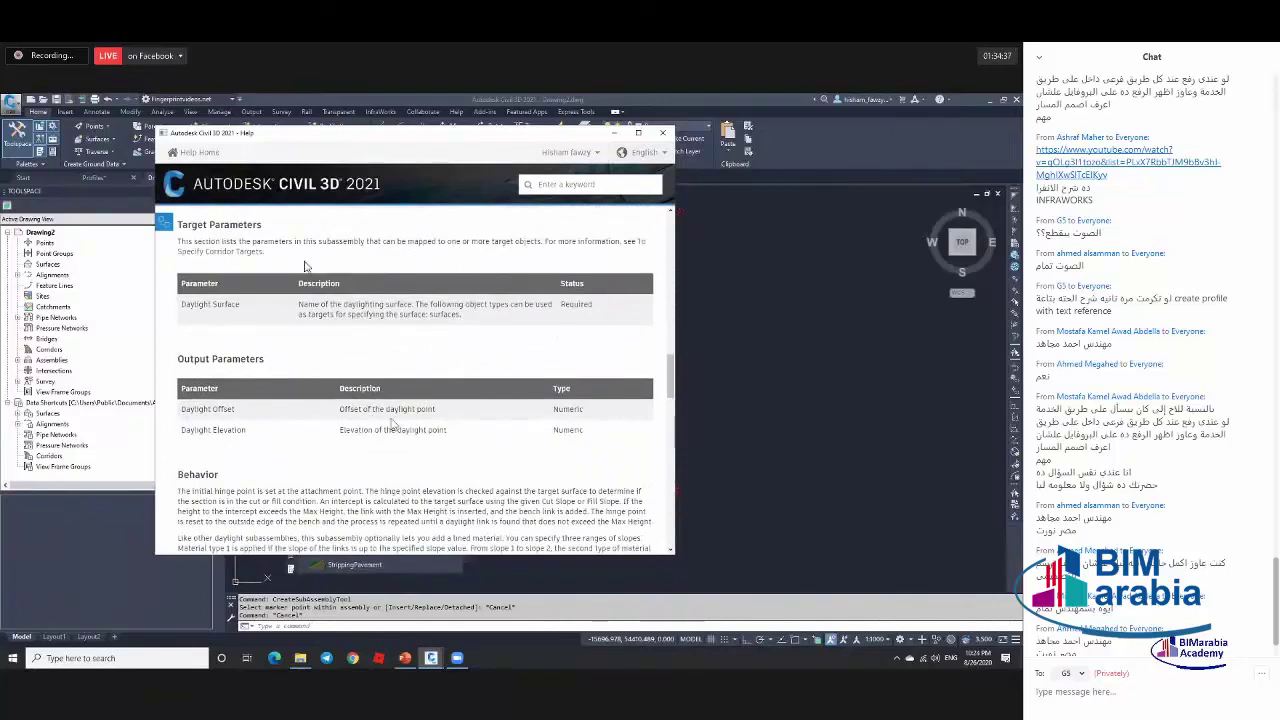
pyautogui.scroll(-7, 392, 422)
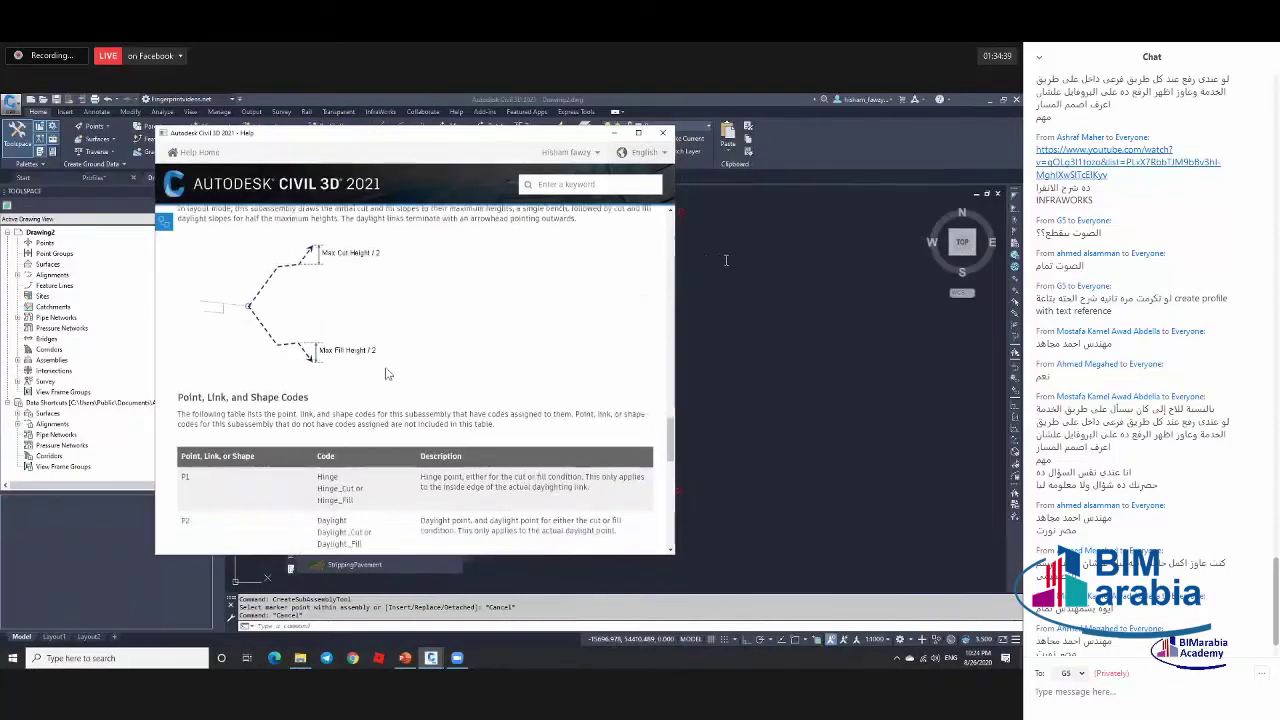
pyautogui.scroll(-6, 388, 374)
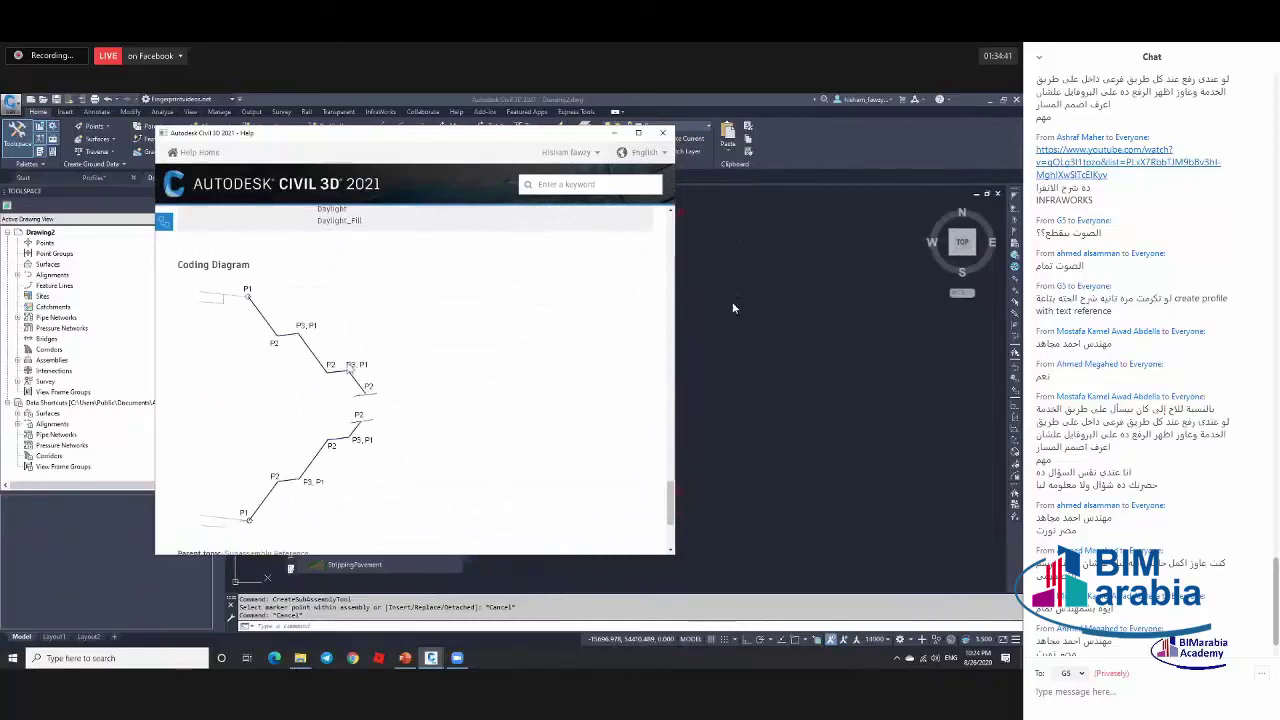
pyautogui.scroll(2, 418, 360)
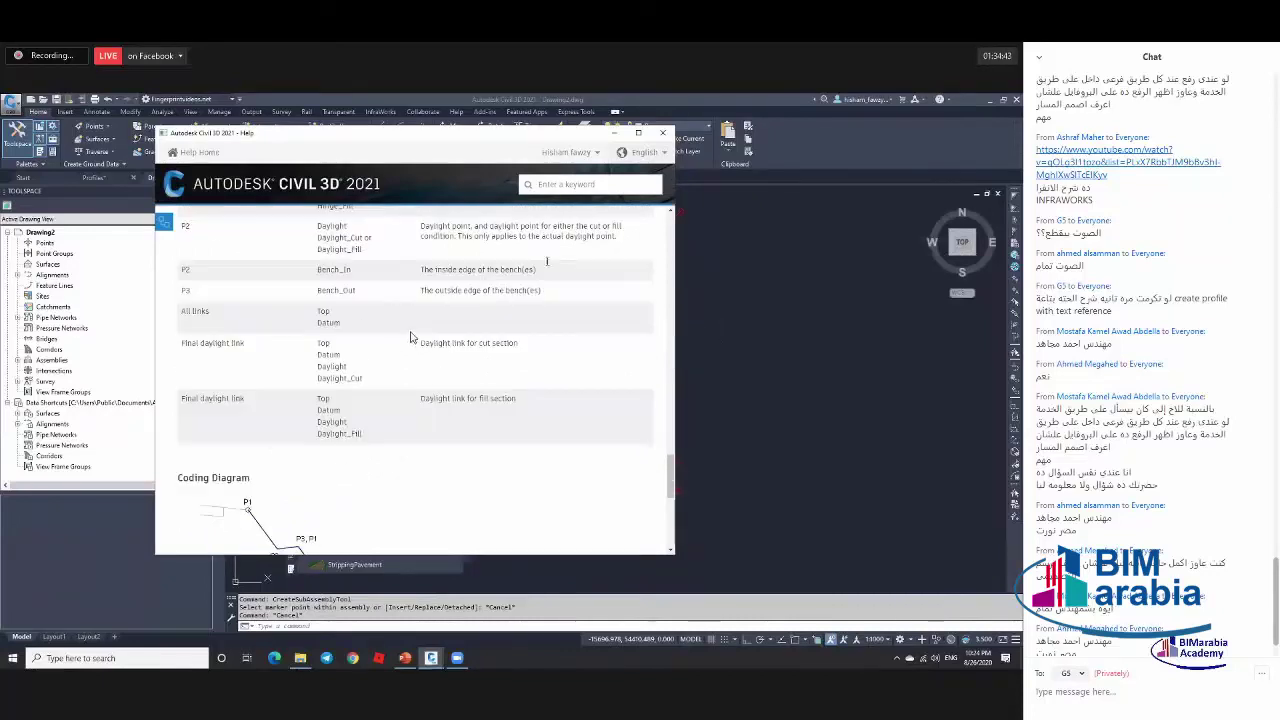
pyautogui.click(662, 132)
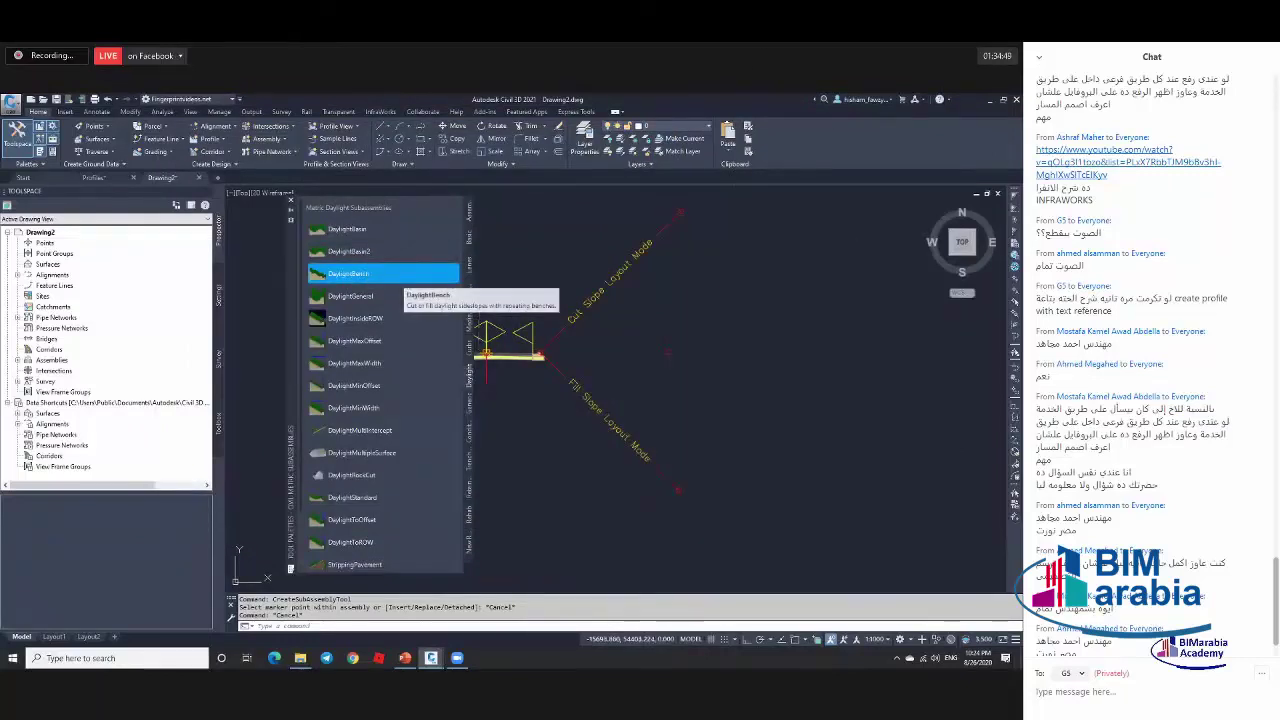
# Close the tool palettes and examine the full road section's curb edges and the point, link and shape sketch.
pyautogui.click(449, 281)
pyautogui.scroll(3, 512, 352)
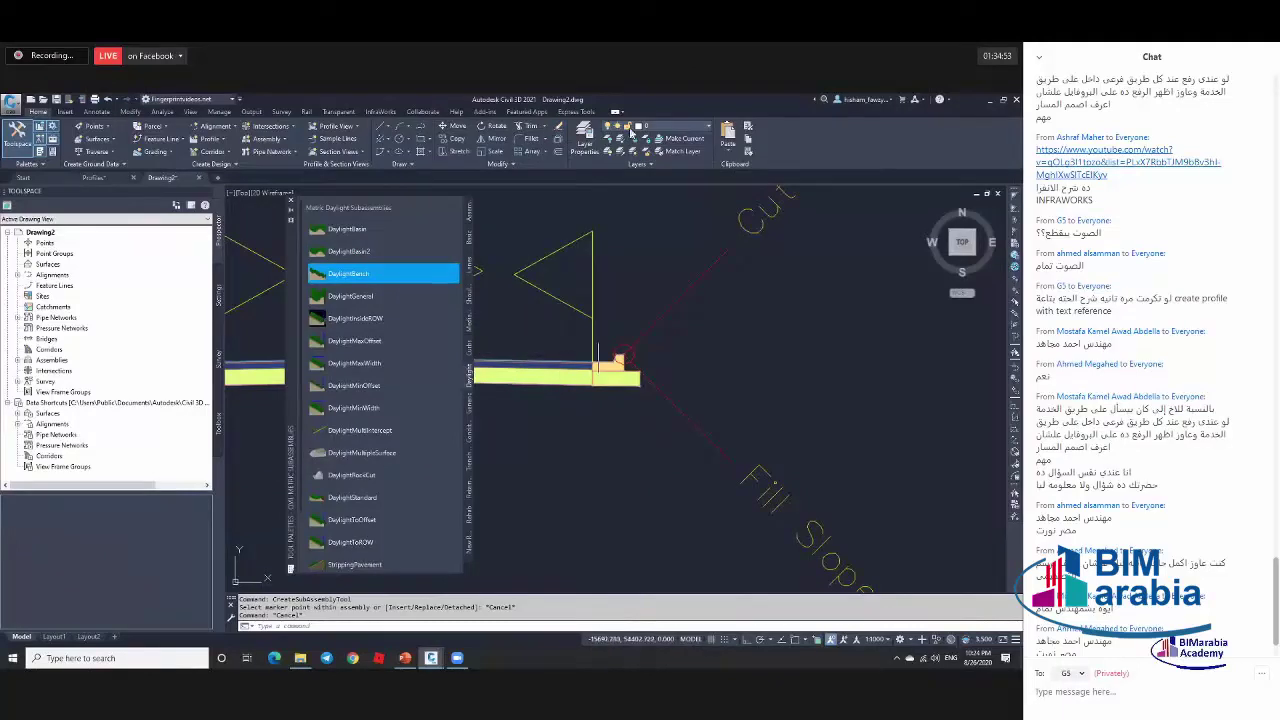
pyautogui.scroll(-3, 713, 328)
pyautogui.scroll(-2, 713, 348)
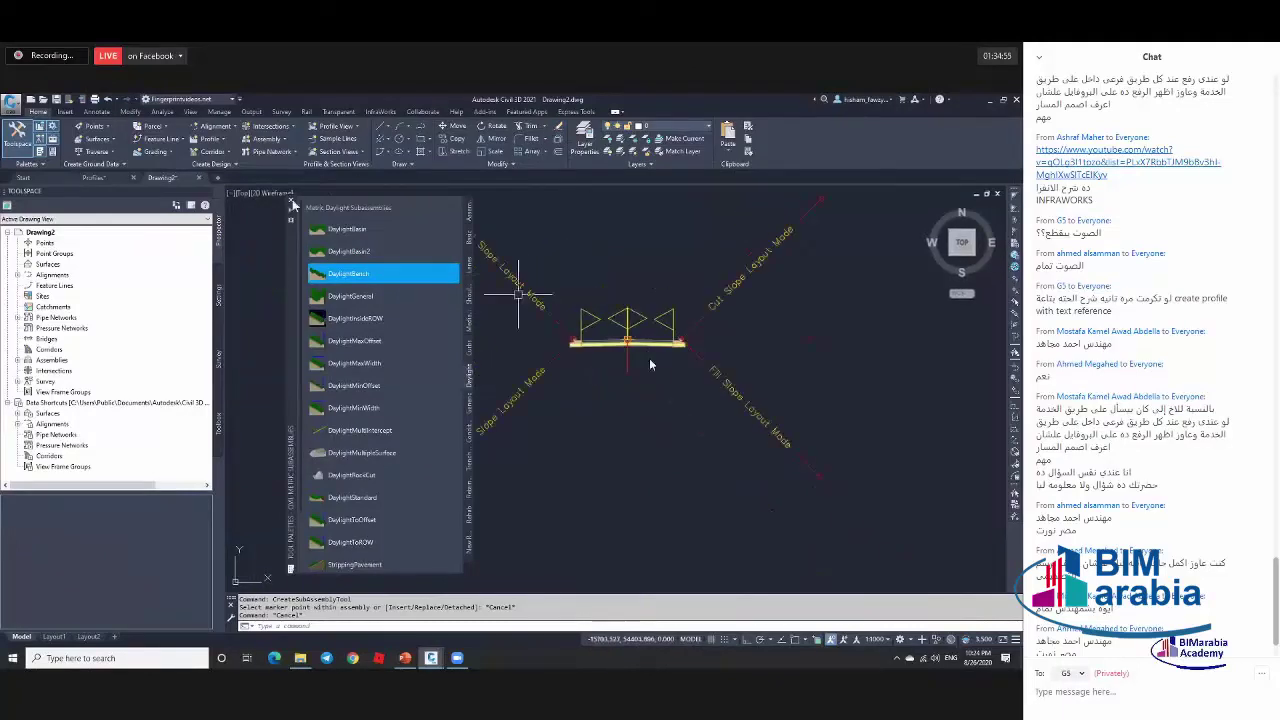
pyautogui.scroll(2, 660, 340)
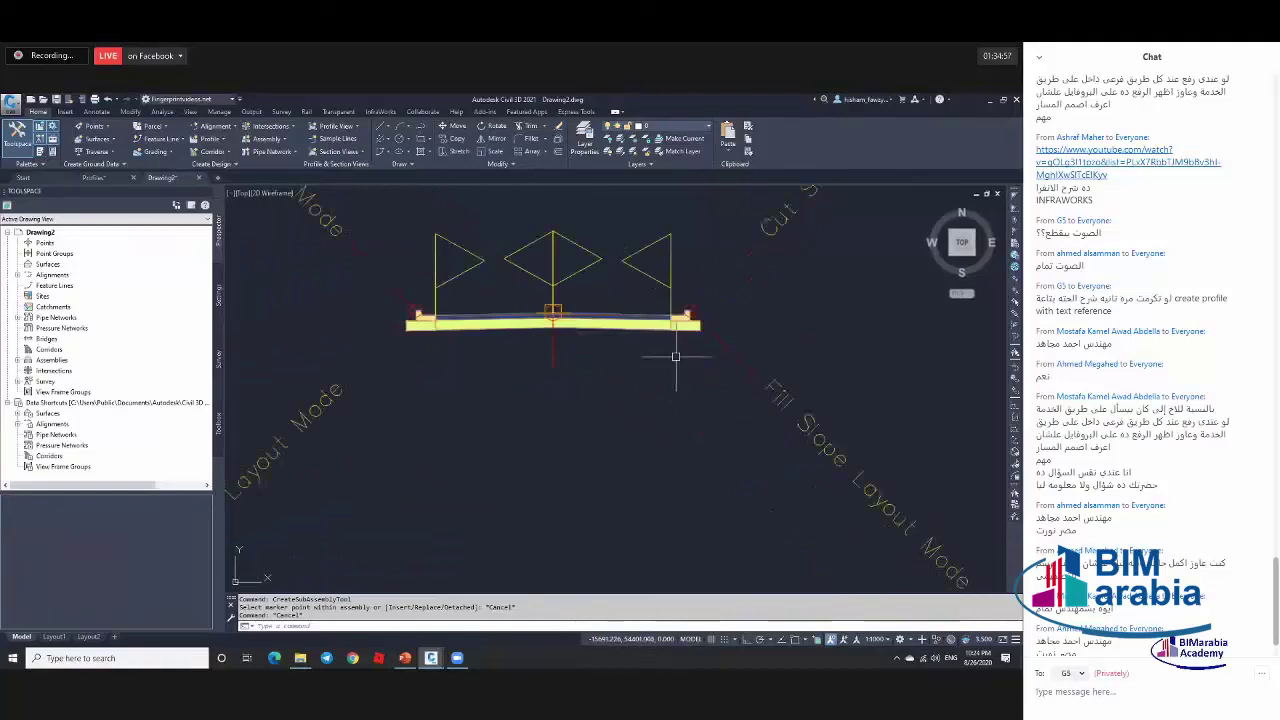
pyautogui.scroll(-2, 677, 357)
pyautogui.scroll(1, 632, 345)
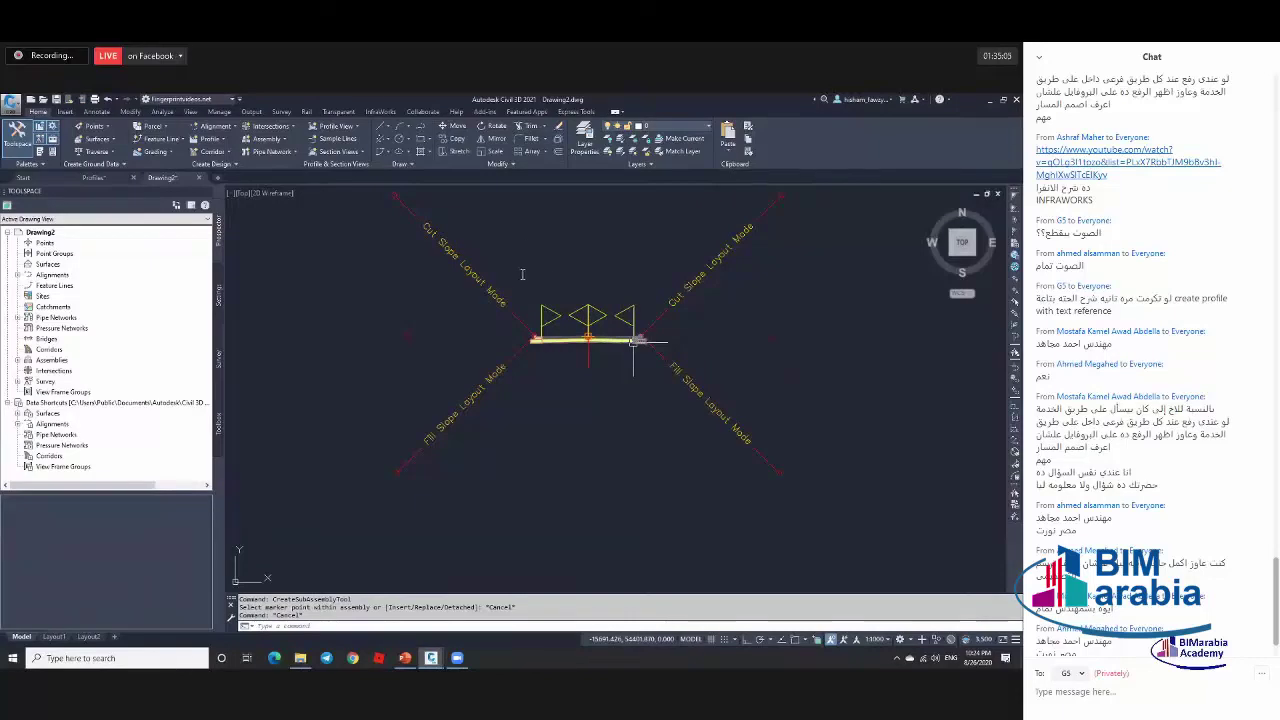
pyautogui.scroll(-6, 633, 342)
pyautogui.scroll(6, 680, 325)
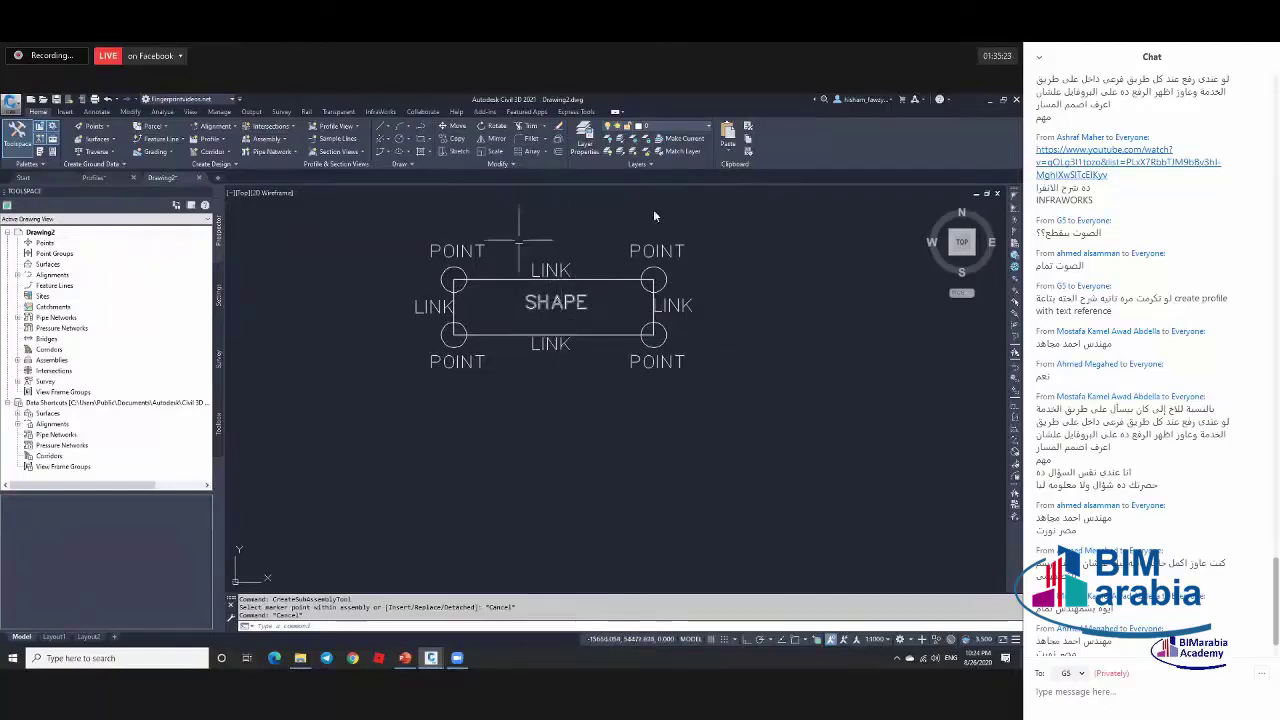
# Open the assembly properties of the single-lane Type 01 assembly, examine the LaneSuperelevationAOR values under its construction, and close them.
pyautogui.scroll(-3, 520, 280)
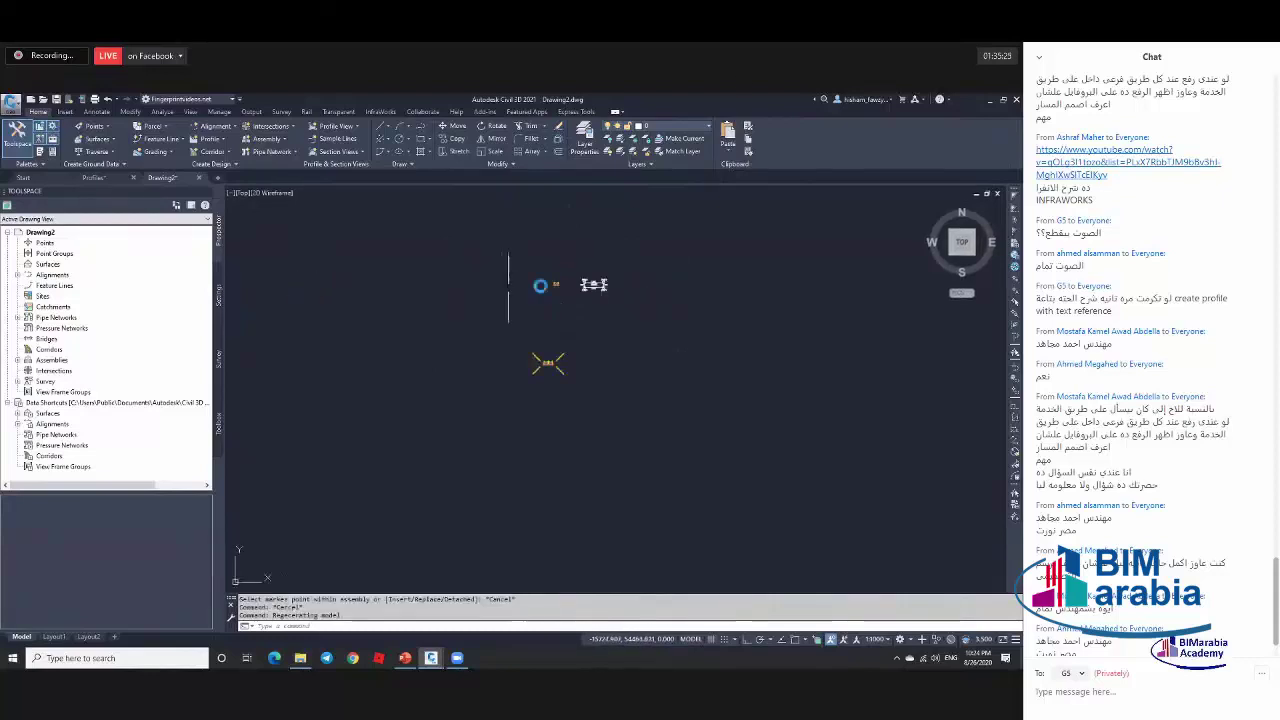
pyautogui.scroll(5, 595, 290)
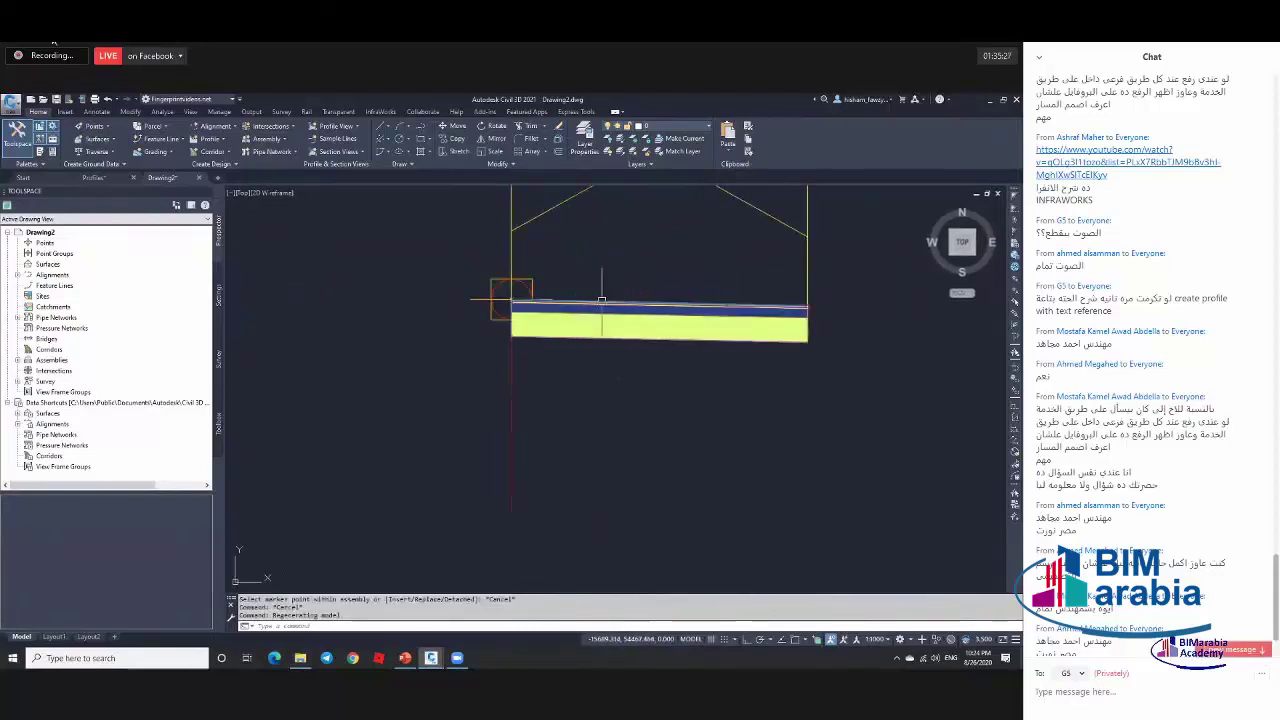
pyautogui.click(510, 296)
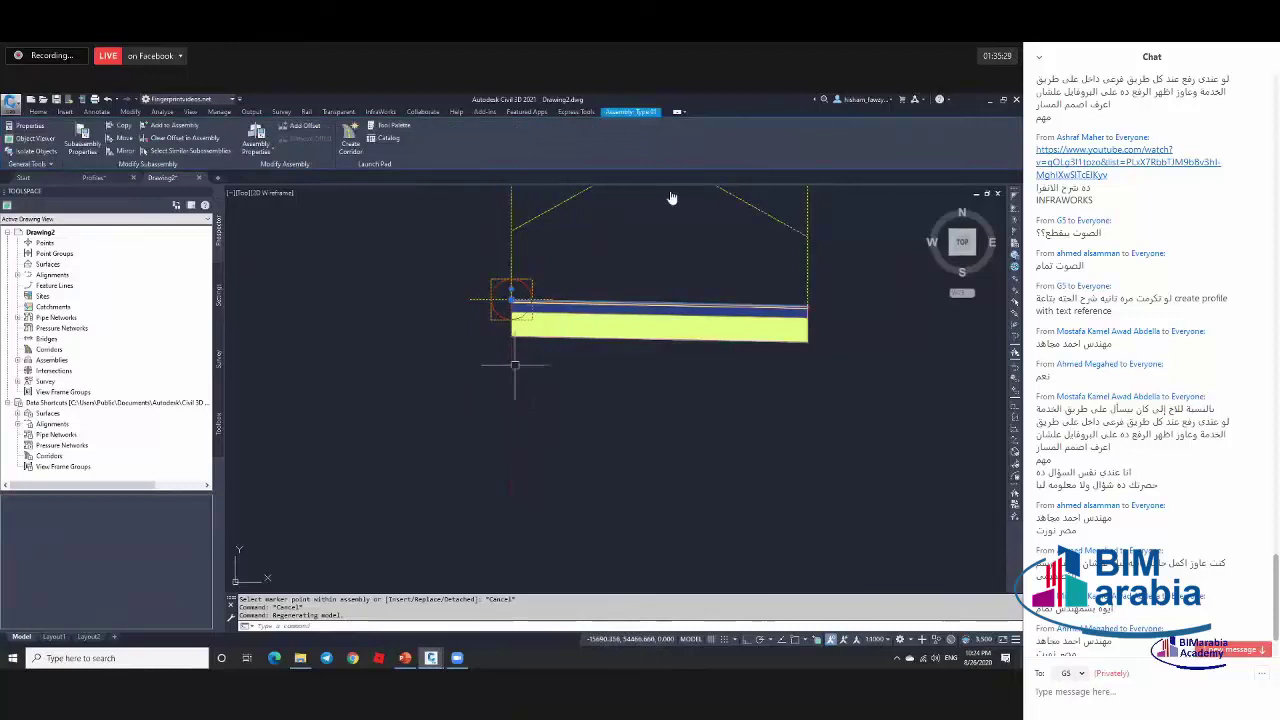
pyautogui.click(256, 140)
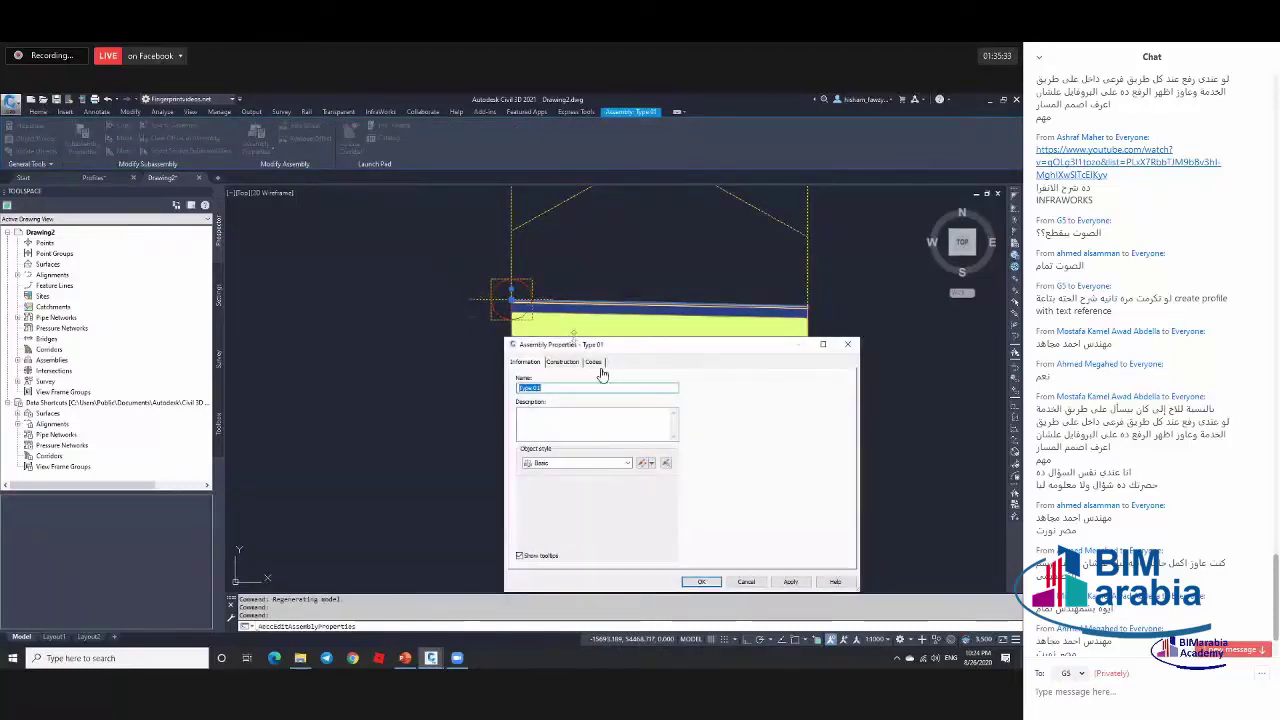
pyautogui.click(558, 266)
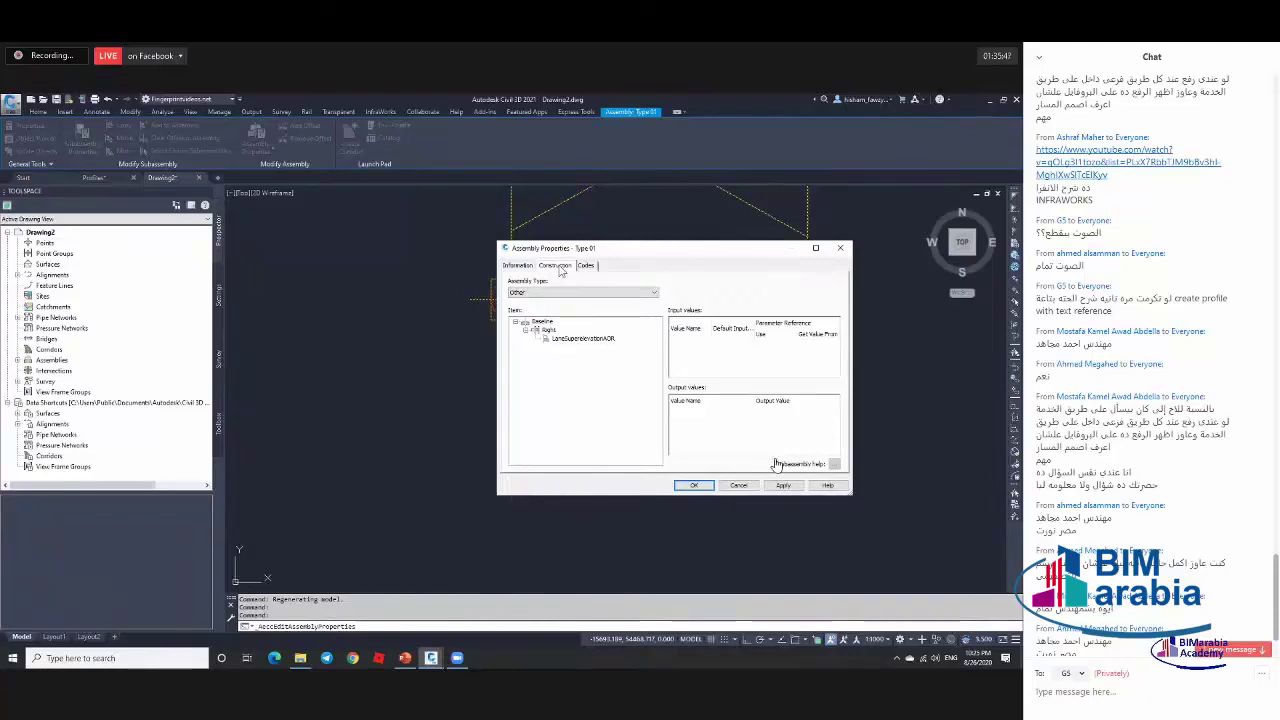
pyautogui.click(580, 340)
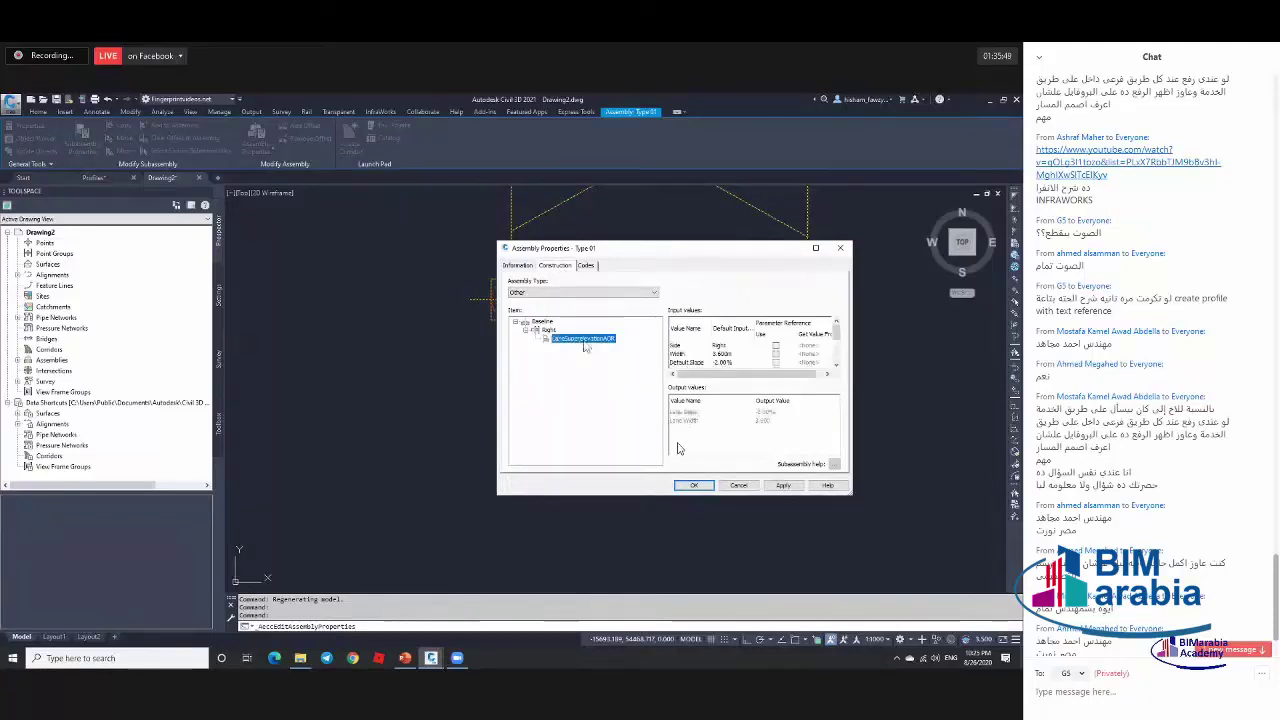
pyautogui.click(693, 485)
pyautogui.press('Escape')
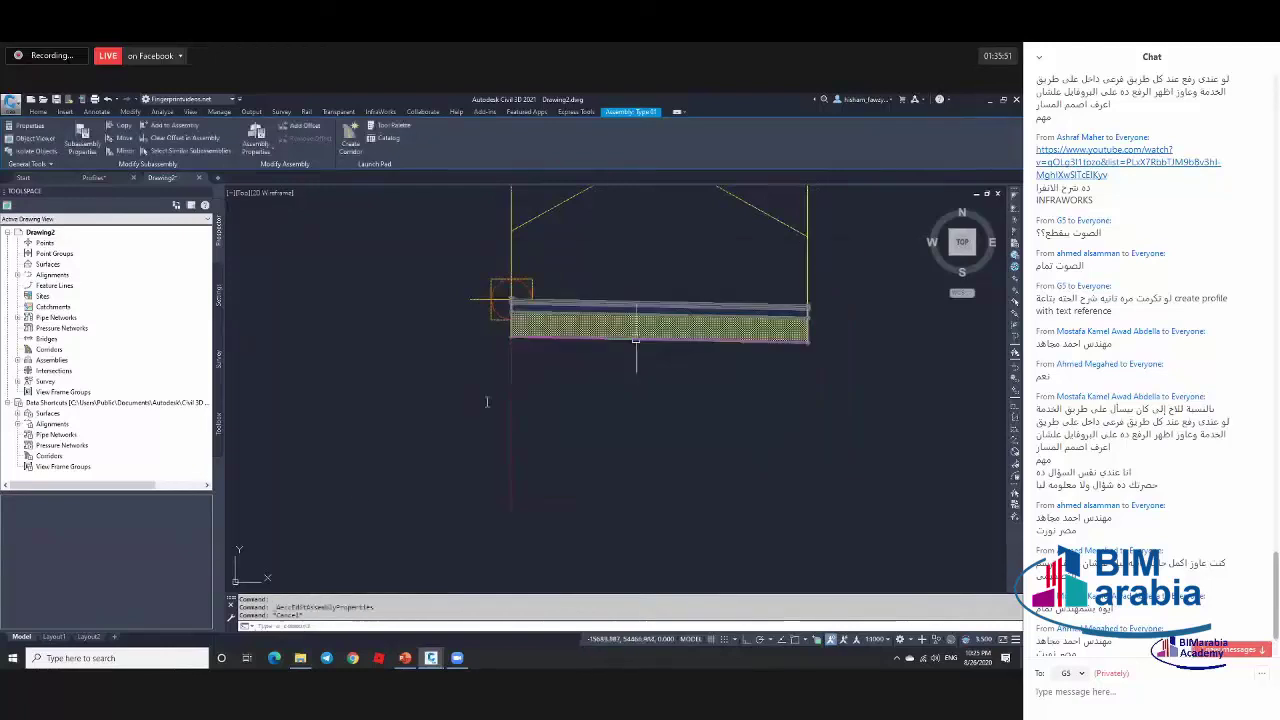
# Copy the LaneSuperelevationAOR subassembly in the Type 01 assembly to the marker point at the lane's outer top edge.
pyautogui.click(633, 338)
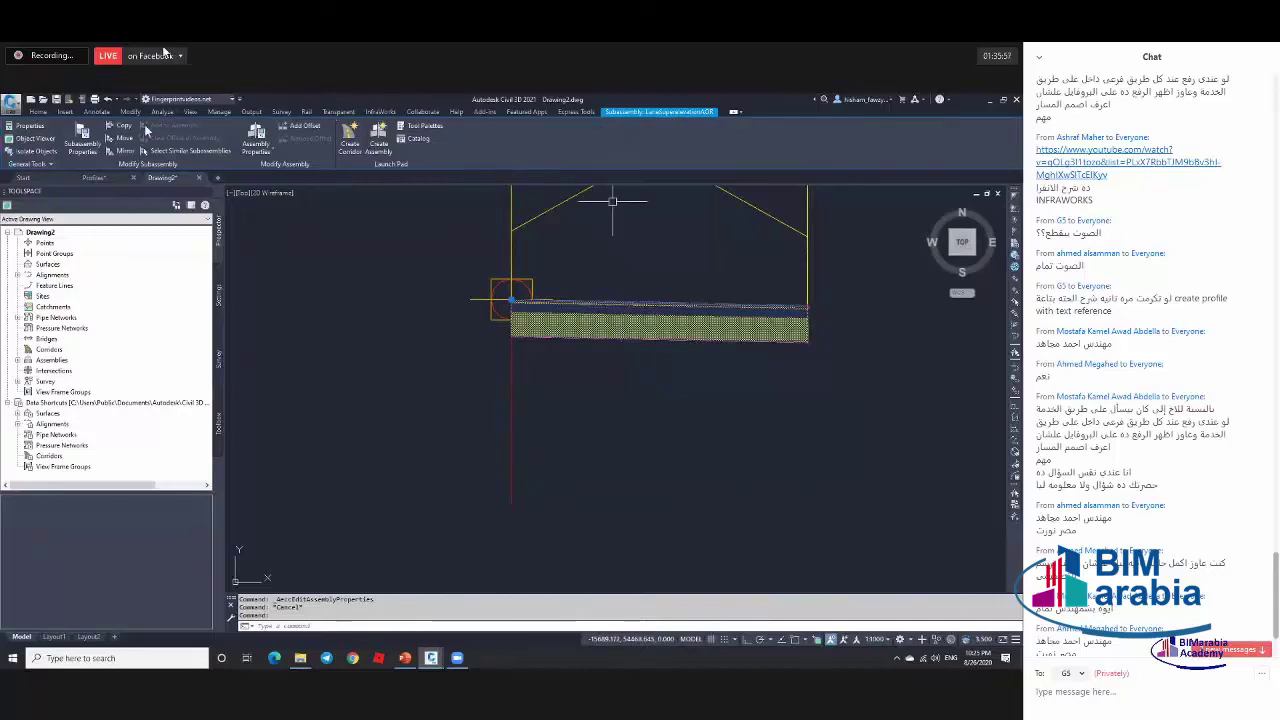
pyautogui.click(125, 128)
pyautogui.scroll(4, 580, 291)
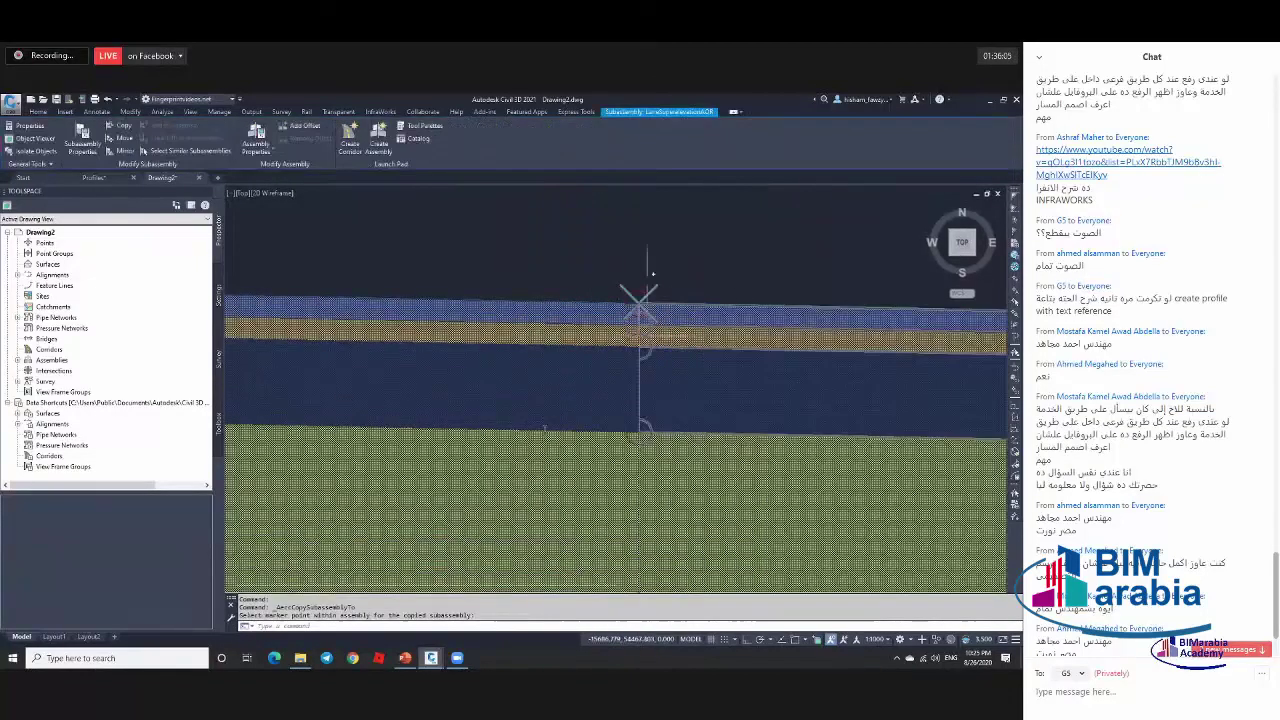
pyautogui.scroll(2, 634, 280)
pyautogui.scroll(-5, 634, 280)
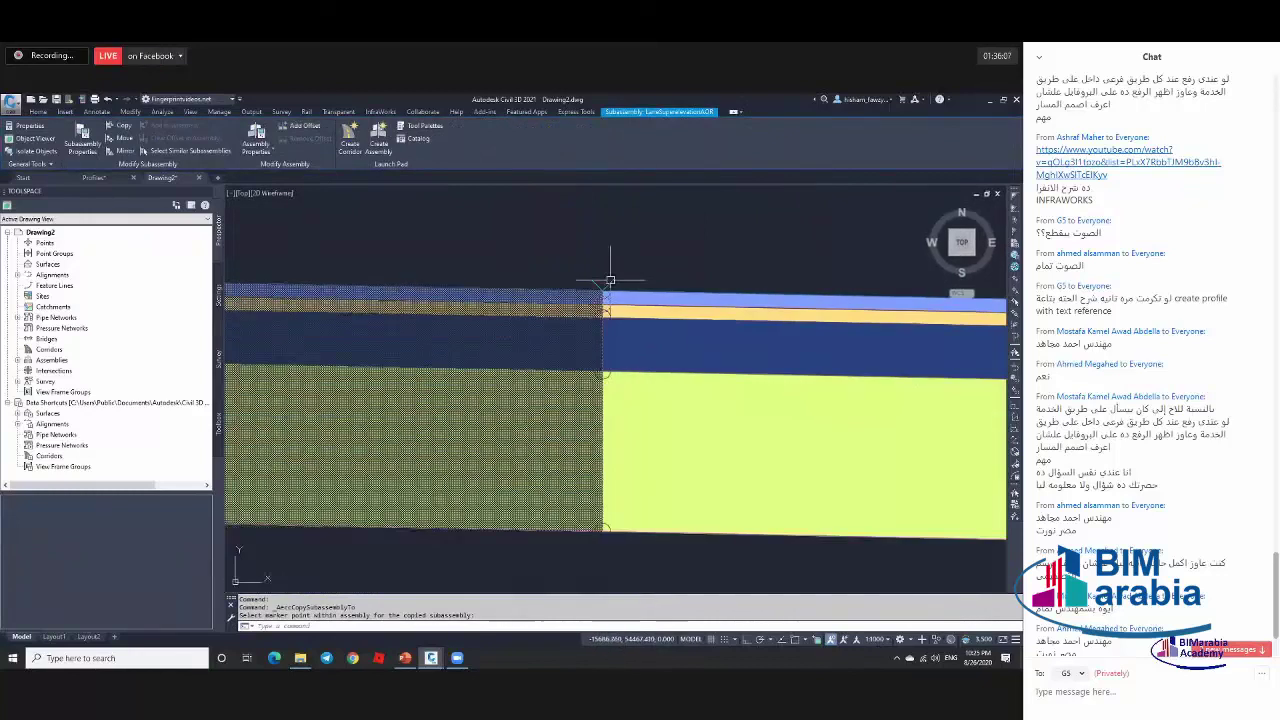
# Mirror the selected lane subassemblies of the Type 01 assembly about its baseline marker point.
pyautogui.press('Escape')
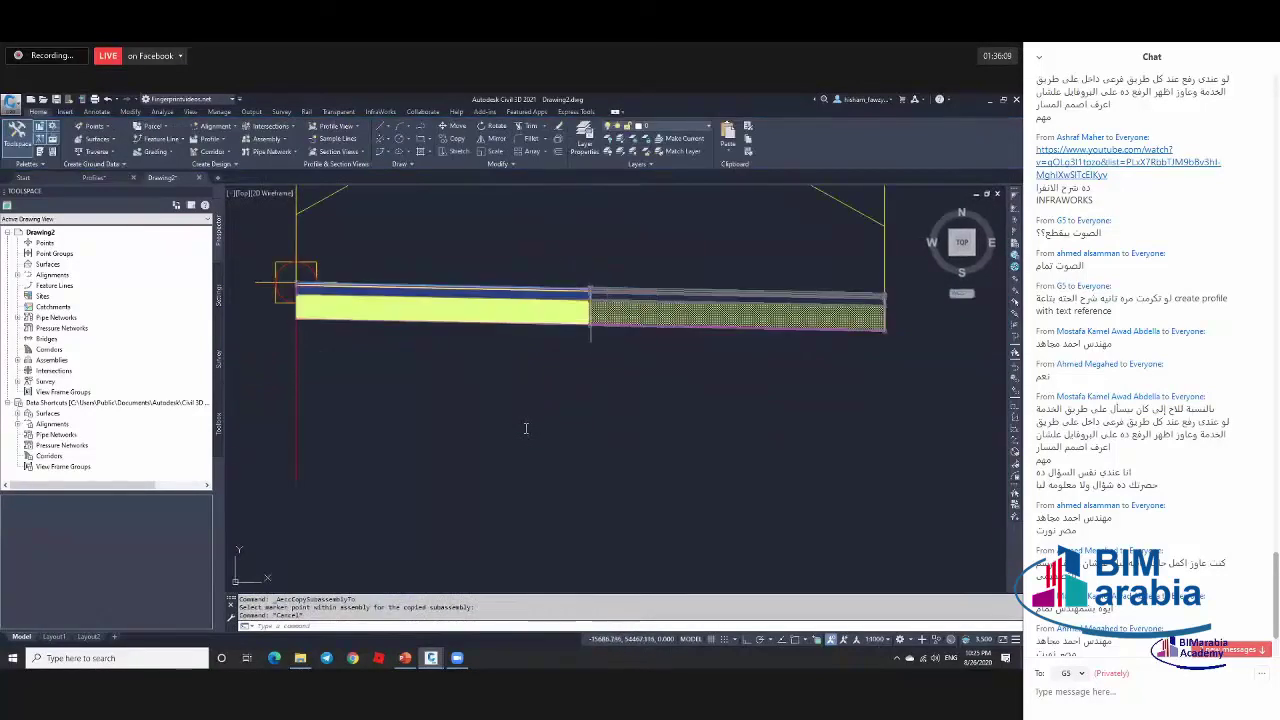
pyautogui.scroll(-3, 705, 322)
pyautogui.click(705, 360)
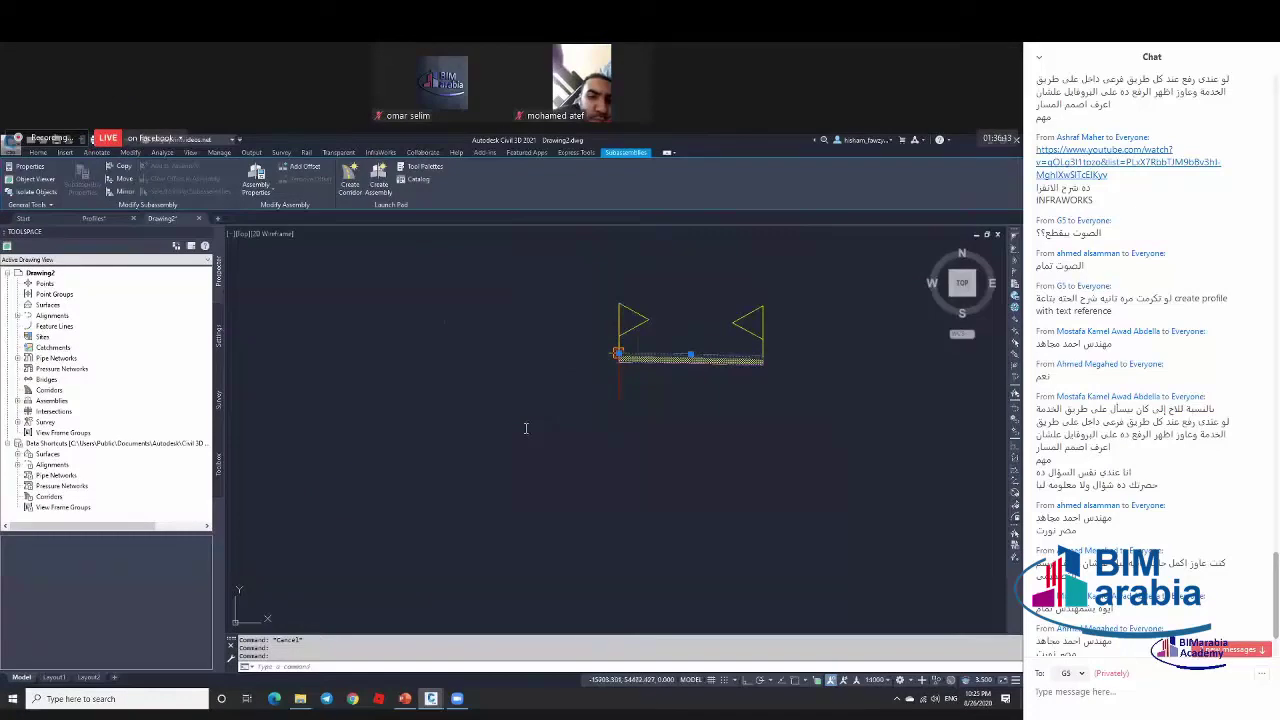
pyautogui.click(122, 192)
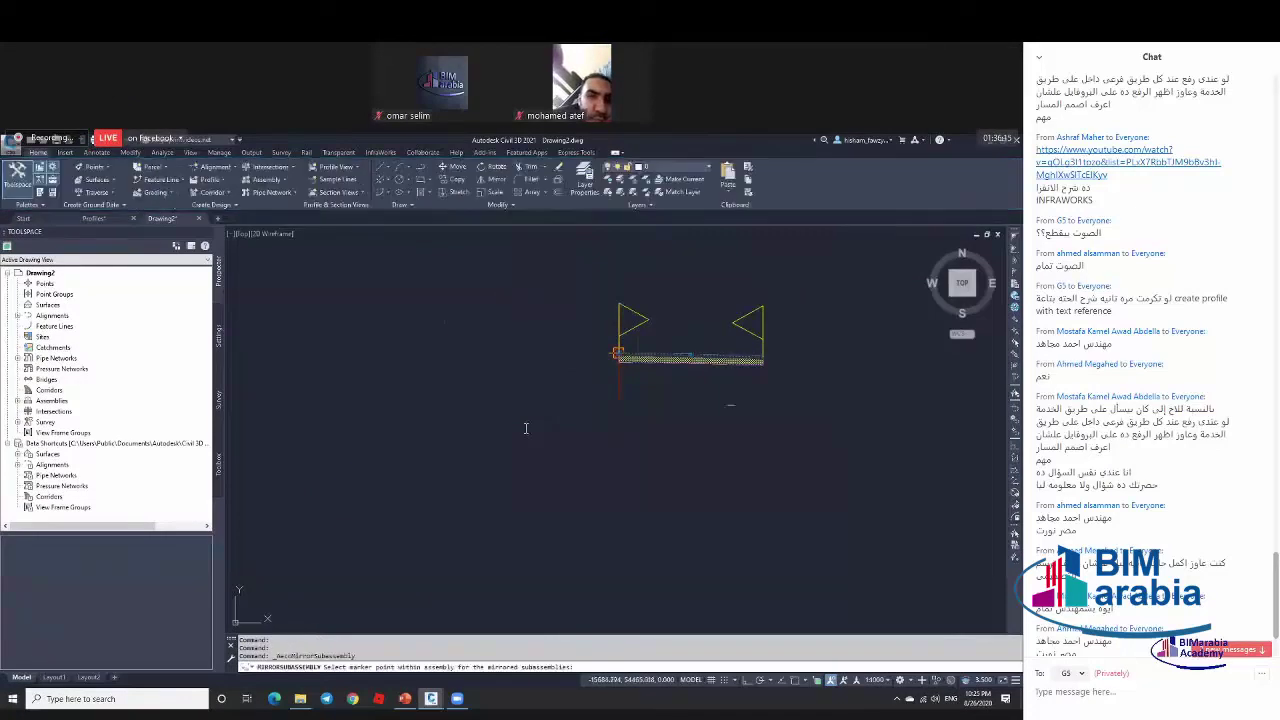
pyautogui.scroll(5, 565, 365)
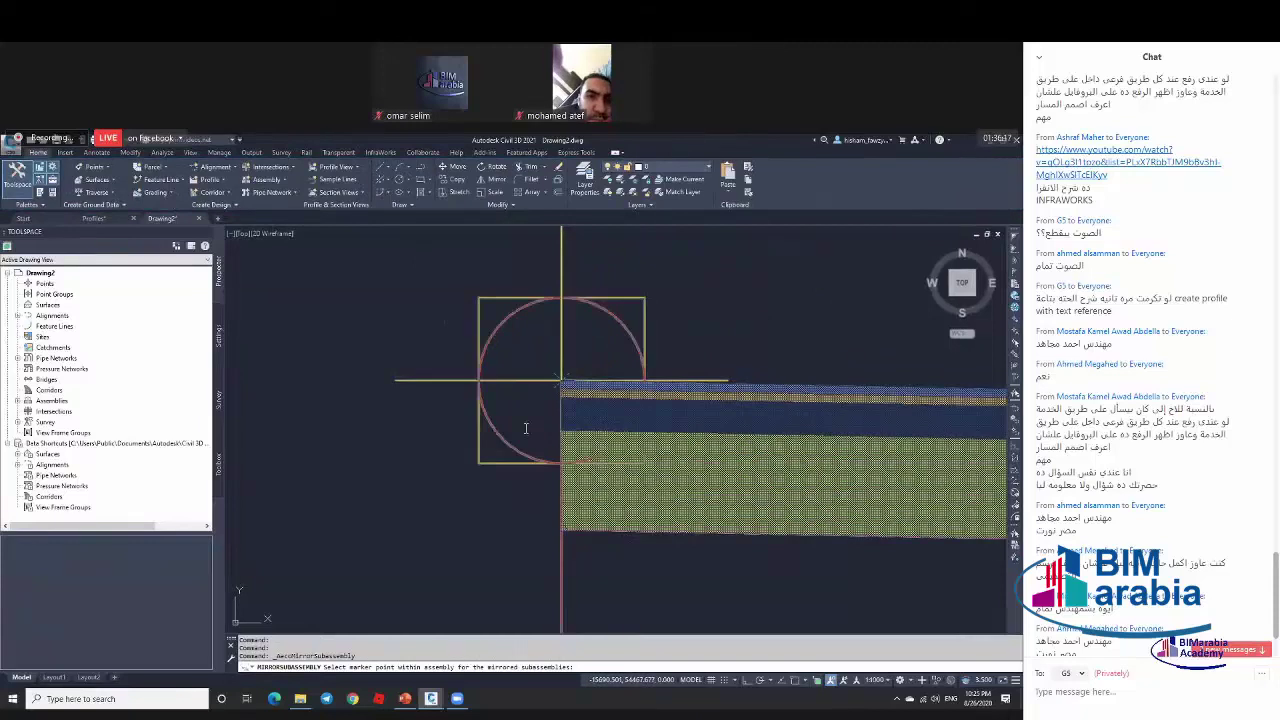
pyautogui.click(565, 365)
pyautogui.scroll(-5, 640, 396)
pyautogui.scroll(-5, 526, 428)
pyautogui.press('Escape')
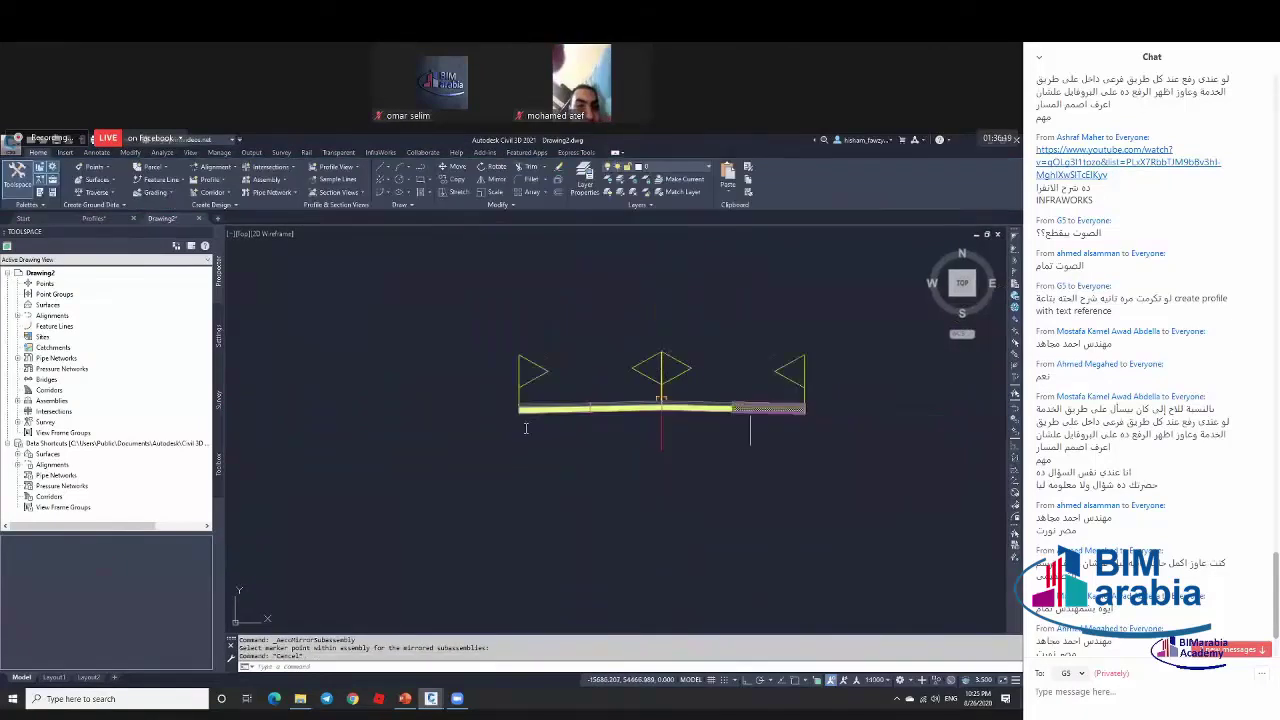
# Open the Type 01 assembly's properties, examine the right and left lane groups in its construction, and show its codes beside the section.
pyautogui.click(528, 368)
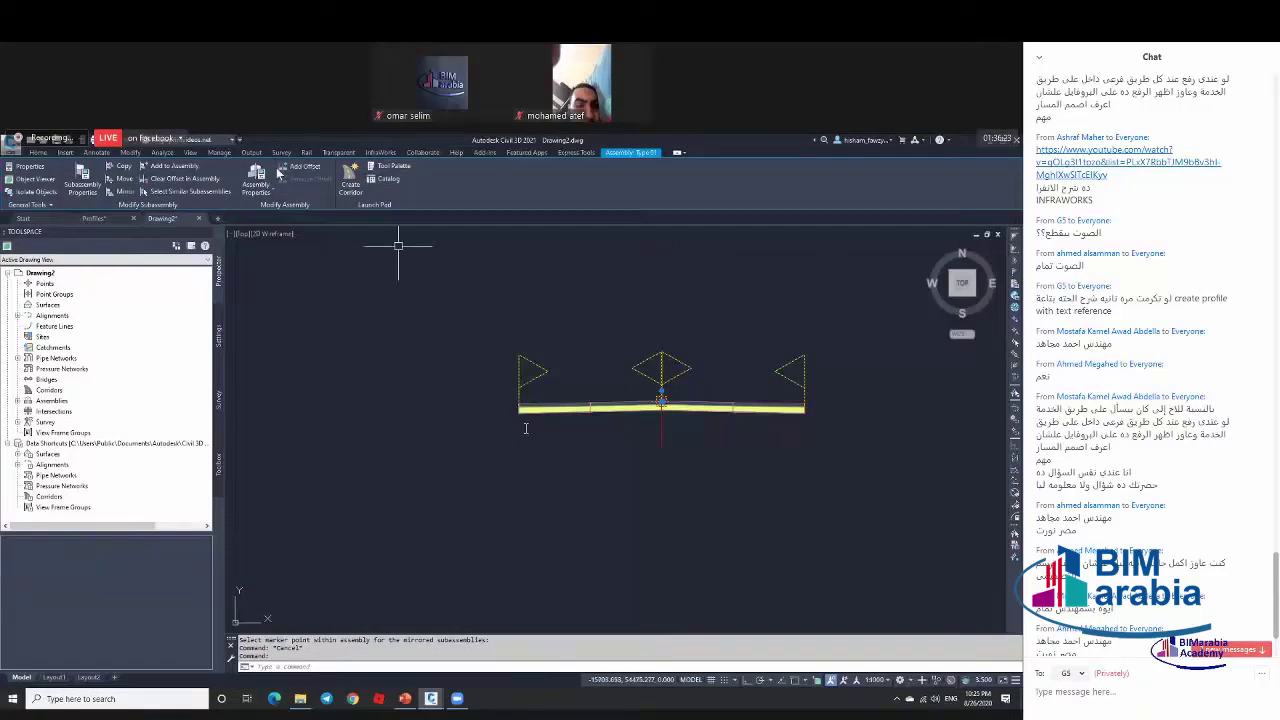
pyautogui.doubleClick(508, 382)
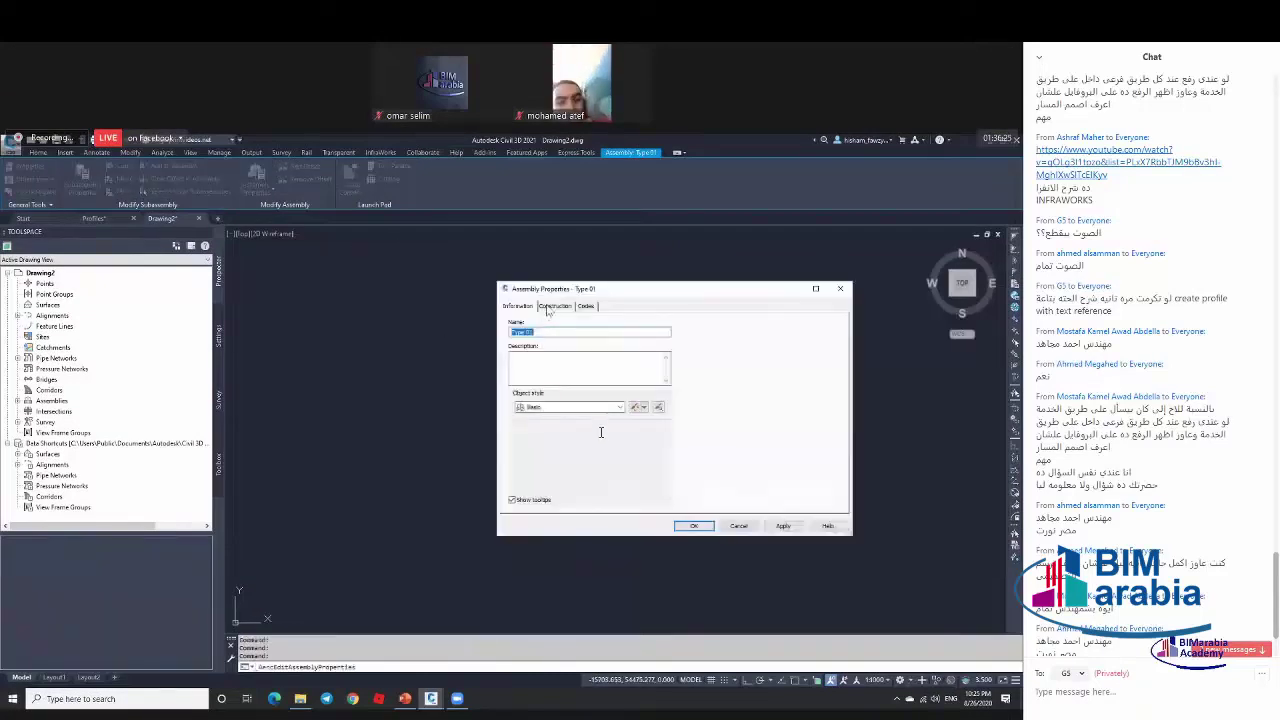
pyautogui.click(552, 306)
pyautogui.click(543, 363)
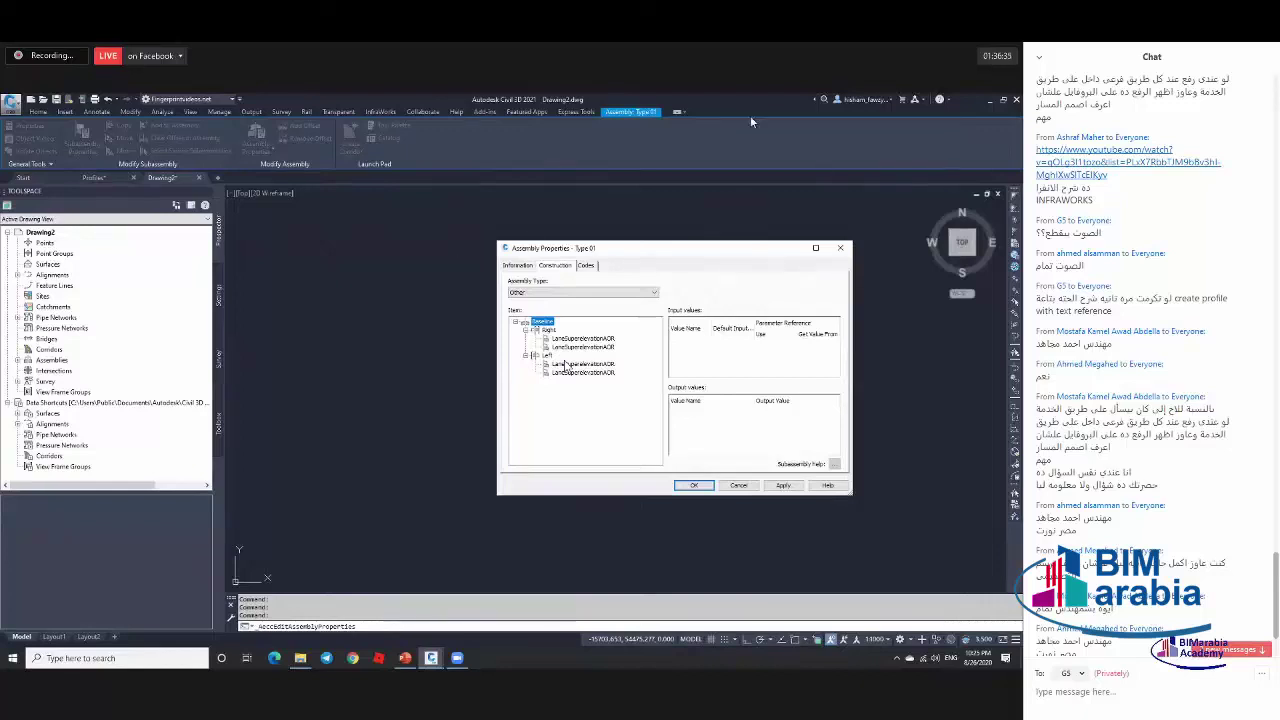
pyautogui.click(587, 266)
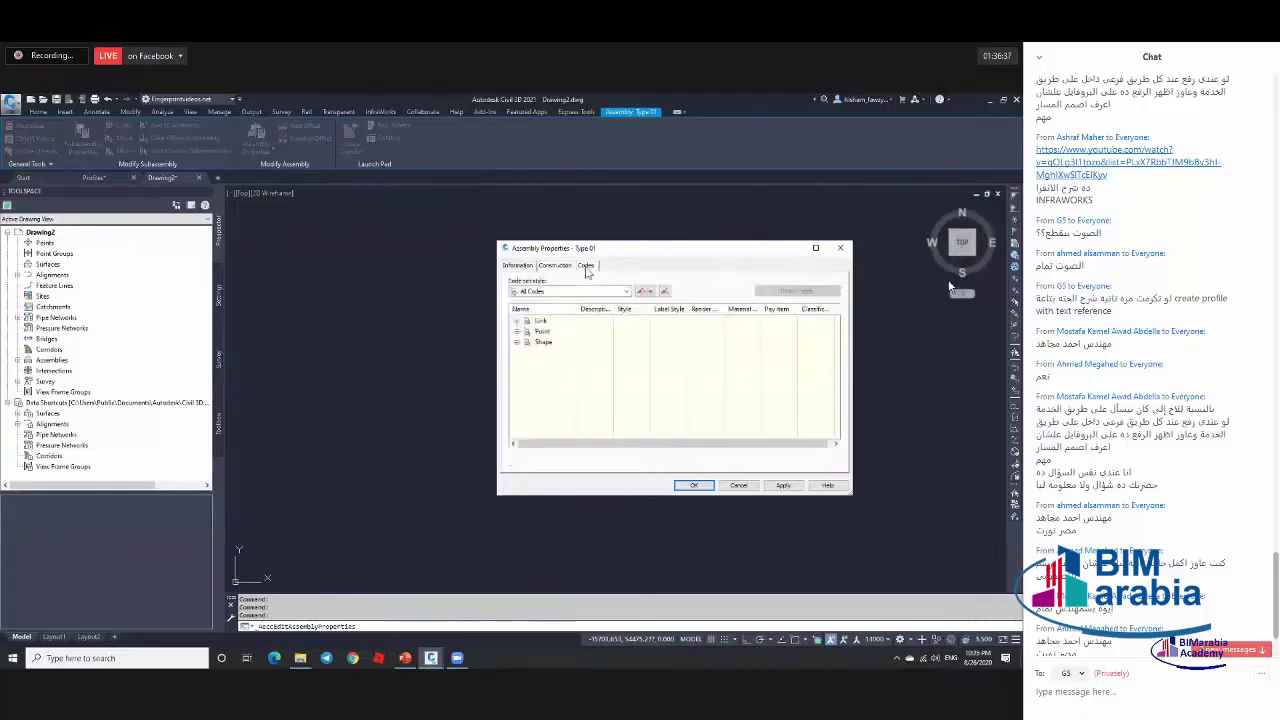
pyautogui.moveTo(614, 249); pyautogui.dragTo(183, 232)
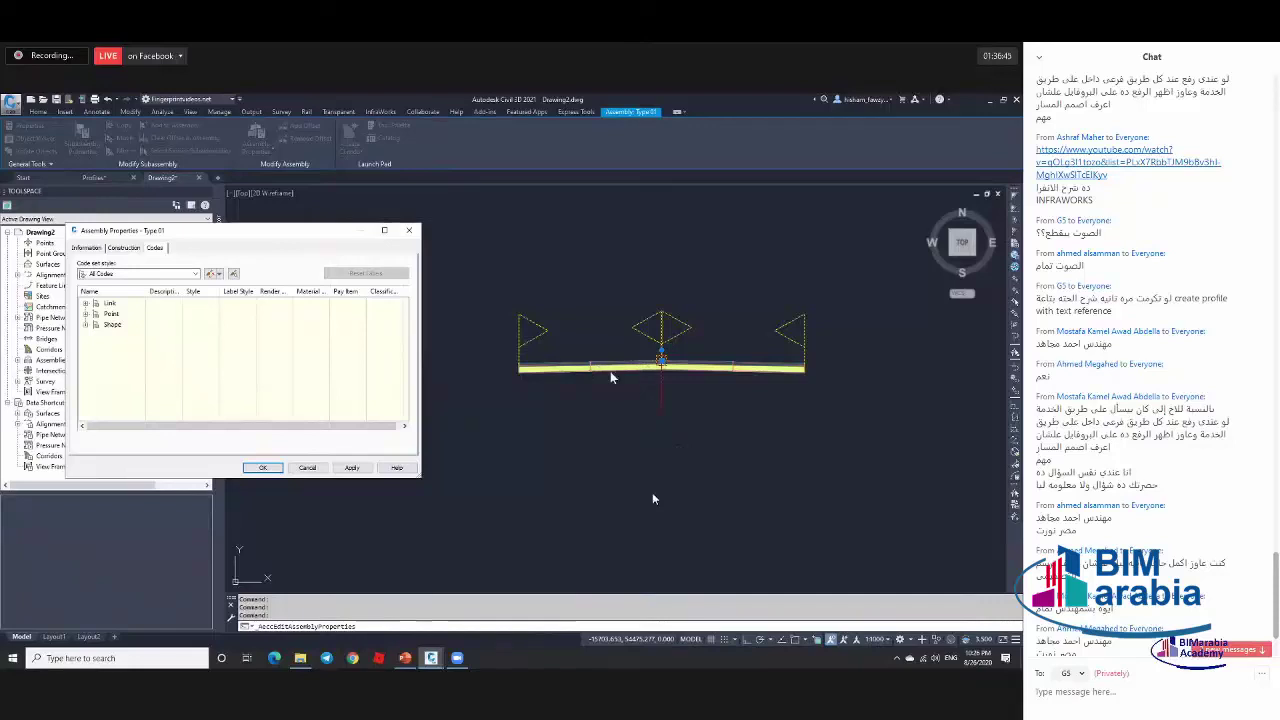
# Try the code set styles All Codes - No Display and All Codes with No Shading on the Type 01 assembly.
pyautogui.click(195, 274)
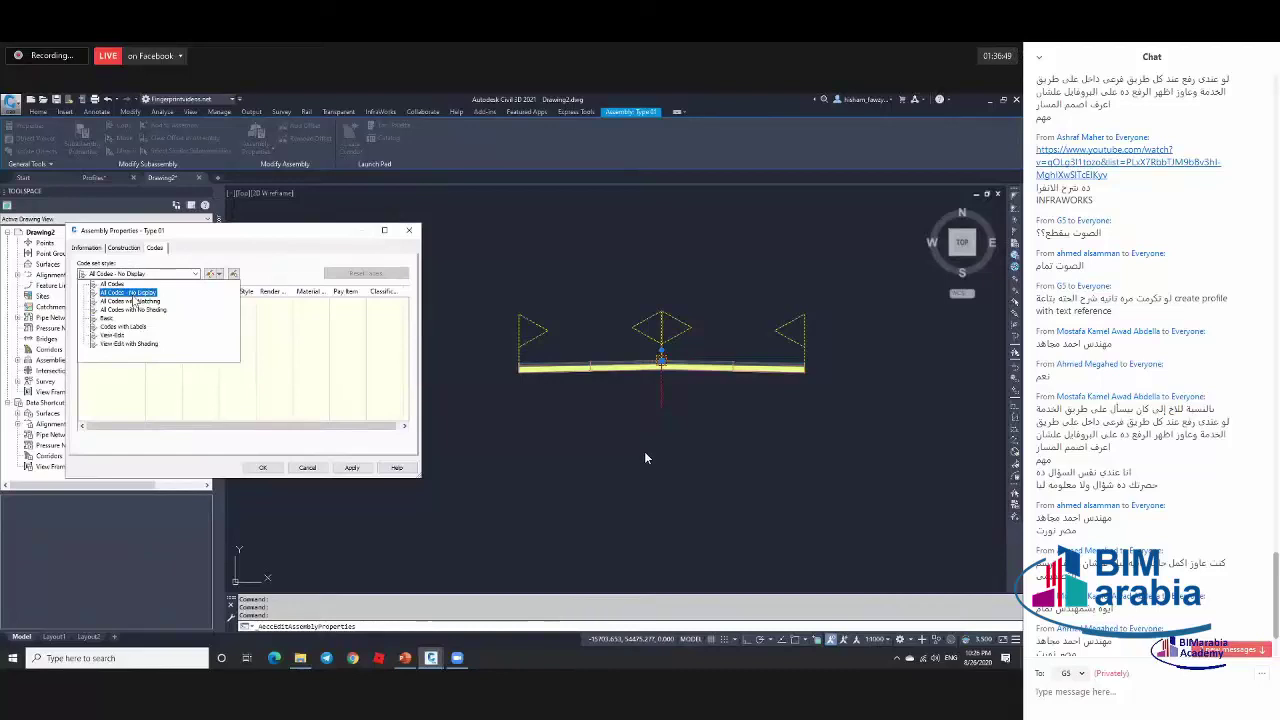
pyautogui.click(130, 293)
pyautogui.click(351, 468)
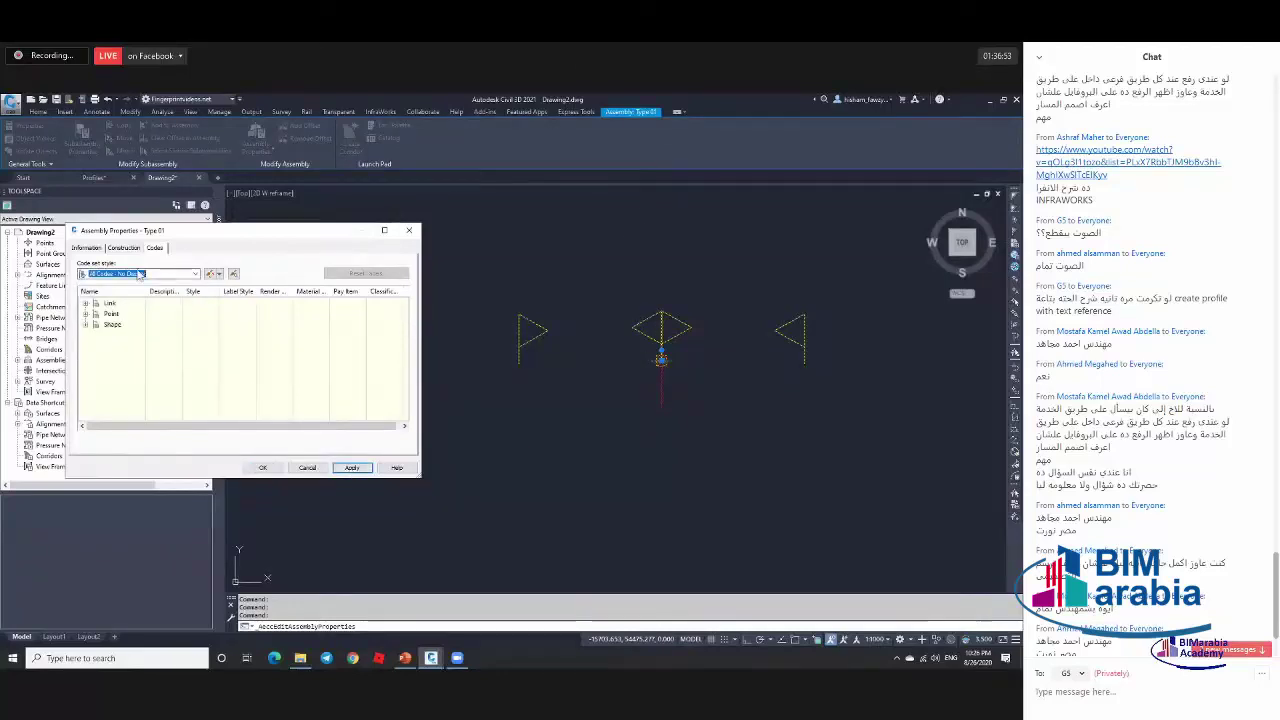
pyautogui.click(139, 274)
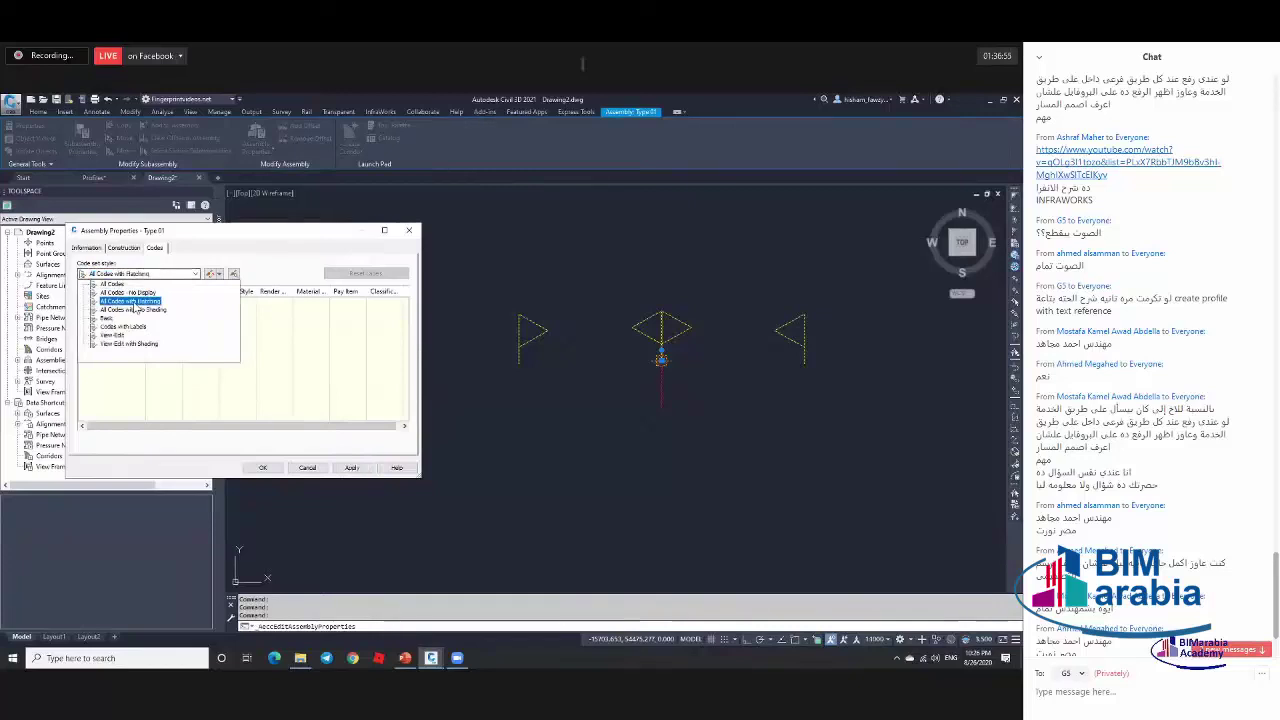
pyautogui.click(133, 309)
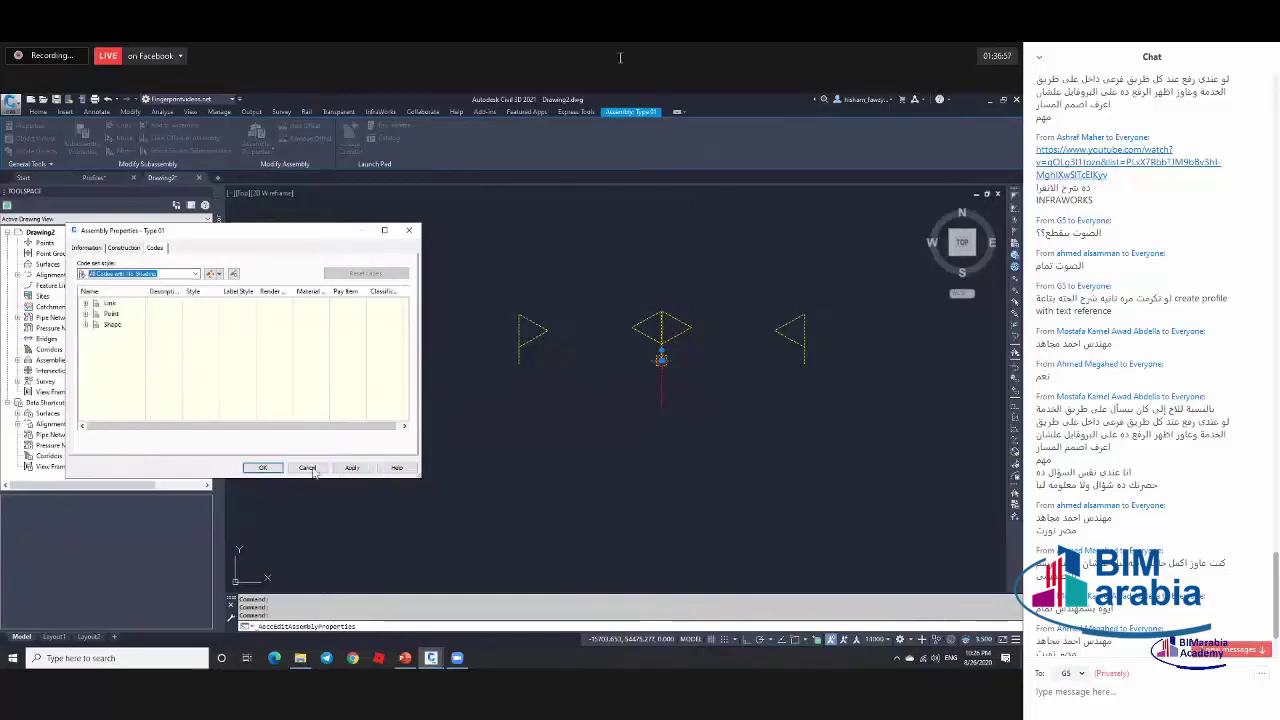
pyautogui.click(352, 468)
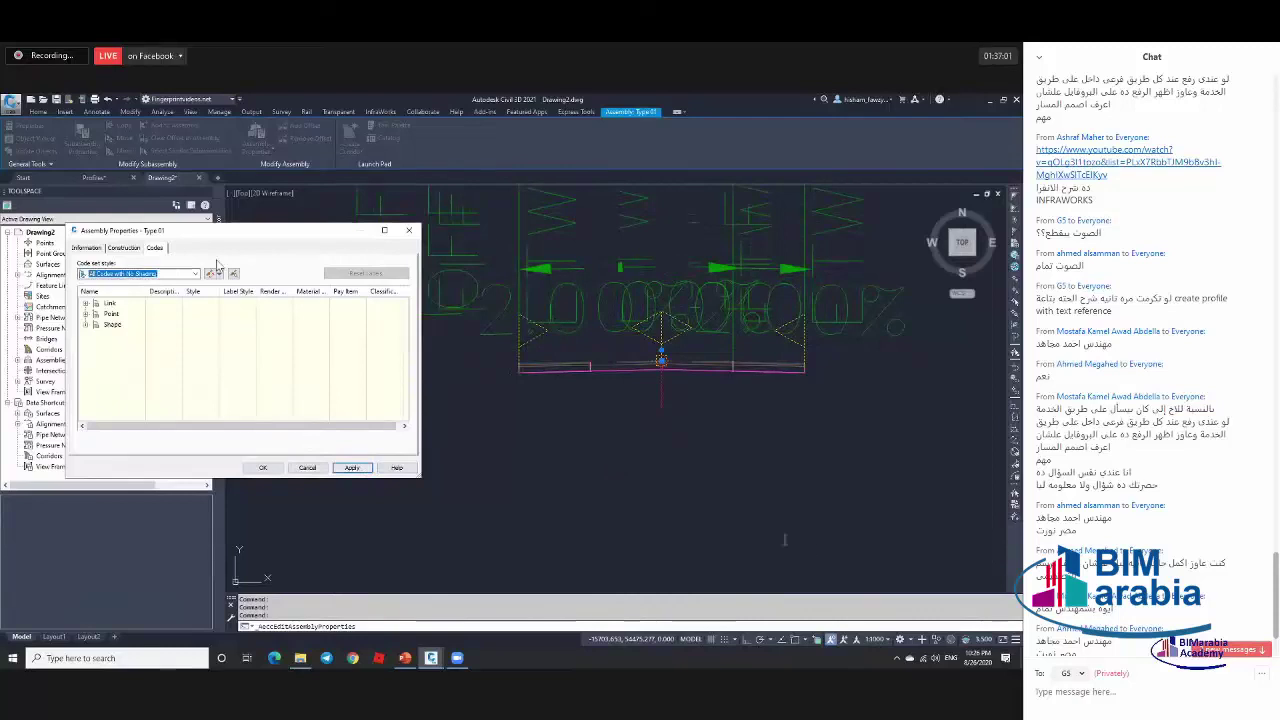
# Apply the View-Edit code set style to the Type 01 assembly.
pyautogui.click(195, 273)
pyautogui.click(117, 338)
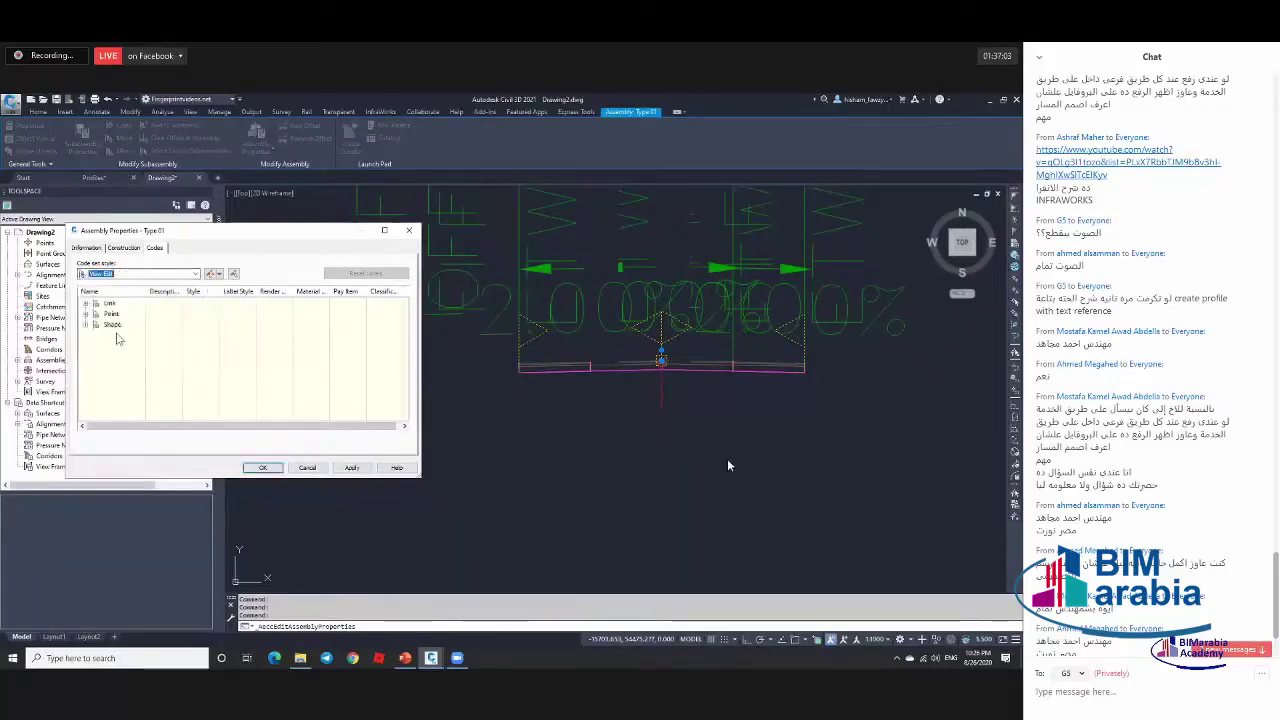
pyautogui.click(352, 468)
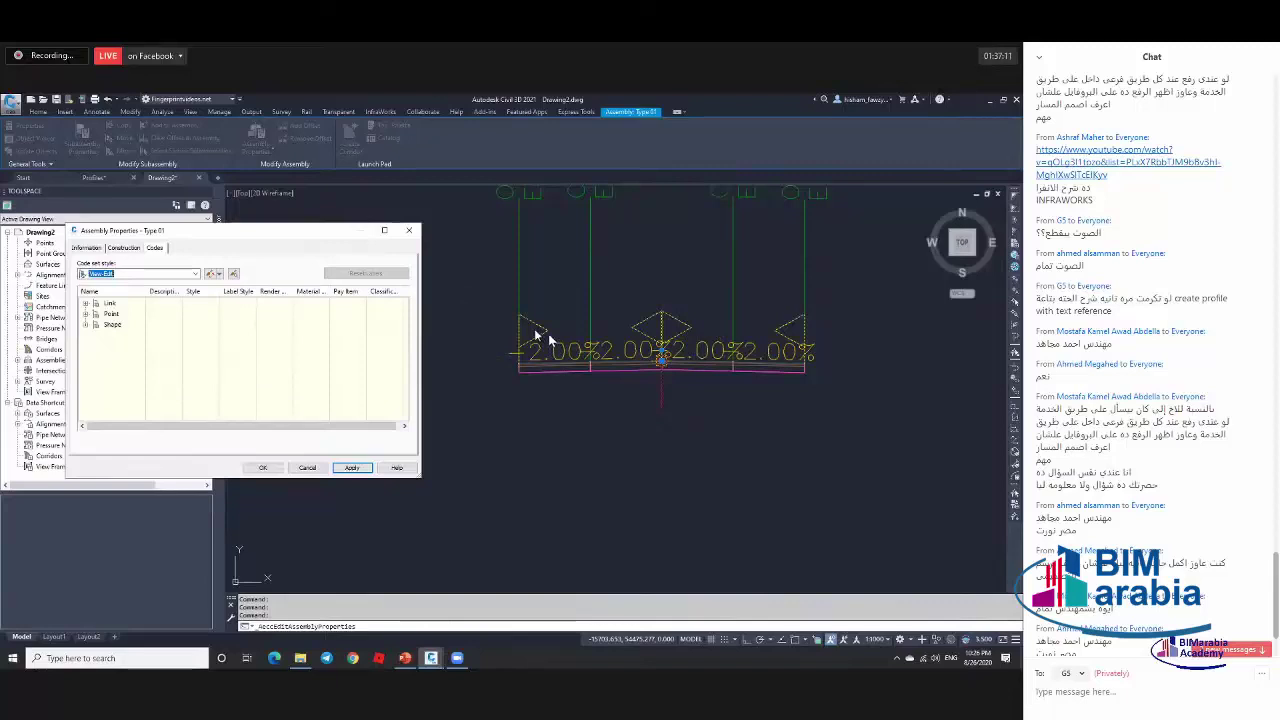
# Open the View-Edit code set style for editing, review its Link, Point and Shape categories, and expand the link codes.
pyautogui.click(213, 274)
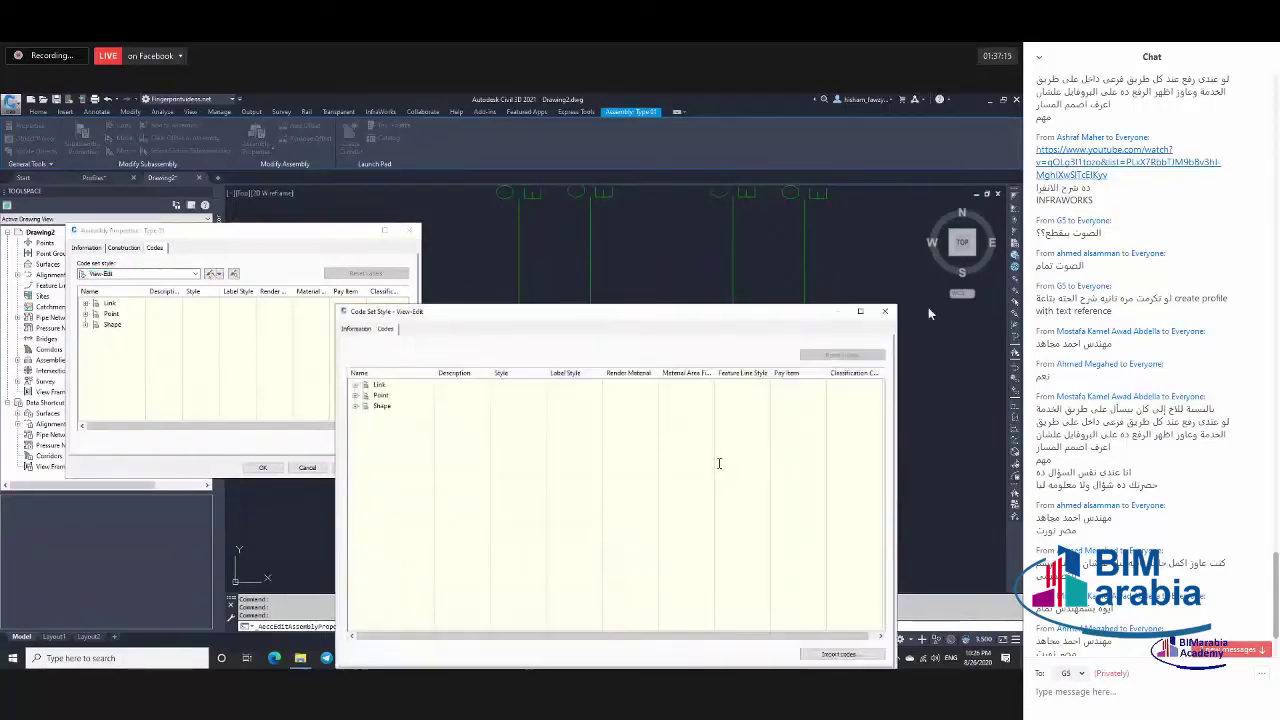
pyautogui.click(884, 311)
pyautogui.click(213, 274)
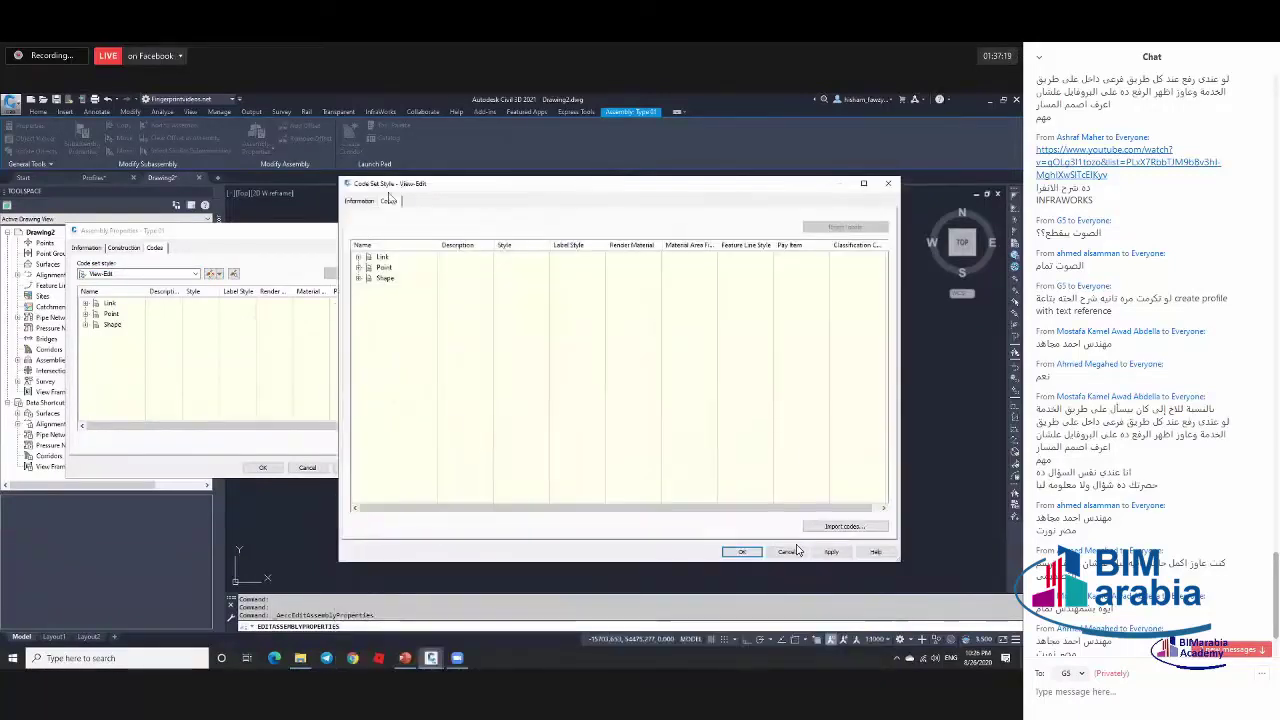
pyautogui.click(388, 257)
pyautogui.click(398, 267)
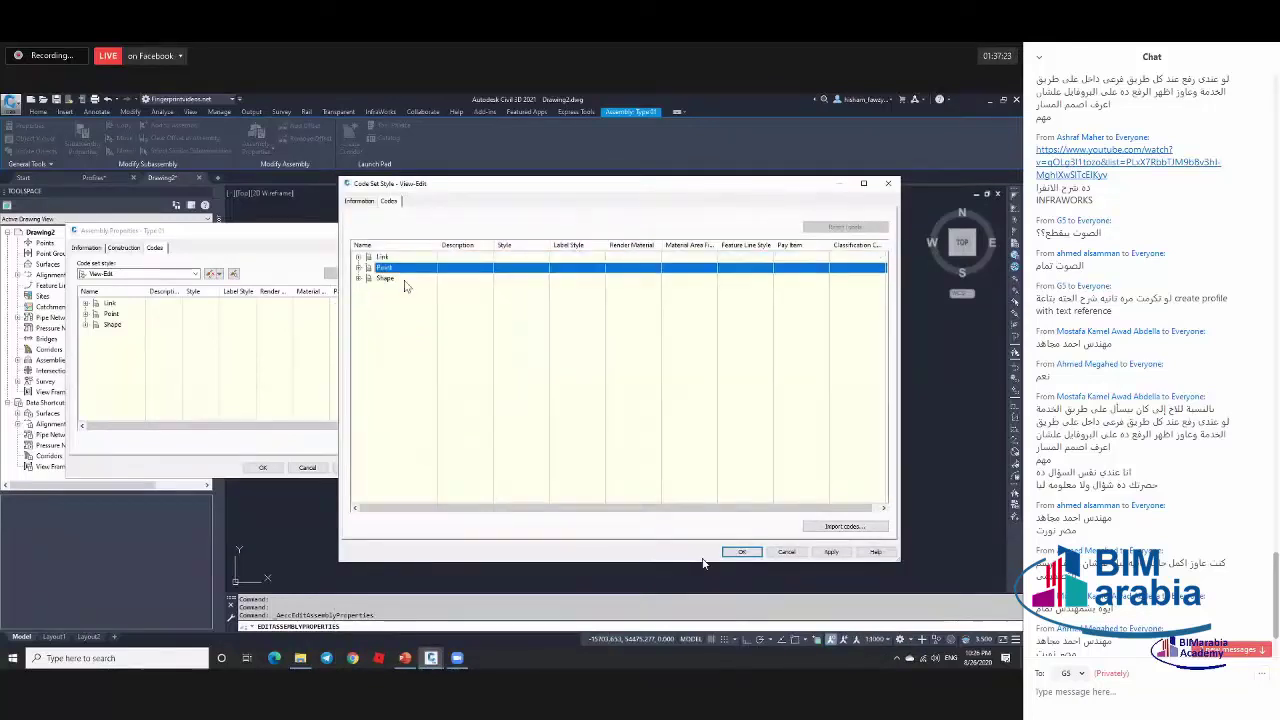
pyautogui.click(405, 279)
pyautogui.click(358, 258)
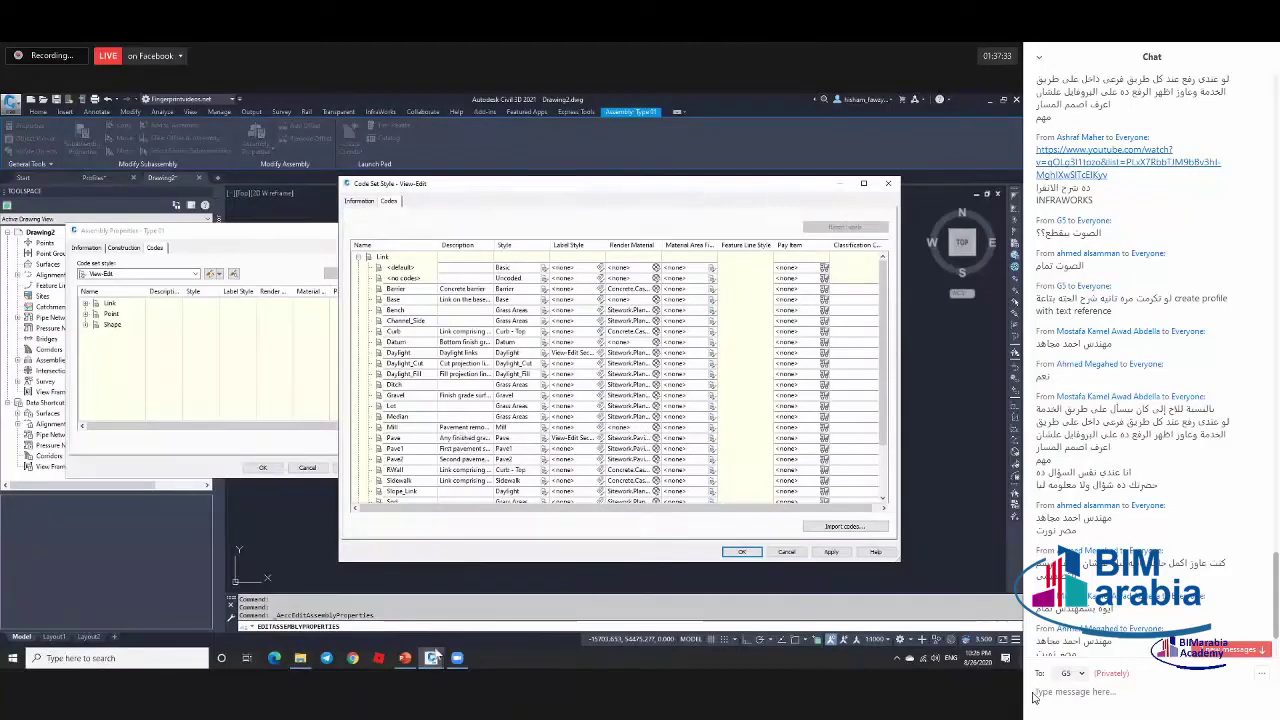
pyautogui.moveTo(437, 645)
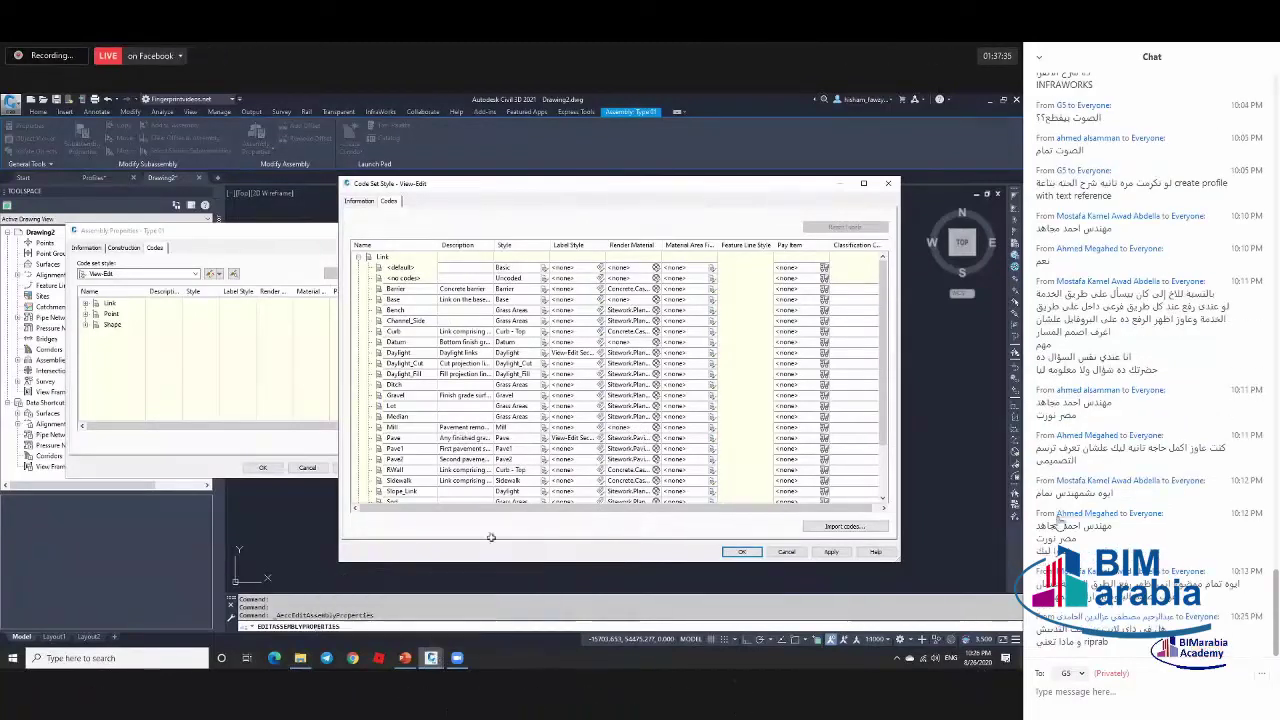
# Set the Pave link code's label style to Steep Grades and apply the edited code set style to the assembly.
pyautogui.click(415, 440)
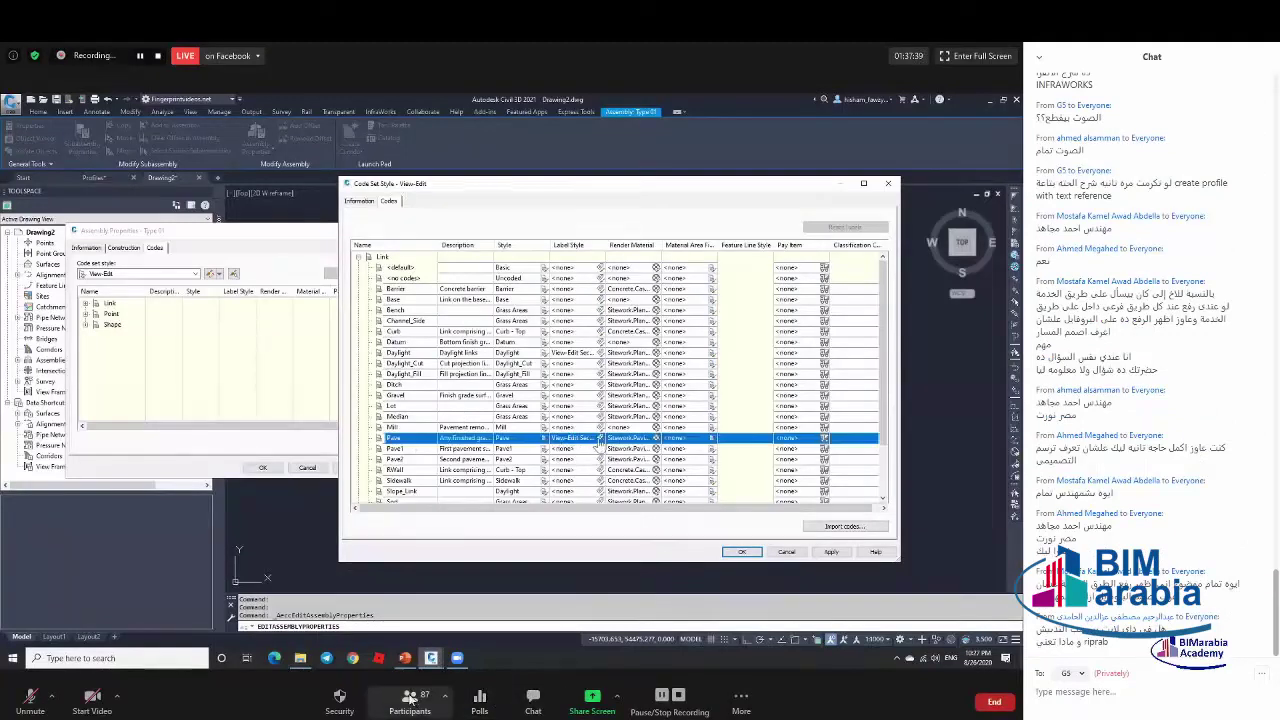
pyautogui.click(533, 700)
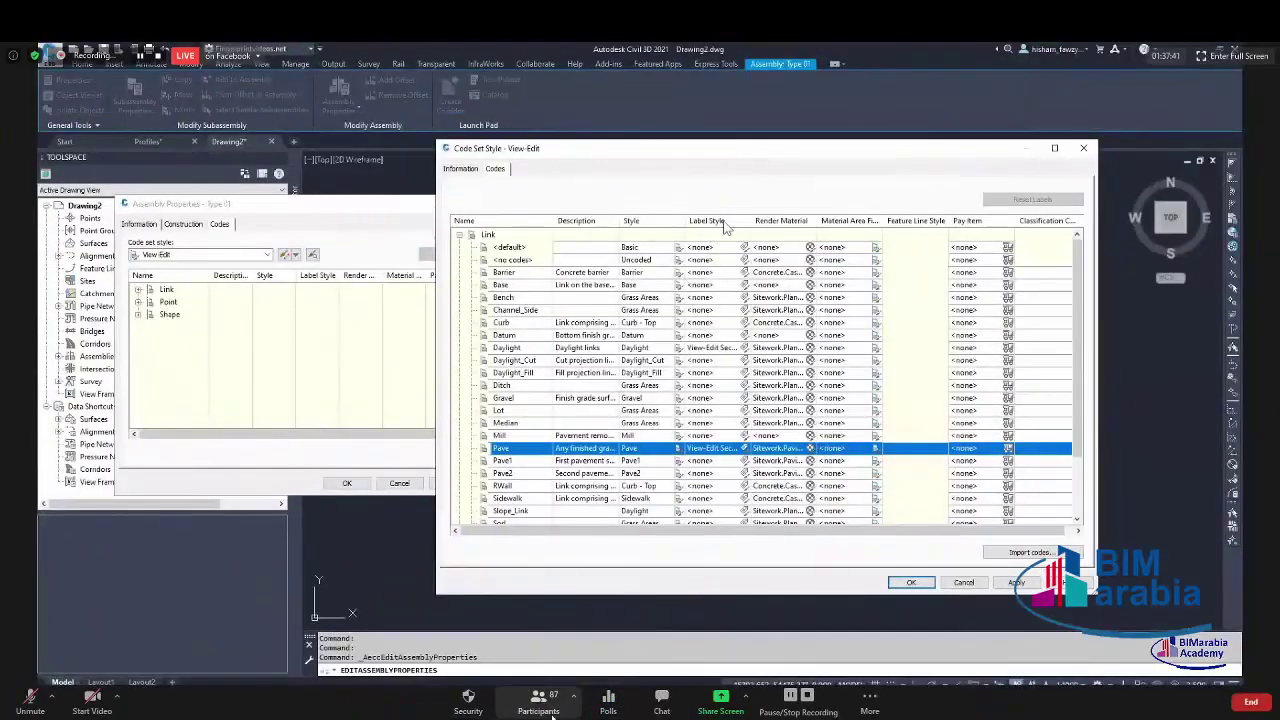
pyautogui.click(679, 448)
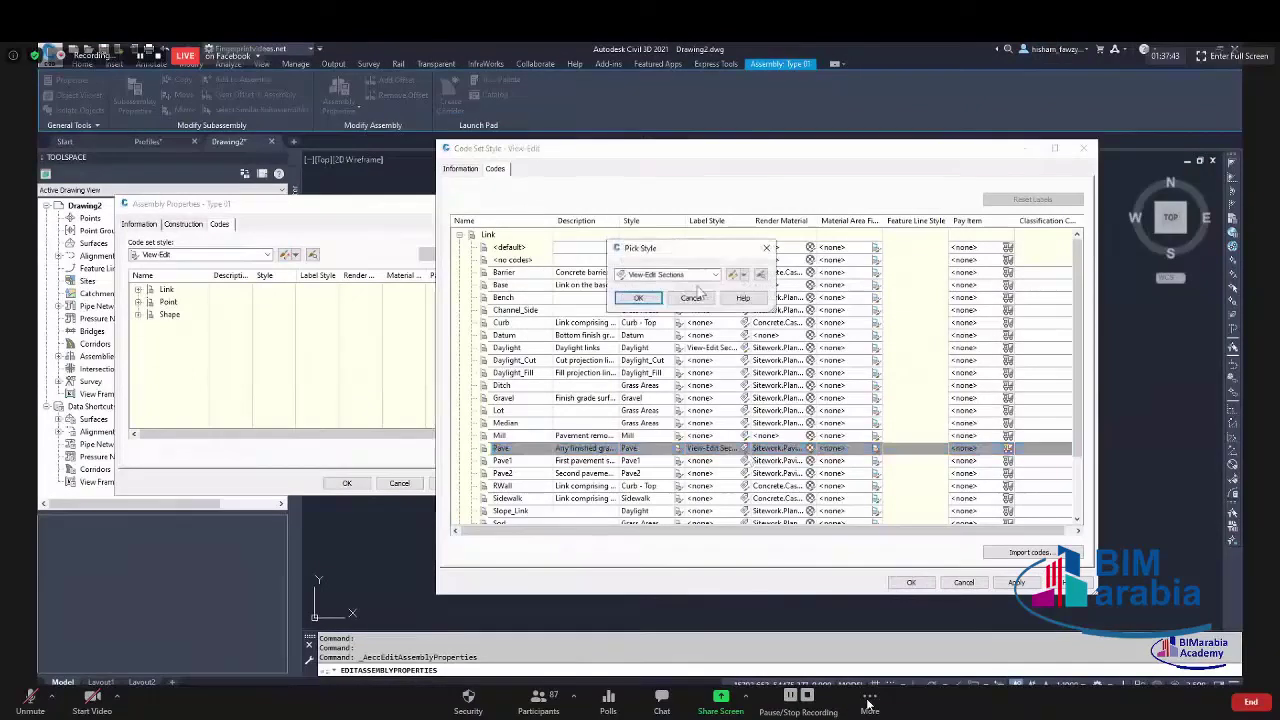
pyautogui.click(697, 280)
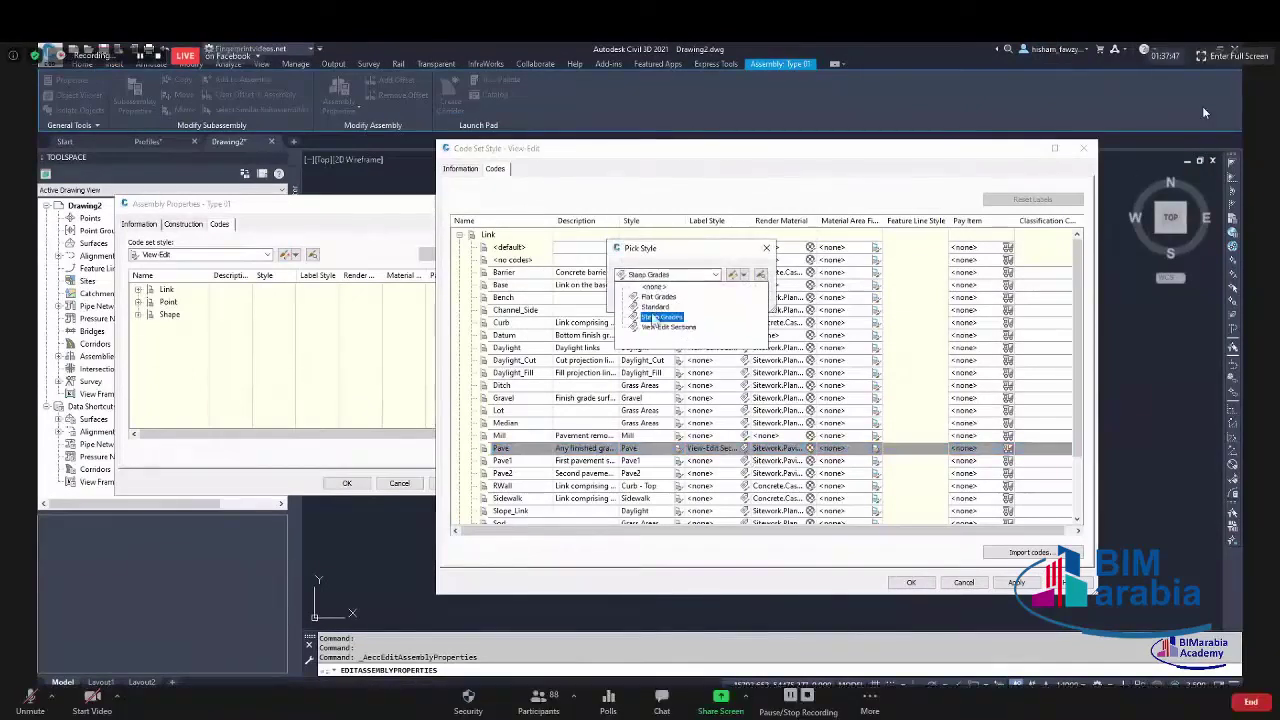
pyautogui.click(661, 316)
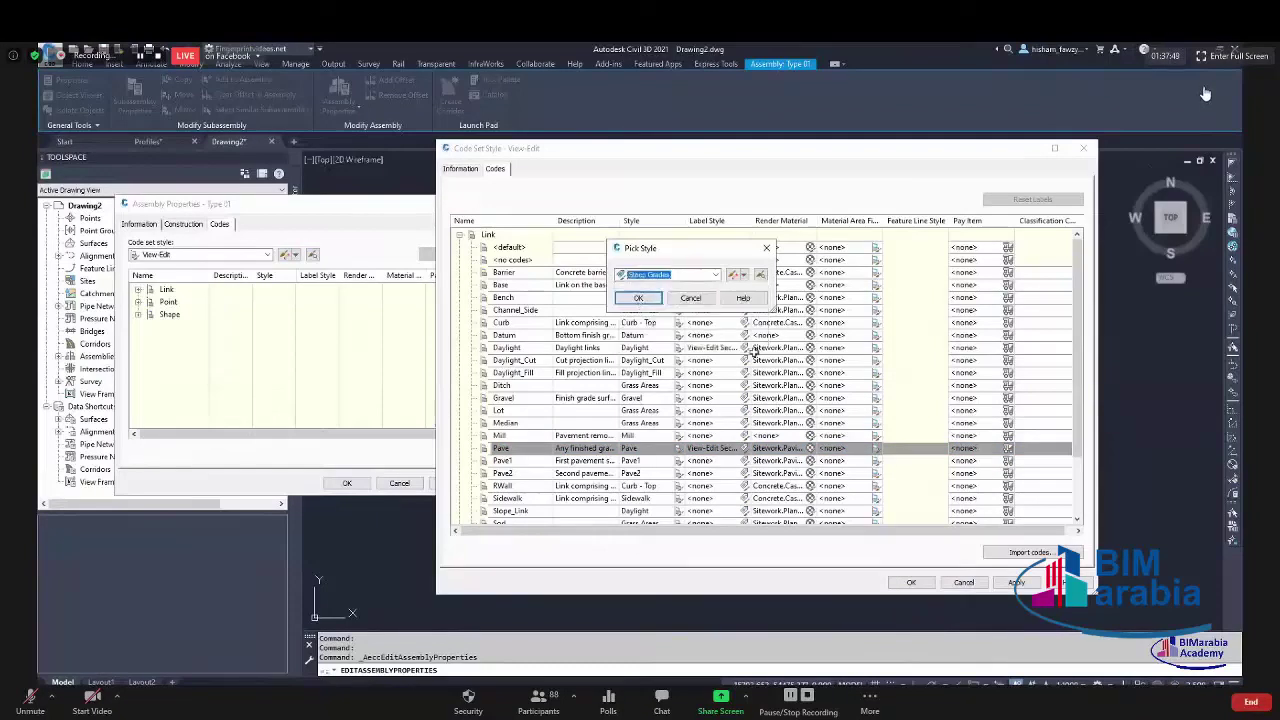
pyautogui.click(680, 300)
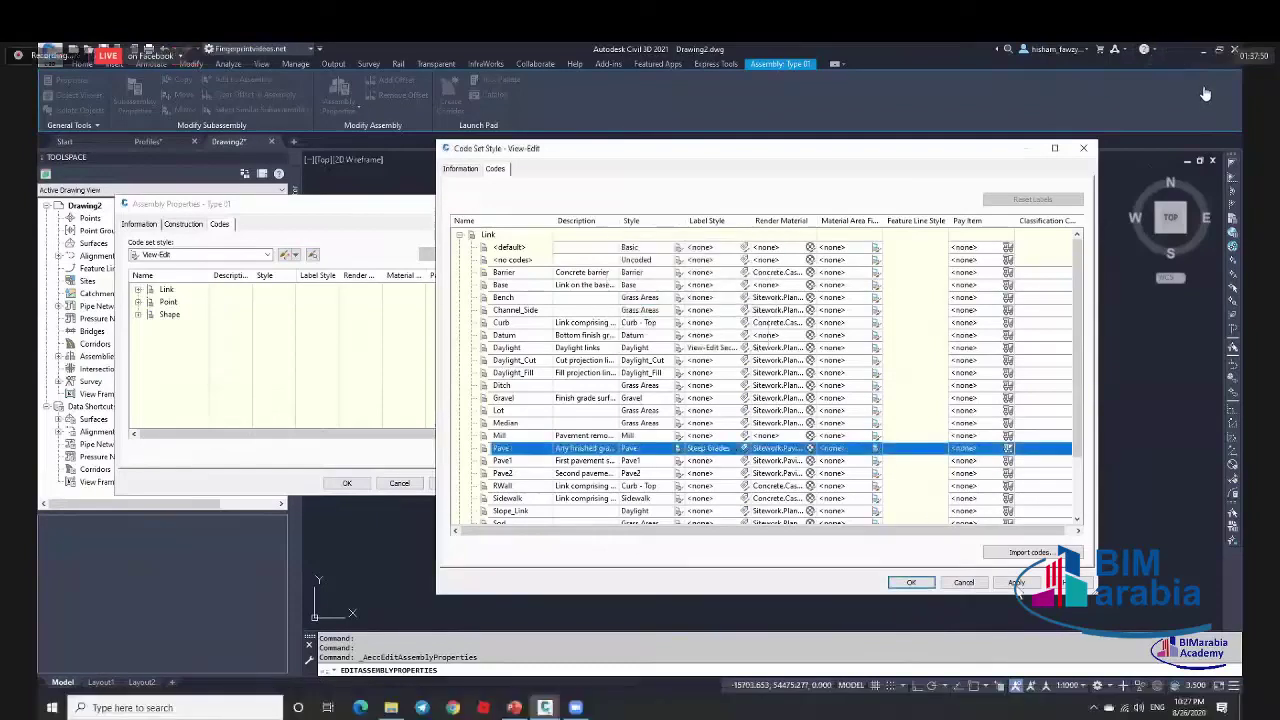
pyautogui.click(909, 583)
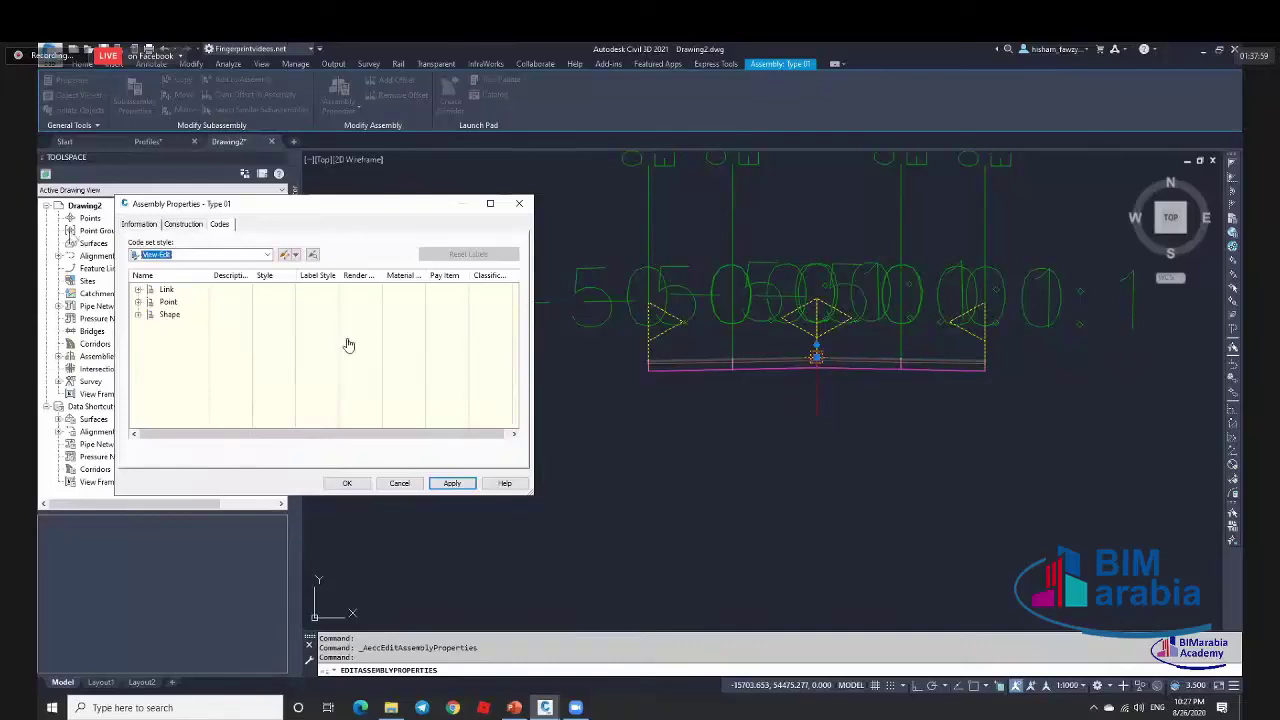
# Examine the marker and display settings of the Crown point code's marker style in the View-Edit code set, and close all dialogs without changes.
pyautogui.click(285, 254)
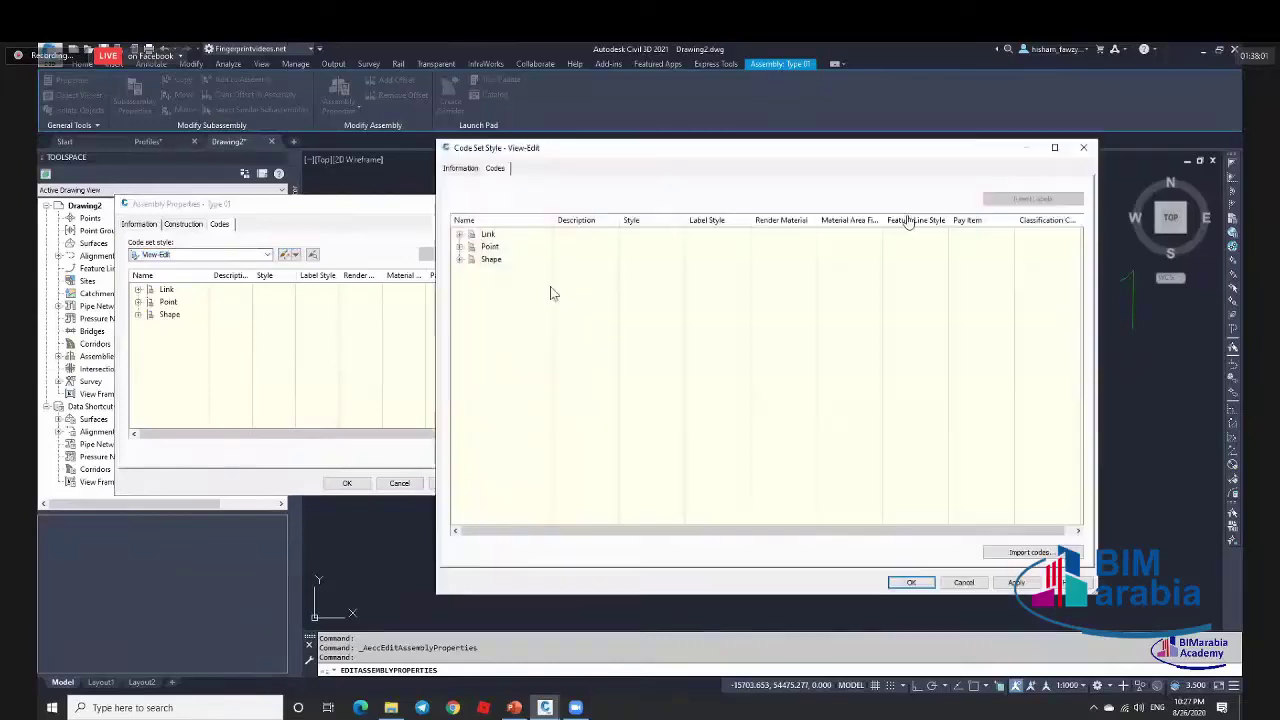
pyautogui.click(460, 246)
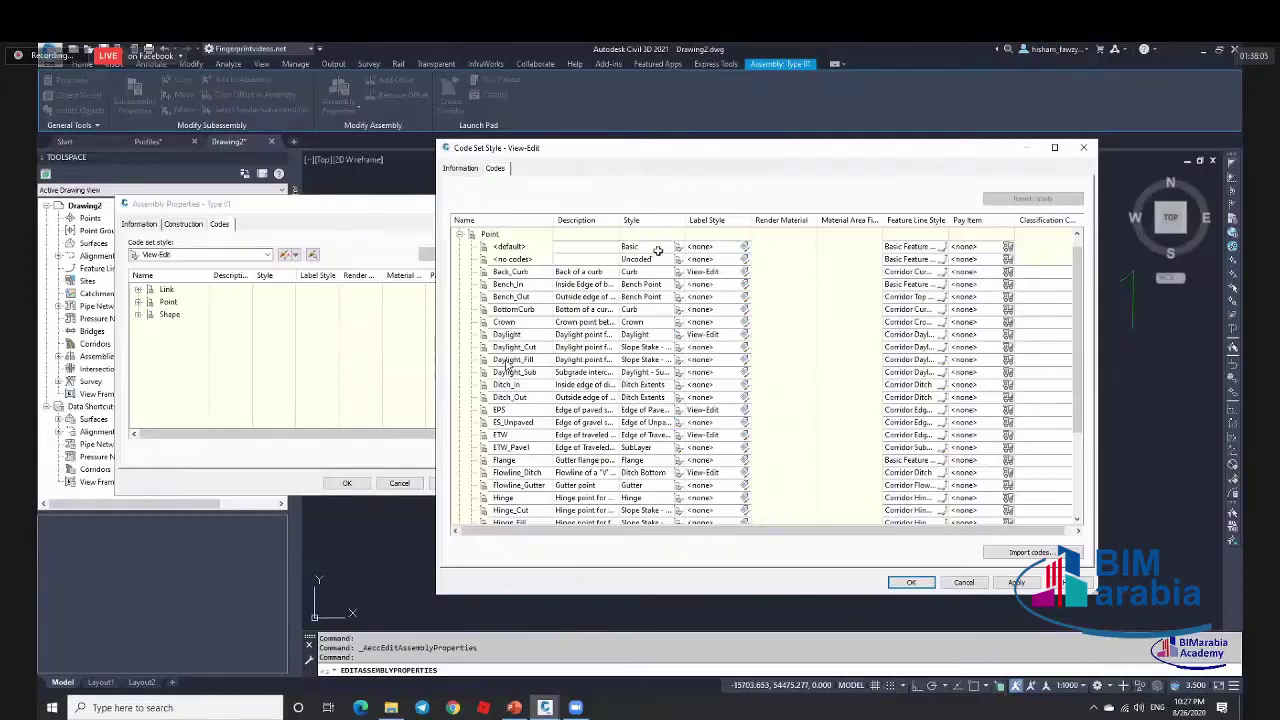
pyautogui.click(672, 322)
pyautogui.click(678, 279)
pyautogui.click(678, 284)
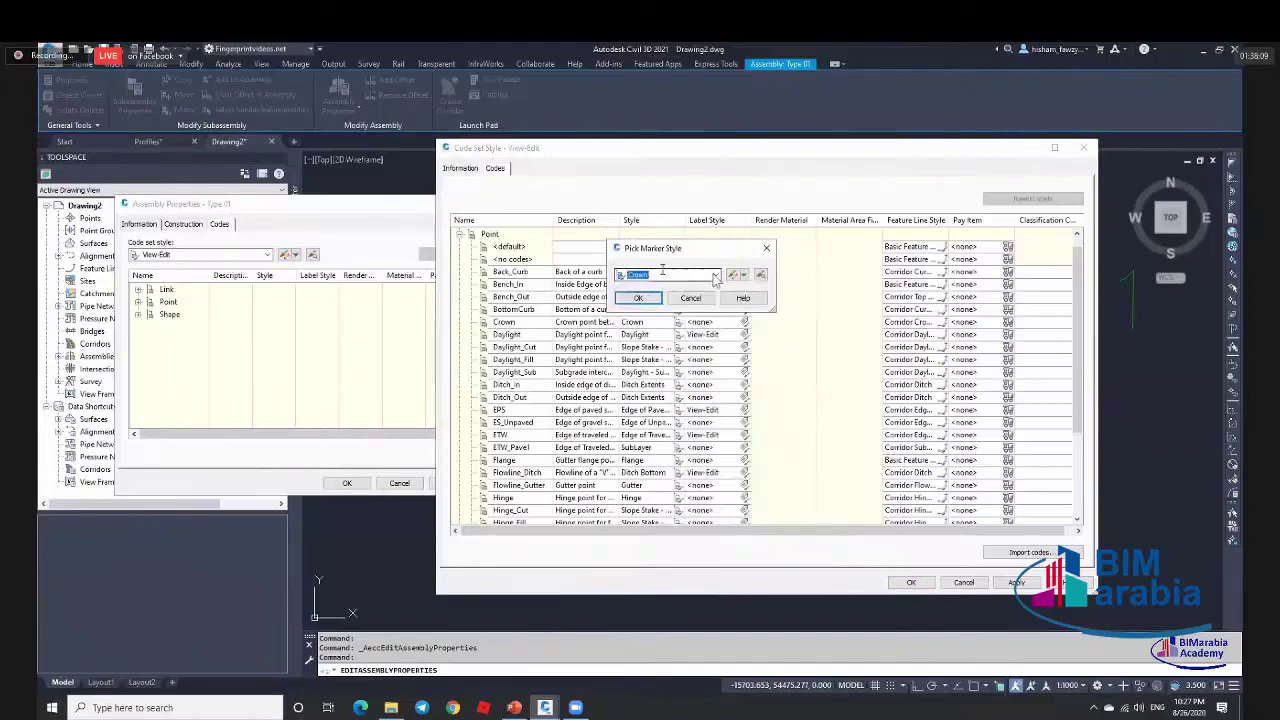
pyautogui.click(735, 274)
pyautogui.click(938, 88)
pyautogui.click(906, 88)
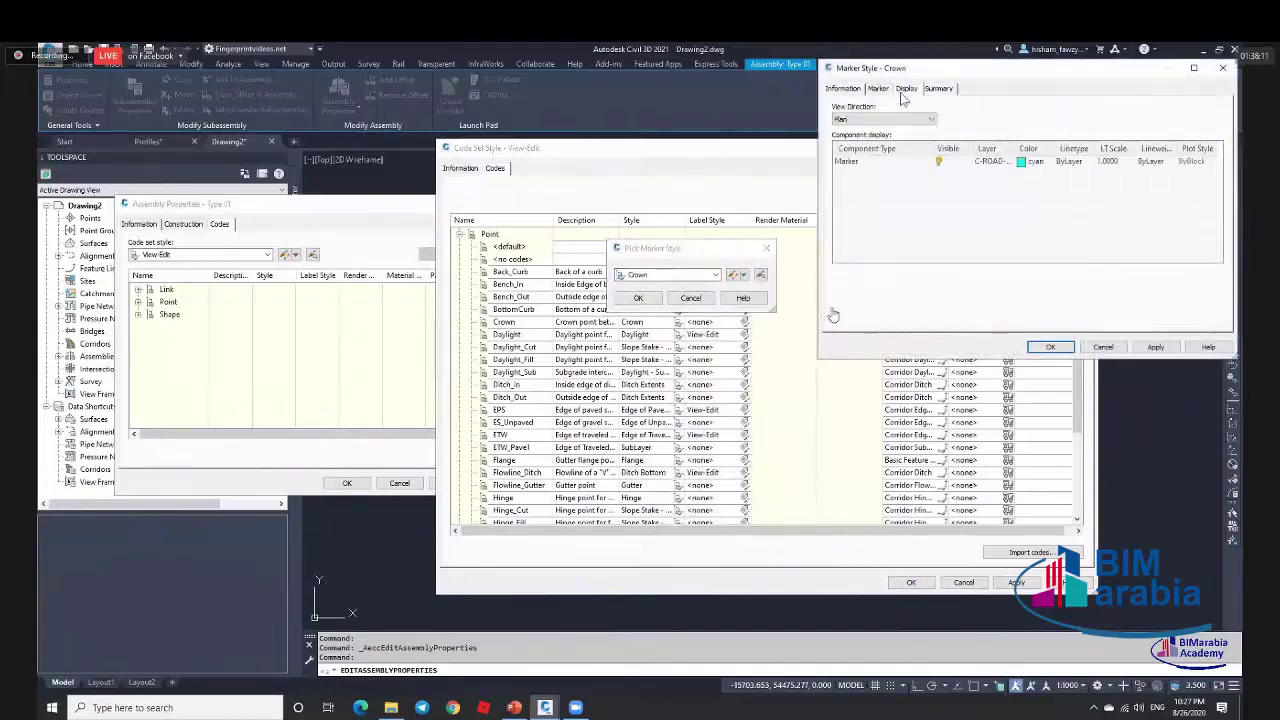
pyautogui.click(878, 88)
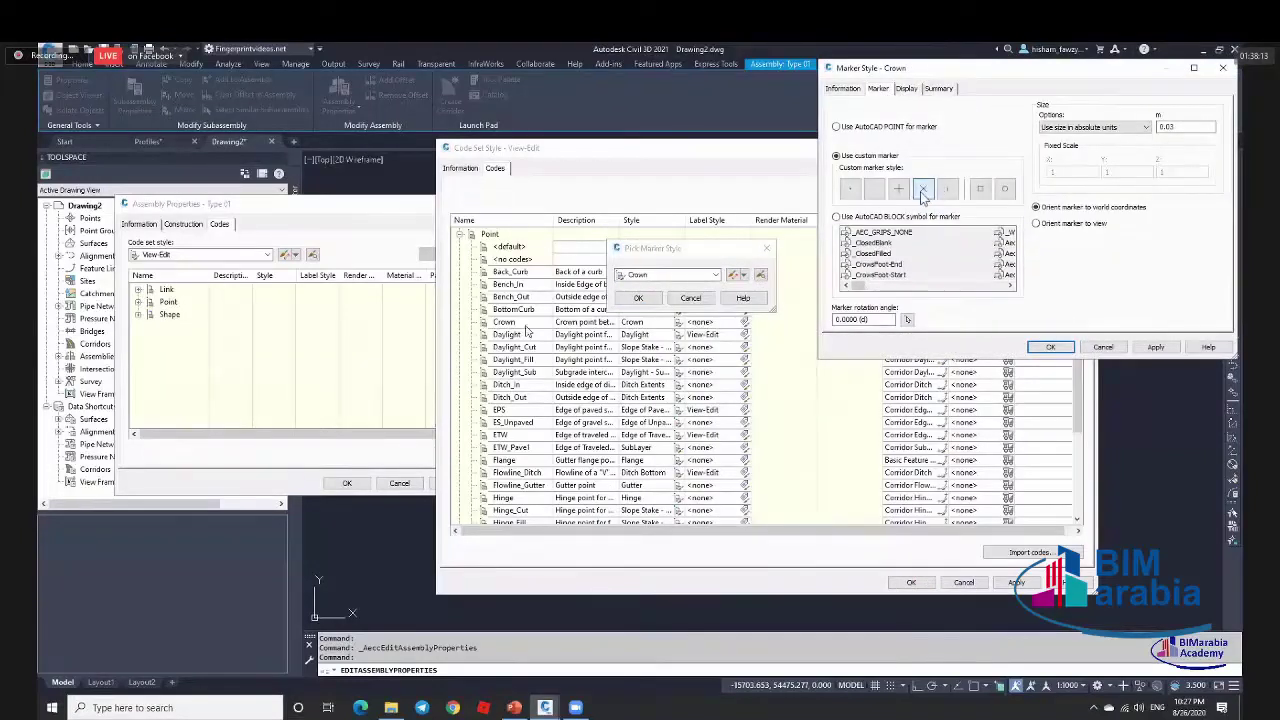
pyautogui.click(914, 90)
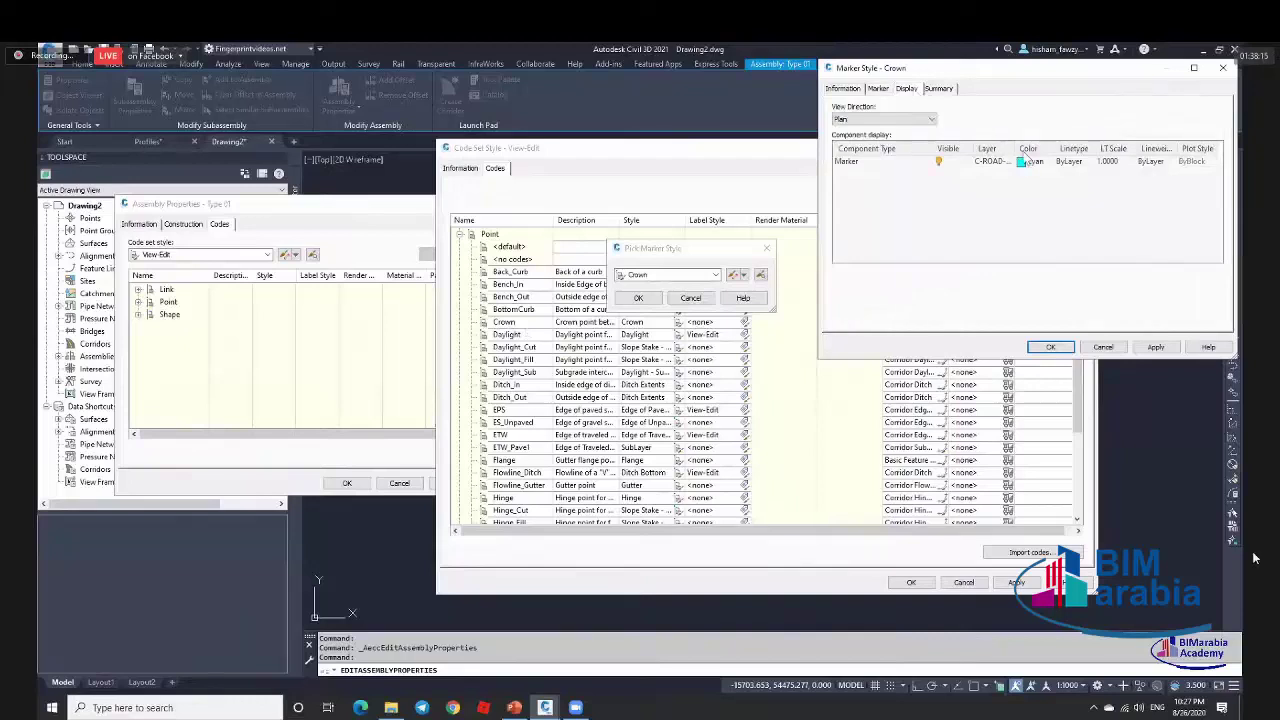
pyautogui.click(1103, 347)
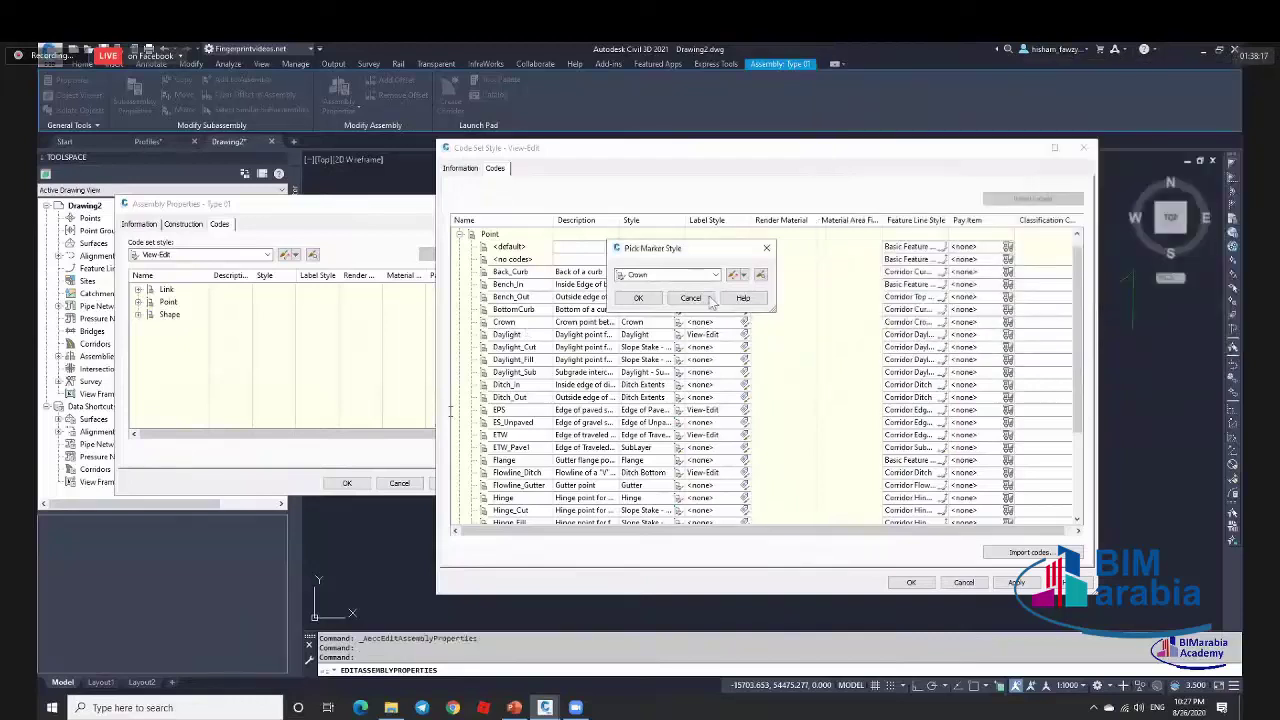
pyautogui.click(706, 298)
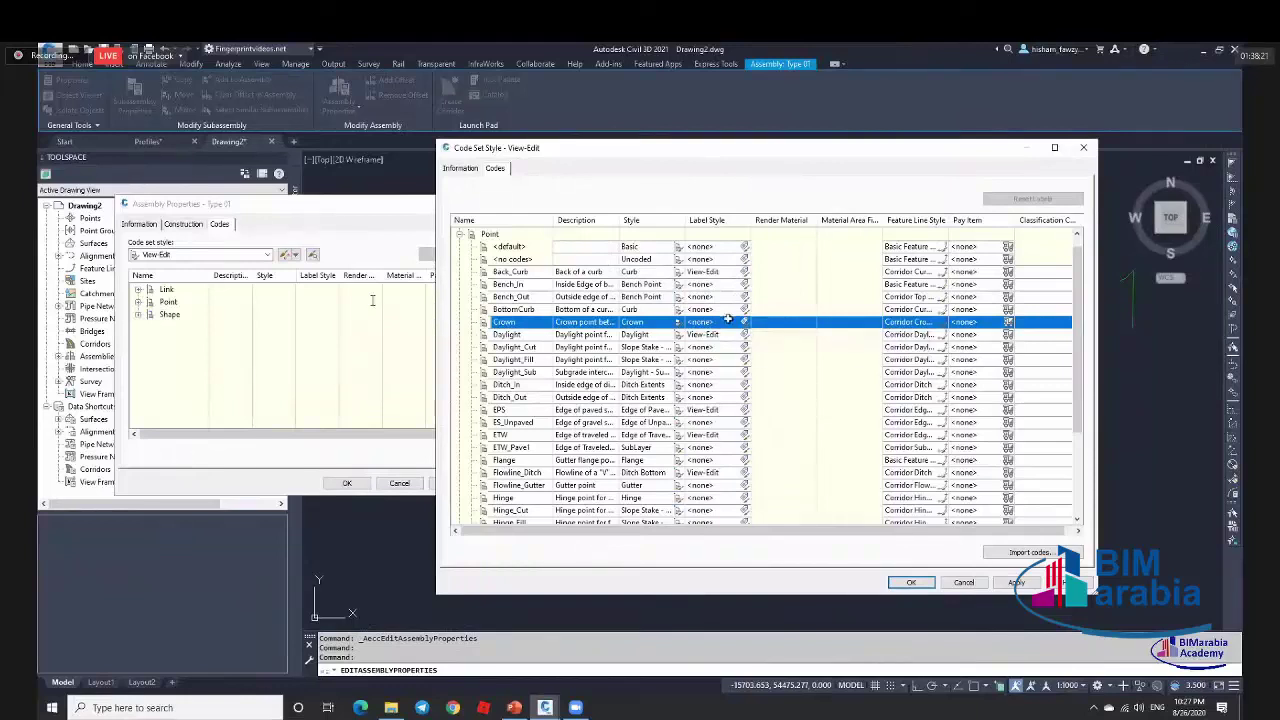
pyautogui.click(963, 582)
pyautogui.click(399, 484)
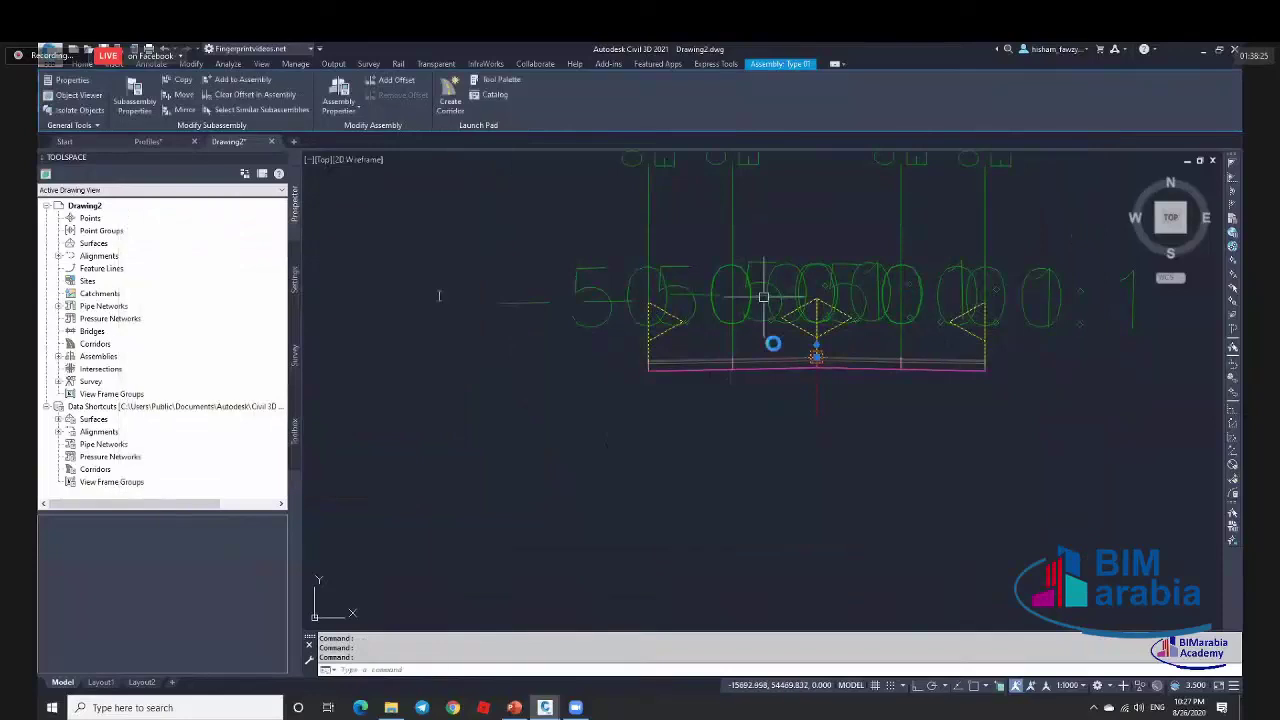
pyautogui.scroll(-5, 771, 340)
pyautogui.press('Escape')
pyautogui.scroll(-2, 697, 338)
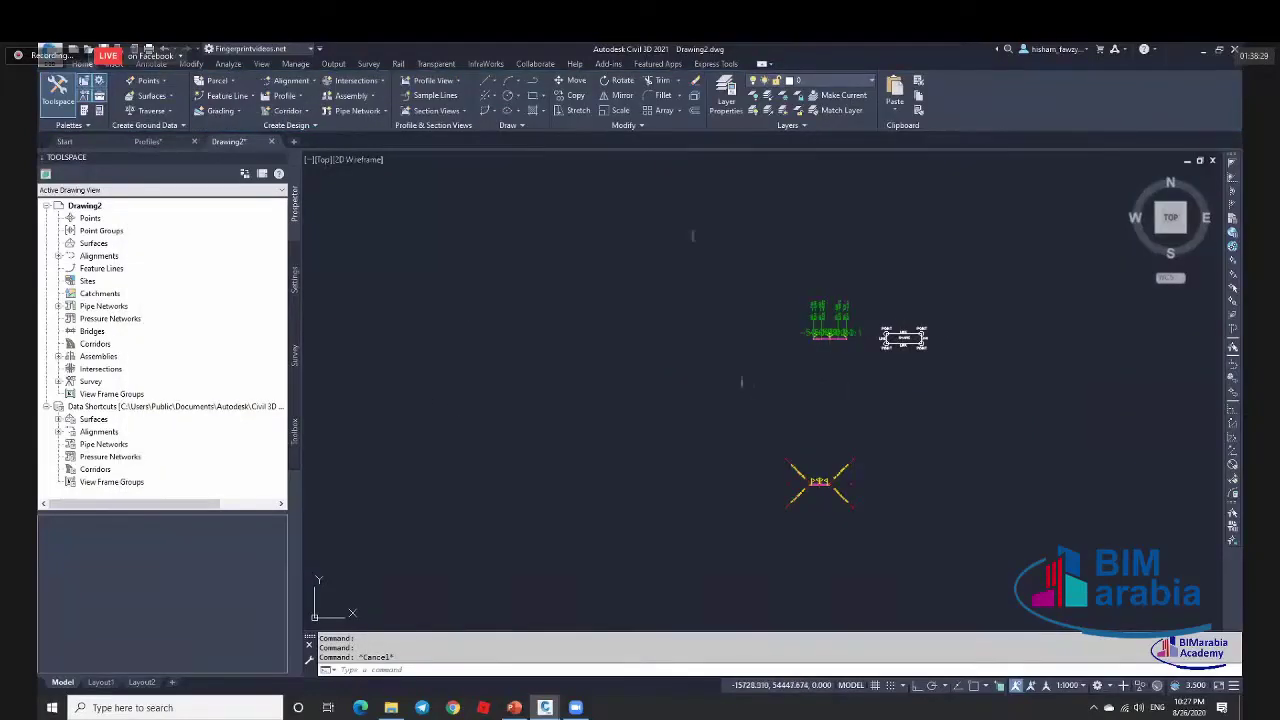
pyautogui.scroll(-3, 830, 295)
pyautogui.scroll(-4, 760, 313)
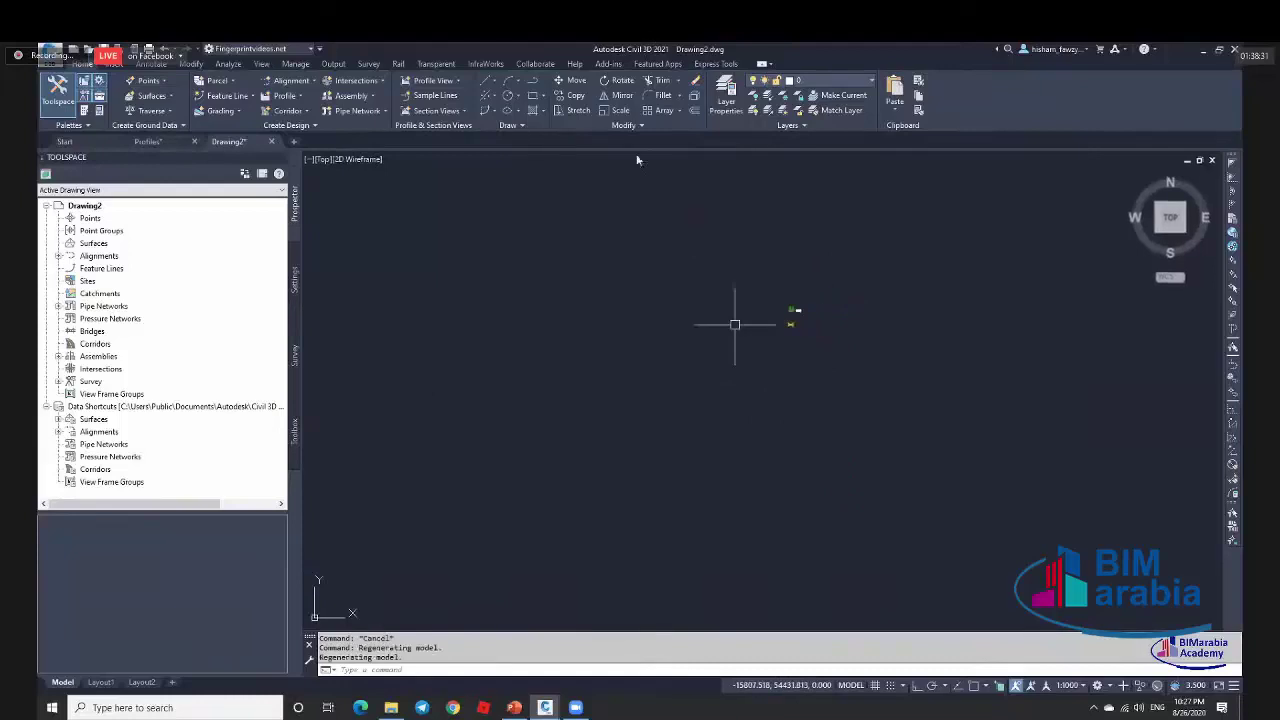
# Switch to the Profiles drawing and examine the surface, the profile view and the ROAD 01 alignment around its starting stations.
pyautogui.click(152, 142)
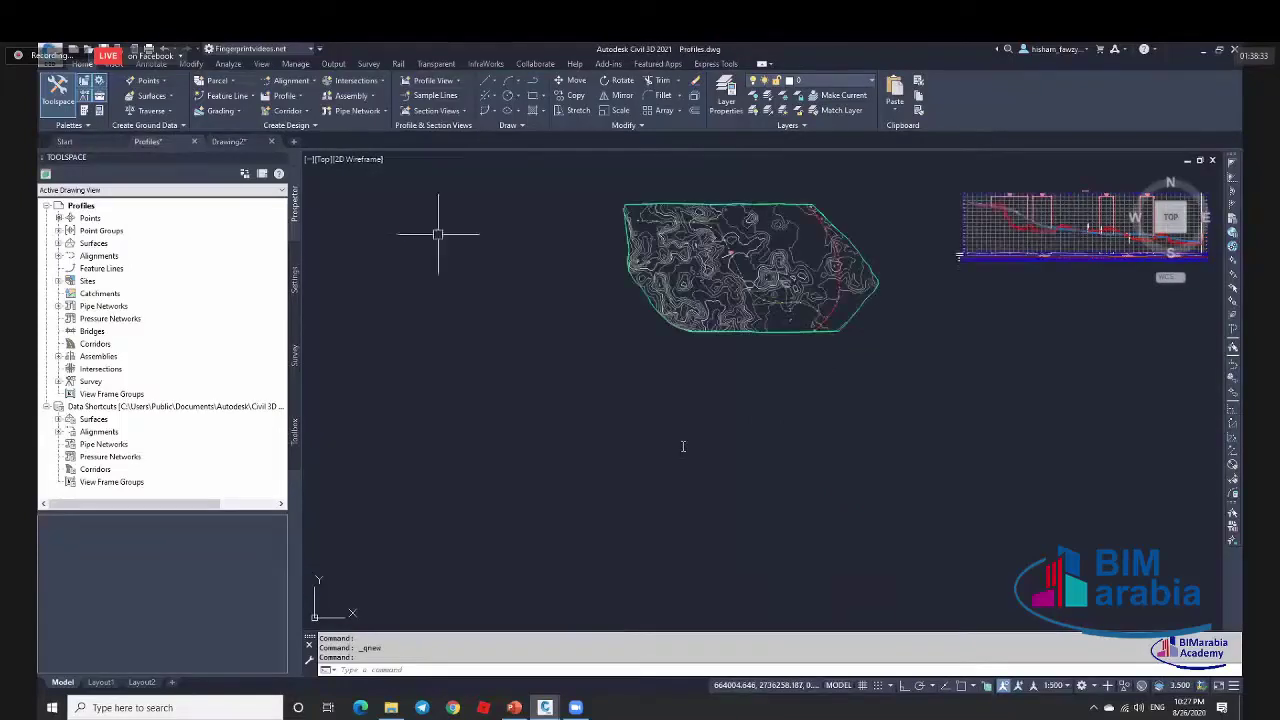
pyautogui.scroll(6, 740, 290)
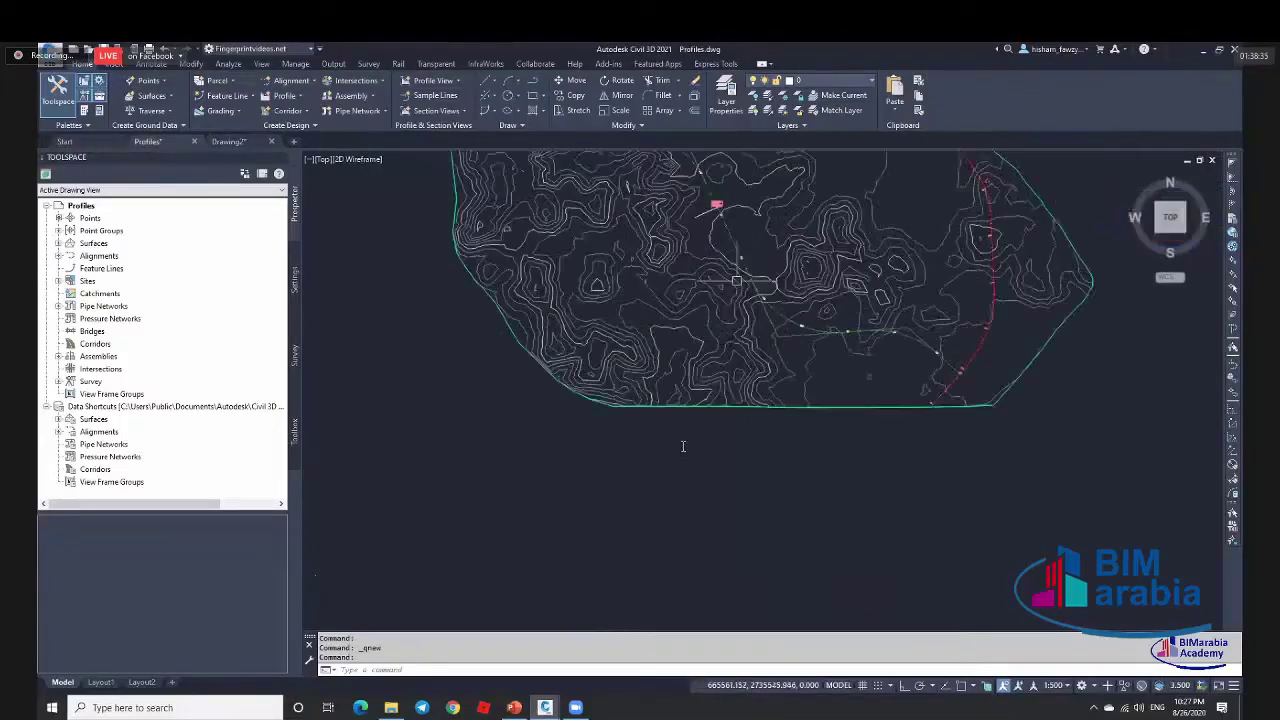
pyautogui.scroll(-4, 740, 290)
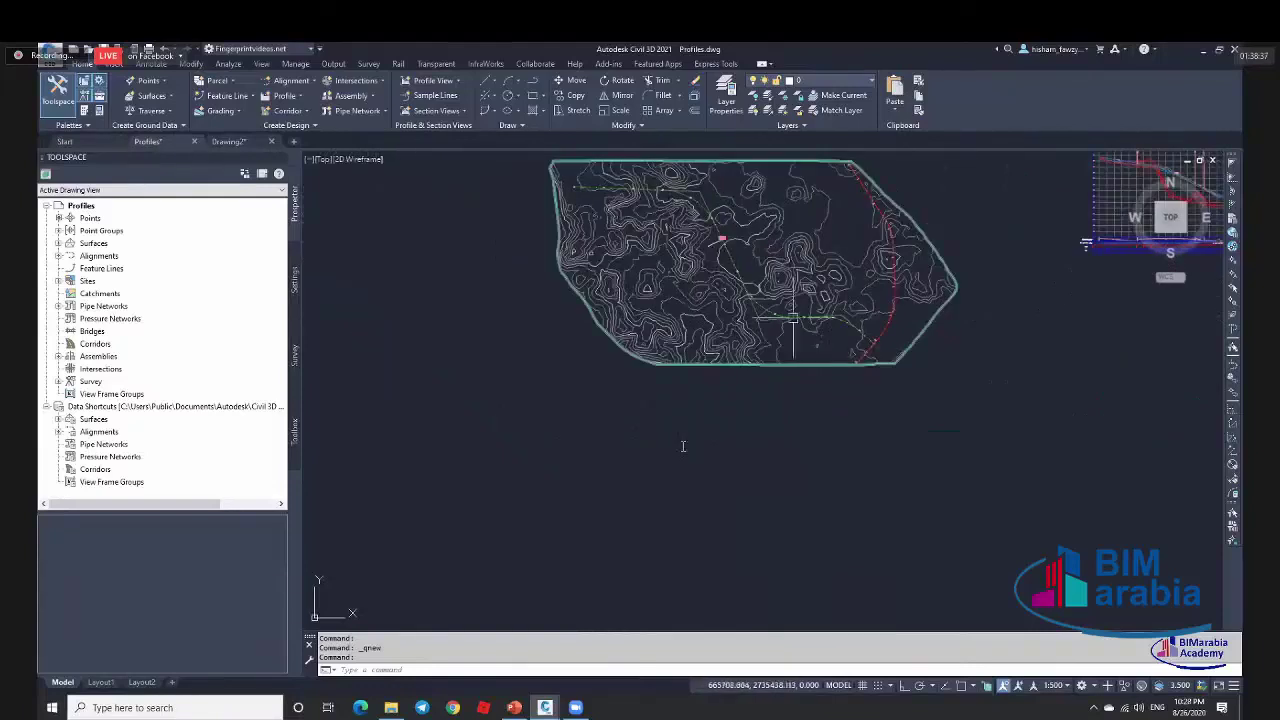
pyautogui.scroll(-2, 738, 330)
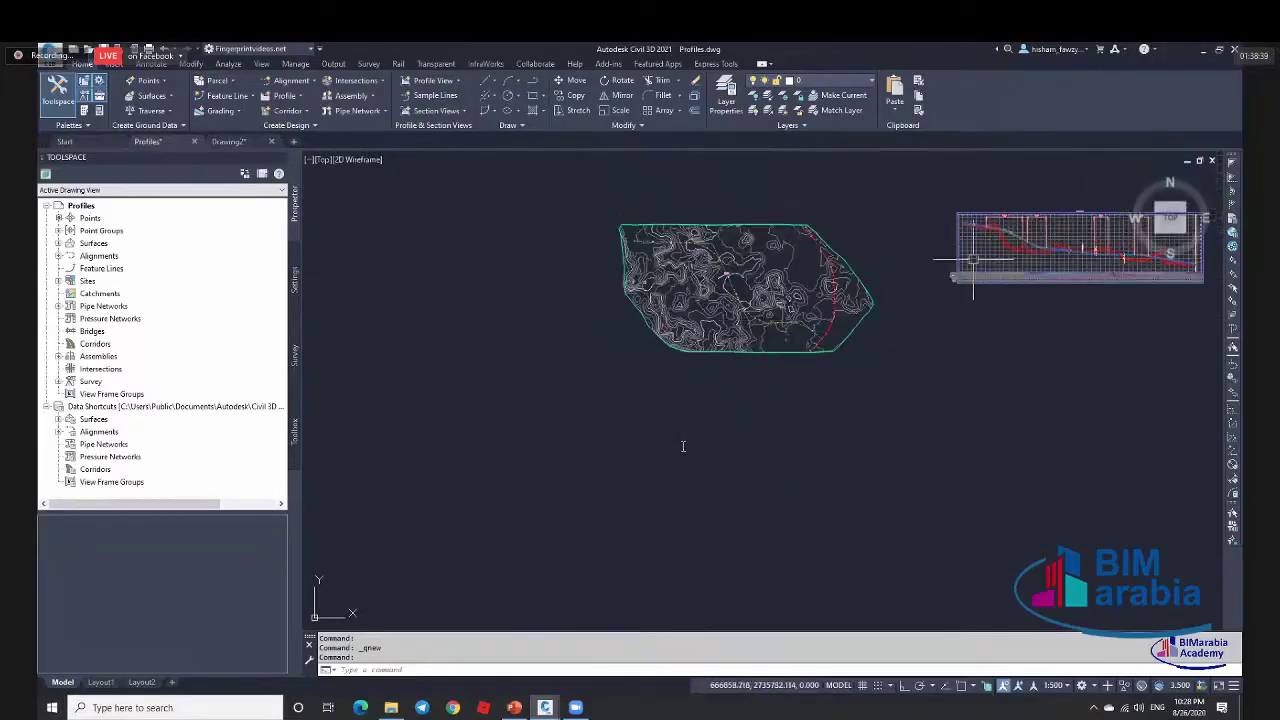
pyautogui.scroll(10, 677, 238)
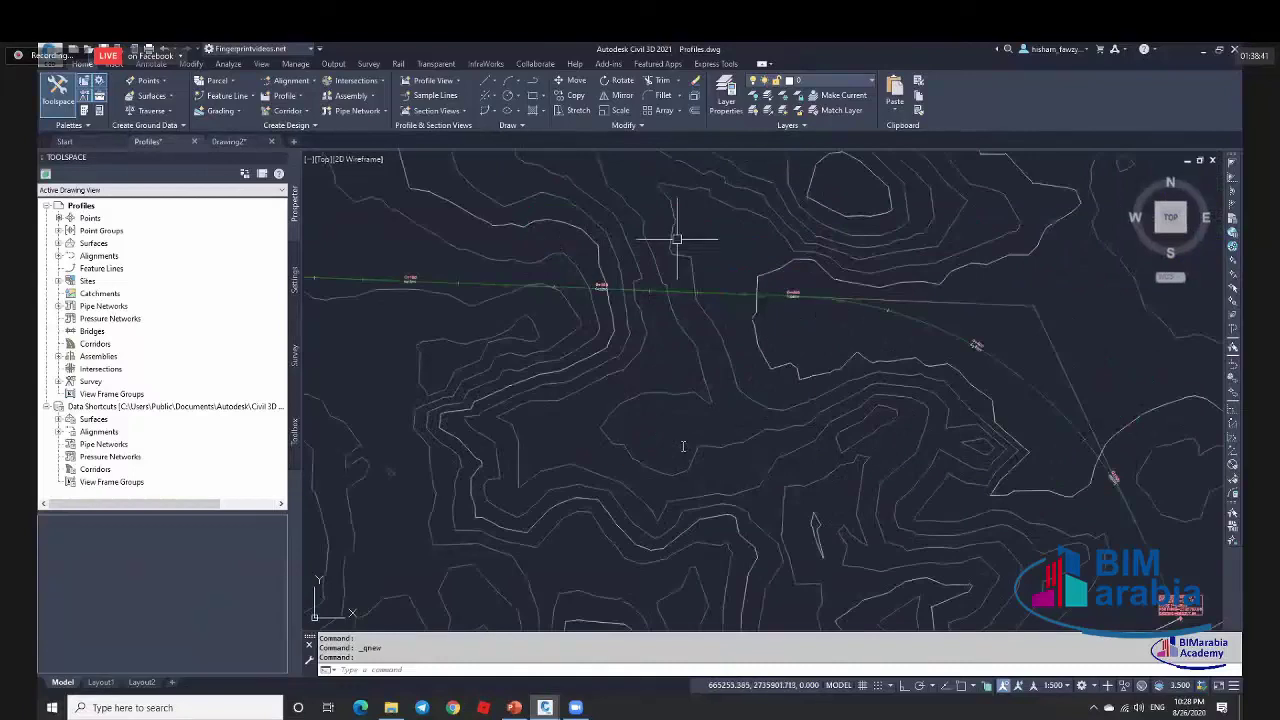
pyautogui.scroll(-3, 740, 290)
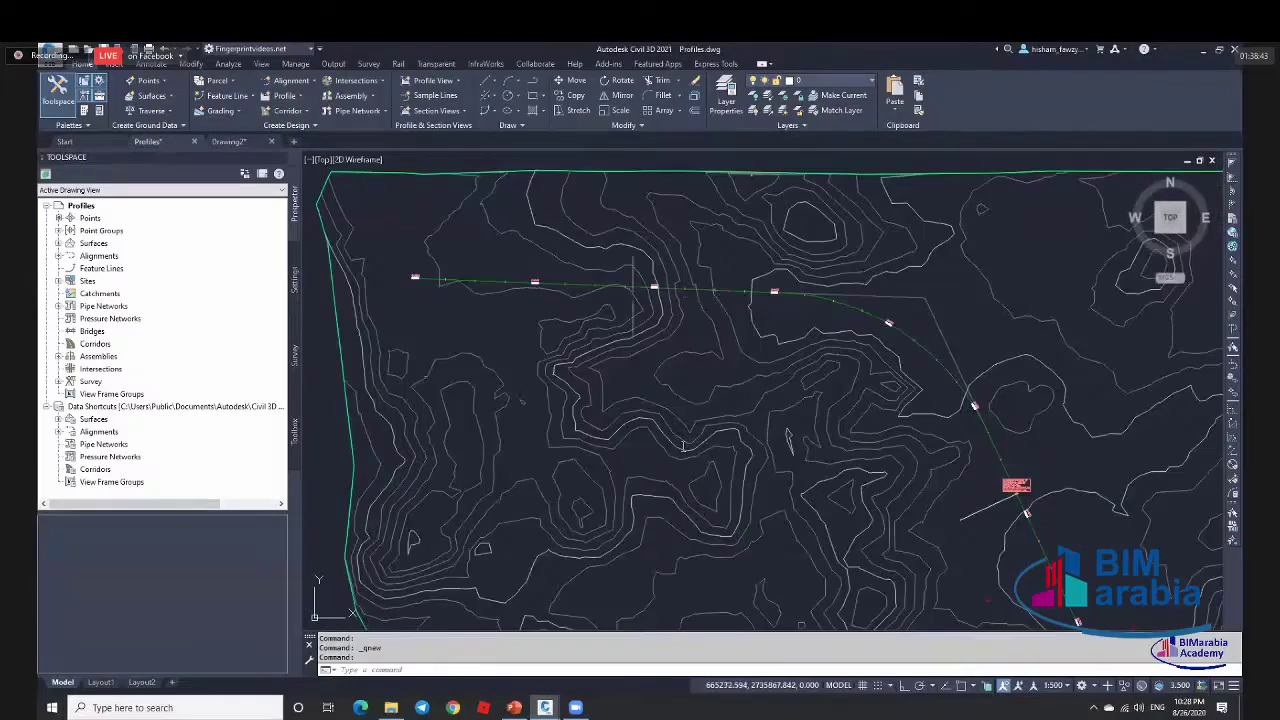
pyautogui.scroll(10, 422, 277)
pyautogui.moveTo(577, 273)
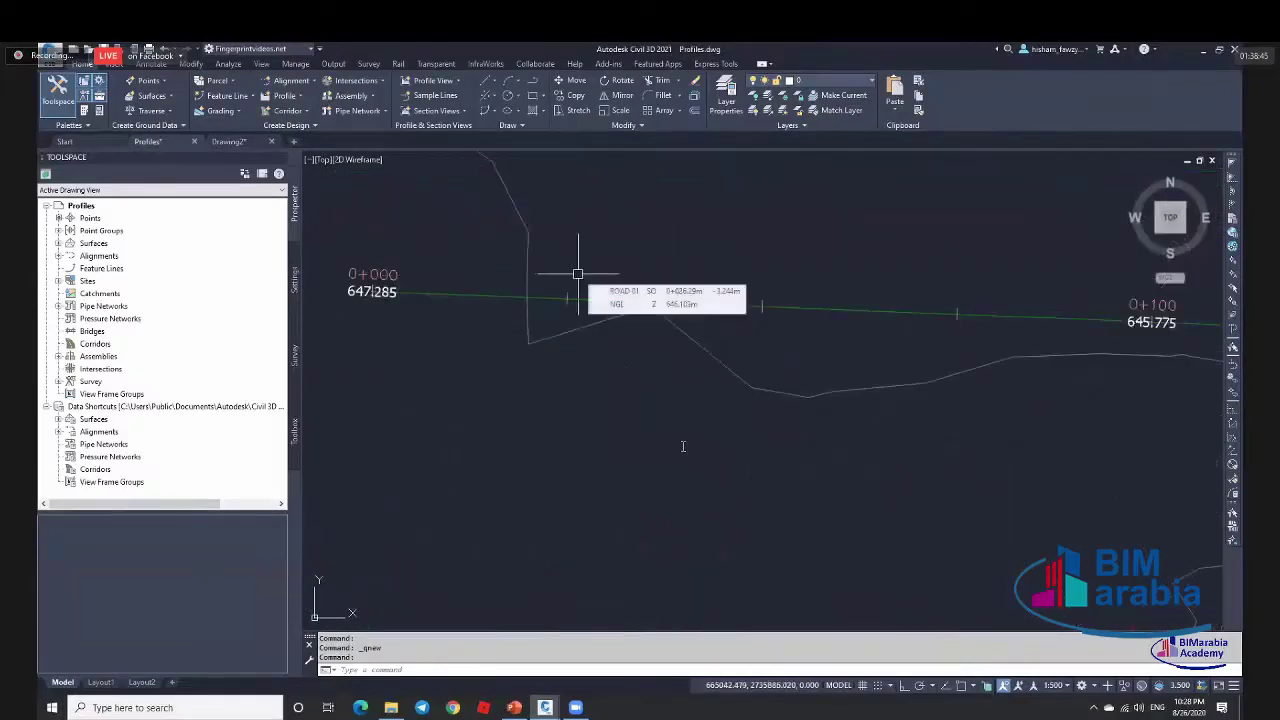
# Switch to Drawing2 and inspect the cross-section of the existing road assembly.
pyautogui.click(228, 141)
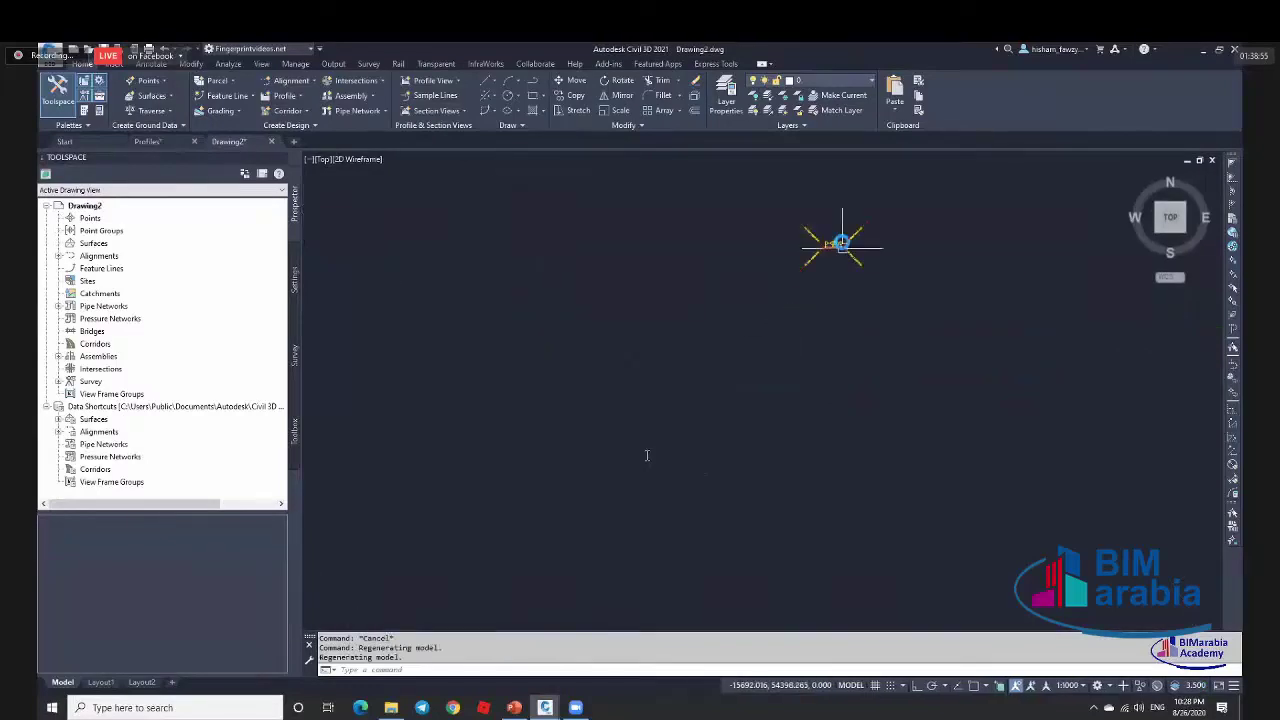
pyautogui.scroll(8, 833, 245)
pyautogui.scroll(-8, 741, 189)
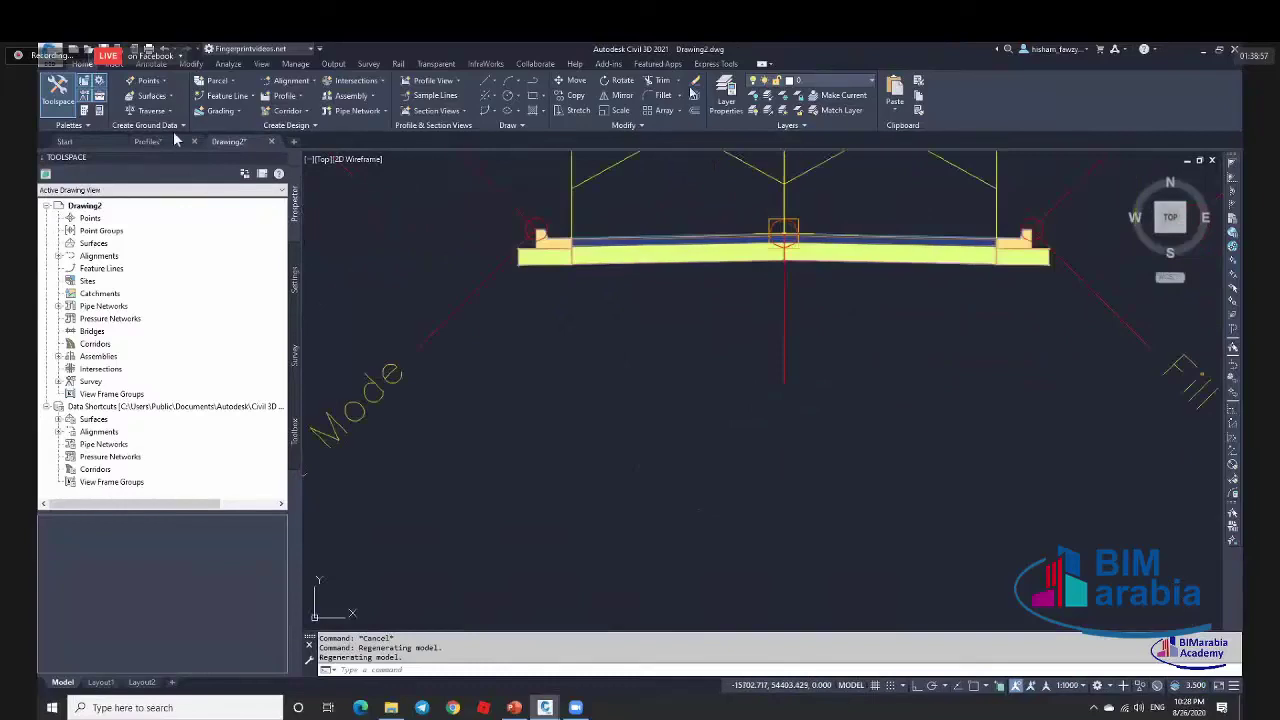
# Return to the Profiles drawing and place the Primary Road Full Section assembly from the metric subassembly palette in empty space west of the surface.
pyautogui.hotkey('ctrl', 'Tab')
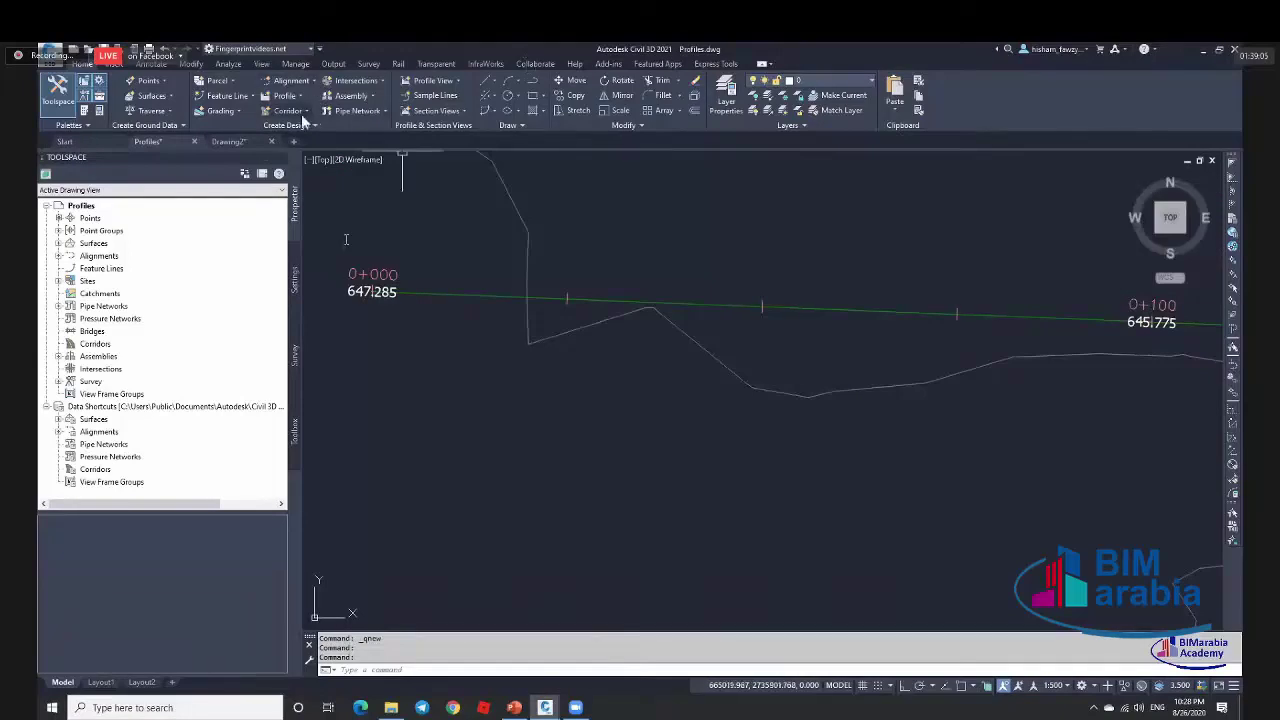
pyautogui.click(352, 95)
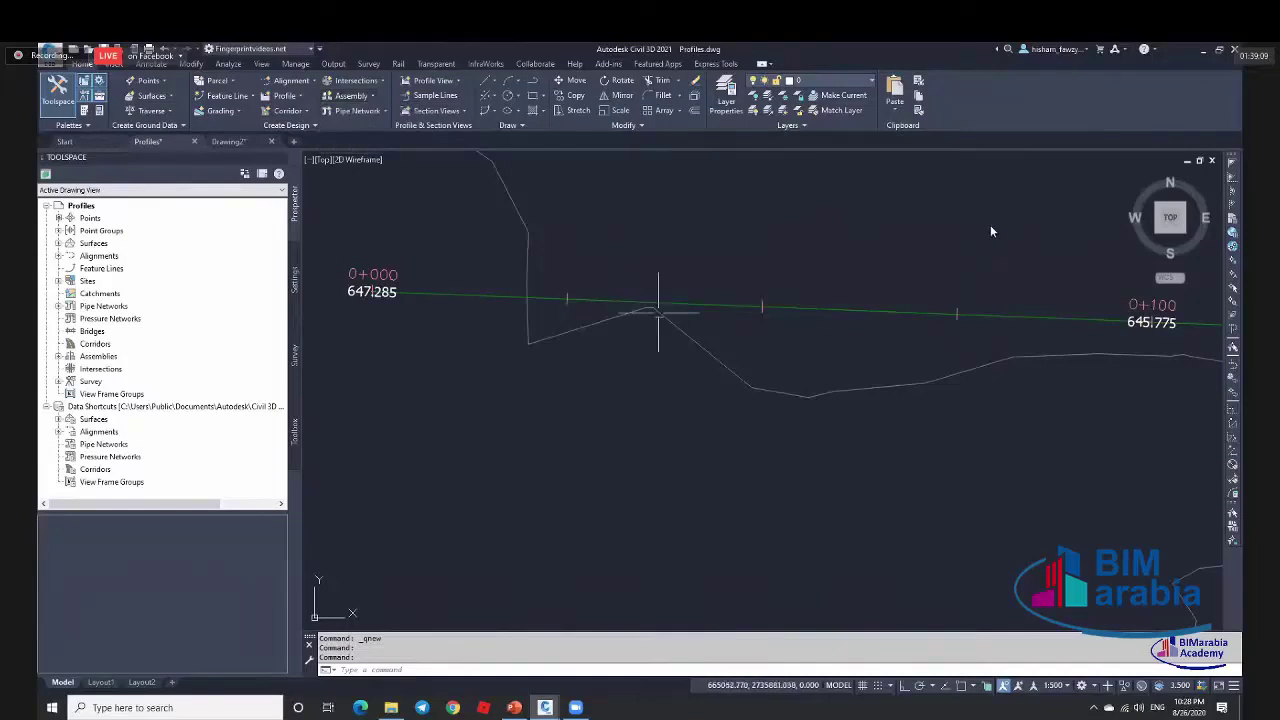
pyautogui.hotkey('ctrl', '3')
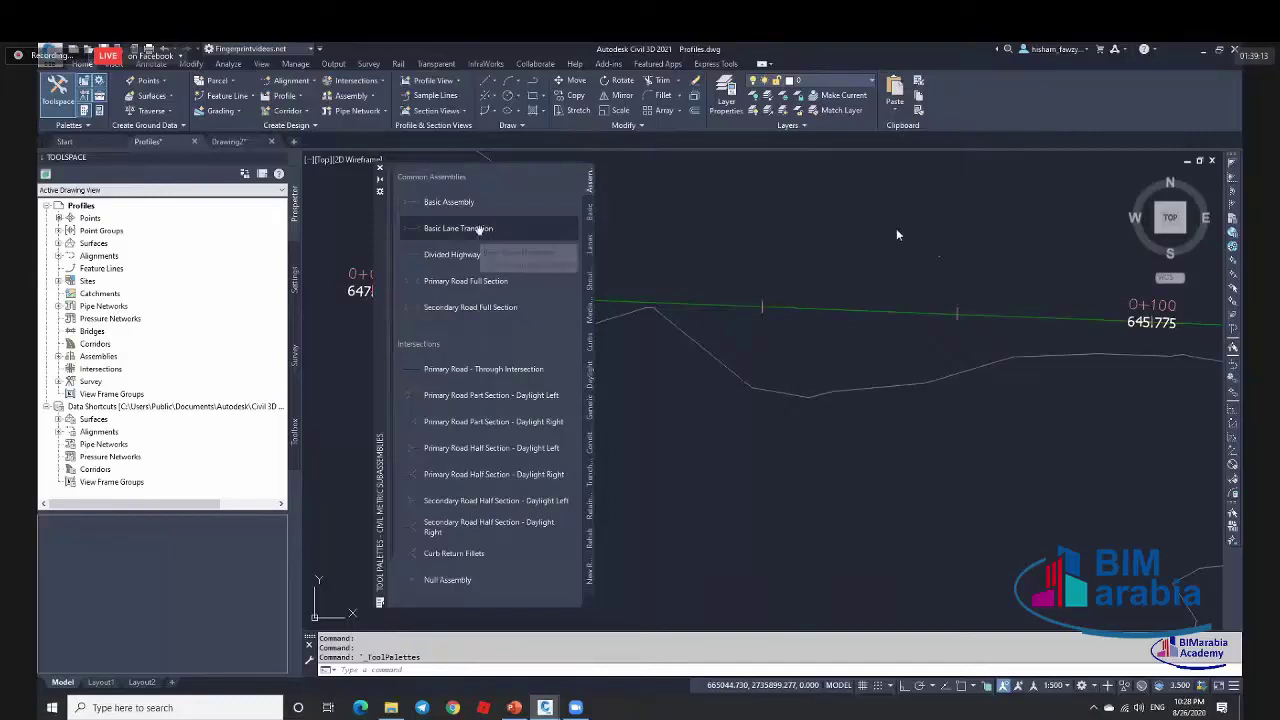
pyautogui.click(466, 280)
pyautogui.scroll(-1, 1010, 338)
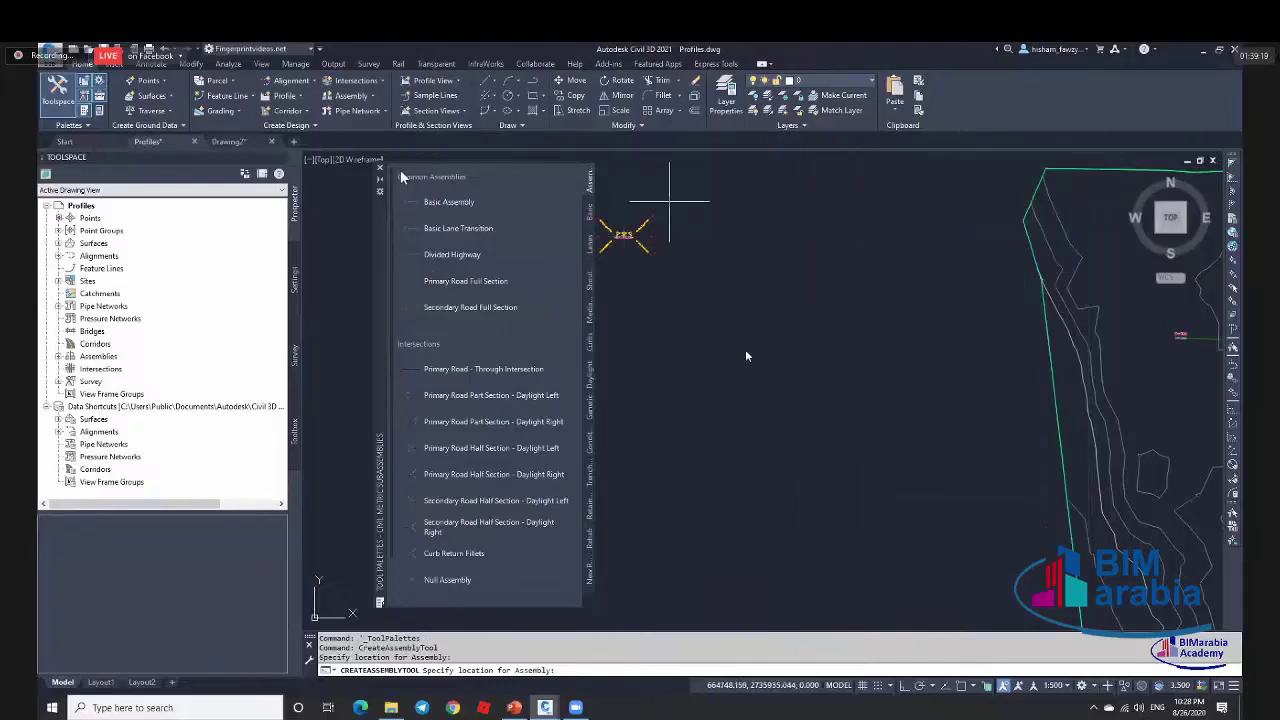
pyautogui.press('Escape')
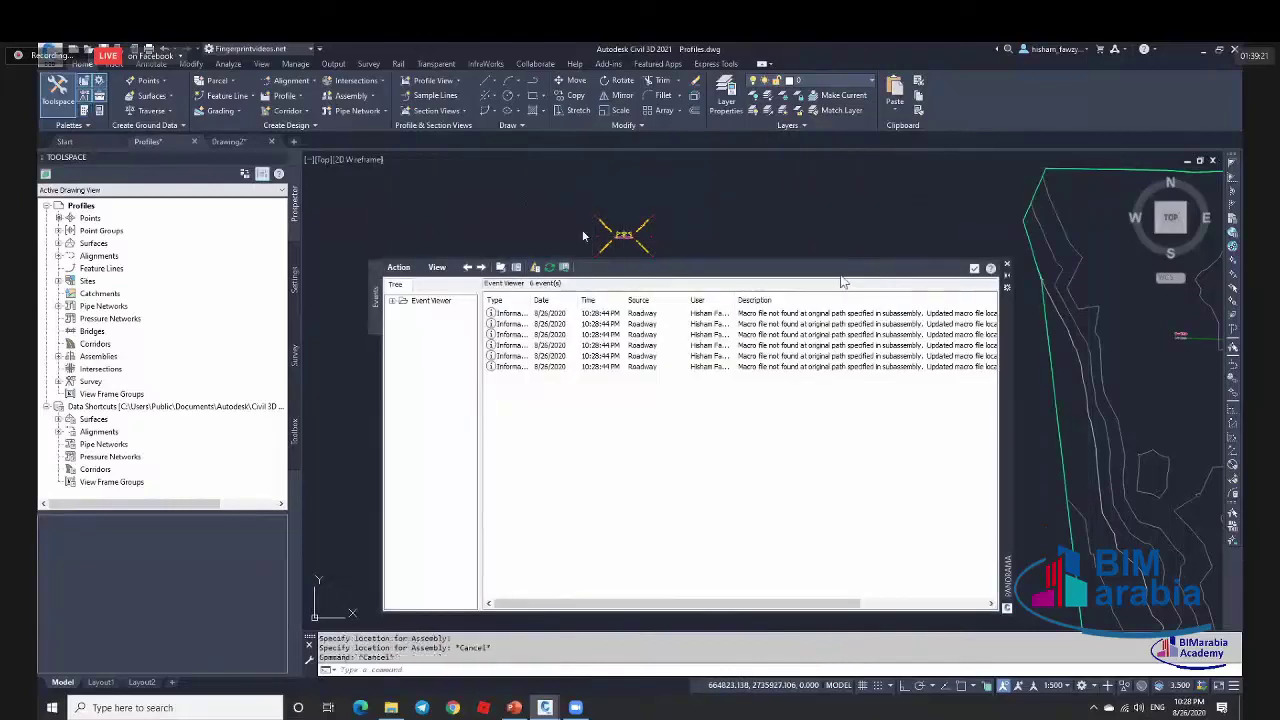
# Clear all events in the Event Viewer and close it.
pyautogui.click(399, 267)
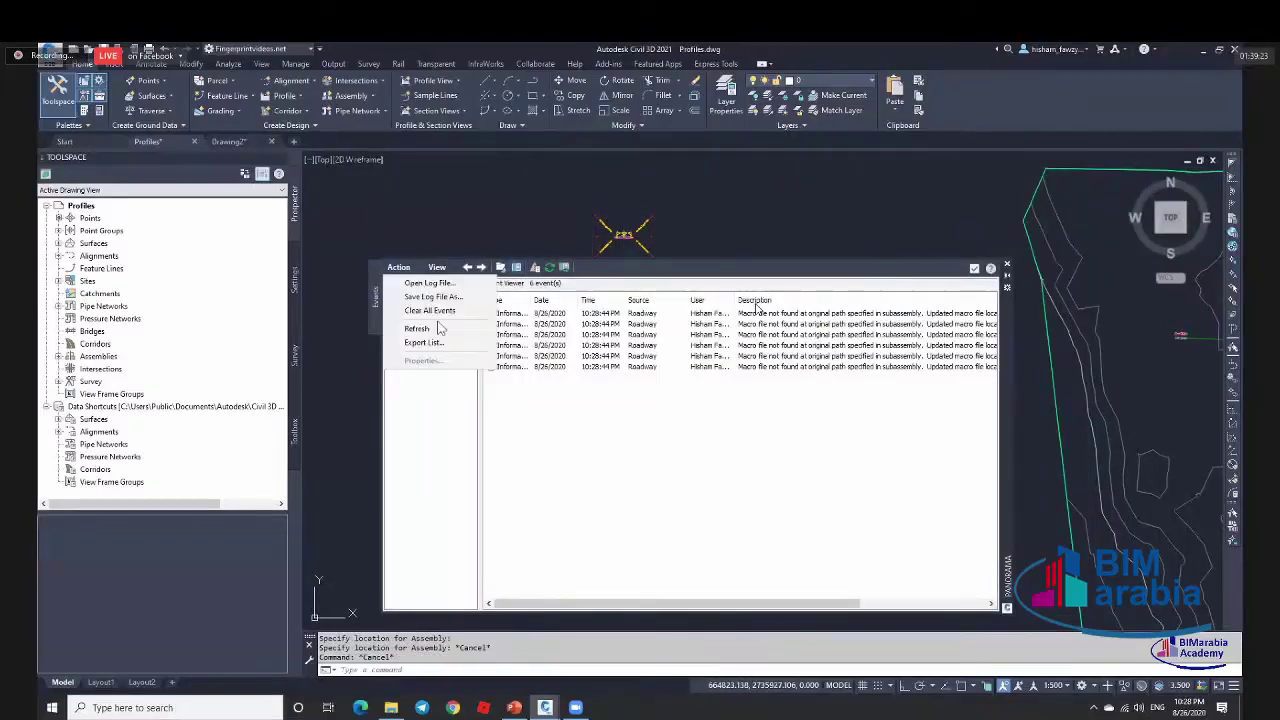
pyautogui.click(430, 310)
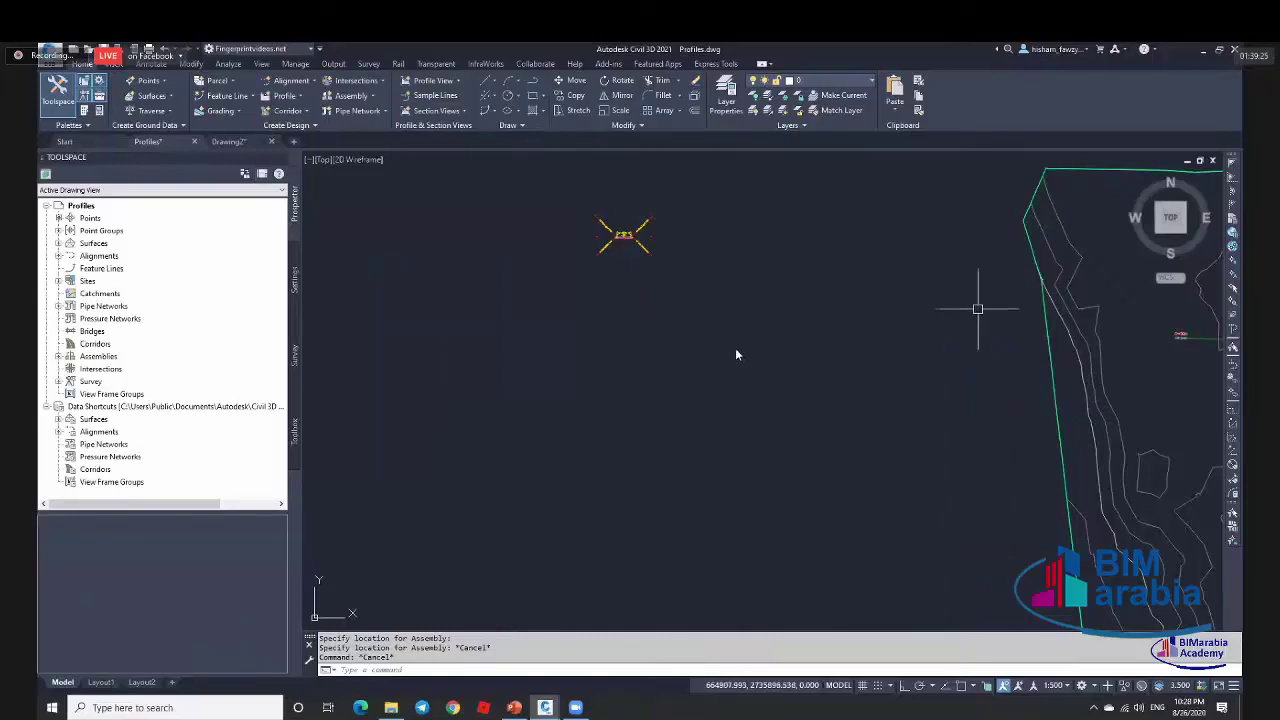
pyautogui.press('Escape')
# Start a new corridor with alignment ROAD 01 and profile ROAD 01-FG02 as its baseline.
pyautogui.moveTo(975, 306); pyautogui.dragTo(817, 337, button='middle')
pyautogui.press('Escape')
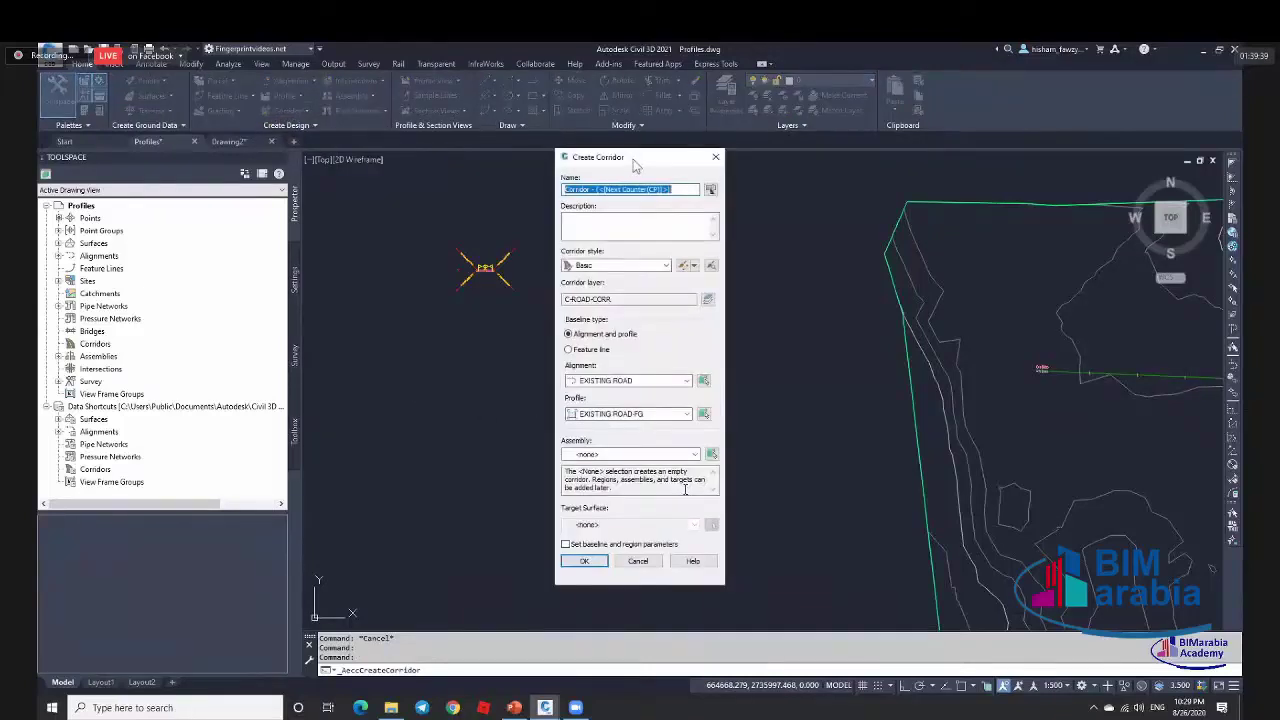
pyautogui.moveTo(635, 165); pyautogui.dragTo(750, 142)
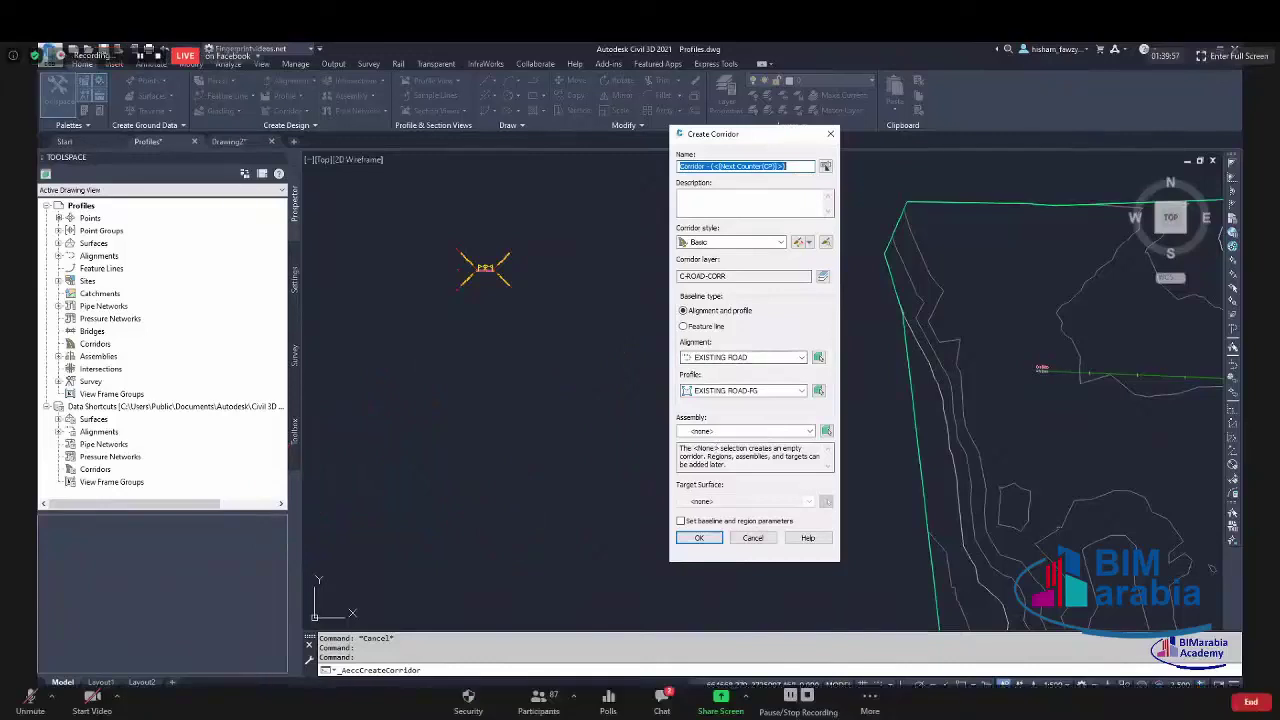
pyautogui.hotkey('alt', 'a')
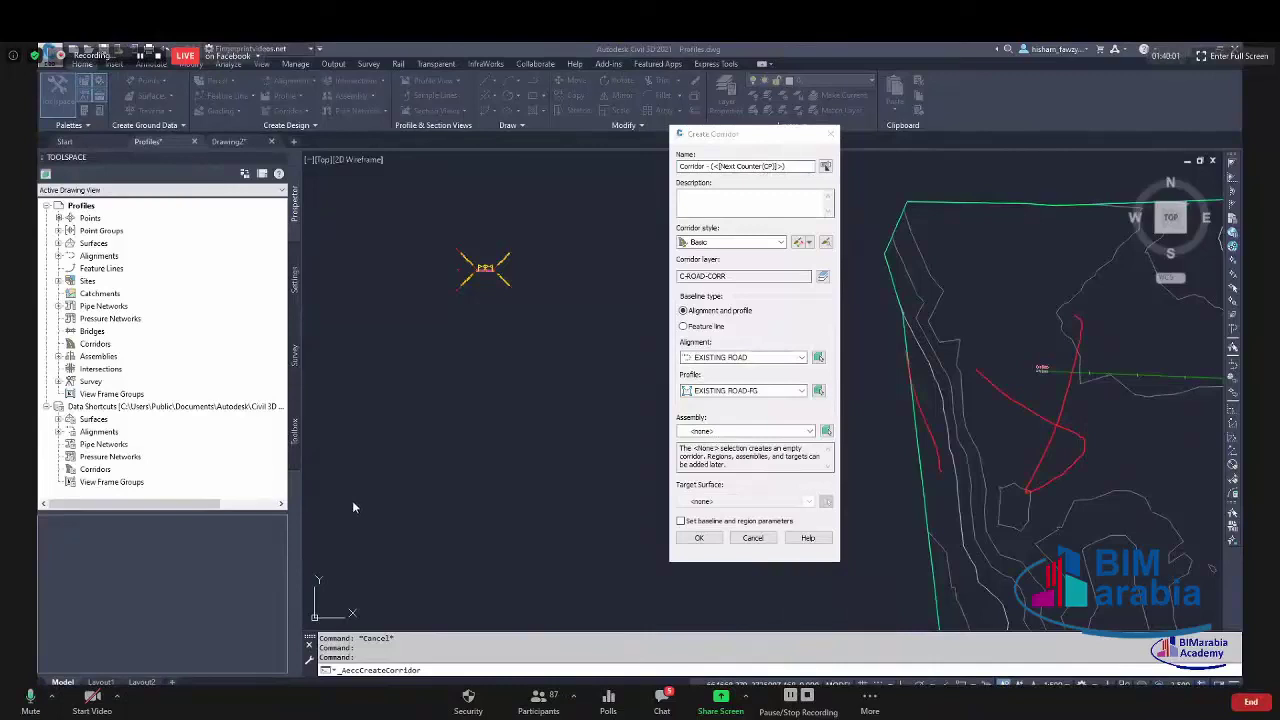
pyautogui.hotkey('alt', 'a')
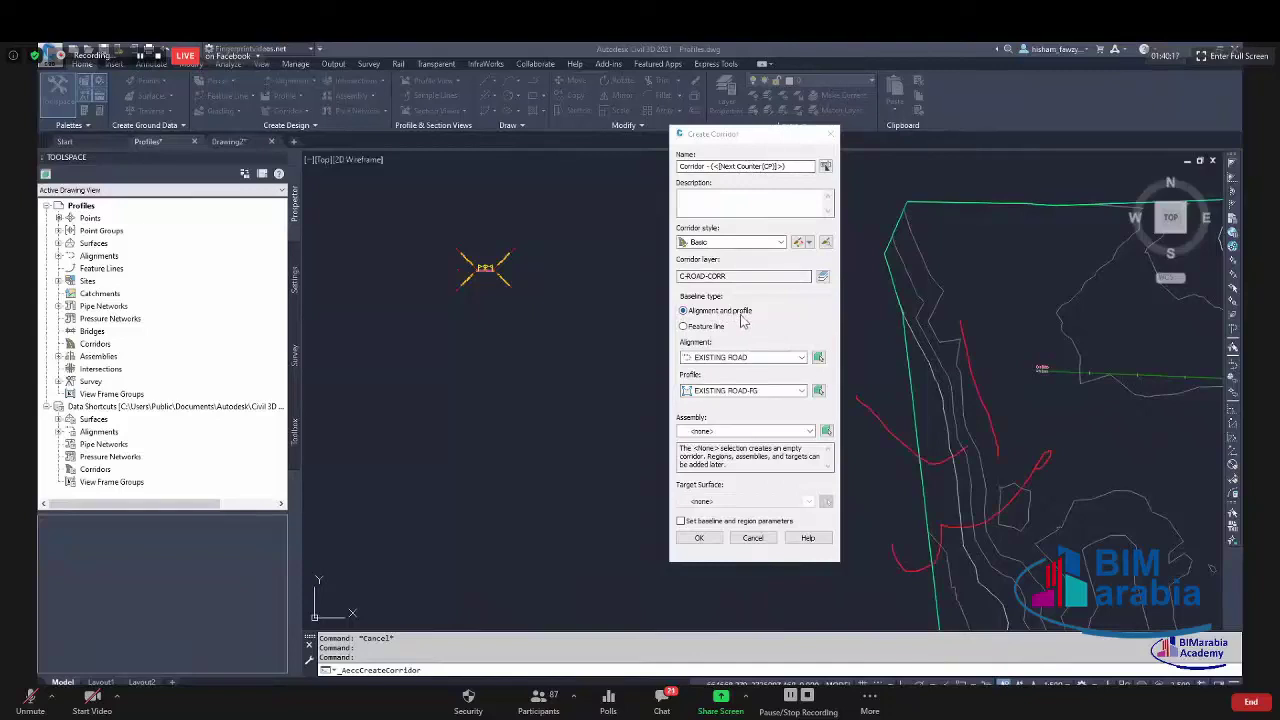
pyautogui.click(744, 357)
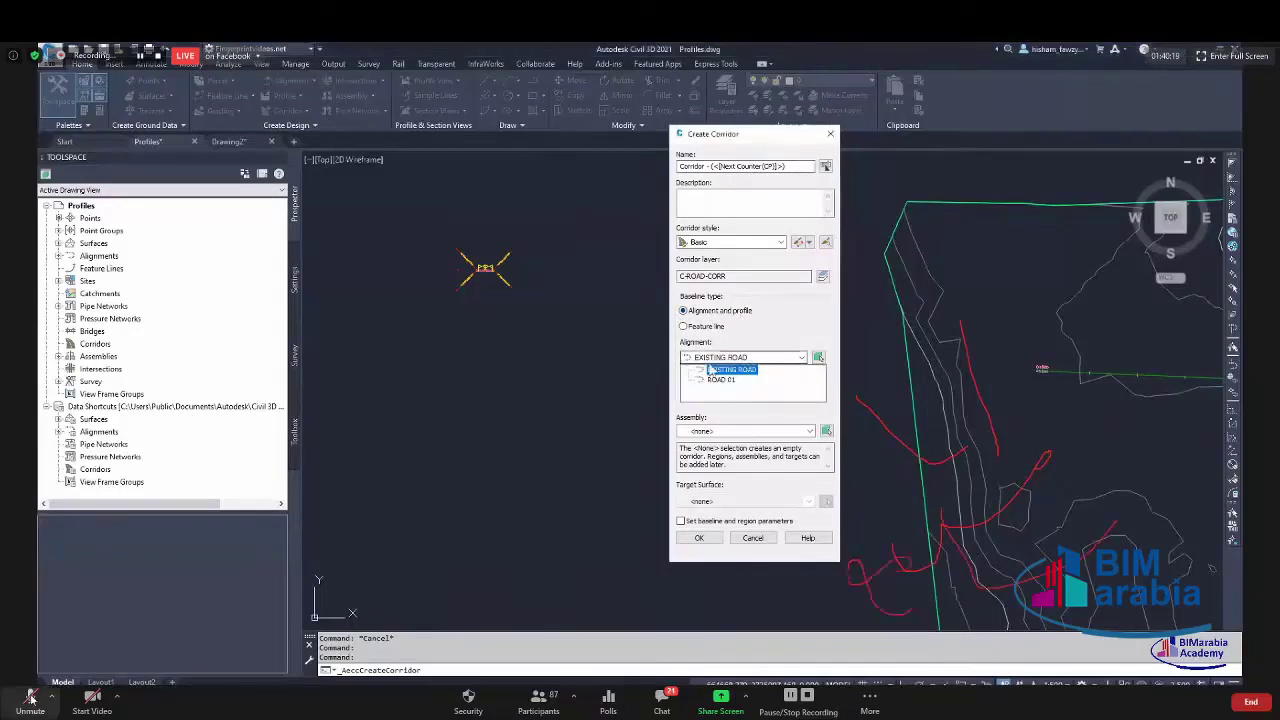
pyautogui.click(721, 380)
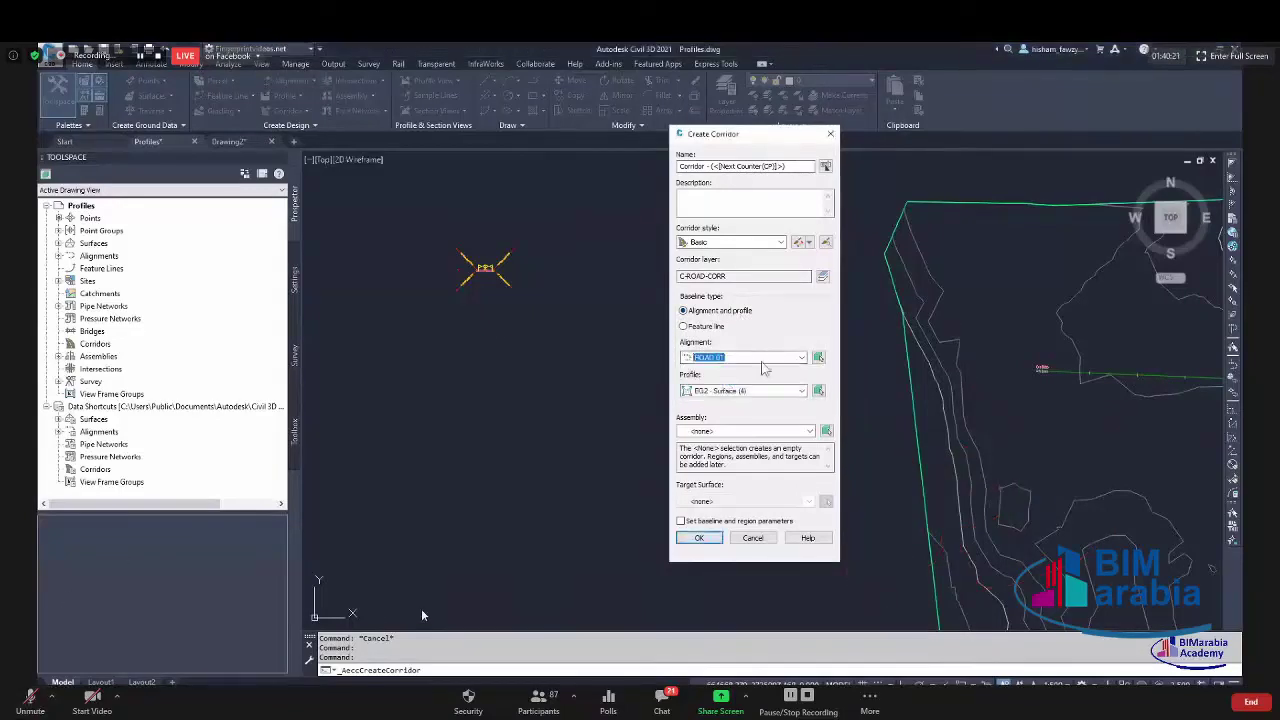
pyautogui.click(661, 700)
pyautogui.click(598, 392)
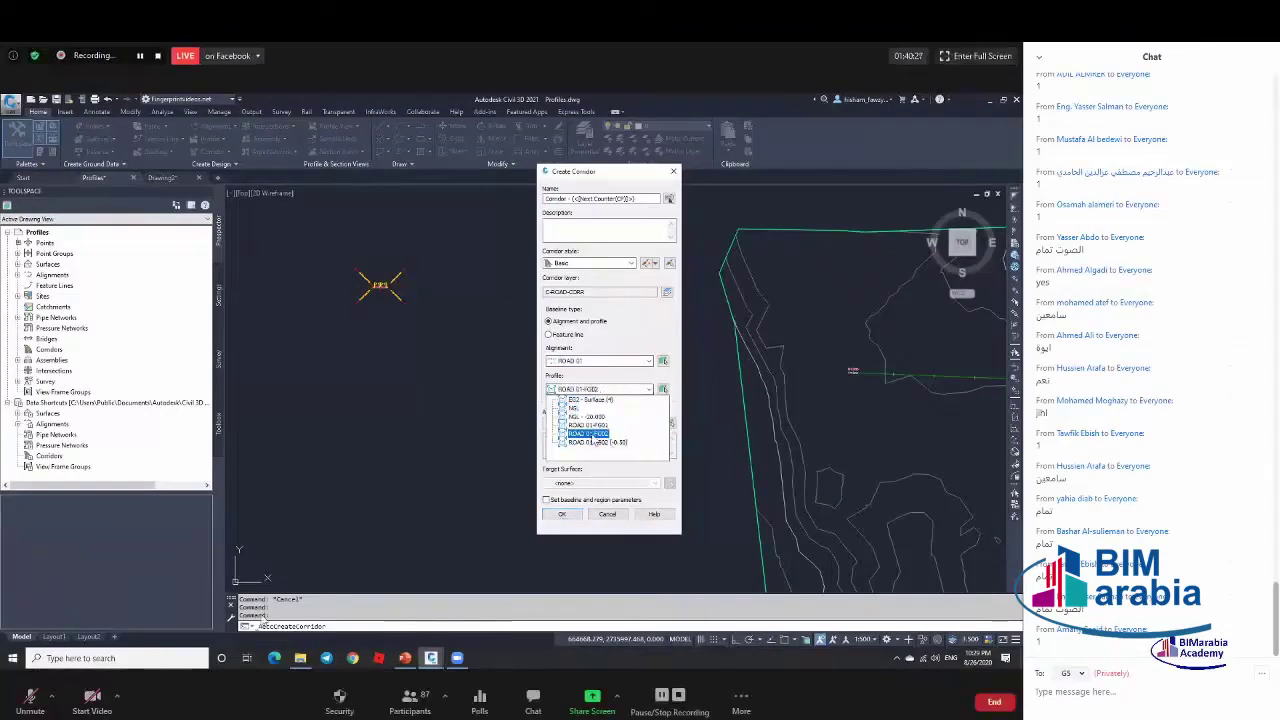
pyautogui.click(590, 433)
# Assign the Primary Road Full Section assembly and the NGL target surface to the corridor, and continue to its baseline and region parameters.
pyautogui.click(598, 424)
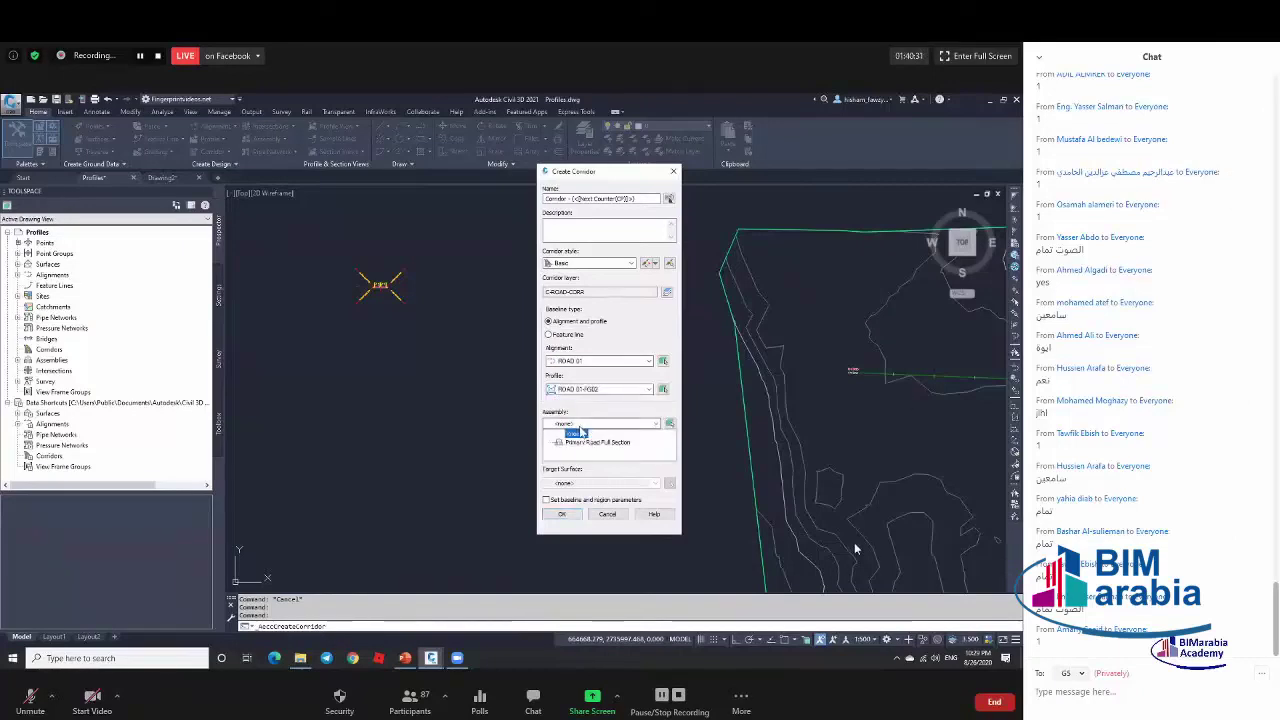
pyautogui.click(598, 442)
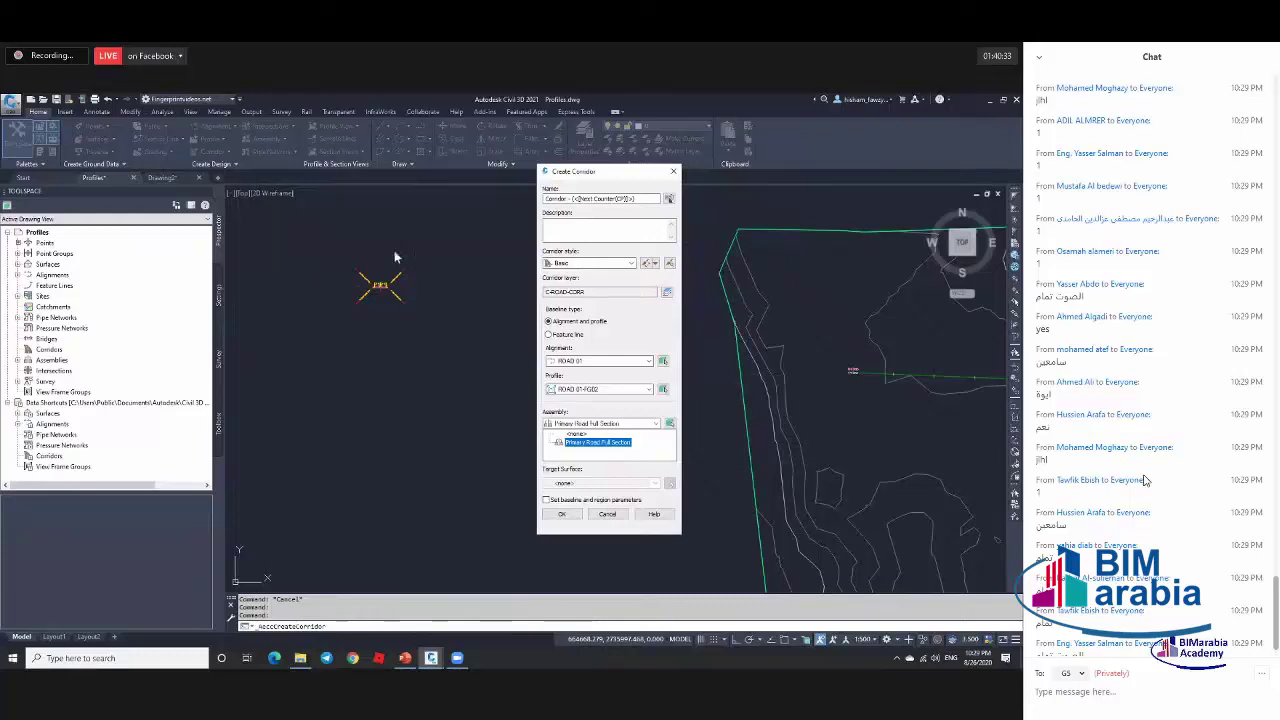
pyautogui.click(590, 442)
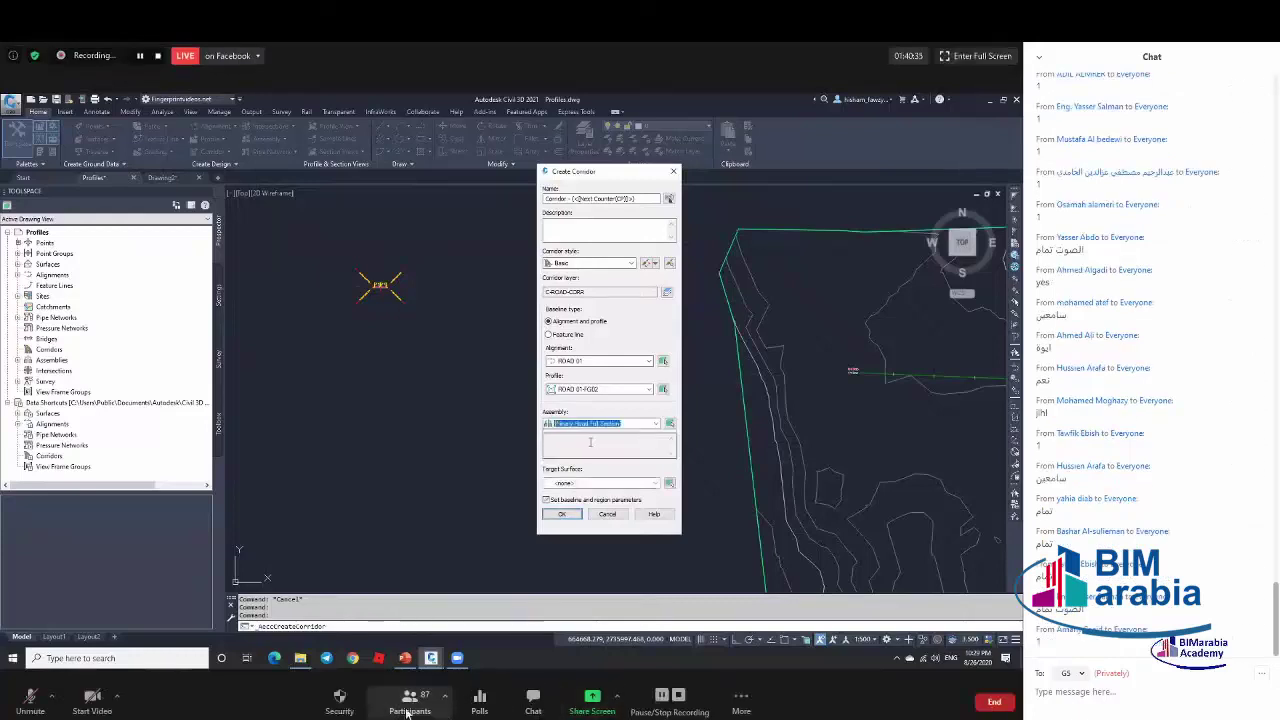
pyautogui.click(533, 700)
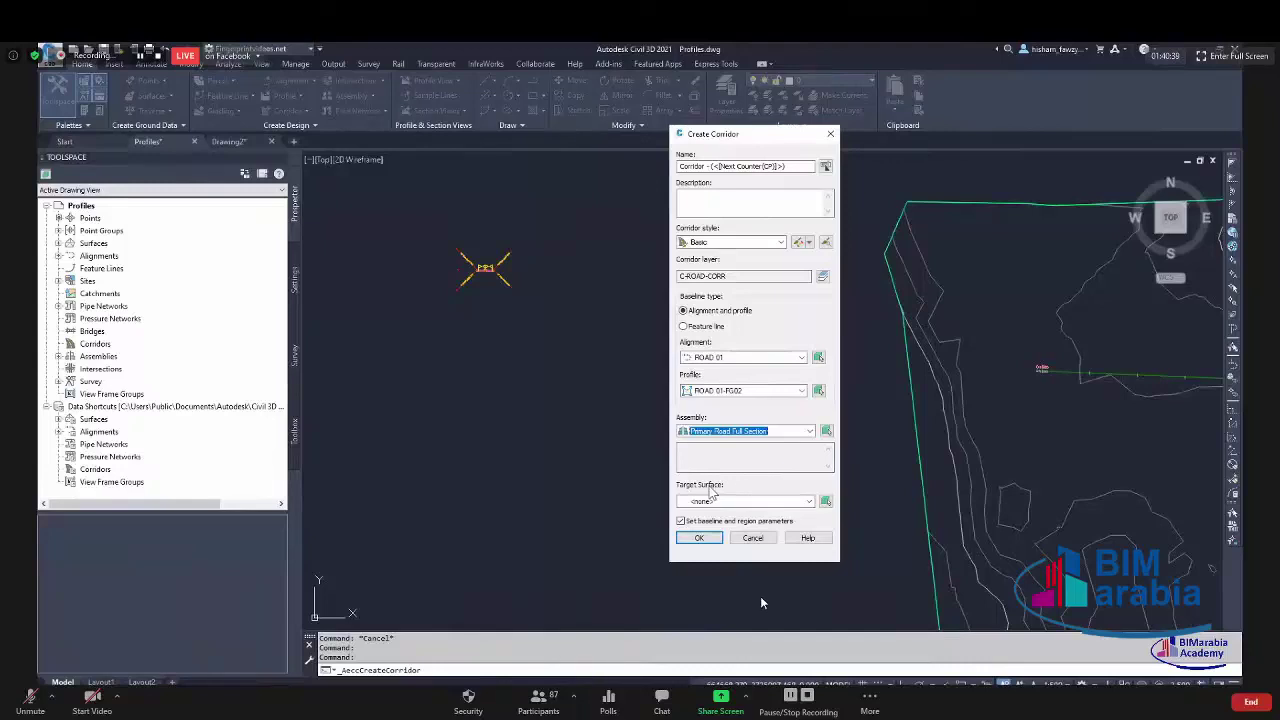
pyautogui.click(733, 501)
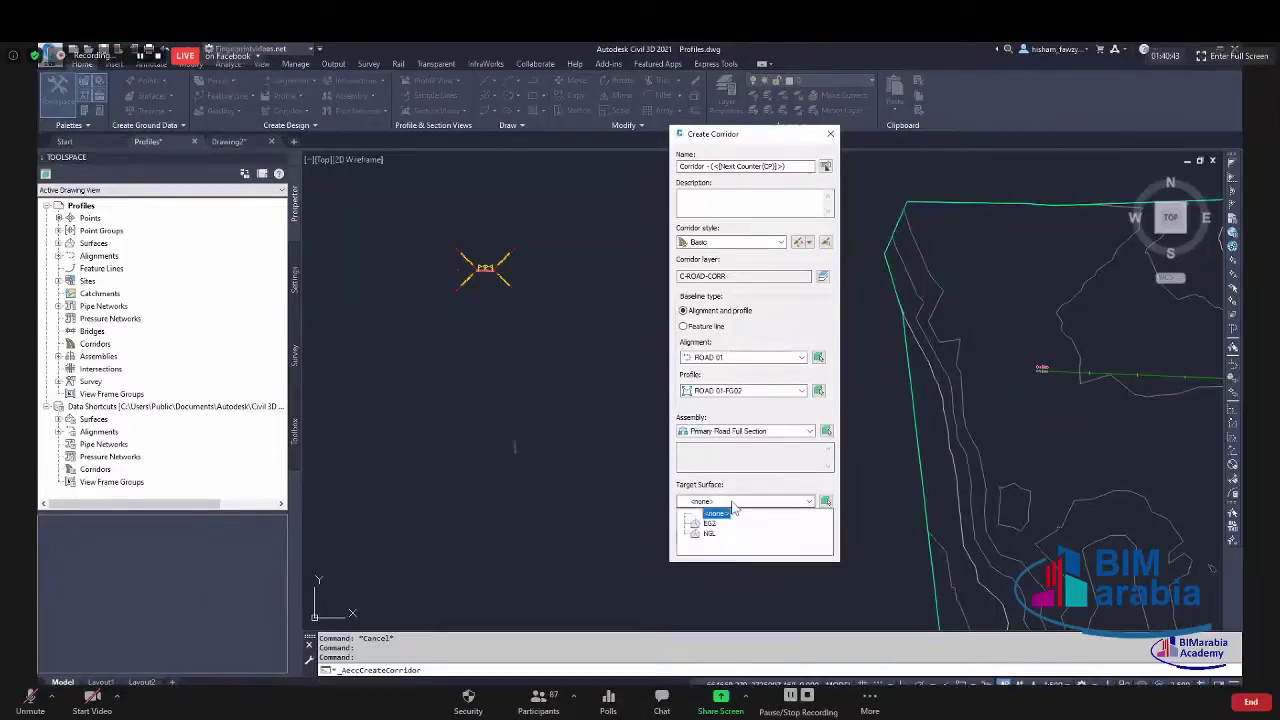
pyautogui.click(709, 533)
pyautogui.click(702, 536)
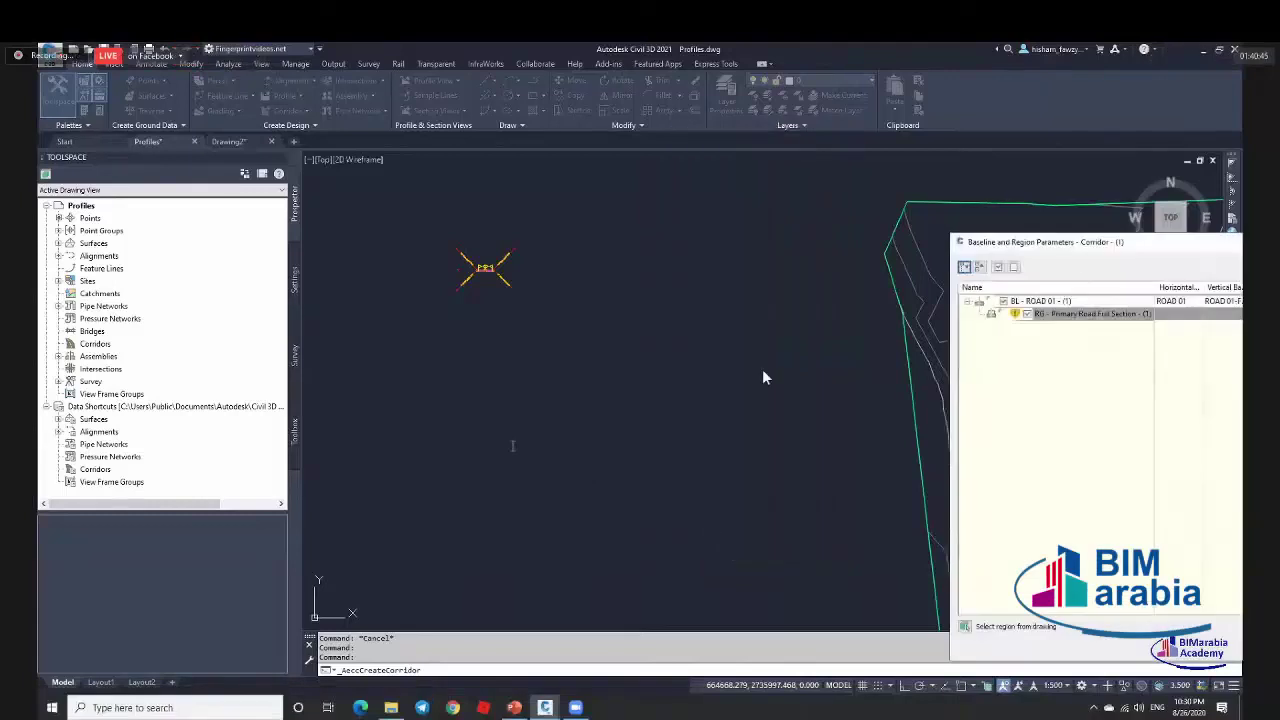
# Widen the Vertical Baseline column and pick the region's end station on the ROAD 01 alignment at about 0+300.
pyautogui.moveTo(1076, 252); pyautogui.dragTo(537, 162)
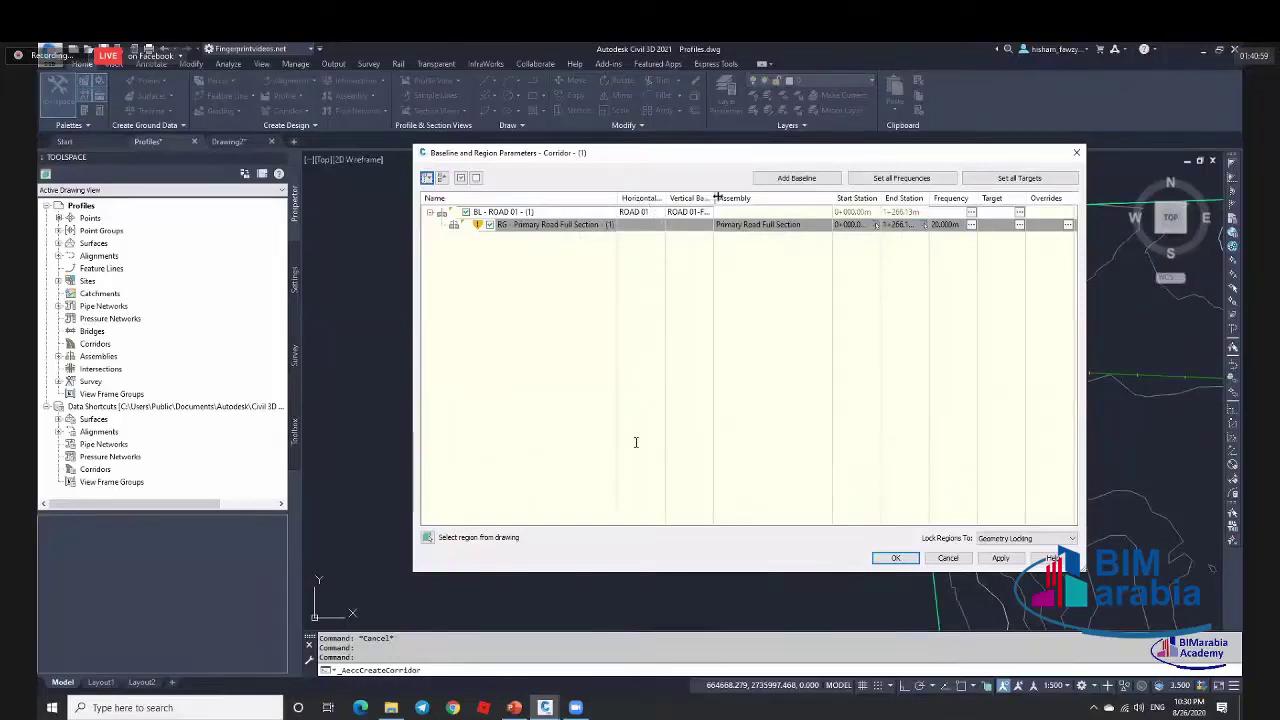
pyautogui.moveTo(716, 198); pyautogui.dragTo(748, 198)
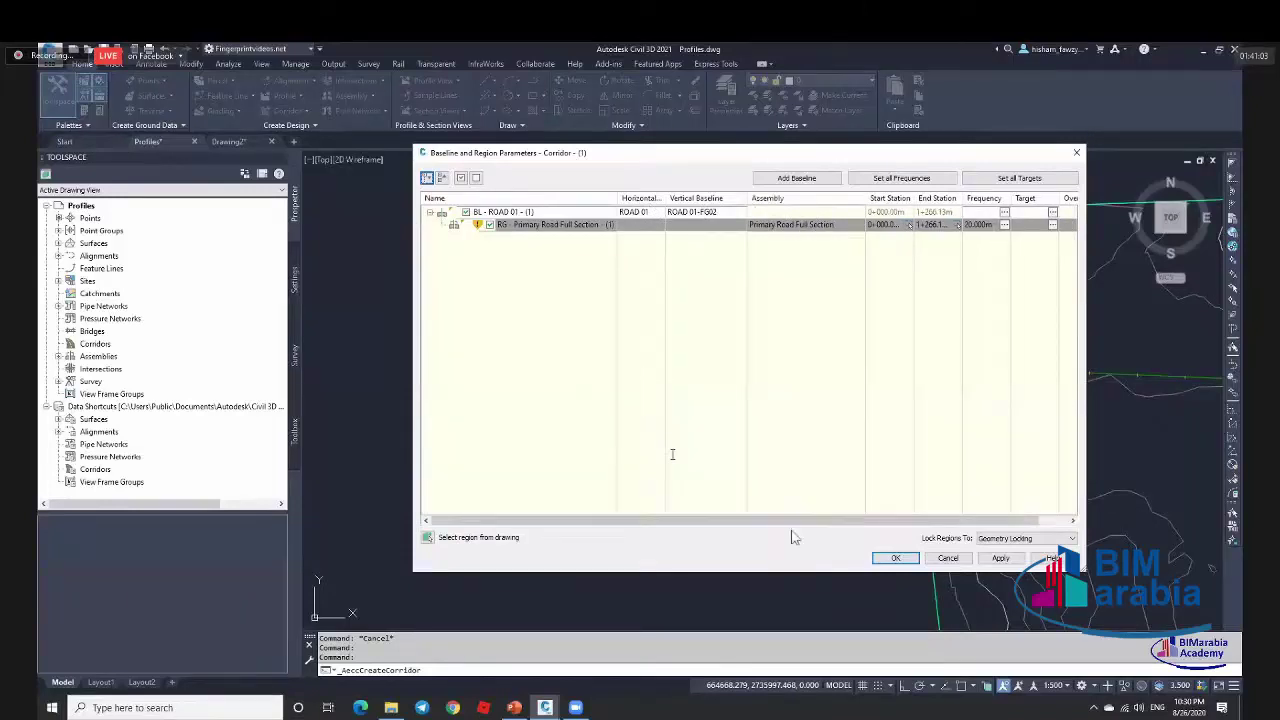
pyautogui.moveTo(760, 521); pyautogui.dragTo(790, 521)
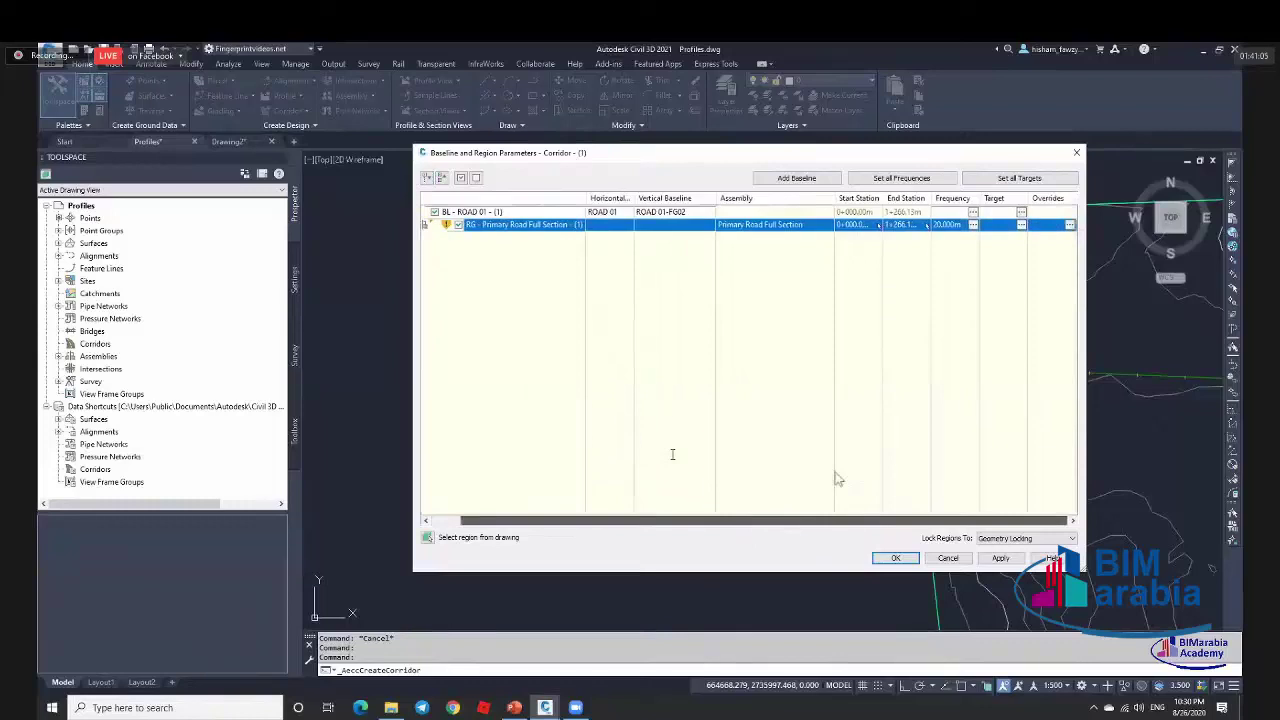
pyautogui.click(918, 224)
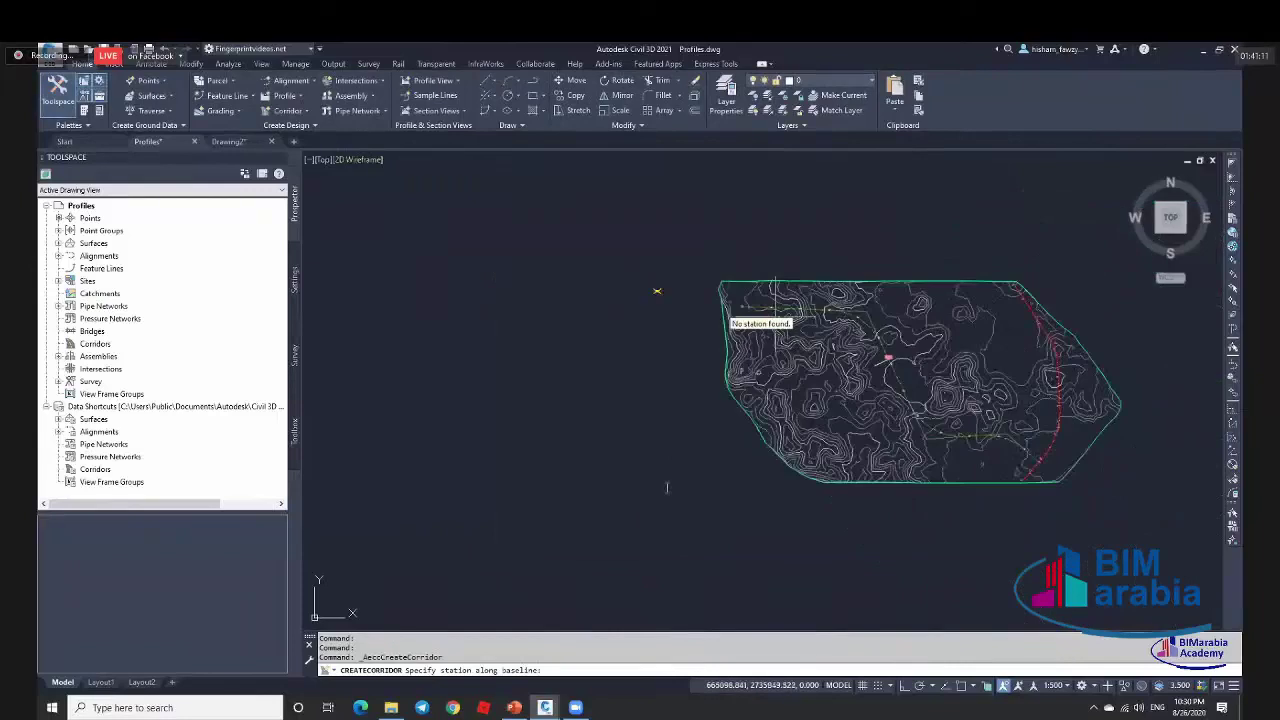
pyautogui.scroll(5, 735, 320)
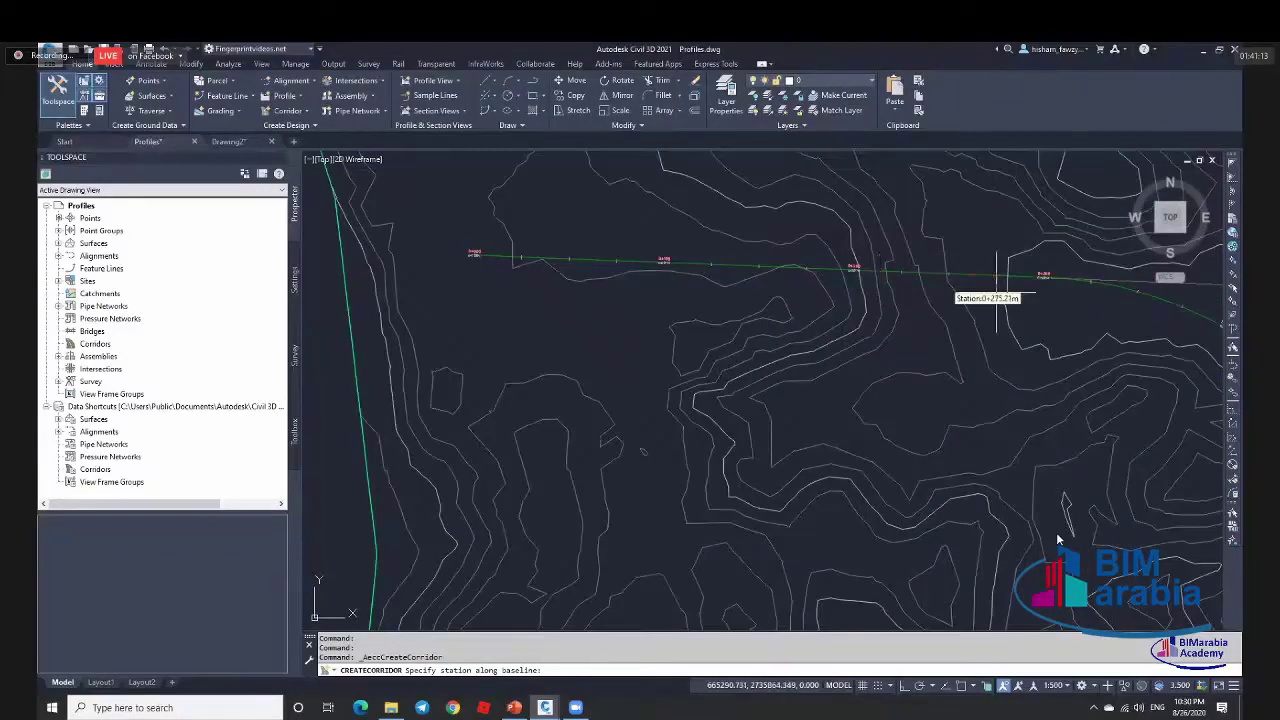
pyautogui.click(1048, 292)
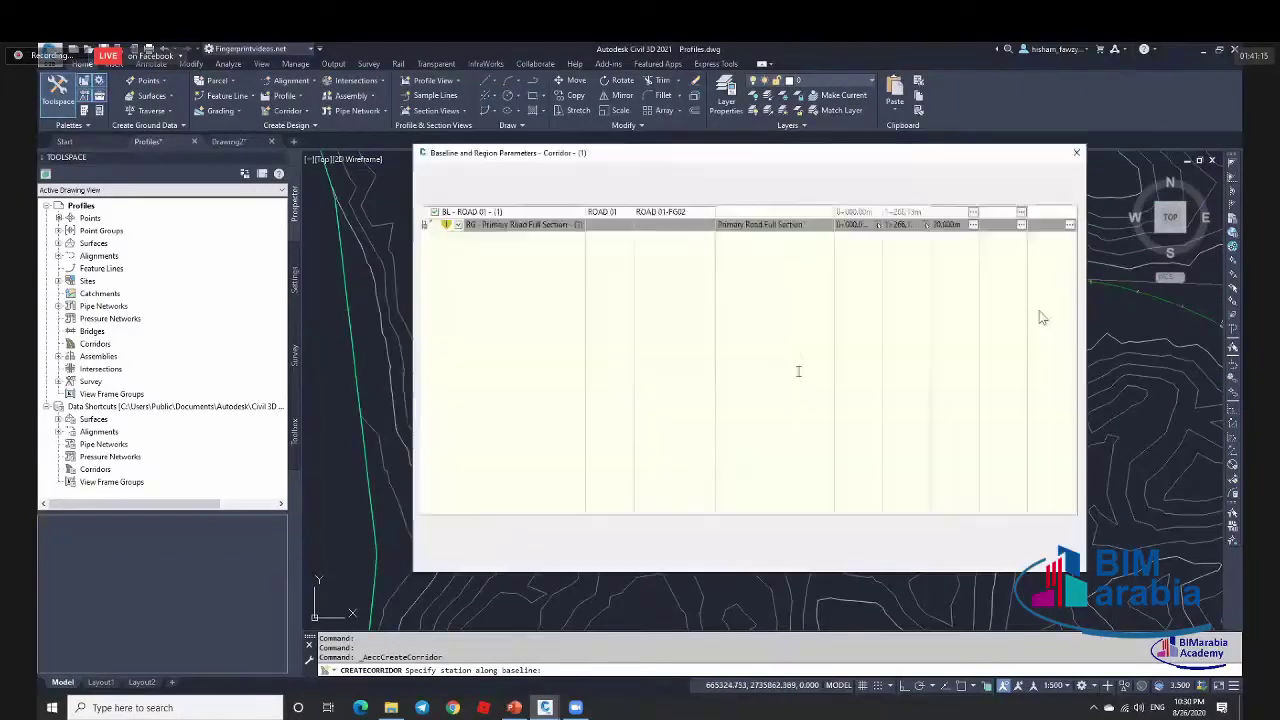
# Set the region's end station to 0+300 and its assembly frequency along tangents to 10 m.
pyautogui.click(910, 226)
pyautogui.click(903, 238)
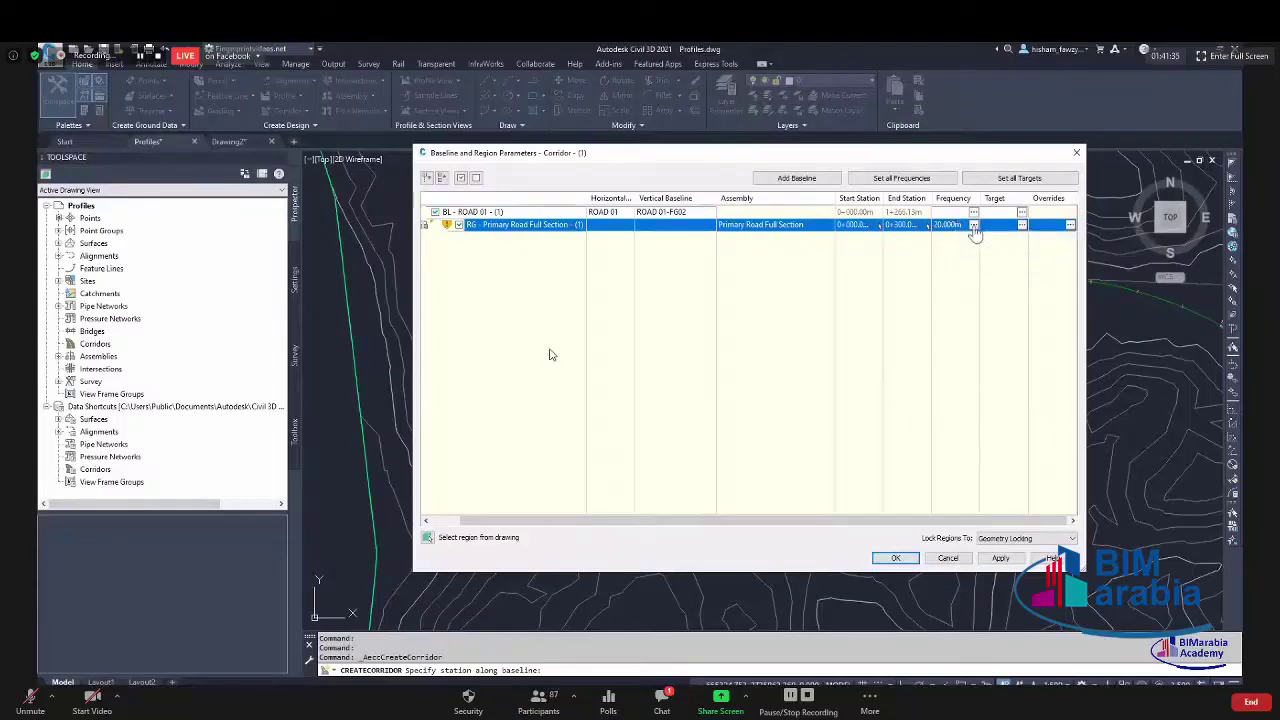
pyautogui.click(974, 226)
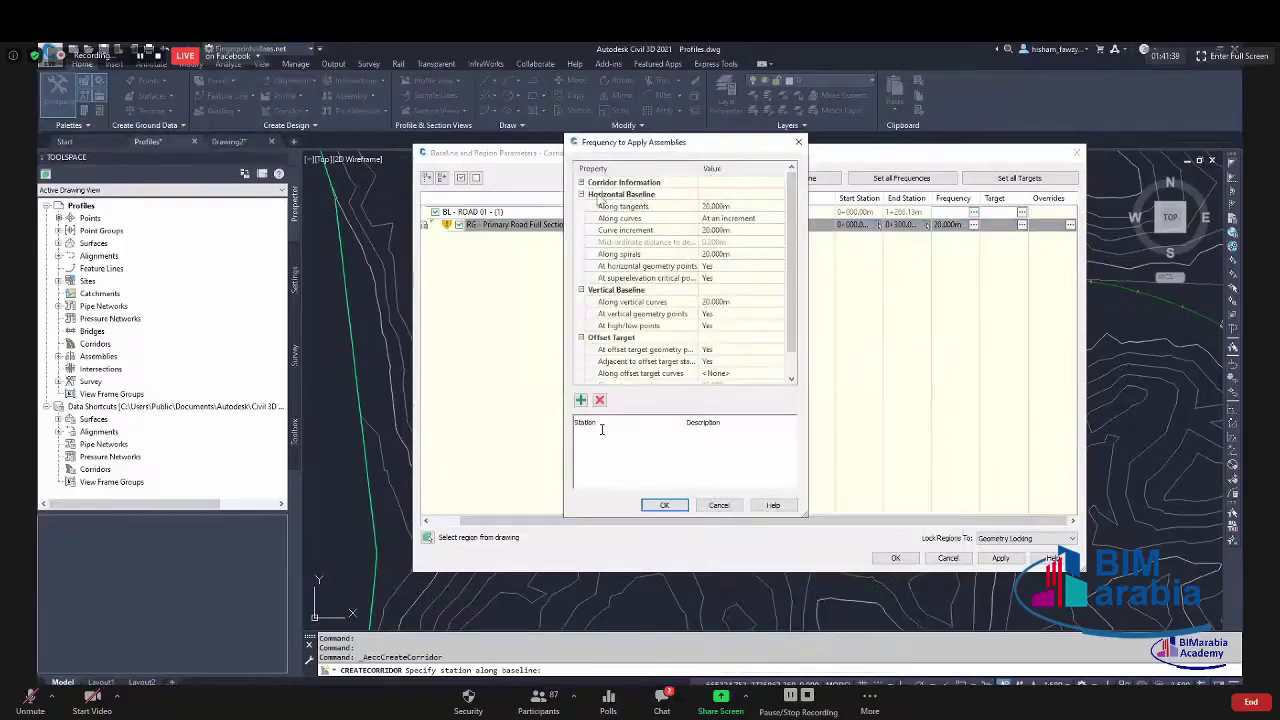
pyautogui.click(662, 207)
pyautogui.click(731, 206)
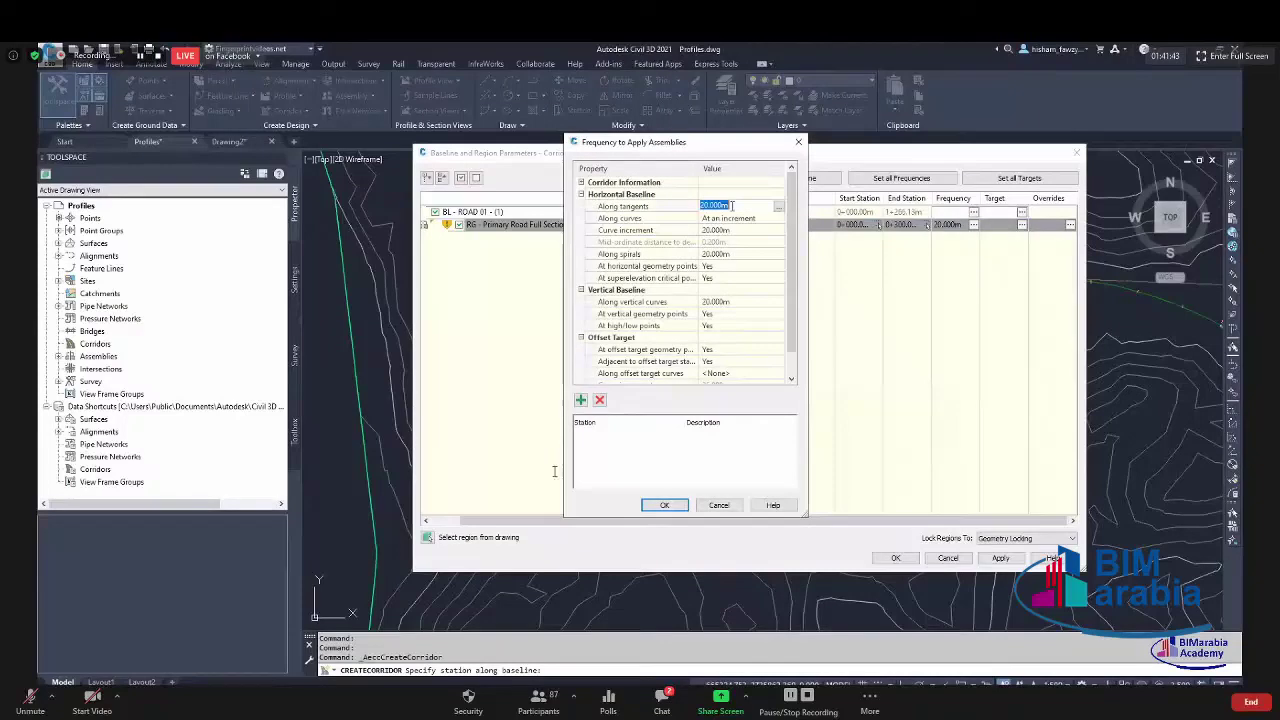
pyautogui.write('10')
pyautogui.press('Return')
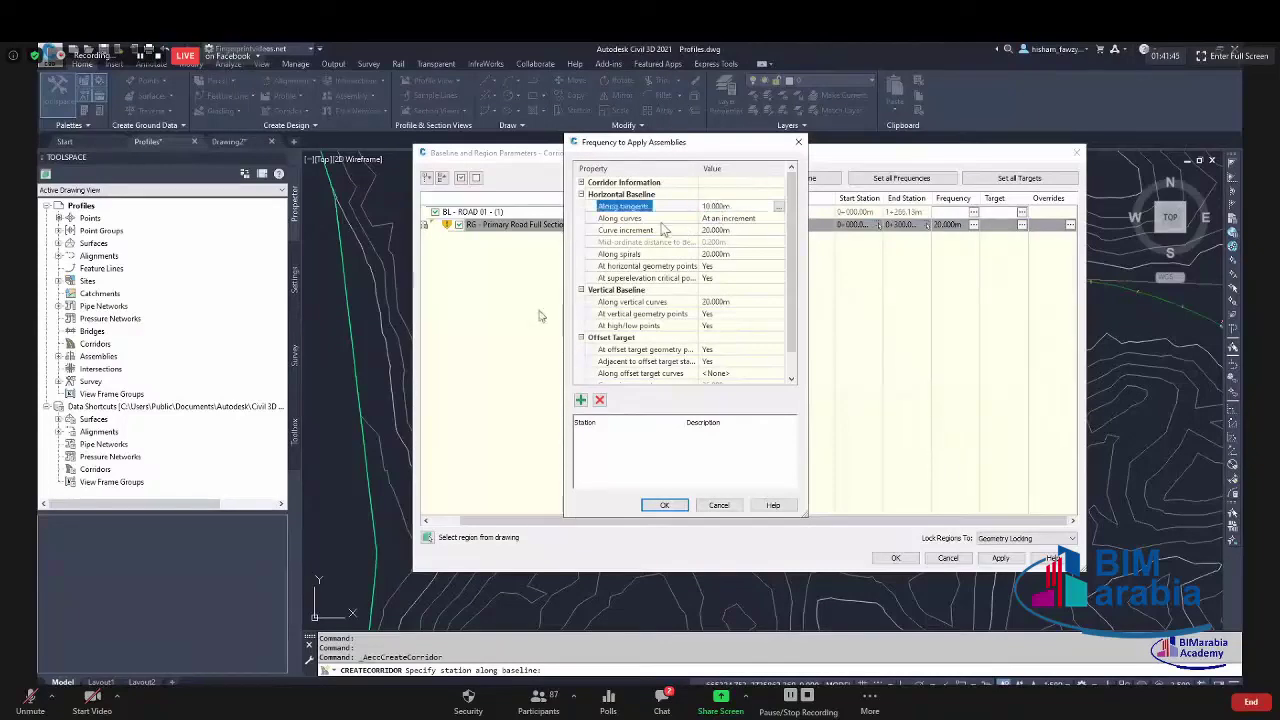
# Set the region's curve increment and its frequency along spirals to 5 m, and accept the frequency settings.
pyautogui.click(650, 230)
pyautogui.click(745, 232)
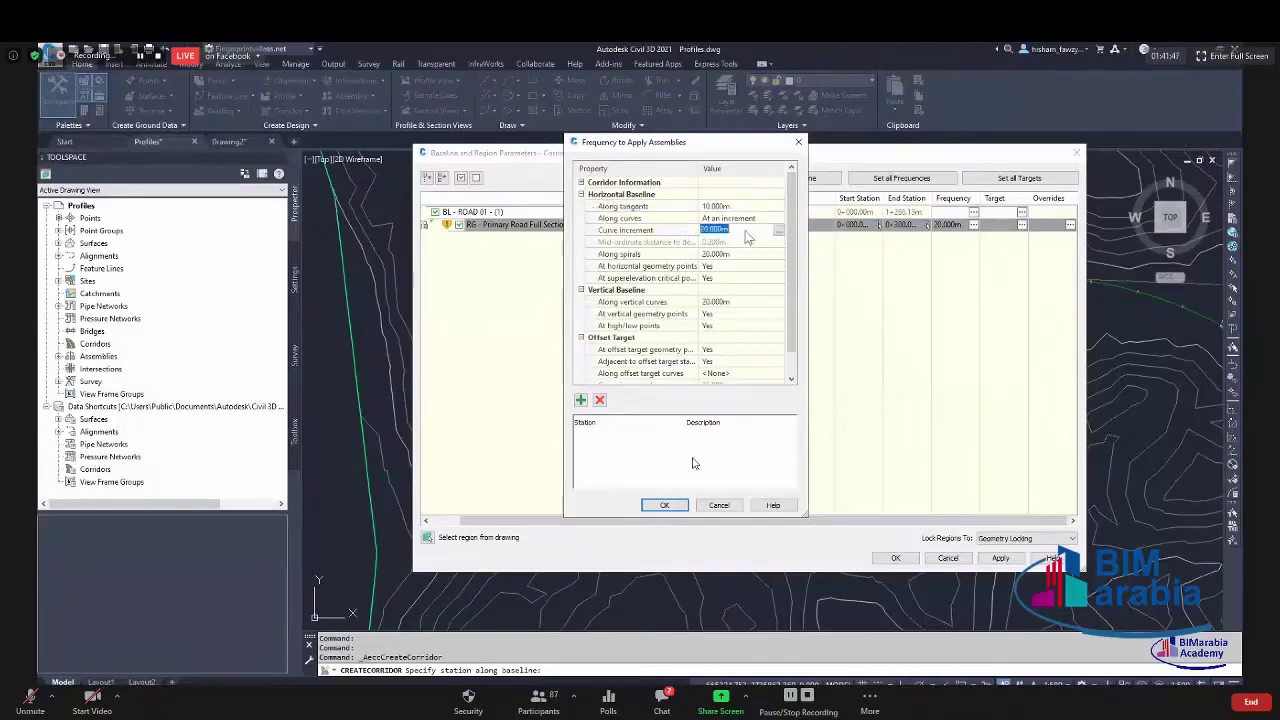
pyautogui.write('5')
pyautogui.press('Return')
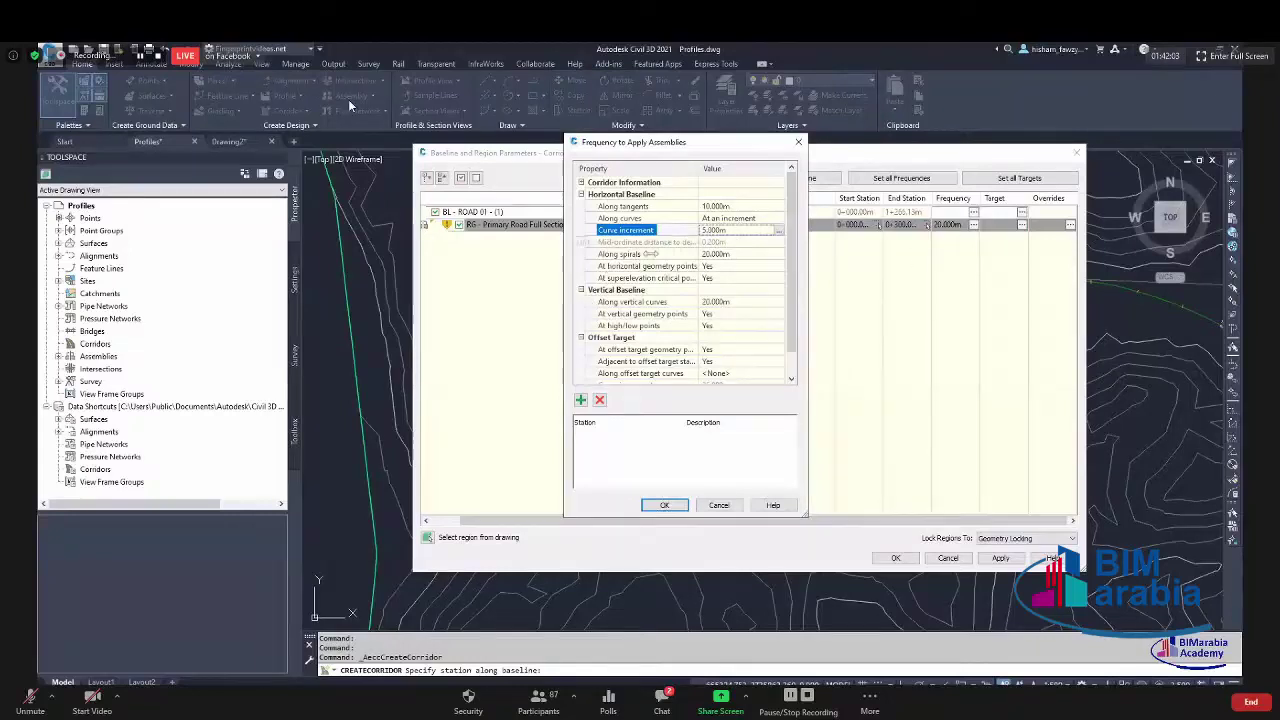
pyautogui.click(740, 254)
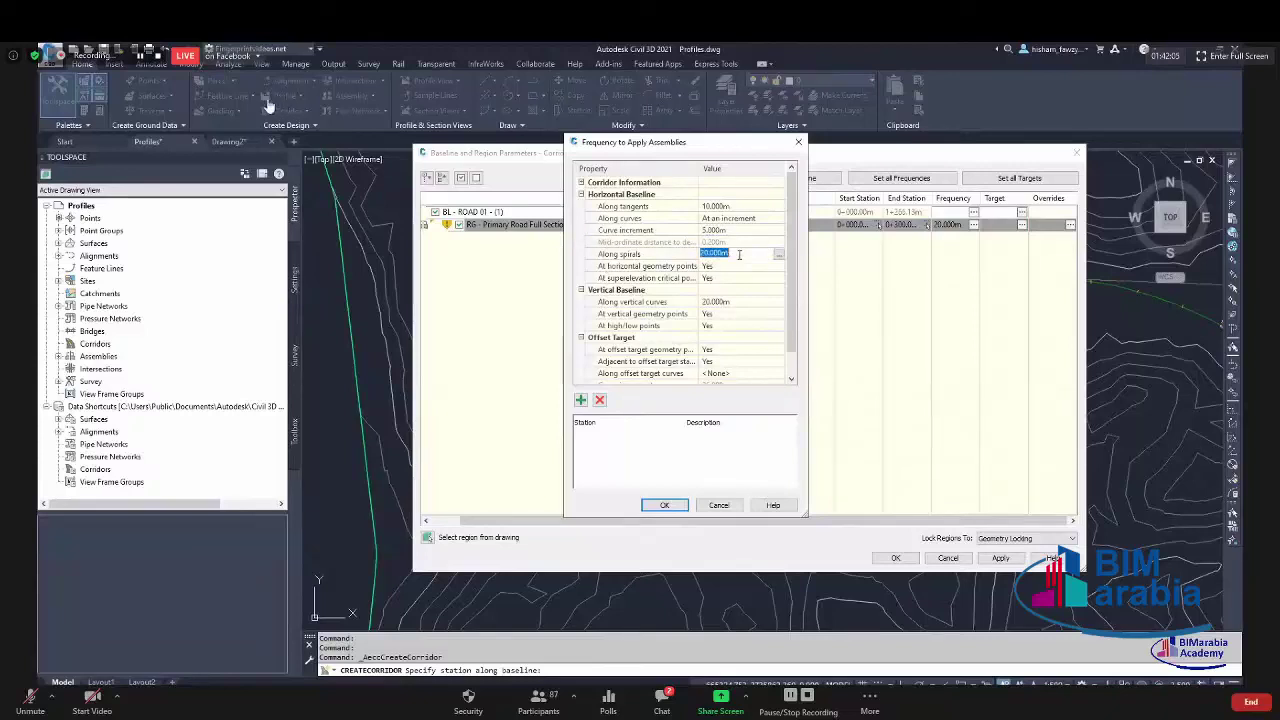
pyautogui.write('5')
pyautogui.press('Return')
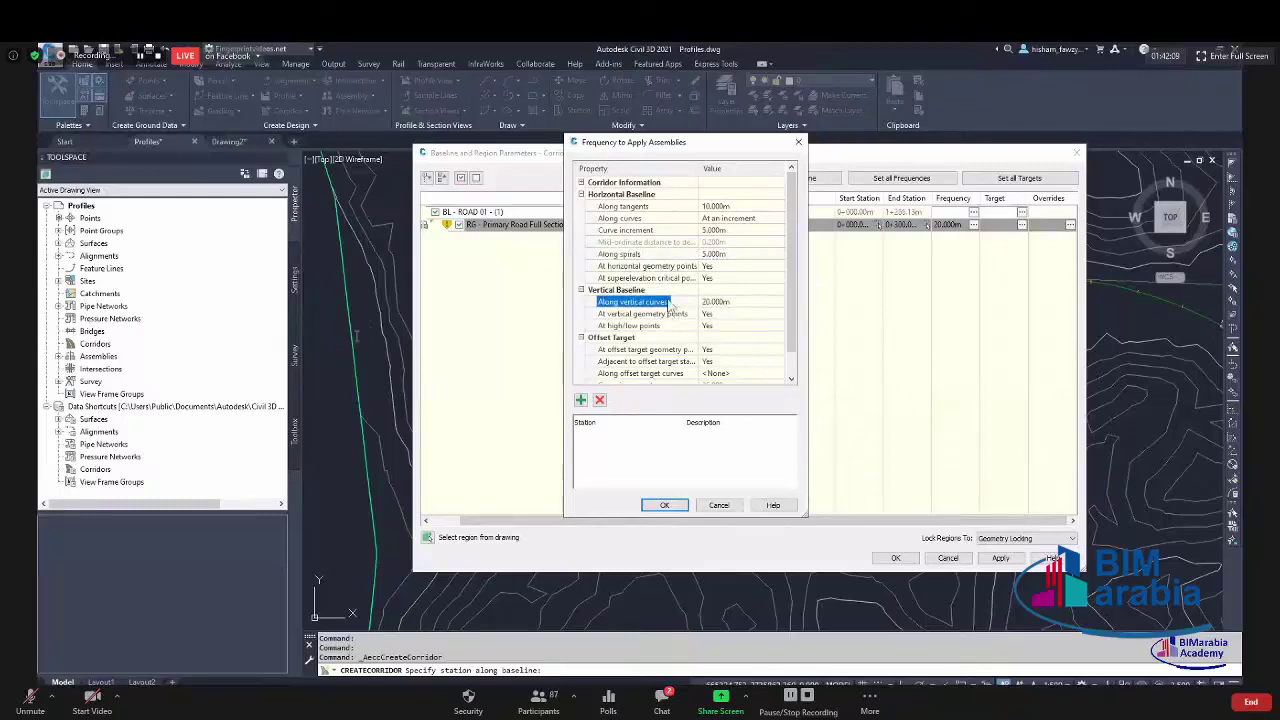
pyautogui.click(640, 267)
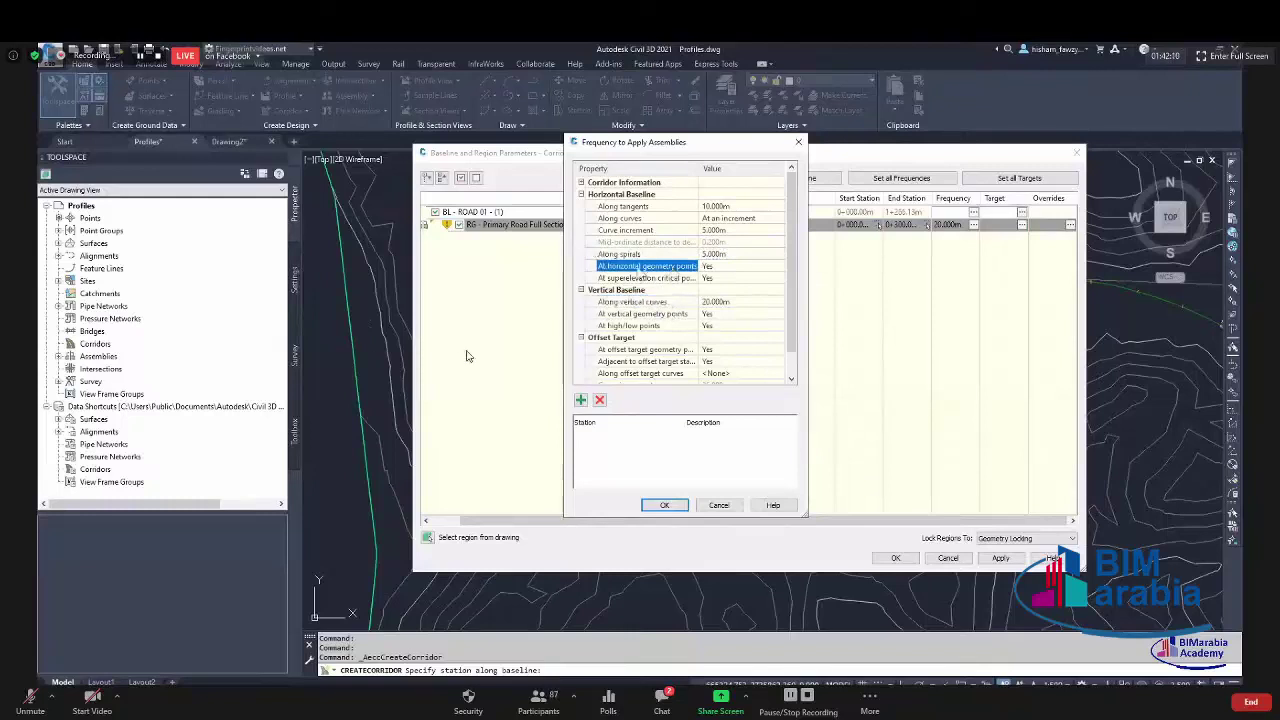
pyautogui.click(686, 280)
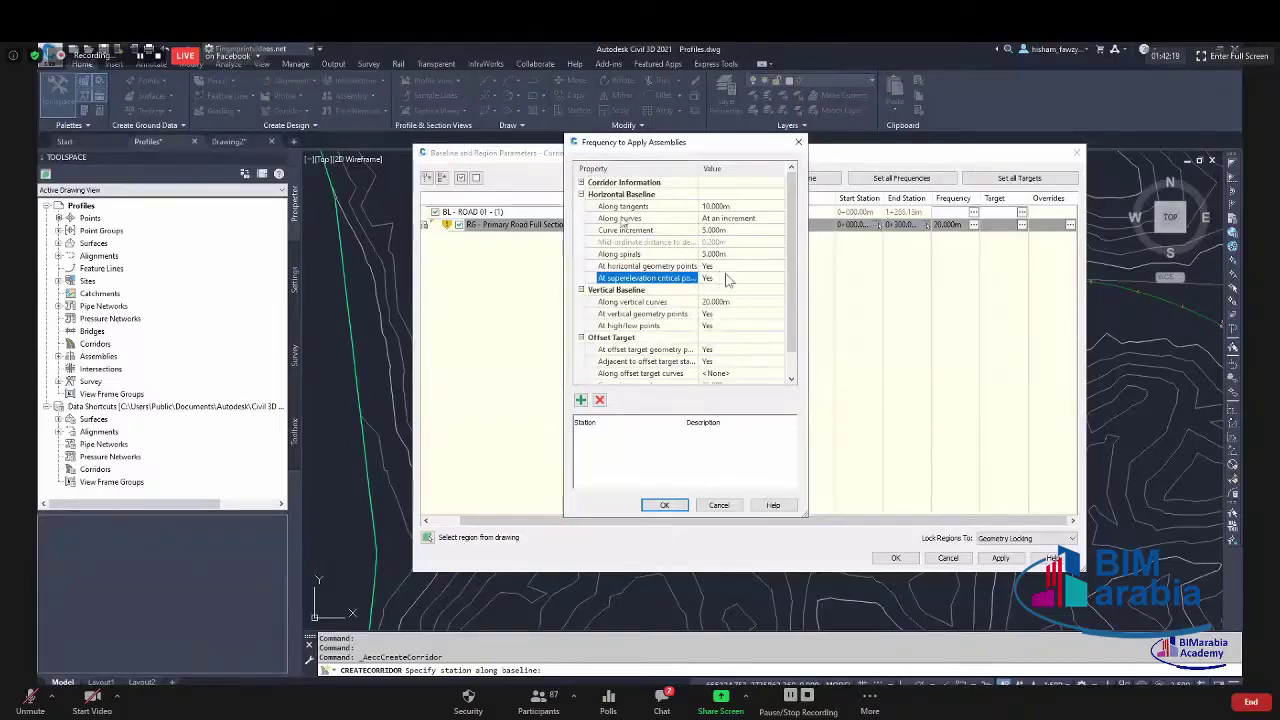
pyautogui.press('Up')
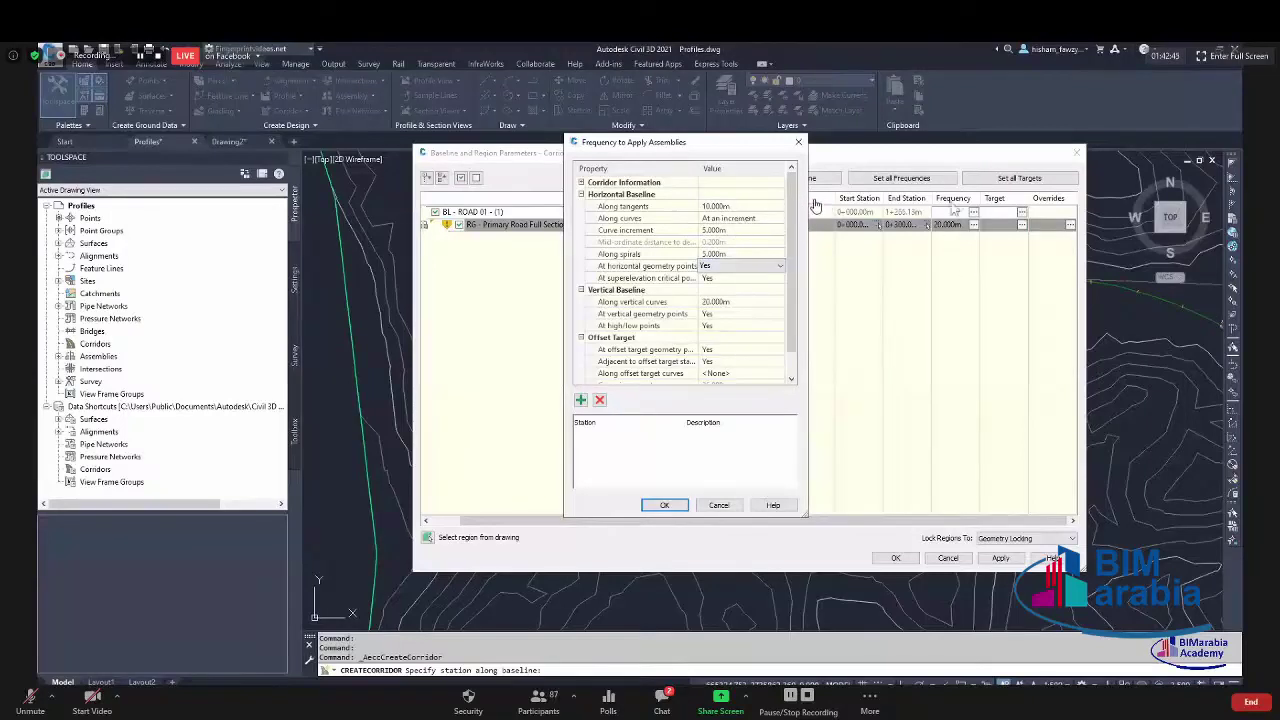
pyautogui.click(666, 505)
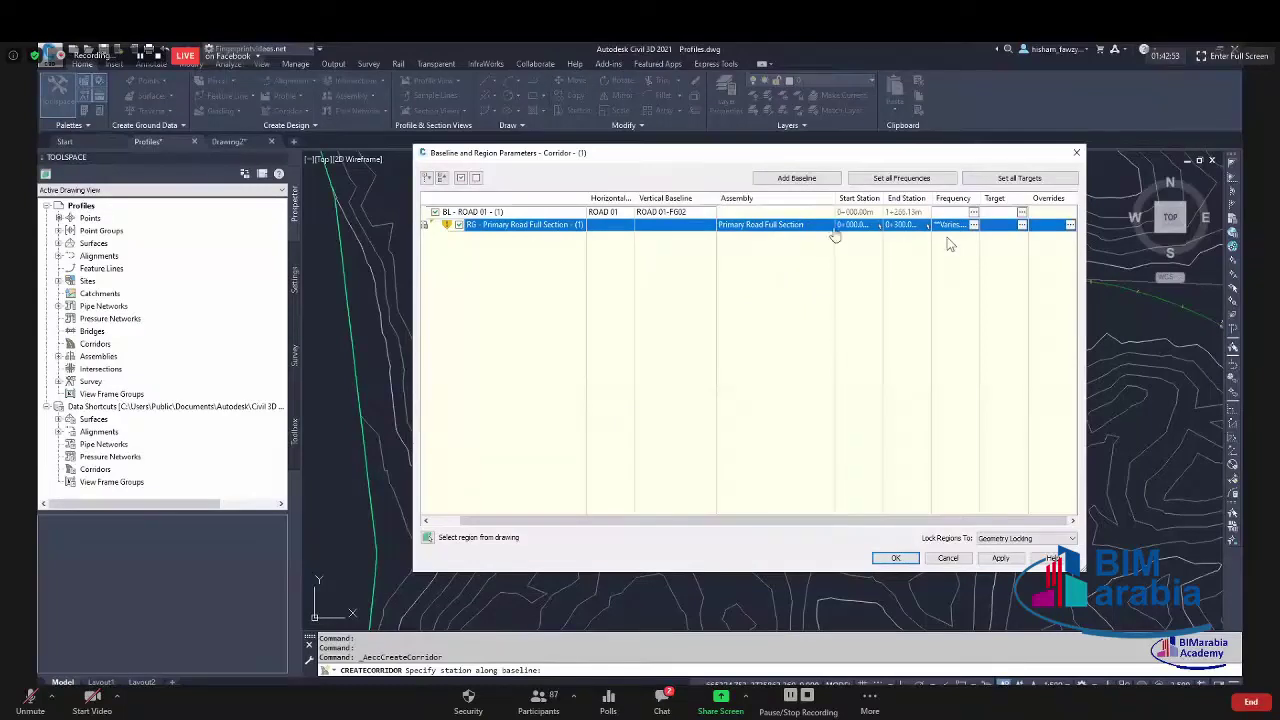
# Map all surface targets of the Primary Road Full Section region to the NGL surface.
pyautogui.click(1022, 225)
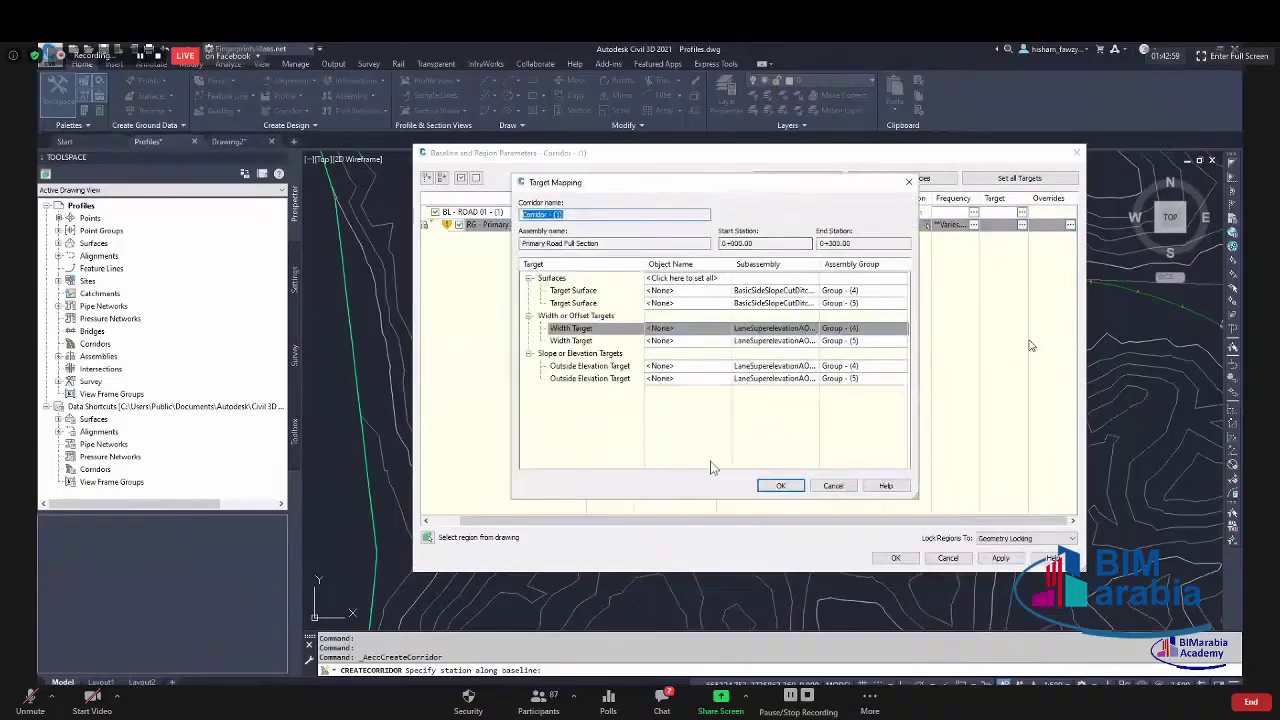
pyautogui.click(582, 279)
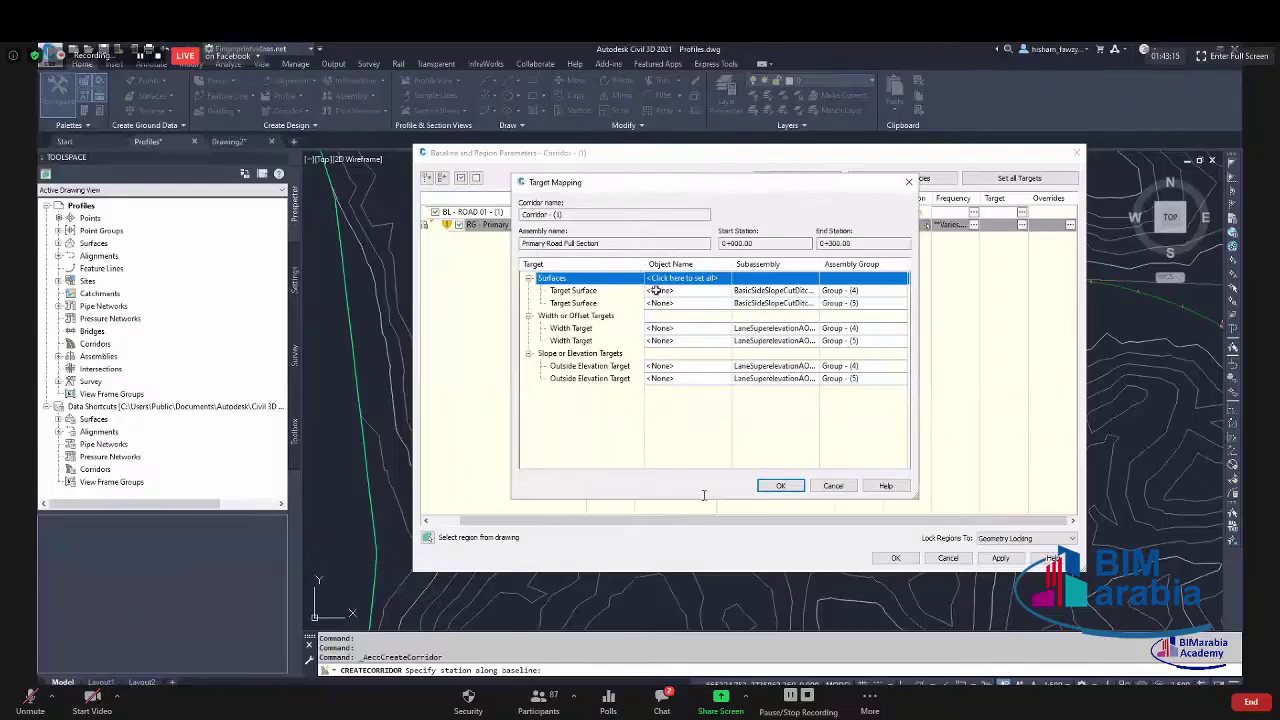
pyautogui.click(712, 278)
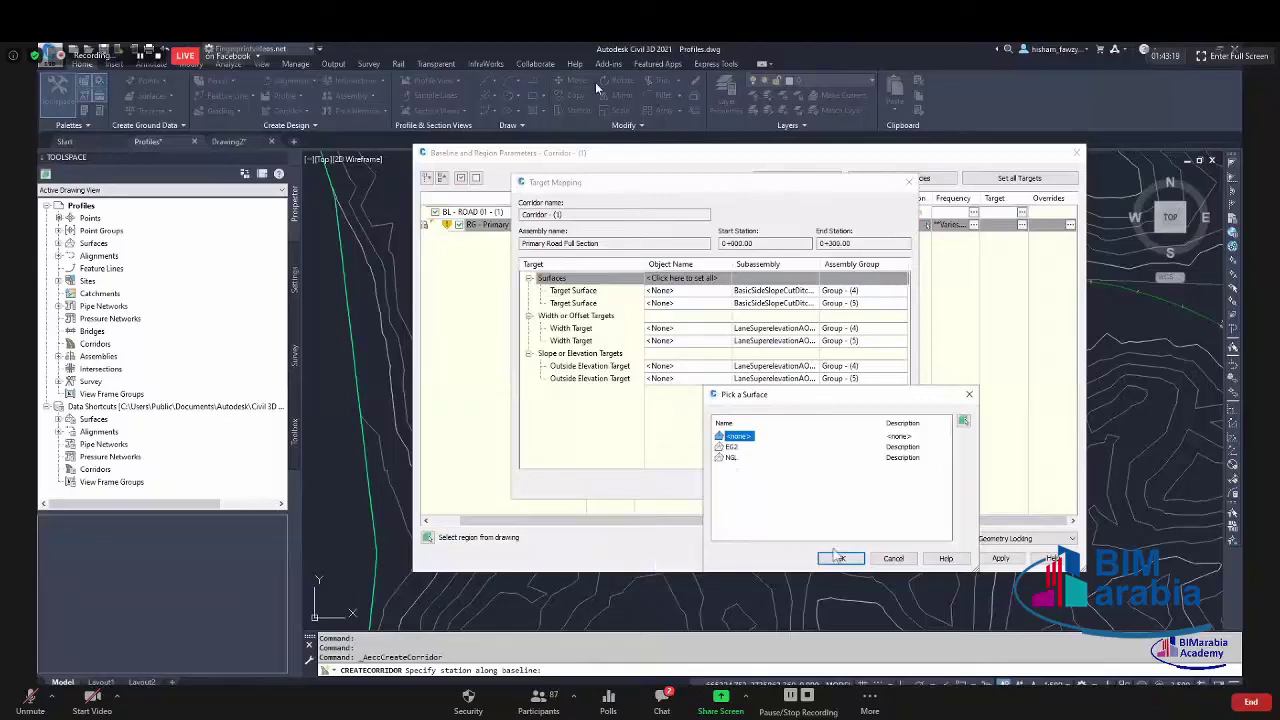
pyautogui.click(730, 457)
pyautogui.click(840, 558)
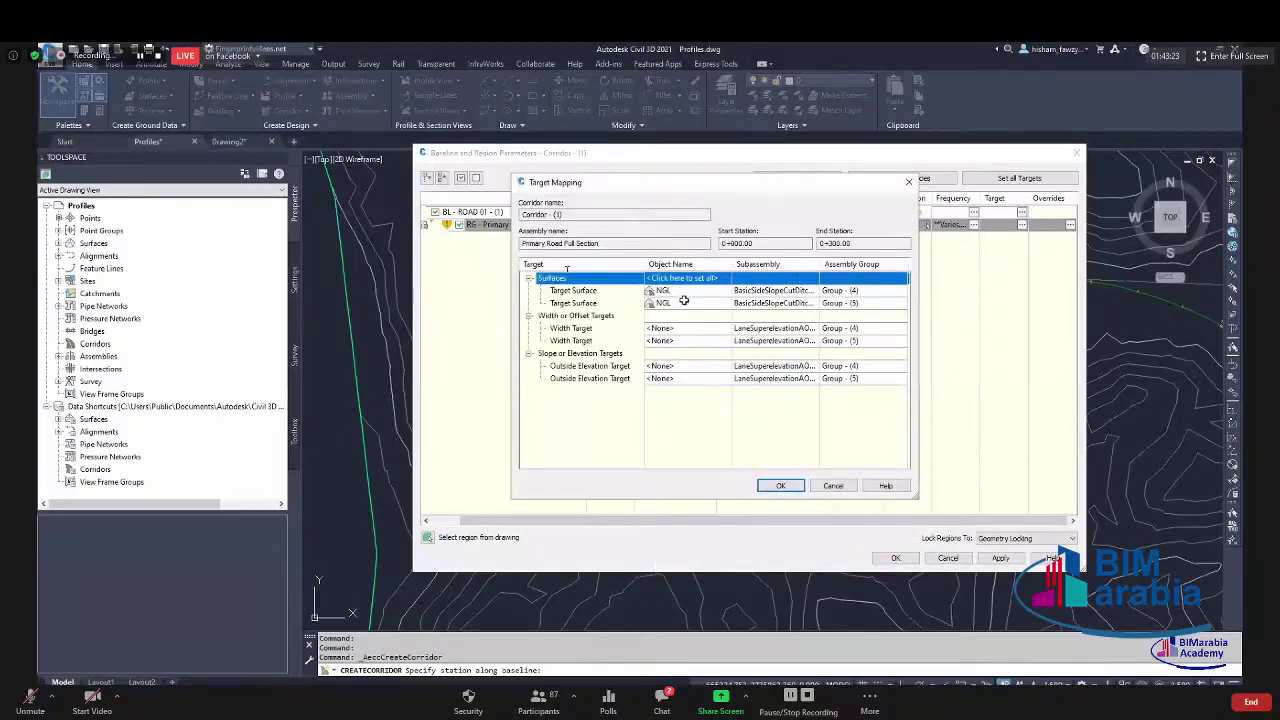
# Review the region's target surfaces, its width or offset targets, and its slope or elevation targets.
pyautogui.click(763, 290)
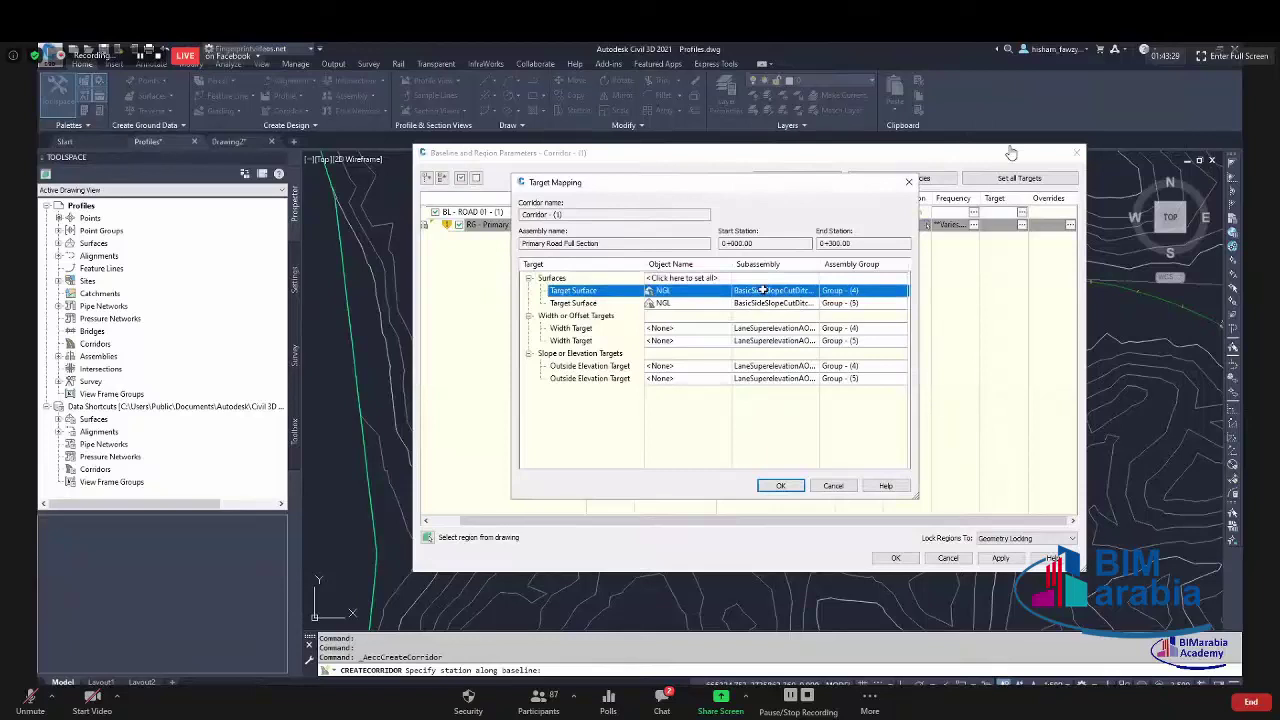
pyautogui.click(603, 306)
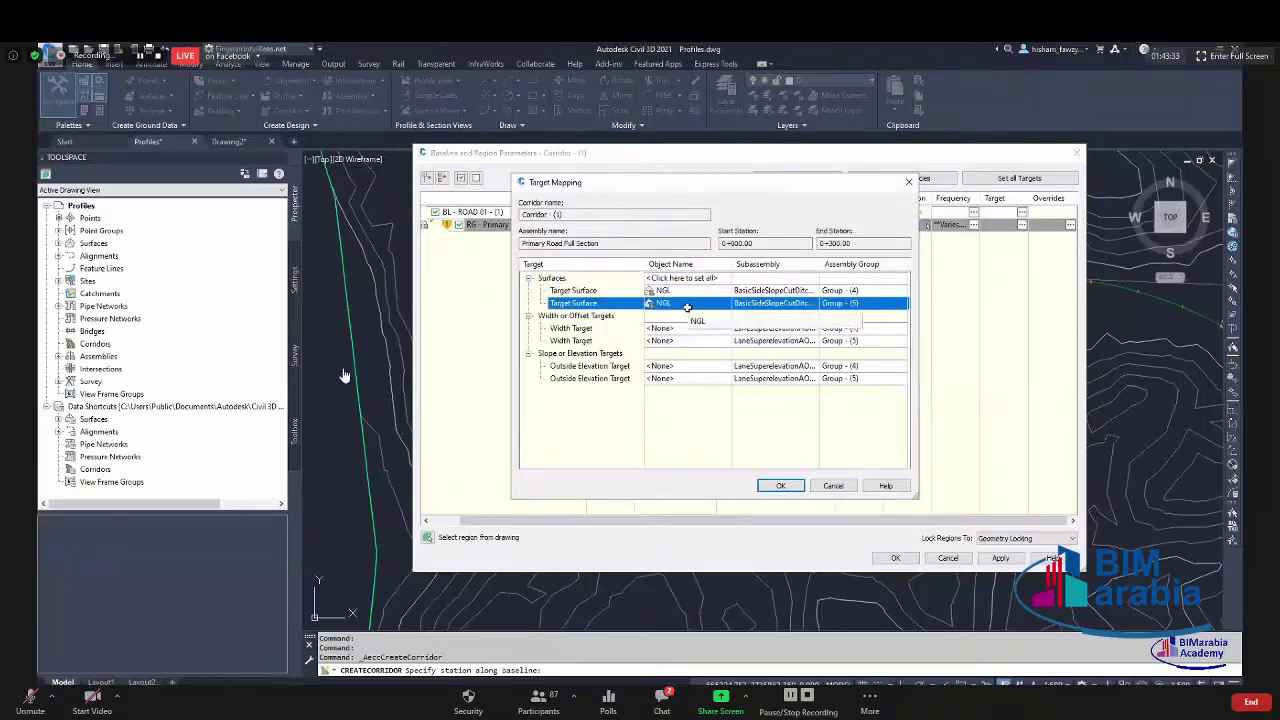
pyautogui.click(615, 319)
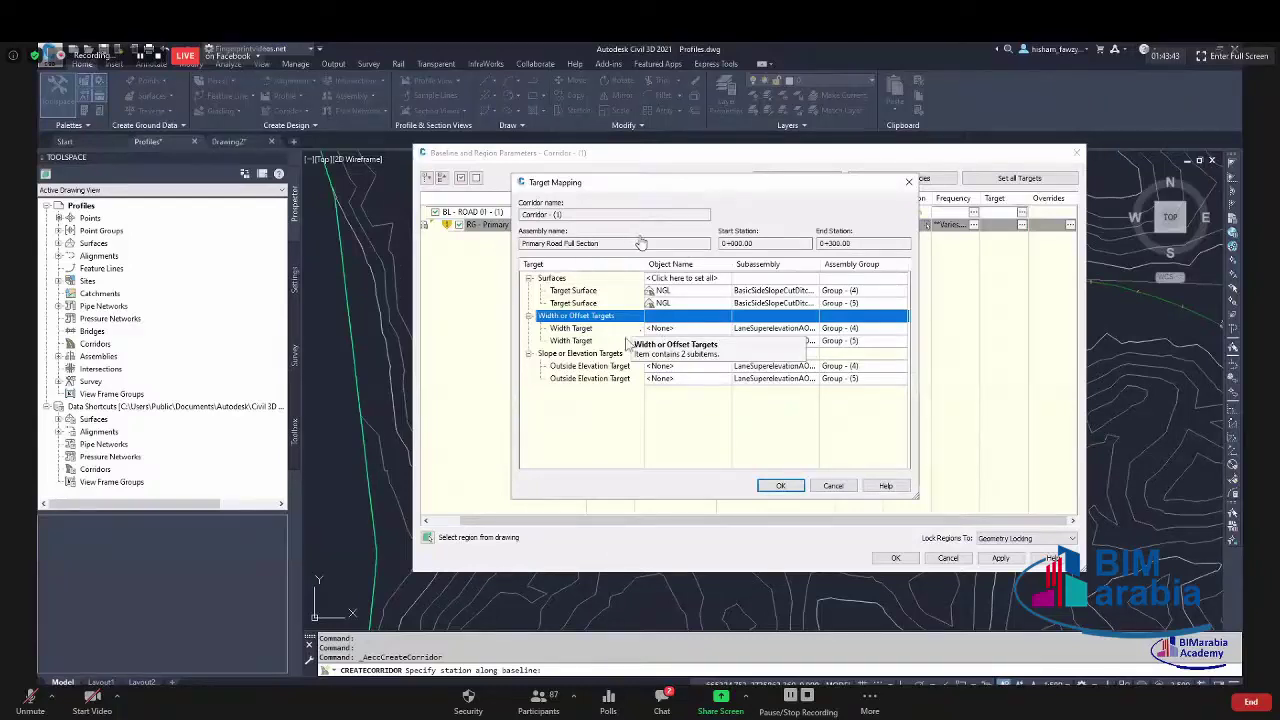
pyautogui.press('Down')
pyautogui.press('Down')
pyautogui.press('Up')
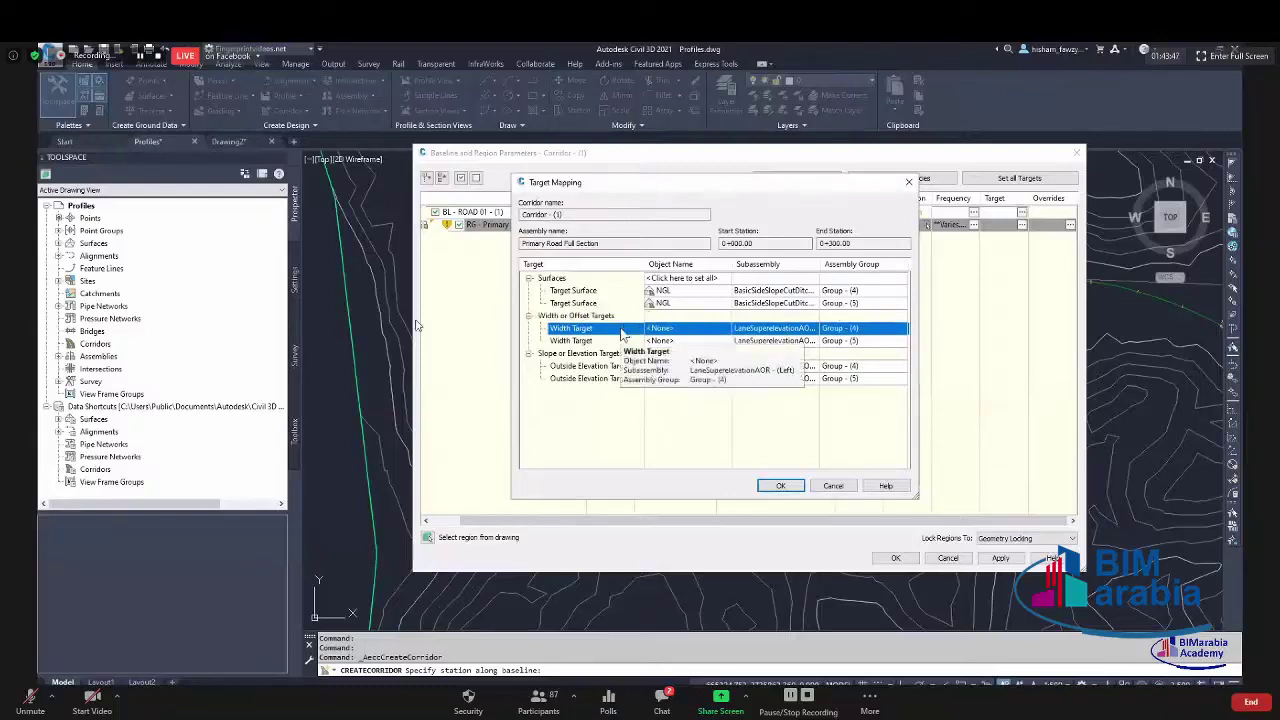
pyautogui.press('Down')
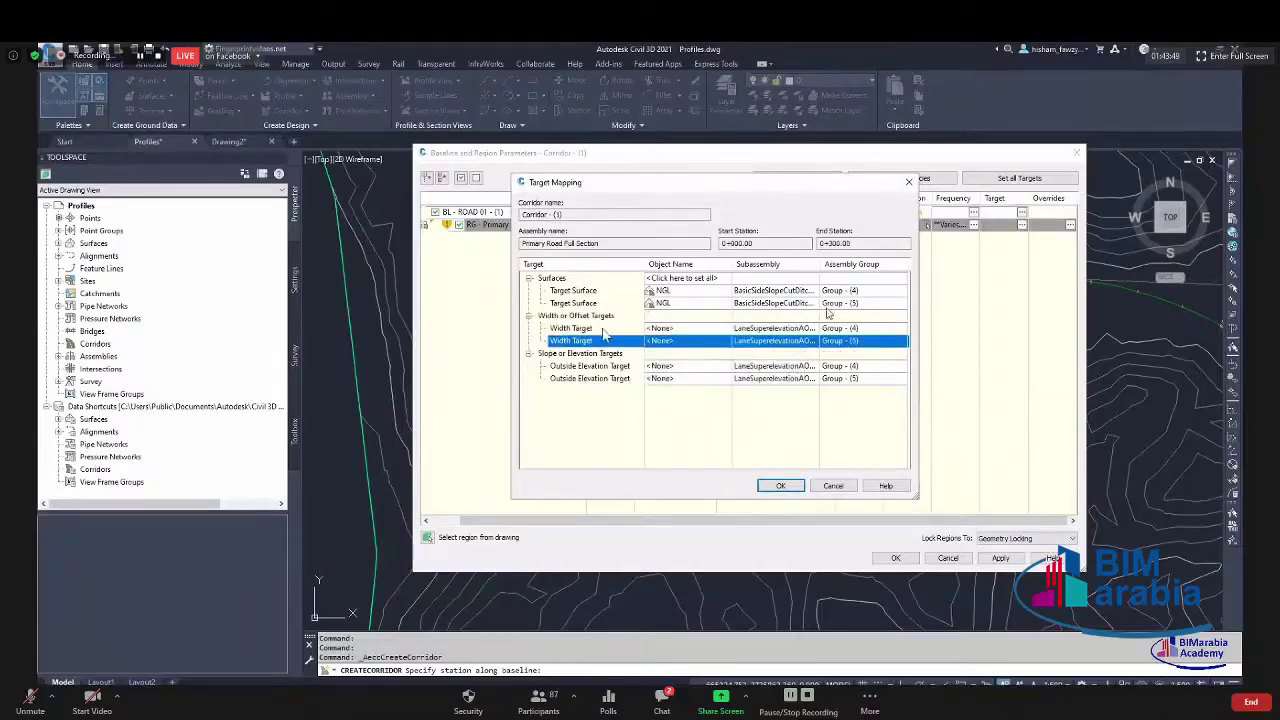
pyautogui.press('Up')
pyautogui.click(596, 354)
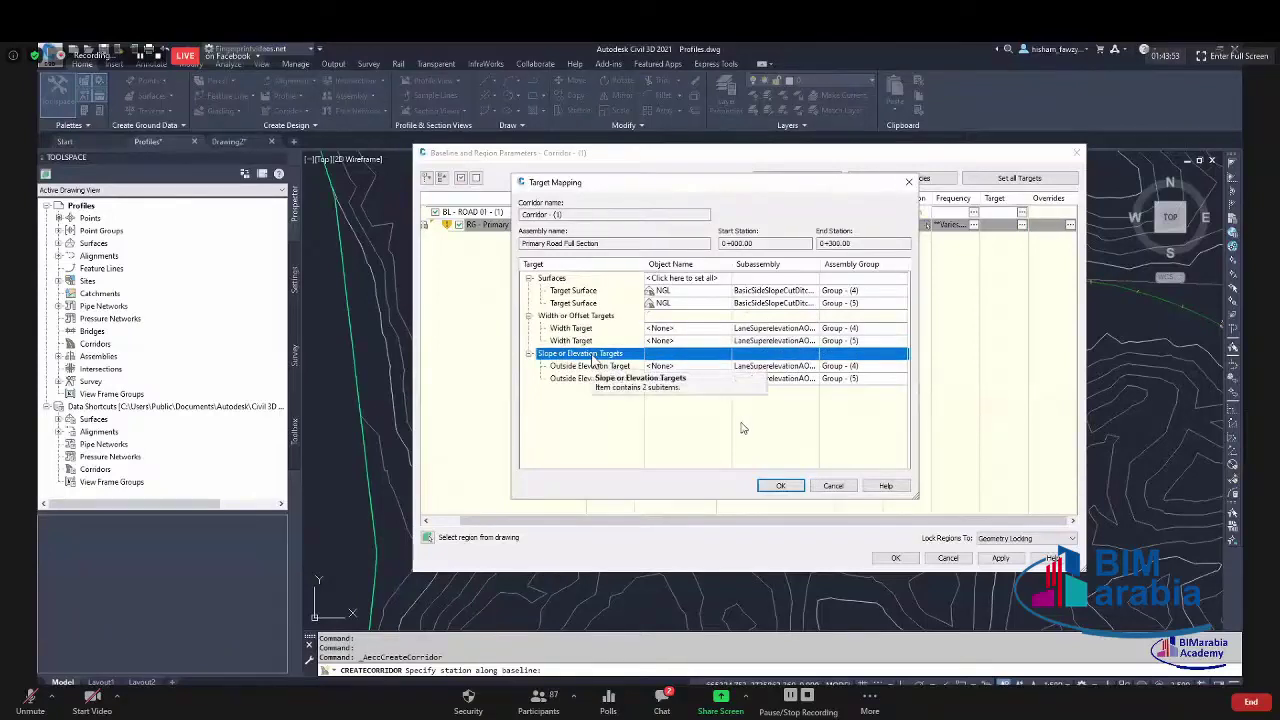
pyautogui.click(634, 367)
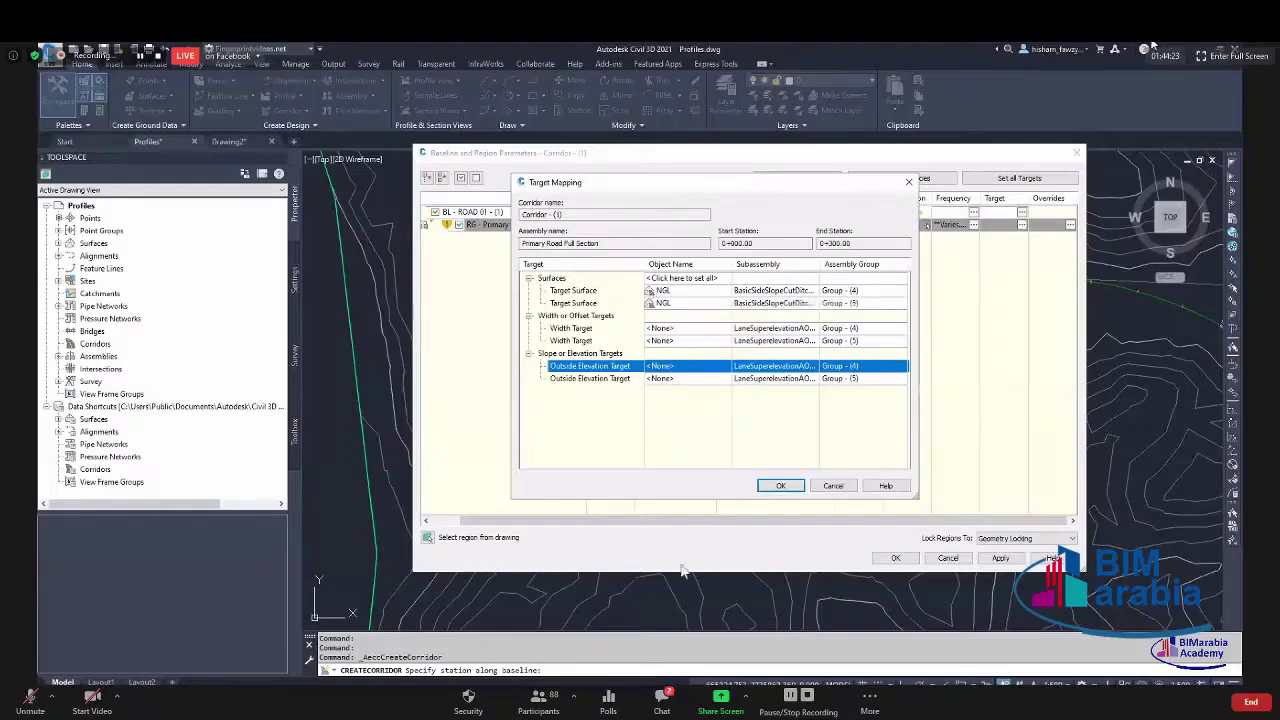
# Accept the target mapping and the baseline and region parameters, and rebuild the corridor.
pyautogui.click(781, 486)
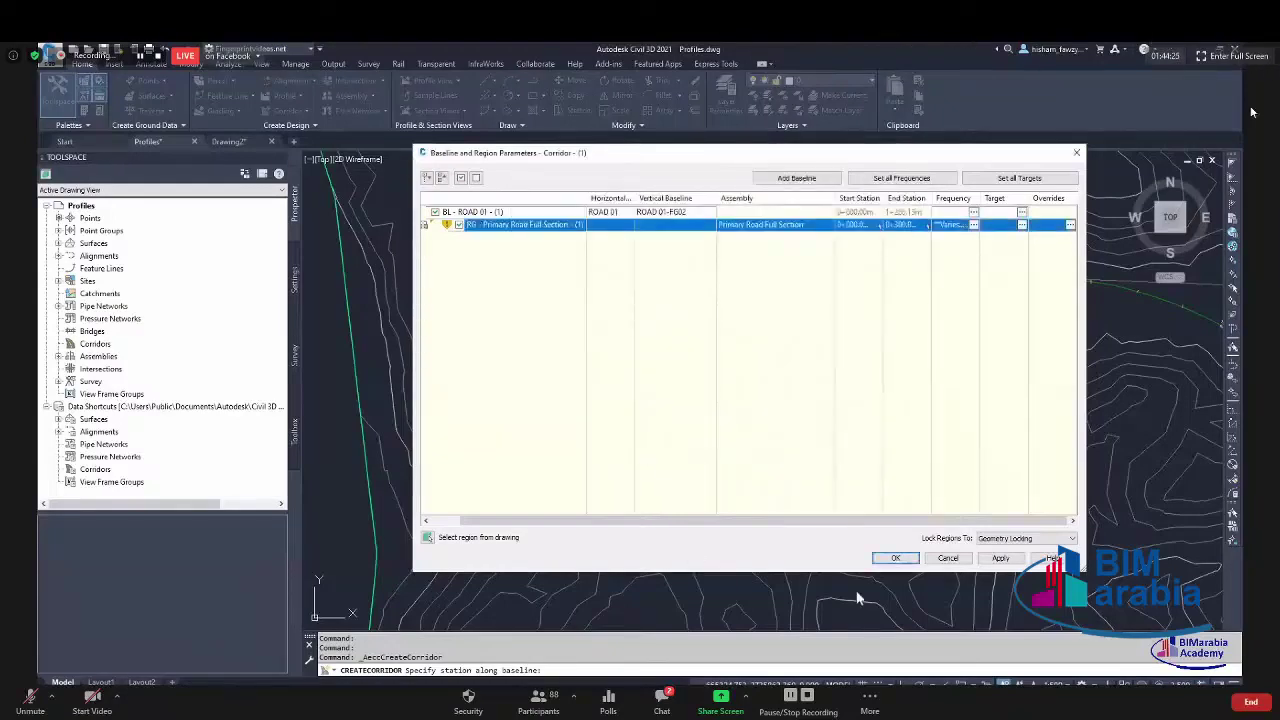
pyautogui.click(897, 558)
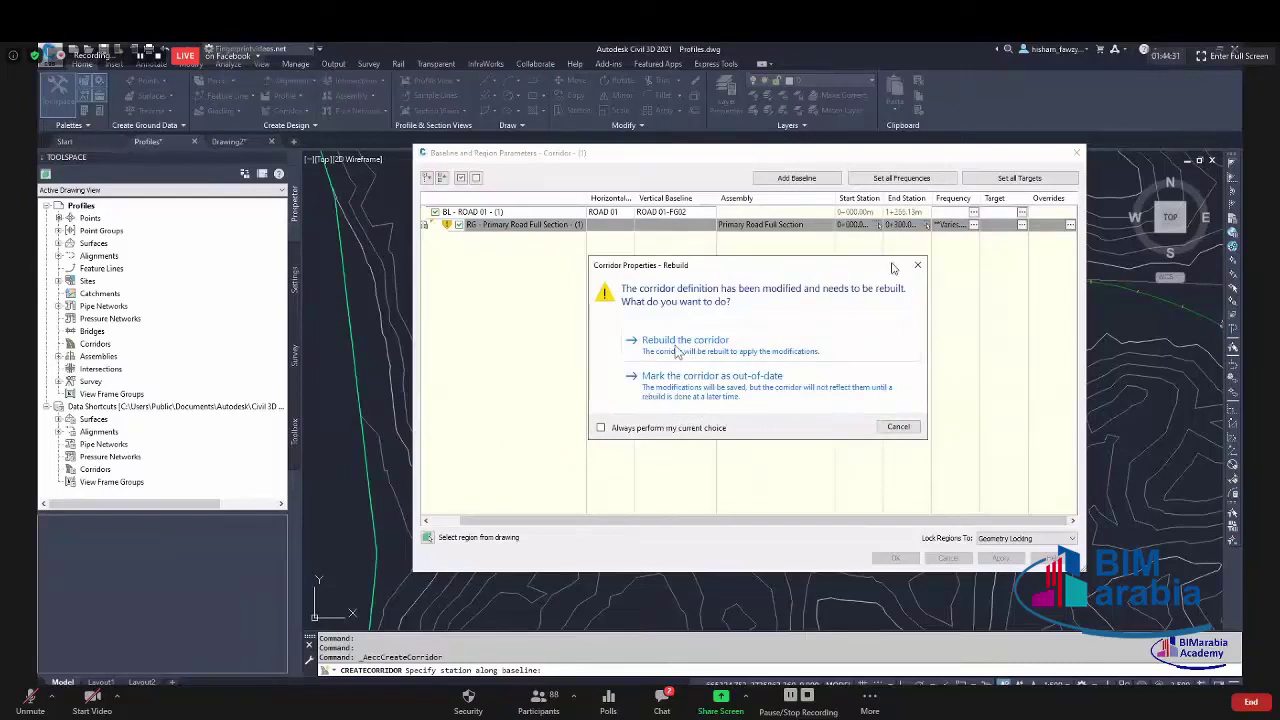
pyautogui.click(680, 343)
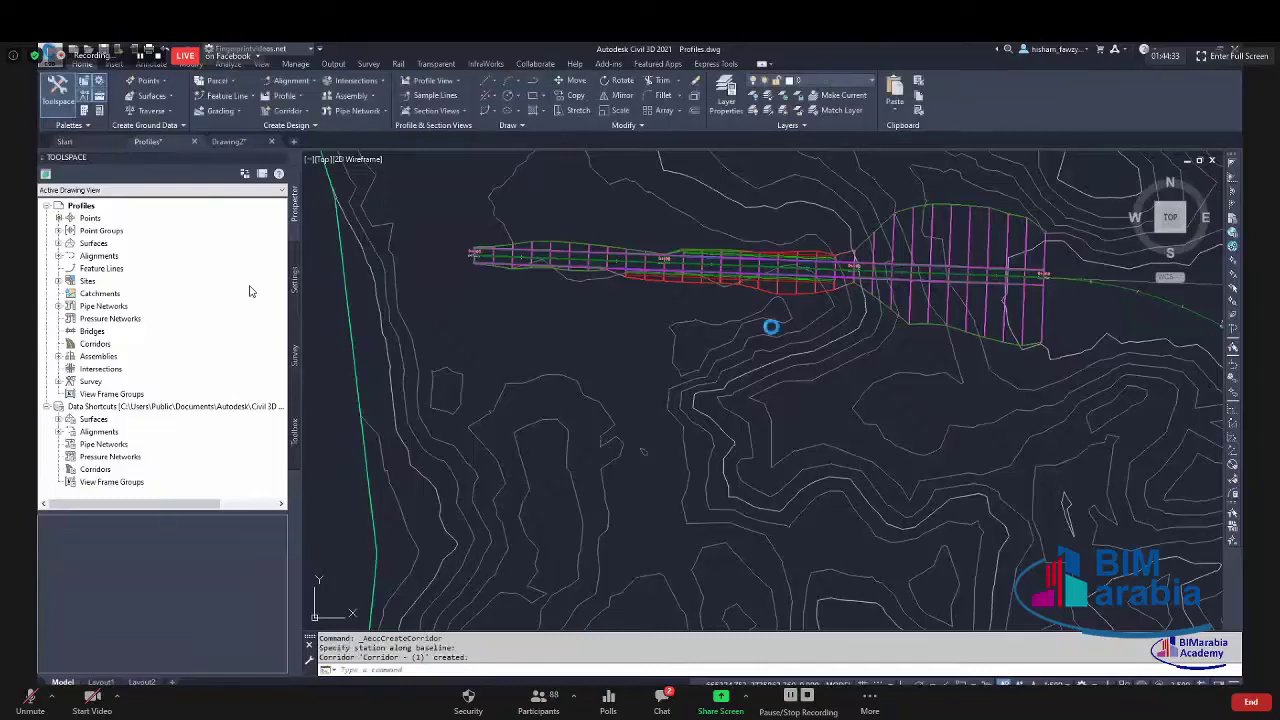
# Open the new corridor in the Object Viewer and examine it in 3D from its start.
pyautogui.scroll(-2, 833, 316)
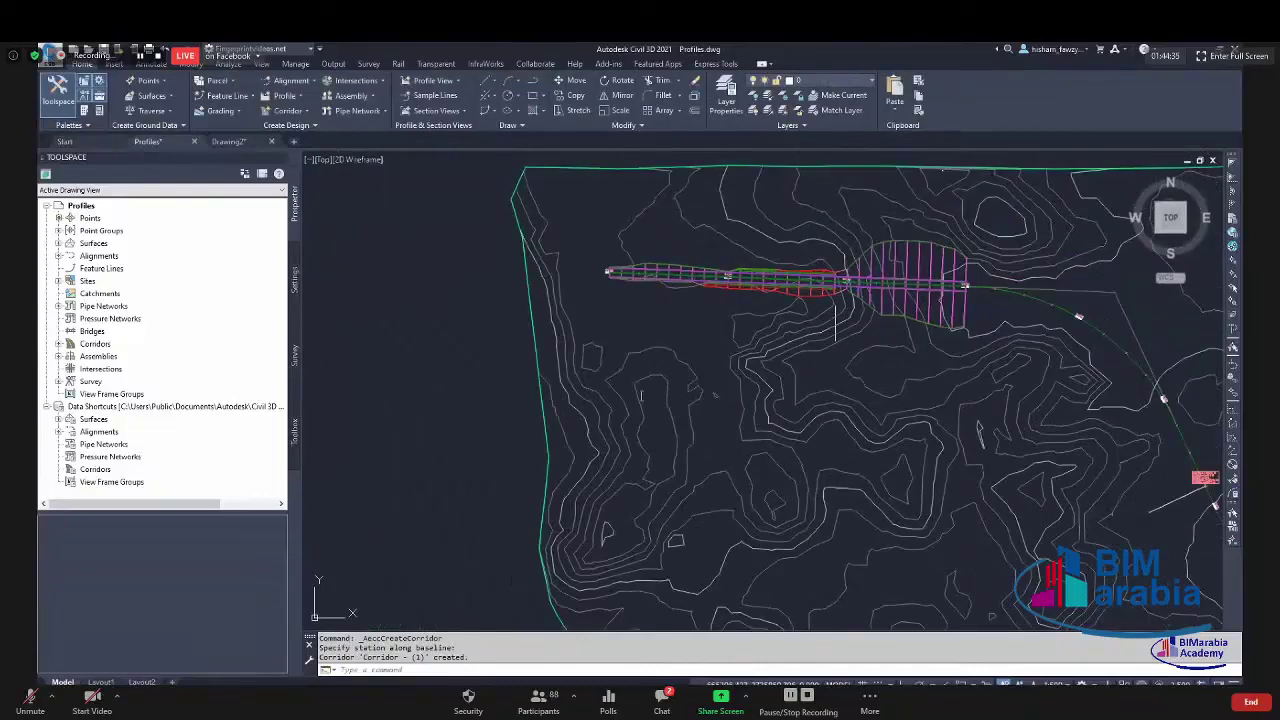
pyautogui.scroll(-1, 835, 310)
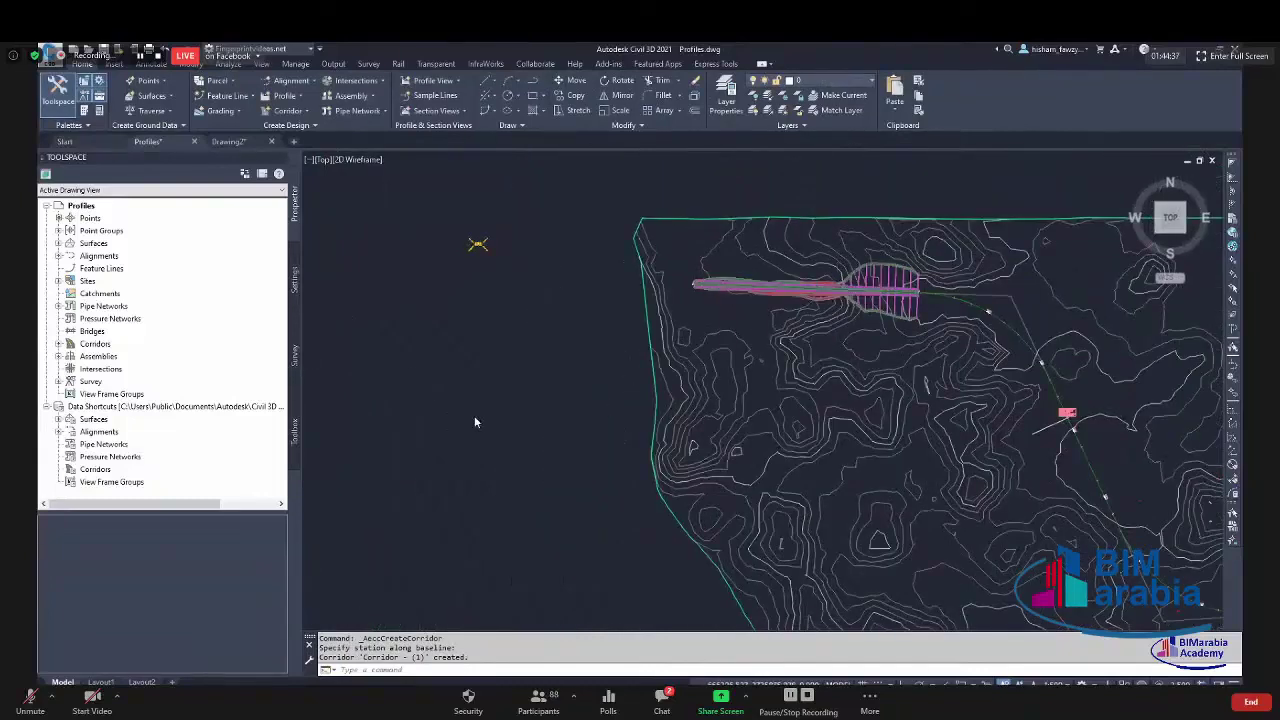
pyautogui.scroll(3, 860, 288)
pyautogui.scroll(3, 610, 290)
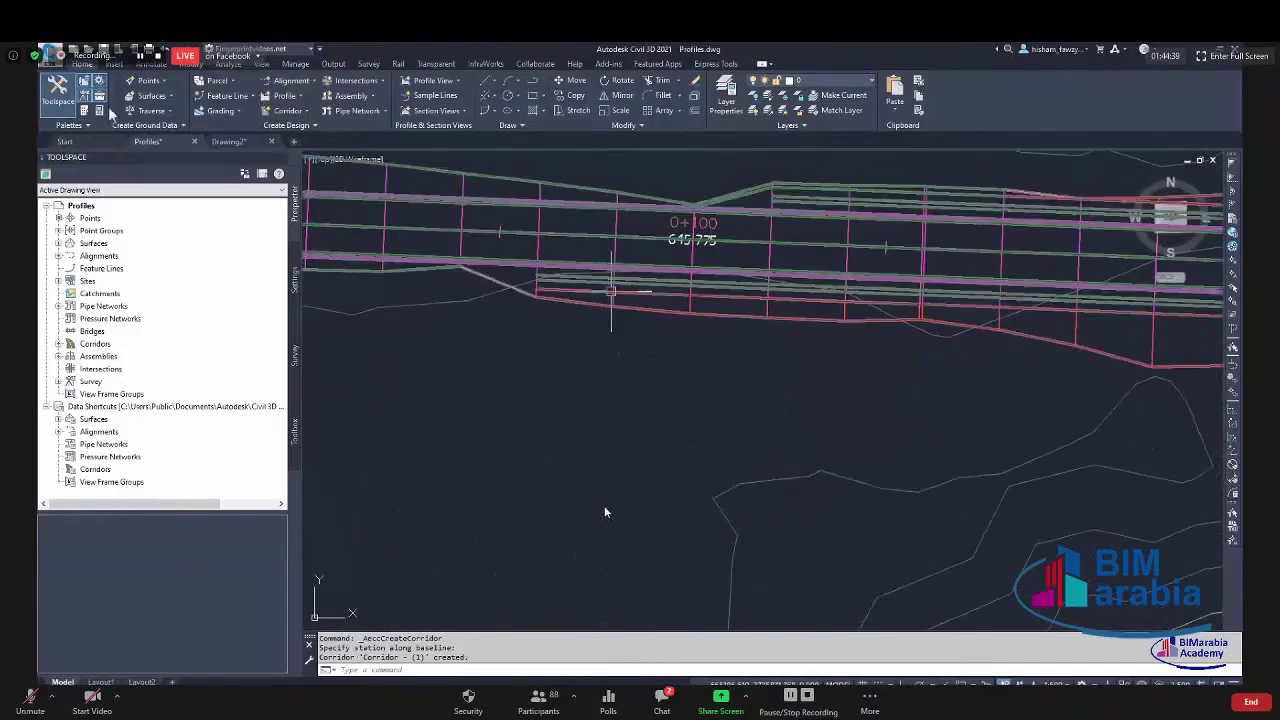
pyautogui.click(611, 290)
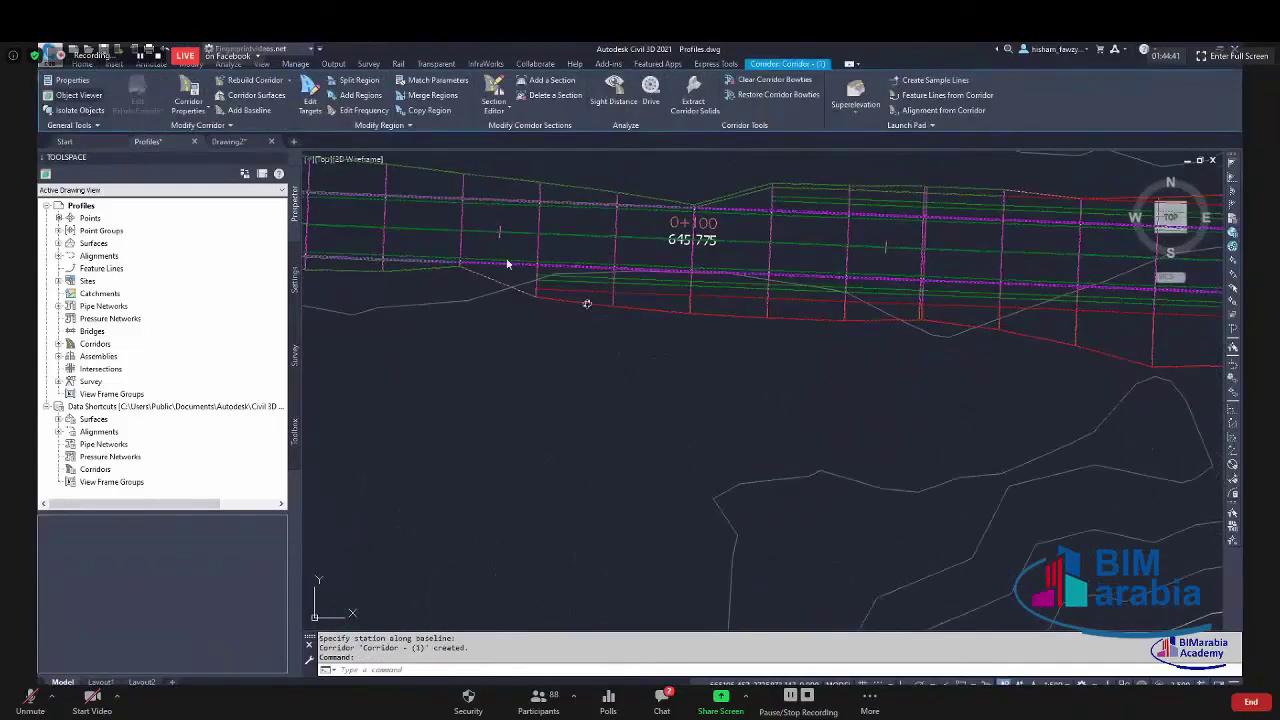
pyautogui.click(78, 95)
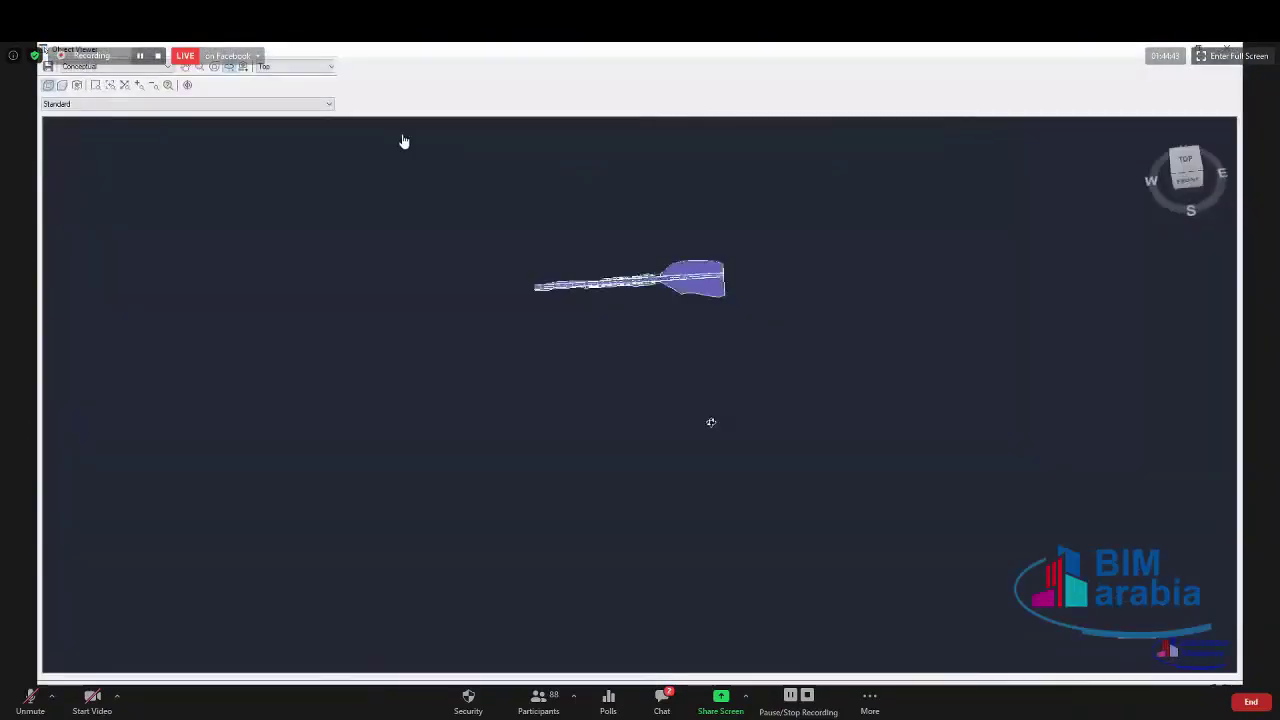
pyautogui.moveTo(711, 422); pyautogui.dragTo(658, 361)
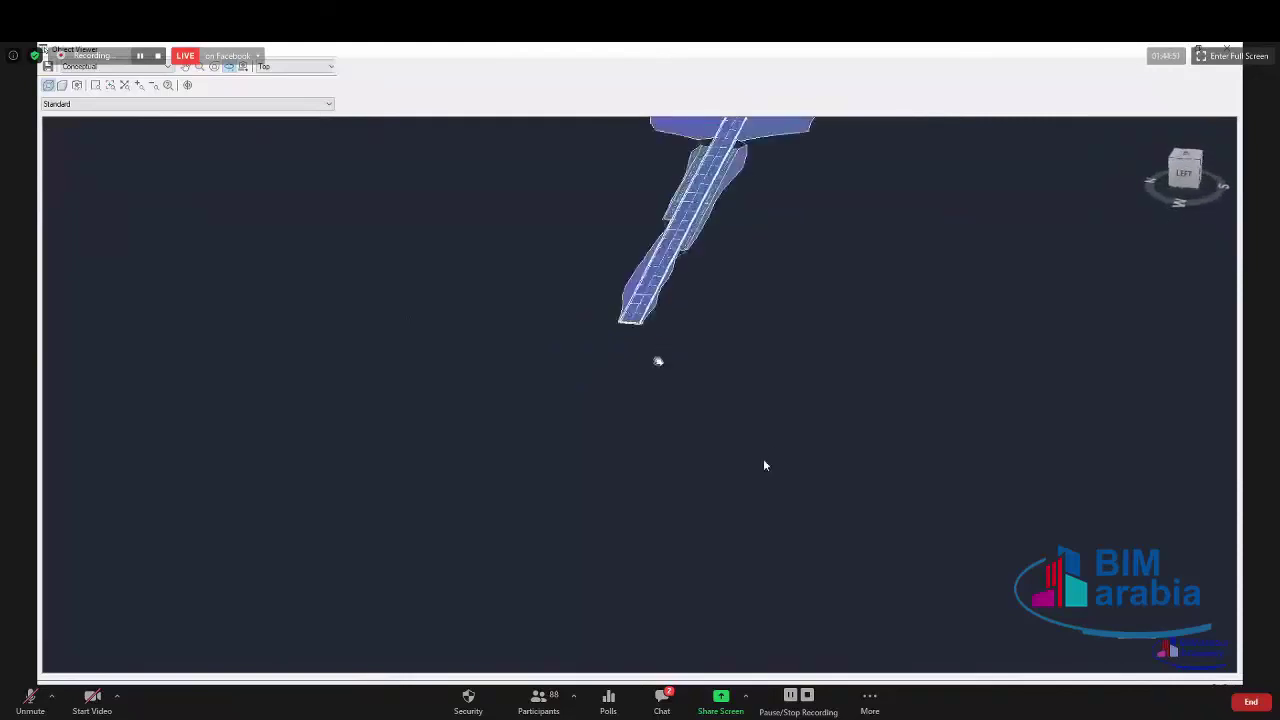
pyautogui.scroll(3, 763, 465)
pyautogui.scroll(-2, 364, 386)
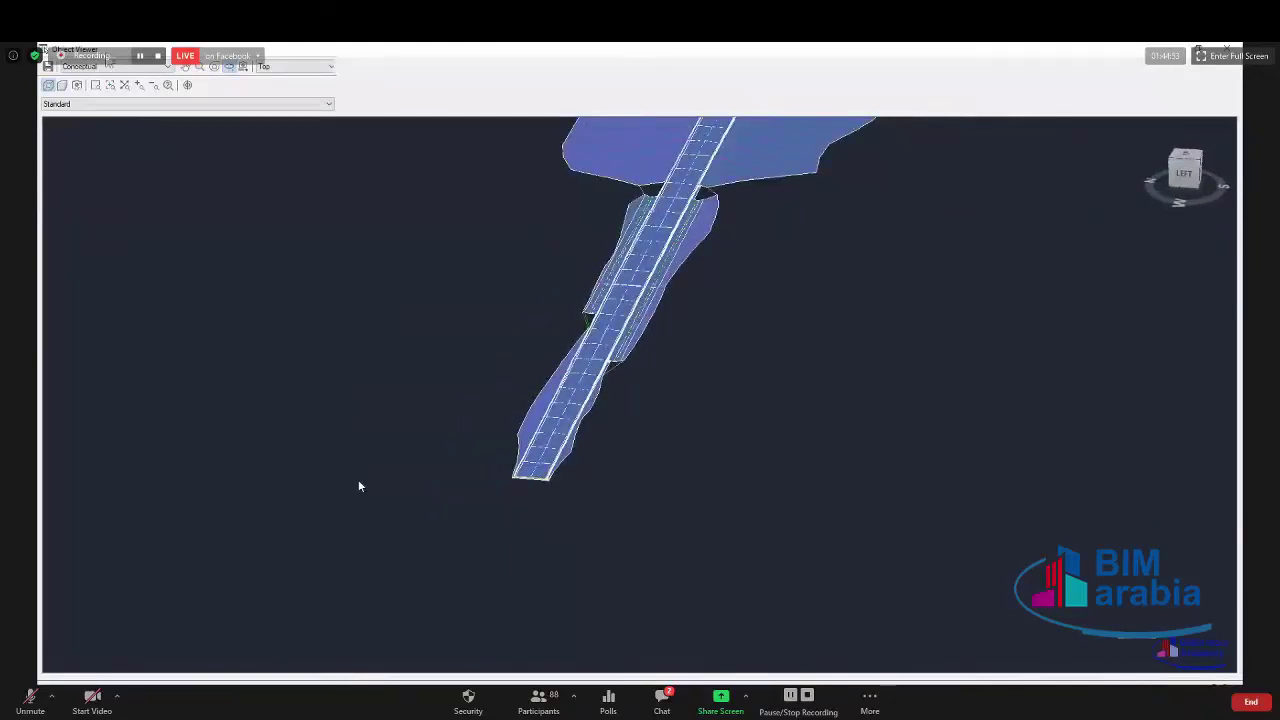
# Show the corridor in the 3D Wireframe visual style in the Object Viewer.
pyautogui.click(110, 66)
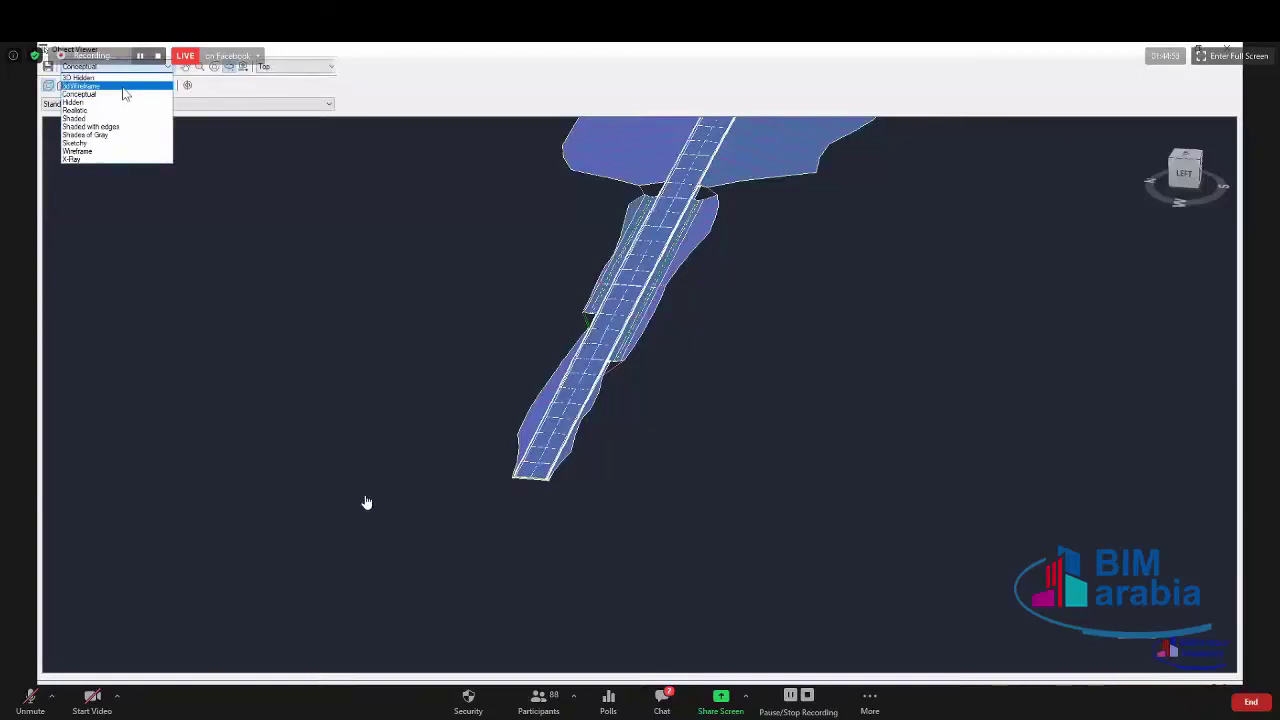
pyautogui.click(123, 88)
pyautogui.scroll(-3, 350, 310)
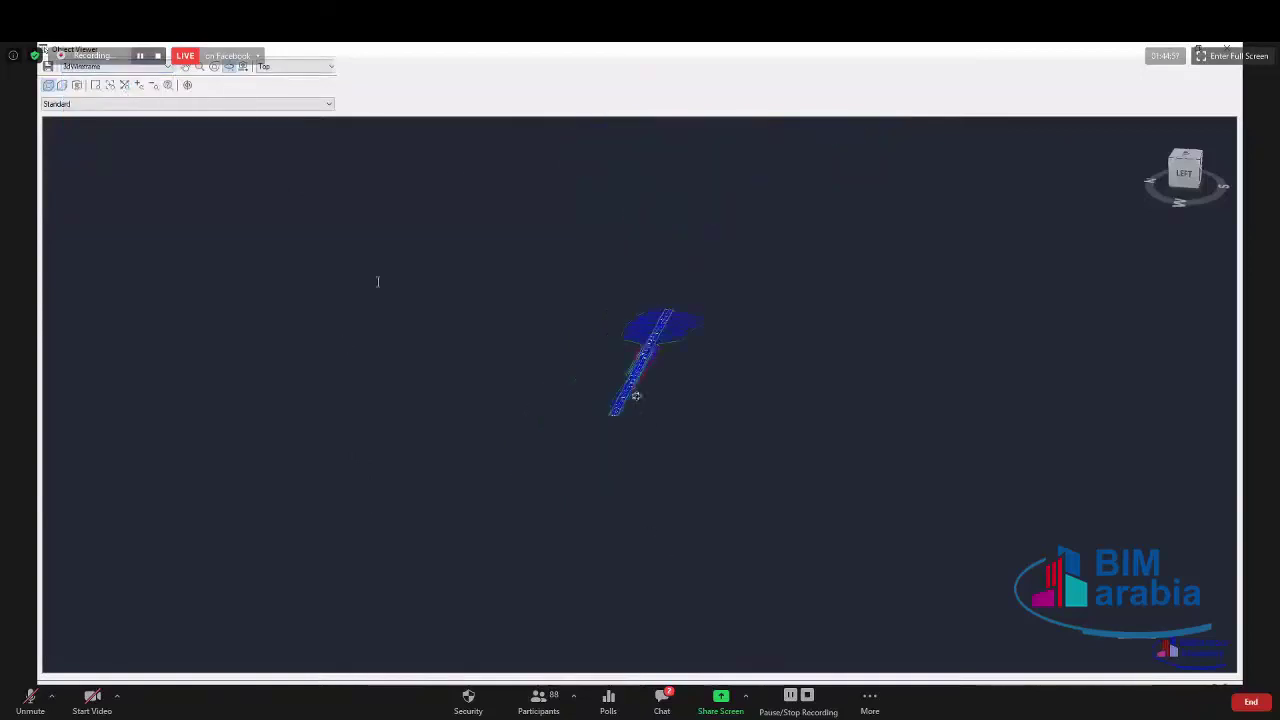
# Examine the assembly sections repeated along the wireframe corridor, from its start towards its far end.
pyautogui.moveTo(636, 396); pyautogui.dragTo(340, 443)
pyautogui.scroll(8, 660, 290)
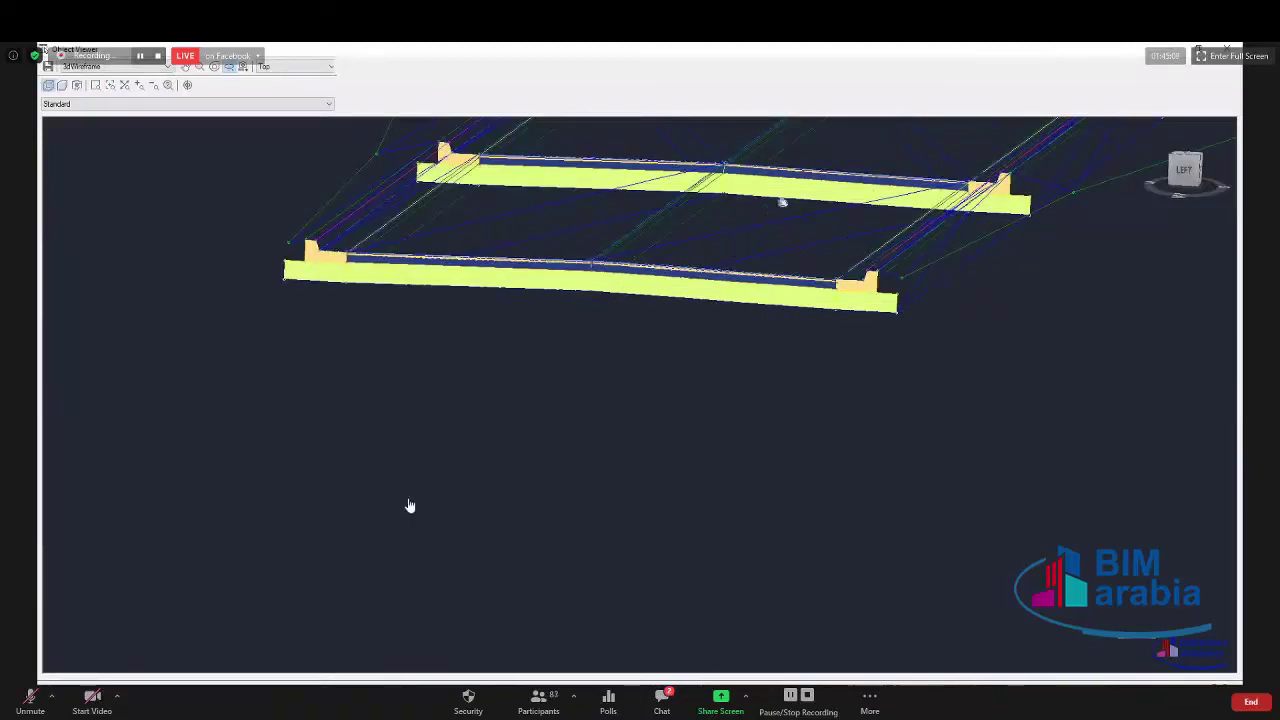
pyautogui.moveTo(780, 200); pyautogui.dragTo(563, 414)
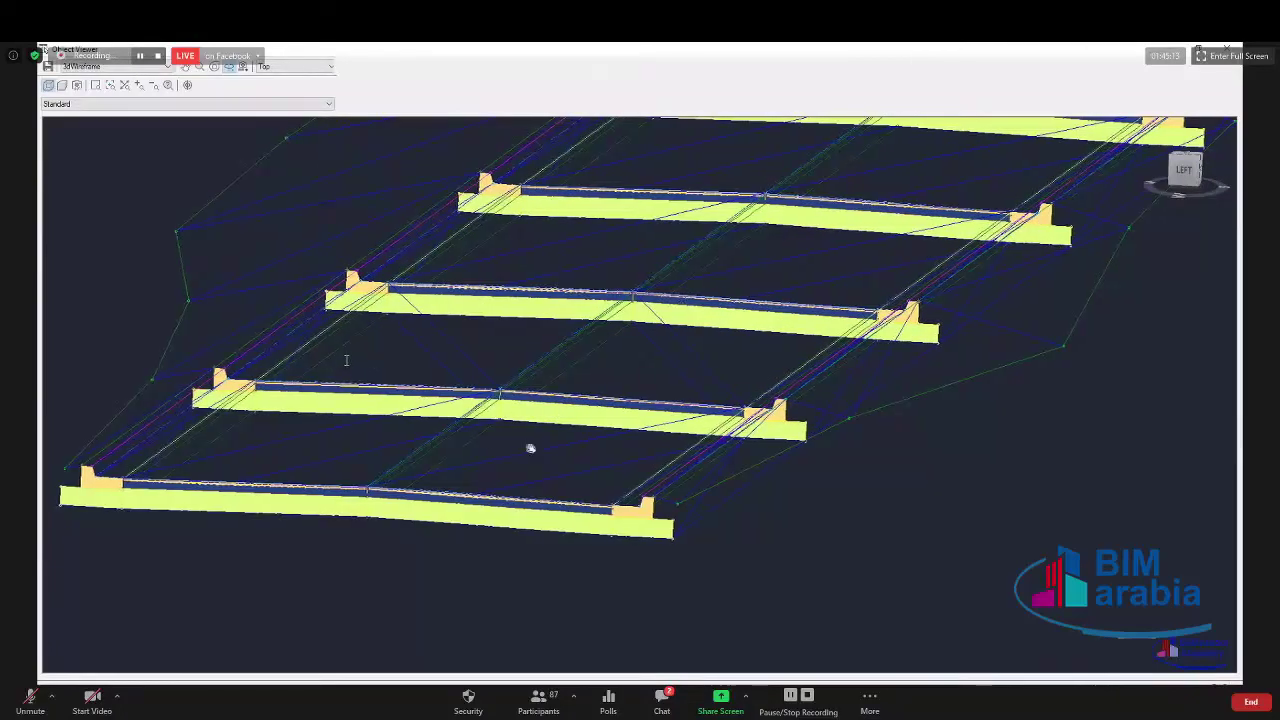
pyautogui.moveTo(529, 449); pyautogui.dragTo(606, 392)
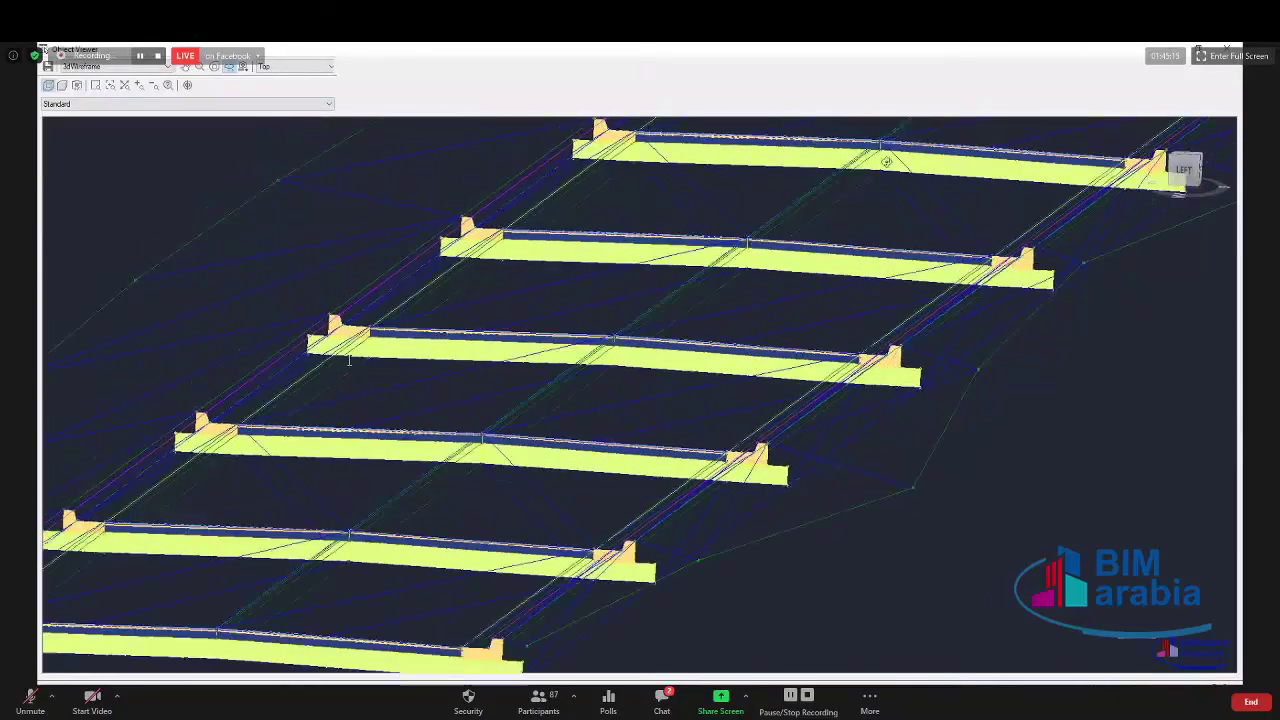
pyautogui.scroll(-2, 812, 303)
pyautogui.scroll(-3, 812, 303)
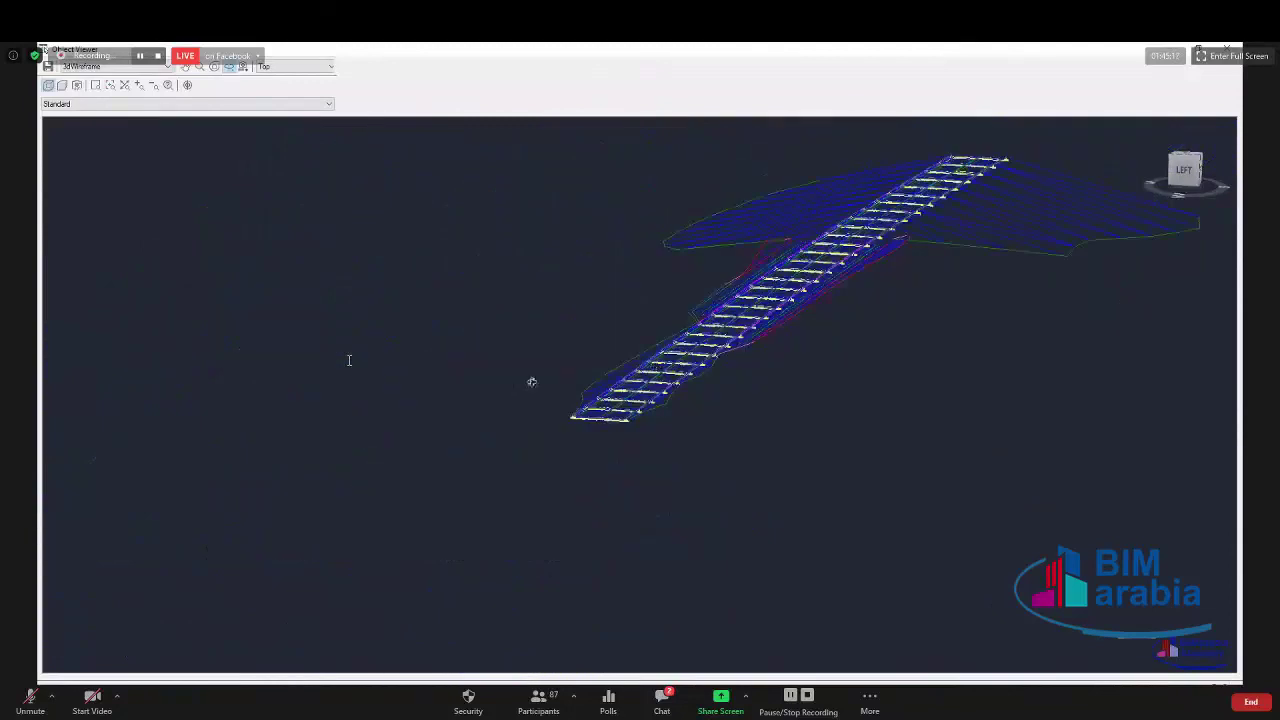
# Inspect the daylight points and the feature line joining them beside the first sections, compared with the whole corridor.
pyautogui.scroll(5, 846, 271)
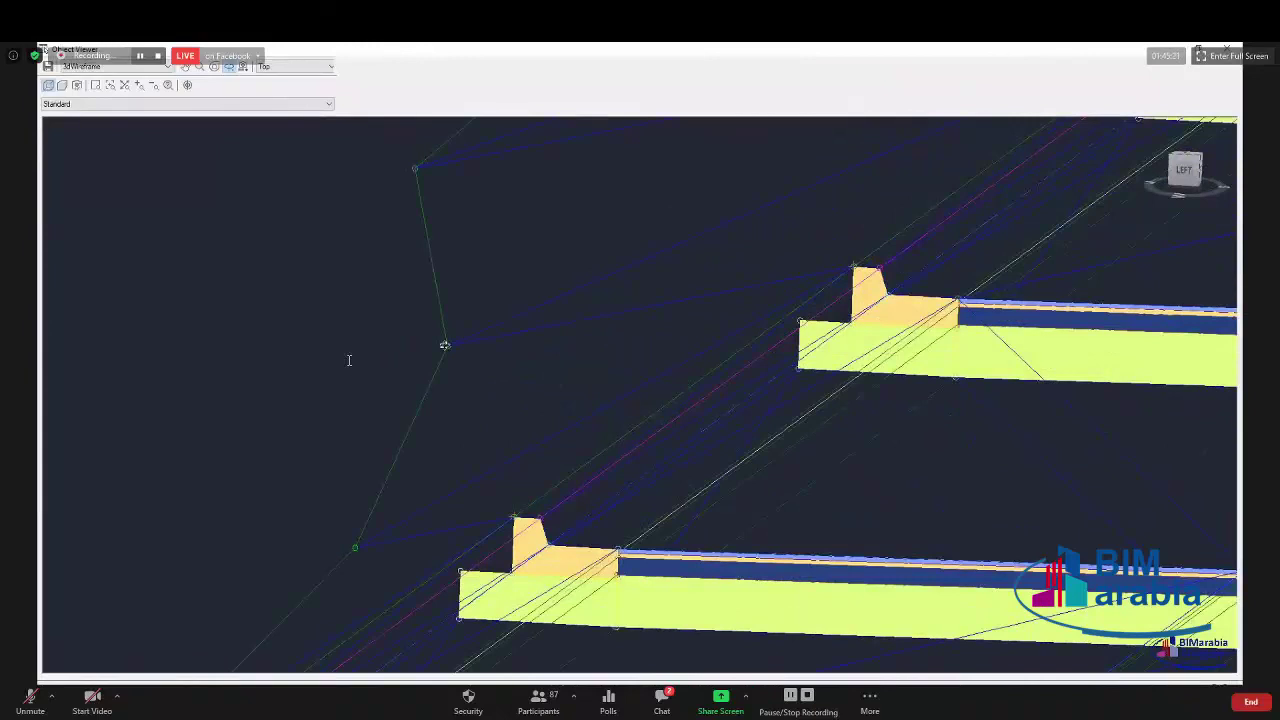
pyautogui.scroll(-4, 597, 347)
pyautogui.scroll(2, 855, 246)
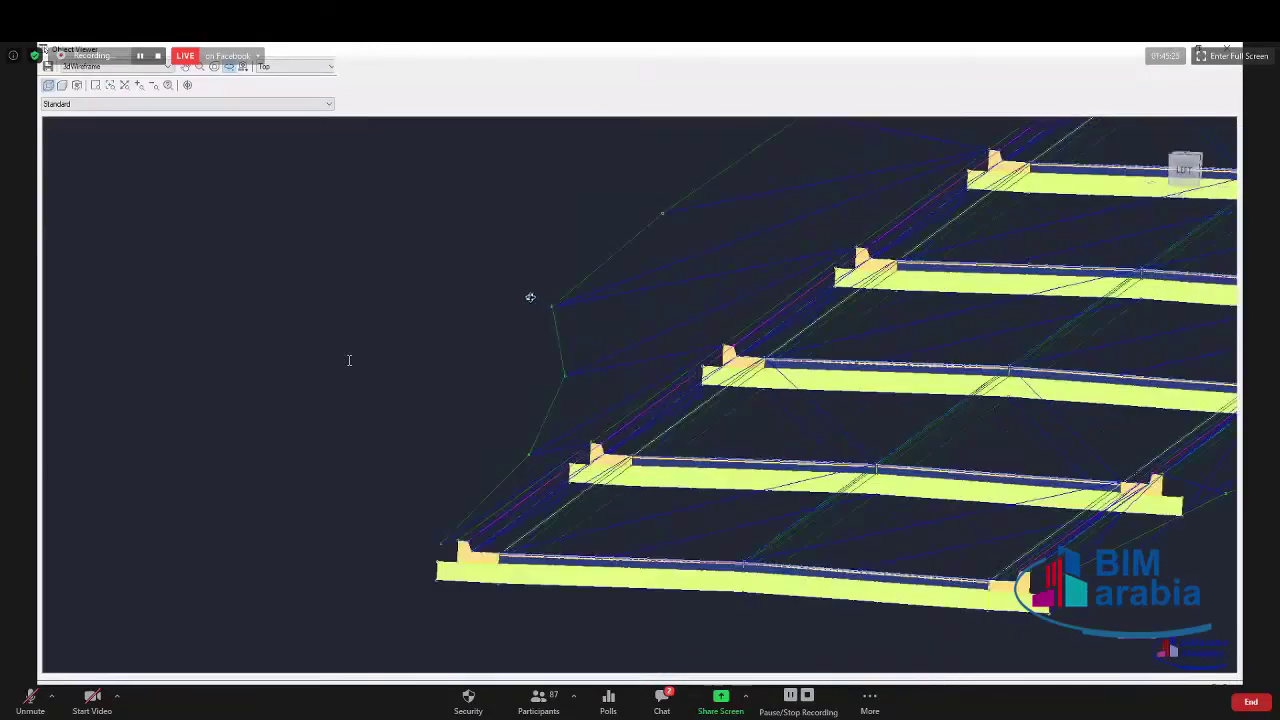
pyautogui.scroll(-4, 582, 295)
pyautogui.scroll(4, 810, 434)
pyautogui.scroll(-2, 727, 352)
pyautogui.scroll(1, 731, 363)
pyautogui.scroll(-3, 659, 403)
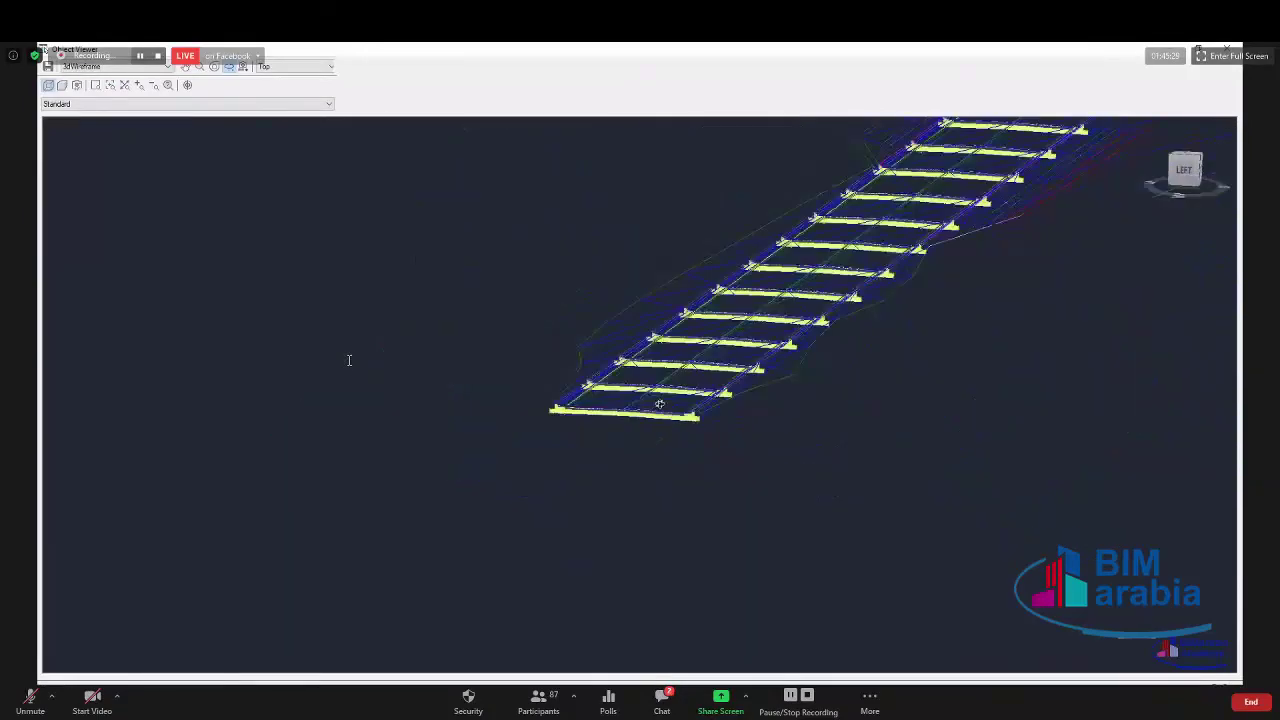
pyautogui.scroll(-3, 659, 403)
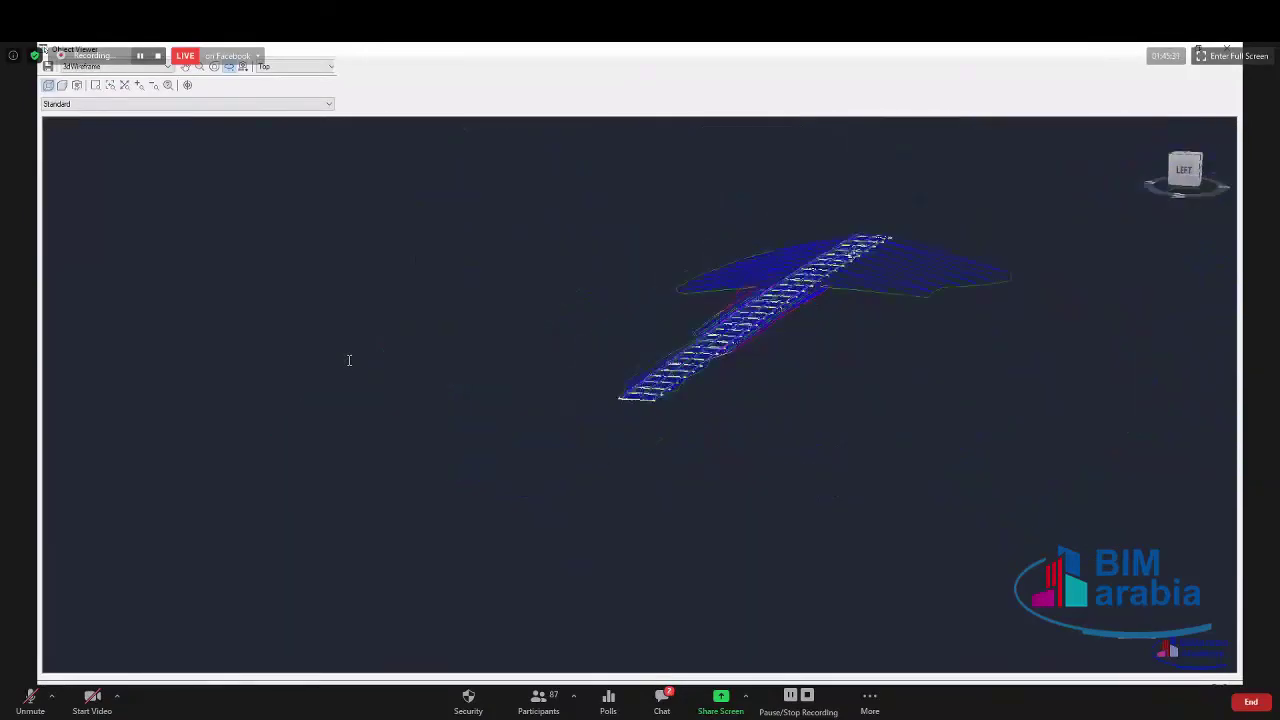
pyautogui.scroll(3, 870, 245)
pyautogui.scroll(-3, 798, 302)
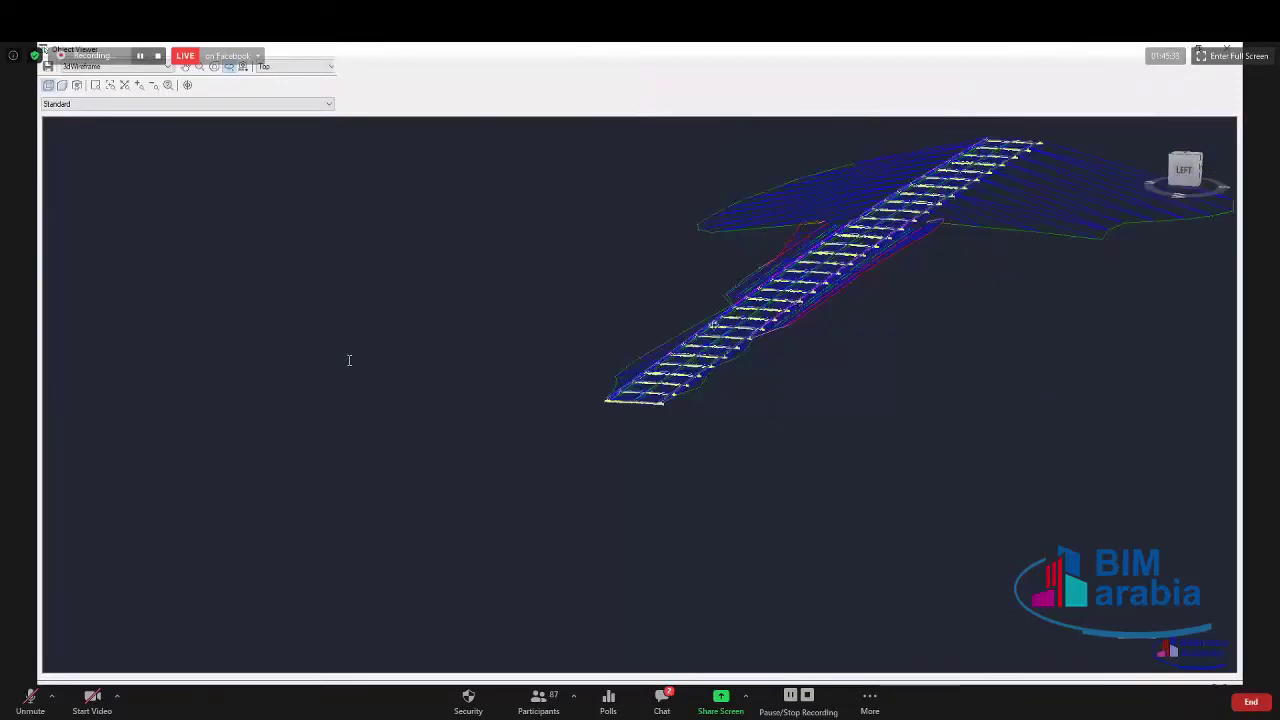
# Inspect the curb, pavement layers, point markers and feature lines of the corridor's first section at close range.
pyautogui.scroll(5, 714, 326)
pyautogui.scroll(6, 652, 338)
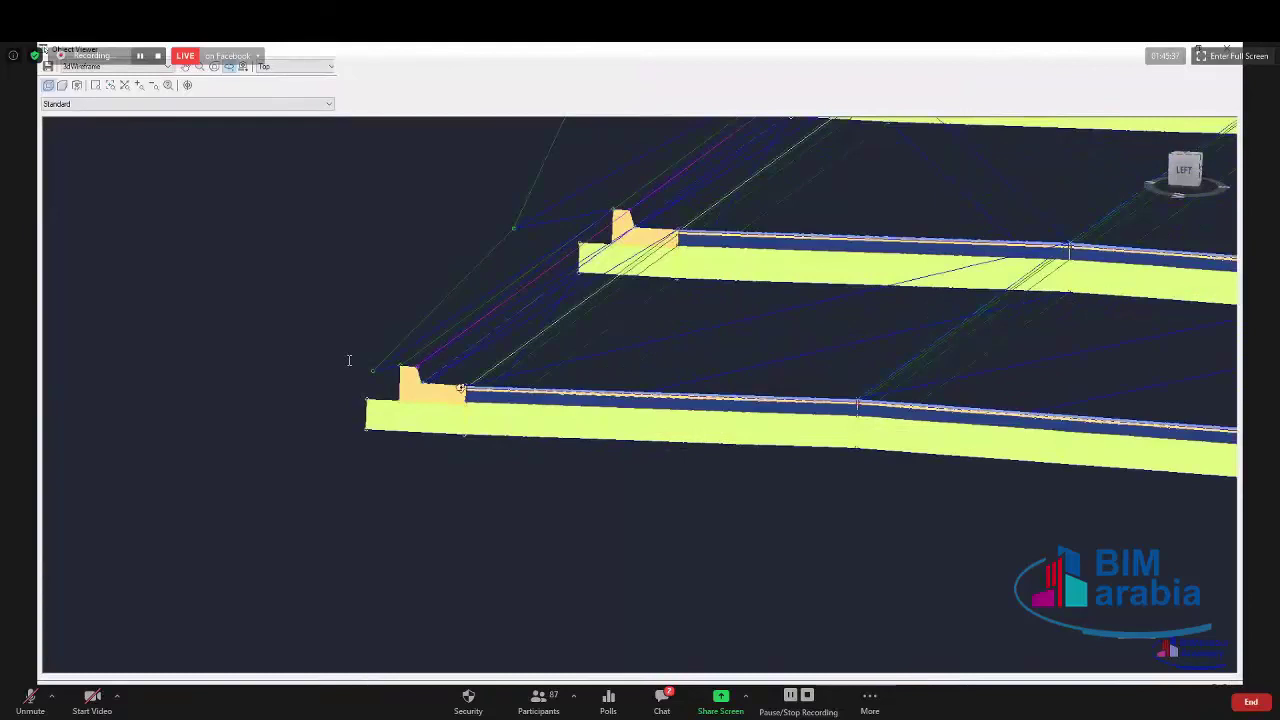
pyautogui.scroll(5, 443, 346)
pyautogui.moveTo(904, 342); pyautogui.dragTo(1139, 342, button='middle')
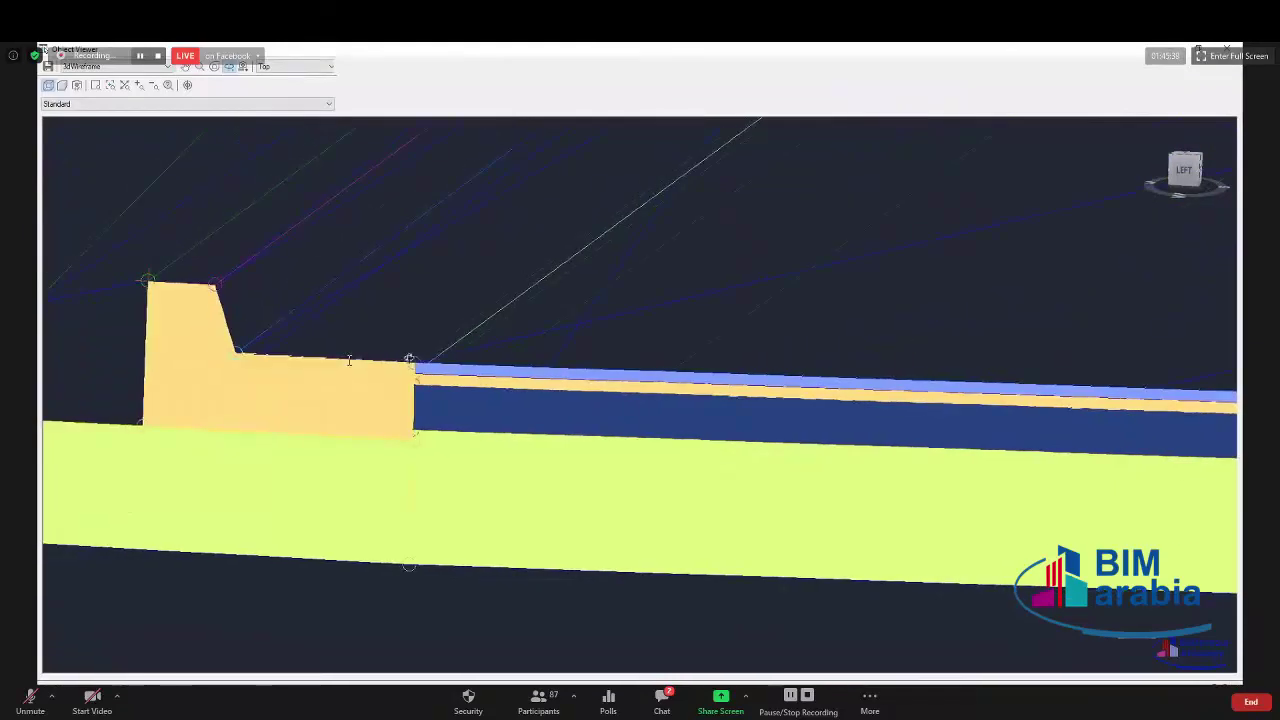
pyautogui.scroll(-2, 412, 376)
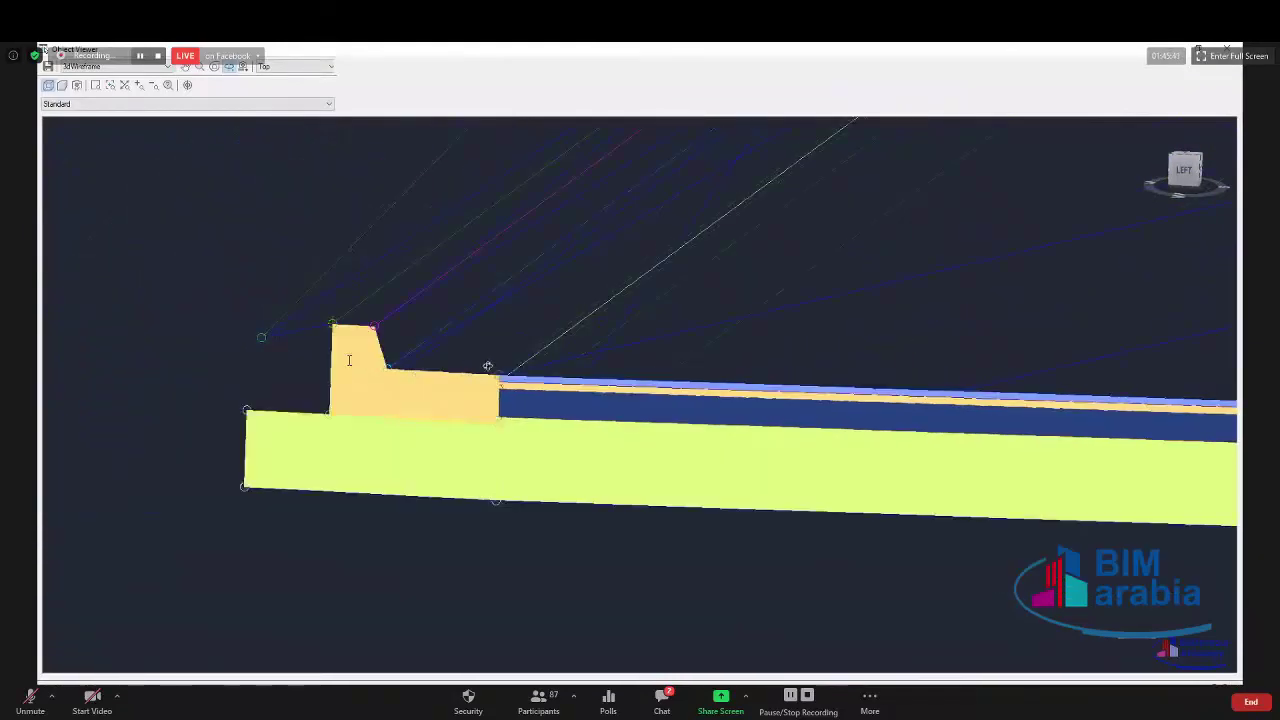
pyautogui.scroll(2, 487, 366)
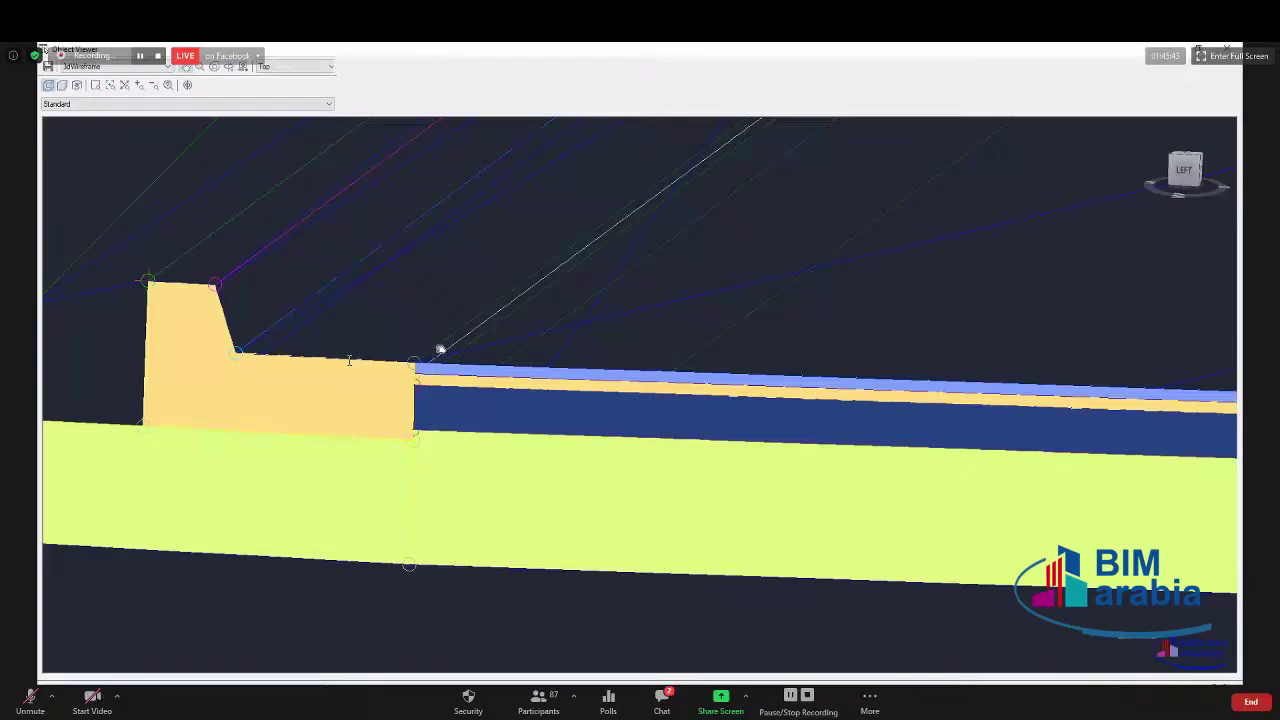
pyautogui.moveTo(430, 353); pyautogui.dragTo(284, 493, button='middle')
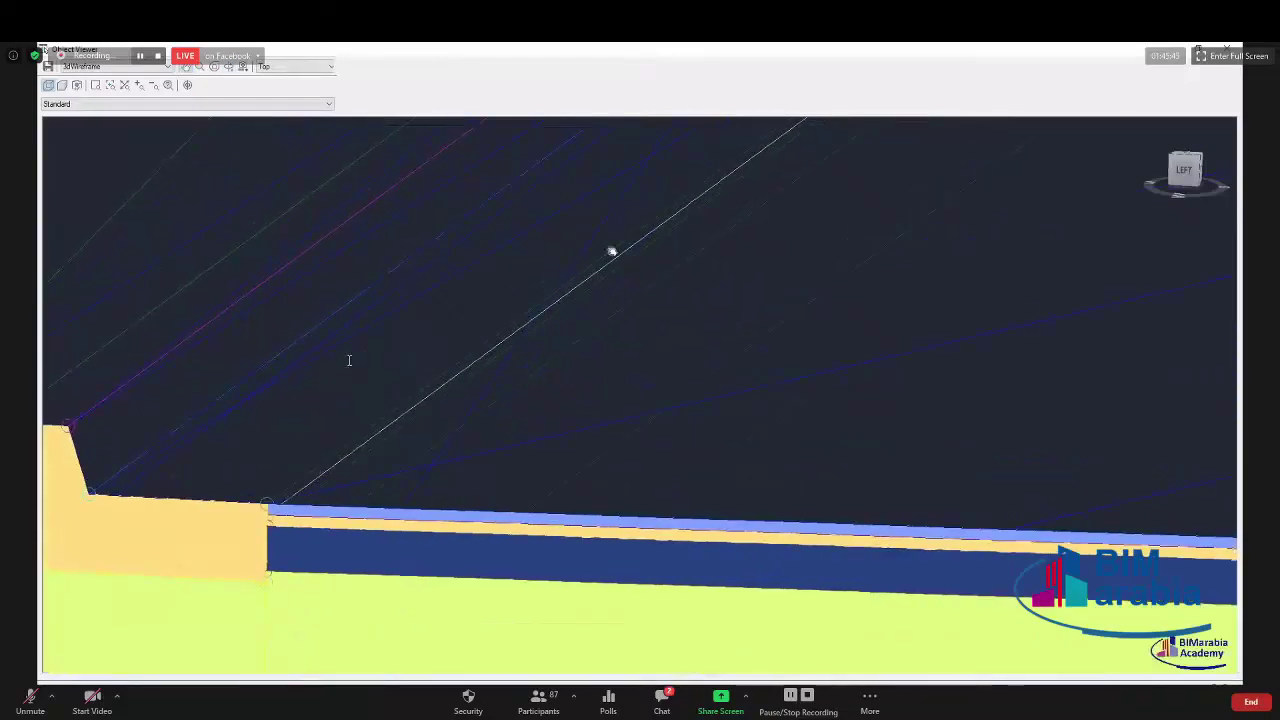
pyautogui.moveTo(577, 314); pyautogui.dragTo(810, 183, button='middle')
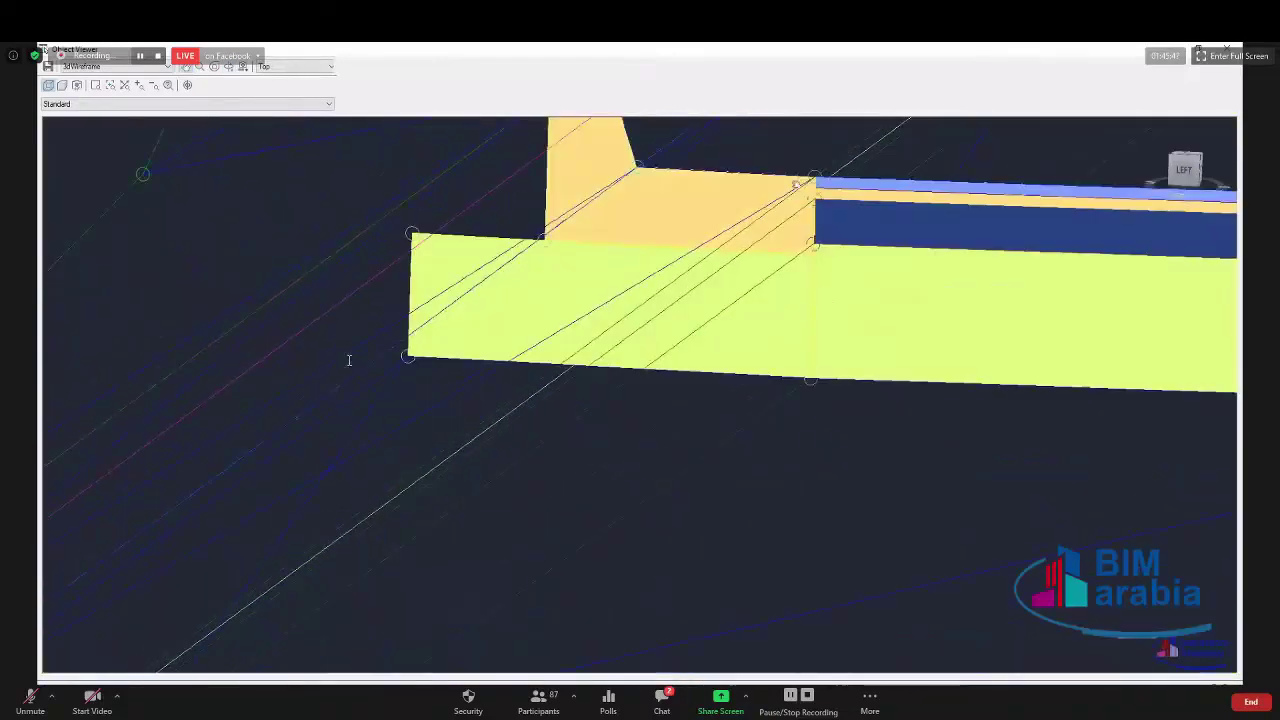
pyautogui.scroll(4, 349, 360)
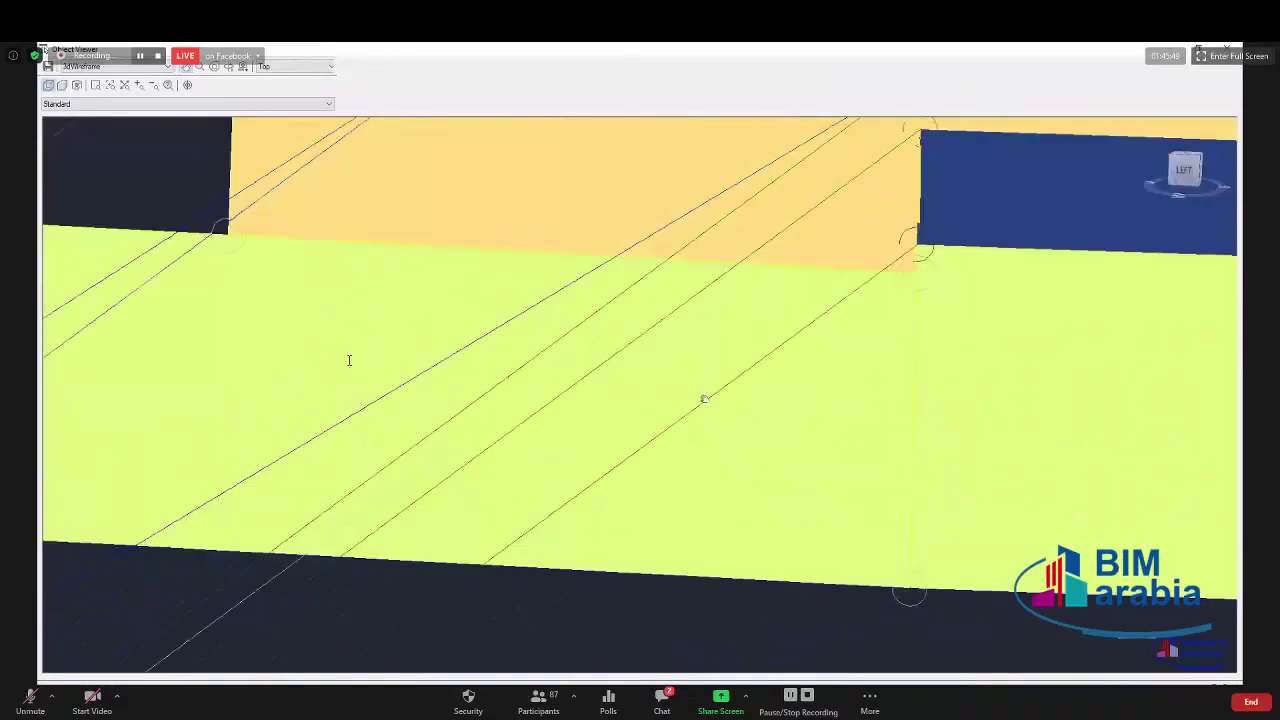
pyautogui.scroll(-6, 349, 360)
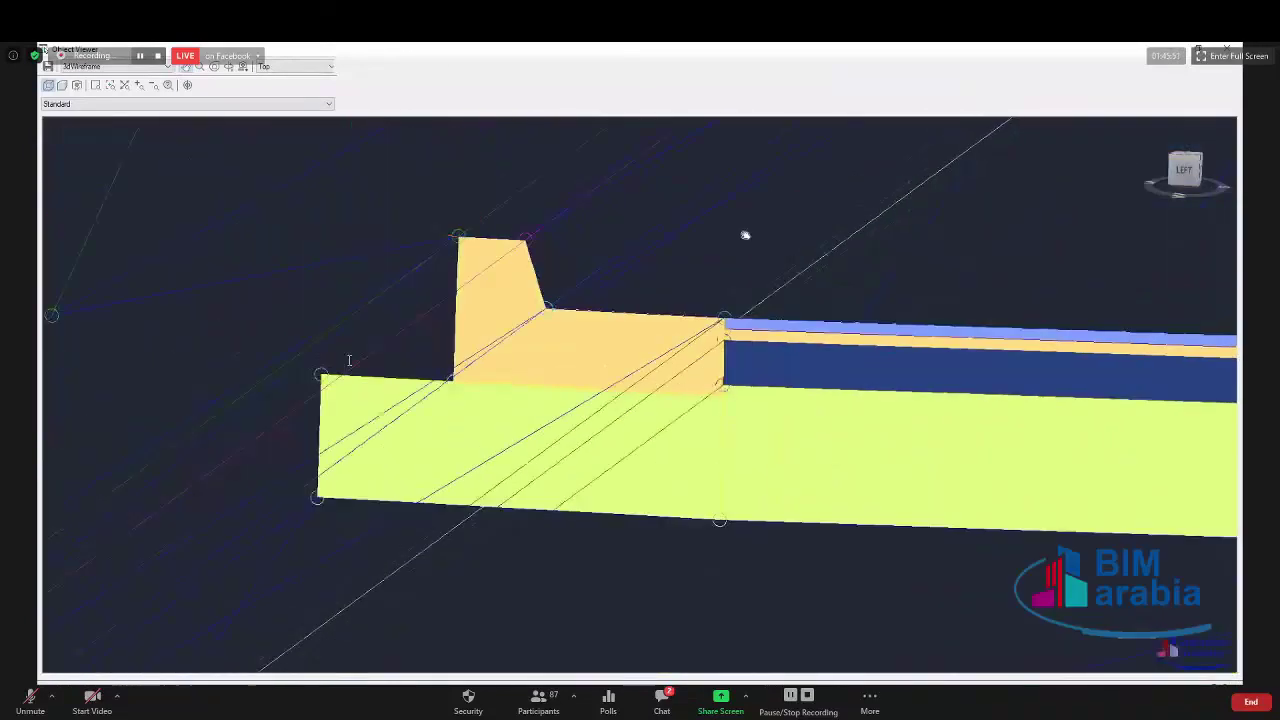
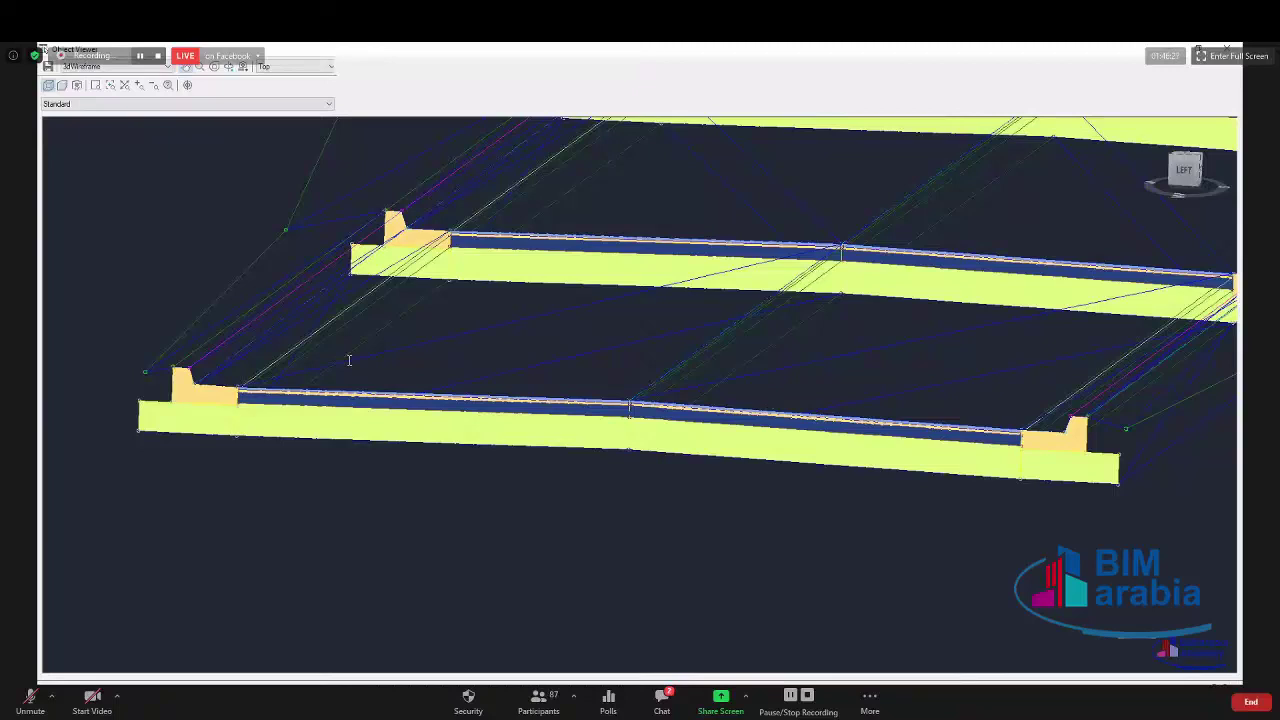
# Show the corridor in the Conceptual visual style, examine its shaded surfaces, and close the Object Viewer.
pyautogui.click(115, 66)
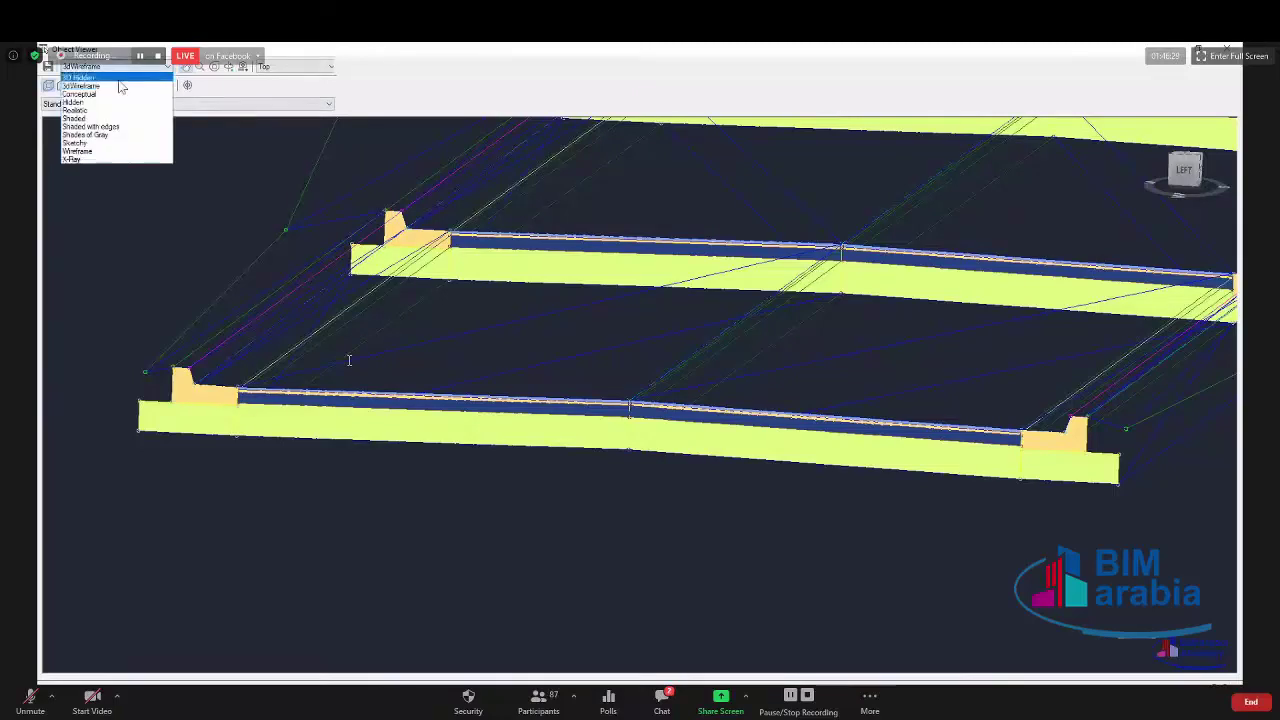
pyautogui.click(165, 110)
pyautogui.moveTo(811, 223)
pyautogui.mouseDown()
pyautogui.moveTo(731, 354)
pyautogui.moveTo(670, 376)
pyautogui.mouseUp()
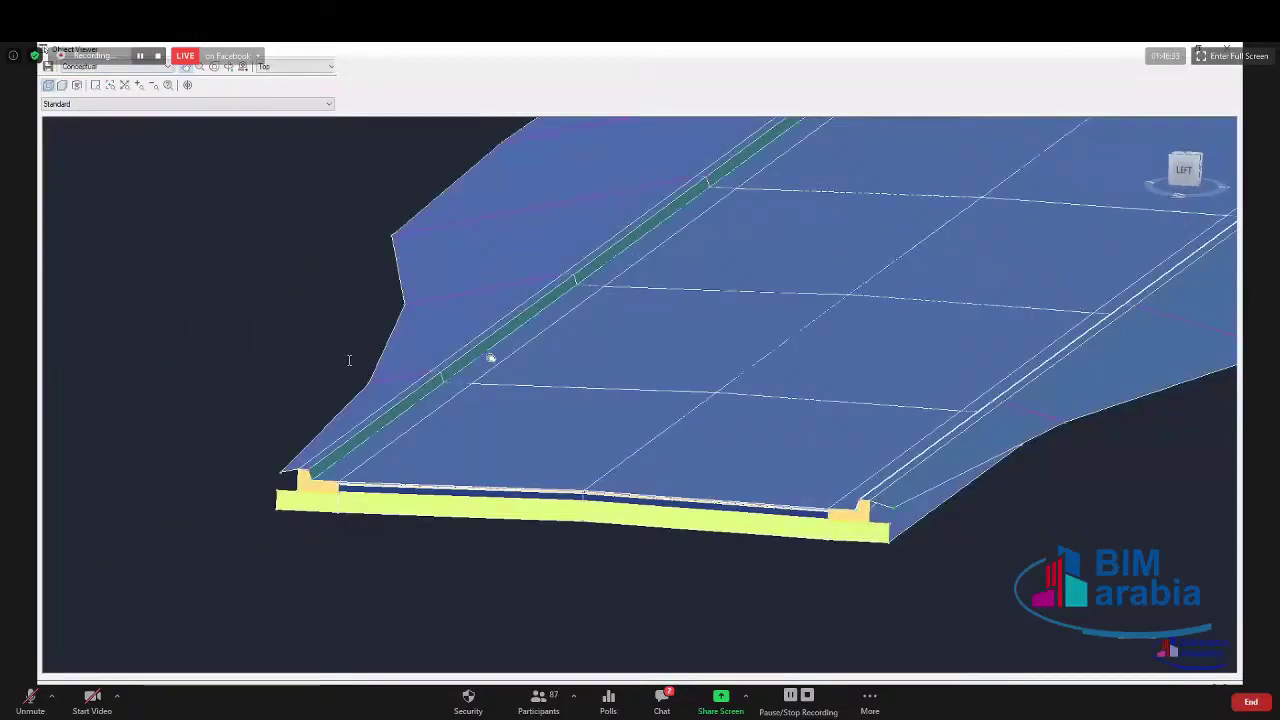
pyautogui.moveTo(491, 358); pyautogui.dragTo(759, 289)
pyautogui.scroll(-5, 763, 285)
pyautogui.scroll(-4, 800, 285)
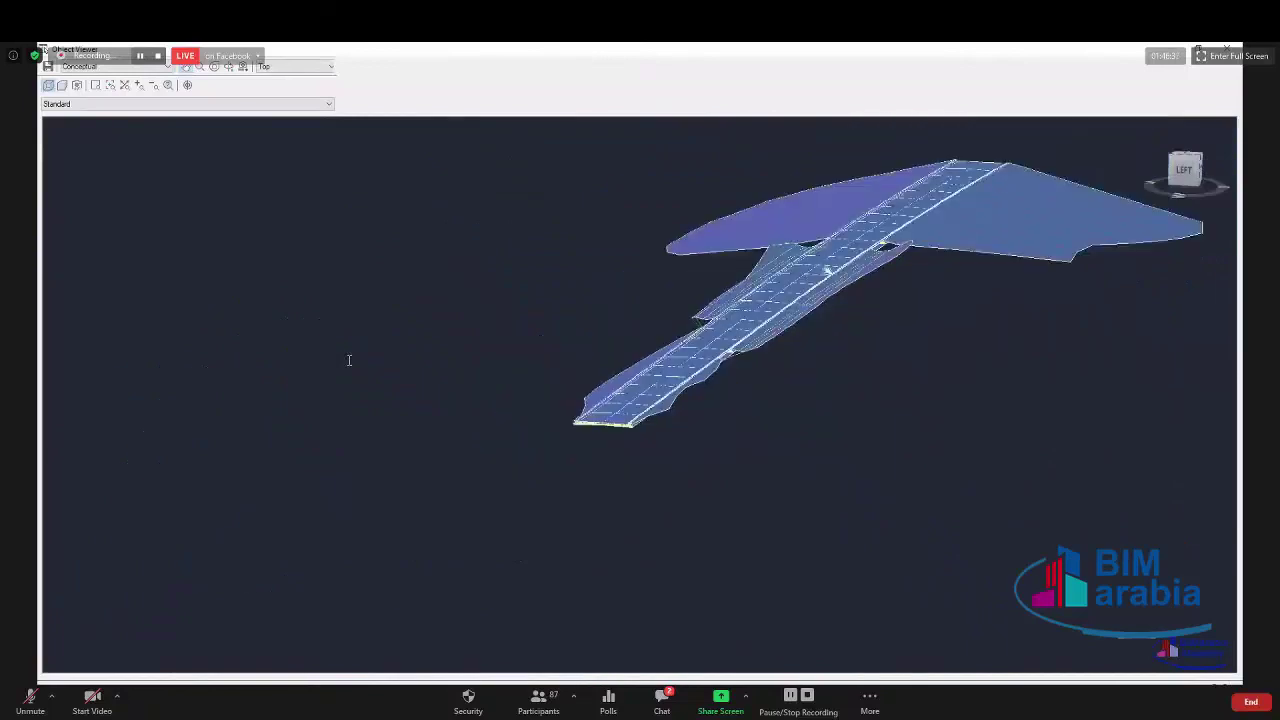
pyautogui.scroll(-3, 842, 250)
pyautogui.press('Escape')
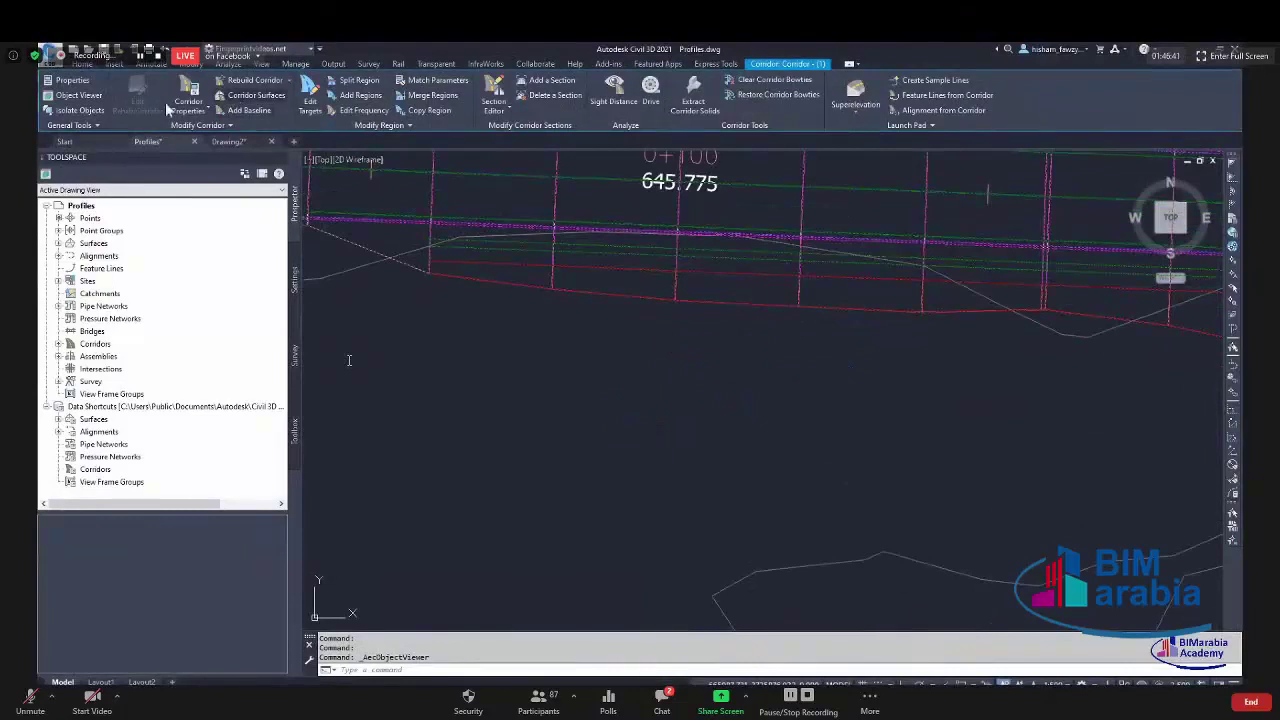
# Reopen the corridor in the Object Viewer and examine its shaded road surface and underside from the start.
pyautogui.click(66, 96)
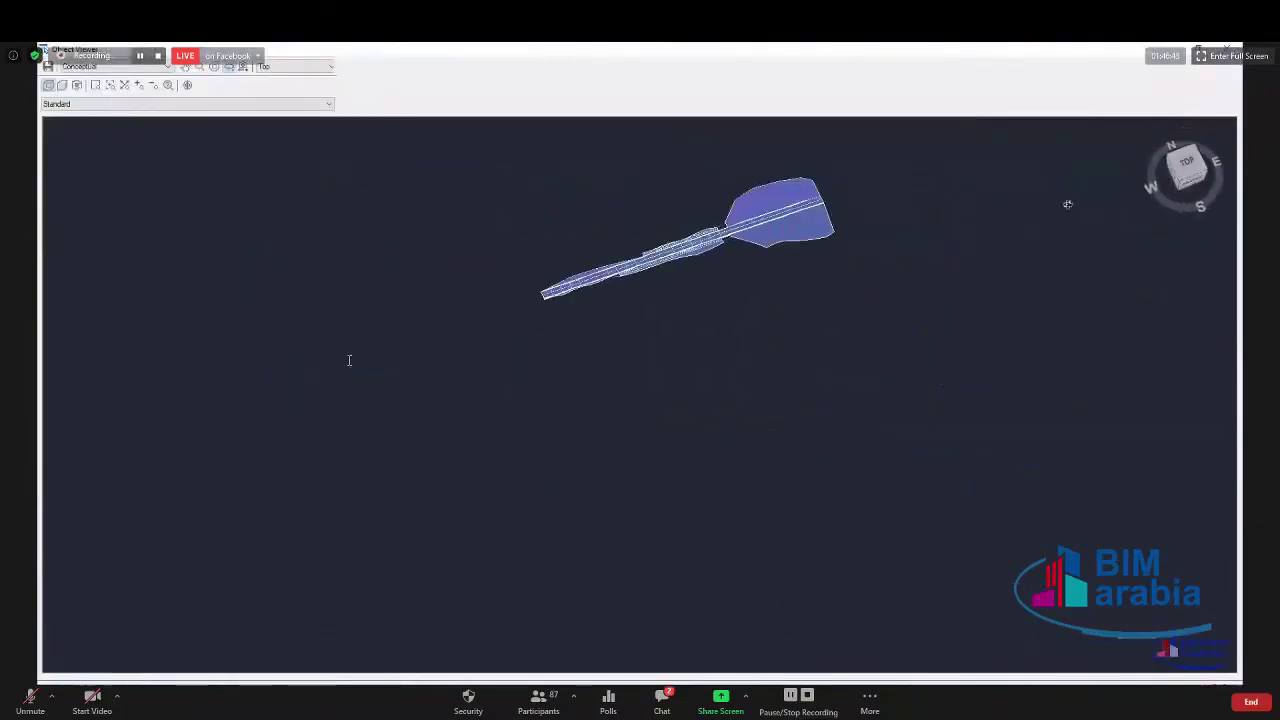
pyautogui.moveTo(1066, 209); pyautogui.dragTo(674, 403)
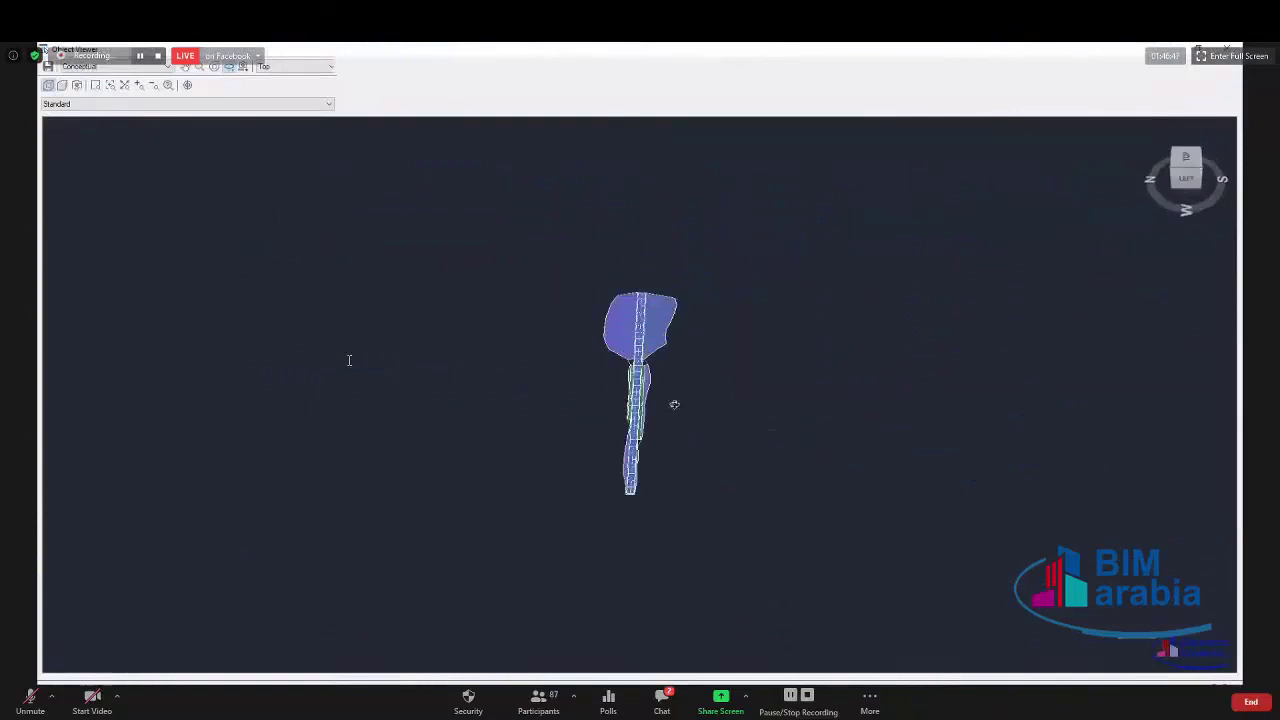
pyautogui.scroll(5, 632, 427)
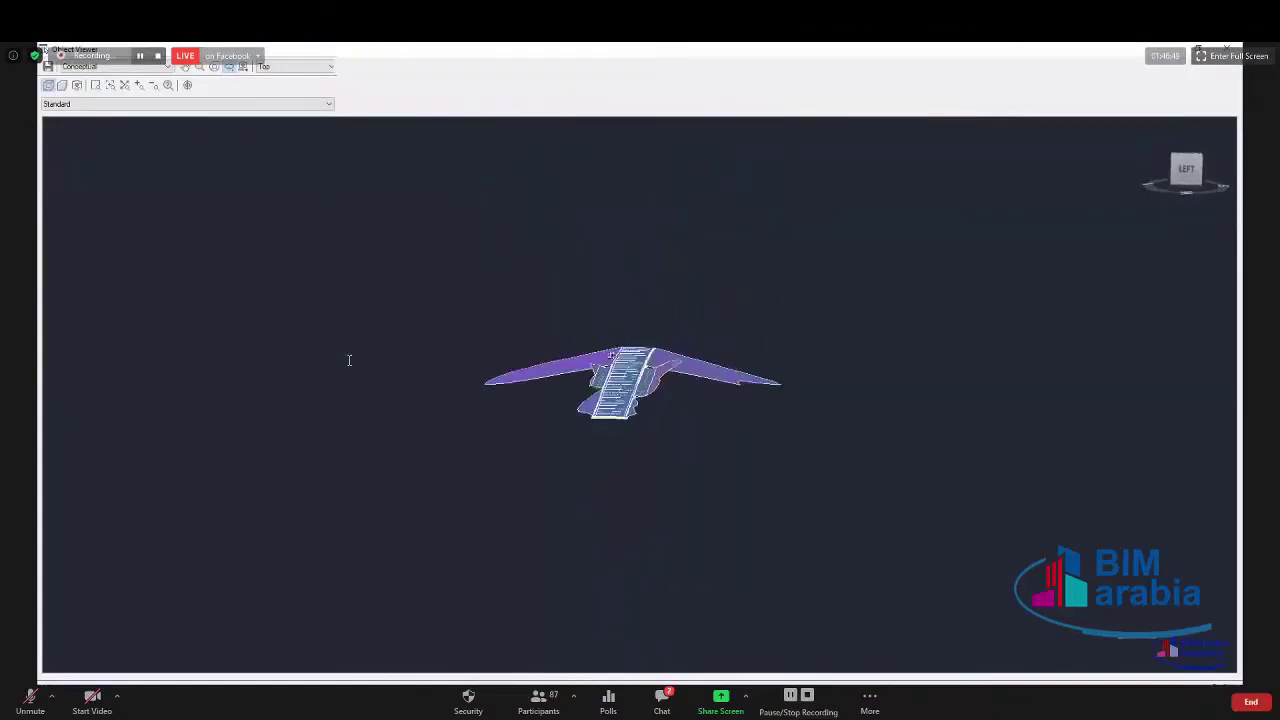
pyautogui.scroll(4, 585, 395)
pyautogui.scroll(1, 558, 348)
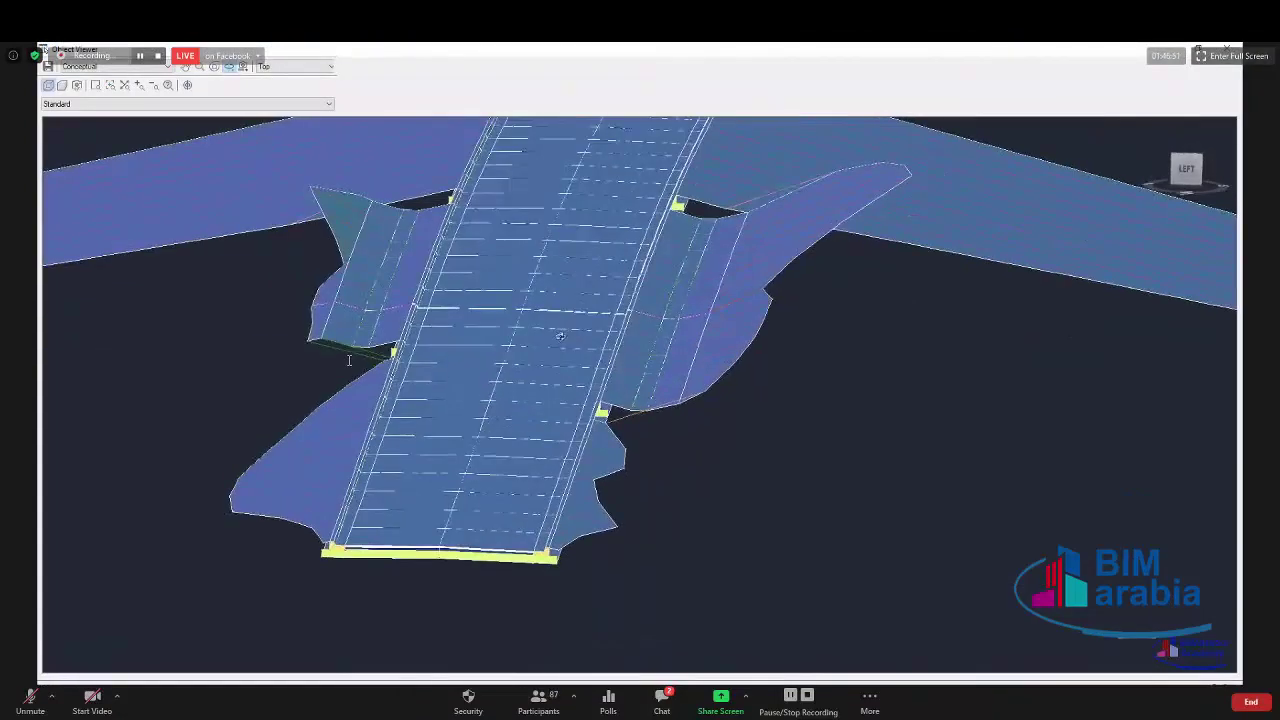
pyautogui.scroll(-5, 558, 348)
pyautogui.scroll(2, 564, 348)
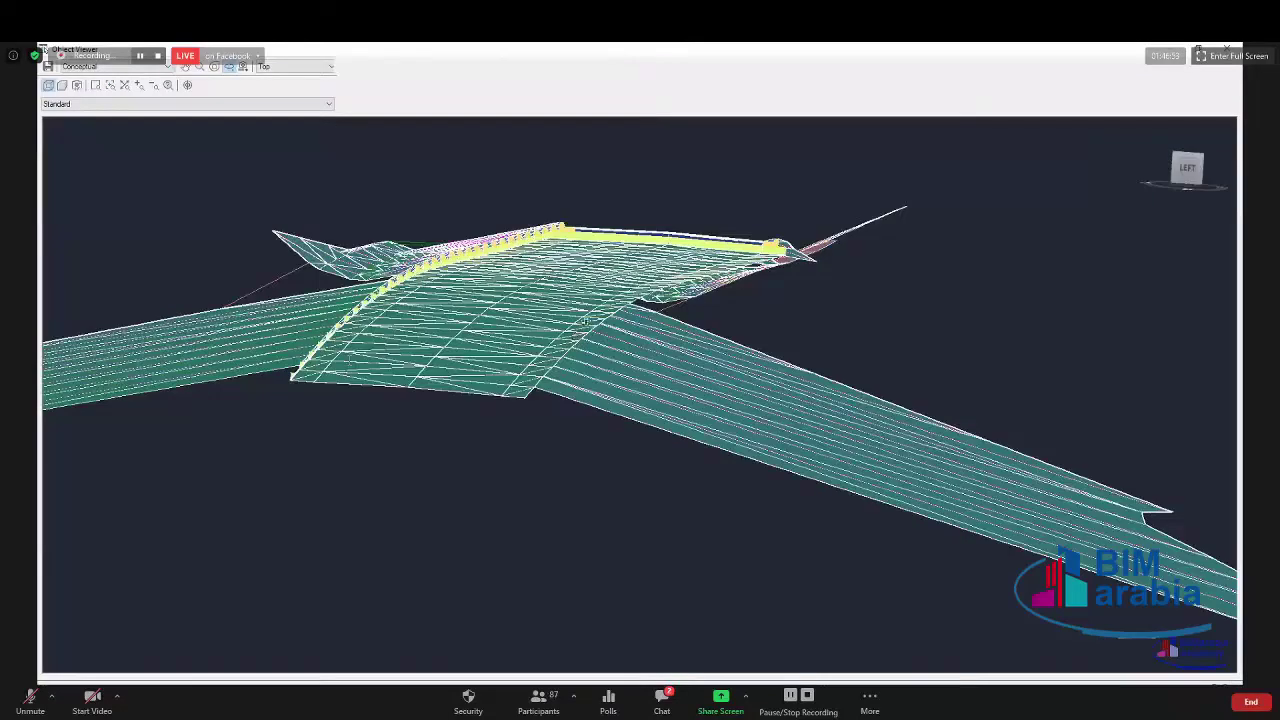
pyautogui.scroll(2, 568, 355)
pyautogui.moveTo(568, 354); pyautogui.dragTo(569, 303)
pyautogui.scroll(3, 611, 292)
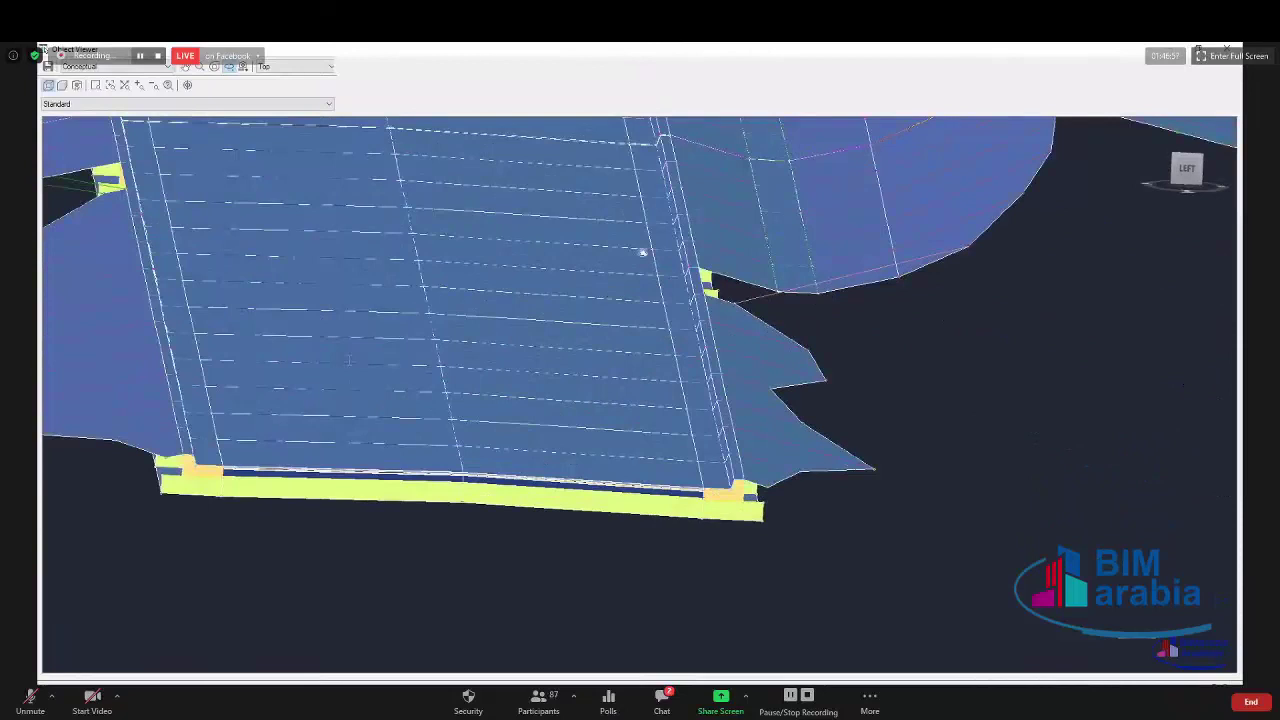
# Compare the cut and fill side slopes on both sides of the shaded corridor along its length.
pyautogui.scroll(-4, 643, 252)
pyautogui.moveTo(643, 252); pyautogui.dragTo(804, 313)
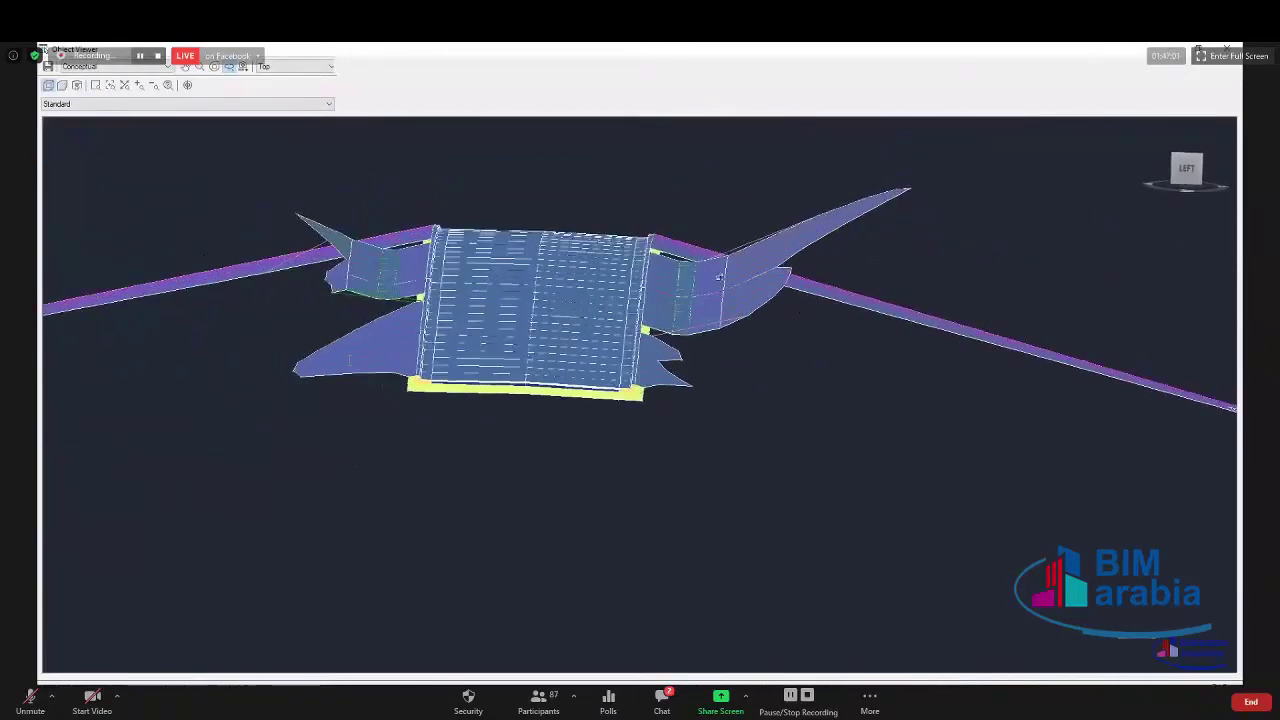
pyautogui.scroll(5, 719, 277)
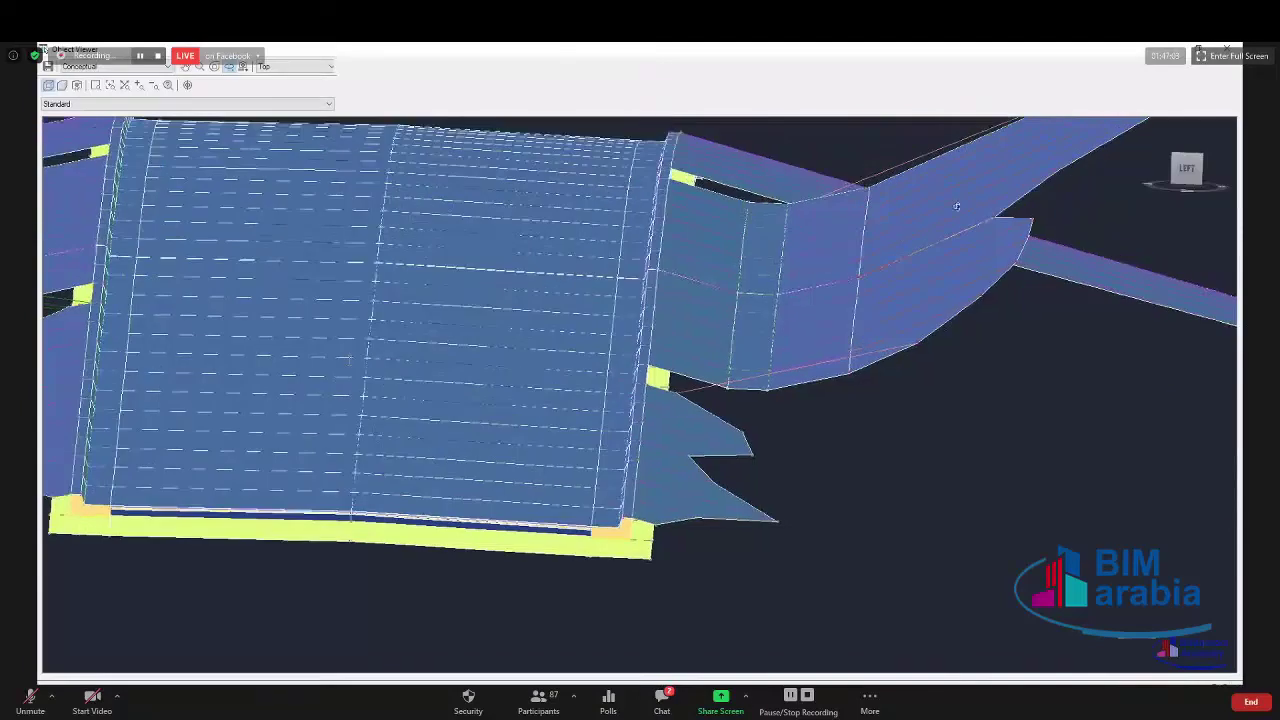
pyautogui.scroll(-3, 344, 284)
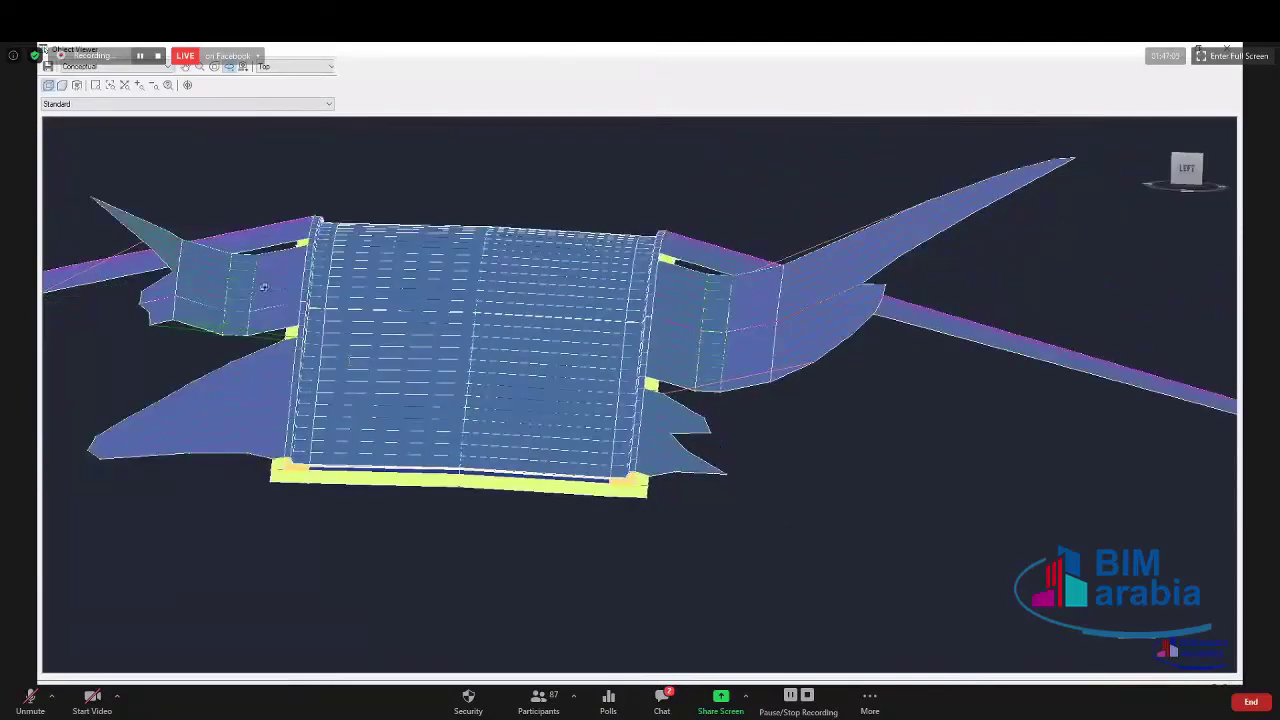
pyautogui.scroll(-4, 458, 303)
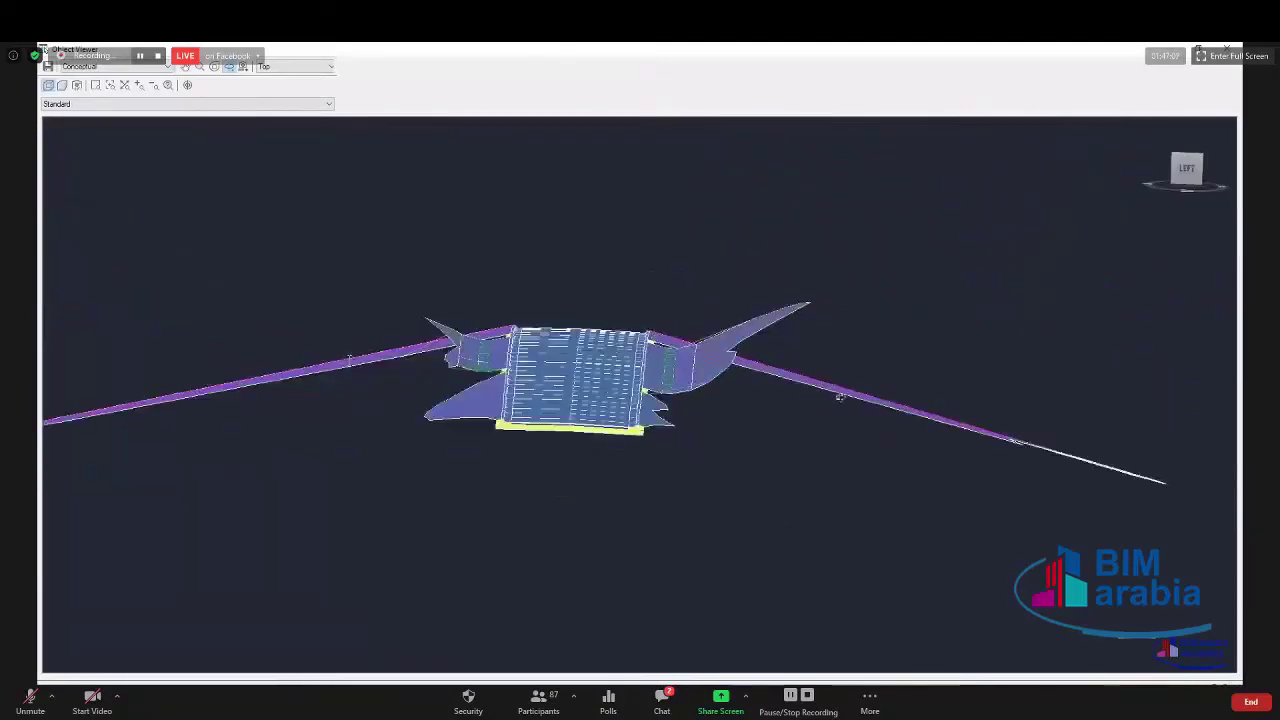
pyautogui.scroll(4, 515, 335)
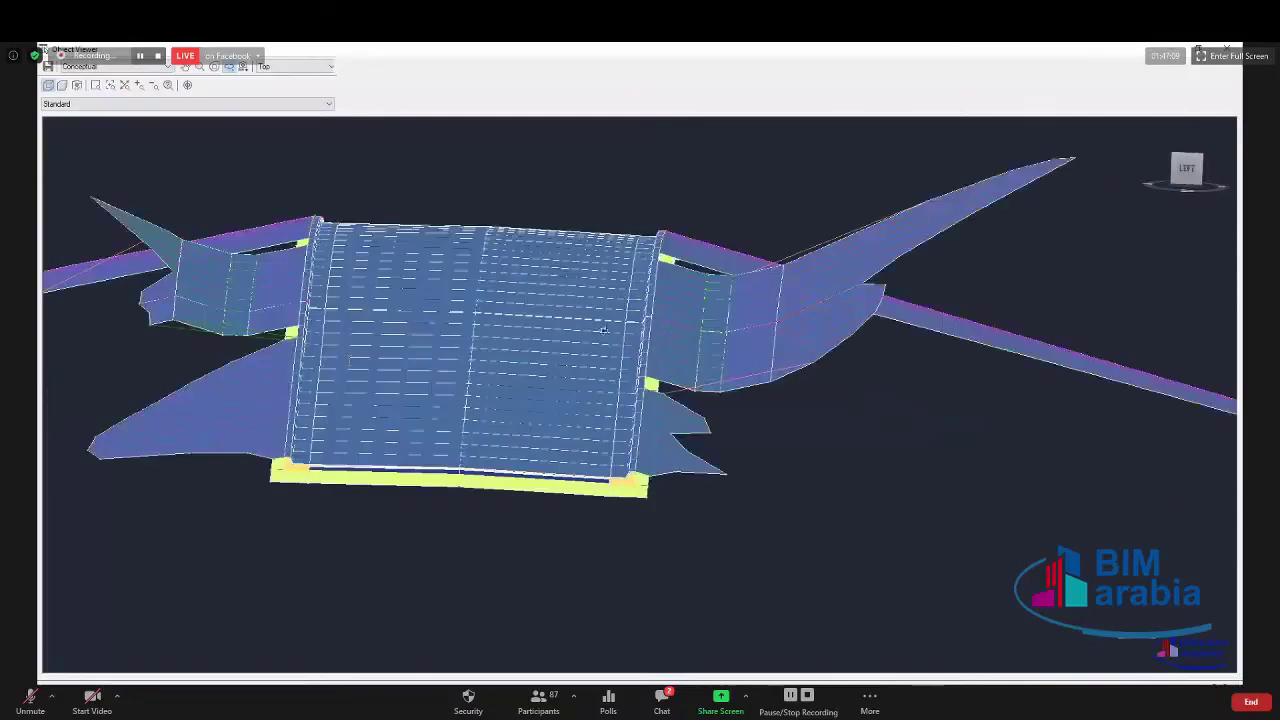
pyautogui.scroll(-5, 349, 360)
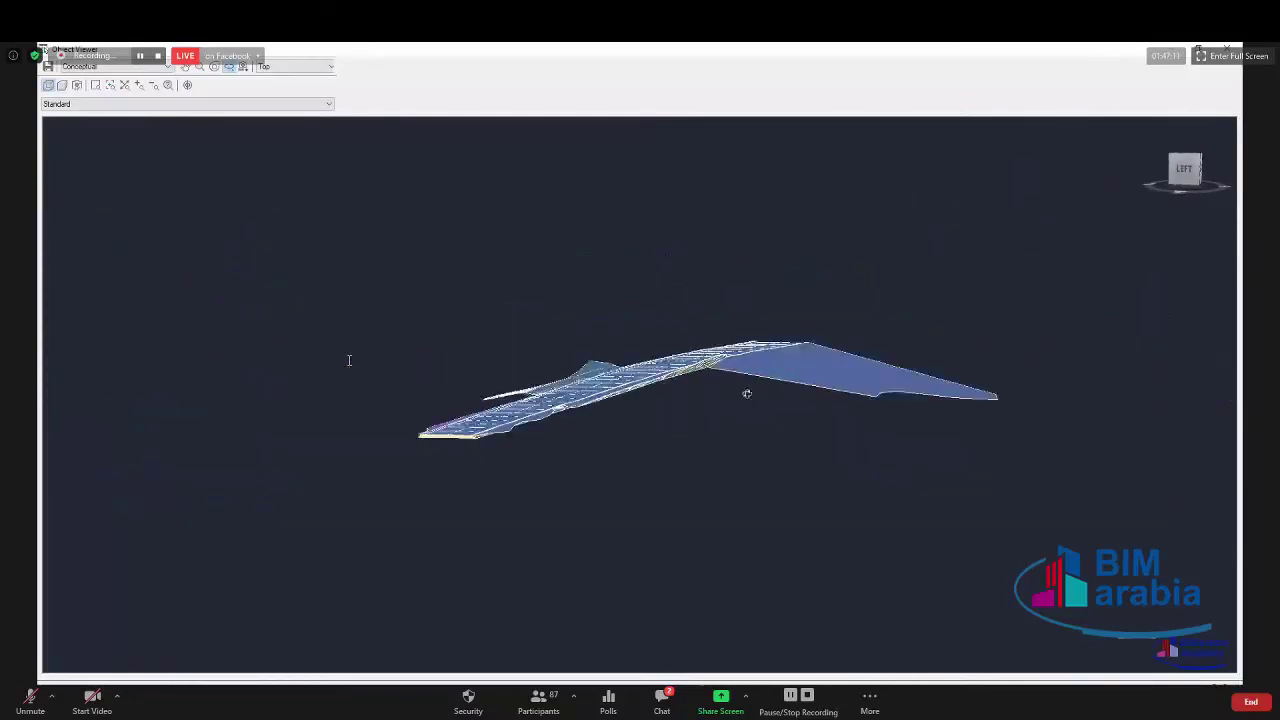
pyautogui.moveTo(609, 396); pyautogui.dragTo(598, 343)
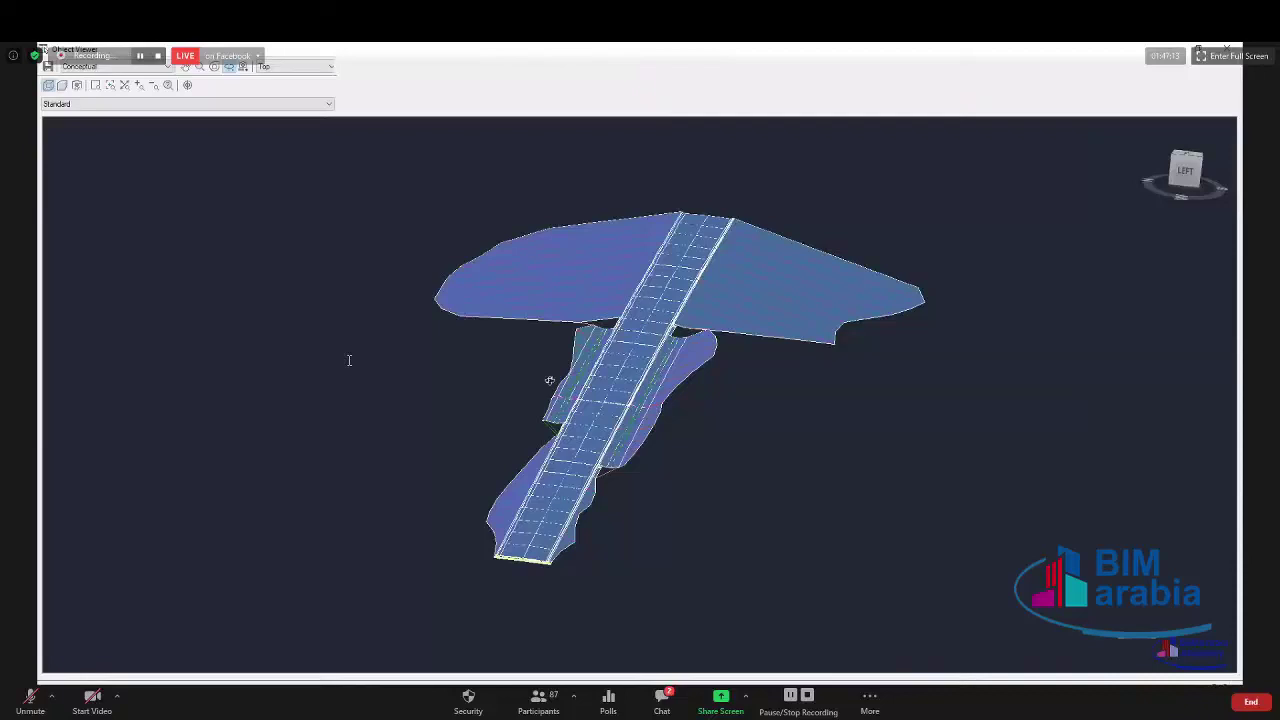
# Examine the start of the shaded corridor at close range, leave the Object Viewer, and split the drawing into two vertical viewports.
pyautogui.scroll(5, 358, 438)
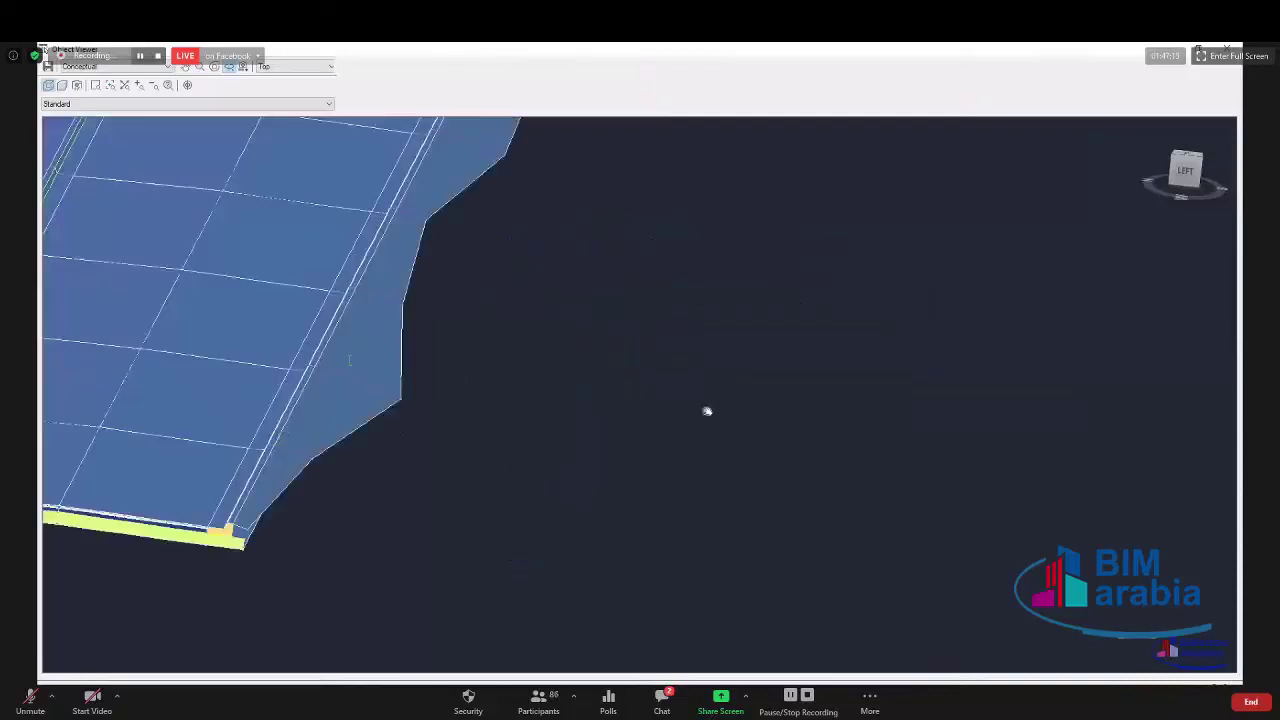
pyautogui.moveTo(393, 470); pyautogui.dragTo(483, 475, button='middle')
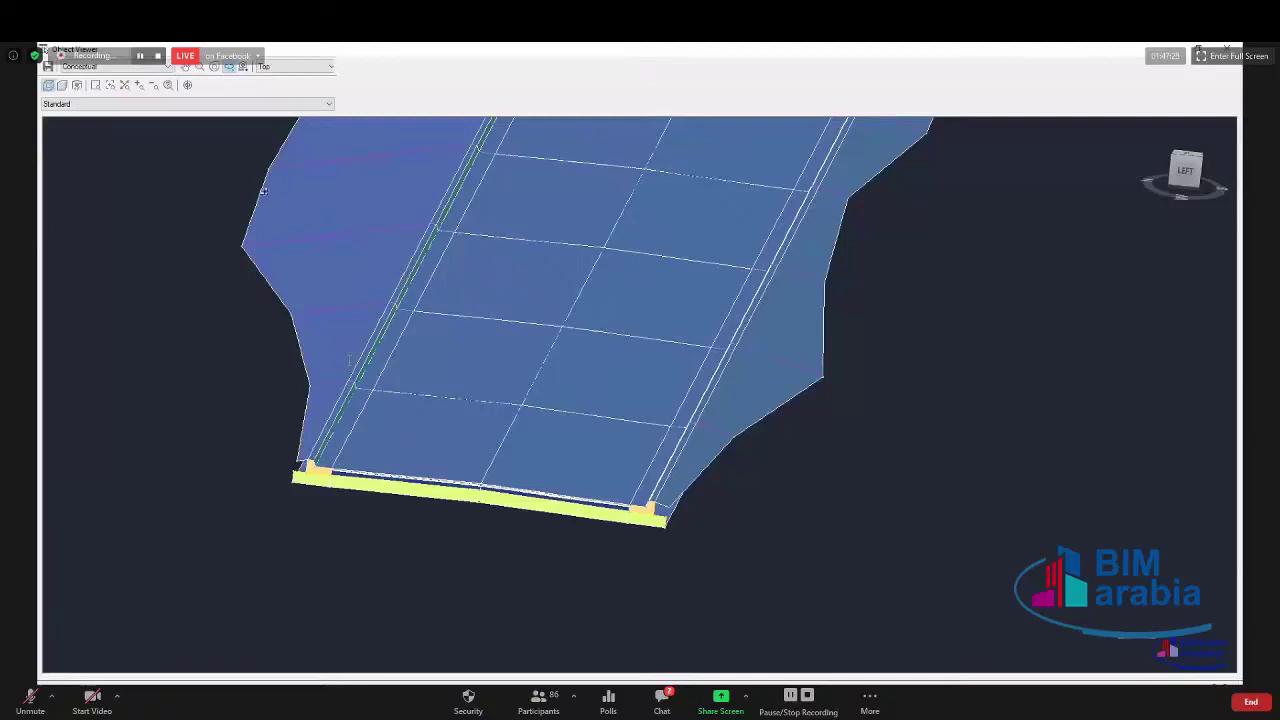
pyautogui.click(137, 70)
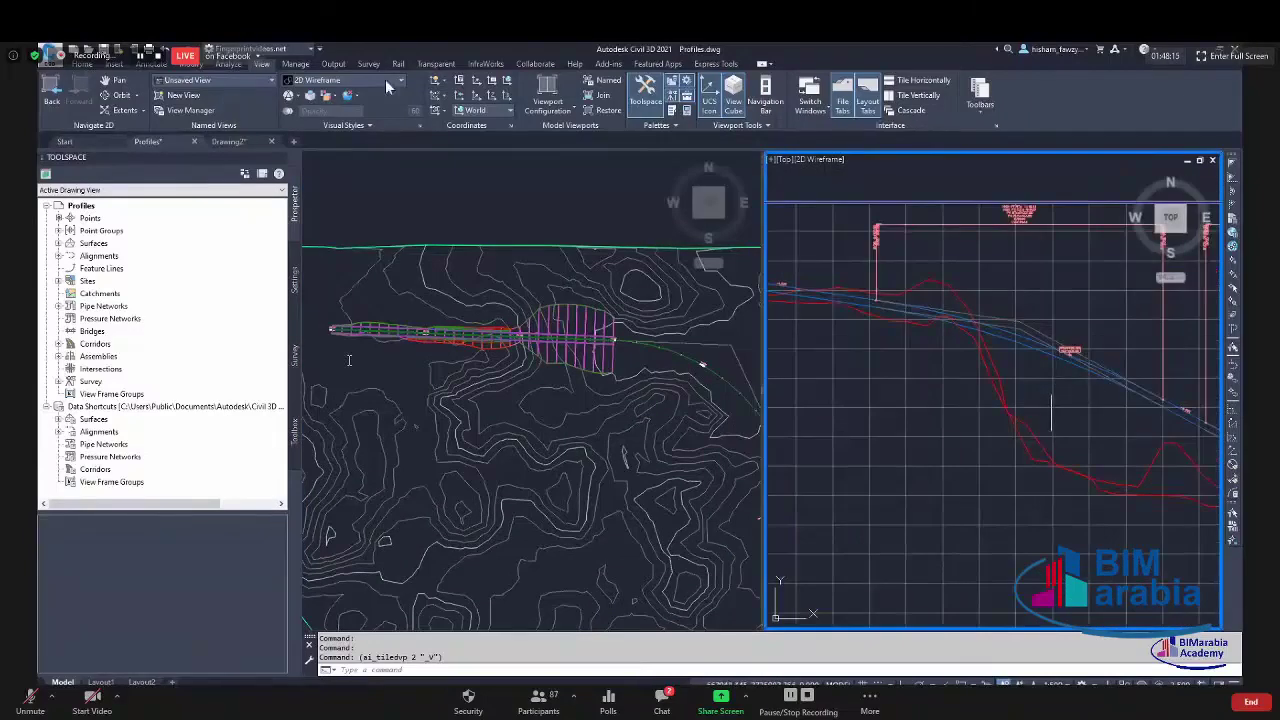
# Hide the NGL -20.000 offset profile and the ROAD 01-FG02 [-0.50] profile in the ROAD 01 profile view.
pyautogui.doubleClick(515, 316)
pyautogui.click(578, 244)
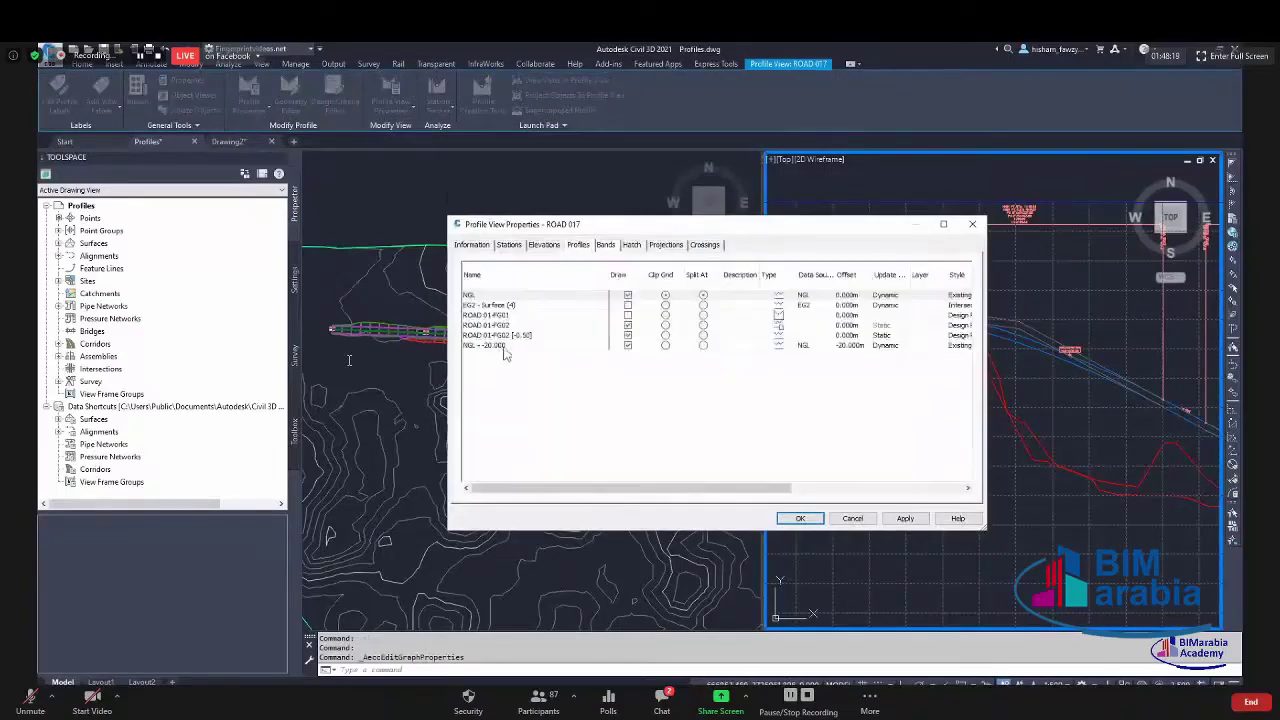
pyautogui.click(628, 345)
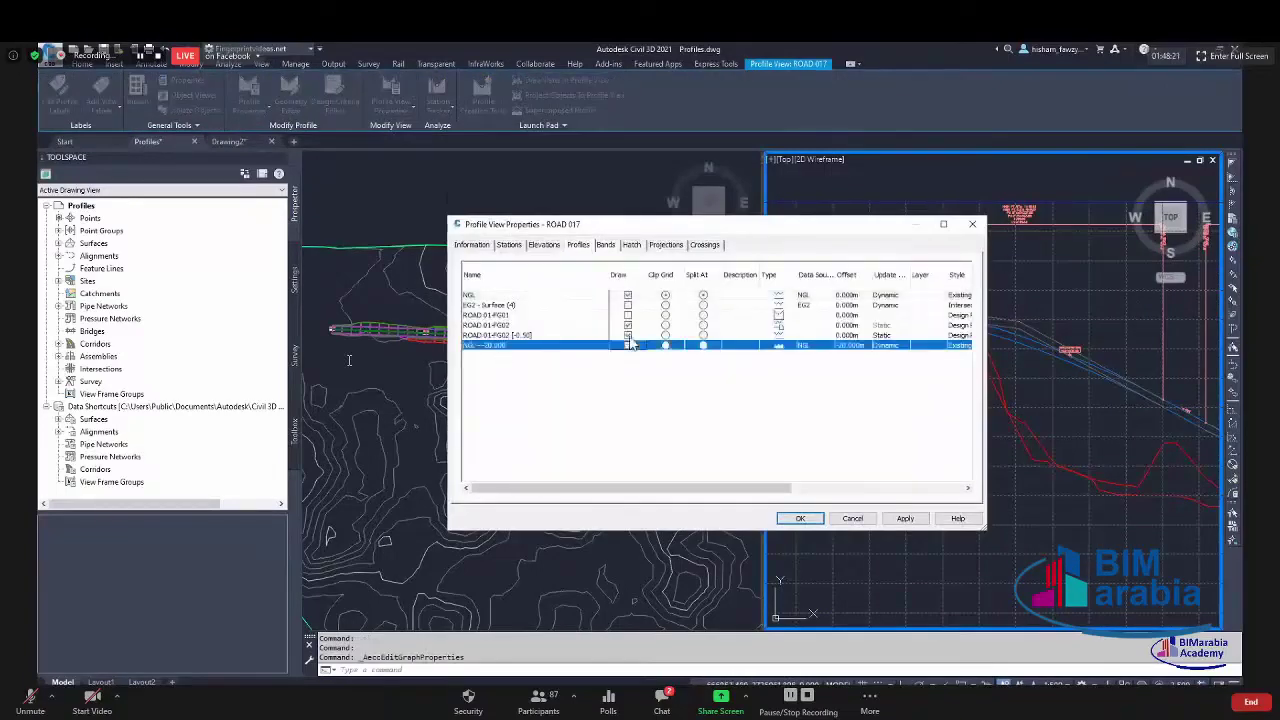
pyautogui.click(628, 335)
pyautogui.click(800, 517)
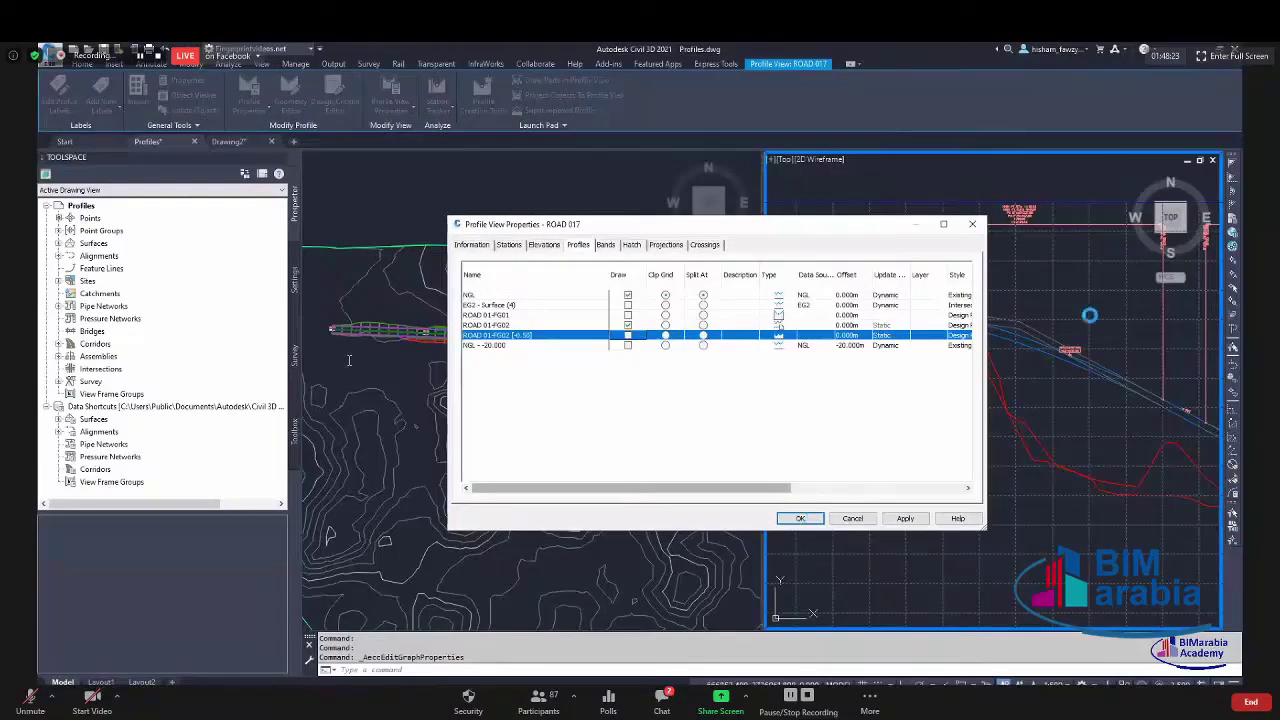
pyautogui.press('Escape')
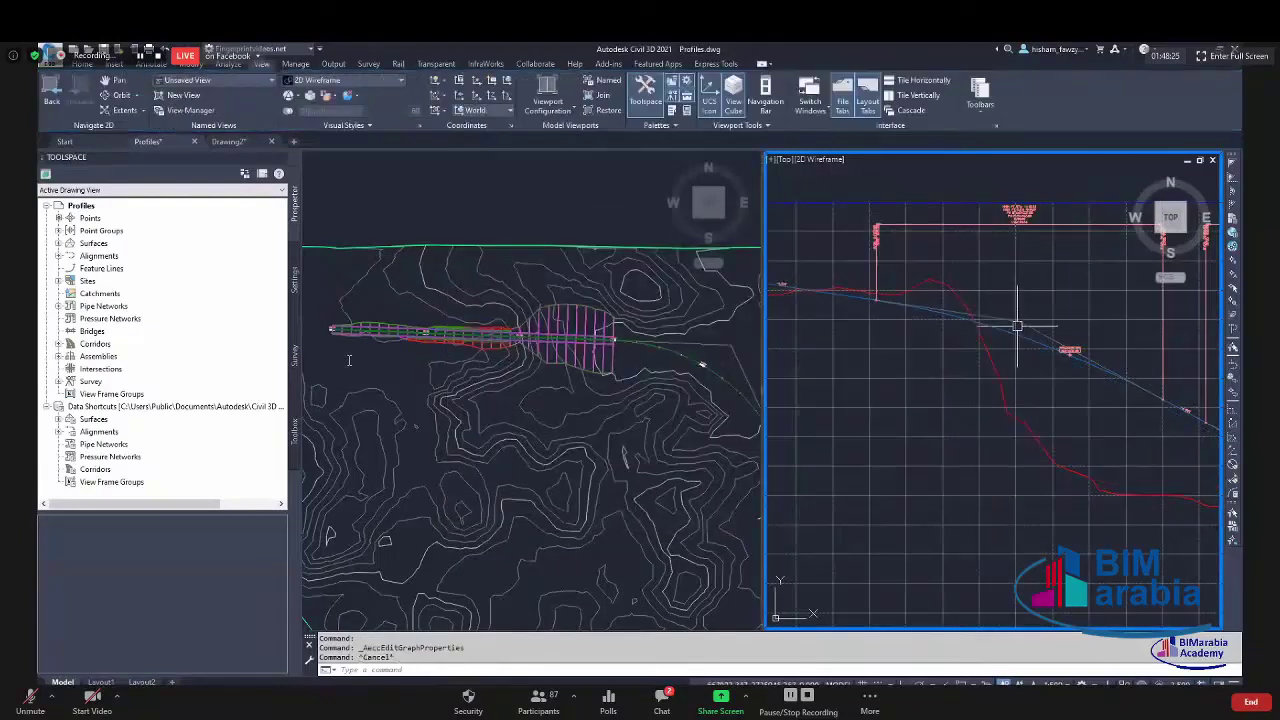
# Move the vertical intersection point of ROAD 01-FG02 down so the design line cuts deep below the existing ground hill.
pyautogui.click(1018, 323)
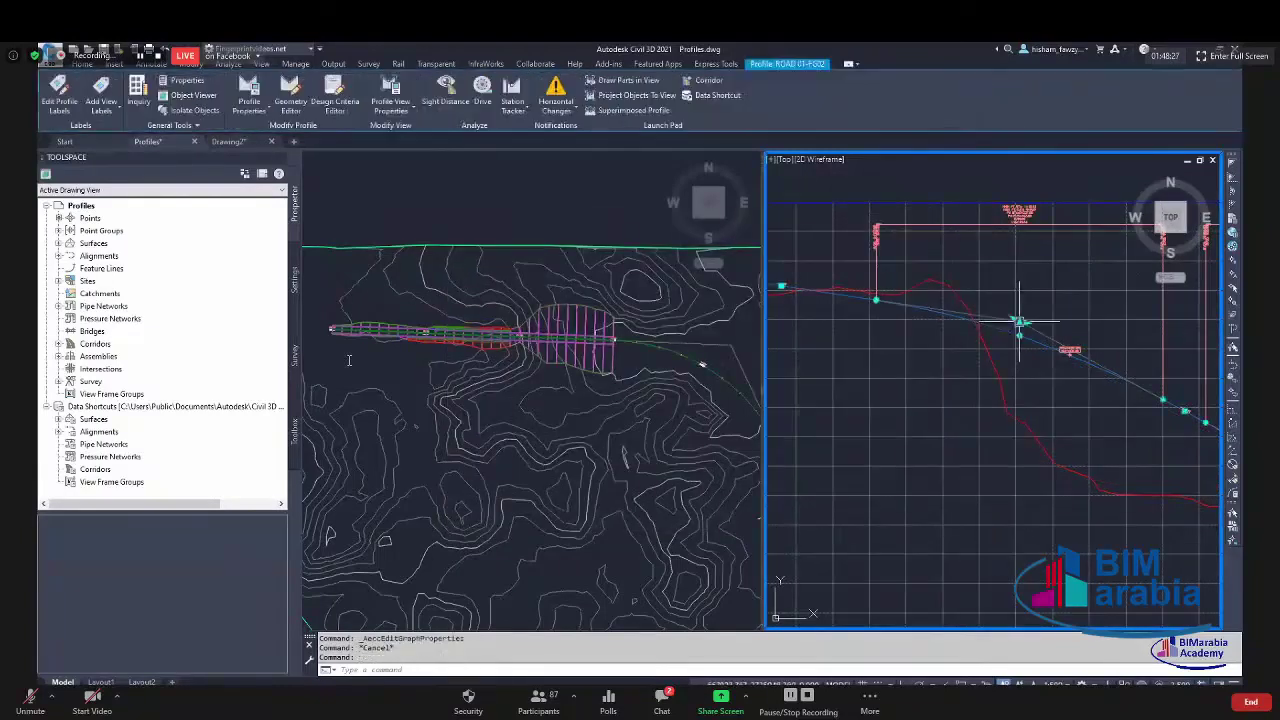
pyautogui.click(1018, 323)
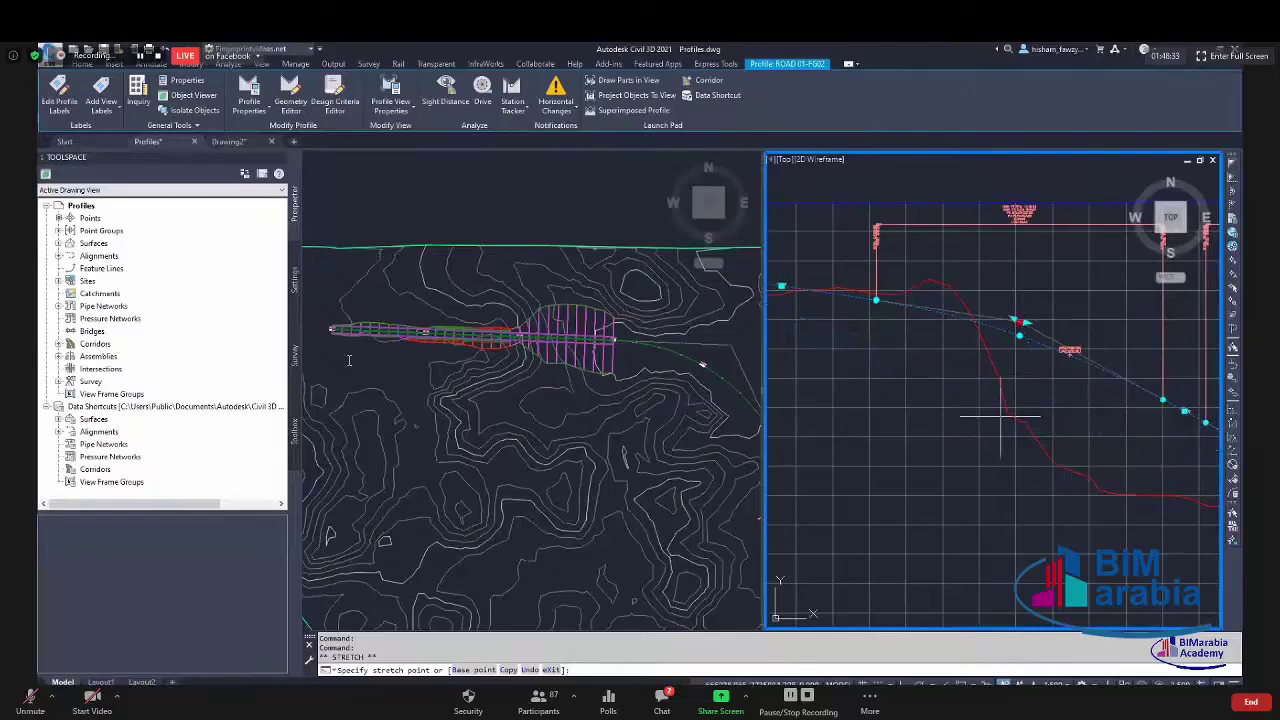
pyautogui.click(1069, 428)
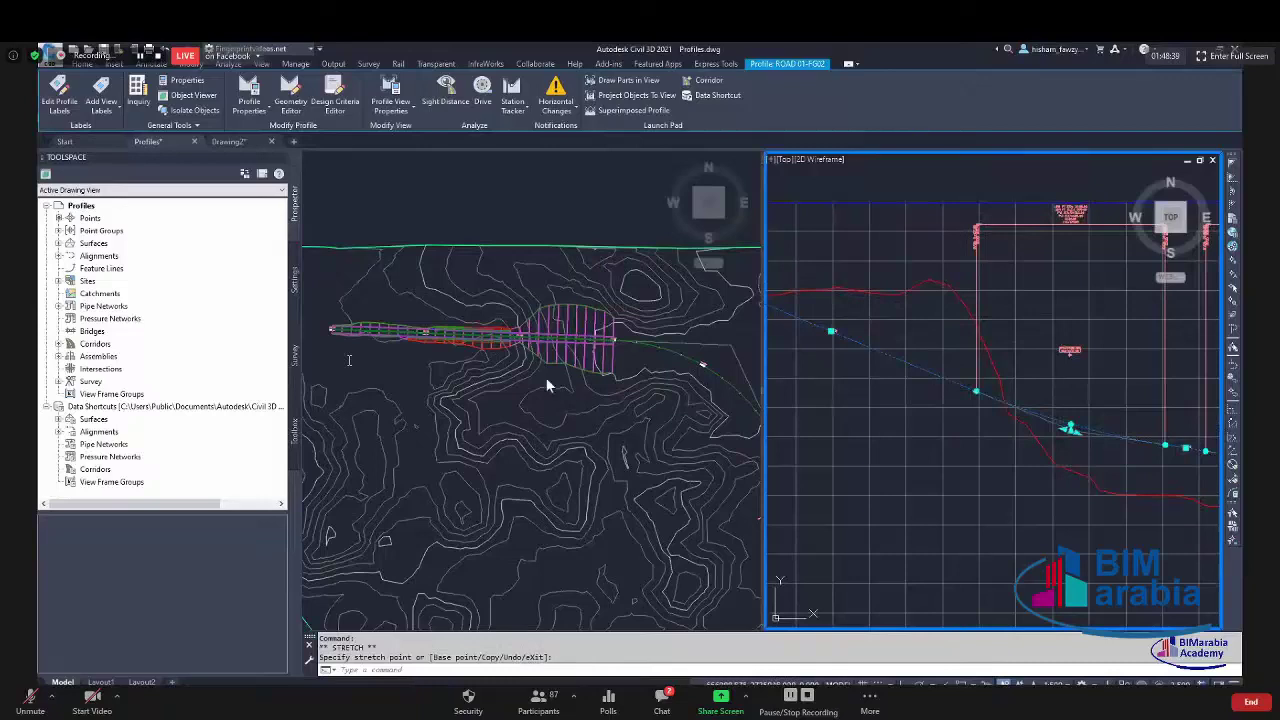
pyautogui.press('Escape')
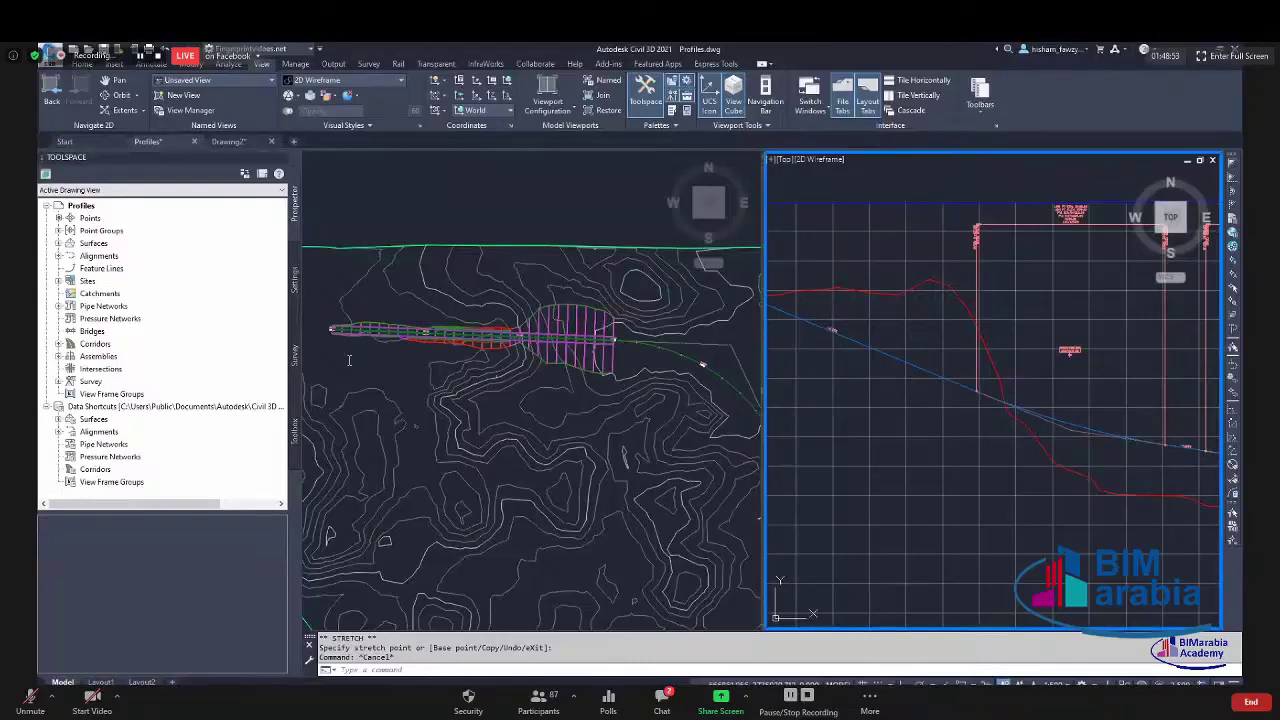
# Rebuild the out-of-date Corridor - (1) to follow the lowered design profile, and check it in the plan view.
pyautogui.click(58, 343)
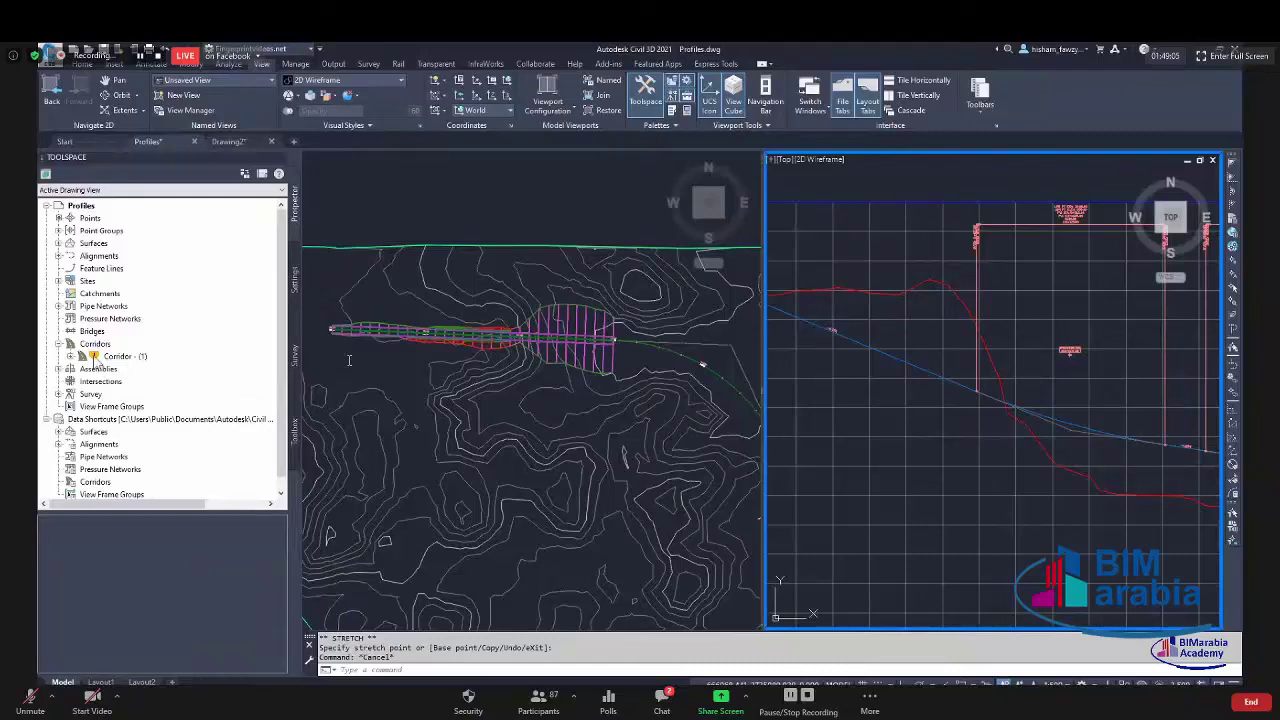
pyautogui.moveTo(94, 361)
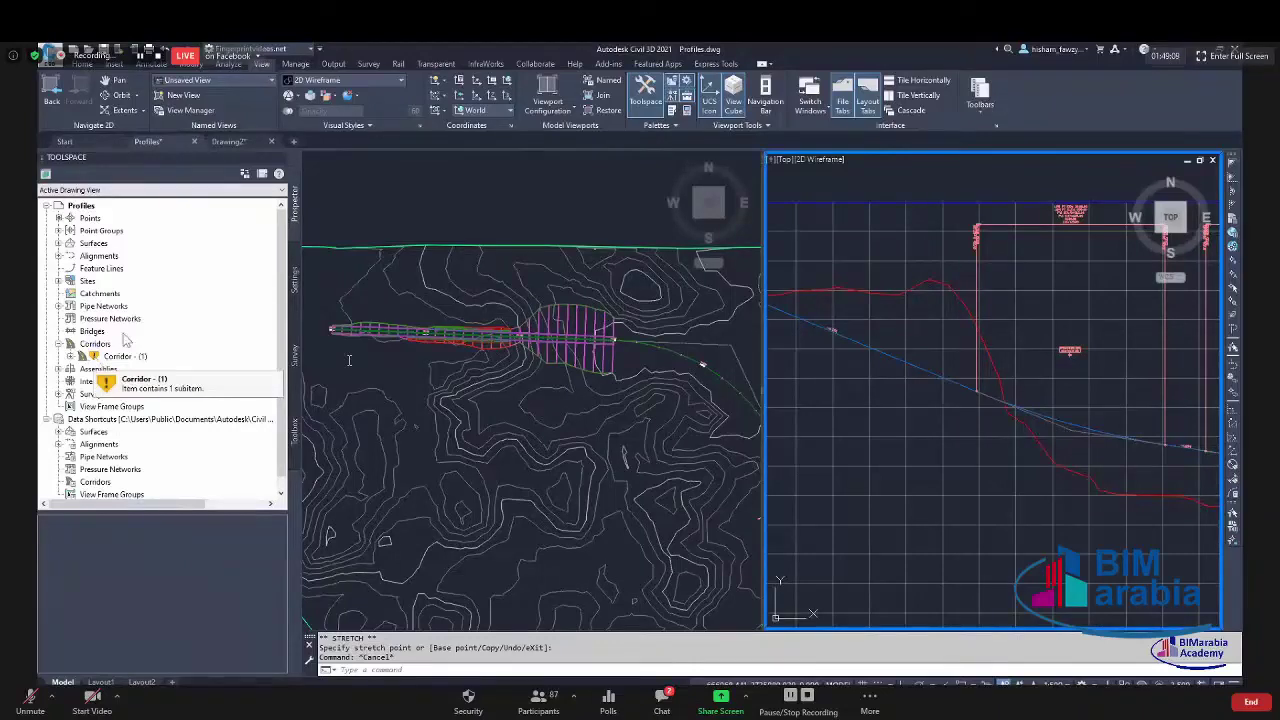
pyautogui.rightClick(150, 357)
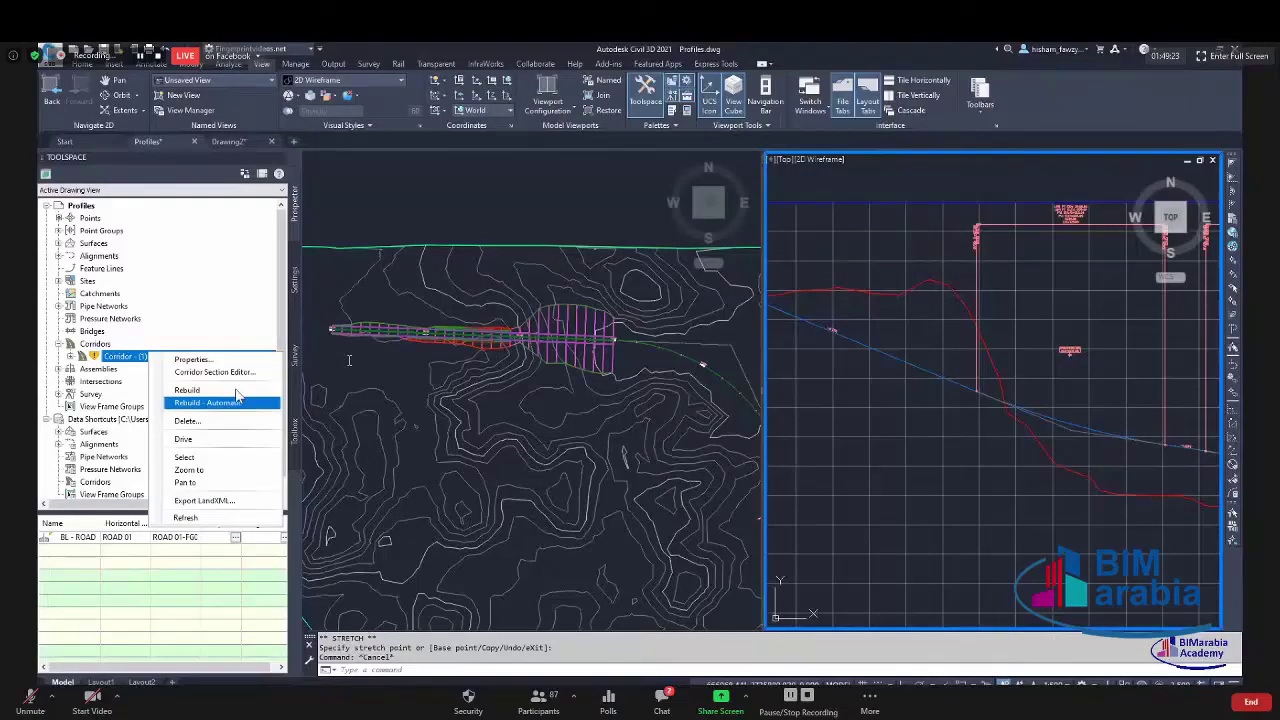
pyautogui.click(237, 398)
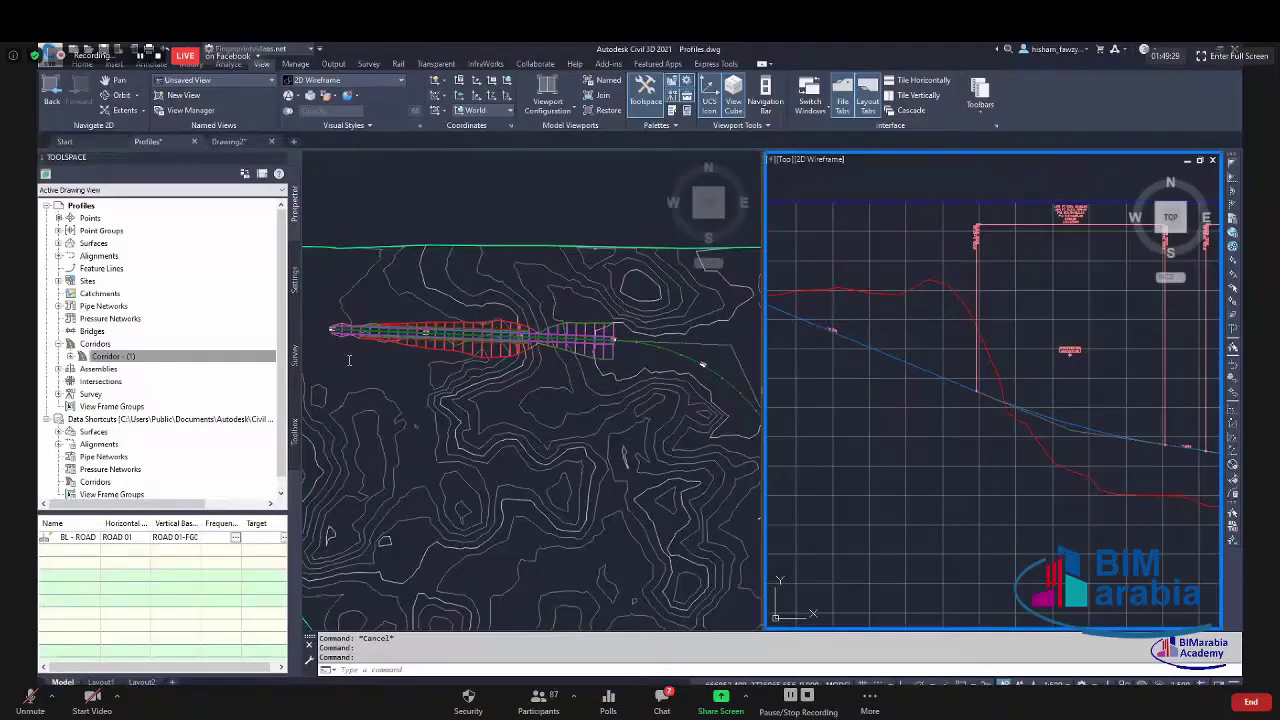
pyautogui.click(485, 322)
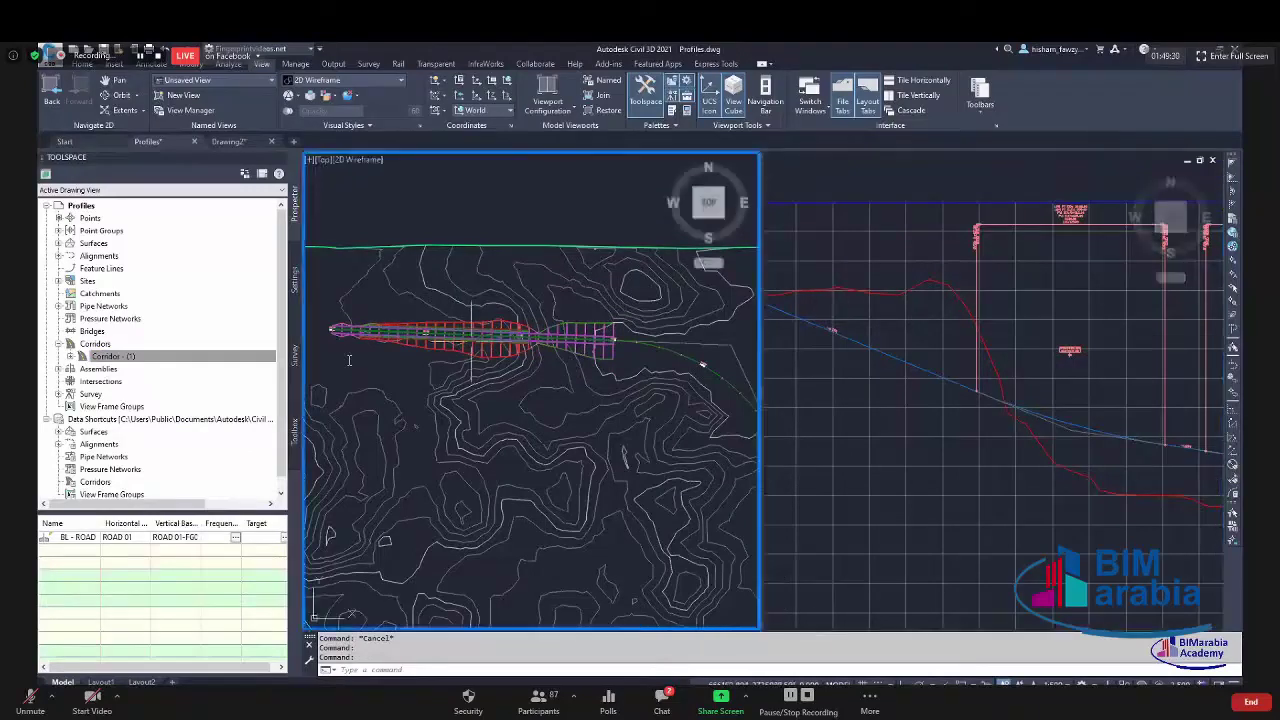
# Try to reposition the lowered vertical intersection point of ROAD 01-FG02, and leave the grip edit.
pyautogui.click(950, 407)
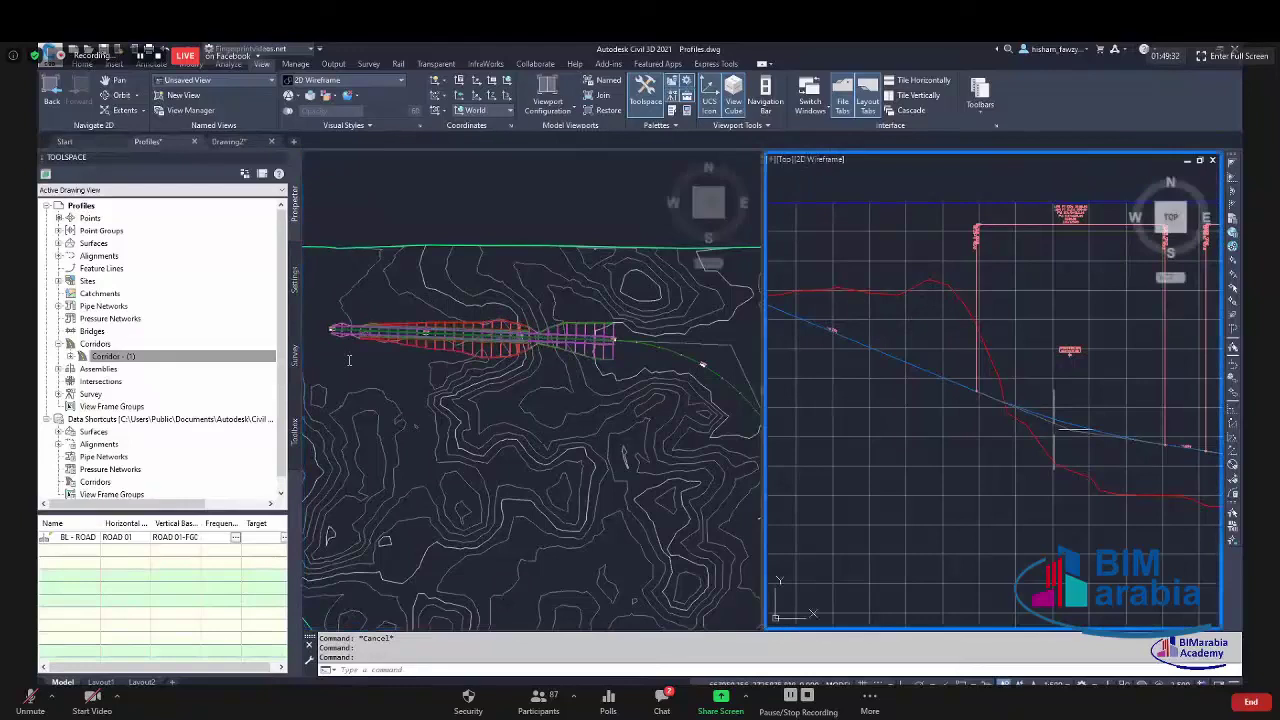
pyautogui.click(1123, 438)
pyautogui.click(1070, 428)
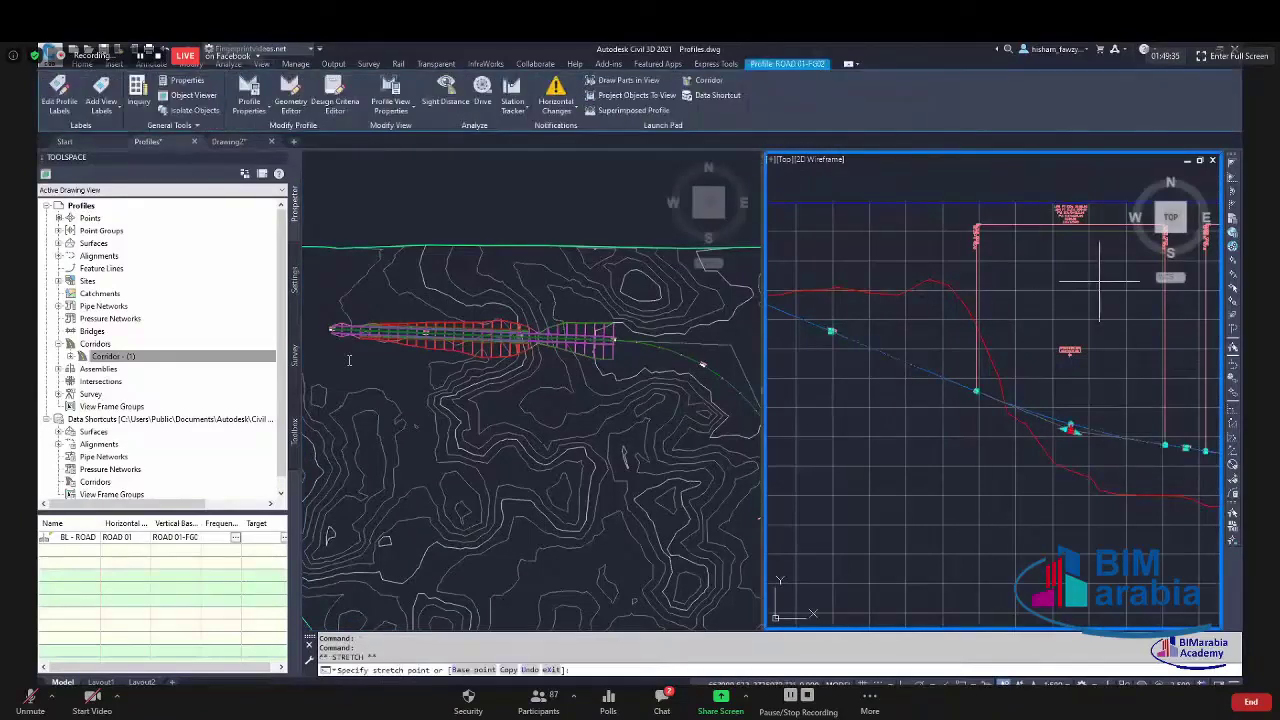
pyautogui.click(1049, 451)
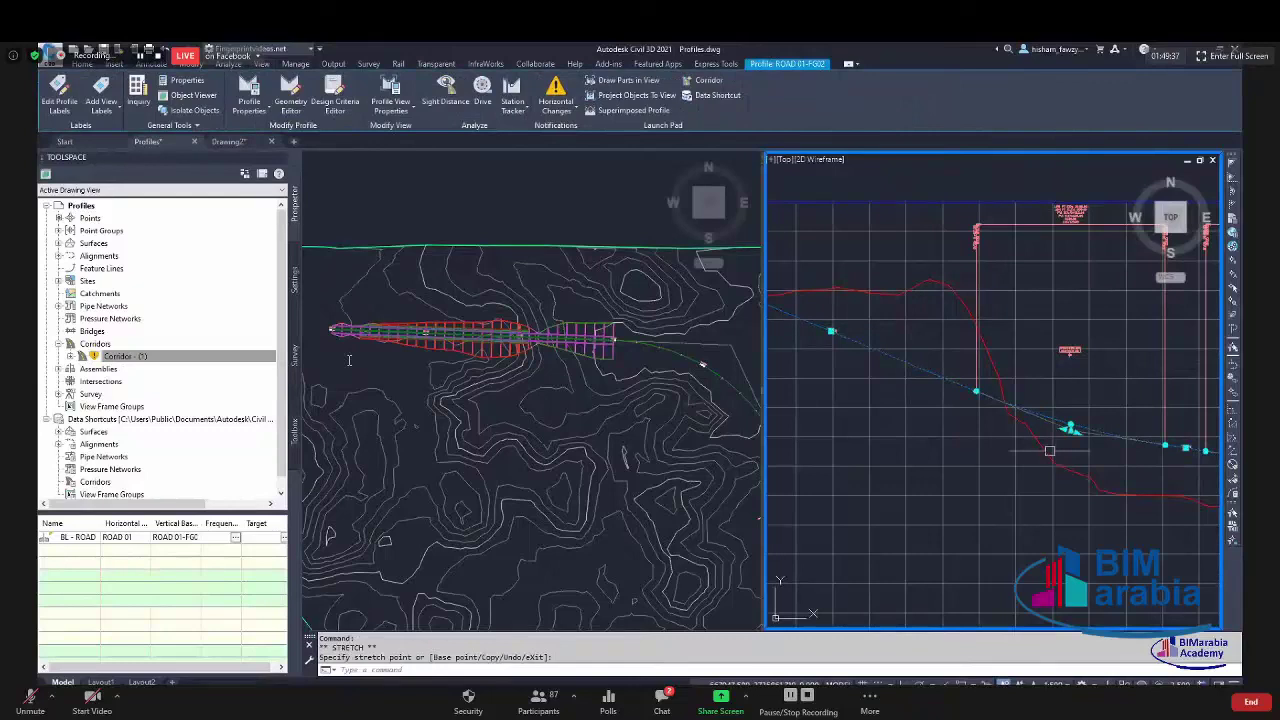
pyautogui.click(1070, 428)
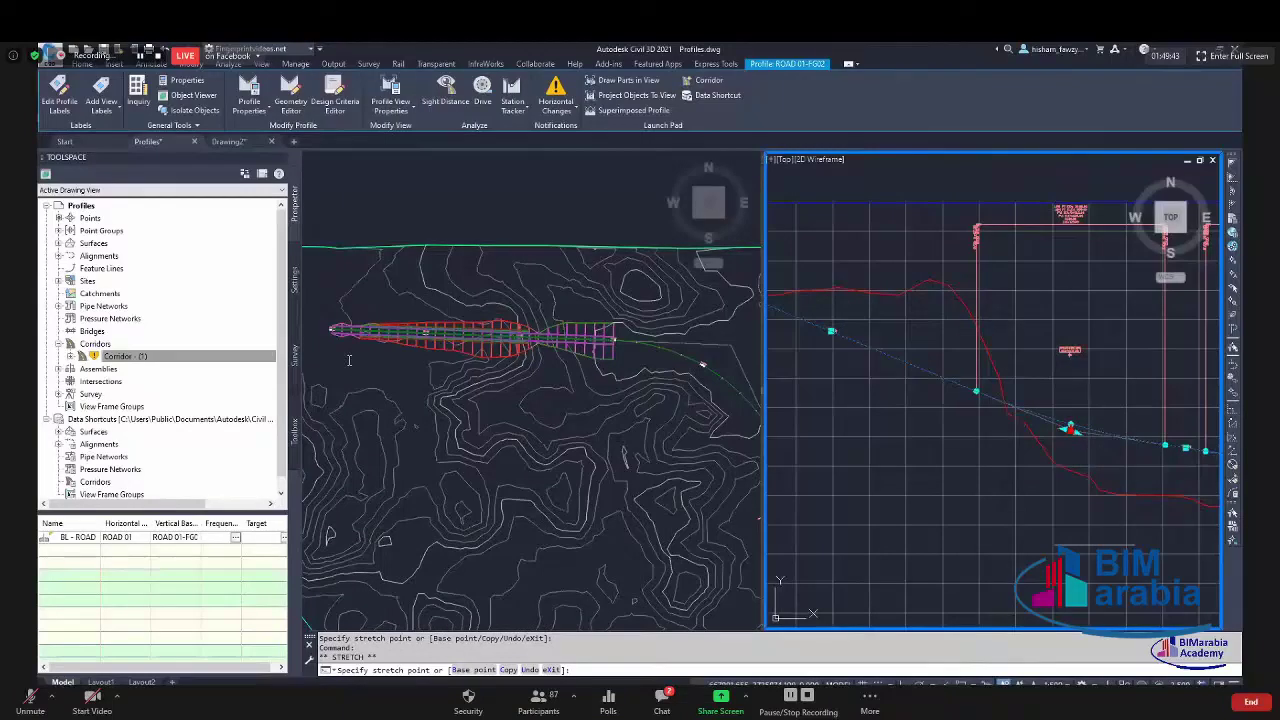
pyautogui.press('Escape')
pyautogui.scroll(-2, 1017, 420)
pyautogui.scroll(2, 1017, 420)
pyautogui.press('Escape')
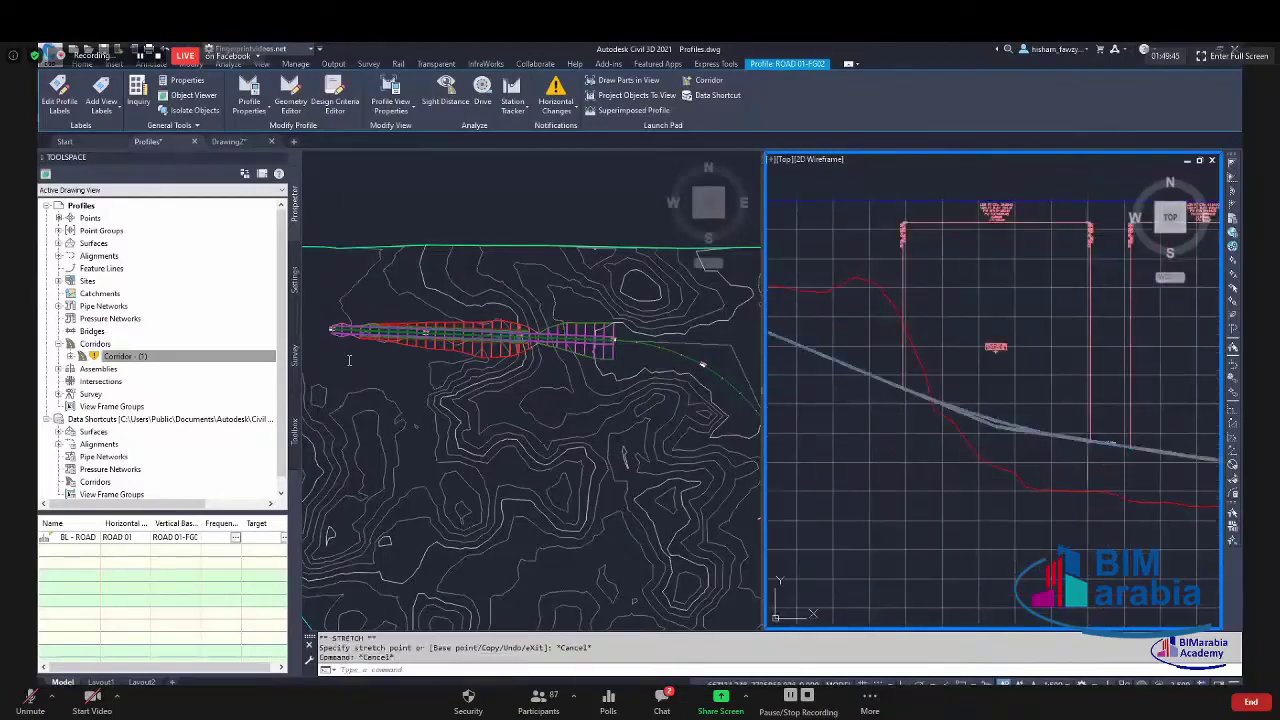
# Raise the vertical intersection point of ROAD 01-FG02 back above the existing ground line.
pyautogui.click(1017, 418)
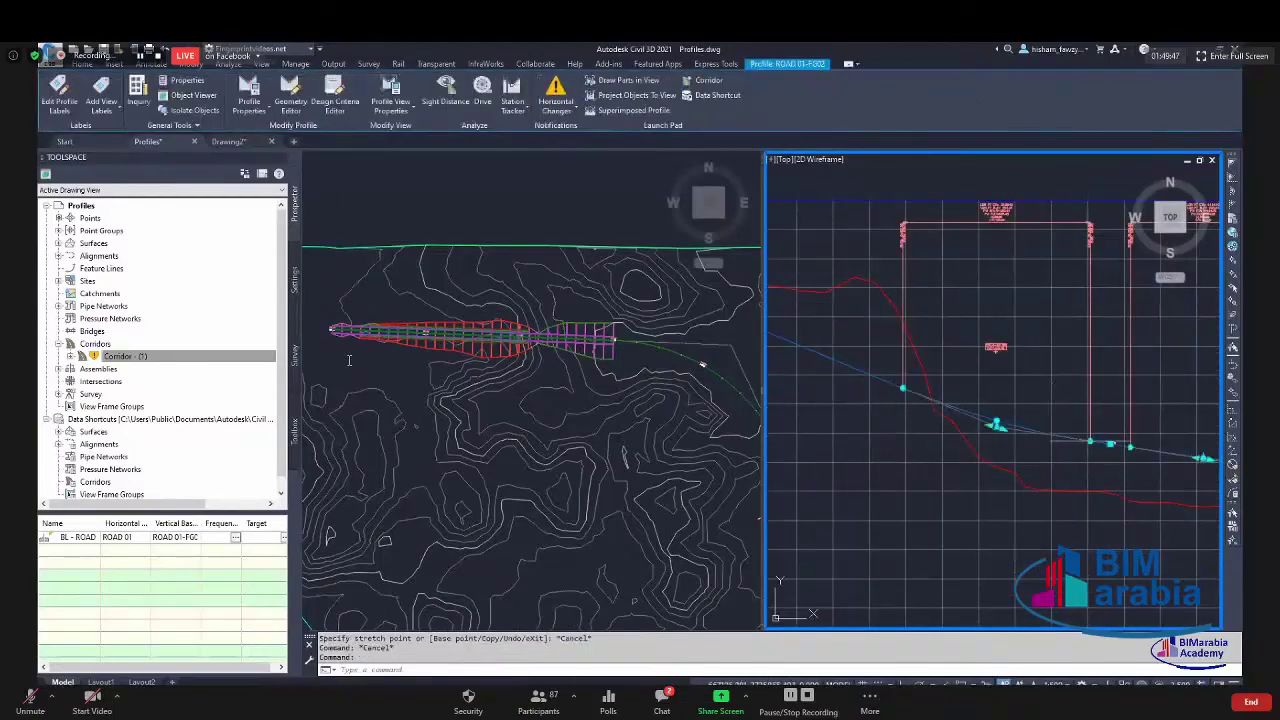
pyautogui.click(996, 424)
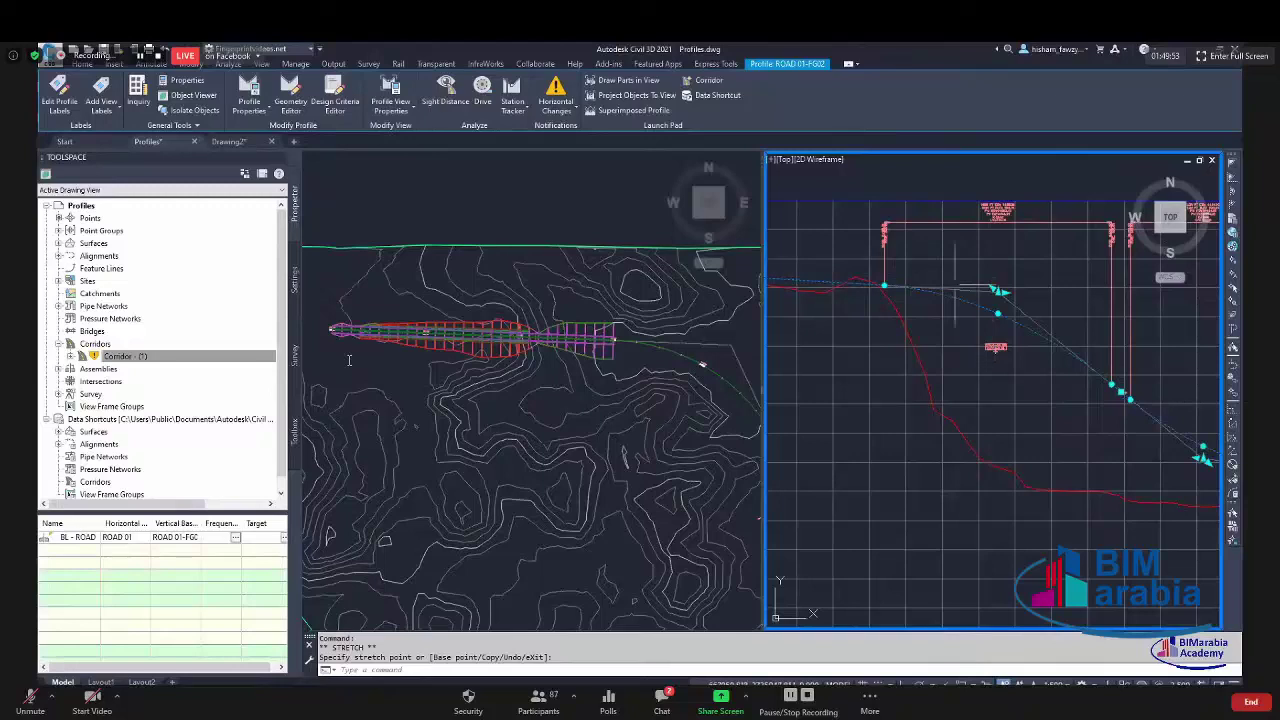
pyautogui.click(933, 308)
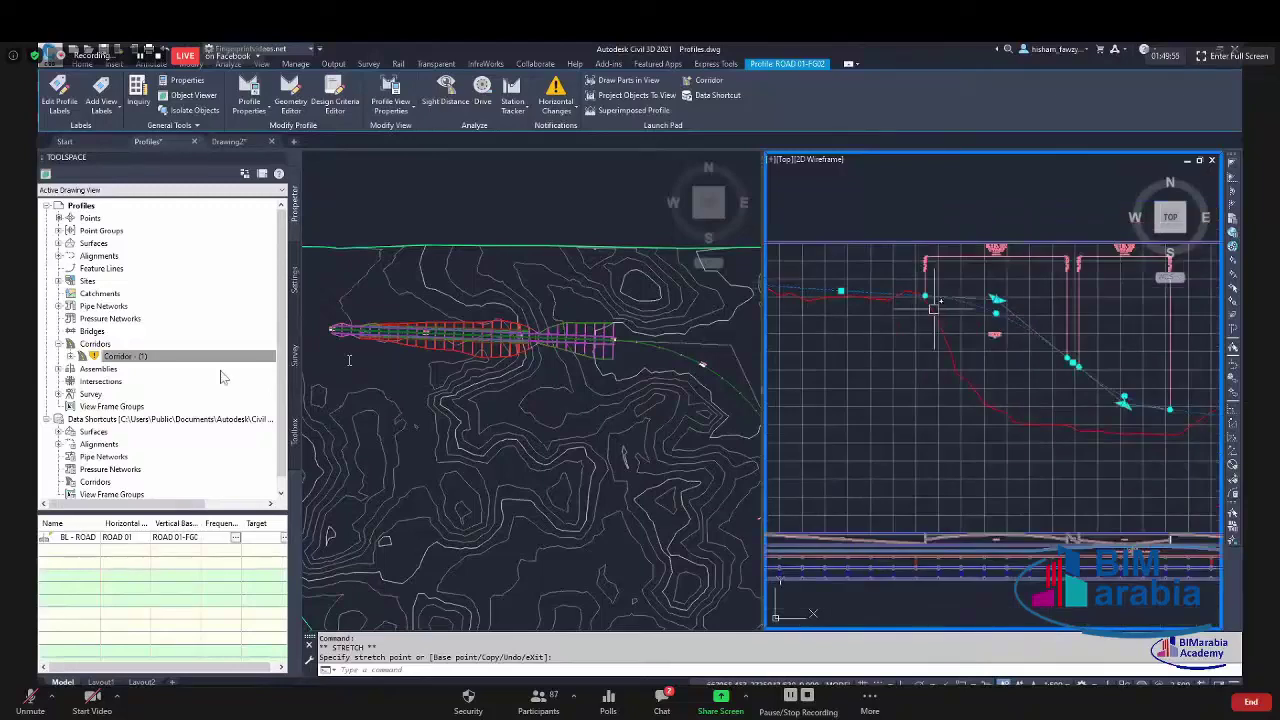
# Turn on automatic rebuilding for Corridor - (1), and lower the FG02 intersection point below the existing ground hill.
pyautogui.click(171, 368)
pyautogui.rightClick(173, 365)
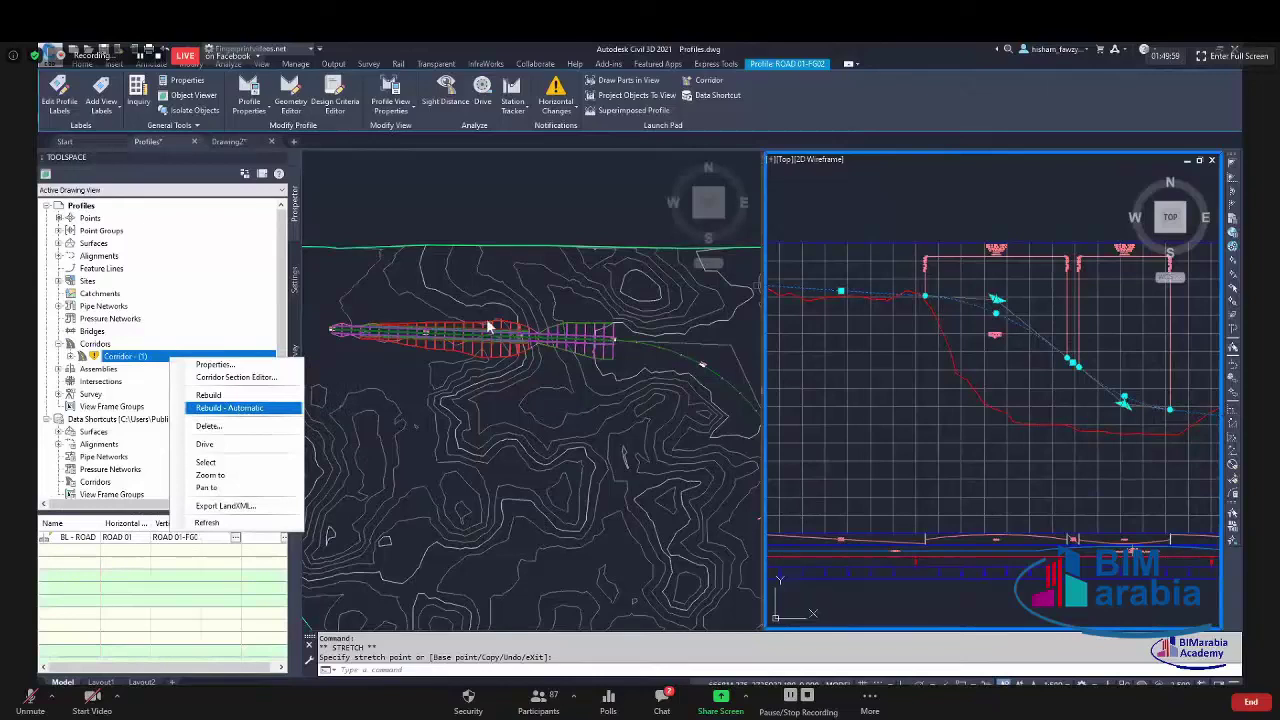
pyautogui.press('Return')
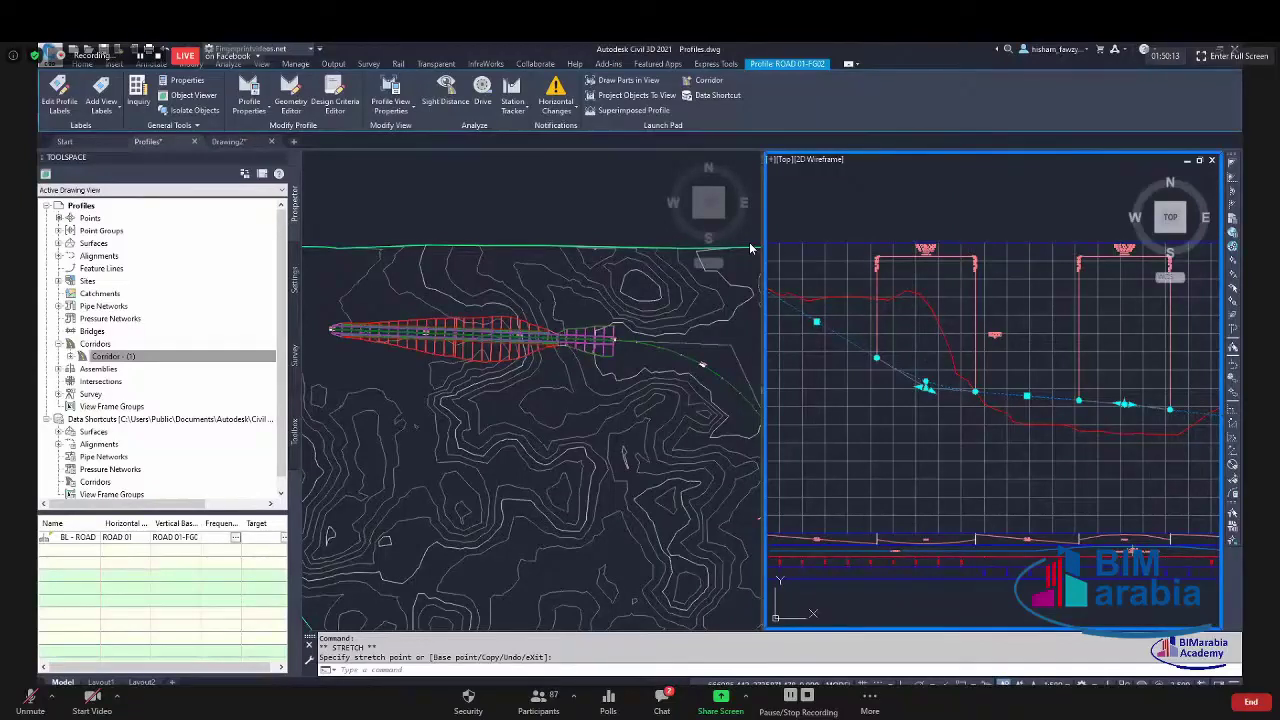
# Check the automatic rebuild setting of Corridor - (1) and run a manual rebuild.
pyautogui.click(203, 358)
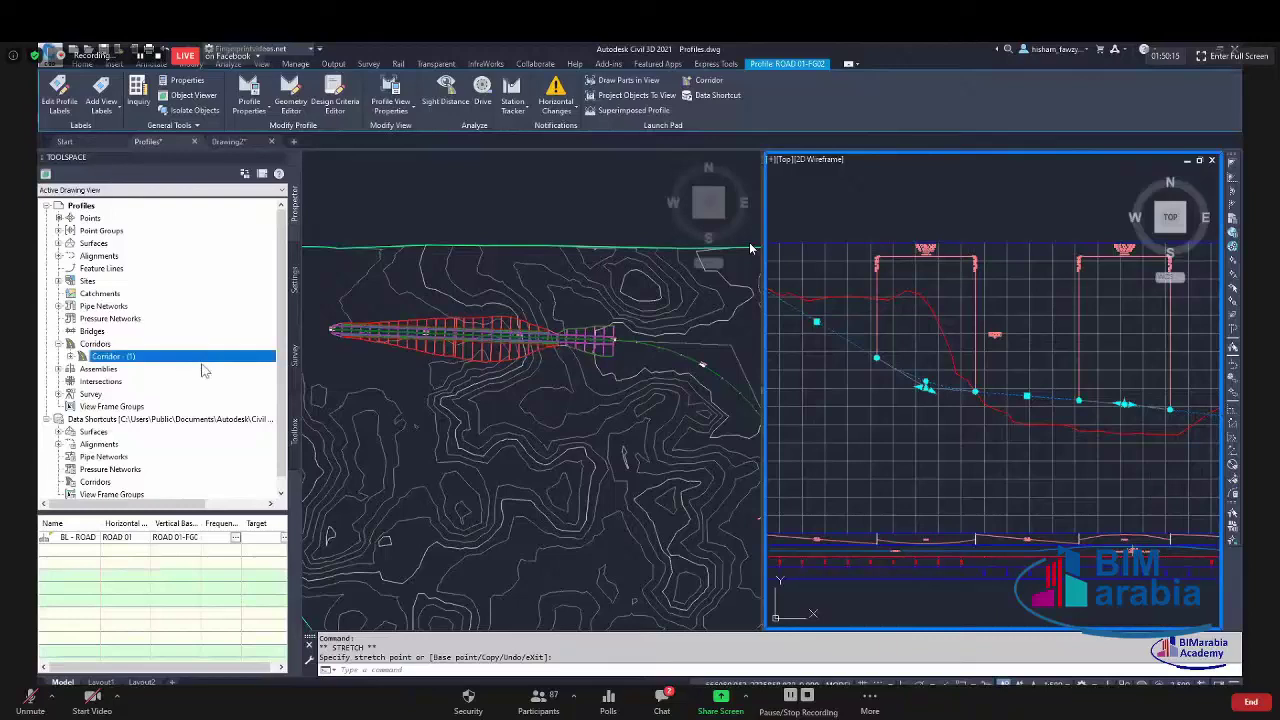
pyautogui.hotkey('shift', 'F10')
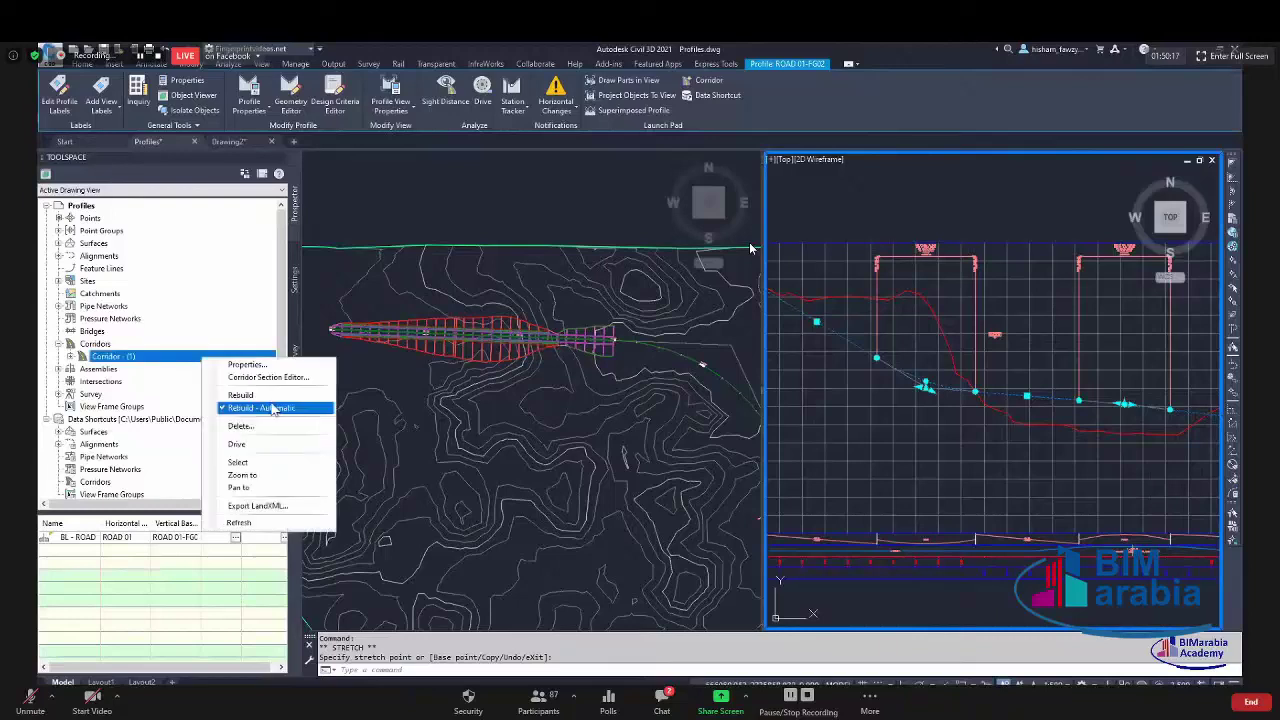
pyautogui.click(273, 409)
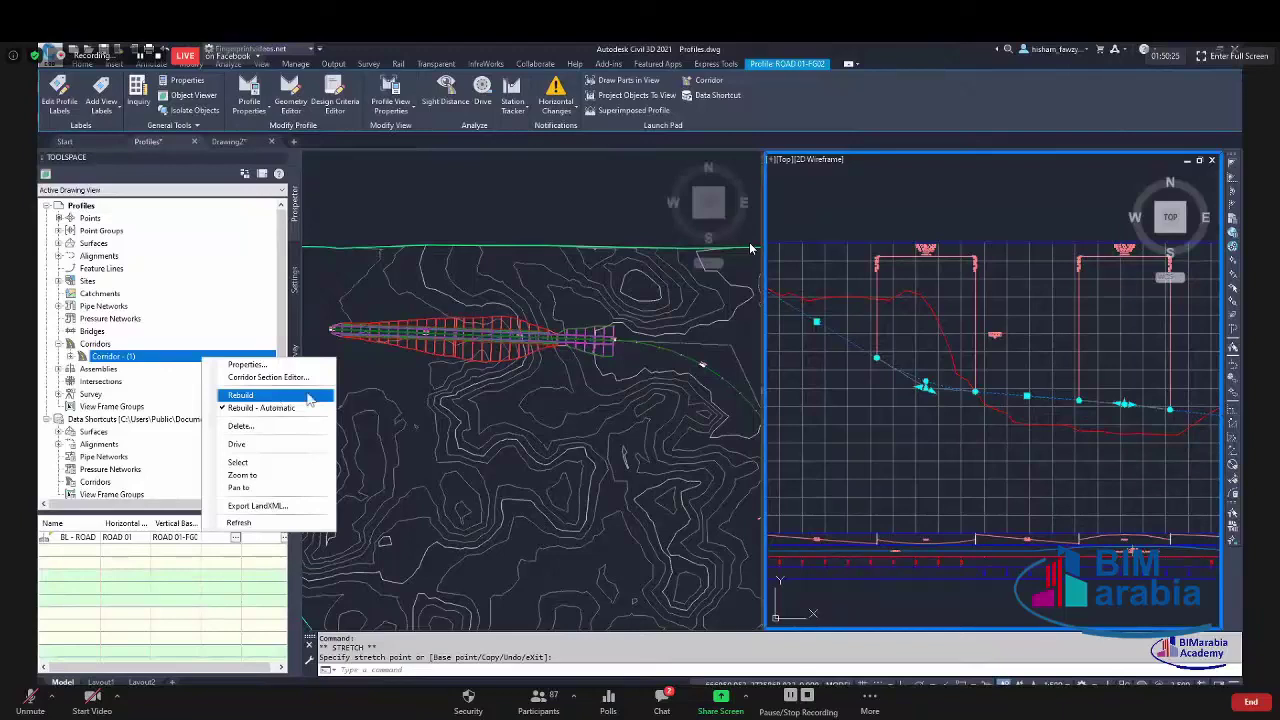
pyautogui.click(274, 396)
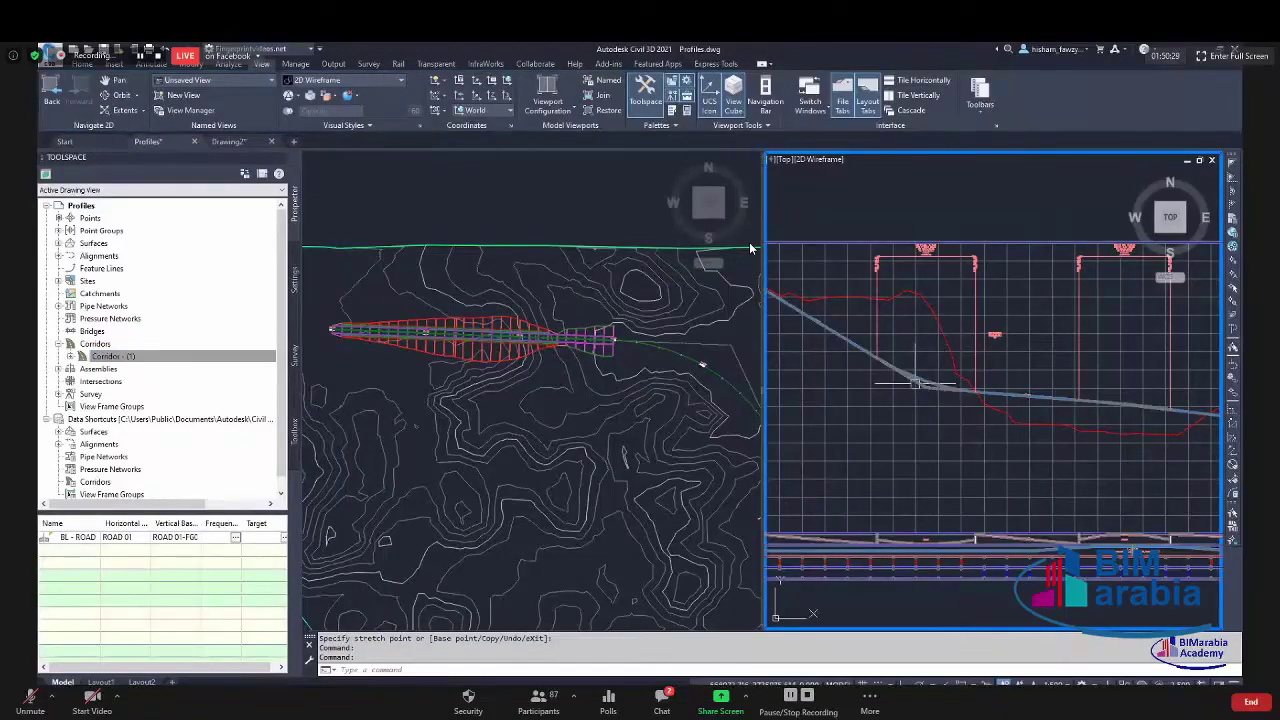
# Raise the lowered FG02 intersection point, and turn off automatic rebuilding for Corridor - (1).
pyautogui.click(915, 383)
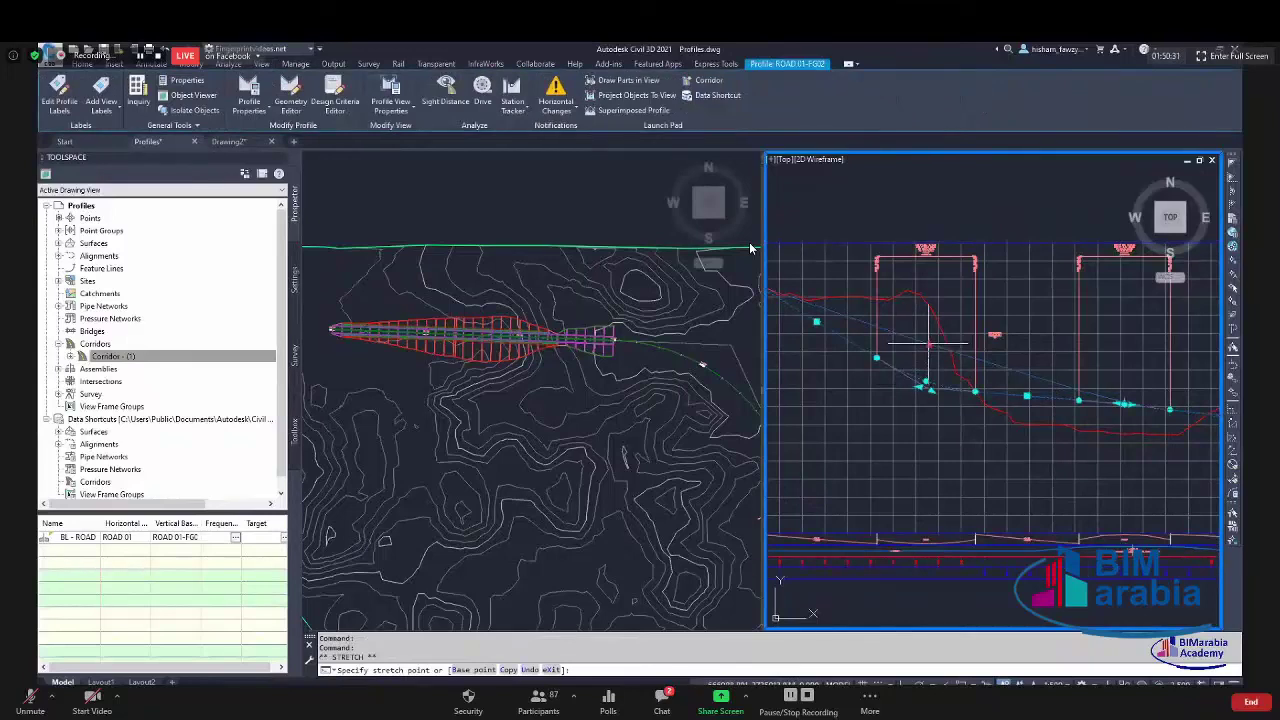
pyautogui.rightClick(112, 356)
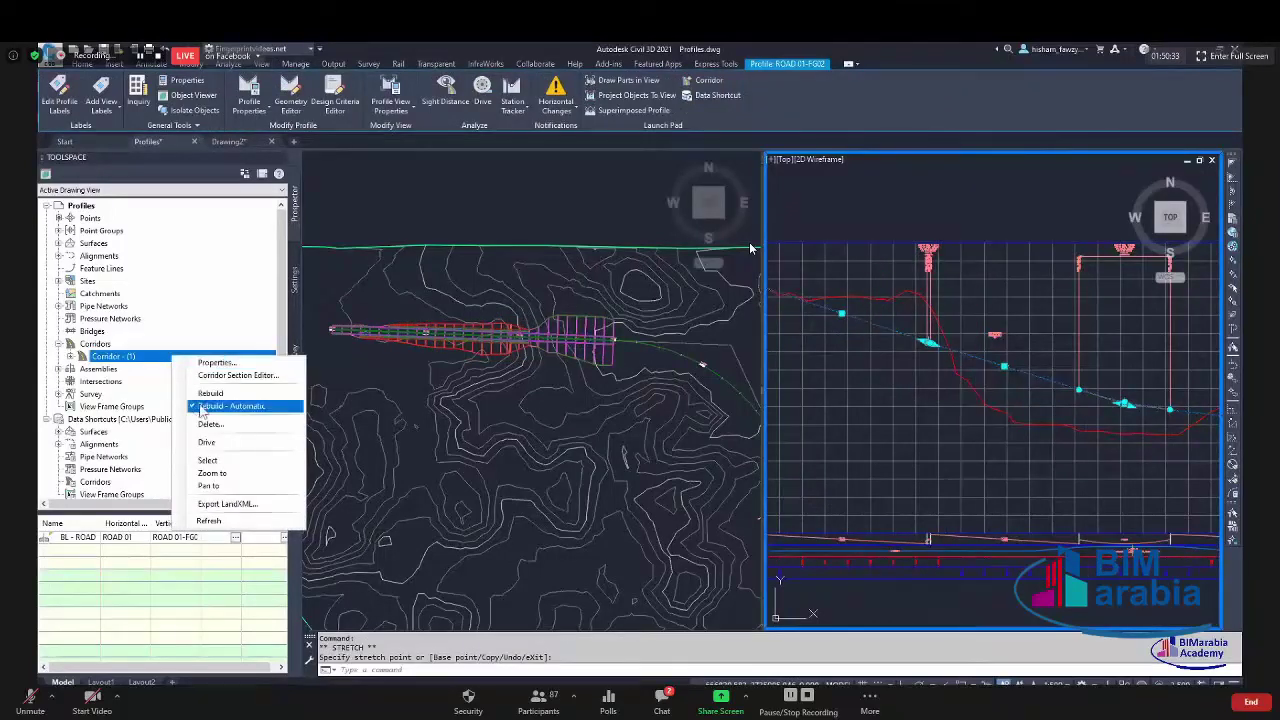
pyautogui.click(272, 373)
# Lower the FG02 intersection point below the existing ground hill again, and check the rebuild status of Corridor - (1).
pyautogui.scroll(5, 929, 345)
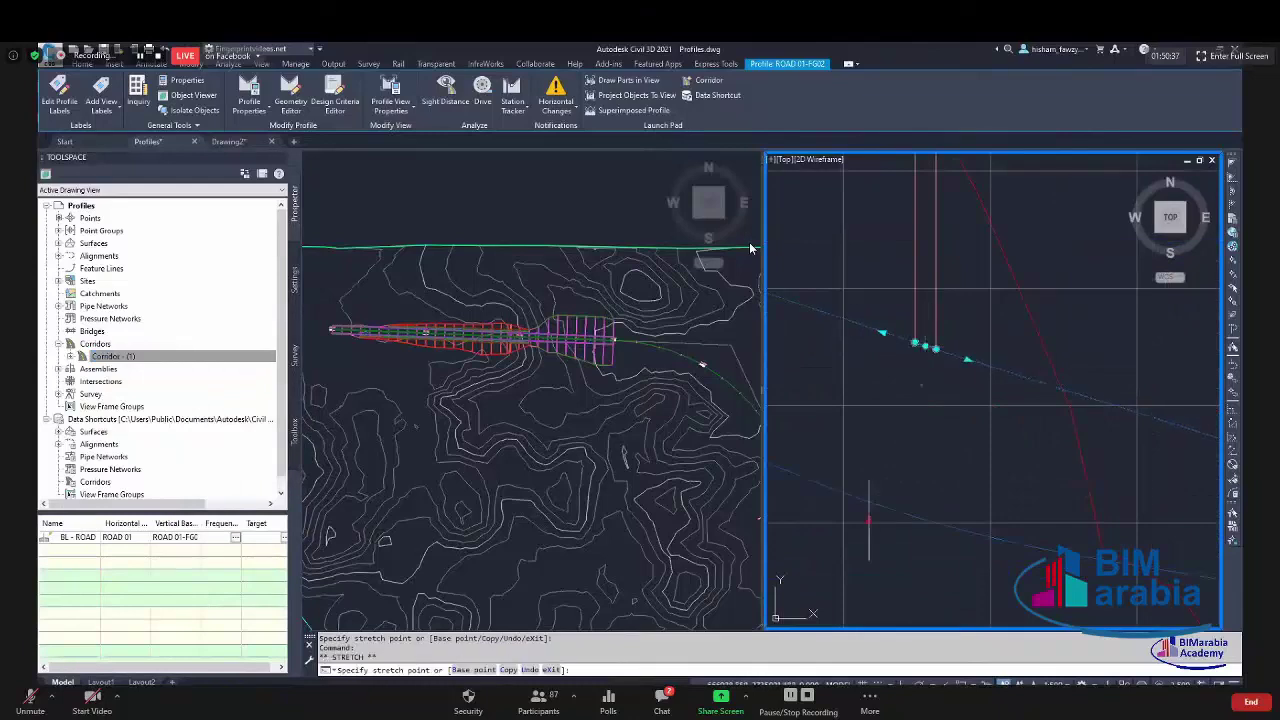
pyautogui.click(150, 357)
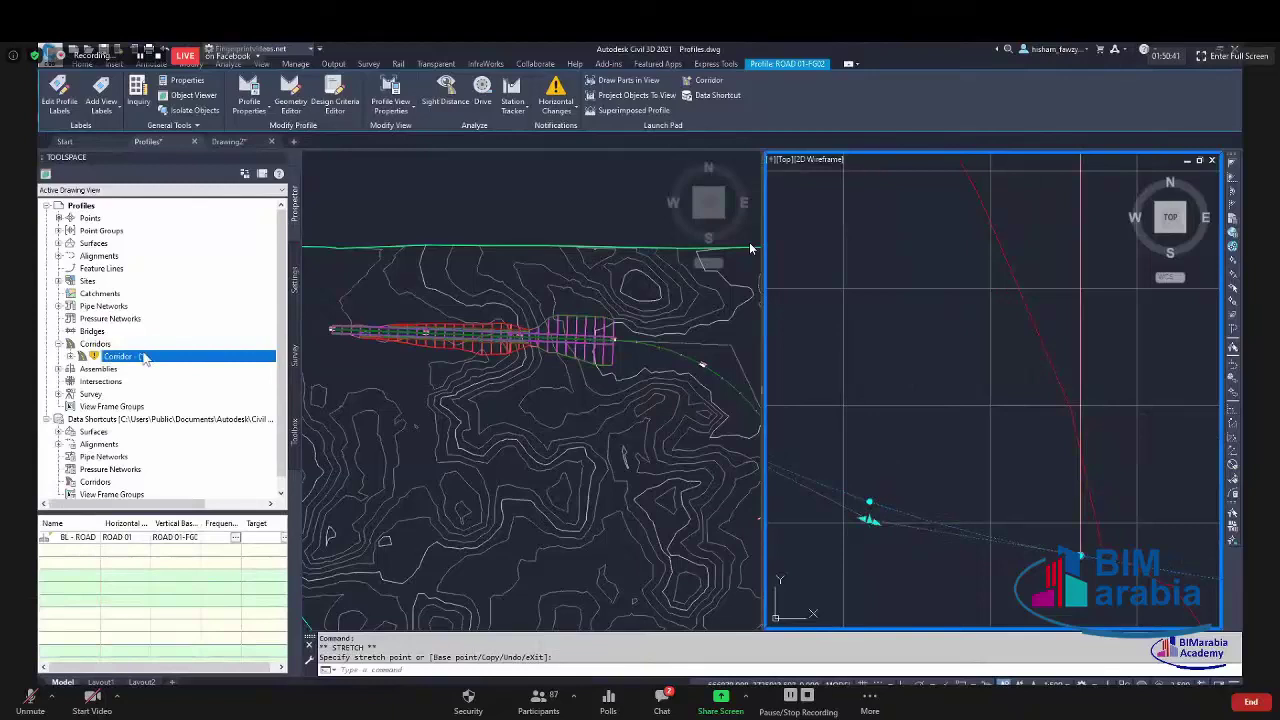
pyautogui.scroll(-3, 896, 380)
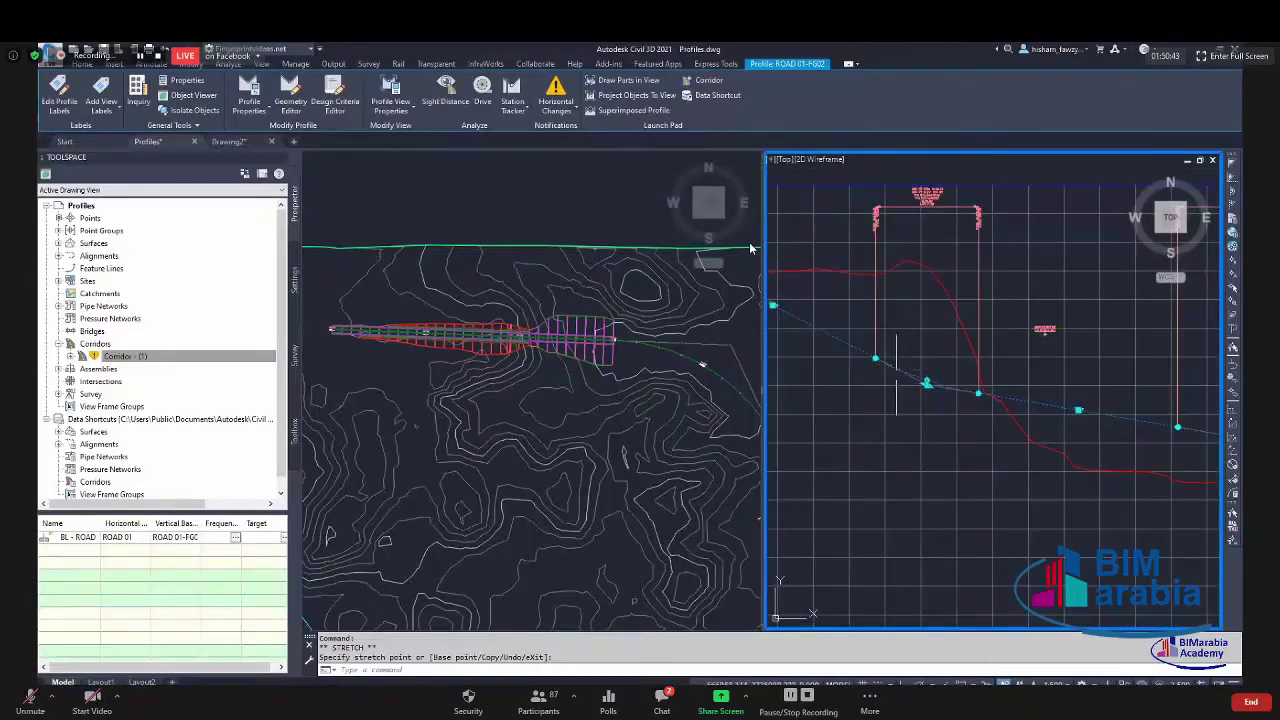
# Clear the profile selection and switch from two viewports to a single viewport showing the corridor plan.
pyautogui.scroll(-2, 896, 380)
pyautogui.click(168, 358)
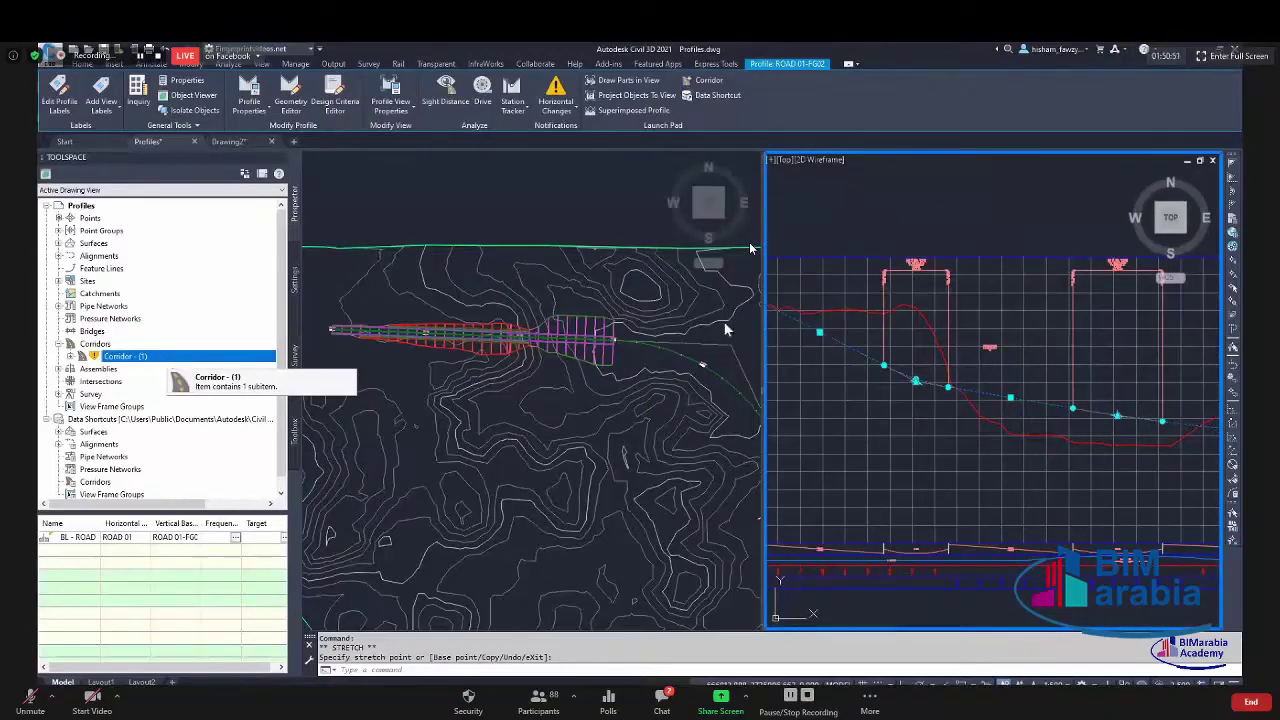
pyautogui.press('Escape')
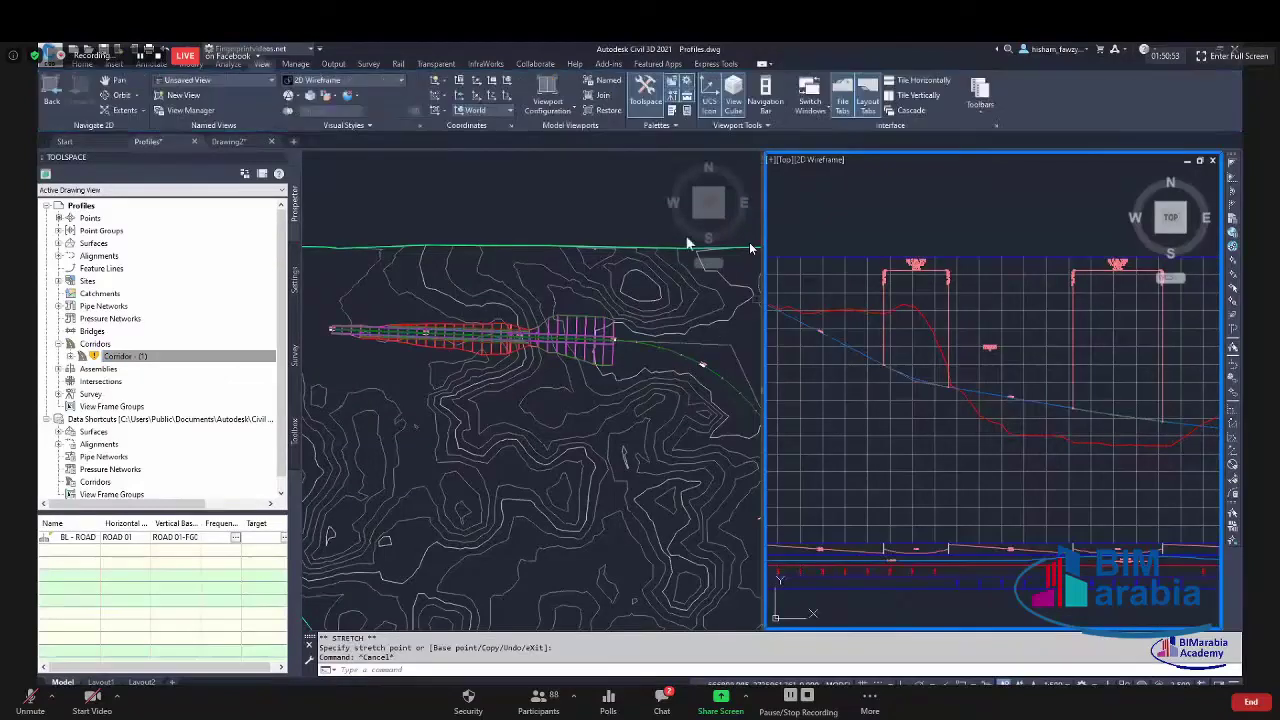
pyautogui.click(549, 111)
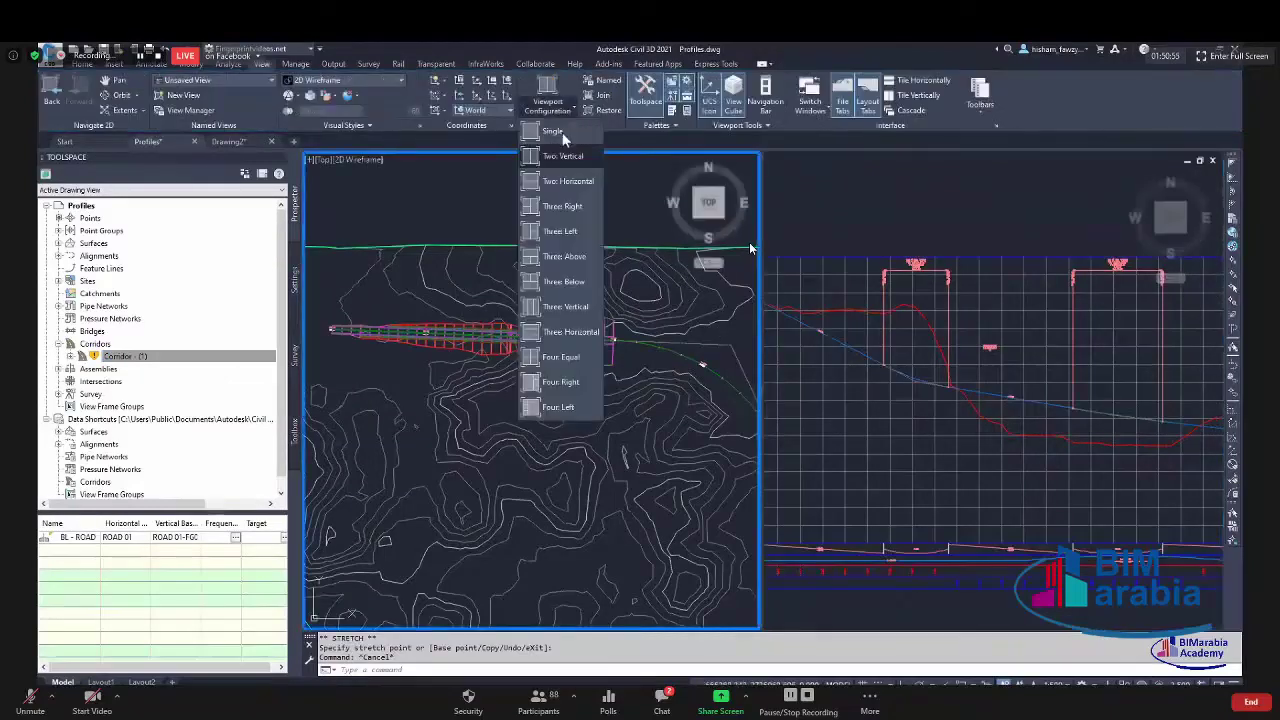
pyautogui.click(620, 295)
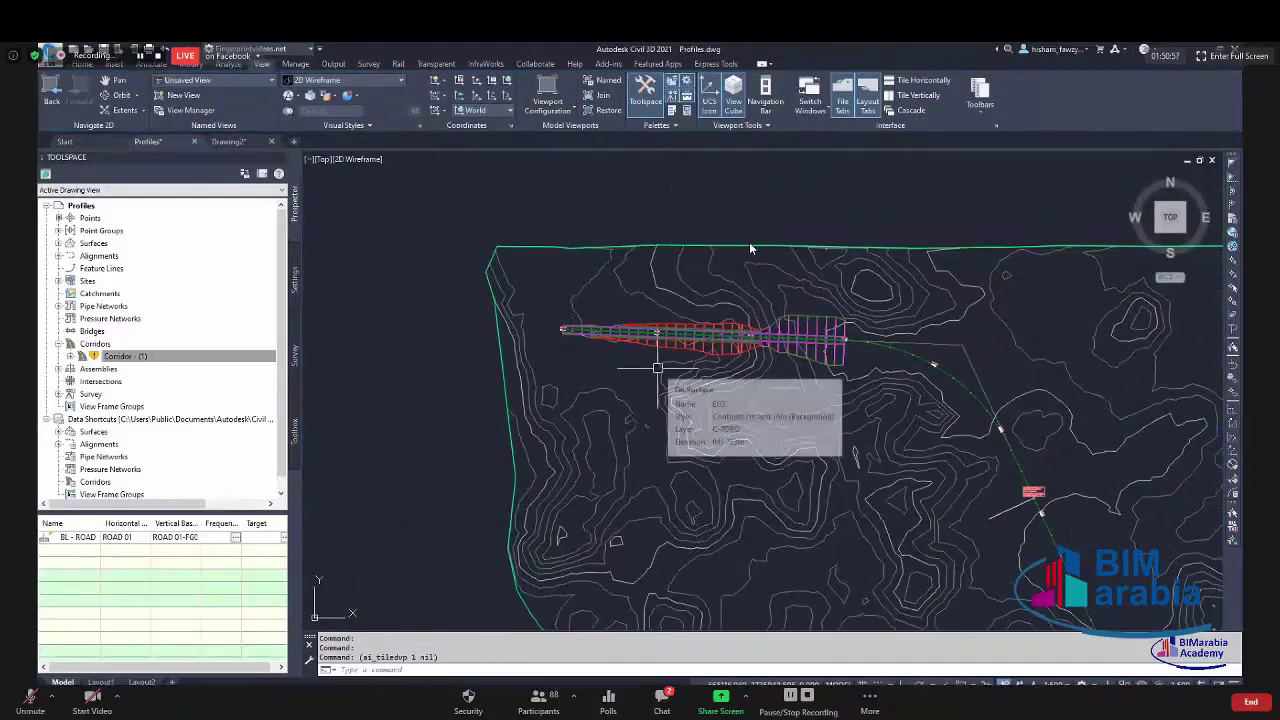
# Examine Corridor - (1) in plan, from its road edges to its daylight limits on both sides.
pyautogui.scroll(2, 749, 242)
pyautogui.click(749, 242)
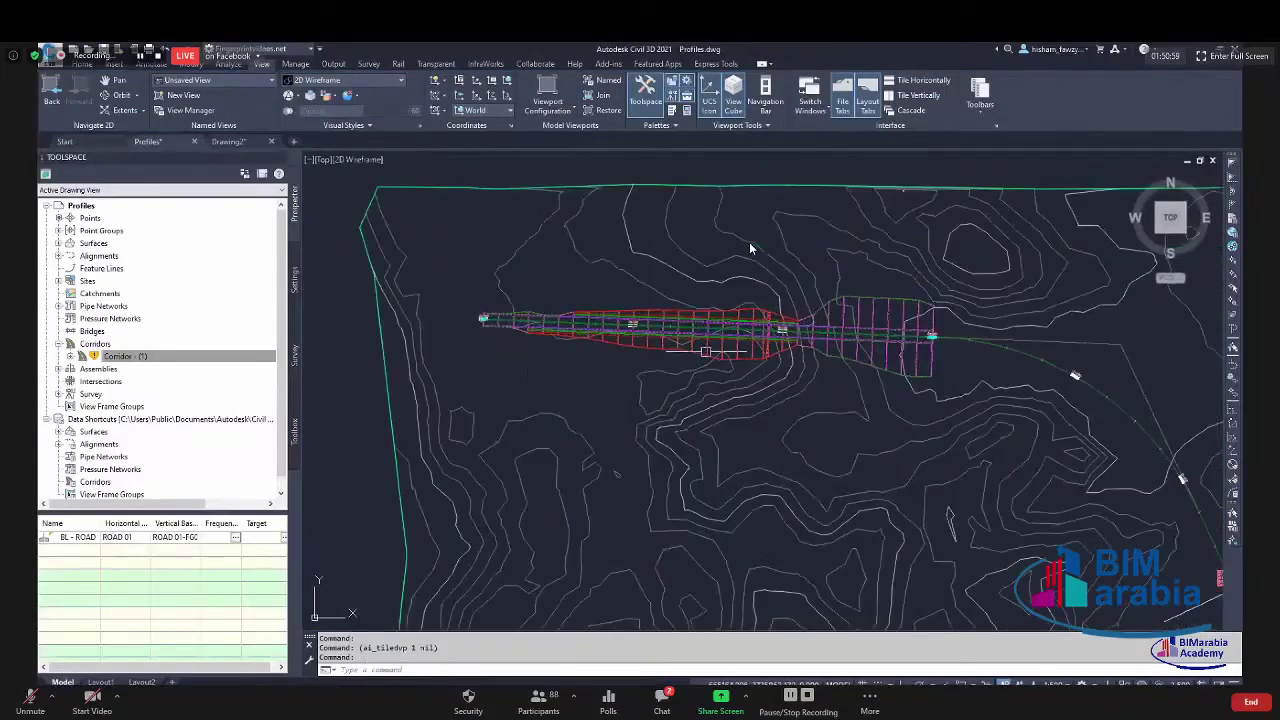
pyautogui.scroll(3, 749, 242)
pyautogui.press('Escape')
pyautogui.scroll(-3, 749, 242)
pyautogui.scroll(3, 749, 242)
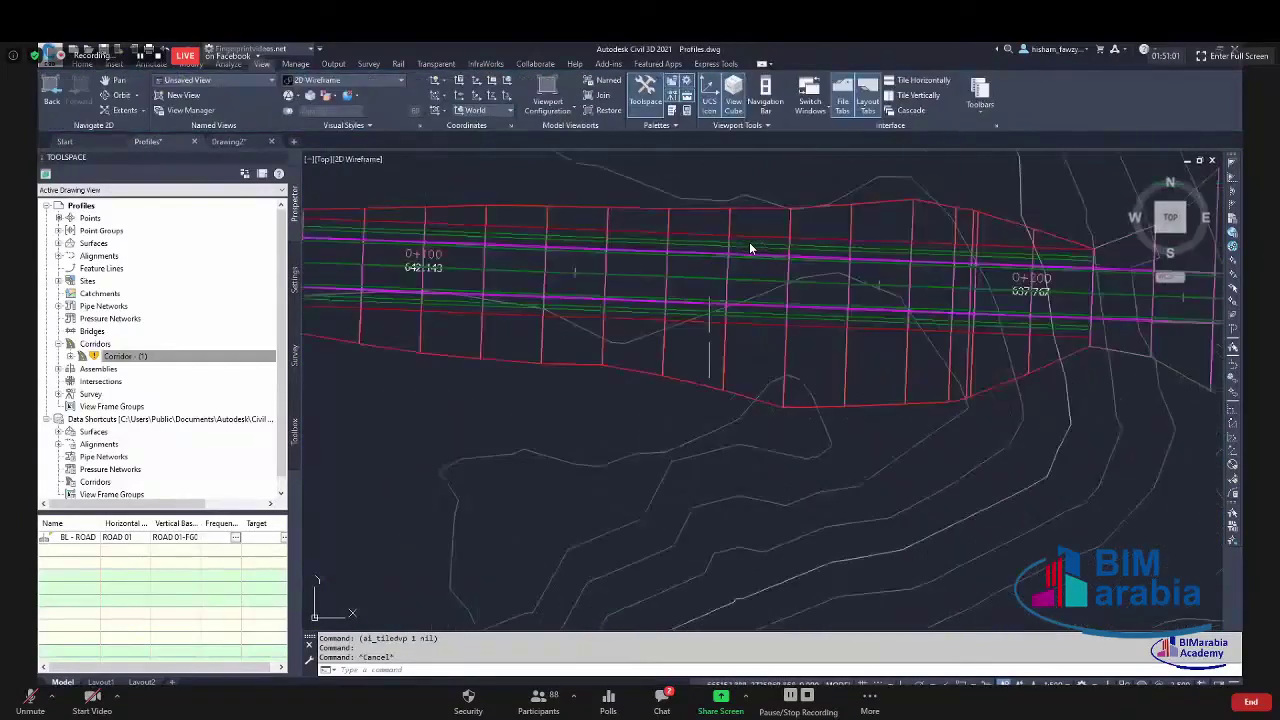
pyautogui.click(749, 242)
pyautogui.scroll(-3, 749, 242)
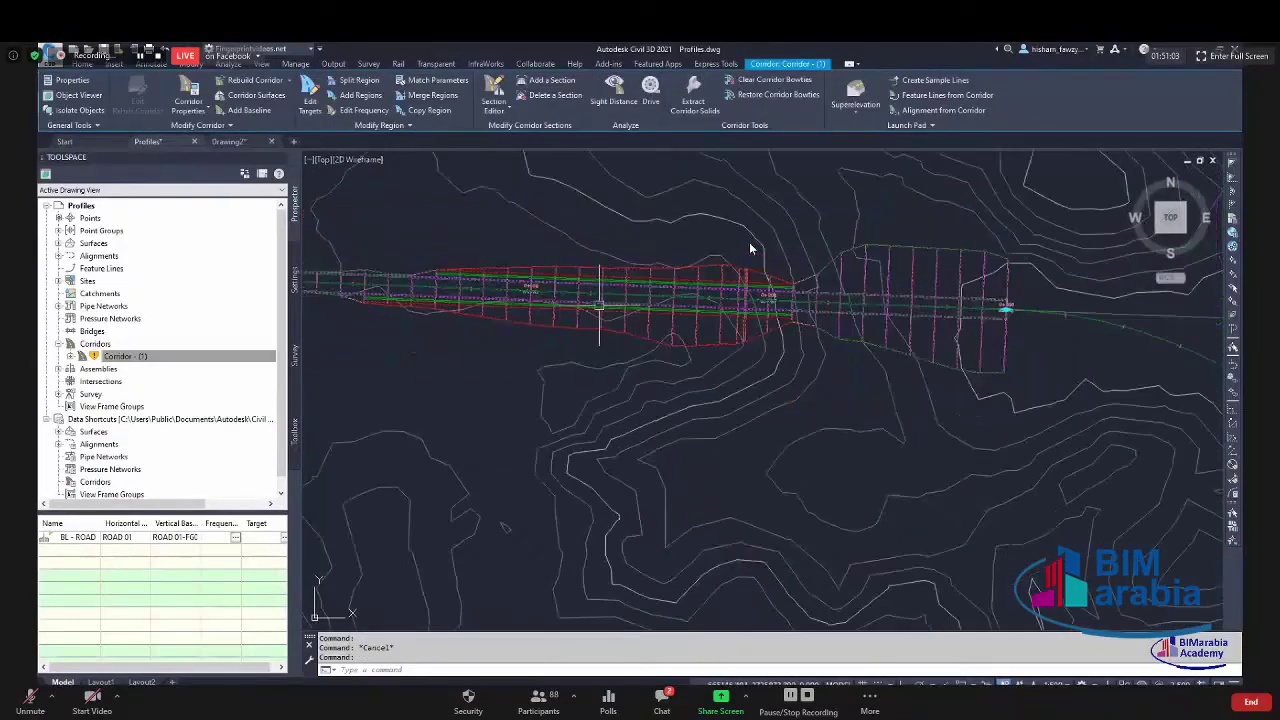
# Expand the drawing's Surfaces collection to review which surfaces exist, and clear the corridor selection.
pyautogui.click(190, 352)
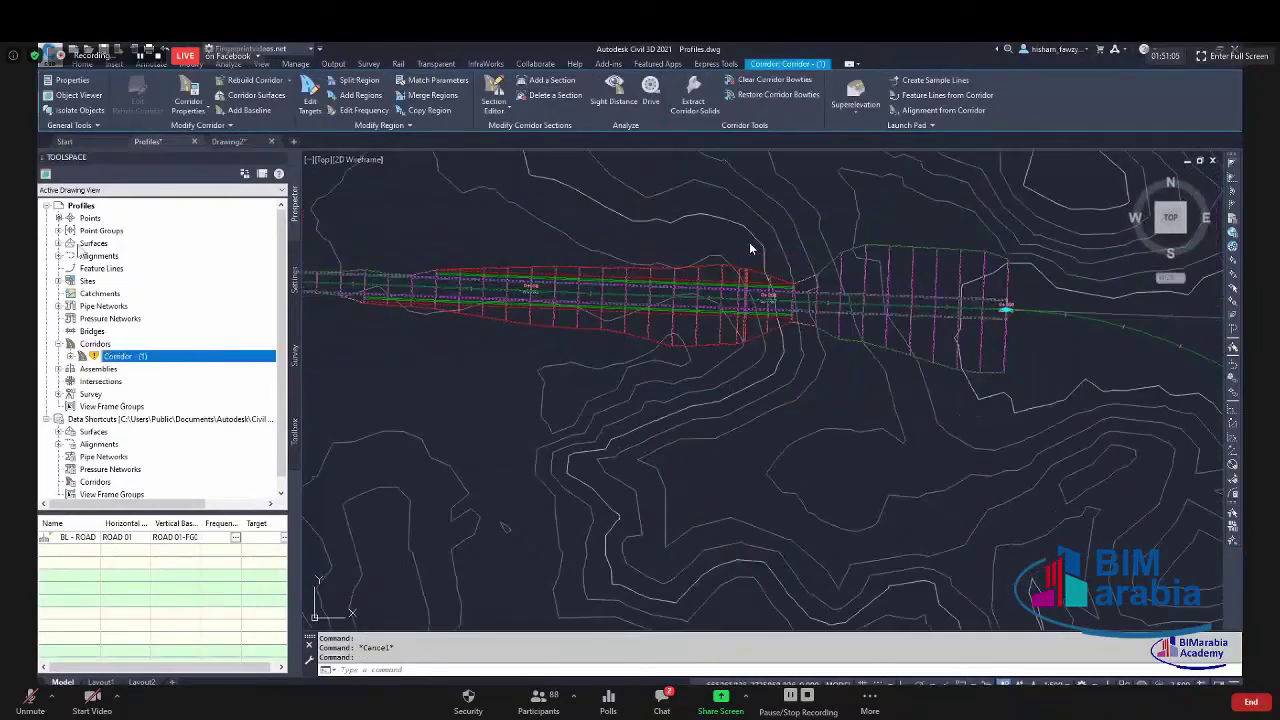
pyautogui.click(80, 245)
pyautogui.click(58, 243)
pyautogui.click(110, 268)
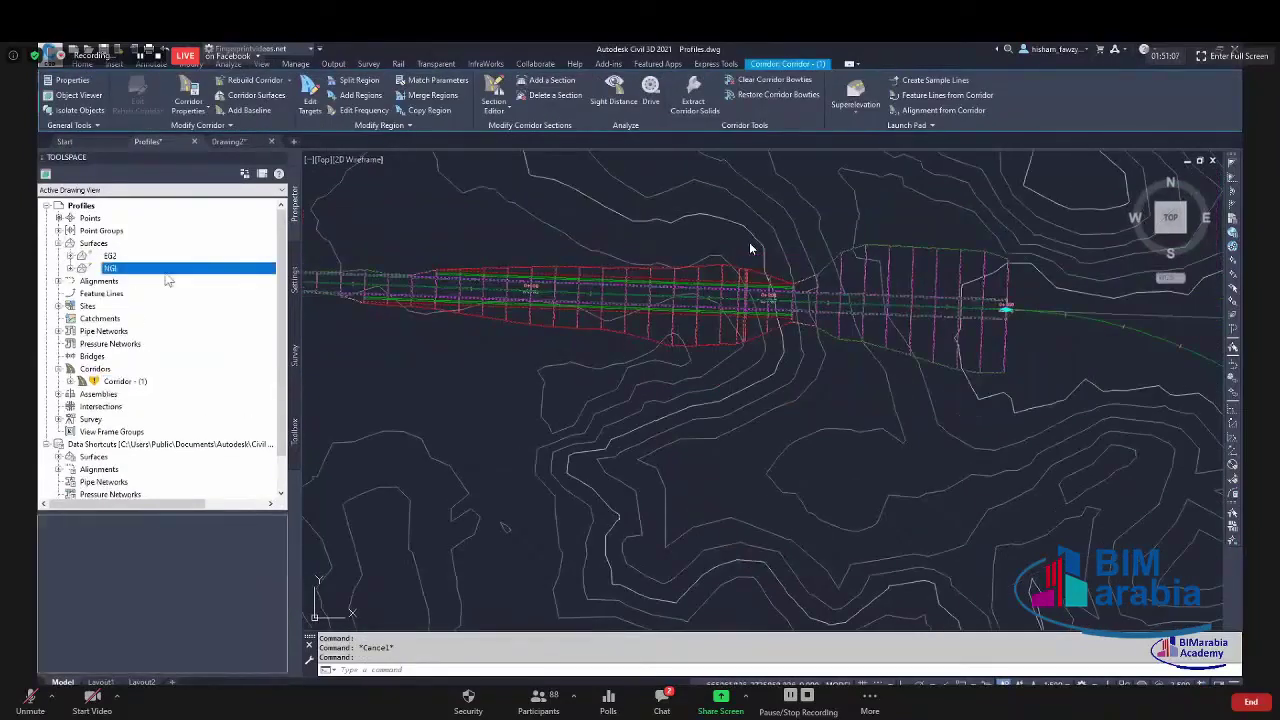
pyautogui.press('Escape')
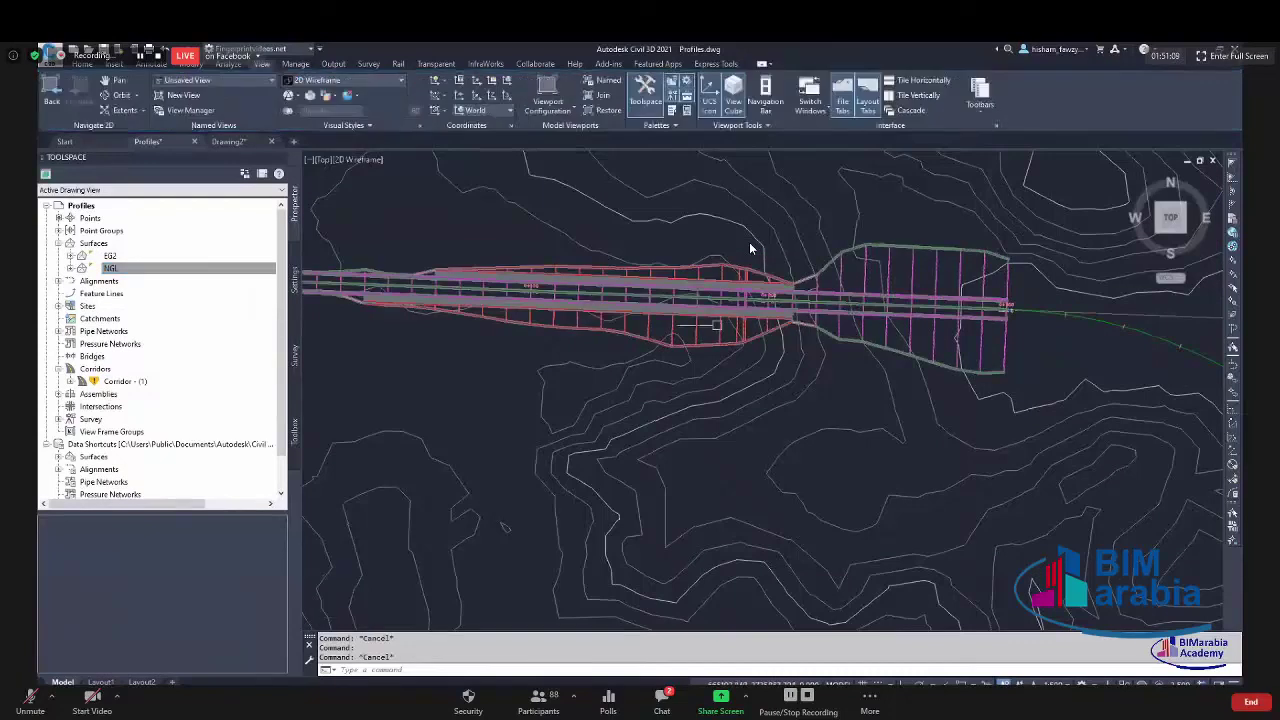
# Create a new corridor surface for Corridor - (1) and name it TOP.
pyautogui.scroll(4, 723, 338)
pyautogui.click(723, 338)
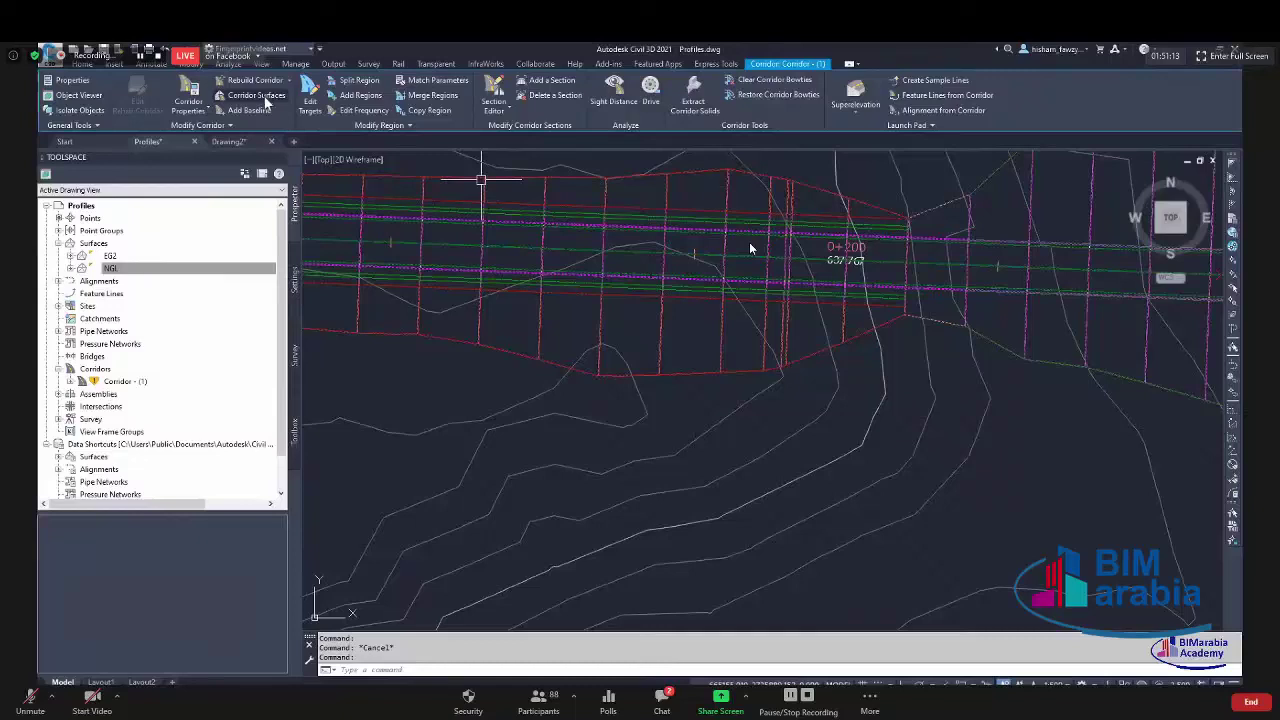
pyautogui.click(262, 96)
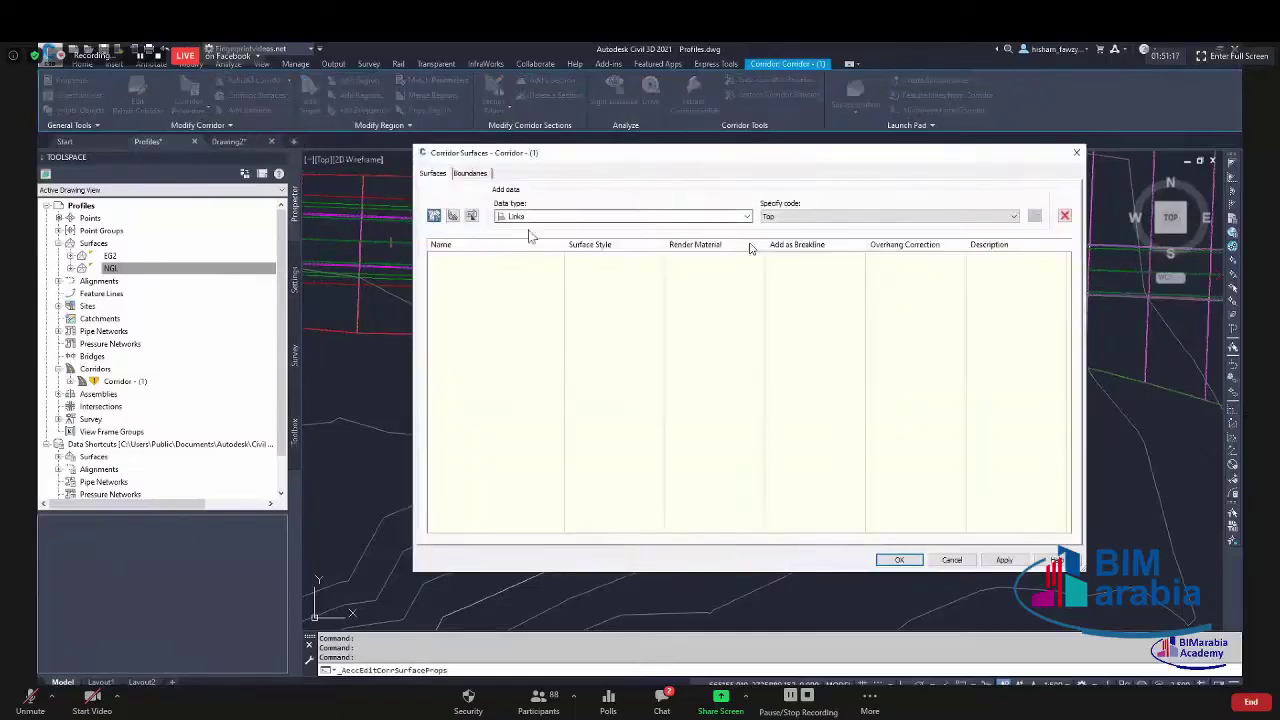
pyautogui.click(434, 216)
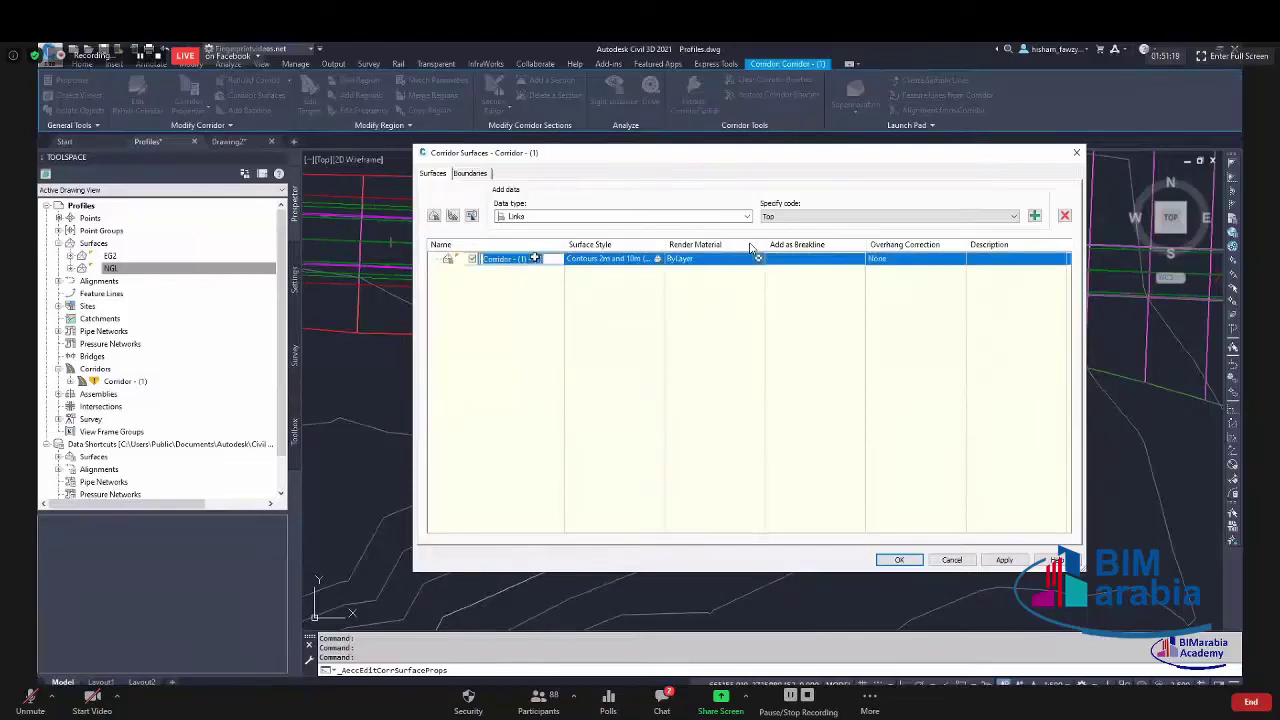
pyautogui.write('TOP')
pyautogui.press('Return')
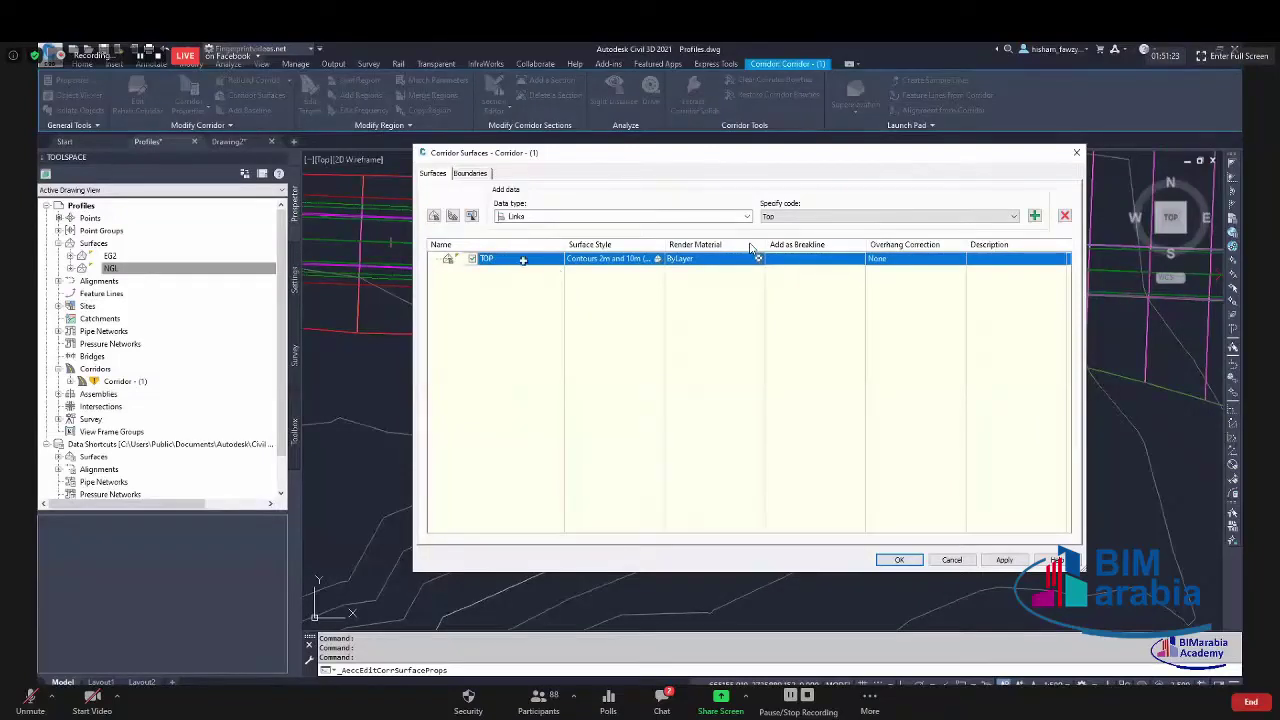
# Add links data with the Top code to the TOP corridor surface.
pyautogui.click(823, 218)
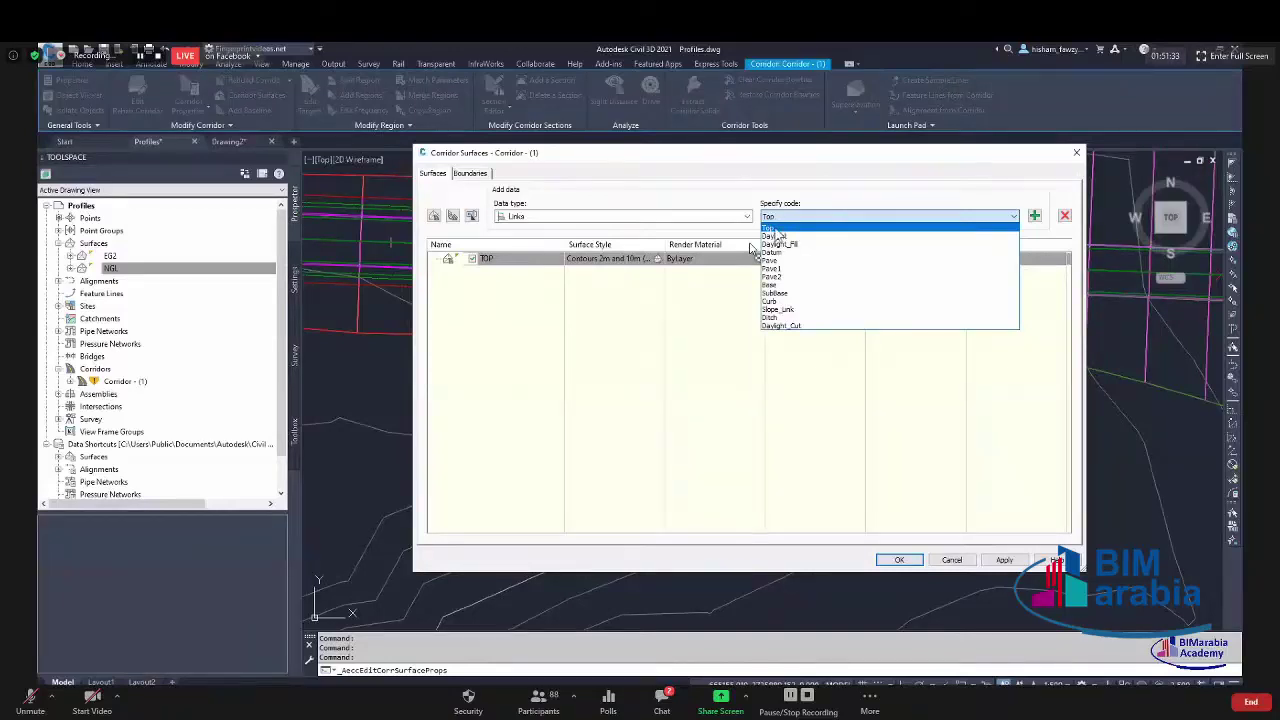
pyautogui.click(776, 229)
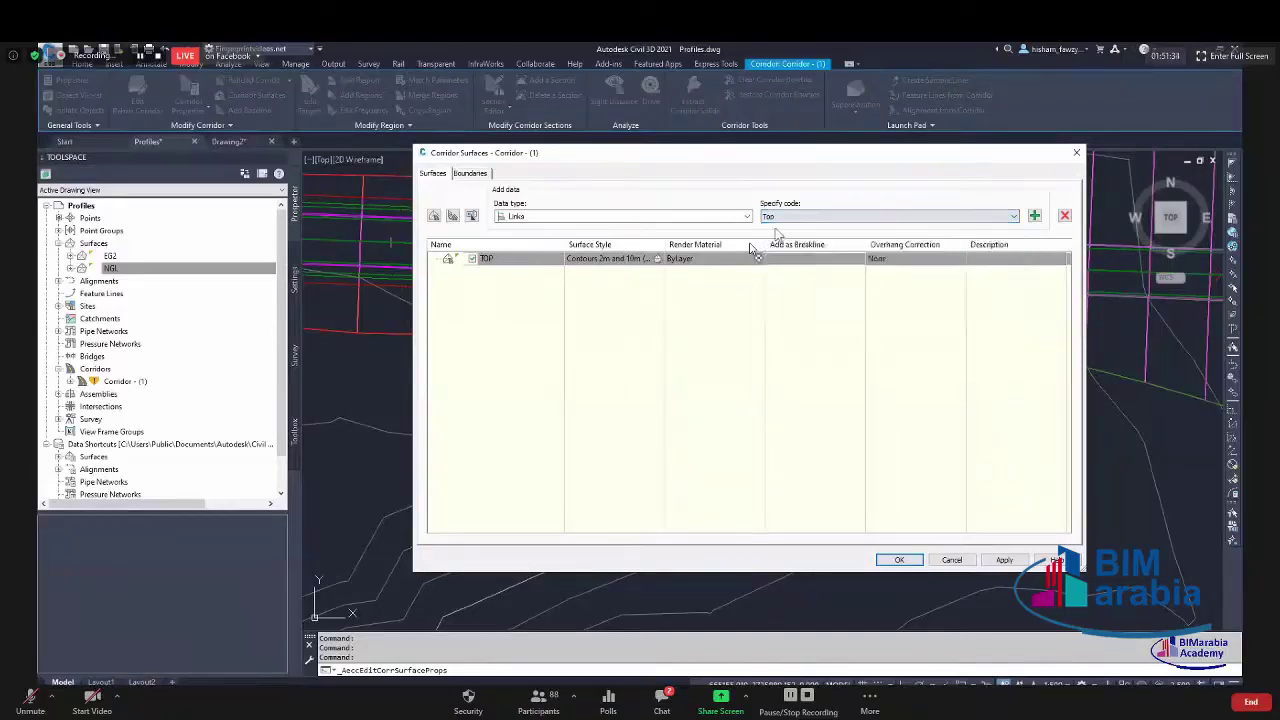
pyautogui.click(1035, 217)
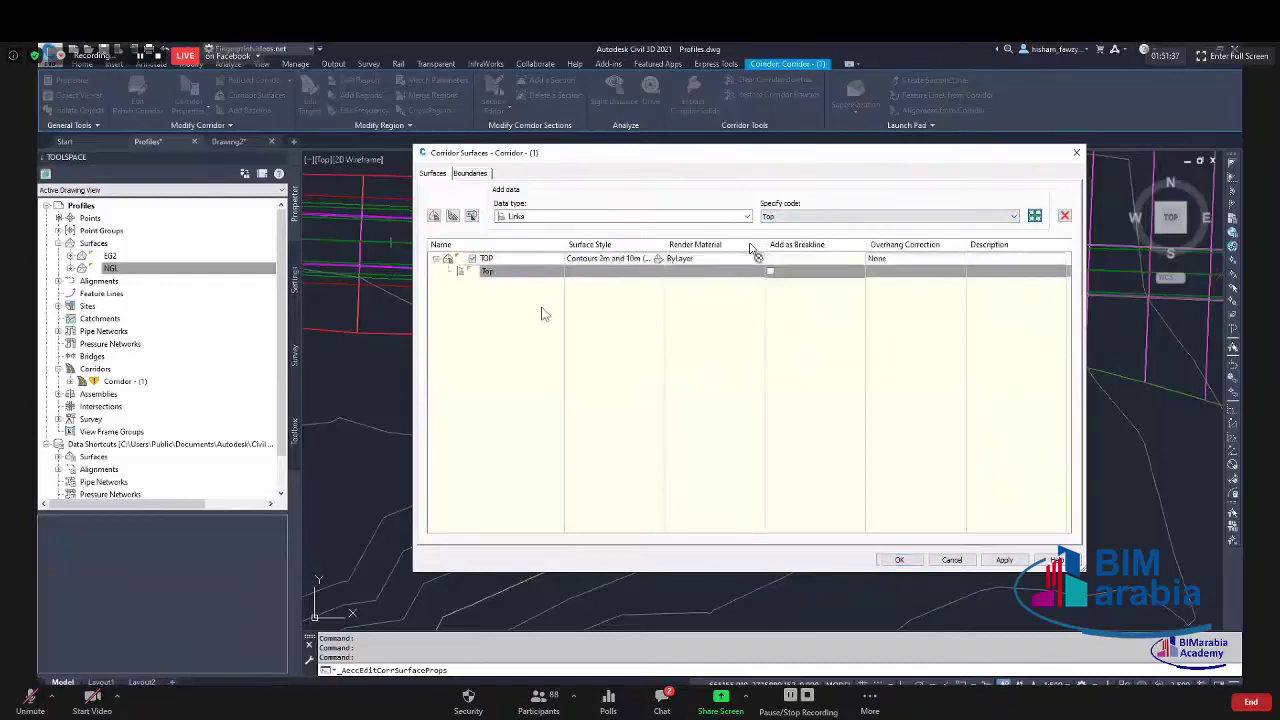
# Set the TOP surface's overhang correction to Top Links, and apply the change by rebuilding the corridor.
pyautogui.click(918, 261)
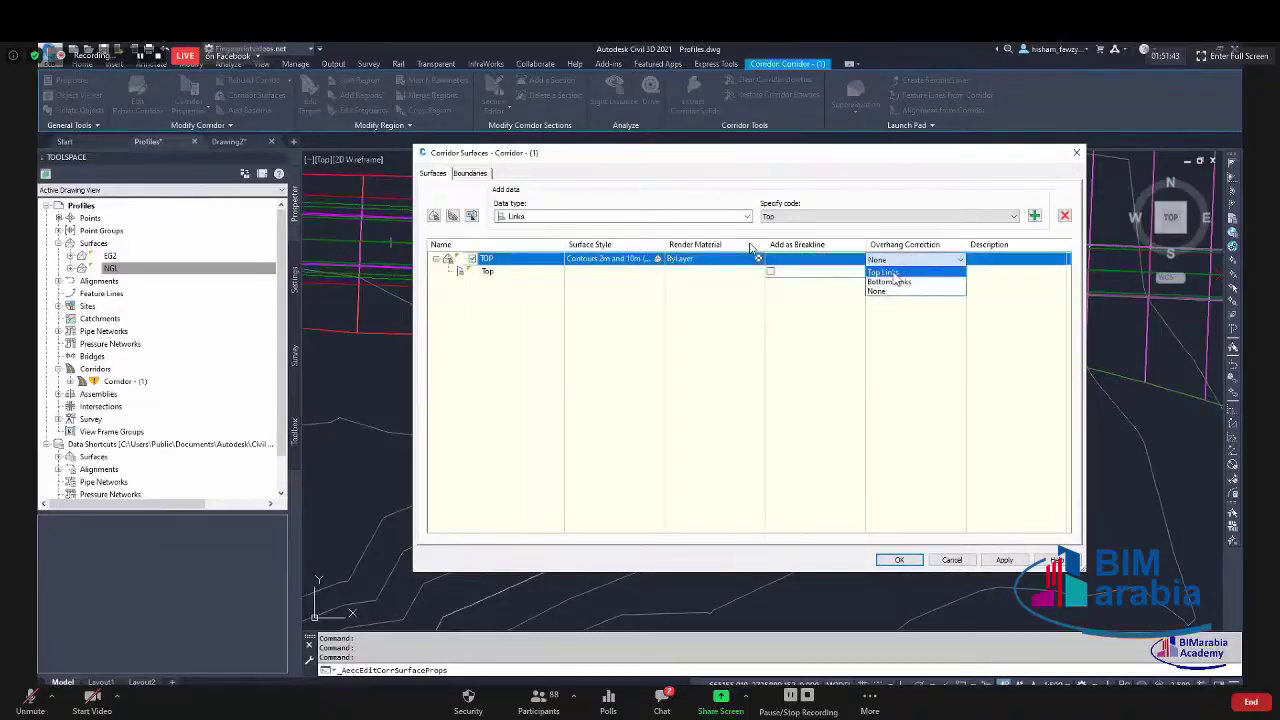
pyautogui.click(886, 272)
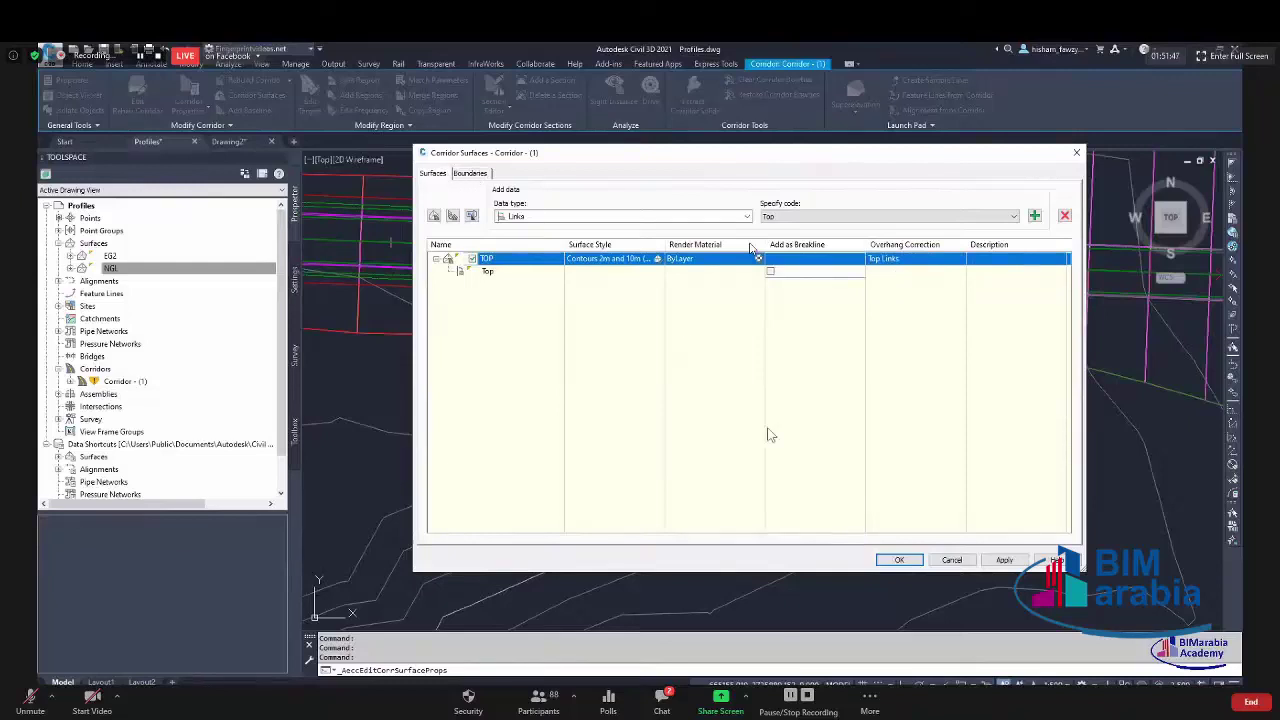
pyautogui.click(918, 561)
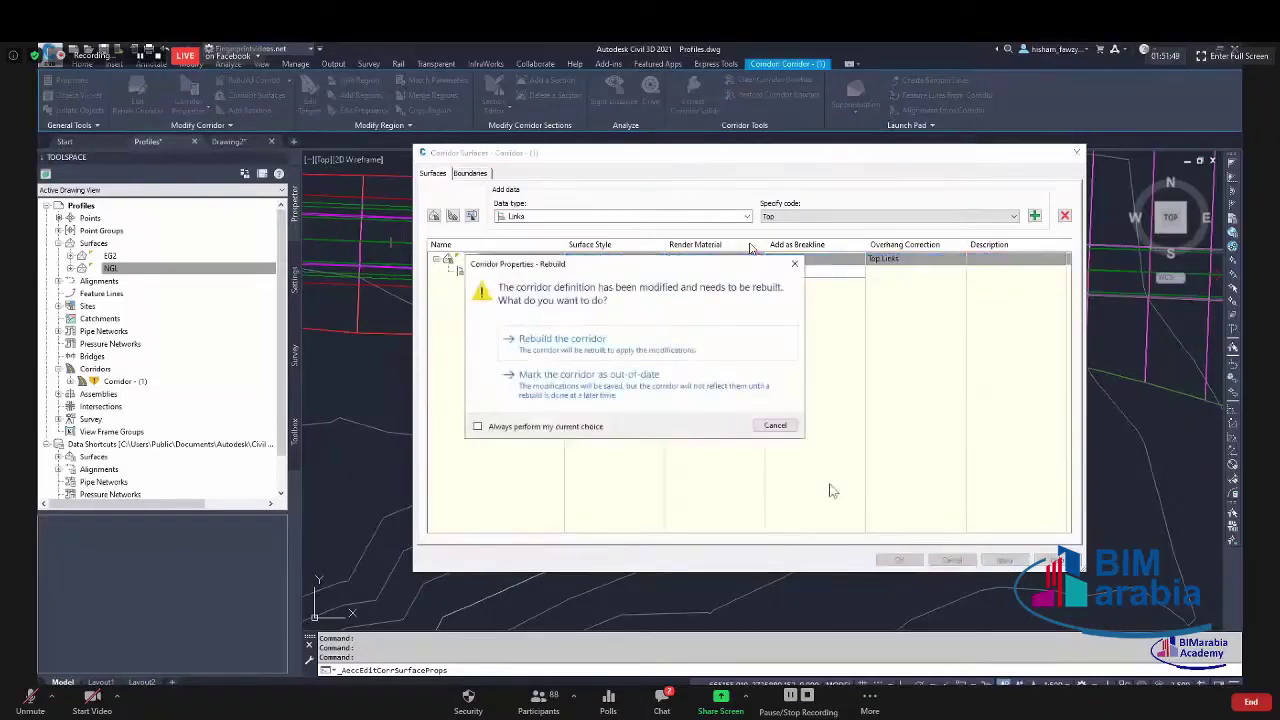
pyautogui.click(658, 339)
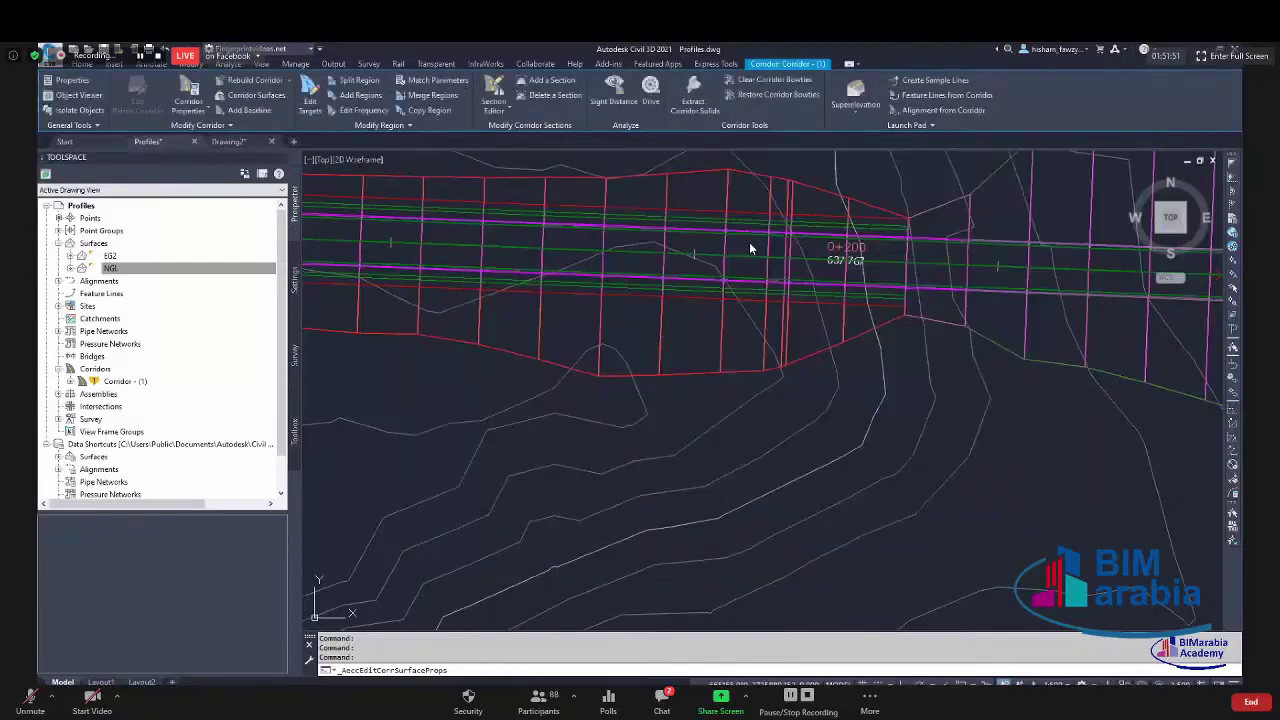
# Examine the TOP surface's border against the corridor's daylight lines, especially near the narrow section past station 0+200.
pyautogui.scroll(-3, 749, 242)
pyautogui.press('Escape')
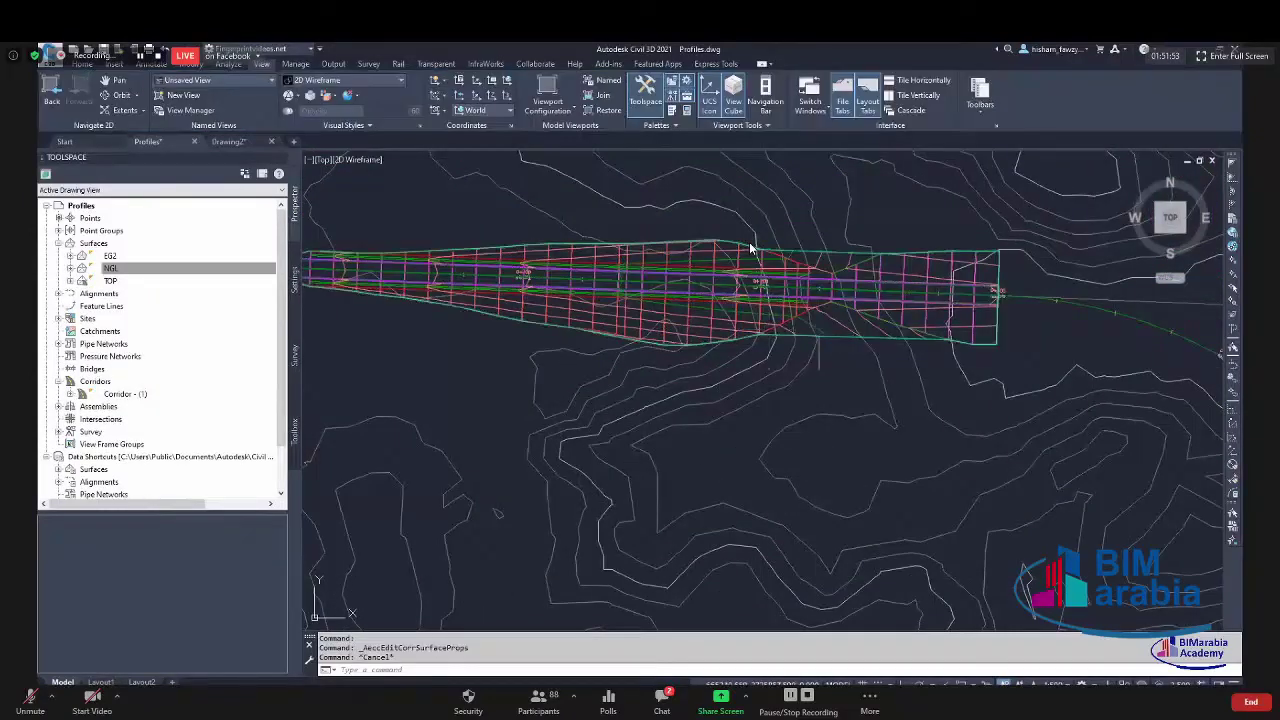
pyautogui.scroll(2, 749, 242)
pyautogui.click(749, 242)
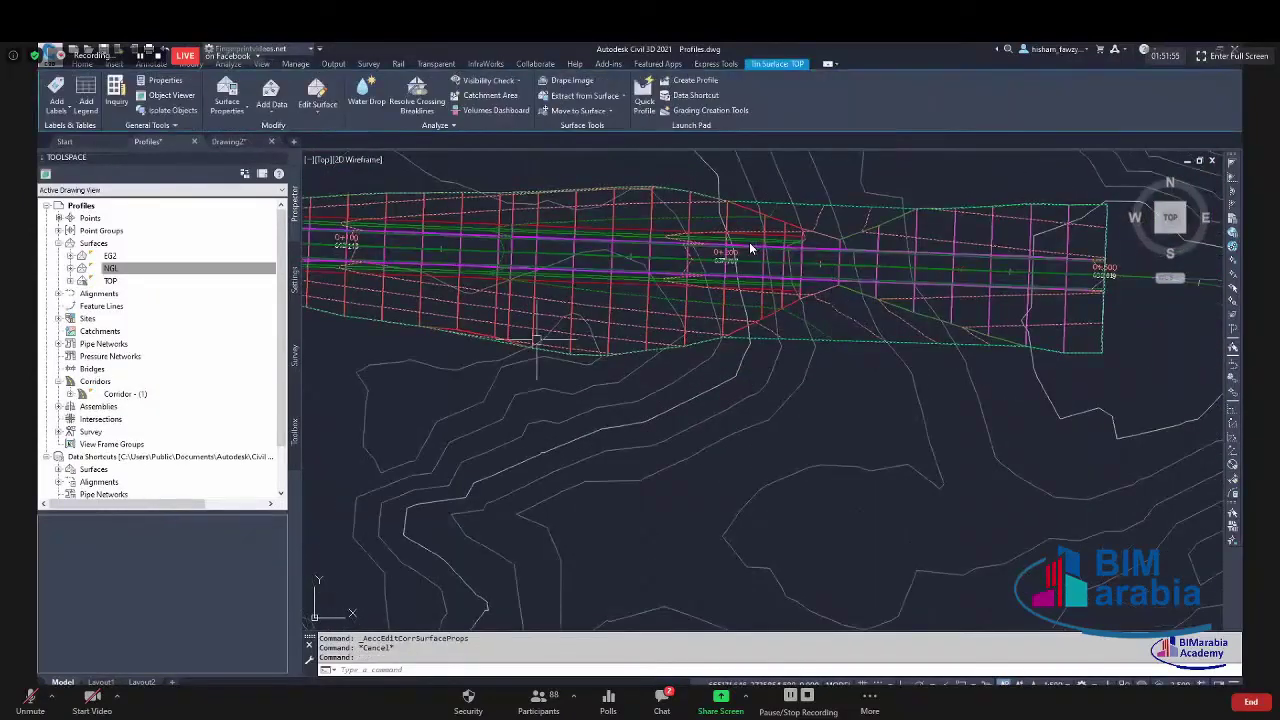
pyautogui.scroll(3, 750, 245)
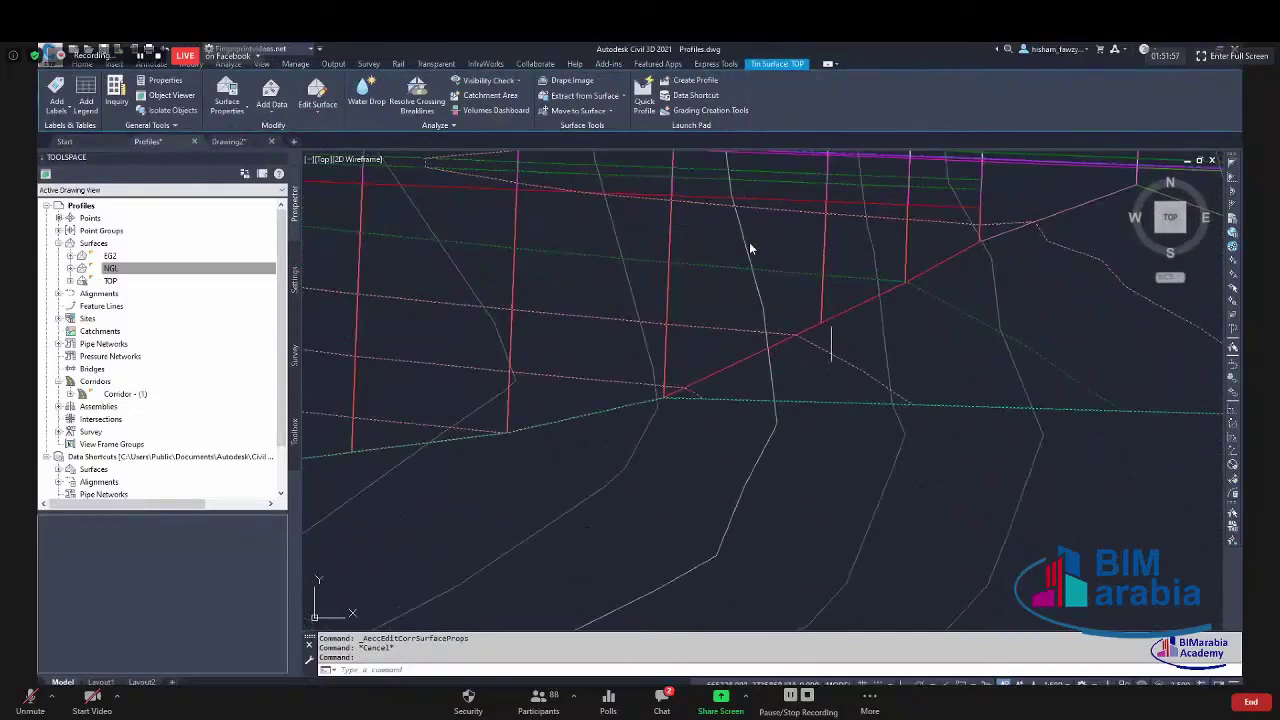
pyautogui.scroll(-3, 749, 242)
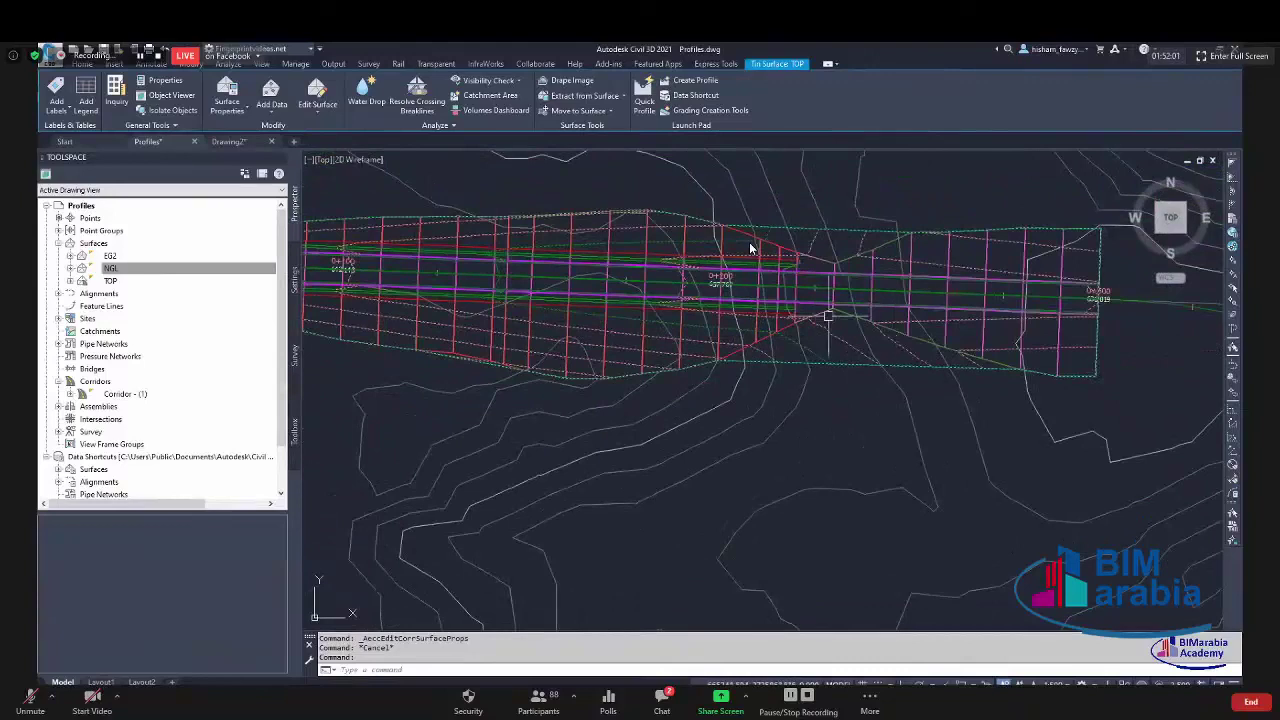
pyautogui.scroll(3, 823, 318)
pyautogui.press('Escape')
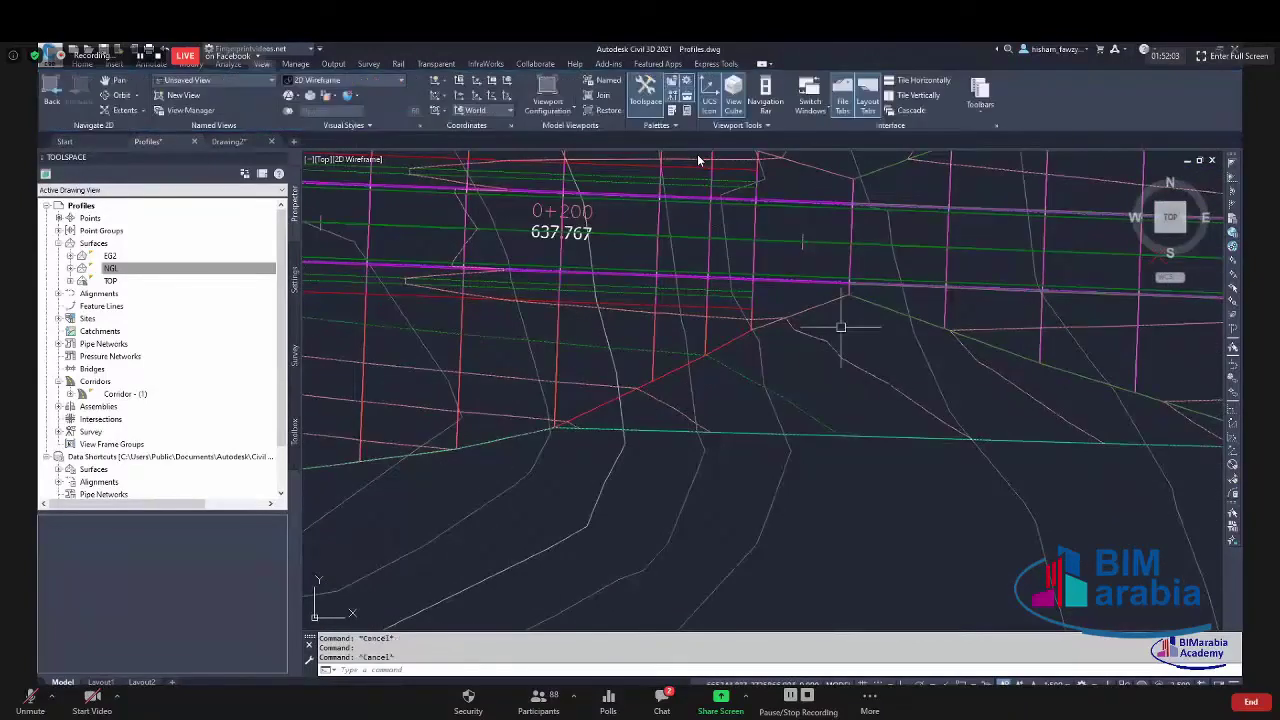
# Add the corridor extents as the outer boundary of the TOP surface and rebuild the corridor.
pyautogui.click(698, 160)
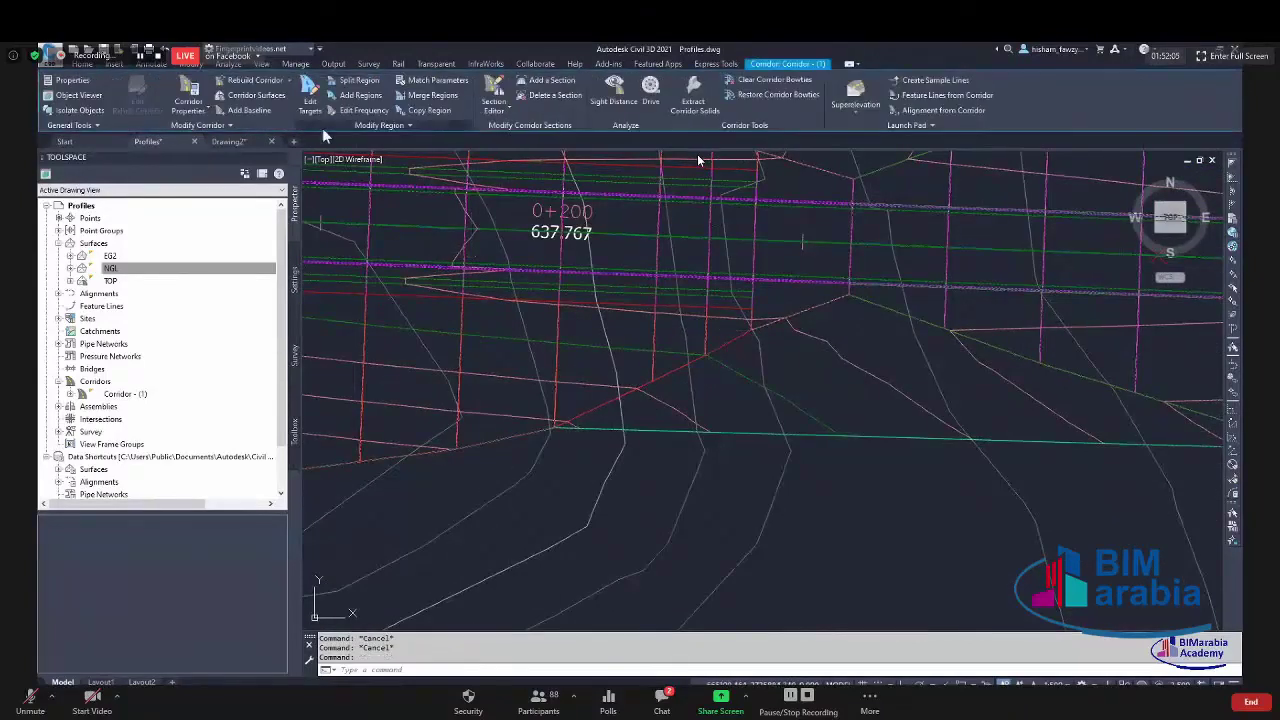
pyautogui.click(250, 96)
pyautogui.click(468, 174)
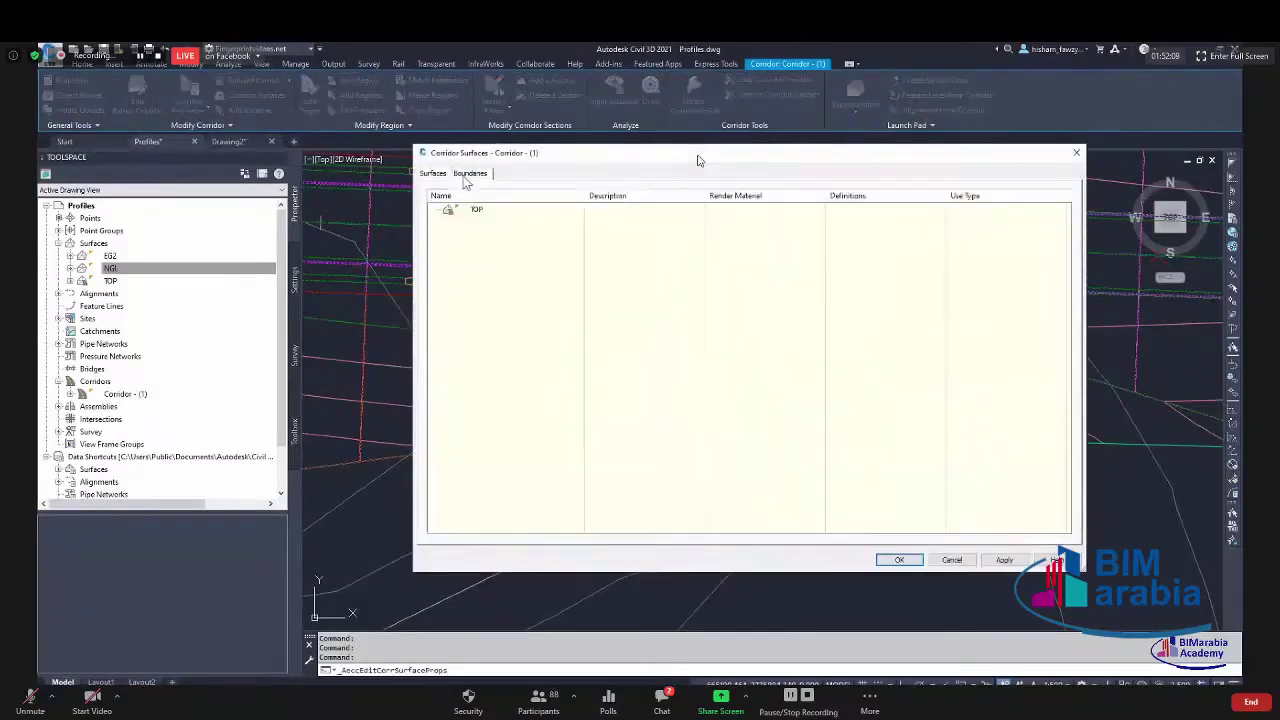
pyautogui.click(522, 211)
pyautogui.rightClick(522, 214)
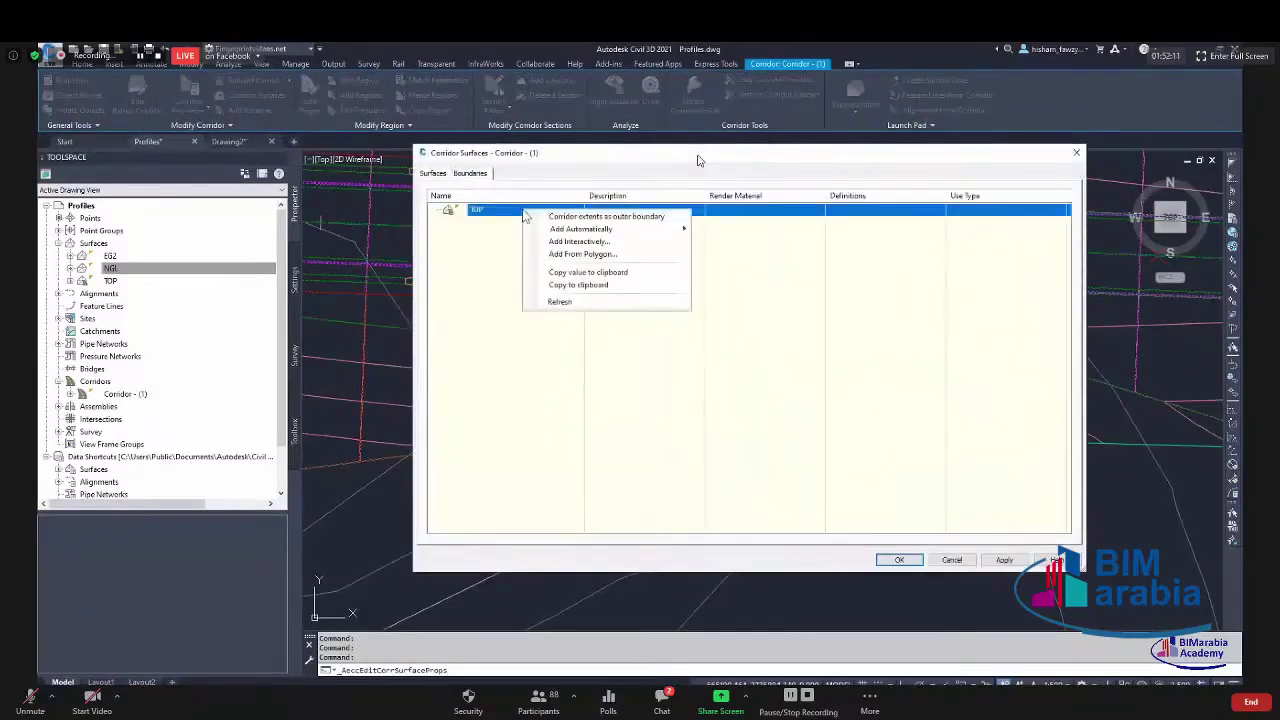
pyautogui.click(628, 218)
pyautogui.click(897, 559)
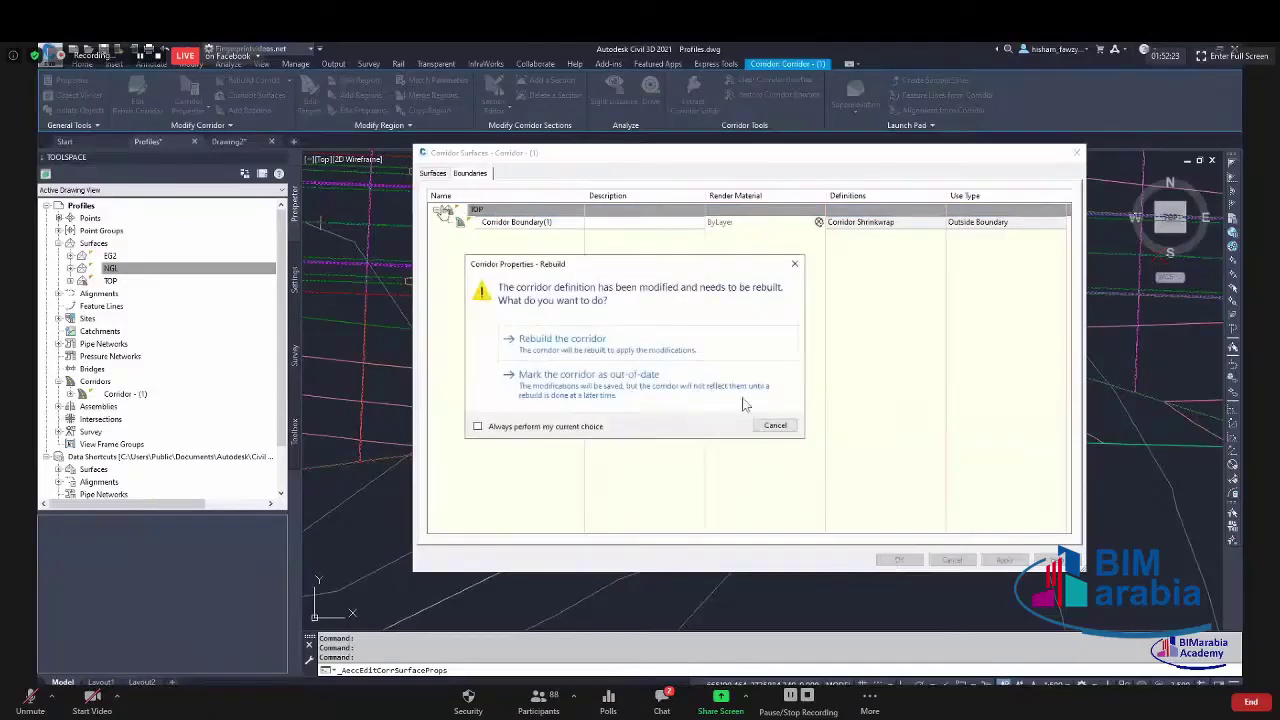
pyautogui.click(562, 339)
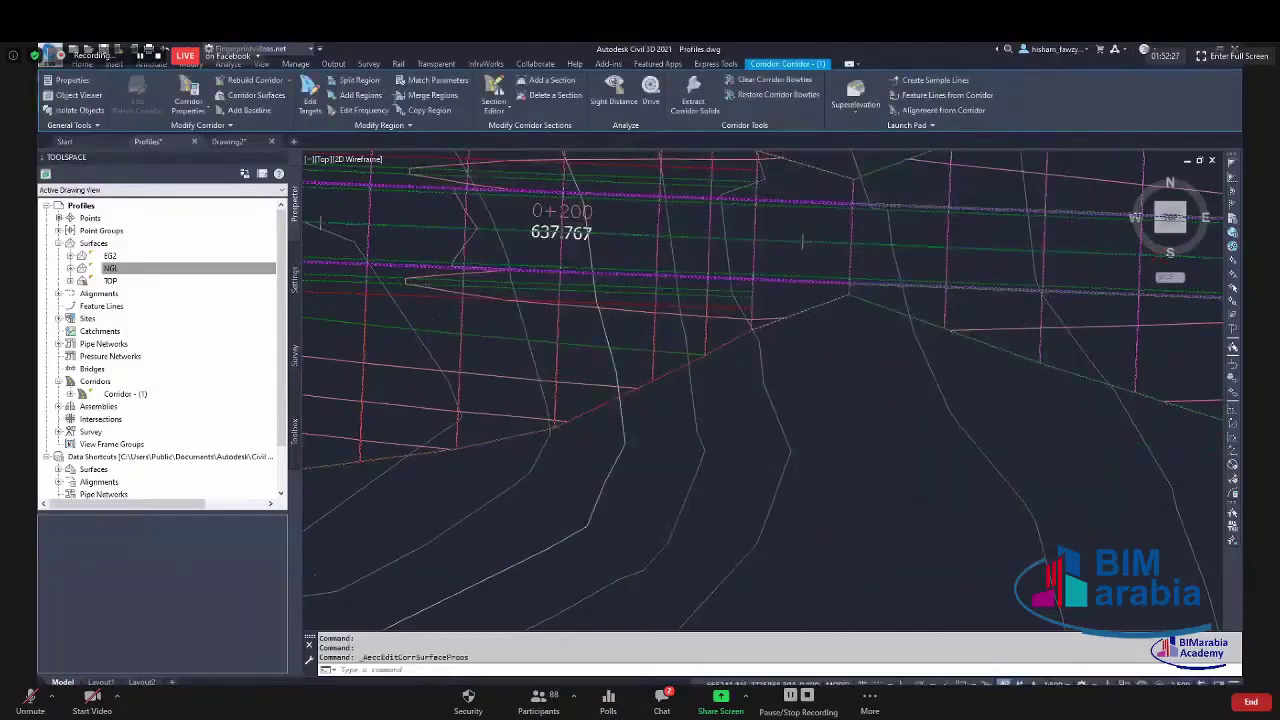
# Check how the TOP surface's border follows the corridor edge near station 0+200 and along its full length.
pyautogui.scroll(-5, 802, 241)
pyautogui.press('Escape')
pyautogui.scroll(5, 857, 178)
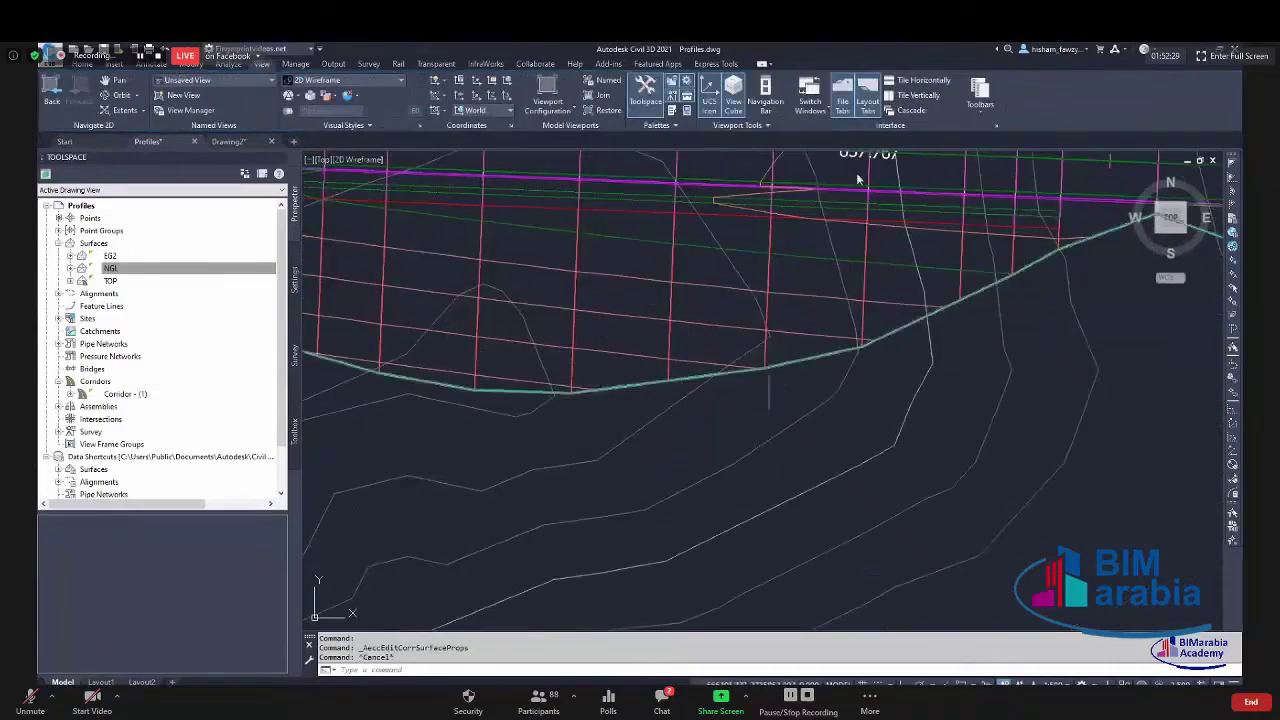
pyautogui.scroll(-3, 857, 178)
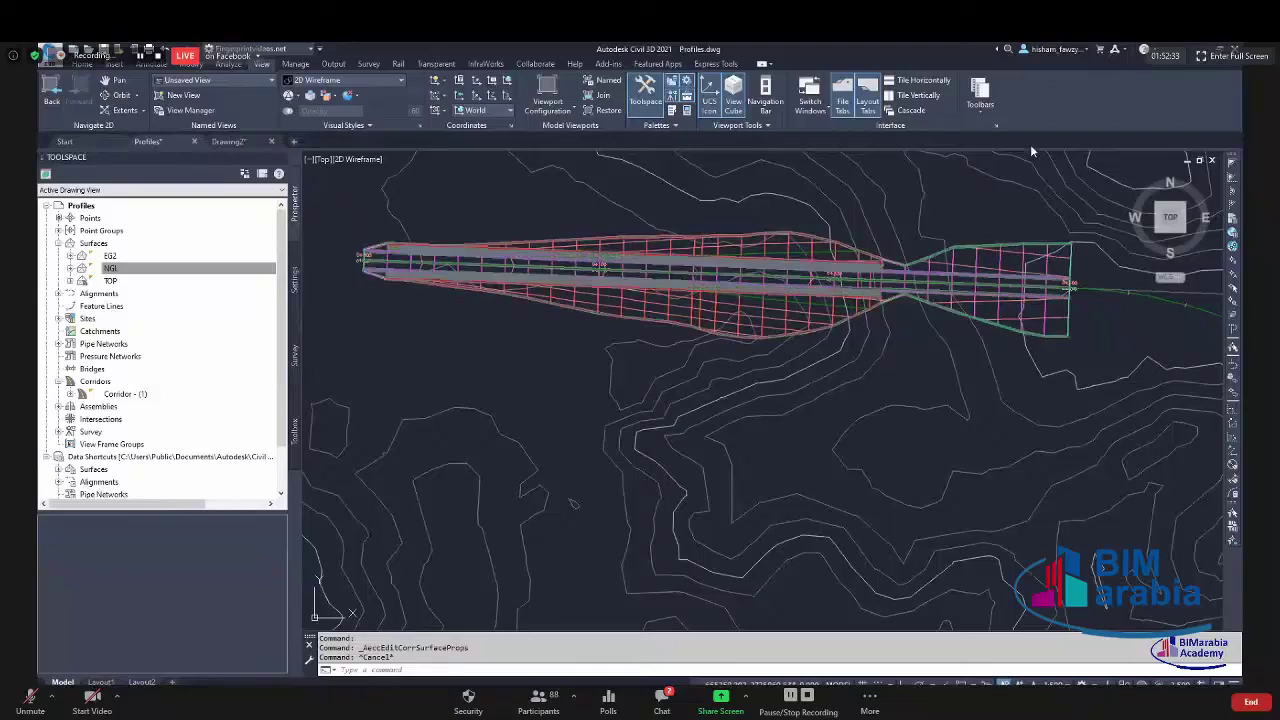
pyautogui.scroll(5, 1027, 436)
# Open the TOP surface in the Object Viewer, tilt it into a 3D view and display it in the Conceptual visual style.
pyautogui.click(110, 268)
pyautogui.click(110, 281)
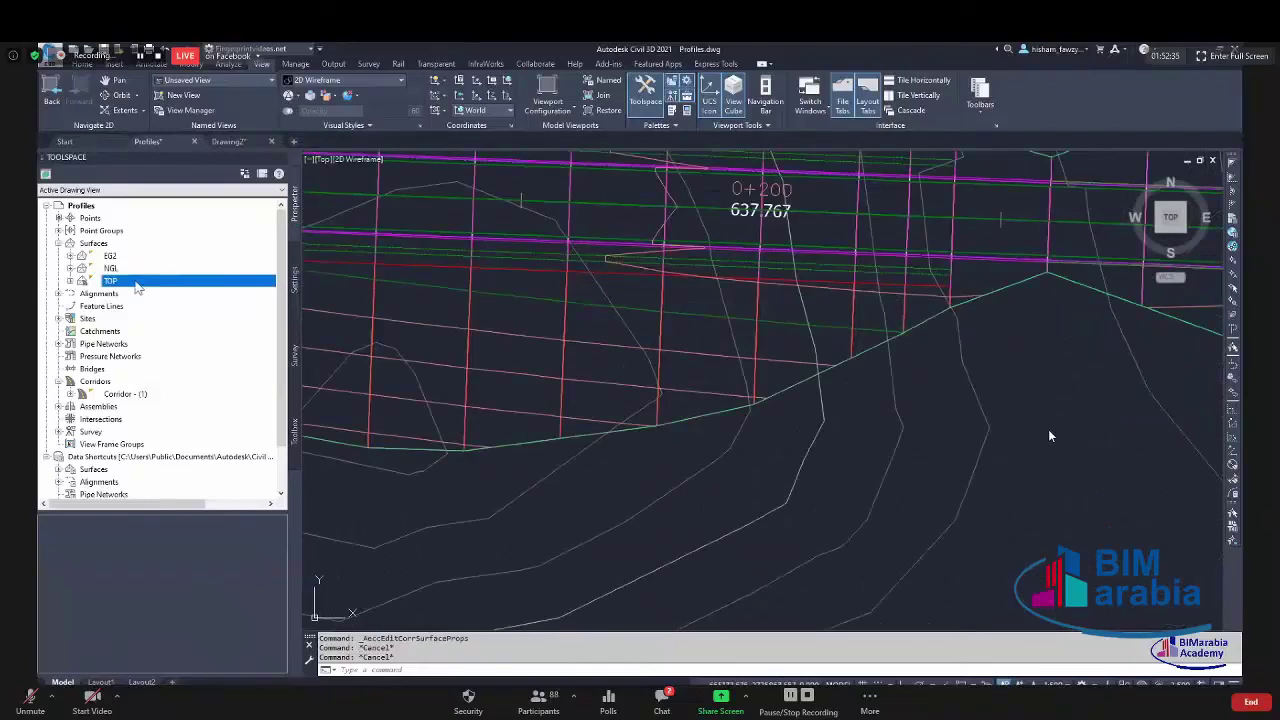
pyautogui.rightClick(138, 284)
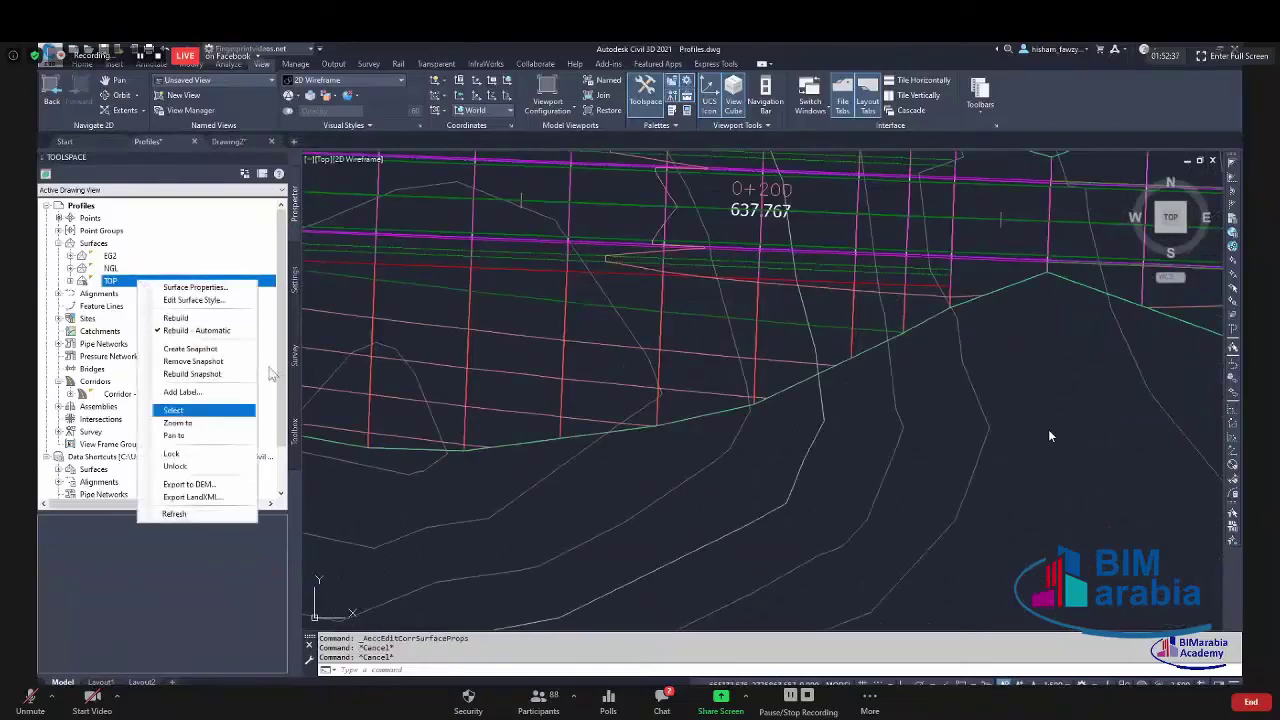
pyautogui.click(174, 410)
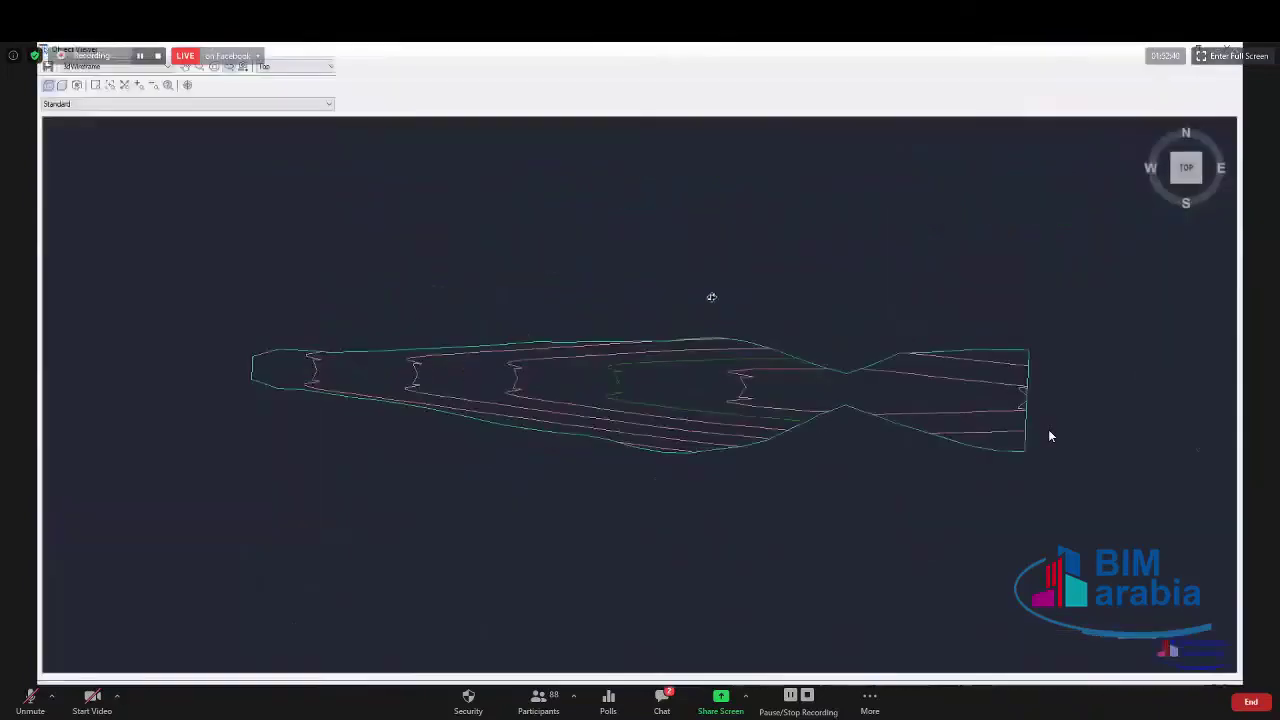
pyautogui.moveTo(709, 294); pyautogui.dragTo(690, 345)
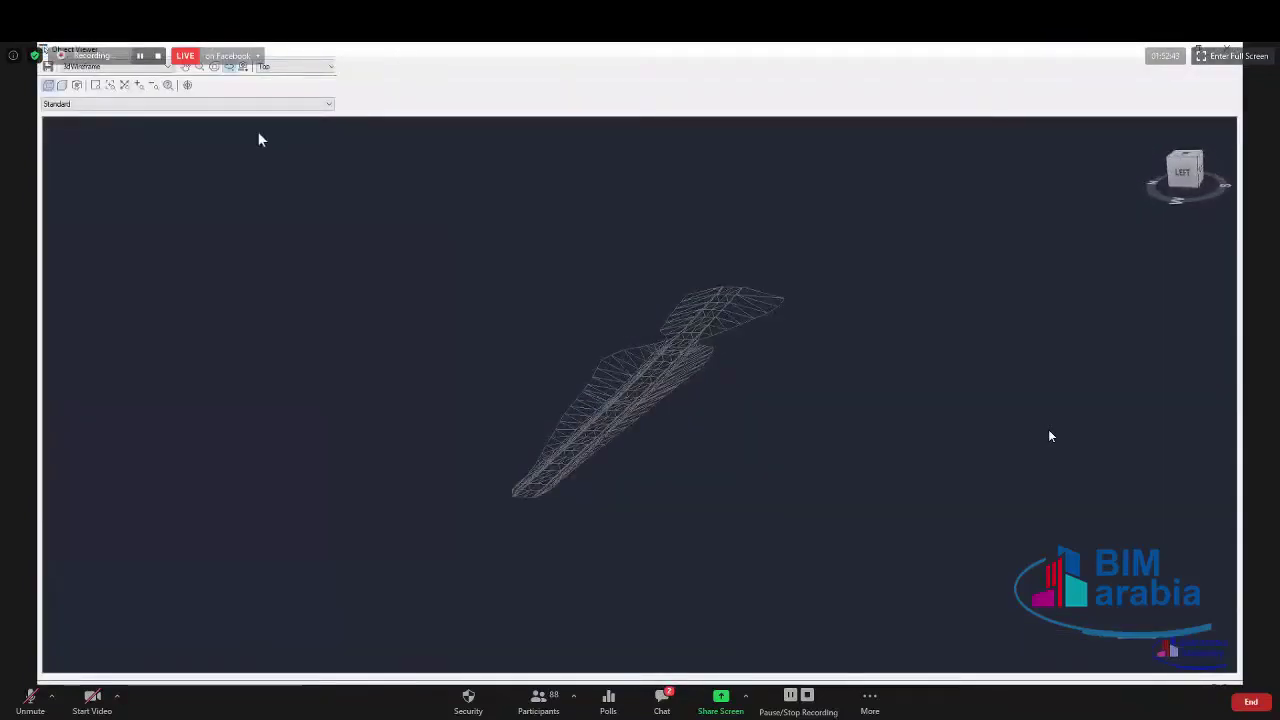
pyautogui.click(163, 66)
pyautogui.click(112, 87)
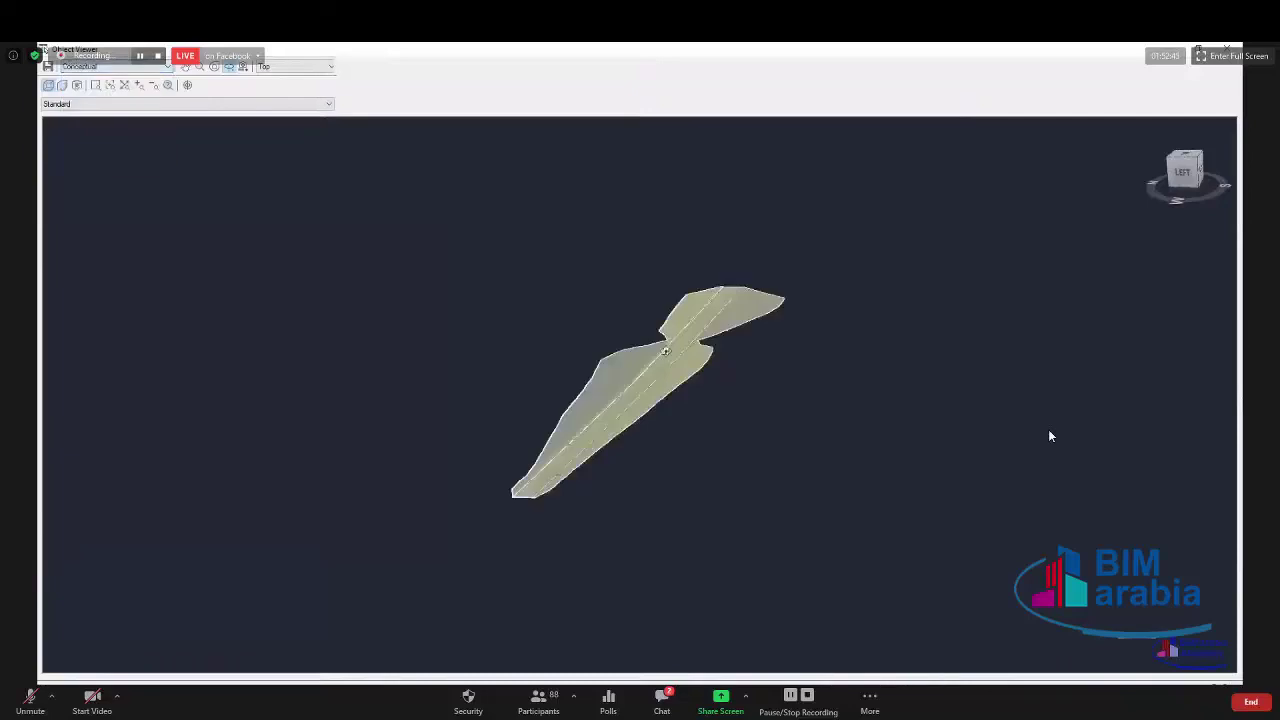
# Examine the TOP surface's road bed and side slopes from several angles, and close the viewer with the surface deselected.
pyautogui.scroll(5, 665, 351)
pyautogui.moveTo(665, 351)
pyautogui.mouseDown()
pyautogui.moveTo(633, 388)
pyautogui.moveTo(680, 366)
pyautogui.moveTo(654, 363)
pyautogui.moveTo(622, 389)
pyautogui.moveTo(433, 351)
pyautogui.moveTo(650, 401)
pyautogui.moveTo(657, 423)
pyautogui.moveTo(663, 409)
pyautogui.moveTo(640, 440)
pyautogui.mouseUp()
pyautogui.scroll(4, 633, 388)
pyautogui.scroll(-4, 633, 388)
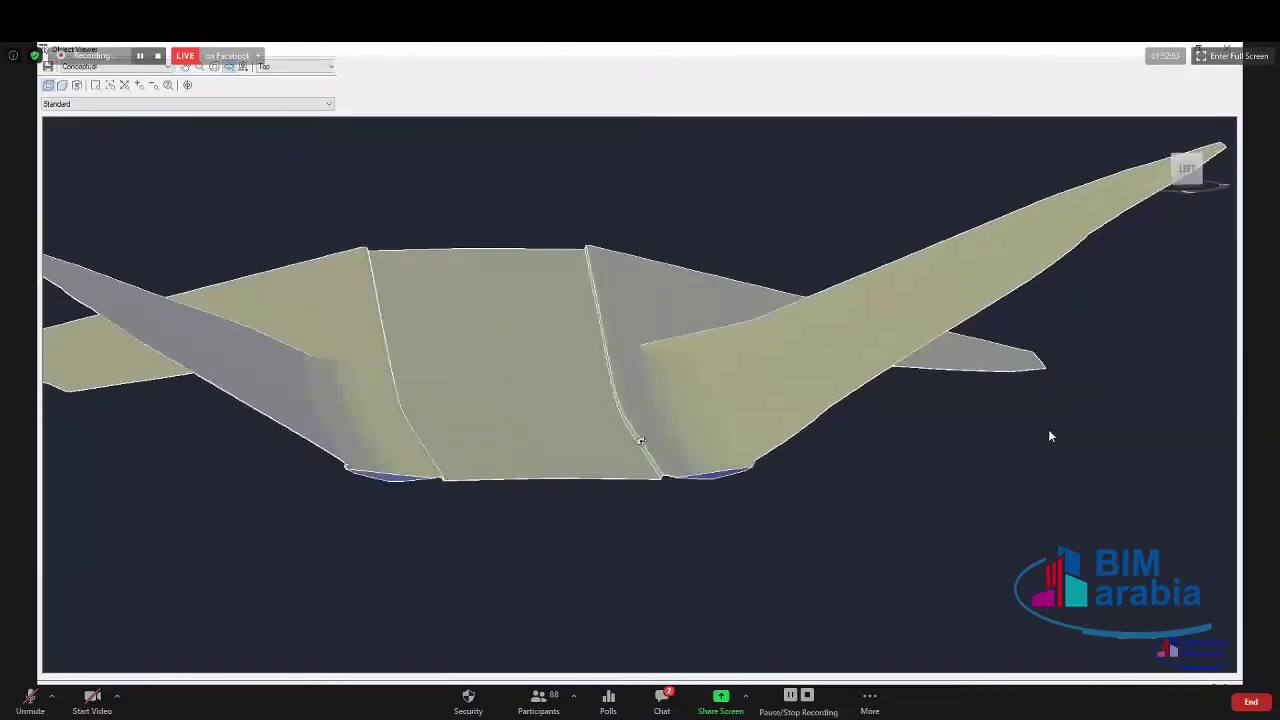
pyautogui.scroll(2, 642, 437)
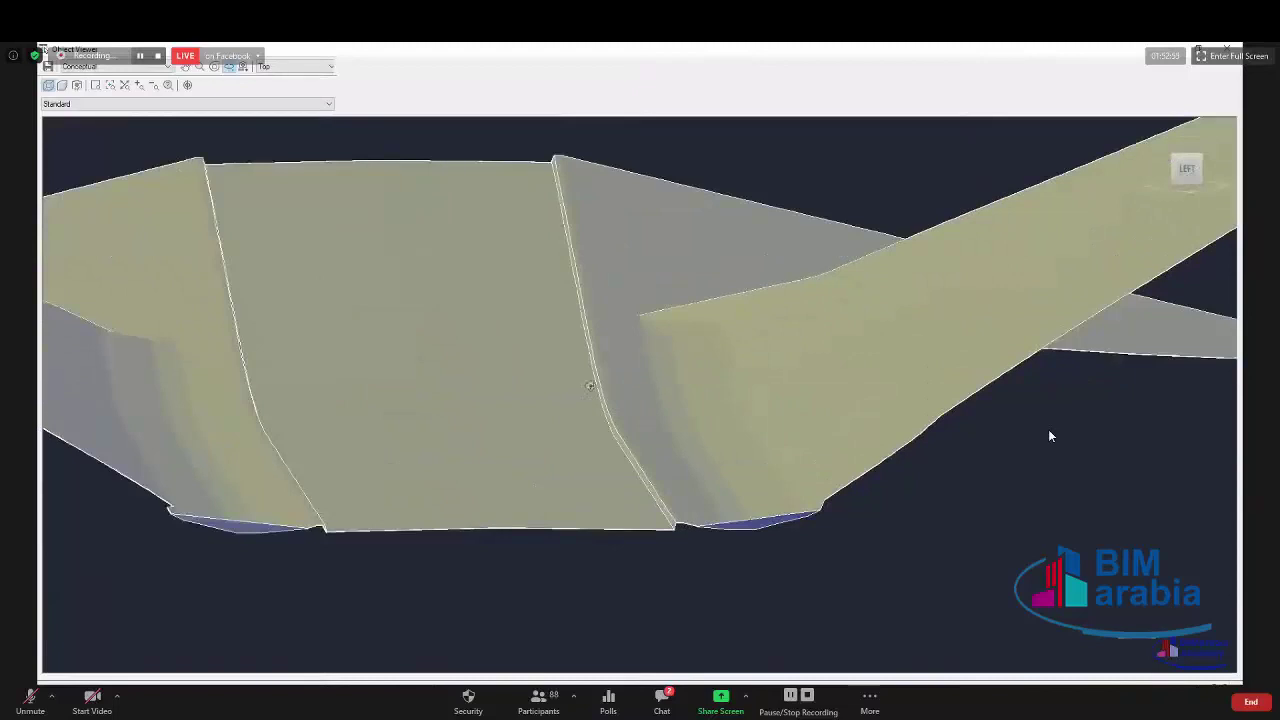
pyautogui.scroll(-2, 590, 386)
pyautogui.scroll(-2, 590, 386)
pyautogui.moveTo(590, 386); pyautogui.dragTo(587, 372)
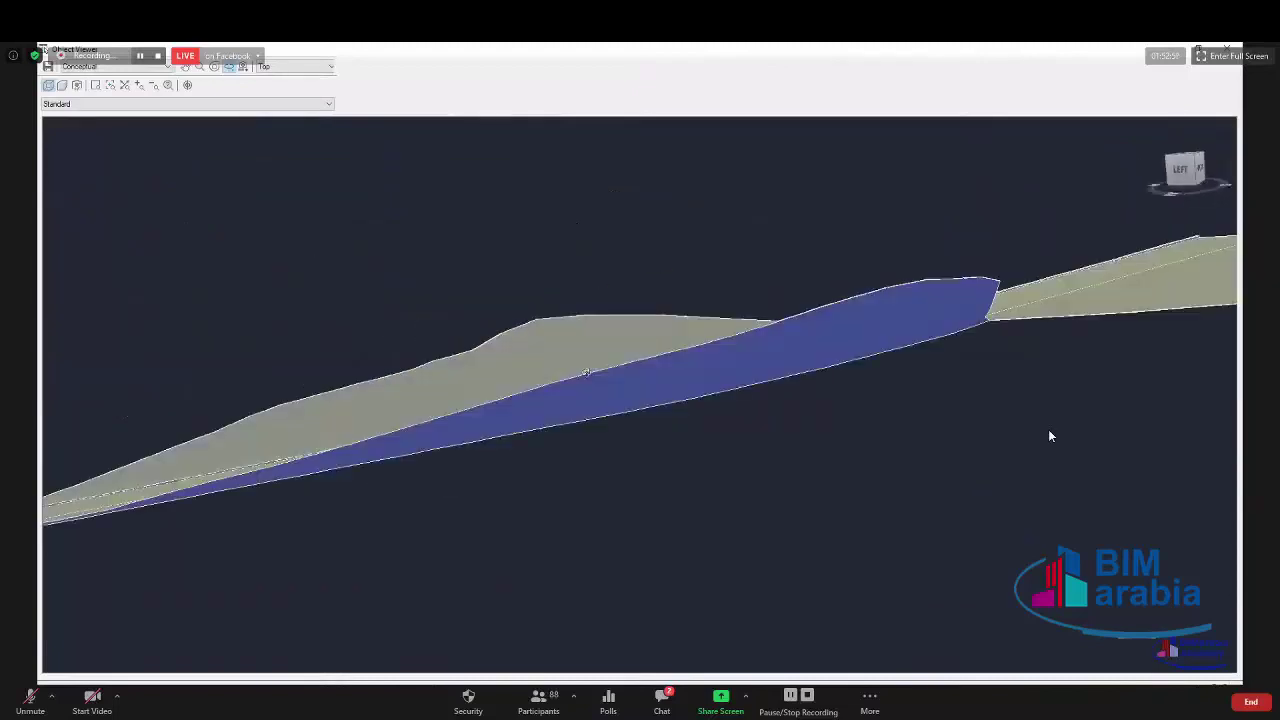
pyautogui.press('Escape')
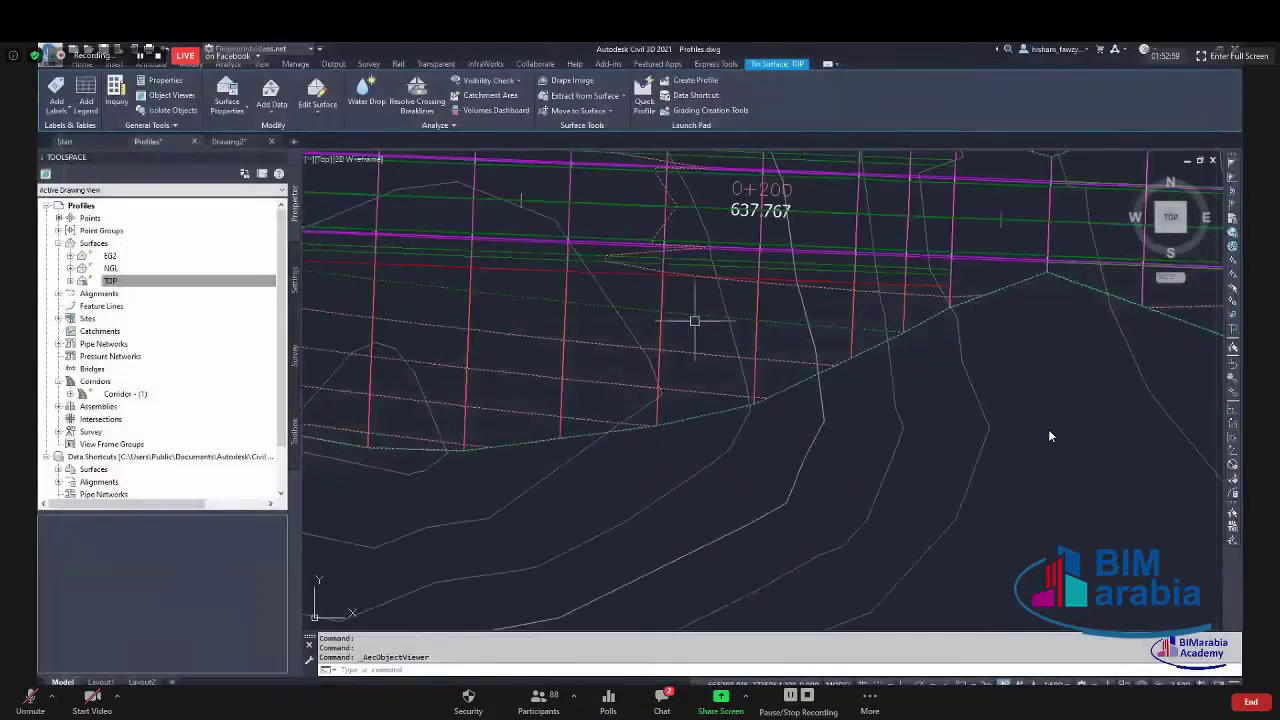
pyautogui.press('Escape')
# Replace the daylight slope subassemblies on both sides of the road assembly with DaylightBench, keeping similar targets.
pyautogui.scroll(-3, 514, 349)
pyautogui.scroll(5, 457, 334)
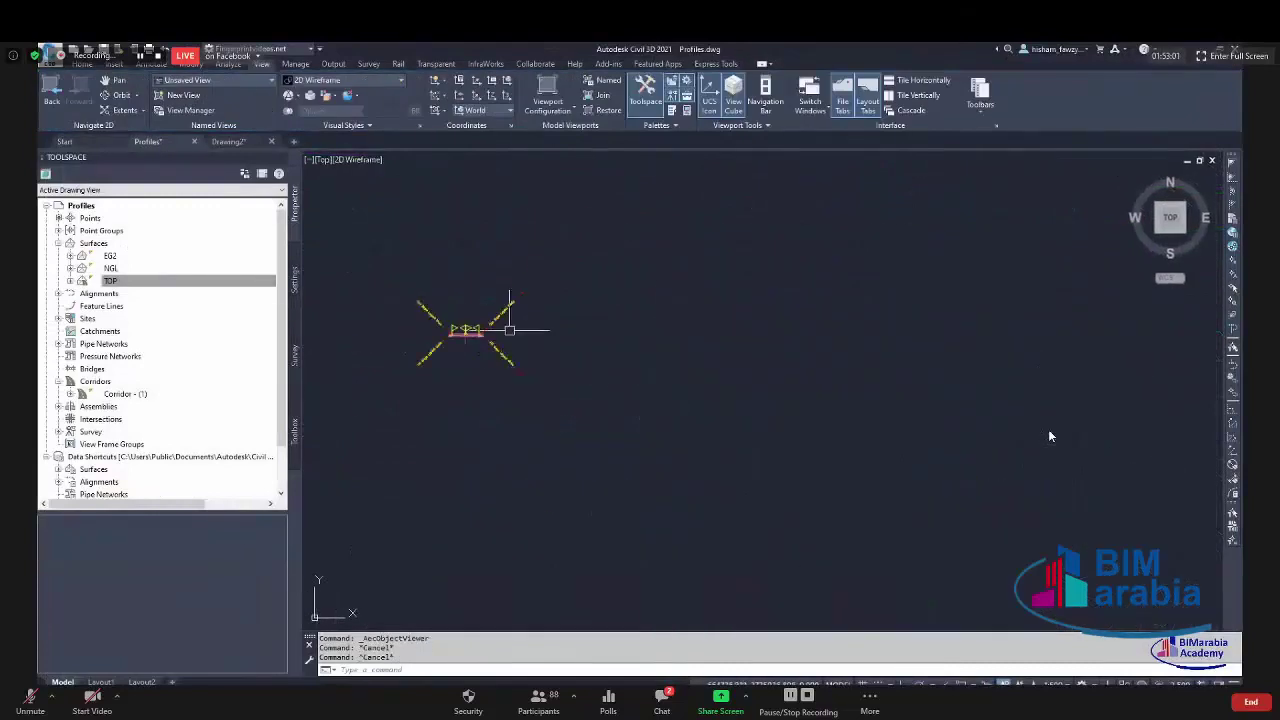
pyautogui.scroll(-3, 690, 300)
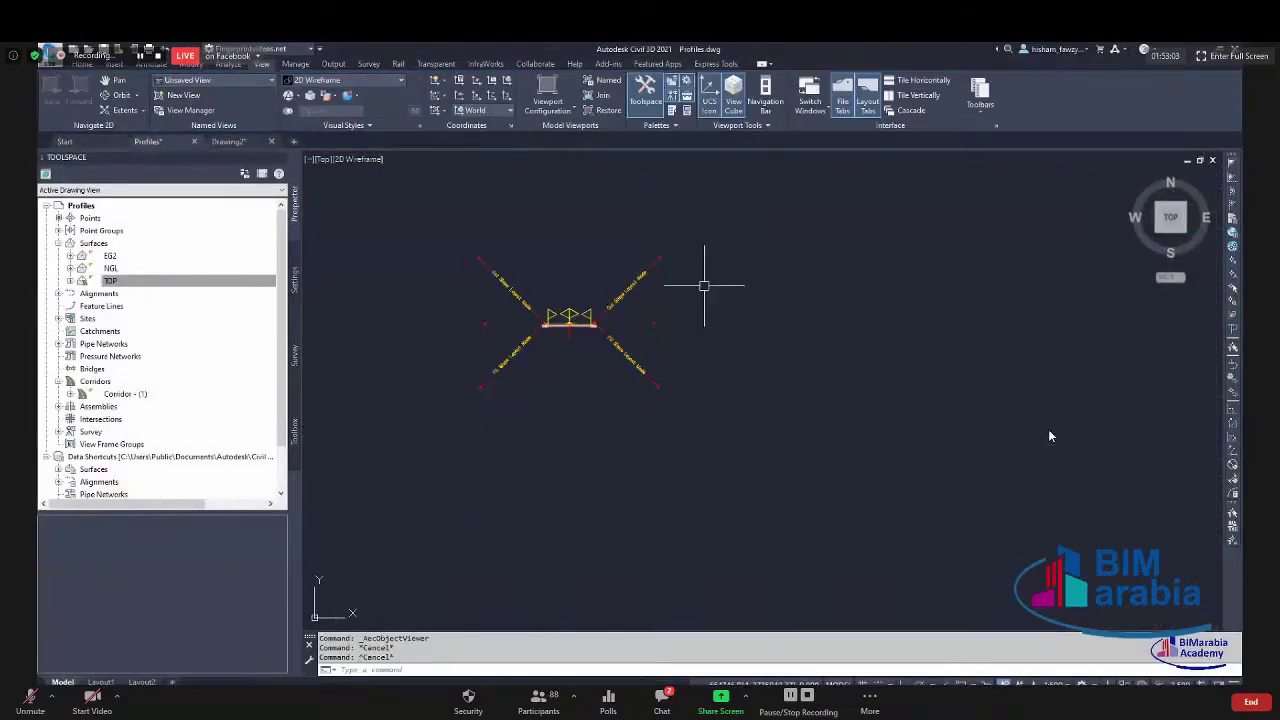
pyautogui.hotkey('ctrl', '3')
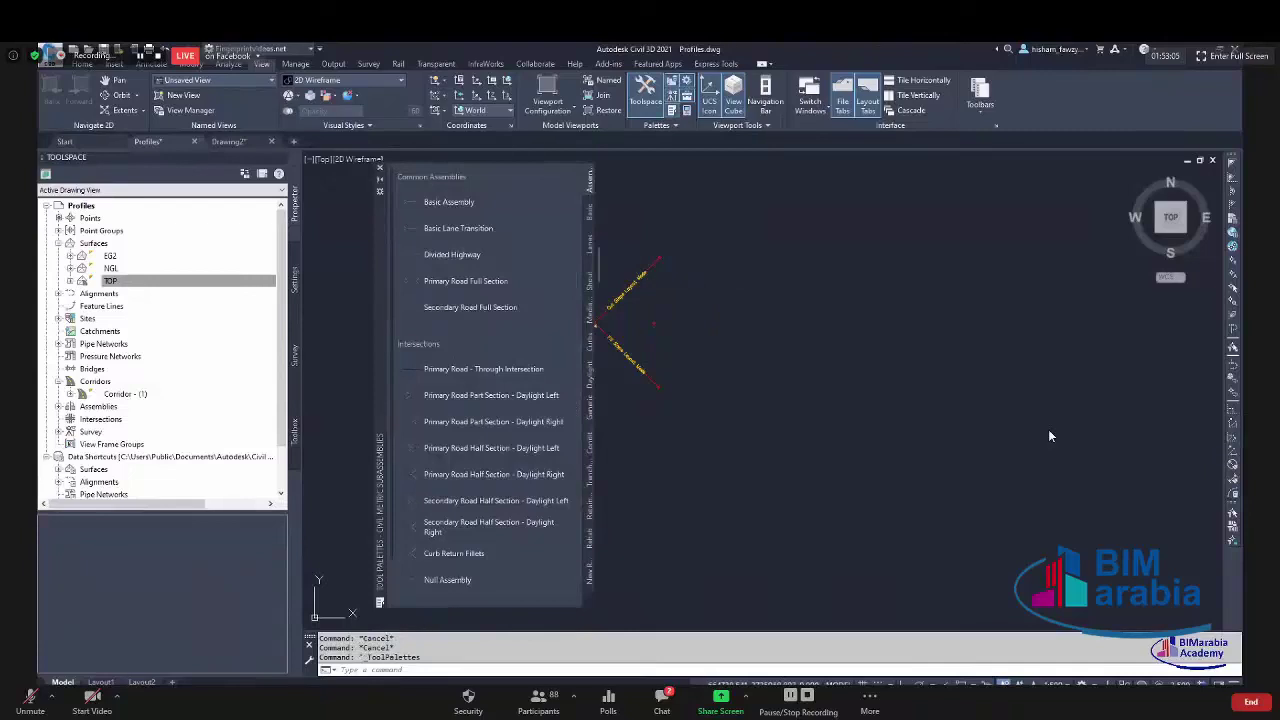
pyautogui.click(590, 377)
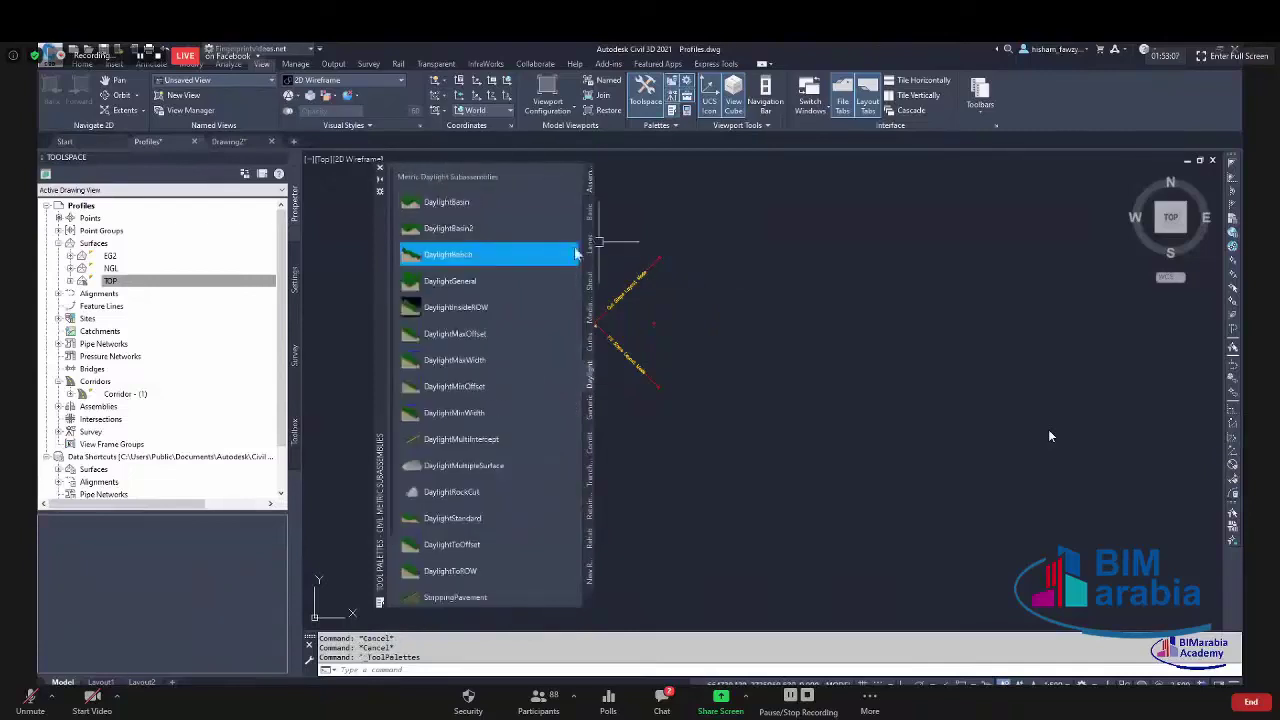
pyautogui.click(450, 257)
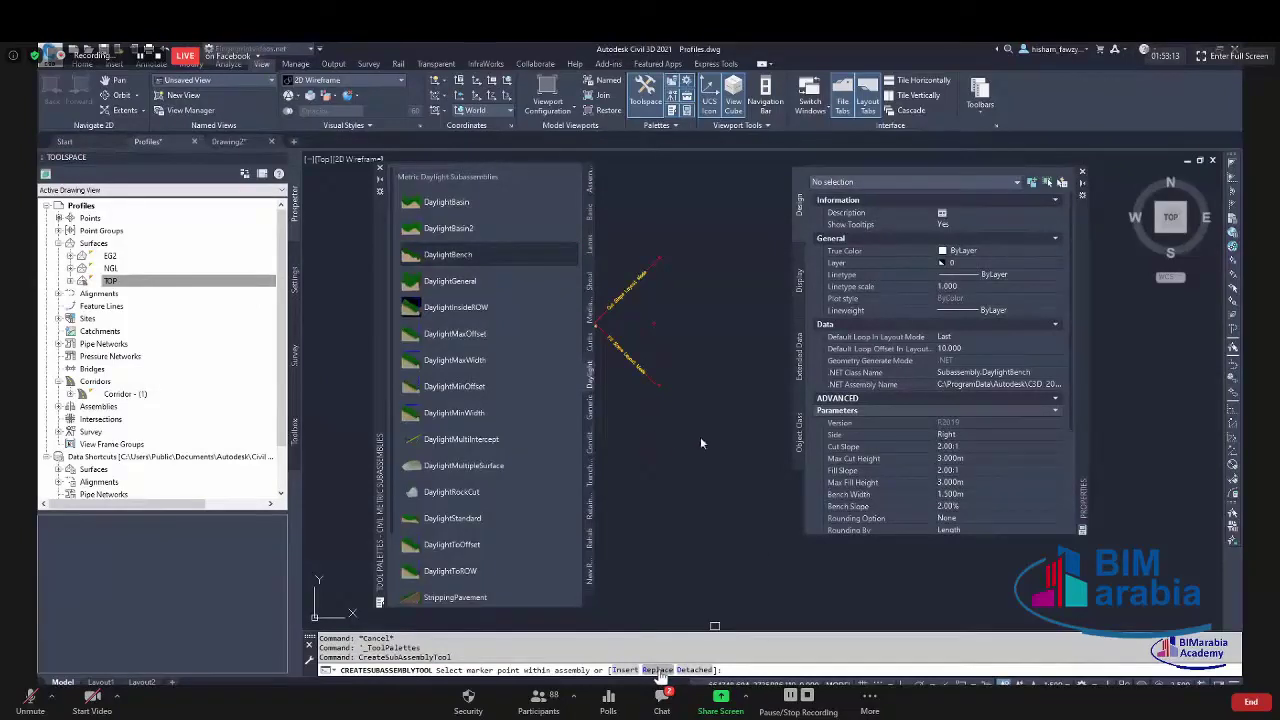
pyautogui.click(658, 670)
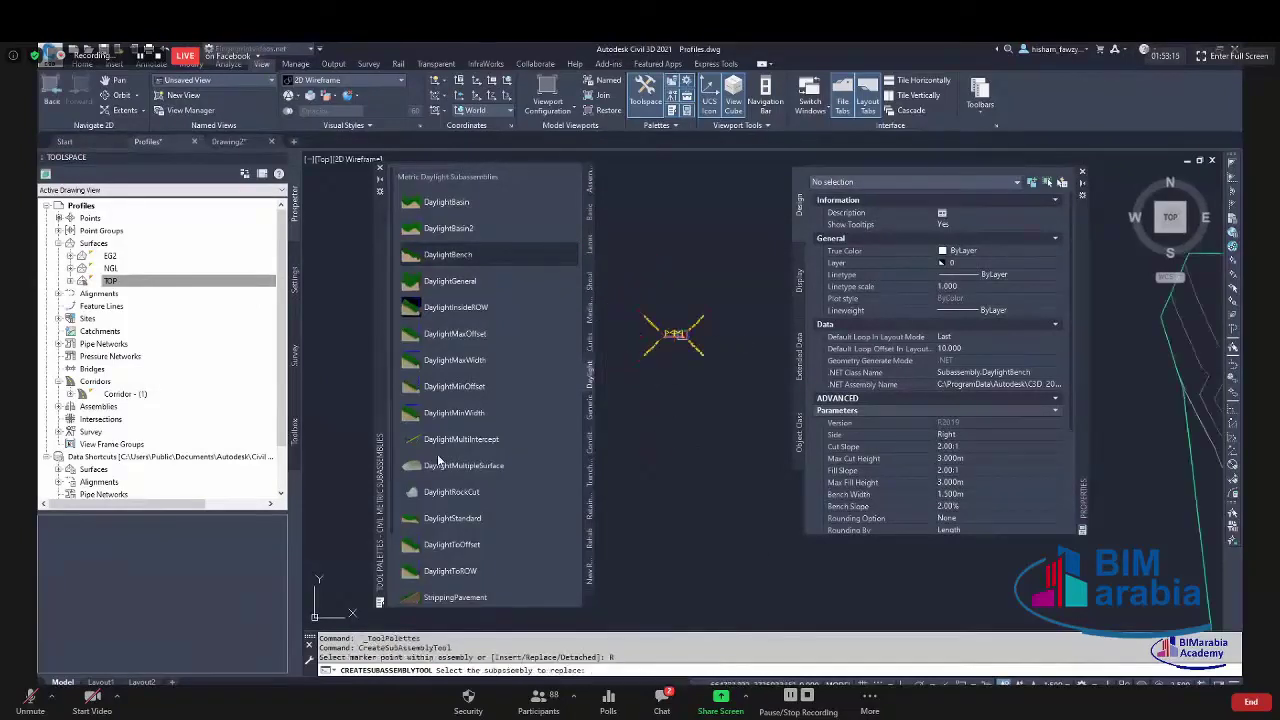
pyautogui.click(711, 344)
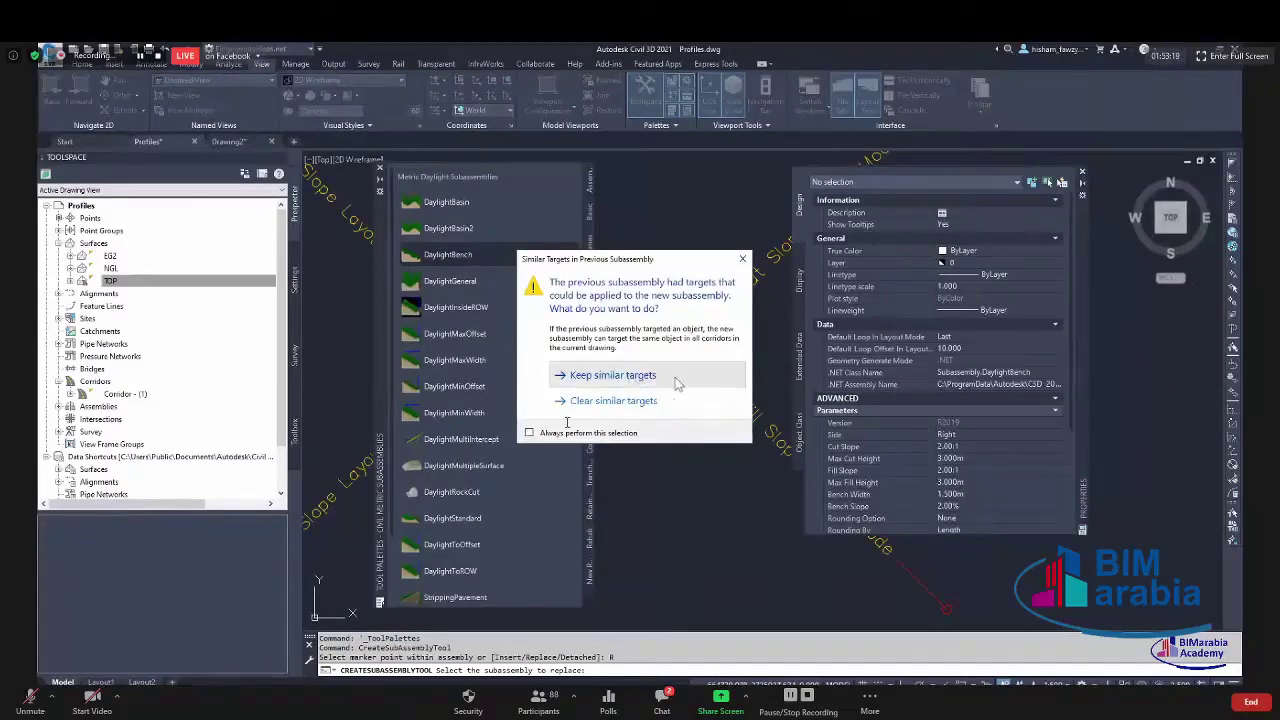
pyautogui.click(676, 383)
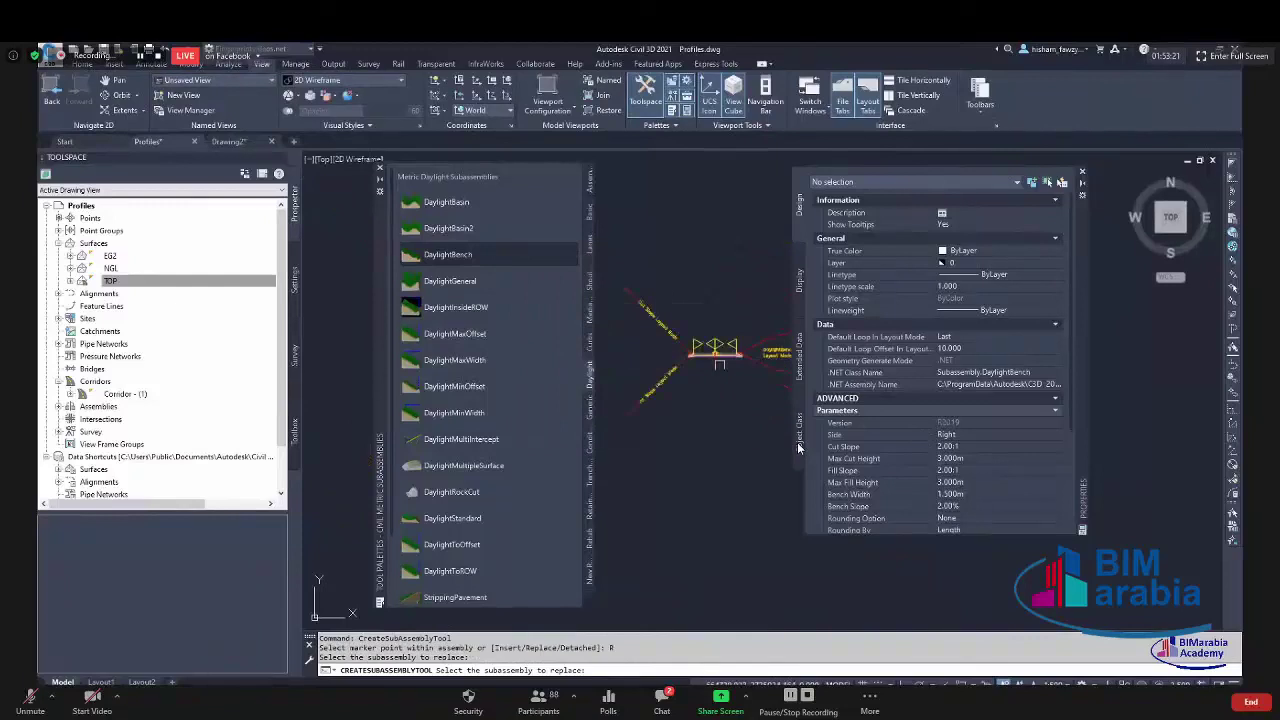
pyautogui.click(688, 380)
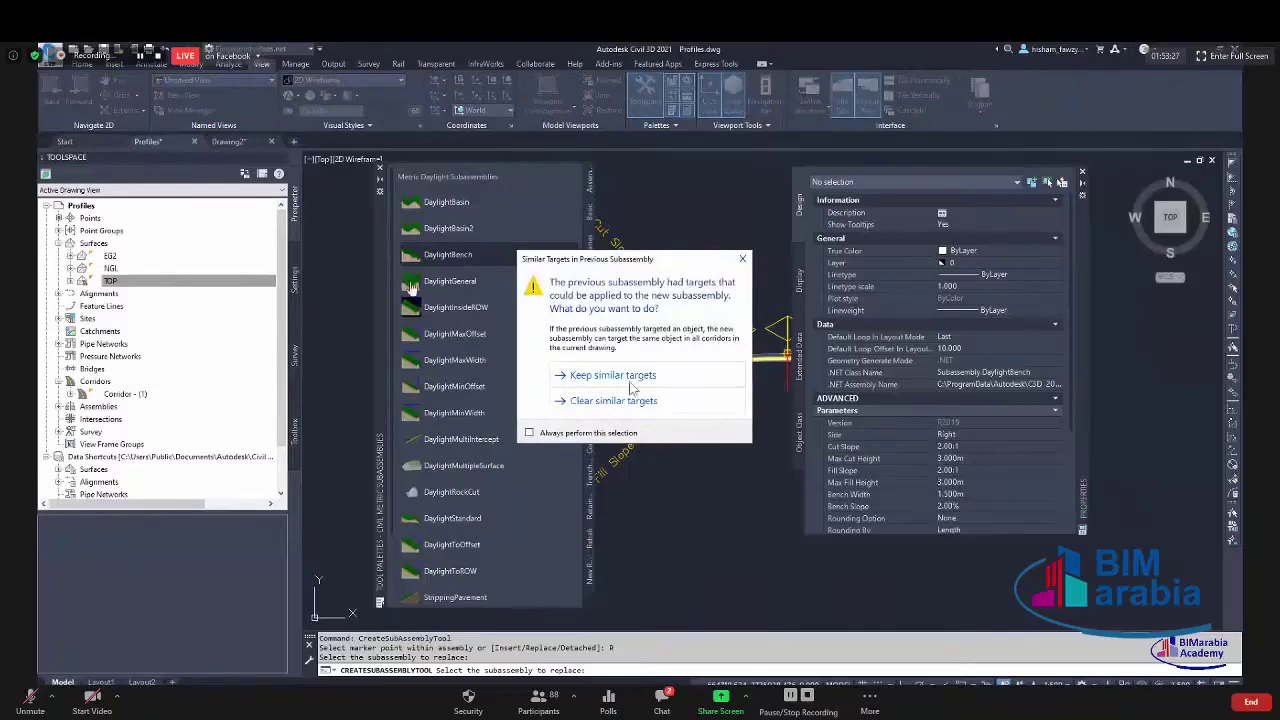
pyautogui.click(622, 382)
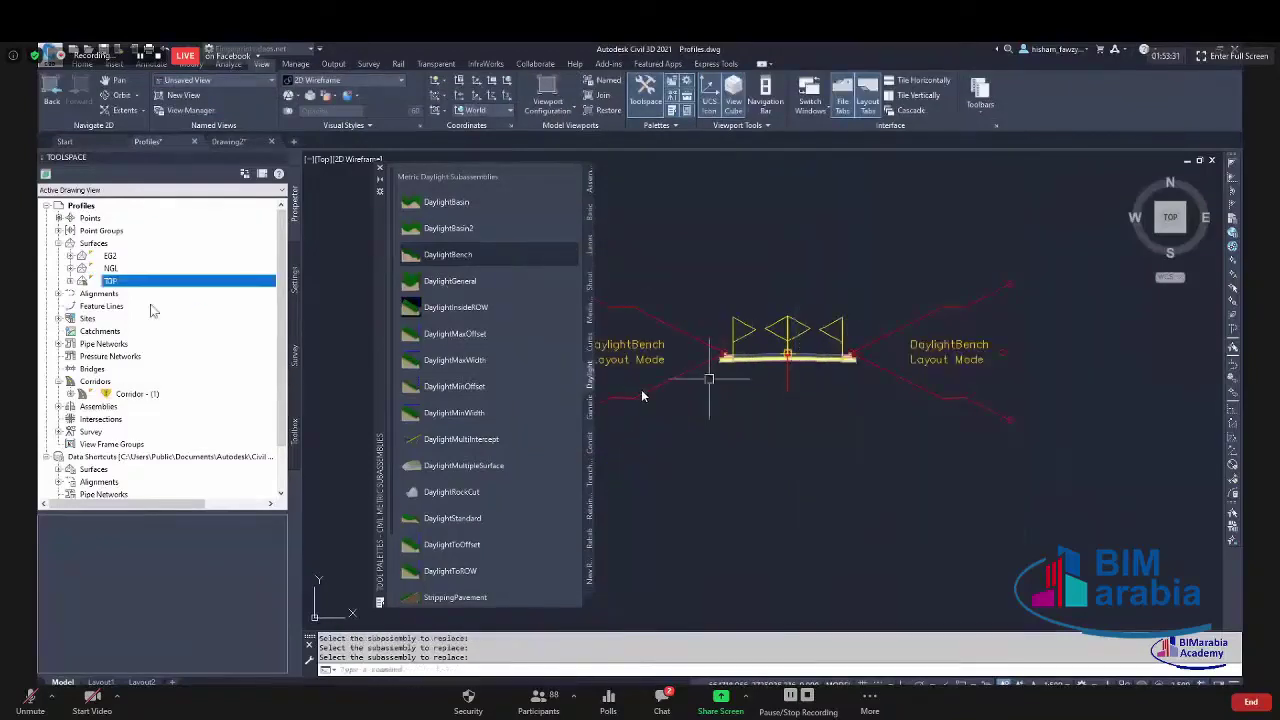
# Rebuild Corridor - (1) to apply the DaylightBench slopes, and check the rebuilt corridor in plan.
pyautogui.rightClick(183, 394)
pyautogui.click(219, 430)
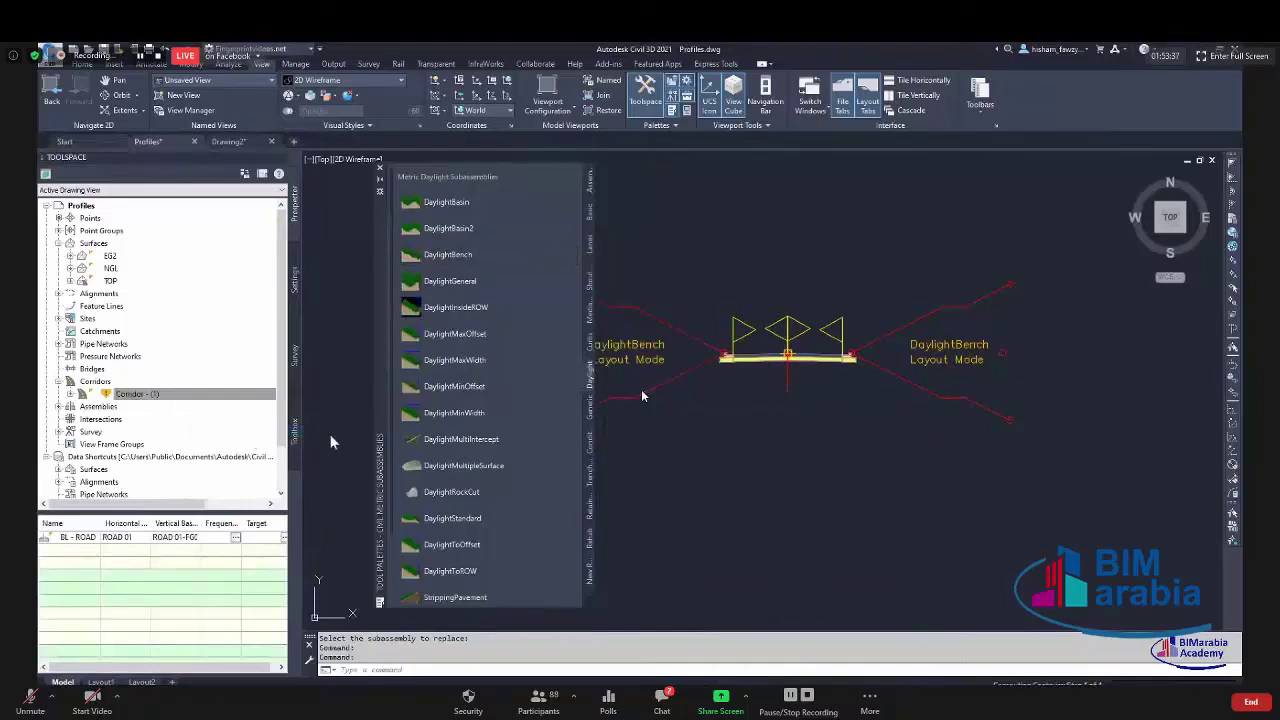
pyautogui.scroll(-5, 725, 330)
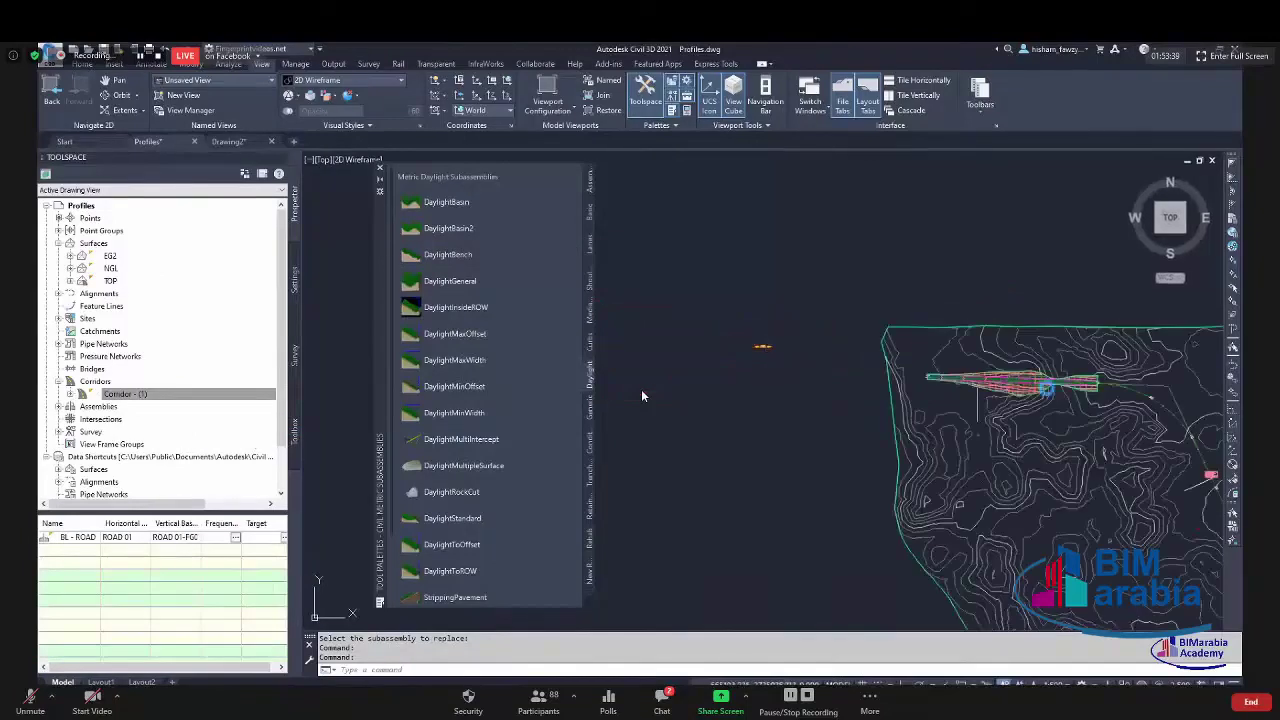
pyautogui.scroll(5, 956, 381)
pyautogui.scroll(4, 956, 381)
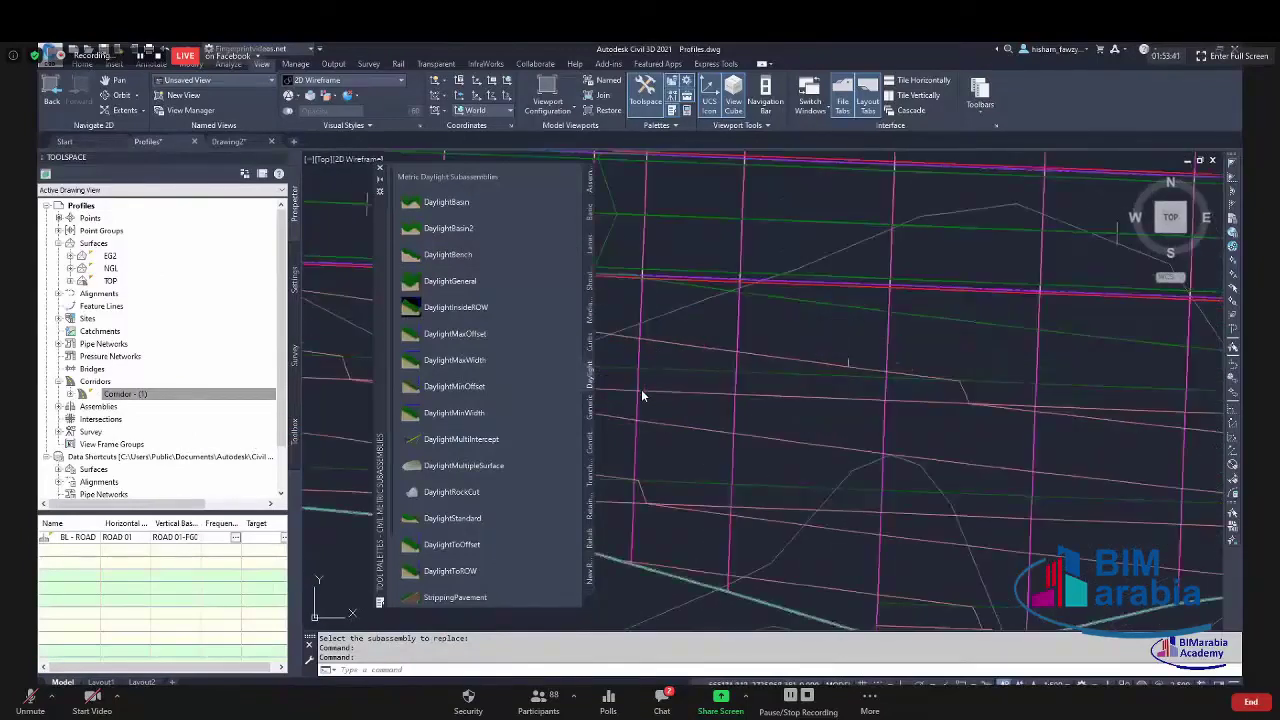
pyautogui.click(845, 365)
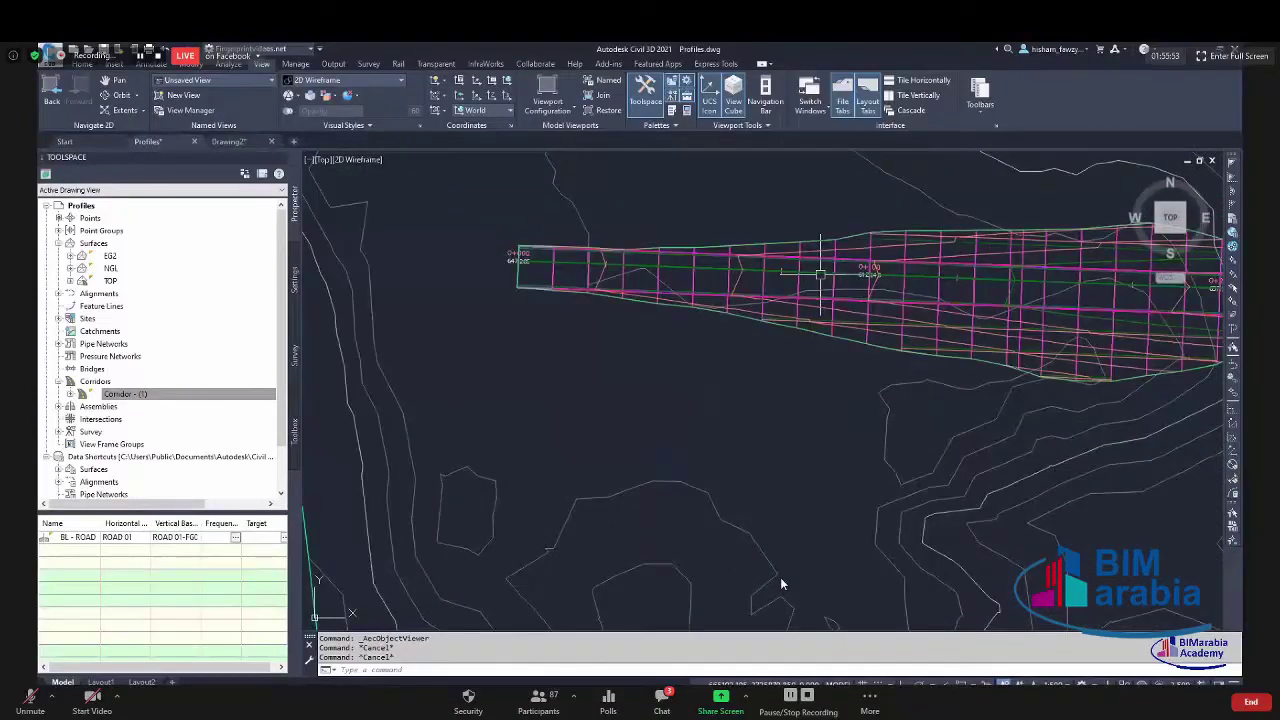
pyautogui.press('Escape')
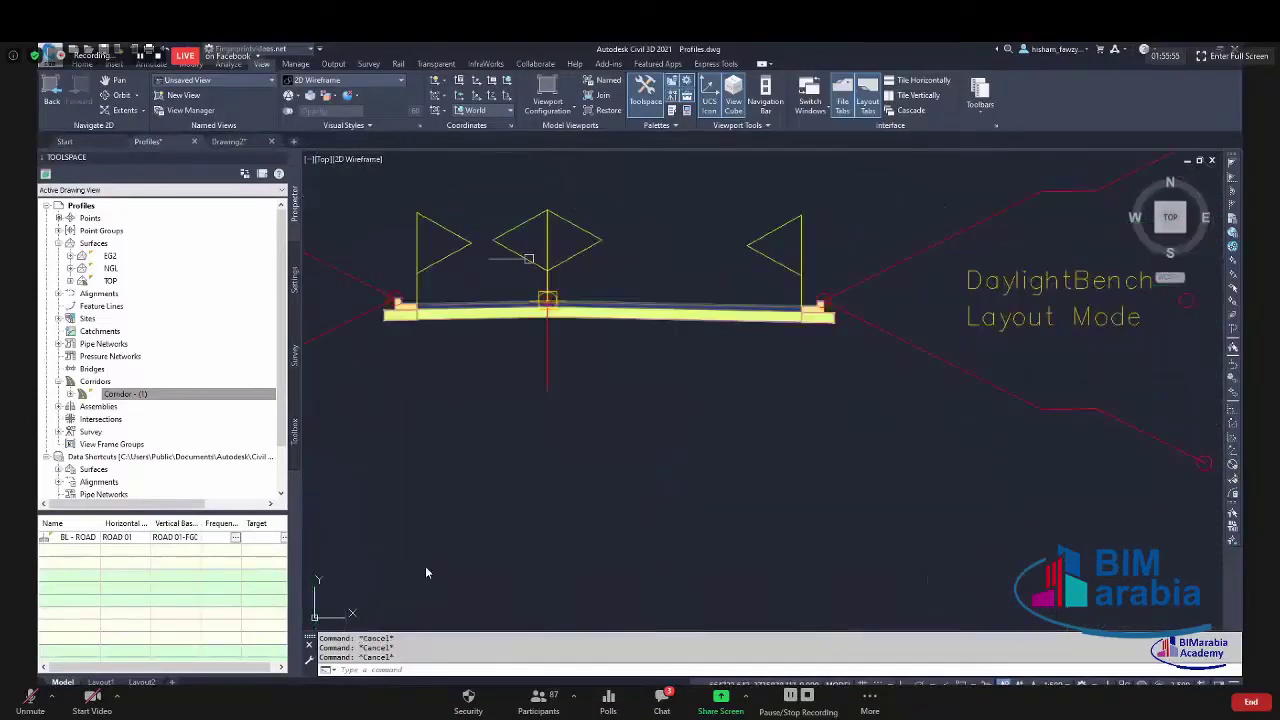
# Look up the help page for the MedianConstantSlopeWithBarrier subassembly among the metric medians, and close it.
pyautogui.moveTo(325, 593); pyautogui.dragTo(377, 452, button='middle')
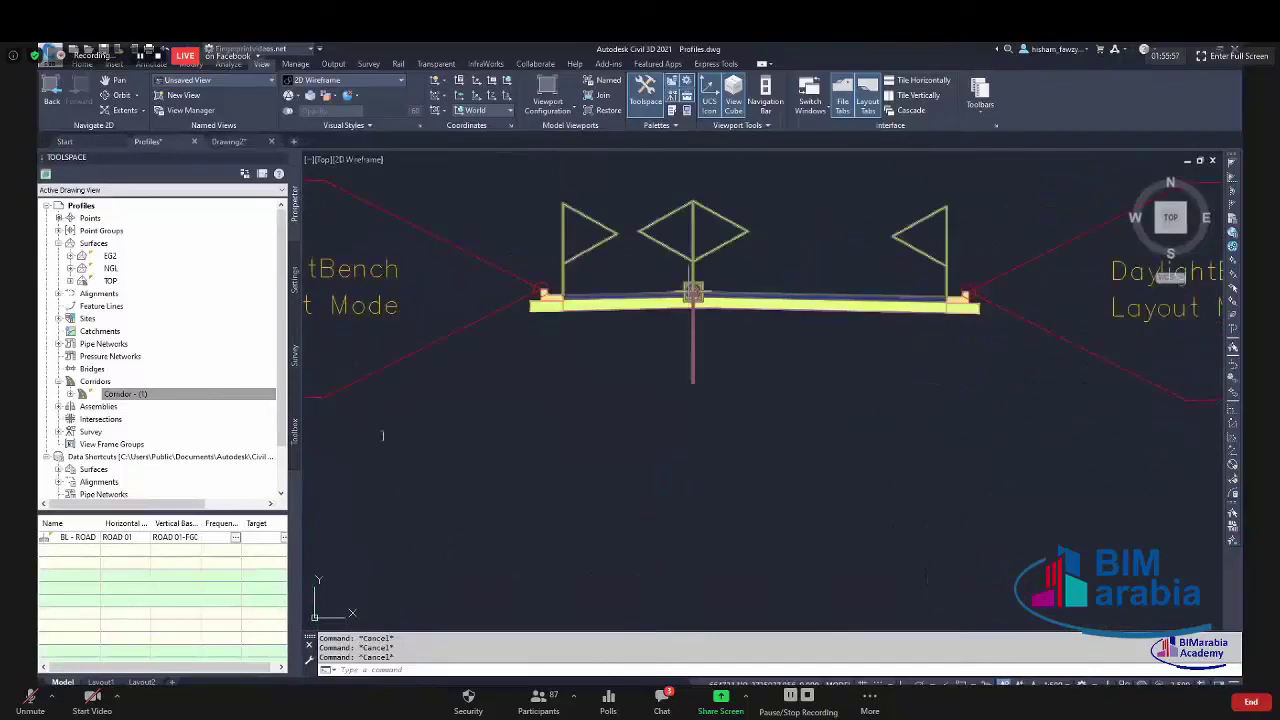
pyautogui.scroll(-2, 766, 292)
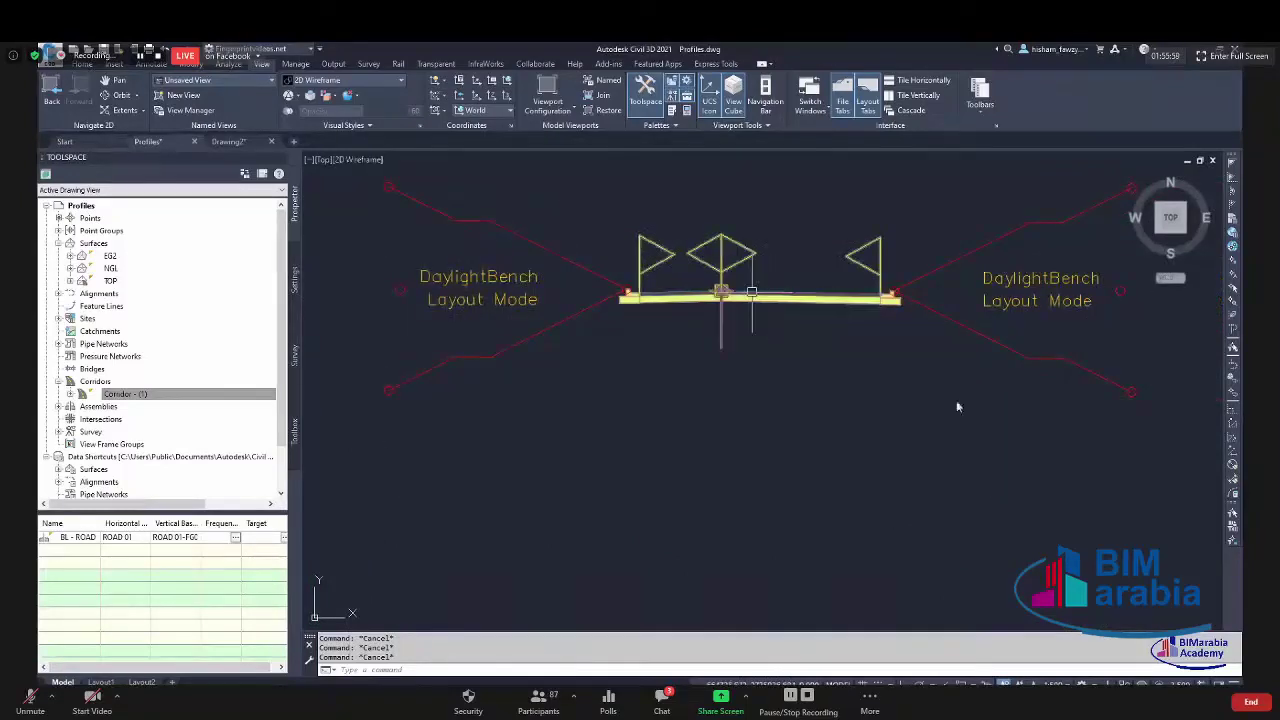
pyautogui.scroll(-1, 680, 300)
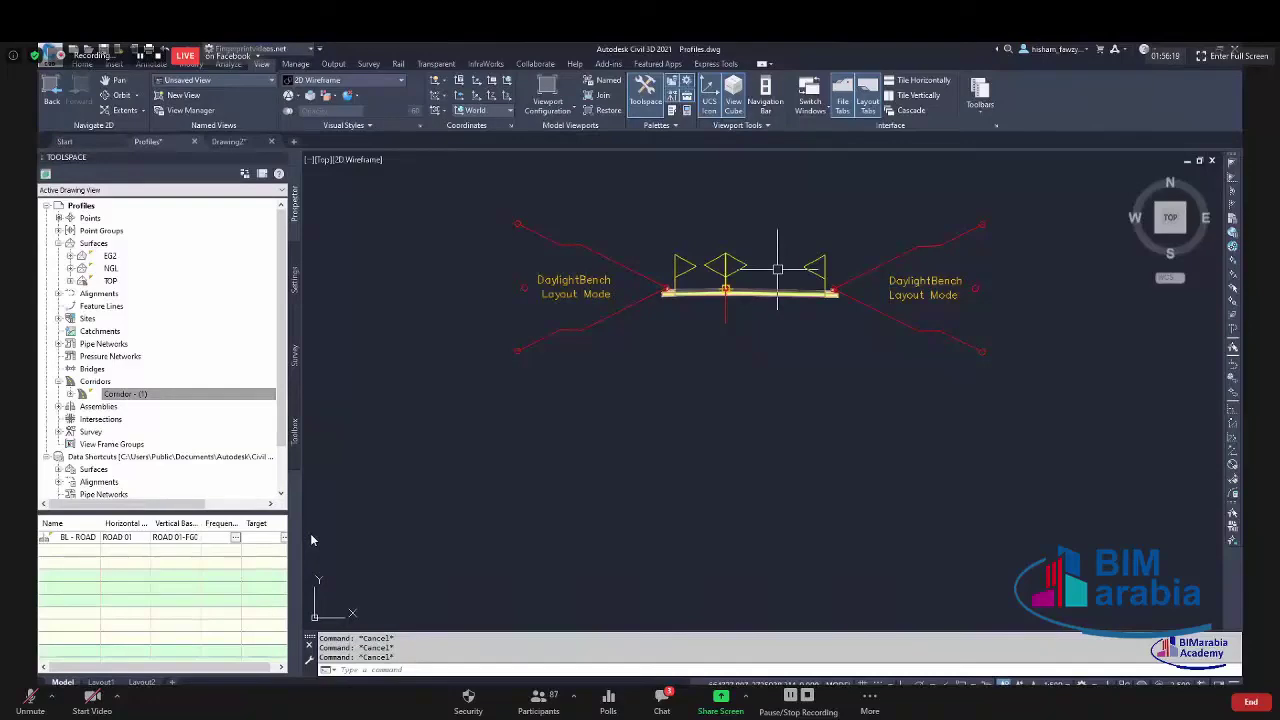
pyautogui.hotkey('ctrl', '3')
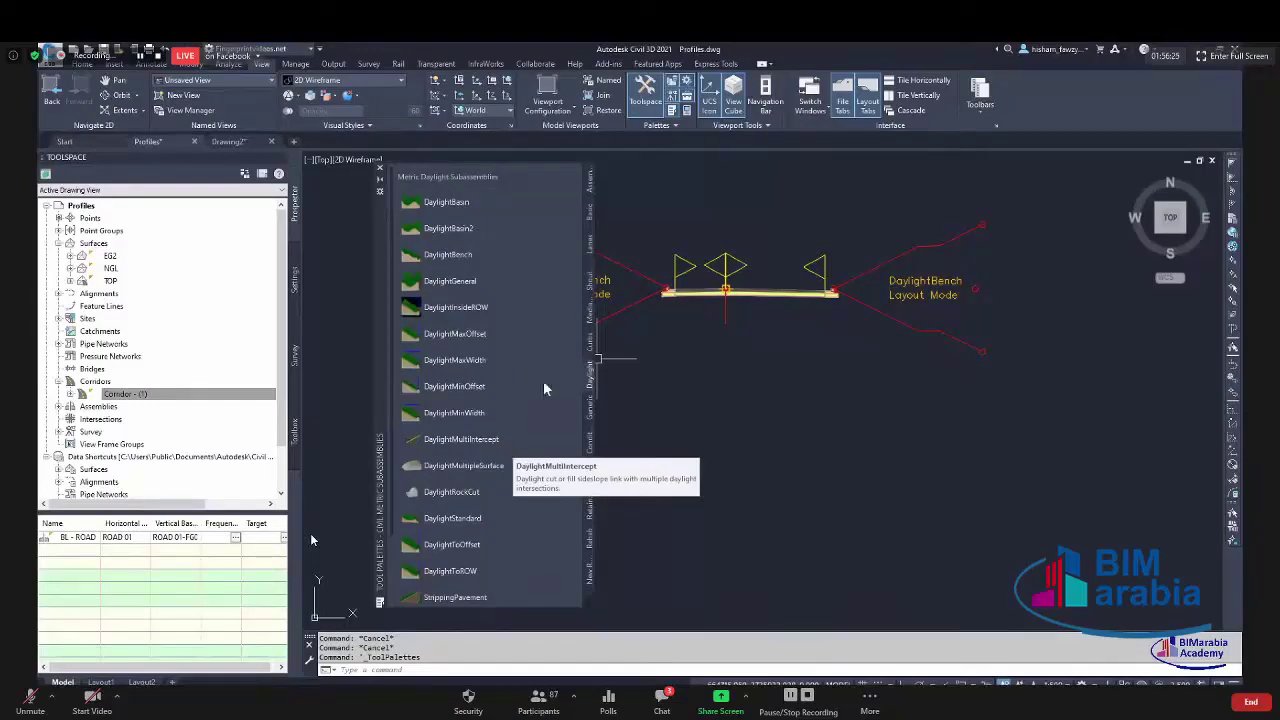
pyautogui.click(589, 312)
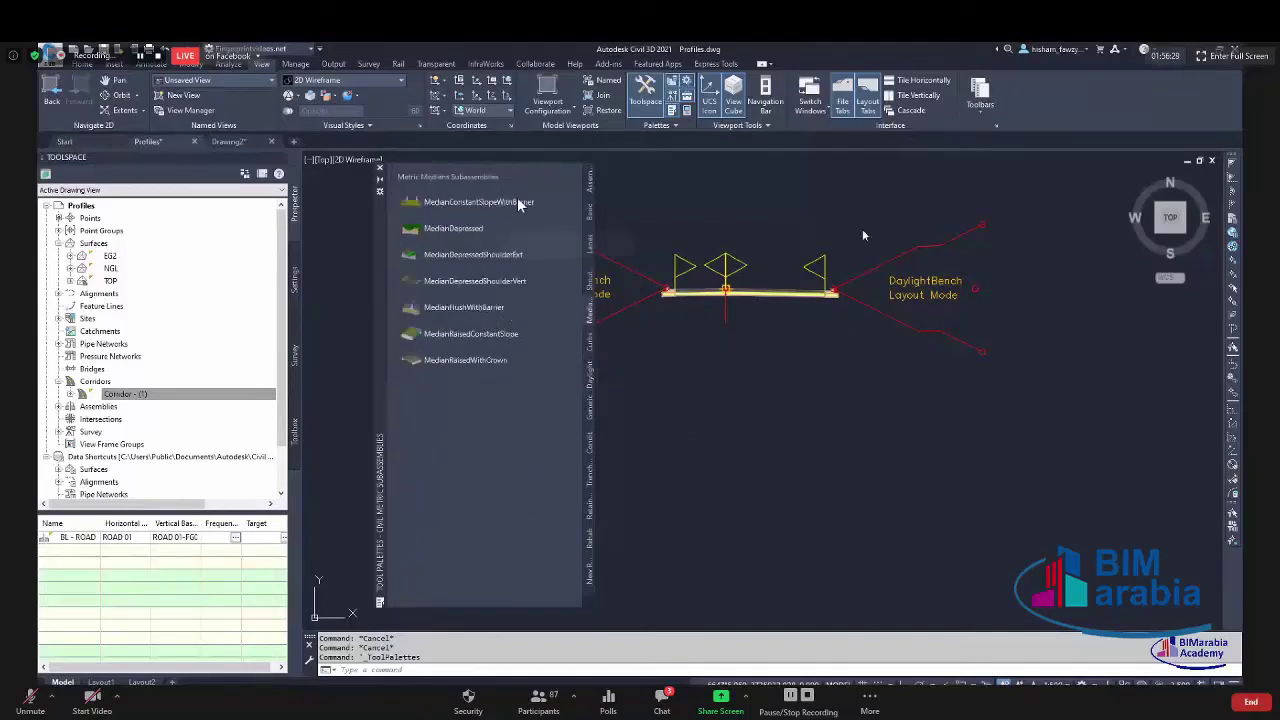
pyautogui.rightClick(517, 200)
pyautogui.click(549, 362)
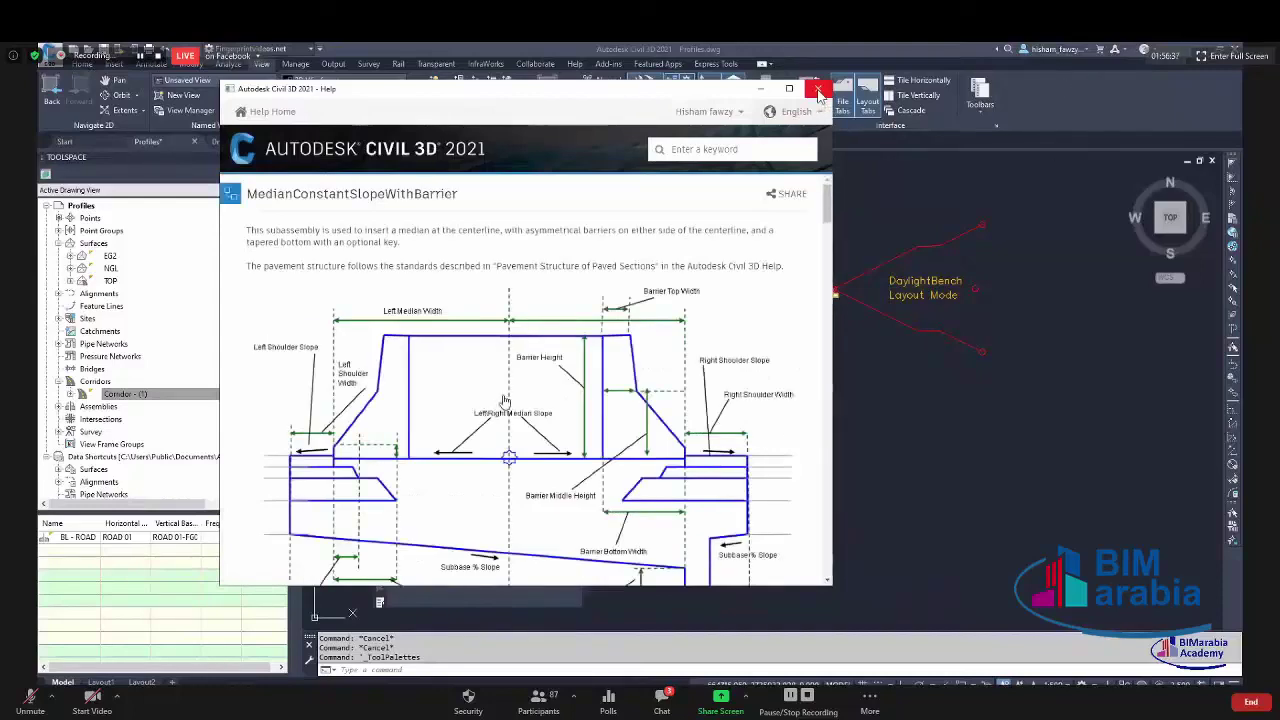
pyautogui.click(819, 91)
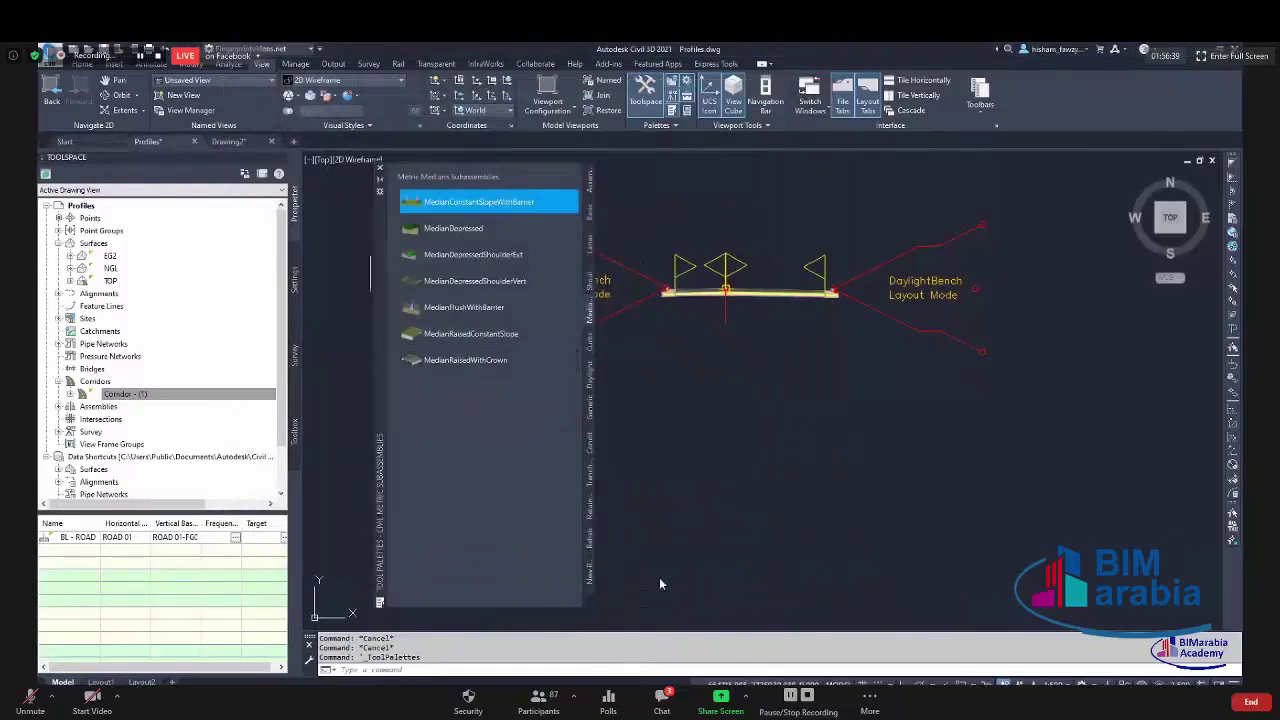
# Look through the metric curb subassemblies for sidewalk options such as UrbanReplaceSidewalk that suit the road assembly.
pyautogui.scroll(-2, 764, 592)
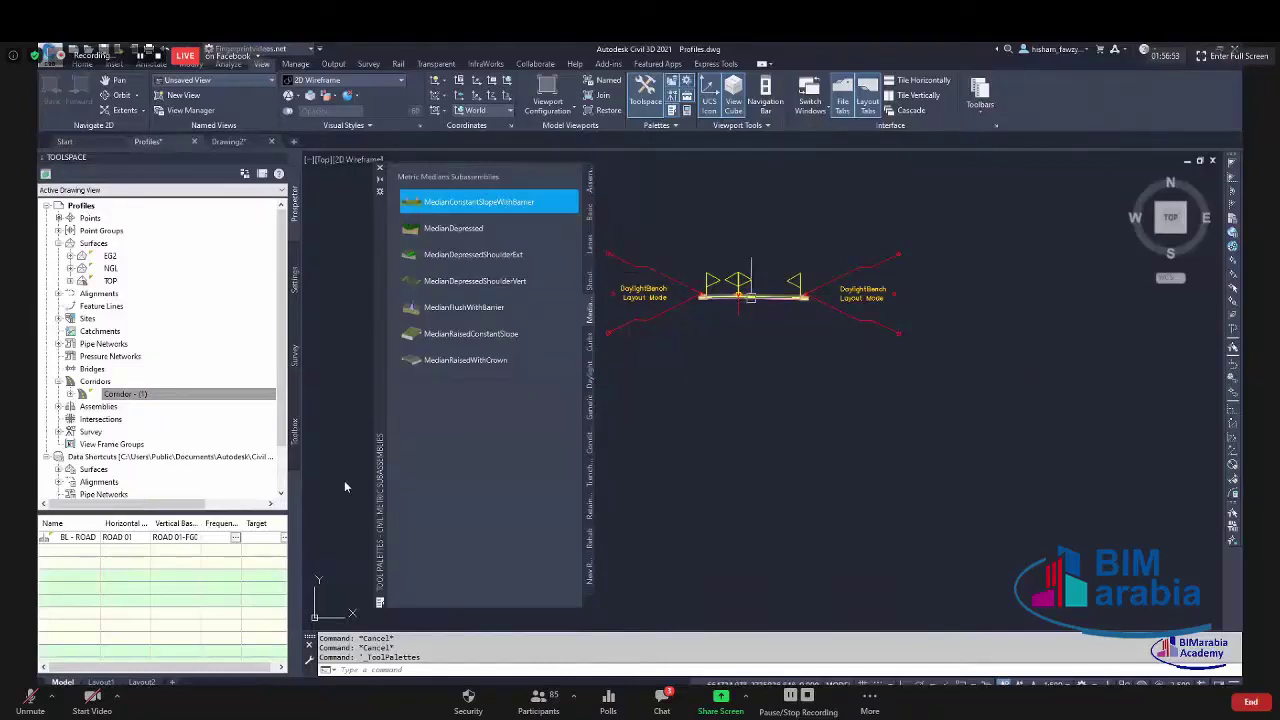
pyautogui.scroll(4, 756, 295)
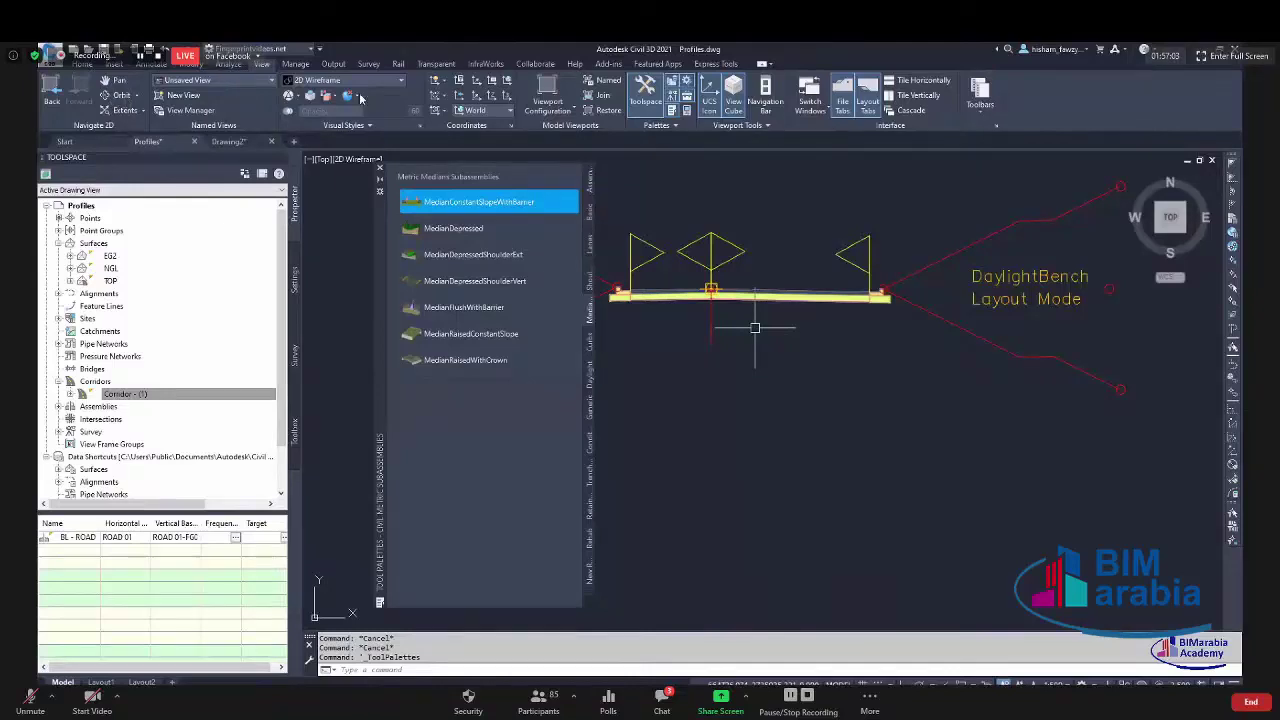
pyautogui.click(589, 342)
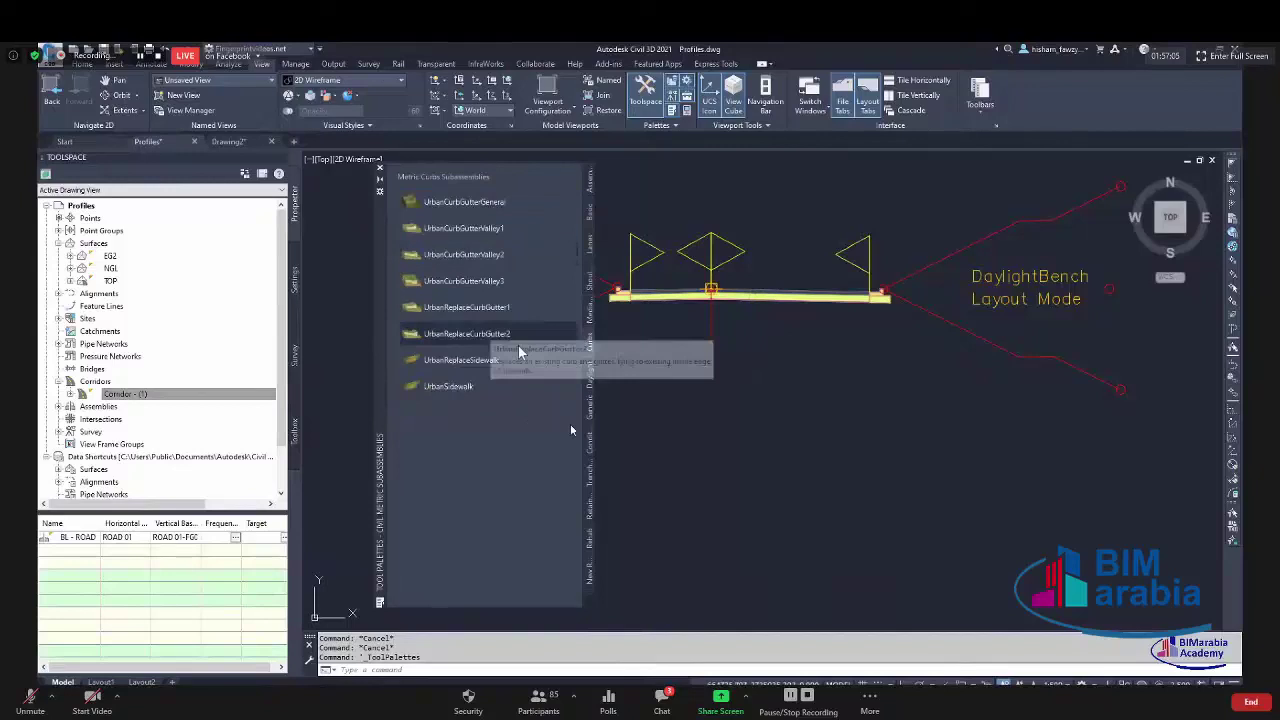
pyautogui.click(500, 360)
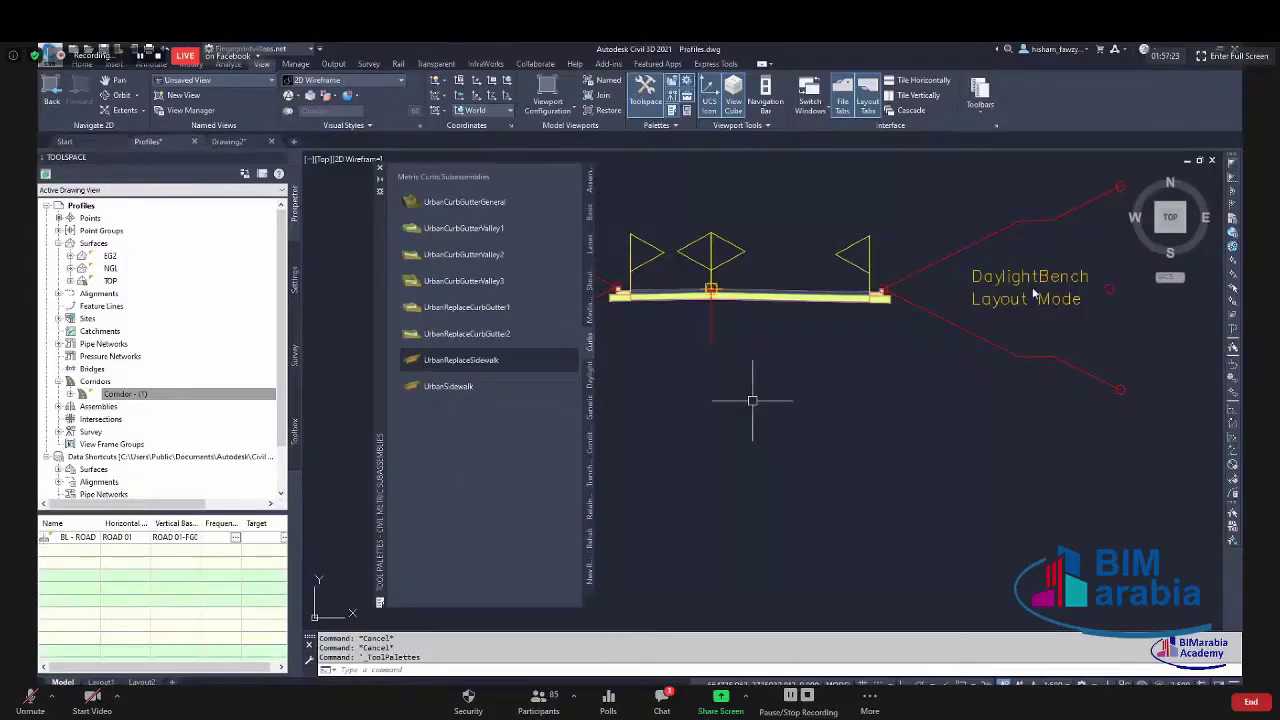
# Draw a nearly square rectangle in the empty space below the road assembly as the outline for a custom curb.
pyautogui.write('REC')
pyautogui.press('Return')
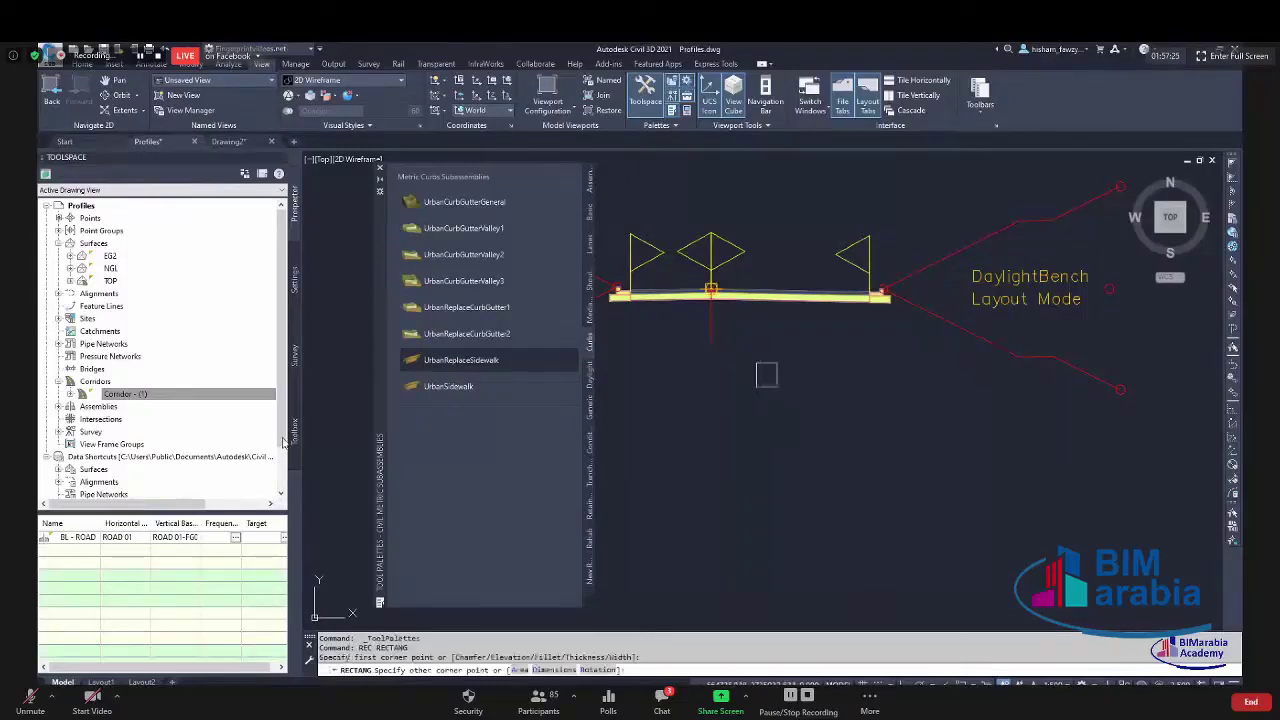
pyautogui.click(797, 372)
pyautogui.click(945, 532)
pyautogui.press('Escape')
pyautogui.write('D')
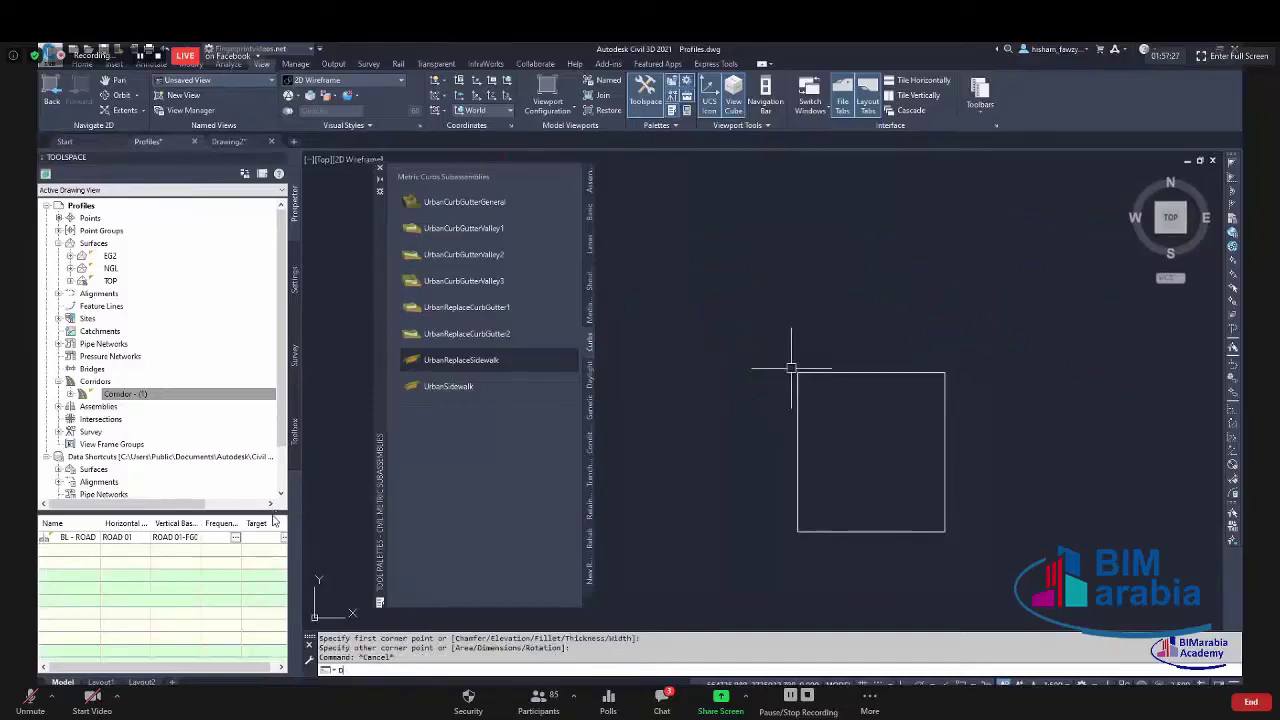
pyautogui.press('Return')
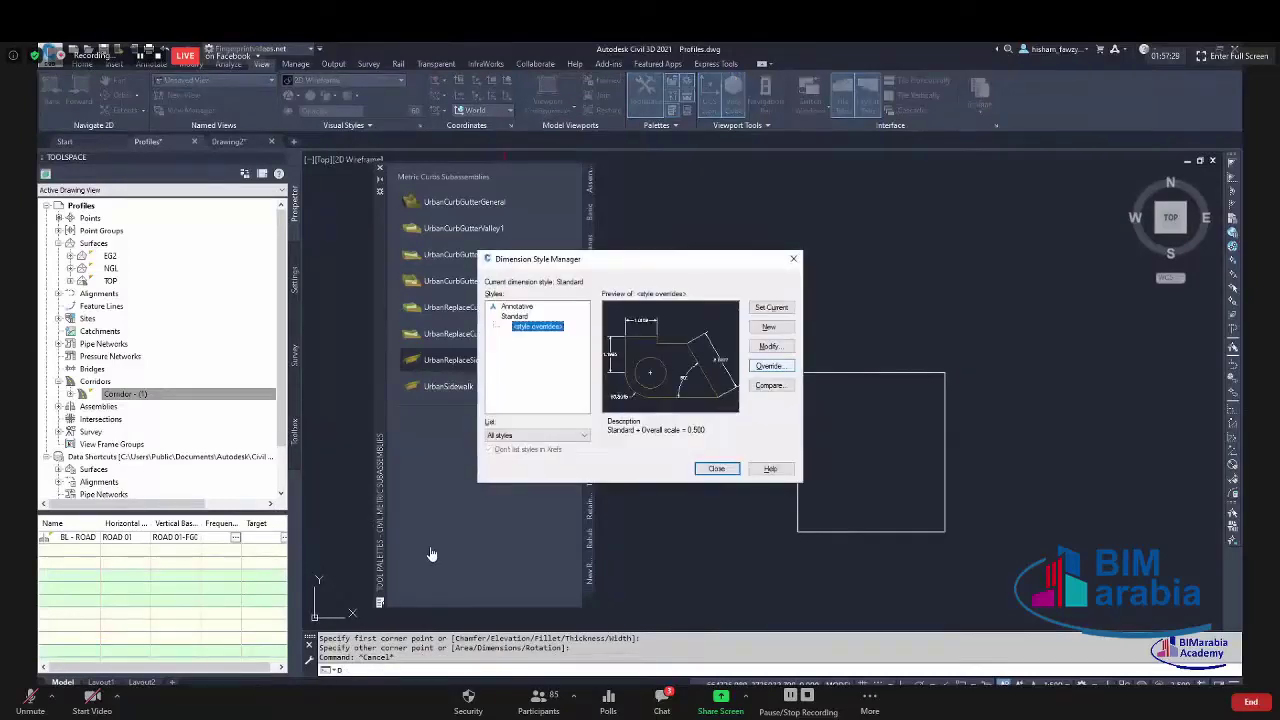
pyautogui.press('Escape')
# Fillet the rectangle's upper-left corner with a radius of 0.5.
pyautogui.write('f')
pyautogui.press('Return')
pyautogui.write('r')
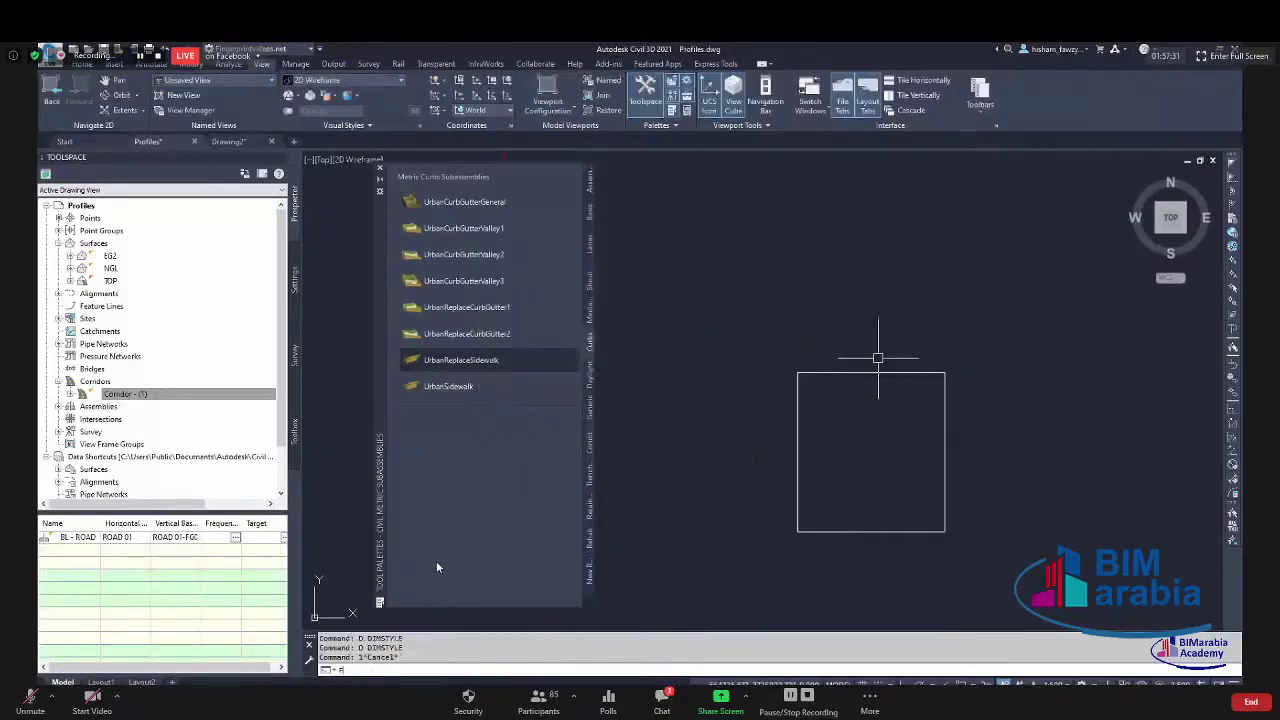
pyautogui.press('Return')
pyautogui.write('.5')
pyautogui.press('Return')
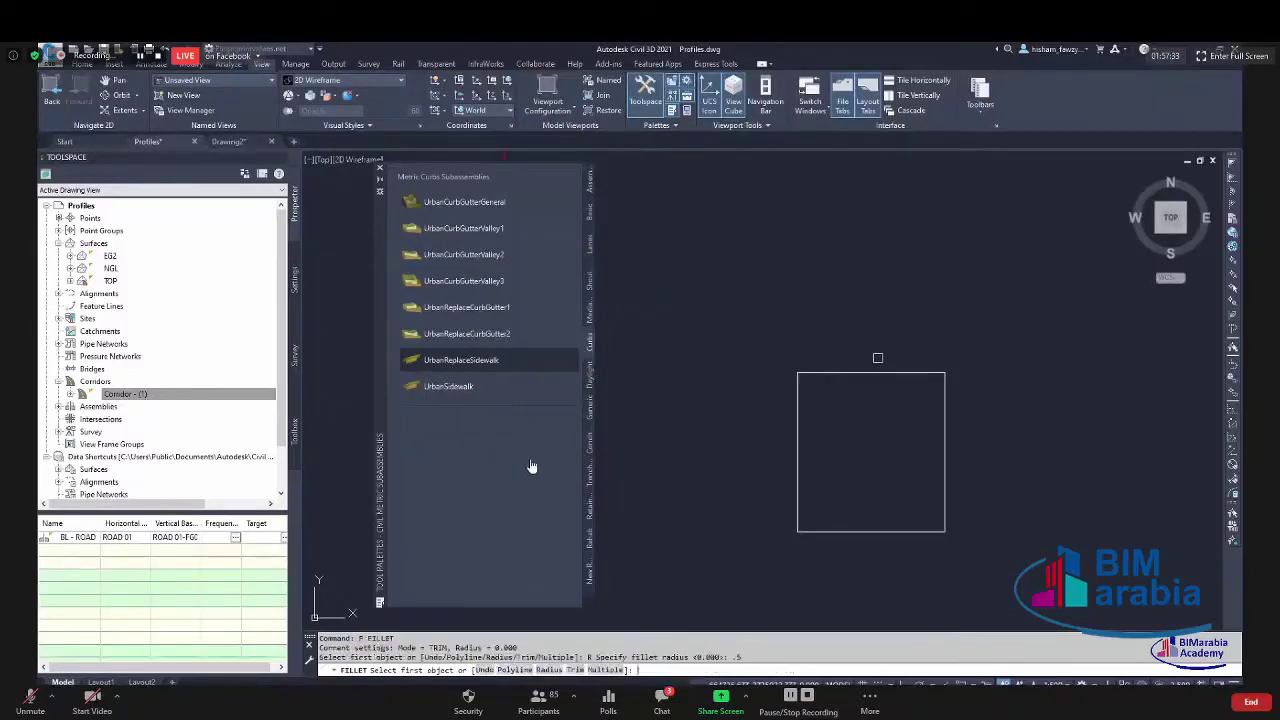
pyautogui.click(843, 372)
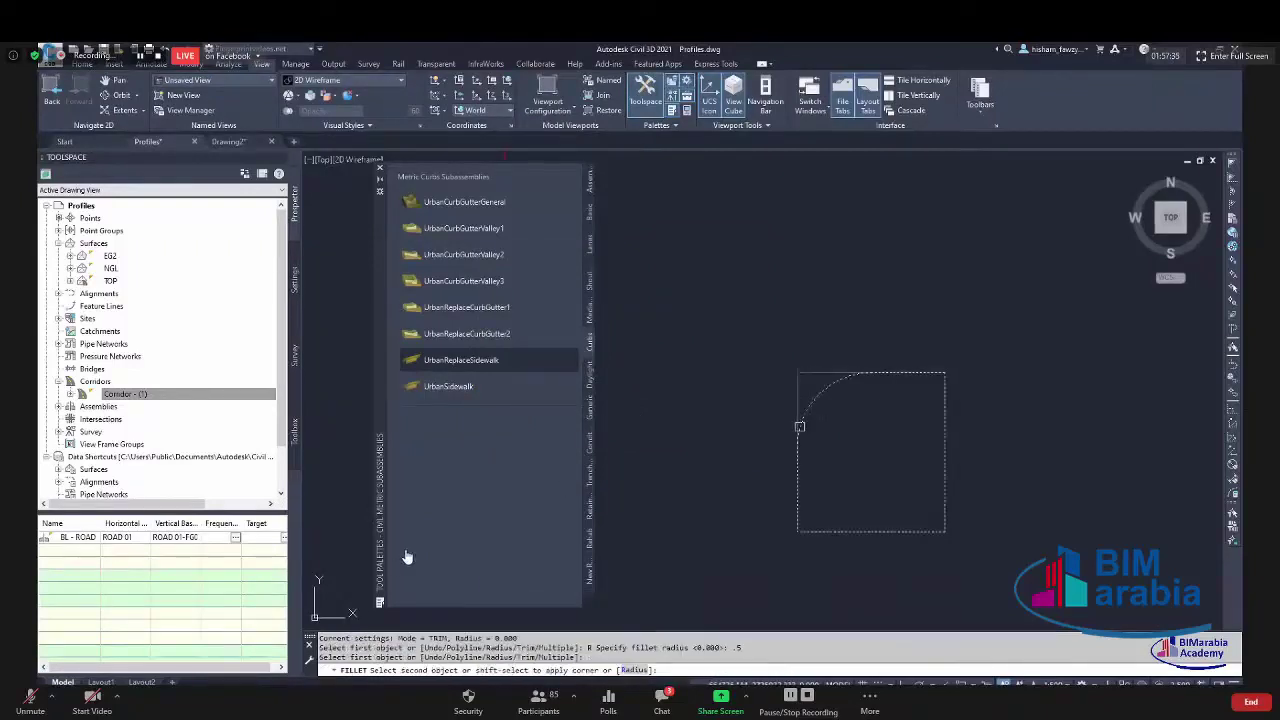
pyautogui.click(800, 424)
pyautogui.press('Escape')
pyautogui.scroll(4, 860, 400)
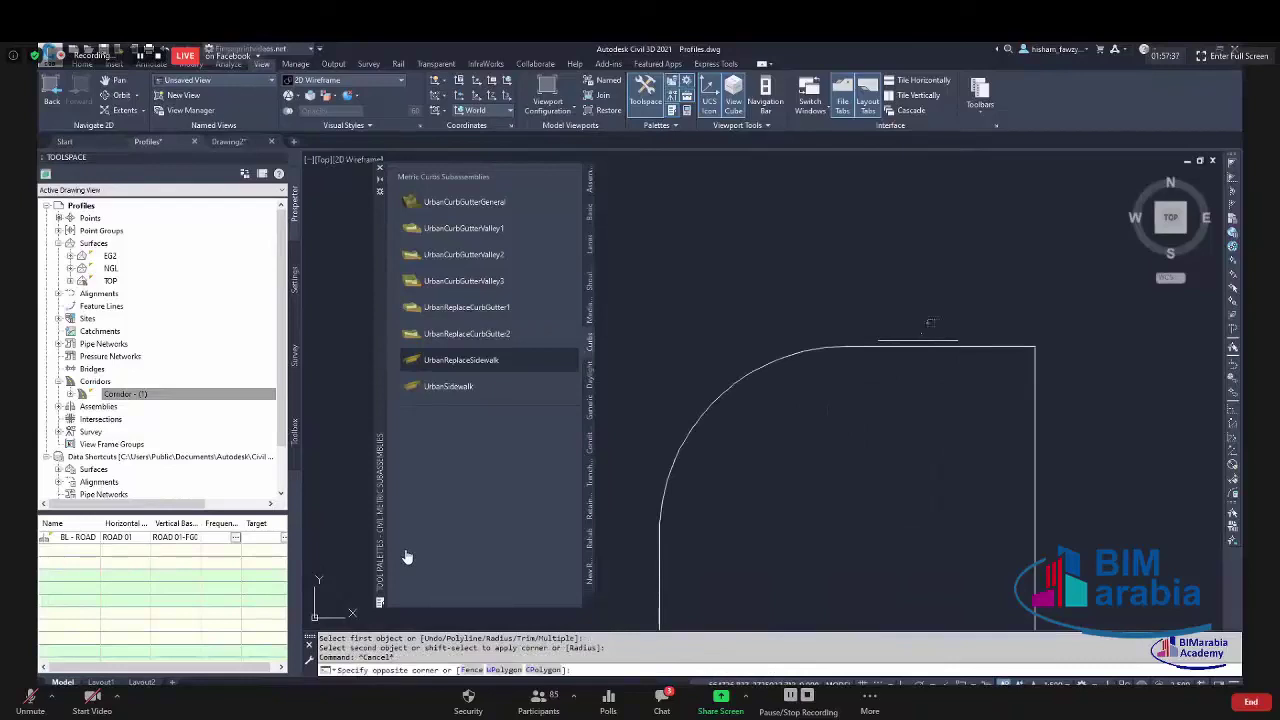
pyautogui.scroll(-4, 885, 320)
pyautogui.click(968, 300)
pyautogui.press('Escape')
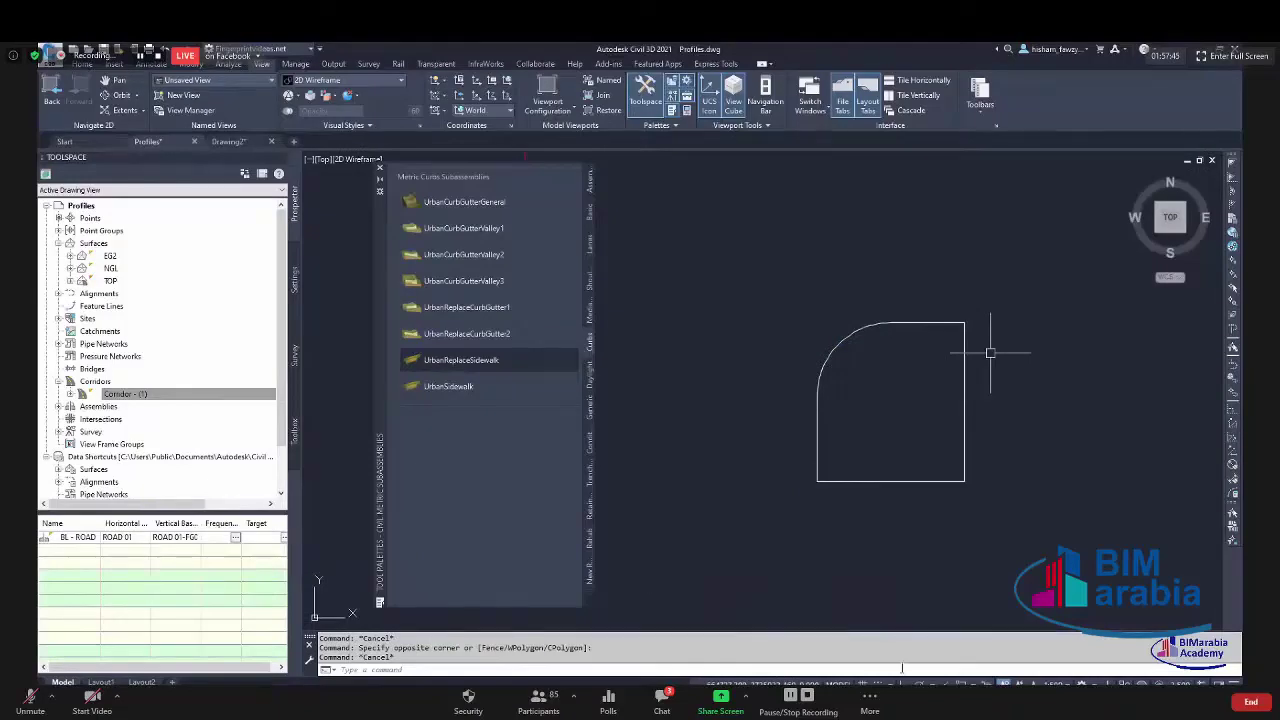
pyautogui.click(1000, 285)
pyautogui.click(962, 348)
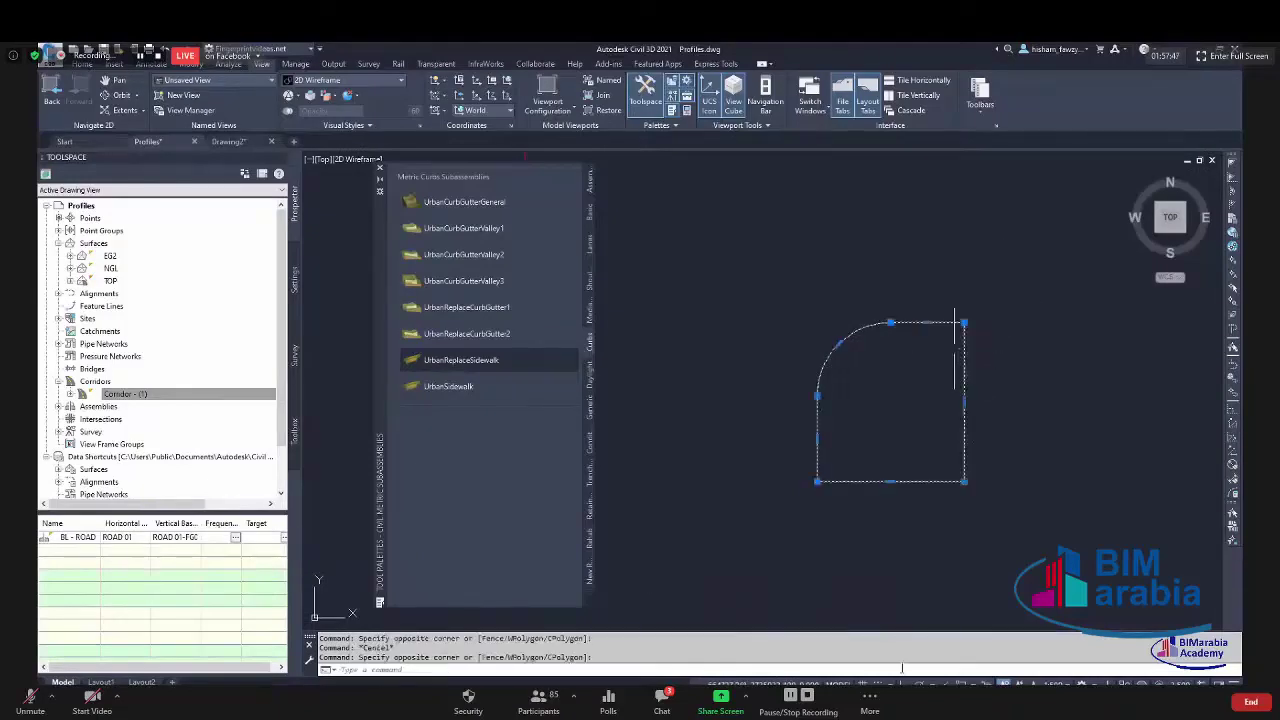
pyautogui.press('Escape')
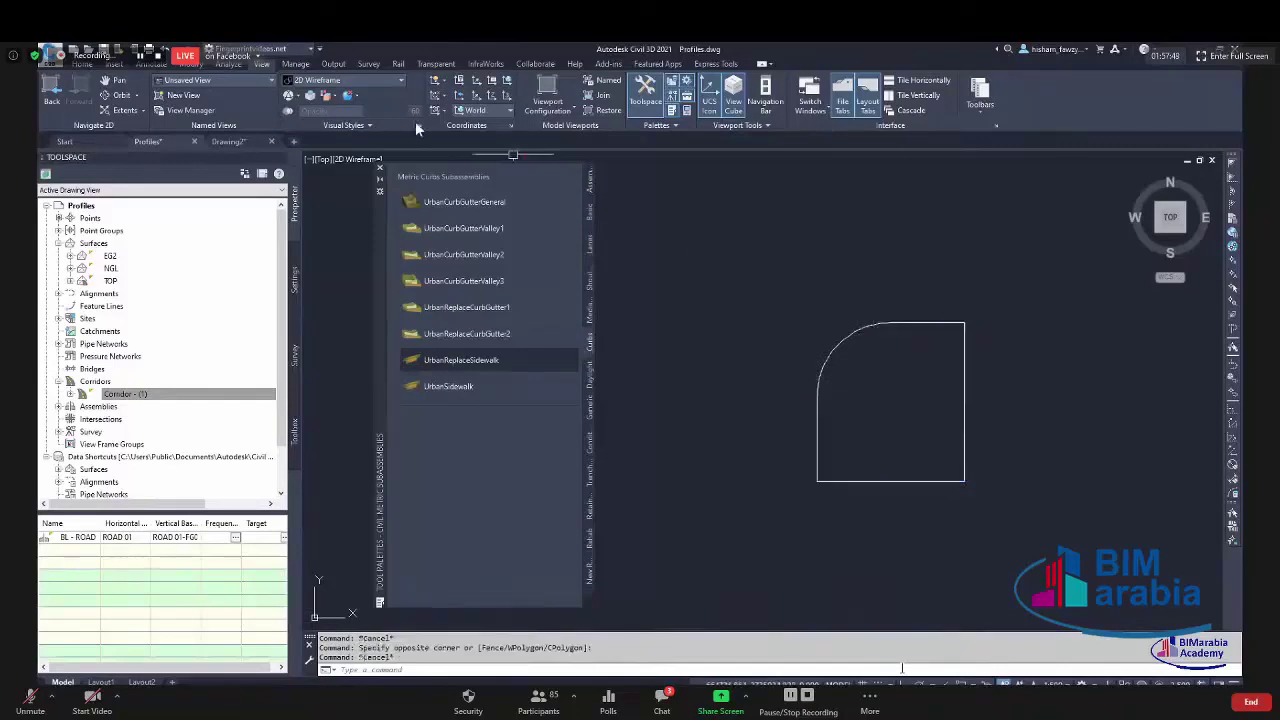
# Create a subassembly named cURB 01 from the filleted polyline, keeping the default conversion options.
pyautogui.click(85, 62)
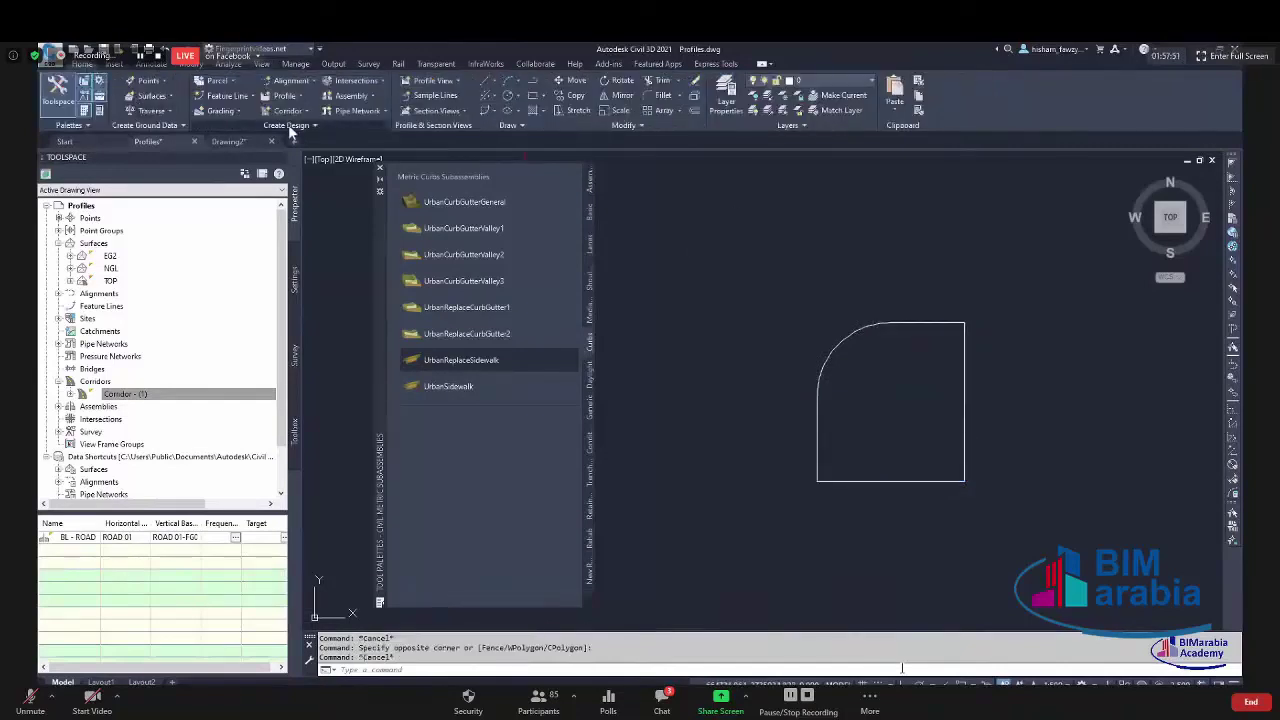
pyautogui.click(225, 128)
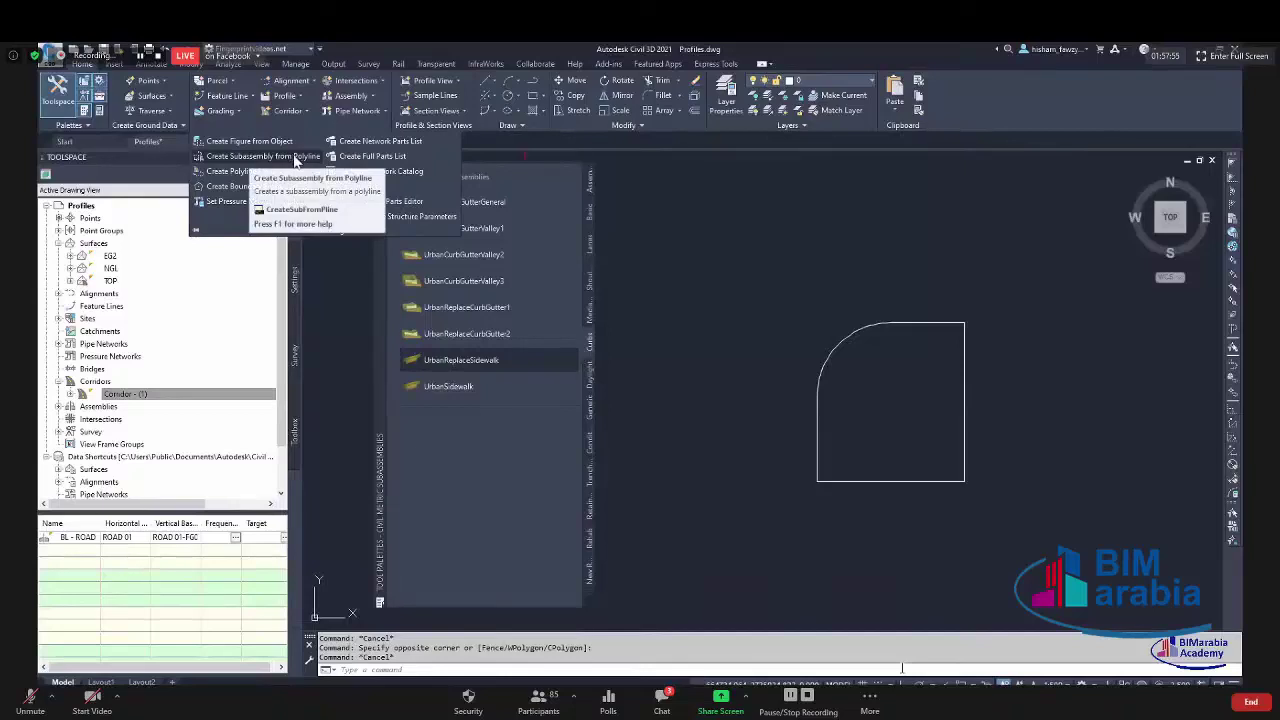
pyautogui.click(295, 160)
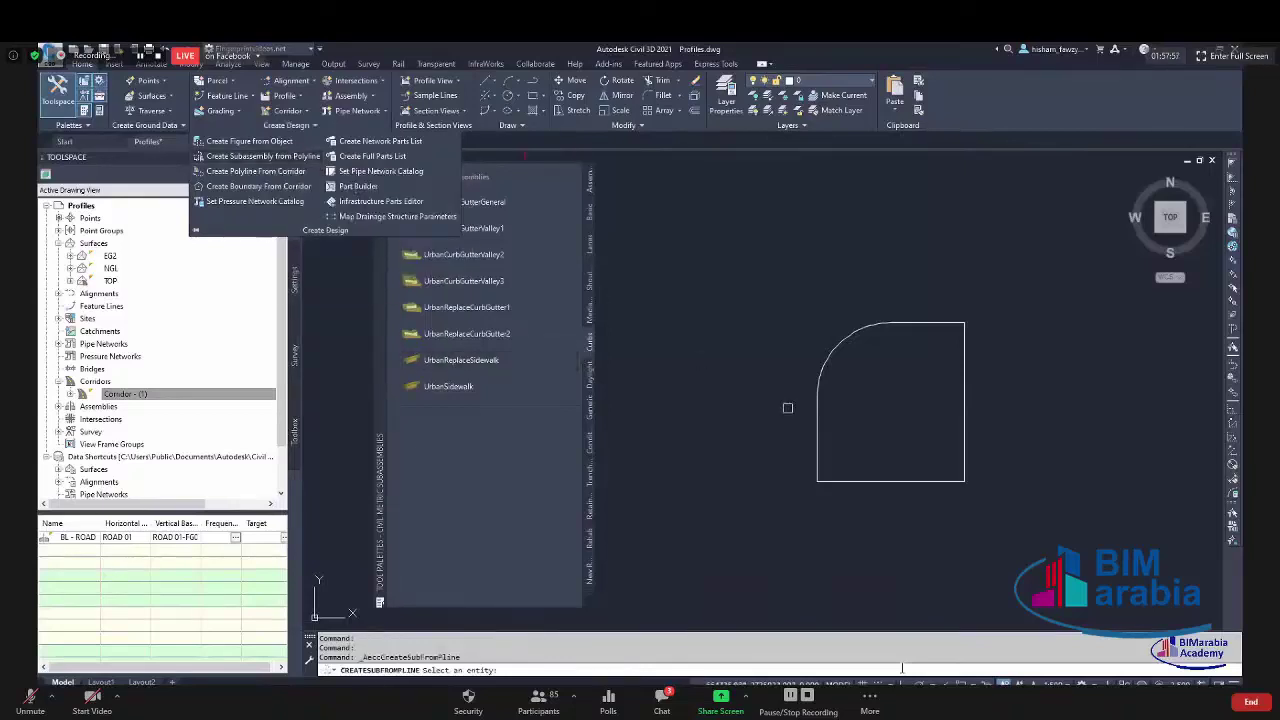
pyautogui.click(828, 351)
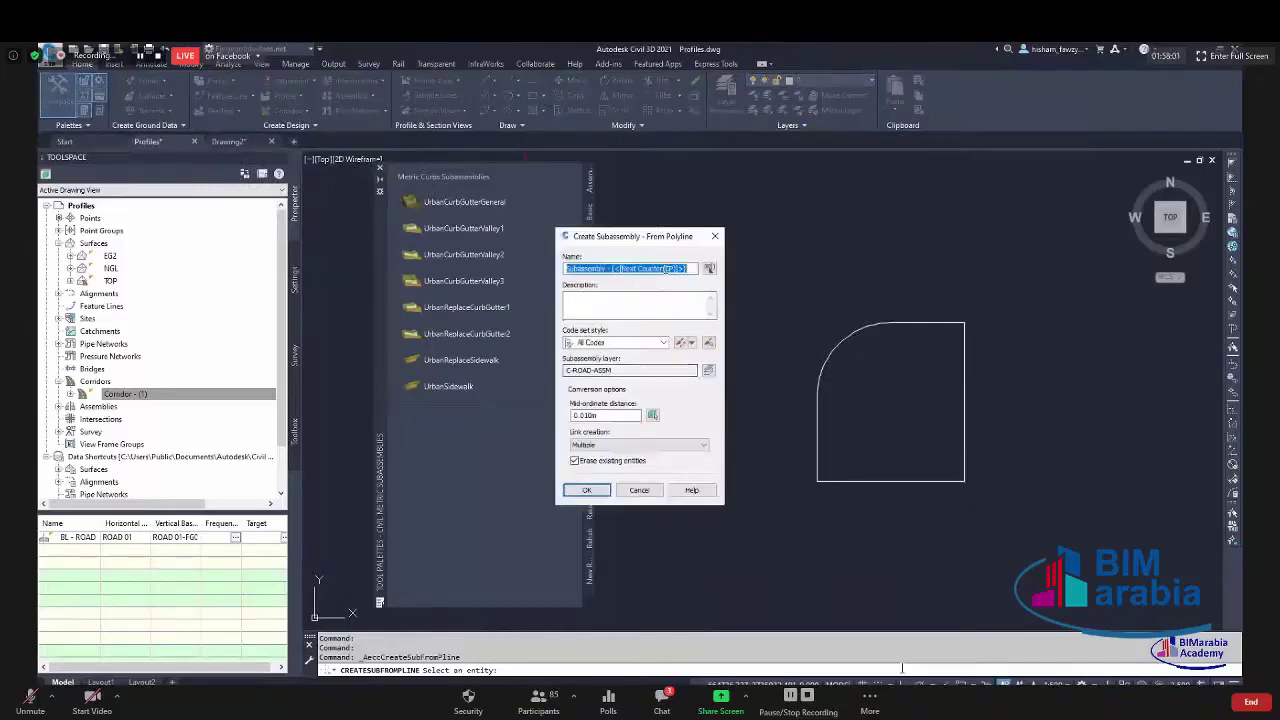
pyautogui.write('s')
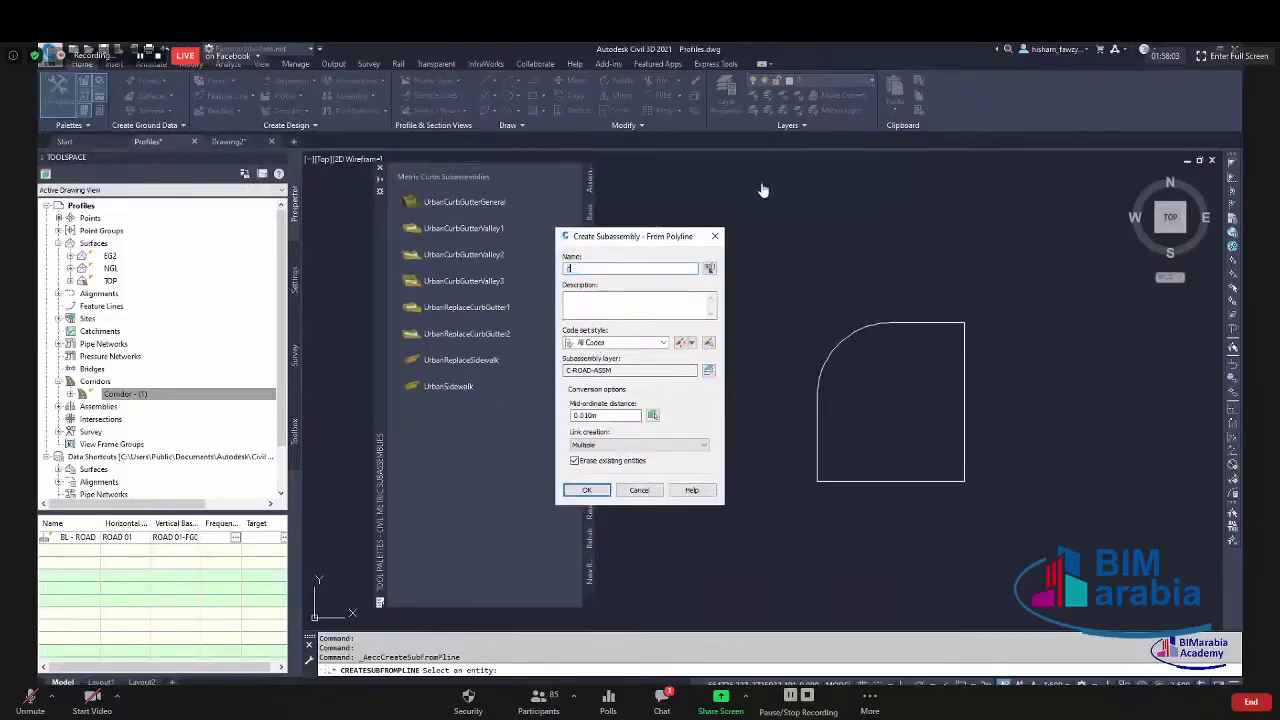
pyautogui.write('URB 01')
pyautogui.click(587, 489)
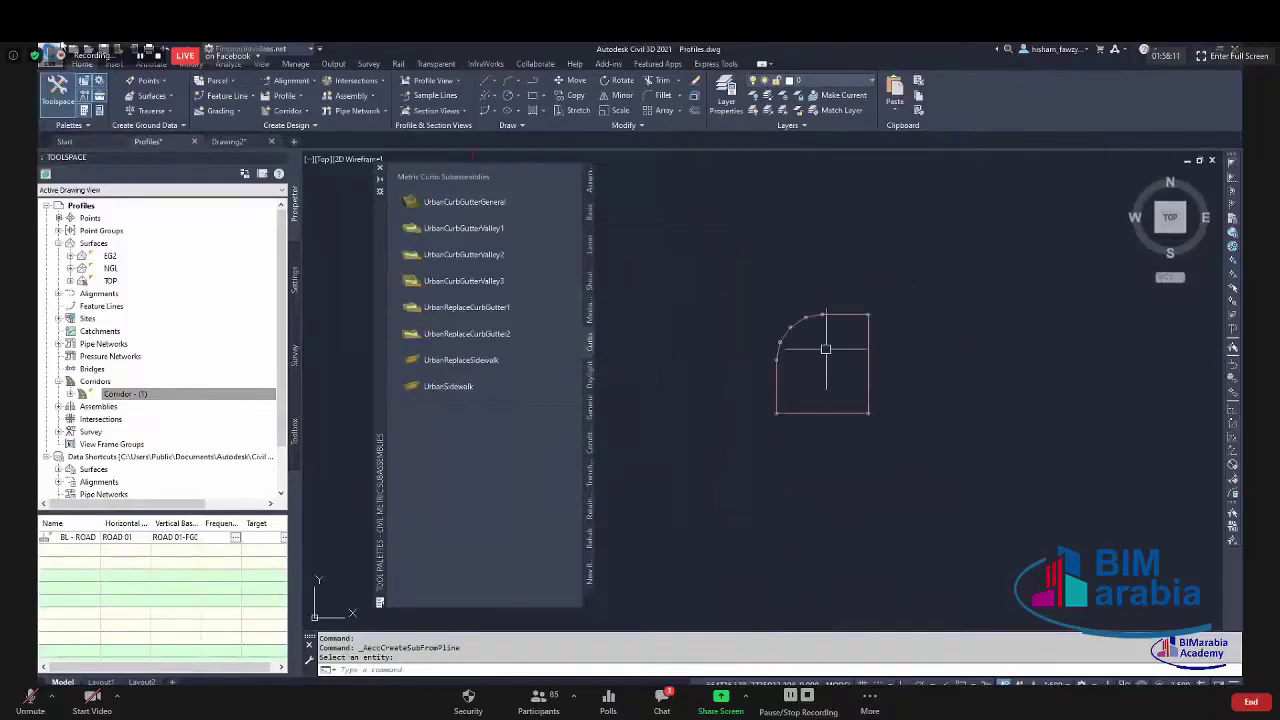
# Modify the origin of the cURB 01 subassembly, snapping it to the endpoint at the shape's lower-left corner.
pyautogui.click(770, 338)
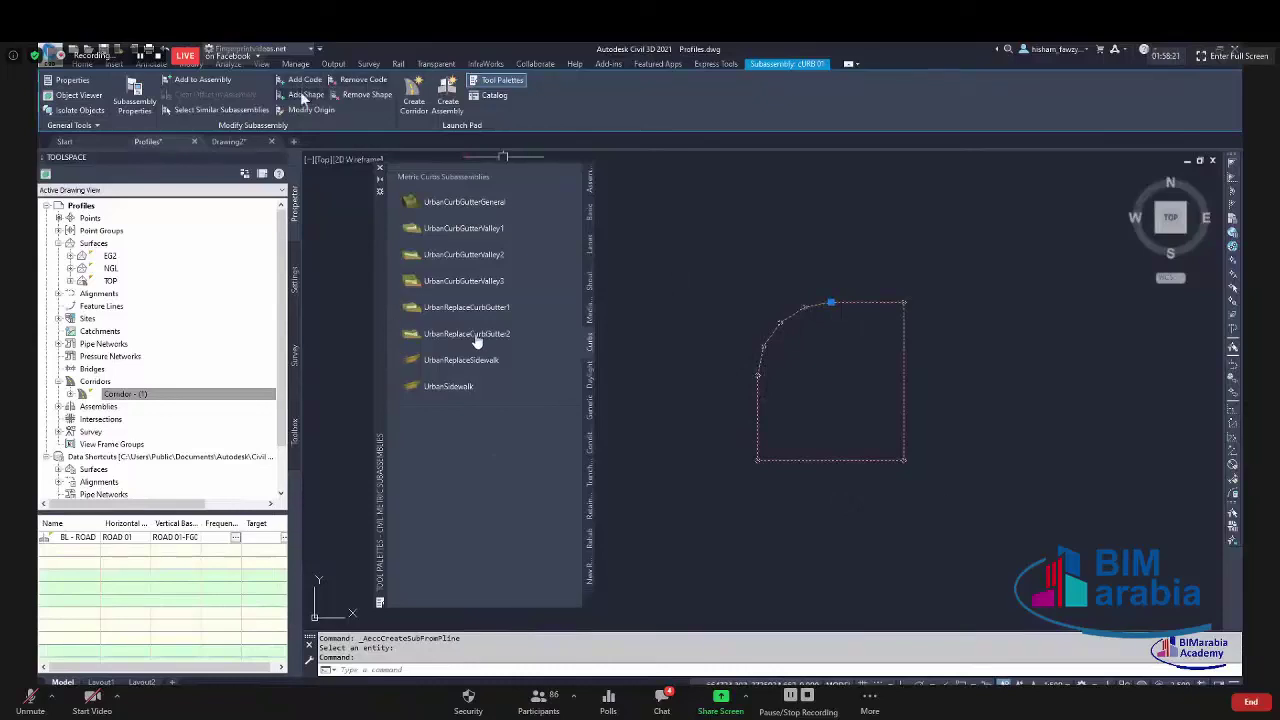
pyautogui.press('Escape')
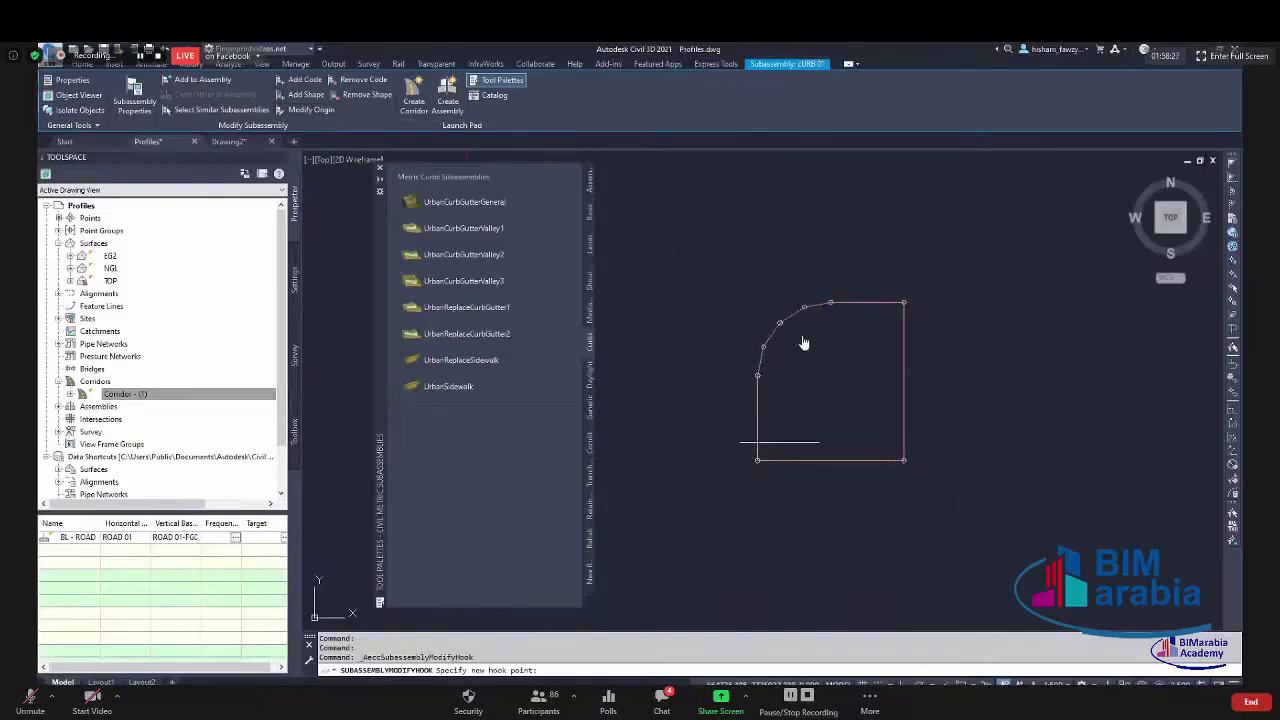
pyautogui.keyDown('shift'); pyautogui.rightClick(780, 422); pyautogui.keyUp('shift')
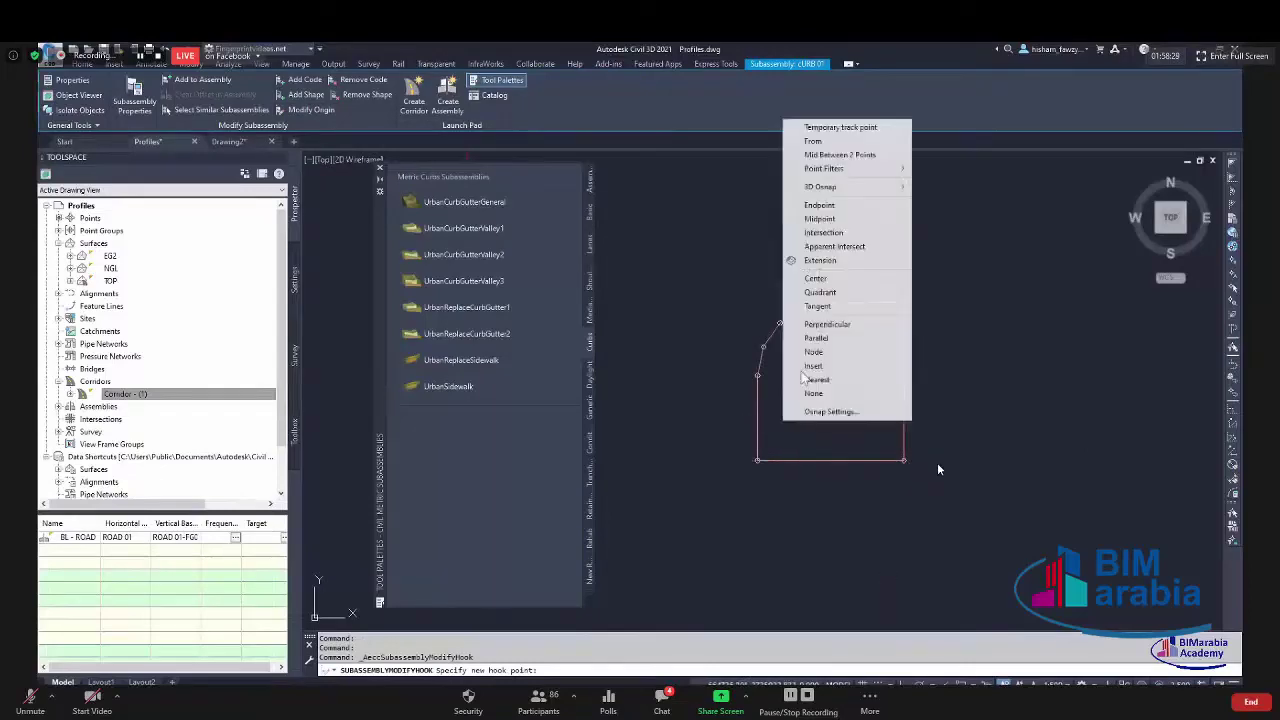
pyautogui.click(819, 205)
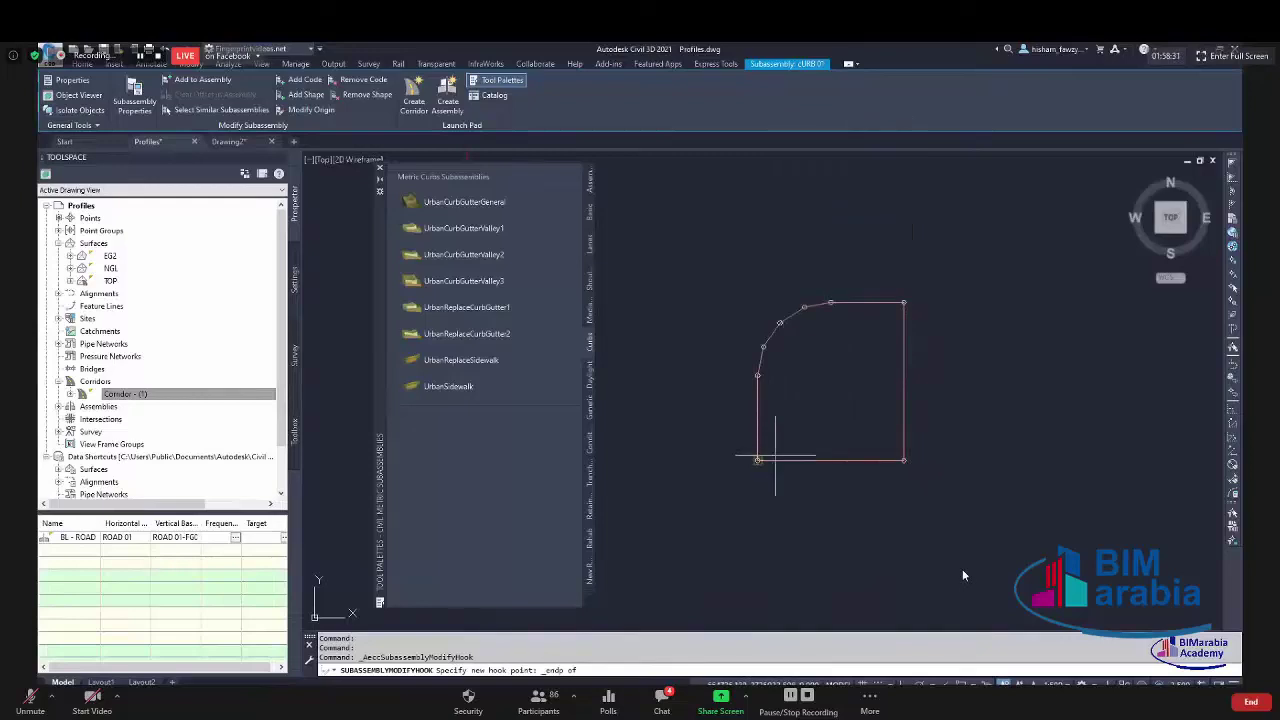
pyautogui.click(762, 455)
pyautogui.press('Escape')
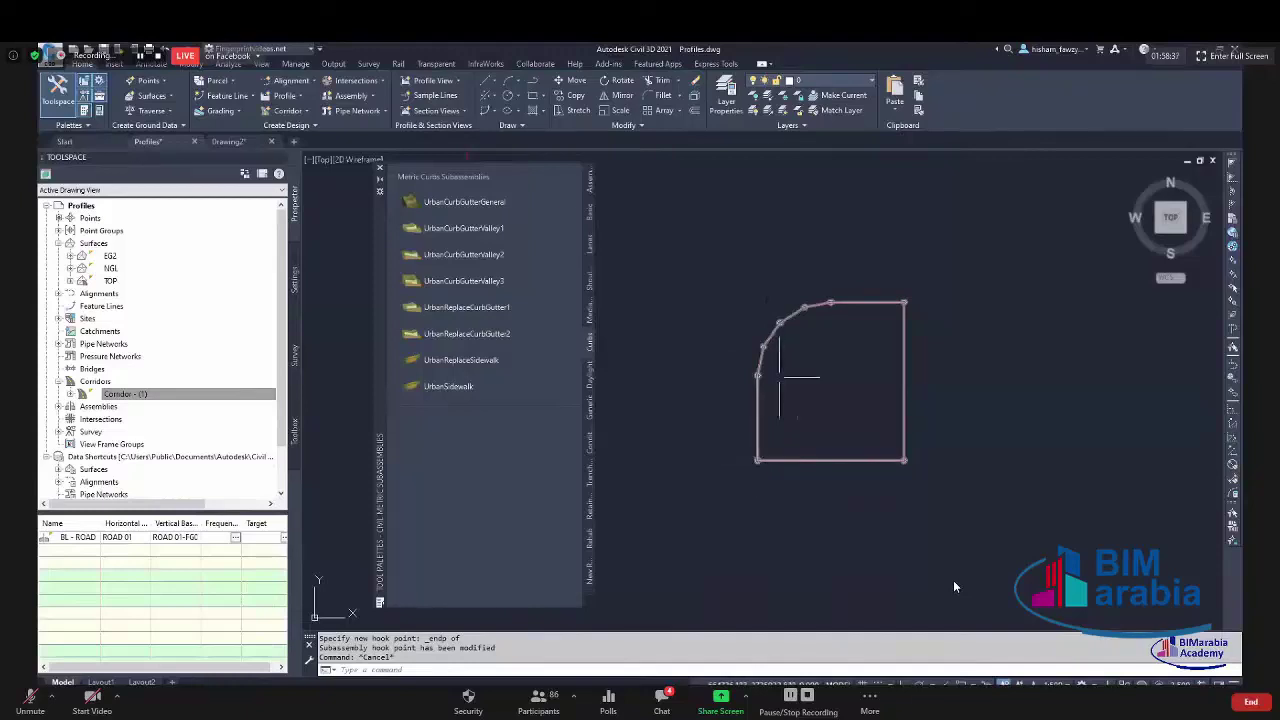
# Compare the attachment point of the cURB 01 subassembly with that of the UrbanCurbGutterGeneral curb on the road assembly's right side.
pyautogui.scroll(-5, 747, 403)
pyautogui.scroll(6, 940, 300)
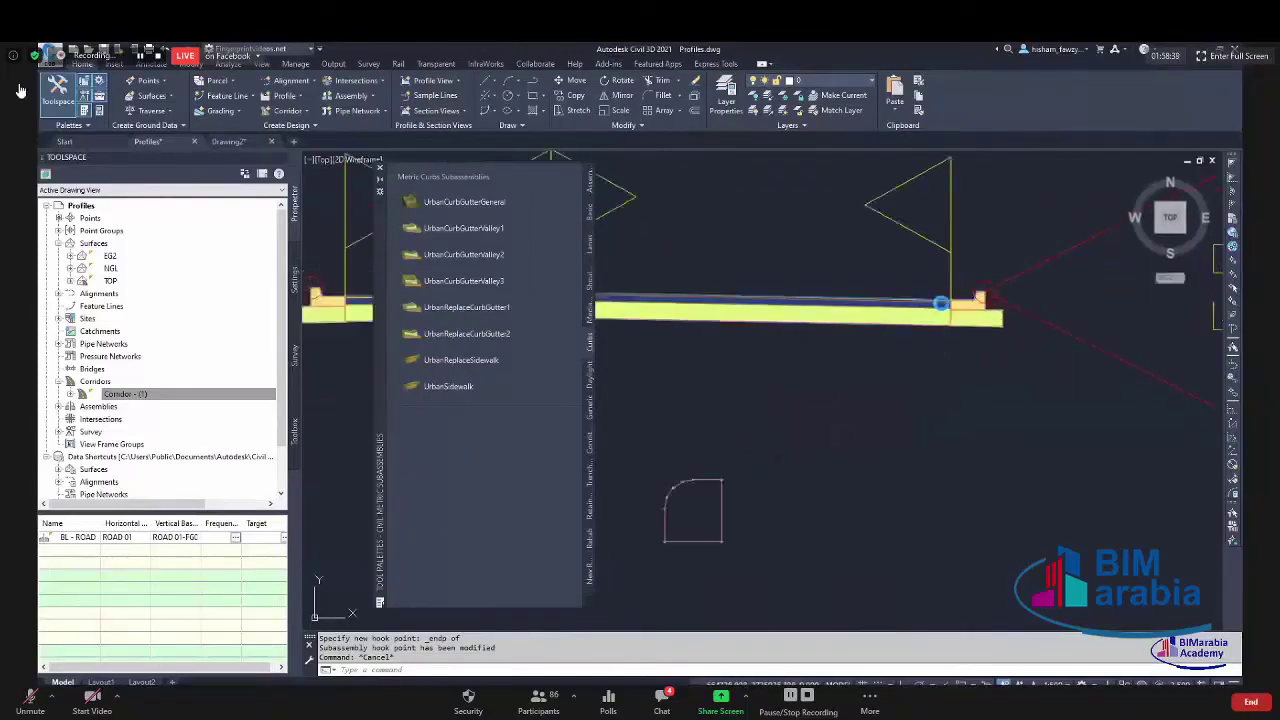
pyautogui.press('Escape')
pyautogui.click(983, 290)
pyautogui.scroll(-8, 831, 370)
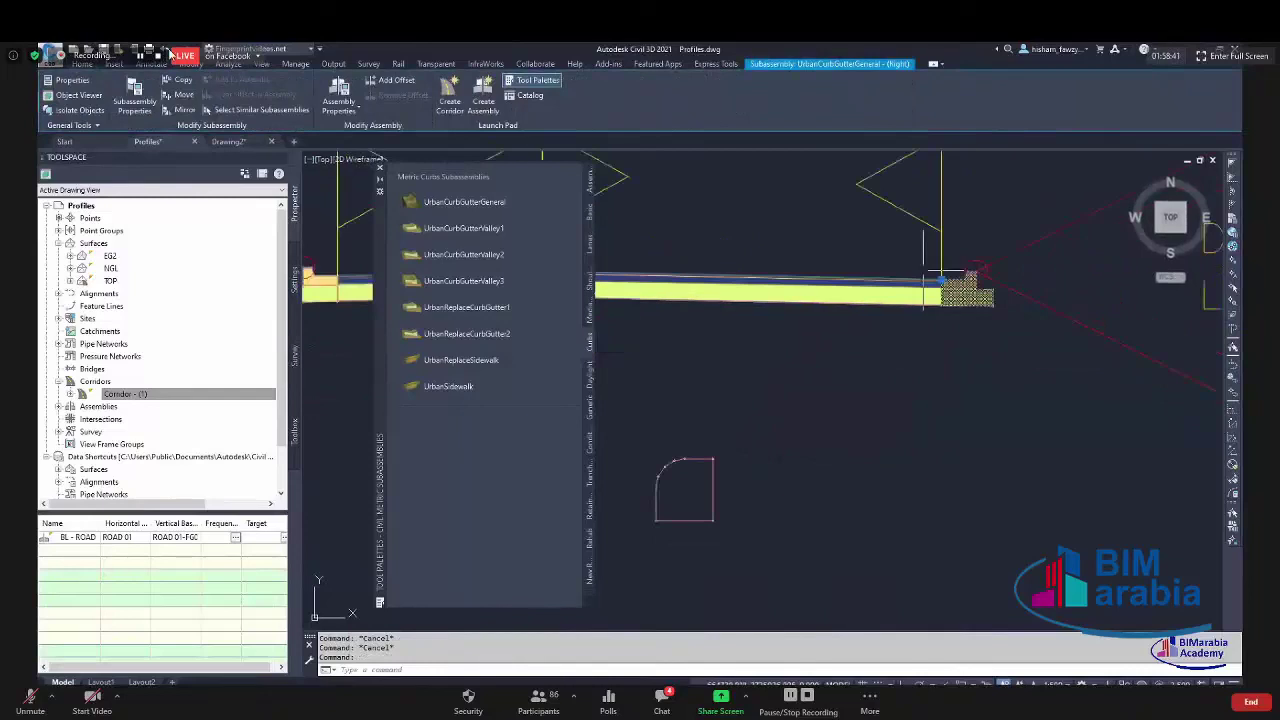
pyautogui.scroll(10, 826, 365)
pyautogui.press('Escape')
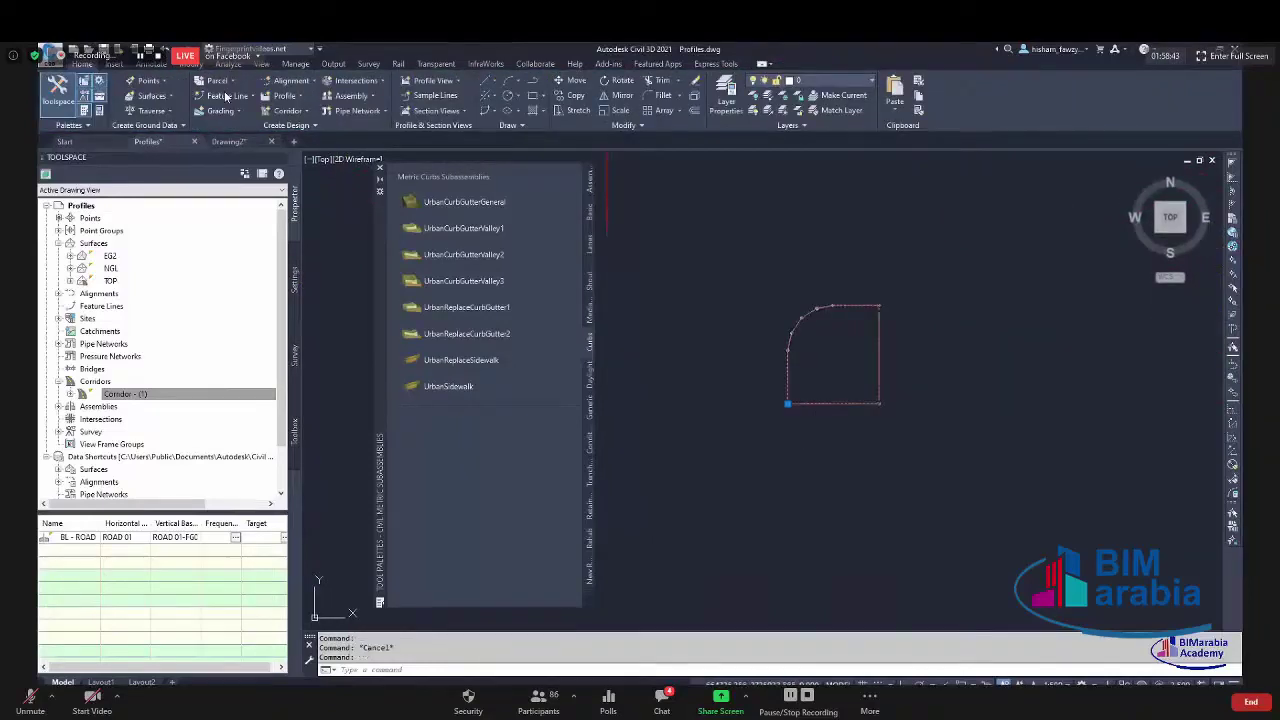
pyautogui.click(789, 330)
pyautogui.scroll(-4, 789, 405)
pyautogui.press('Escape')
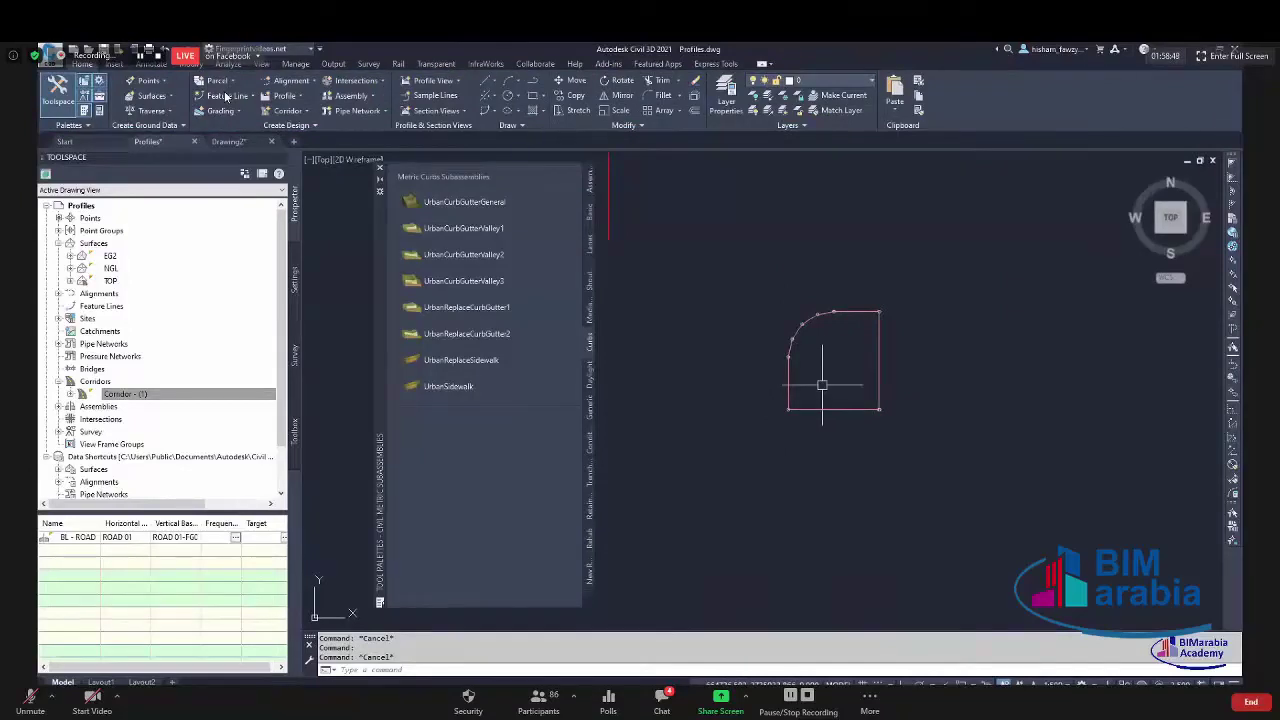
pyautogui.scroll(-2, 850, 370)
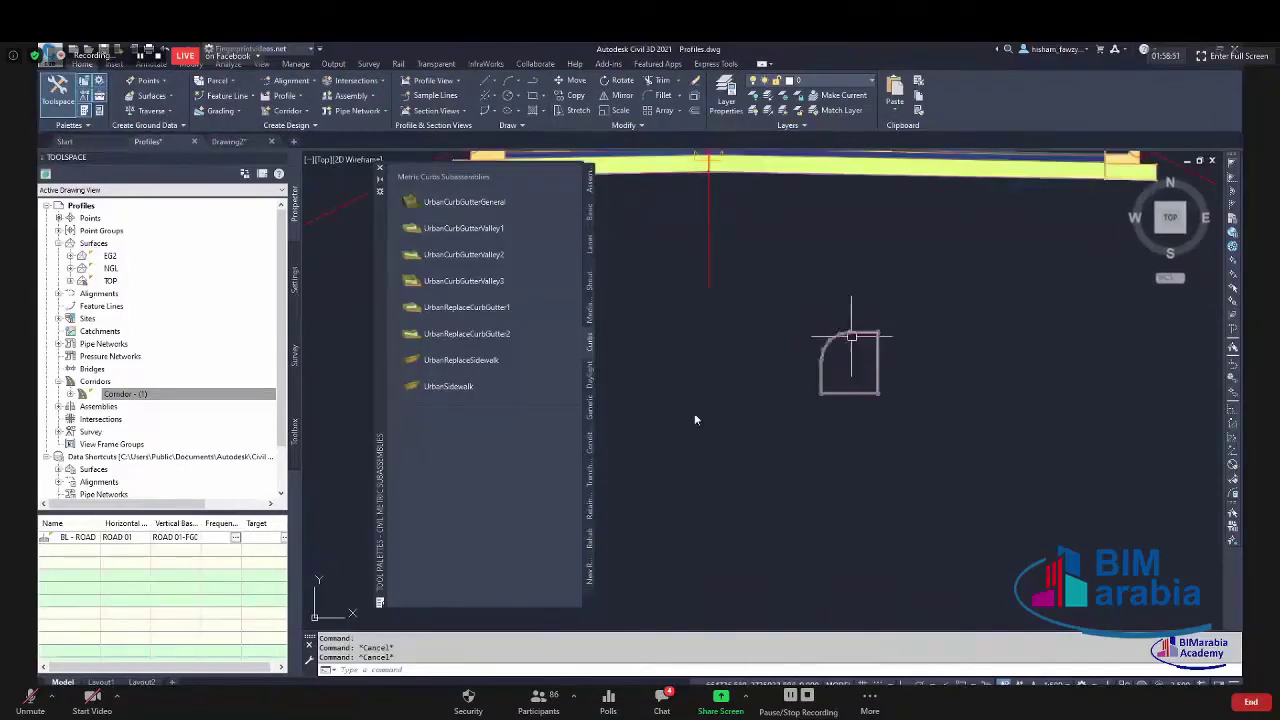
pyautogui.scroll(4, 861, 341)
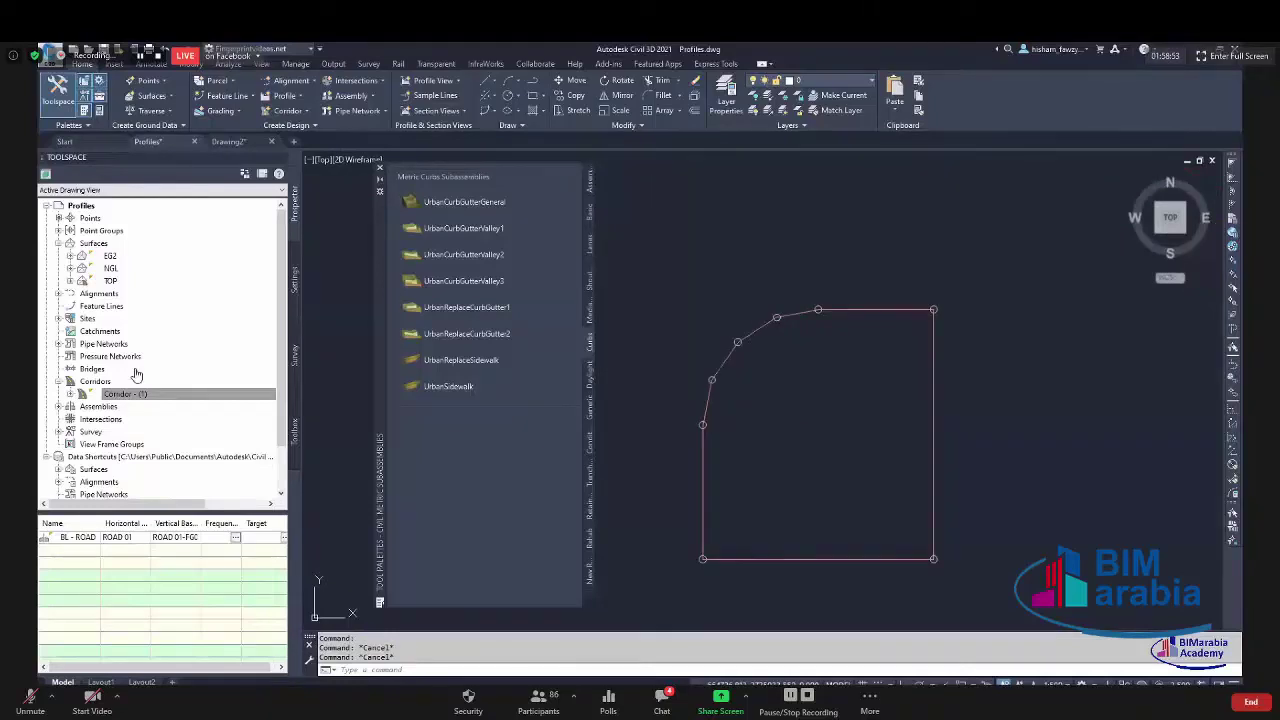
pyautogui.click(868, 305)
pyautogui.press('Escape')
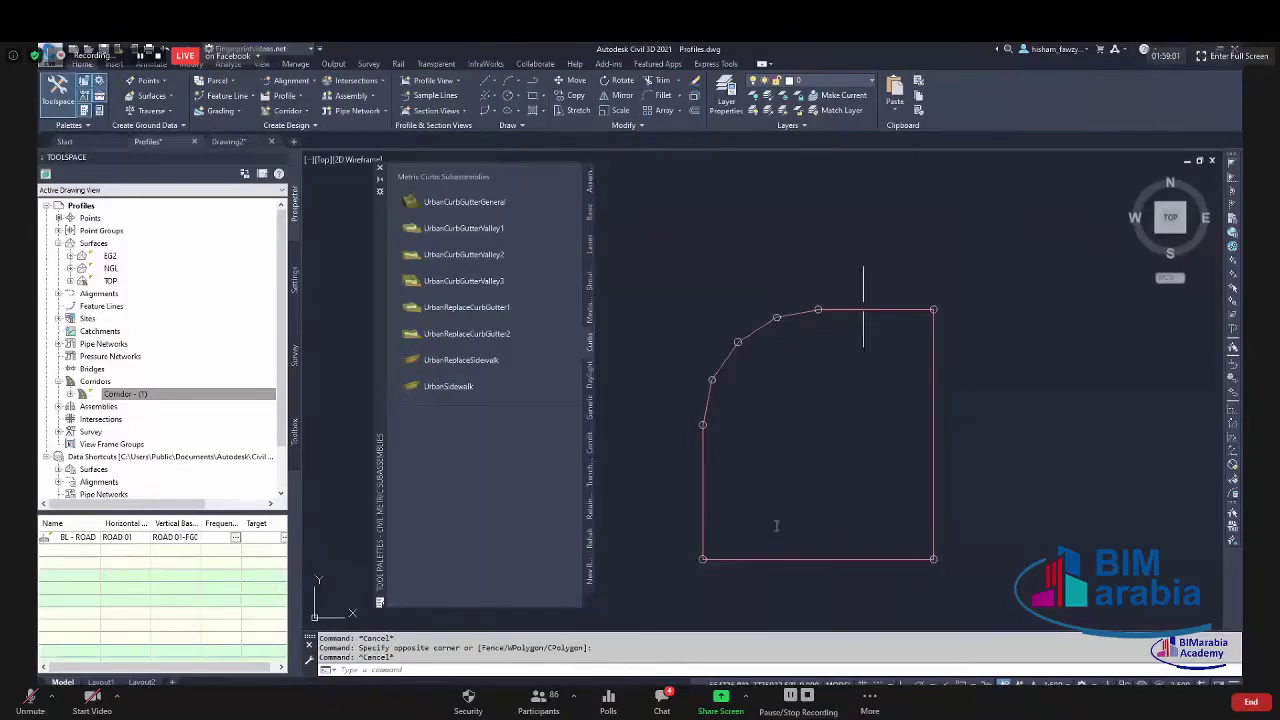
pyautogui.click(858, 310)
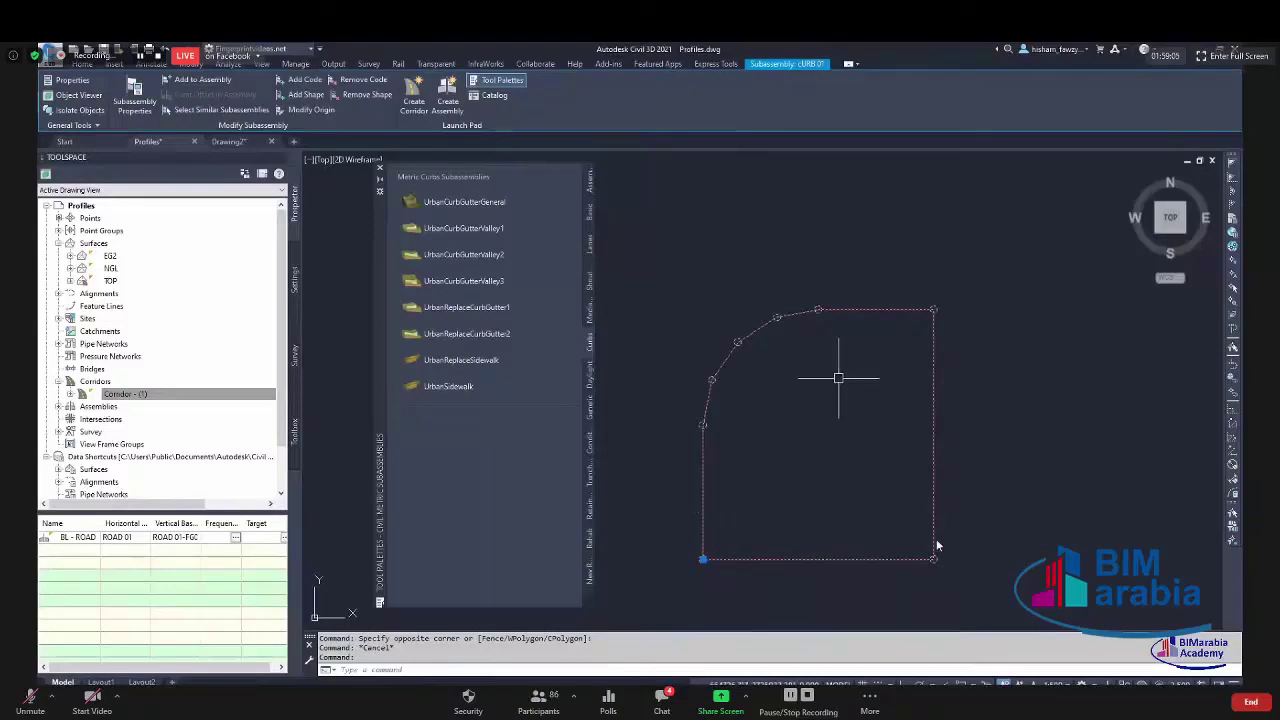
pyautogui.scroll(-5, 838, 378)
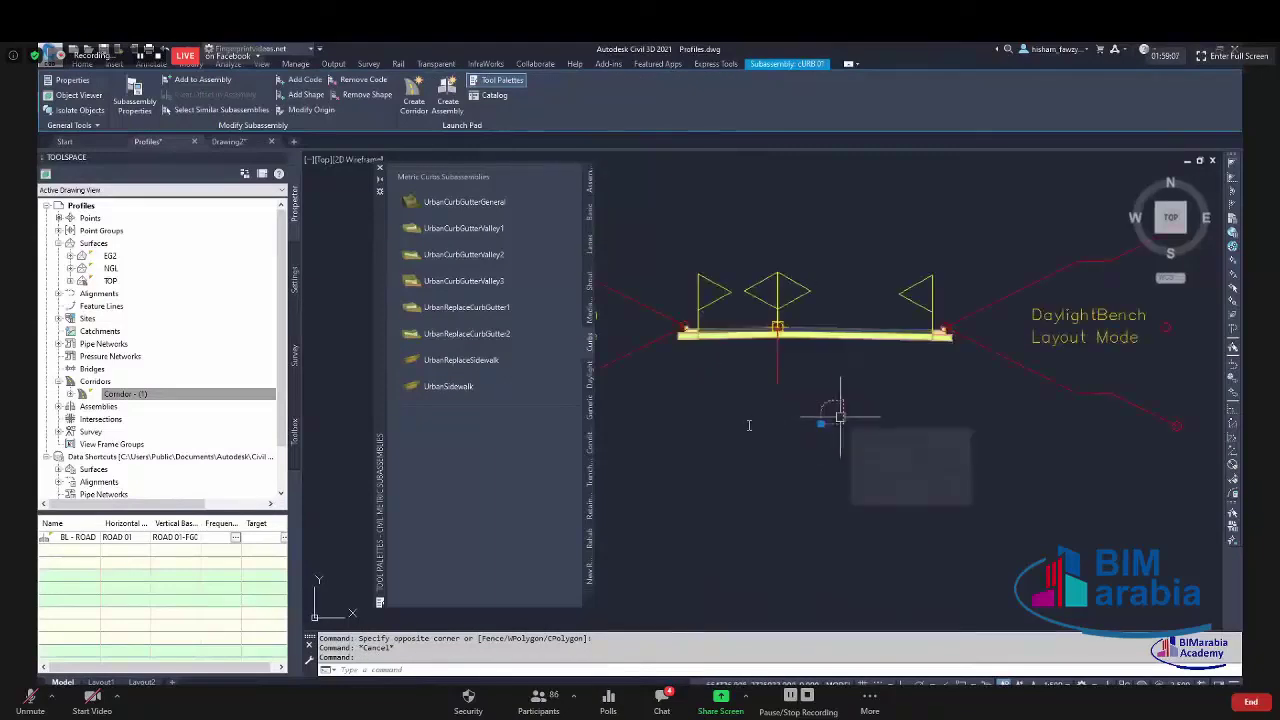
pyautogui.press('Escape')
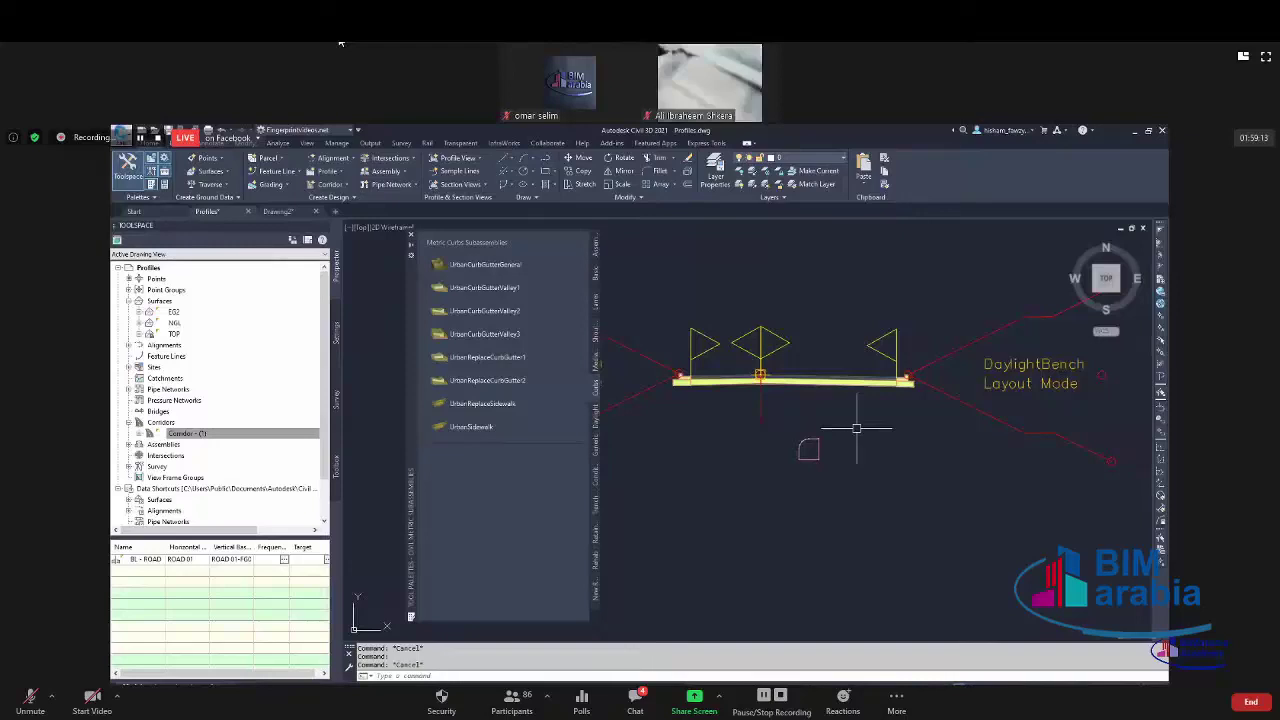
pyautogui.scroll(5, 811, 443)
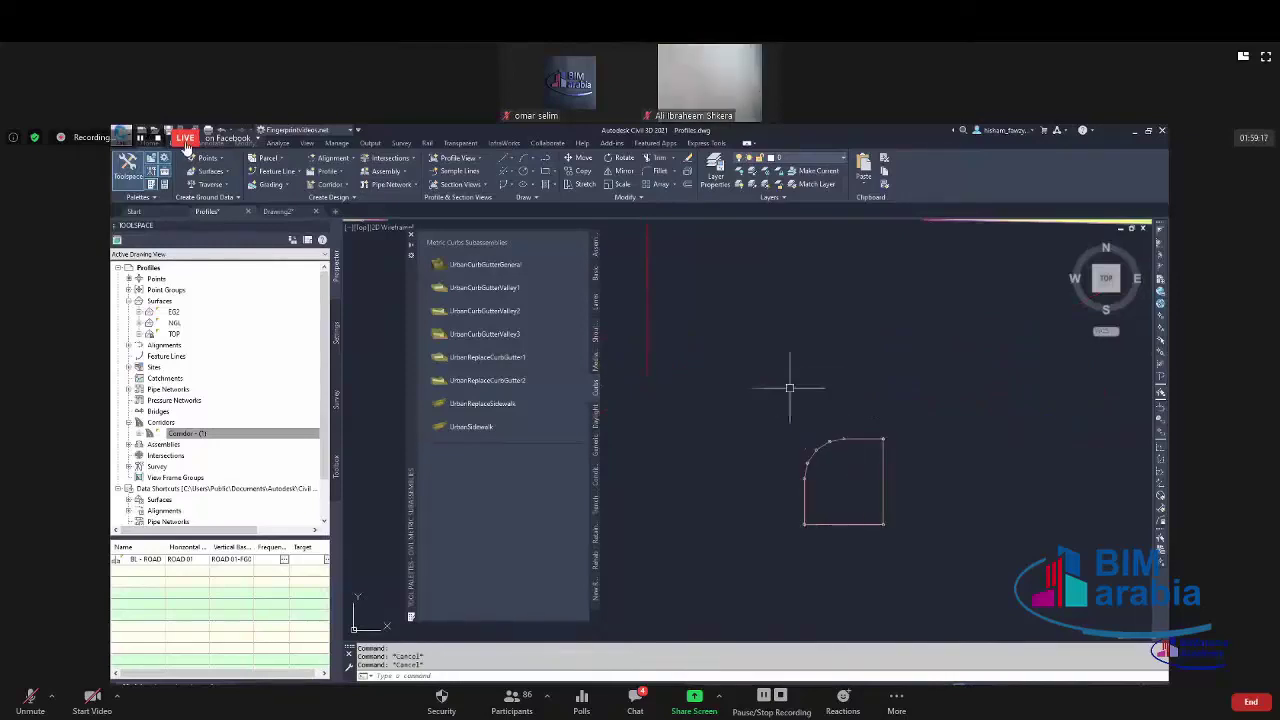
pyautogui.scroll(-2, 790, 385)
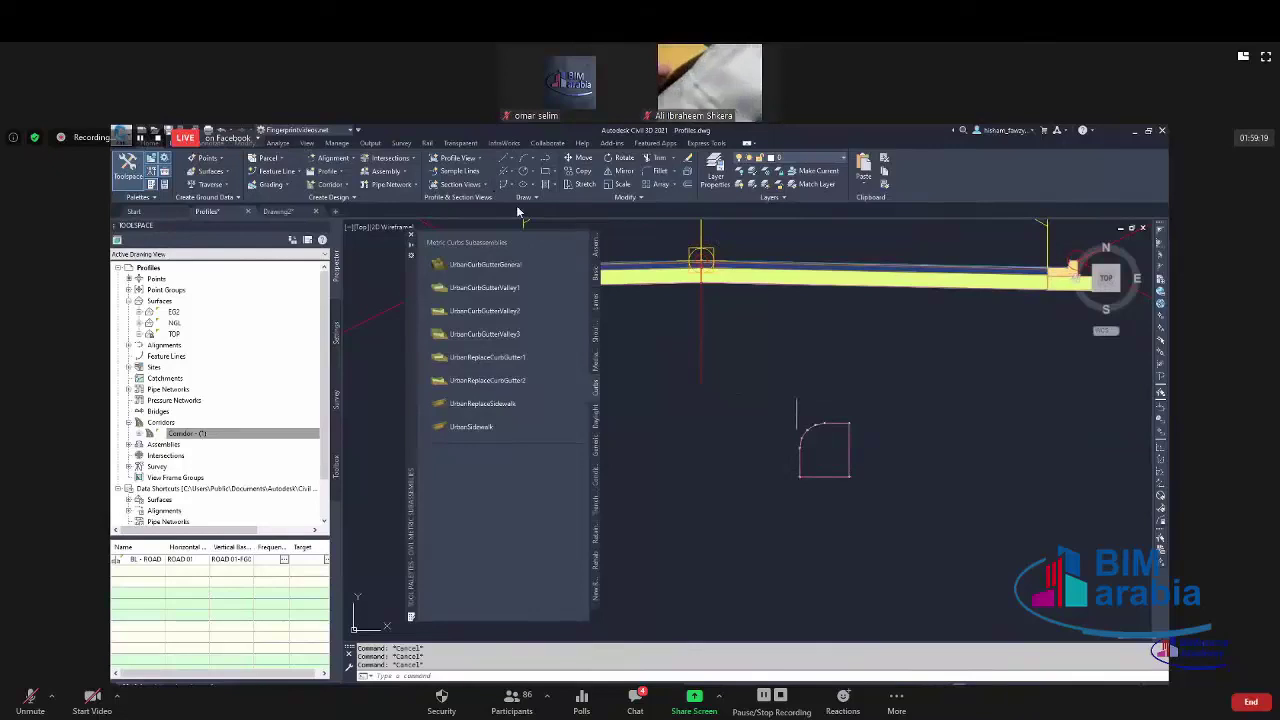
pyautogui.scroll(-3, 825, 408)
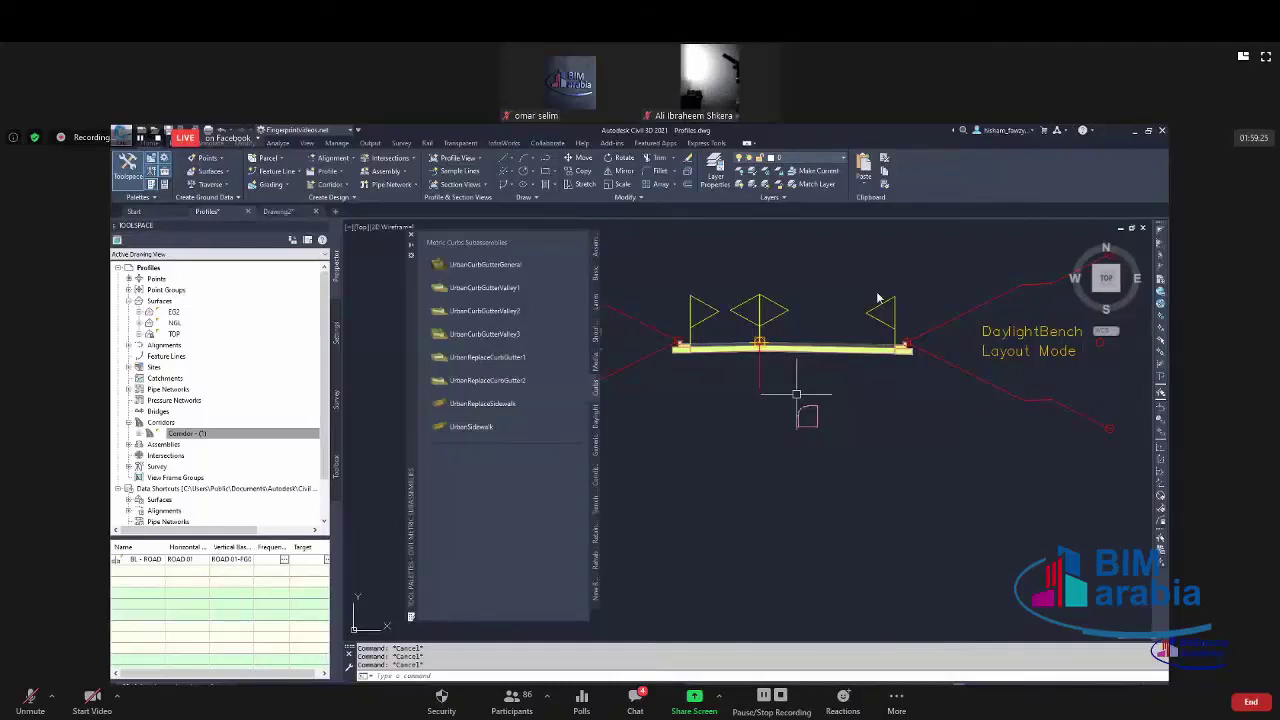
# Find and open Autodesk Subassembly Composer among the Autodesk programs installed in Windows.
pyautogui.press('super')
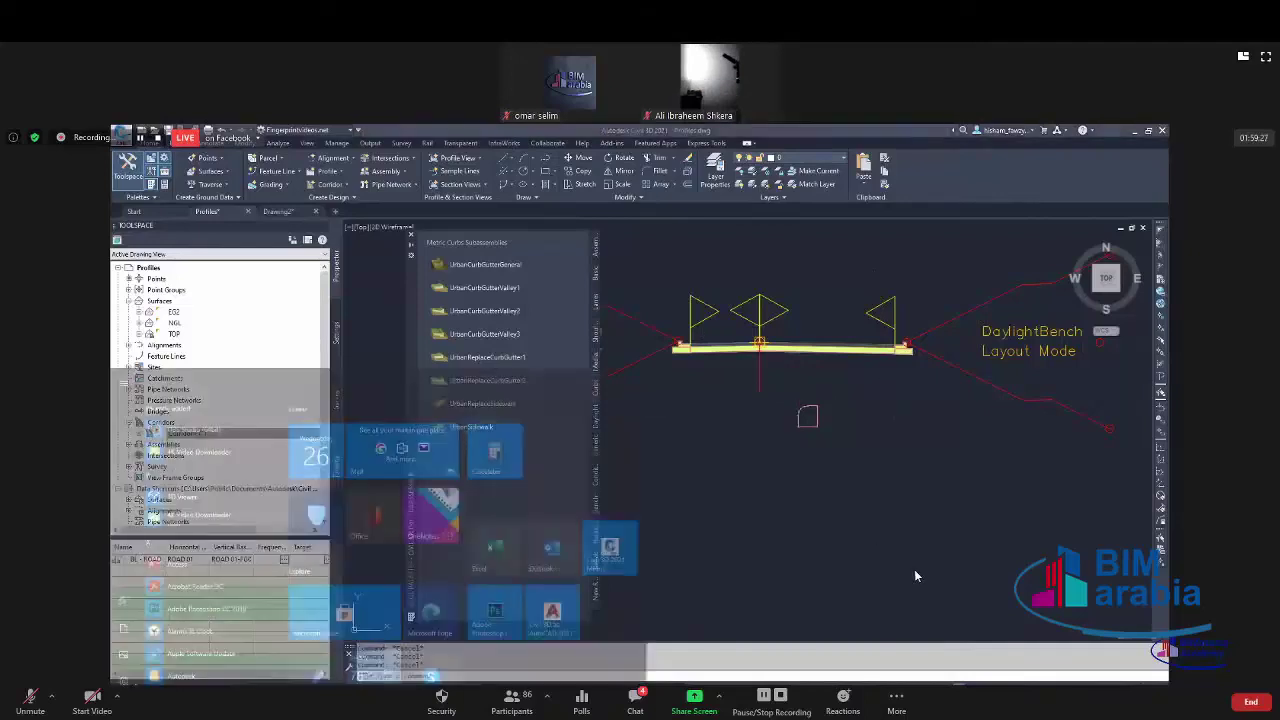
pyautogui.click(215, 617)
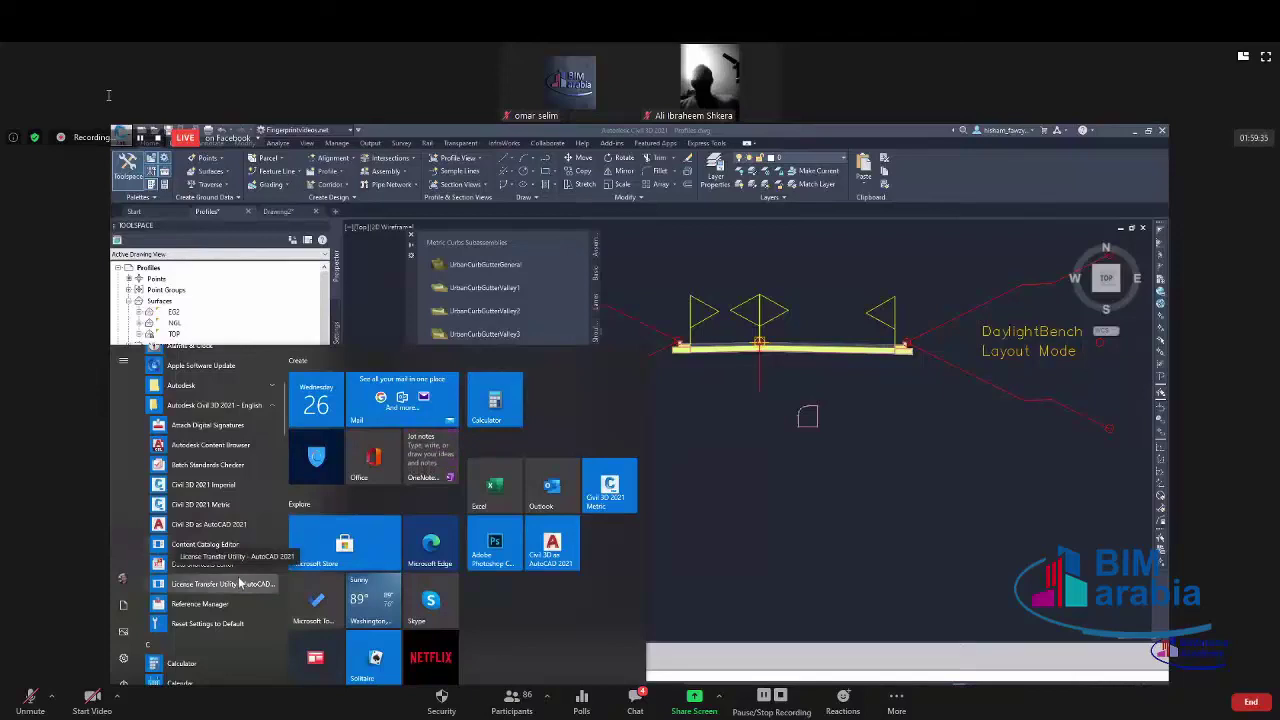
pyautogui.scroll(1, 253, 540)
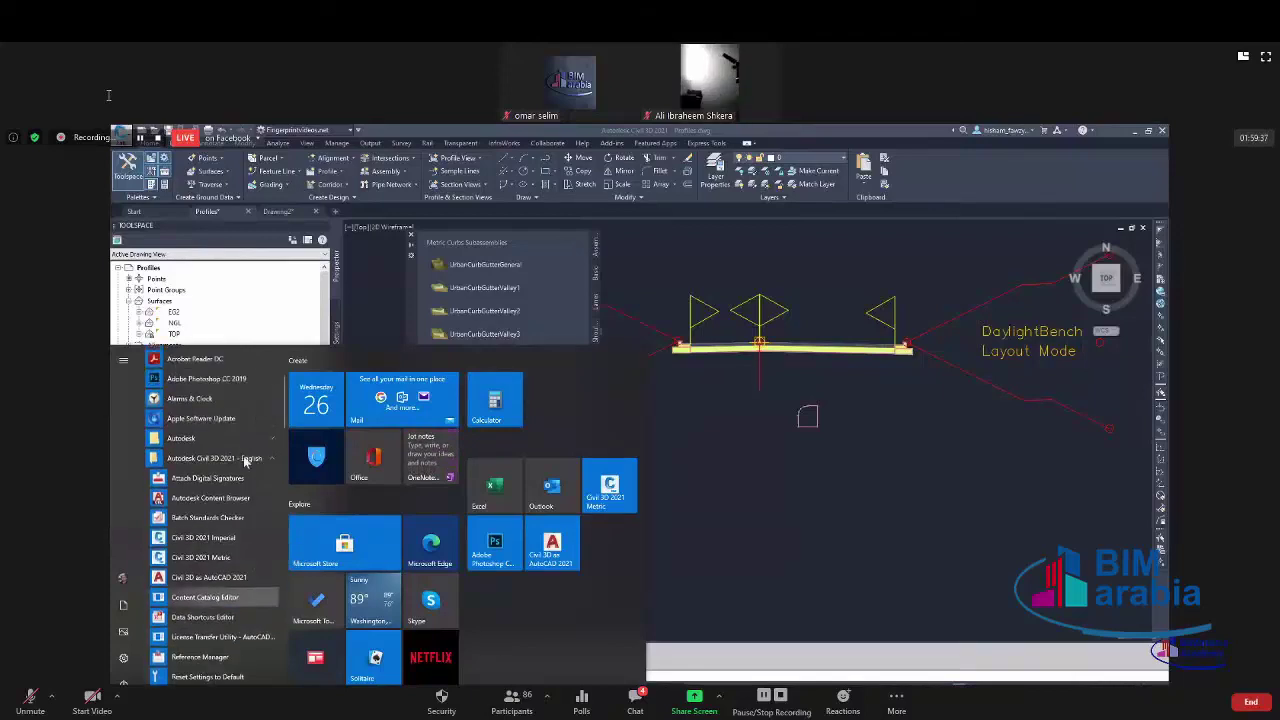
pyautogui.click(255, 440)
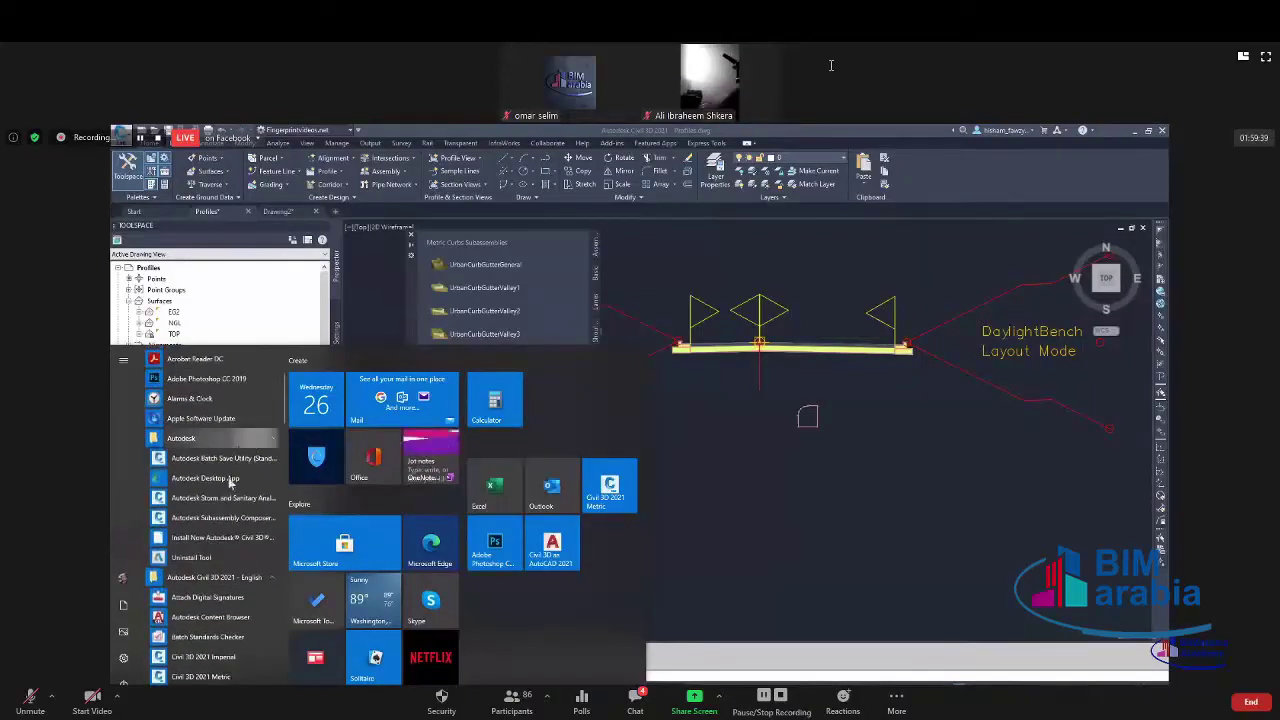
pyautogui.click(240, 519)
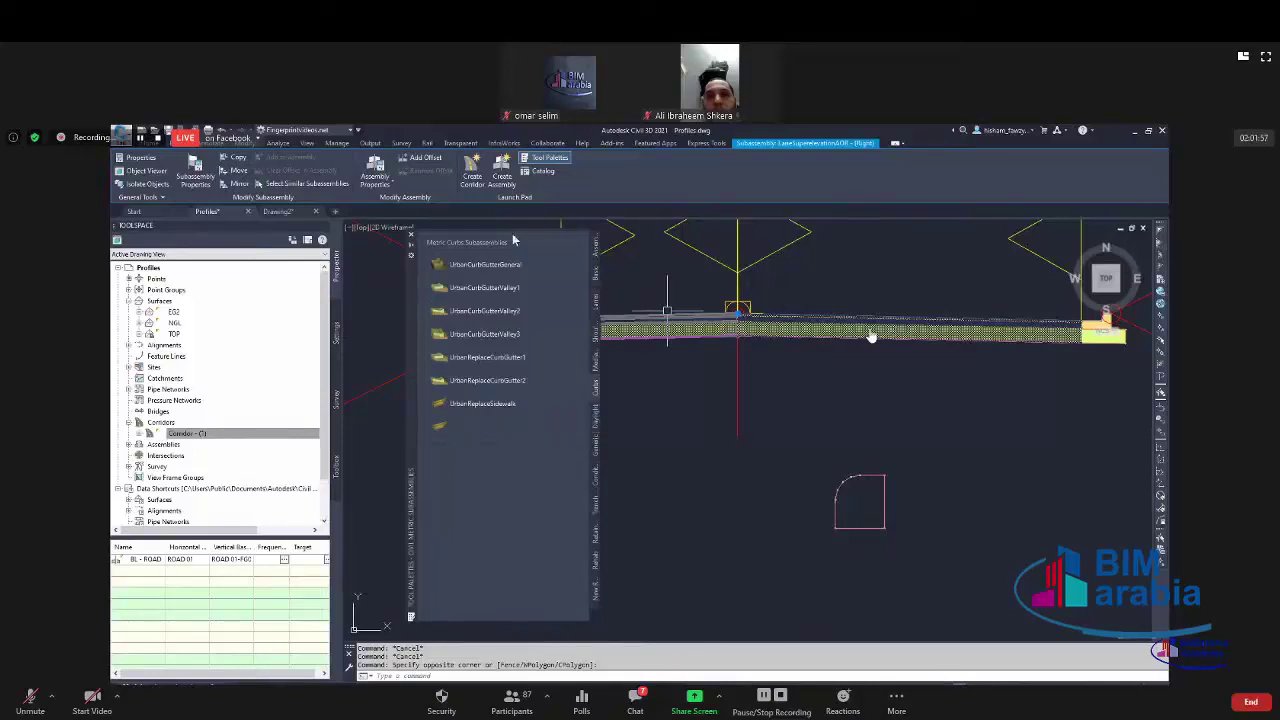
# Browse the ready-made metric assemblies and the metric lane subassemblies in the tool palettes.
pyautogui.click(485, 264)
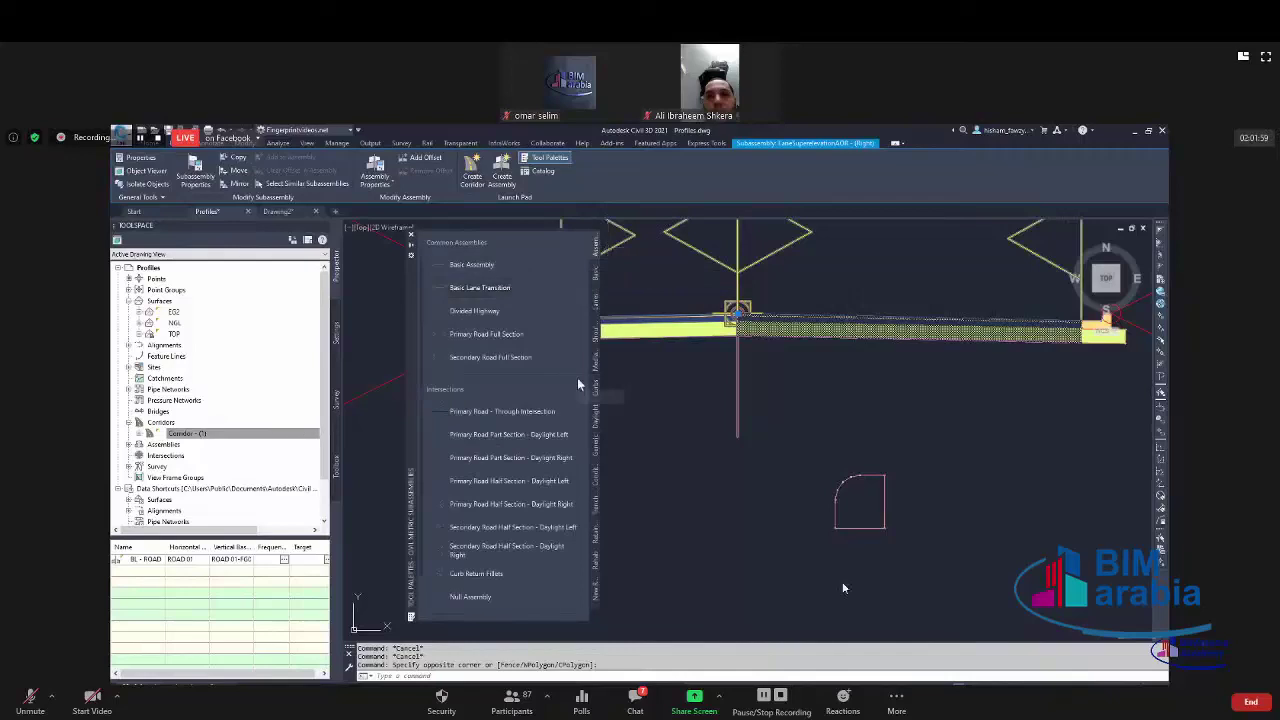
pyautogui.click(595, 300)
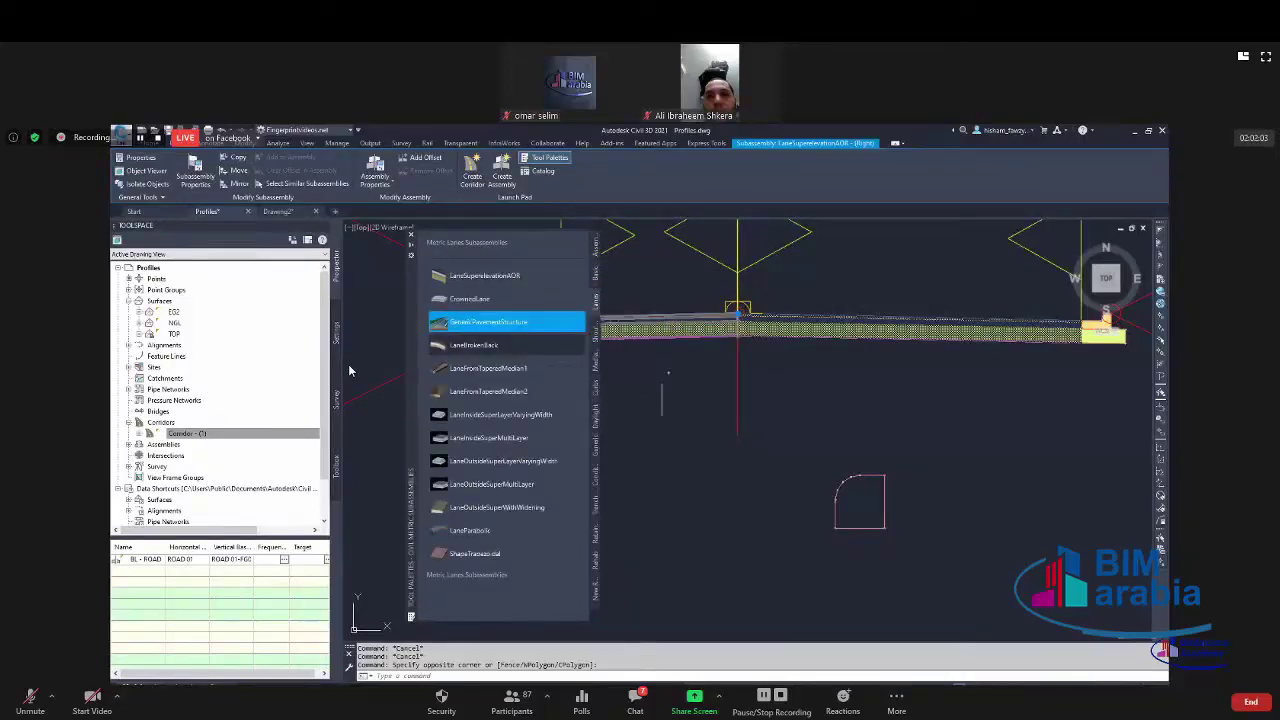
pyautogui.press('Escape')
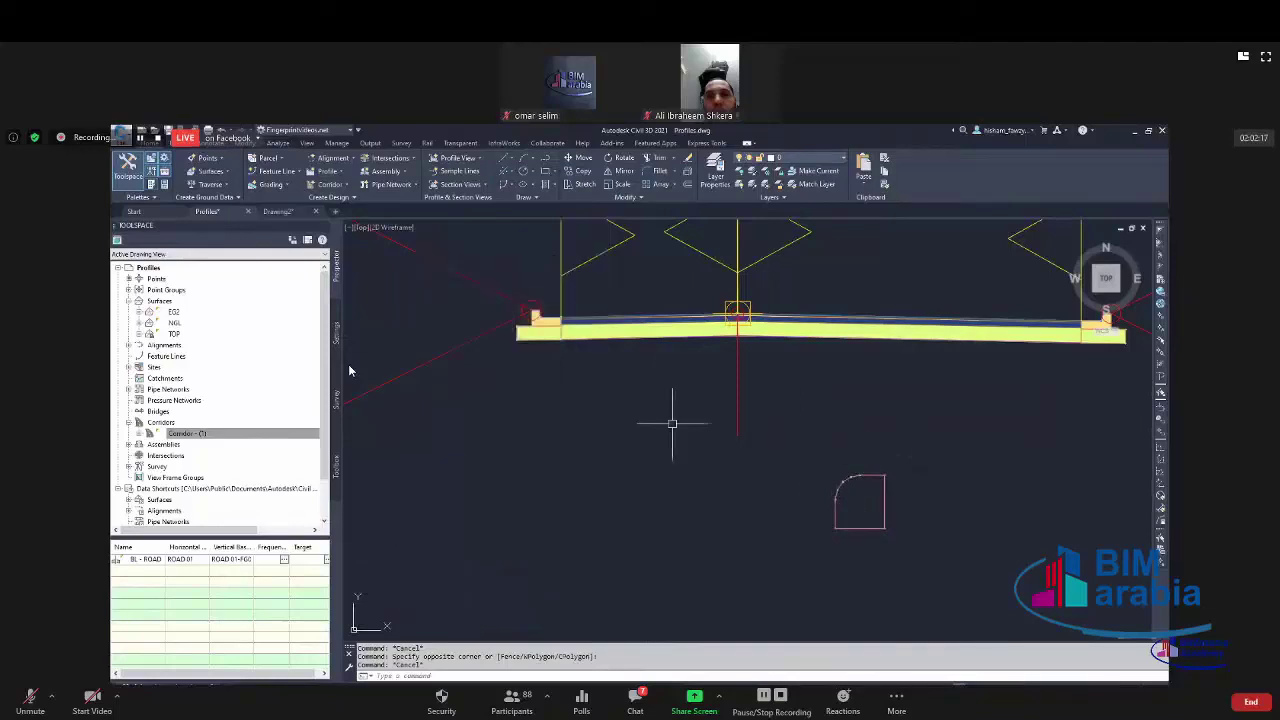
pyautogui.press('Escape')
# Examine the cURB 01 subassembly and the LaneSuperelevationAOR lanes of the road assembly above it.
pyautogui.scroll(-5, 660, 450)
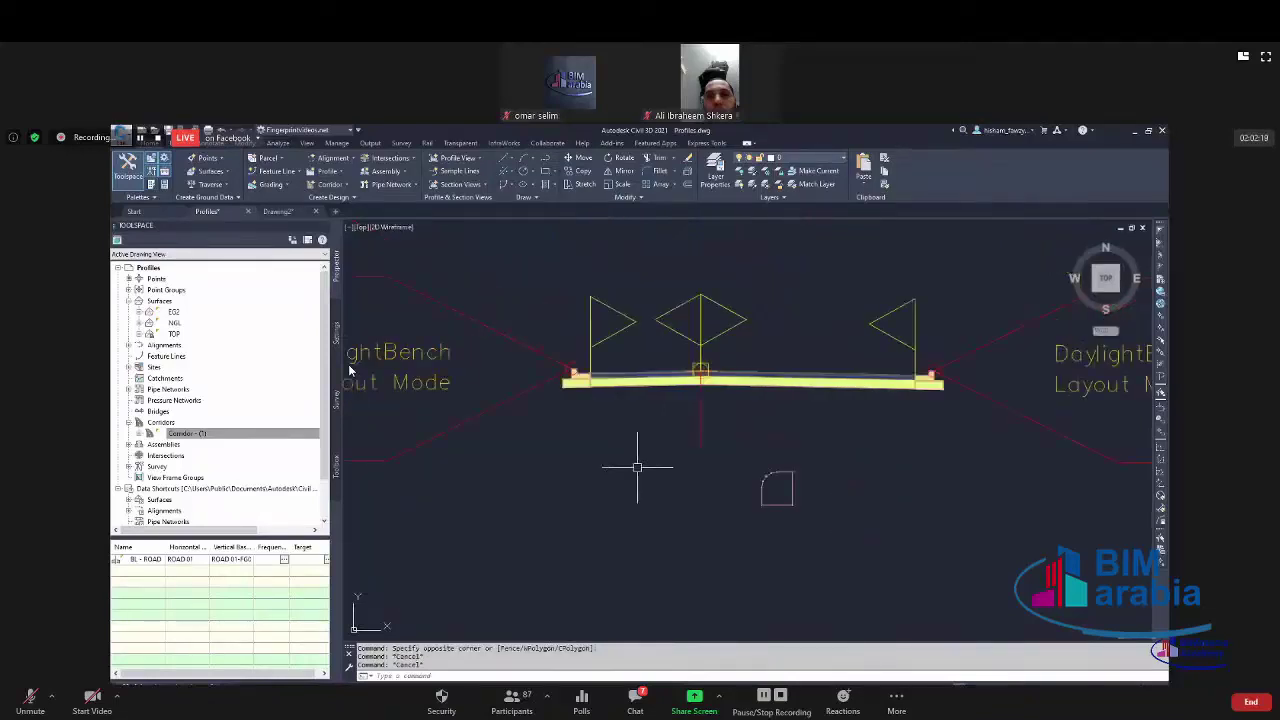
pyautogui.scroll(4, 700, 465)
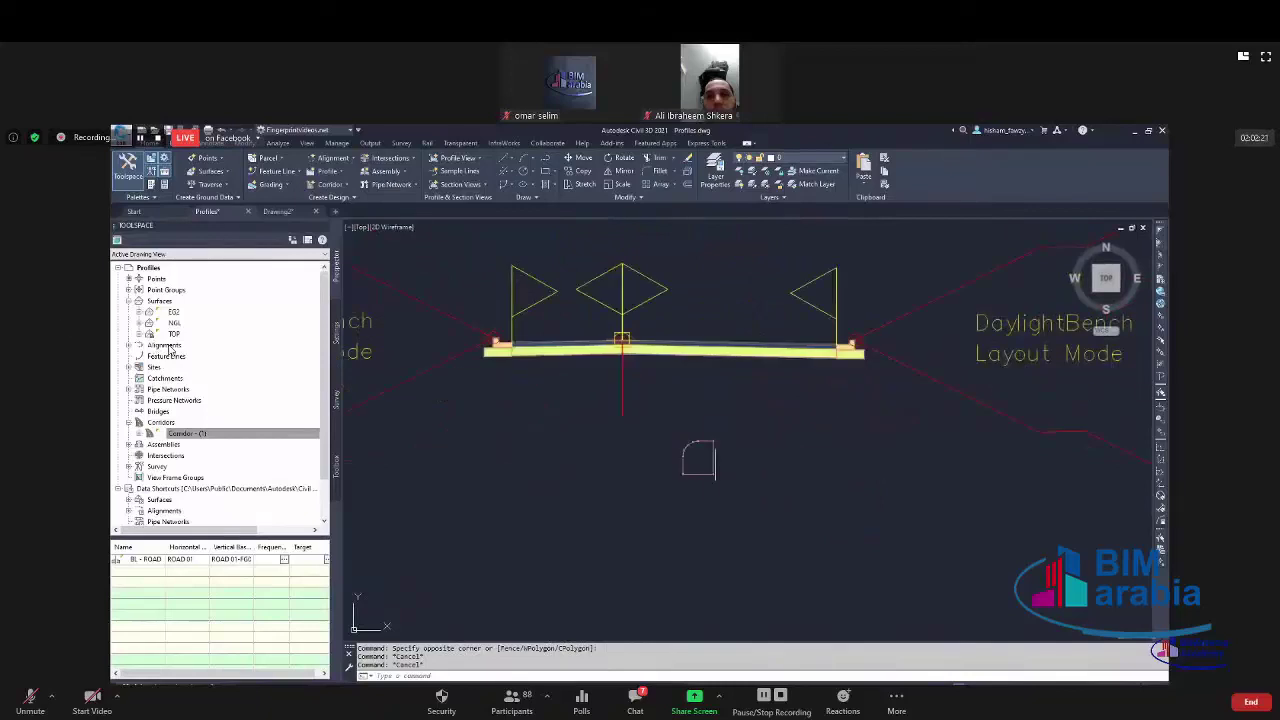
pyautogui.scroll(-2, 700, 465)
pyautogui.scroll(3, 700, 465)
pyautogui.scroll(3, 698, 445)
pyautogui.click(698, 445)
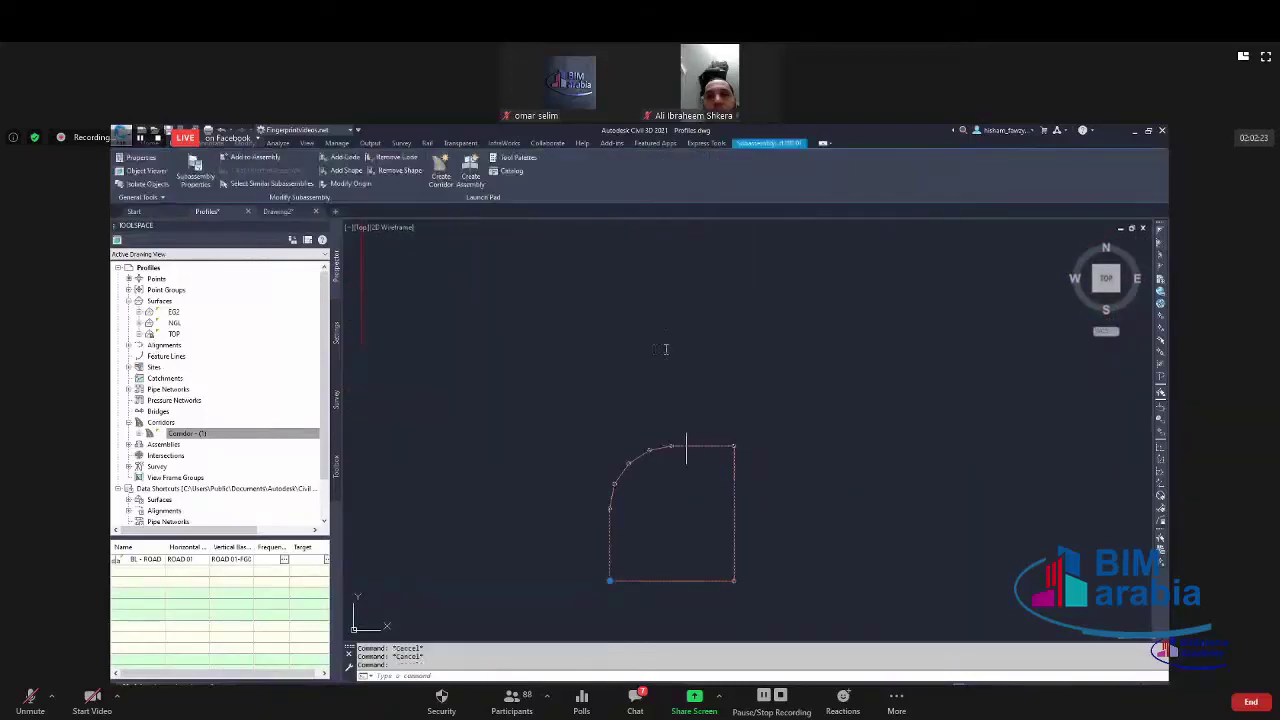
pyautogui.scroll(-6, 715, 470)
pyautogui.press('Escape')
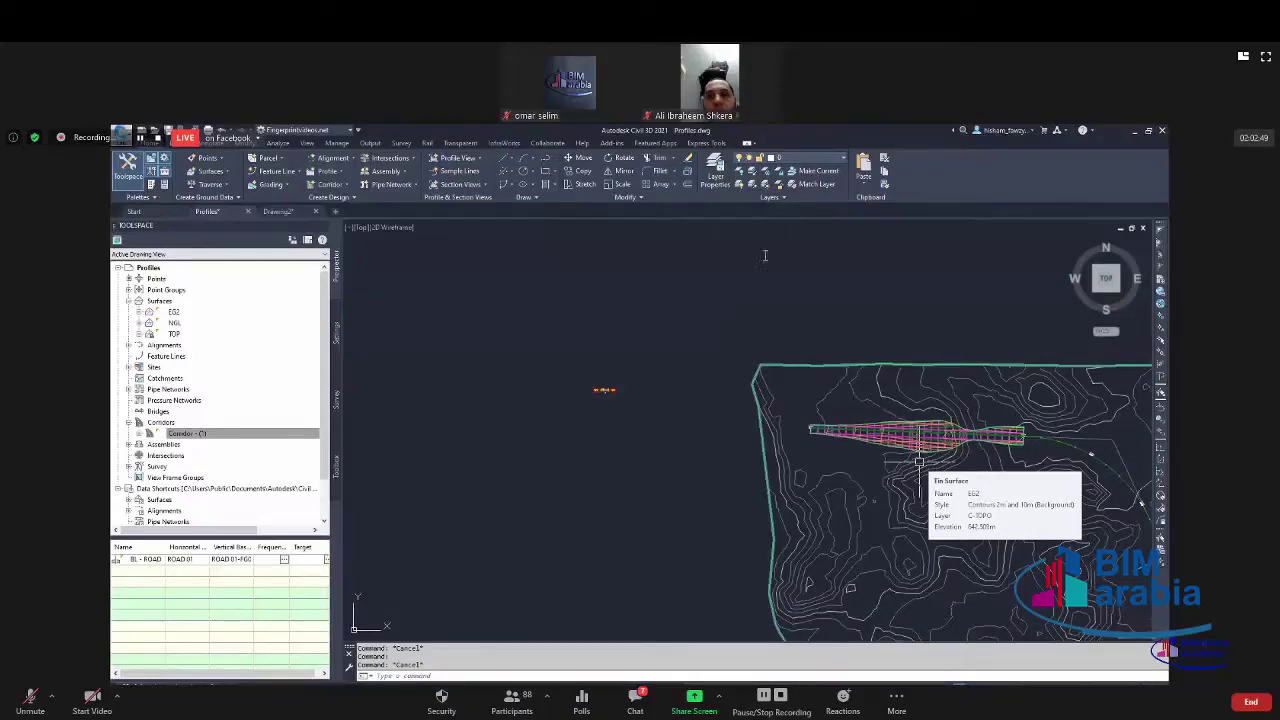
pyautogui.press('Escape')
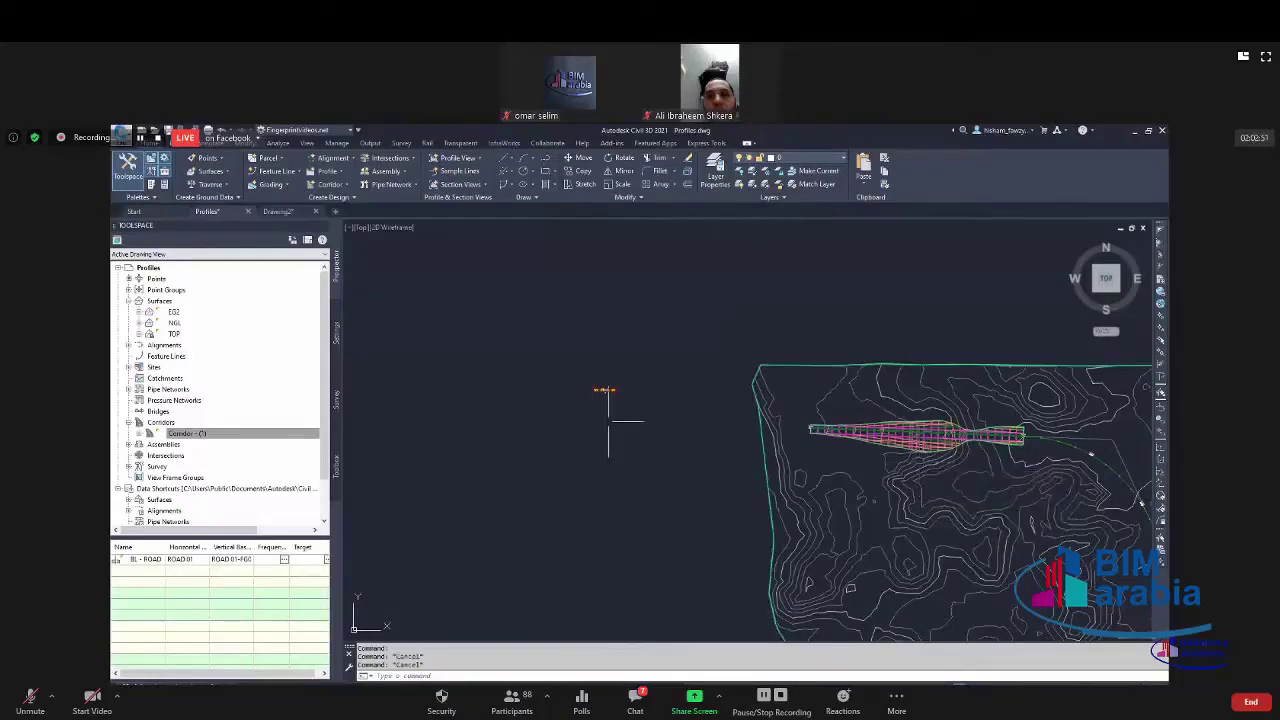
pyautogui.scroll(4, 604, 390)
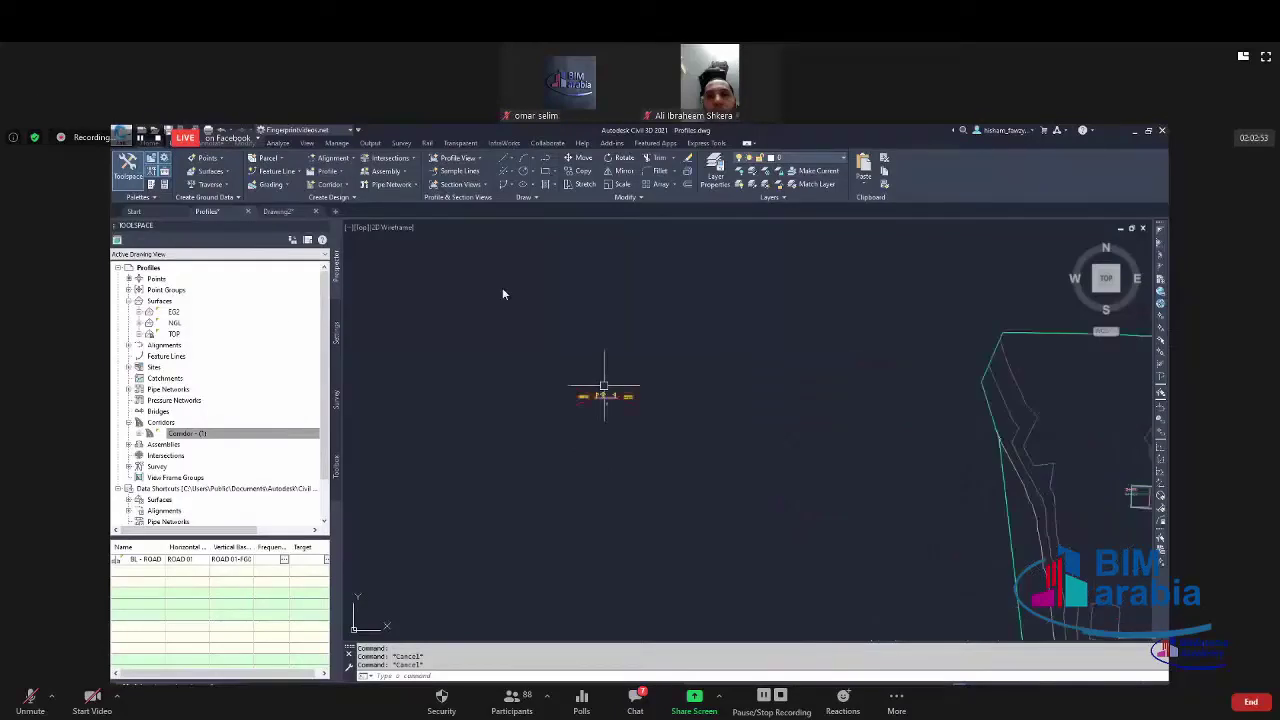
pyautogui.scroll(5, 604, 390)
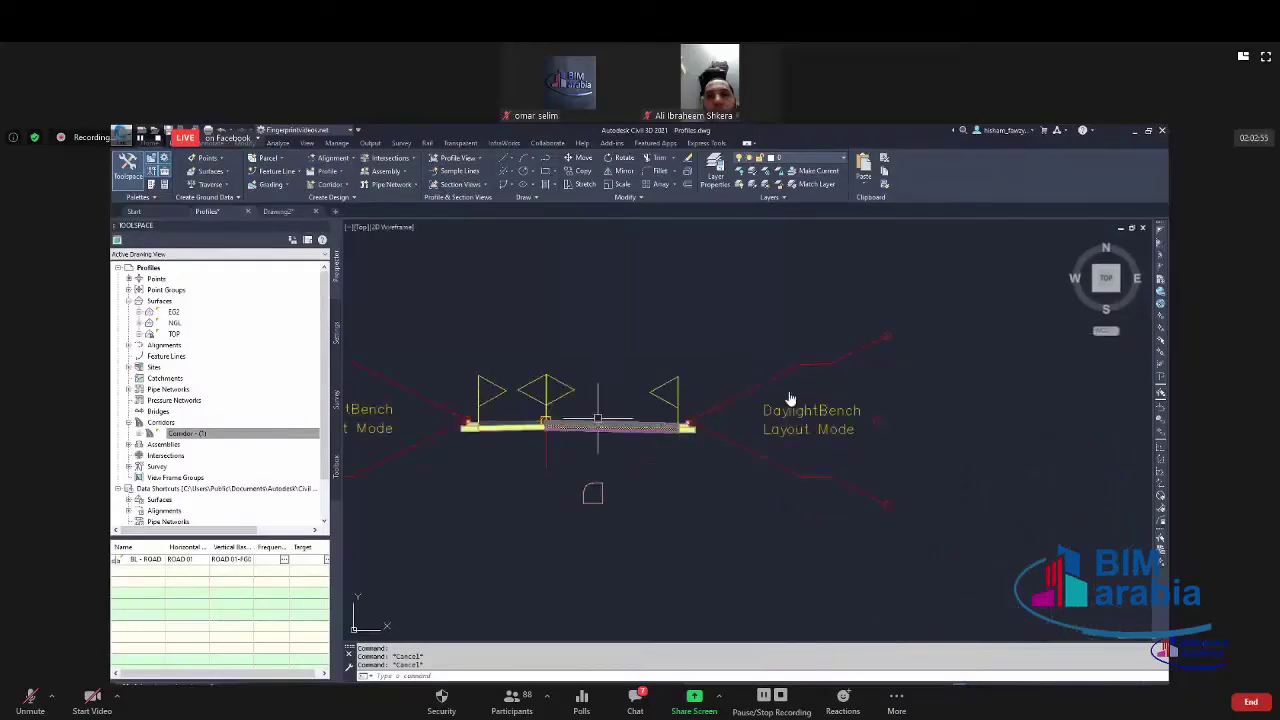
pyautogui.scroll(3, 597, 420)
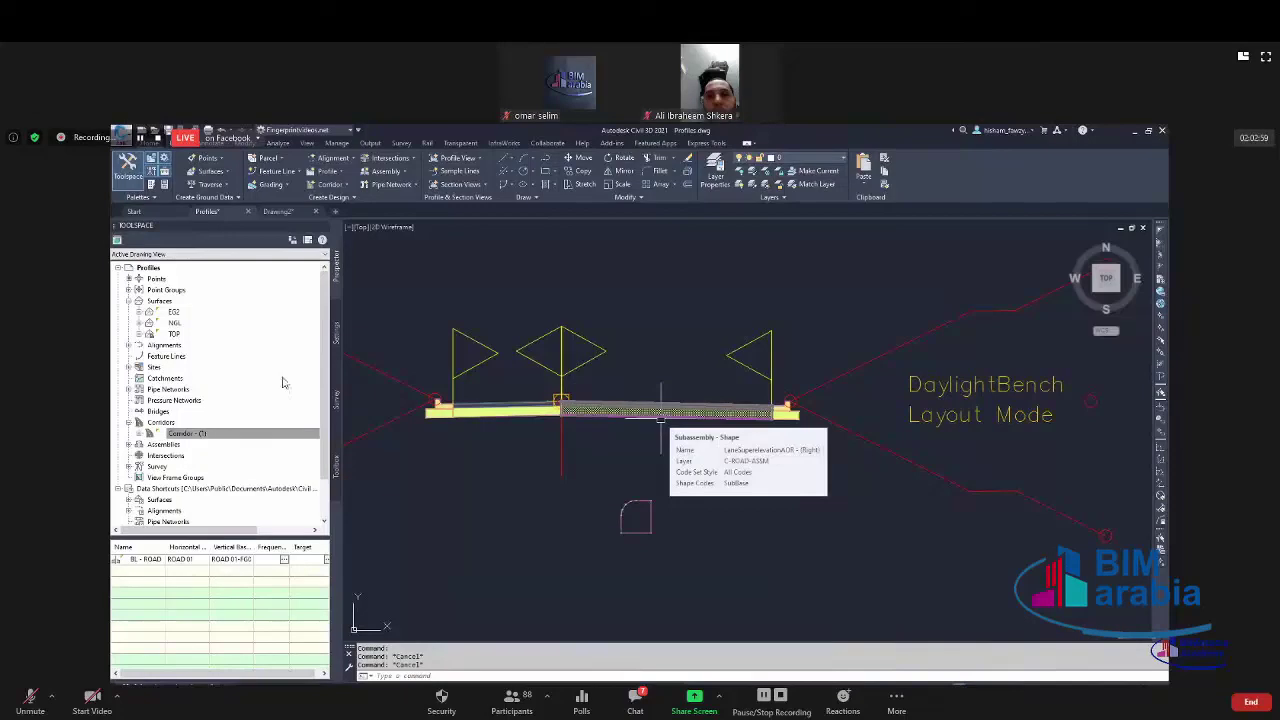
# Review the corridor and the rest of its alignment on the terrain surface, then return to the road assembly.
pyautogui.scroll(-4, 313, 327)
pyautogui.scroll(-5, 678, 372)
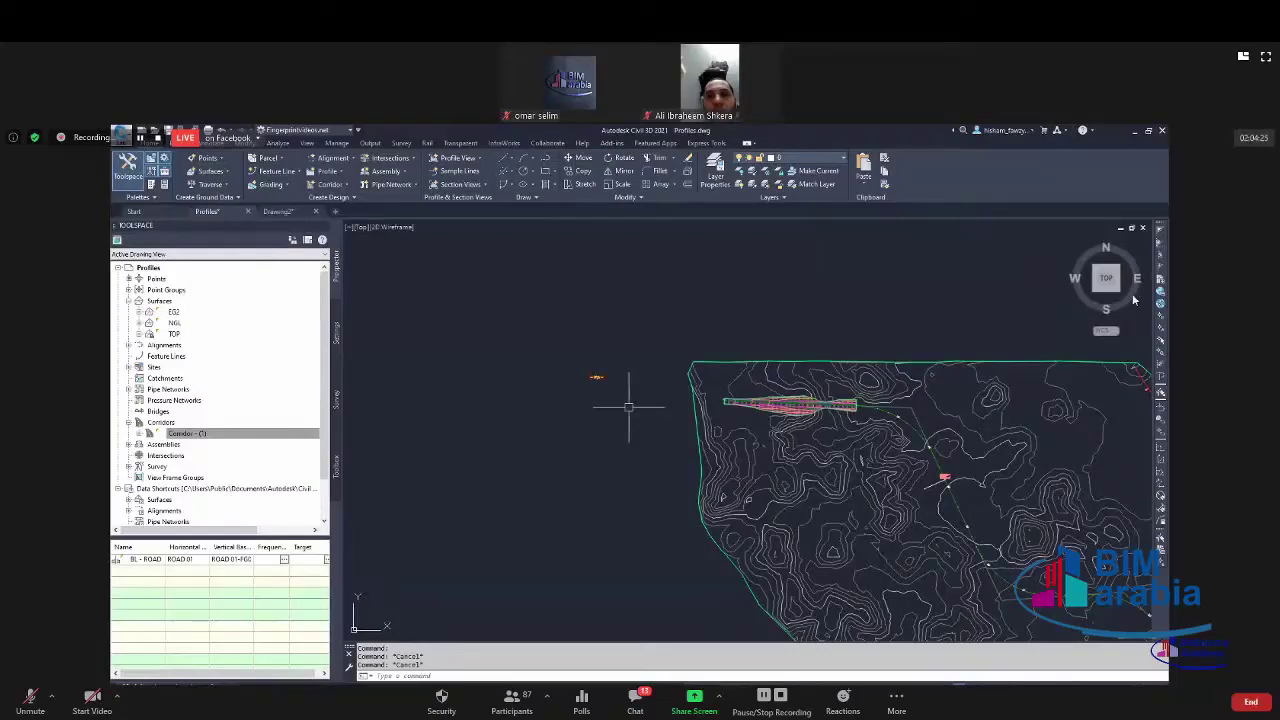
pyautogui.scroll(-1, 686, 400)
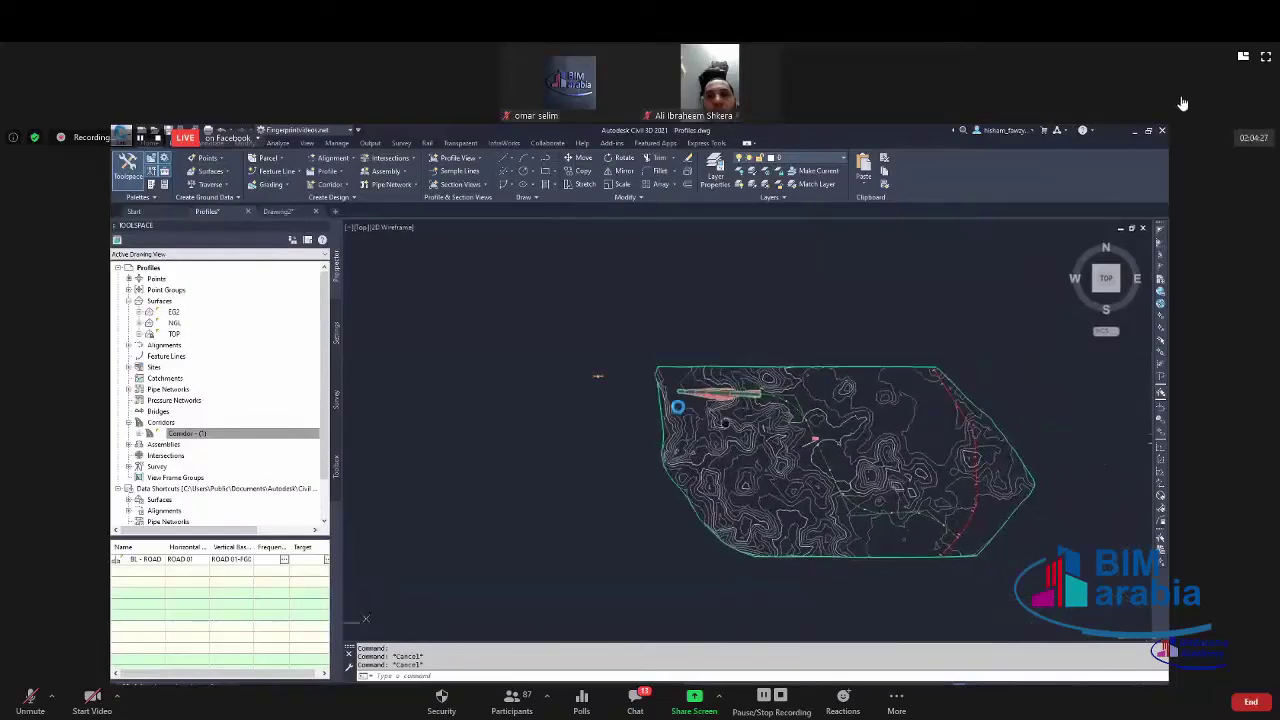
pyautogui.scroll(4, 750, 395)
pyautogui.scroll(2, 716, 370)
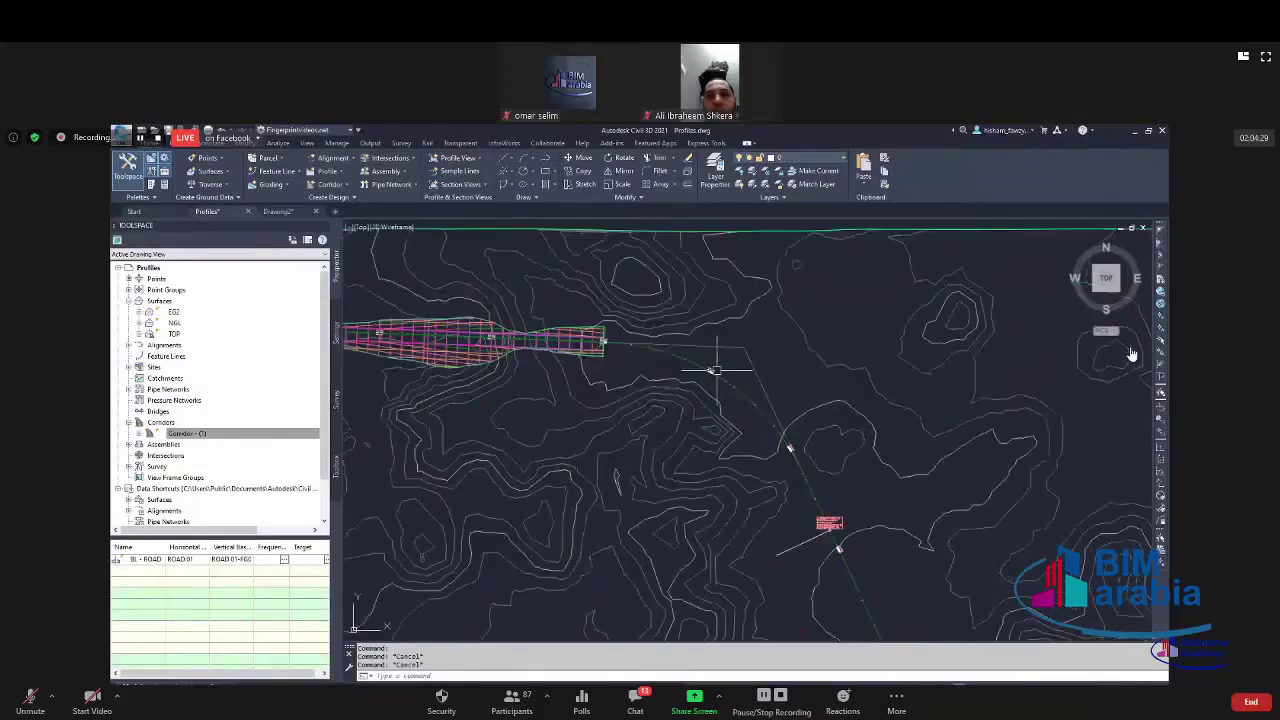
pyautogui.moveTo(775, 380); pyautogui.dragTo(812, 390, button='middle')
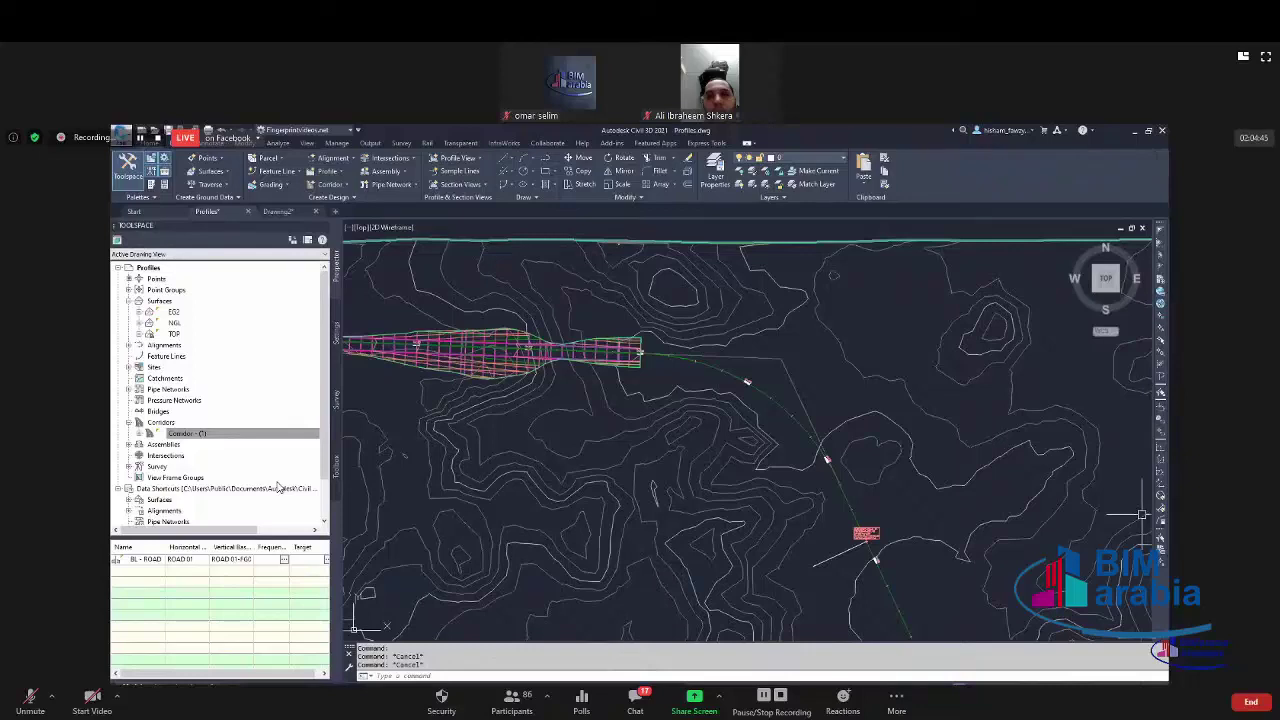
pyautogui.scroll(-5, 770, 362)
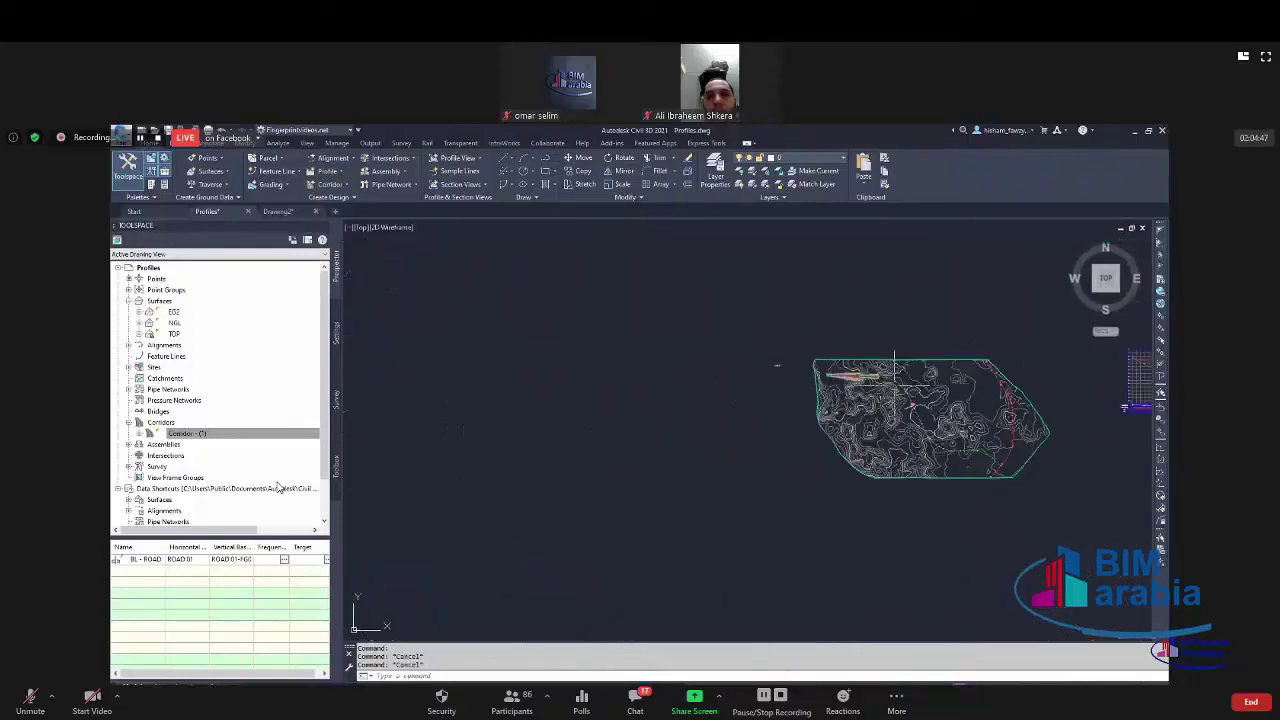
pyautogui.scroll(5, 770, 362)
pyautogui.scroll(2, 770, 362)
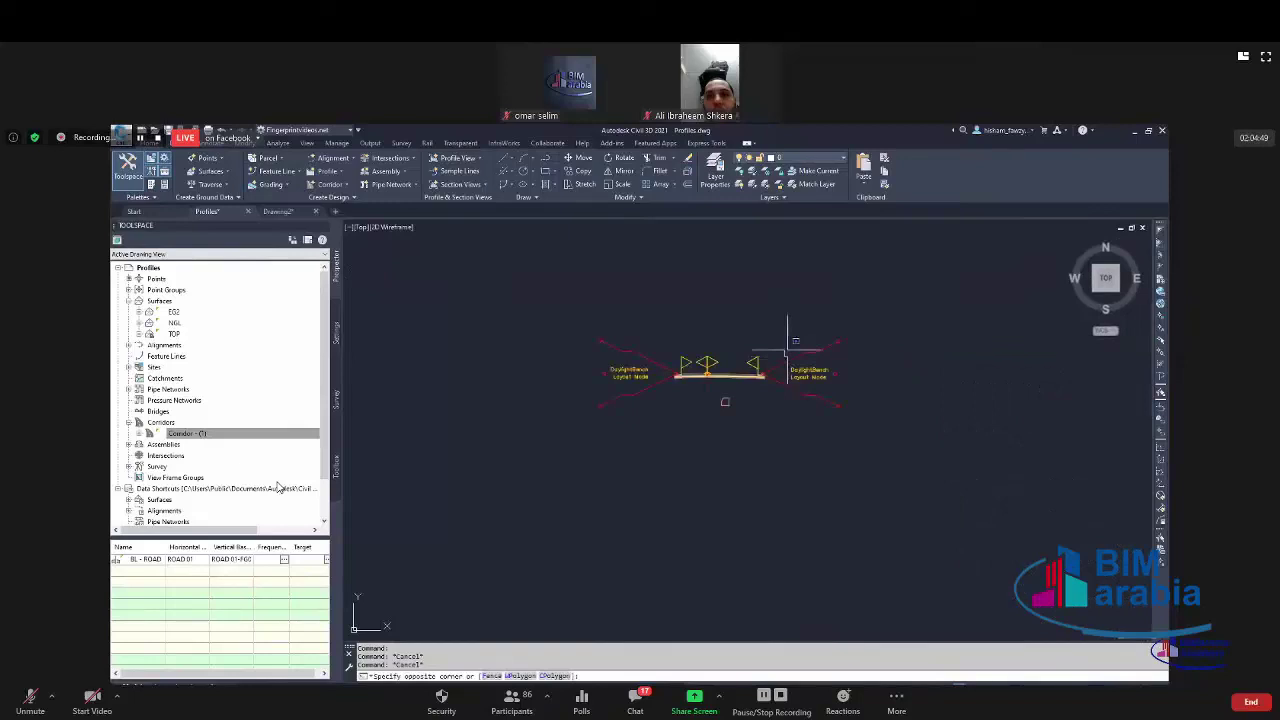
pyautogui.click(758, 392)
pyautogui.click(843, 319)
pyautogui.press('Escape')
pyautogui.press('Escape')
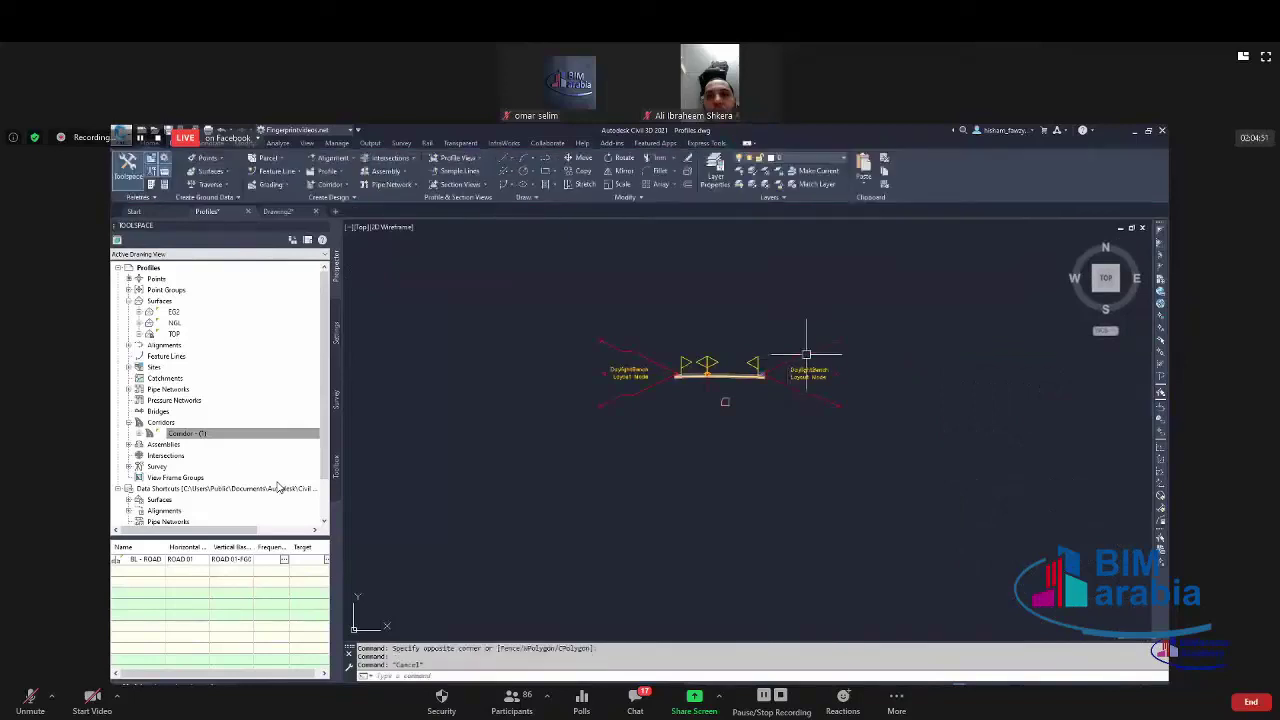
# Open the help page of the Channel subassembly from the metric trench pipe set and review its diagram, attachment, input parameters and behavior.
pyautogui.hotkey('ctrl', '3')
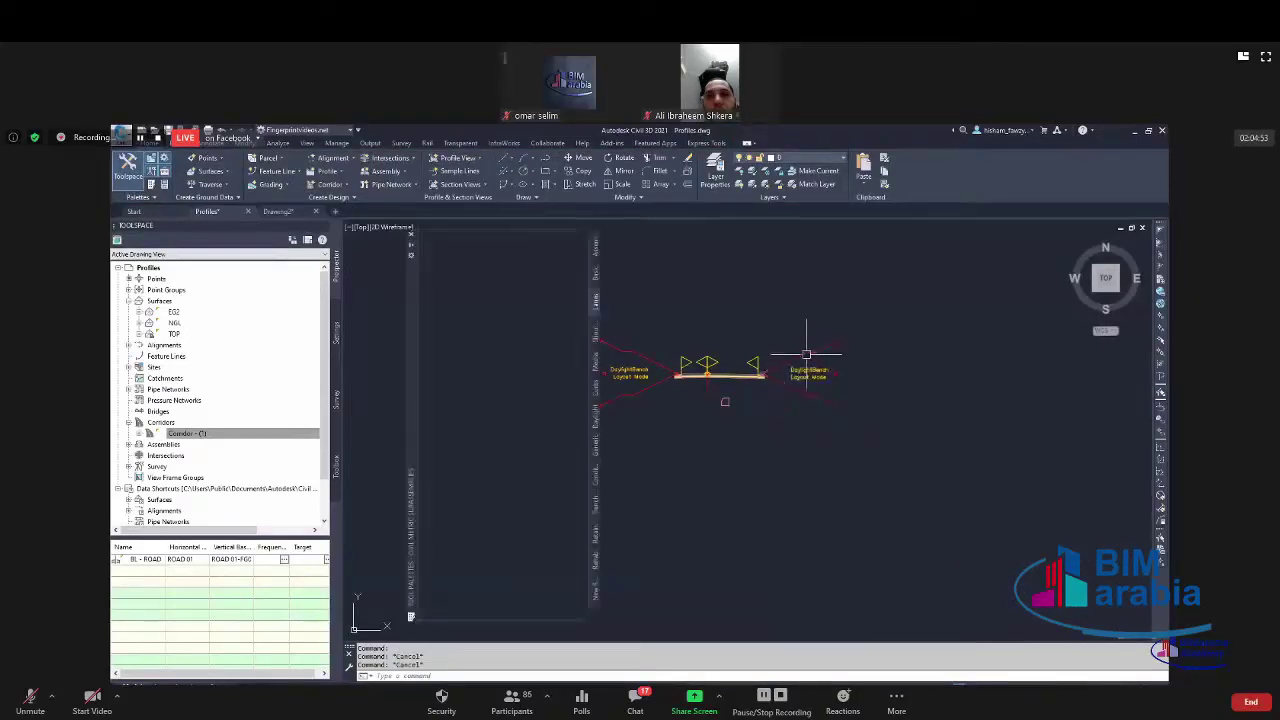
pyautogui.click(595, 510)
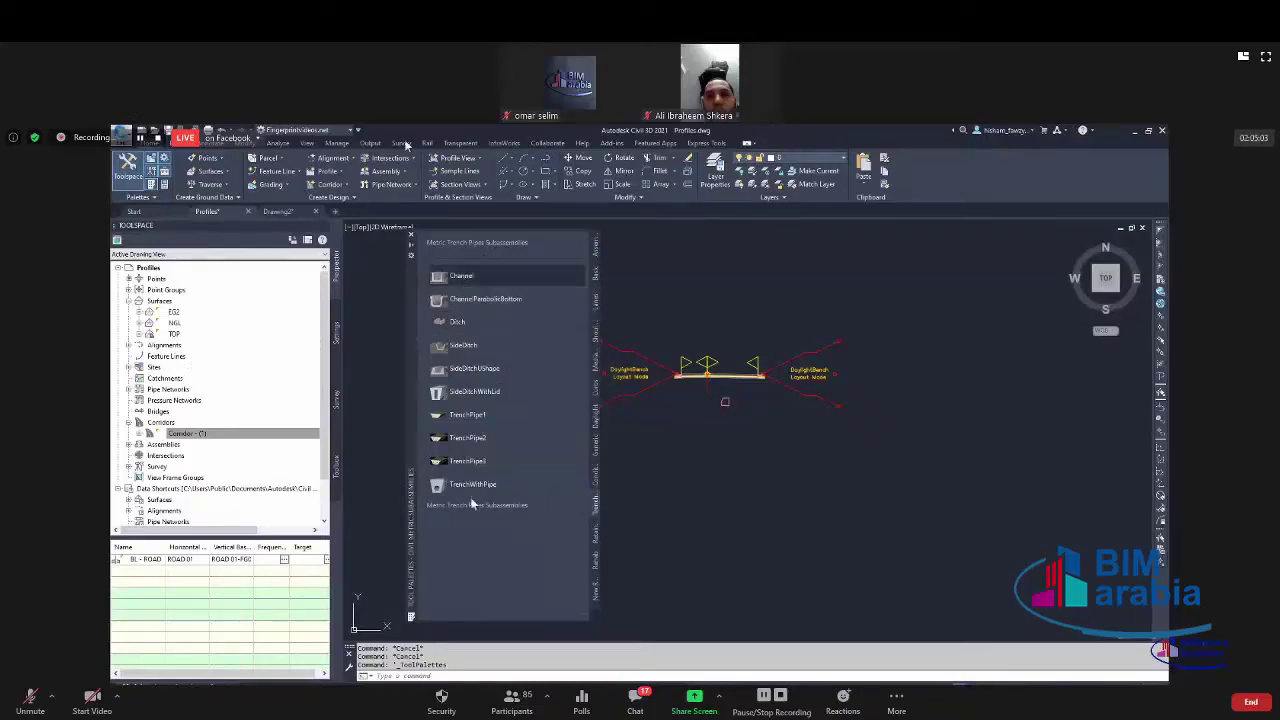
pyautogui.rightClick(498, 276)
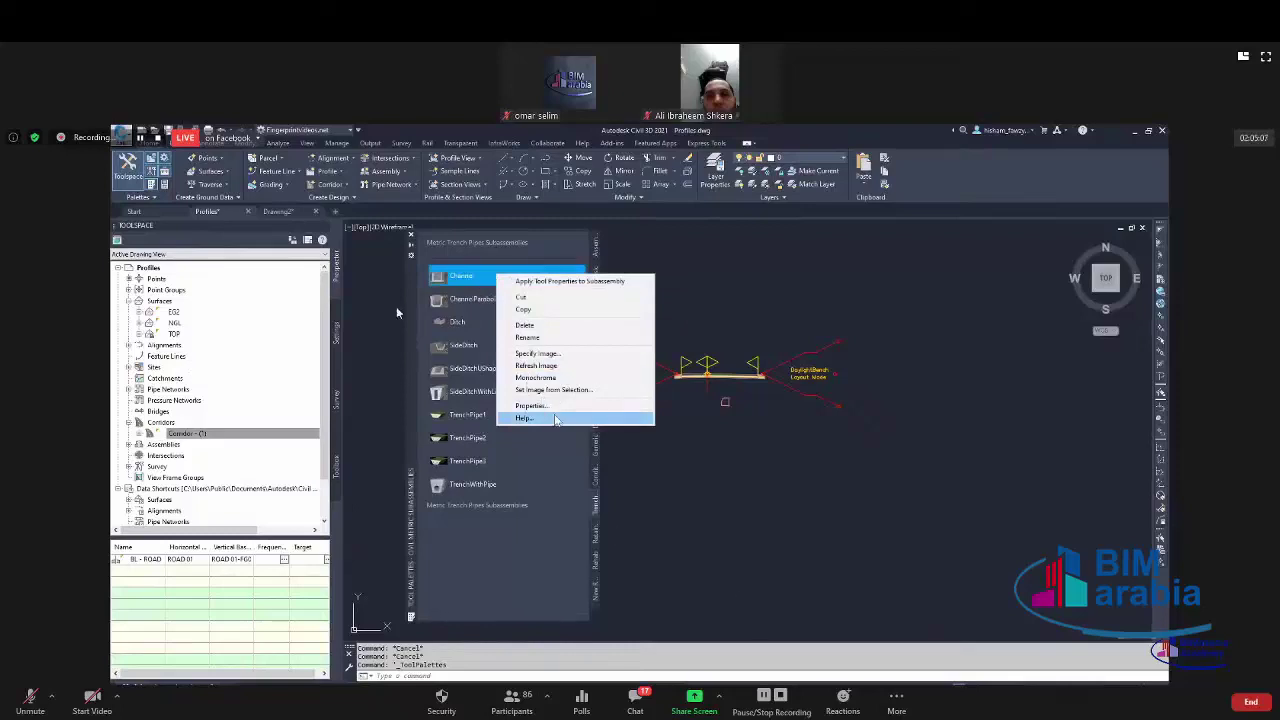
pyautogui.click(540, 418)
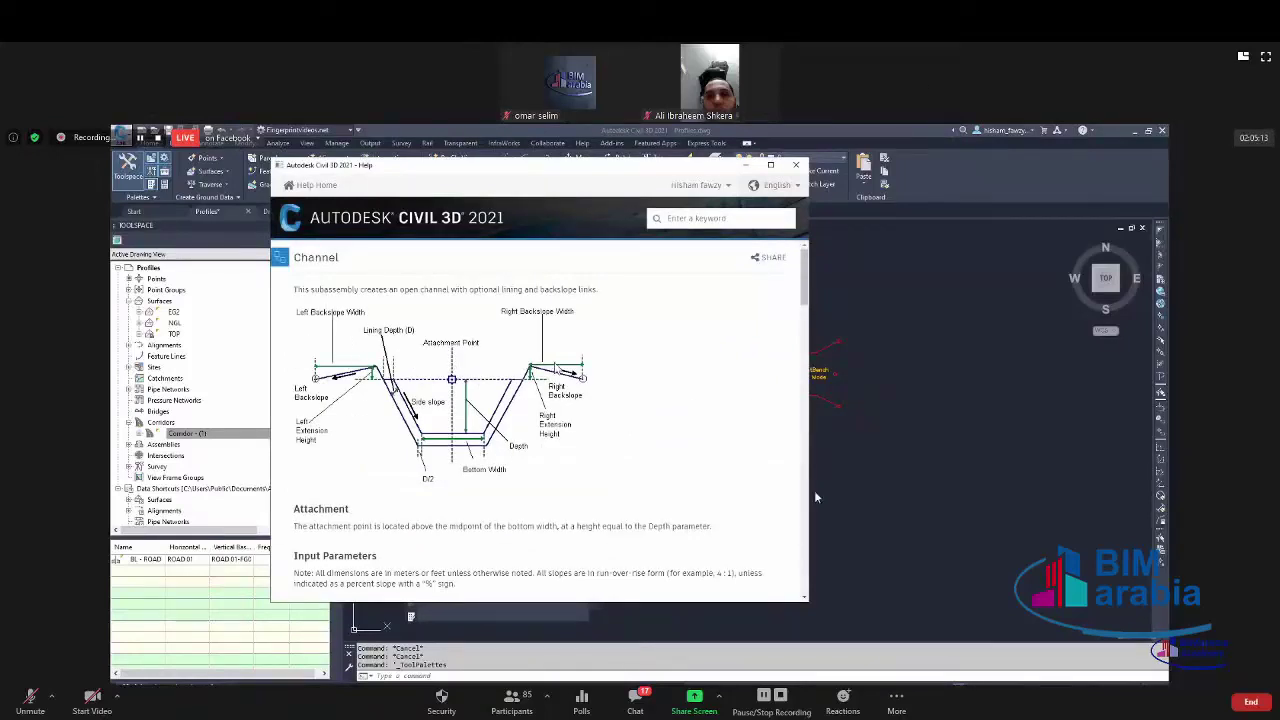
pyautogui.scroll(-3, 600, 348)
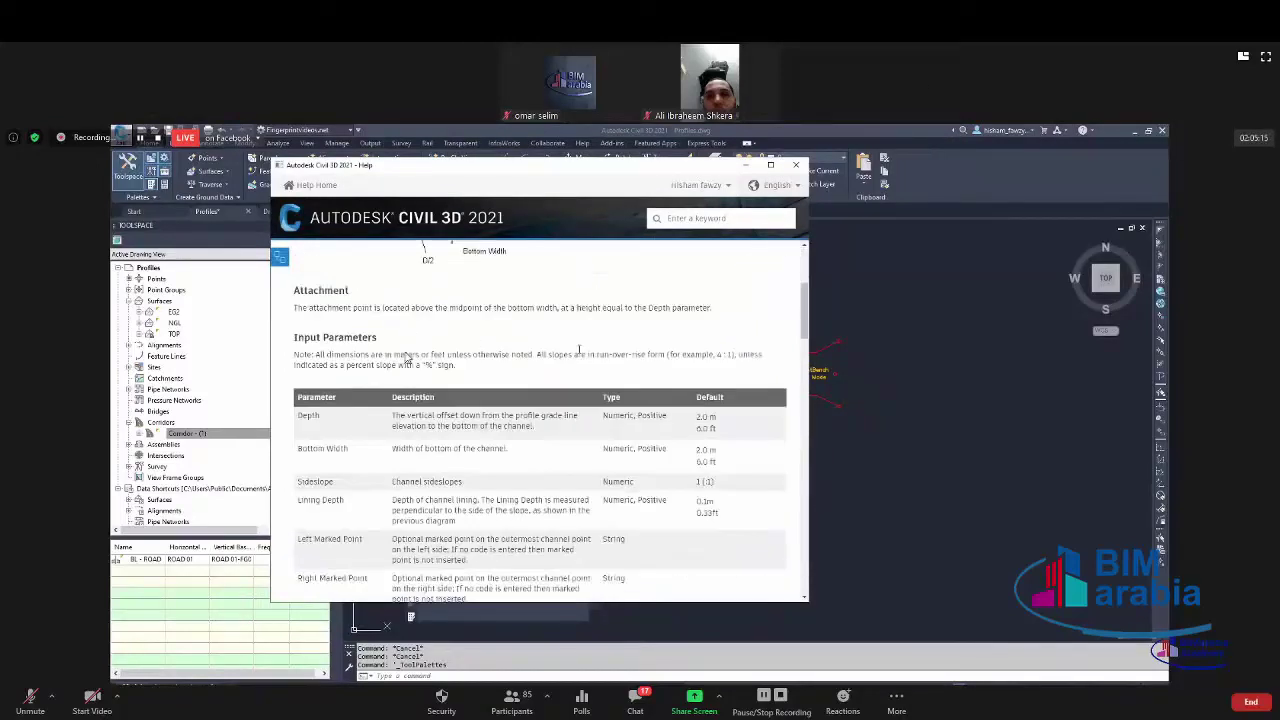
pyautogui.scroll(-15, 579, 349)
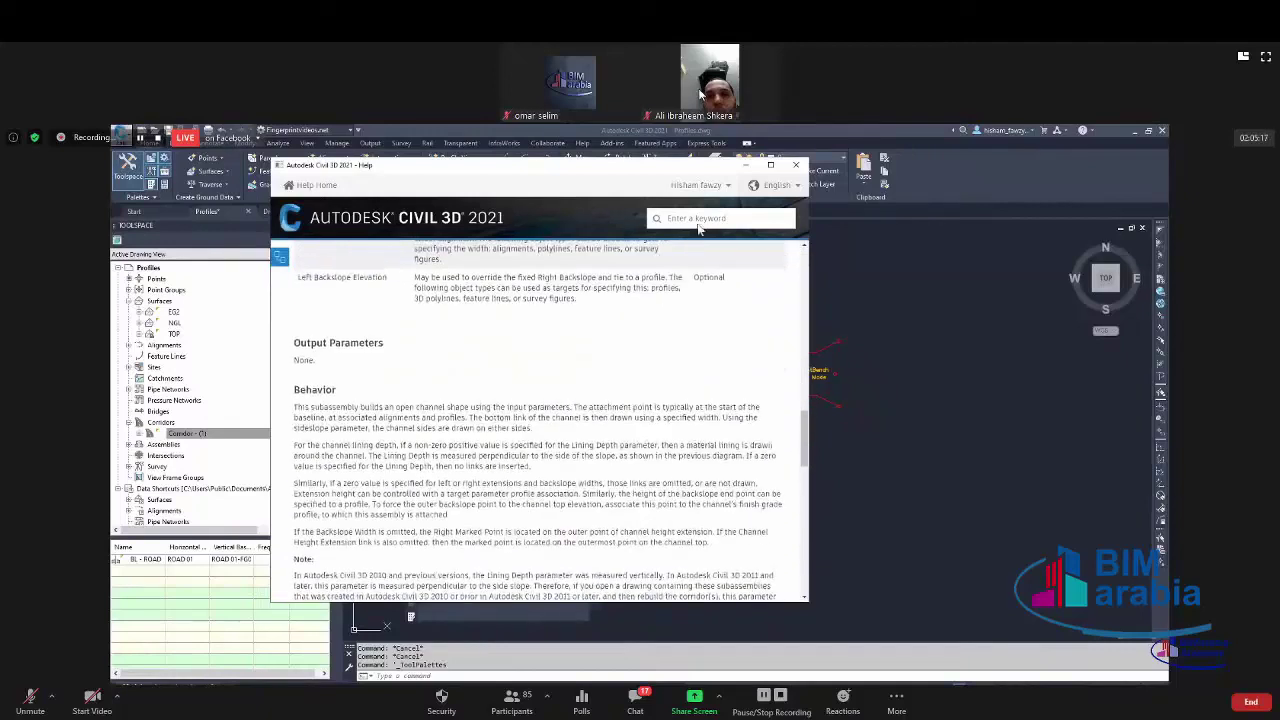
pyautogui.click(796, 164)
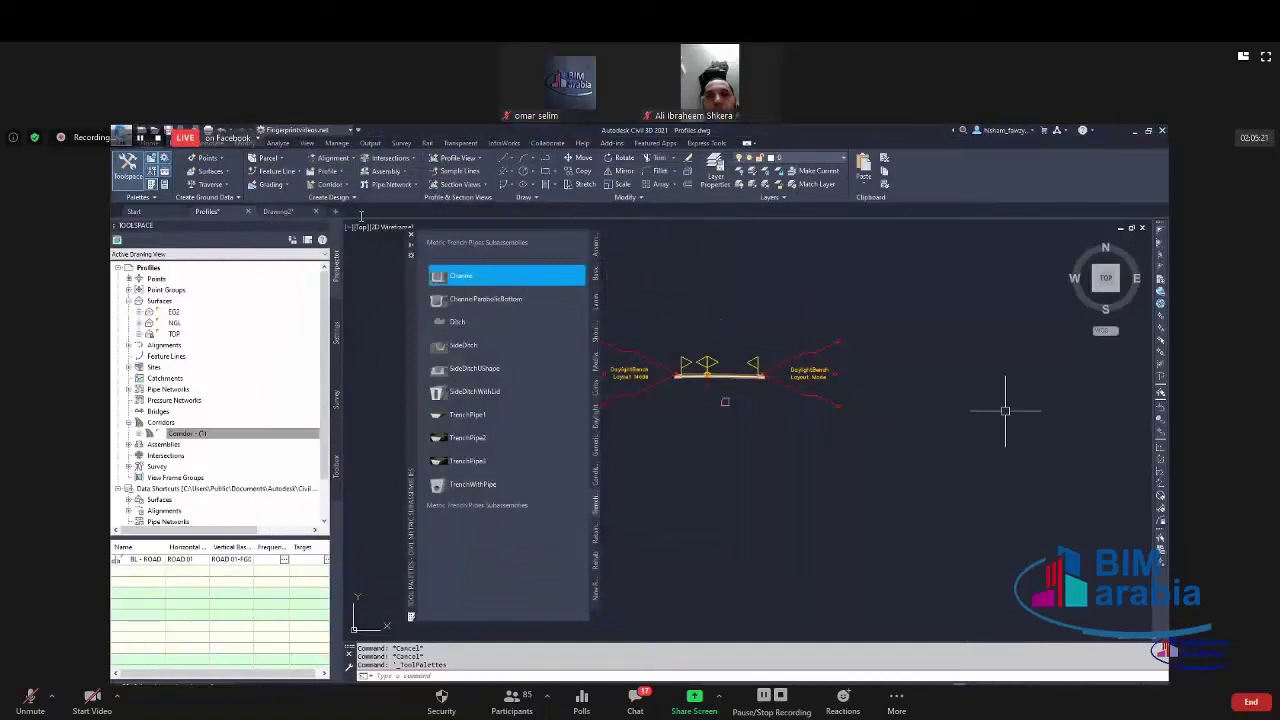
# Replace the DaylightBench subassembly on the road assembly's right side with a Channel subassembly, keeping the default parameters.
pyautogui.click(508, 276)
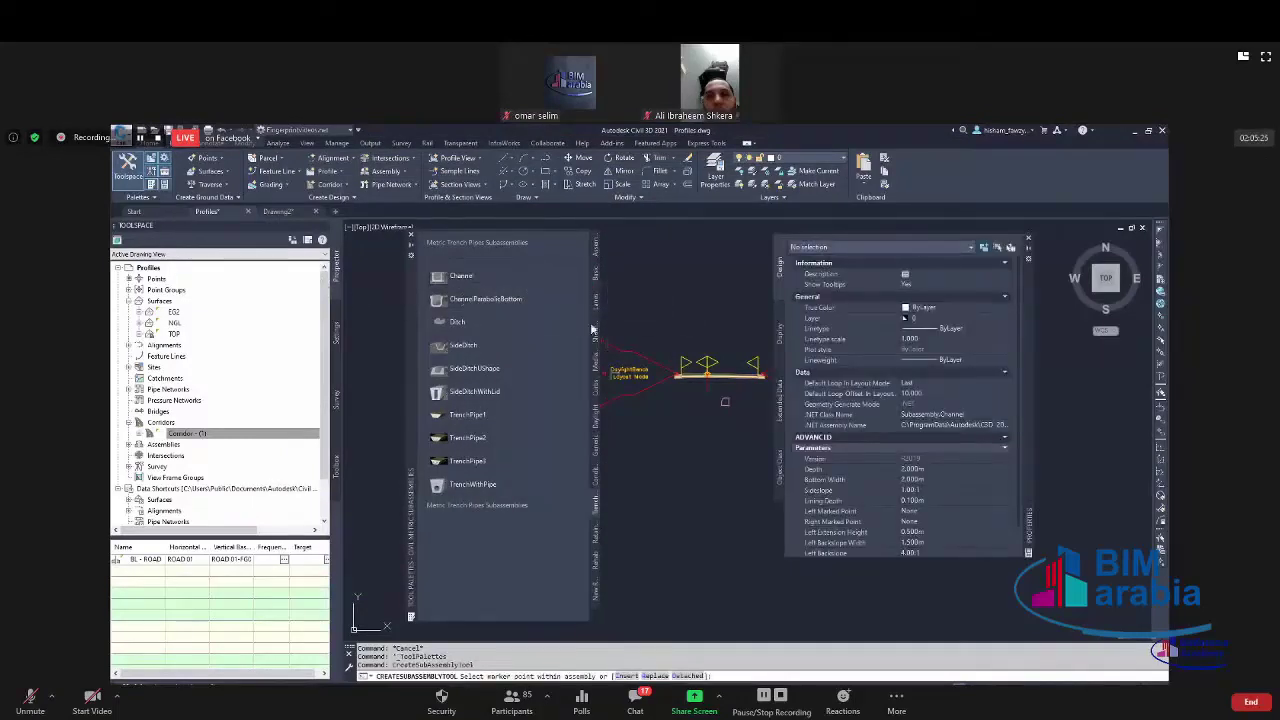
pyautogui.scroll(3, 592, 330)
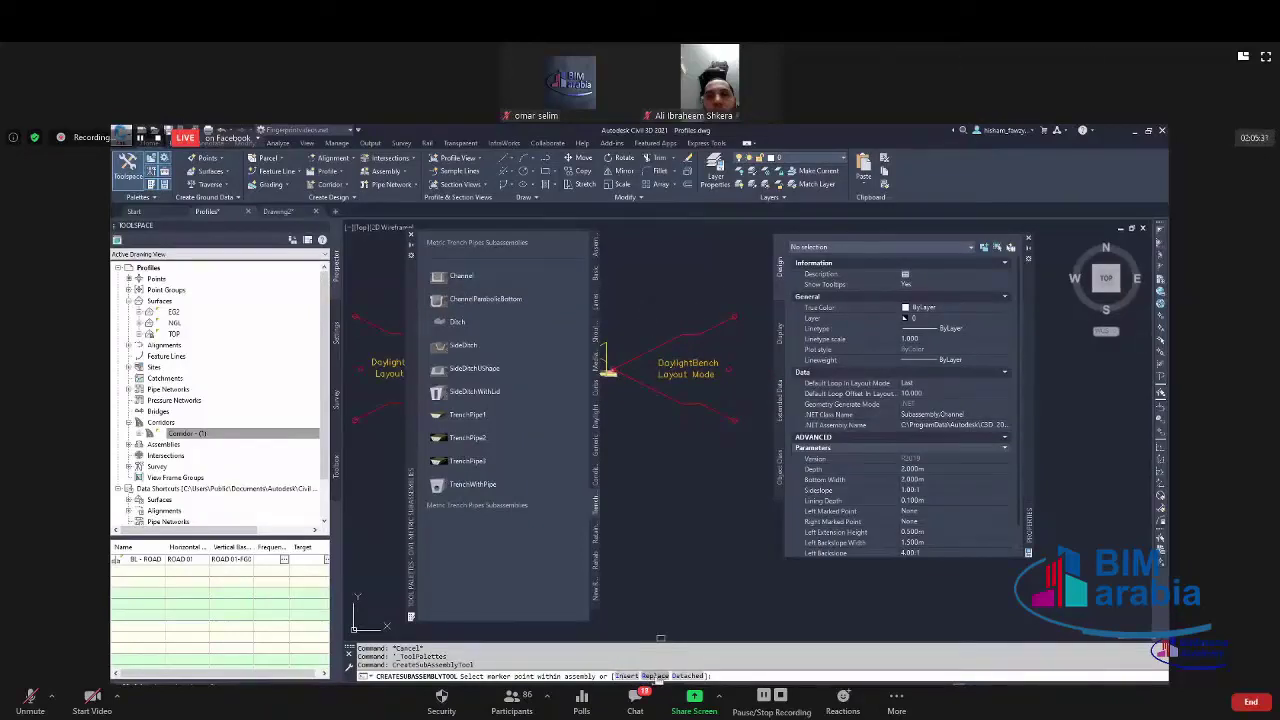
pyautogui.click(655, 676)
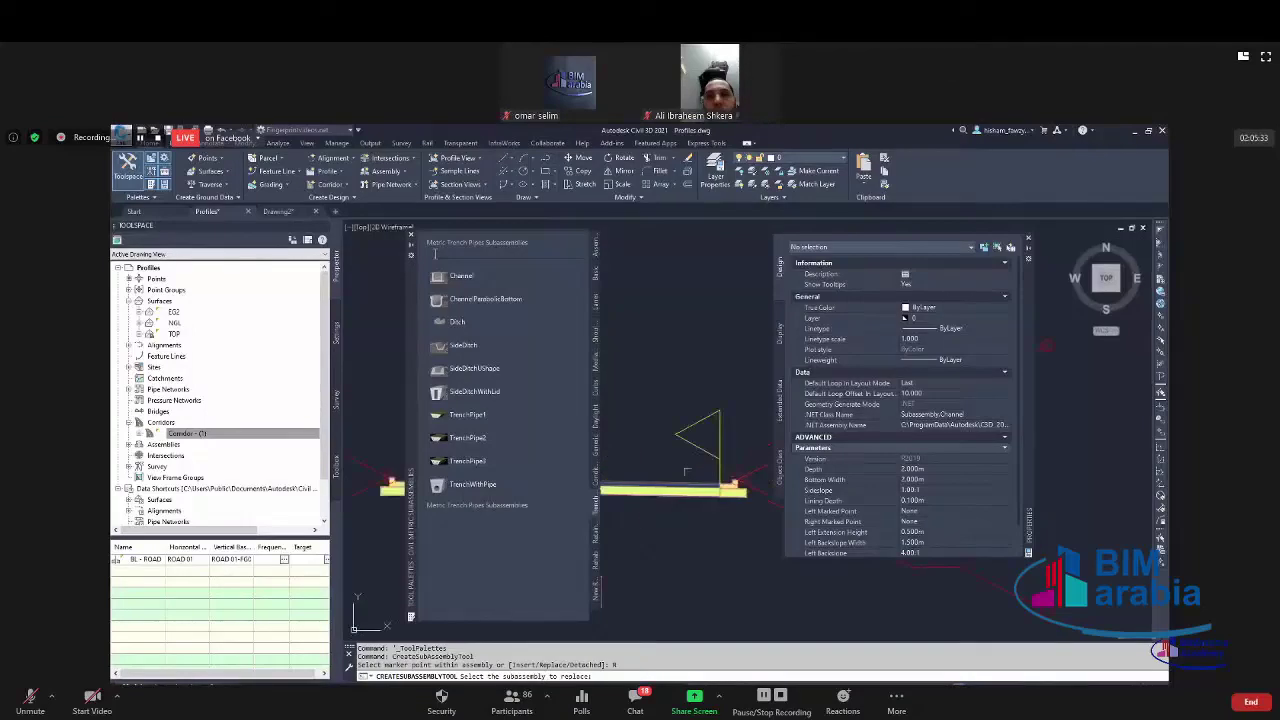
pyautogui.scroll(-3, 595, 440)
pyautogui.scroll(2, 615, 455)
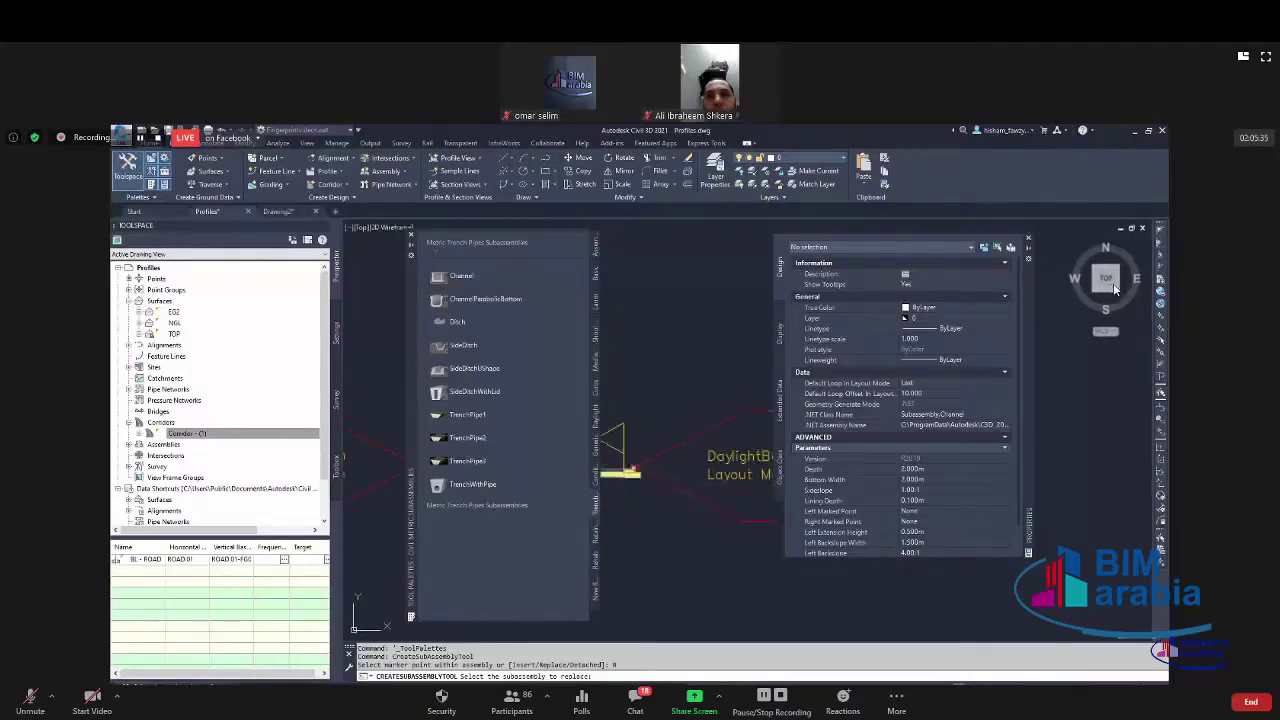
pyautogui.click(688, 441)
pyautogui.click(668, 436)
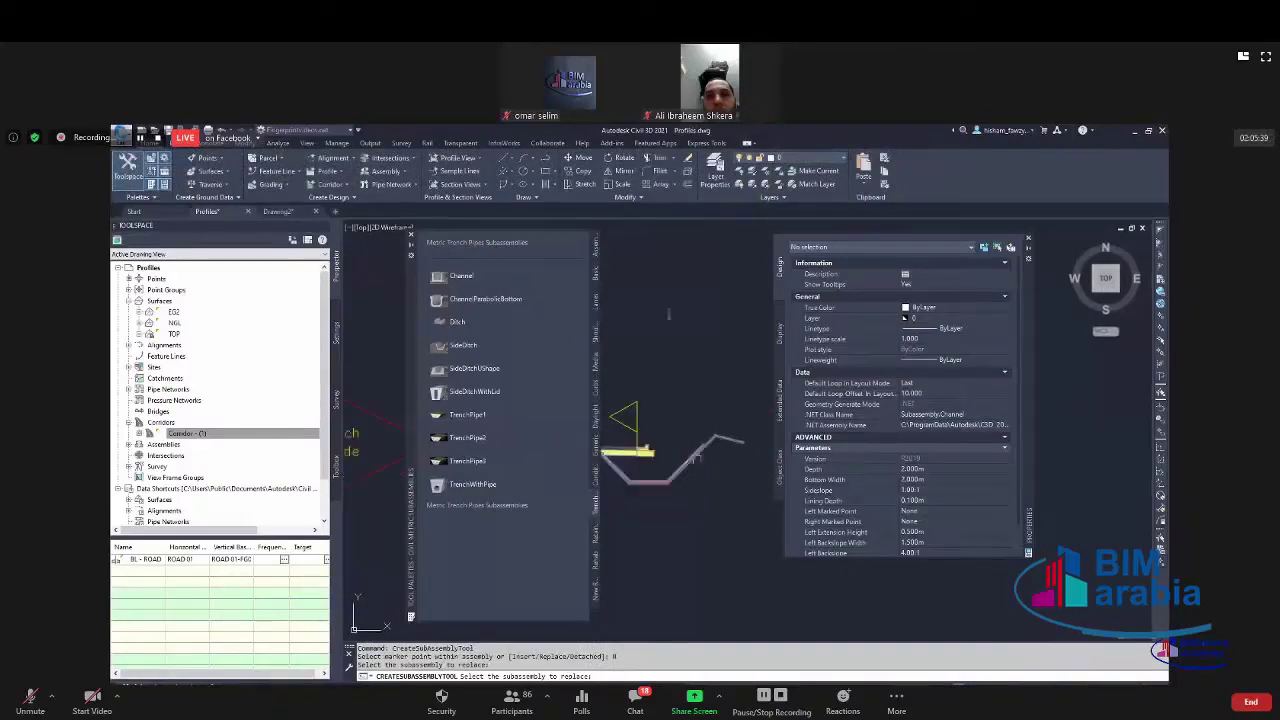
pyautogui.press('Escape')
pyautogui.click(710, 437)
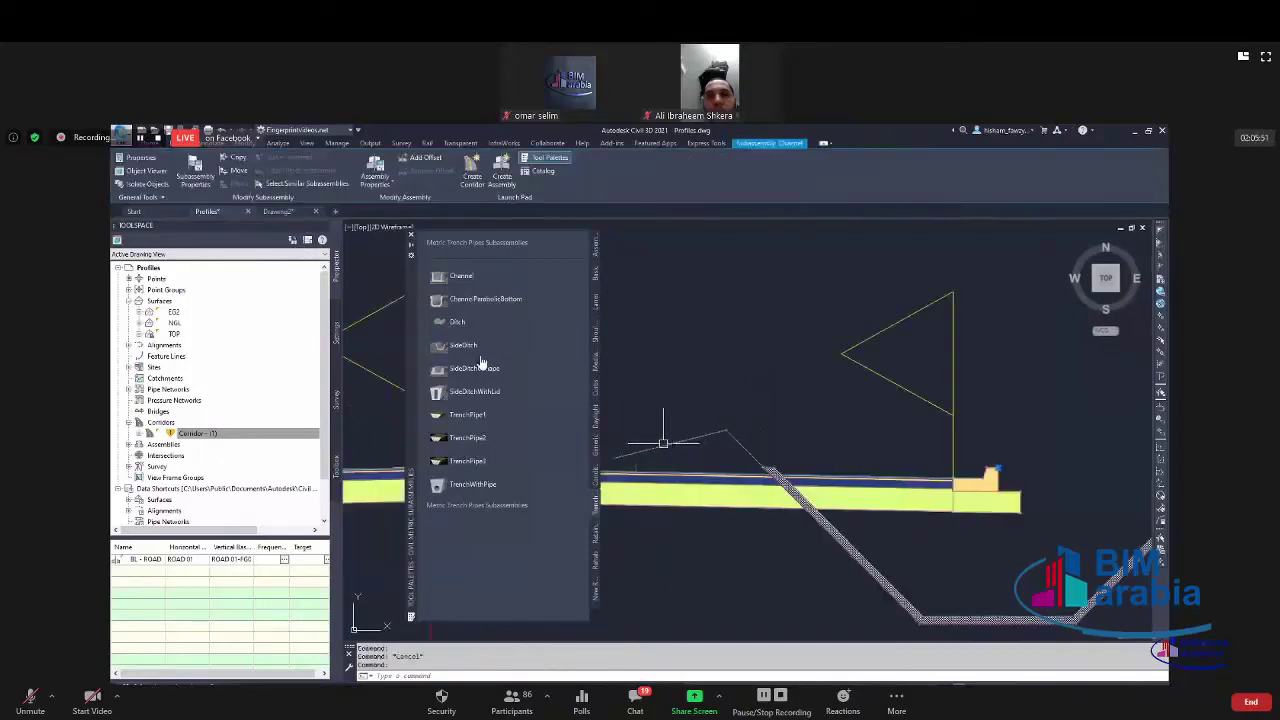
pyautogui.click(238, 171)
pyautogui.scroll(2, 706, 430)
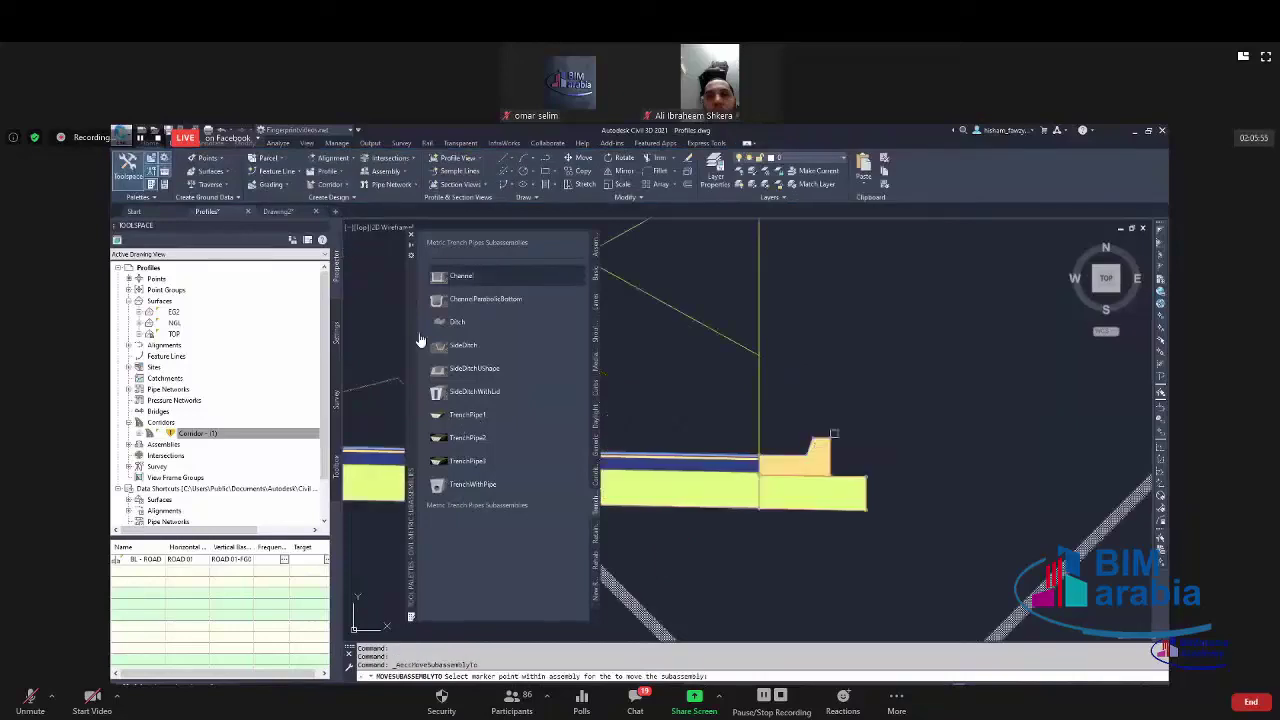
pyautogui.scroll(2, 838, 430)
pyautogui.press('Escape')
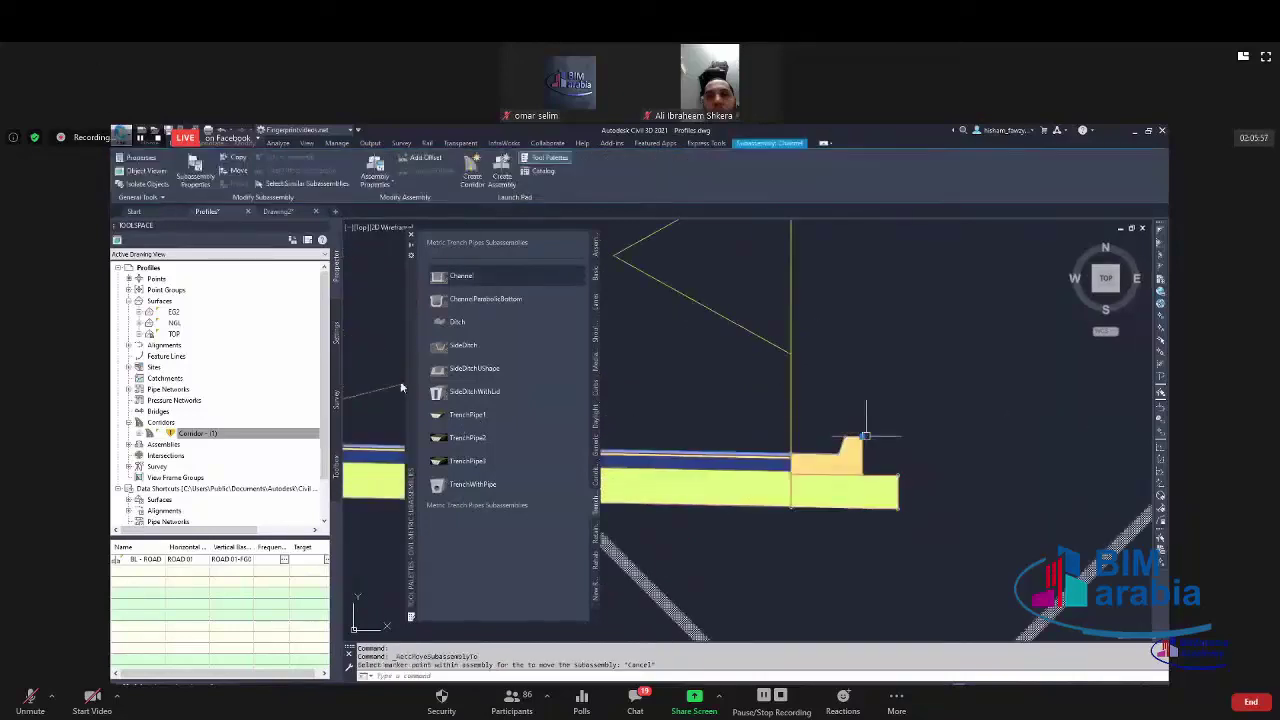
pyautogui.scroll(-2, 838, 425)
pyautogui.scroll(-3, 817, 425)
pyautogui.scroll(4, 800, 430)
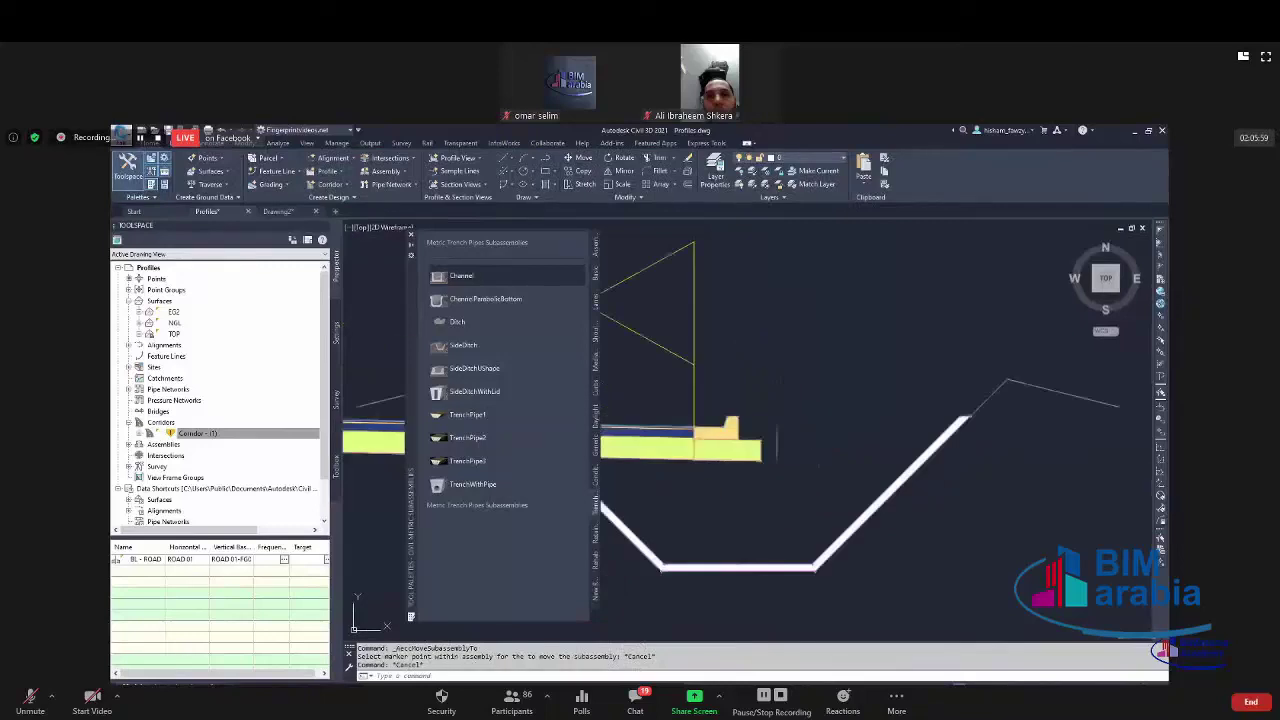
pyautogui.scroll(-2, 625, 461)
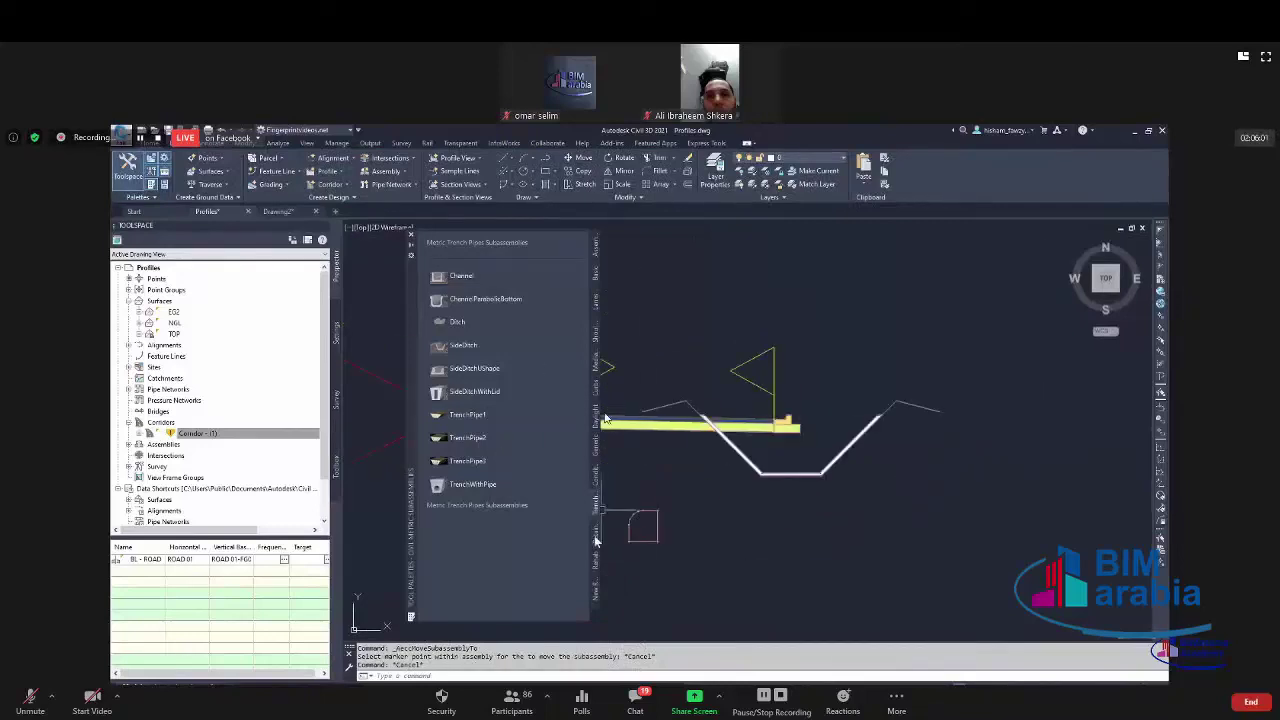
# Attach a LinkWidthAndSlope subassembly from the metric generic set, 5 m wide, to the outer top edge of the right curb.
pyautogui.click(596, 432)
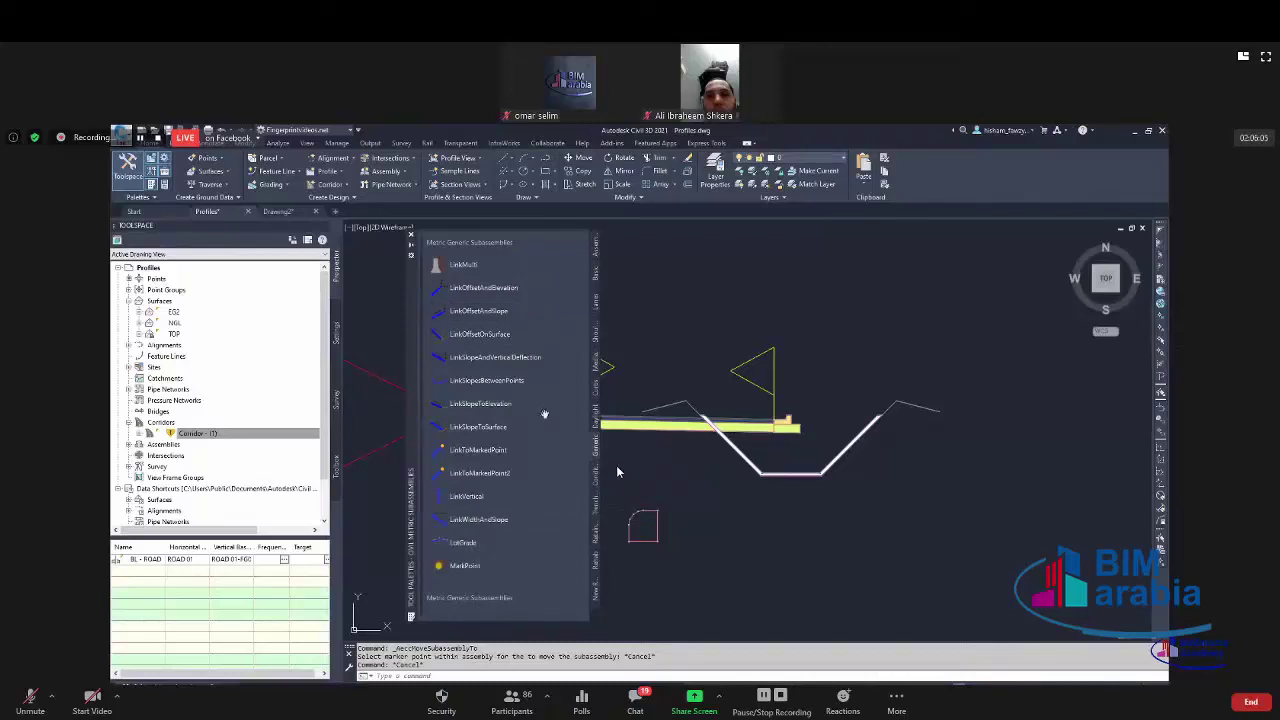
pyautogui.click(480, 520)
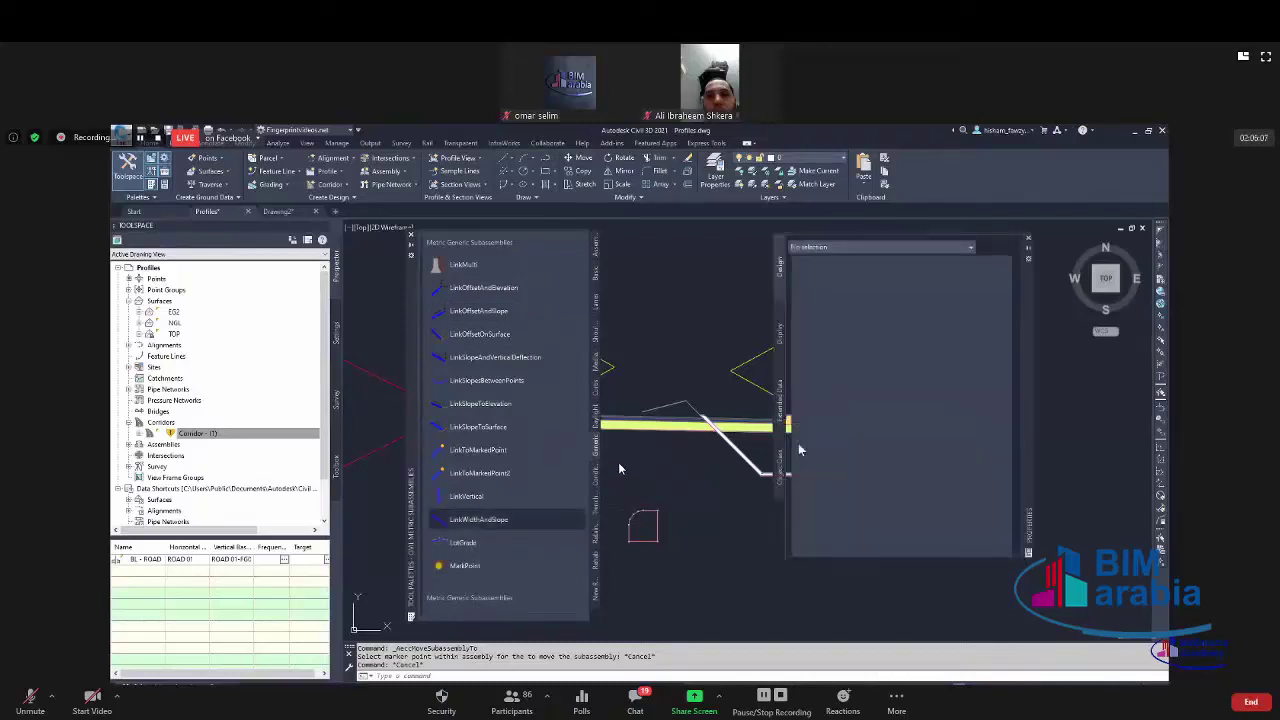
pyautogui.click(618, 462)
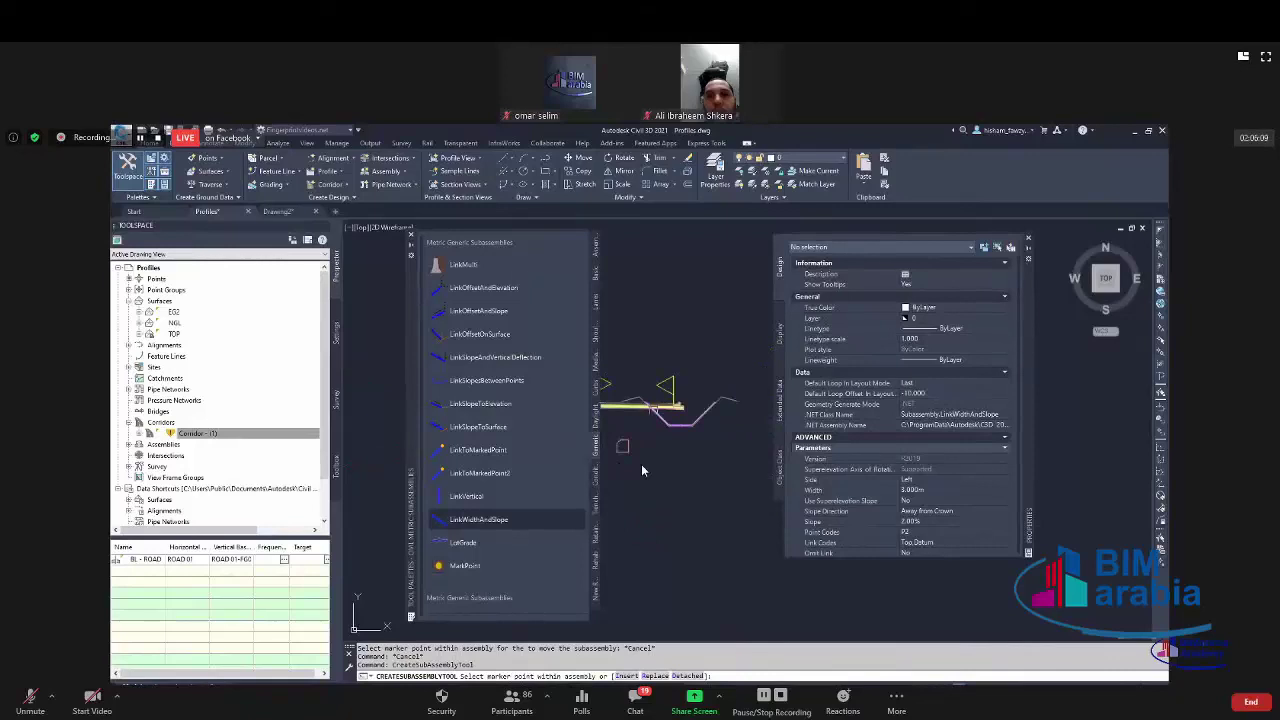
pyautogui.click(930, 490)
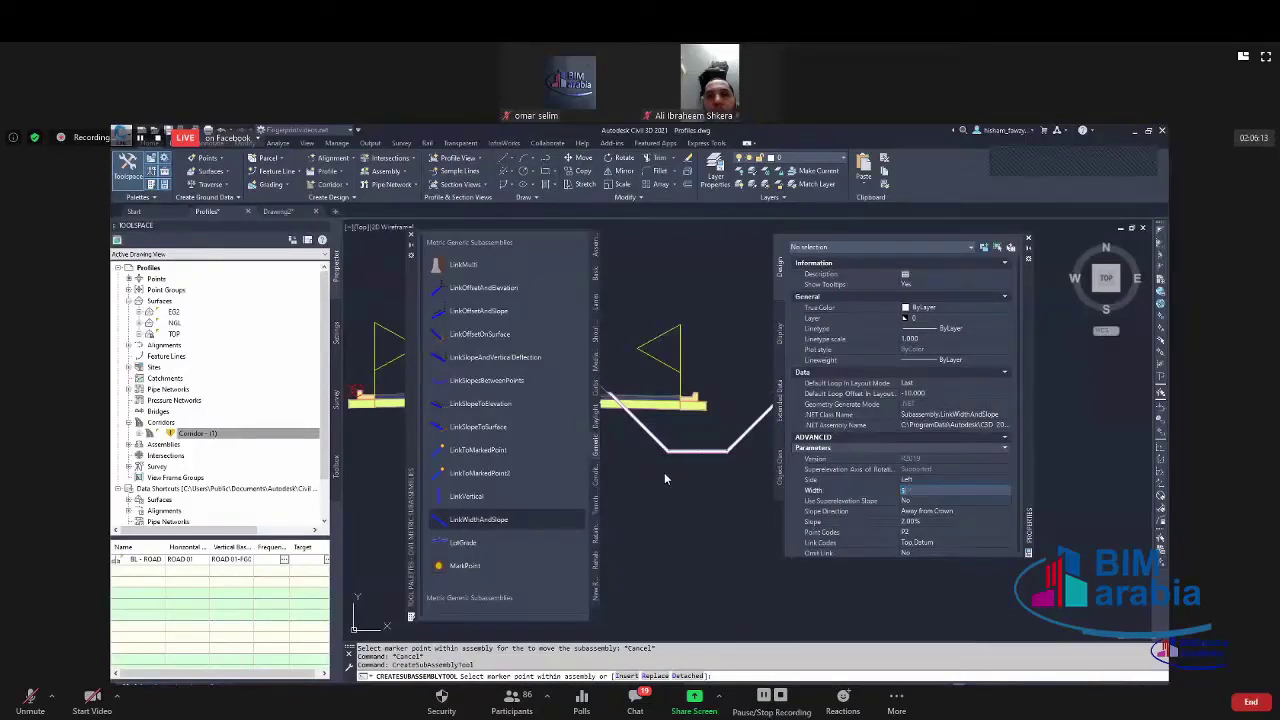
pyautogui.write('3')
pyautogui.press('Return')
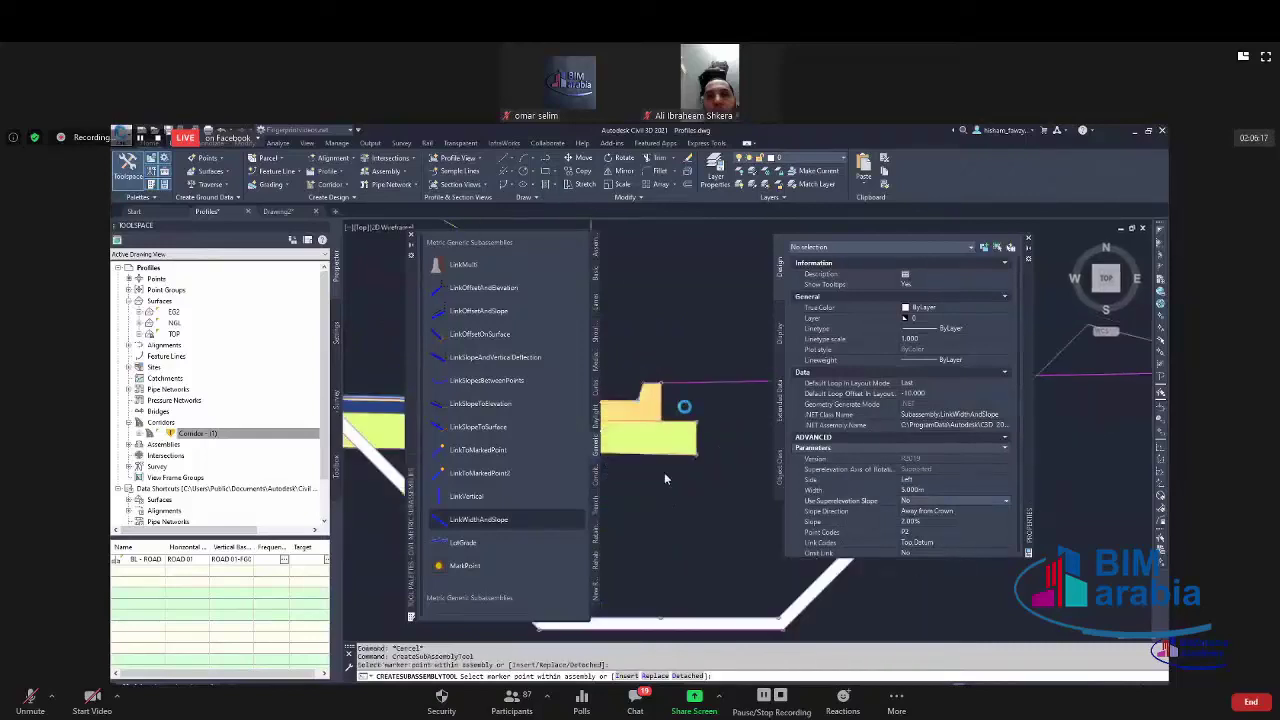
pyautogui.press('Escape')
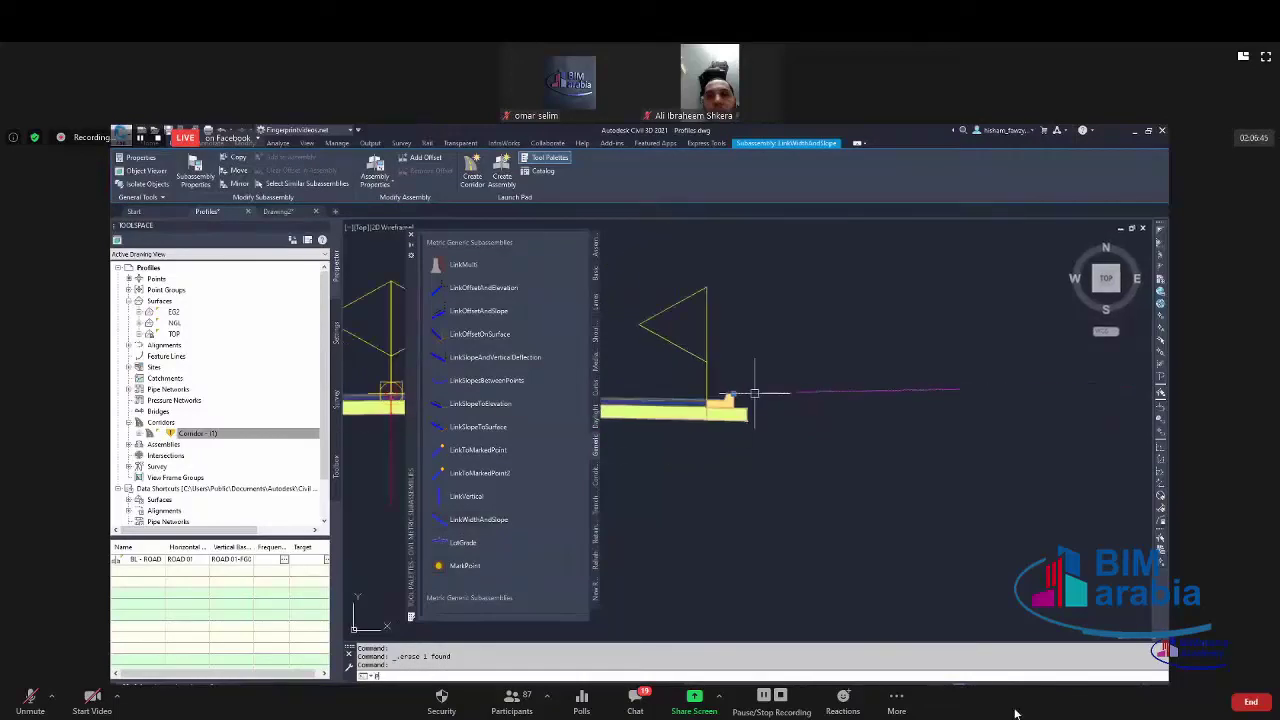
pyautogui.moveTo(771, 60)
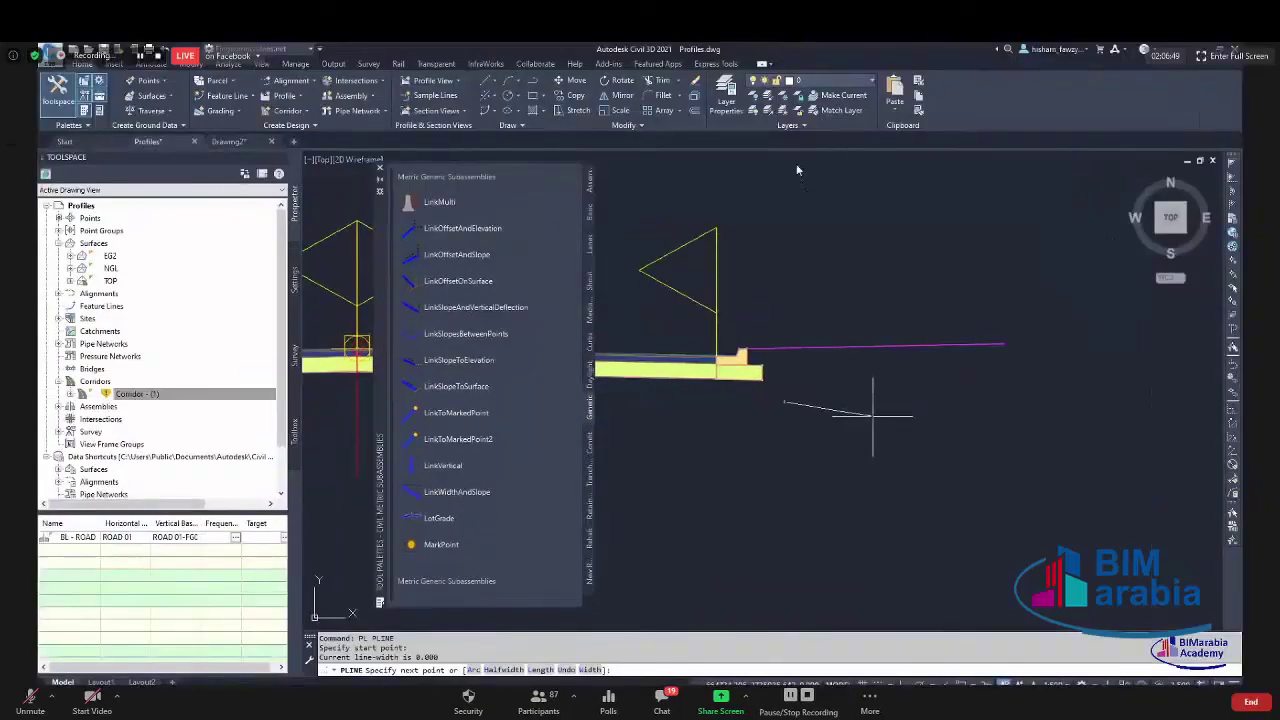
pyautogui.click(661, 700)
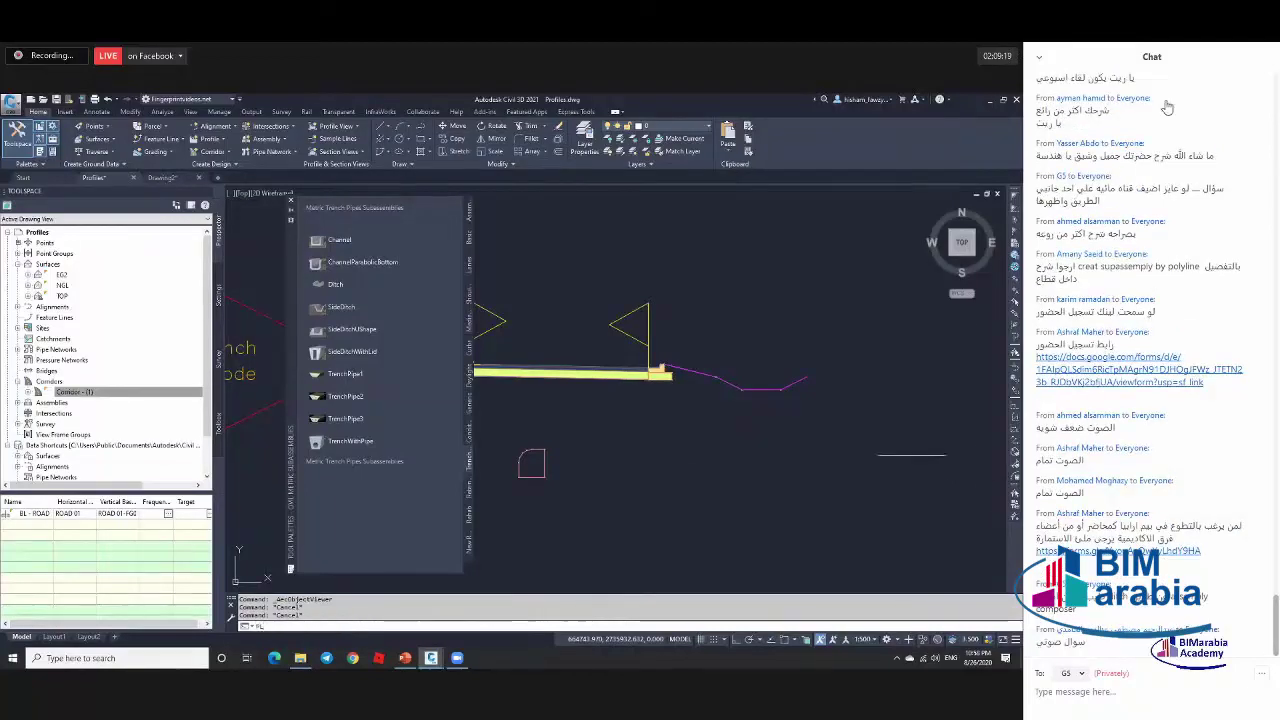
# Sketch a thin, gently sloping pavement layer outline with a slanted outer end as a polyline below the road assembly.
pyautogui.press('Return')
pyautogui.click(623, 461)
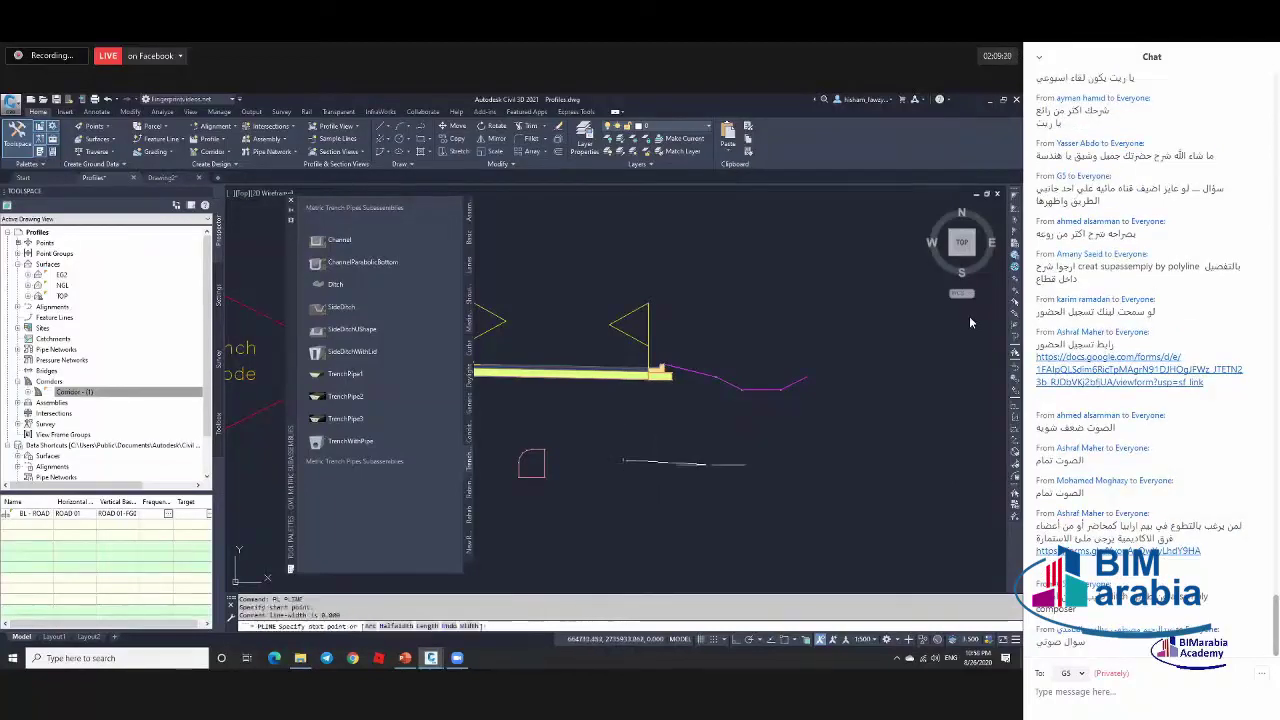
pyautogui.scroll(2, 778, 465)
pyautogui.click(788, 480)
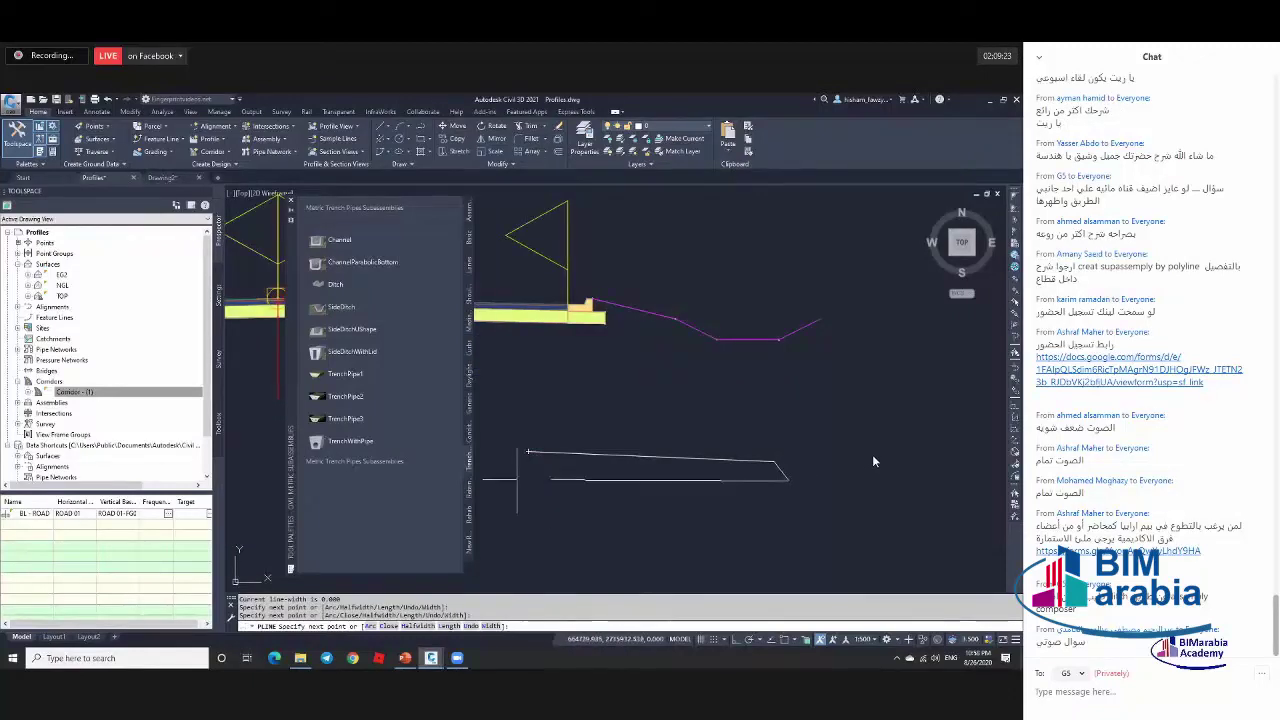
pyautogui.click(527, 481)
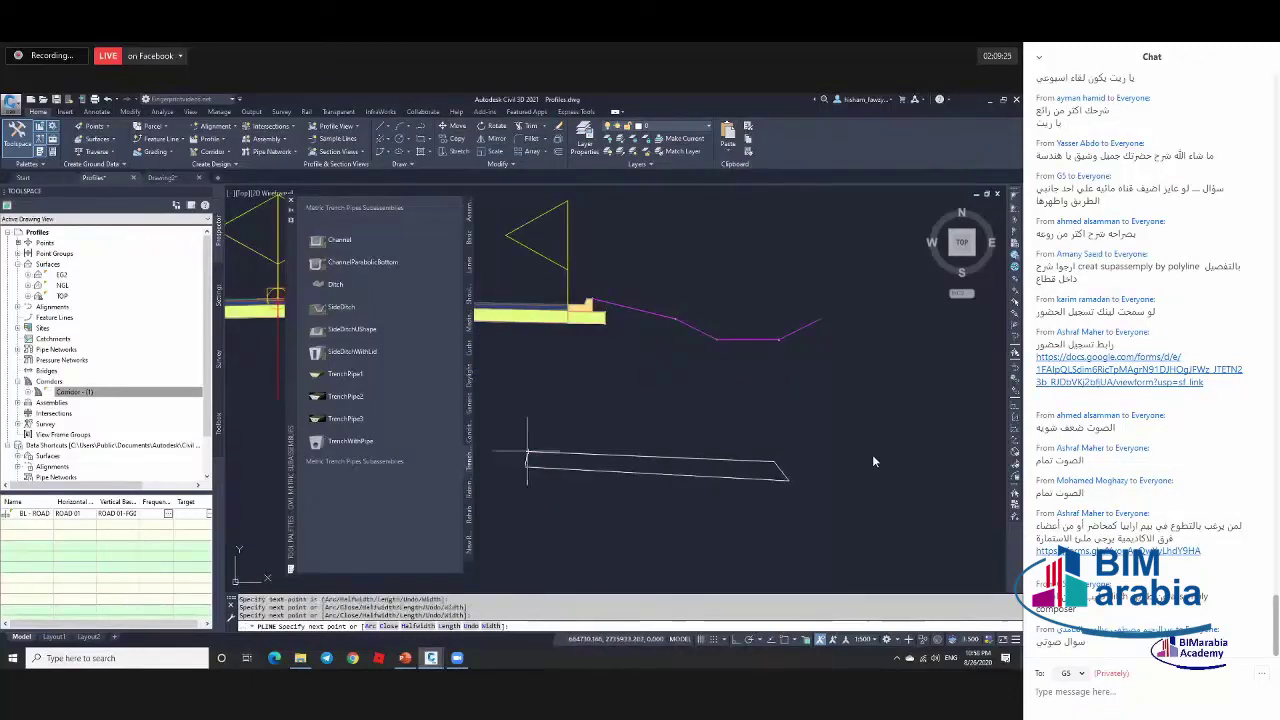
pyautogui.press('Escape')
# Draw a polyline from the outline's upper outer corner, running nearly level as a shoulder and descending as a side slope.
pyautogui.scroll(2, 808, 471)
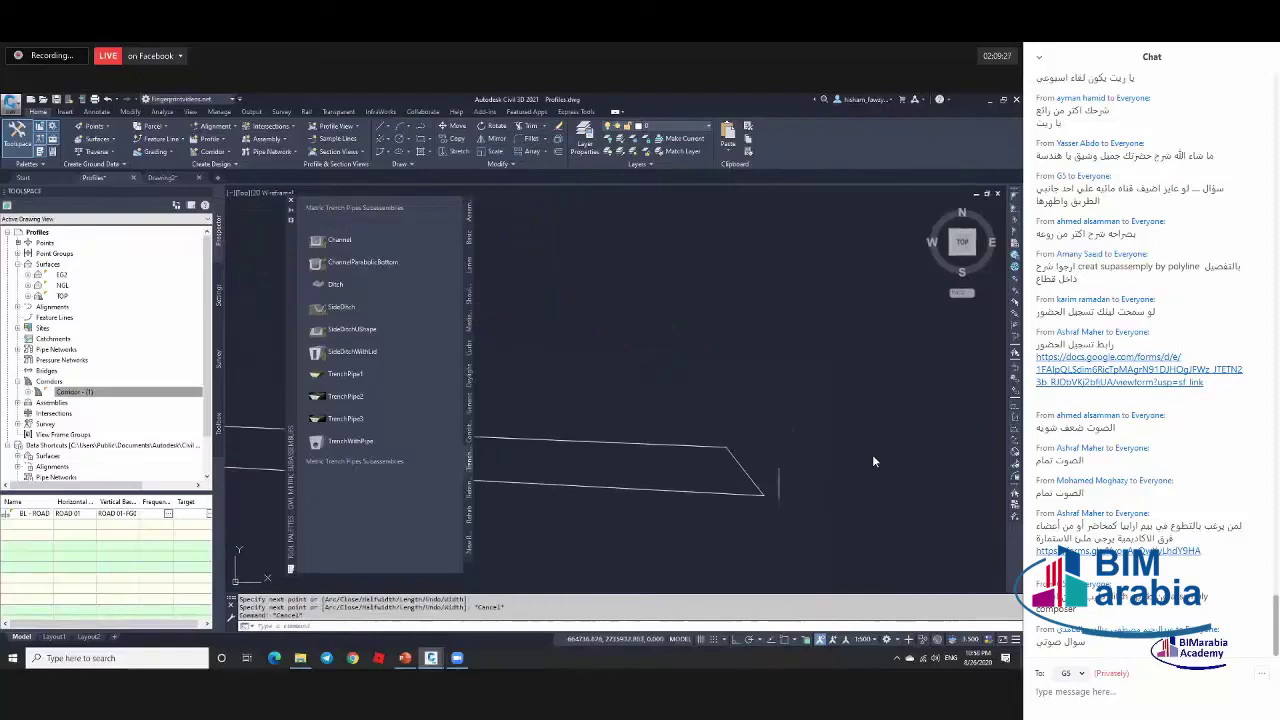
pyautogui.write('pl')
pyautogui.press('Return')
pyautogui.click(727, 446)
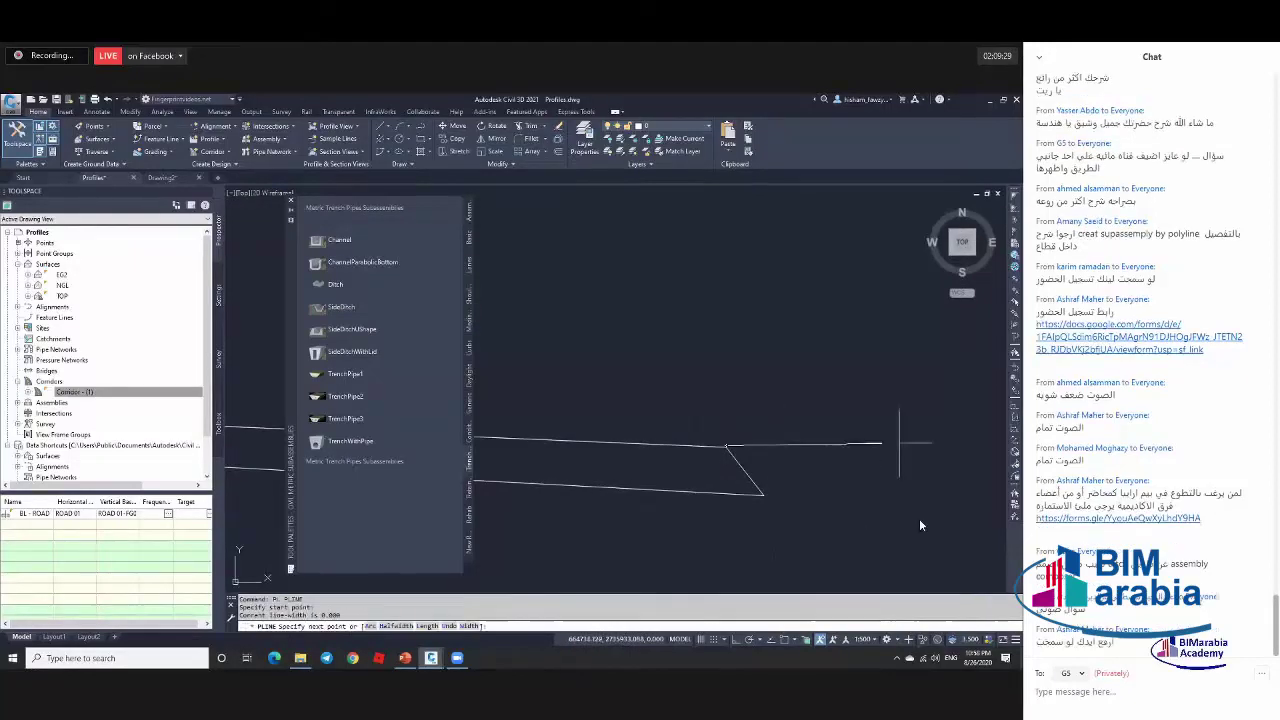
pyautogui.click(899, 443)
pyautogui.press('Escape')
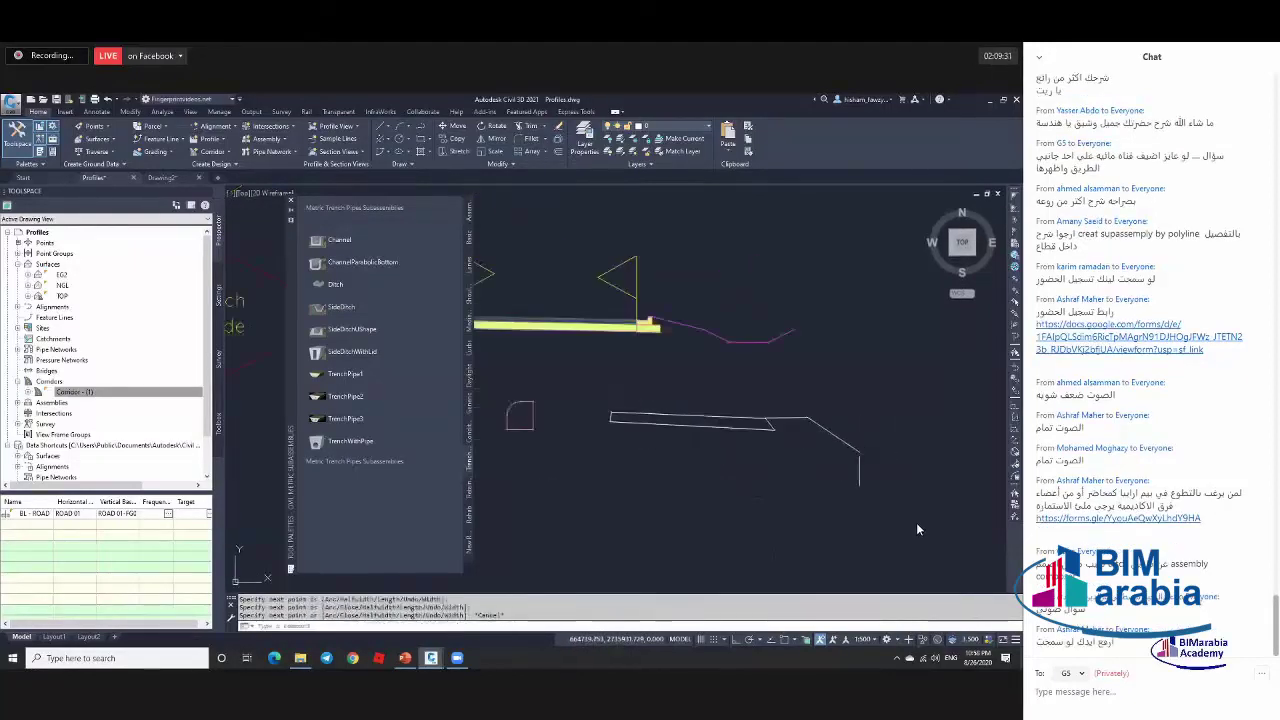
# Draw a nearly horizontal base polyline under the sketched pavement layer at the foot of the side slope.
pyautogui.write('pl')
pyautogui.press('Return')
pyautogui.click(872, 452)
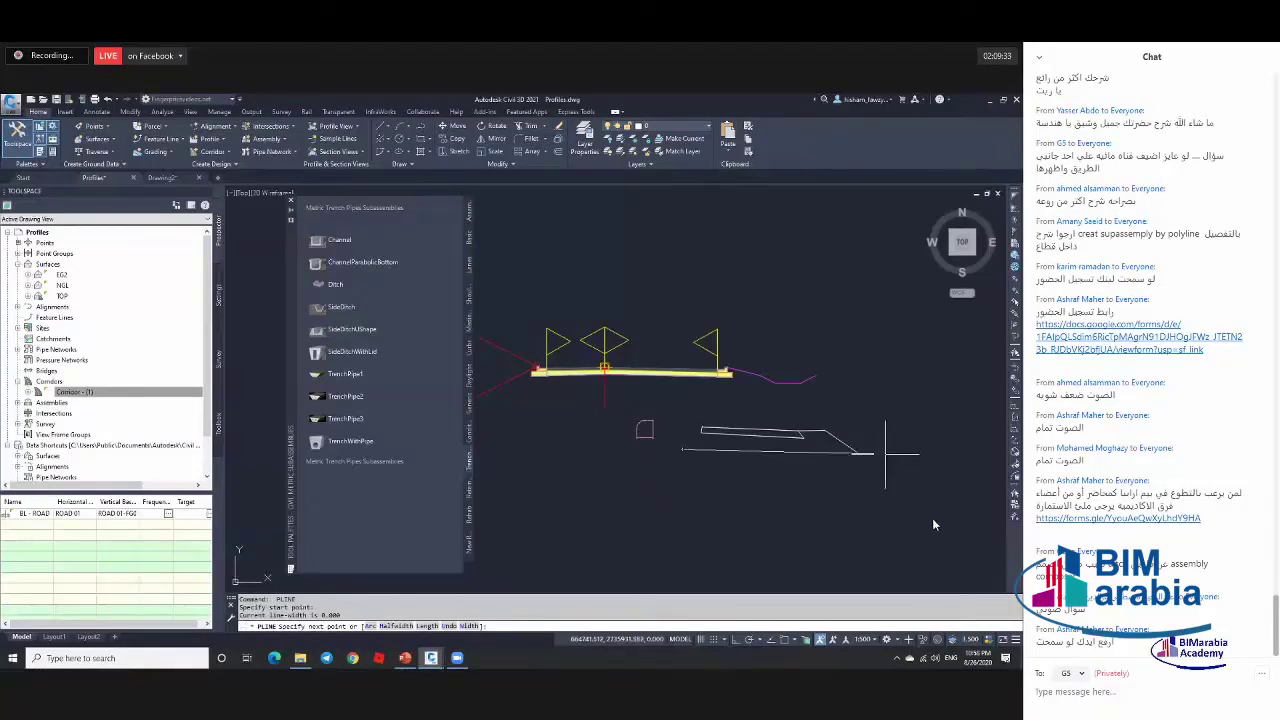
pyautogui.click(885, 453)
pyautogui.press('Escape')
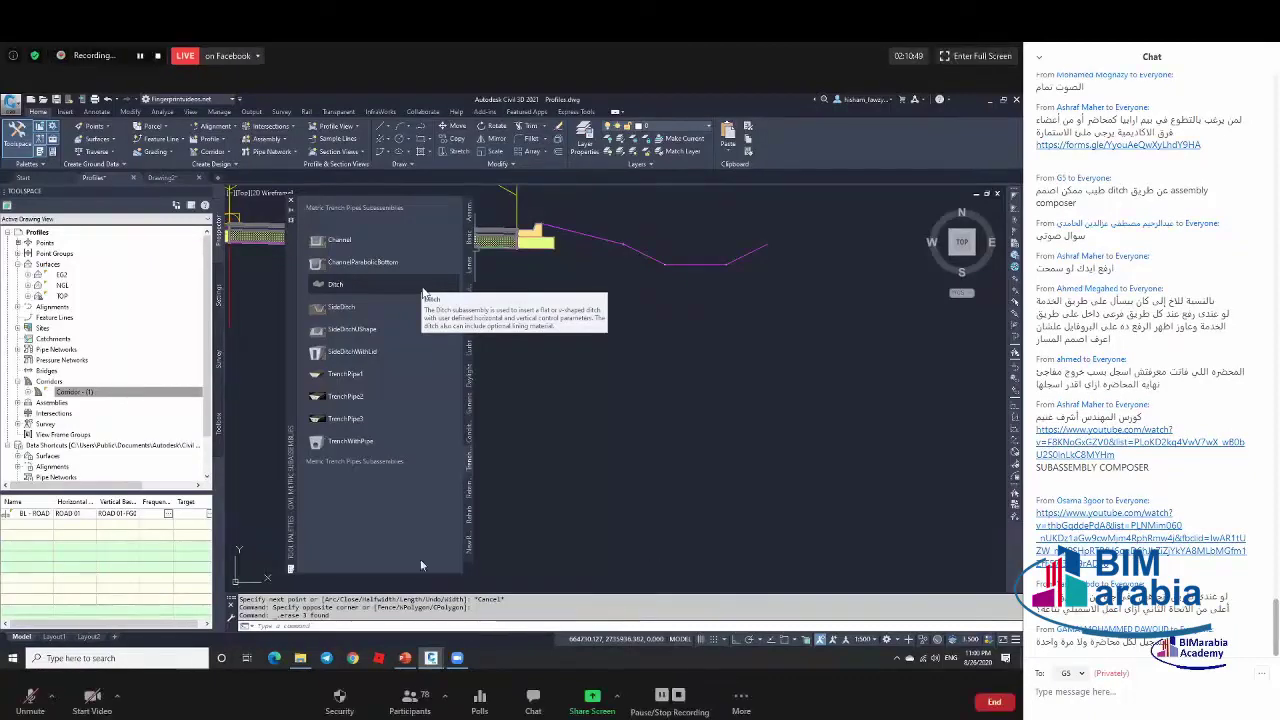
# Close the subassembly tool palettes and bring the whole road assembly into view.
pyautogui.click(533, 700)
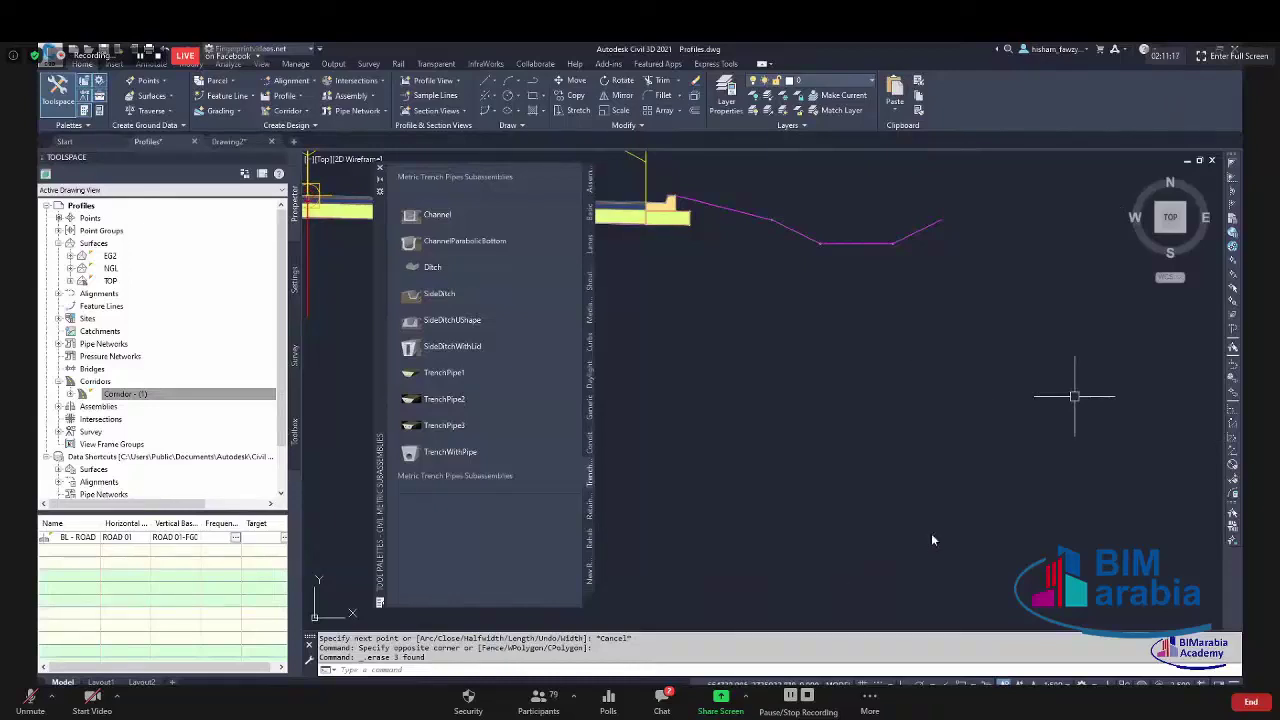
pyautogui.click(380, 190)
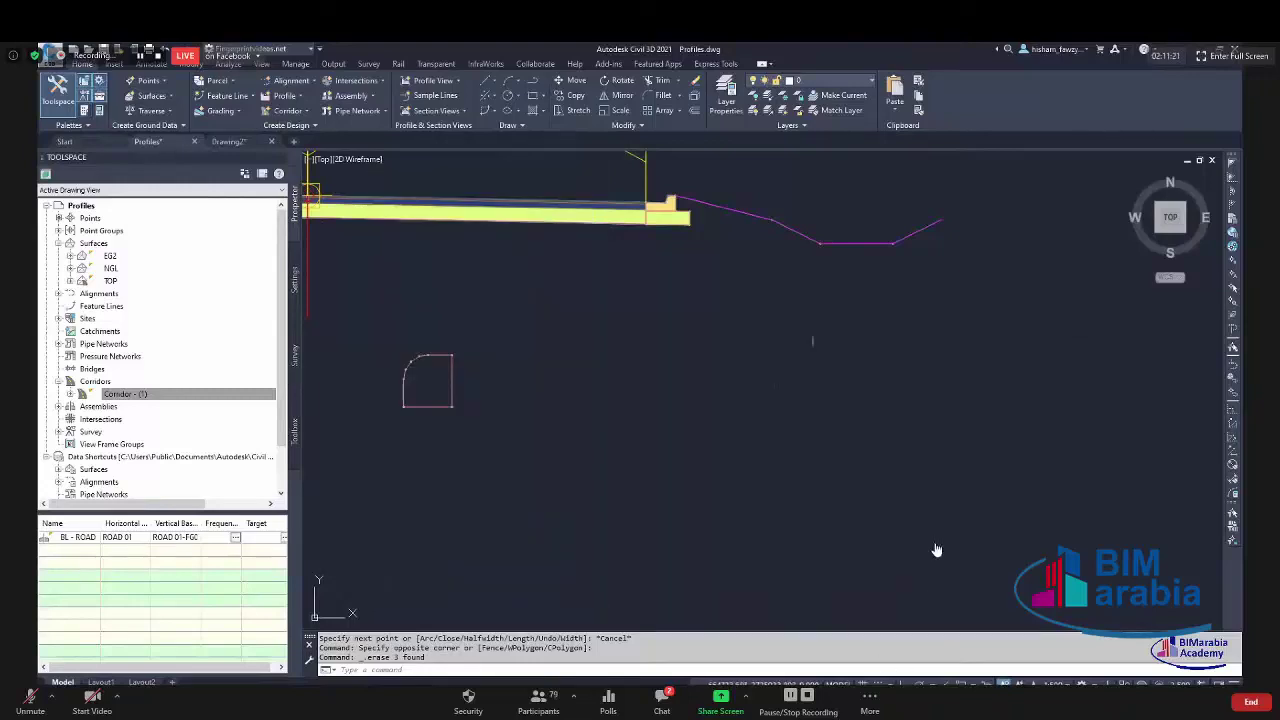
pyautogui.scroll(-2, 790, 333)
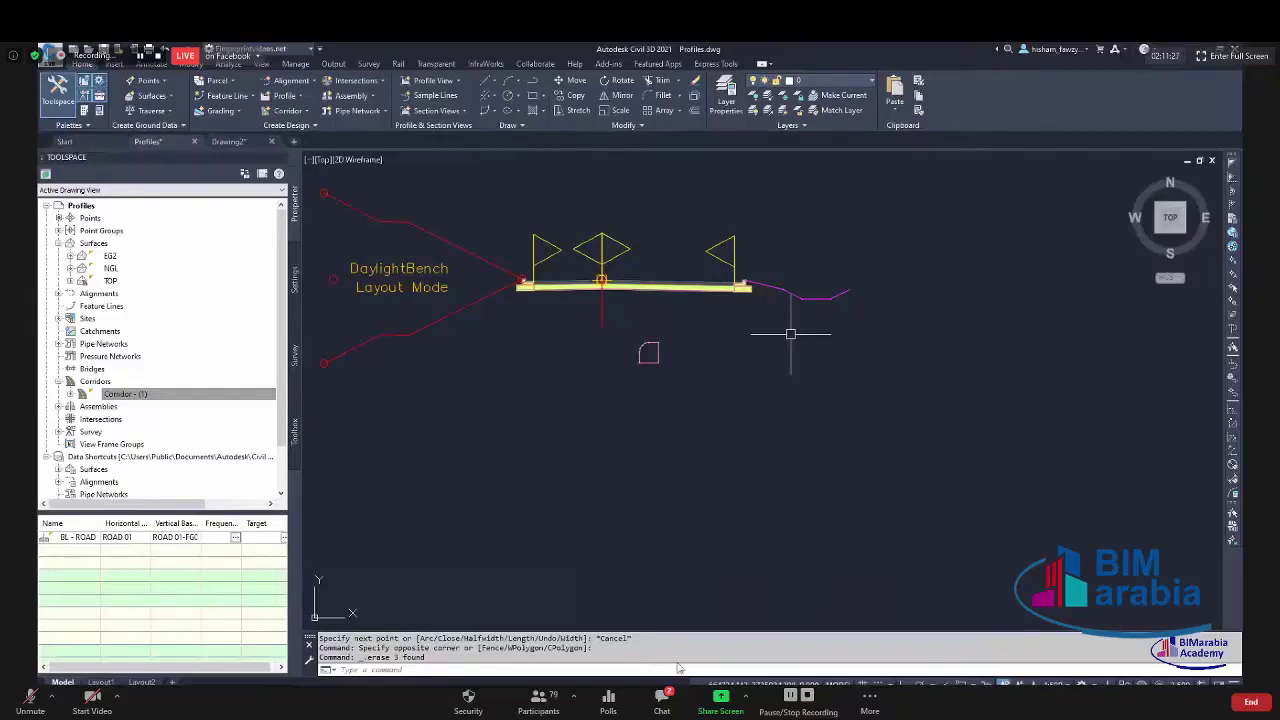
pyautogui.click(661, 702)
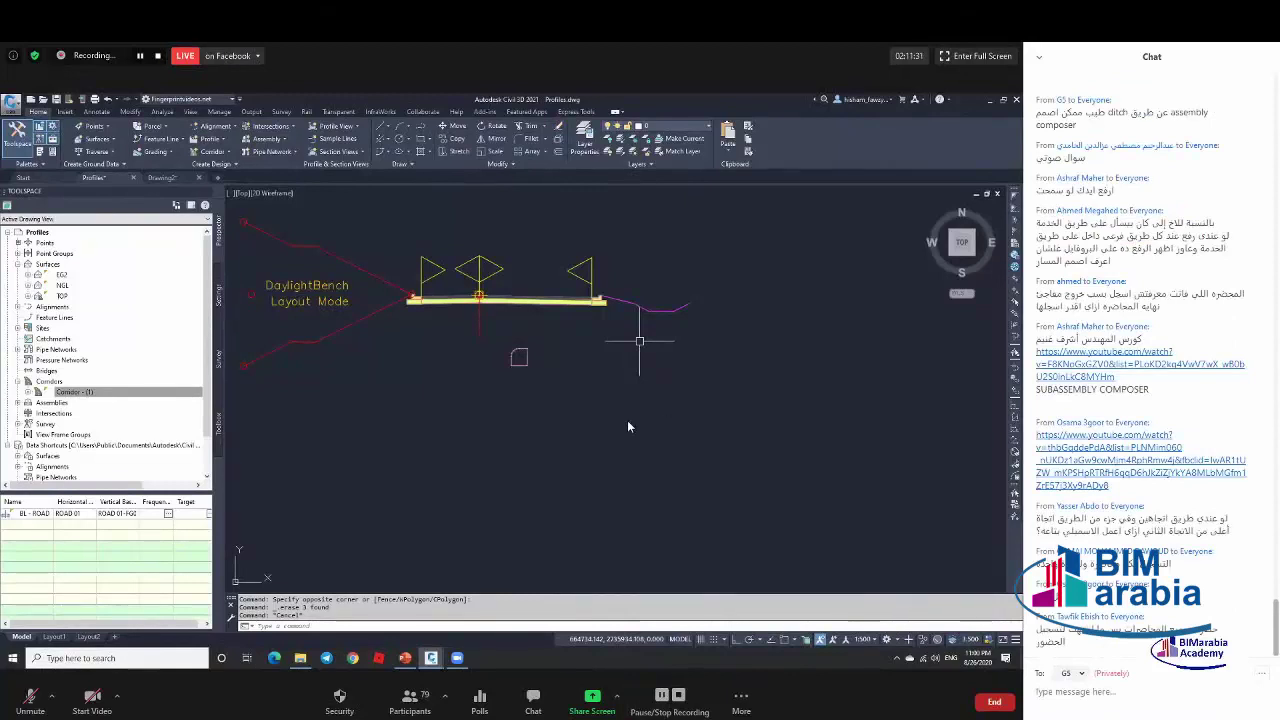
pyautogui.click(410, 700)
pyautogui.scroll(3, 1130, 222)
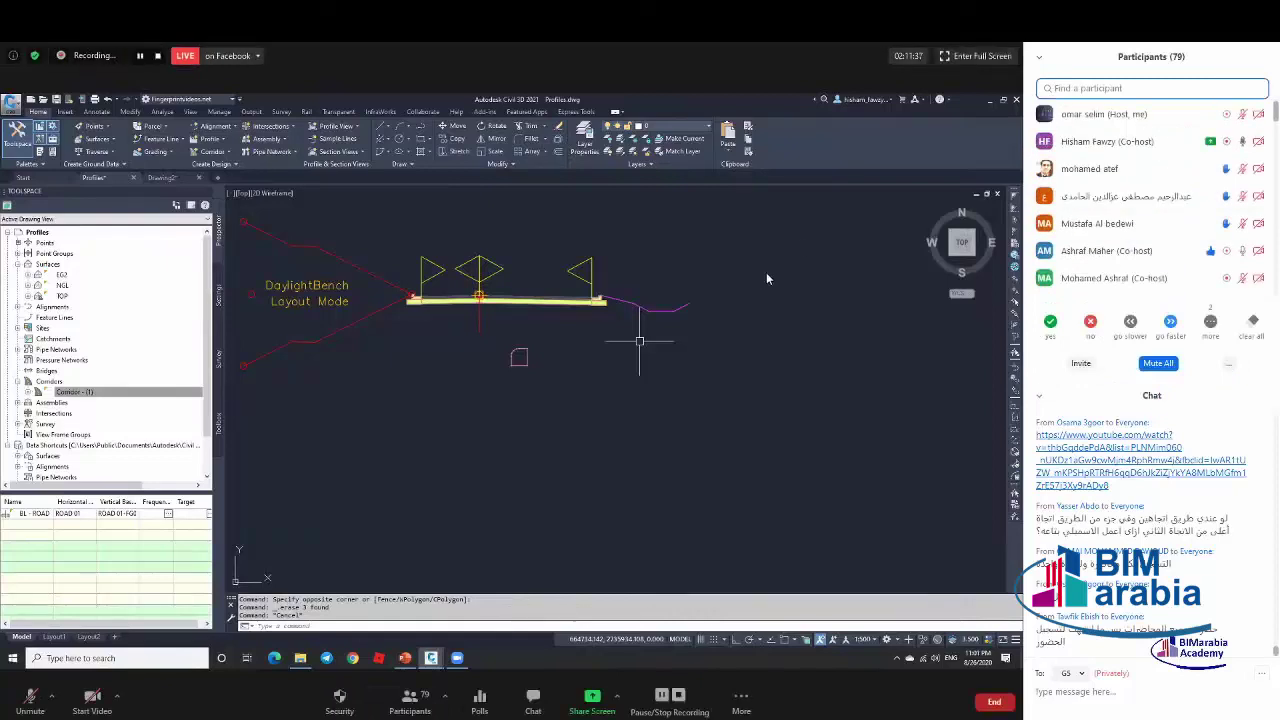
pyautogui.moveTo(1107, 190)
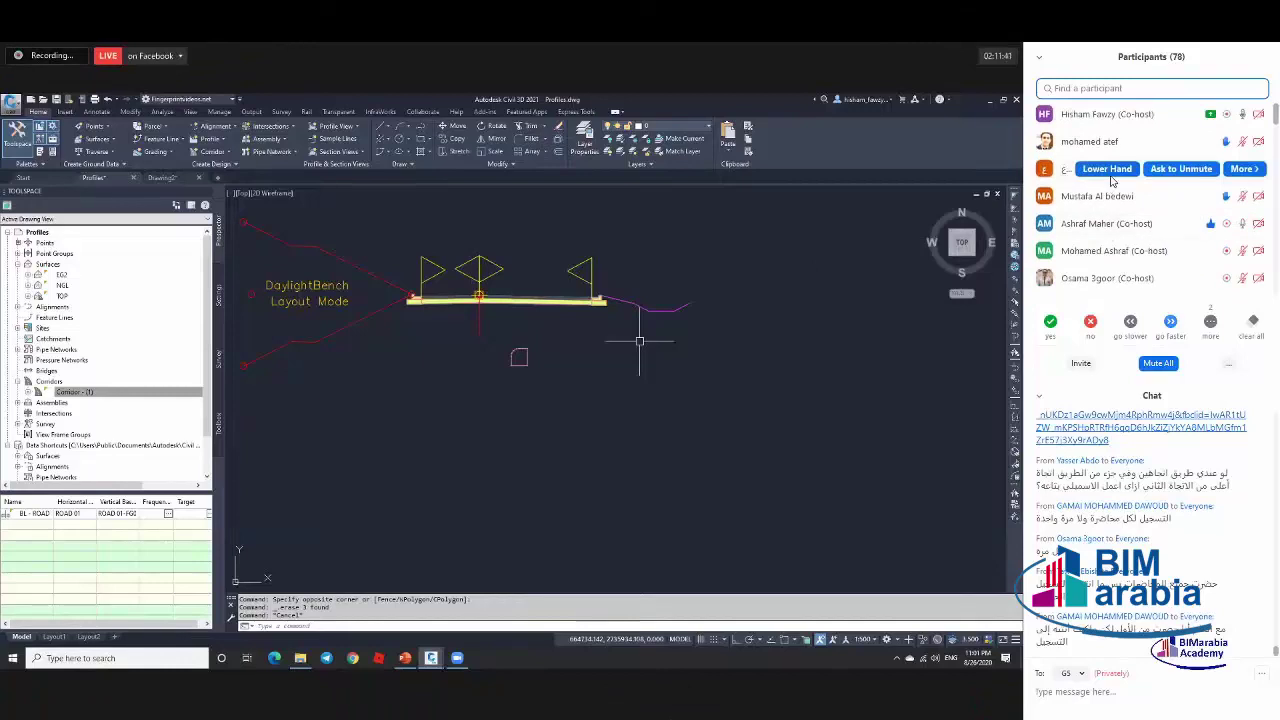
pyautogui.scroll(-3, 1112, 180)
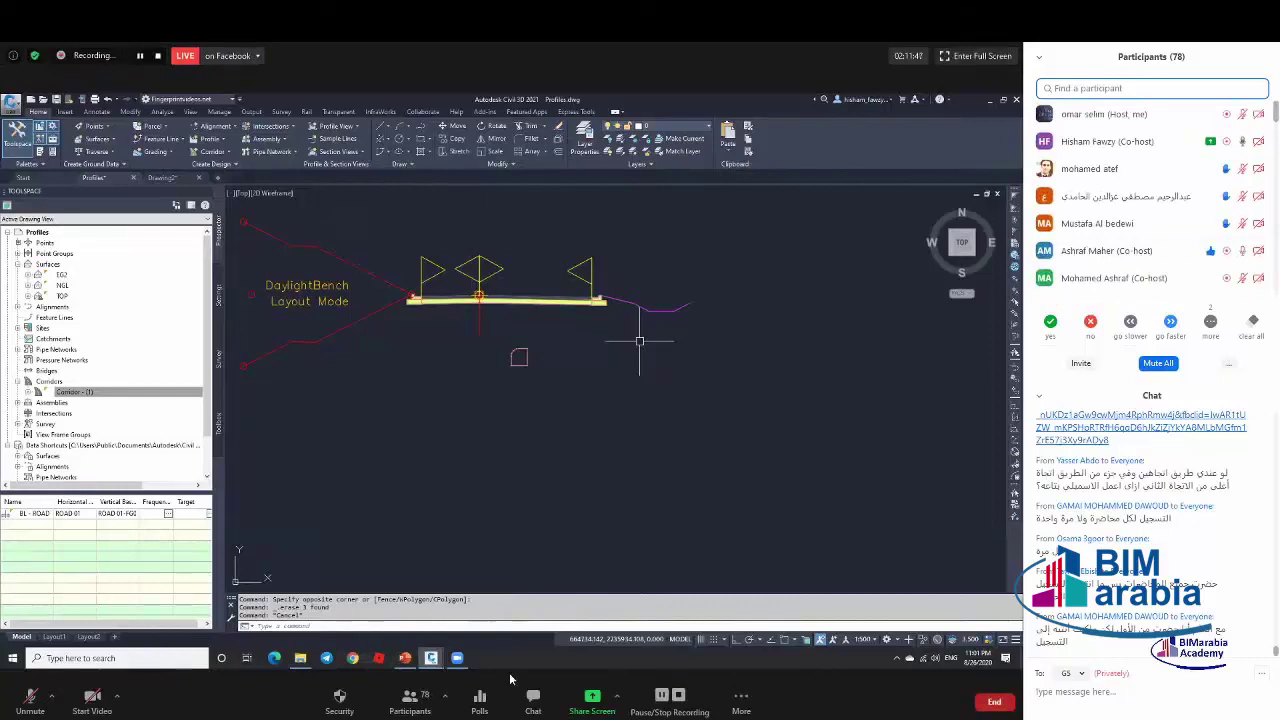
pyautogui.click(533, 697)
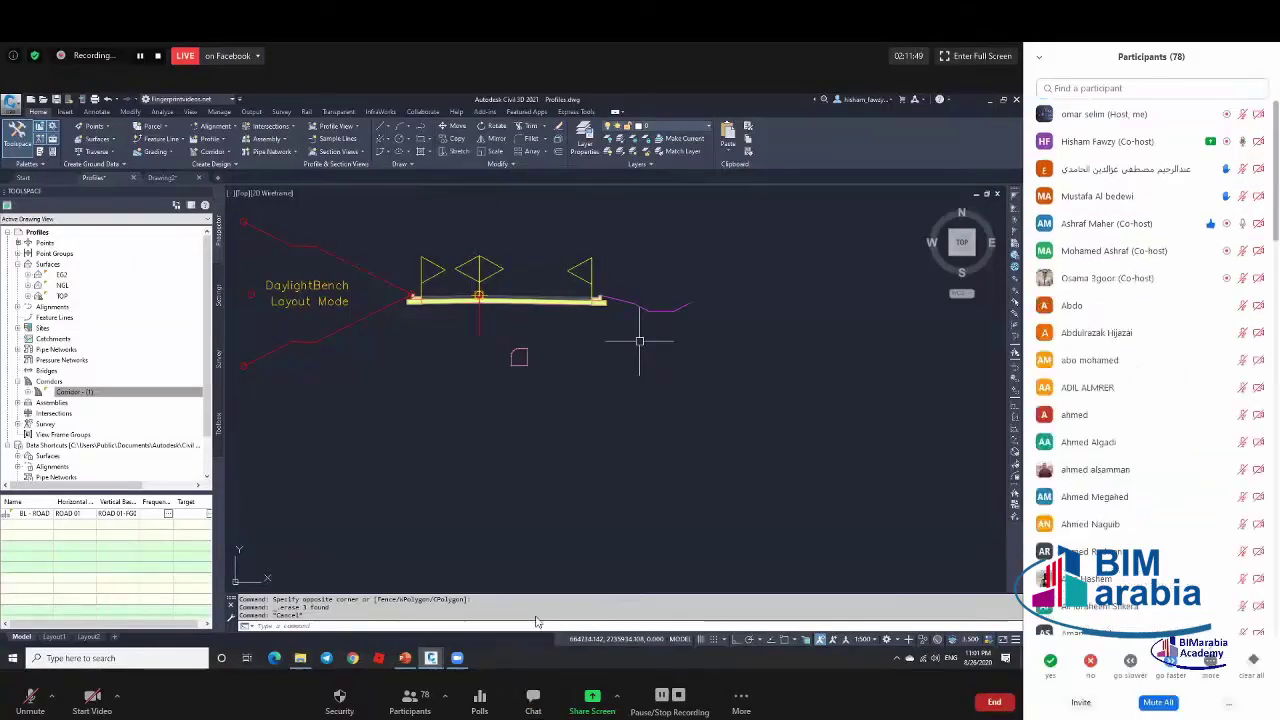
pyautogui.click(425, 697)
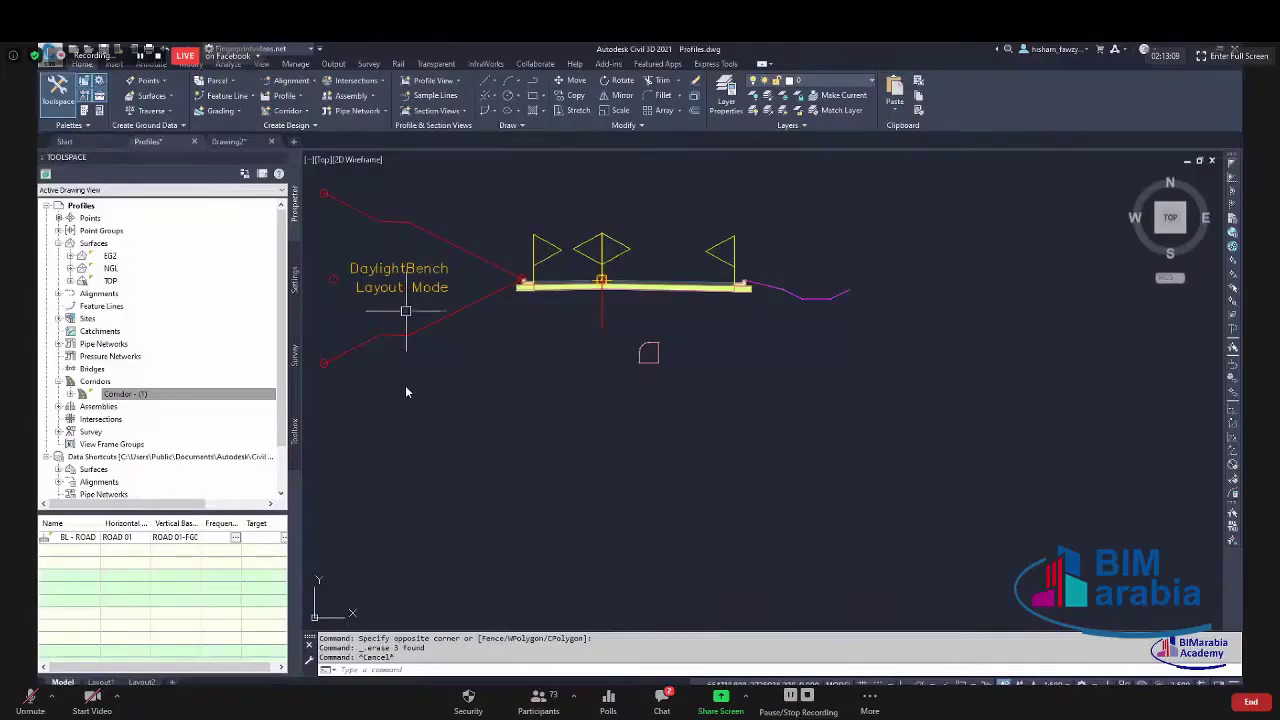
# Open the help page of the DaylightBench subassembly from the metric daylight set of the tool palettes.
pyautogui.hotkey('ctrl', '3')
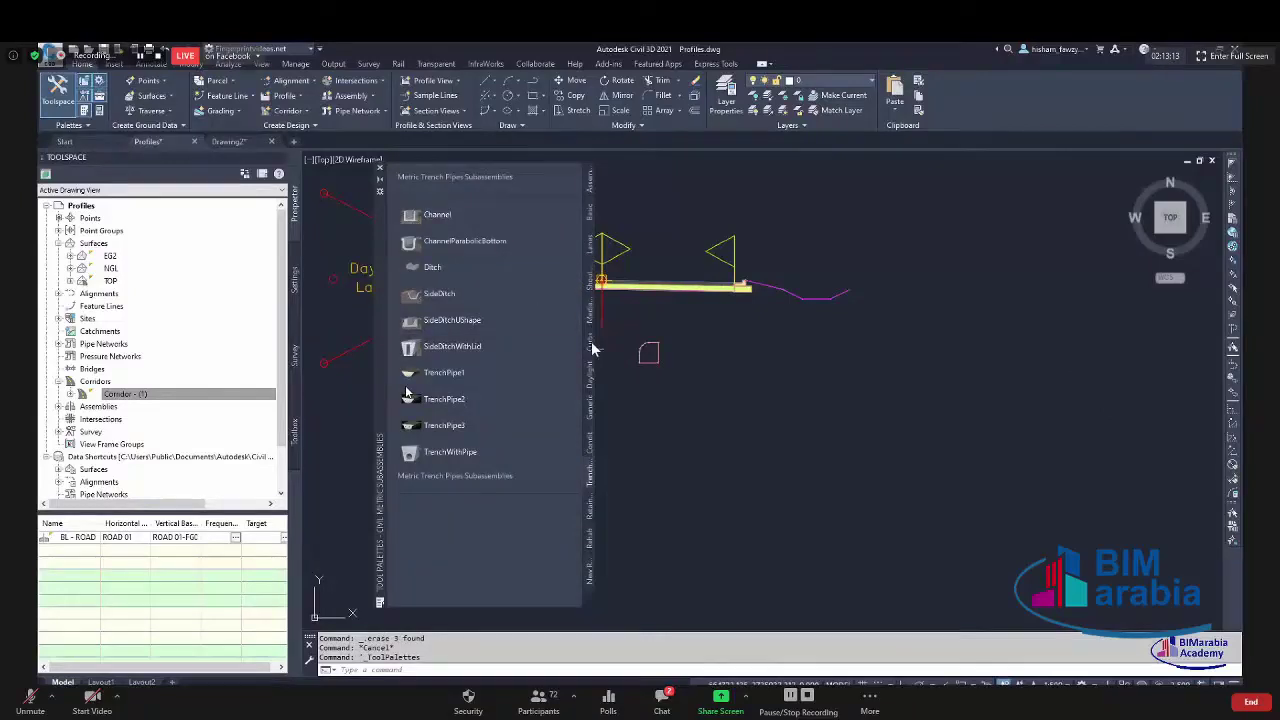
pyautogui.click(591, 376)
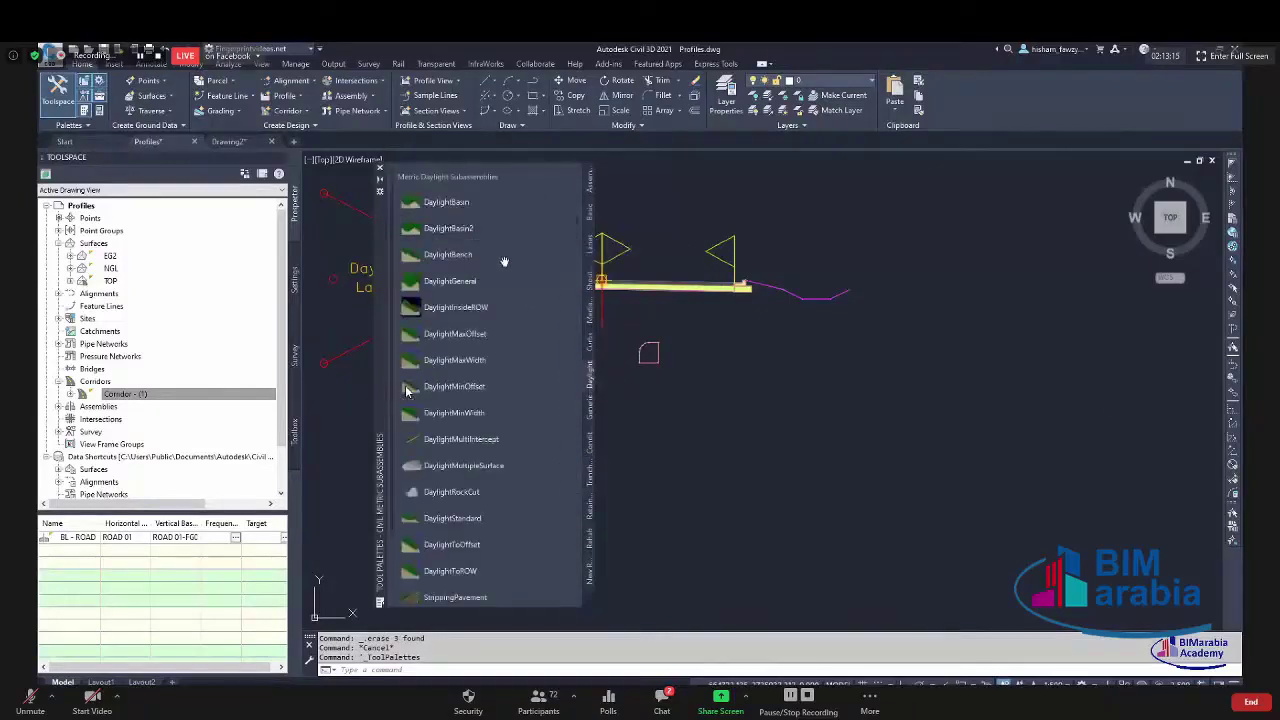
pyautogui.rightClick(504, 262)
pyautogui.click(500, 256)
pyautogui.rightClick(498, 255)
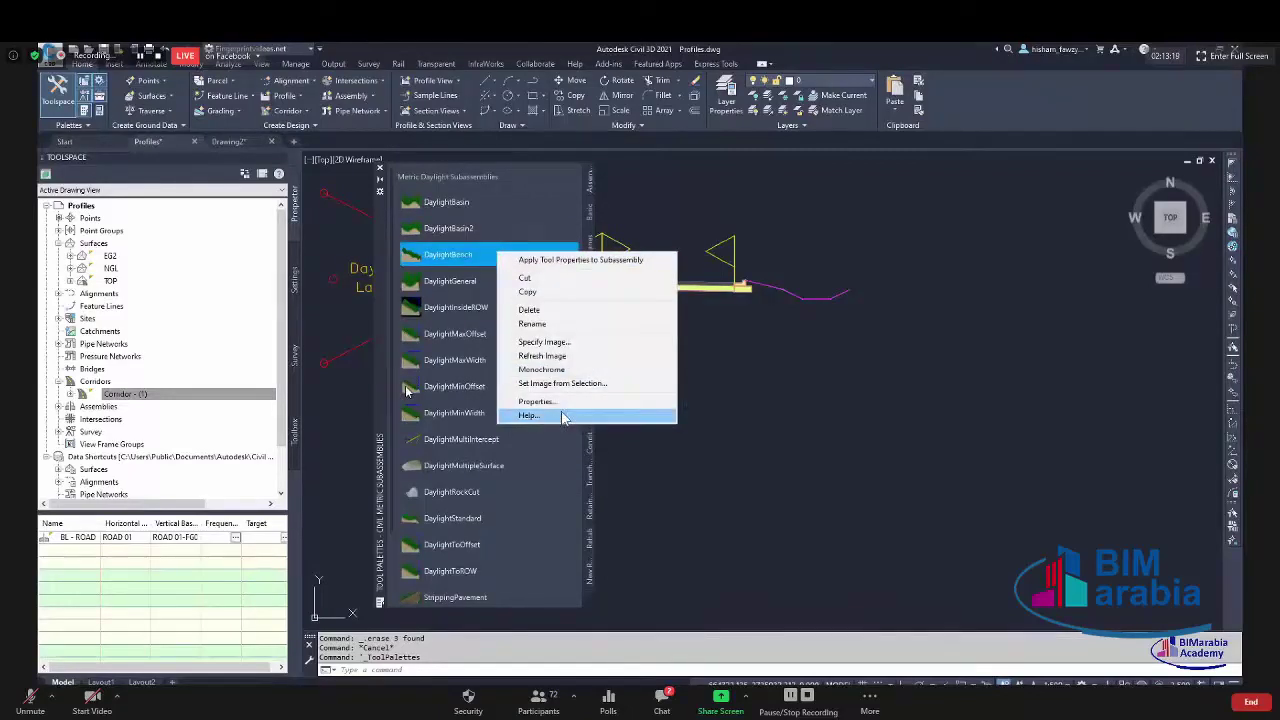
pyautogui.click(528, 415)
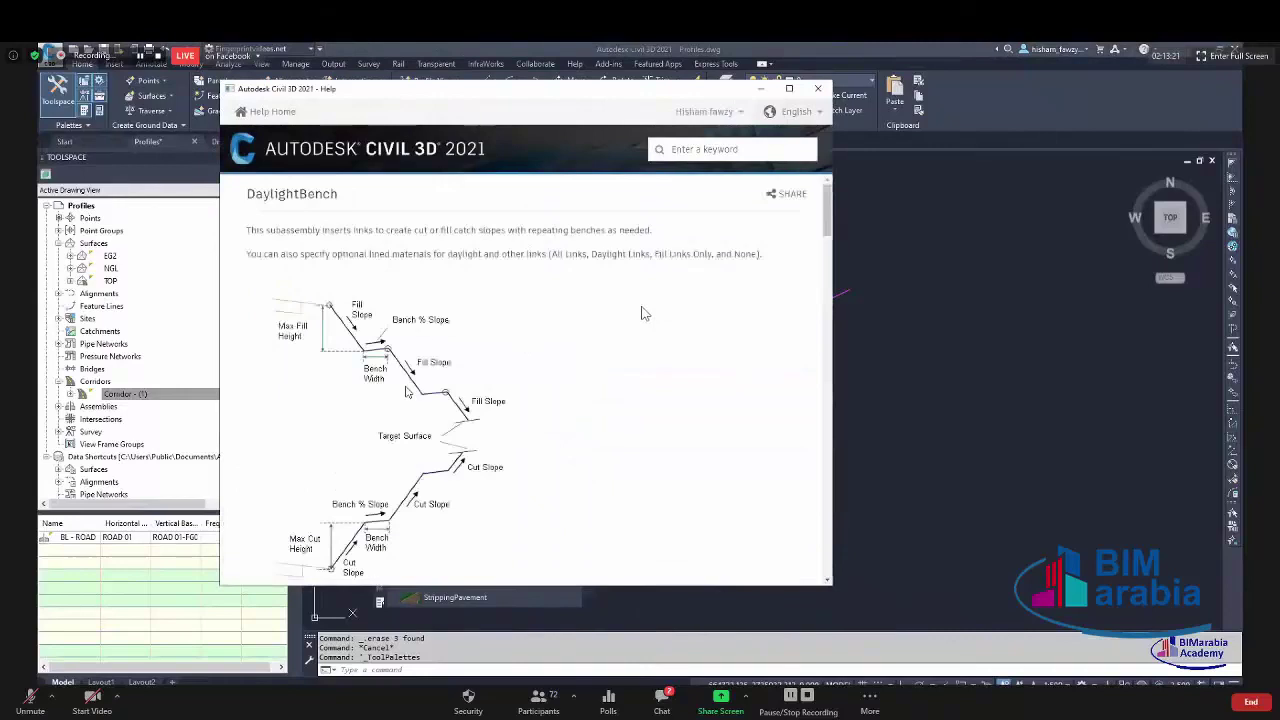
# Review the DaylightBench parameters, behavior and cut and fill diagram, and close the help page and the tool palettes.
pyautogui.scroll(-3, 643, 313)
pyautogui.scroll(-20, 643, 313)
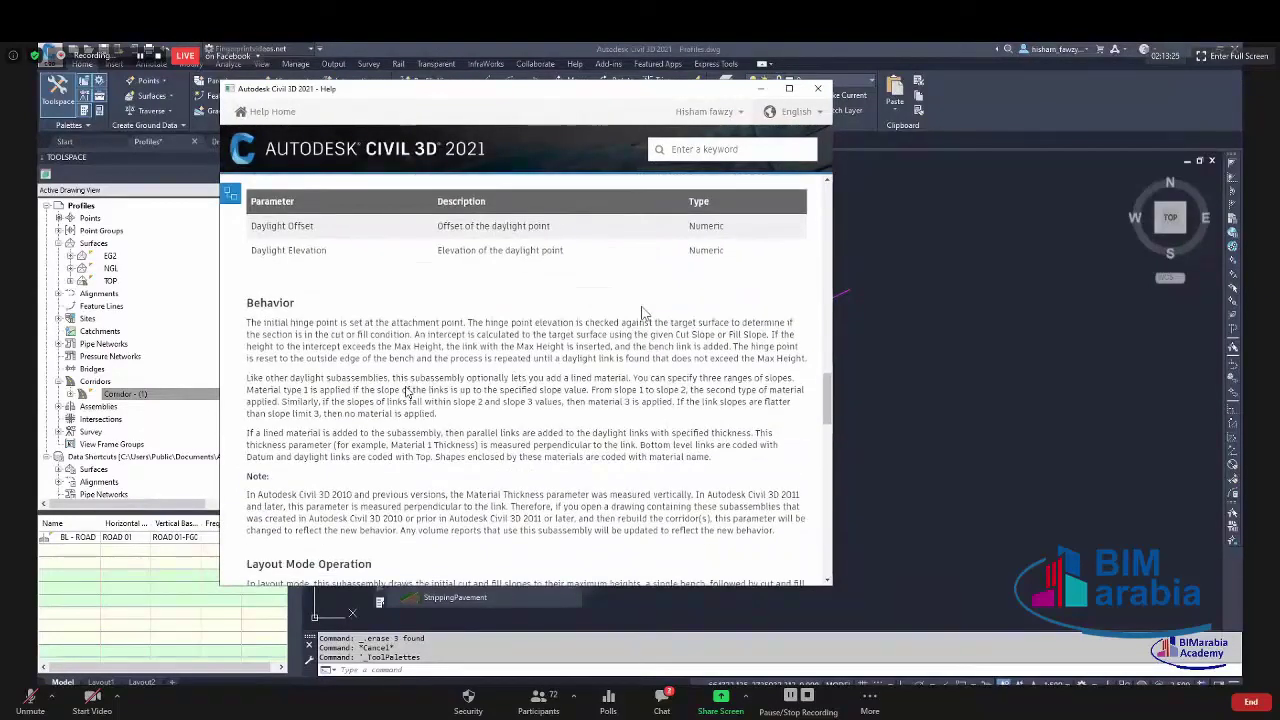
pyautogui.scroll(10, 643, 313)
pyautogui.scroll(8, 643, 313)
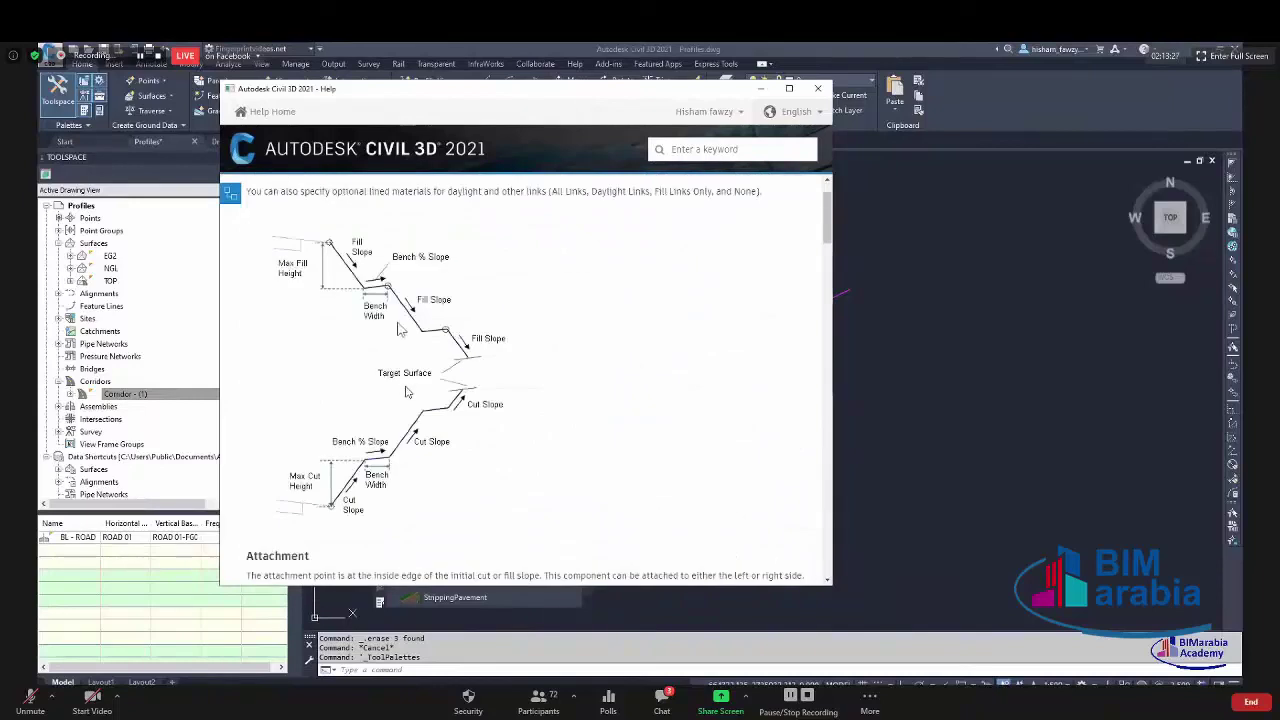
pyautogui.click(818, 88)
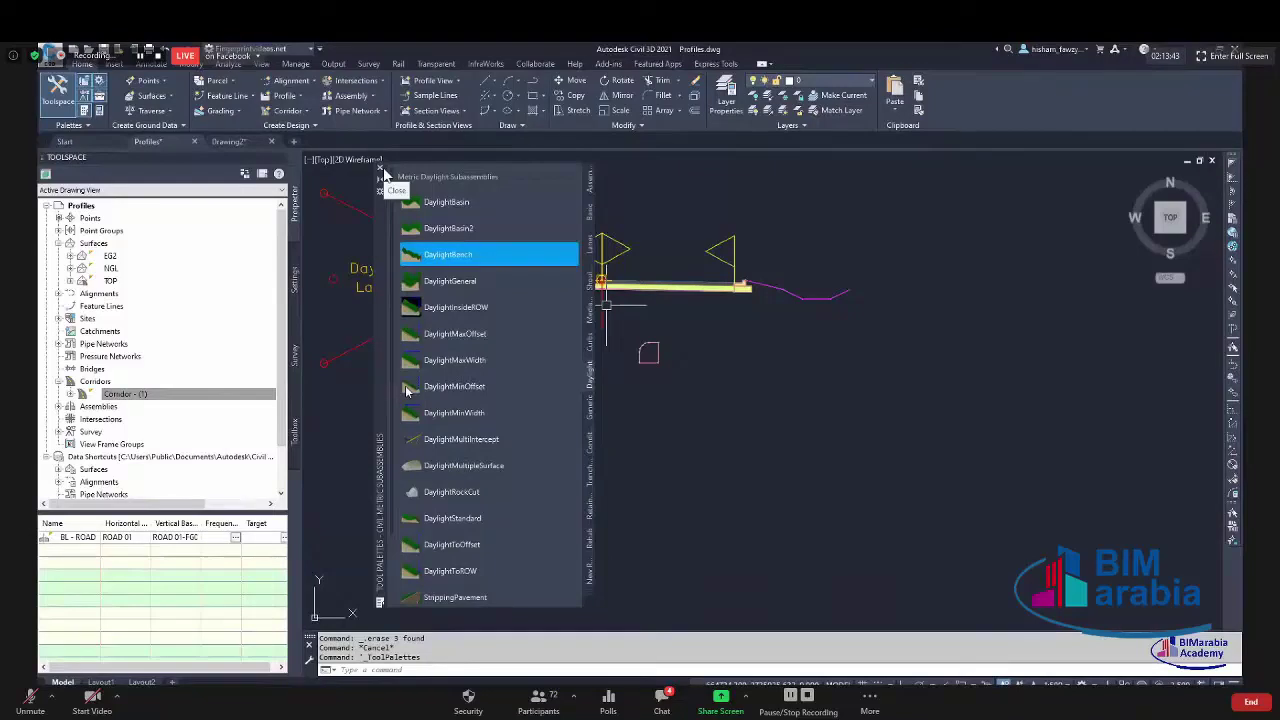
pyautogui.click(381, 169)
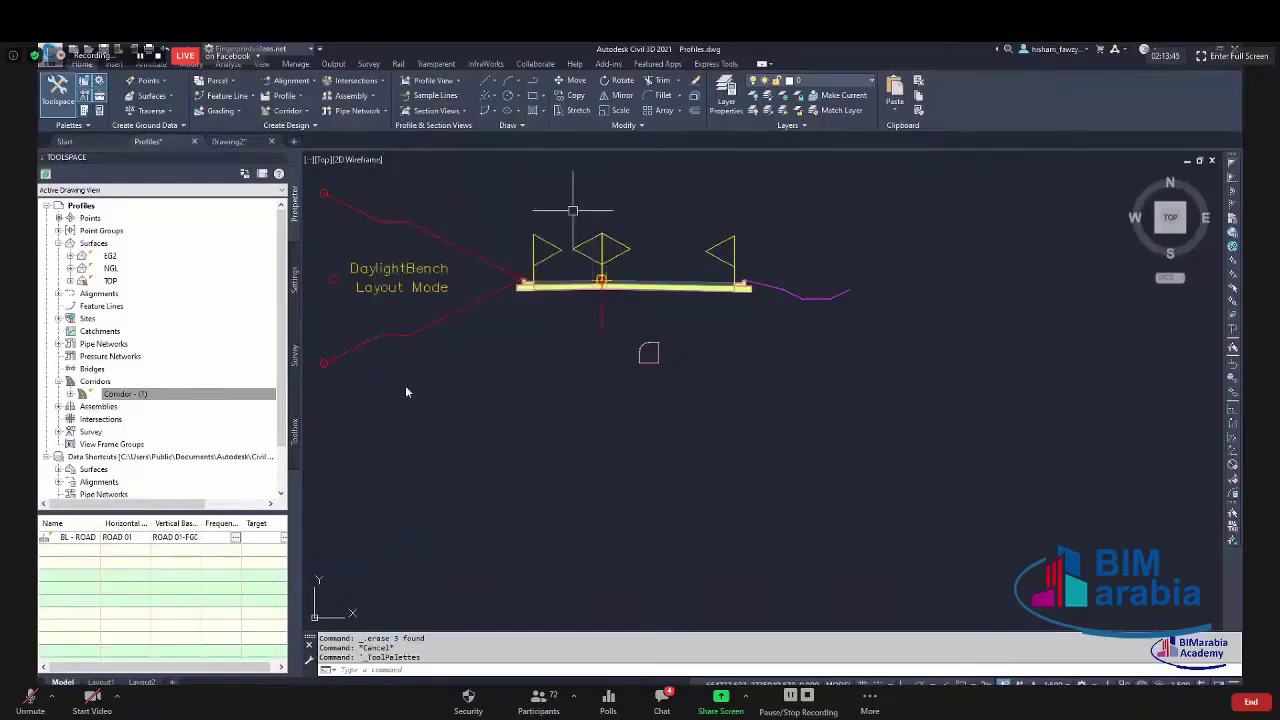